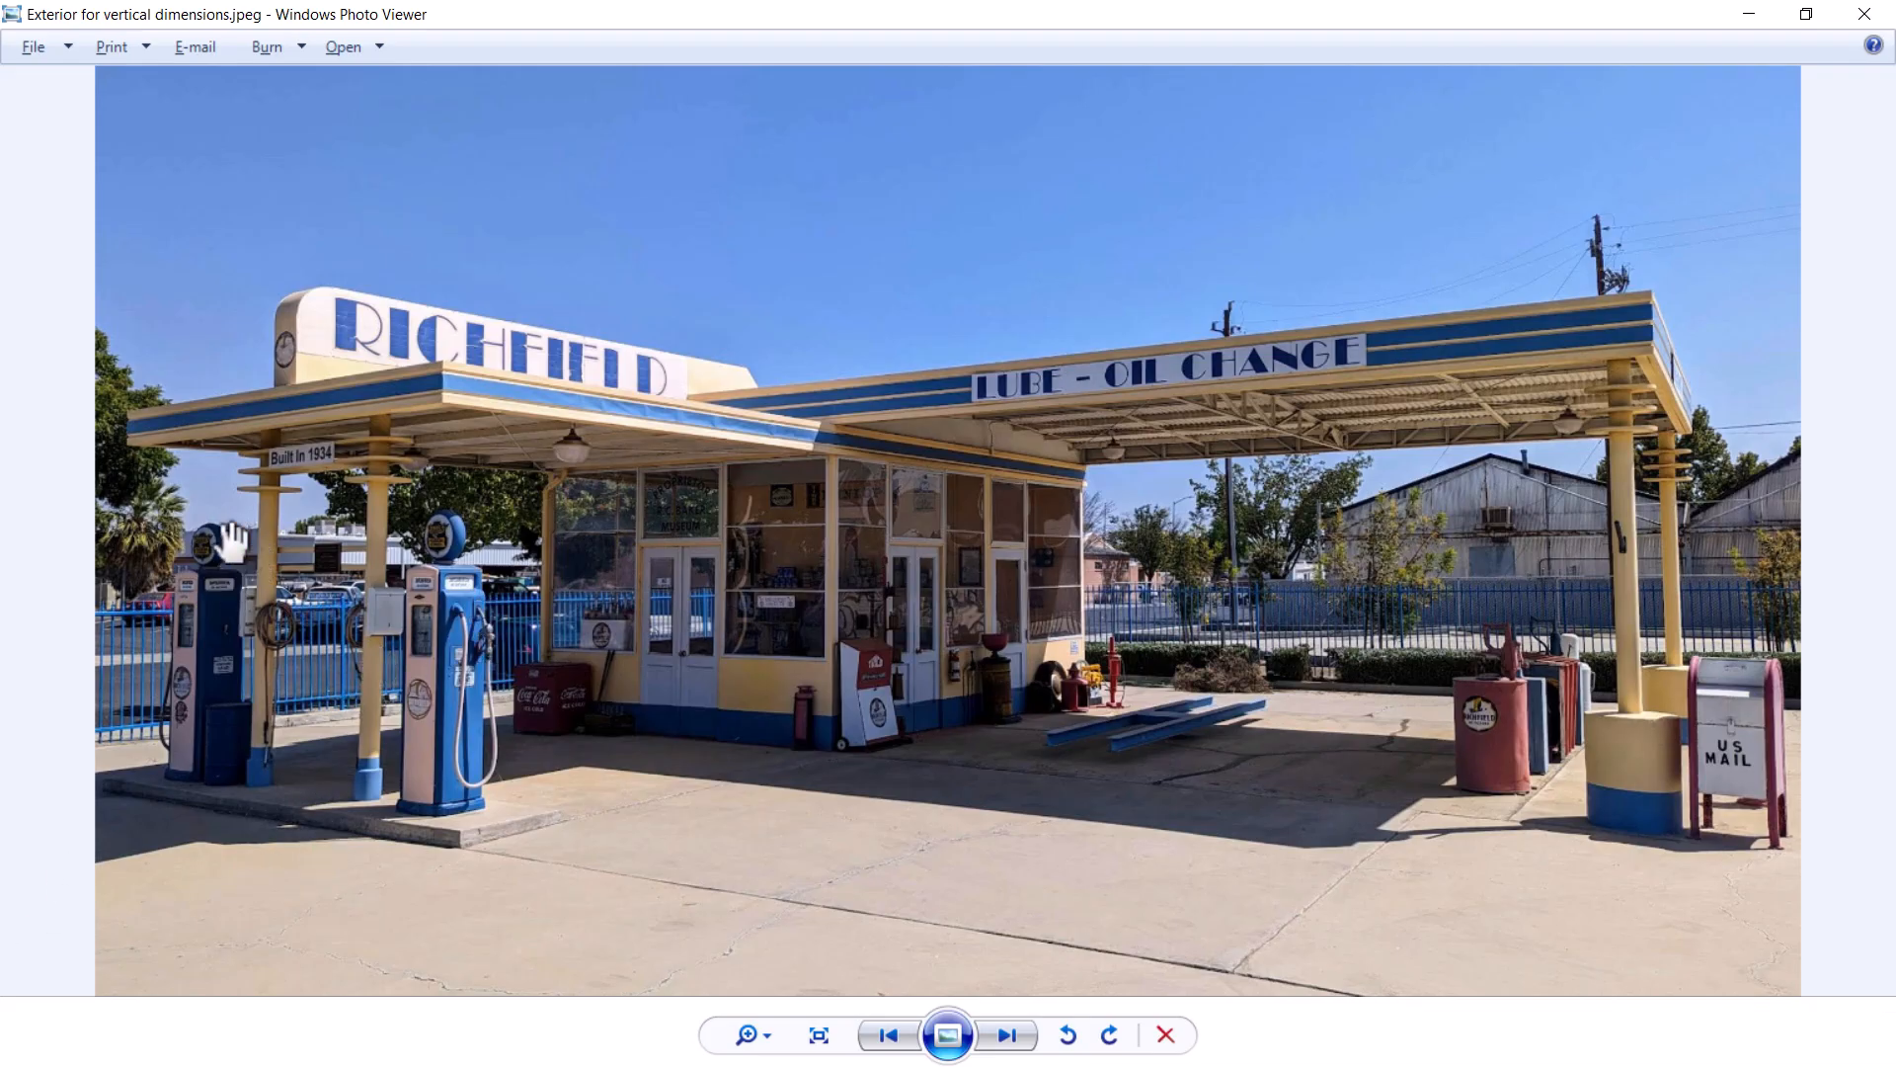
Examine the gas station exterior photo, comparing the ring fins on the pump canopy columns and on the Lube - Oil Change canopy columns
scroll(261, 534, up, 5)
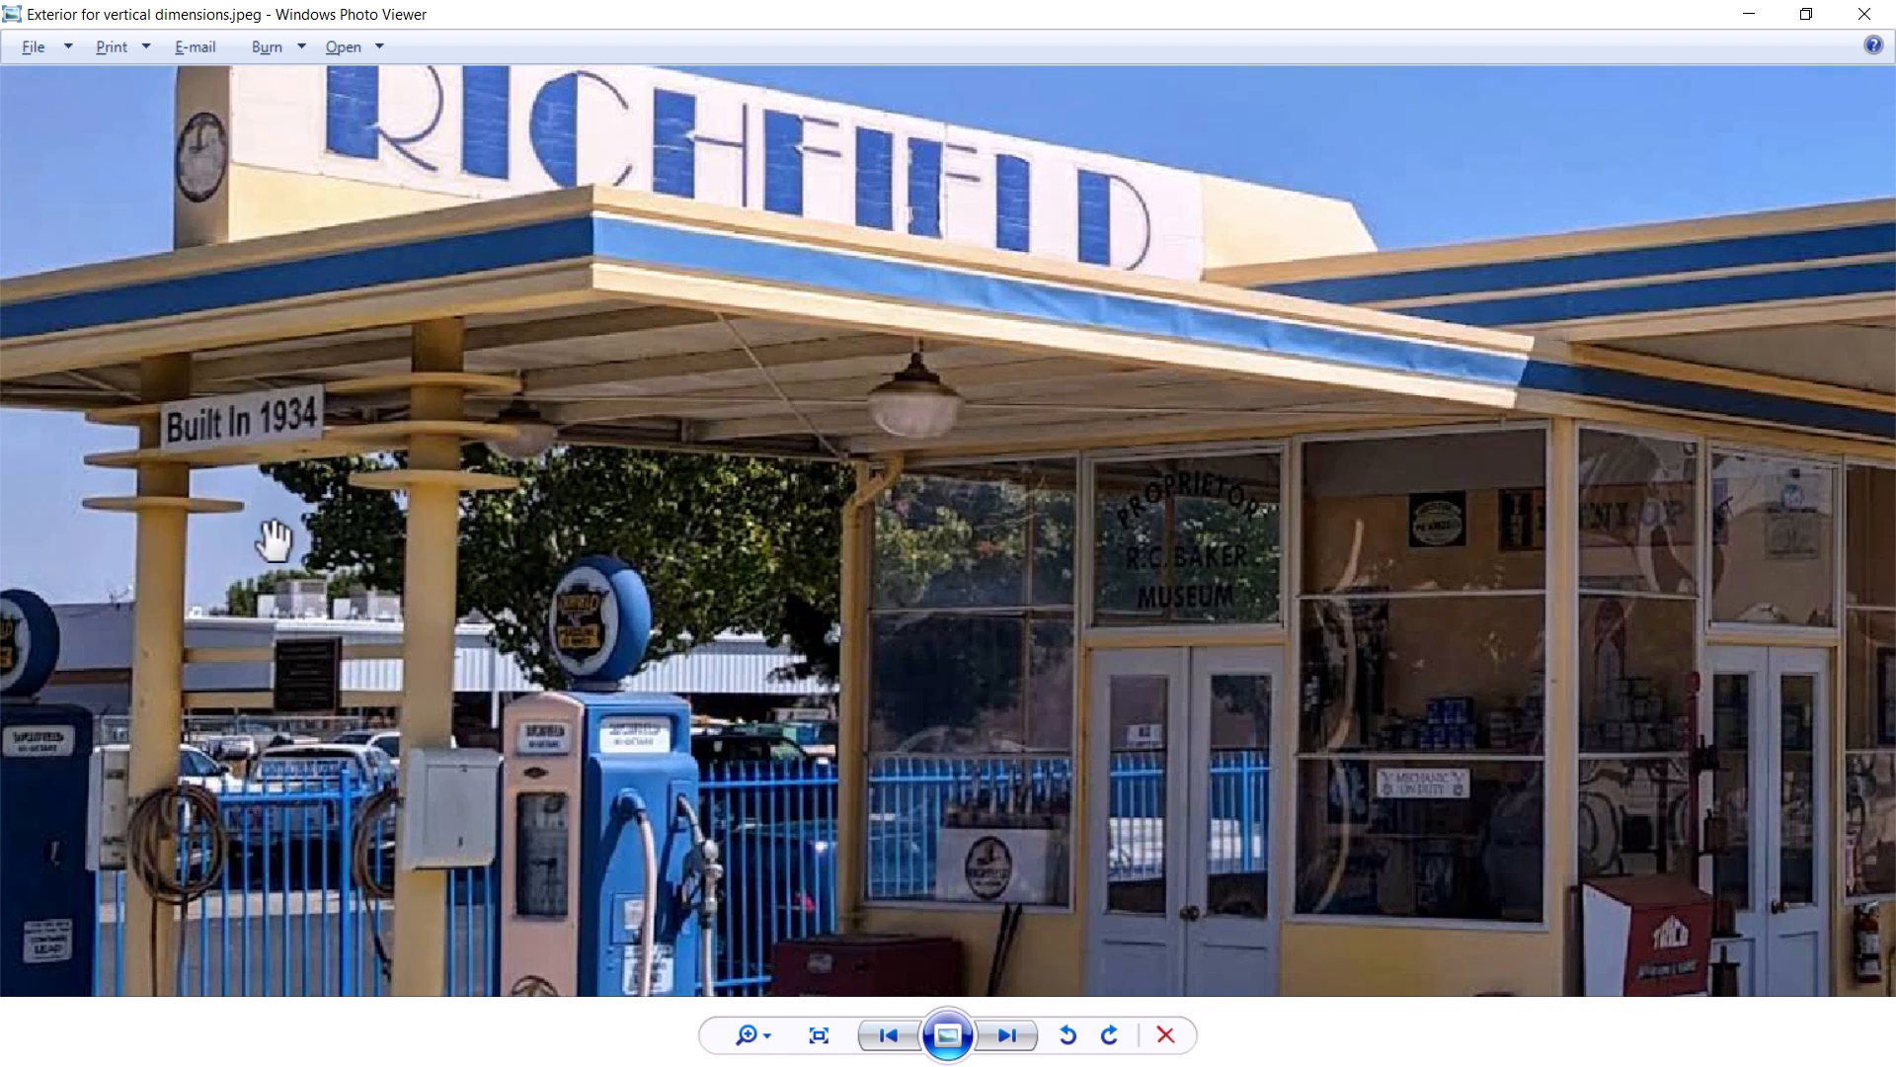
scroll(1099, 602, down, 3)
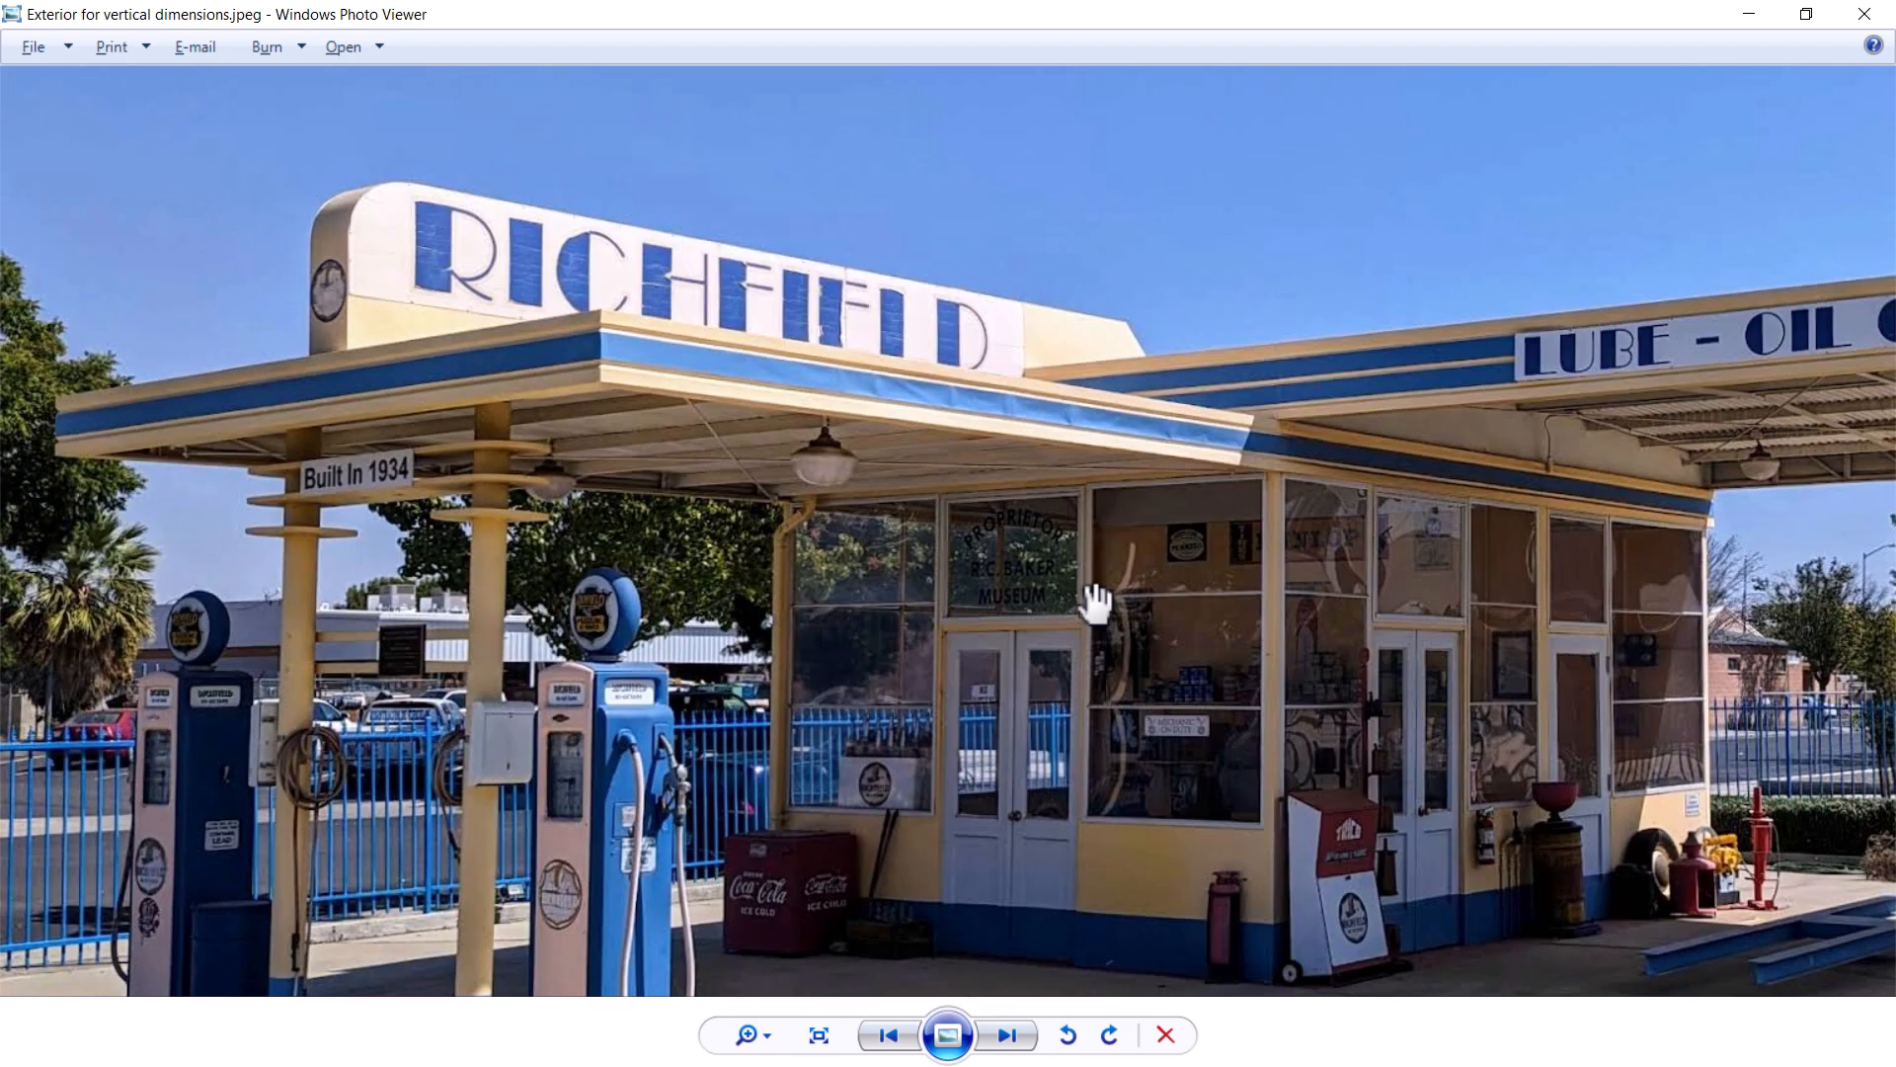
drag(1185, 618, 322, 581)
drag(1136, 577, 973, 579)
scroll(1605, 383, up, 2)
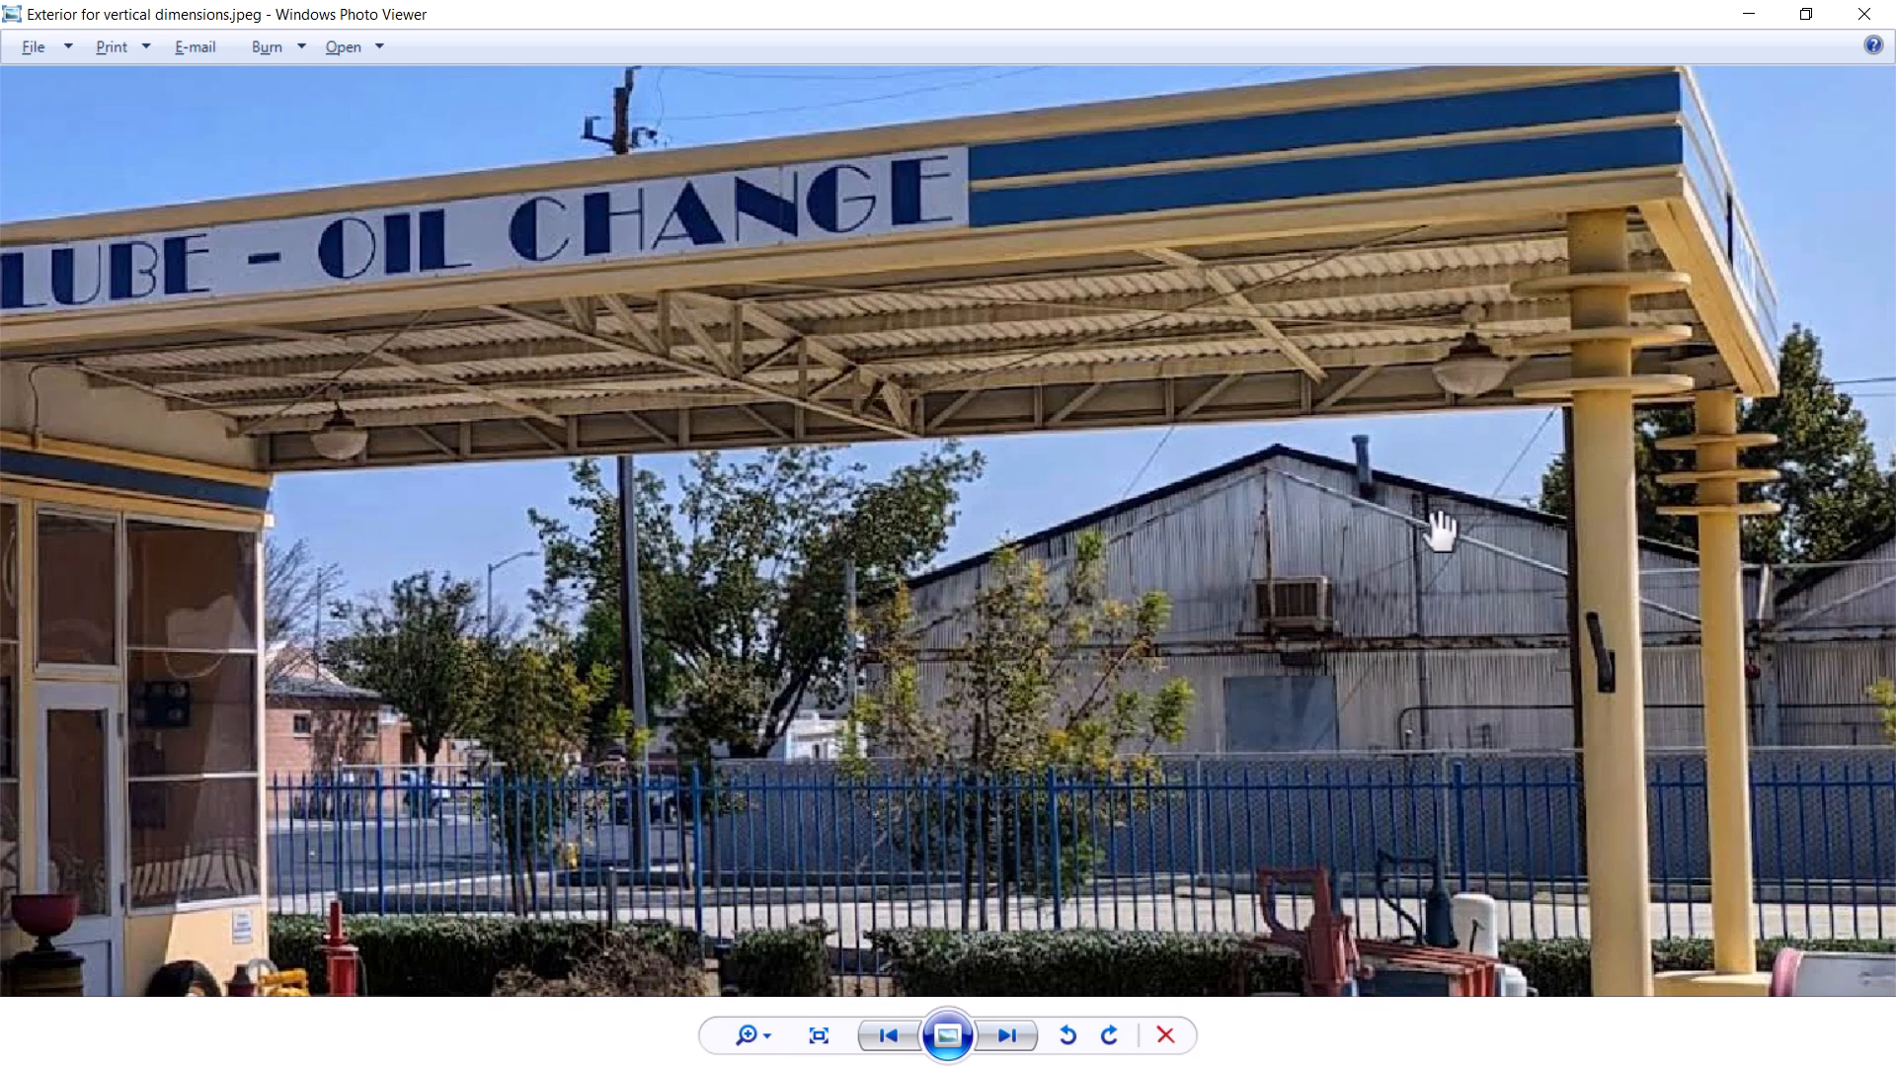
scroll(1590, 478, up, 1)
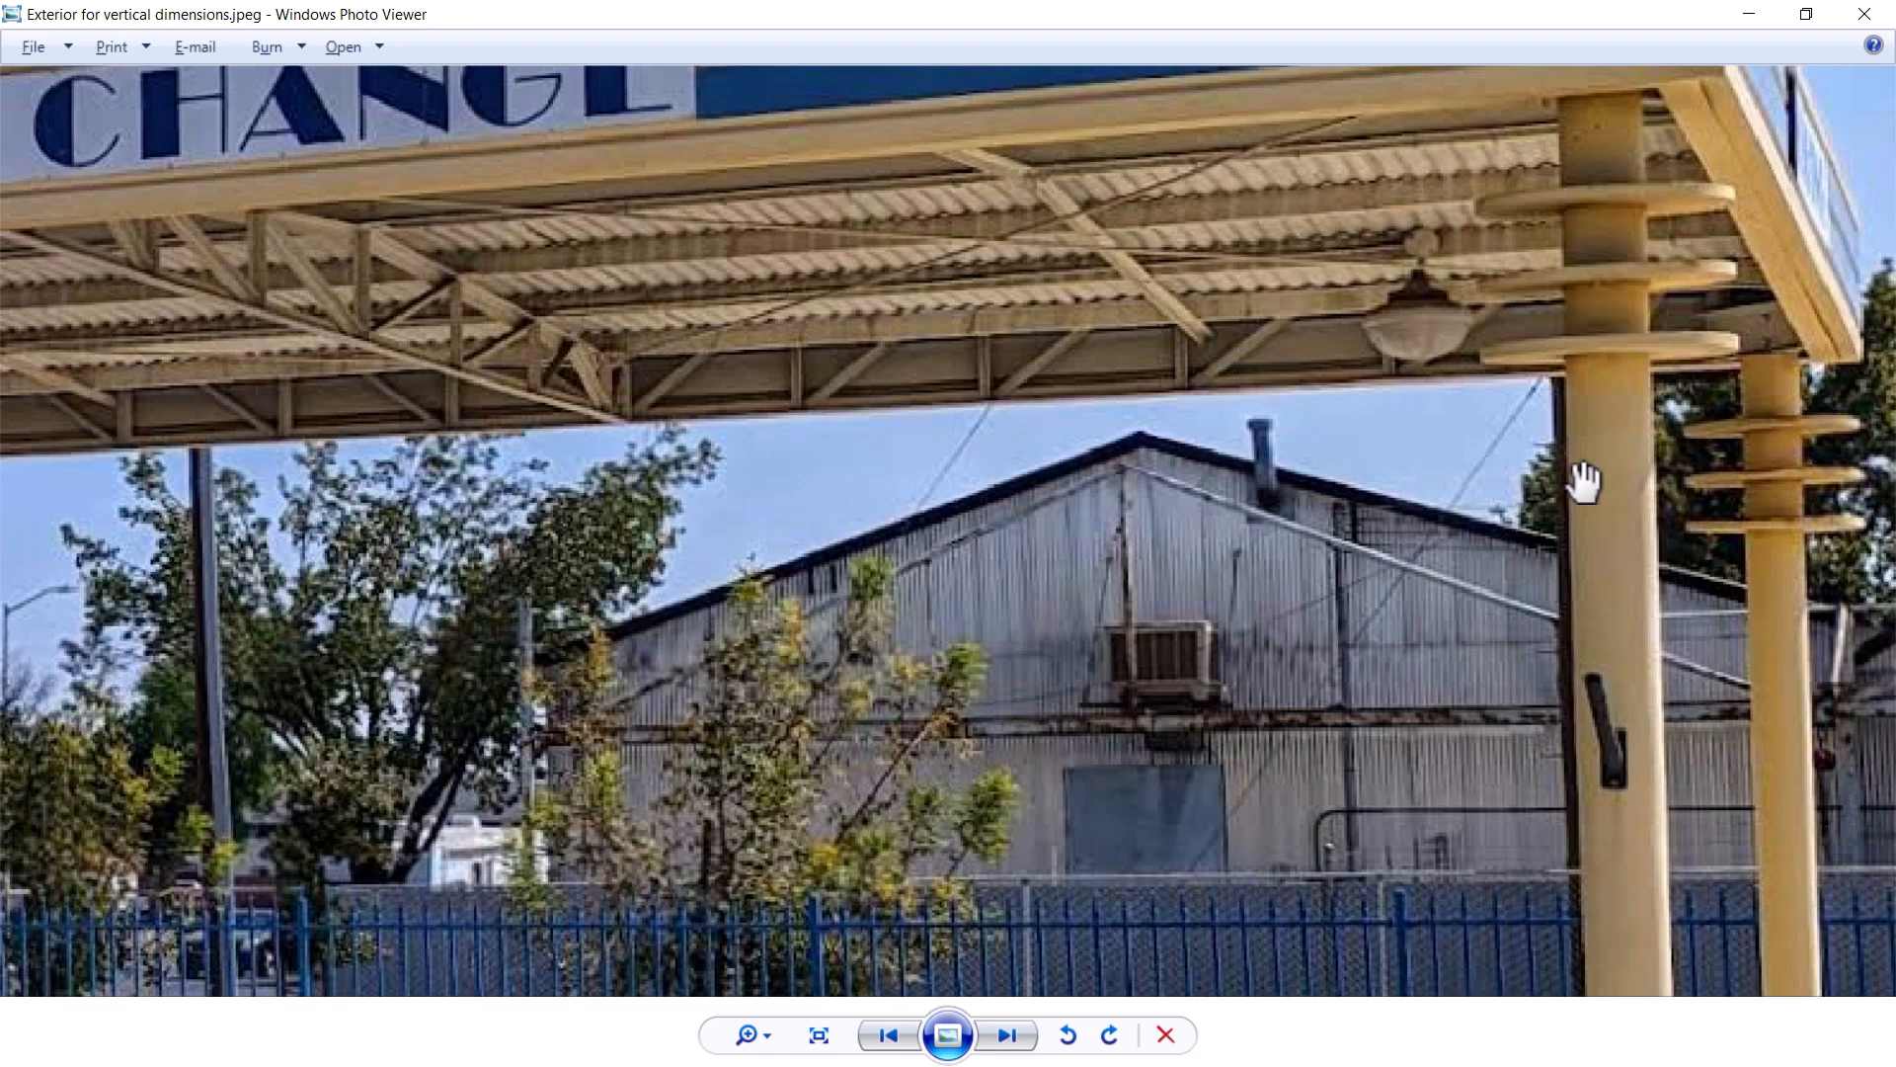
scroll(1578, 480, down, 3)
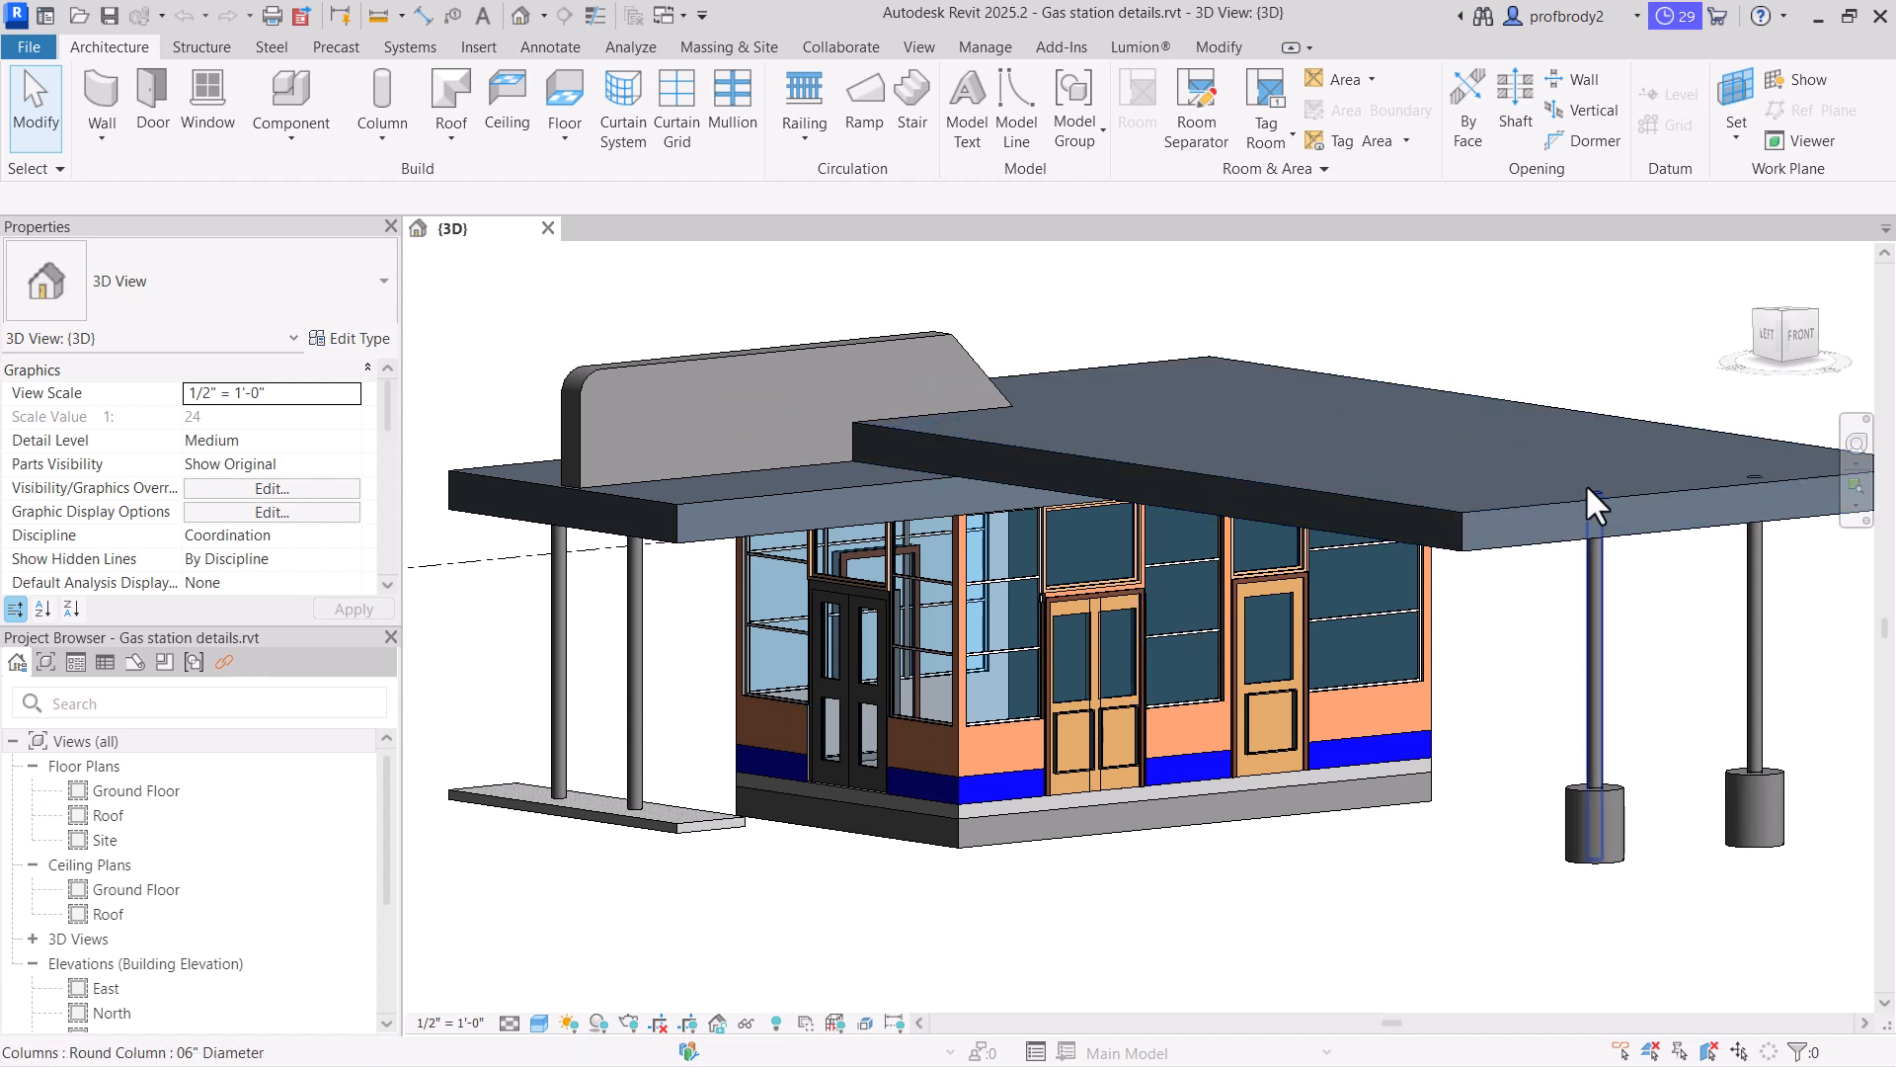
Try to set a new work plane in the 3D view using the Pick a plane option
scroll(1106, 519, up, 2)
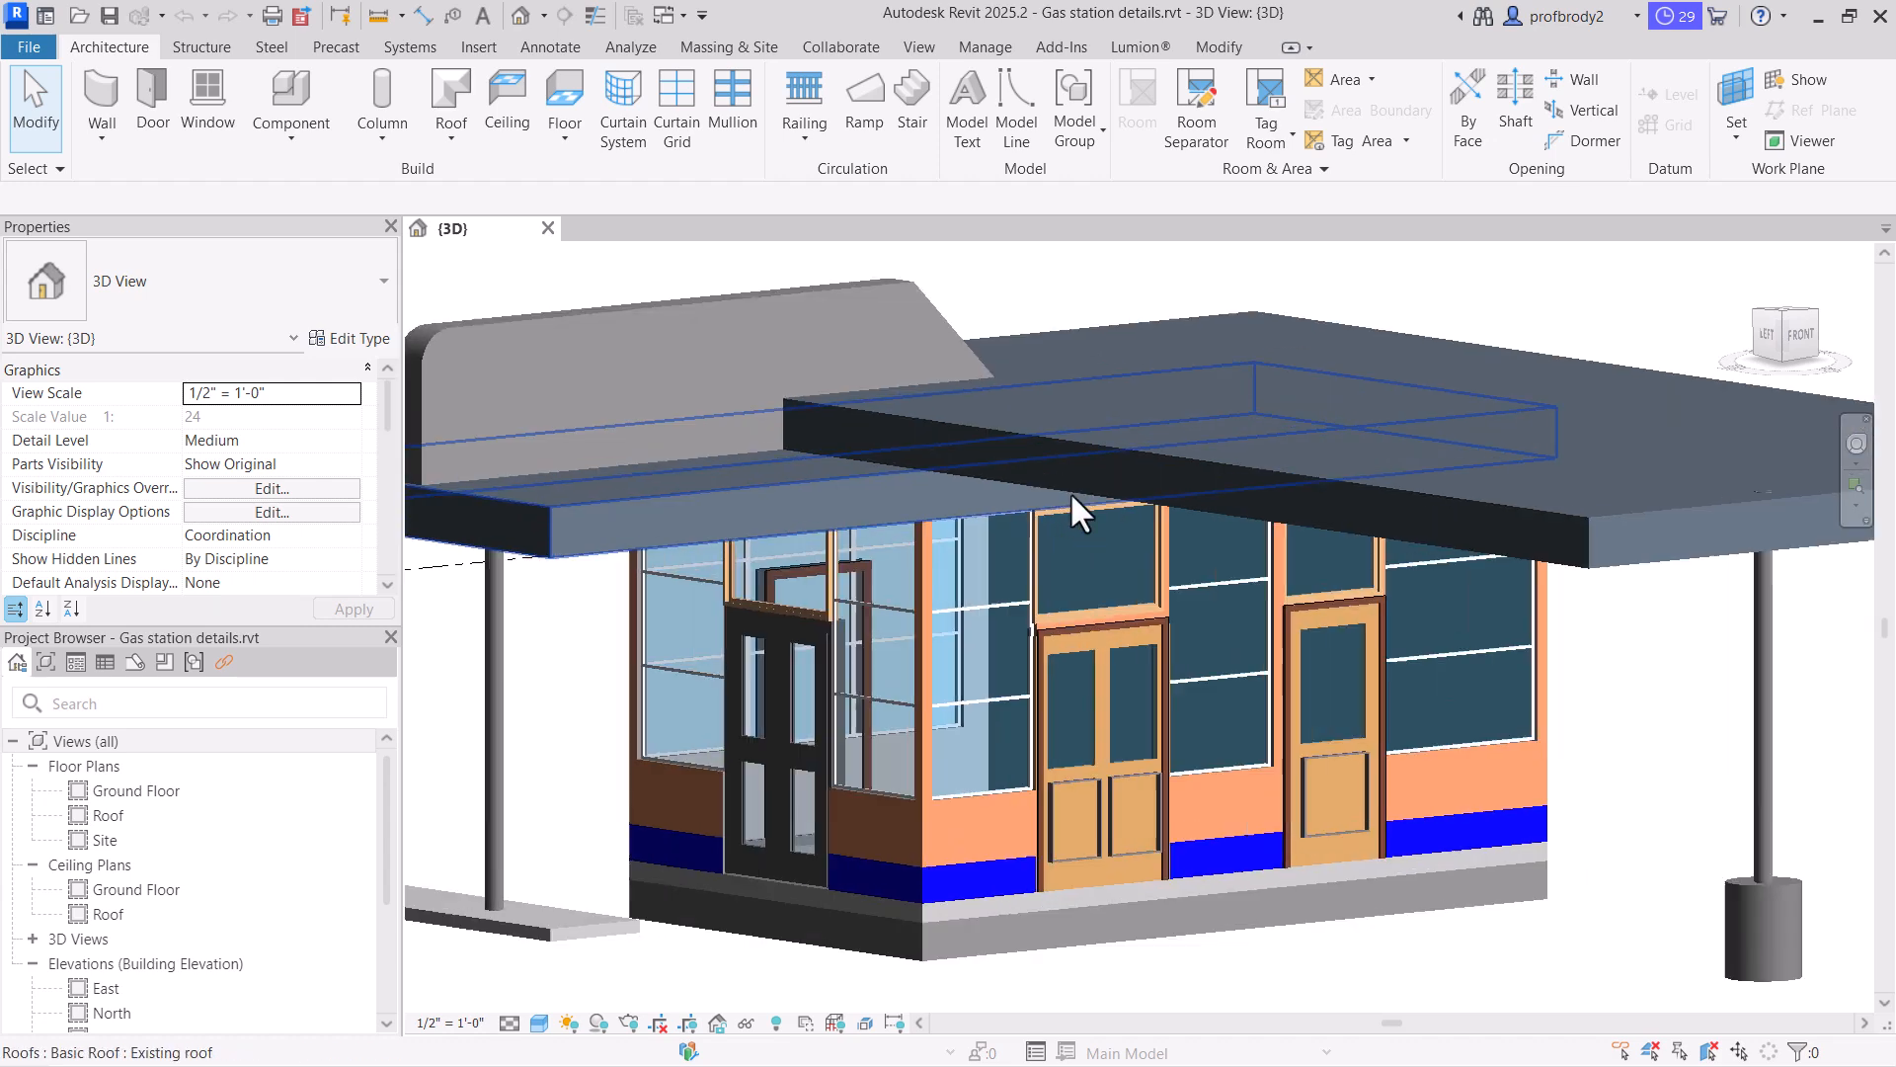
scroll(605, 436, up, 3)
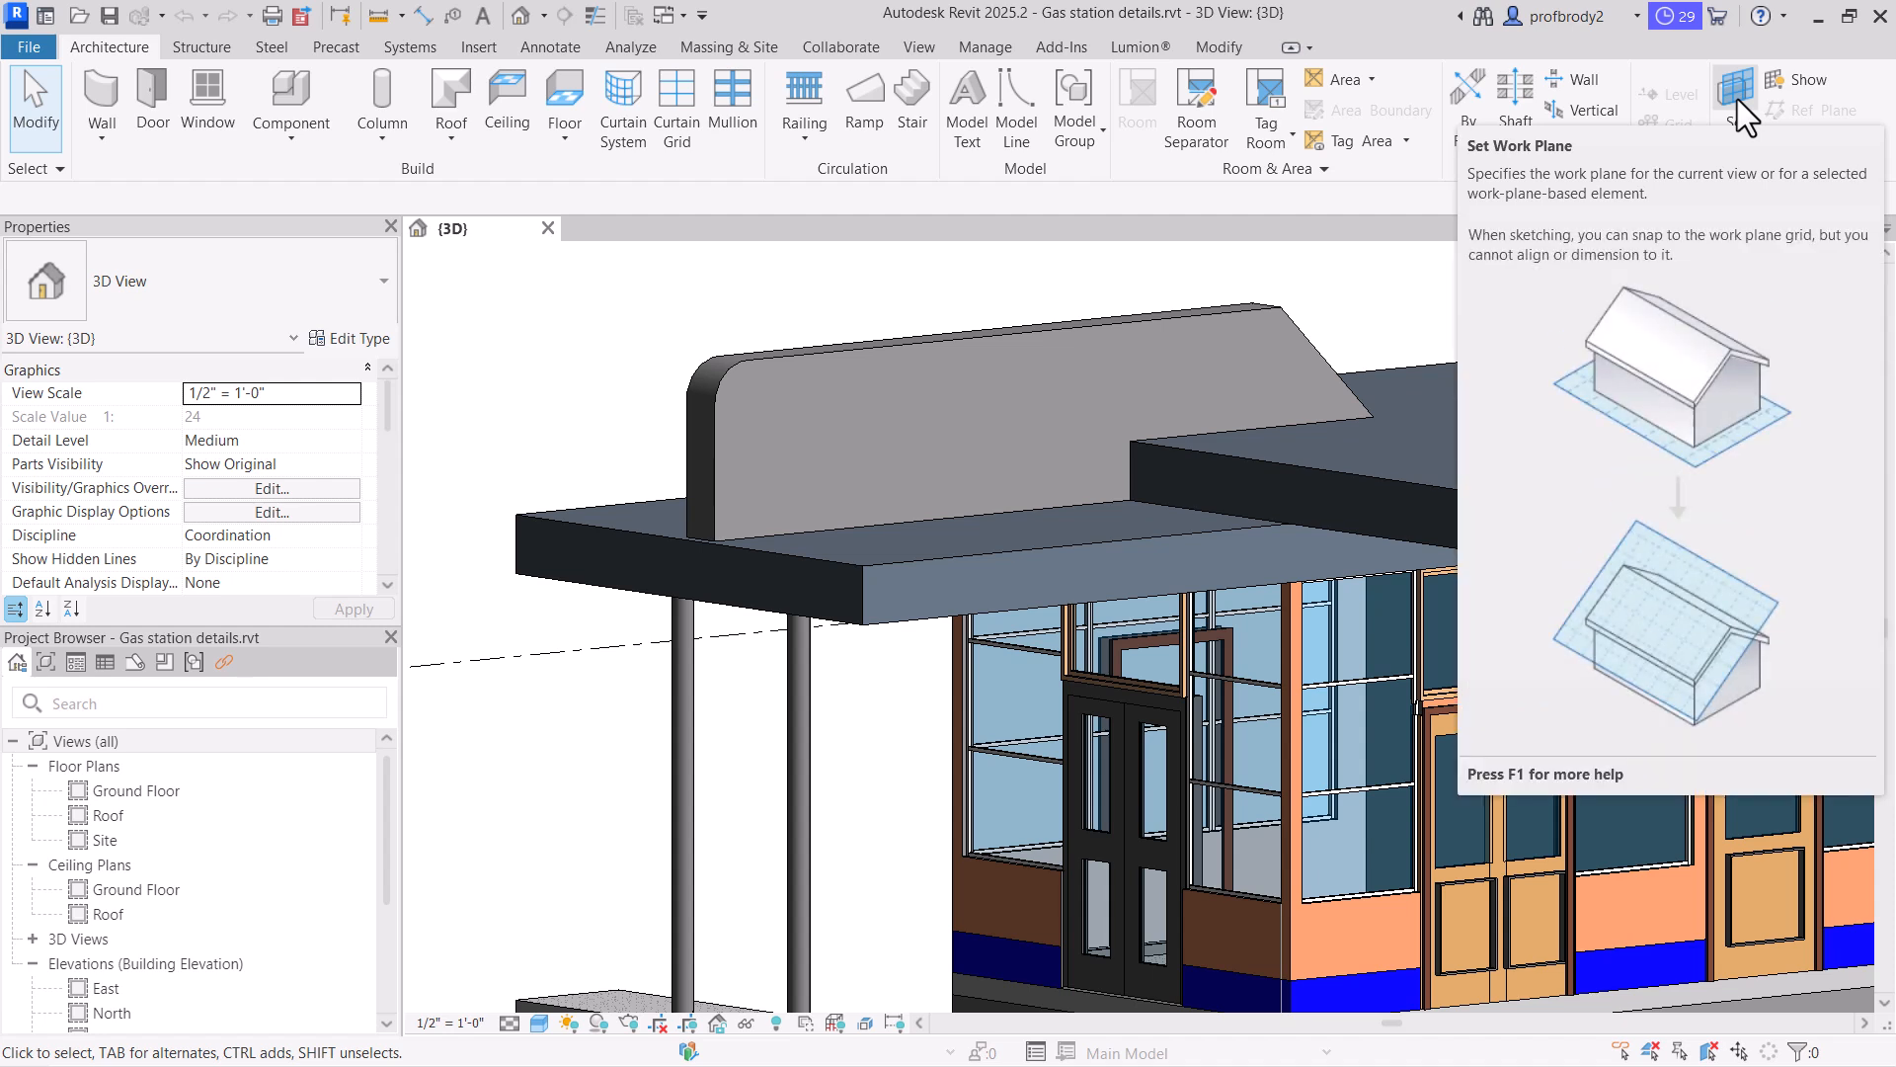
click(1738, 99)
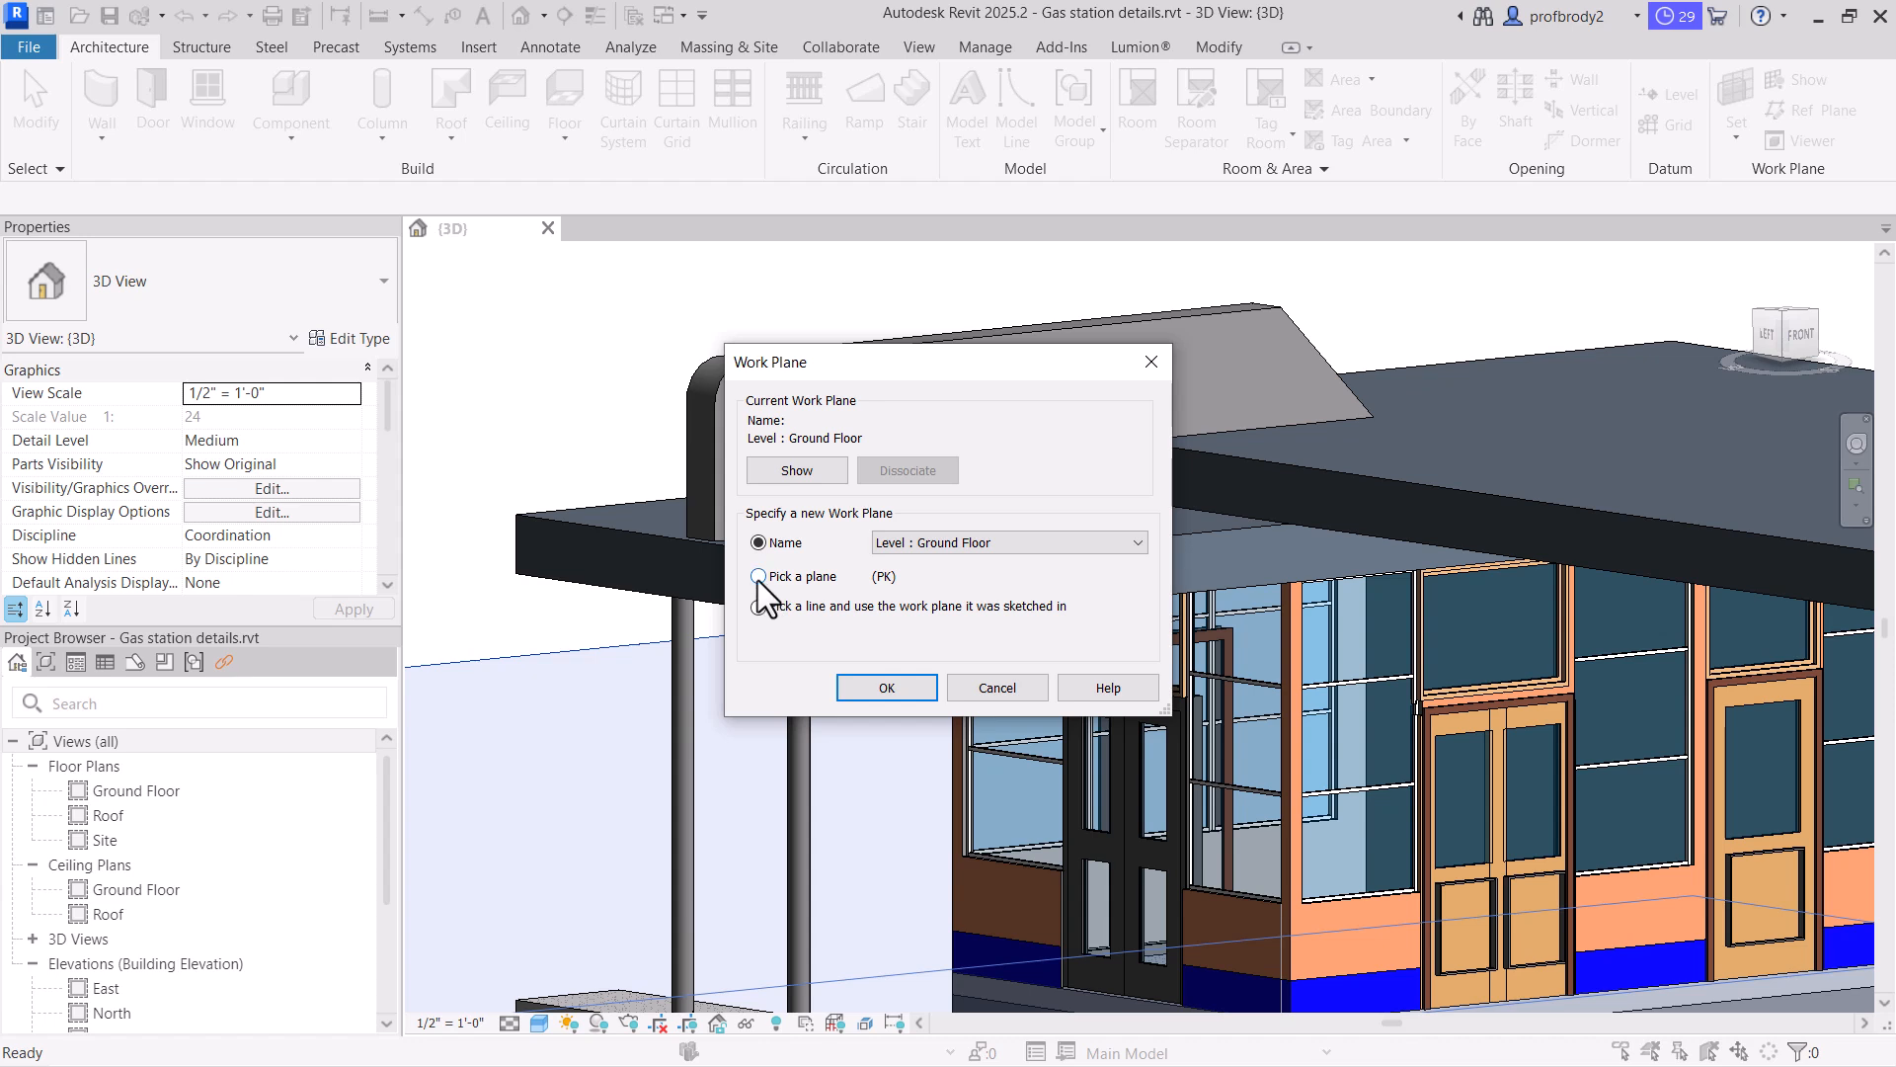
click(900, 543)
click(902, 540)
click(759, 576)
click(865, 687)
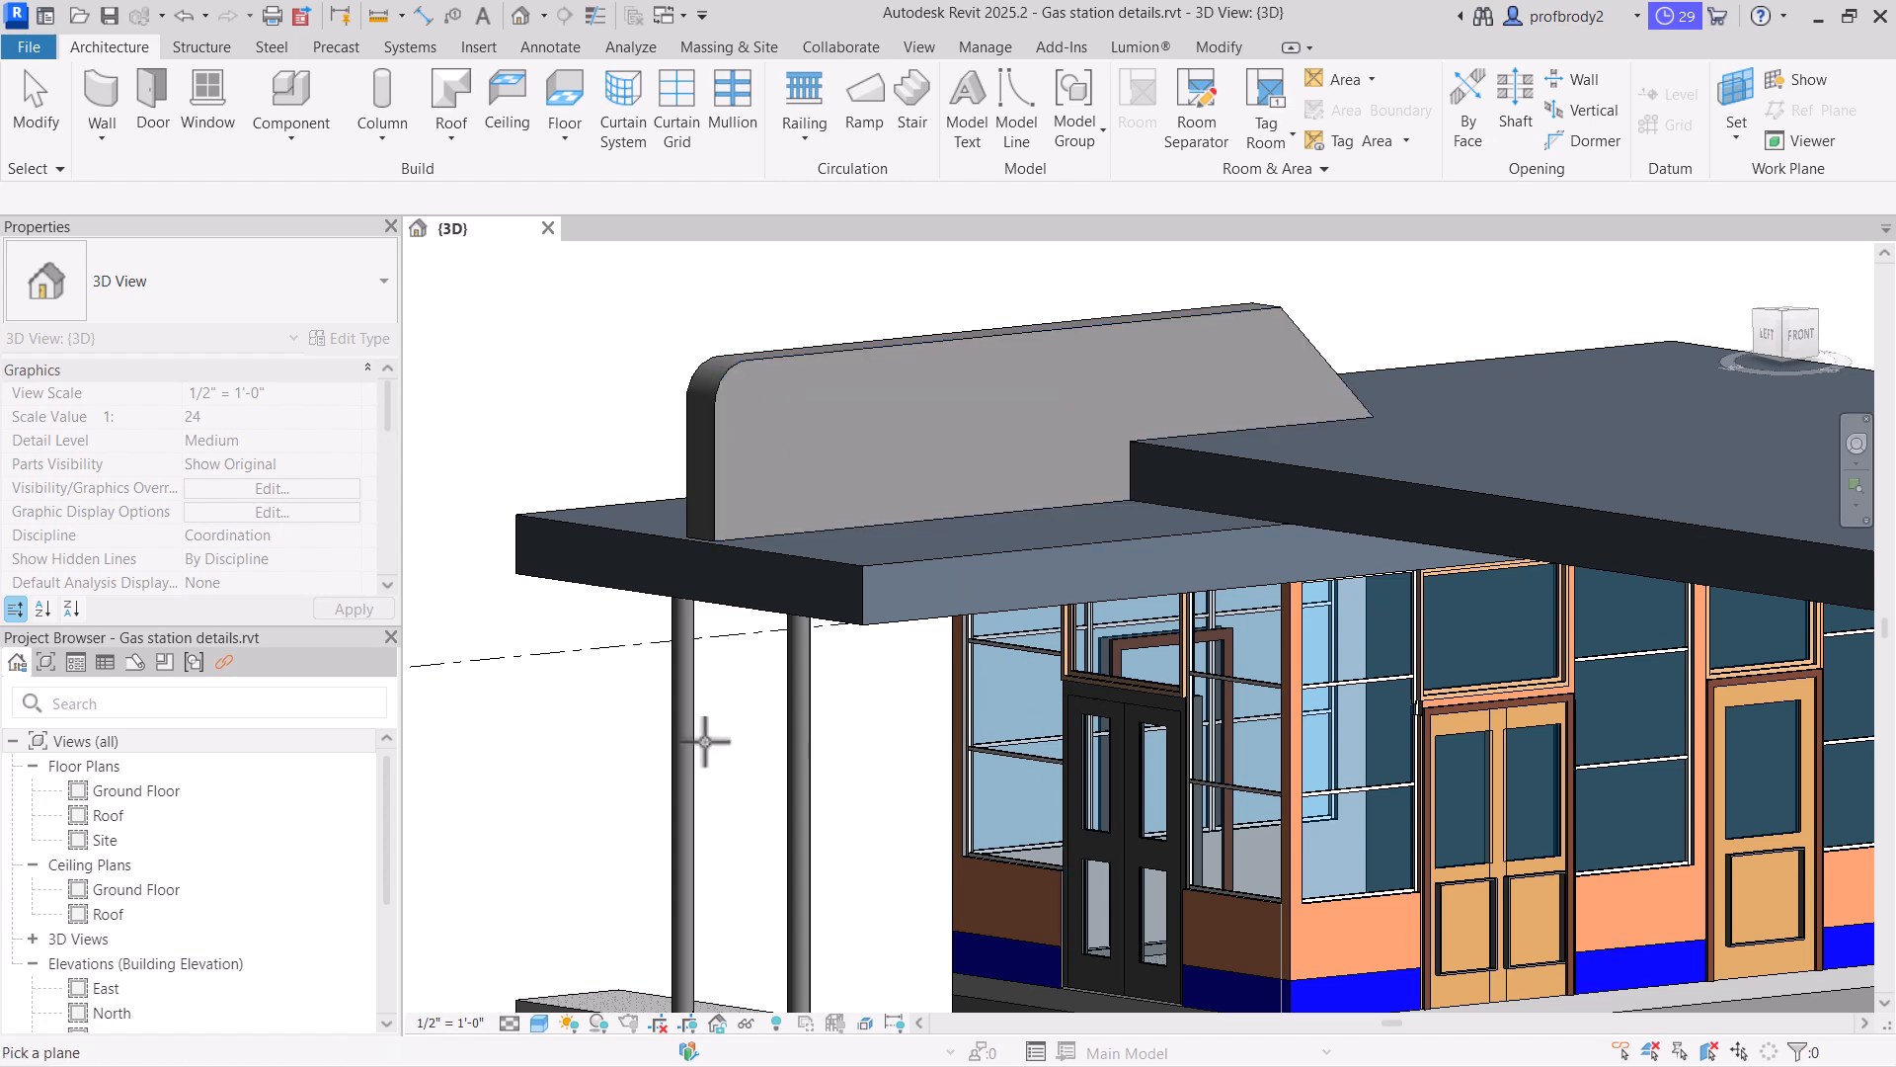
middle_drag(707, 728, 784, 690)
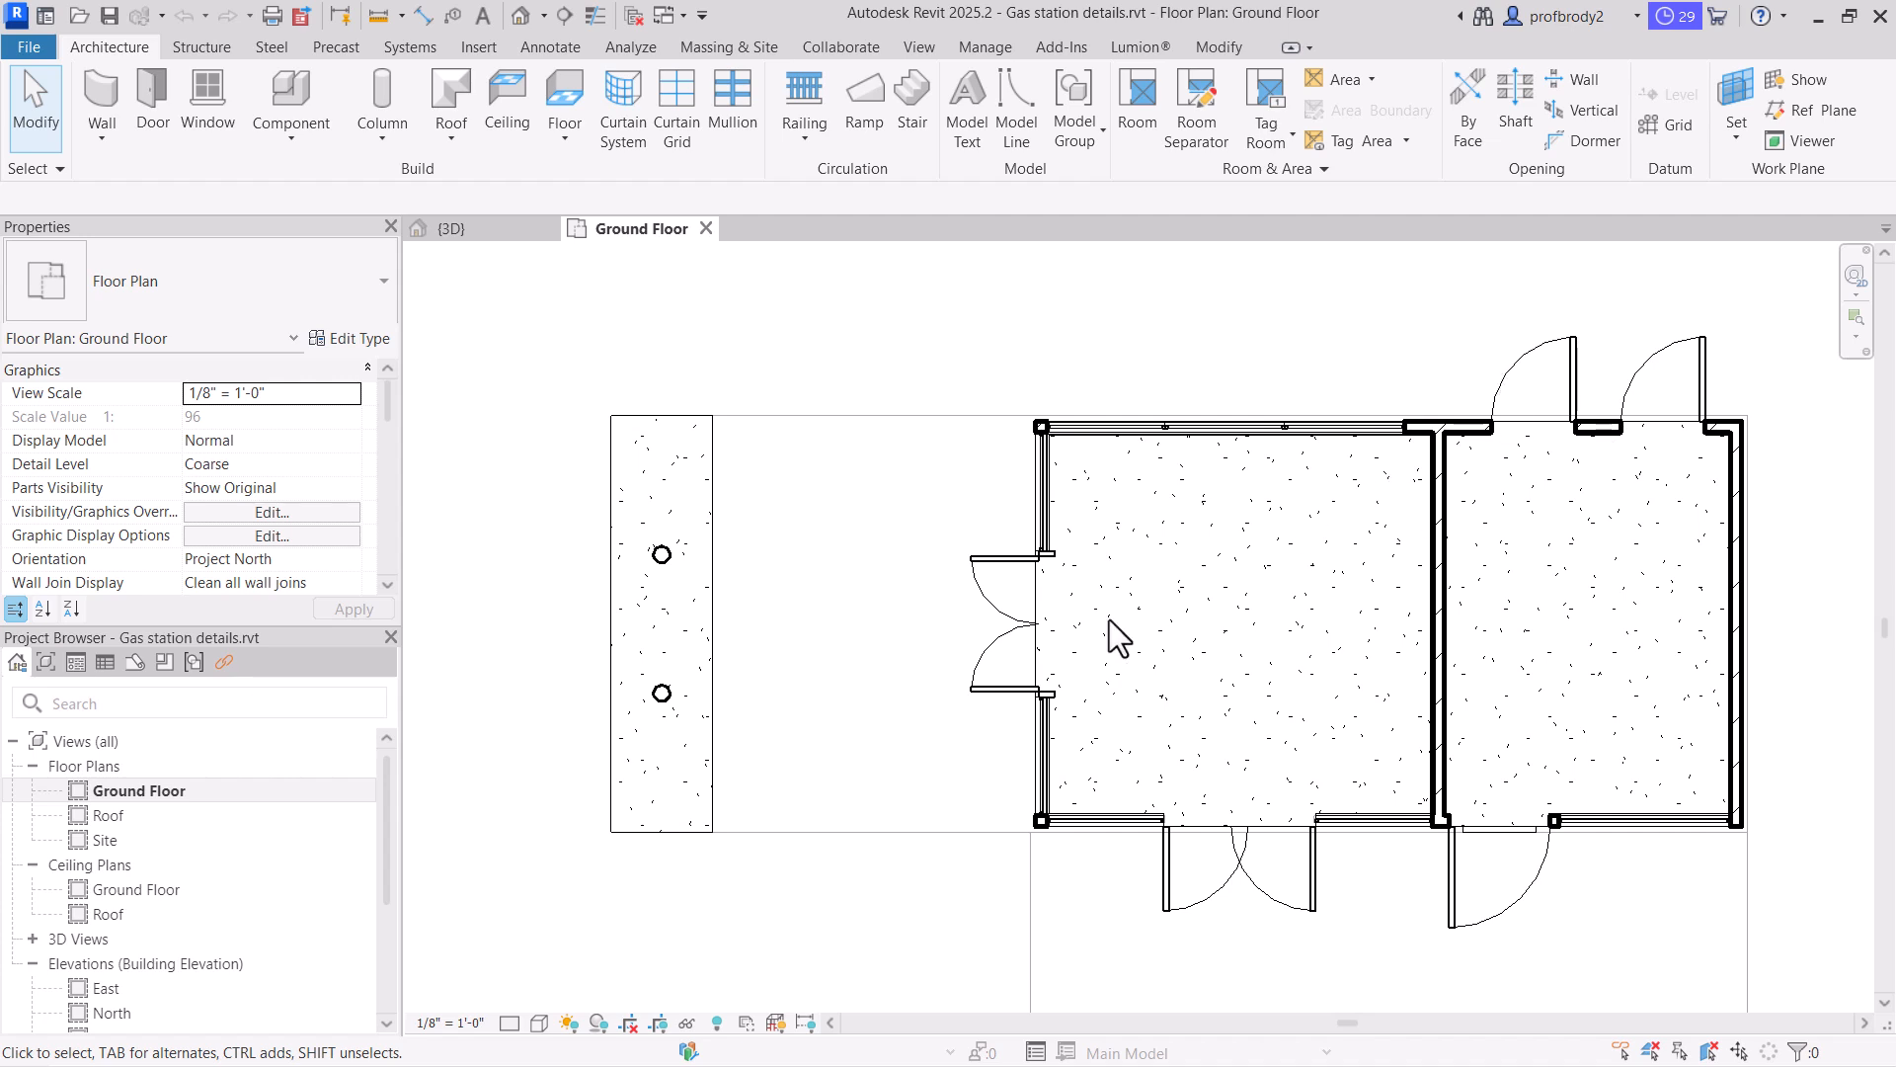
Zoom the Ground Floor plan with the navigation wheel and fit the whole plan to the window
scroll(1110, 619, up, 1)
scroll(1111, 620, down, 1)
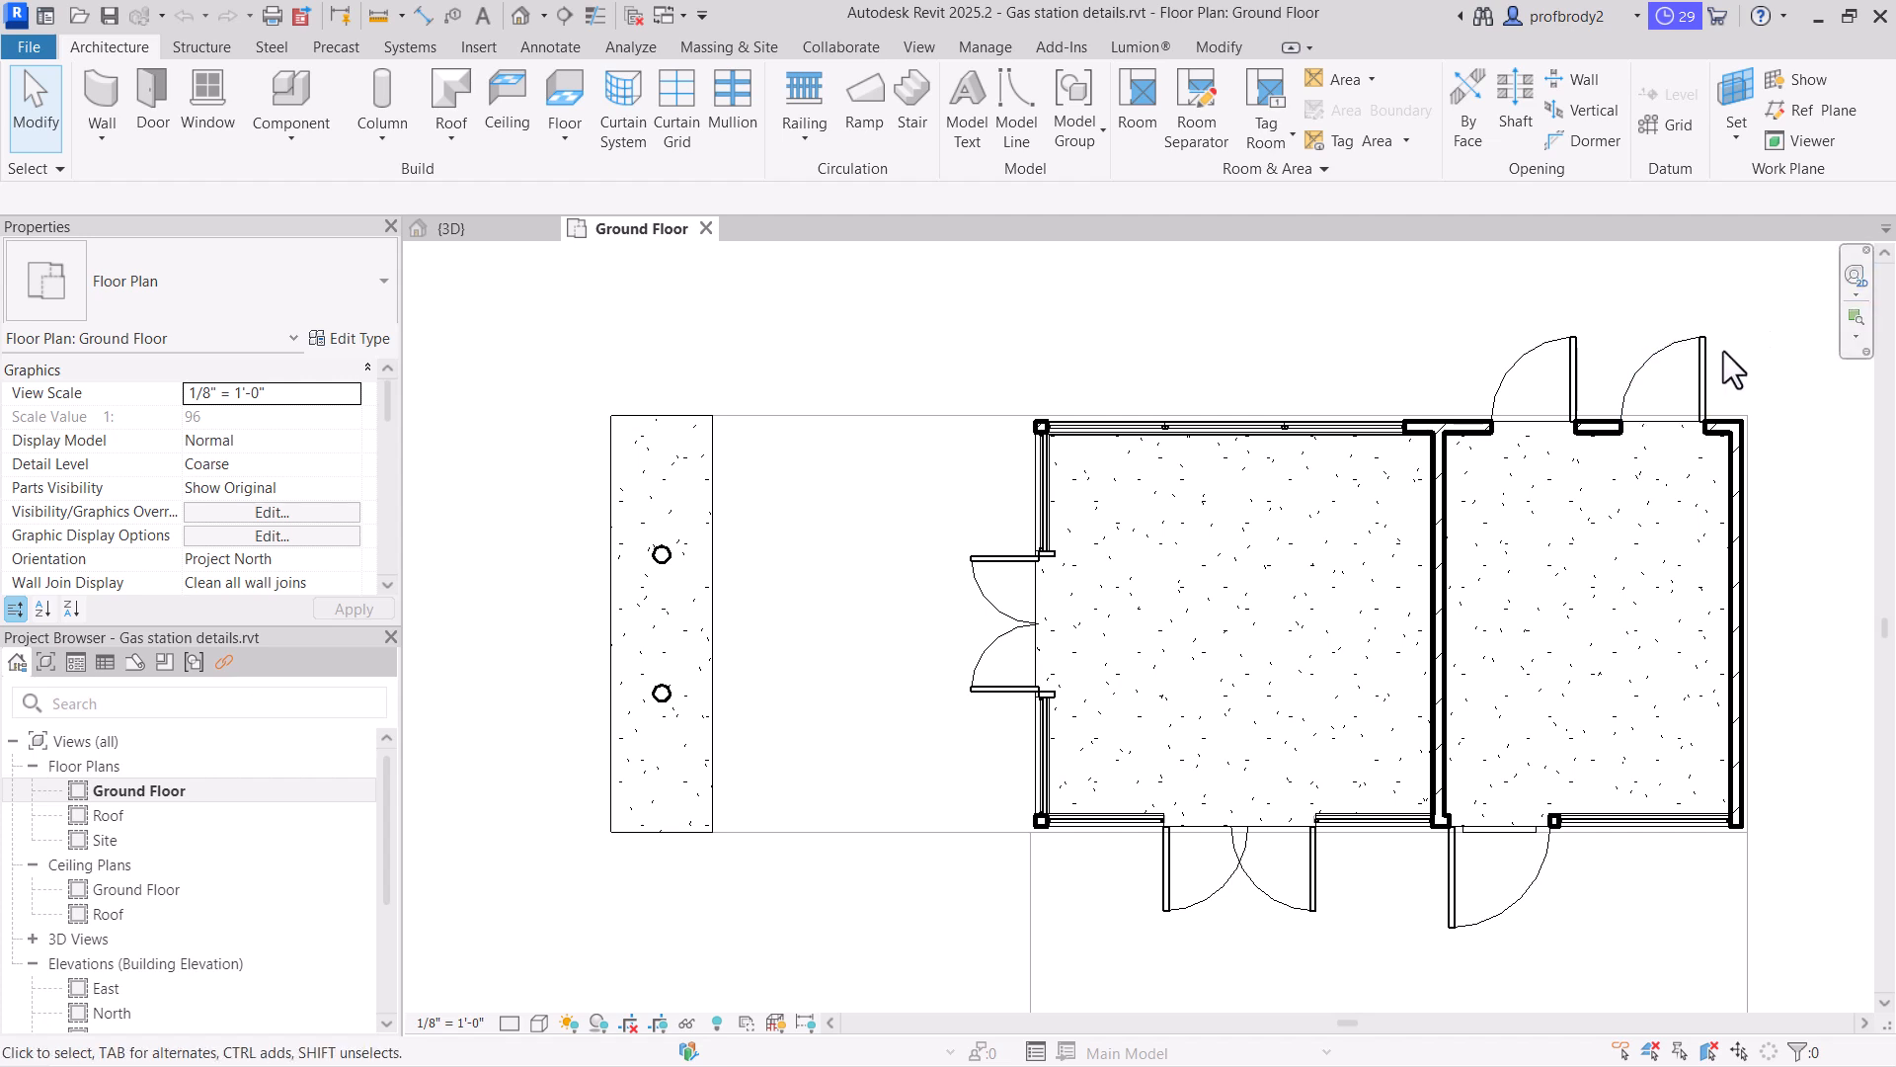
click(1853, 280)
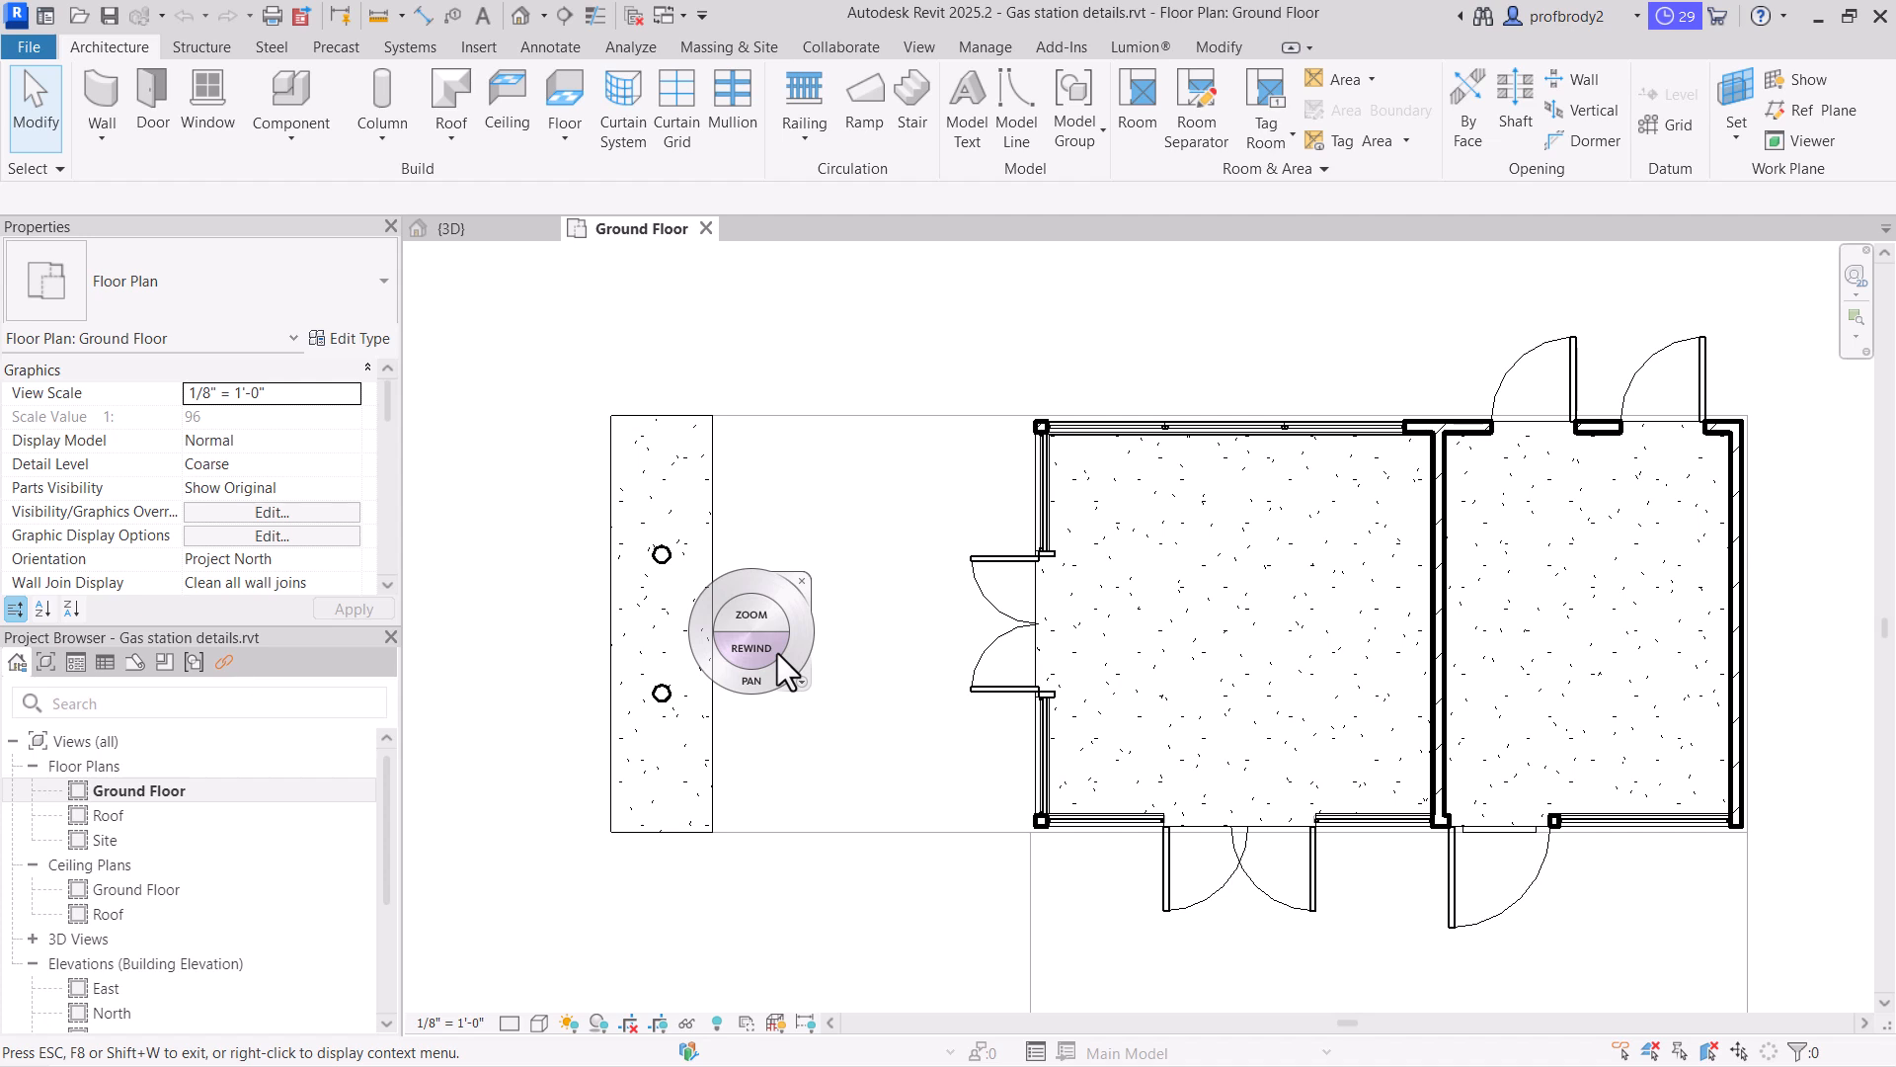
drag(762, 620, 865, 708)
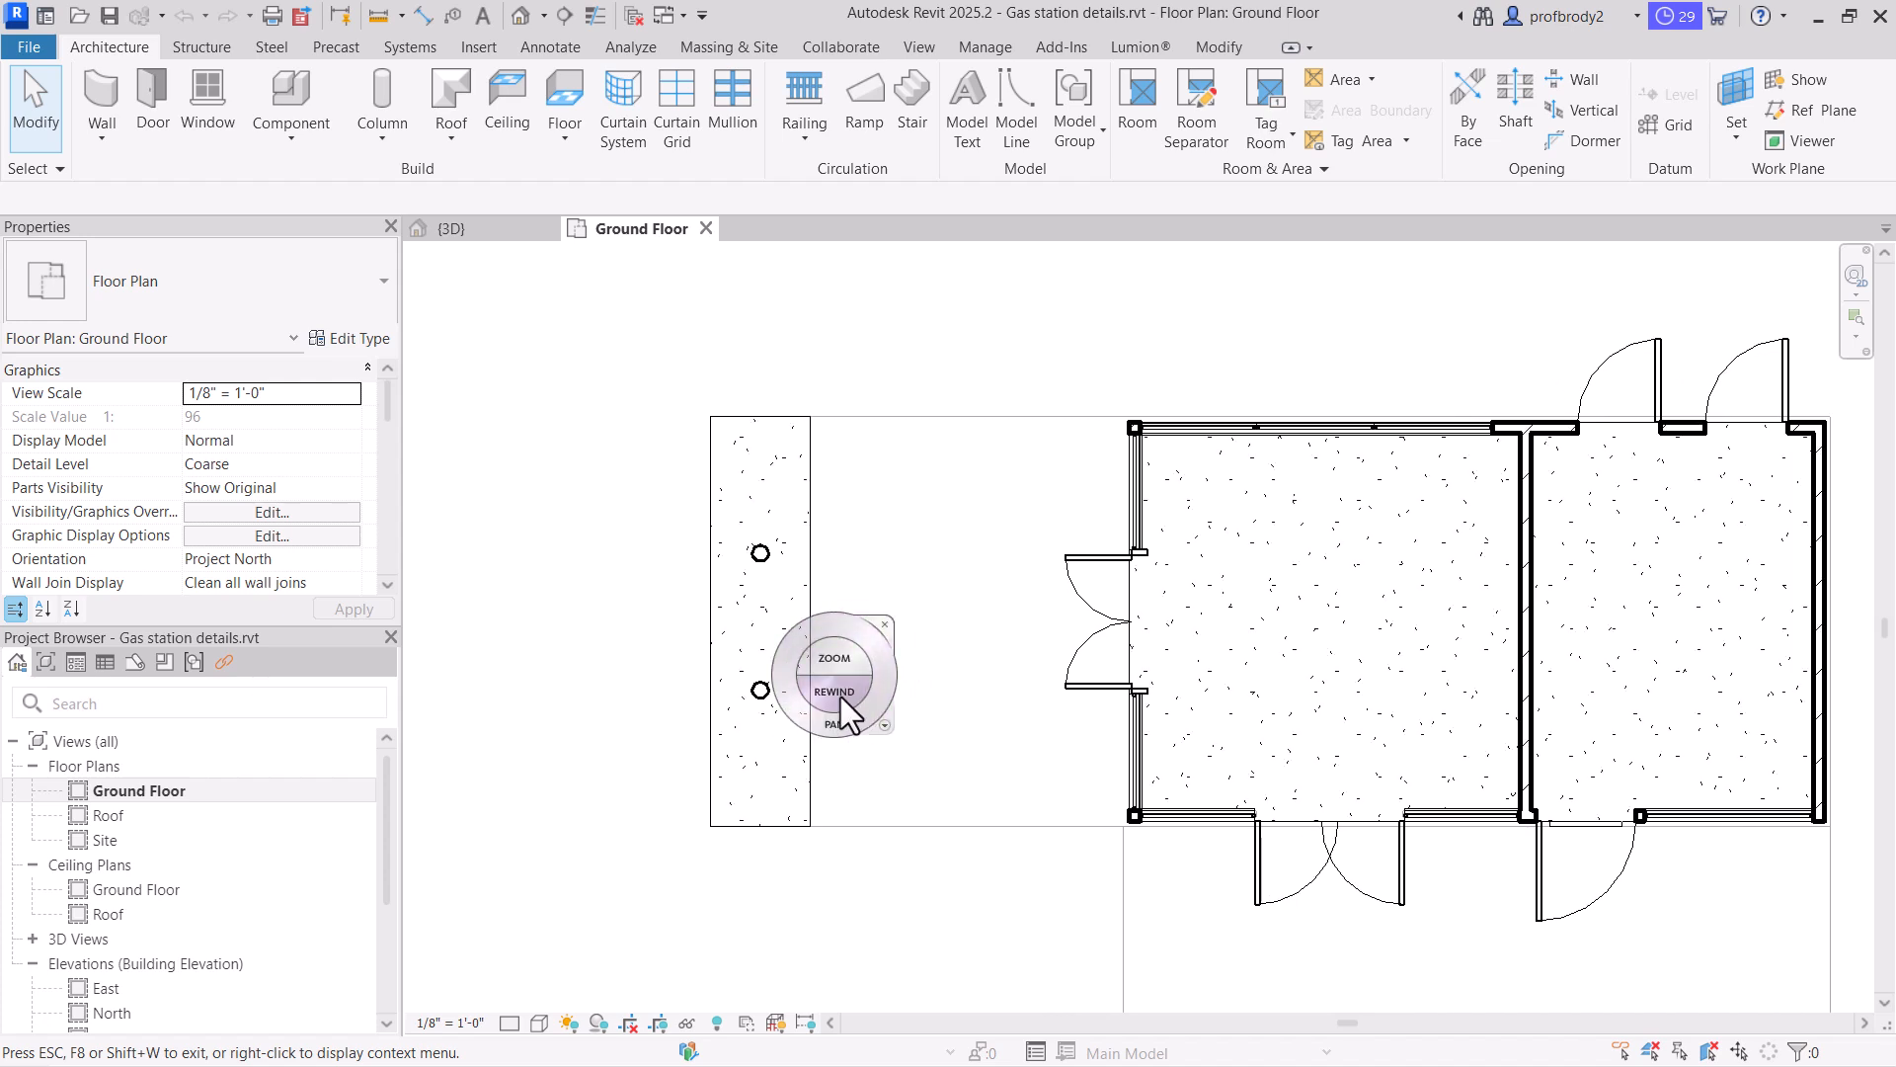
click(885, 726)
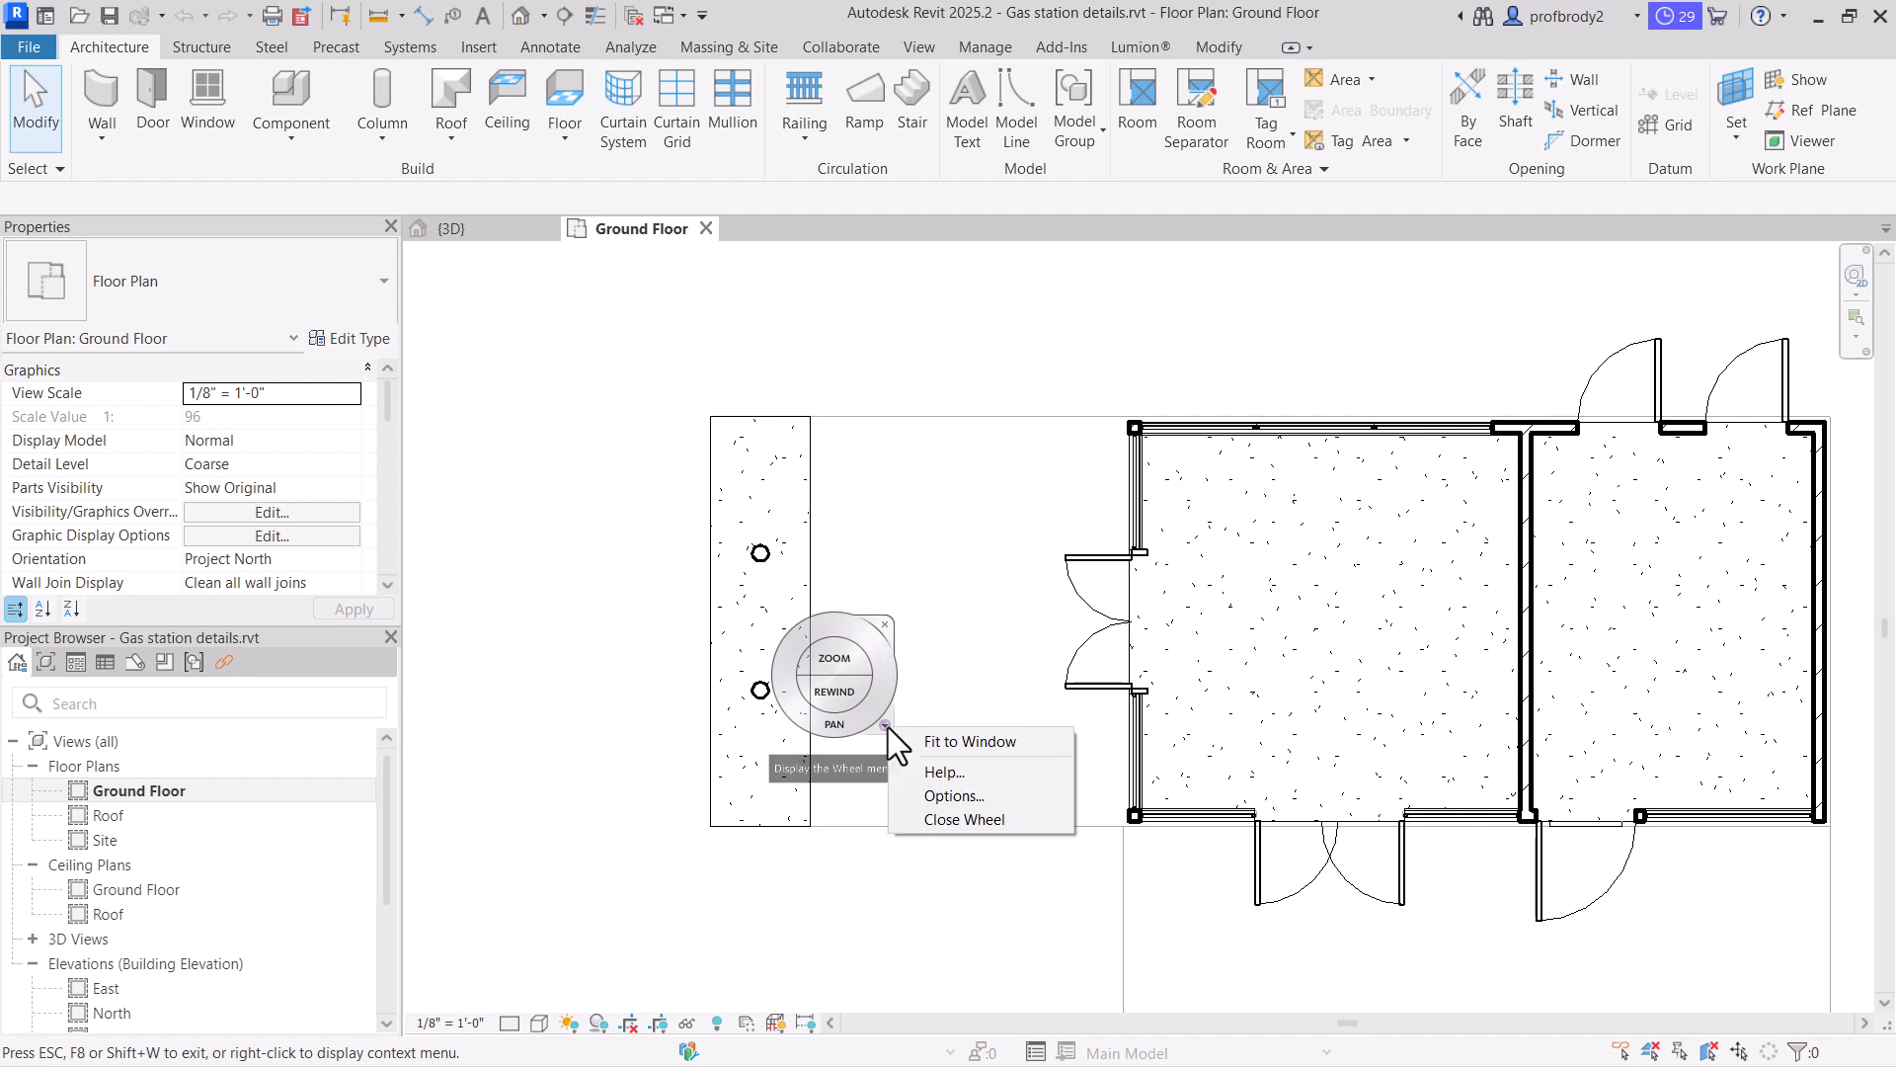
click(963, 742)
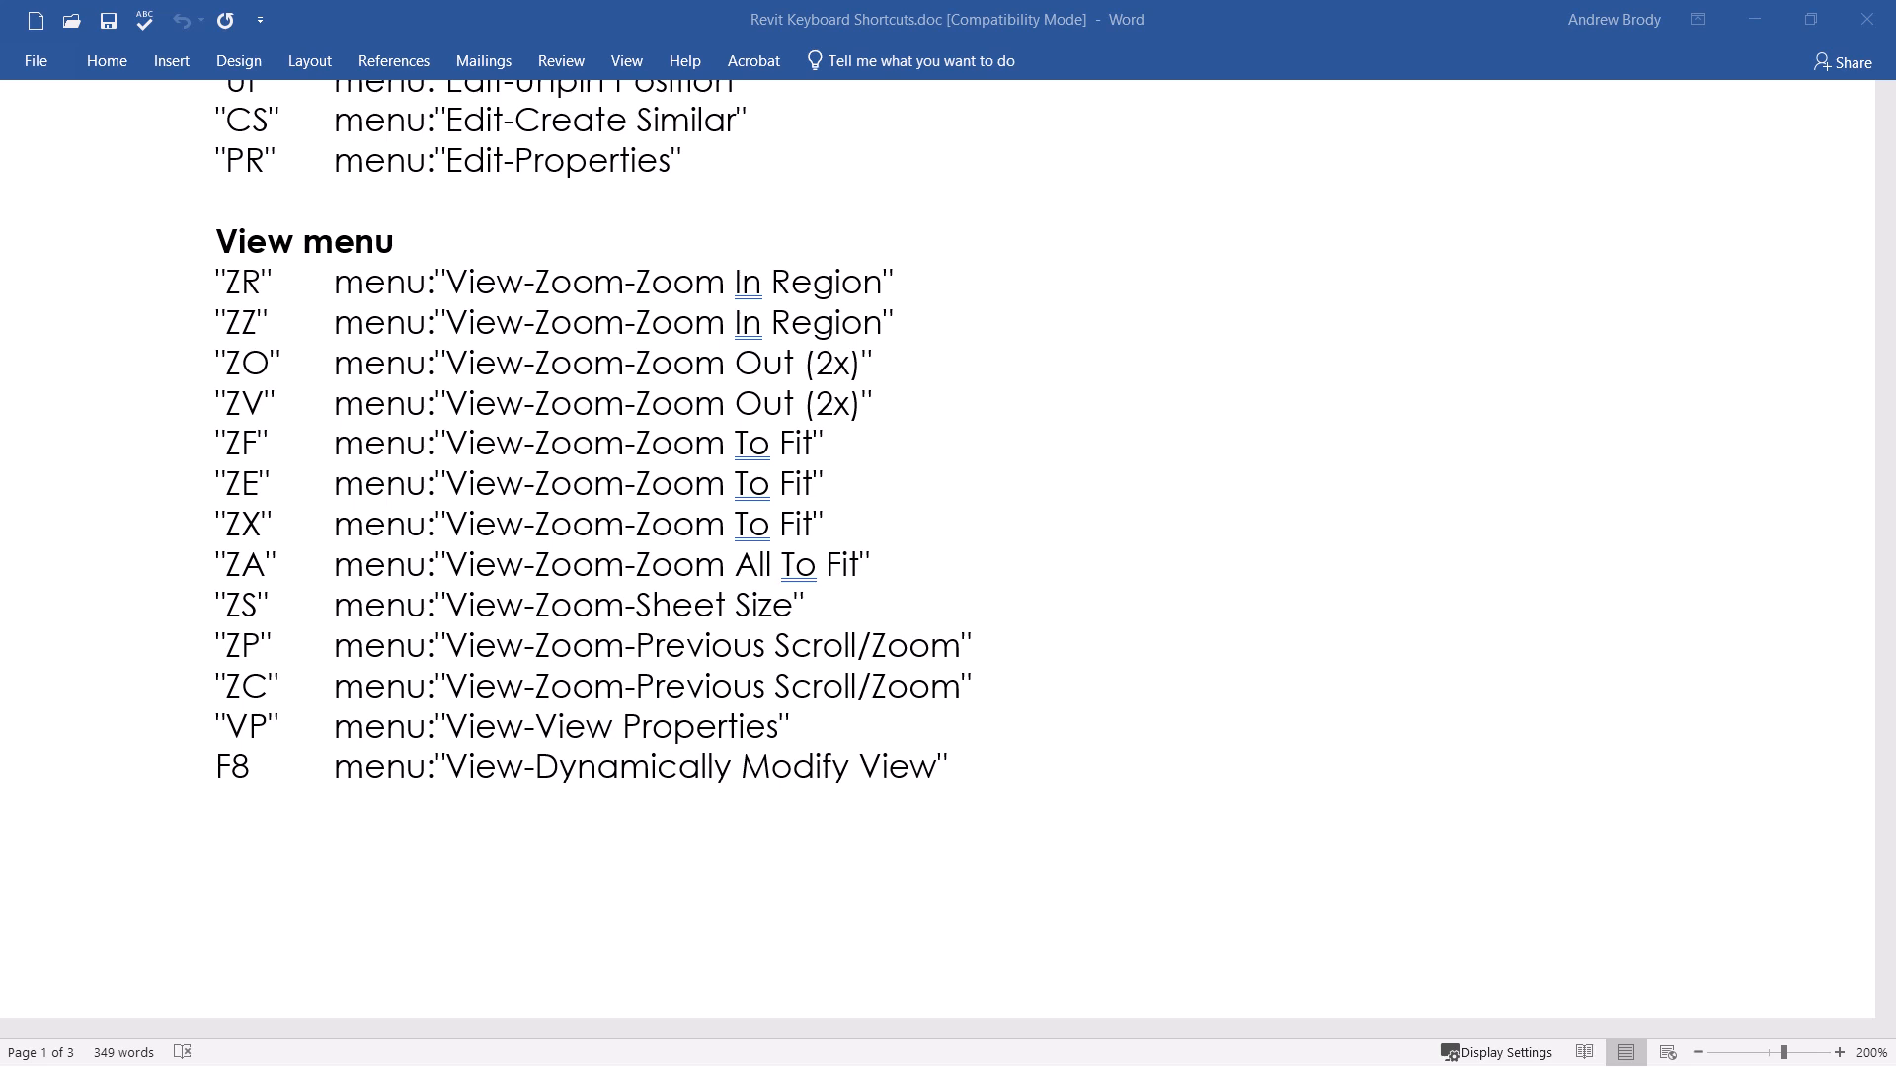
Review the View menu zoom shortcuts in the Word keyboard shortcuts document and switch back to Revit
scroll(889, 524, up, 2)
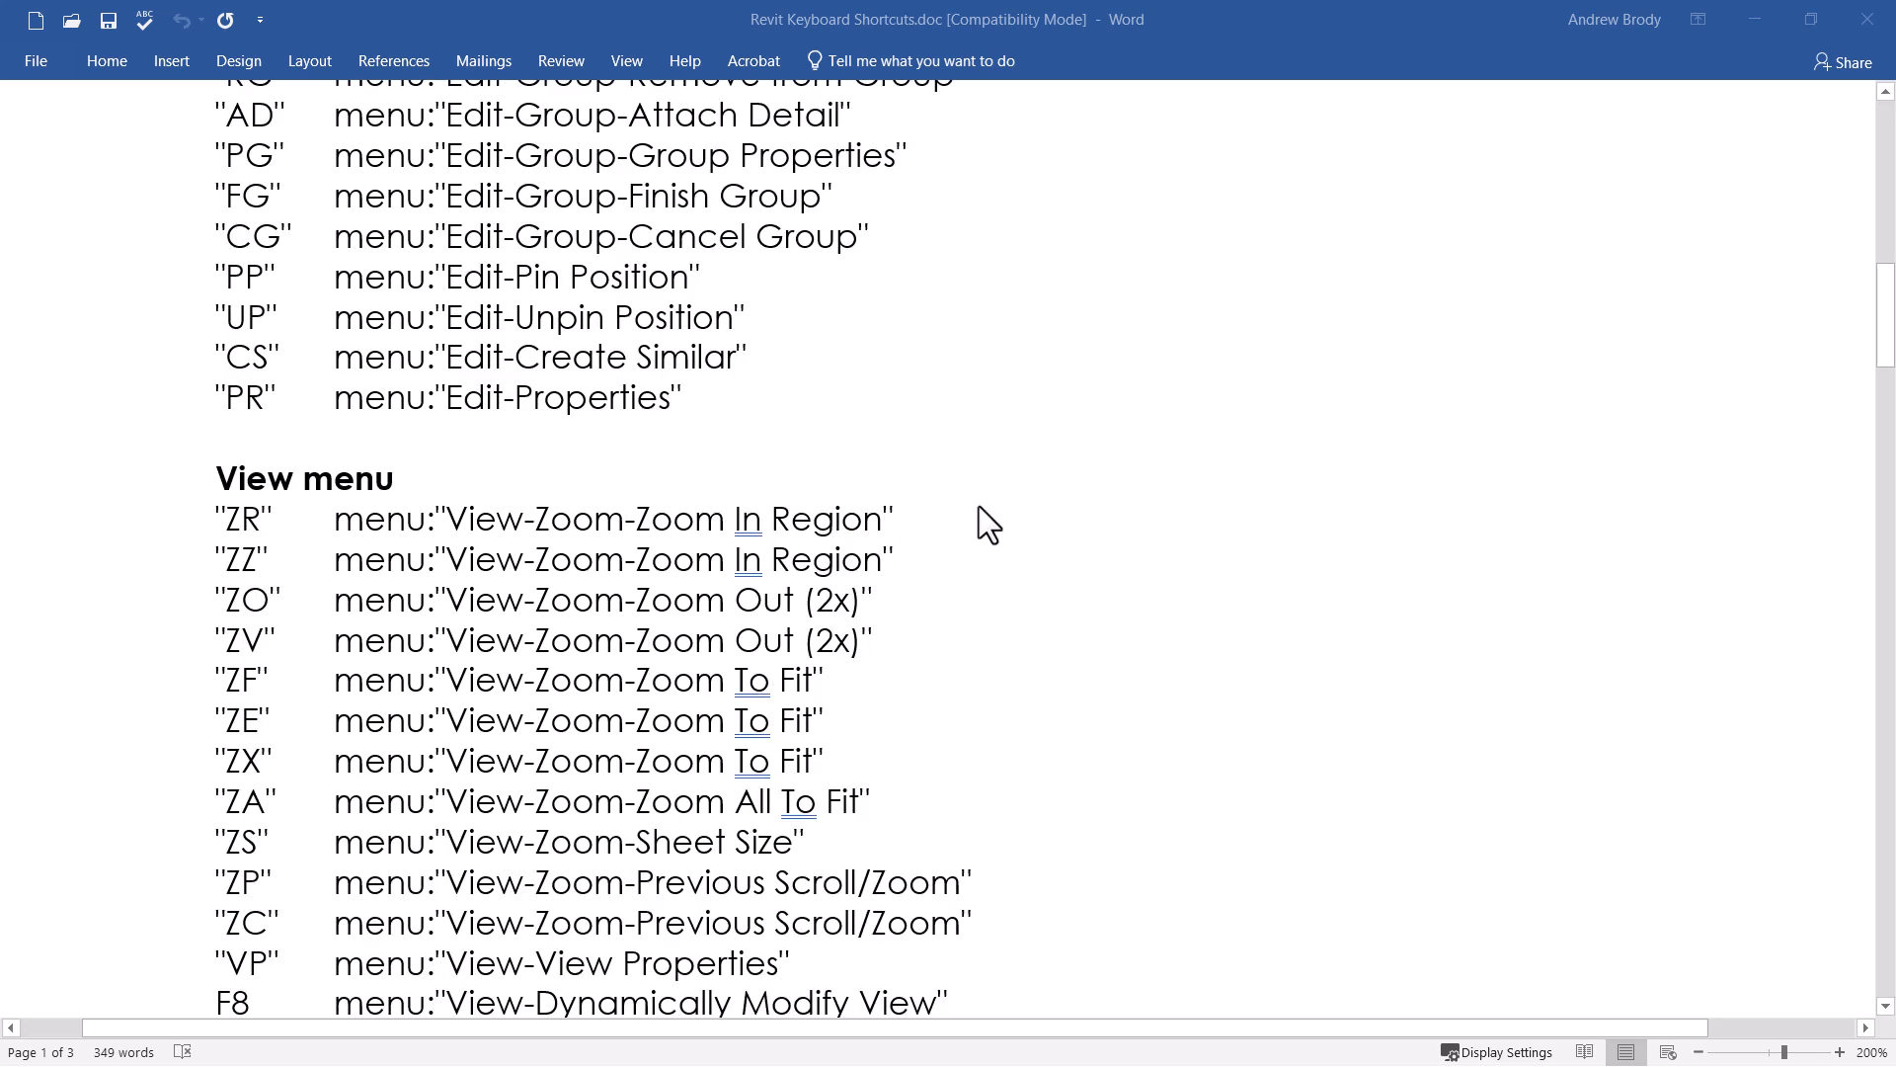
scroll(997, 504, down, 2)
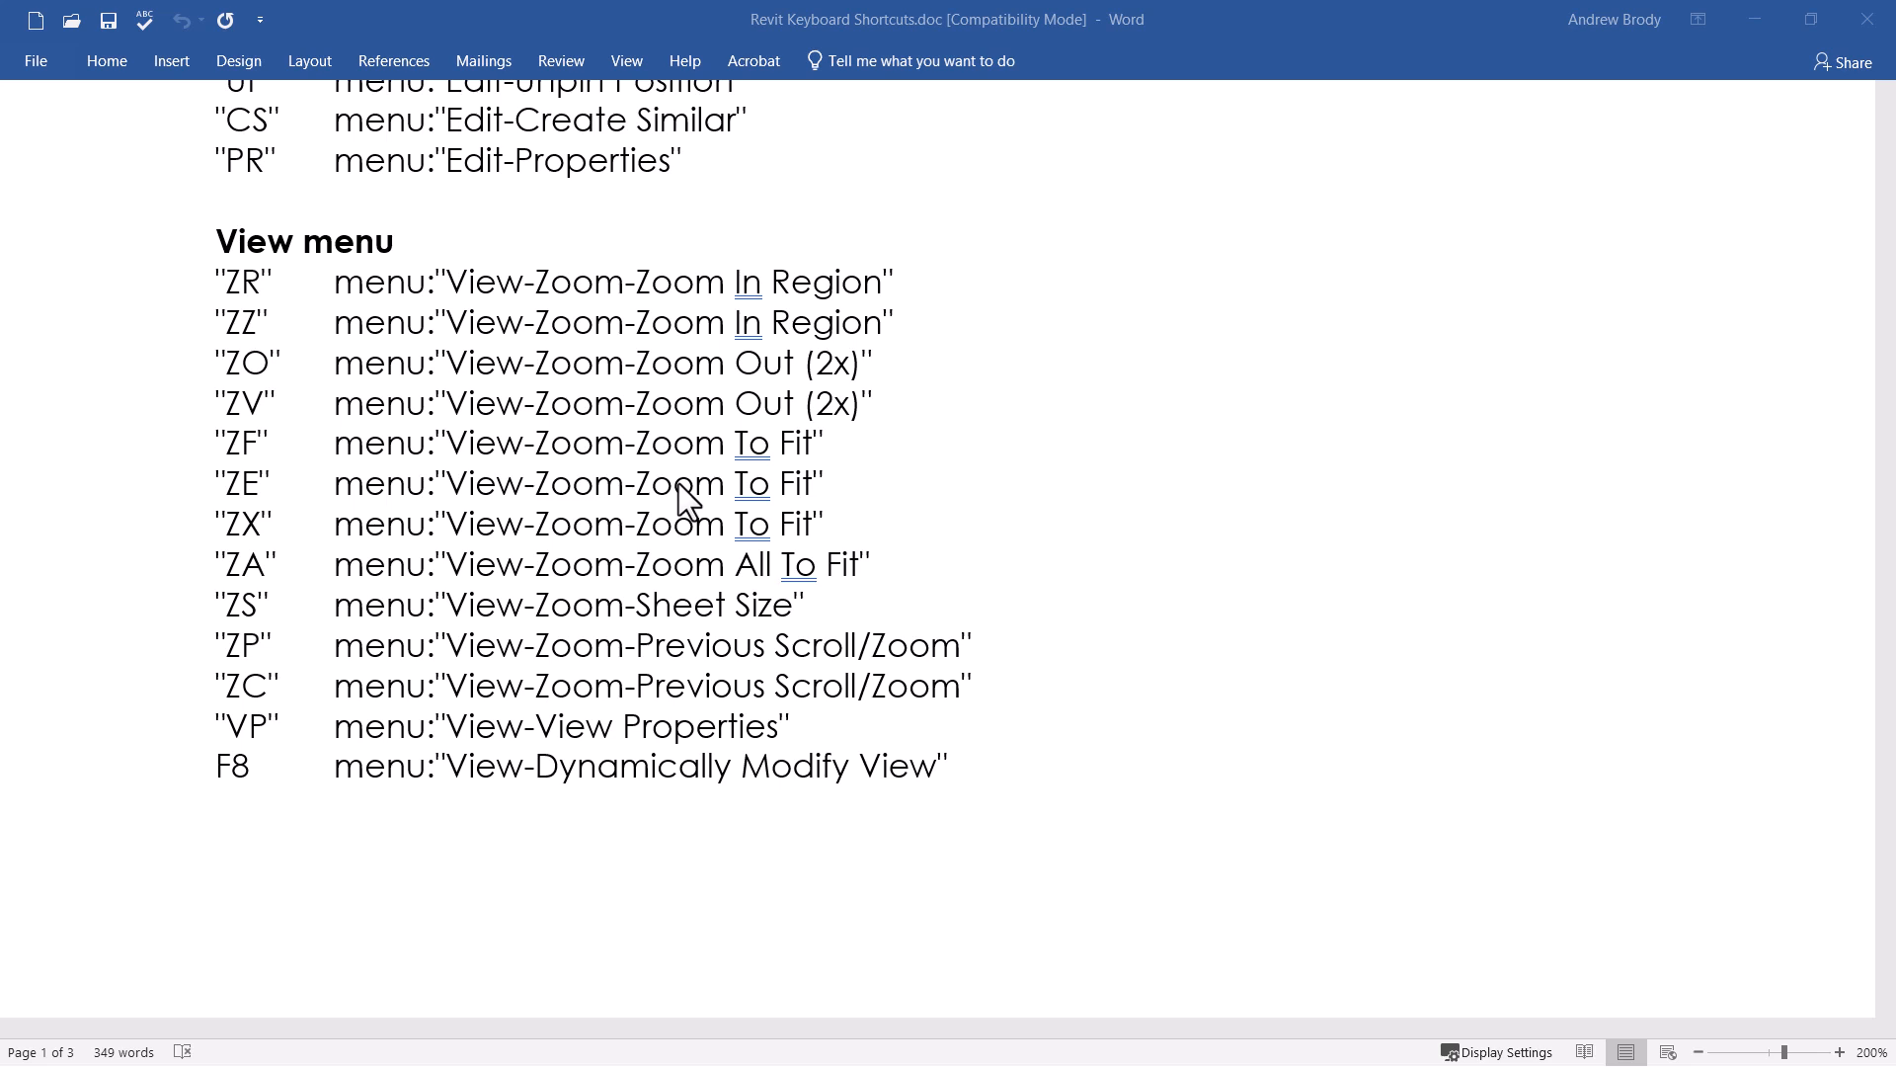
key(alt+Tab)
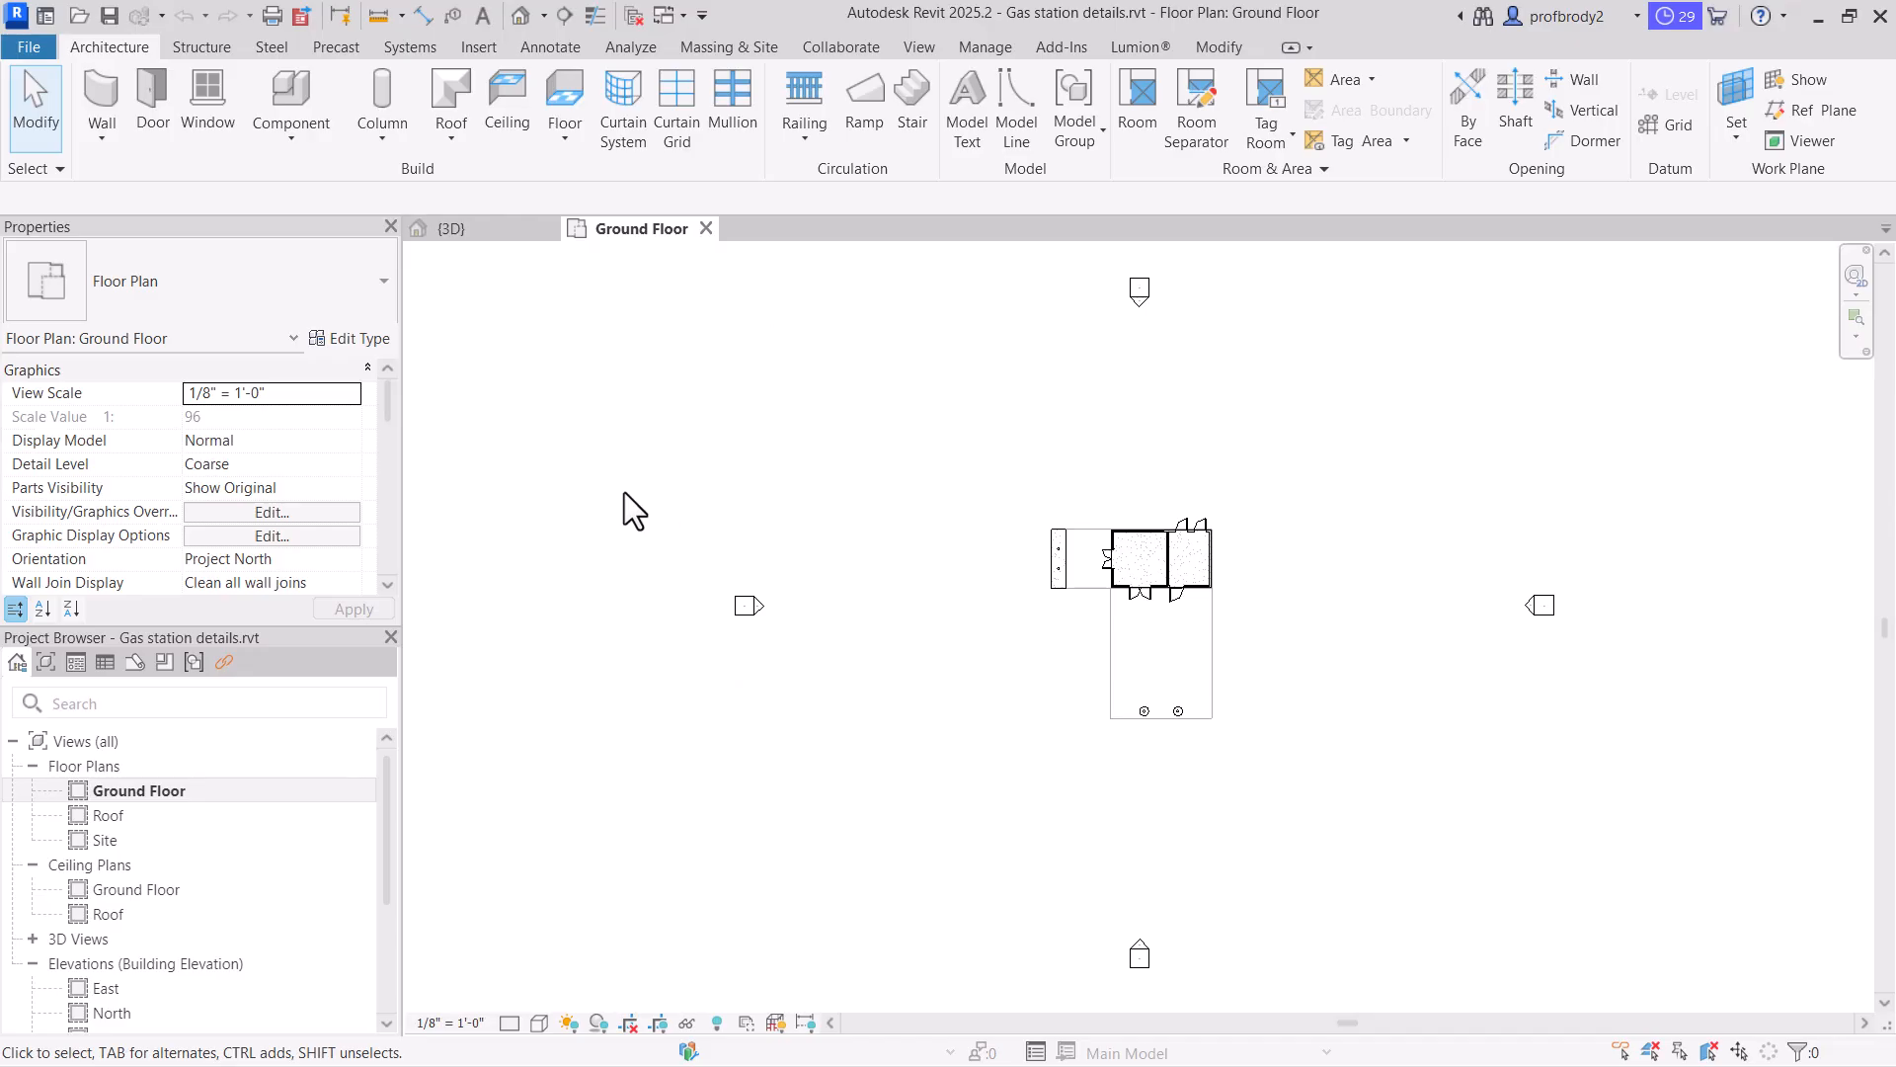
Review the zoom options for the Ground Floor plan and restore the earlier view with Previous Pan/Zoom
click(1856, 337)
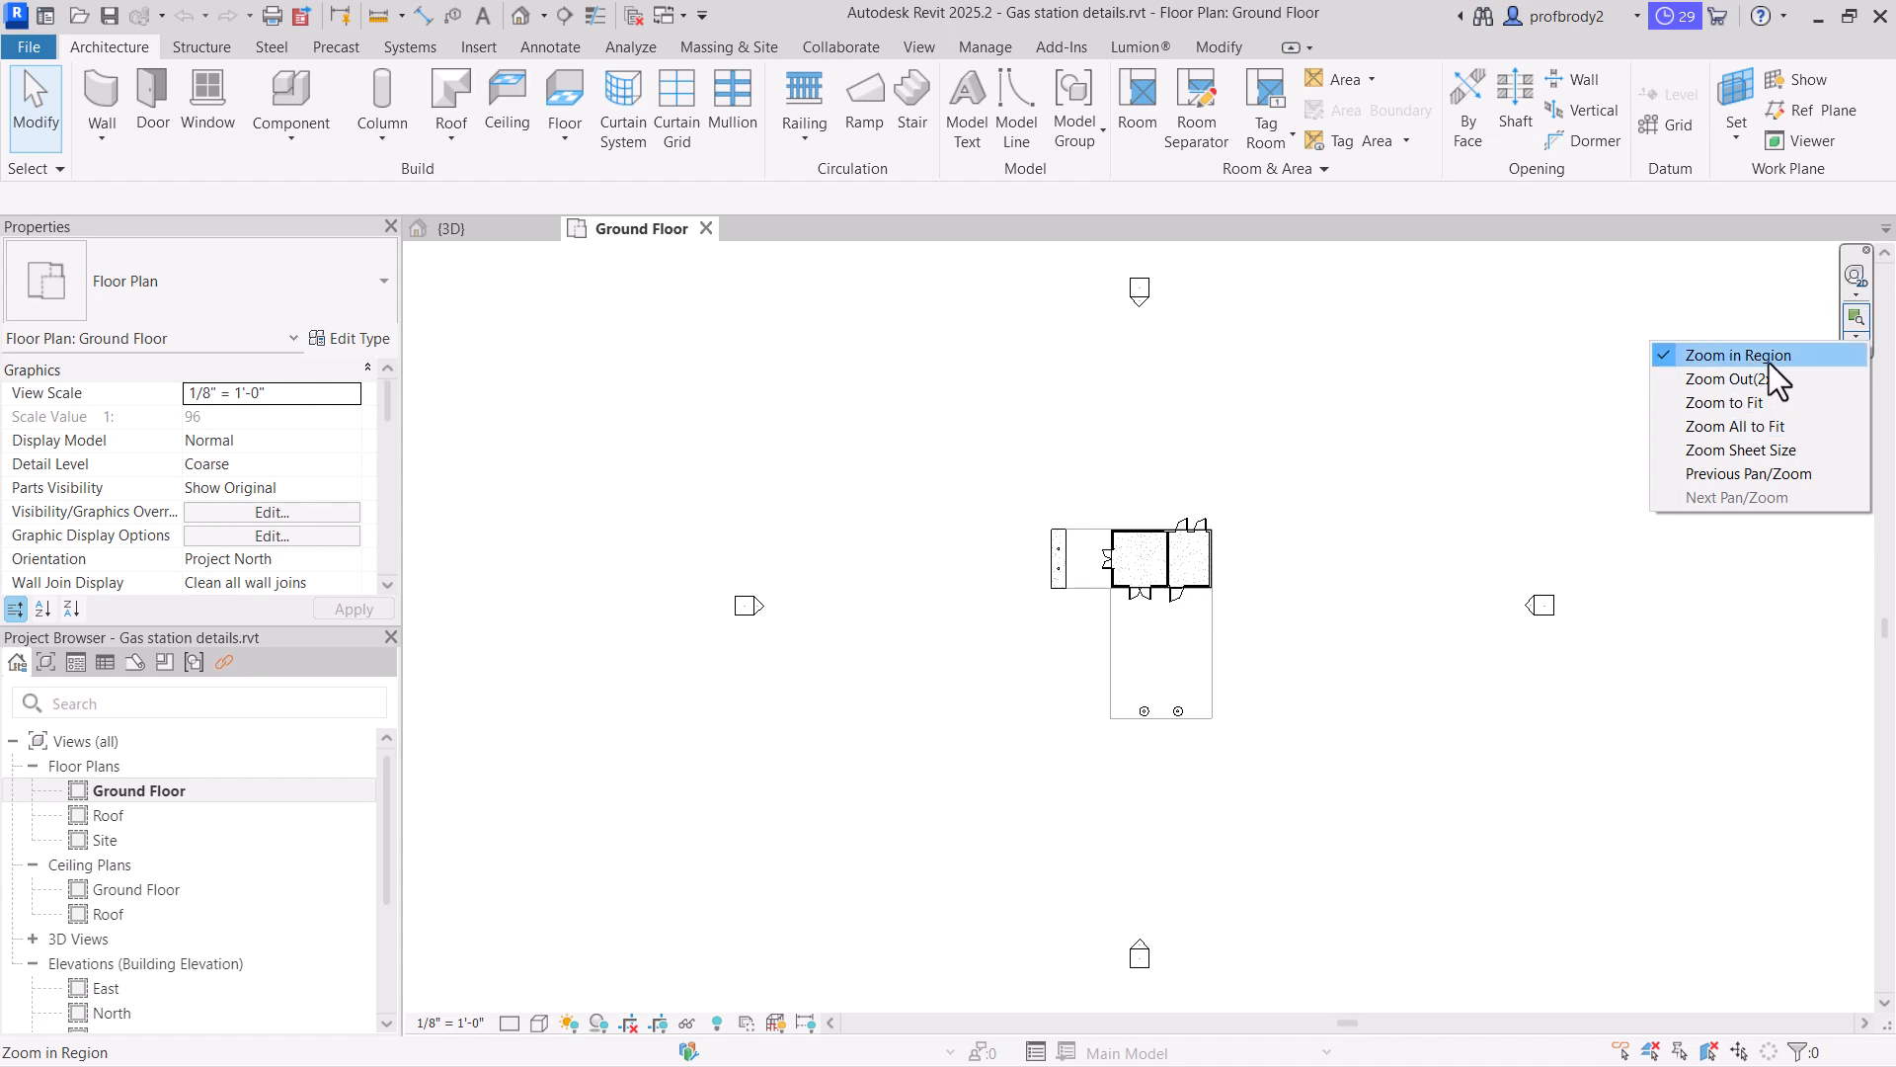
key(Escape)
scroll(1077, 584, up, 3)
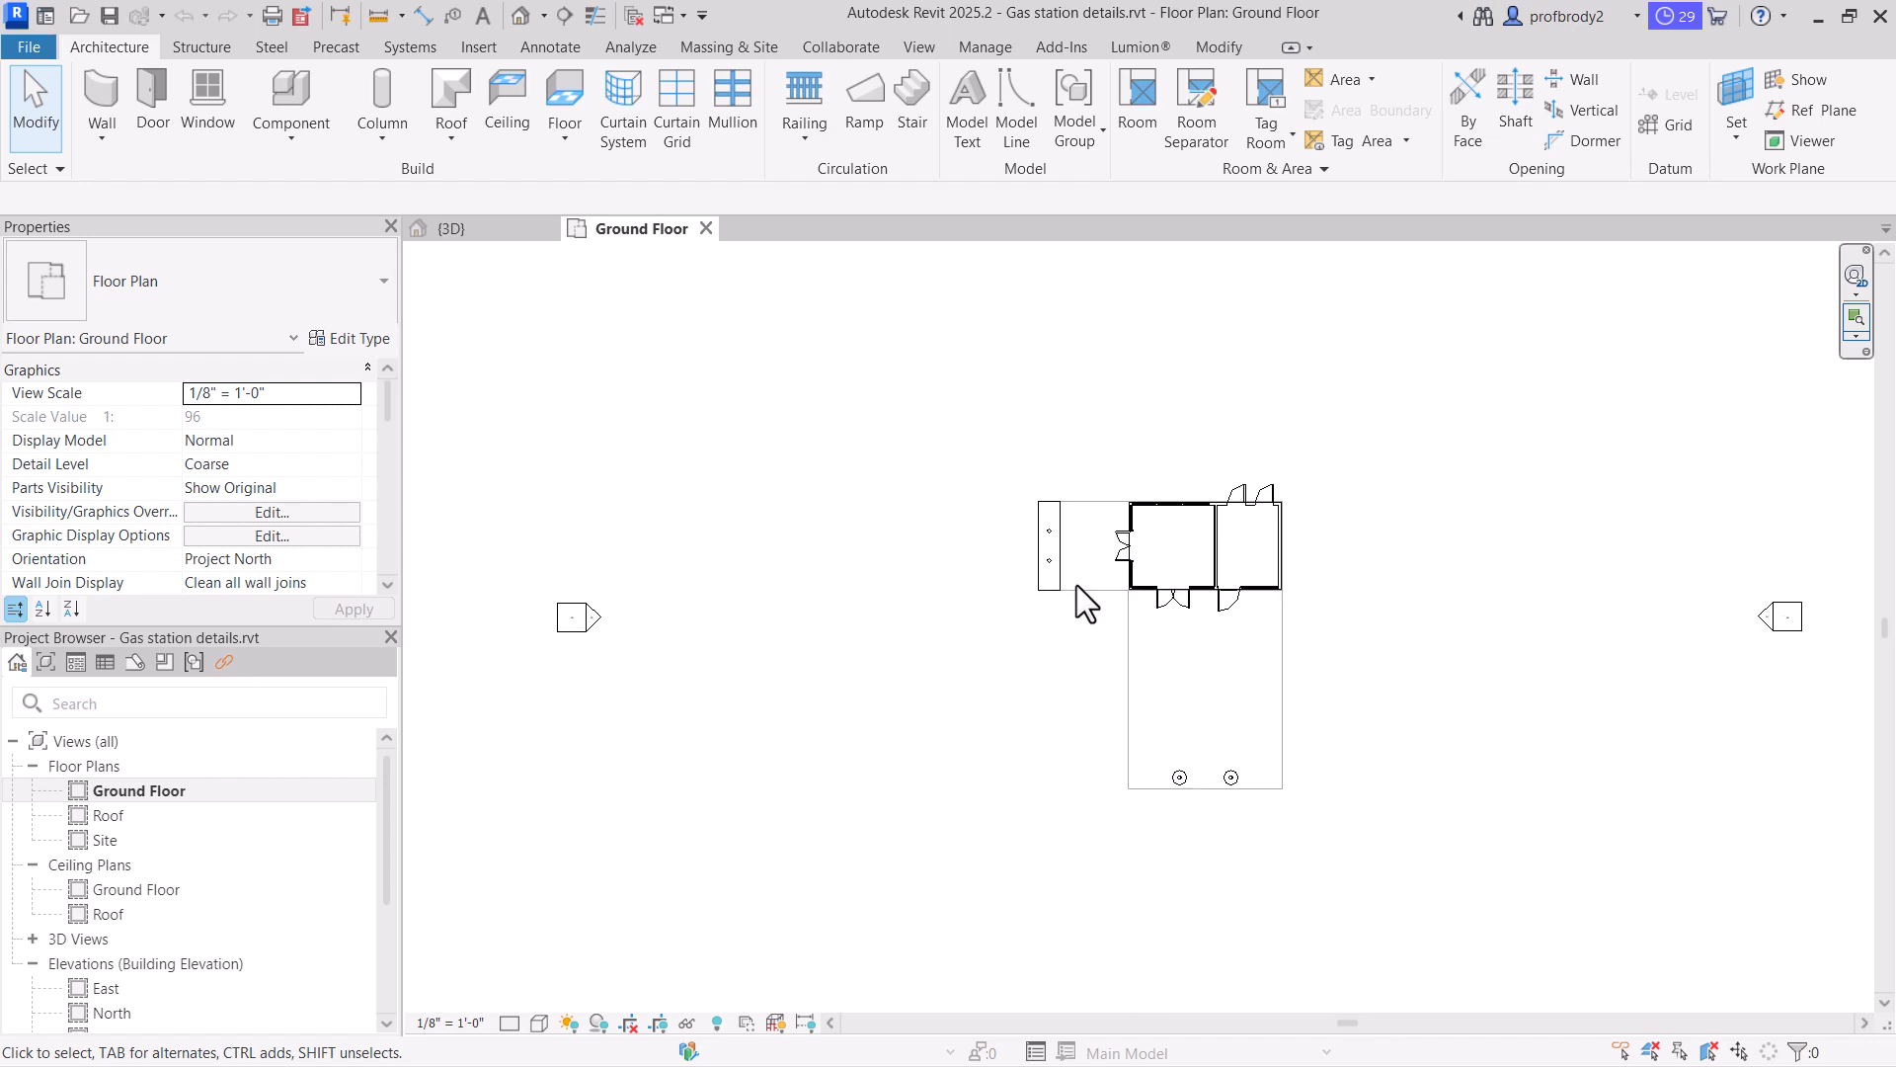
click(1855, 337)
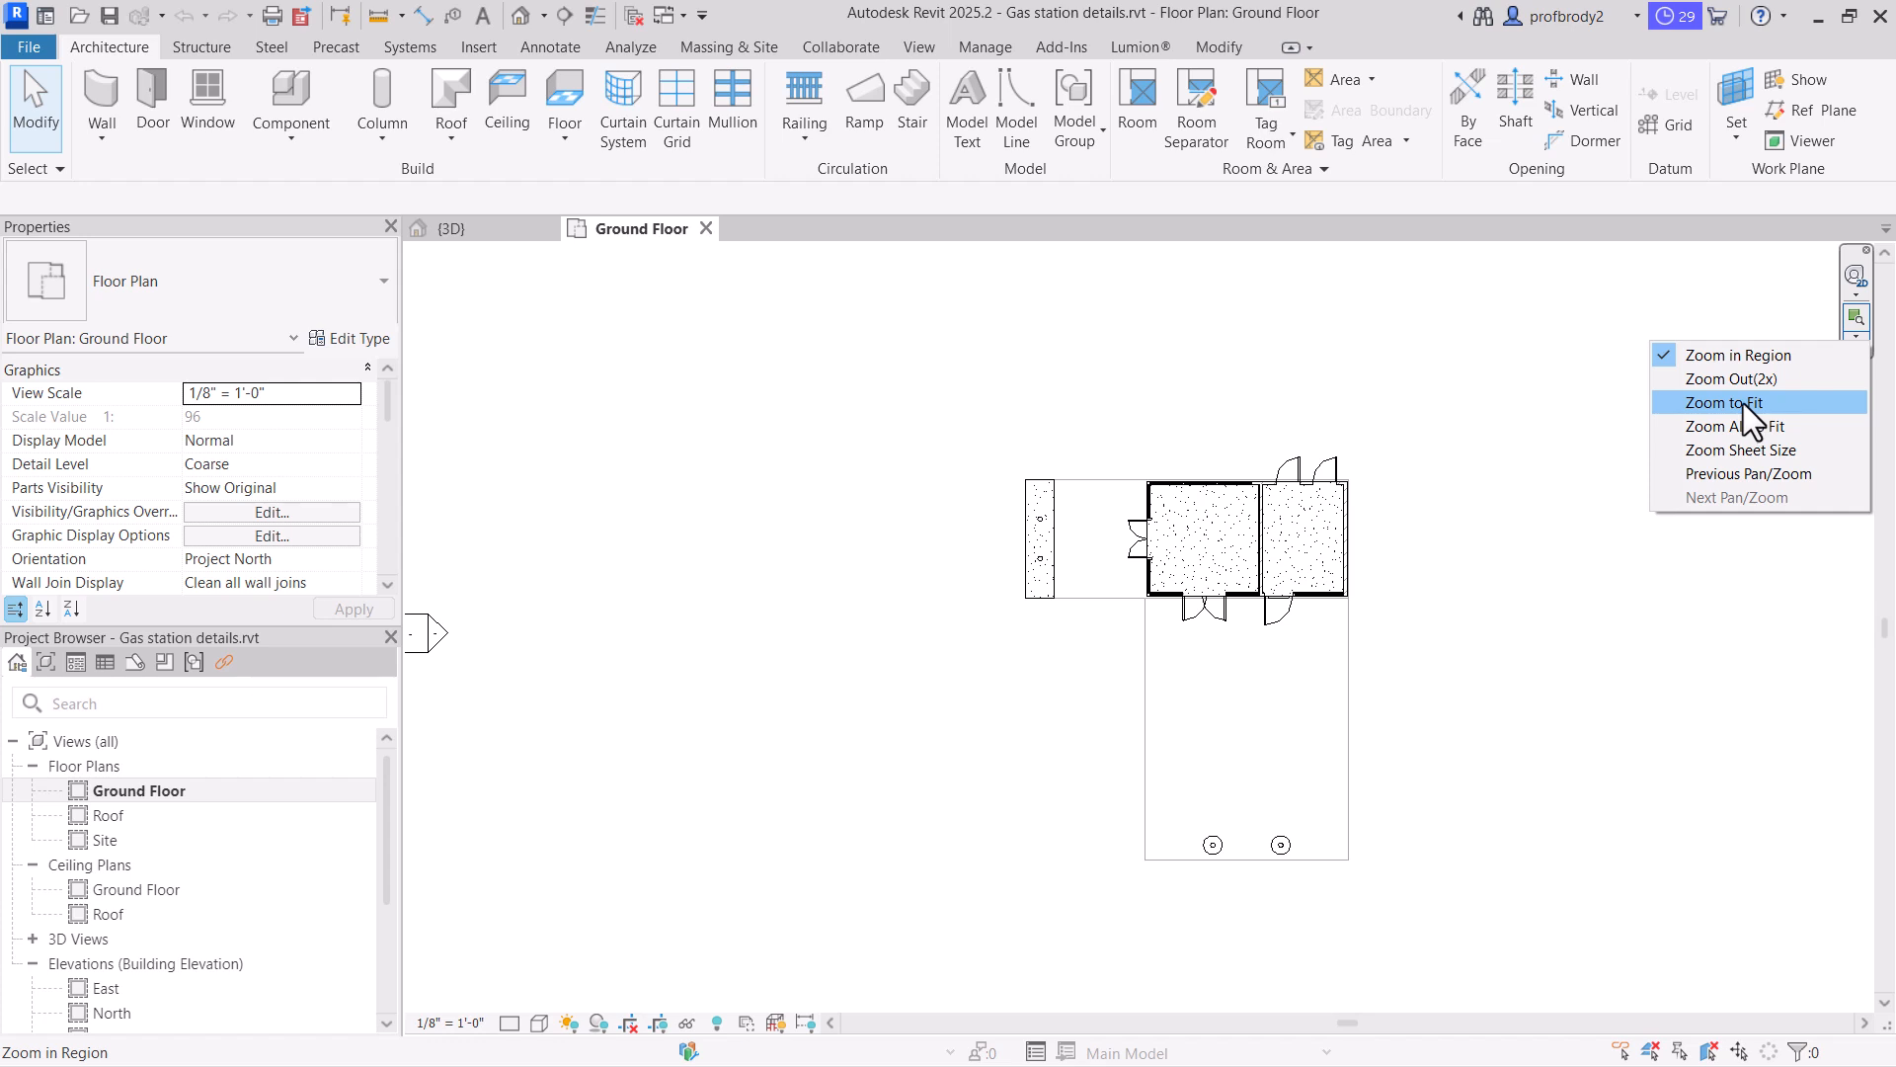
click(1751, 474)
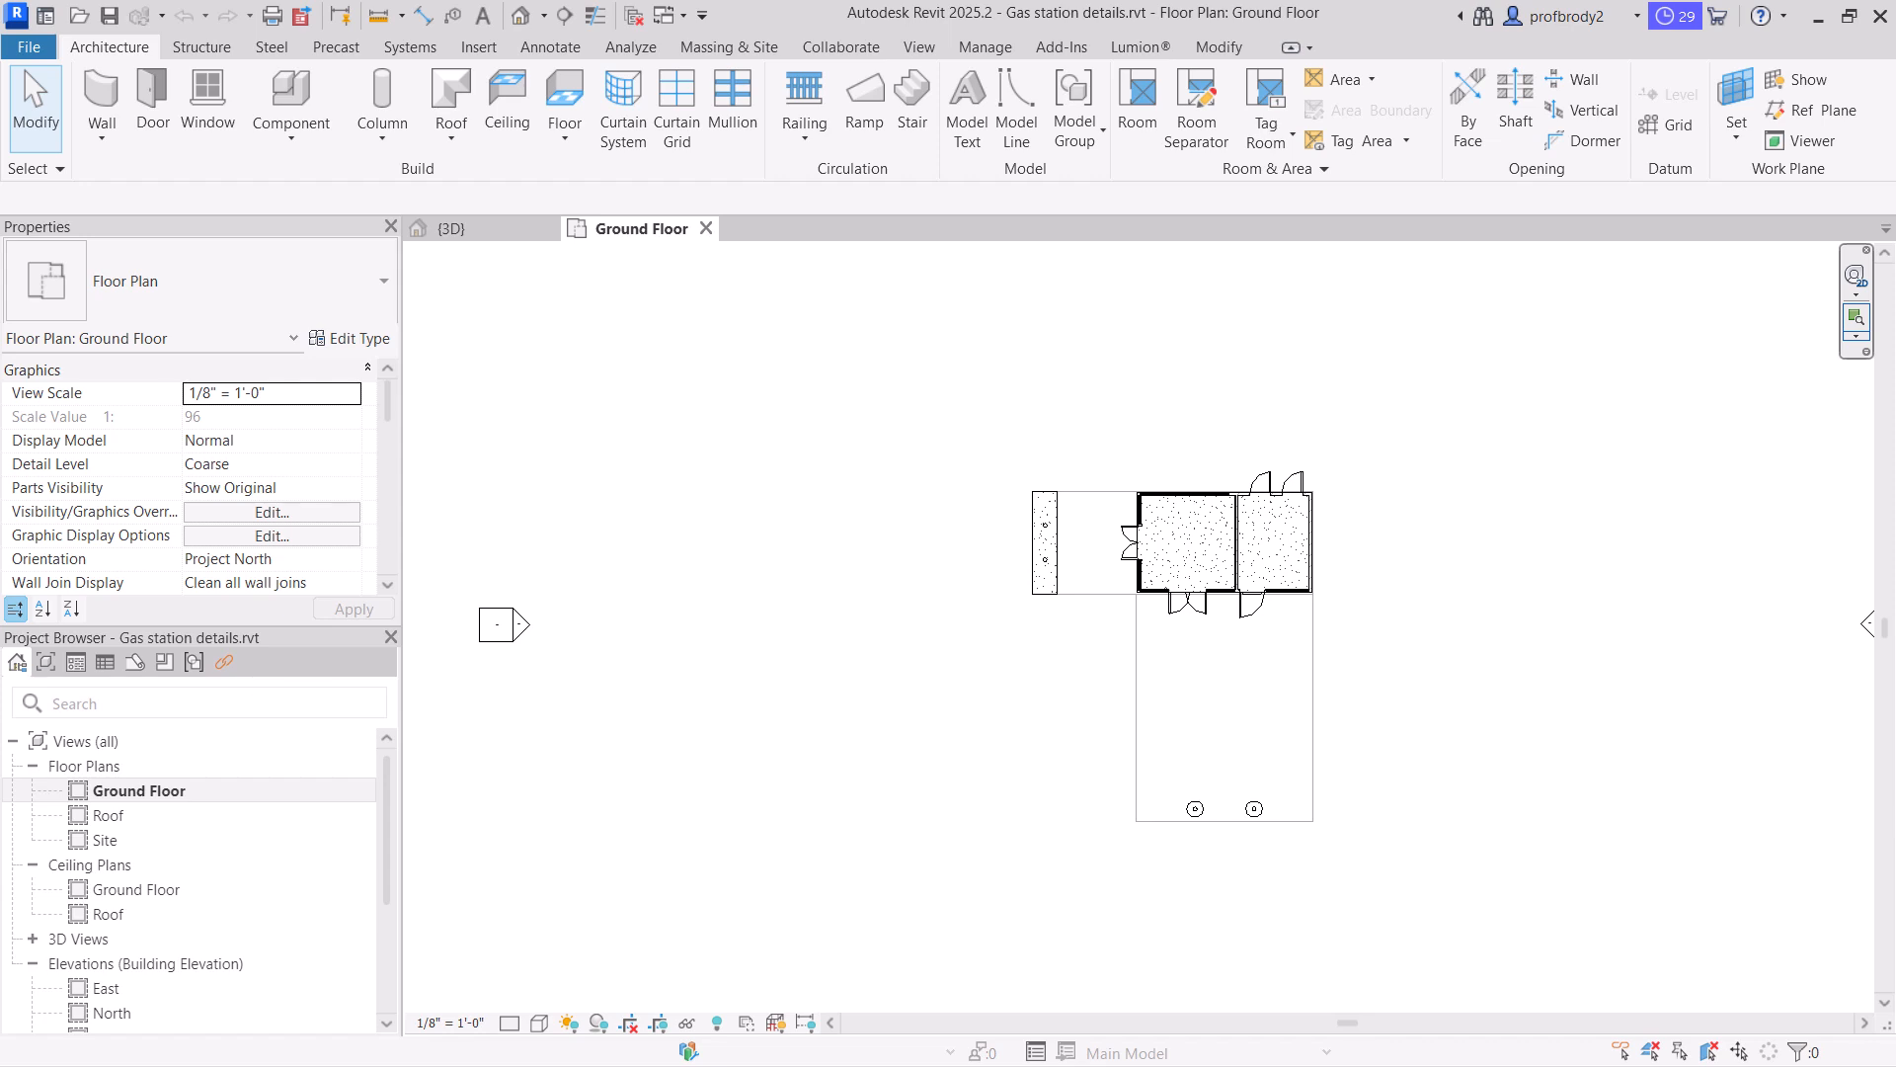
Create an in-place model in the Columns category and name it "fins west side"
scroll(988, 519, up, 10)
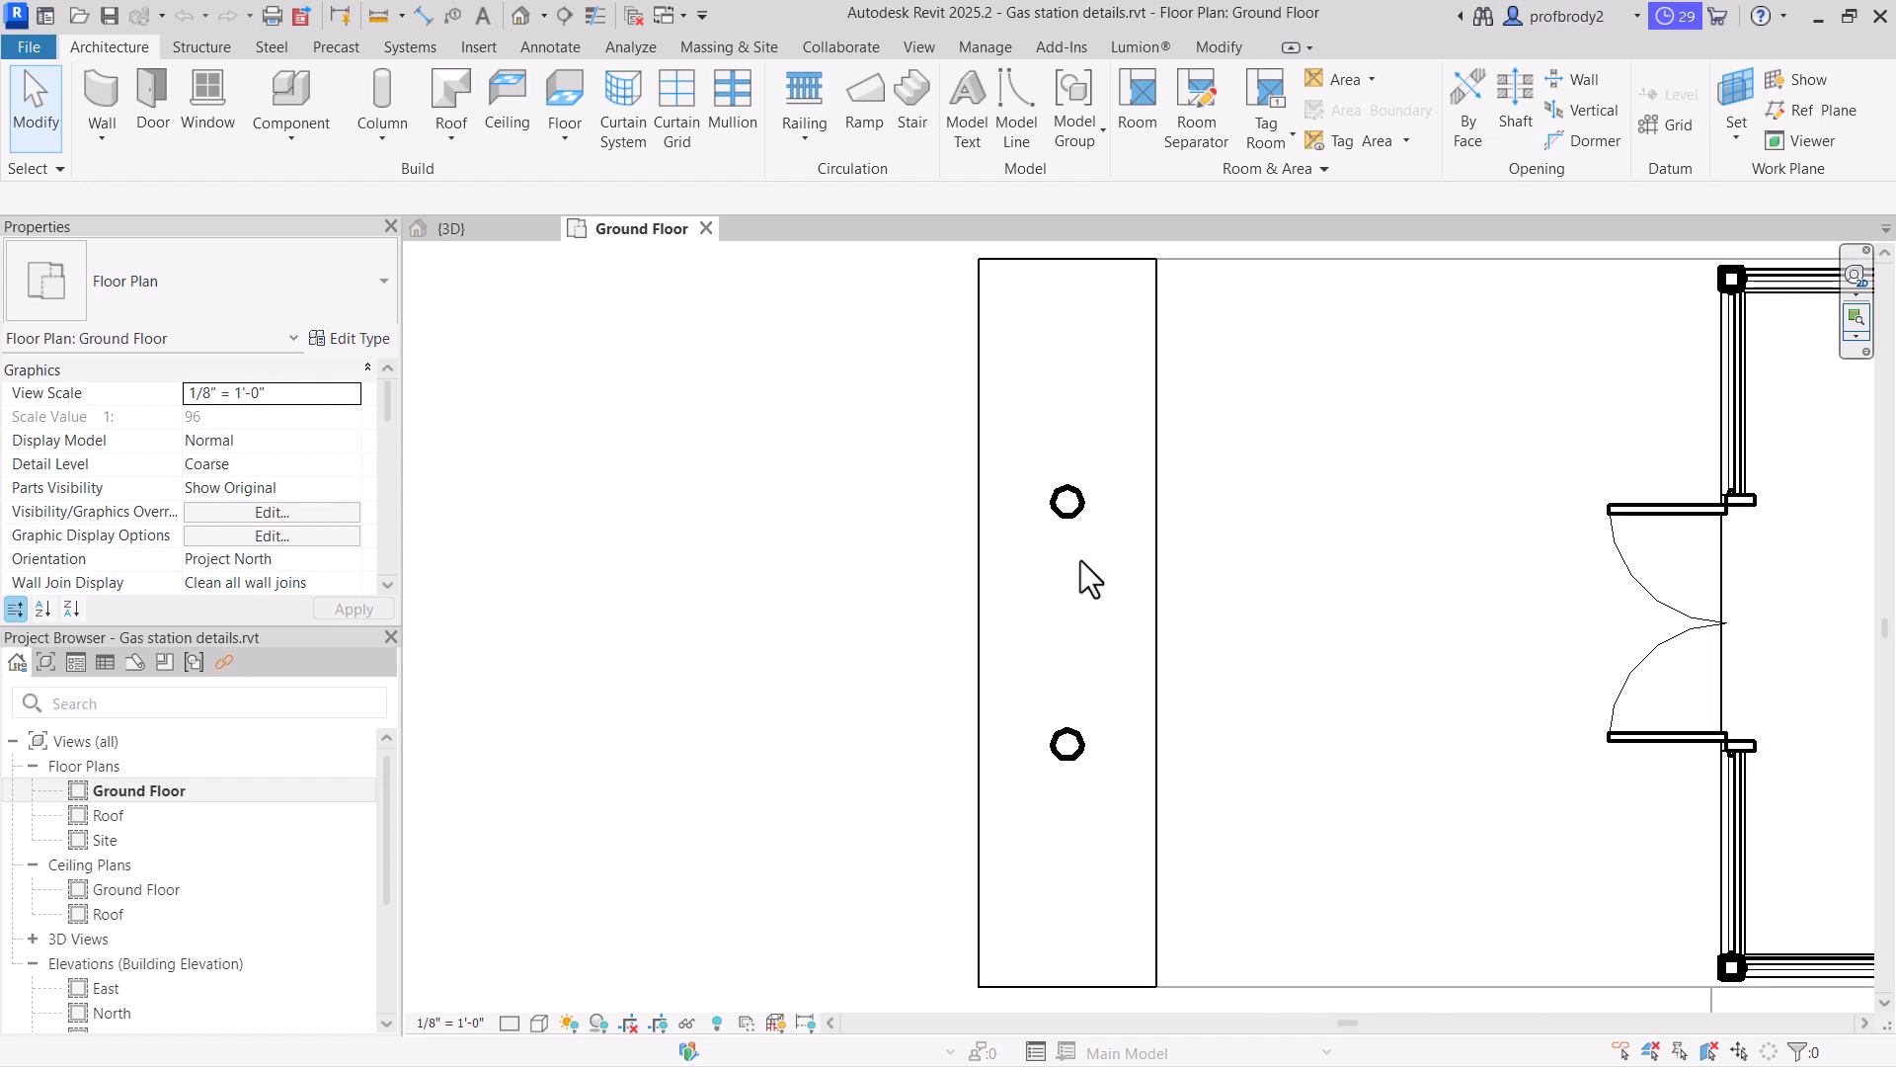
scroll(934, 655, down, 1)
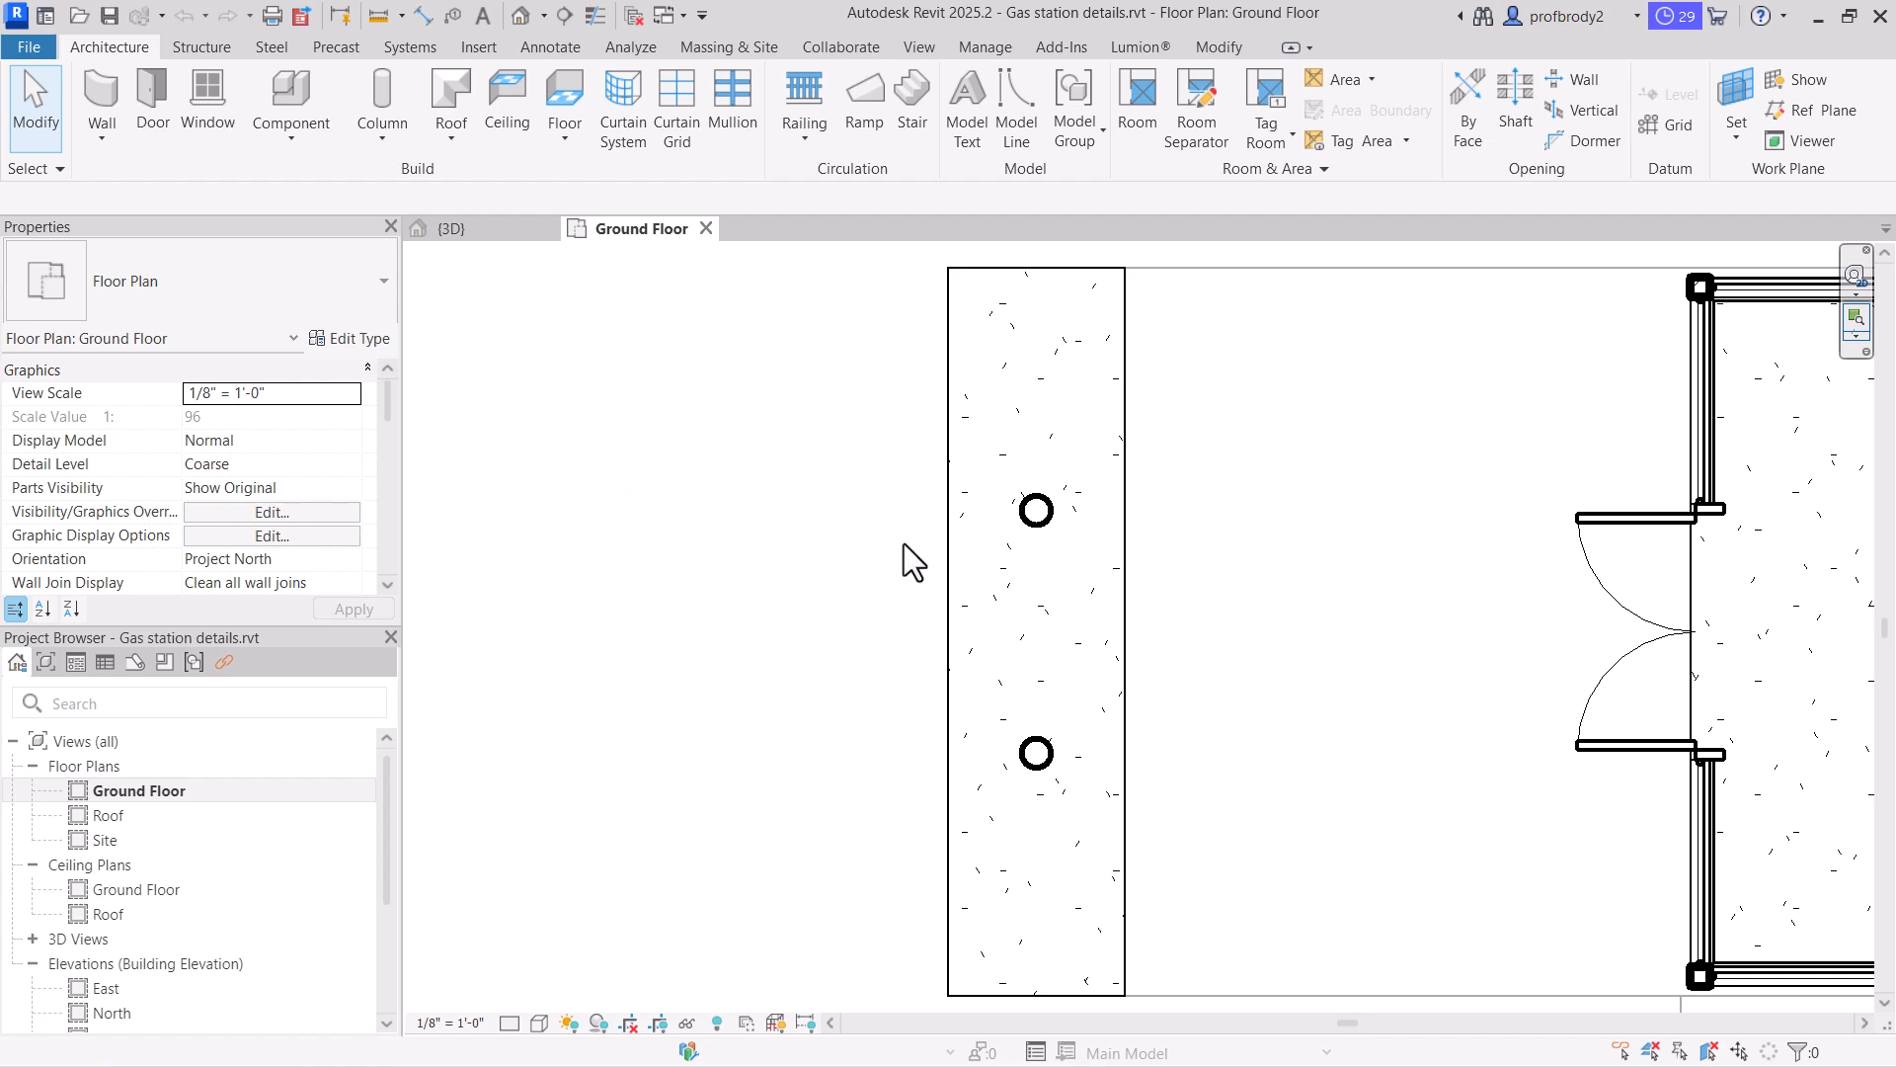
click(288, 144)
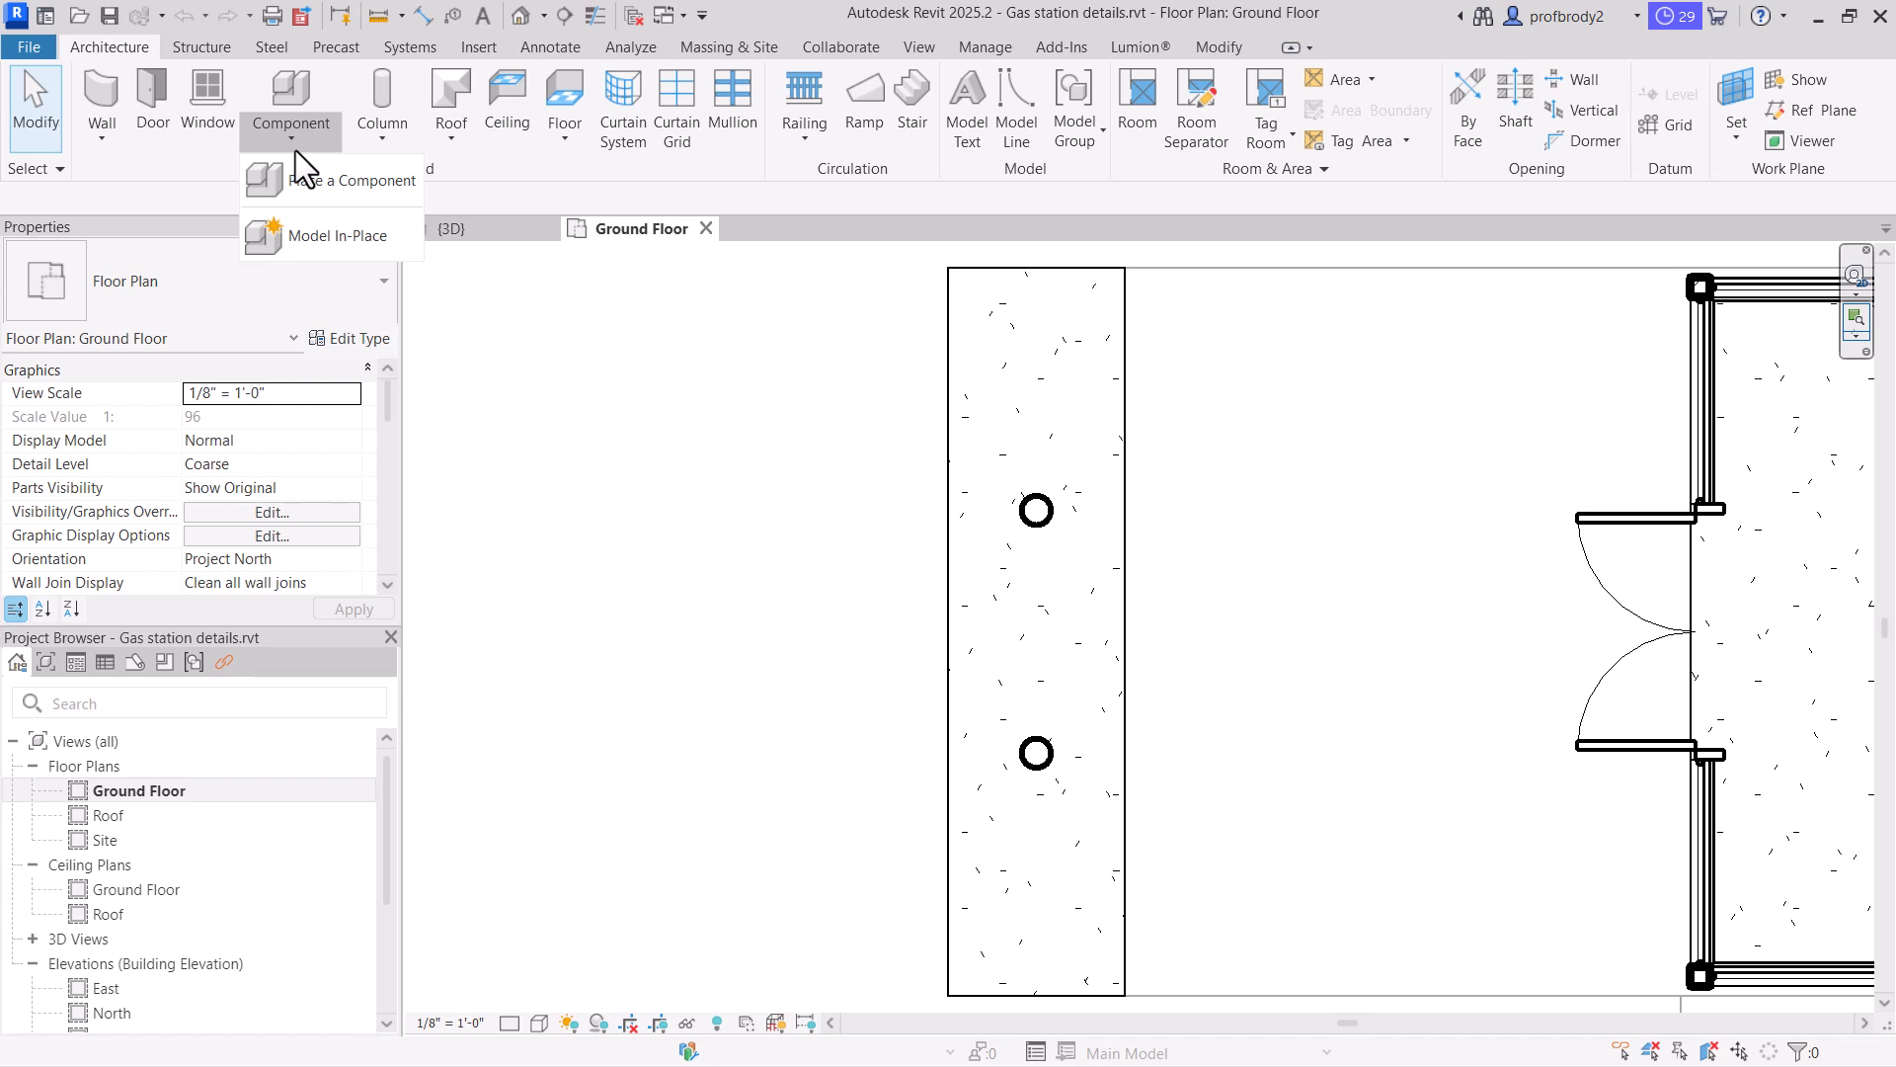
click(328, 235)
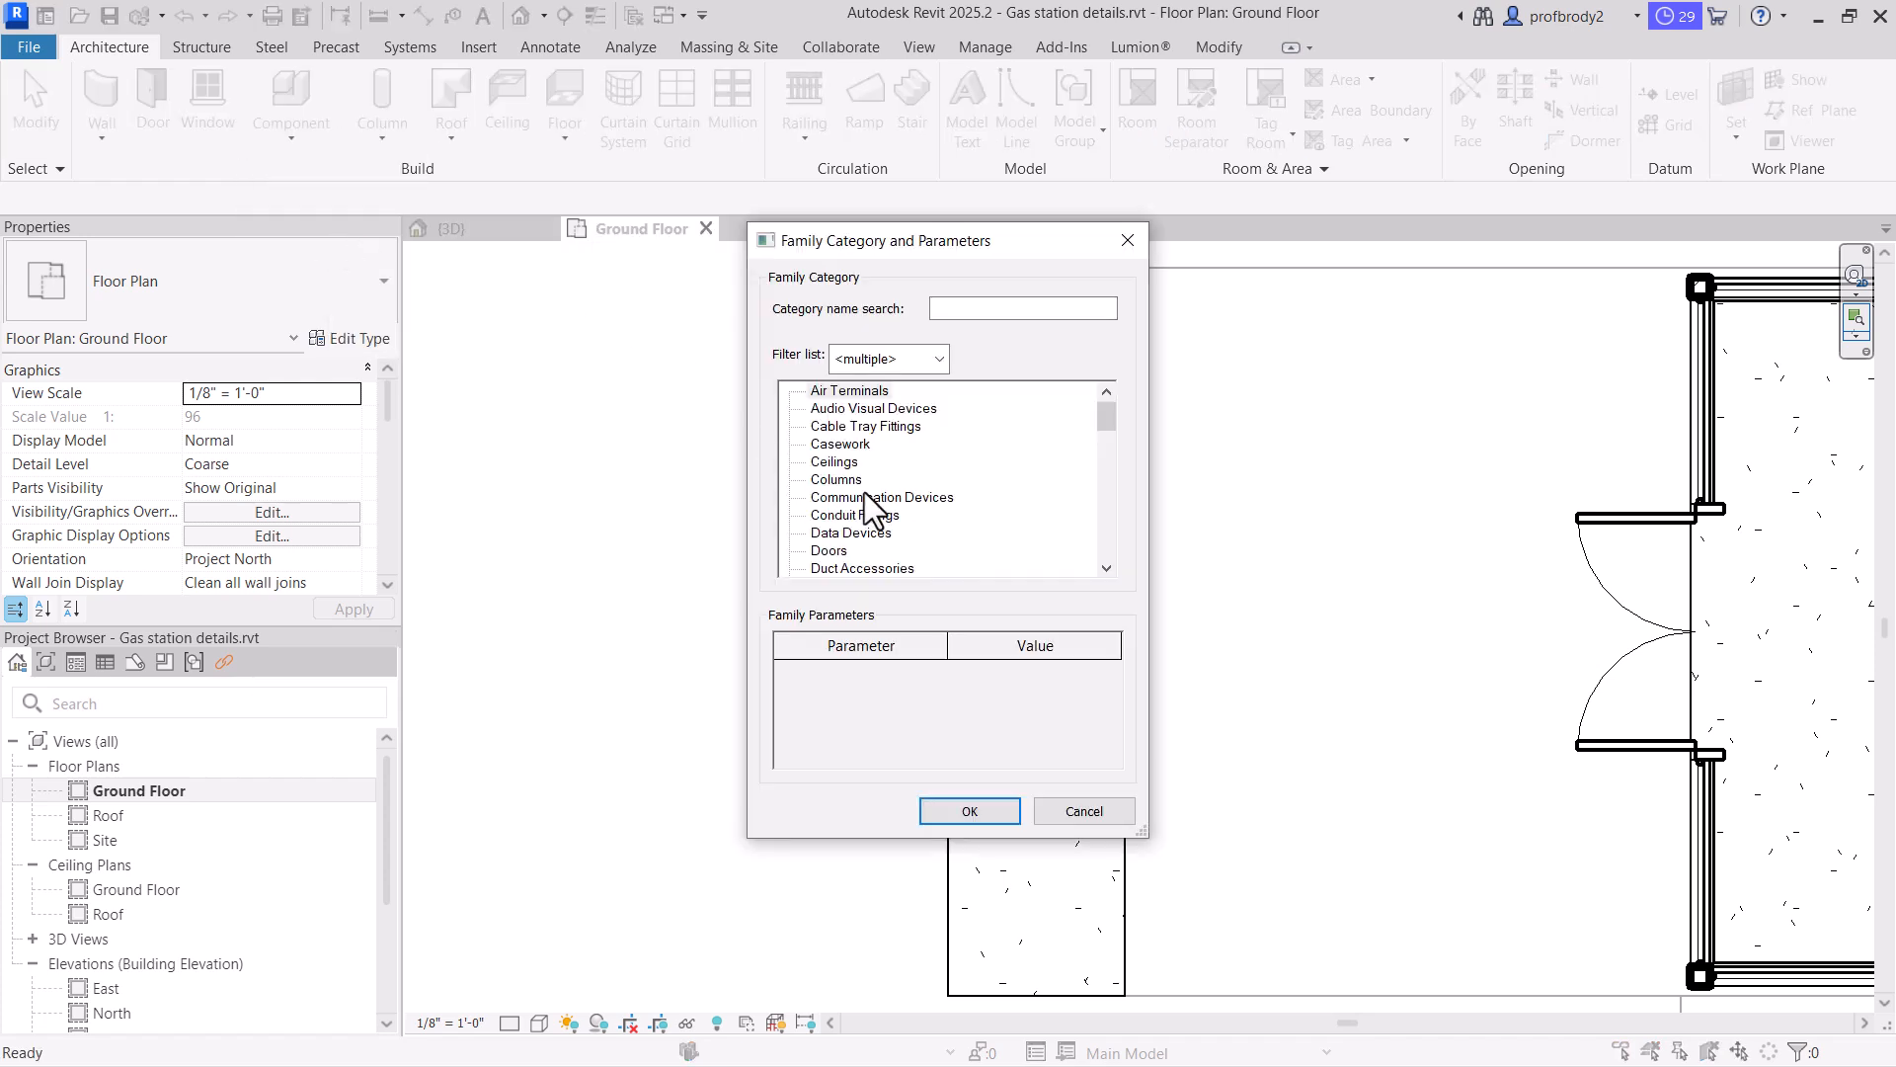
scroll(869, 509, down, 1)
scroll(844, 563, down, 1)
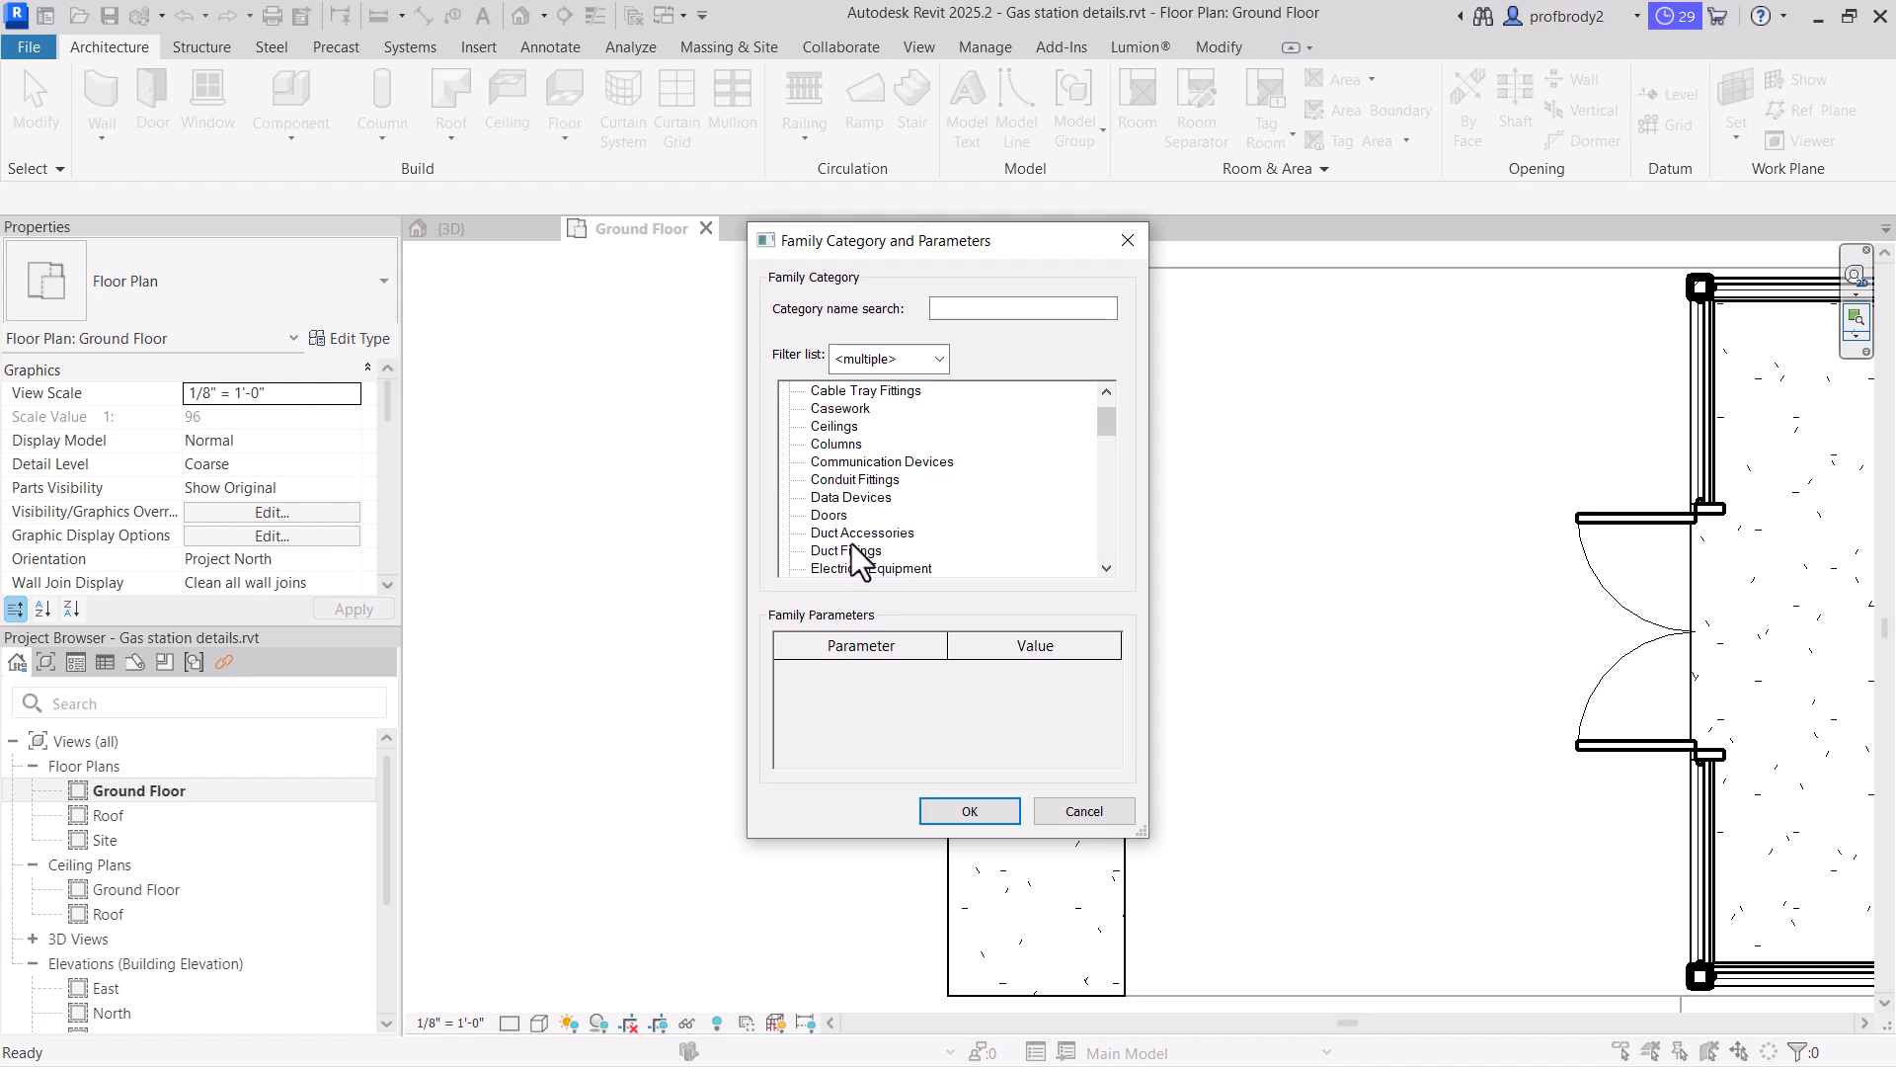
click(836, 444)
click(1000, 818)
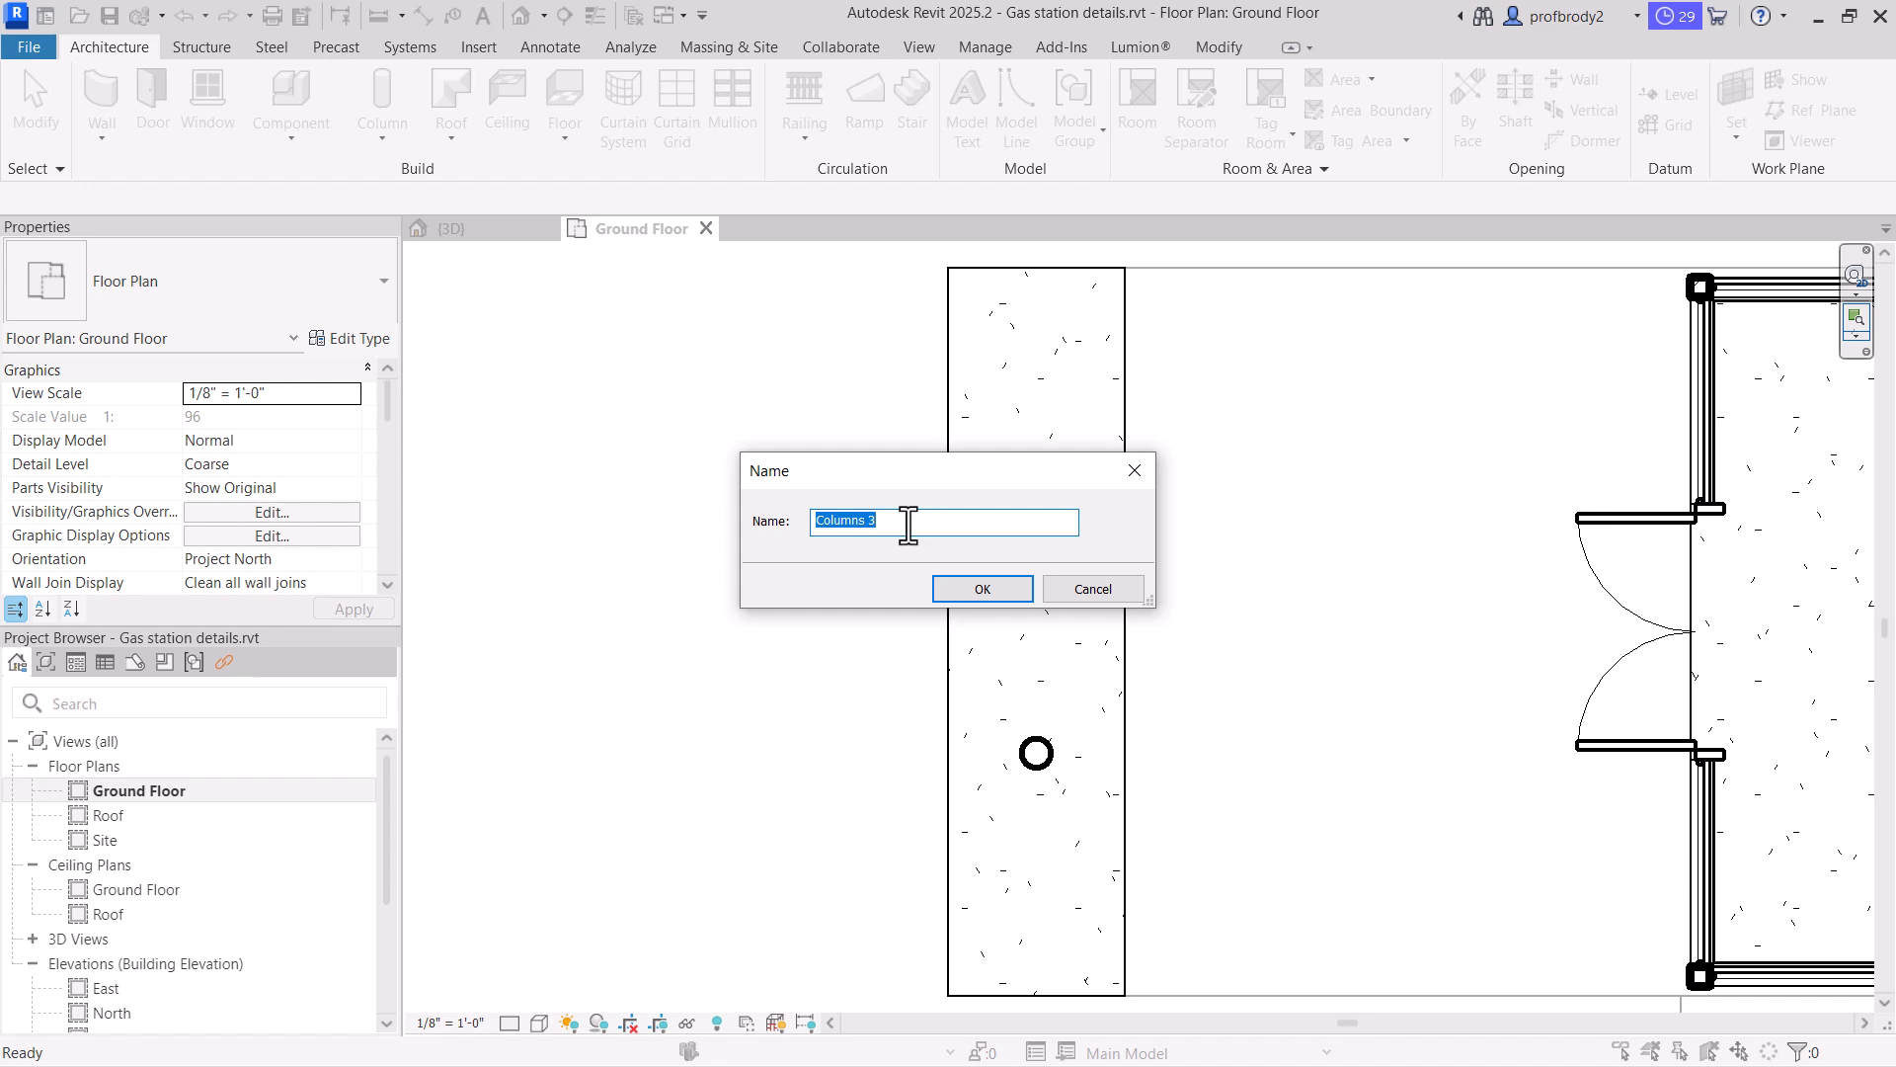
text(fins west side)
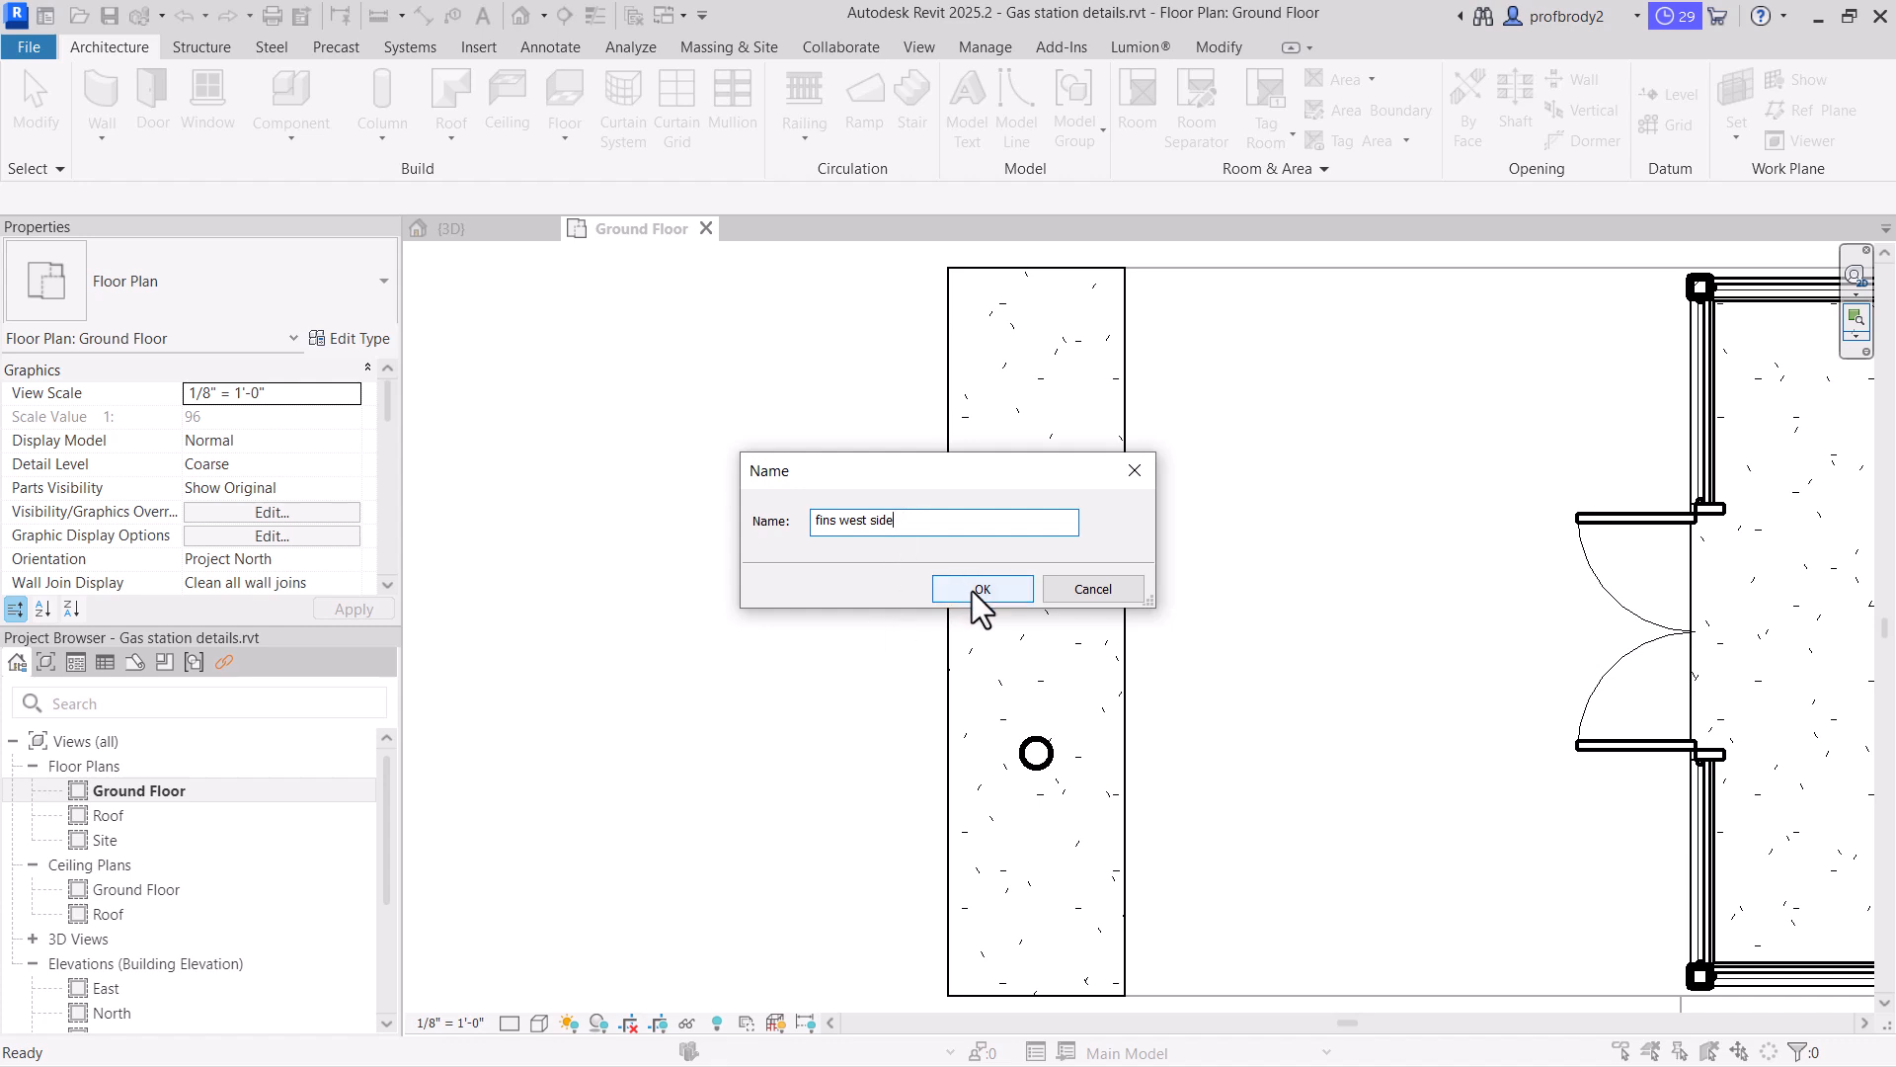
click(978, 589)
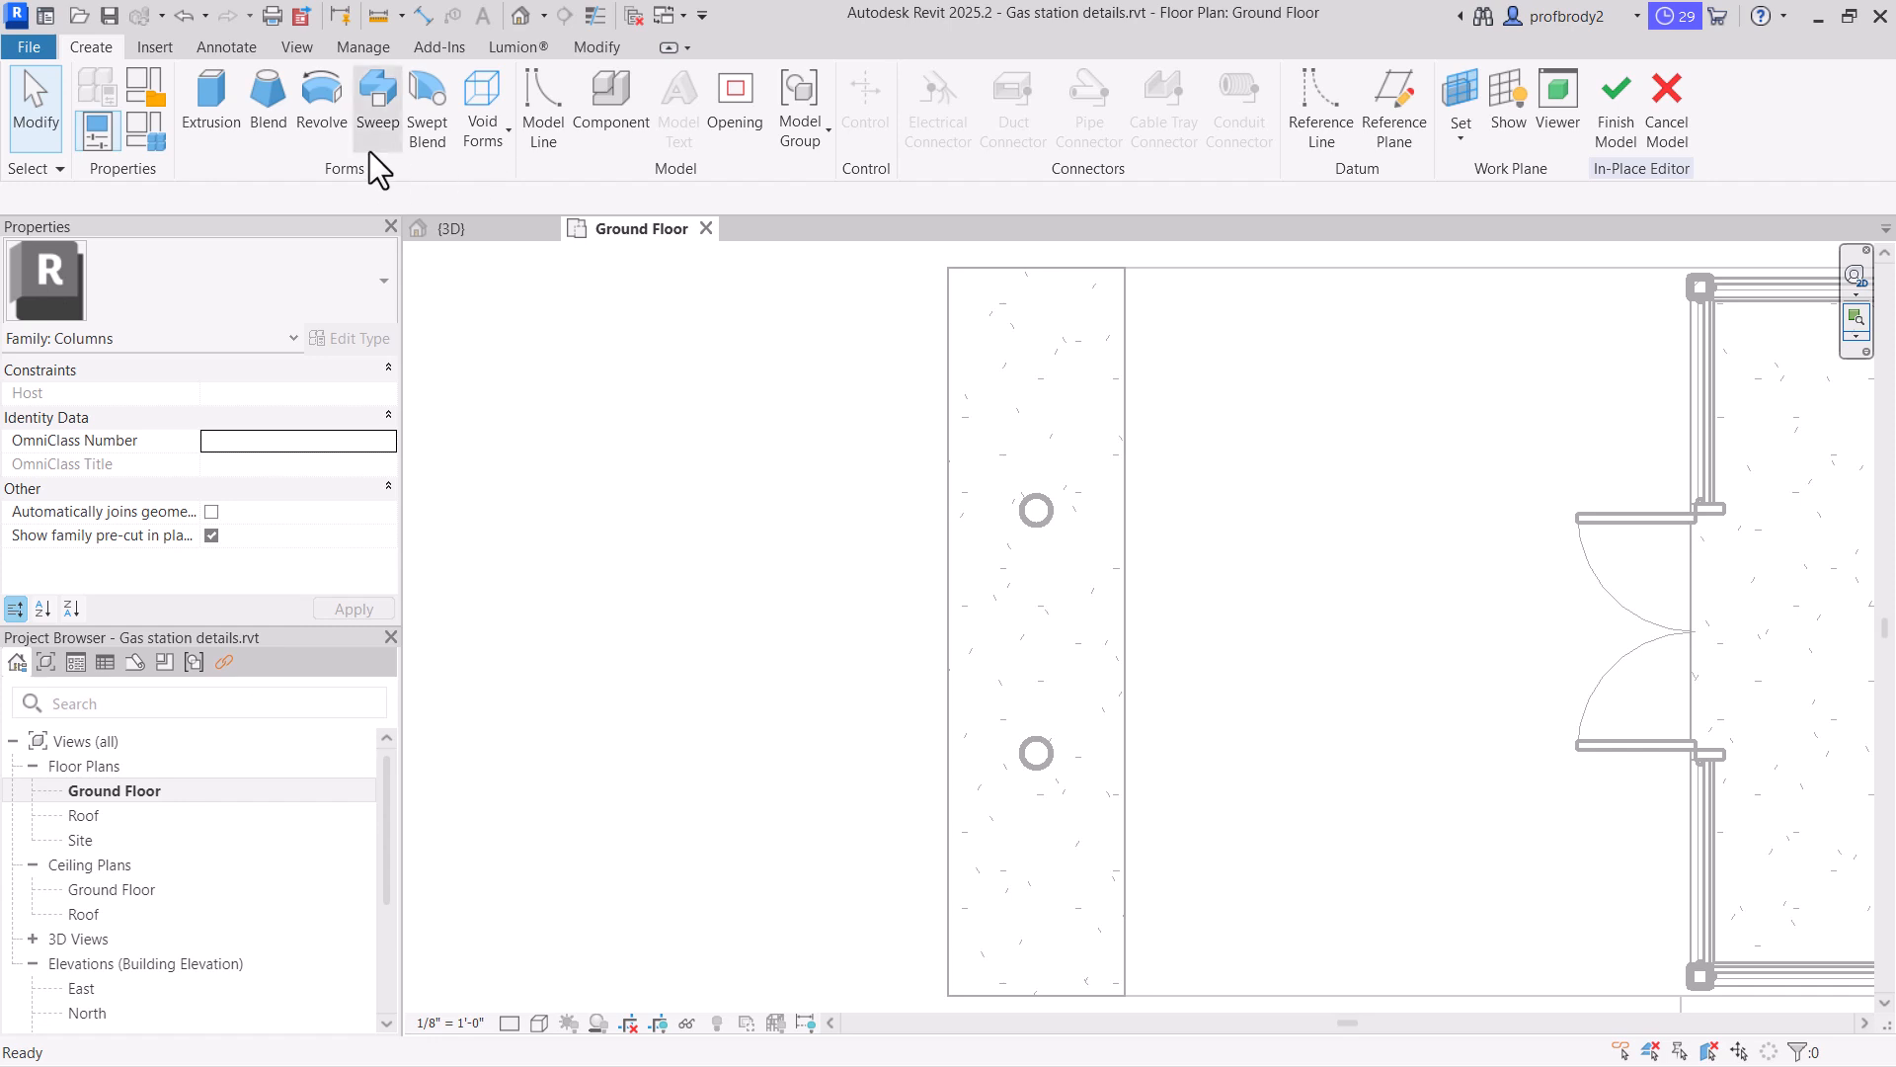
Start an extrusion and sketch a slot-shaped profile around the two round columns, about 11 inches wide with straight sides about 5'-3" long
click(223, 127)
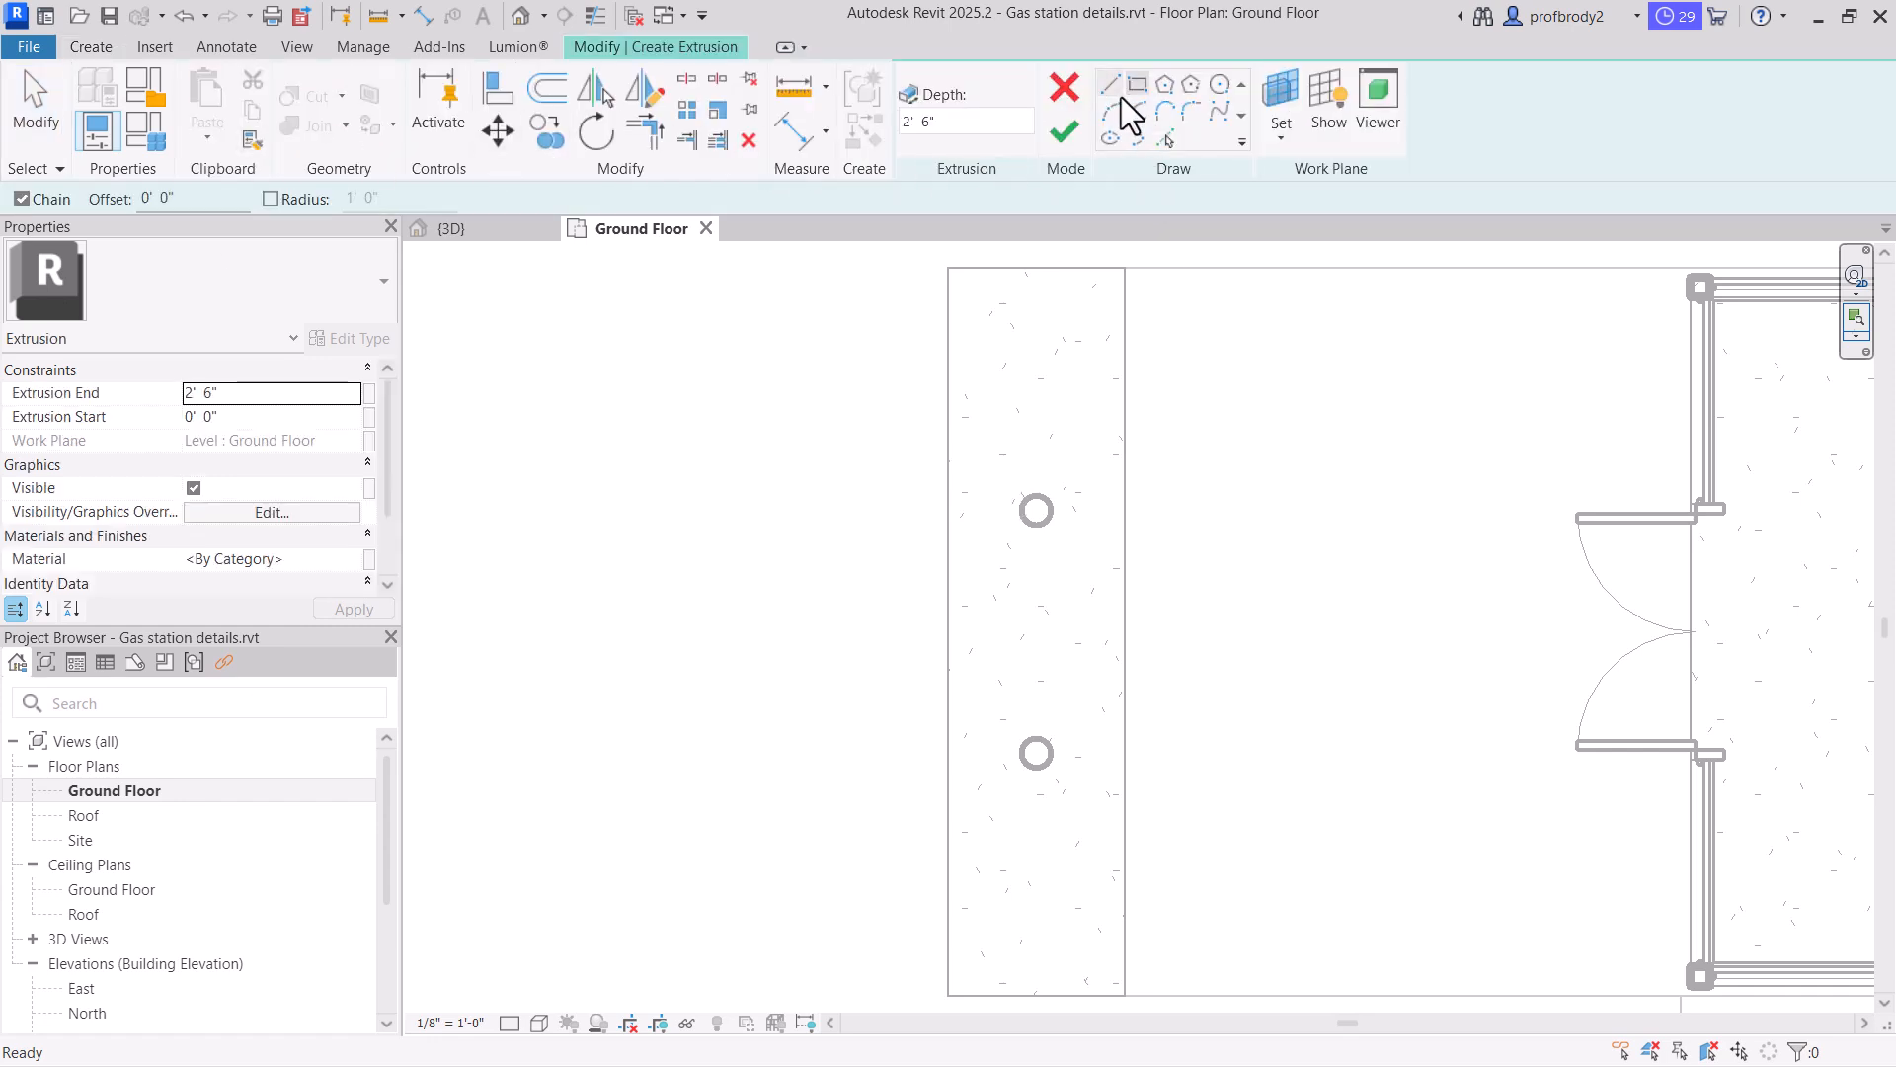
click(1006, 484)
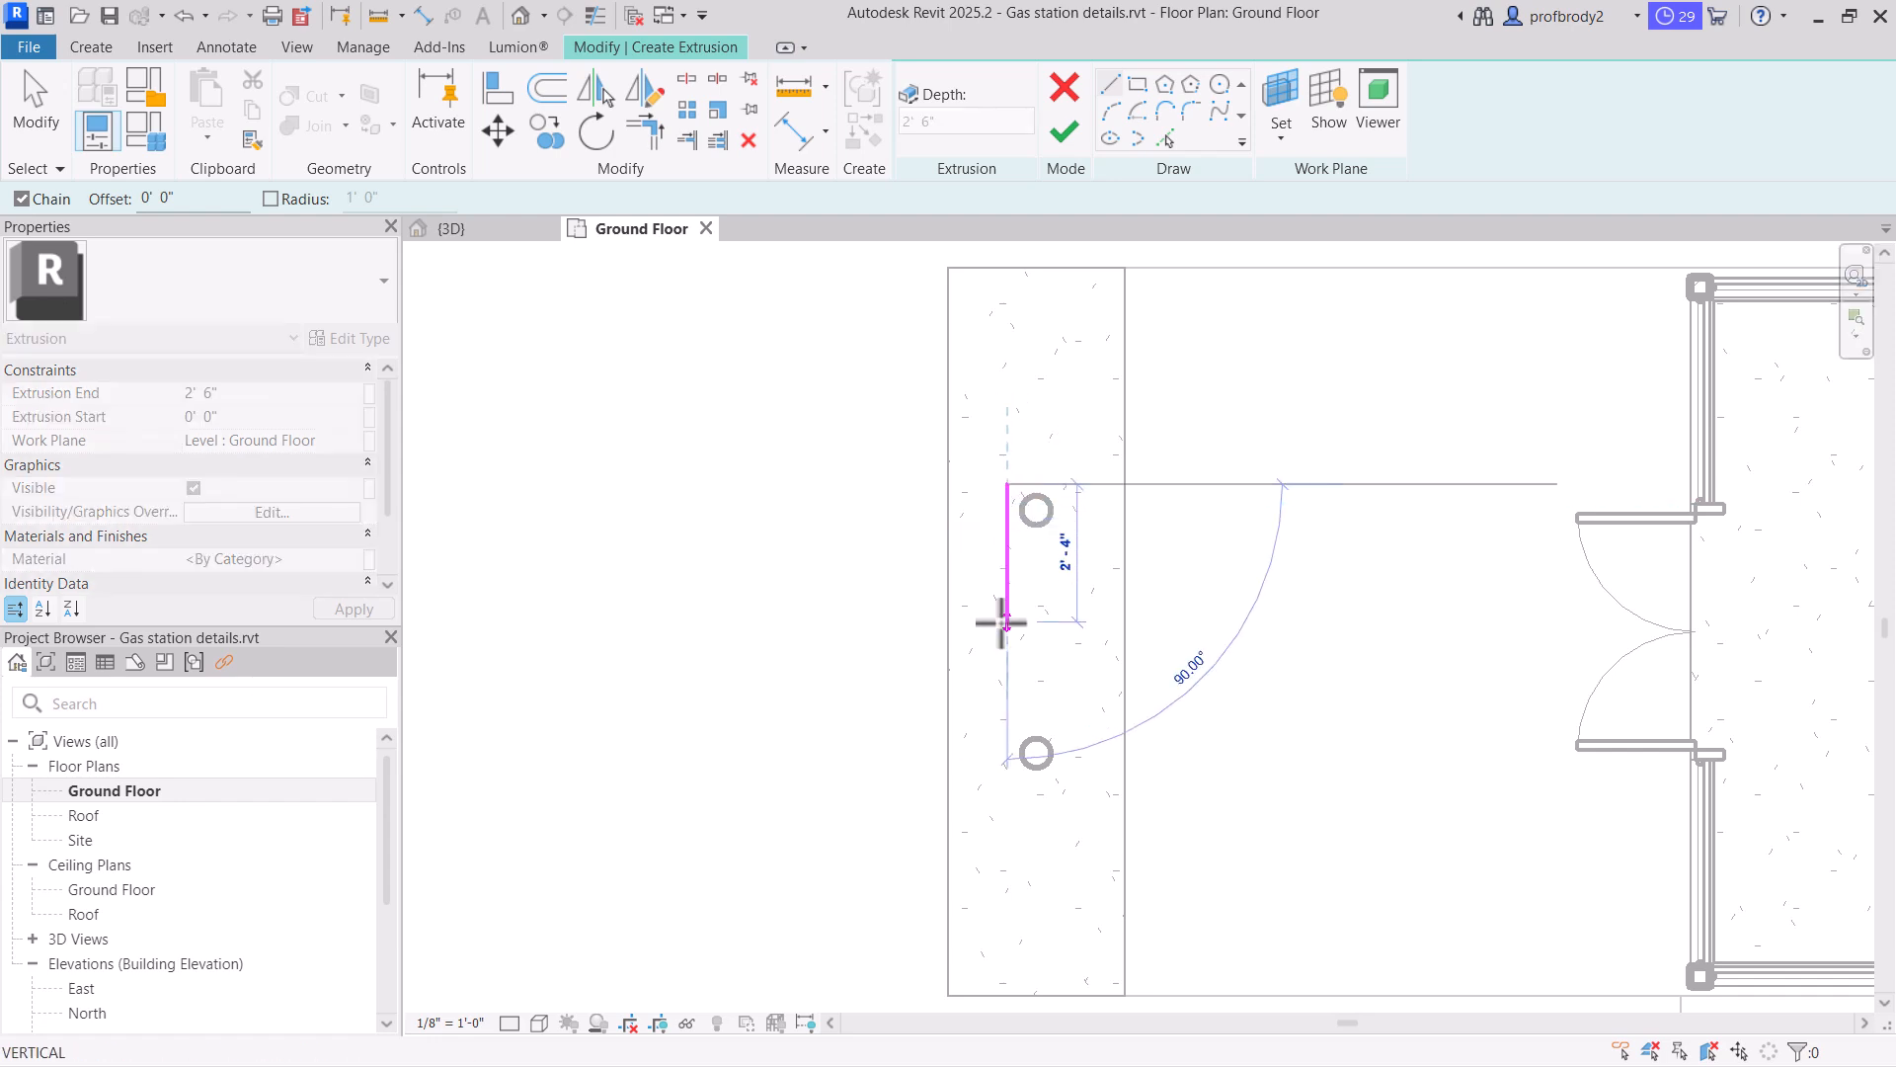
click(1007, 794)
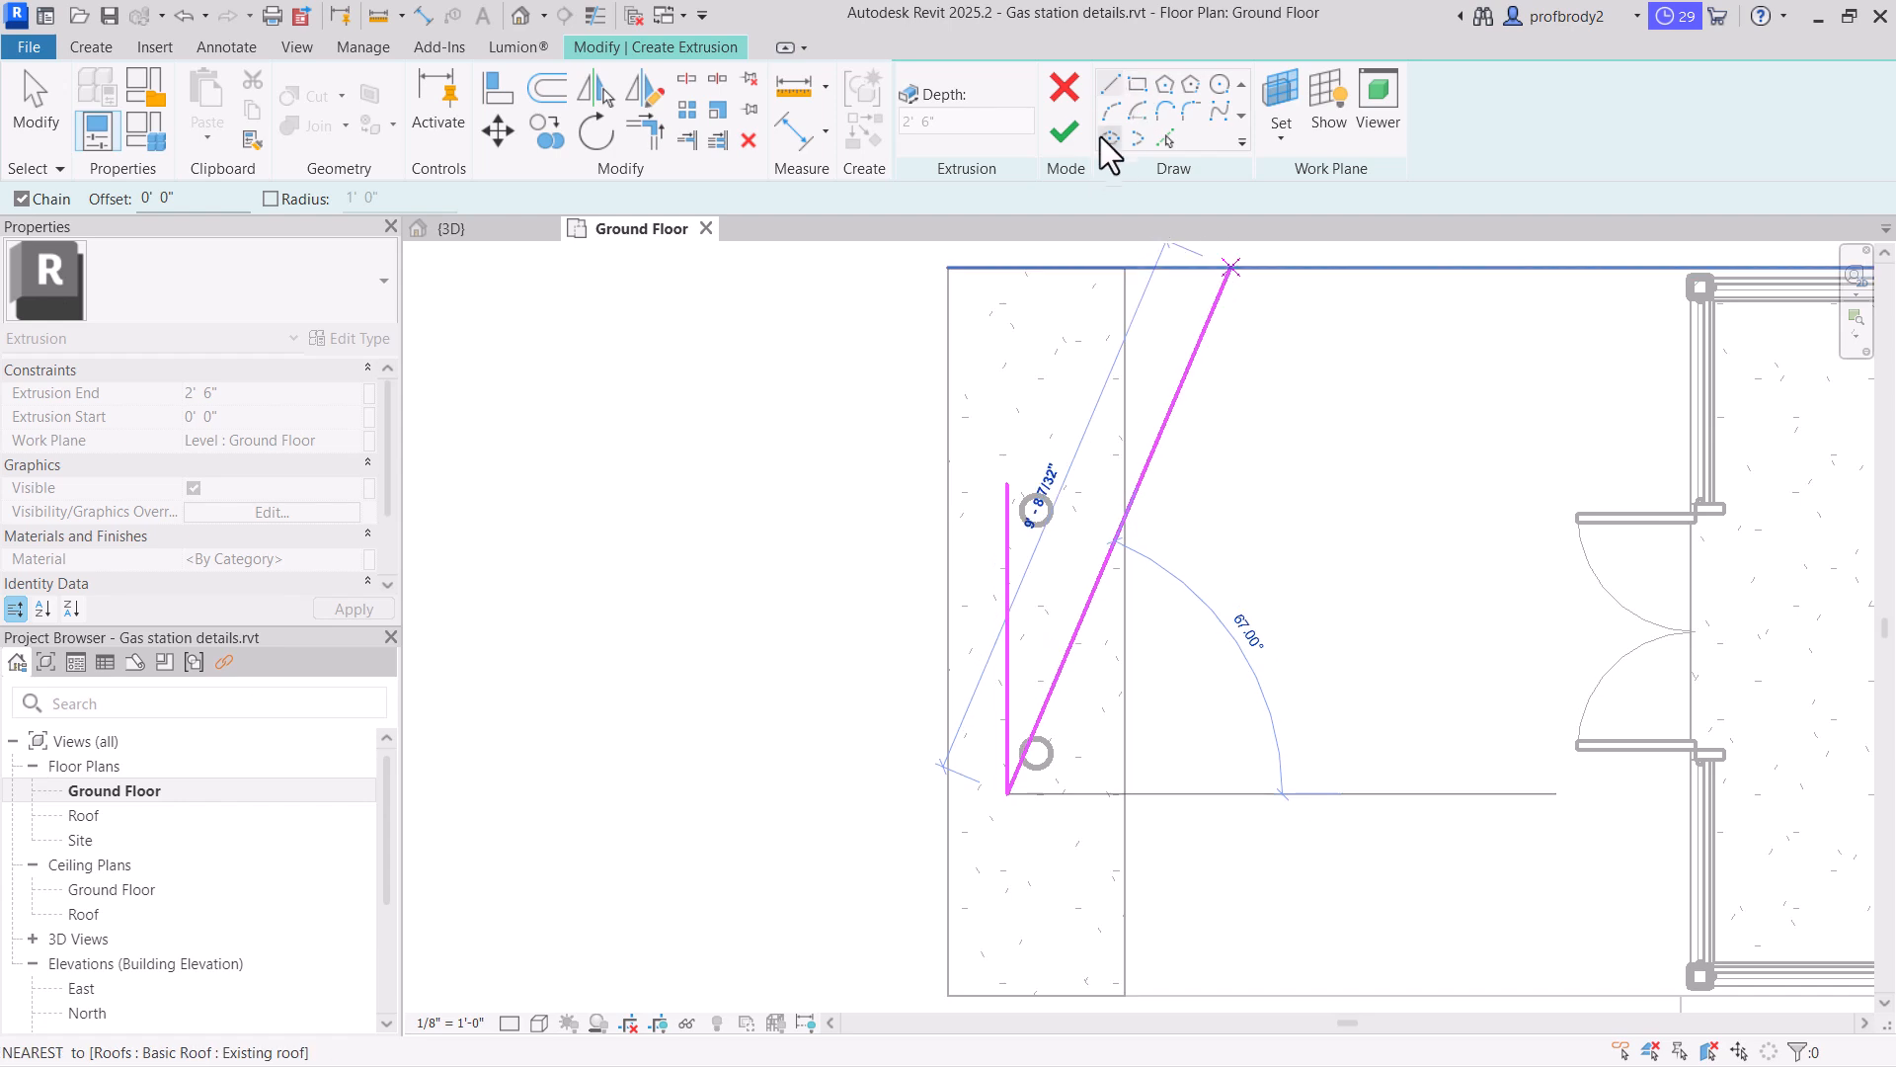
click(1063, 792)
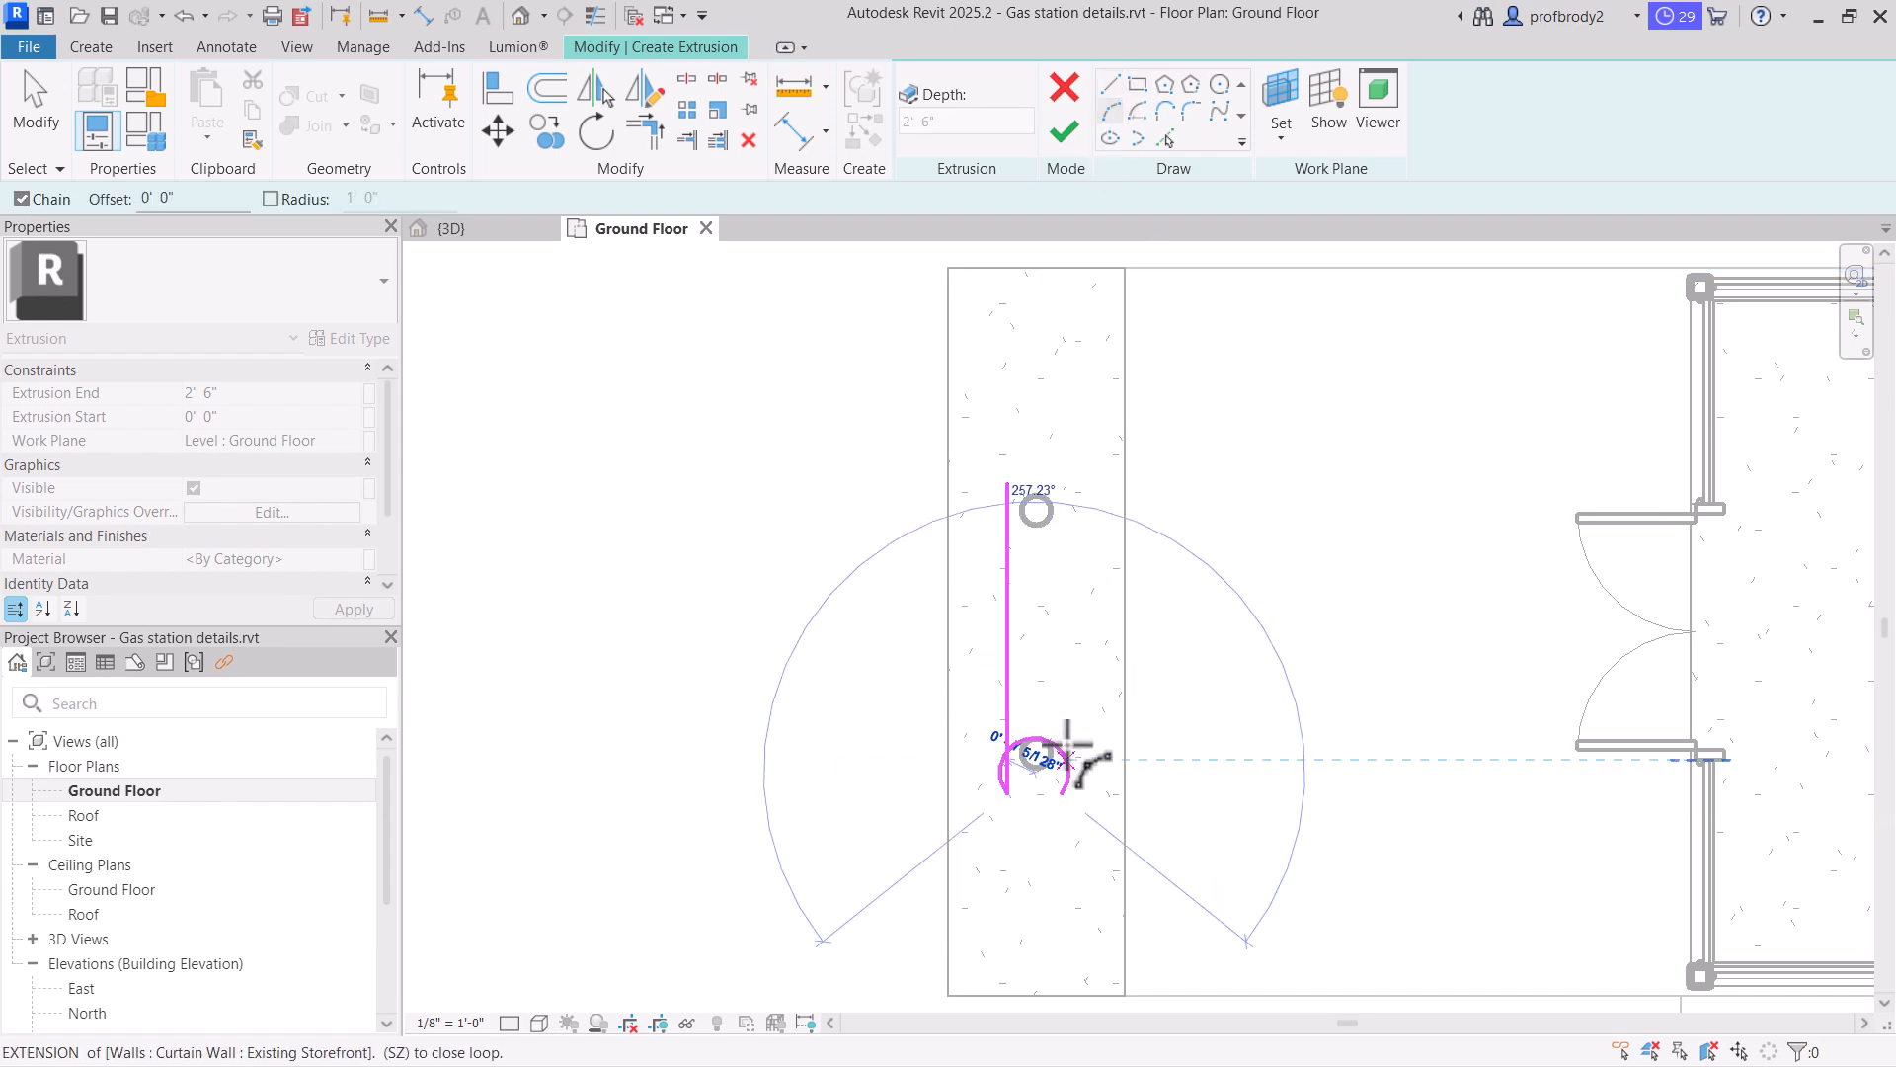
click(1028, 806)
click(1111, 84)
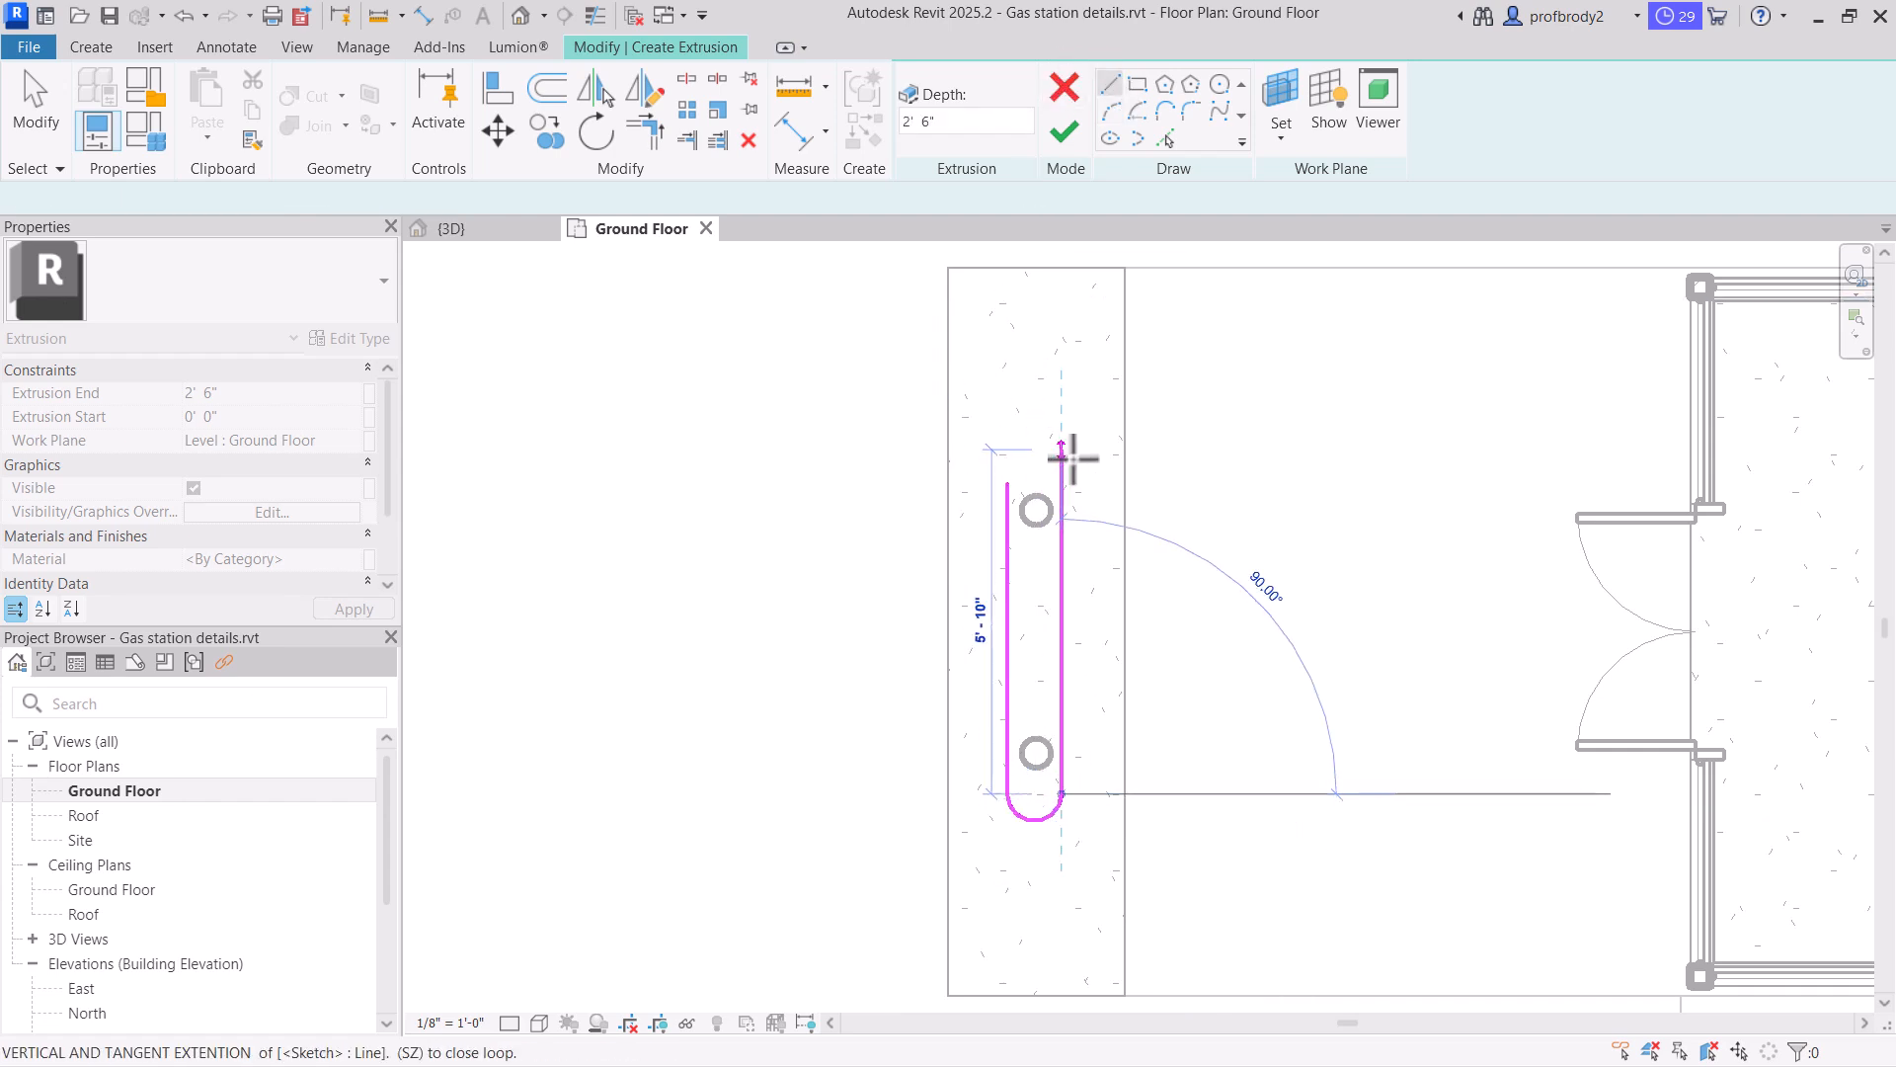
click(1062, 484)
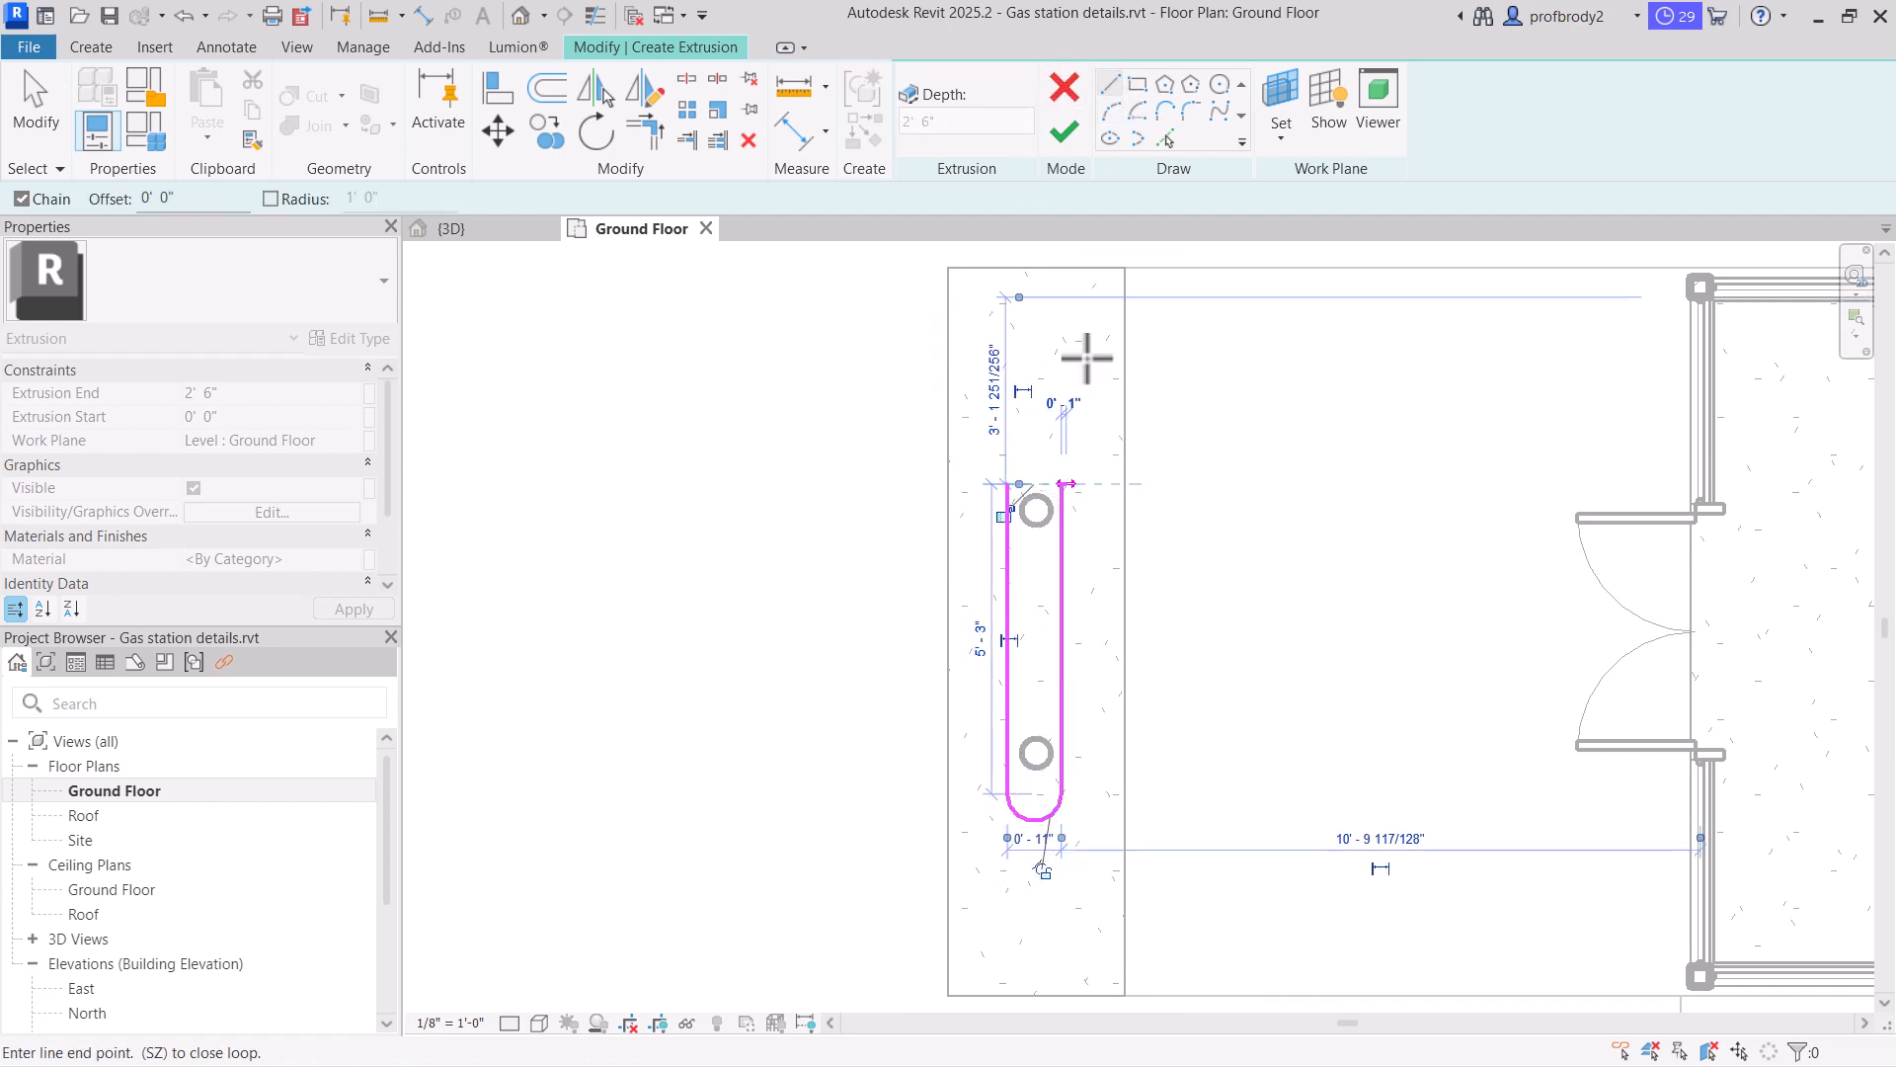
click(1110, 112)
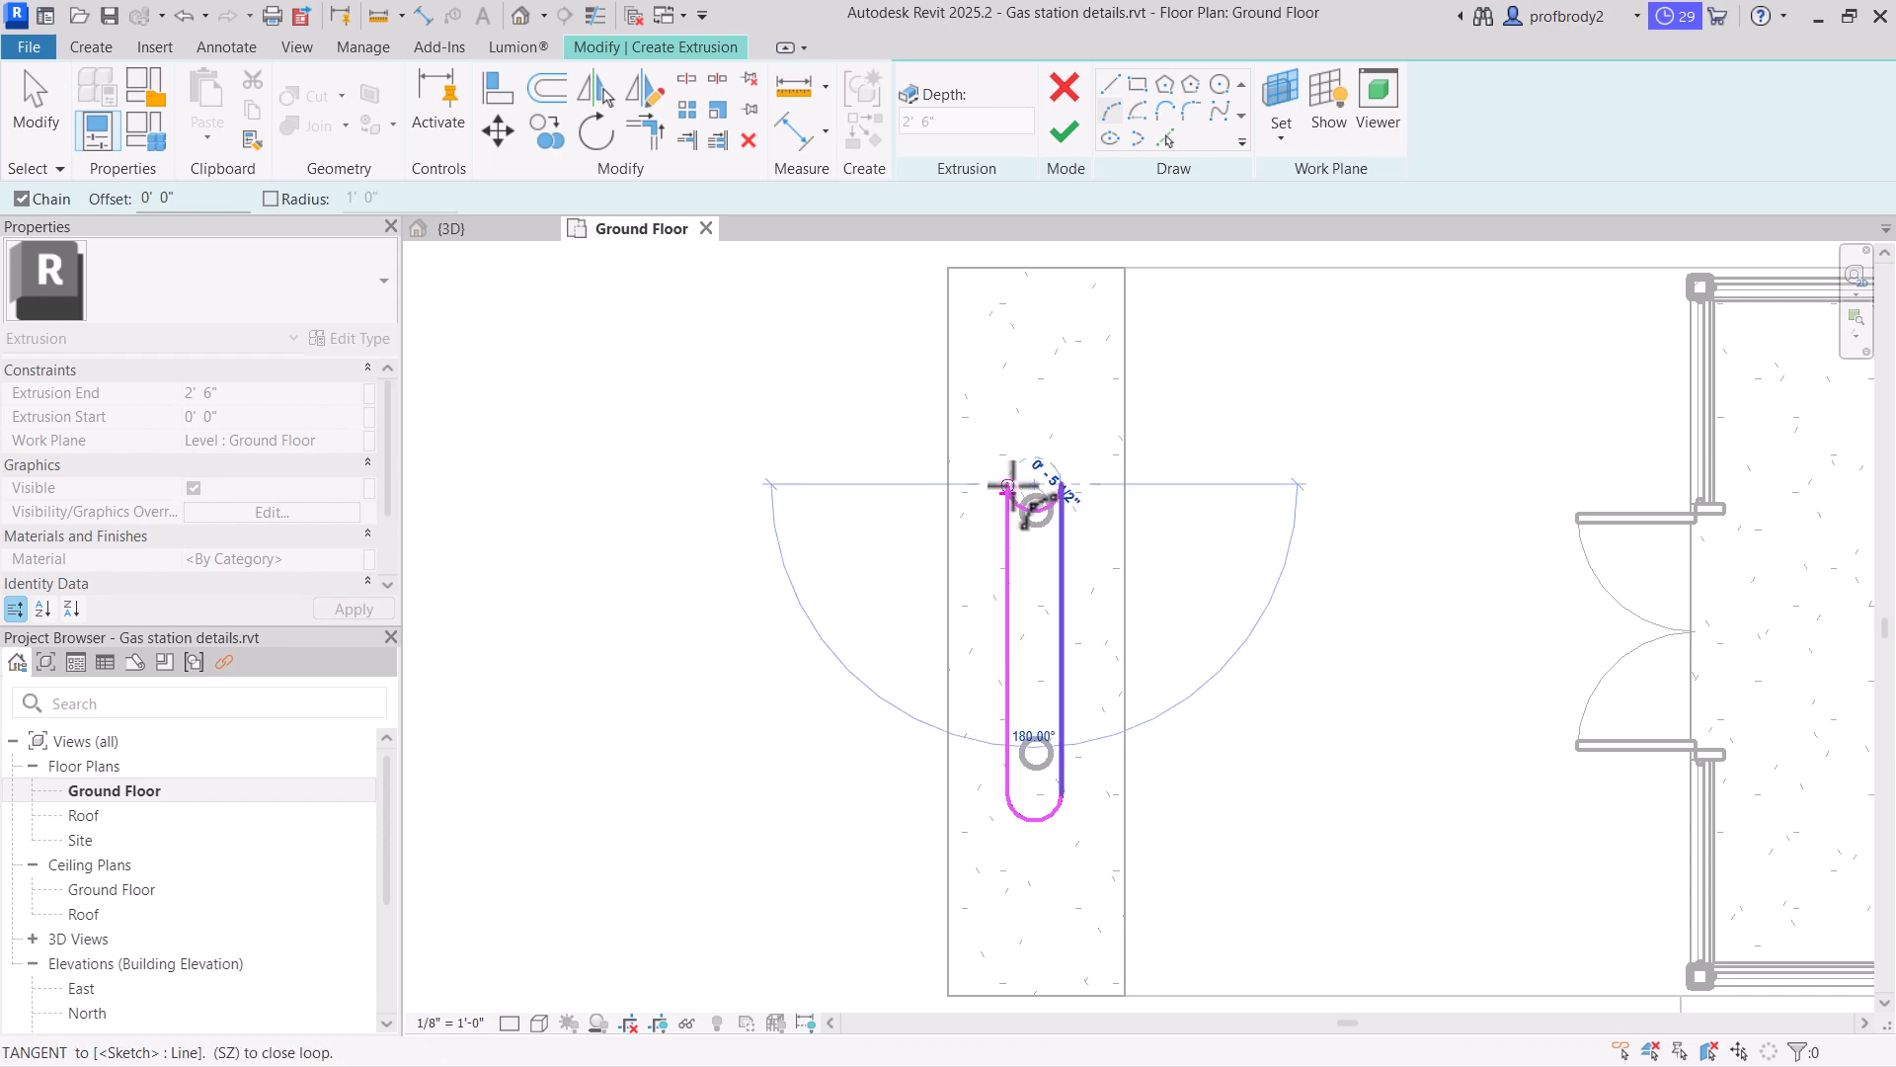
click(1007, 484)
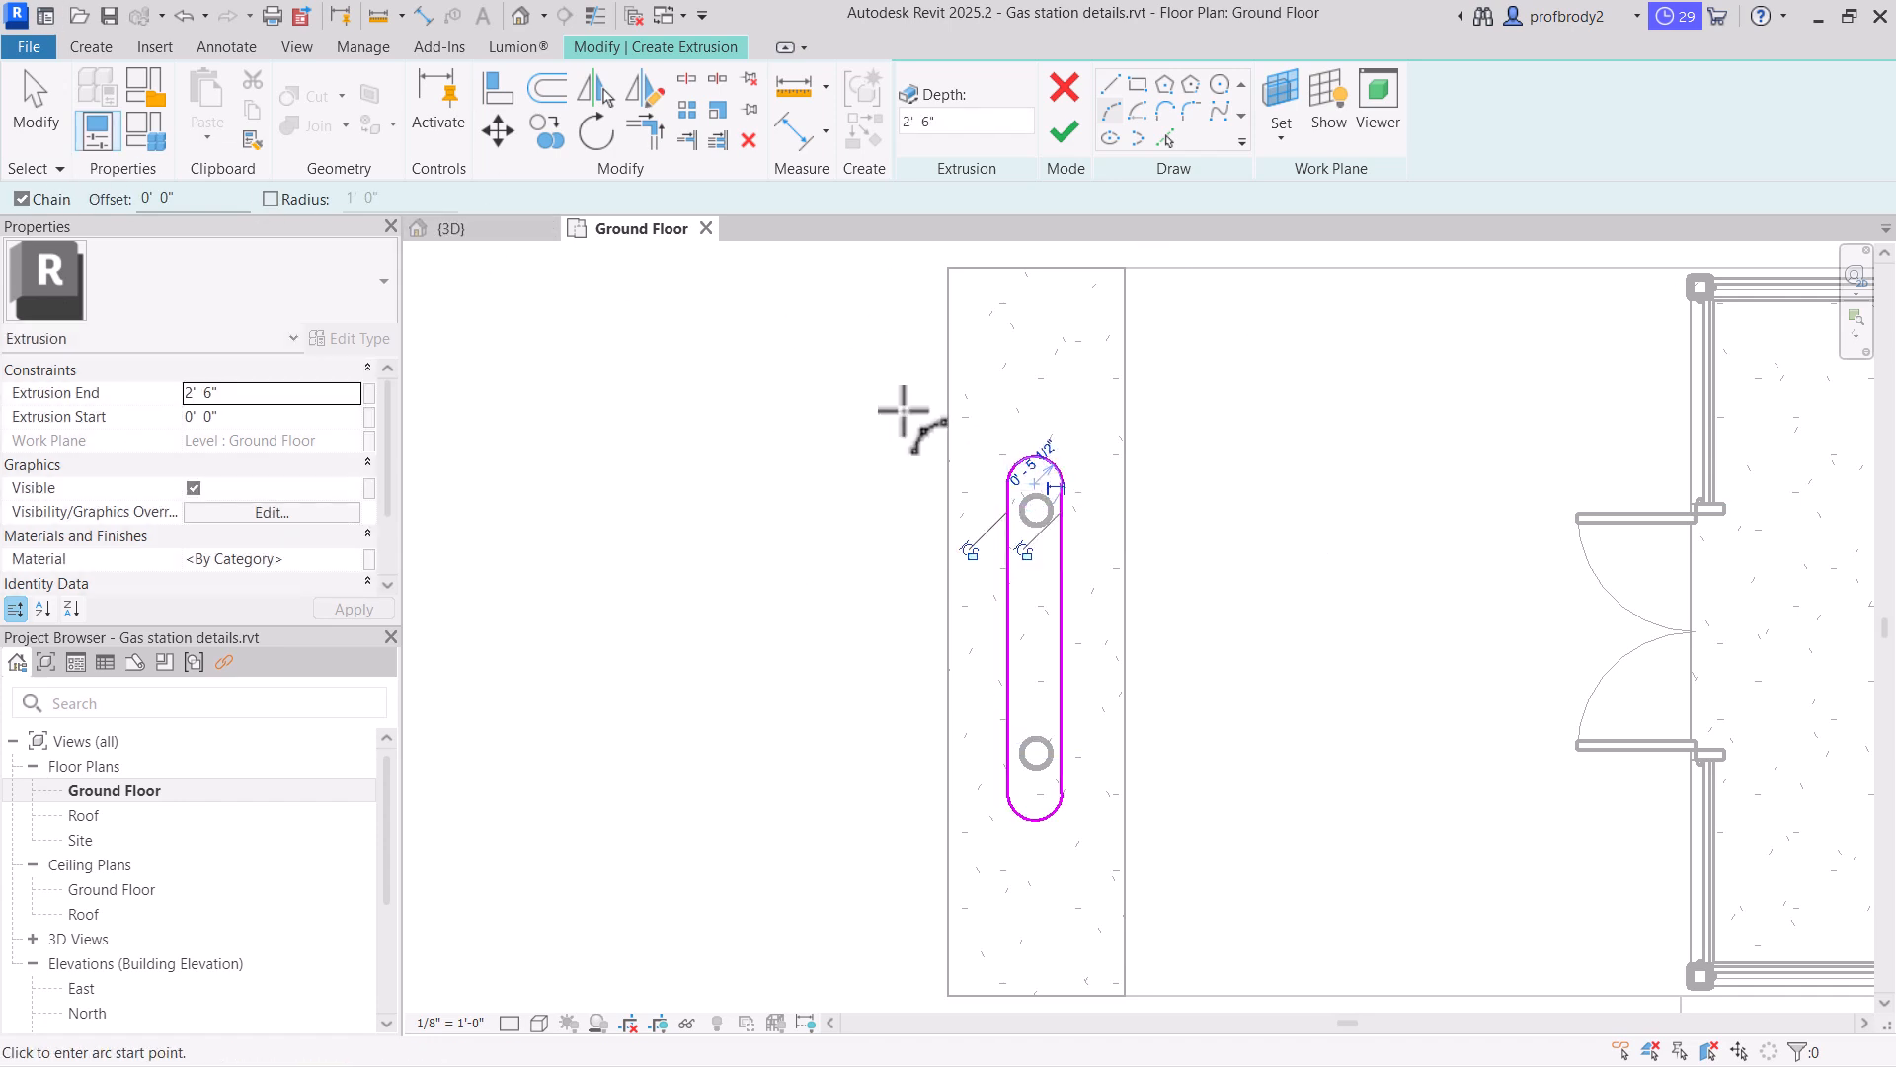
click(37, 99)
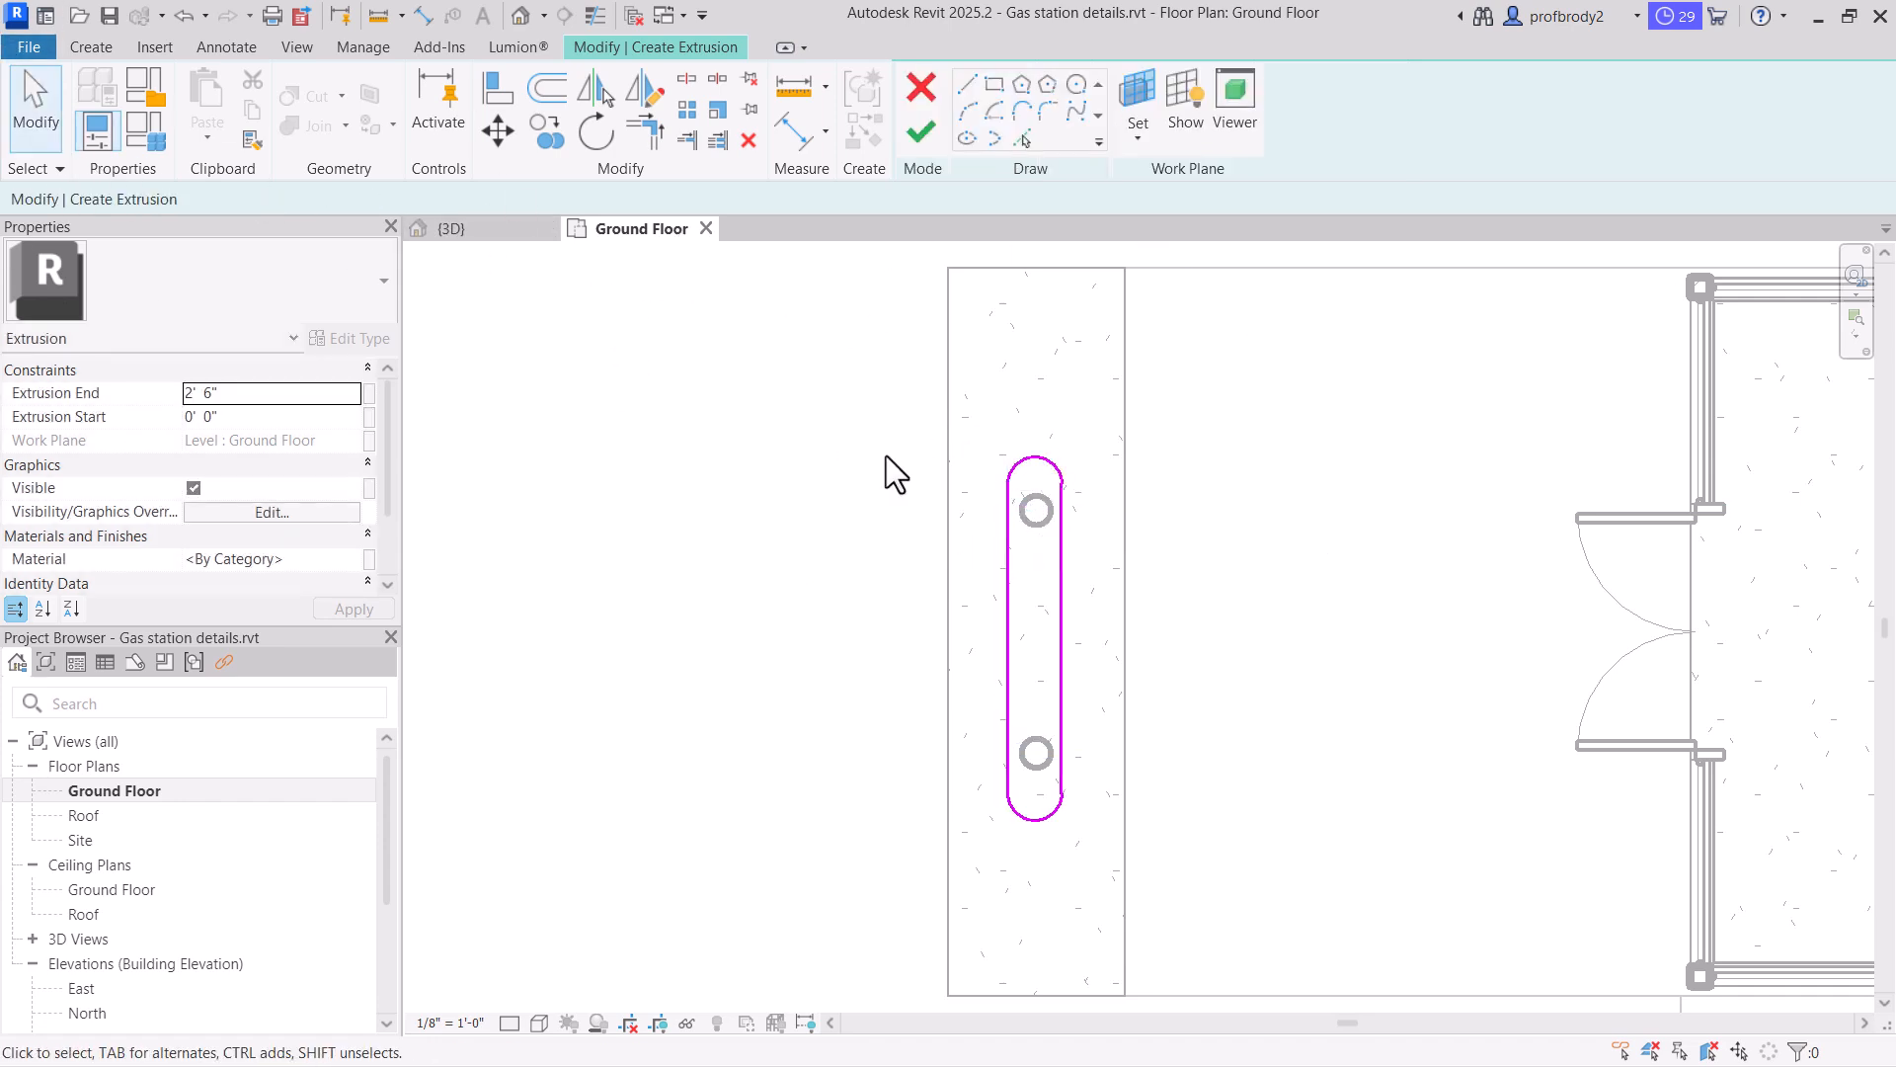
Nudge the two long sides of the slot profile outward until it is 1'-5" wide and centred on the columns
click(1059, 612)
key(Right)
key(Right)
click(1009, 634)
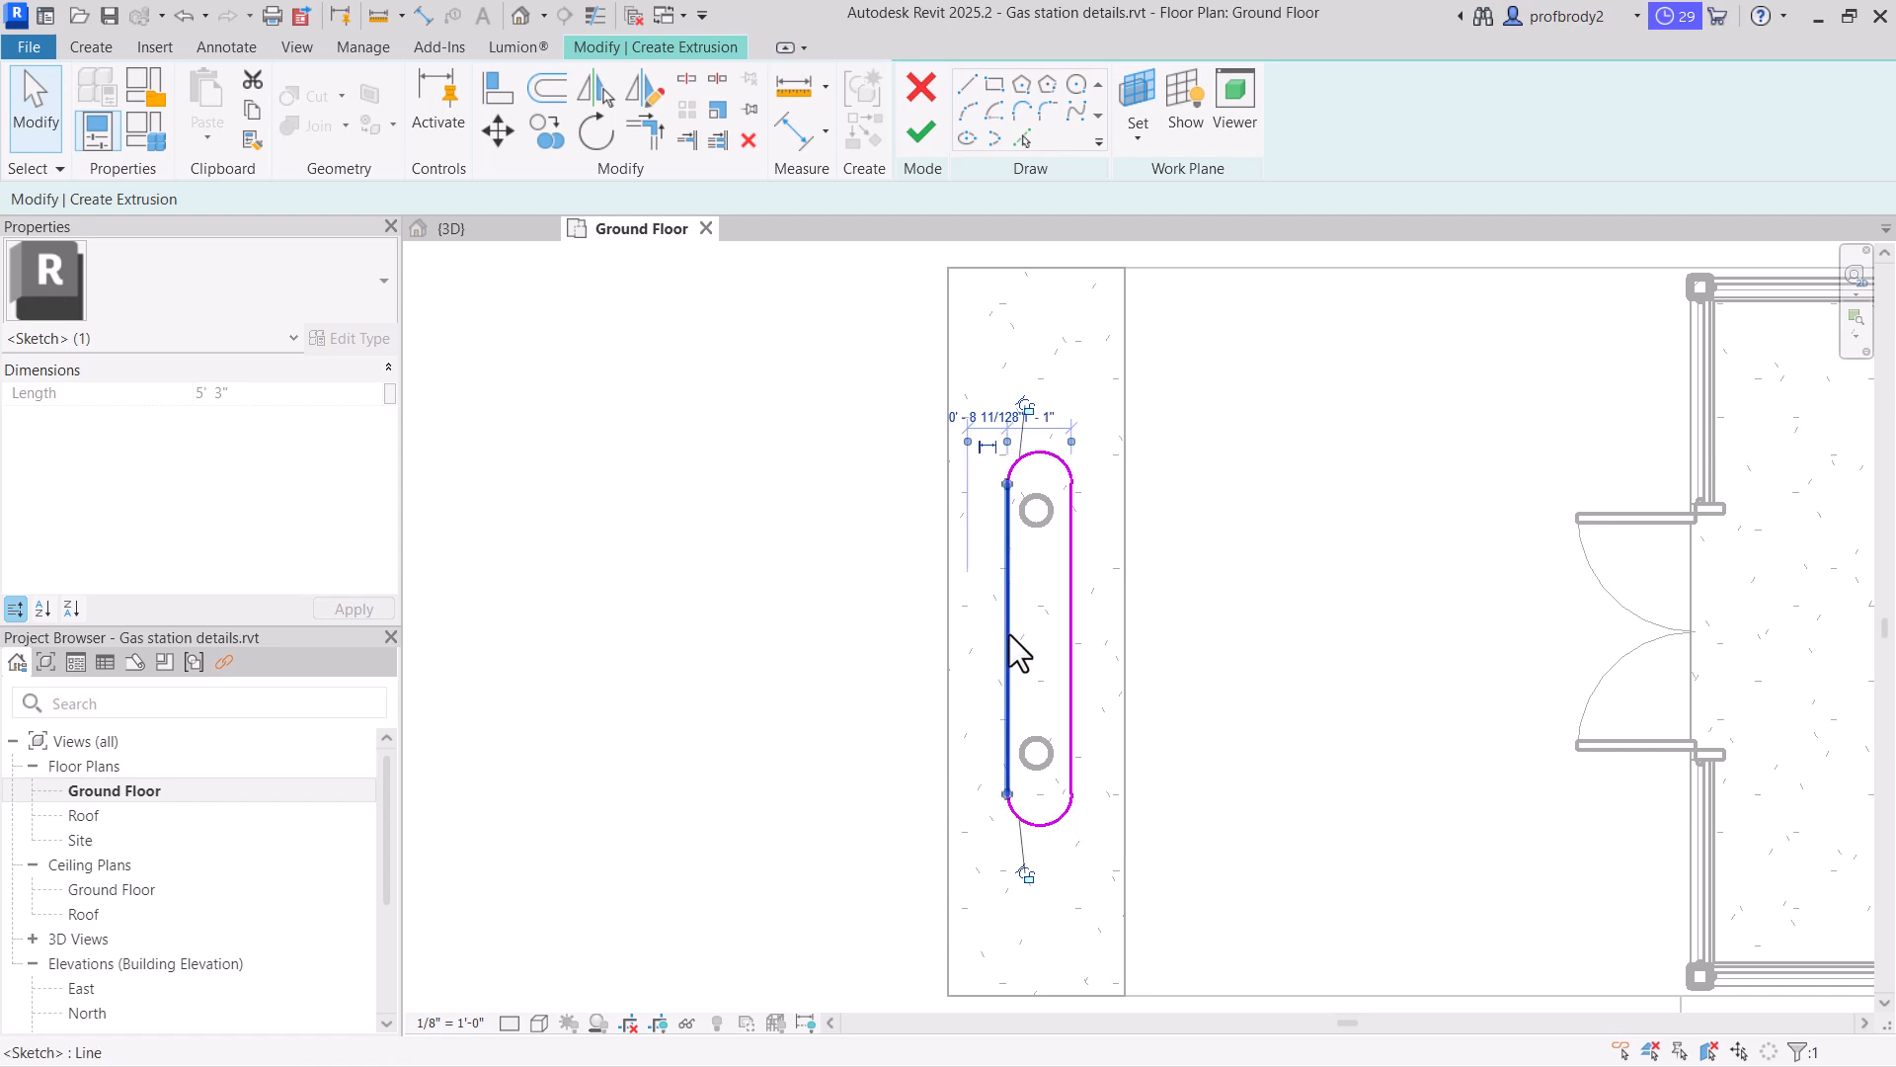
key(Left)
key(Left)
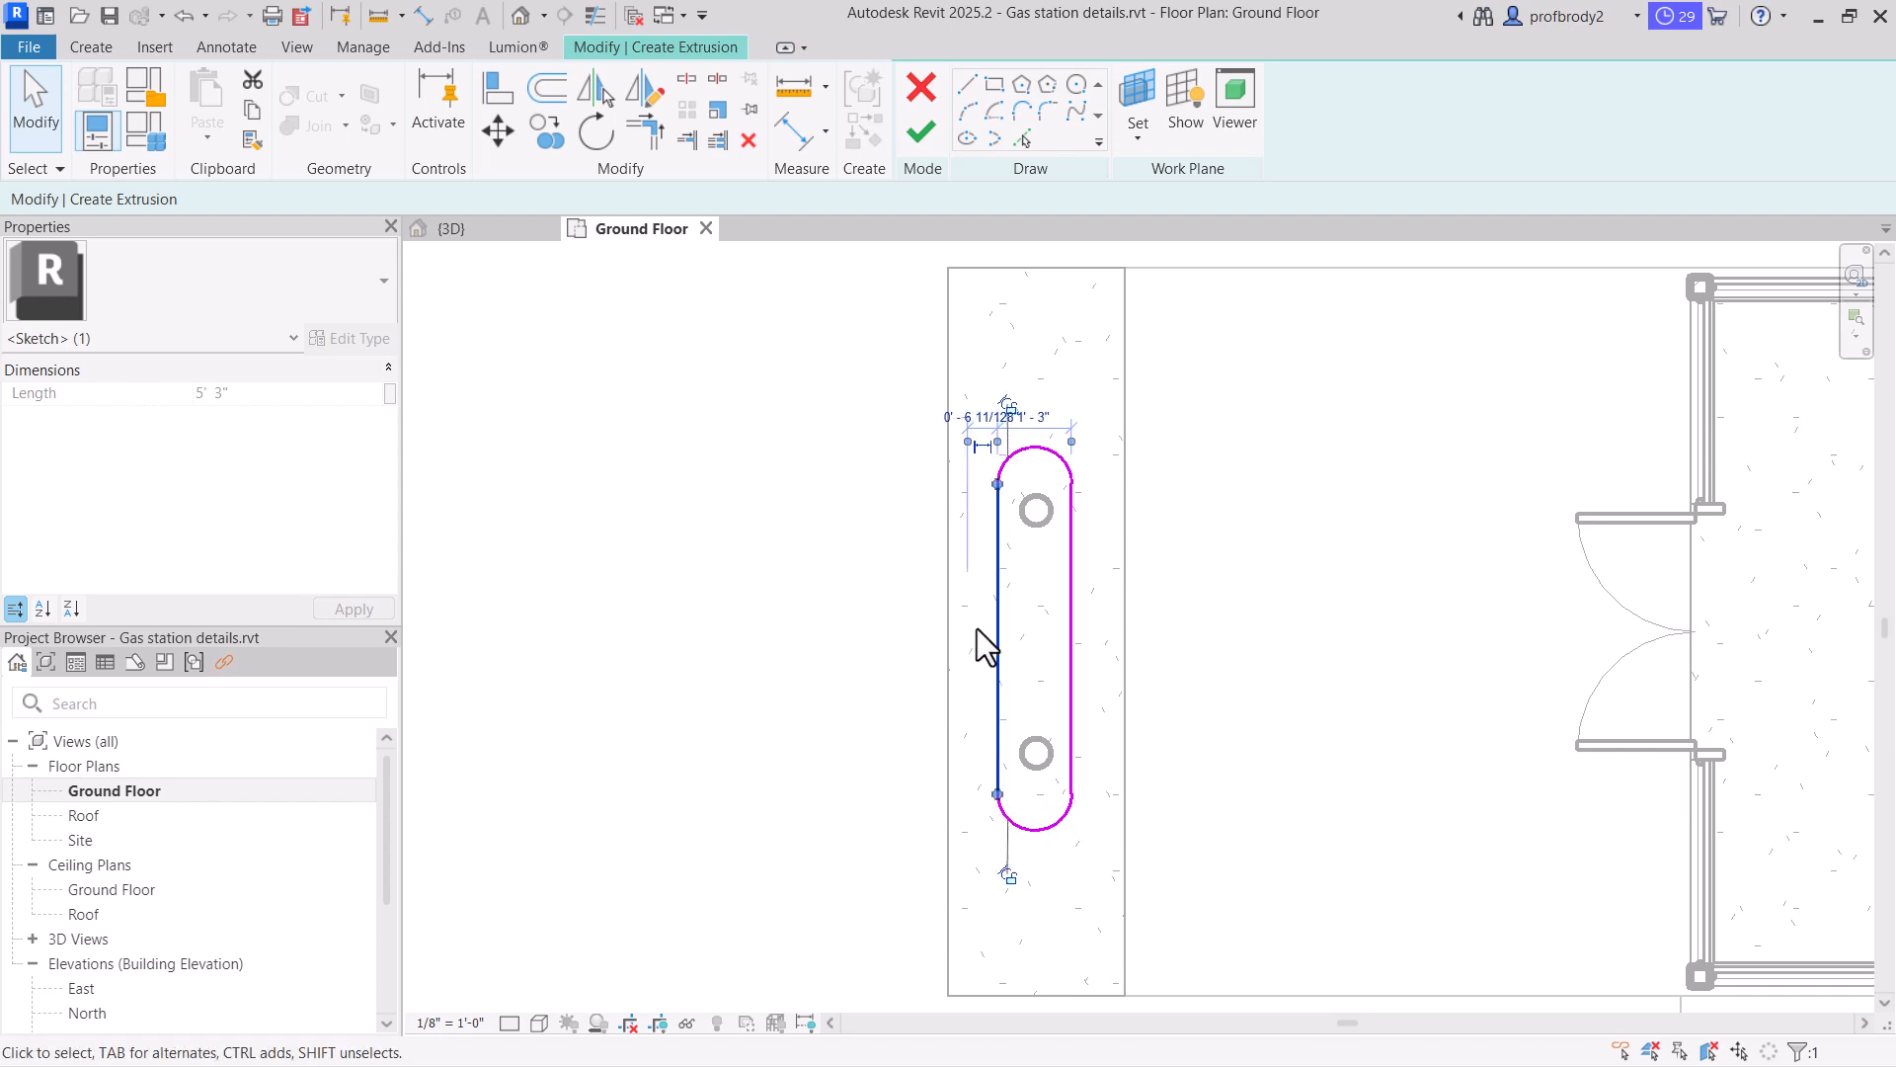
click(1075, 697)
key(Right)
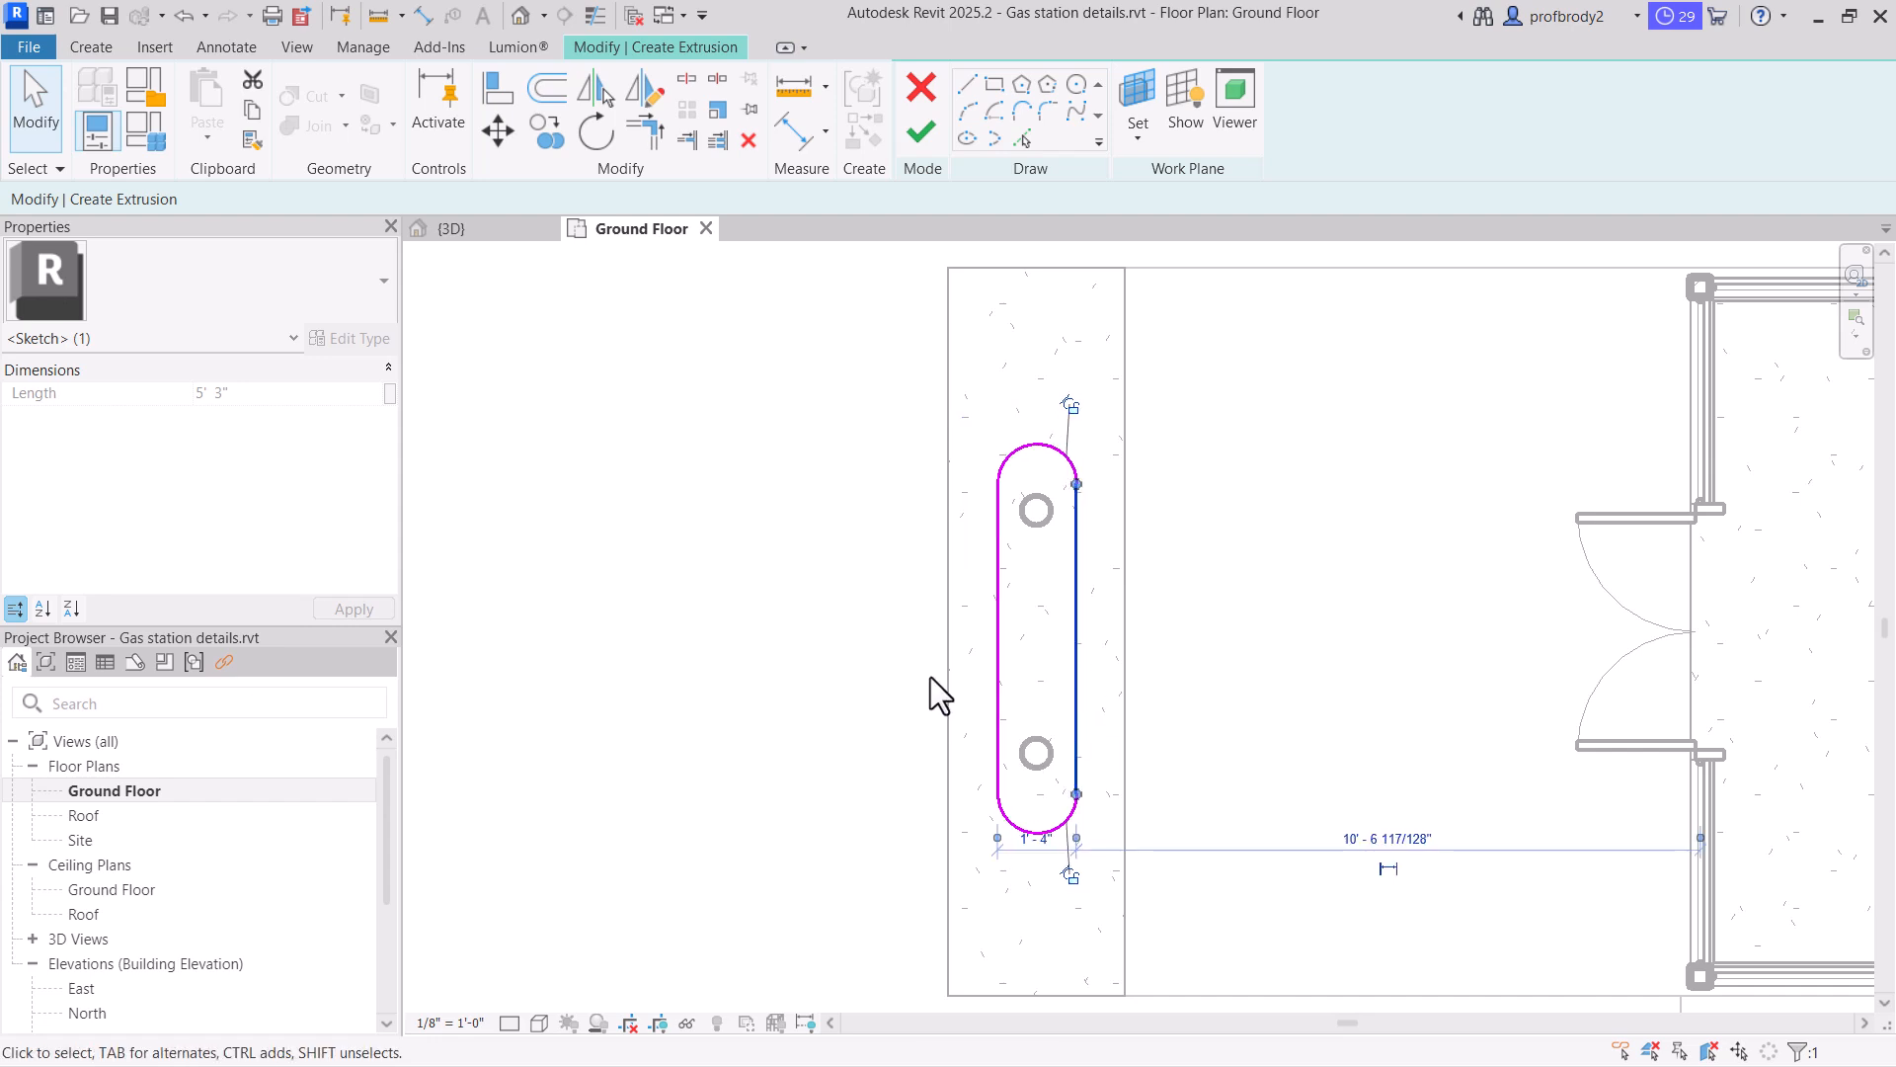
click(999, 642)
key(Left)
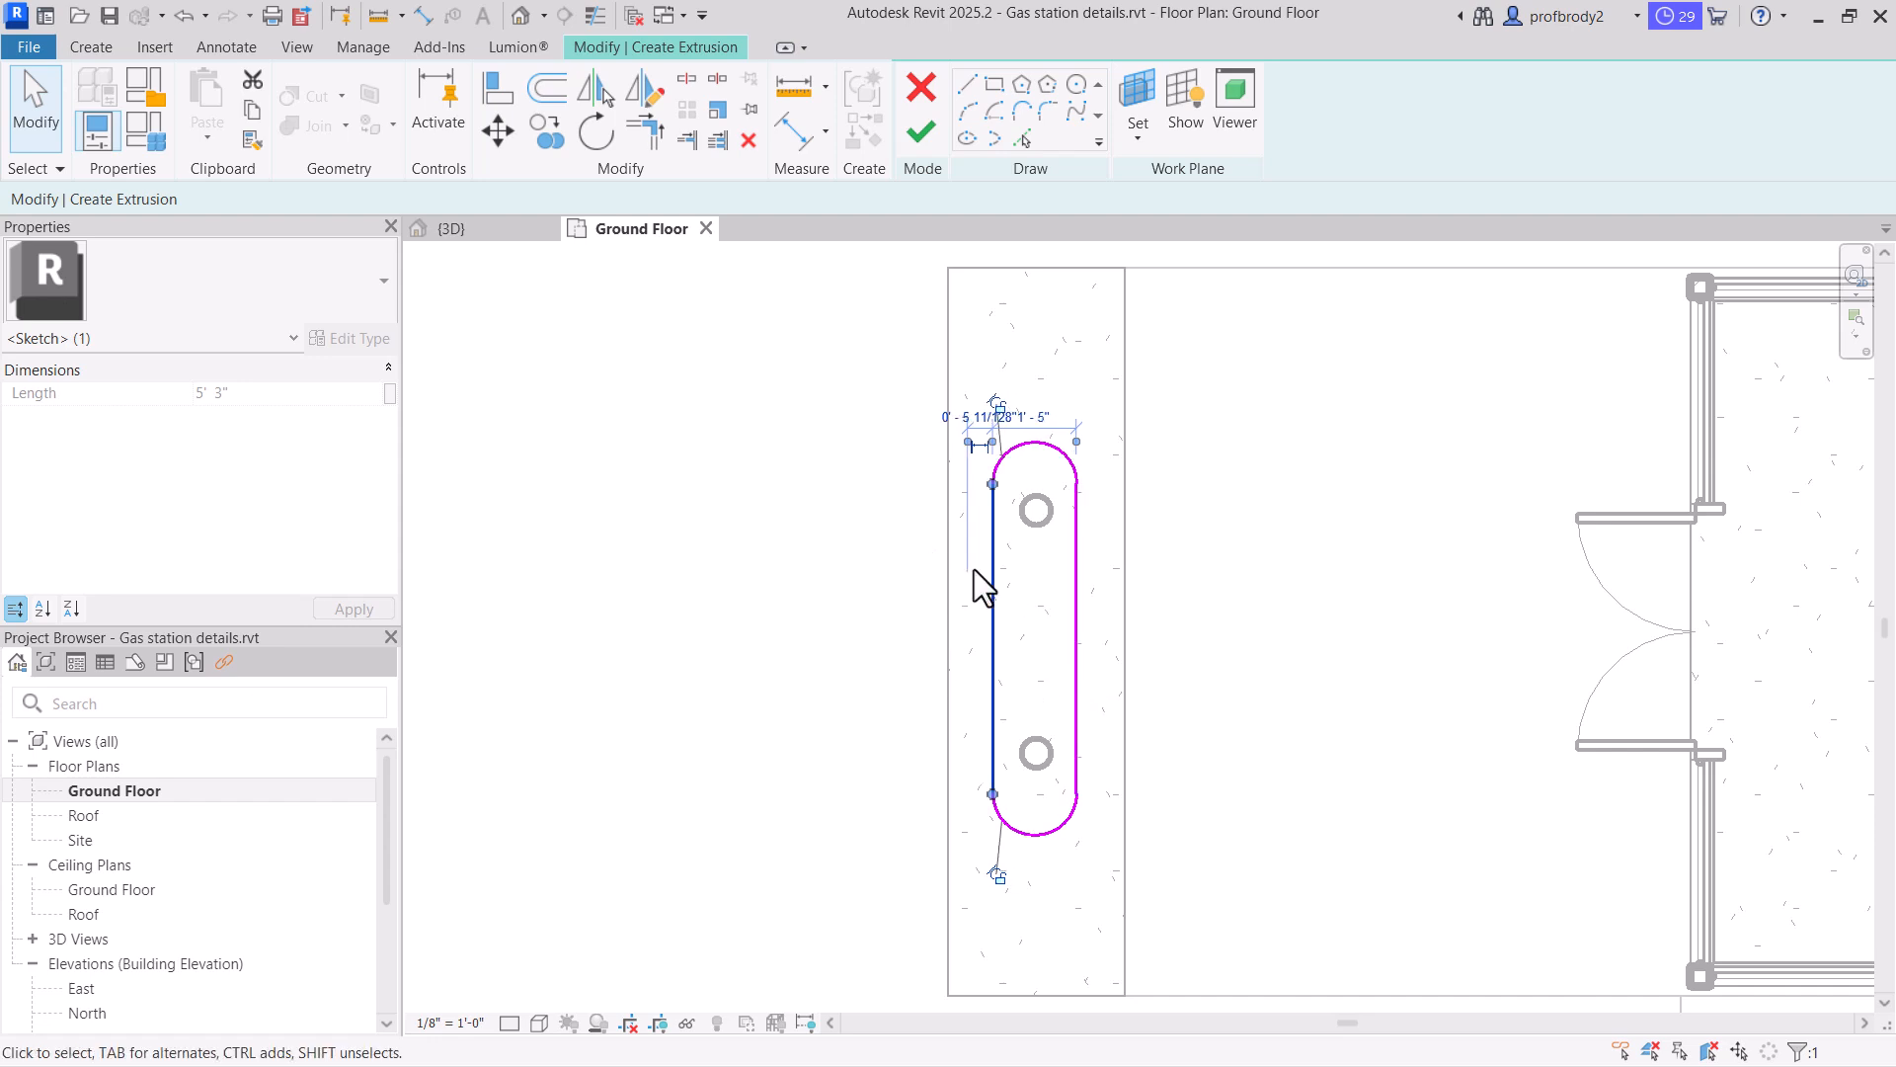
Nudge the slot's end arcs inward for 4'-11" straight sides and move its east side outward for a 1'-6" width
click(1038, 449)
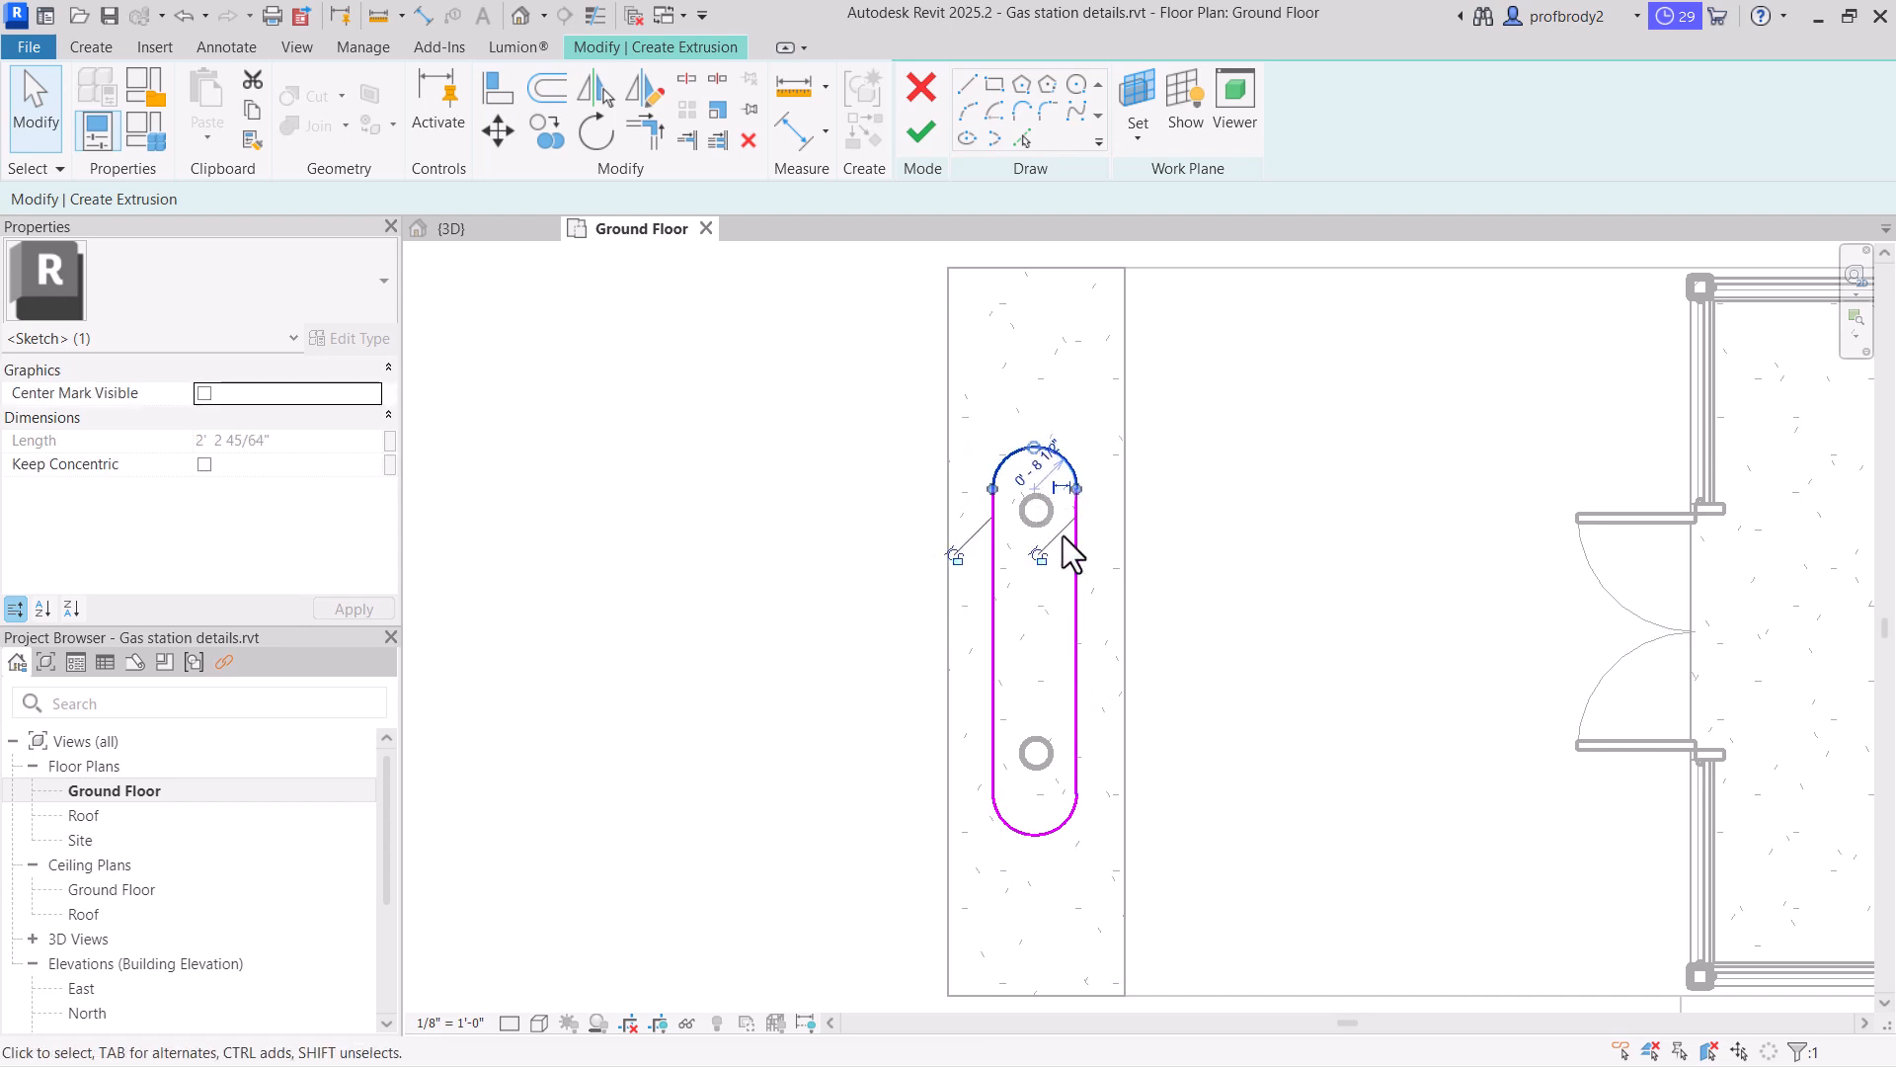
click(1047, 831)
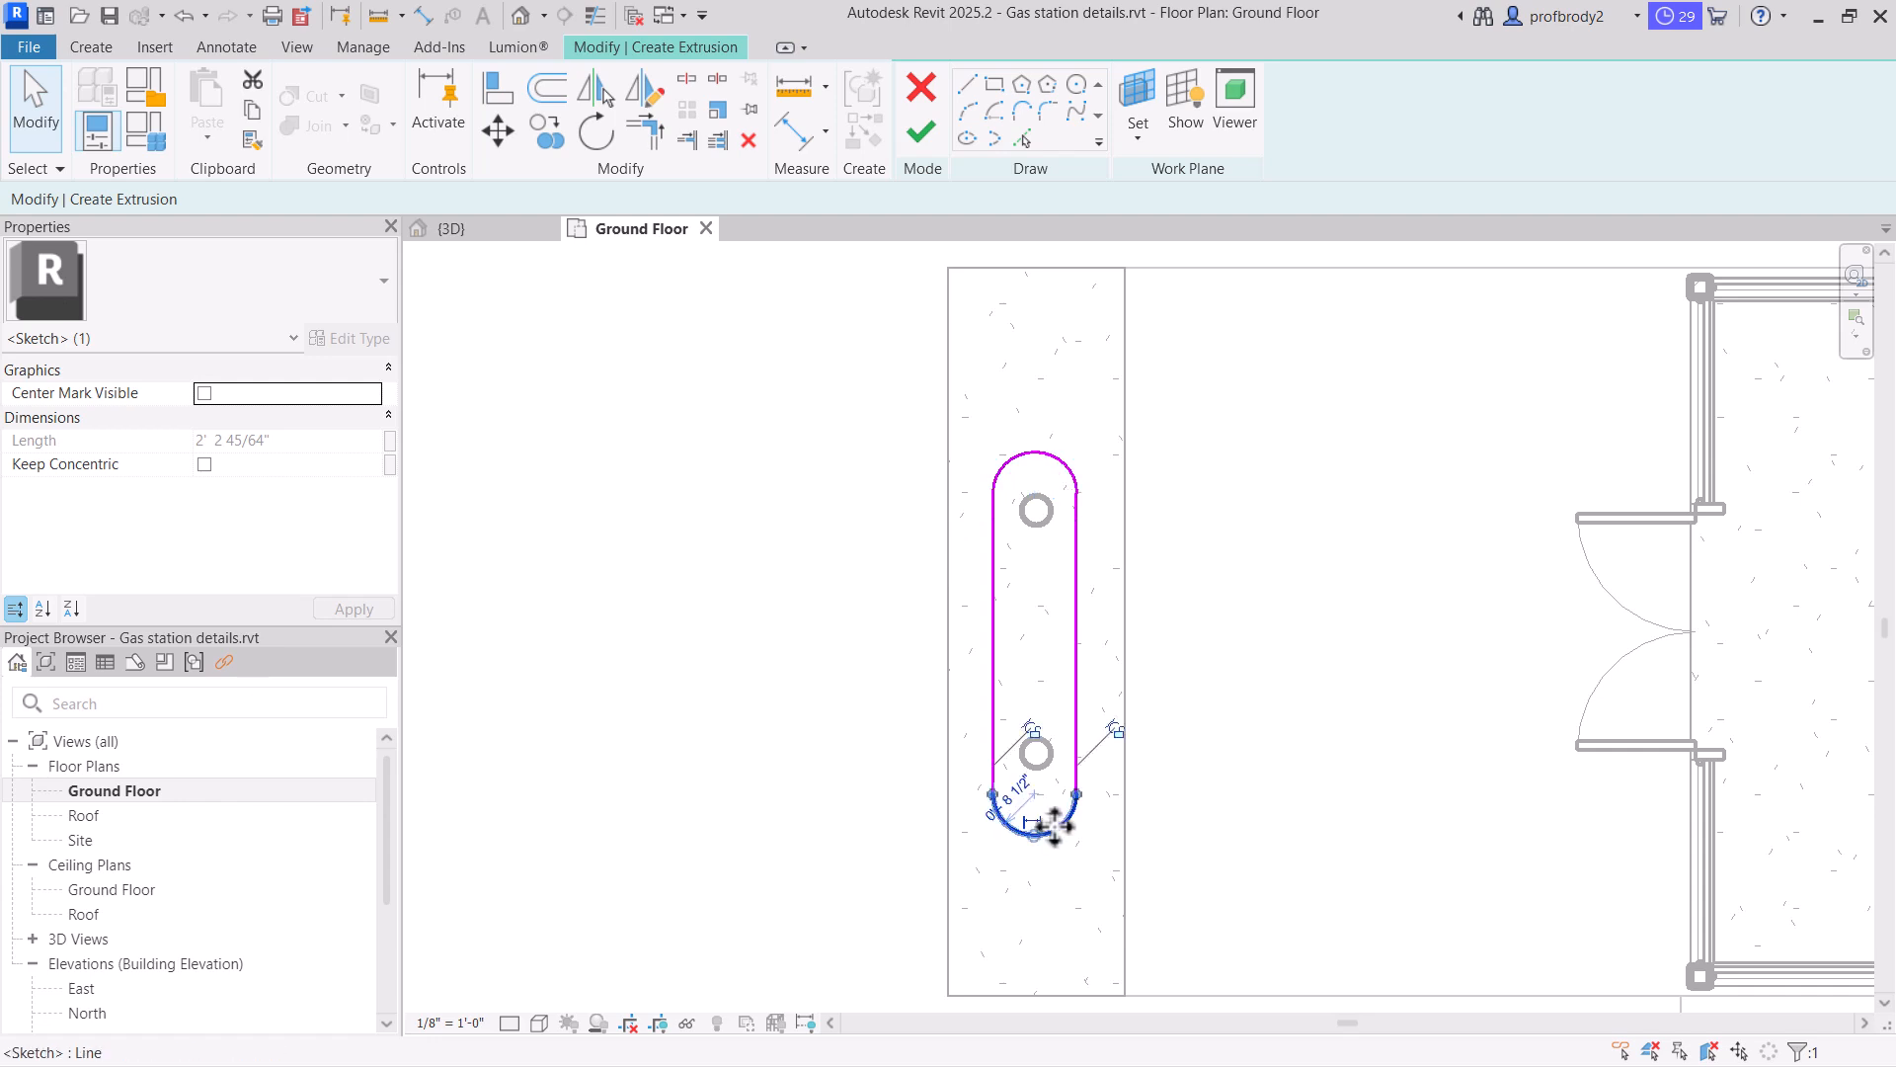
click(1076, 692)
click(1005, 654)
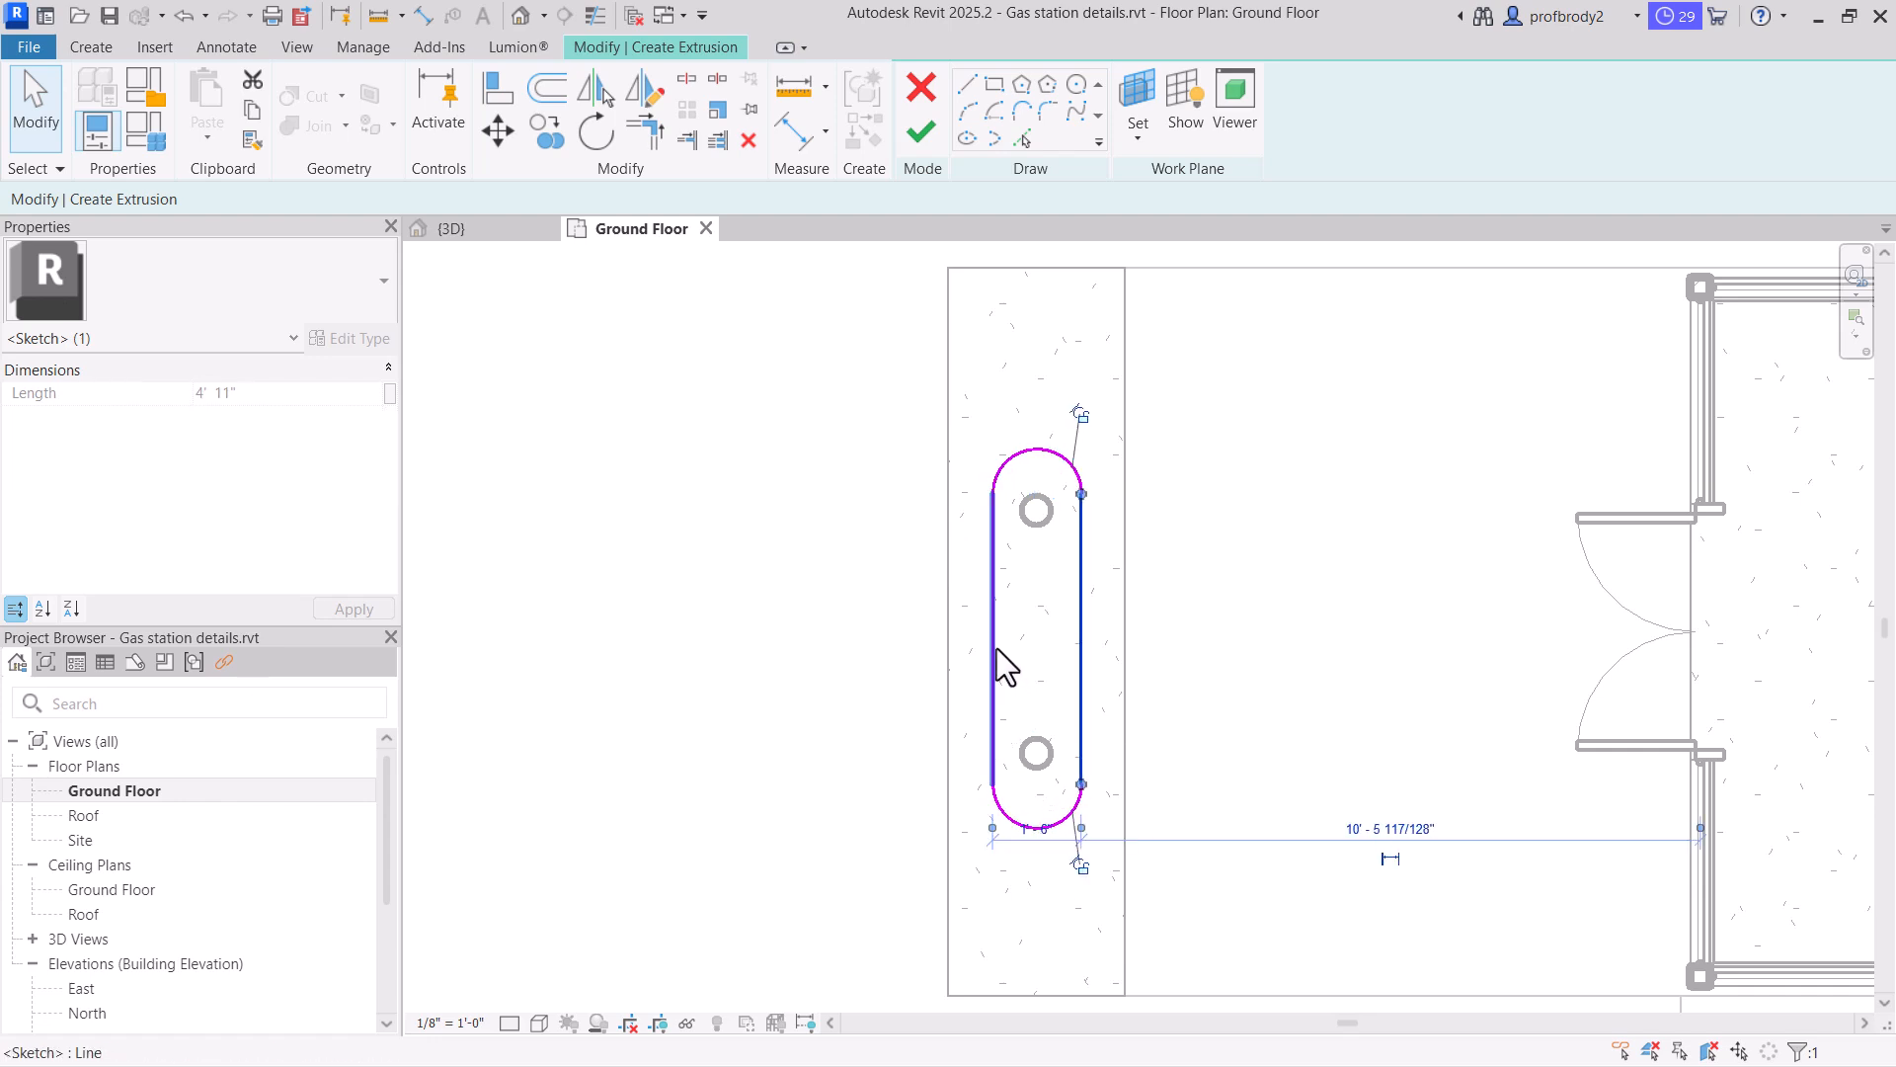
click(994, 648)
click(923, 567)
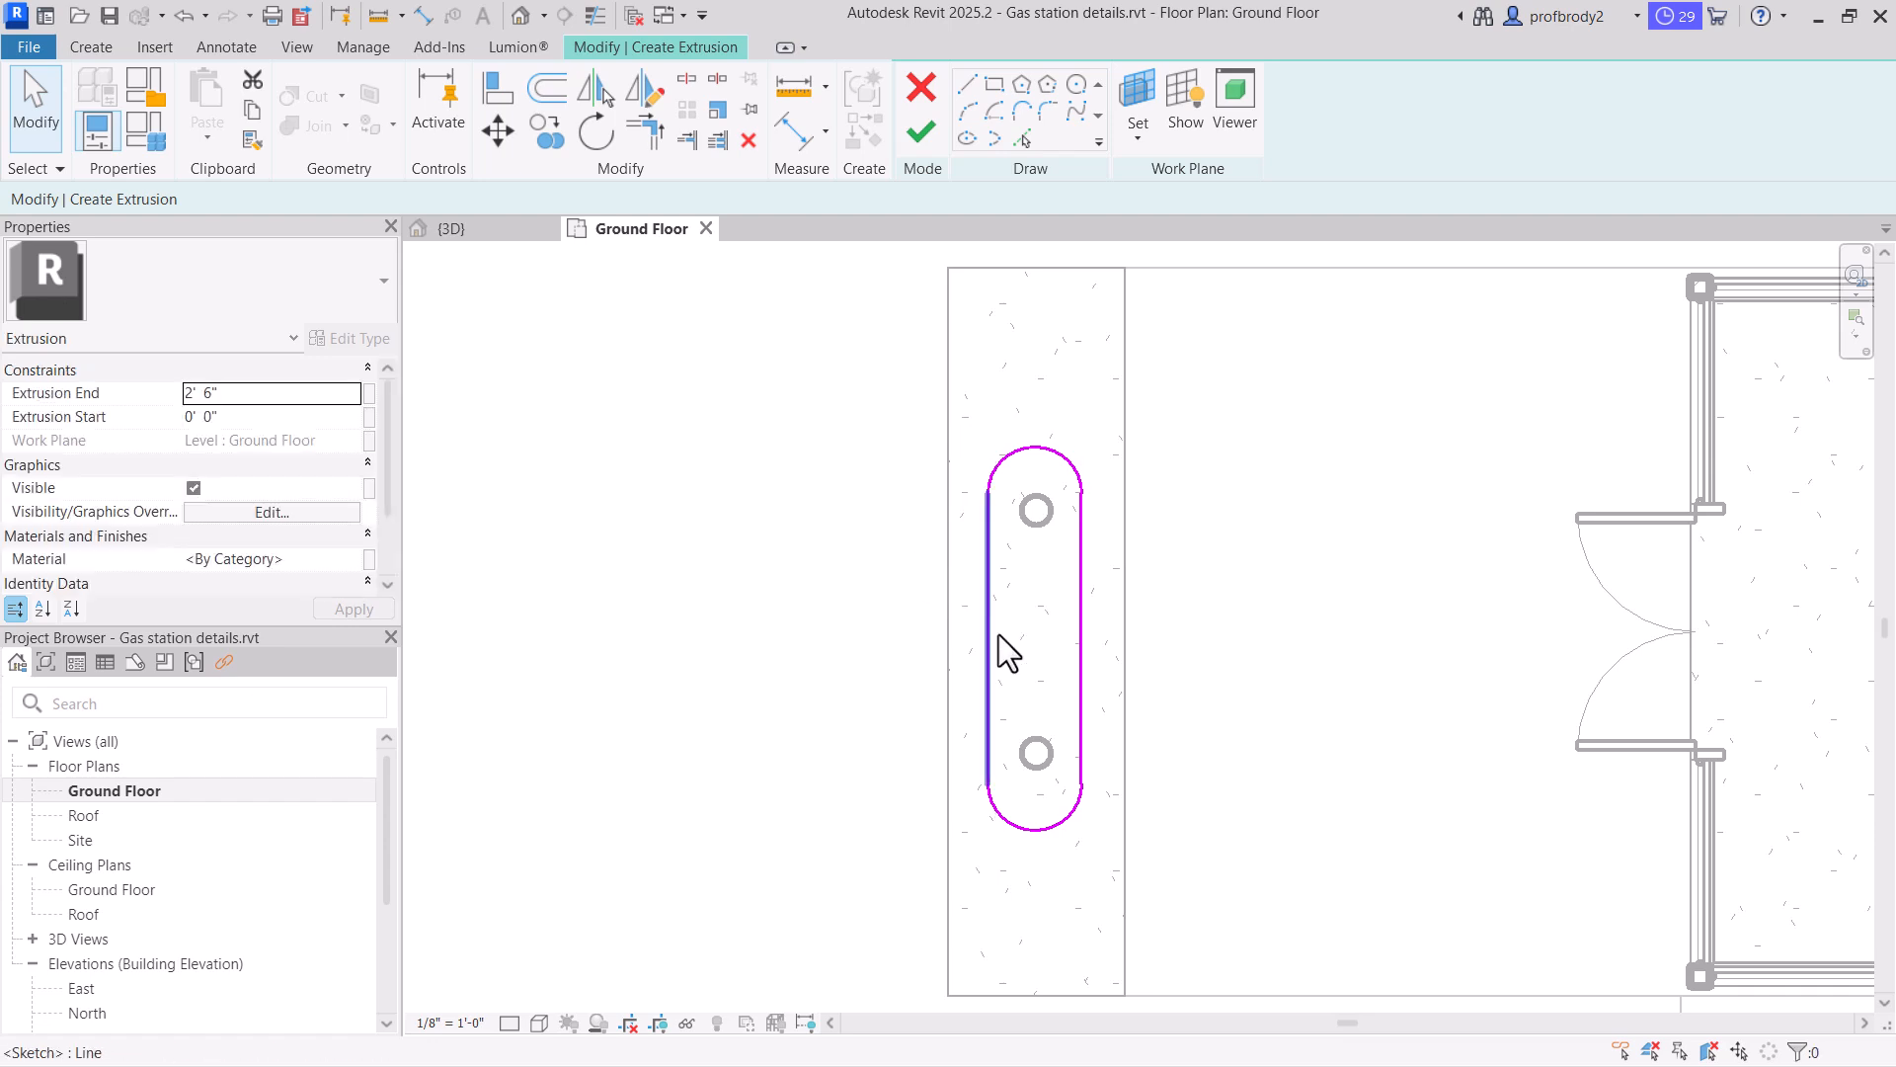
drag(979, 610, 987, 625)
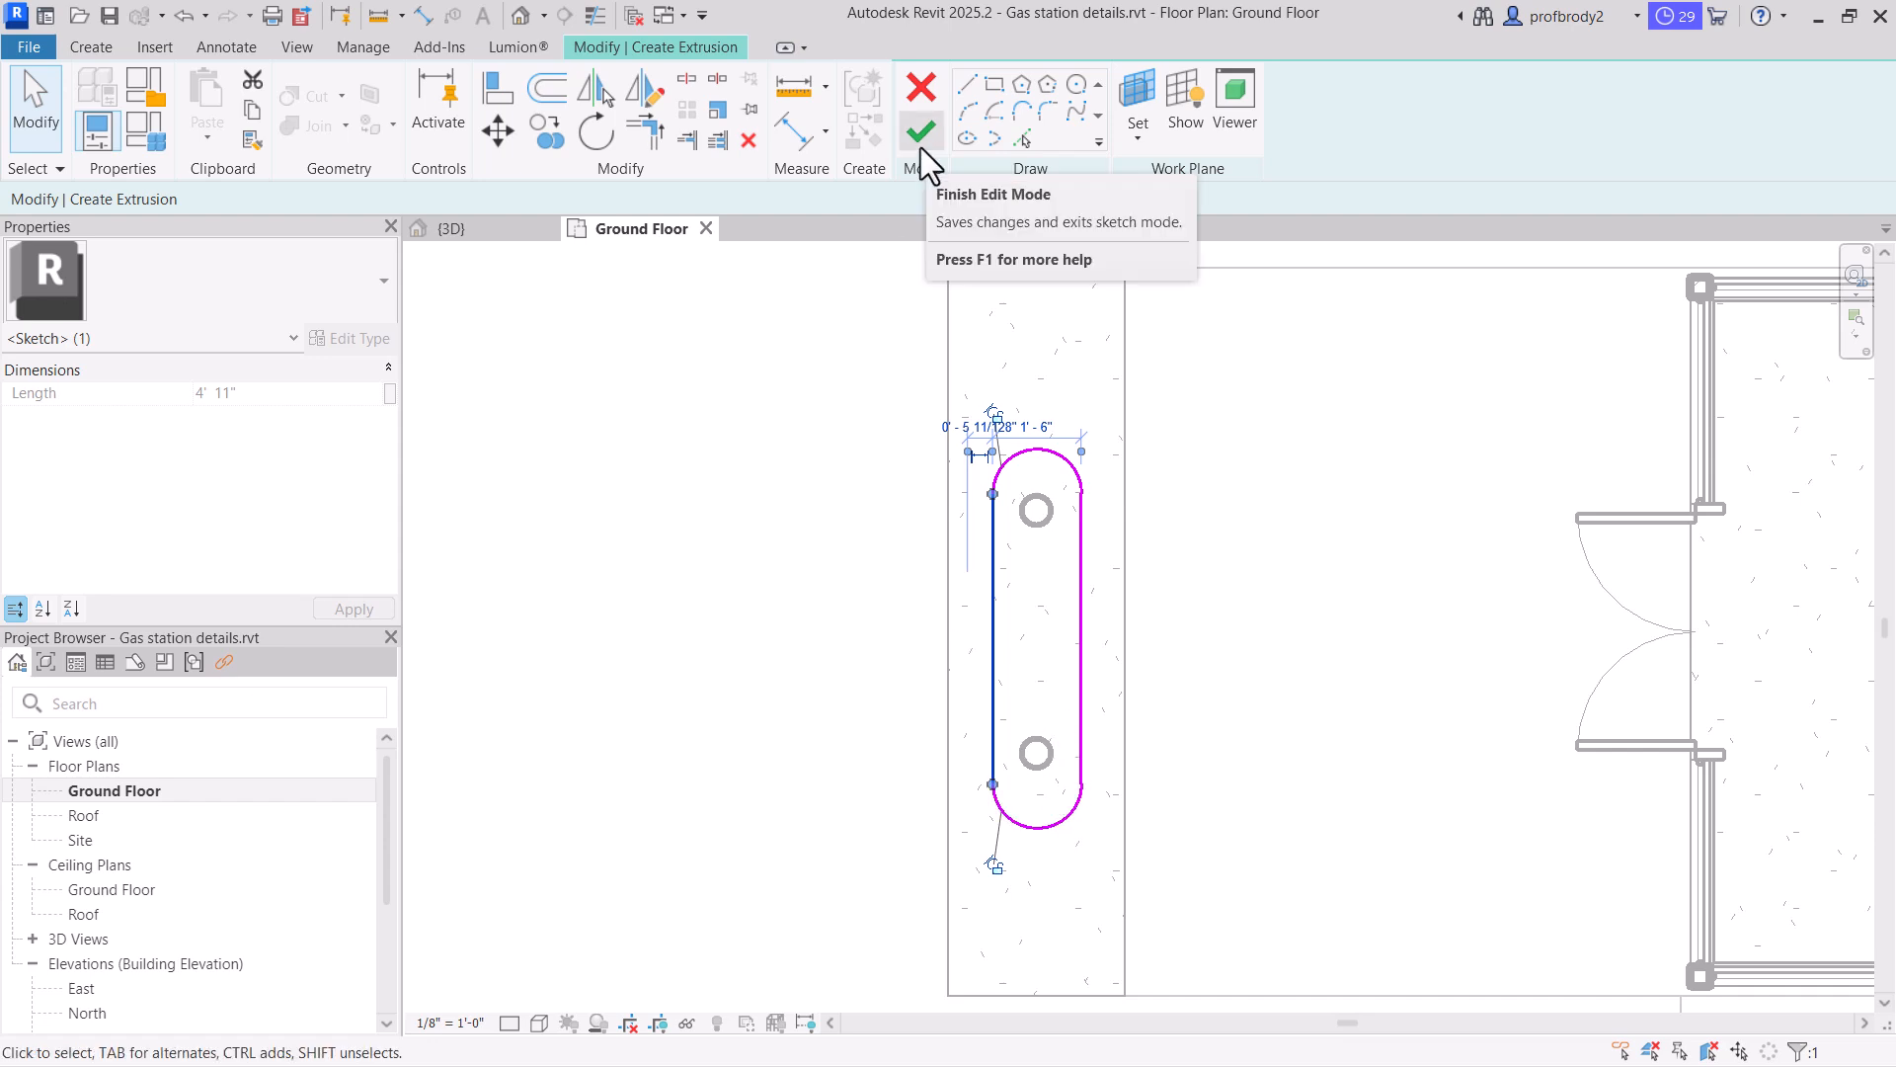
click(823, 296)
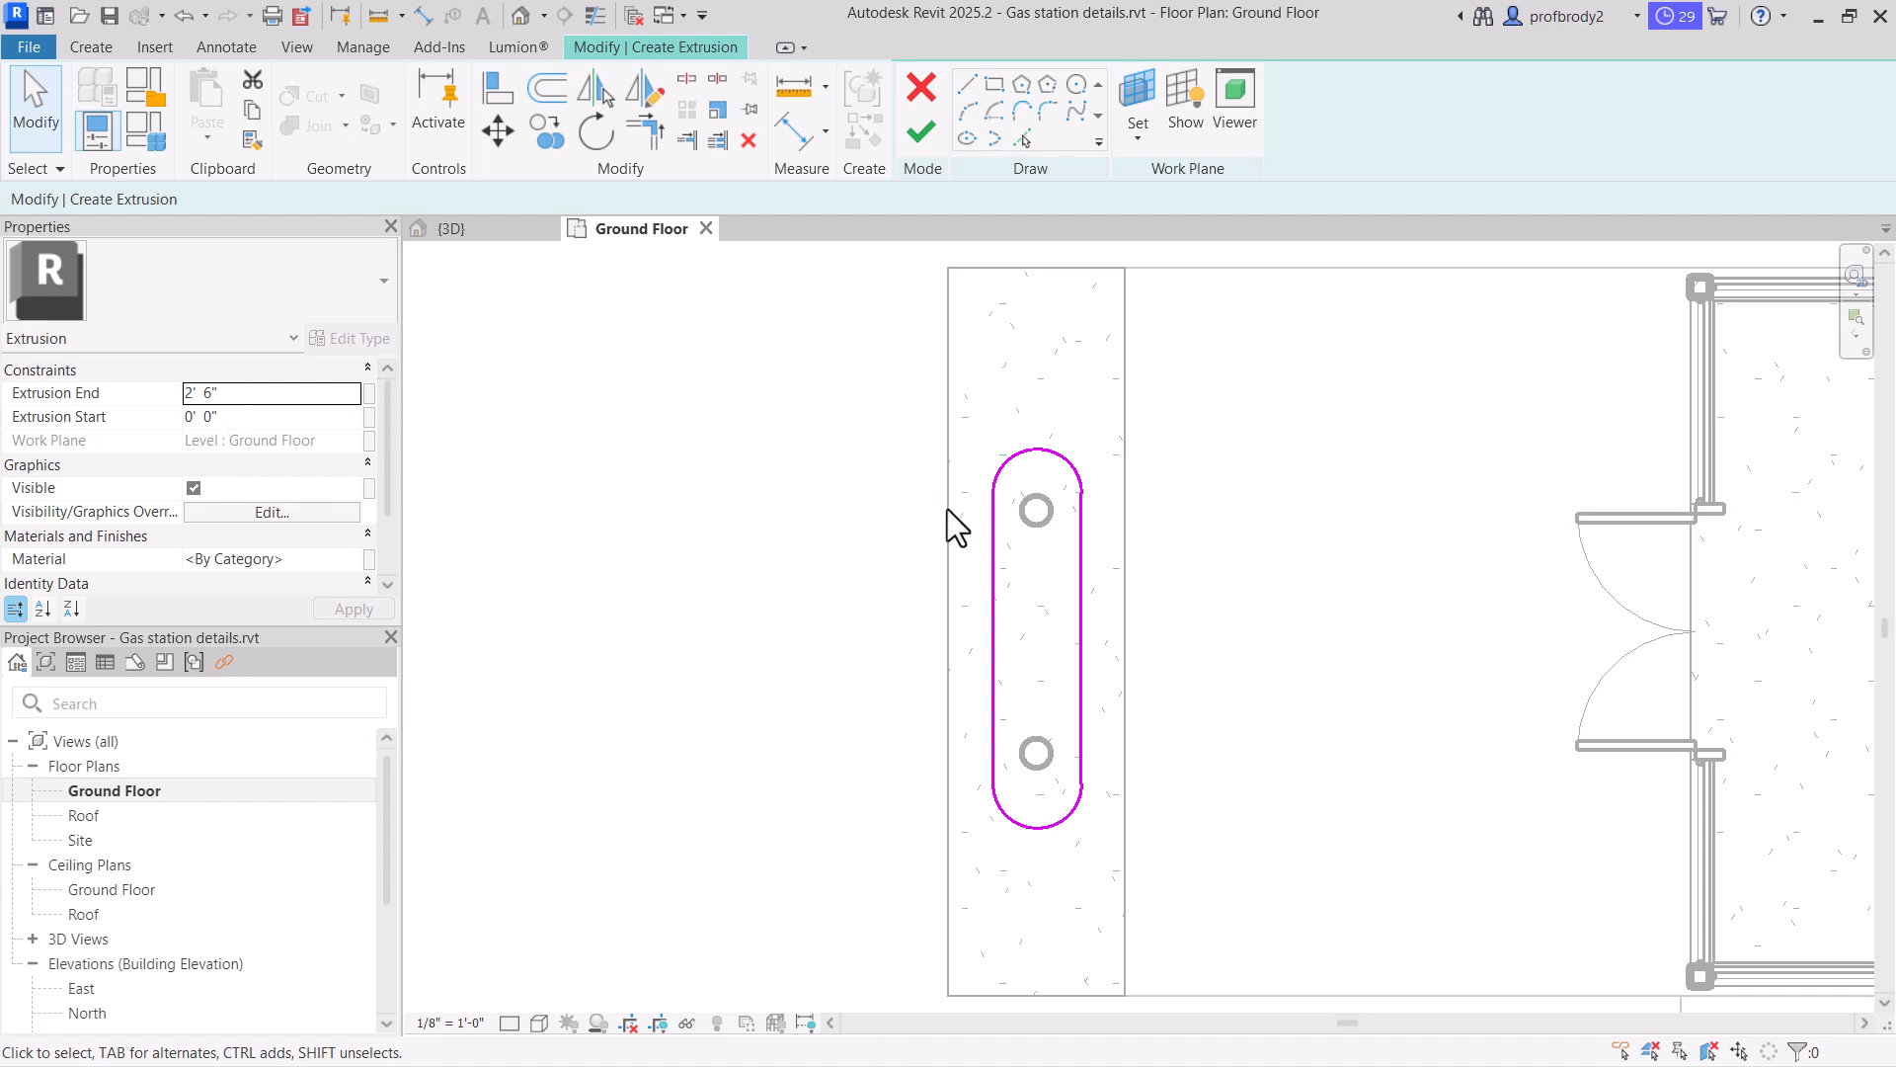
Set the Extrusion End to 0' 1" and finish the extrusion sketch
click(239, 397)
drag(210, 399, 180, 399)
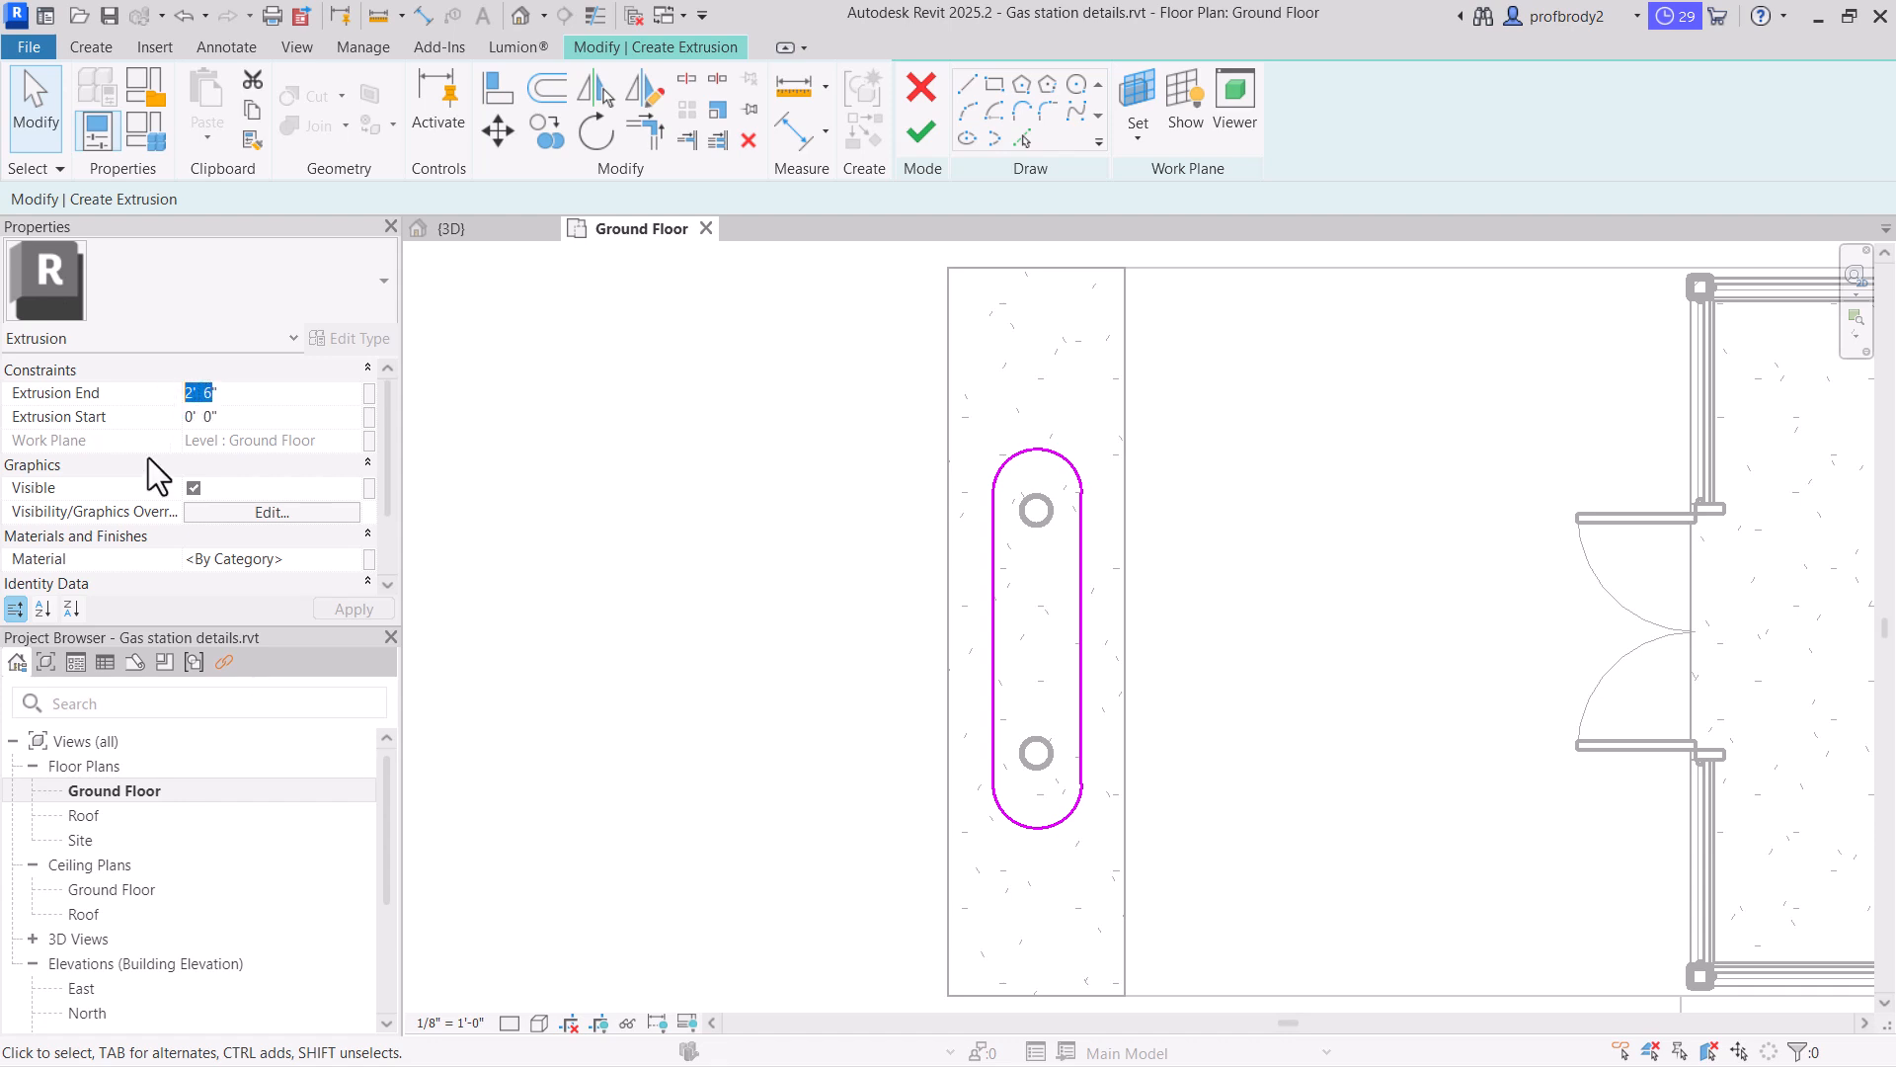
click(207, 401)
drag(212, 395, 180, 395)
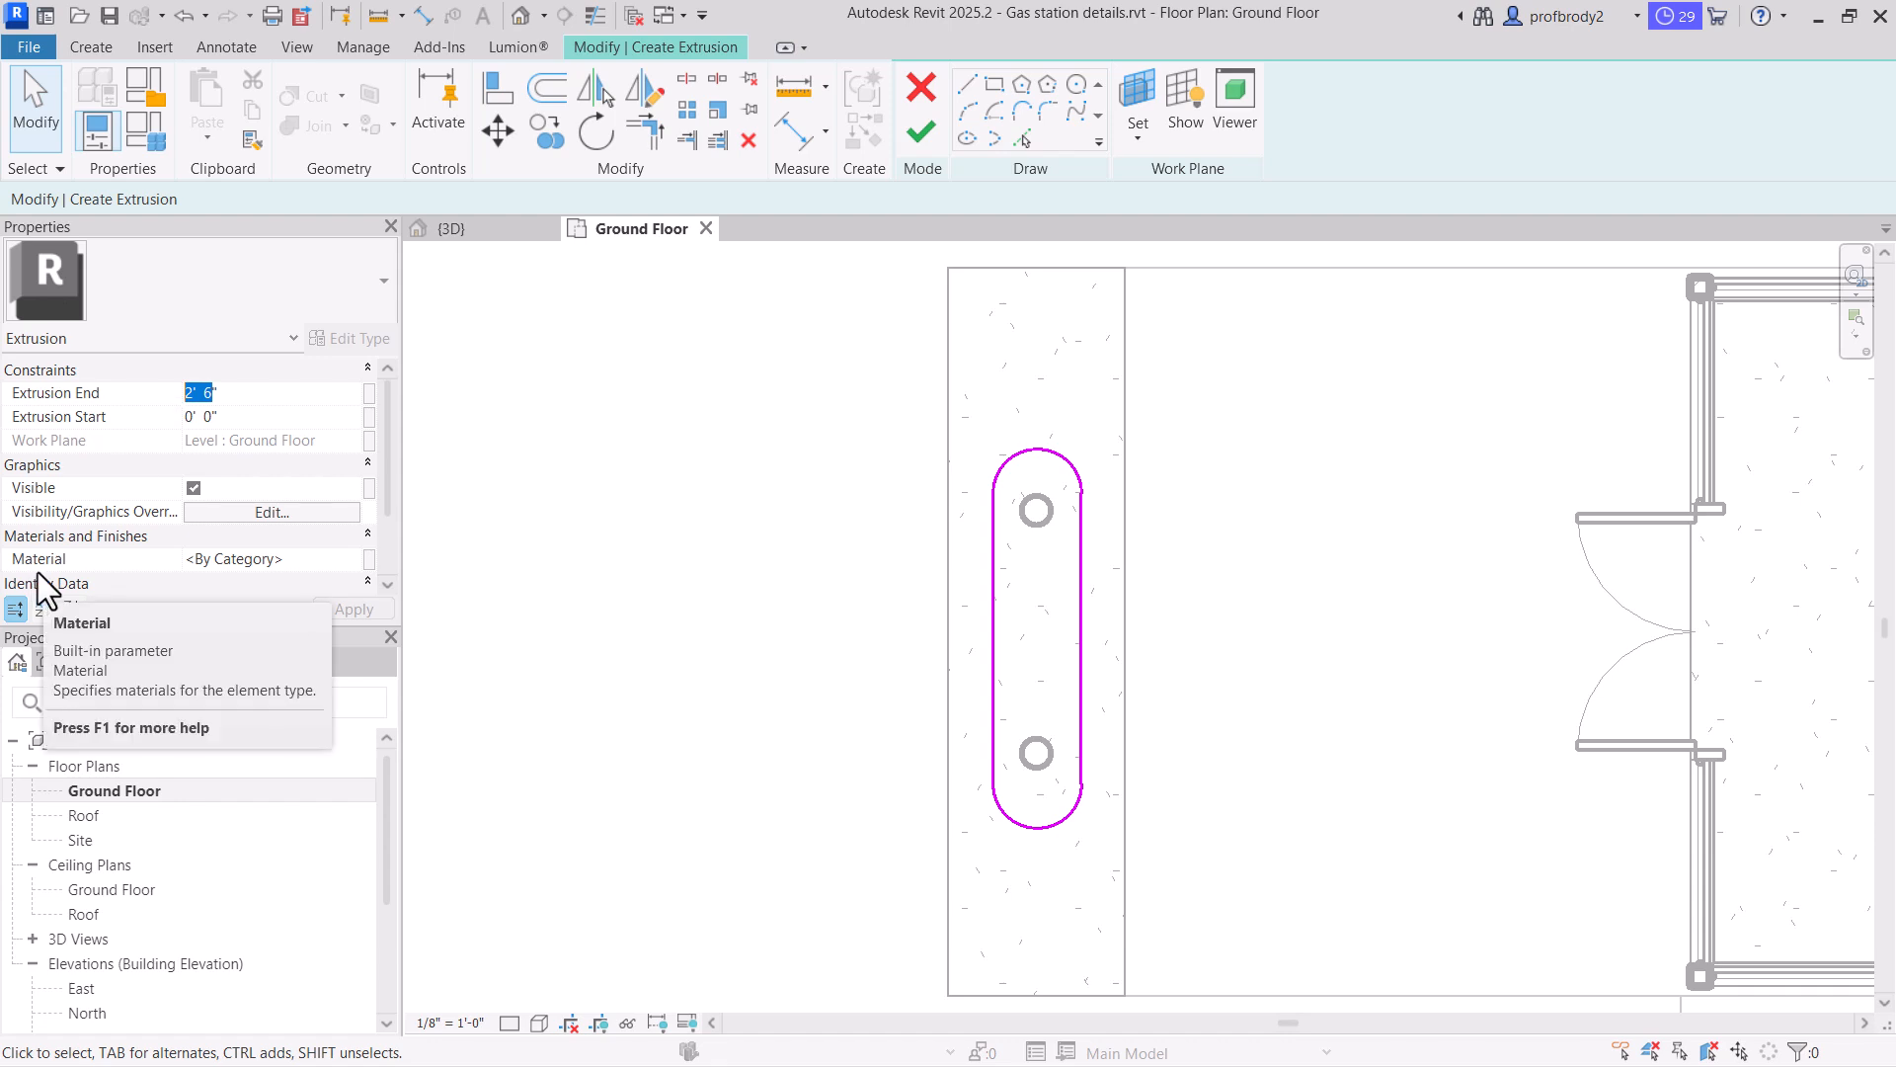
text(1)
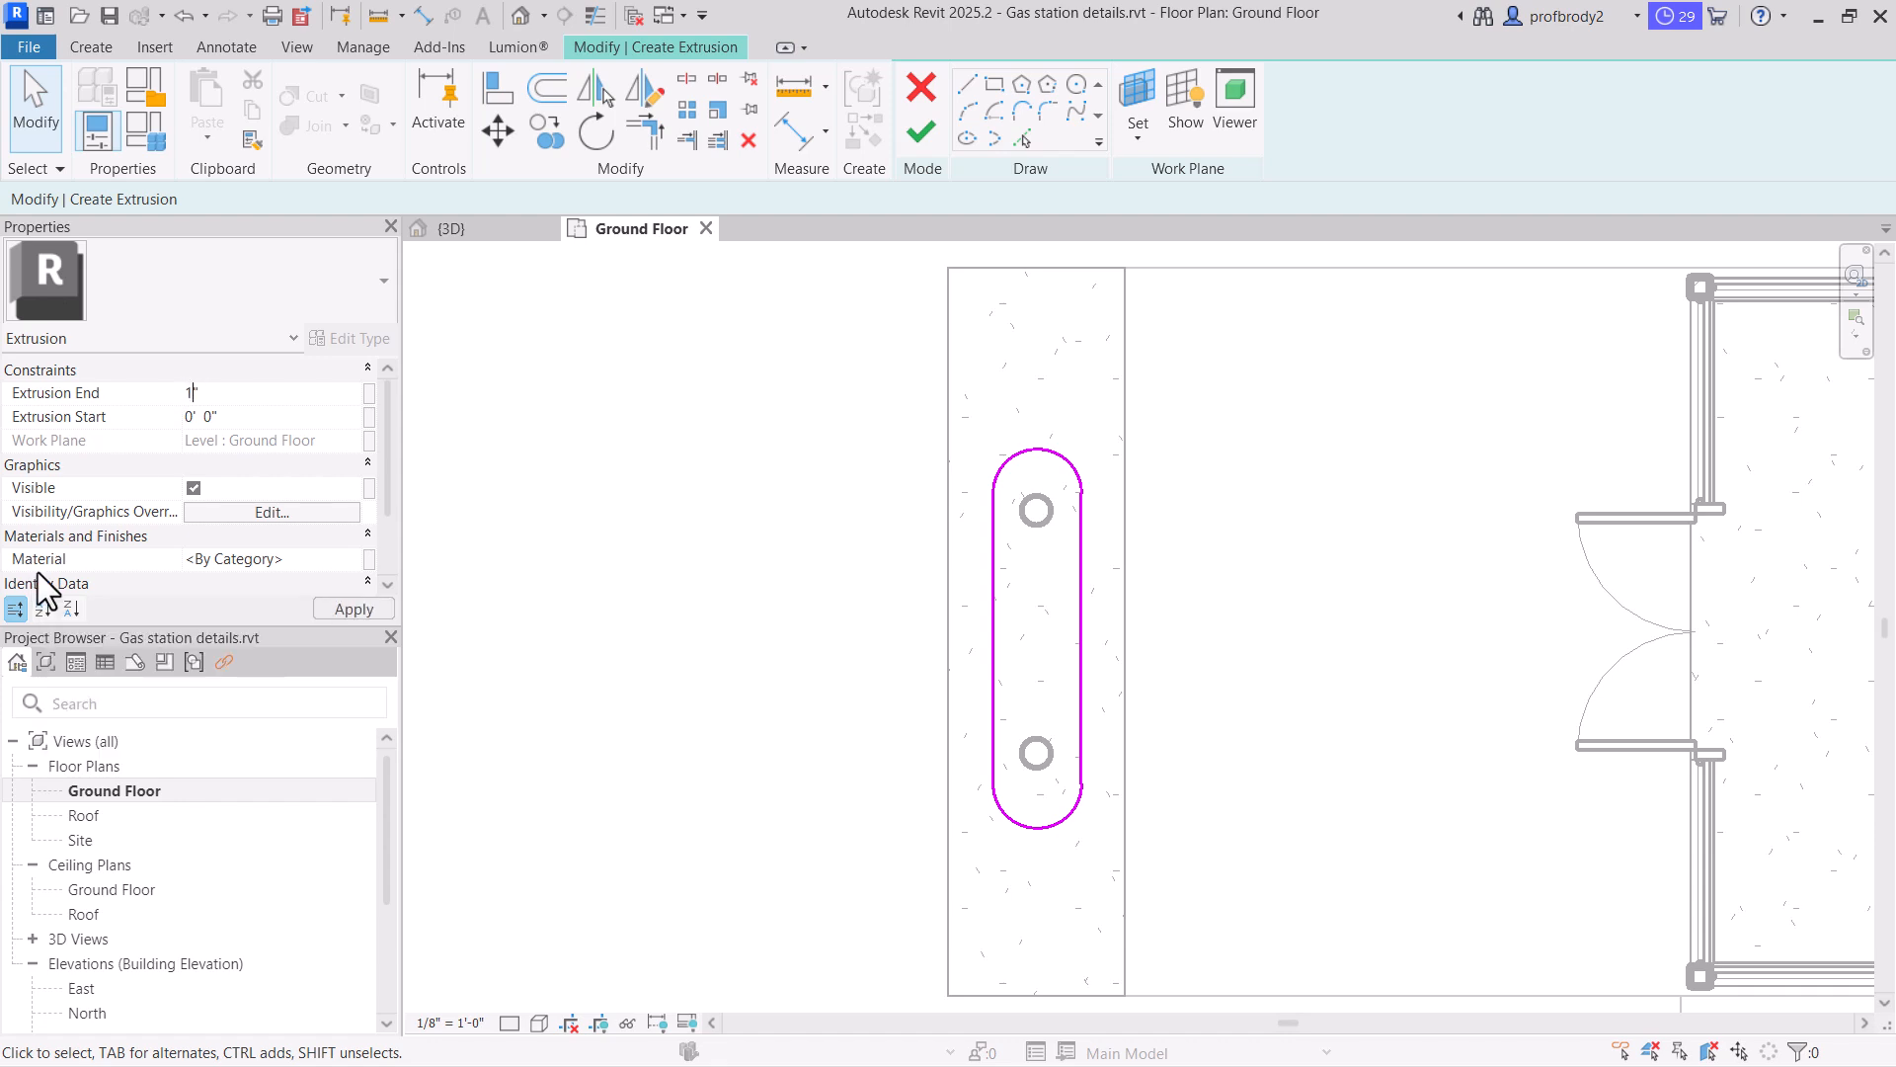
click(322, 605)
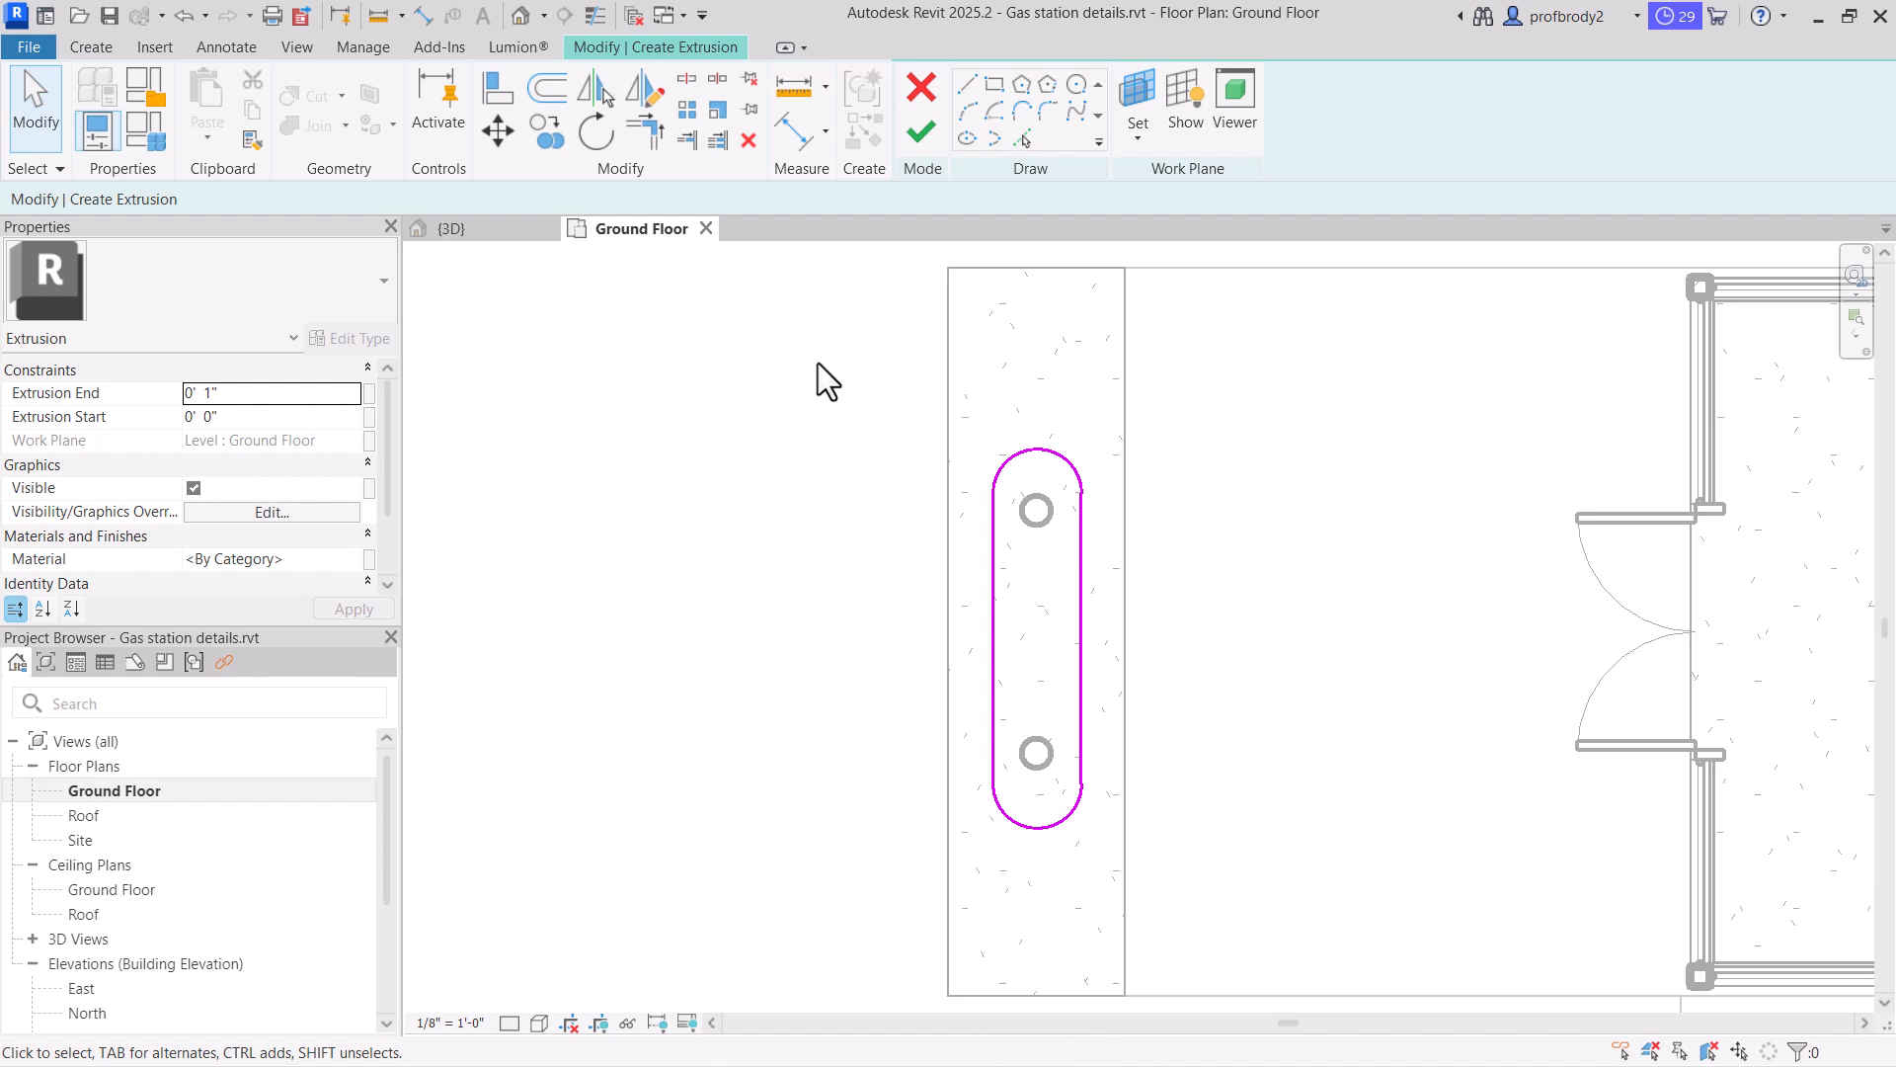
click(924, 134)
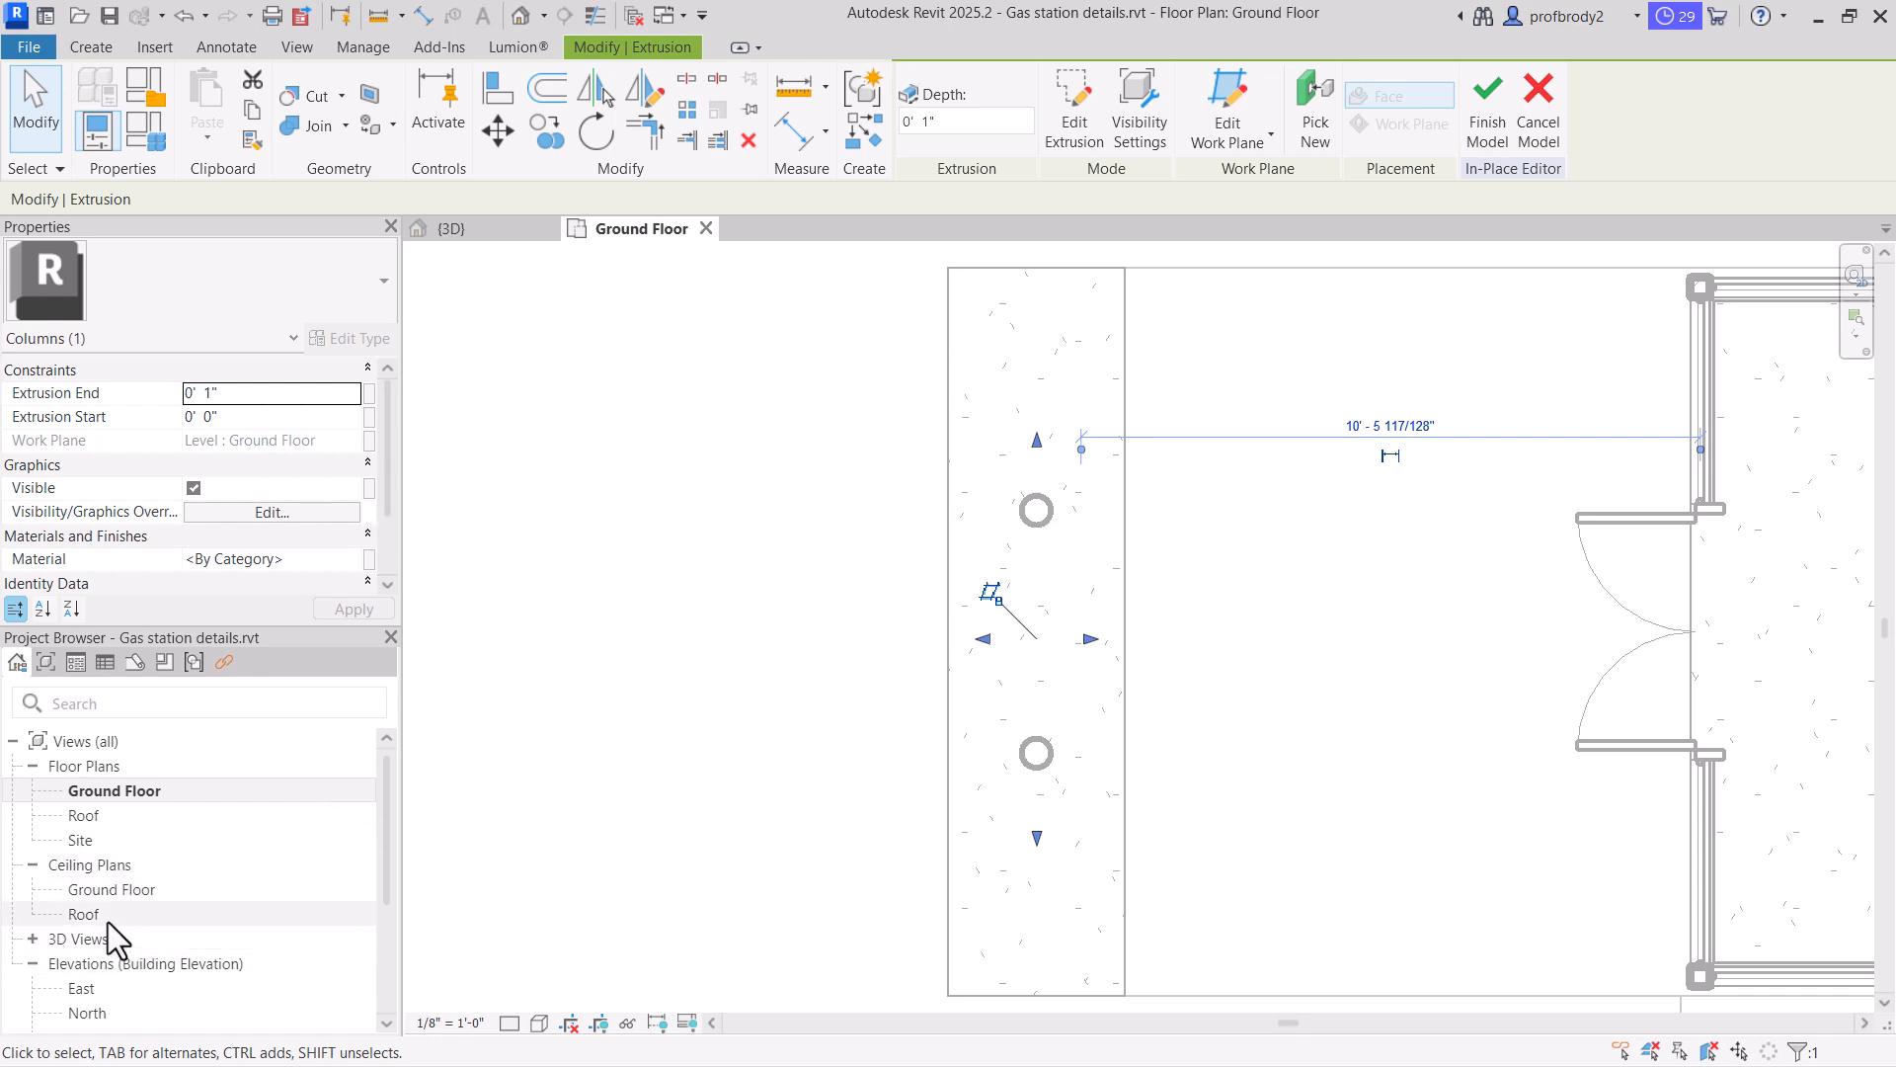
Open the West elevation and zoom in on the entrance doors where the extrusion sits
scroll(113, 993, down, 3)
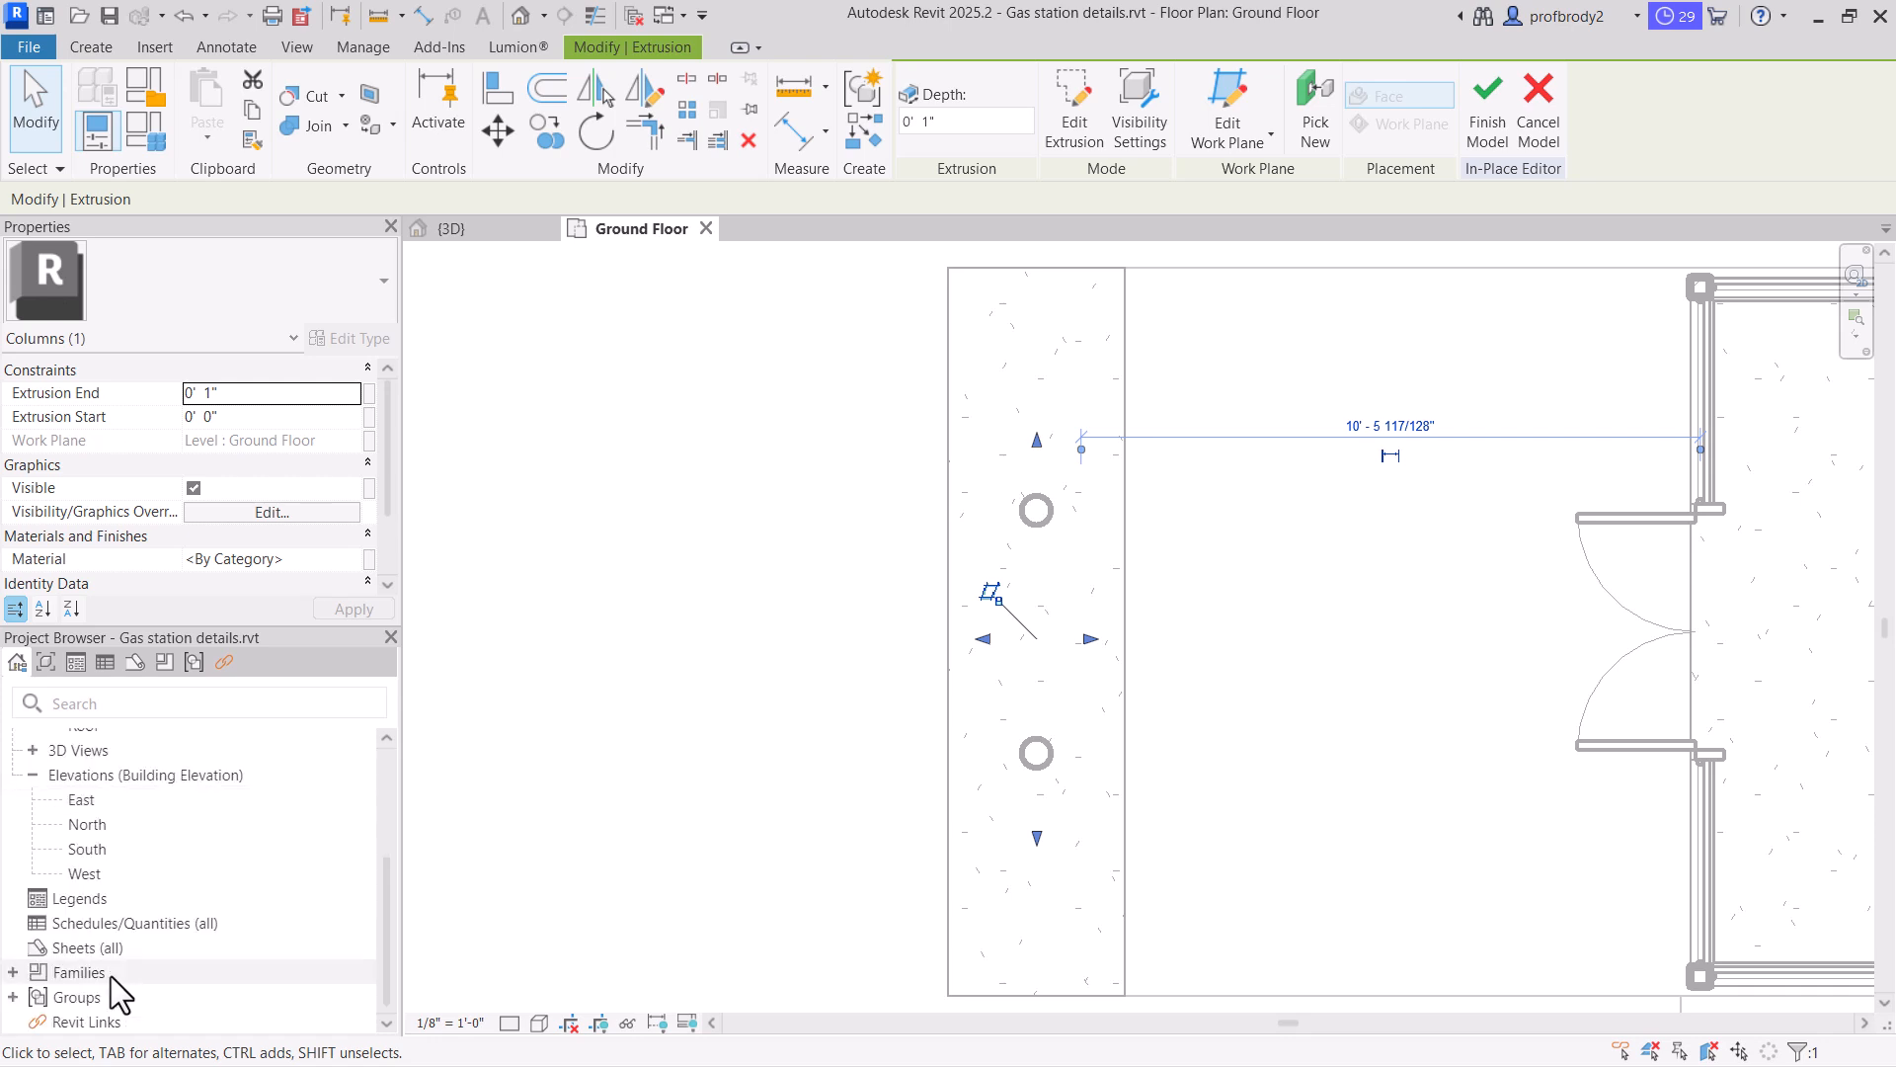
double_click(107, 877)
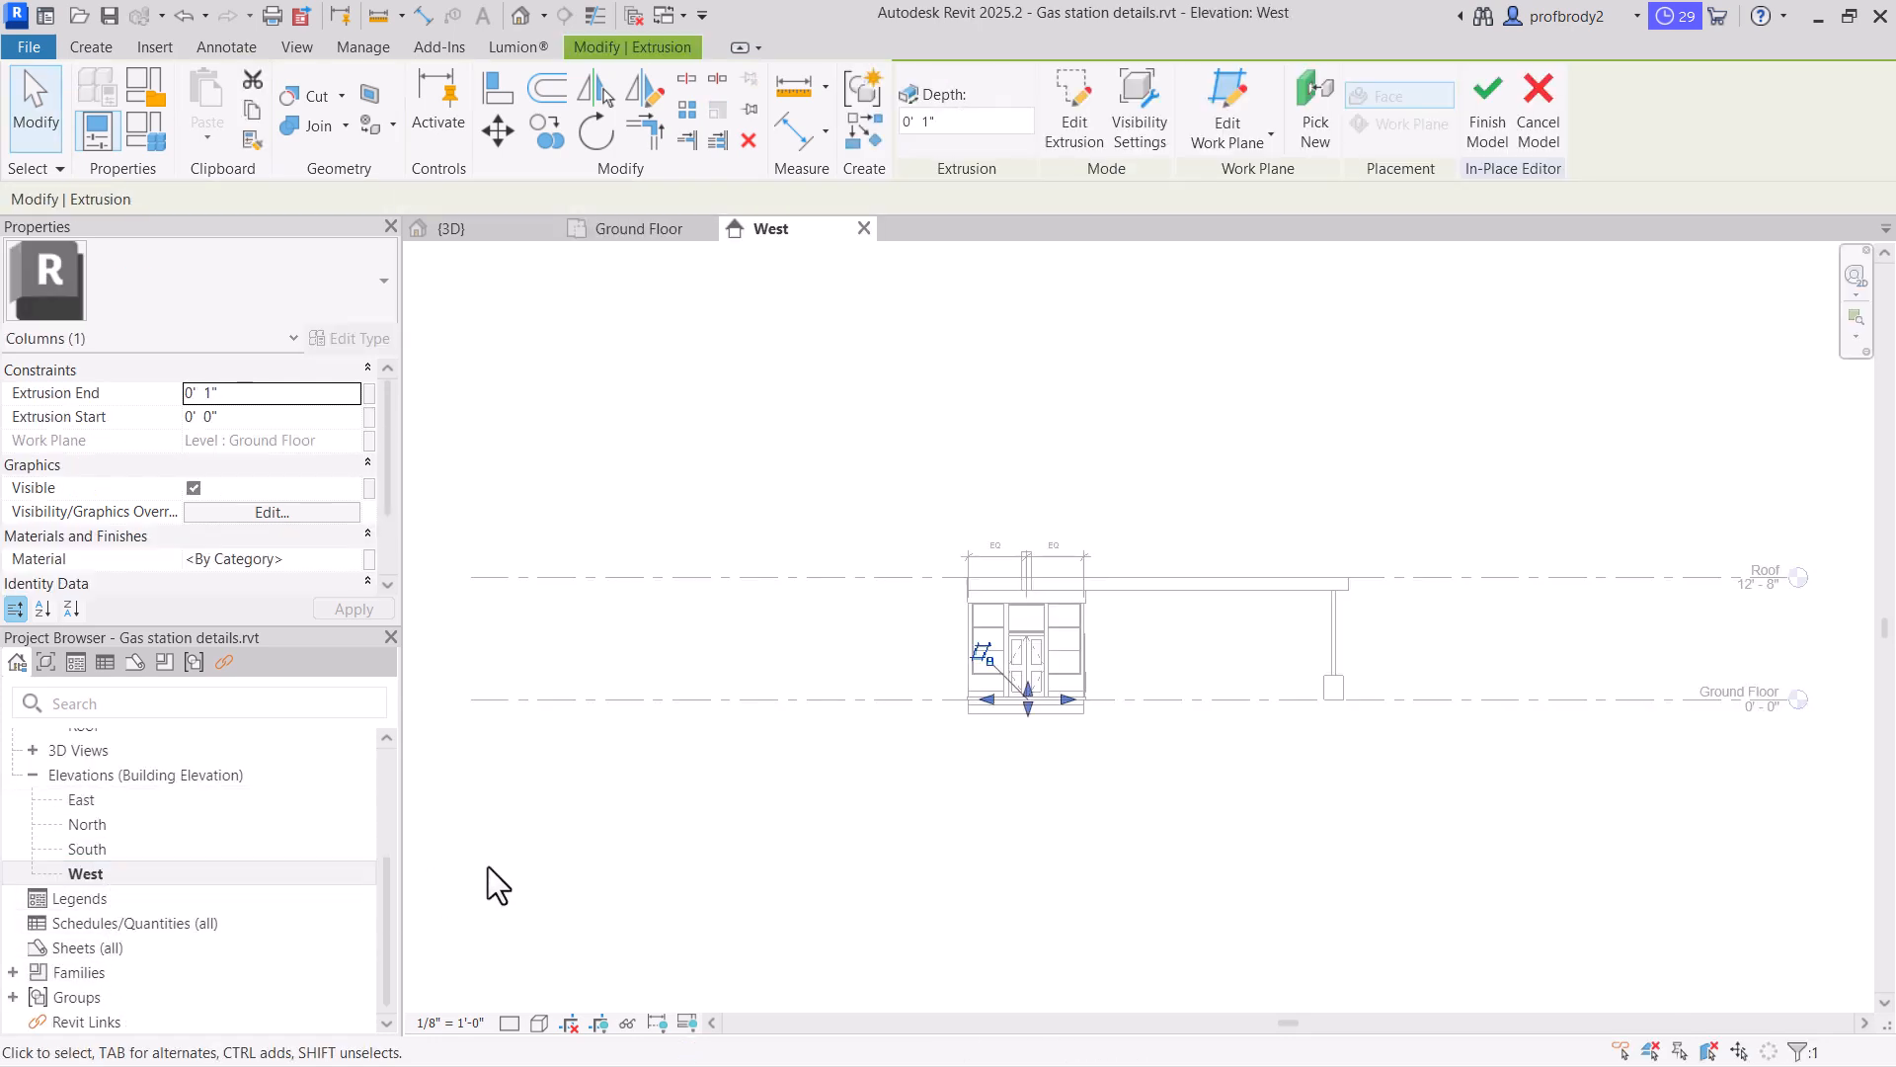
scroll(994, 695, up, 5)
middle_drag(1104, 679, 1130, 749)
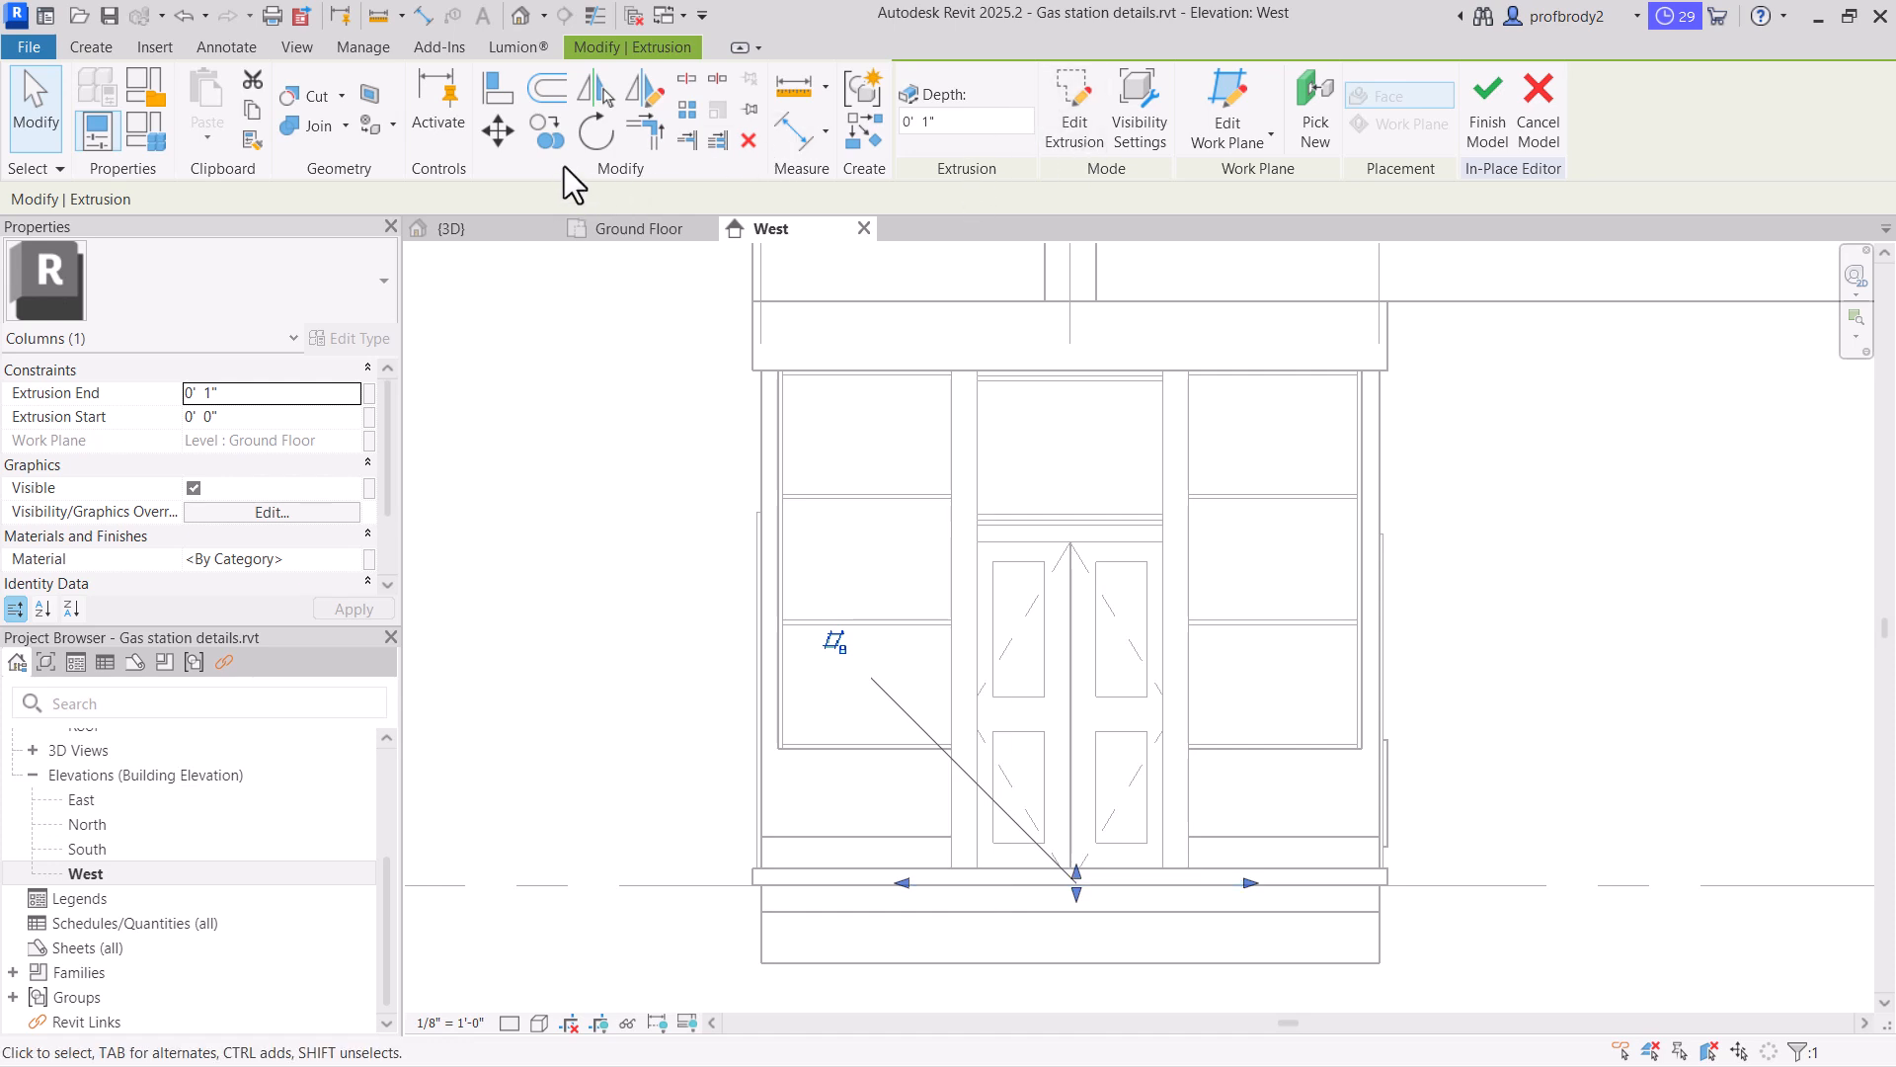
Try to move the extrusion up from the ground floor level with the Move command
click(500, 137)
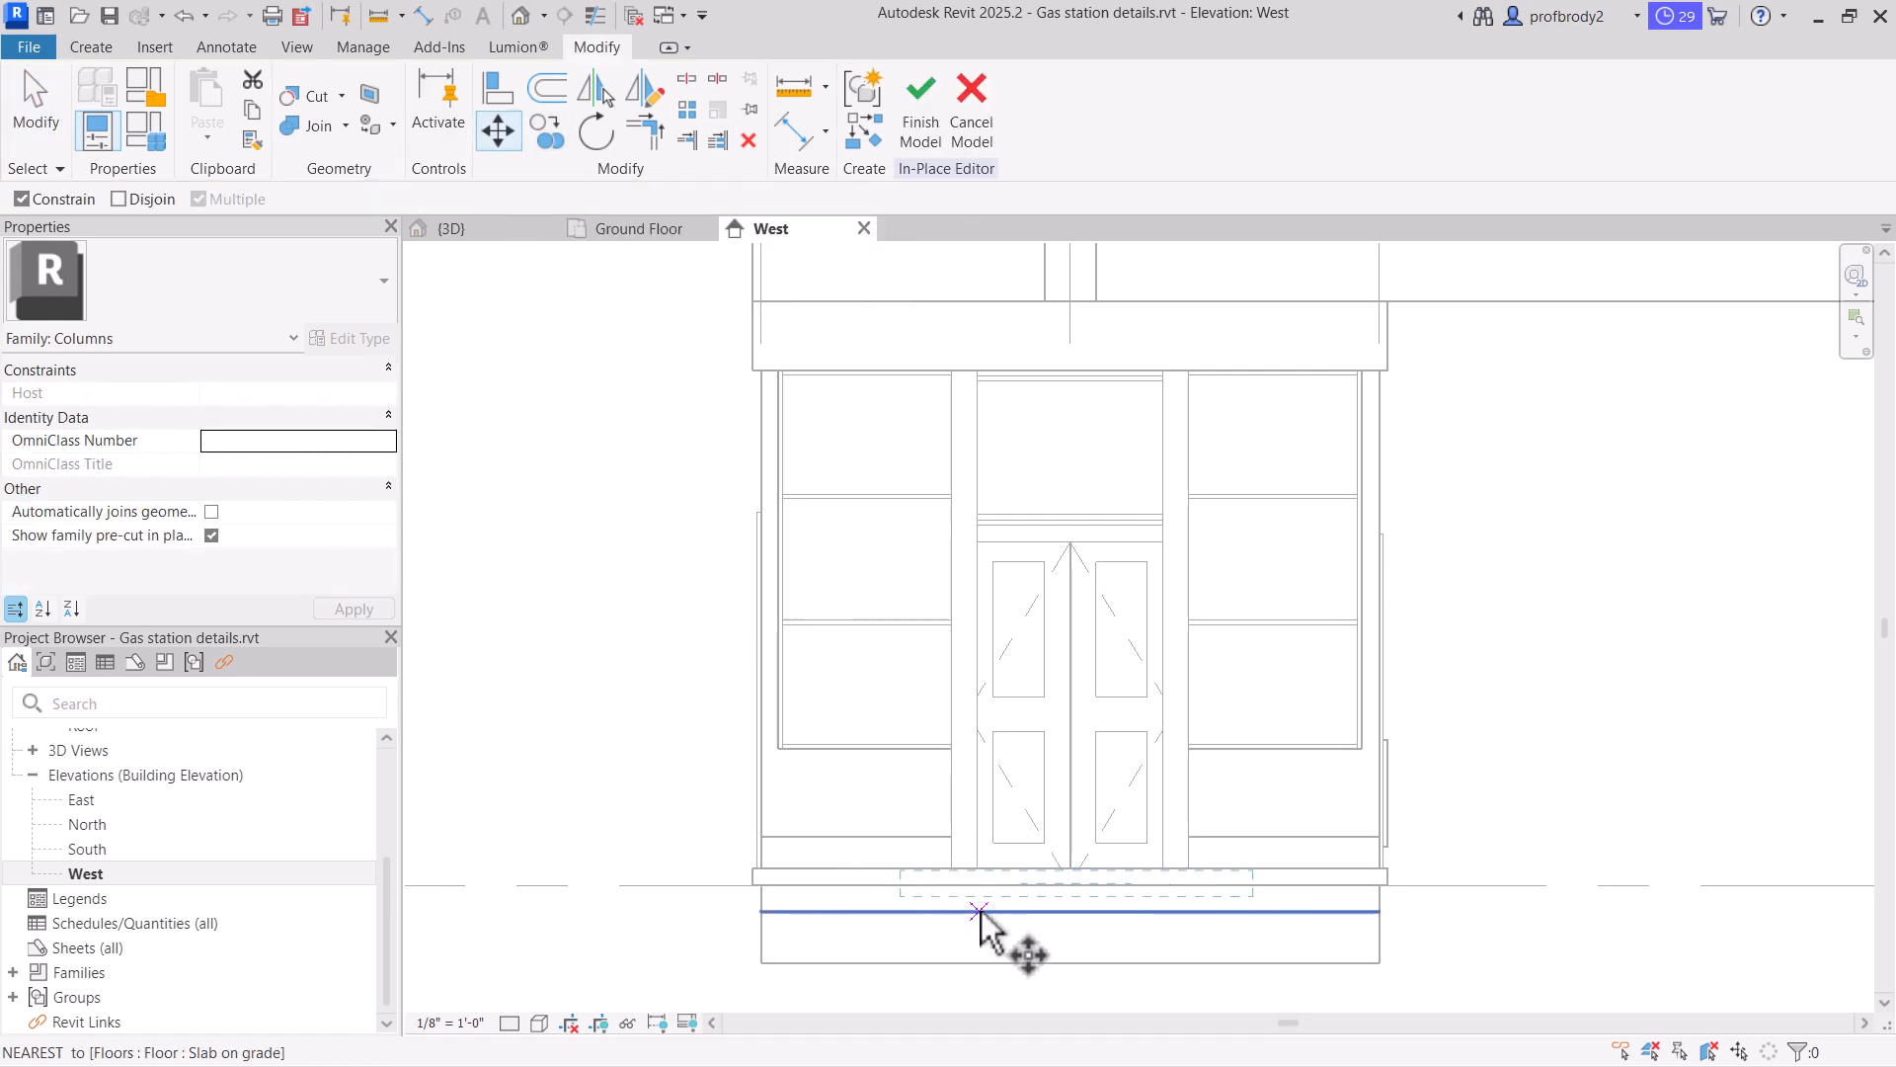
click(977, 885)
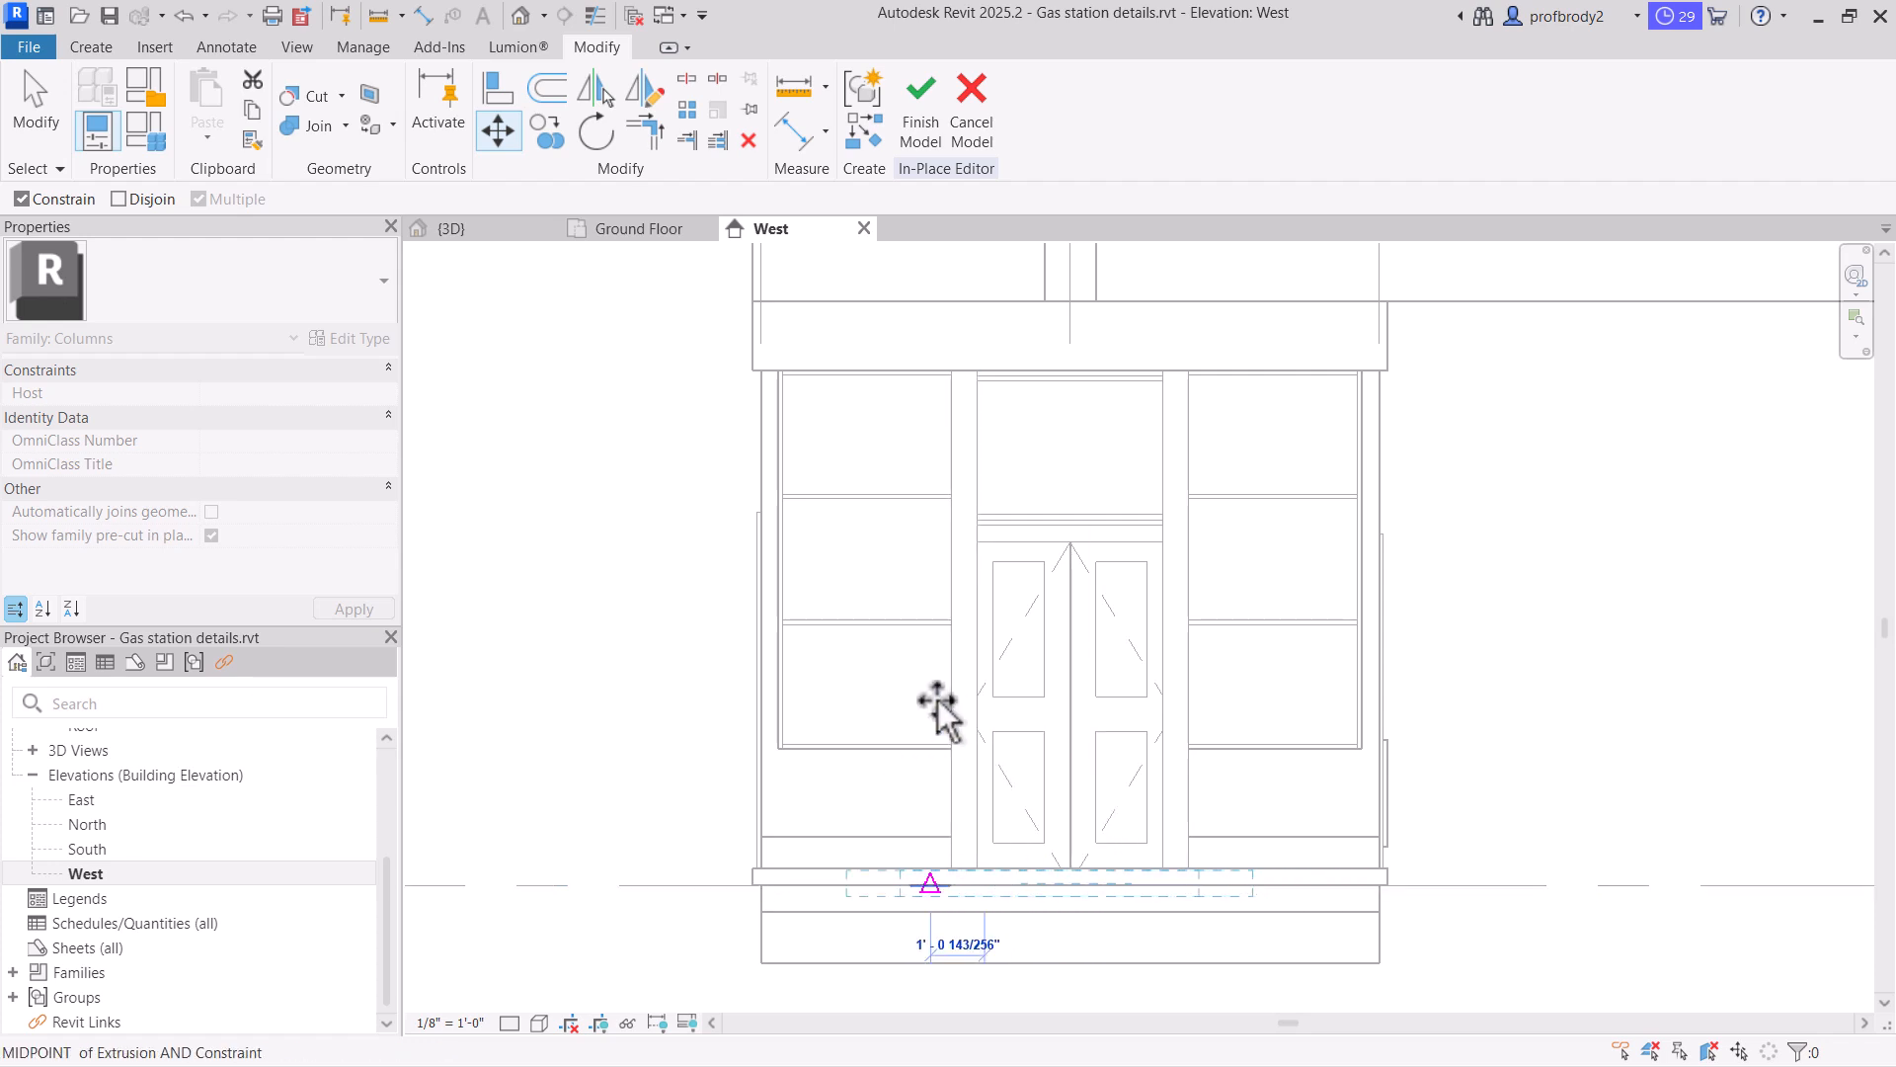
click(965, 762)
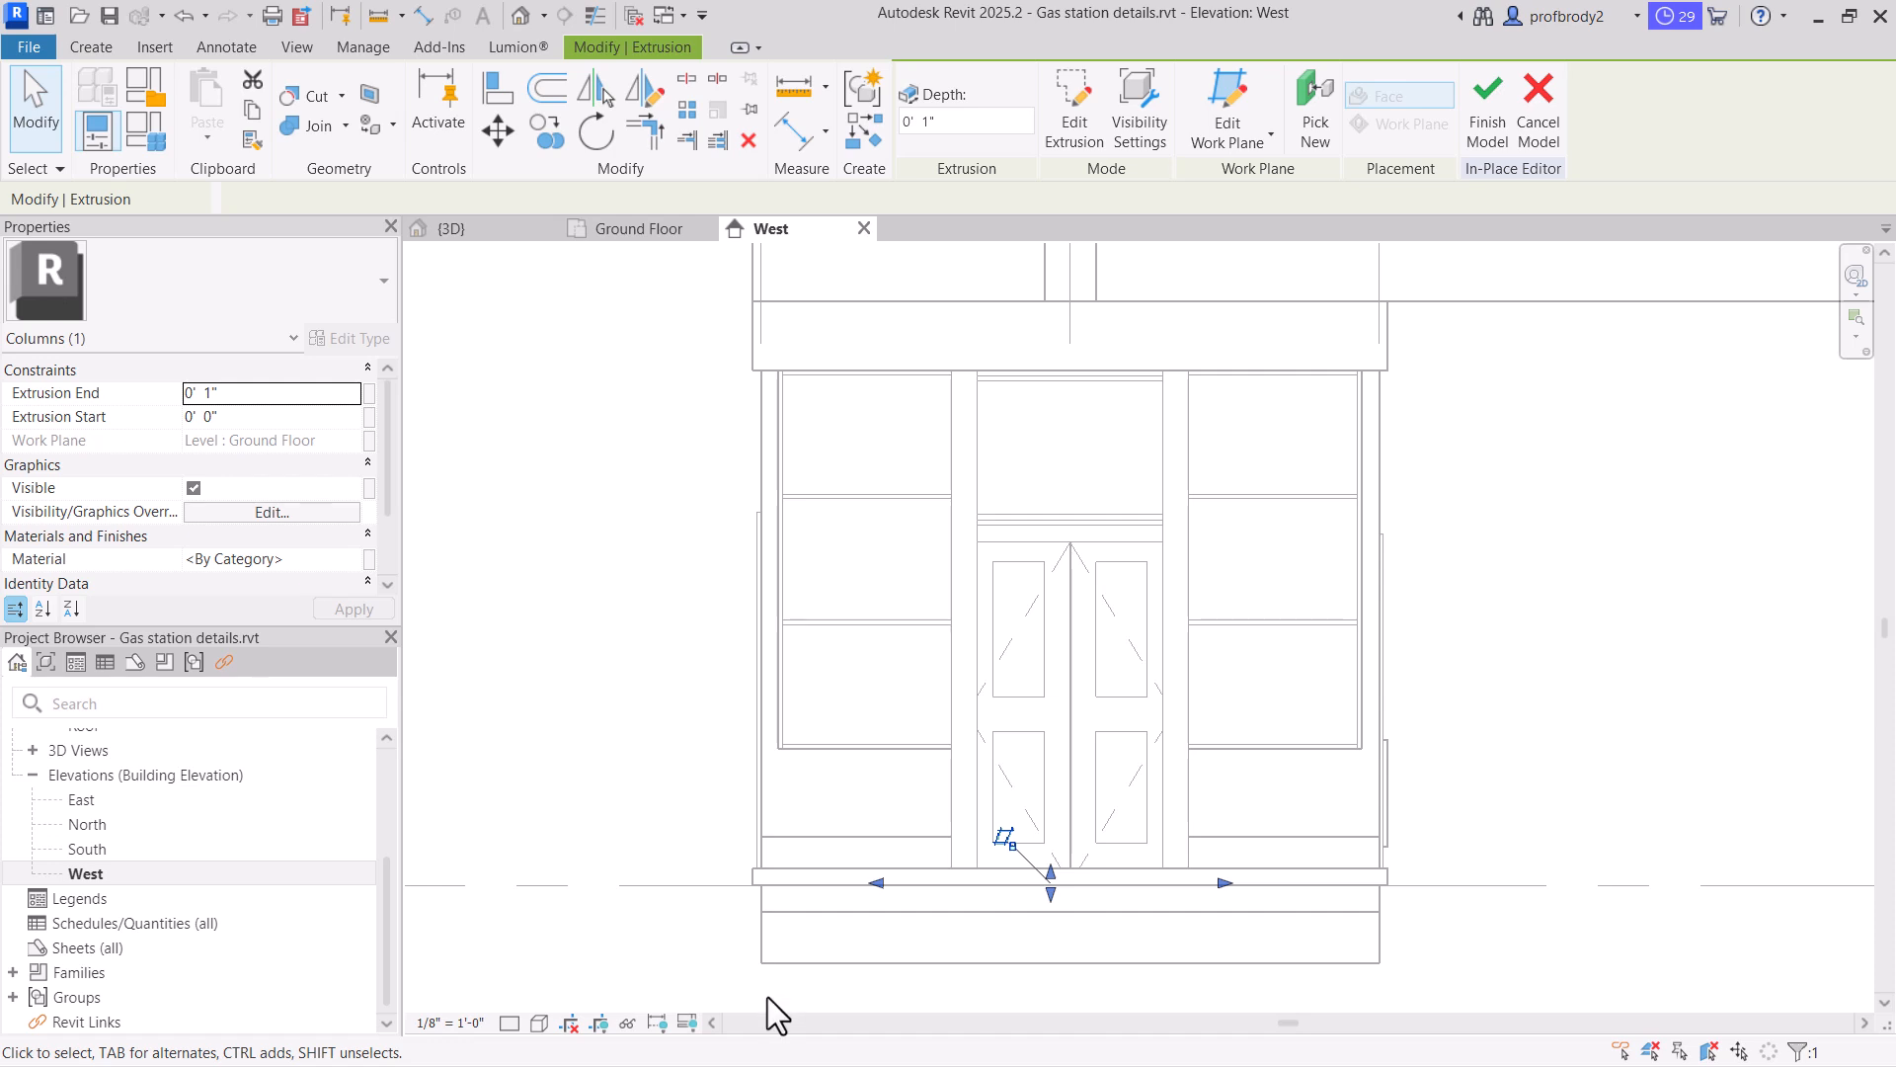
key(Escape)
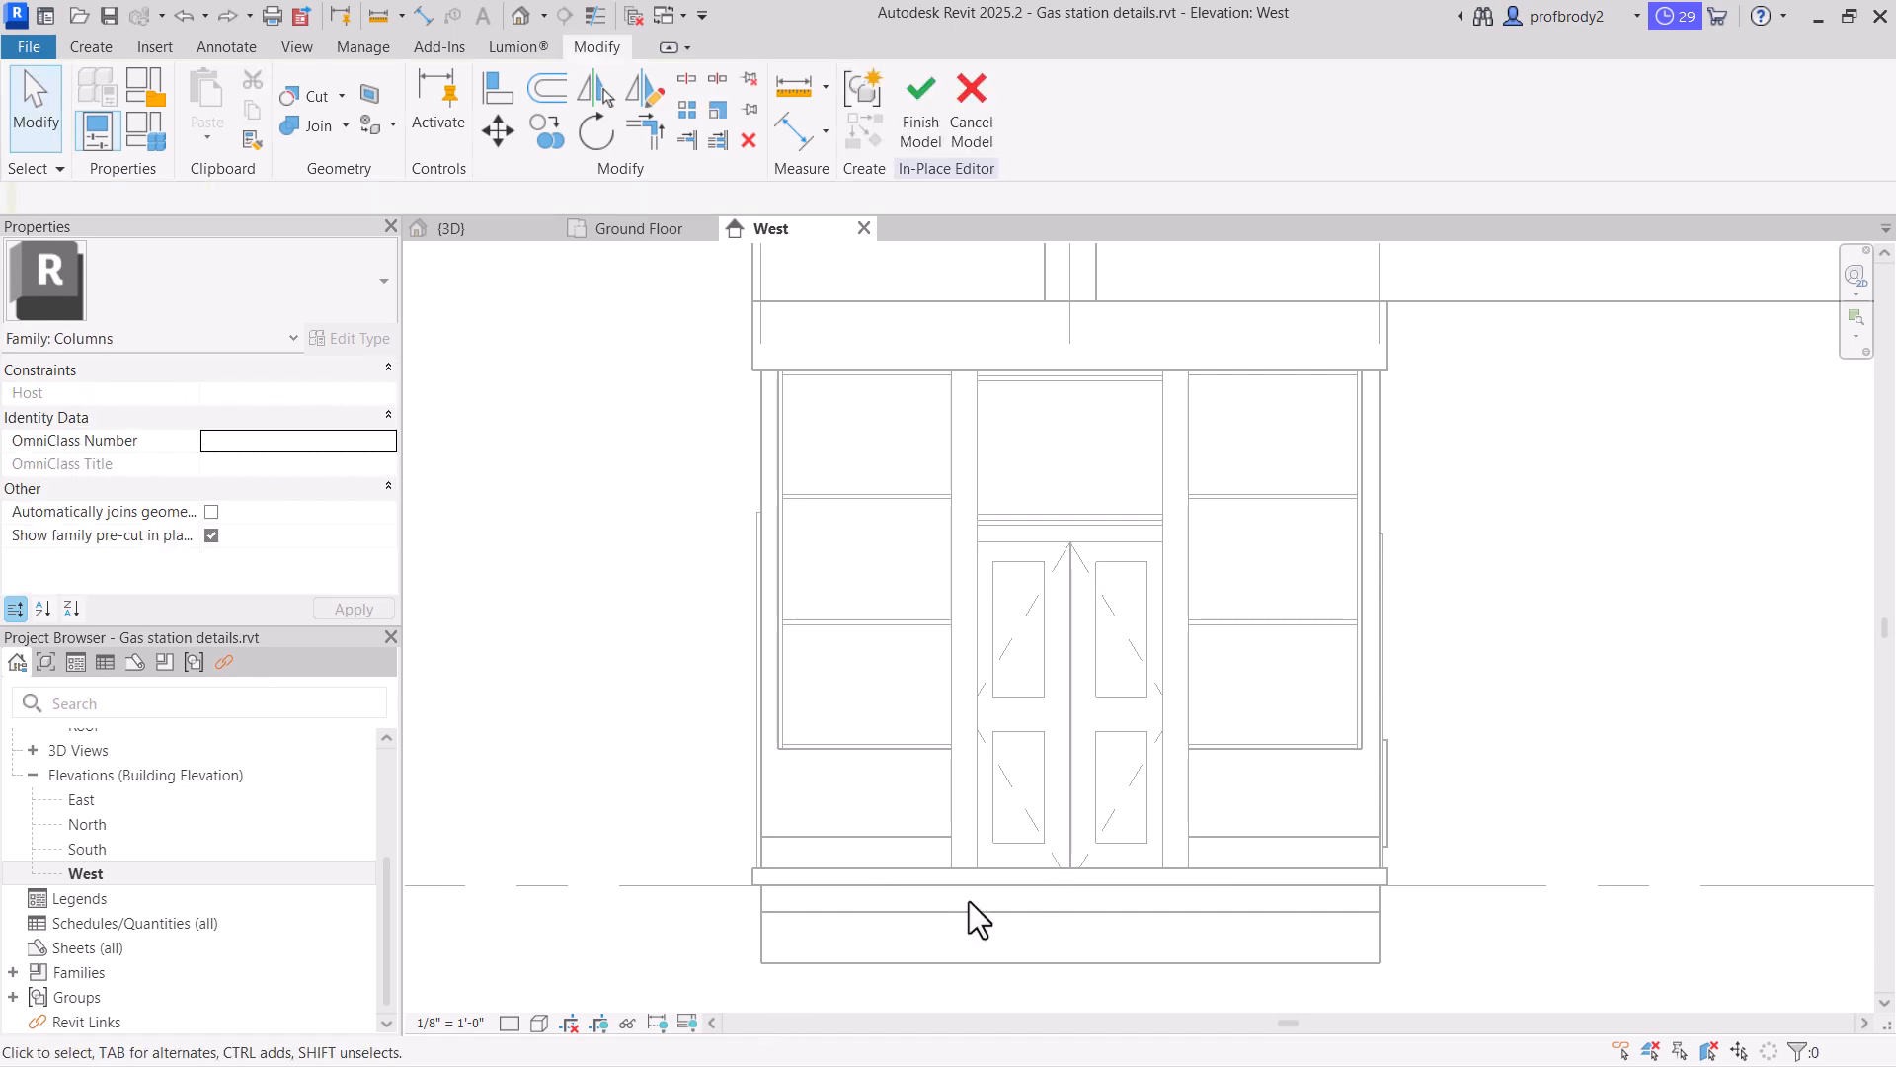
click(994, 885)
key(Escape)
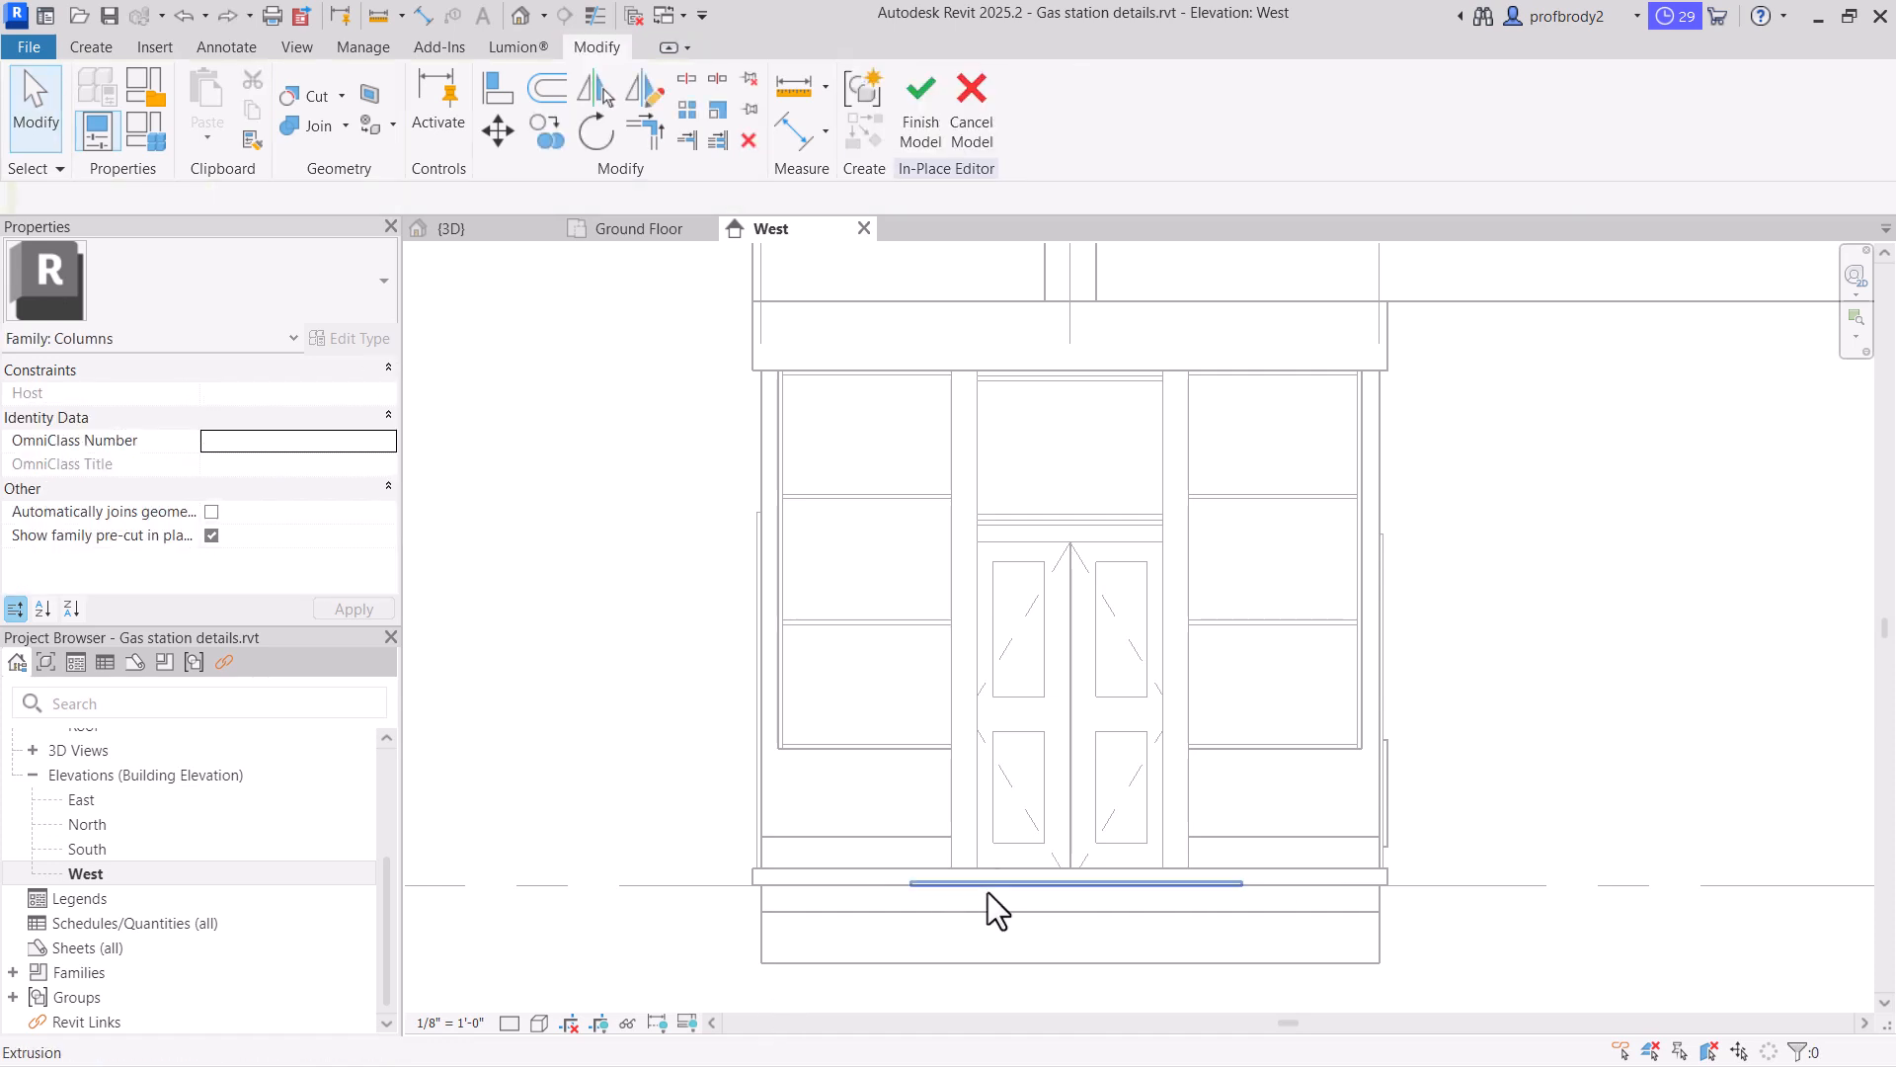
Raise the extrusion off the ground floor by stretching its upper face to about 5'-7" and its lower face to about 4'-1"
click(987, 892)
scroll(1054, 892, up, 2)
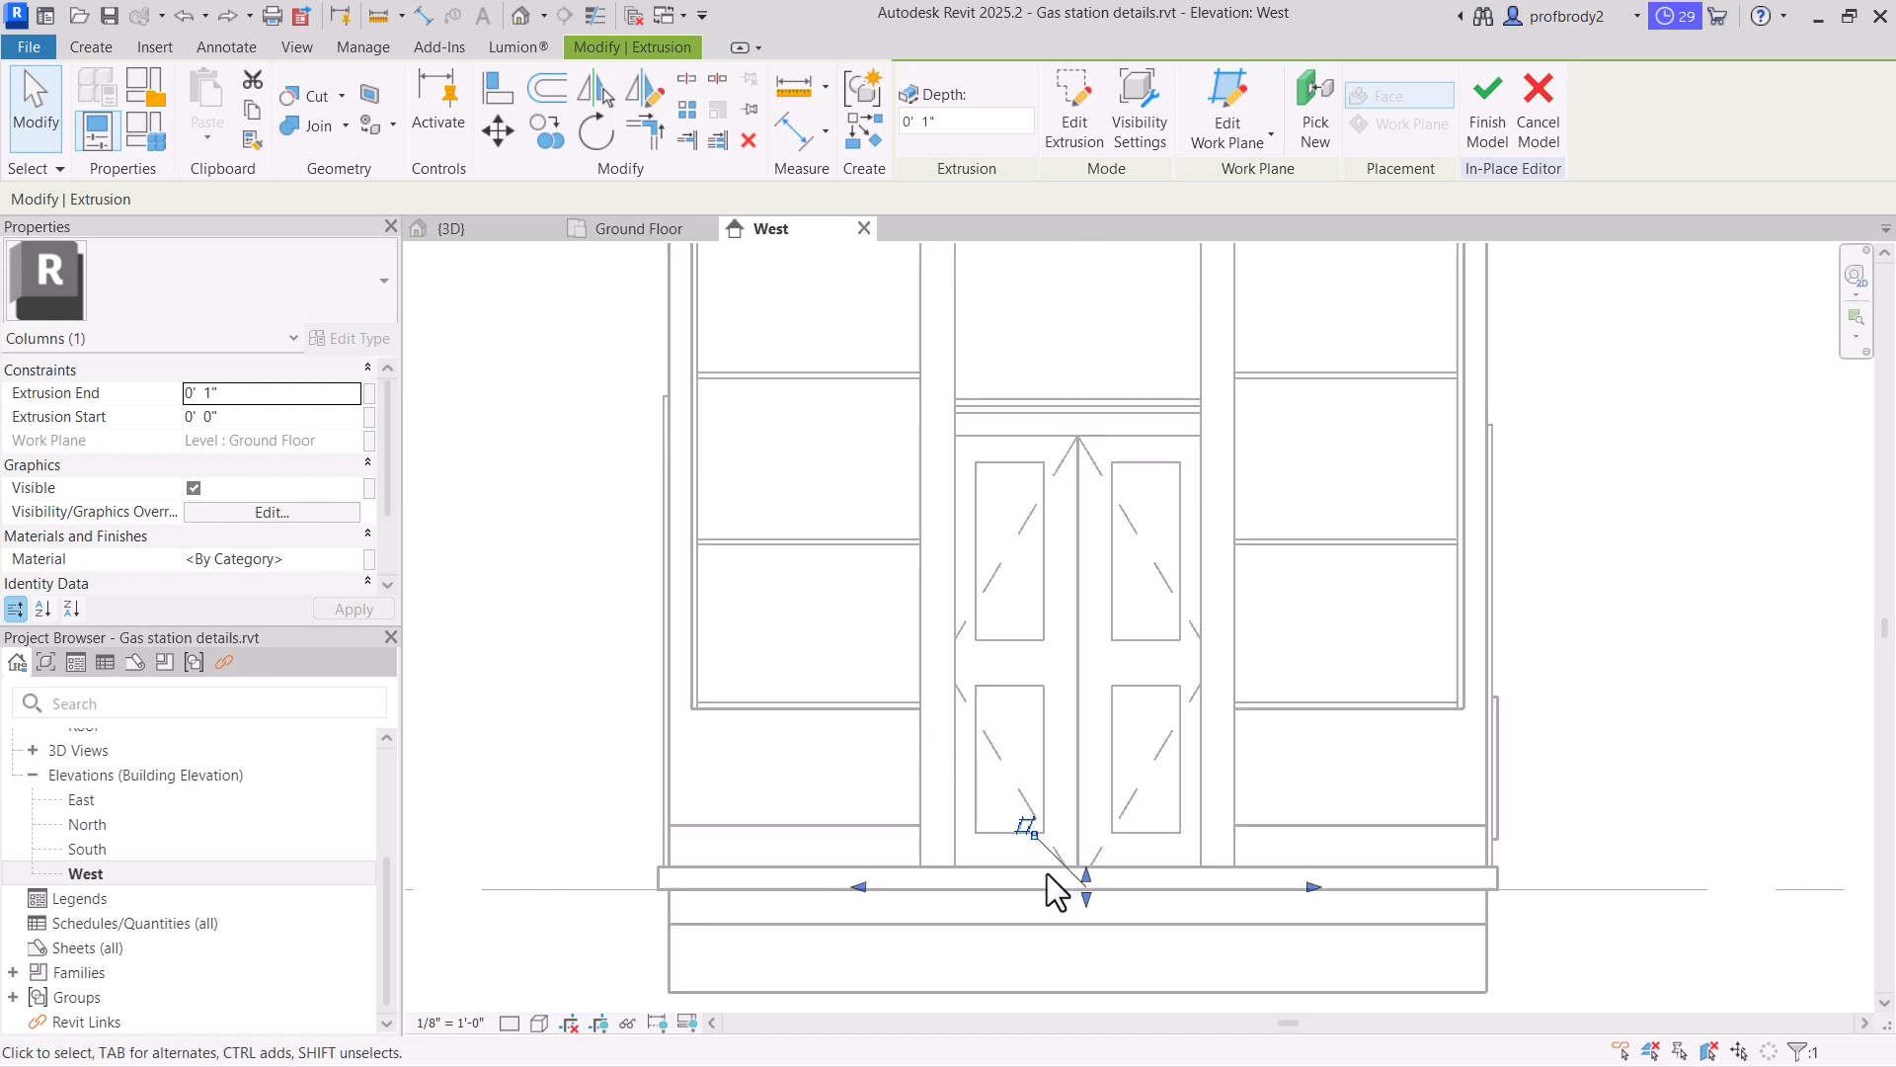
scroll(1039, 855, up, 1)
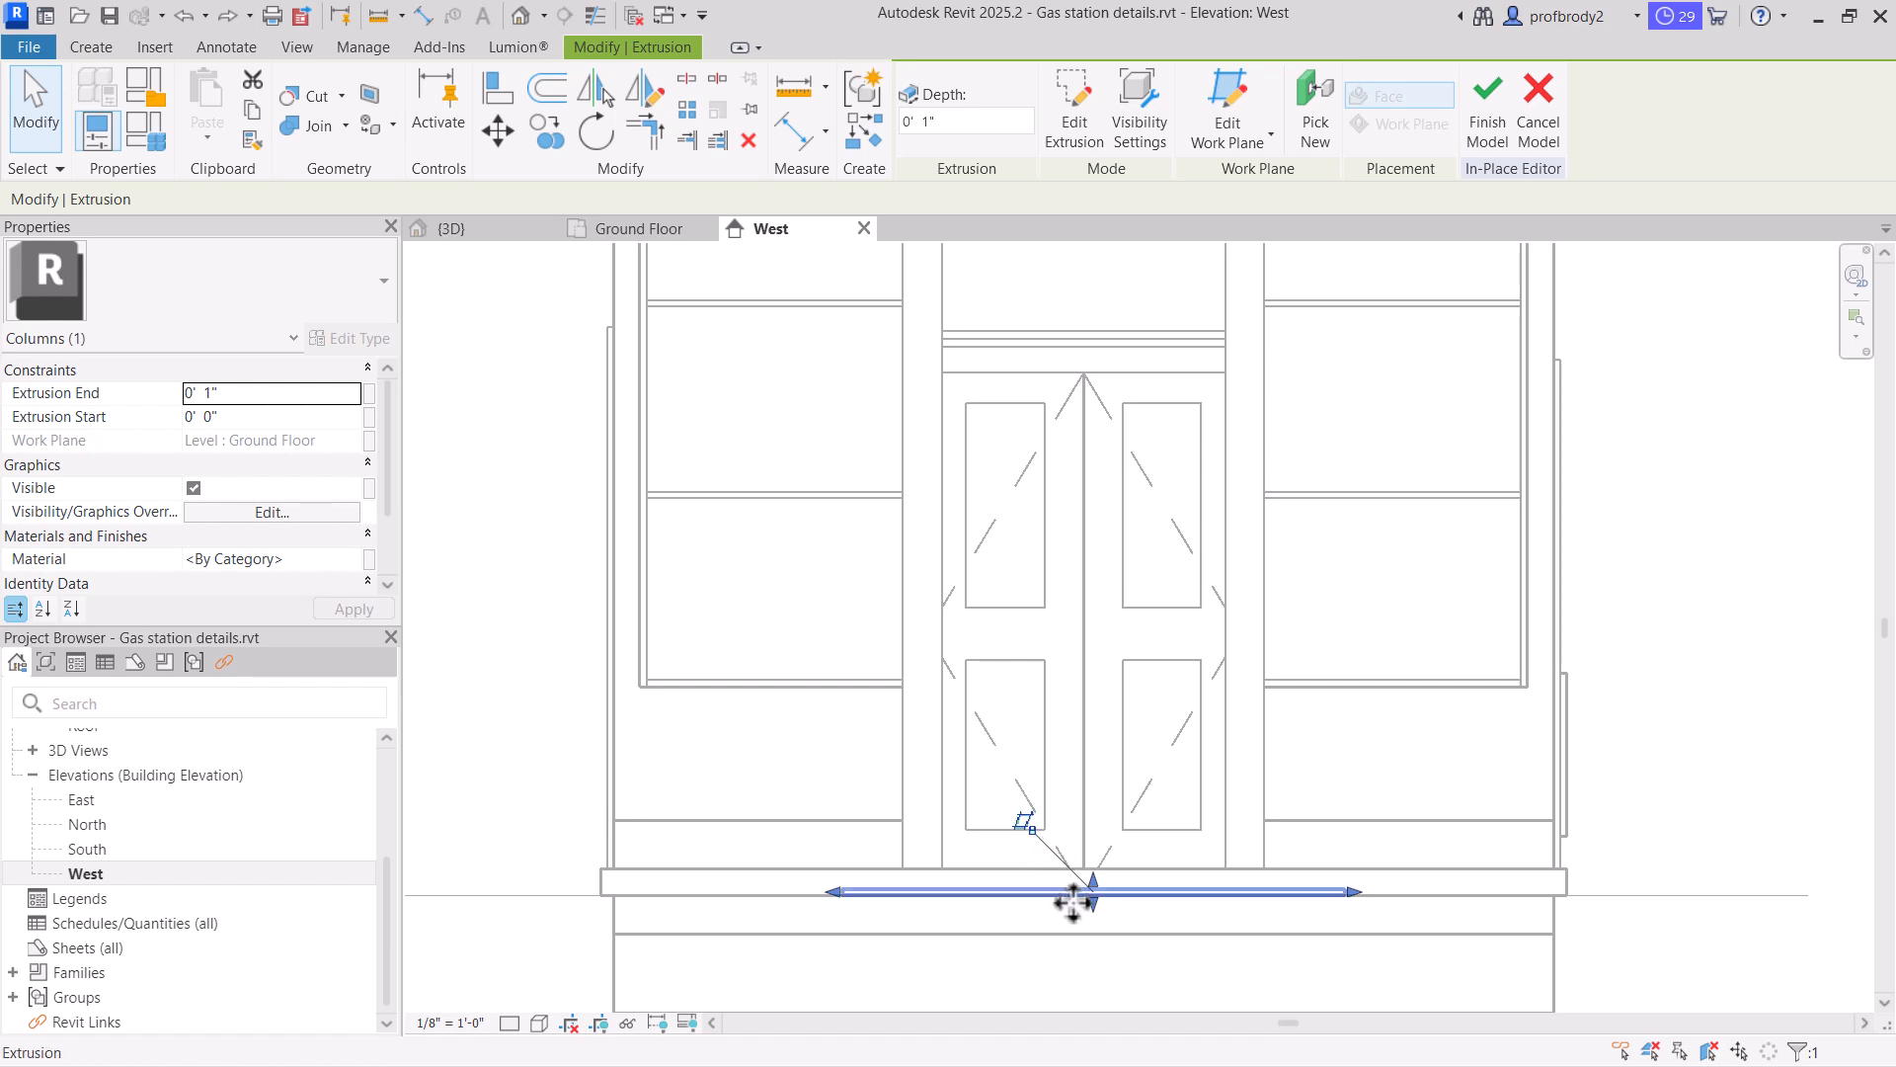
drag(1092, 880, 1027, 456)
drag(1093, 911, 1054, 577)
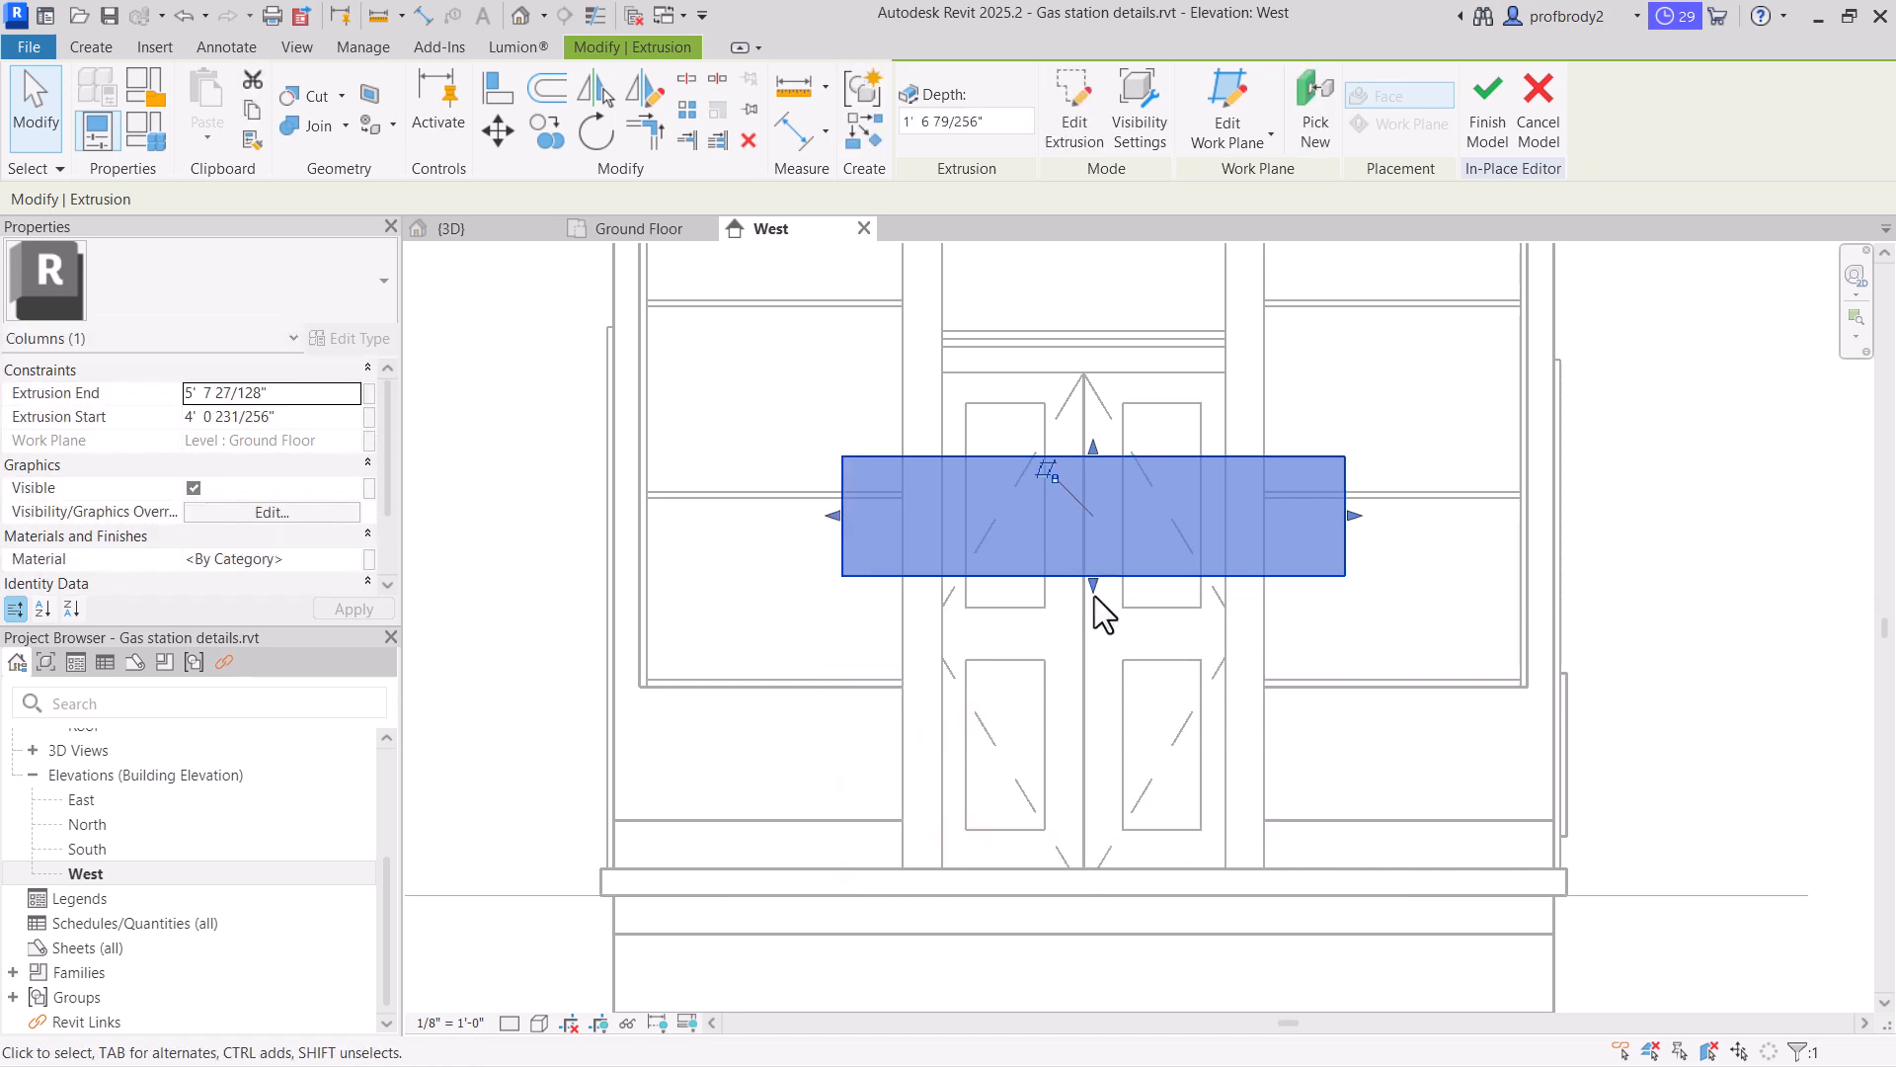
Undo the stretching of the extrusion and dissociate the 1" thick extrusion from its Ground Floor work plane
click(1093, 595)
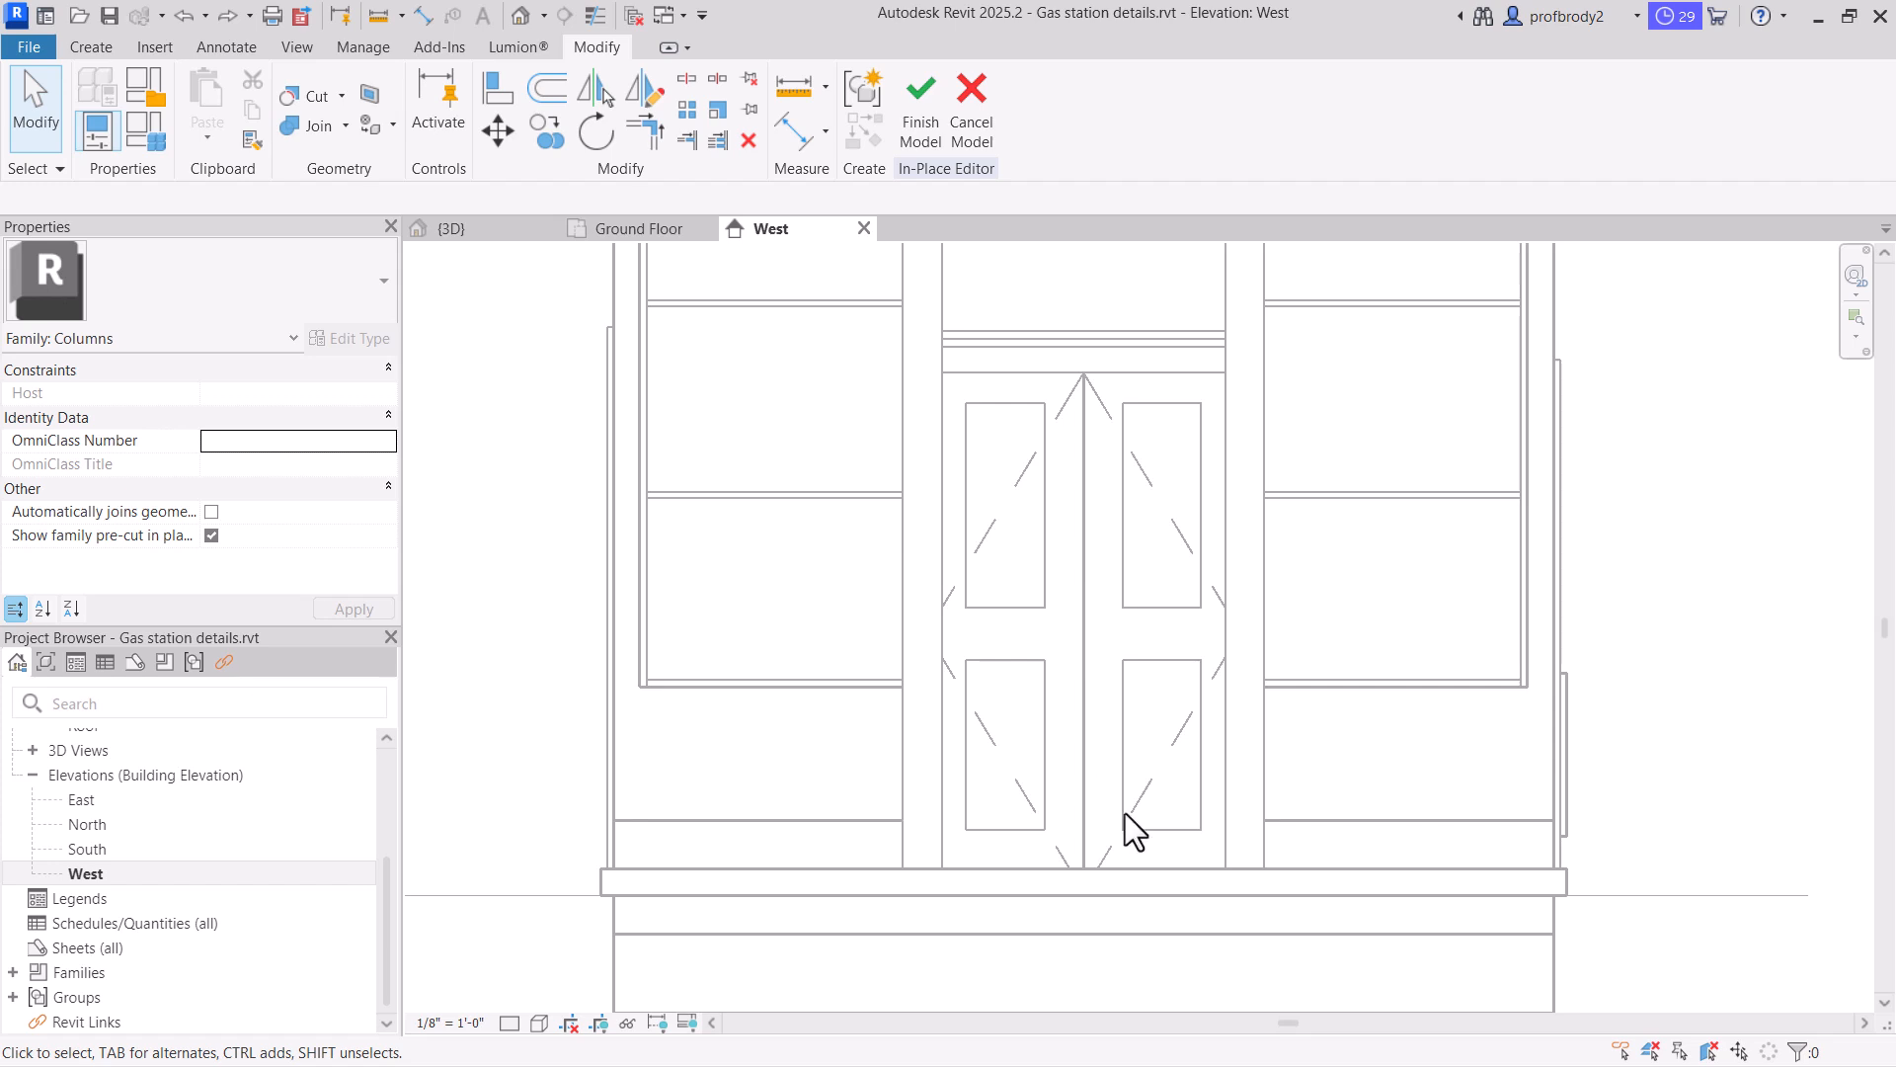
click(1113, 895)
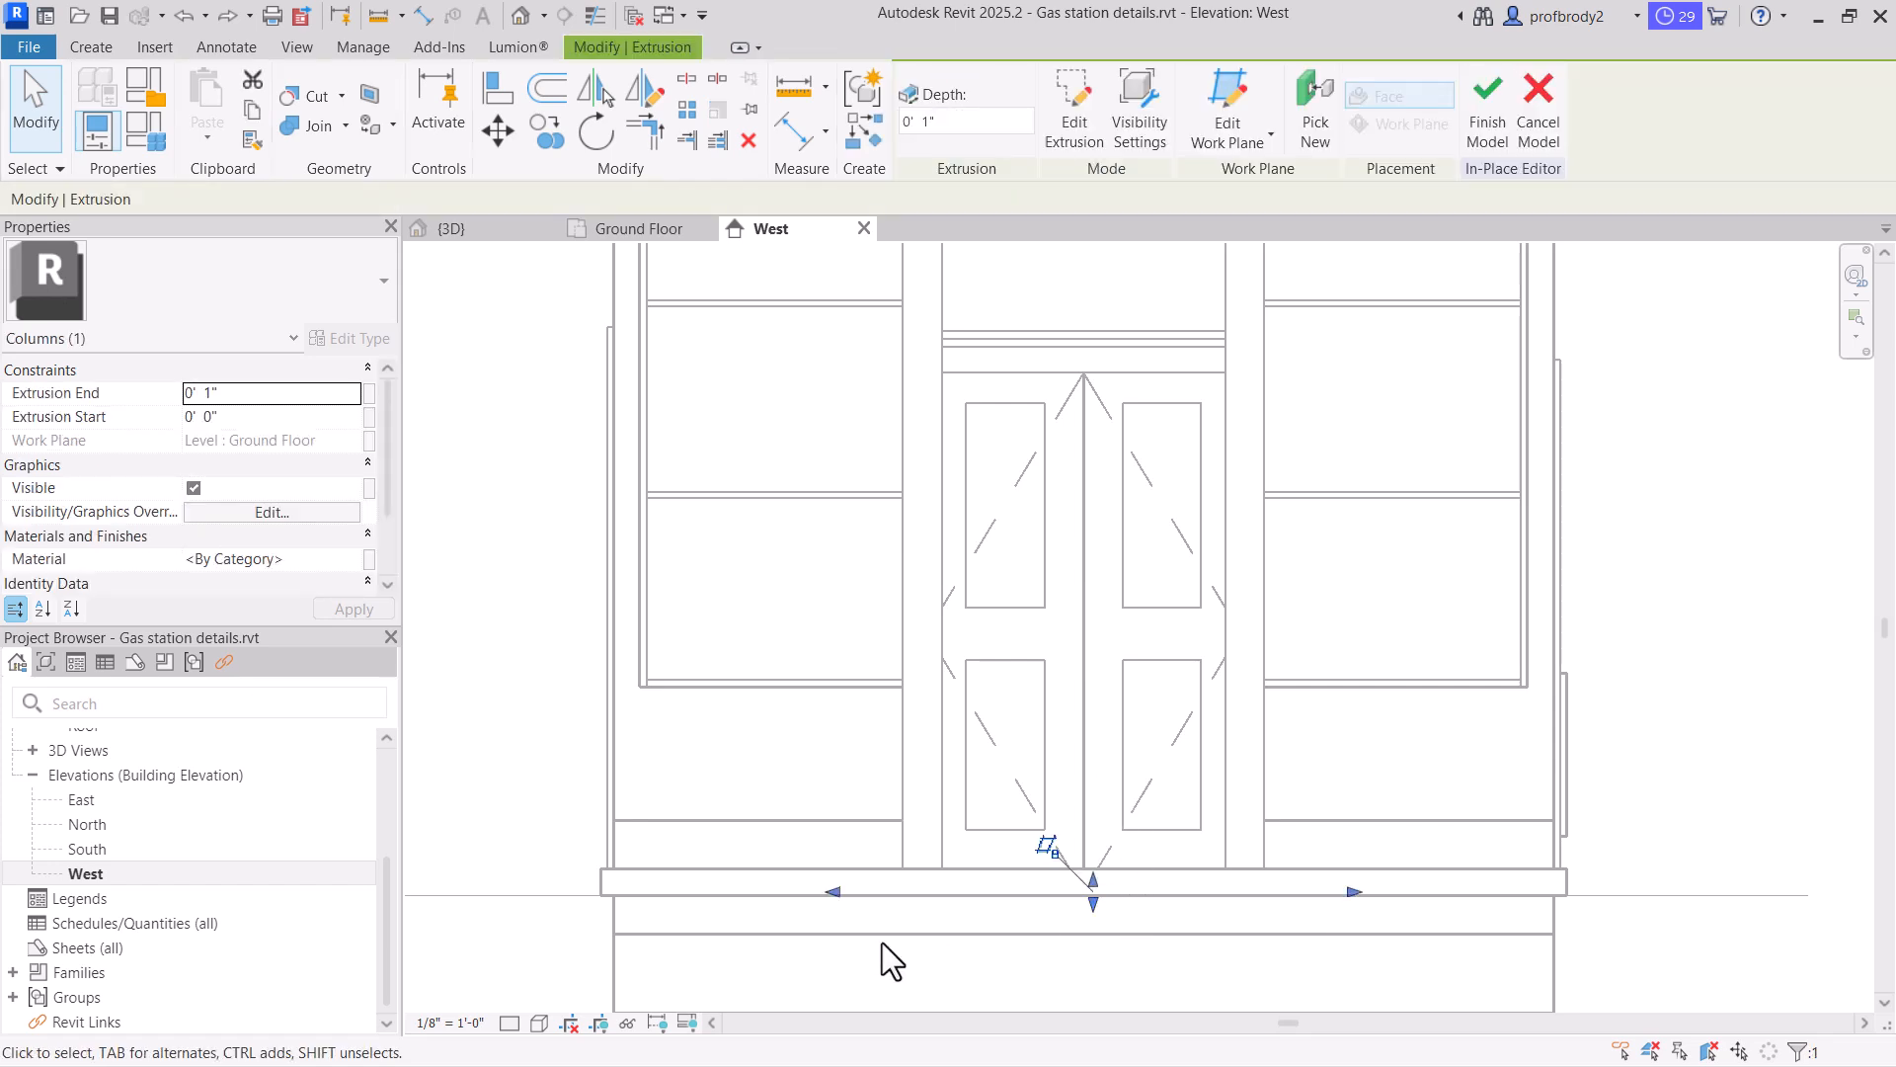
click(1050, 852)
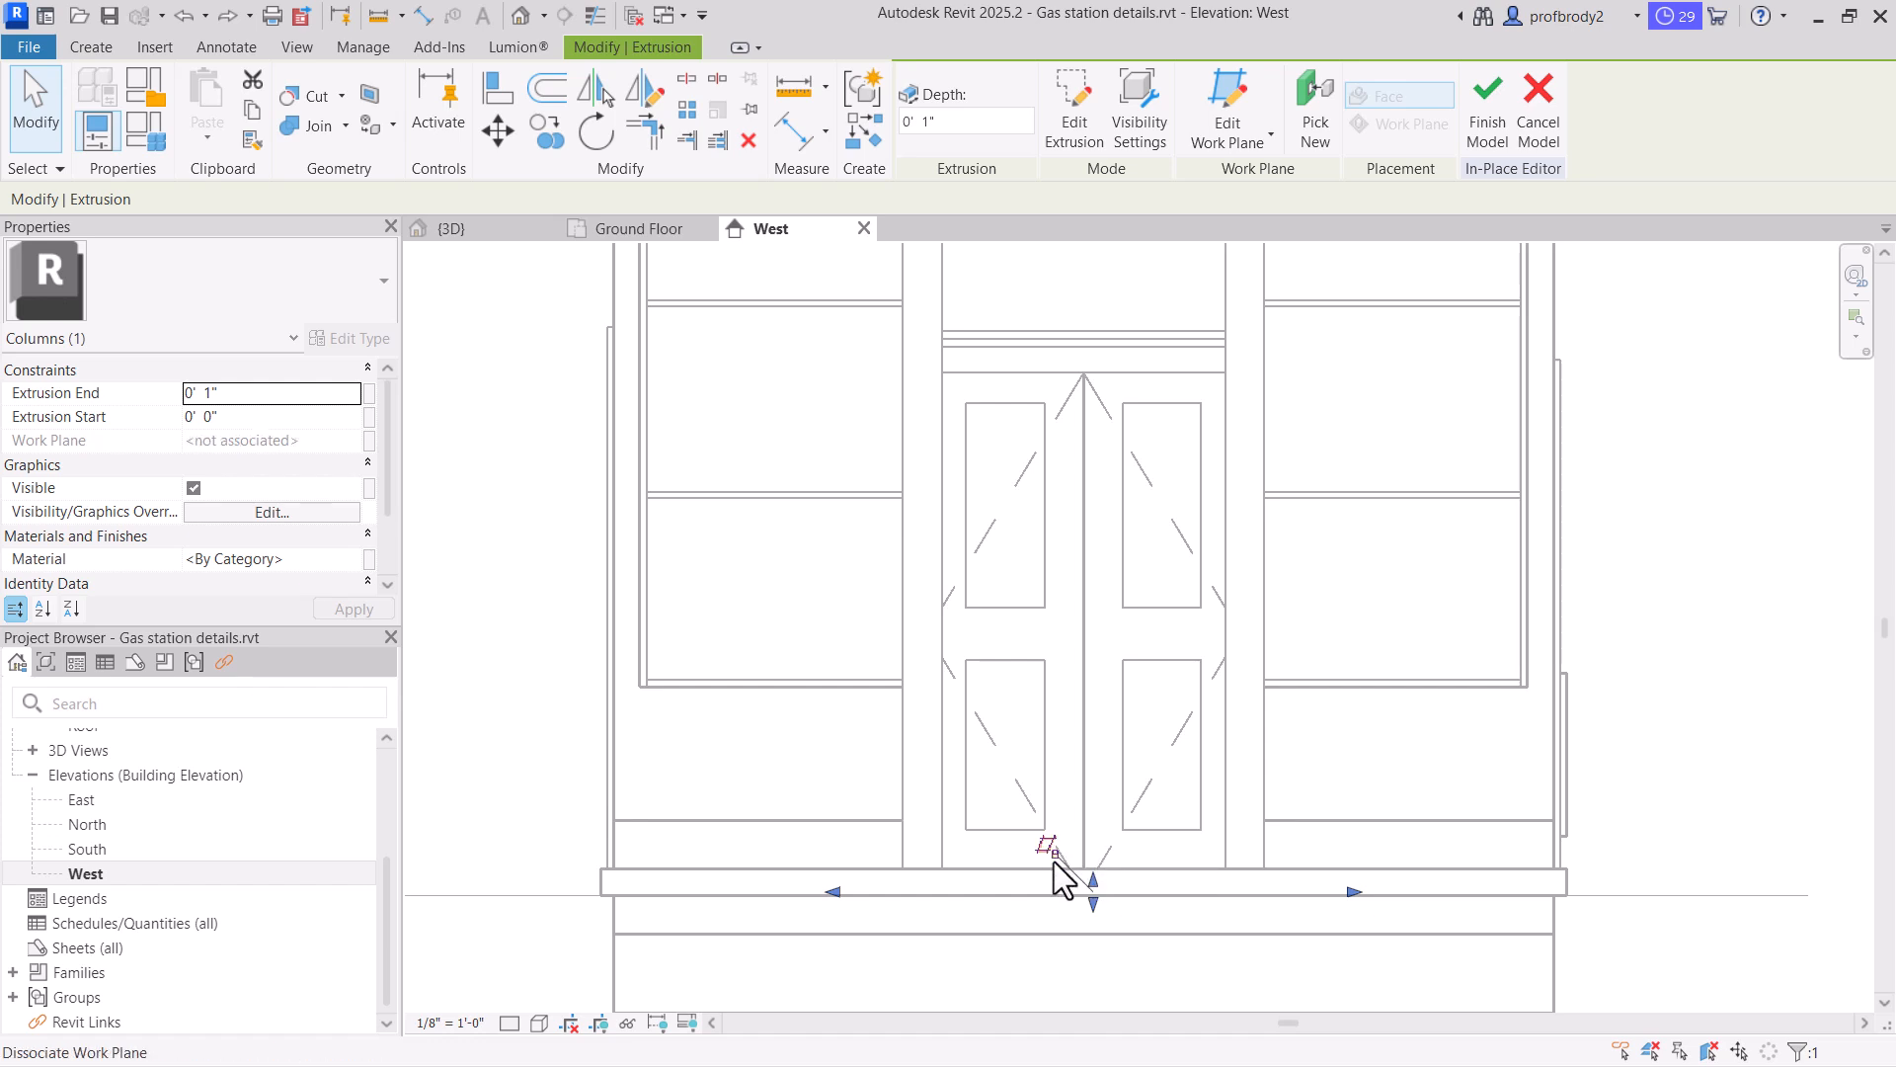
Move the extrusion straight up about 9' from the ground floor level, to just below the canopy
click(498, 131)
scroll(1086, 907, down, 2)
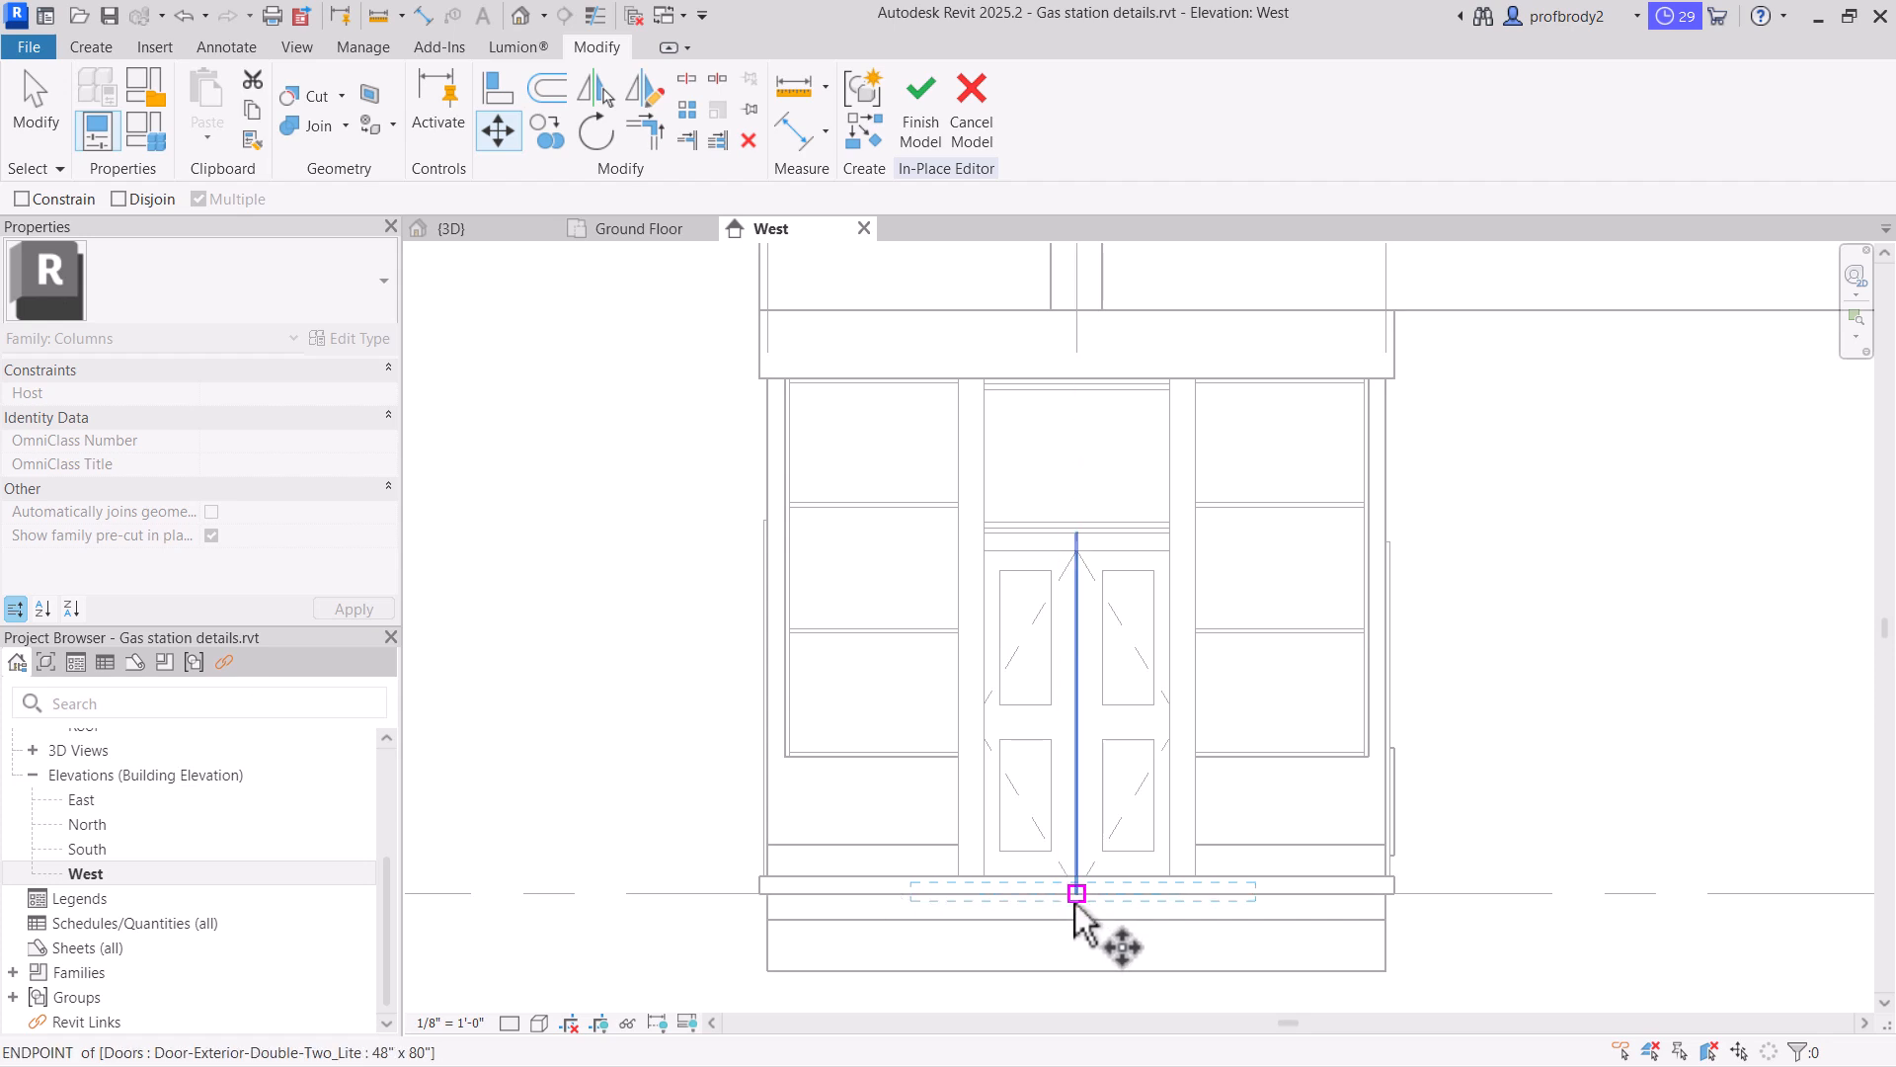
click(1077, 893)
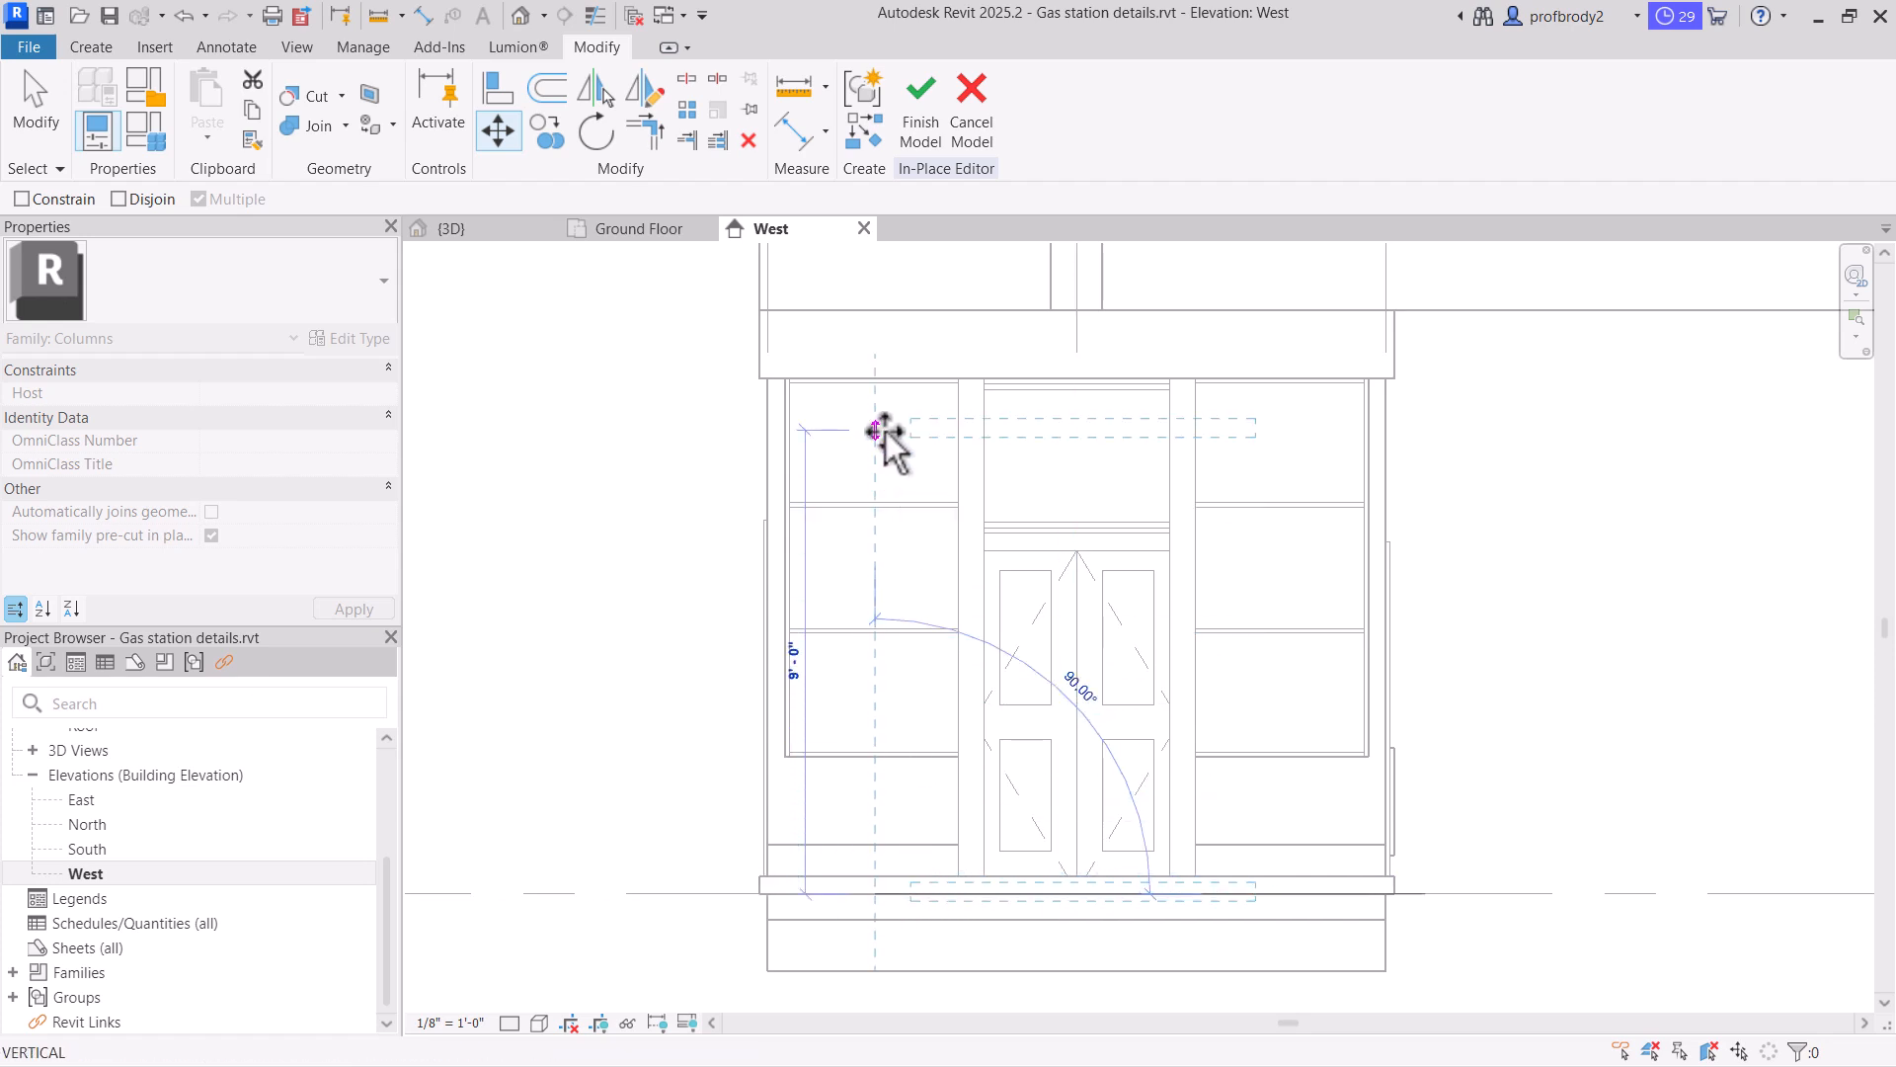
click(882, 428)
Copy the raised fin about 5" straight up to create a second fin above it
scroll(953, 411, up, 2)
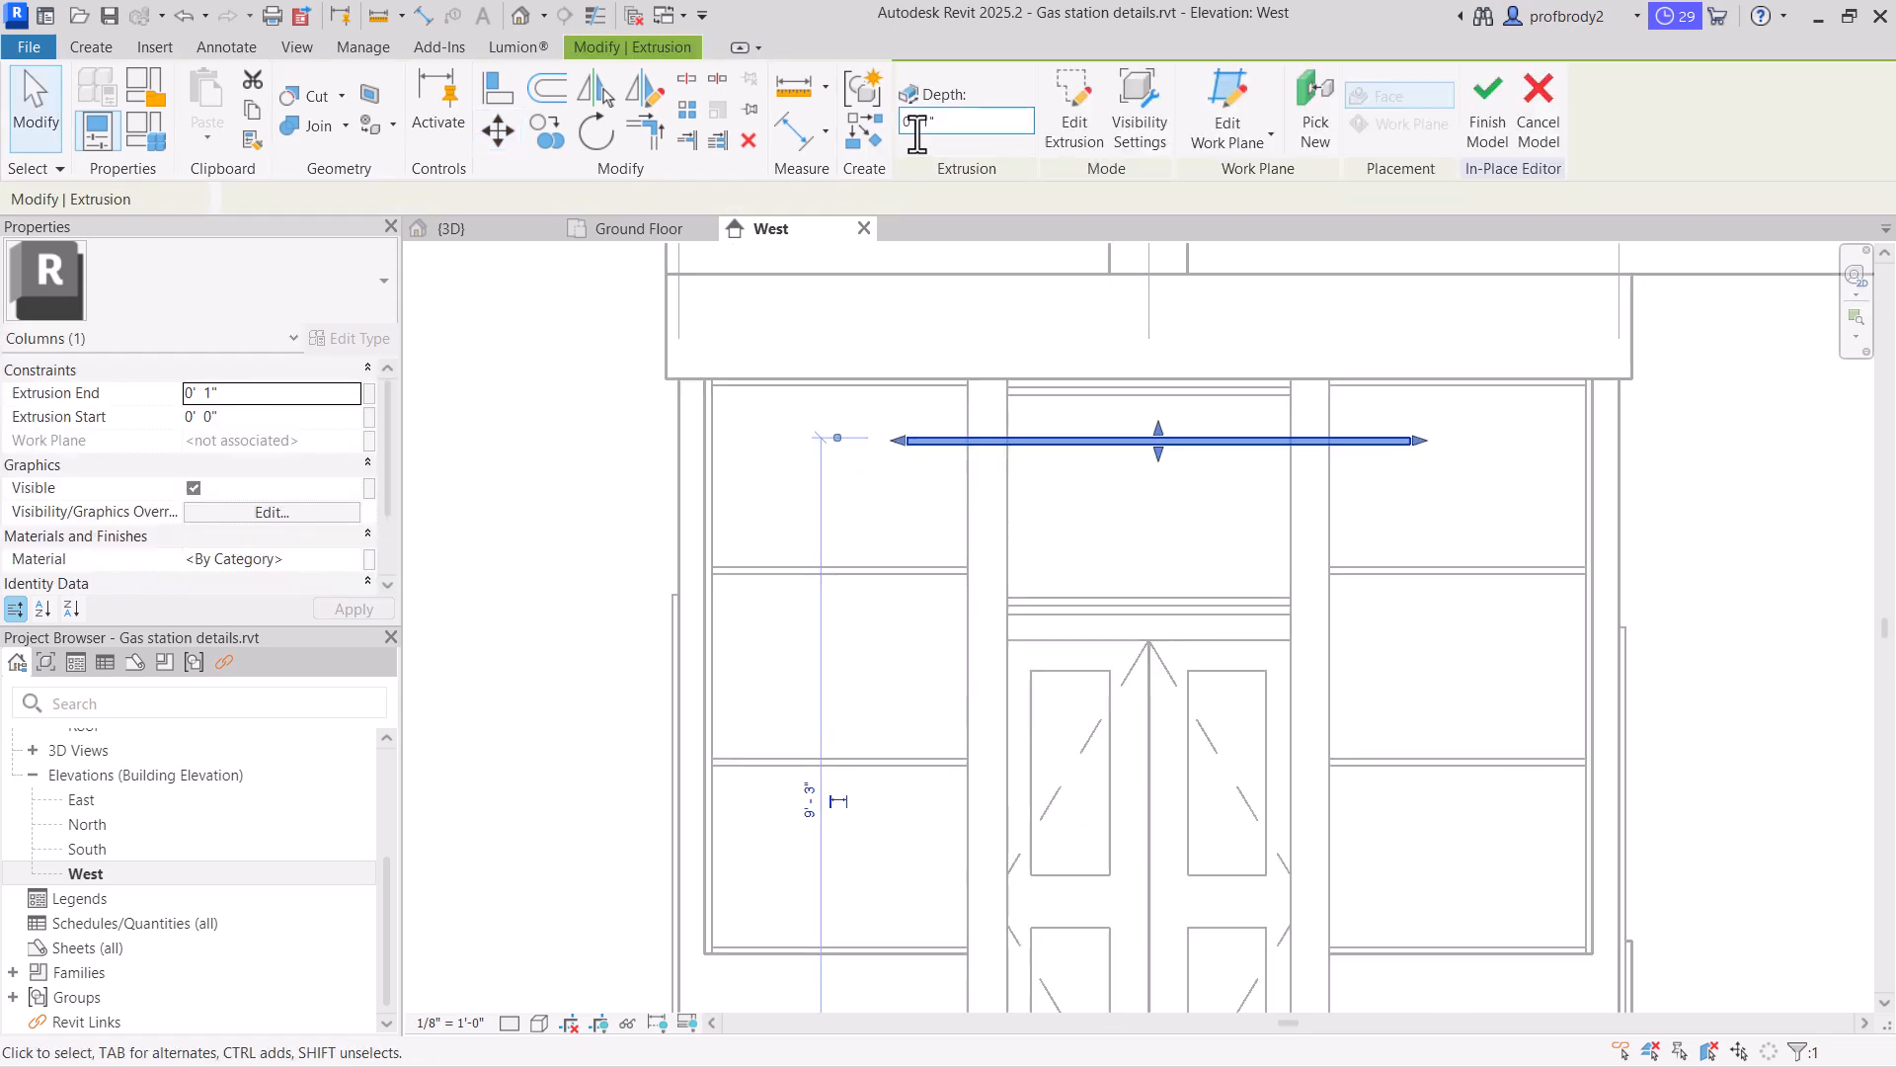
click(550, 132)
click(845, 518)
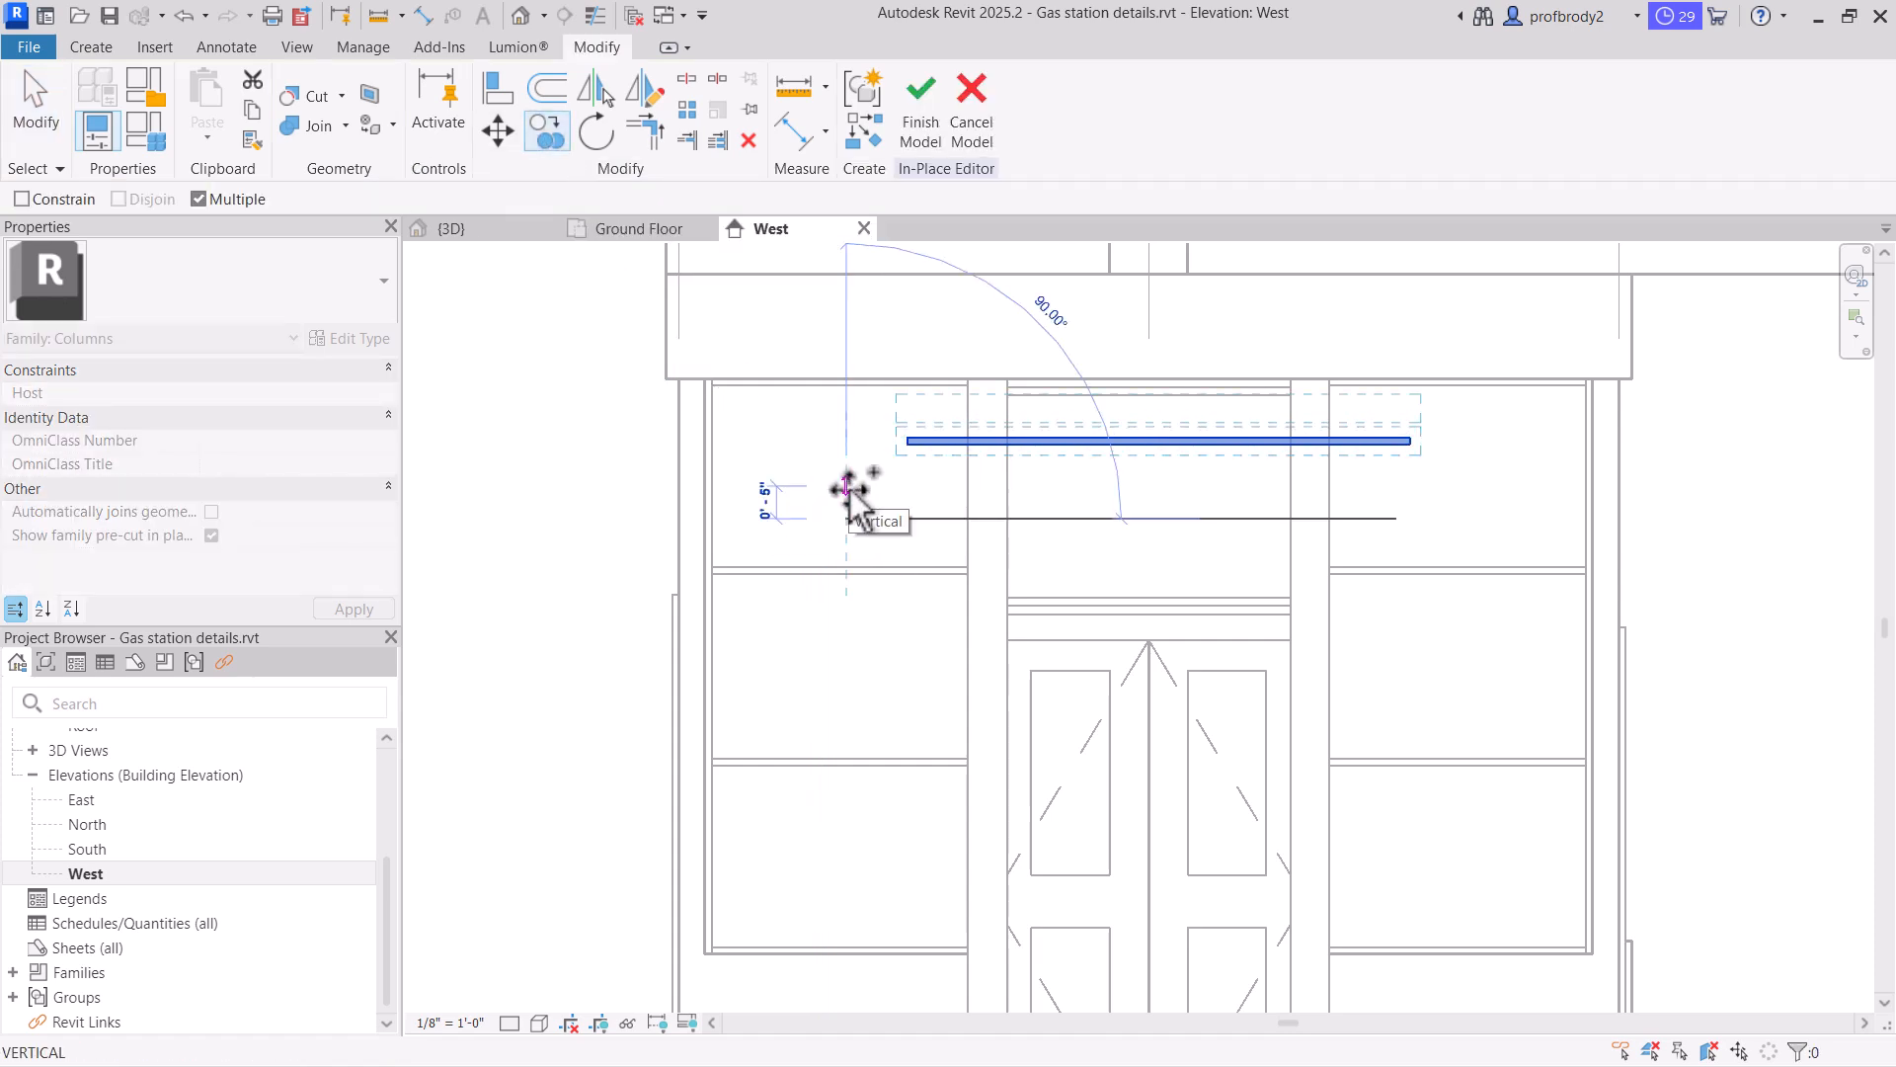
scroll(847, 485, up, 1)
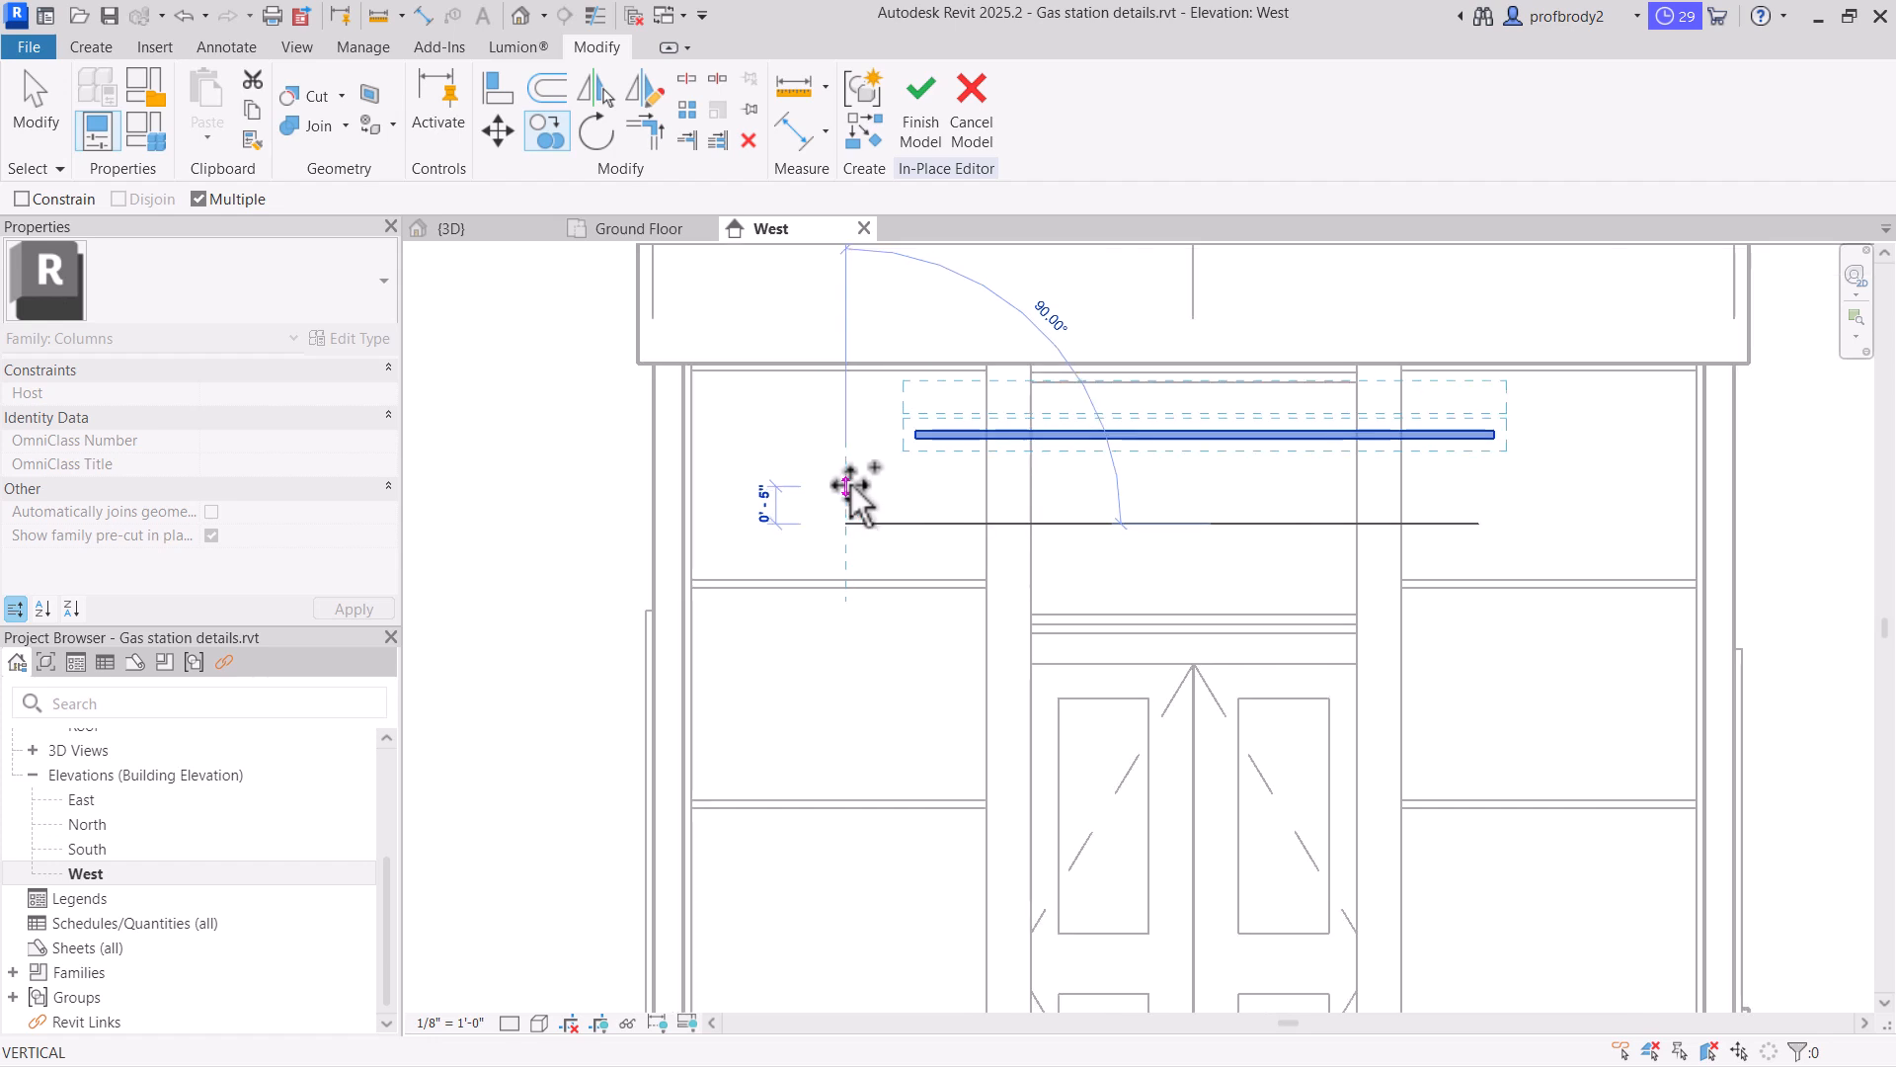
click(855, 481)
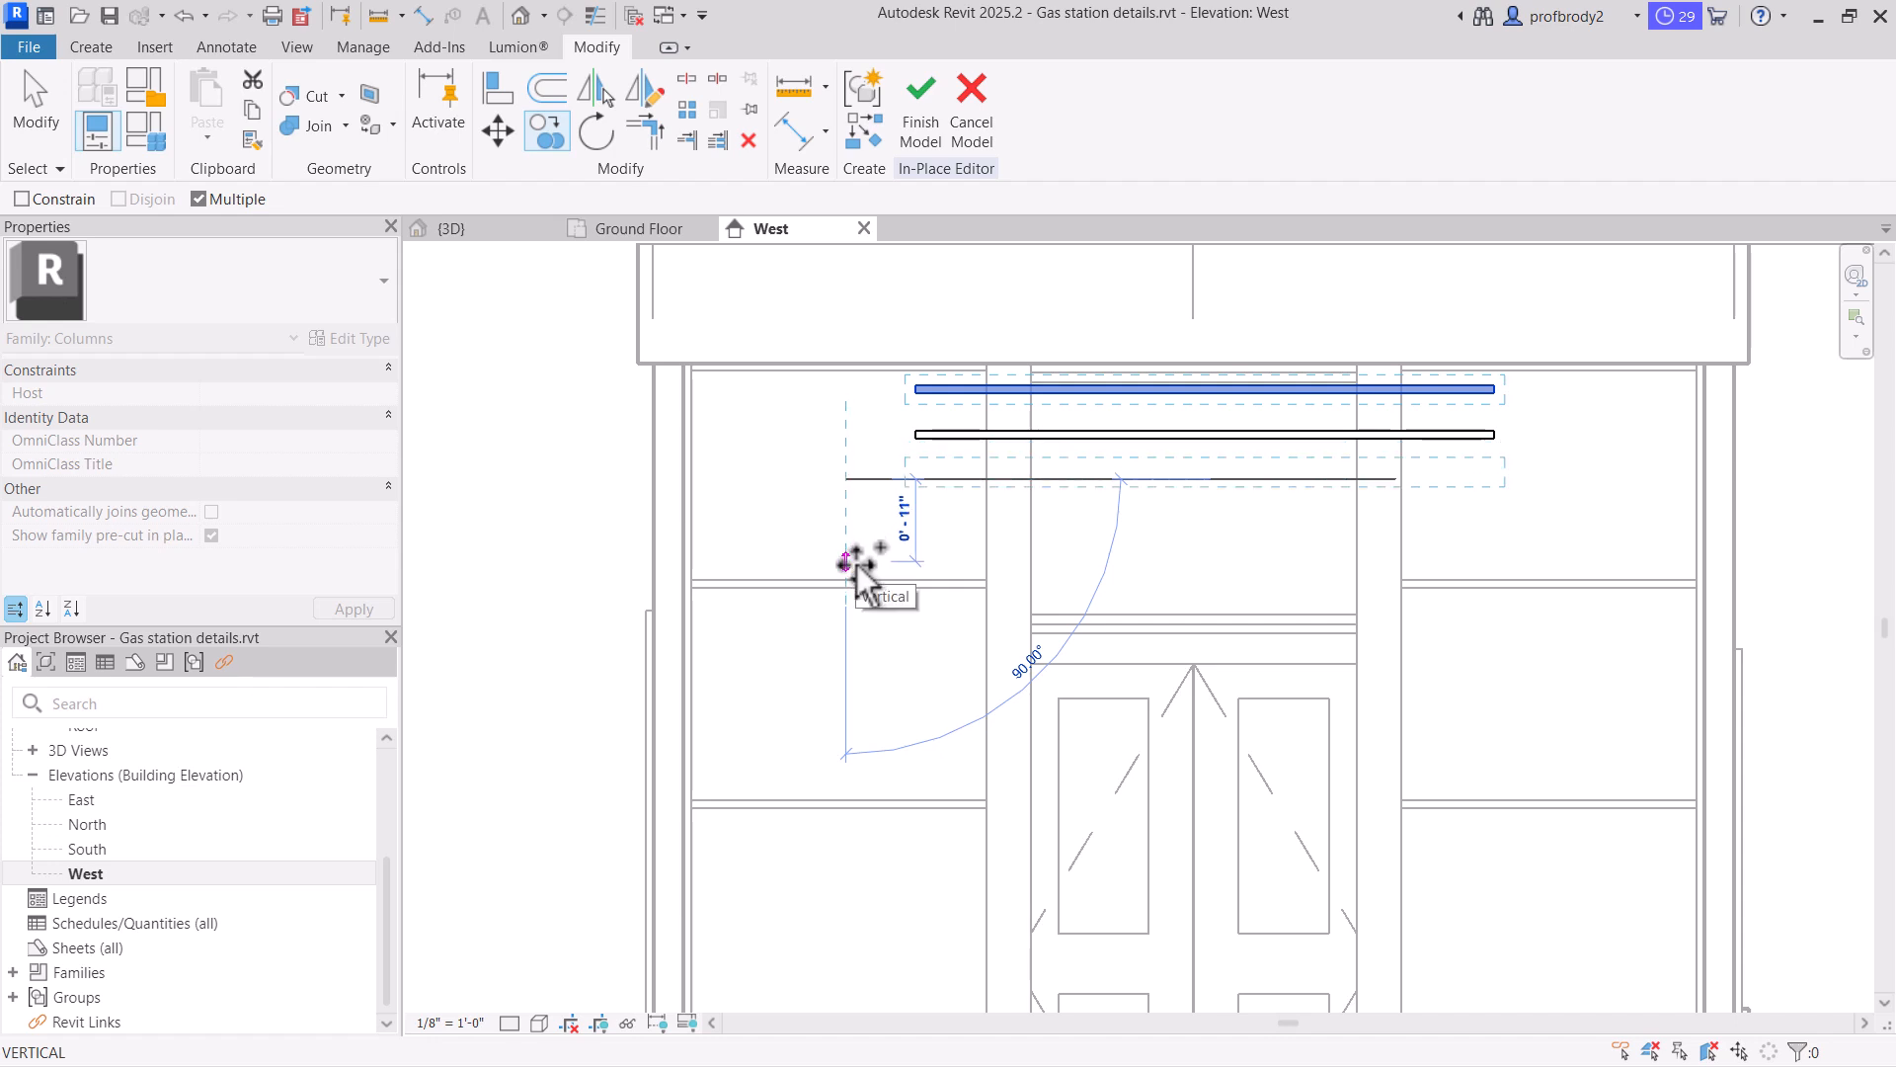
click(34, 91)
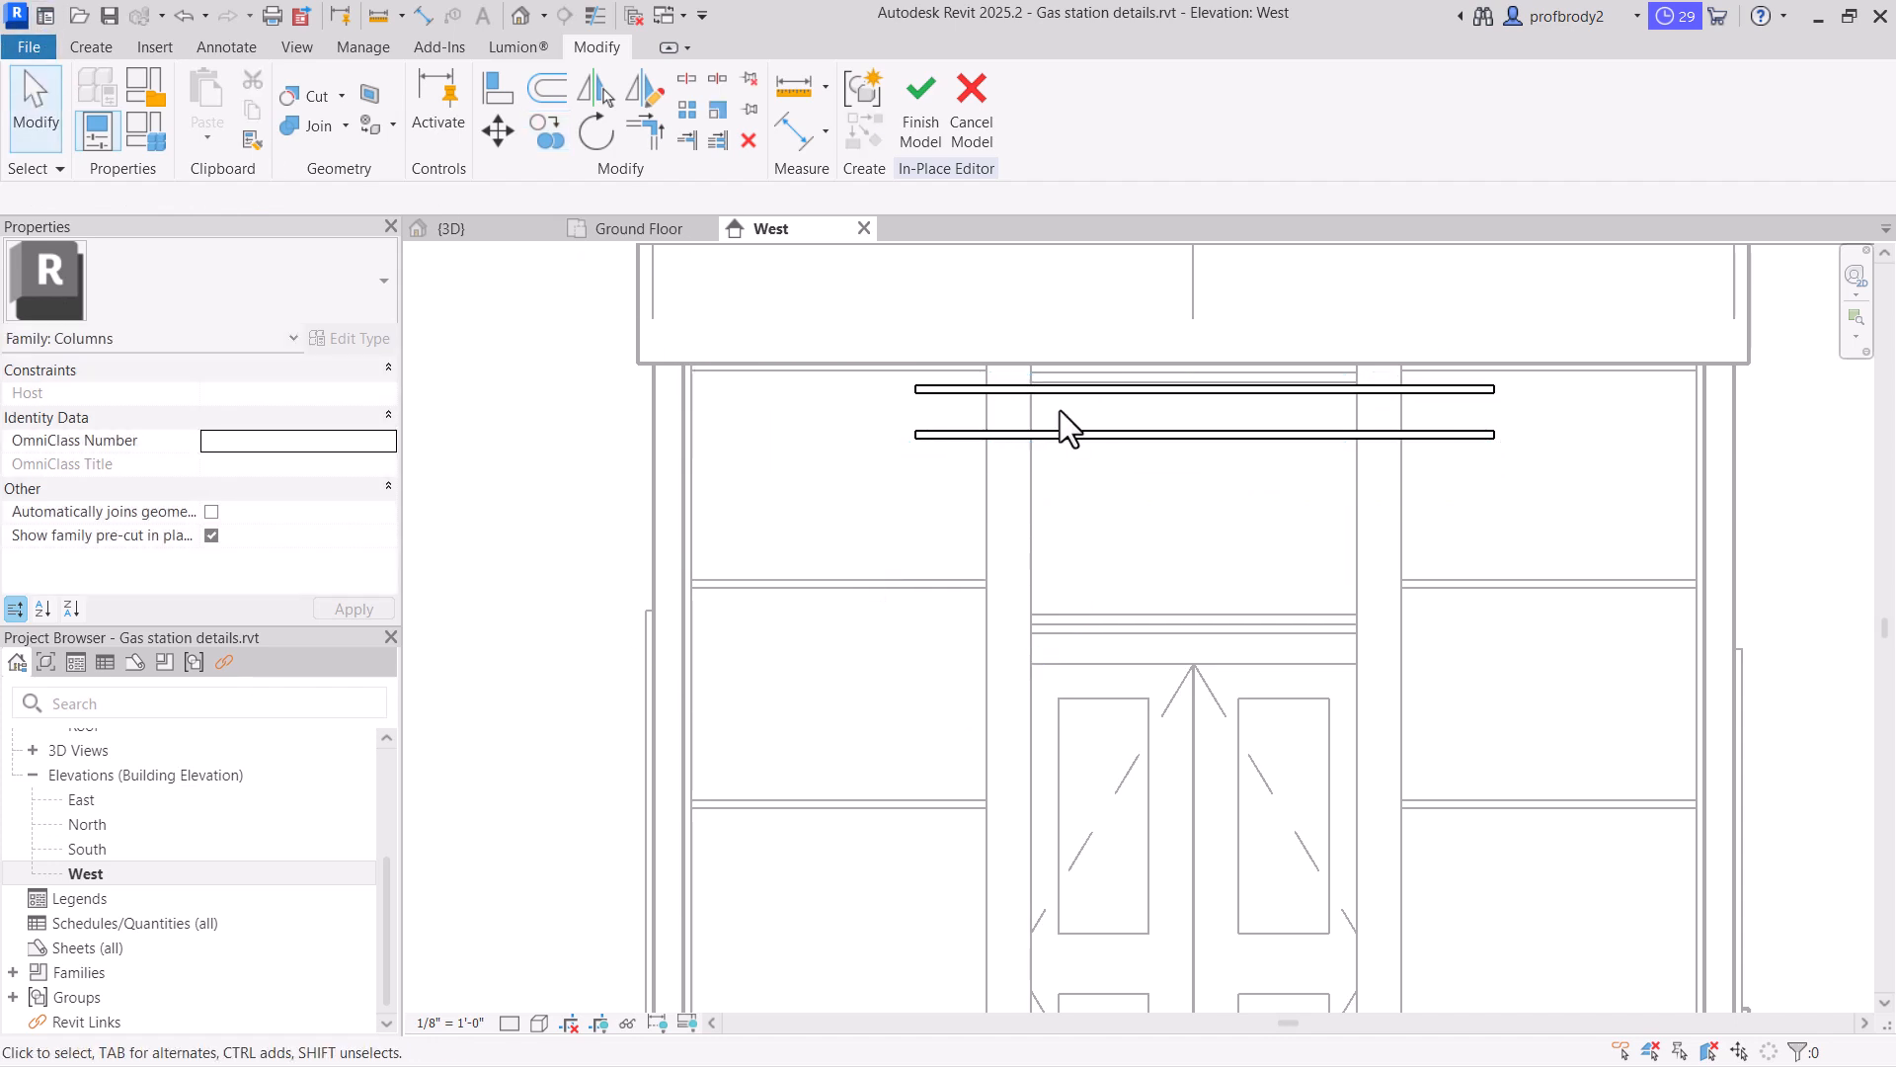
Copy the lower of the two fins about 5" straight down to create a third fin
scroll(1059, 411, up, 2)
click(1070, 438)
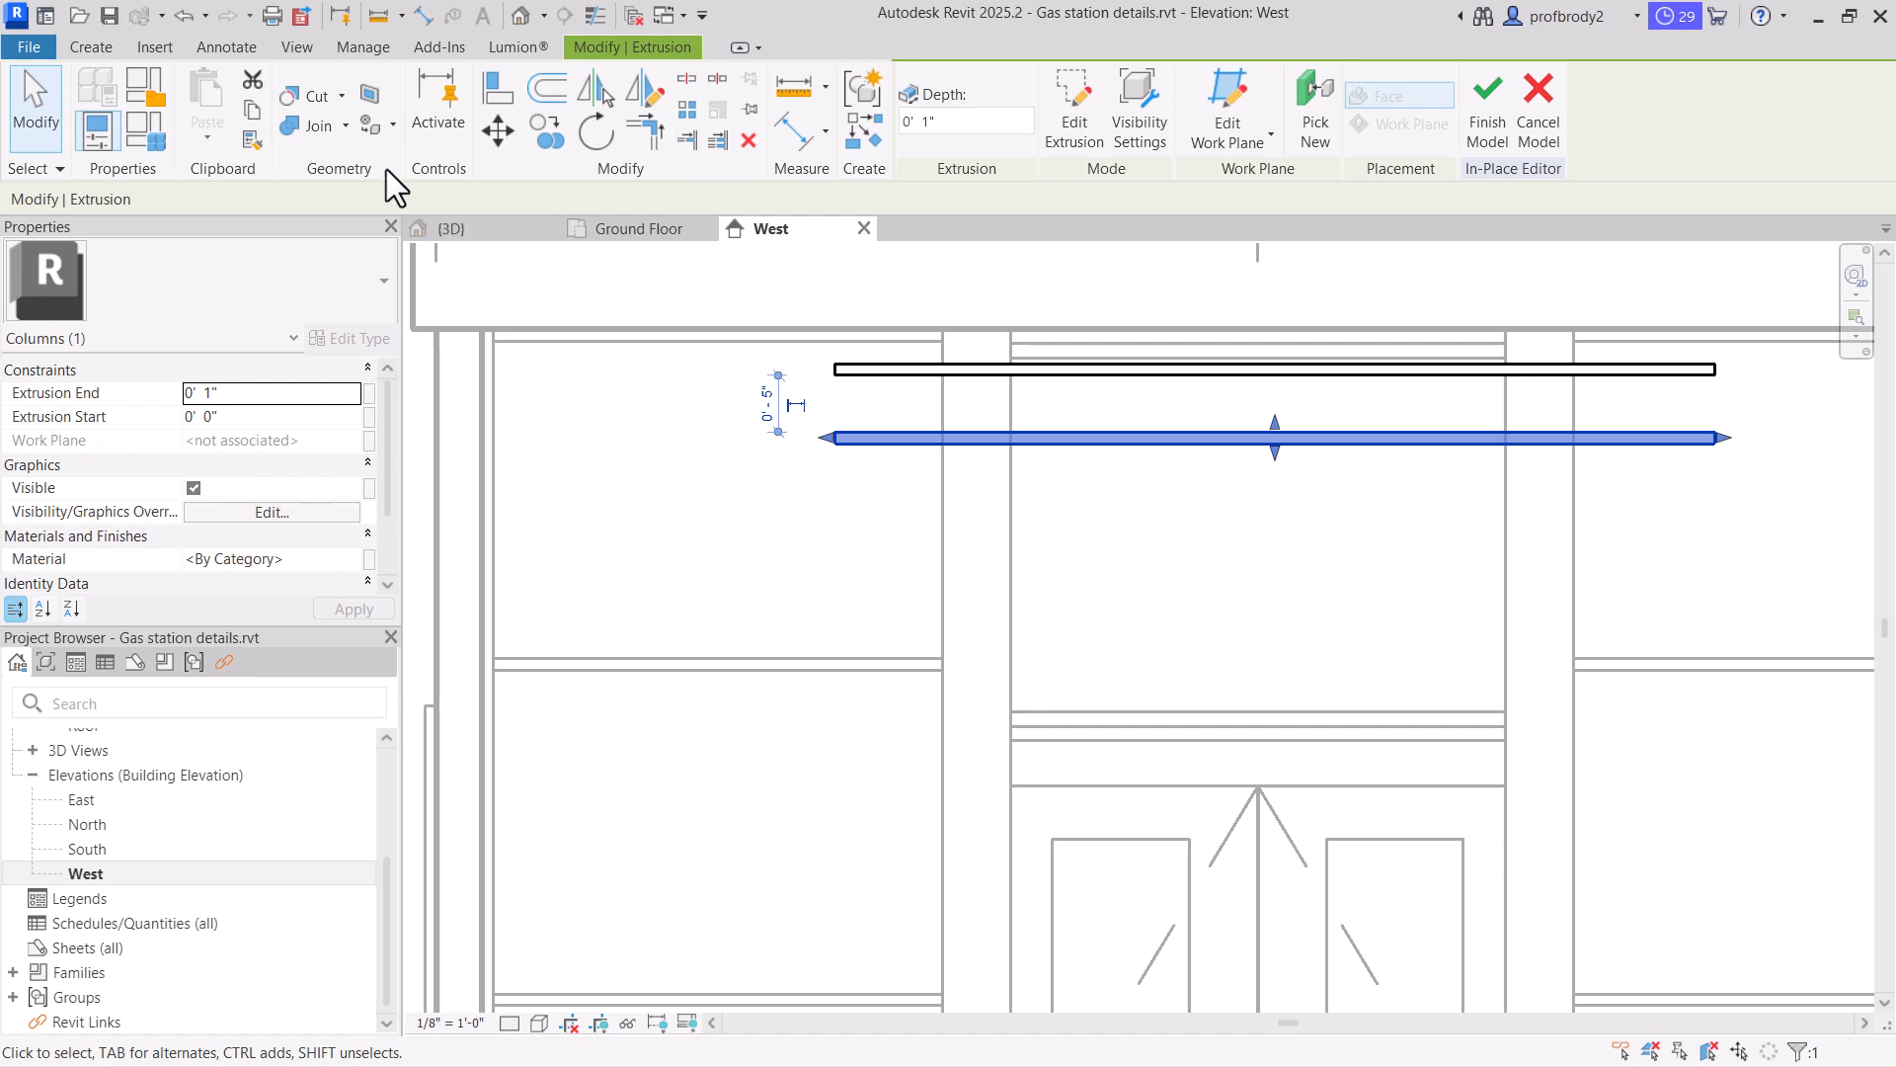
click(548, 136)
click(796, 472)
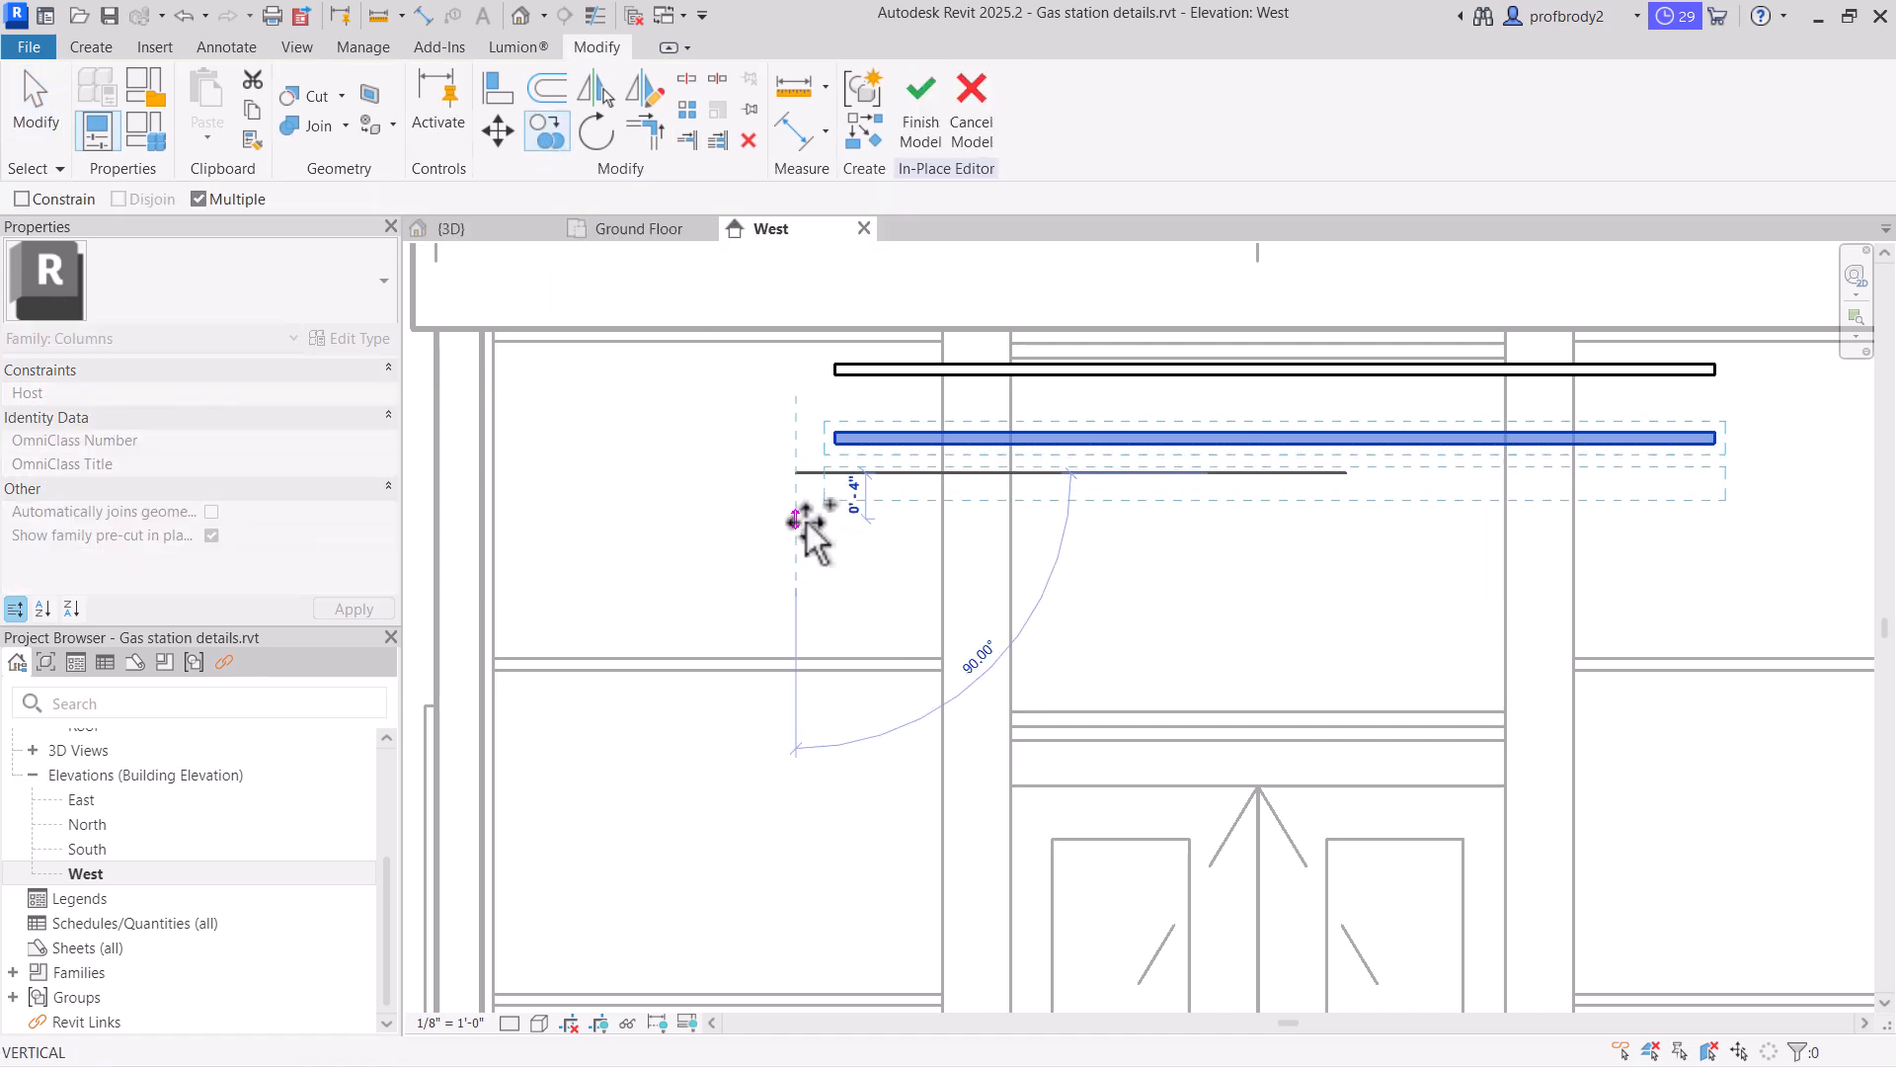
click(796, 541)
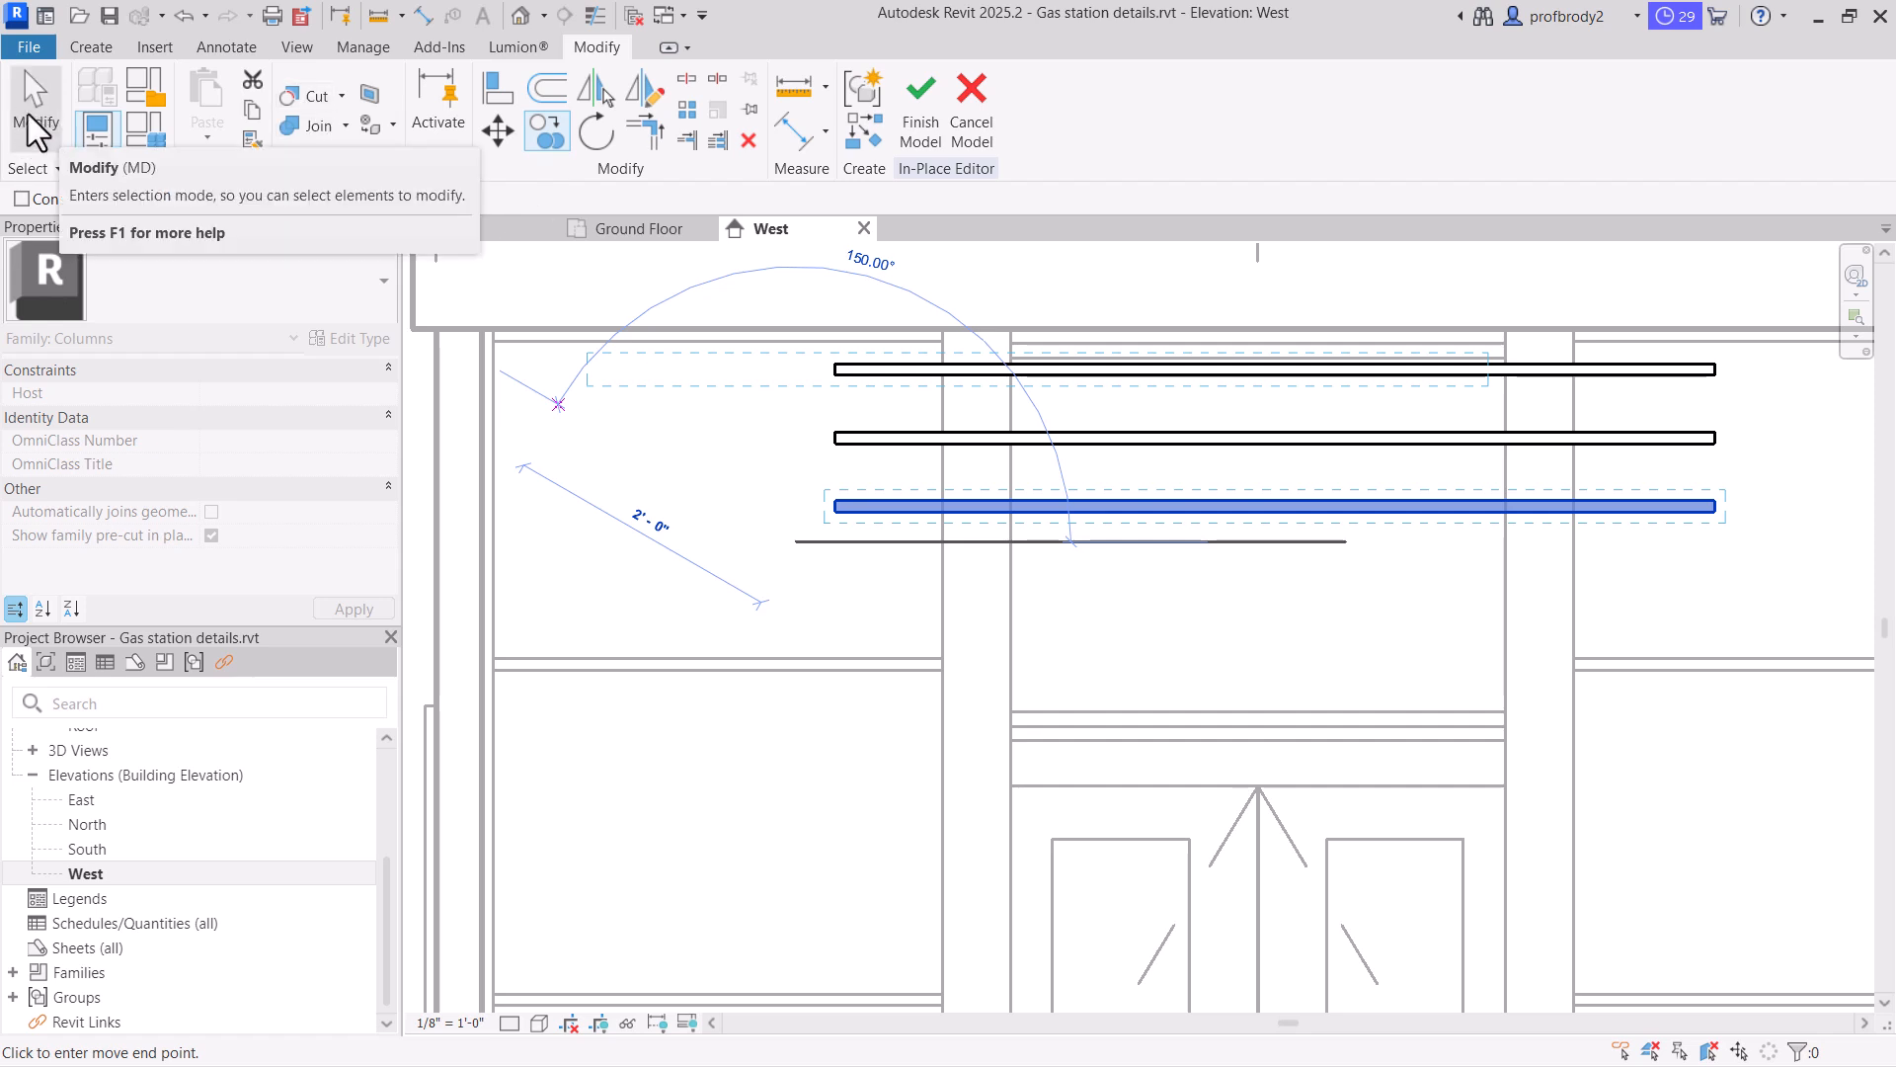
click(27, 115)
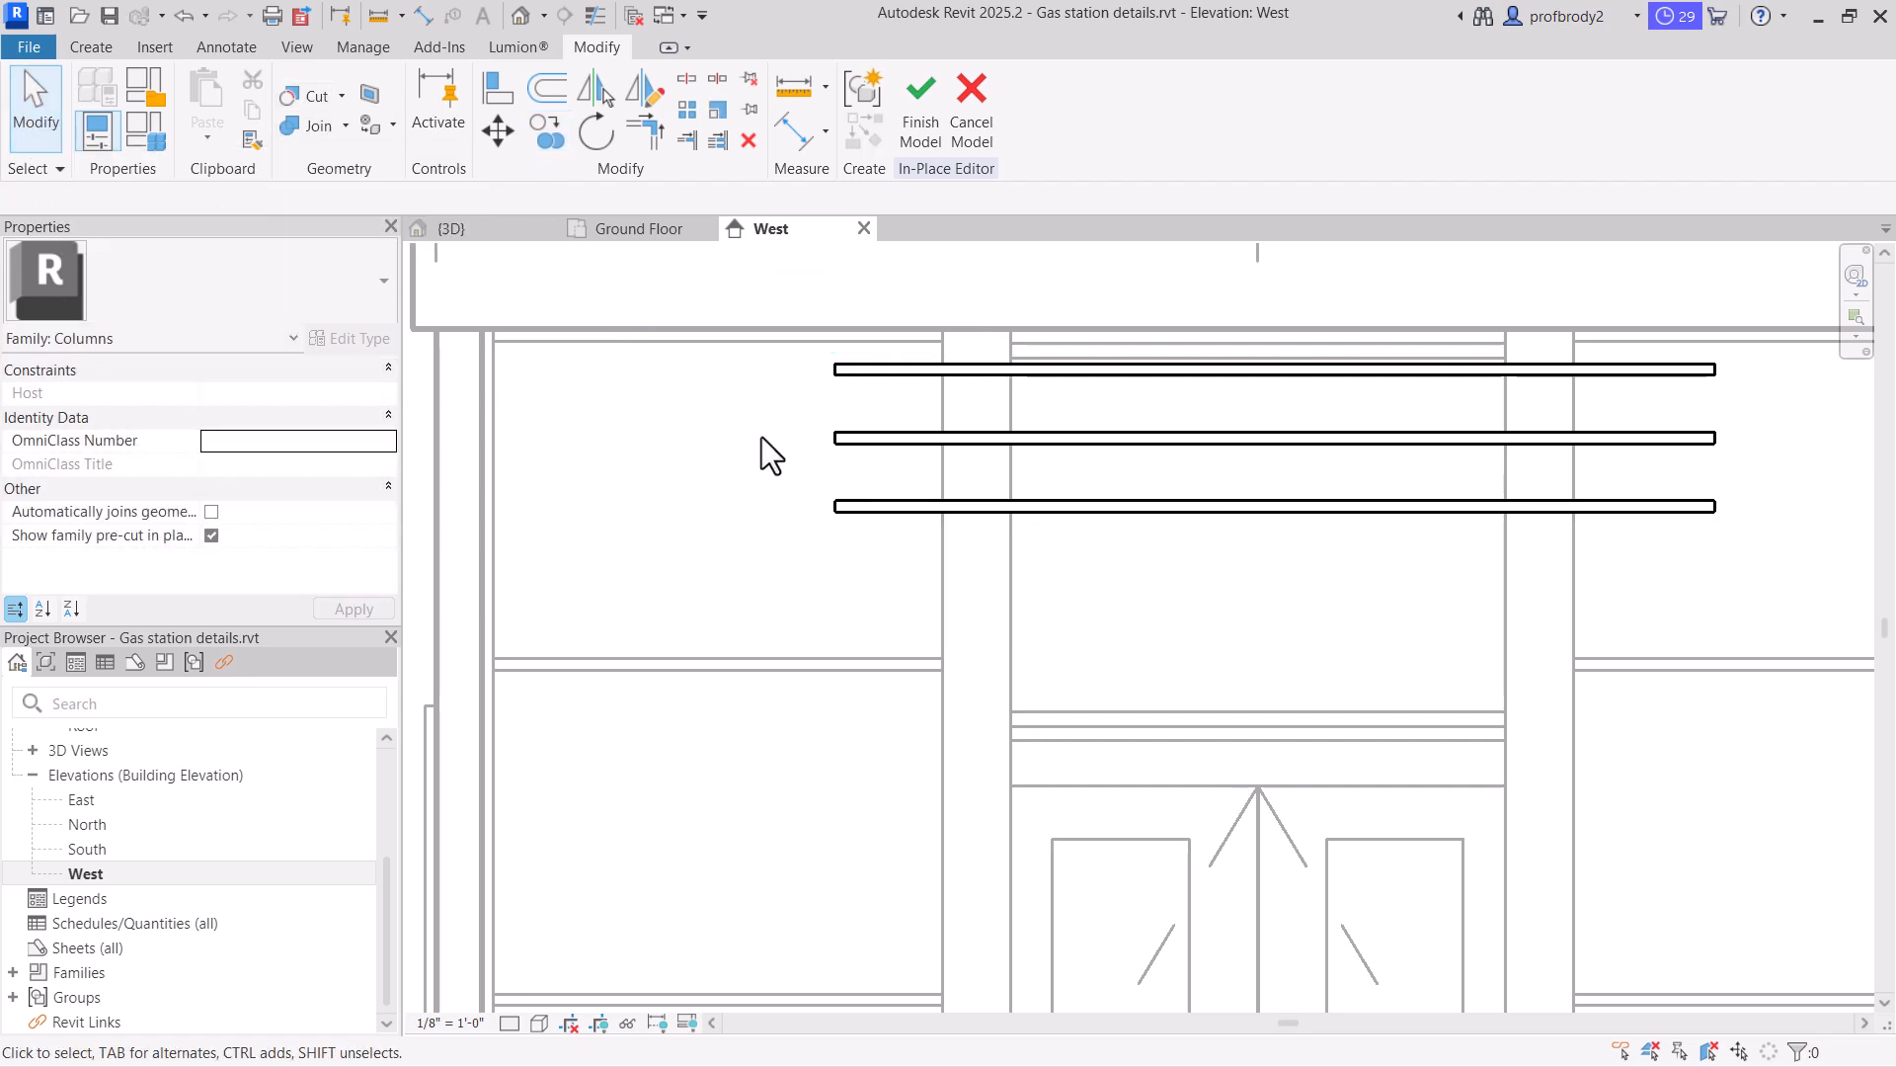
Edit the lowest fin's sketch in the Ground Floor plan and nudge its upper circle down so it is centred on the upper column
double_click(1126, 503)
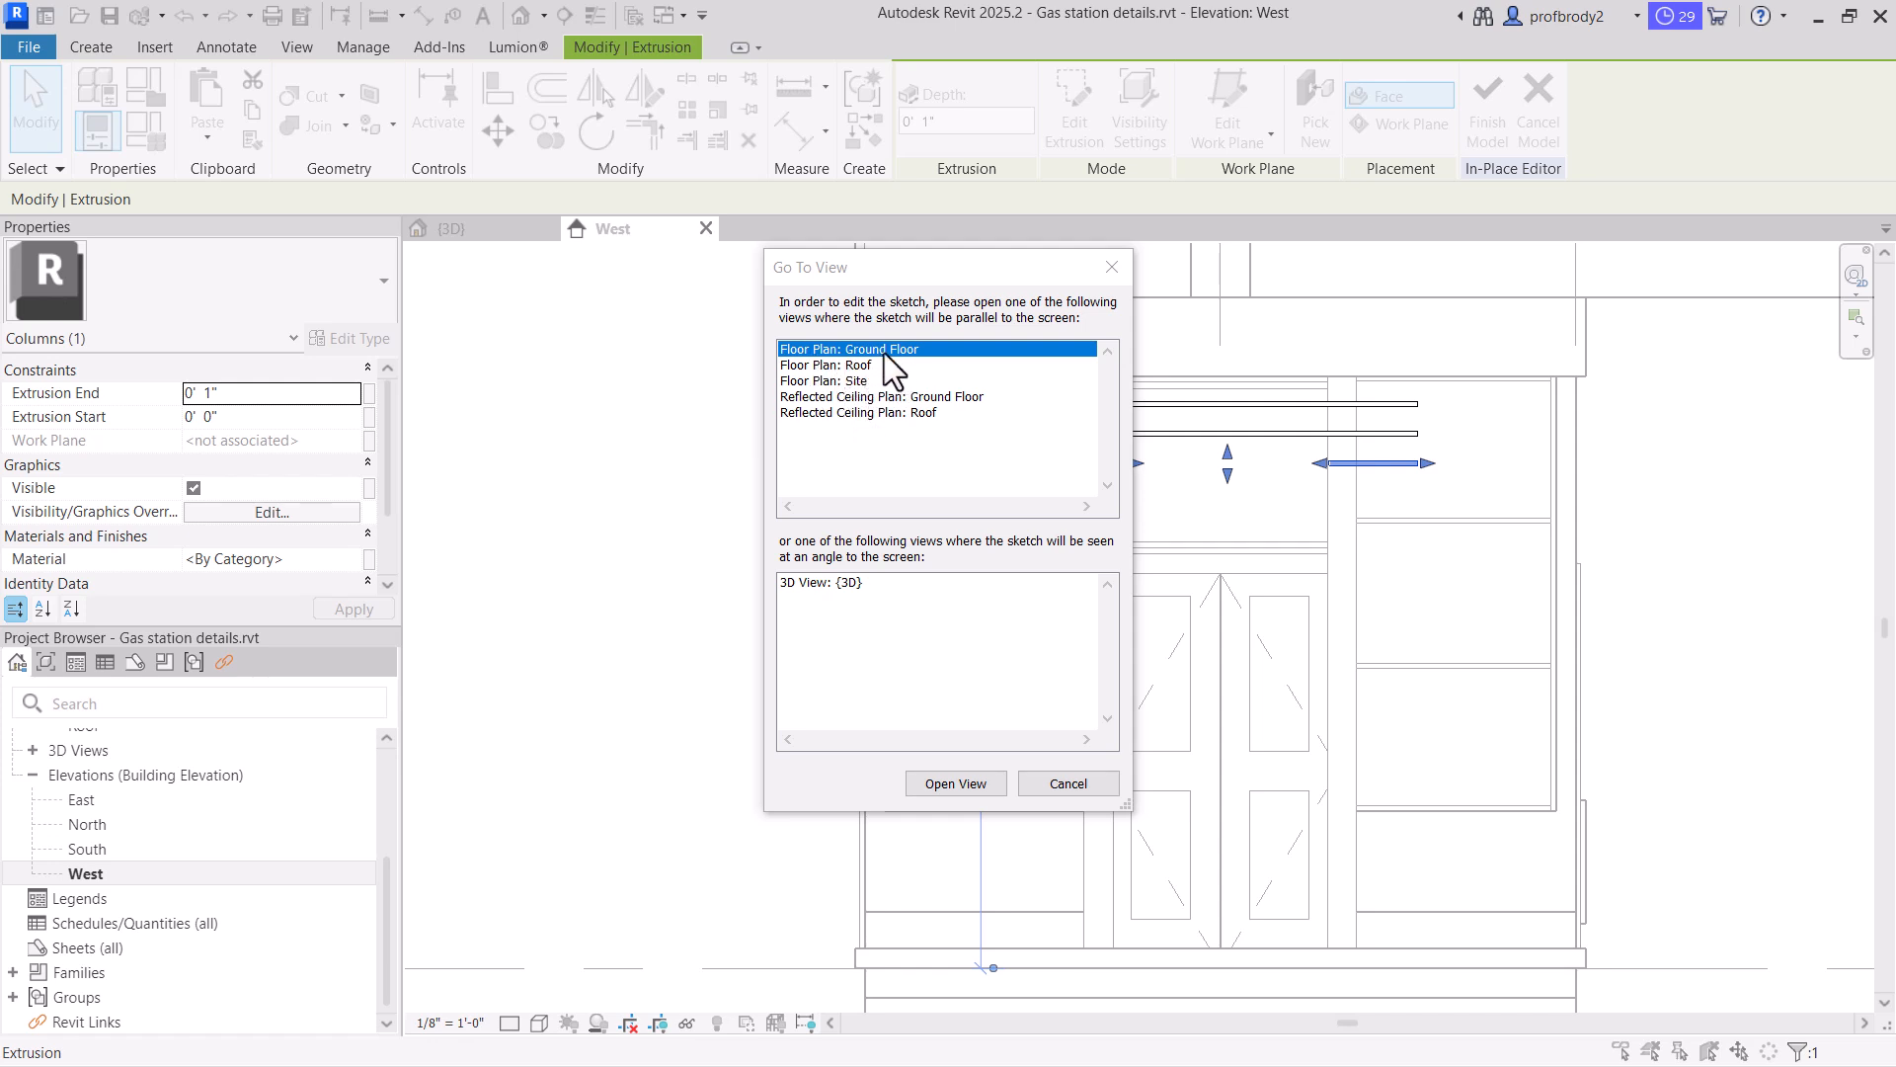
click(960, 791)
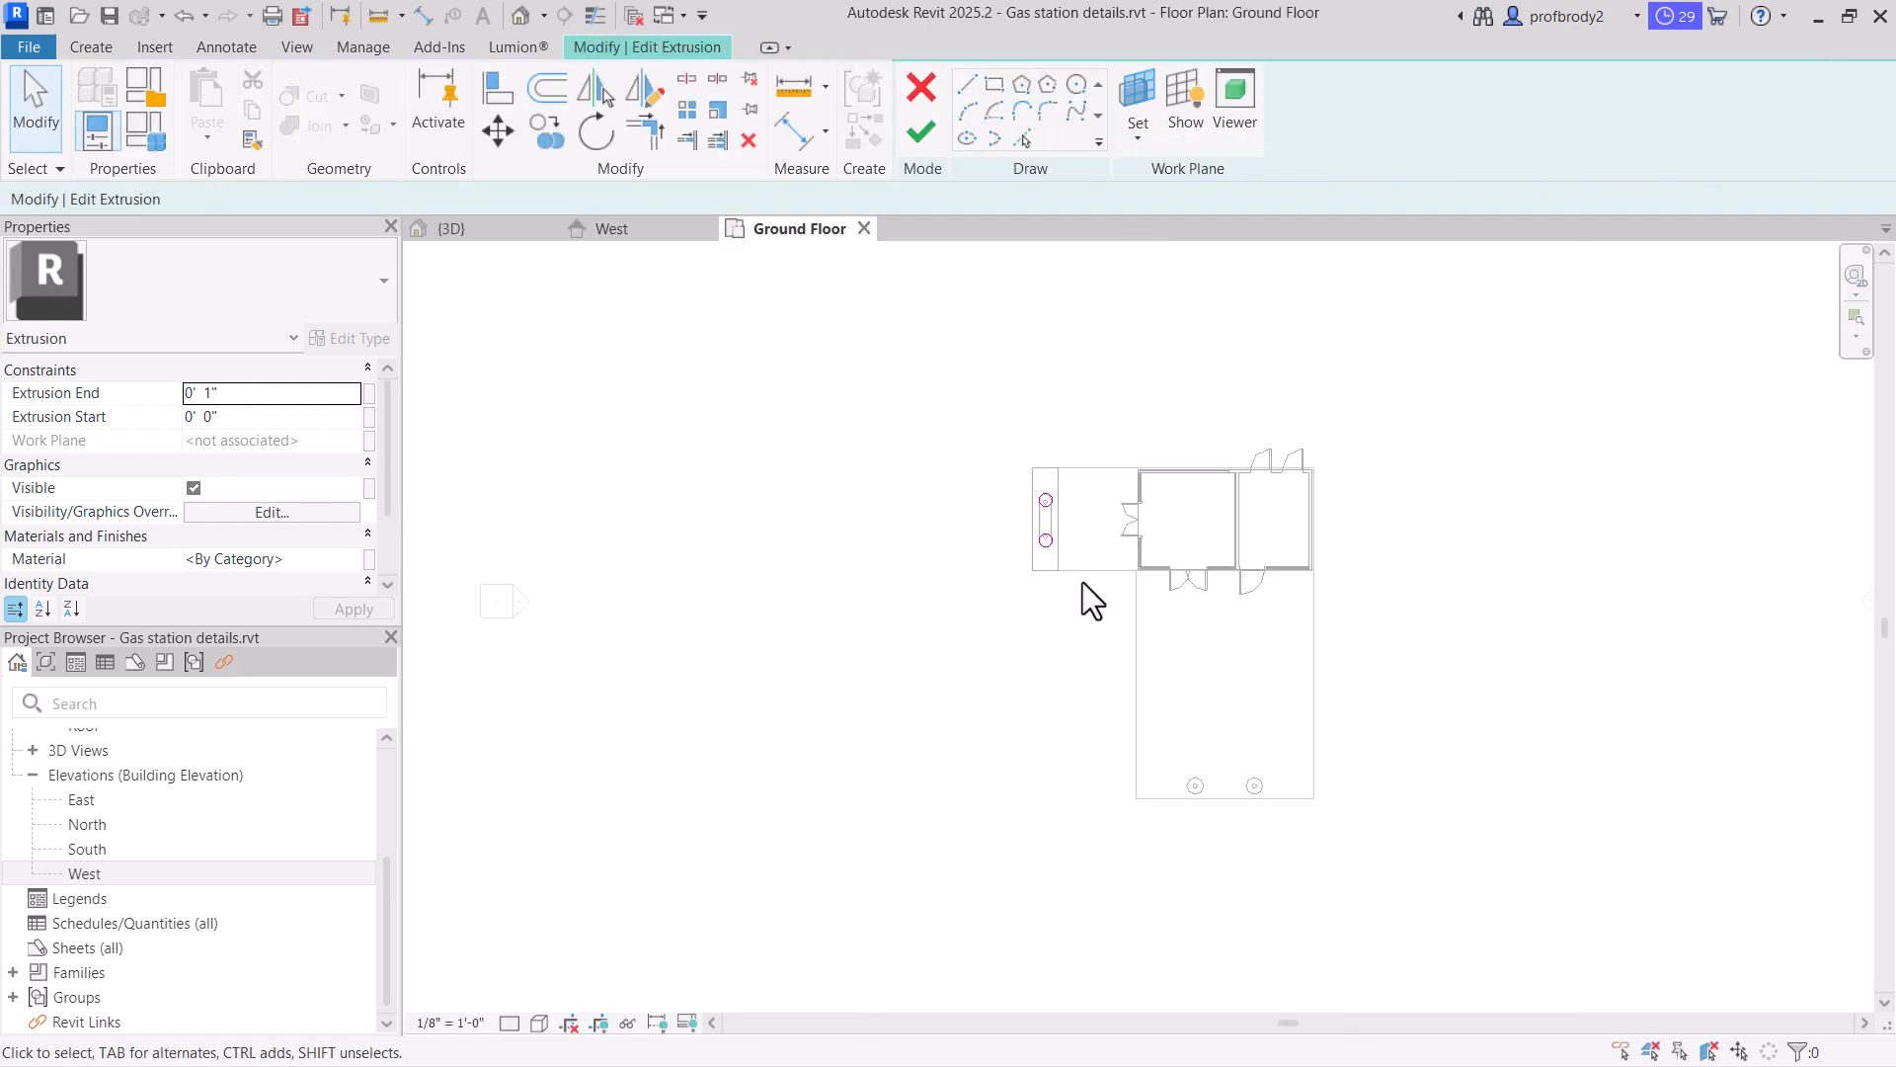
scroll(1044, 504, up, 10)
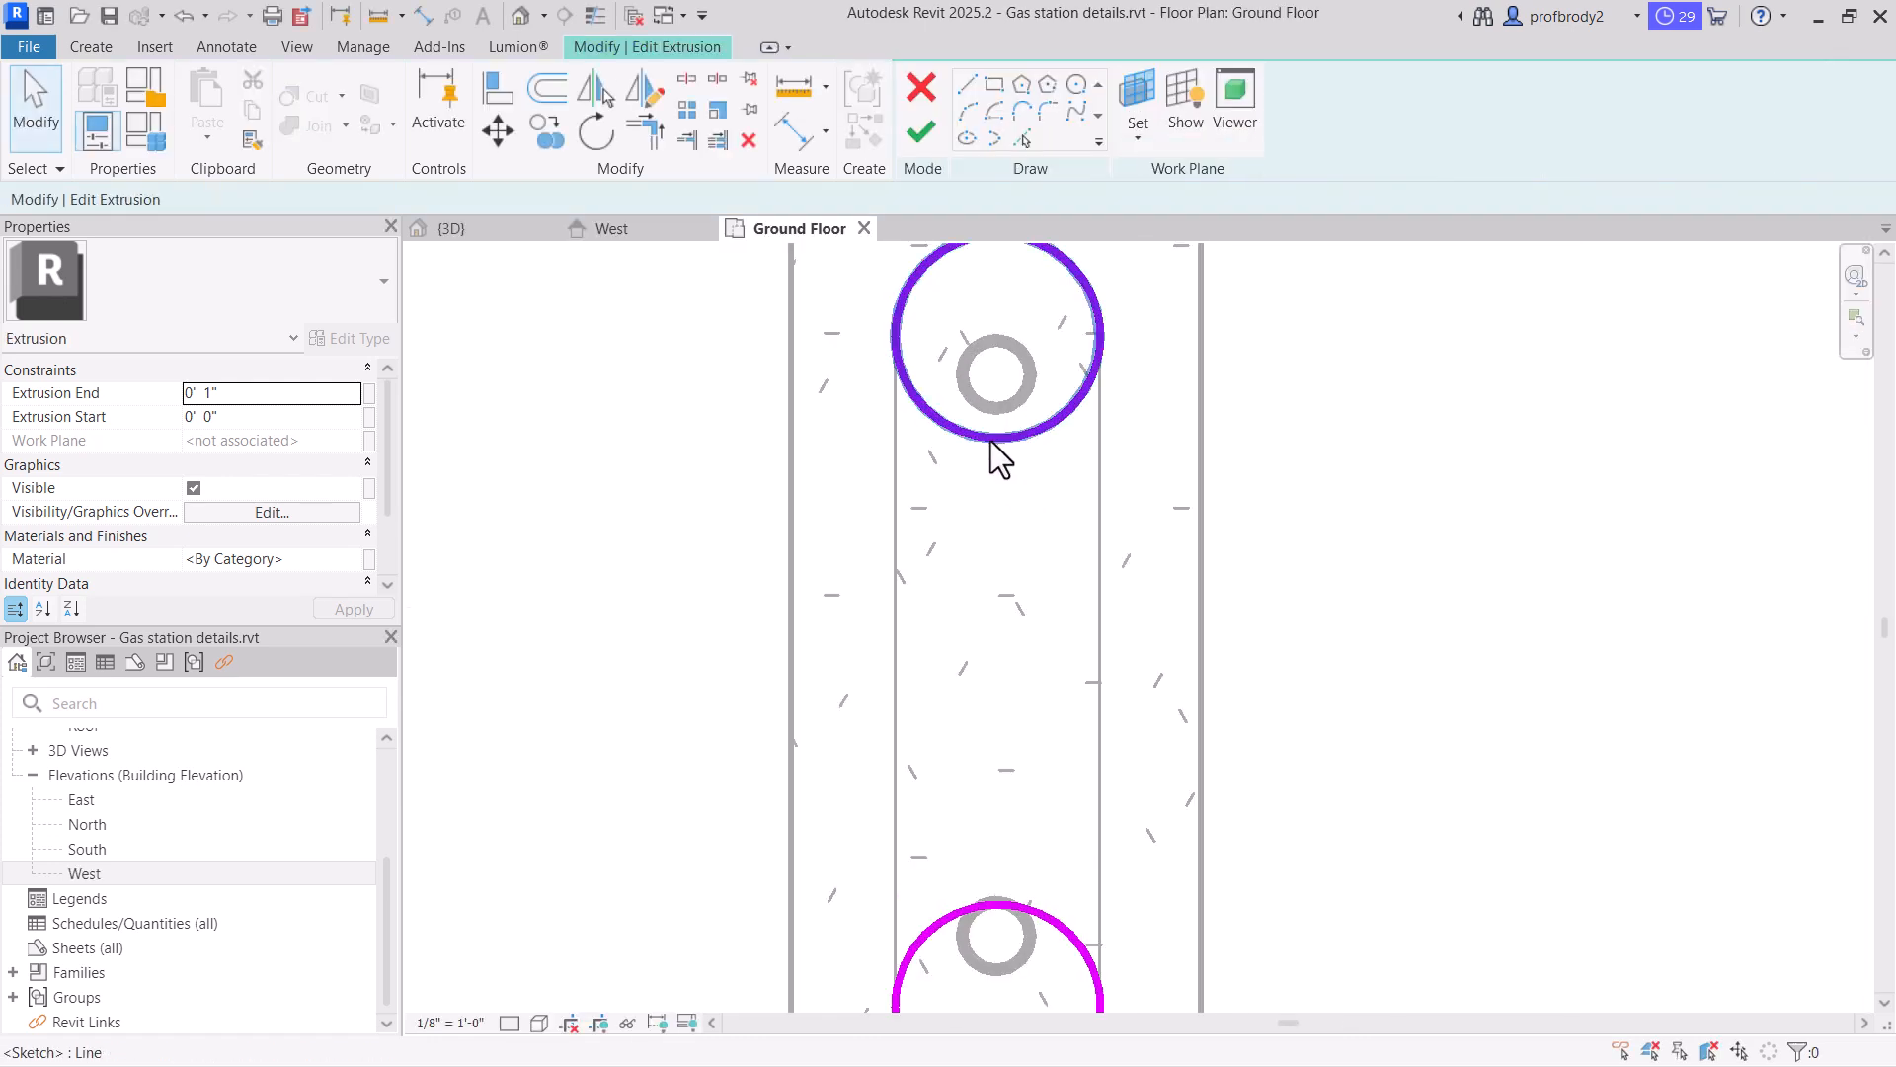
click(992, 443)
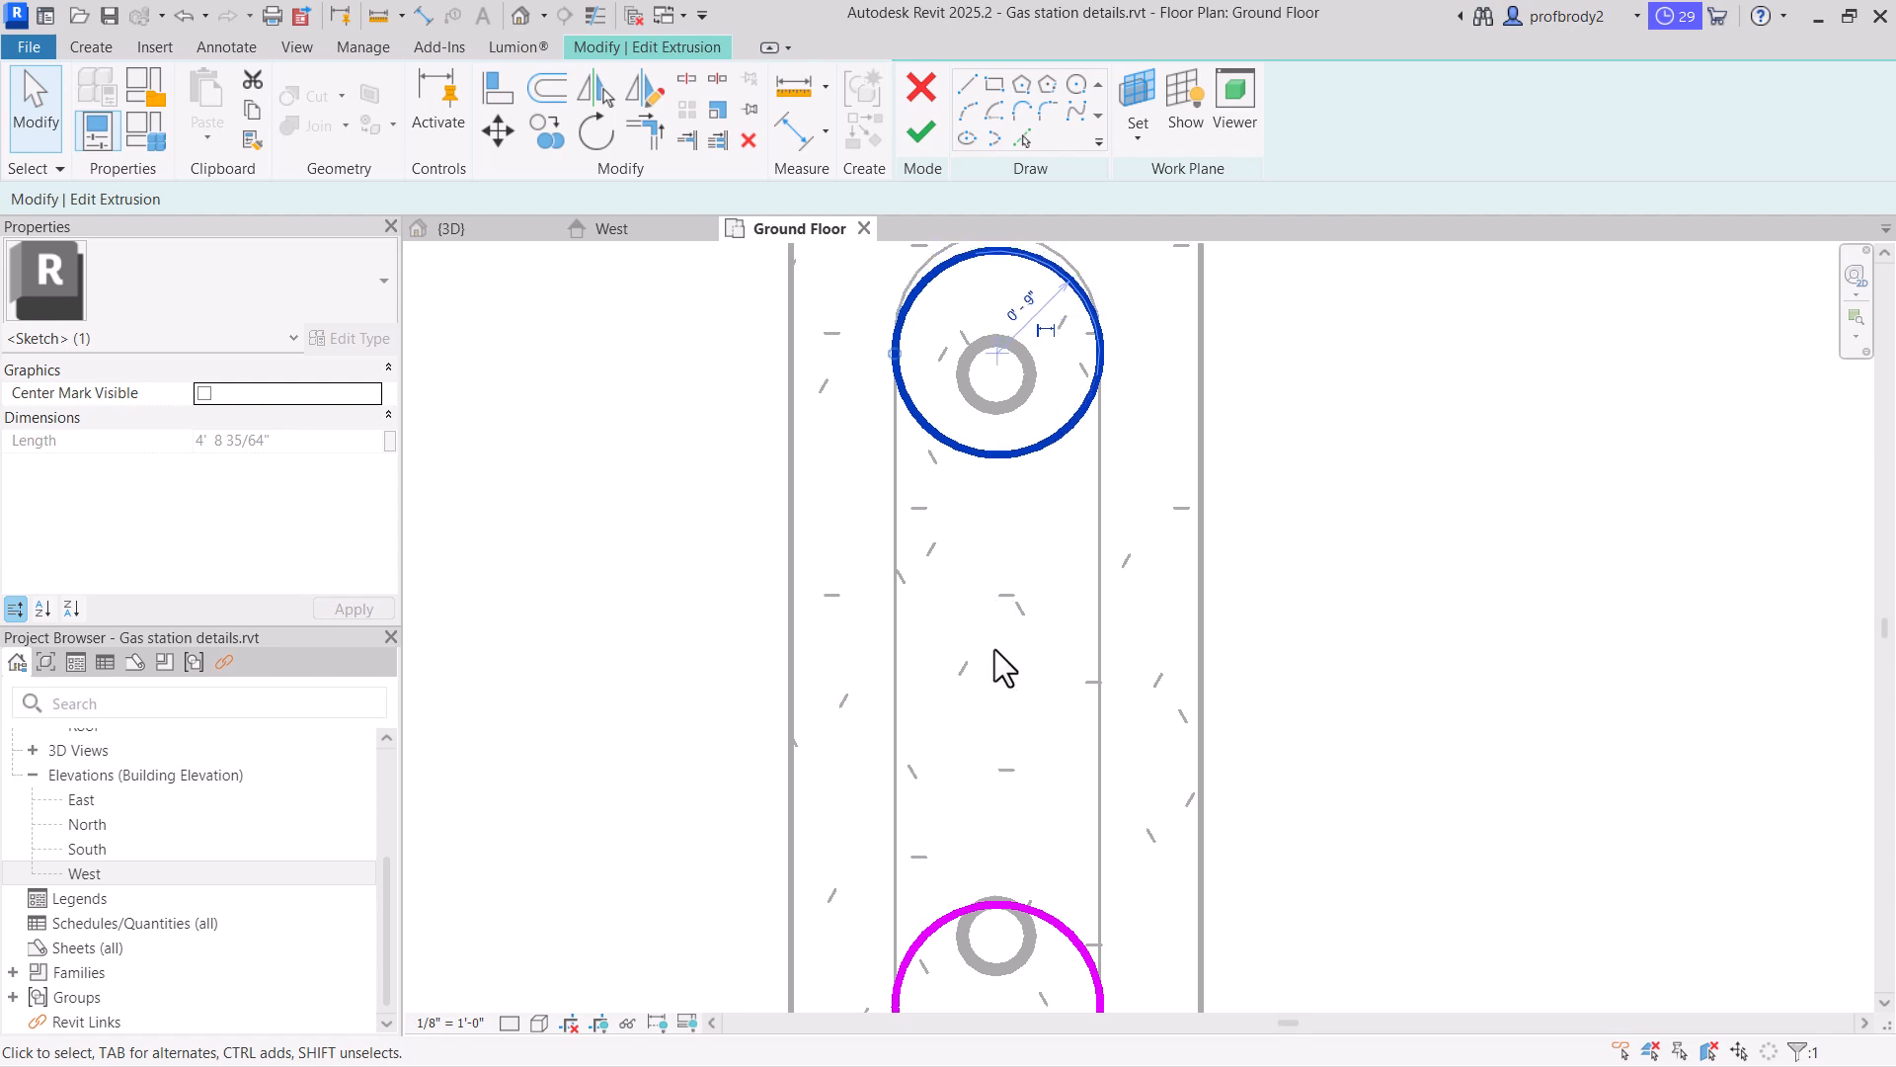
key(Down)
key(Down)
key(Down)
key(Down)
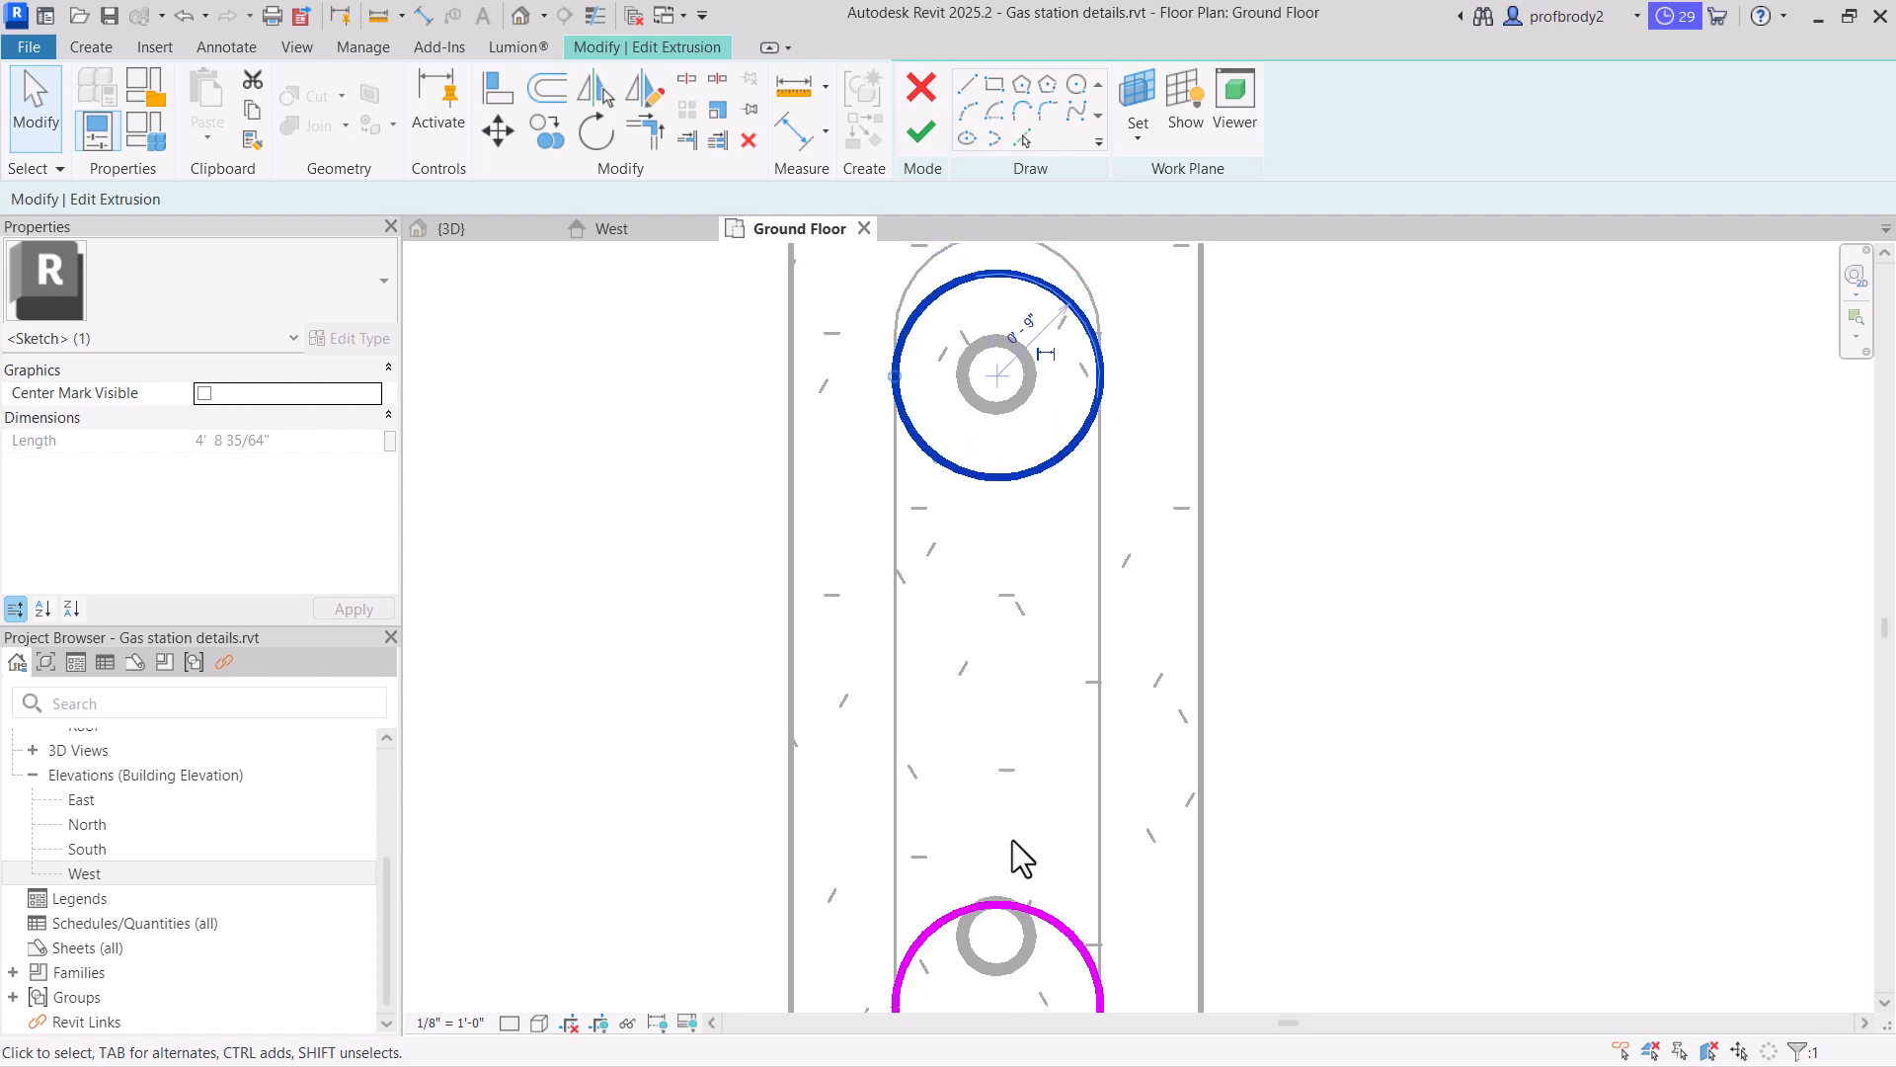
Nudge the lower sketch circle up until it is centred on the lower column, and finish the lowest fin's sketch
scroll(1027, 822, down, 1)
middle_drag(1054, 786, 1068, 567)
click(986, 679)
key(Up)
key(Up)
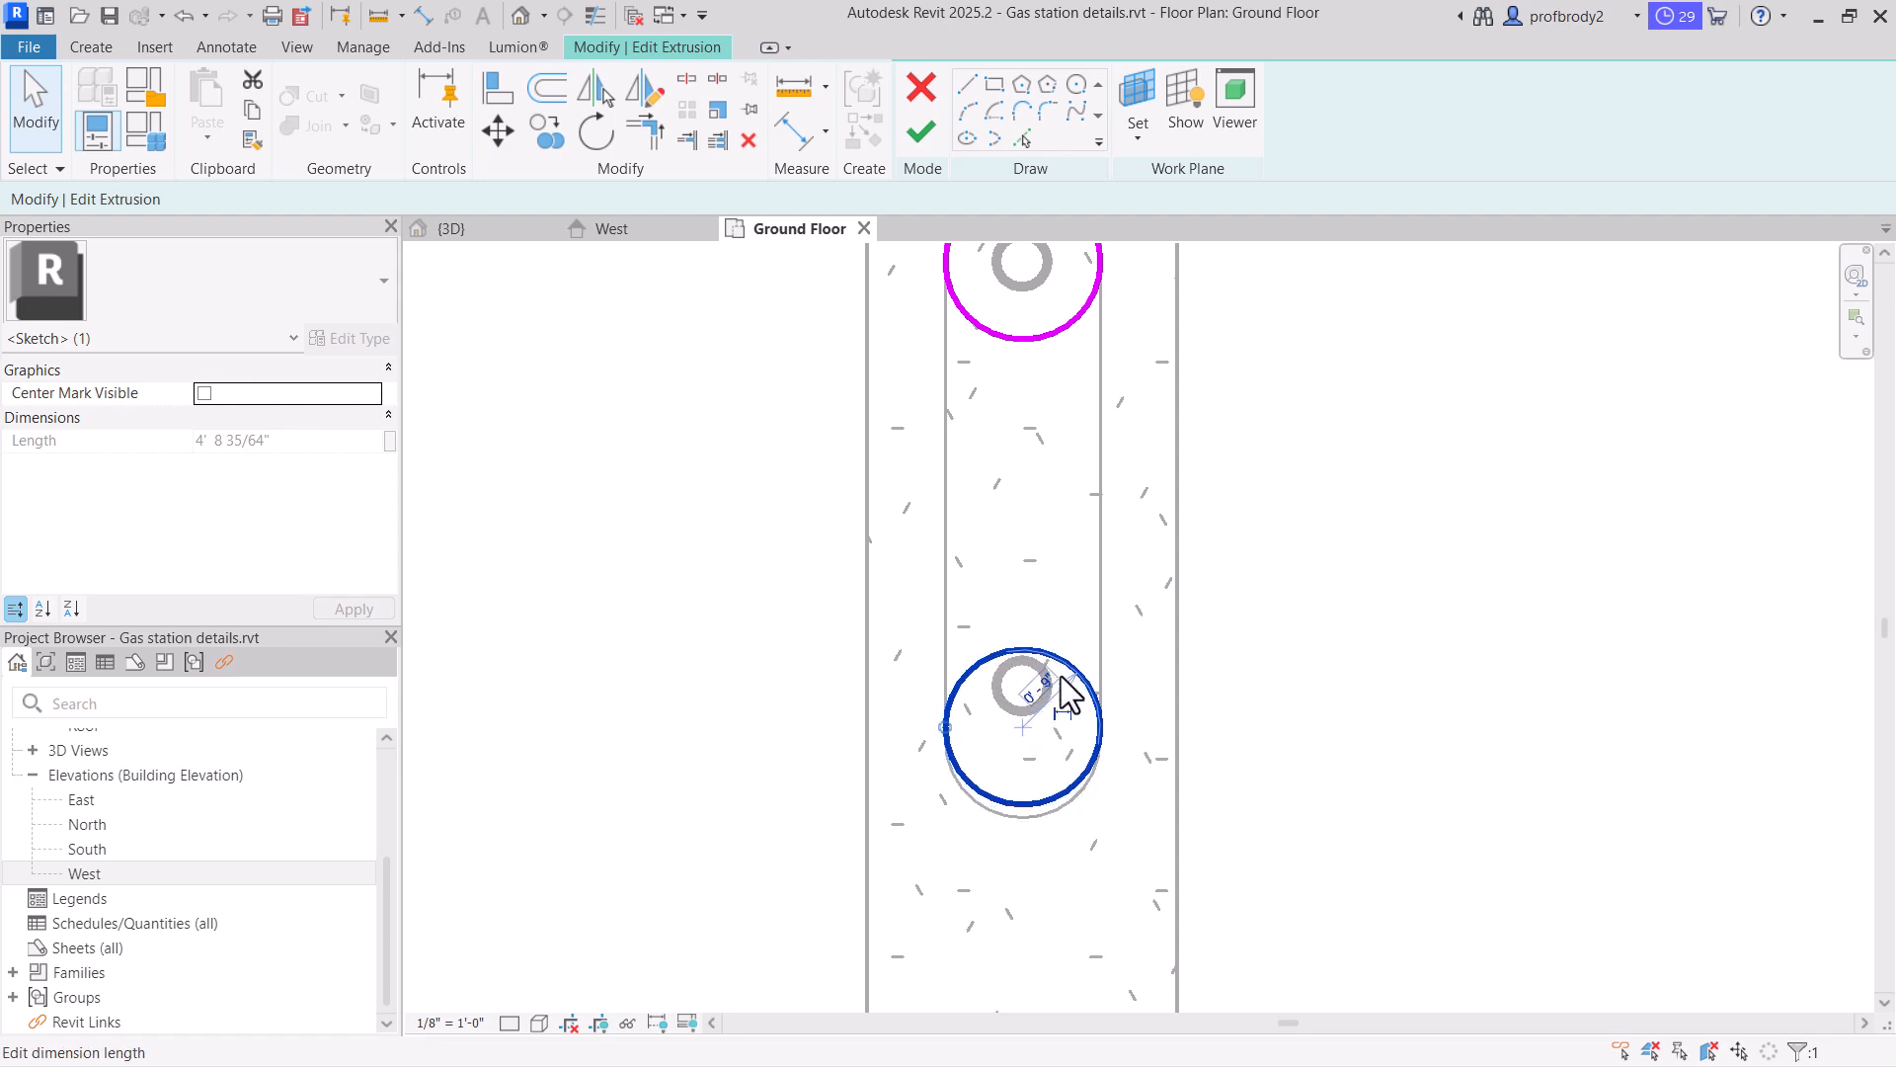
key(Up)
key(Up)
key(Up)
key(Up)
key(Up)
key(Up)
key(Up)
key(Up)
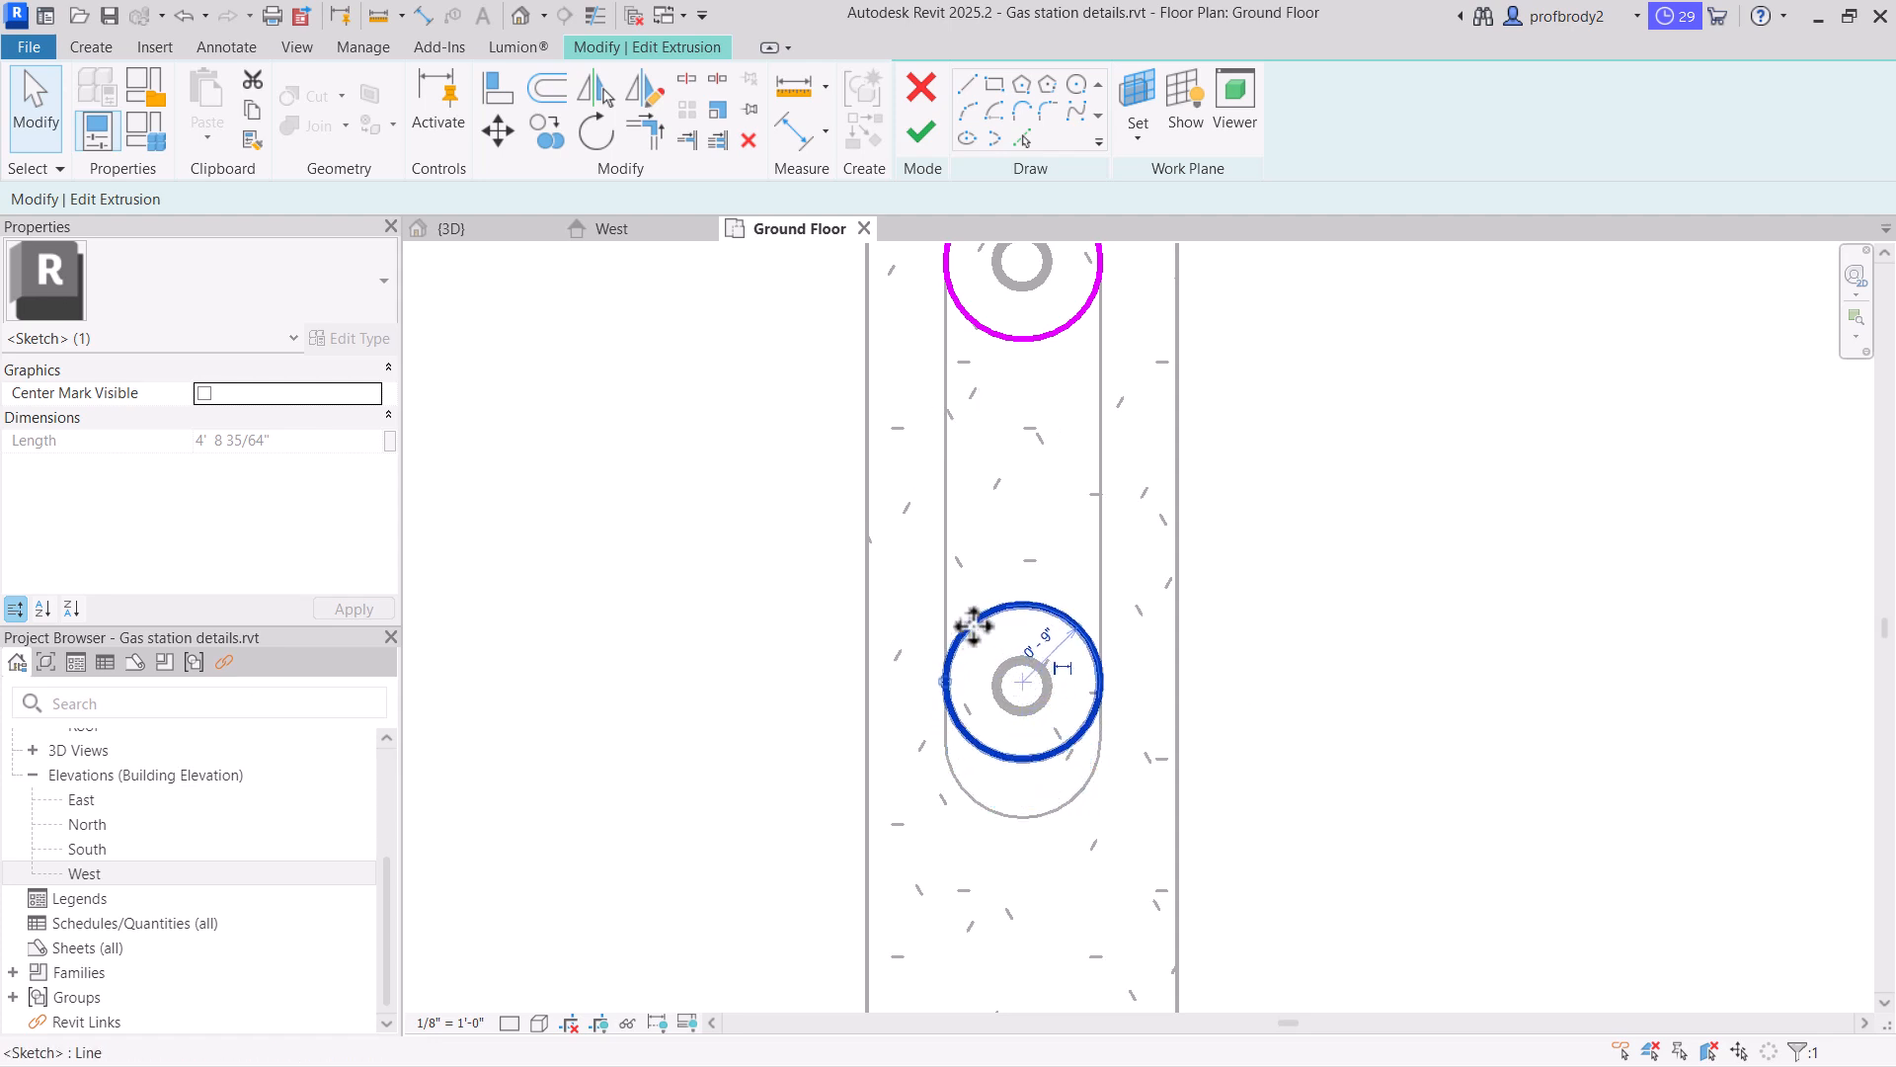
drag(973, 625, 981, 642)
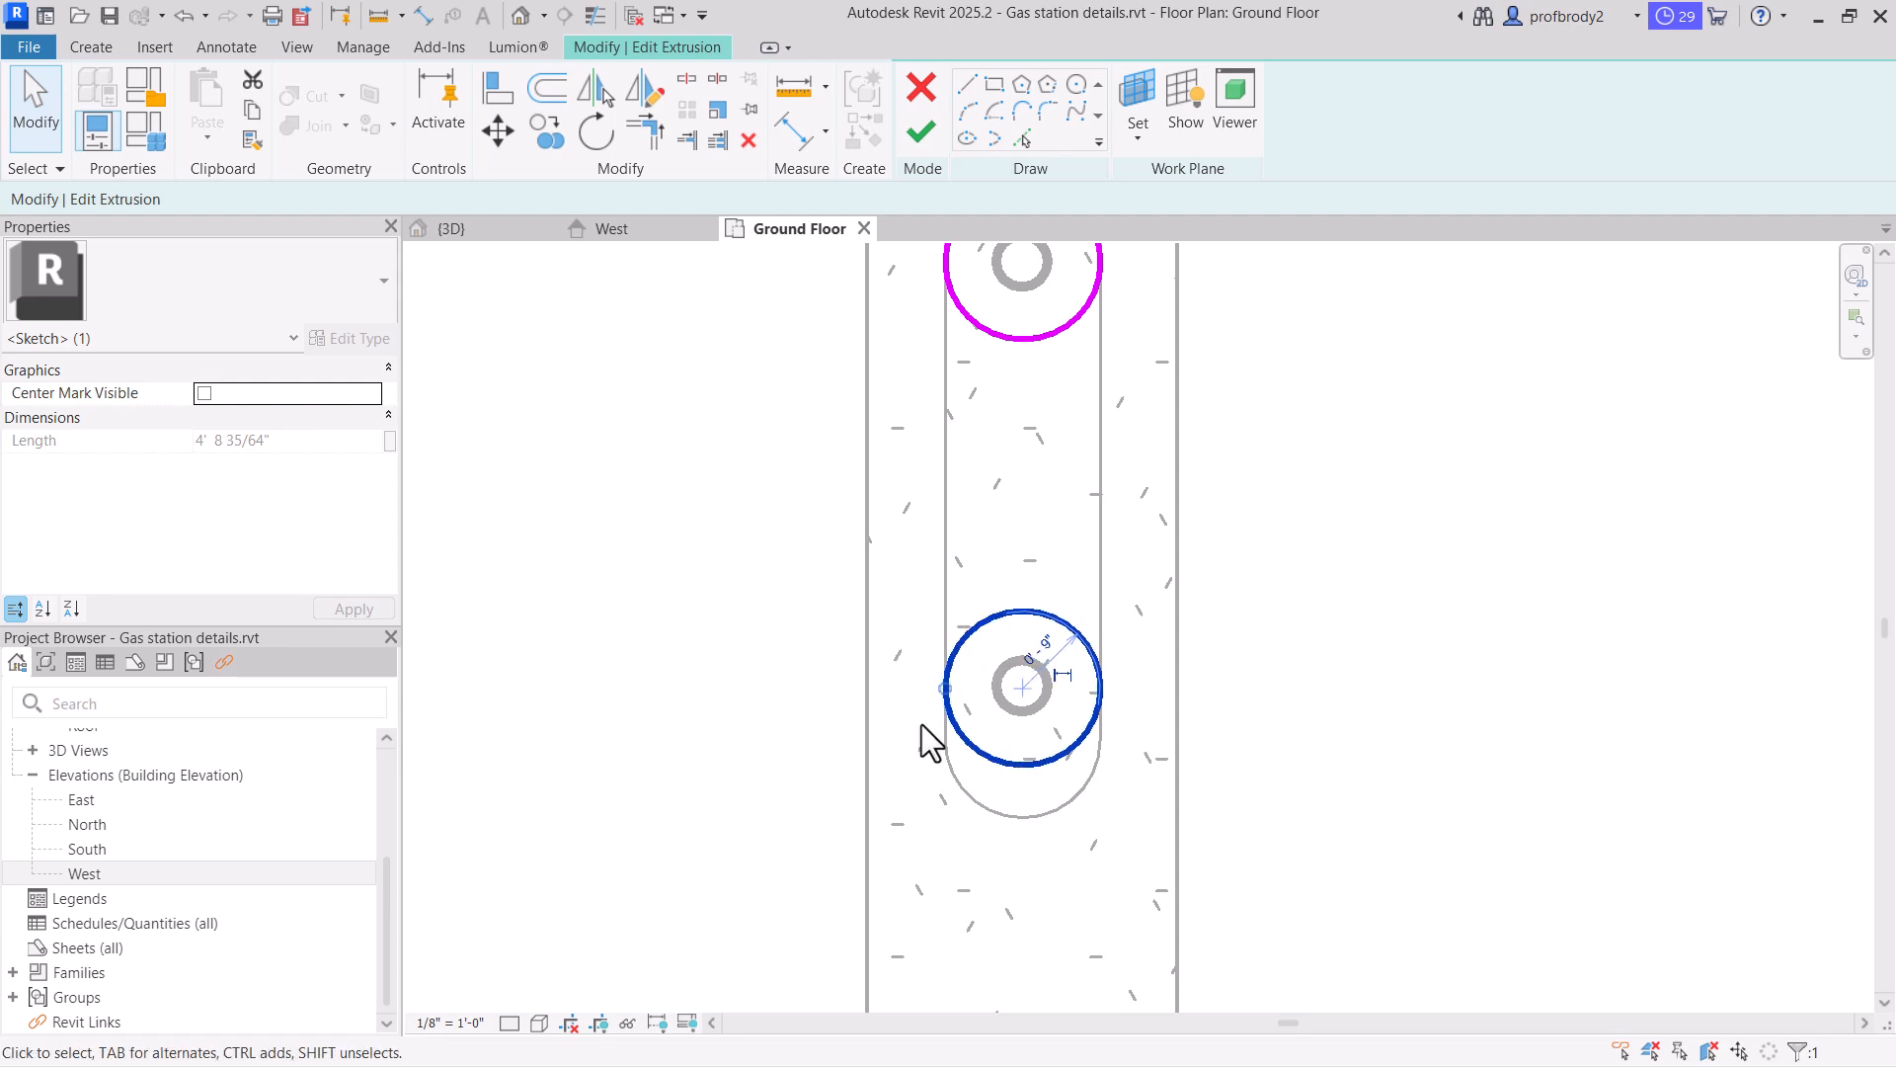
click(739, 531)
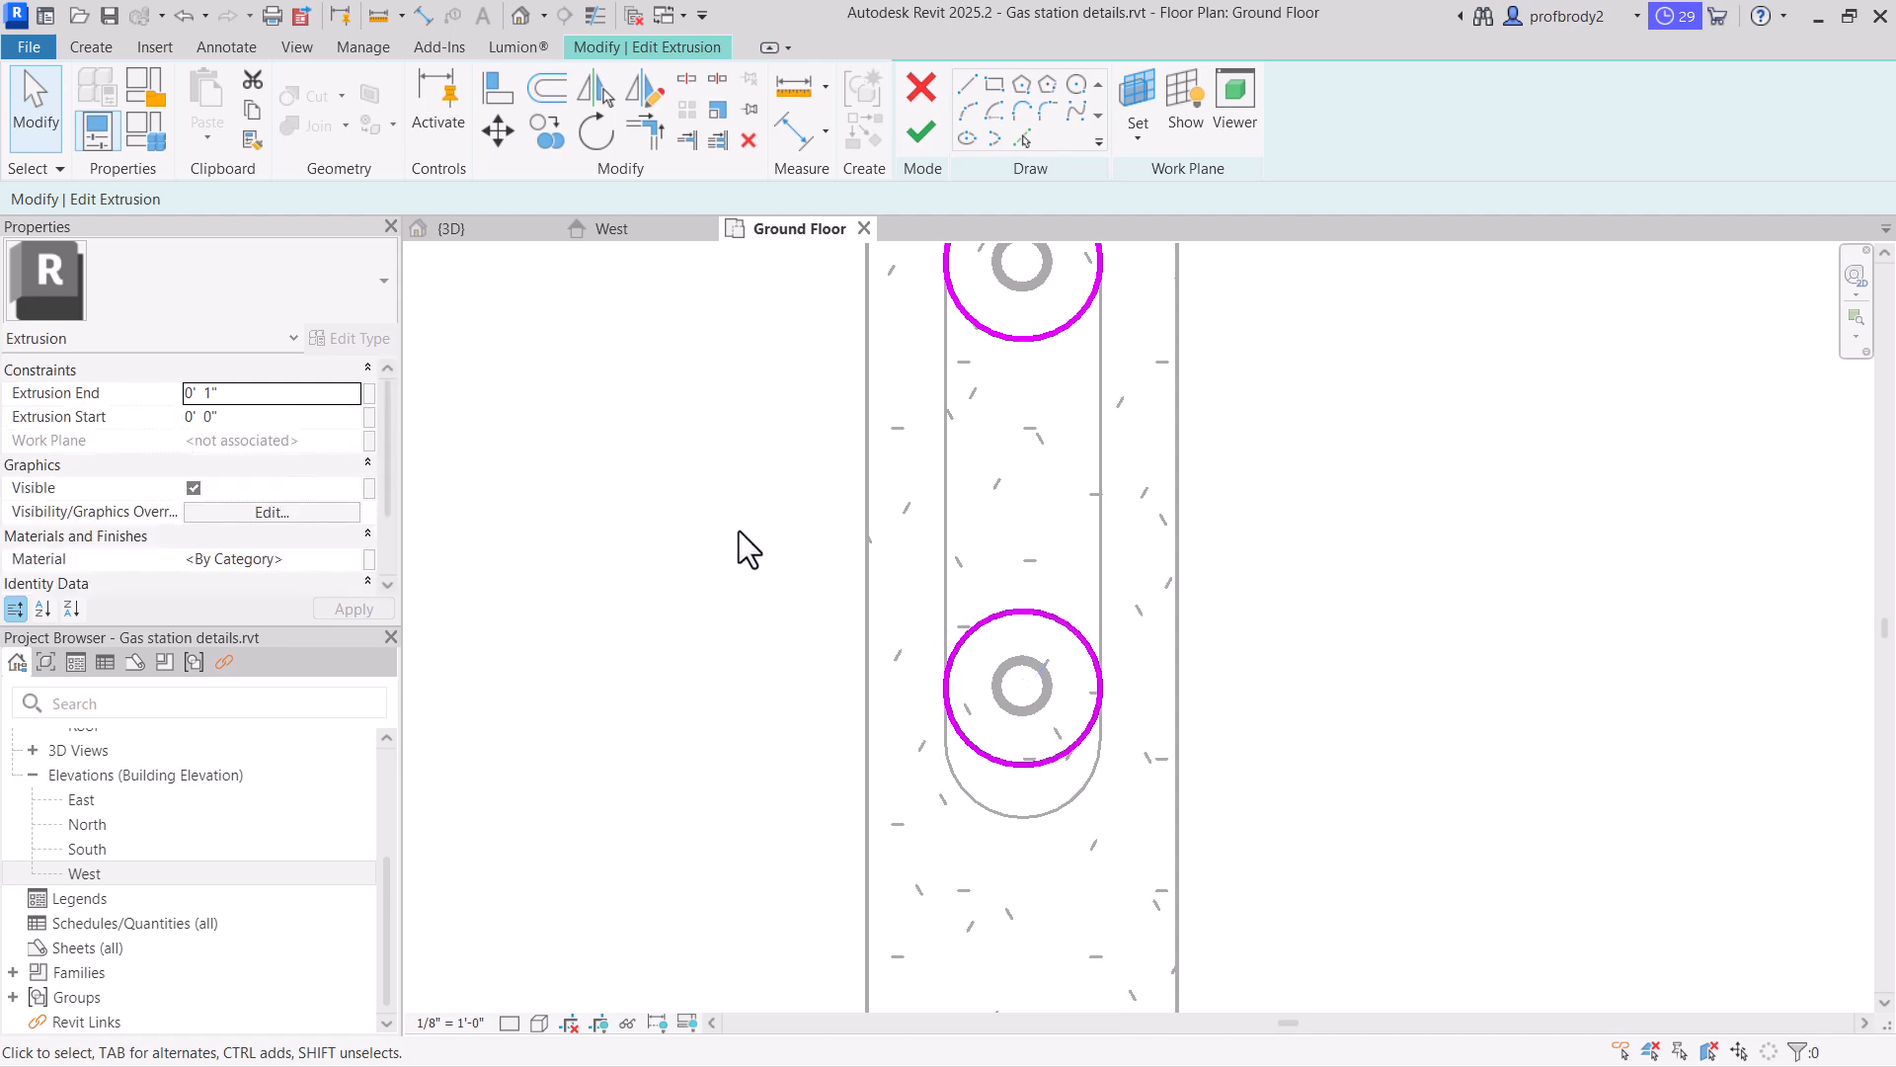
click(928, 134)
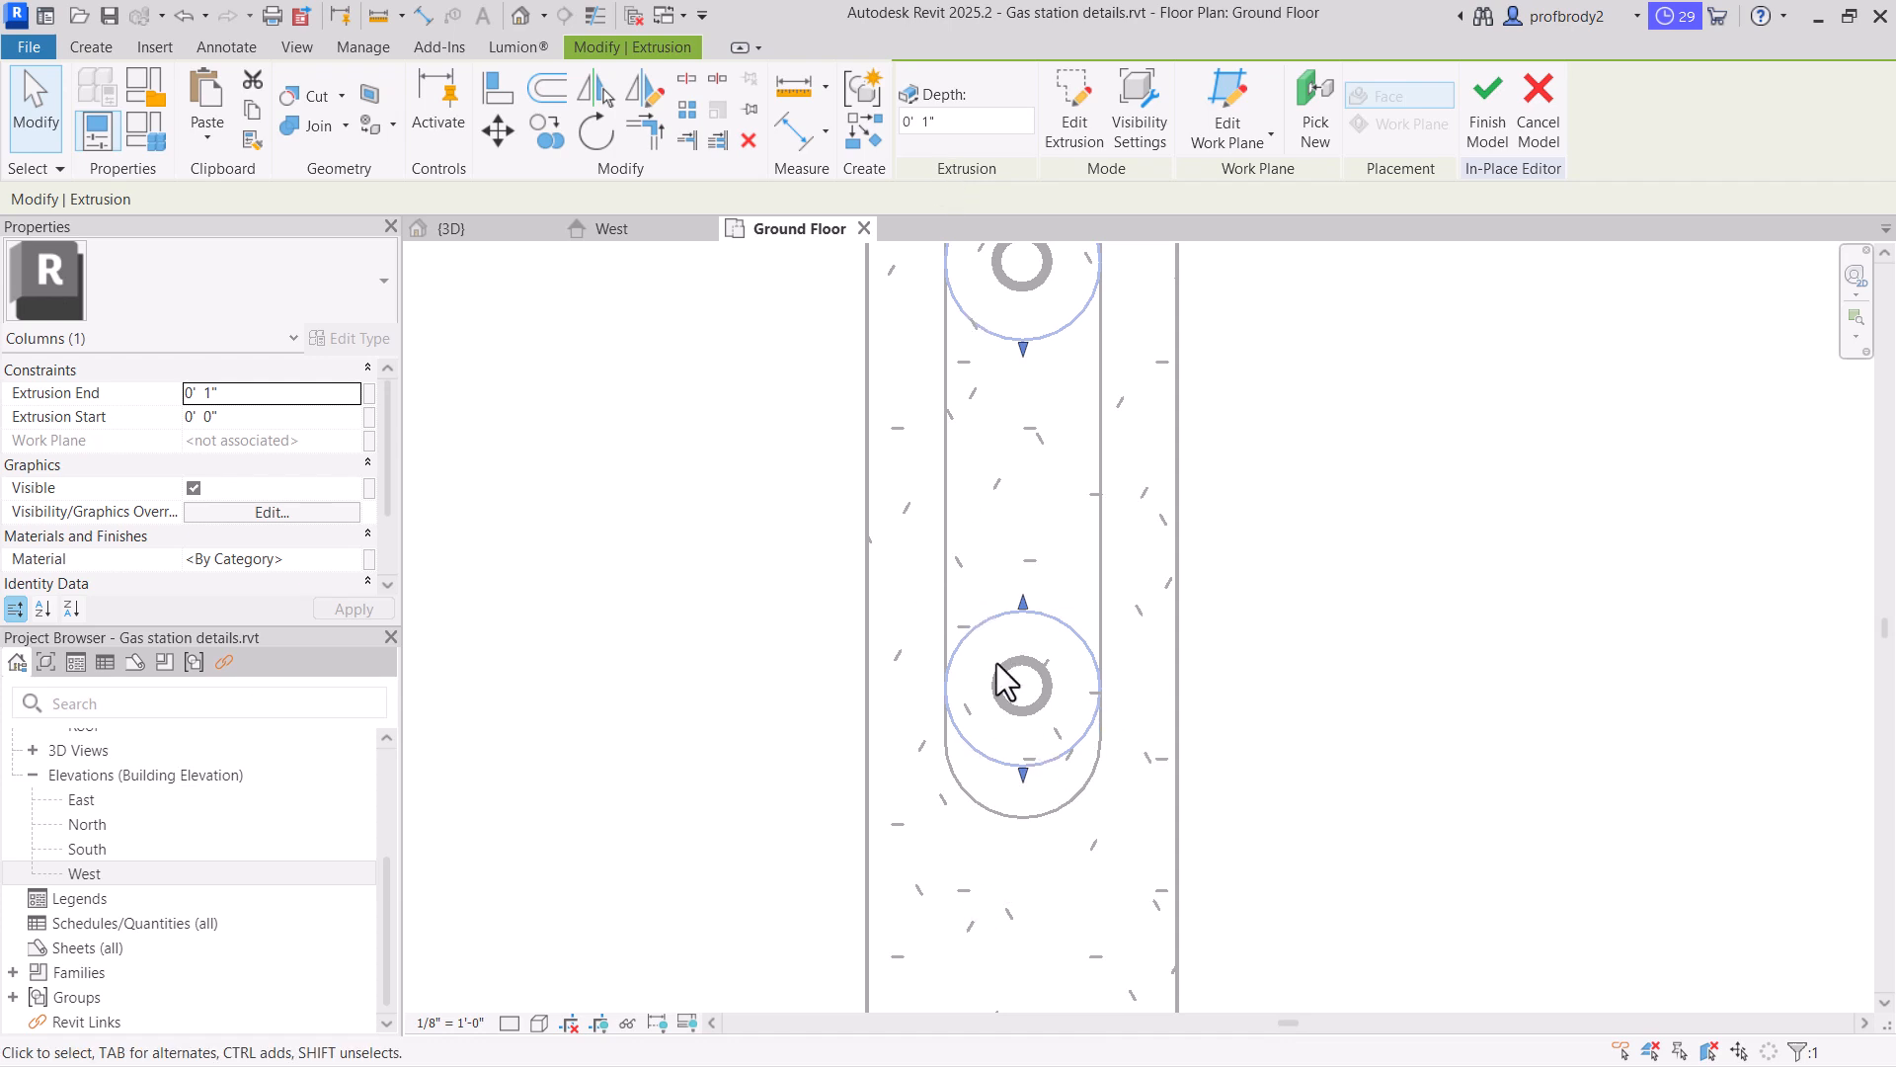
From the West elevation, edit the middle fin's sketch in the Ground Floor plan and nudge its lower end arc up toward the lower column
click(652, 229)
double_click(1071, 439)
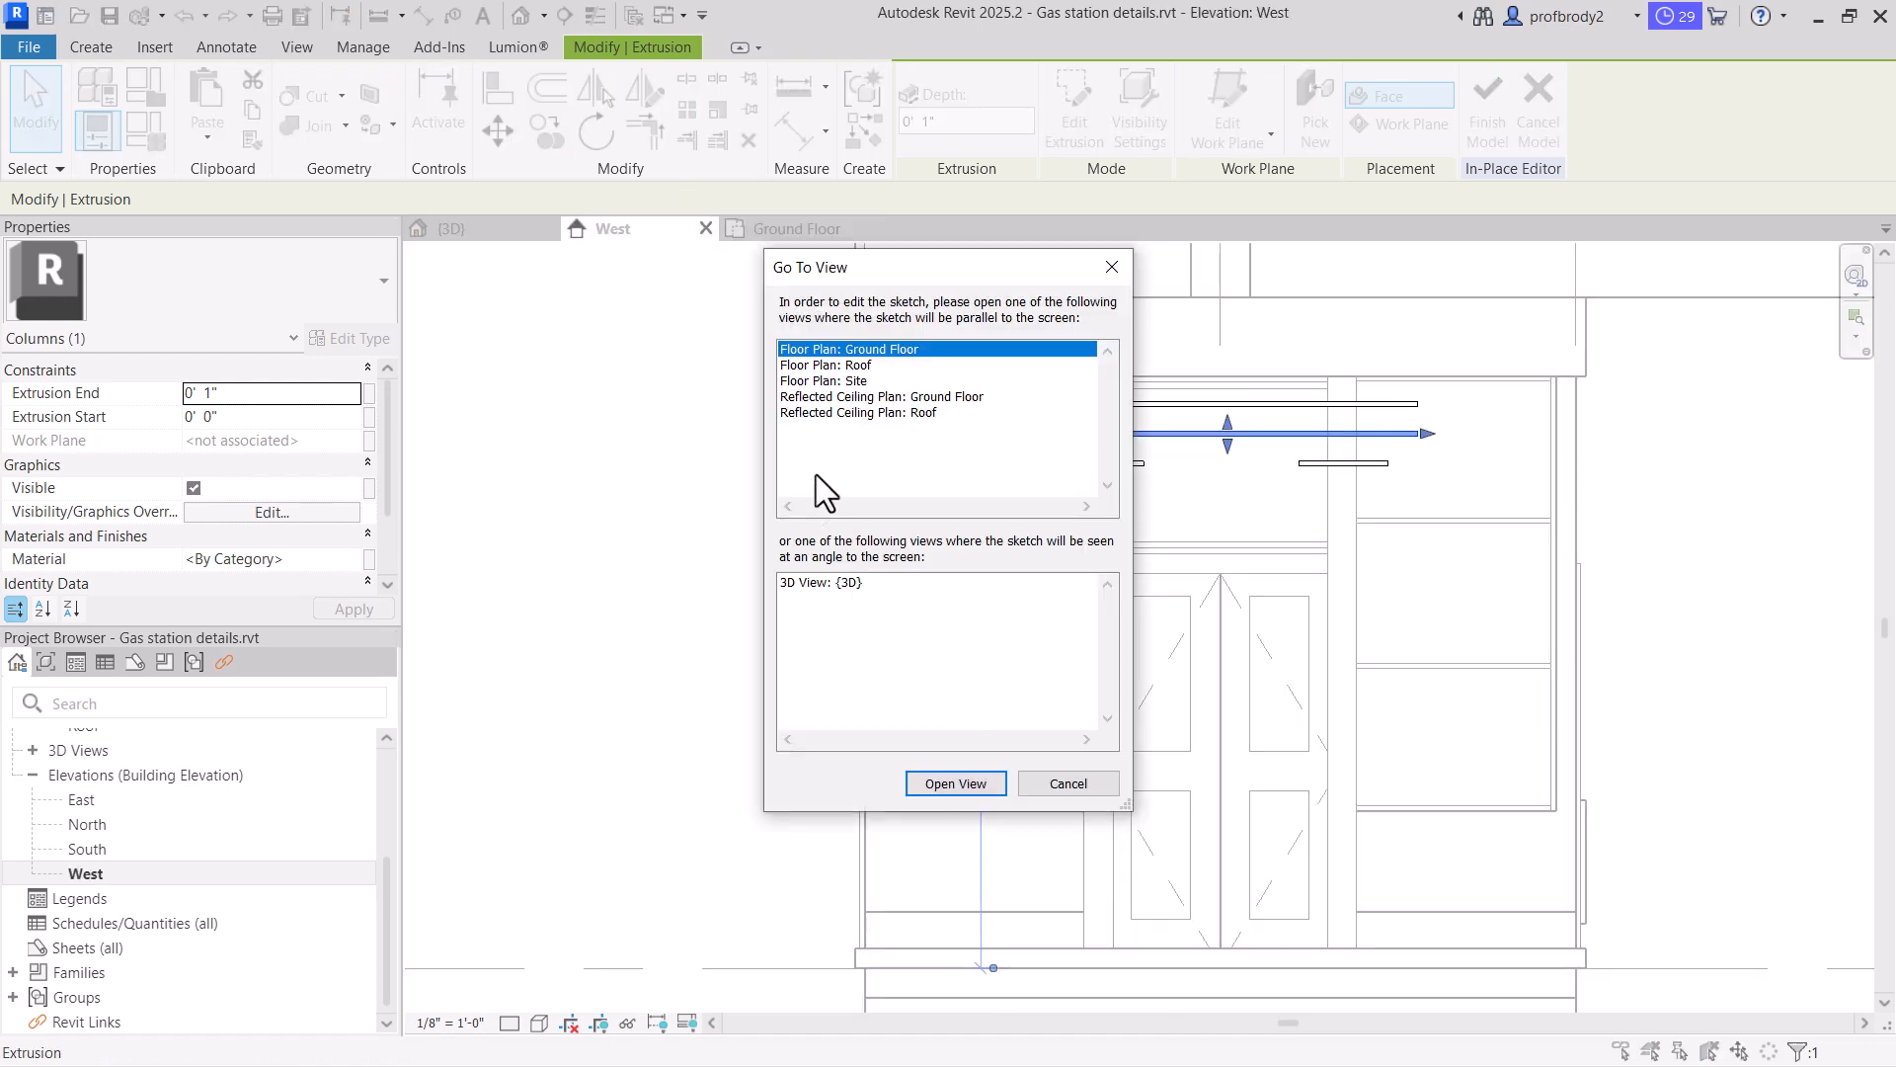
click(929, 785)
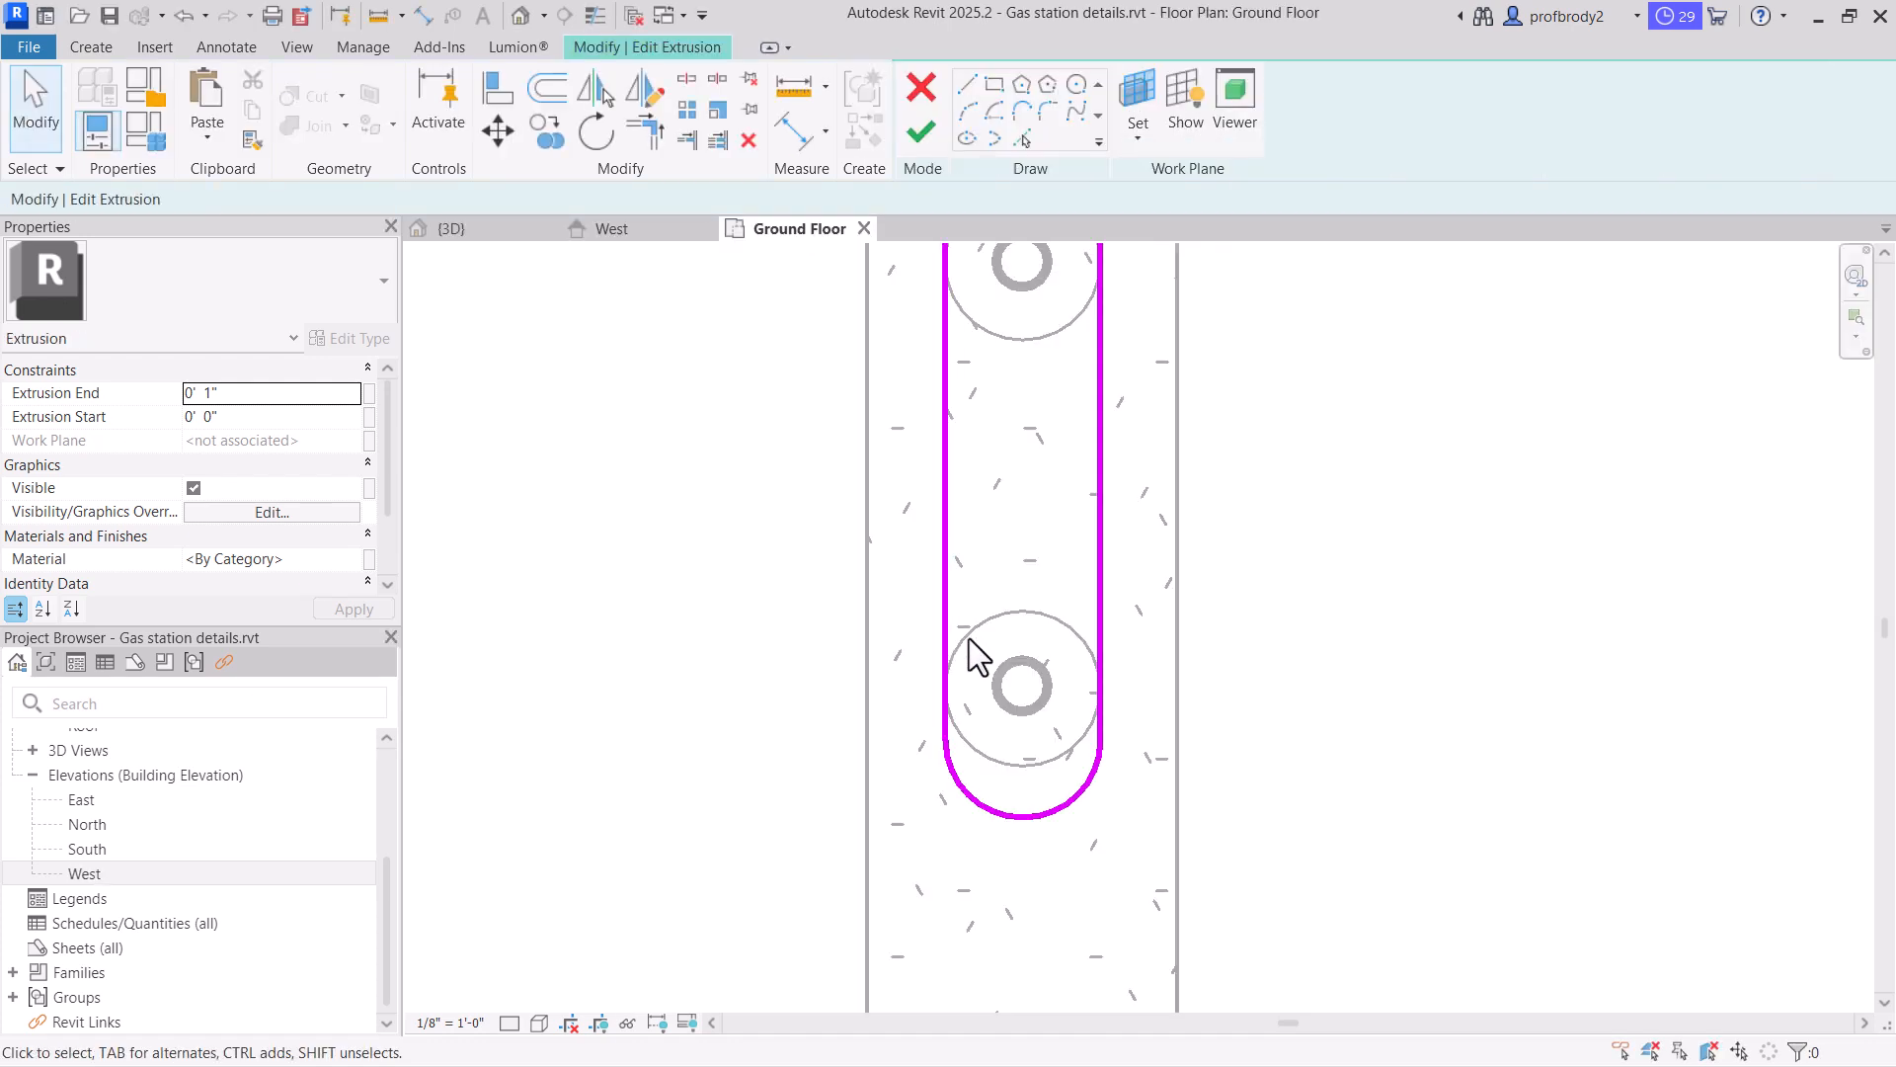
click(993, 808)
key(Up)
key(Up)
key(Up)
key(Up)
key(Up)
key(Up)
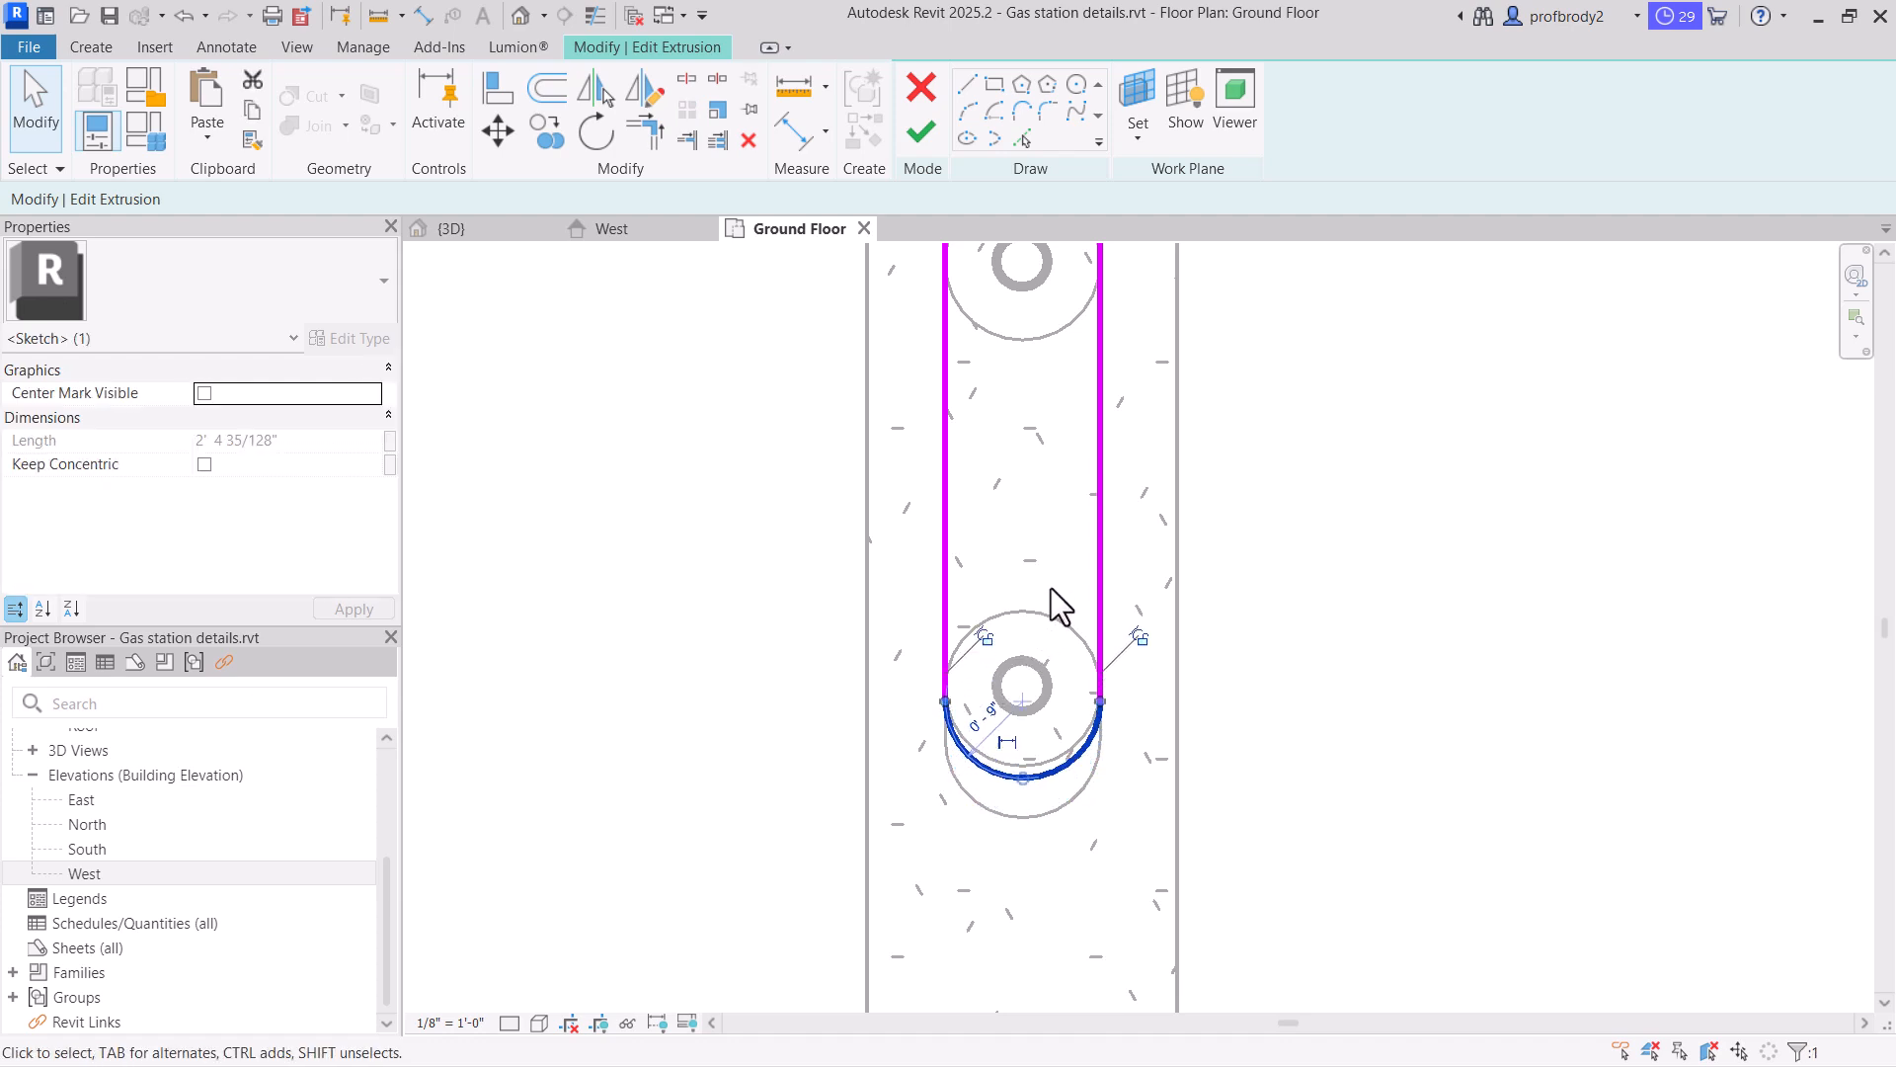
Nudge the middle fin's upper end arc down to match the circle around the upper column, and finish the sketch
middle_drag(1063, 563, 1092, 806)
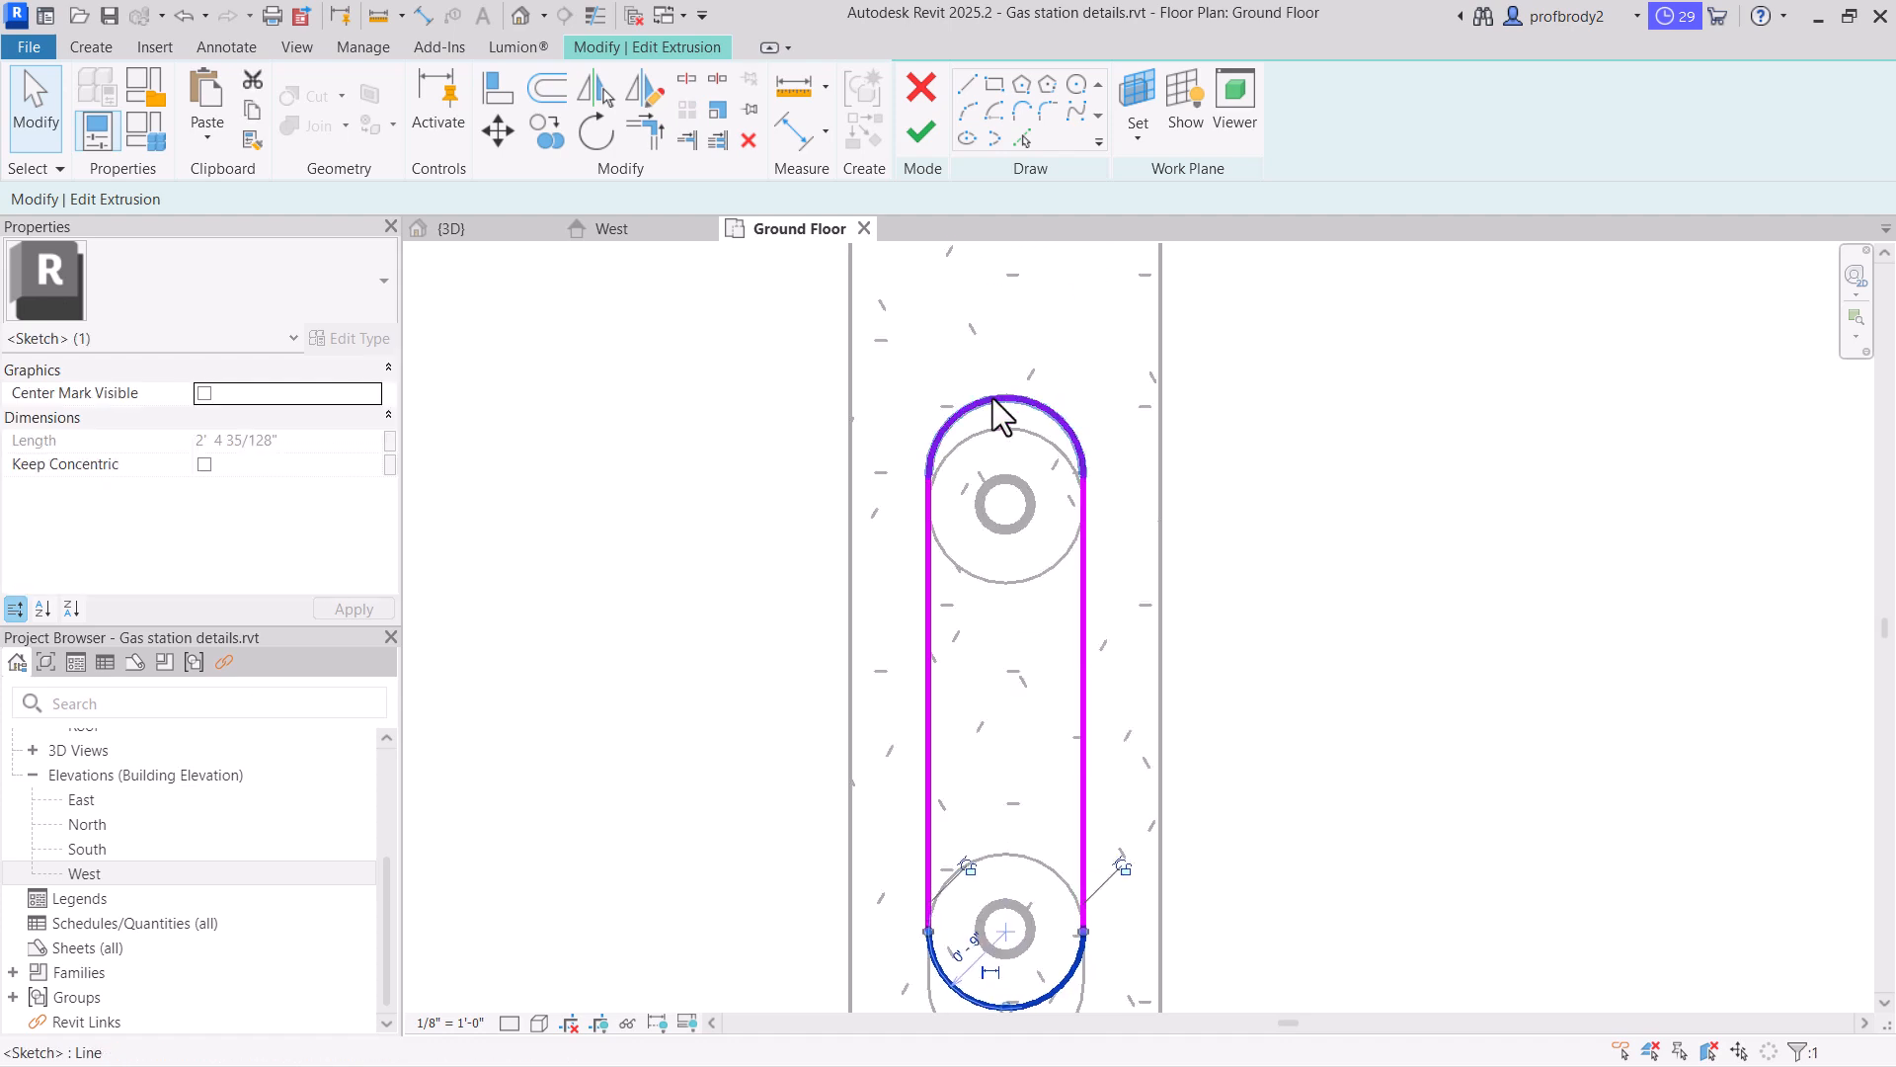
click(995, 413)
key(Down)
key(Down)
key(Down)
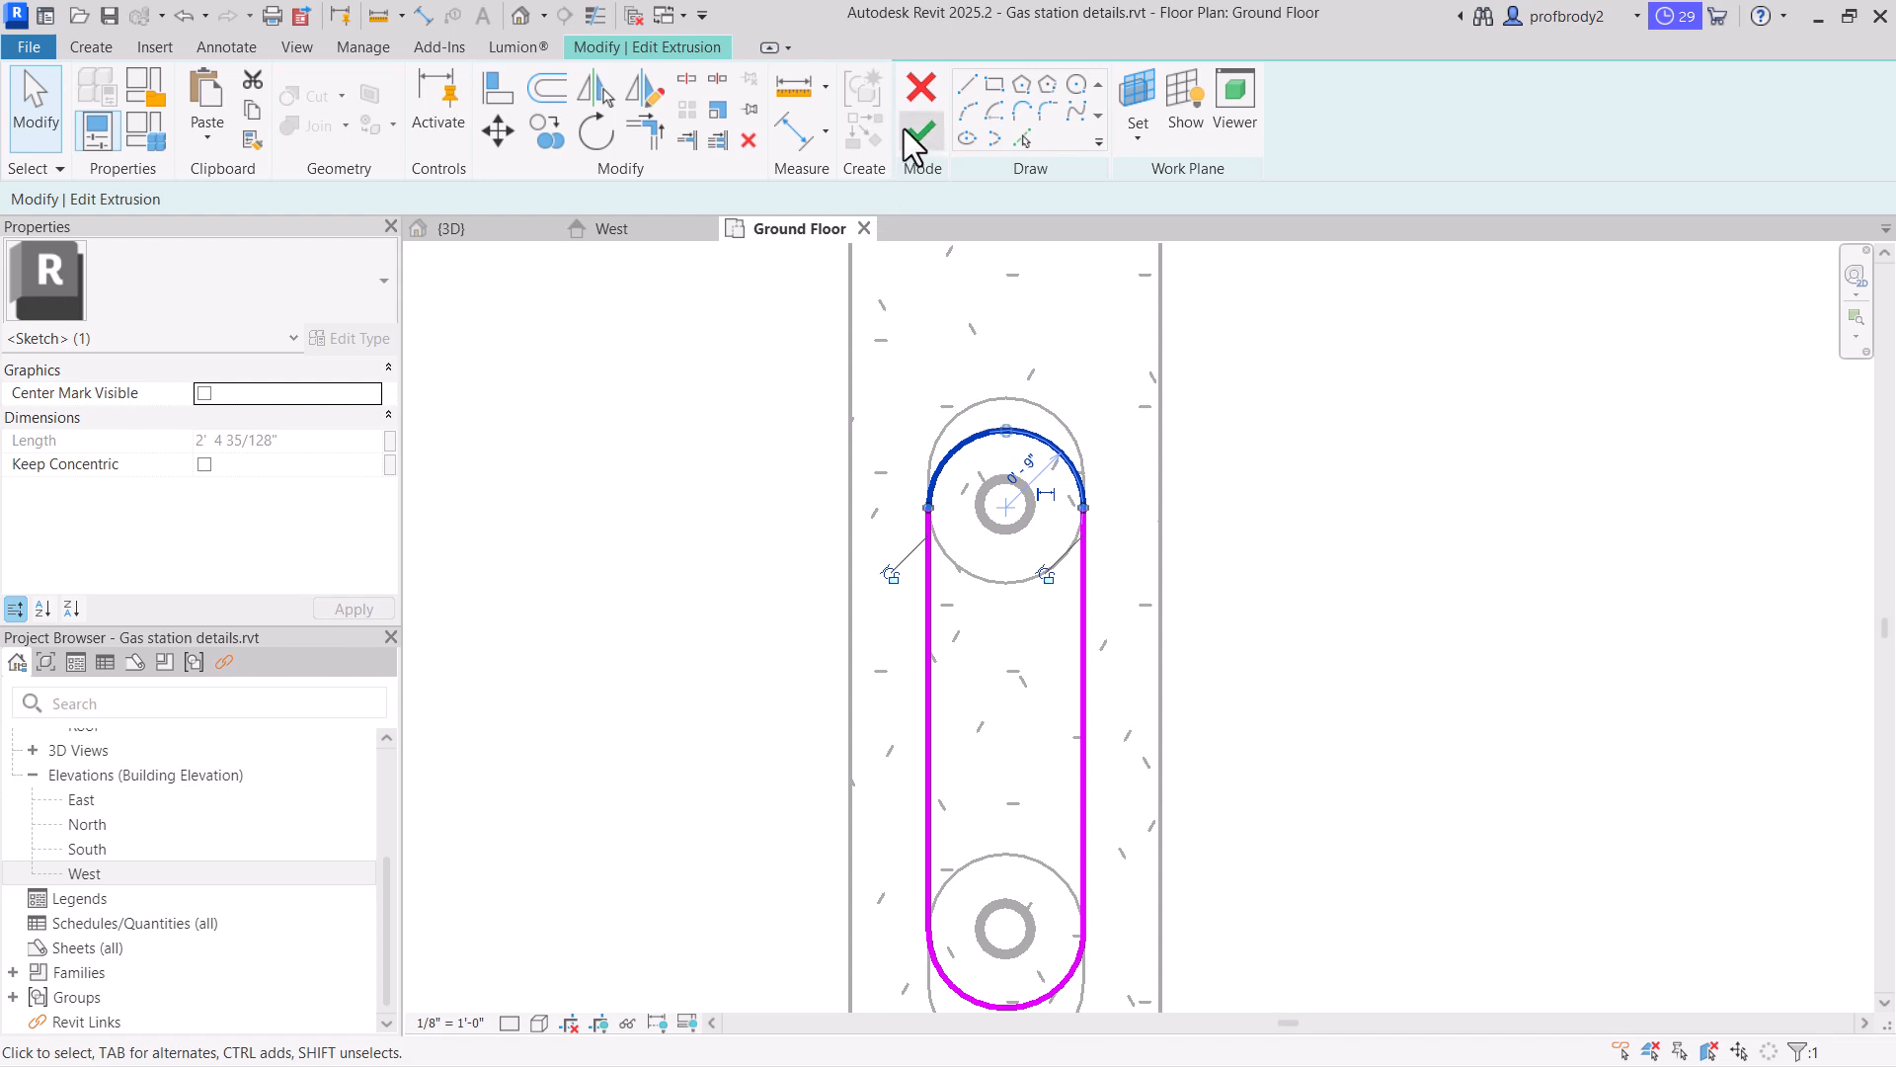
click(918, 134)
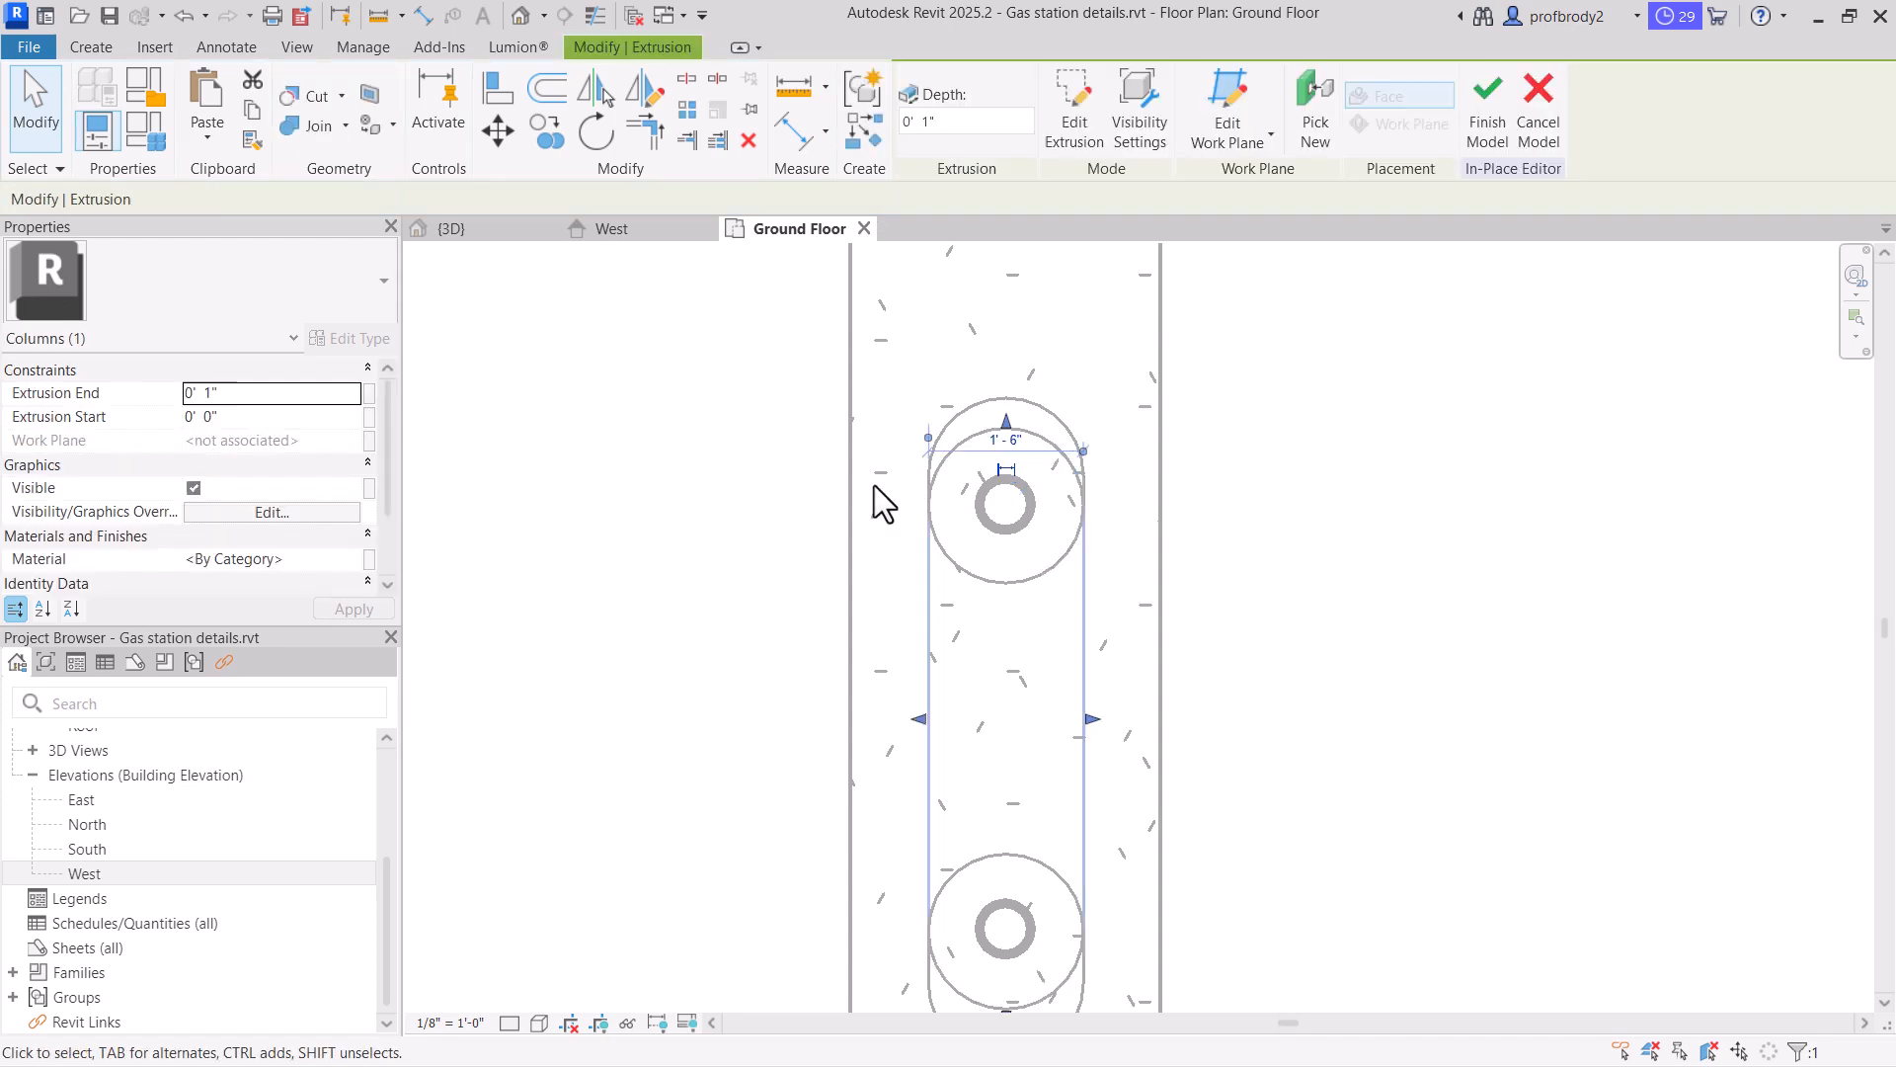
Finish the in-place fin model and select the fins in the West elevation
click(1489, 139)
click(632, 234)
click(1096, 415)
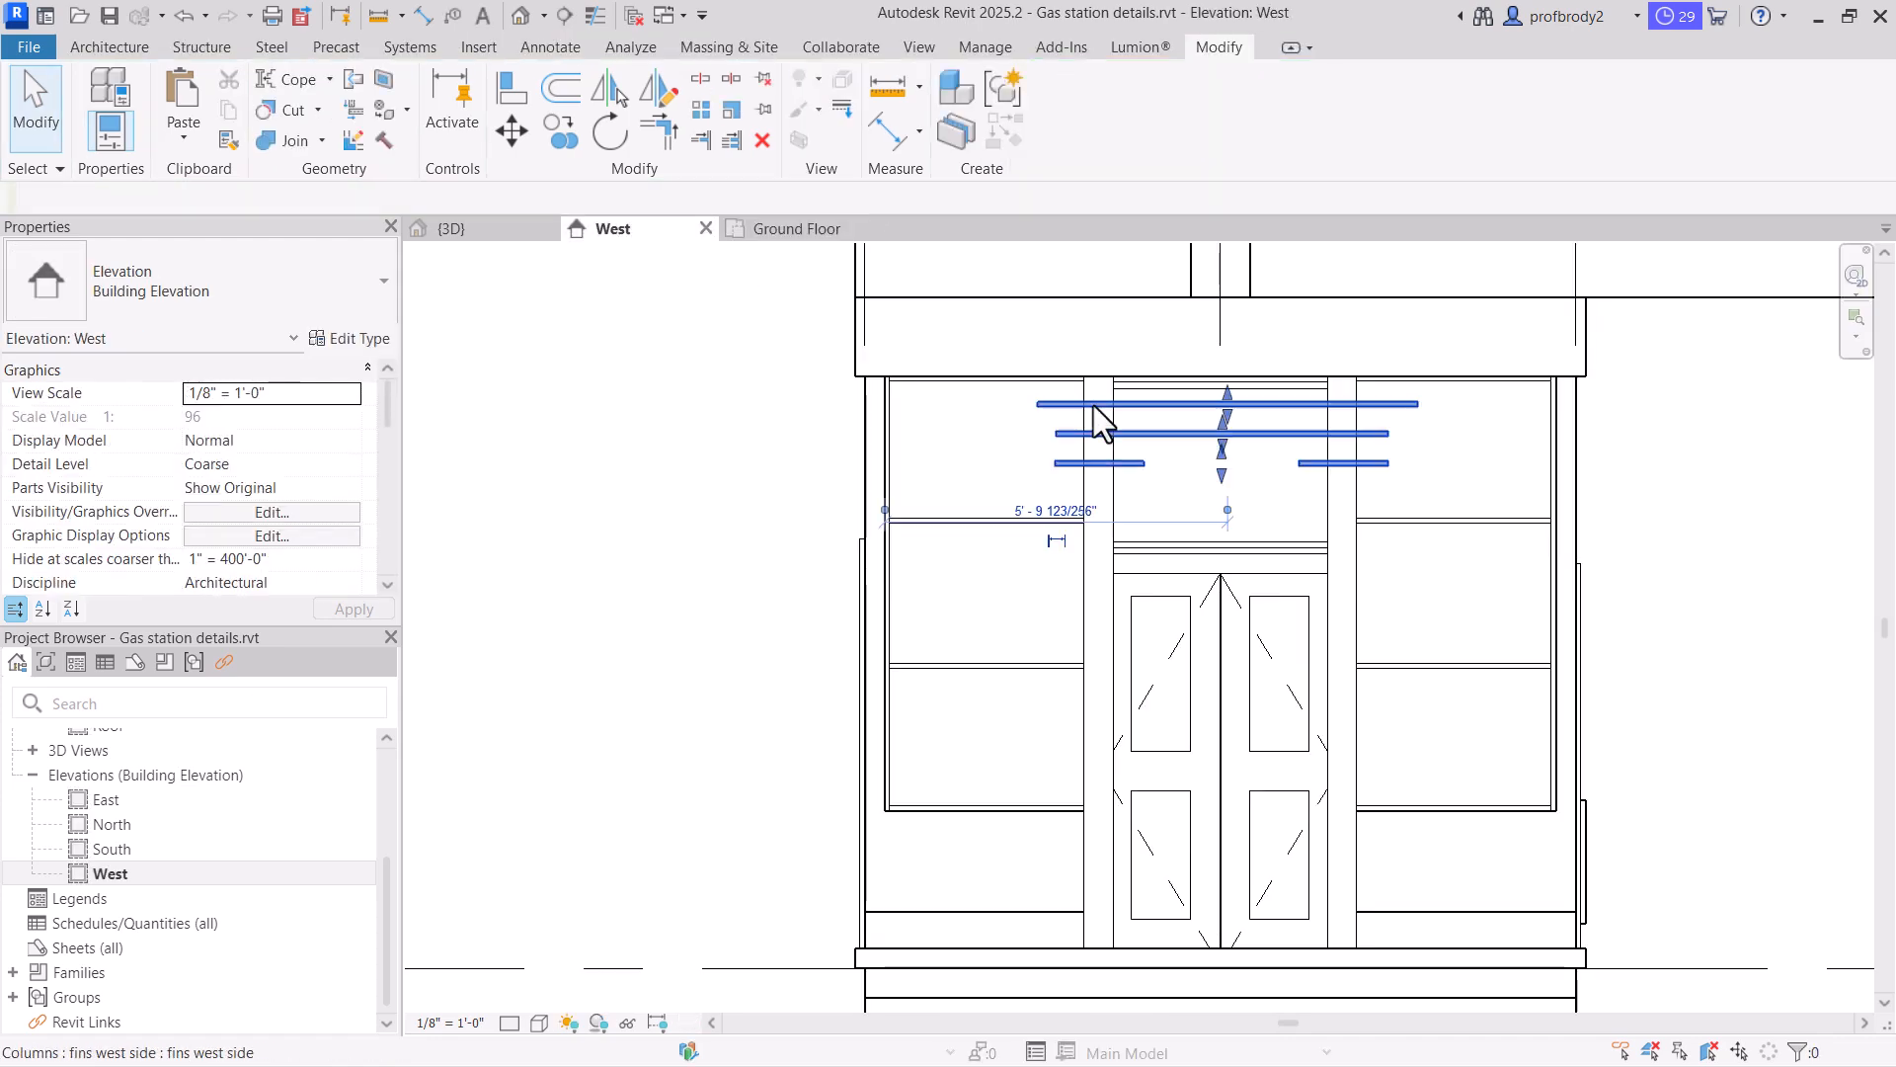
Reopen the in-place fins, edit the top fin's sketch in the Ground Floor plan, and nudge its upper end arc down toward the column
double_click(1095, 407)
double_click(1194, 407)
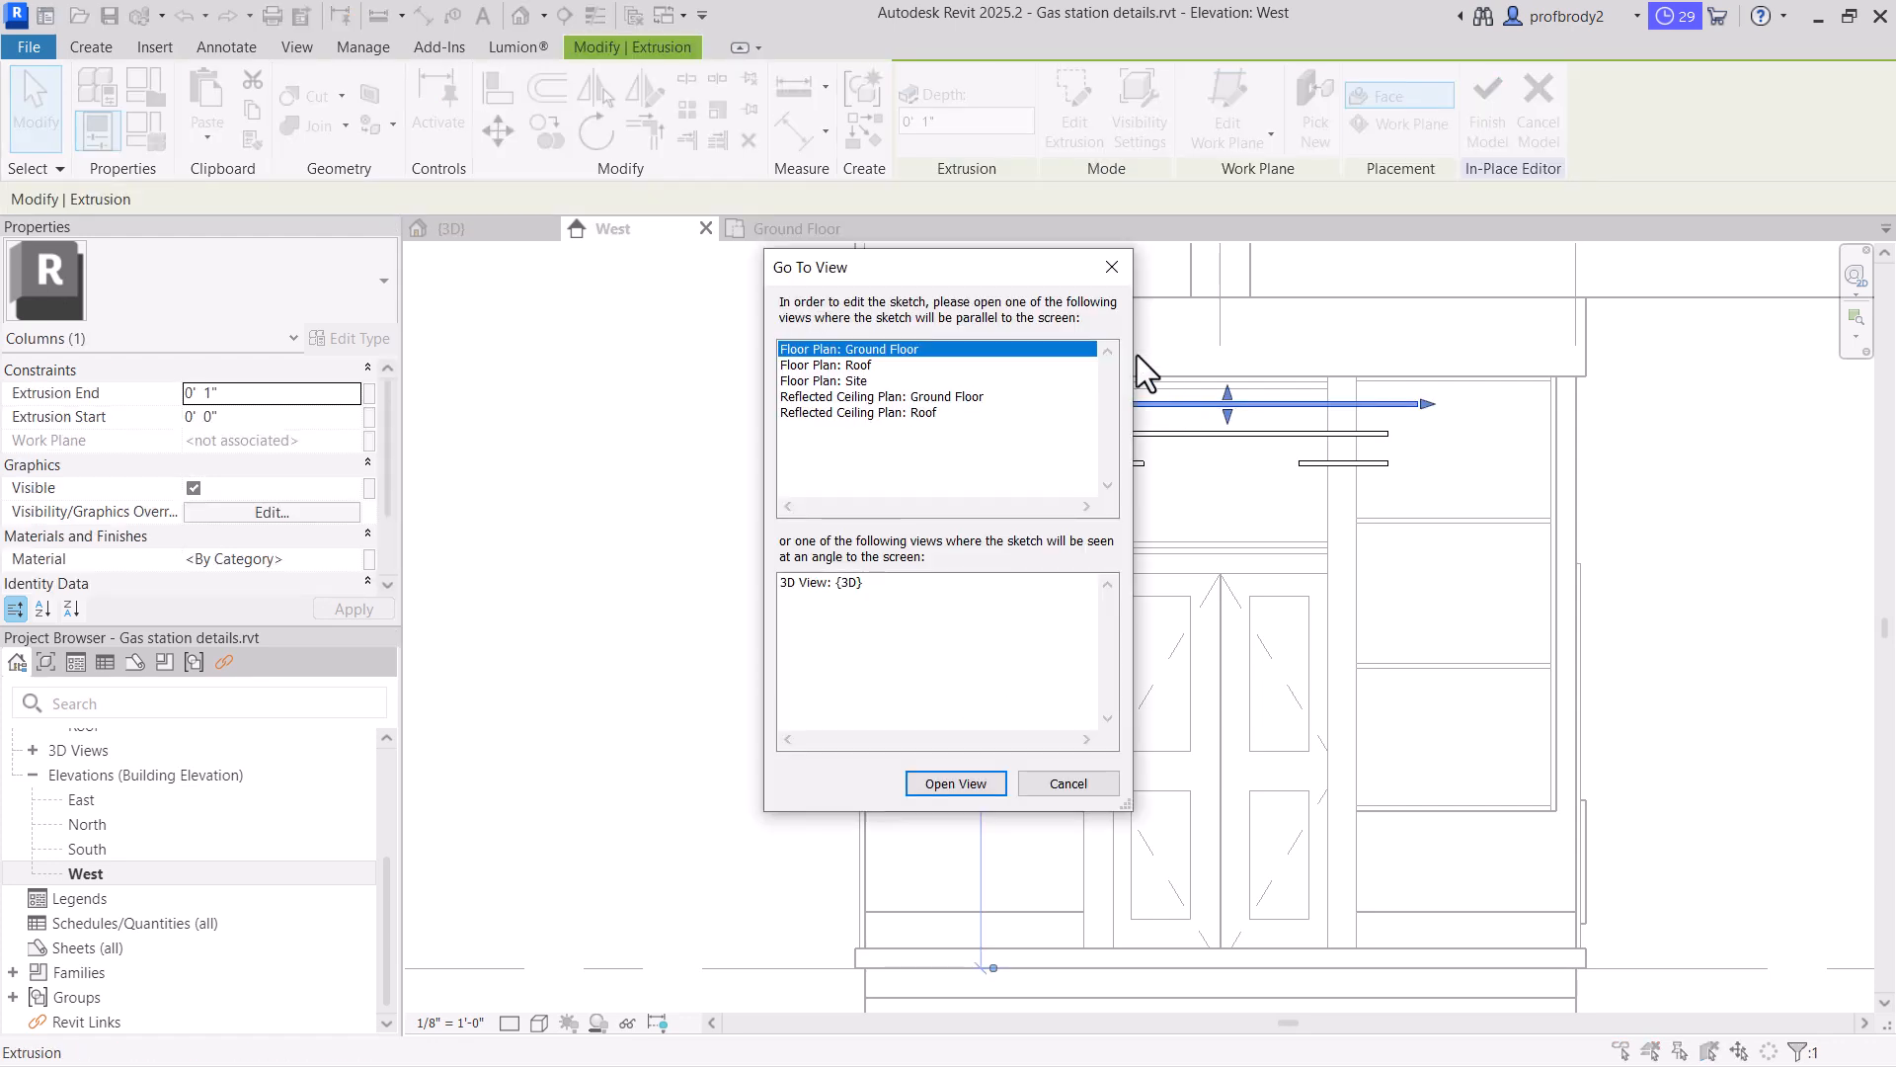
click(936, 778)
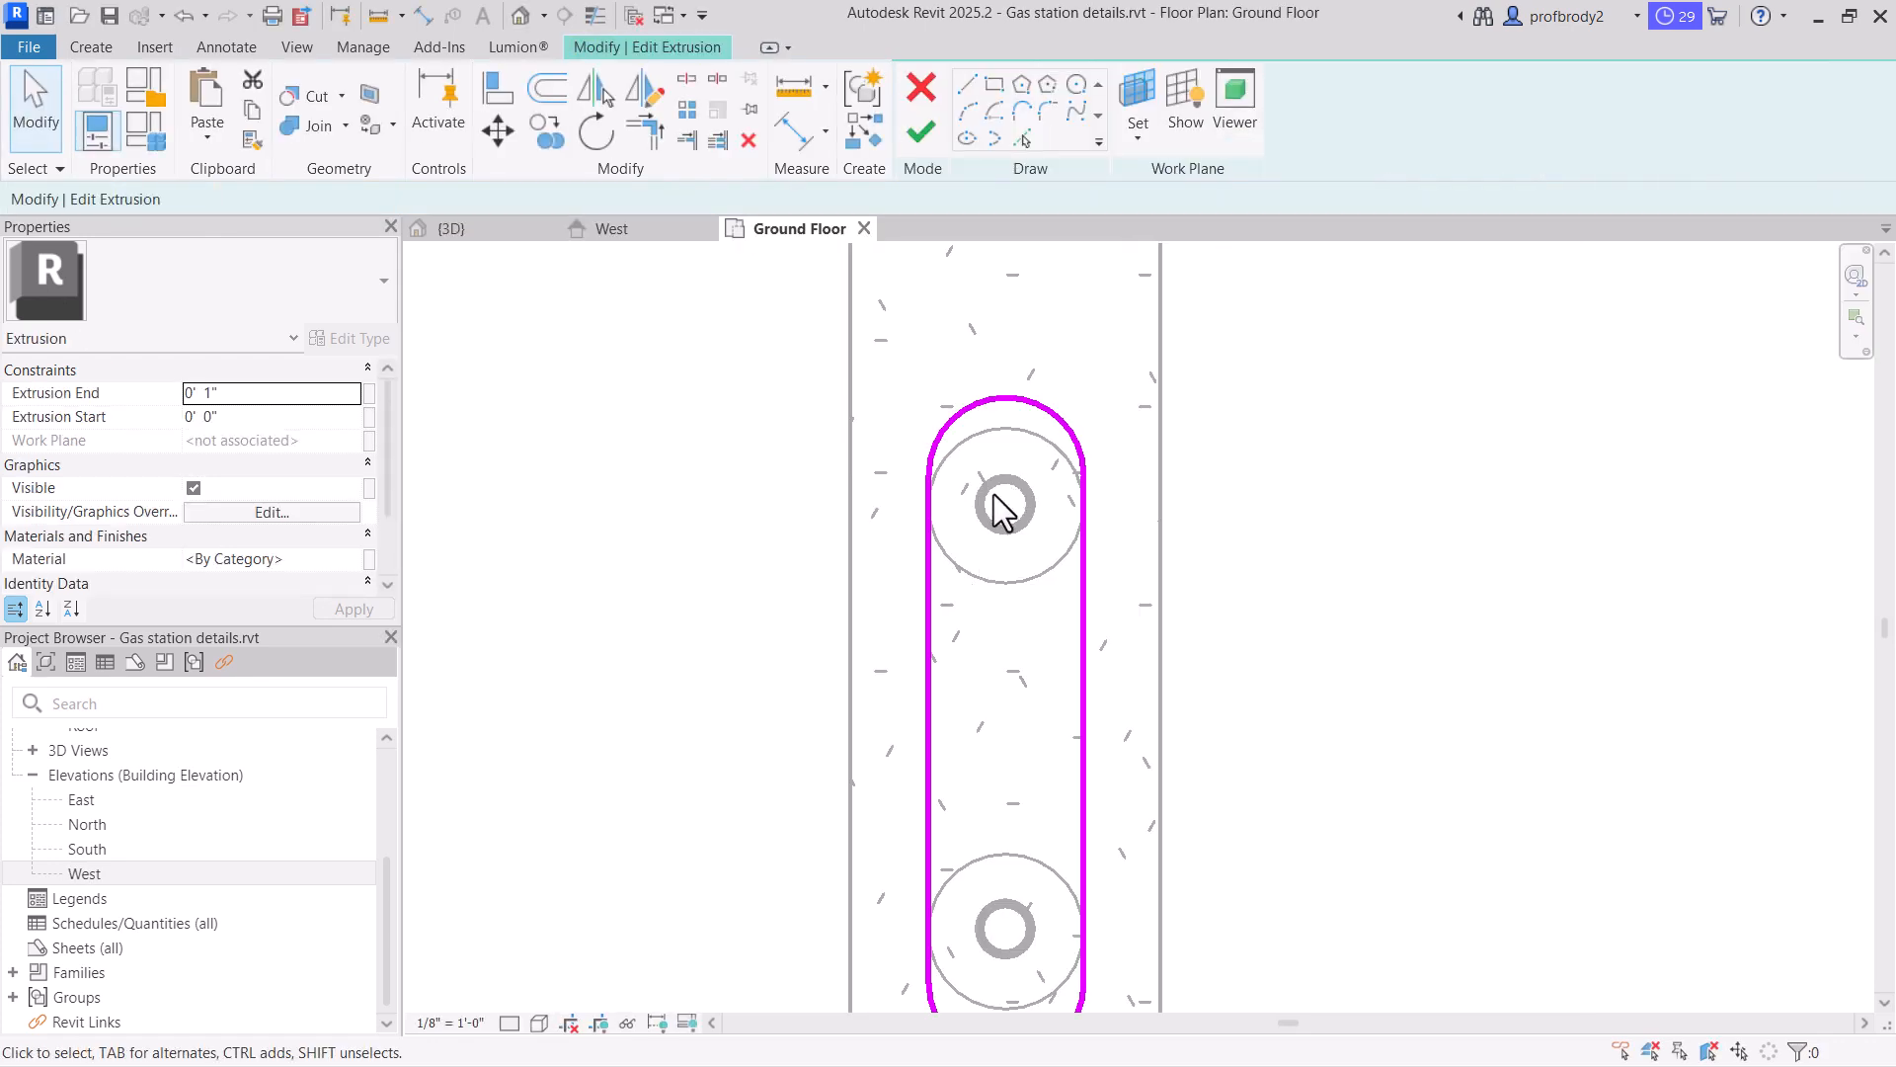
click(962, 410)
key(Down)
key(Down)
key(Down)
key(Down)
key(Down)
key(Down)
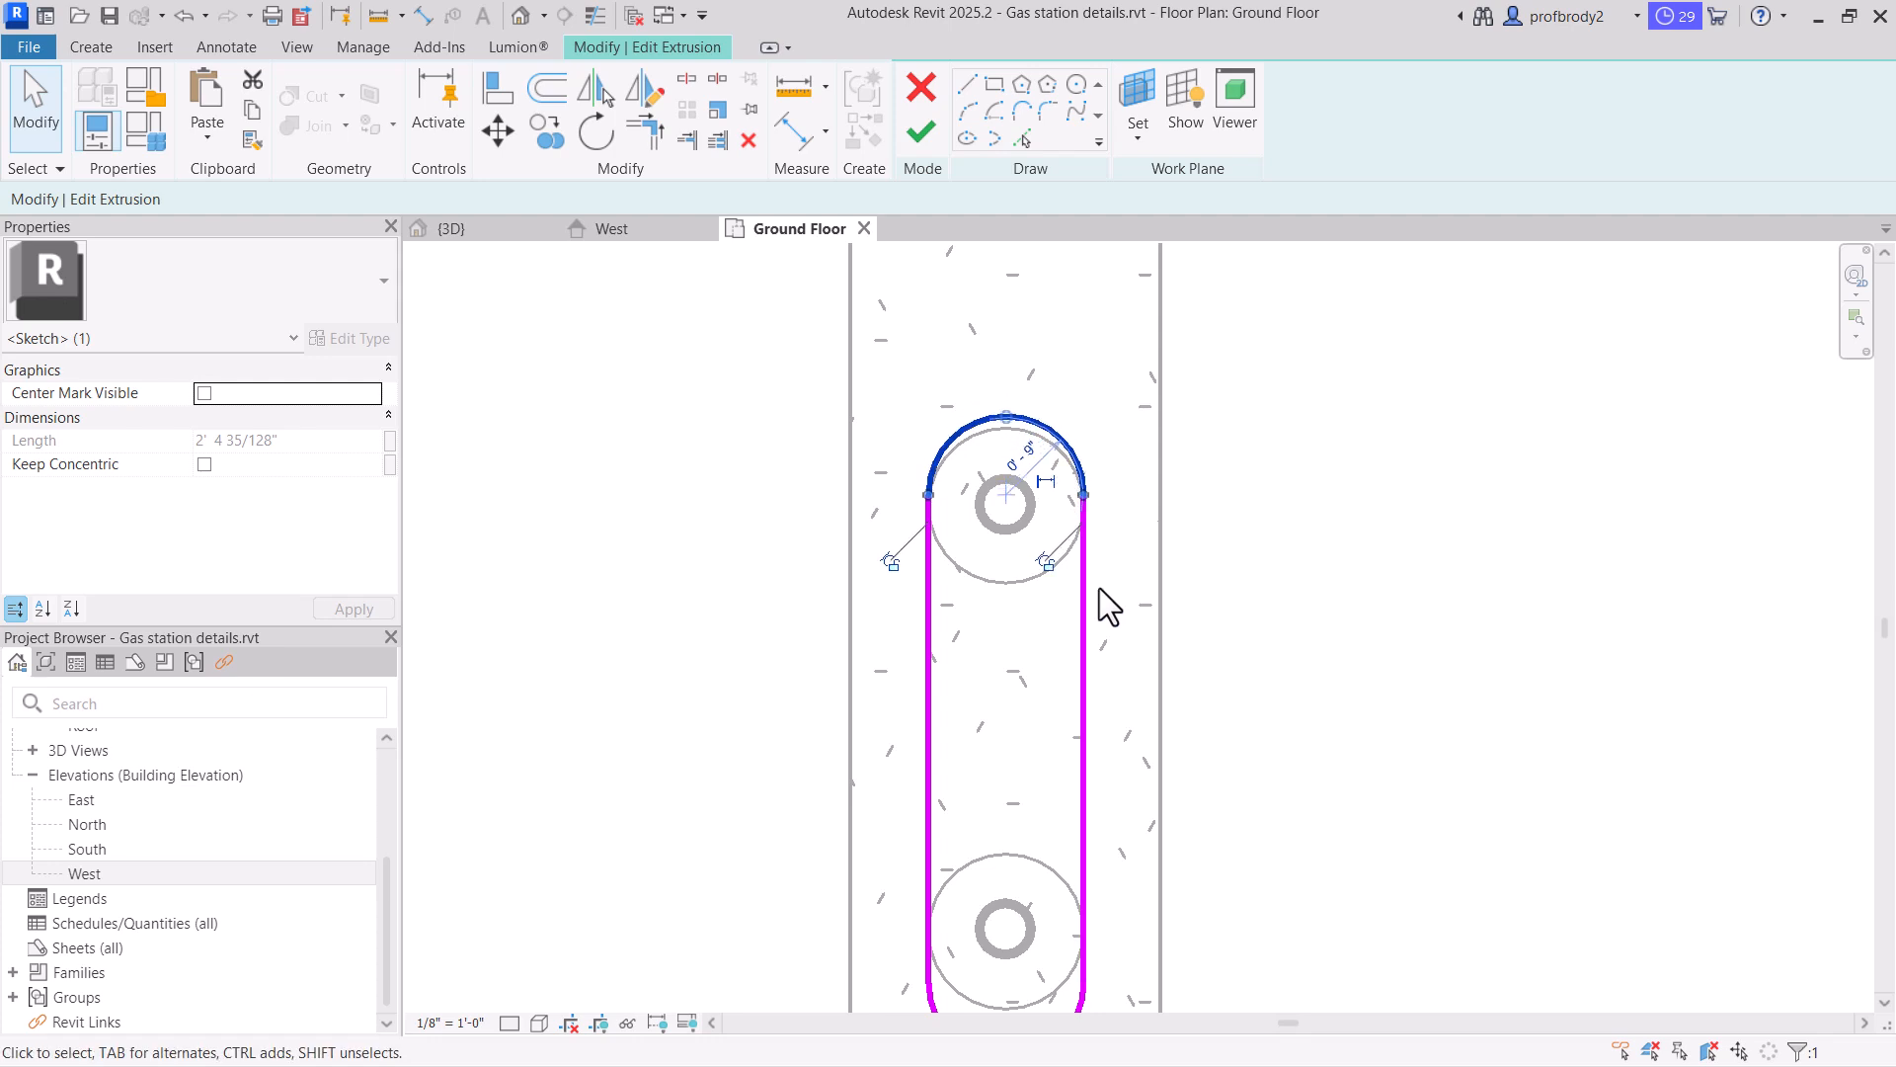
Nudge the top fin's lower end arc up to match the lower column's circle, then finish the sketch and the in-place model
middle_drag(1053, 733, 1055, 457)
click(1012, 783)
key(Up)
key(Up)
key(Up)
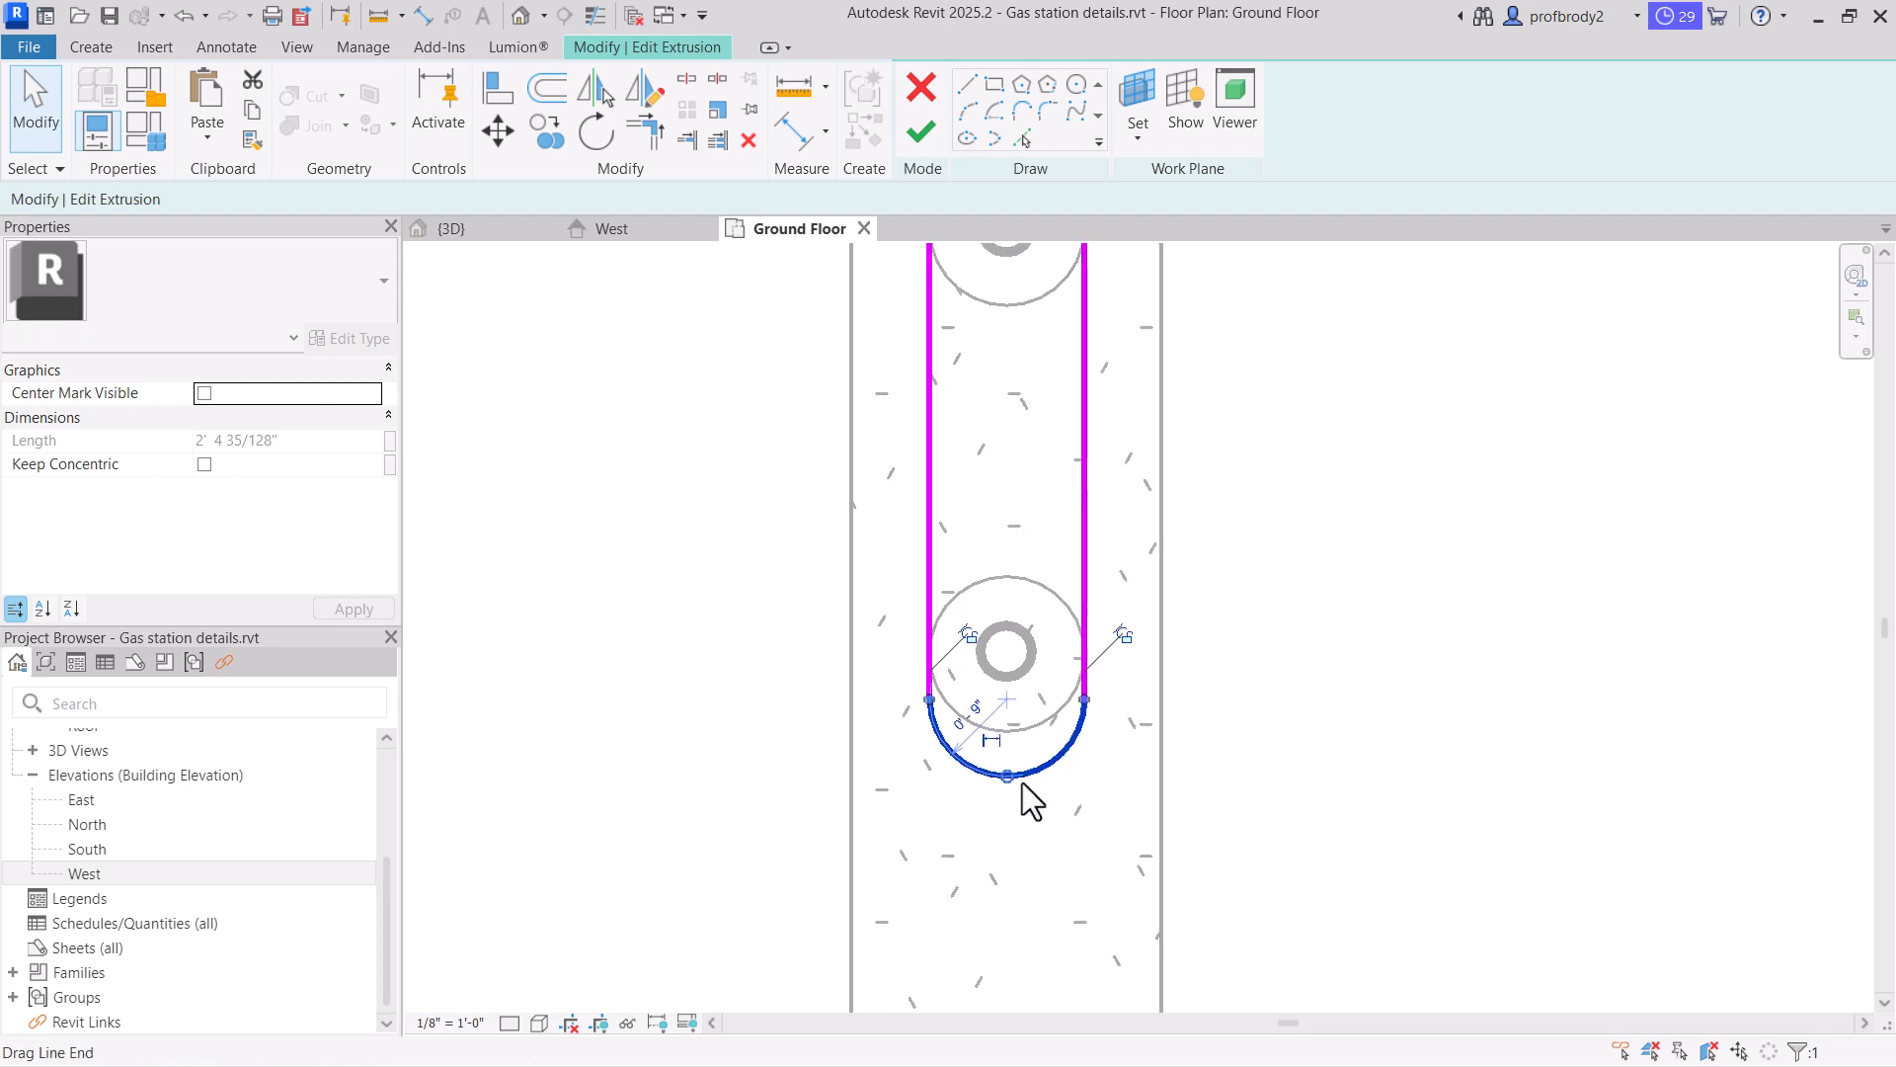
key(Up)
key(Up)
key(Up)
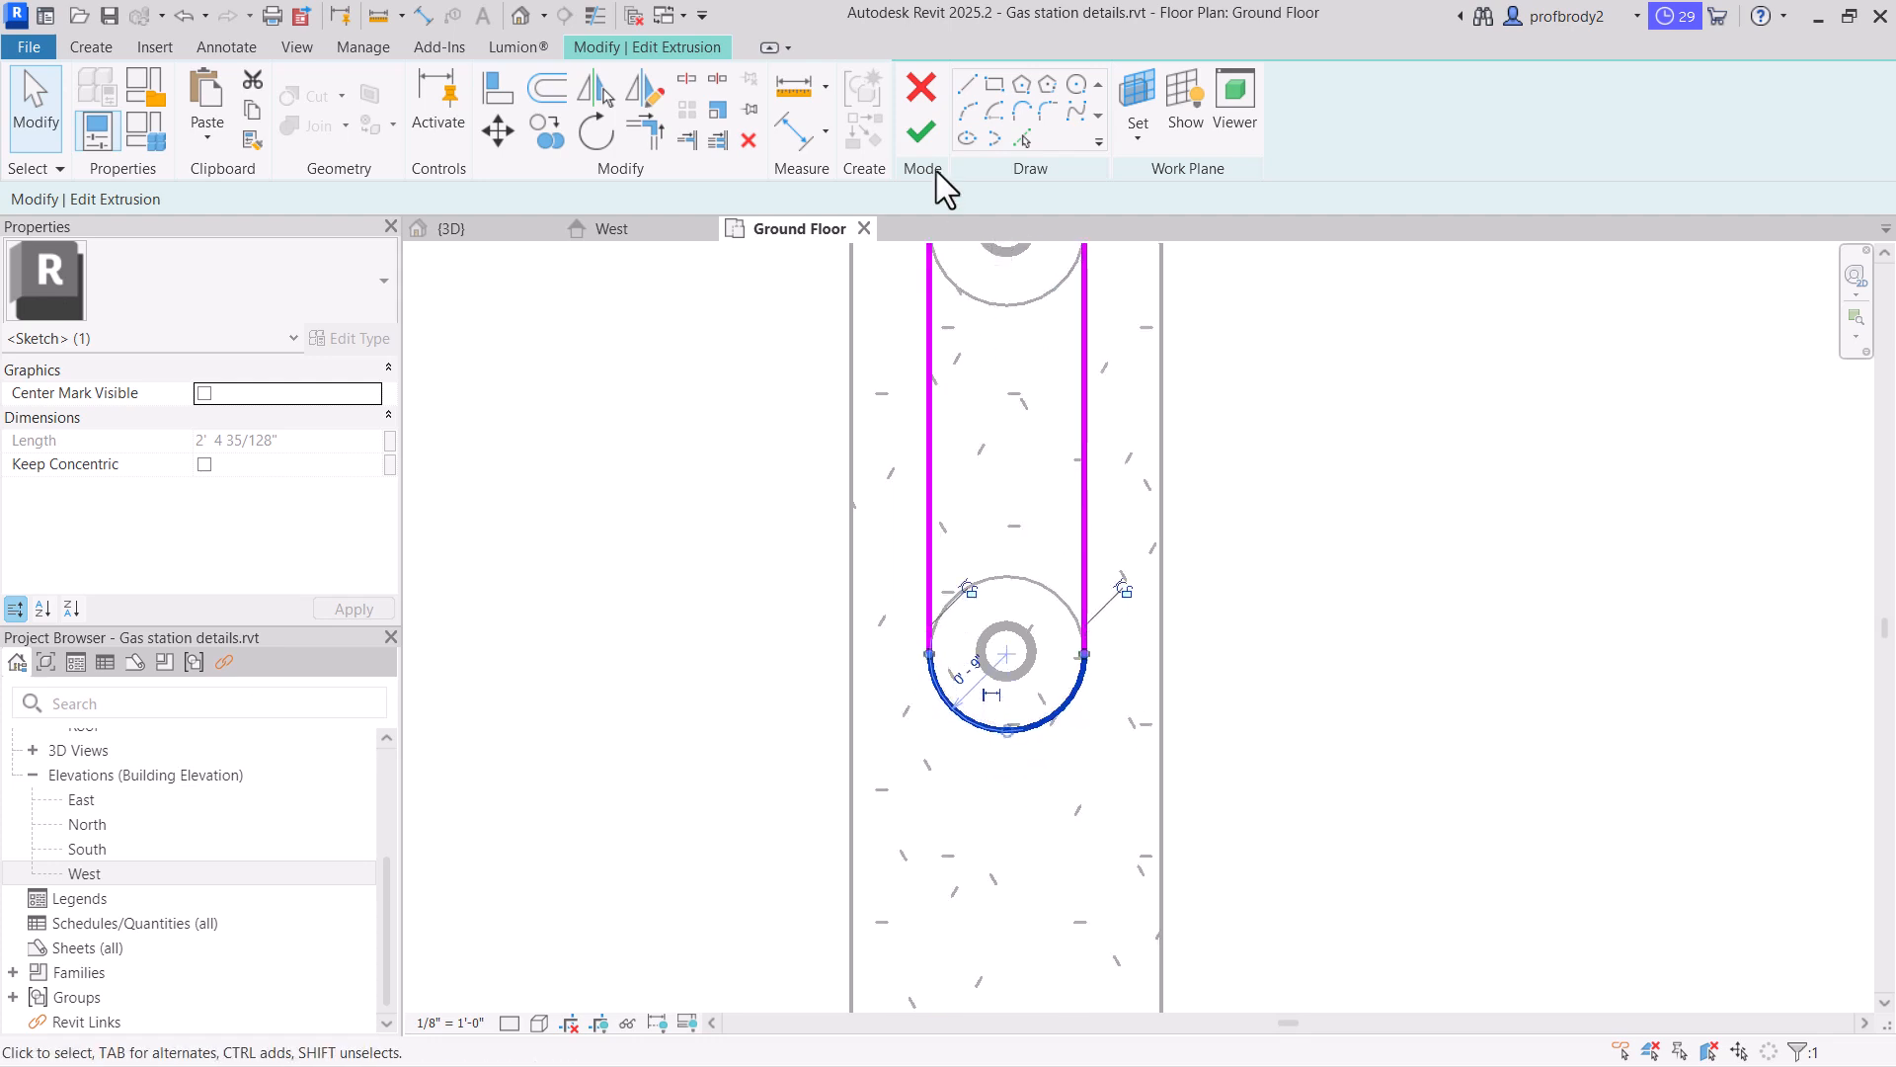
click(933, 136)
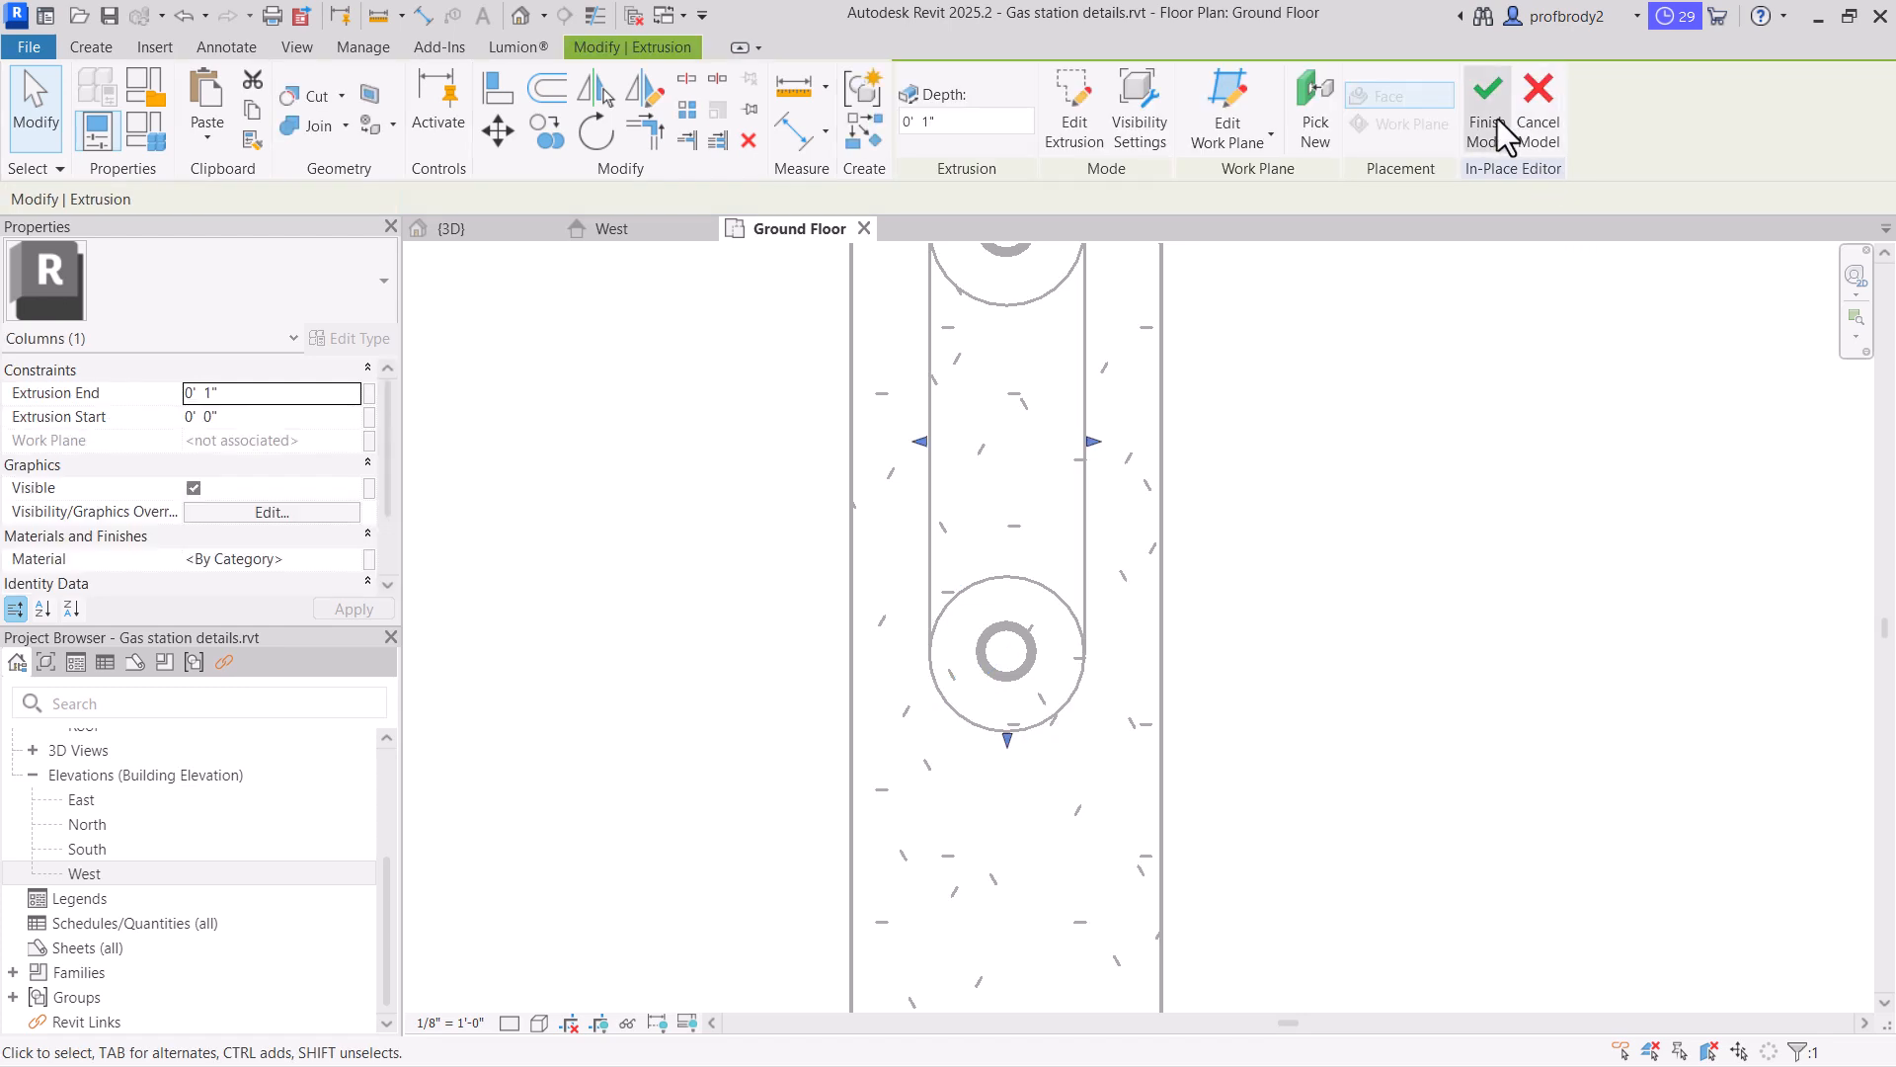
click(1498, 118)
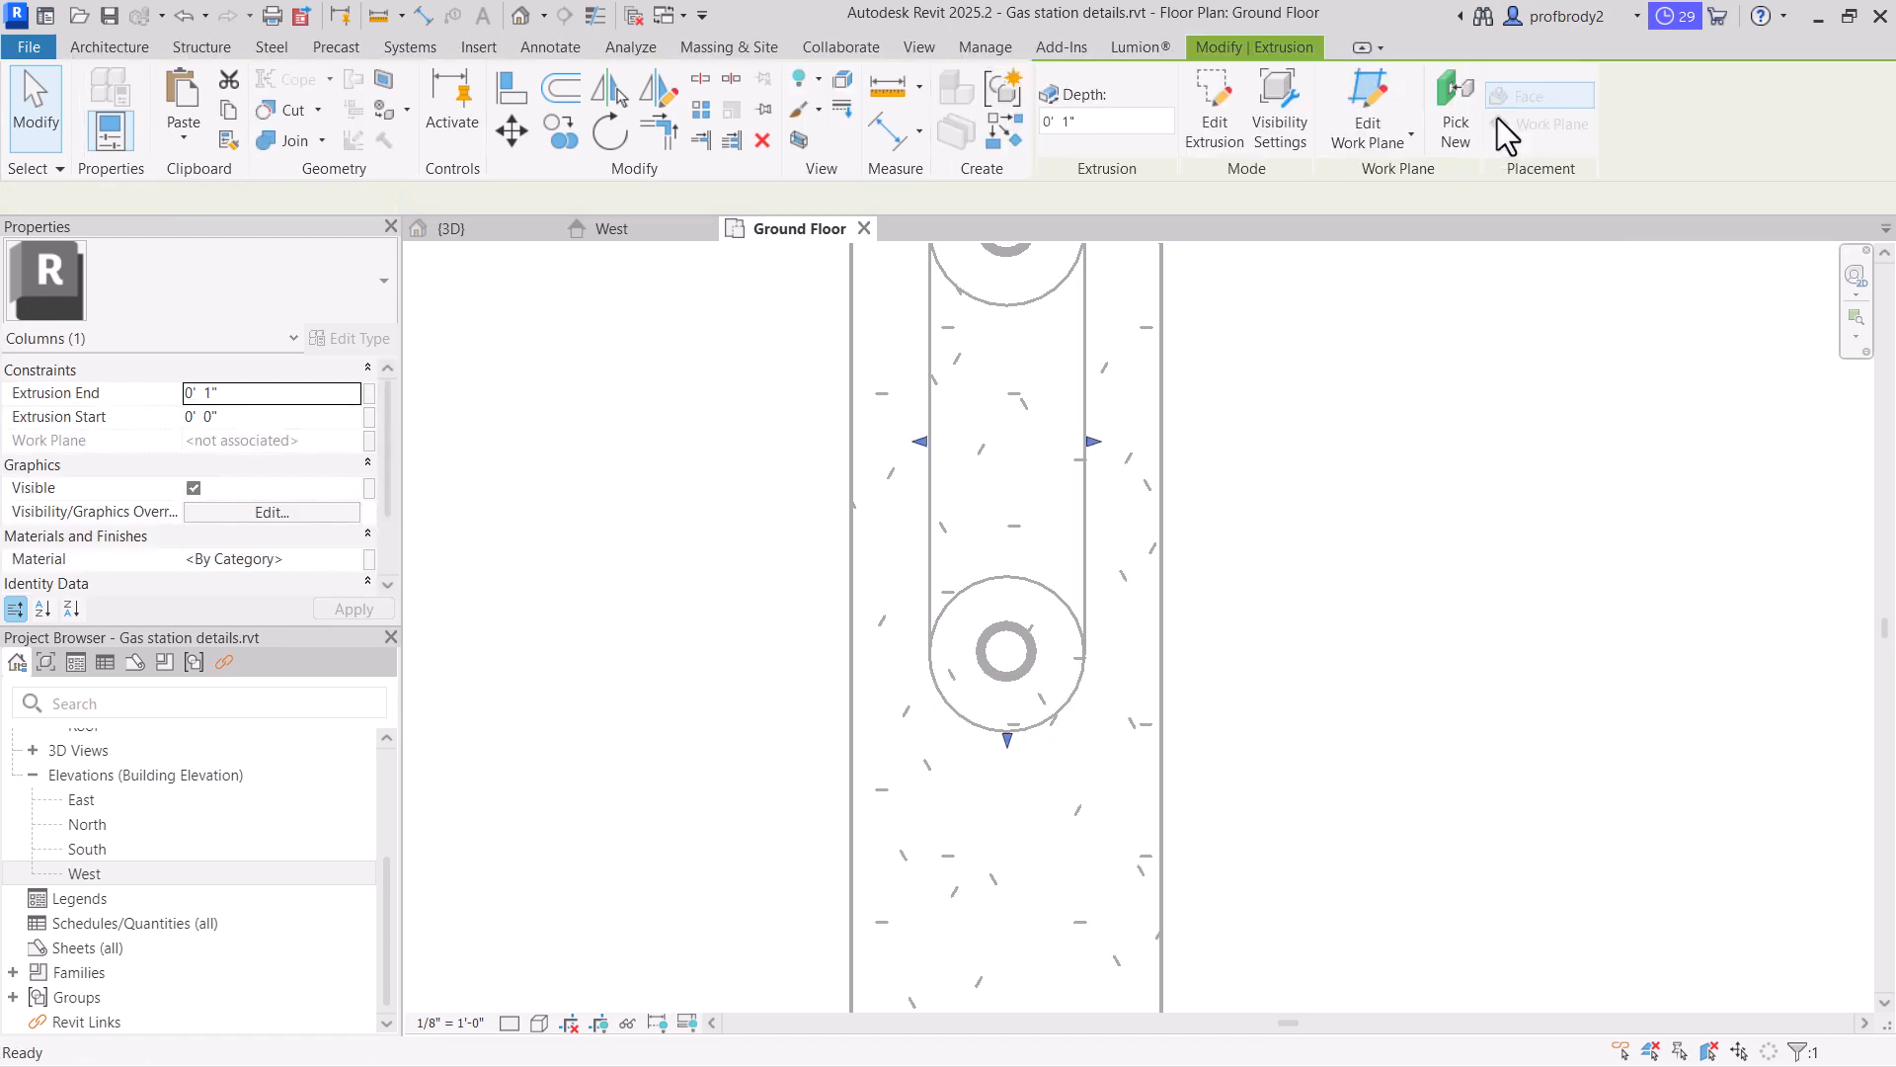
click(577, 230)
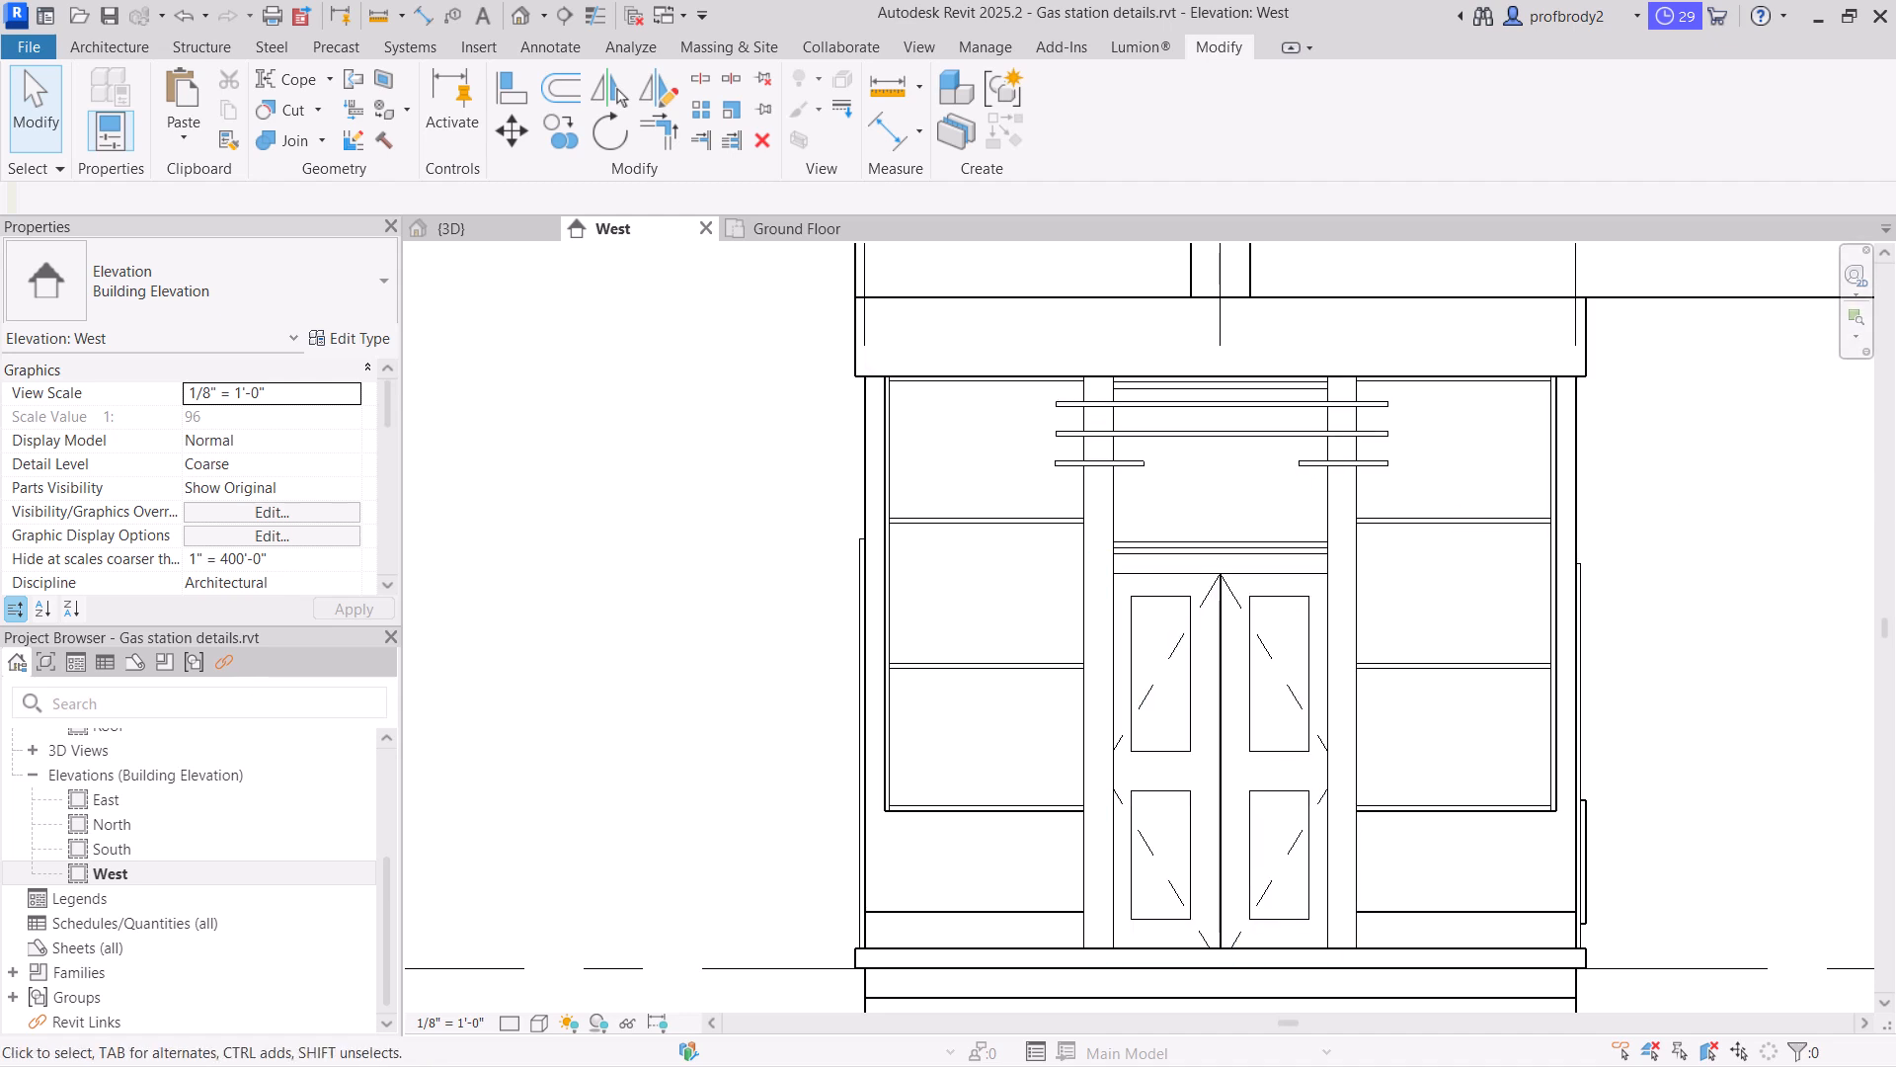
Switch to Windows Photo Viewer and examine the lot and building dimensions marked on Site dimension.jpeg
key(alt+Tab)
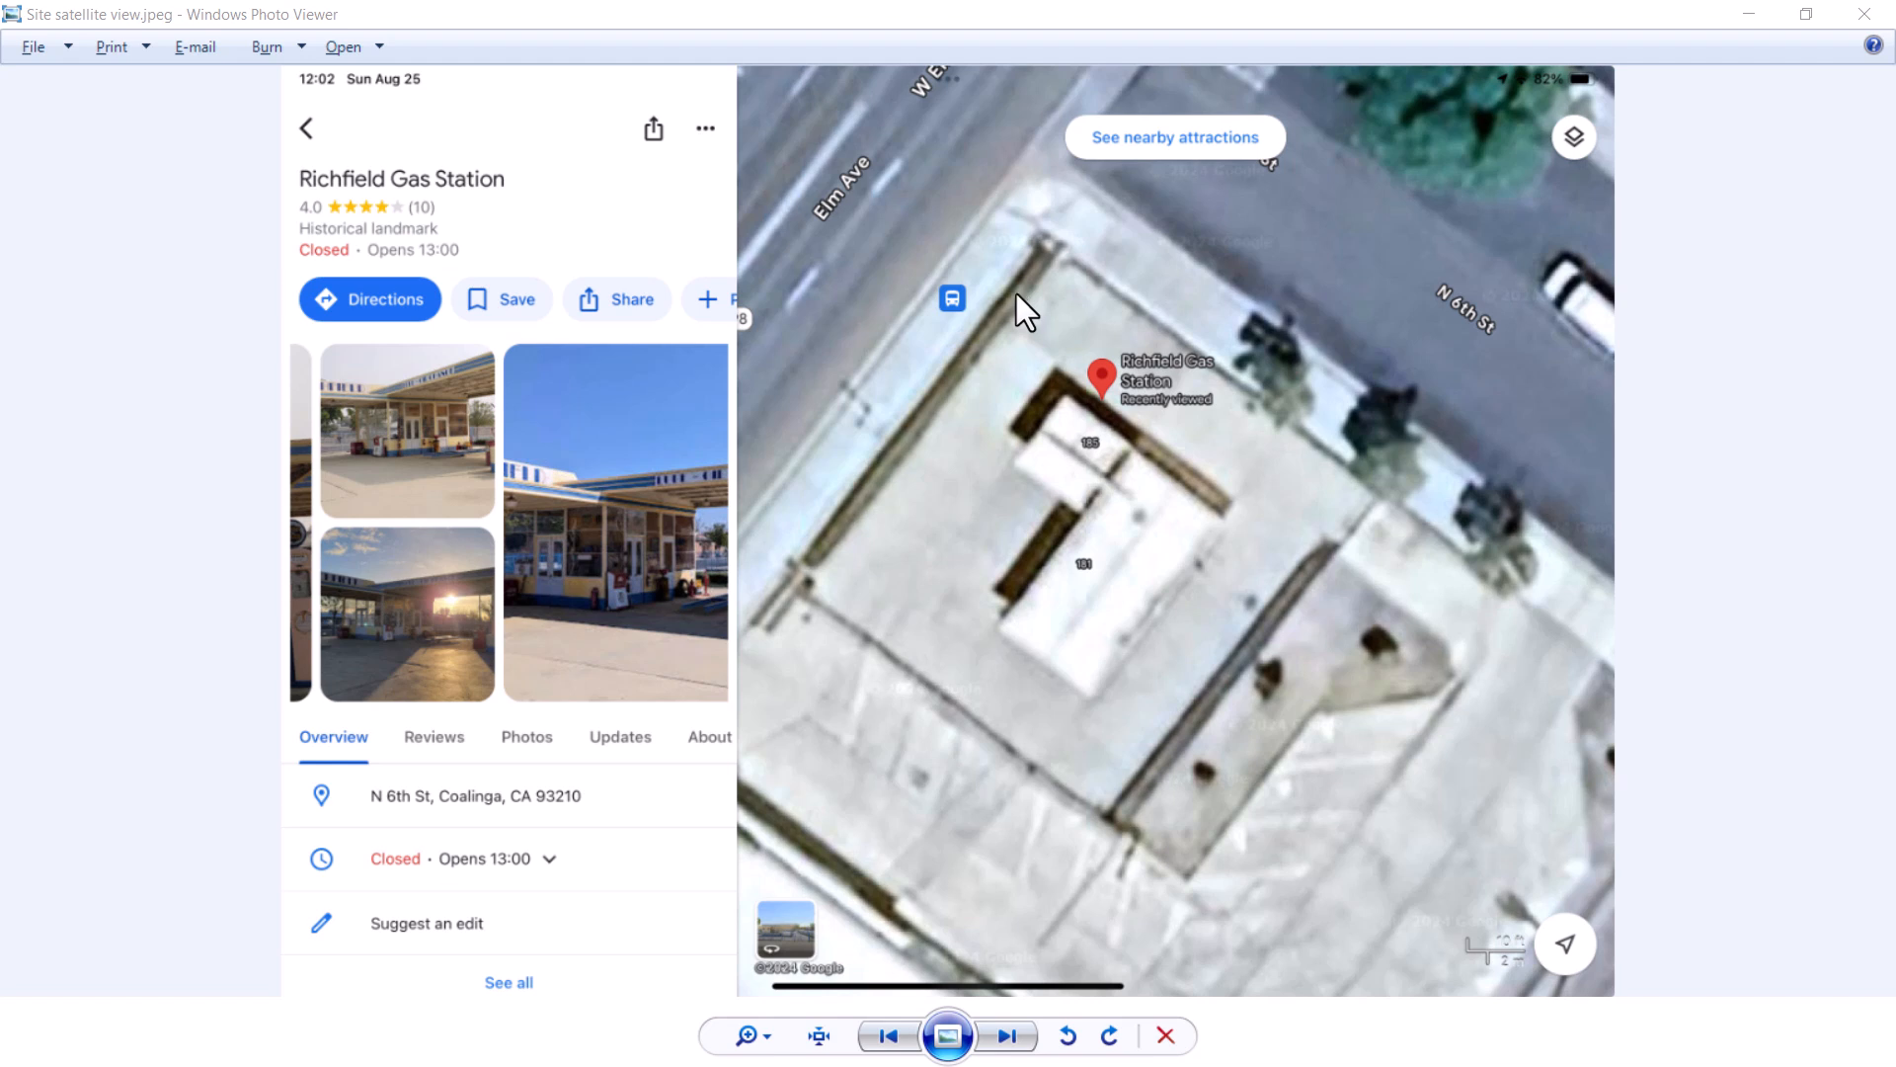
click(887, 1035)
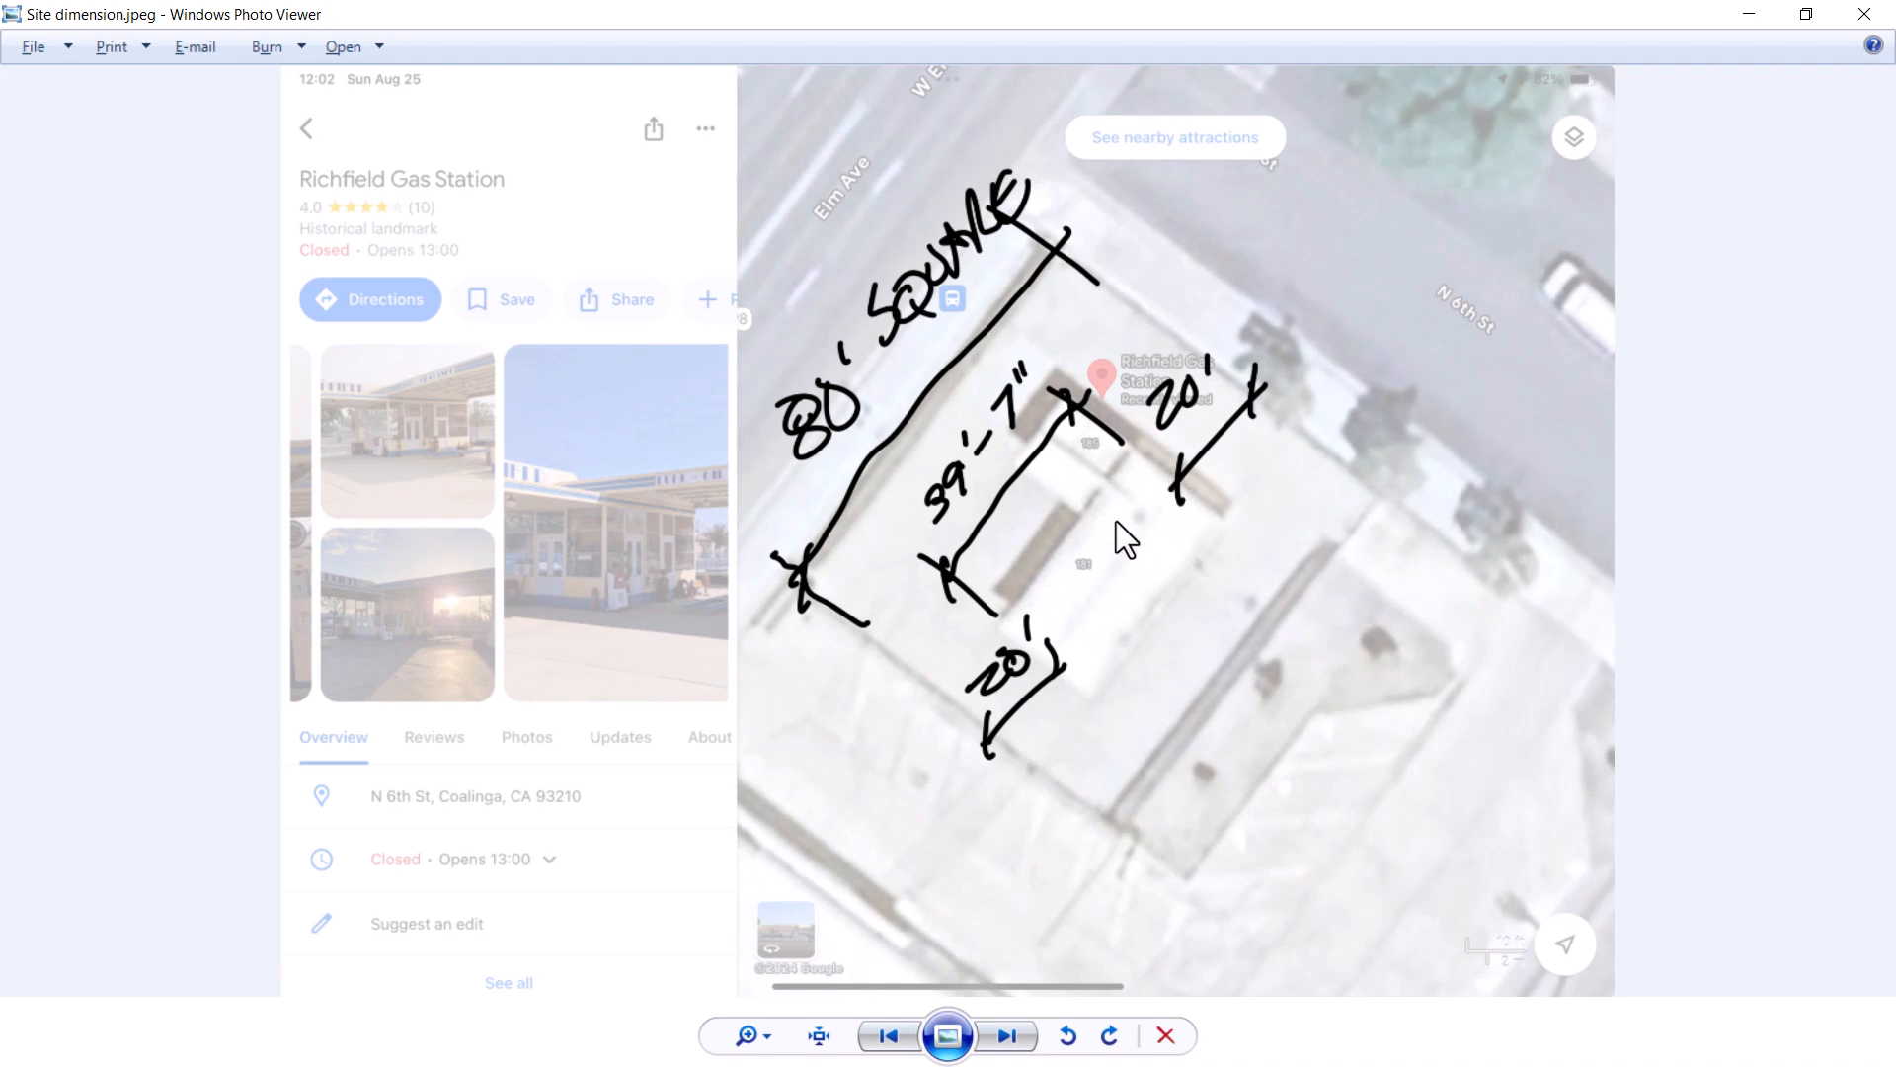
scroll(1088, 433, up, 5)
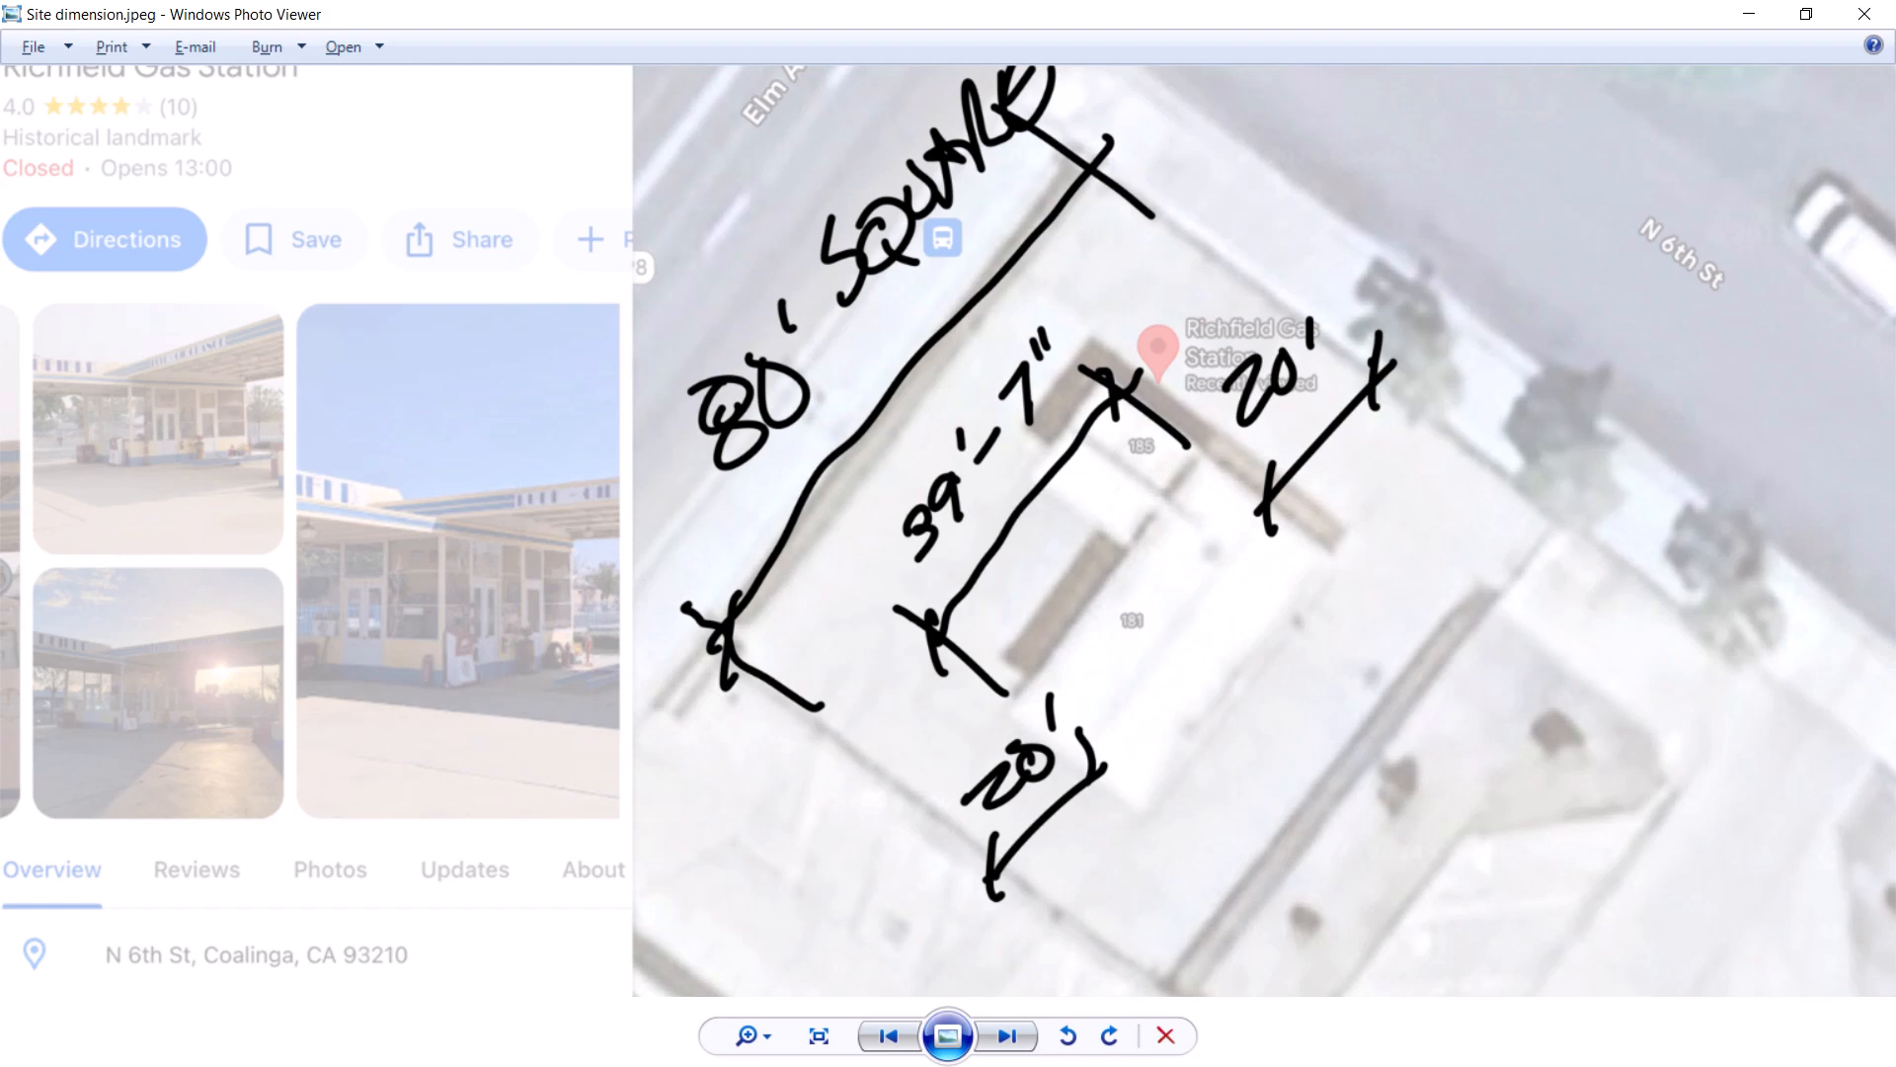
key(alt+Tab)
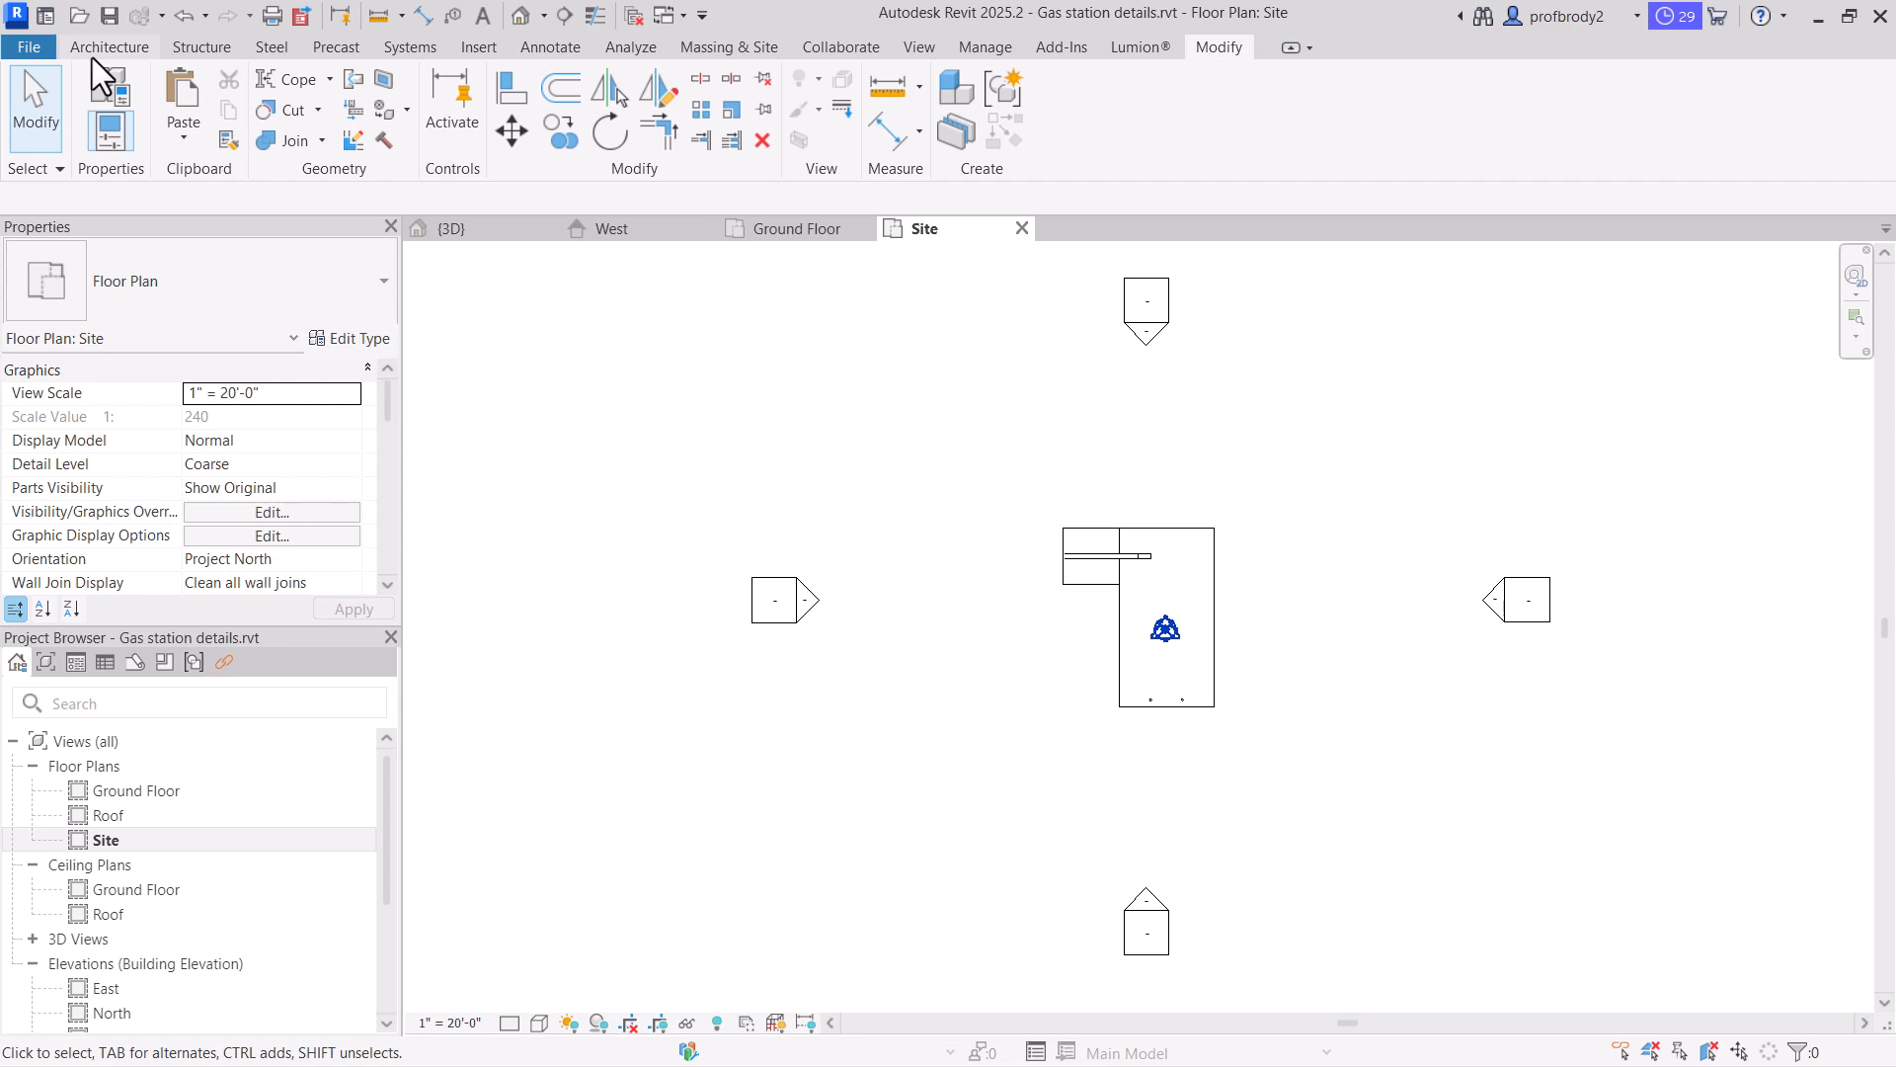
In the Site floor plan, start an in-place model in the Site category with the name Site 1
click(733, 50)
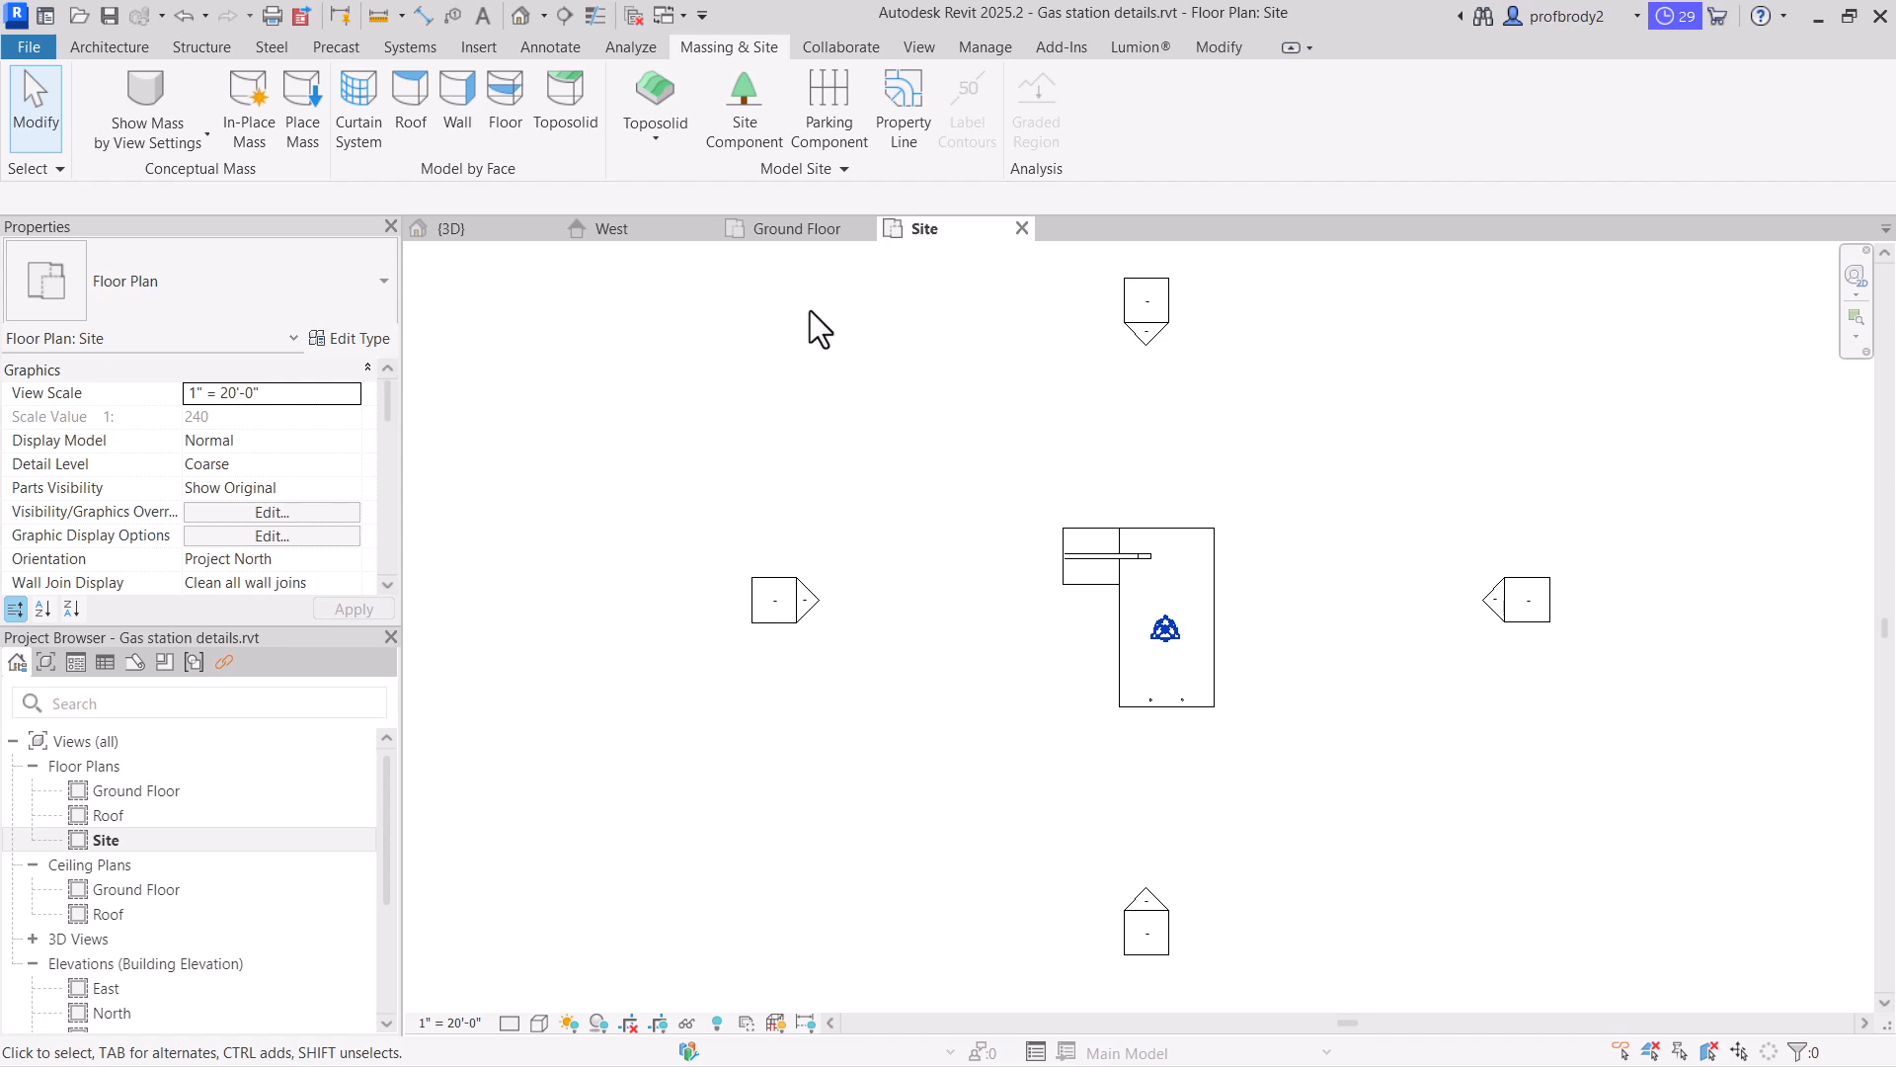
click(127, 45)
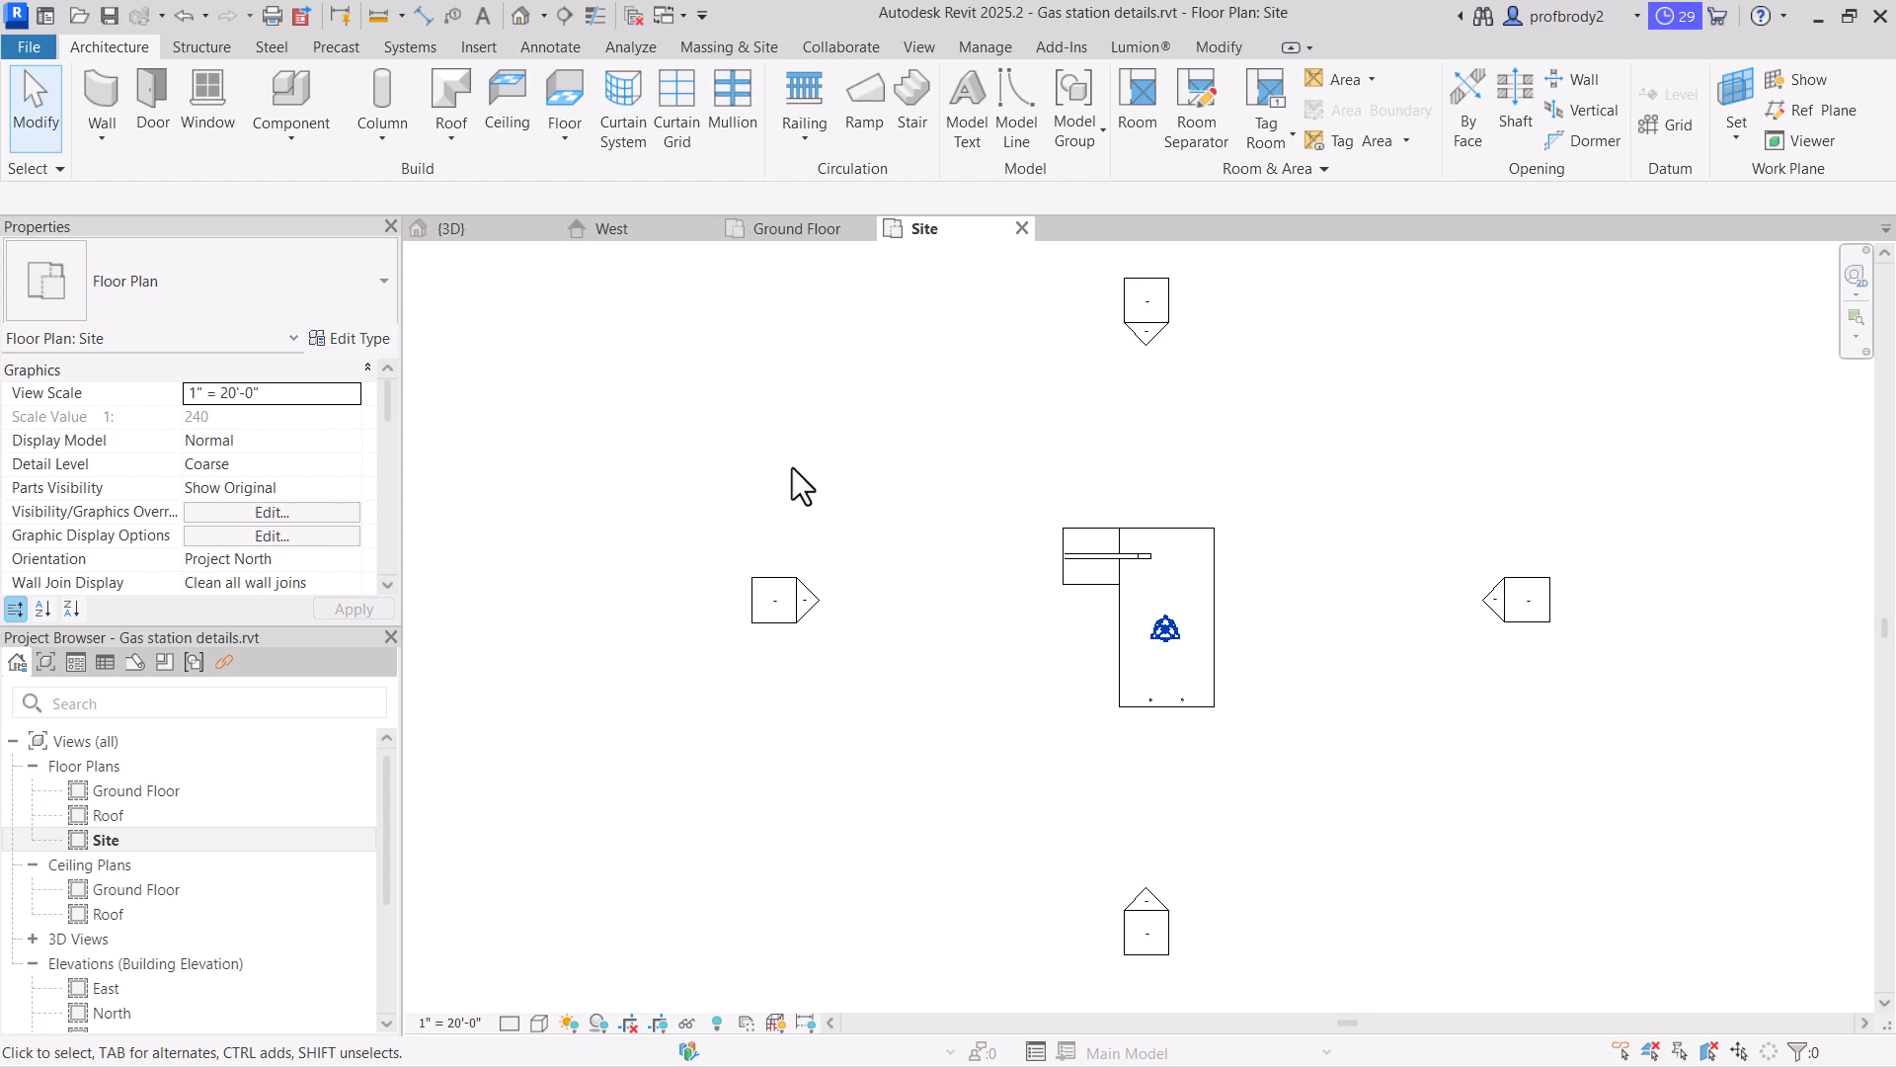
click(296, 144)
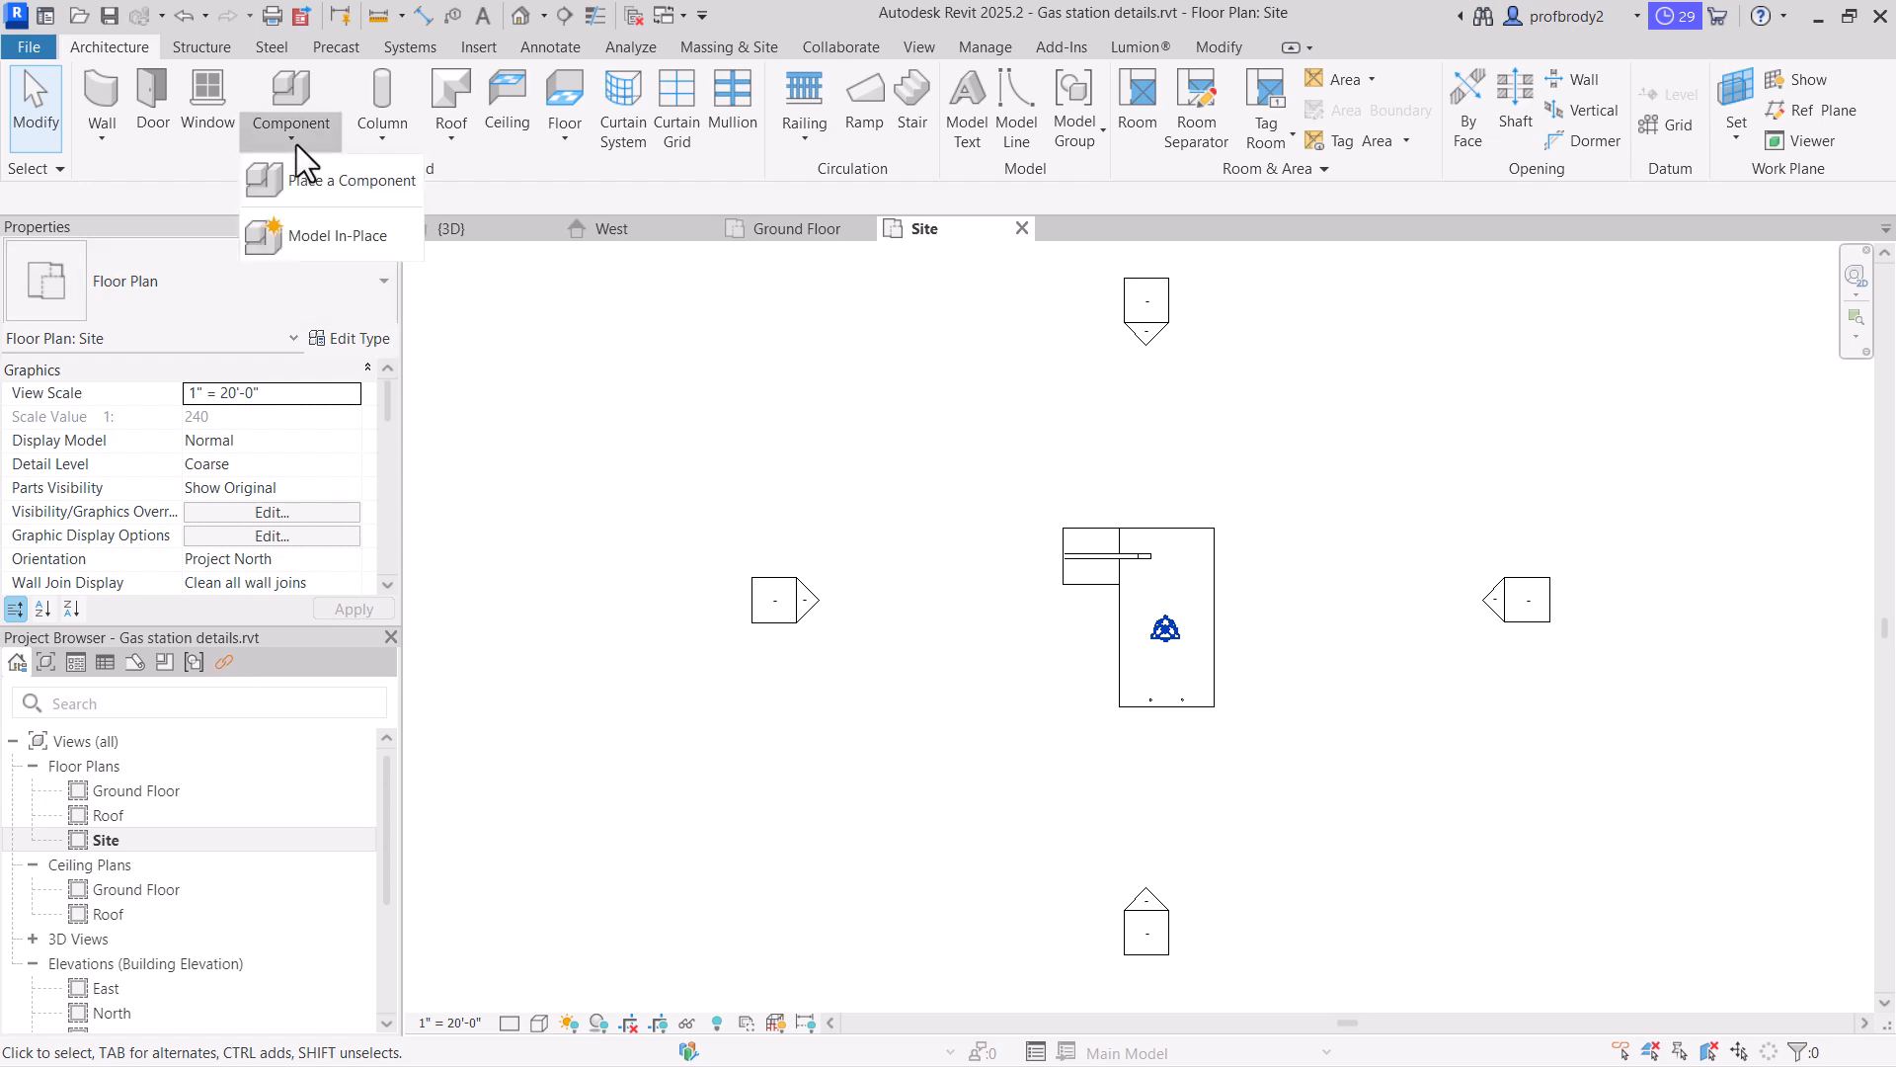
click(326, 235)
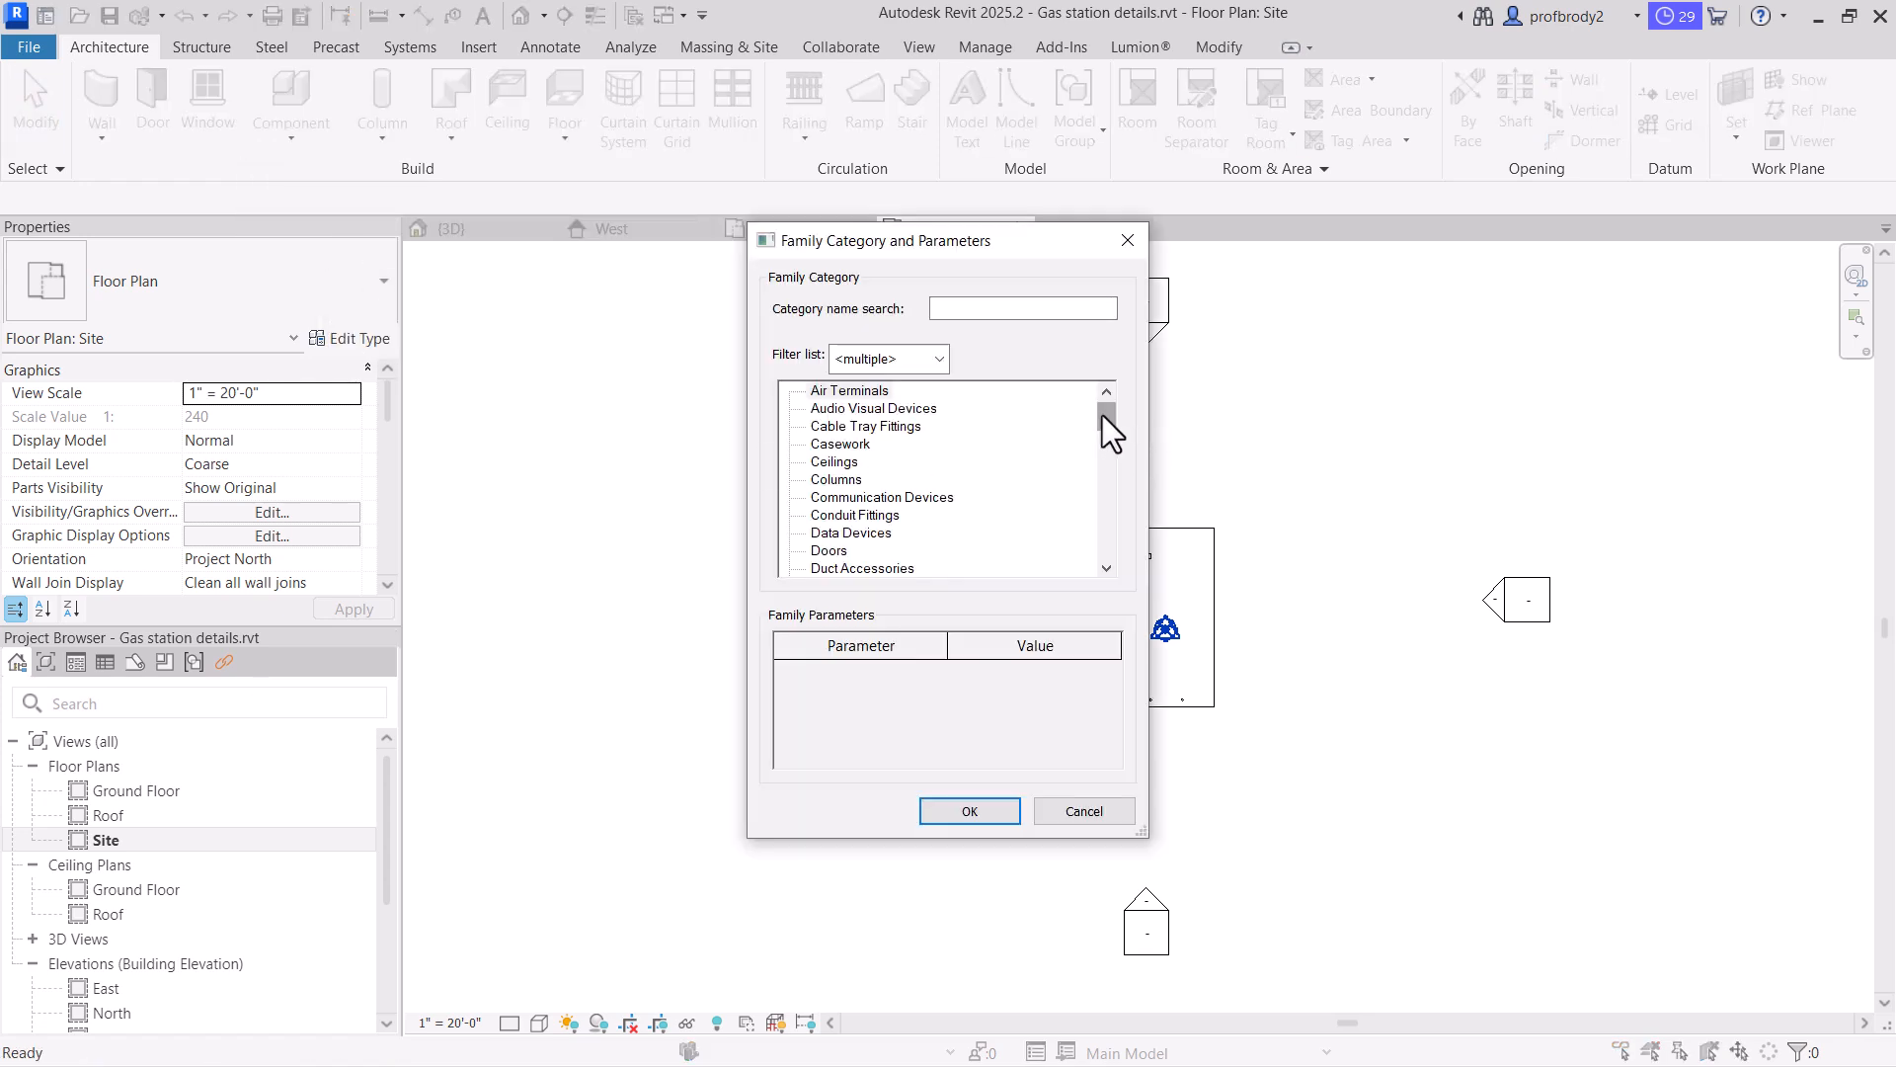
drag(1106, 420, 1108, 516)
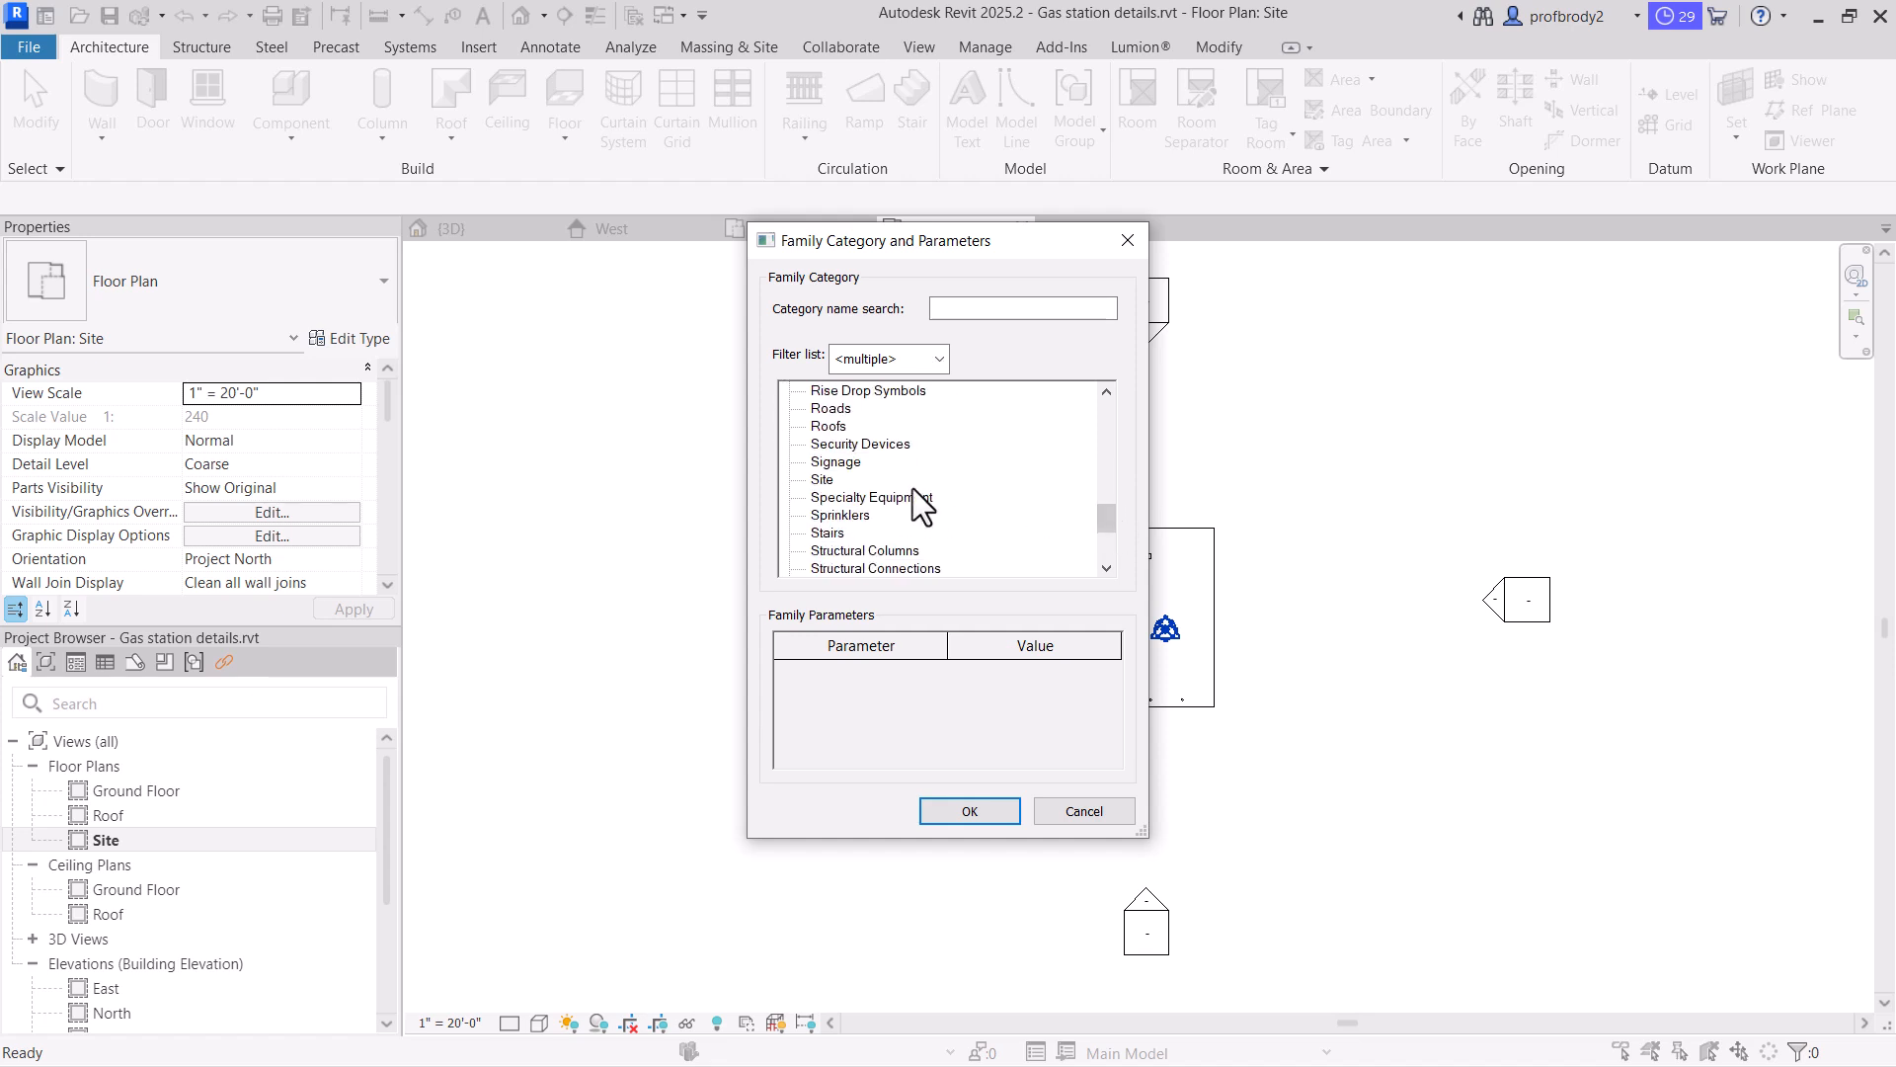
click(826, 481)
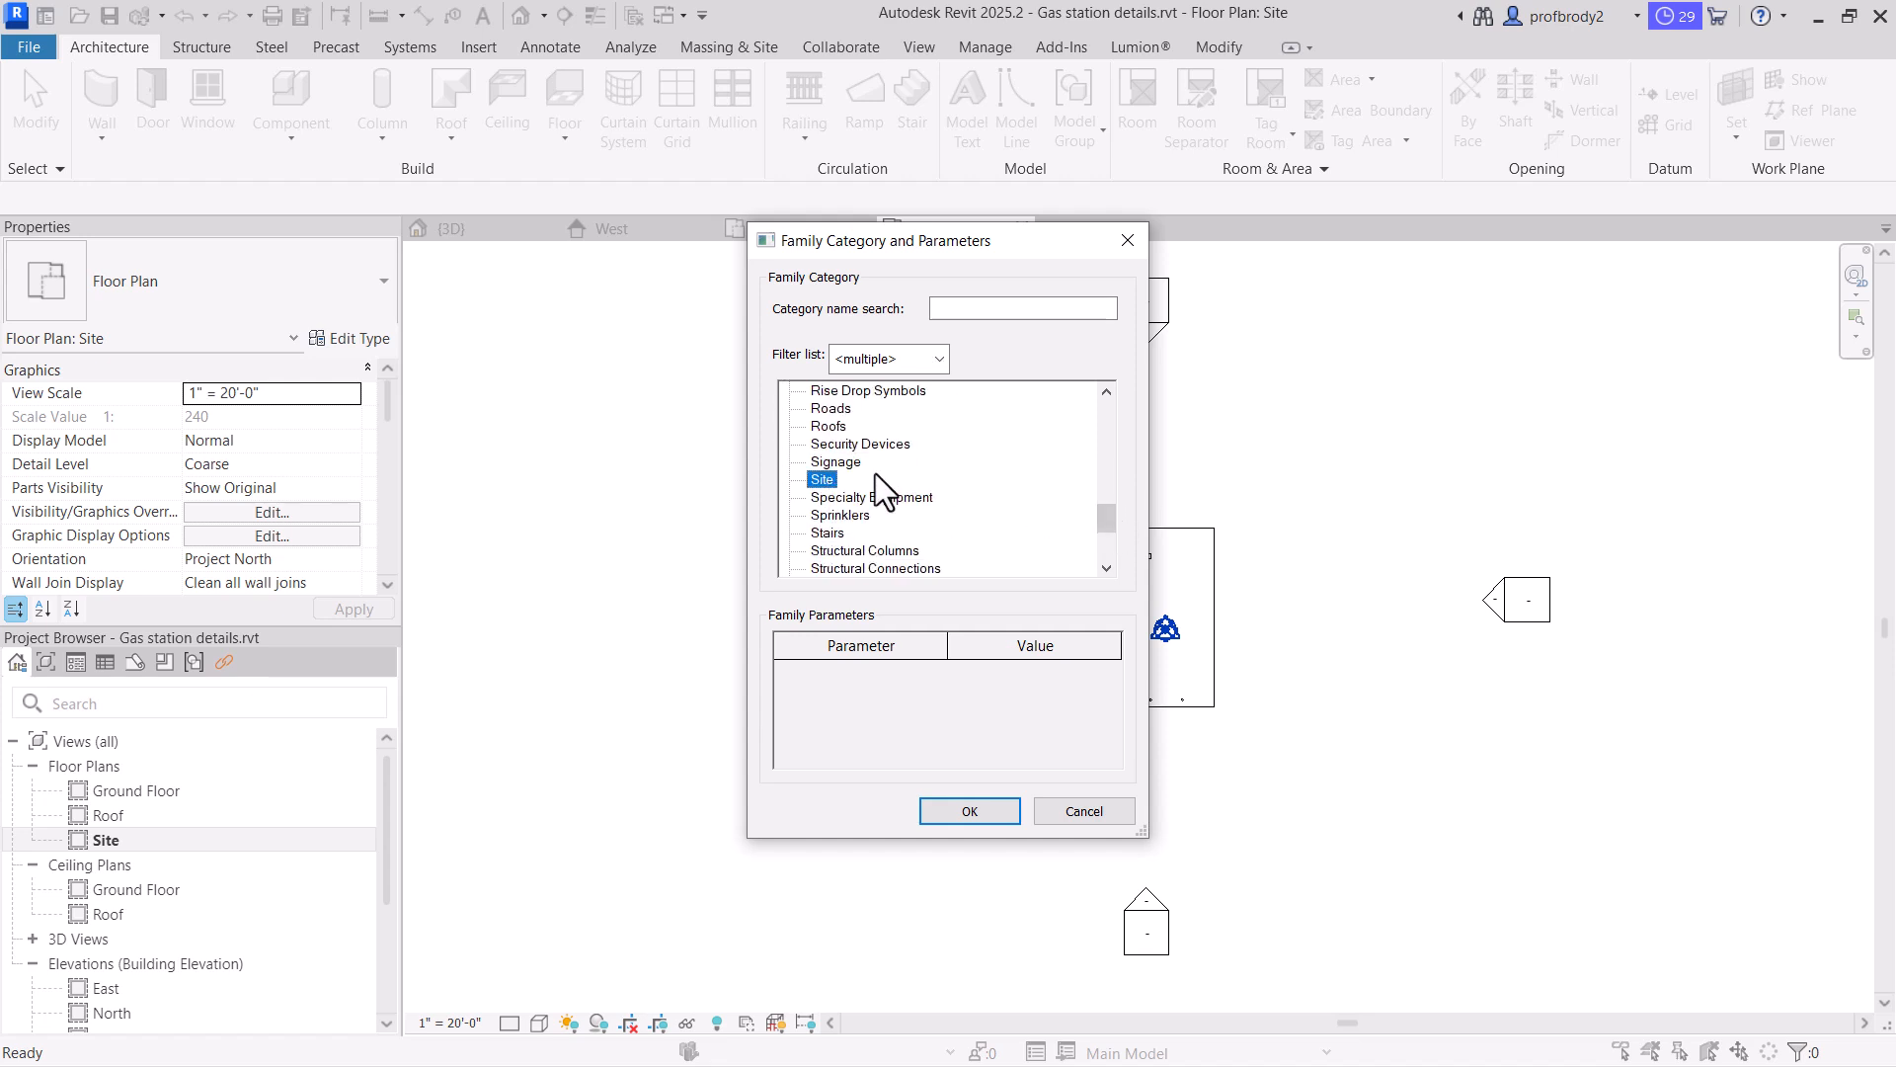
click(967, 812)
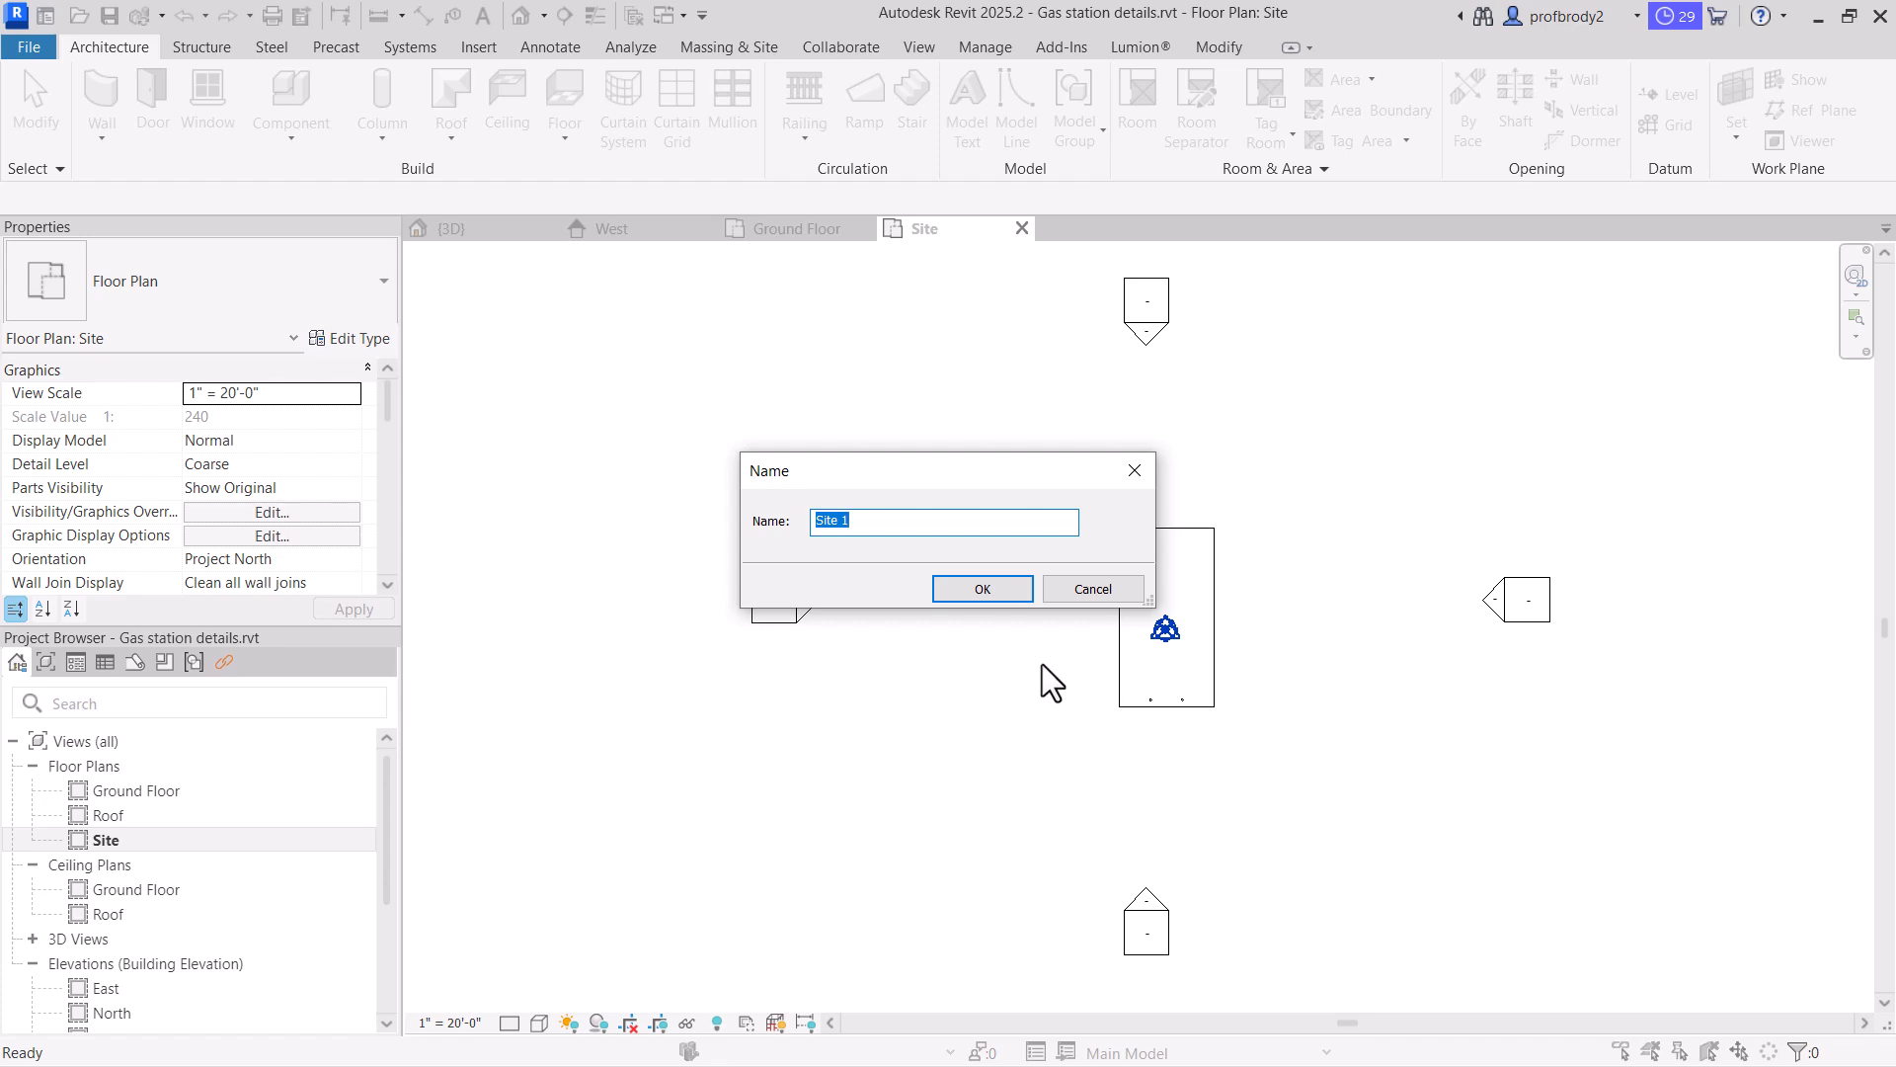
click(964, 593)
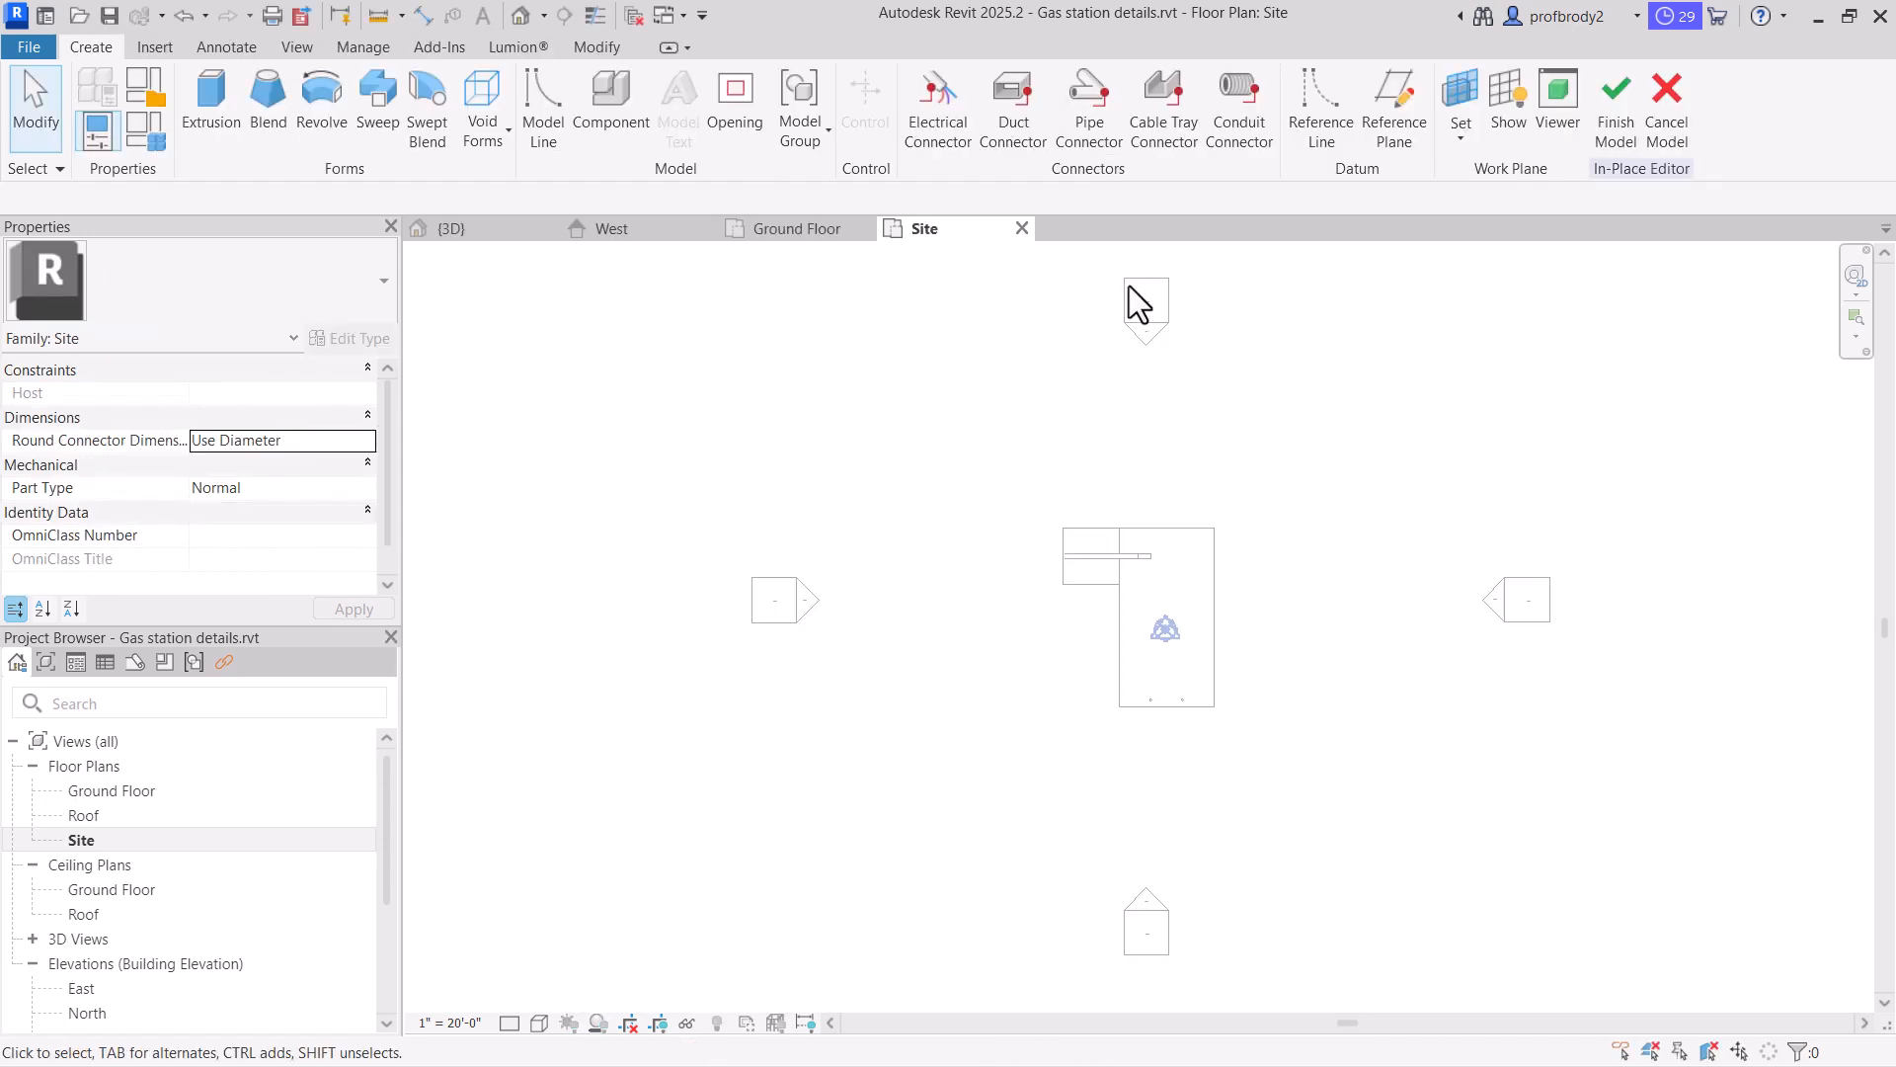
Start an extrusion and sketch a rectangle about 80' square around the building as the site slab outline
click(210, 118)
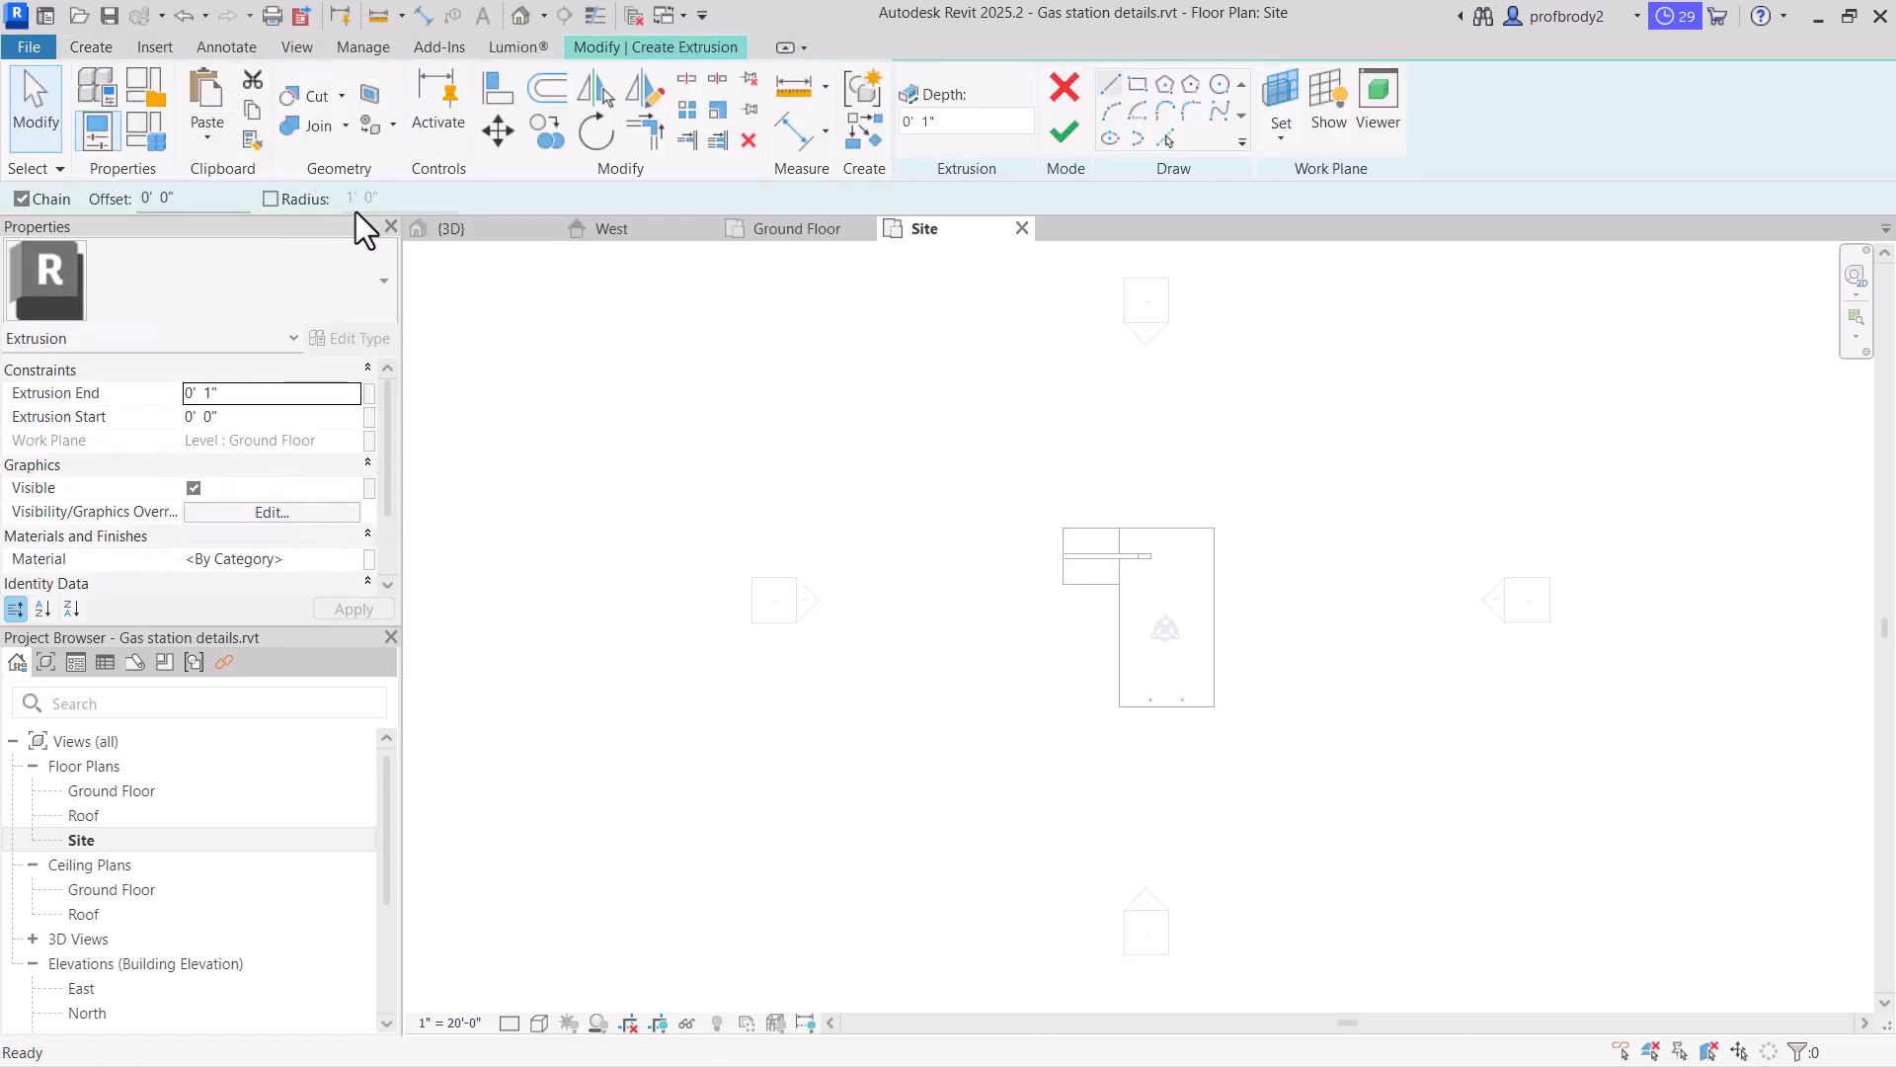
click(1137, 84)
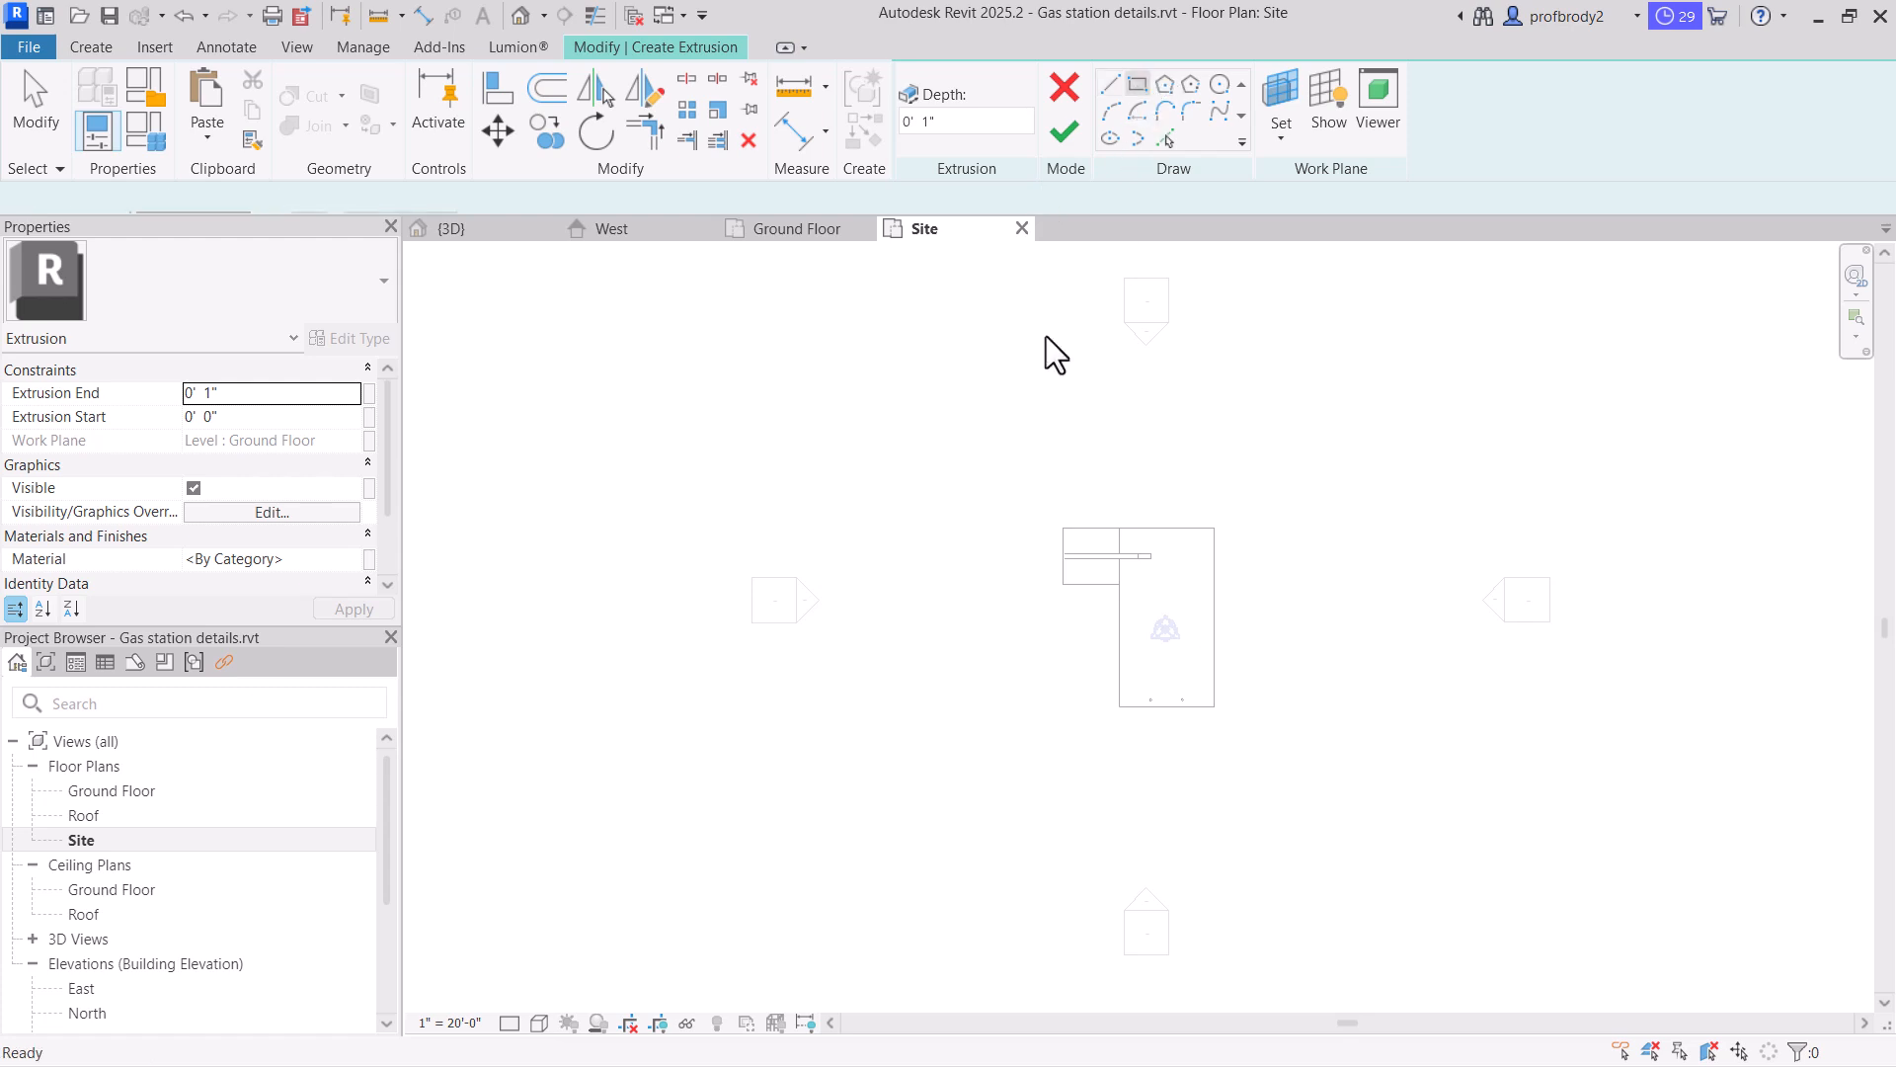
click(946, 432)
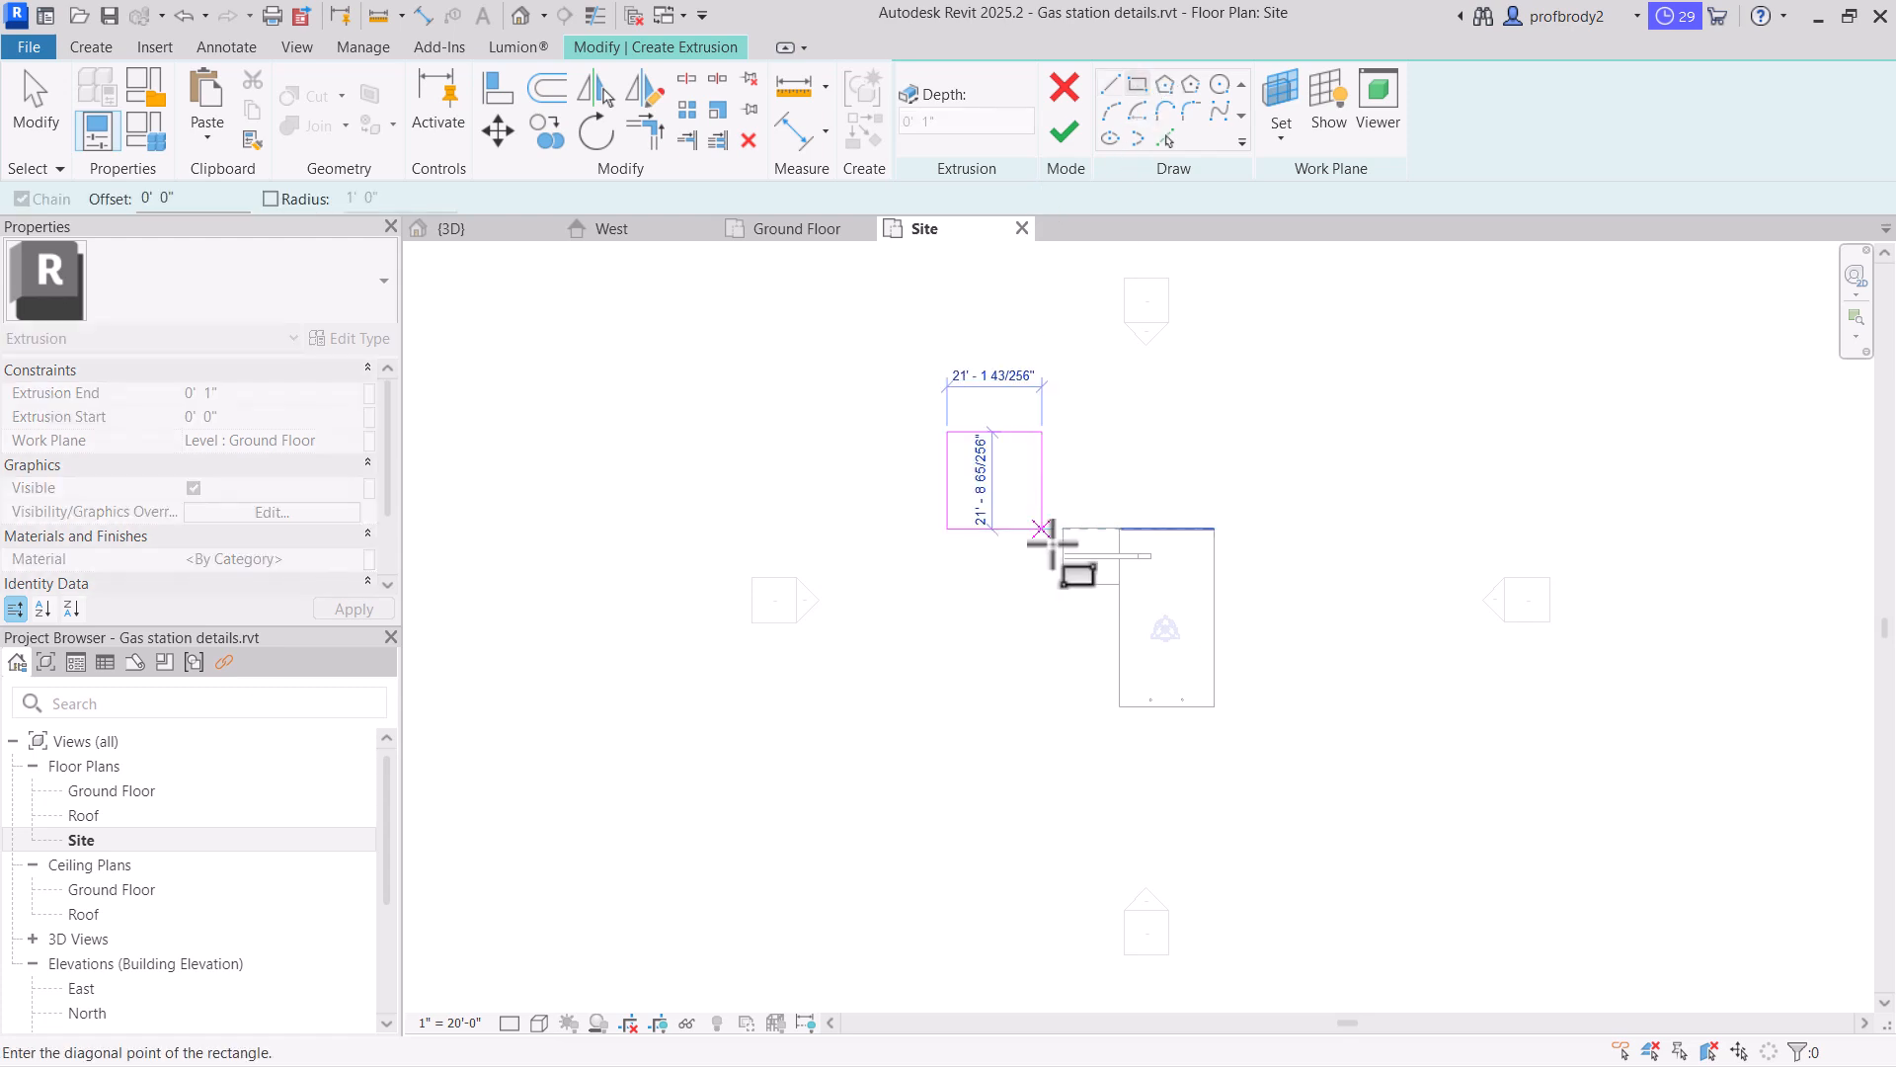
click(1305, 790)
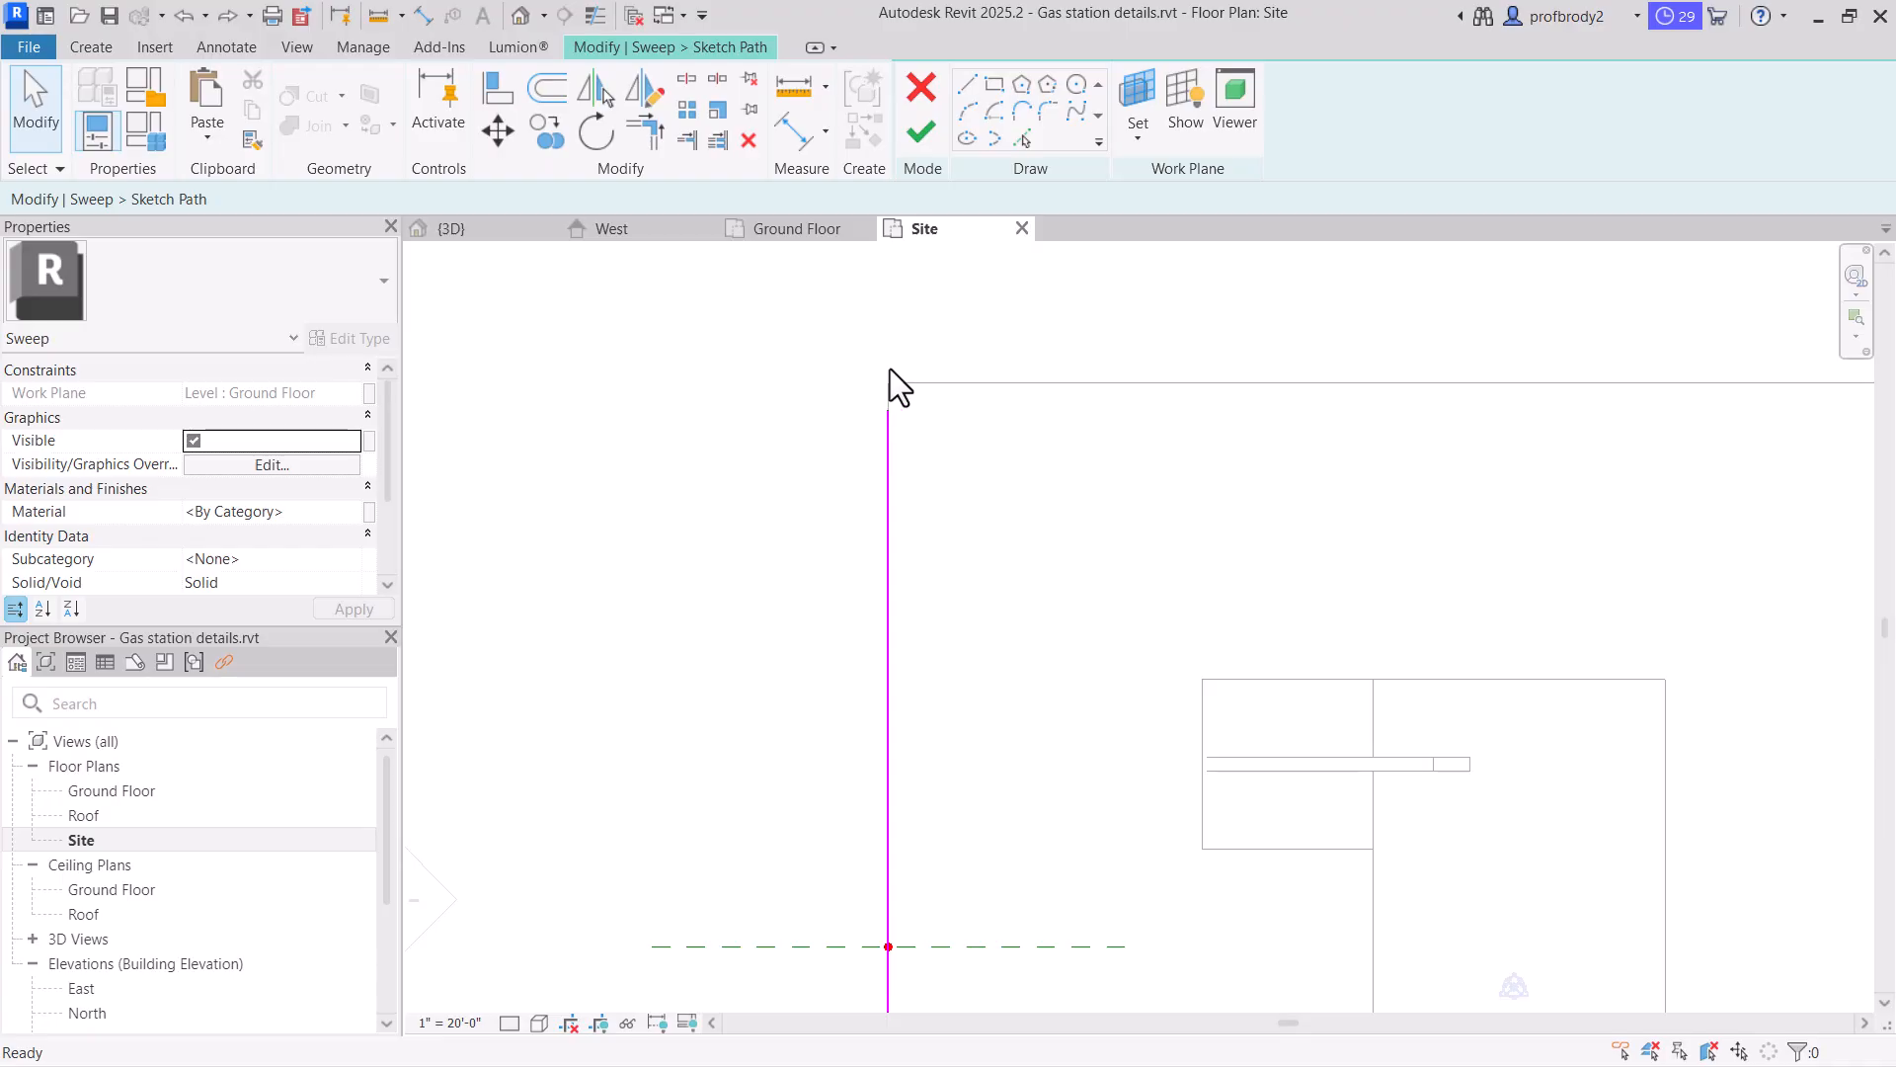
Round the sweep path's northwest corner with an arc and continue it with a 78' line along the site's north edge
click(968, 109)
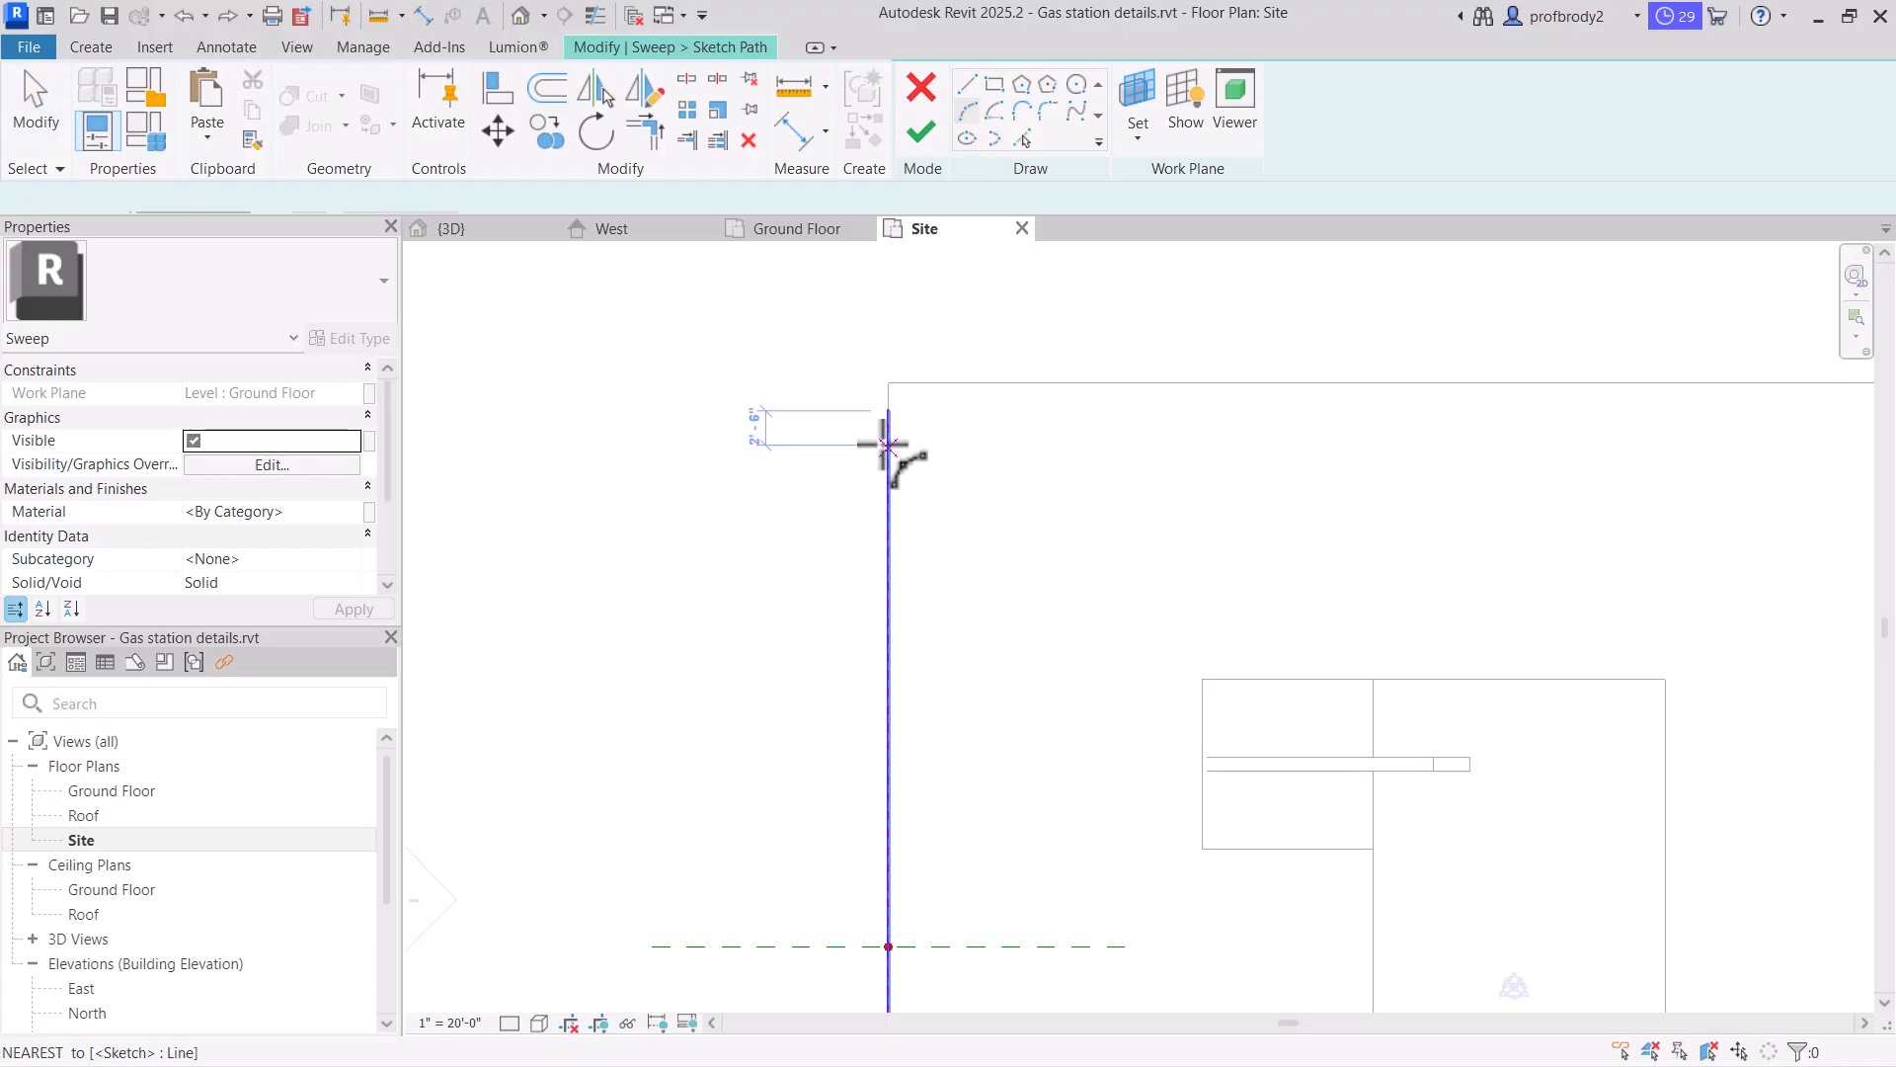
scroll(884, 444, up, 1)
click(890, 398)
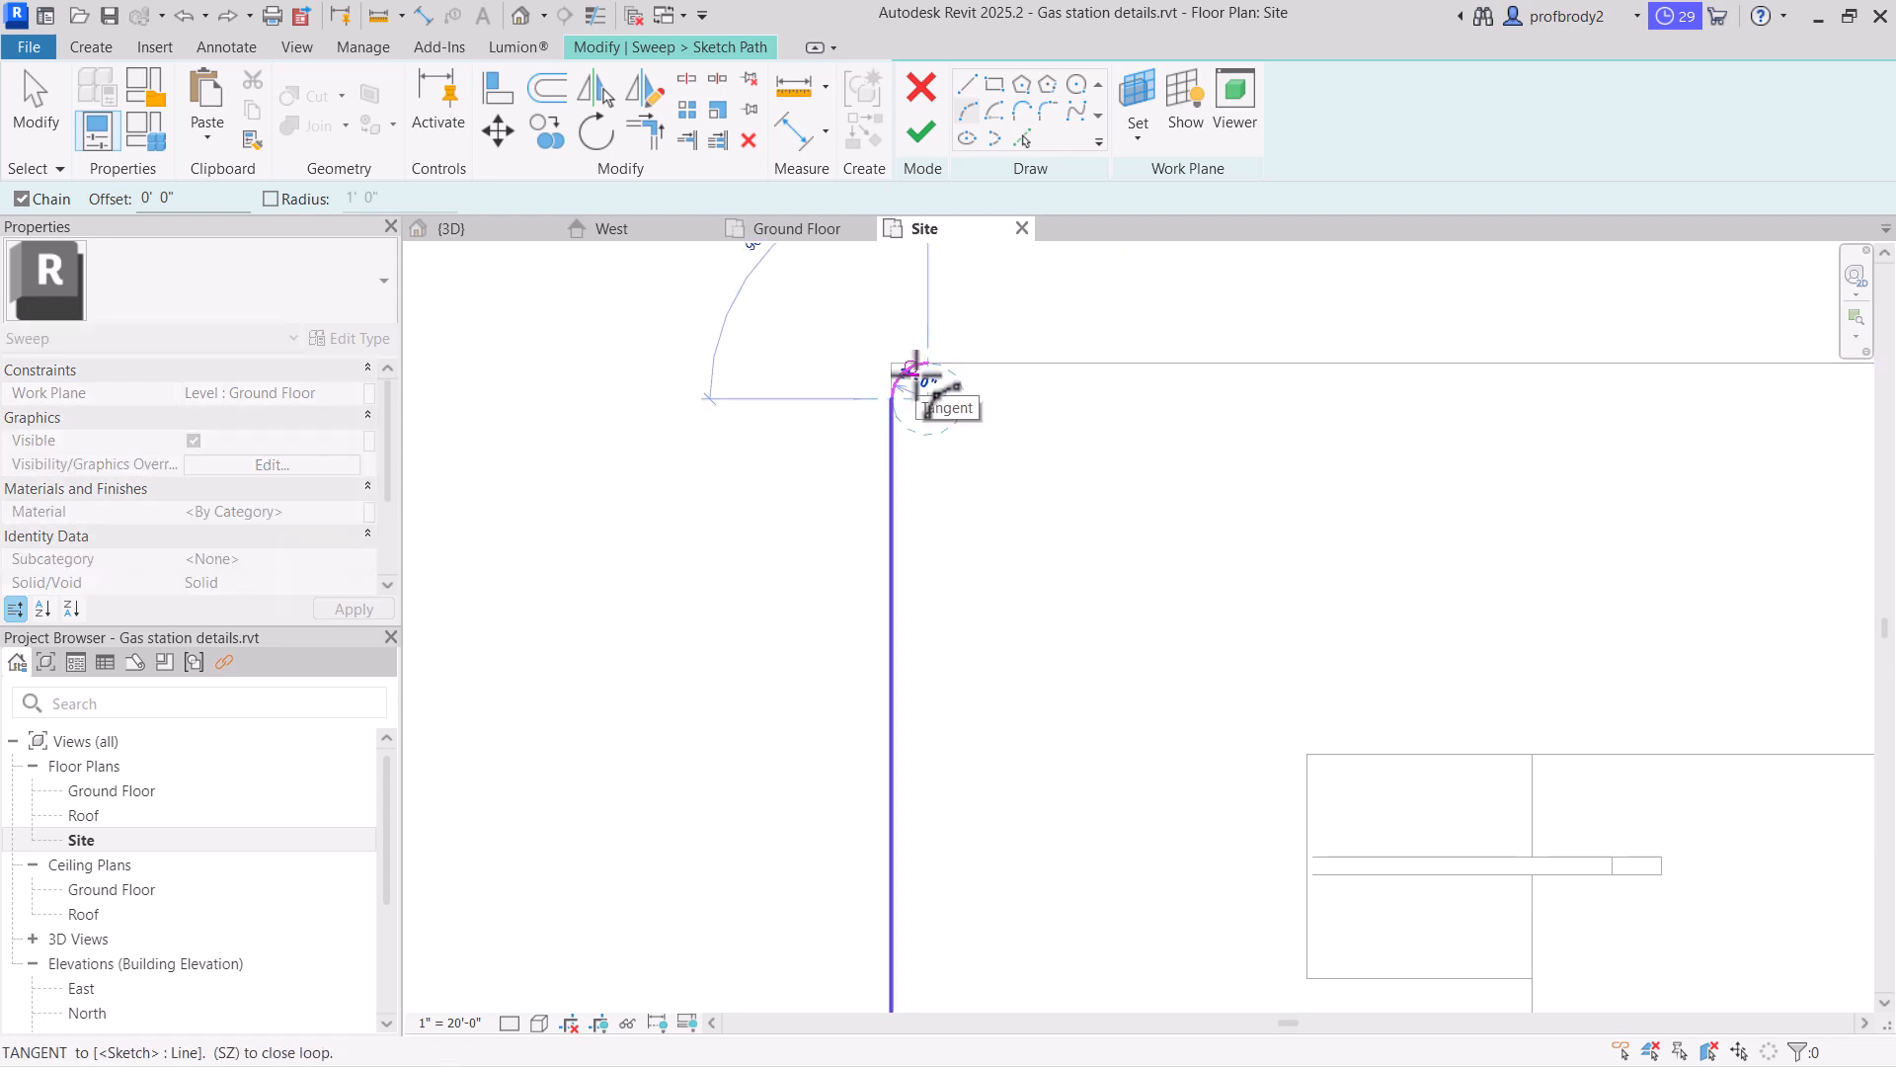
scroll(1131, 453, down, 2)
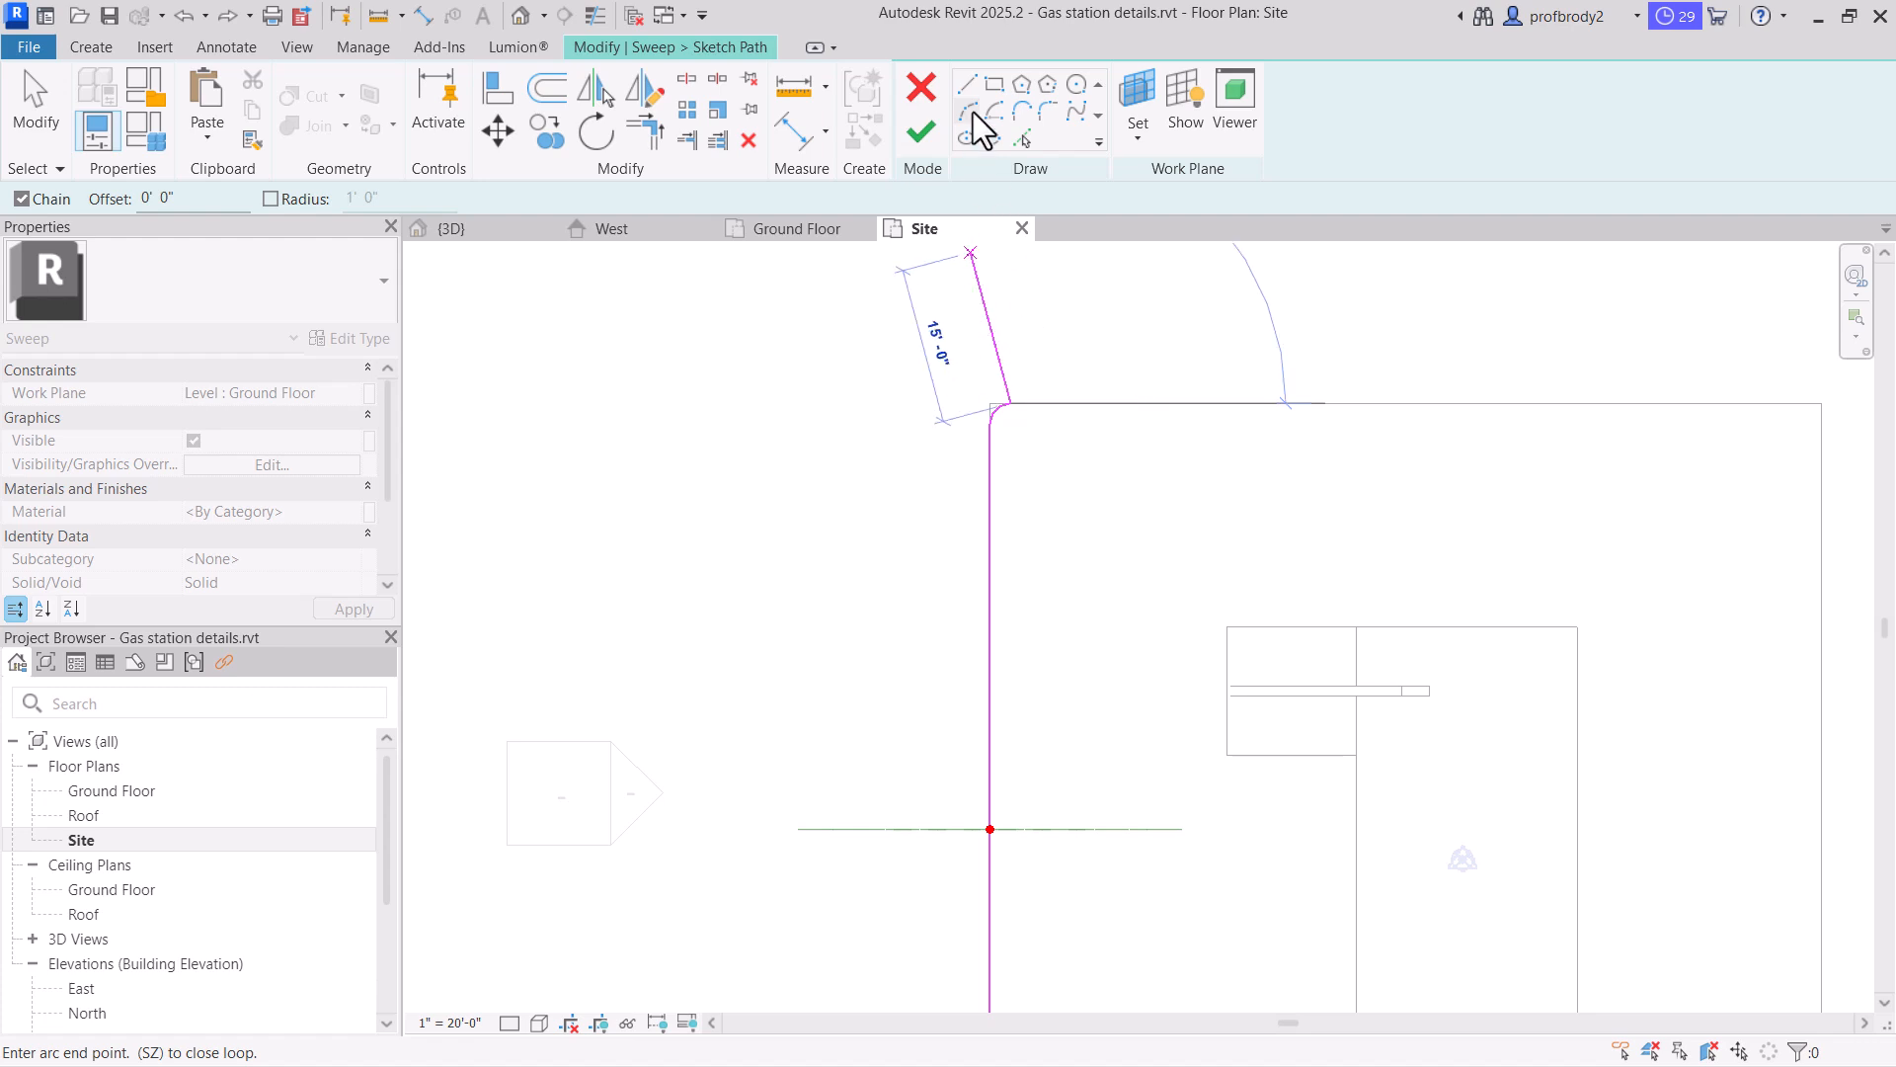
scroll(1134, 478, down, 3)
middle_drag(1134, 478, 701, 459)
scroll(701, 458, down, 1)
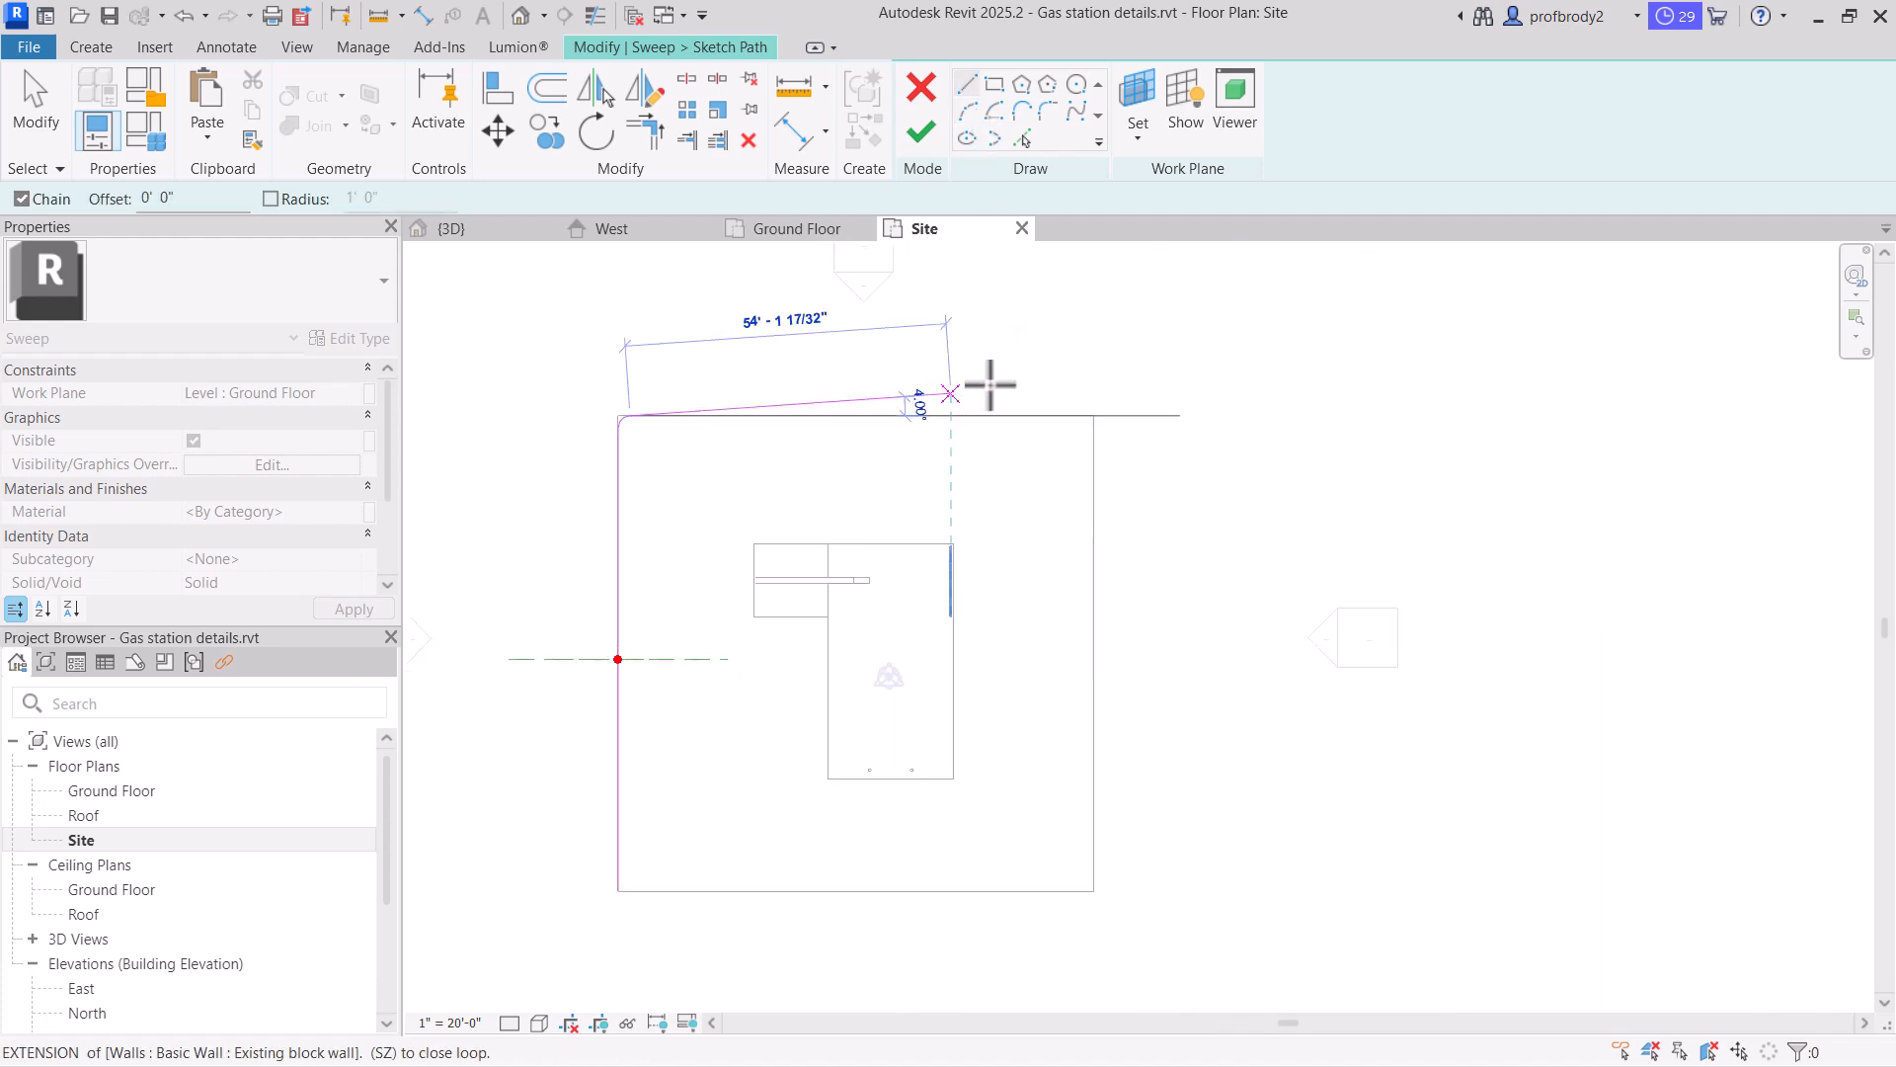
click(1094, 414)
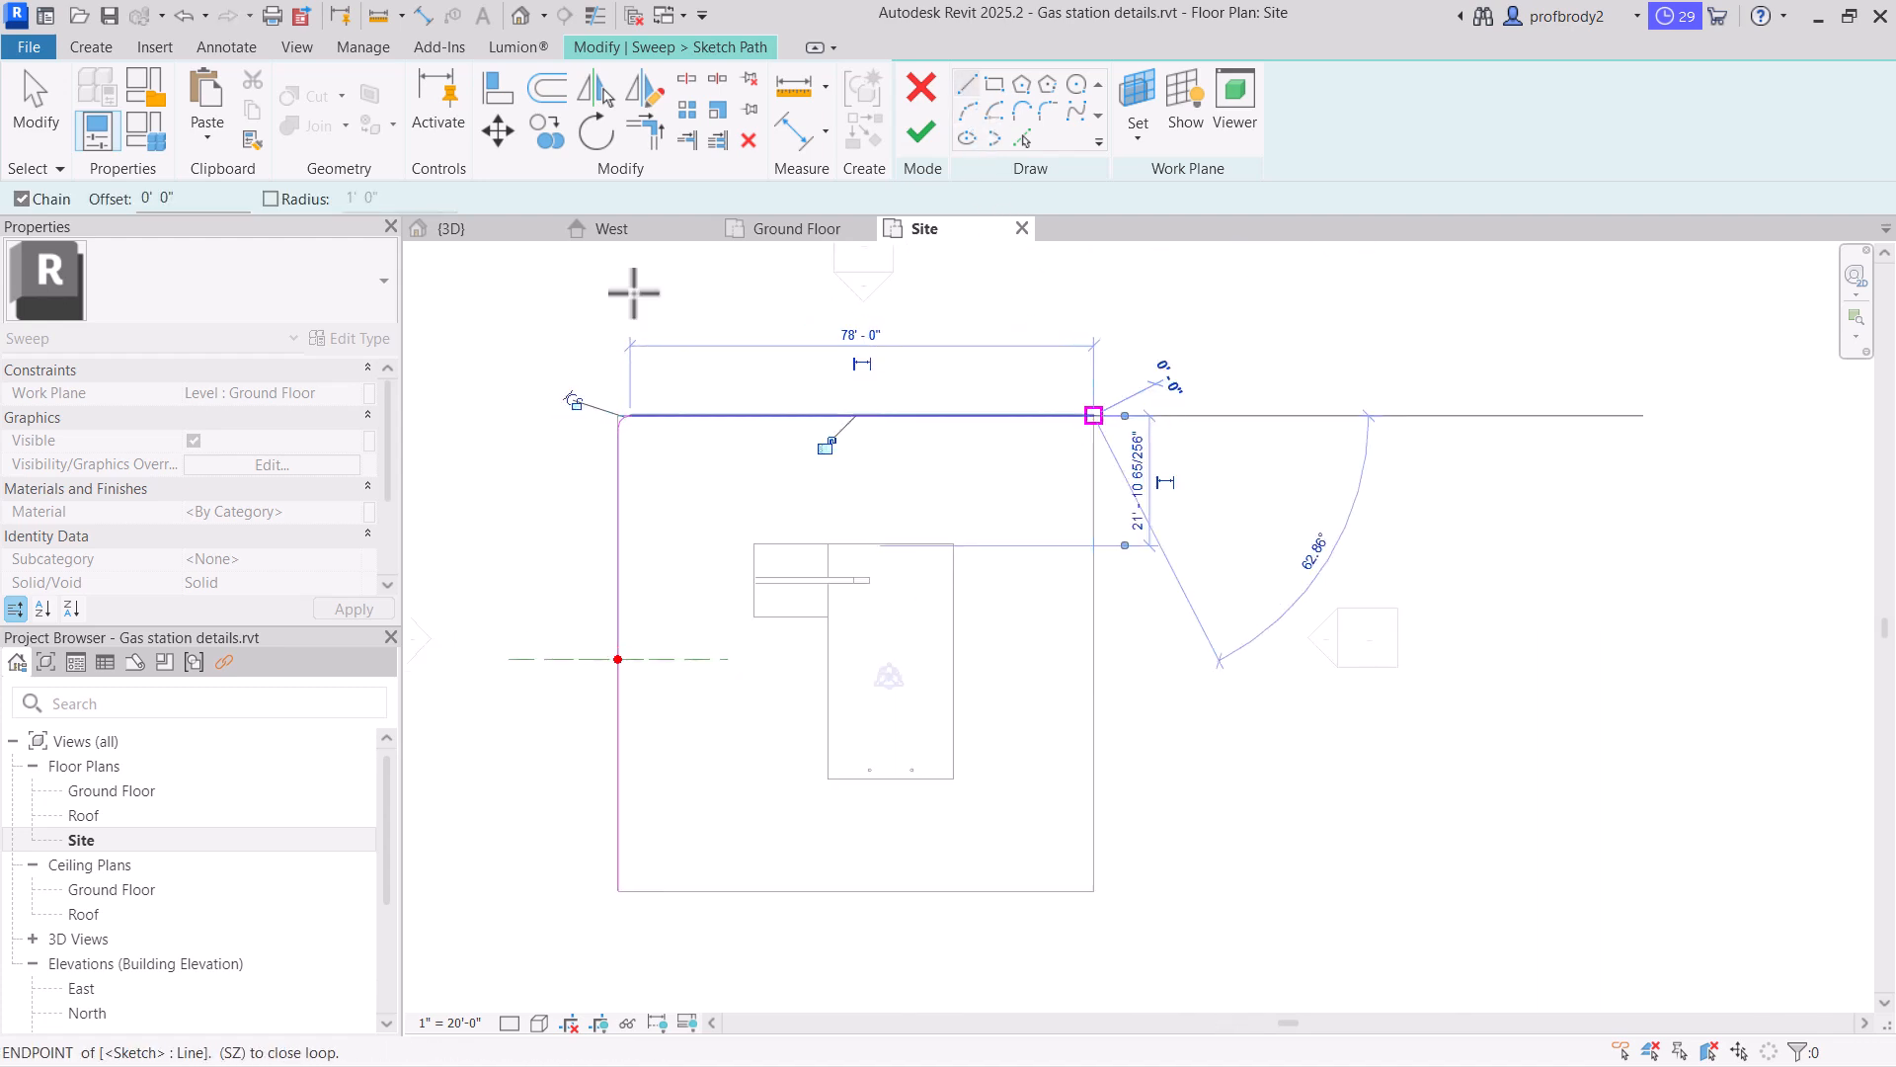
Extend the path's north line to 90' and its west line to 86', past the slab edges, and finish the path
click(36, 99)
click(1067, 416)
mouse_move(1093, 415)
mouse_down()
mouse_move(1198, 412)
mouse_move(1166, 415)
mouse_up()
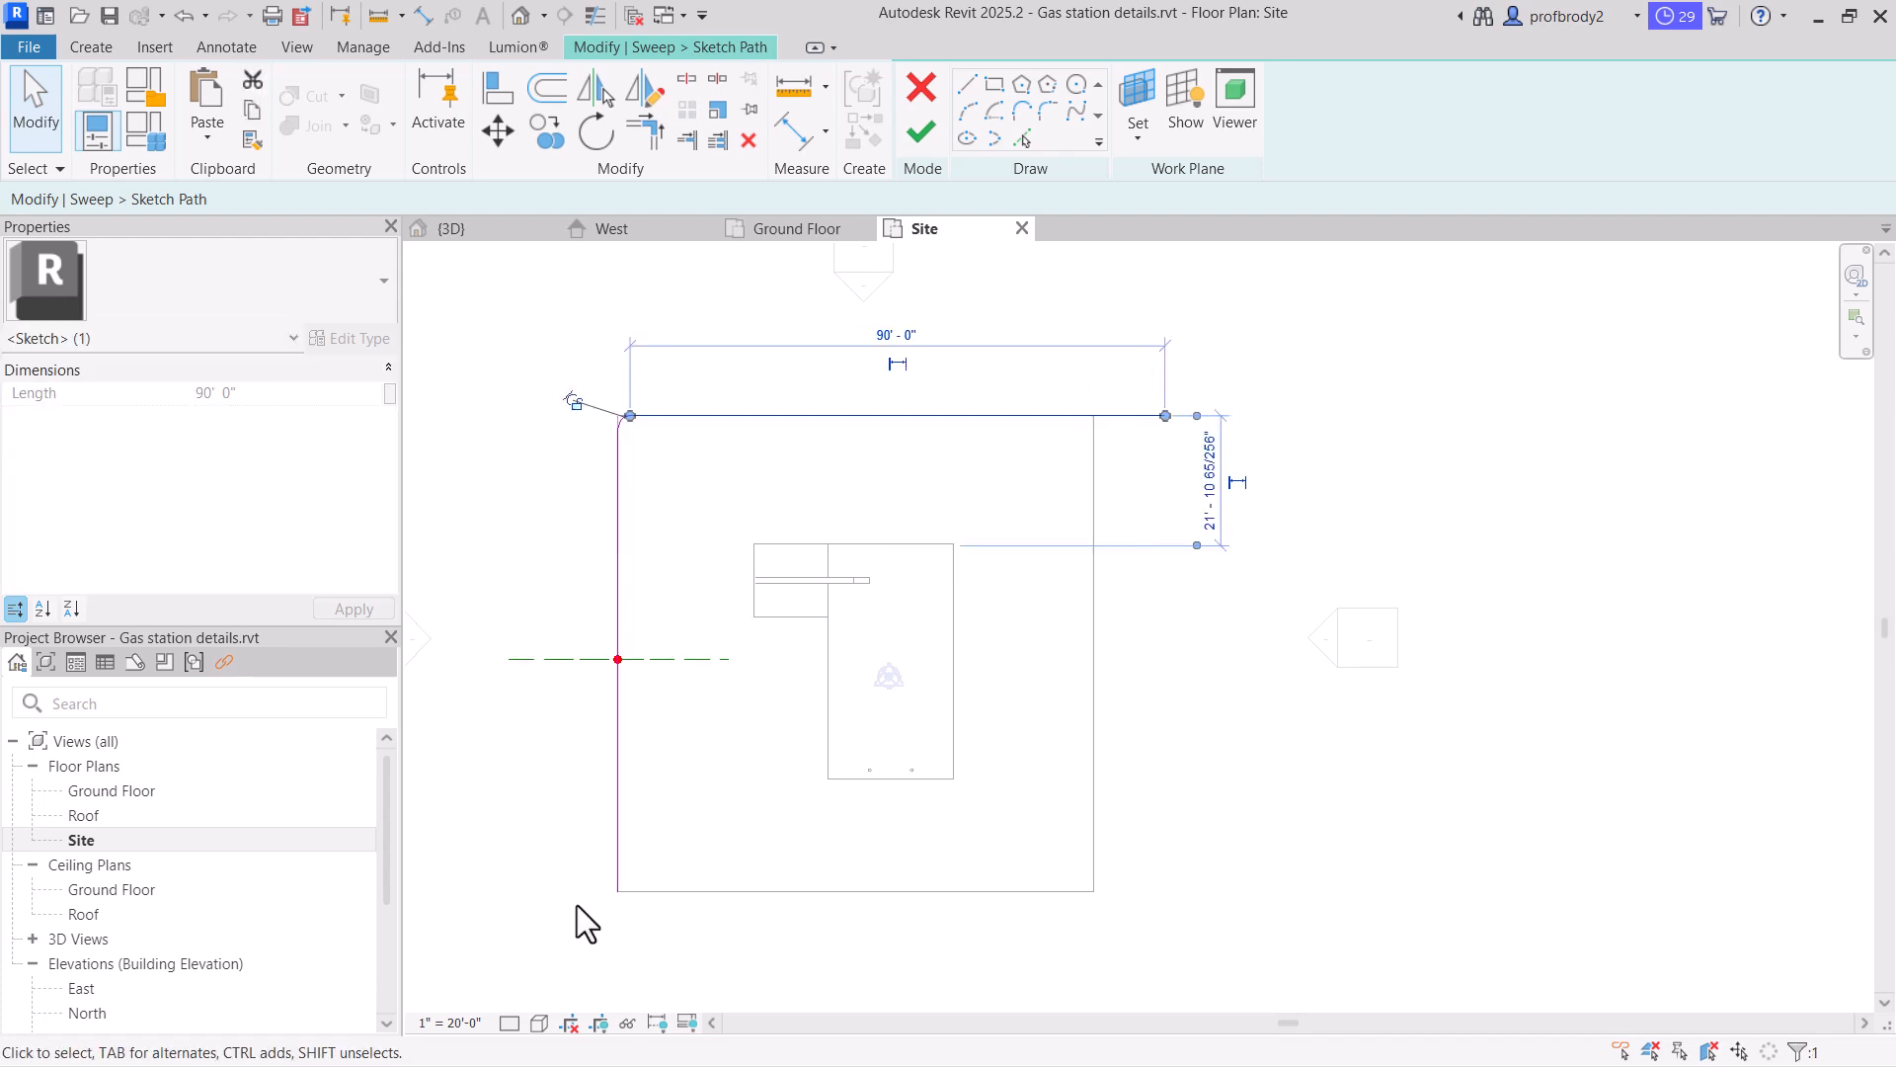
click(617, 869)
drag(619, 891, 618, 938)
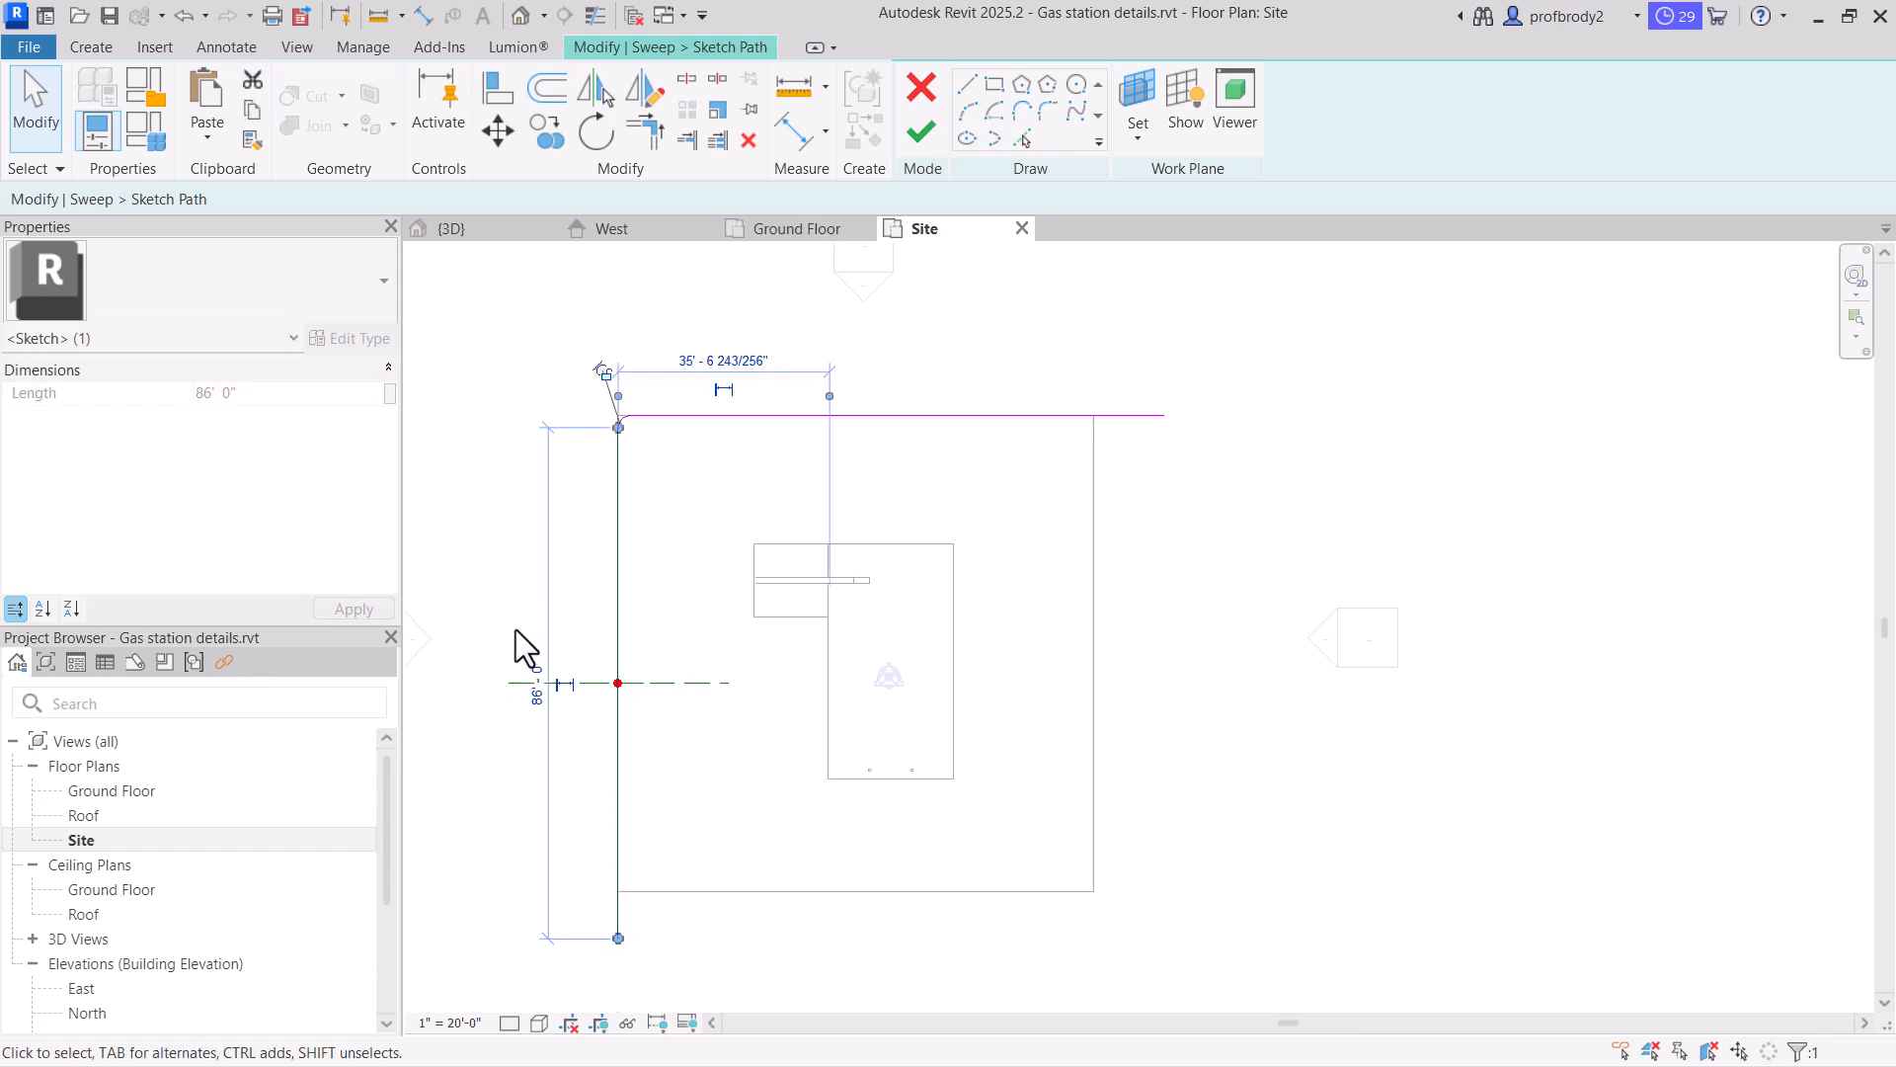
click(916, 144)
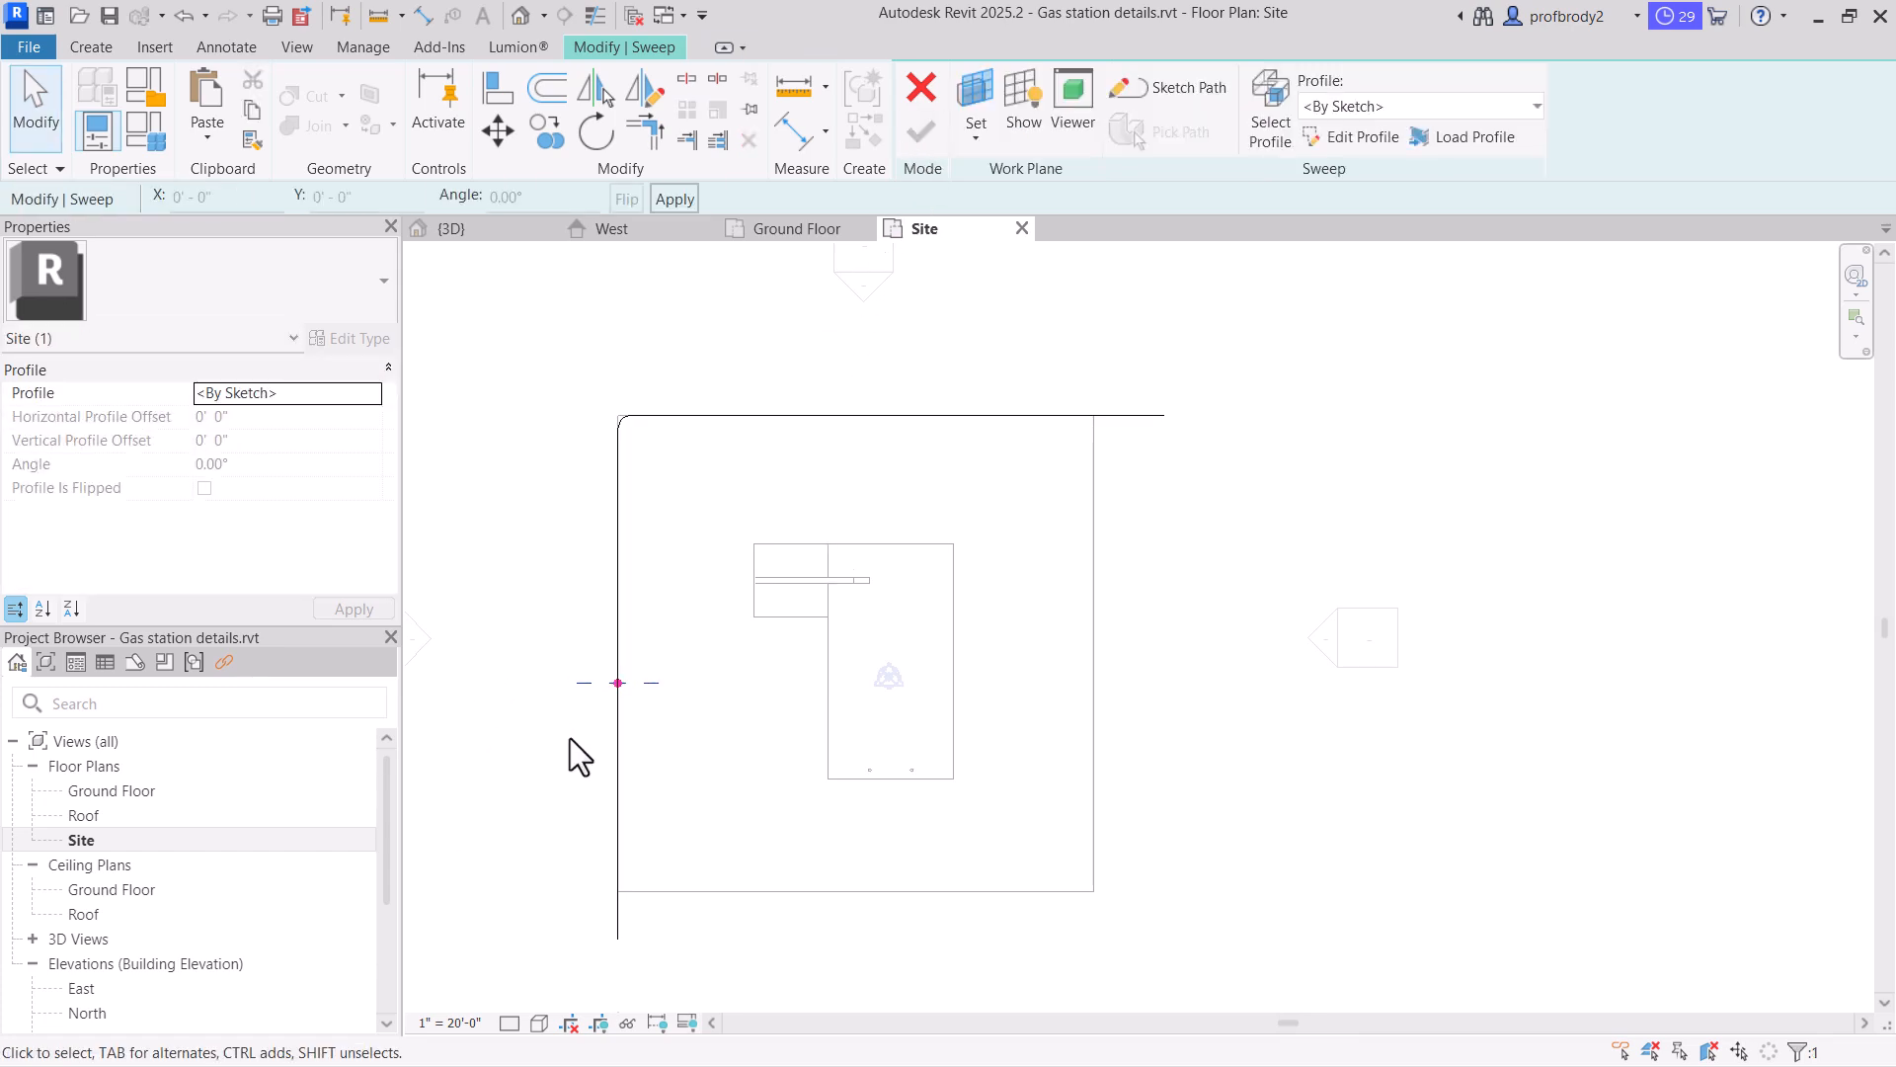
Switch to the 3D view and face the model from the front, close to the sweep's profile plane
scroll(590, 719, up, 2)
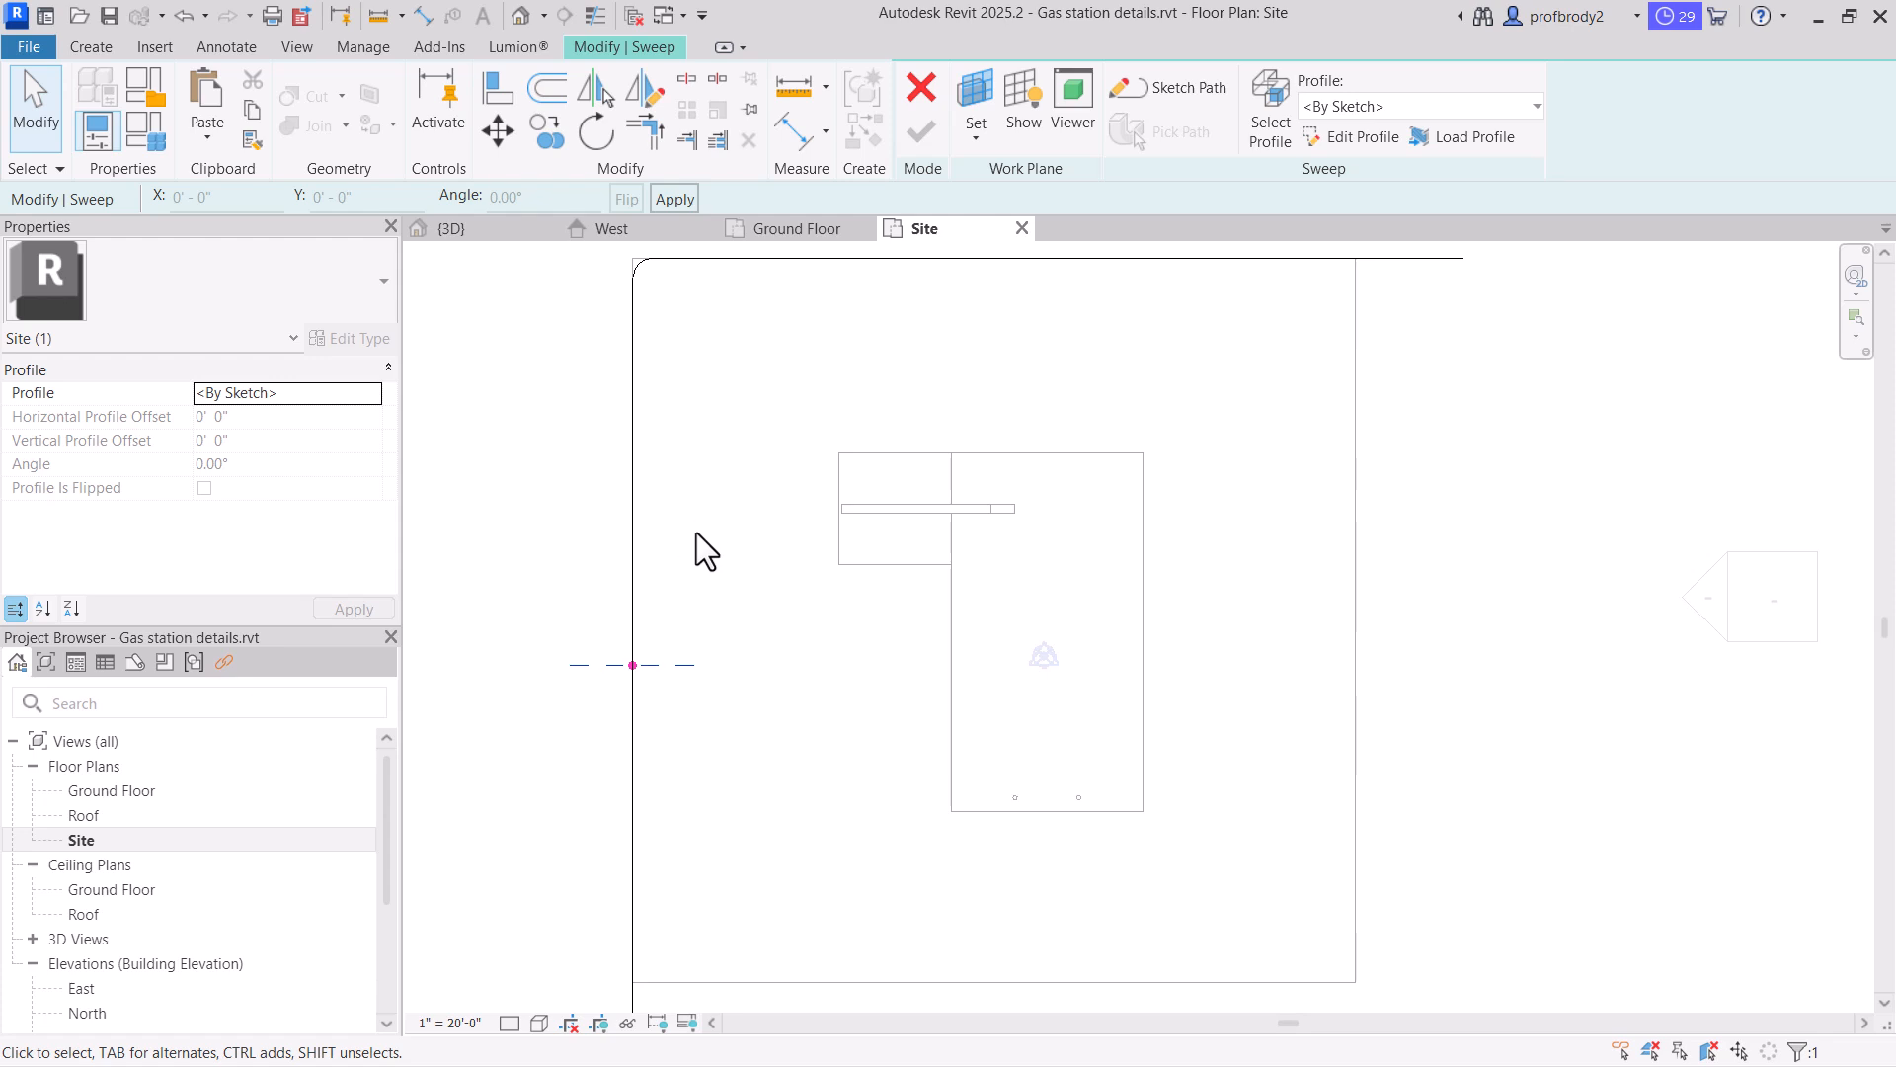
click(490, 229)
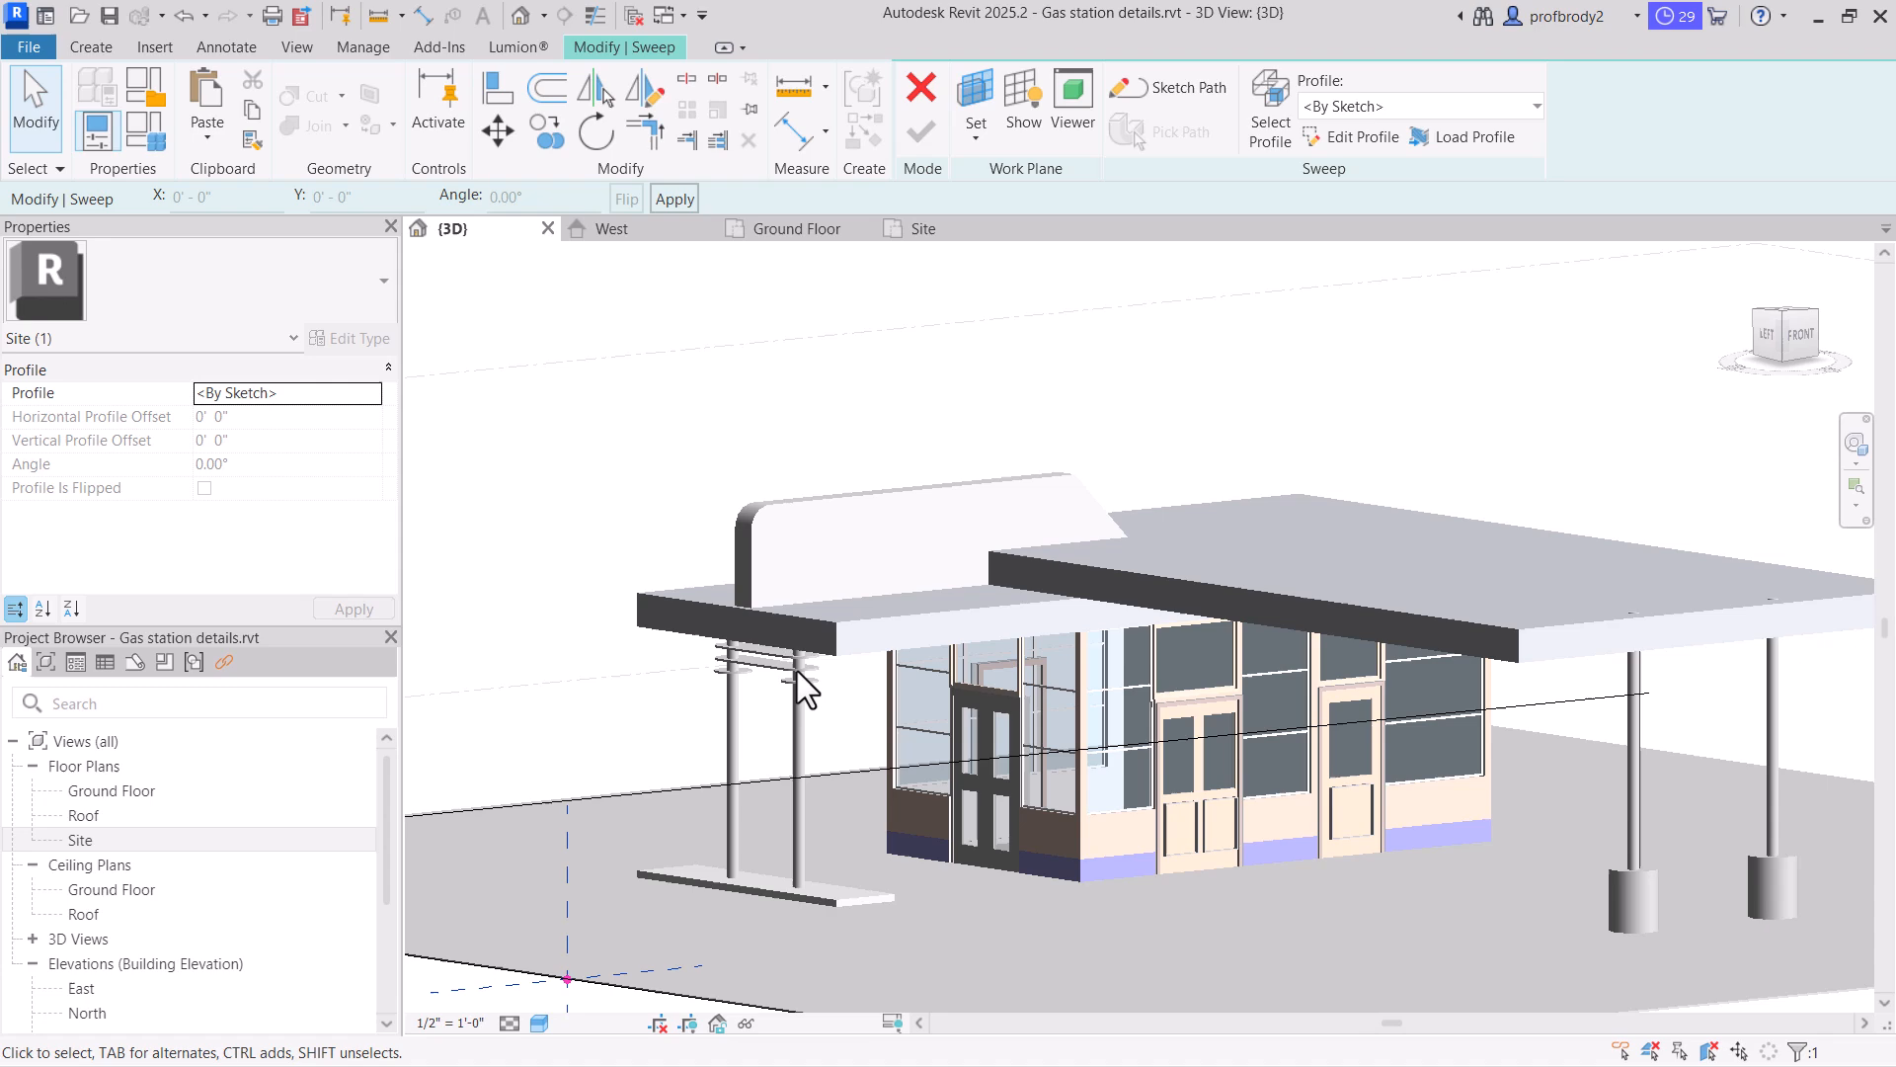
scroll(797, 681, down, 2)
shift+middle_drag(709, 820, 906, 844)
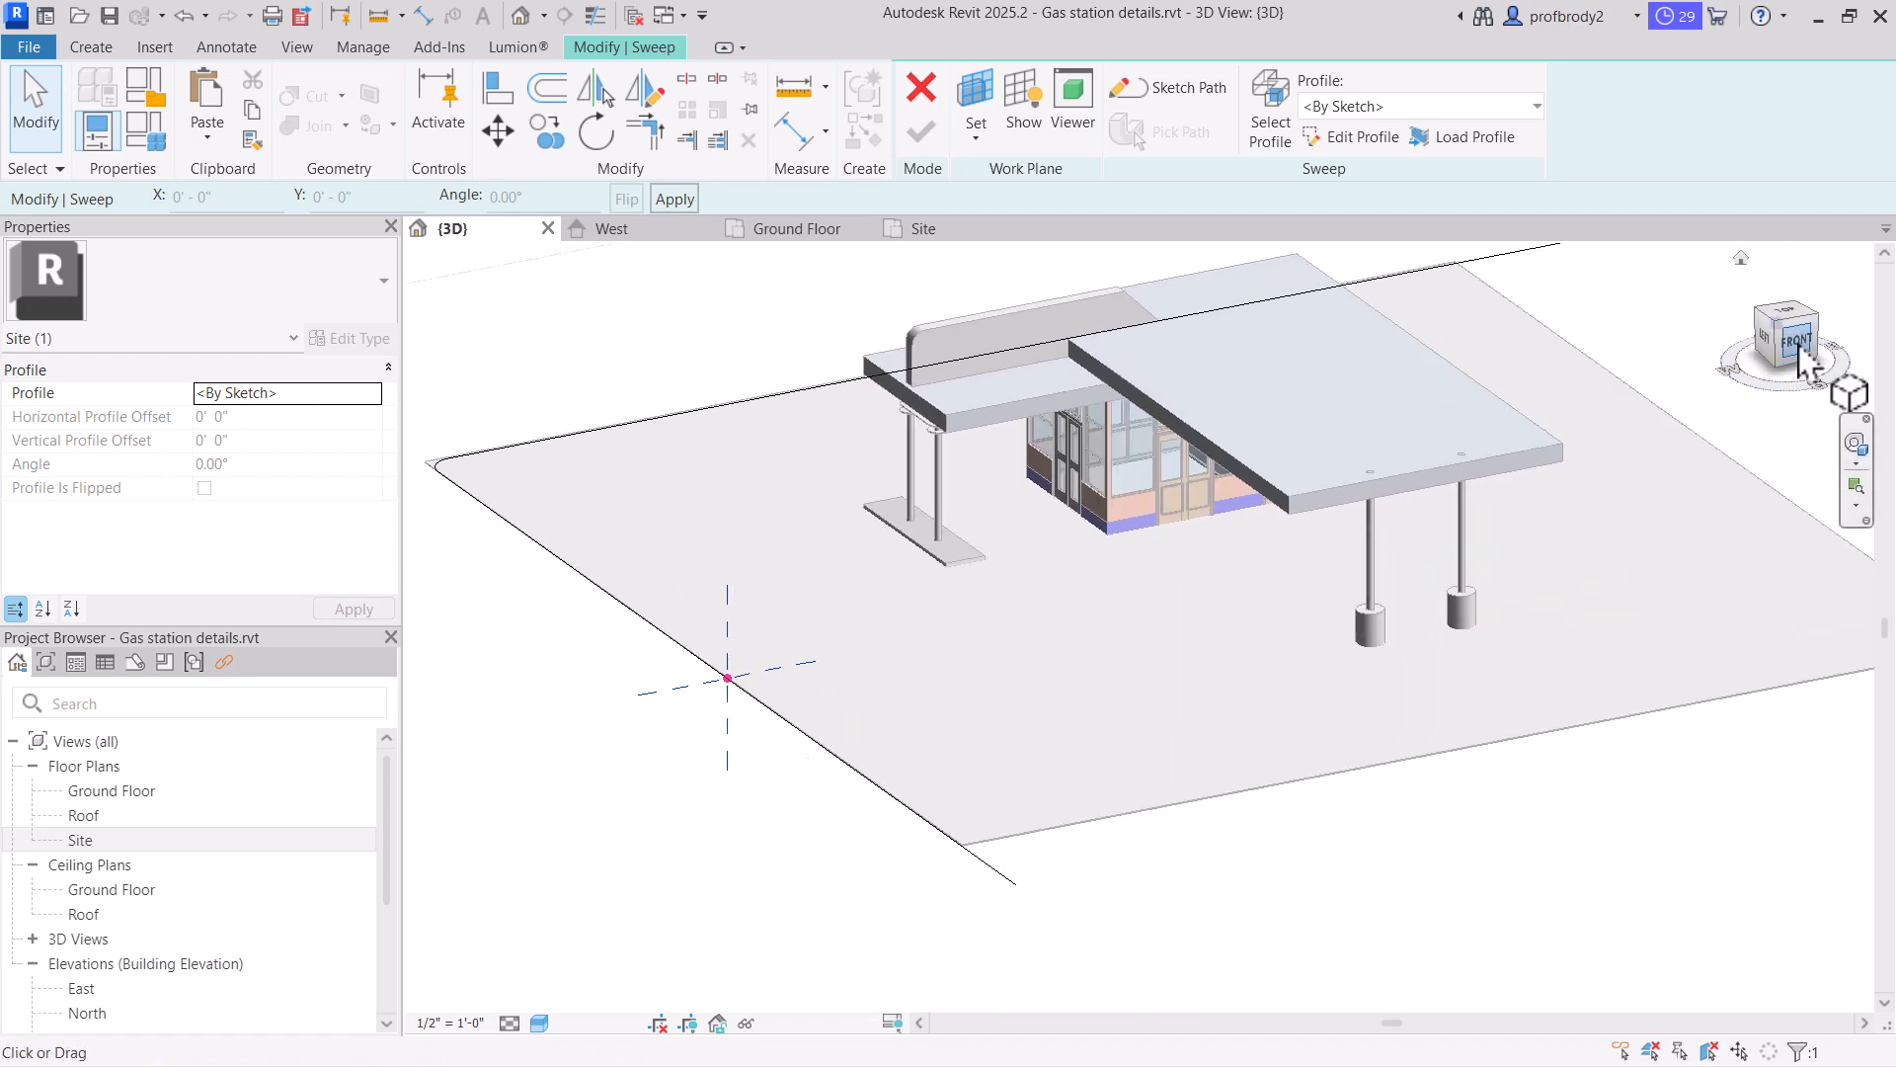
click(1798, 347)
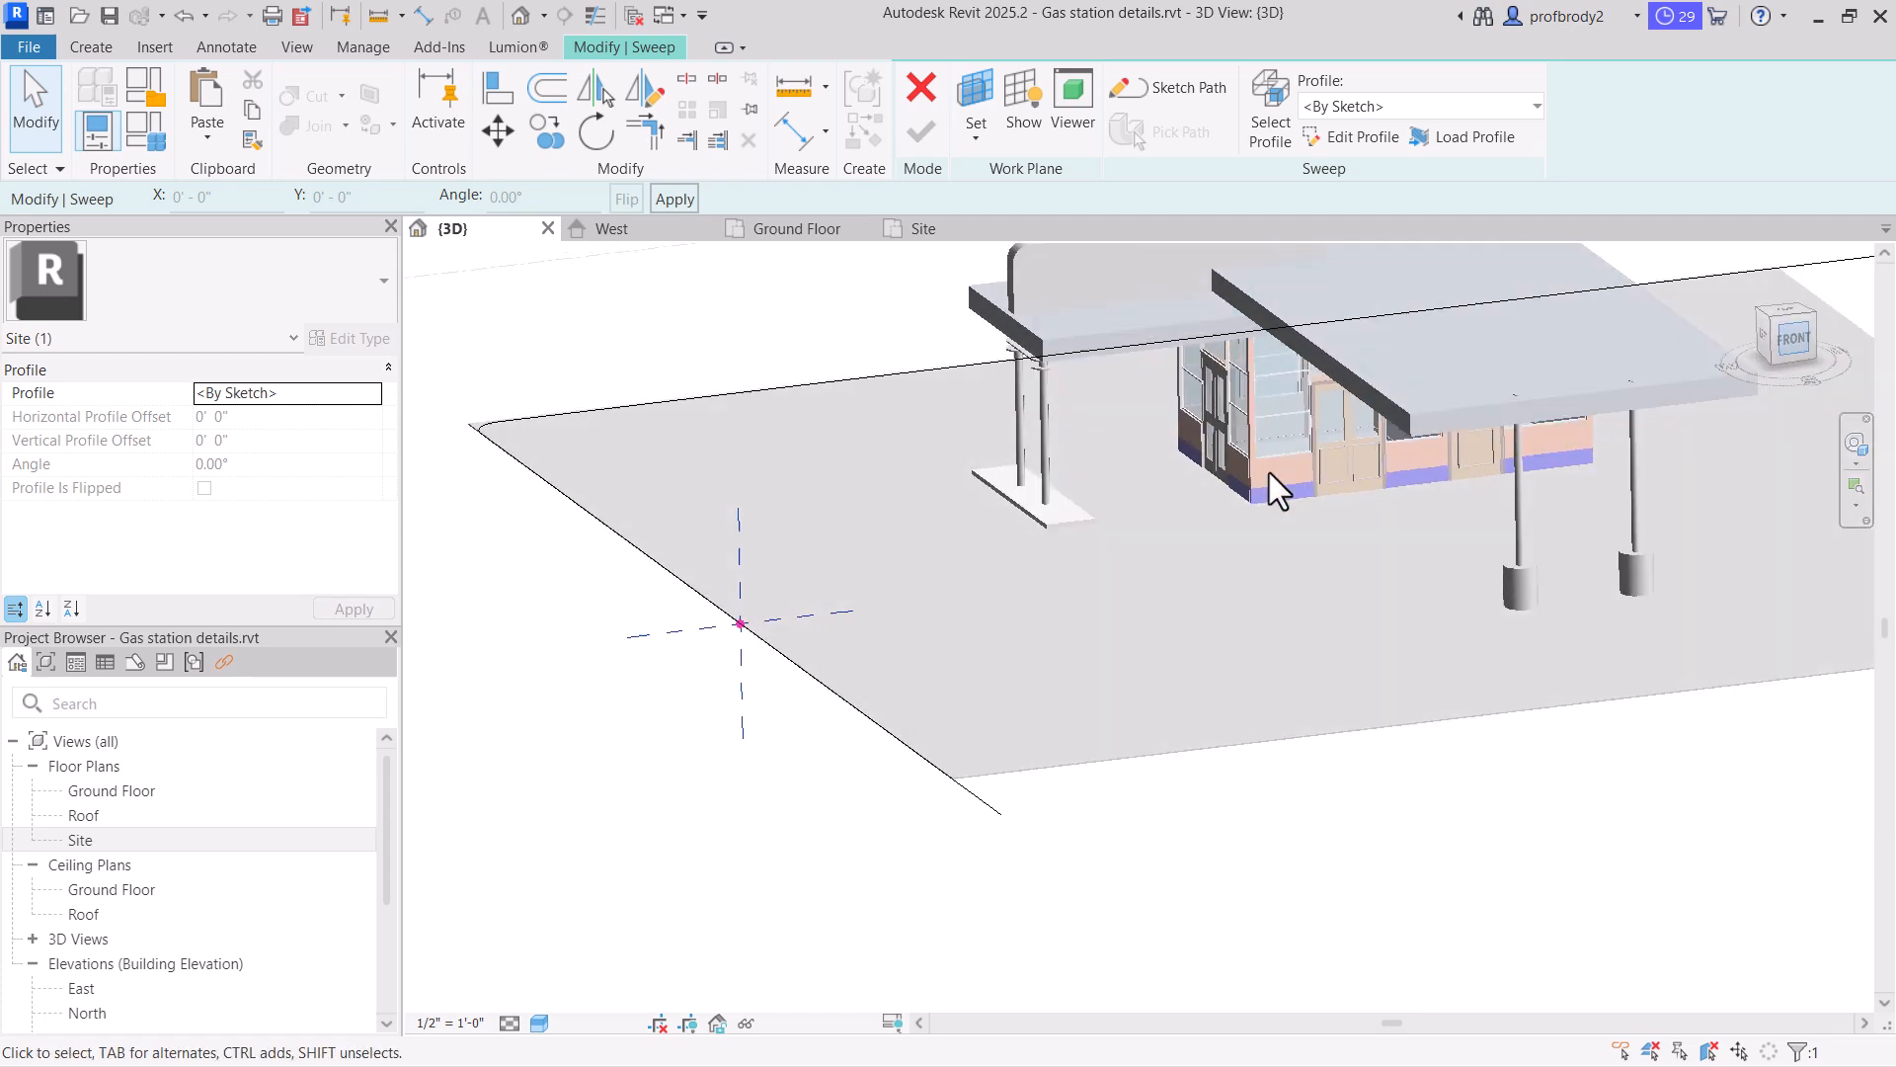
scroll(1105, 632, up, 4)
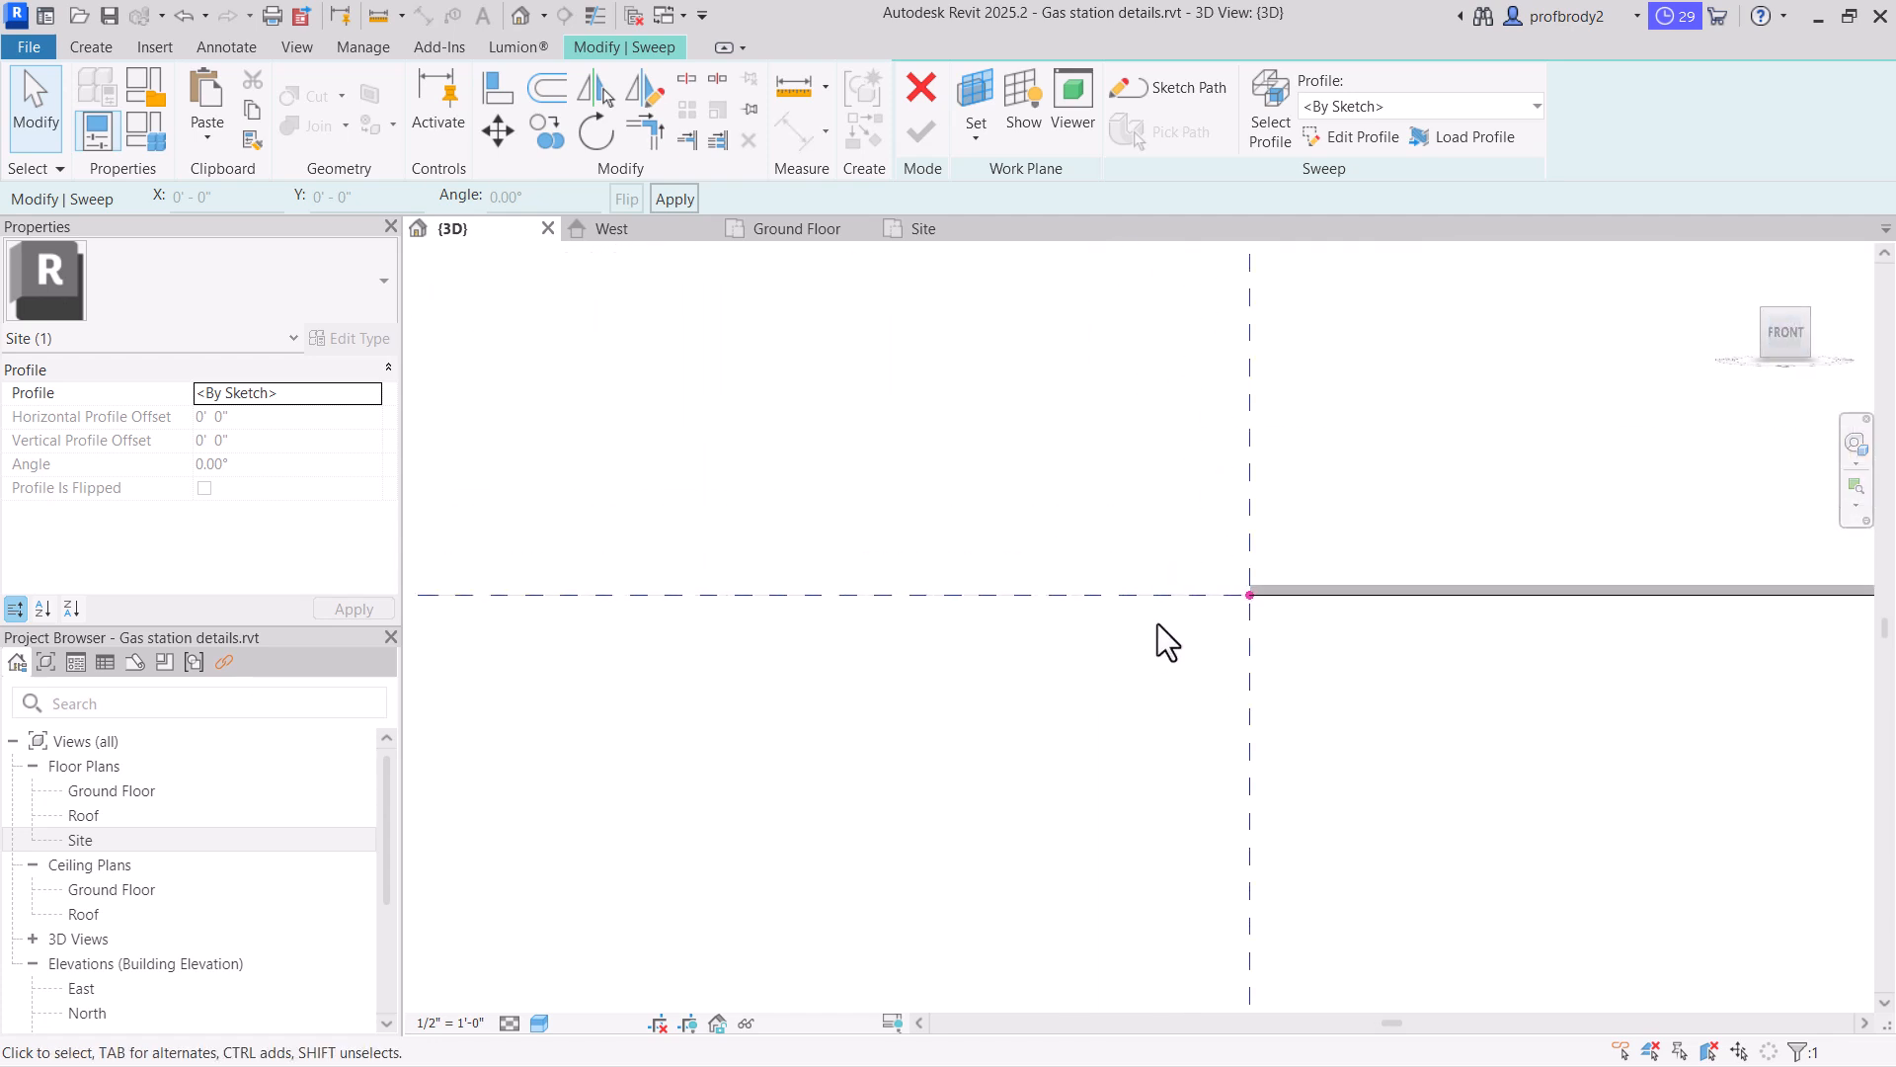
middle_drag(1272, 624, 1037, 744)
scroll(1194, 702, down, 2)
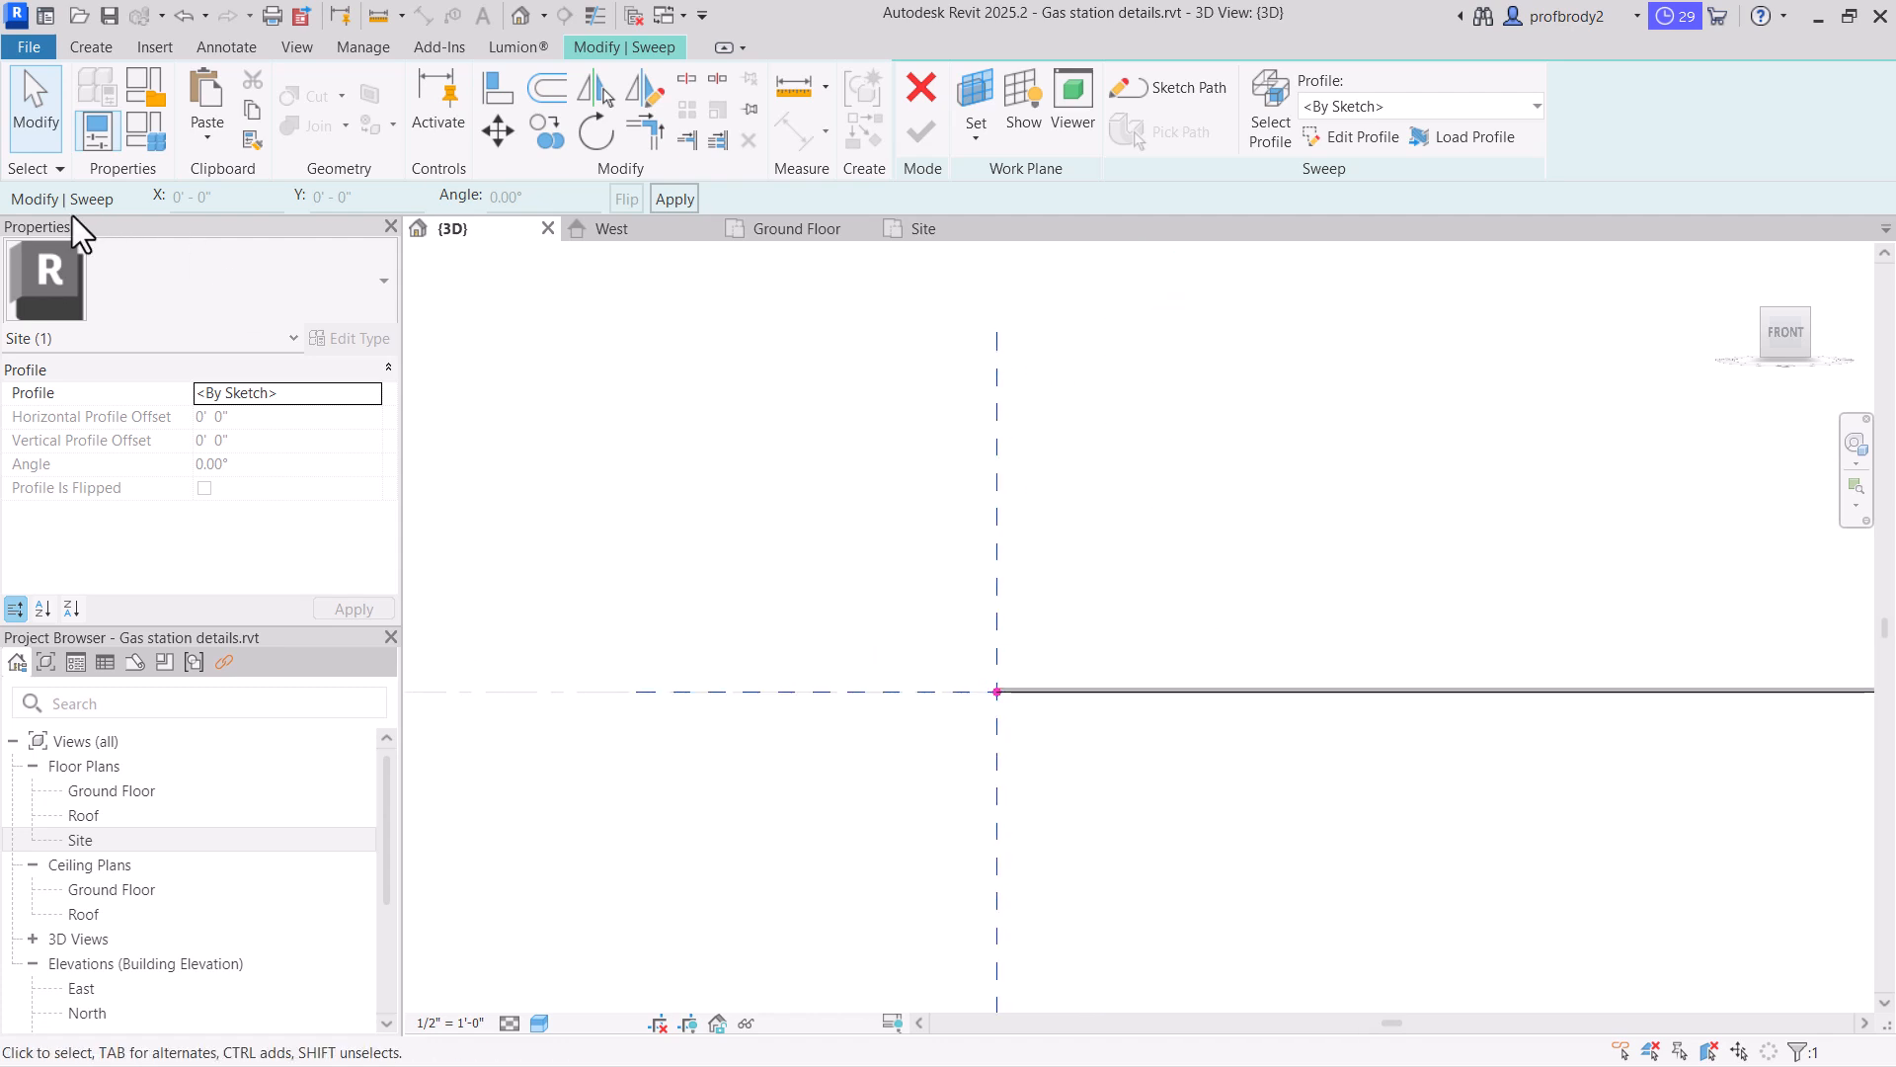
Open the sweep's profile sketch for editing at the profile point on the slab's west edge
click(14, 116)
click(1035, 687)
scroll(1072, 715, up, 2)
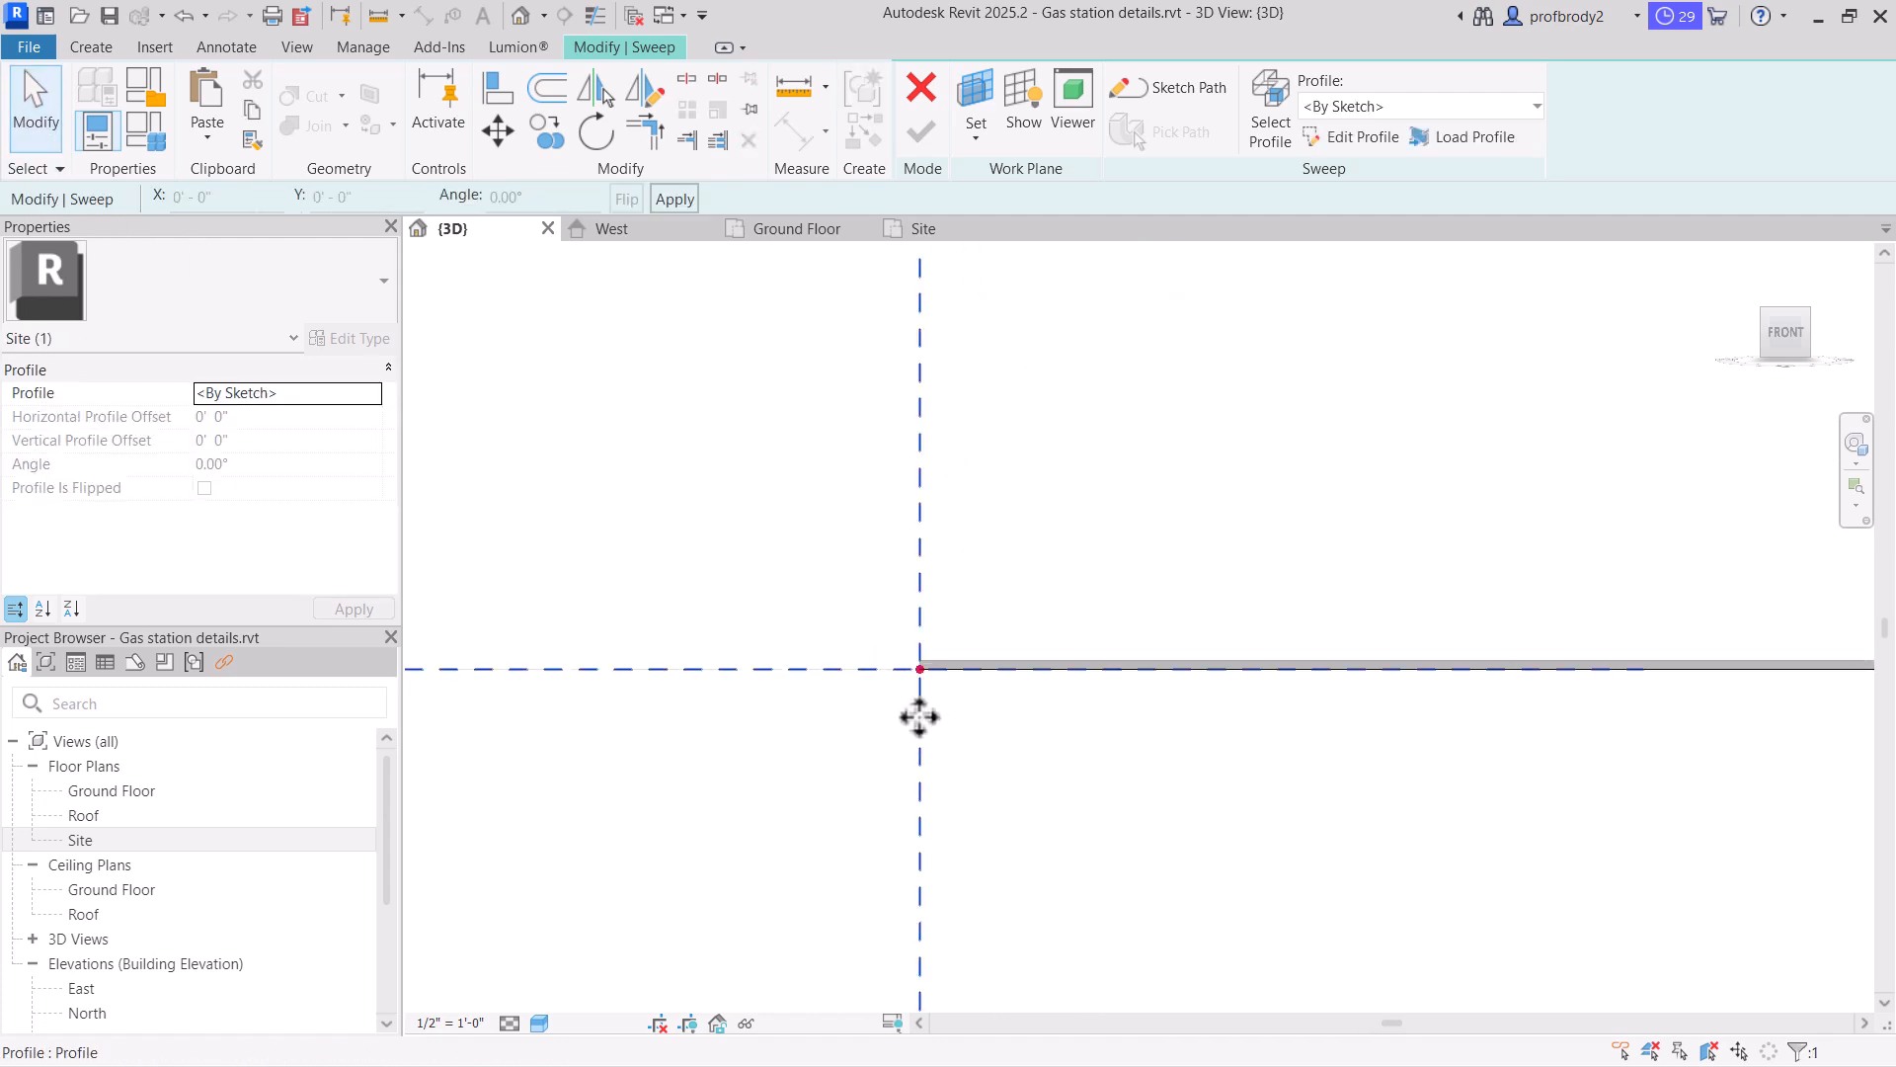
scroll(918, 711, up, 3)
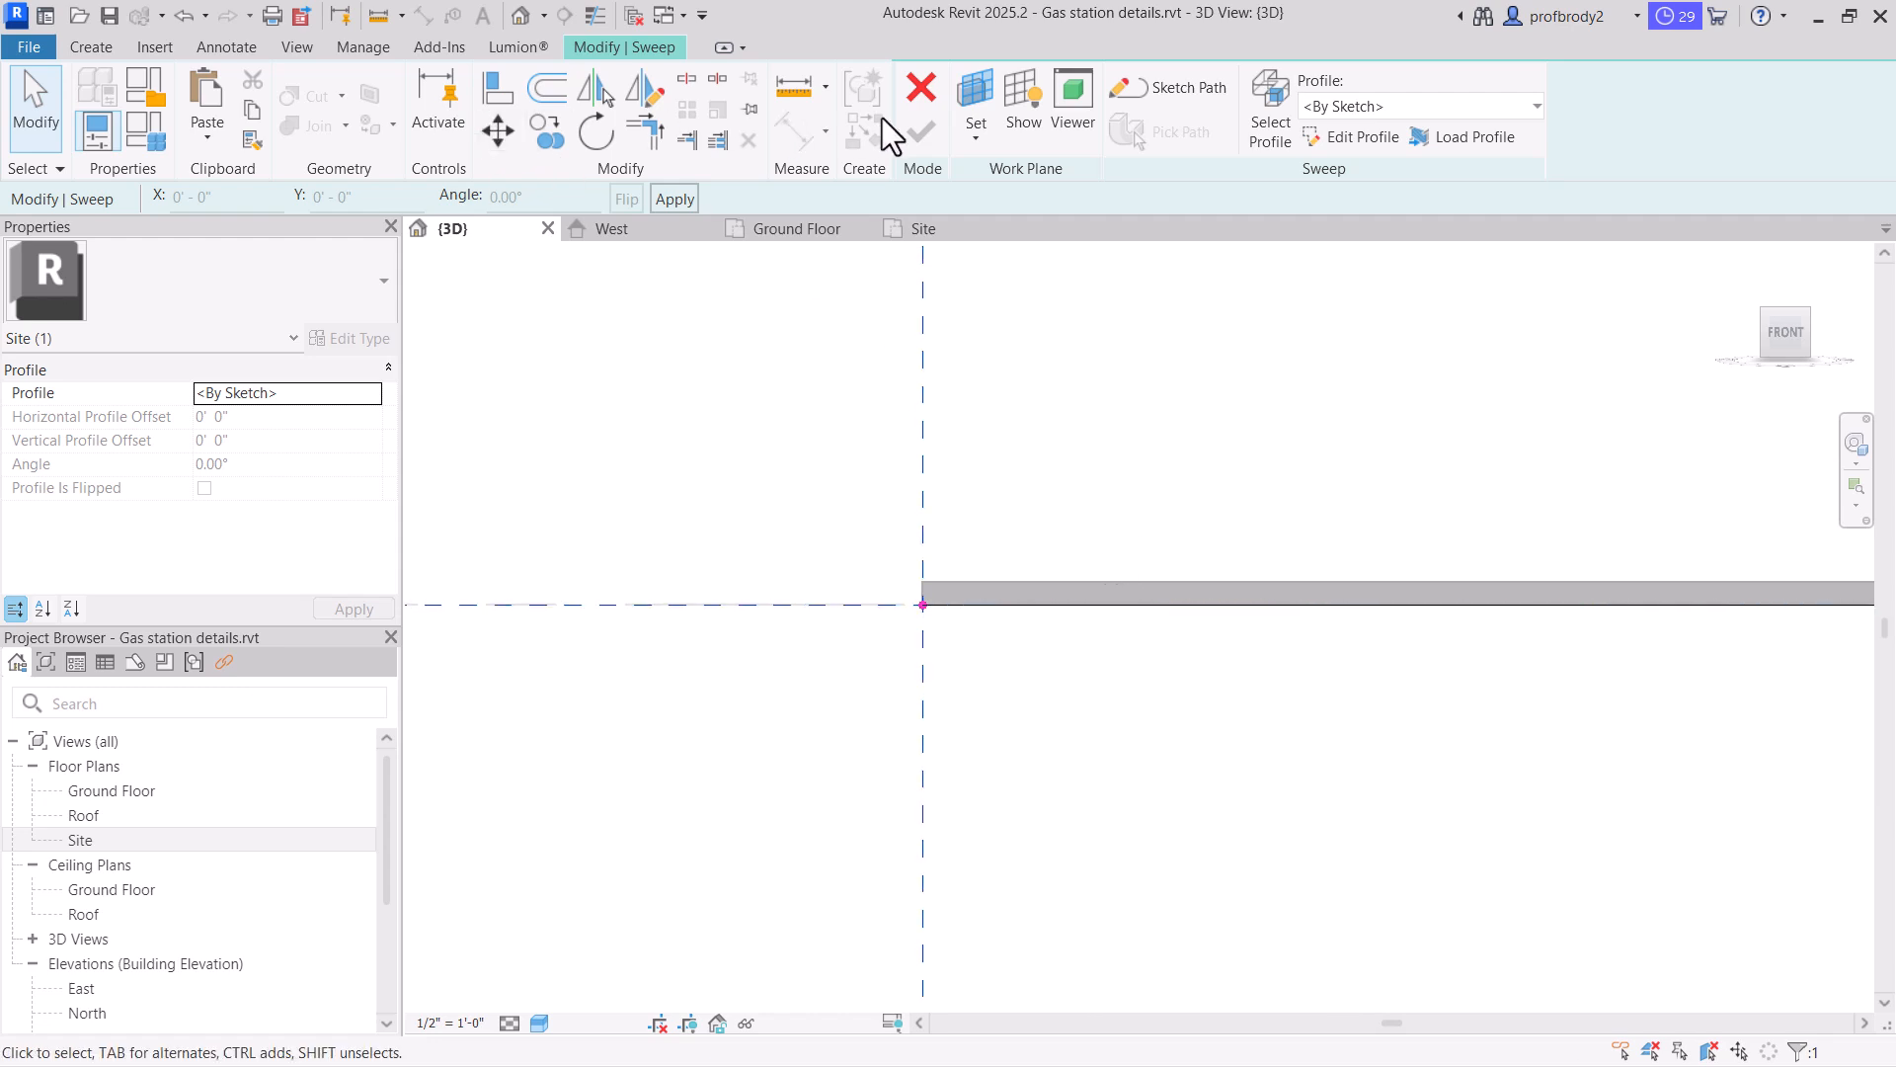
click(87, 47)
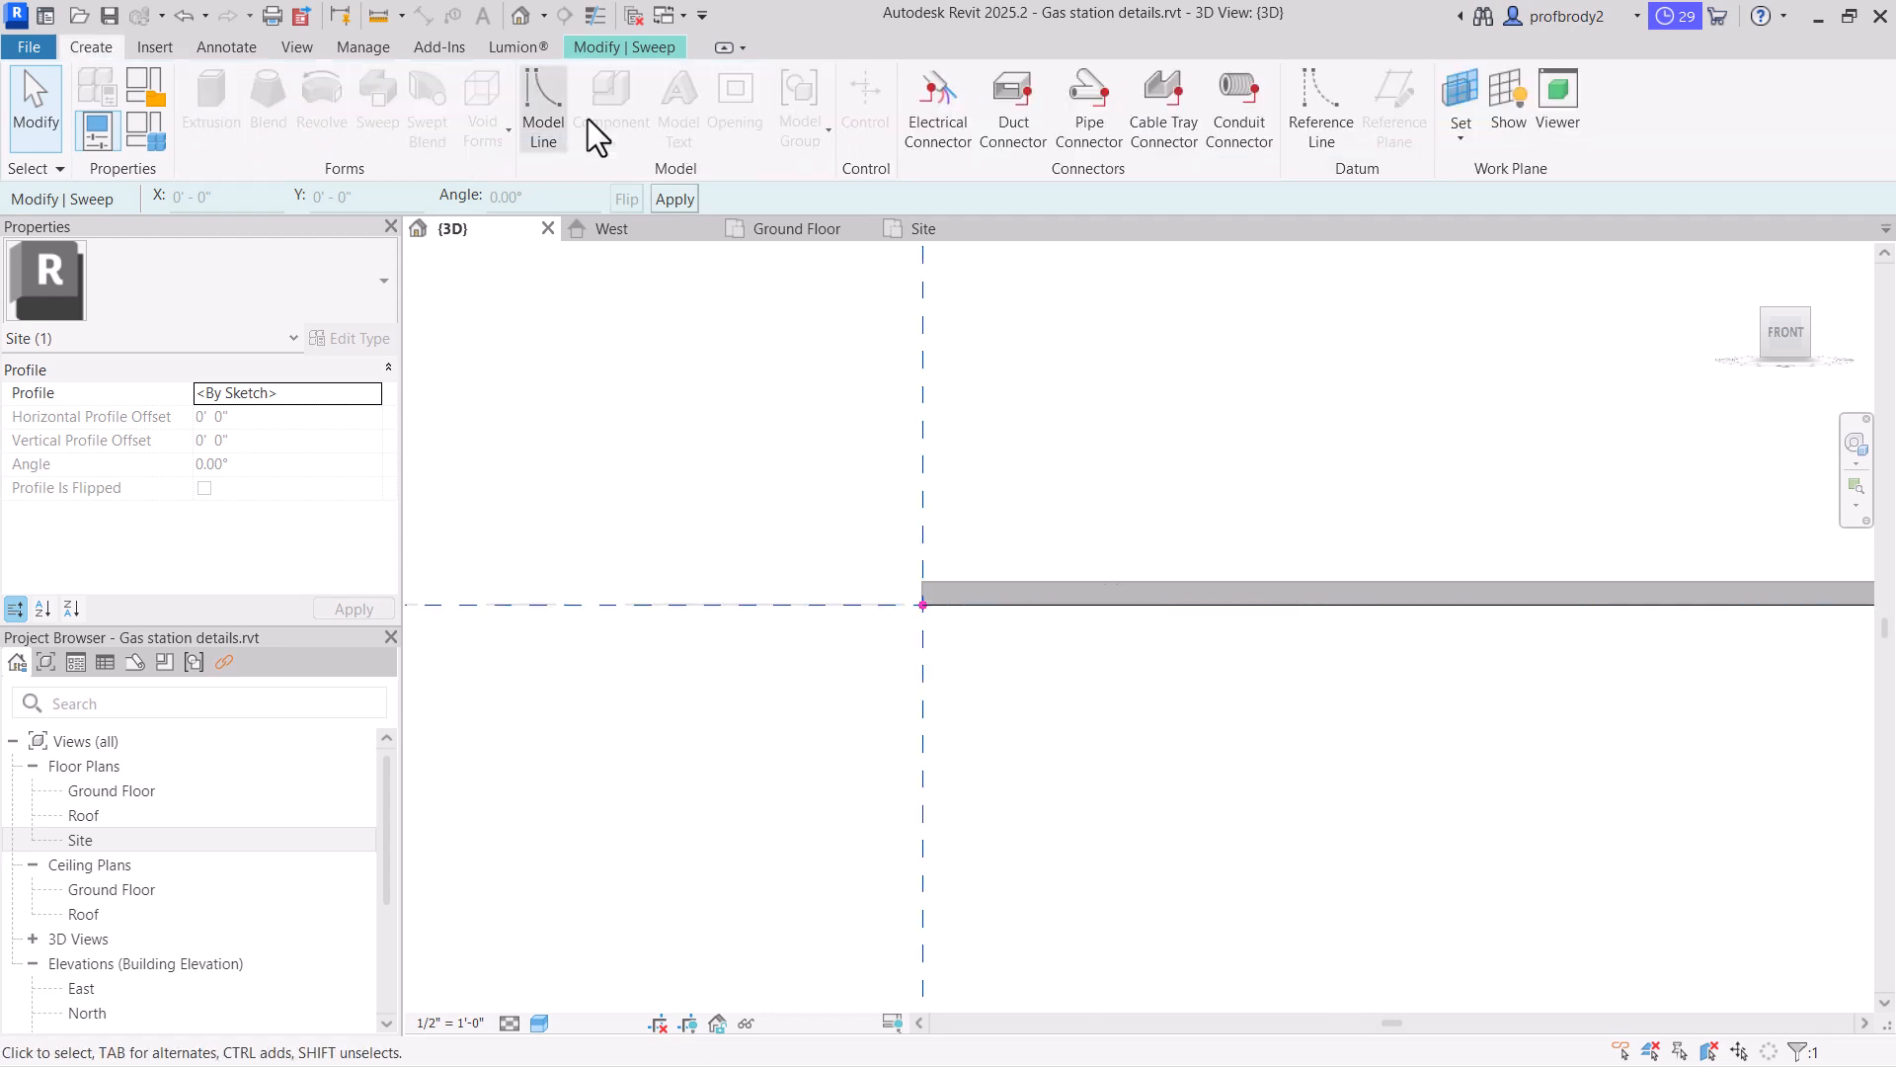
click(585, 50)
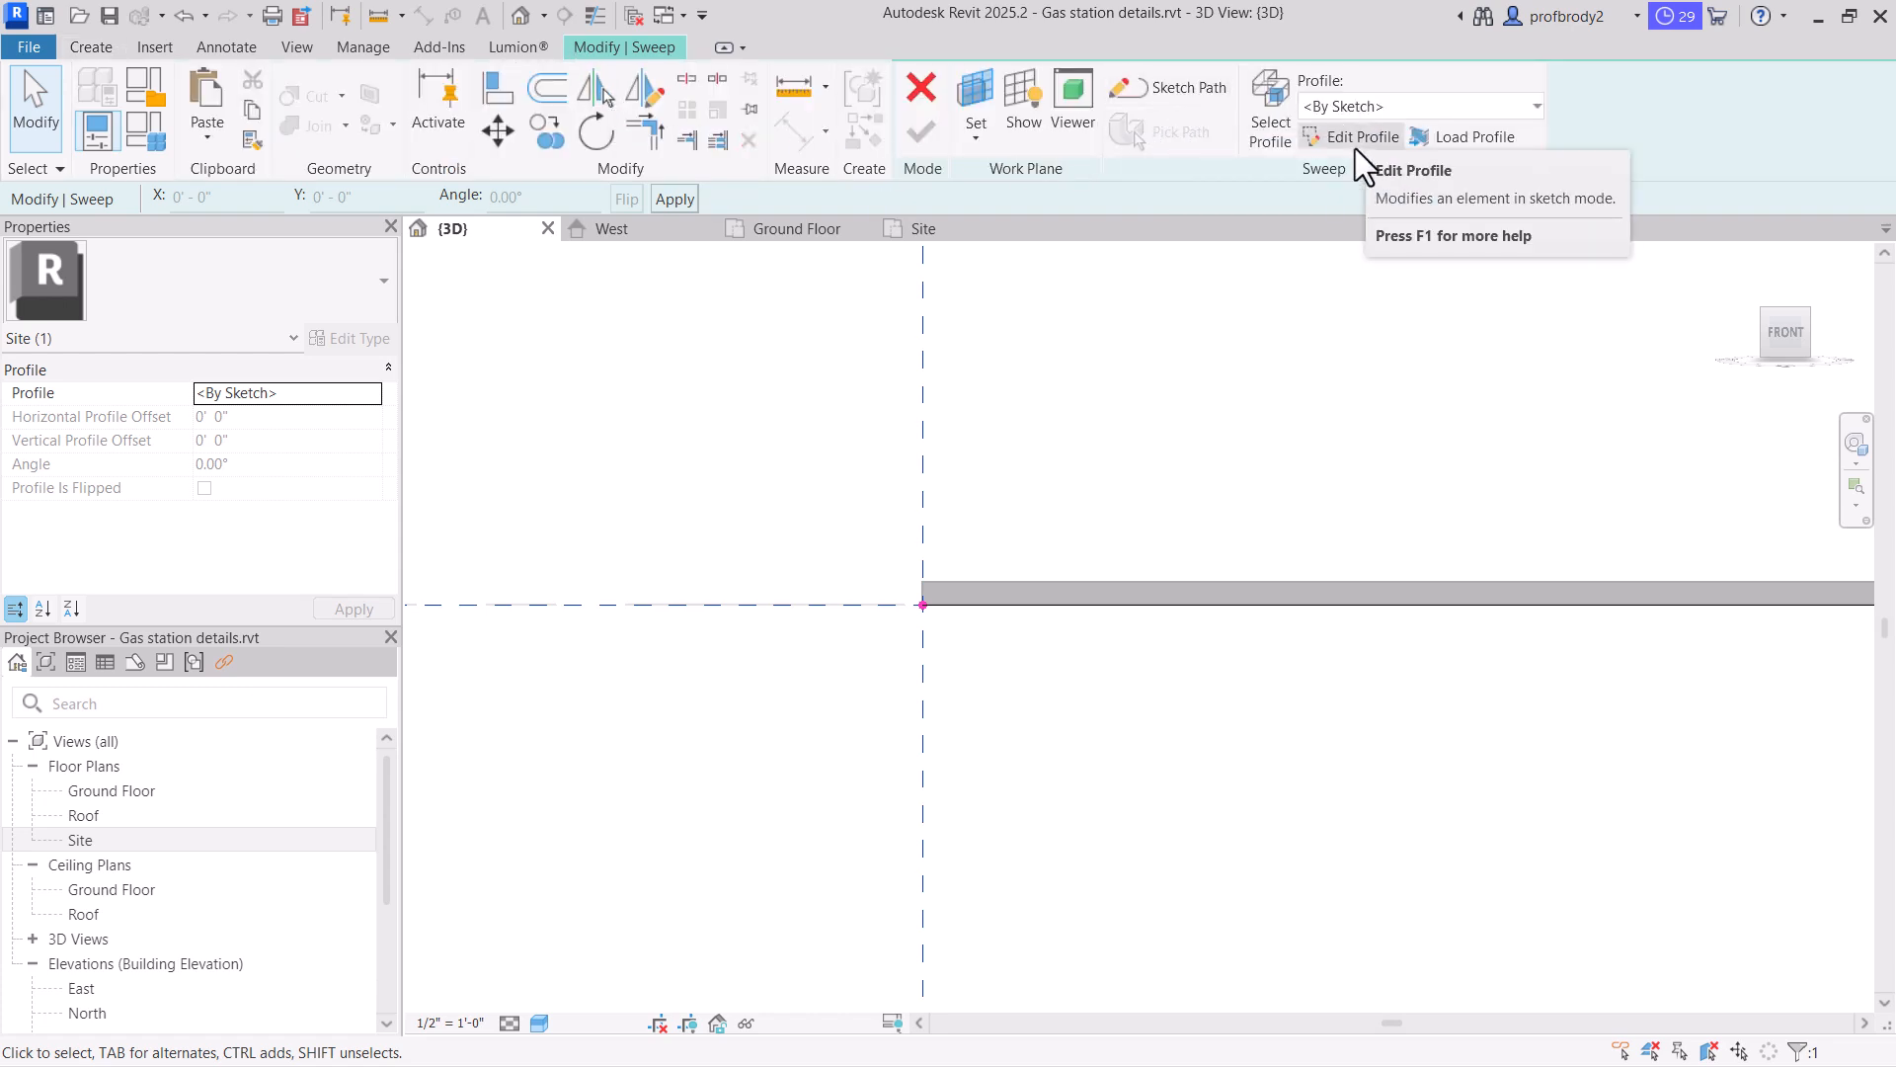
scroll(806, 572, up, 2)
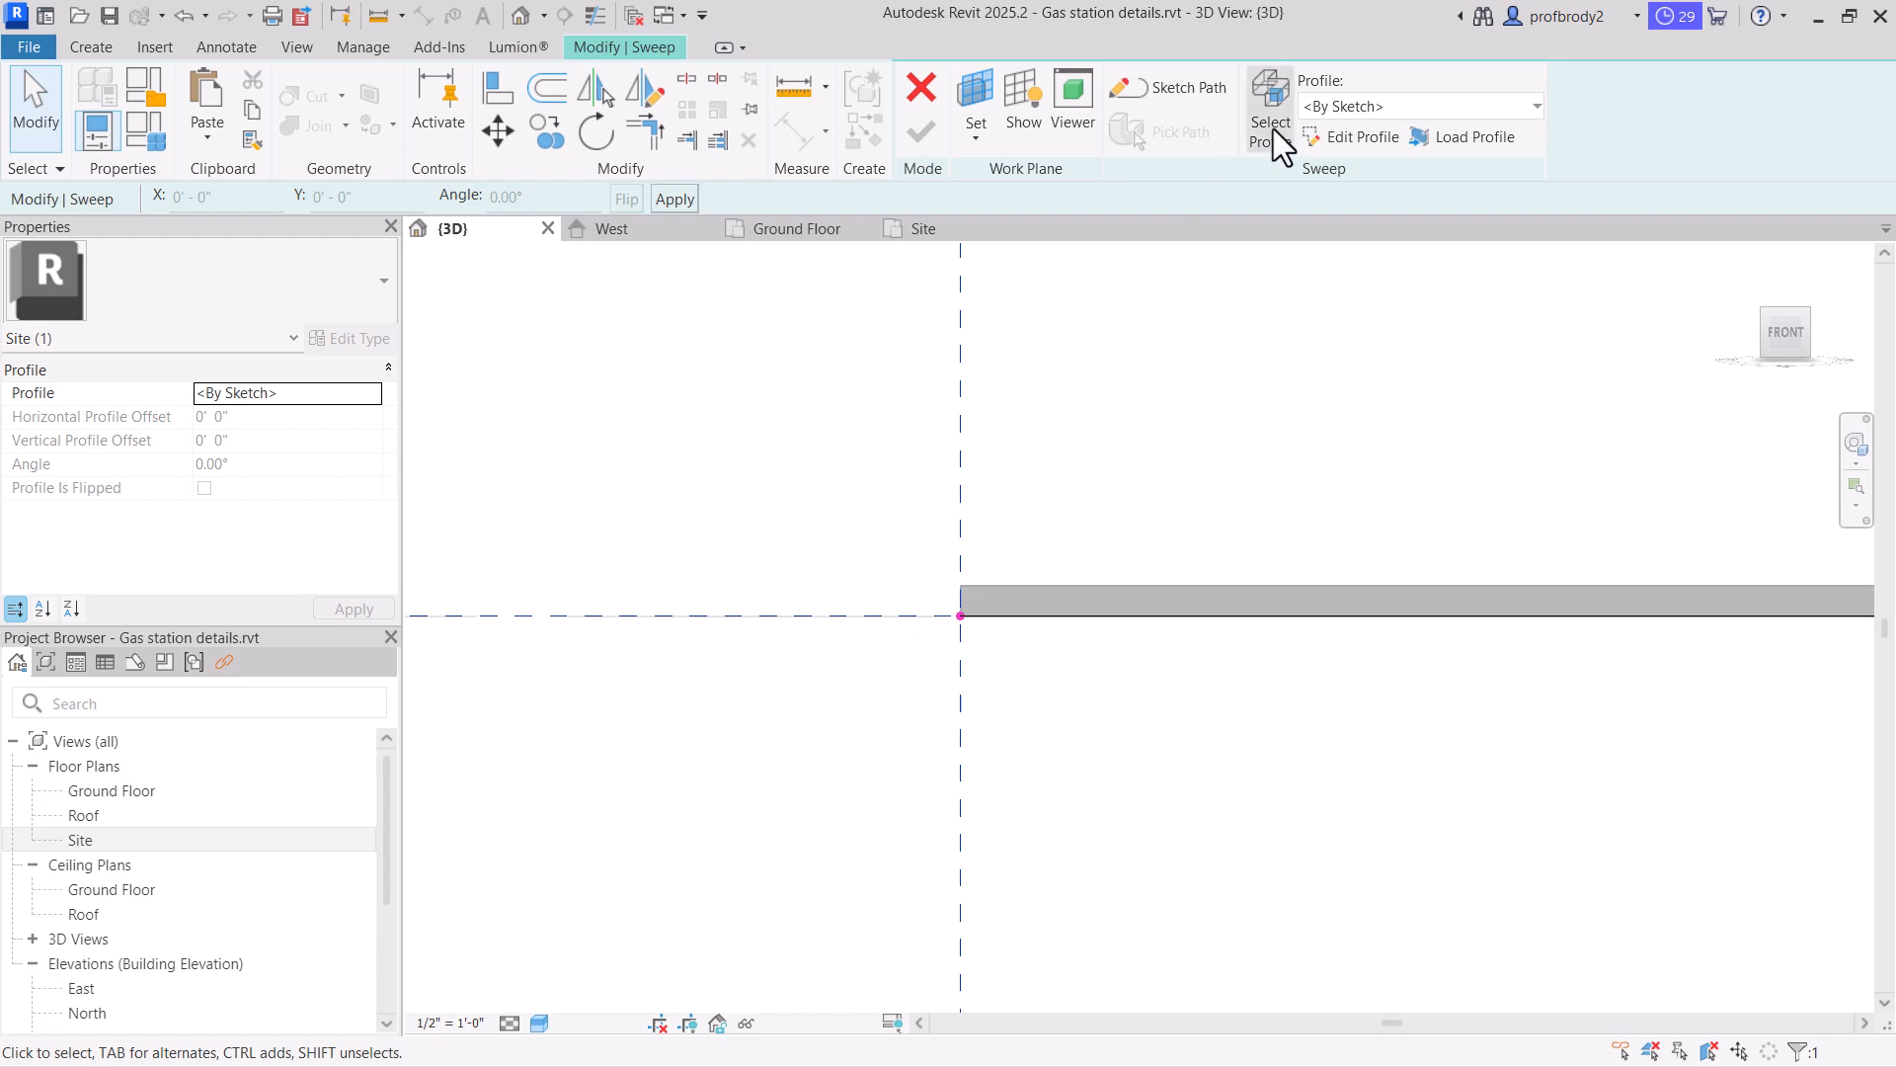
click(1355, 144)
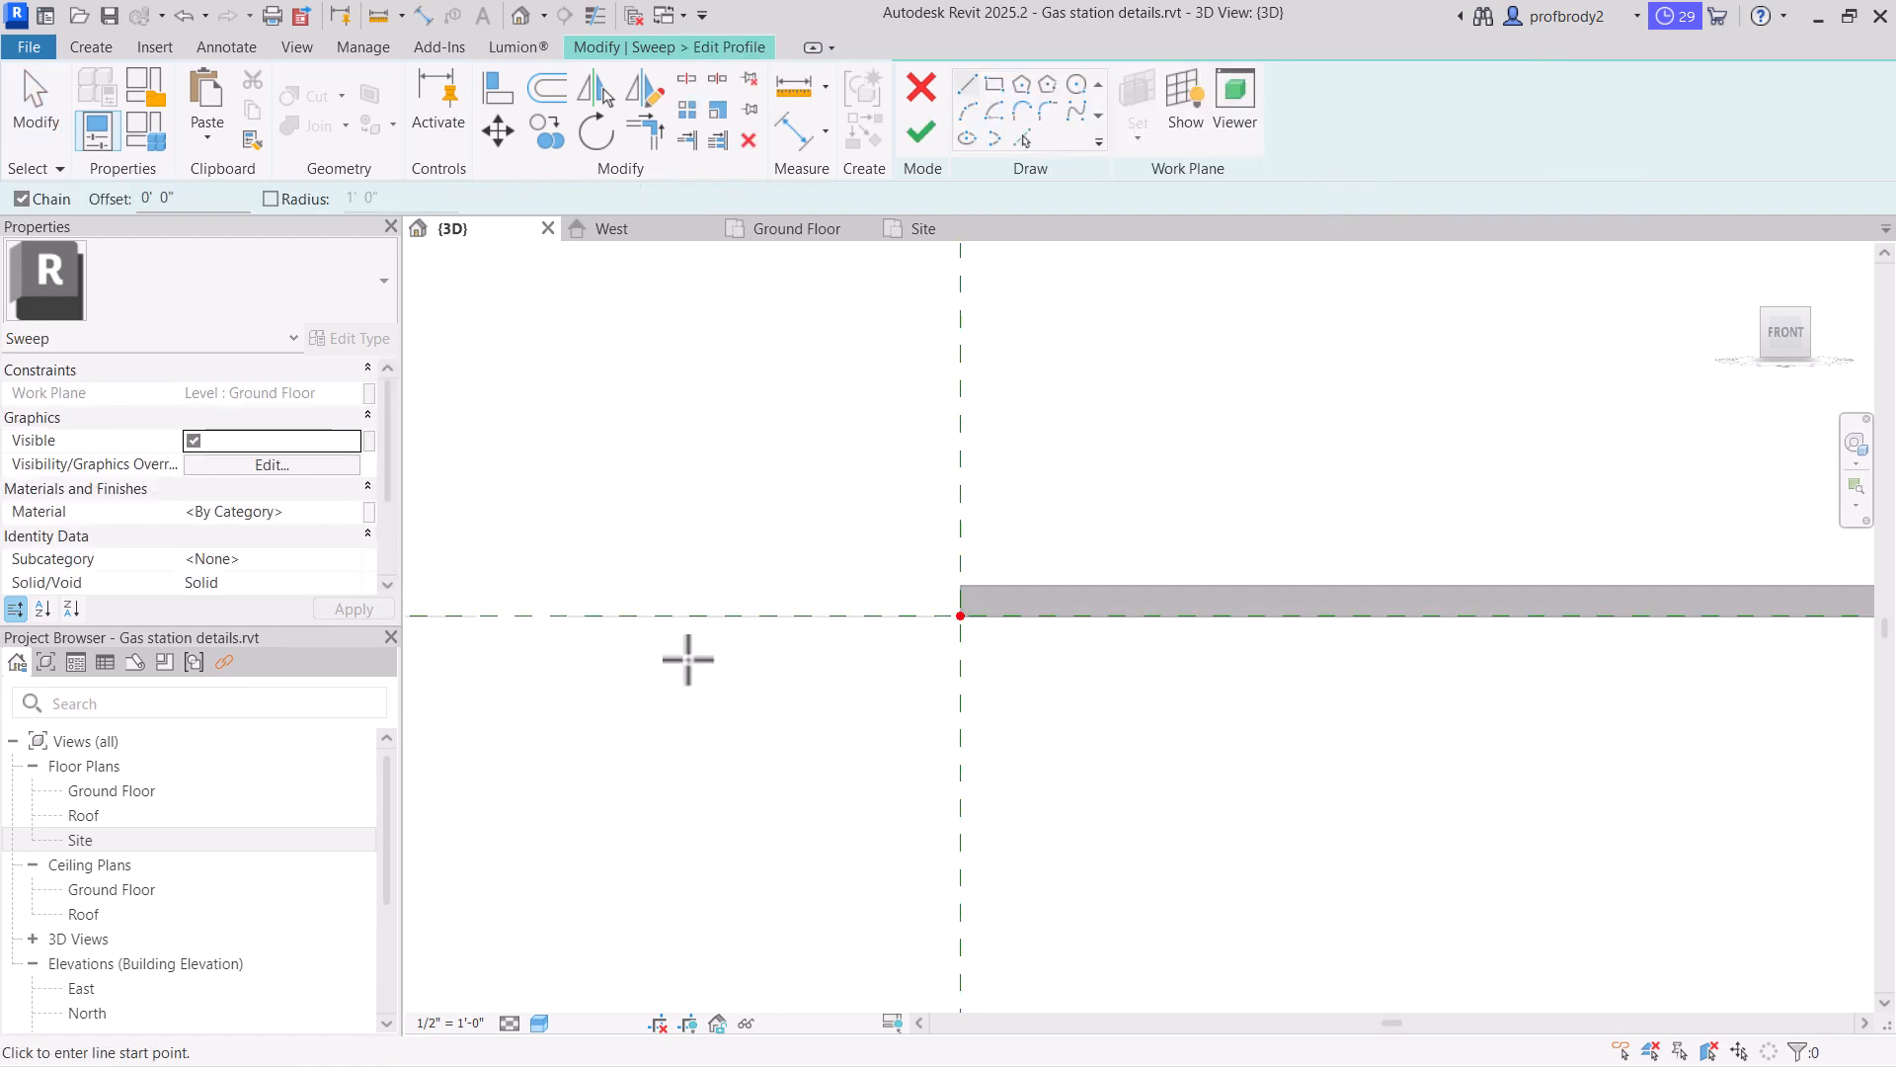
Draw the profile's bottom edge as a 6' horizontal line running outward from the profile point, away from the slab
scroll(688, 659, up, 2)
middle_drag(949, 525, 1117, 746)
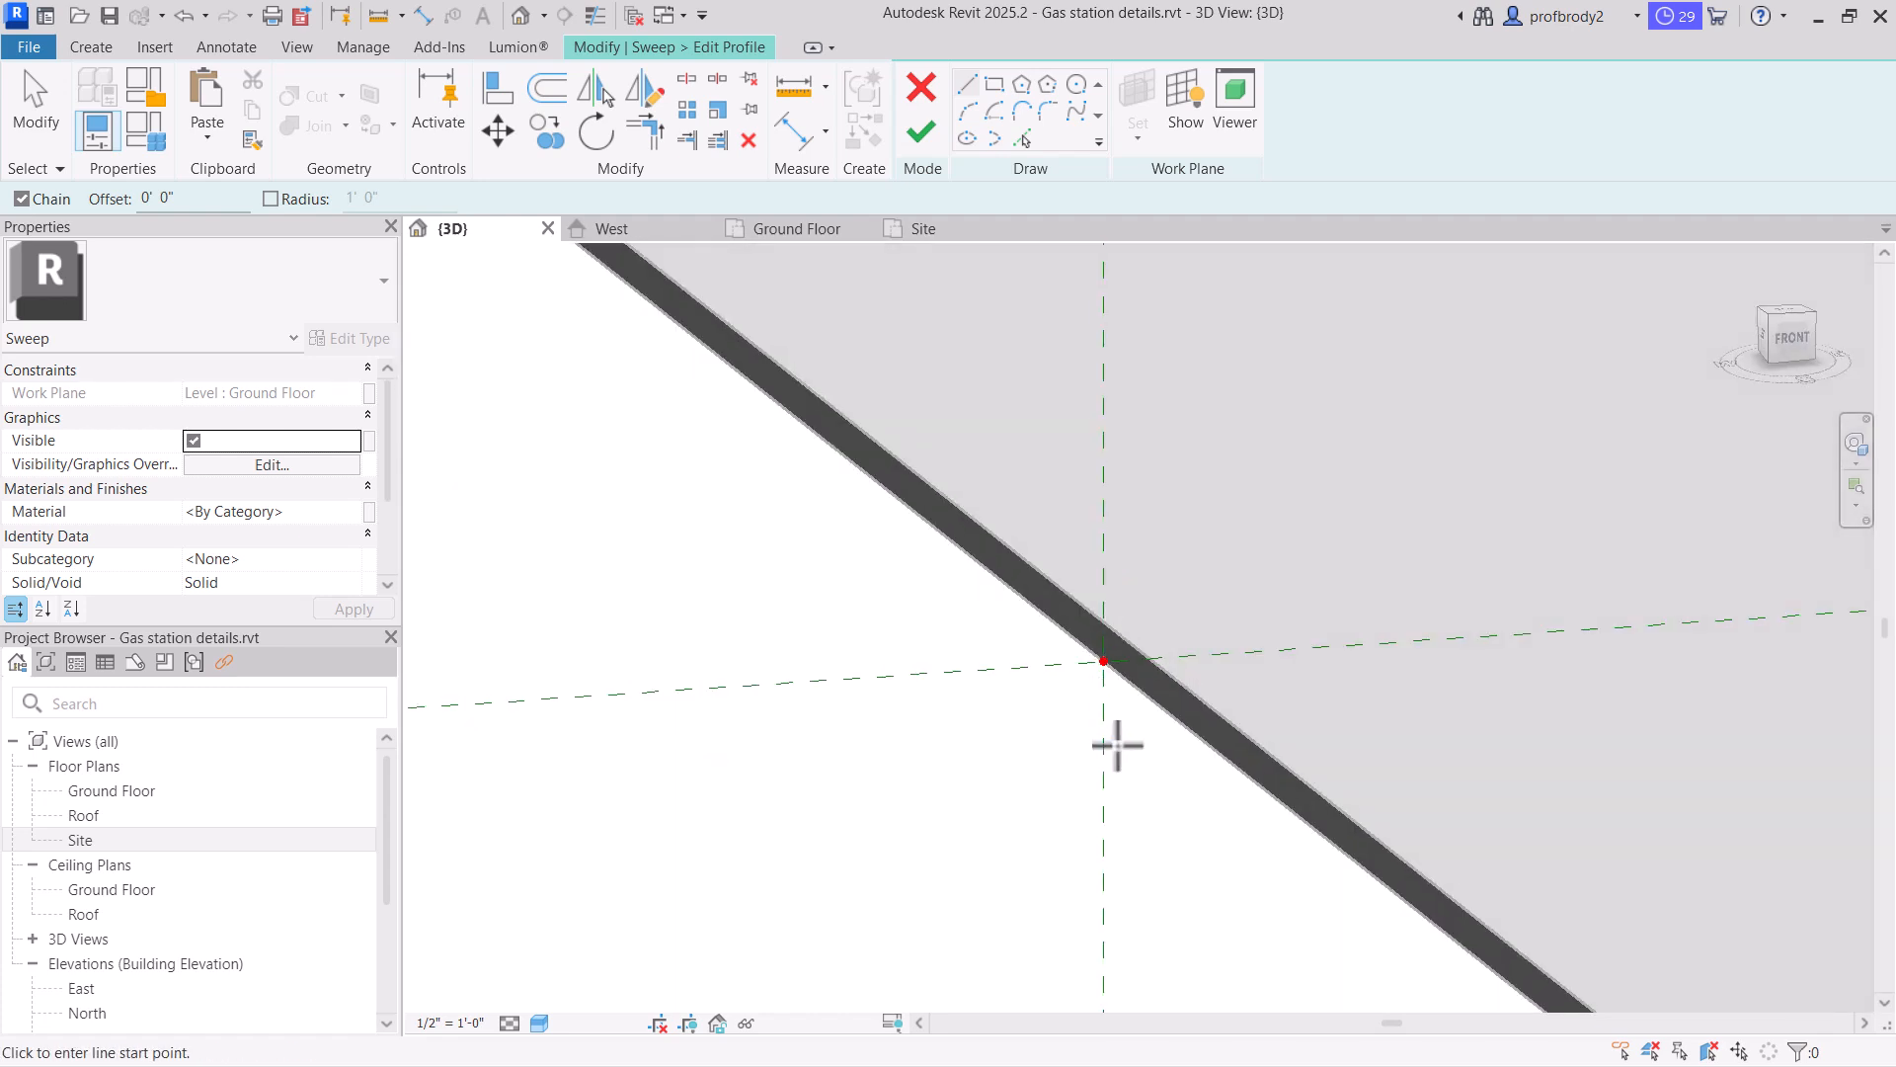
scroll(1087, 721, down, 3)
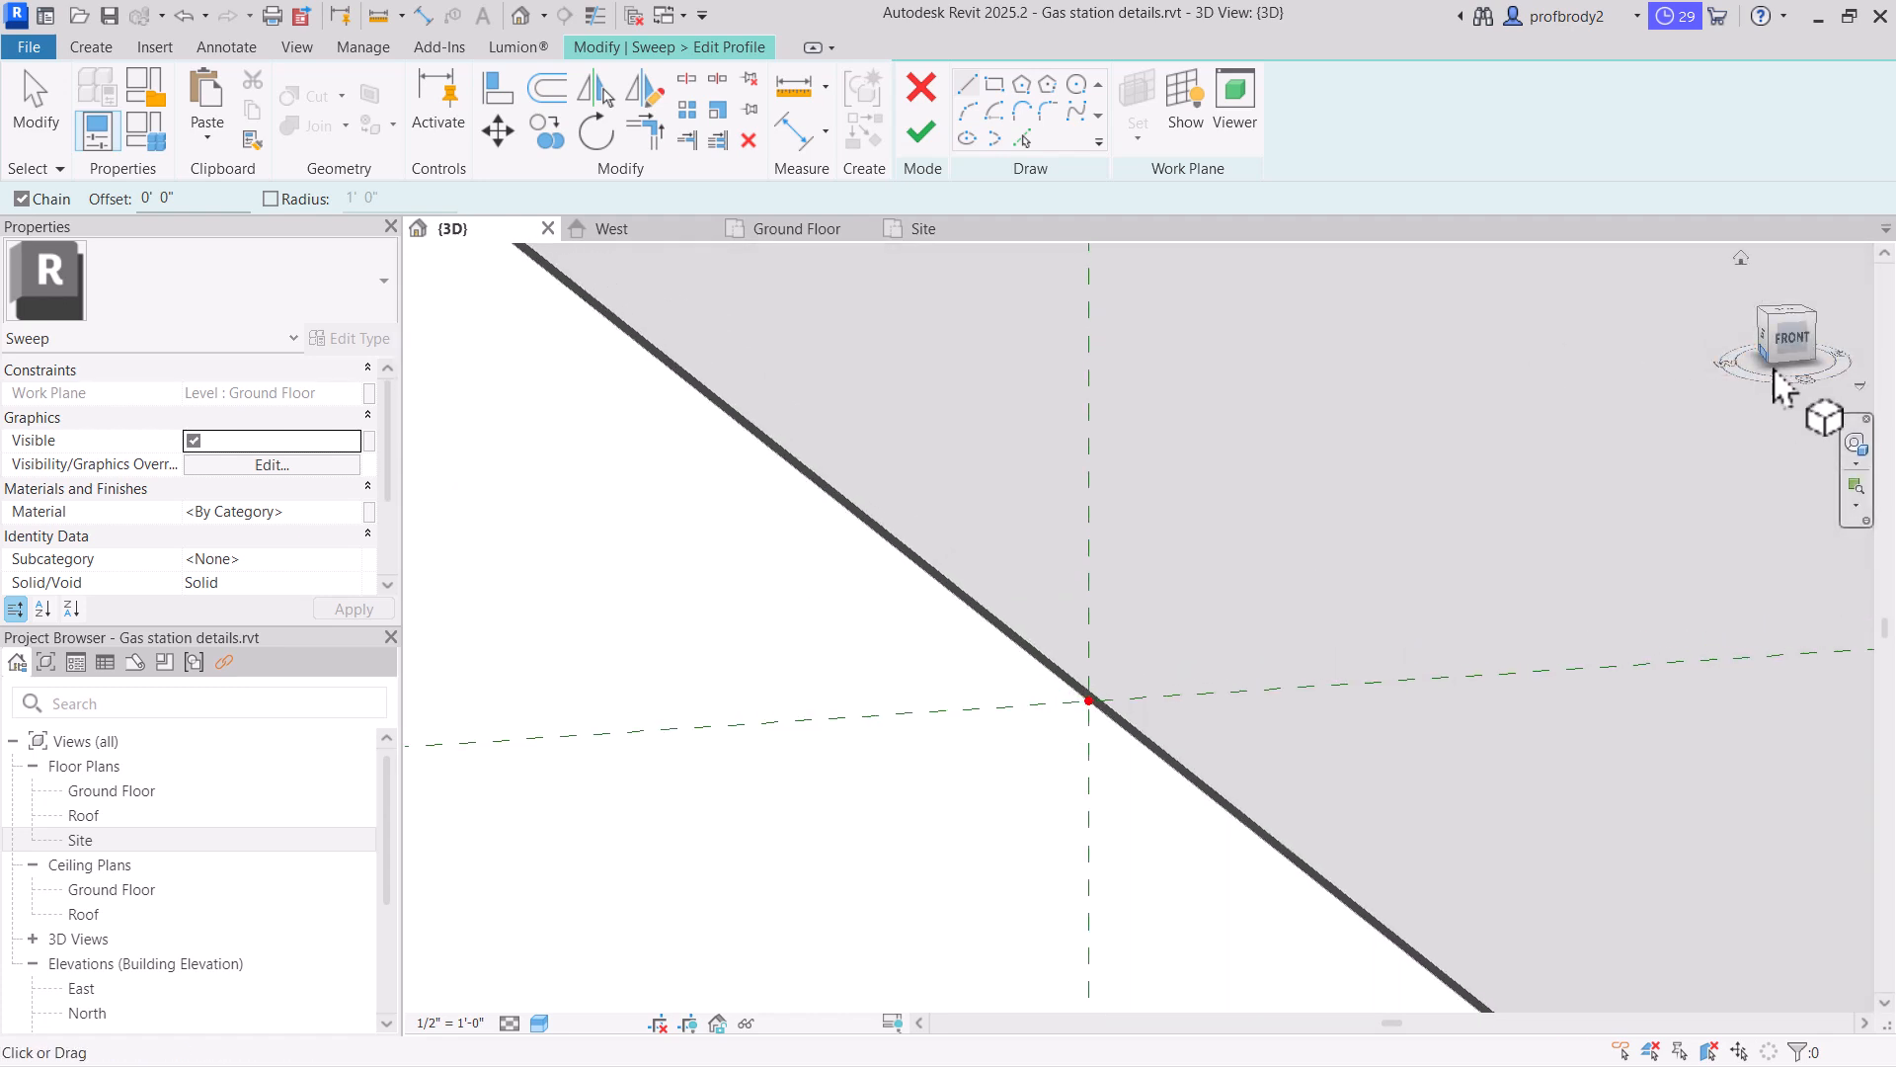
click(1788, 340)
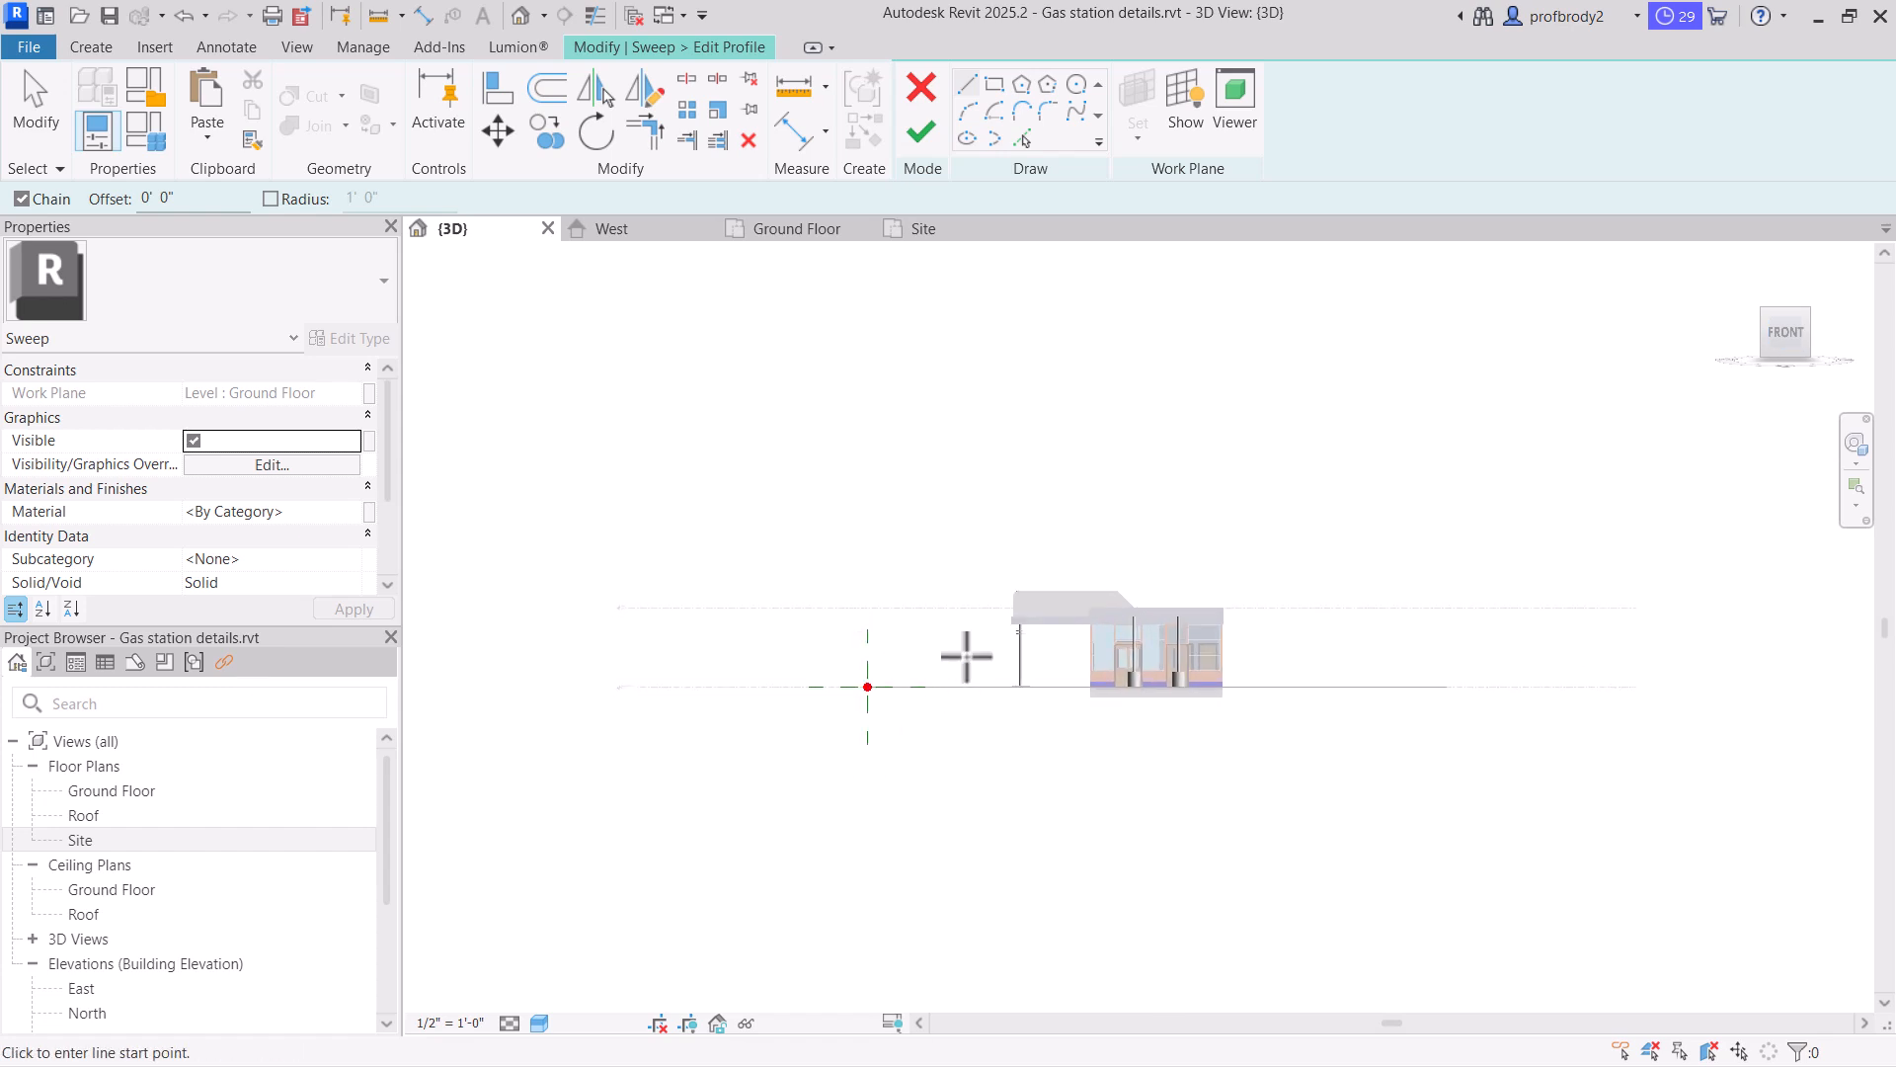
scroll(855, 627, up, 10)
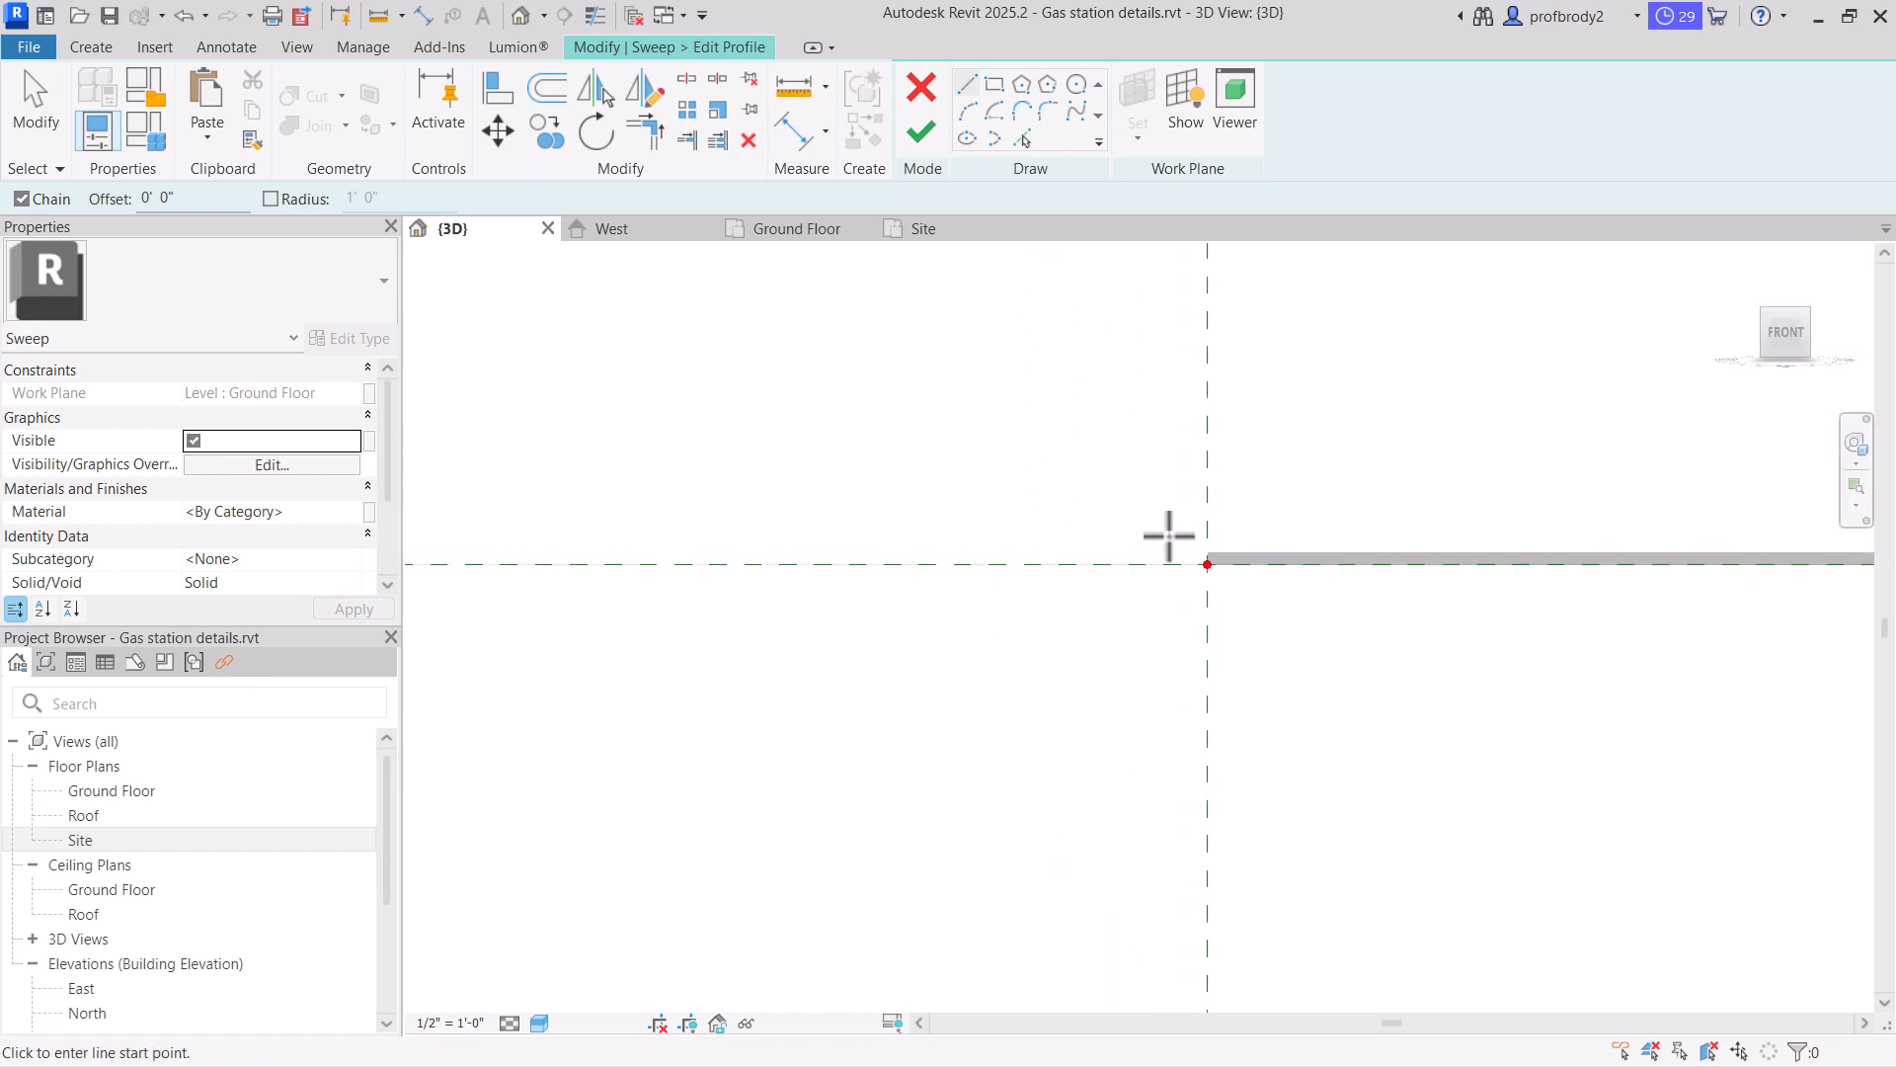
scroll(1169, 535, up, 2)
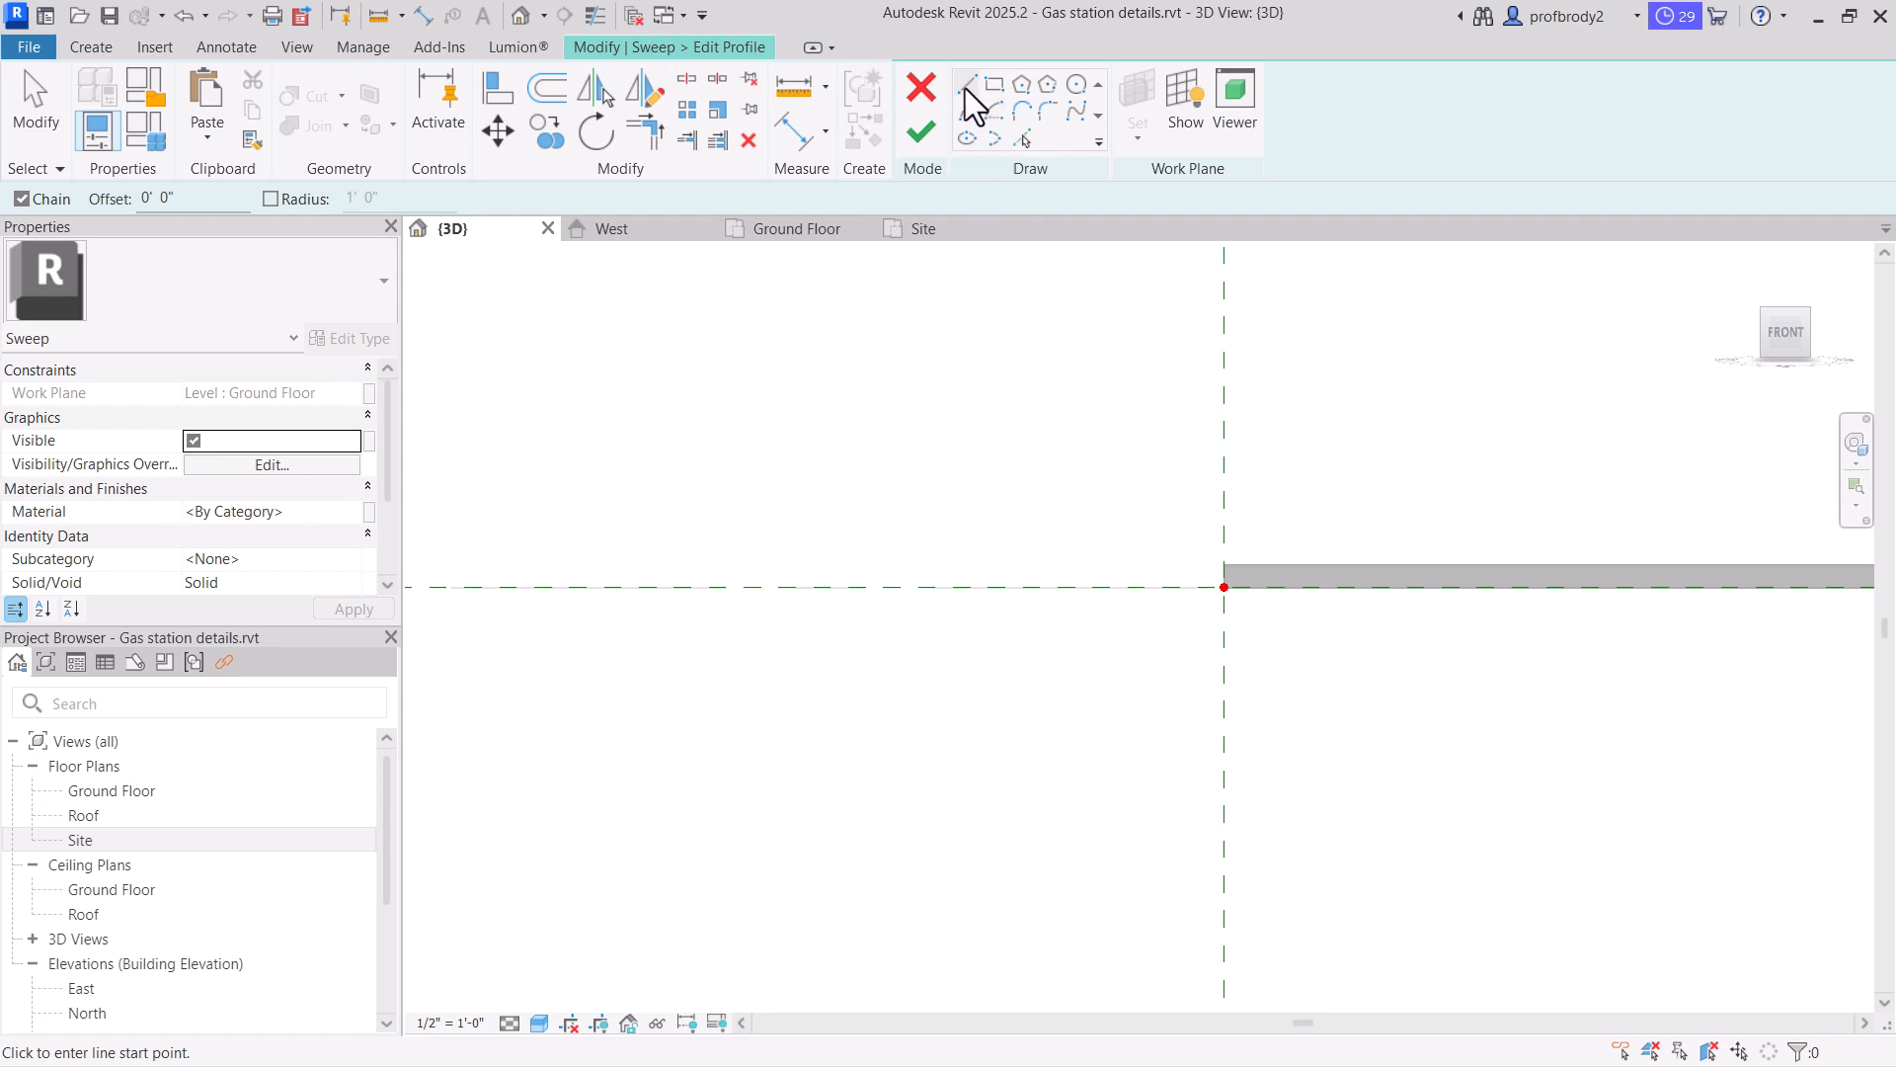
click(1224, 587)
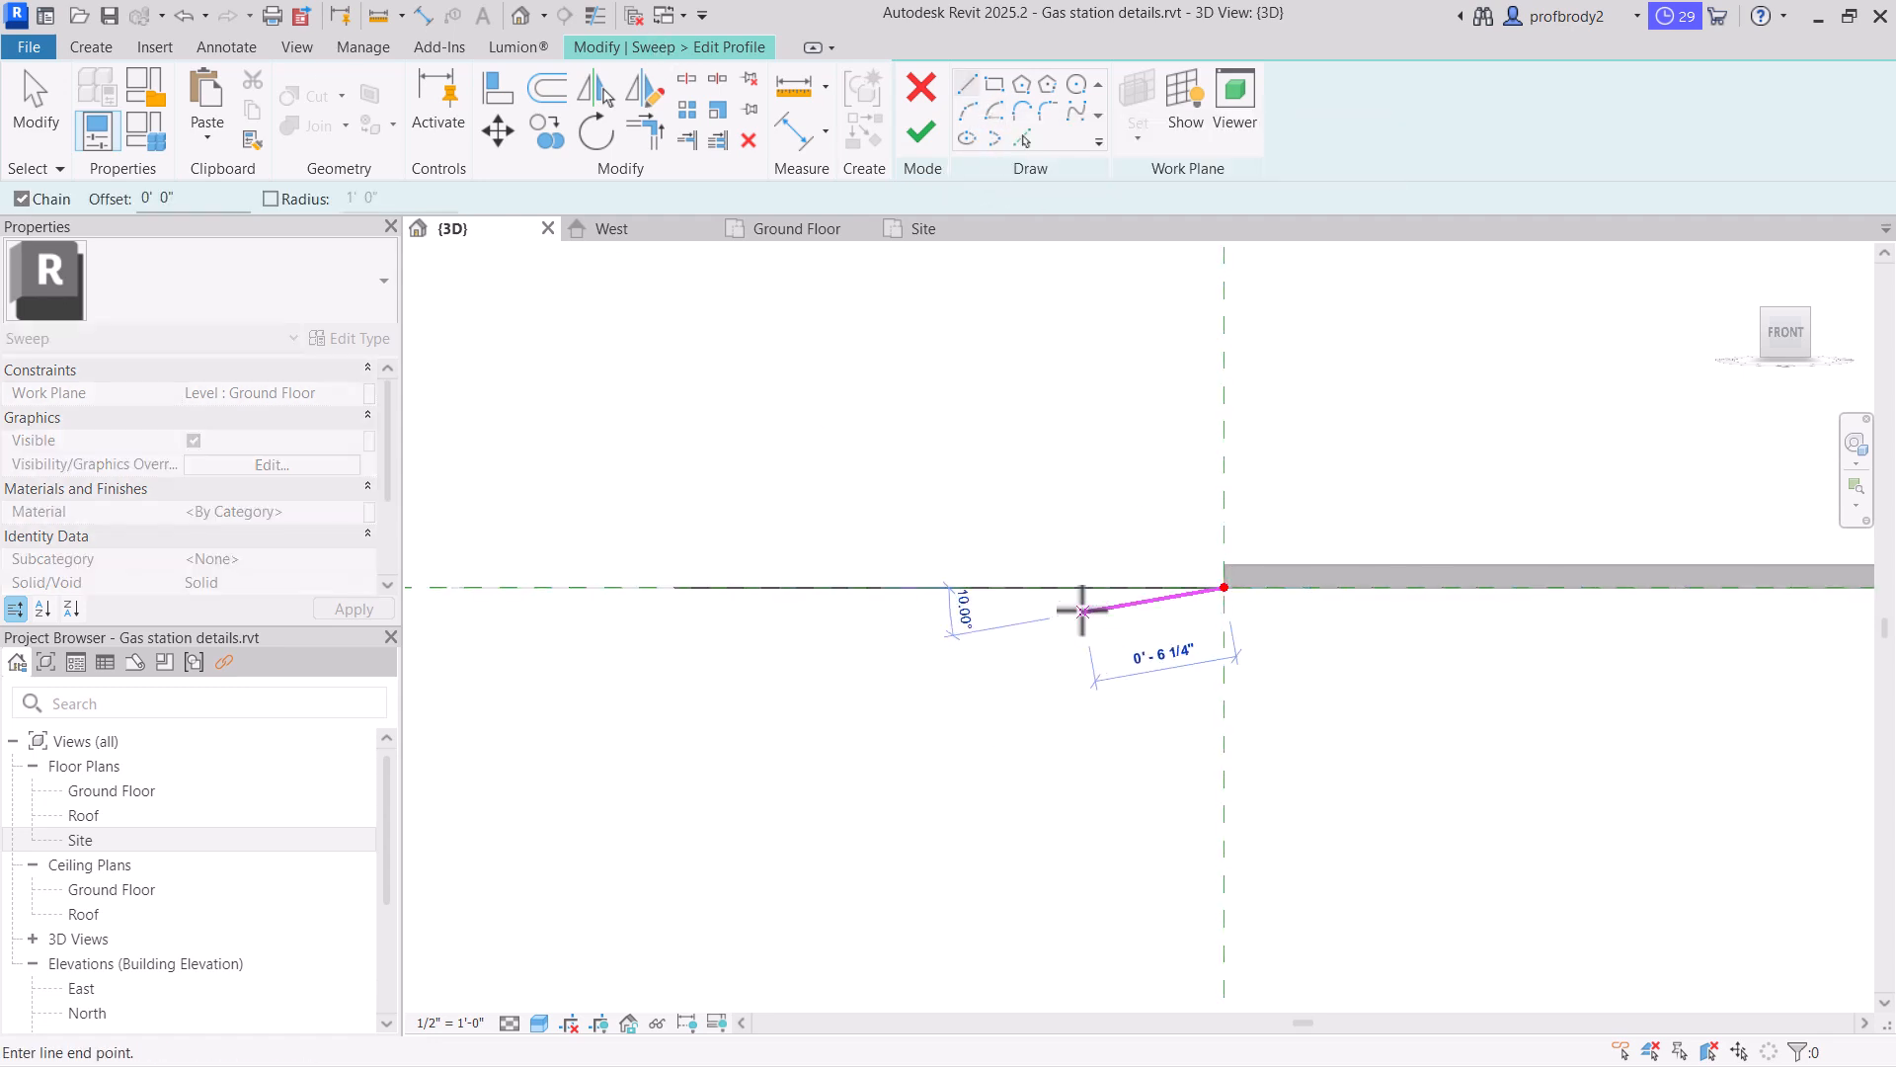
scroll(678, 579, down, 2)
middle_drag(678, 580, 1538, 620)
text(6)
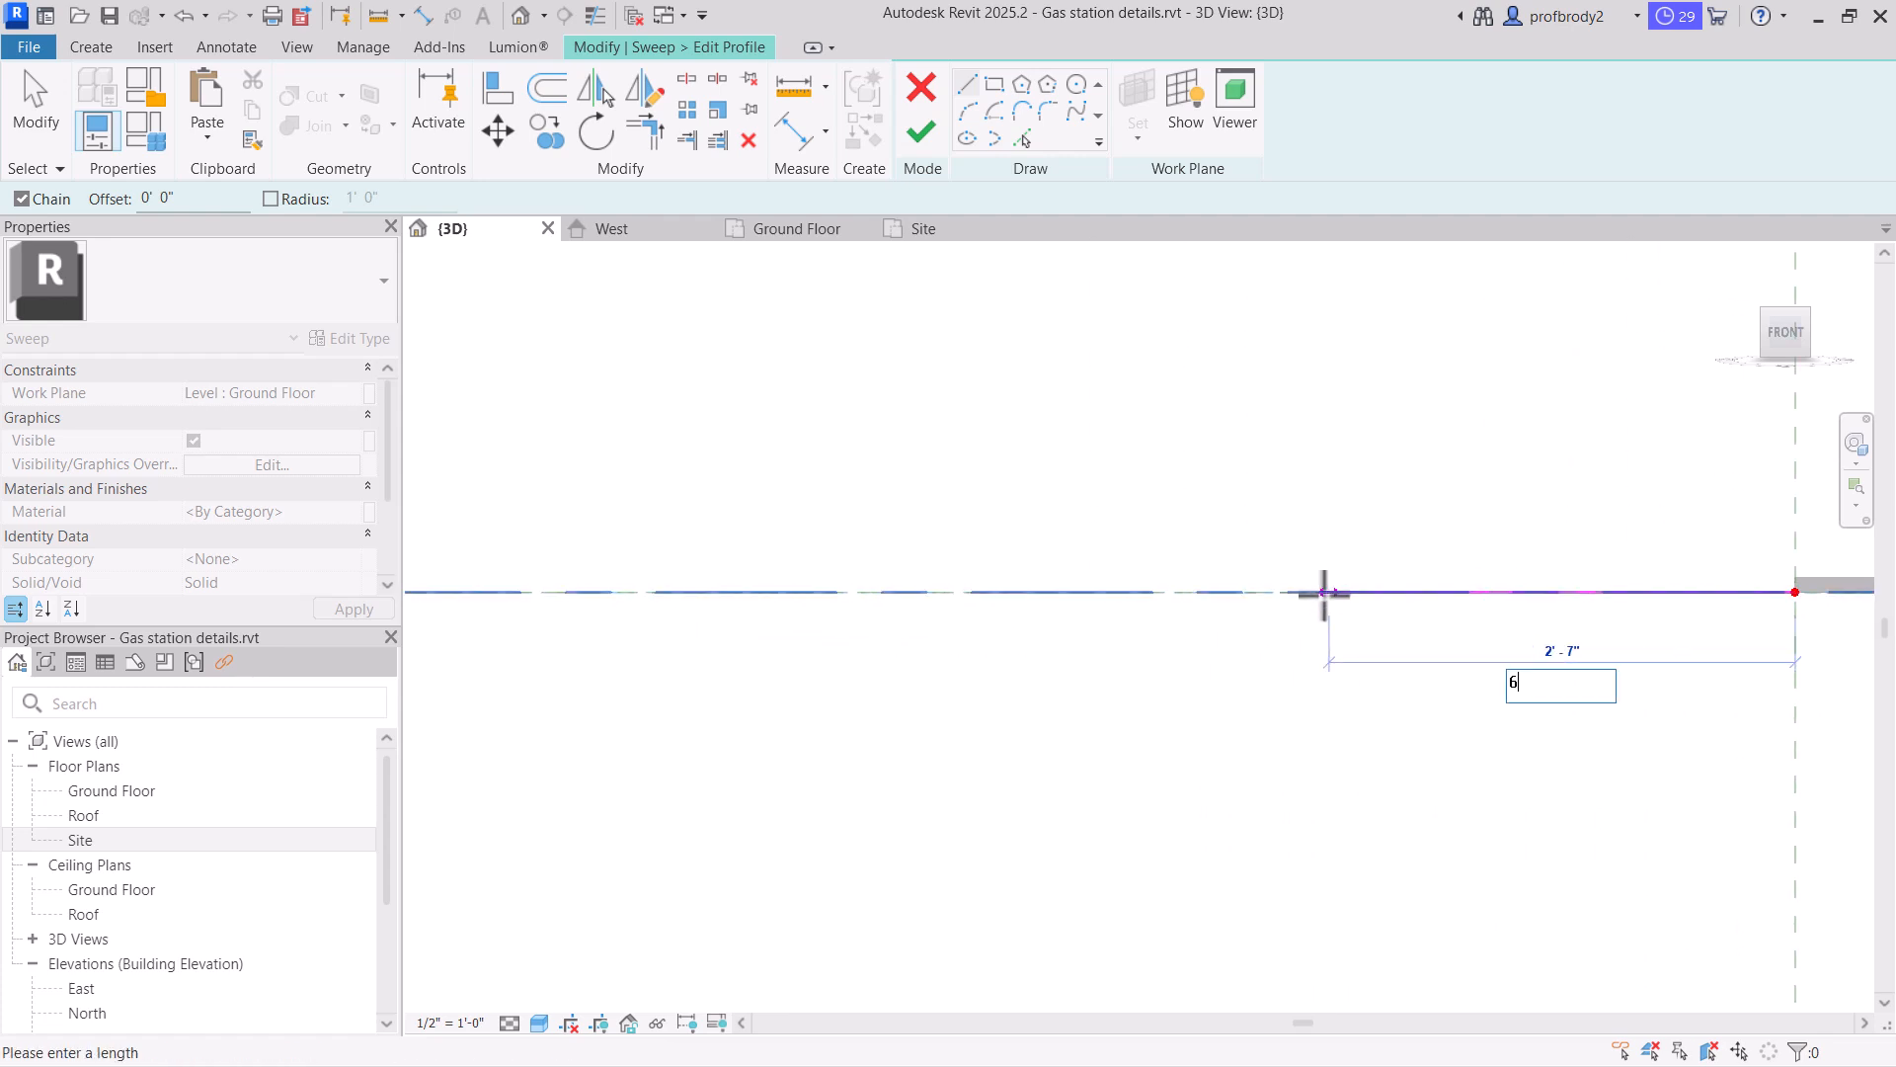
text(')
key(Return)
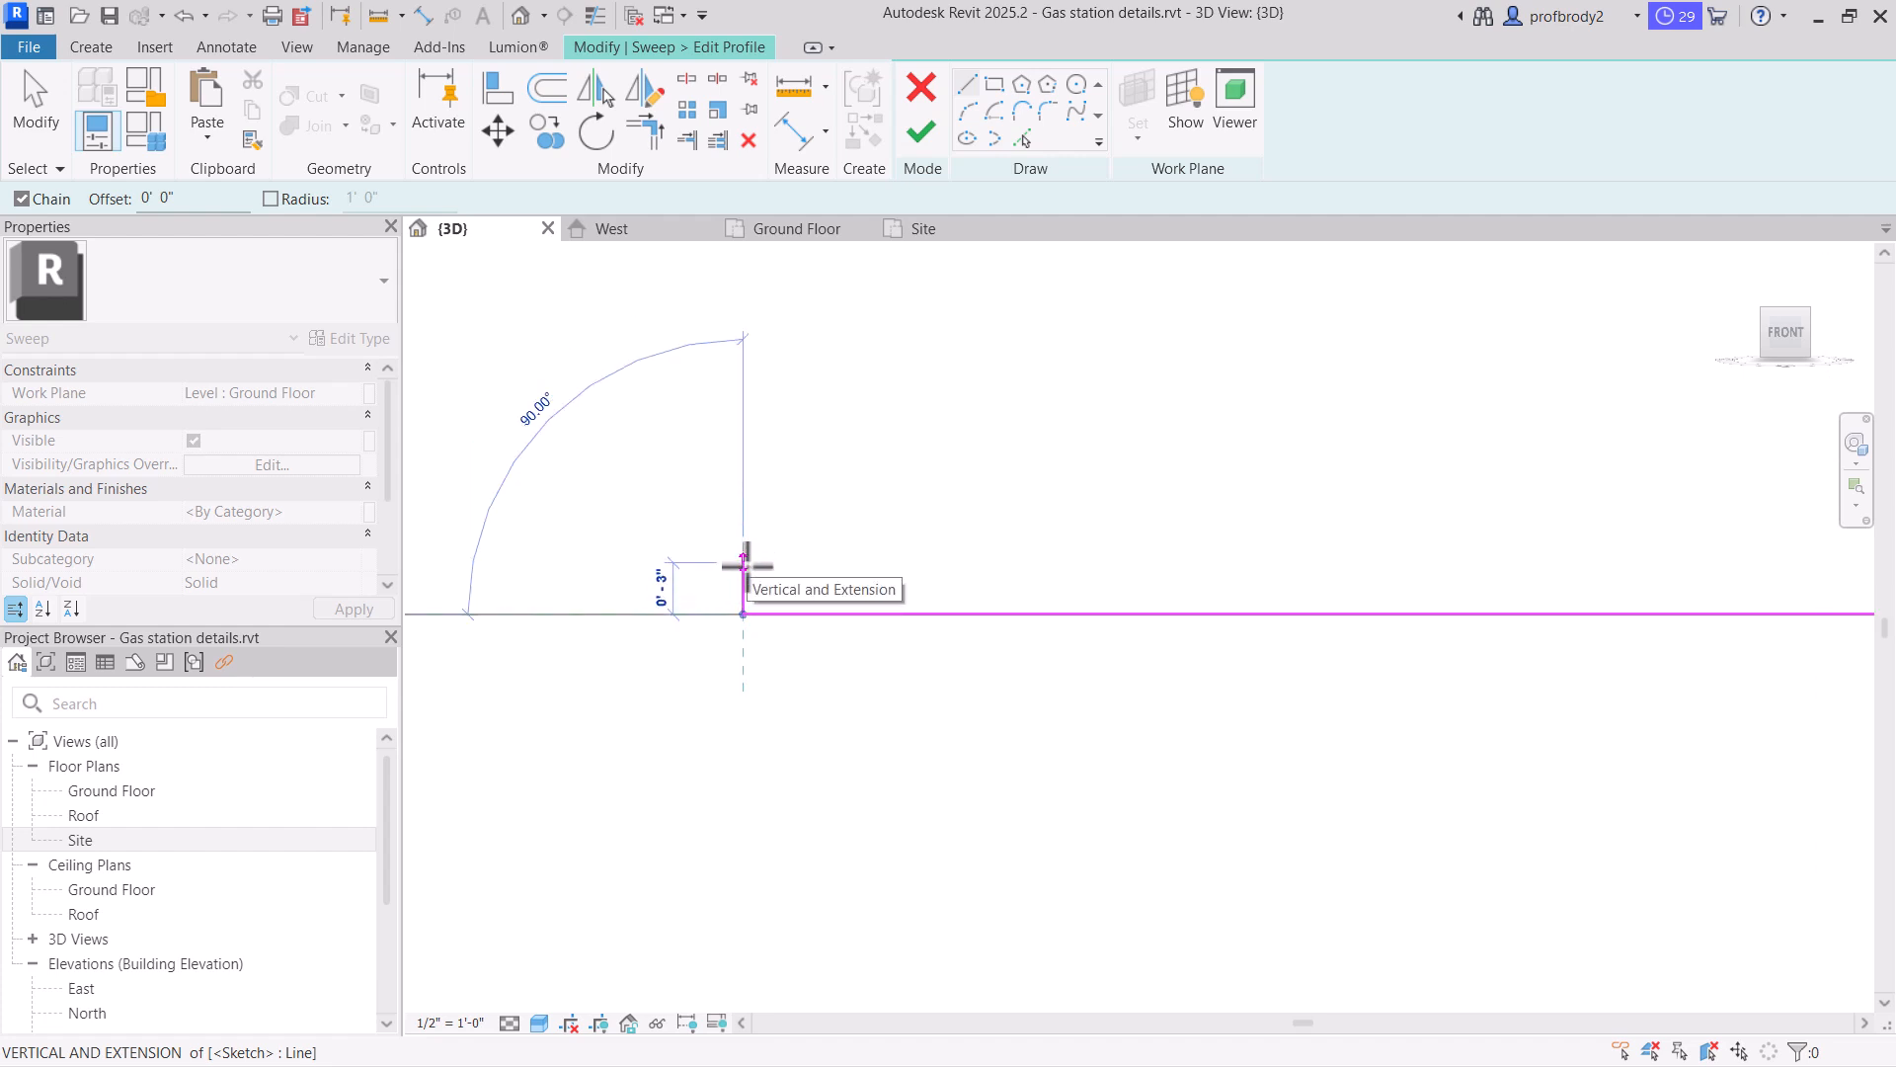
Draw the profile's outer edge upward in 3" and 1" vertical segments, followed by a 1" line inward
click(744, 563)
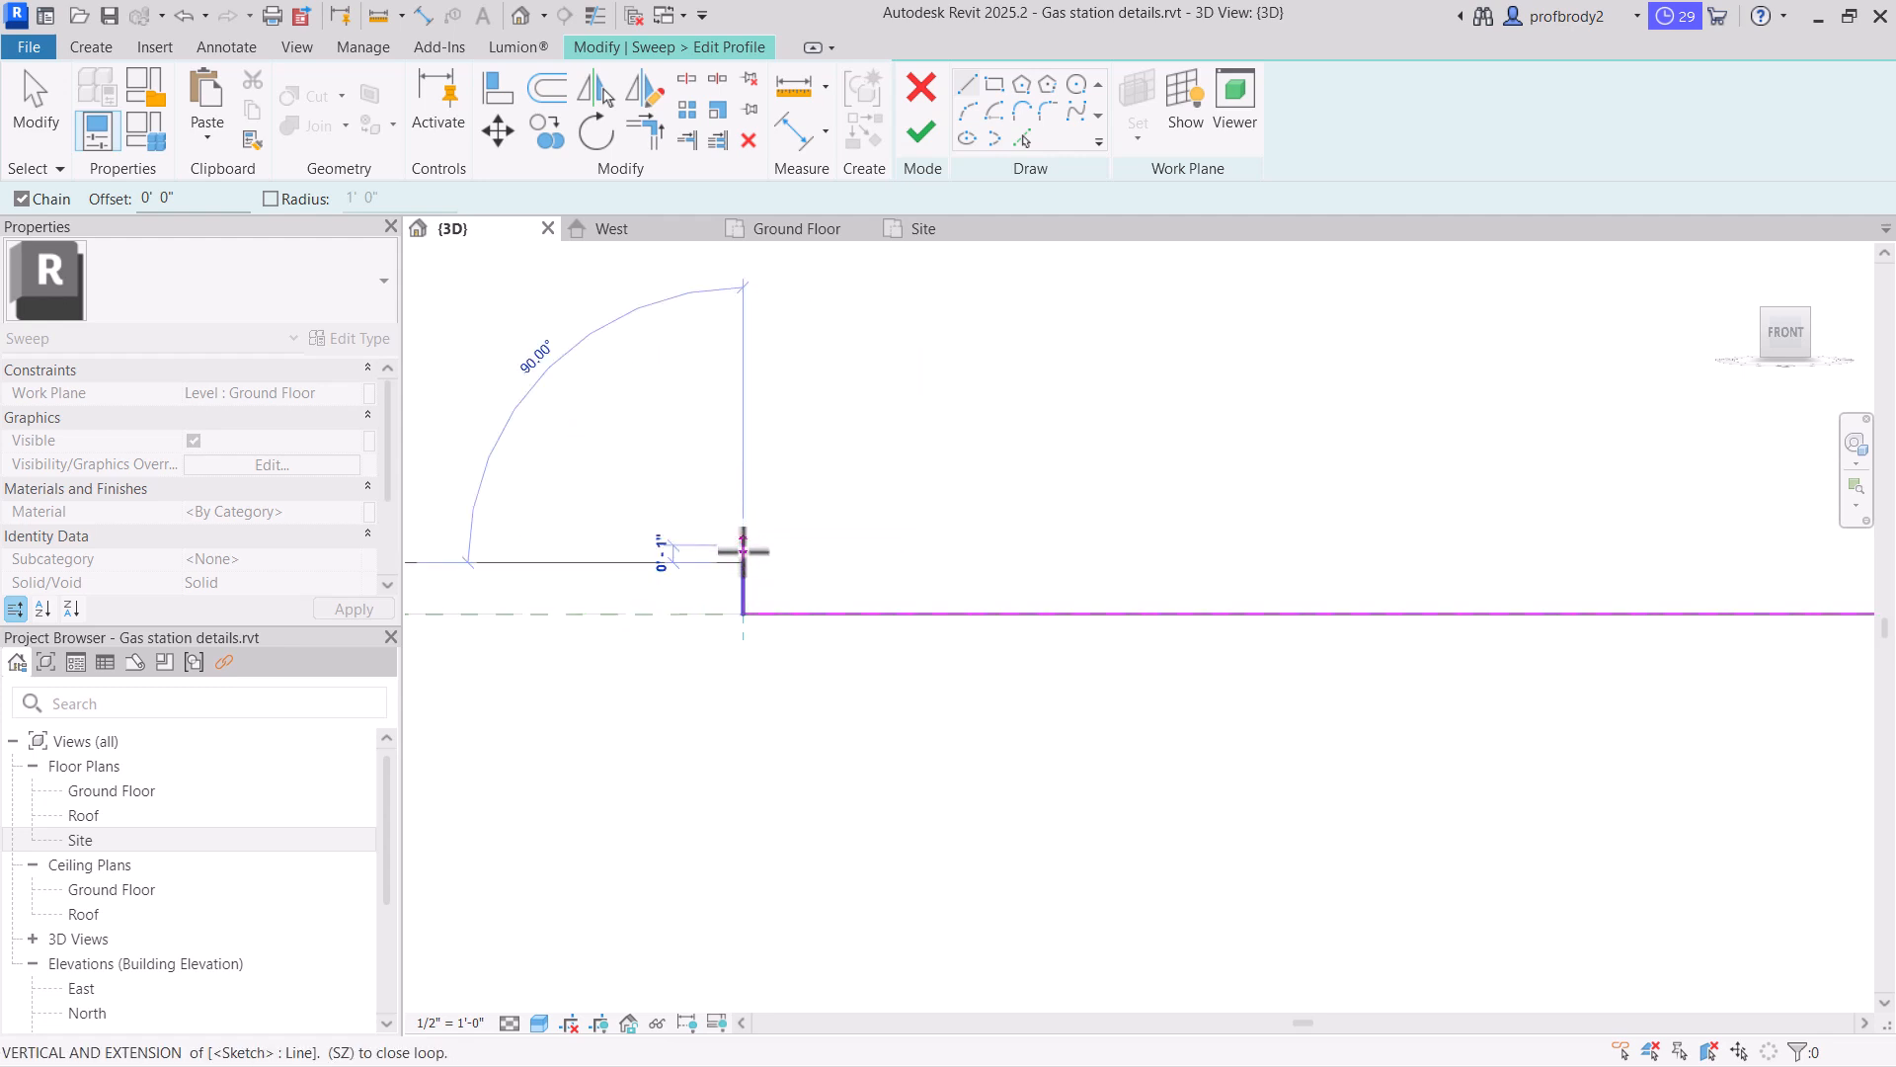
click(743, 544)
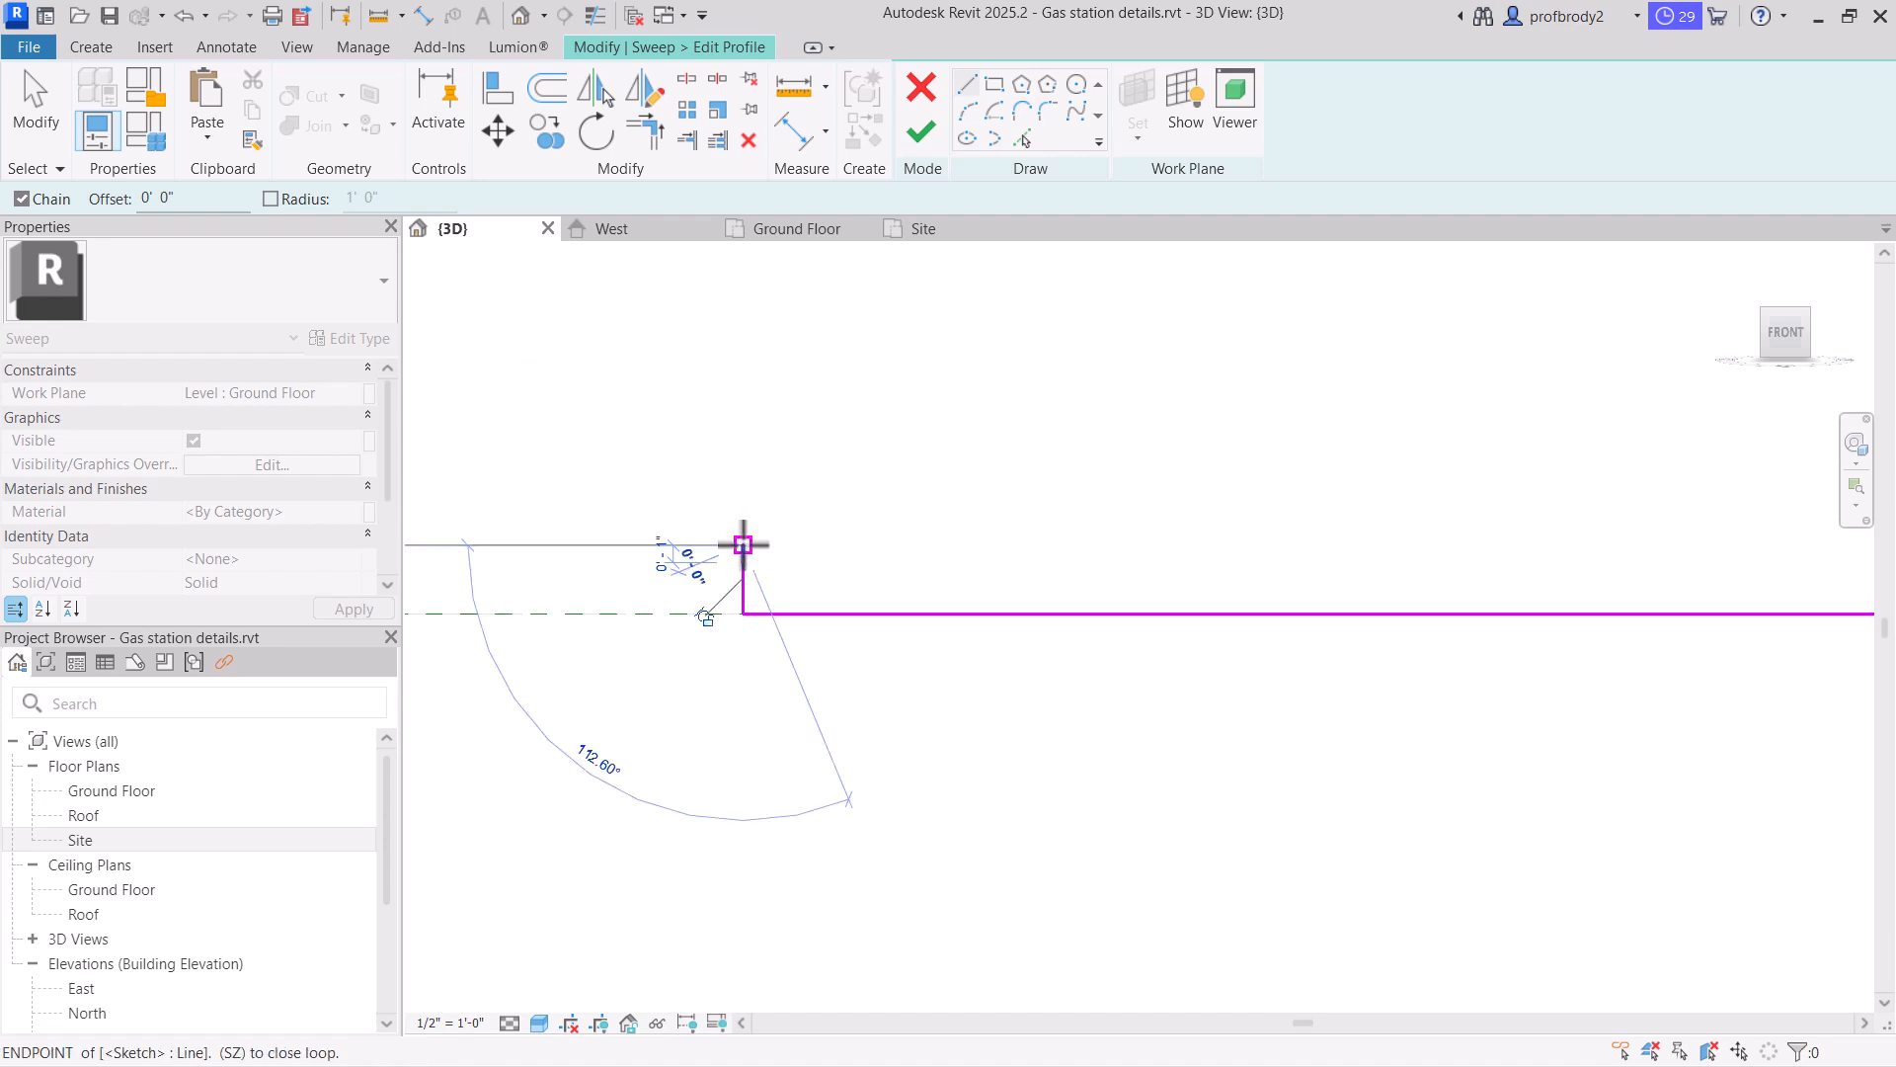
click(760, 544)
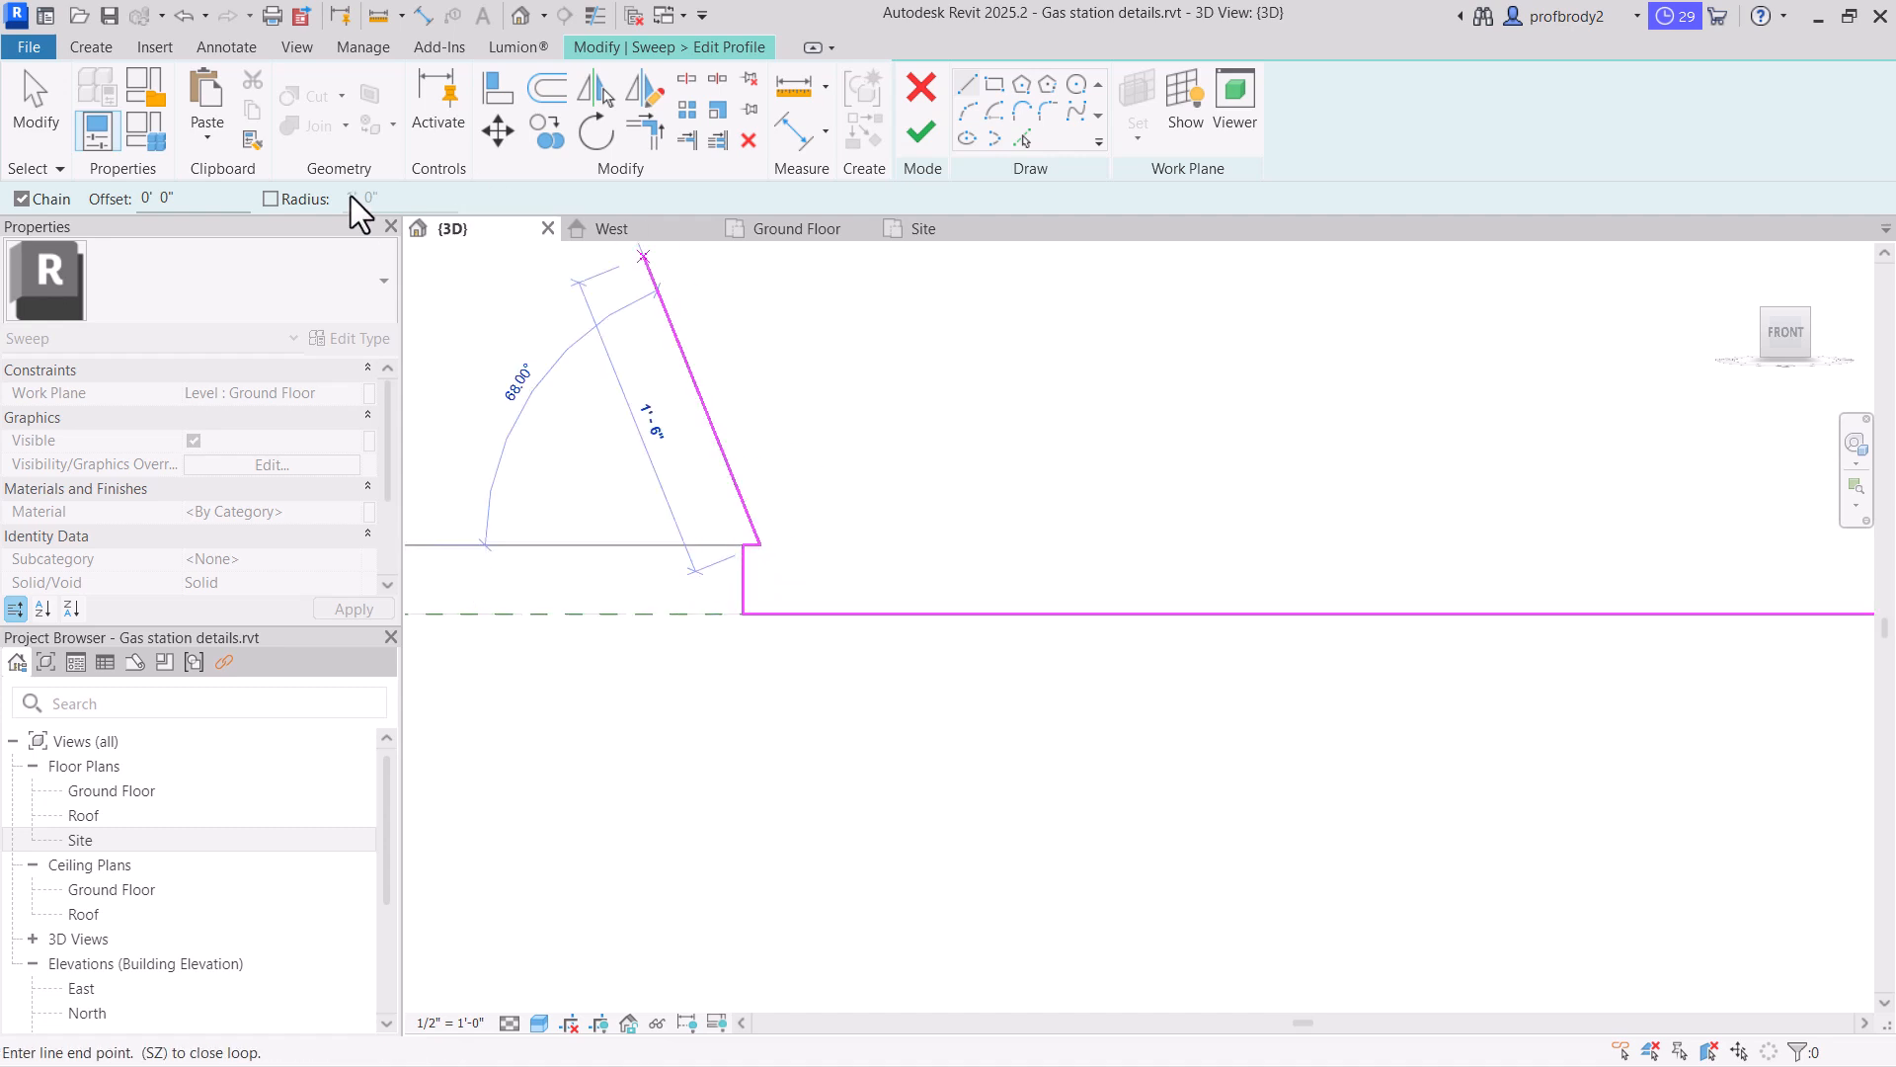
Round the profile's upper outer corner with a 1" radius arc and delete the two 1" corner lines
click(973, 117)
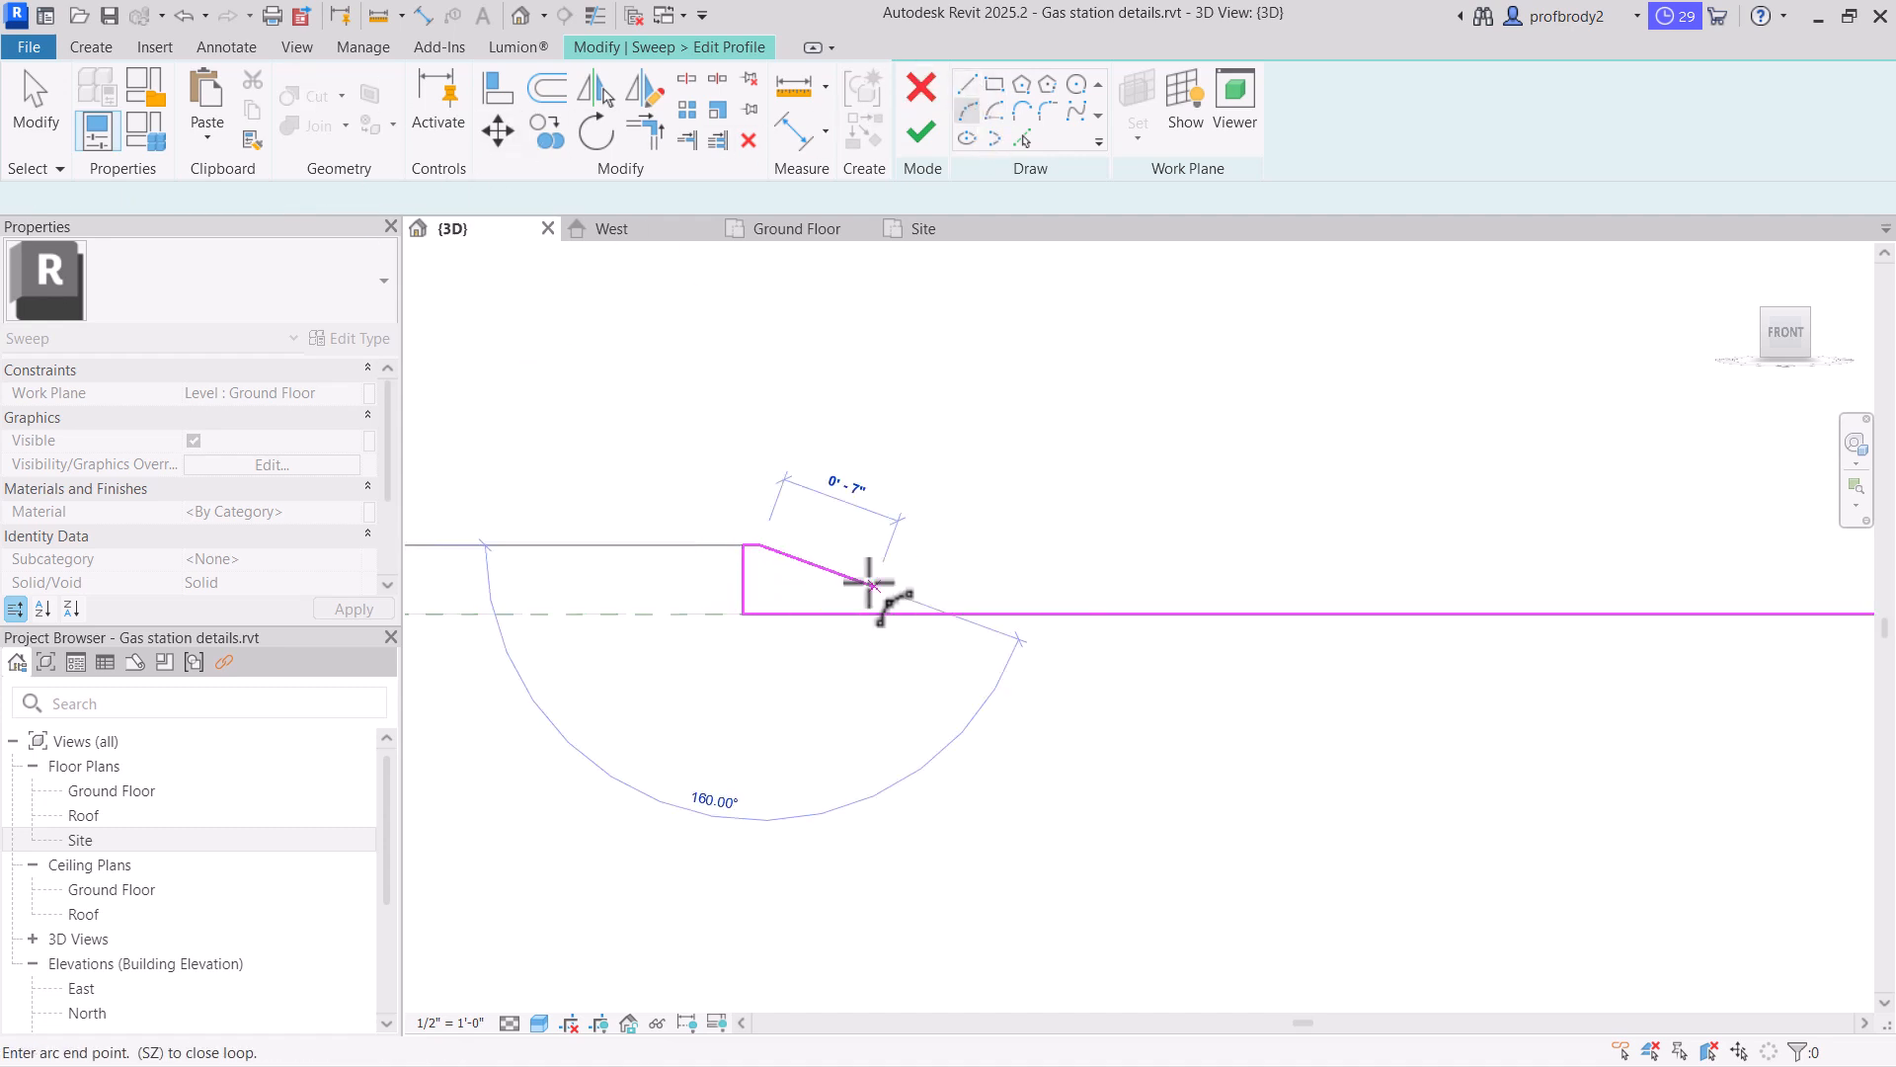
scroll(800, 565, up, 3)
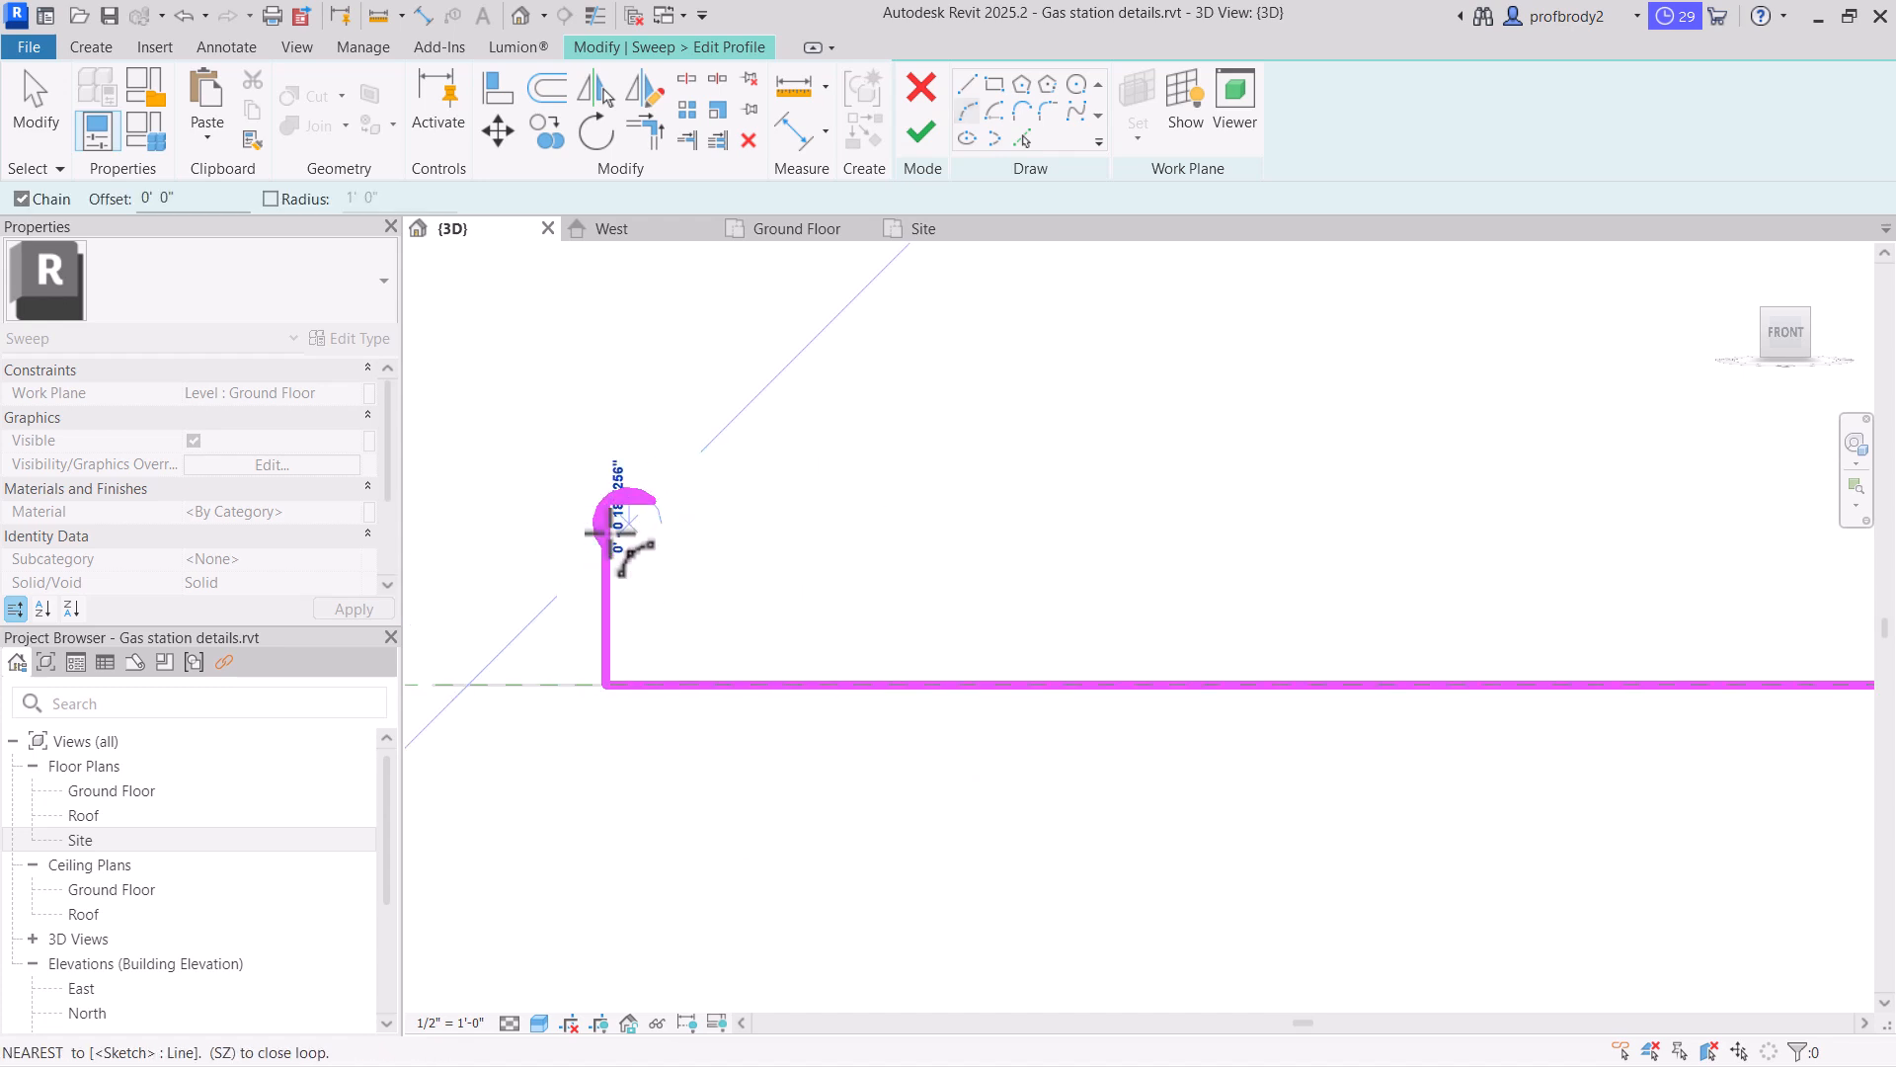
click(636, 530)
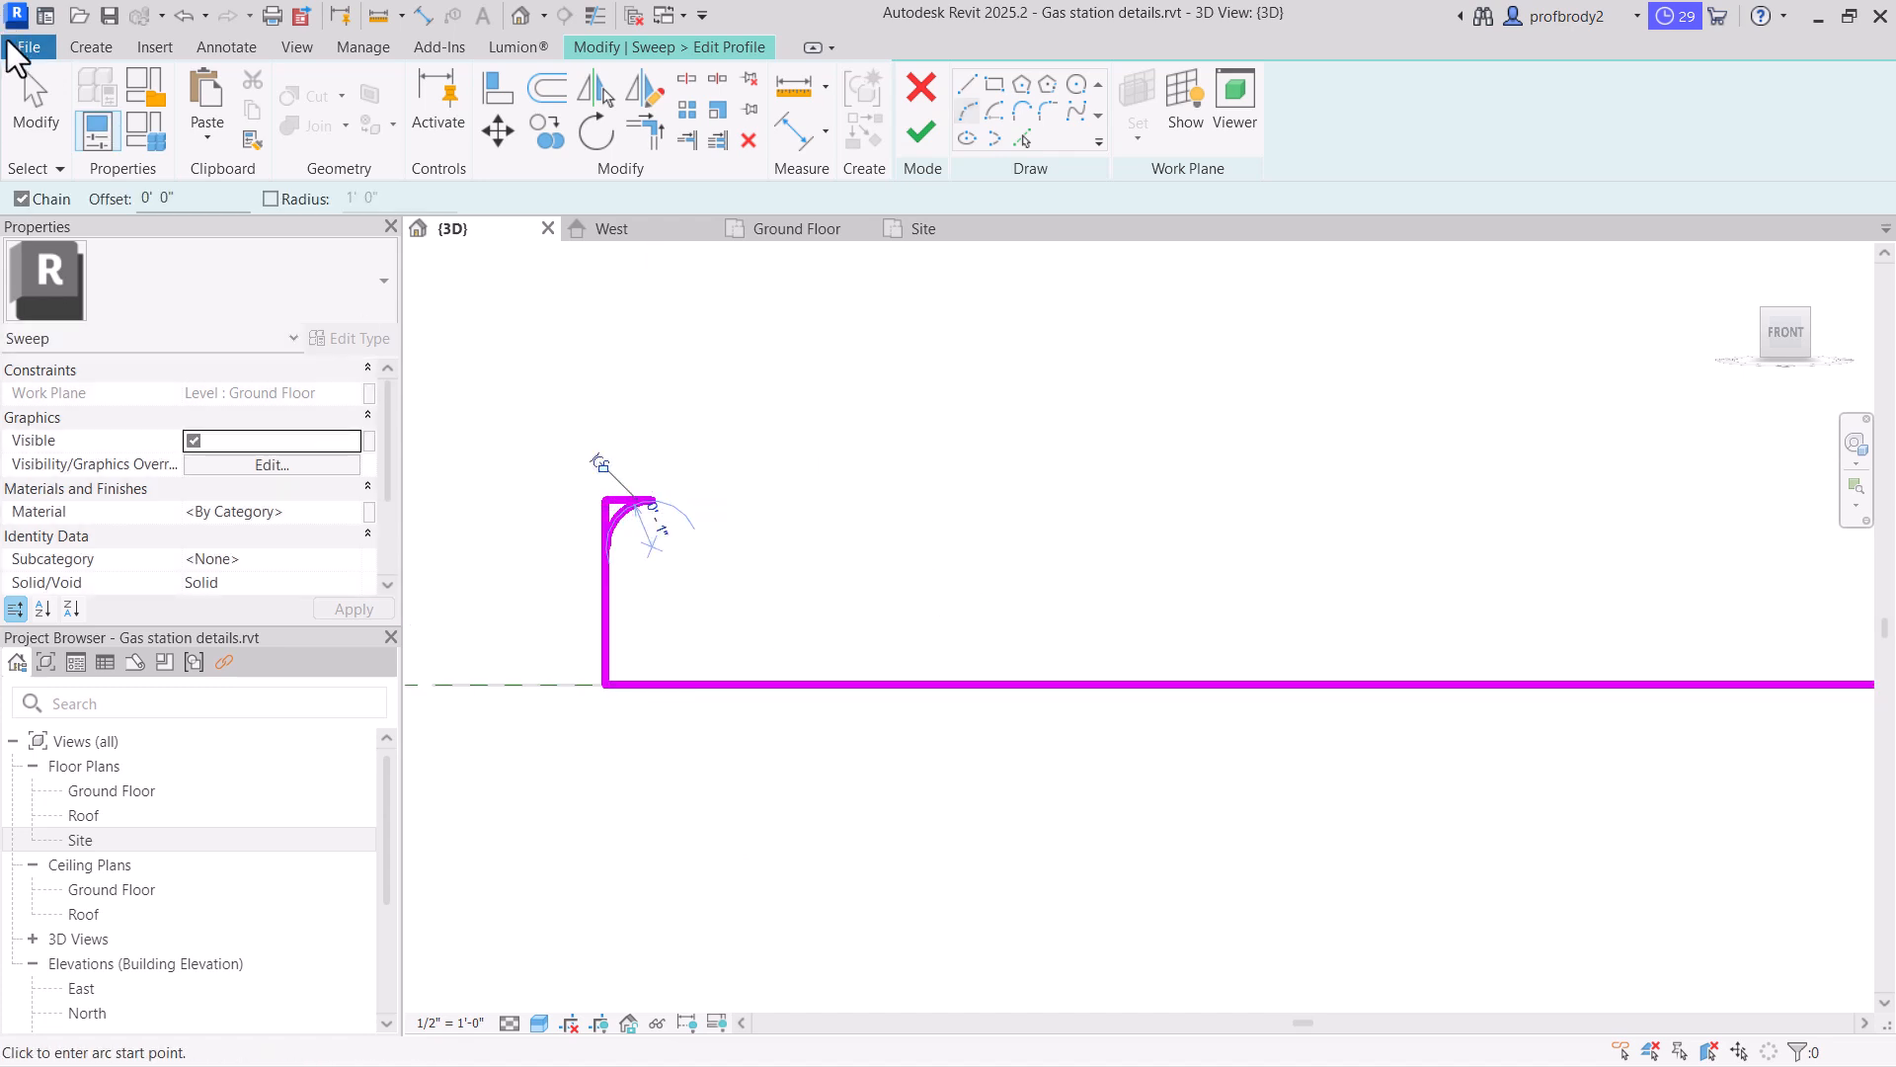
click(36, 104)
click(613, 501)
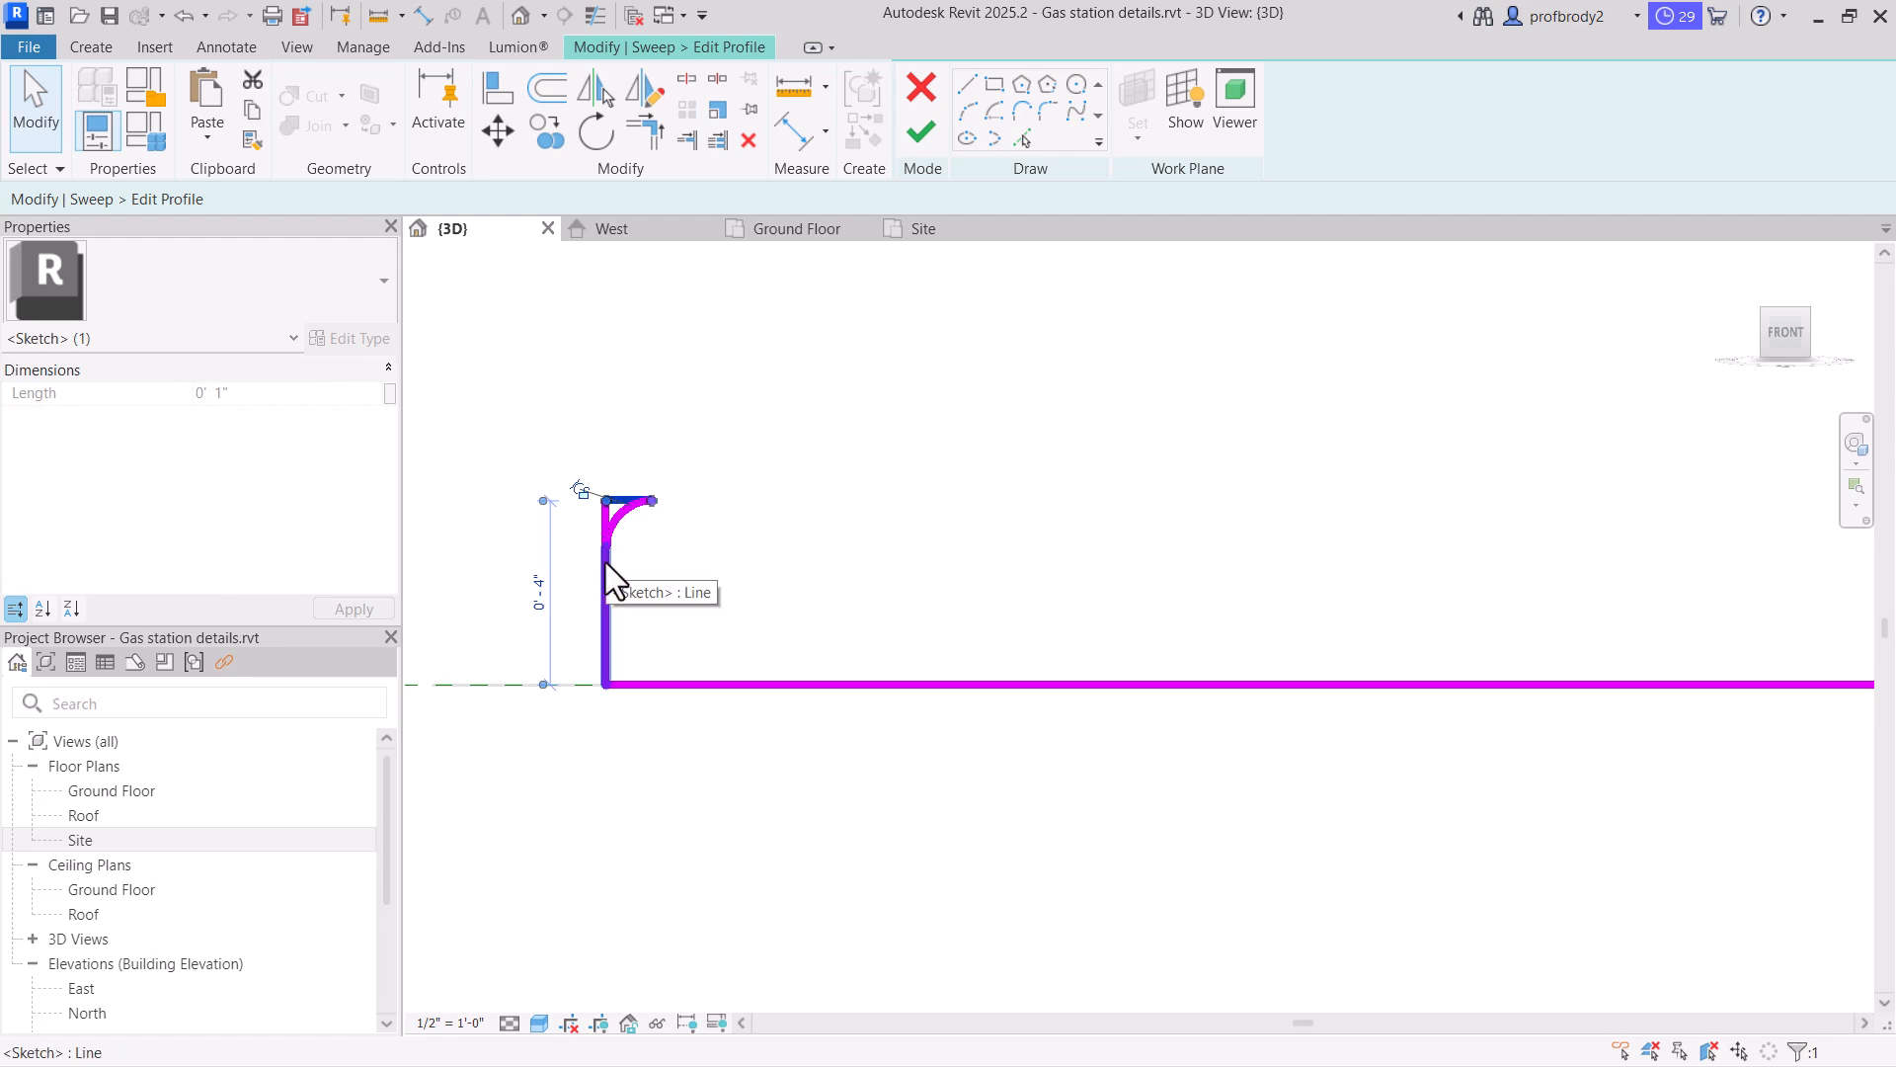
key(Delete)
click(607, 514)
key(Delete)
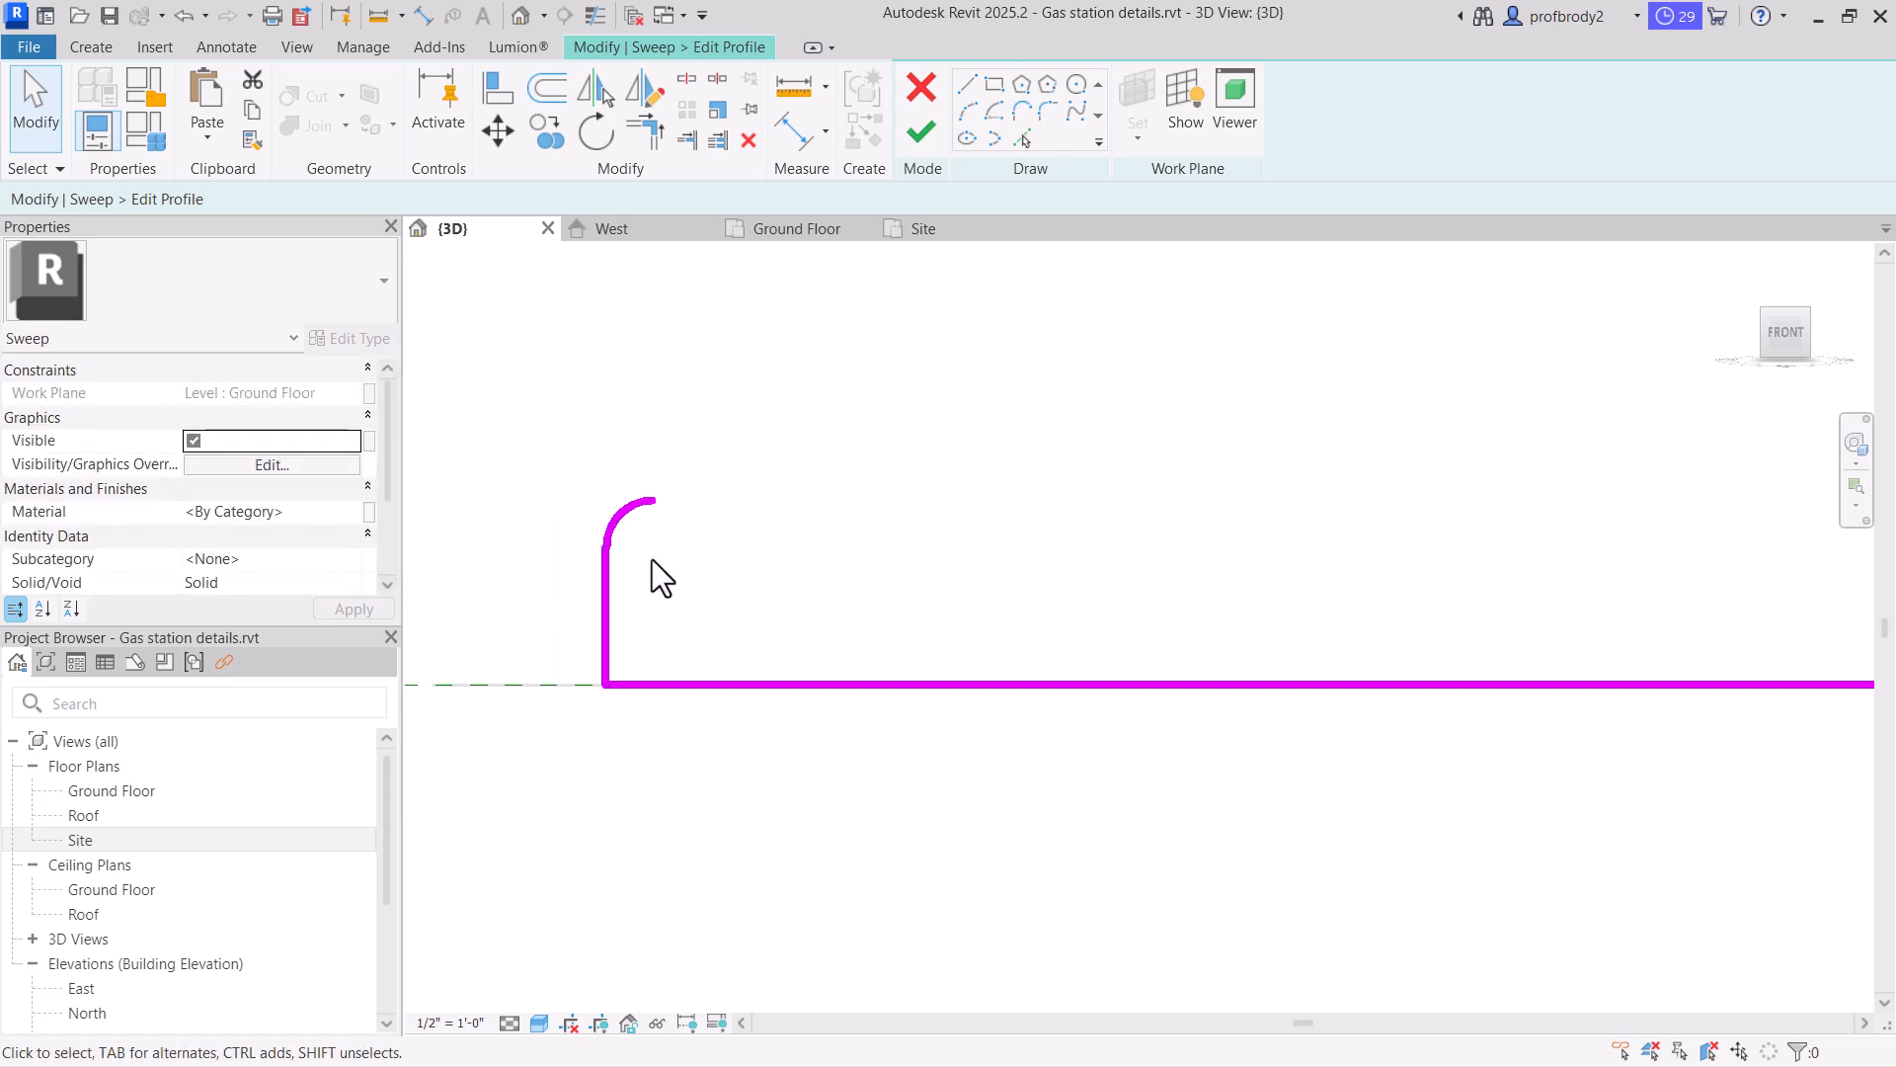
Draw the profile's horizontal top edge from the arc's end to the vertical reference plane above the profile point
scroll(662, 515, down, 5)
mouse_move(715, 522)
middle_down()
mouse_move(740, 537)
mouse_move(705, 544)
middle_up()
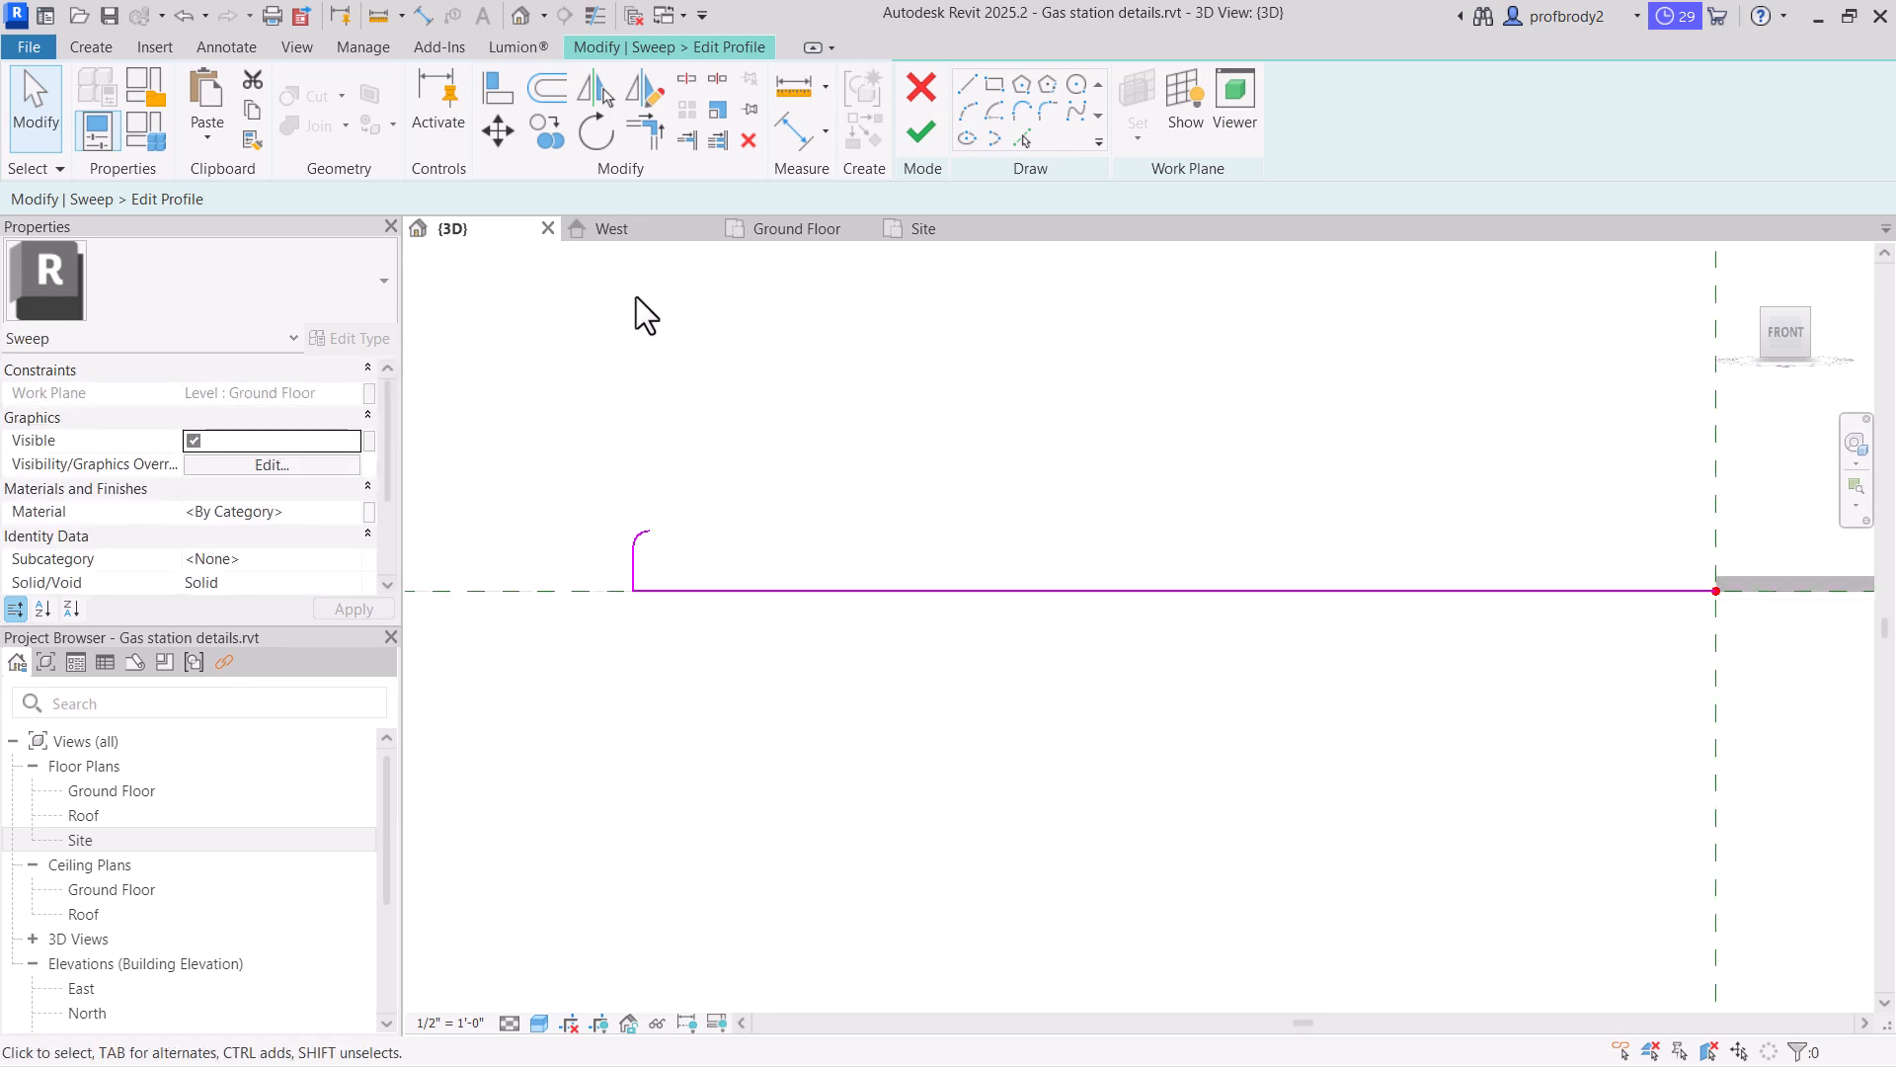
click(968, 83)
scroll(849, 484, down, 2)
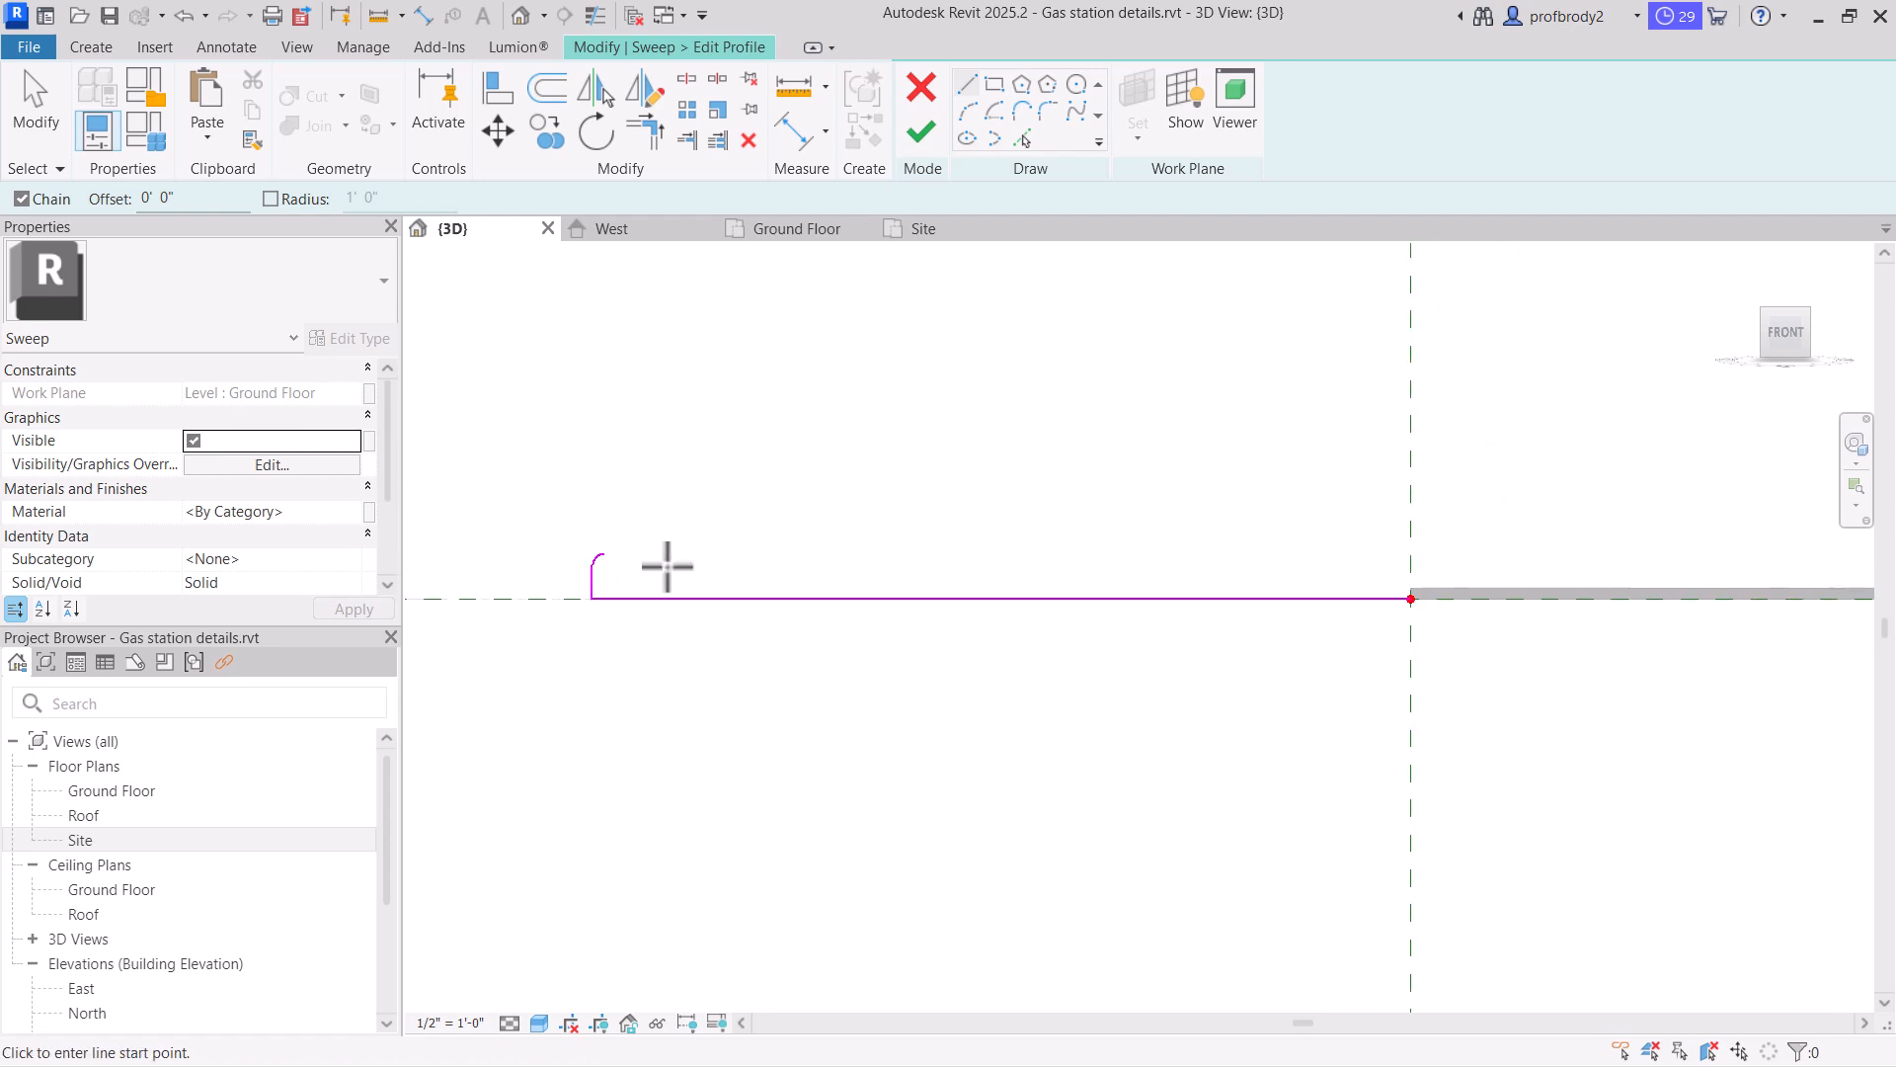
click(602, 555)
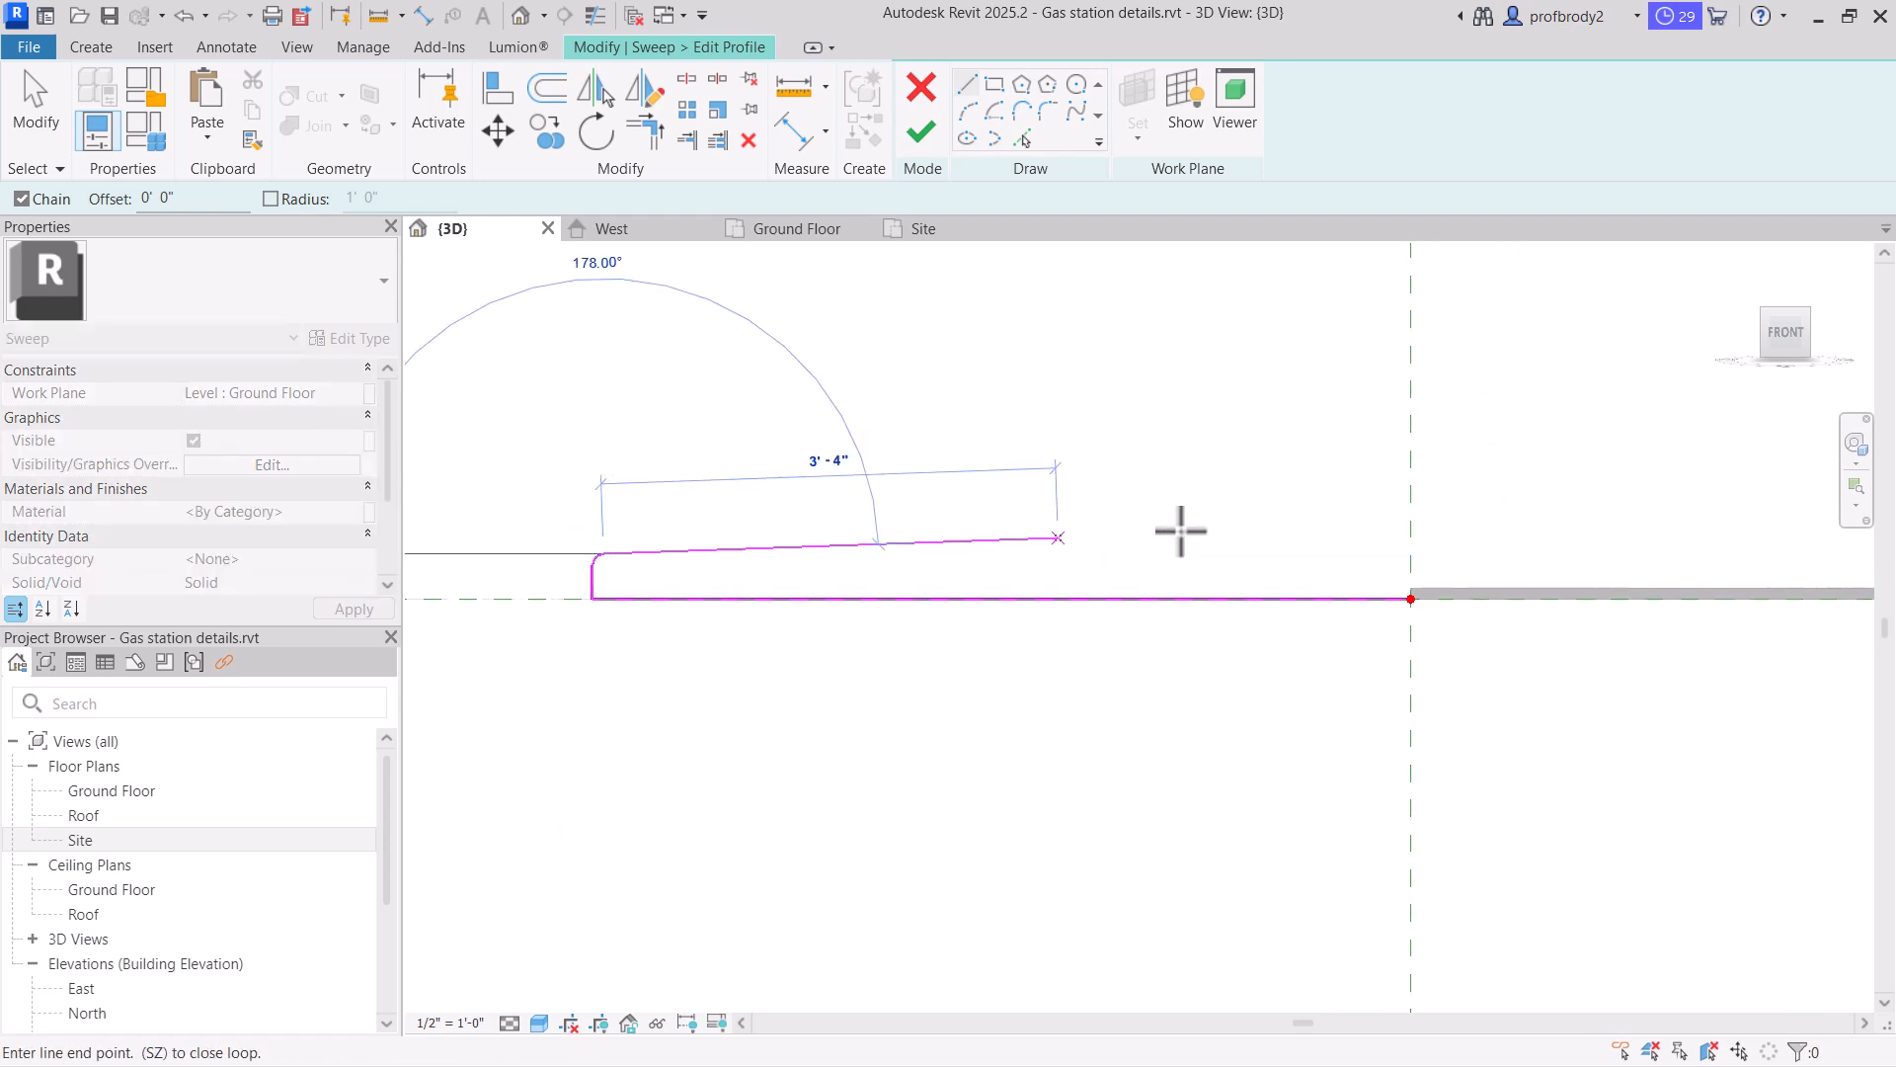
click(1411, 555)
key(Escape)
key(Escape)
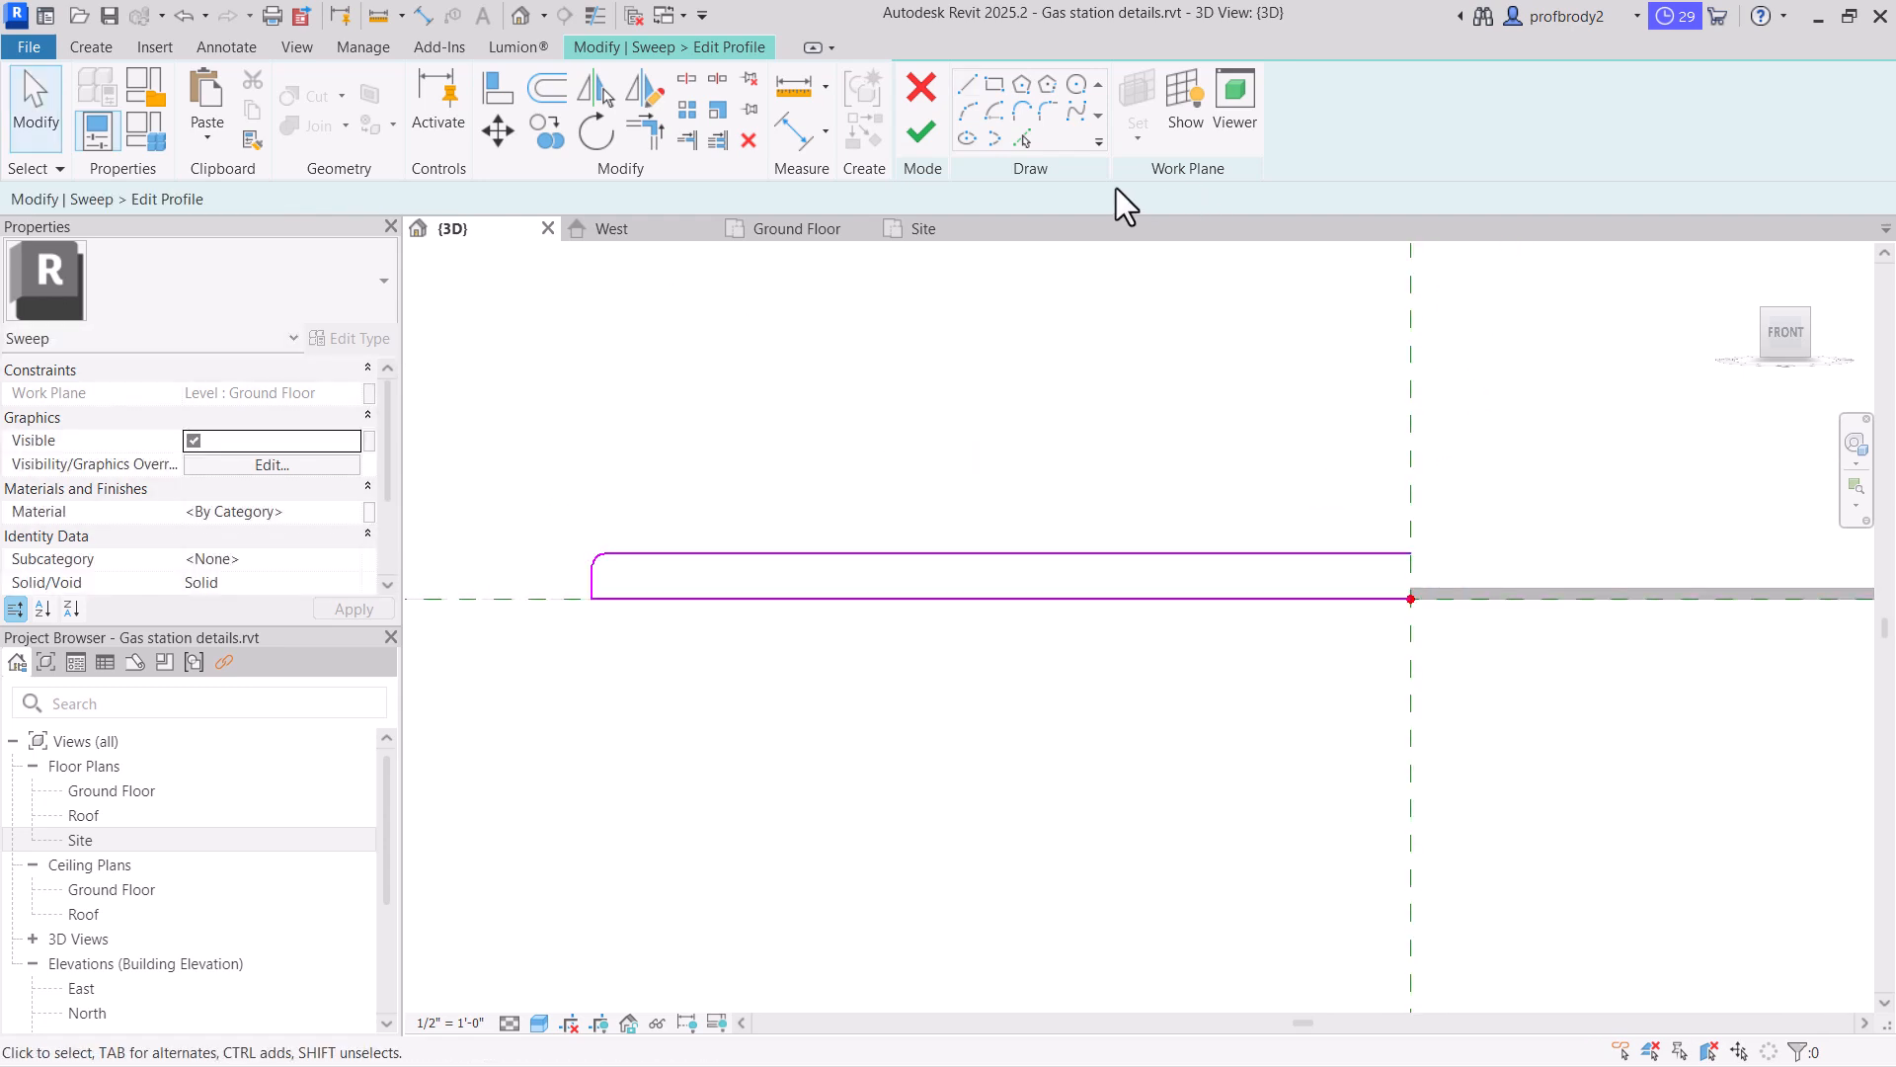
Close the profile with a vertical line down to the profile point and finish both the profile and the sweep
click(969, 83)
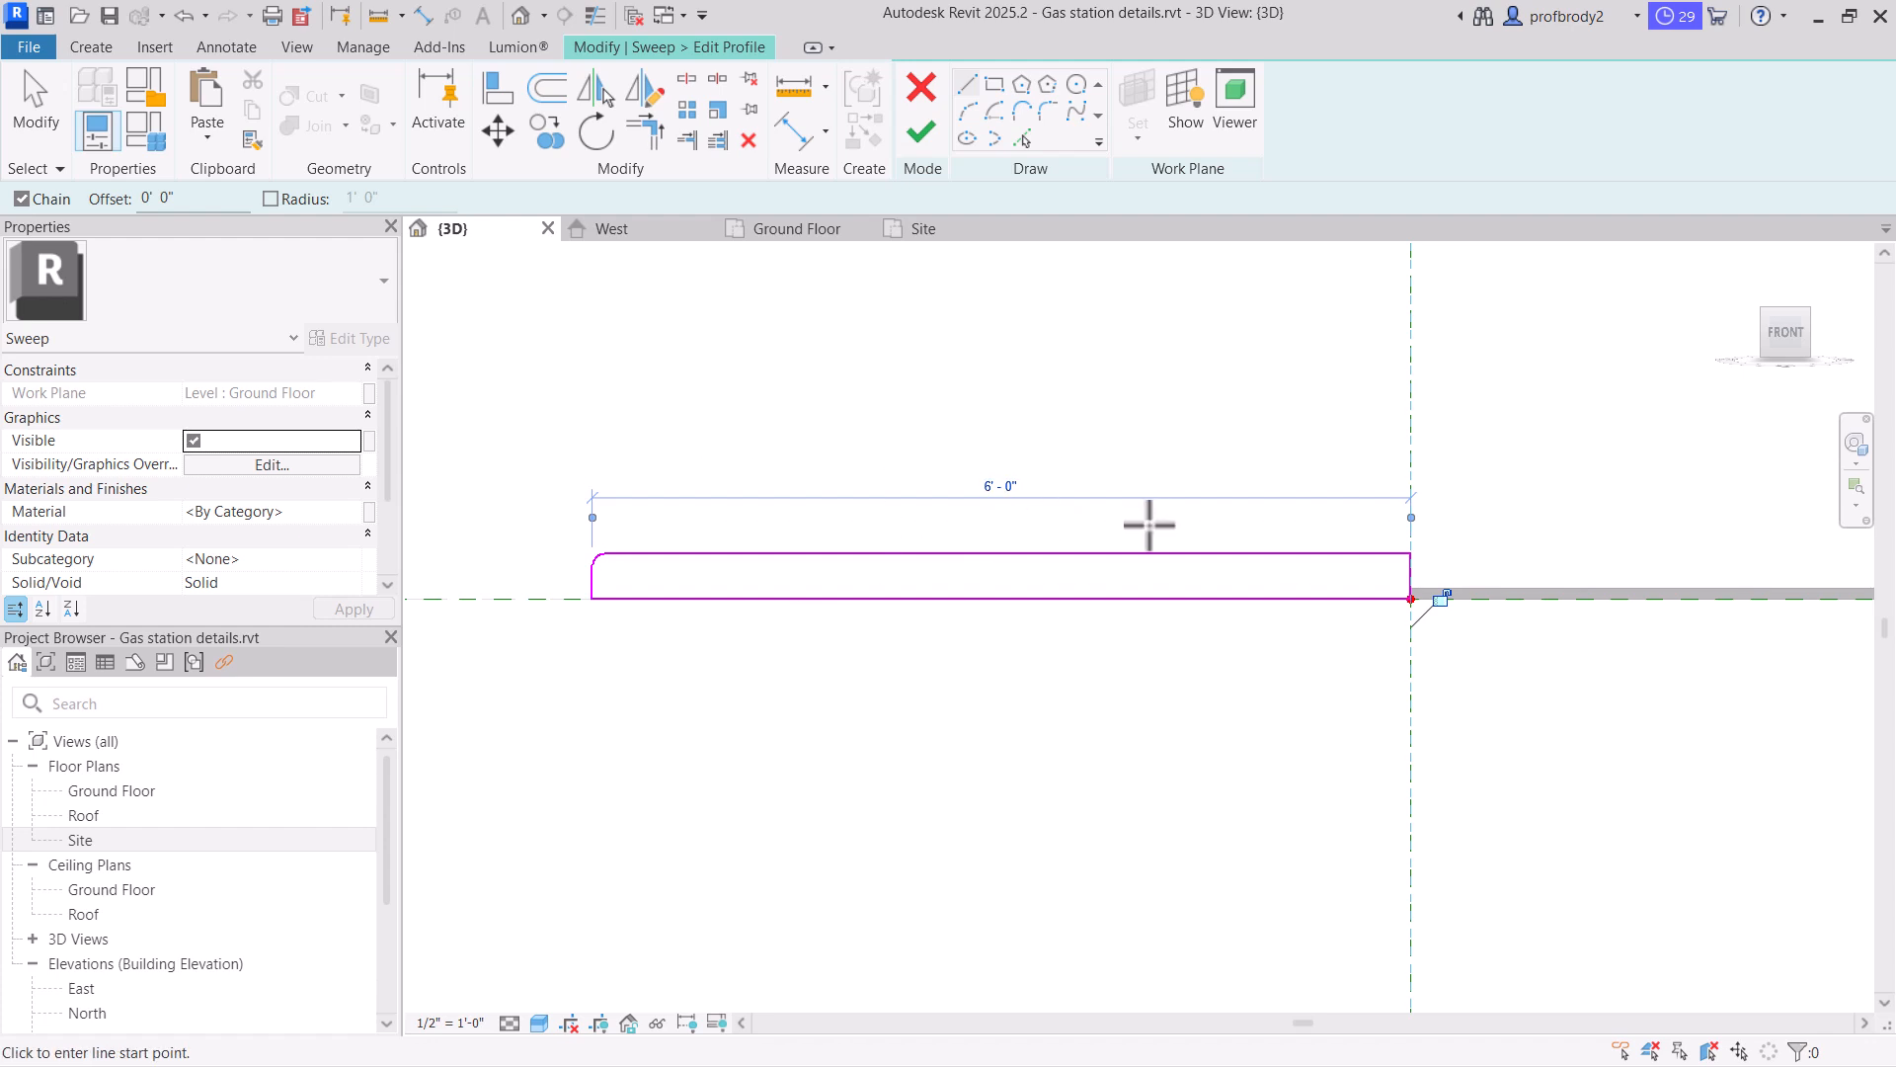
click(922, 132)
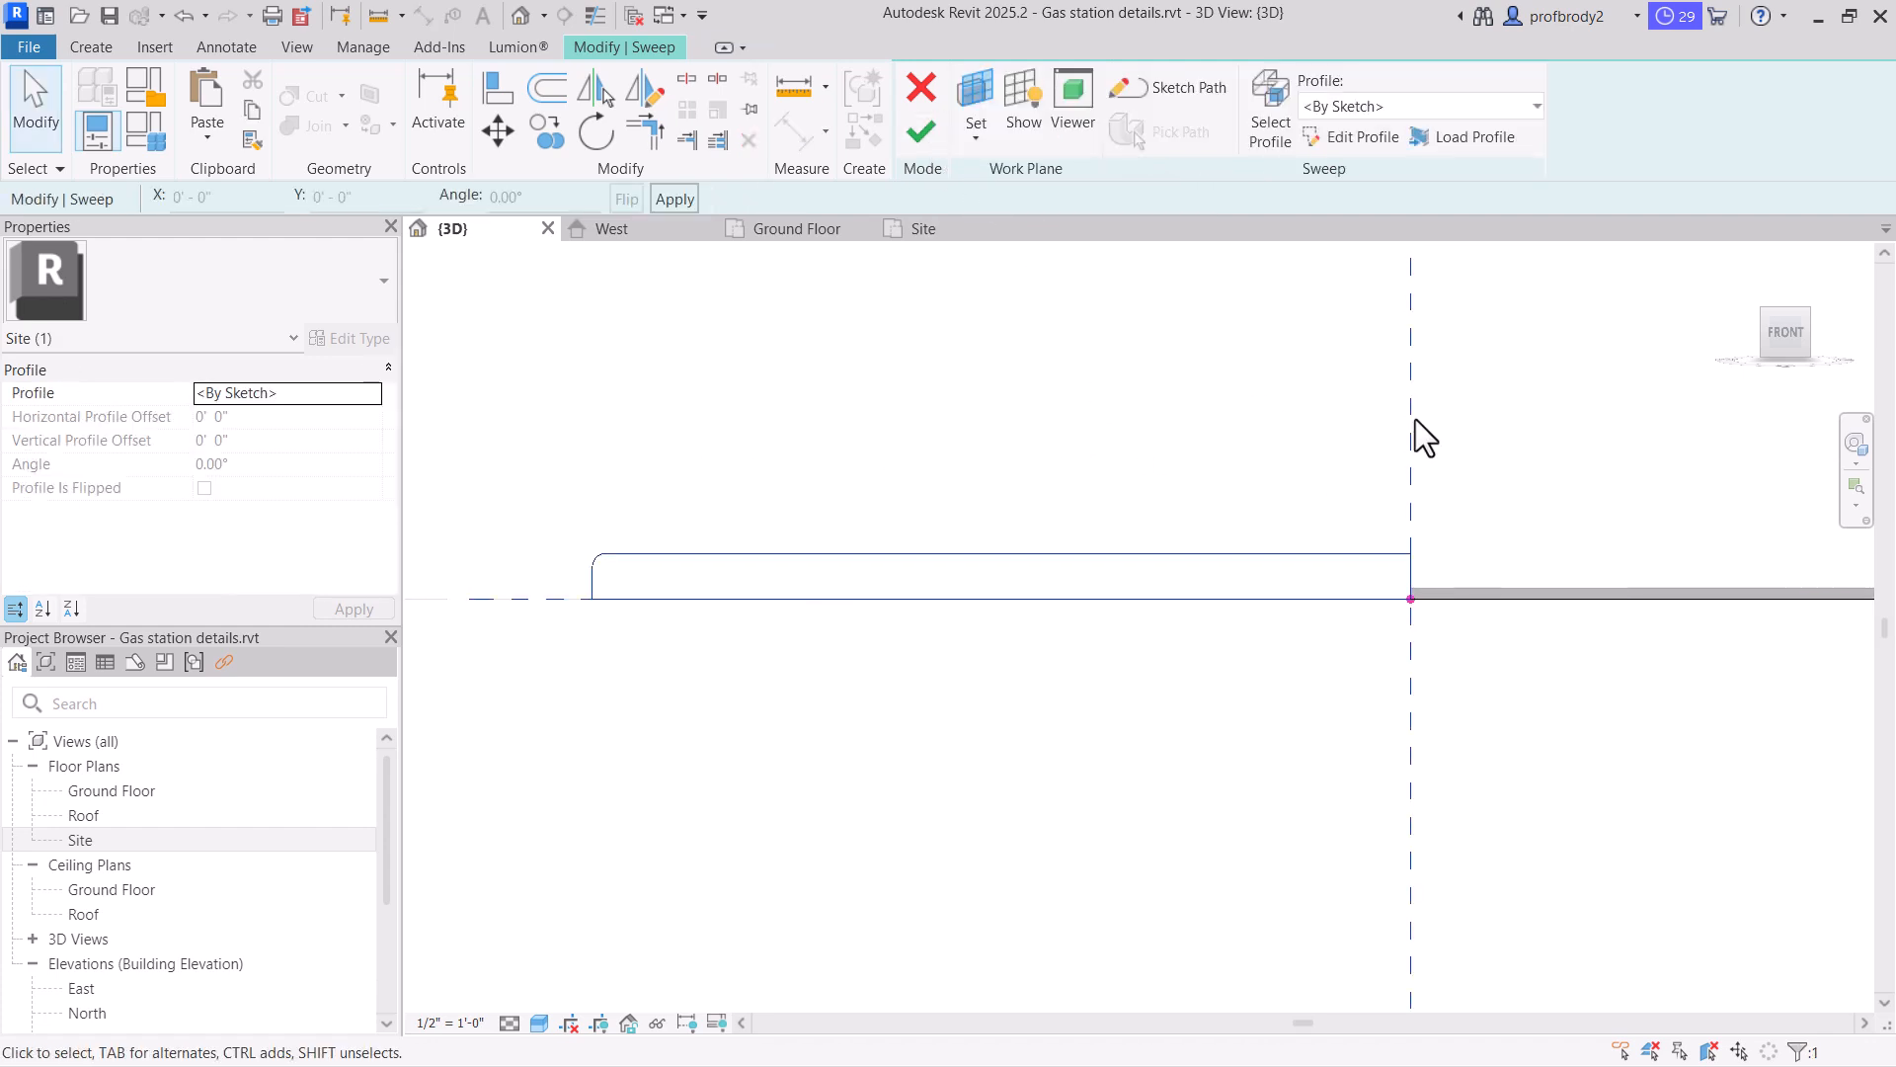
click(915, 139)
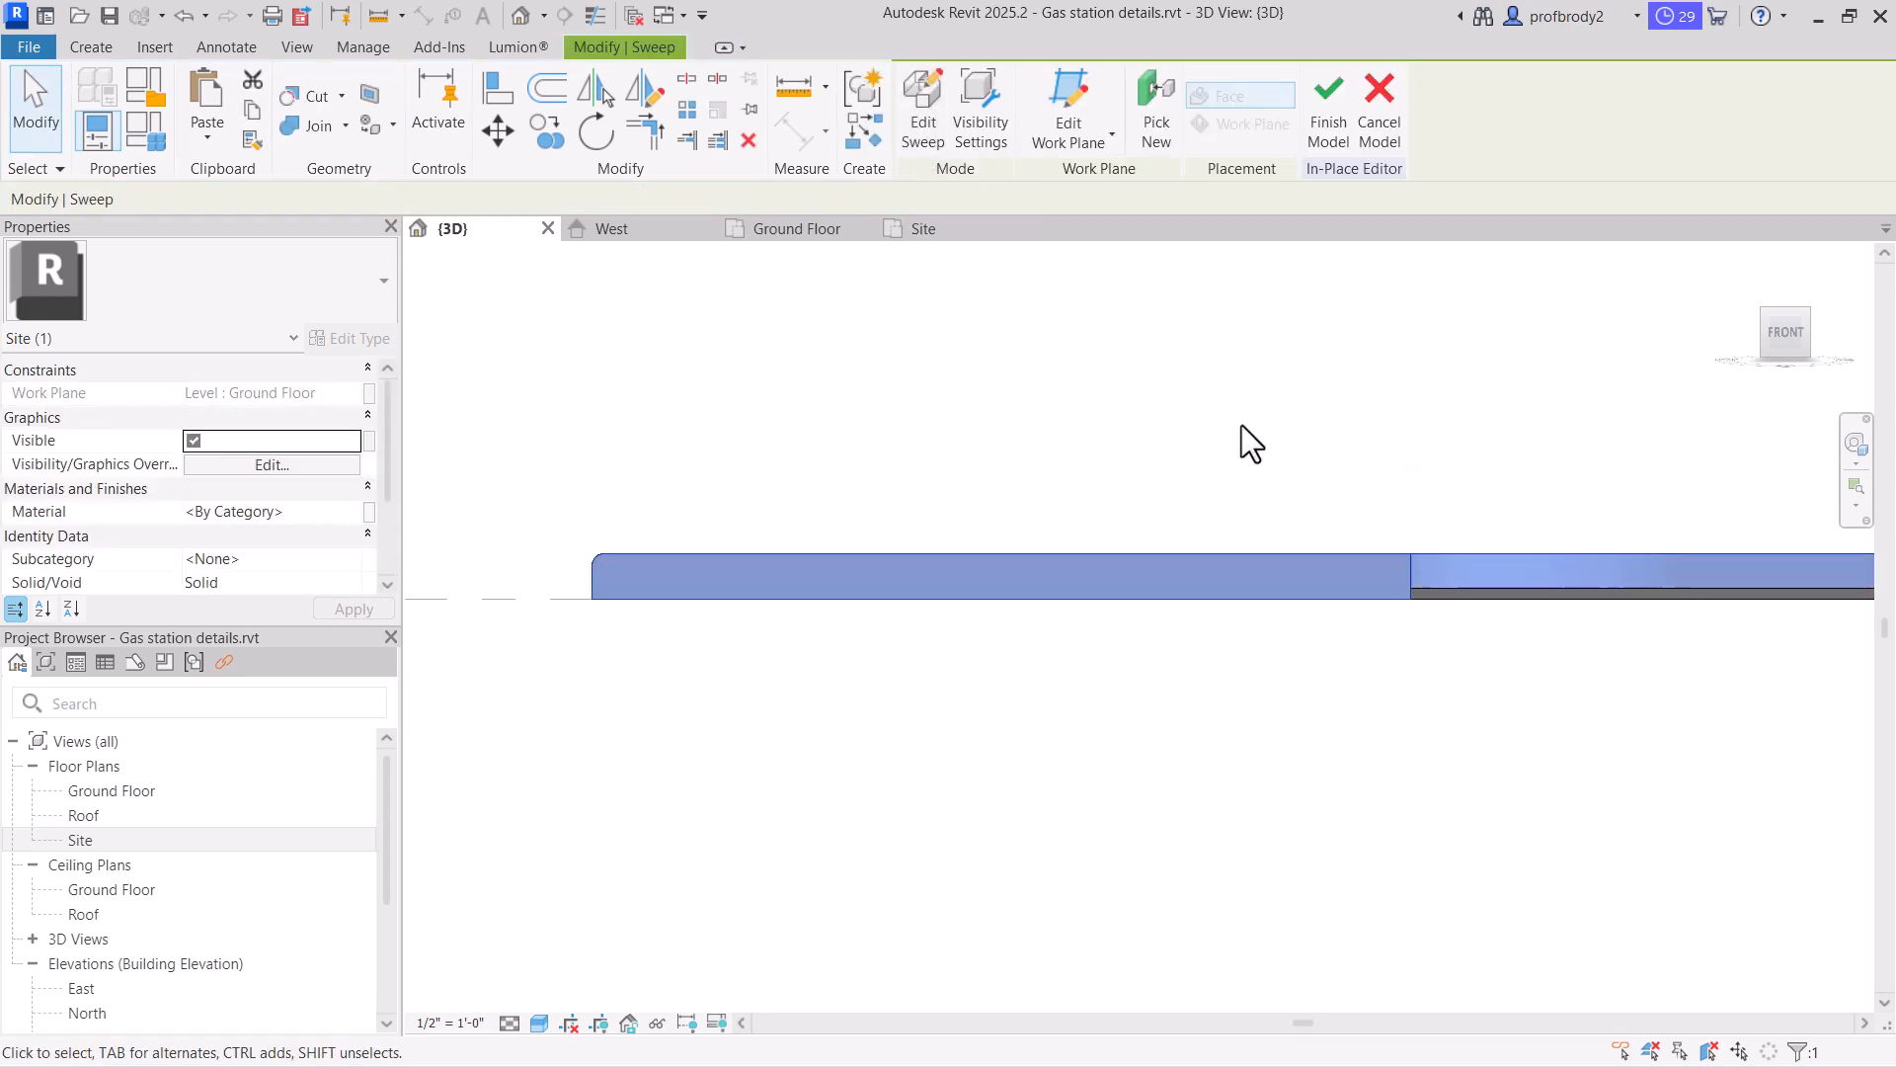
Set the square slab's extrusion end to 0' 4" and finish editing the extrusion
scroll(1502, 590, down, 2)
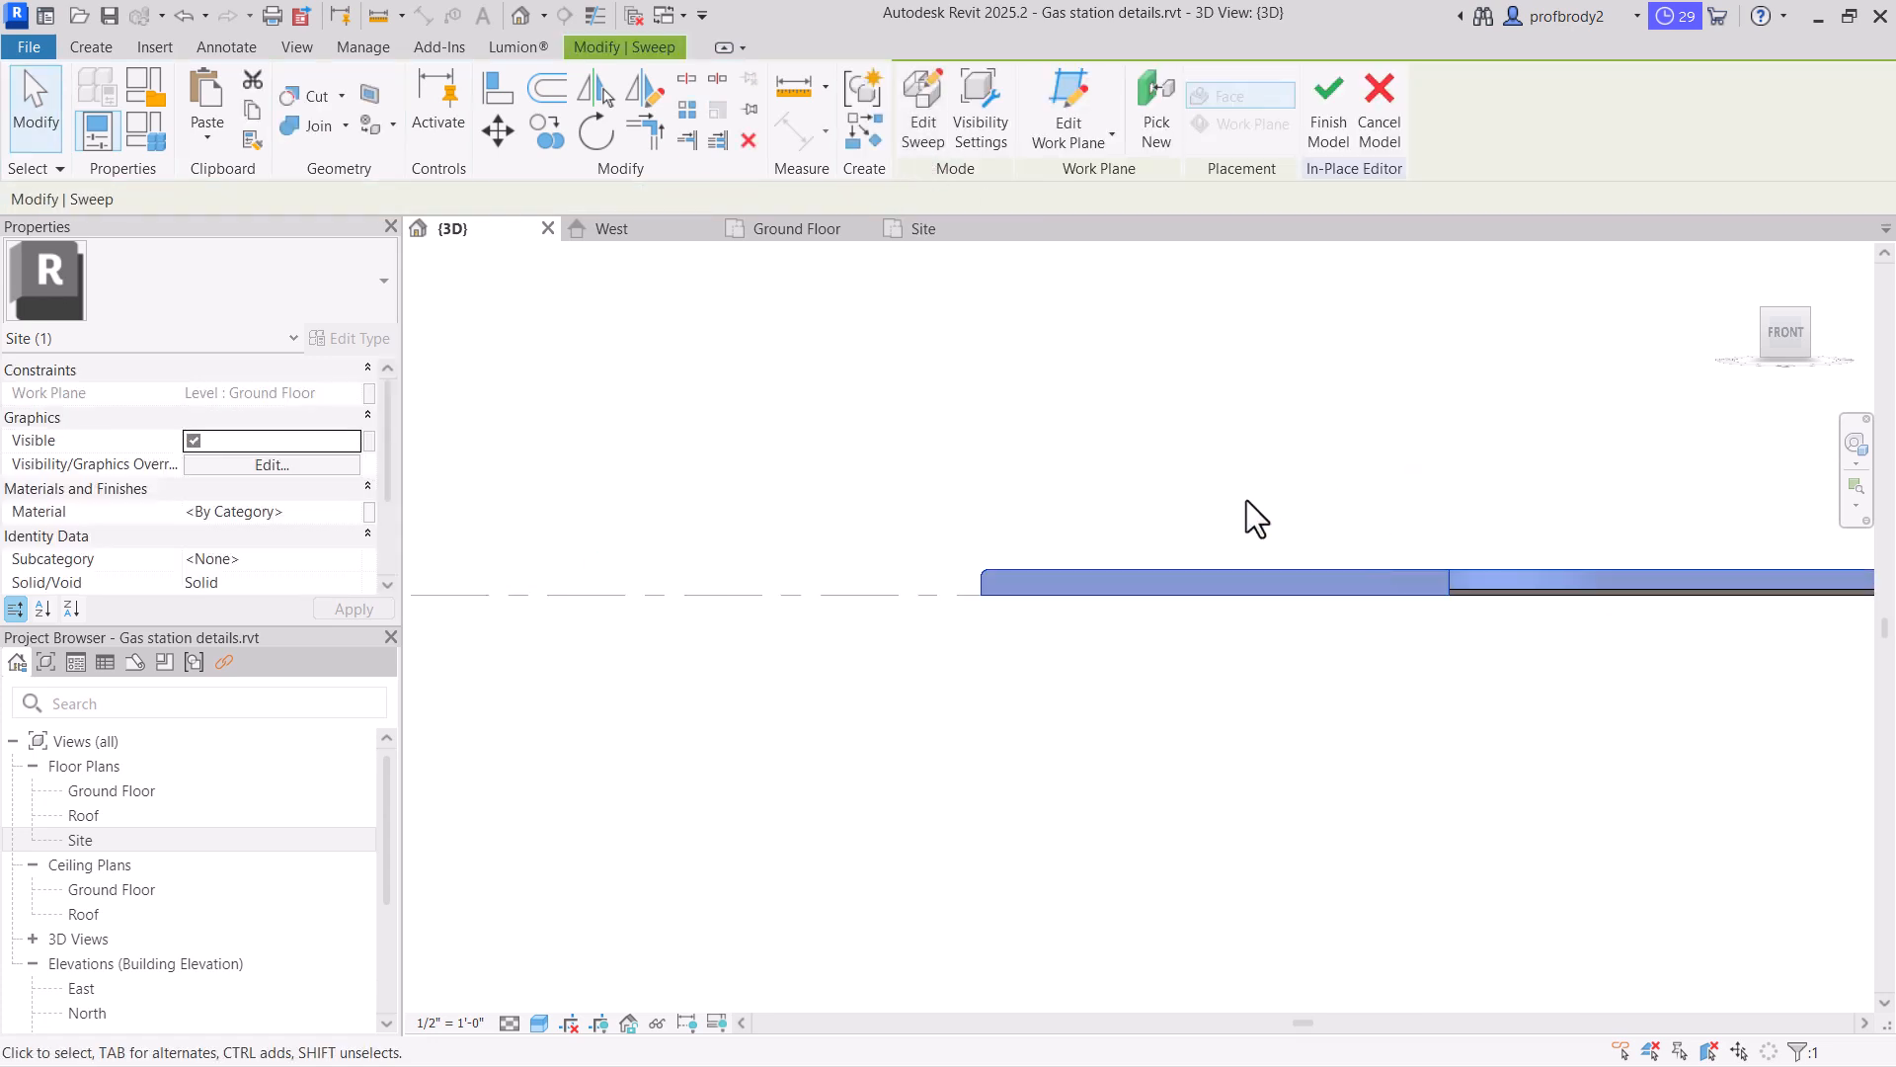
shift+middle_drag(1195, 486, 1189, 554)
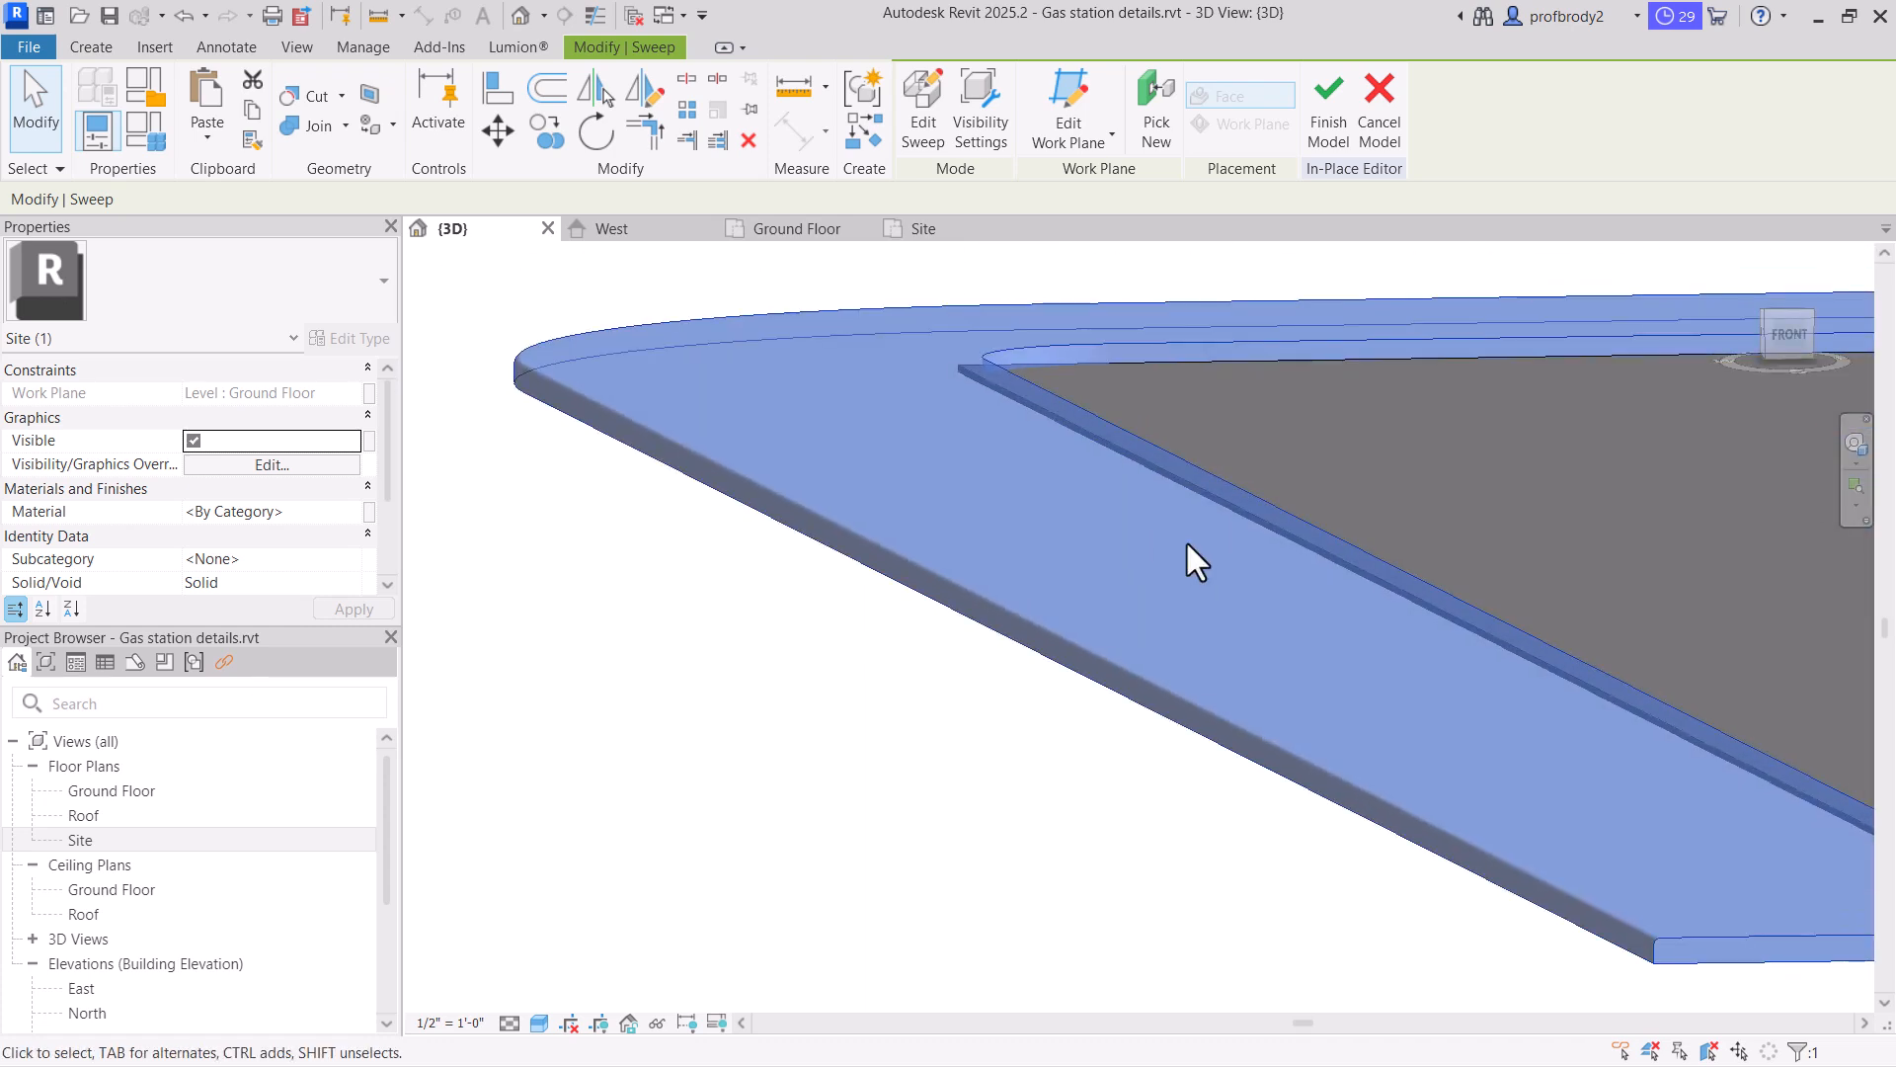
double_click(1731, 756)
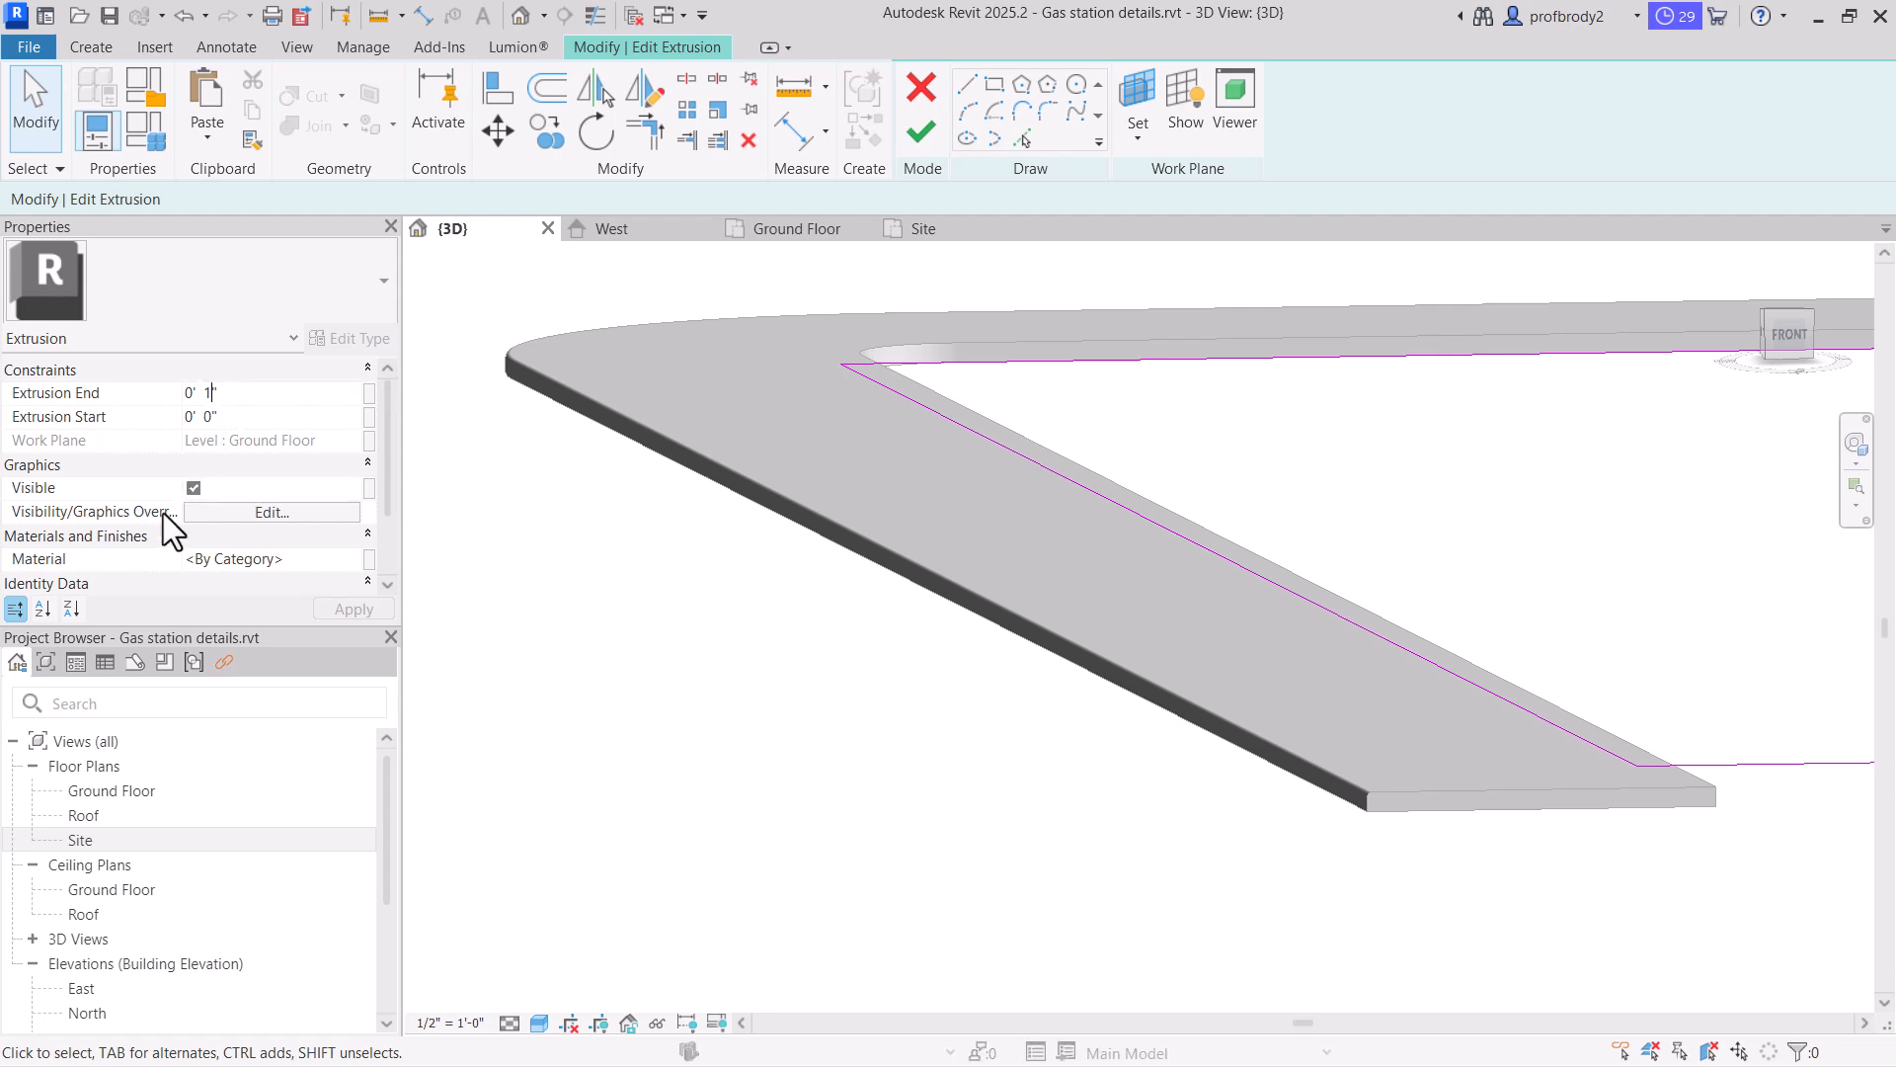
key(BackSpace)
text(4)
click(350, 609)
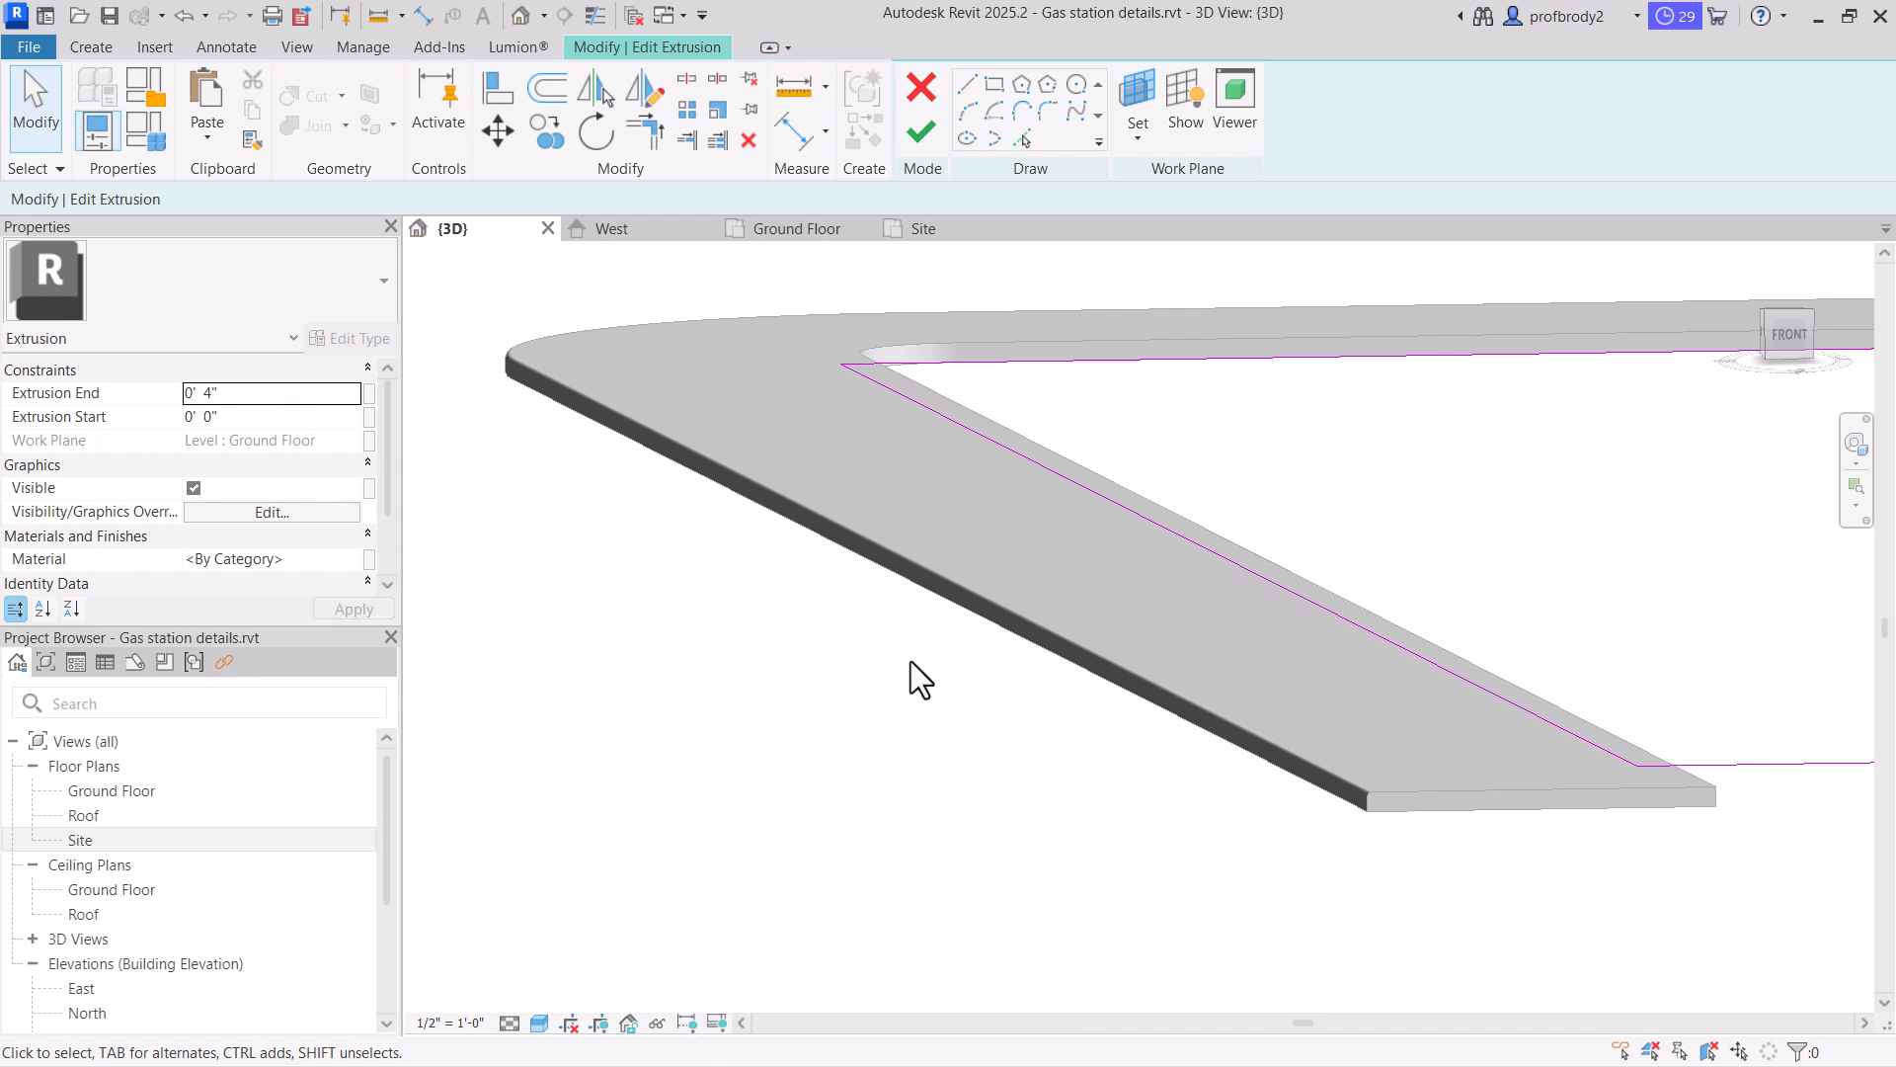
click(921, 133)
click(810, 701)
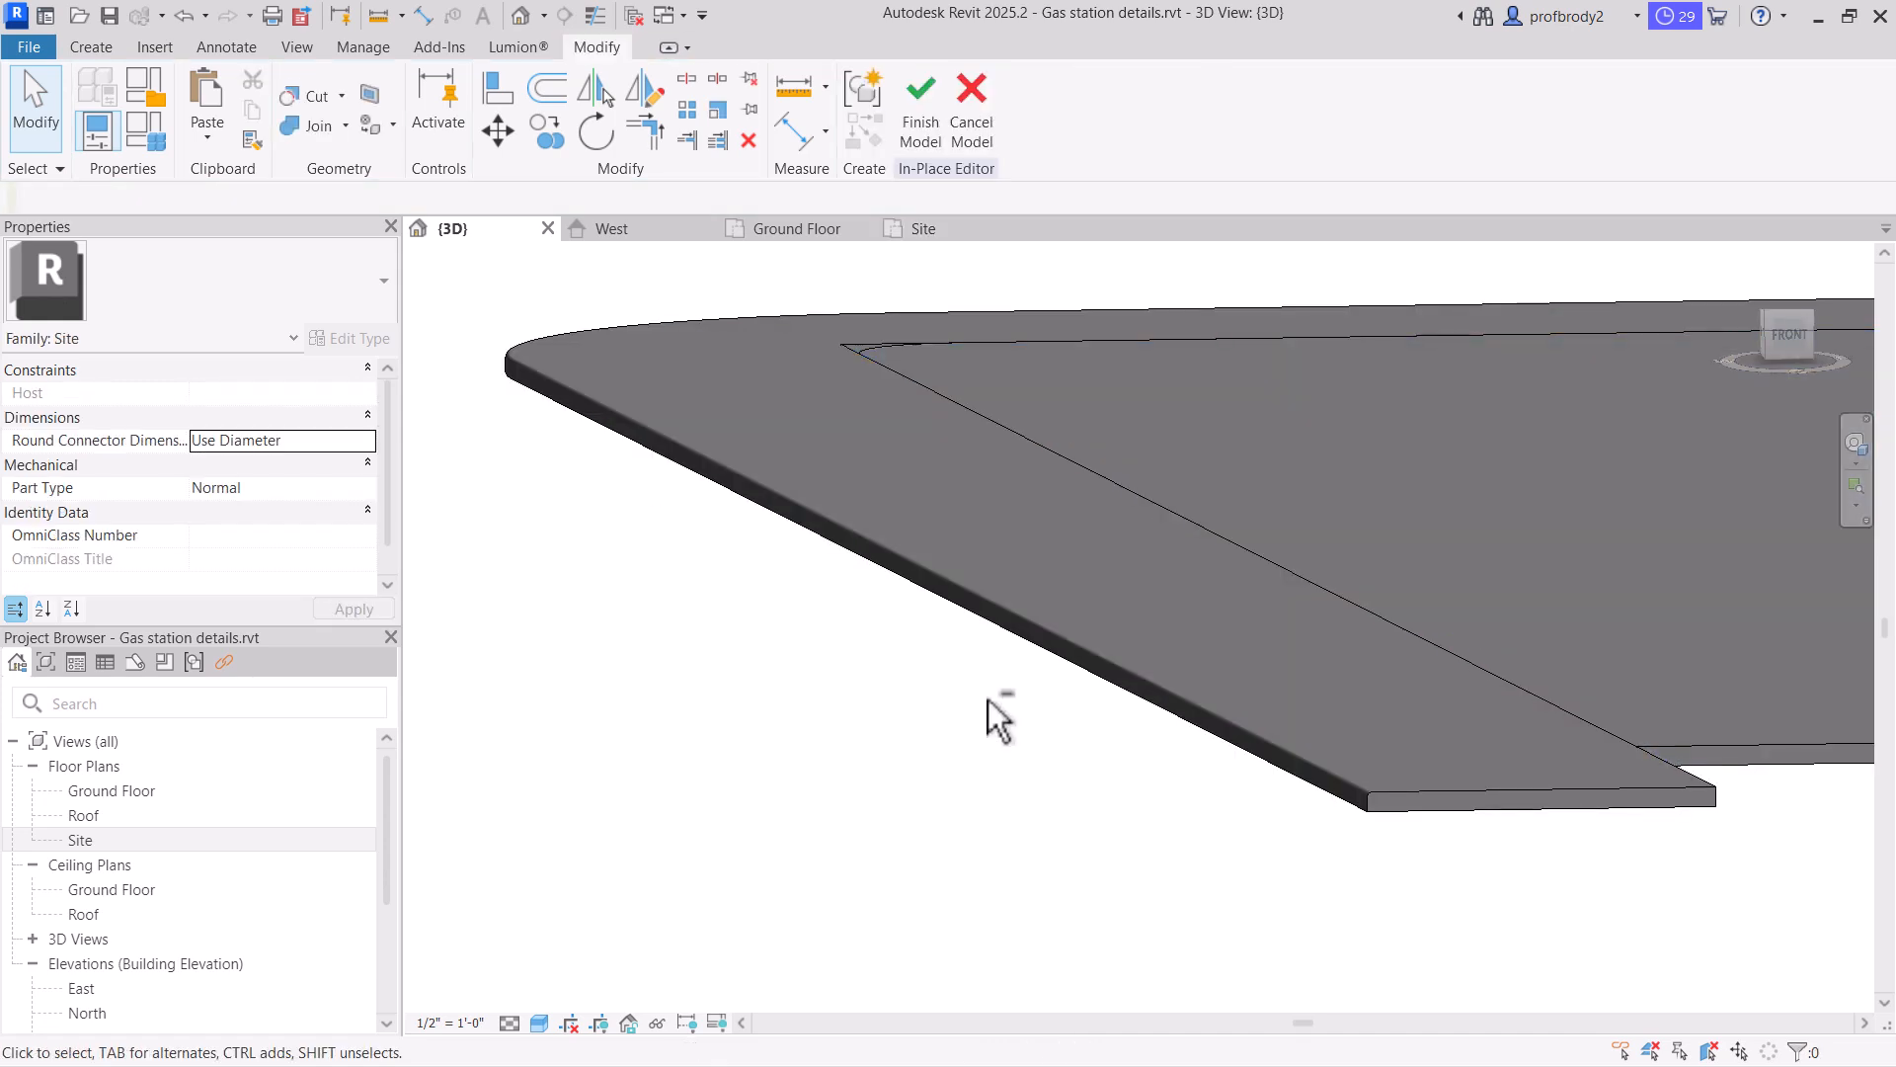
Check how the slab meets the sidewalk sweep and finish the in-place Site model
shift+middle_drag(987, 699, 1295, 741)
shift+middle_drag(1337, 679, 1454, 667)
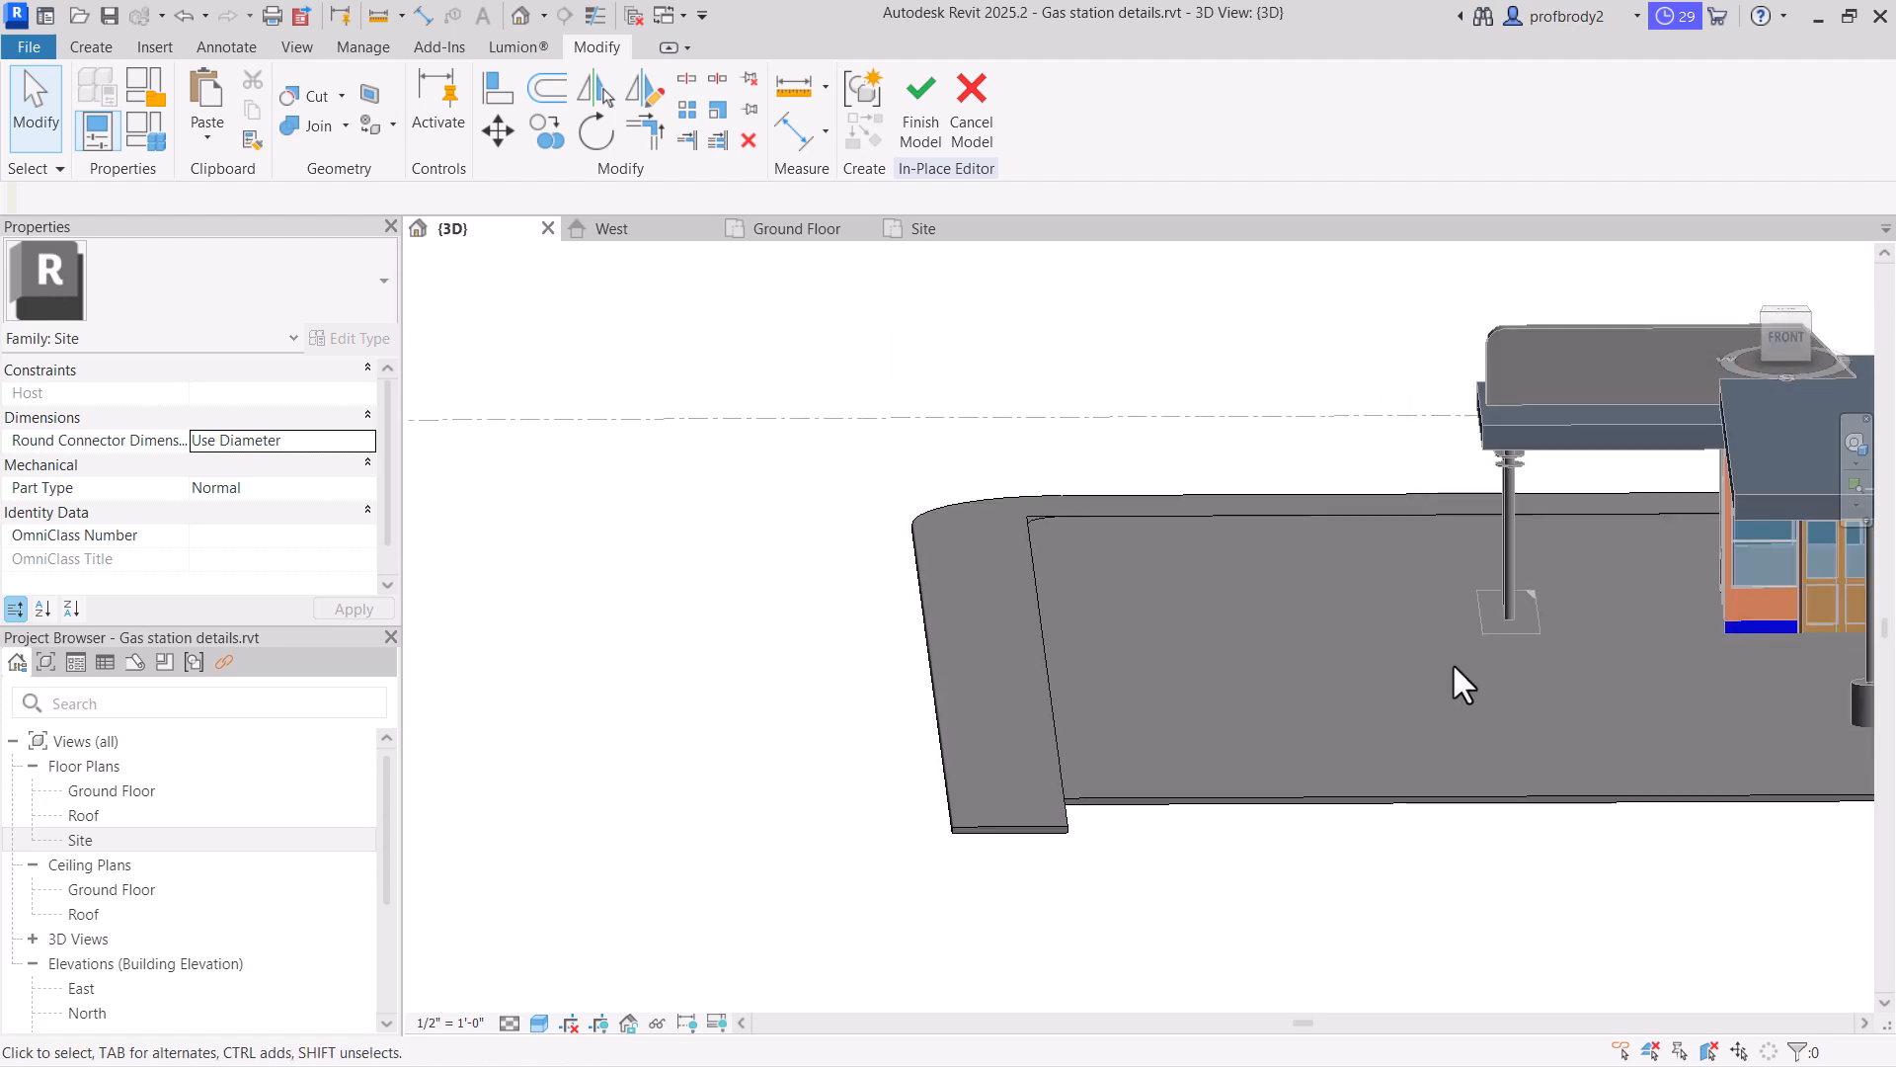
click(1349, 792)
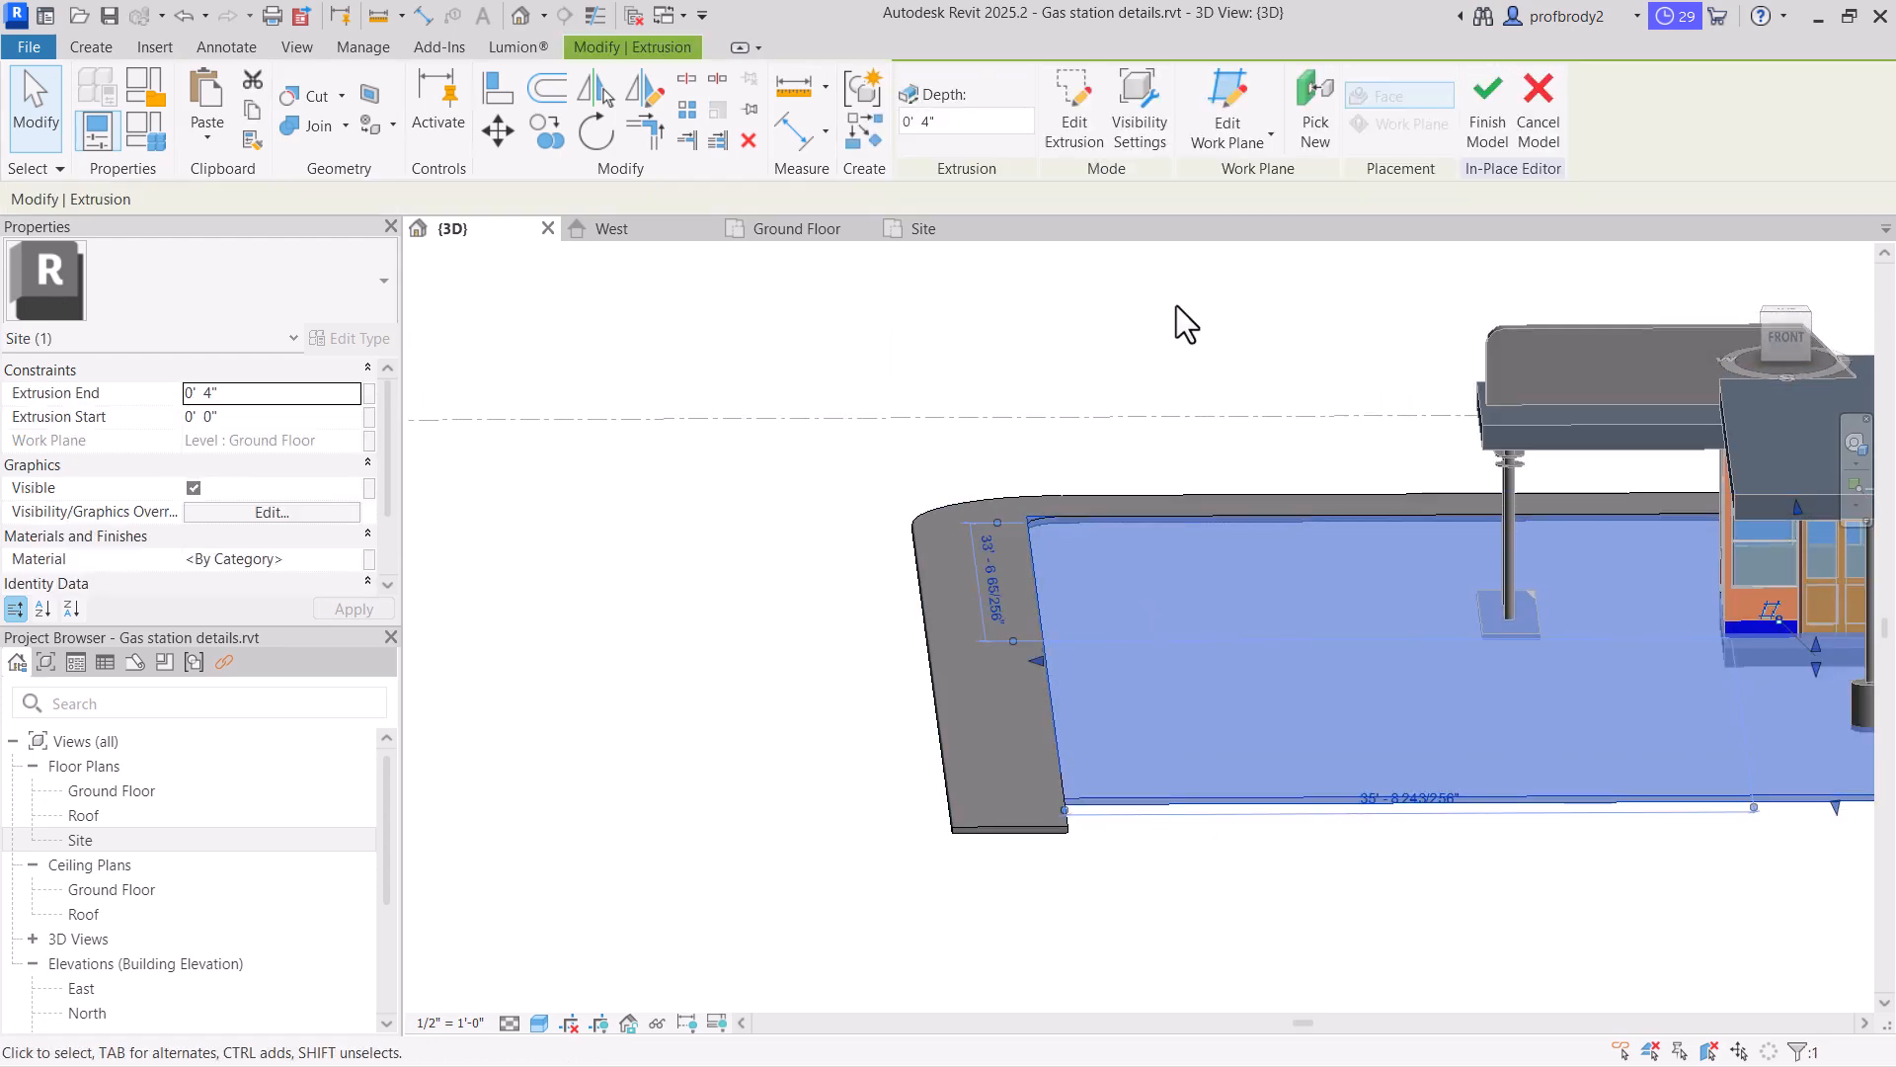
click(1488, 109)
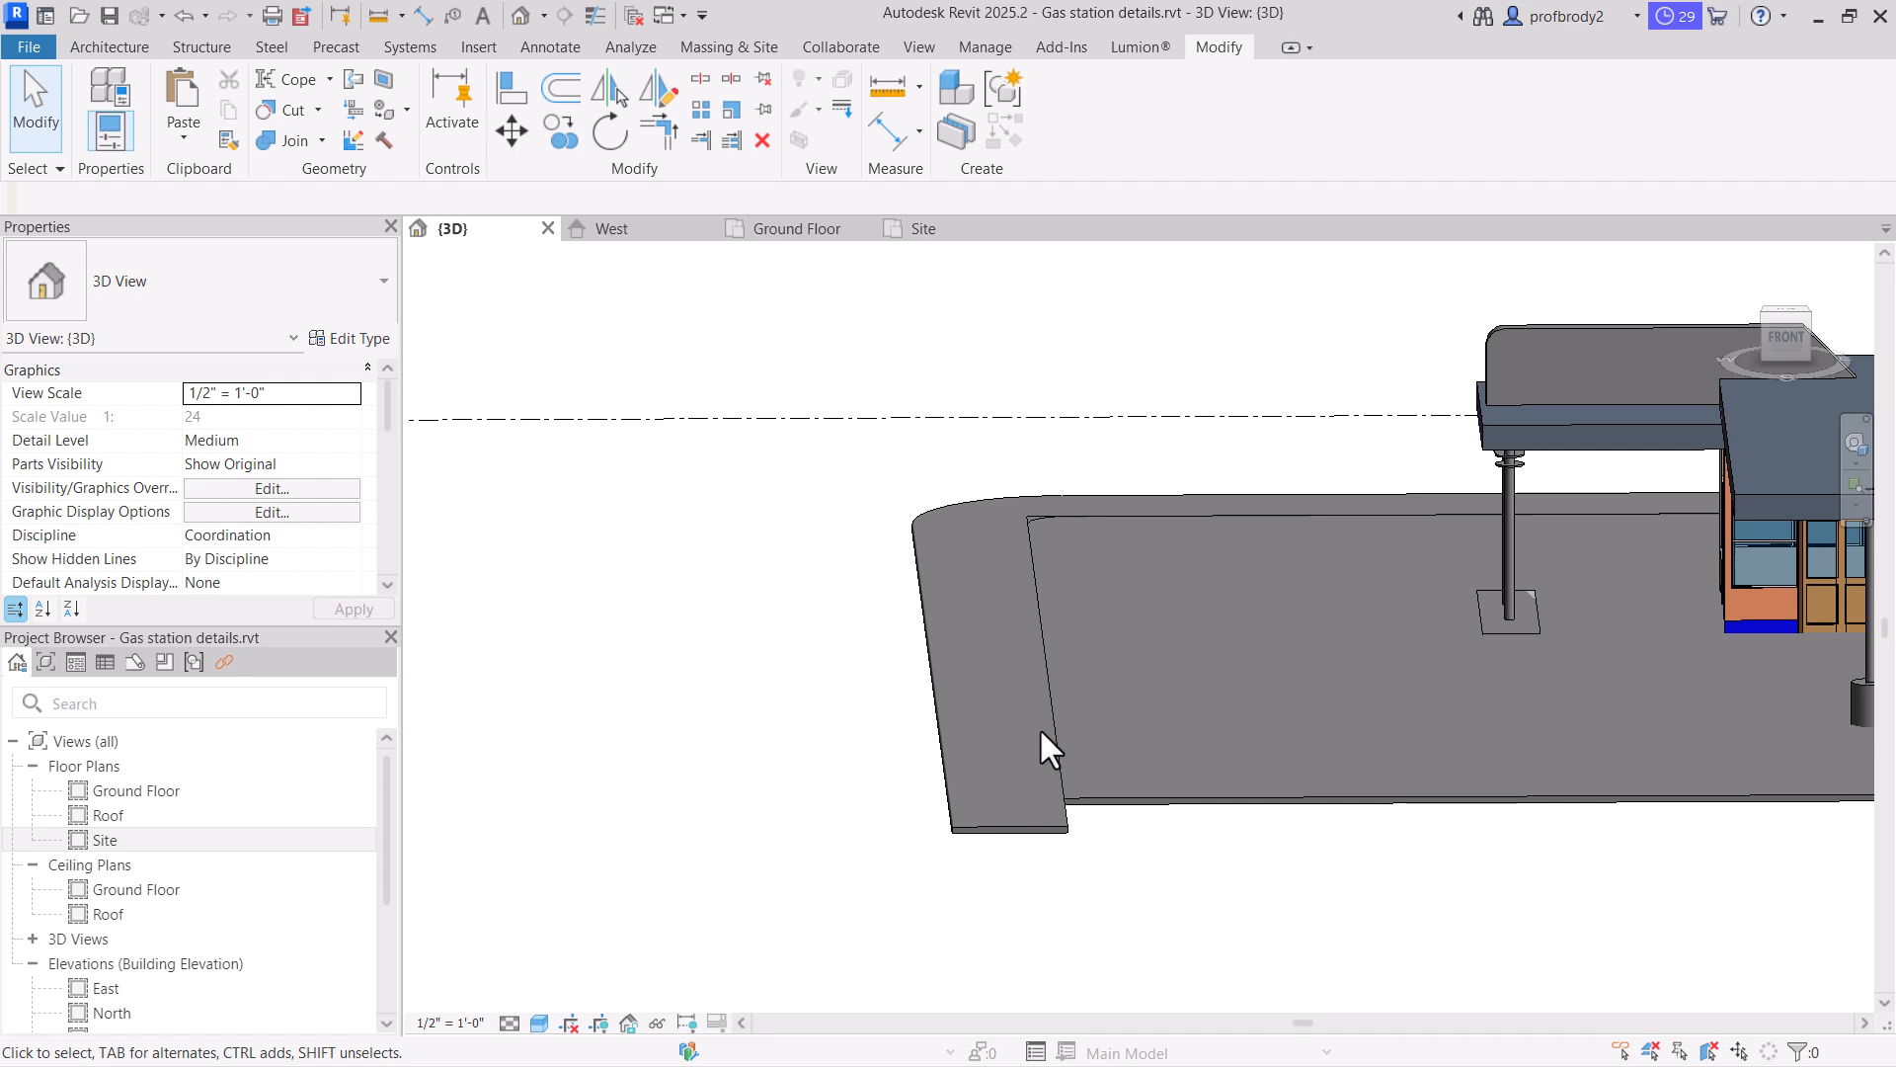
Select the finished Site model and start moving it in the front view from its upper west corner
click(1052, 816)
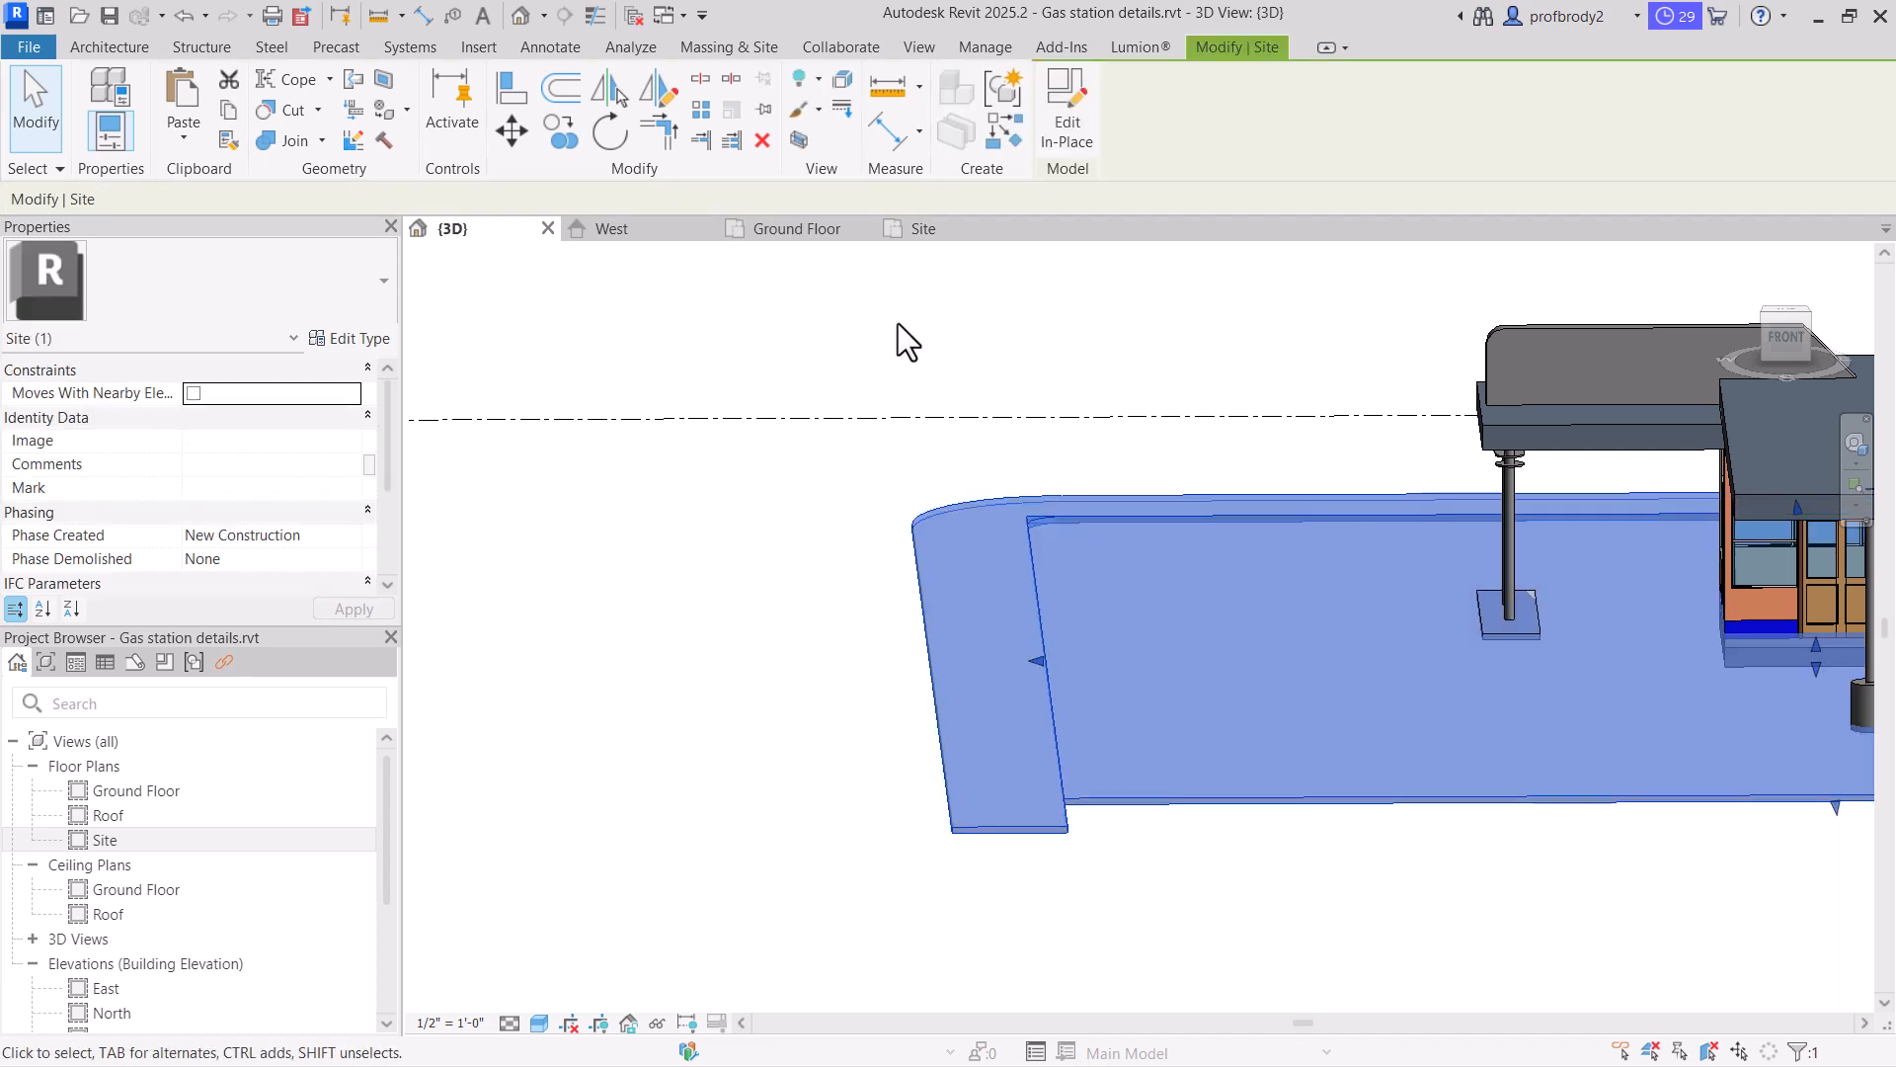
click(750, 589)
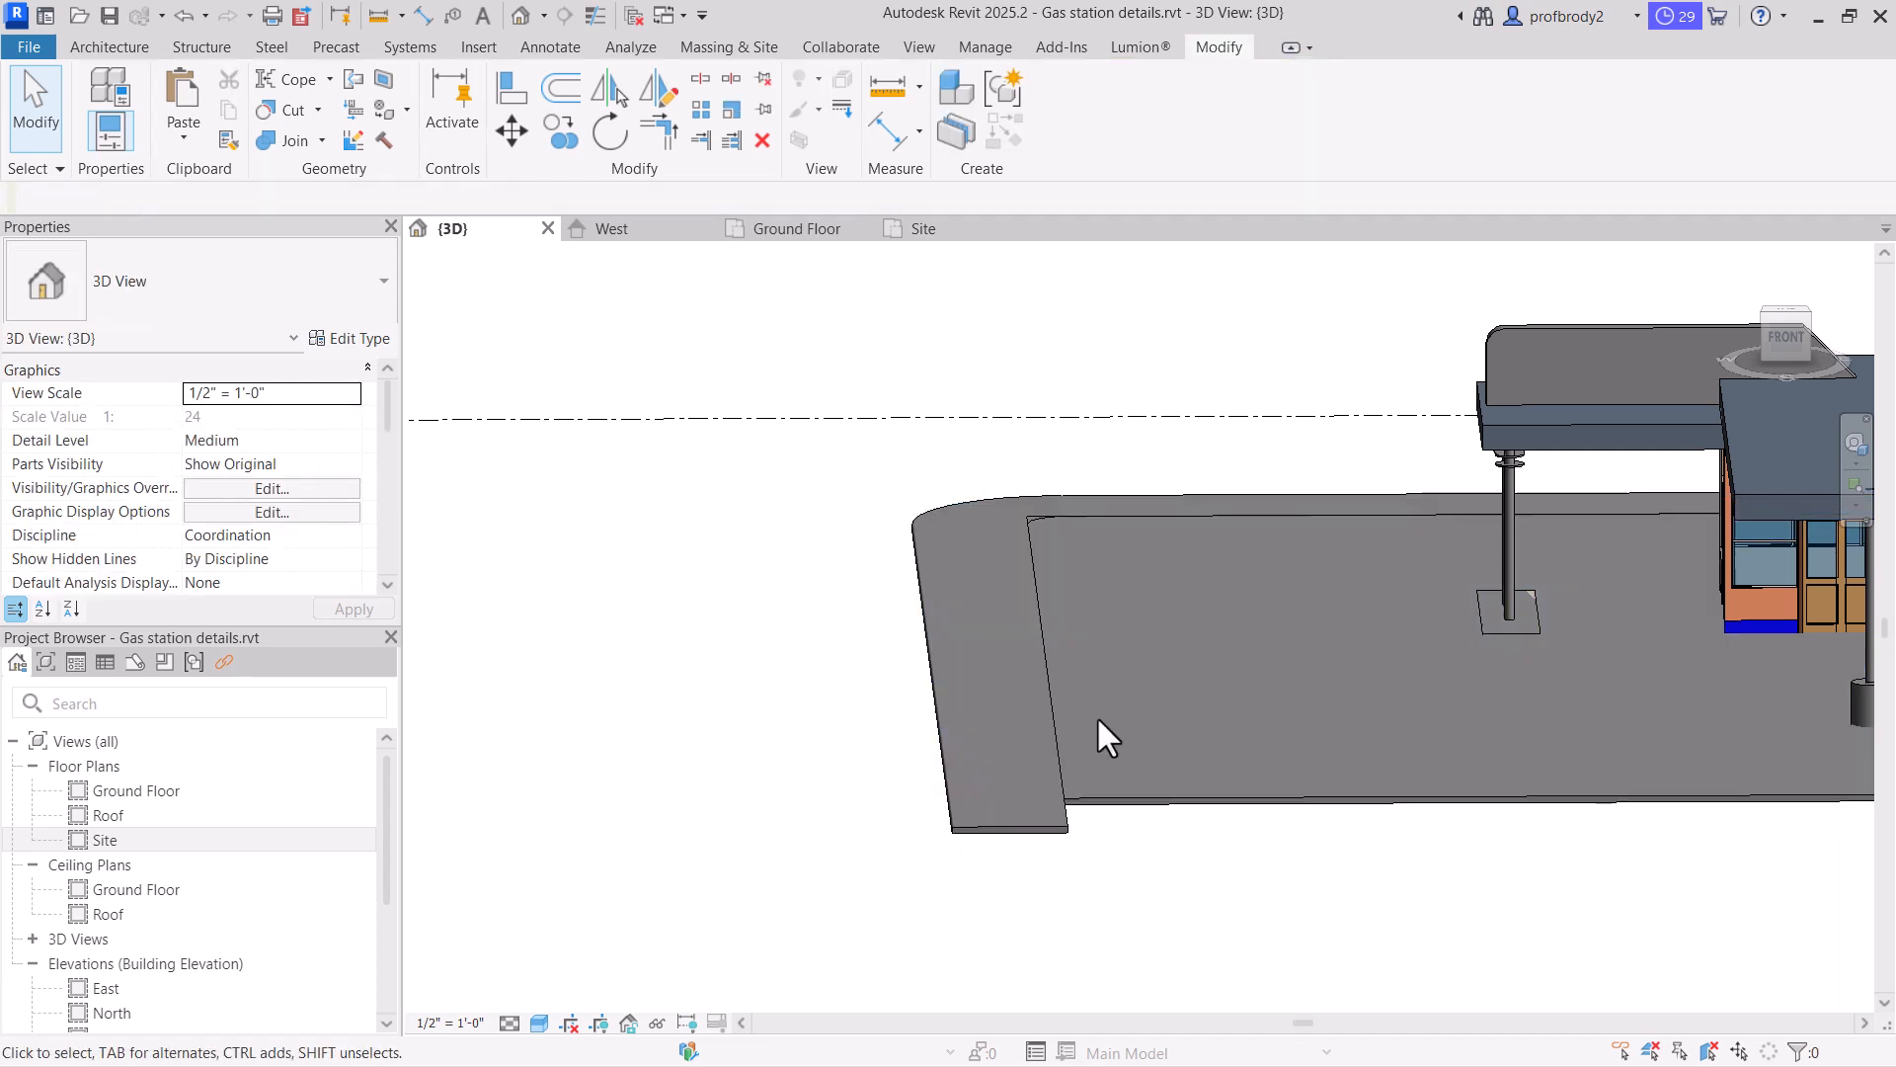
click(1084, 785)
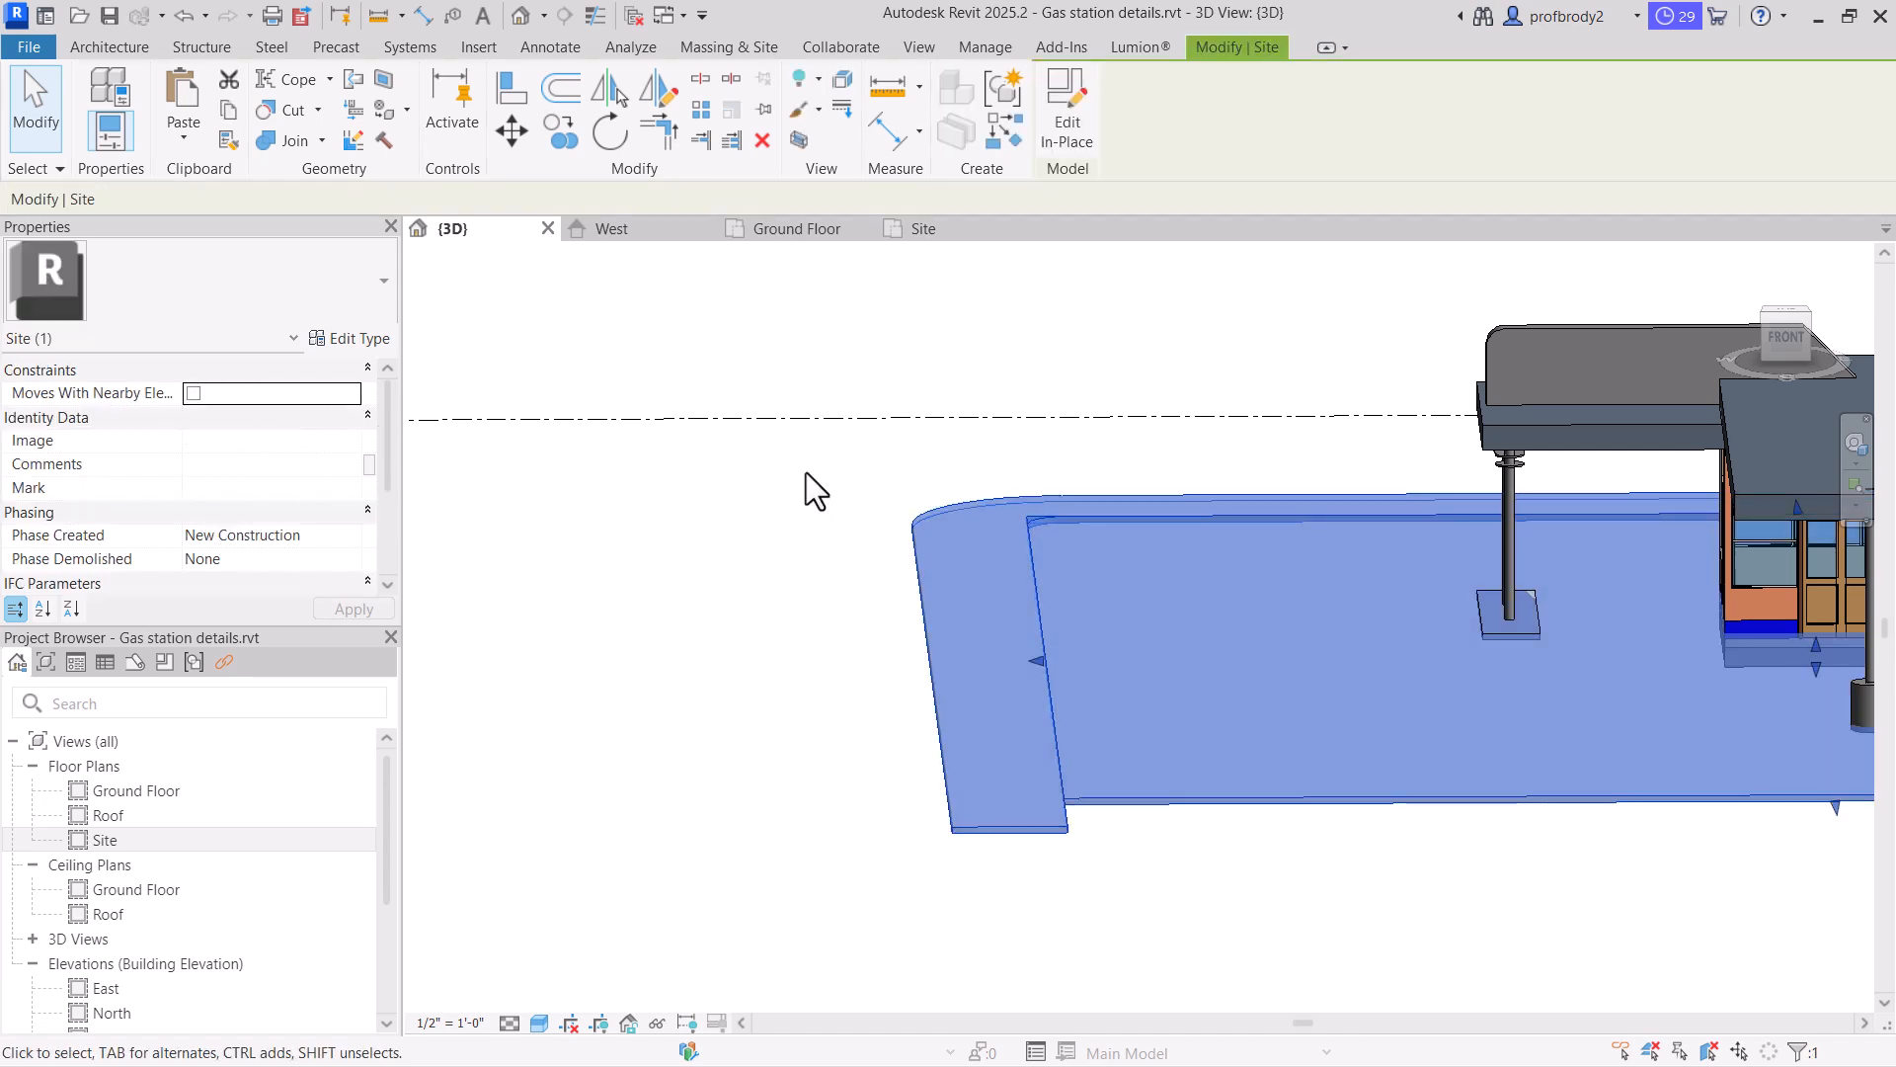
click(1783, 341)
scroll(1194, 656, up, 6)
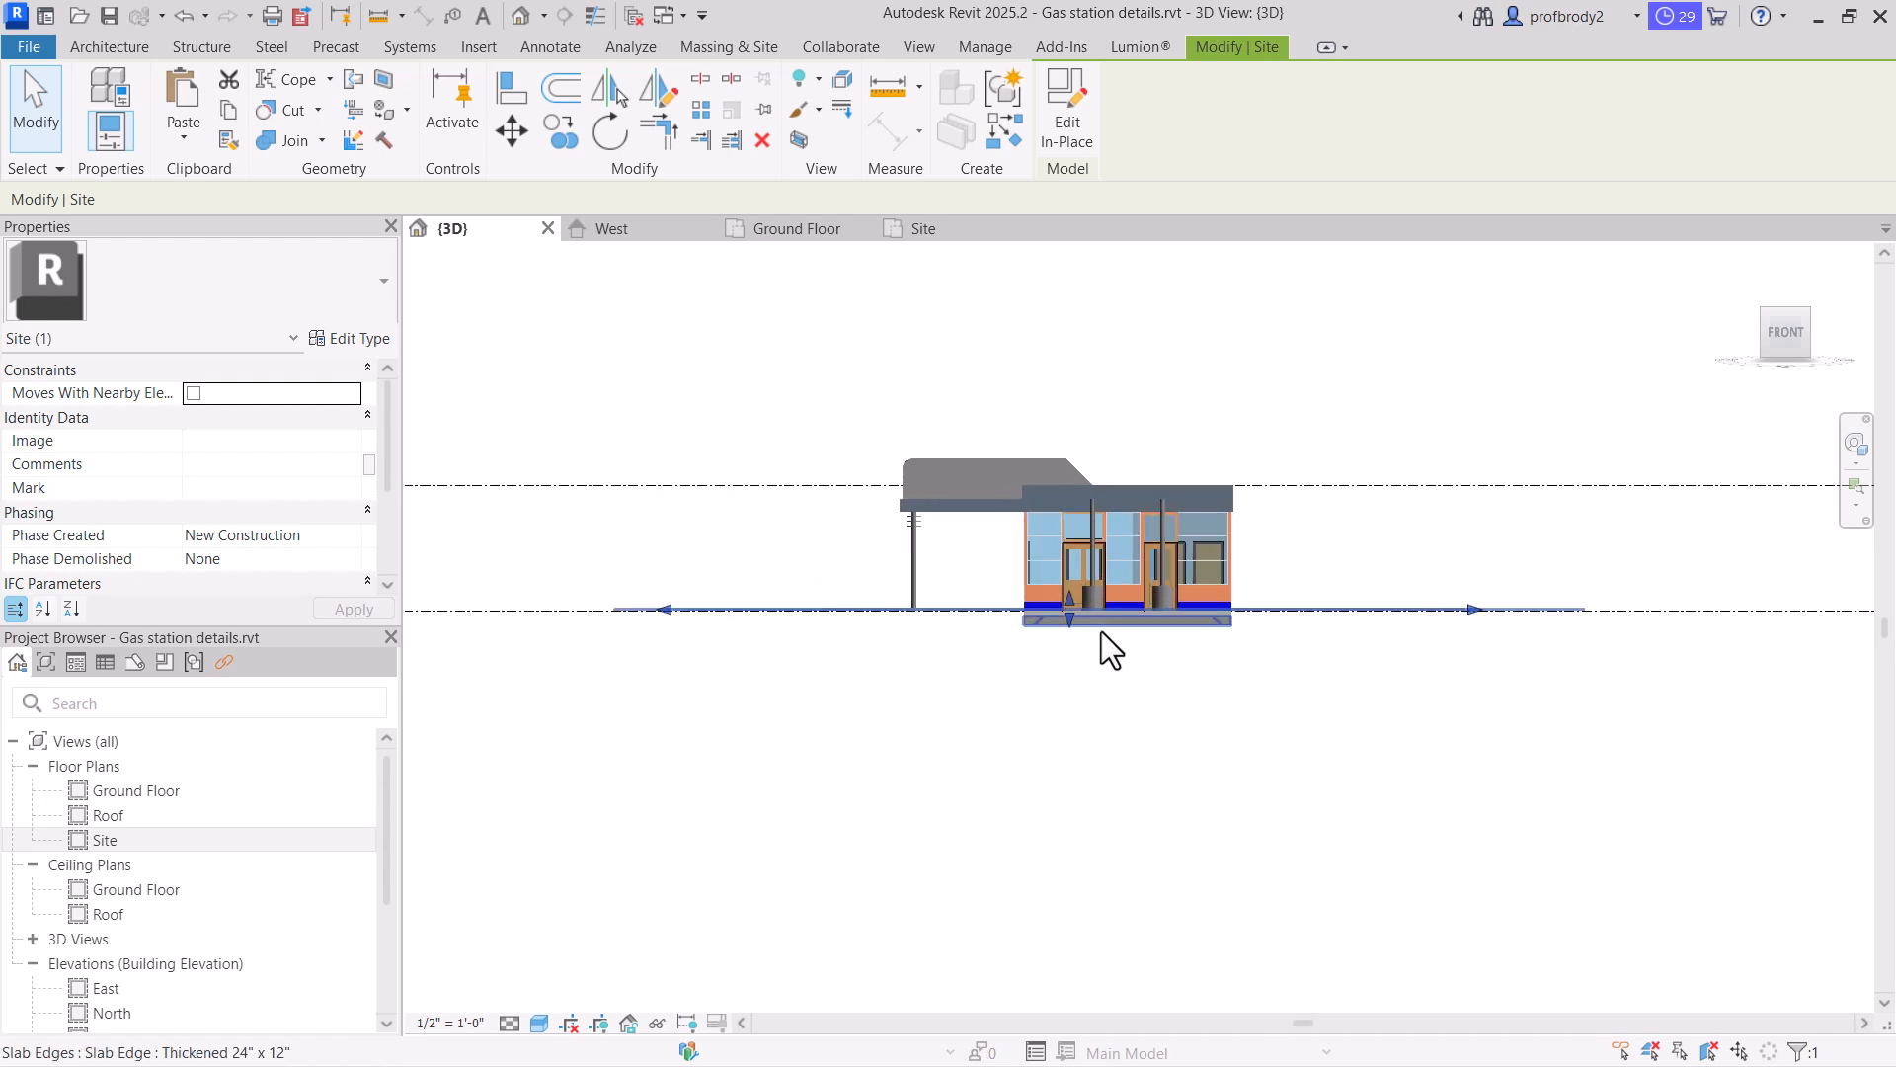
middle_drag(732, 551, 1165, 533)
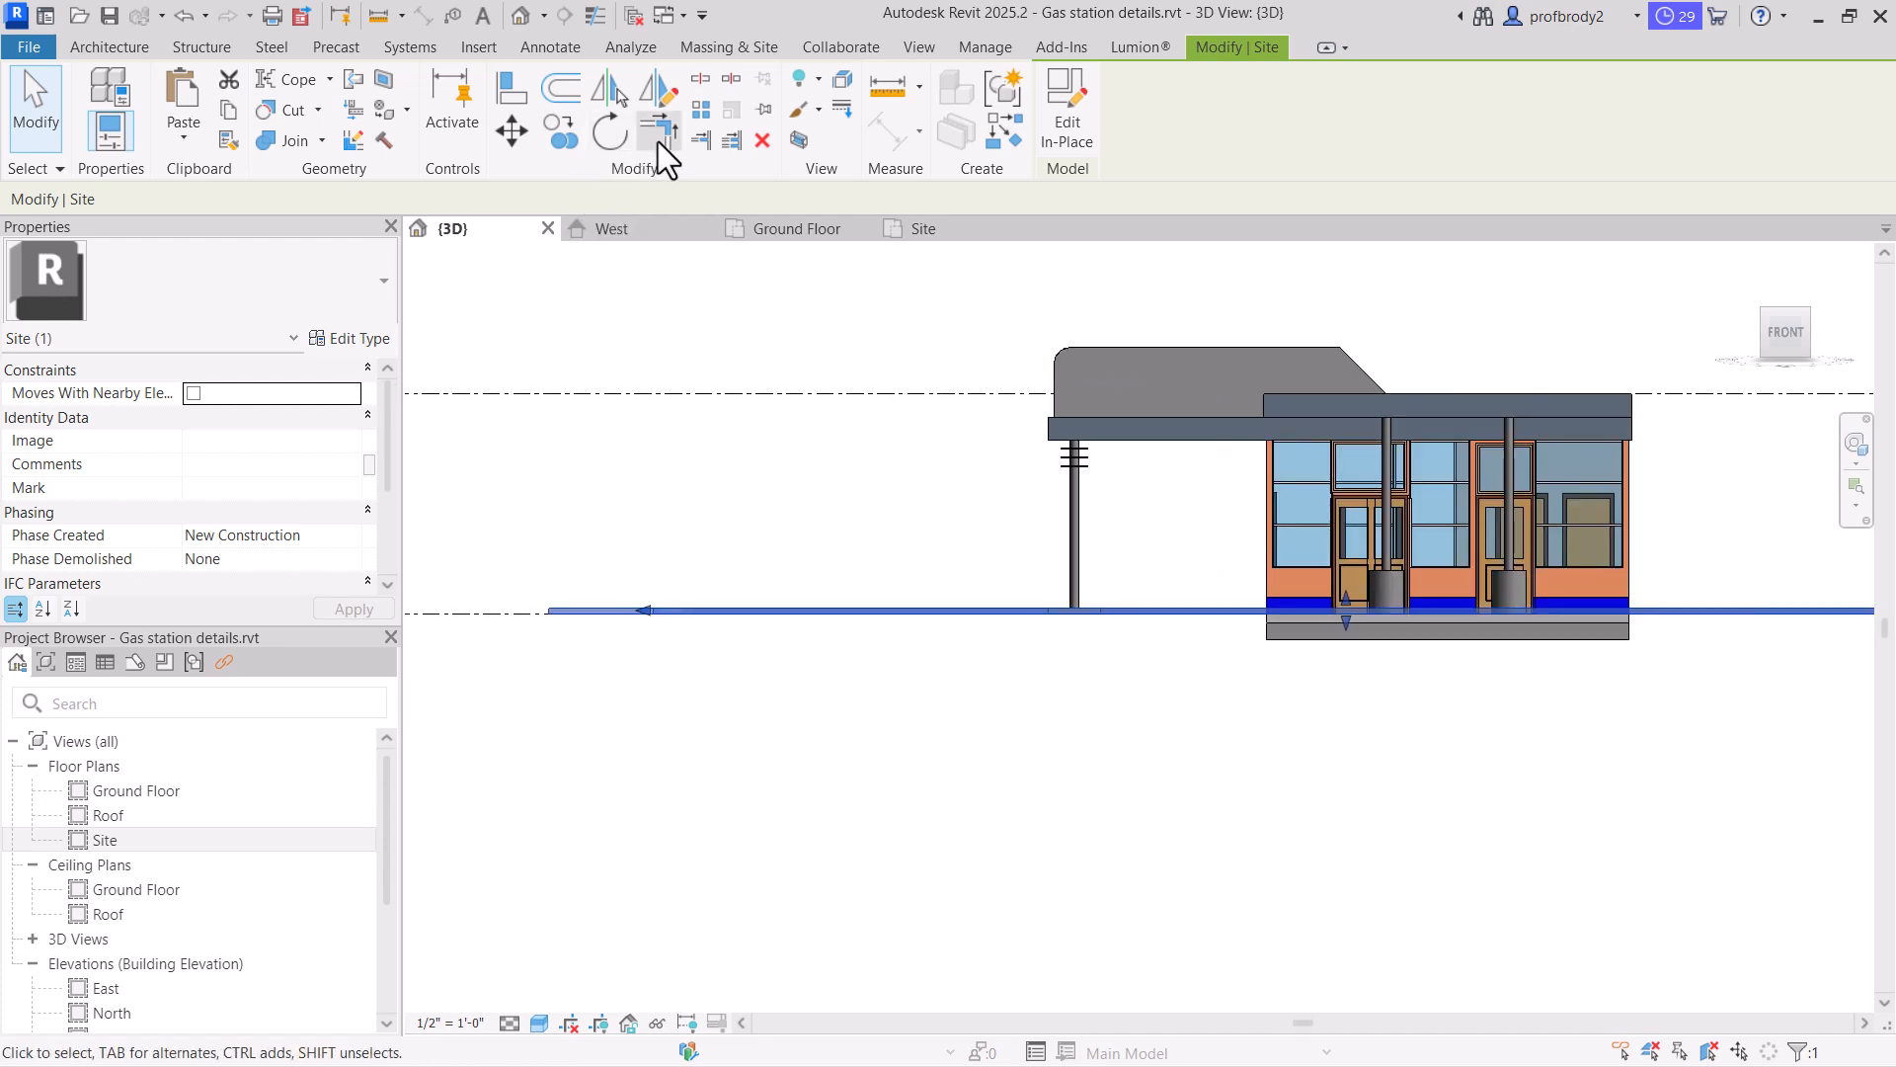
click(511, 131)
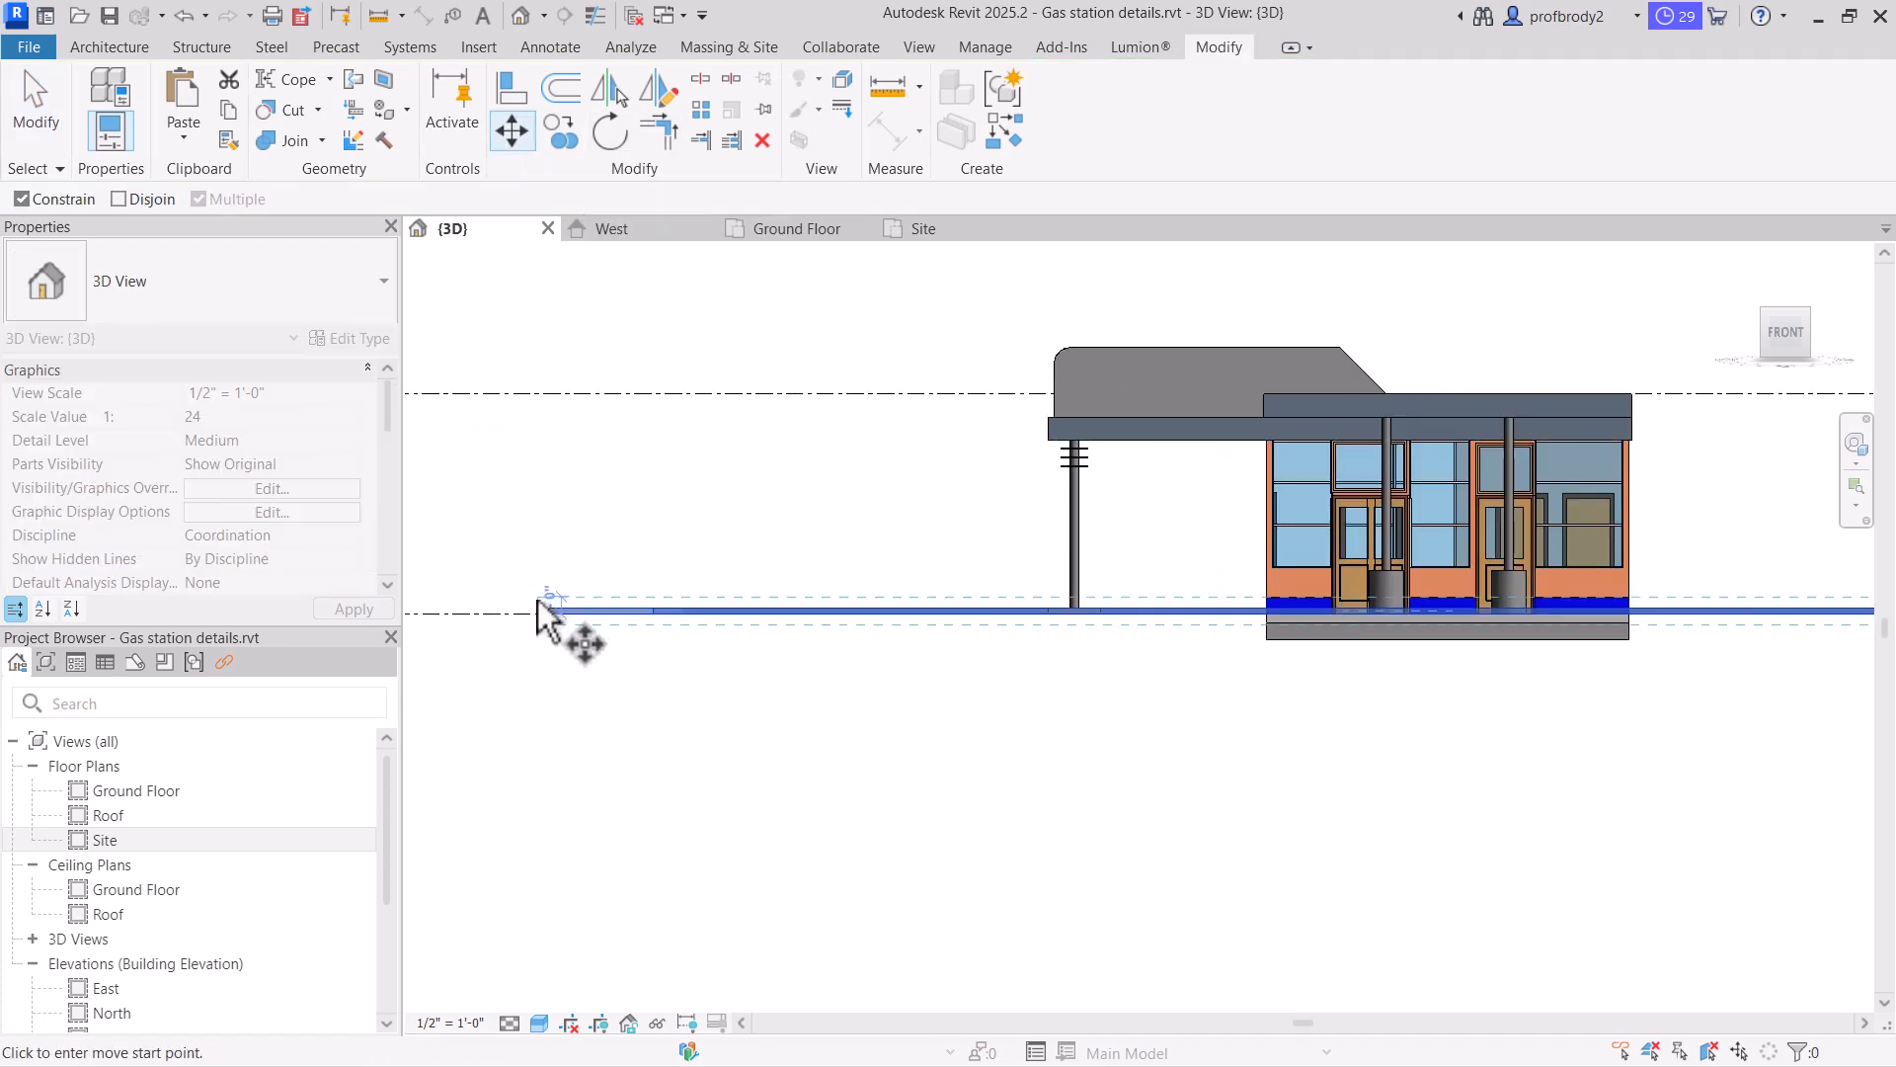
click(544, 605)
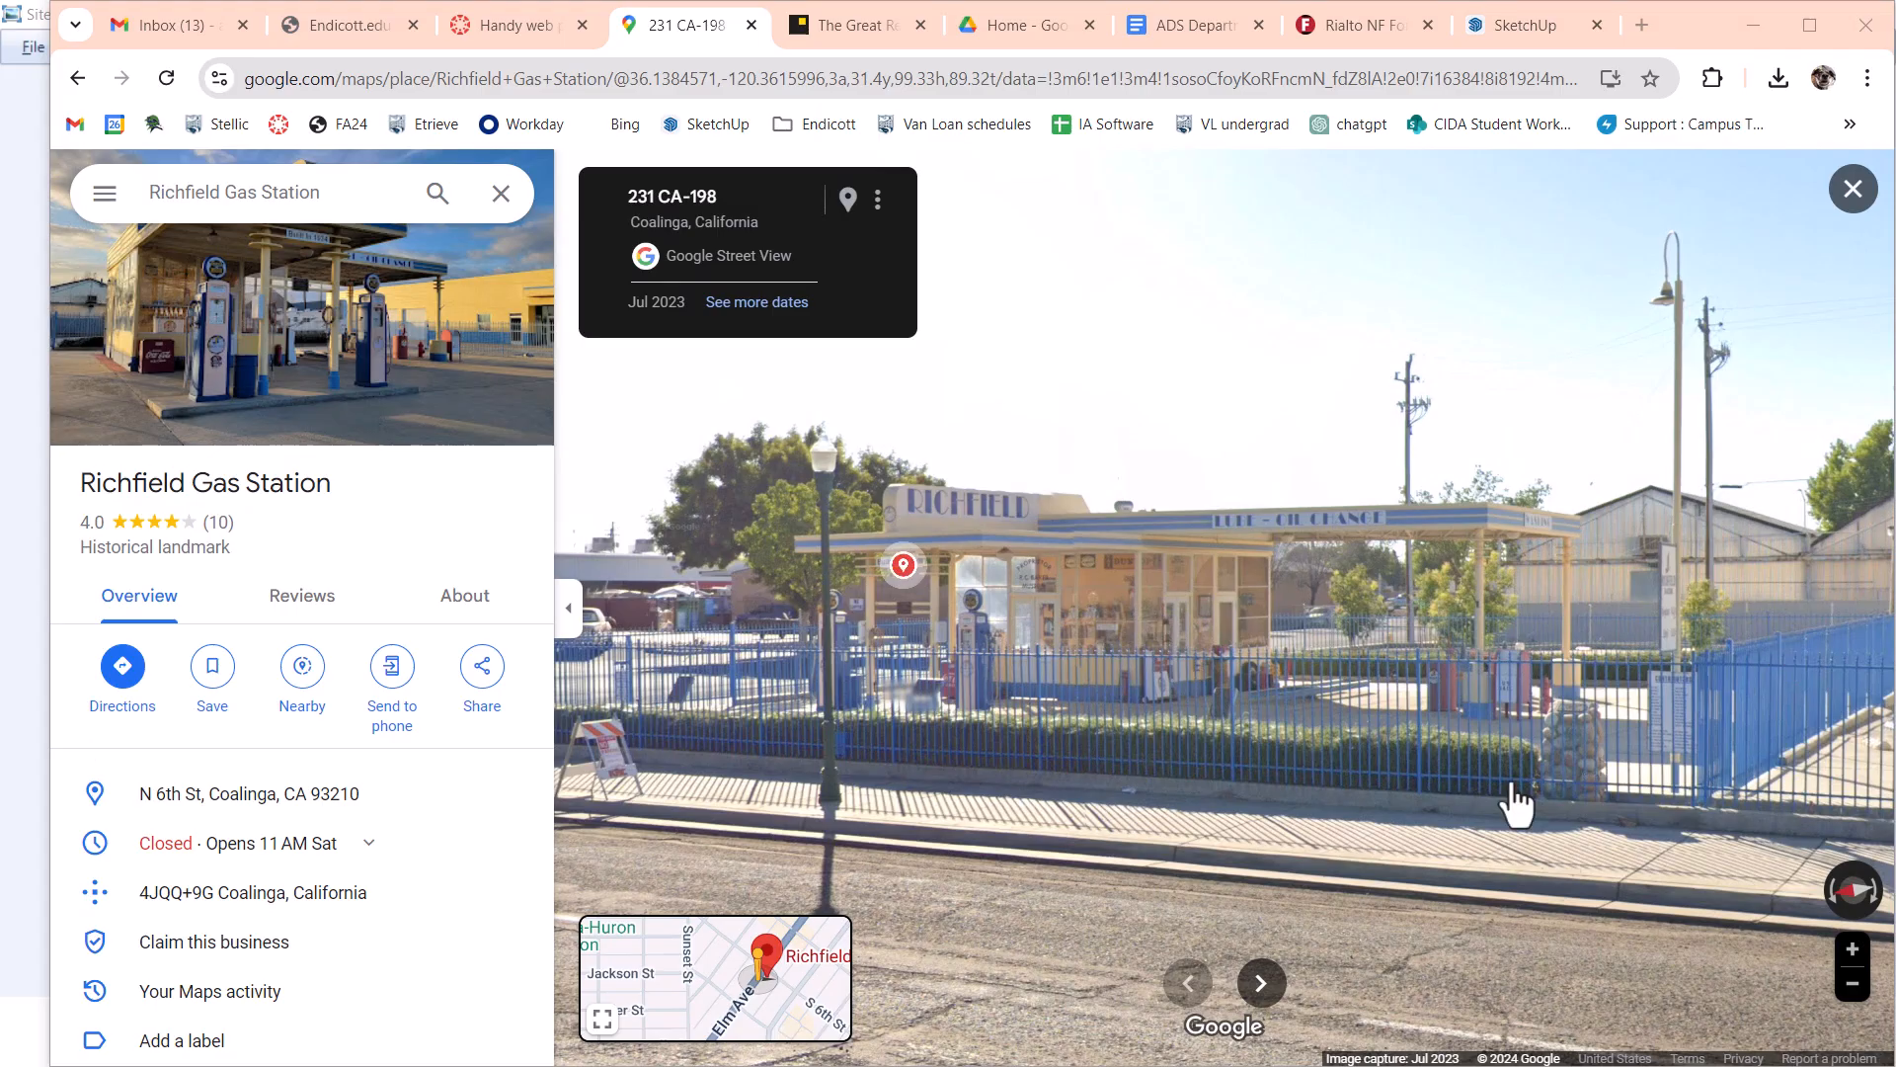
Switch to Google Maps Street View and examine the hedge, fence and sidewalk around the Richfield Gas Station
drag(1406, 831, 1311, 800)
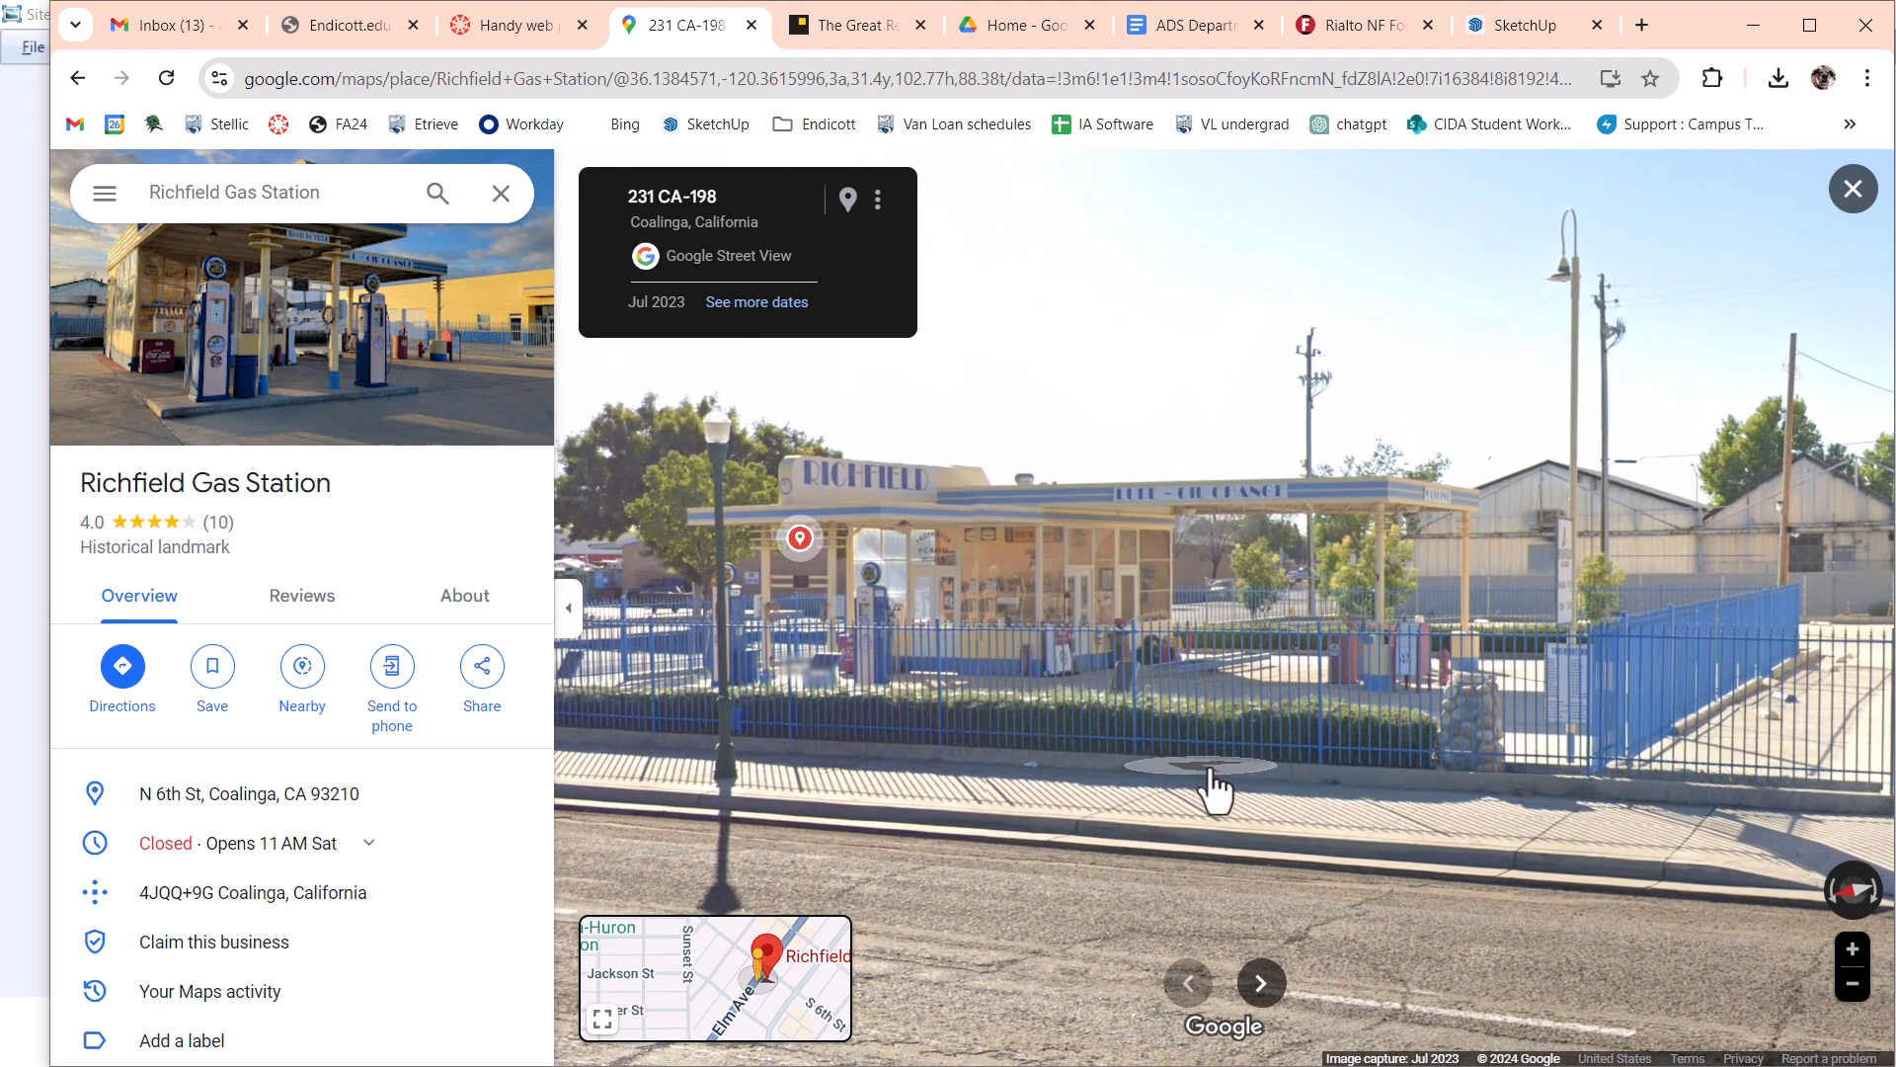
drag(1063, 787, 1234, 768)
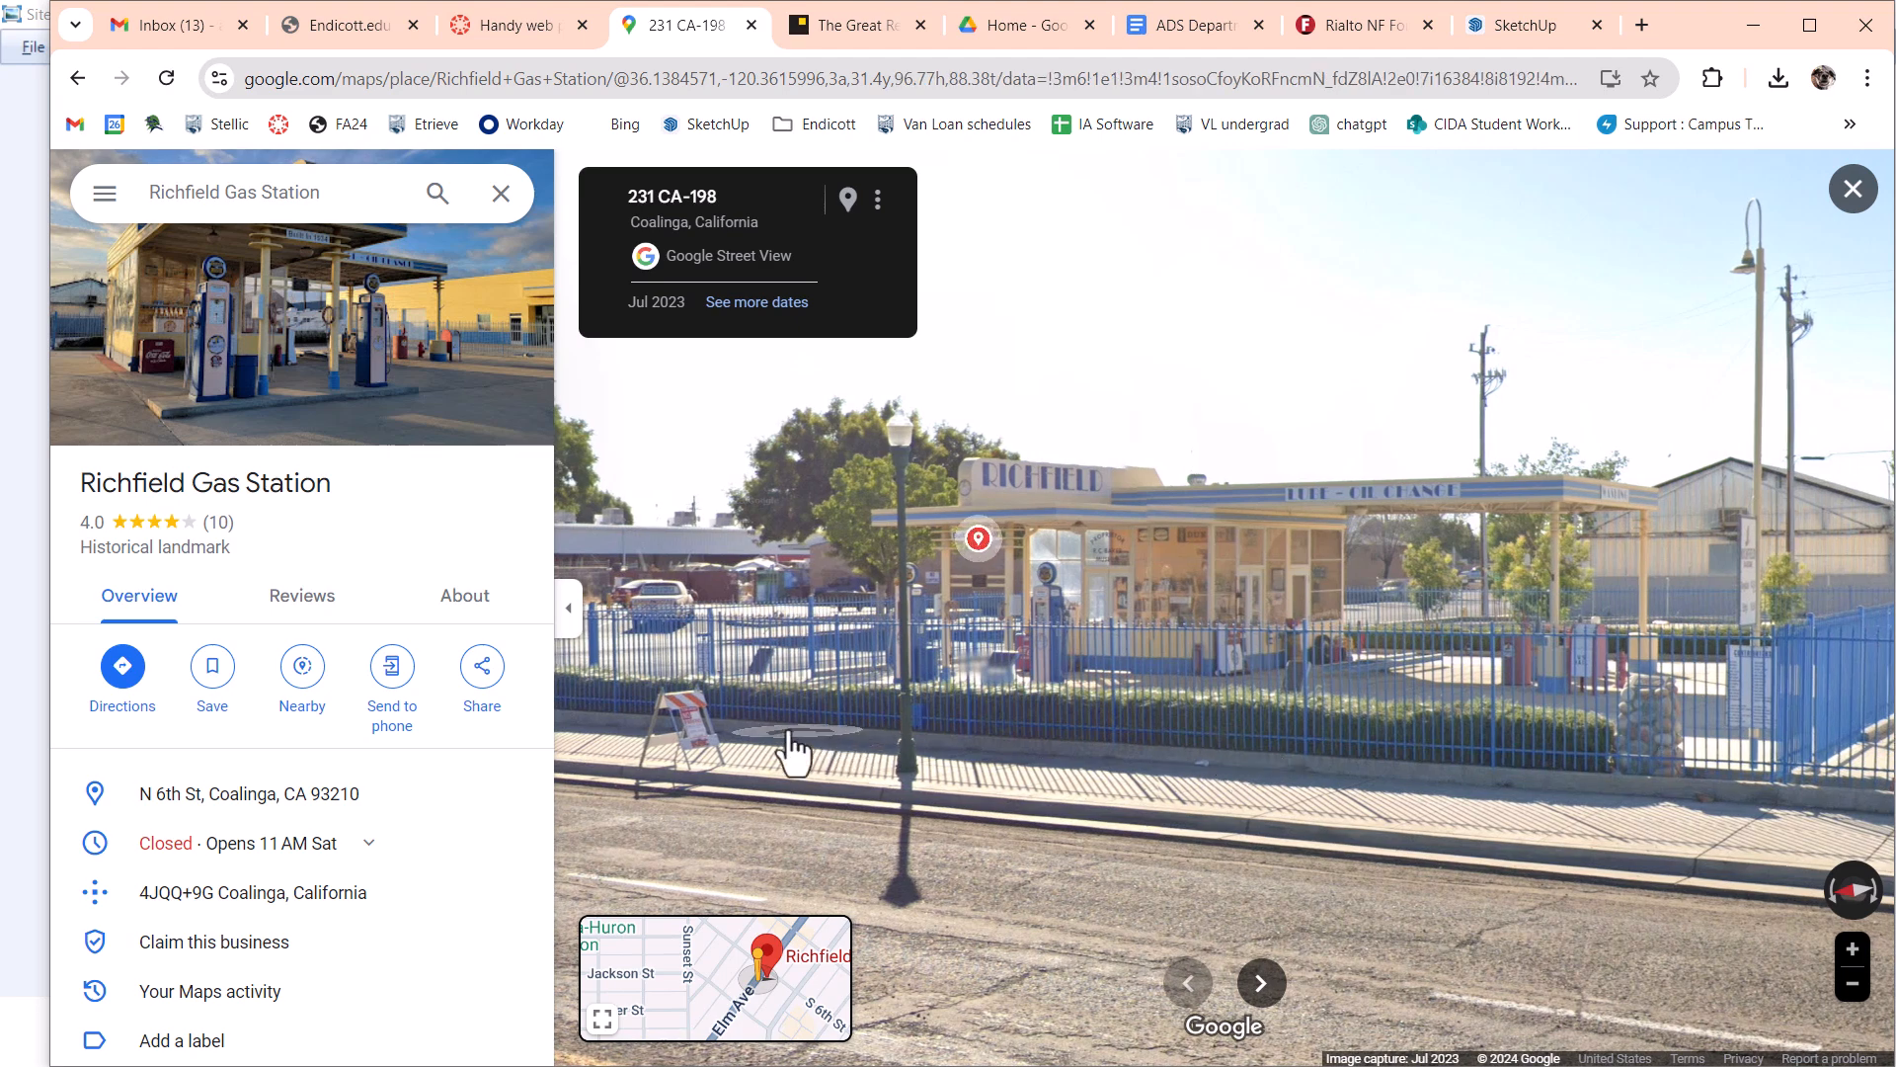
drag(787, 753, 969, 767)
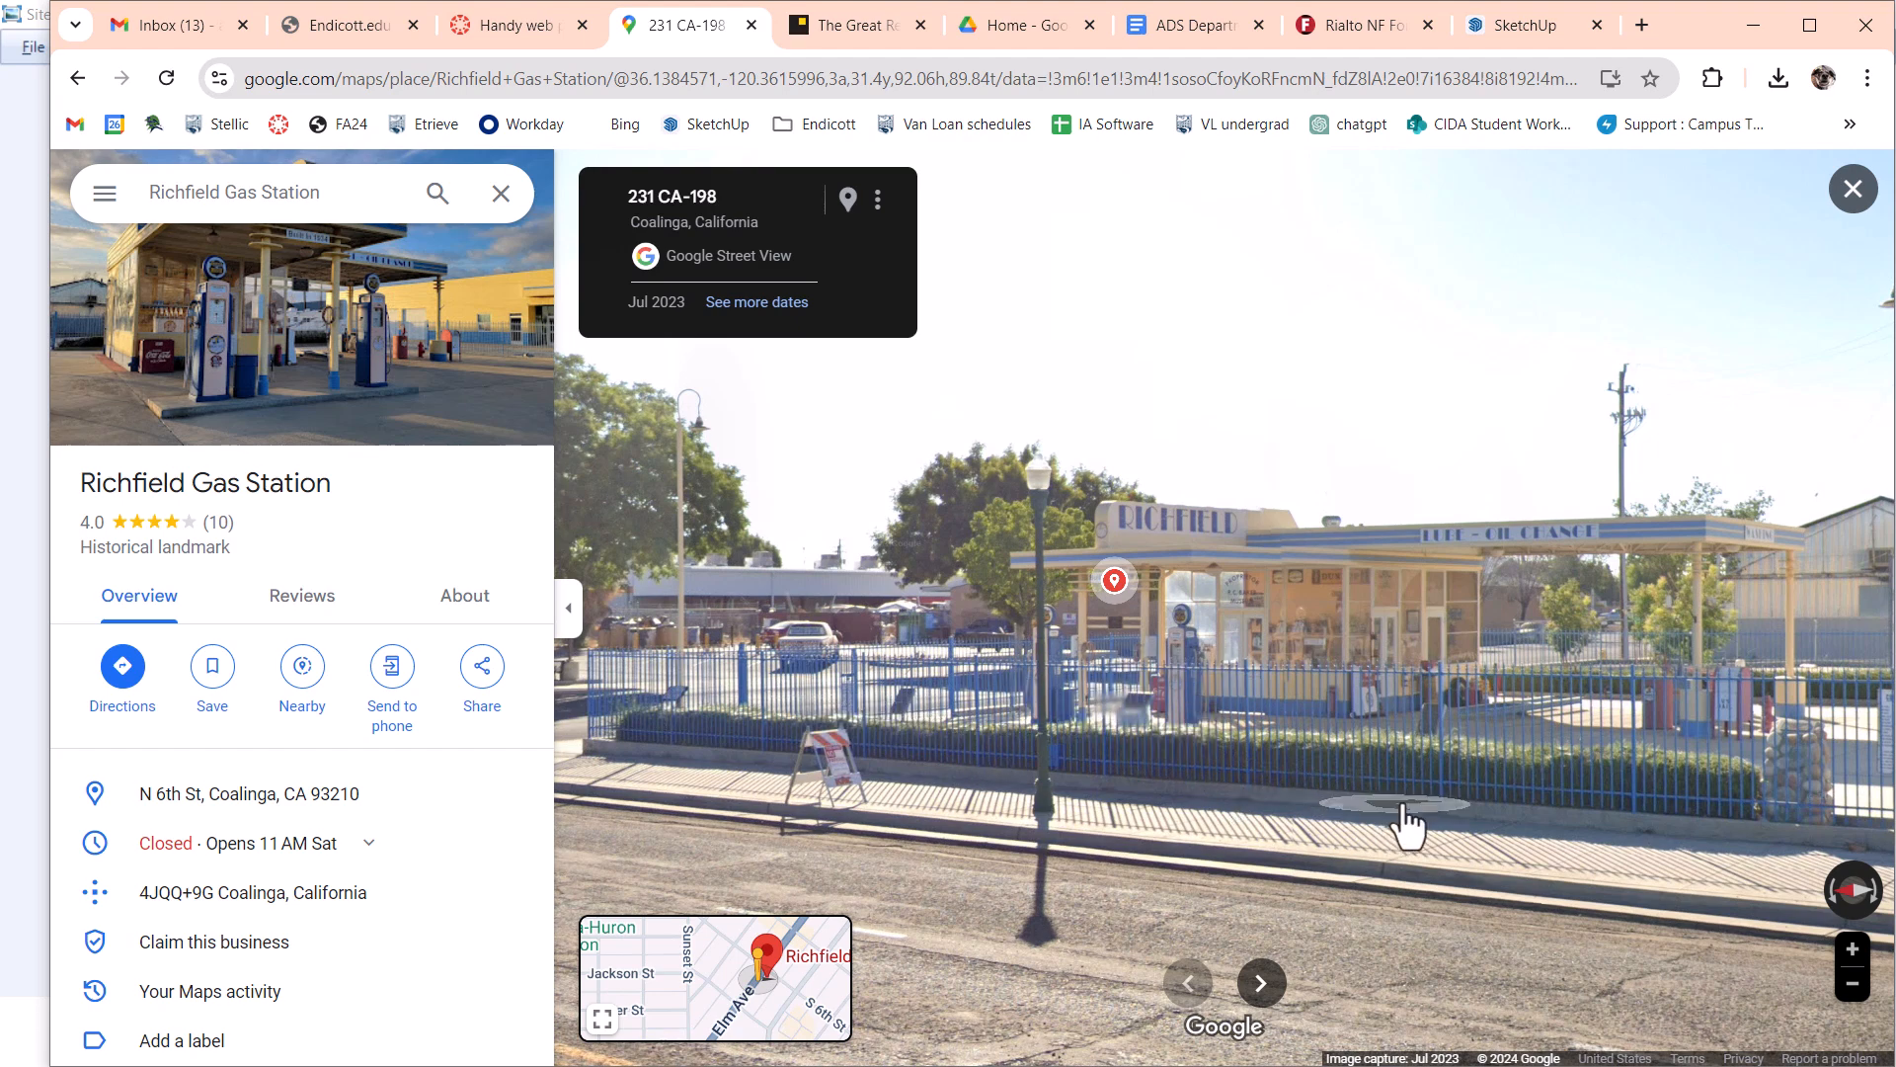
drag(1407, 825, 1494, 758)
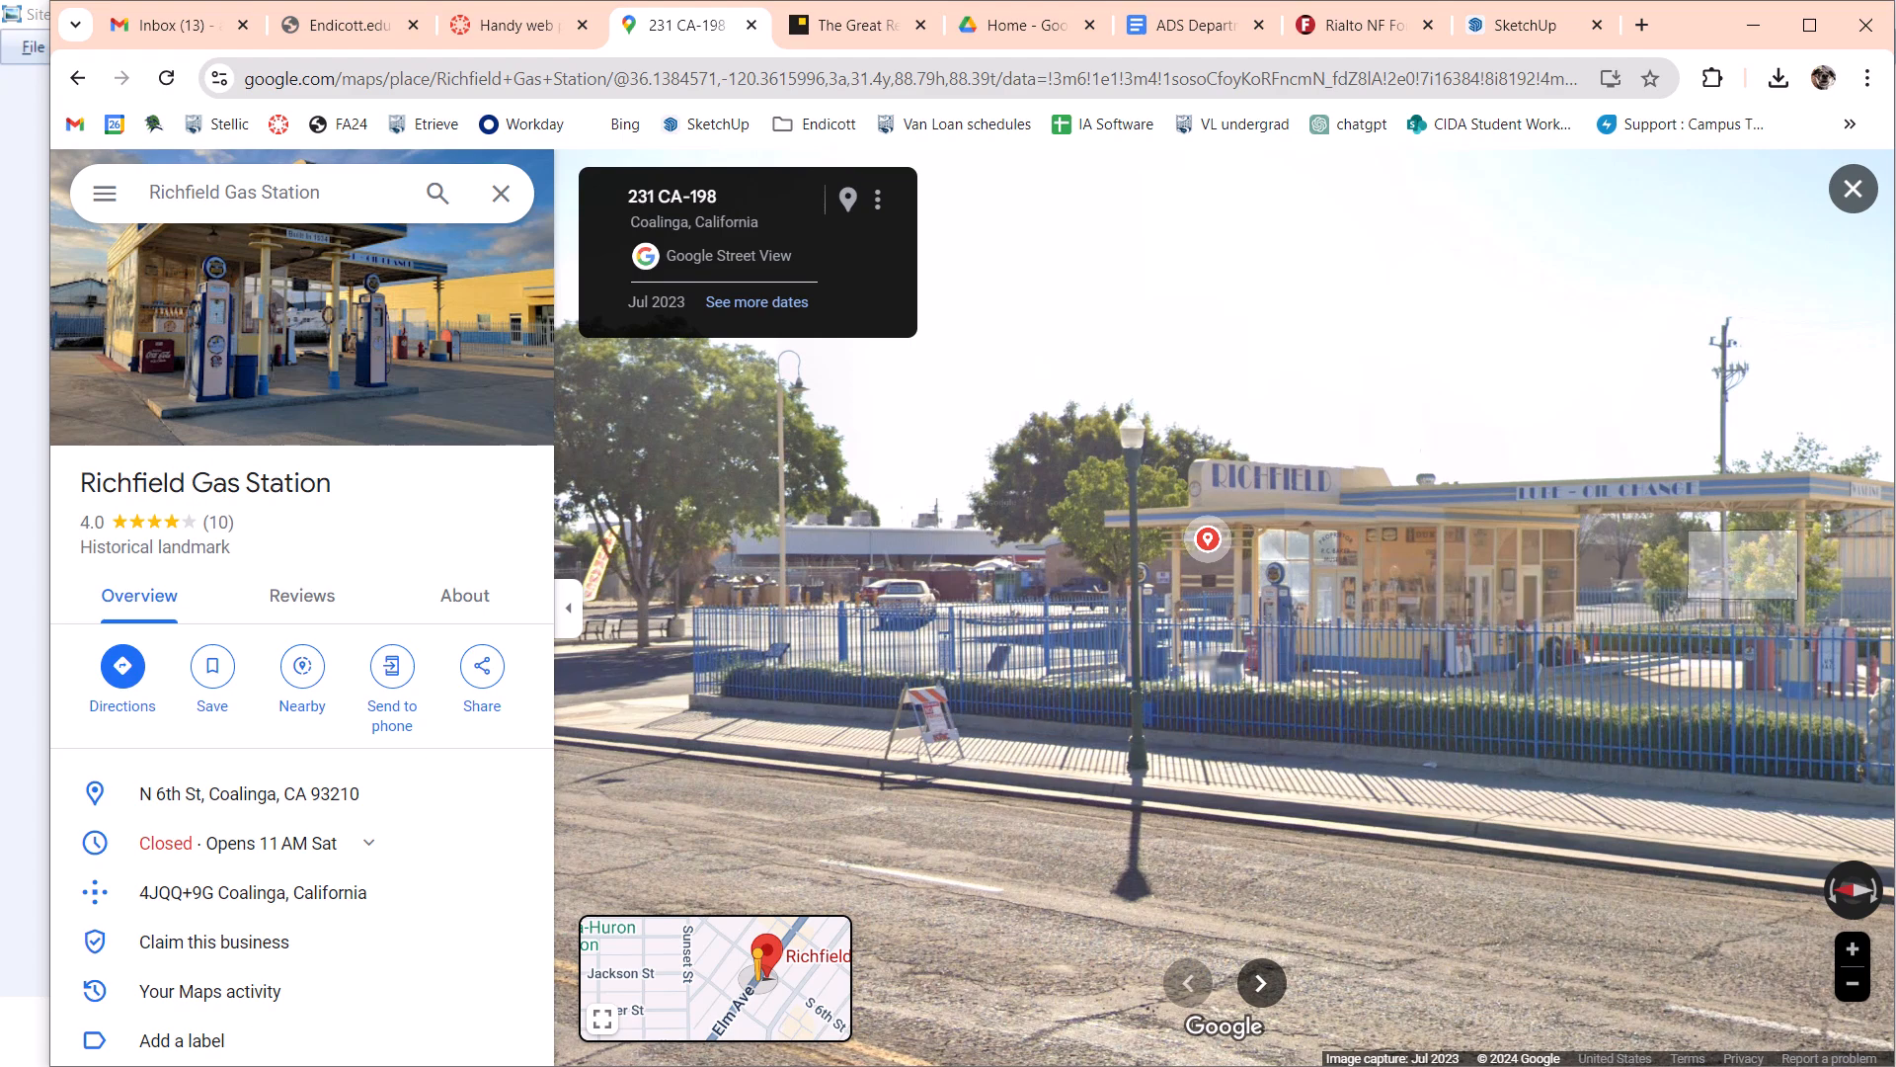
Switch back to Revit and examine the rounded rectangular sweep path along the slab's west edge and its profile plane
key(alt+Tab)
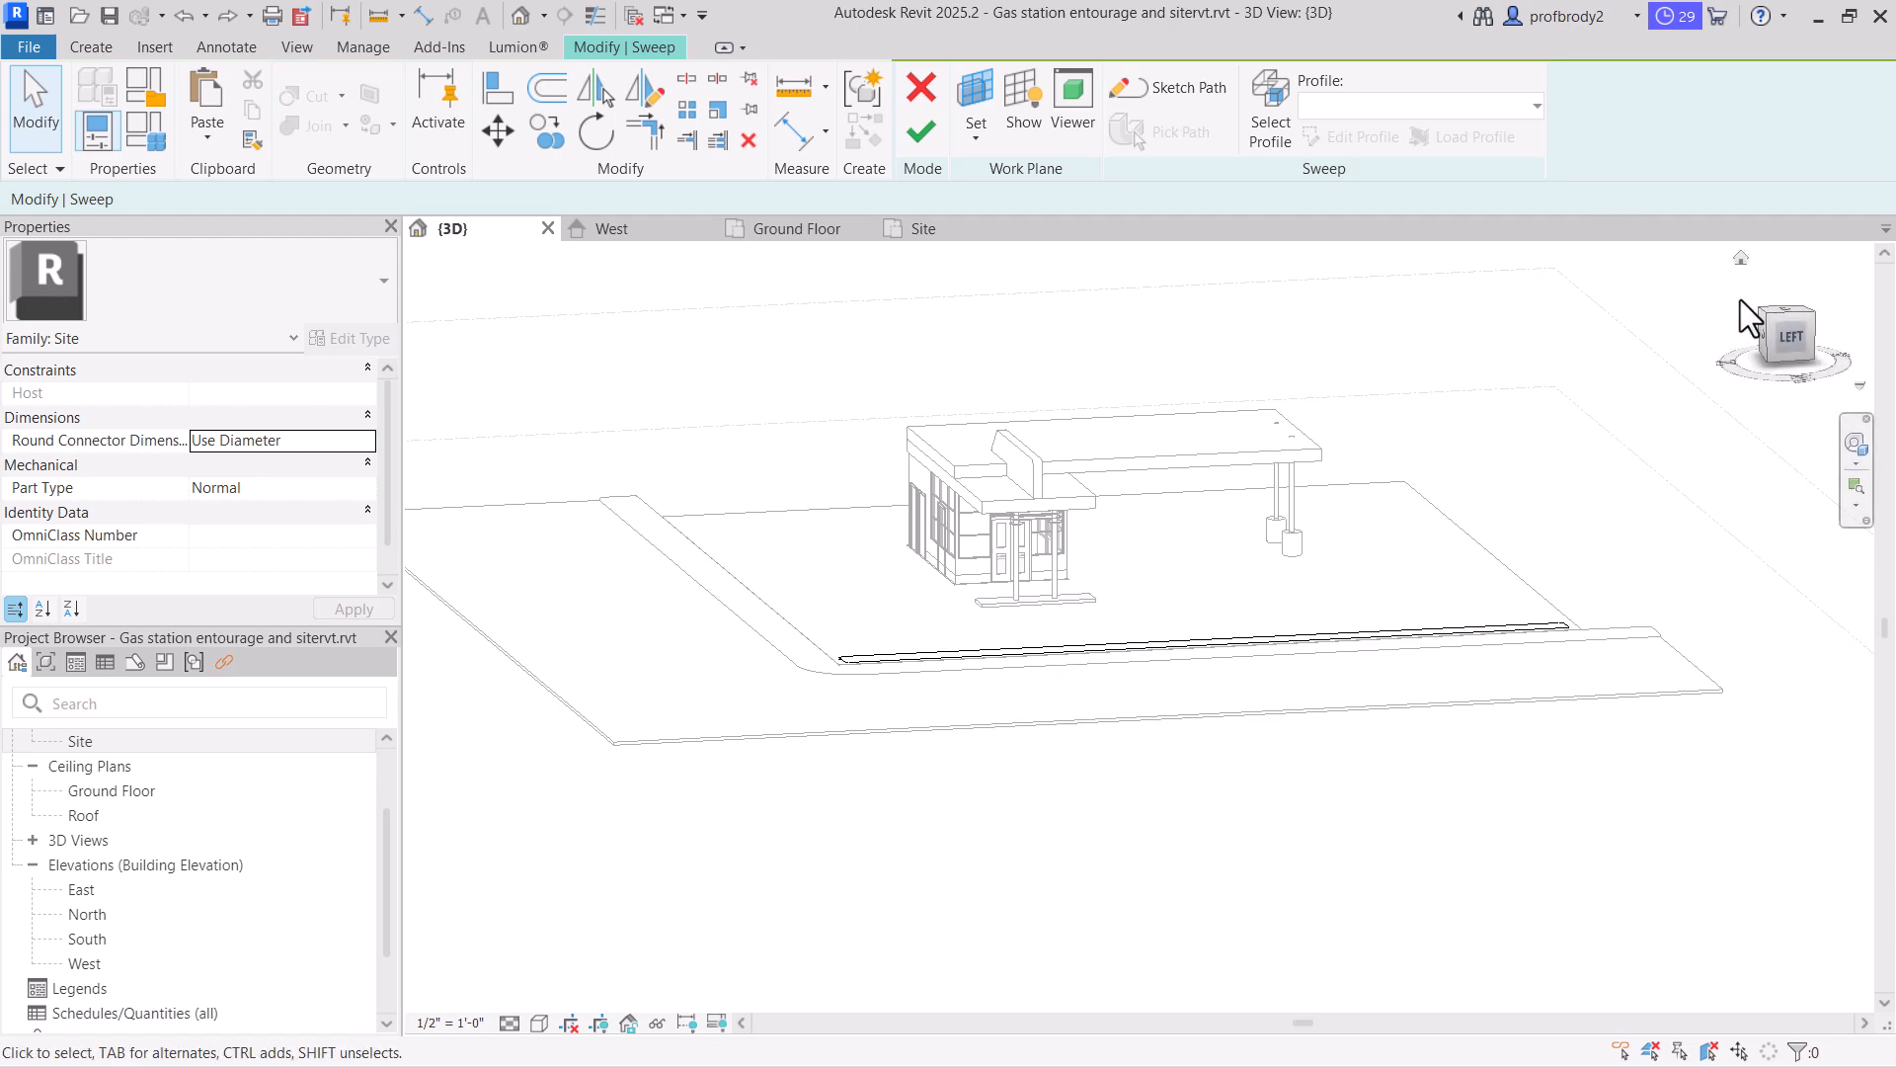
drag(1827, 356, 1556, 423)
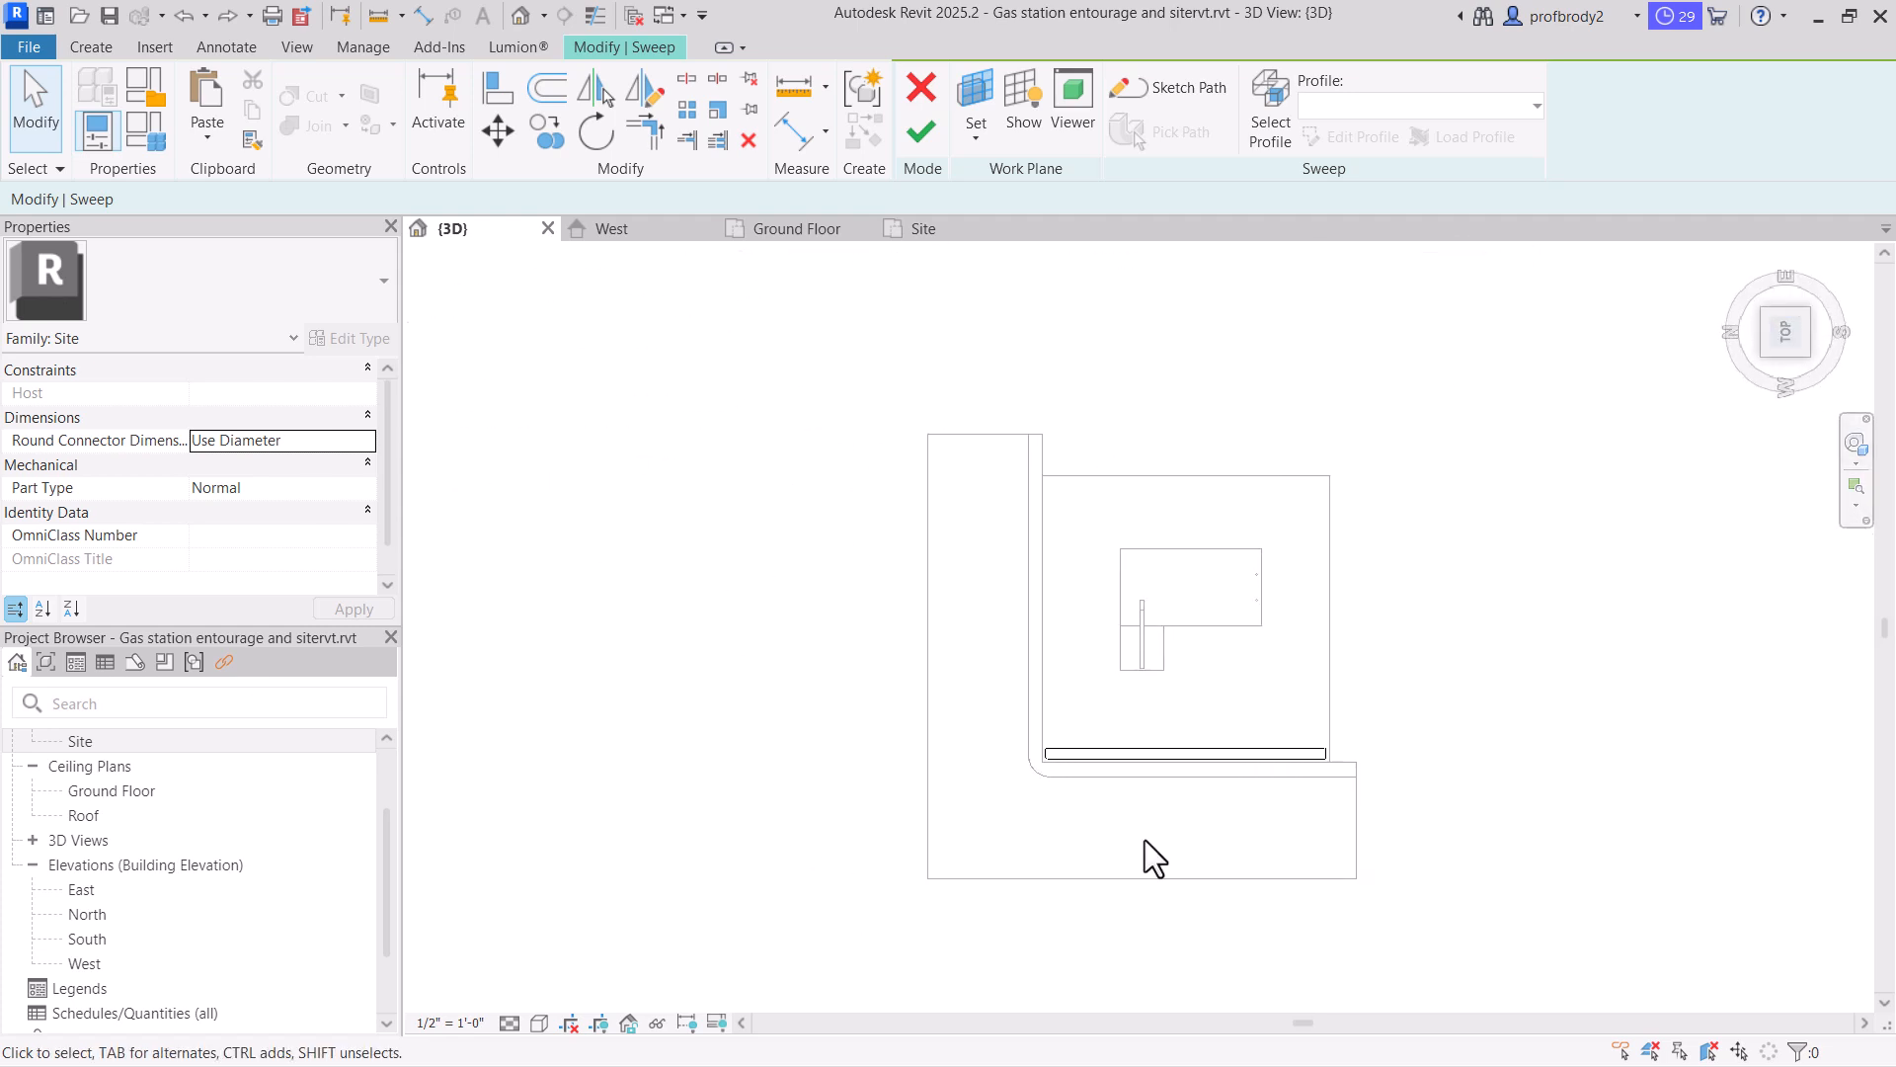
scroll(1058, 802, up, 4)
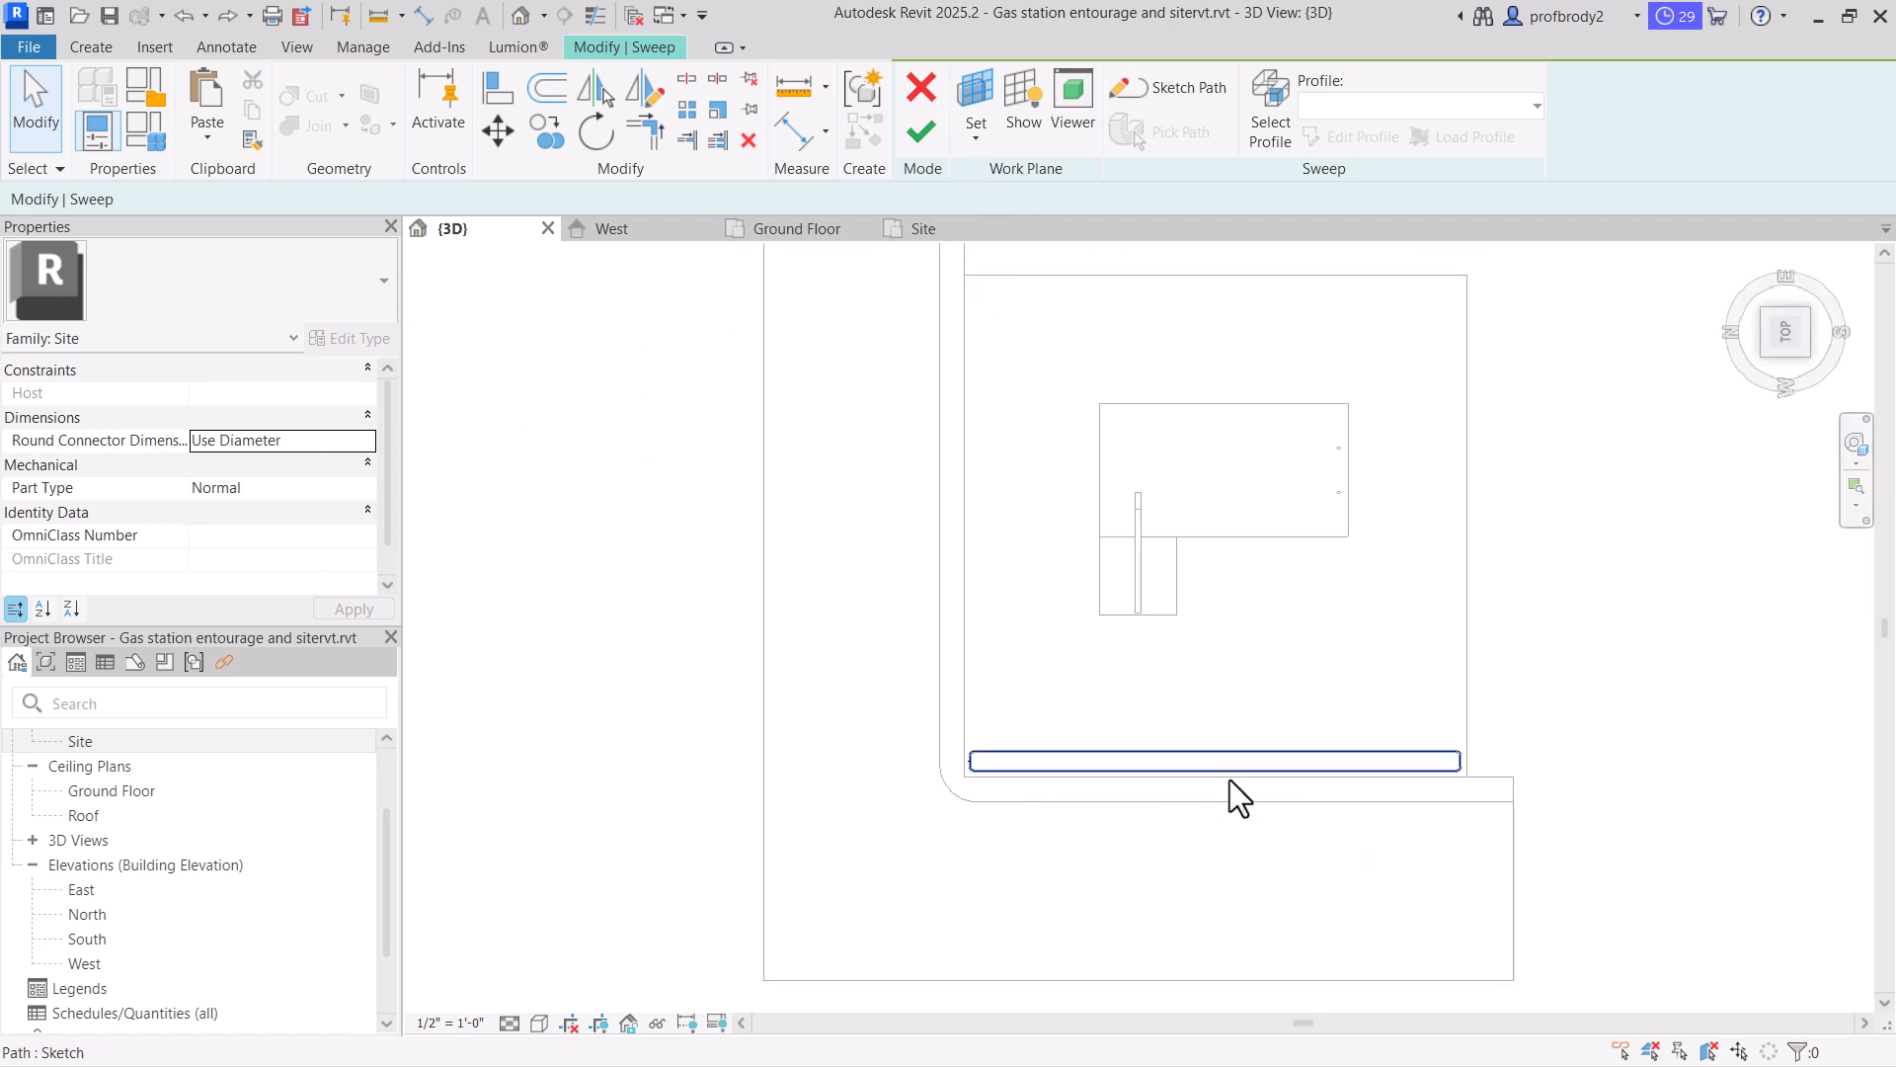
scroll(1230, 779, up, 2)
scroll(916, 749, up, 4)
scroll(916, 749, up, 2)
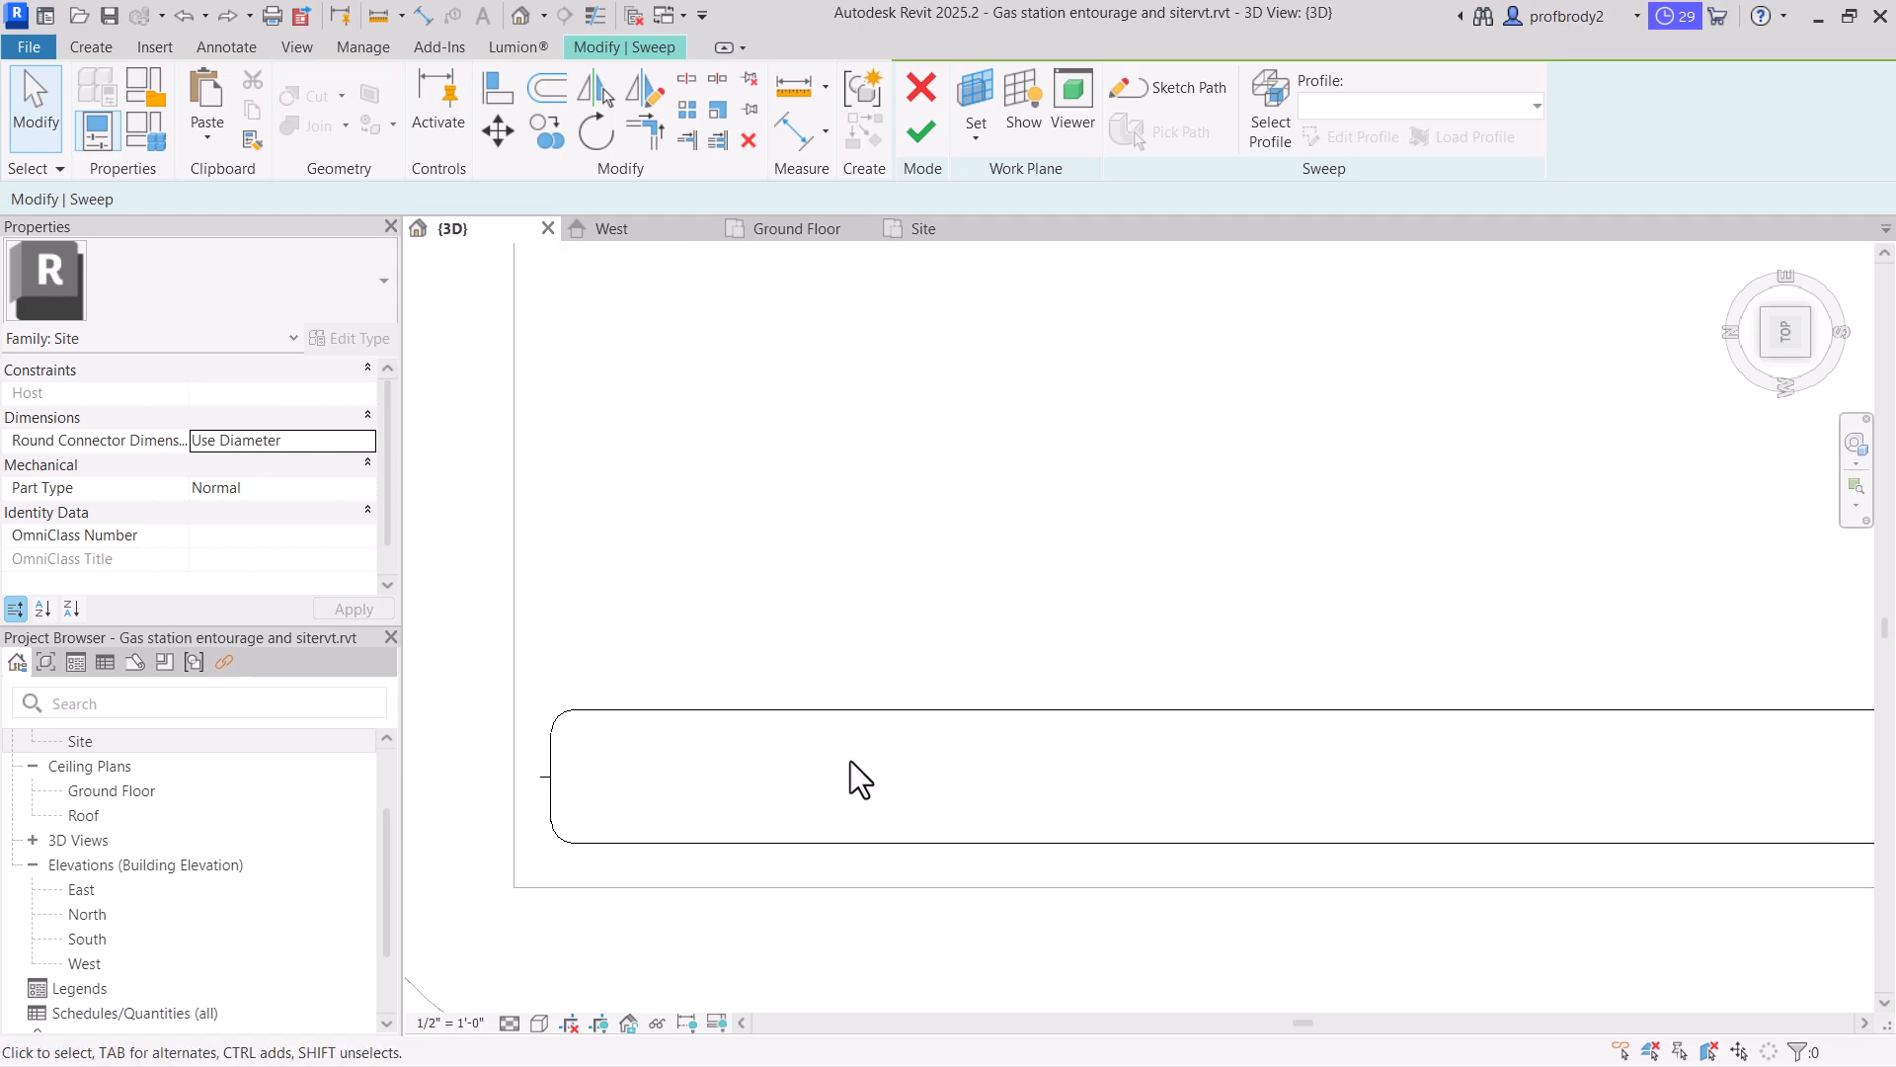
scroll(850, 760, down, 2)
scroll(1383, 762, down, 2)
middle_drag(1385, 760, 1142, 750)
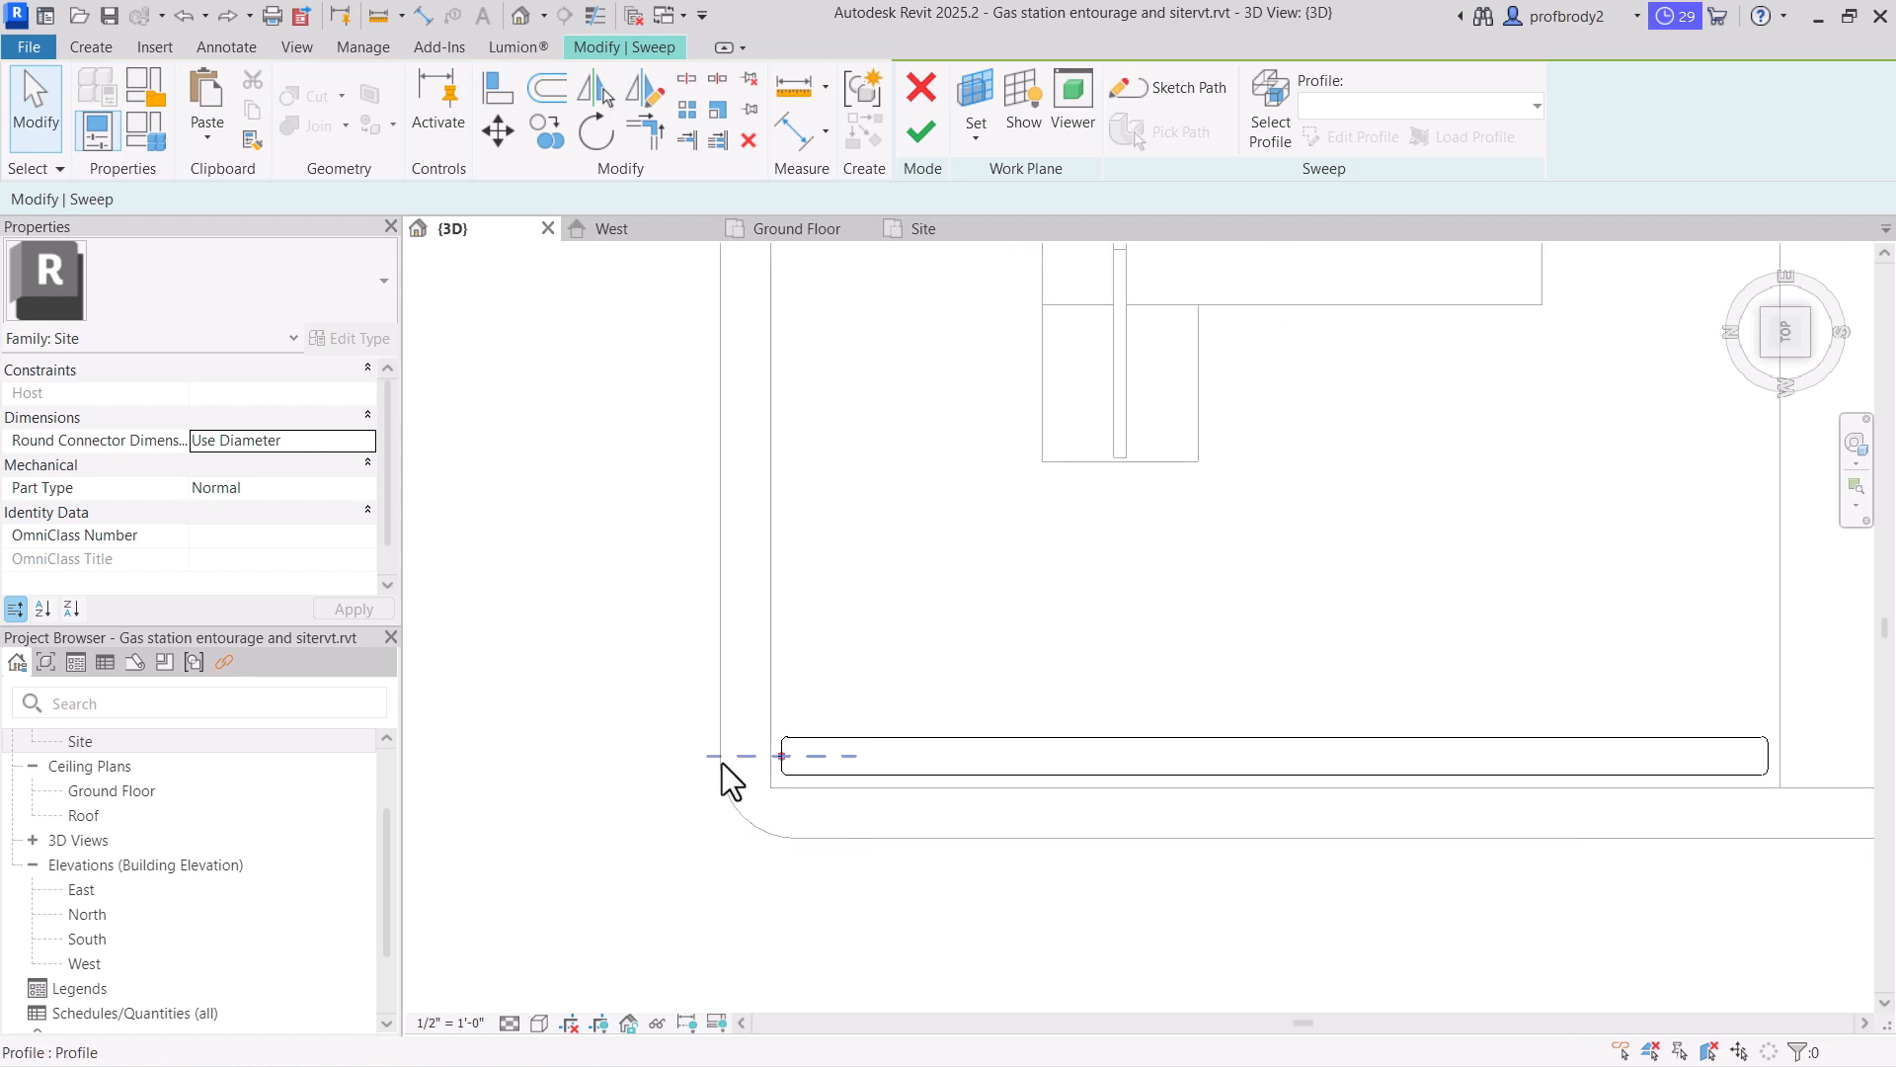
scroll(770, 772, up, 6)
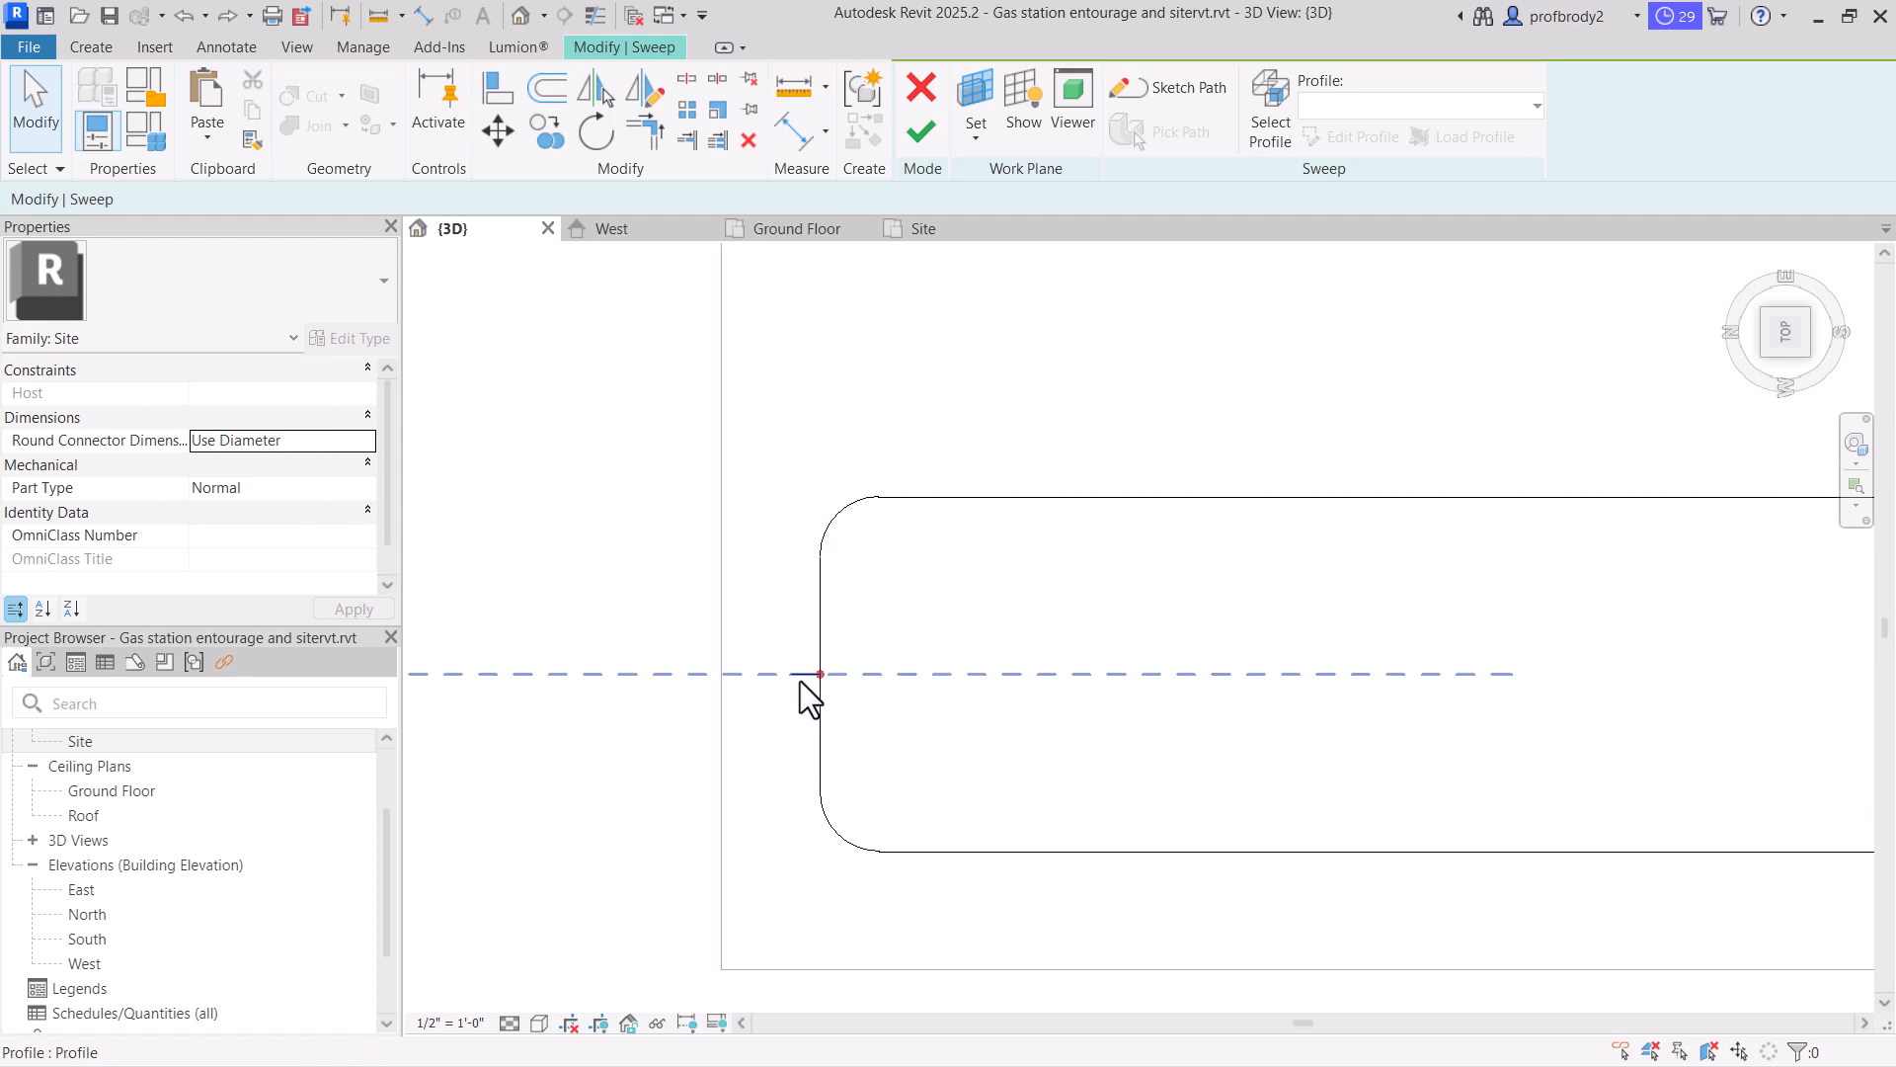
mouse_move(1584, 529)
shift+middle_down()
mouse_move(1033, 761)
mouse_move(1035, 624)
mouse_move(1067, 513)
mouse_move(1501, 752)
mouse_move(1714, 775)
mouse_move(1409, 652)
mouse_move(1435, 622)
mouse_move(1479, 707)
mouse_move(1443, 648)
mouse_move(1459, 662)
shift+middle_up()
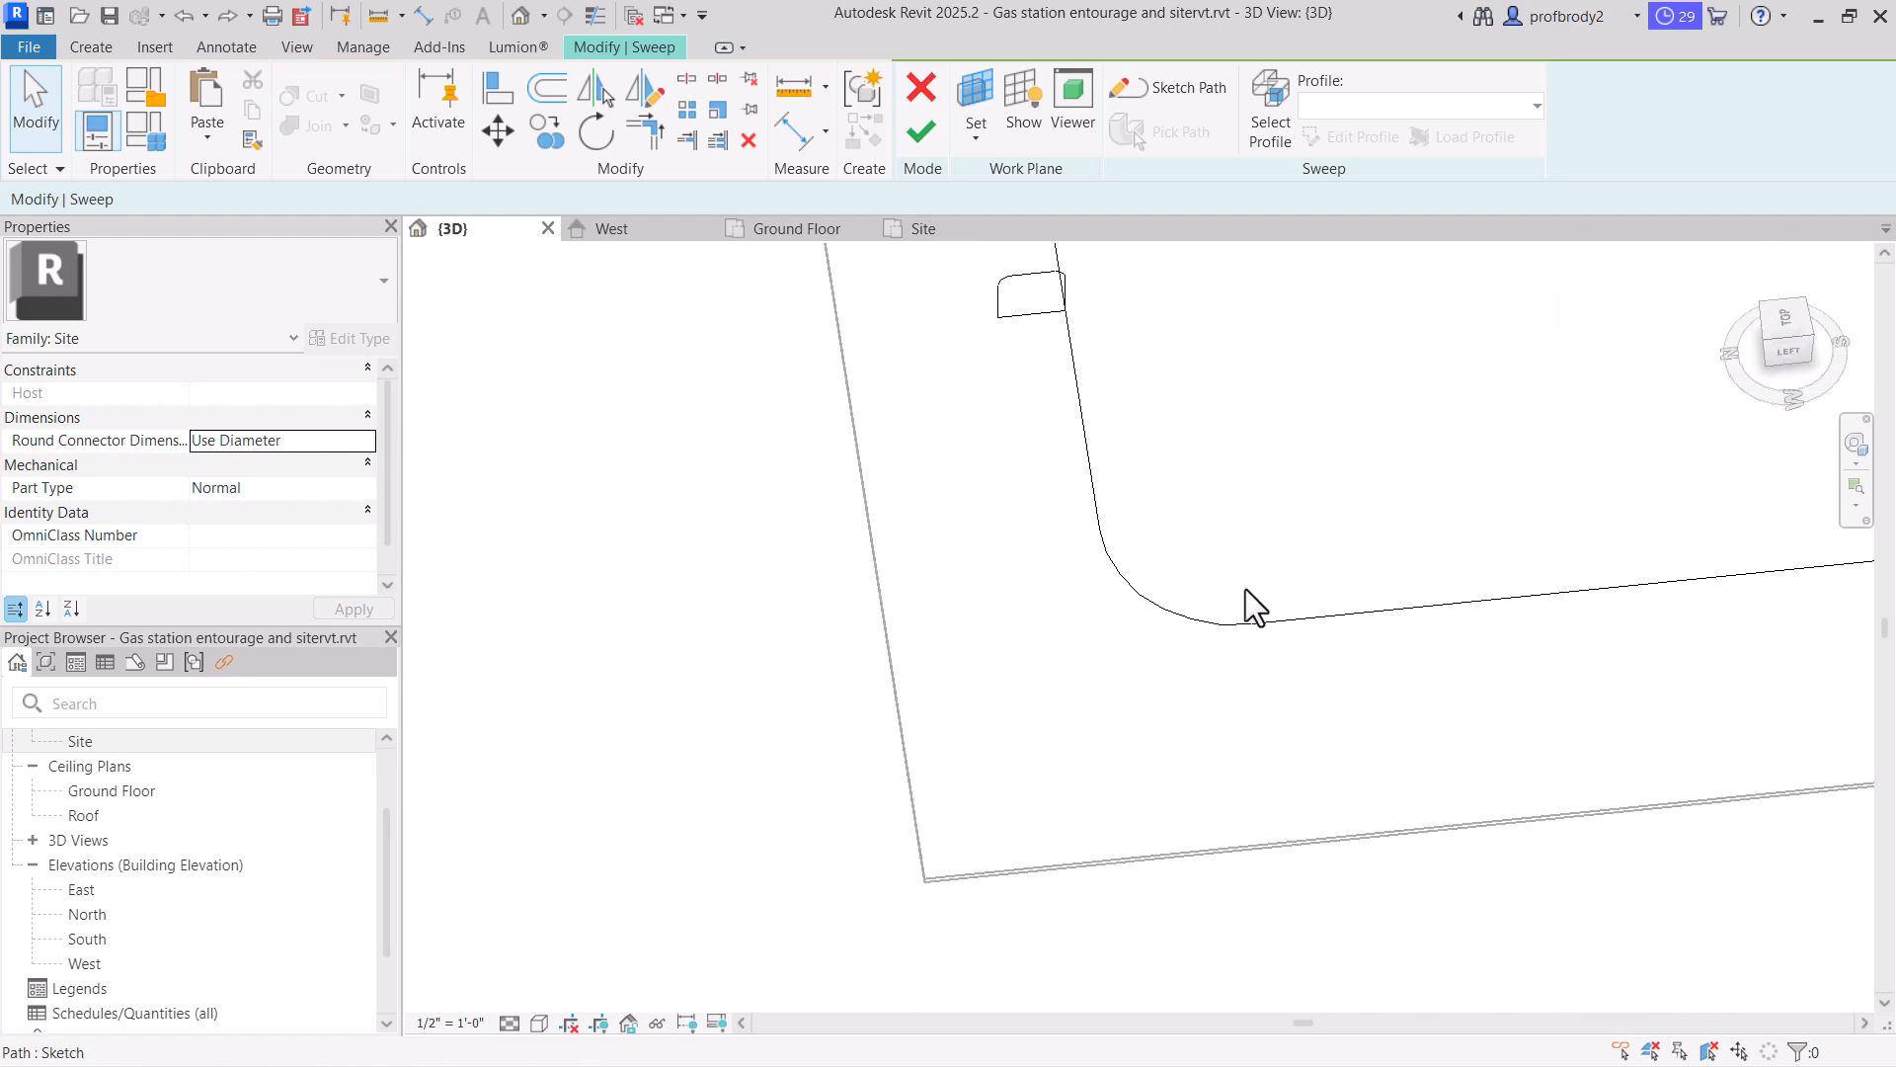
Check the sketched curb profile with rounded upper corners on the rectangular path and finish the sweep
click(1018, 305)
middle_drag(1017, 305, 1143, 550)
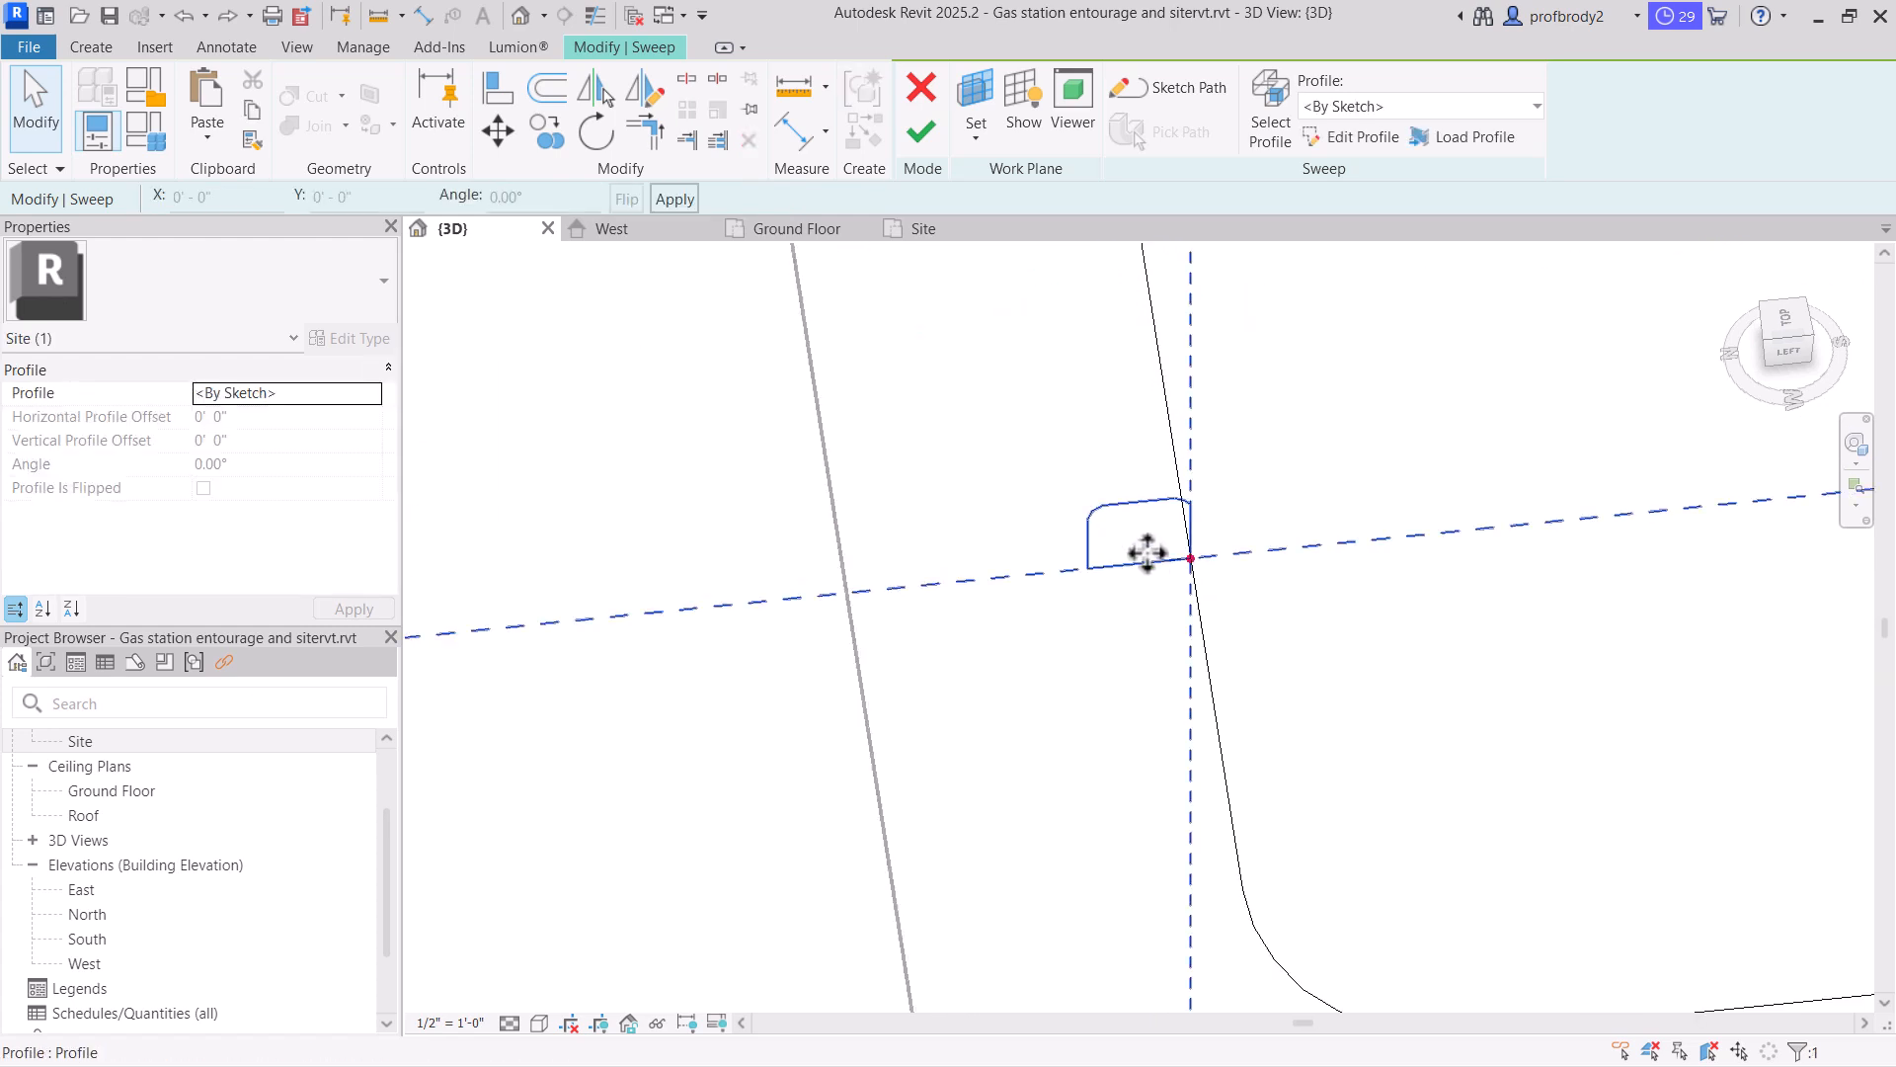
scroll(1145, 547, up, 3)
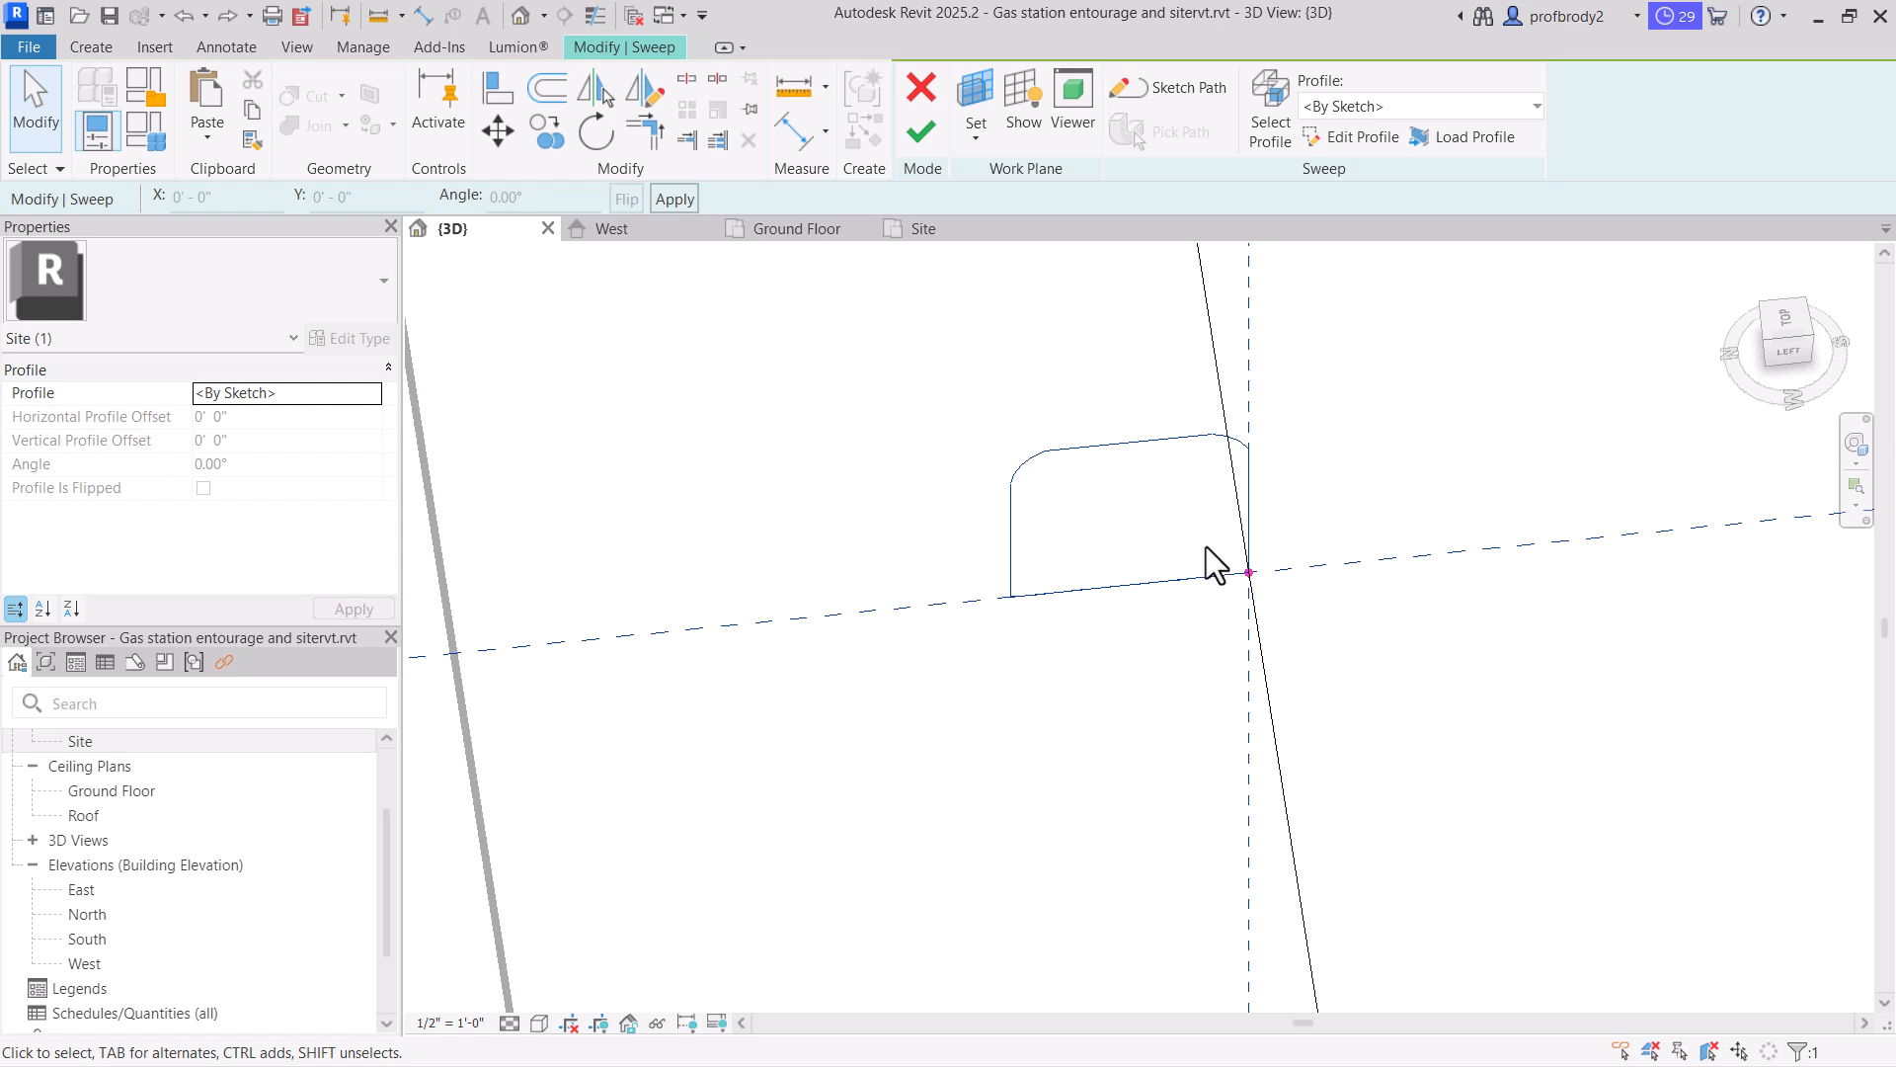
scroll(1249, 500, up, 5)
scroll(1228, 465, down, 6)
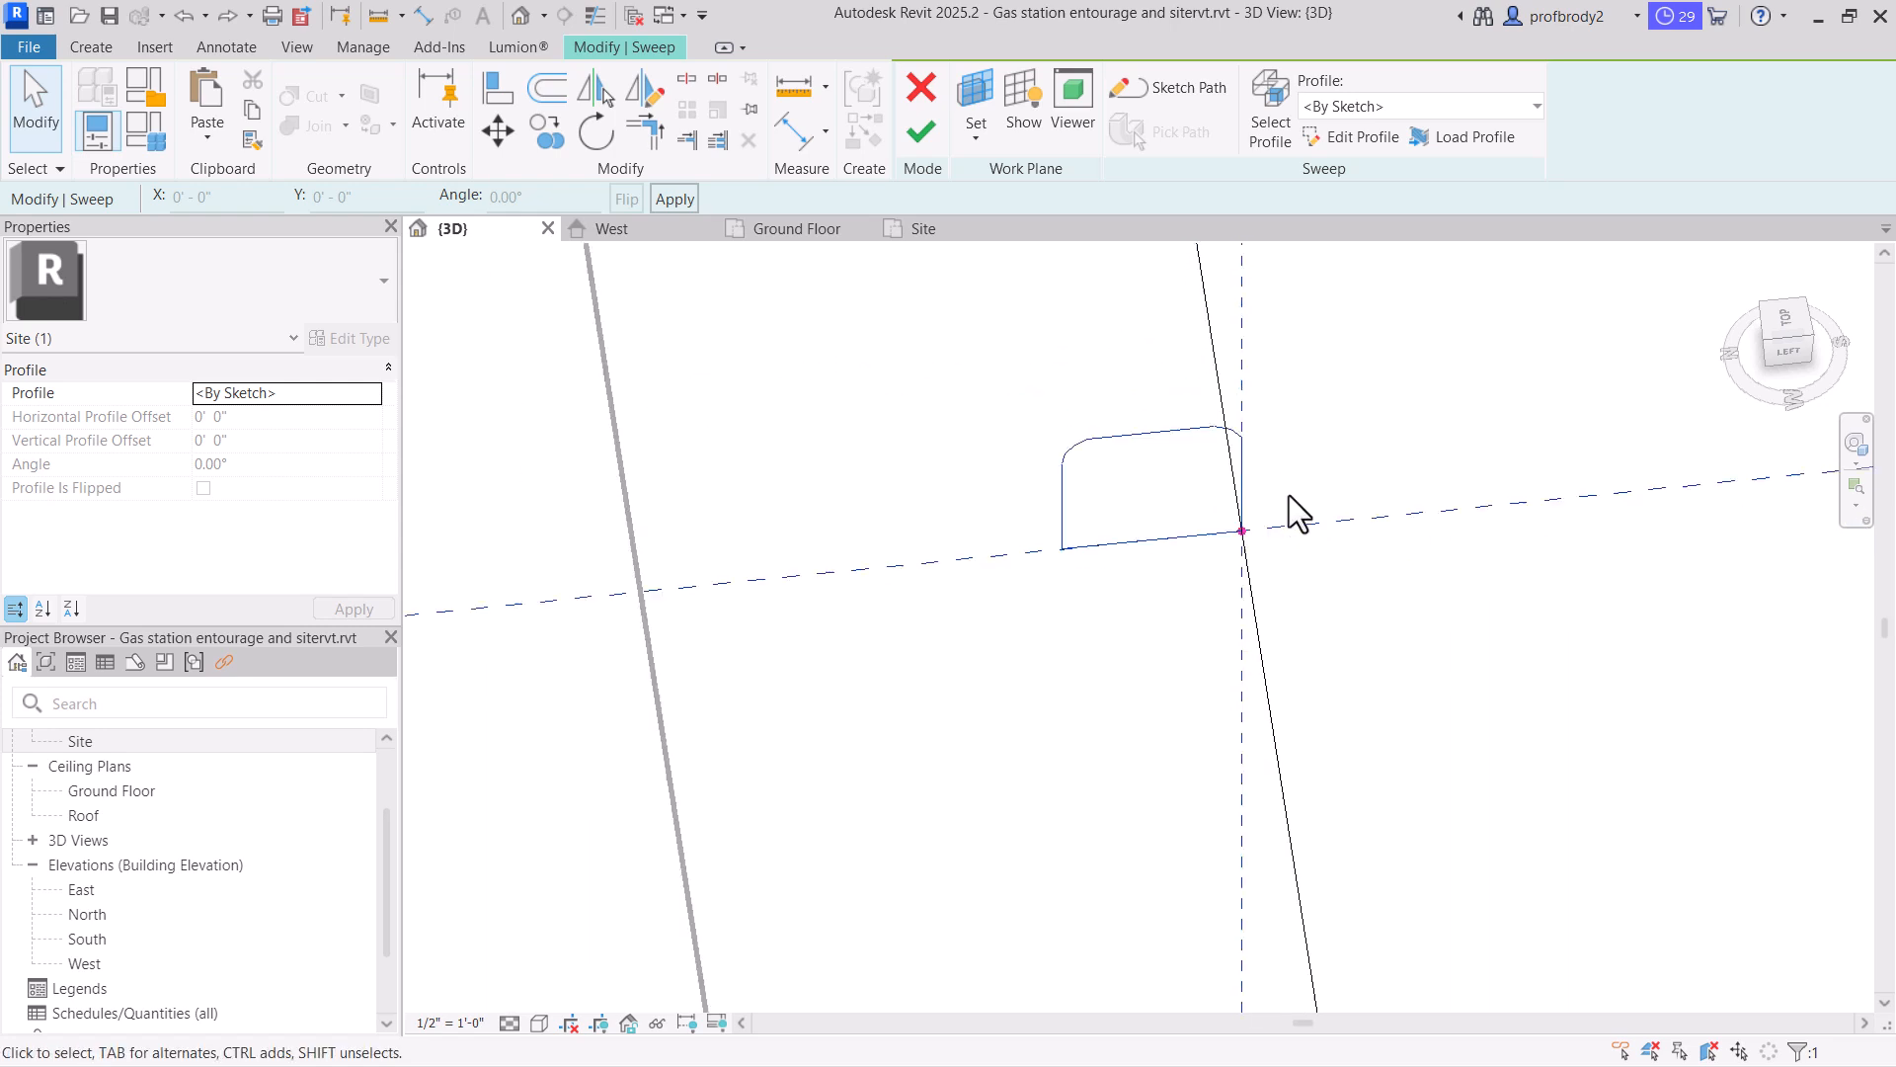
scroll(1289, 494, down, 3)
scroll(1501, 533, down, 2)
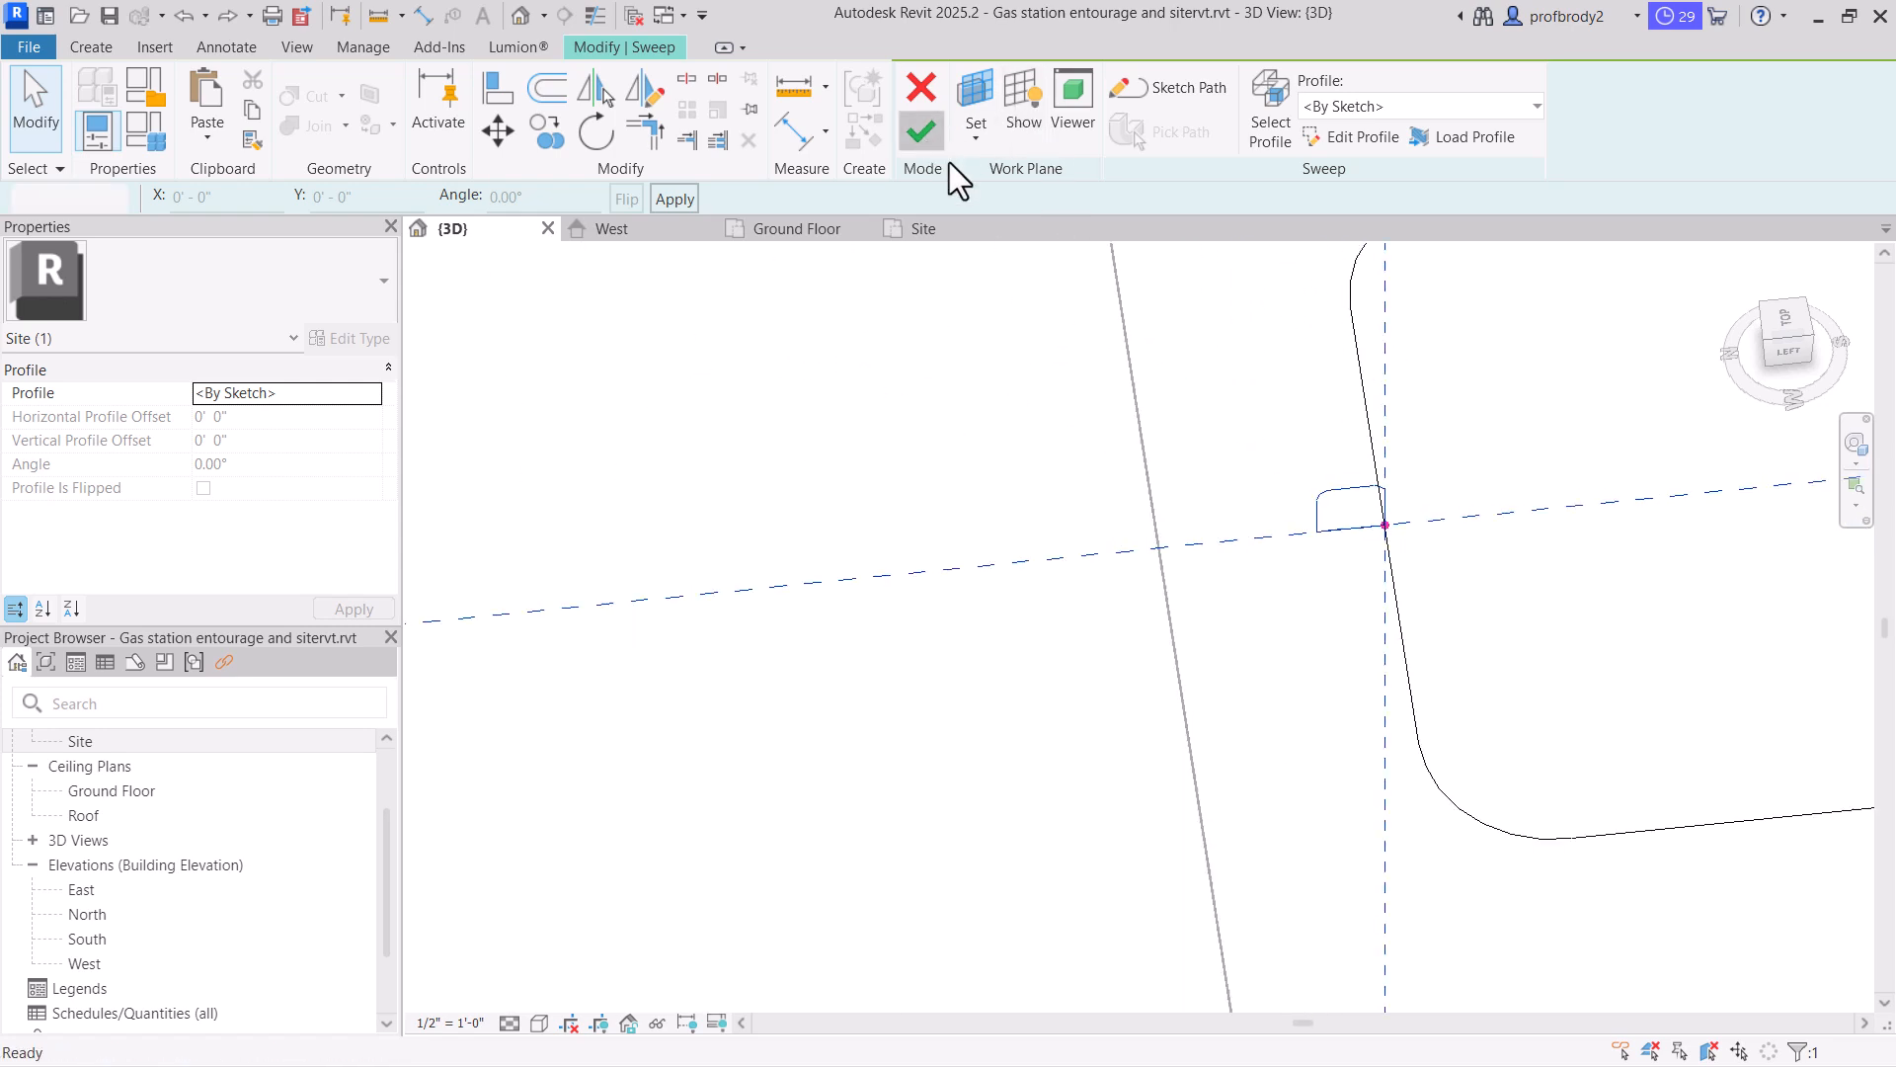
click(921, 132)
scroll(1348, 874, down, 5)
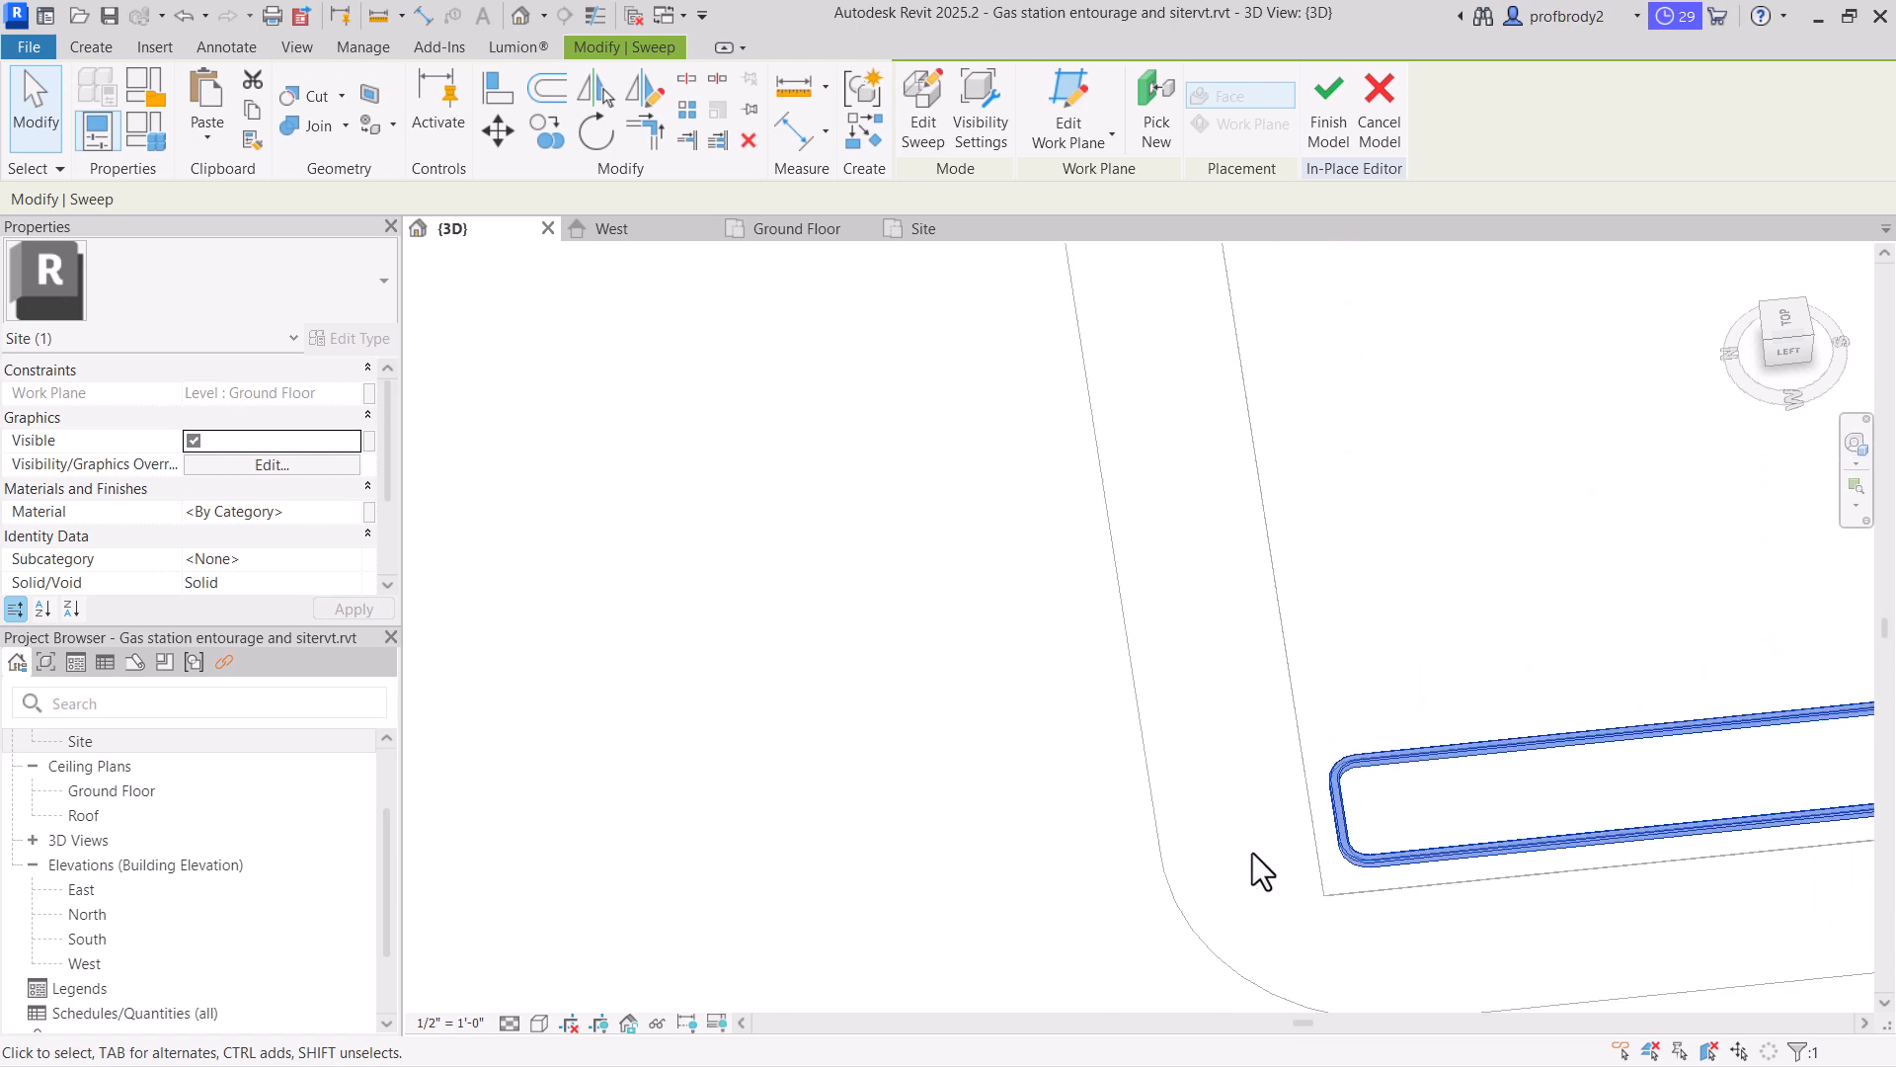
Nudge the rectangular curb sweep in top view toward the slab's west and north edges, into the corner beside the sidewalk
shift+middle_drag(1253, 852, 1470, 826)
scroll(1325, 806, down, 1)
click(1777, 341)
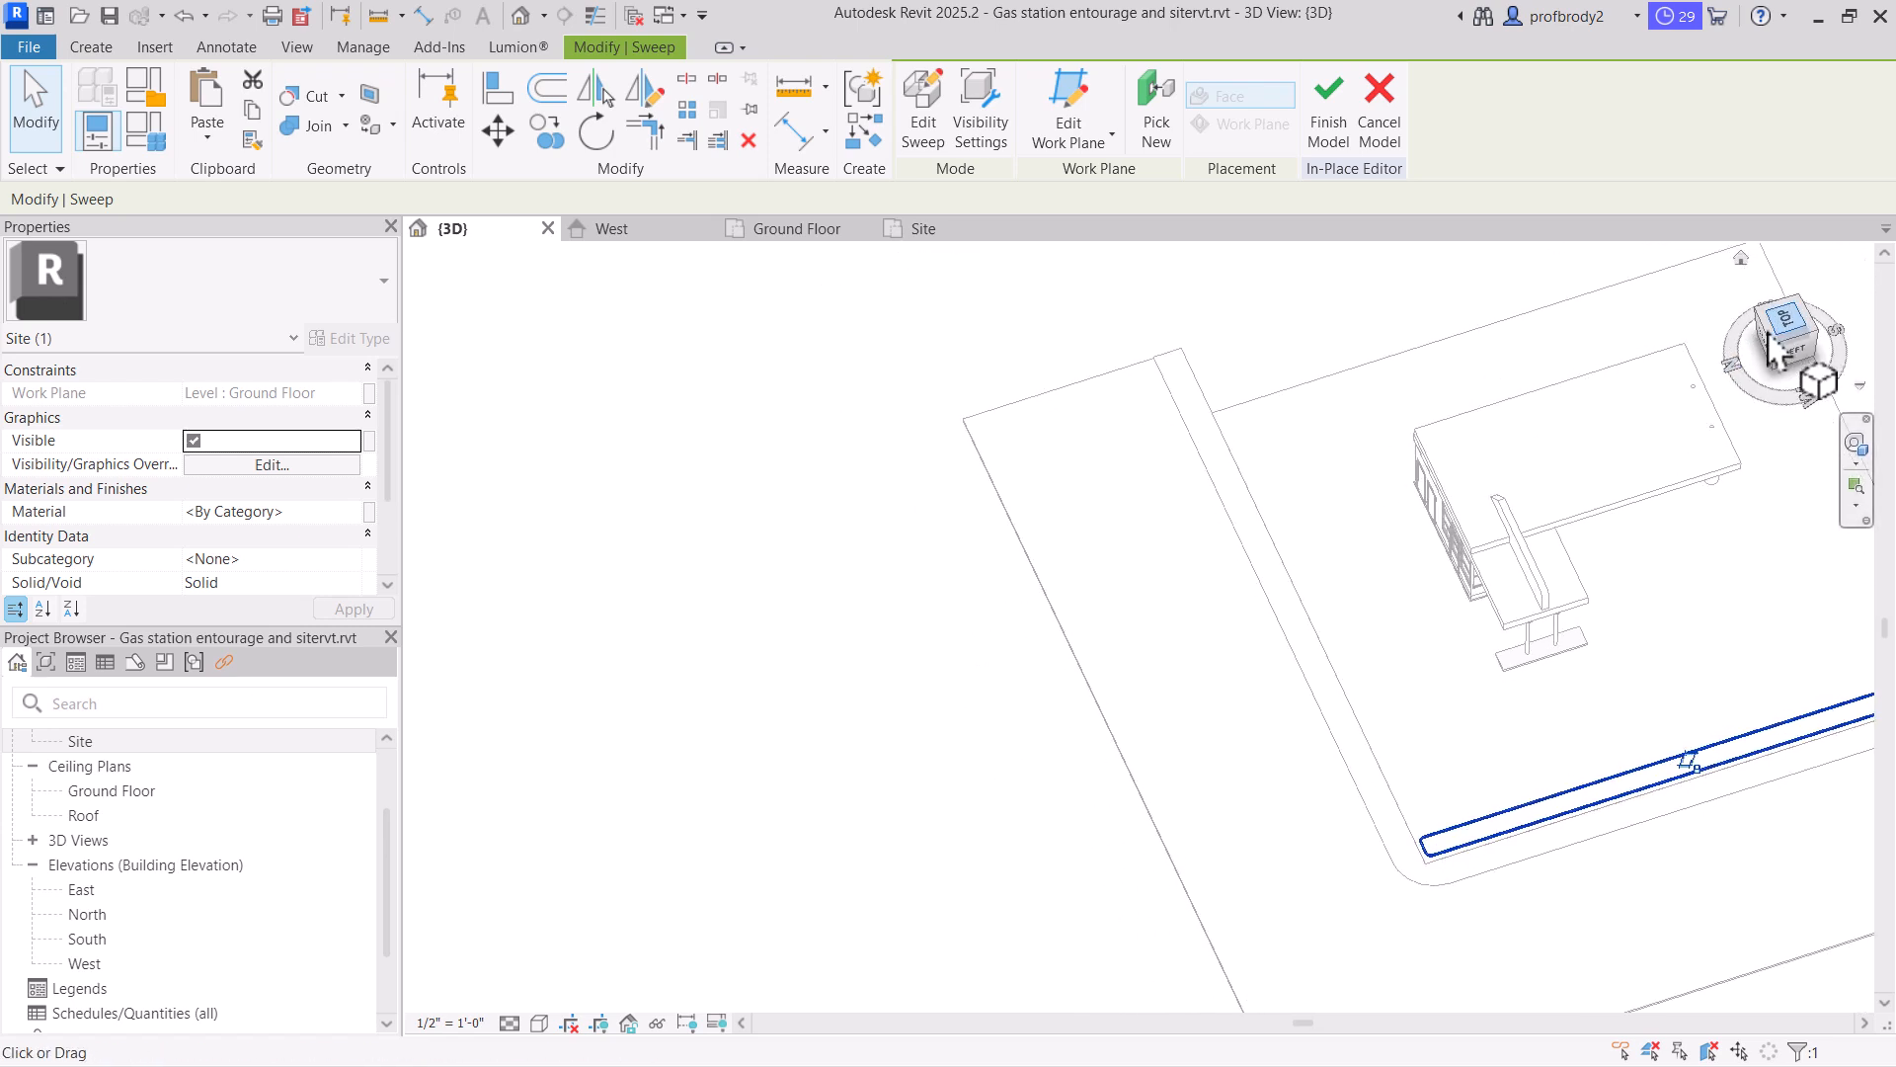
scroll(994, 652, up, 4)
scroll(834, 568, up, 3)
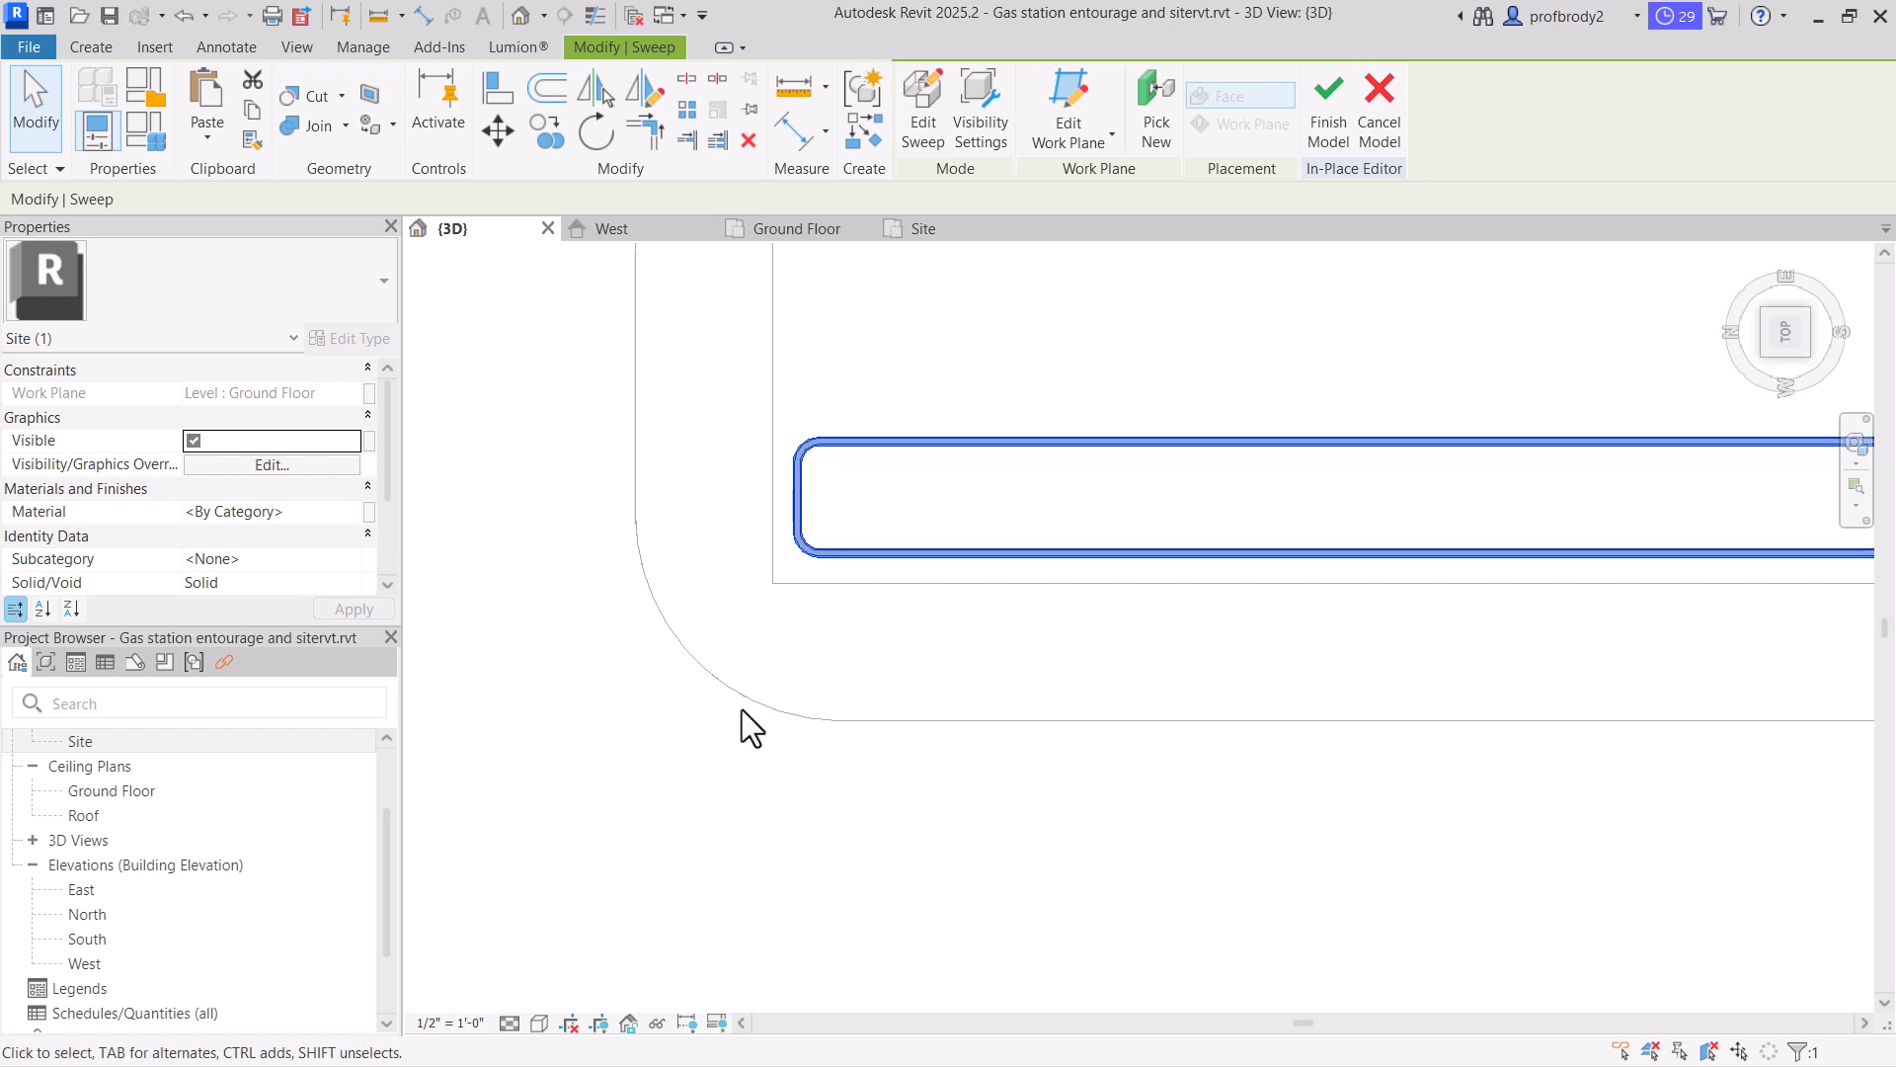
key(Down)
key(Down)
key(Down)
key(Down)
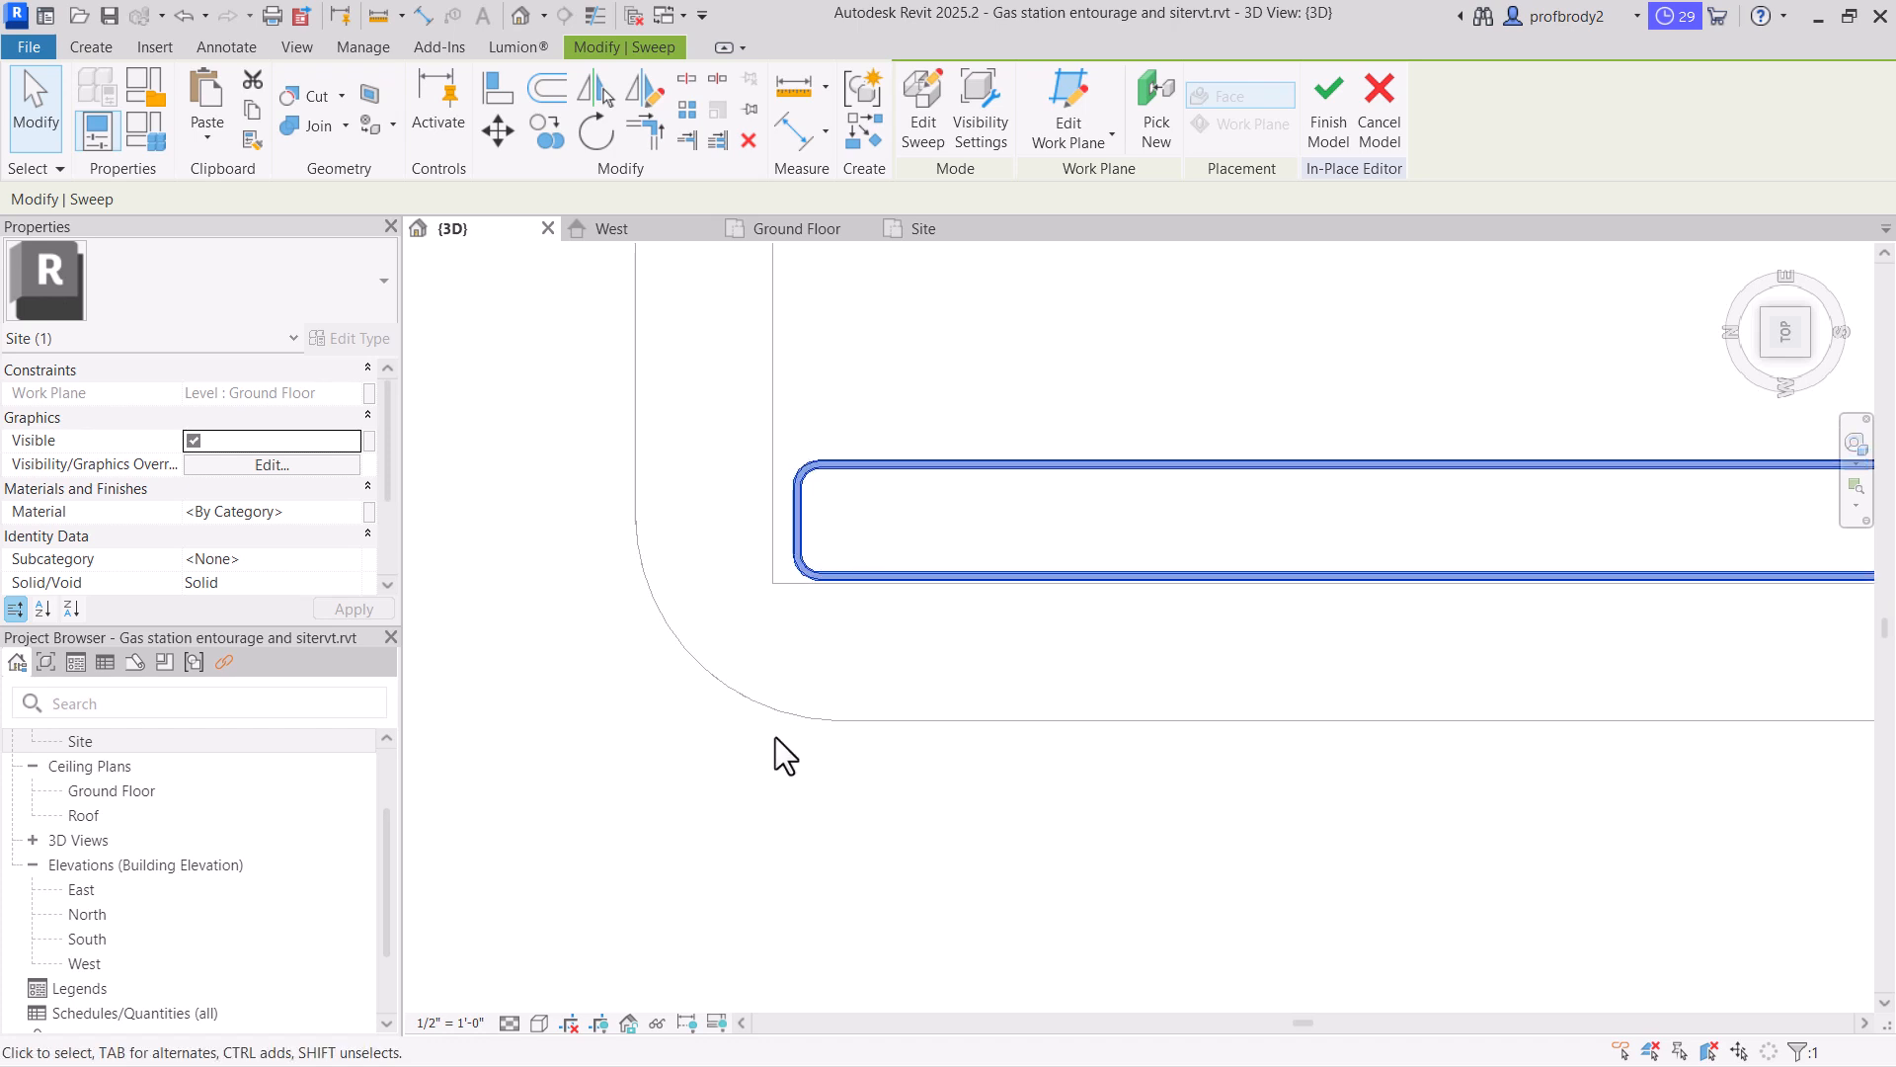
key(Left)
key(Left)
key(Left)
scroll(835, 731, down, 2)
scroll(682, 662, down, 2)
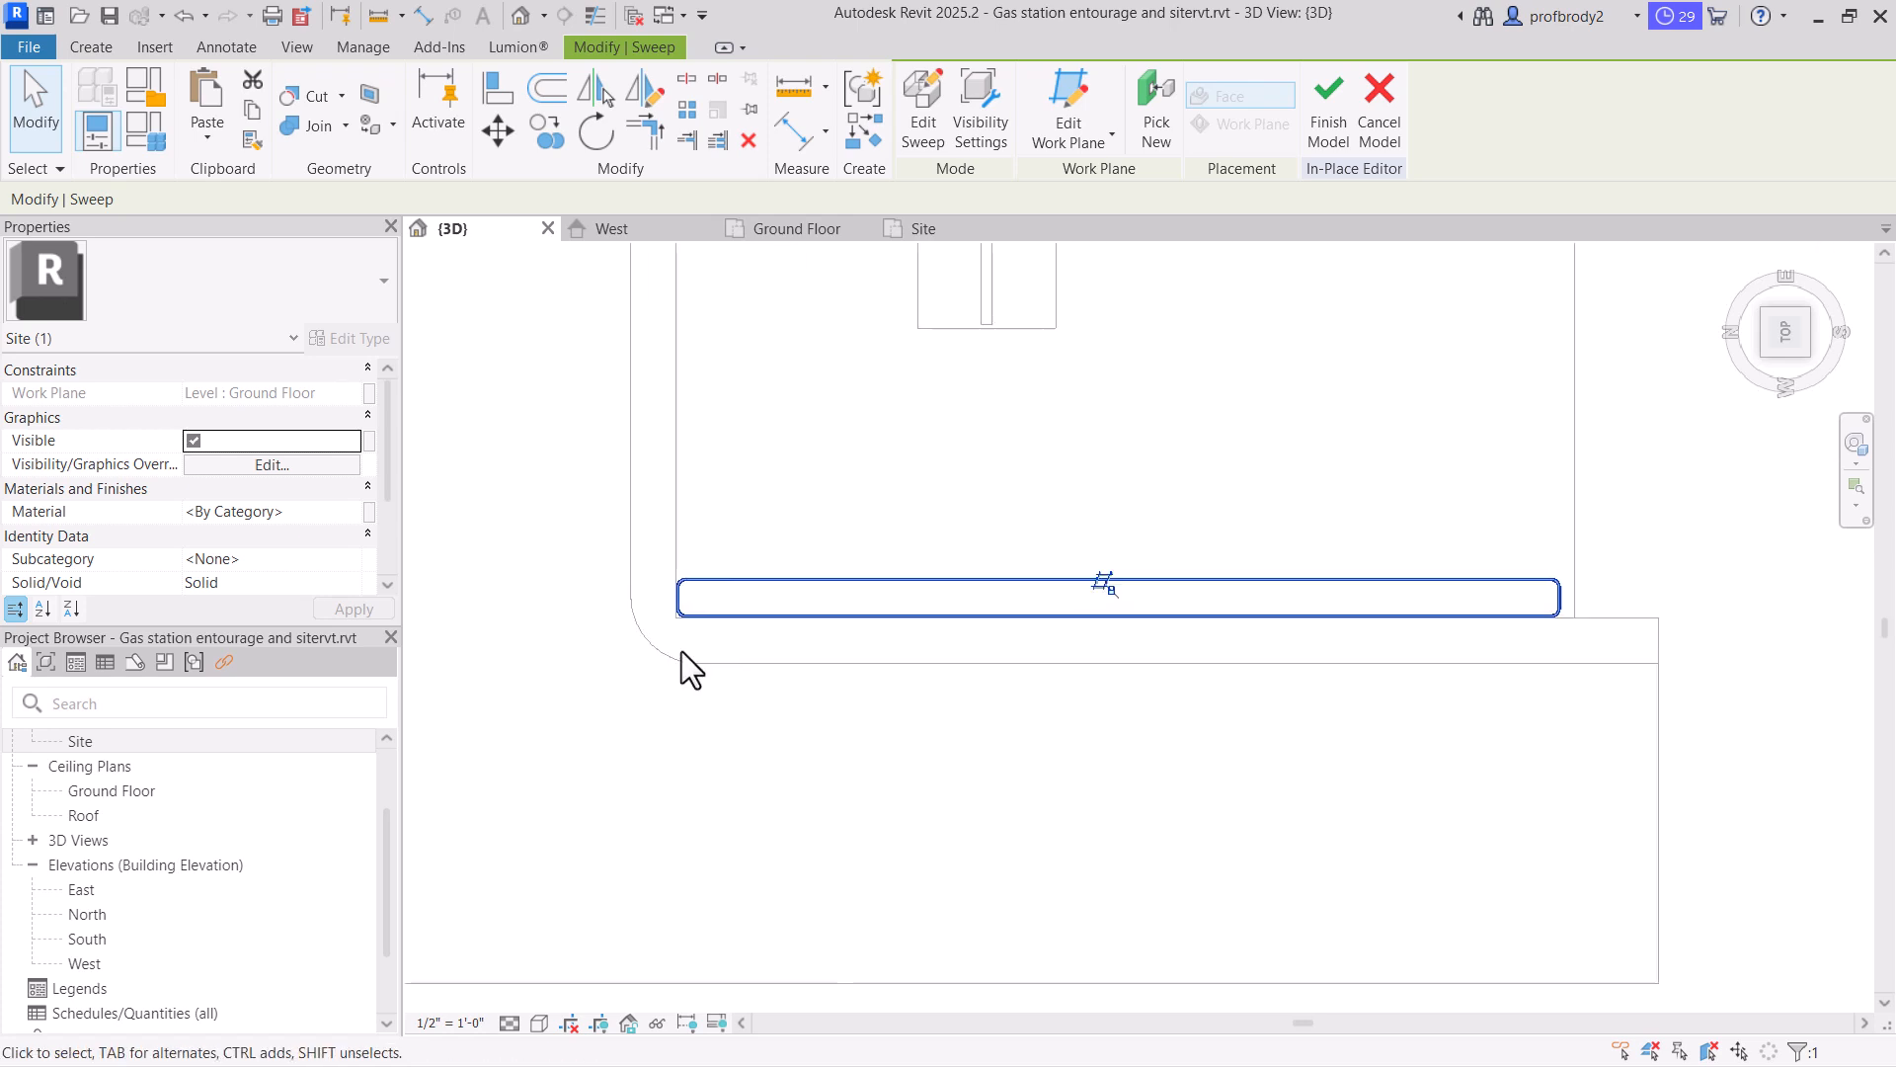
Finish the in-place model of the rectangular planter curb along the slab's west edge
scroll(750, 672, down, 2)
middle_drag(787, 685, 1097, 837)
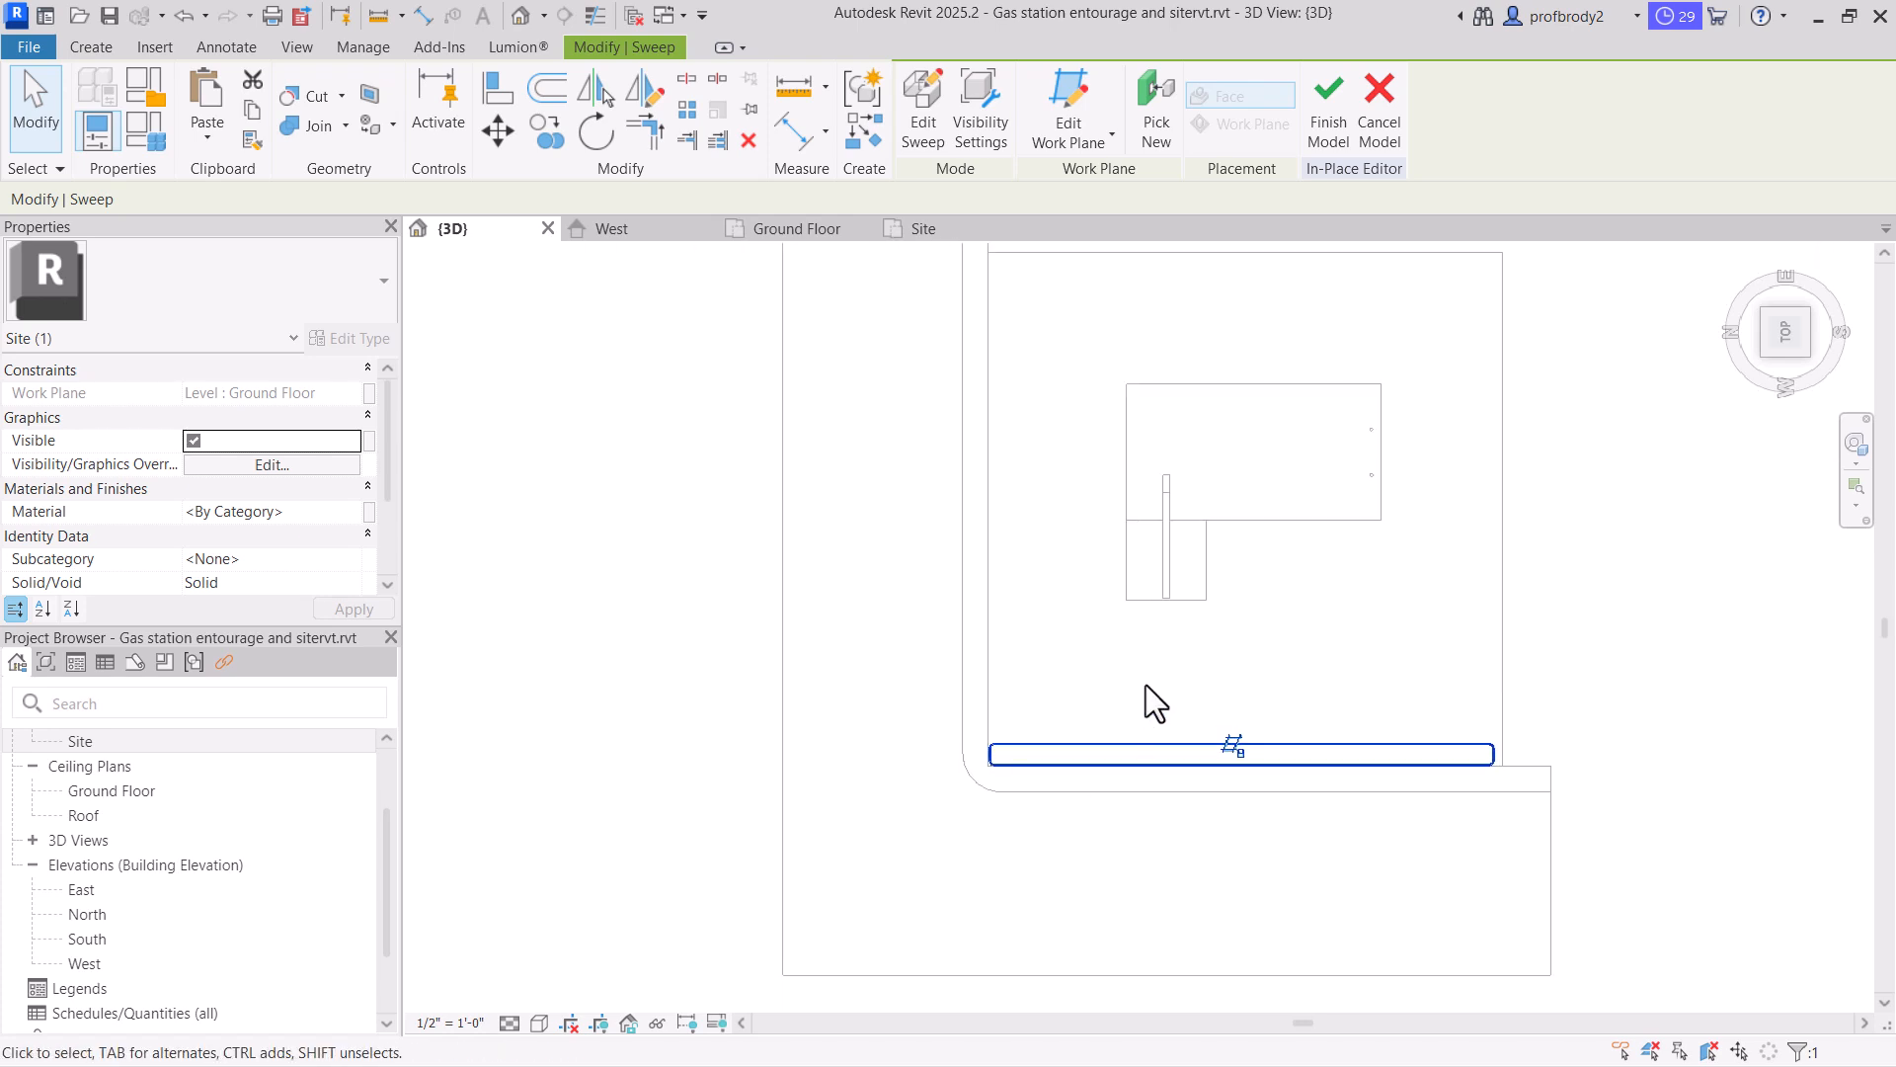
scroll(1146, 684, down, 2)
middle_drag(1198, 732, 1205, 786)
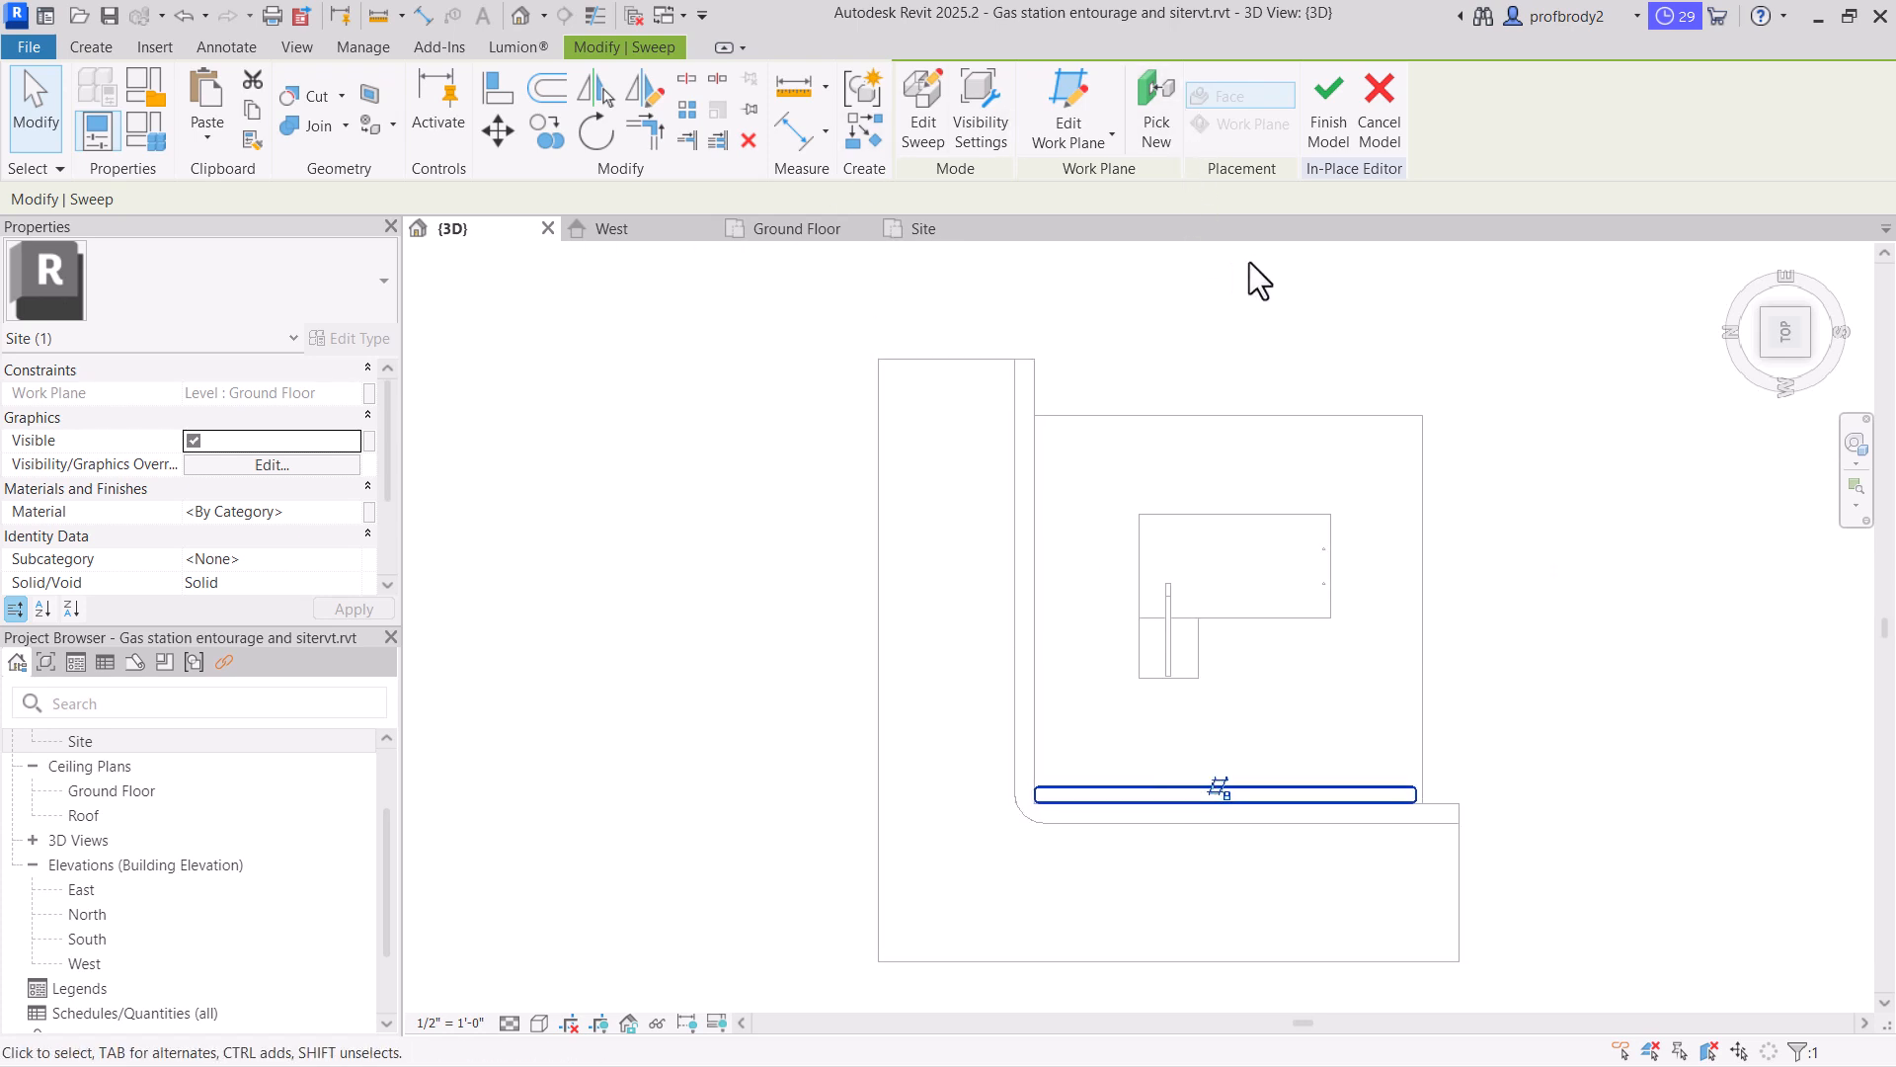
click(1319, 128)
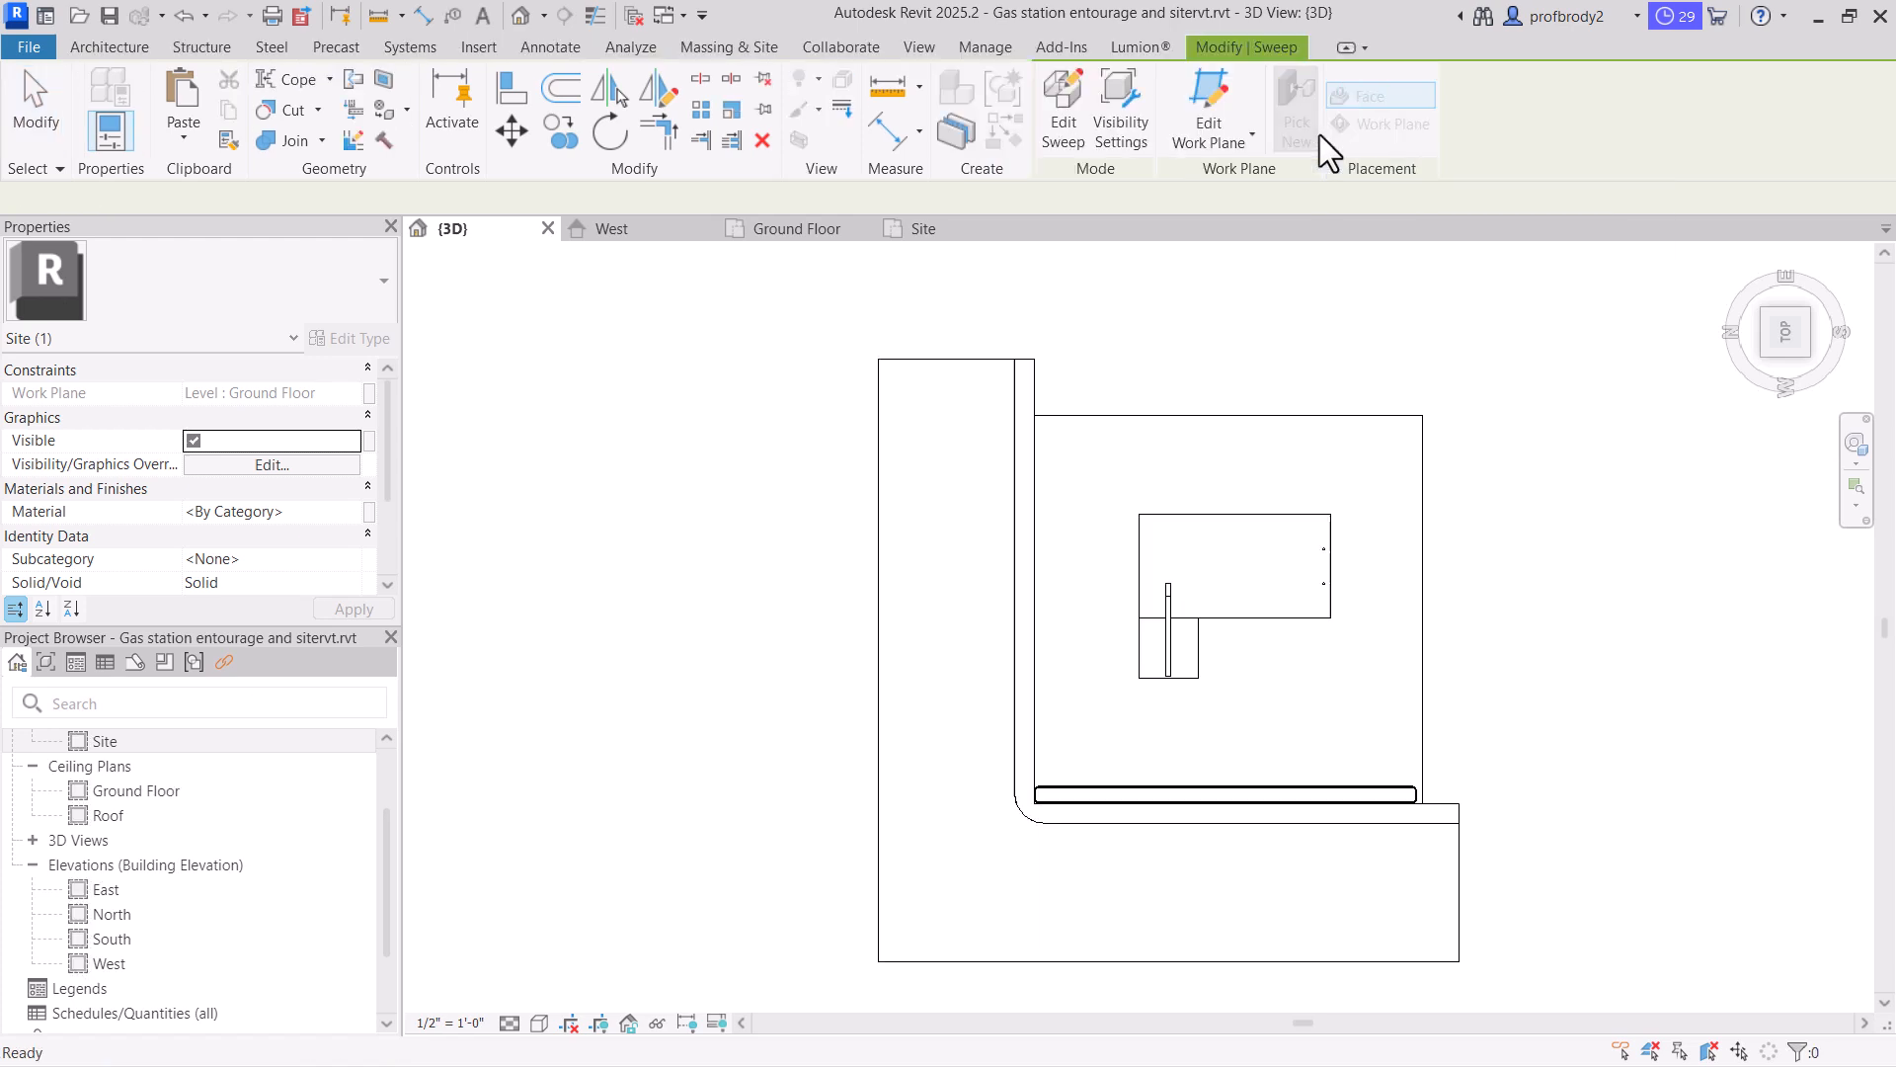
Mirror a copy of the west planter curb to the slab's east edge about an axis through the slab's mid-depth
click(1092, 792)
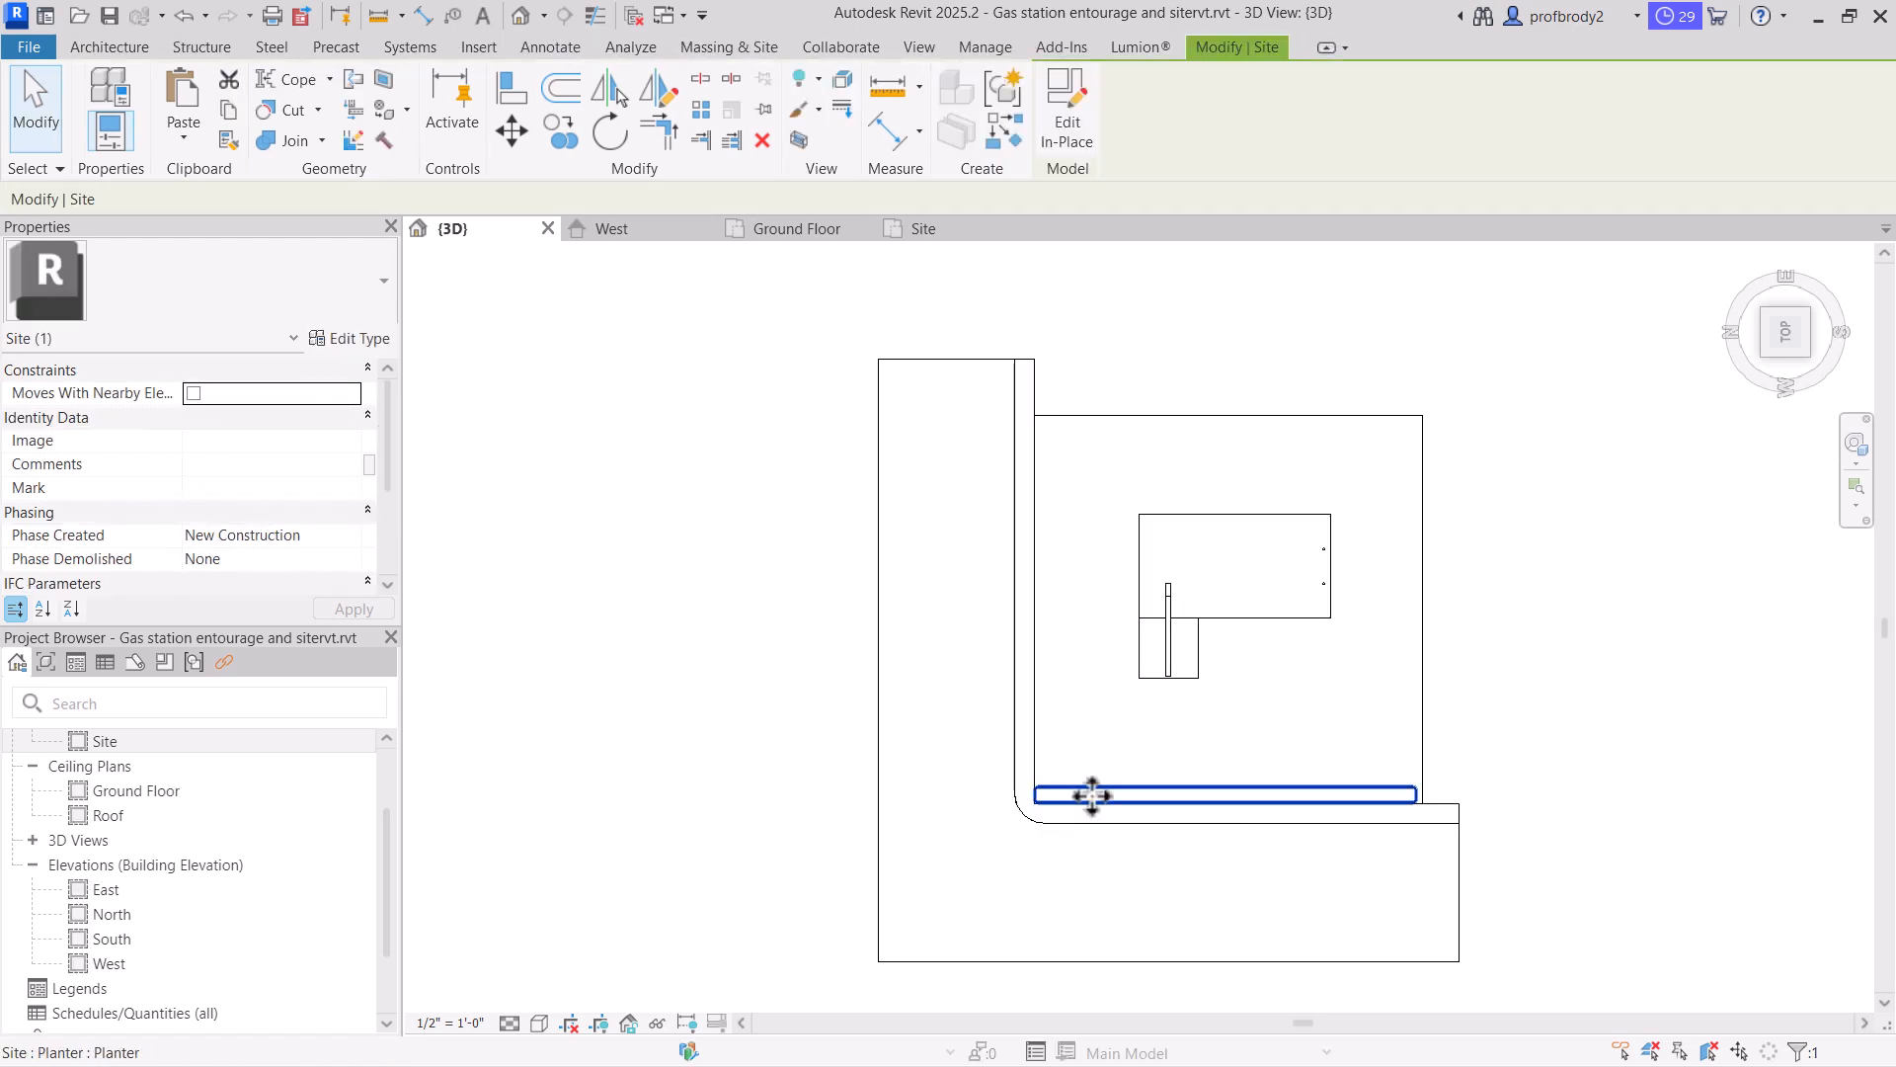
click(551, 145)
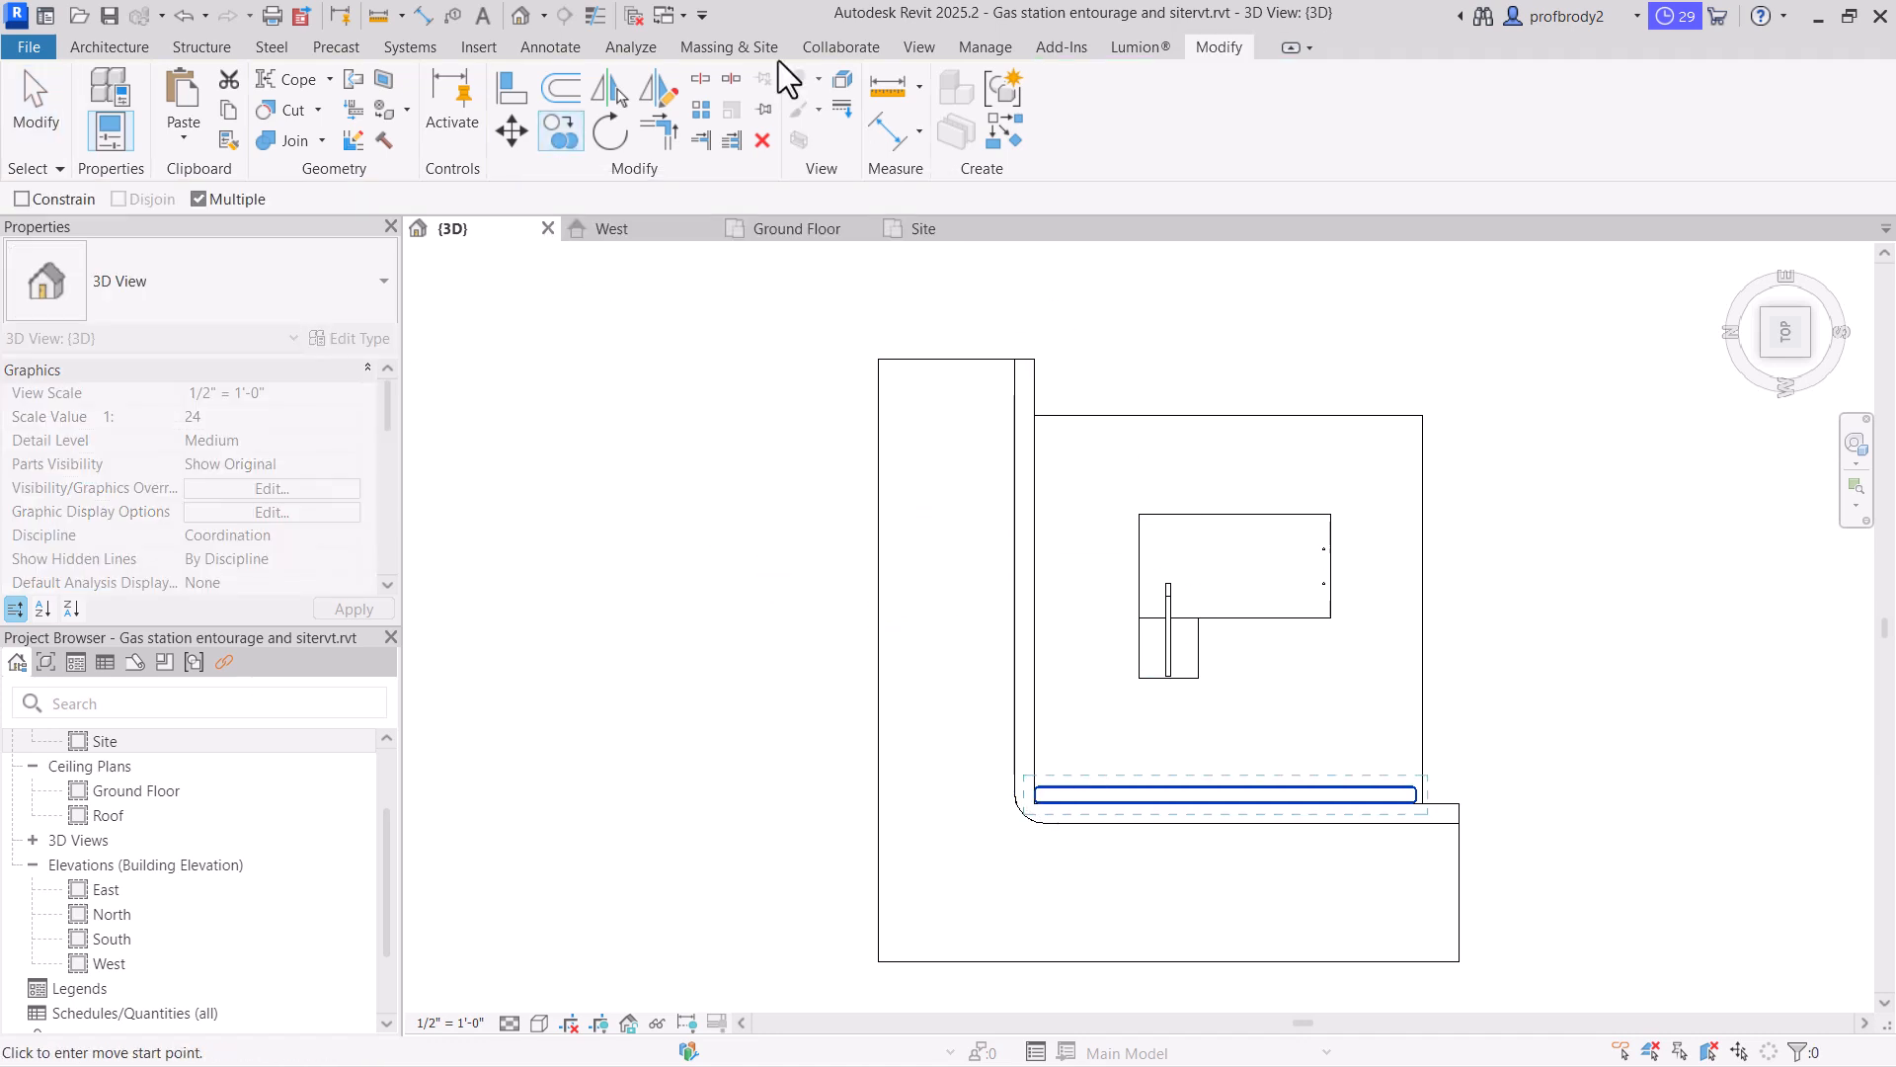
click(659, 89)
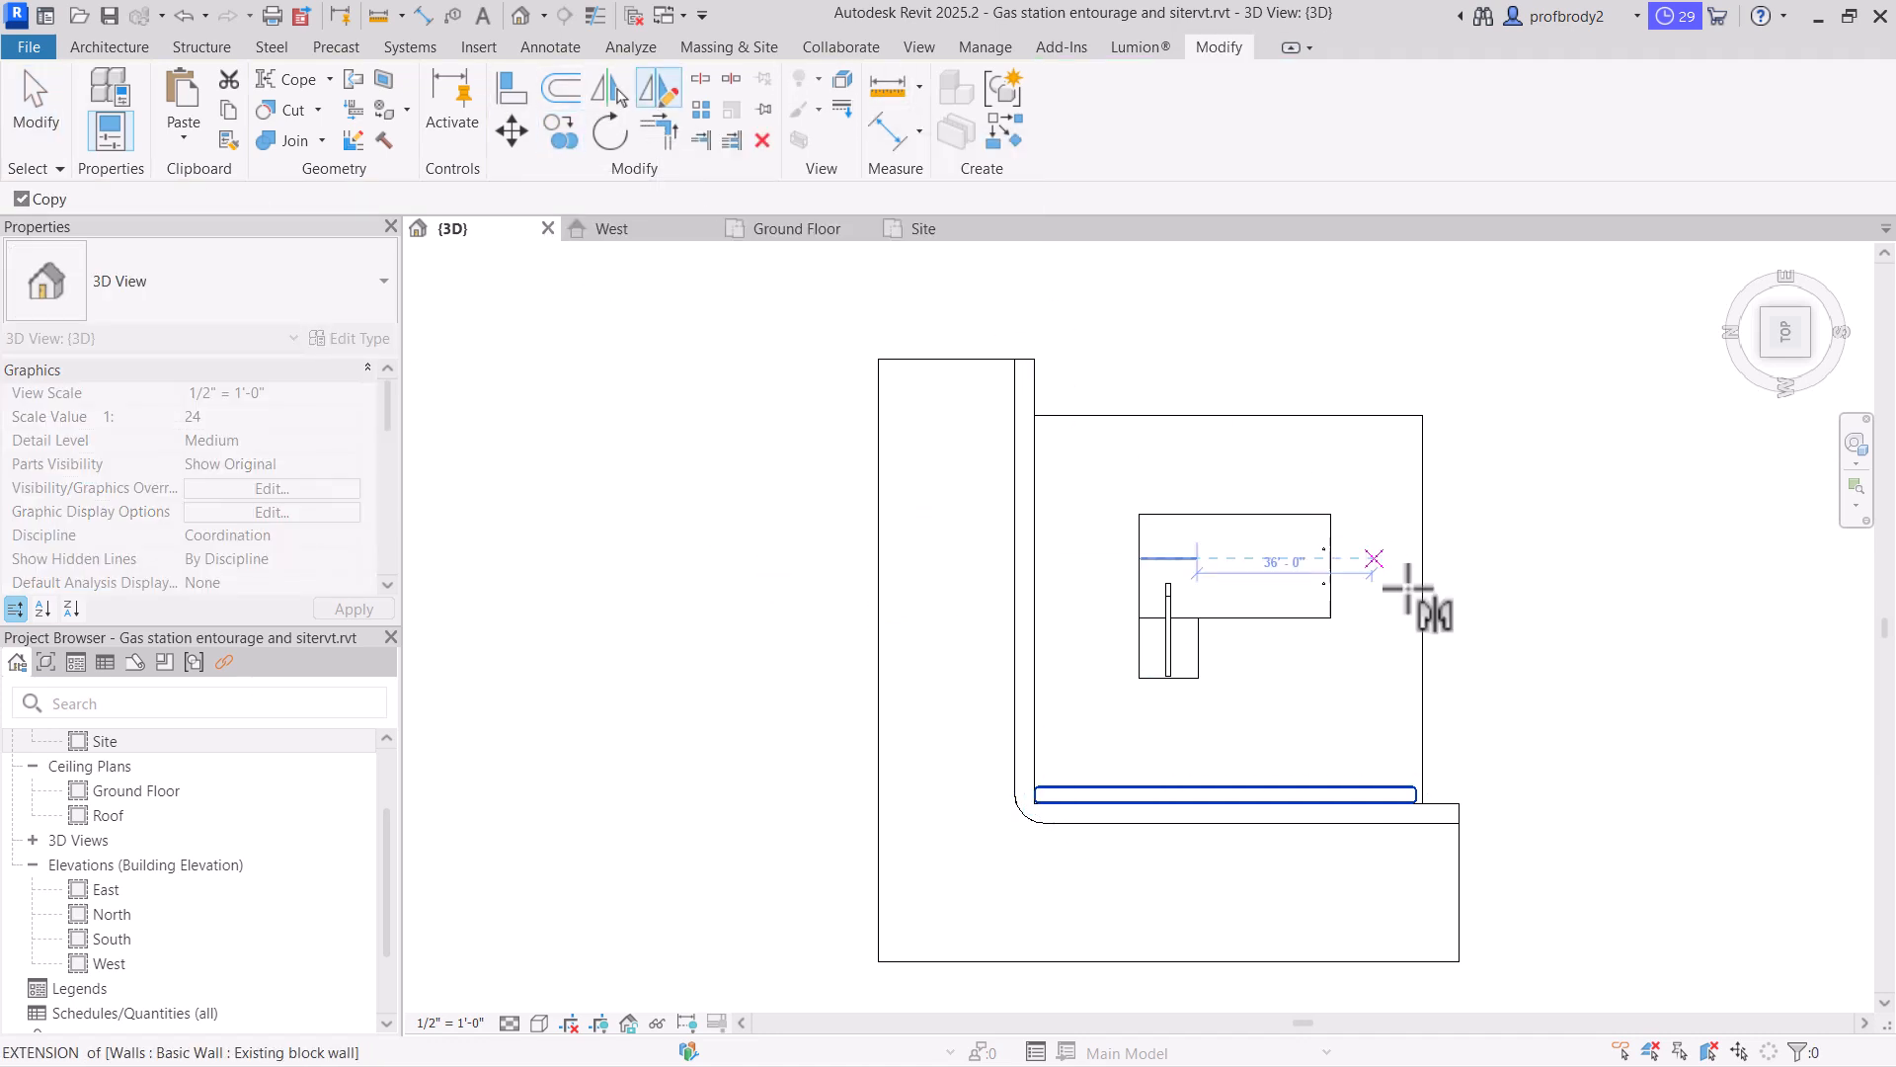
click(1422, 617)
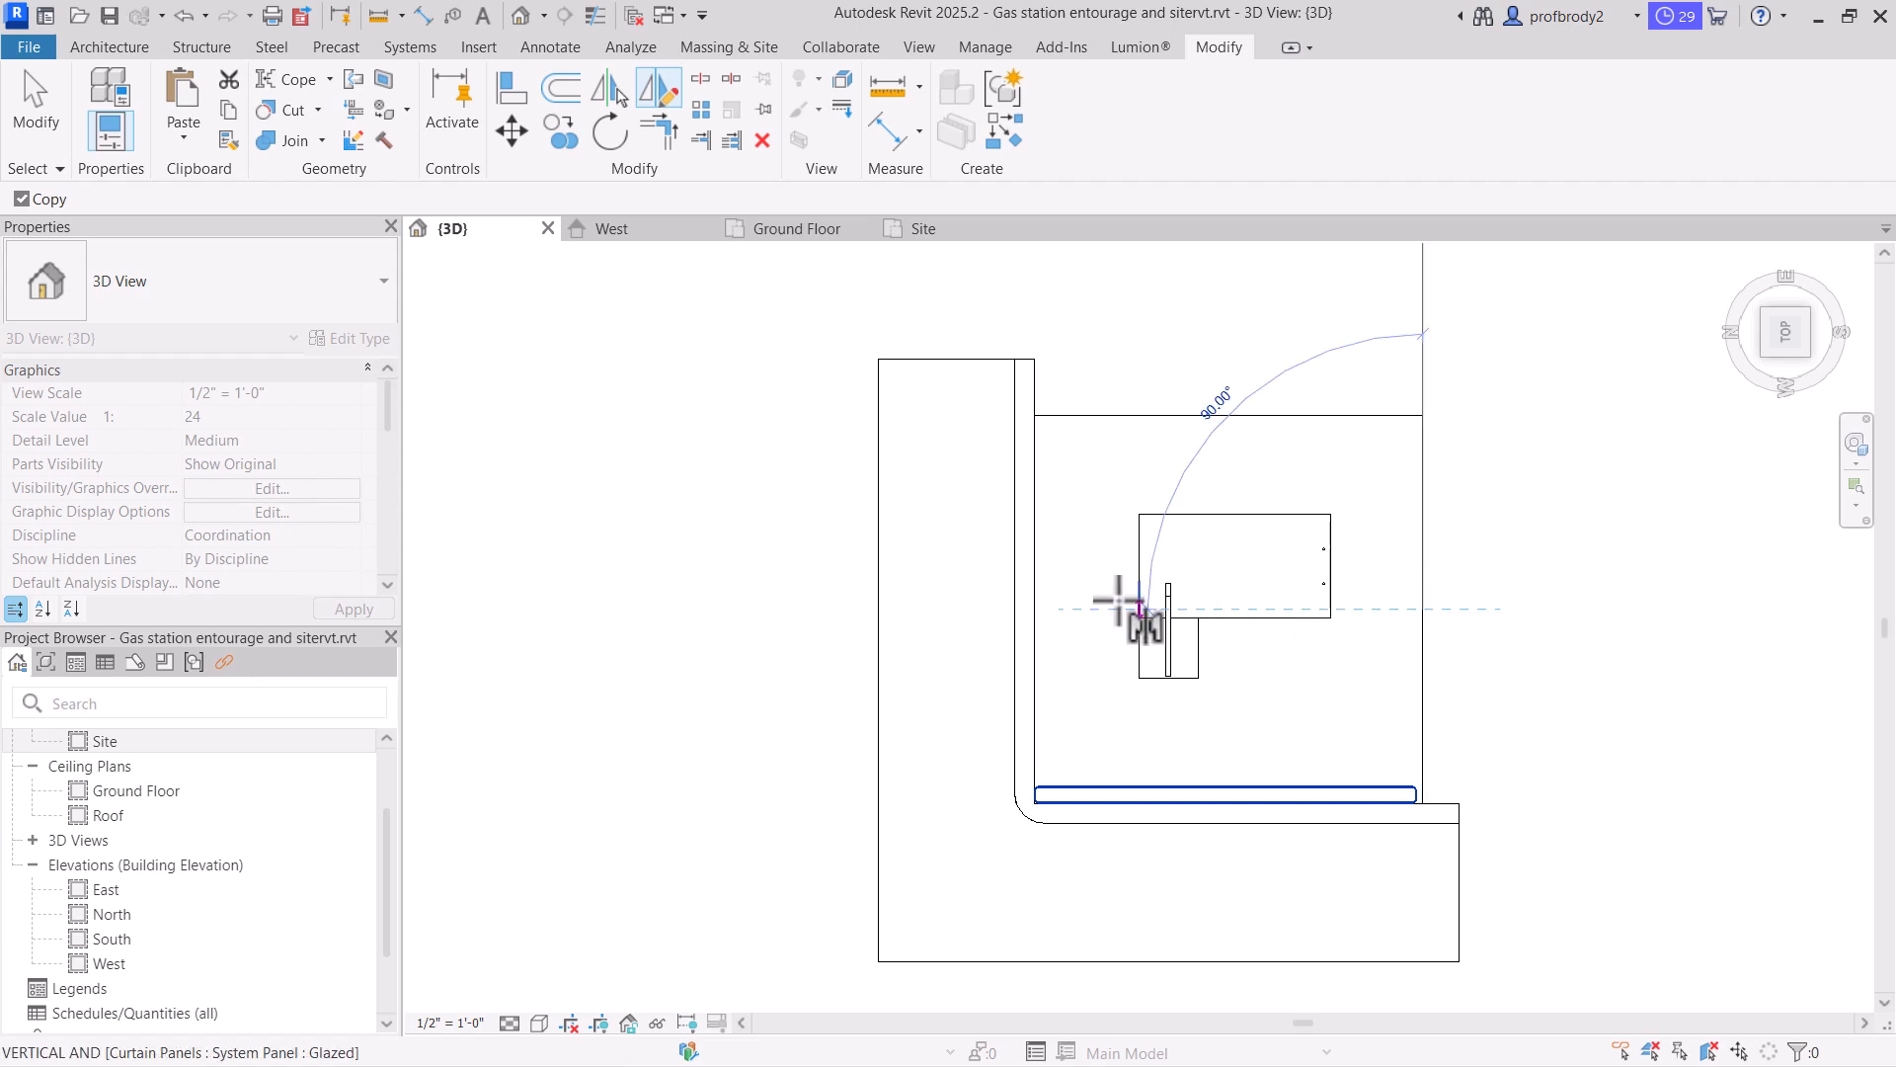
click(796, 617)
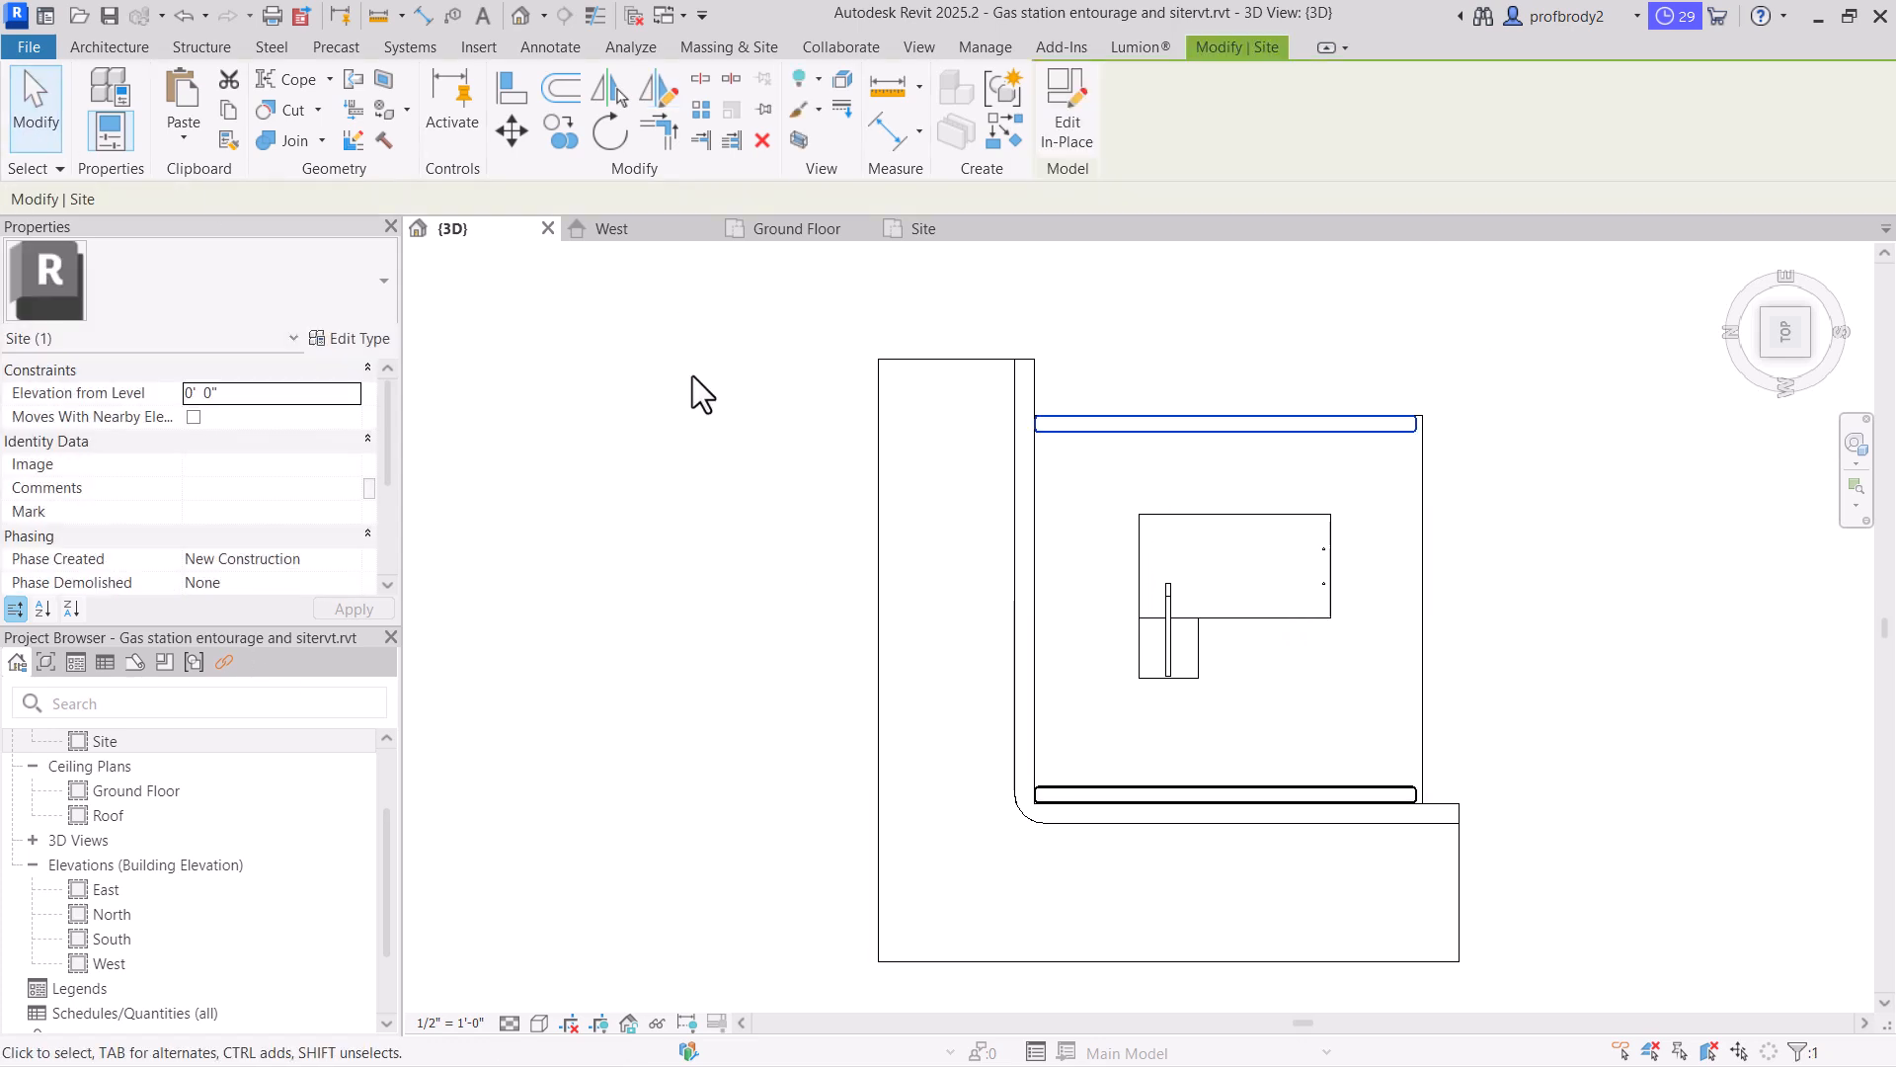
Open the original west planter curb in place down to its sweep path sketch
scroll(970, 549, up, 3)
middle_drag(936, 563, 585, 415)
scroll(1106, 796, up, 4)
middle_drag(1078, 795, 806, 660)
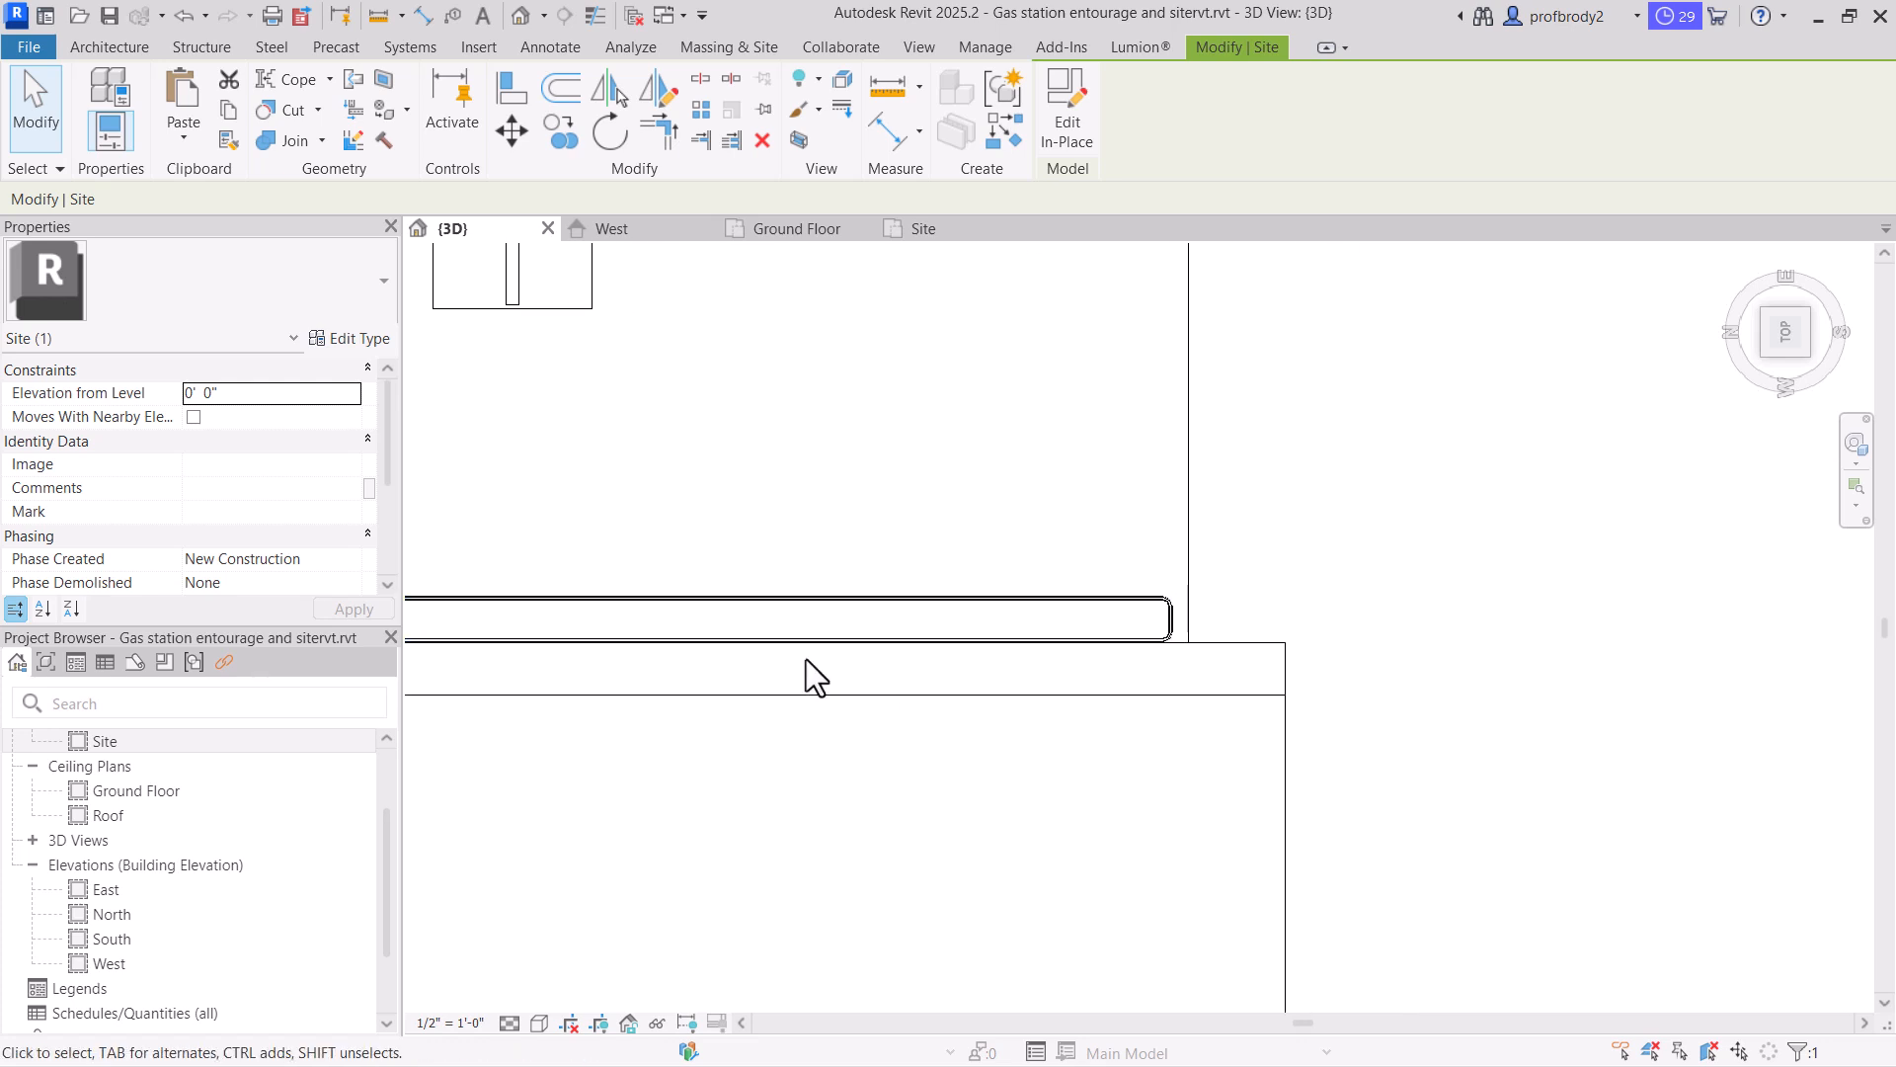
key(Escape)
double_click(1092, 607)
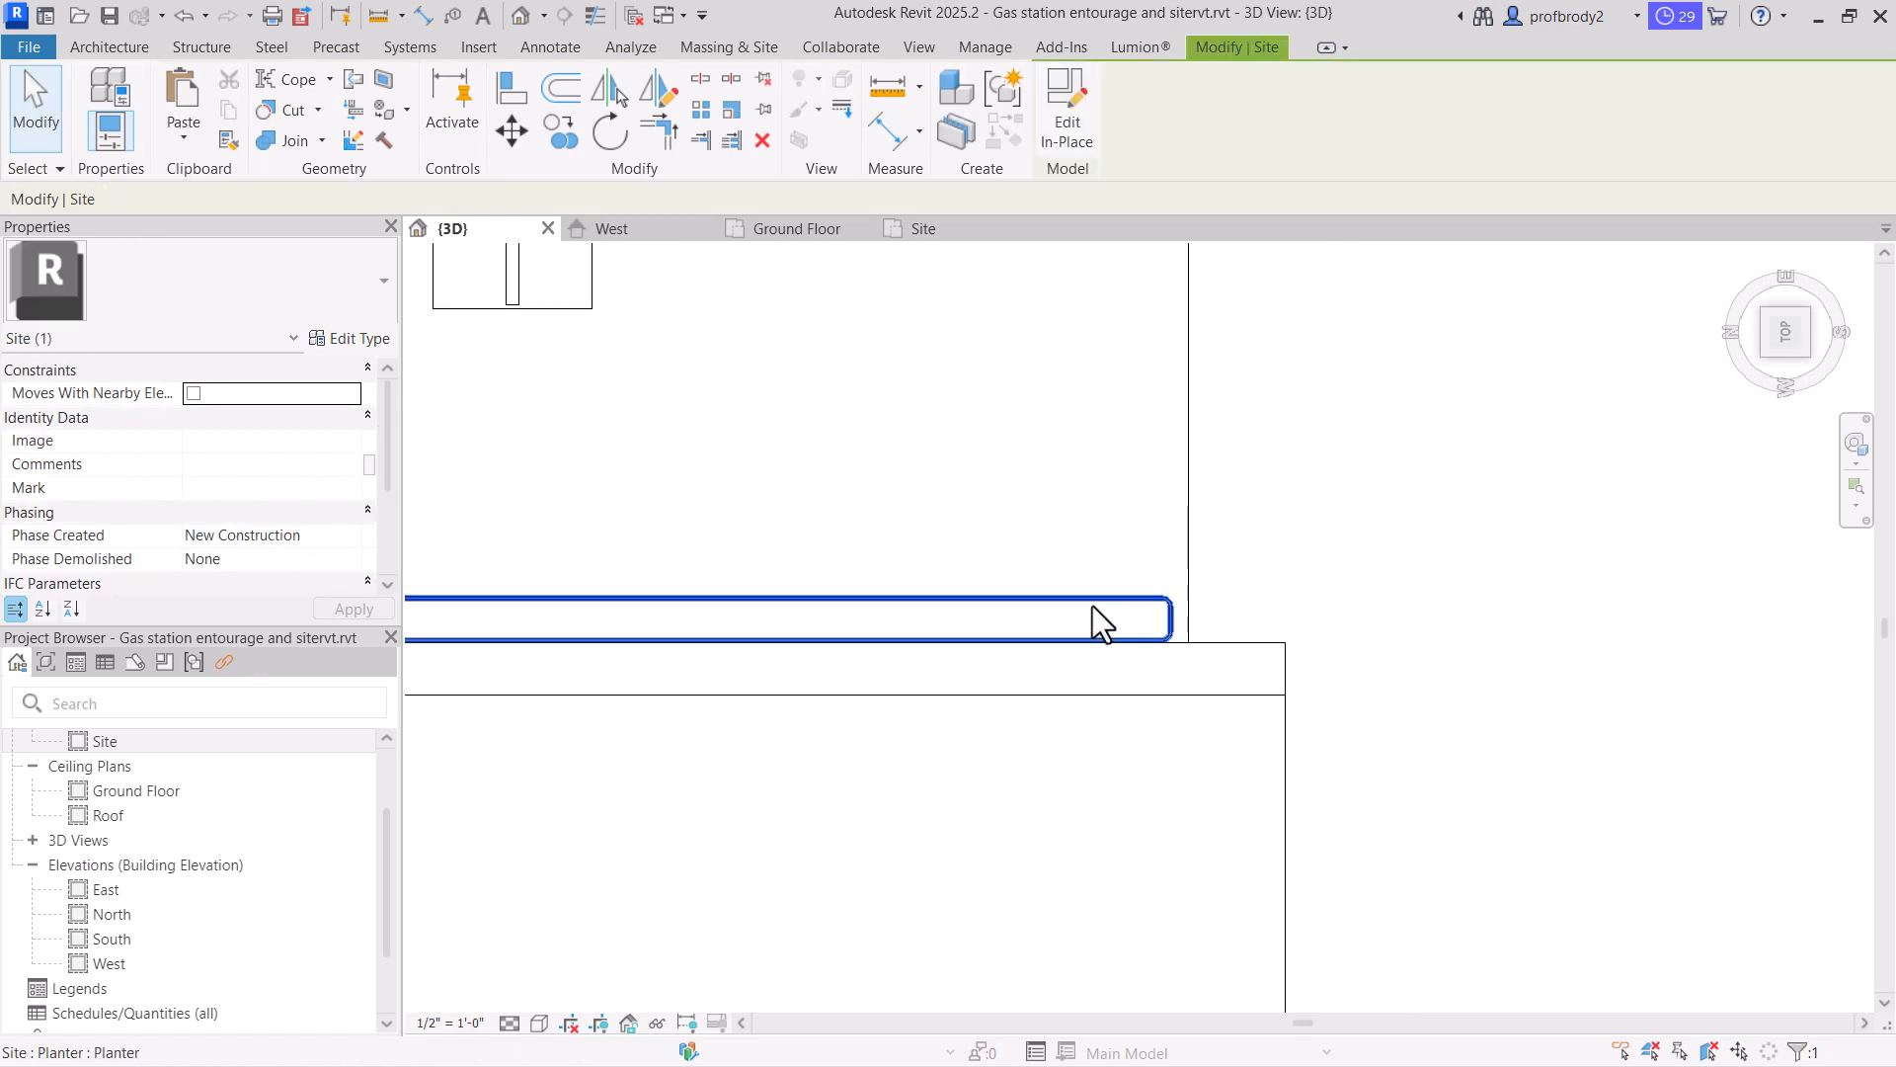
double_click(1076, 563)
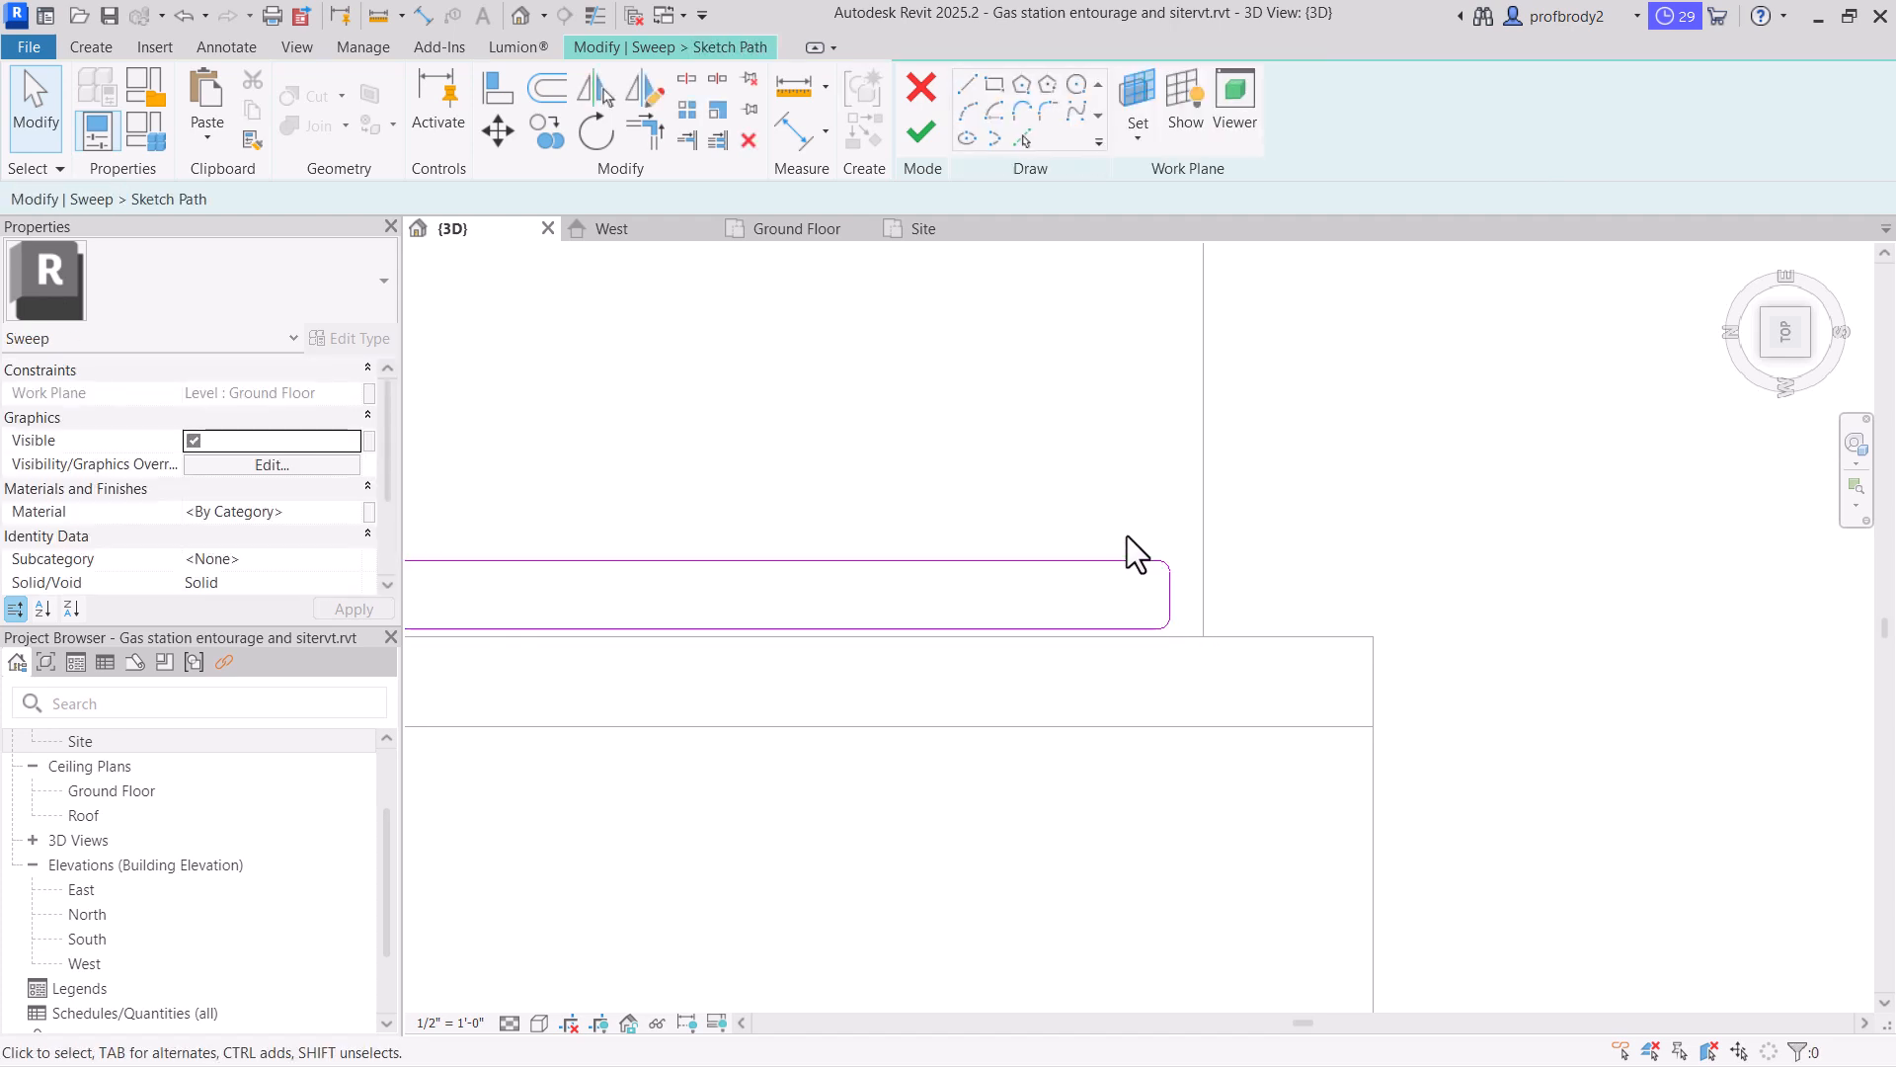
Extend the path's south end with its rounded corners to the slab's south edge, and finish the path, sweep and in-place model
mouse_move(1123, 517)
mouse_down()
mouse_move(1205, 677)
mouse_move(1251, 717)
mouse_up()
key(Right)
key(Right)
key(Right)
key(Right)
key(Right)
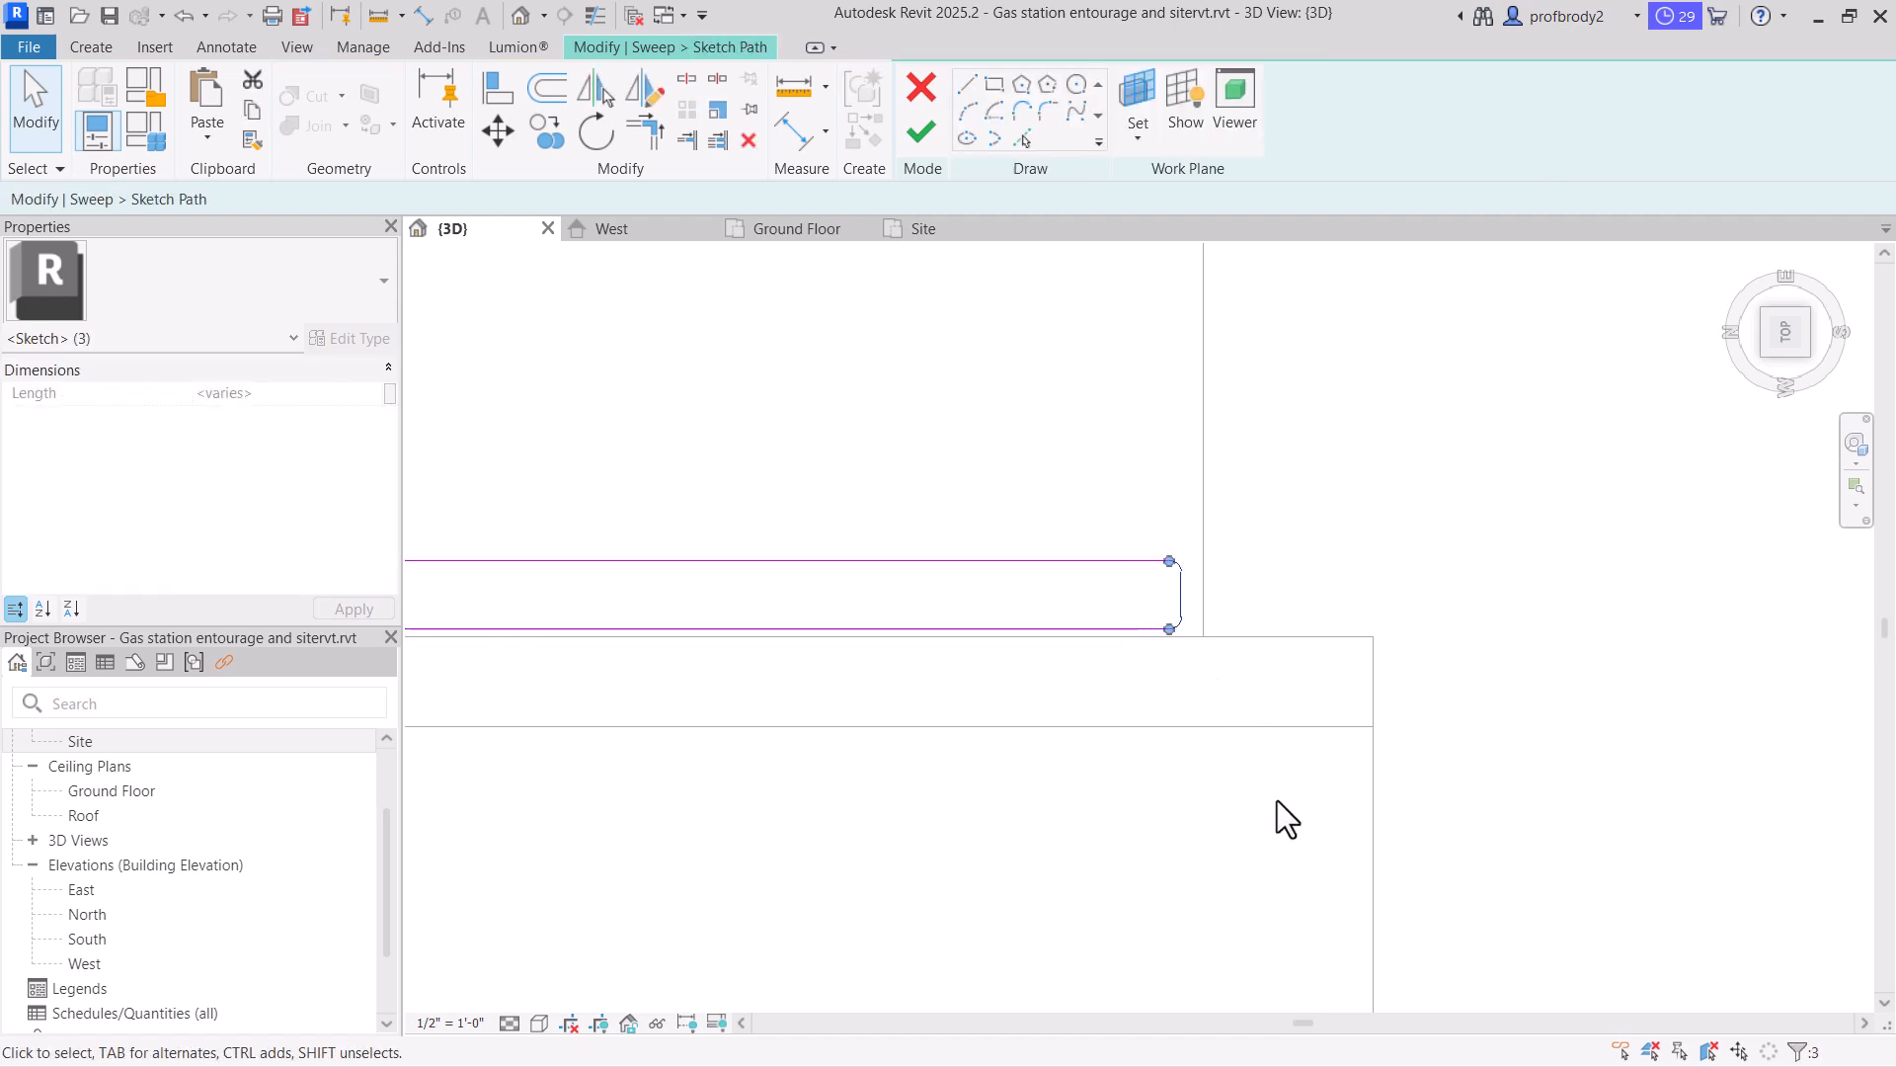
click(915, 138)
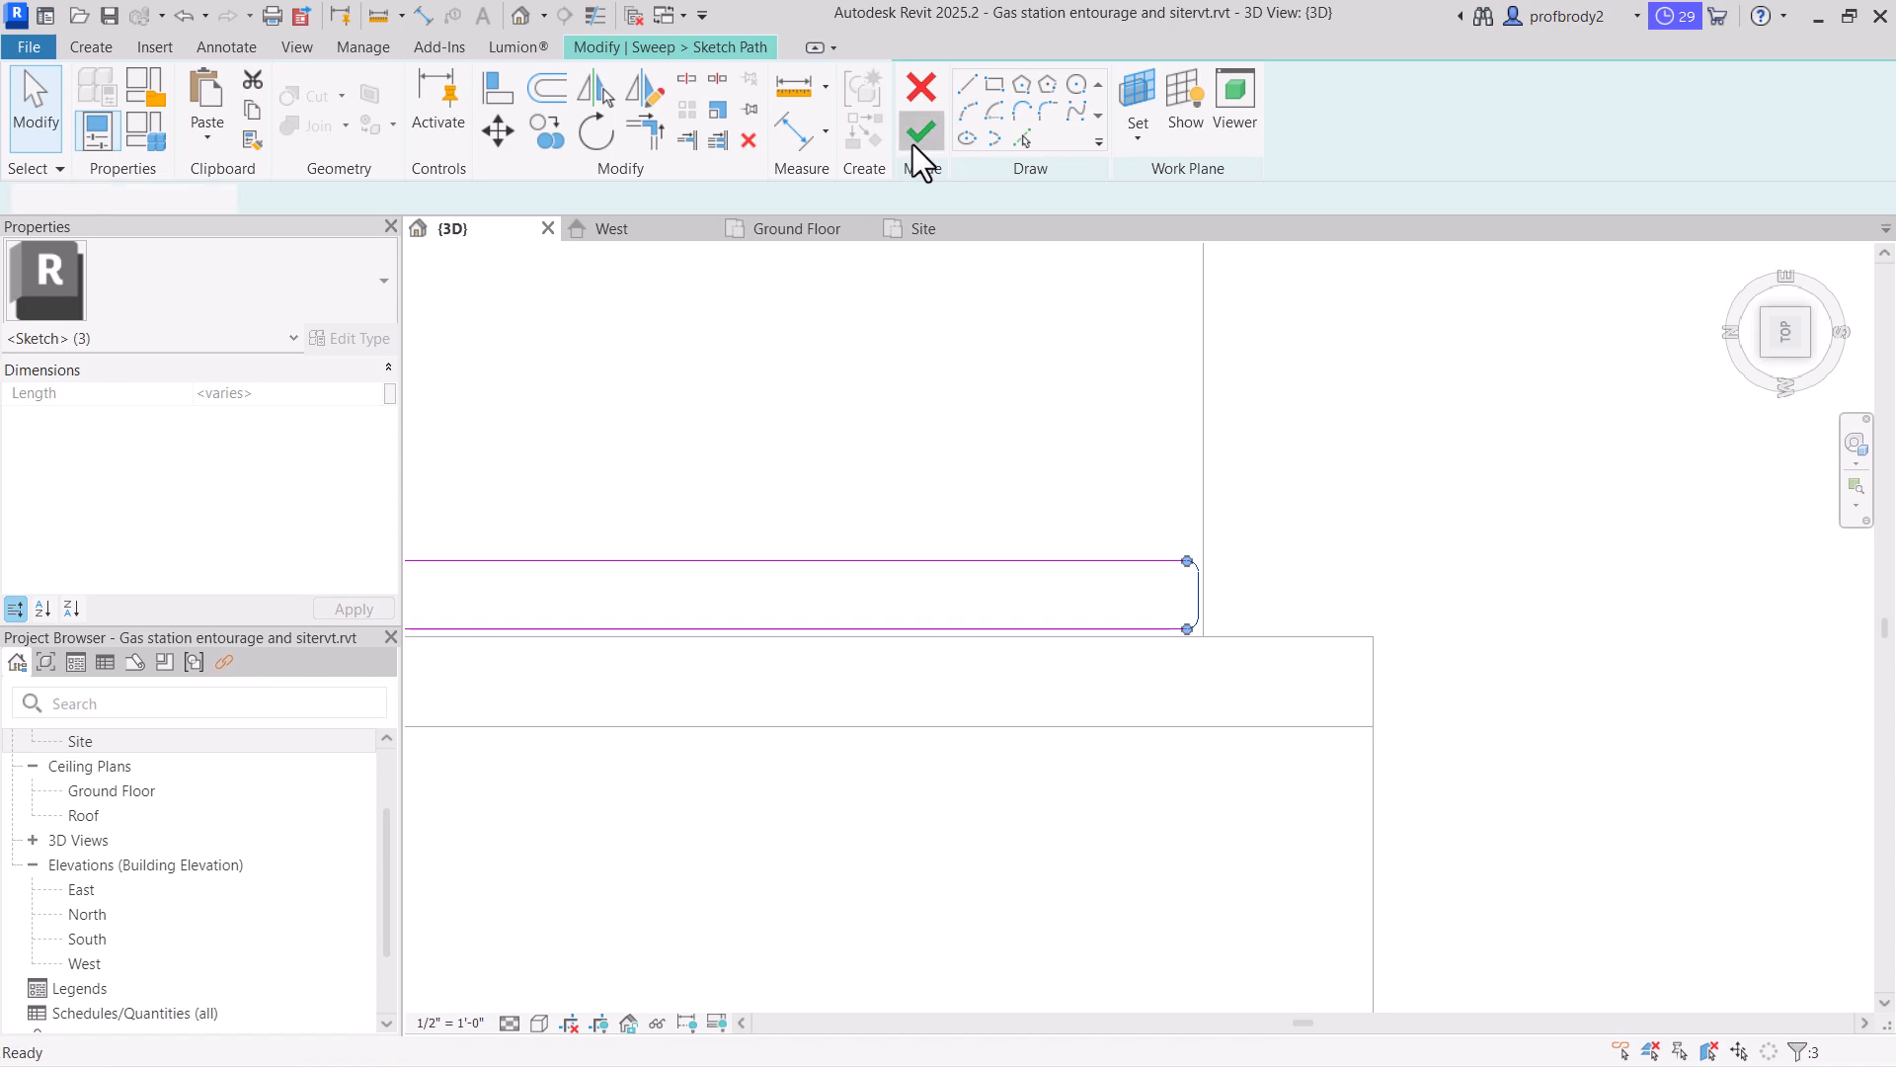
click(912, 130)
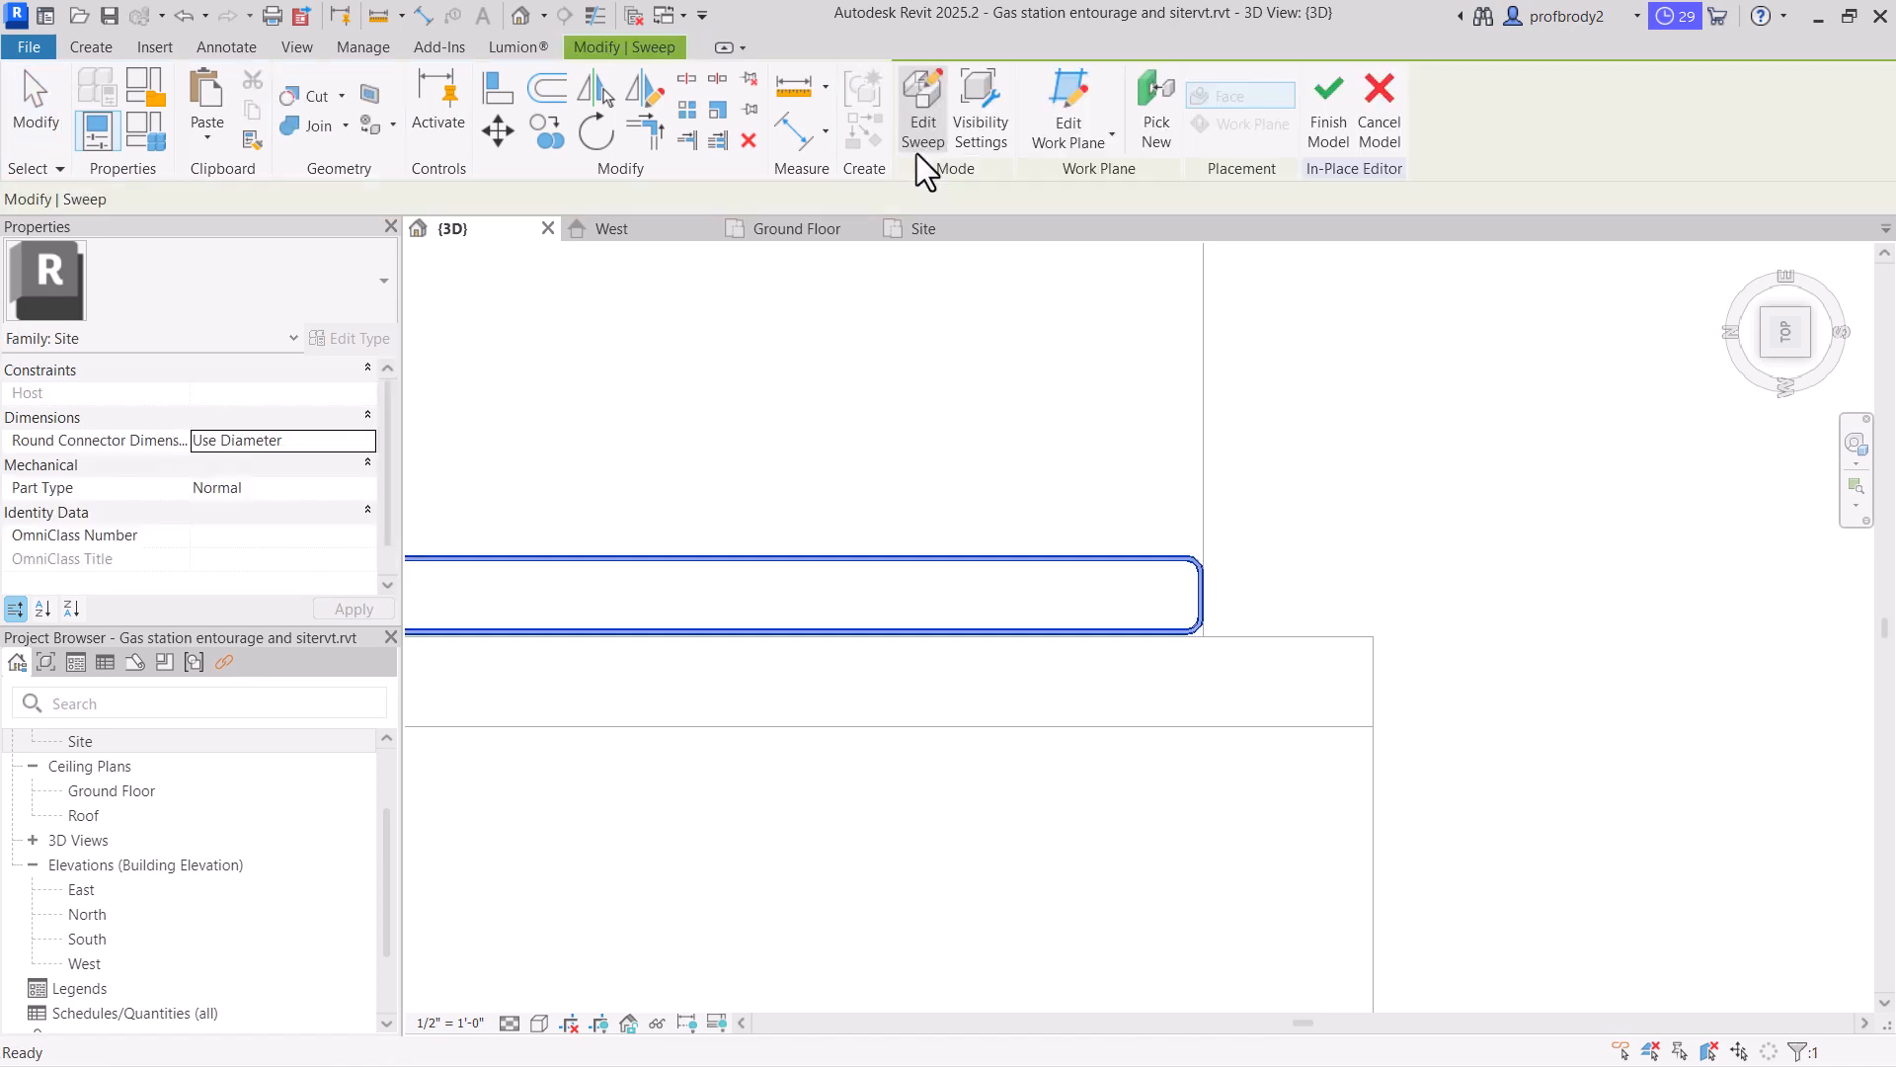
click(1324, 108)
scroll(1194, 838, down, 4)
middle_drag(1181, 741, 1282, 755)
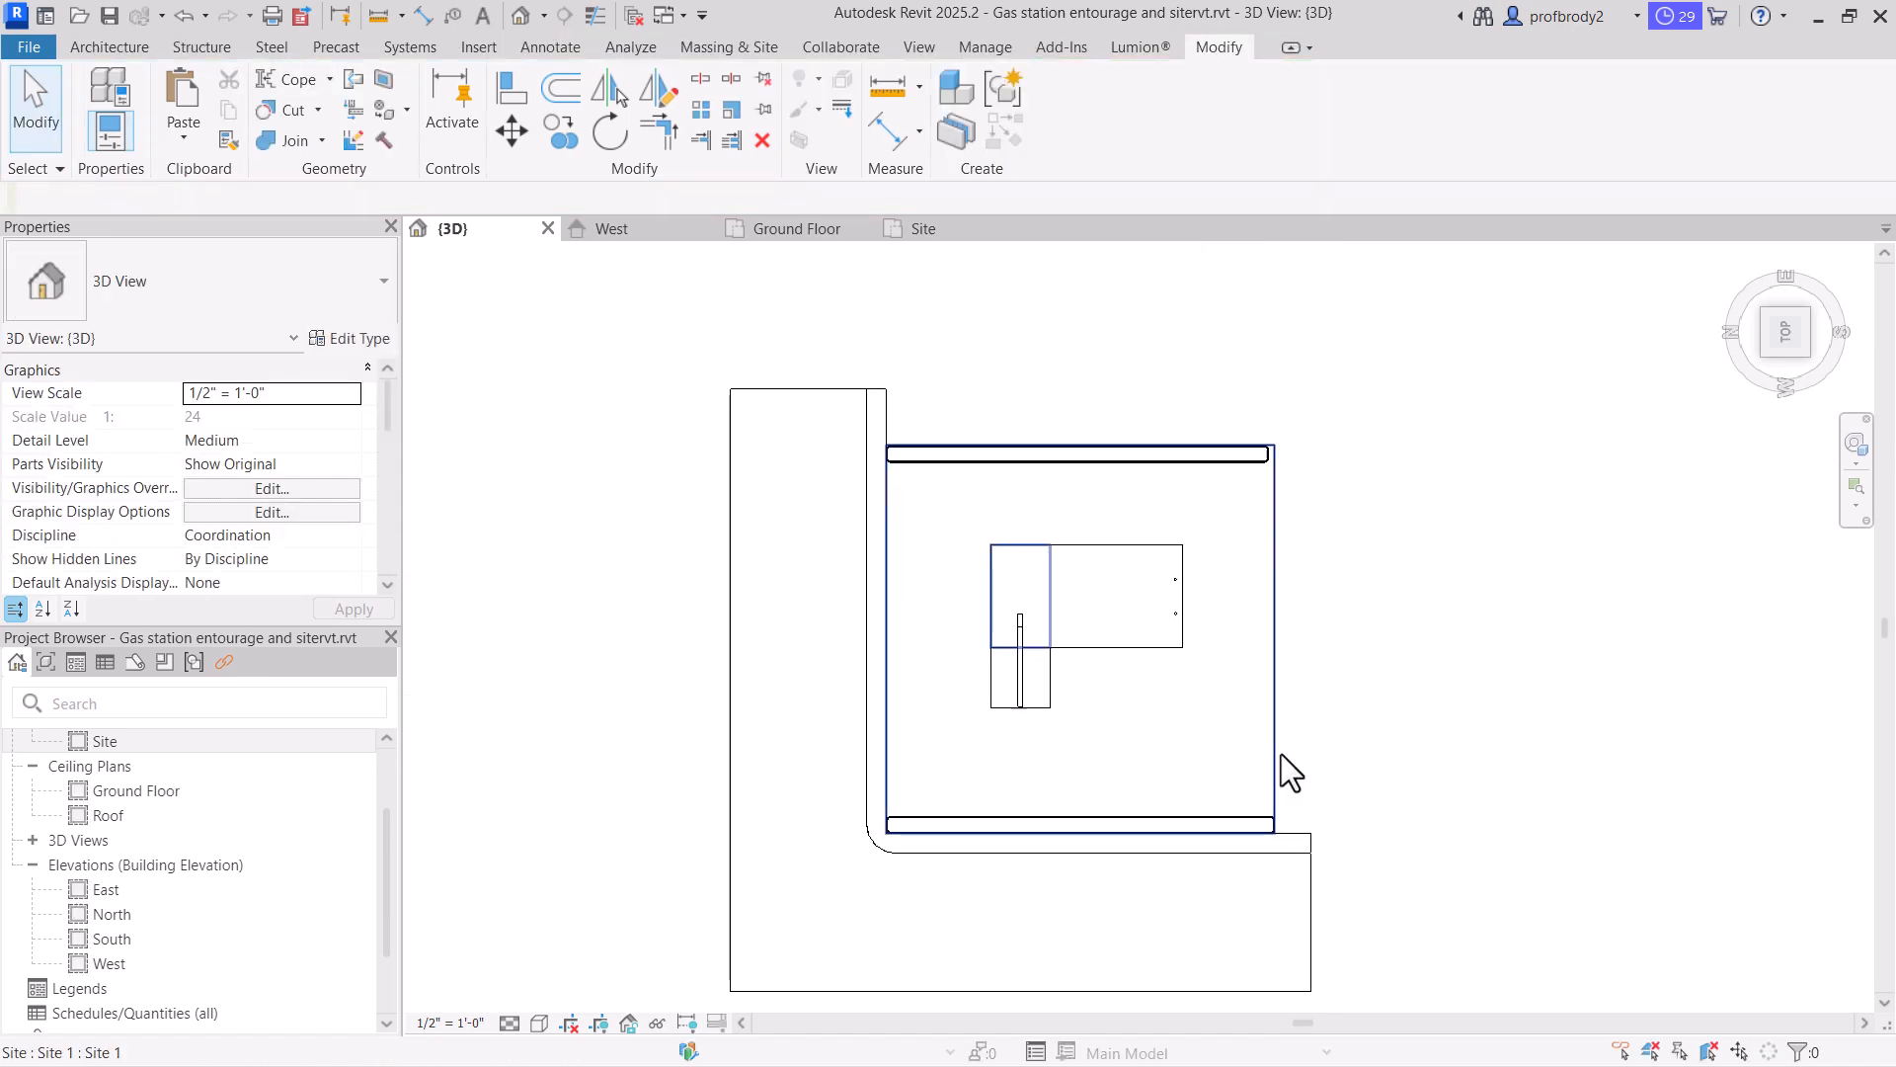
Copy the planter curb on the slab's east edge about 5' 6" inward toward the building
scroll(986, 674, up, 2)
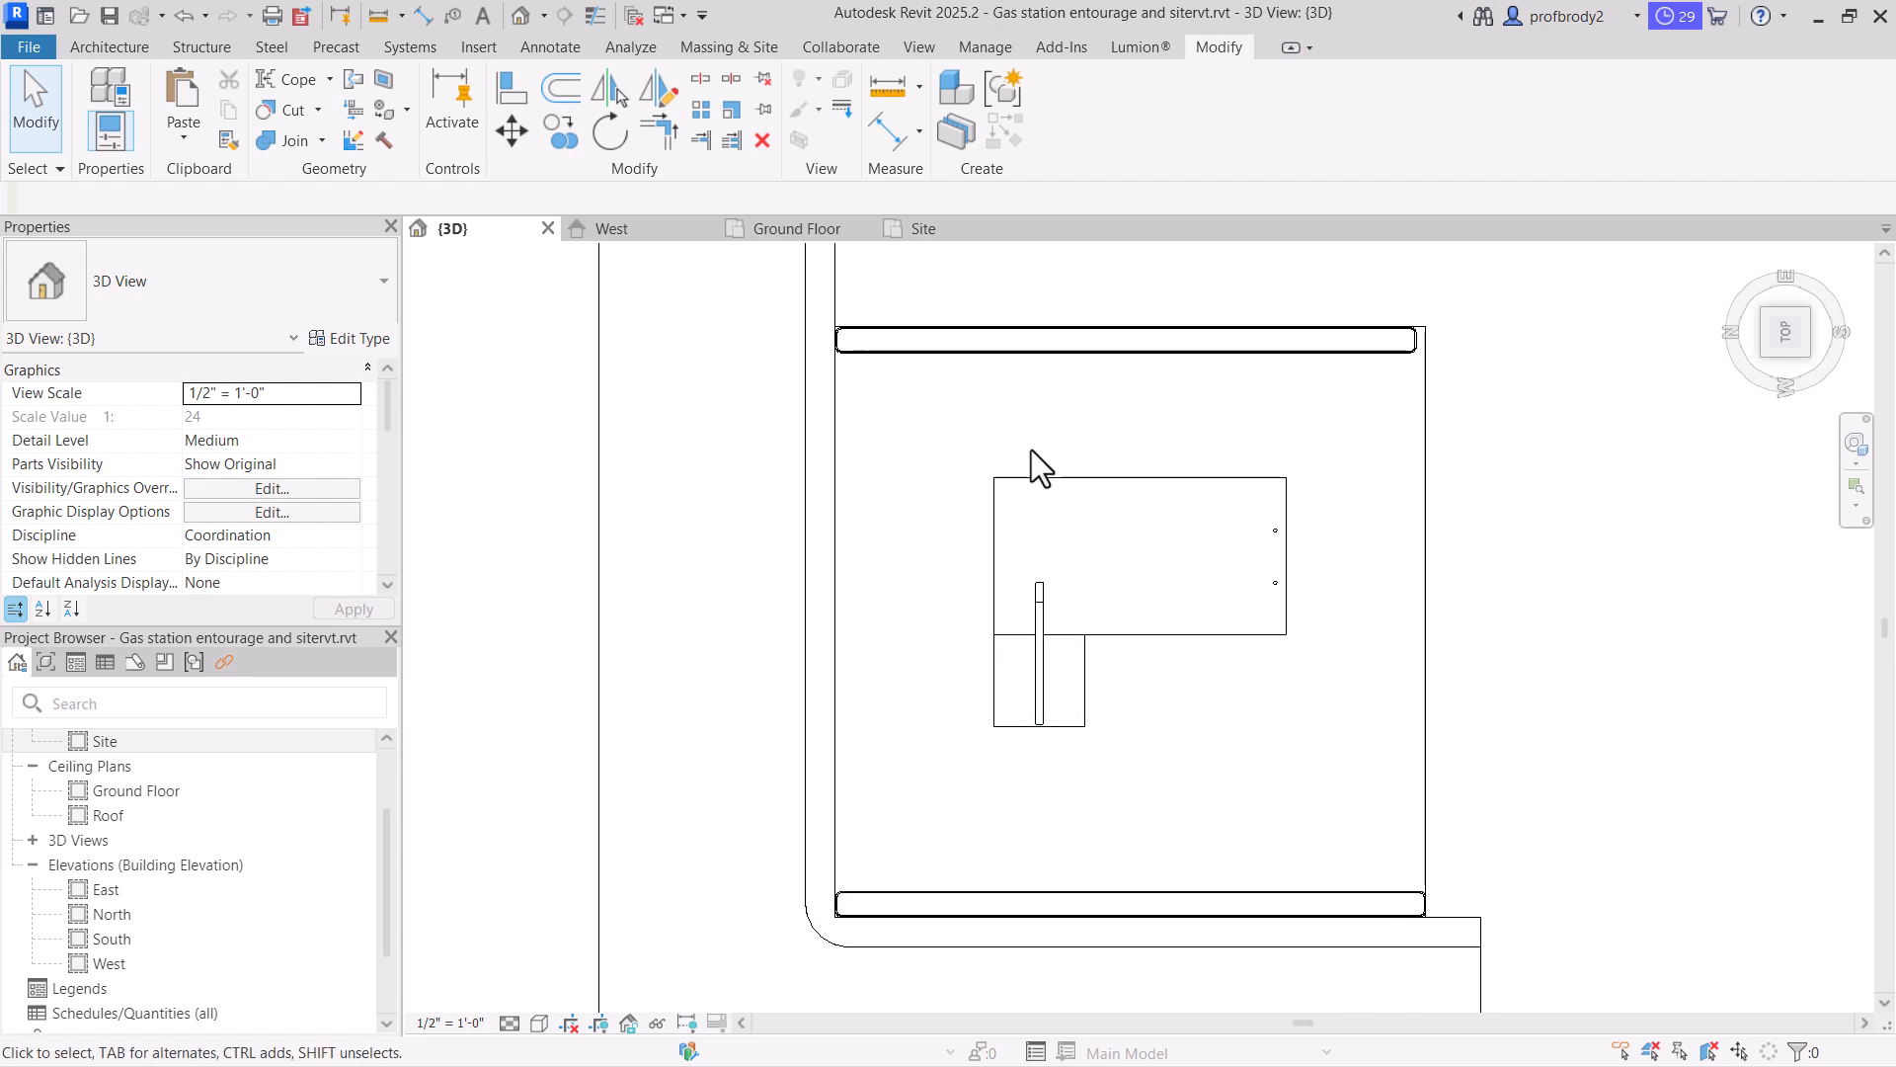
click(1136, 351)
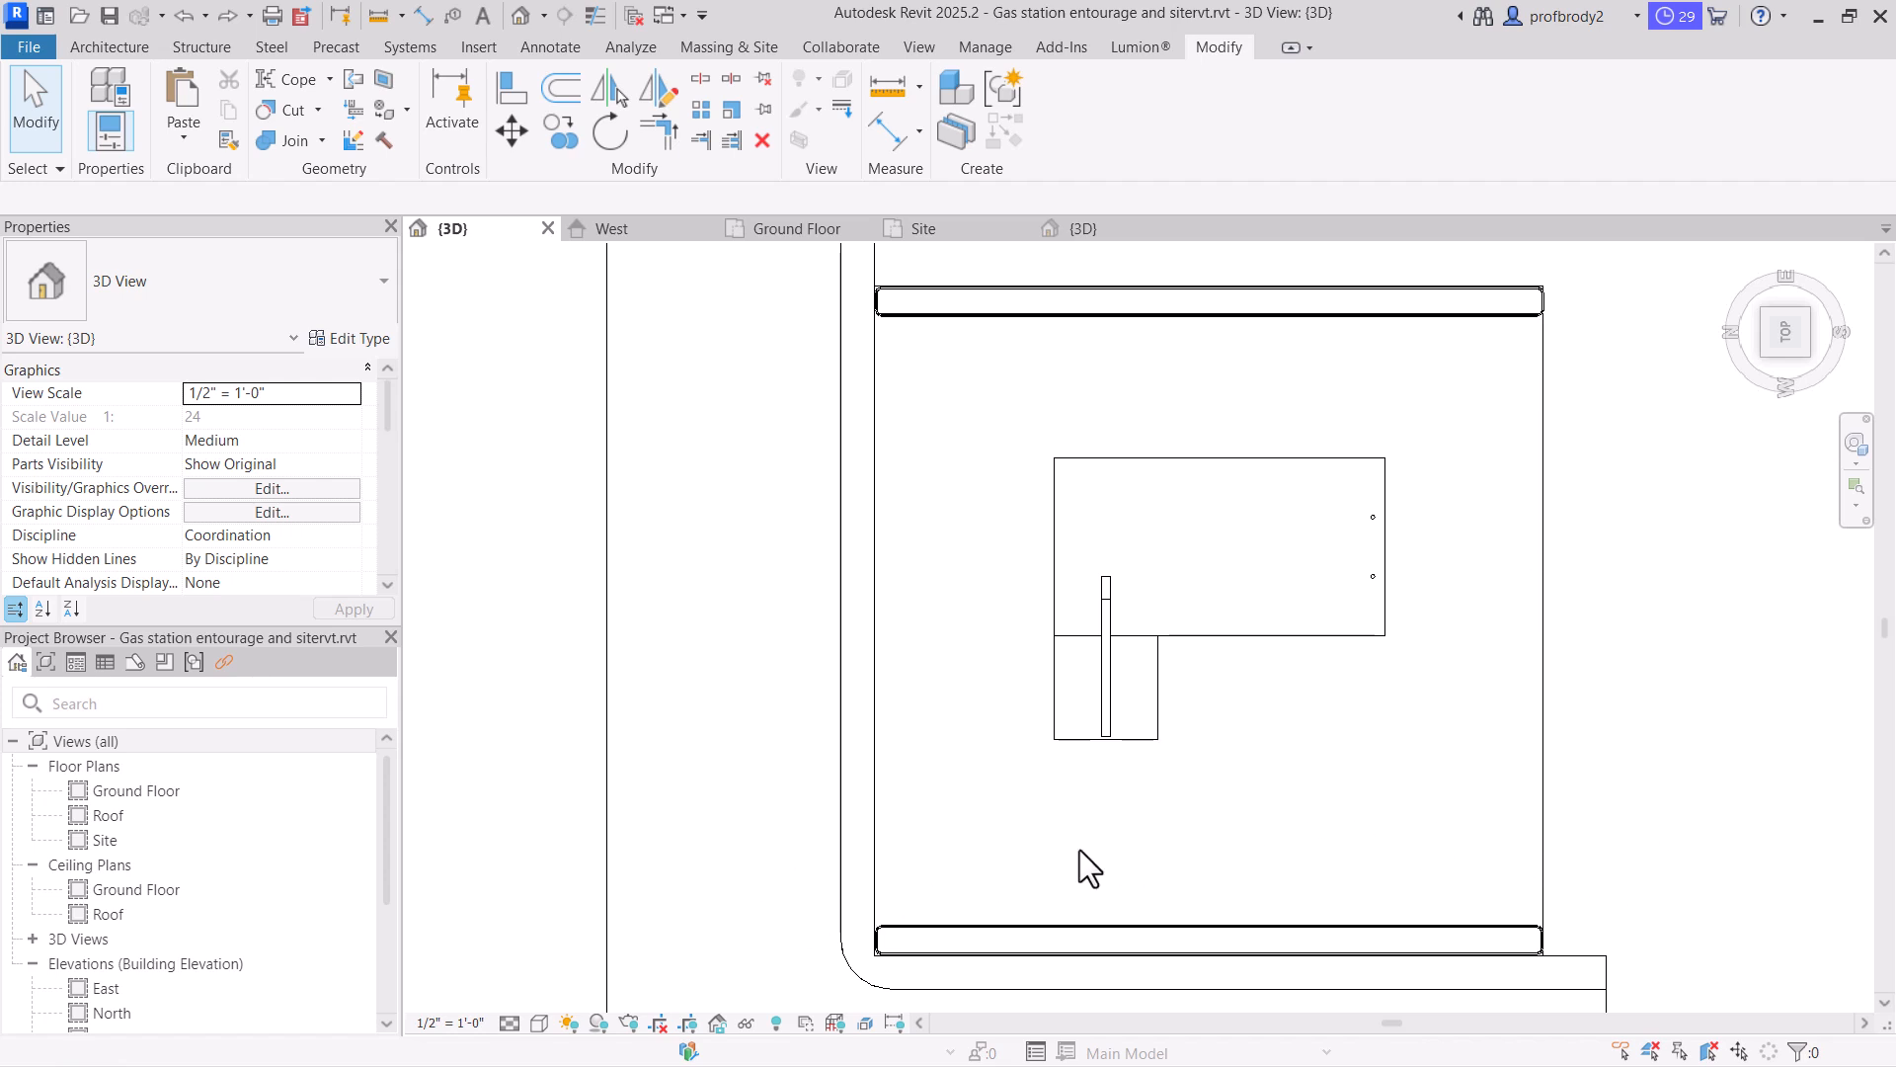
click(1141, 314)
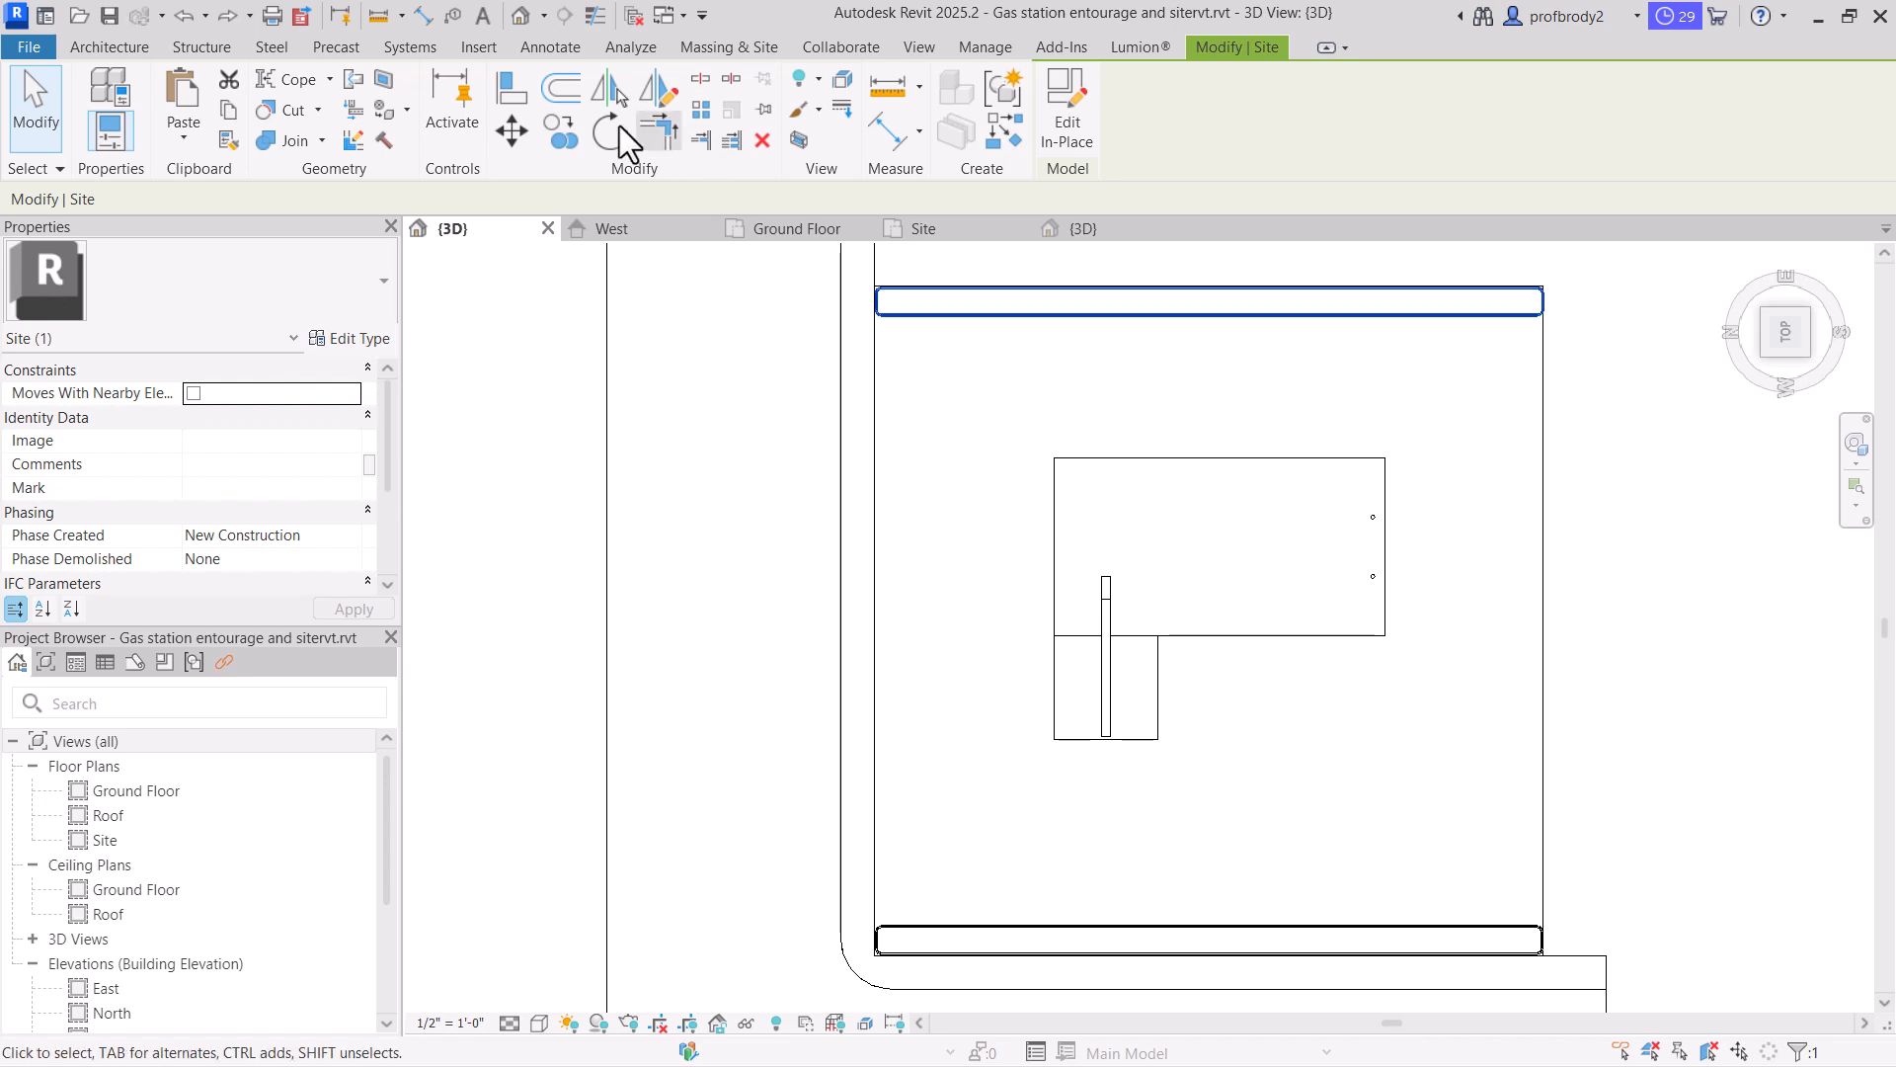
click(565, 145)
click(974, 324)
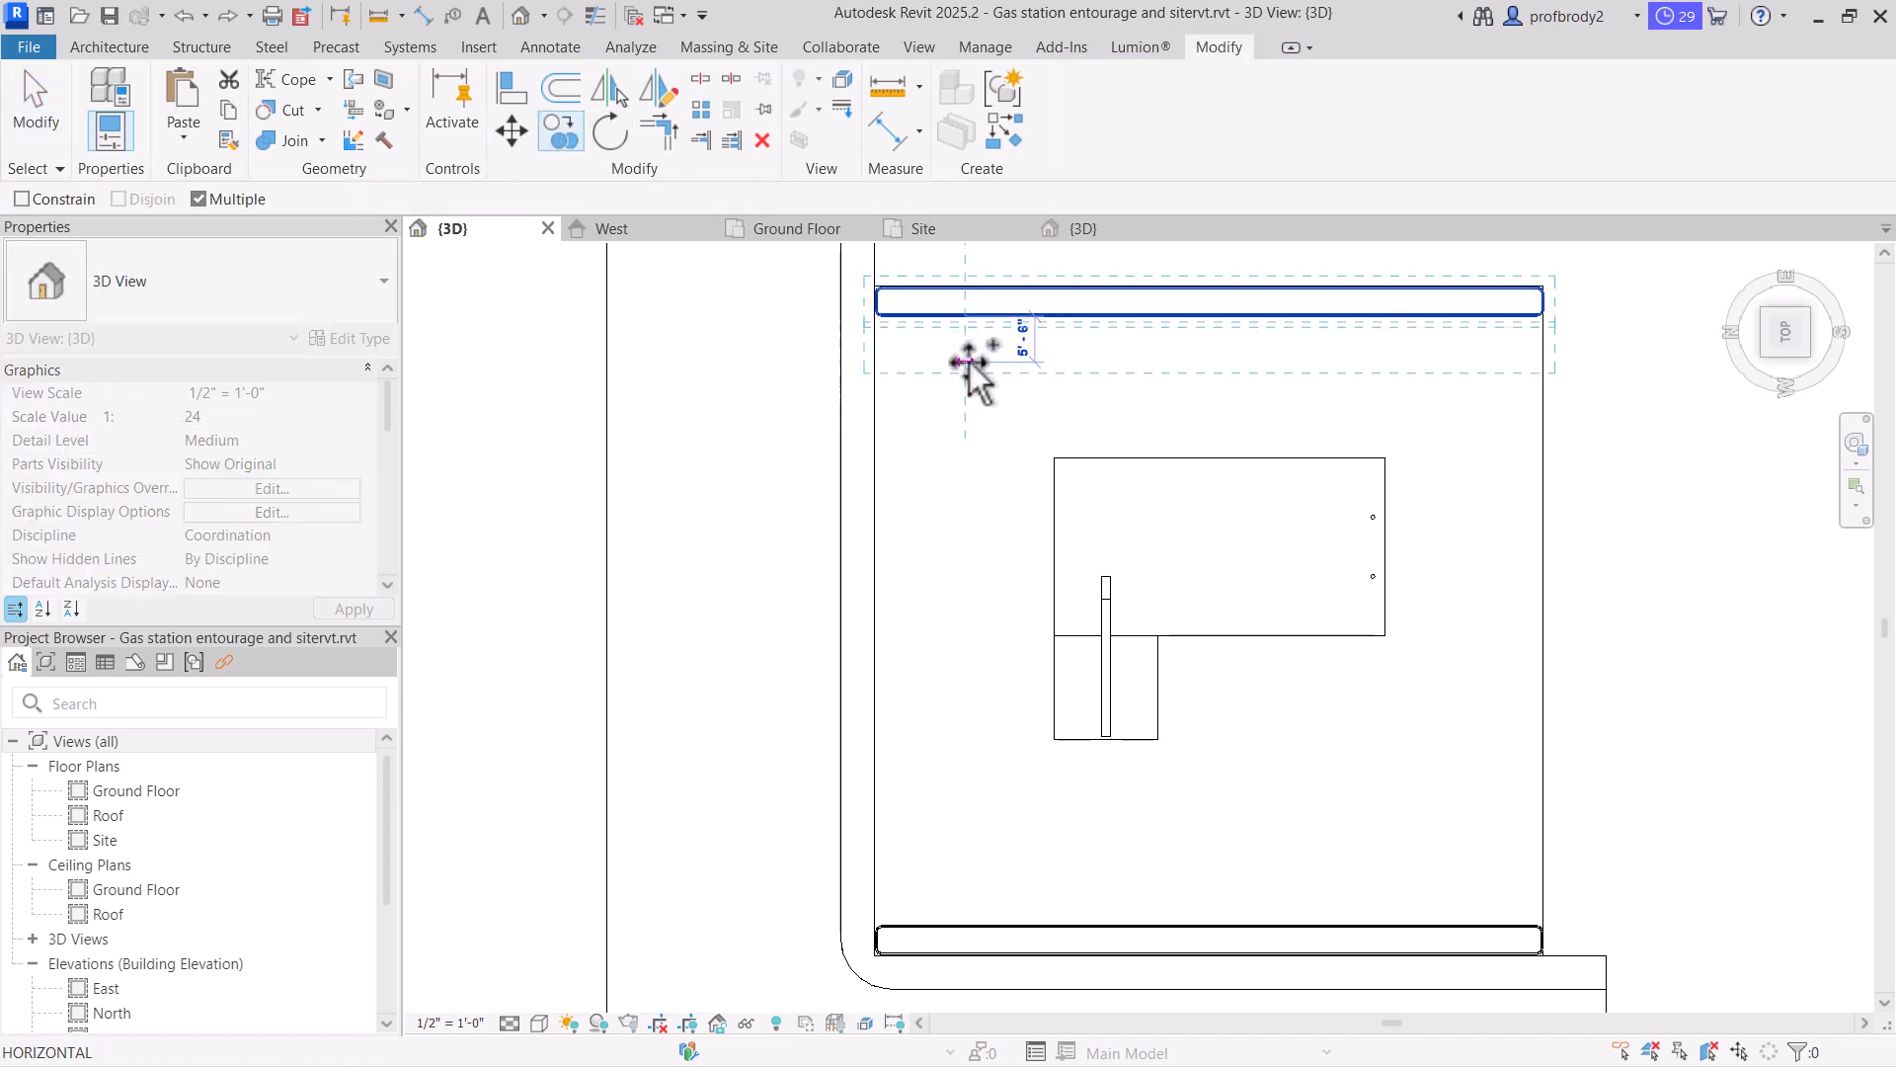
click(974, 368)
click(29, 94)
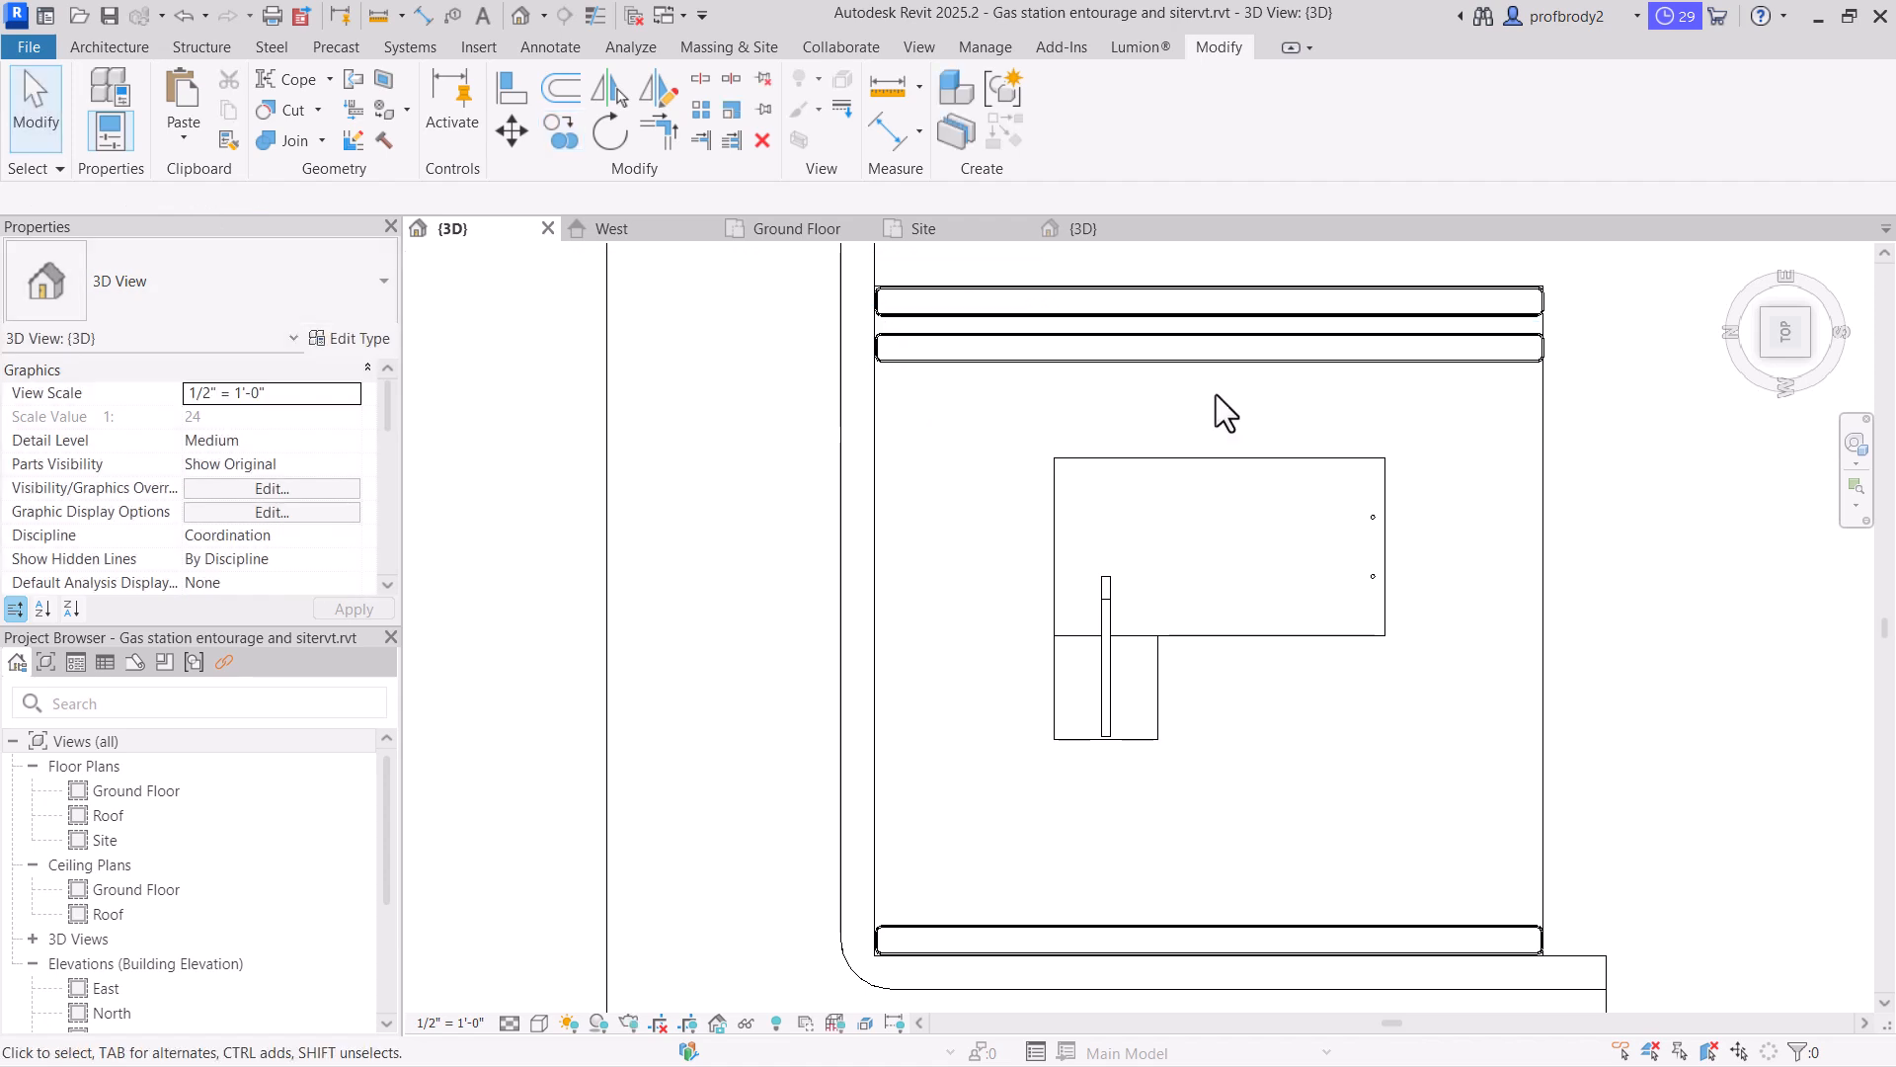
Duplicate the inner planter curb once more toward the building, and undo that extra copy
click(1023, 362)
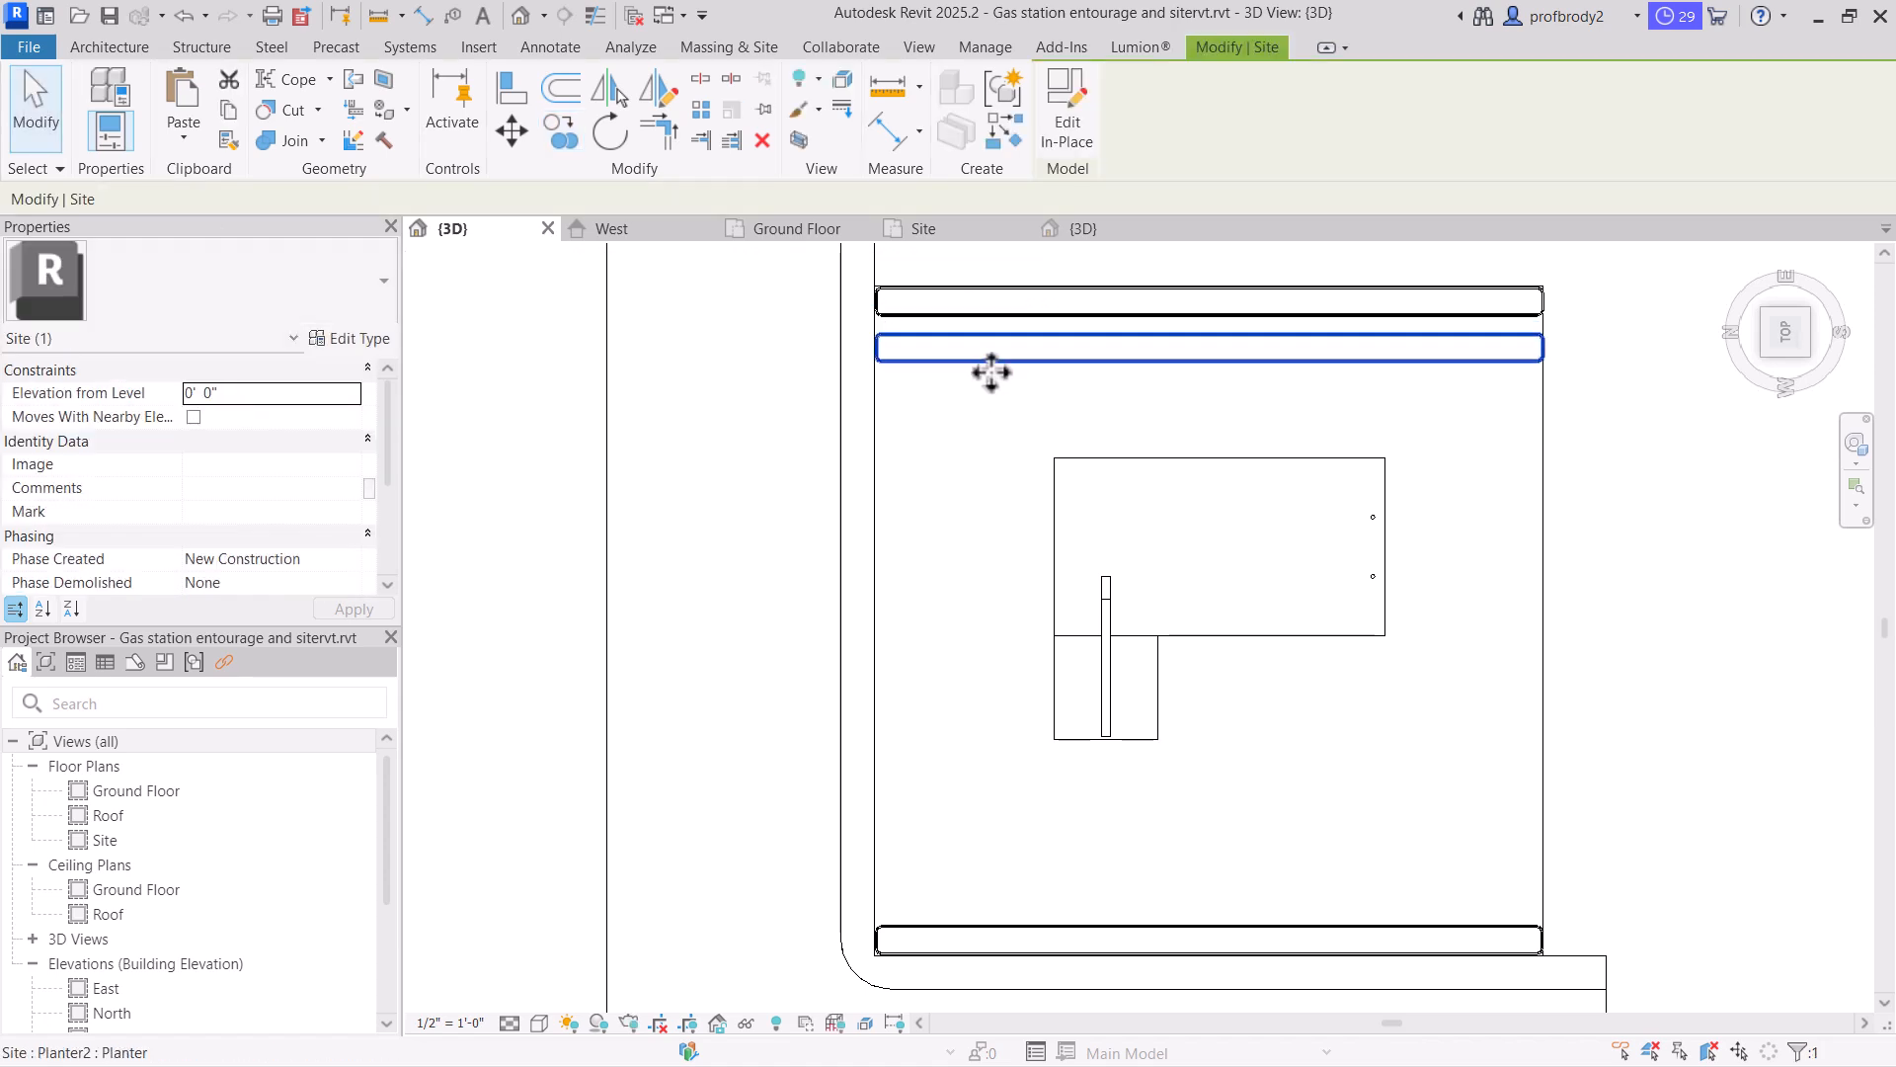
ctrl+drag(987, 368, 988, 412)
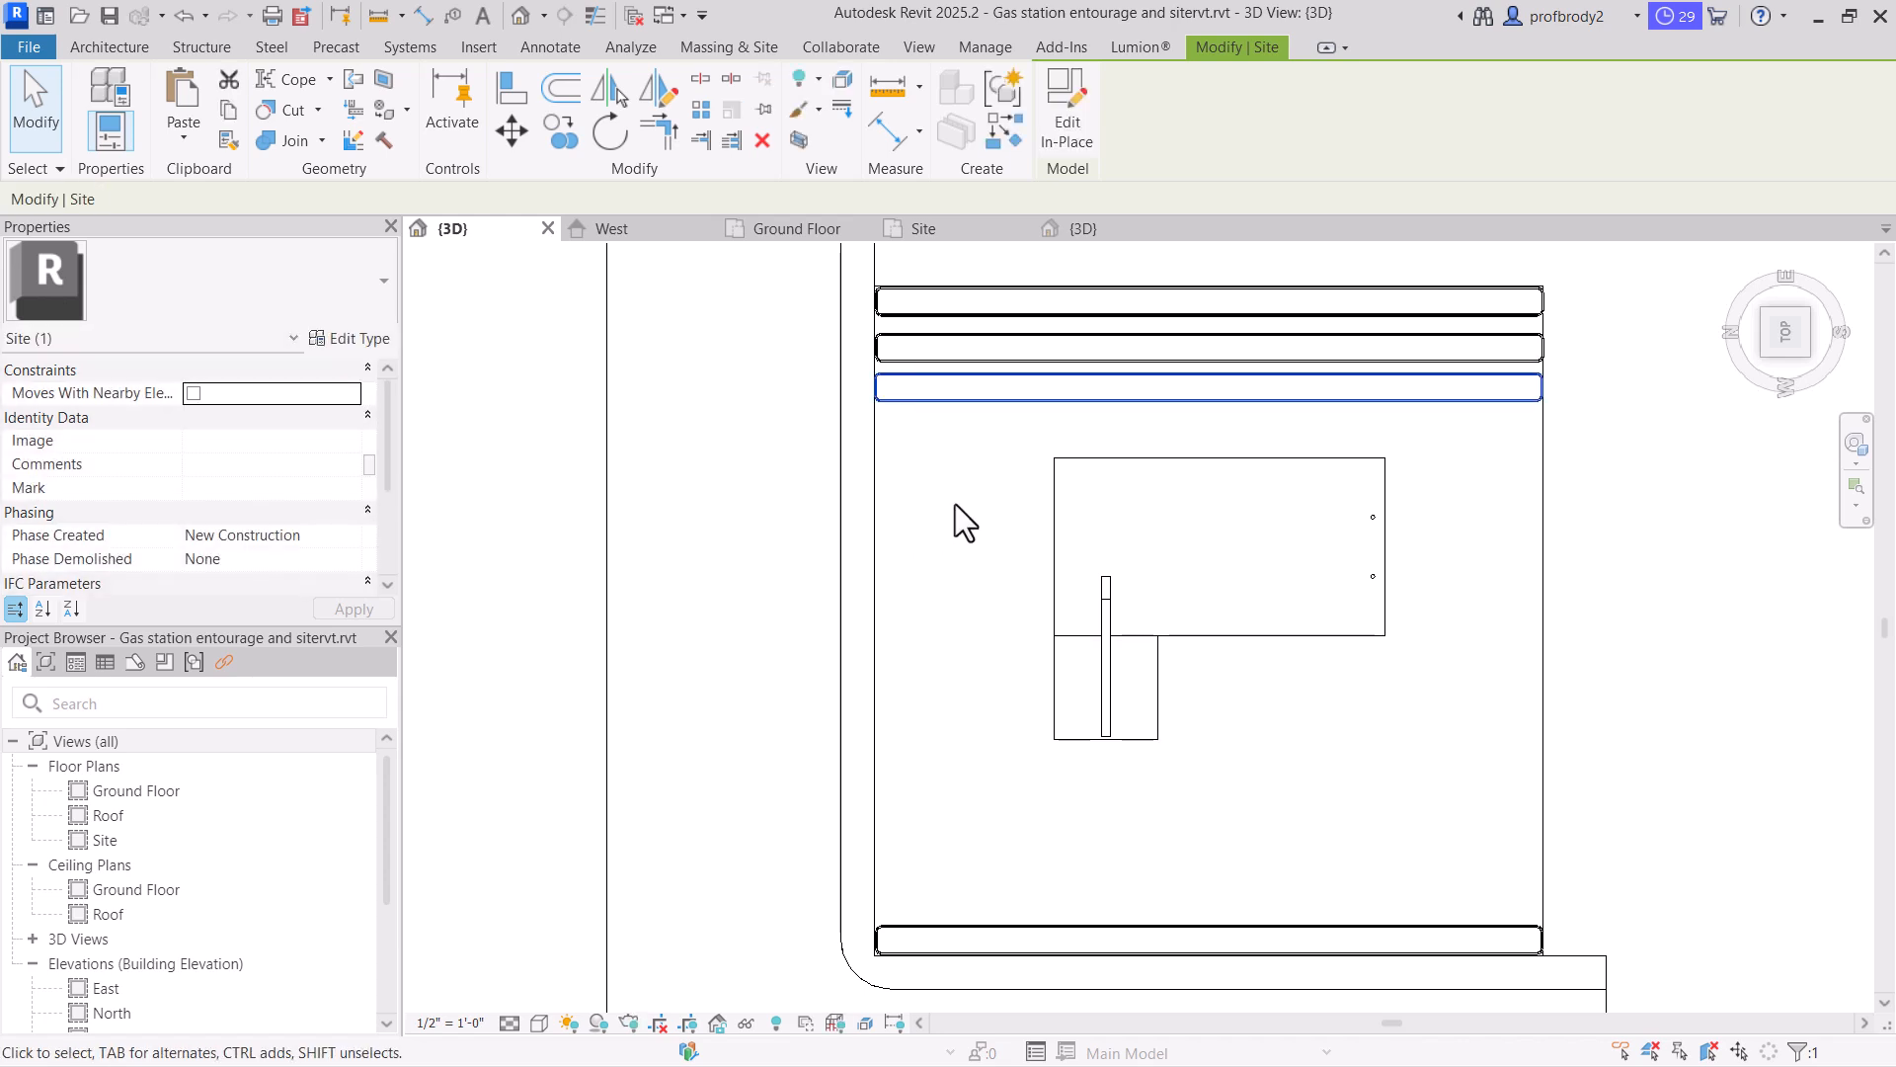
key(ctrl+z)
Open the copied inner curb's sweep path and delete every segment except the short straight line at its north end
double_click(915, 358)
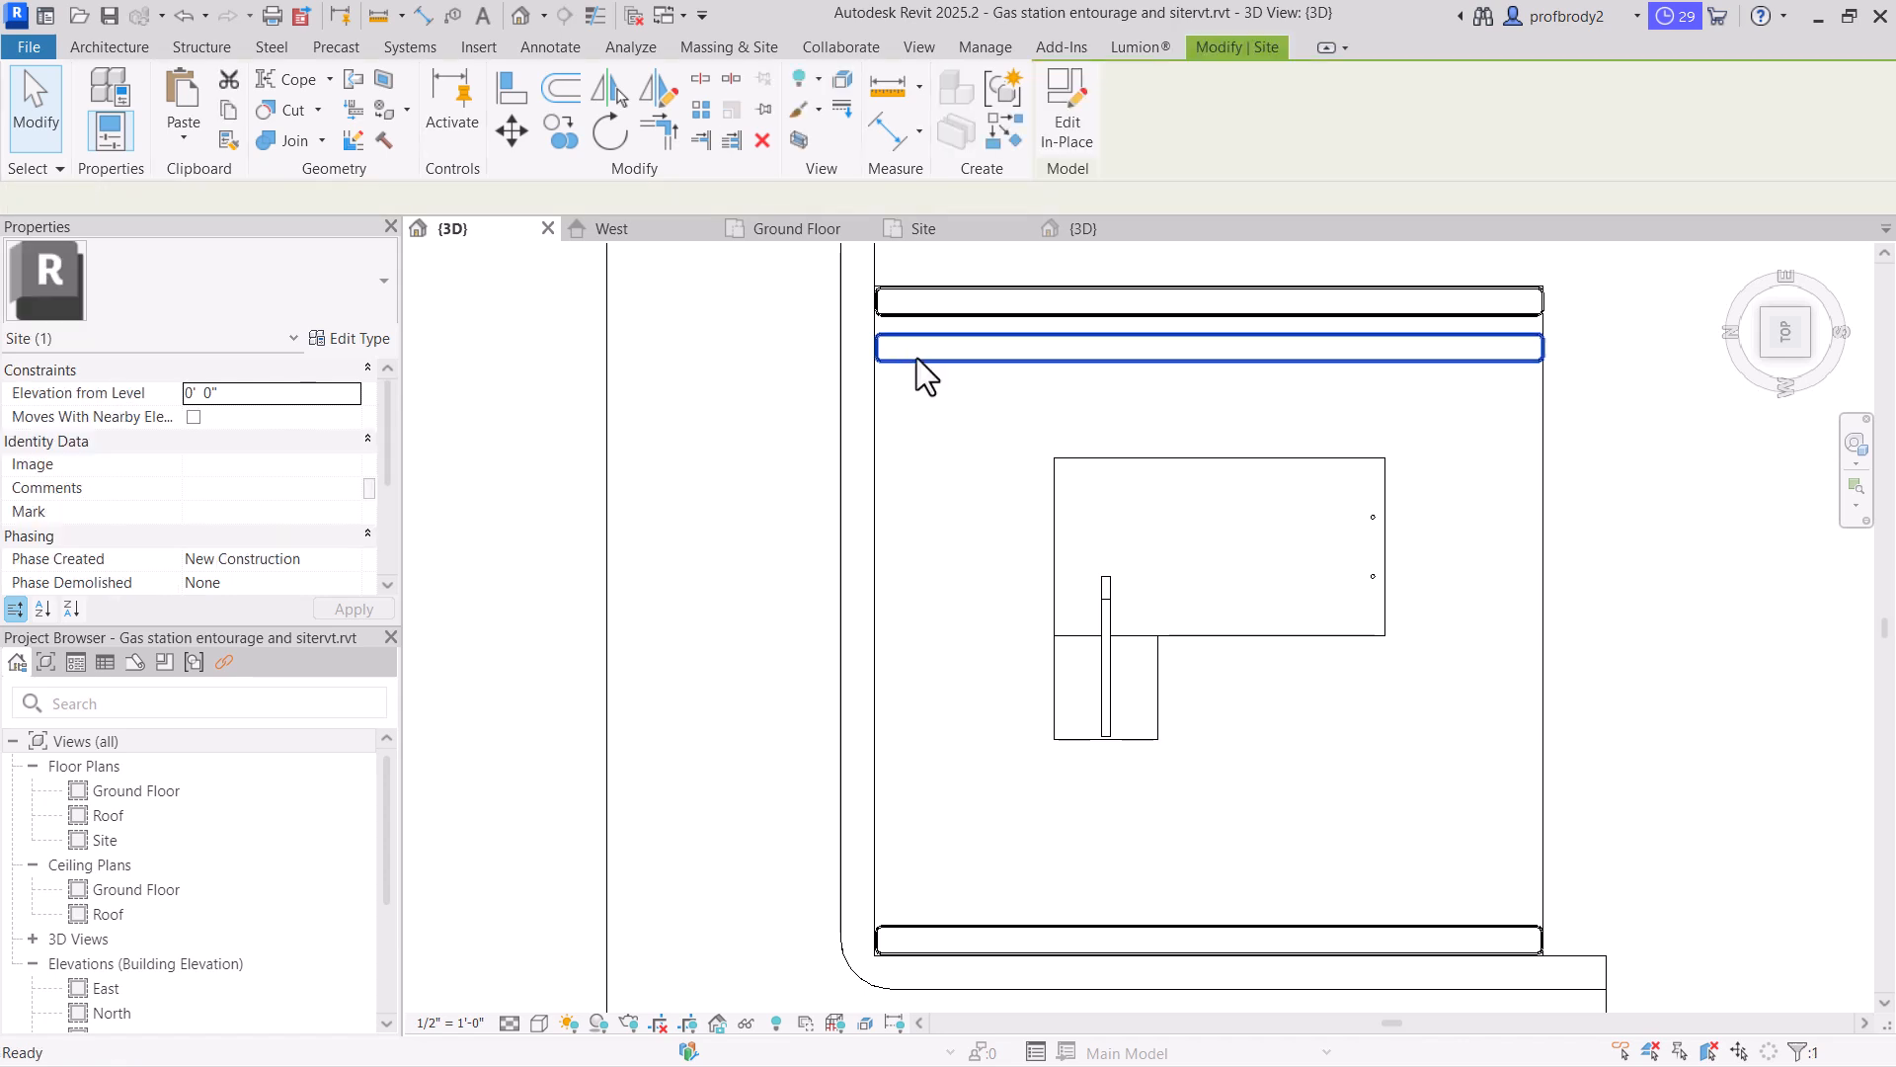
double_click(920, 357)
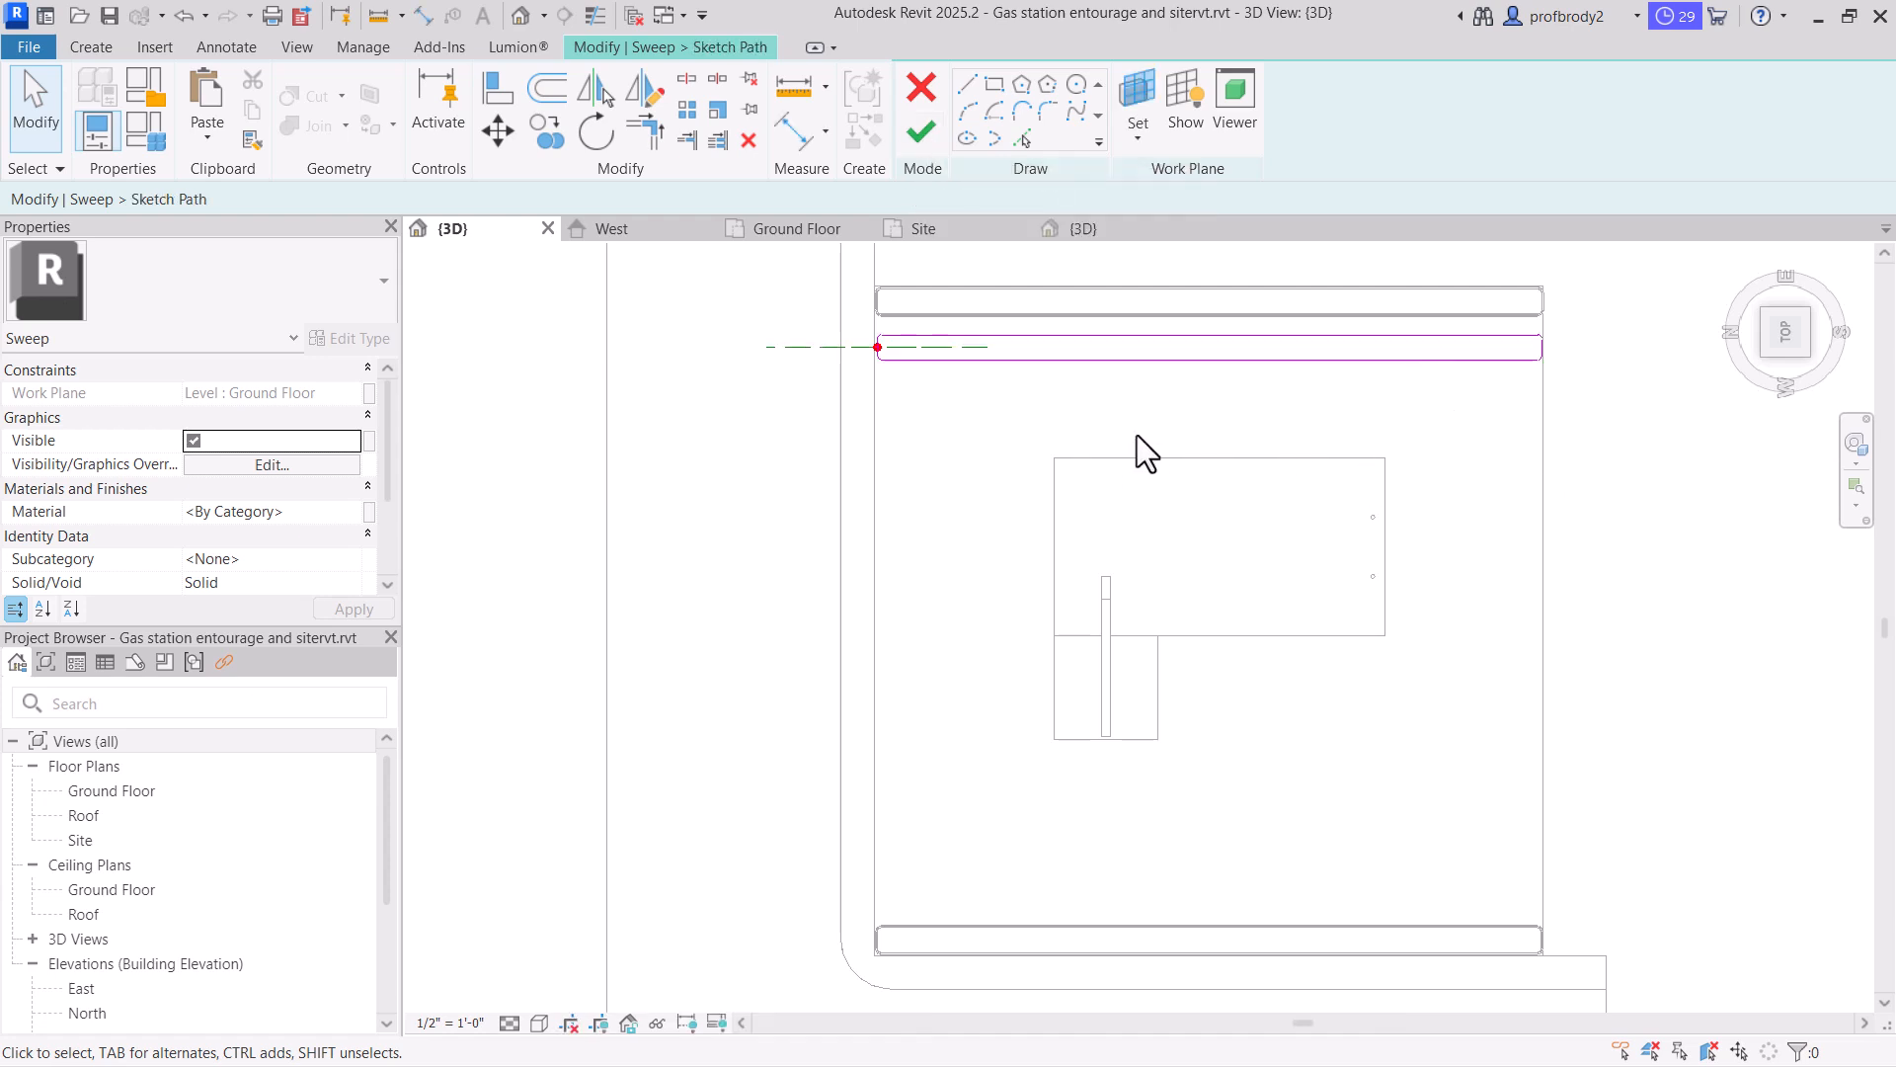
click(1077, 336)
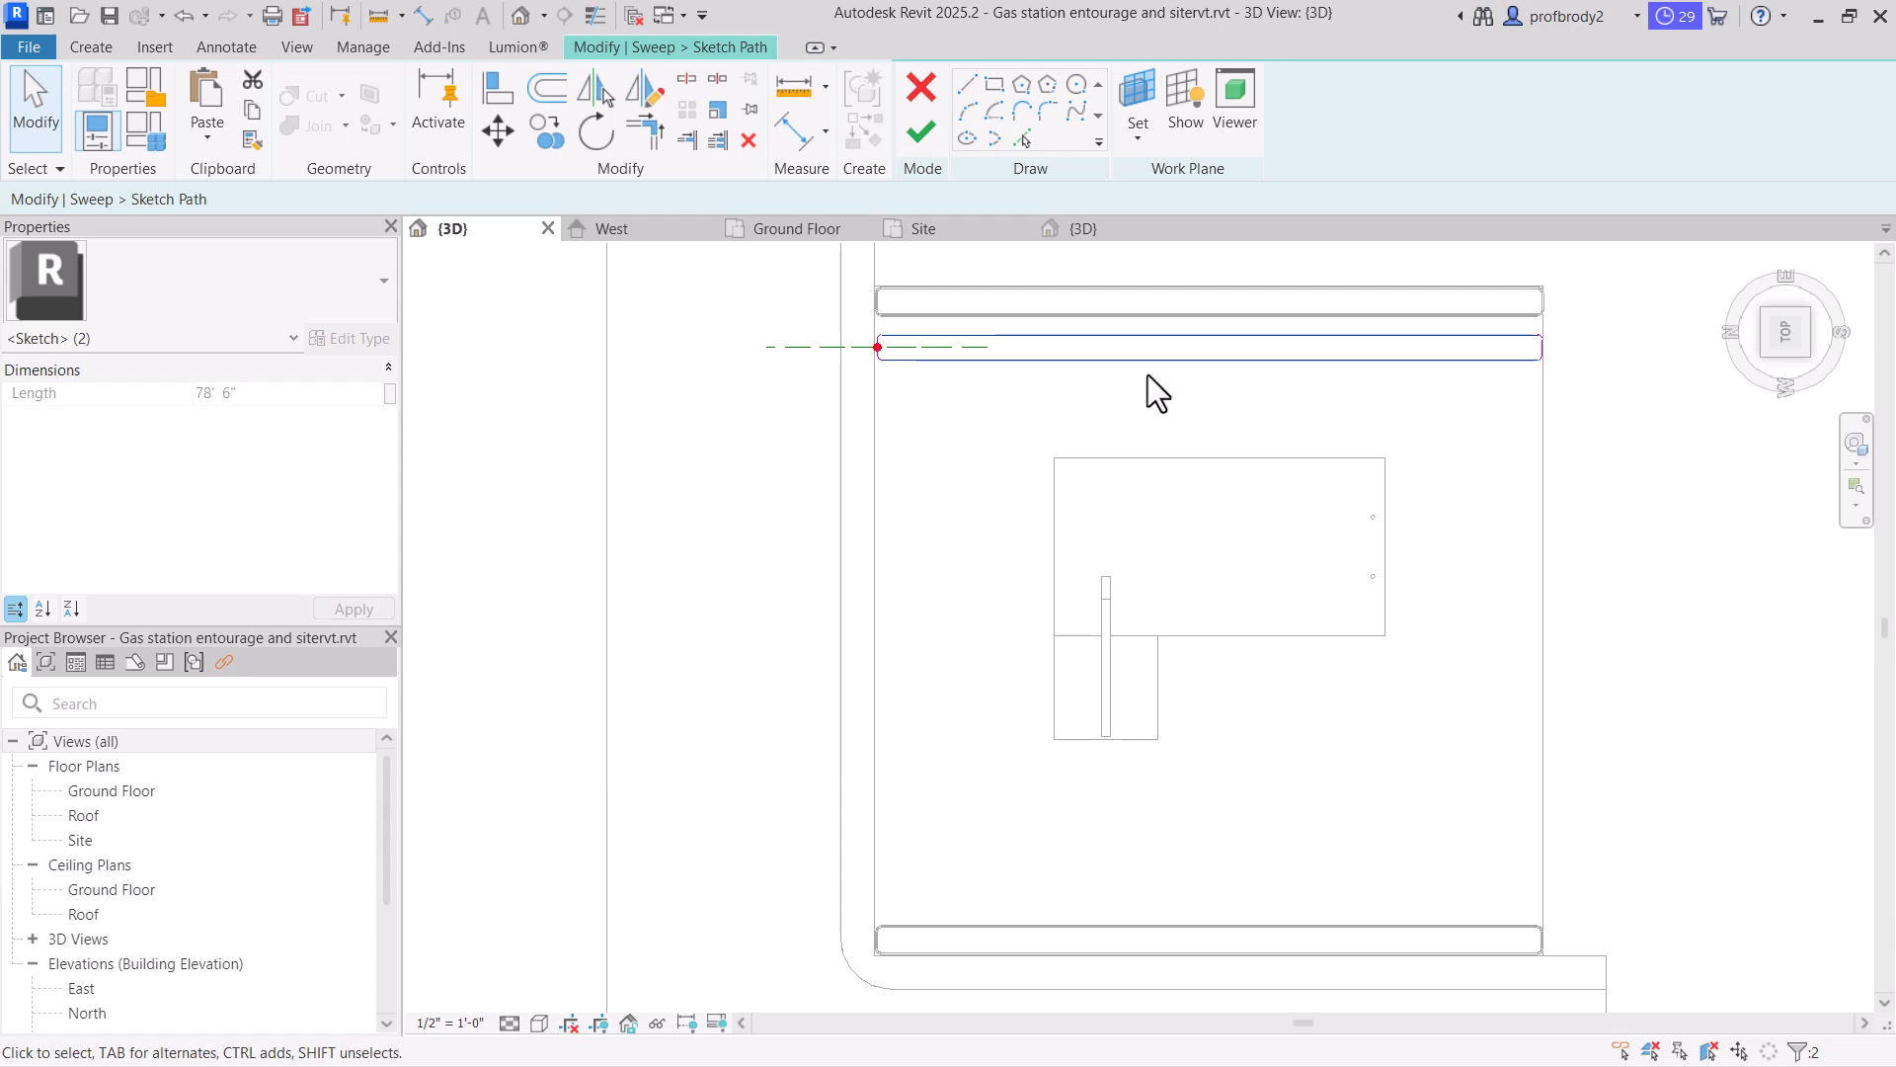
click(1231, 363)
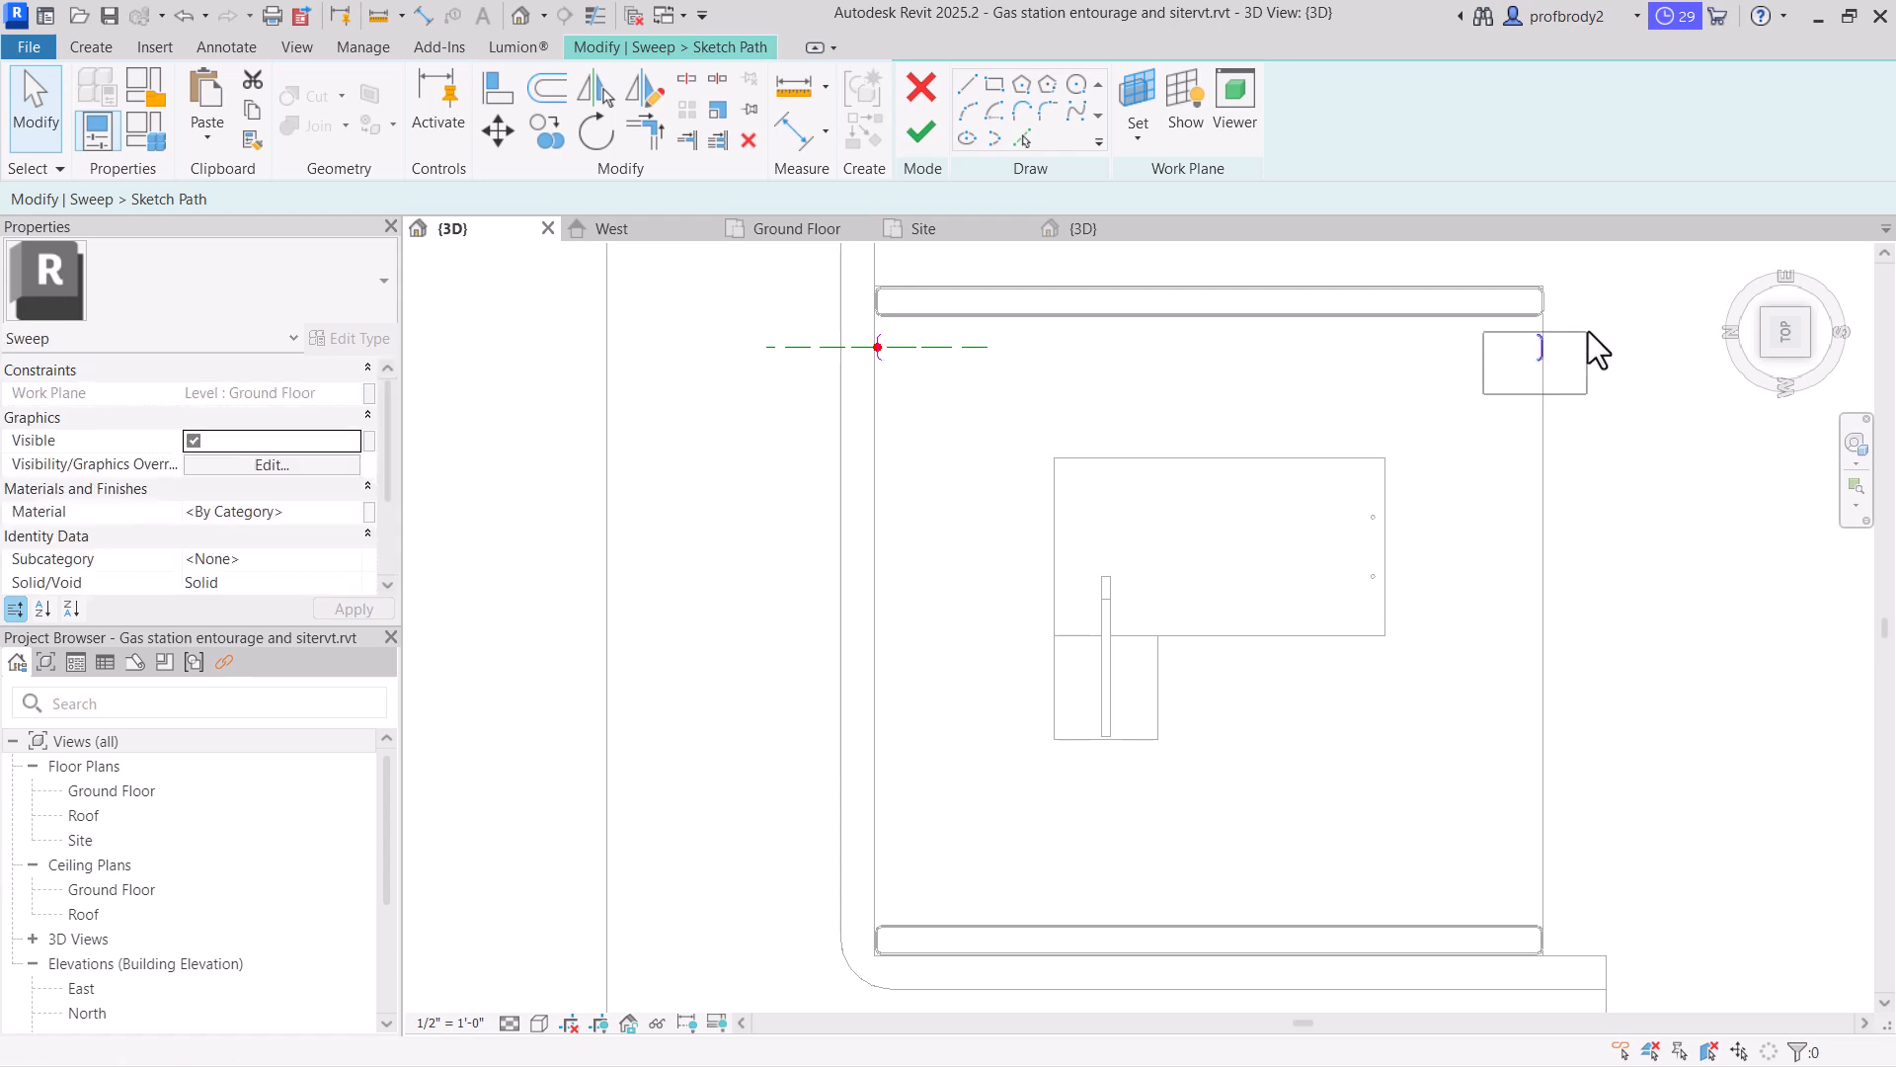
scroll(881, 341, up, 5)
drag(895, 314, 1028, 382)
key(Delete)
drag(873, 477, 1010, 435)
key(Delete)
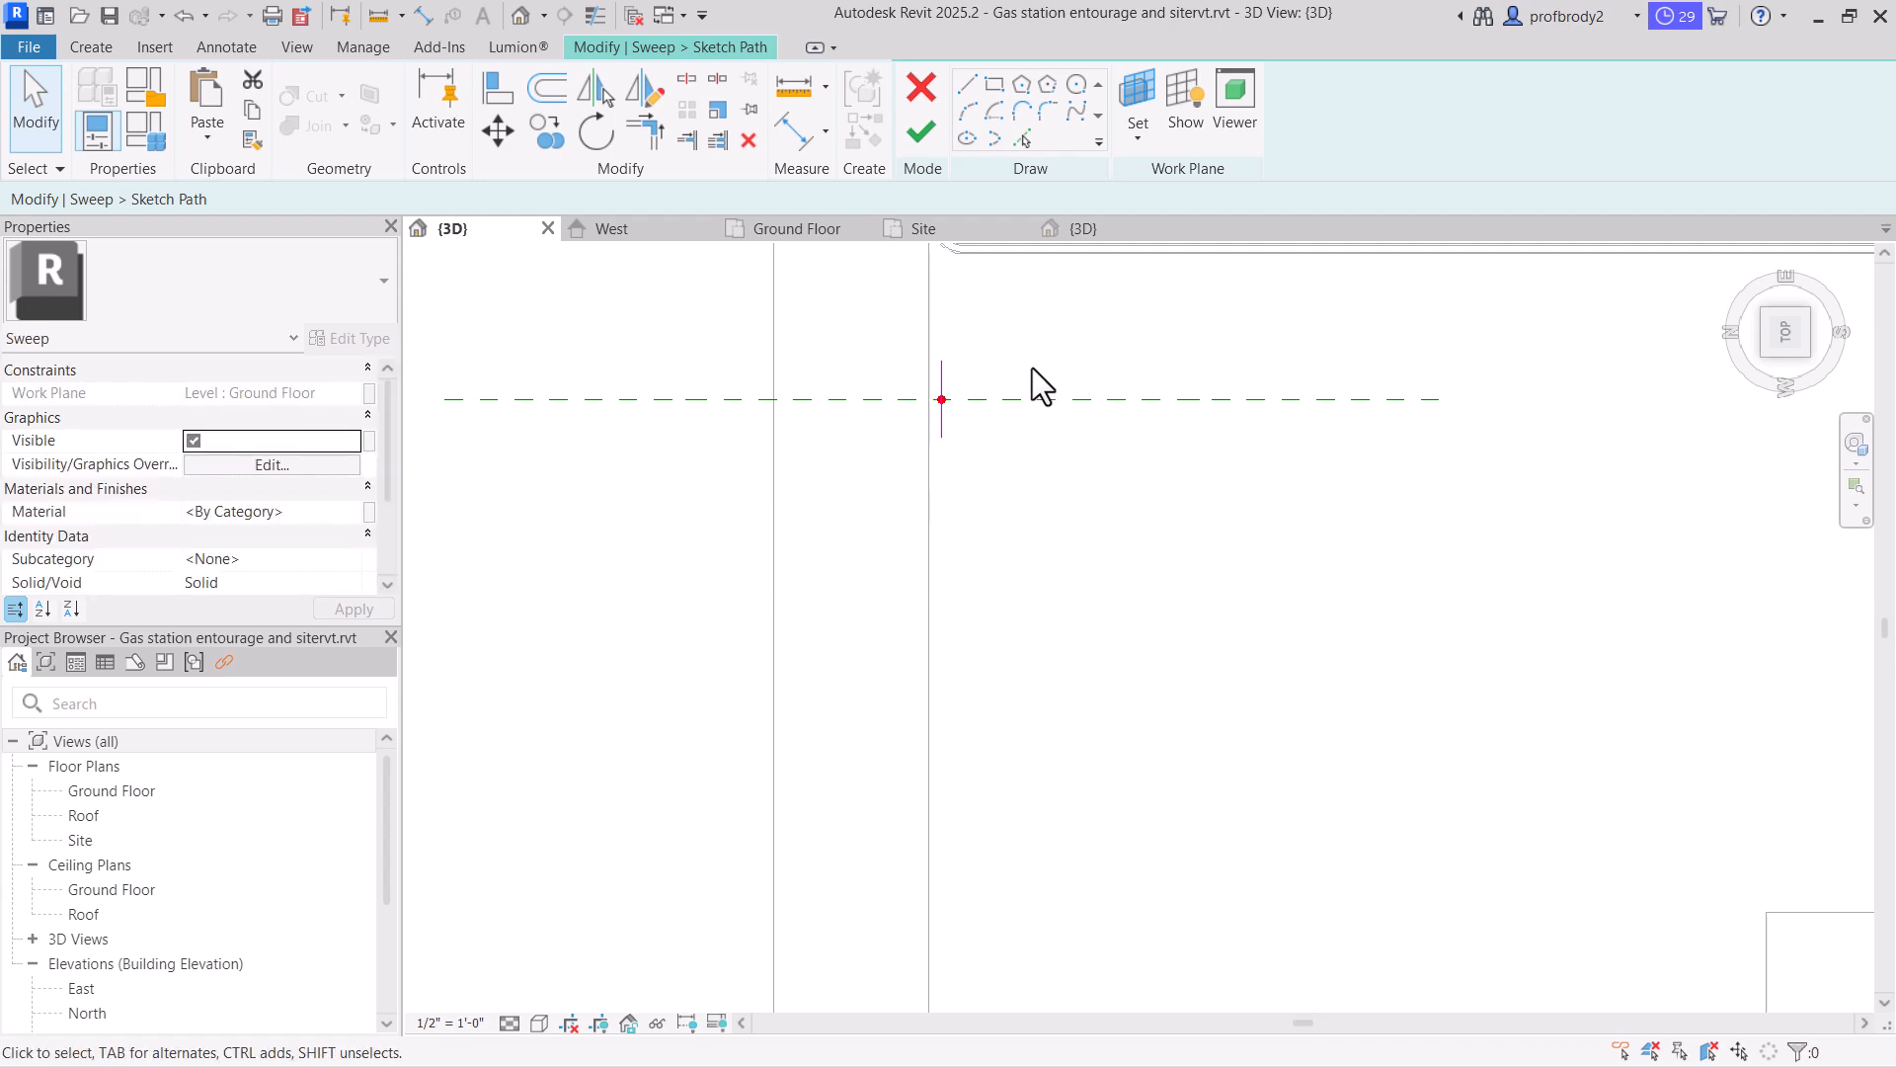
Stretch the remaining path line along the slab's north edge from the east planter curb to a length of 51' 0", and finish the path
scroll(966, 440, down, 3)
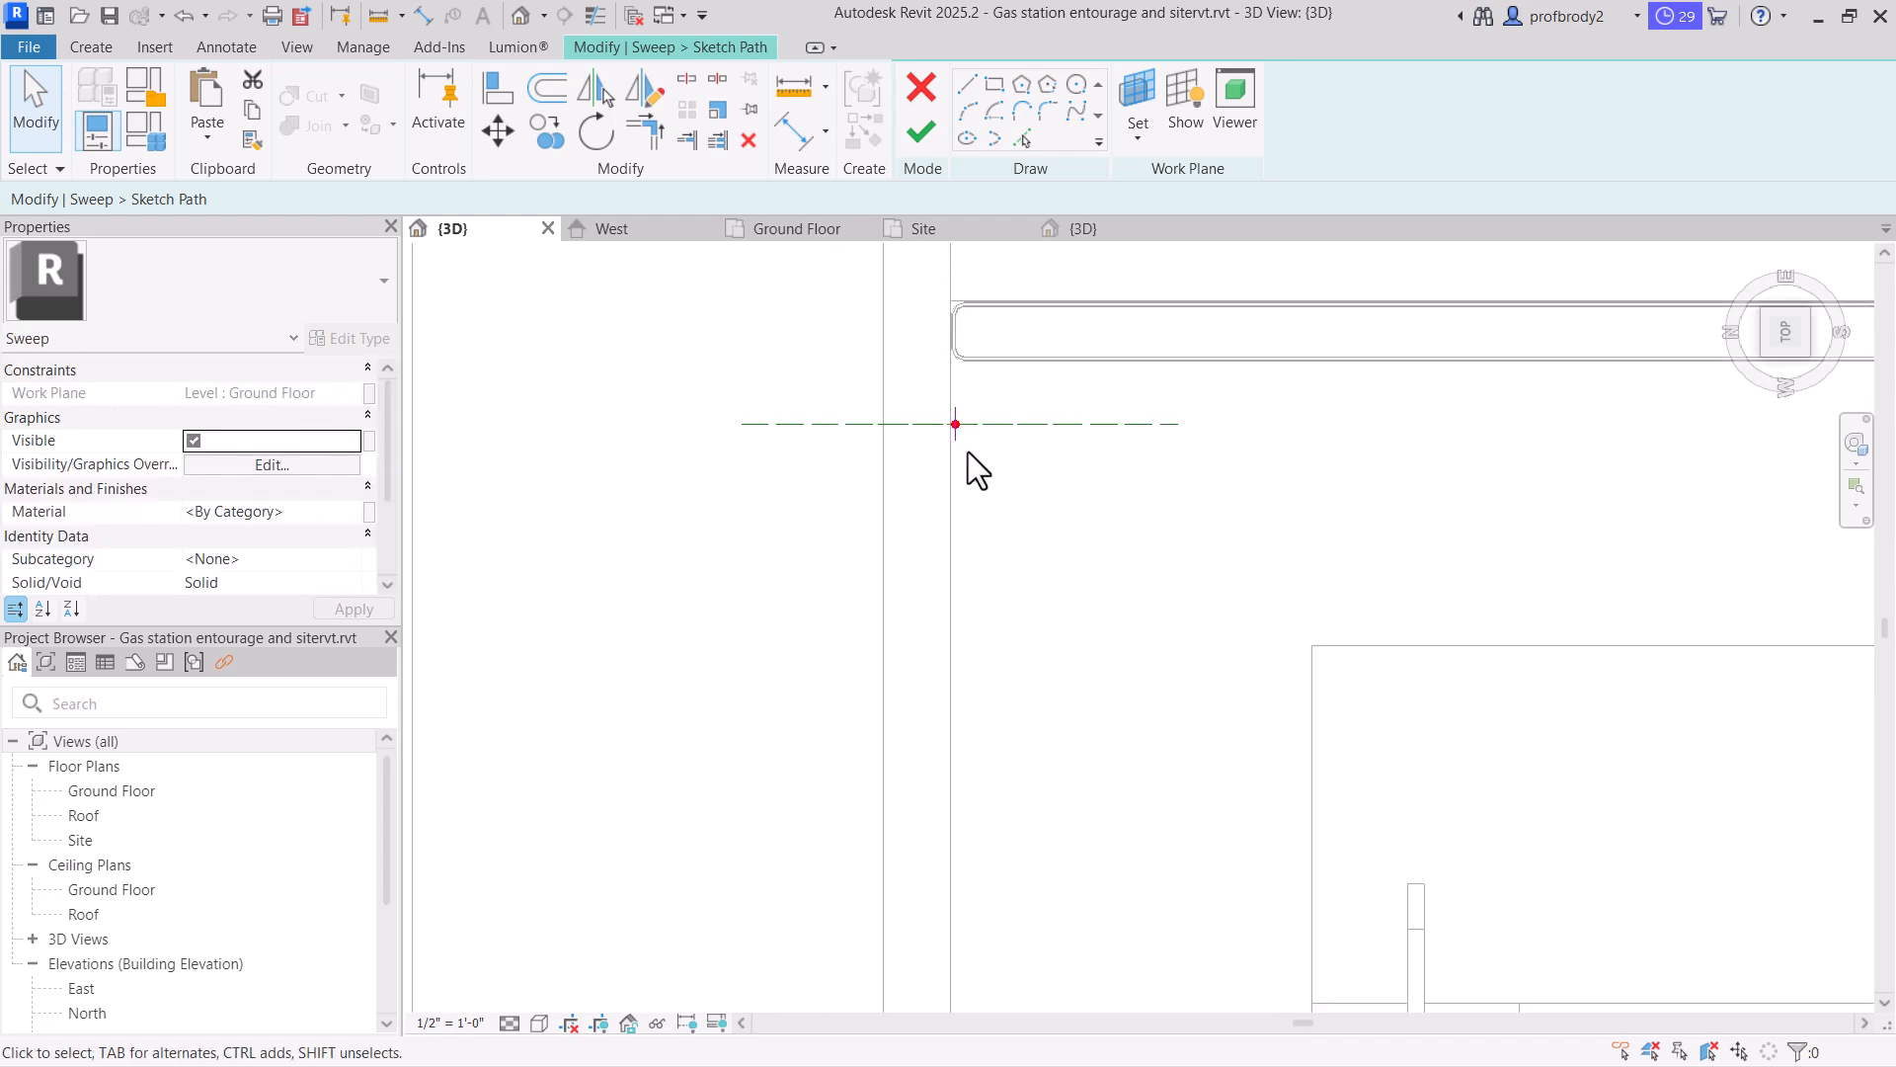
click(954, 411)
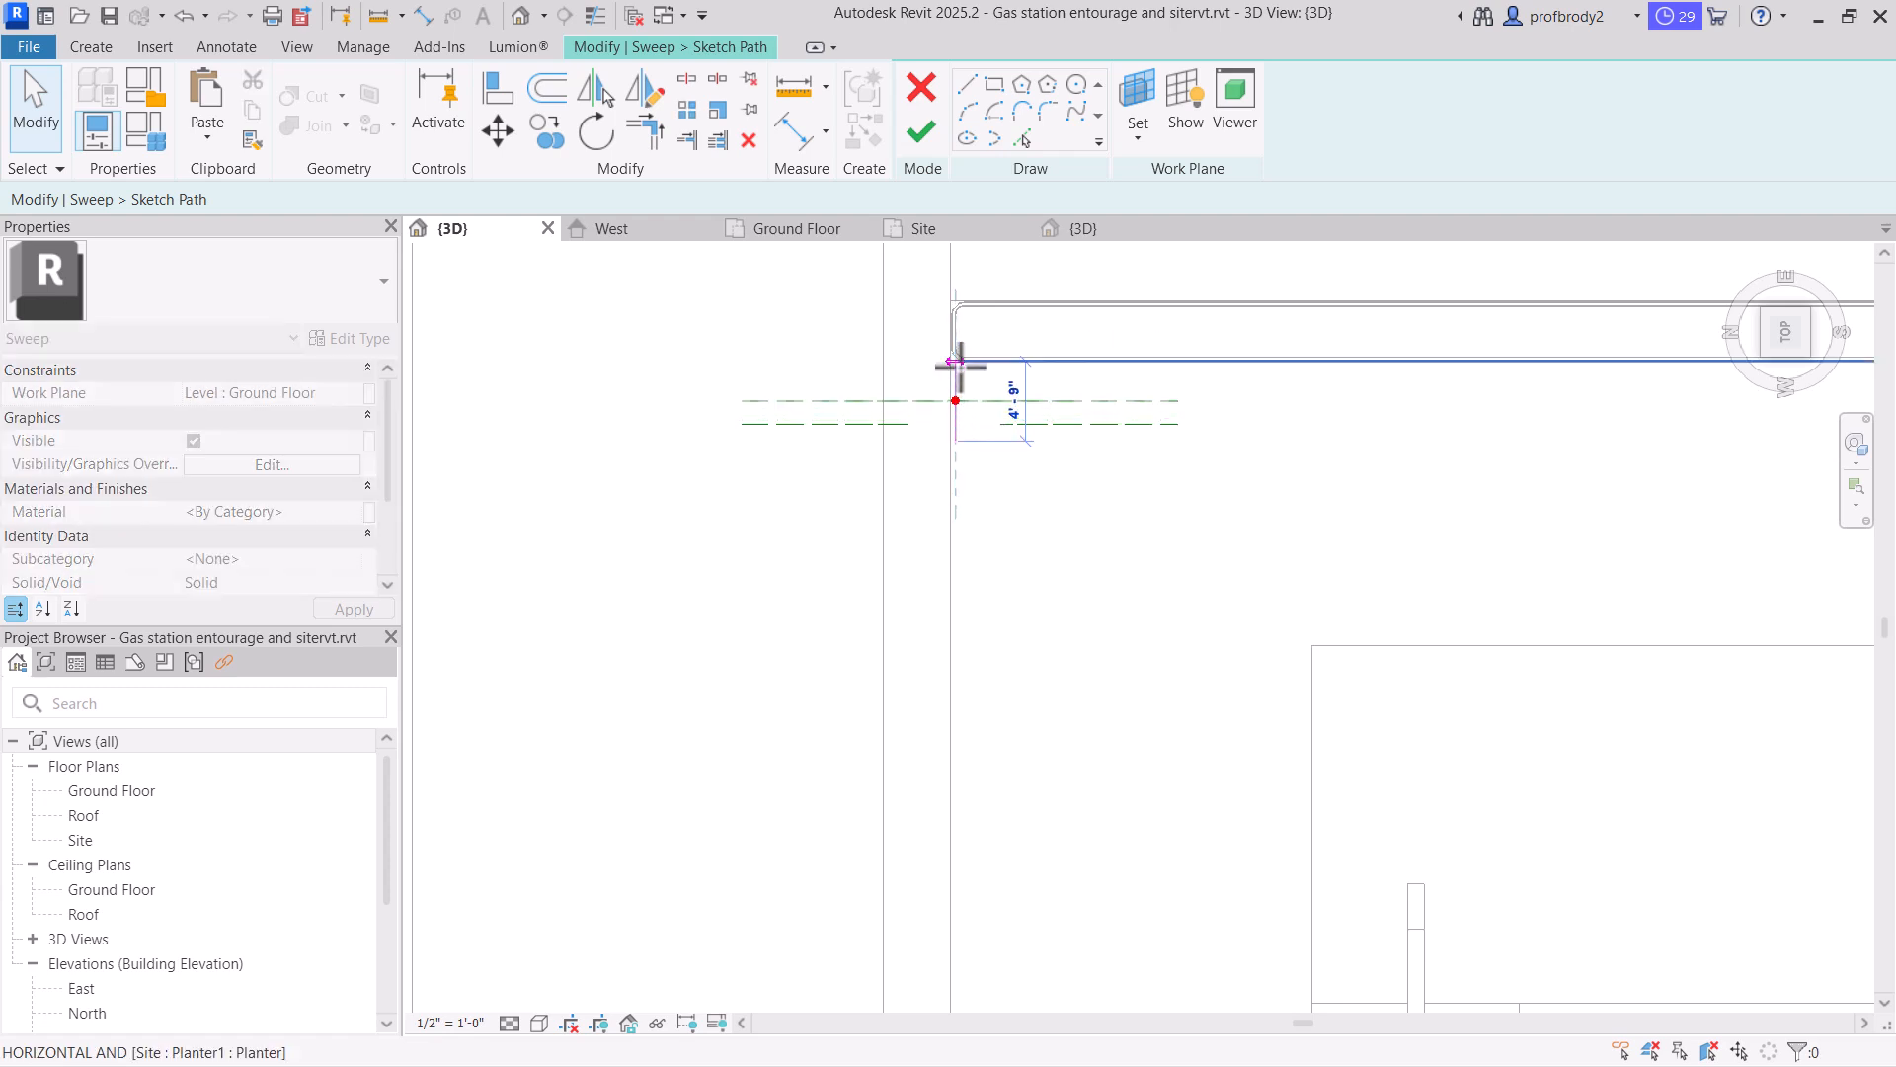
mouse_move(956, 441)
mouse_down()
mouse_move(969, 783)
mouse_move(948, 865)
mouse_up()
scroll(946, 860, down, 1)
scroll(950, 787, down, 2)
middle_drag(950, 787, 952, 500)
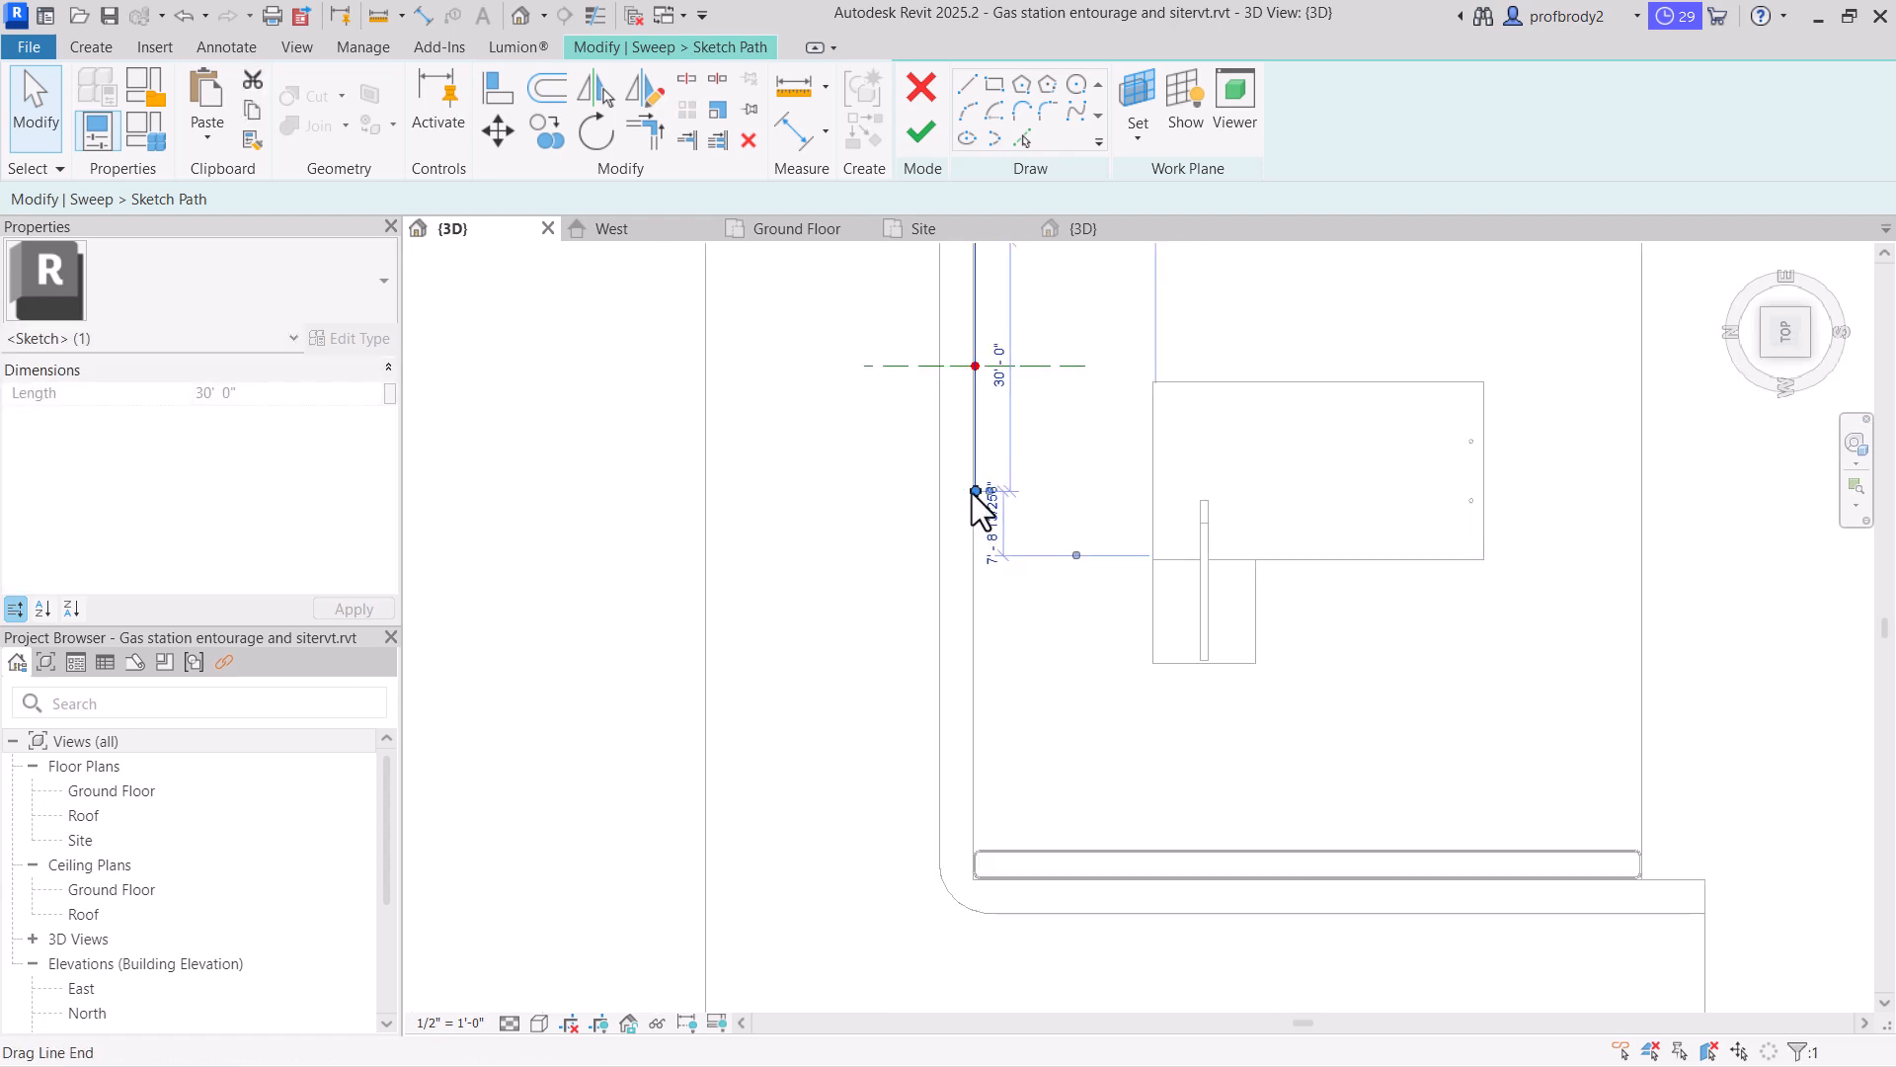
drag(974, 492, 975, 666)
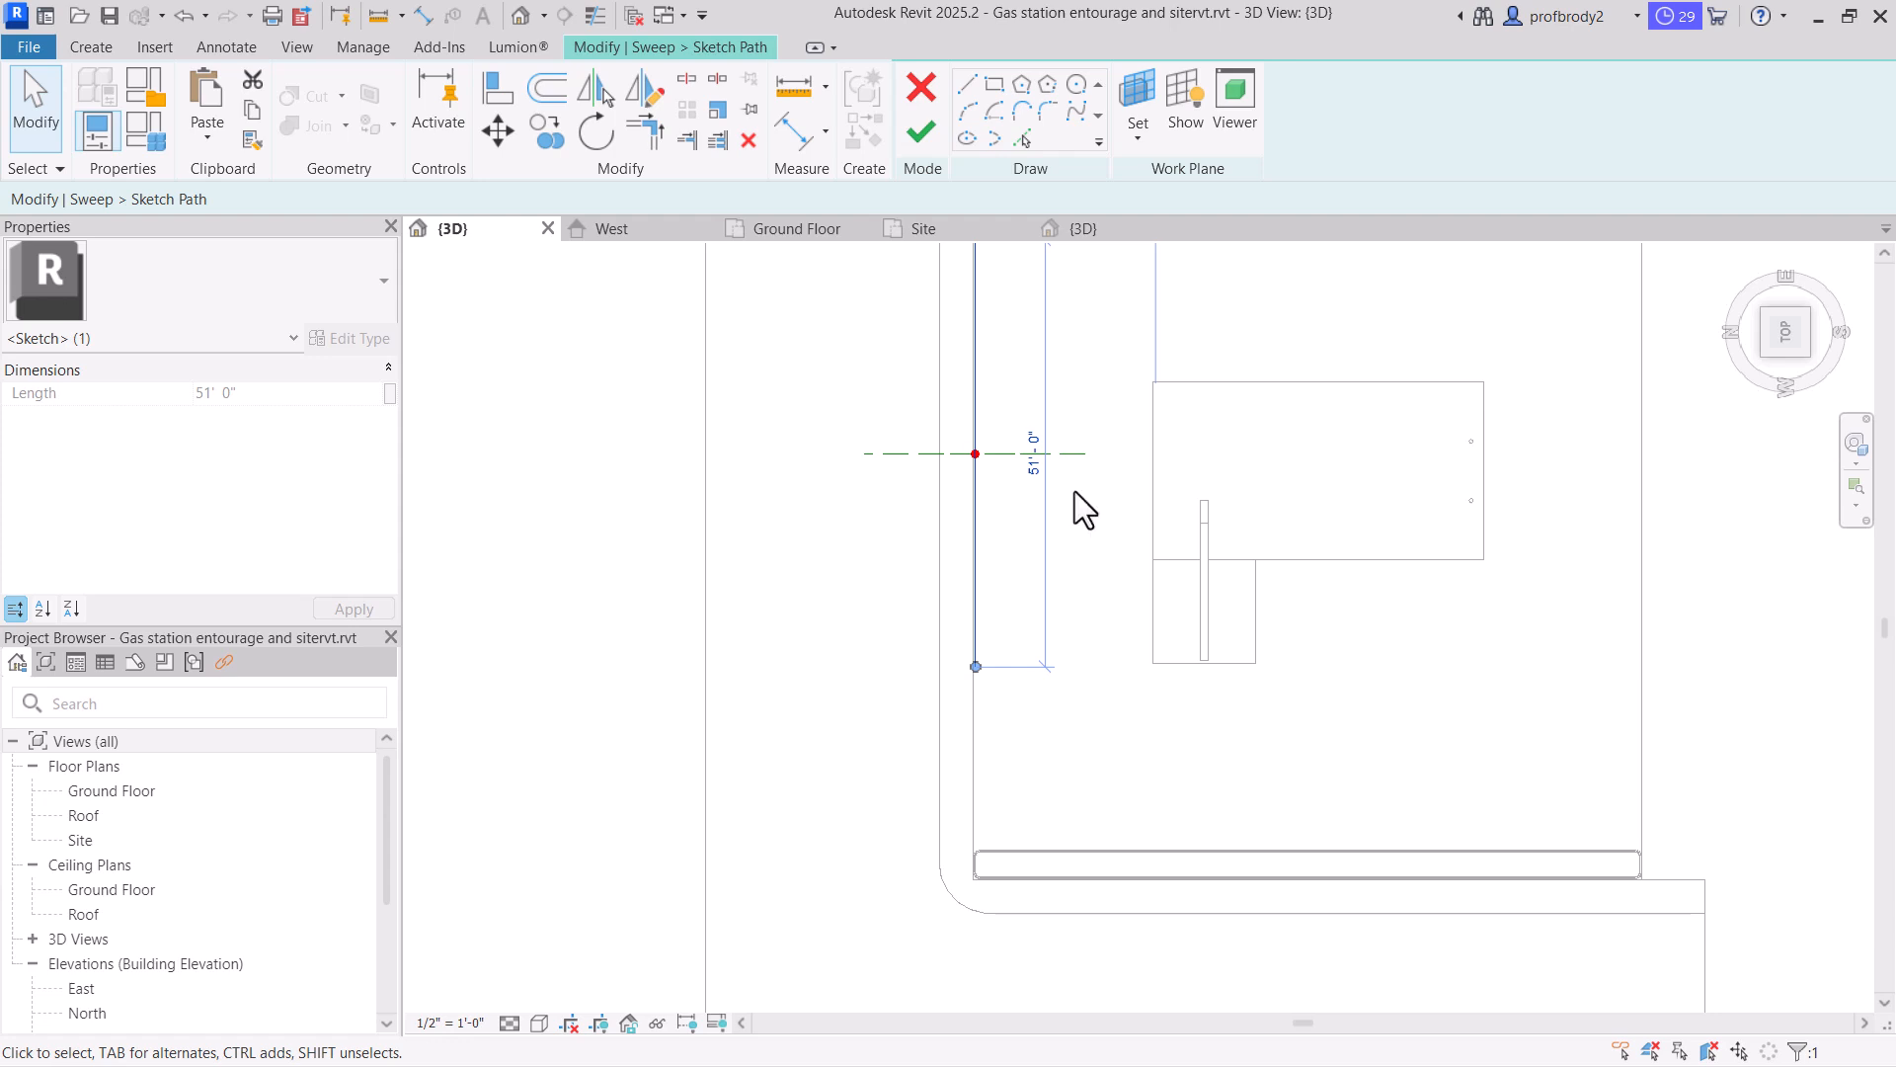
click(912, 139)
Check the straight path along the slab's north edge and finish the curb sweep
scroll(1011, 471, down, 5)
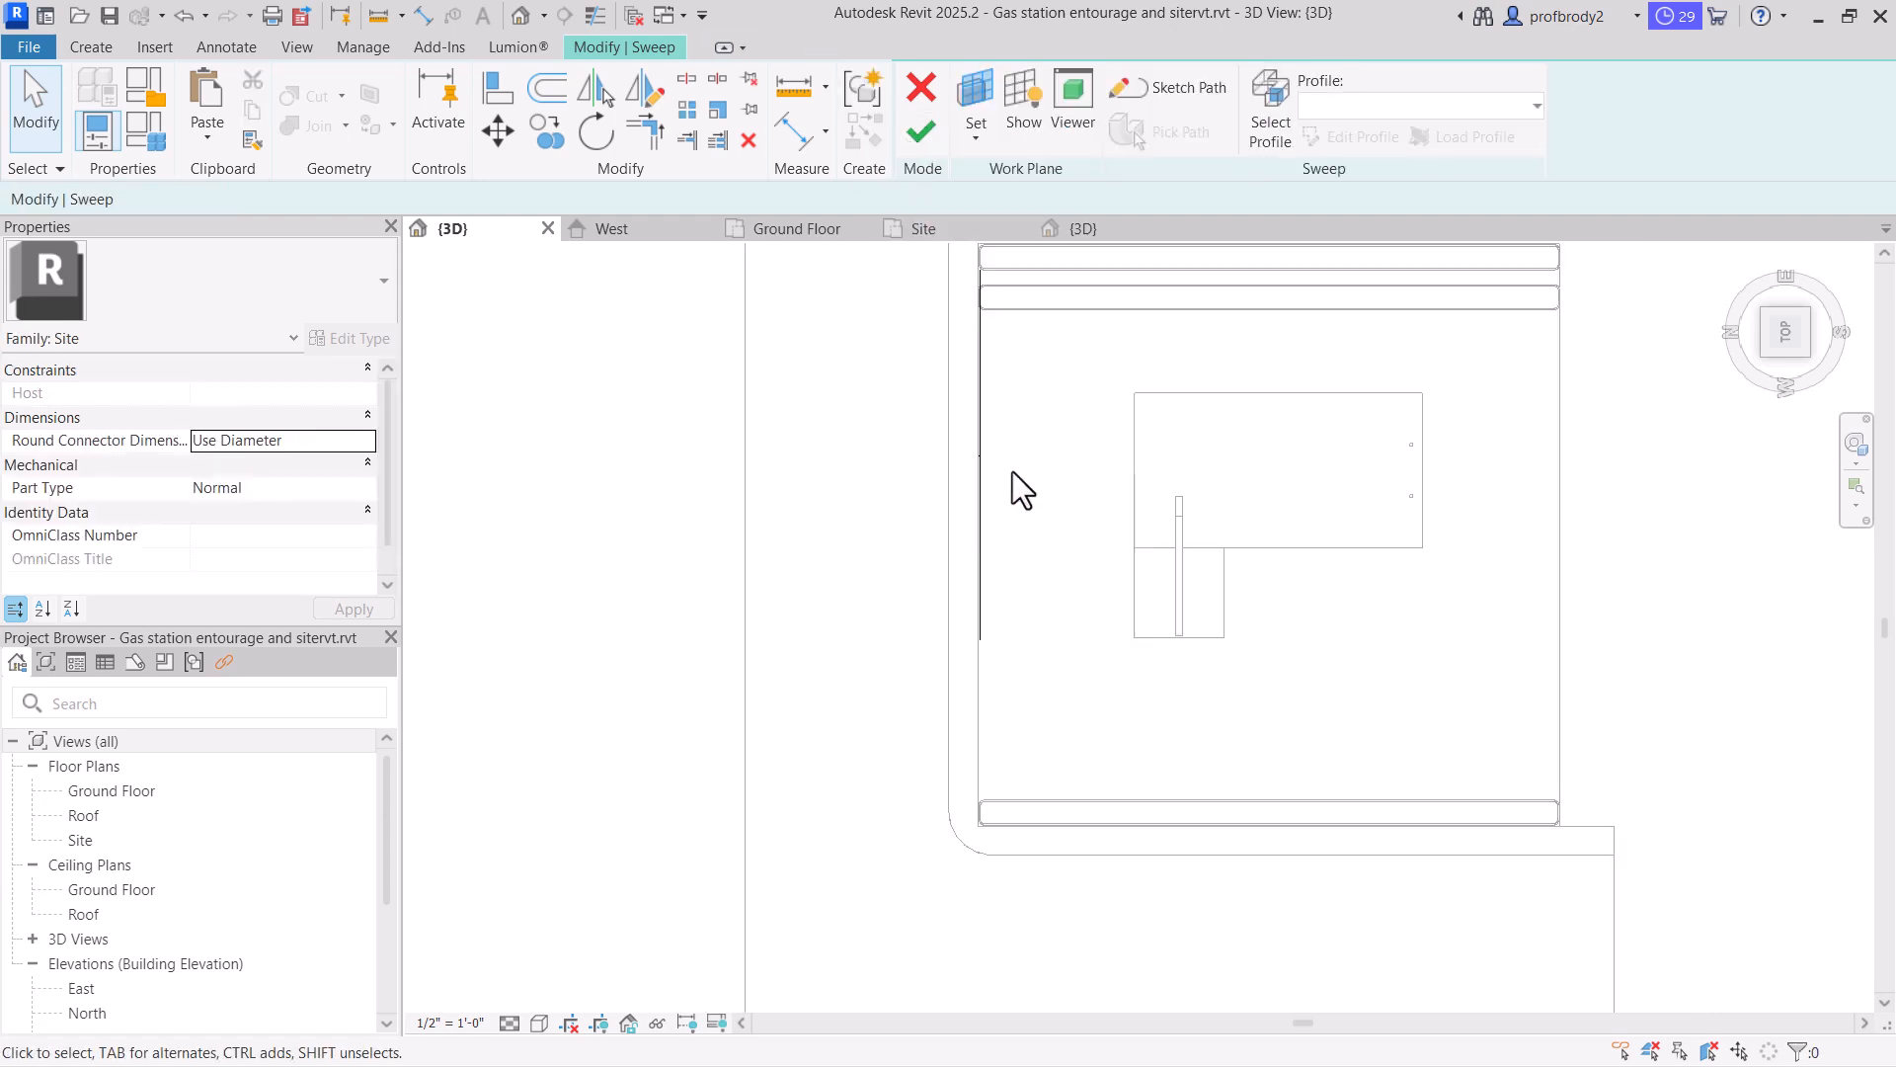
middle_drag(1014, 489, 1016, 513)
scroll(1015, 514, up, 4)
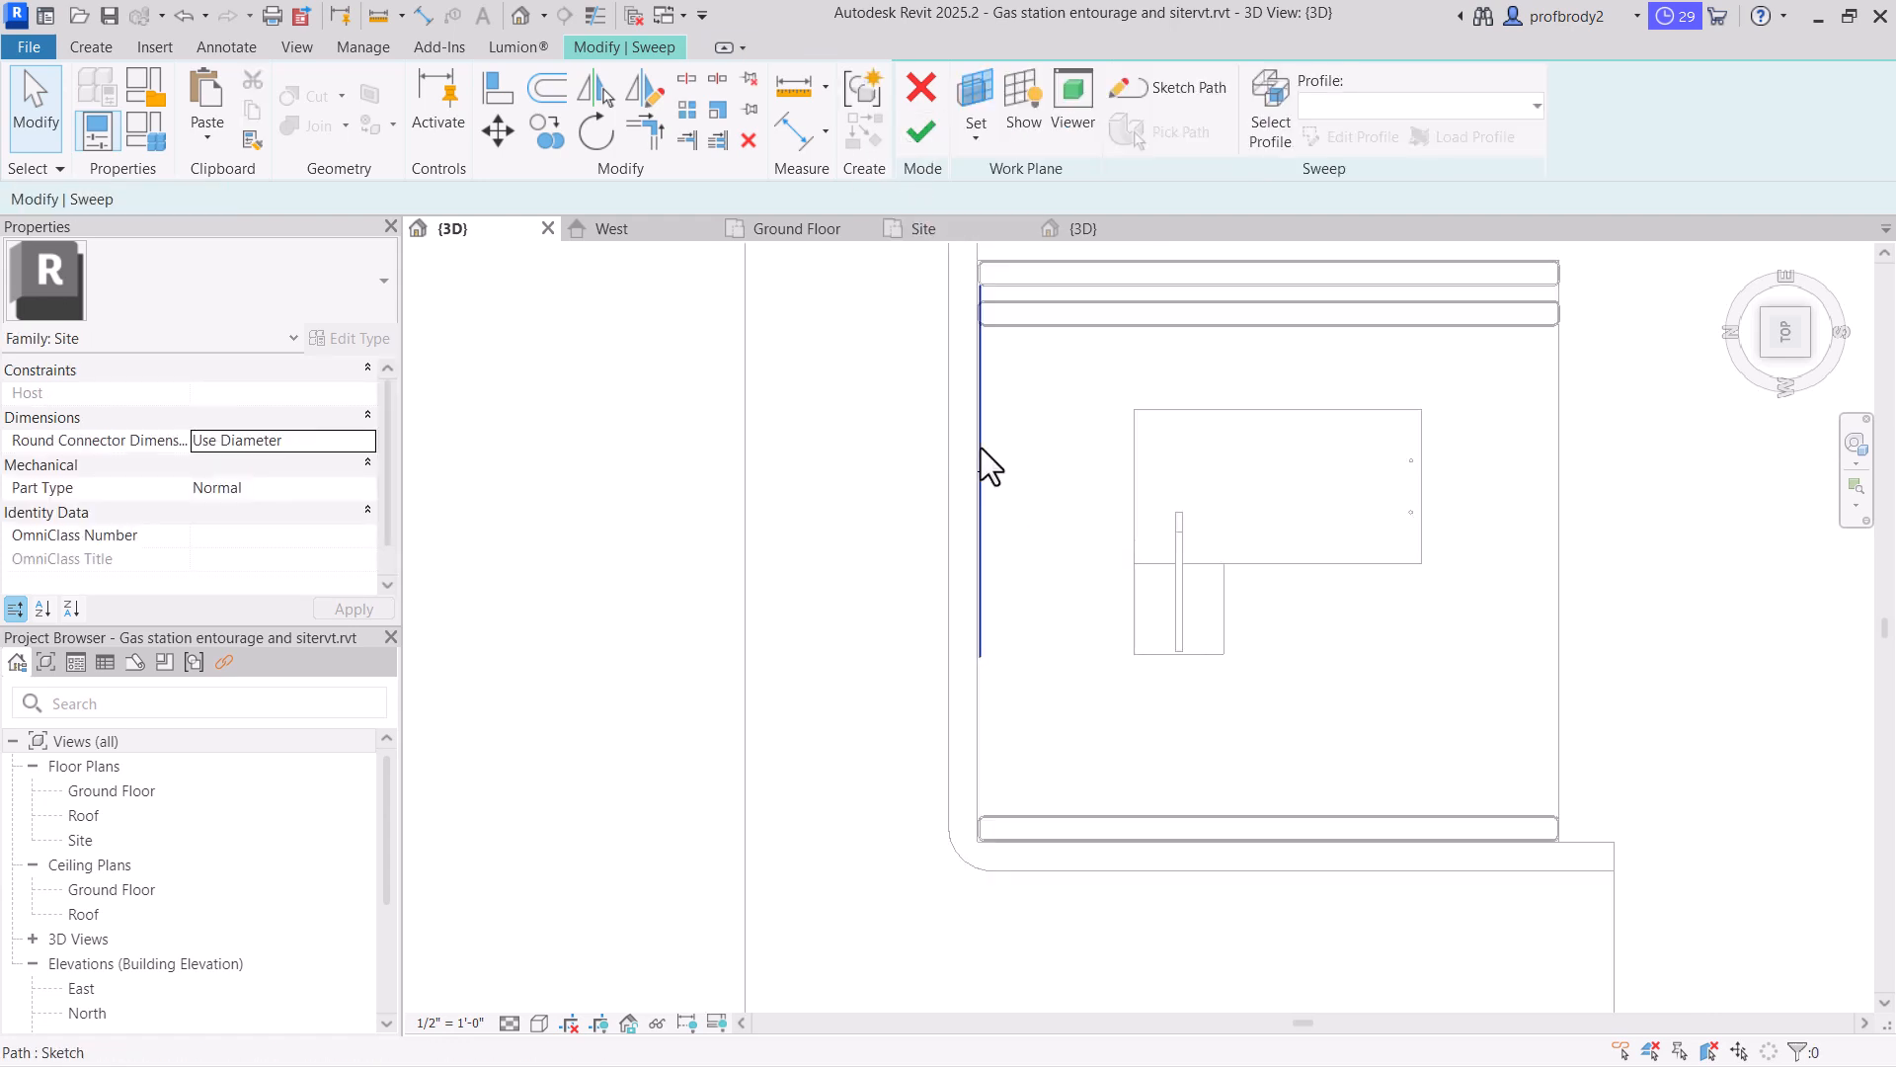
click(981, 447)
scroll(1004, 395, up, 3)
middle_drag(1055, 446, 1062, 591)
scroll(1063, 591, down, 1)
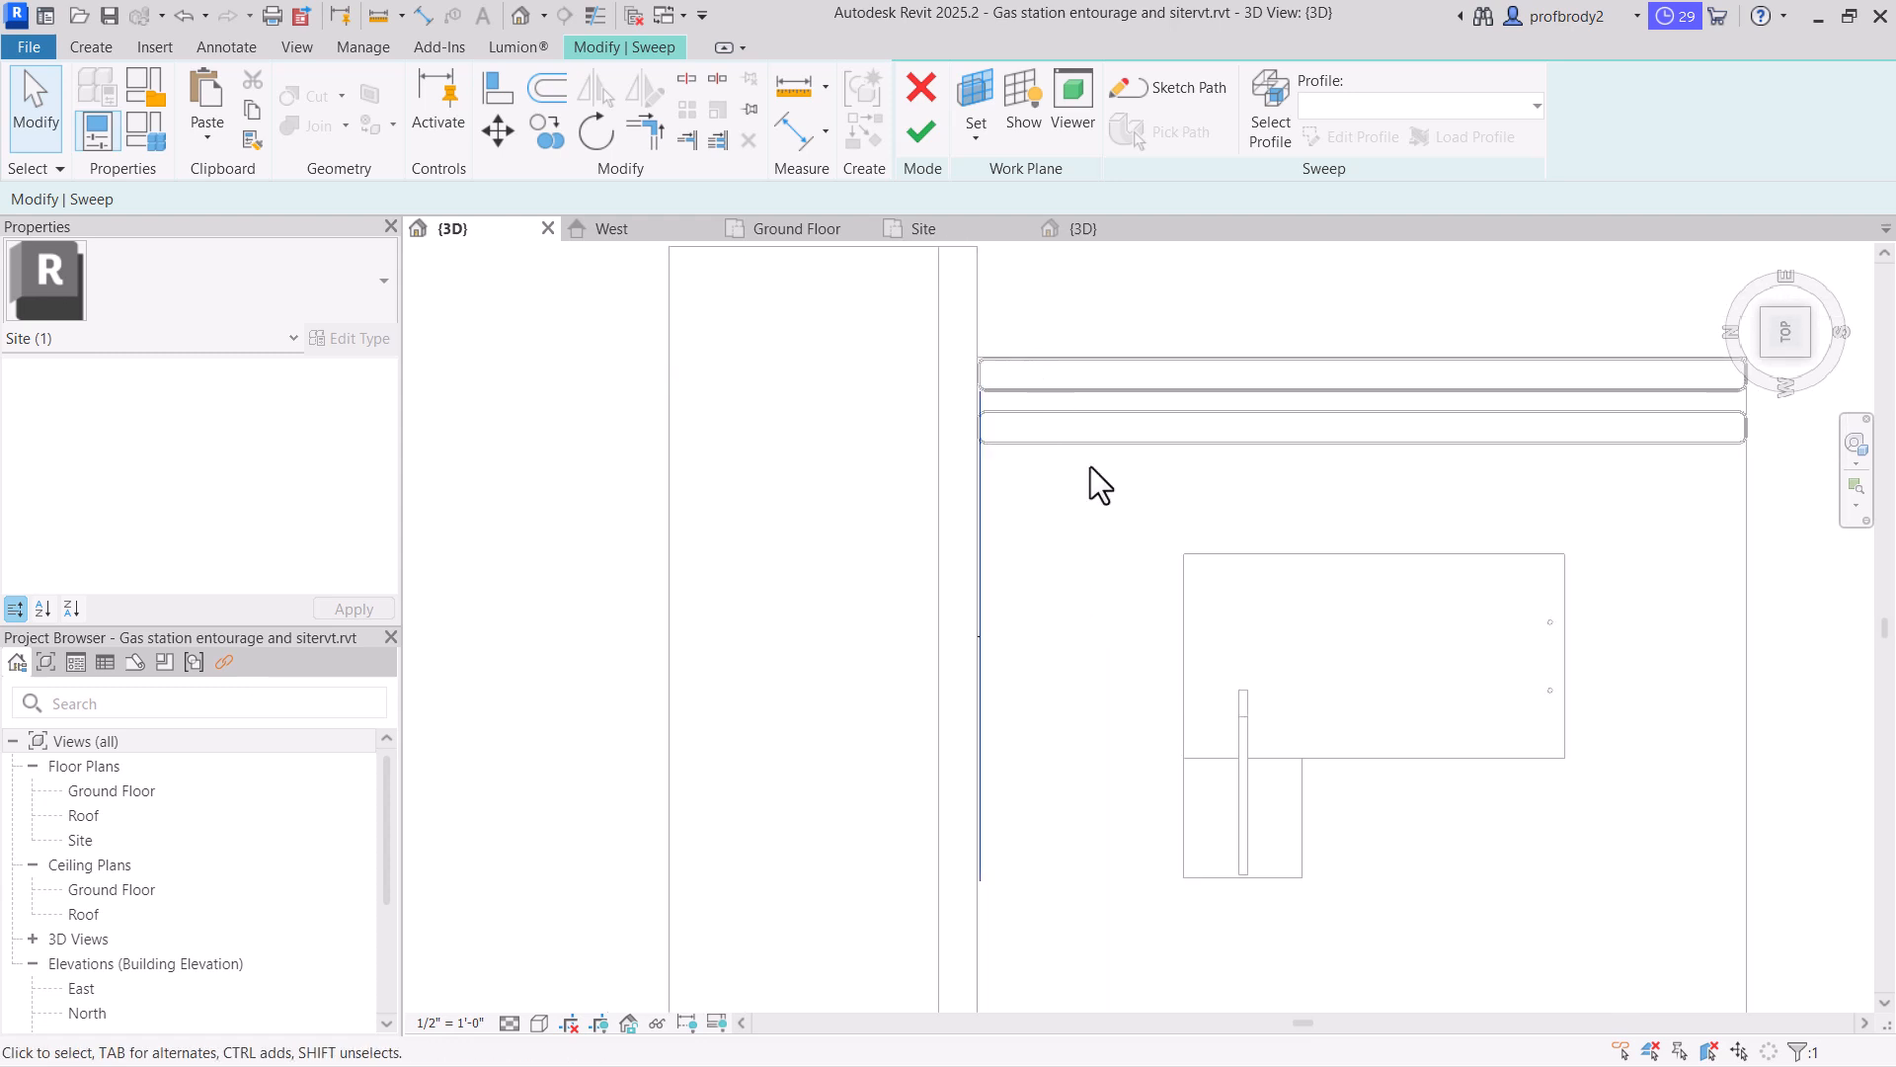
click(925, 133)
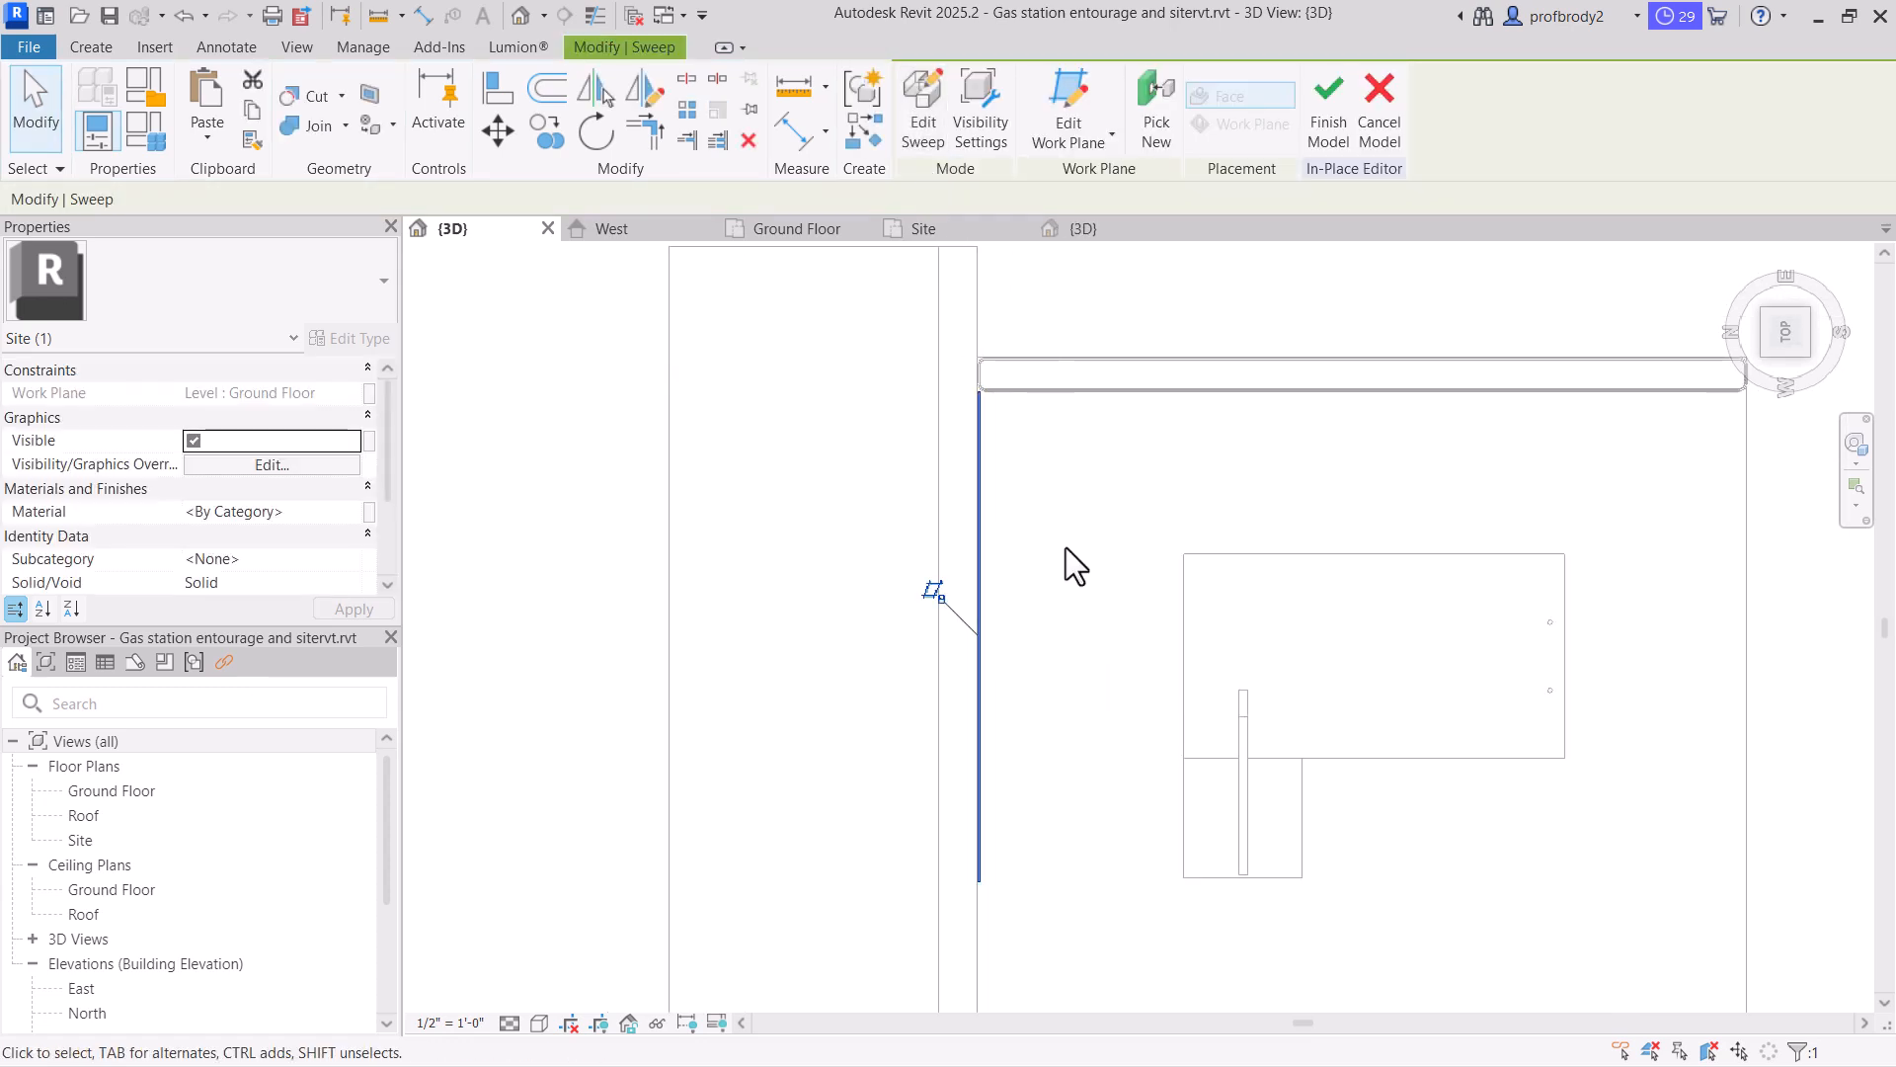
Finish the in-place model of the straight curb along the slab's north edge
scroll(1065, 548, down, 2)
click(1328, 129)
scroll(1061, 516, down, 1)
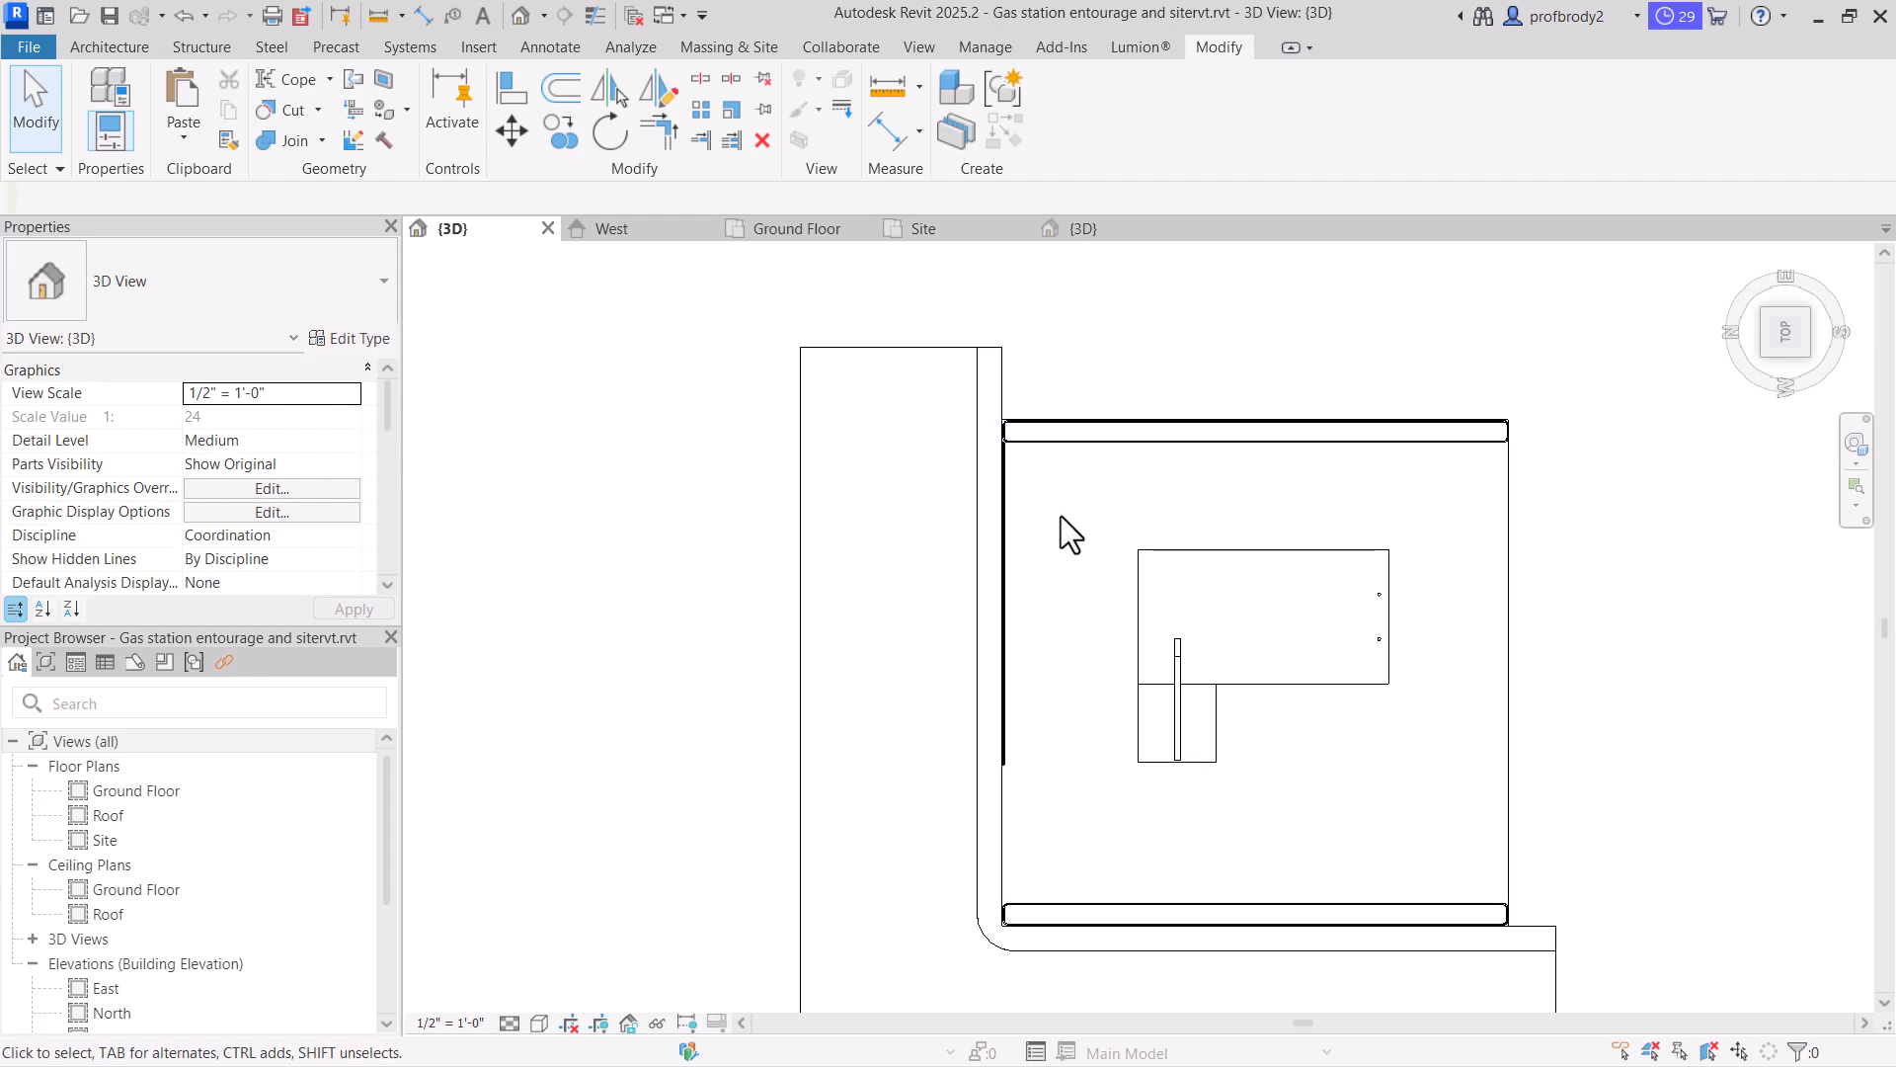
Mirror a copy of the straight curb onto the slab's south edge, using an axis through the midpoint of the east planter
click(1003, 506)
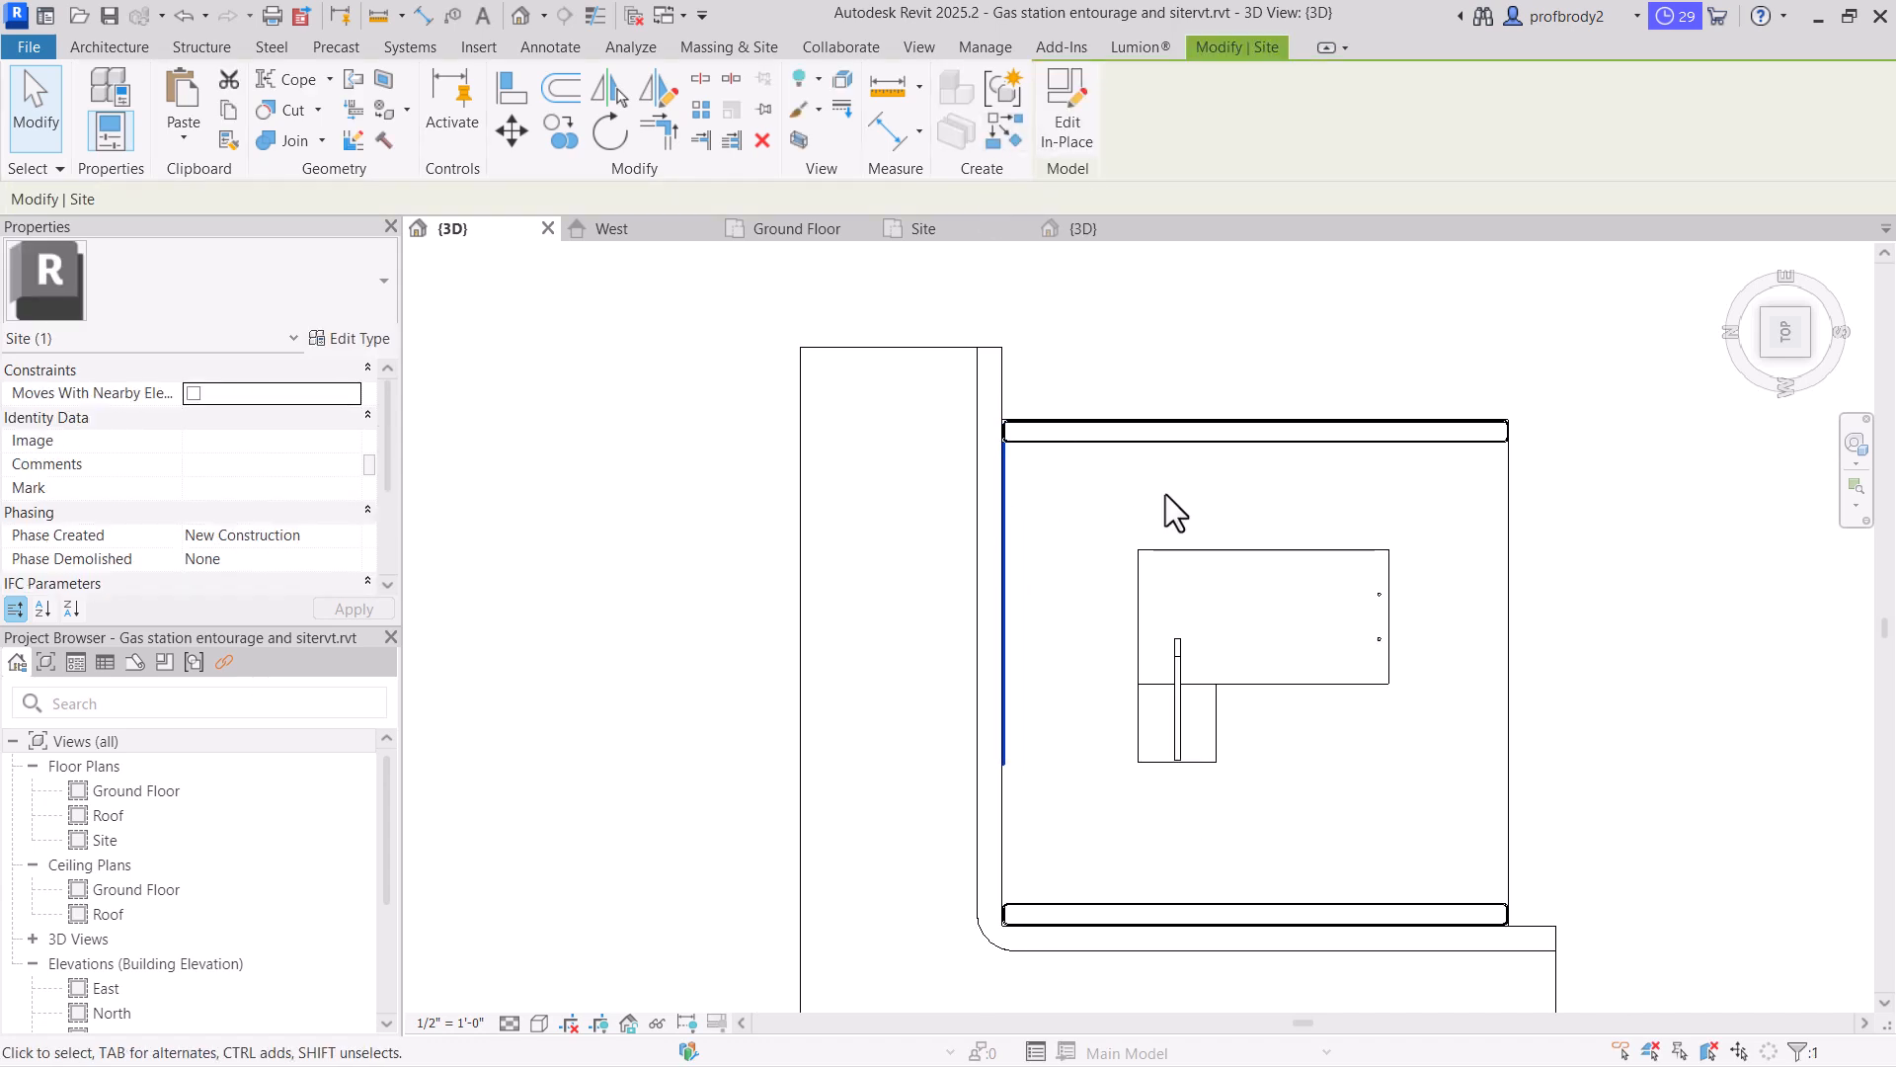
scroll(1140, 465, down, 1)
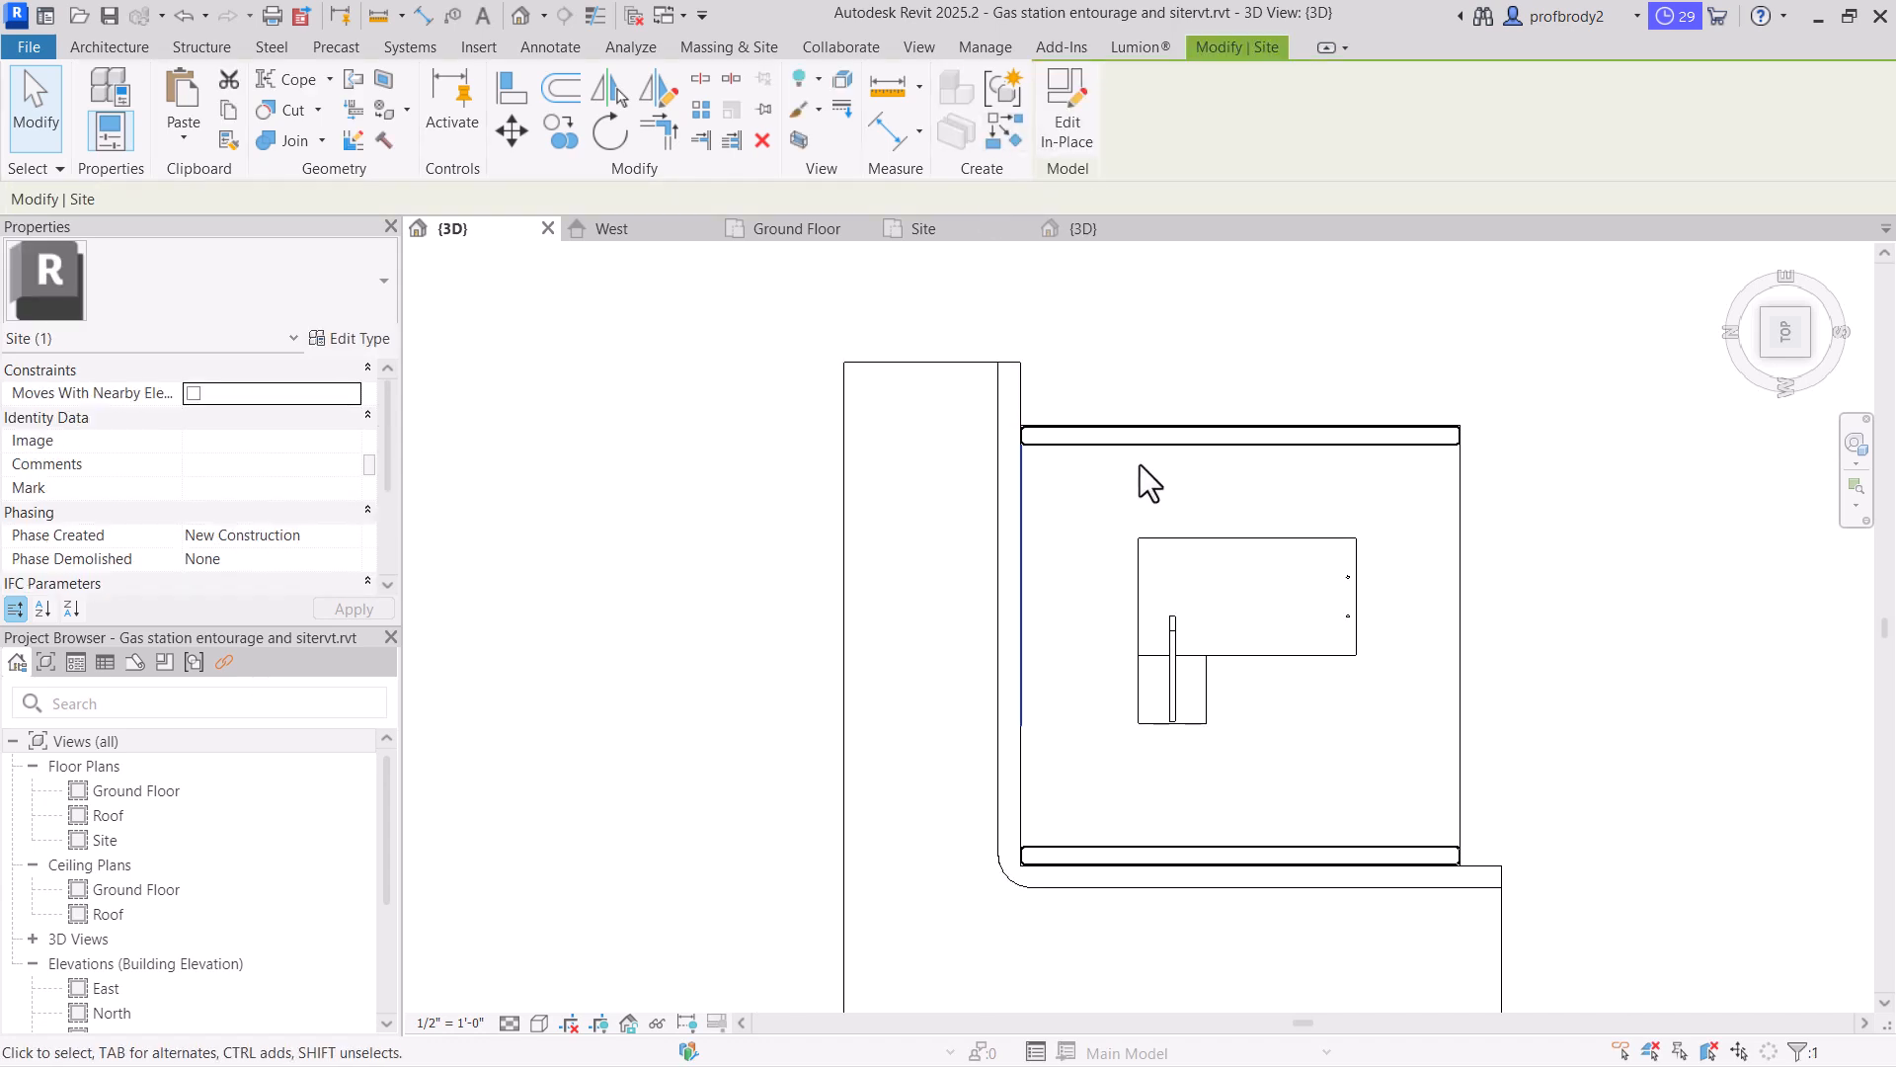
click(656, 93)
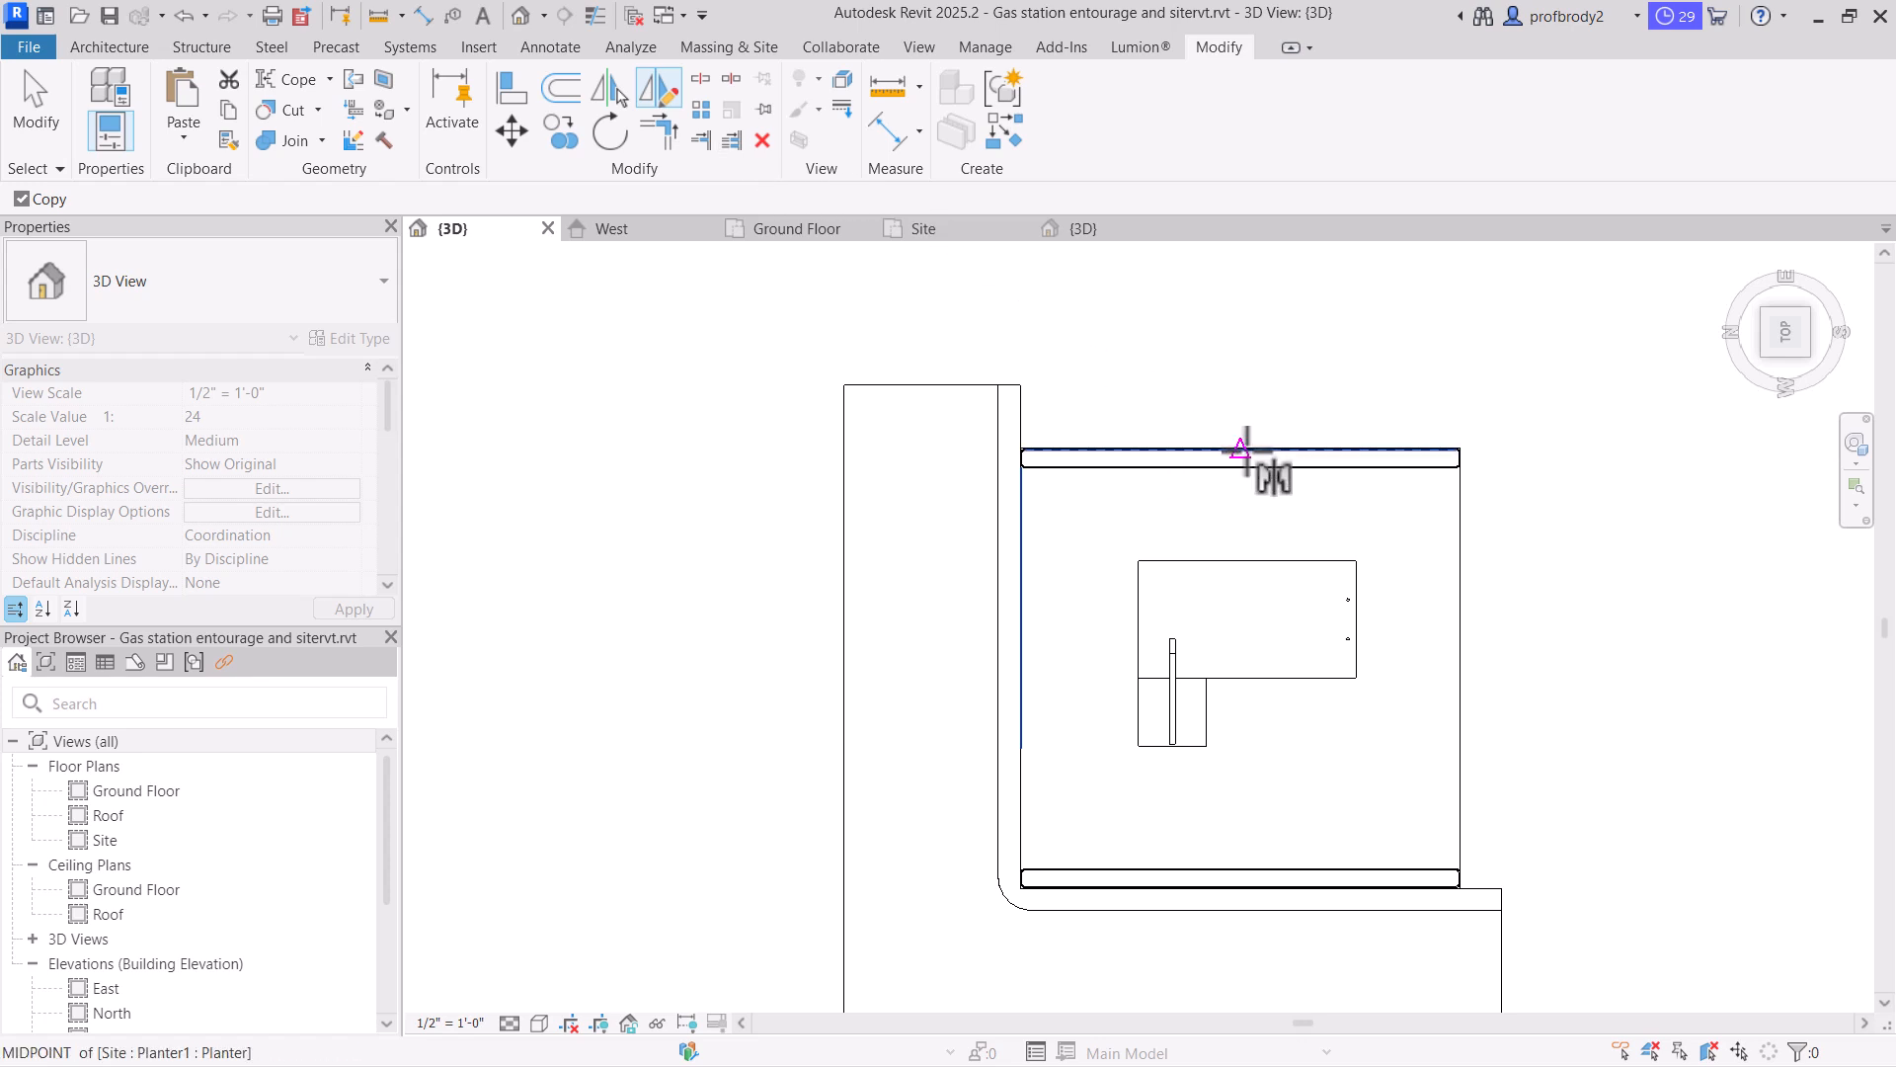
click(1251, 449)
click(1241, 526)
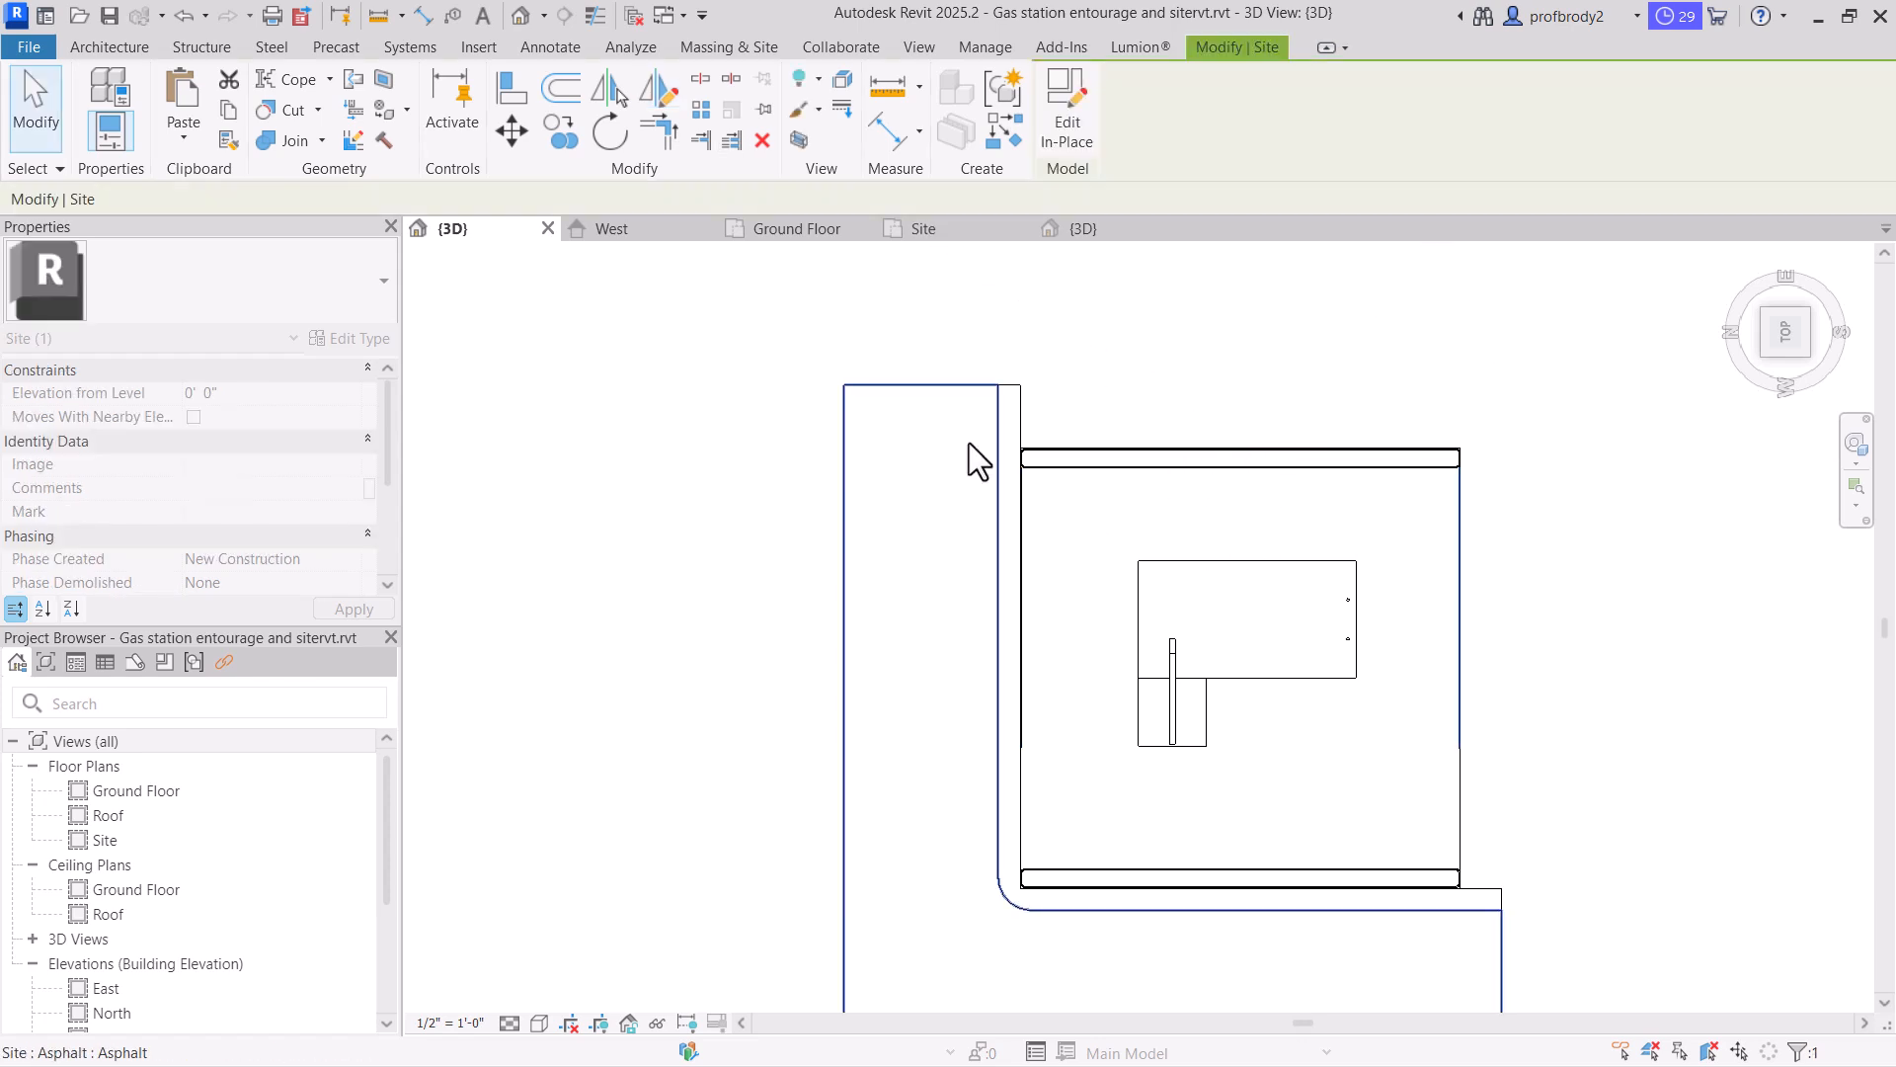
scroll(1426, 606, up, 3)
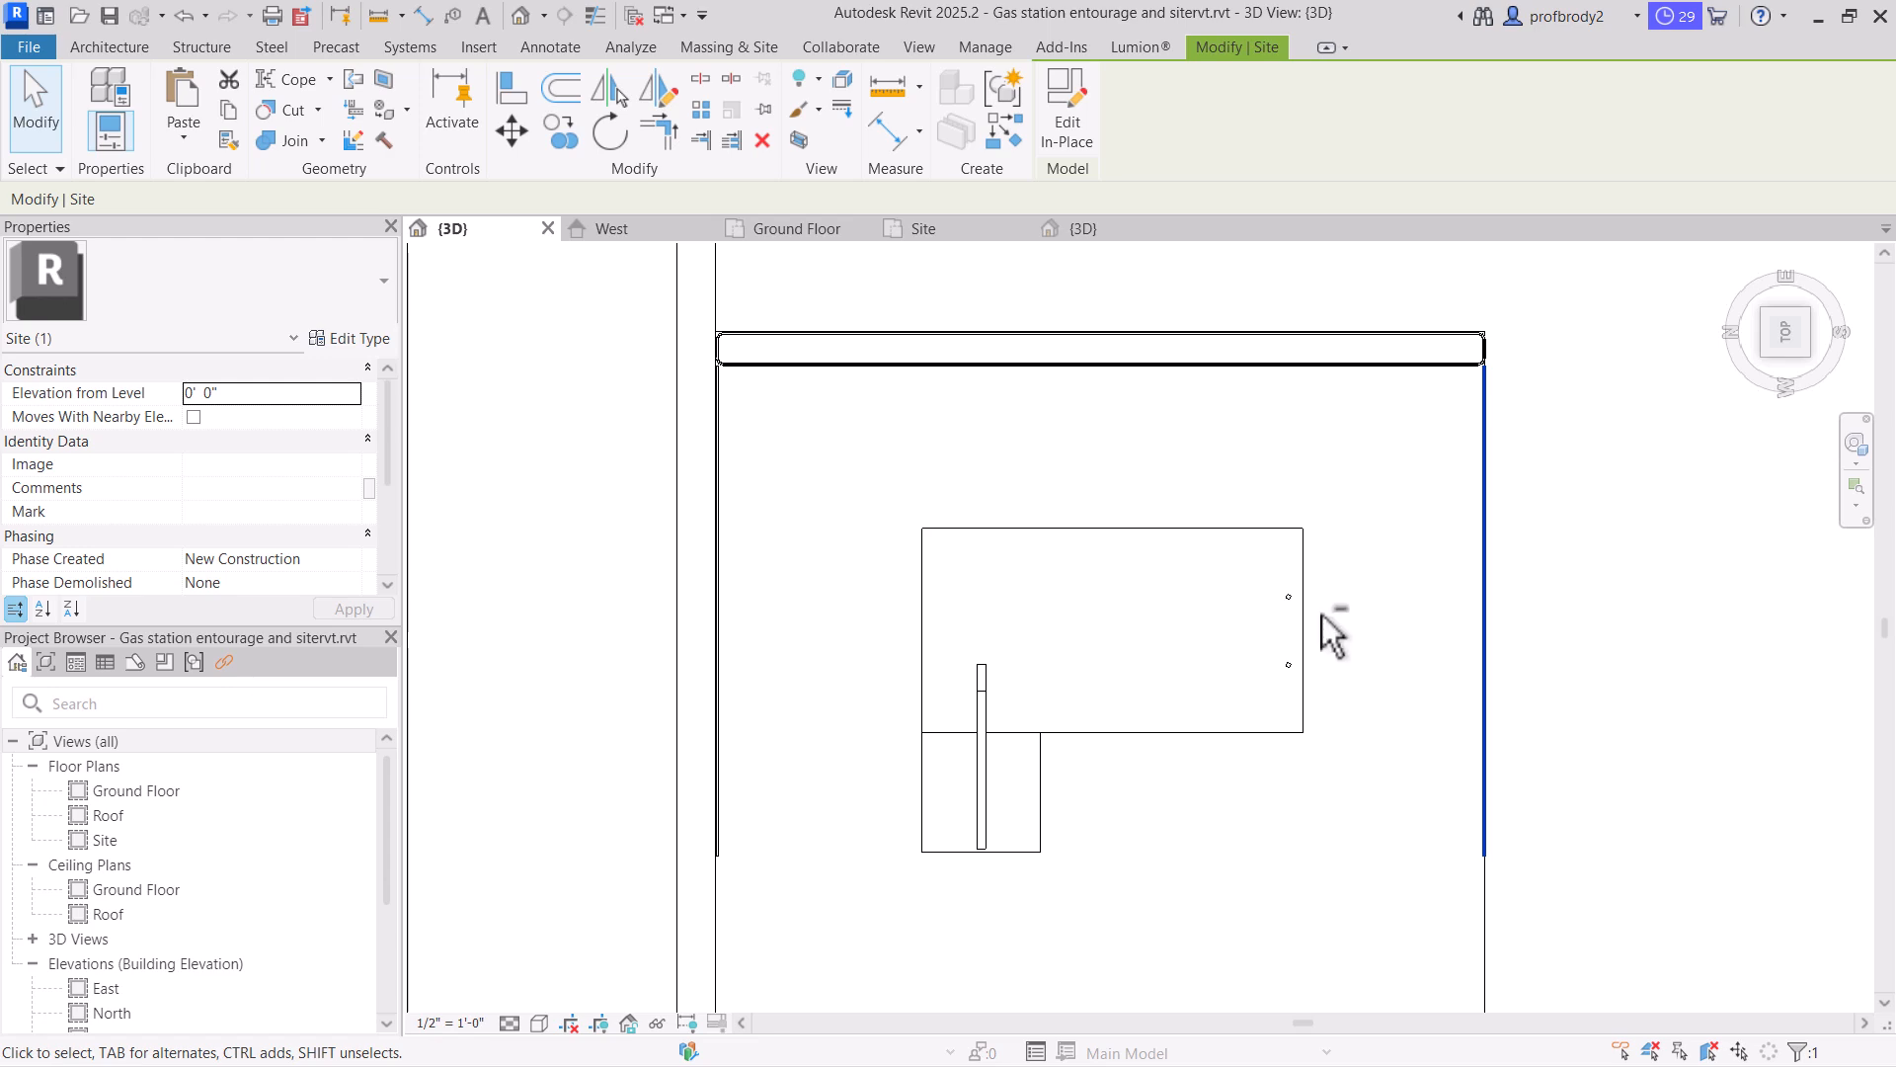
shift+middle_drag(1322, 615, 1324, 414)
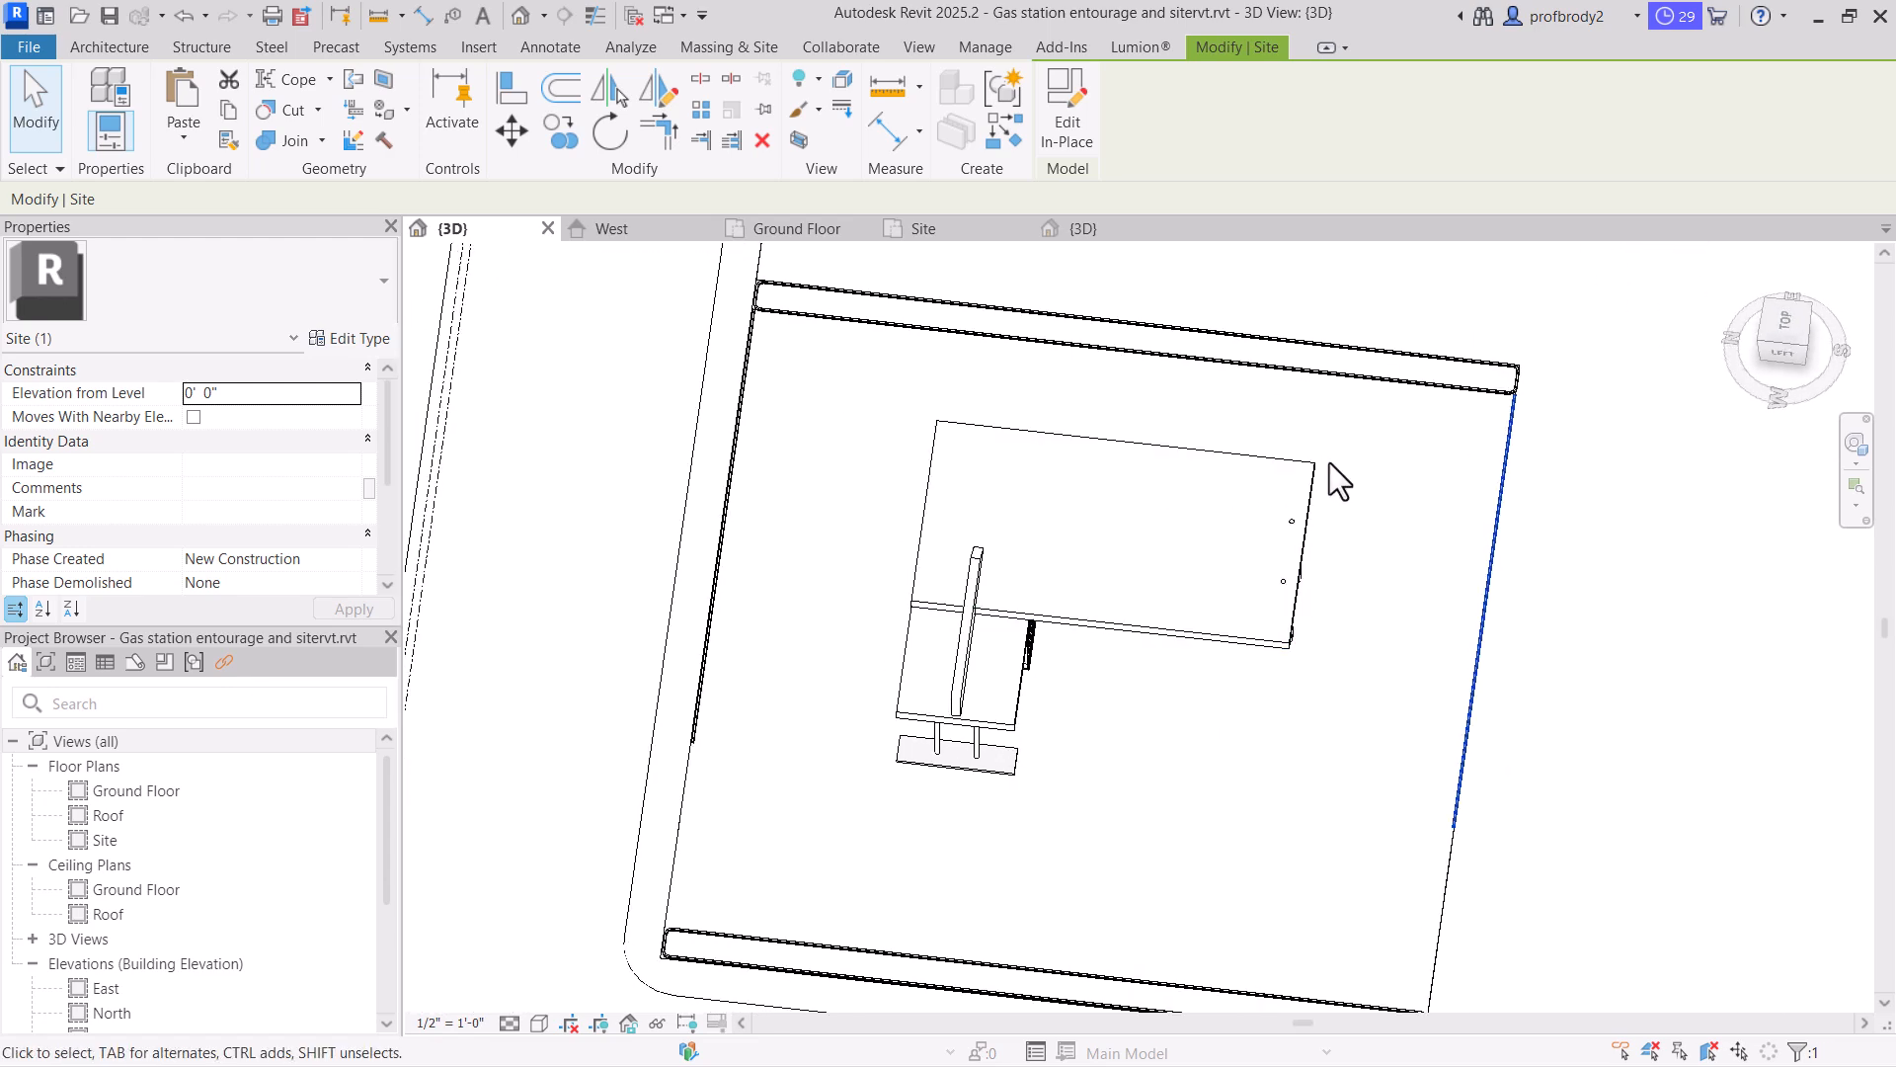
click(1784, 321)
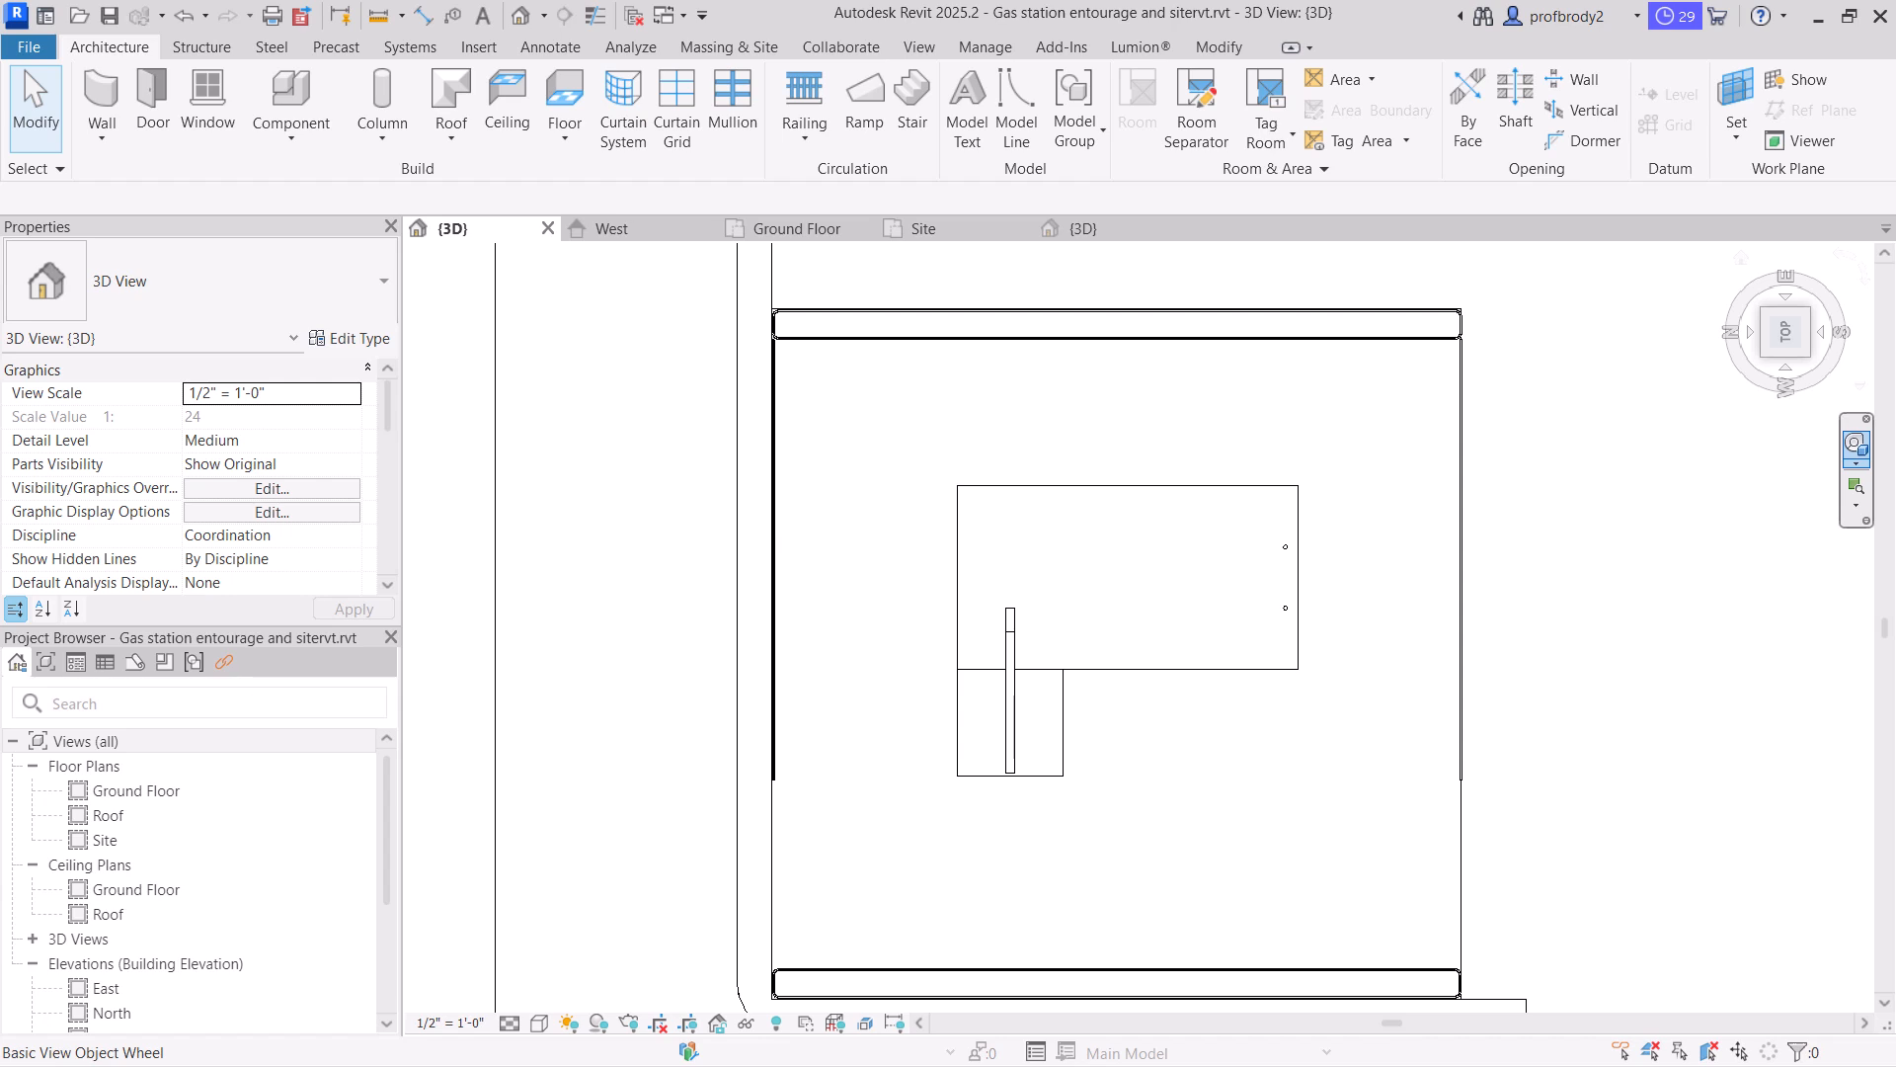
Sketch a three-sided railing path along the slab's north, east and south edges, with side legs about 54' 6" long
click(805, 93)
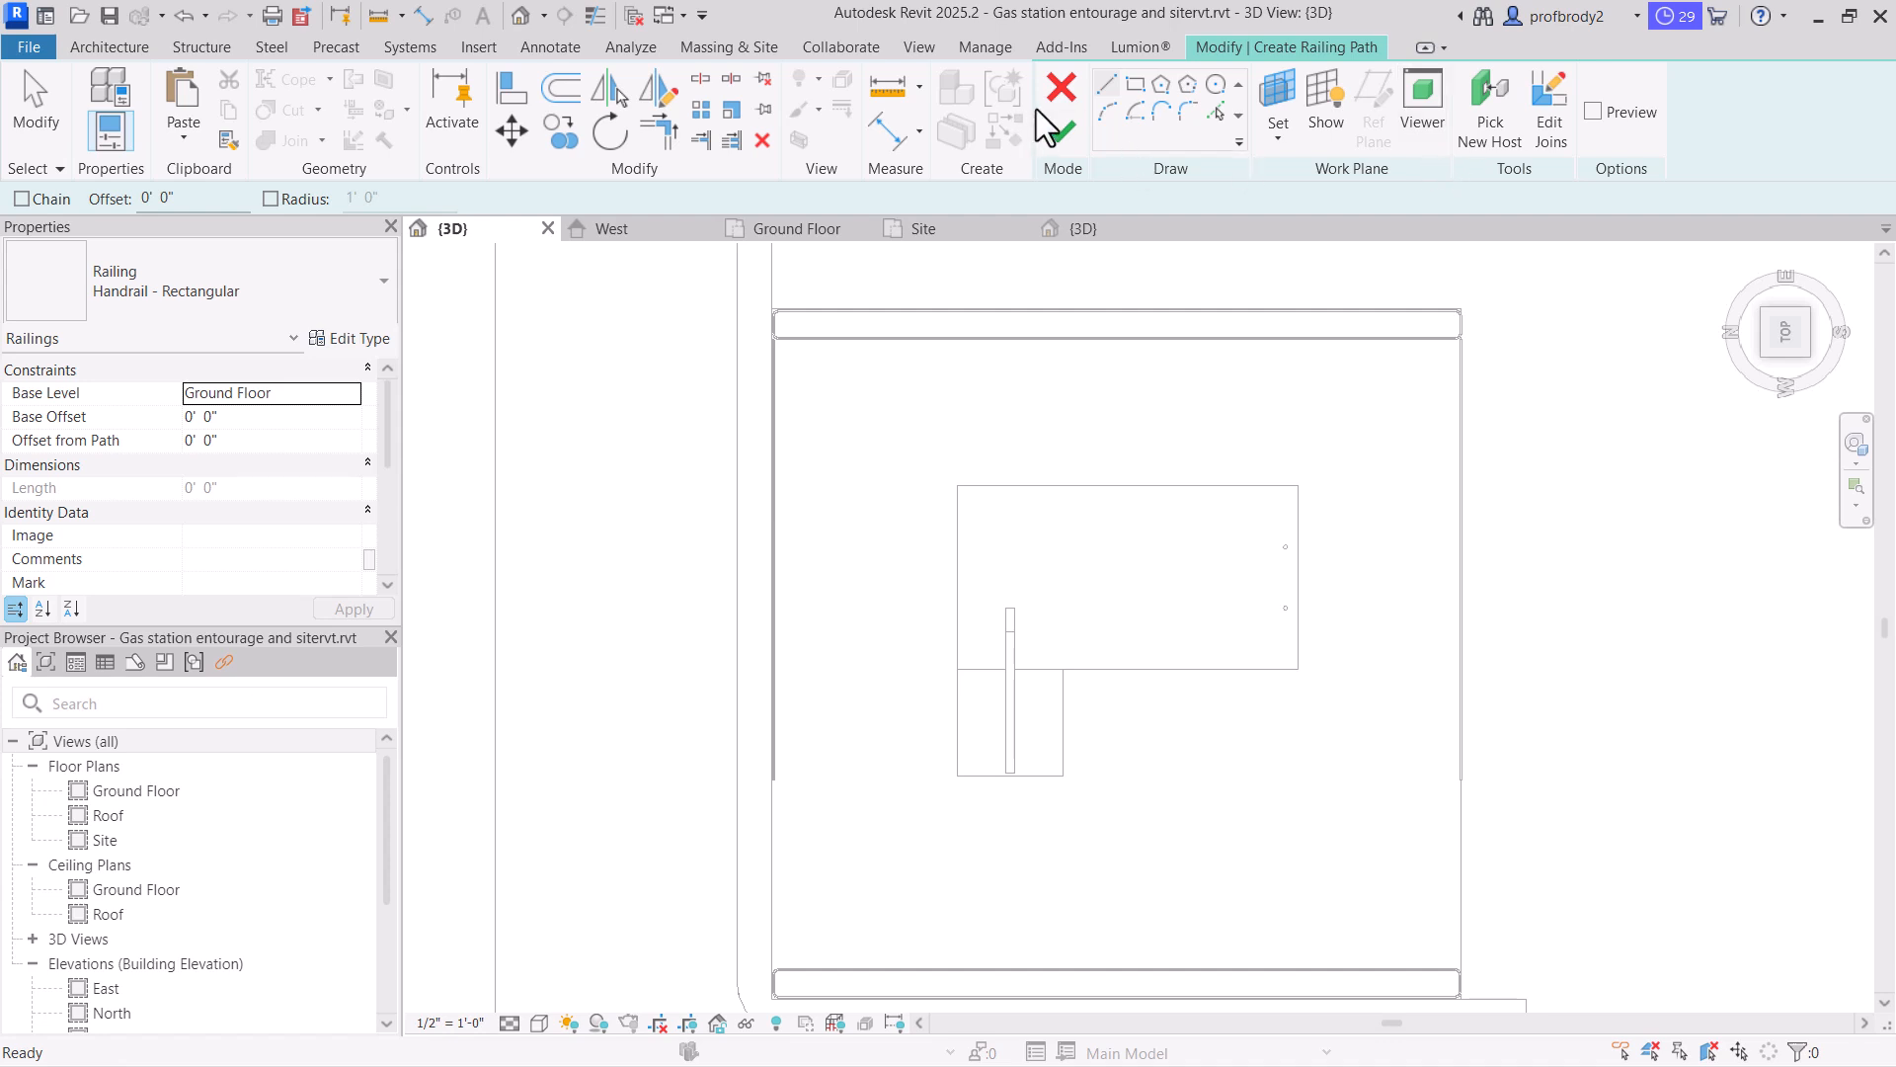
click(1062, 87)
click(804, 148)
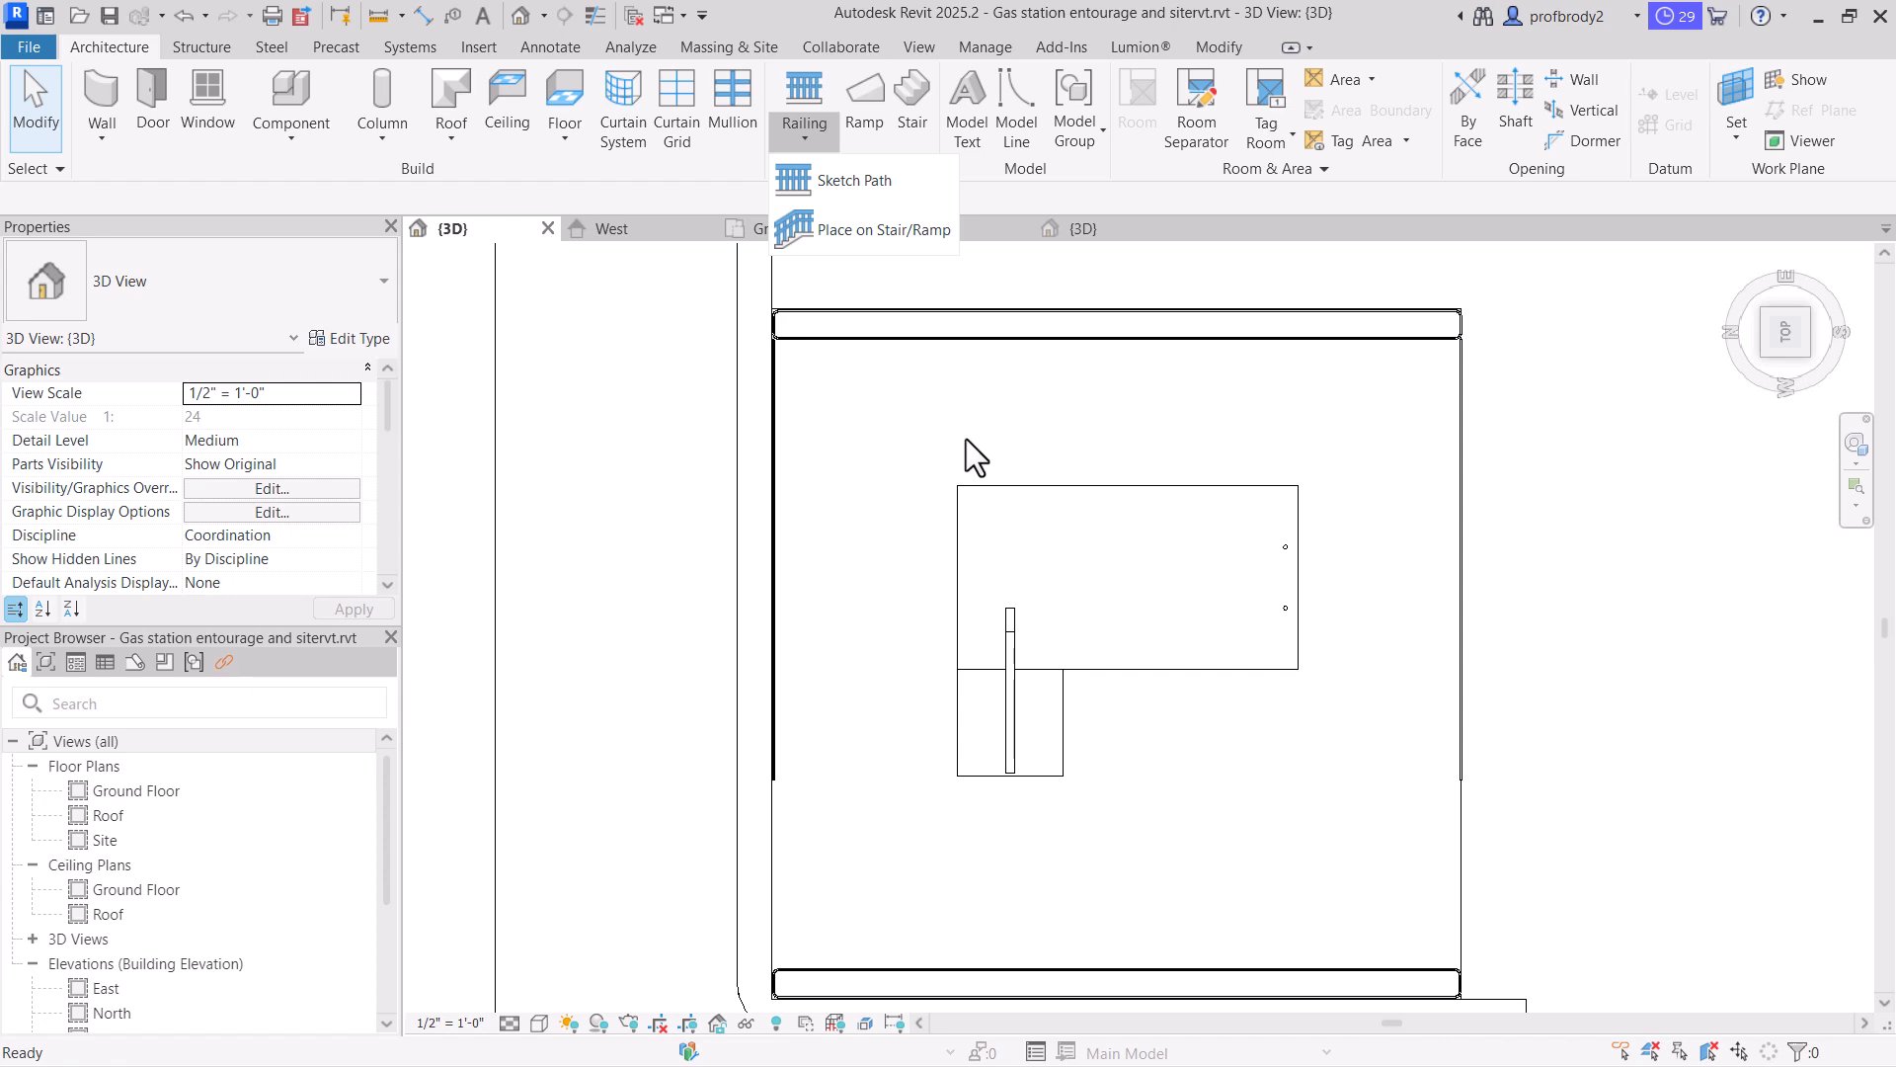
click(871, 182)
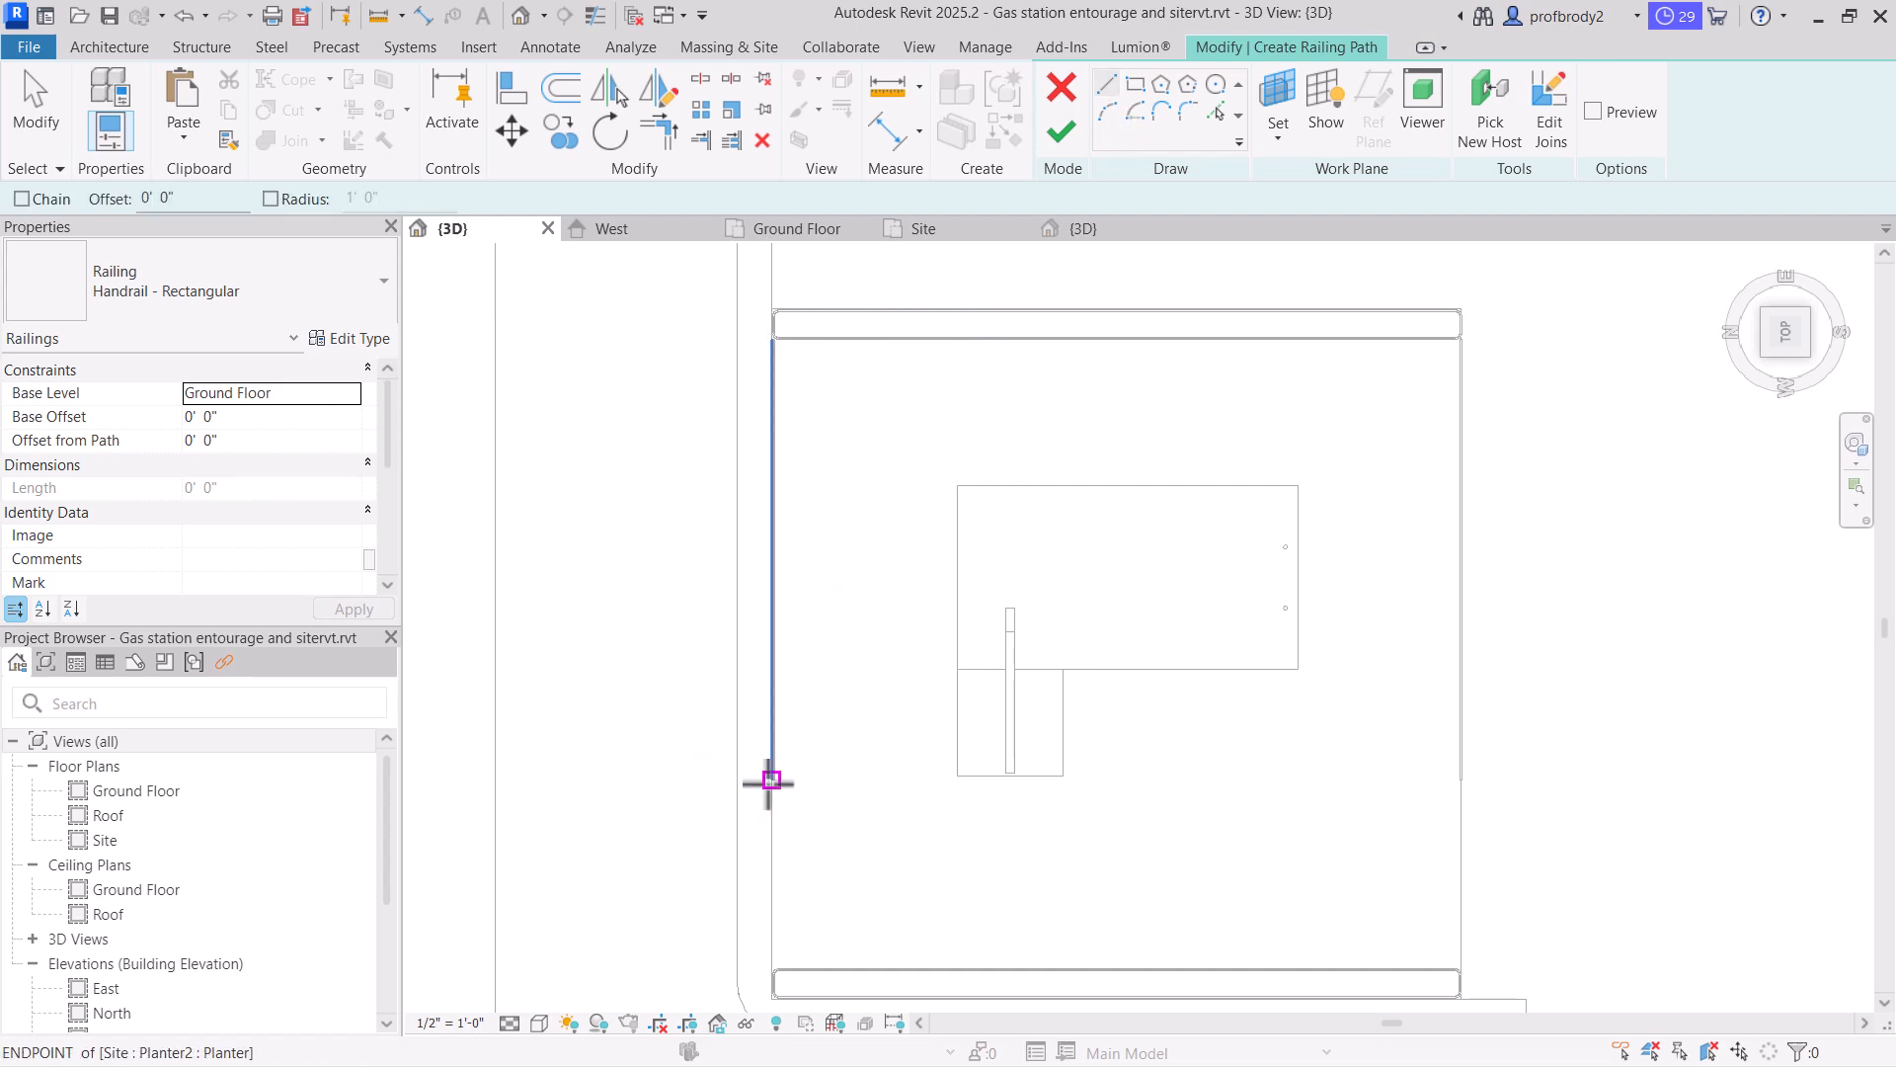
click(771, 780)
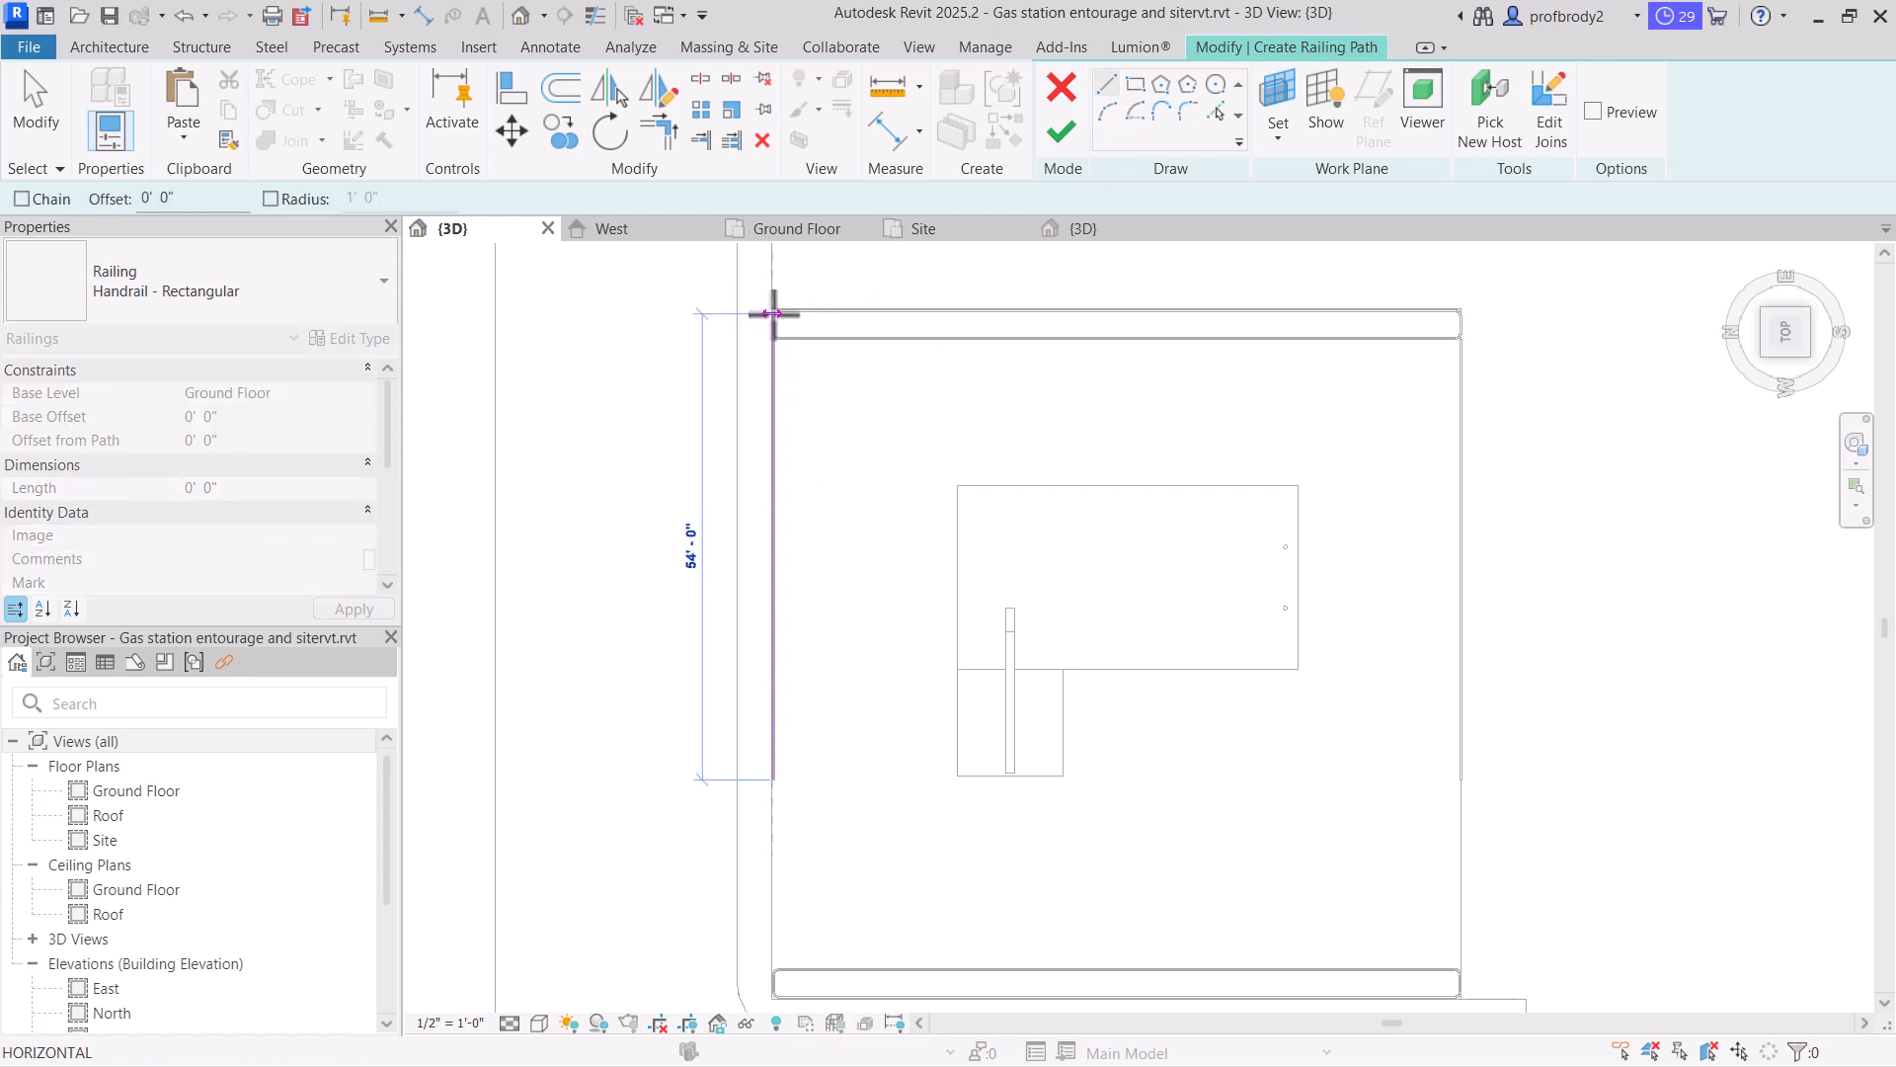
click(772, 309)
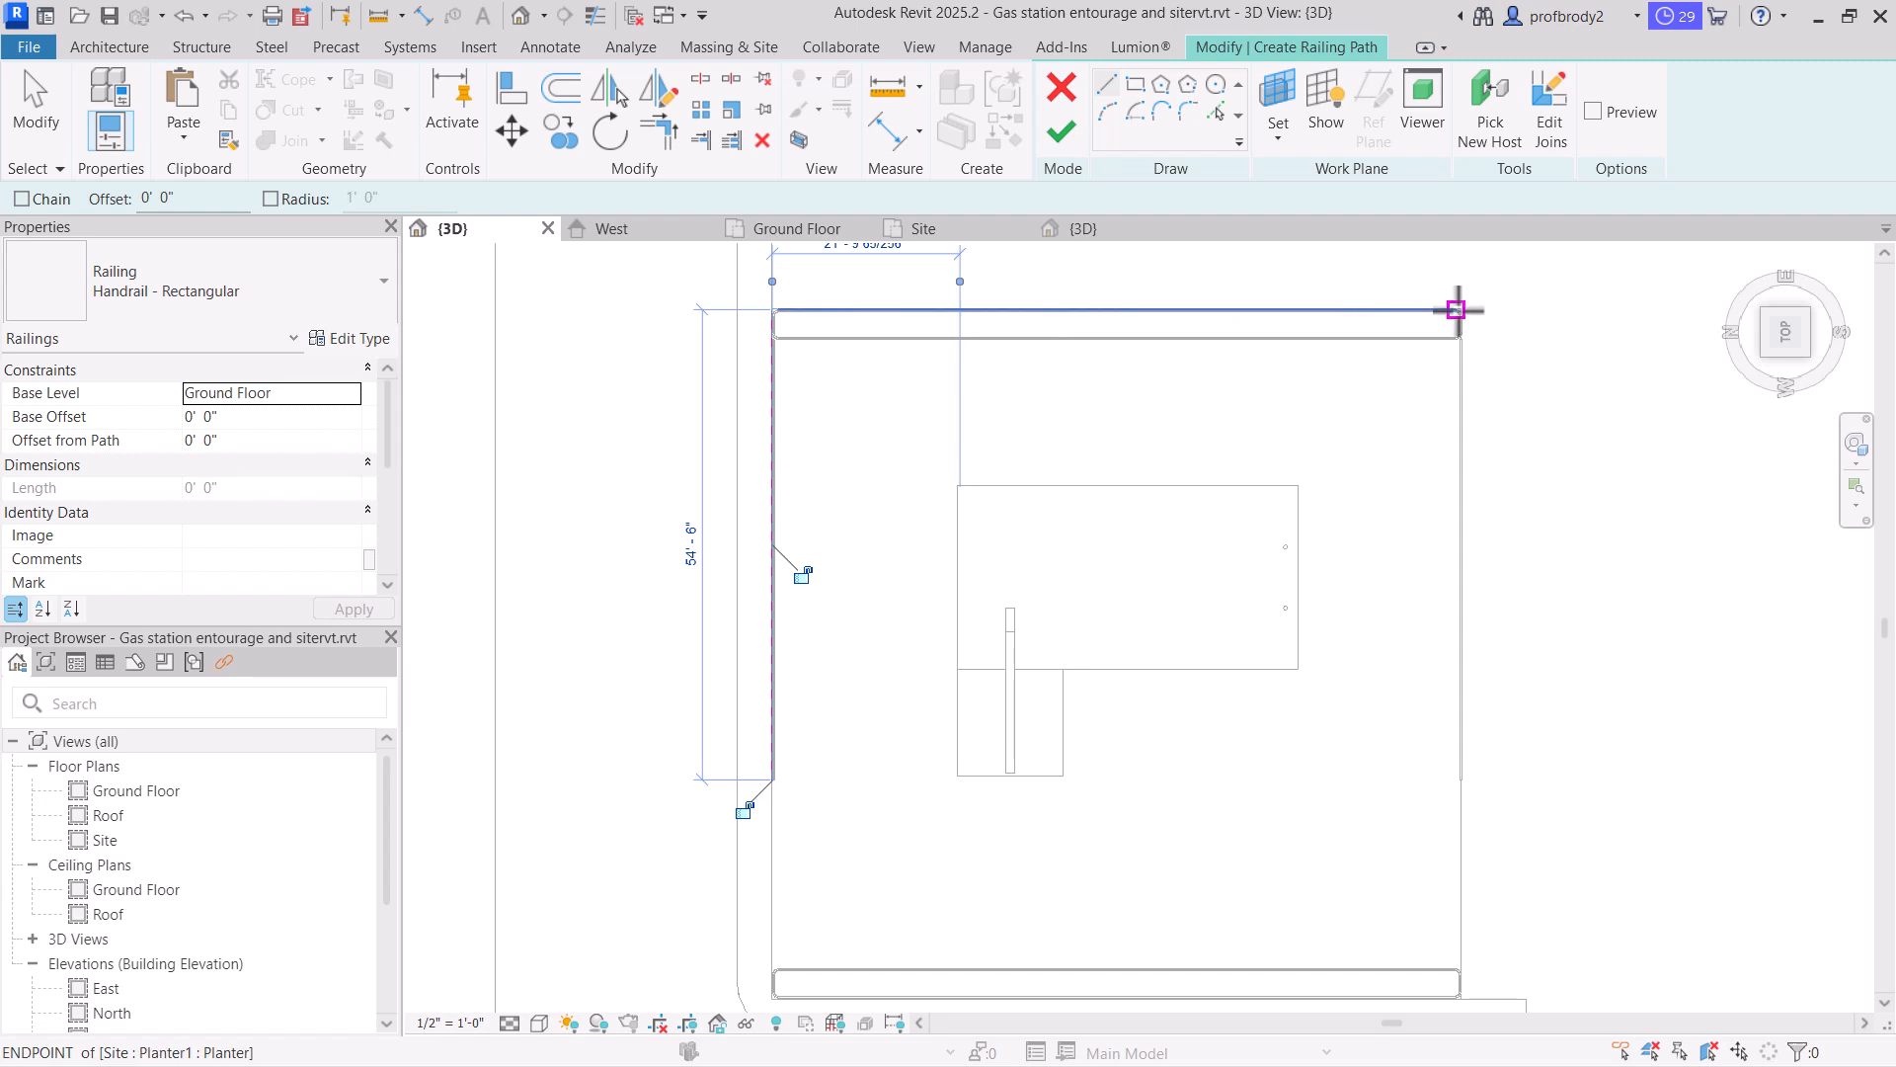
click(1456, 310)
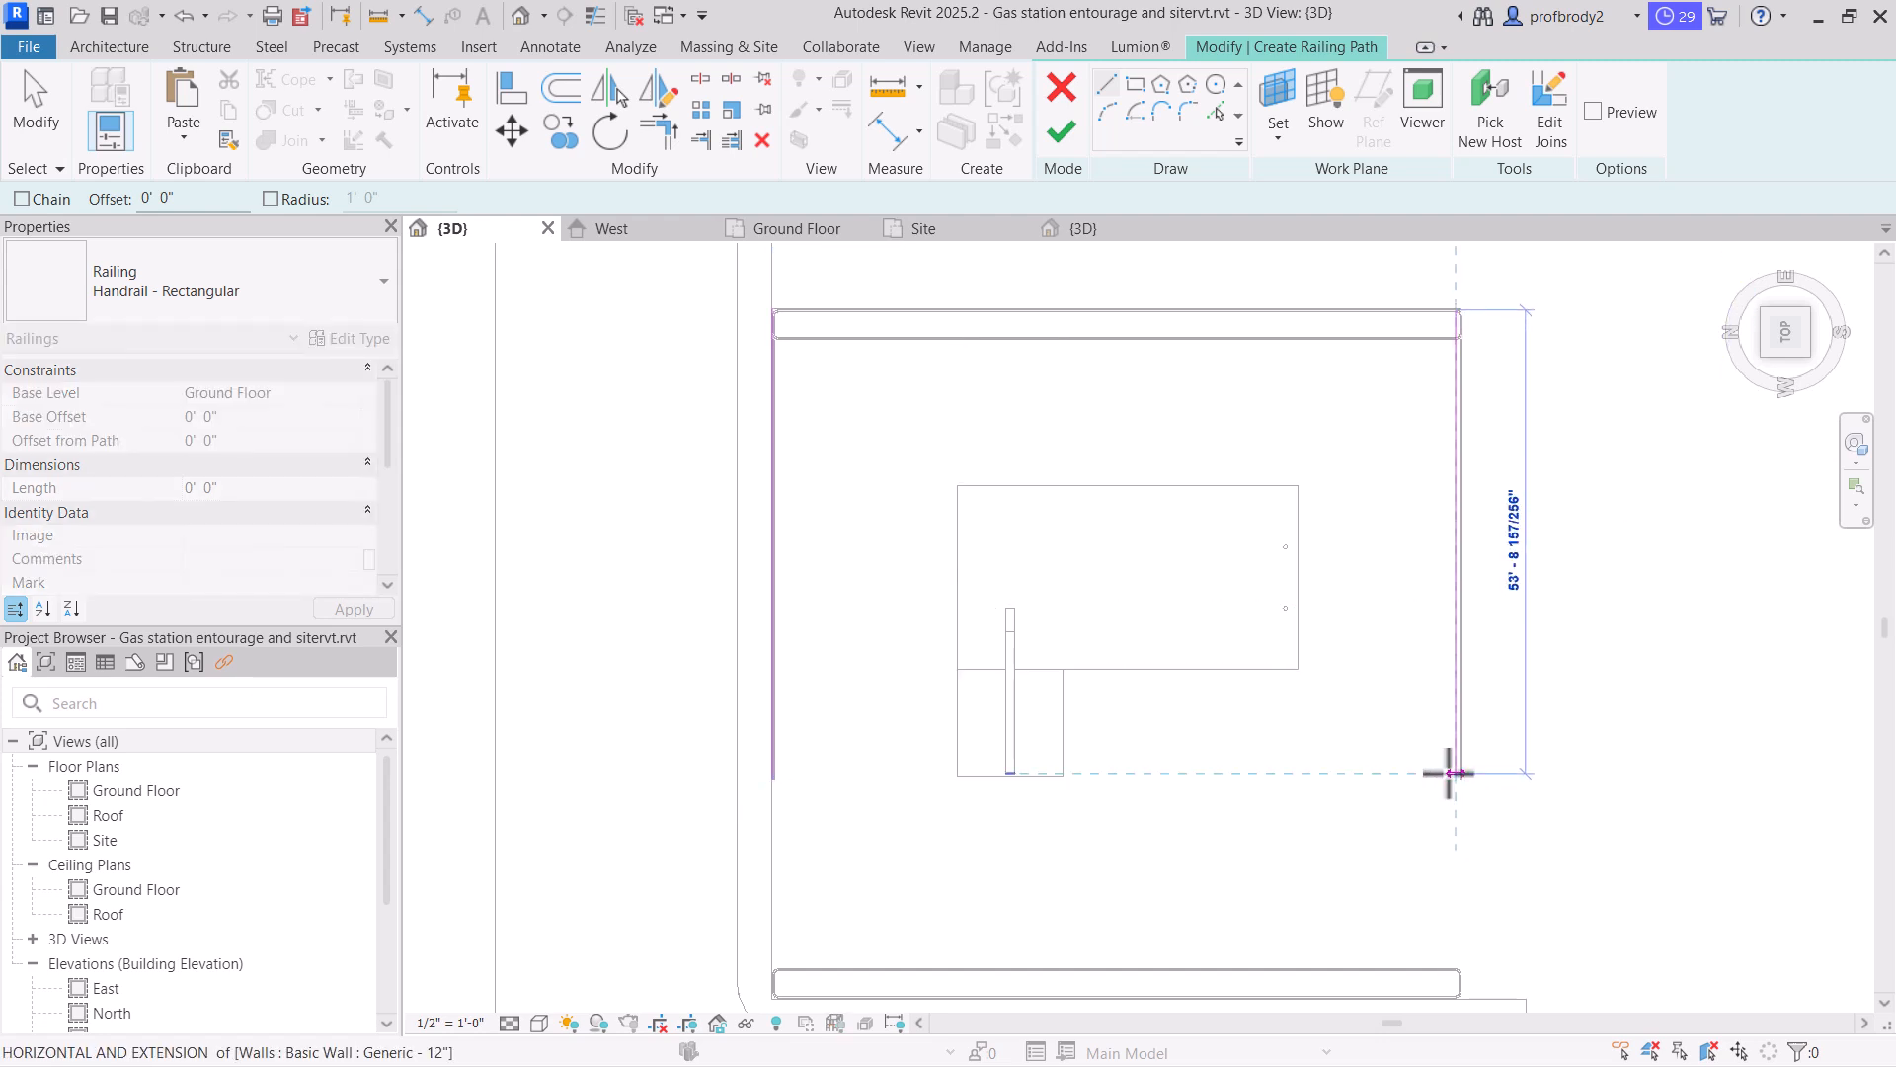
click(1452, 776)
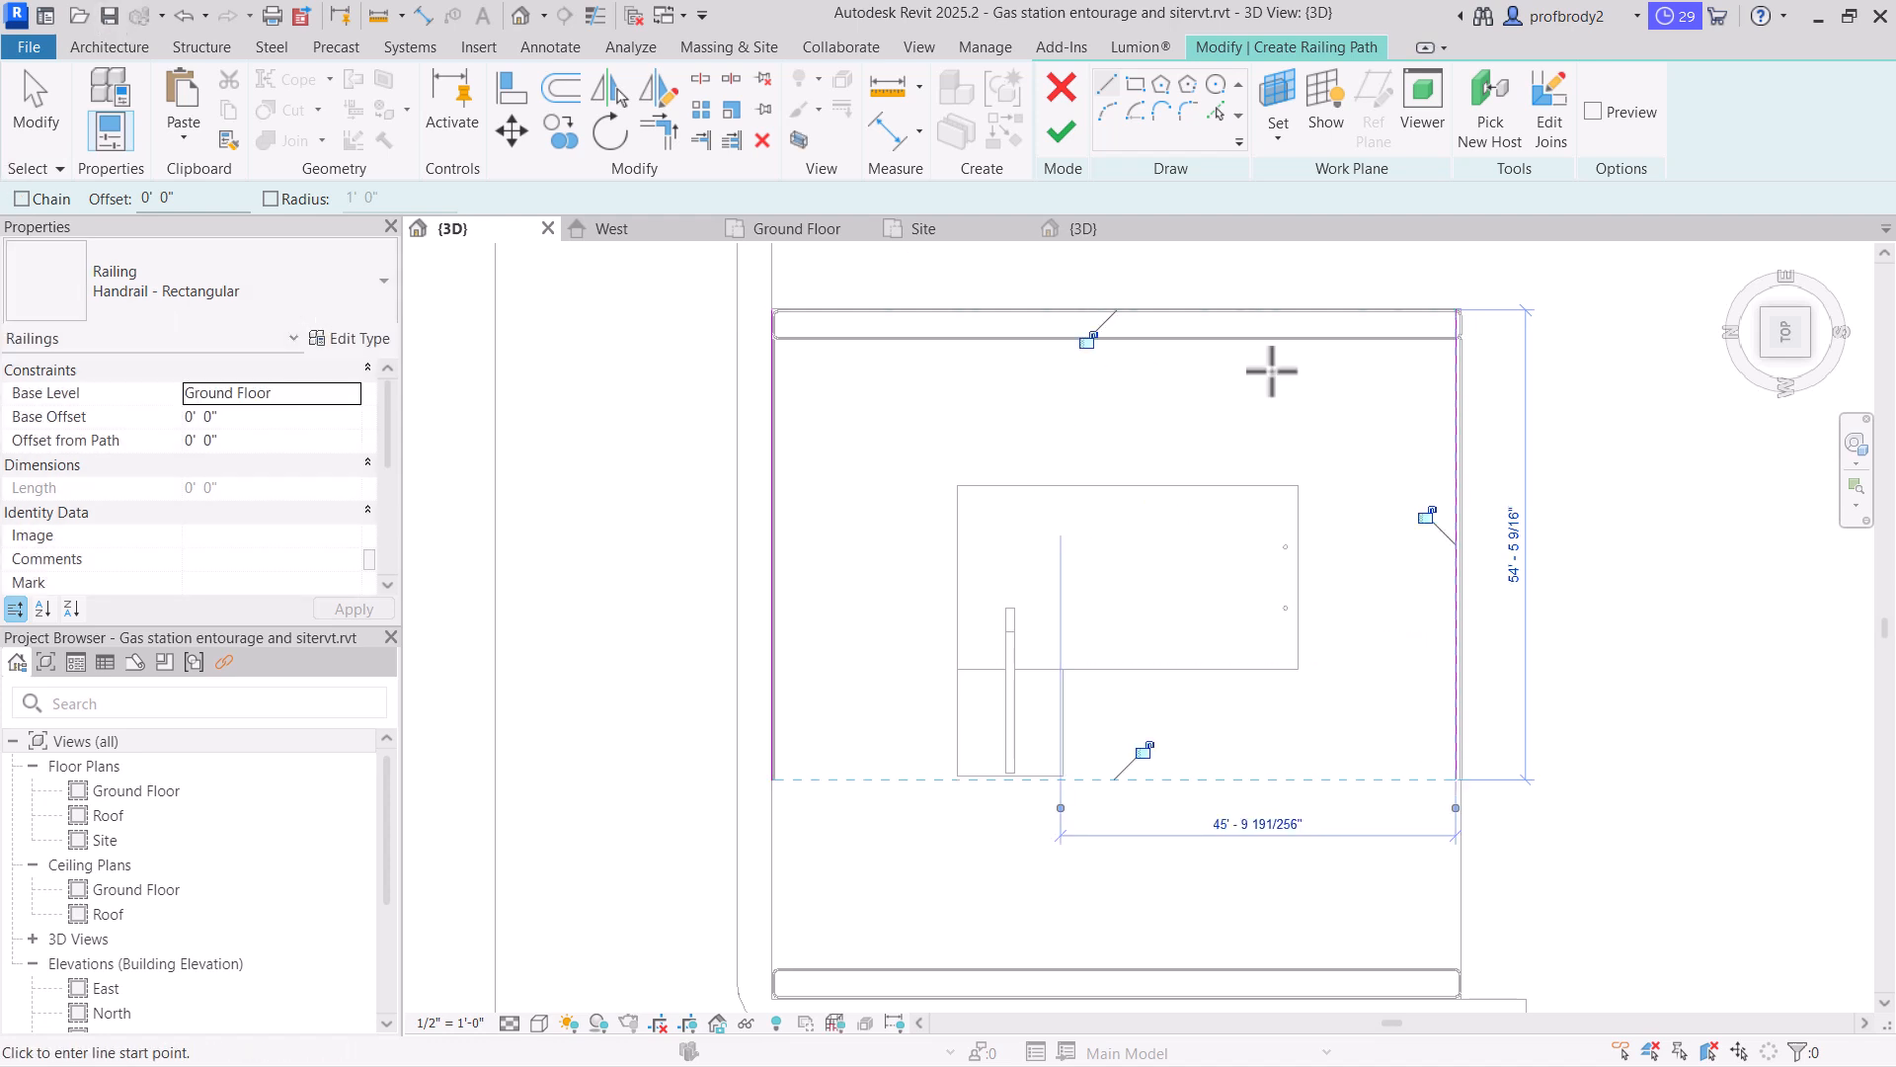
Move the railing path's south leg outward so it runs along the straight curb on the slab's south edge
scroll(1456, 317, up, 5)
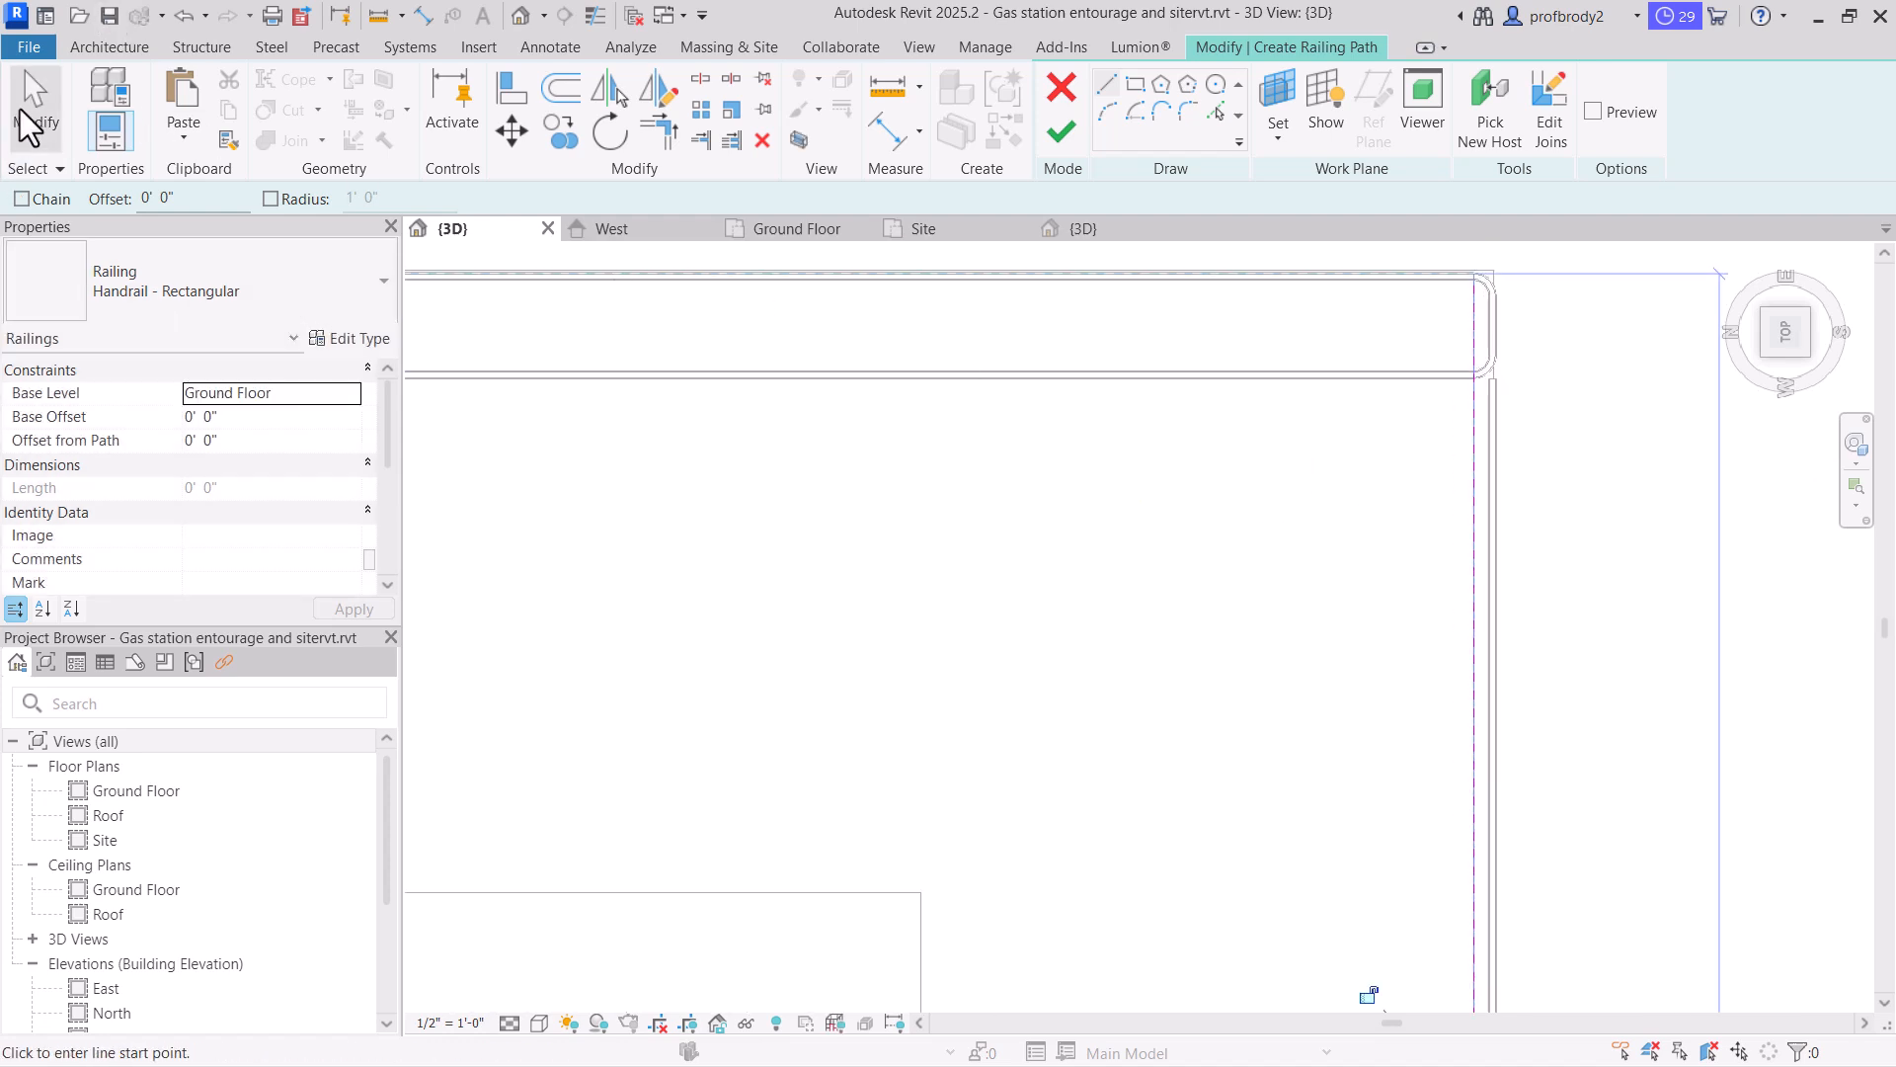
click(20, 109)
scroll(1363, 321, up, 3)
middle_drag(1604, 395, 1434, 452)
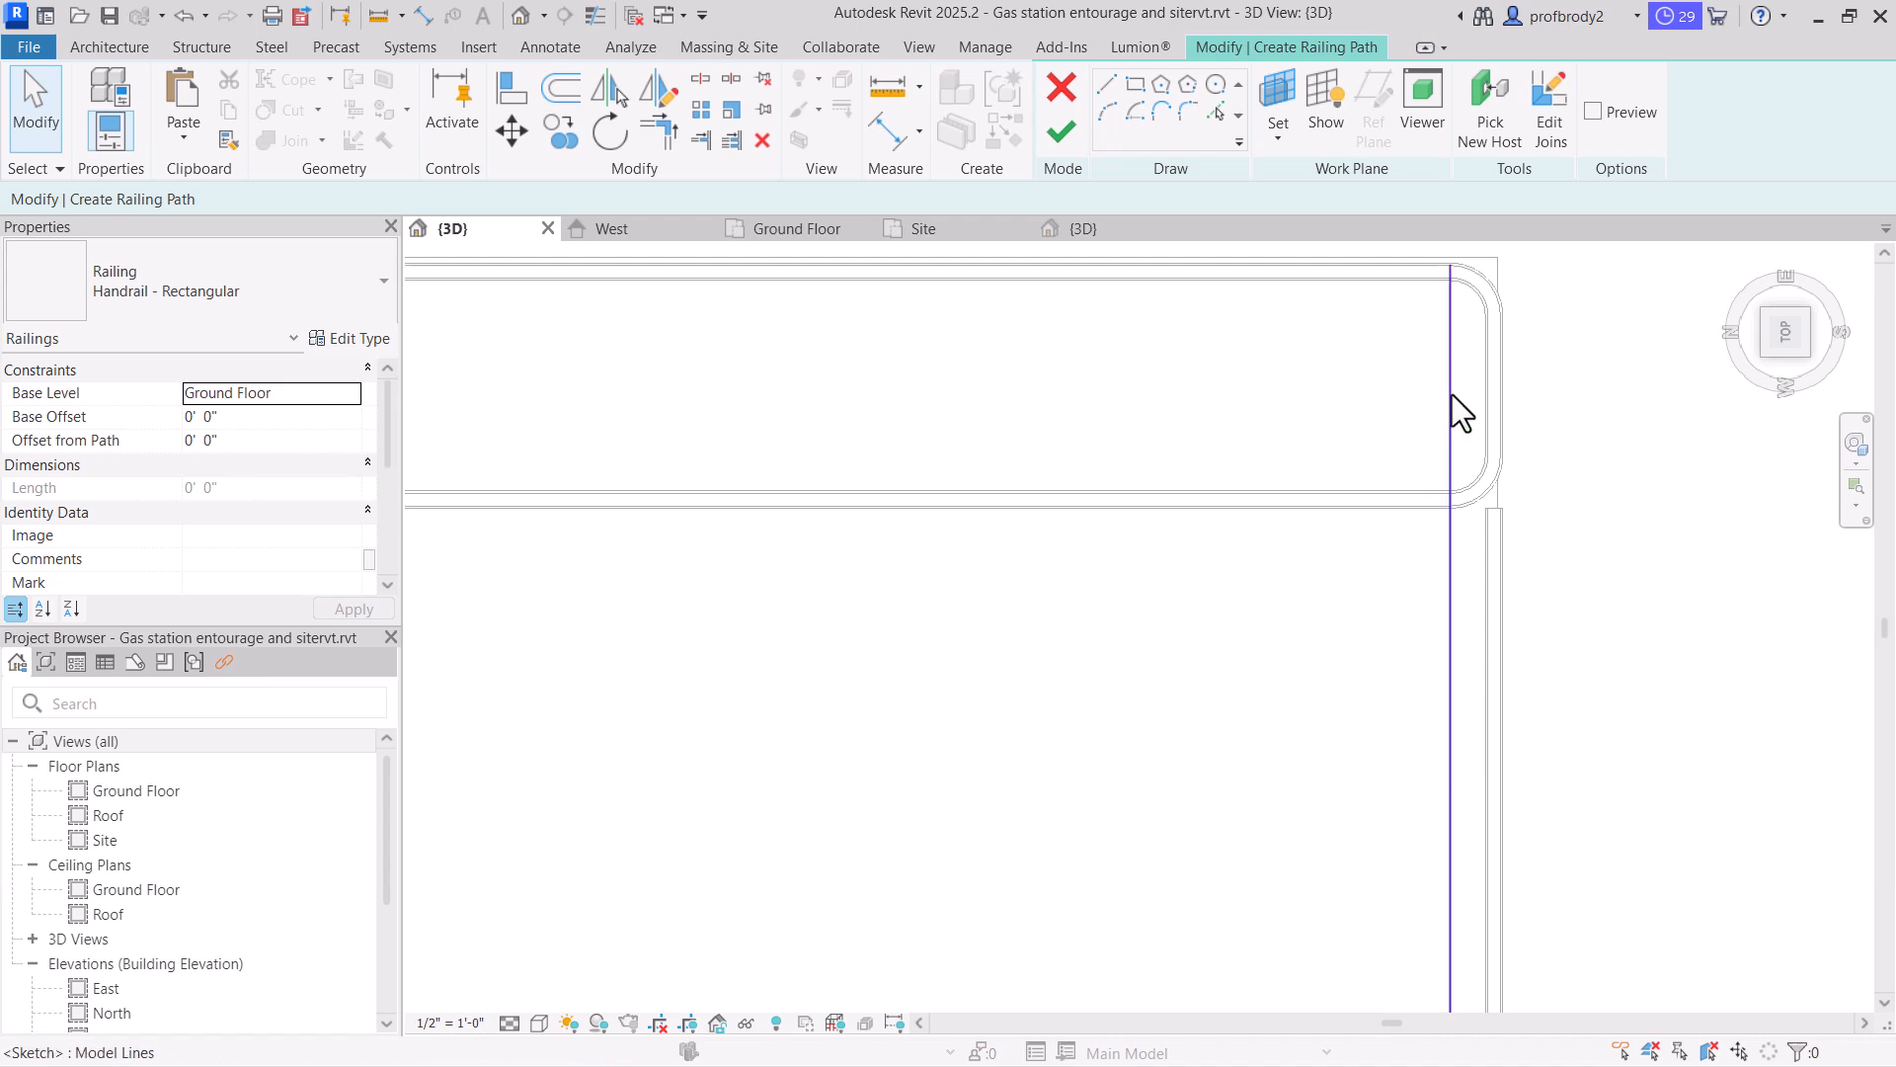
click(1452, 395)
scroll(1580, 417, up, 2)
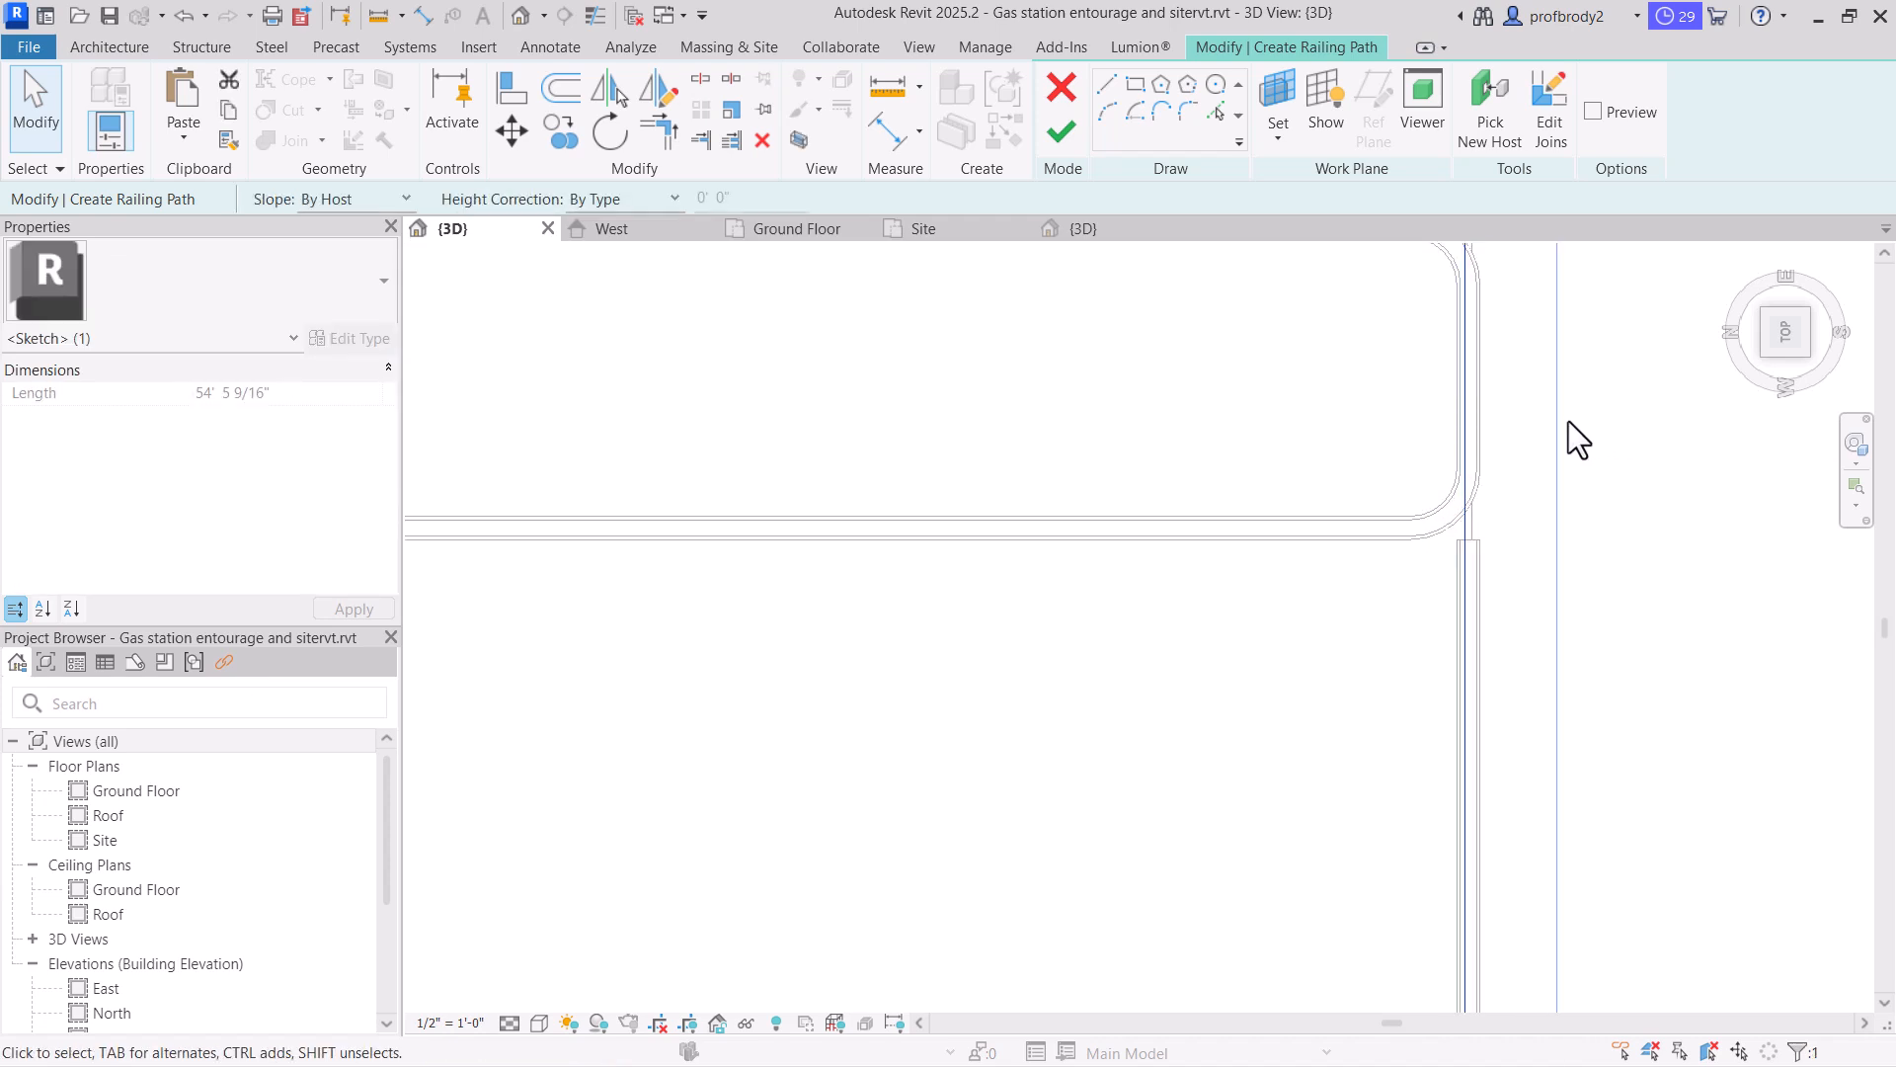
scroll(1526, 431, up, 3)
Delete the railing path's segment along the slab's east edge
scroll(1221, 336, down, 4)
middle_drag(1224, 296, 1832, 669)
click(1349, 539)
scroll(1435, 633, down, 1)
scroll(1832, 670, down, 1)
scroll(1677, 677, down, 2)
middle_drag(1677, 676, 1580, 663)
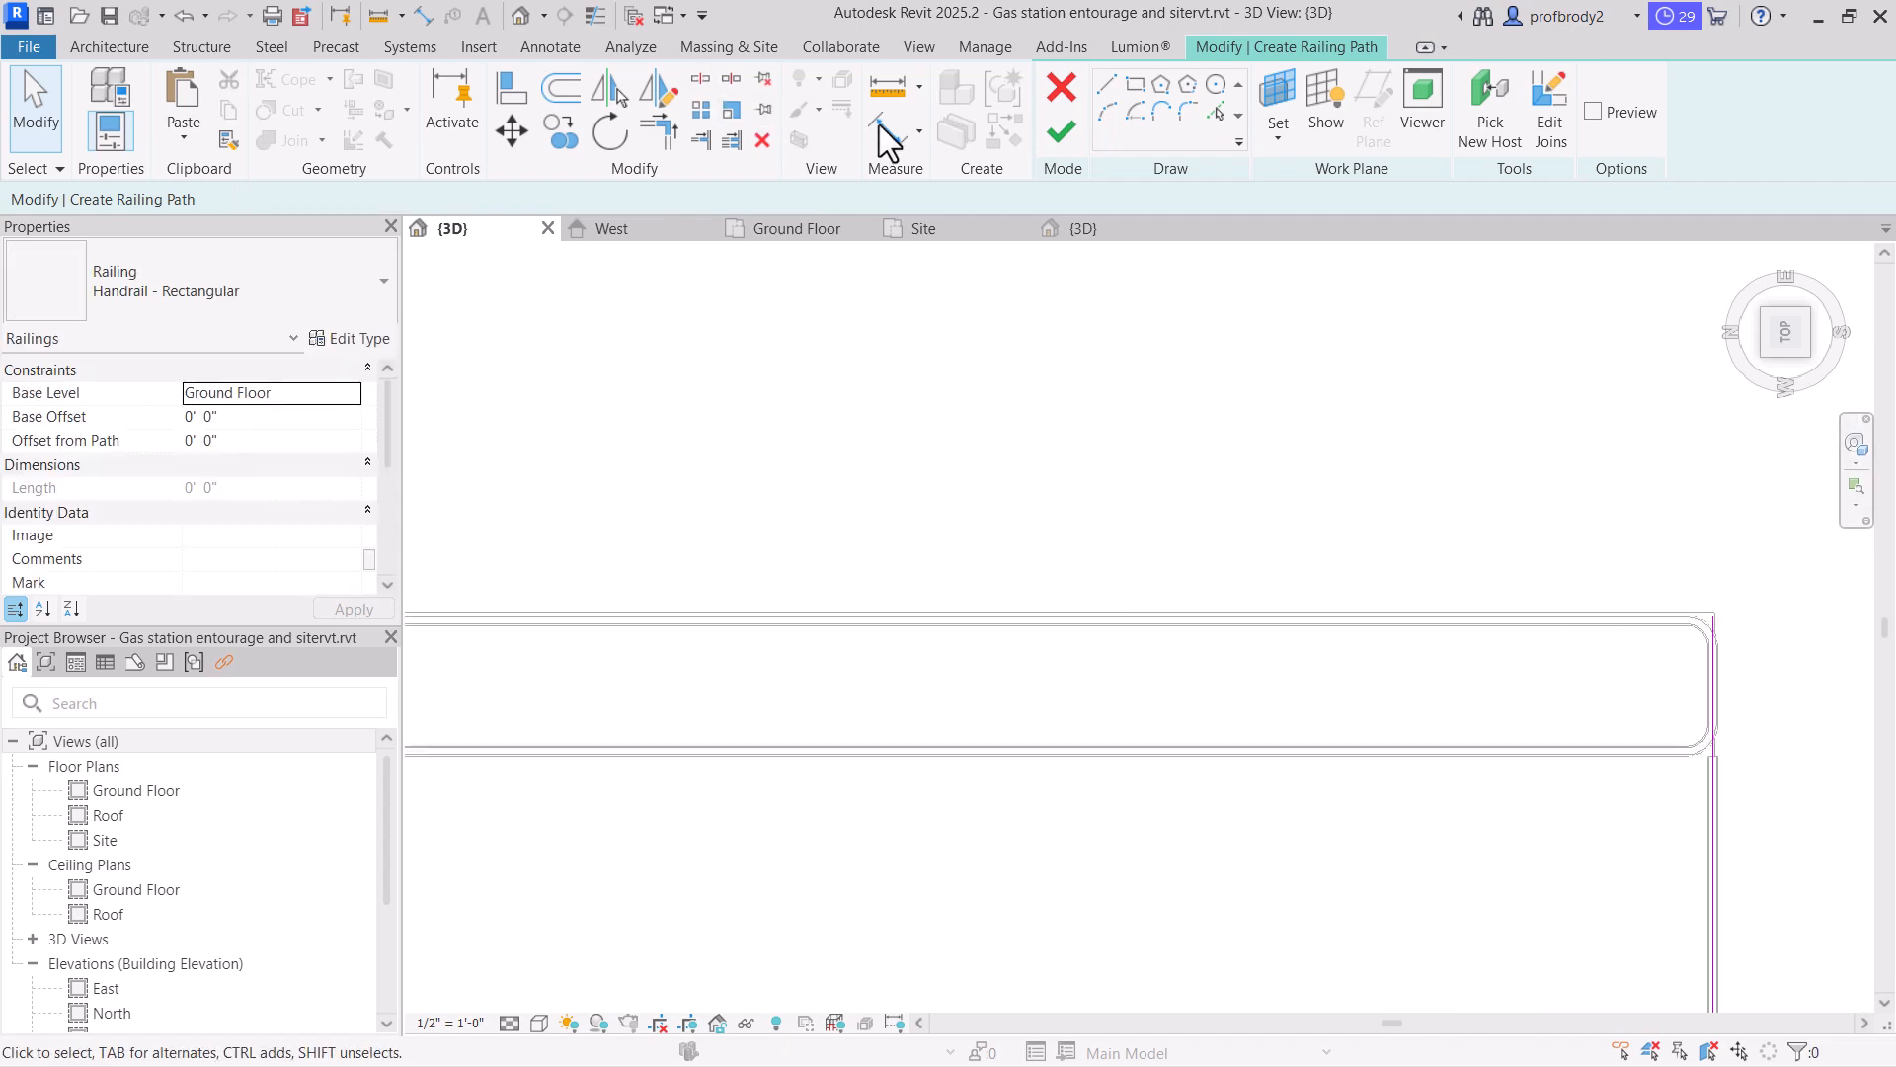
Draw a new straight railing path segment along the east edge, joining the ends of the south and north legs
click(1107, 84)
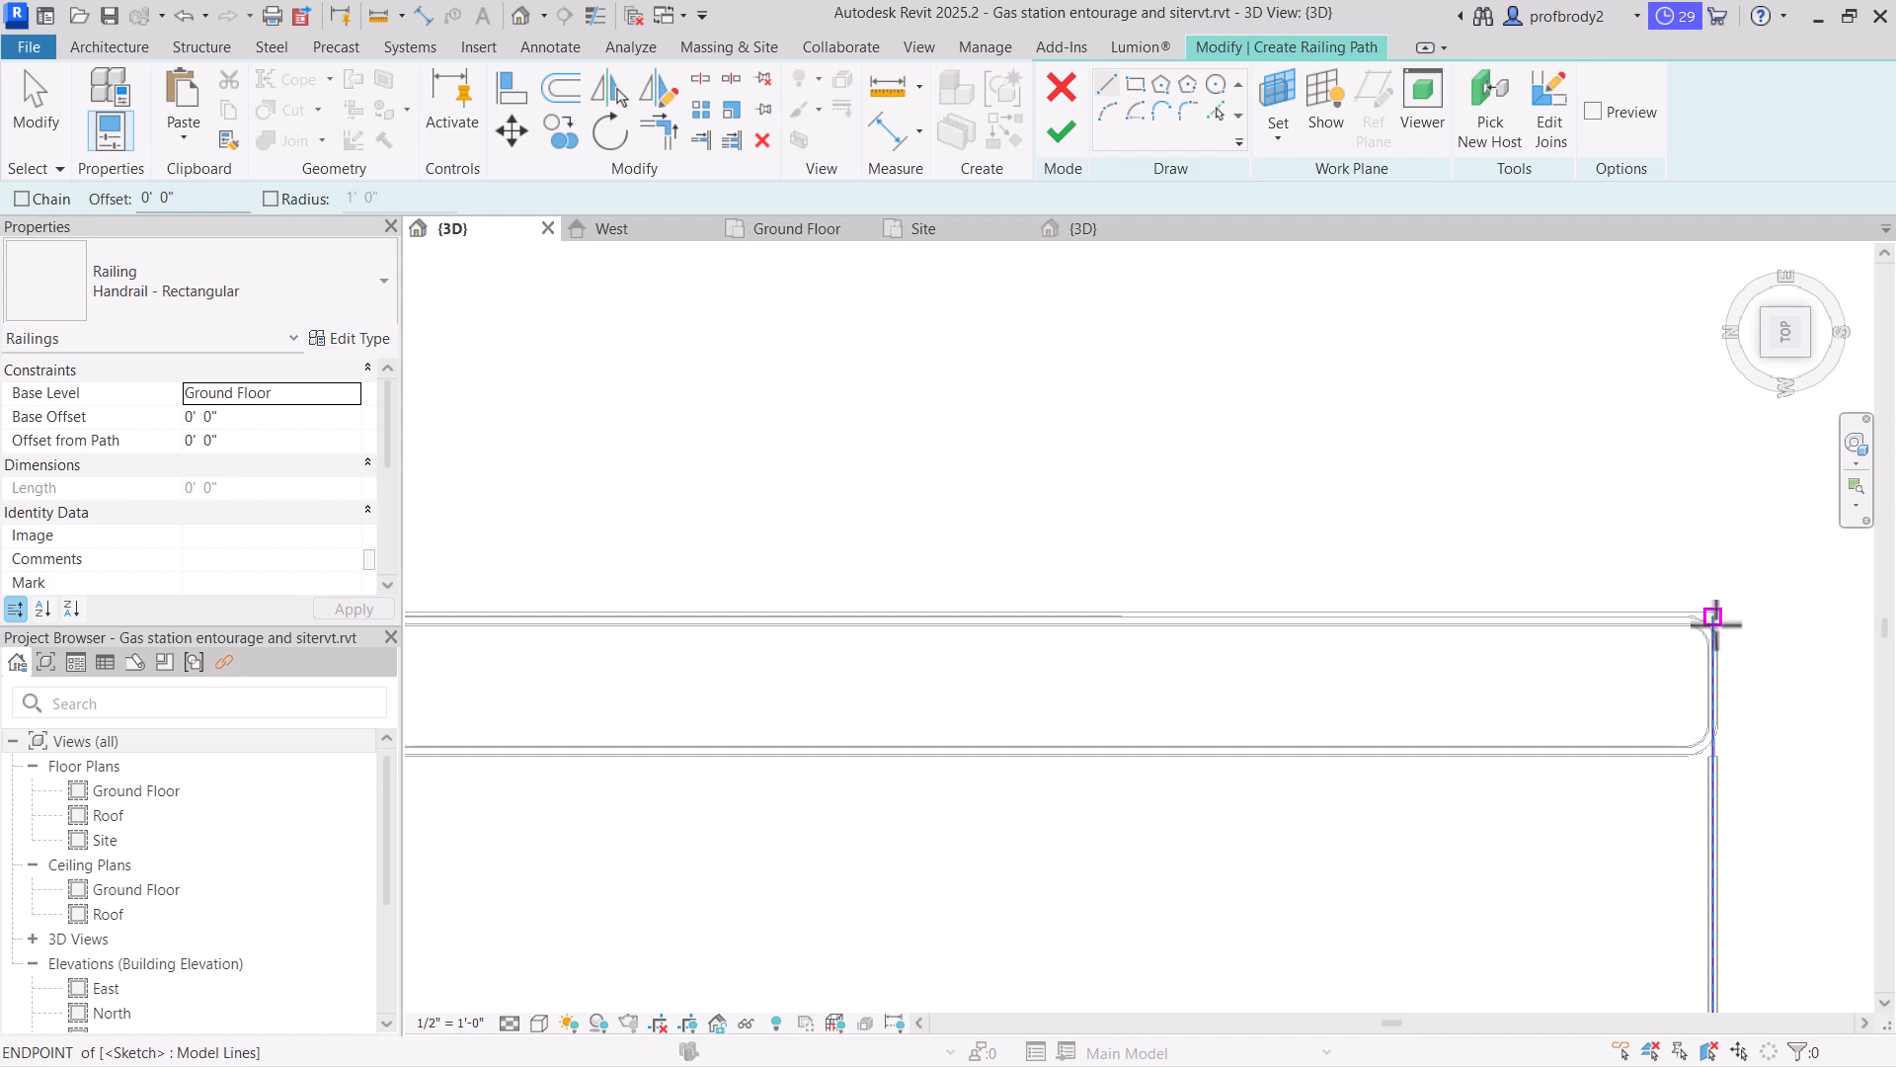
click(1715, 621)
middle_drag(793, 633, 1529, 632)
scroll(617, 597, down, 1)
middle_drag(616, 597, 1762, 633)
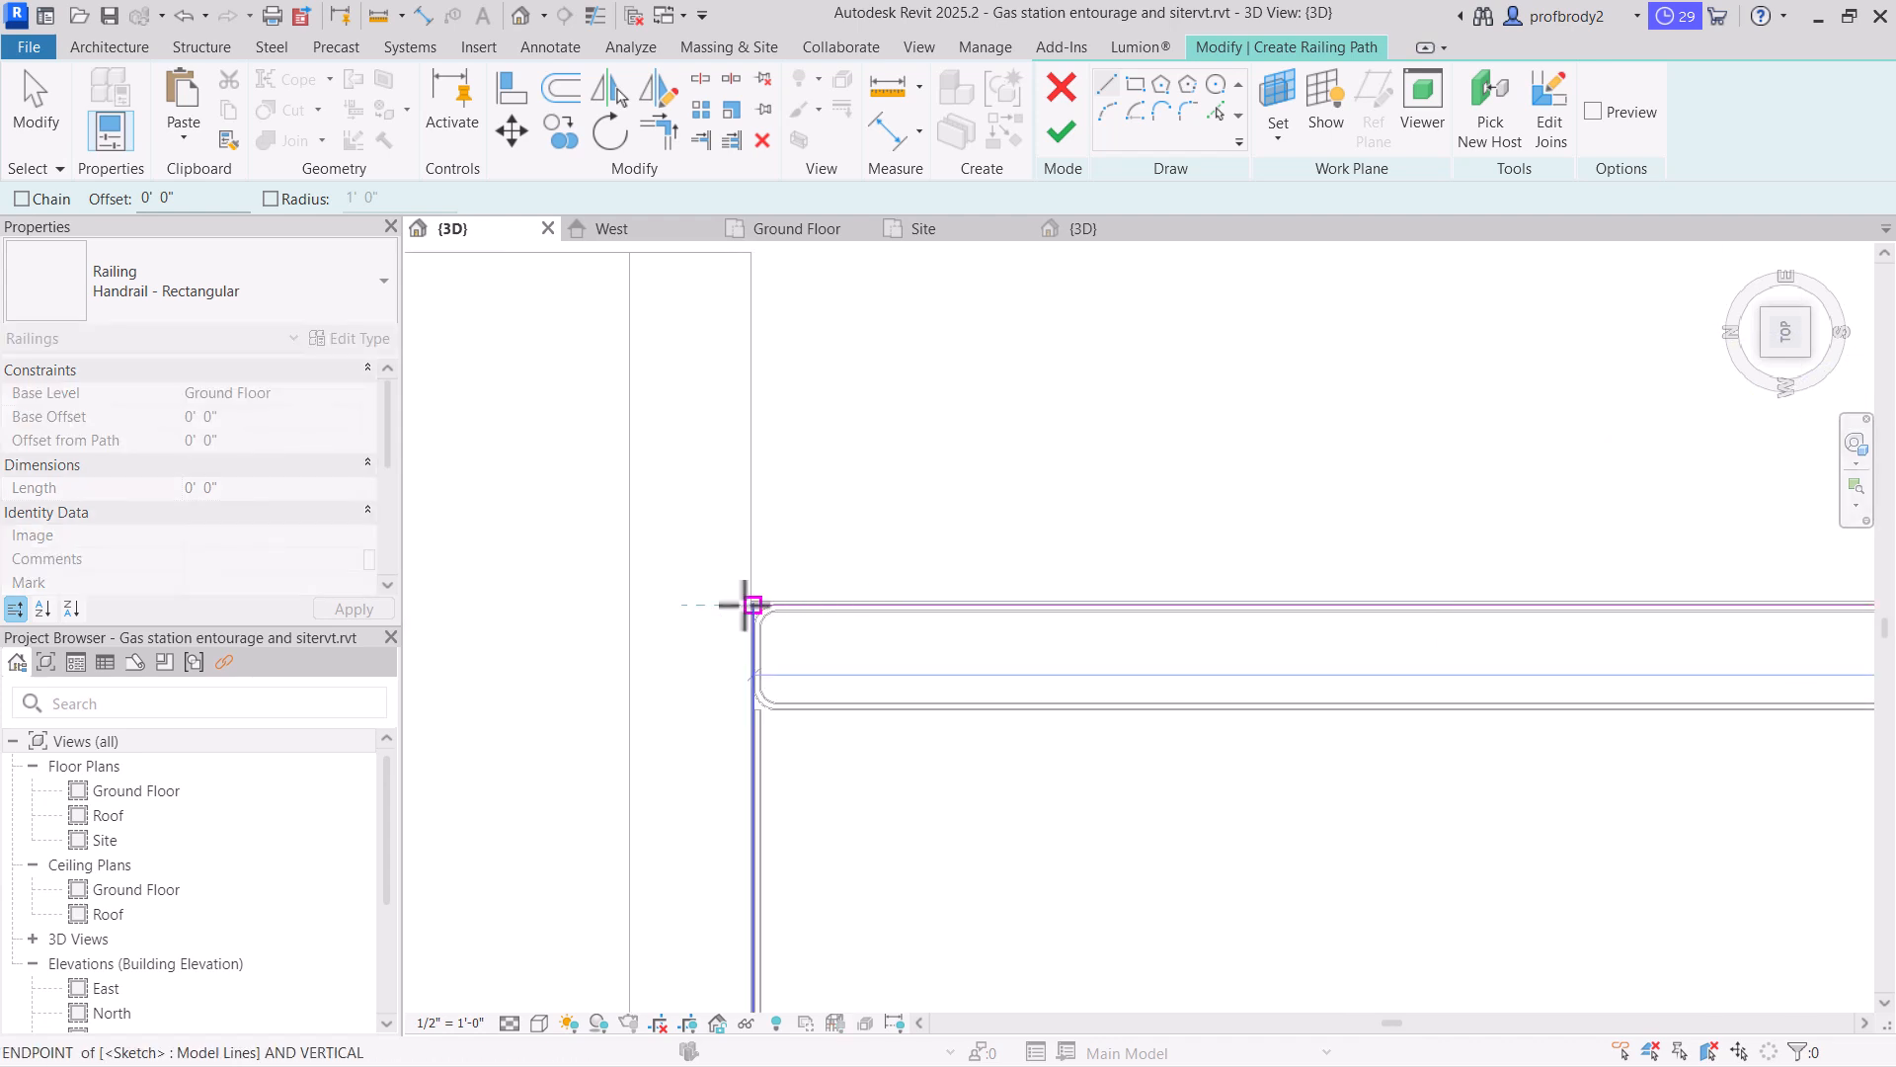
click(753, 604)
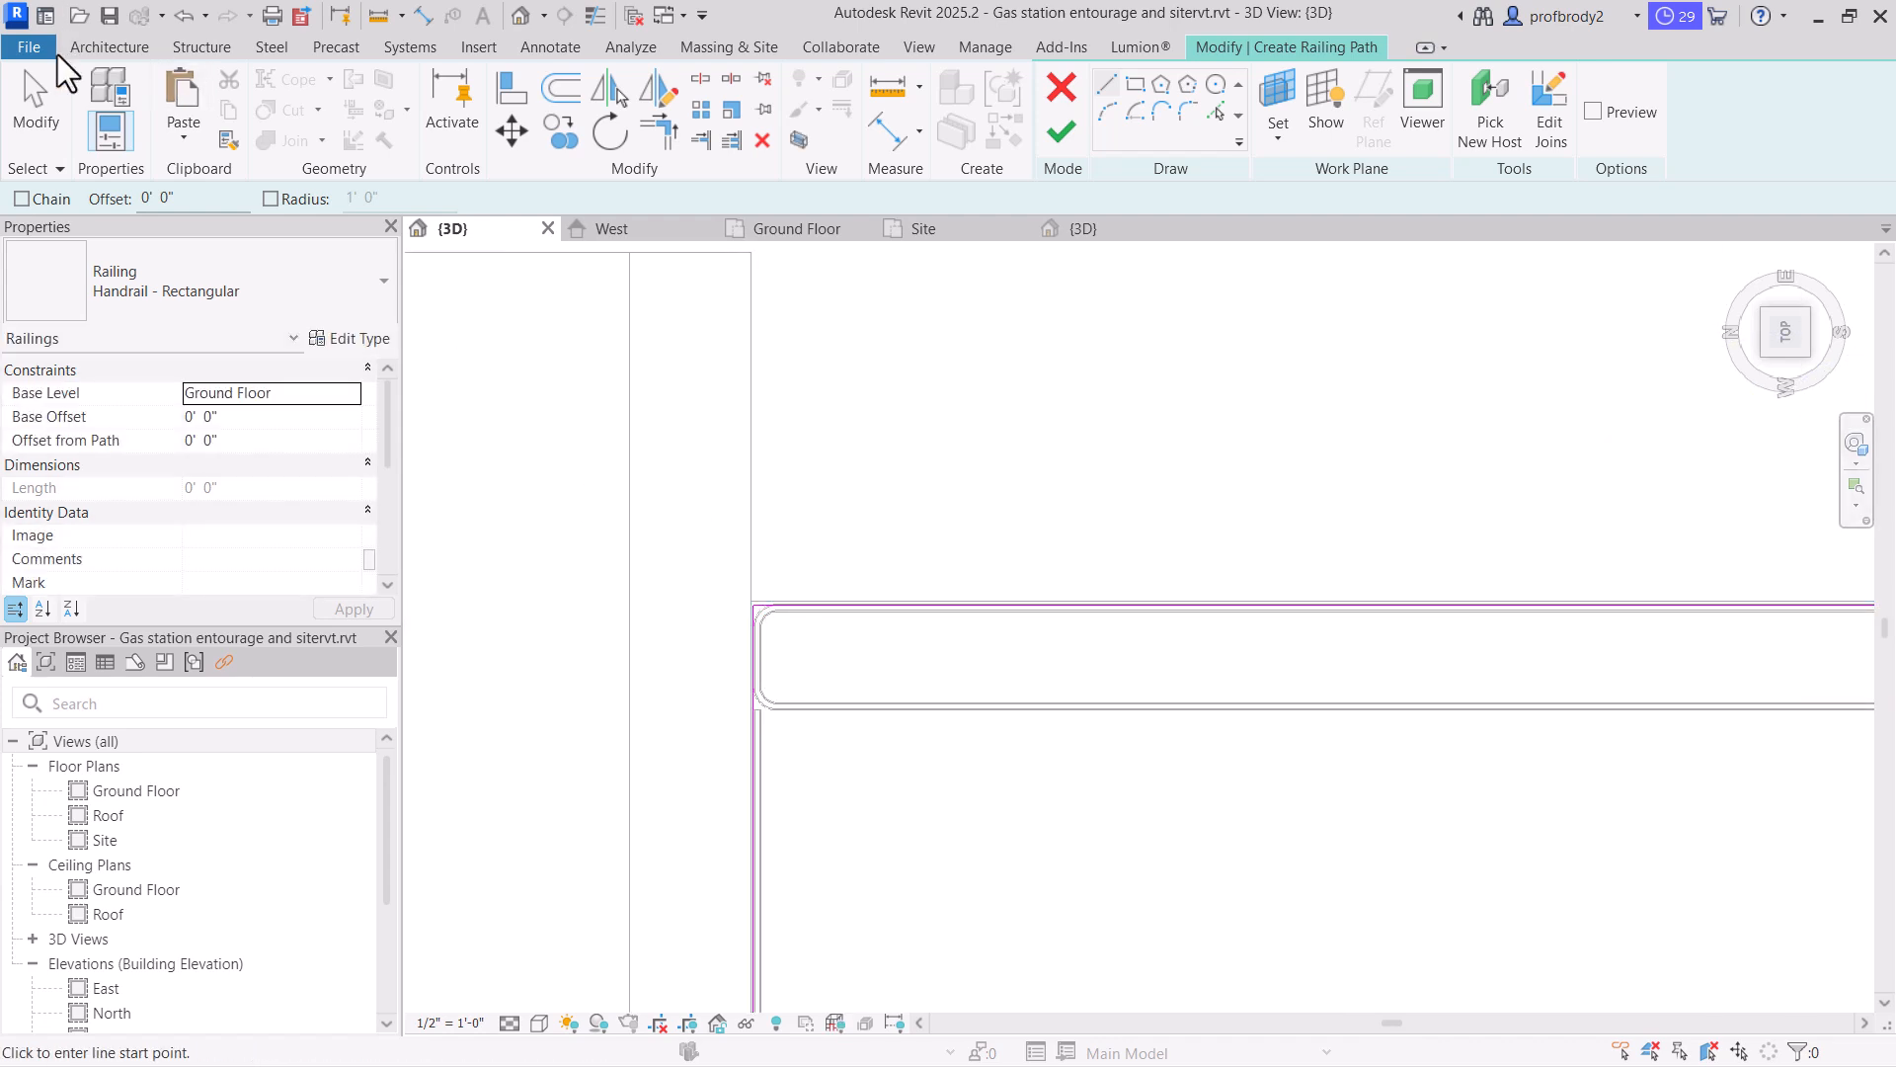
Shift the railing path's east segment and north leg slightly inward so both run over the planter curb
click(48, 99)
scroll(749, 565, up, 3)
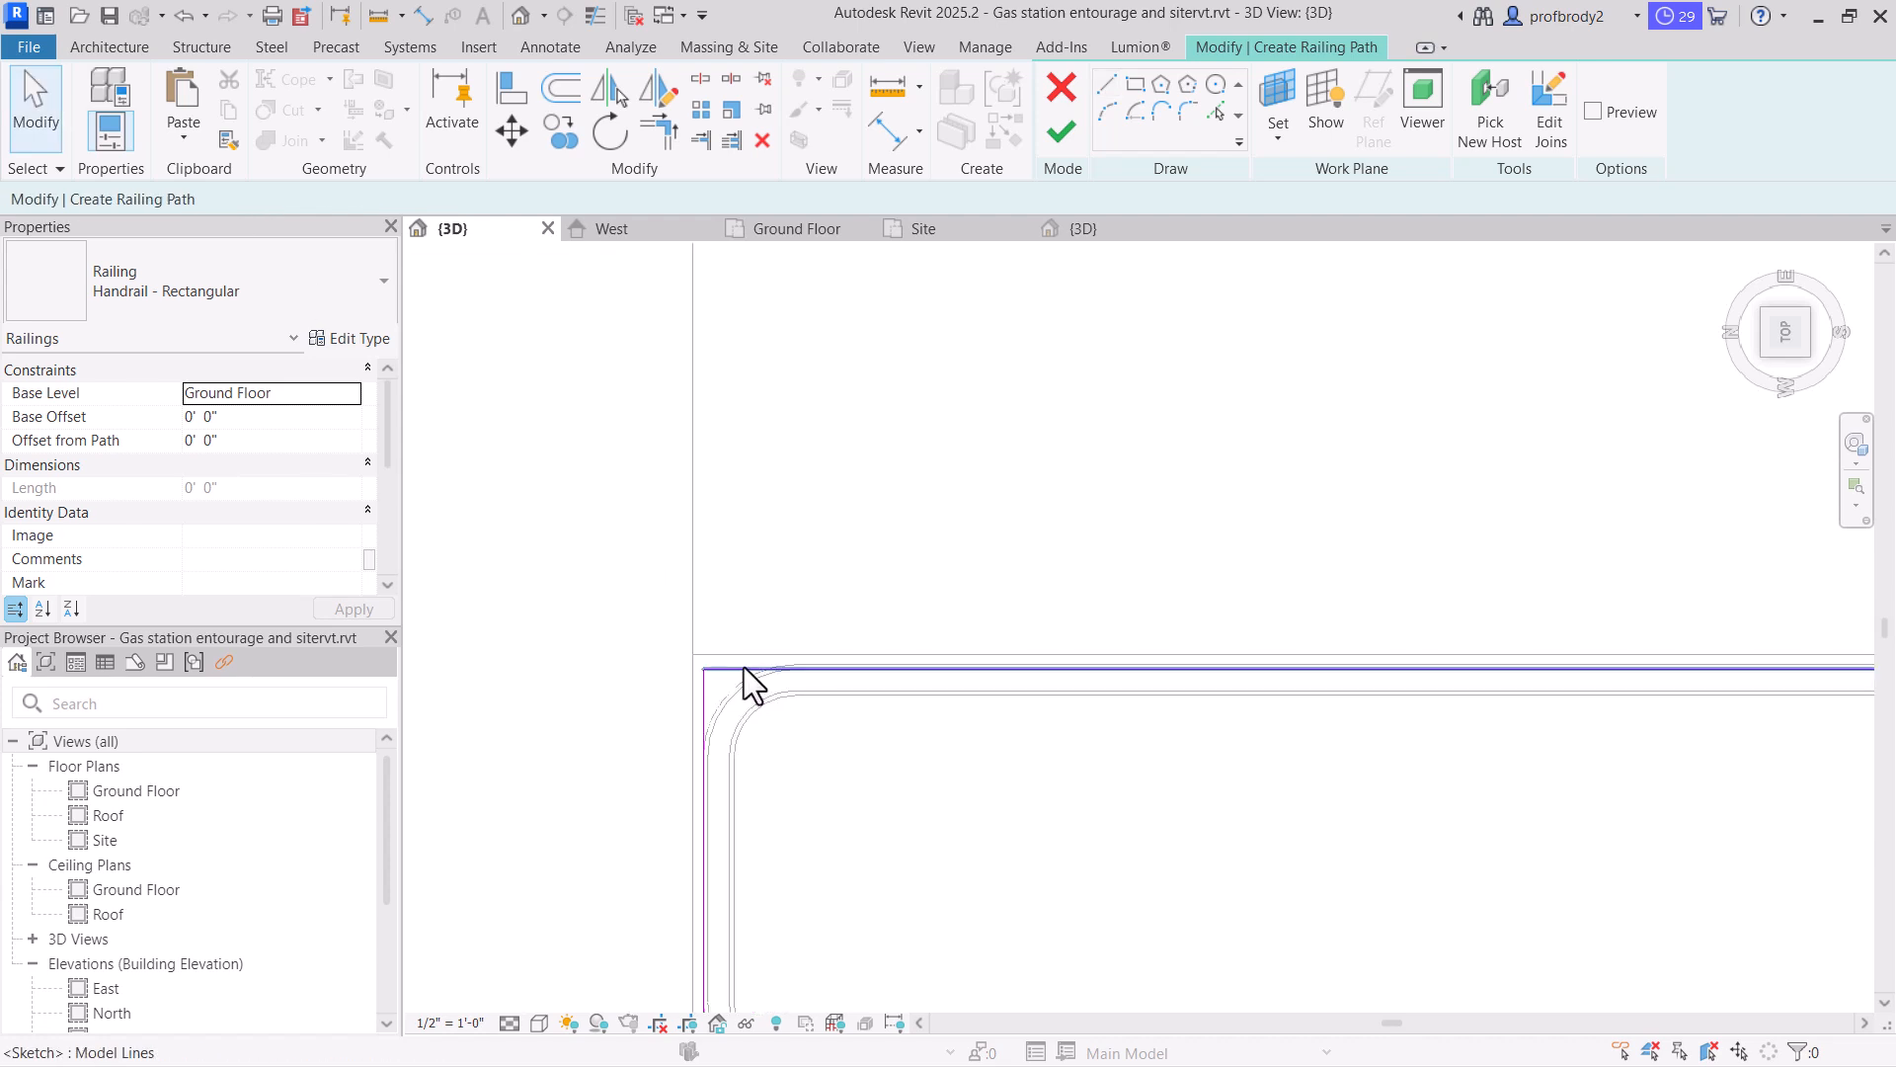
click(744, 669)
drag(744, 669, 583, 677)
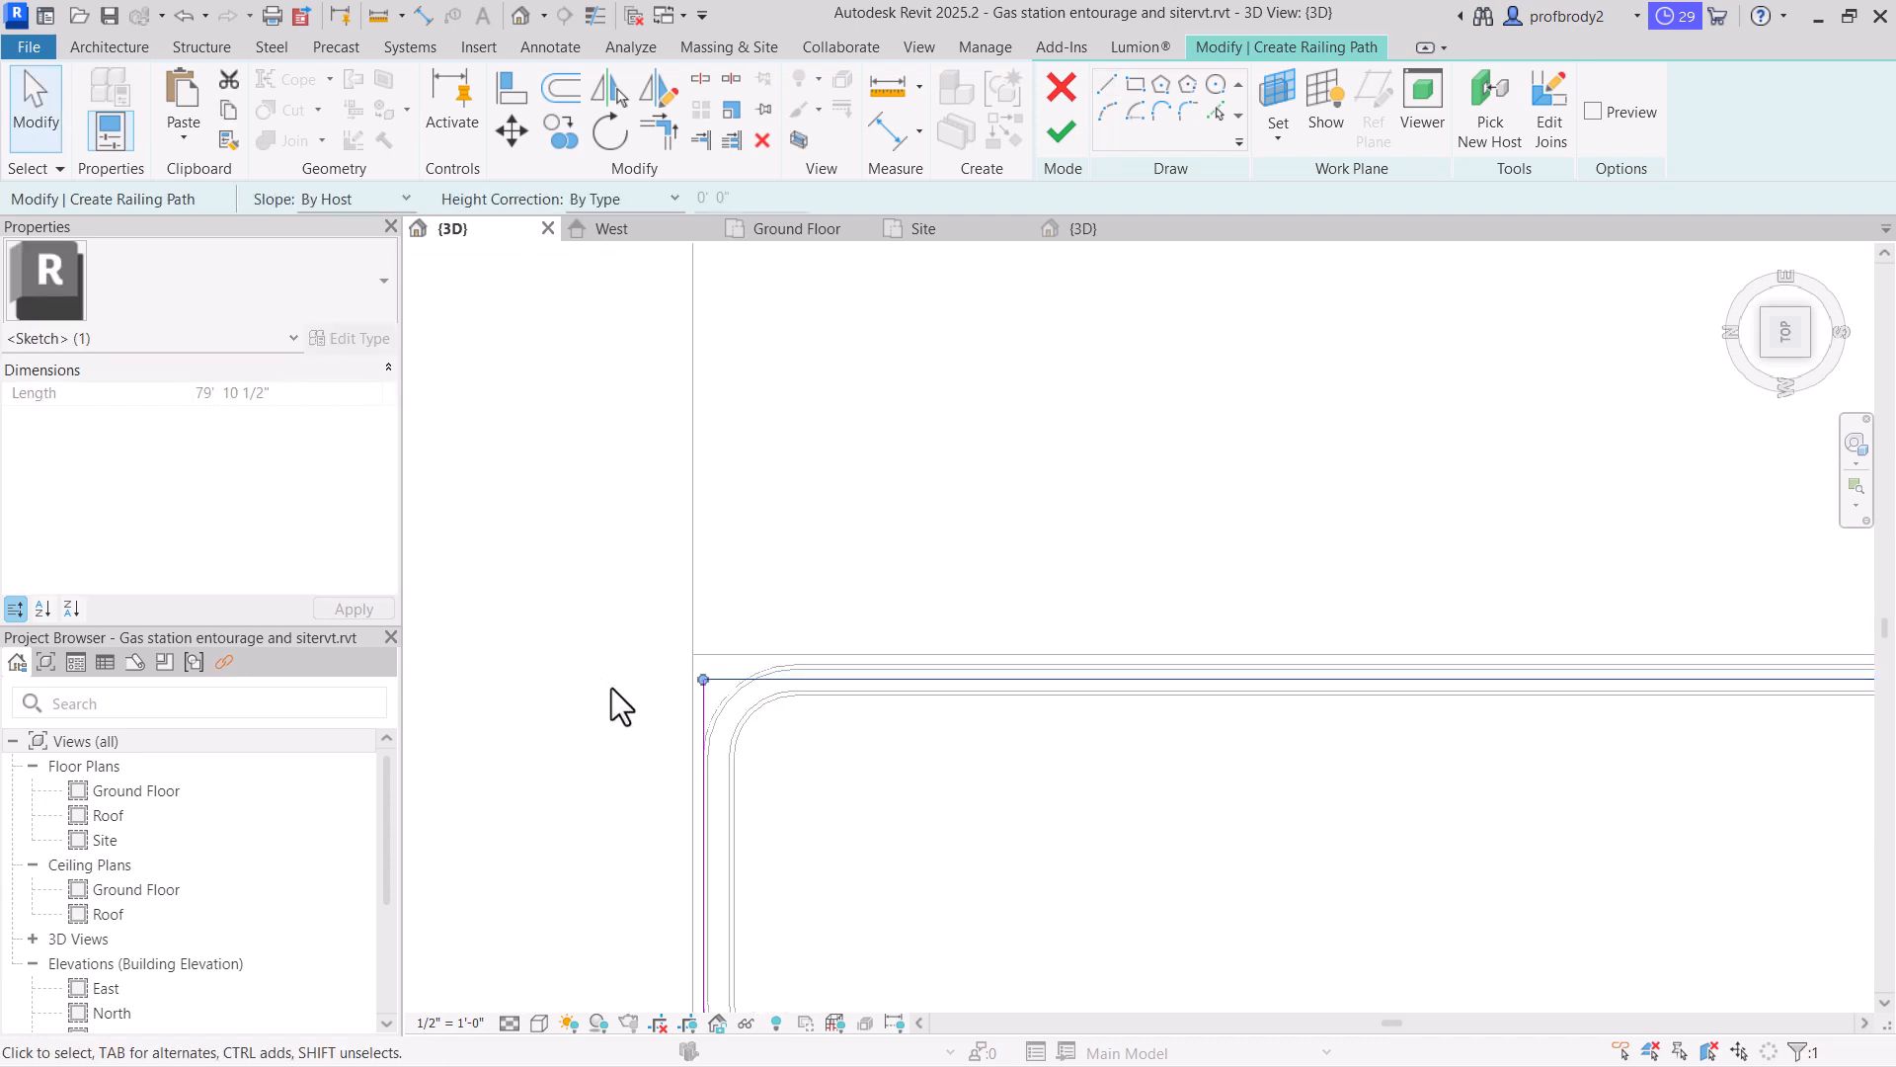
click(711, 713)
key(Right)
key(Right)
key(Right)
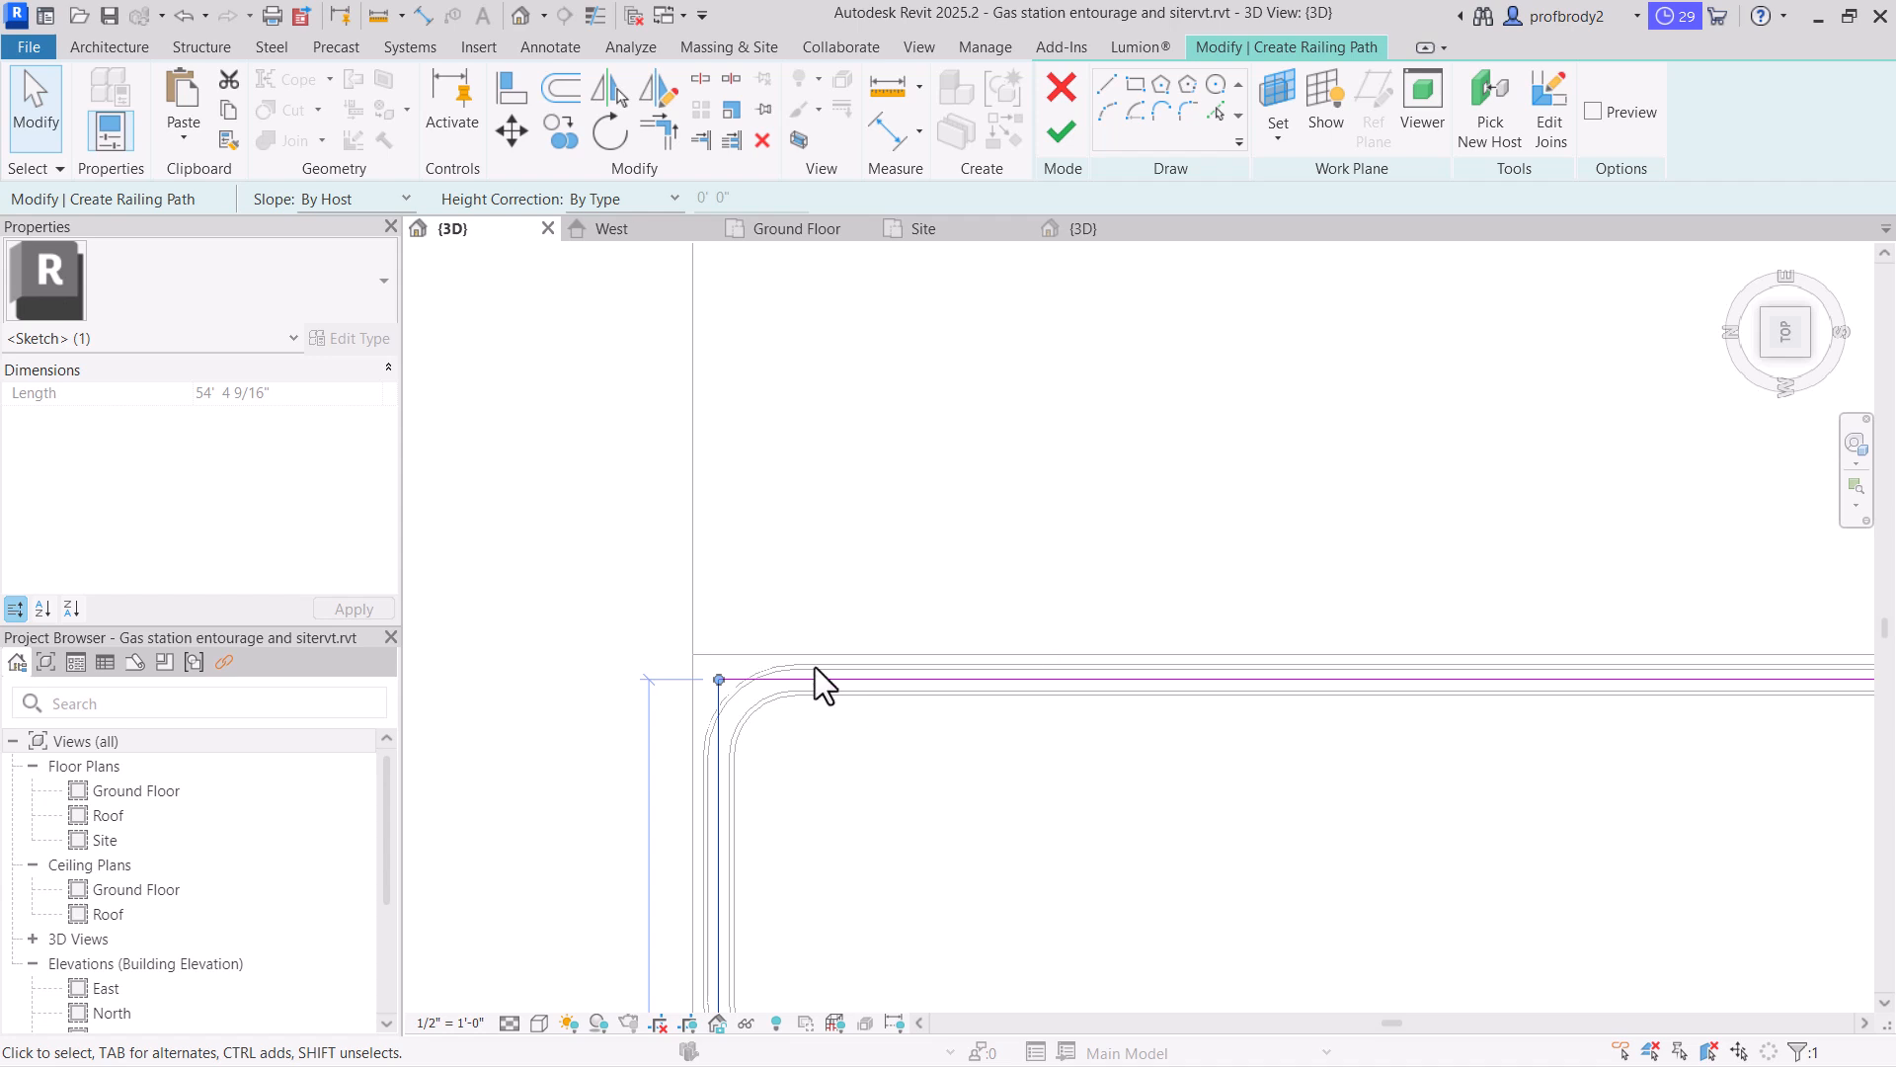
Nudge the railing path's east segment slightly further inward to centre it on the planter curb
scroll(791, 691, up, 5)
middle_drag(853, 594, 902, 531)
mouse_move(1046, 571)
middle_down()
mouse_move(1300, 406)
mouse_move(1219, 406)
middle_up()
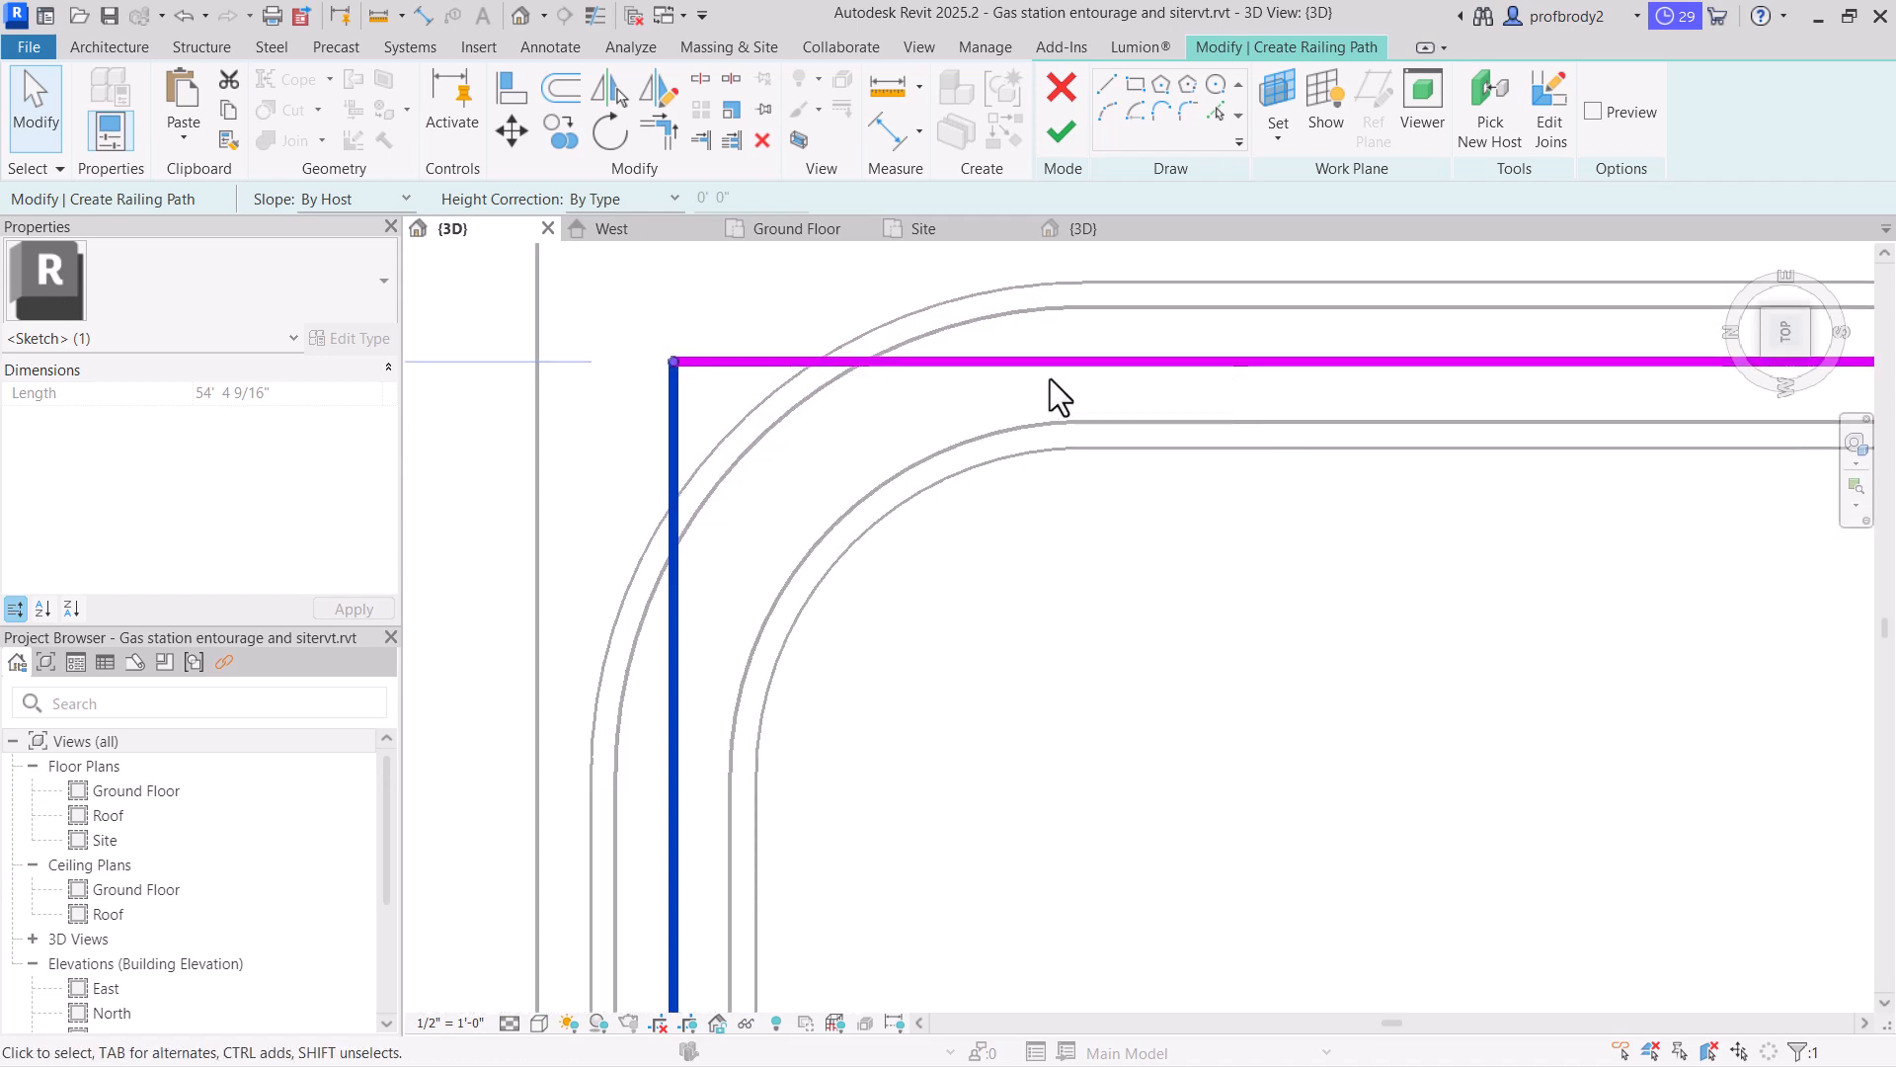
click(1063, 372)
key(Down)
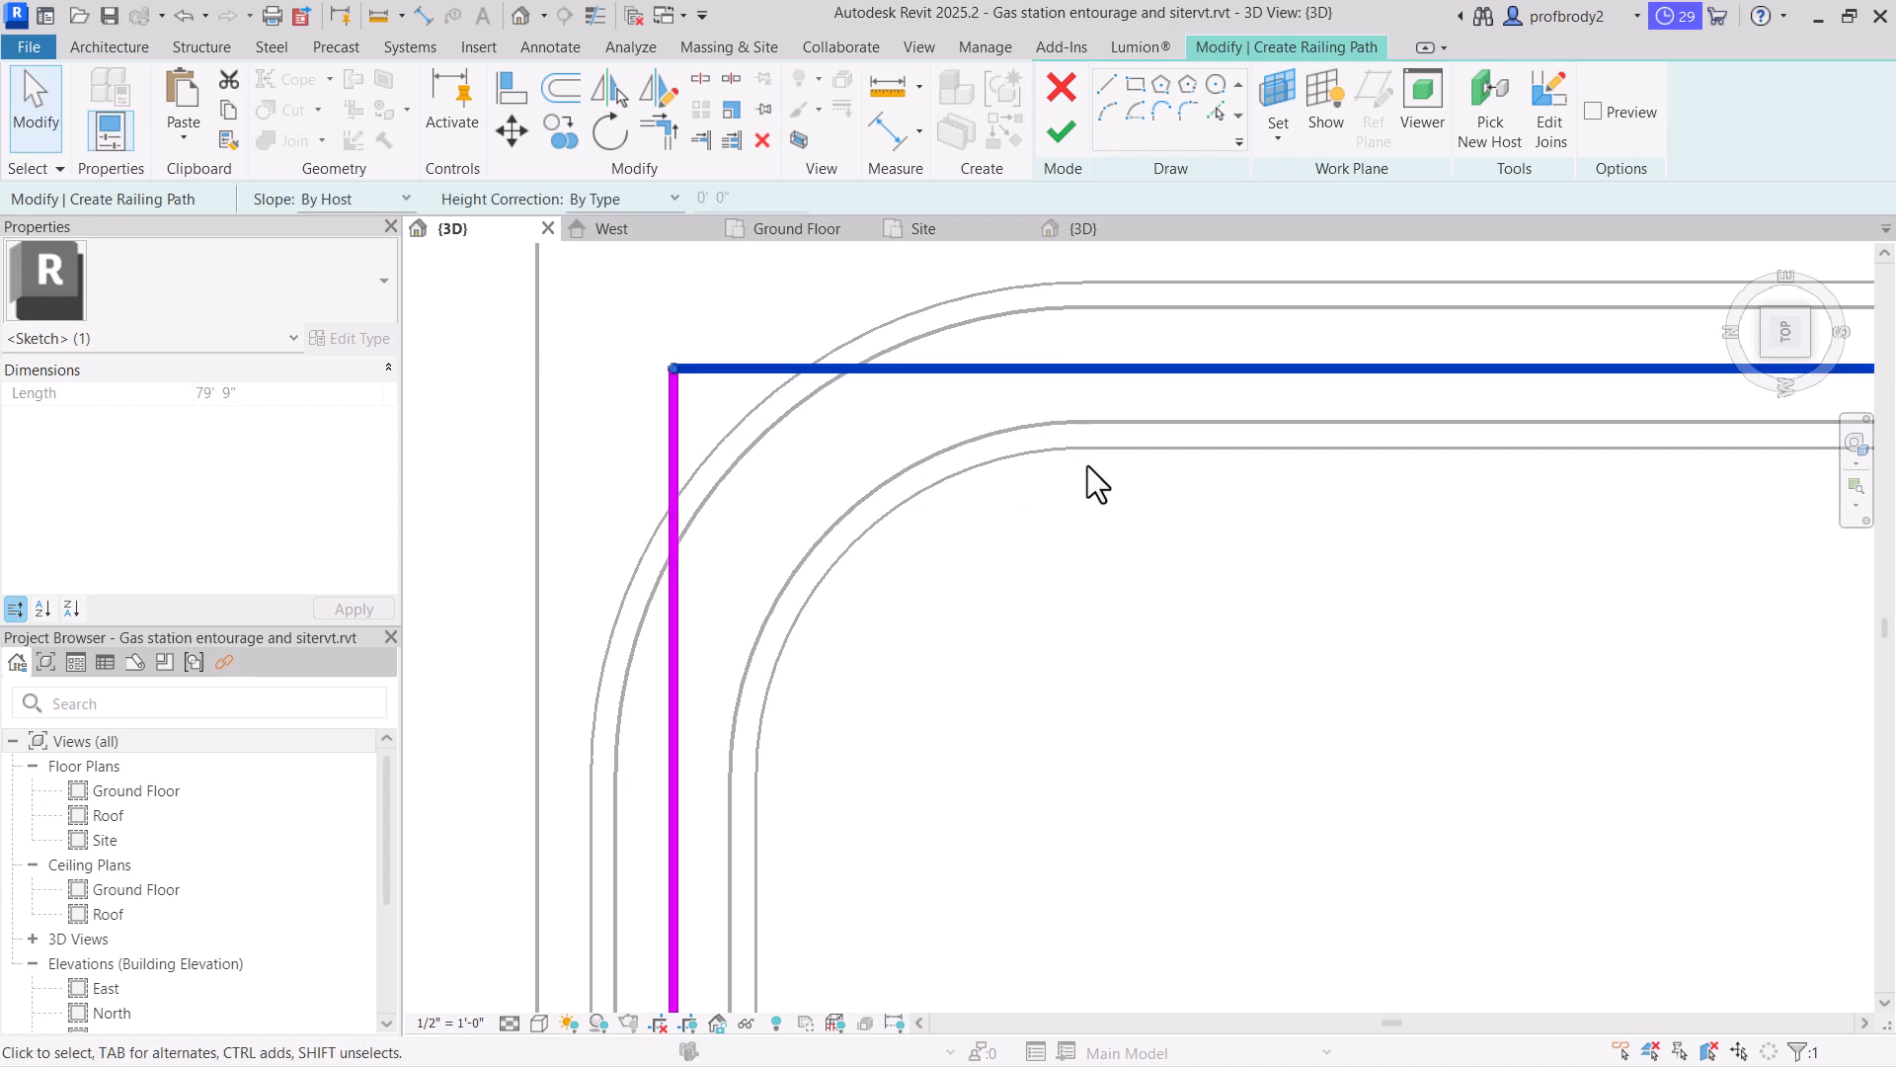
Check the railing path's alignment with the curbs along the slab's north, east and south edges
scroll(1087, 465, down, 6)
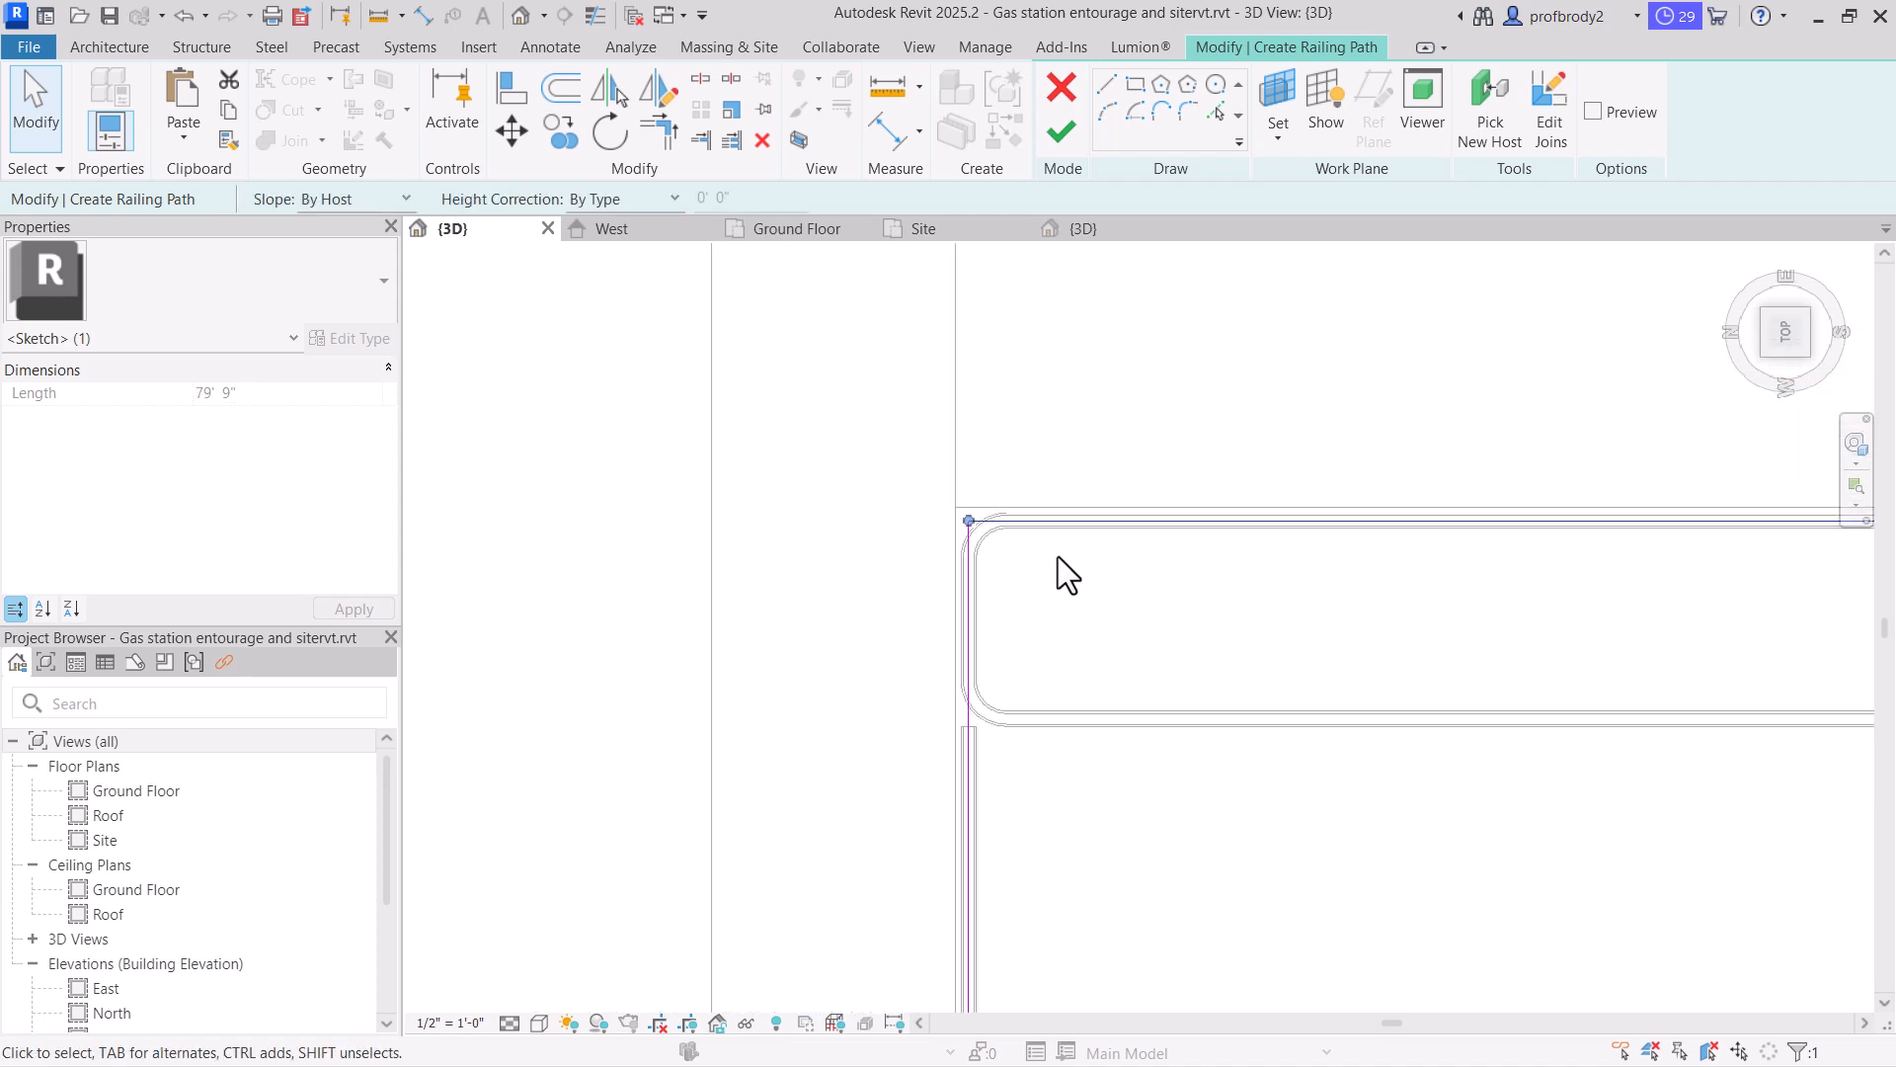
scroll(1058, 555, down, 2)
middle_drag(1063, 560, 829, 205)
scroll(844, 548, down, 5)
middle_drag(911, 576, 903, 404)
scroll(943, 474, down, 1)
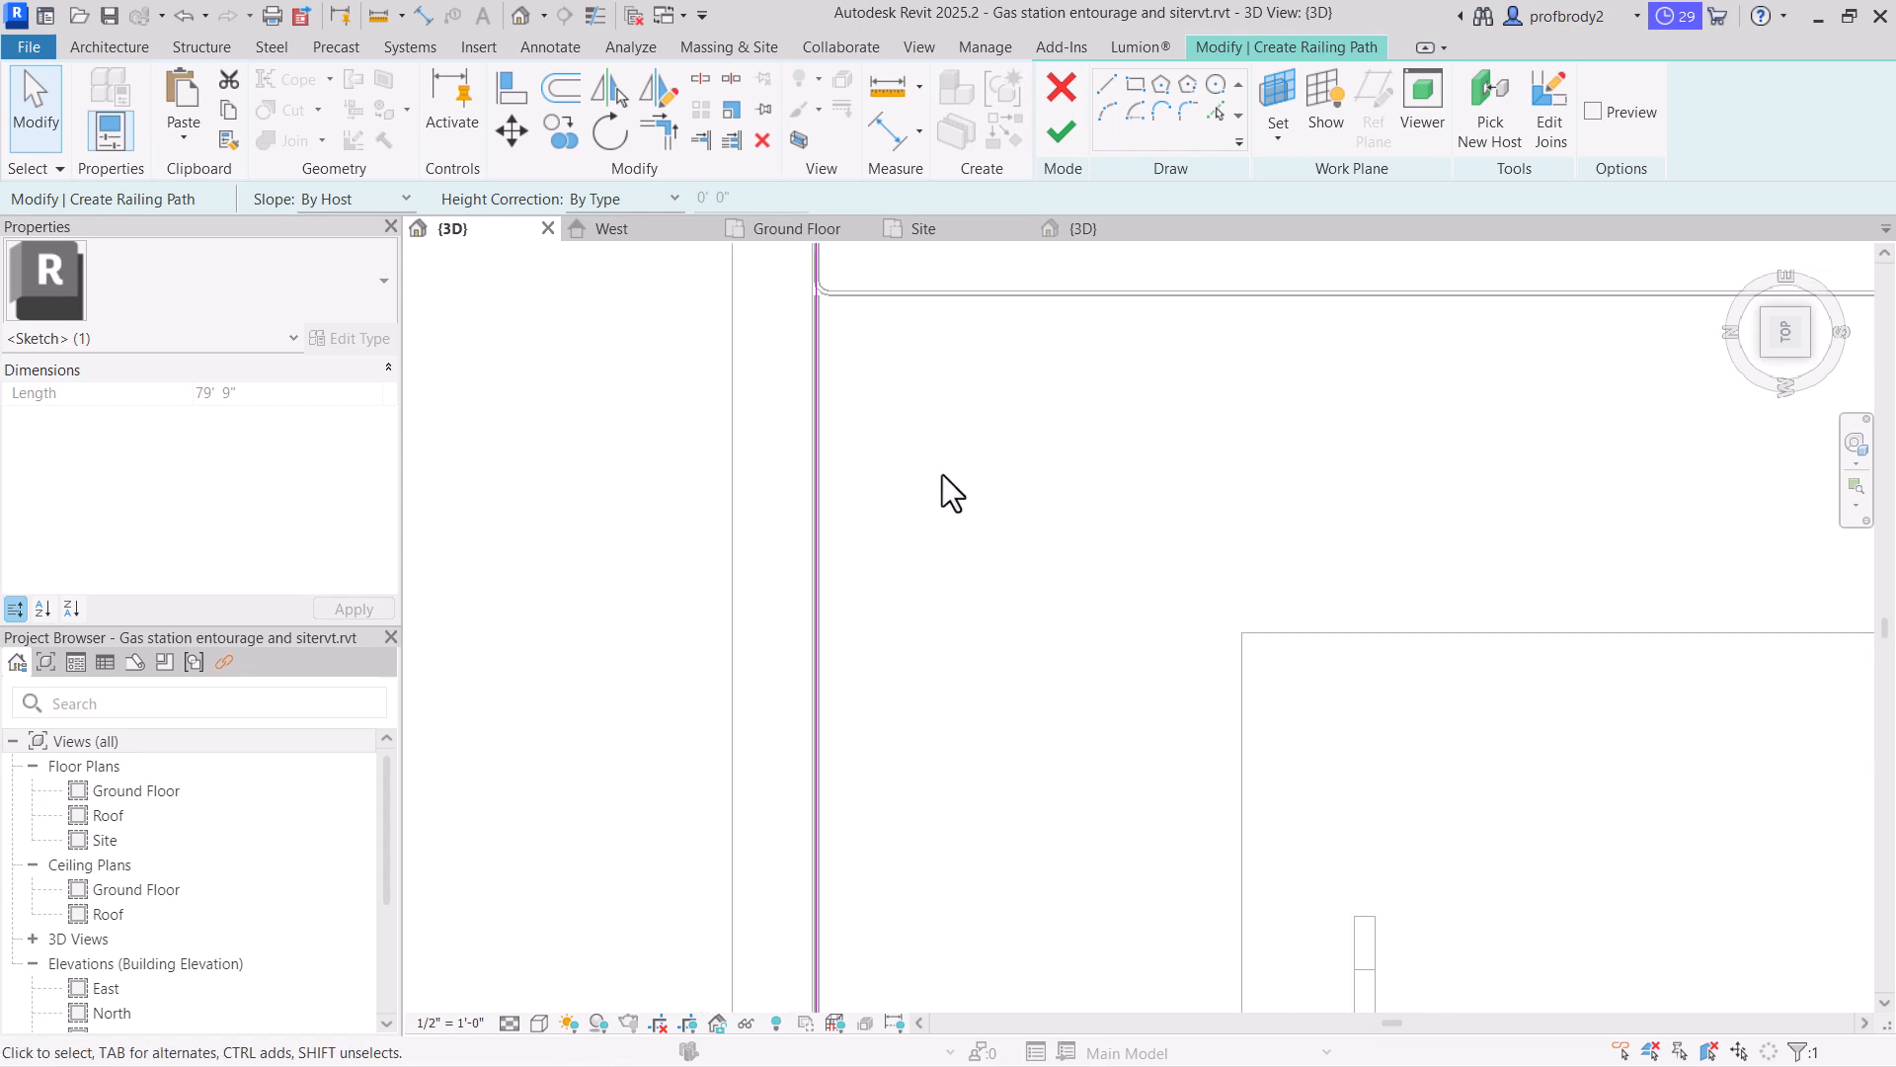
scroll(942, 474, down, 2)
mouse_move(917, 525)
middle_down()
mouse_move(731, 513)
mouse_move(841, 529)
middle_up()
scroll(846, 520, down, 2)
scroll(789, 494, up, 1)
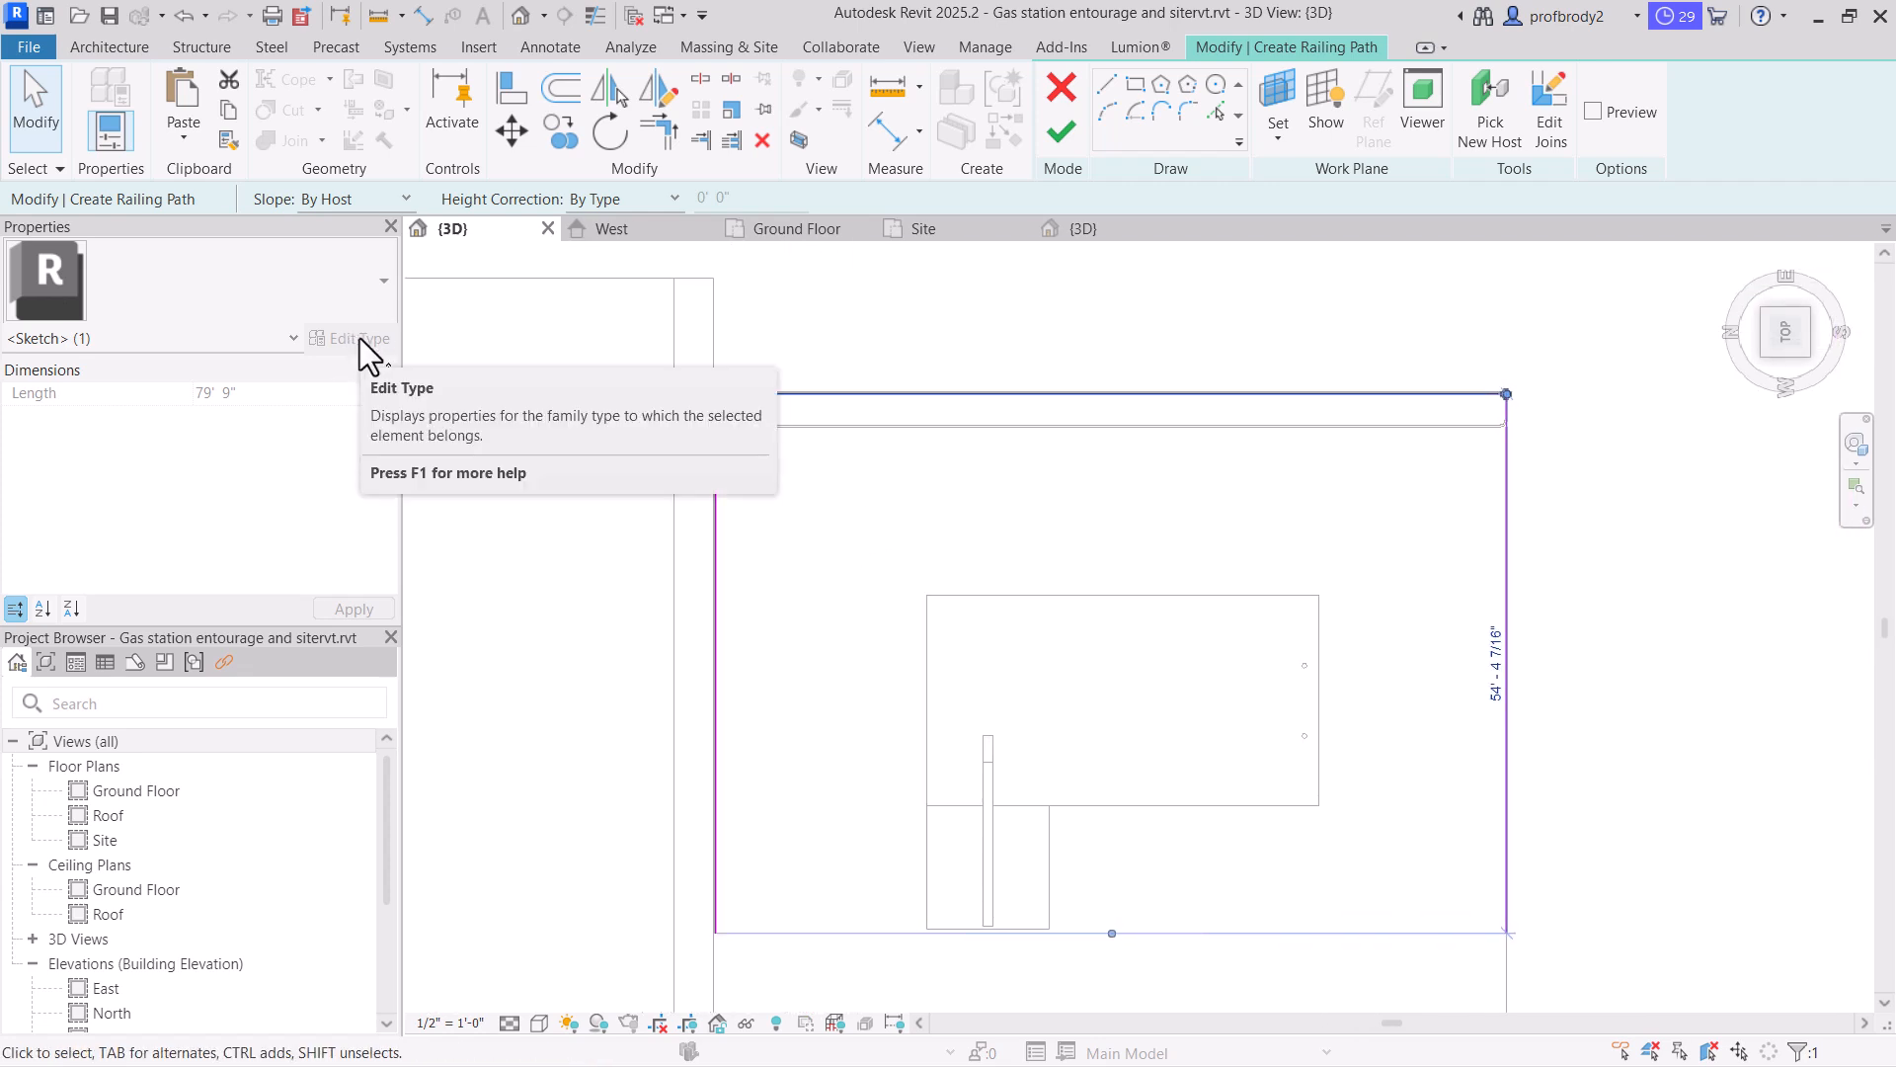
Set the railing type to Guardrail - Pipe and finish the railing along the three slab edges
click(1017, 320)
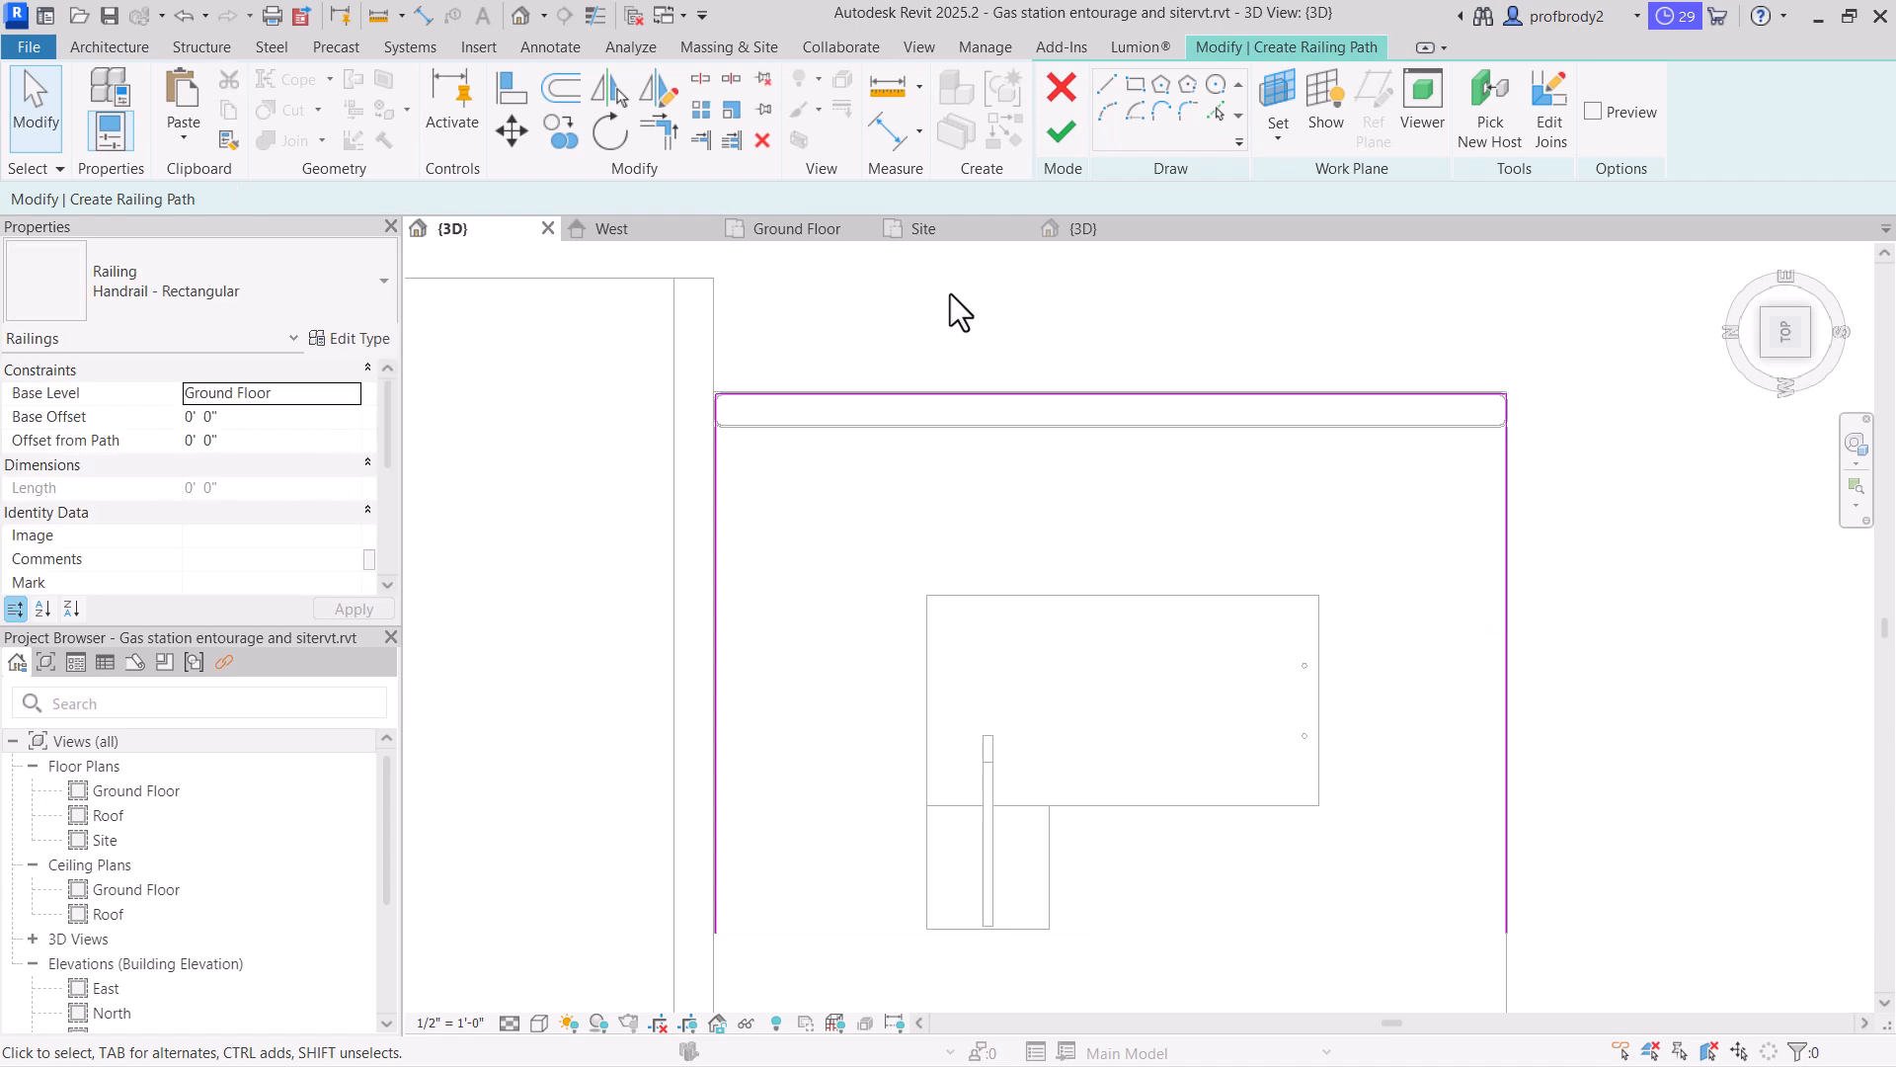
click(354, 292)
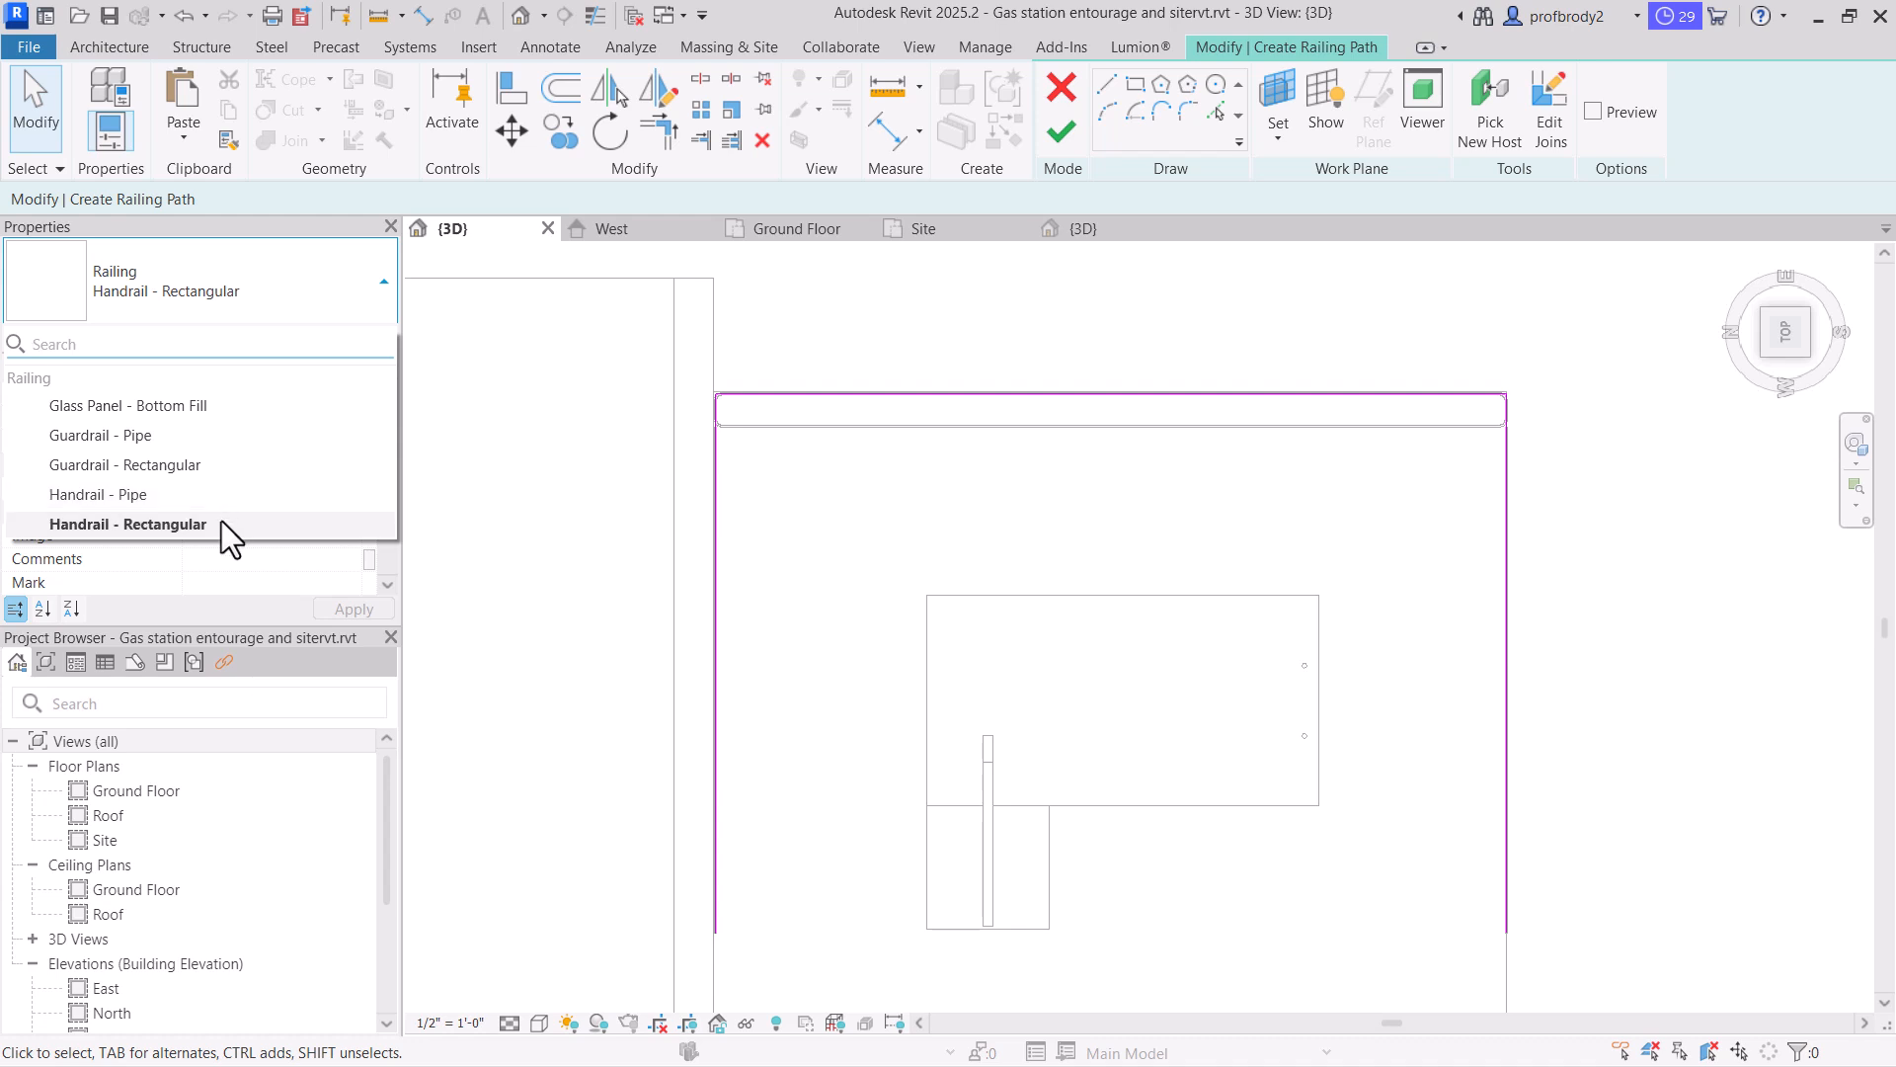
click(127, 440)
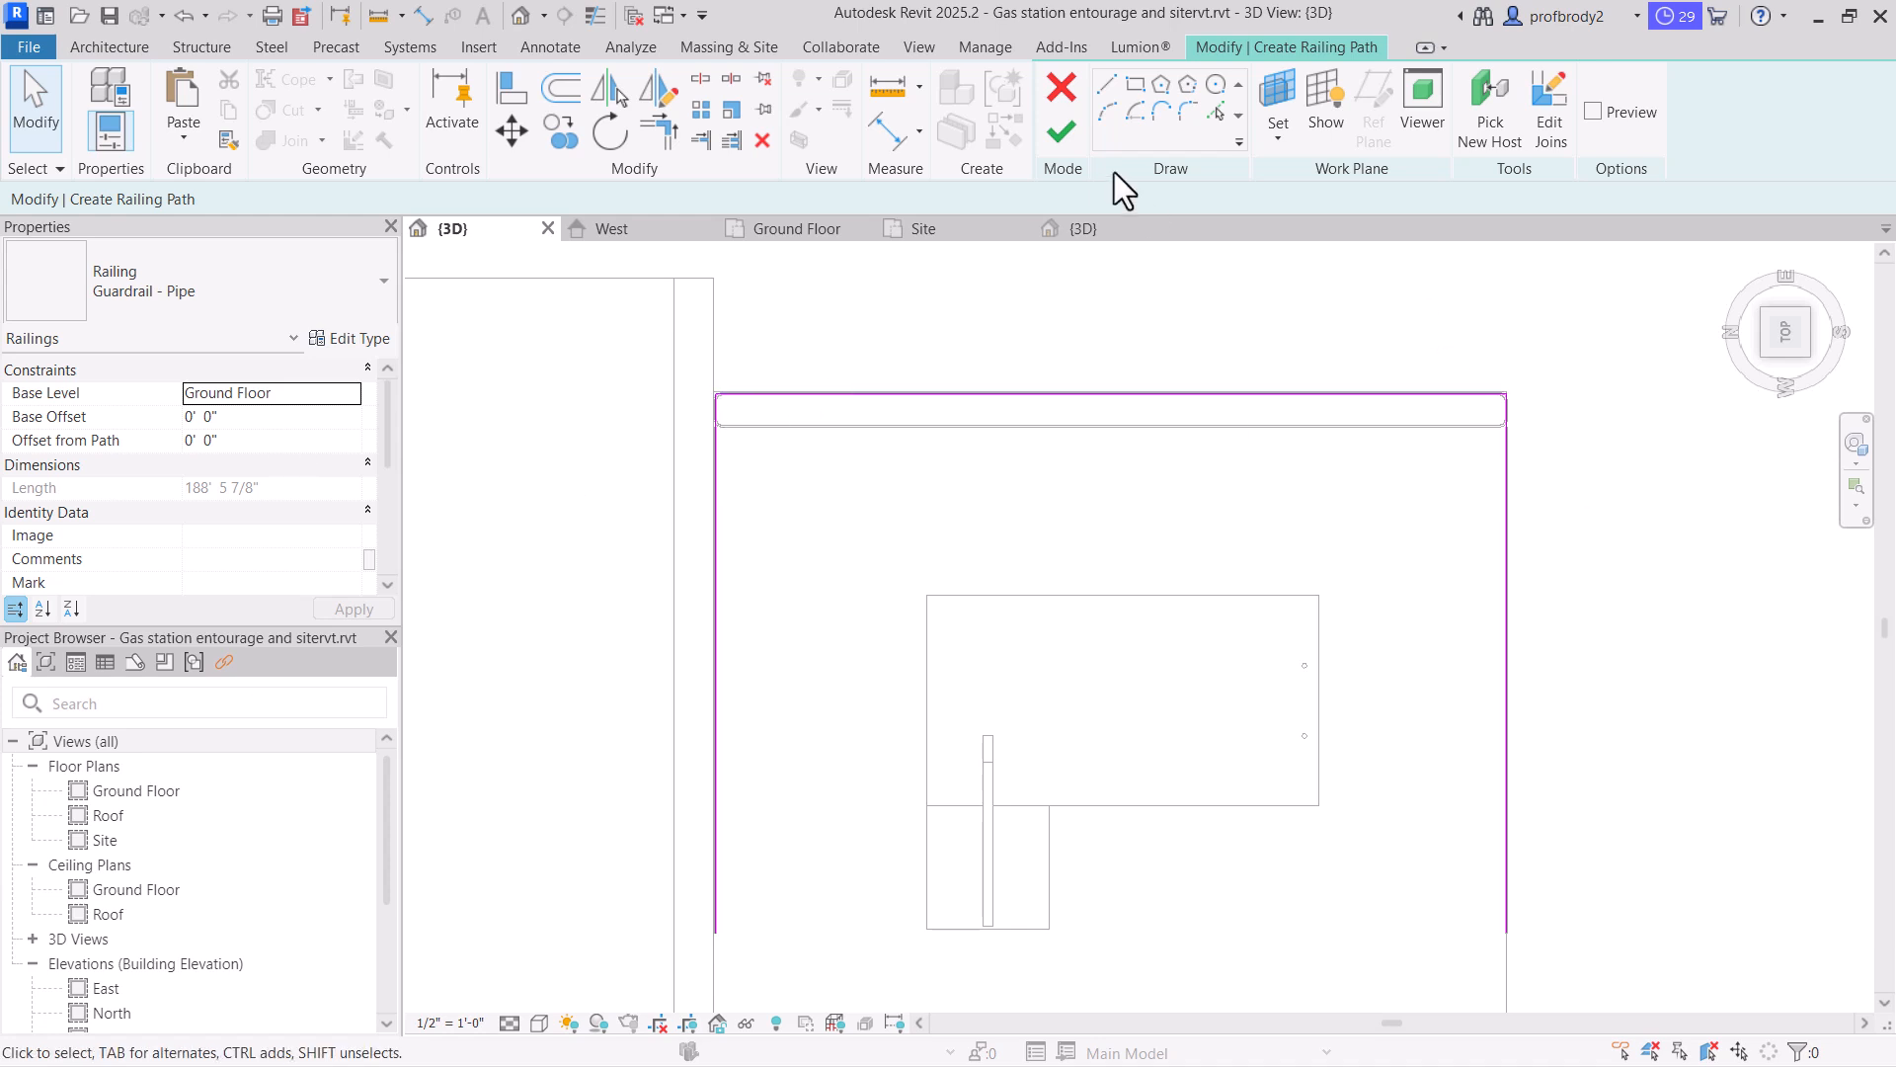
click(1067, 133)
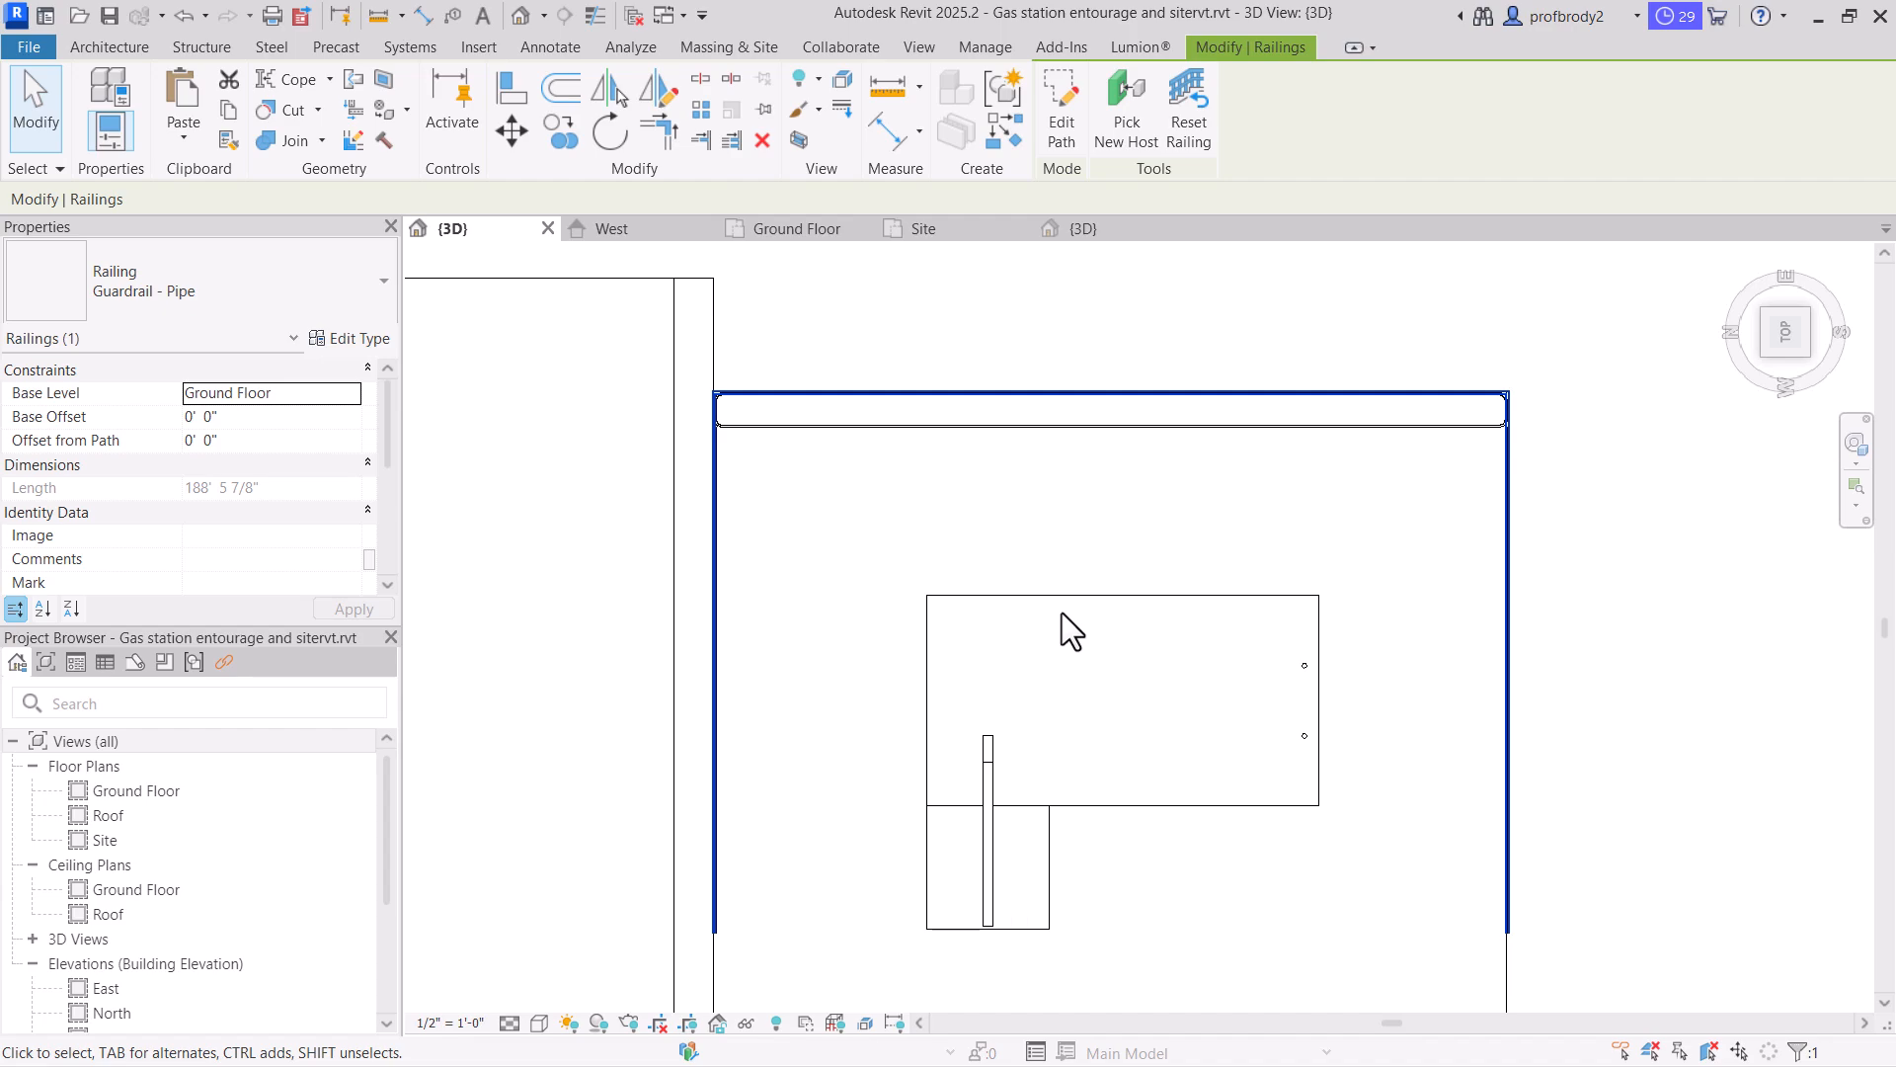
shift+middle_drag(1063, 613, 982, 313)
scroll(842, 416, up, 3)
scroll(843, 416, up, 4)
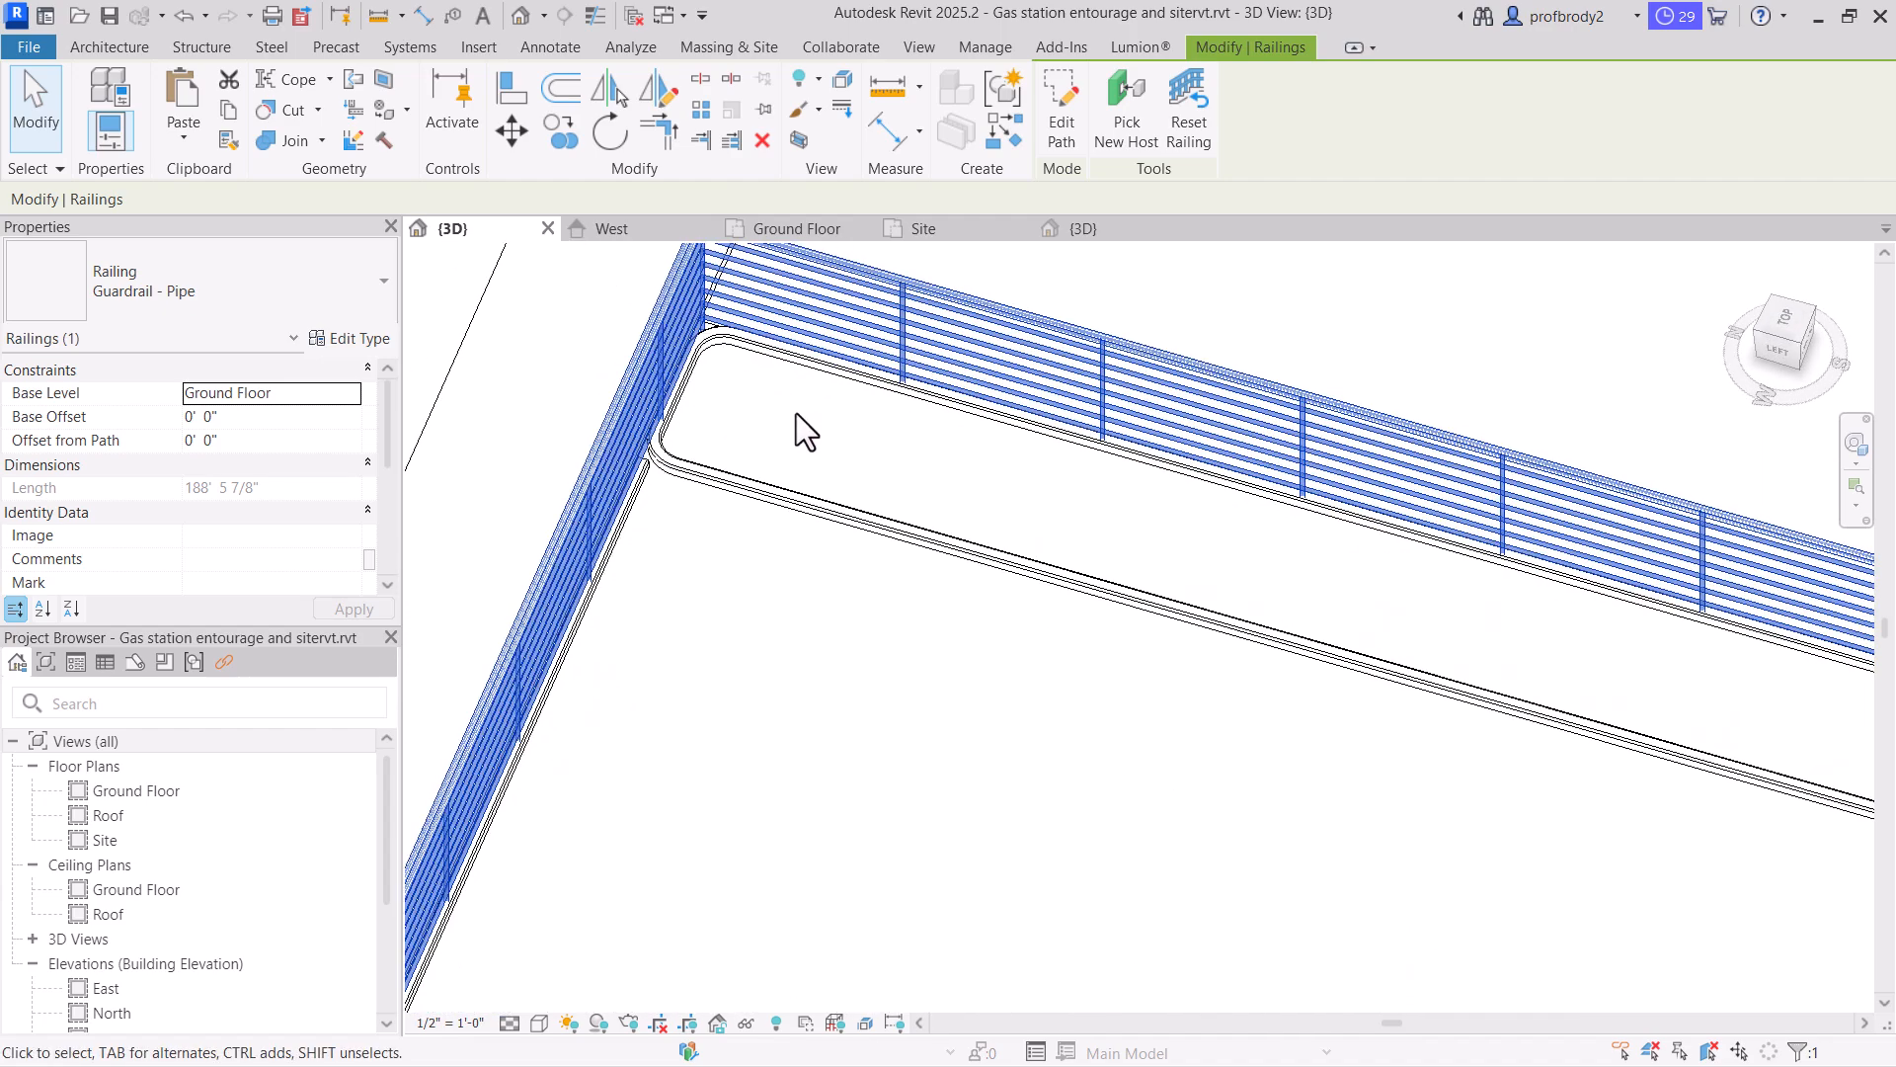
middle_drag(796, 411, 1122, 887)
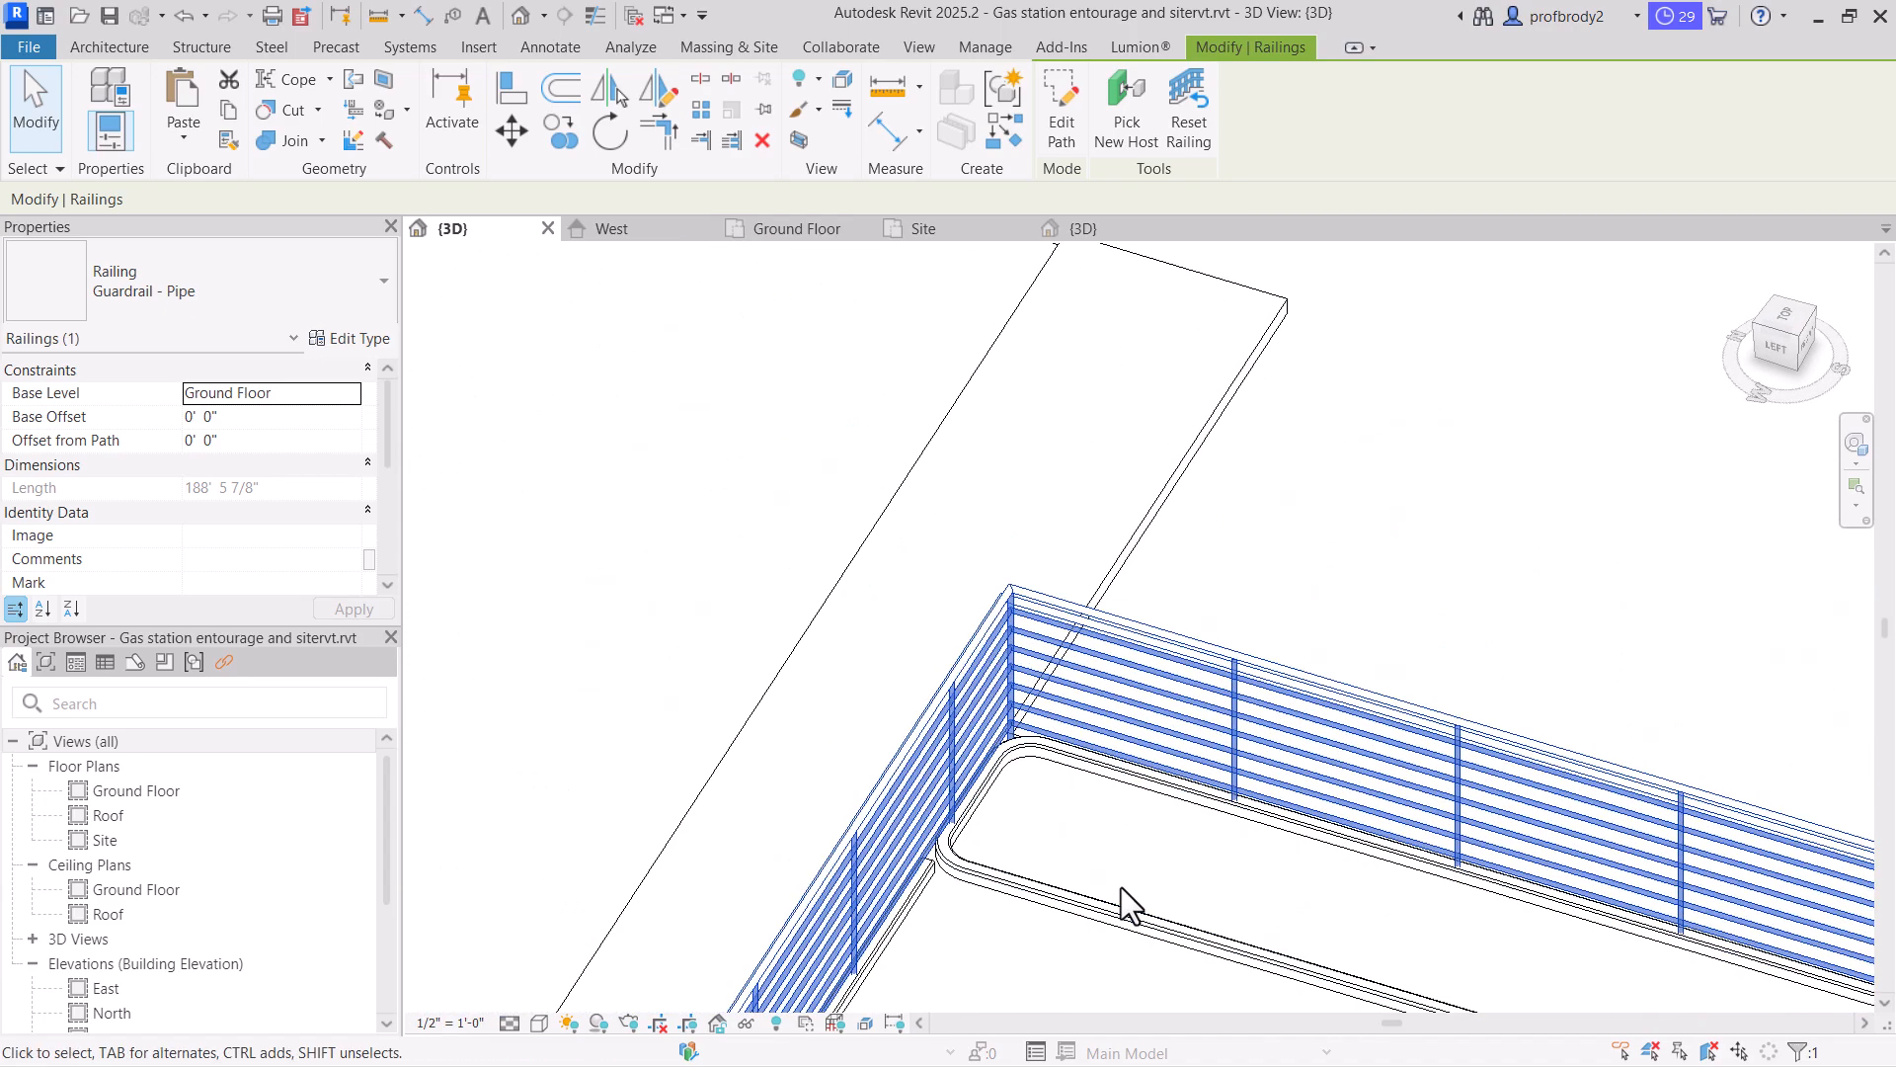
scroll(1260, 901, down, 5)
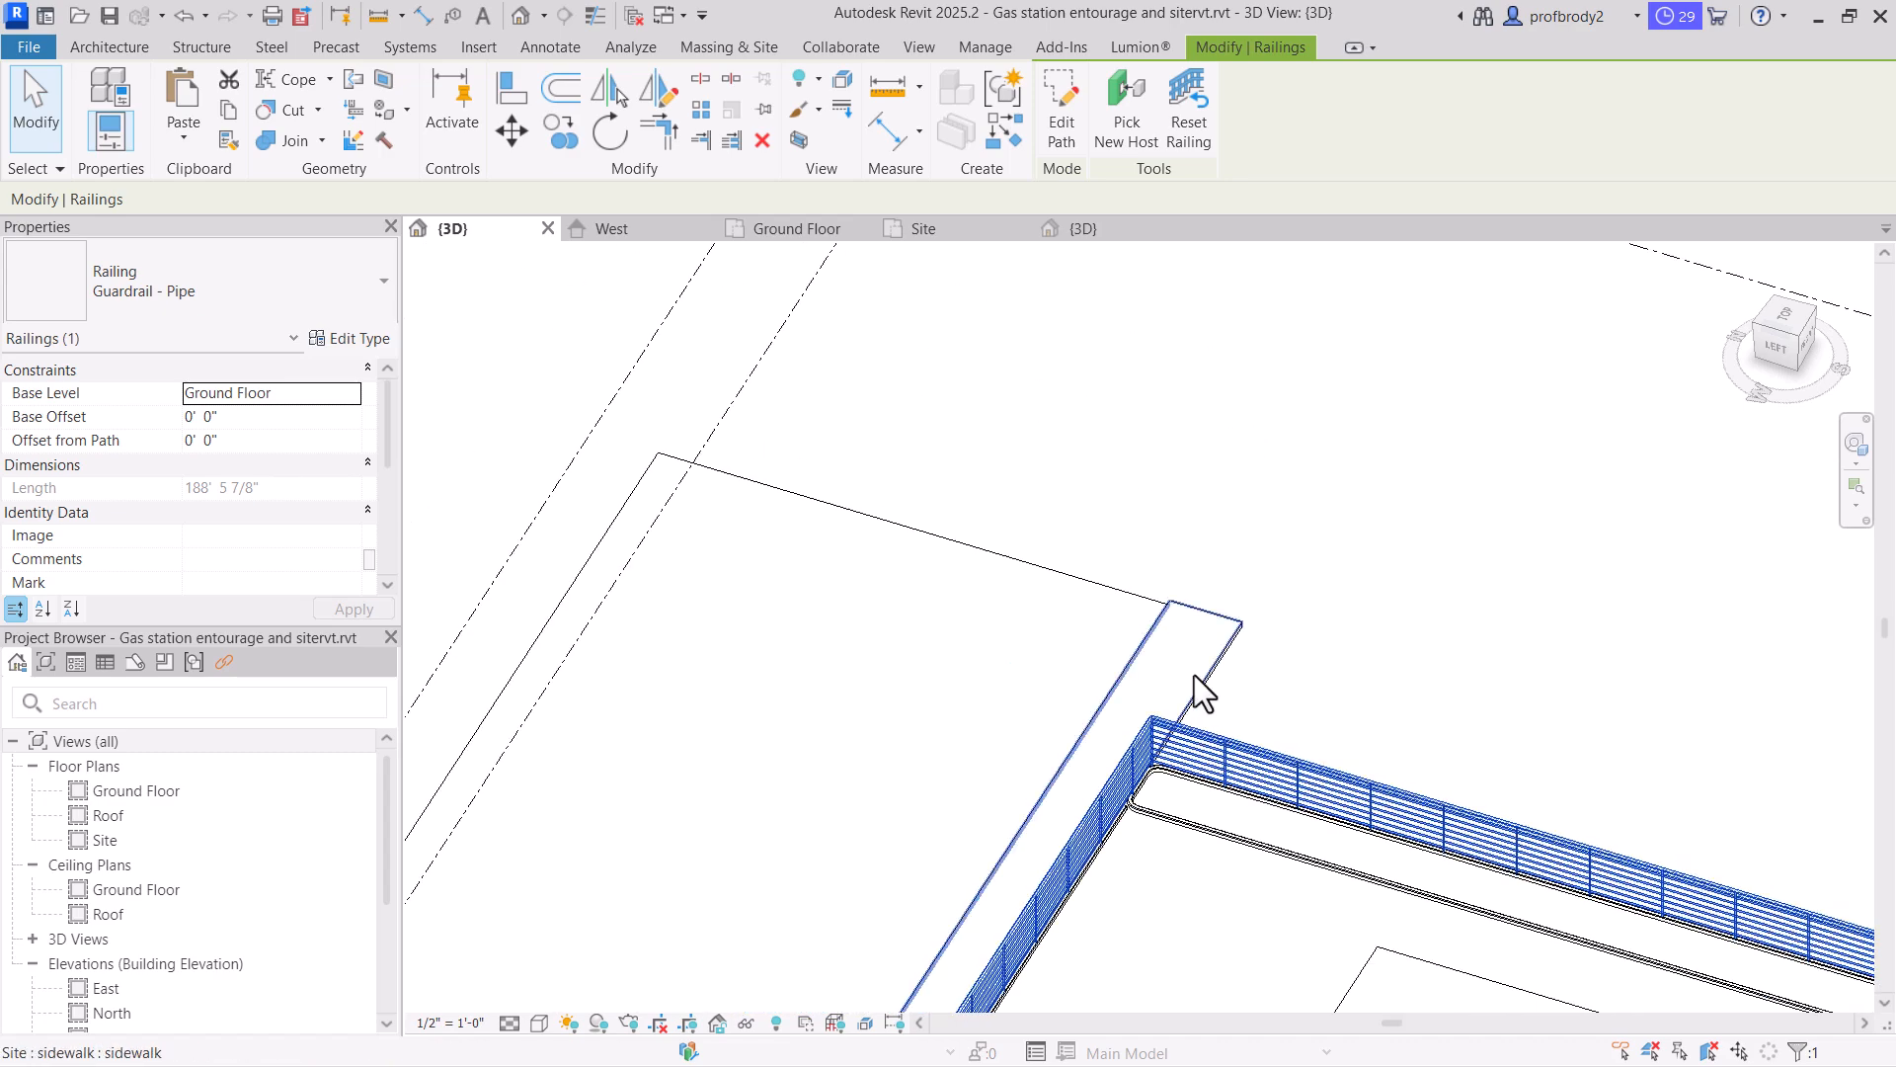
middle_drag(1206, 690, 1100, 558)
scroll(1176, 703, down, 1)
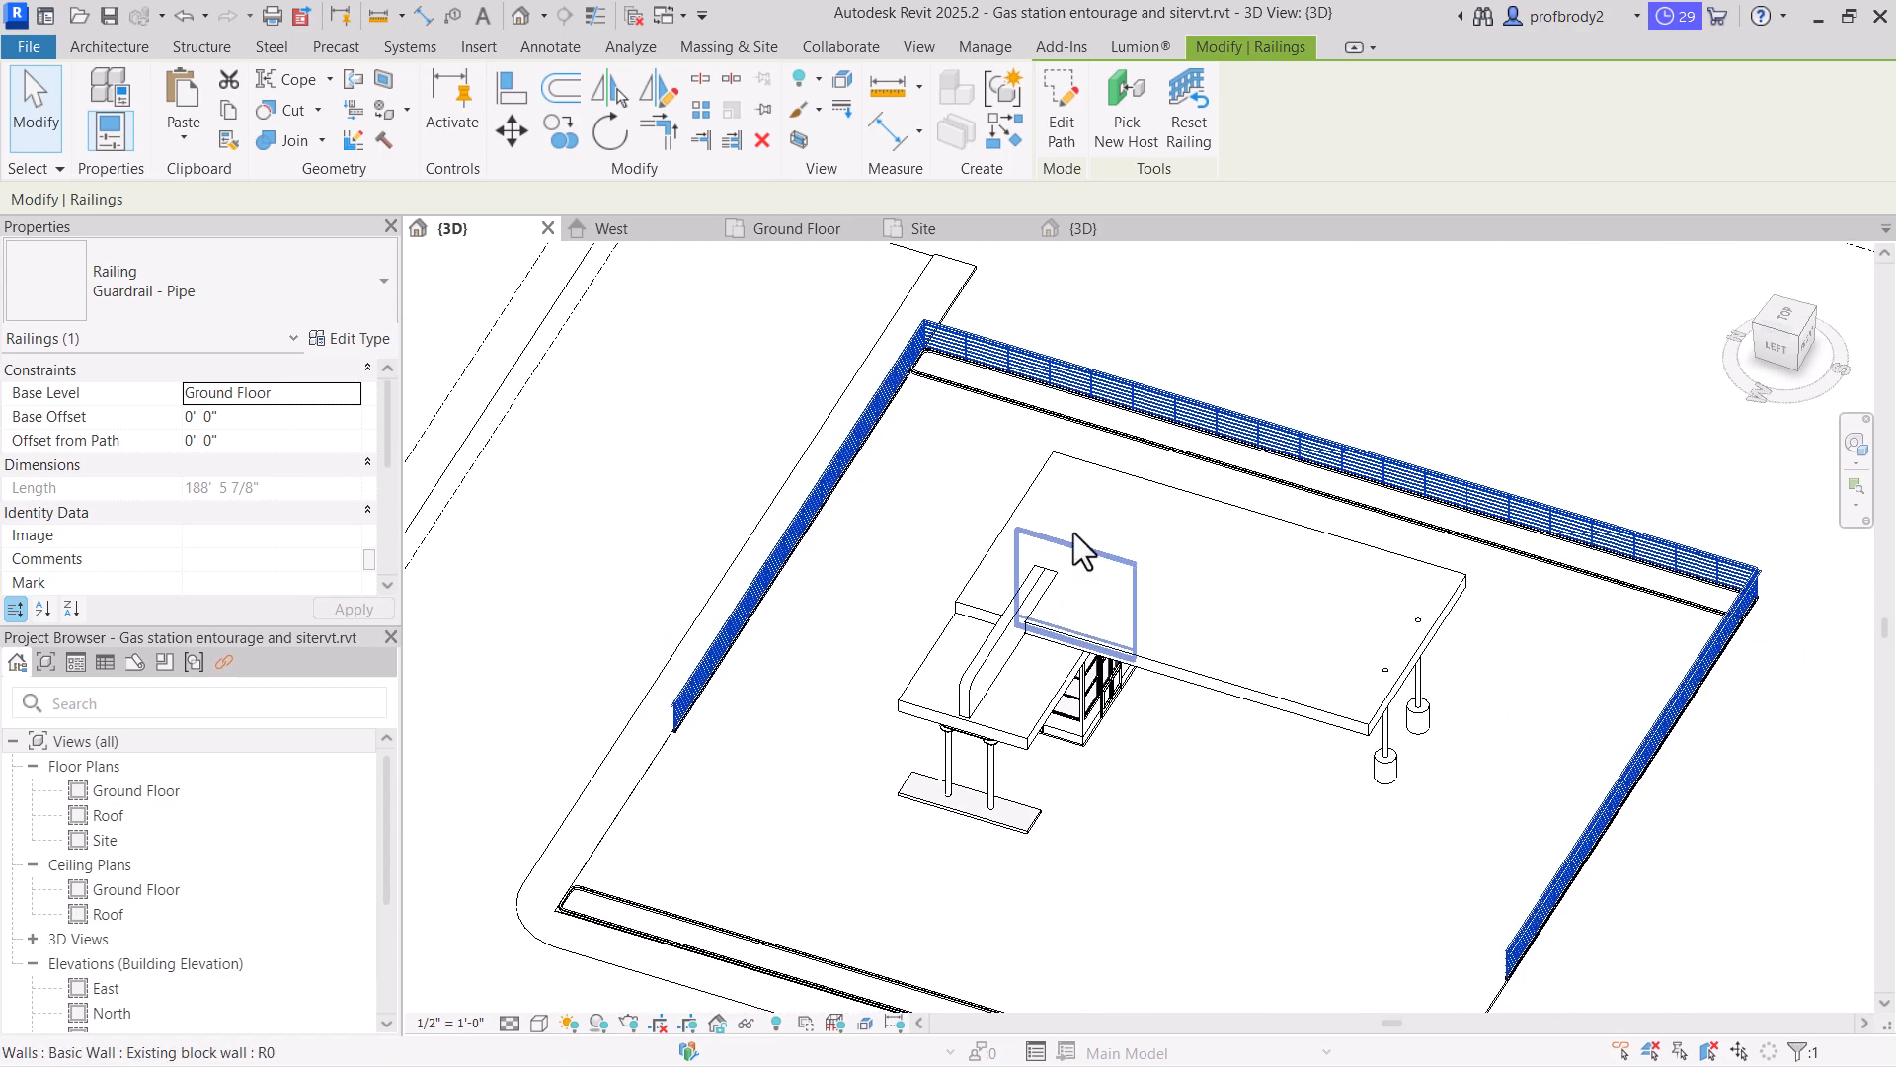
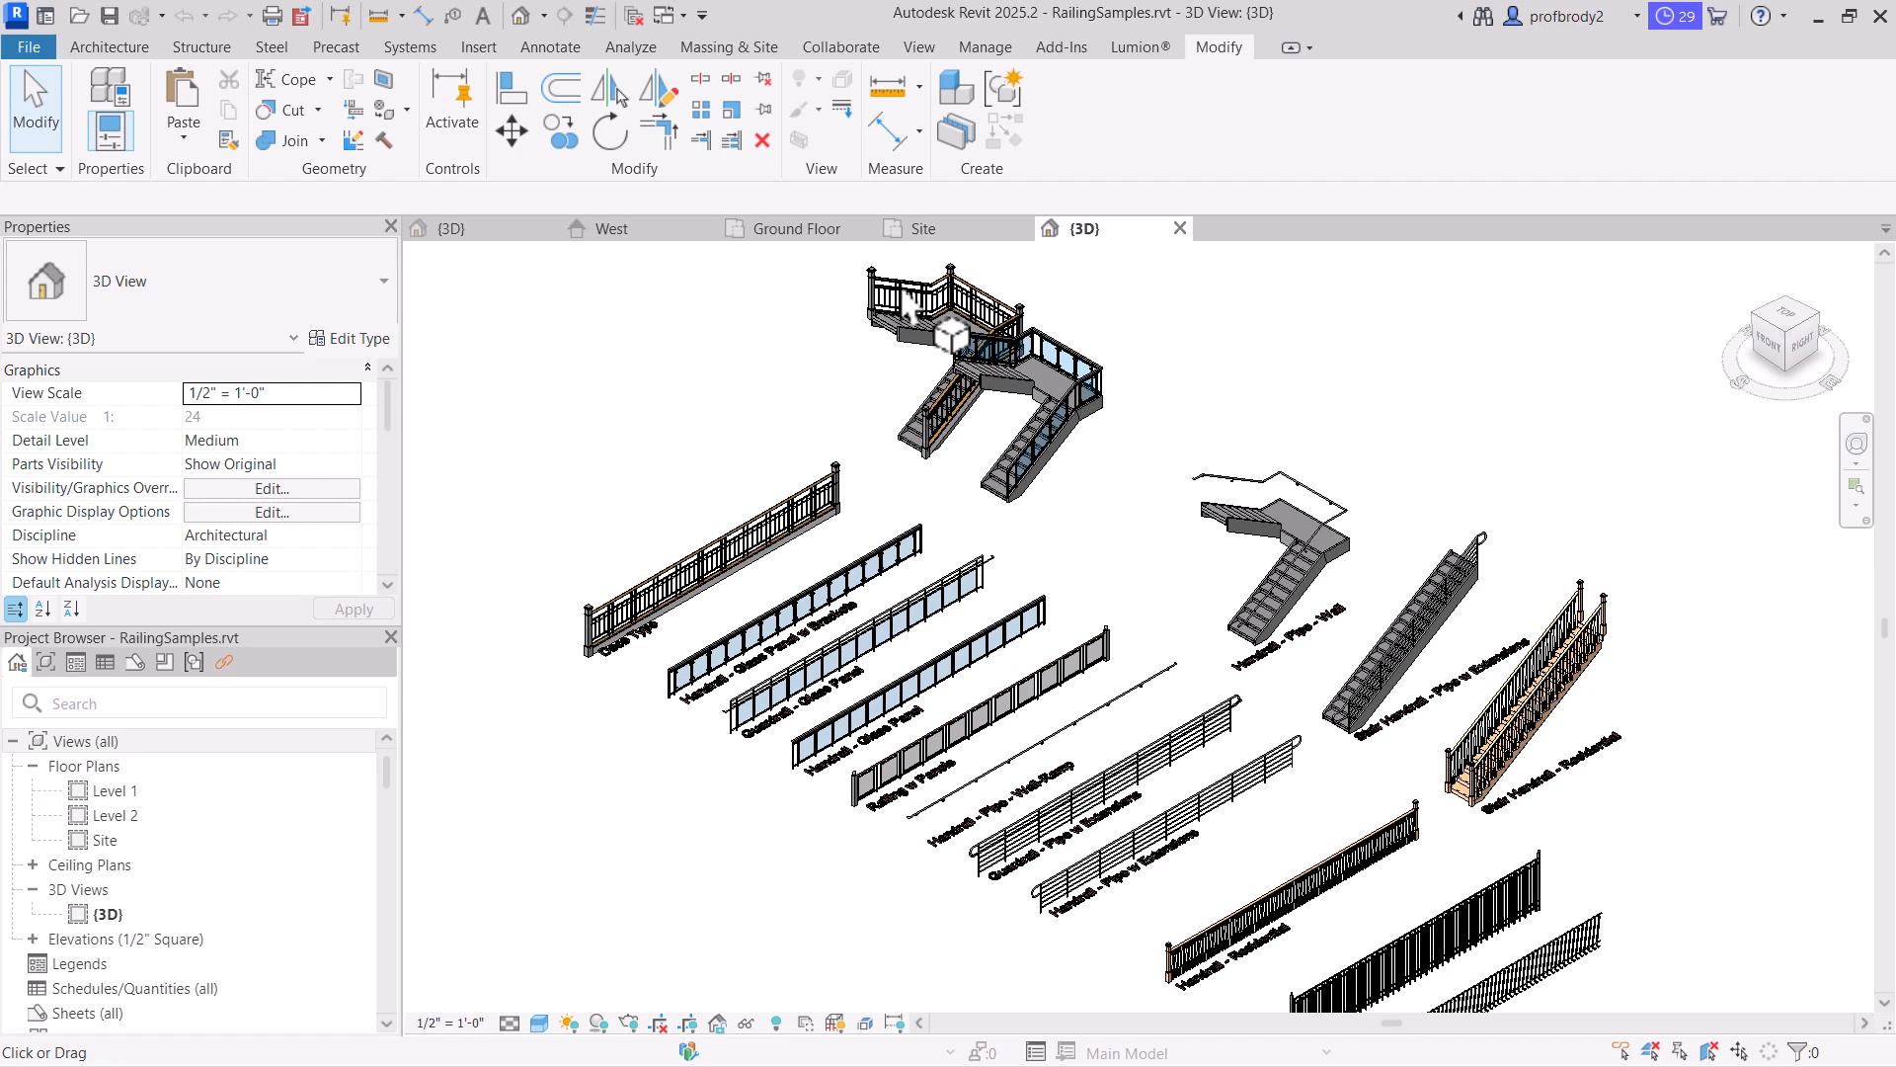
Look through the sample railings in RailingSamples.rvt, from the stair handrails and residential railing to the Fence and Tree Guard types
scroll(1018, 326, up, 3)
scroll(1017, 376, up, 5)
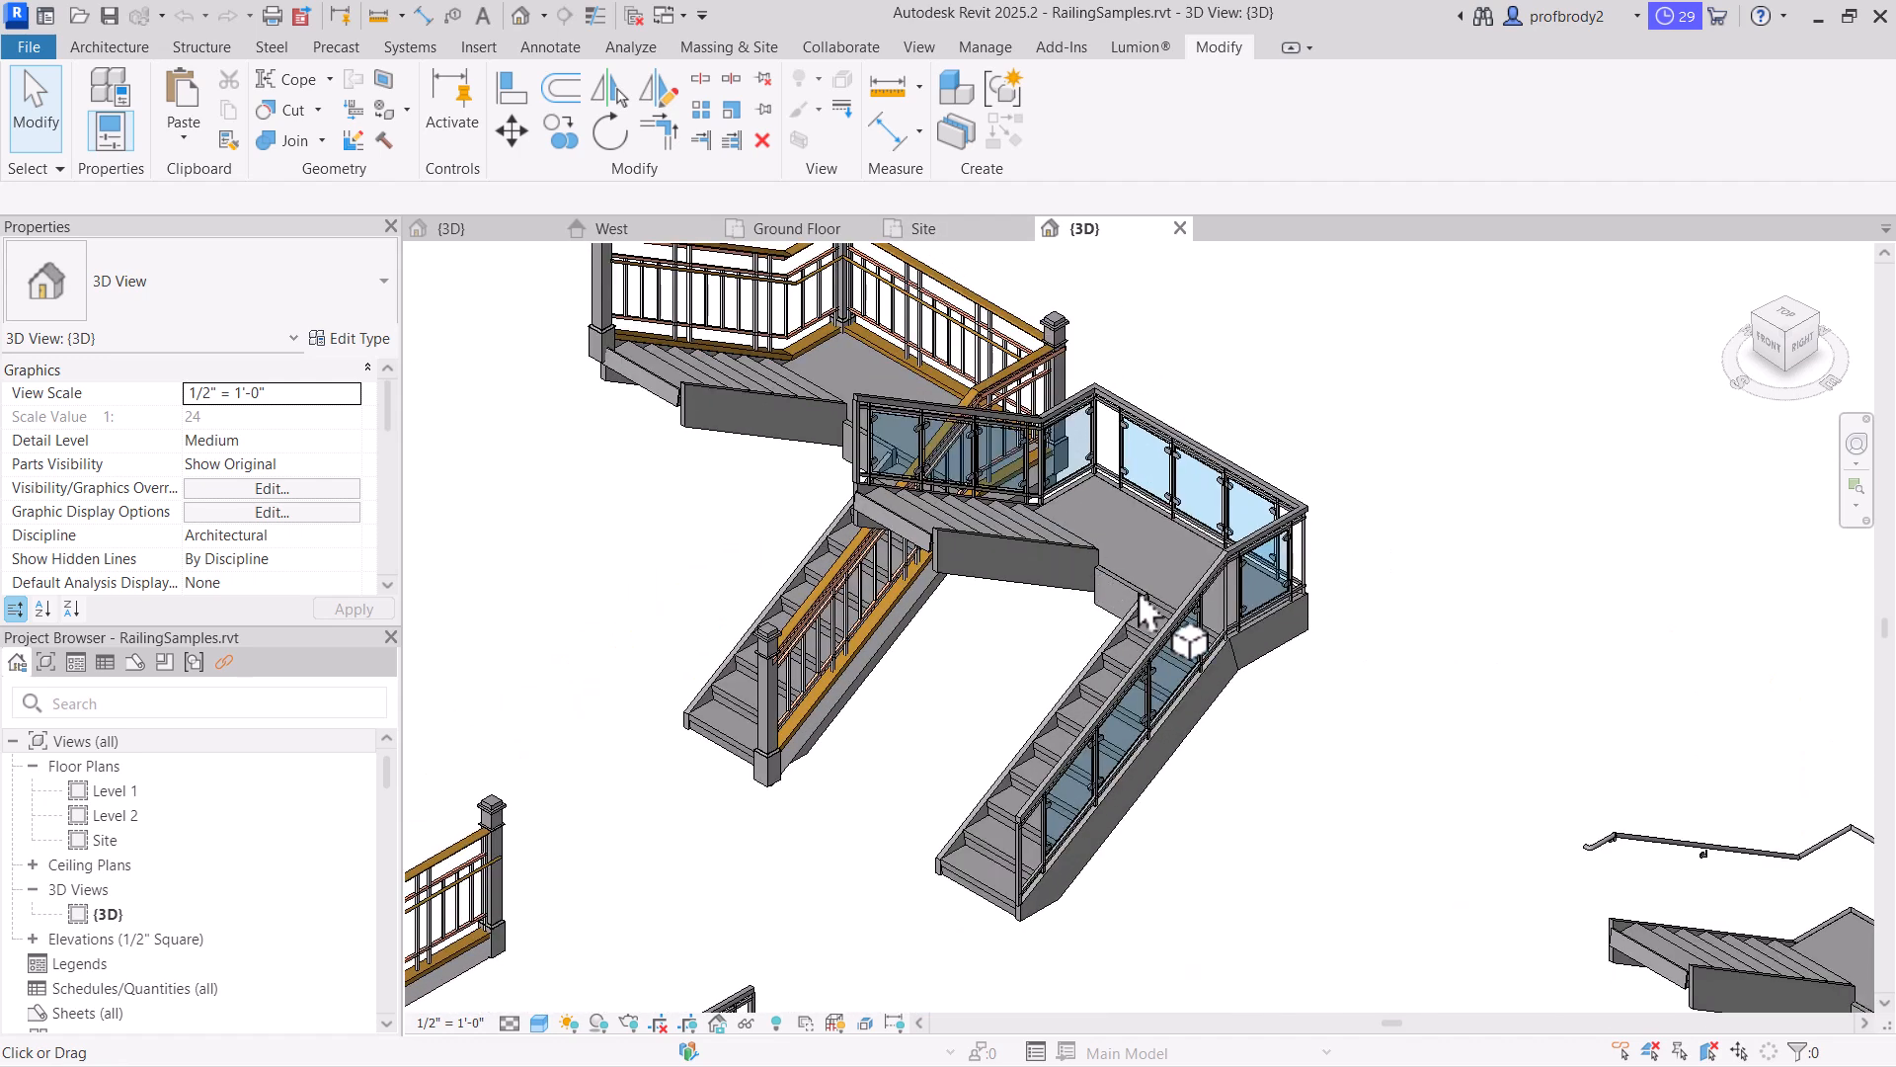
scroll(1185, 527, up, 1)
middle_drag(1207, 551, 956, 425)
scroll(1424, 696, up, 1)
middle_drag(1424, 697, 1147, 434)
middle_drag(1501, 857, 1266, 659)
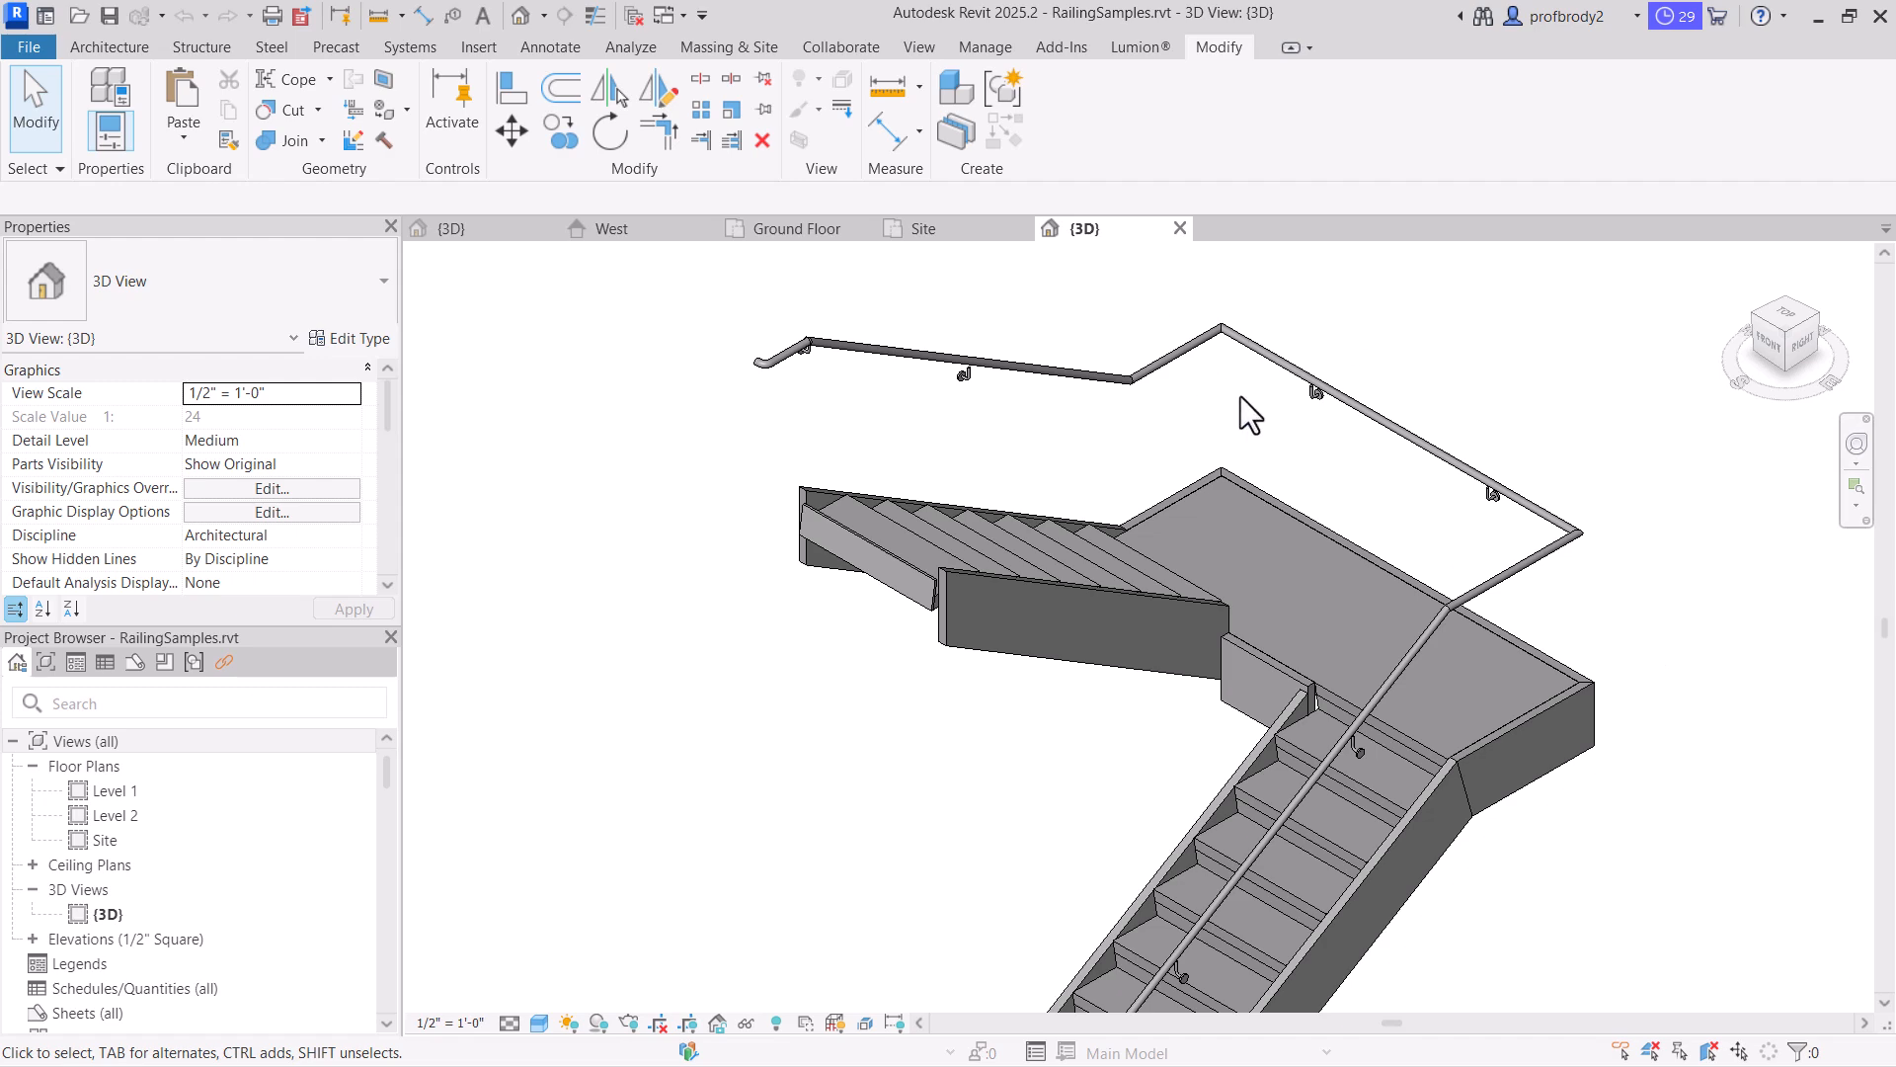
scroll(1353, 491, down, 2)
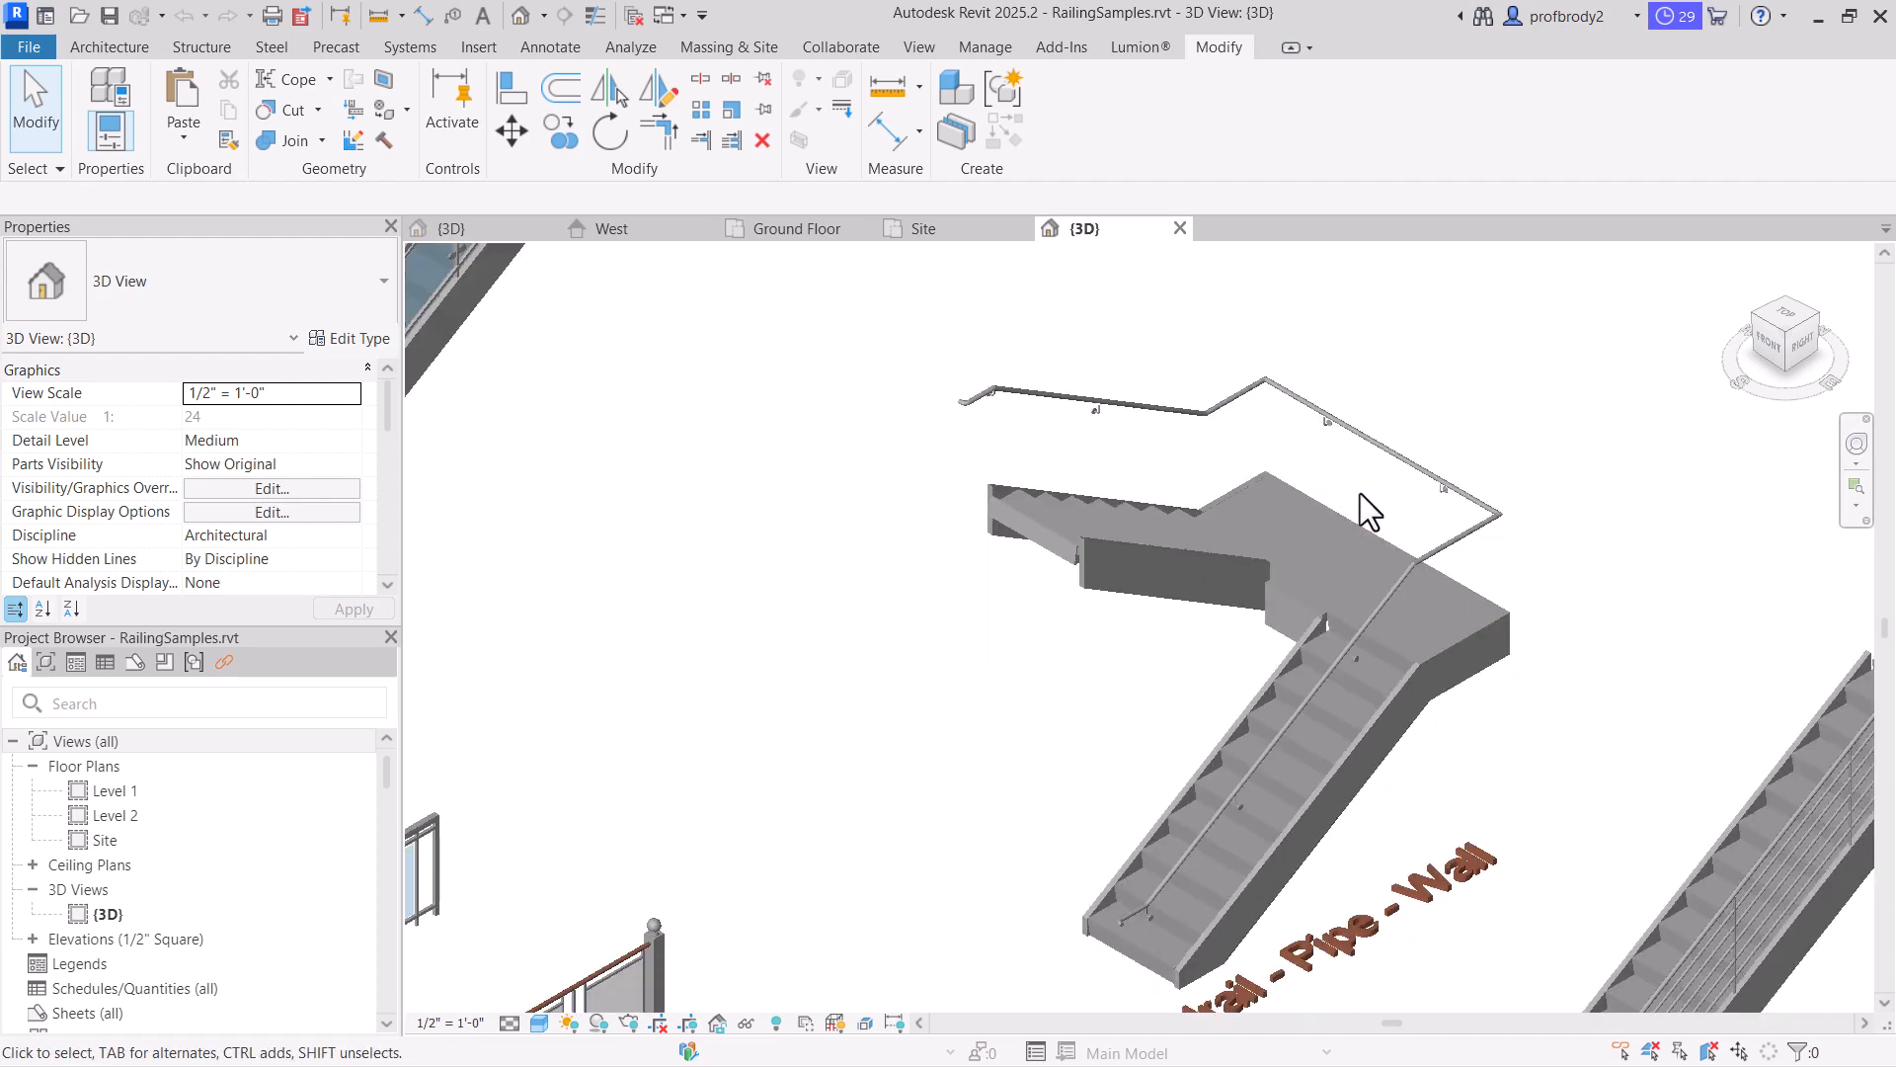
scroll(1398, 578, down, 1)
middle_drag(1407, 601, 1291, 406)
middle_drag(1480, 702, 1330, 568)
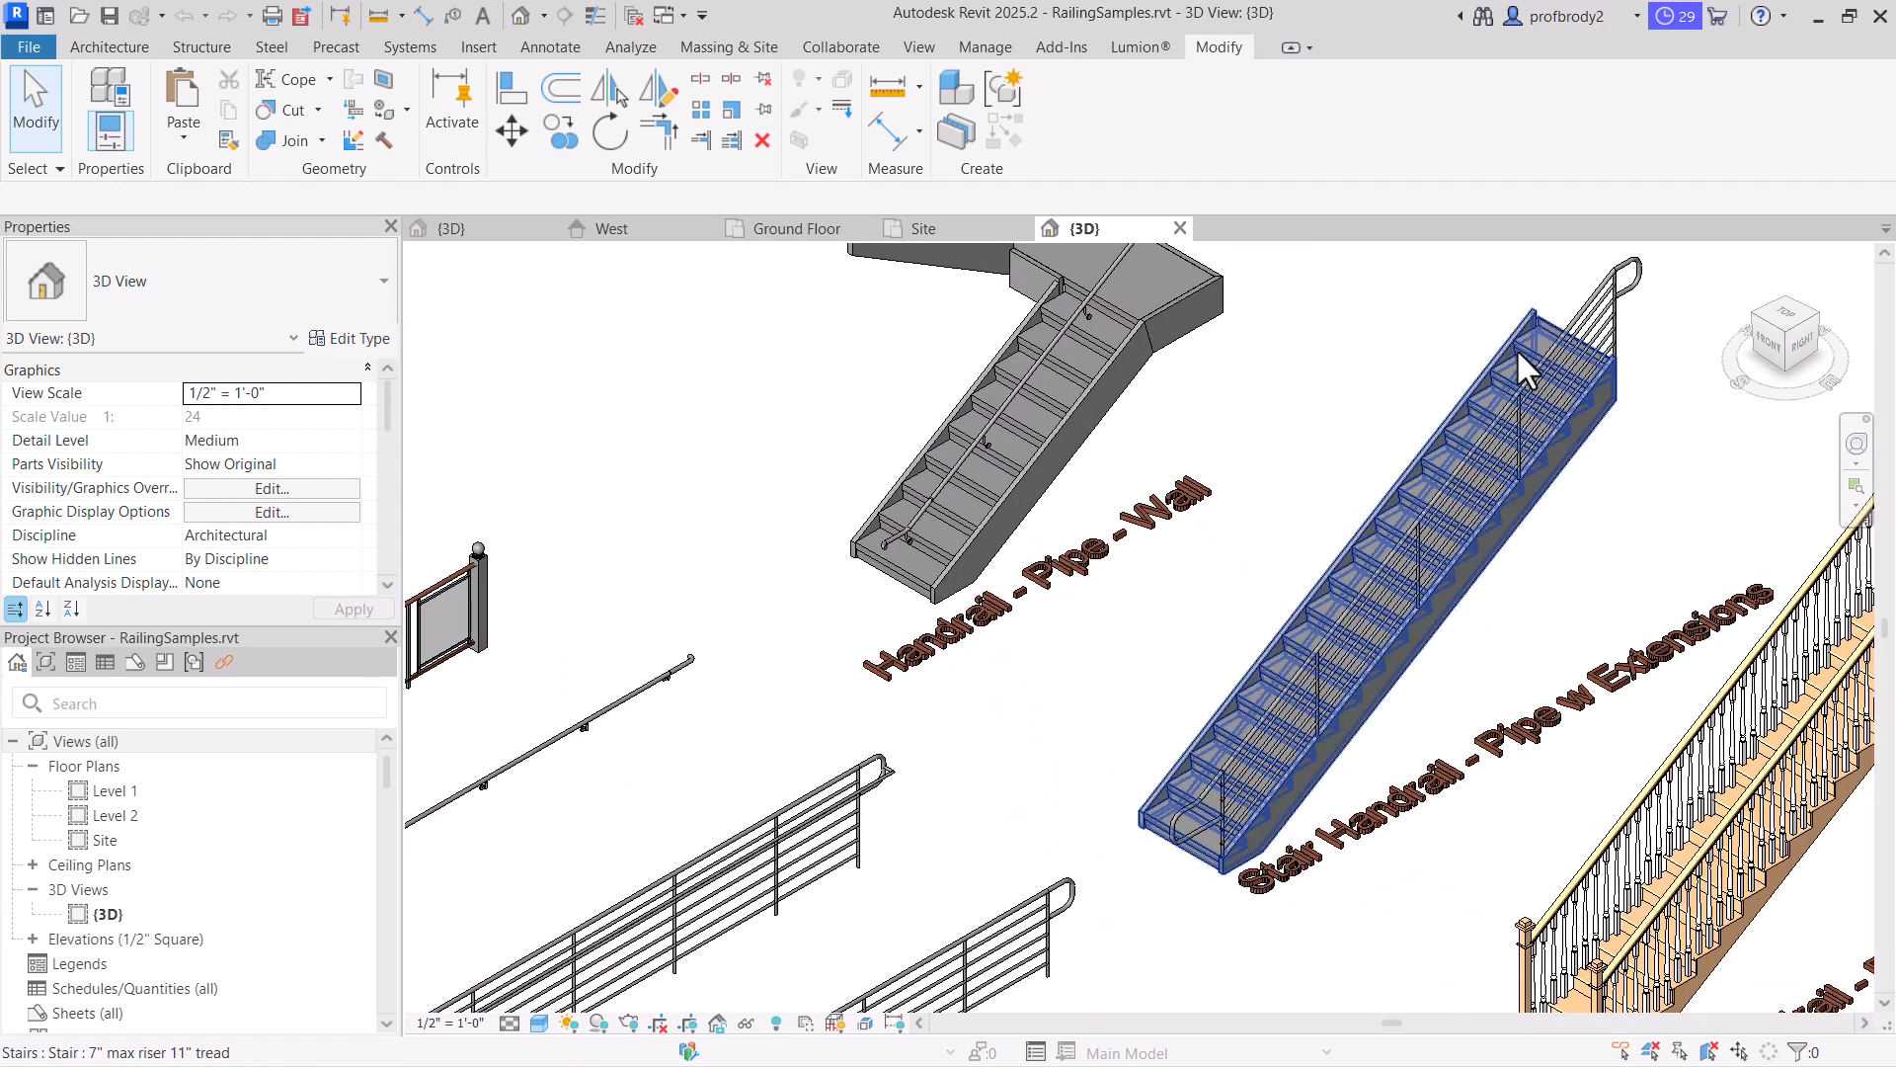
middle_drag(1301, 775, 1249, 302)
scroll(1338, 802, up, 1)
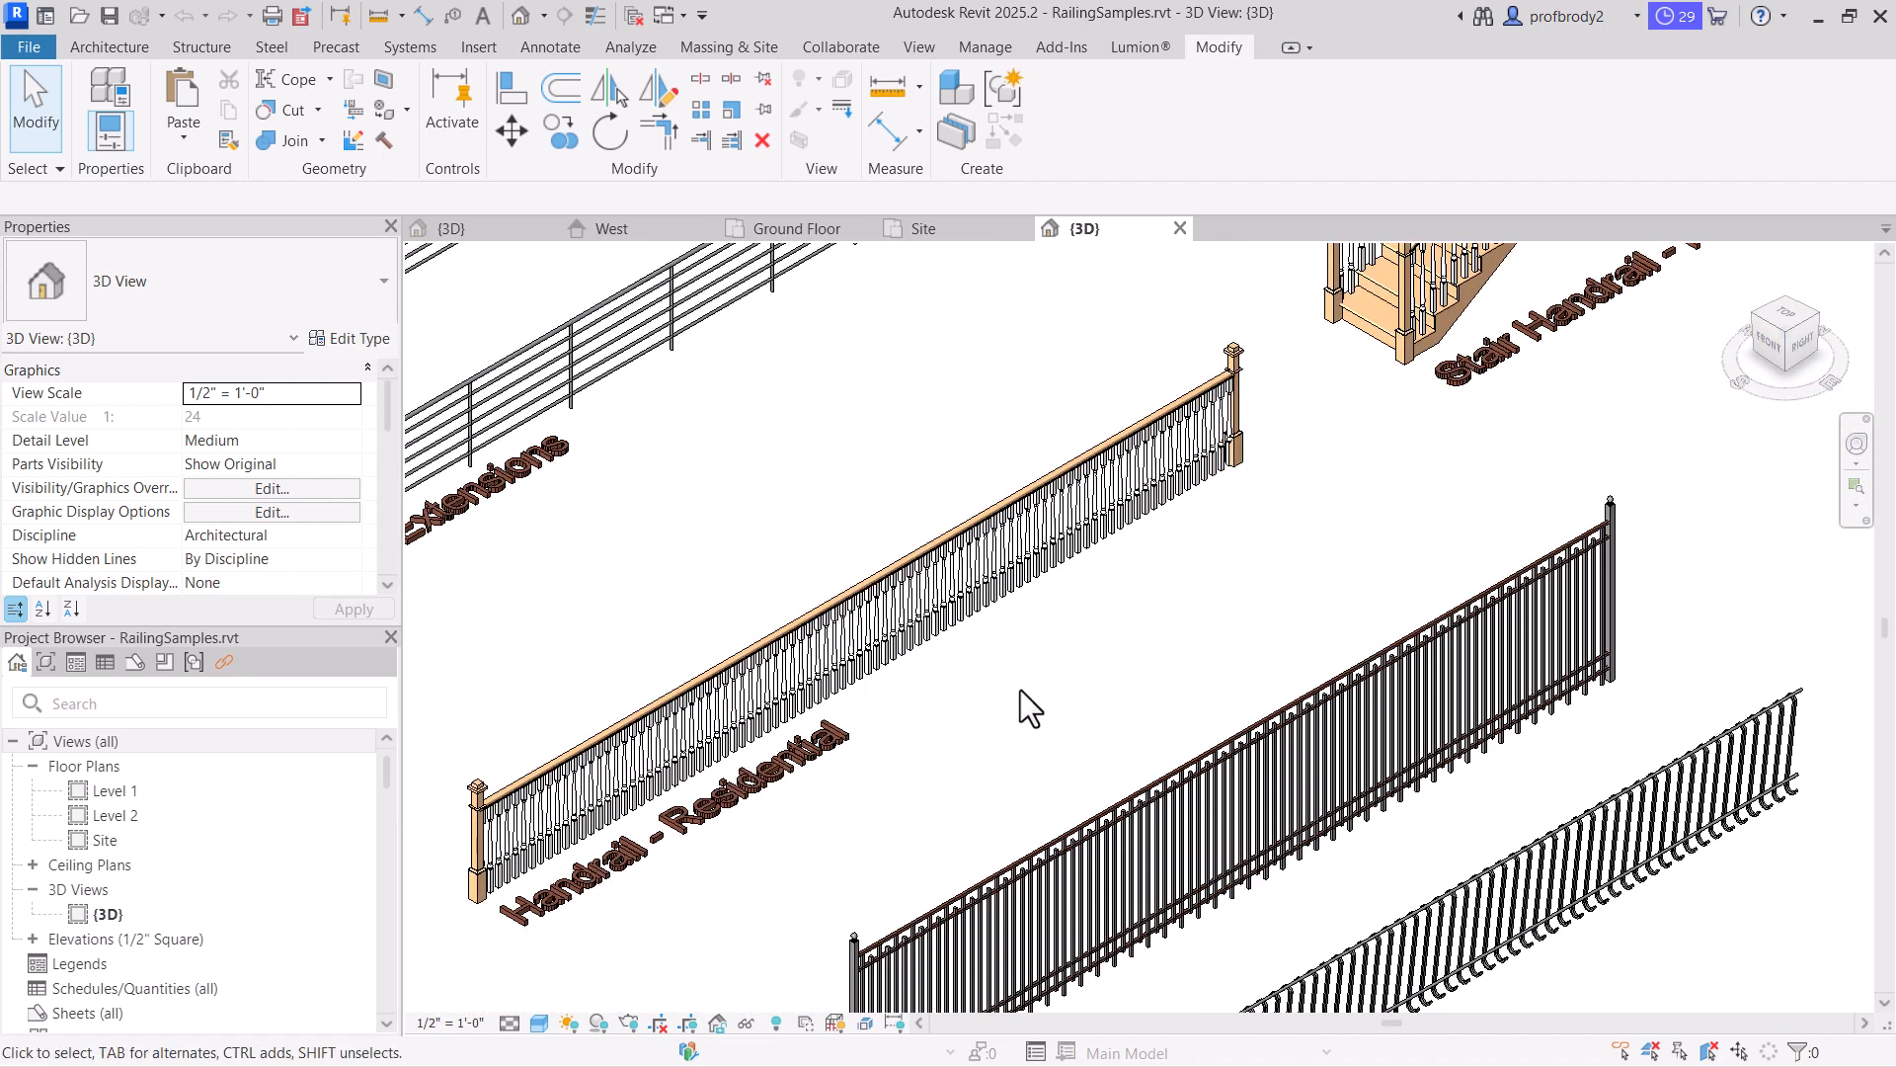
middle_drag(1021, 690, 964, 423)
scroll(964, 743, up, 3)
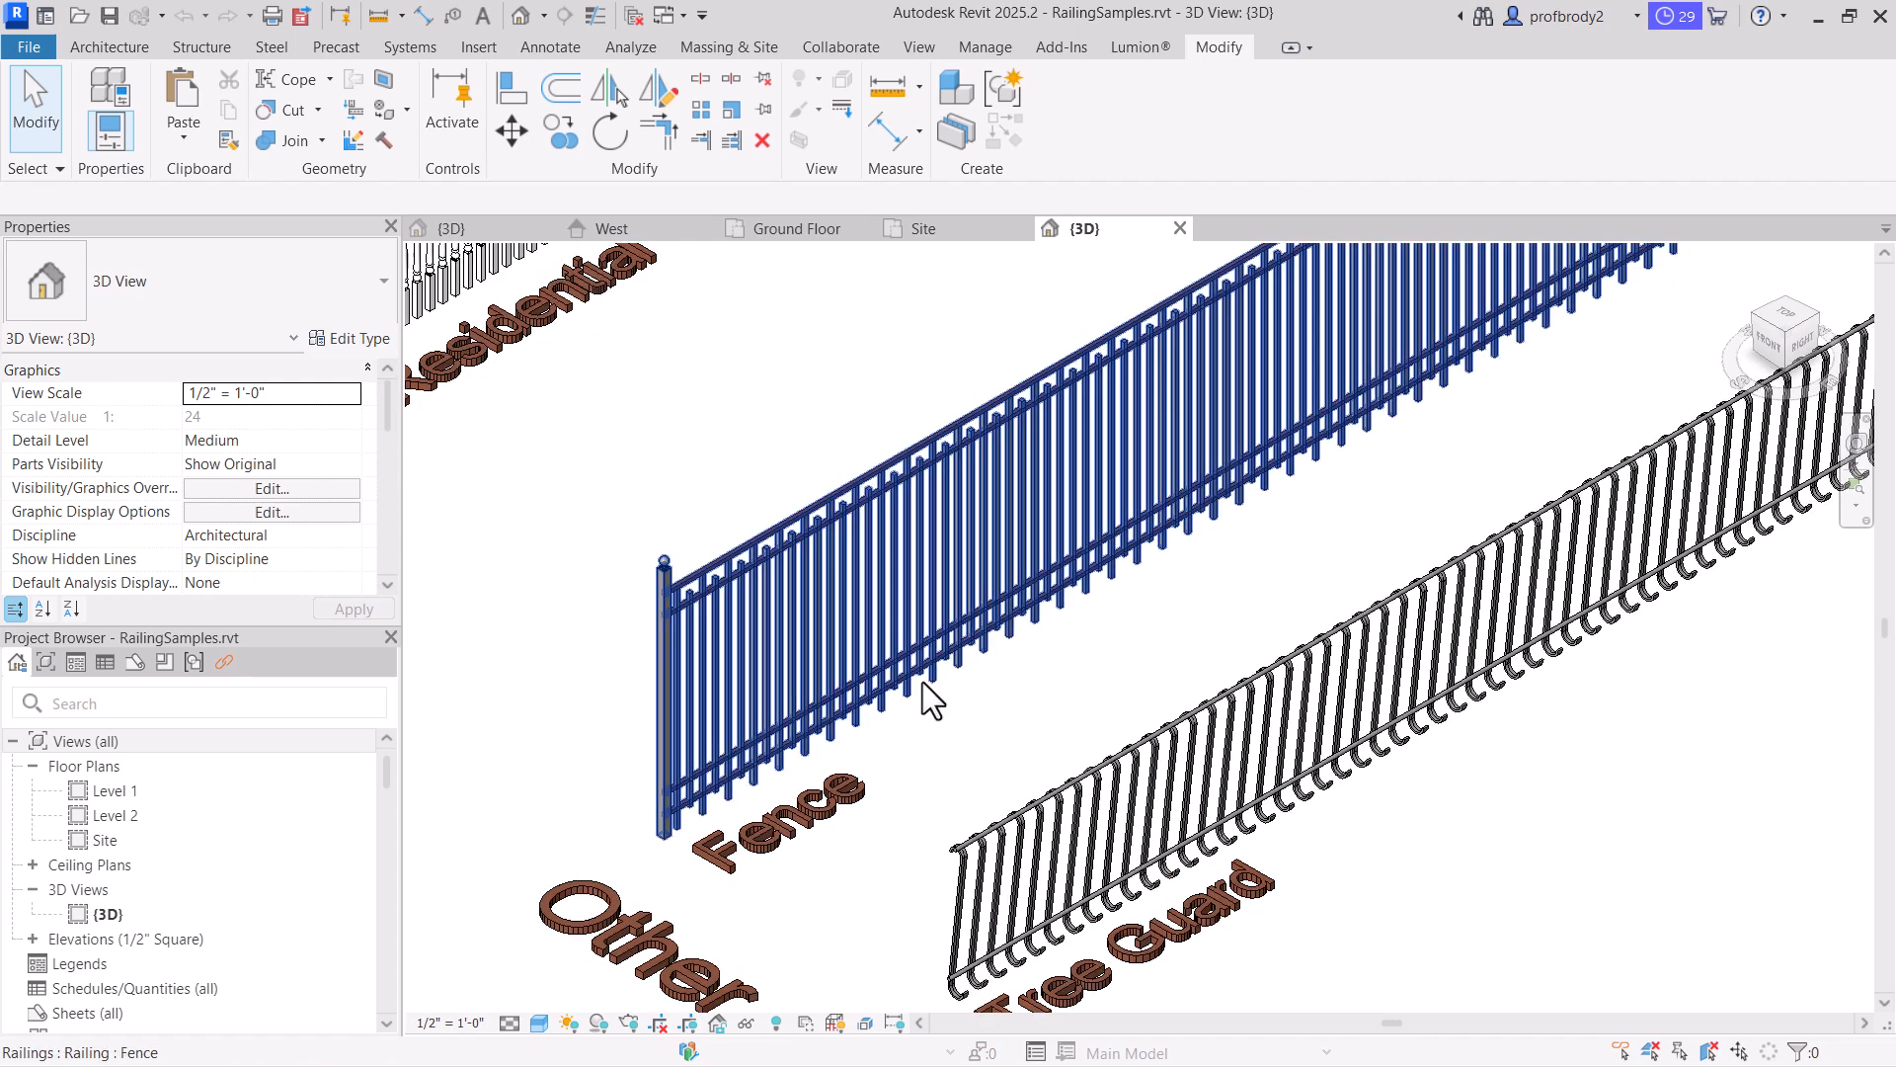
Copy the Fence railing sample and paste it into the gas station project outside the slab's east edge, accepting the duplicate types
click(928, 669)
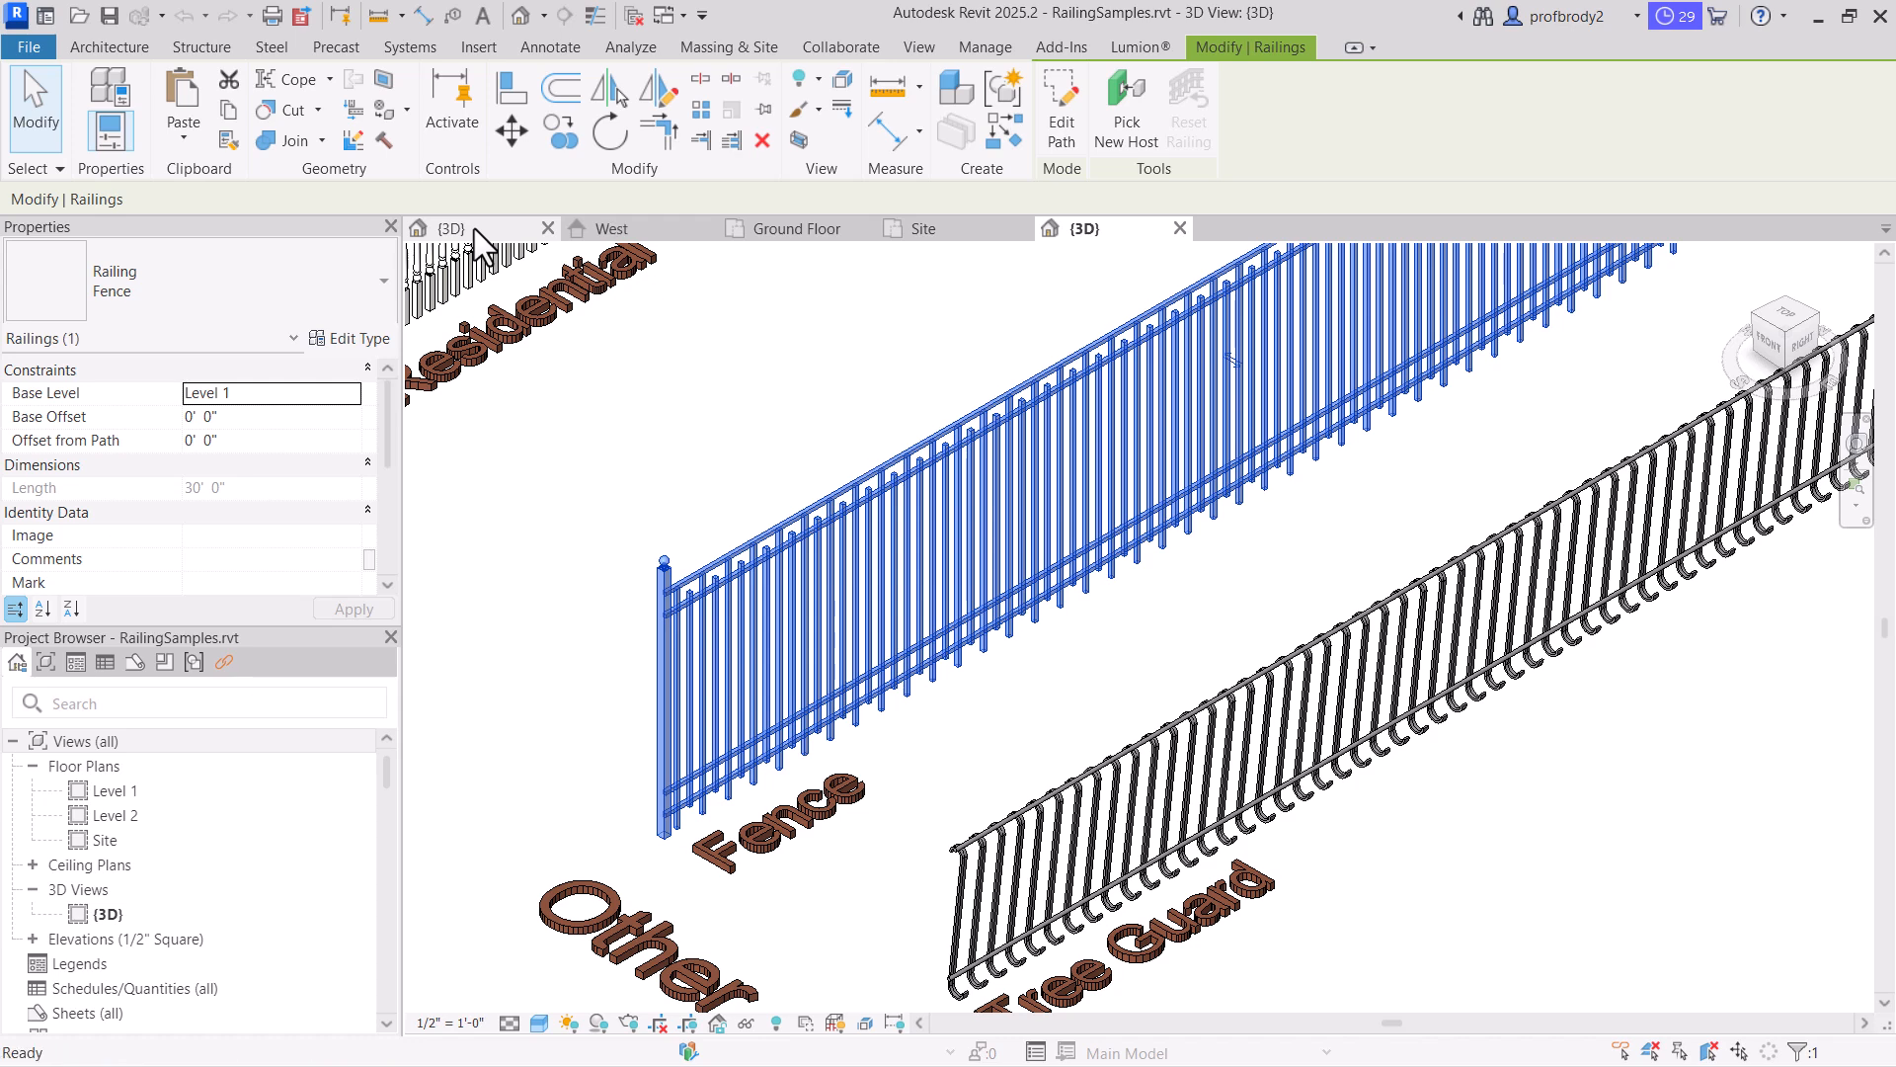
click(475, 228)
scroll(810, 565, down, 3)
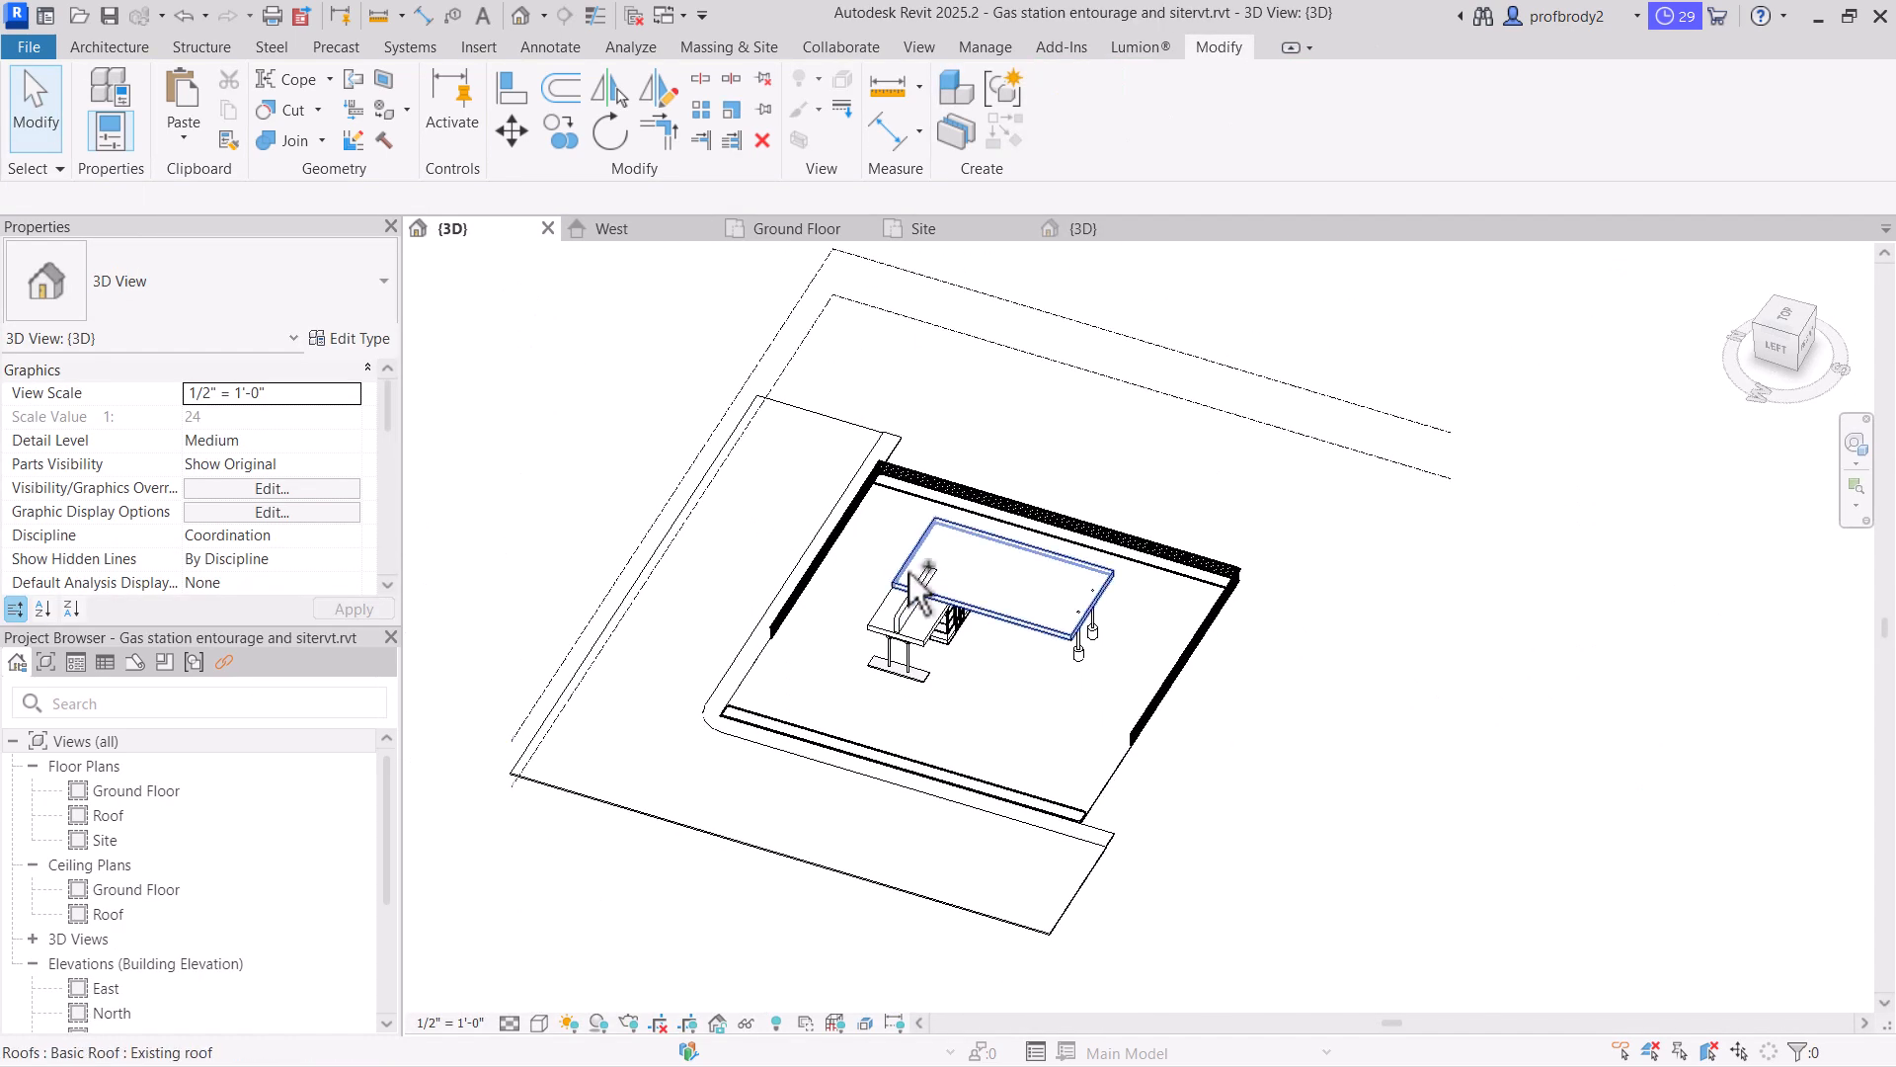
key(ctrl+v)
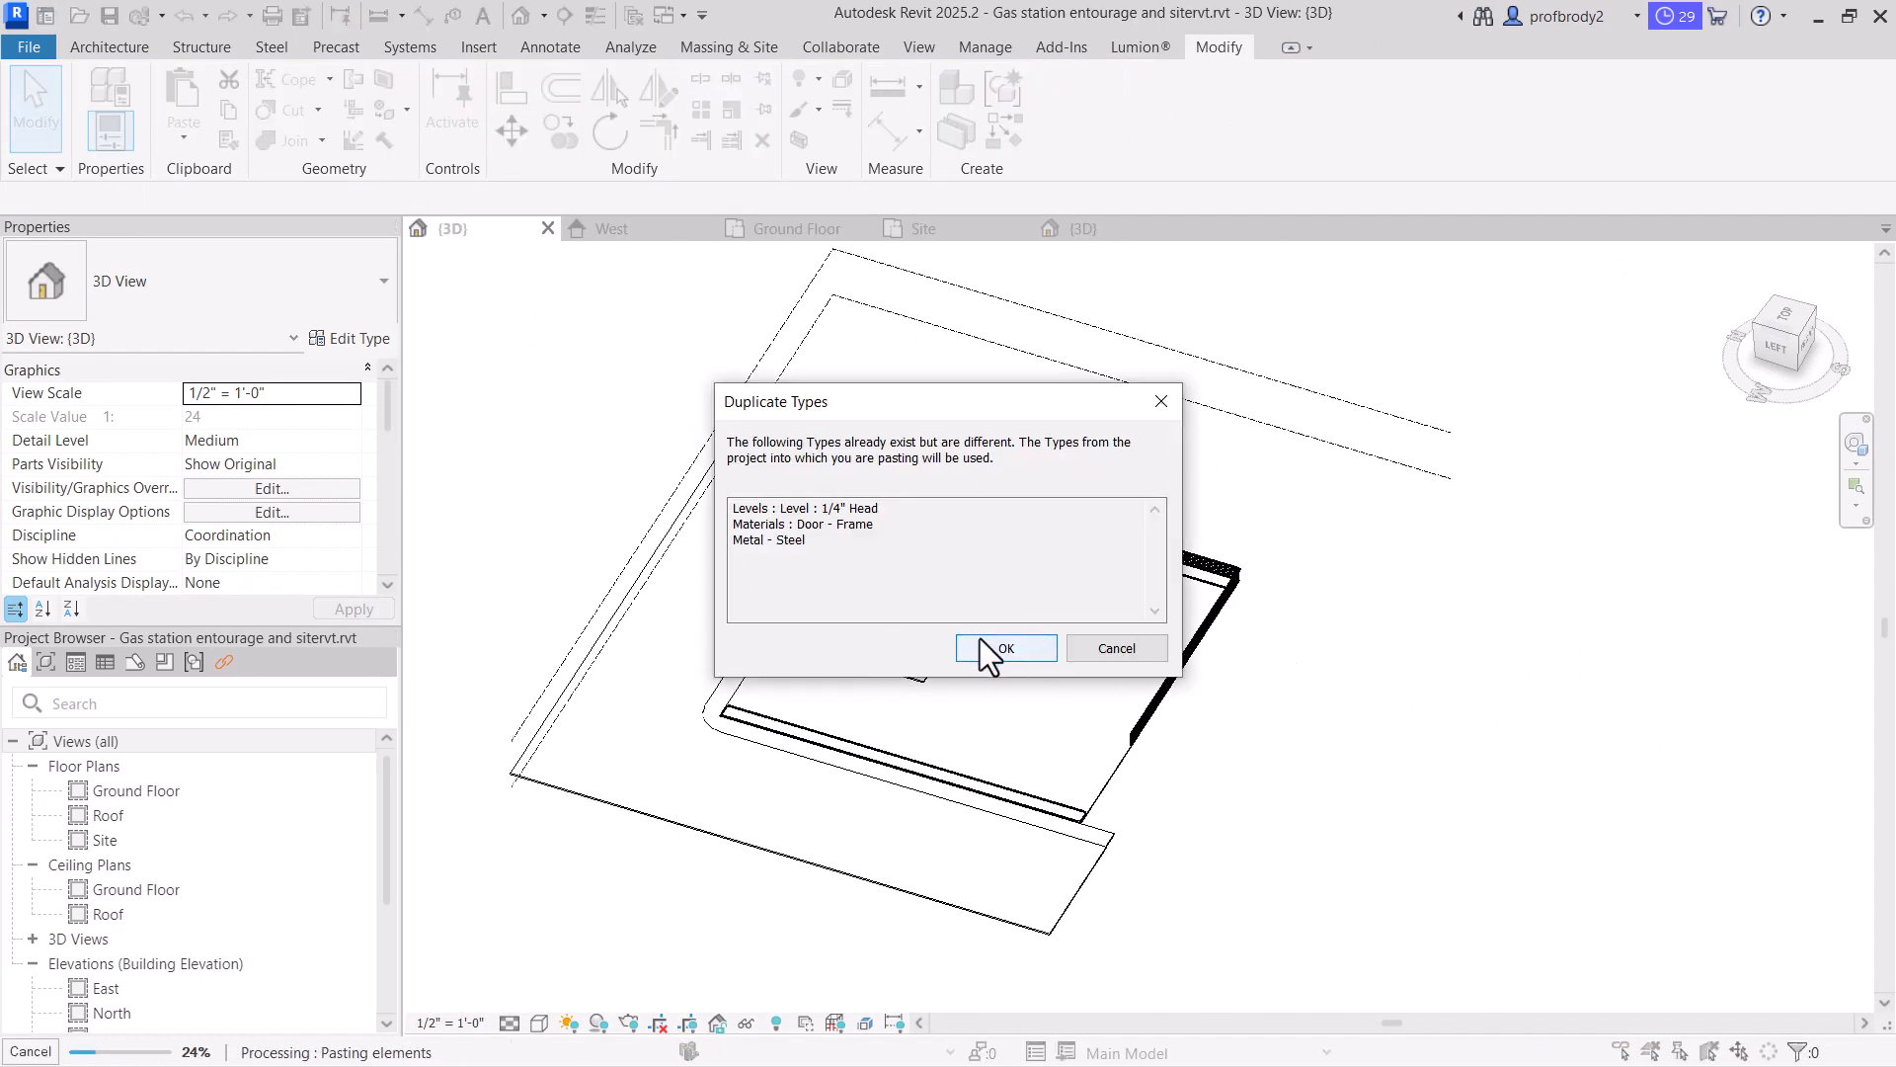
click(1003, 648)
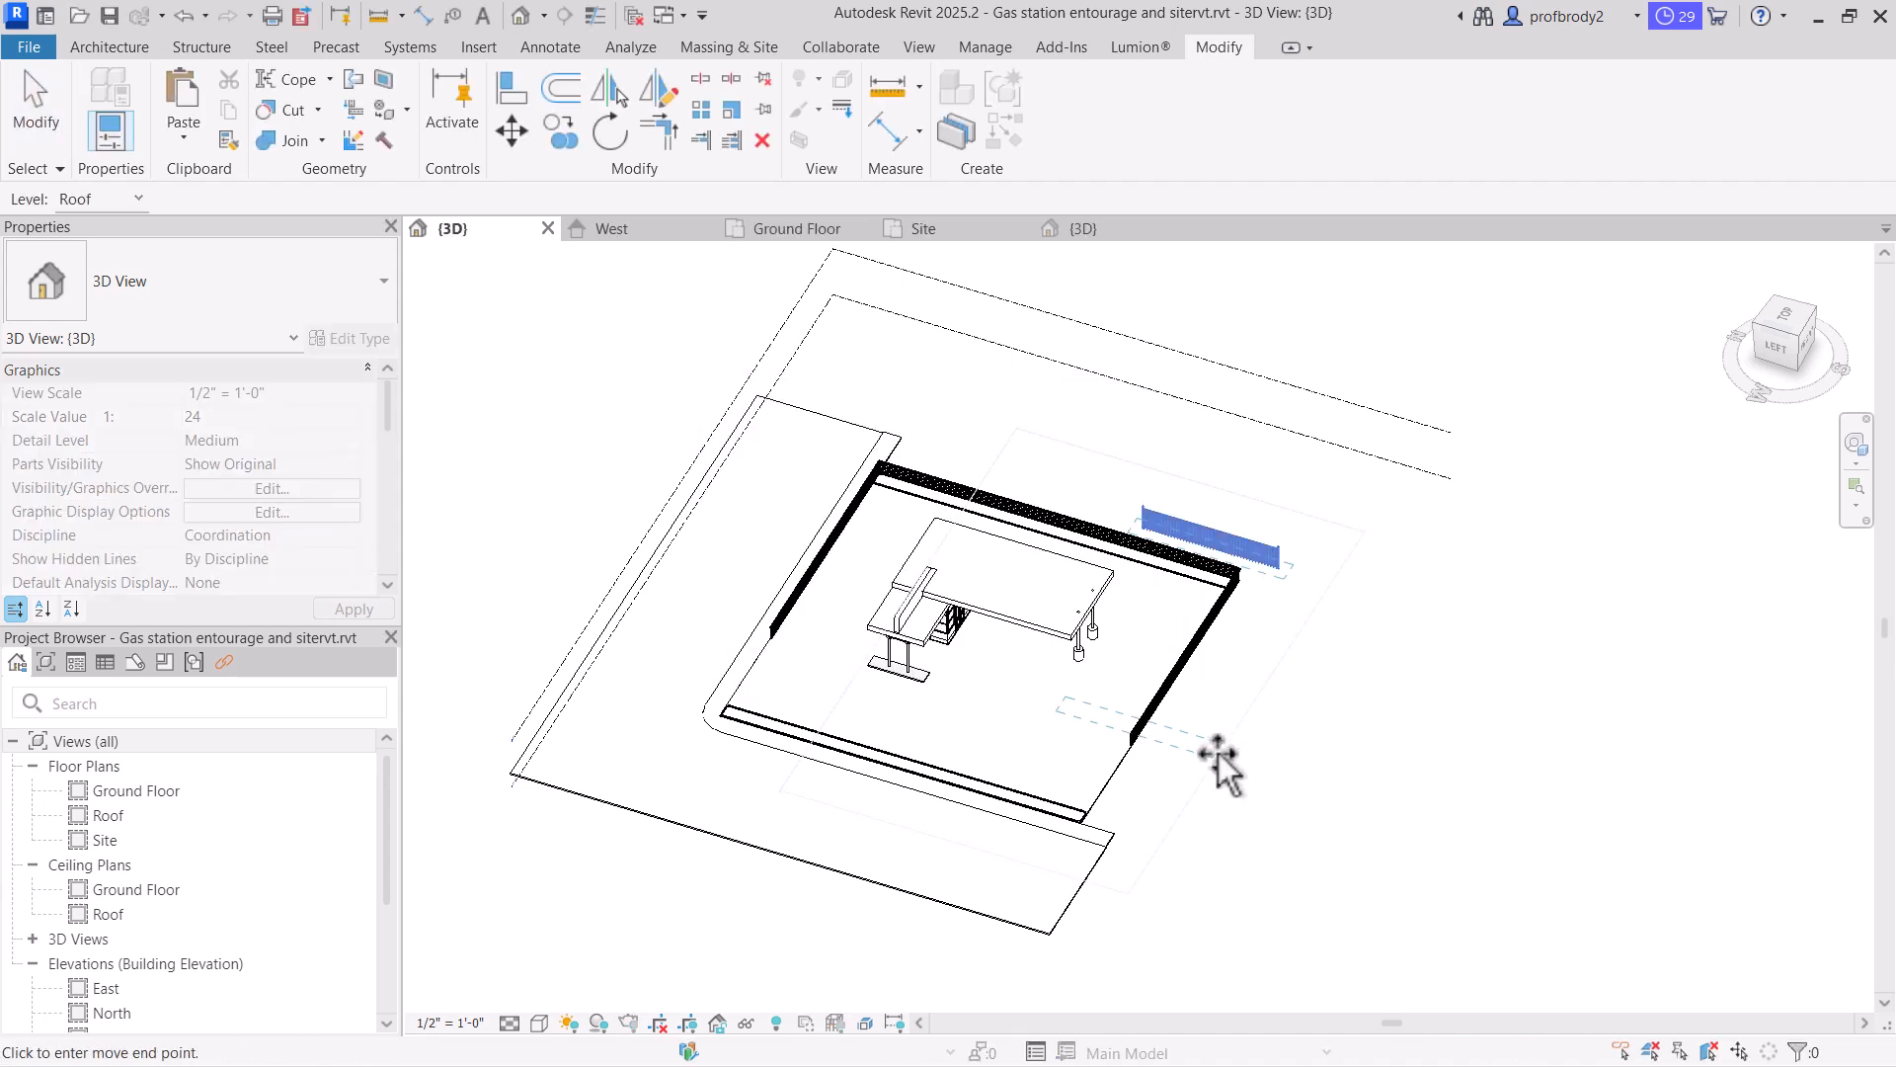
click(1314, 578)
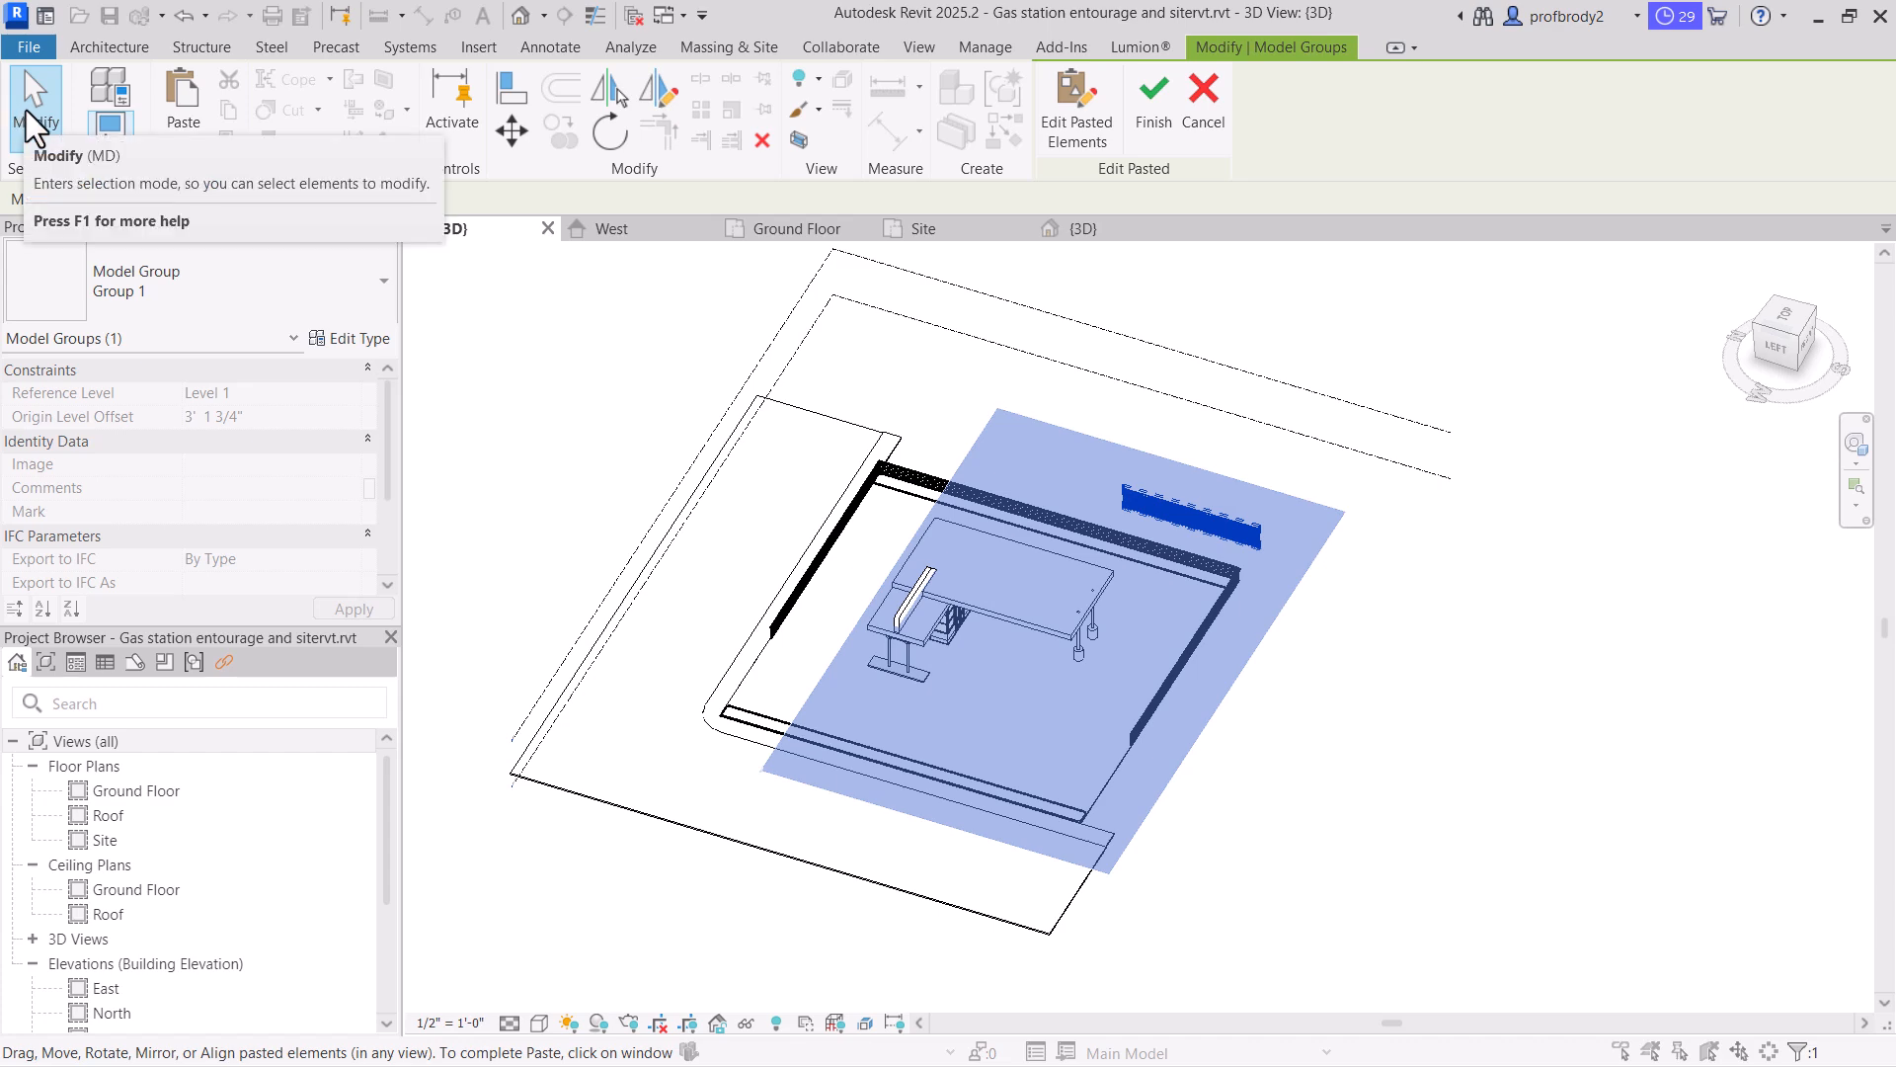
click(1136, 112)
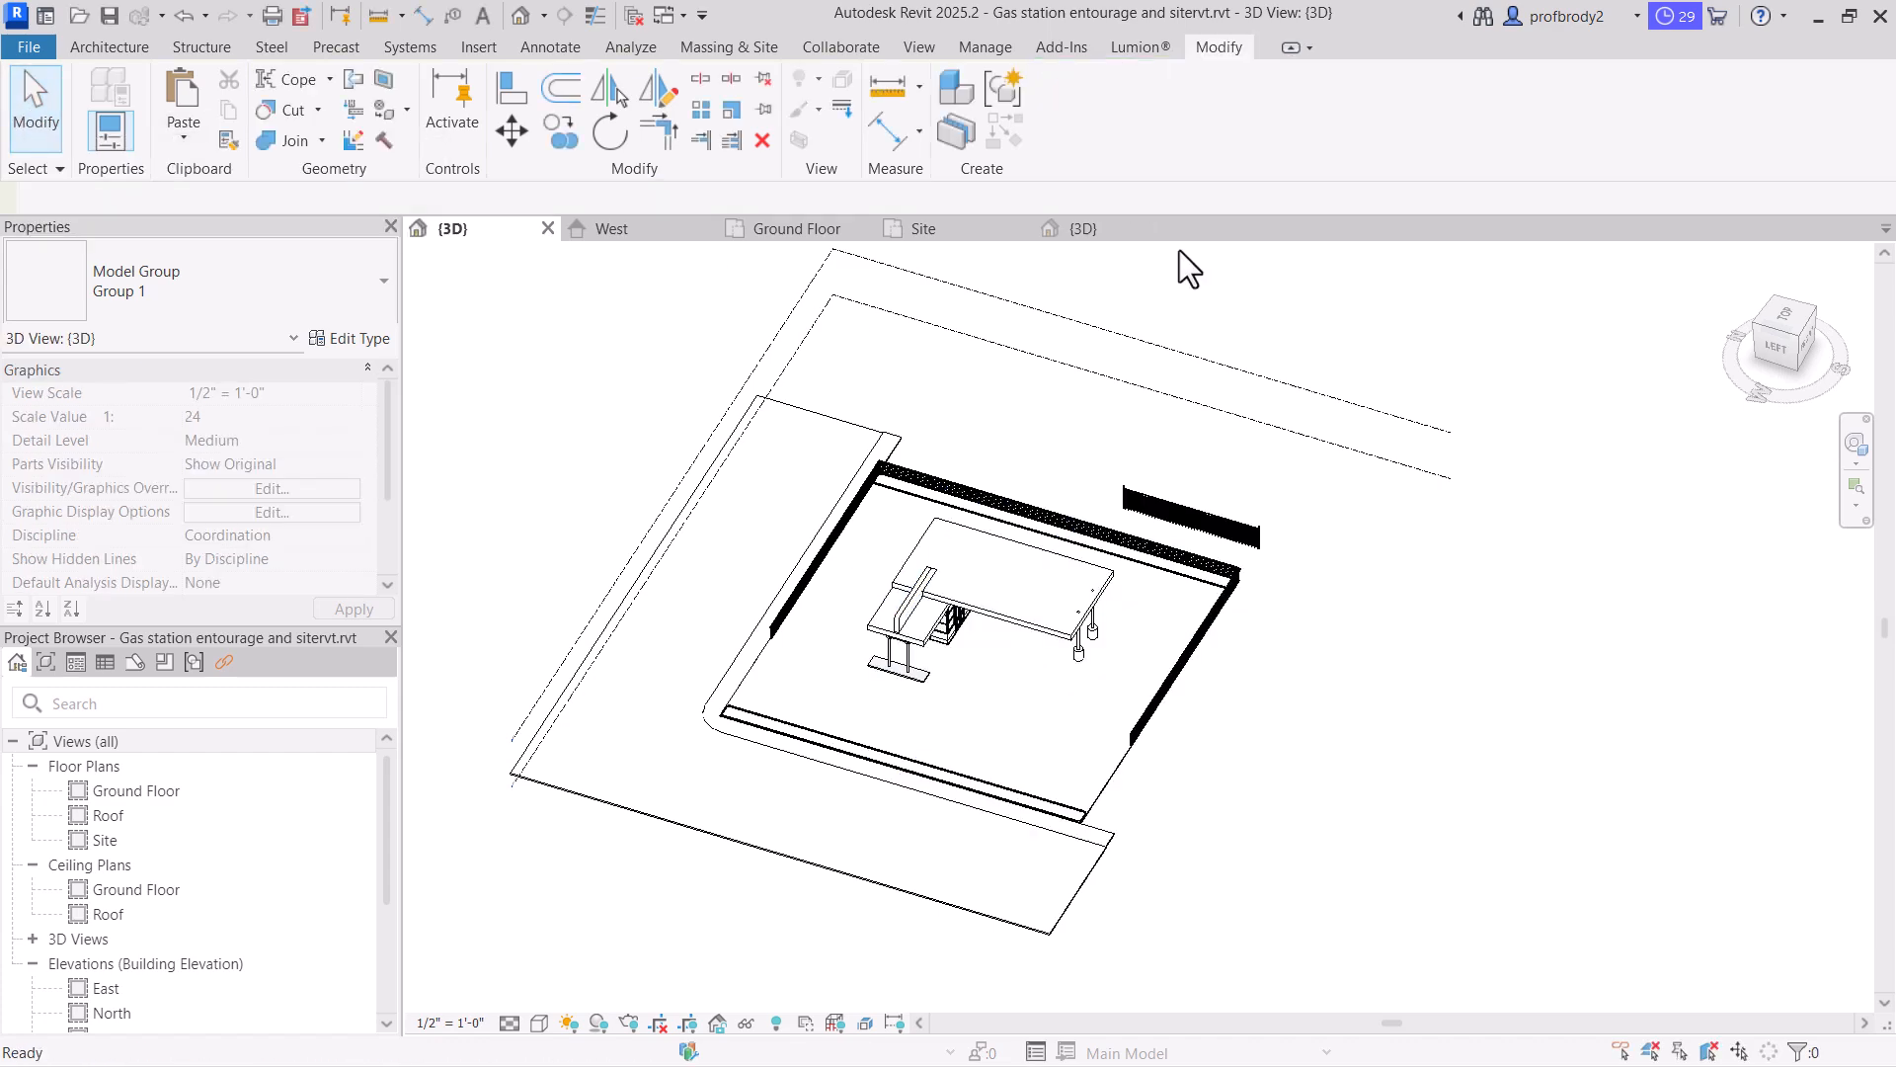
Delete the pasted Fence railing outside the slab's east edge
click(1240, 536)
scroll(1101, 488, up, 4)
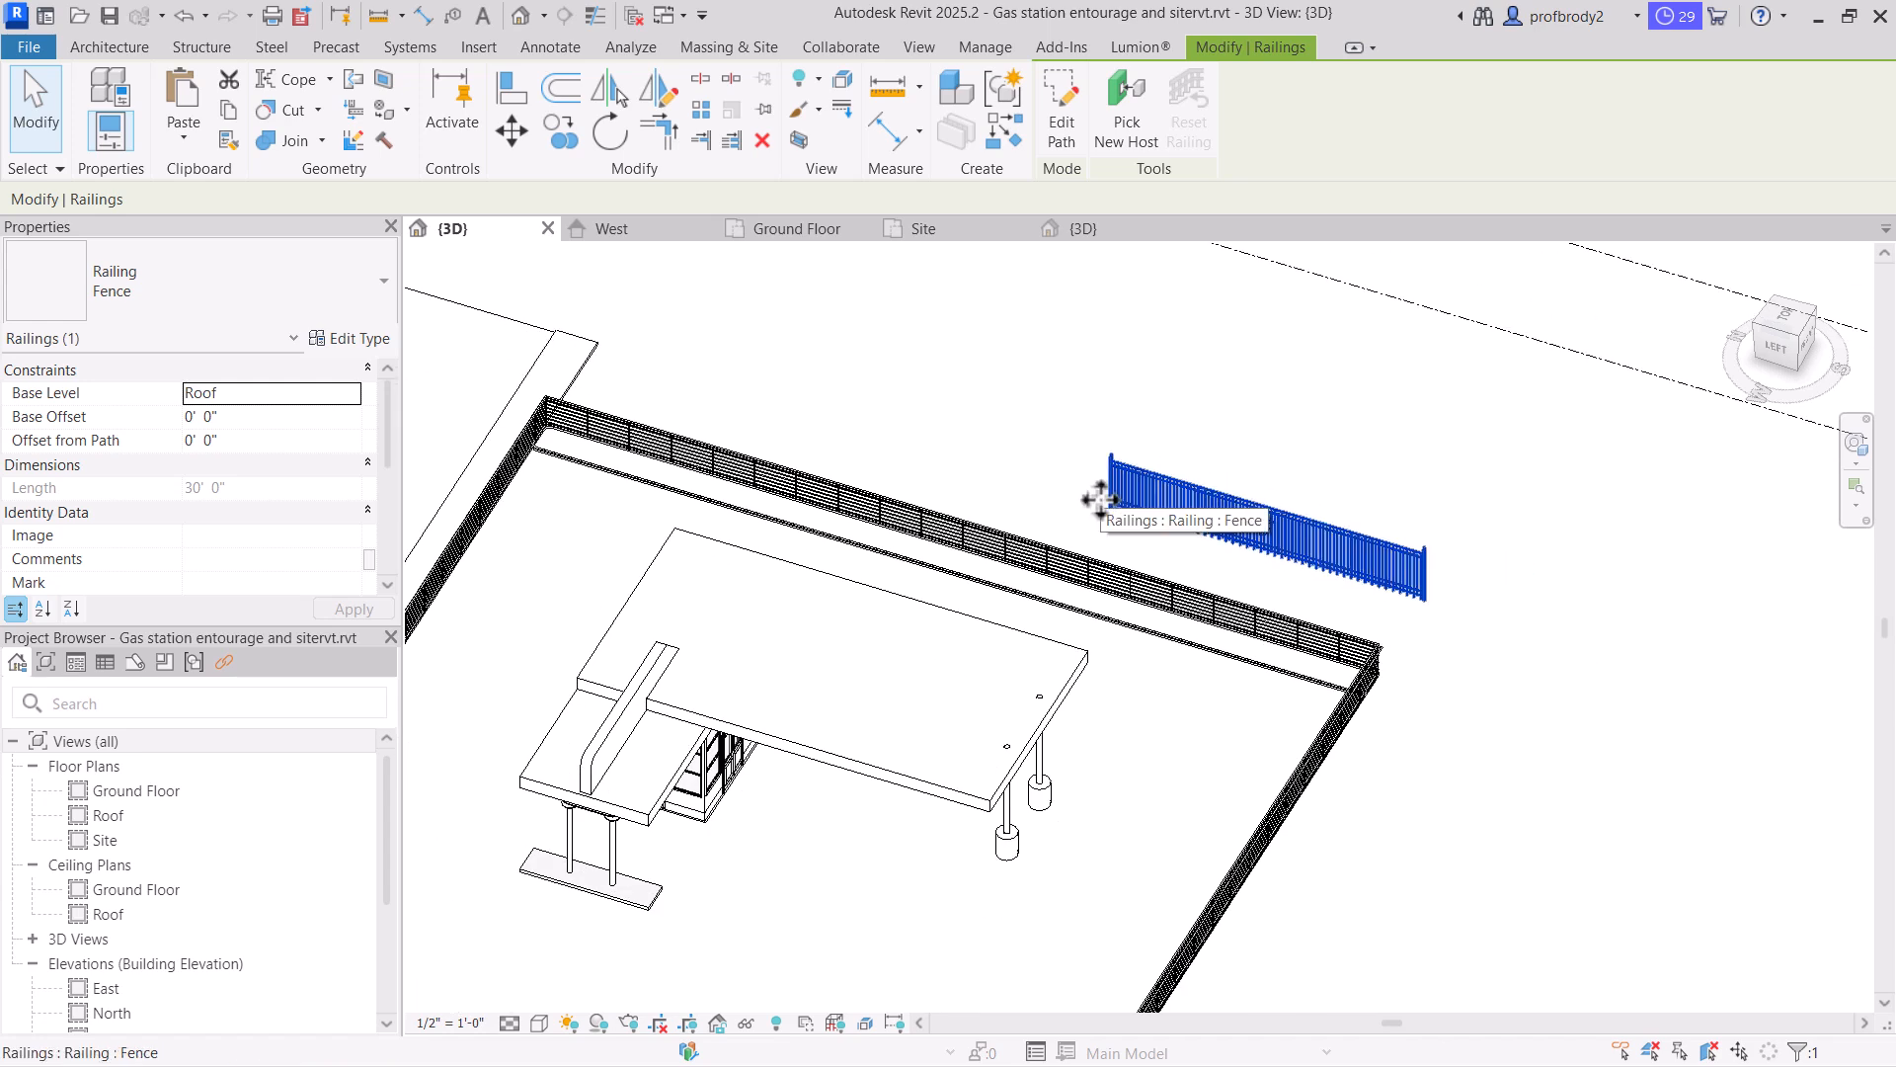
key(Delete)
Change the pipe guardrail along the slab's north, east and south edges to the Fence railing type
click(879, 512)
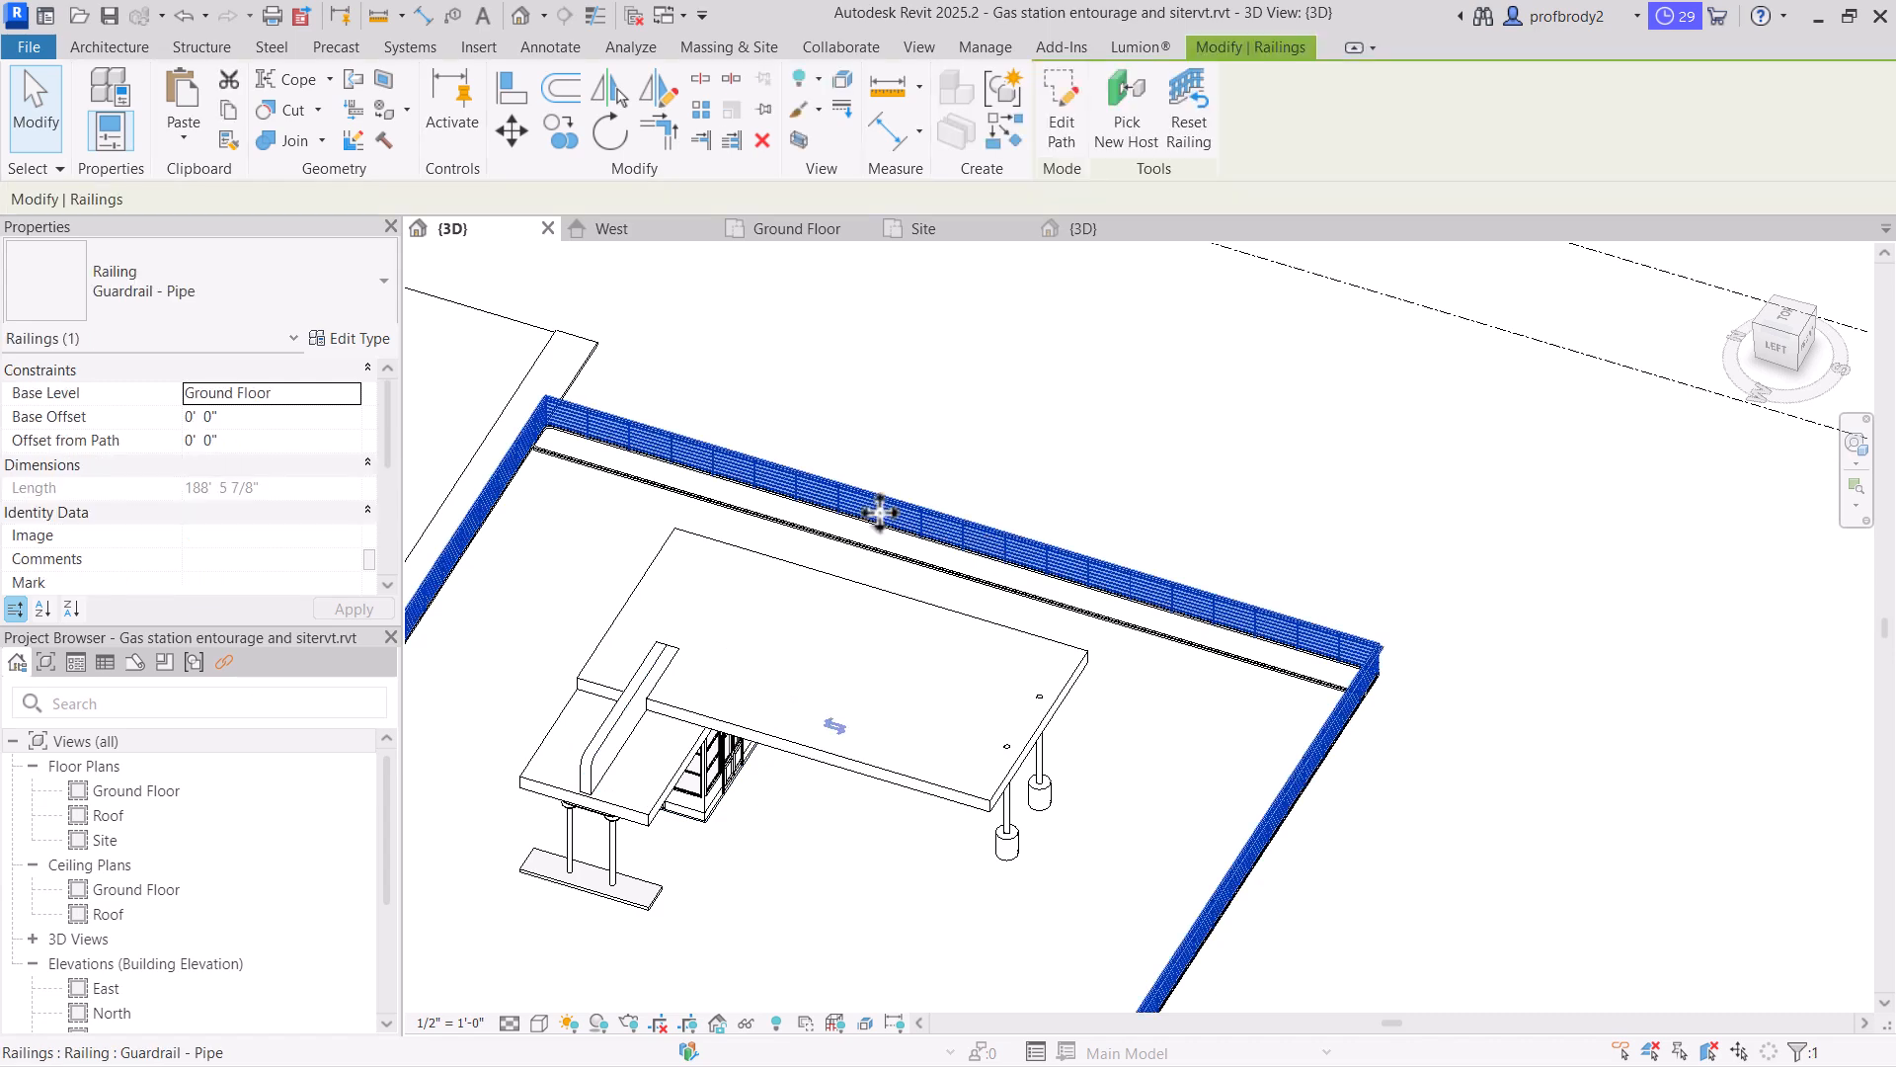
scroll(748, 527, down, 1)
middle_drag(747, 527, 929, 441)
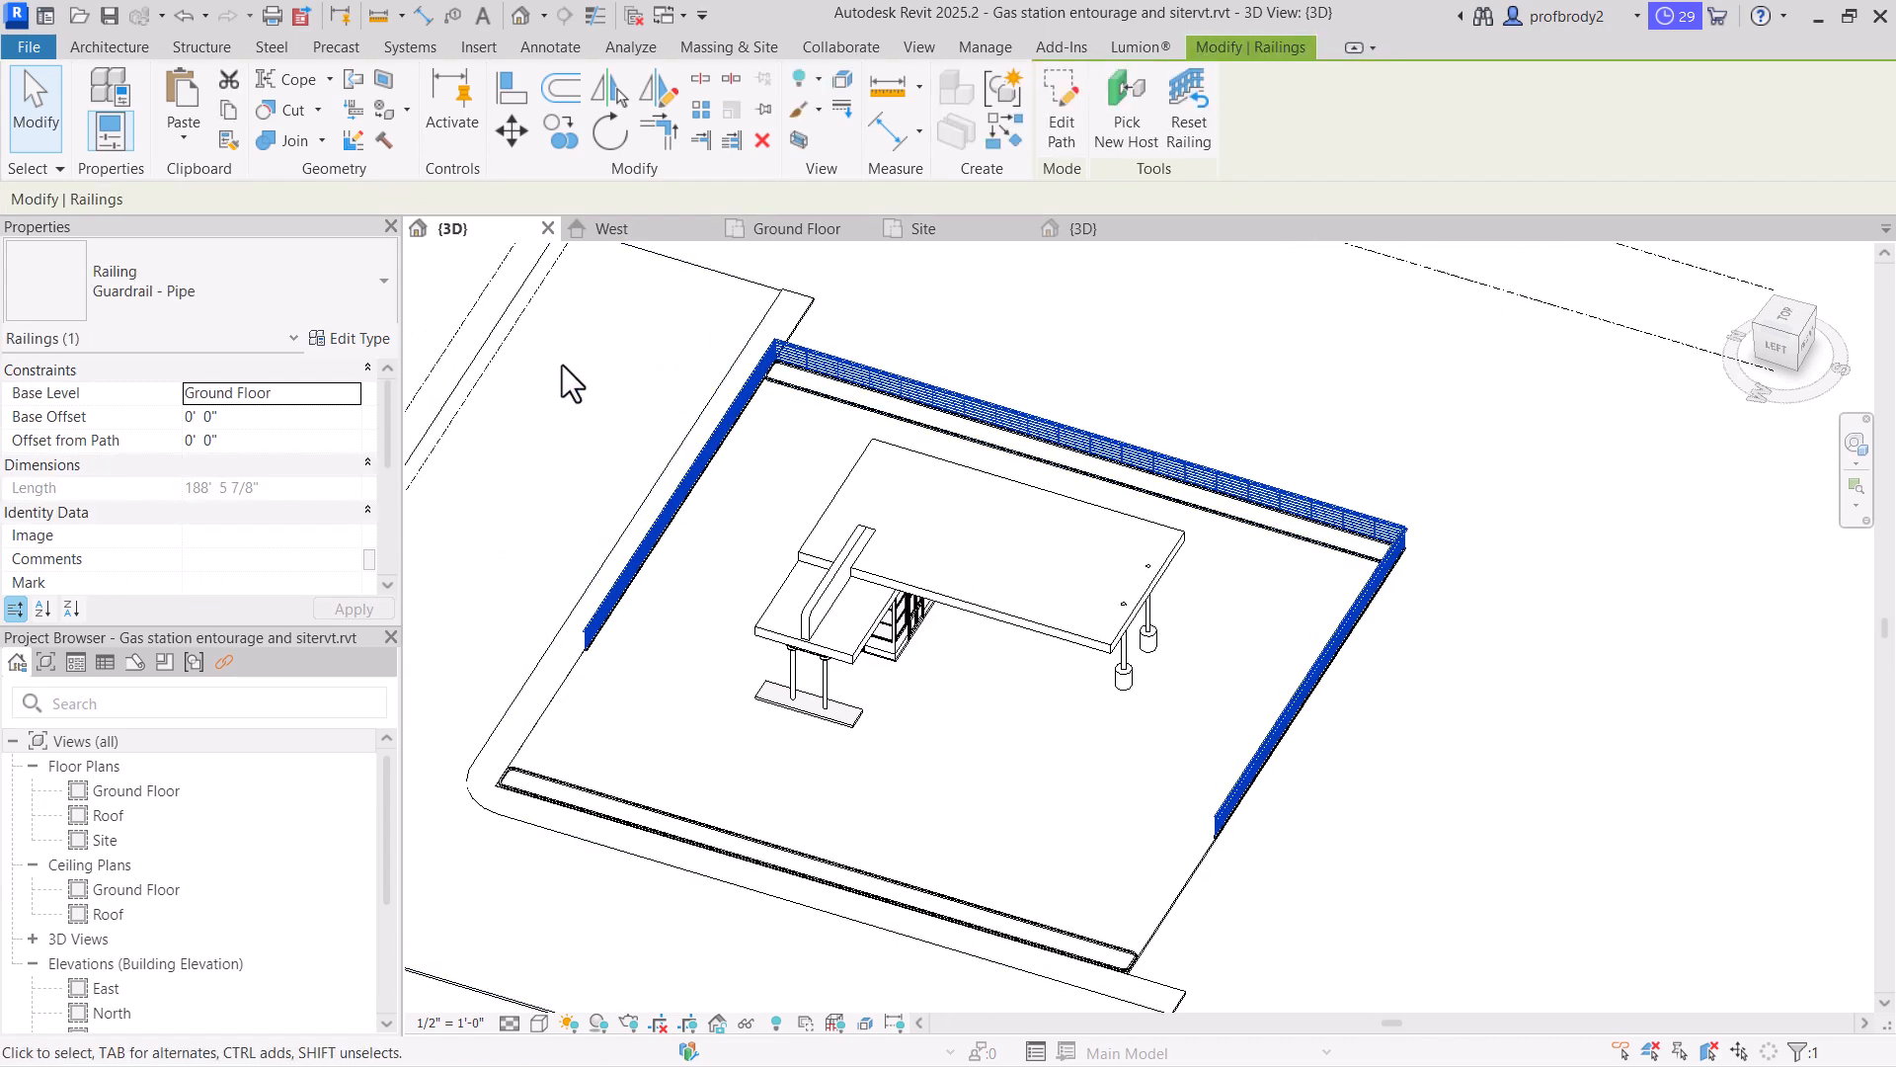
click(298, 310)
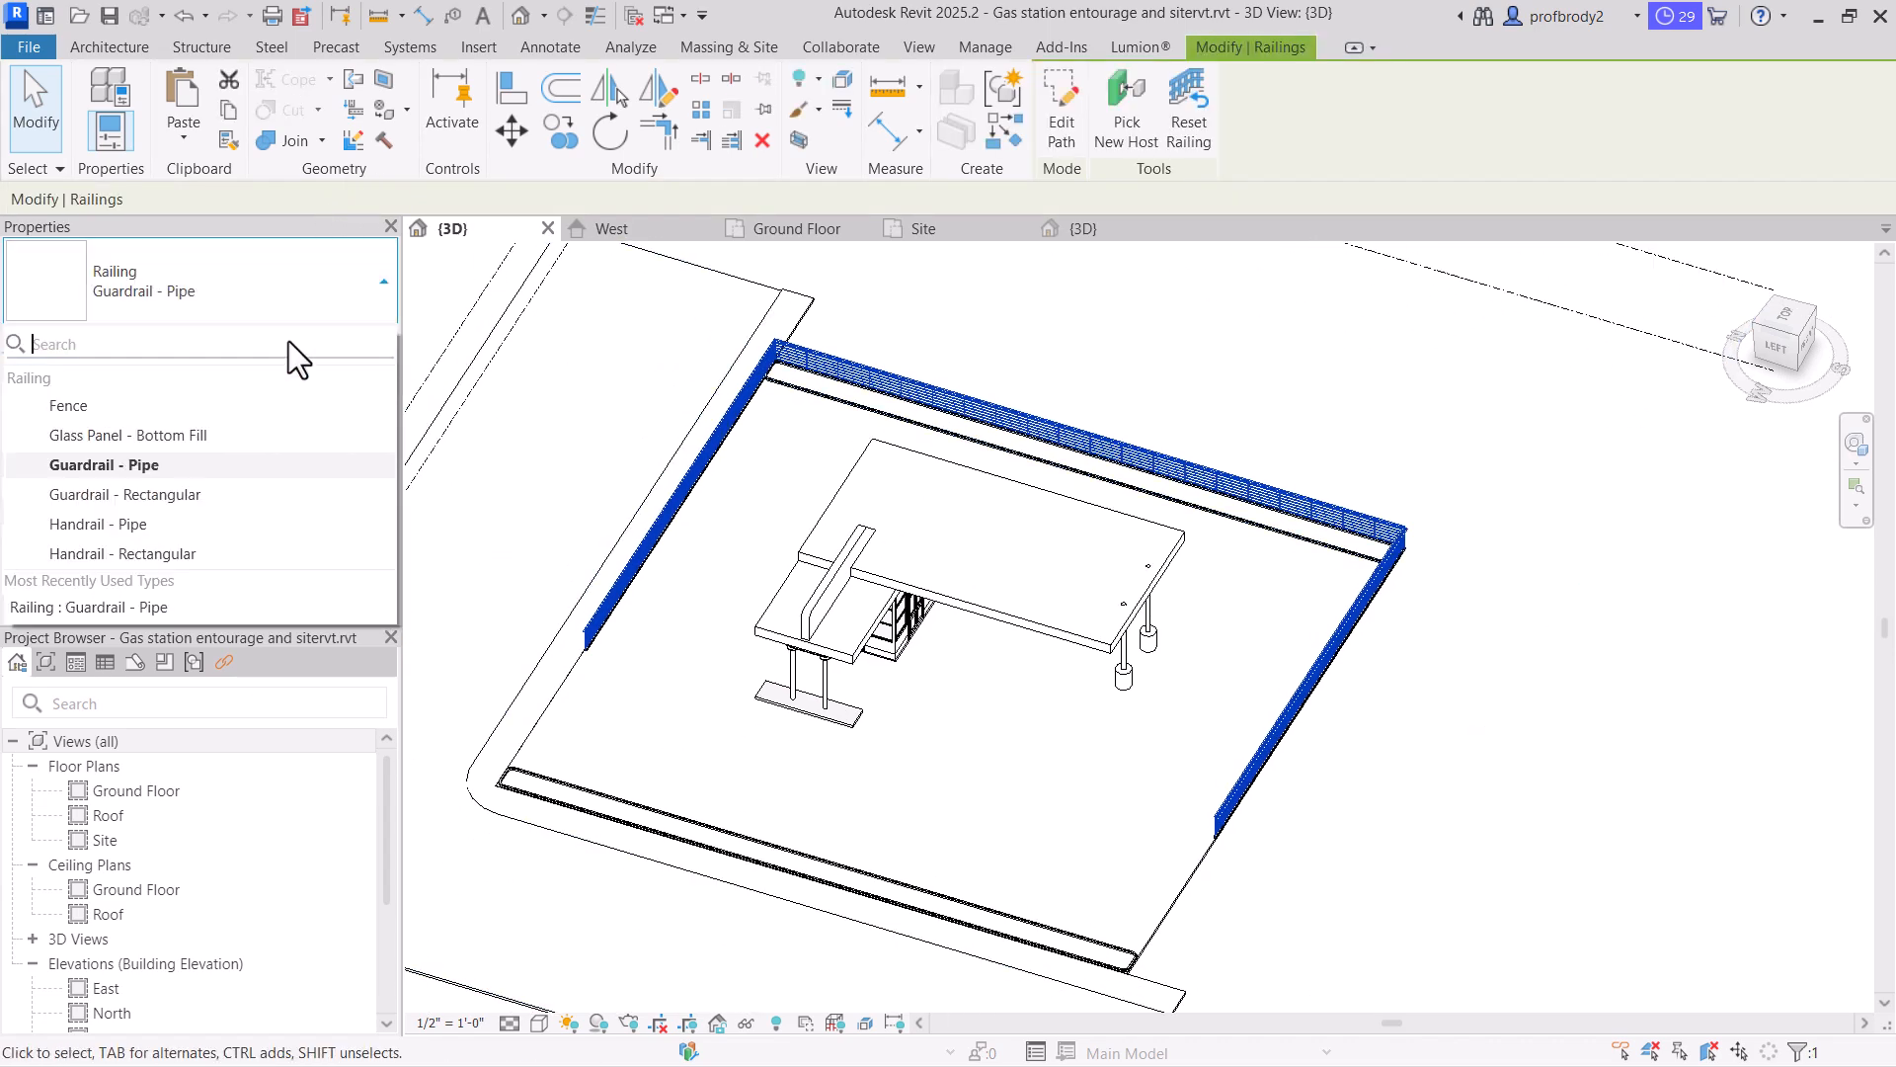
click(63, 413)
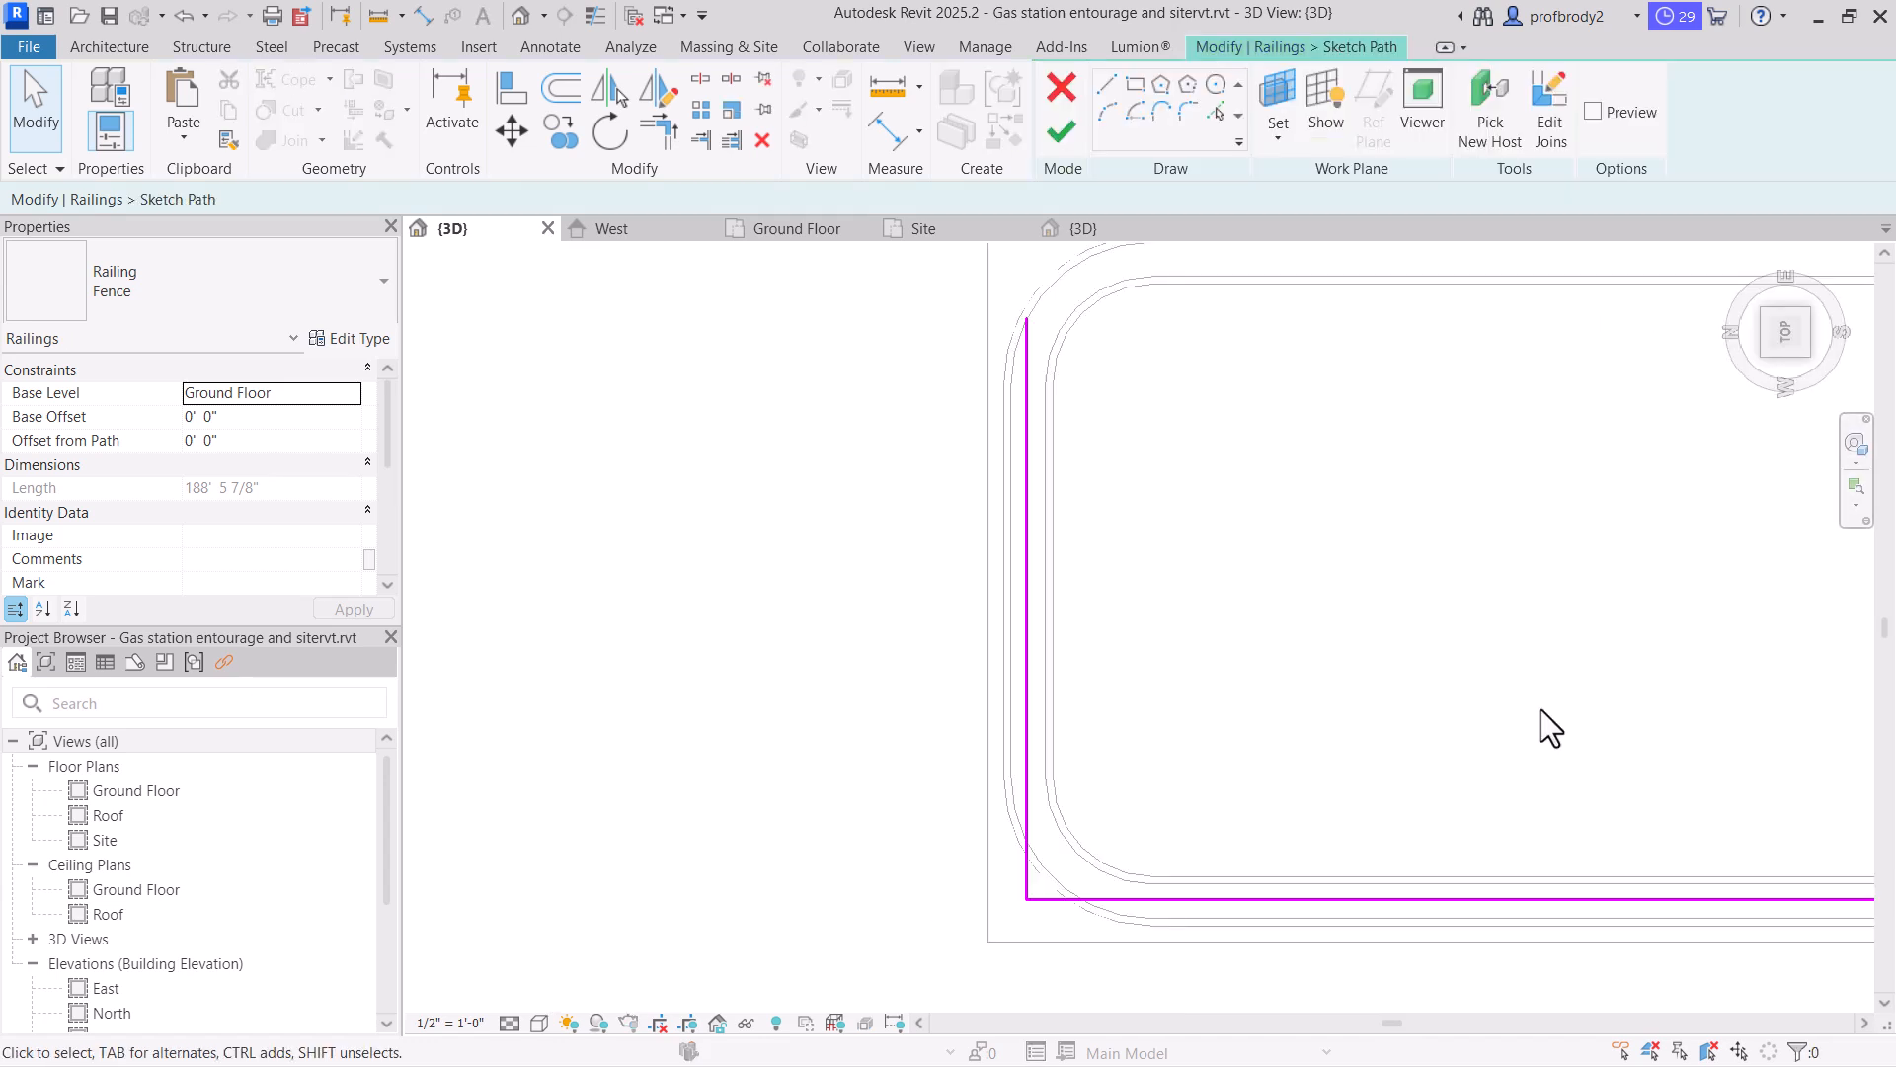
Draw an arc joining the two fence path lines at the west planter's northwest corner, parallel to the rounded curb
scroll(781, 884, up, 2)
middle_drag(1230, 903, 921, 697)
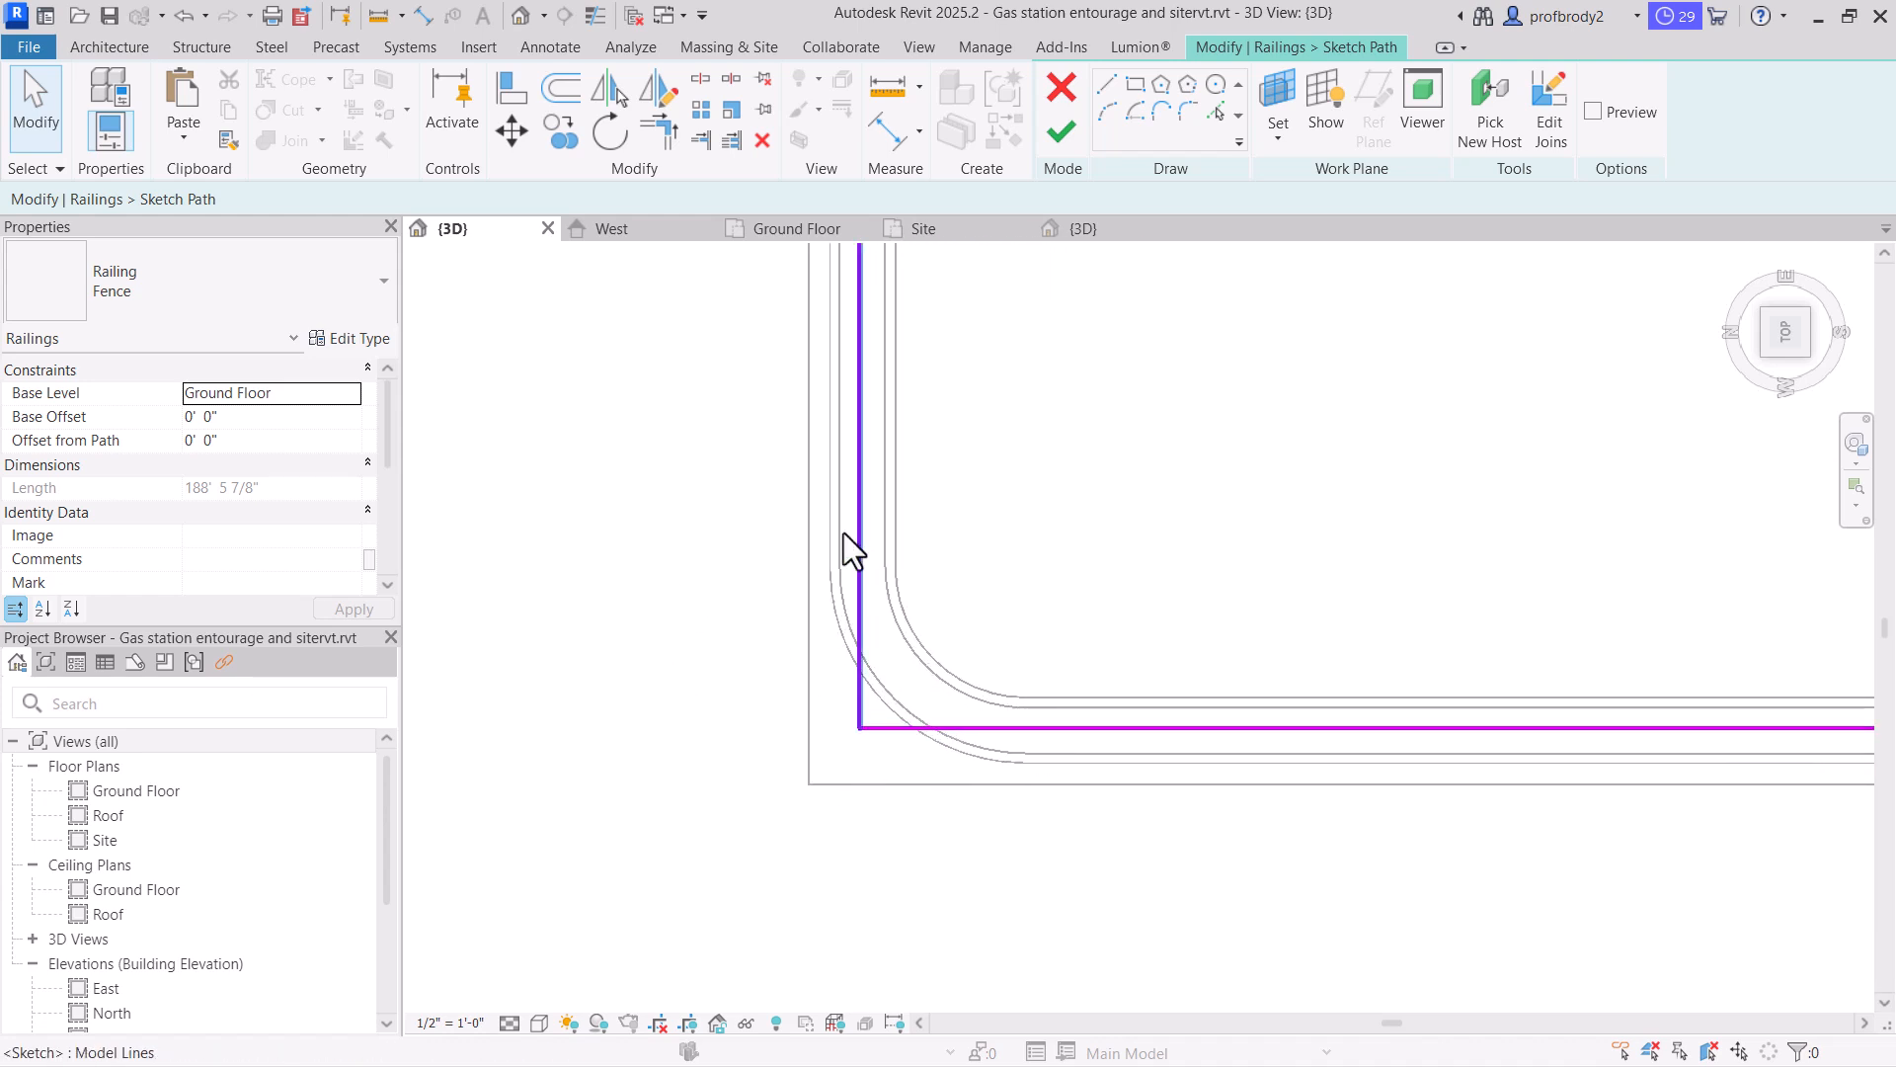
click(1120, 115)
click(863, 578)
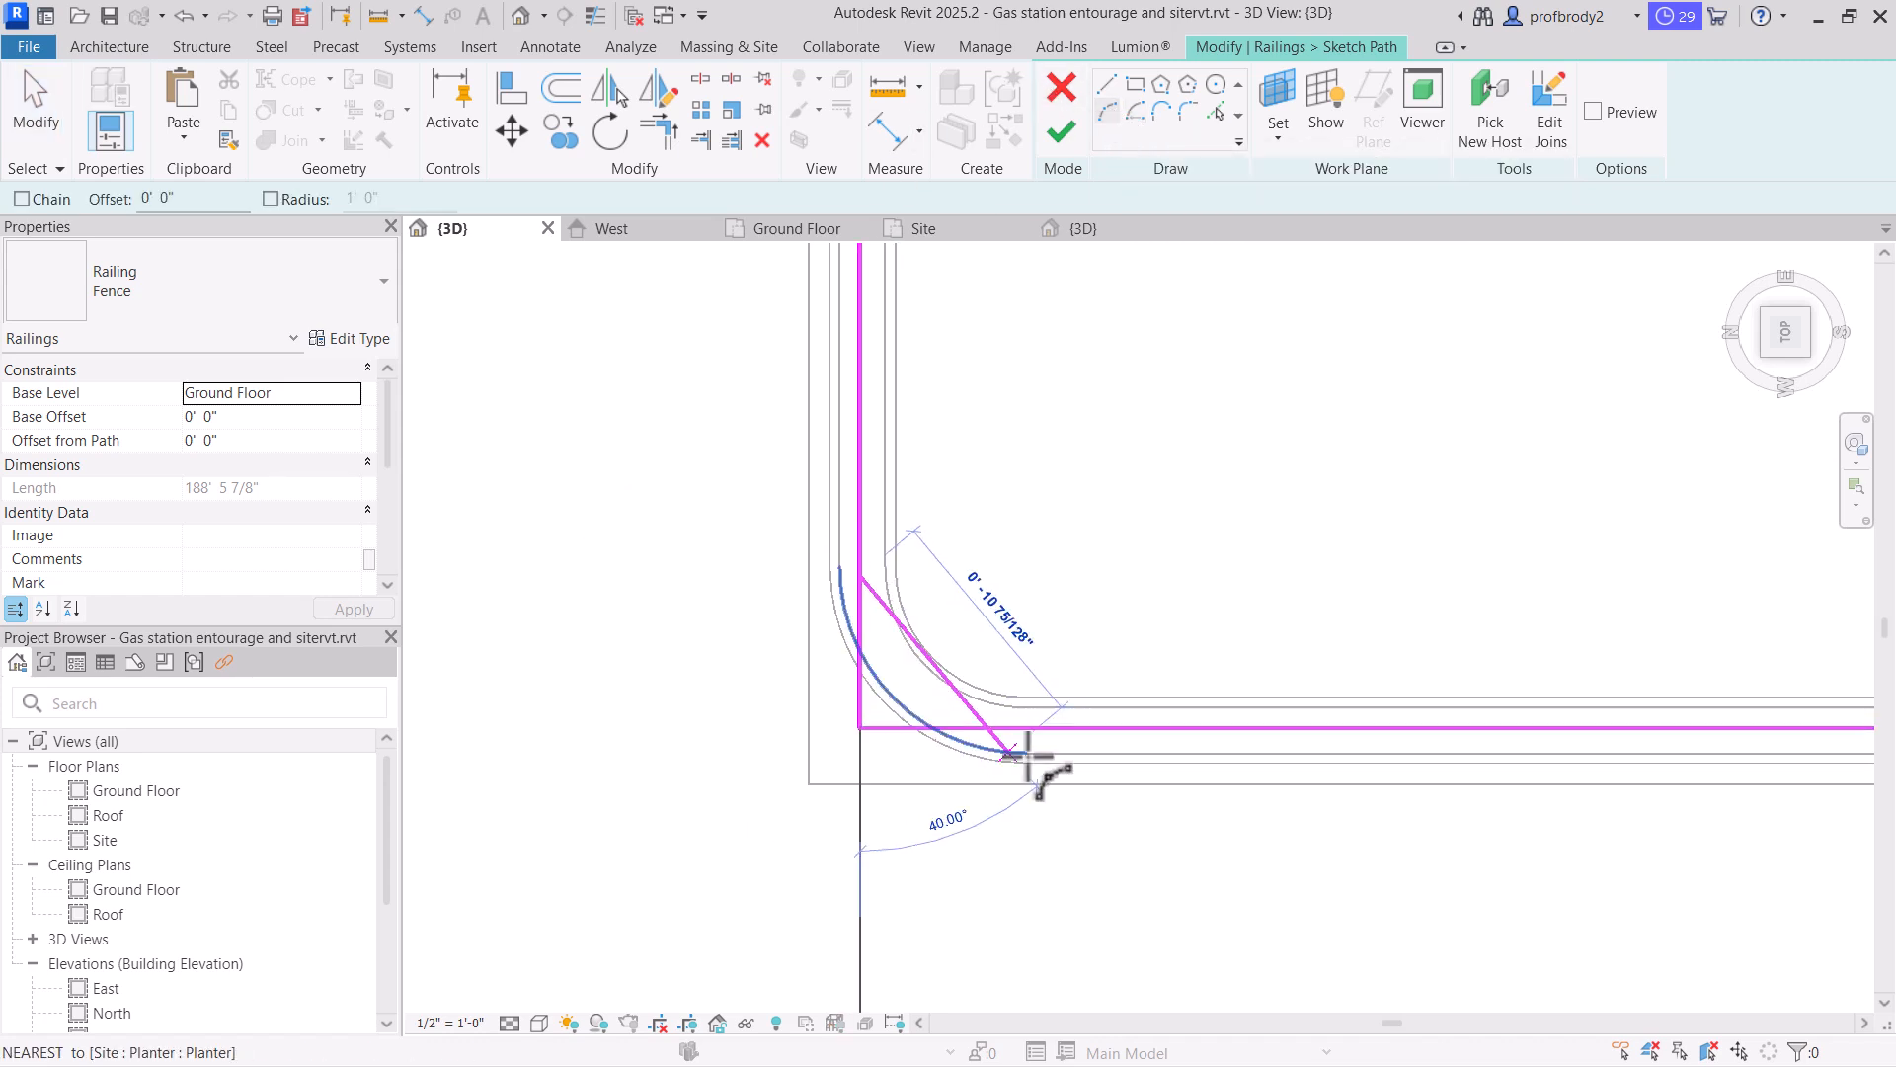
click(1041, 728)
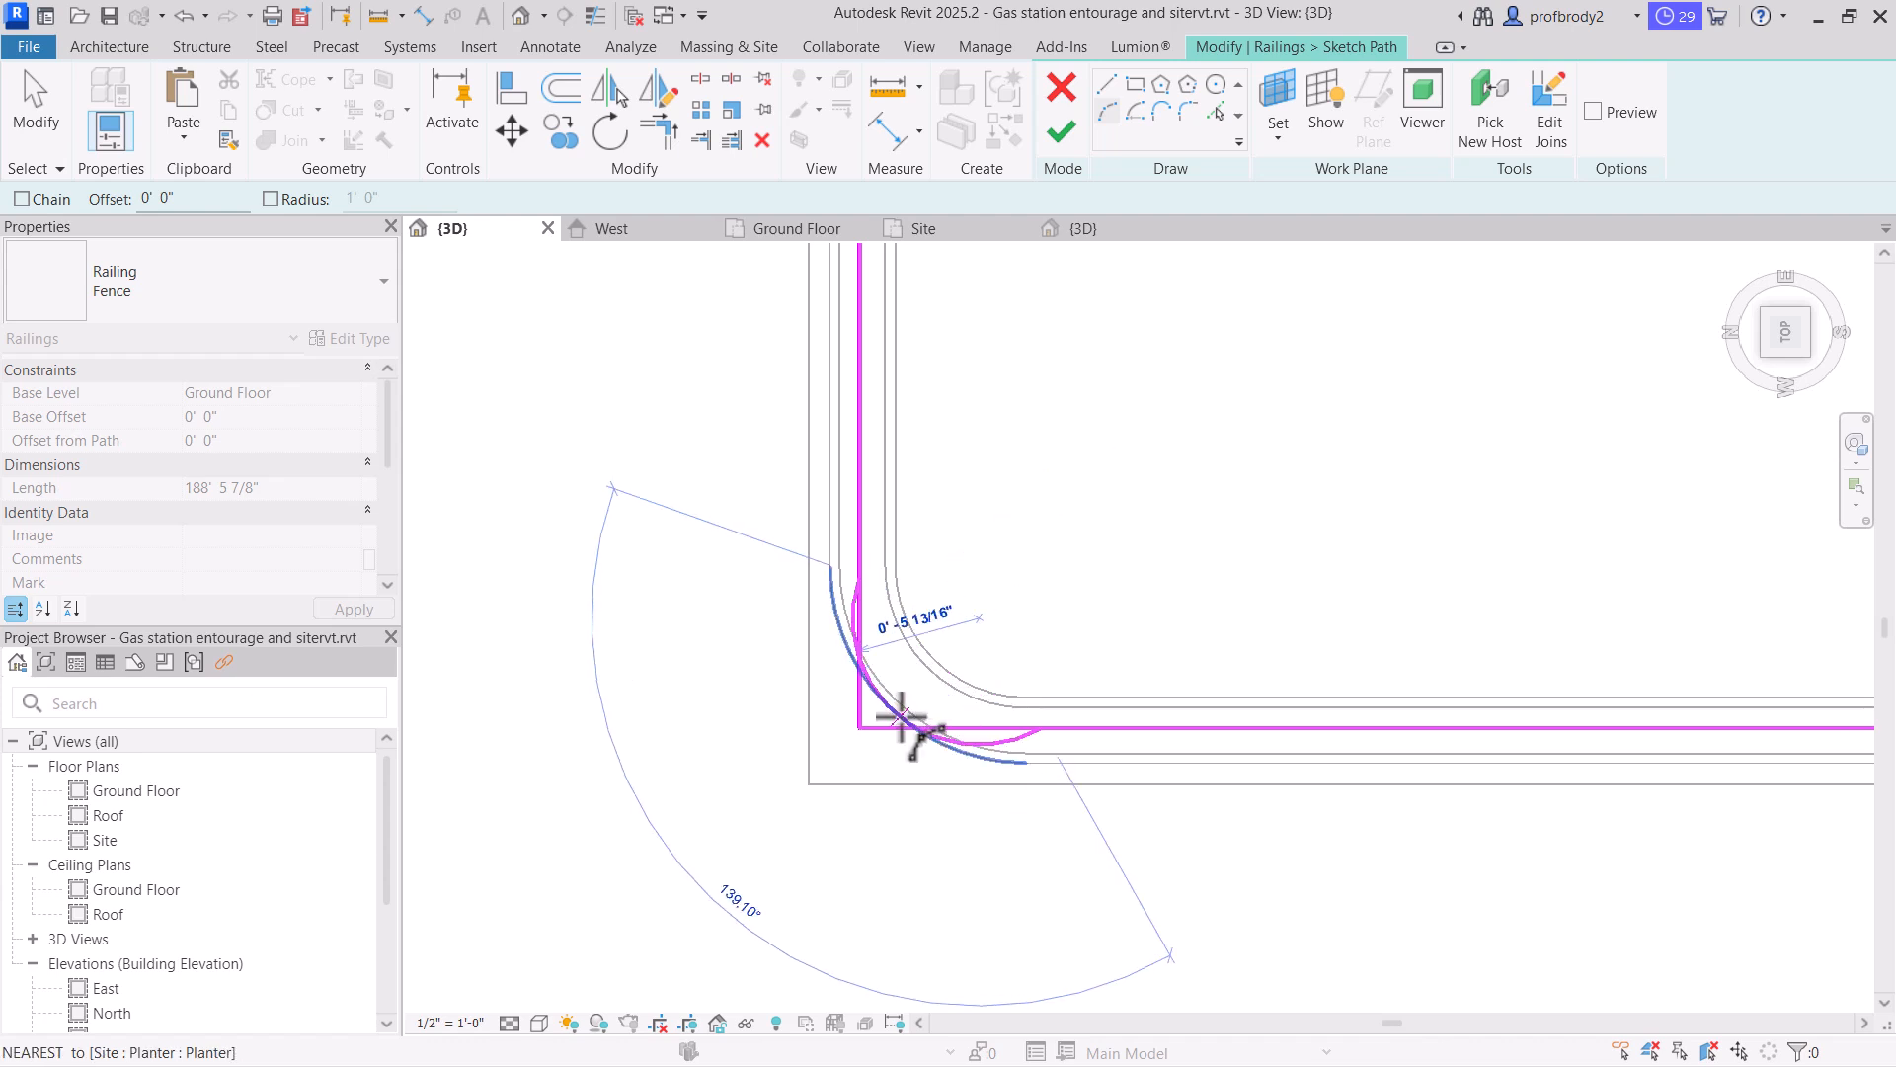
click(922, 696)
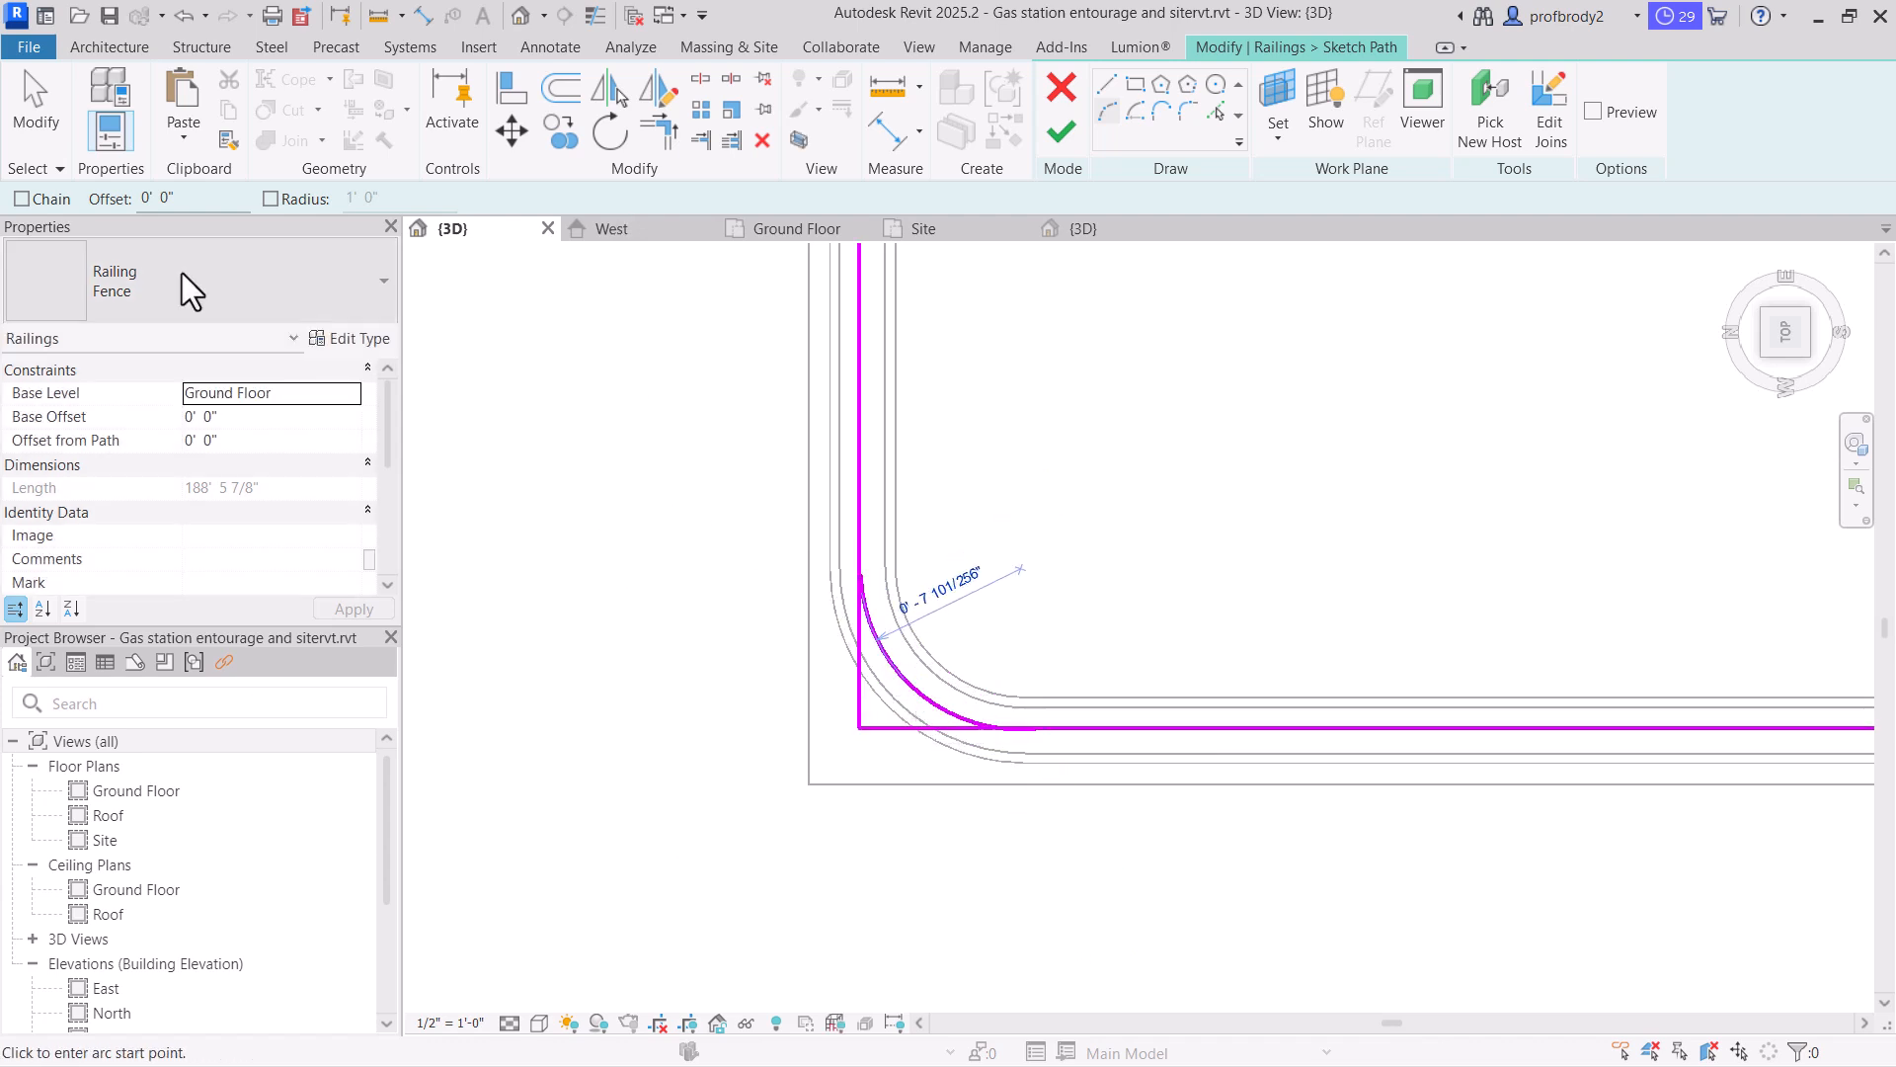
Trim both fence path lines to the corner arc and finish the Fence railing on the west planter's curb
click(659, 130)
click(862, 524)
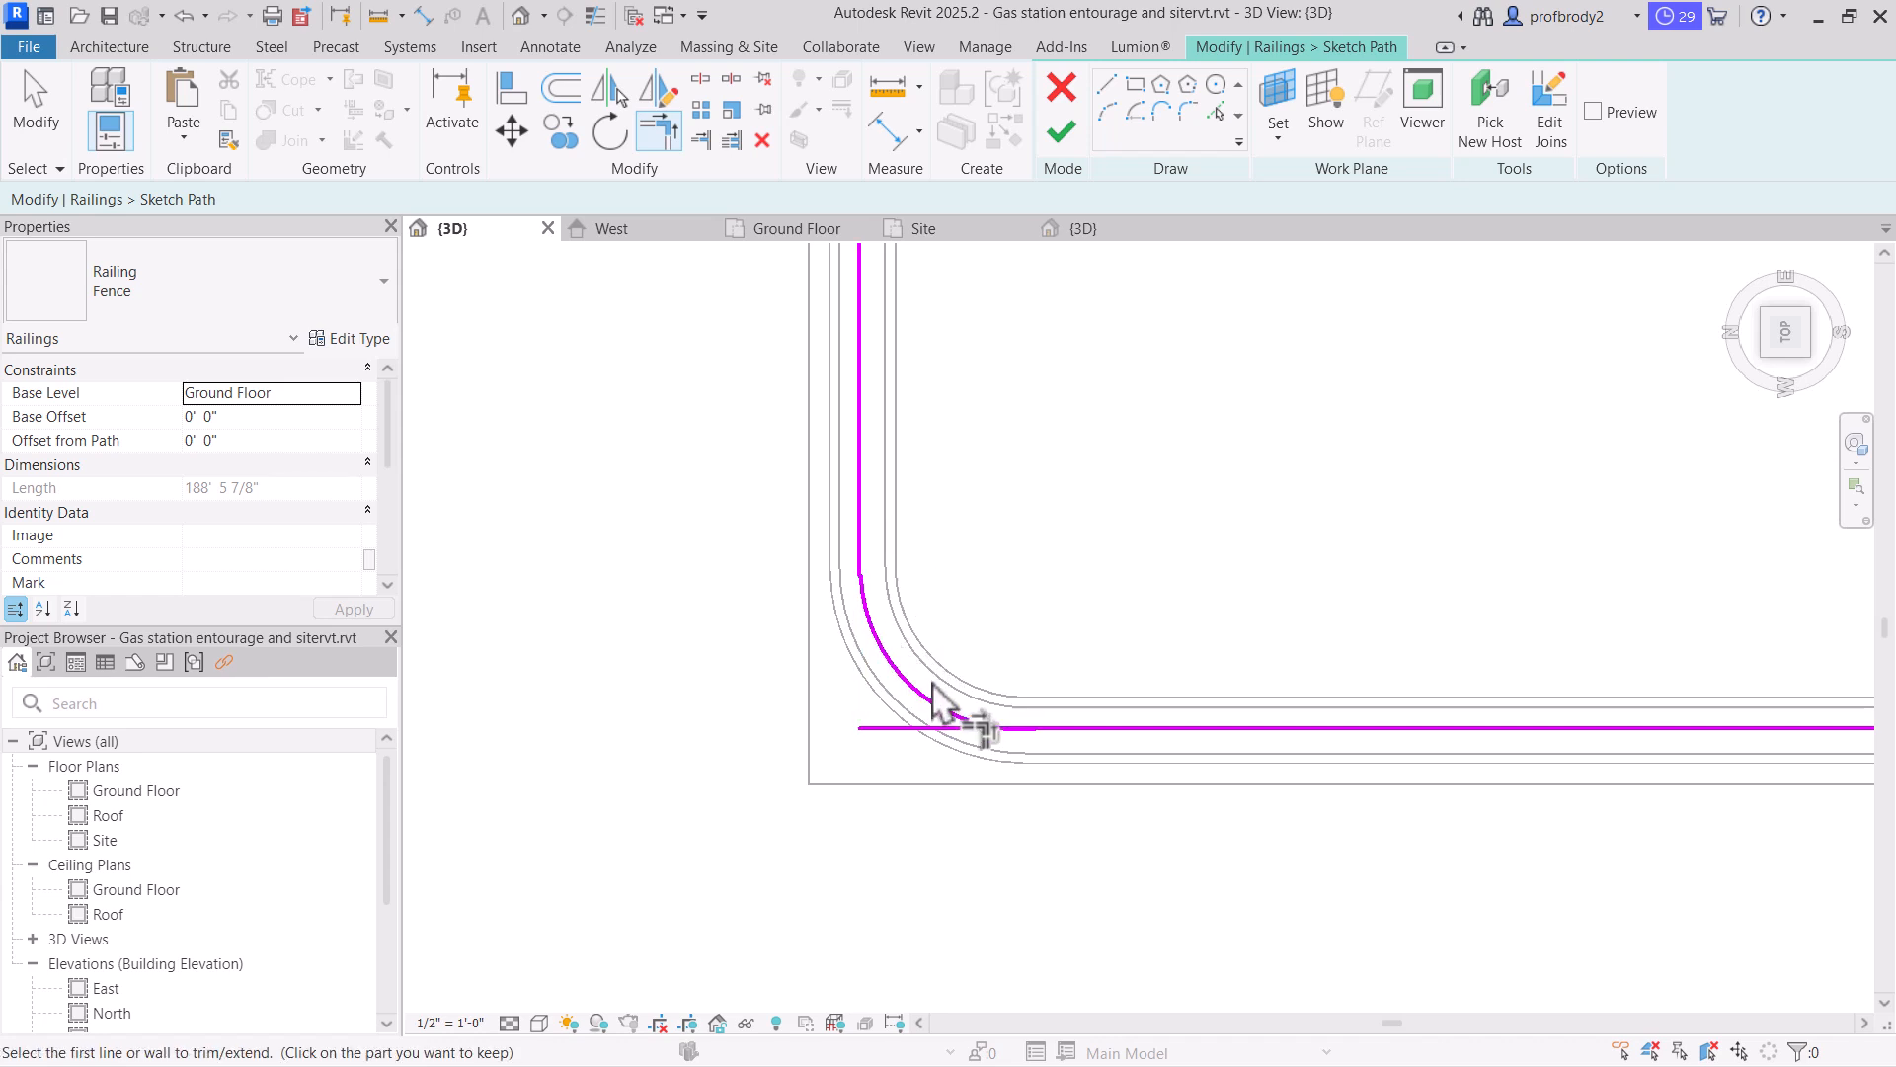
click(1102, 732)
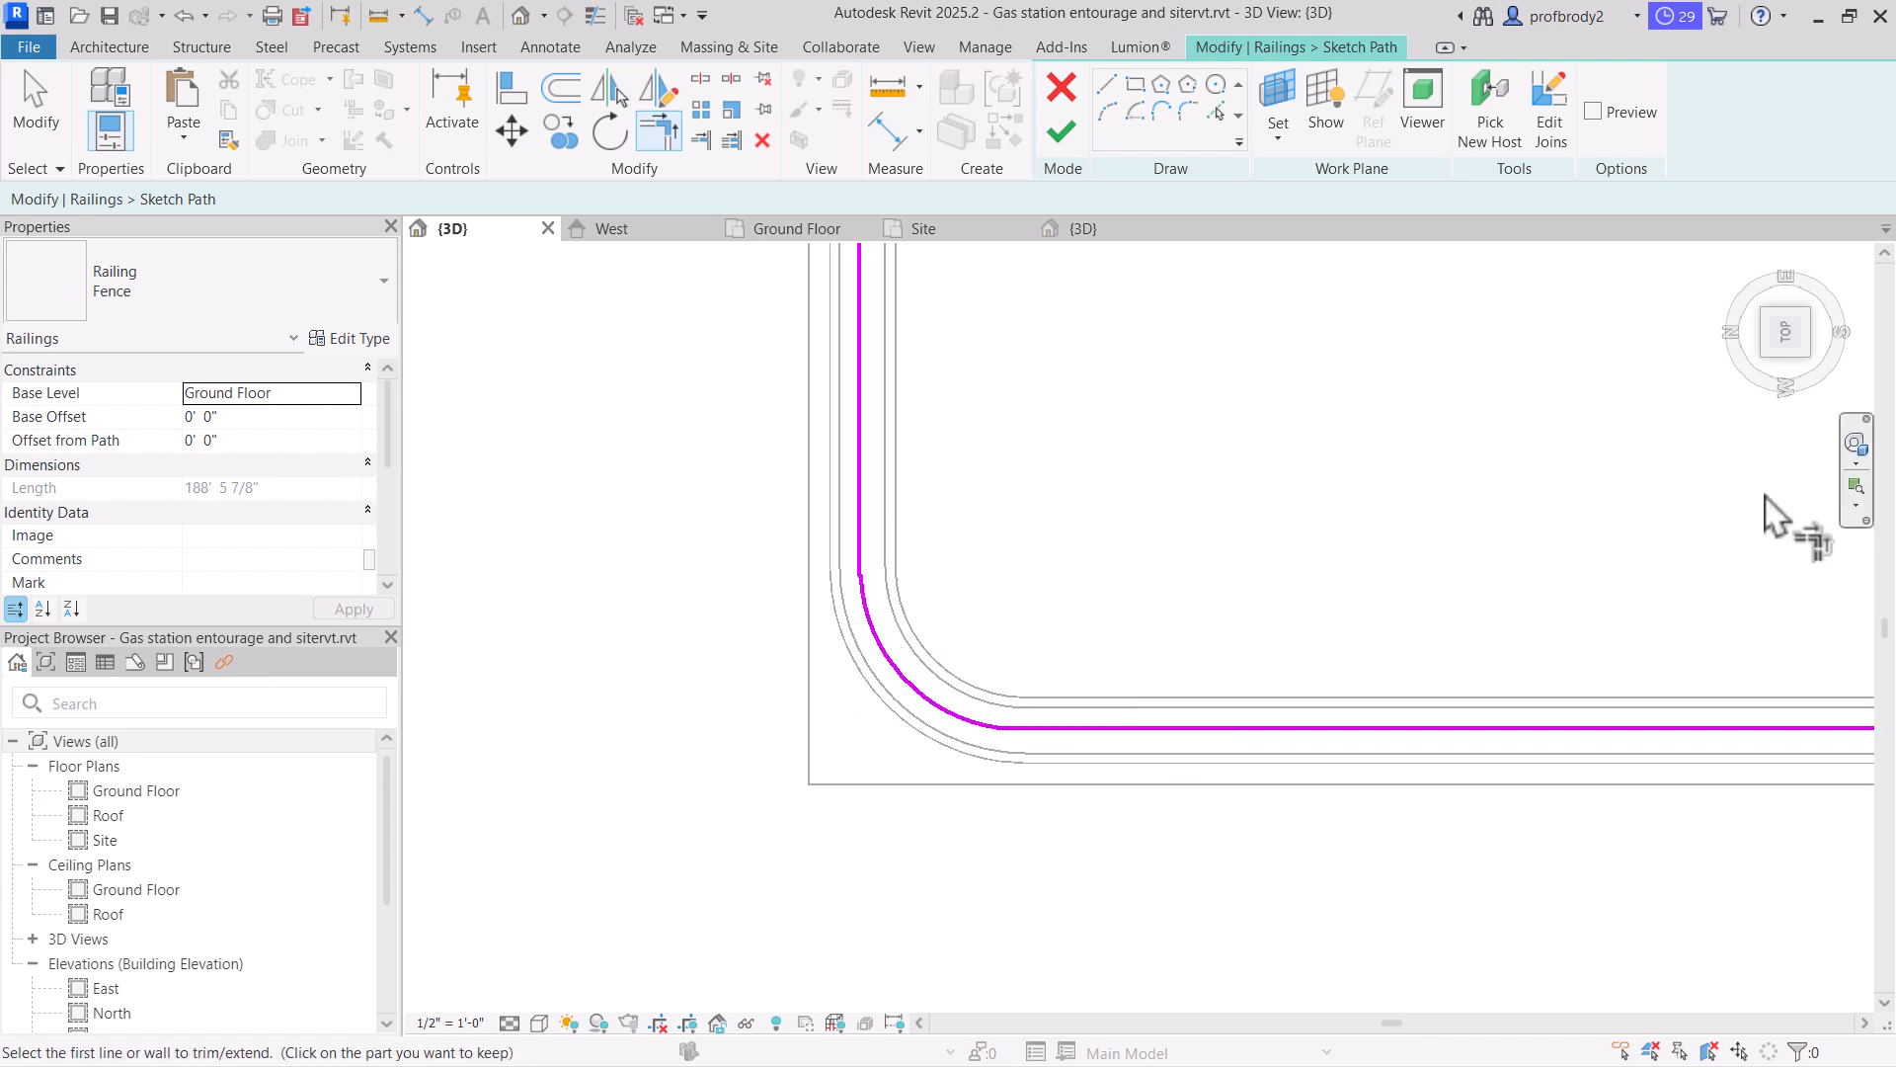
click(1063, 133)
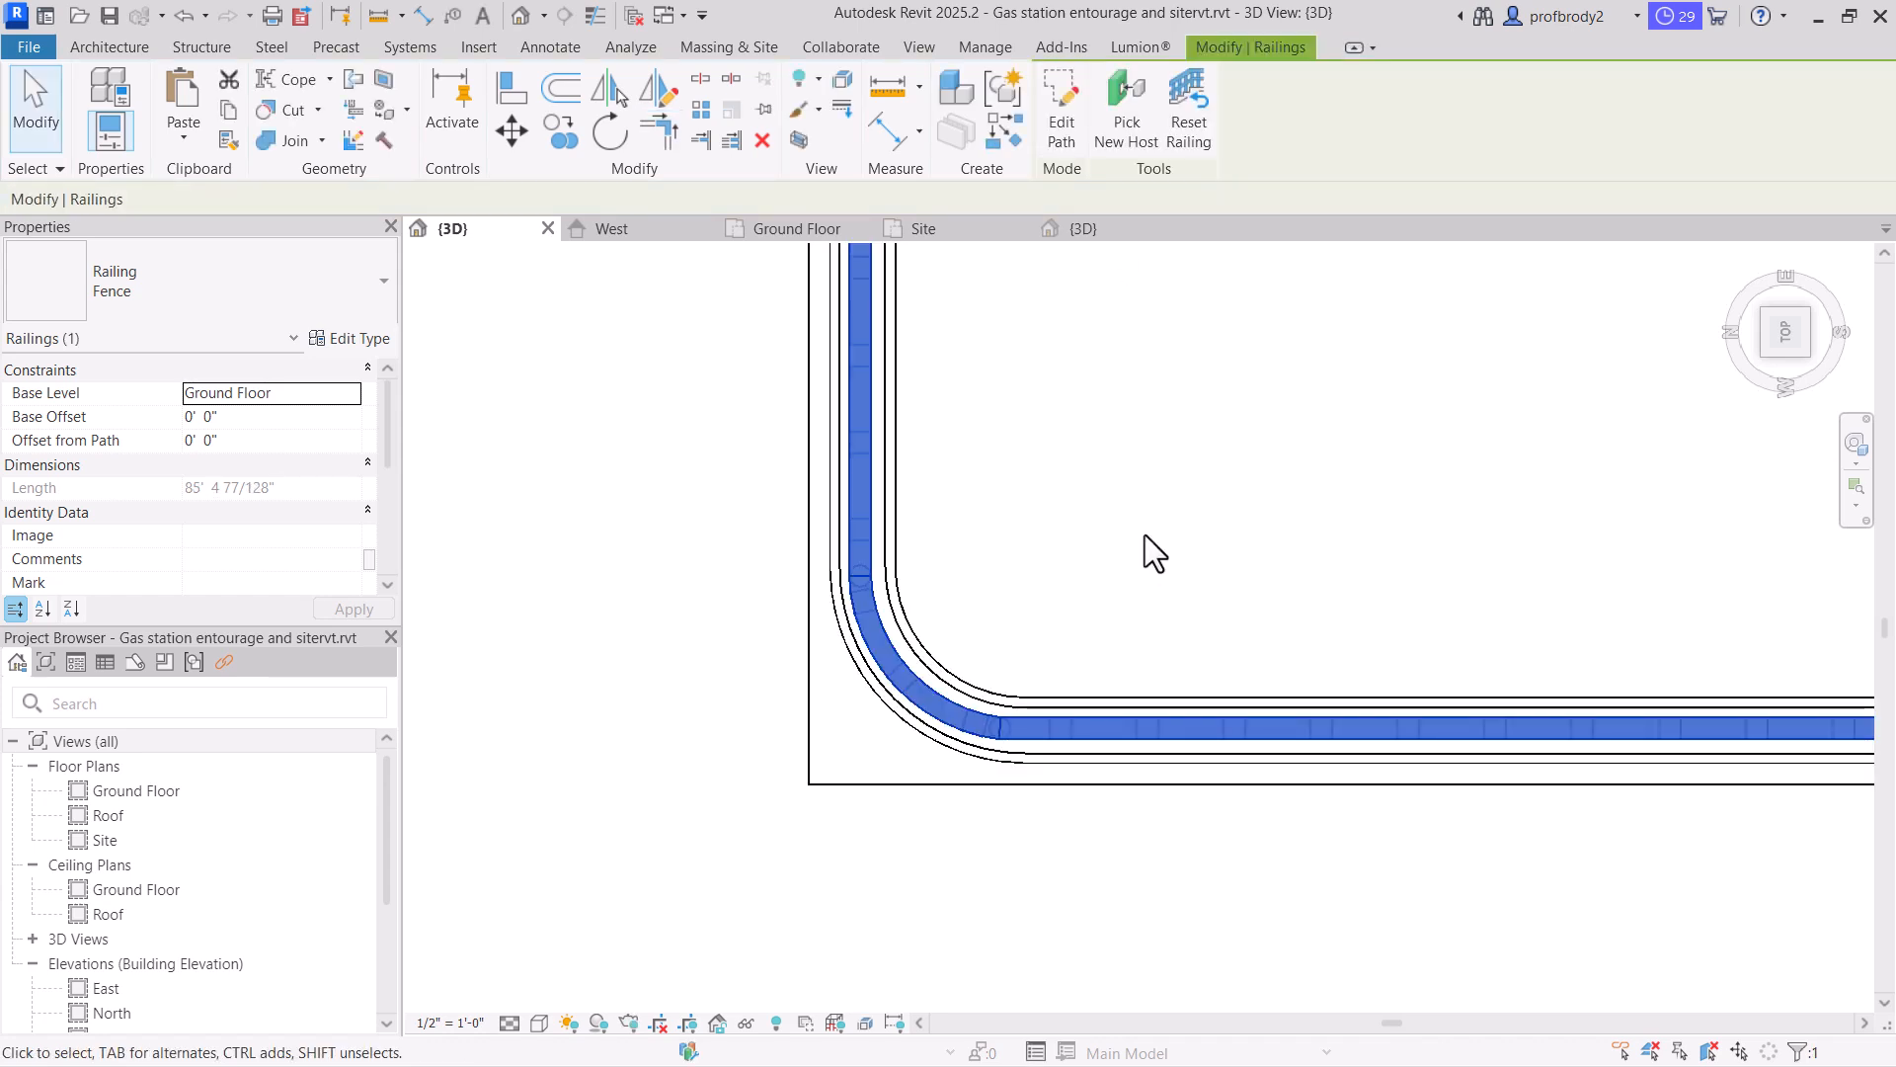
Examine the west planter's Fence railing and the fences around the gas station in 3D from several angles
scroll(1143, 550, down, 3)
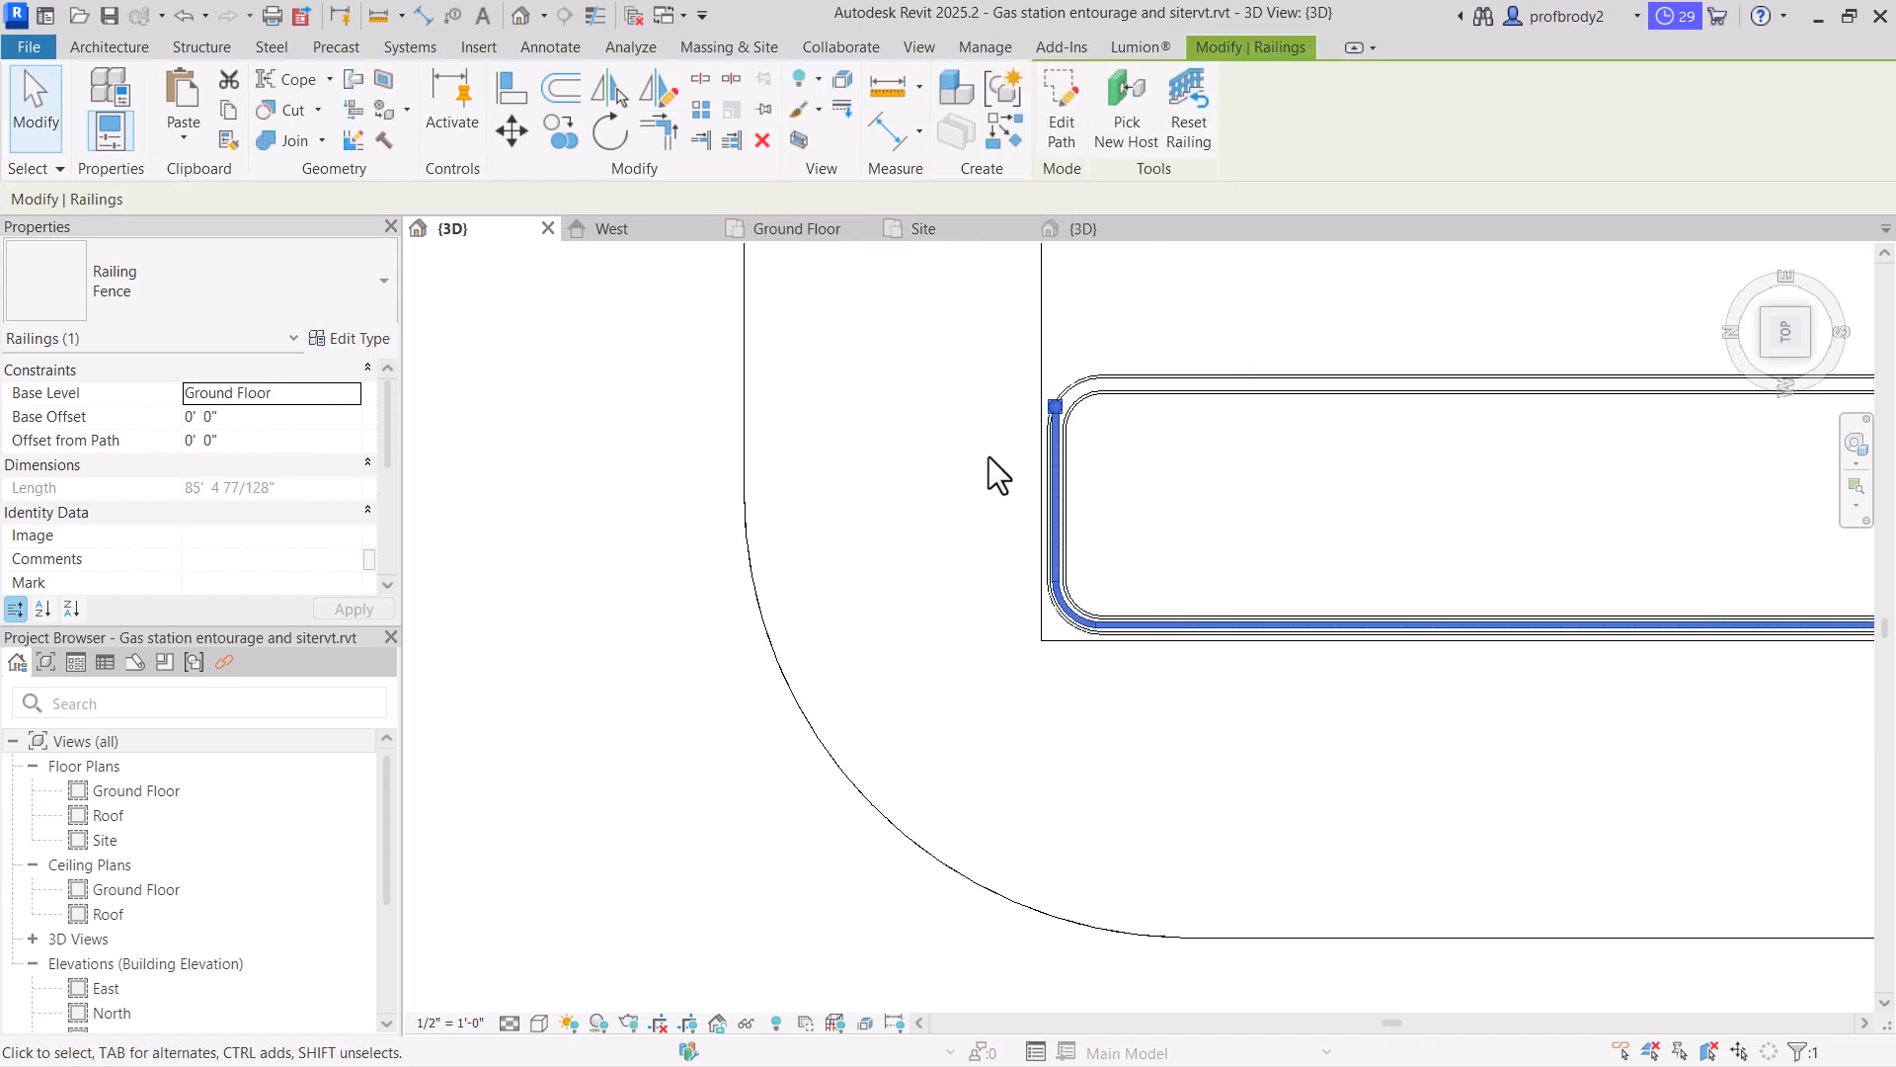
click(926, 498)
shift+middle_drag(980, 517, 1178, 715)
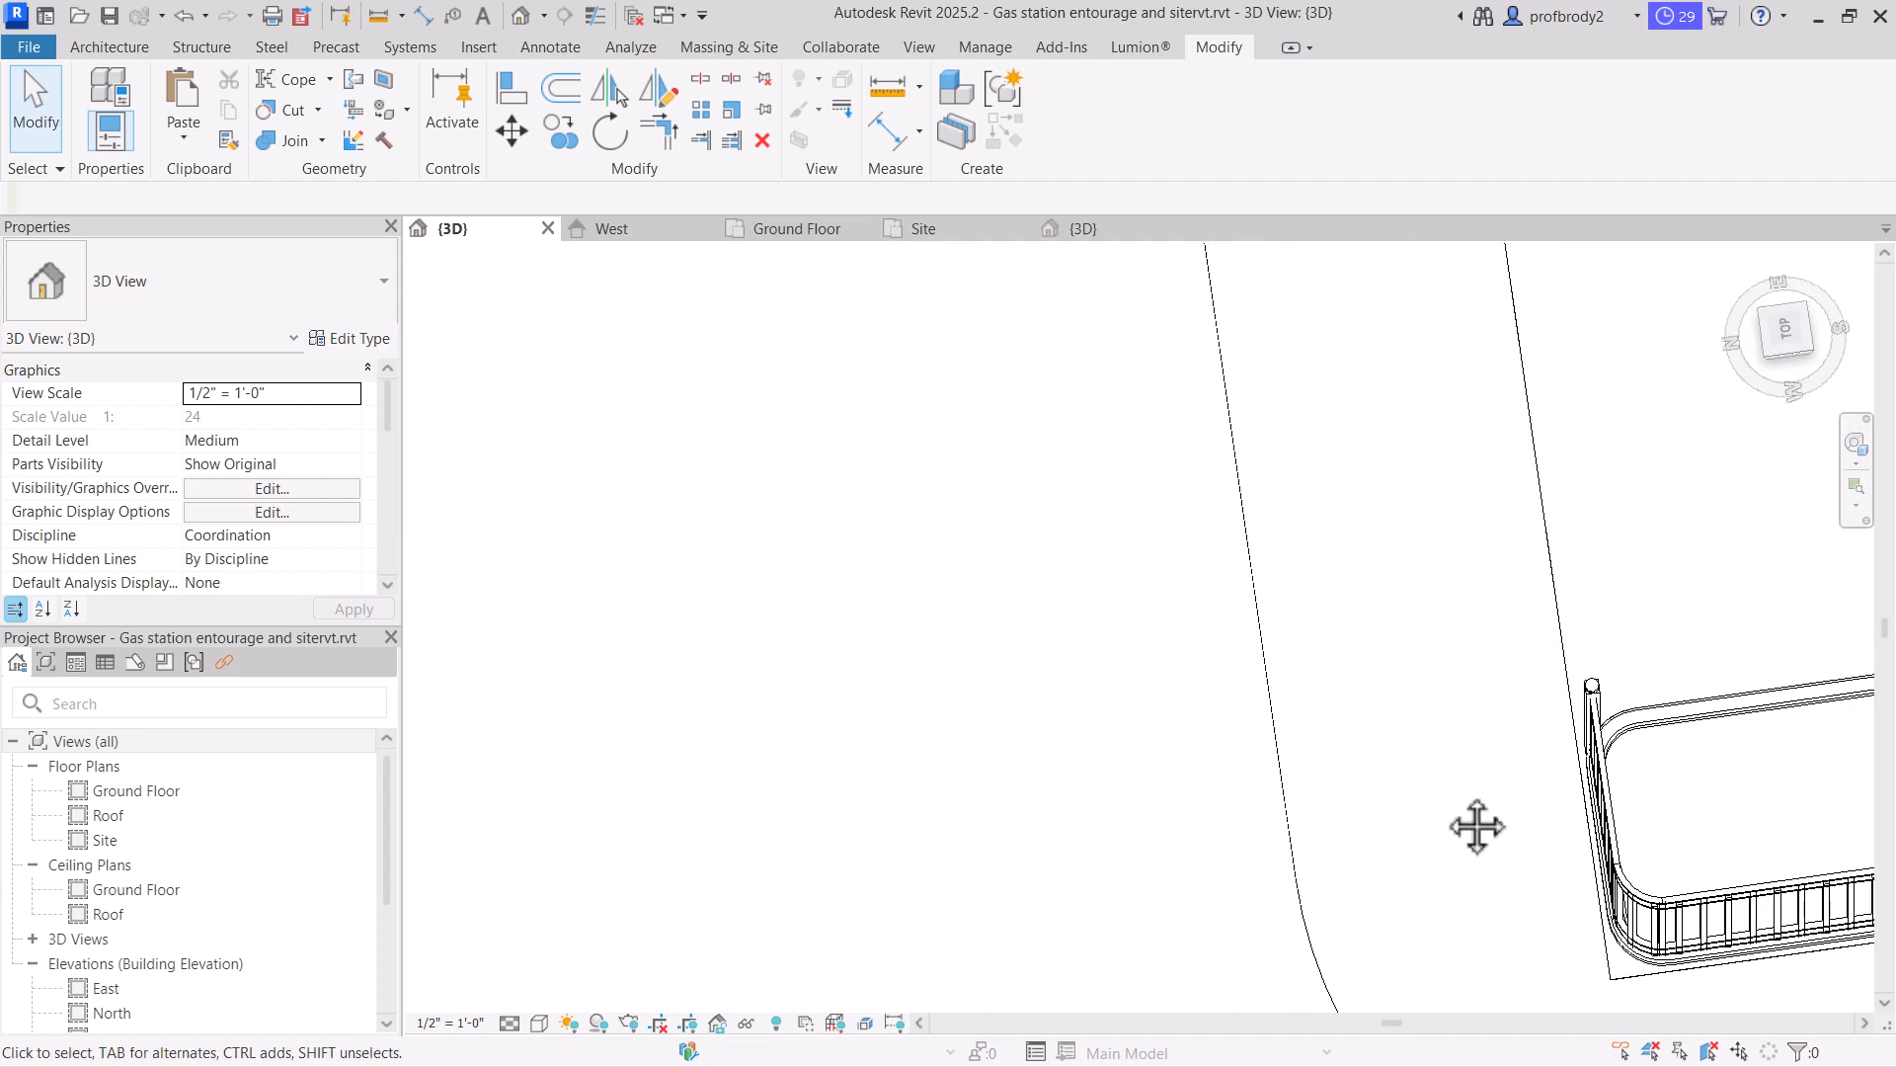
middle_drag(1472, 821, 1292, 643)
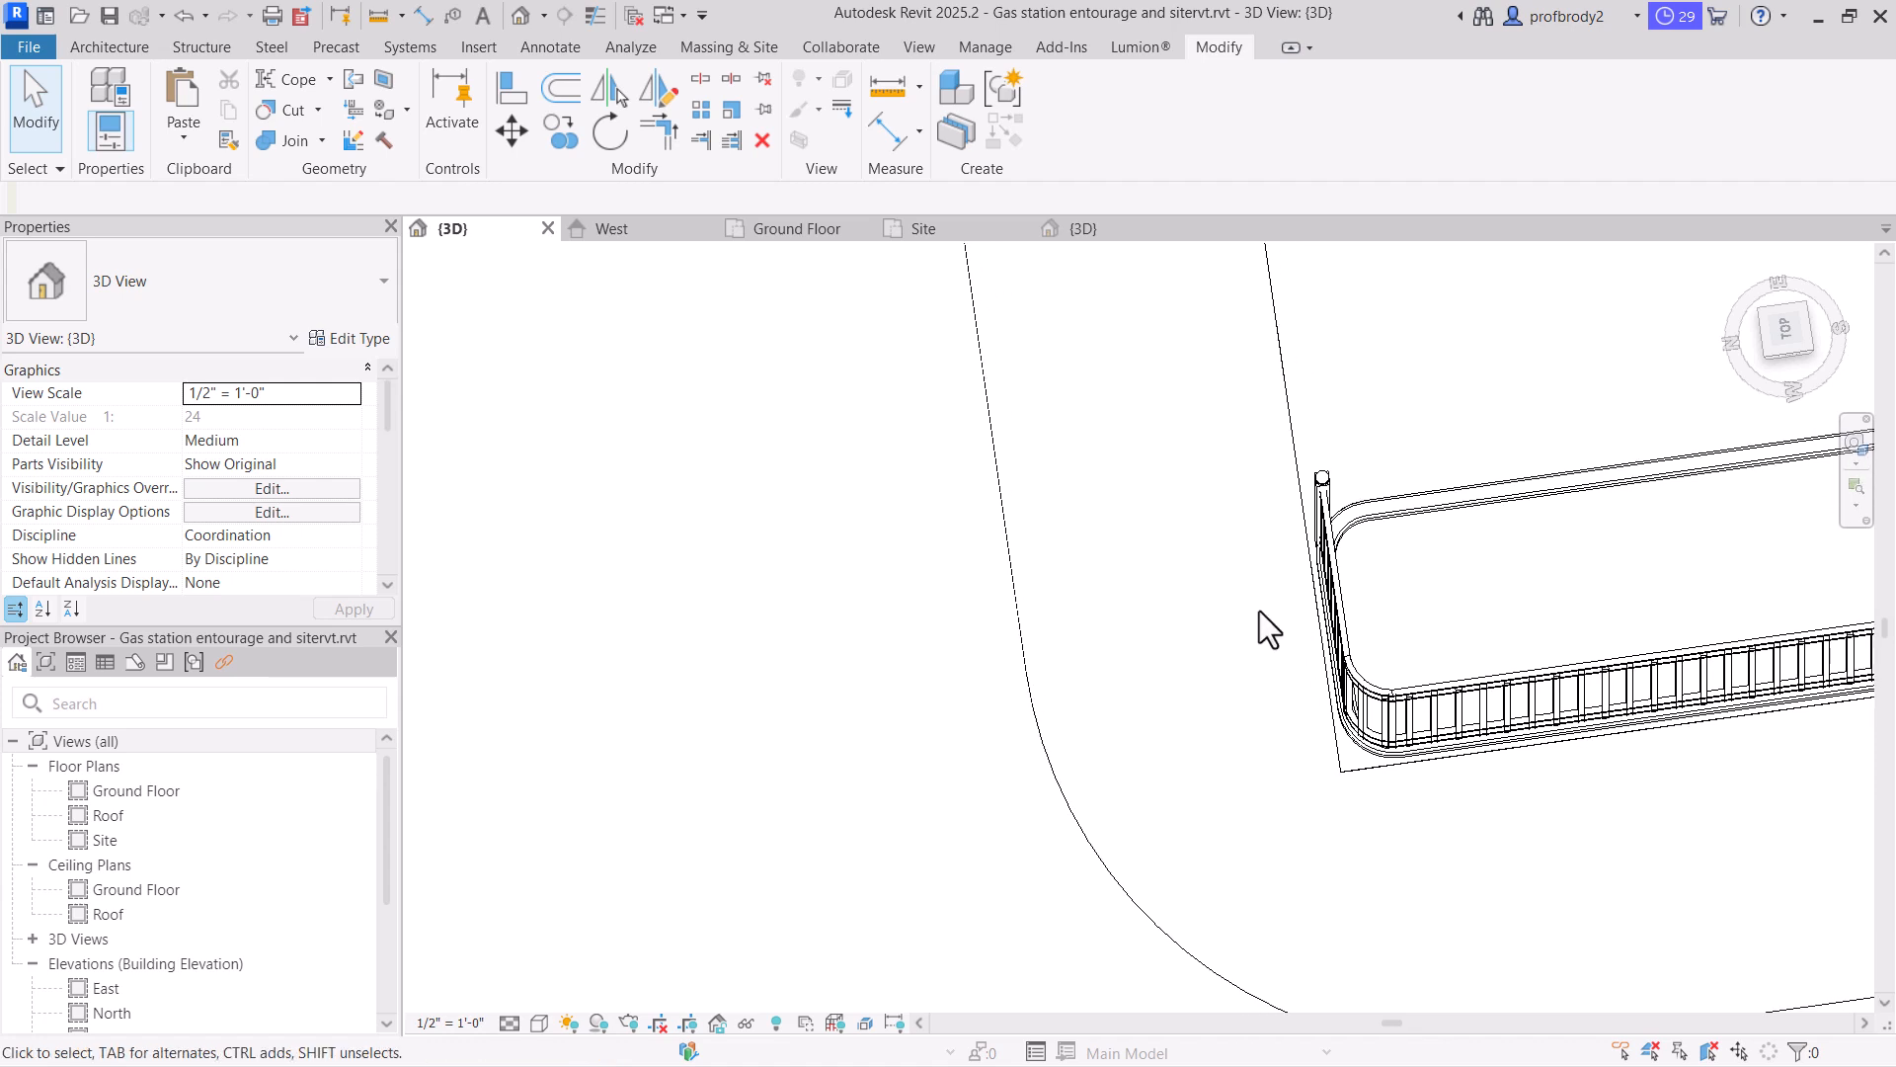
scroll(1306, 699, down, 4)
scroll(1283, 543, down, 3)
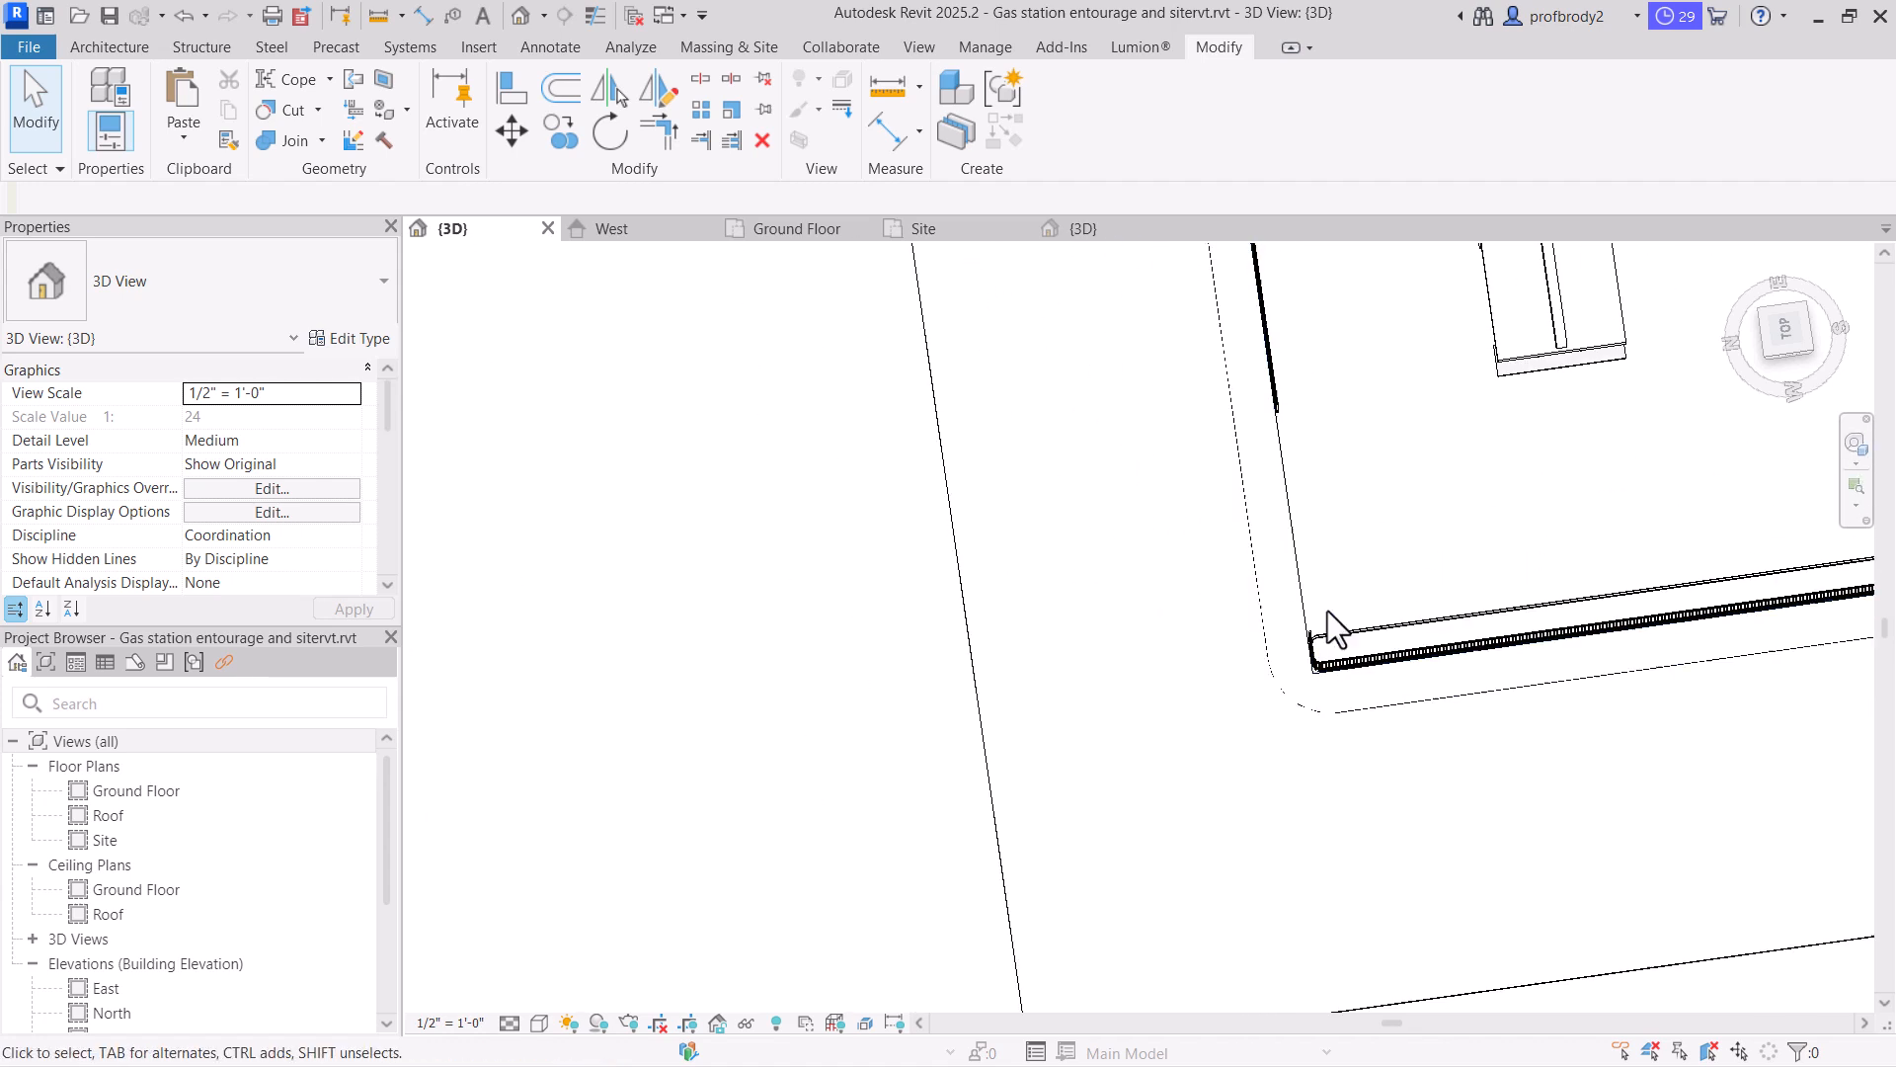
click(1414, 655)
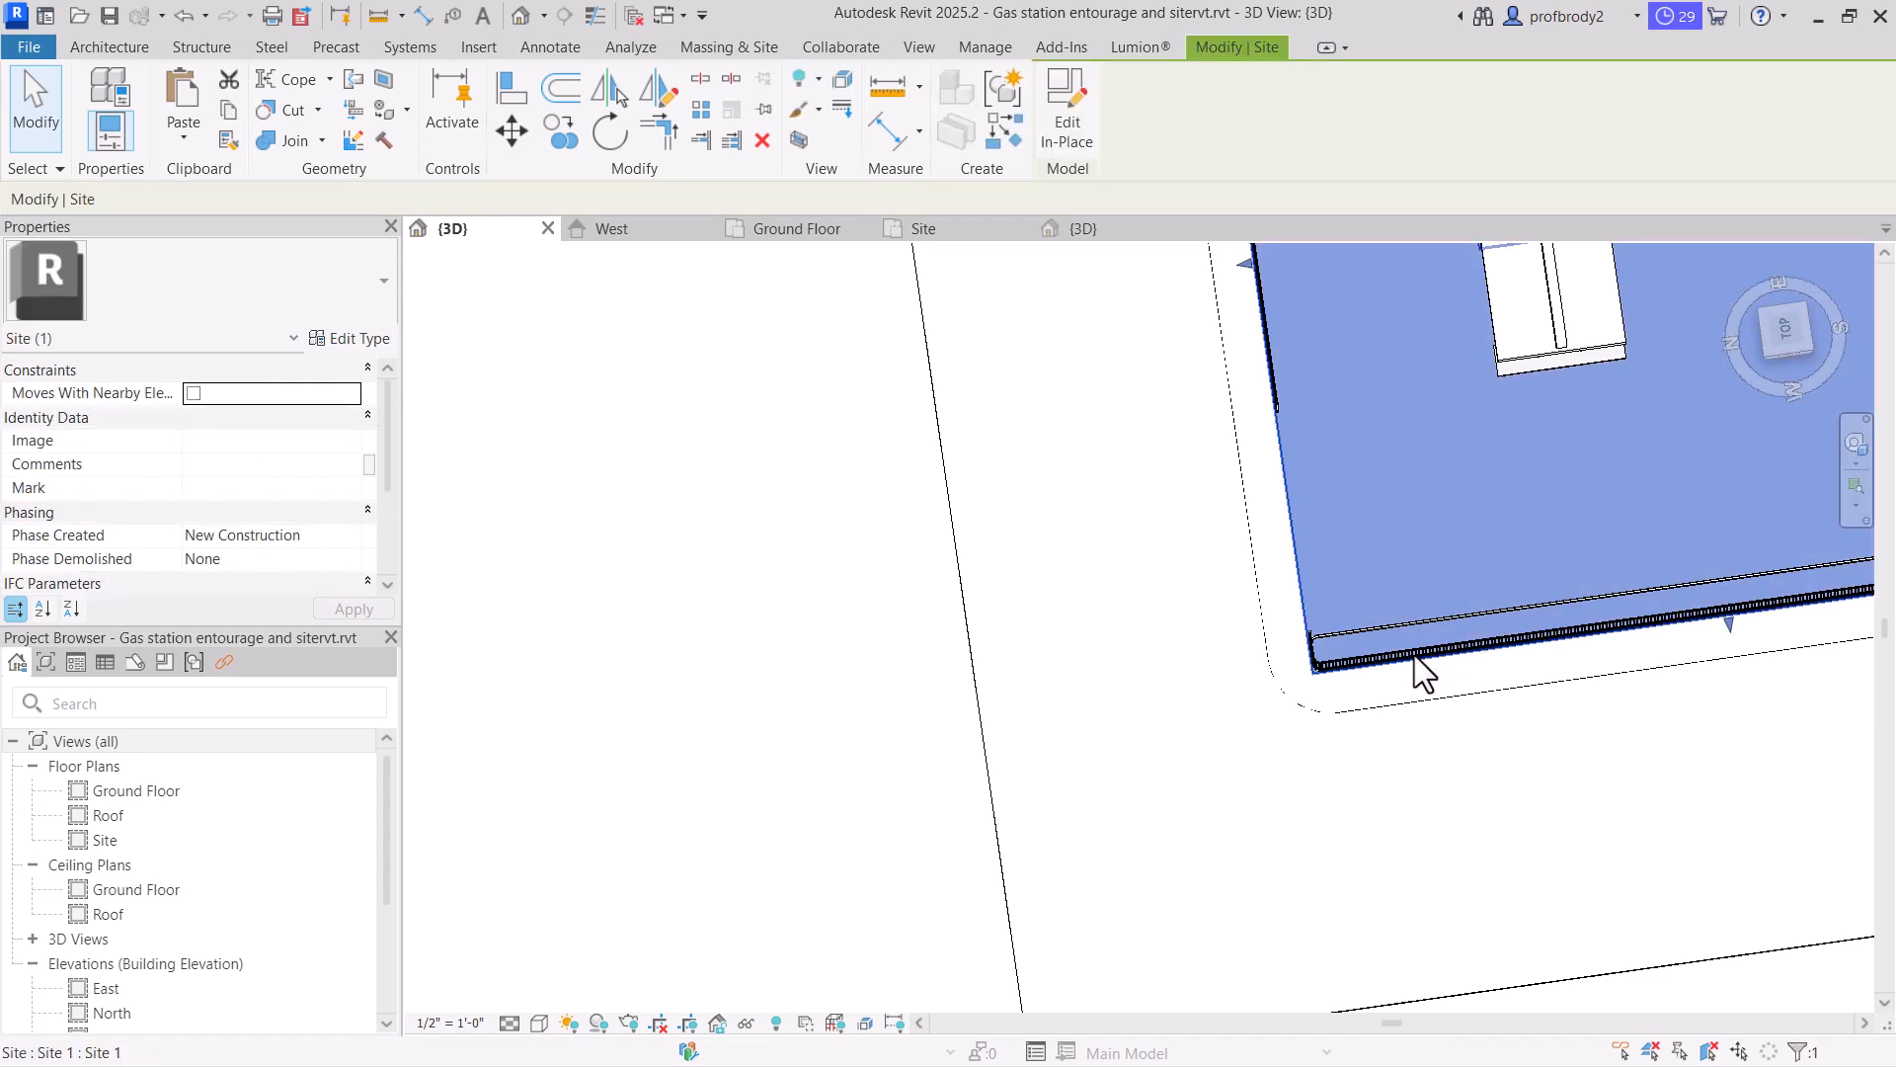
click(1420, 715)
click(1385, 654)
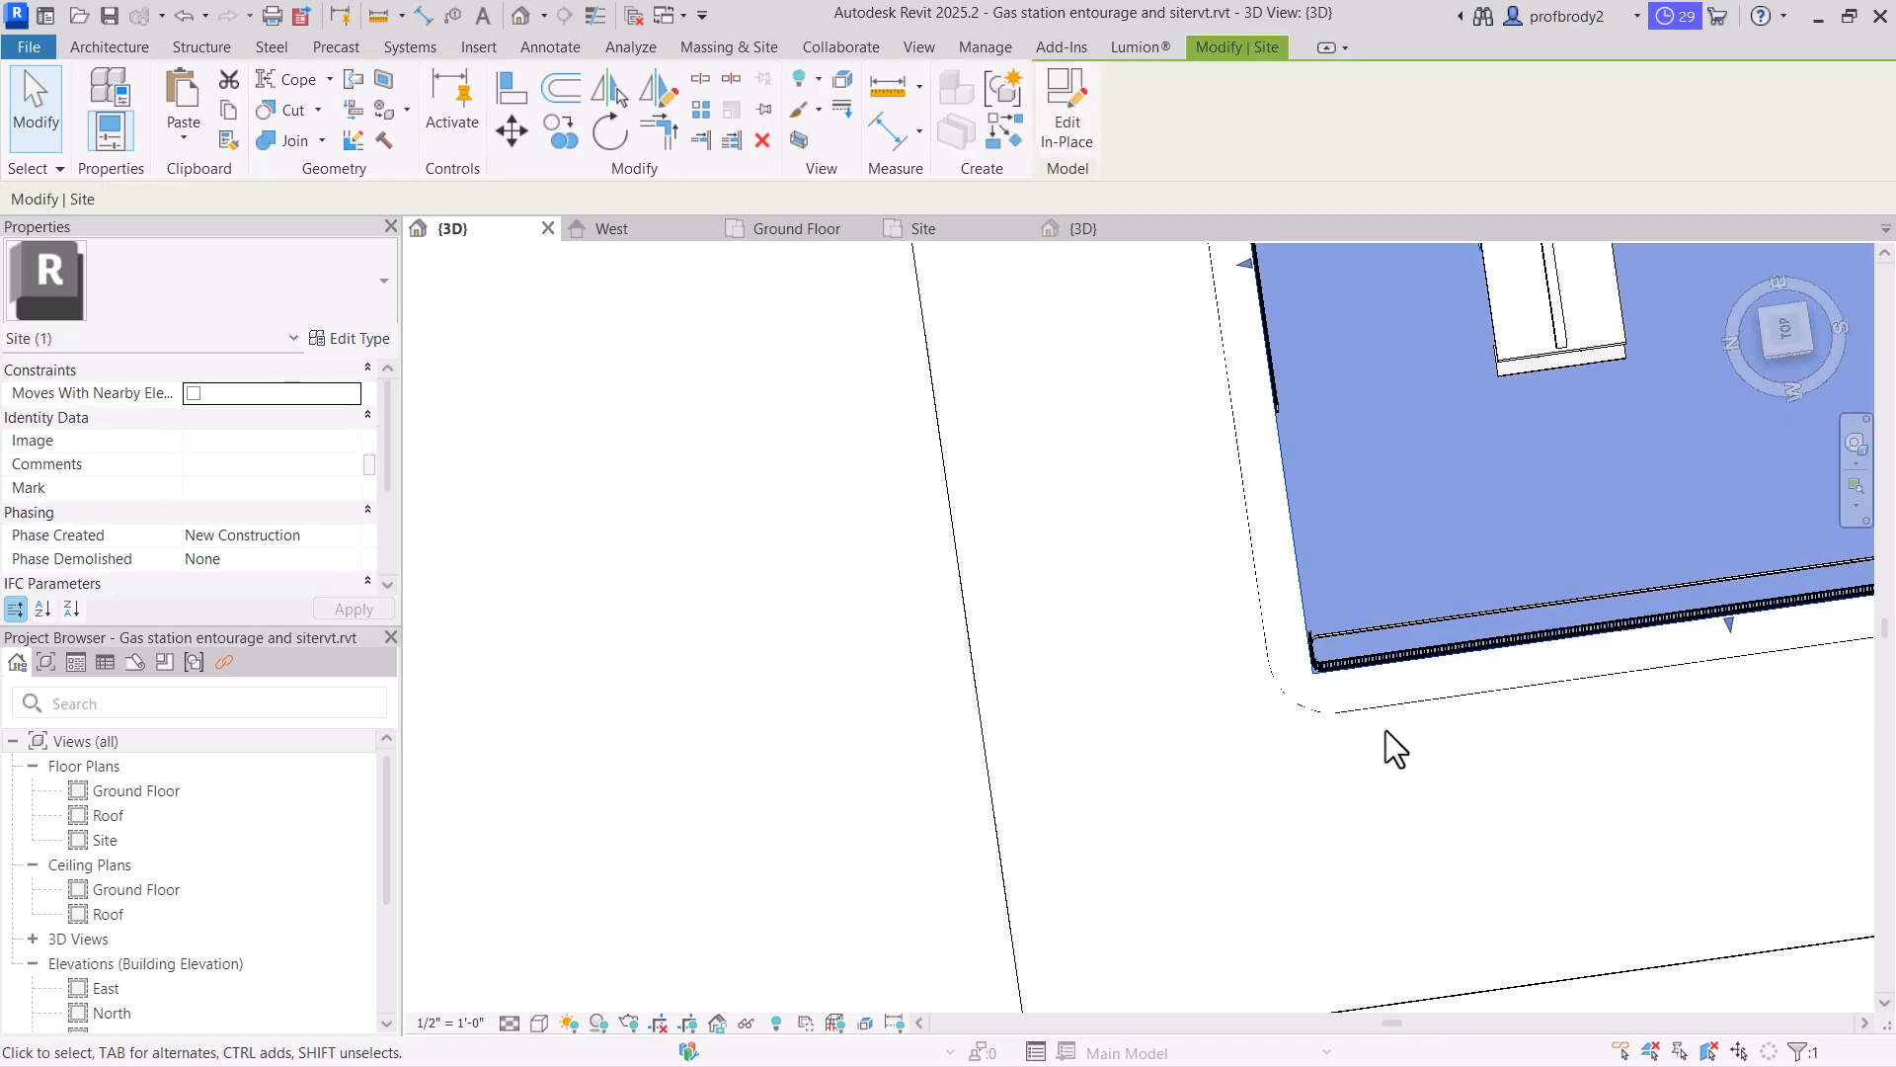
click(1377, 755)
click(1347, 654)
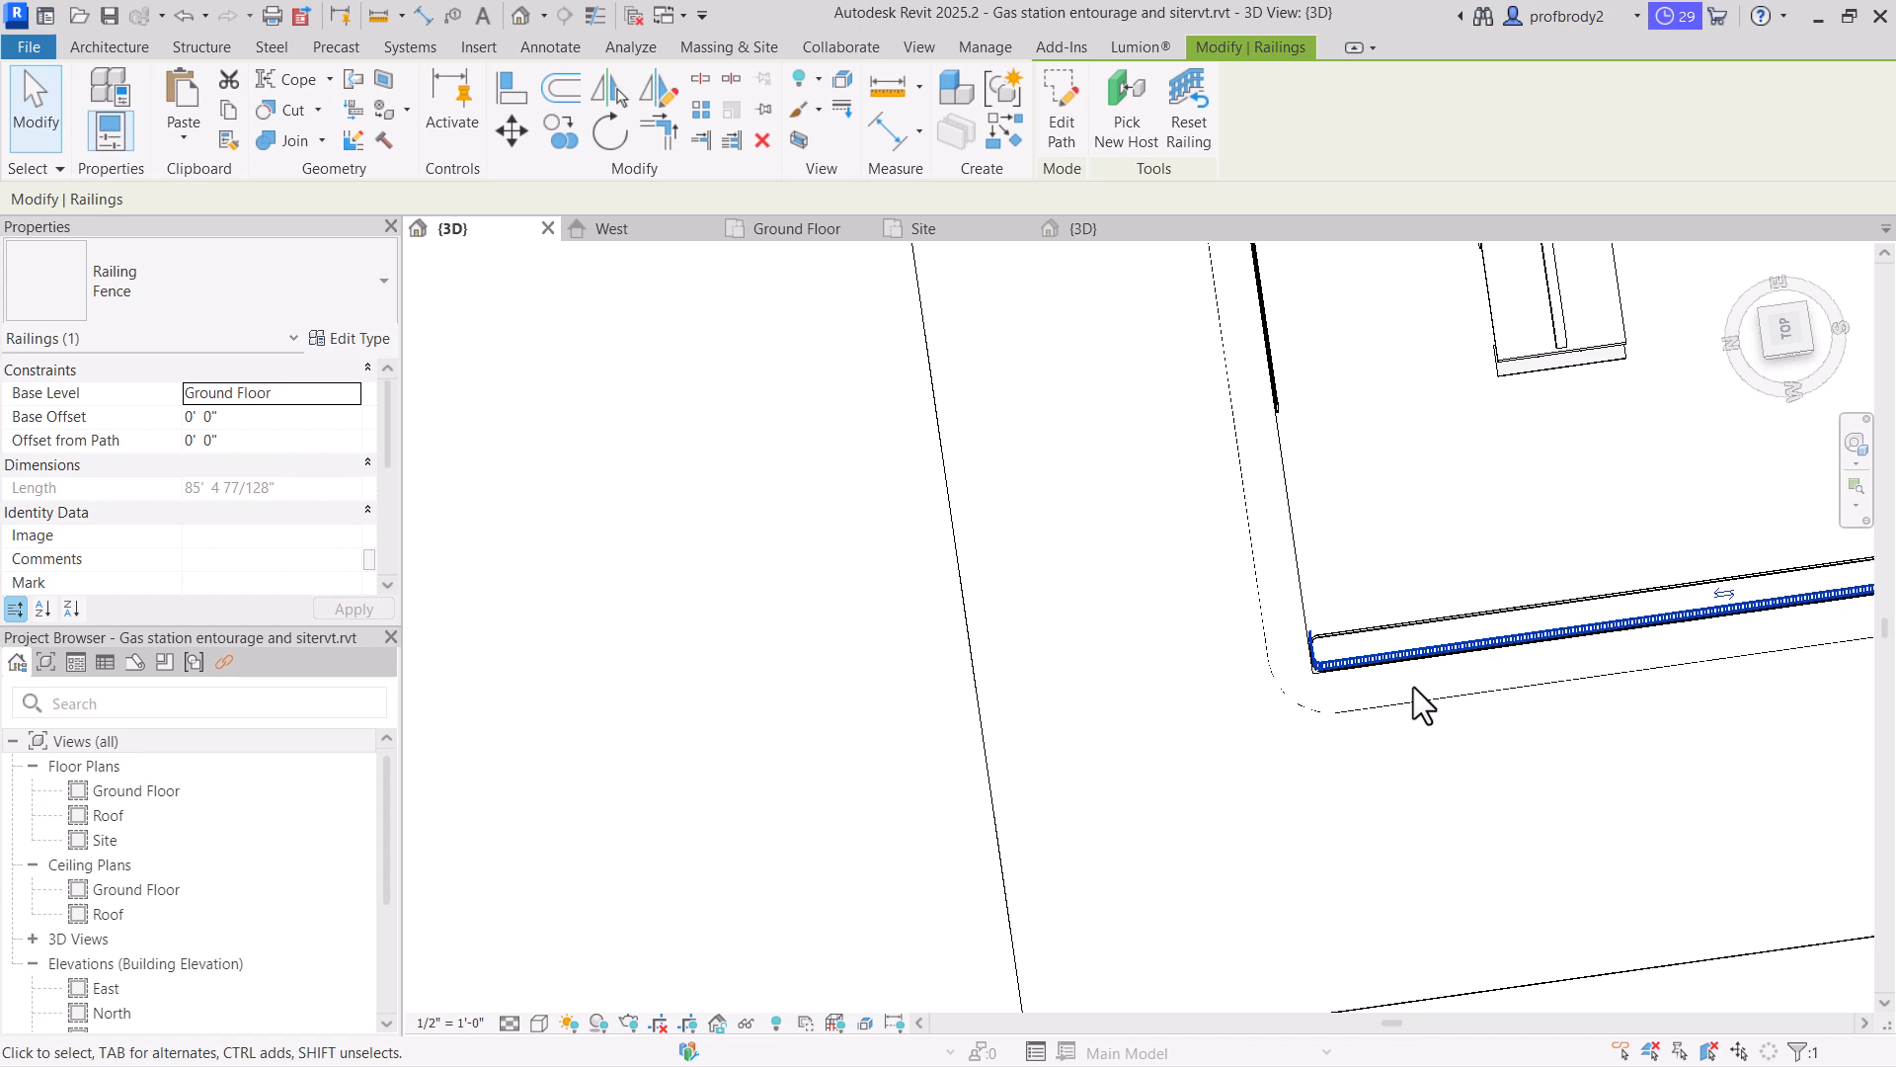
click(1056, 565)
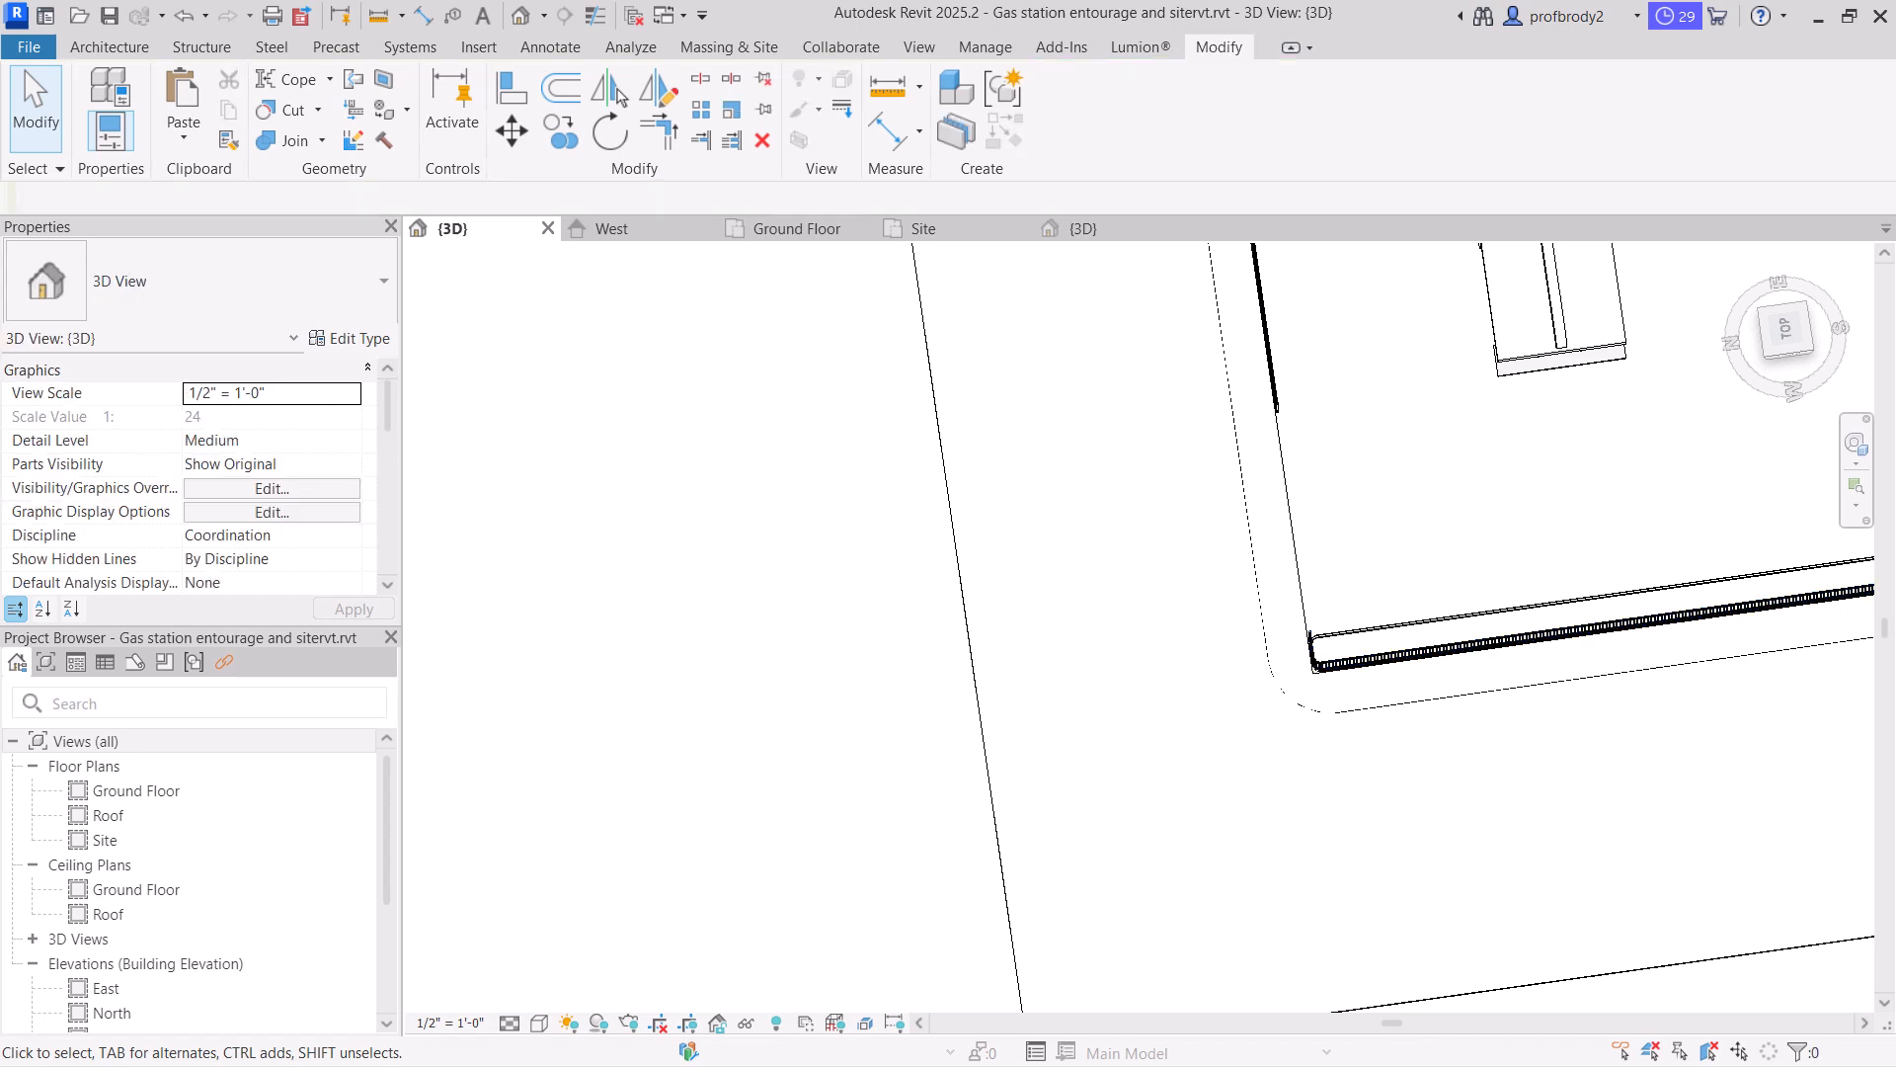
shift+middle_drag(1057, 691, 1195, 454)
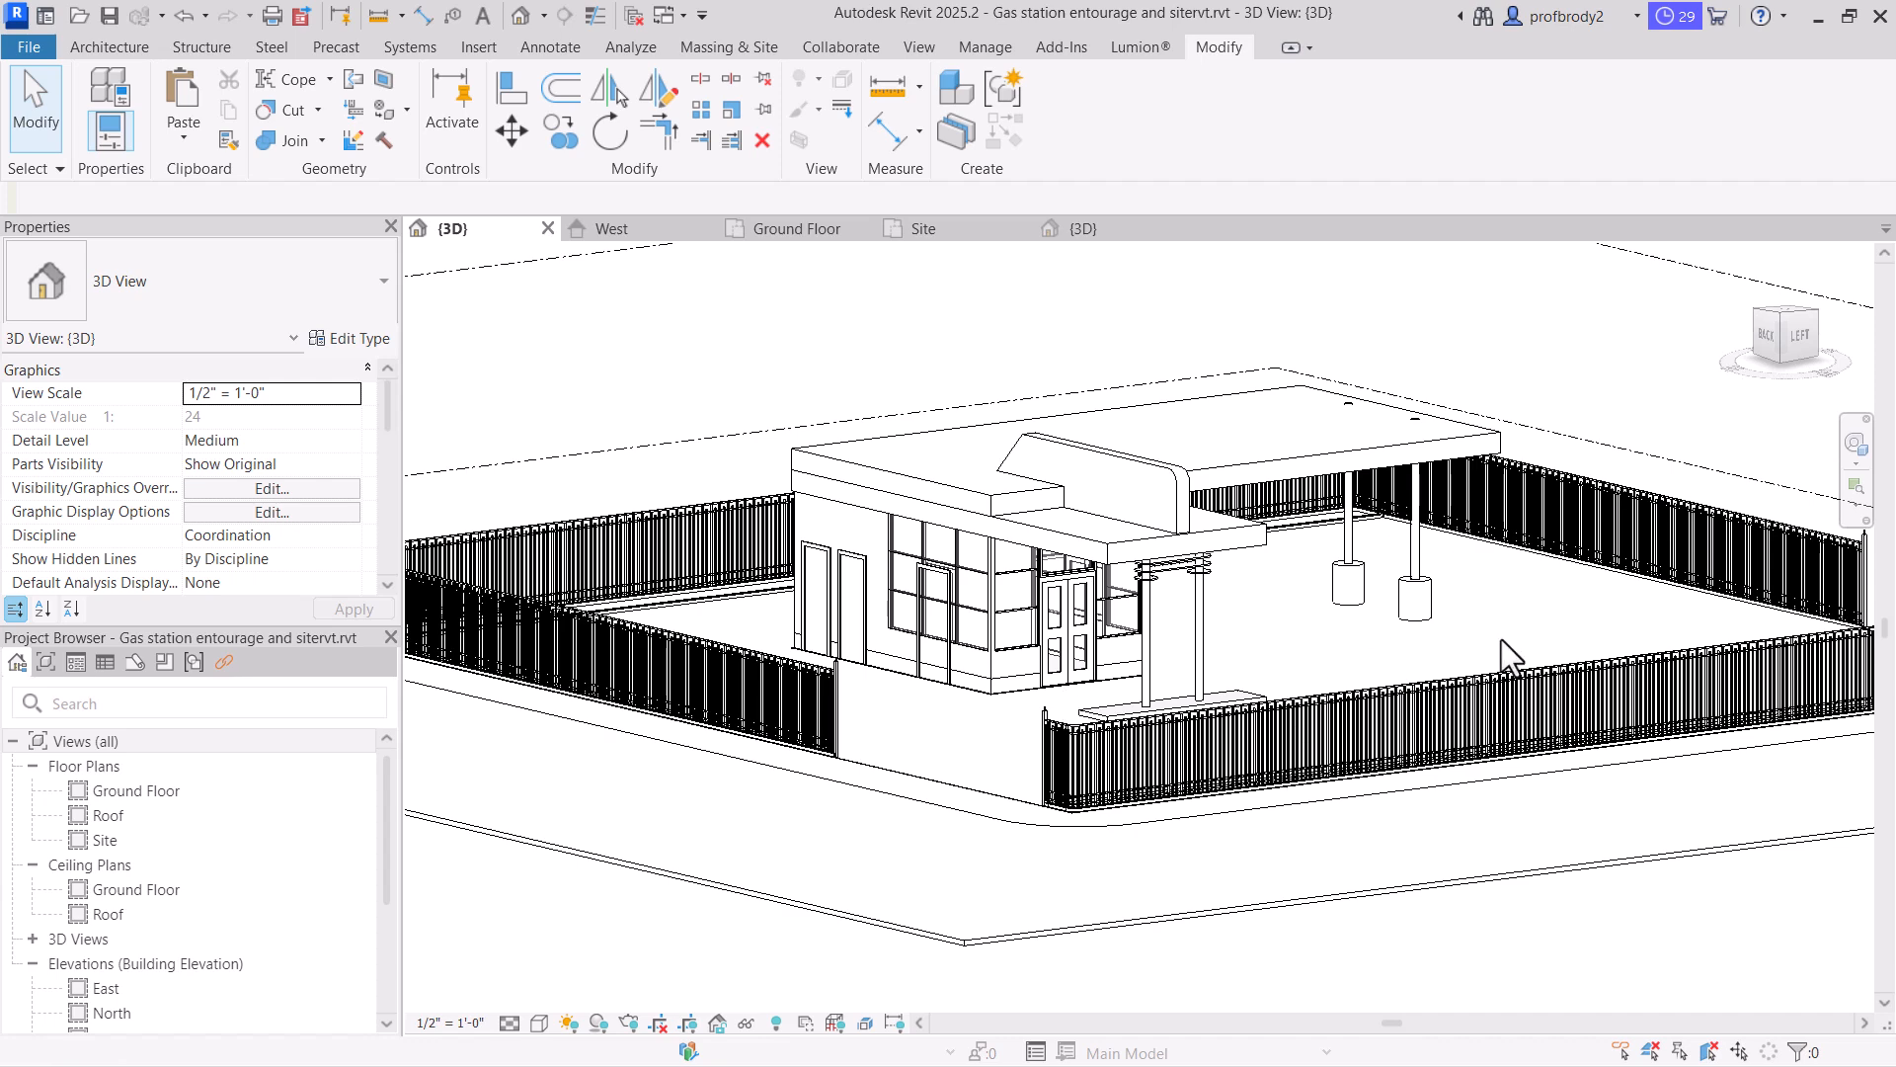
Select every Fence railing in the entire project and set the base offset to 0' 3"
scroll(845, 470, up, 5)
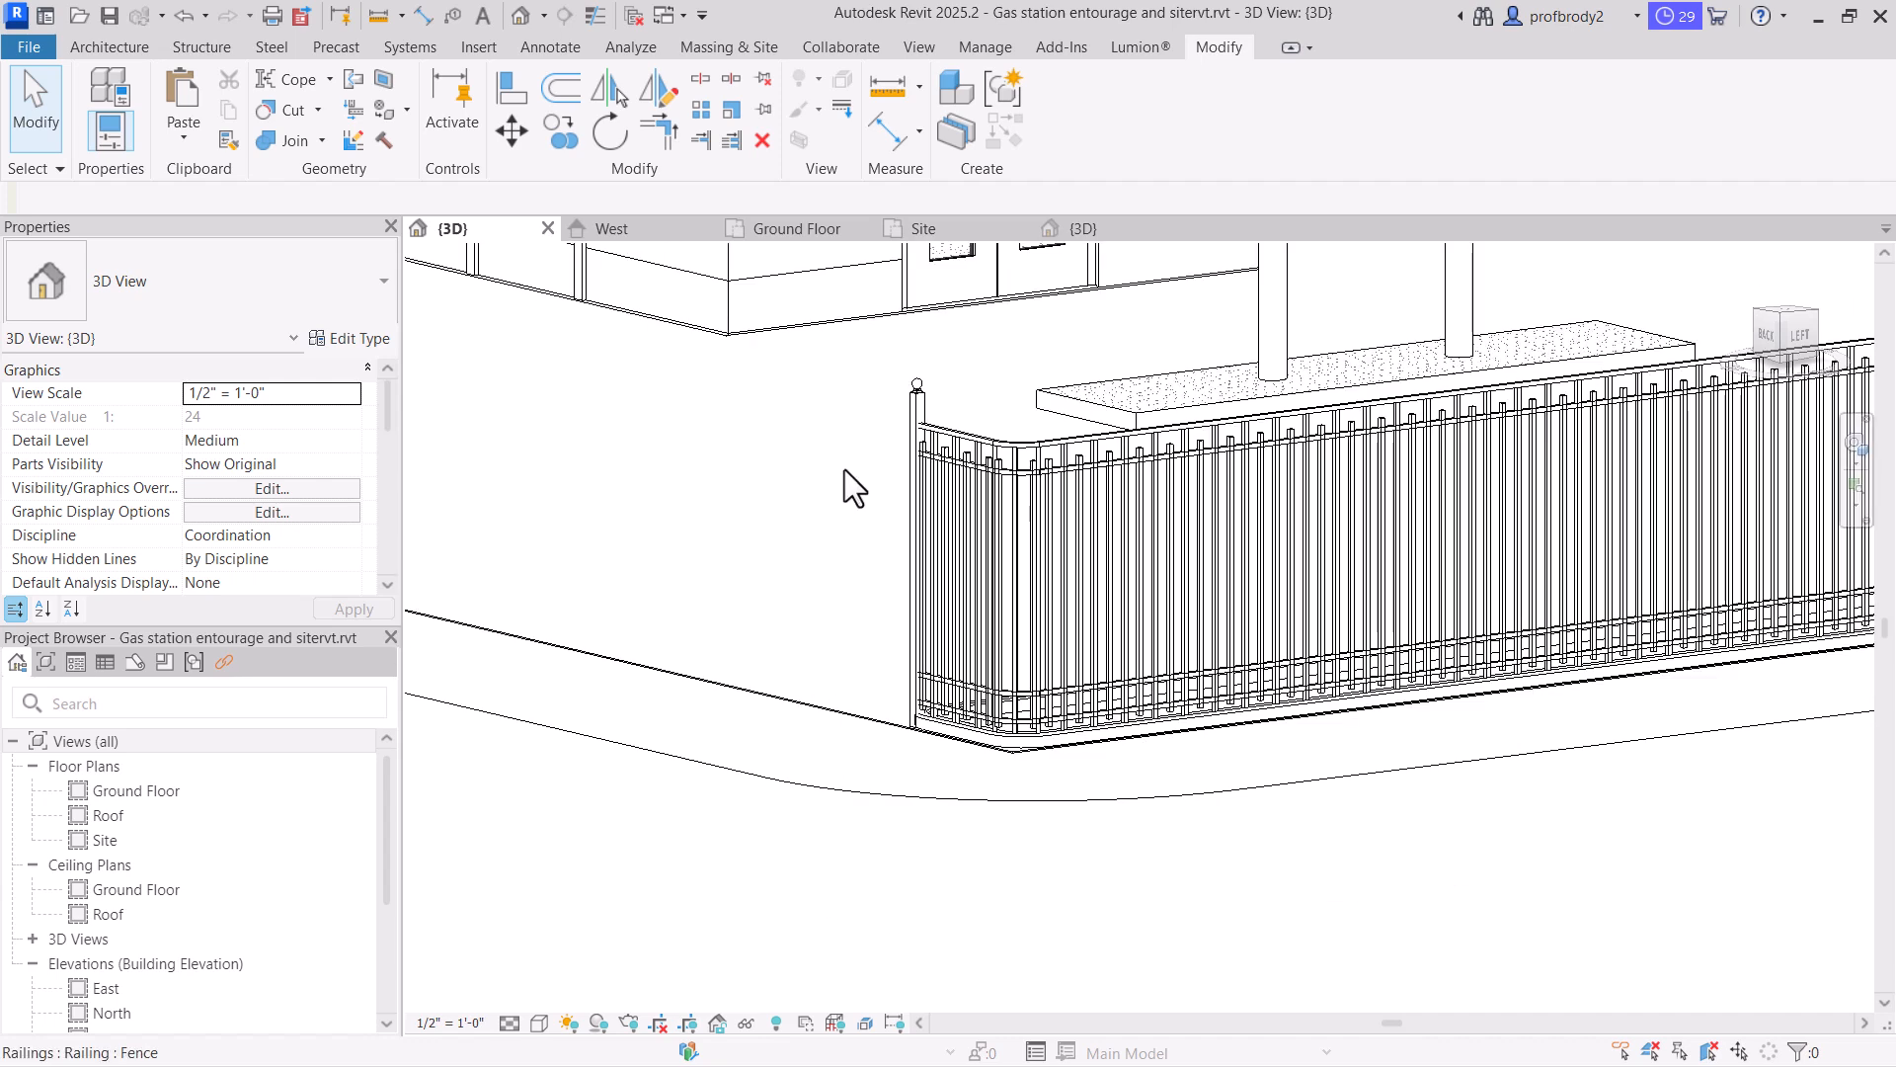
scroll(988, 749, up, 6)
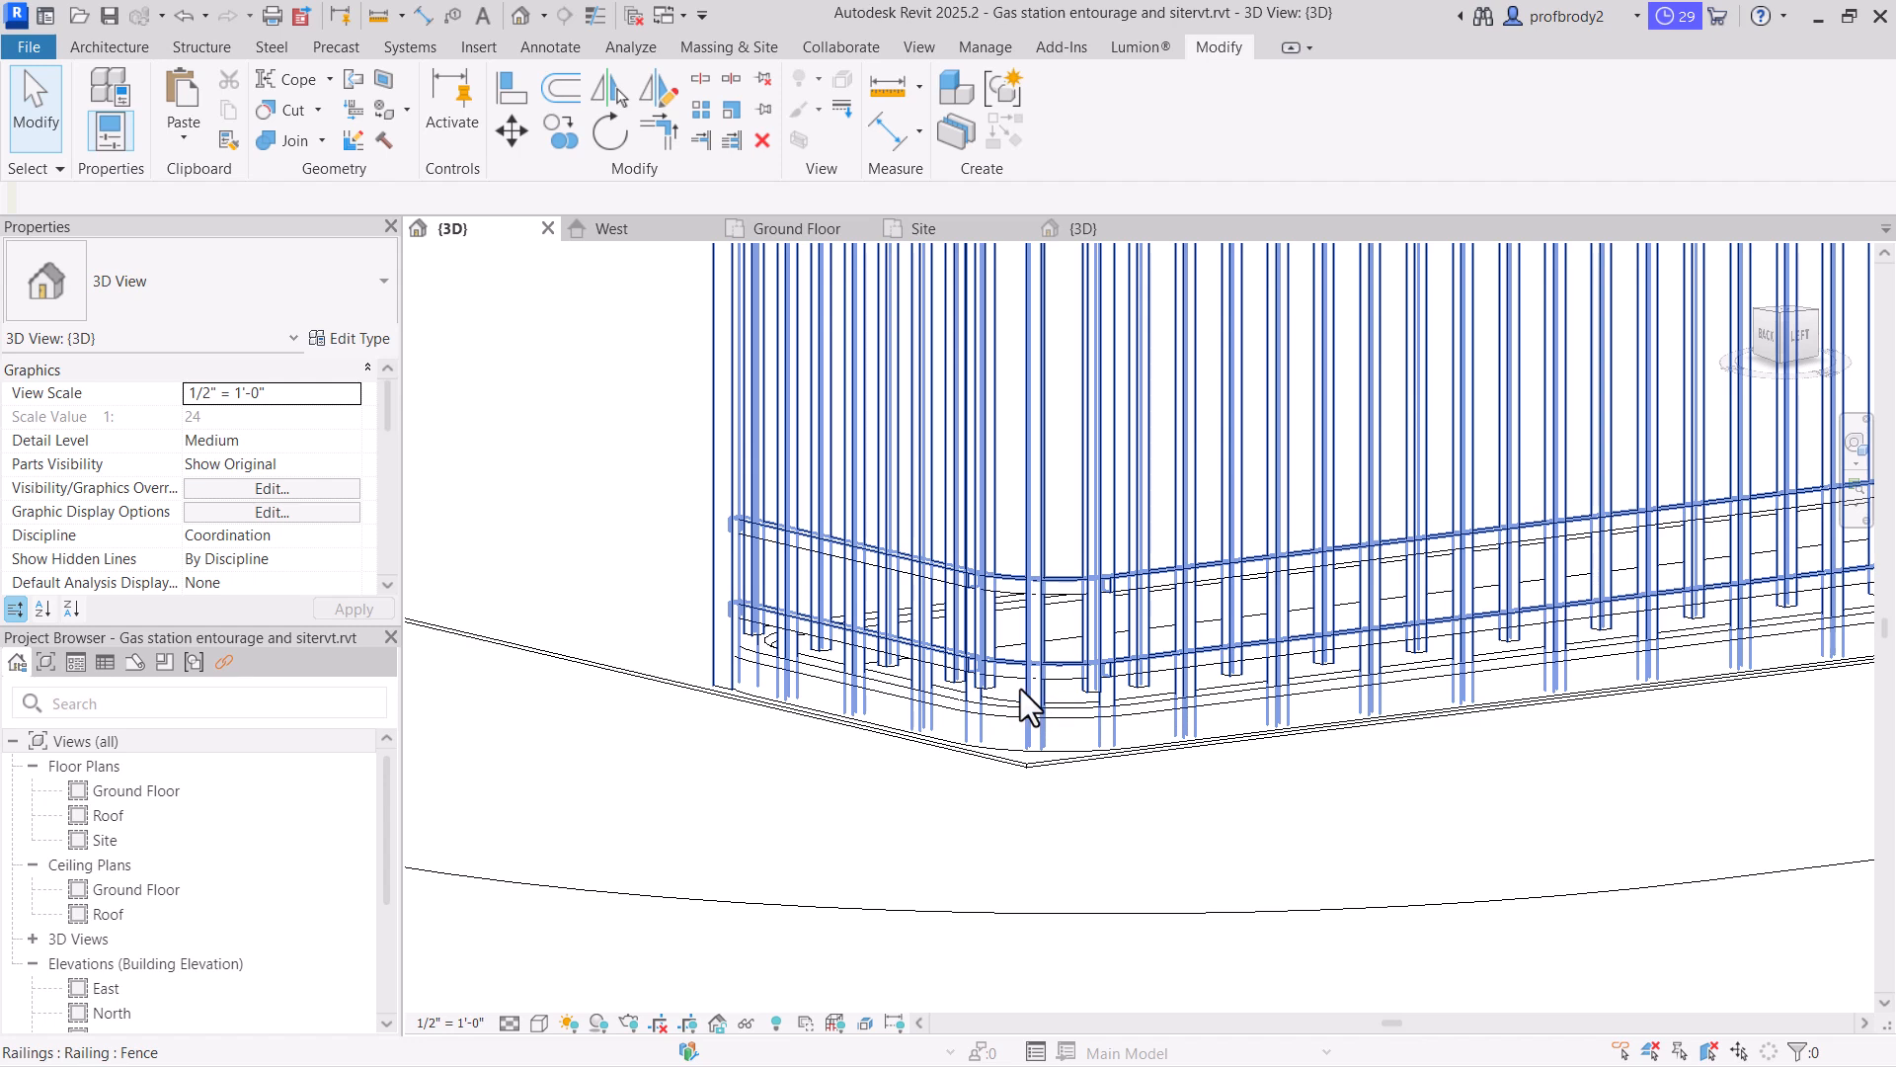
click(987, 478)
right_click(987, 478)
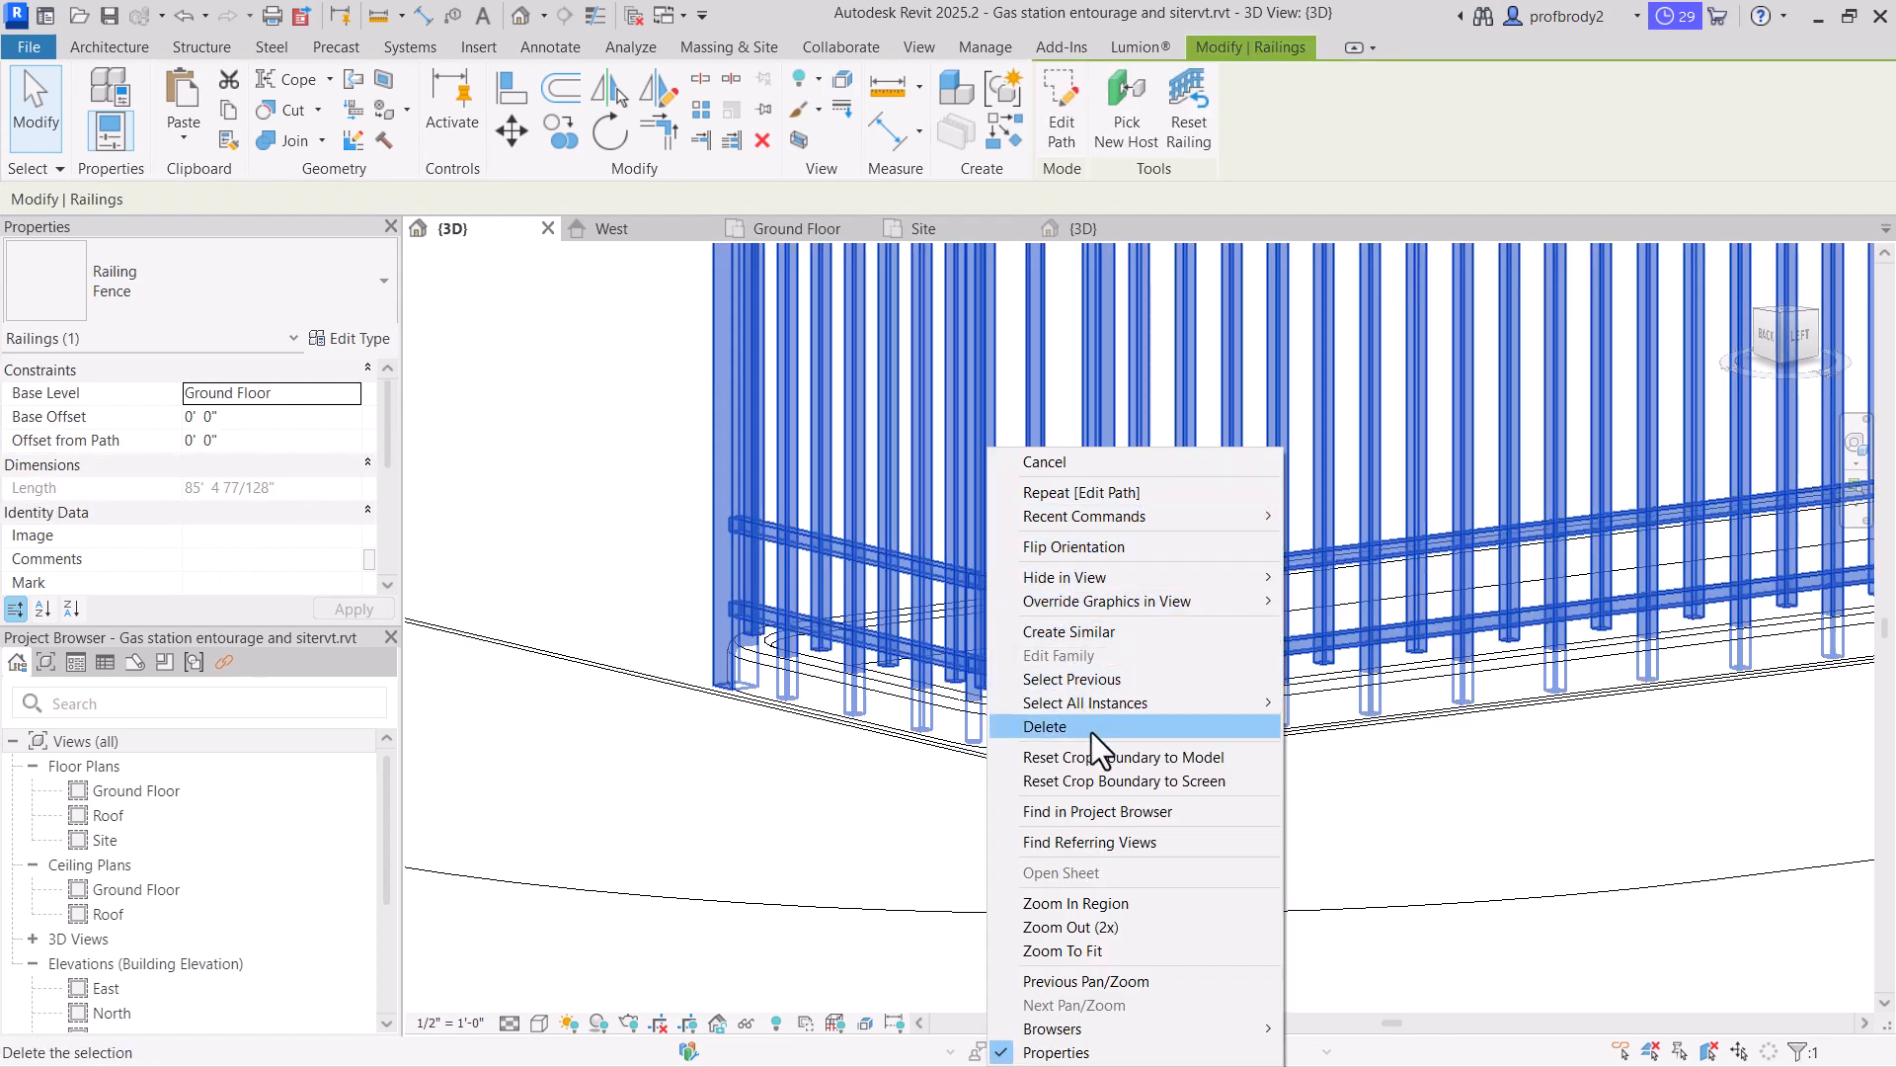
mouse_move(1160, 703)
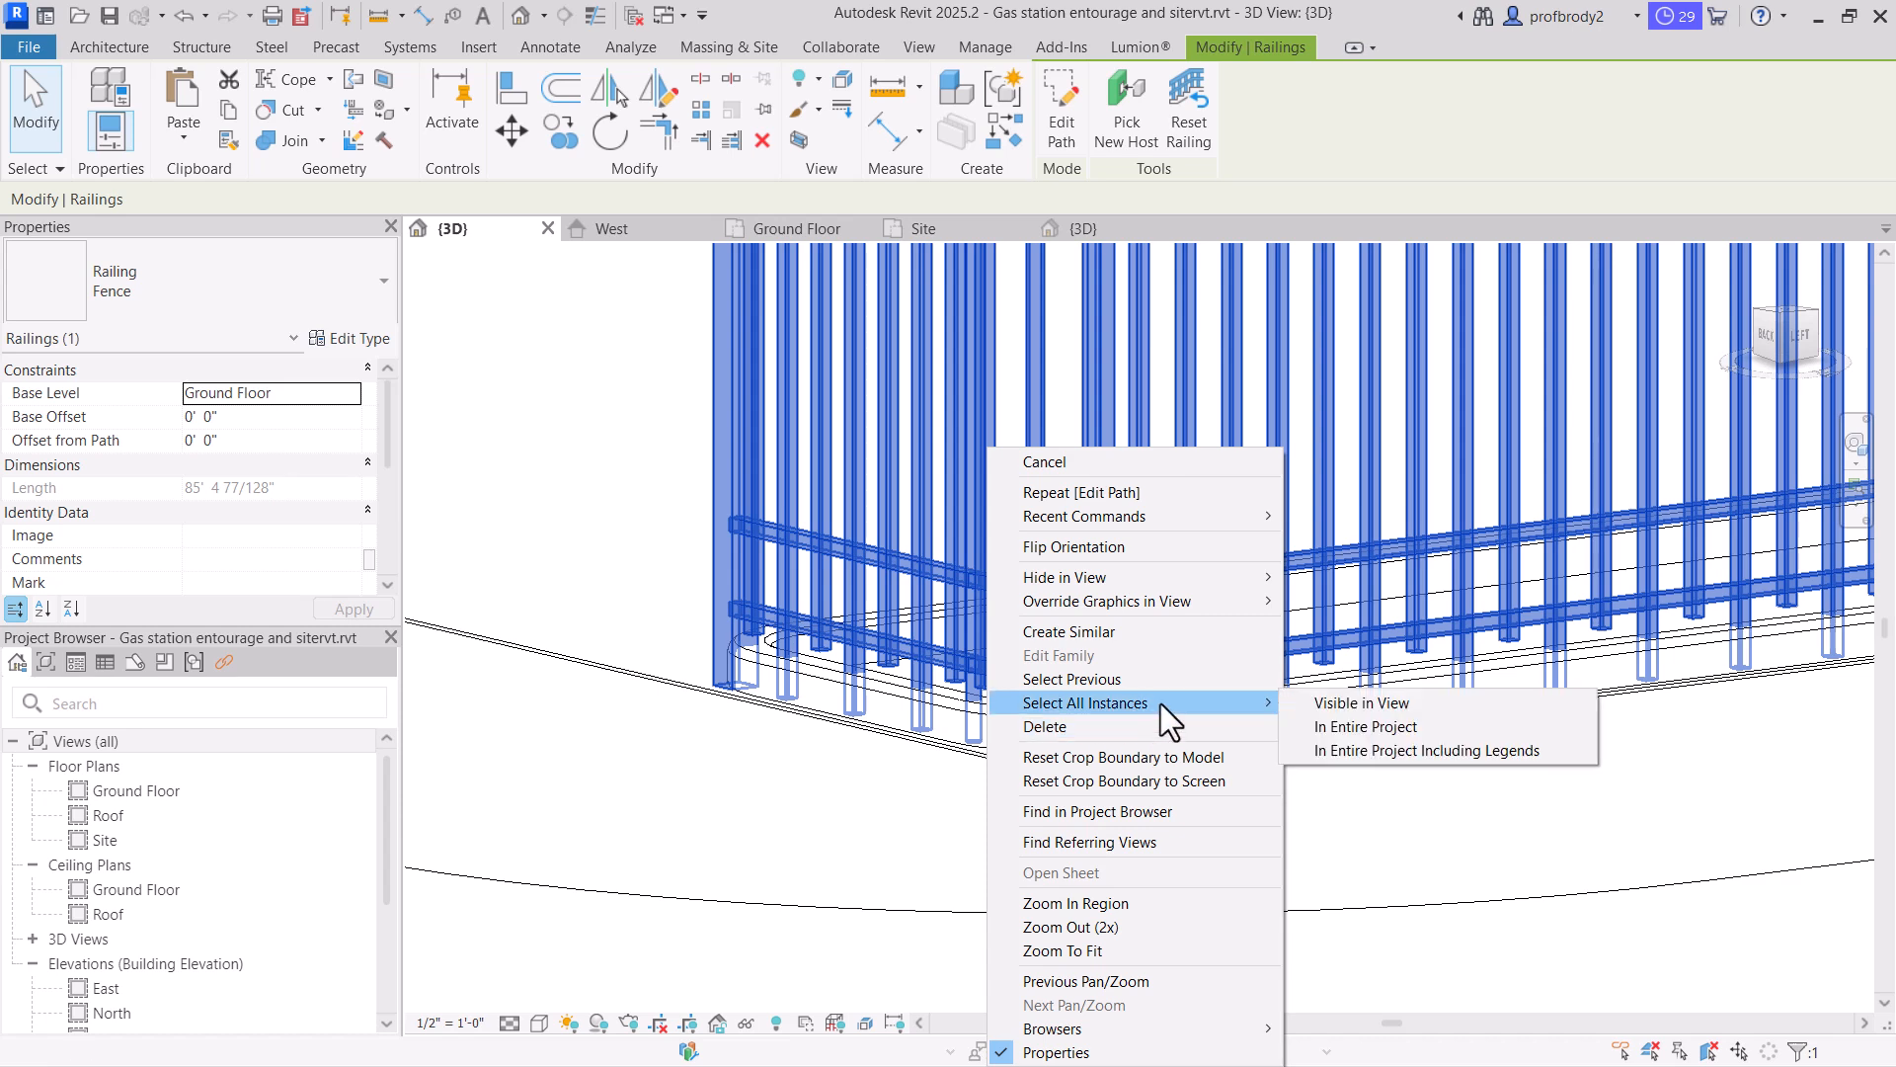
click(1348, 727)
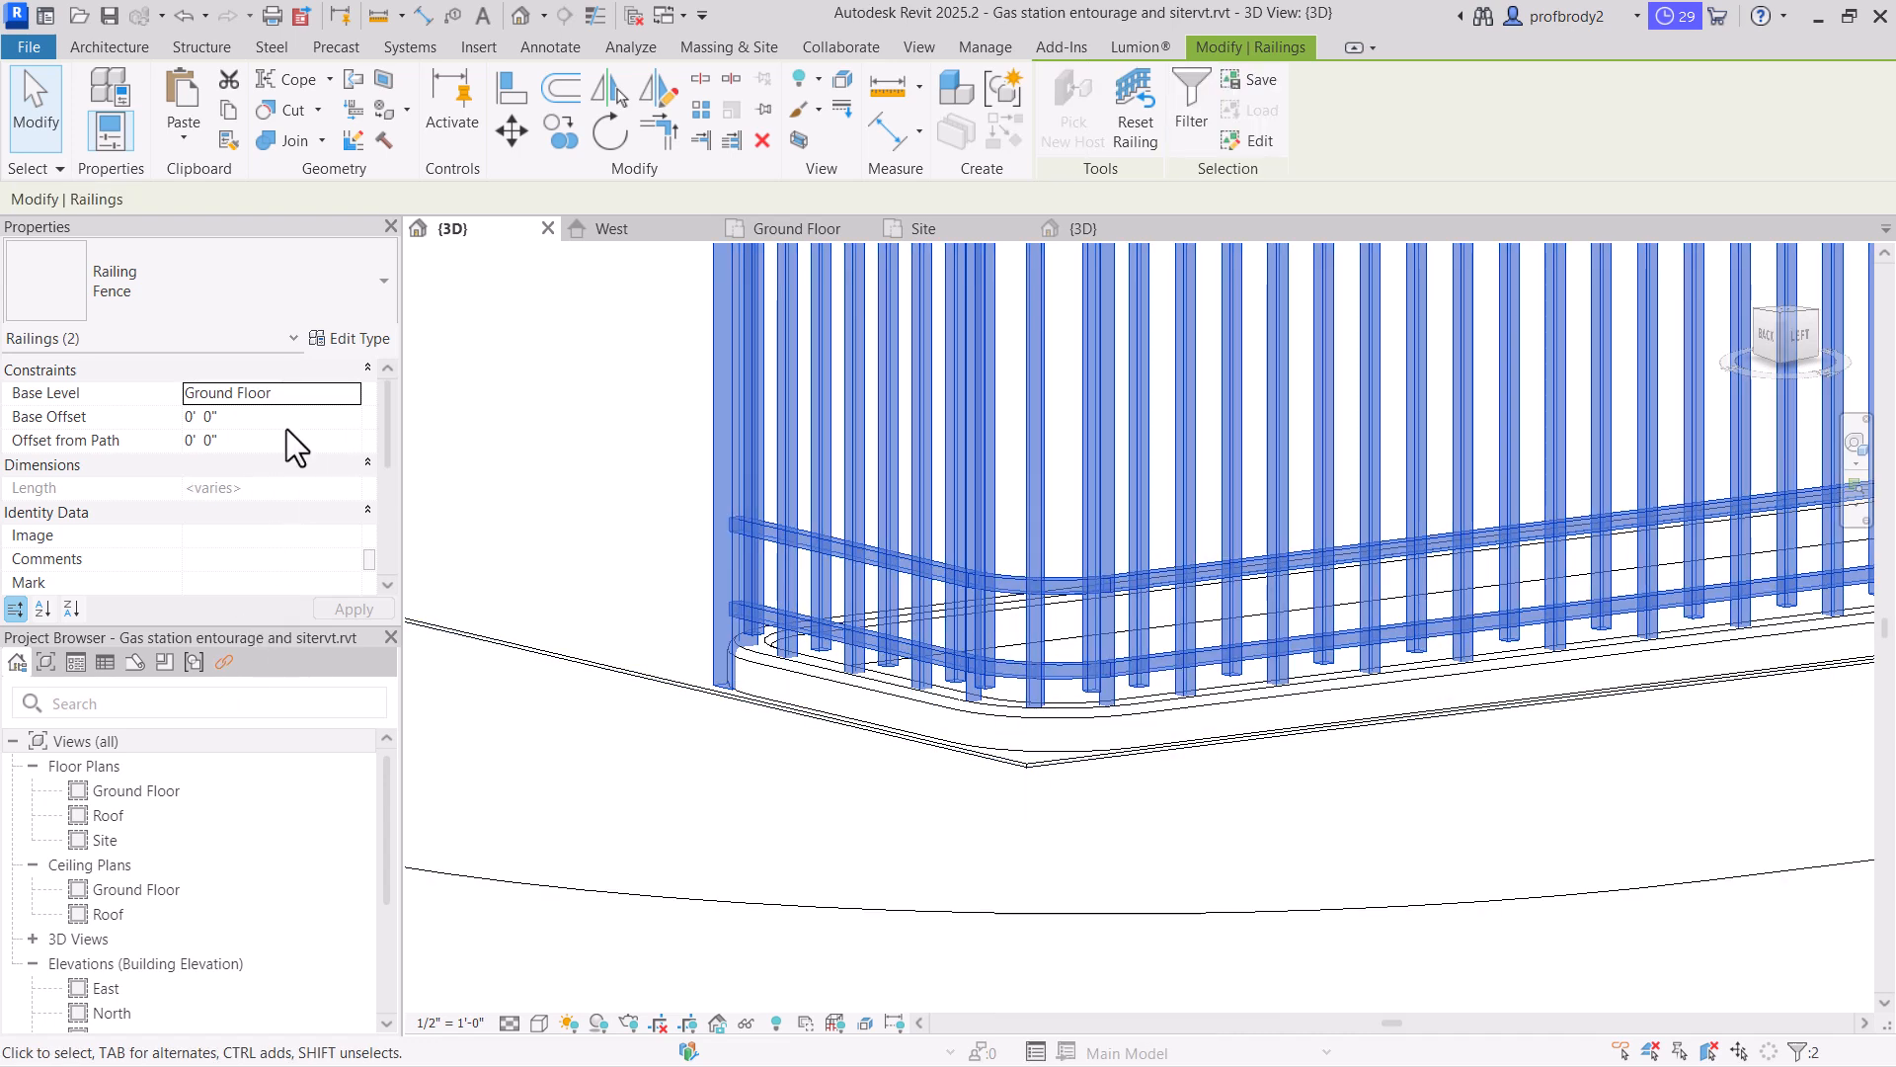
click(251, 413)
drag(221, 416, 206, 419)
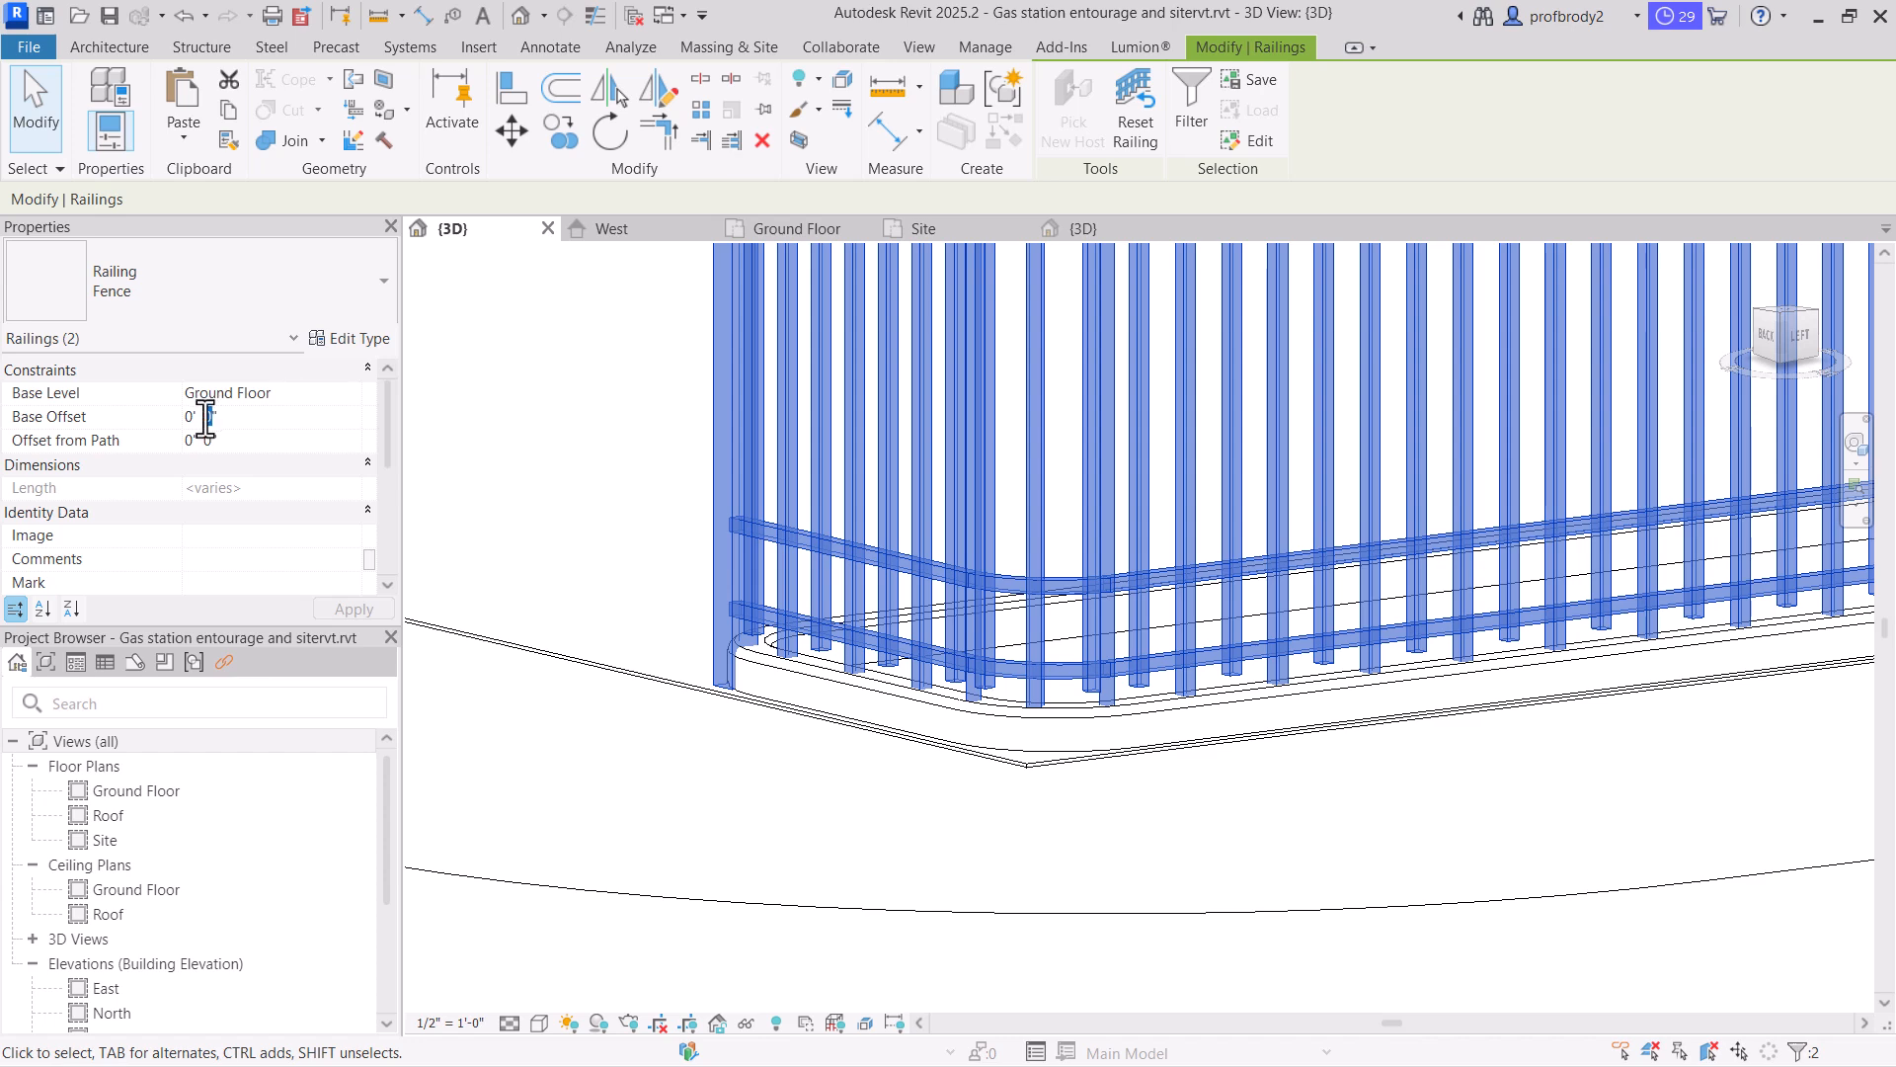
text(3)
click(363, 609)
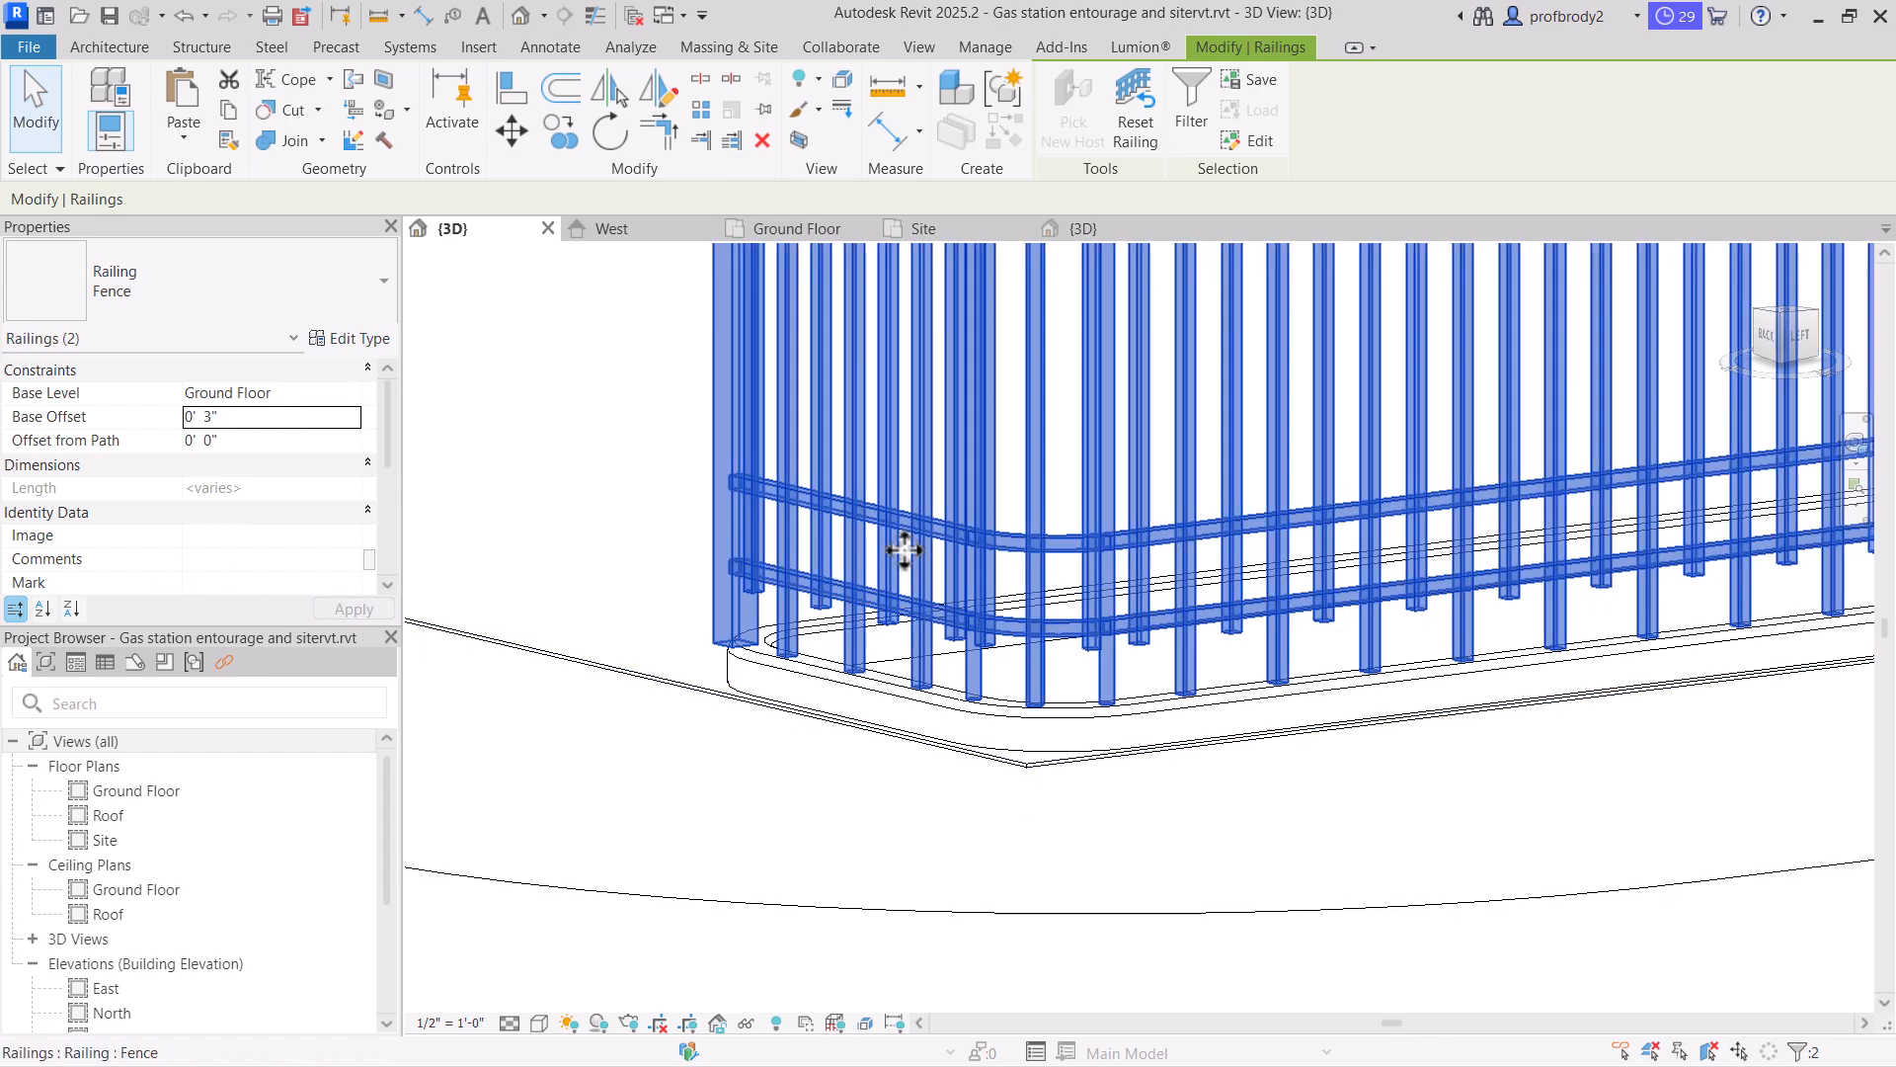
scroll(918, 622, down, 5)
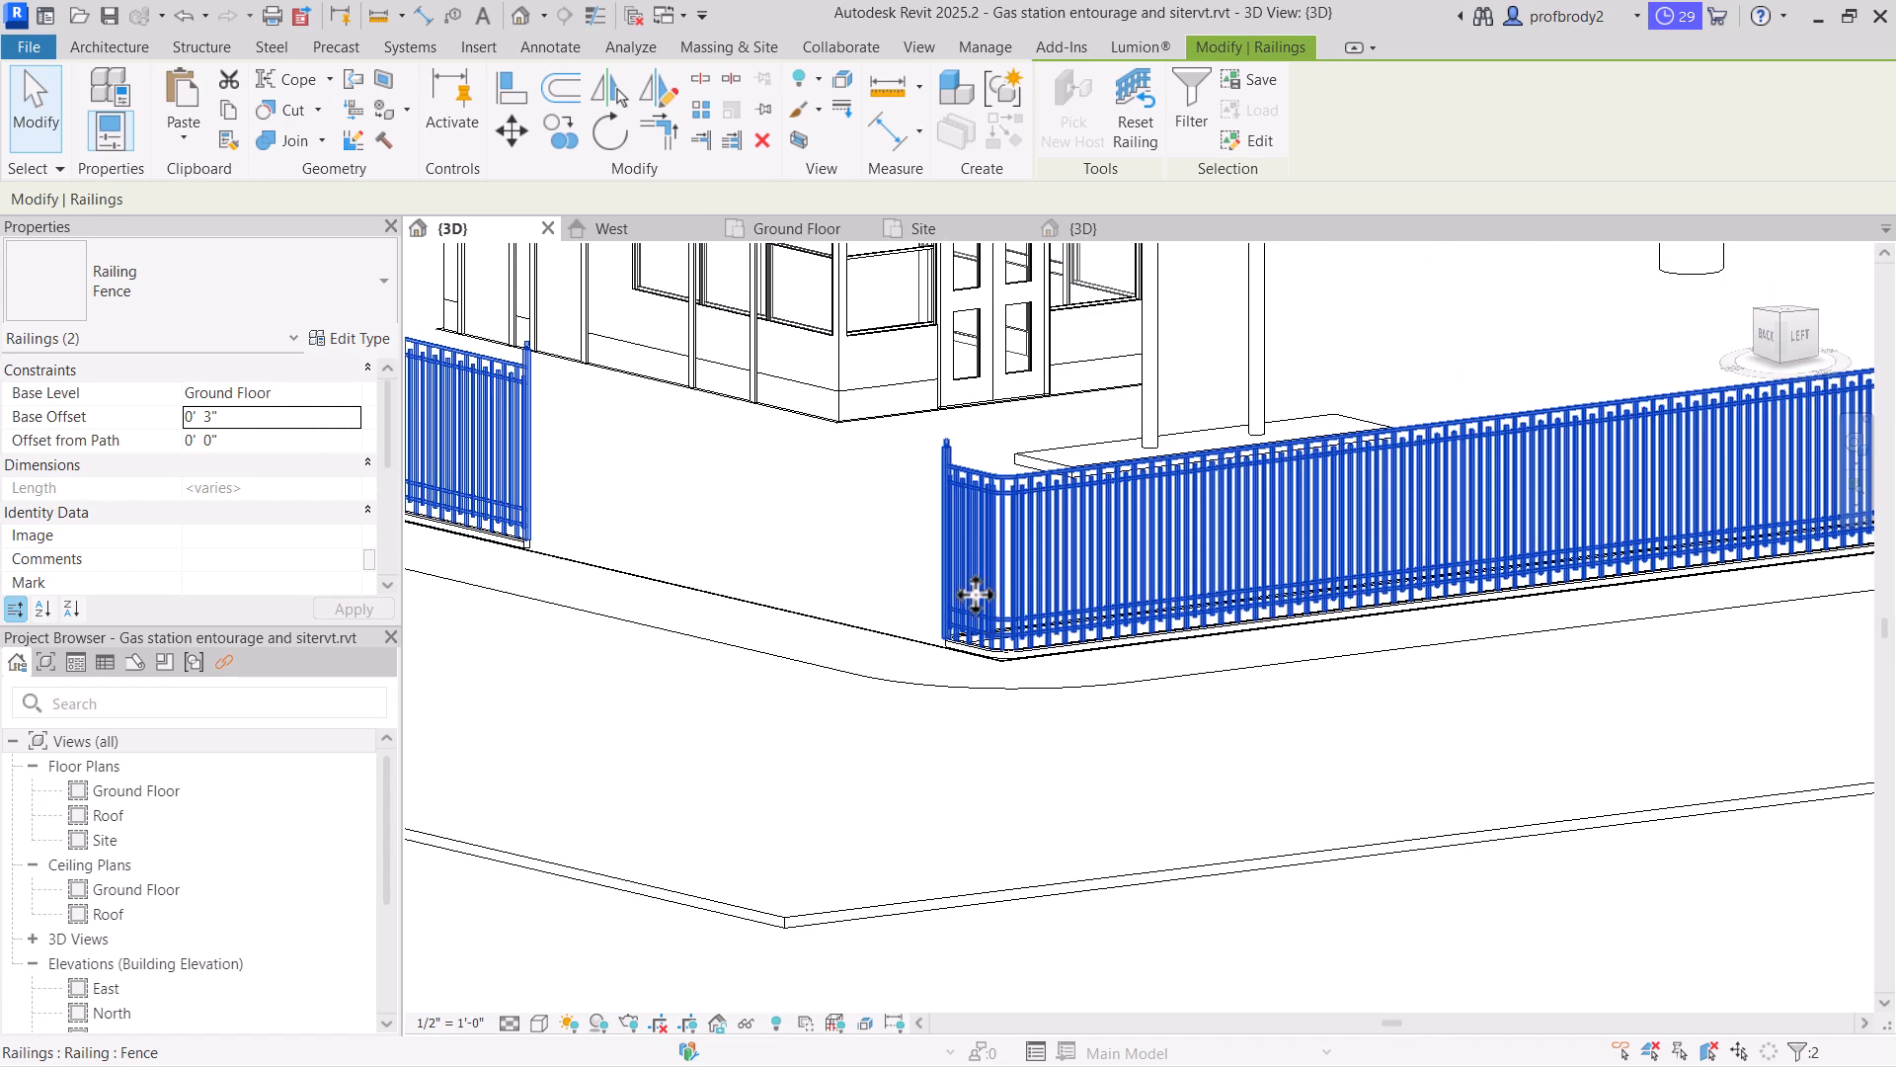
middle_drag(969, 593, 1049, 729)
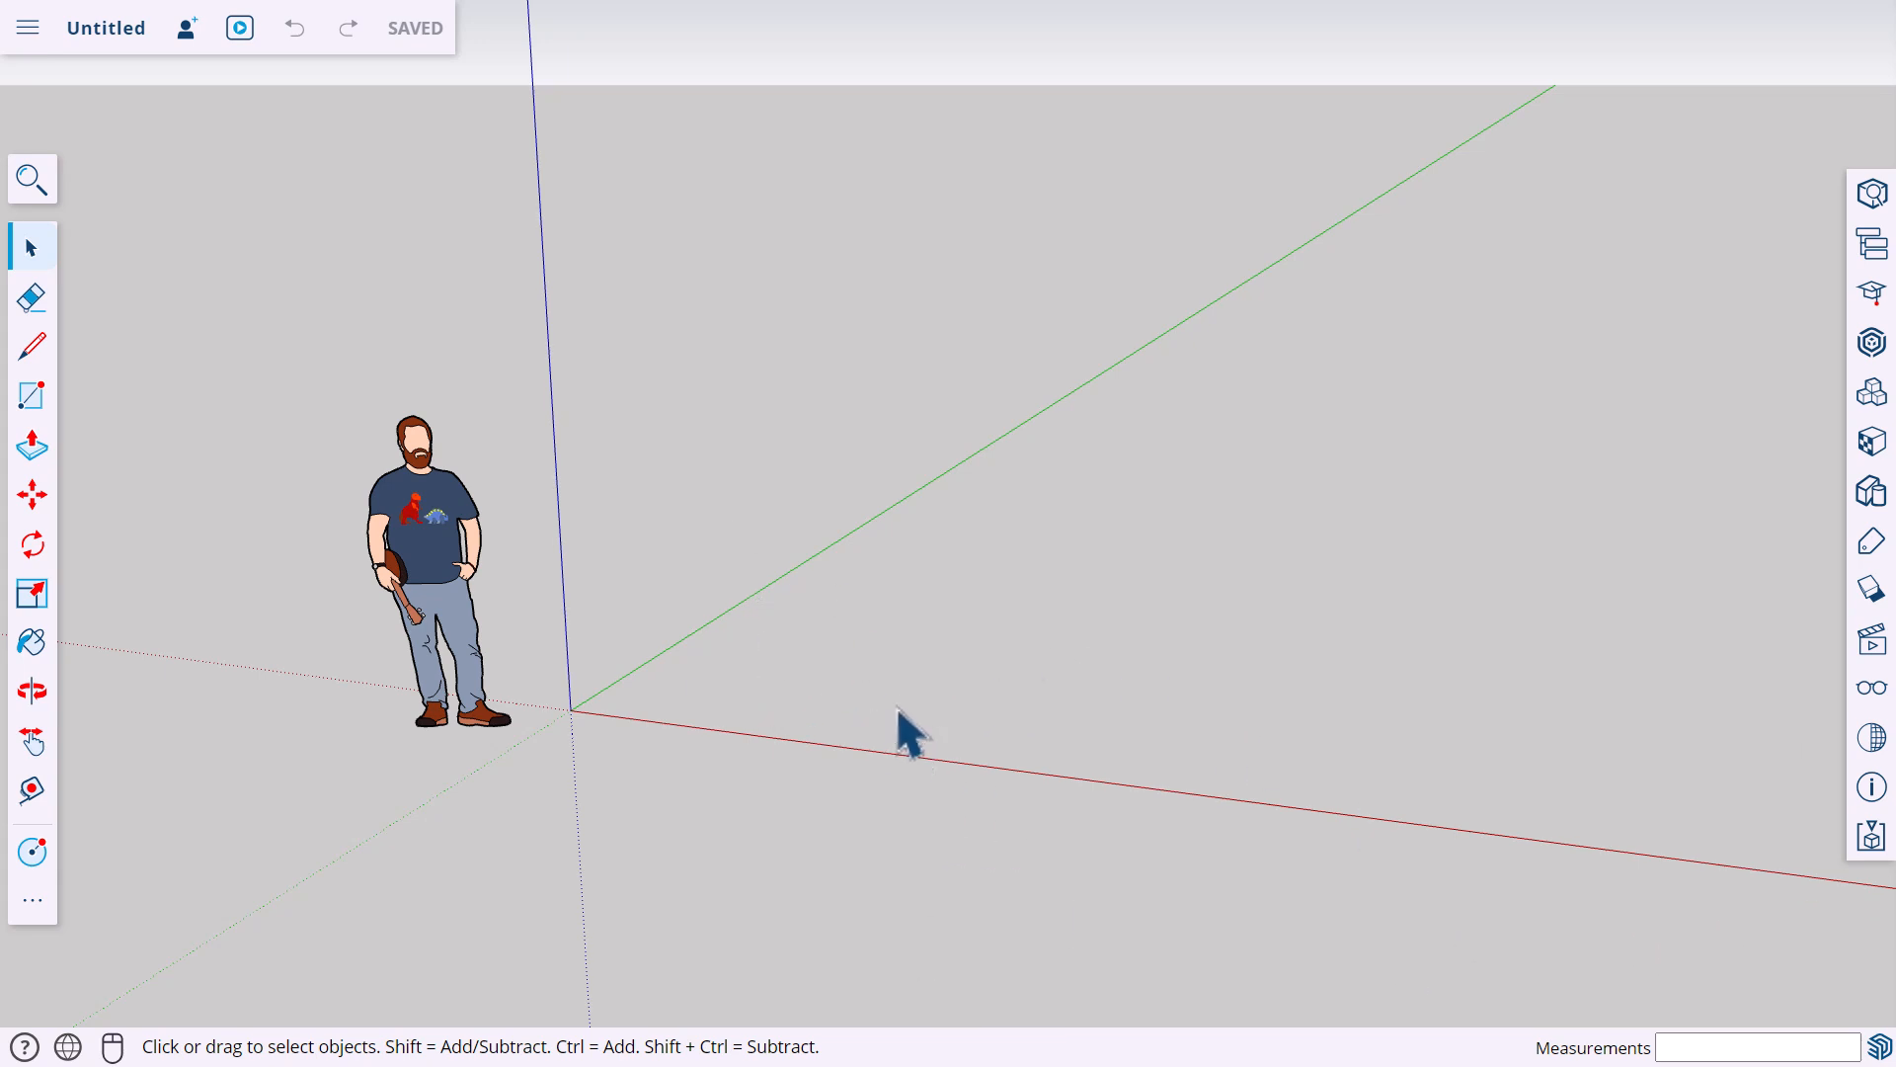
In SketchUp, search 3D Warehouse for "old gas pump" and place the Old Style Sinclair Gas Pump model near the origin
key(o)
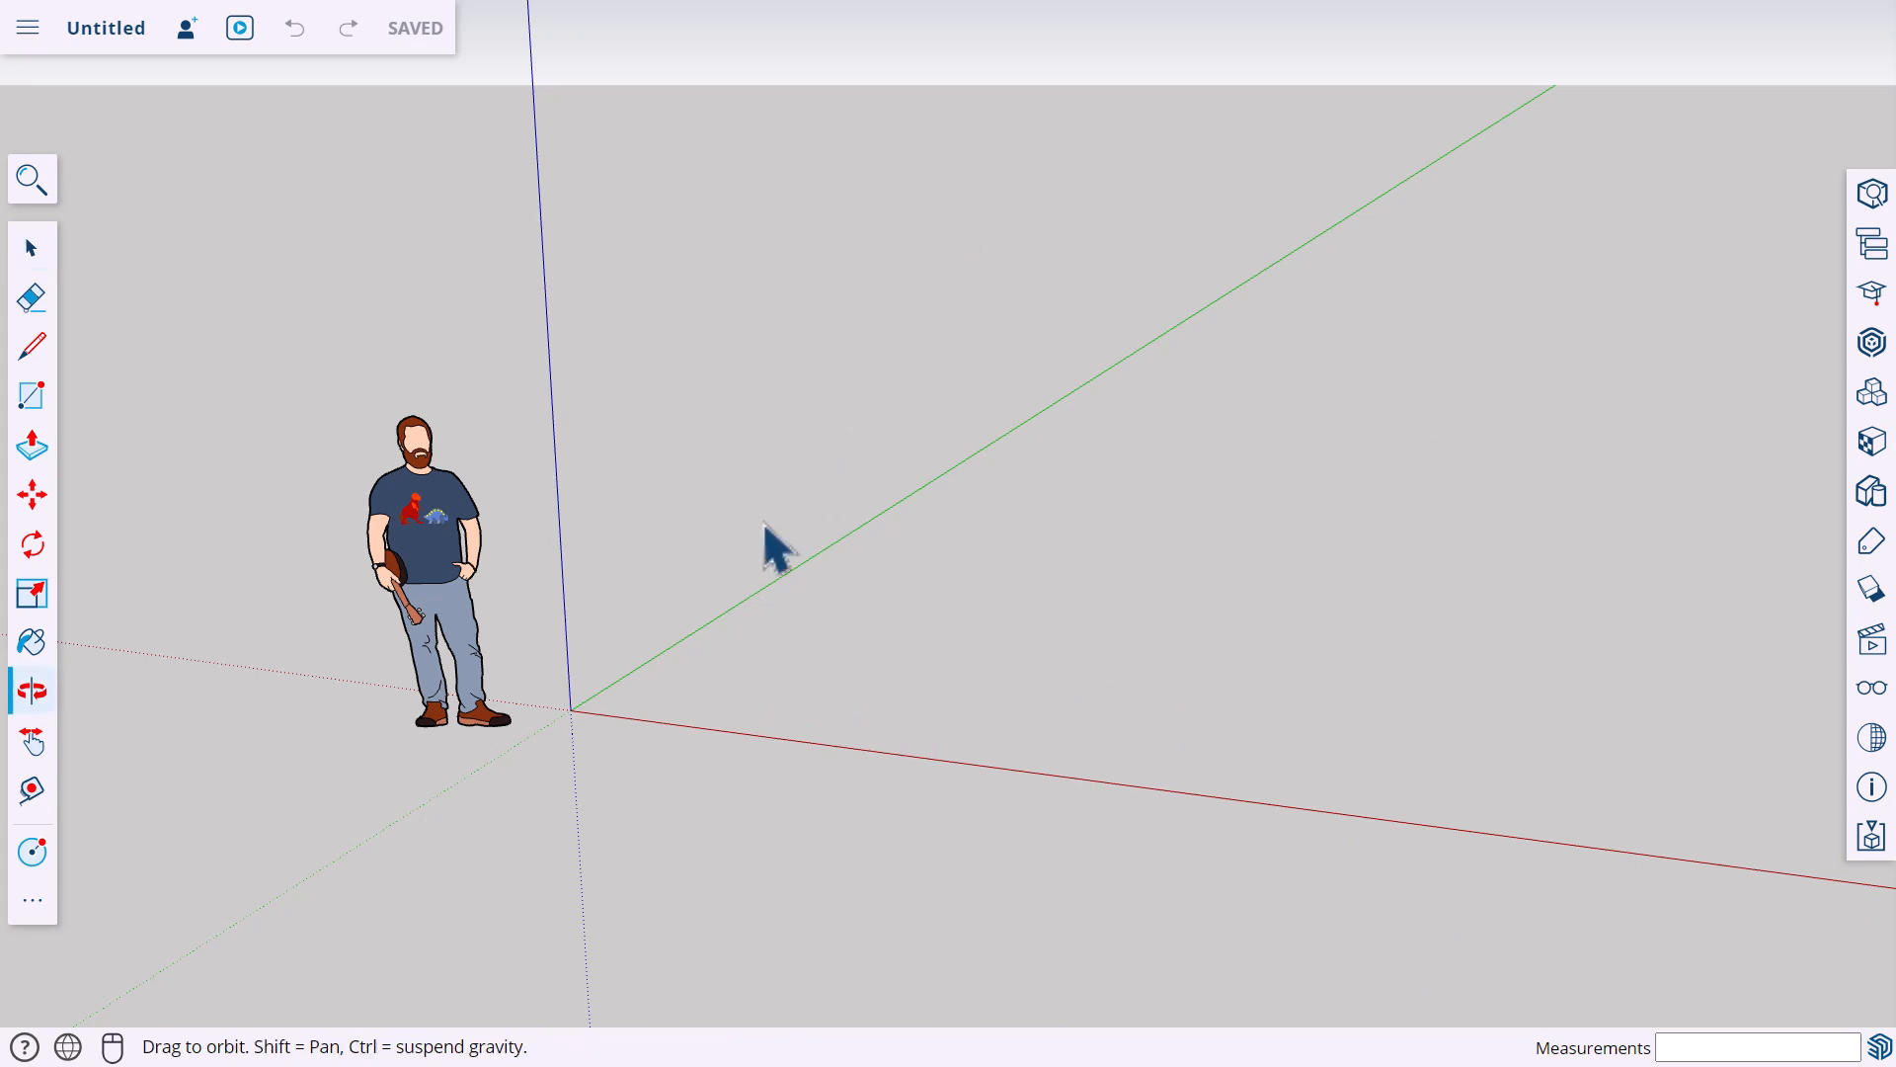
drag(762, 534, 720, 427)
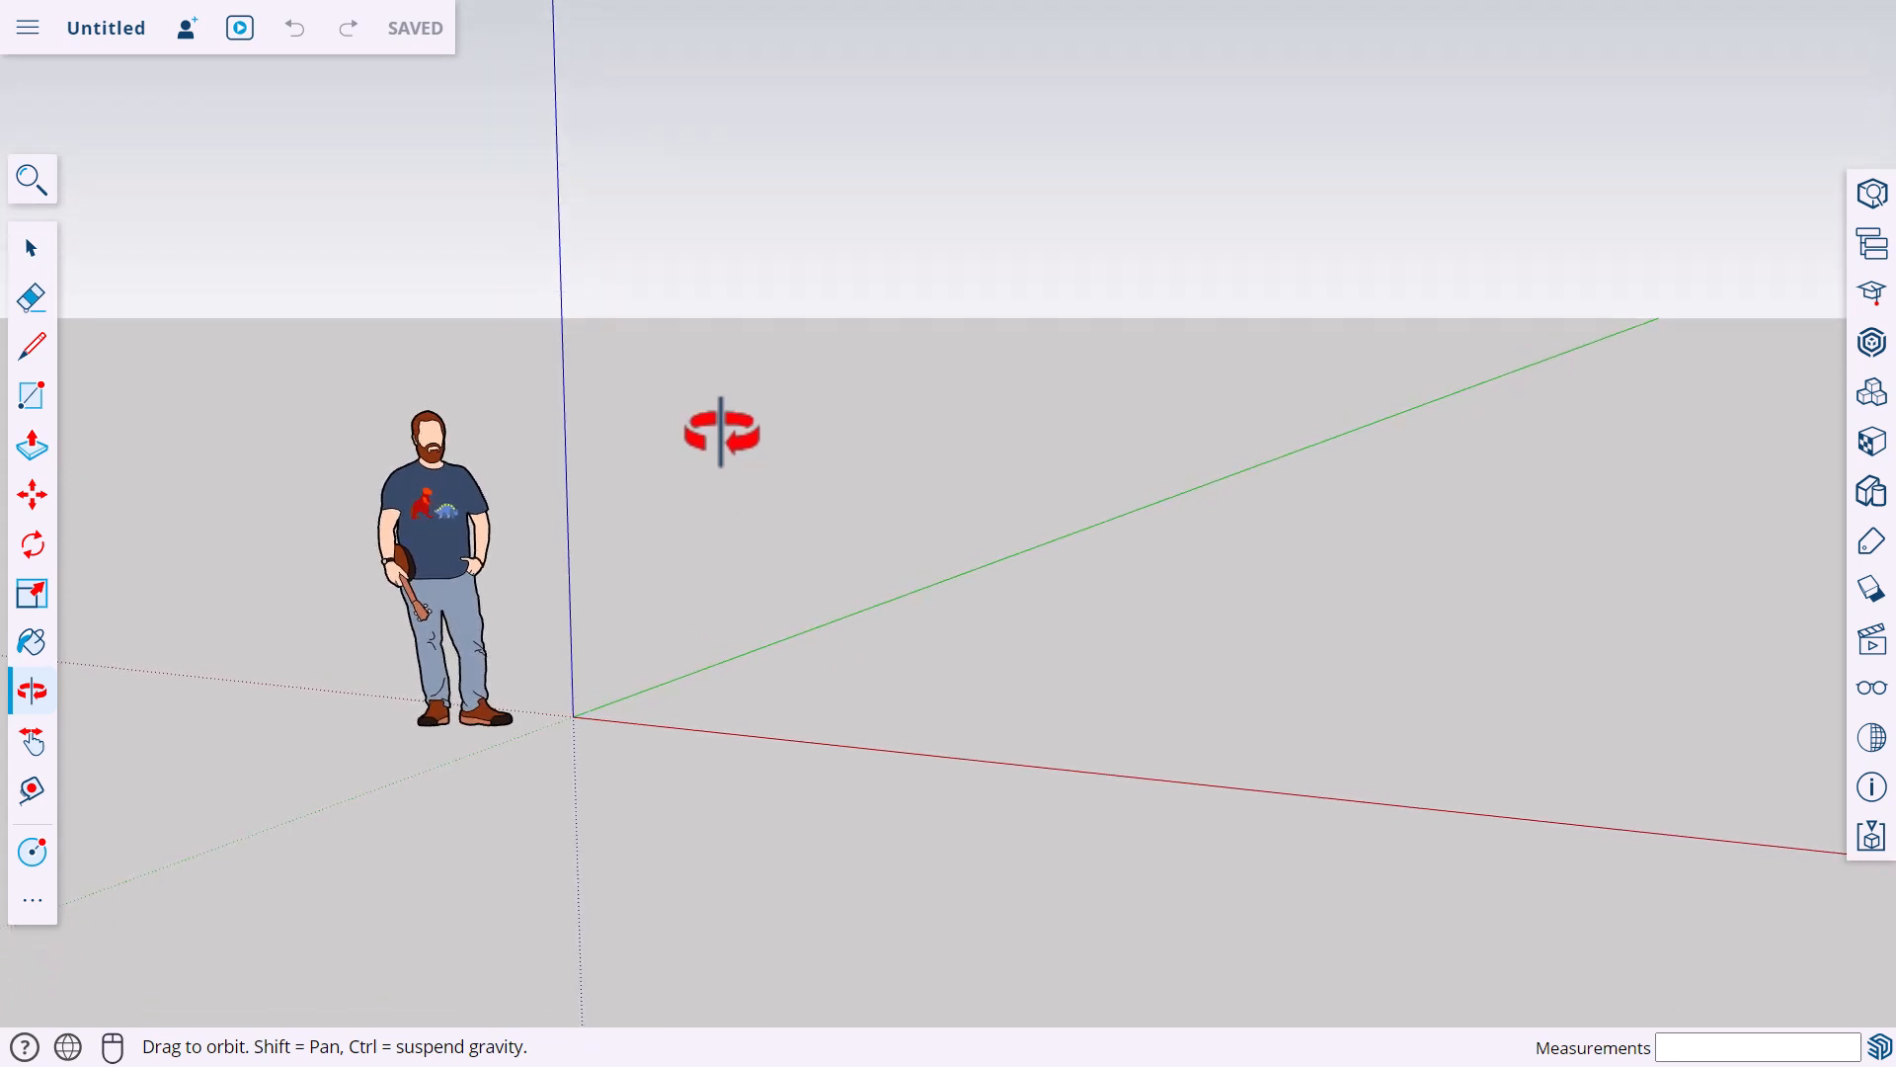
key(space)
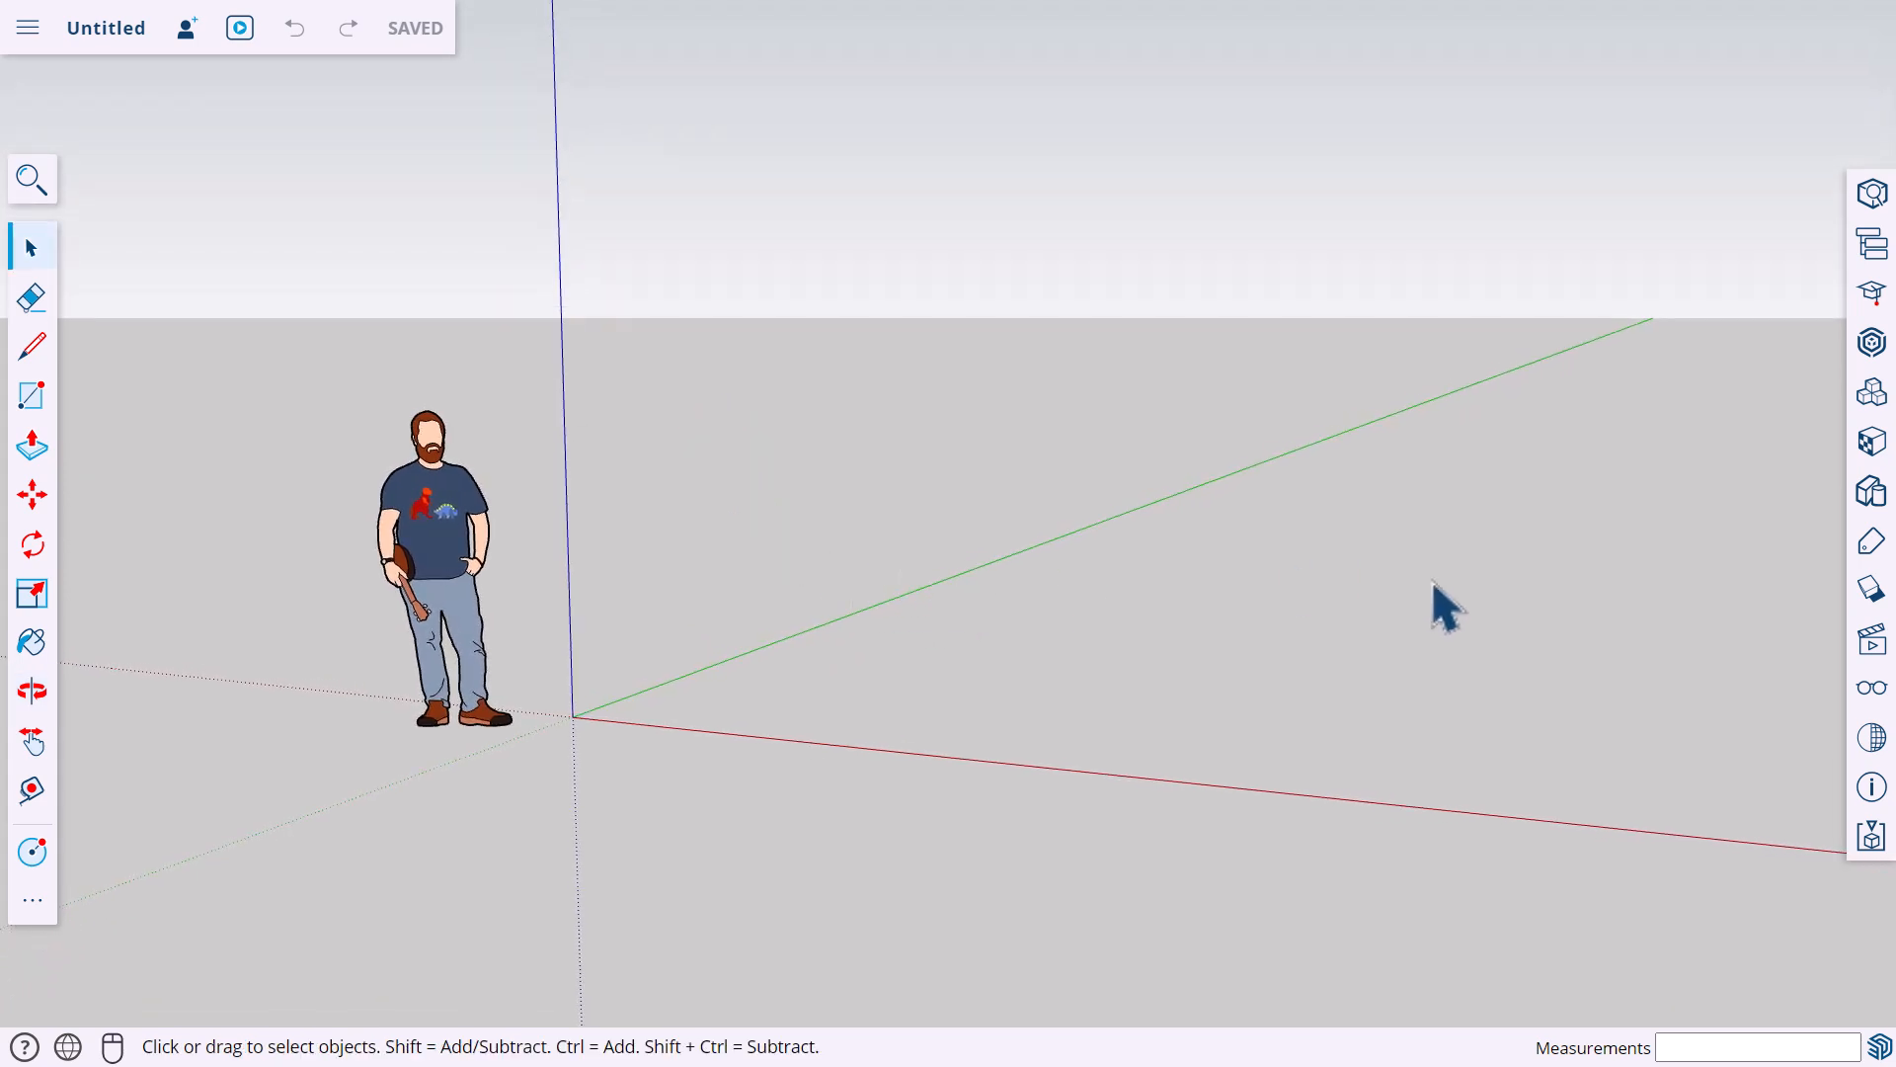
click(1872, 350)
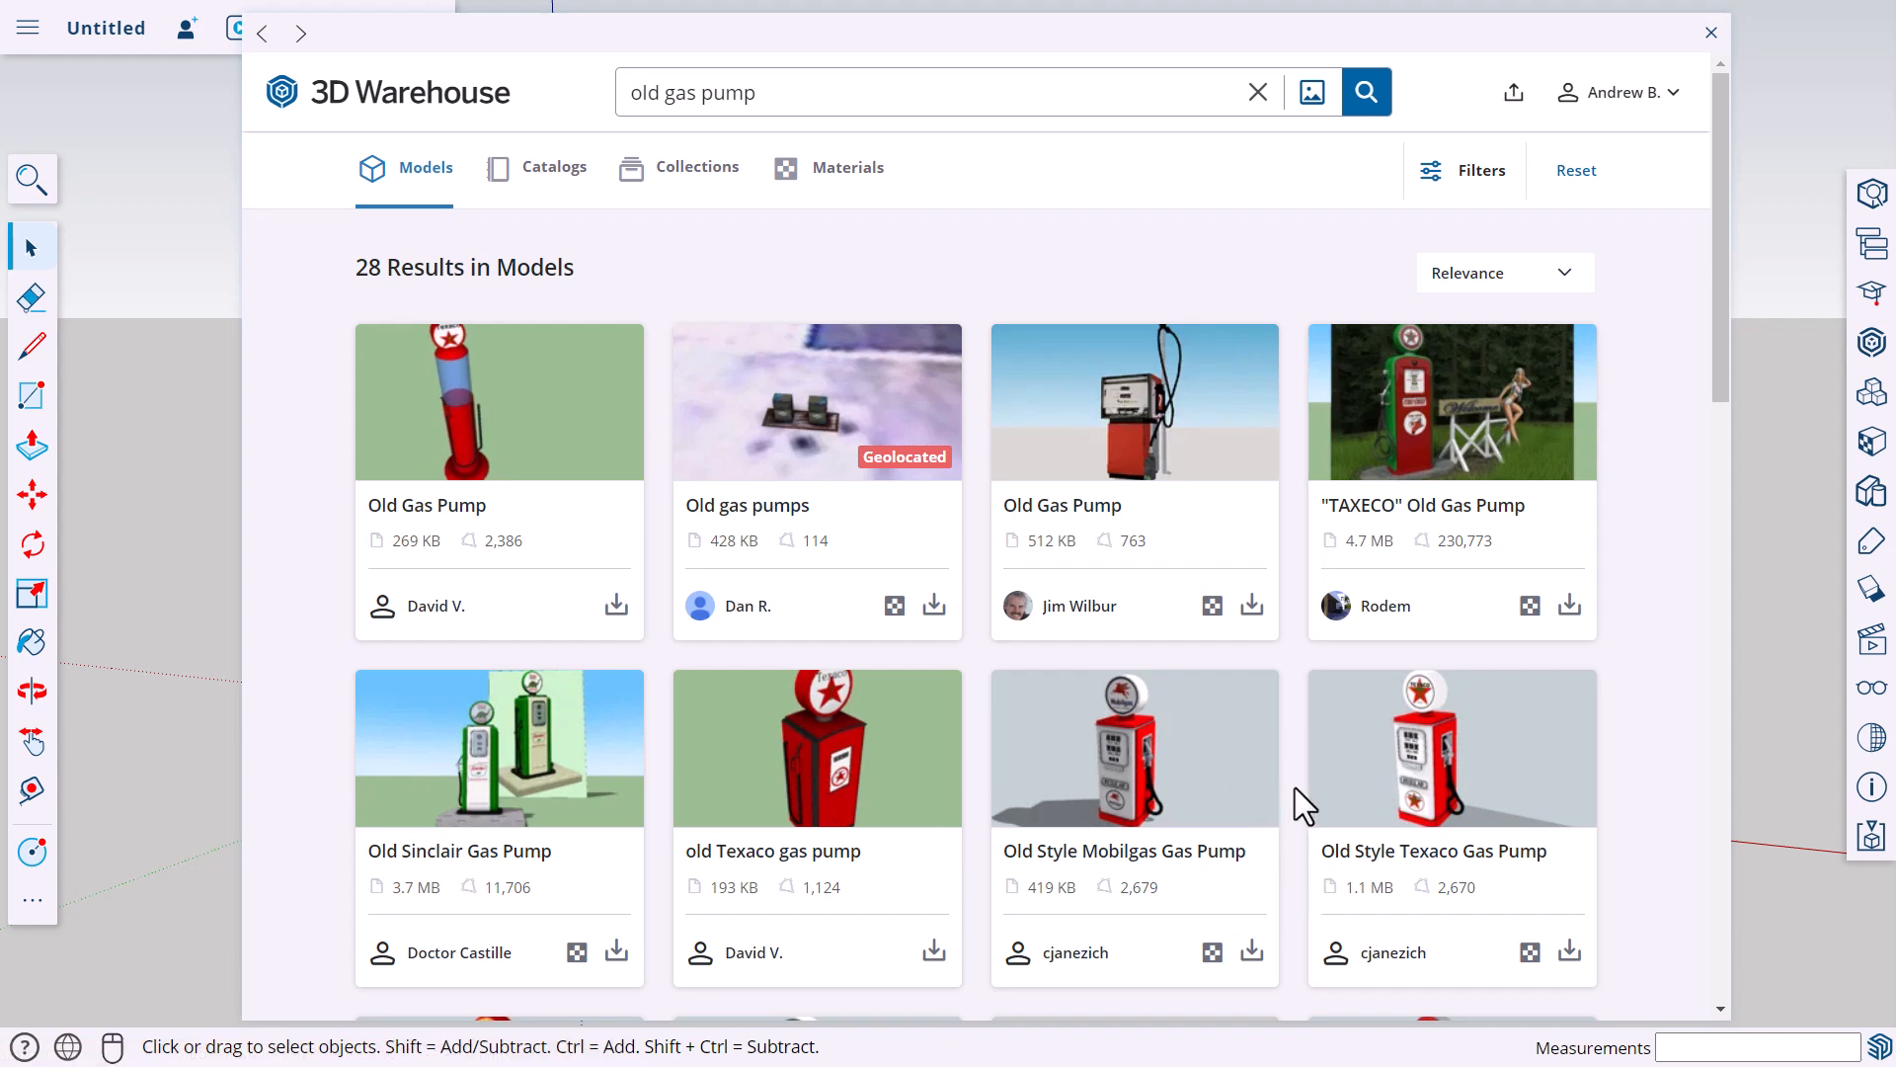
scroll(1313, 804, down, 3)
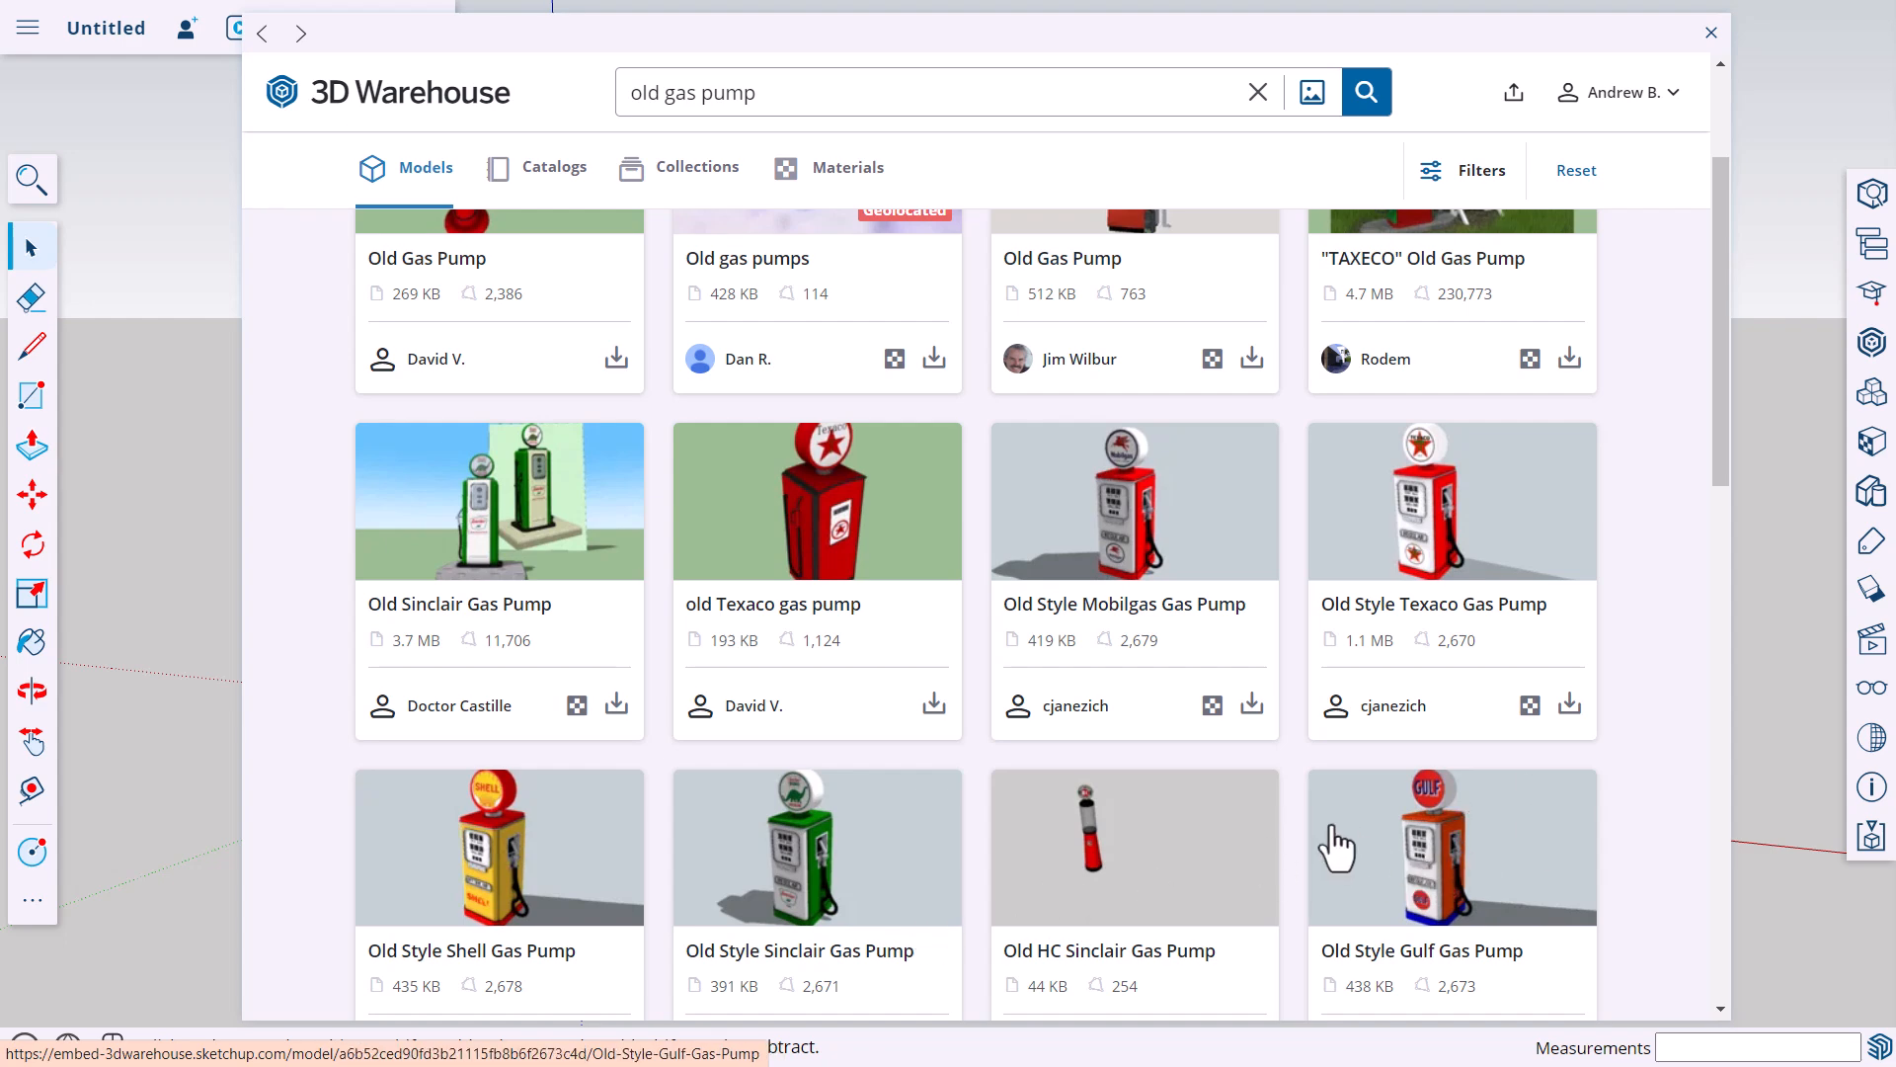
scroll(1057, 874, down, 3)
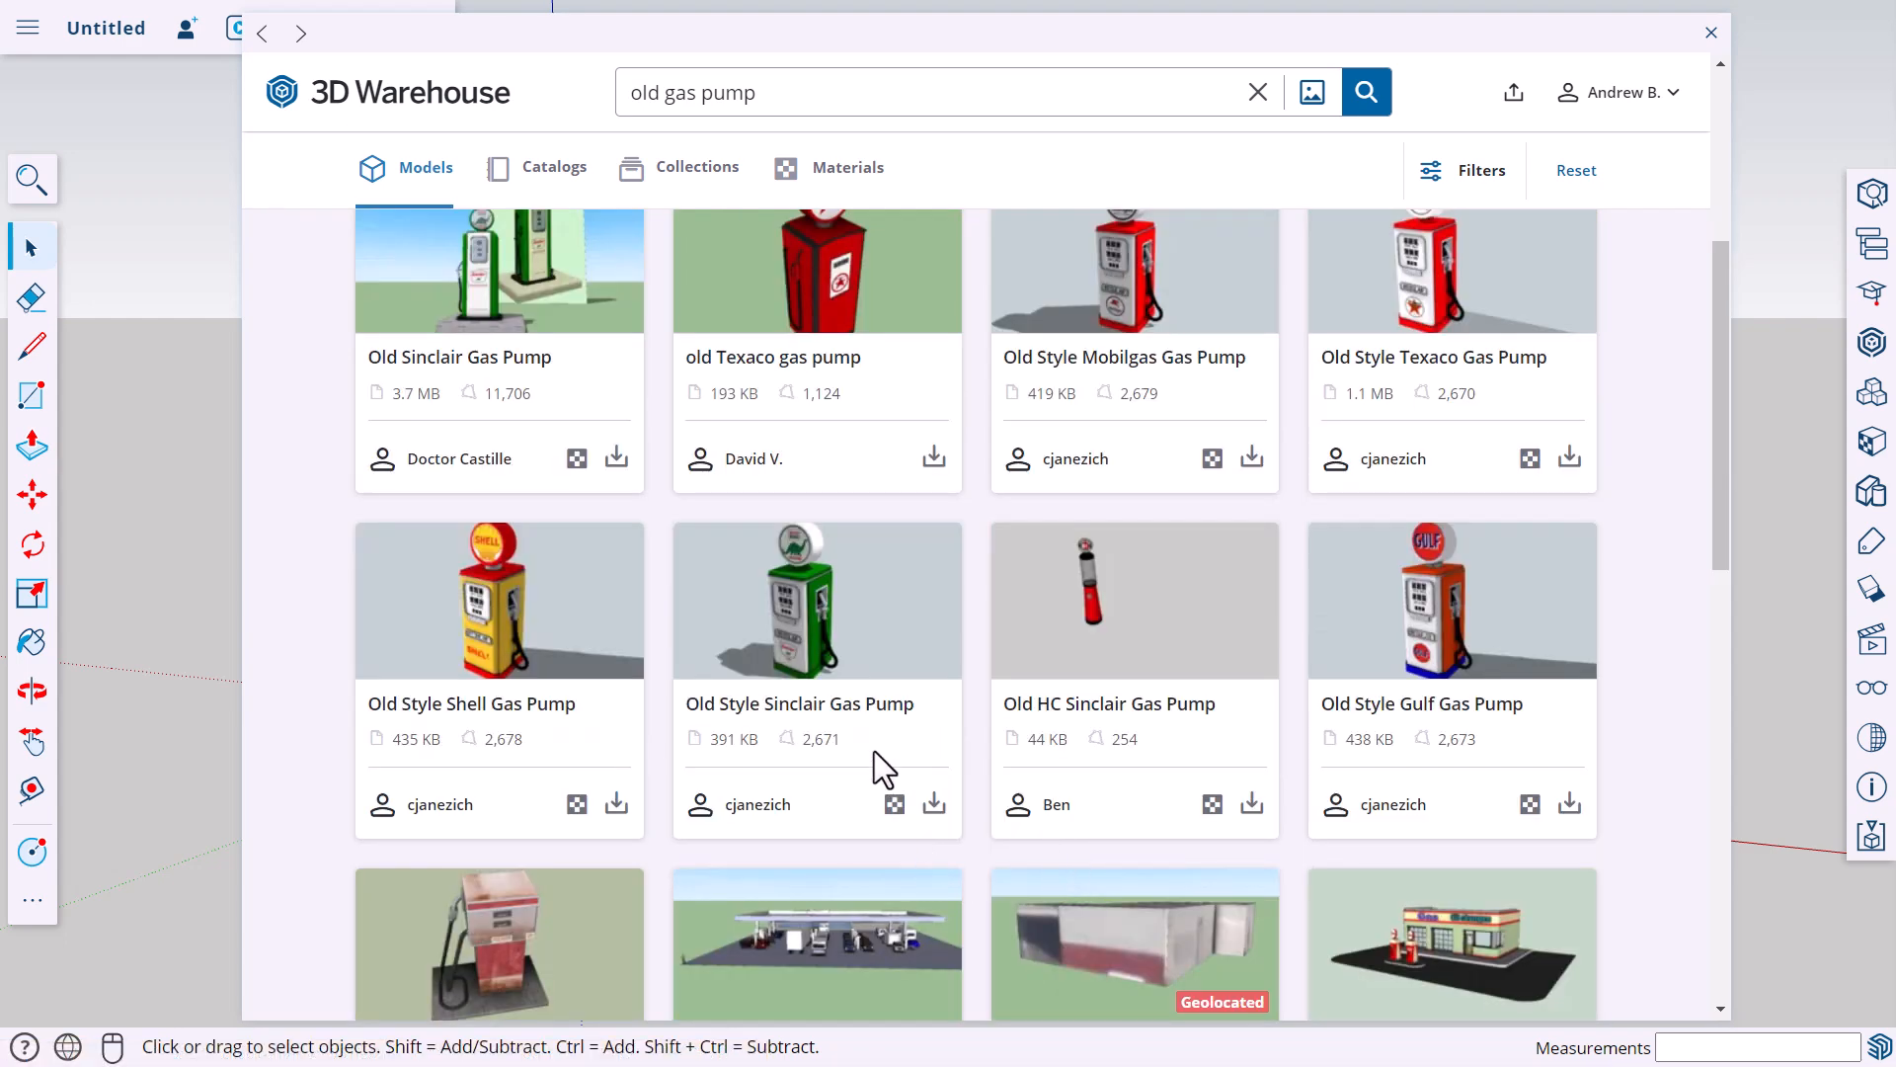
click(936, 805)
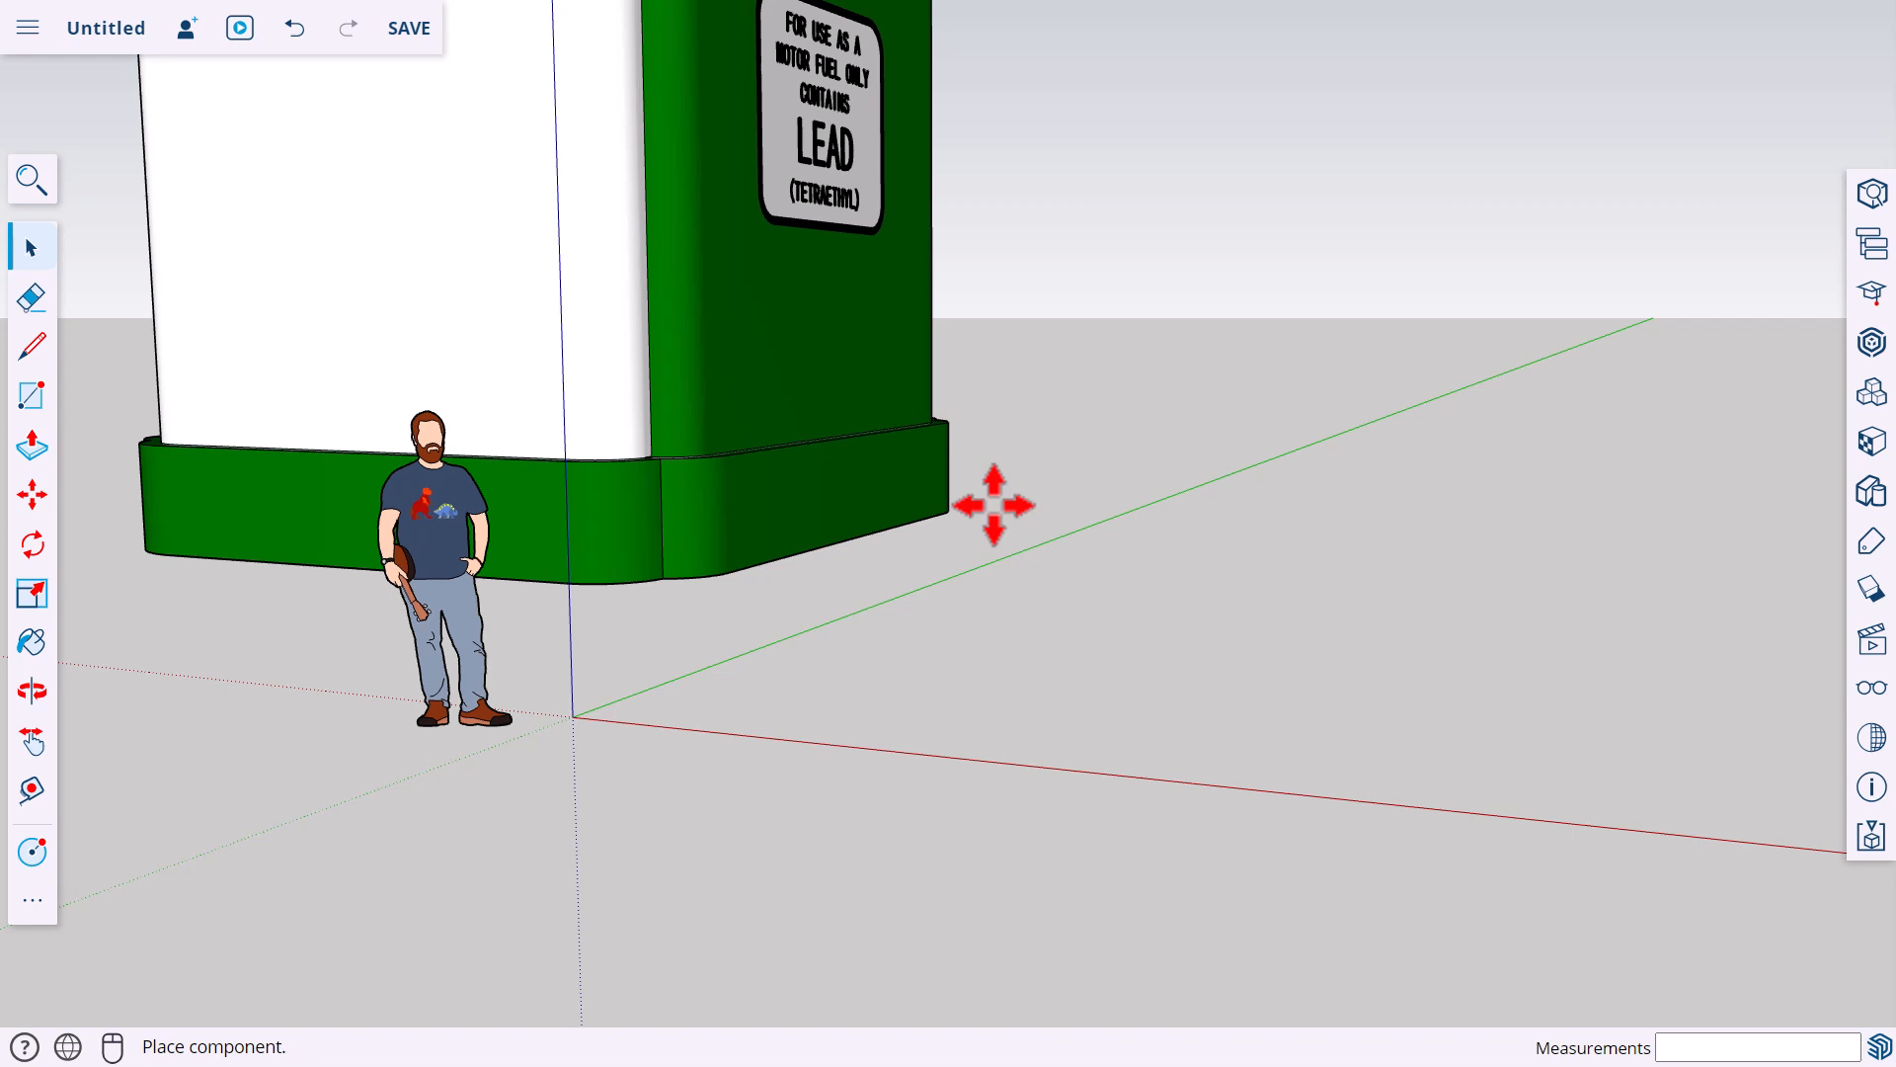
click(994, 505)
Open the placed gas pump component for editing with the whole pump in view
scroll(731, 644, down, 6)
middle_drag(735, 644, 454, 660)
scroll(694, 495, up, 5)
scroll(669, 512, down, 1)
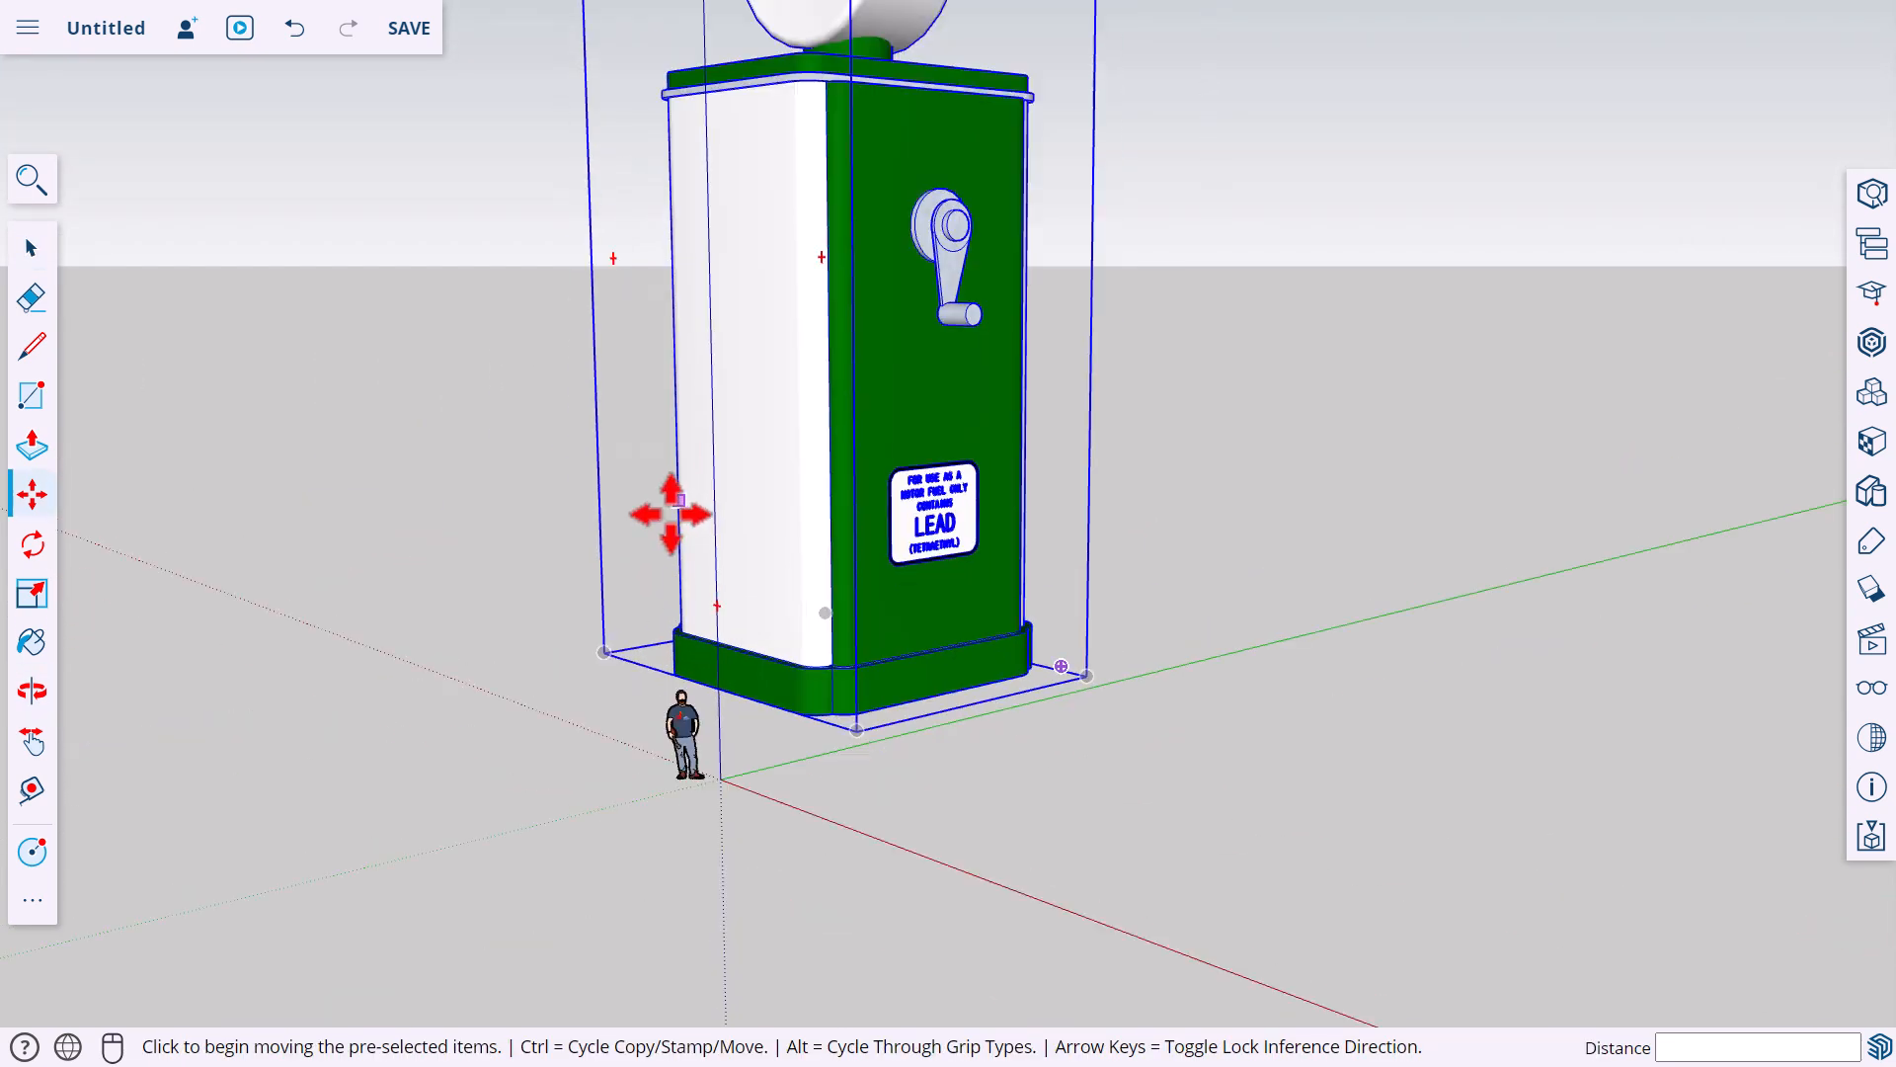
middle_drag(637, 530, 580, 660)
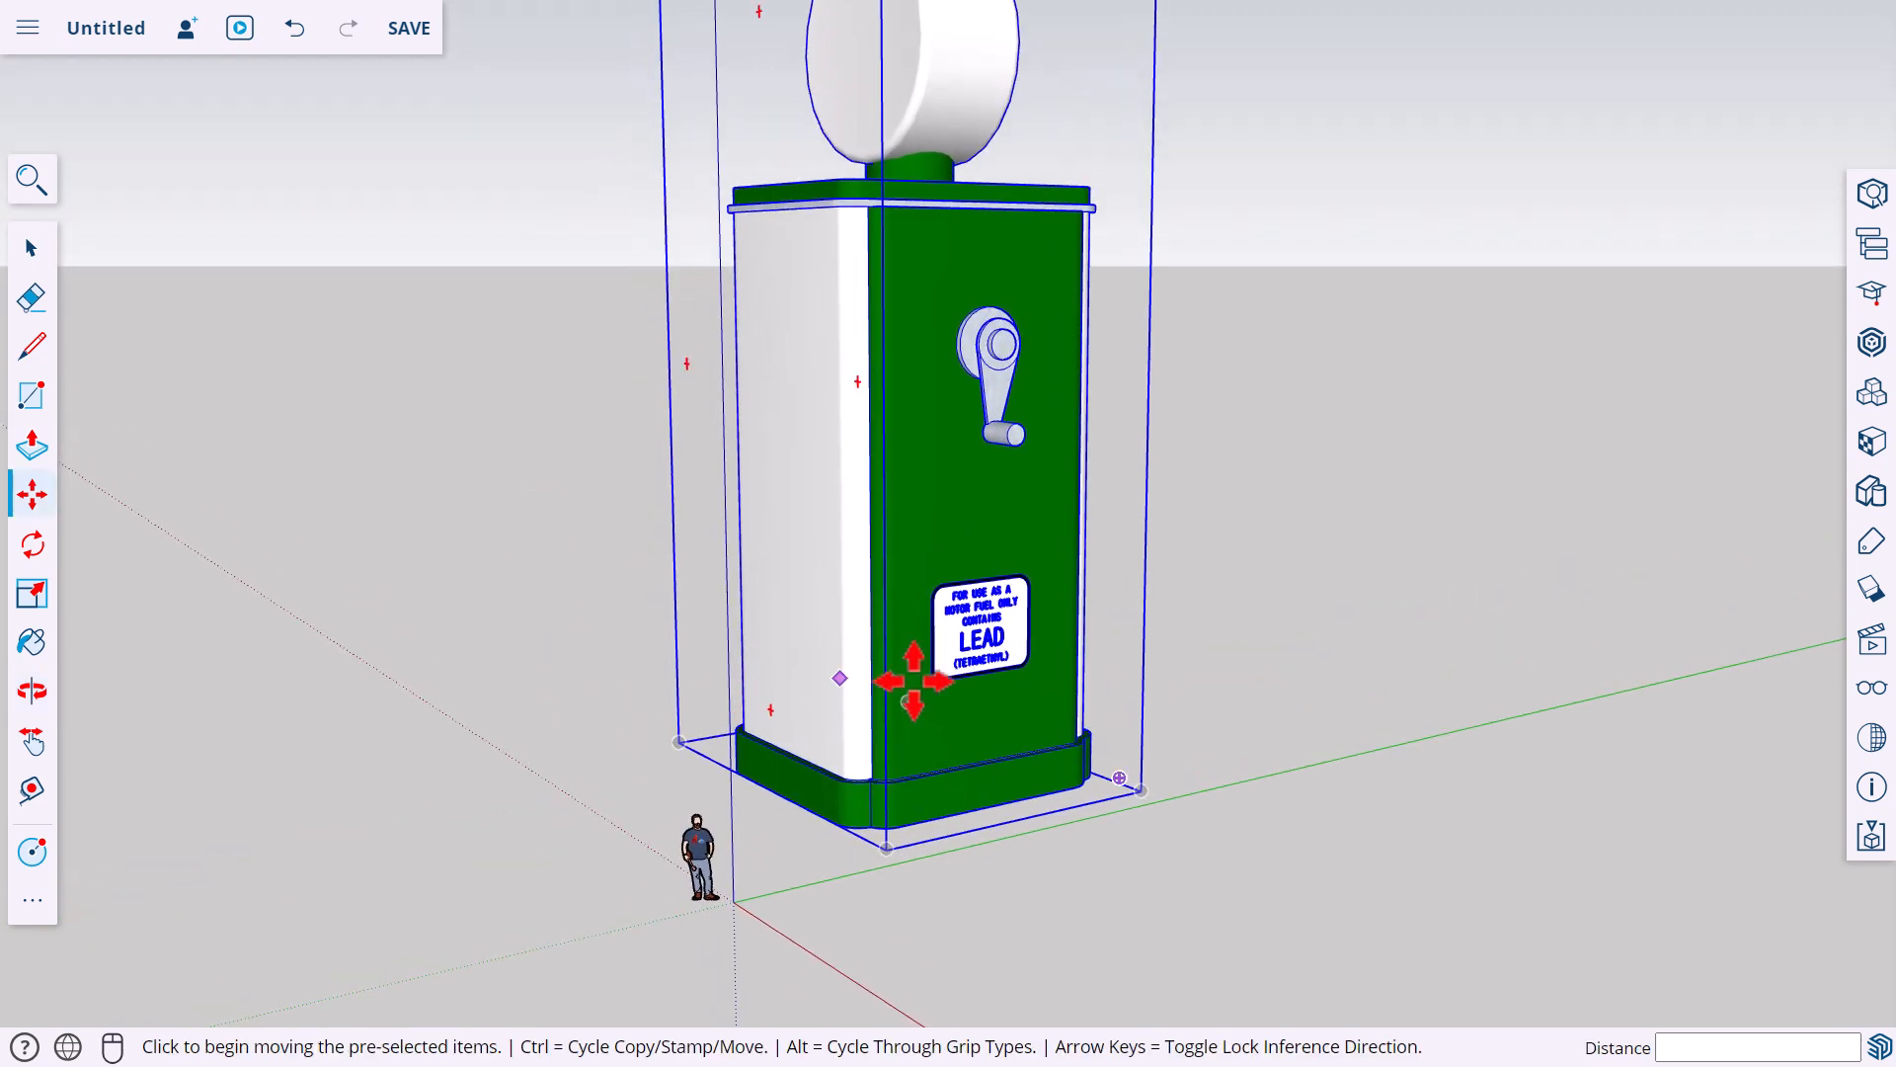
scroll(944, 709, down, 3)
middle_drag(944, 709, 943, 724)
scroll(918, 701, up, 2)
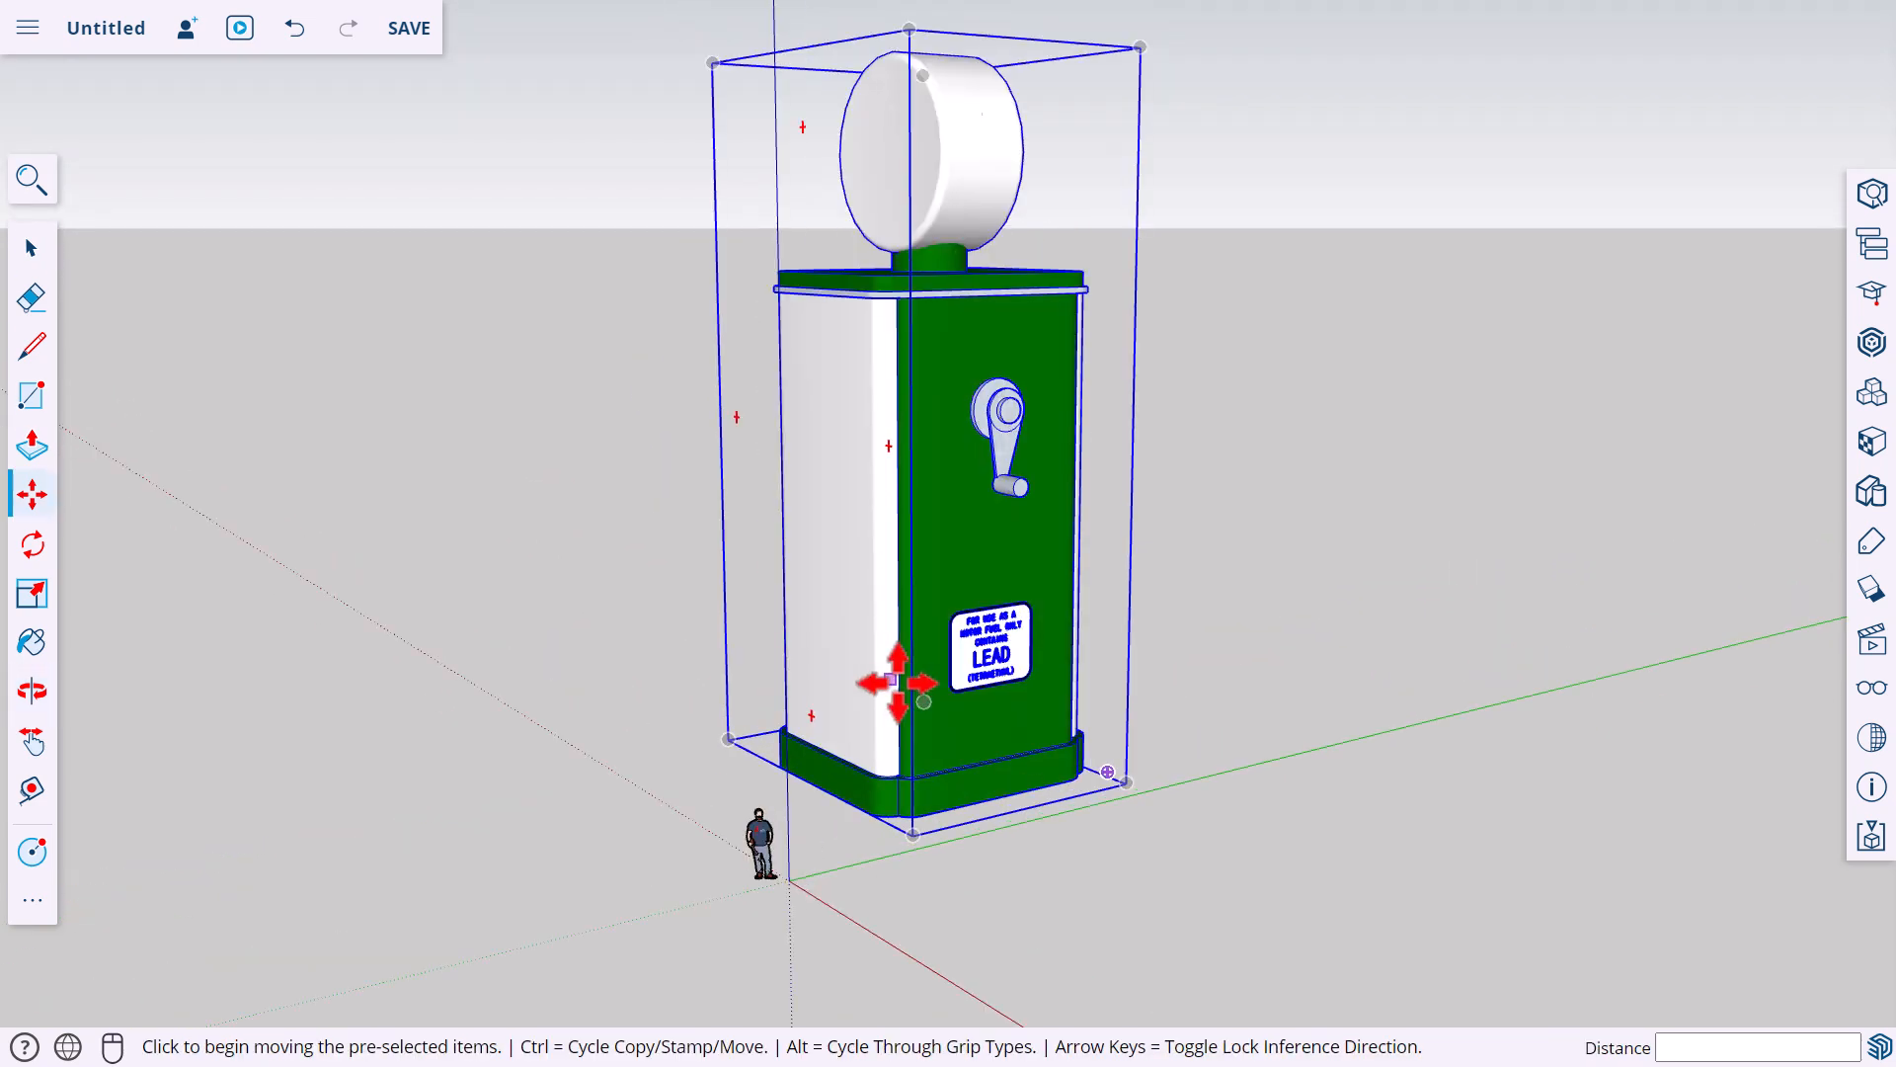
key(space)
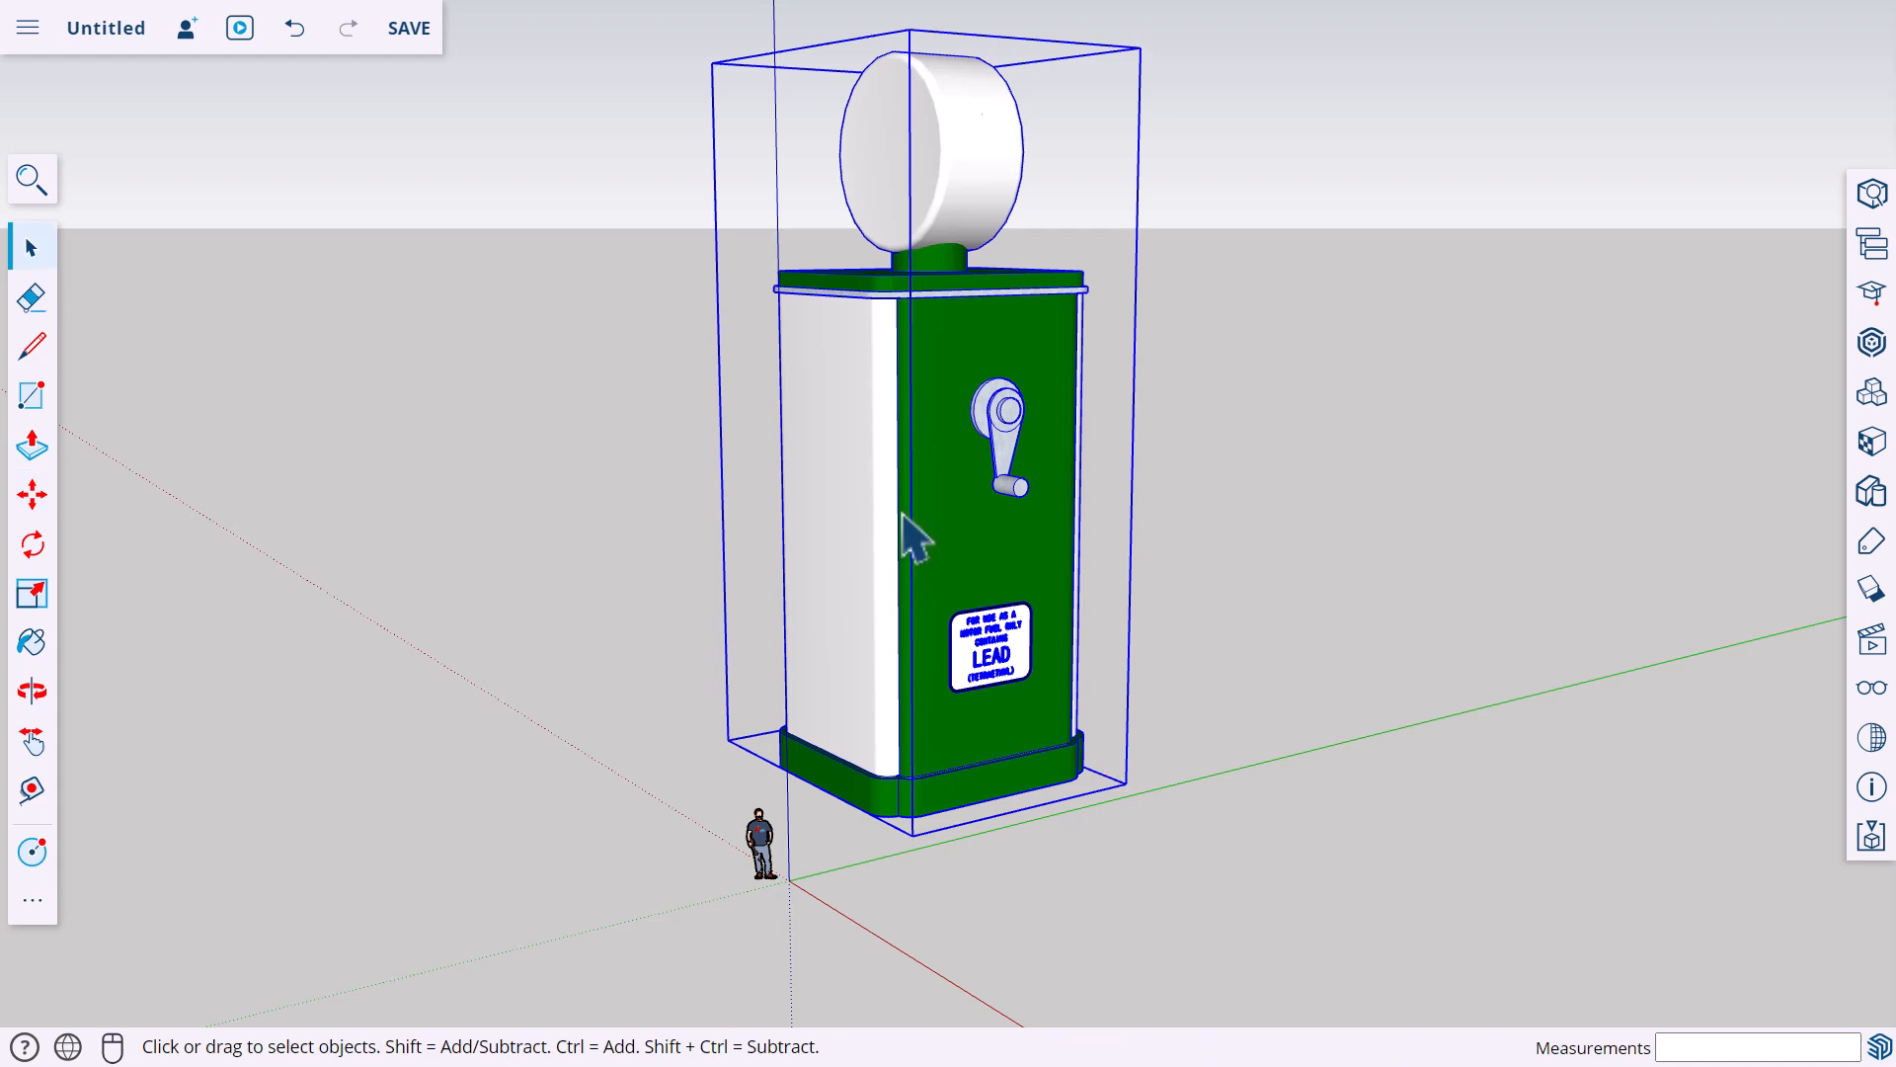
double_click(904, 515)
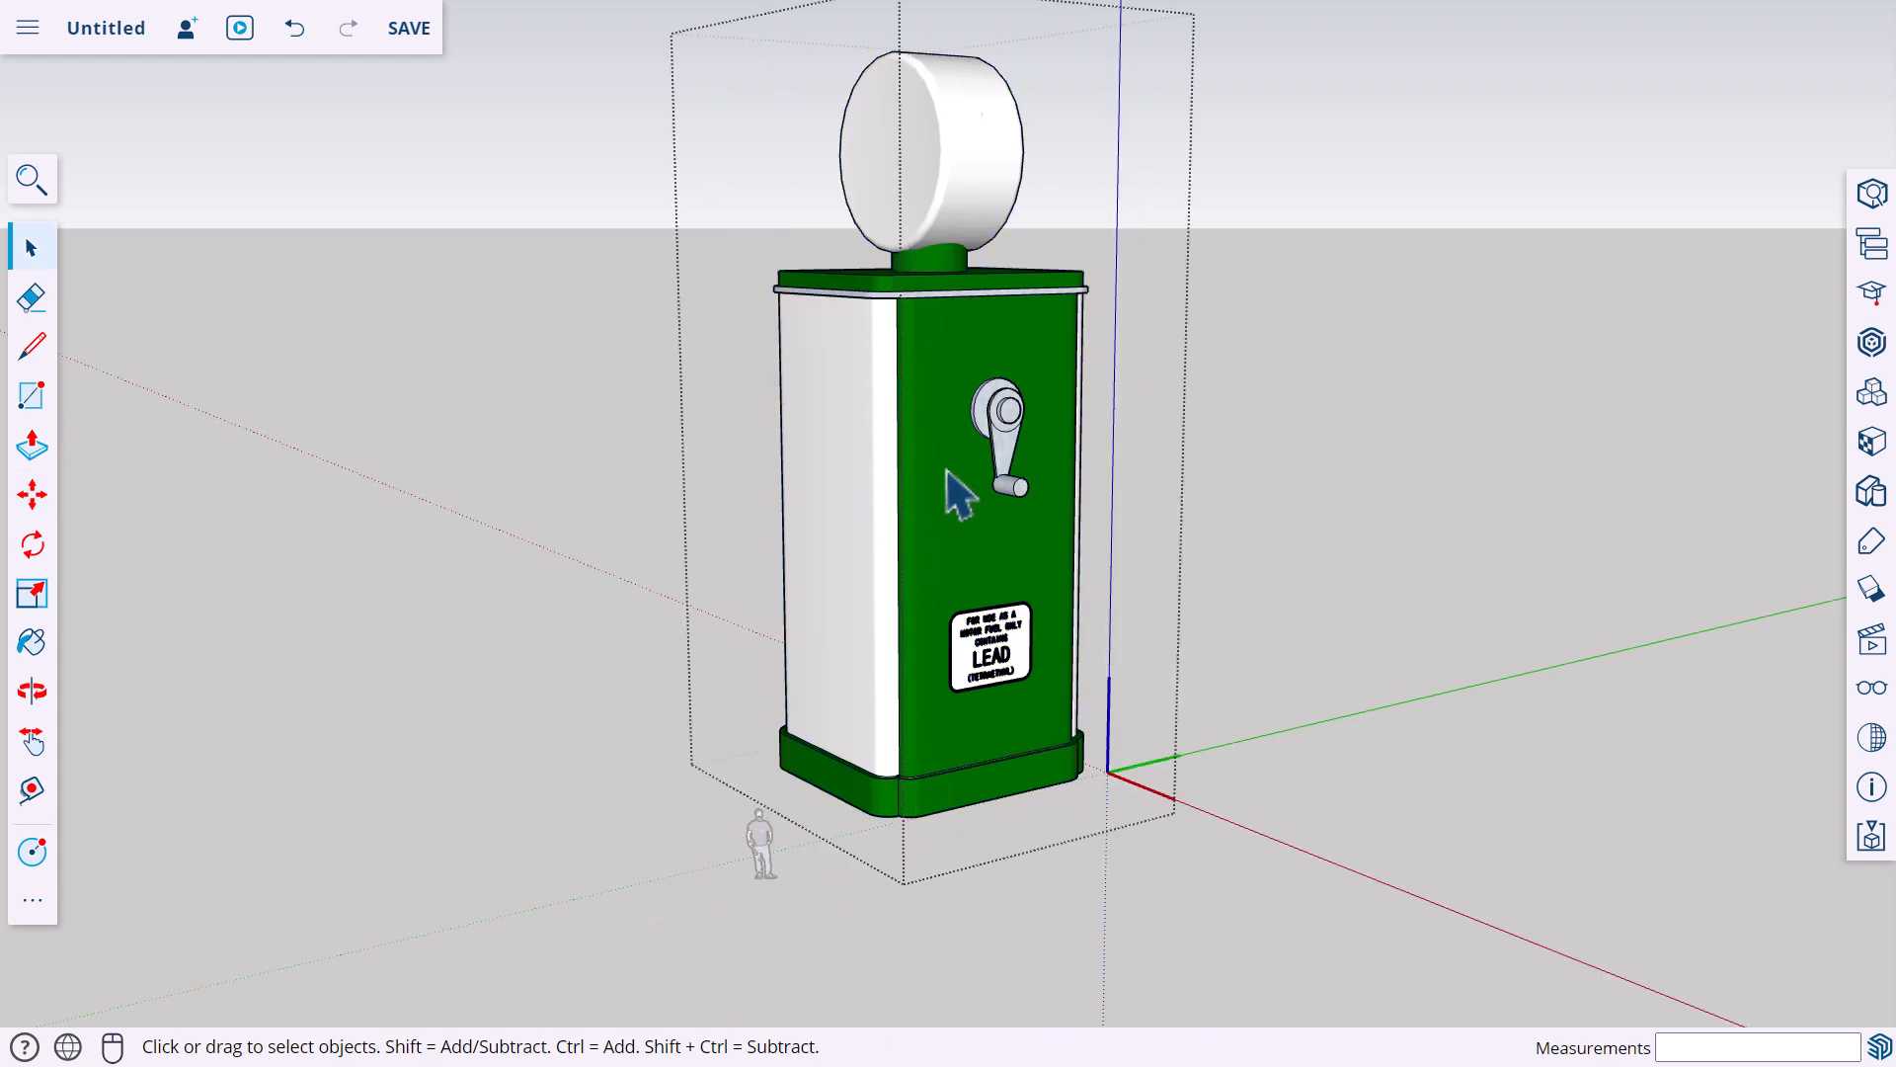
Measure the gas pump from its base to the top of its globe with Tape Measure and resize the component to 7'
key(t)
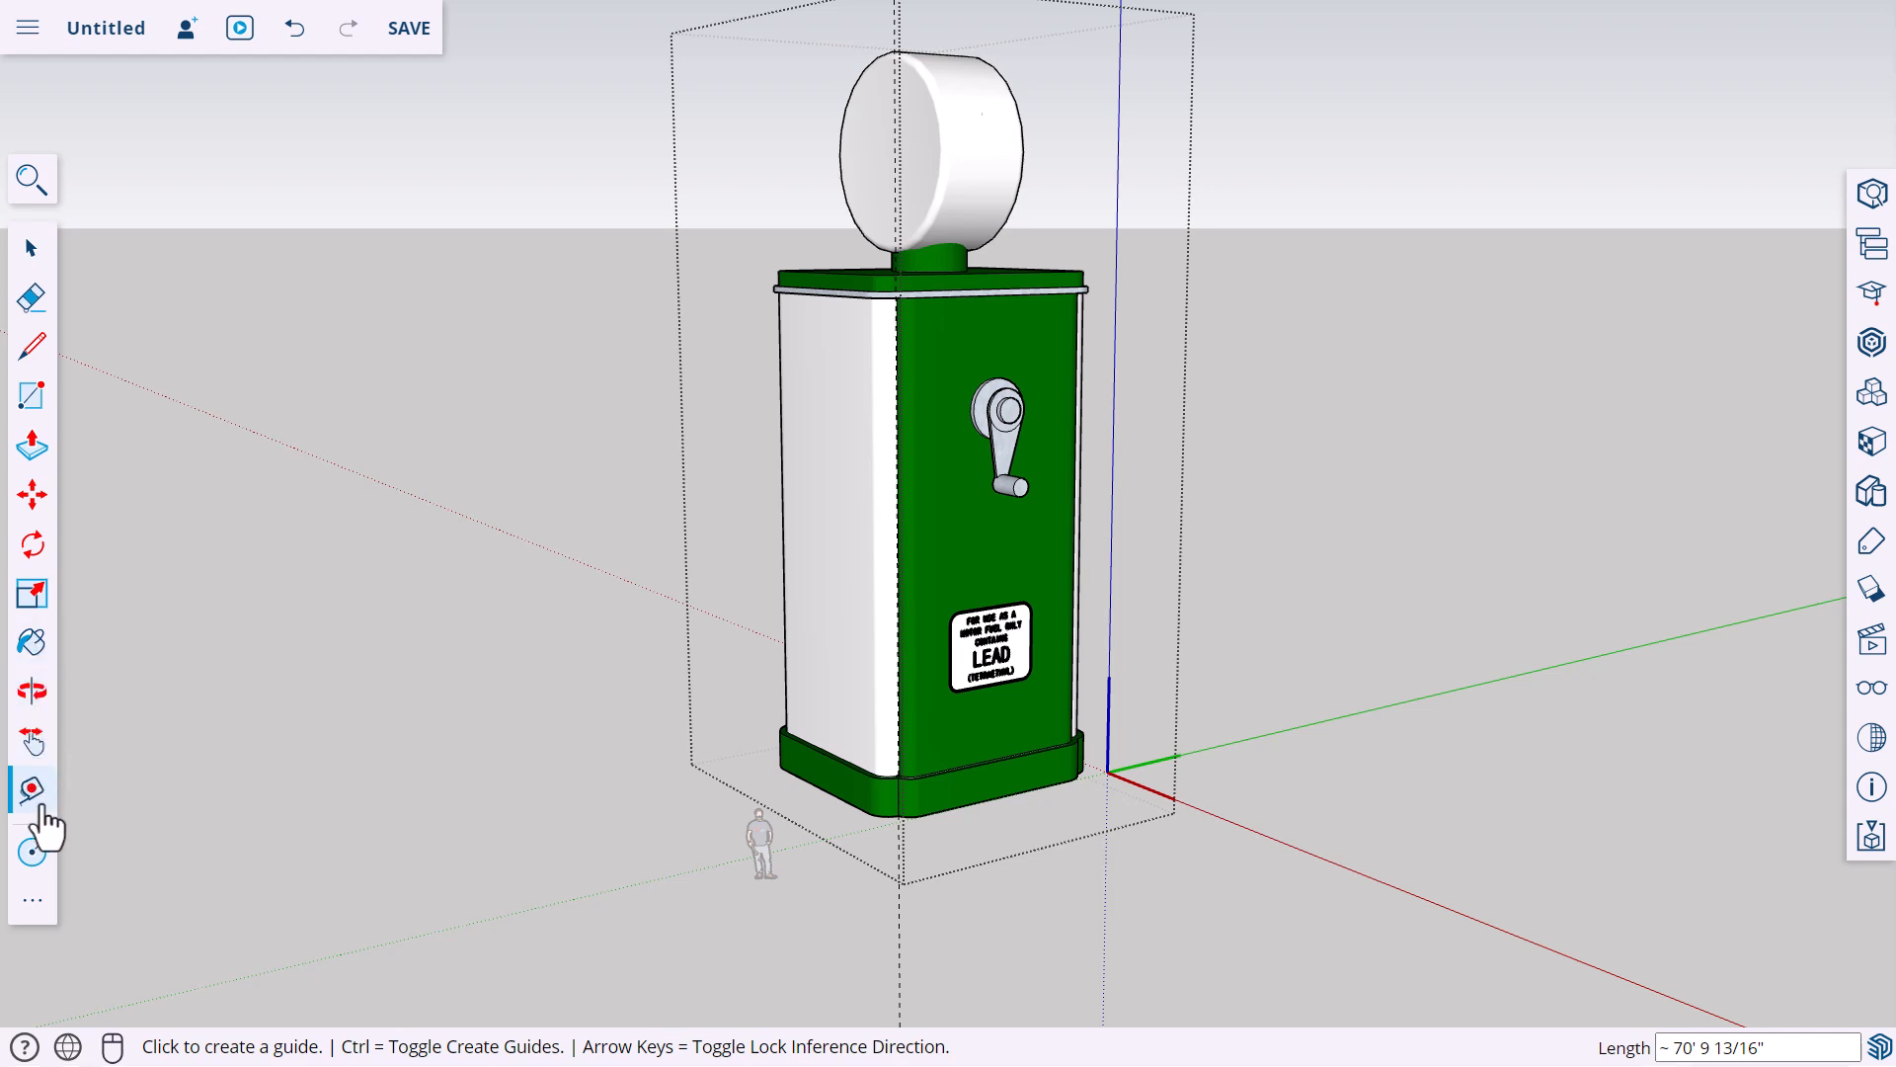
click(889, 814)
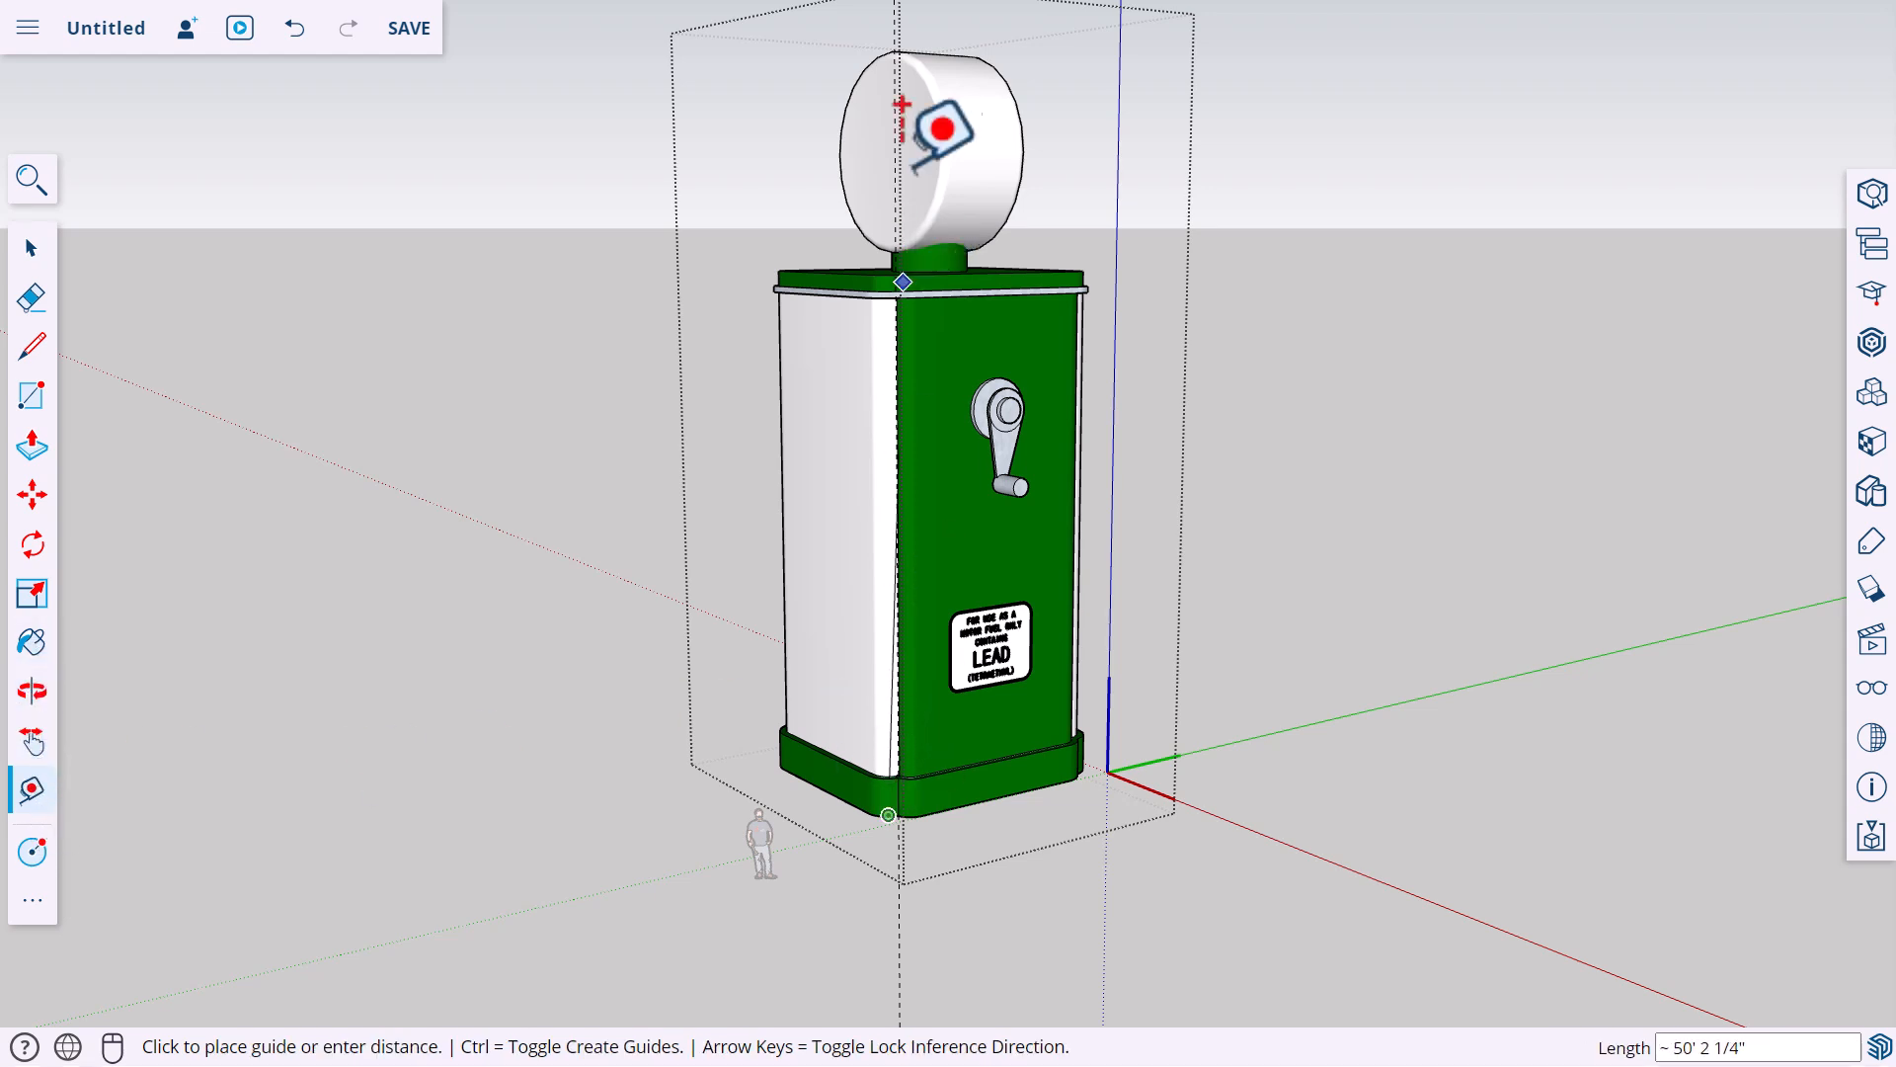
click(901, 58)
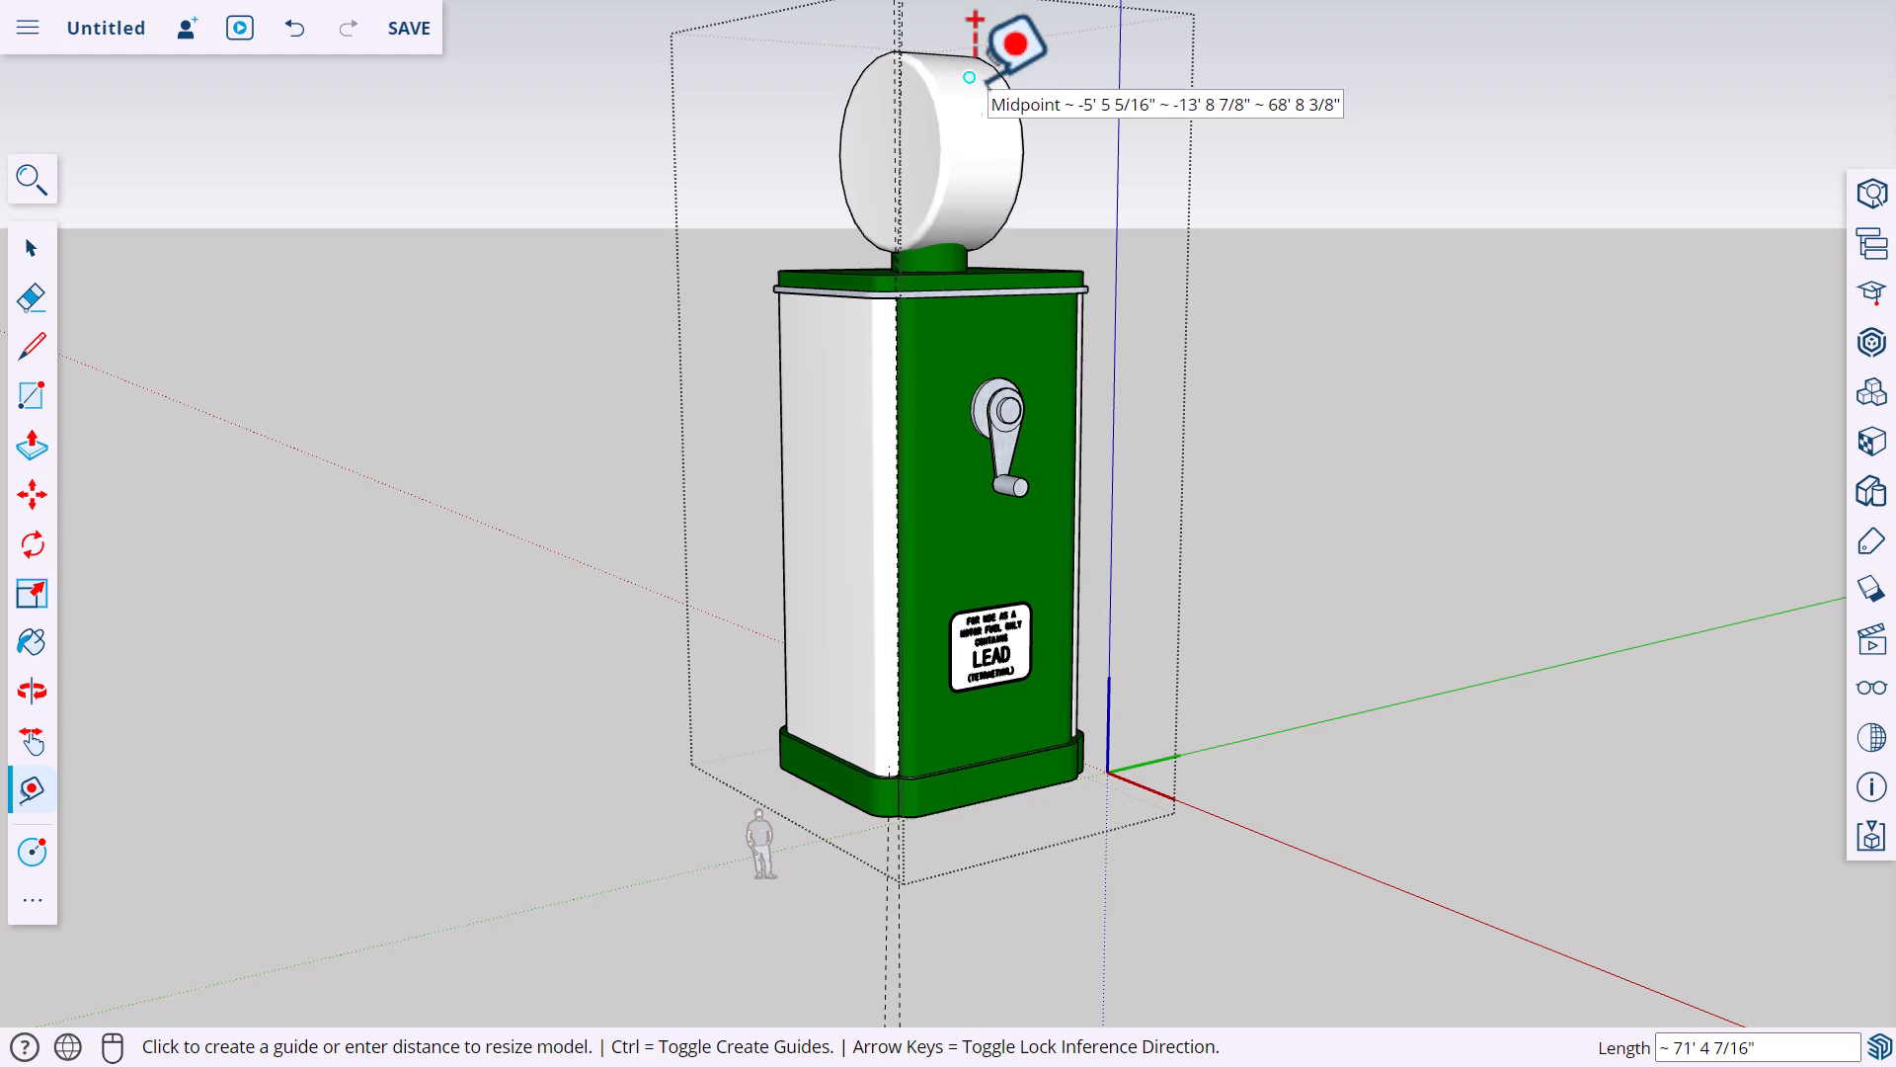
text(7)
key(Return)
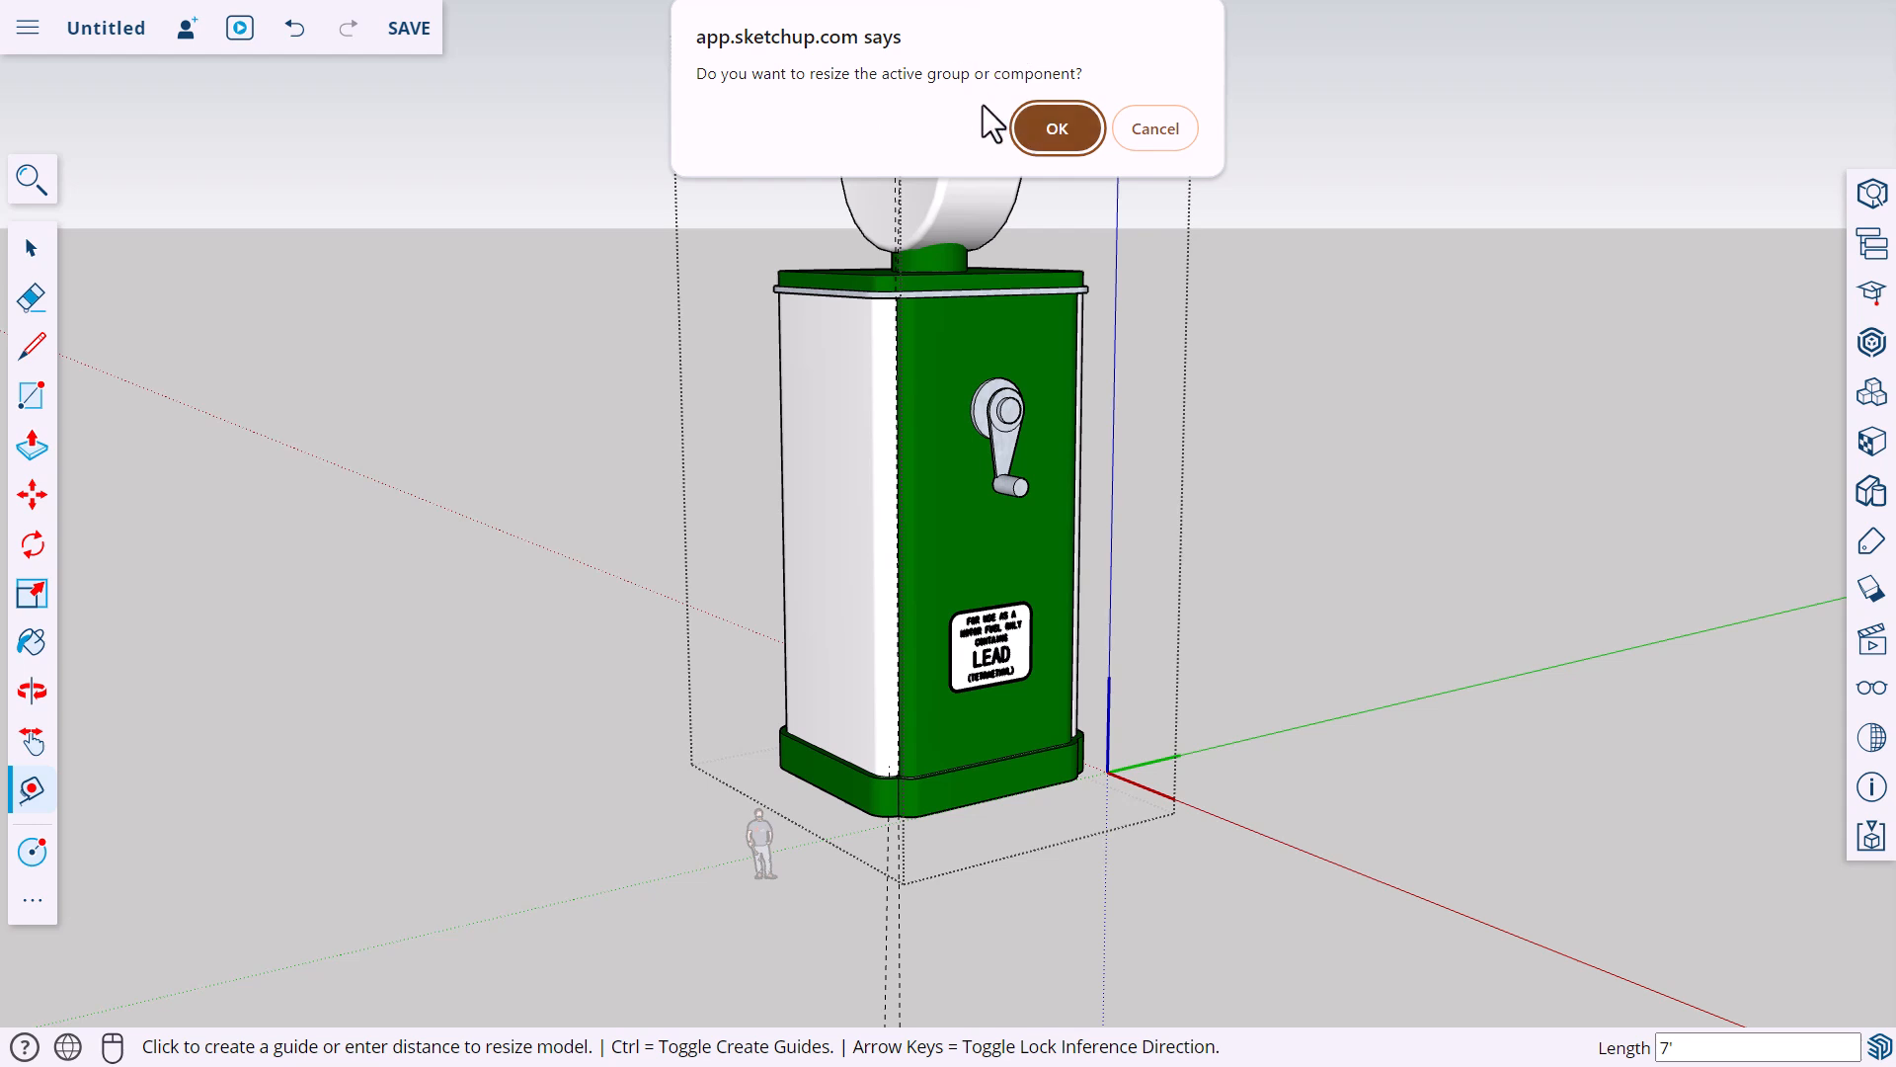
click(1053, 130)
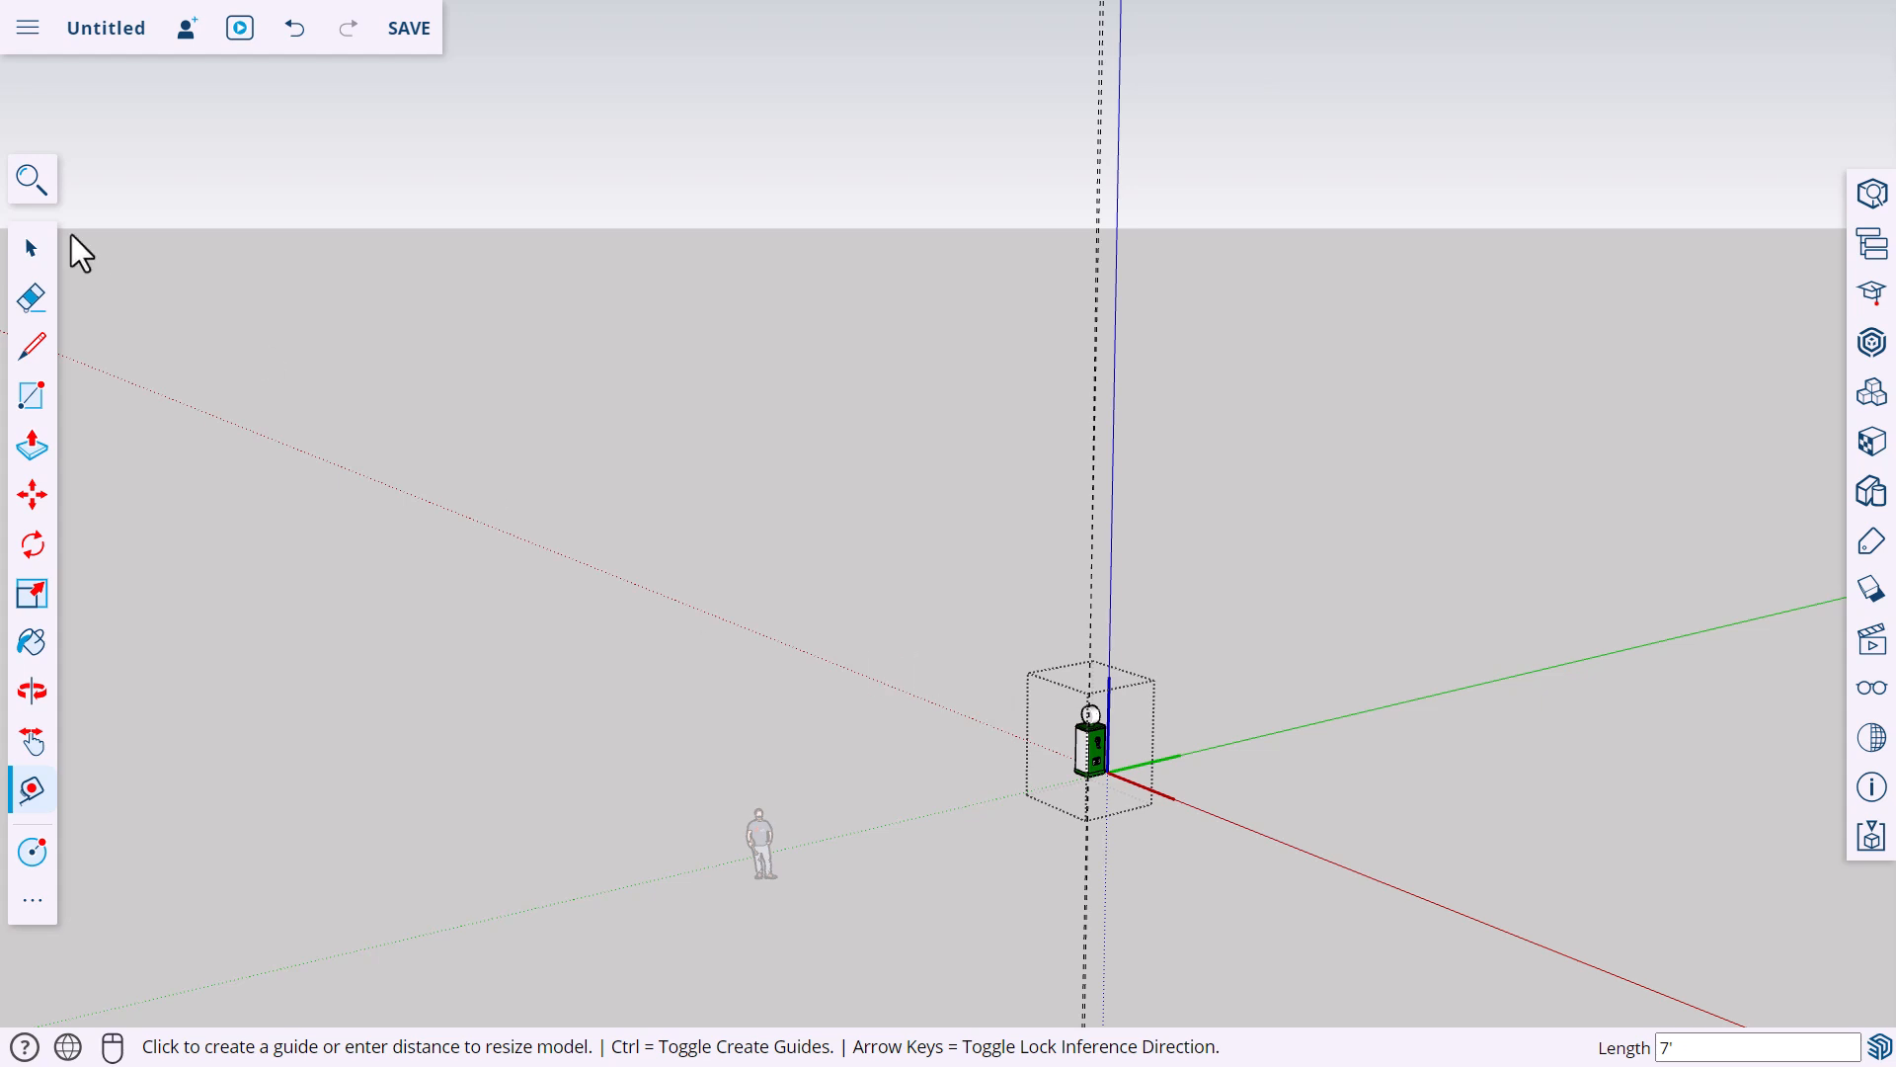
Undo the gas pump's Tape Measure resize and guide lines, and close the component so the whole pump can be handled from outside
click(26, 251)
click(885, 713)
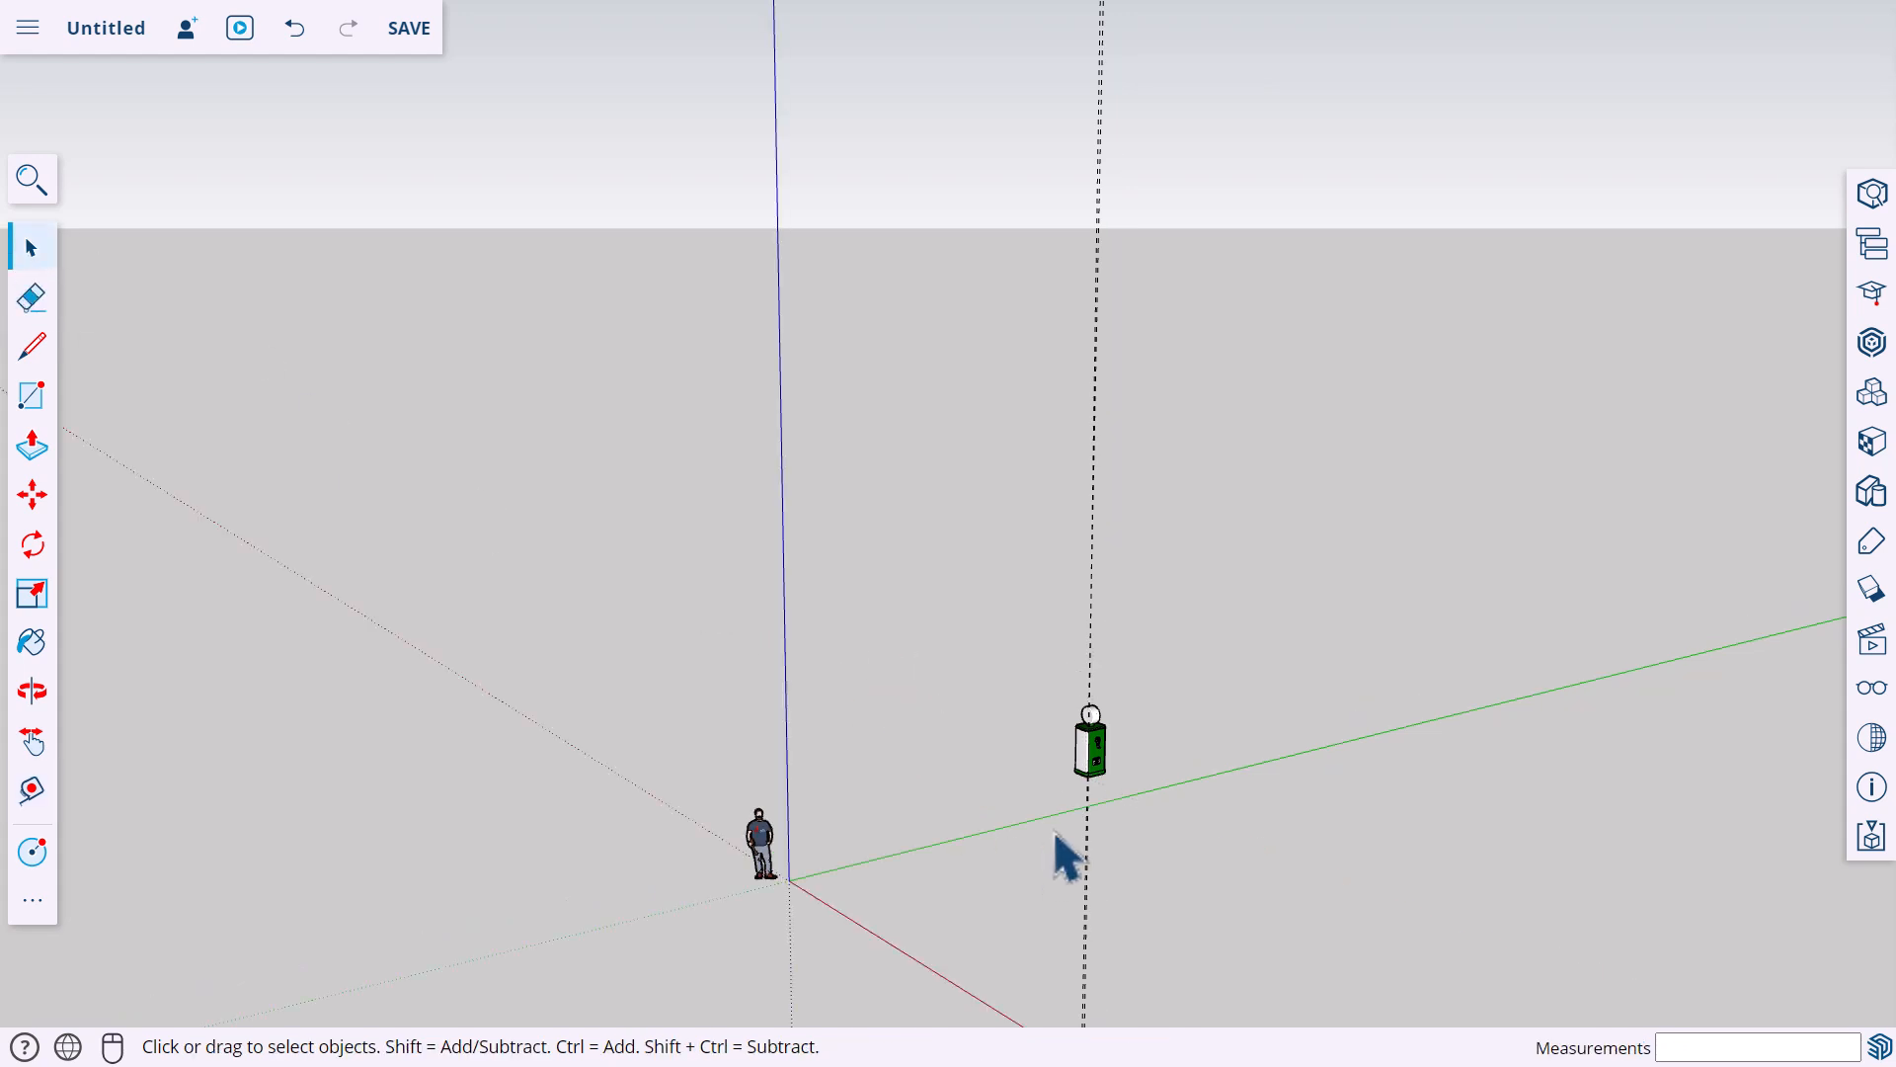
click(1106, 754)
key(ctrl+z)
key(ctrl+z)
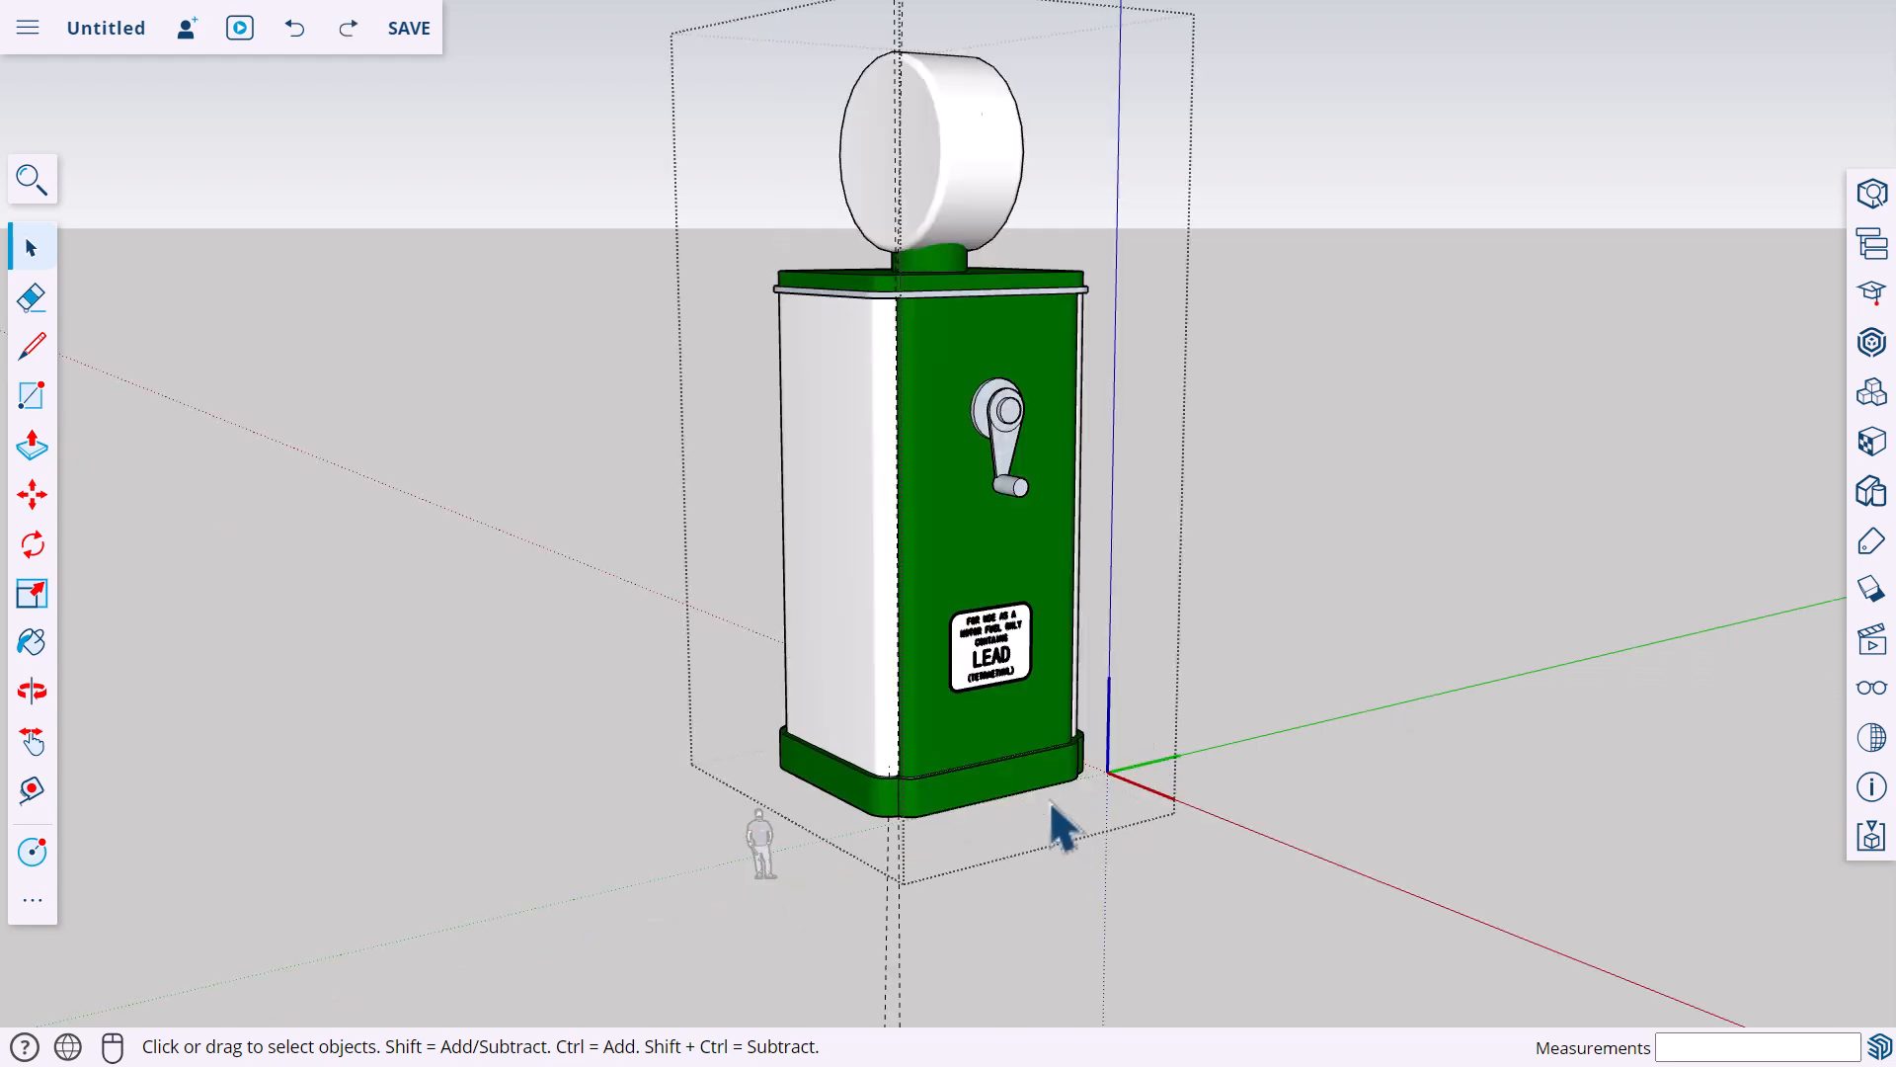
scroll(813, 507, down, 2)
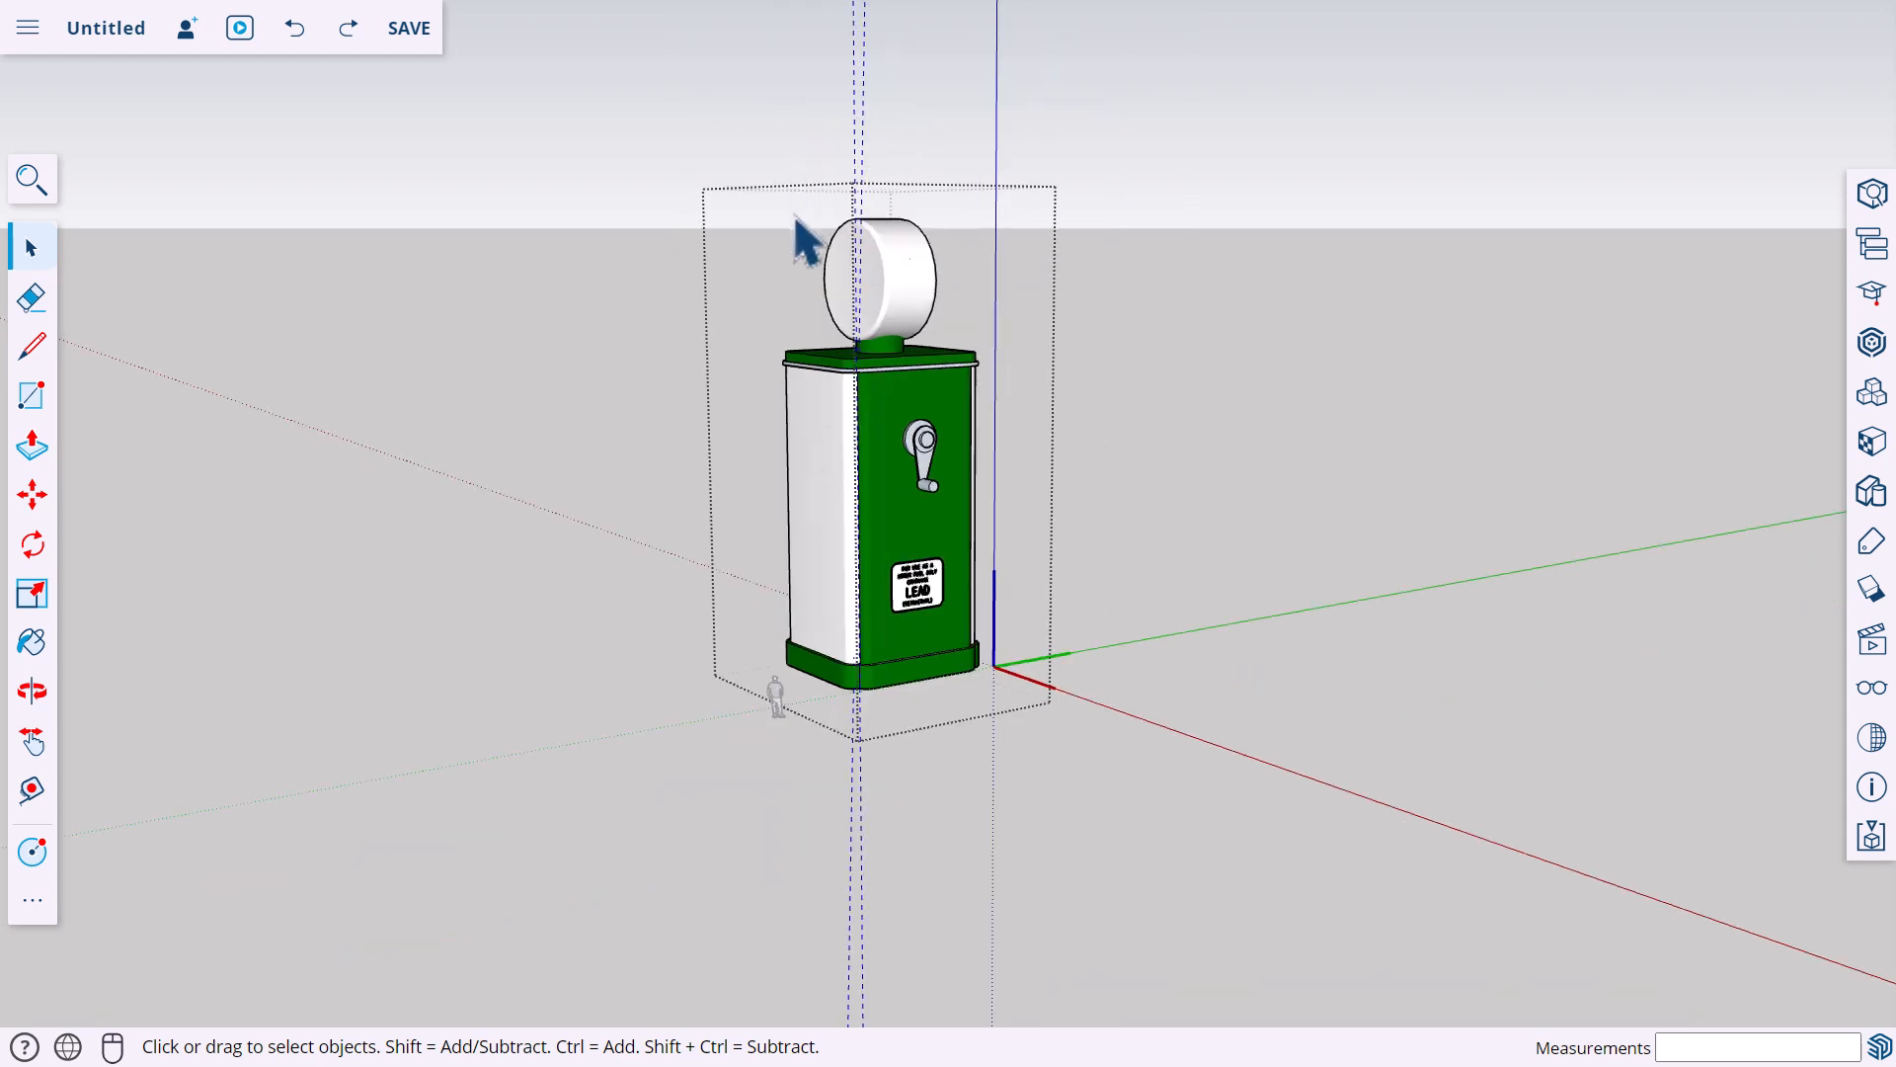
click(529, 319)
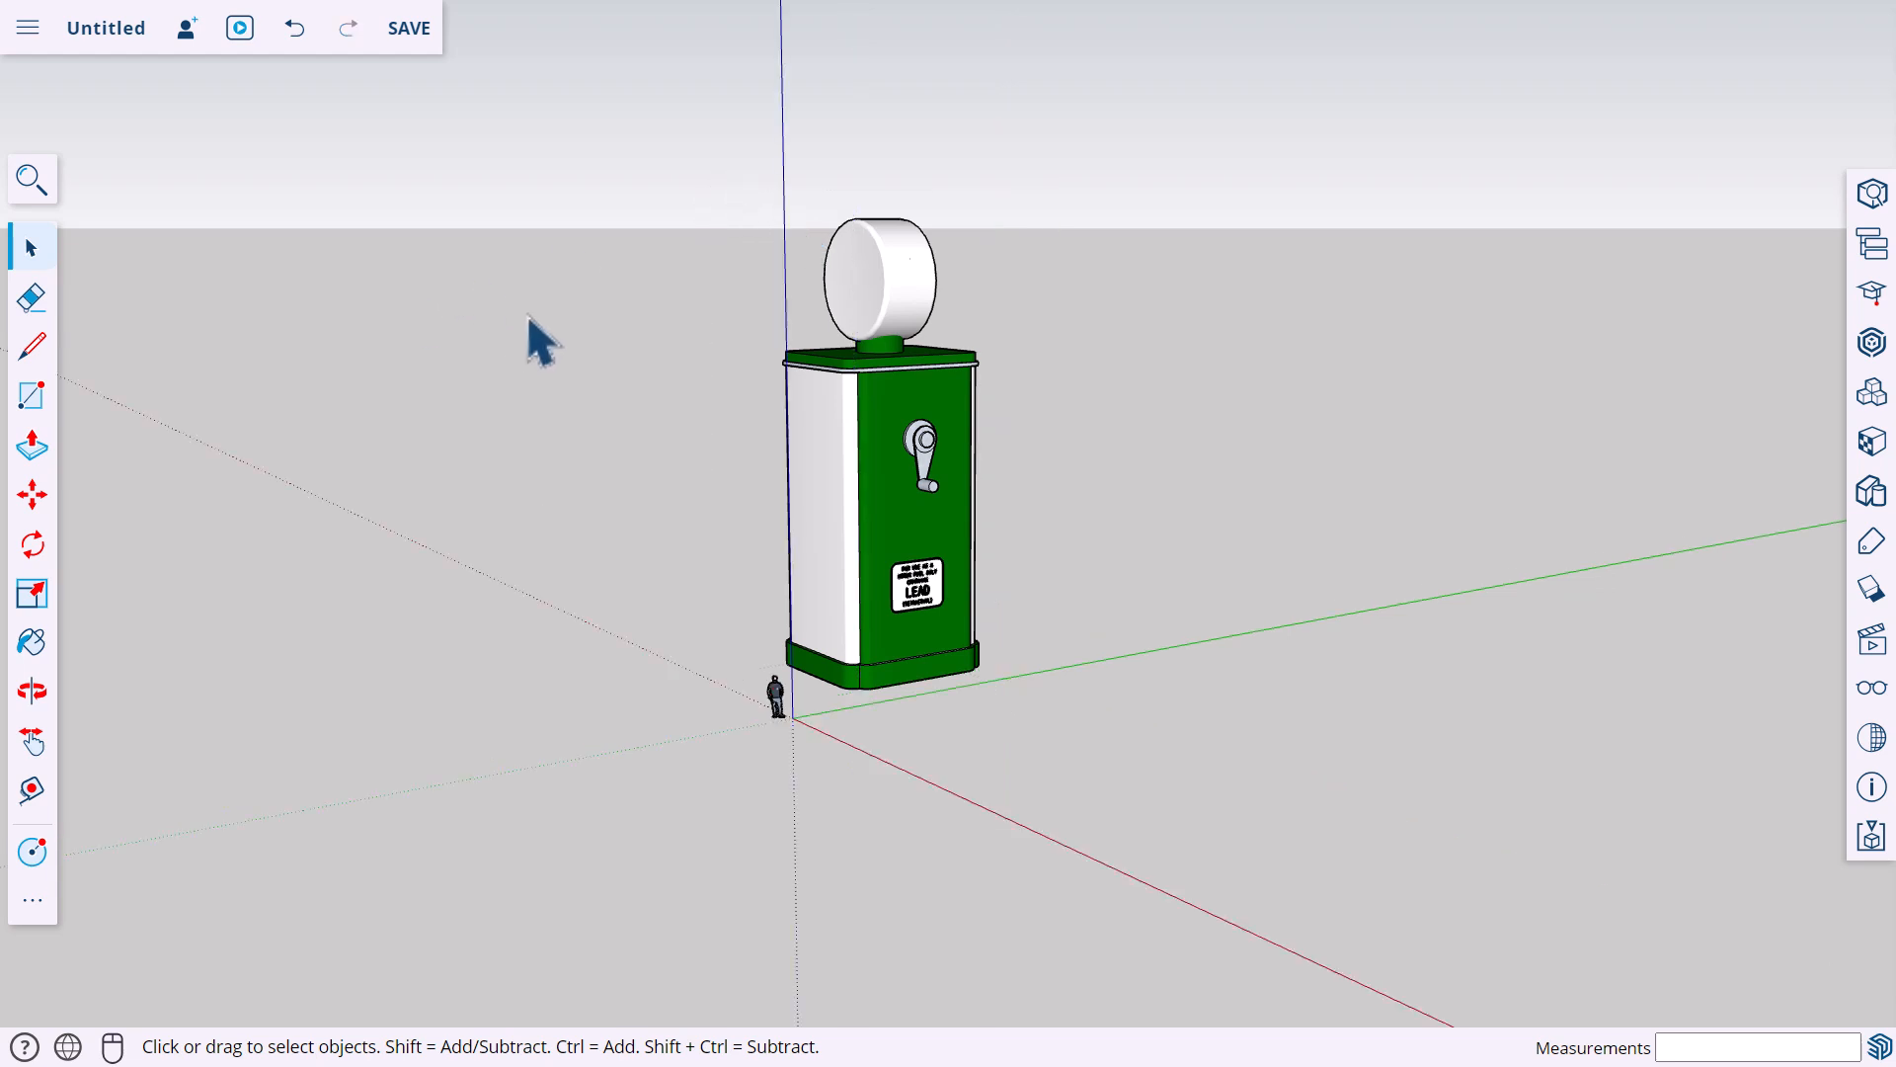
Scale the whole gas pump component uniformly by a factor of .083
click(877, 322)
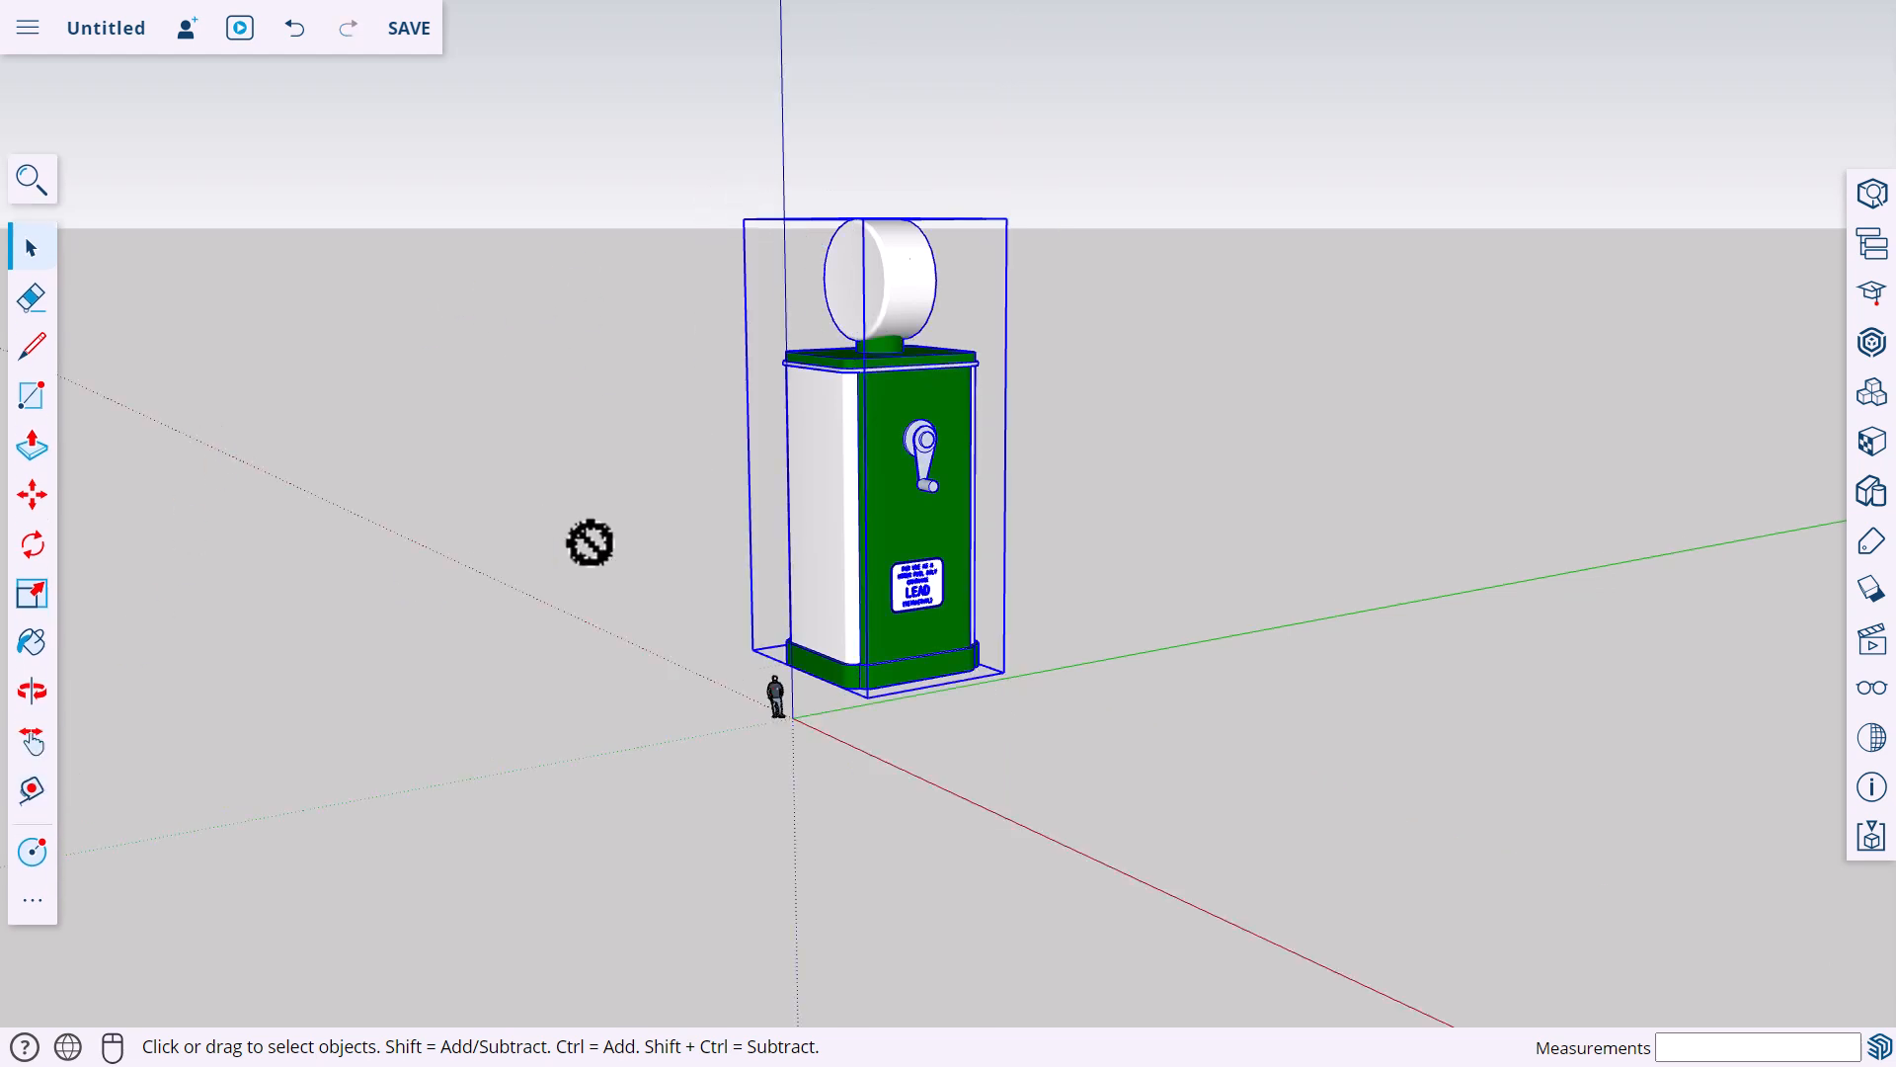
middle_drag(592, 542, 688, 688)
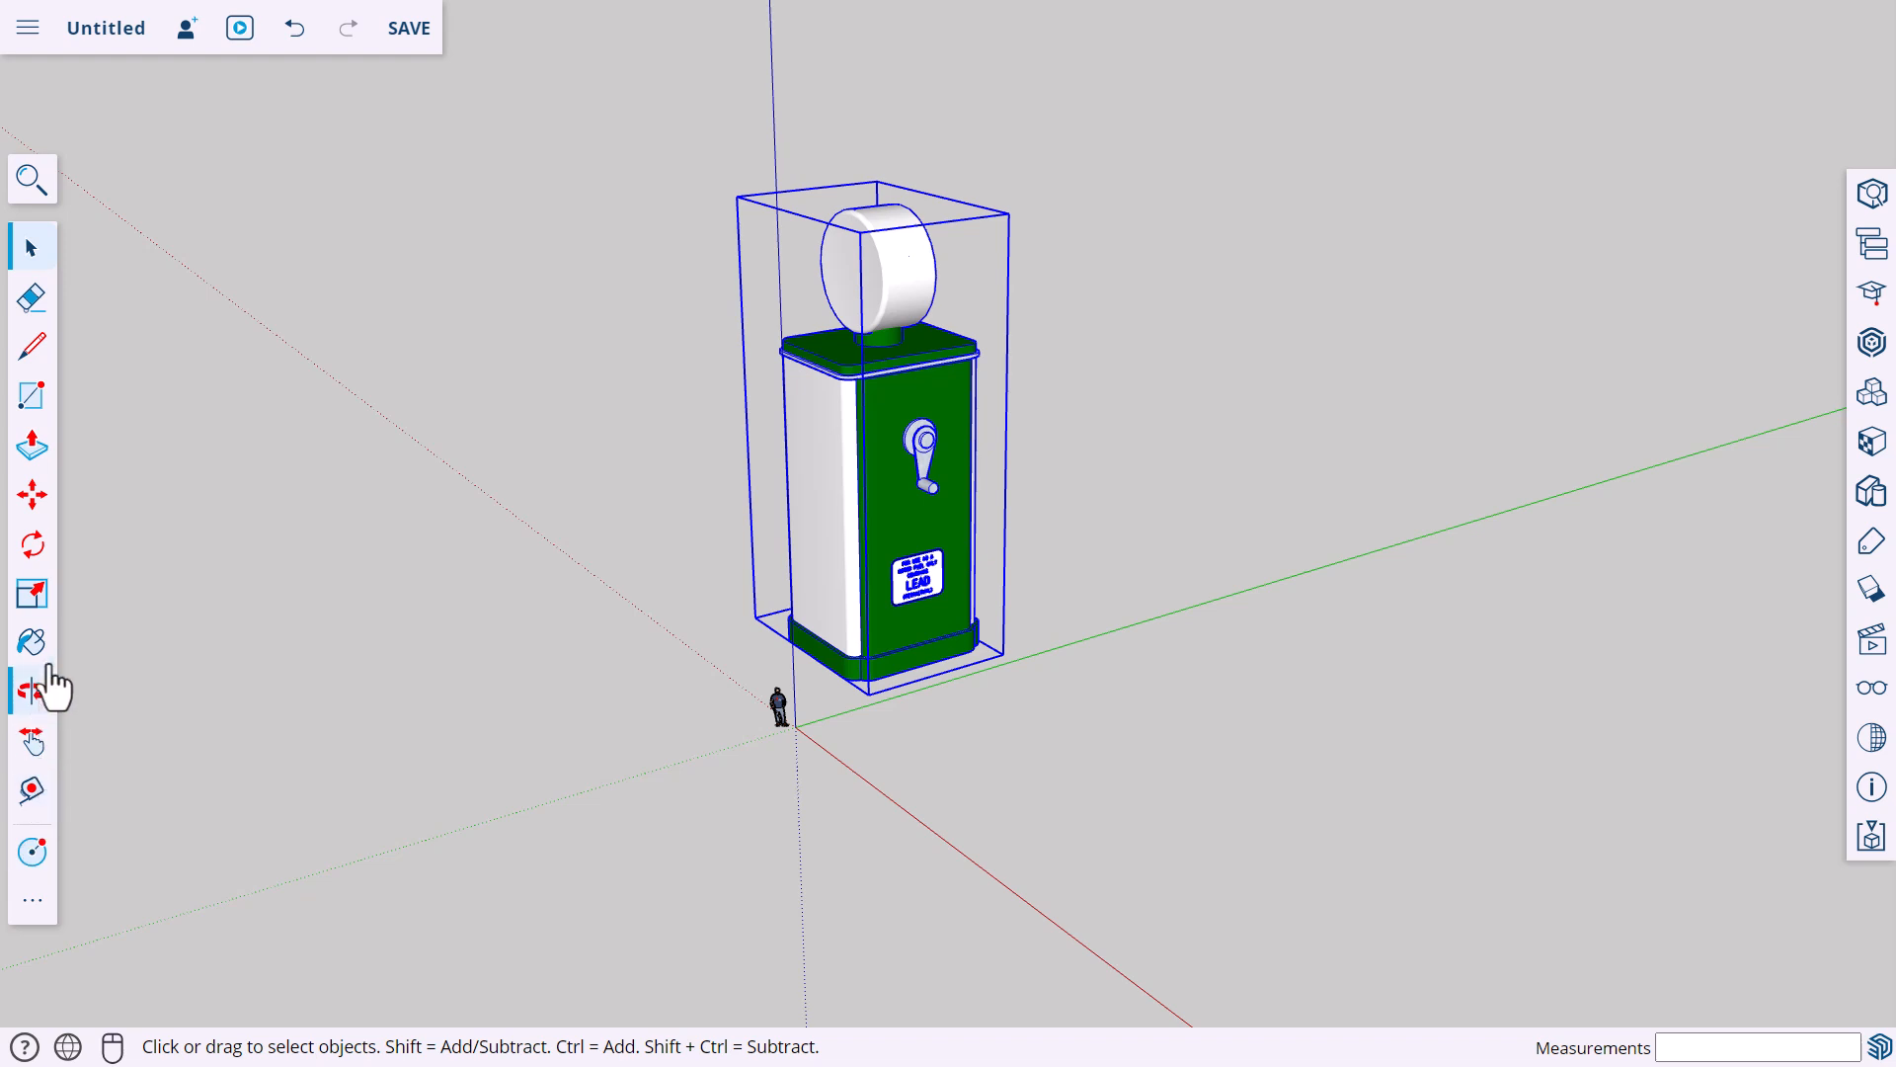
click(35, 603)
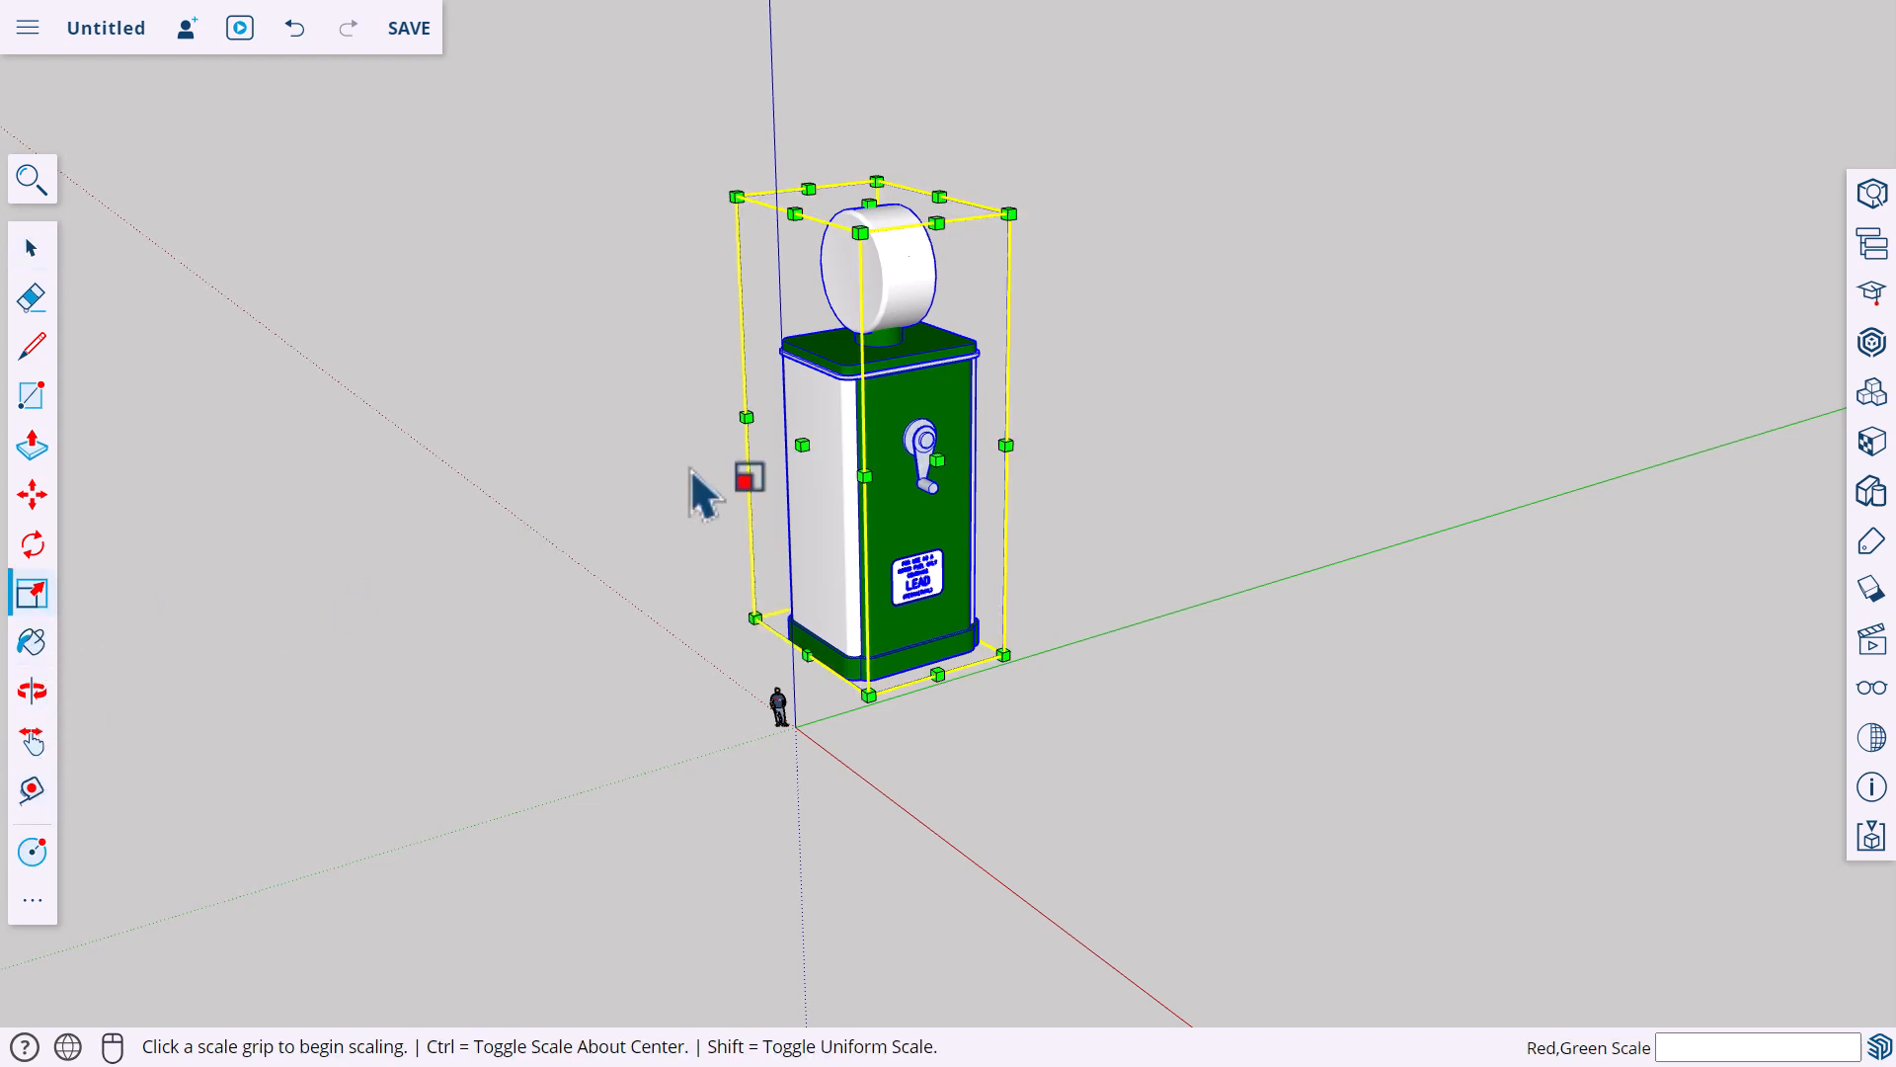
click(1009, 214)
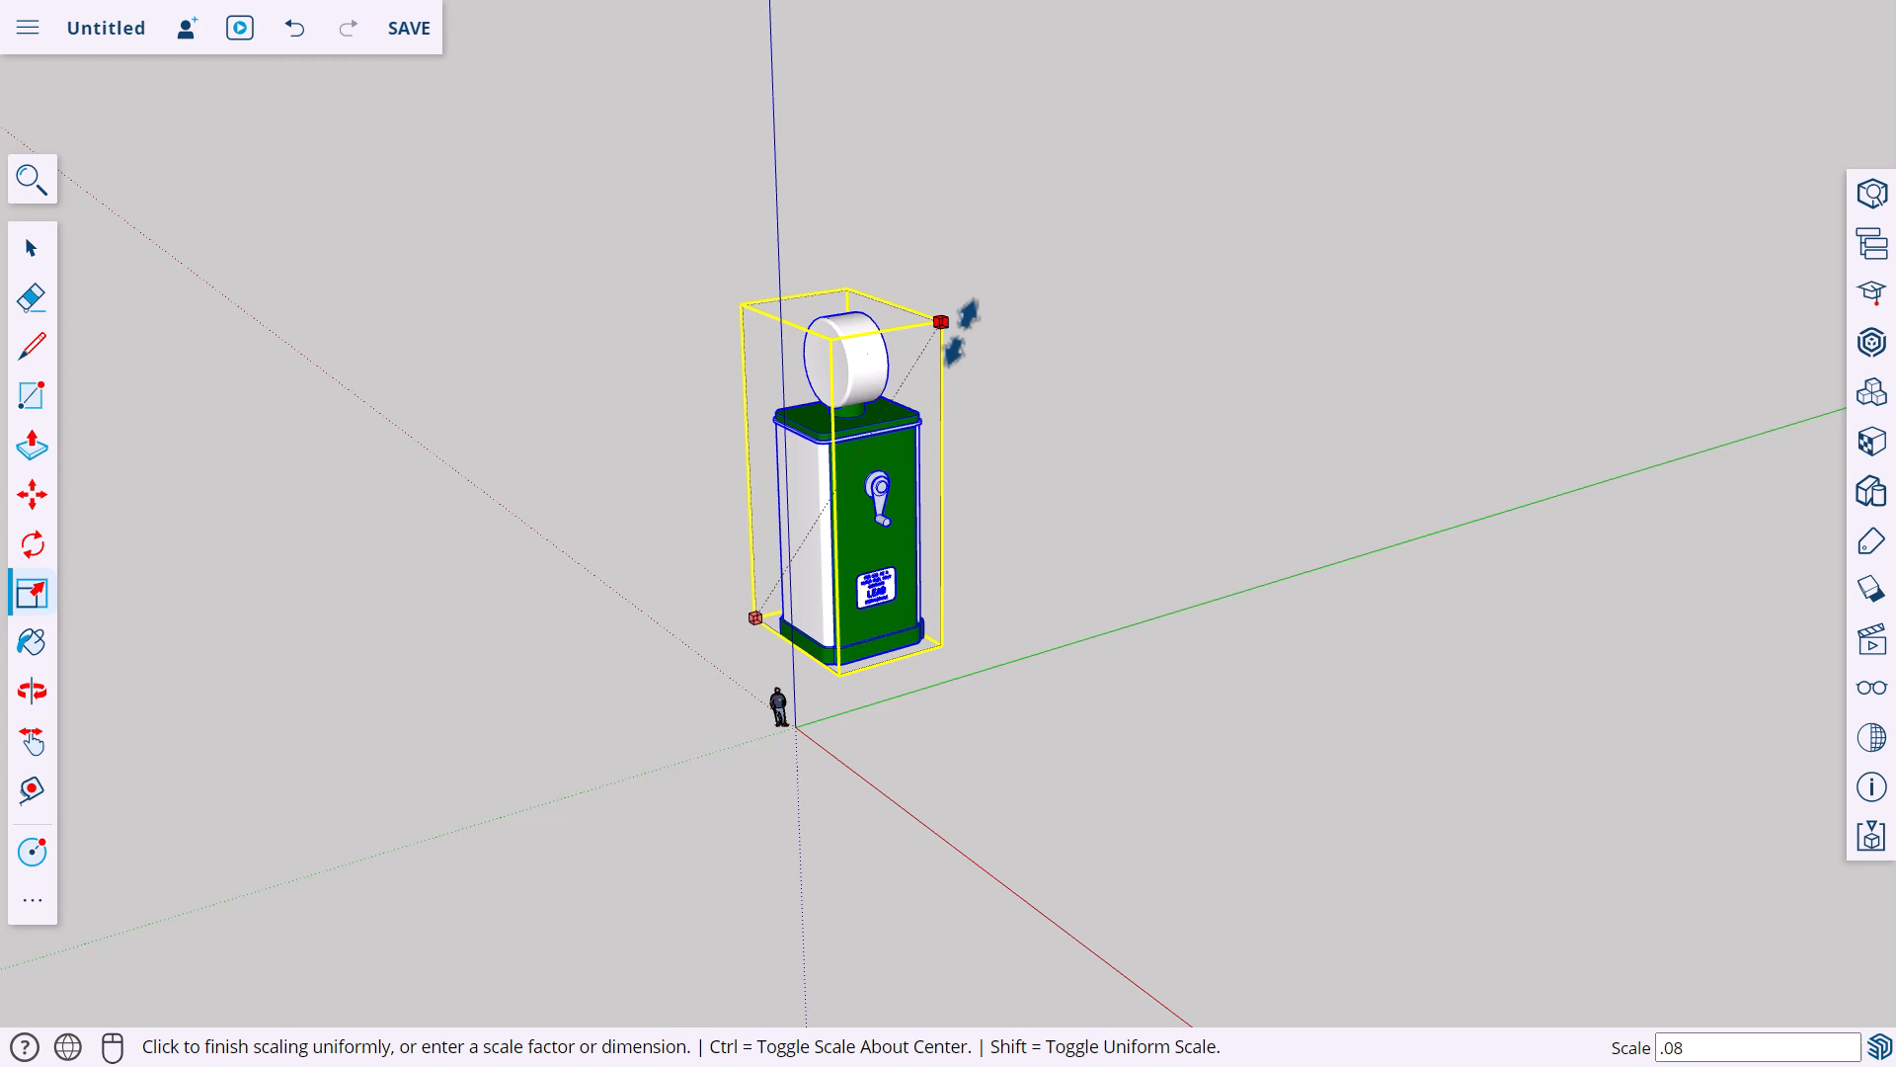
key(Return)
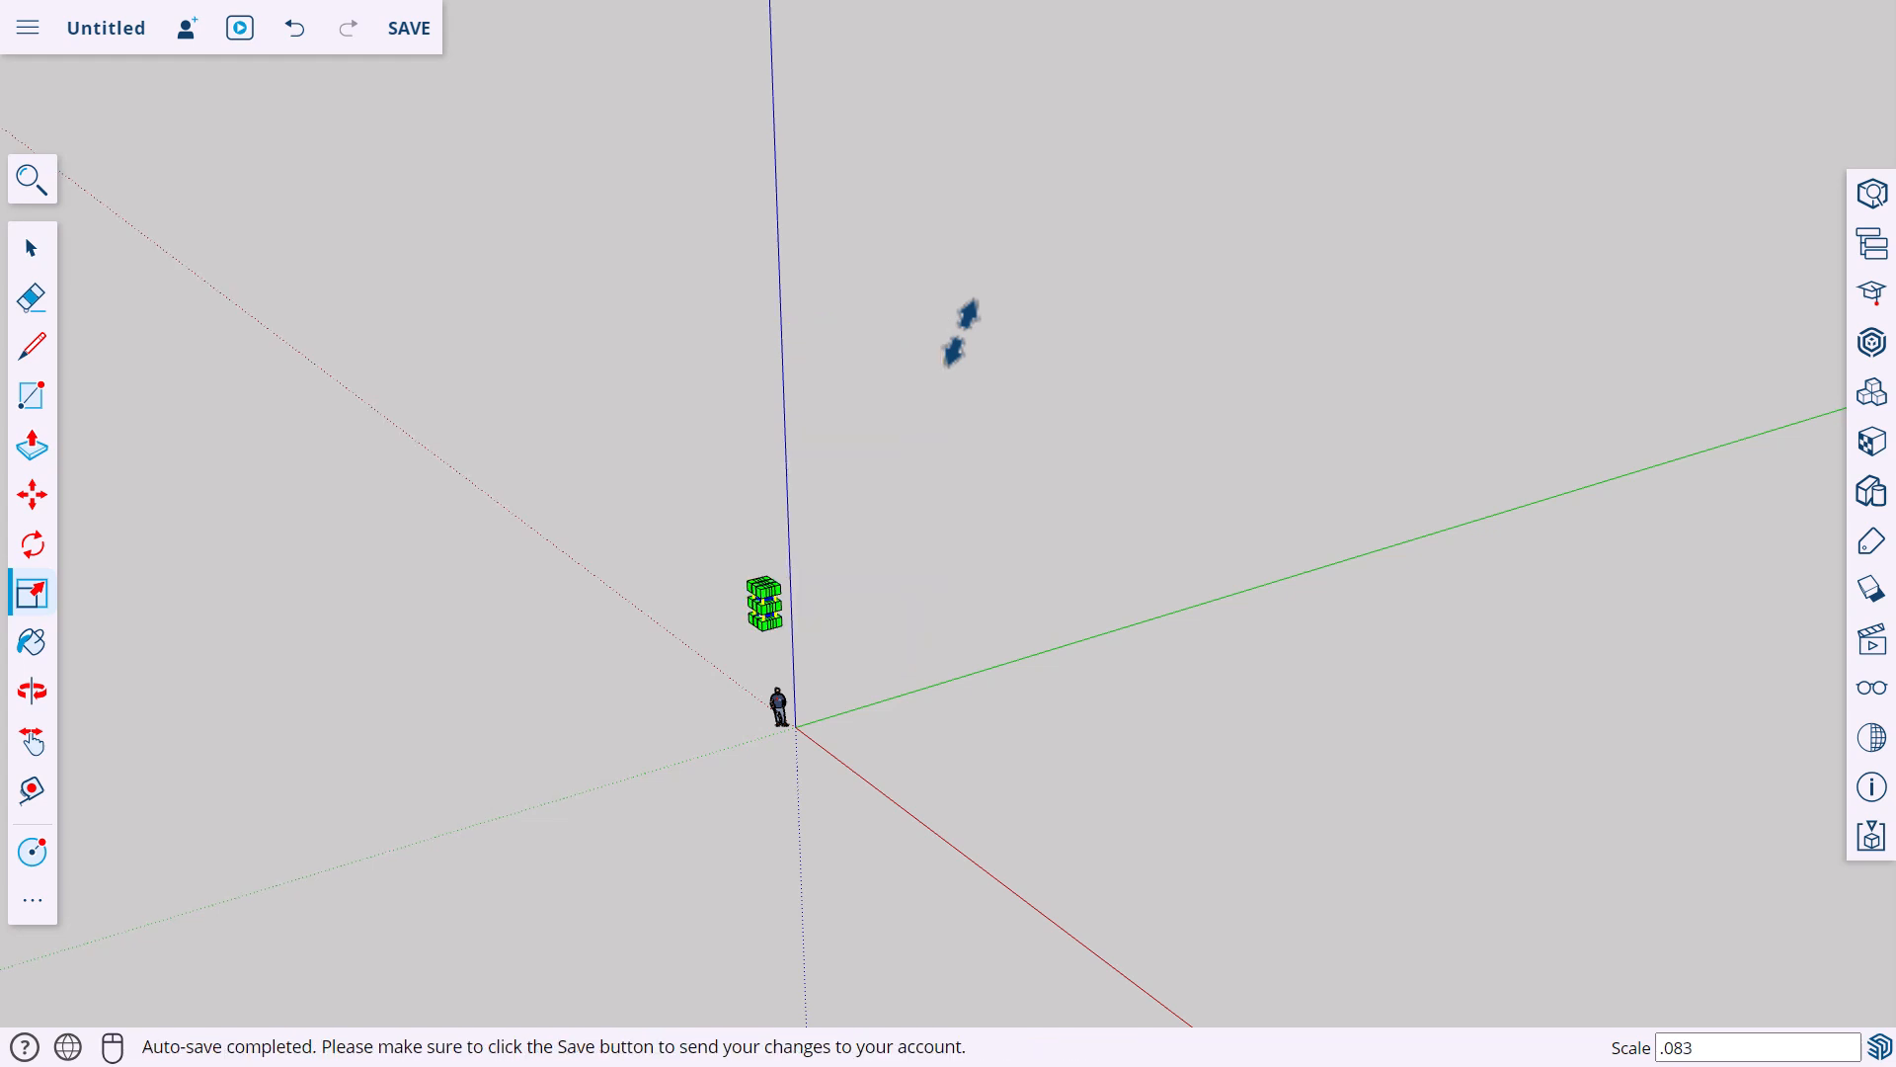
Move the gas pump by its base down to the ground directly beside the scale figure
scroll(820, 703, up, 4)
middle_drag(820, 703, 843, 578)
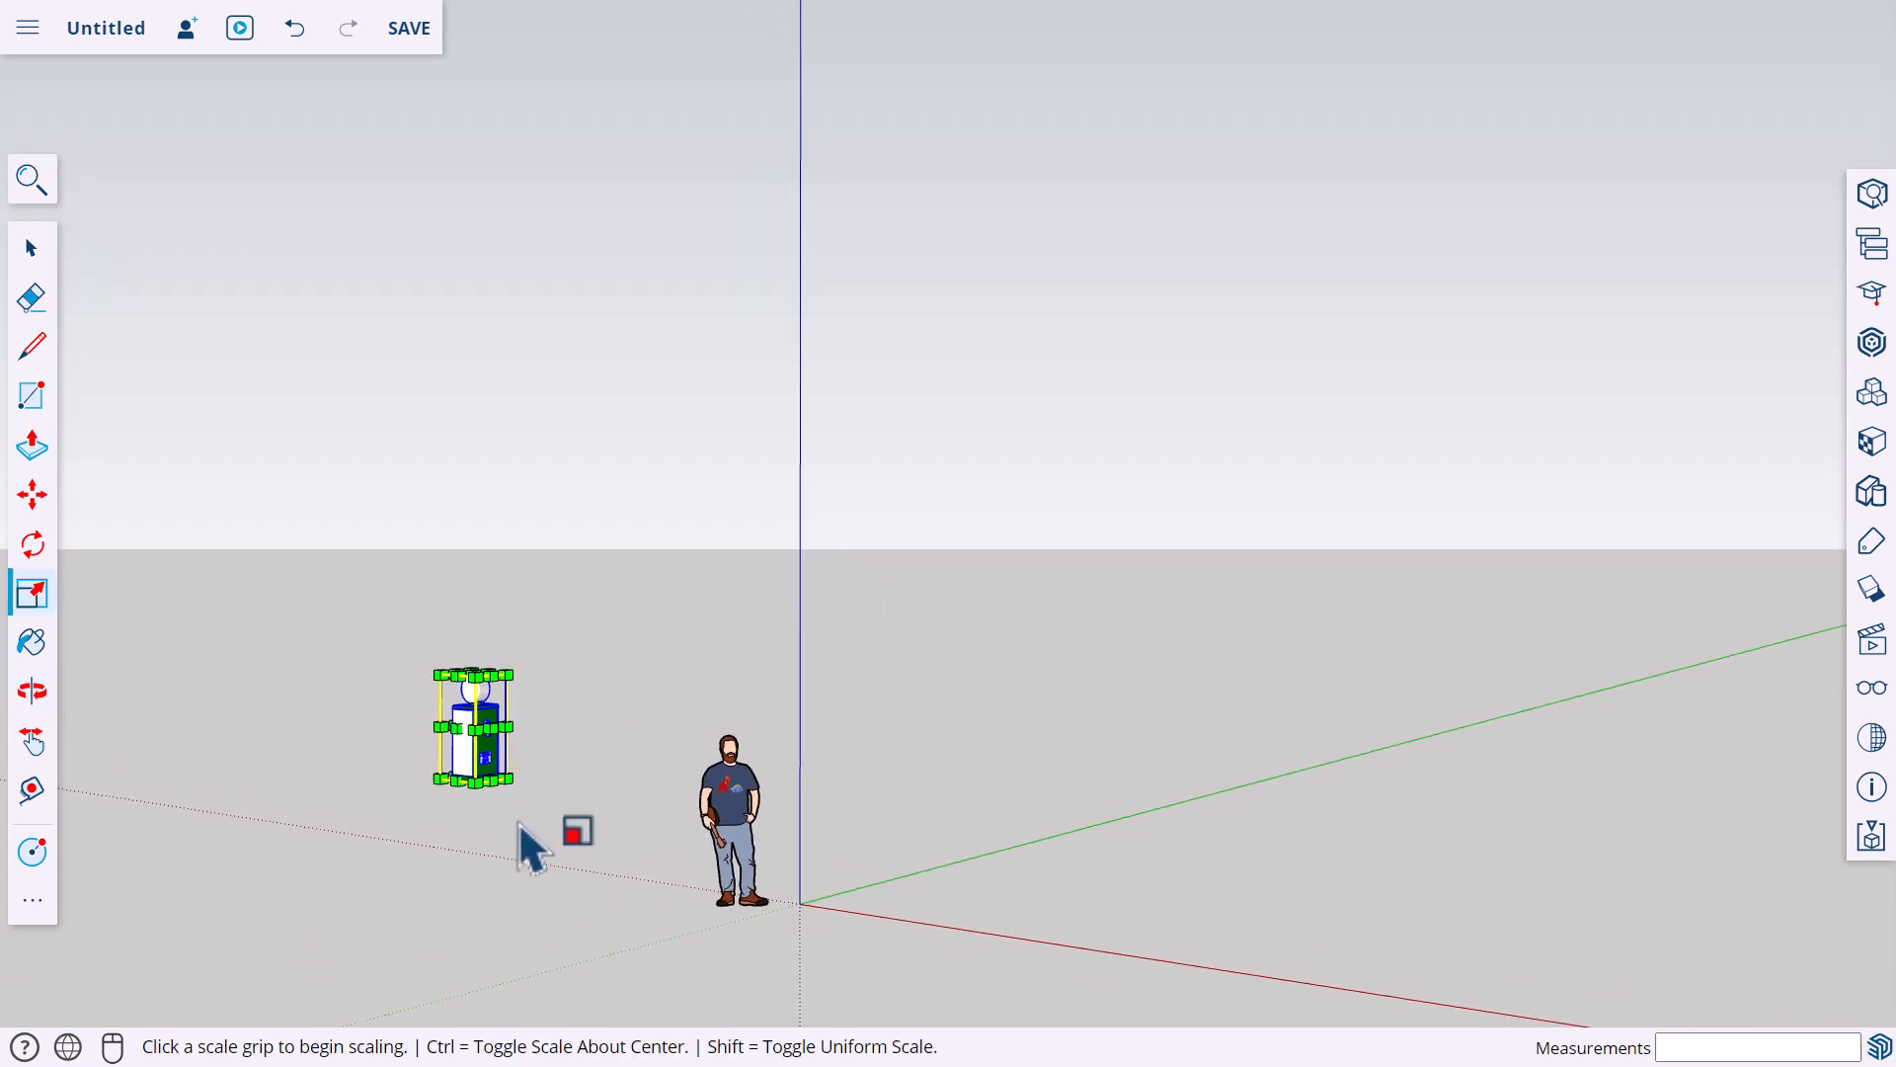
key(m)
click(467, 787)
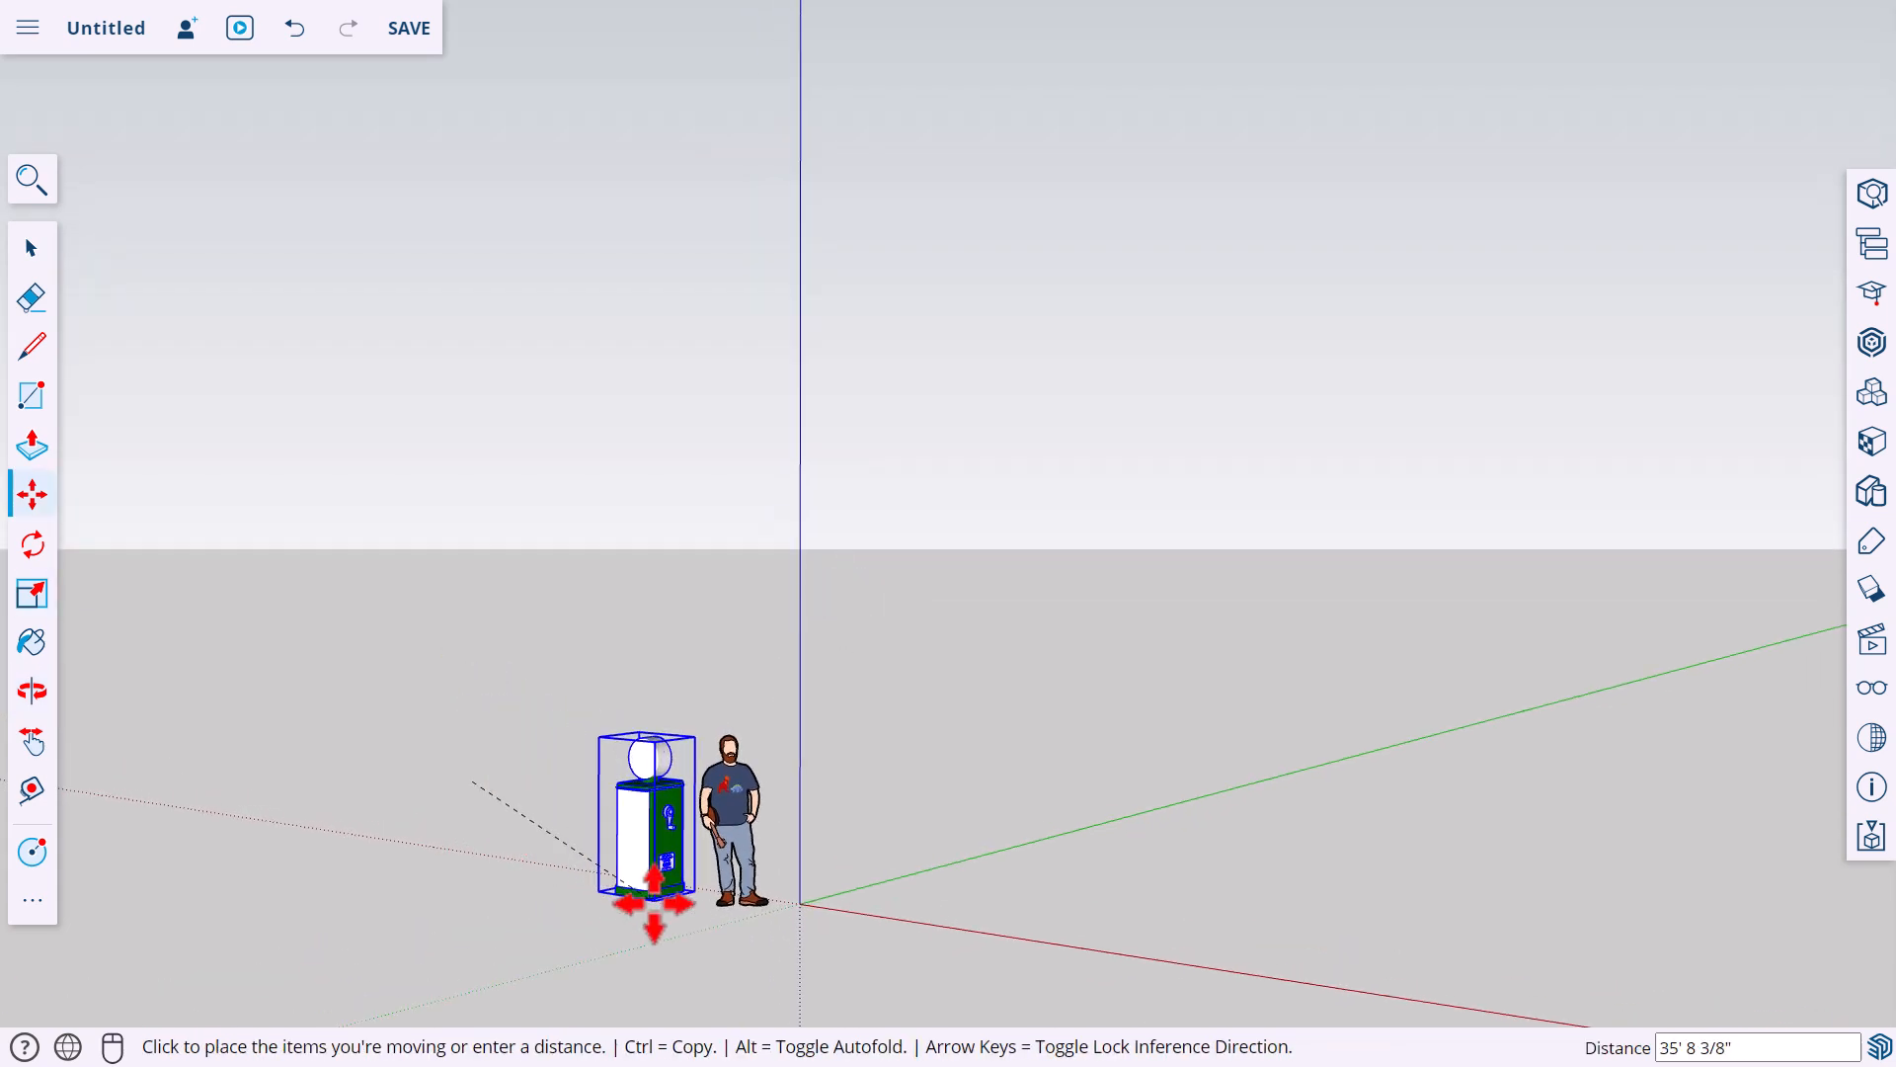
click(737, 921)
Scale the gas pump up uniformly by a factor of about 1.18 so it stands slightly taller than the scale figure
scroll(733, 849, up, 3)
middle_drag(733, 849, 965, 902)
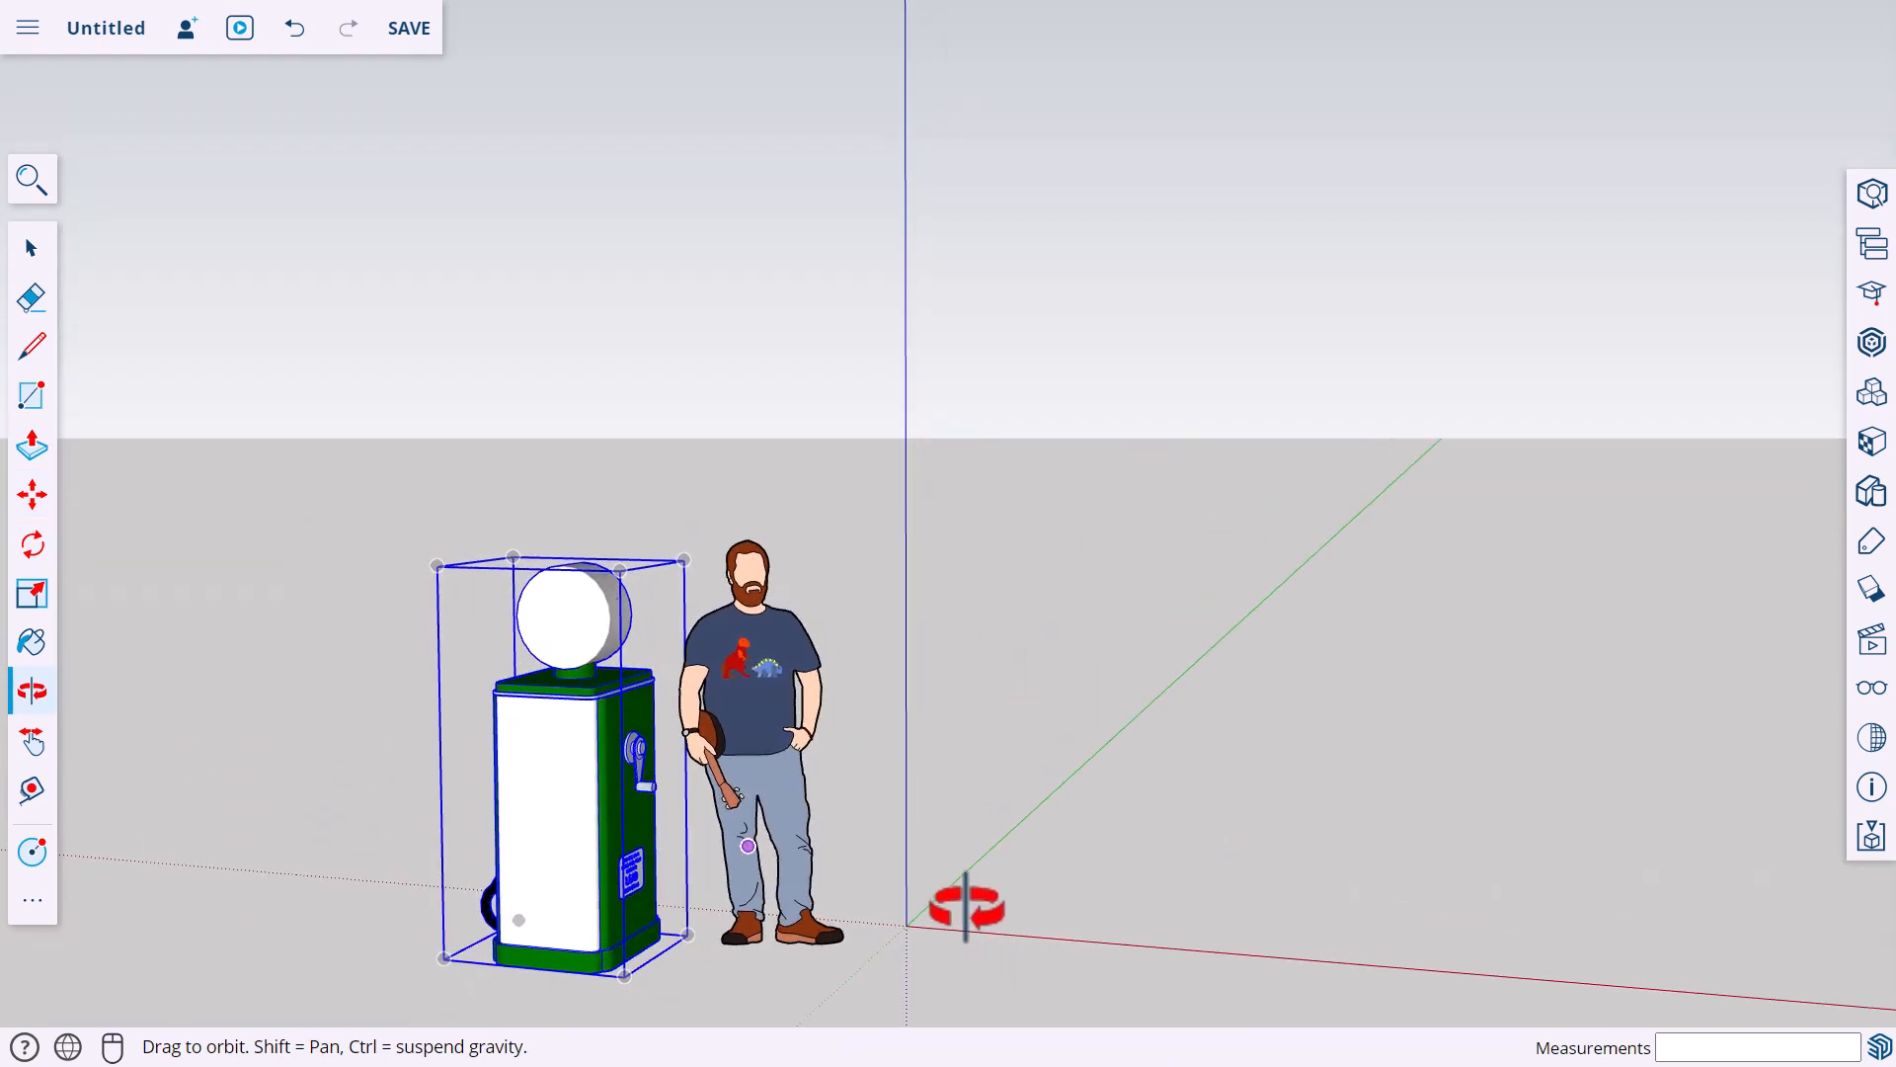
key(m)
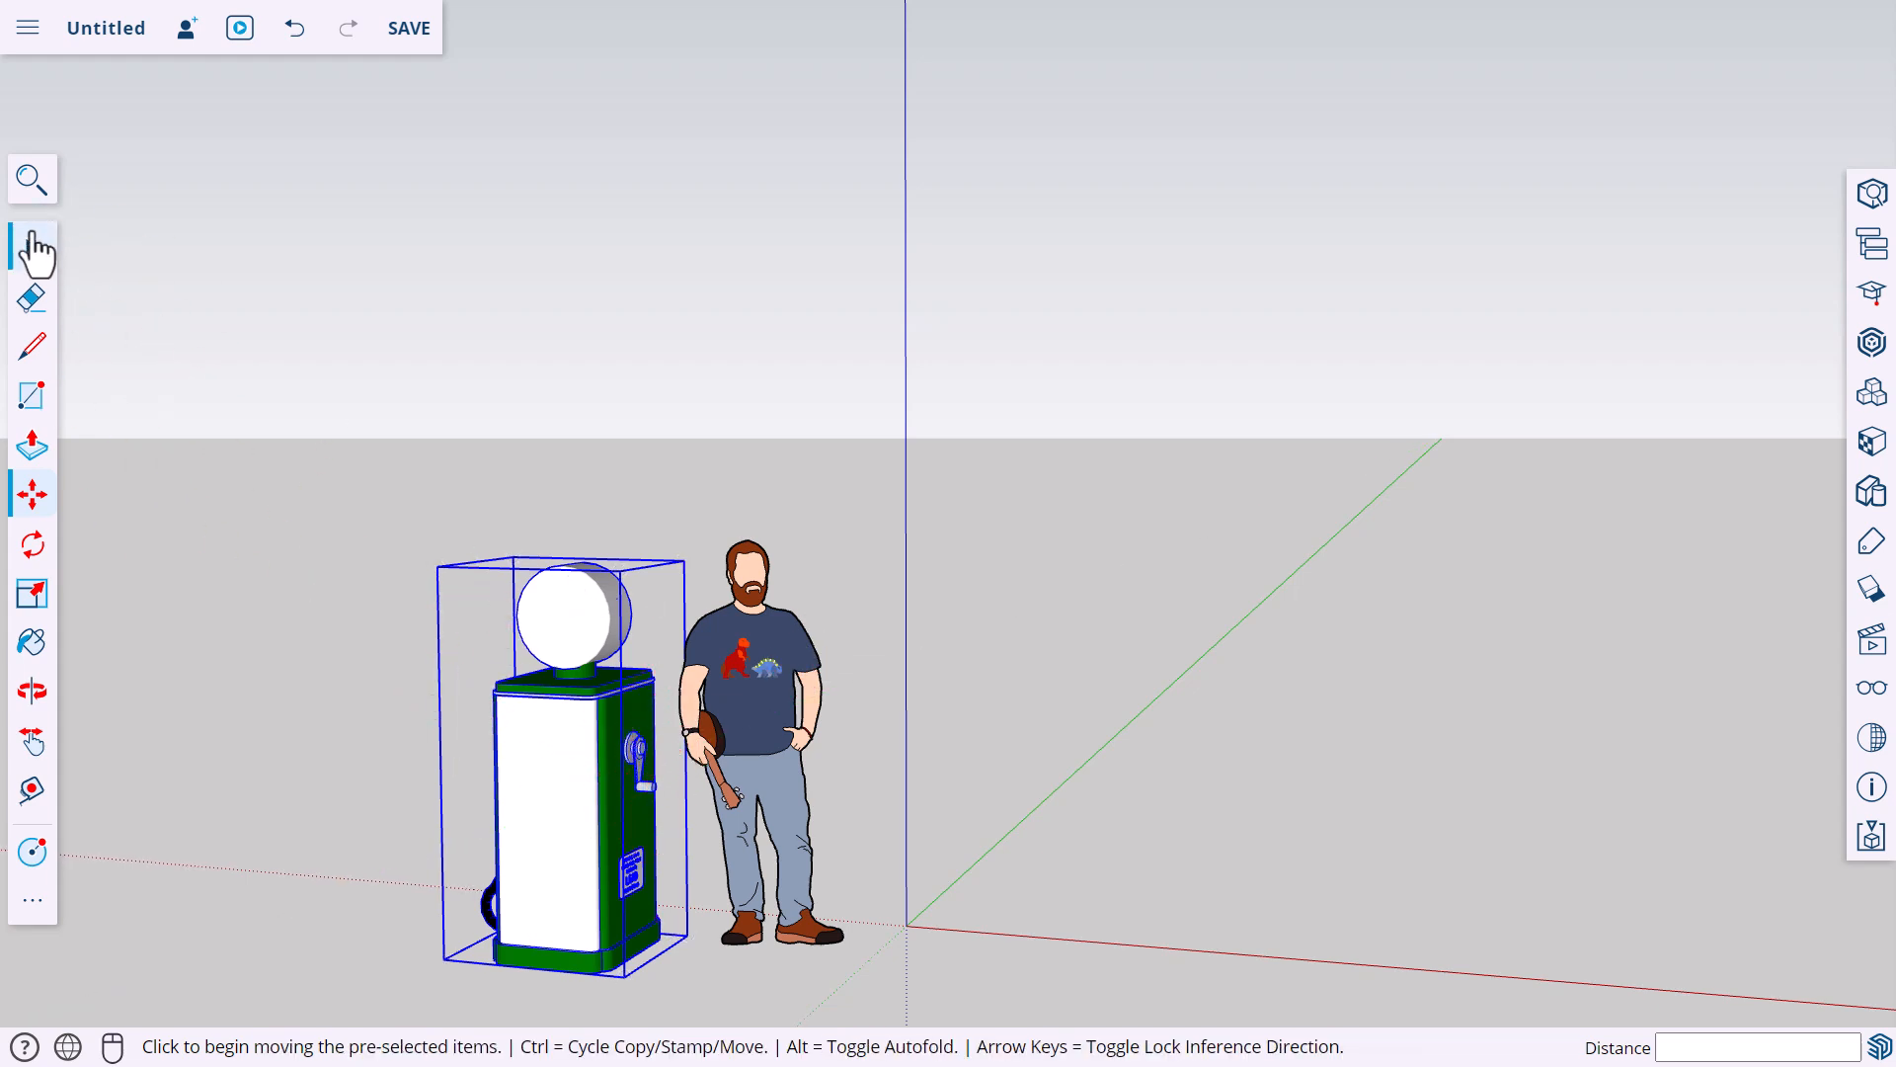
click(39, 594)
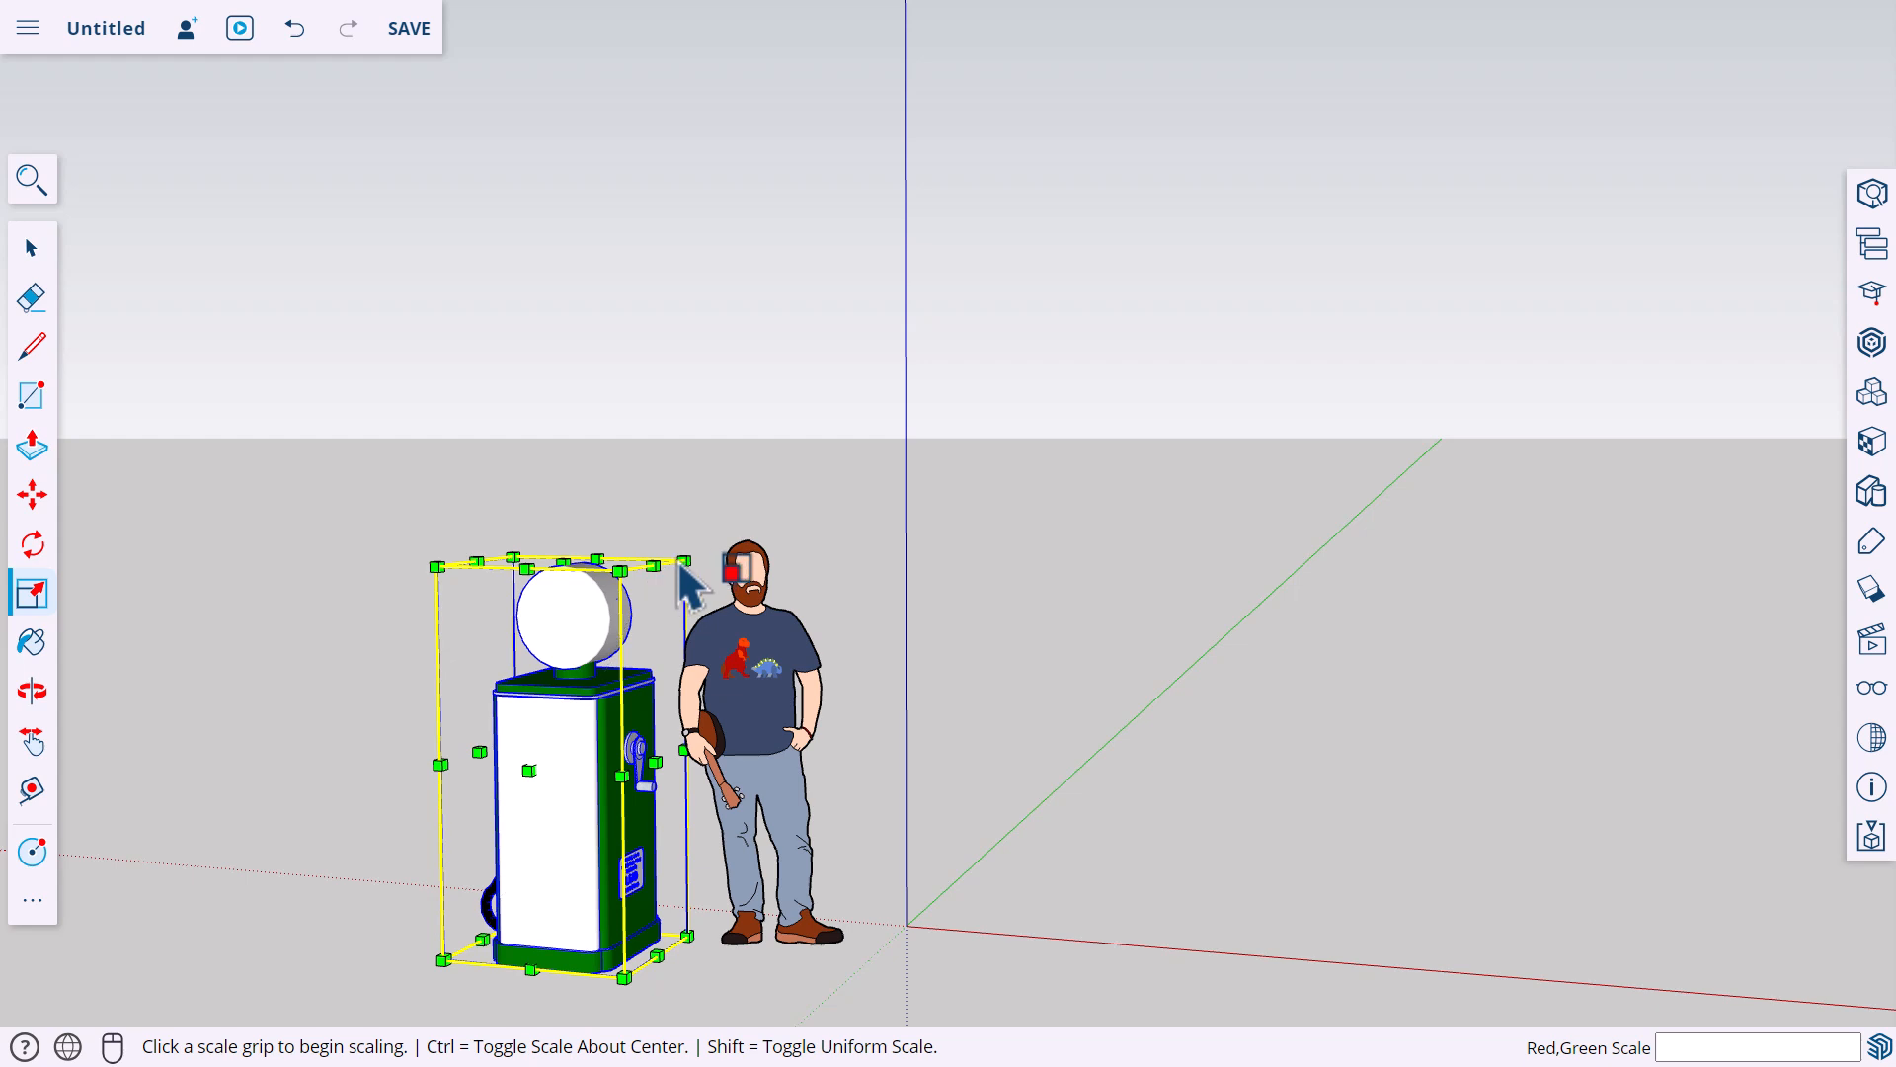
click(687, 560)
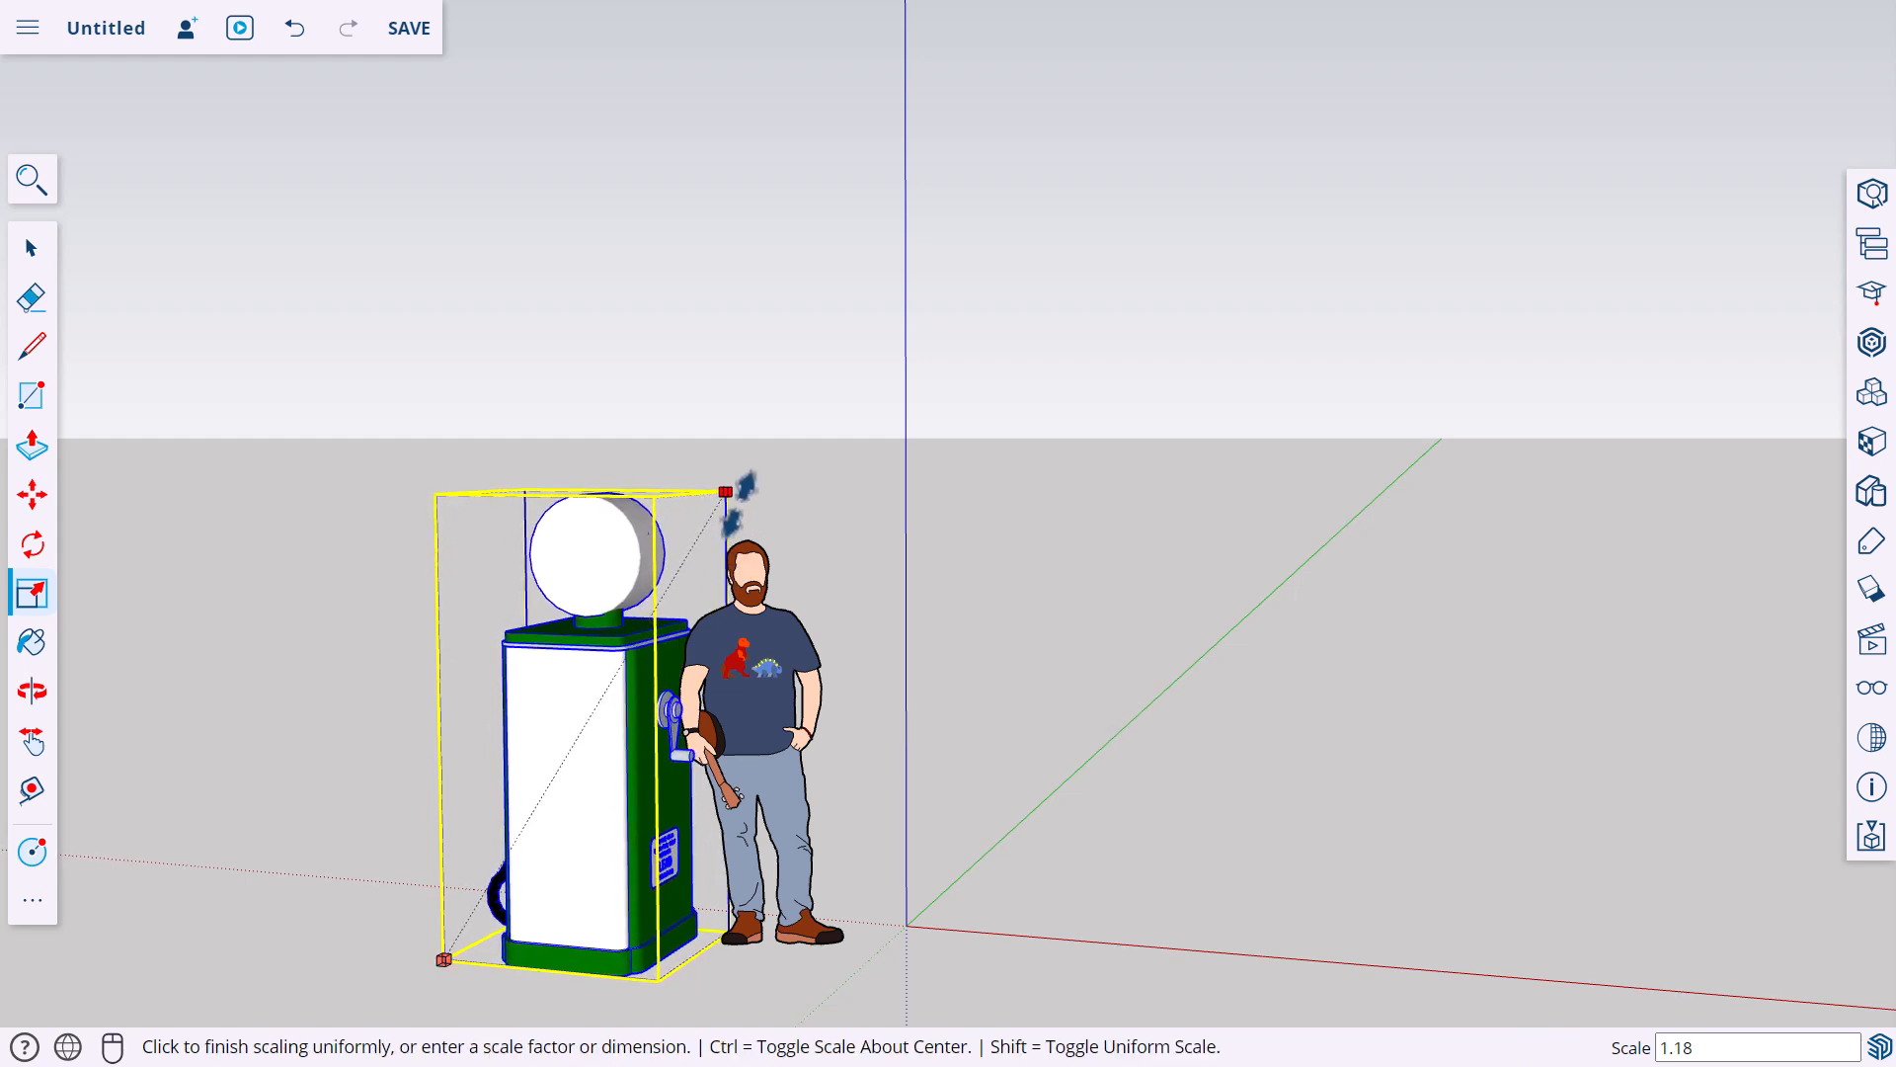
click(739, 499)
Delete the scale figure standing beside the gas pump
key(space)
click(818, 694)
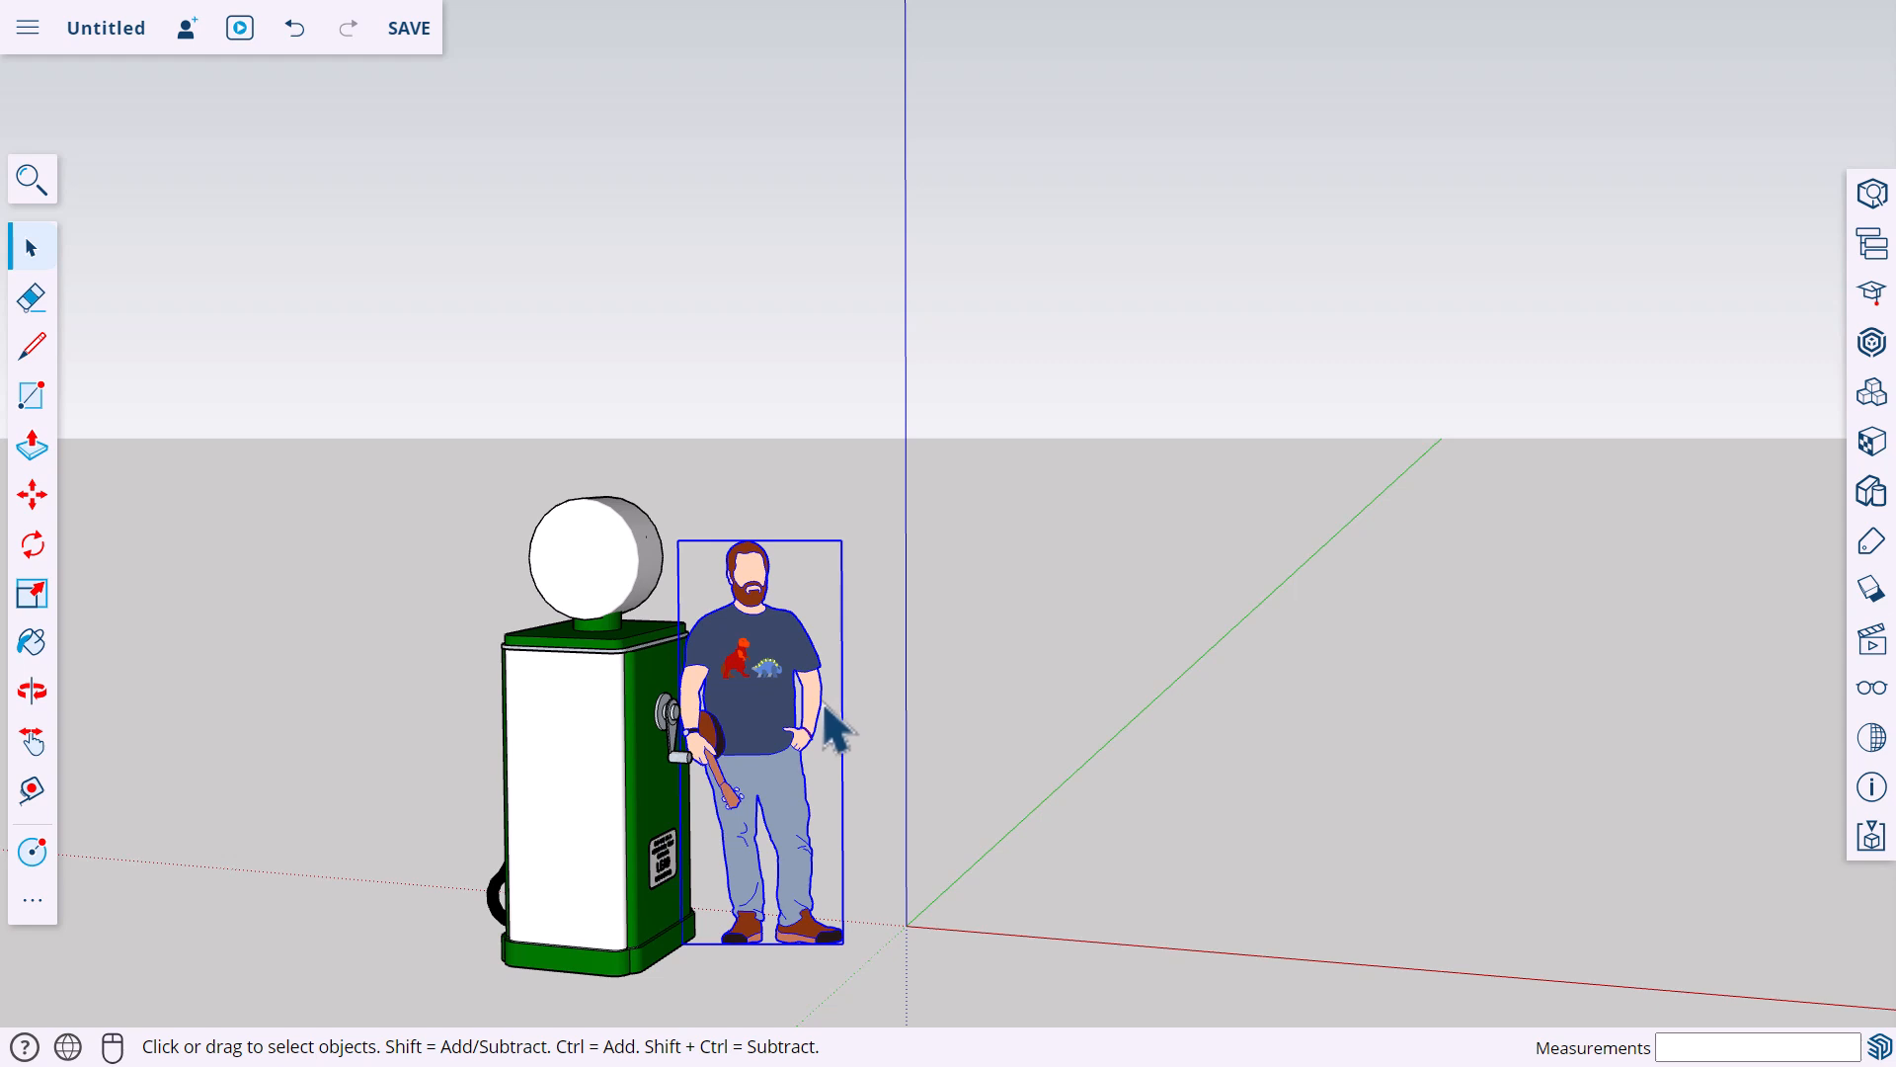
key(Delete)
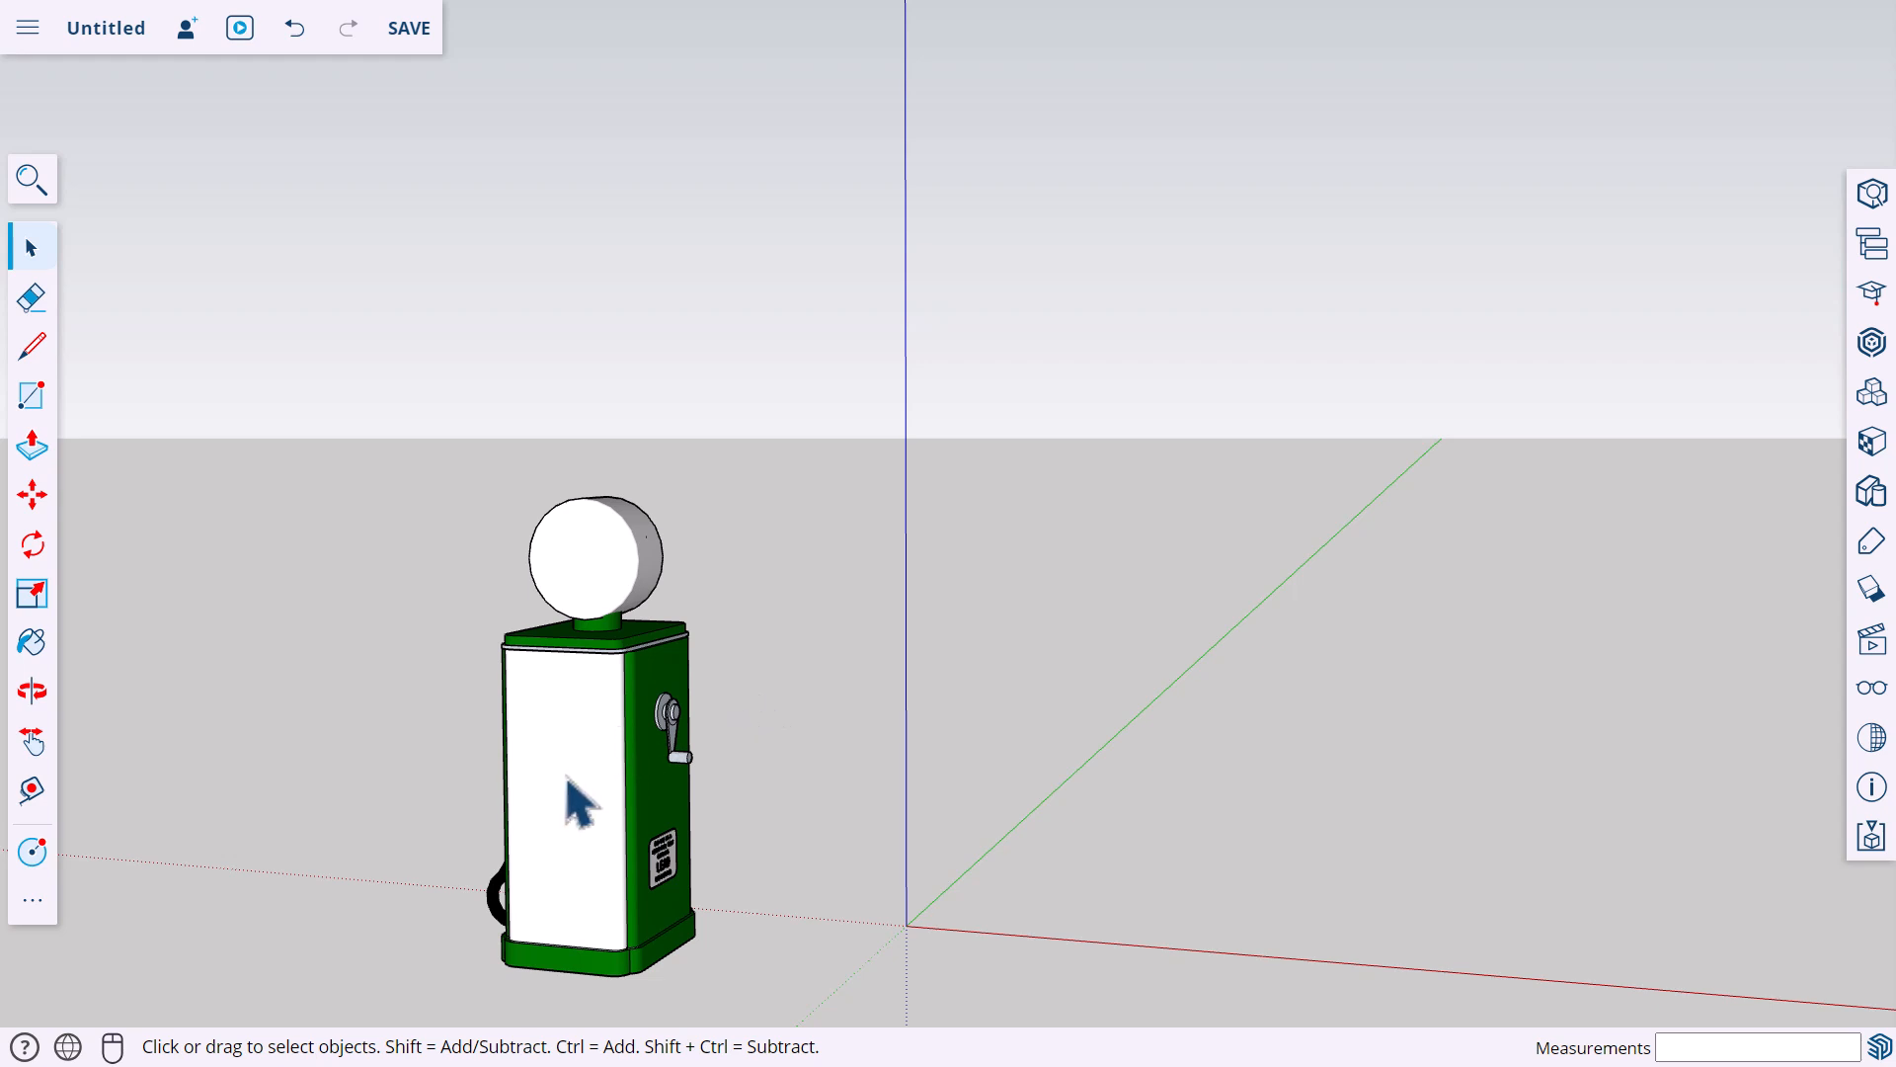
Move the gas pump about 4' 6" so its base sits at the model origin
scroll(576, 796, down, 2)
click(637, 893)
key(m)
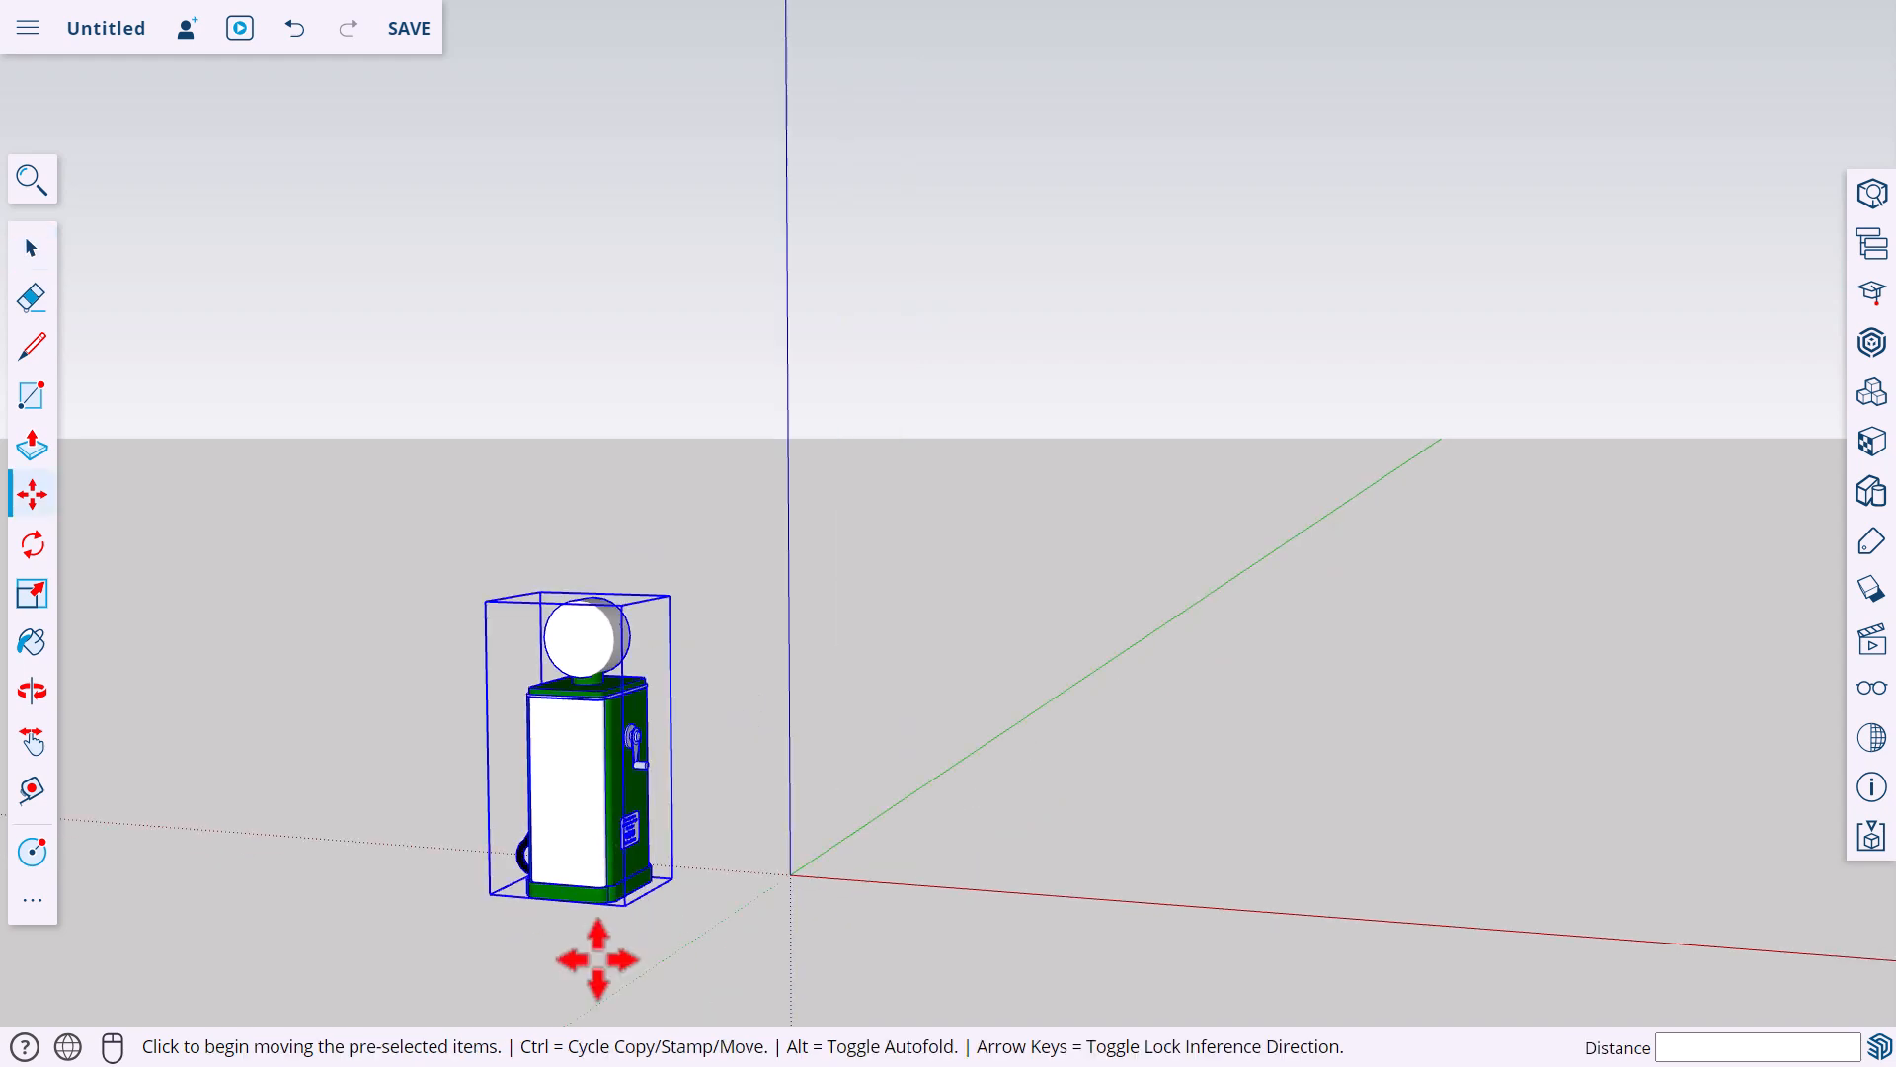
click(590, 936)
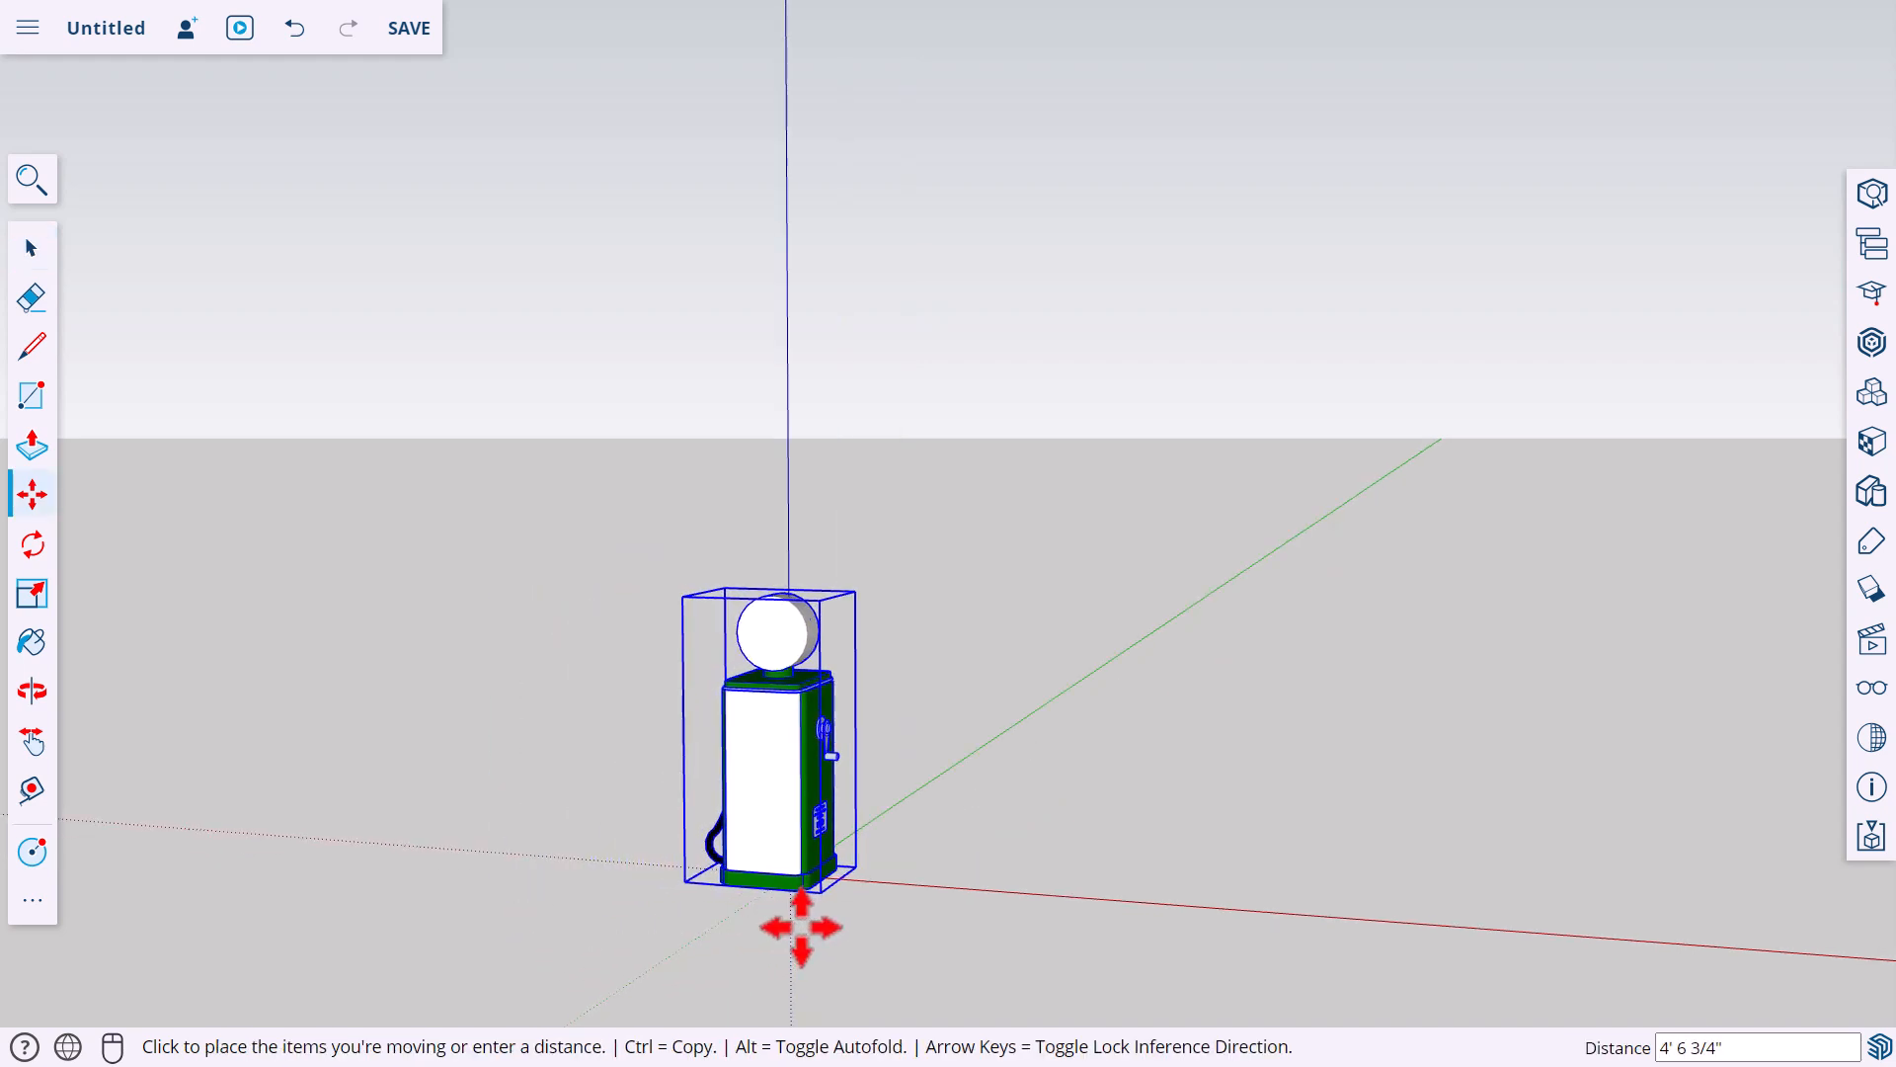
click(791, 921)
middle_drag(791, 921, 902, 859)
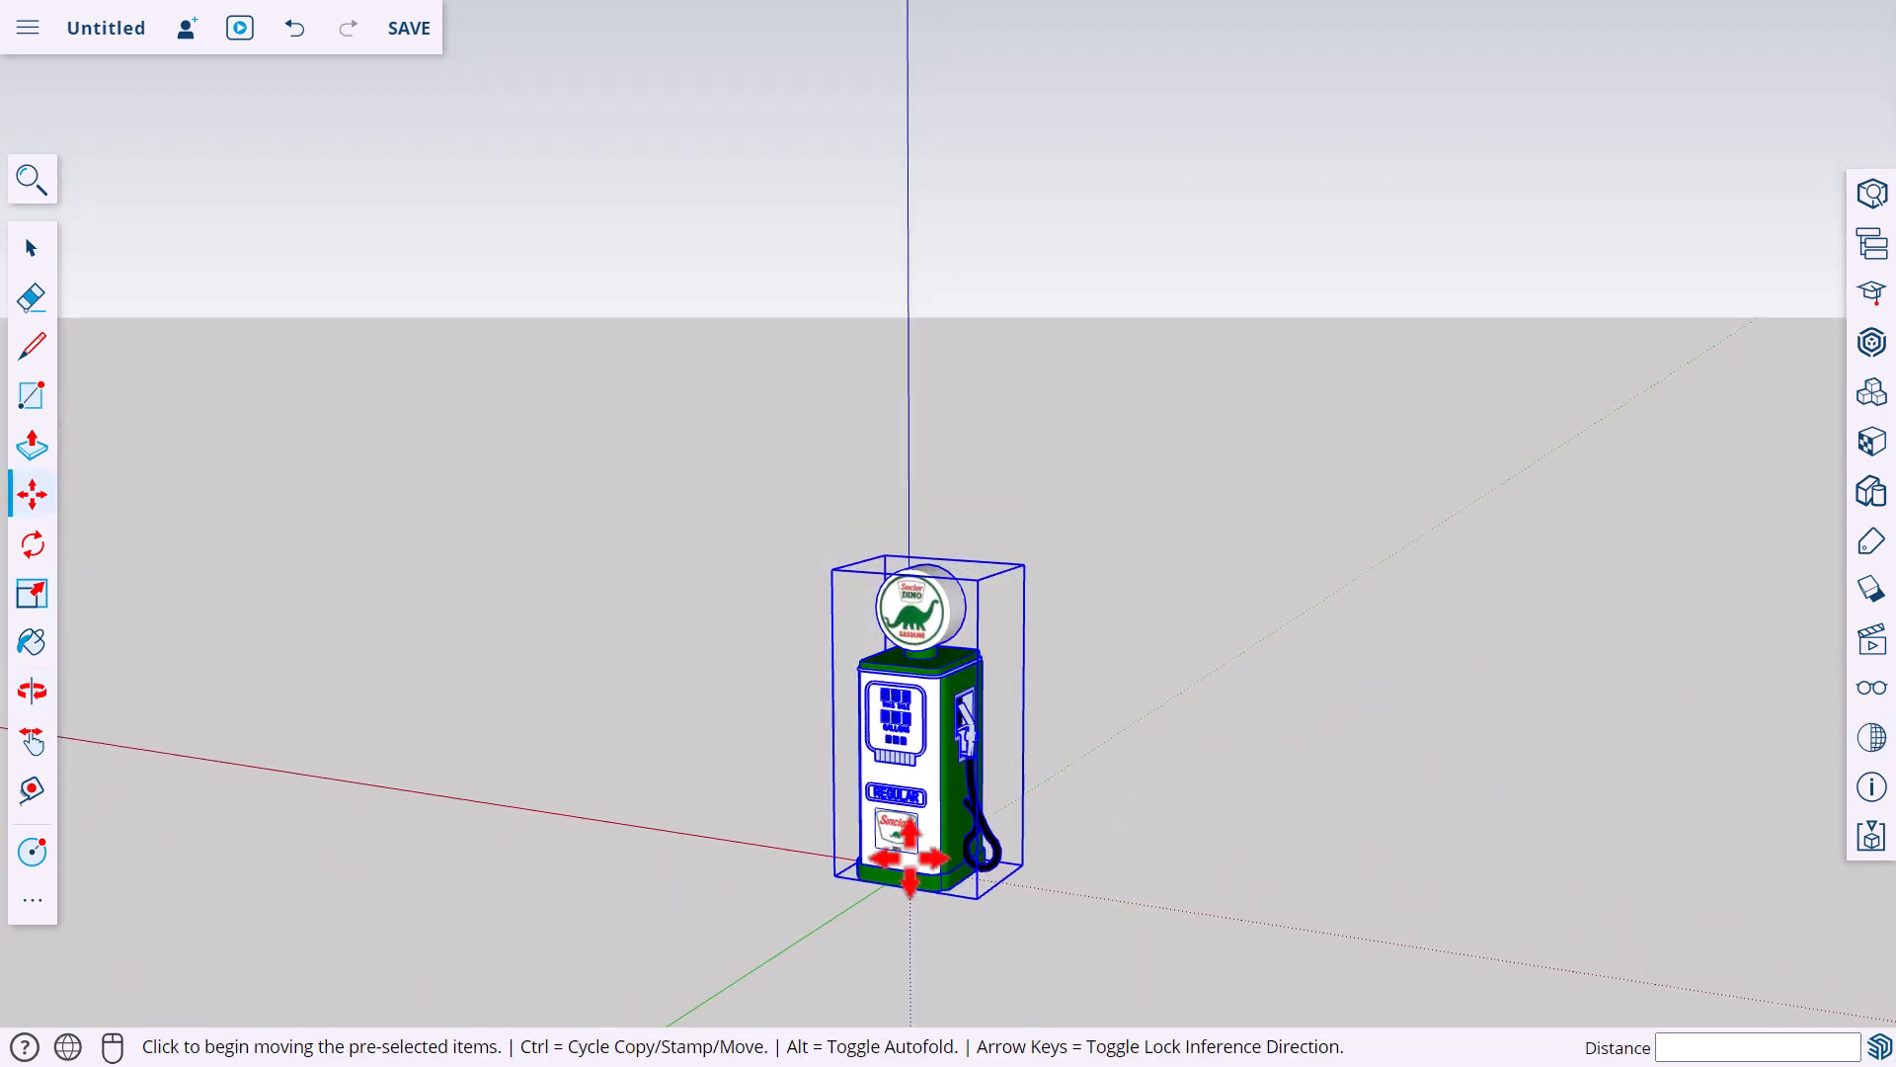
click(27, 247)
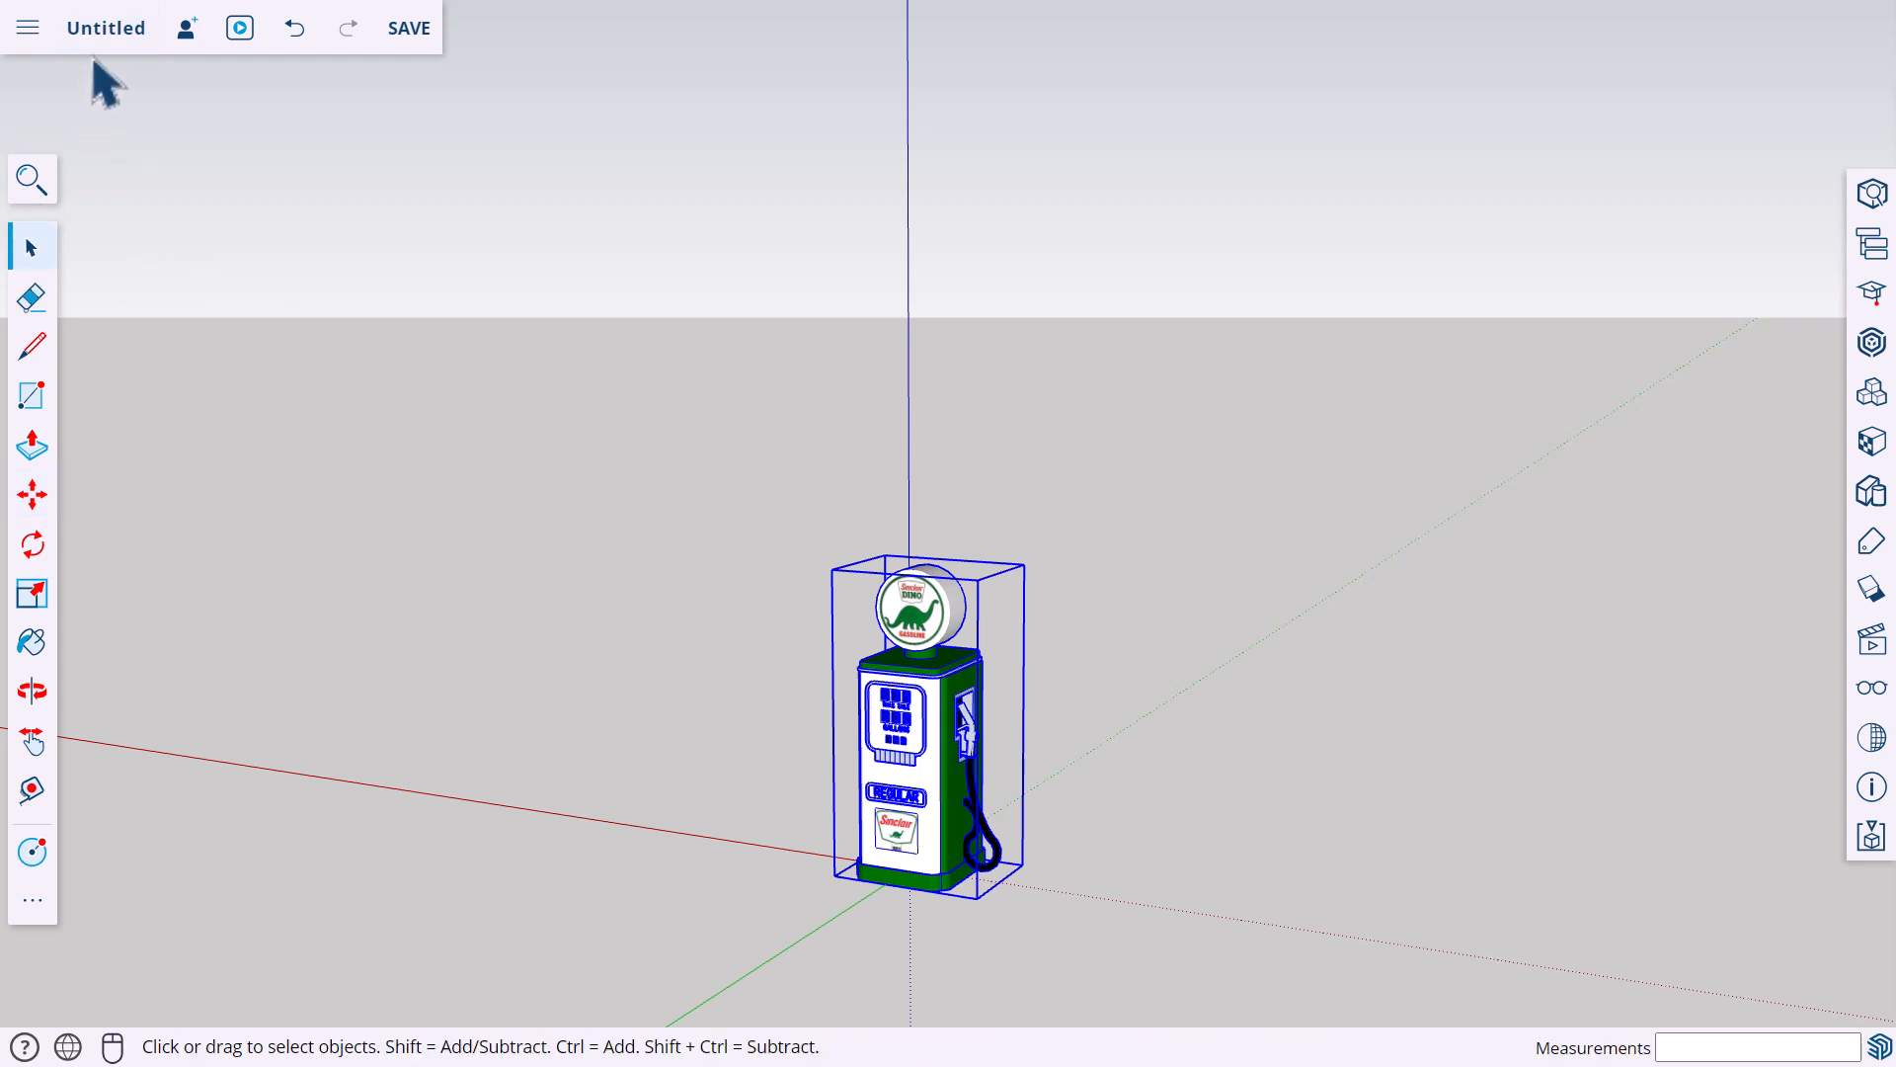
Save the model as Old gas pump with all unused items purged, and download it as an SKP file
click(411, 30)
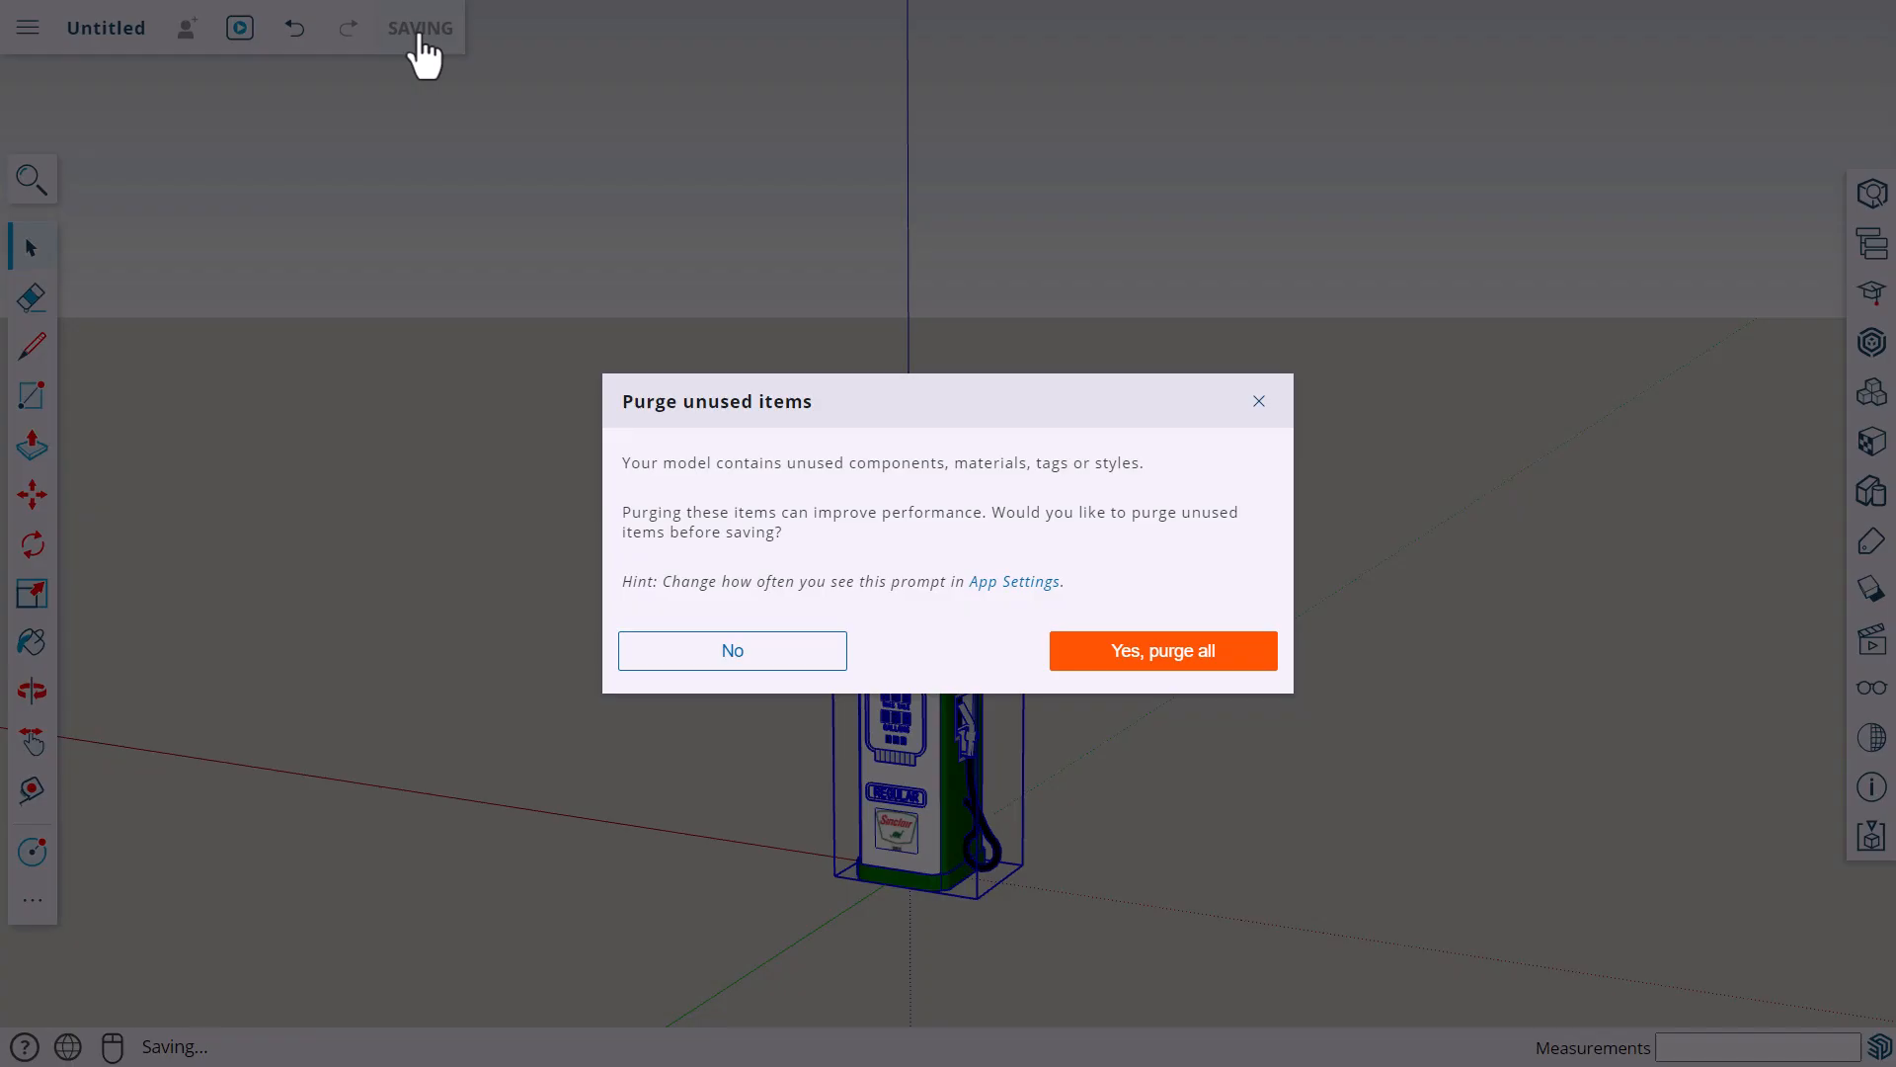
click(1123, 664)
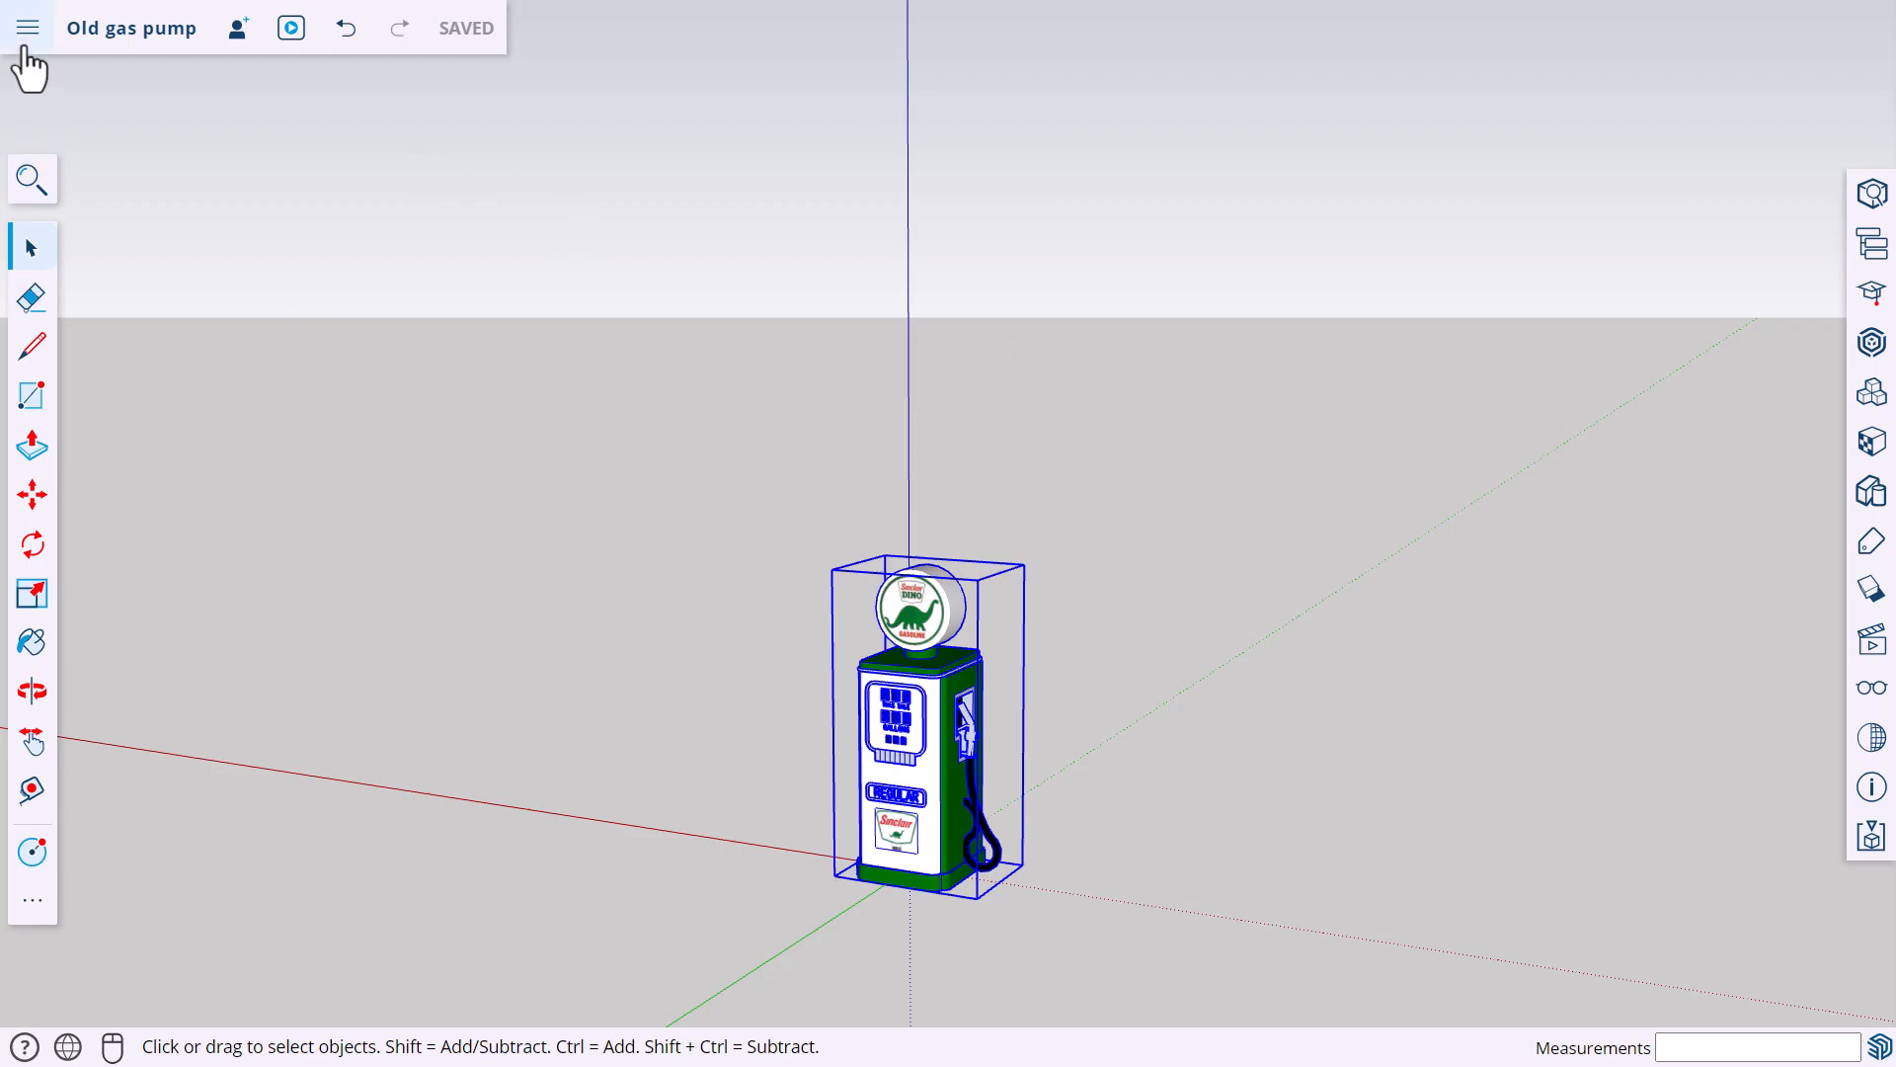
click(27, 30)
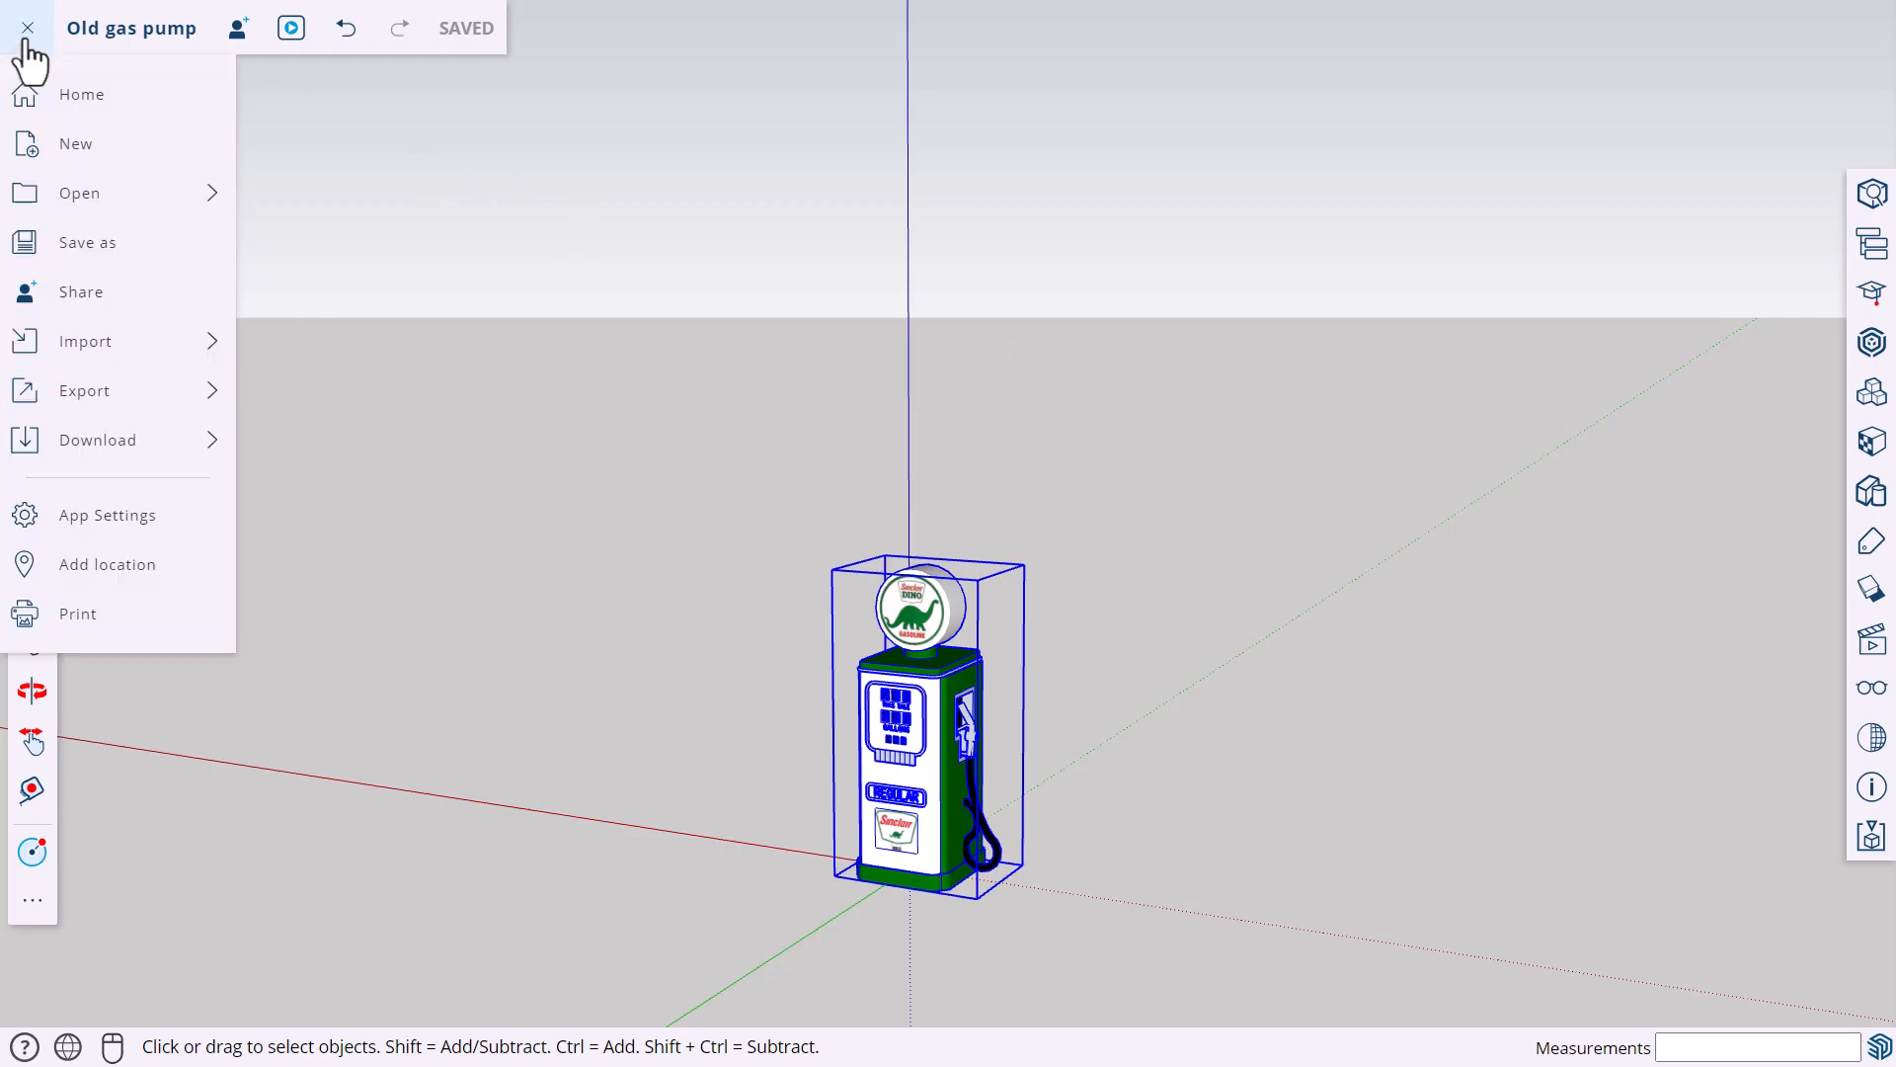
mouse_move(176, 446)
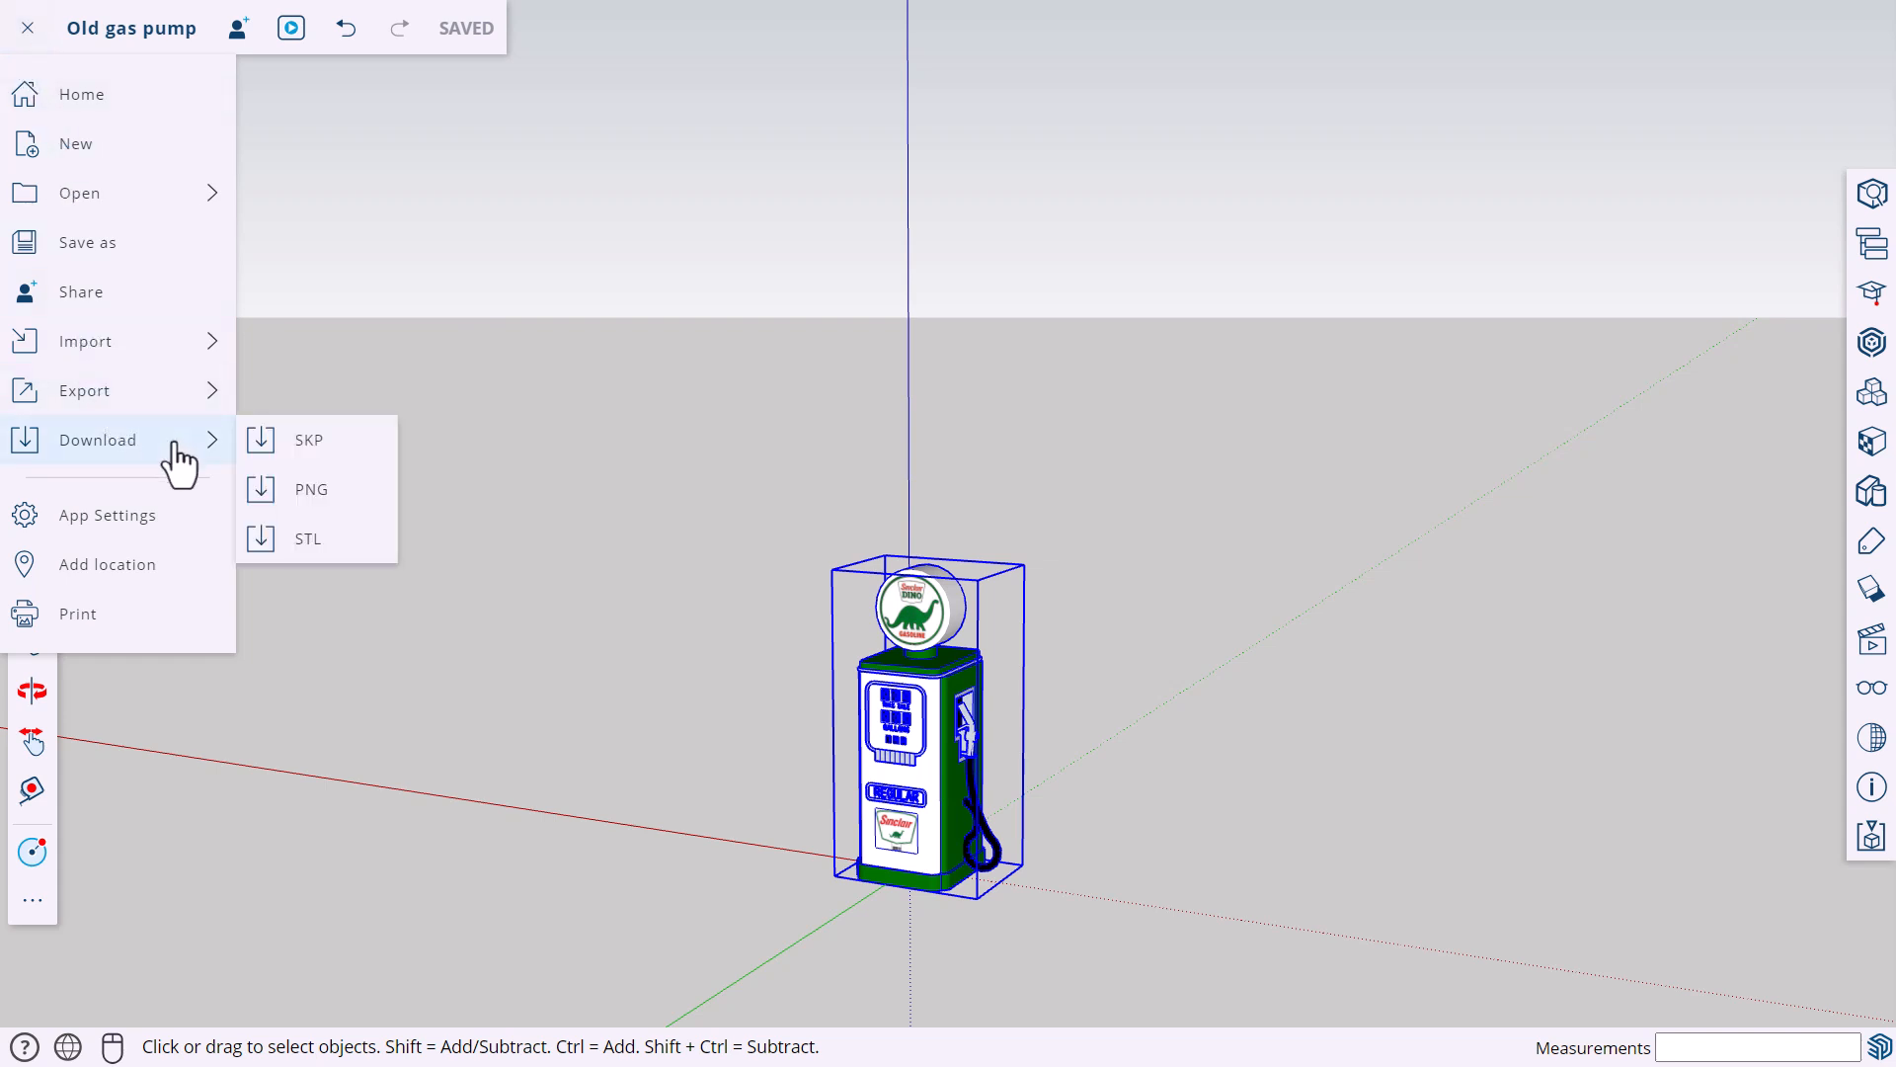
click(285, 452)
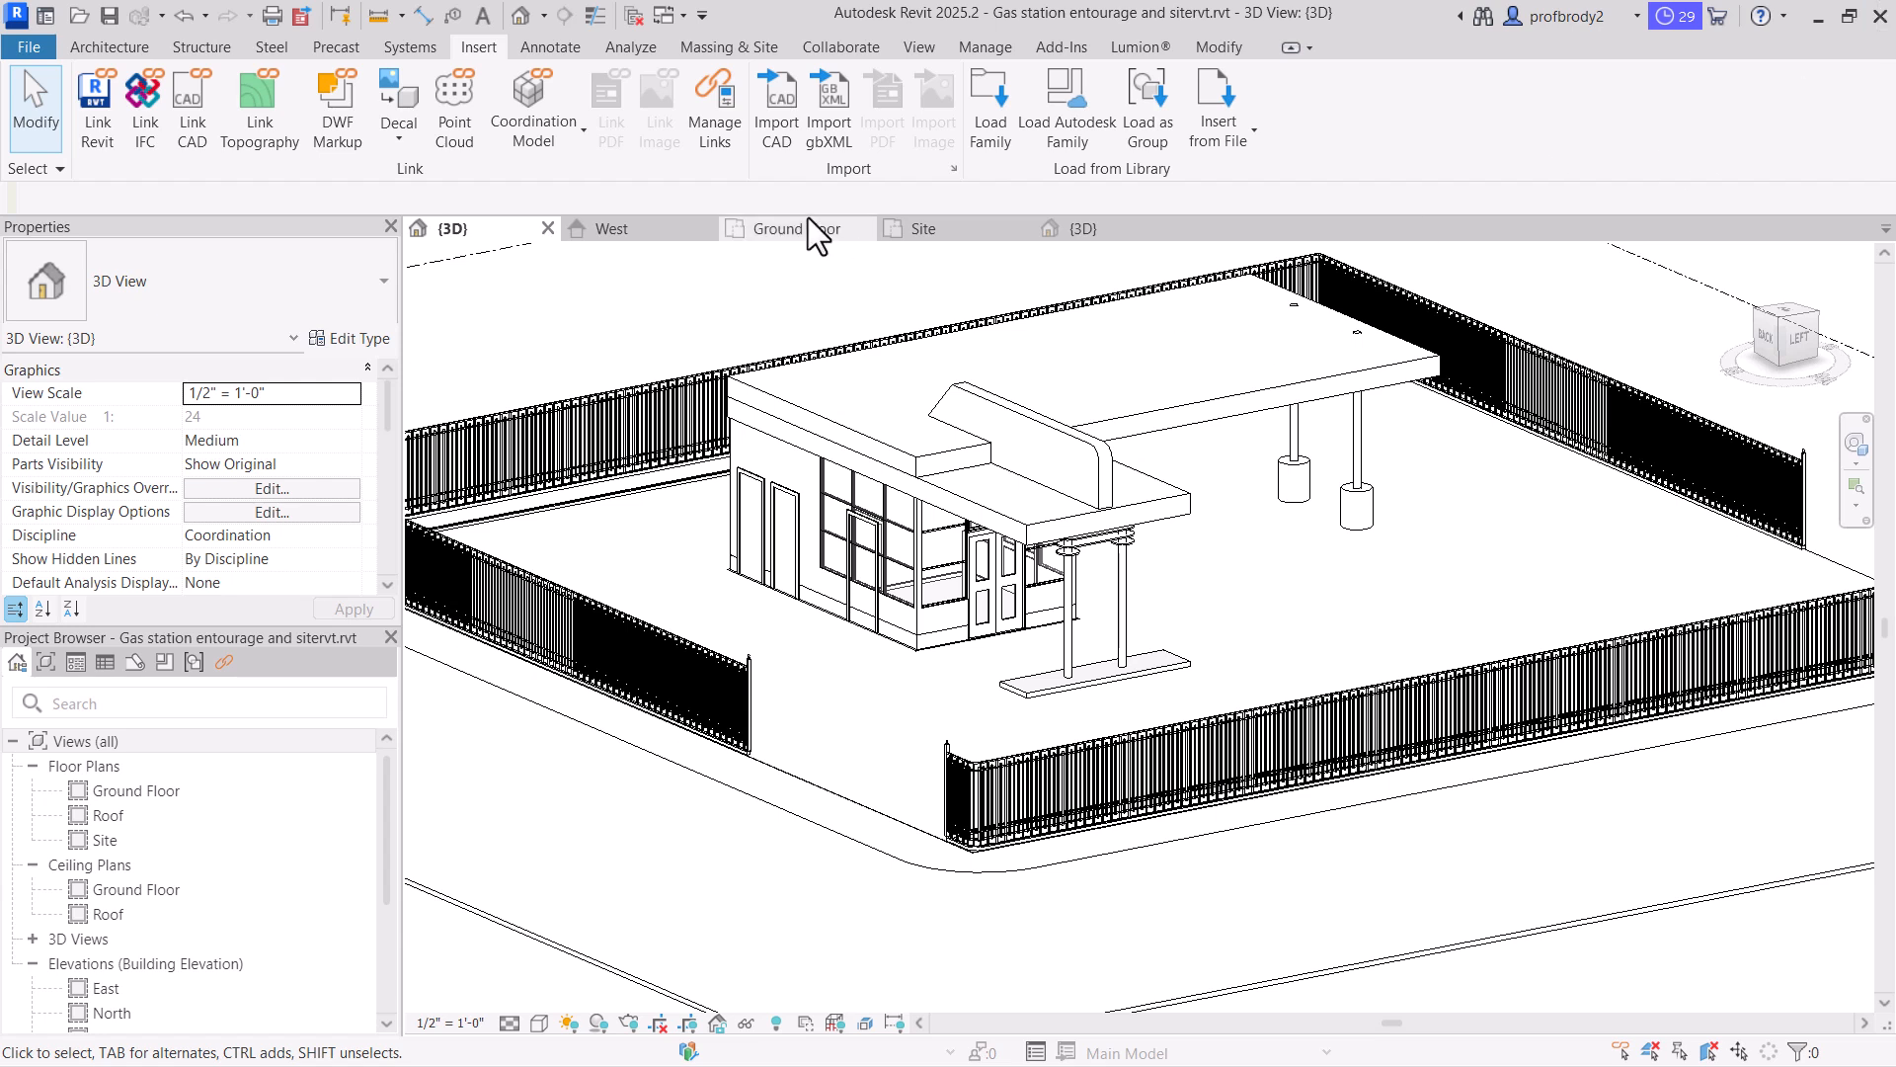
In Revit, save the project and set up a CAD import of Old gas pump.skp with Manual - Center positioning
click(784, 126)
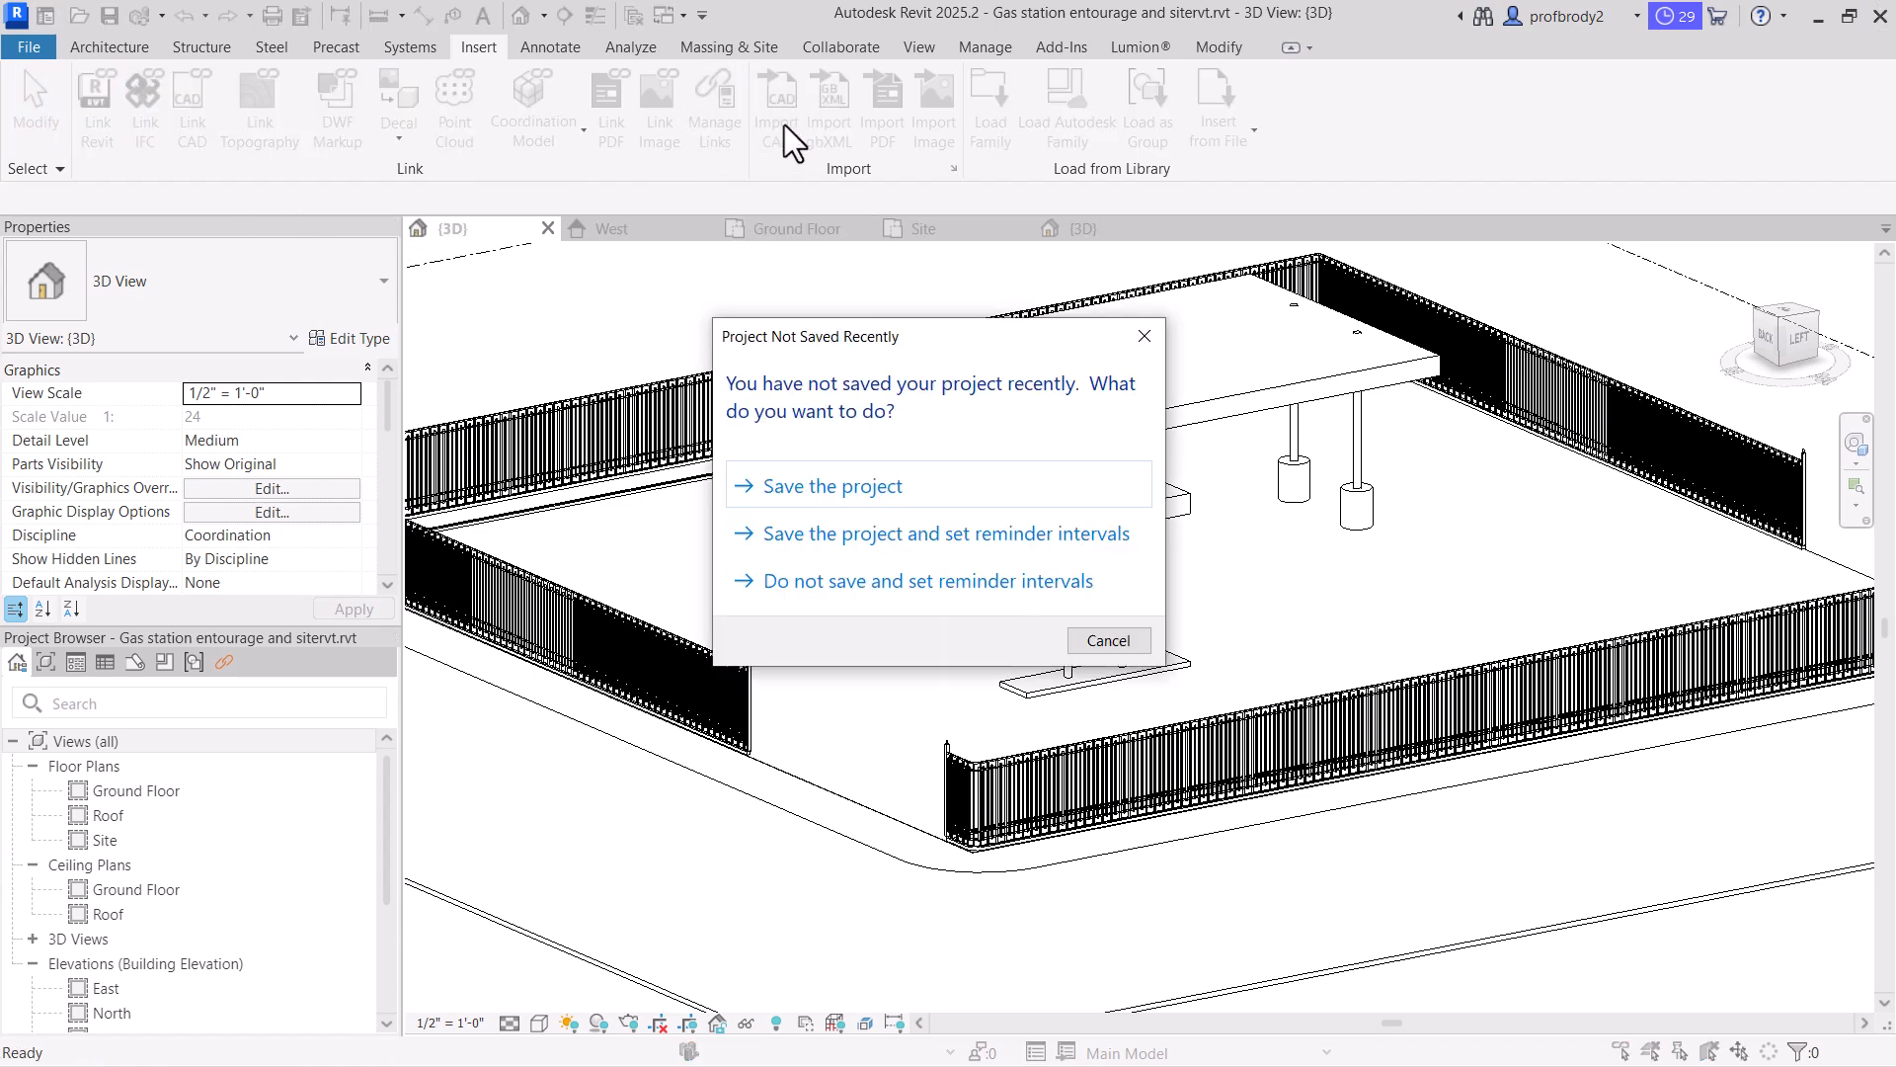
click(859, 488)
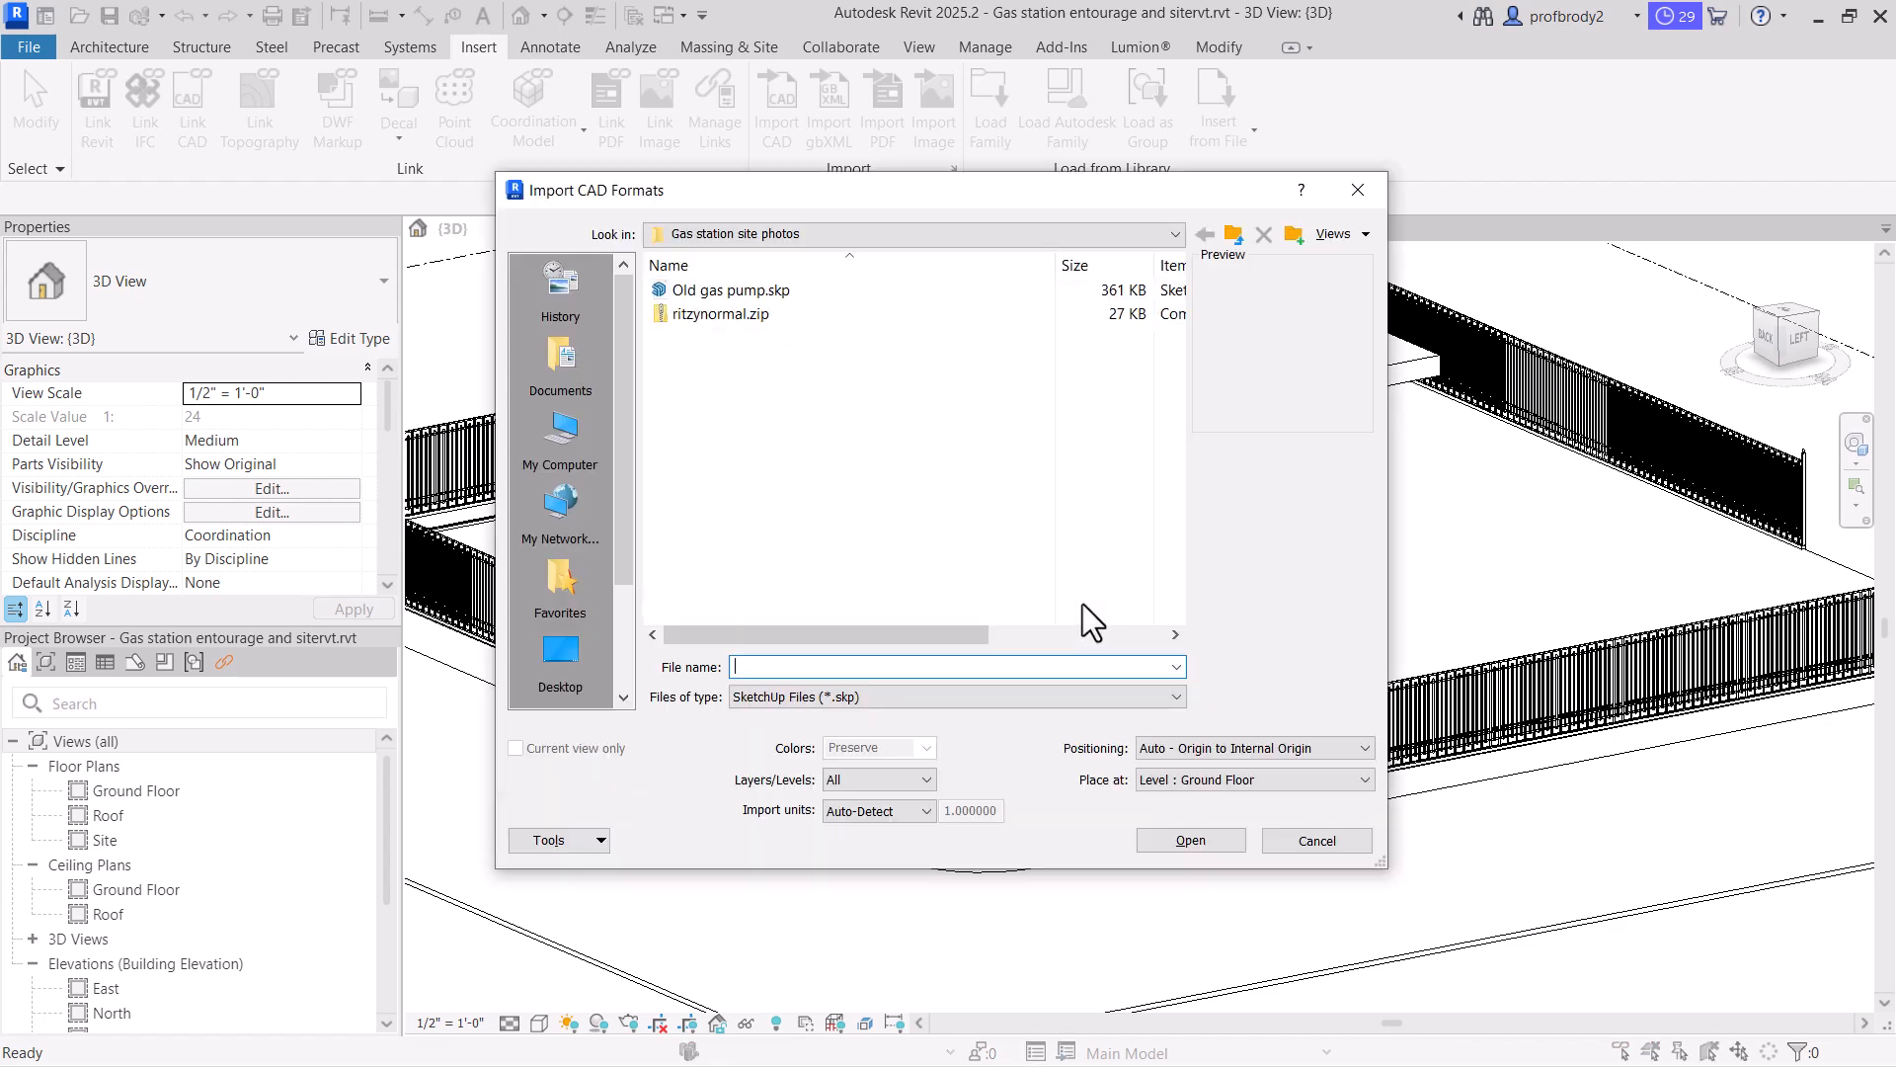
click(755, 292)
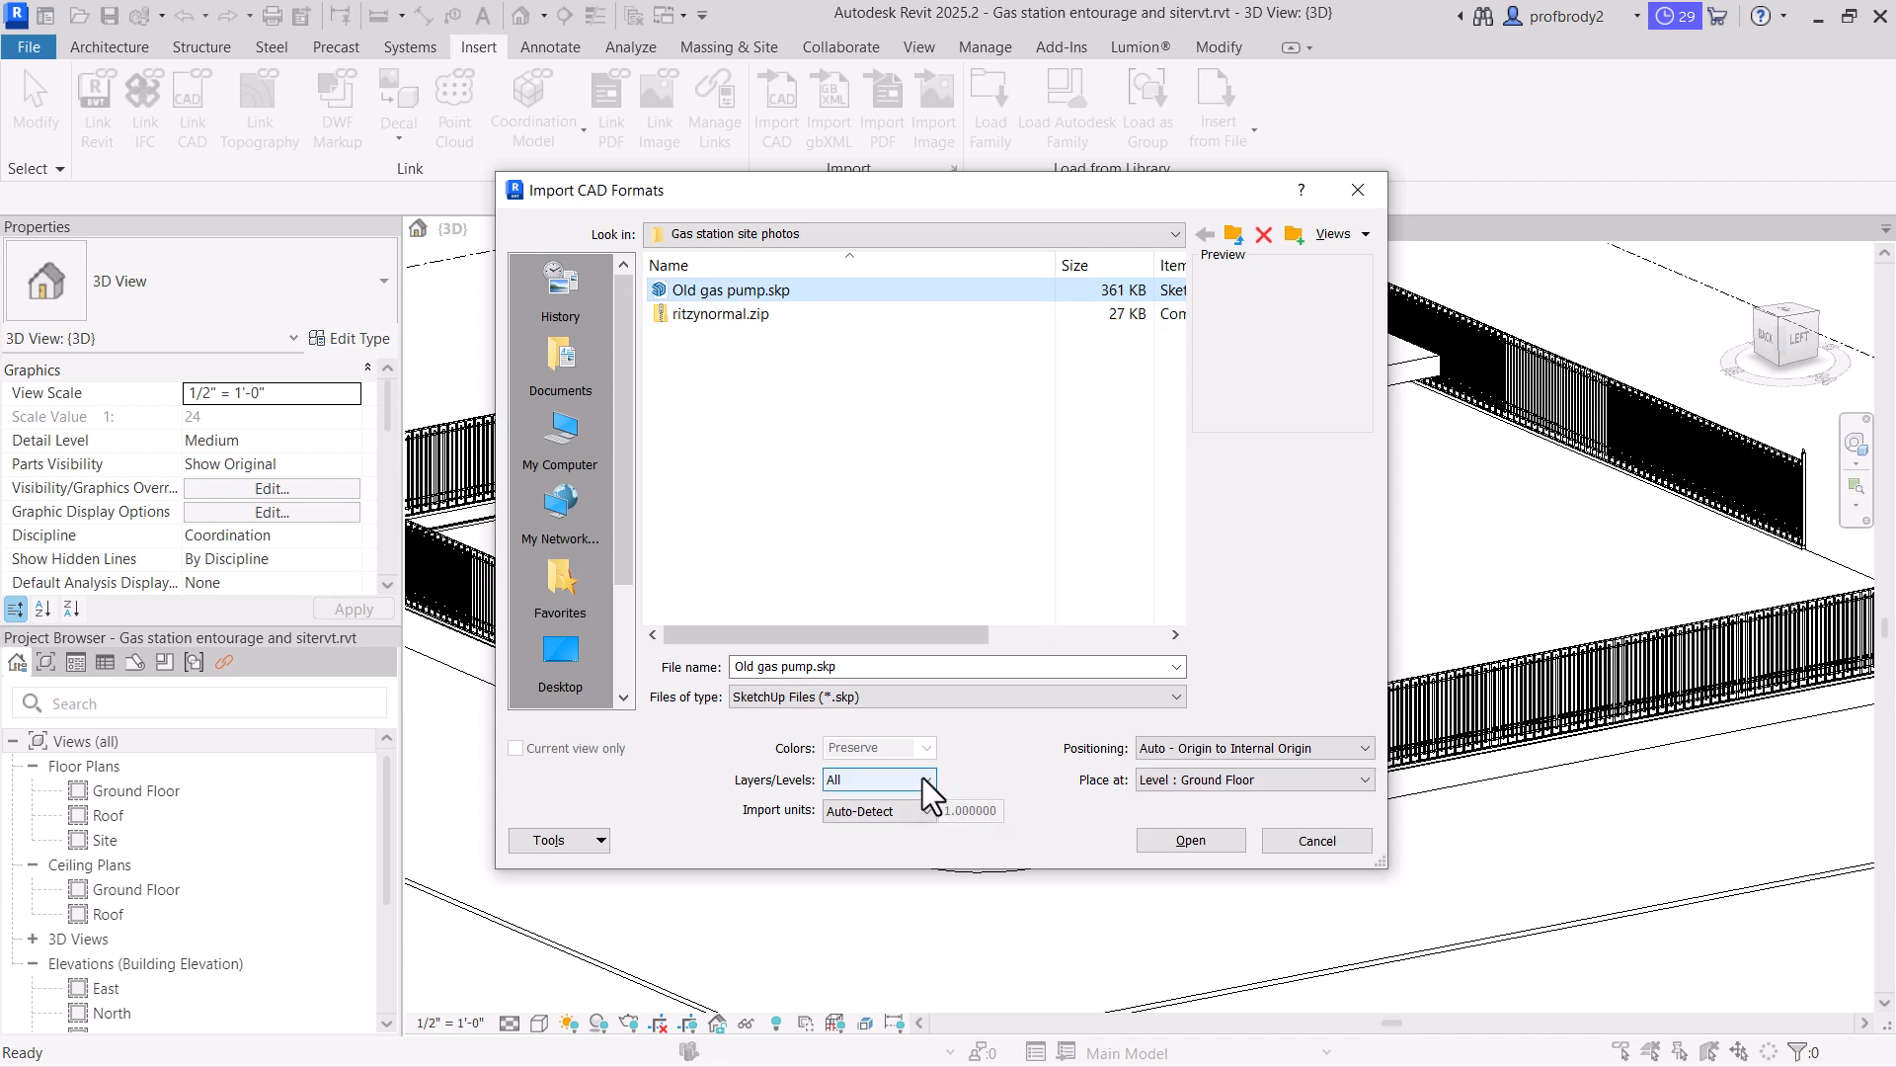
click(1187, 749)
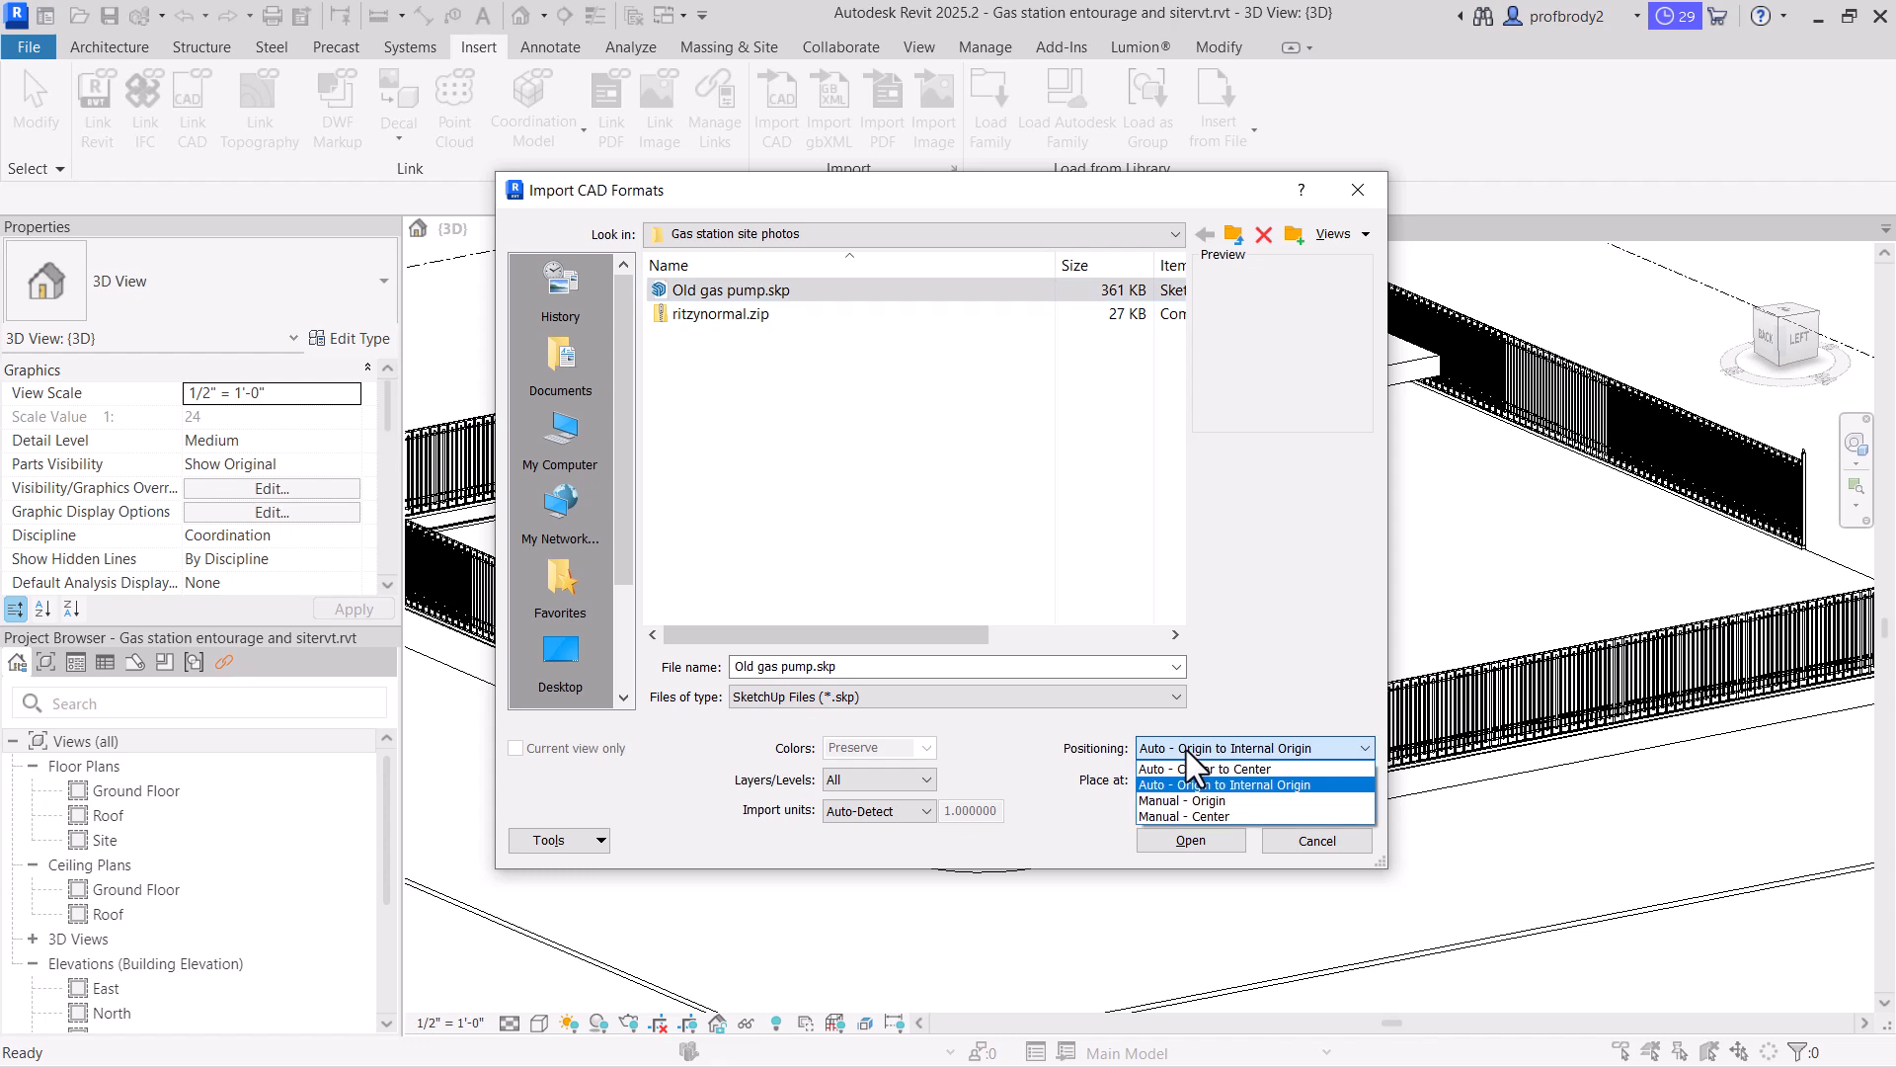
click(1186, 816)
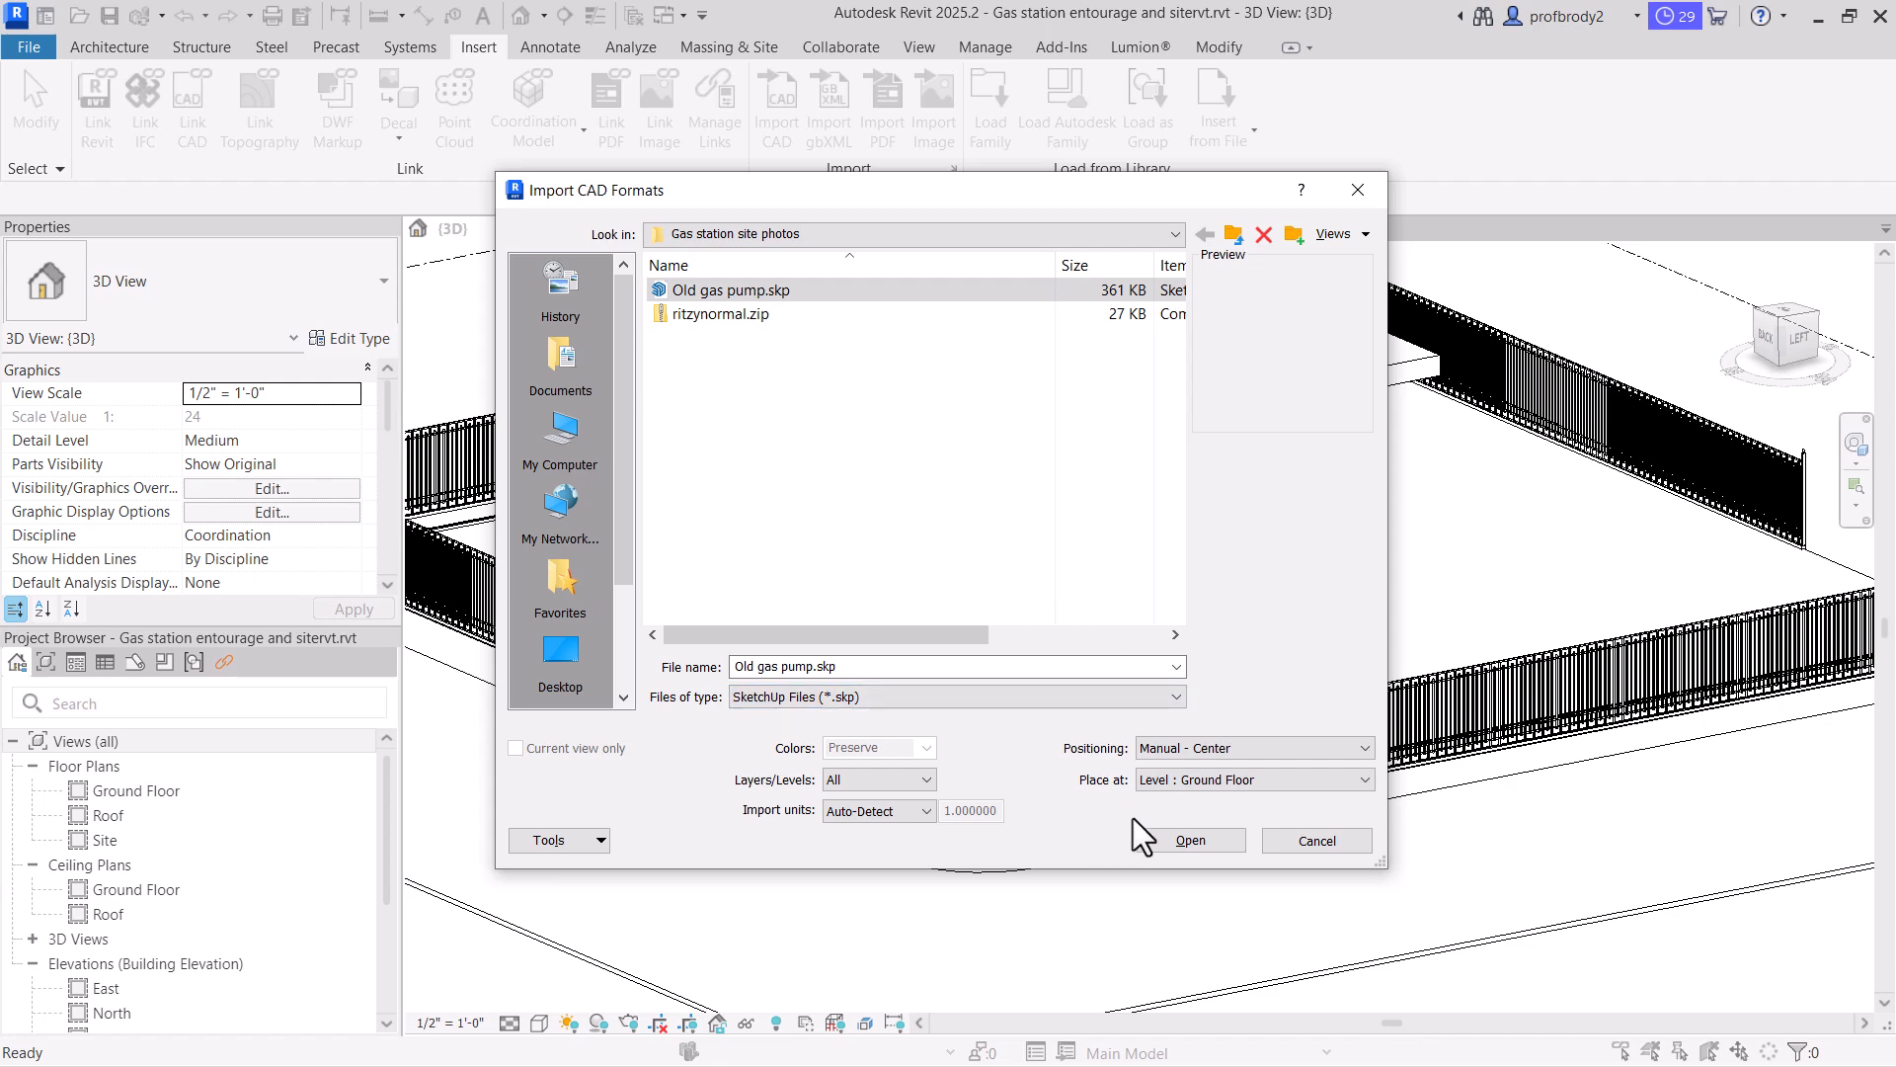
Cancel the CAD import, link Old gas pump.skp with Manual - Center positioning at Ground Floor, and place it on the curb island under the canopy
click(1308, 842)
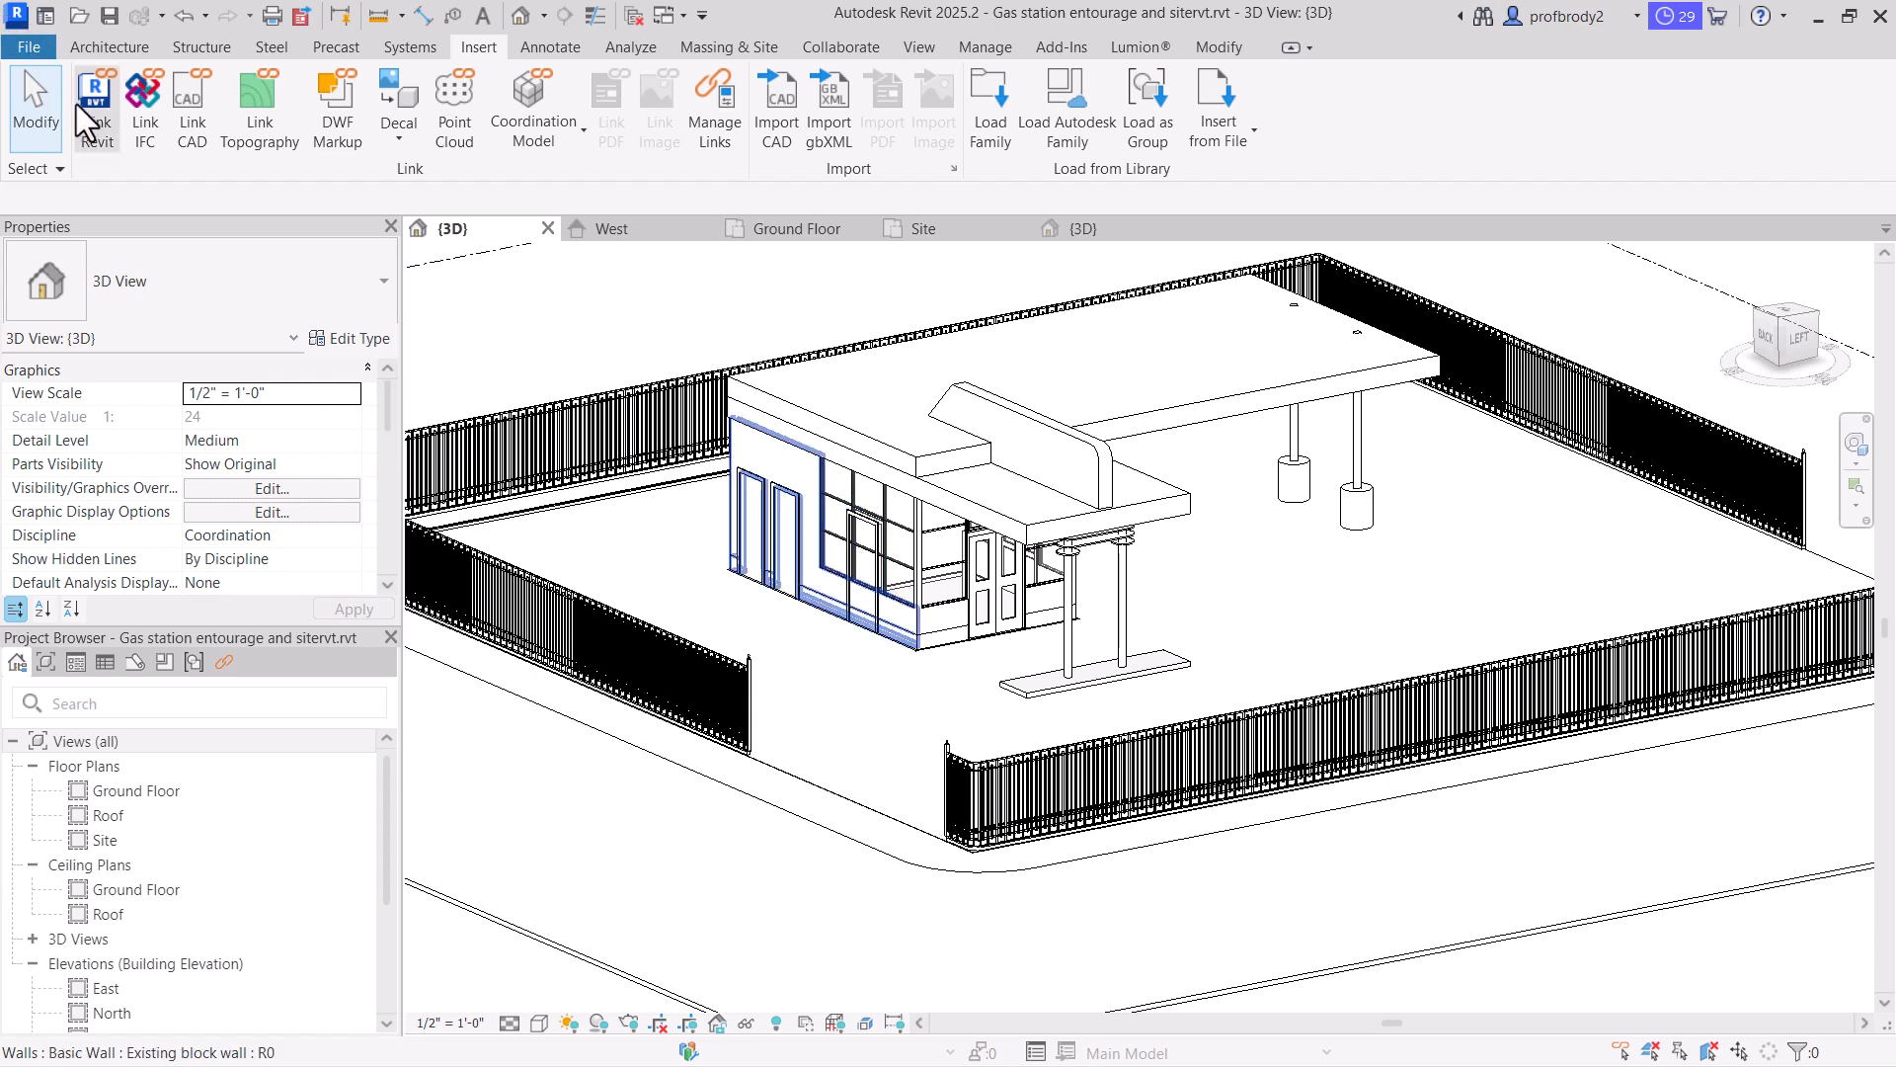
click(195, 123)
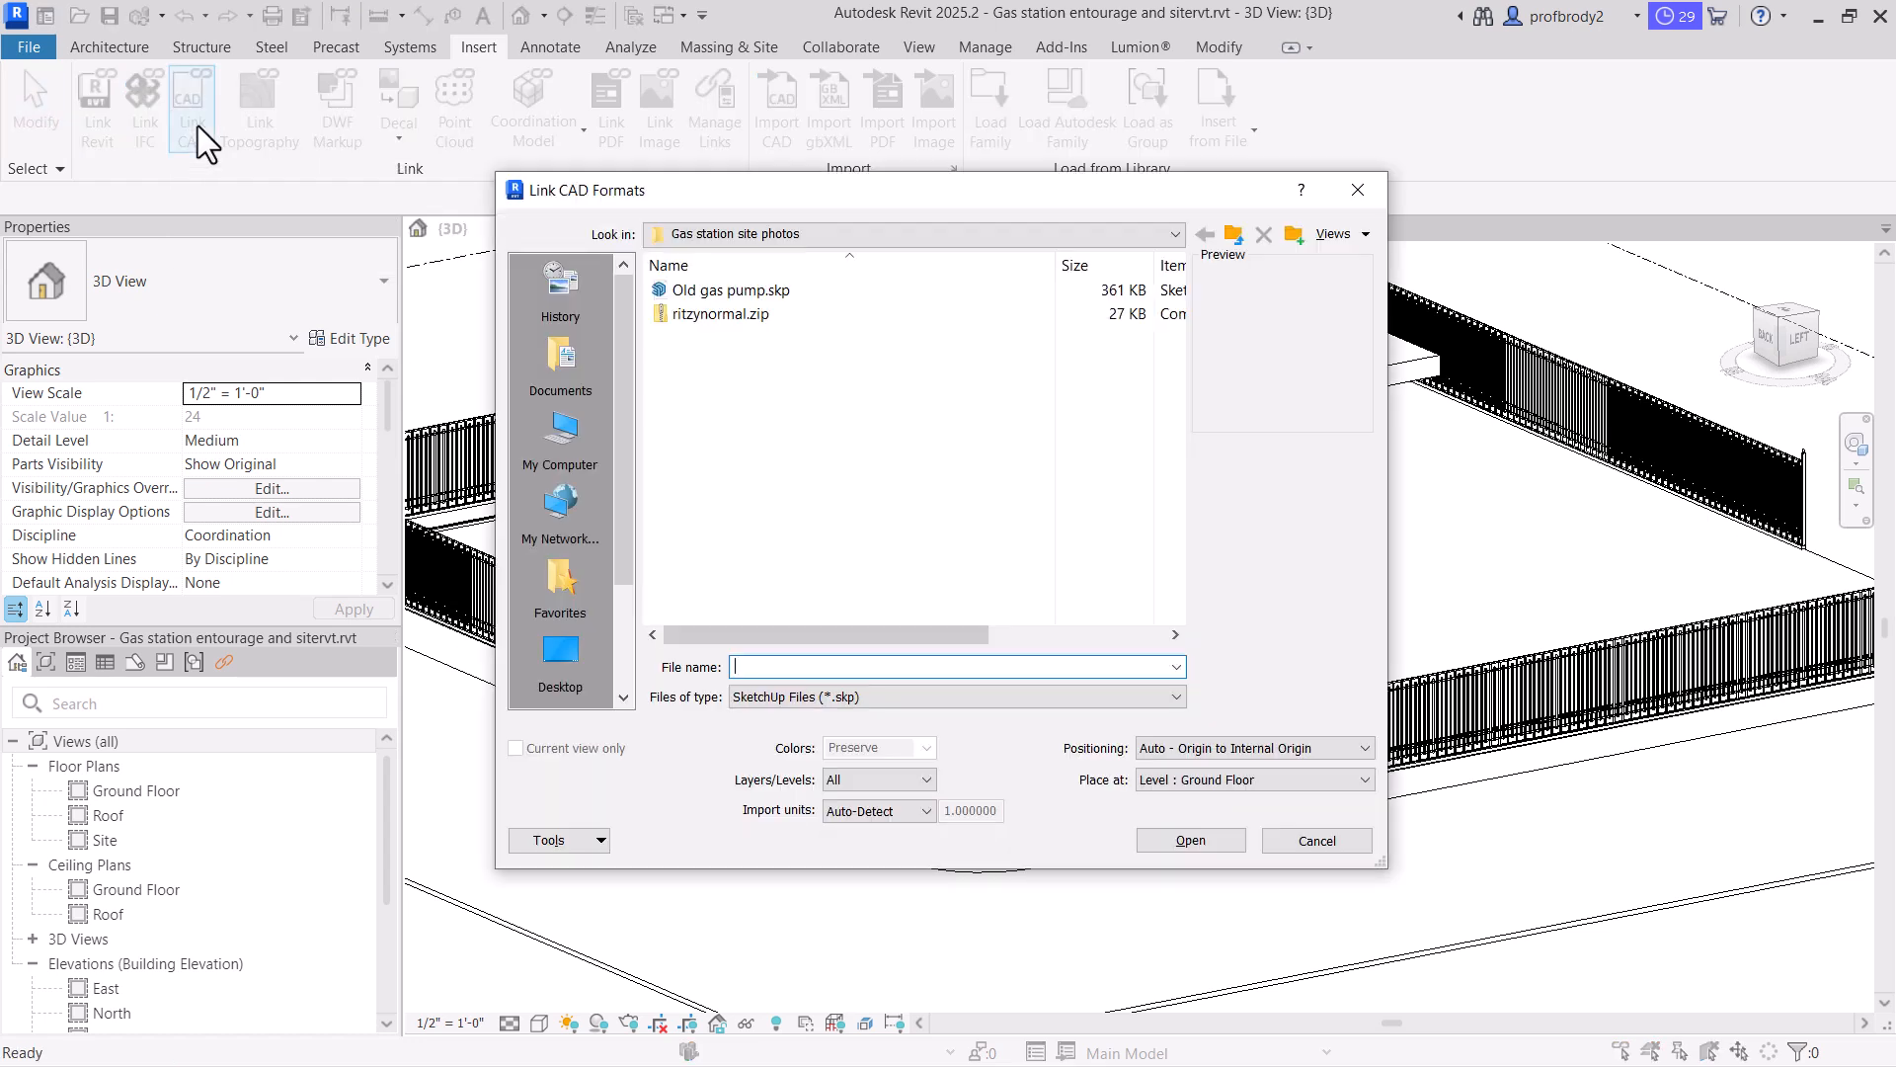
click(684, 289)
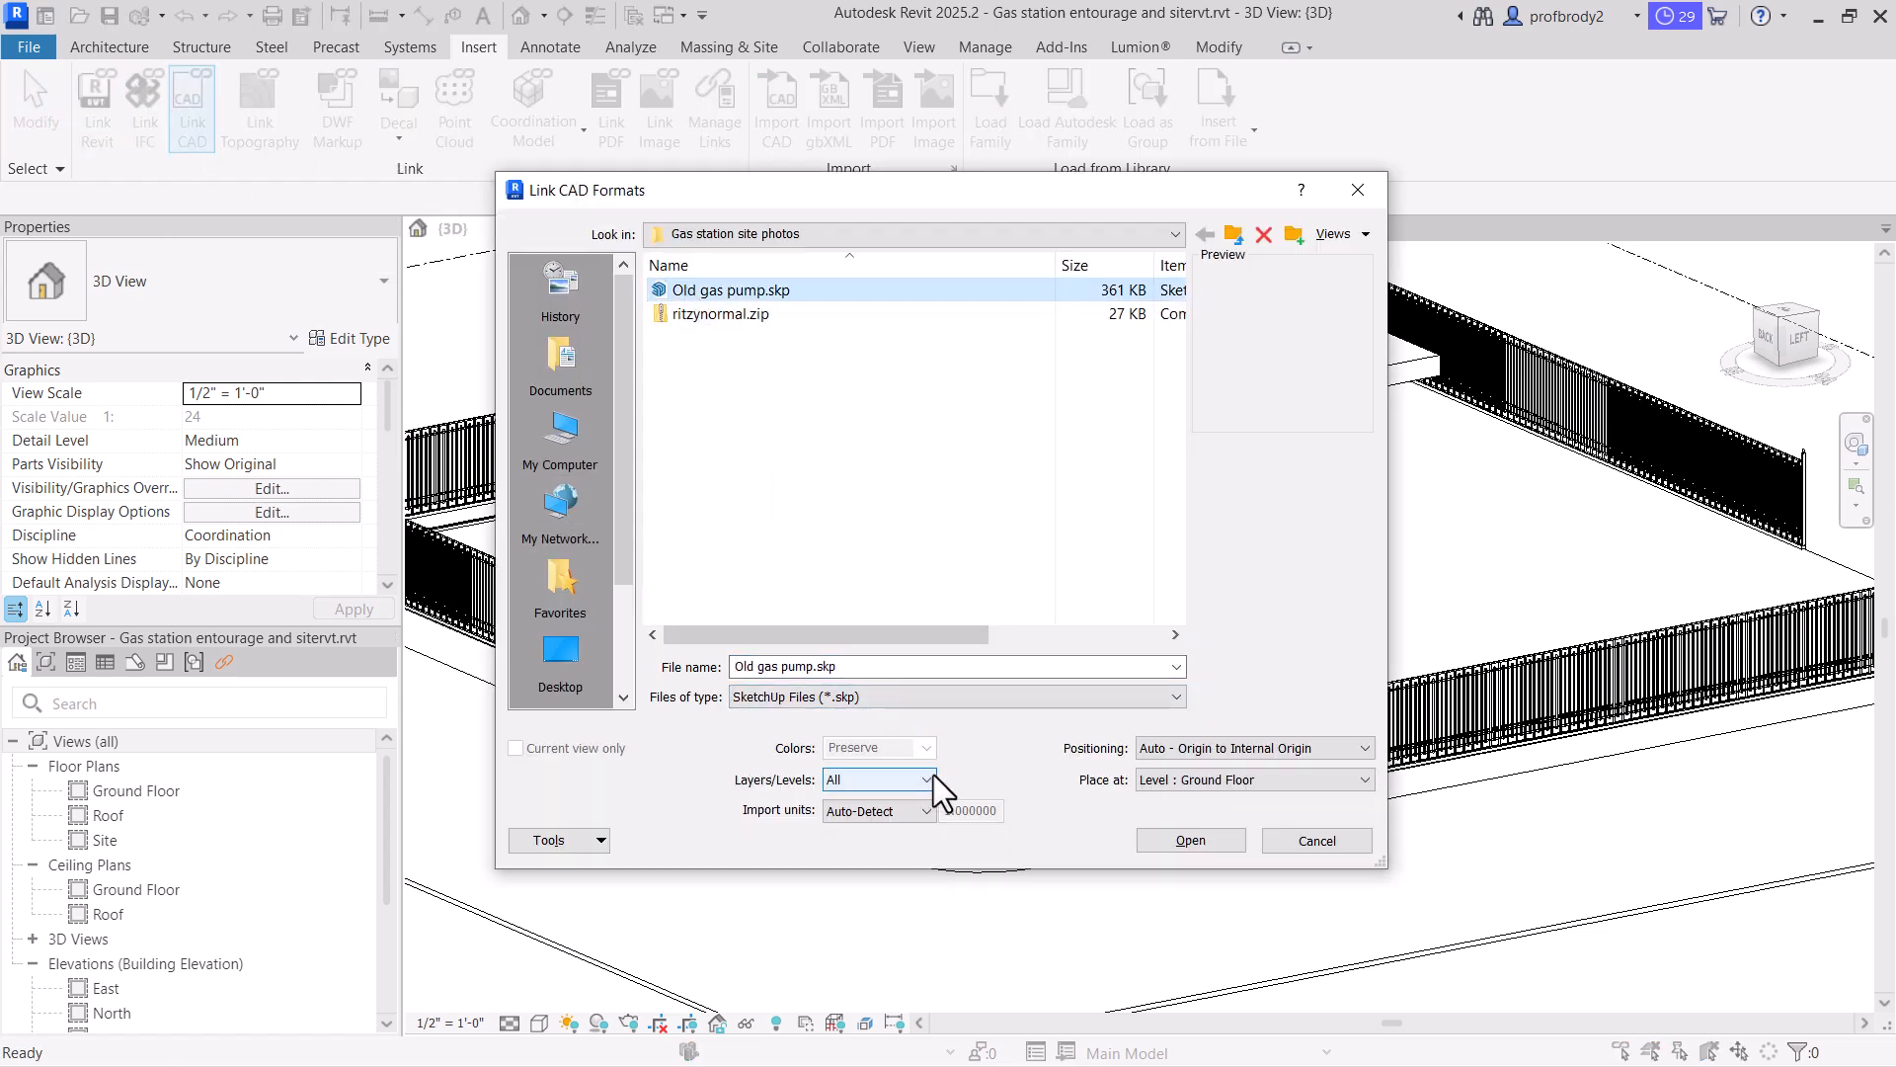
click(1180, 748)
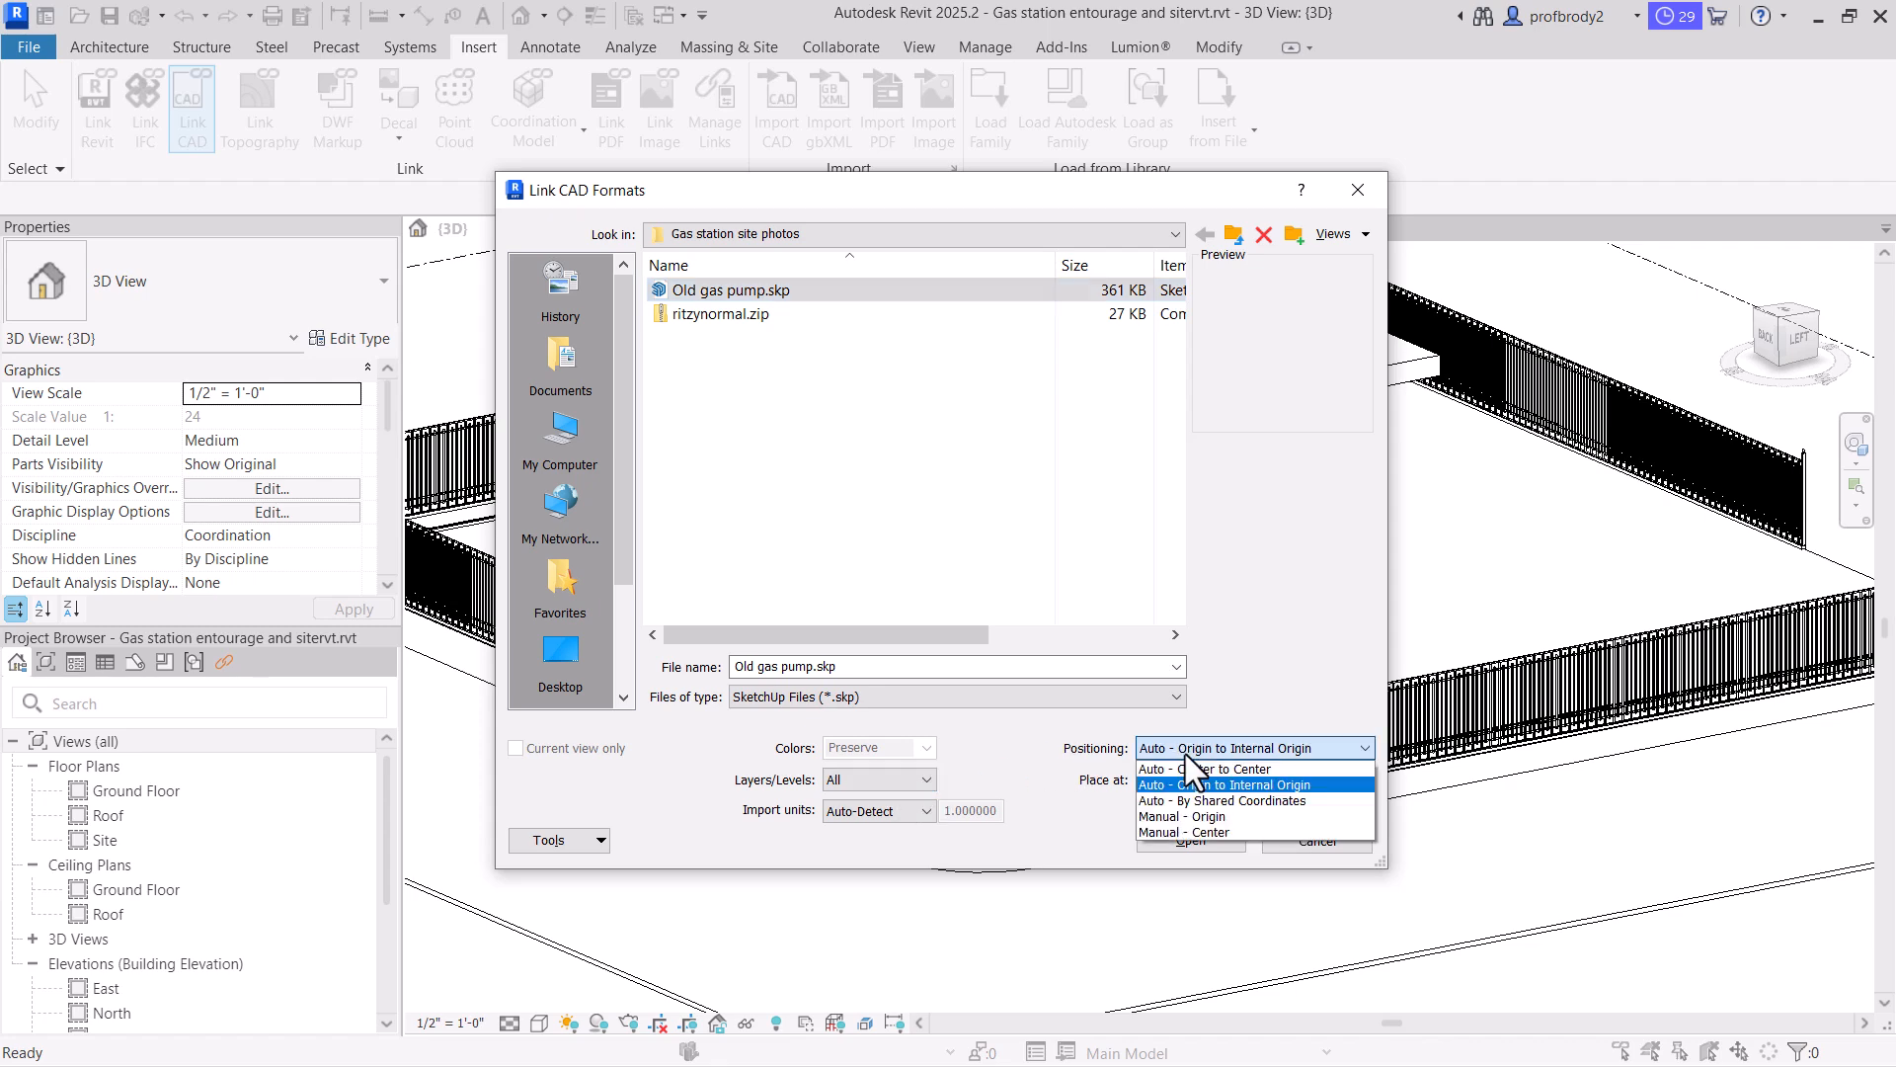
click(1176, 831)
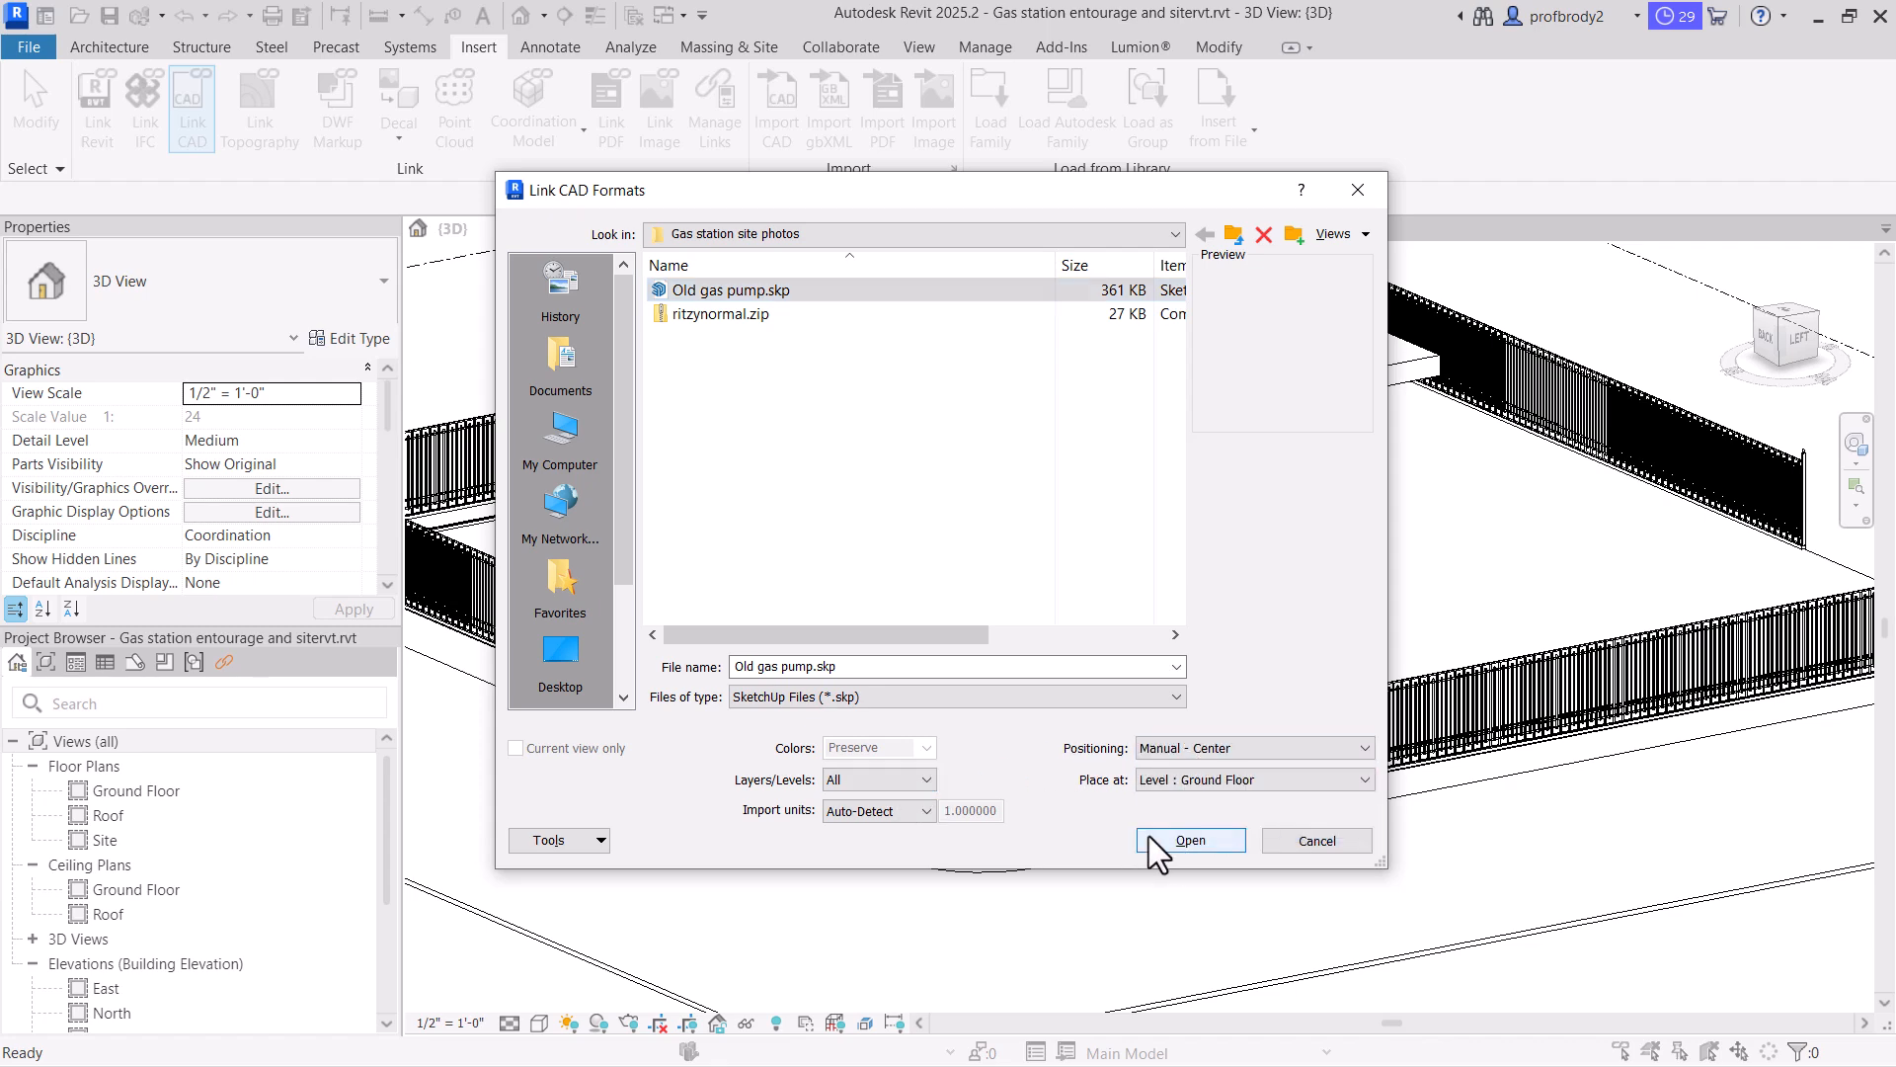
click(1178, 839)
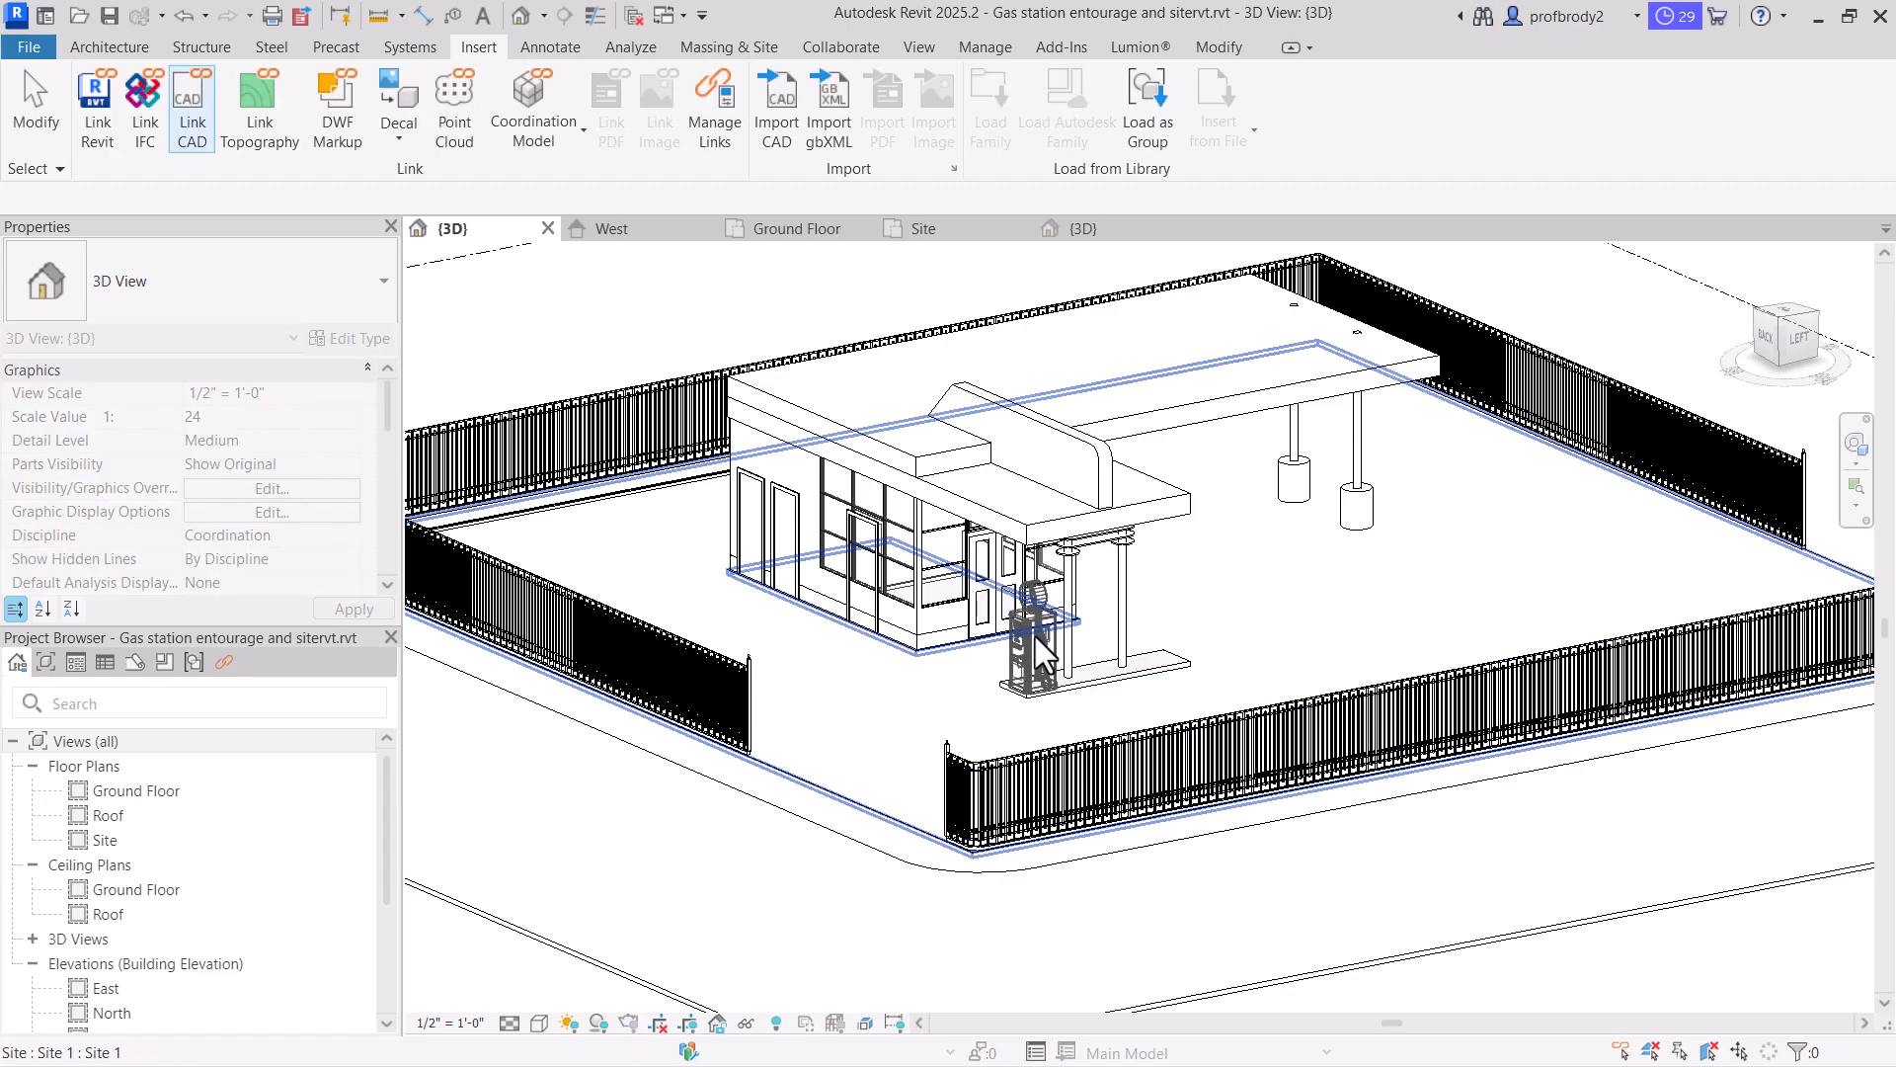
click(1035, 636)
Select the placed gas pump and examine the details of its Old gas pump.skp entry in Manage Links
scroll(946, 693, up, 5)
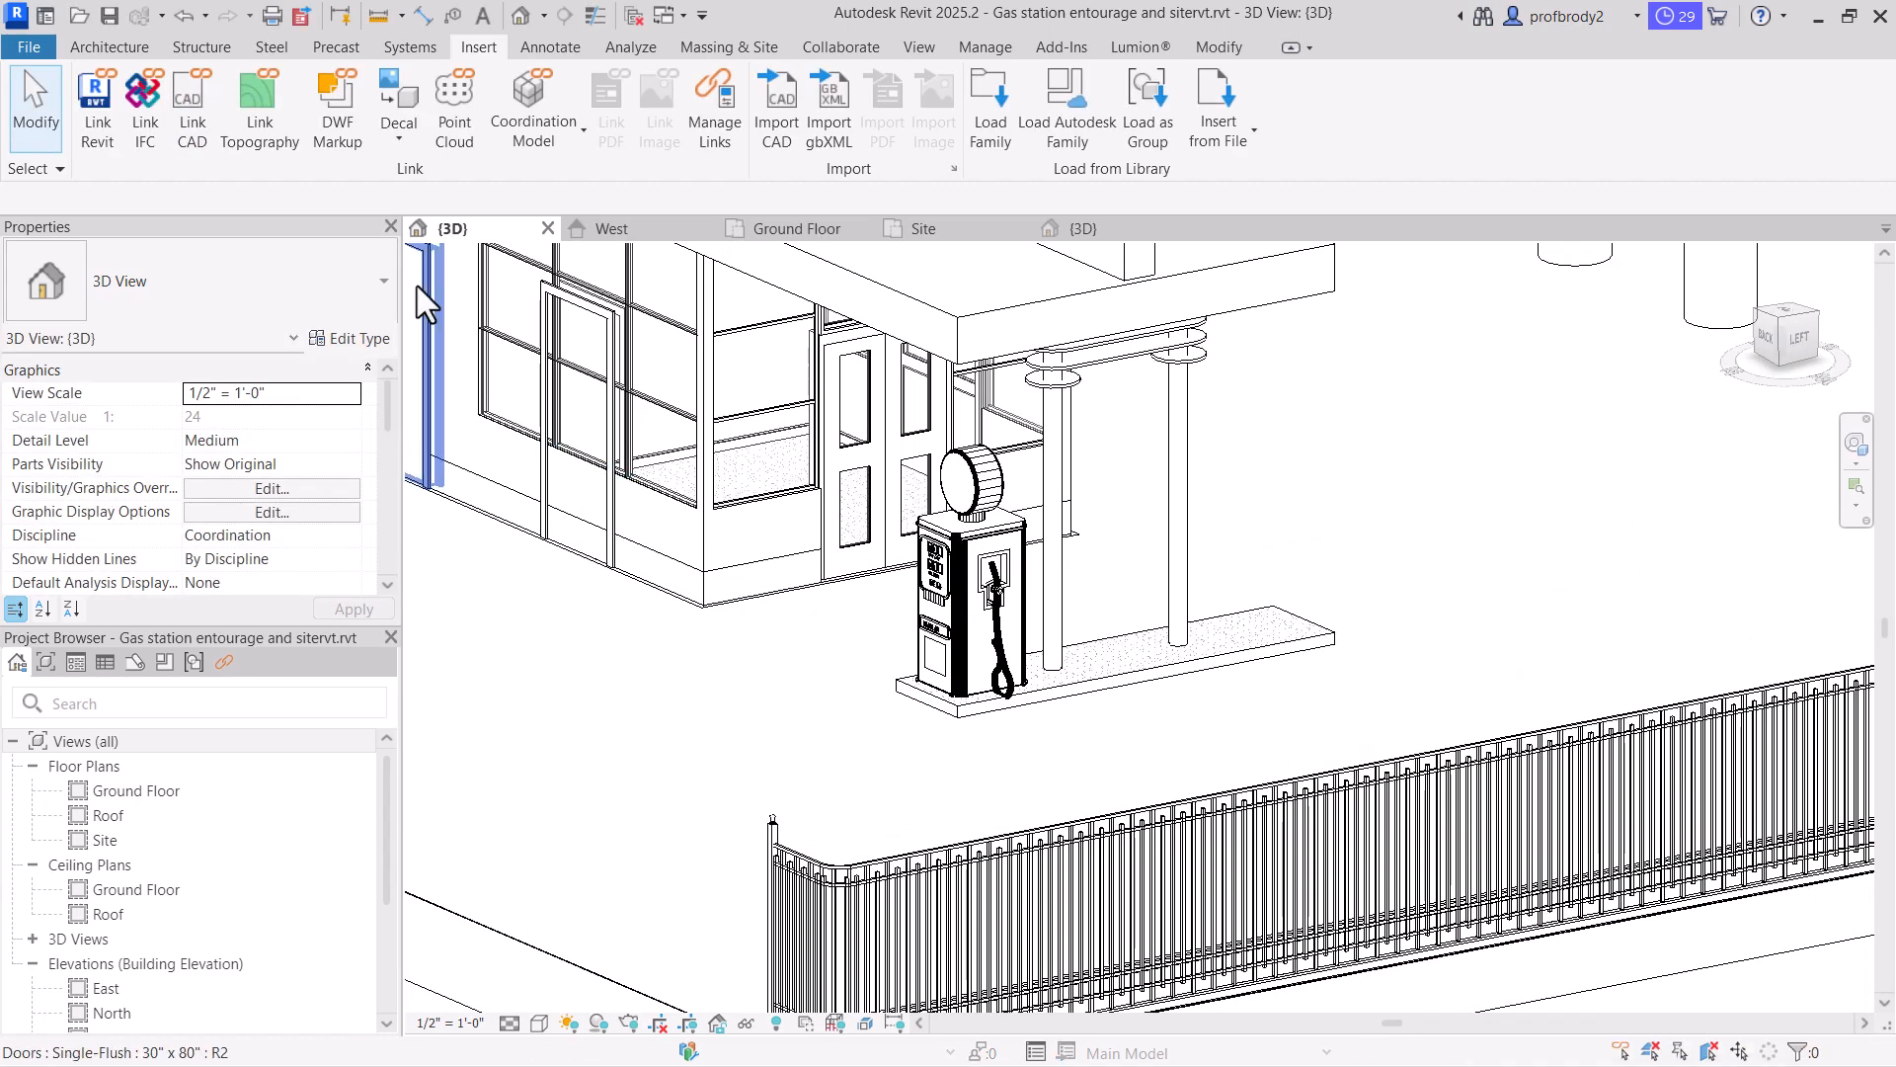
click(993, 657)
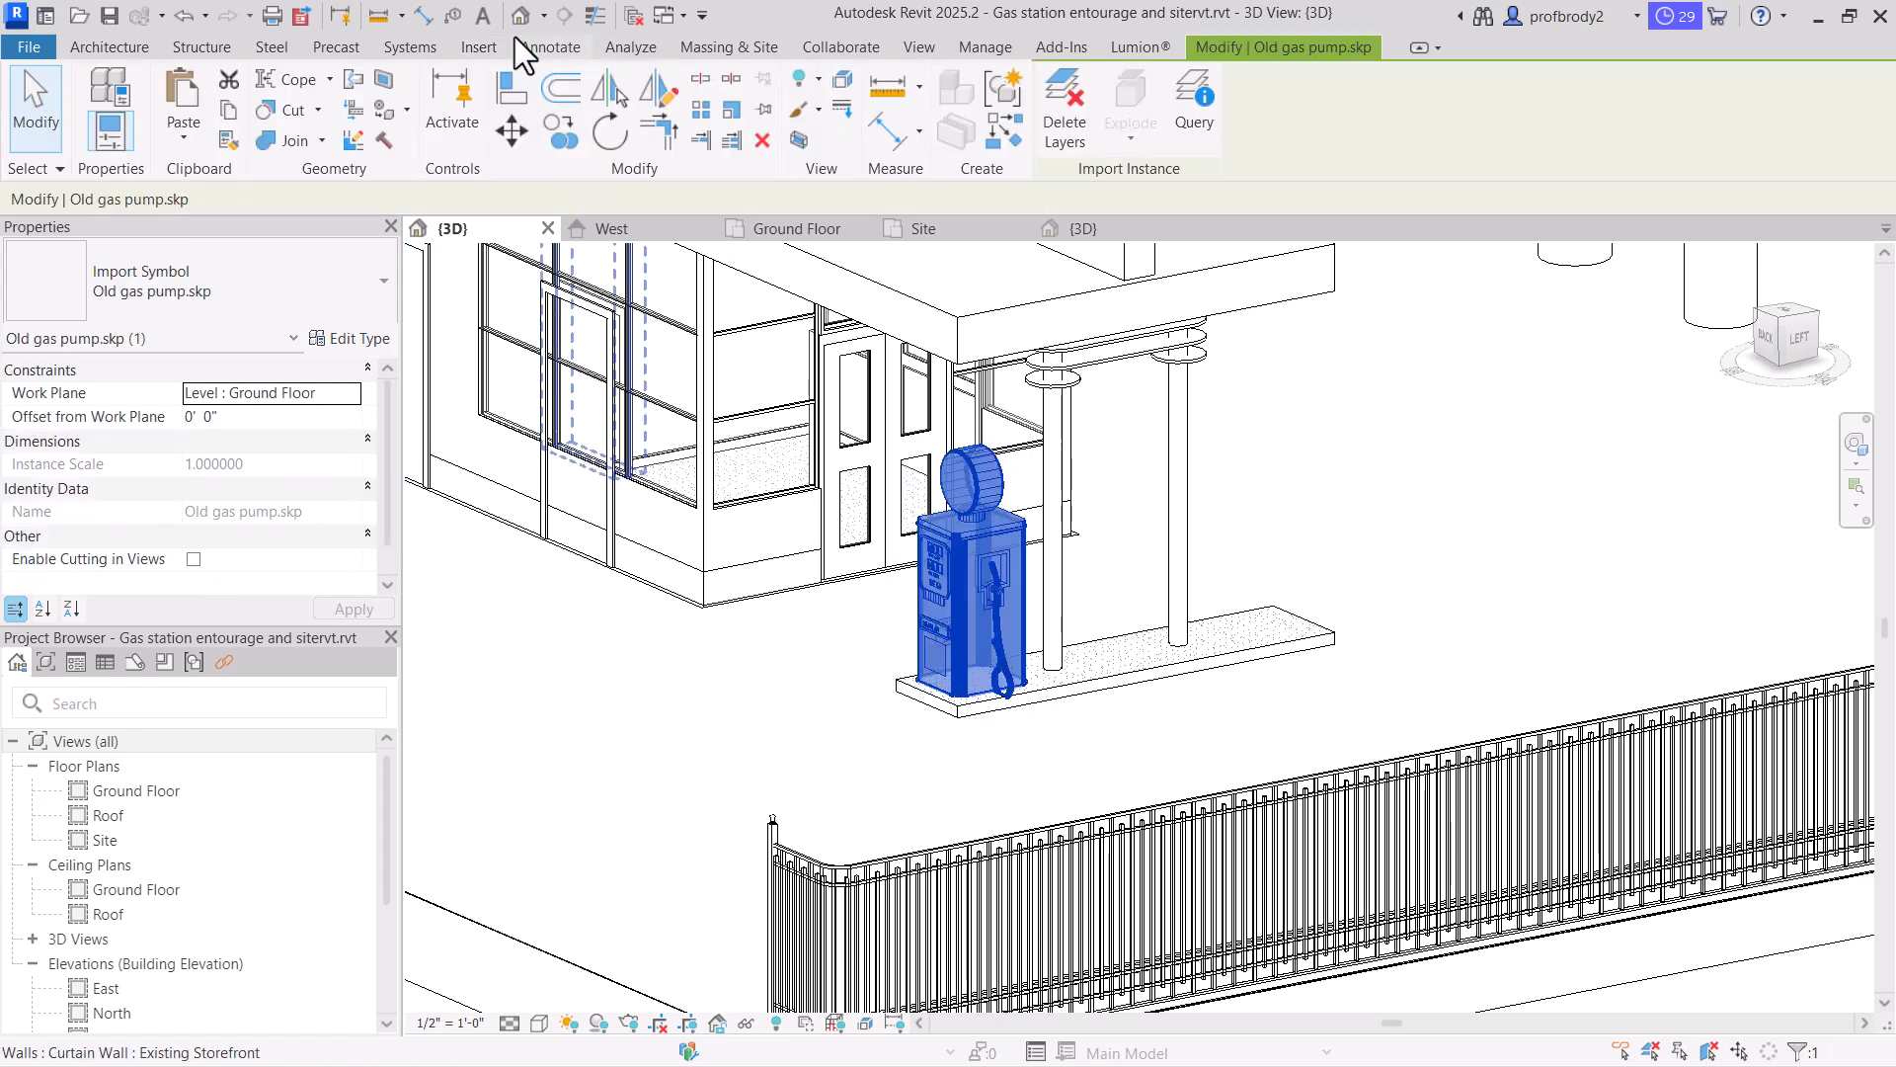
click(484, 47)
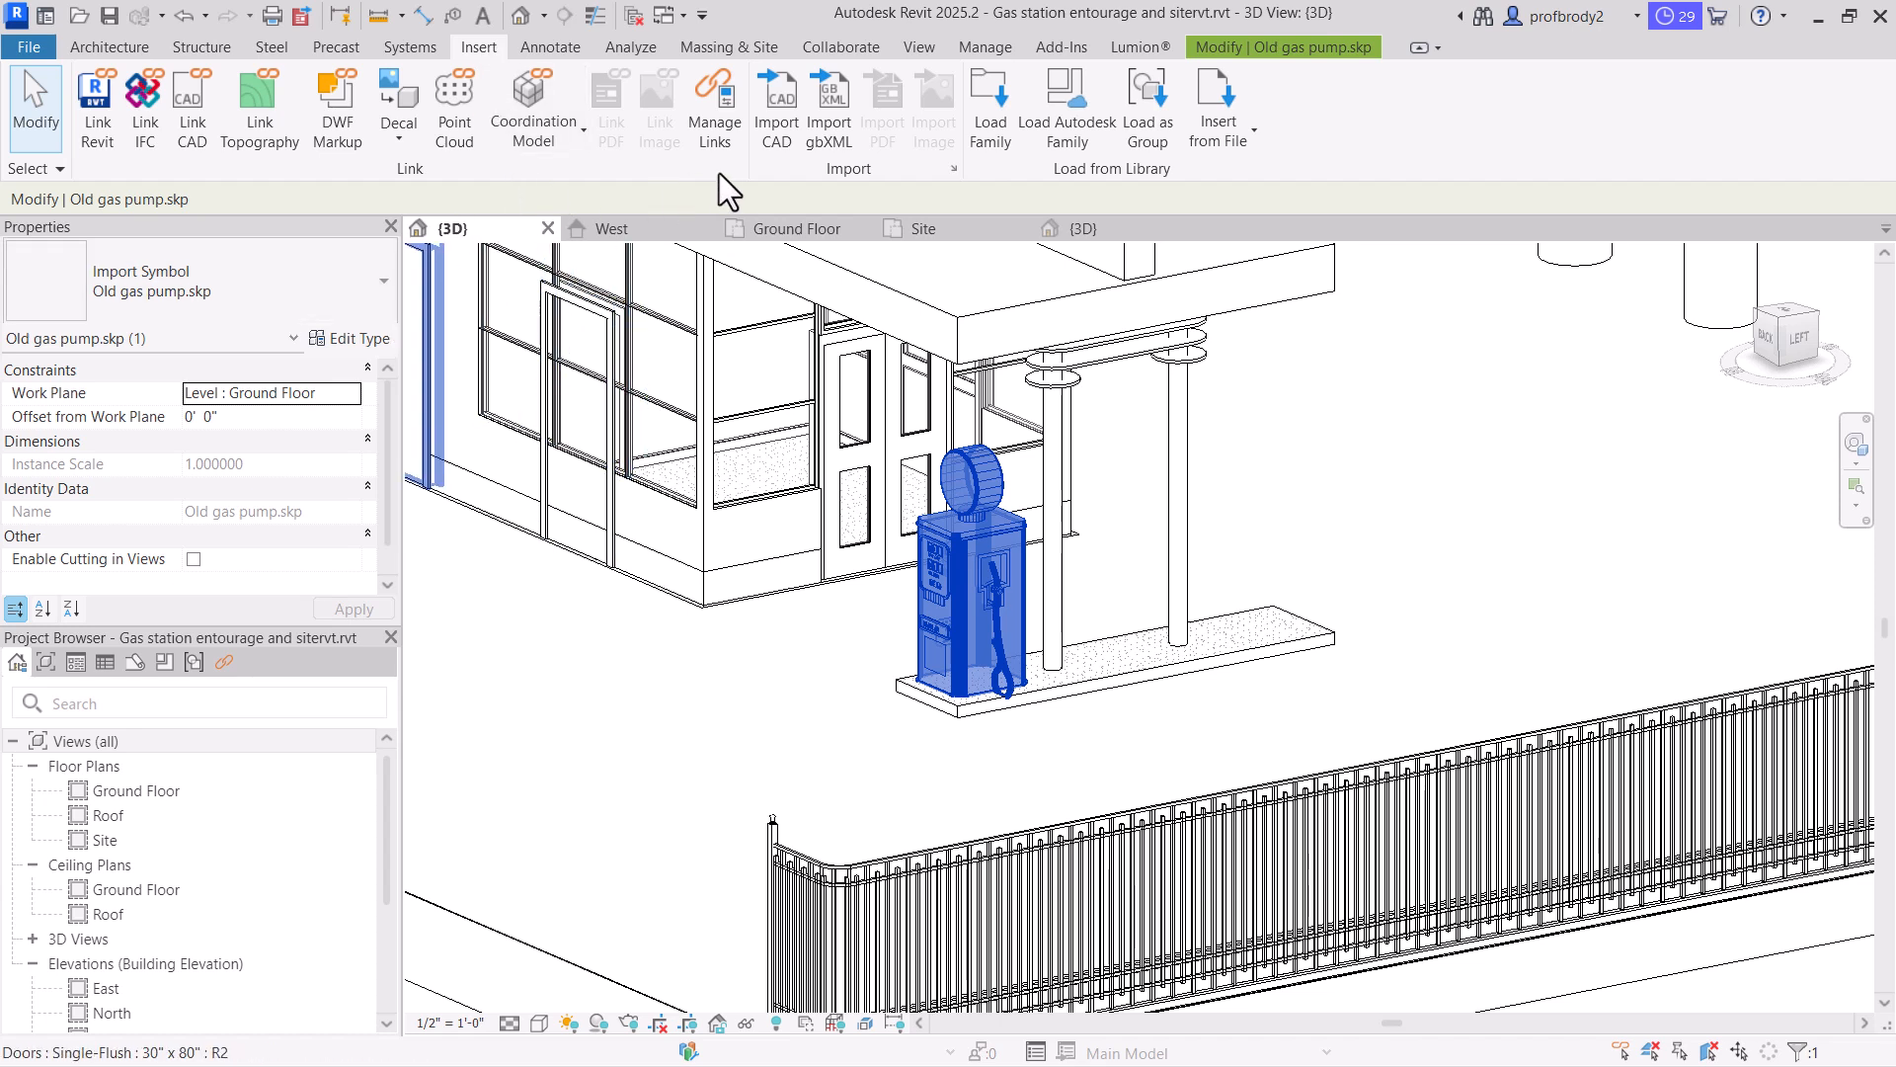
click(715, 104)
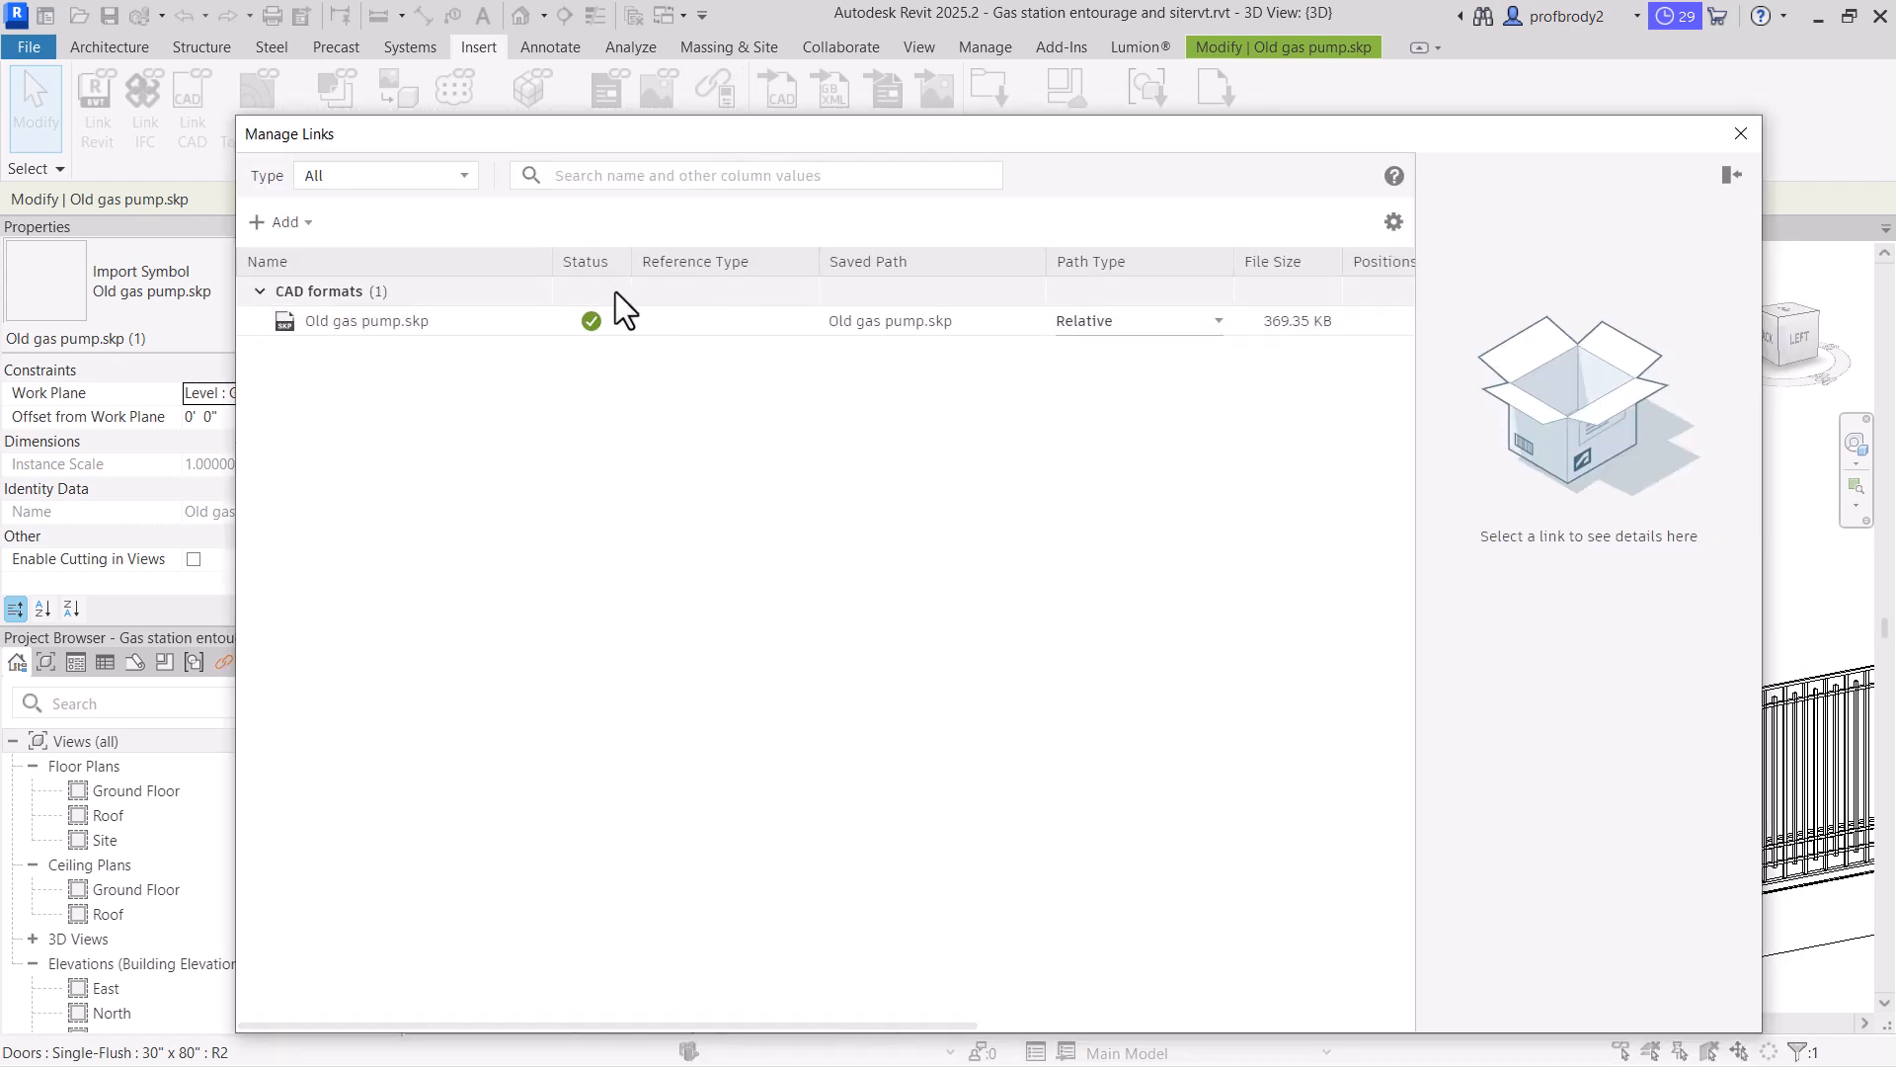
click(365, 318)
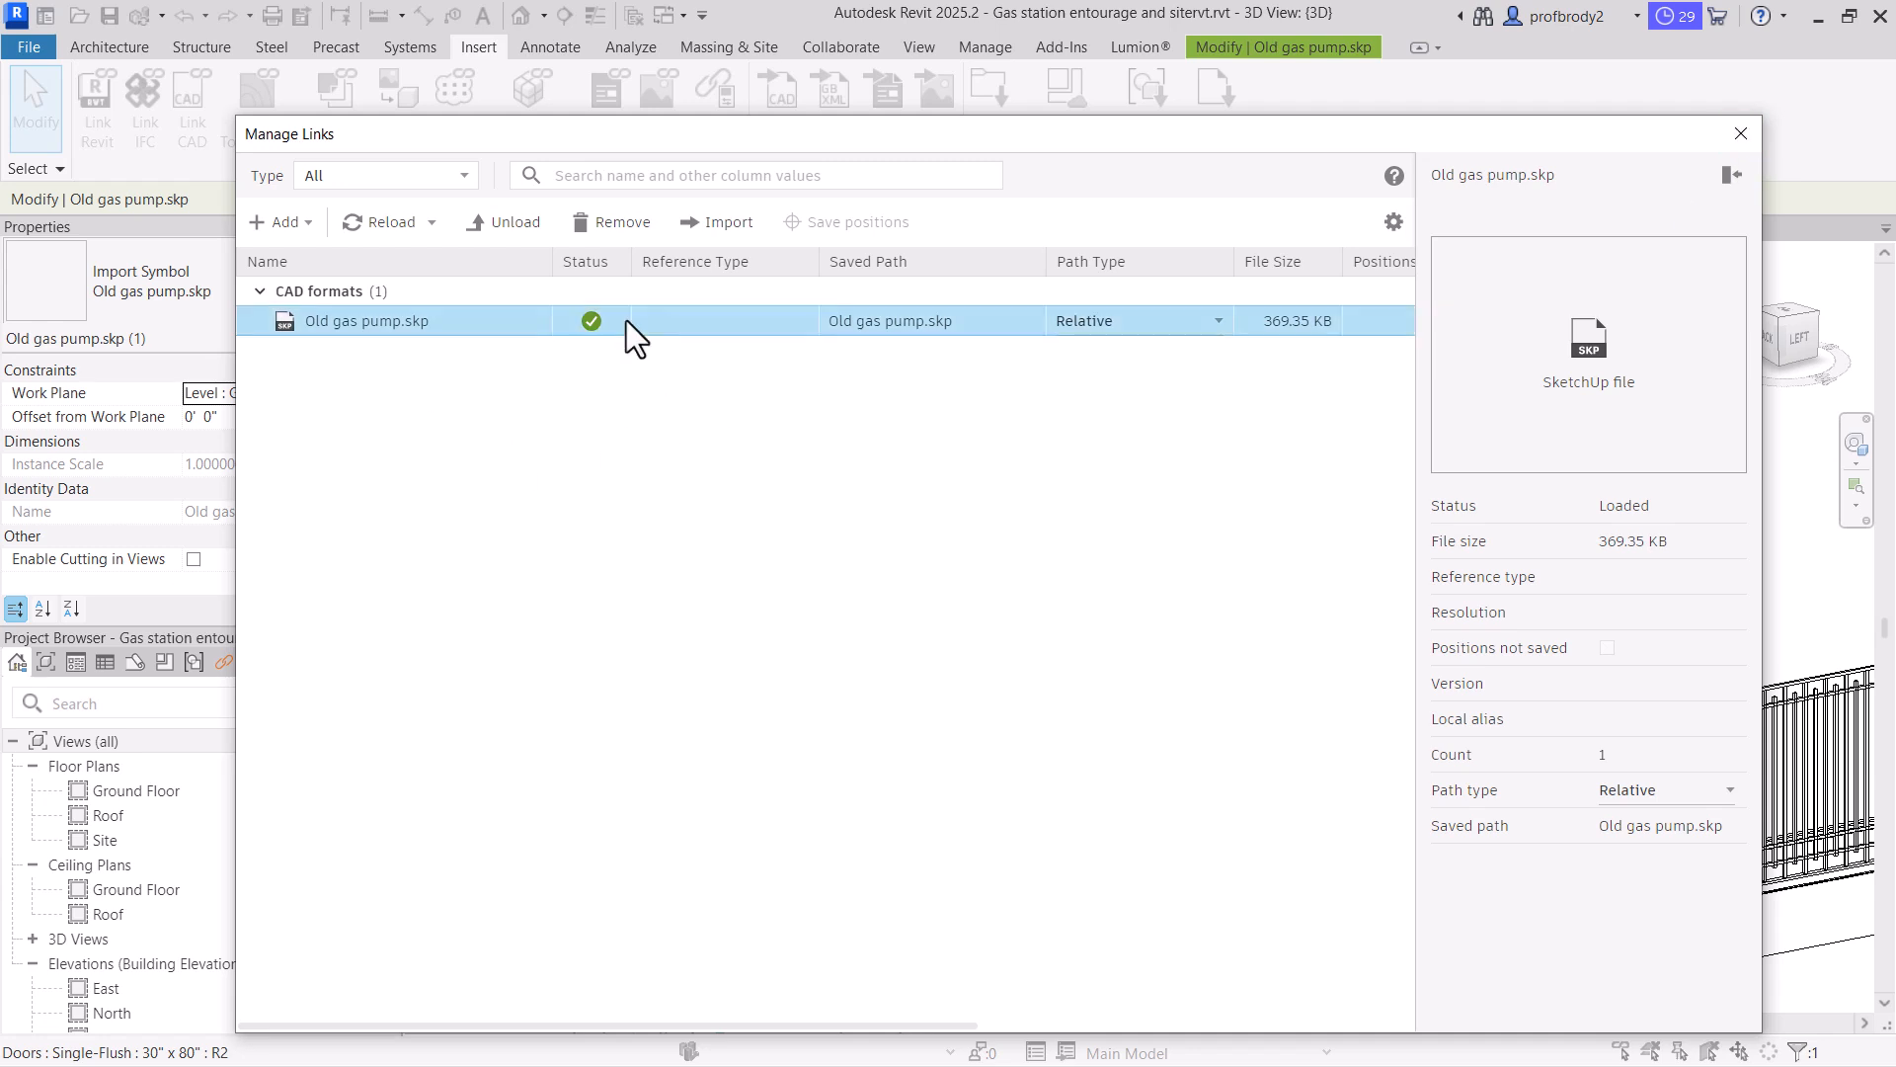
click(1740, 133)
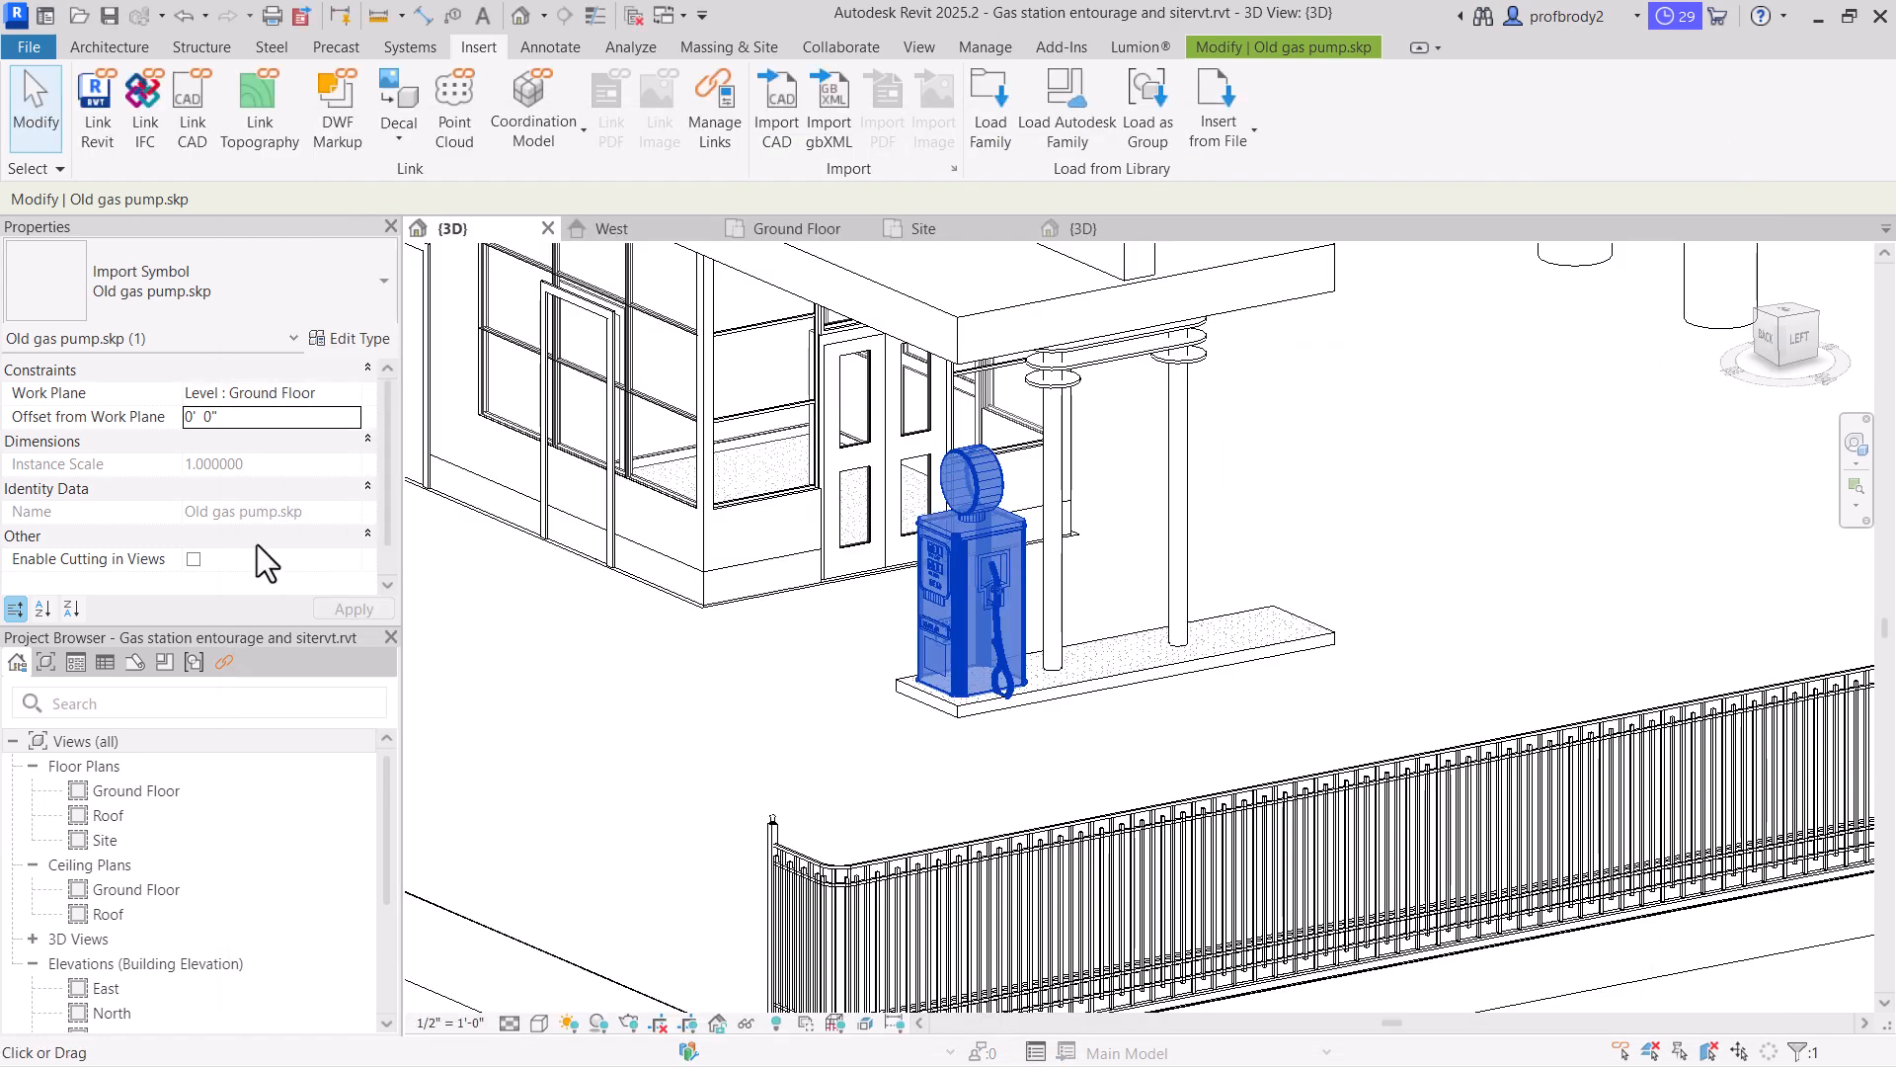
click(217, 416)
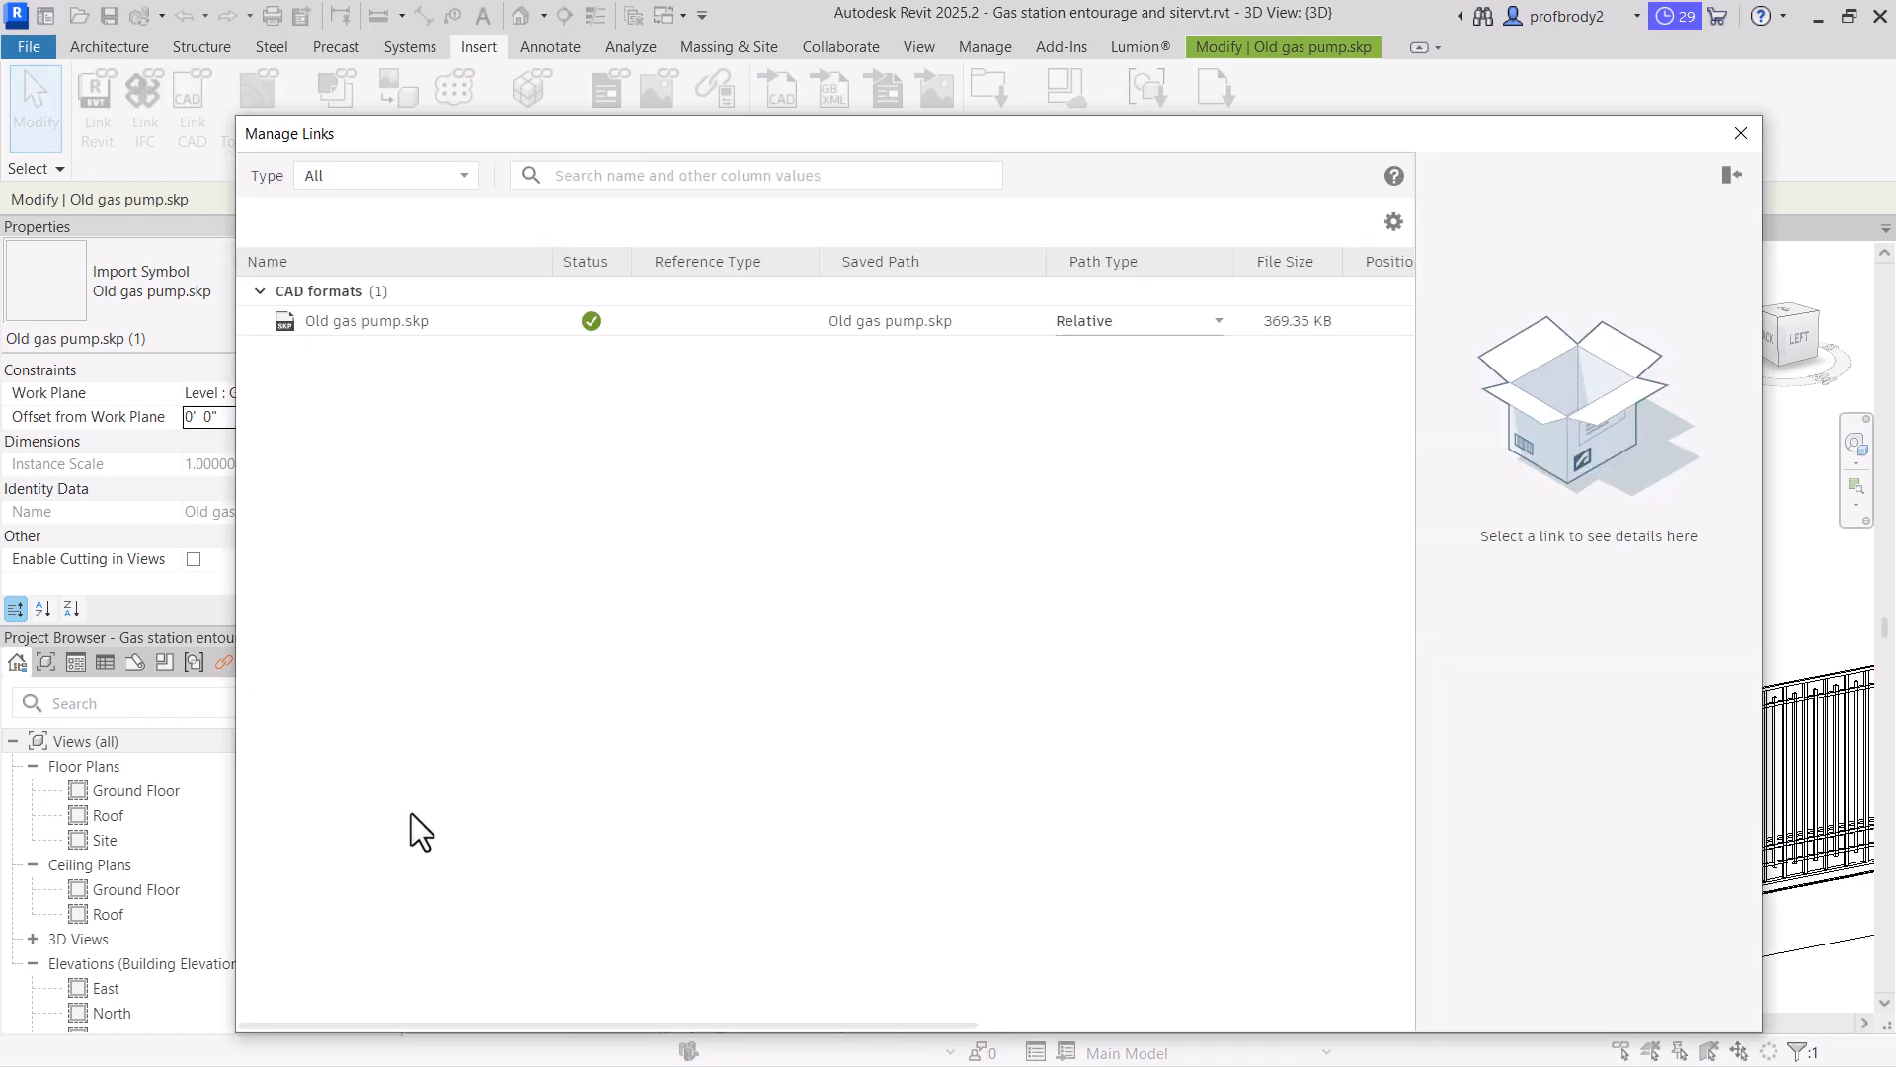
click(1738, 135)
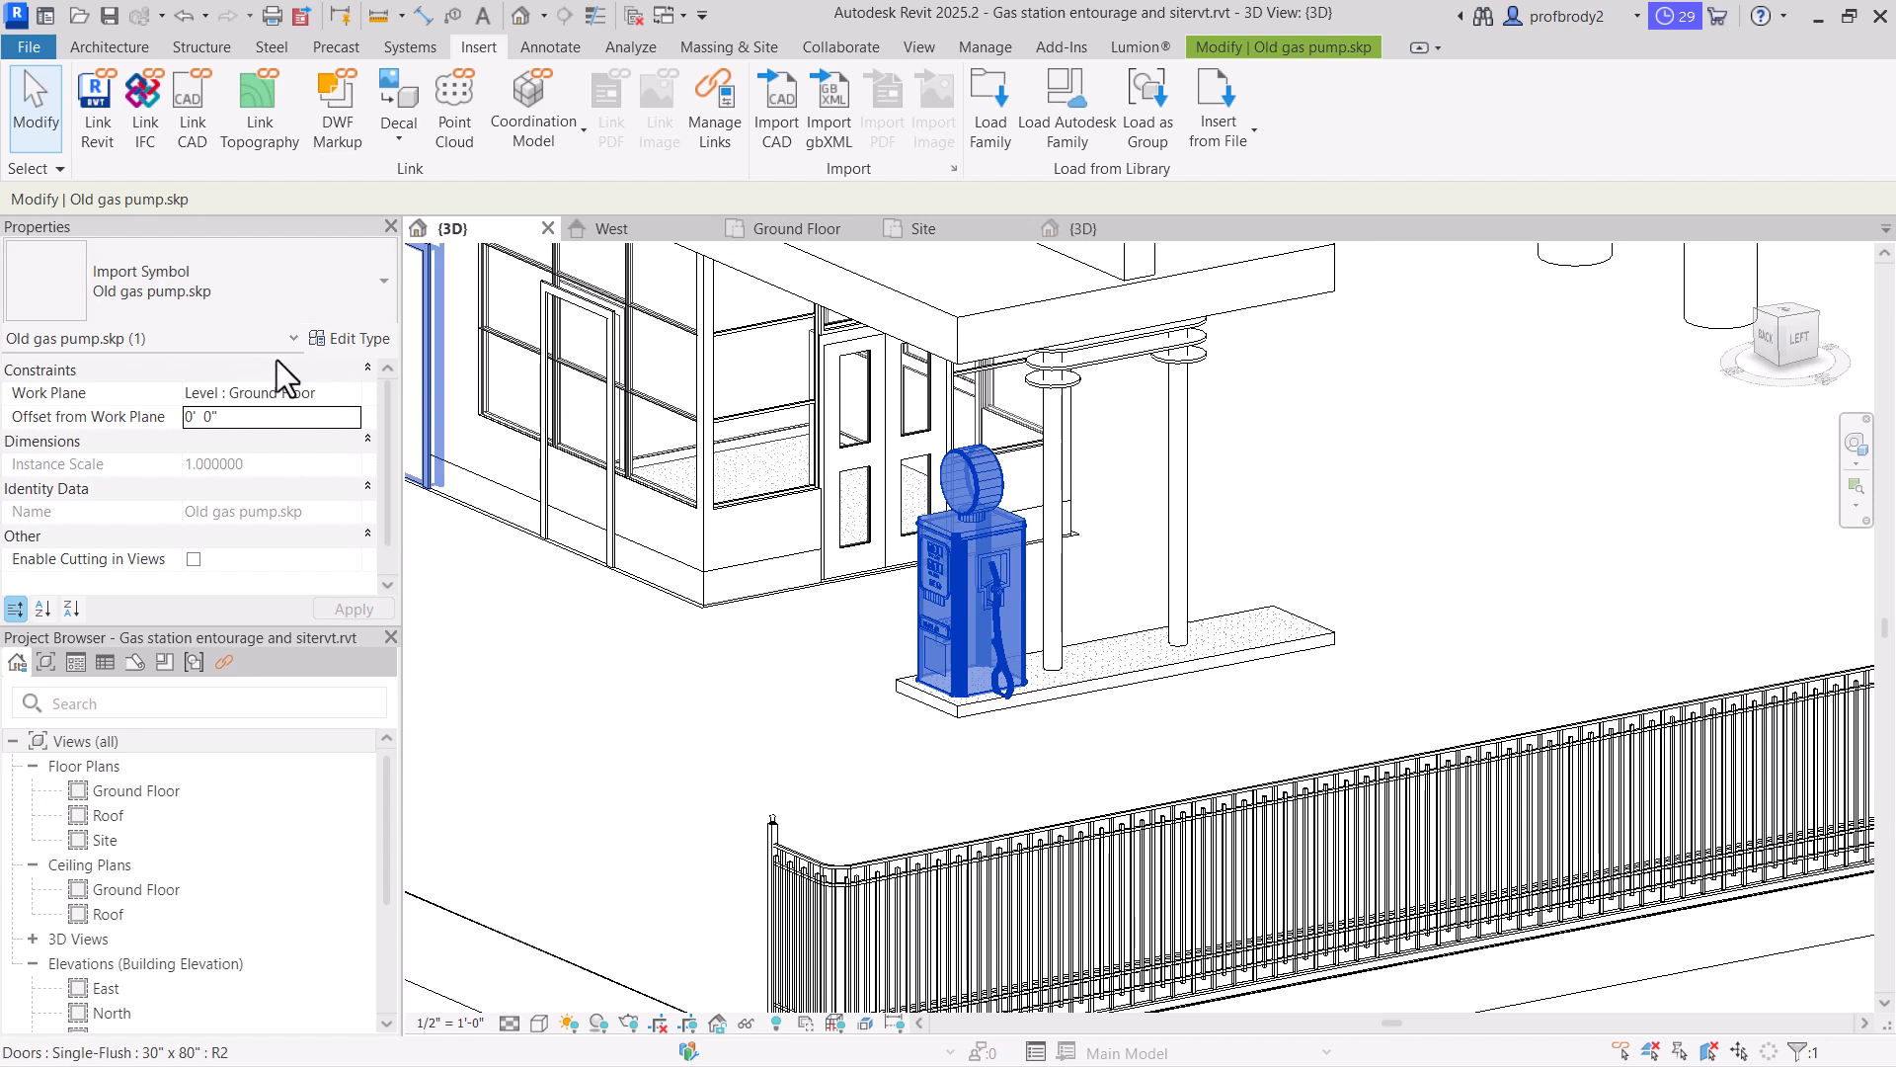
Set the linked gas pump's Offset from Work Plane to 4 inches so it stands on the curb
double_click(210, 416)
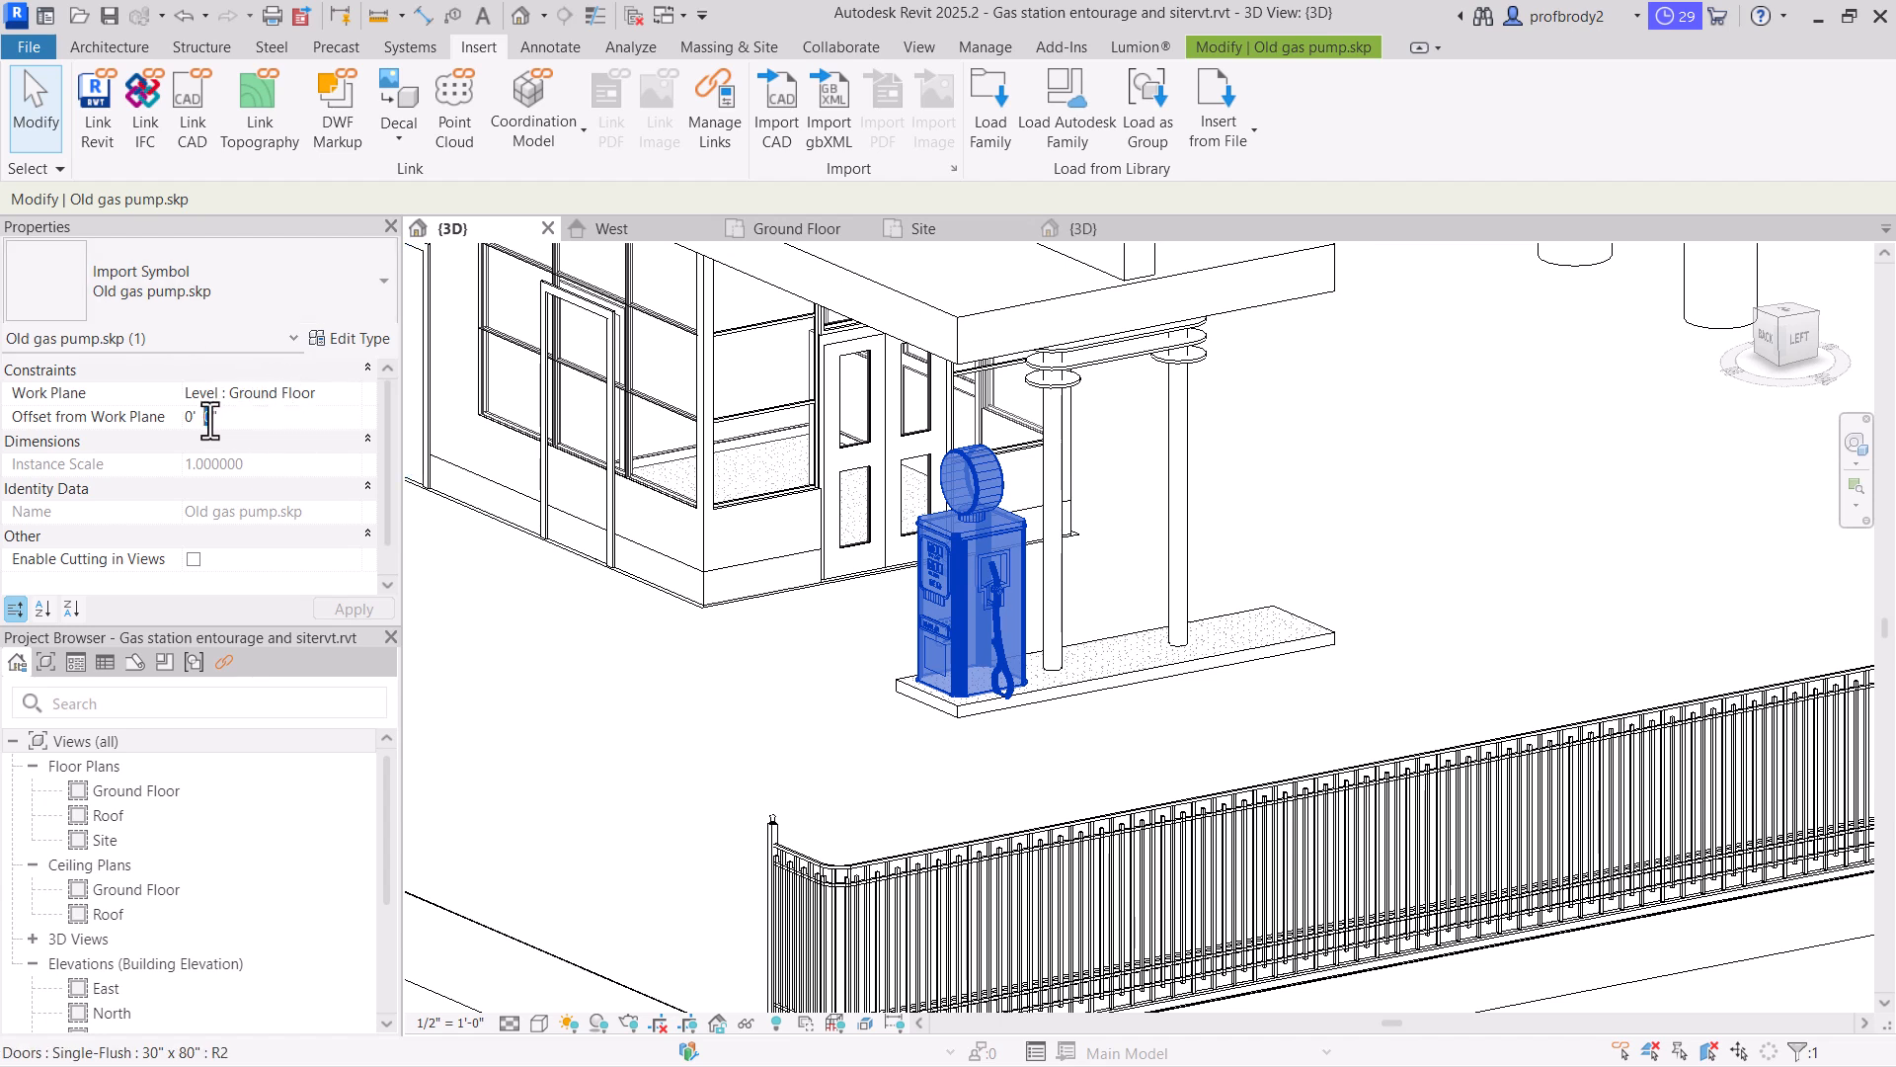
text(4)
click(373, 609)
click(869, 733)
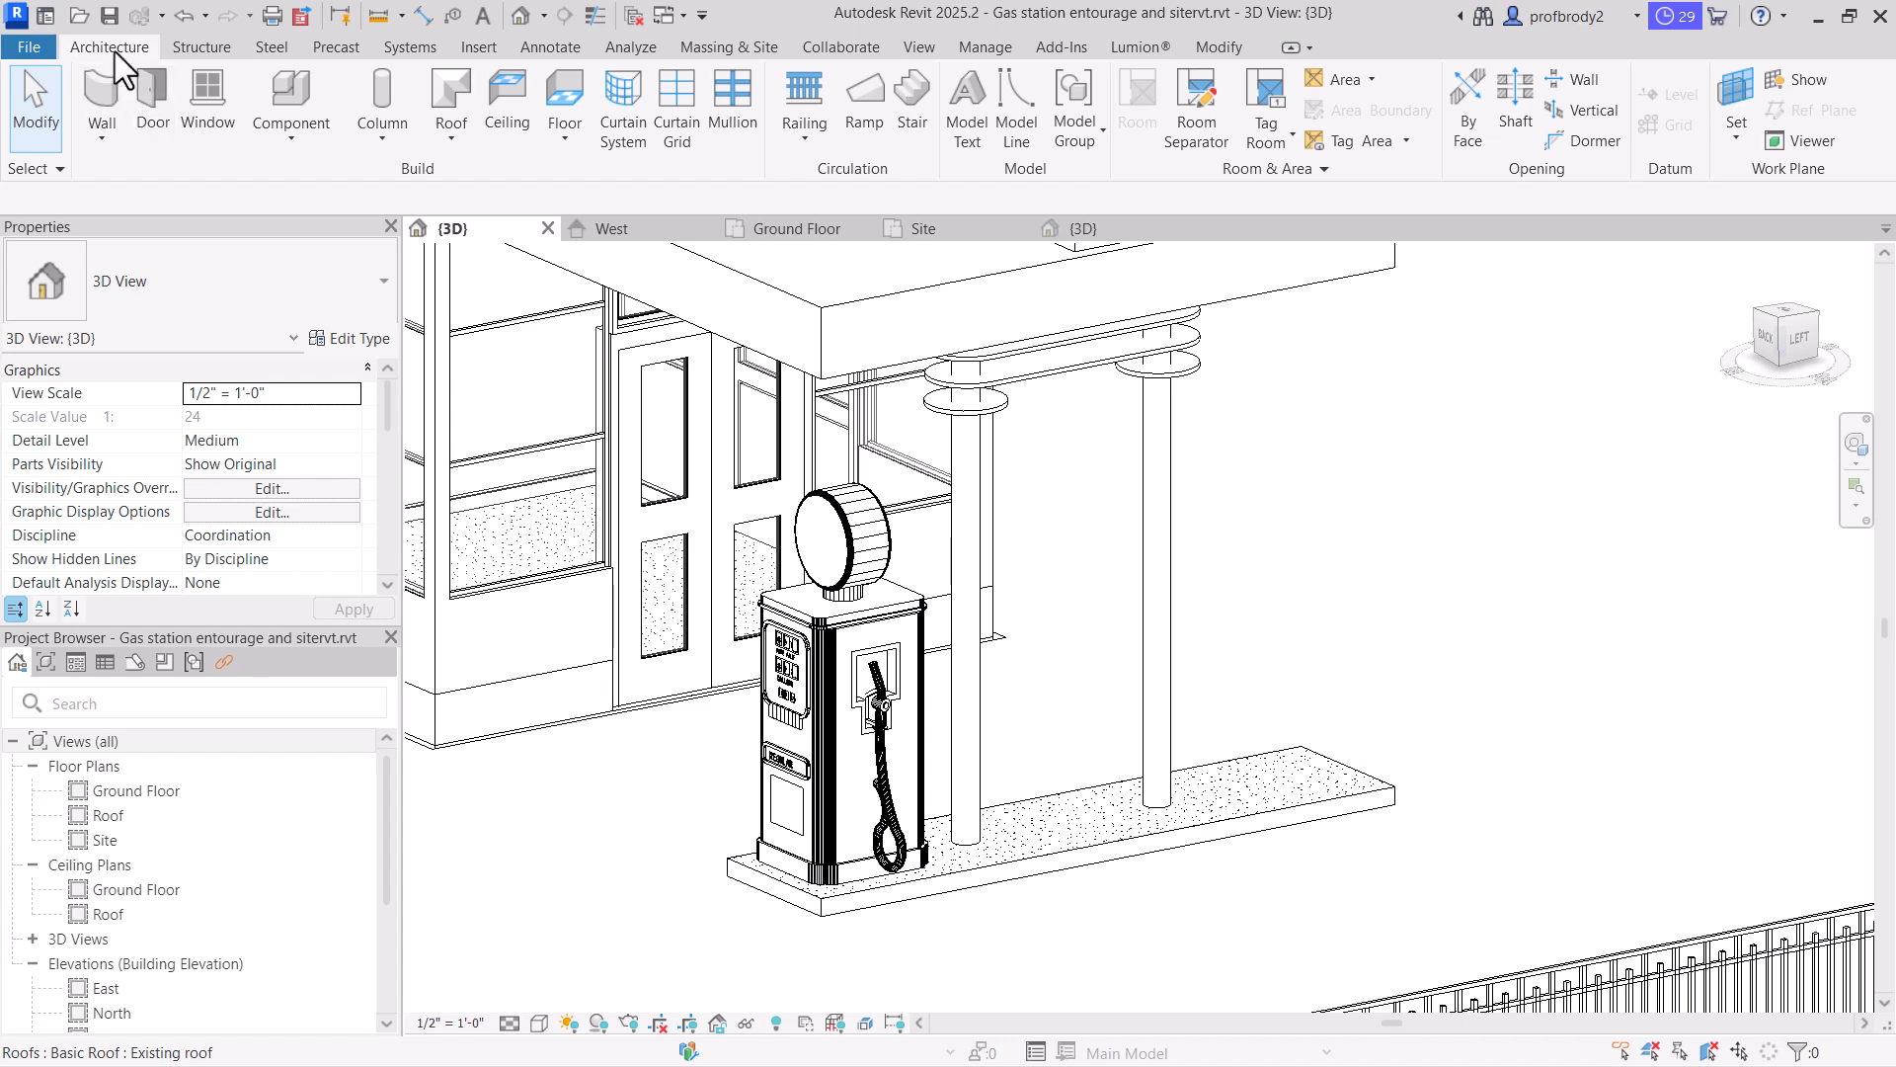
Create a new family from the Entourage.rft template
click(28, 52)
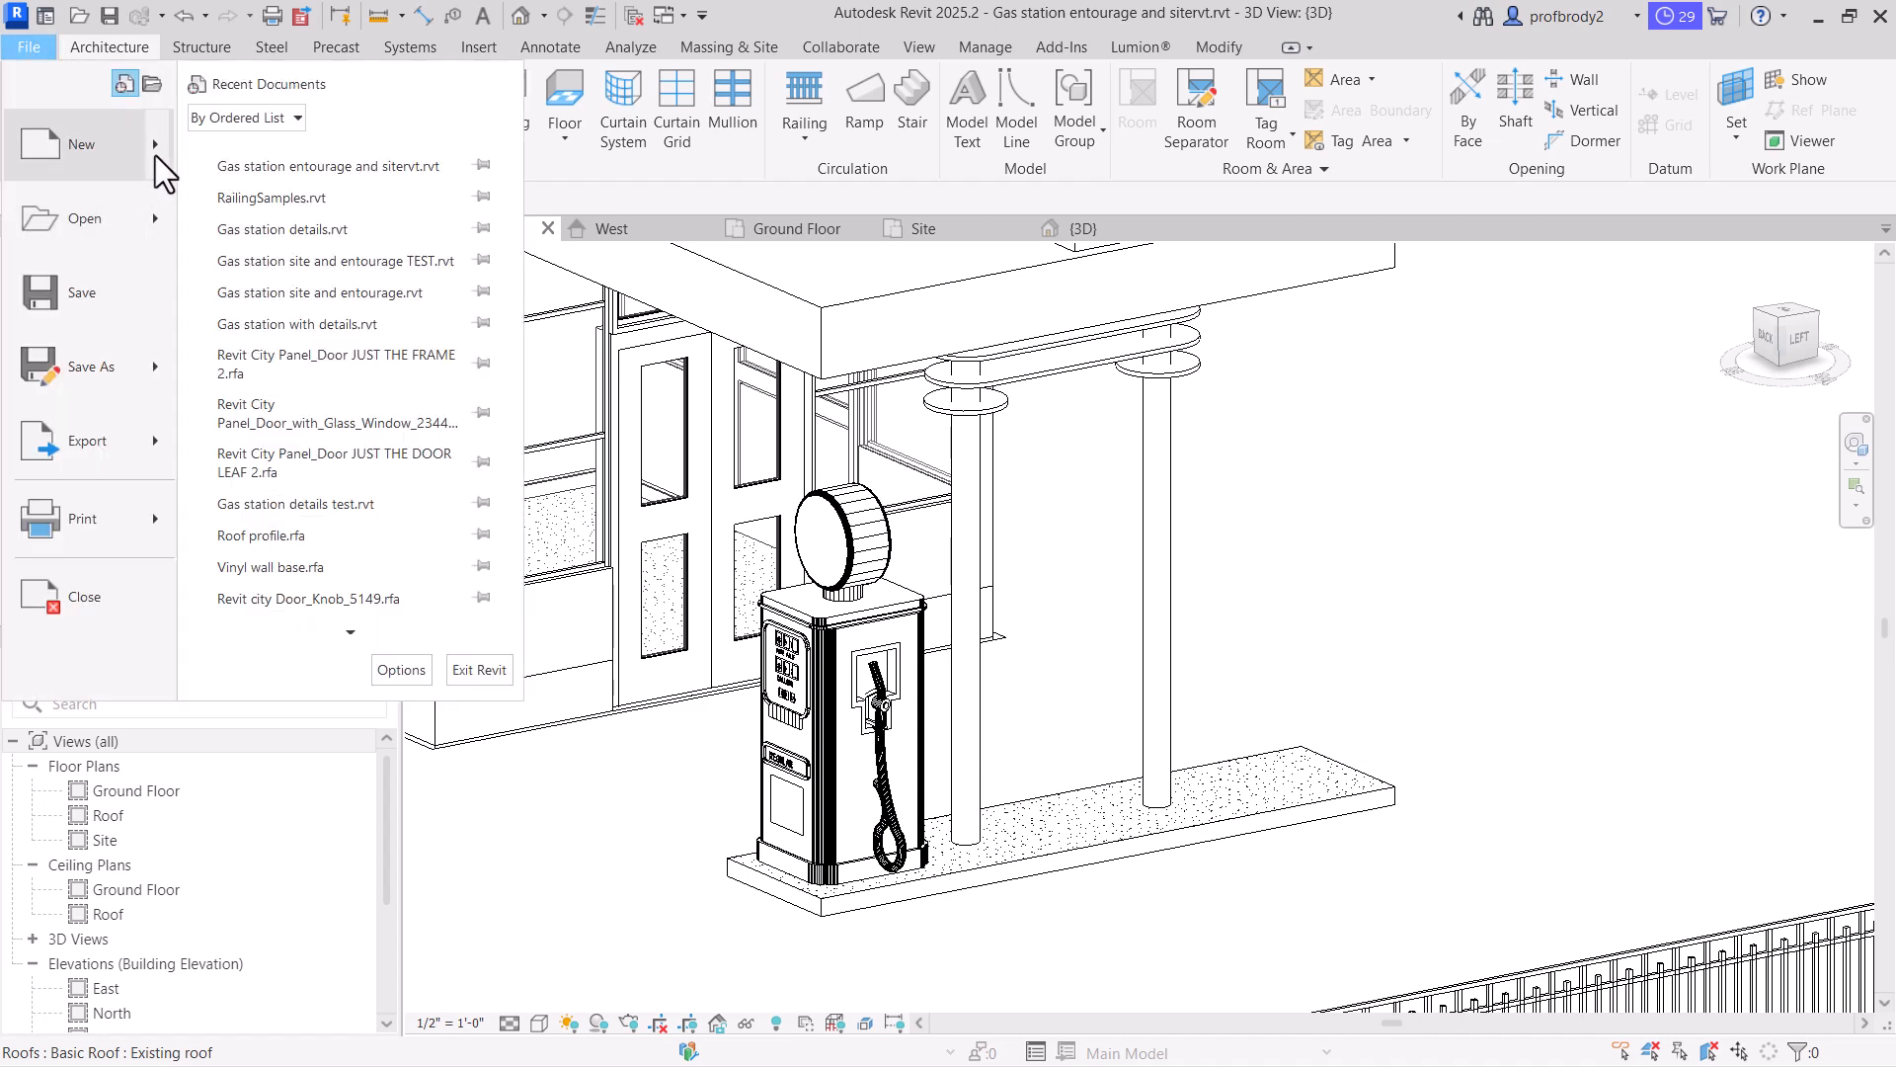
mouse_move(156, 156)
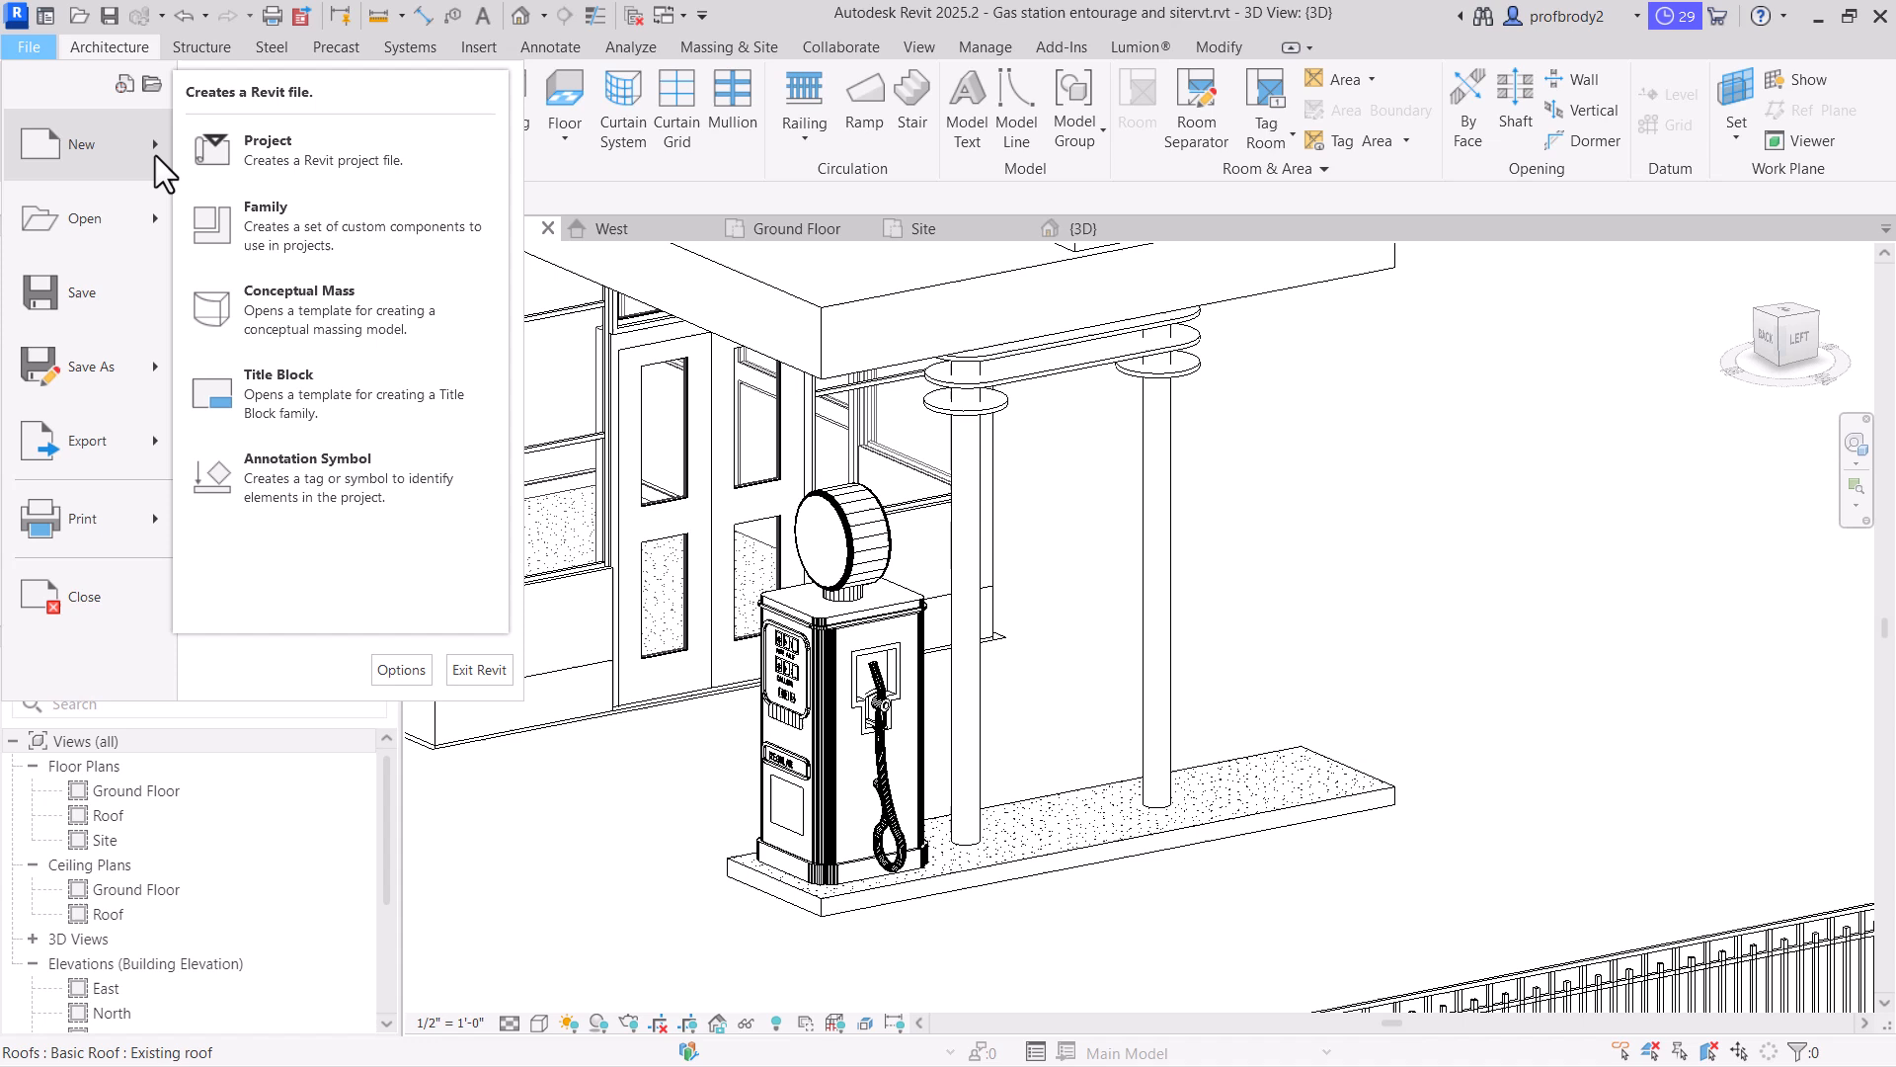
click(294, 229)
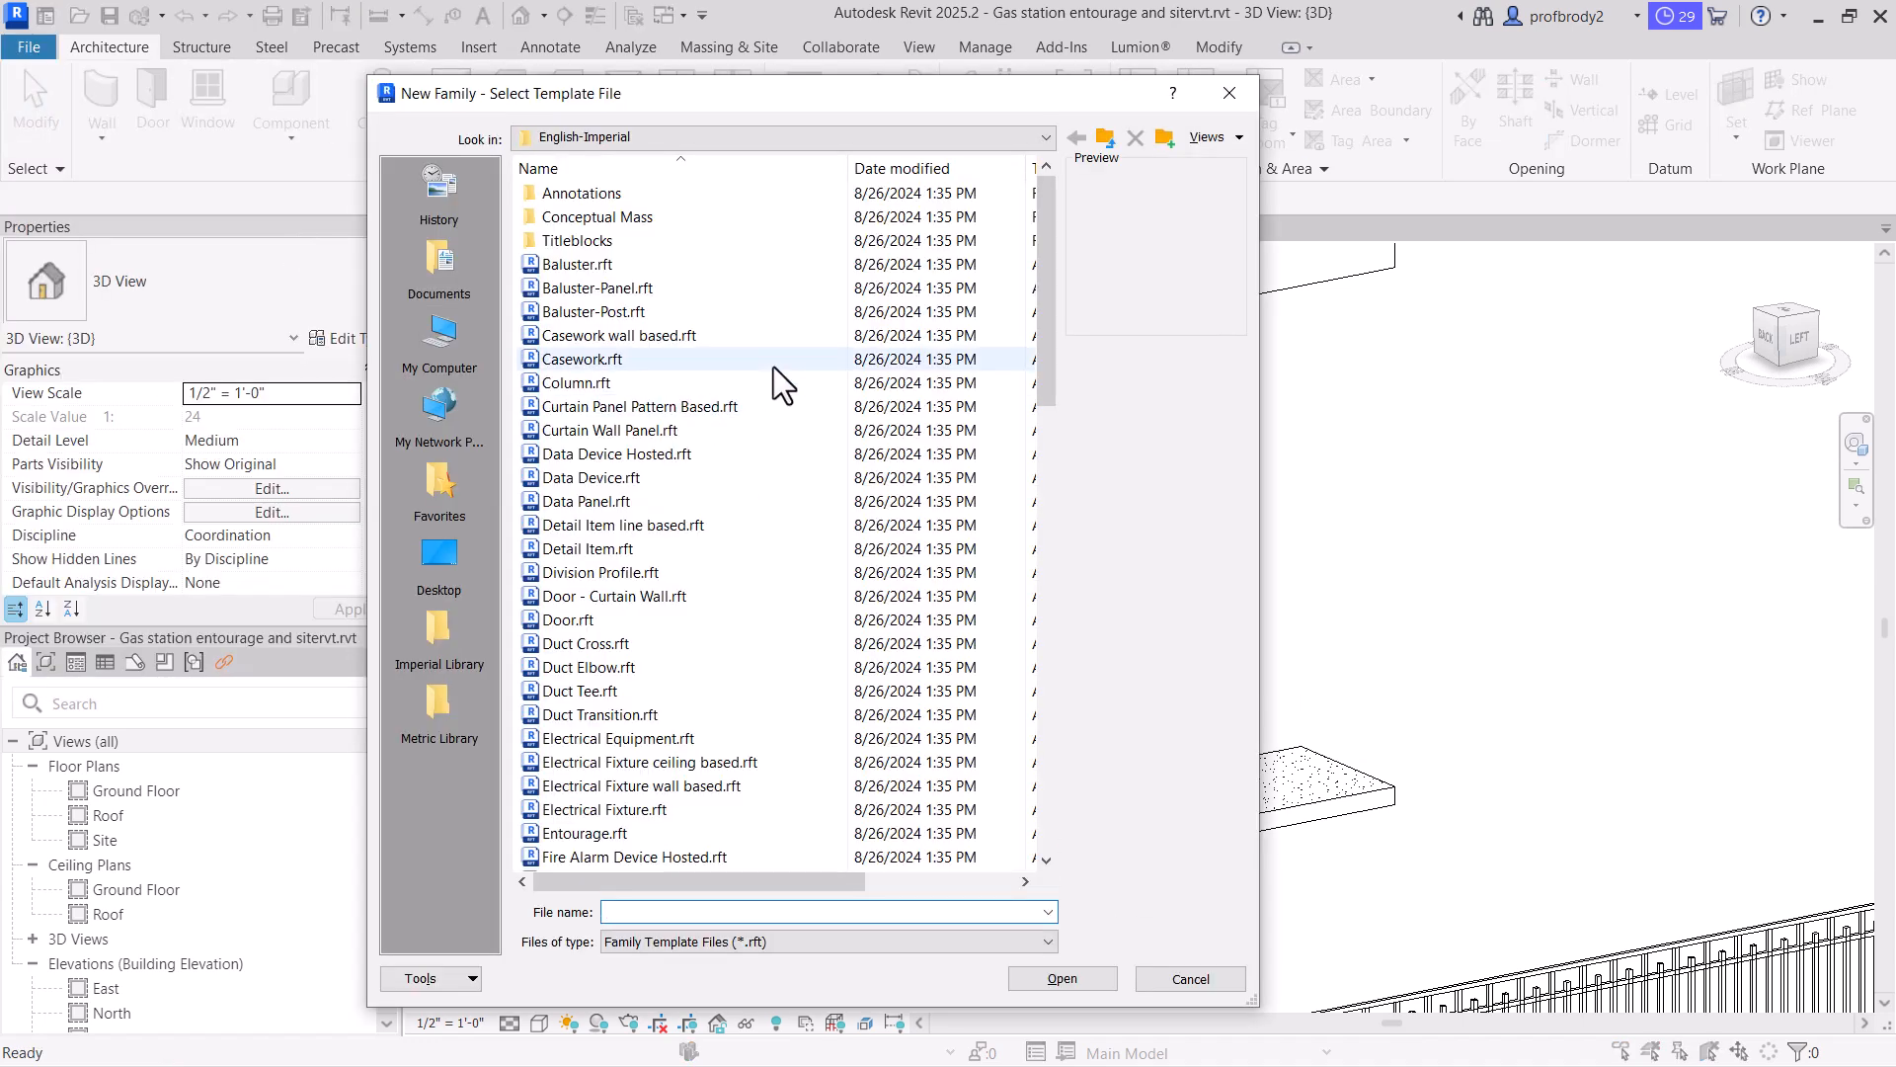
mouse_move(1045, 369)
mouse_down()
mouse_move(1052, 452)
mouse_move(1069, 353)
mouse_move(1041, 470)
mouse_up()
click(617, 620)
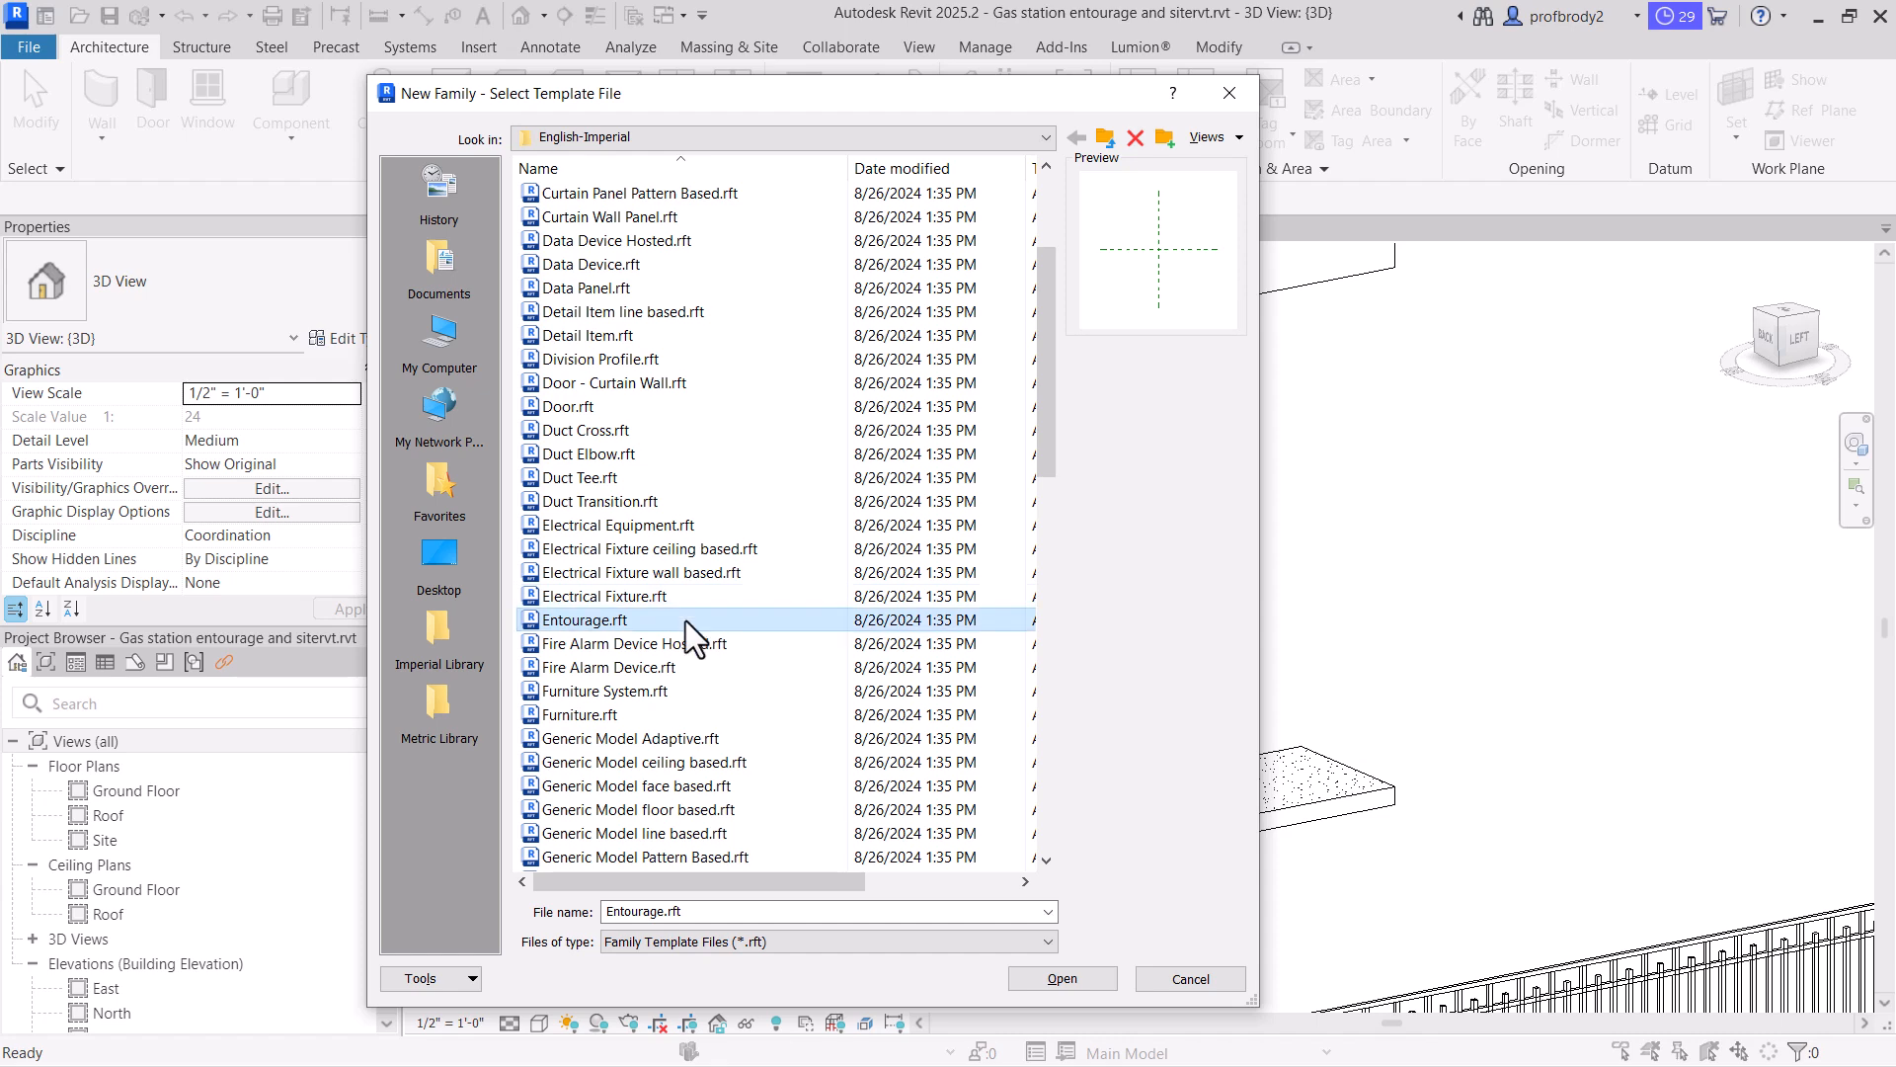
click(1063, 978)
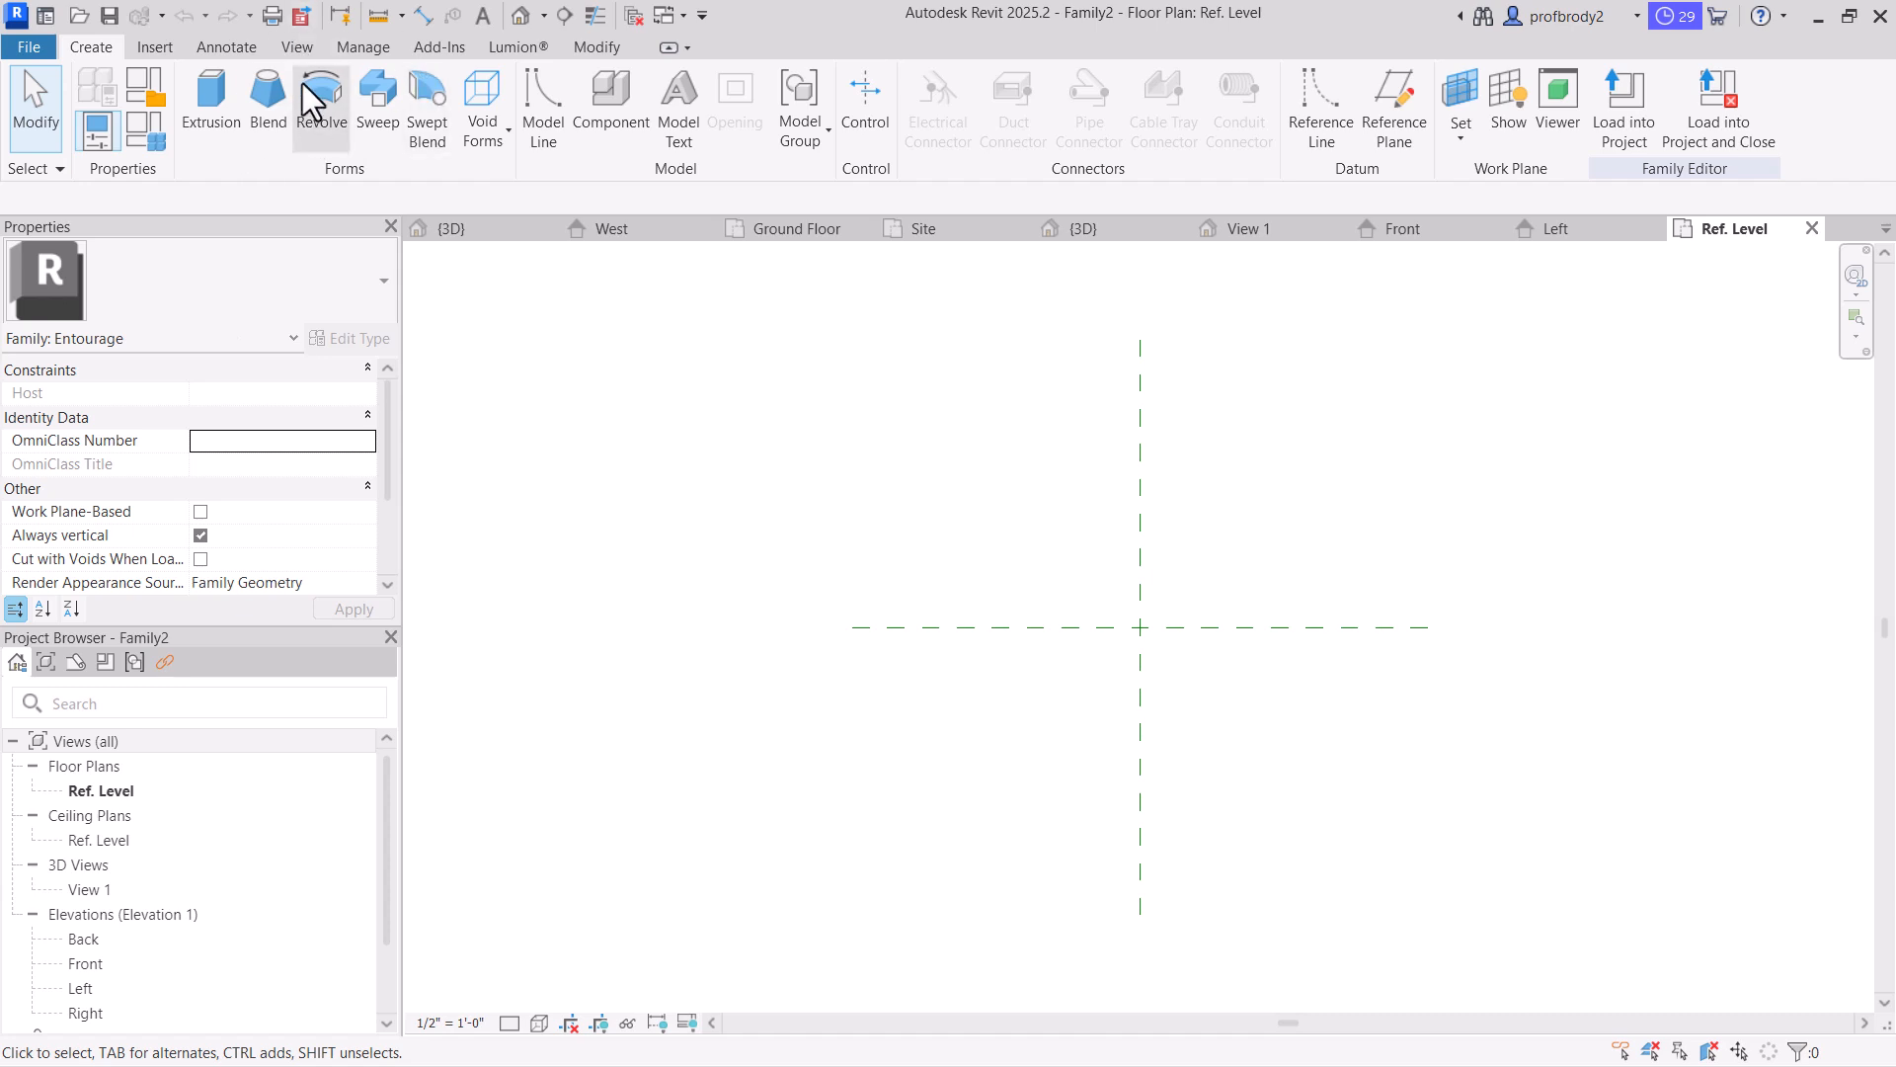
Import Old gas pump.skp into the family with Manual - Center positioning at Ref. Level, centred on the intersection of the reference planes
click(152, 46)
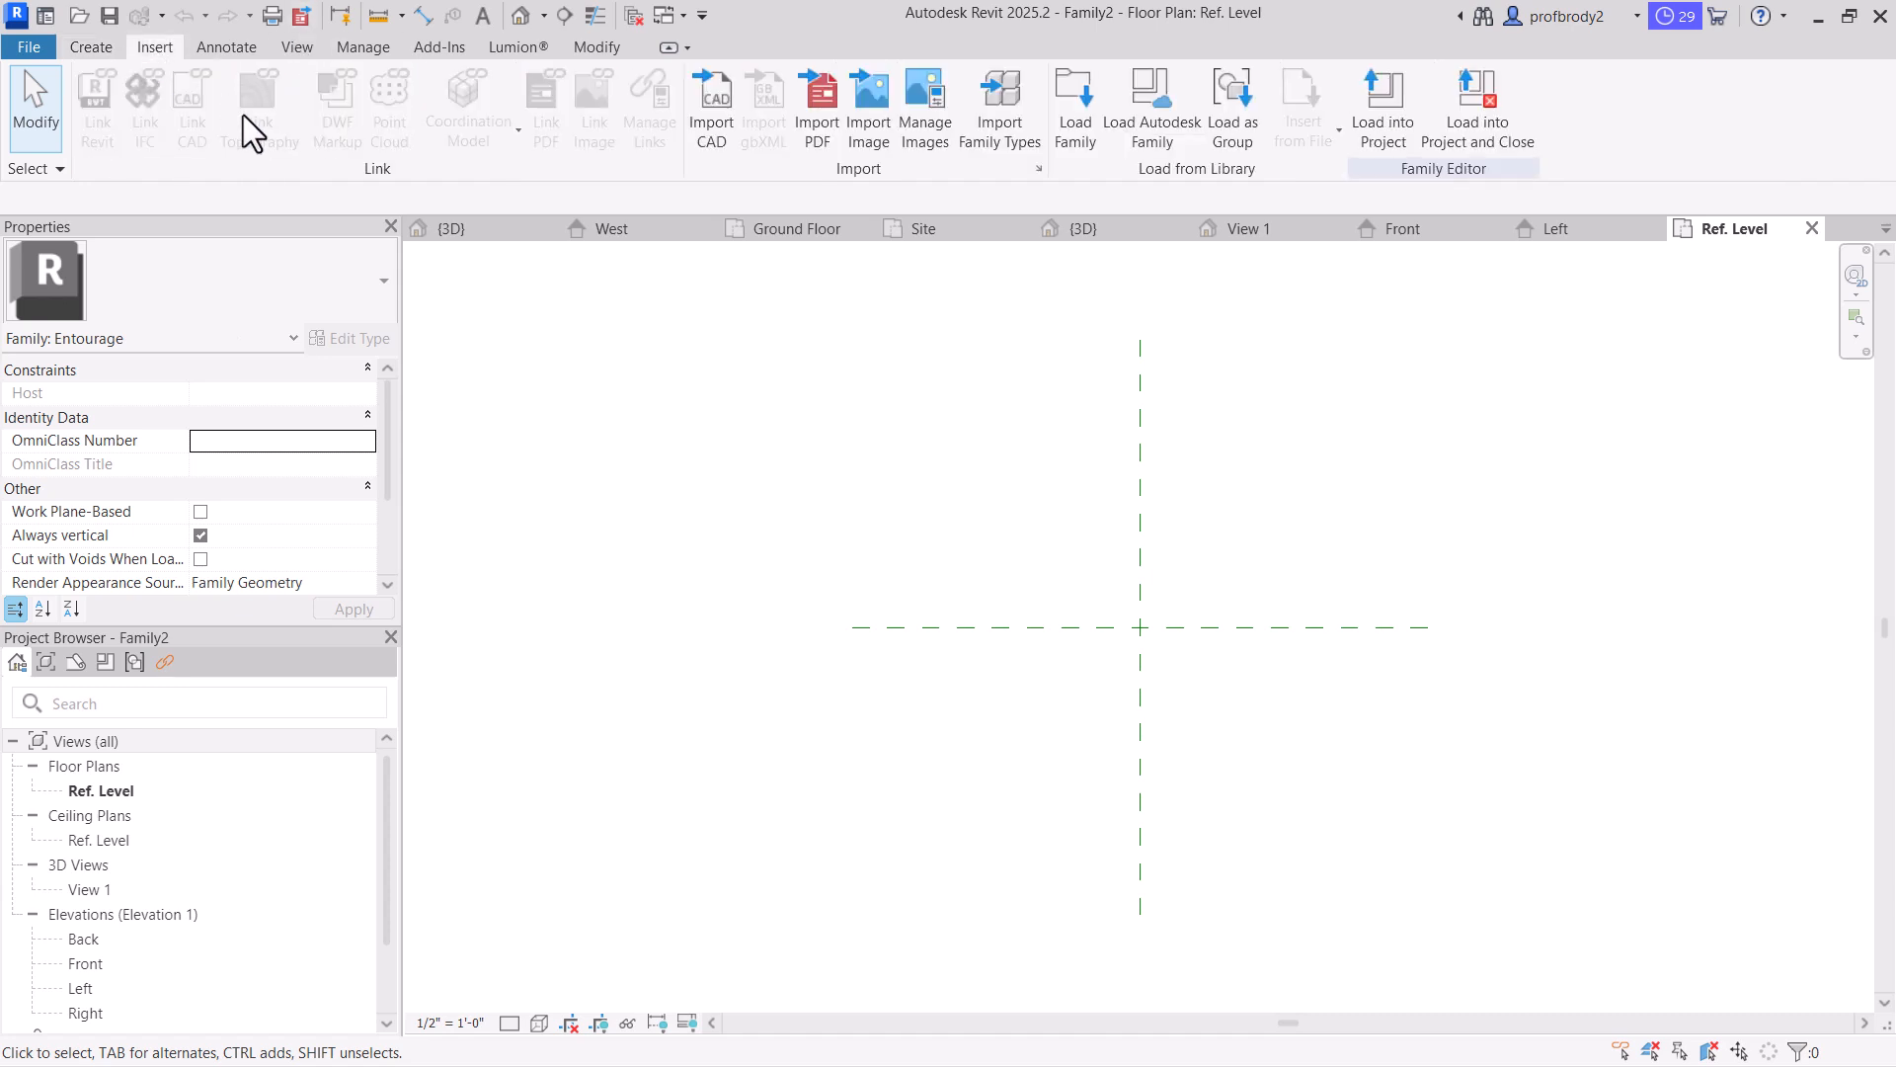
click(715, 126)
click(732, 290)
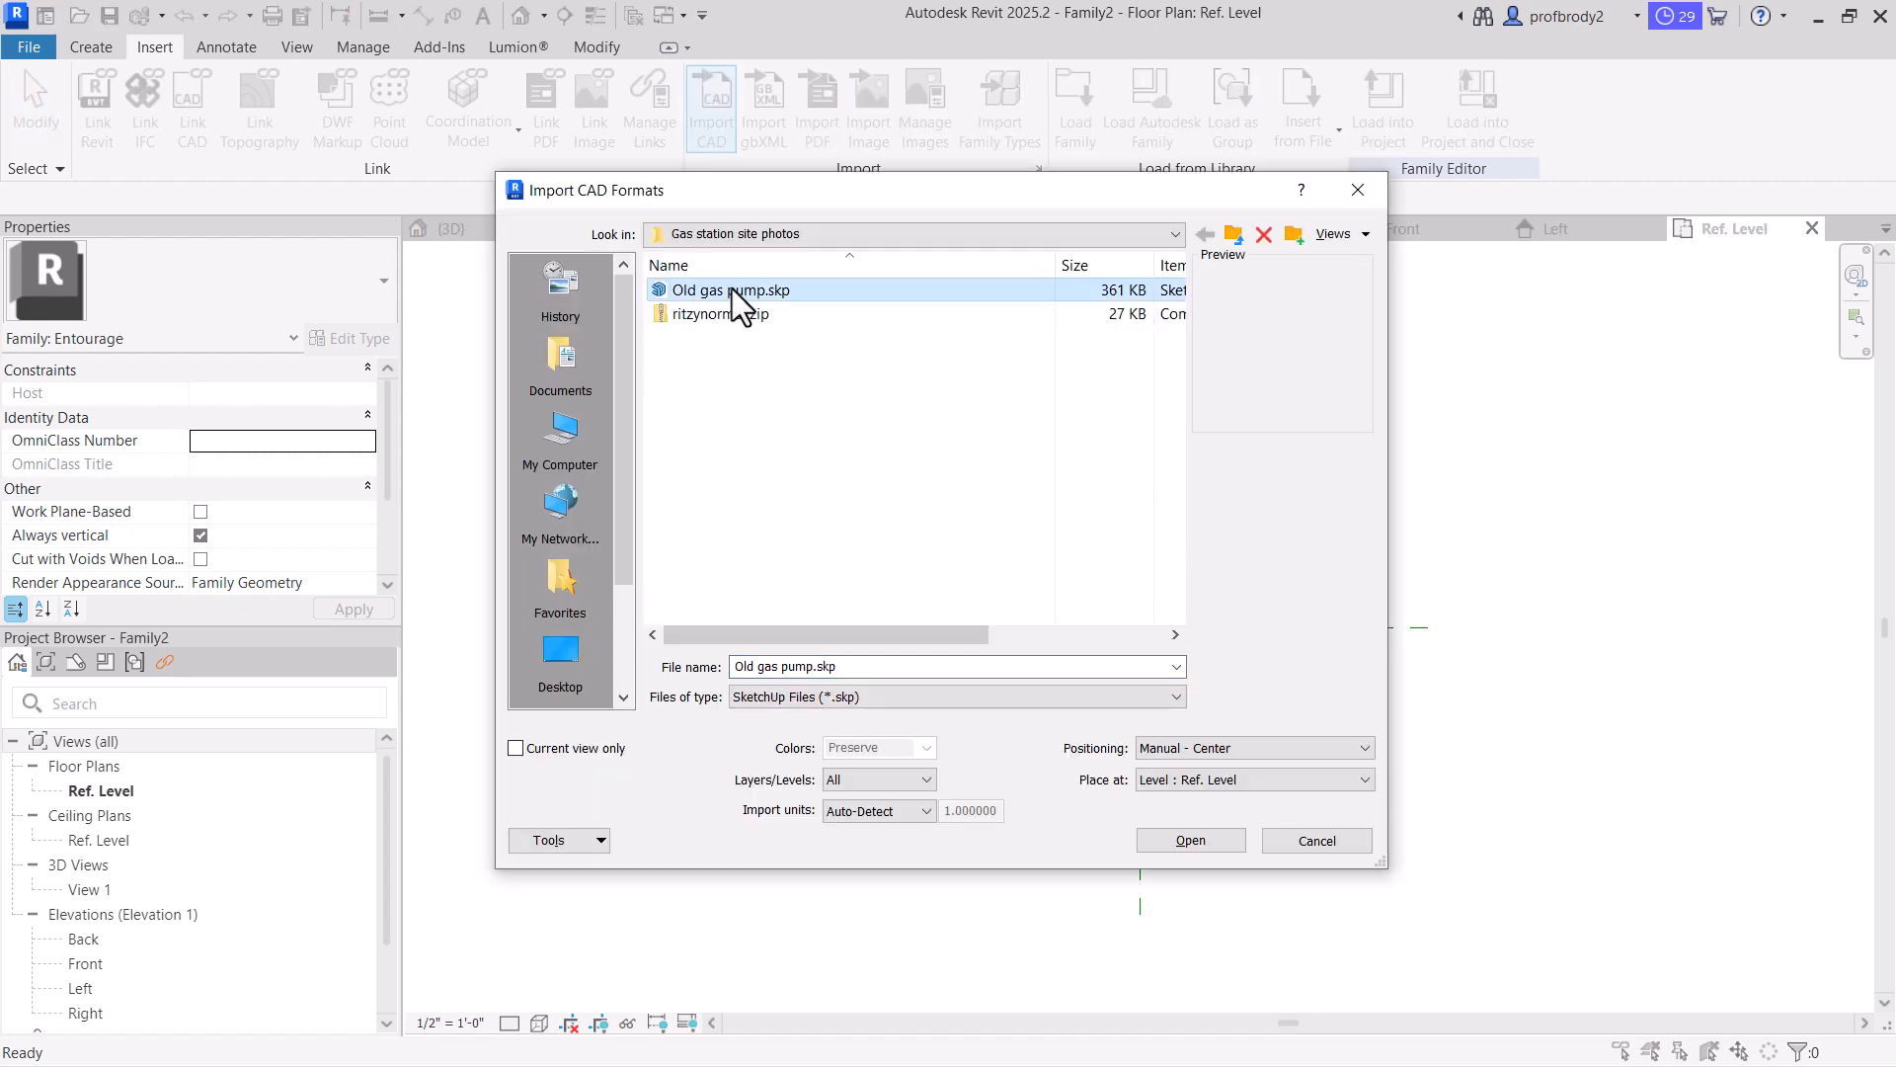
click(1191, 841)
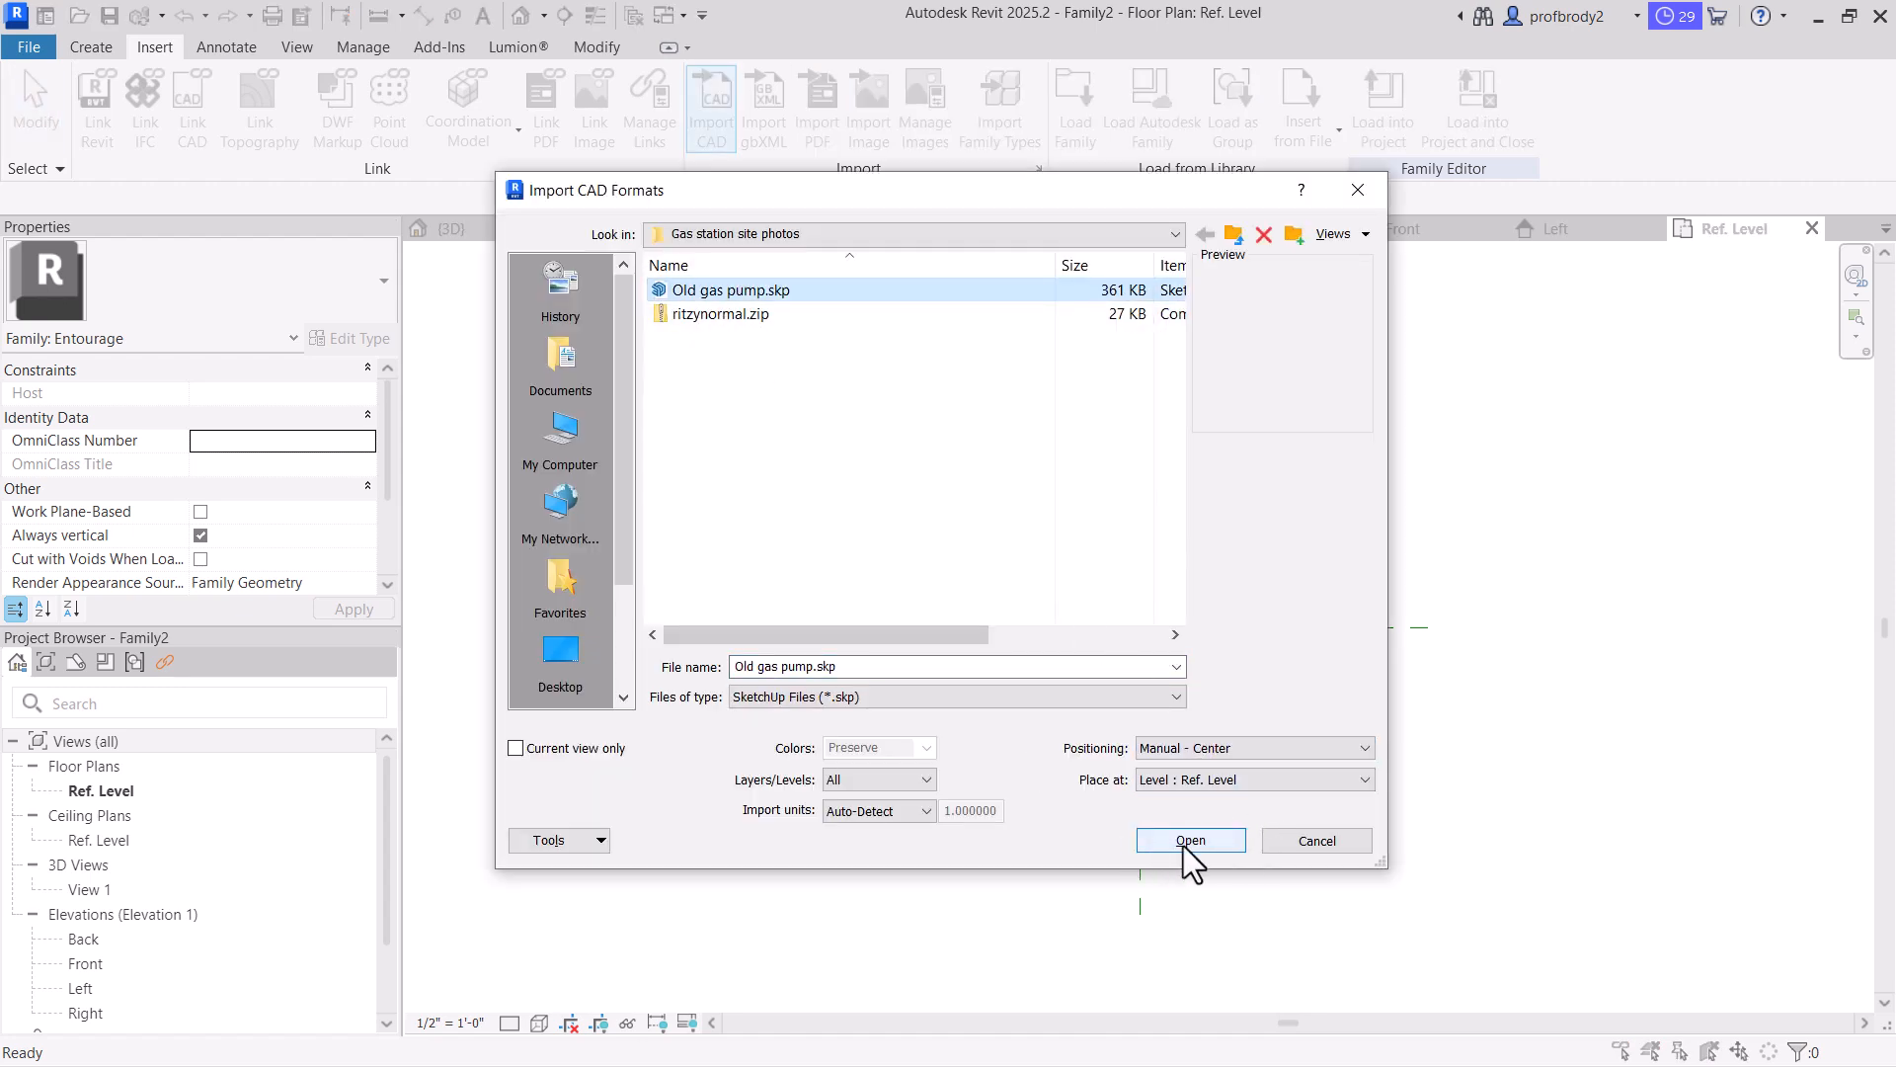
click(1143, 629)
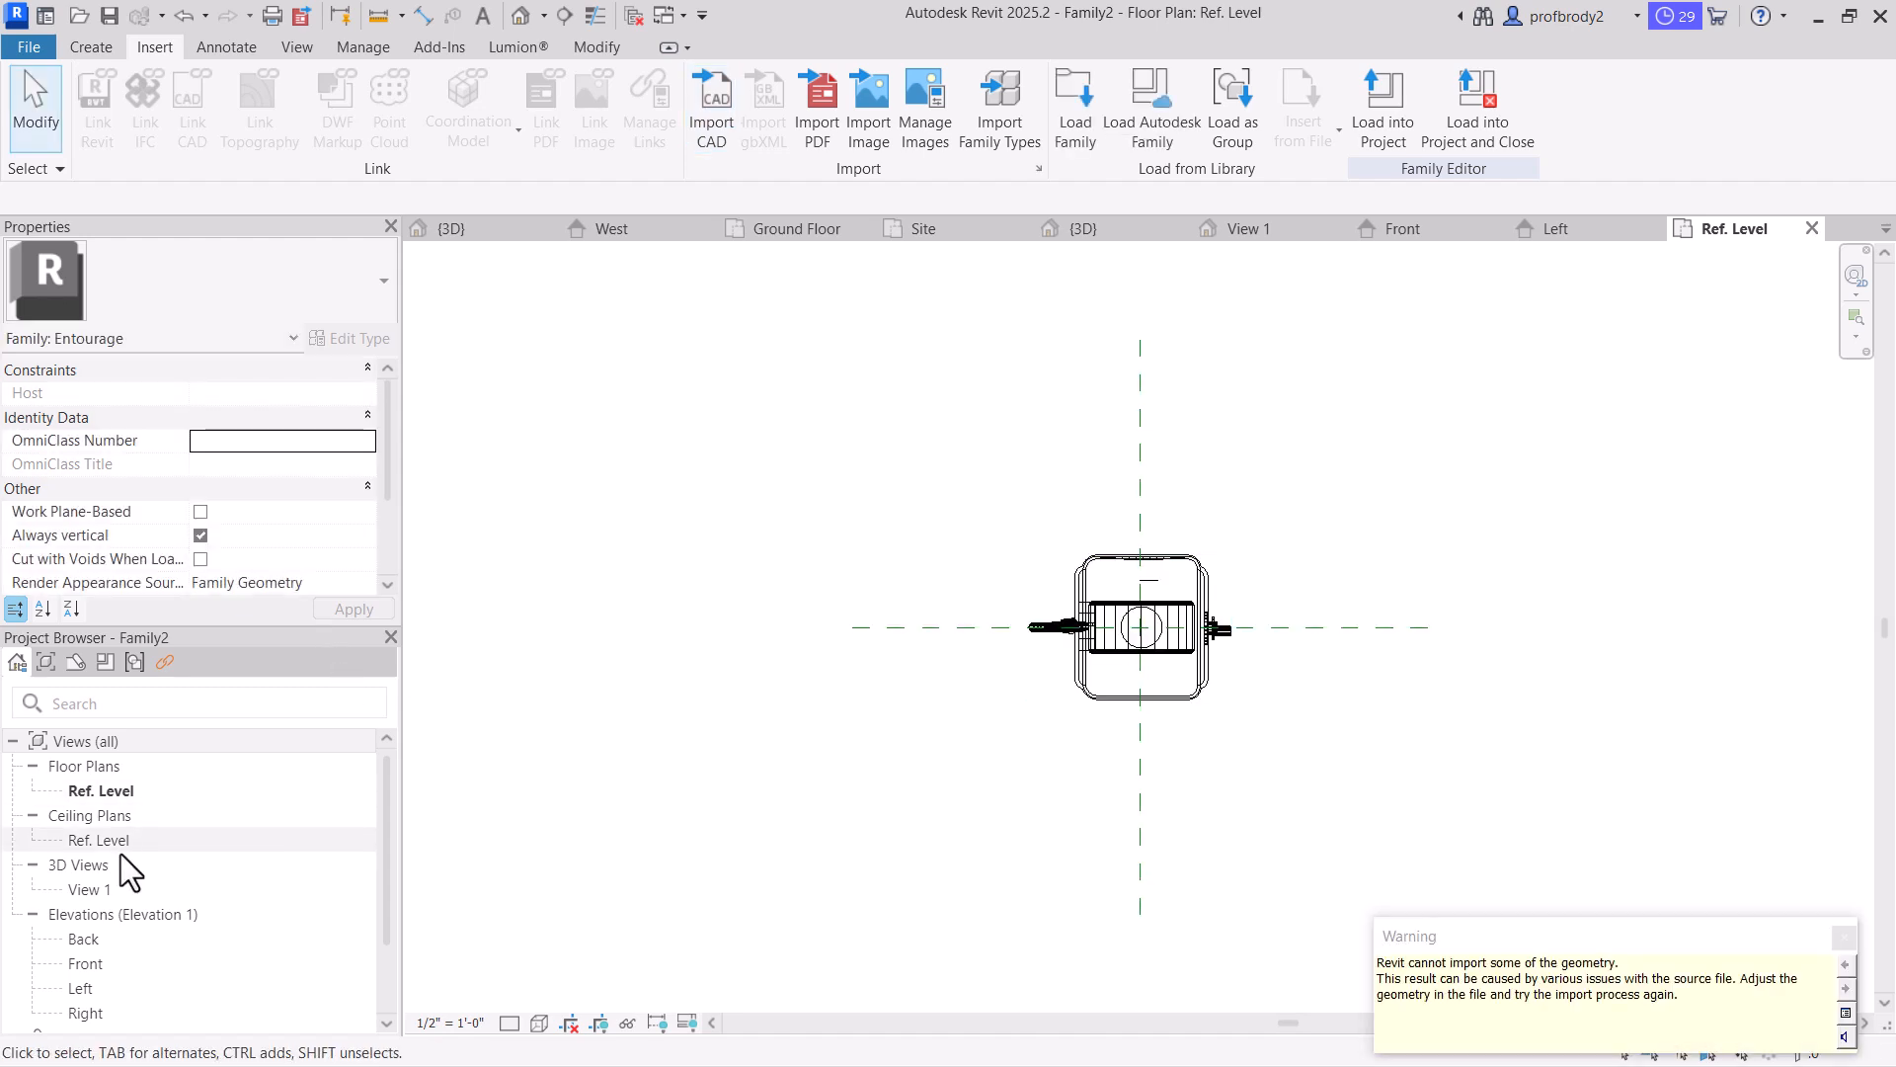
Check the imported gas pump against the reference level in the Back elevation and dismiss the import warning
double_click(97, 944)
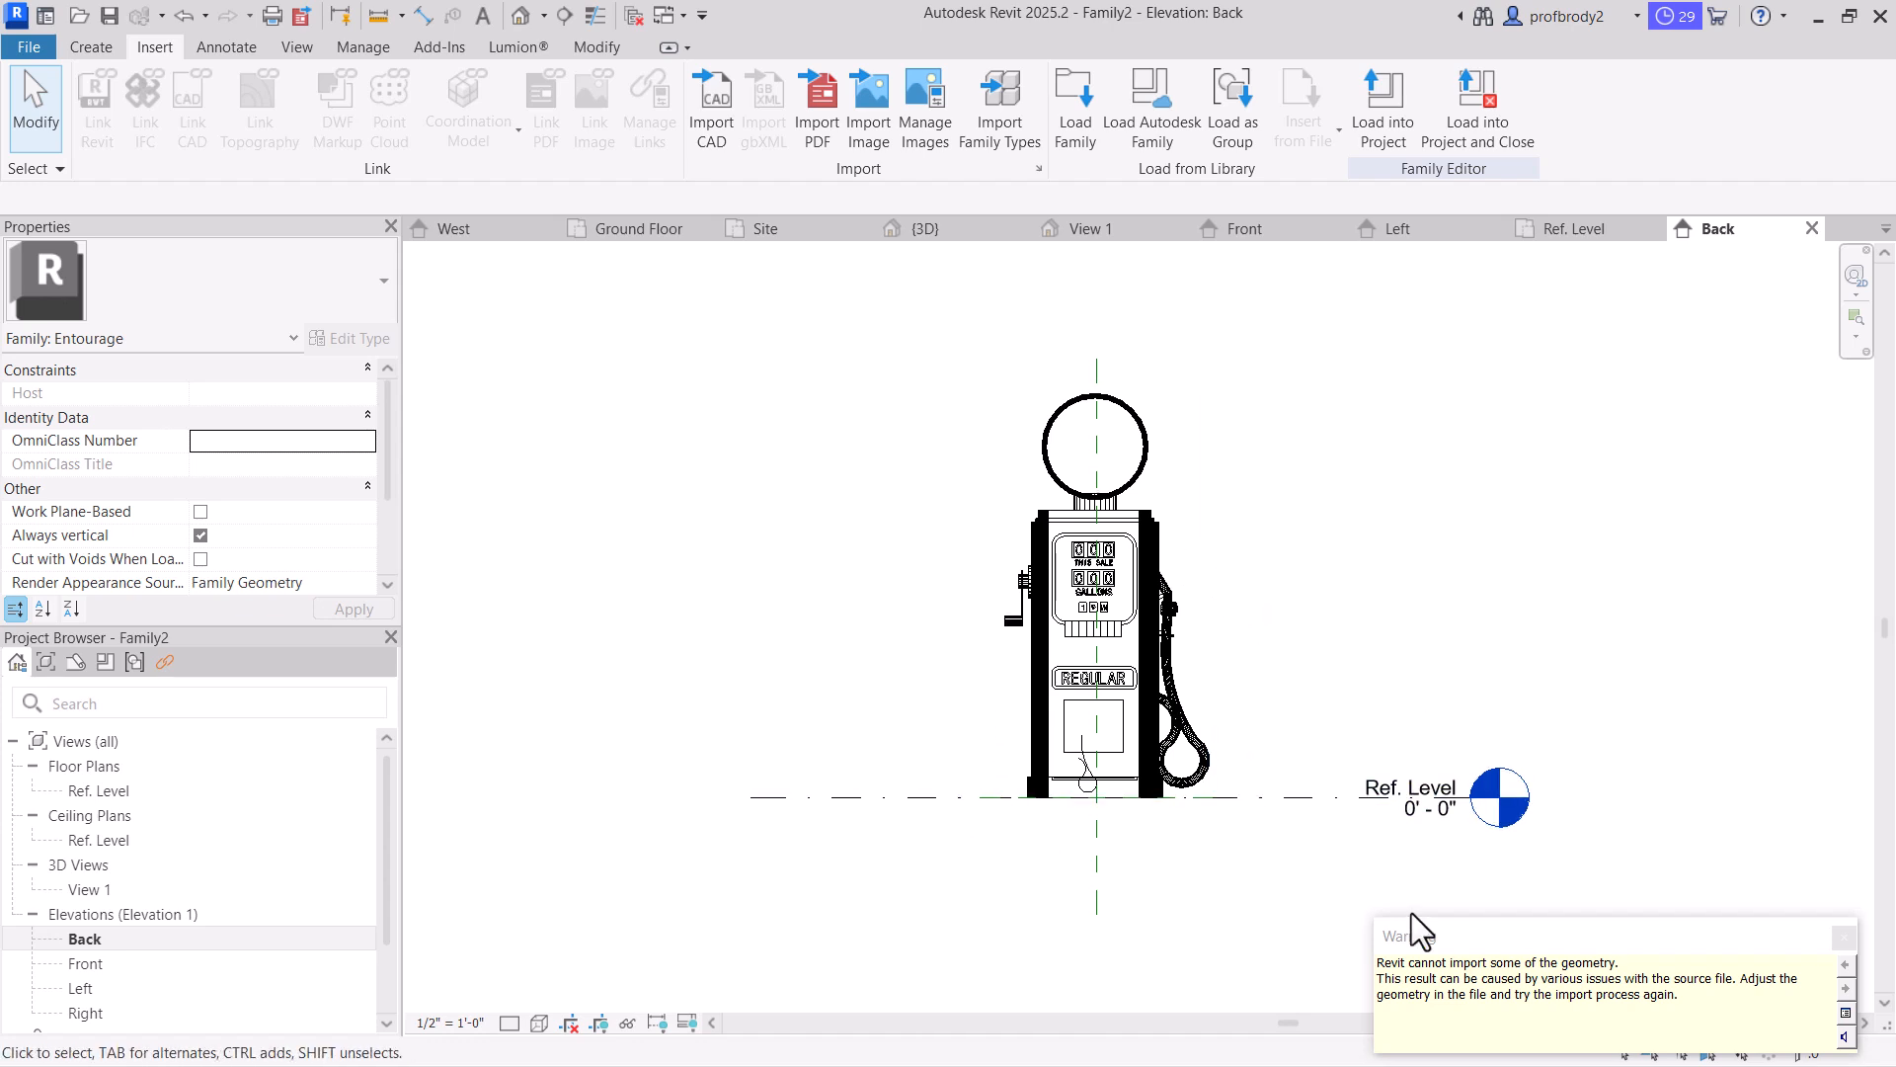
click(1676, 970)
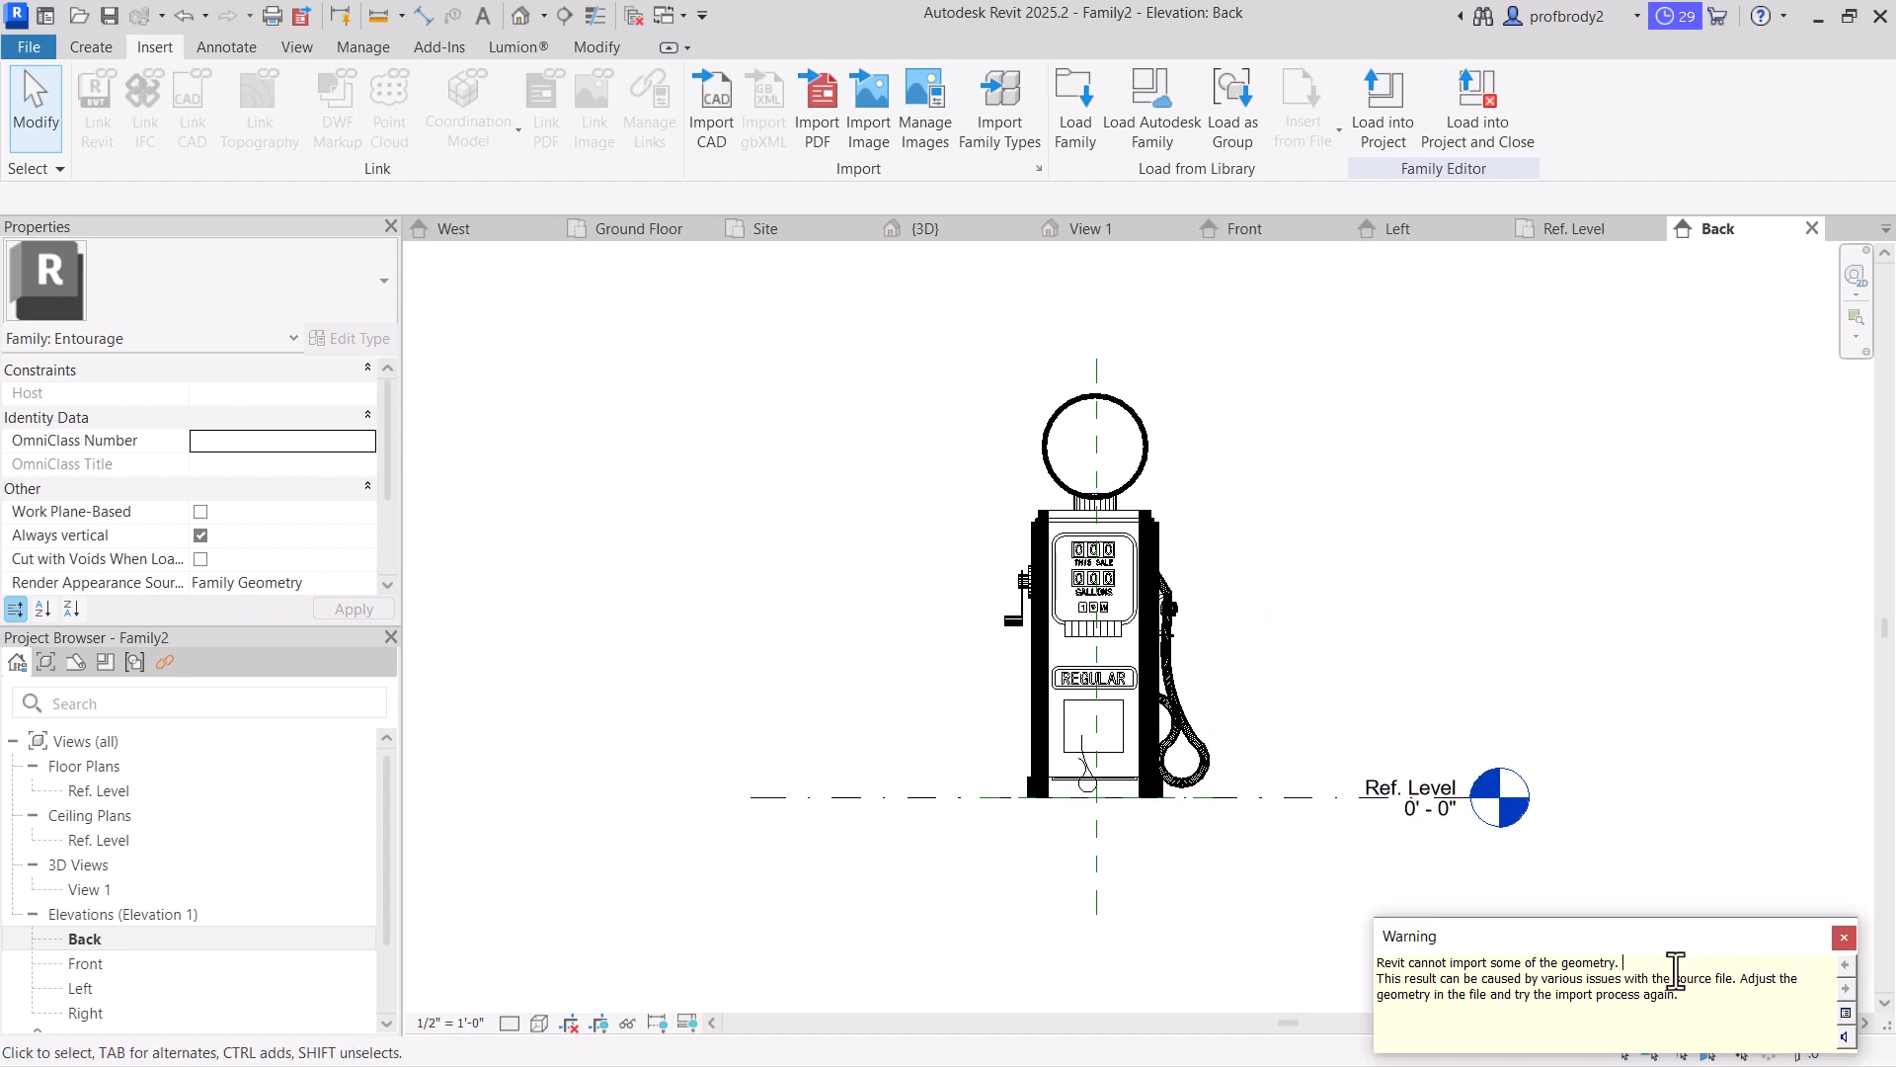
click(1844, 937)
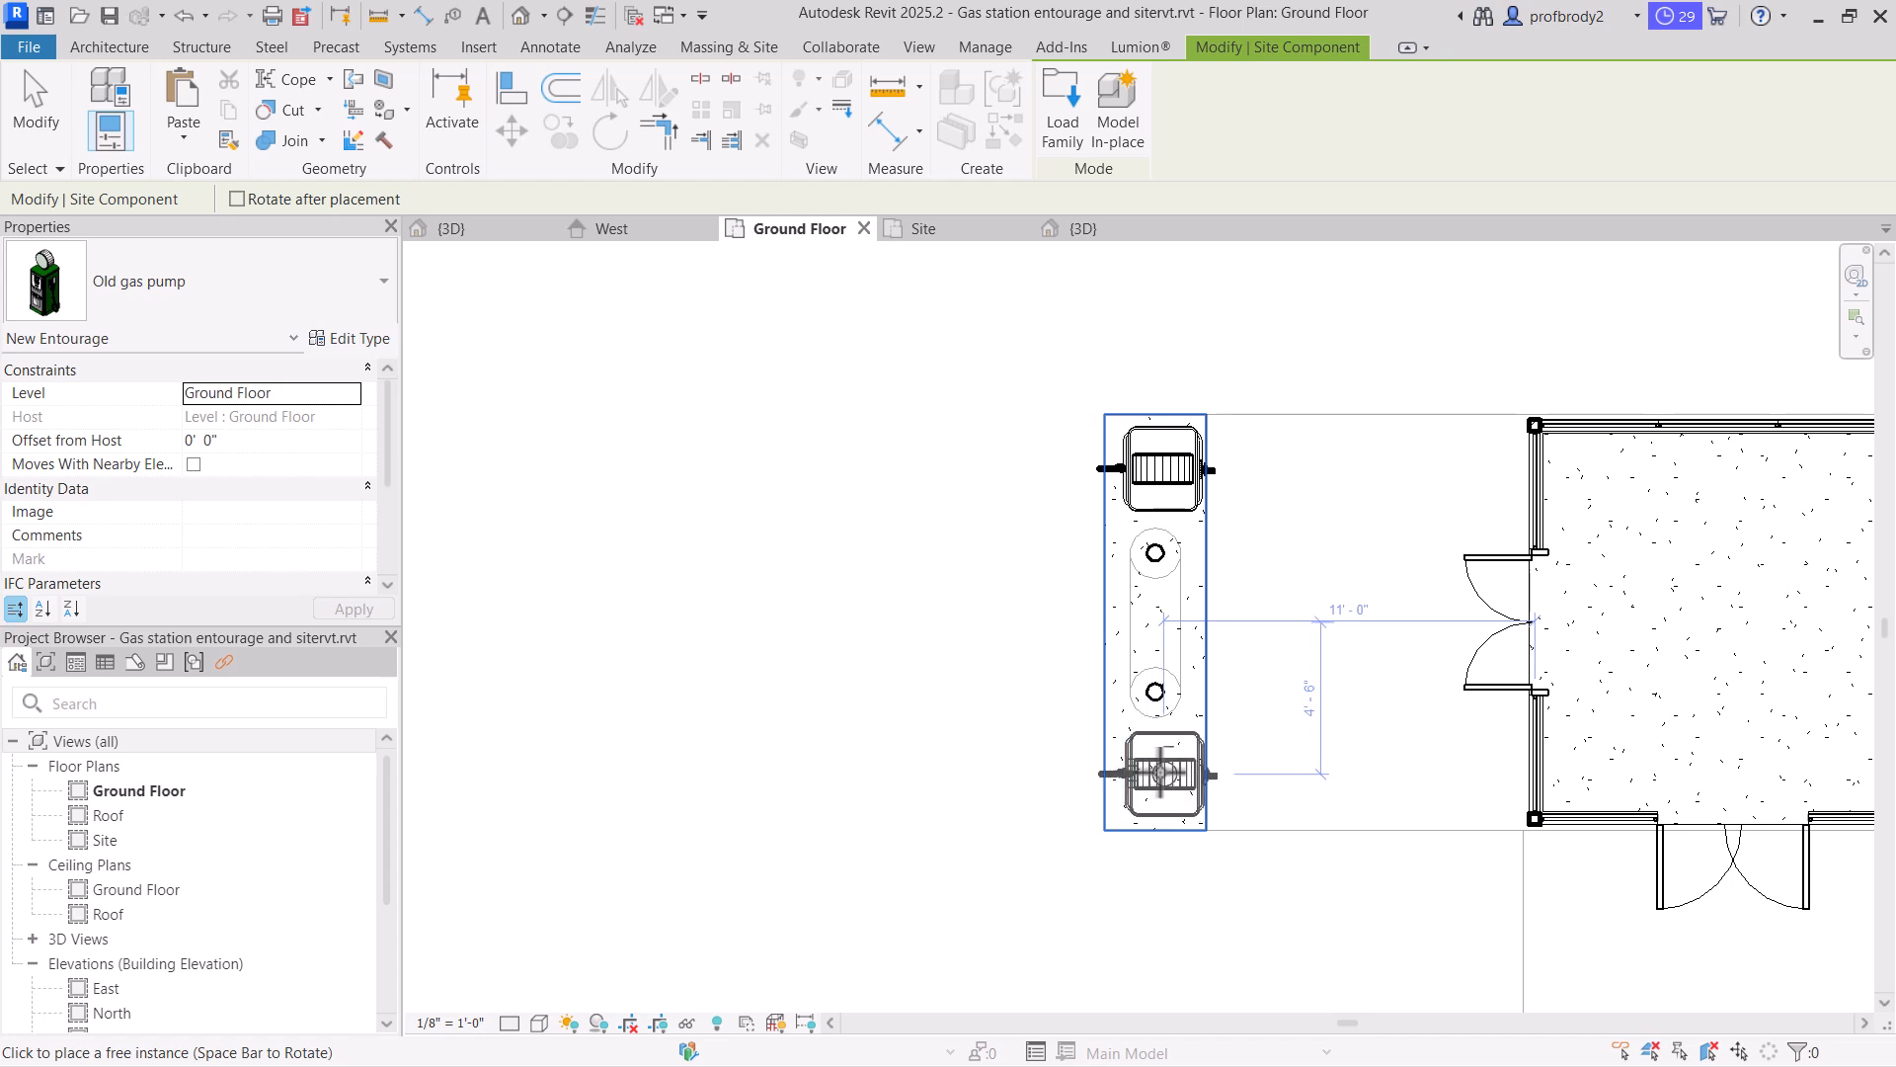
Place an Old gas pump component at the lower end of the curb island in the Ground Floor plan and set its Offset from Host to 4 inches
click(1163, 773)
click(39, 114)
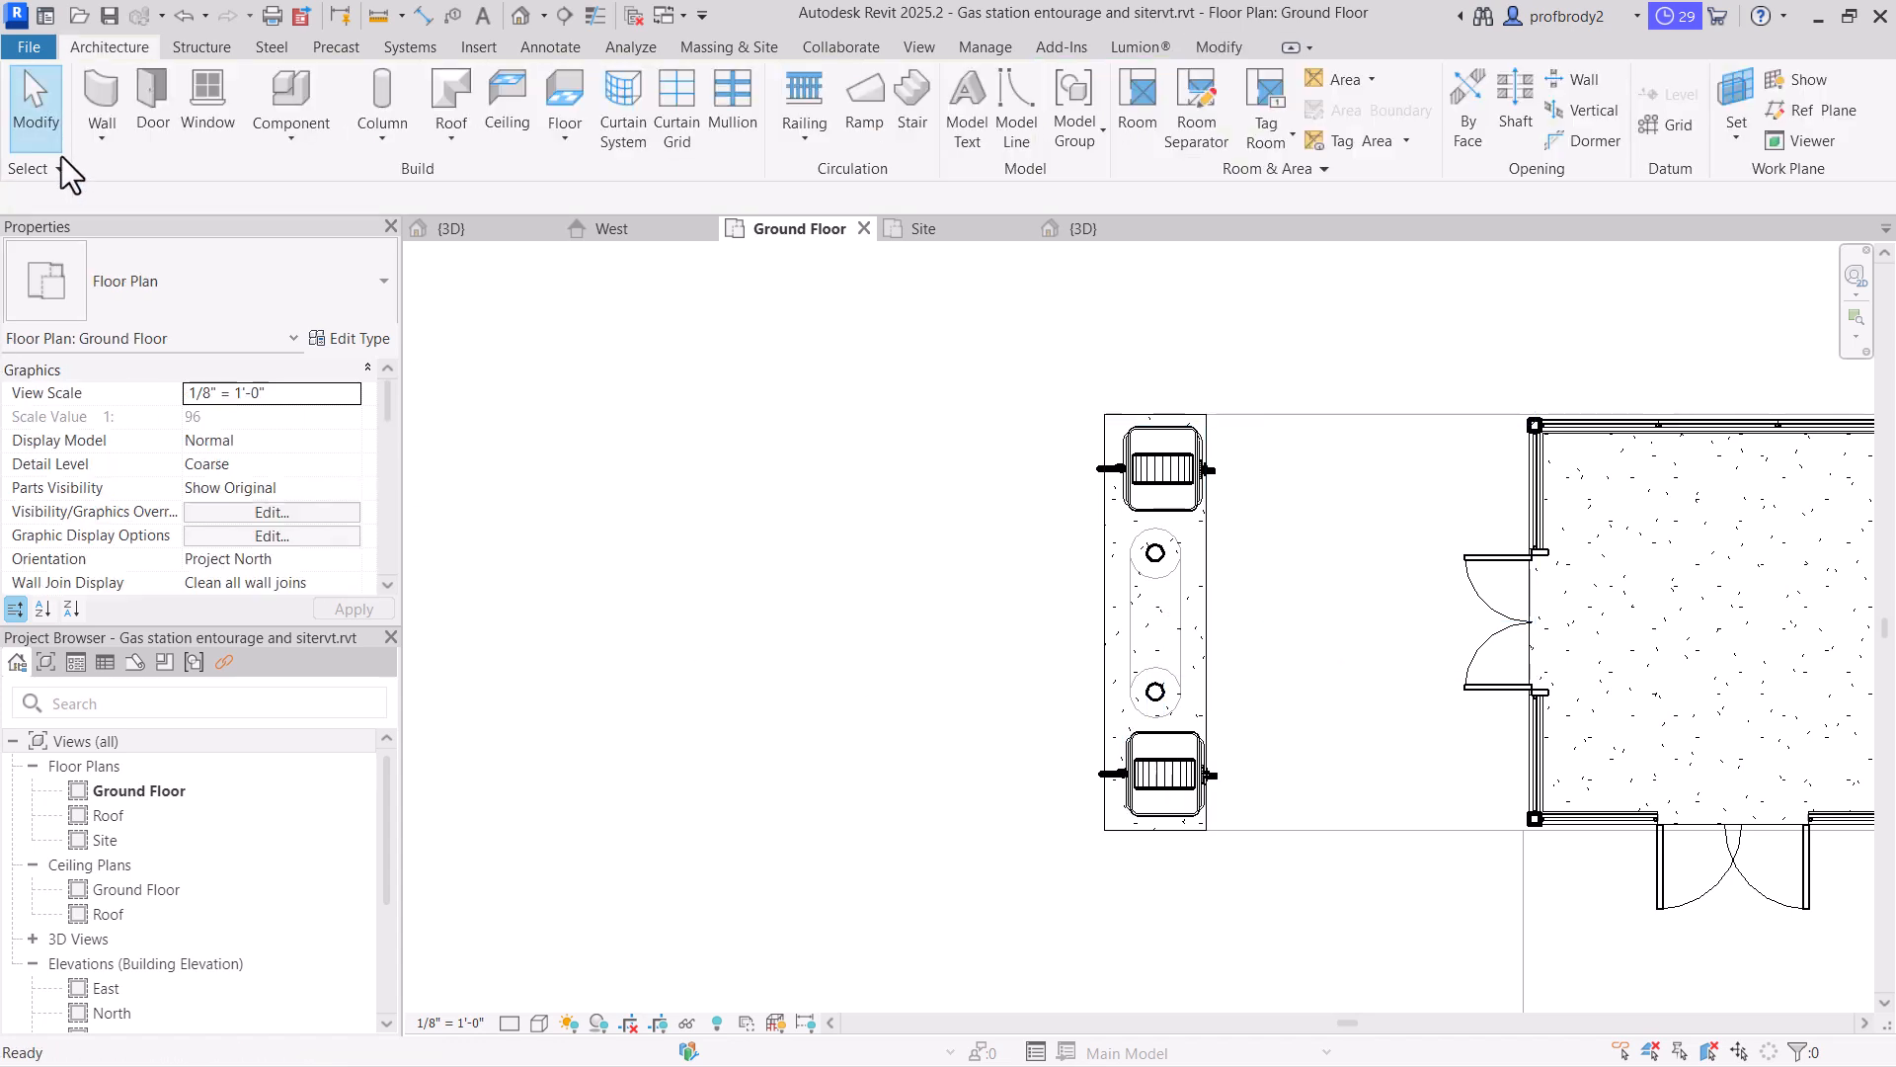
click(1205, 779)
double_click(207, 440)
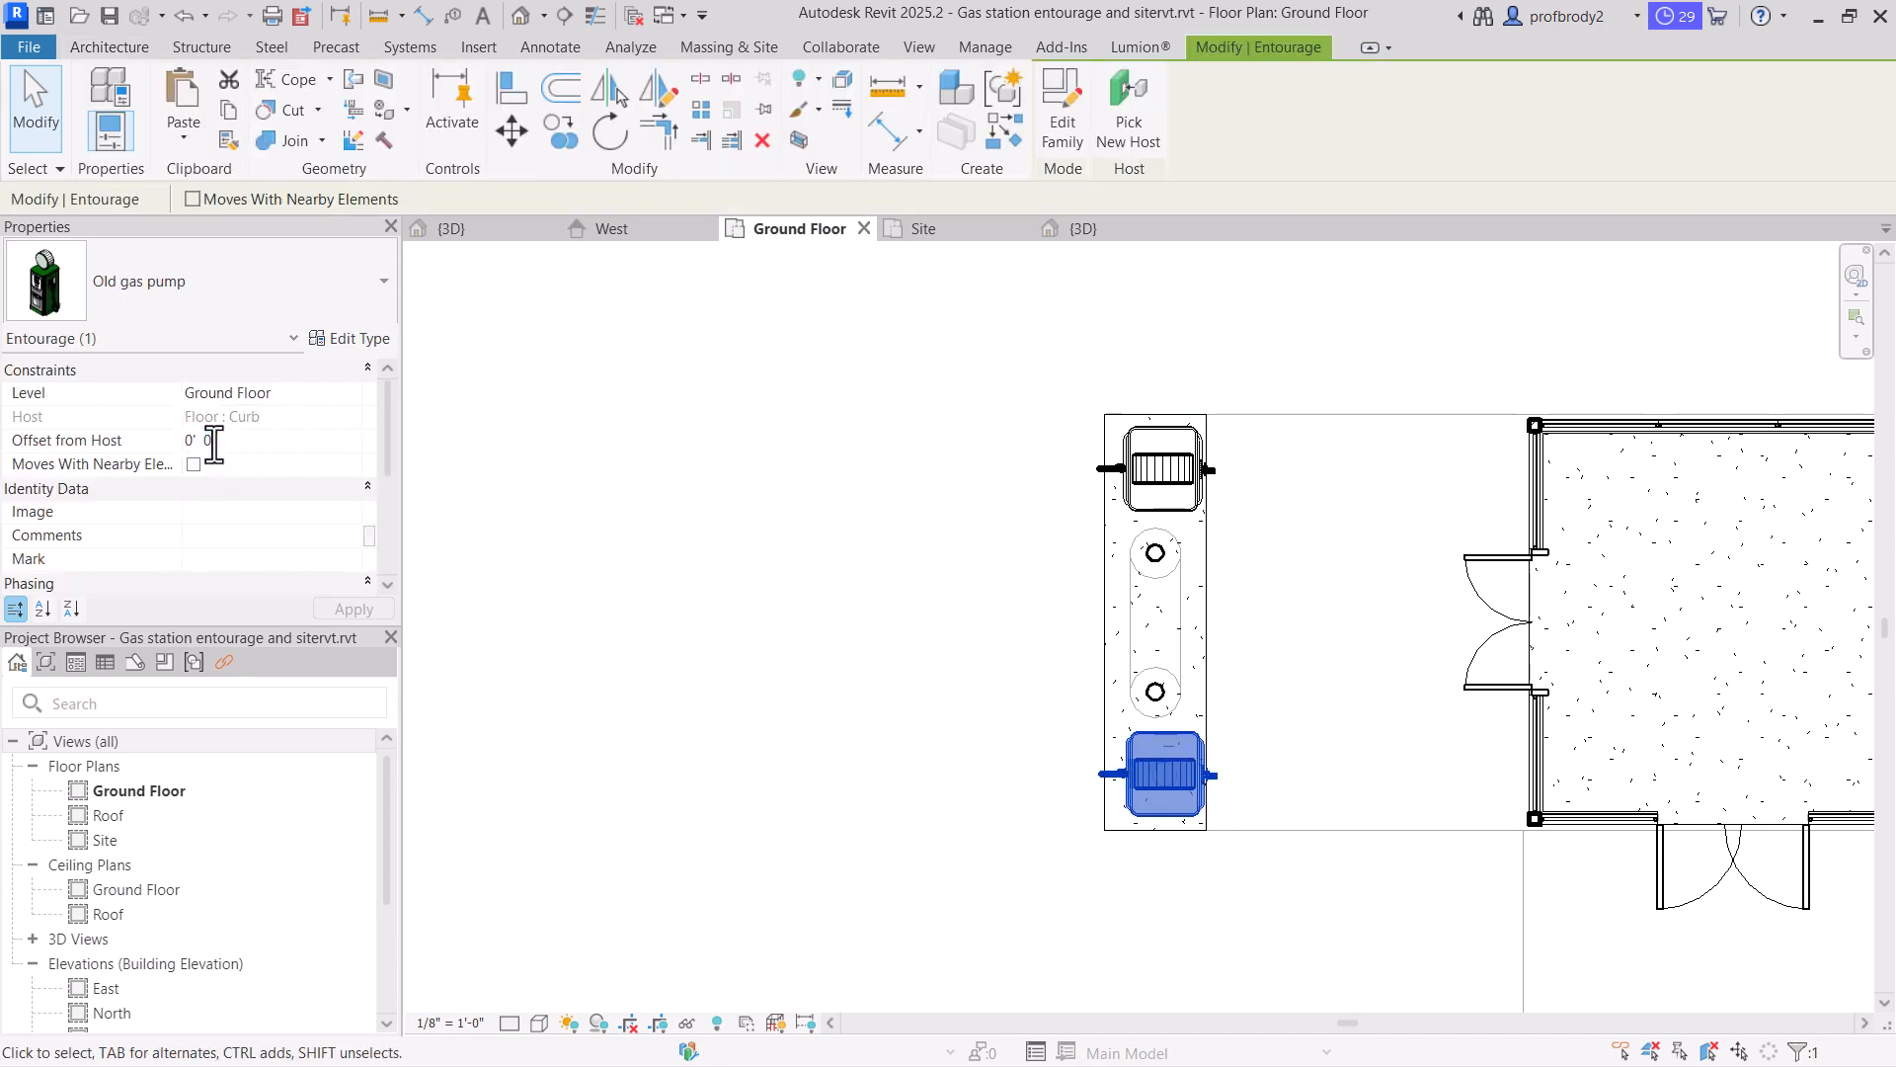
text(4)
click(561, 612)
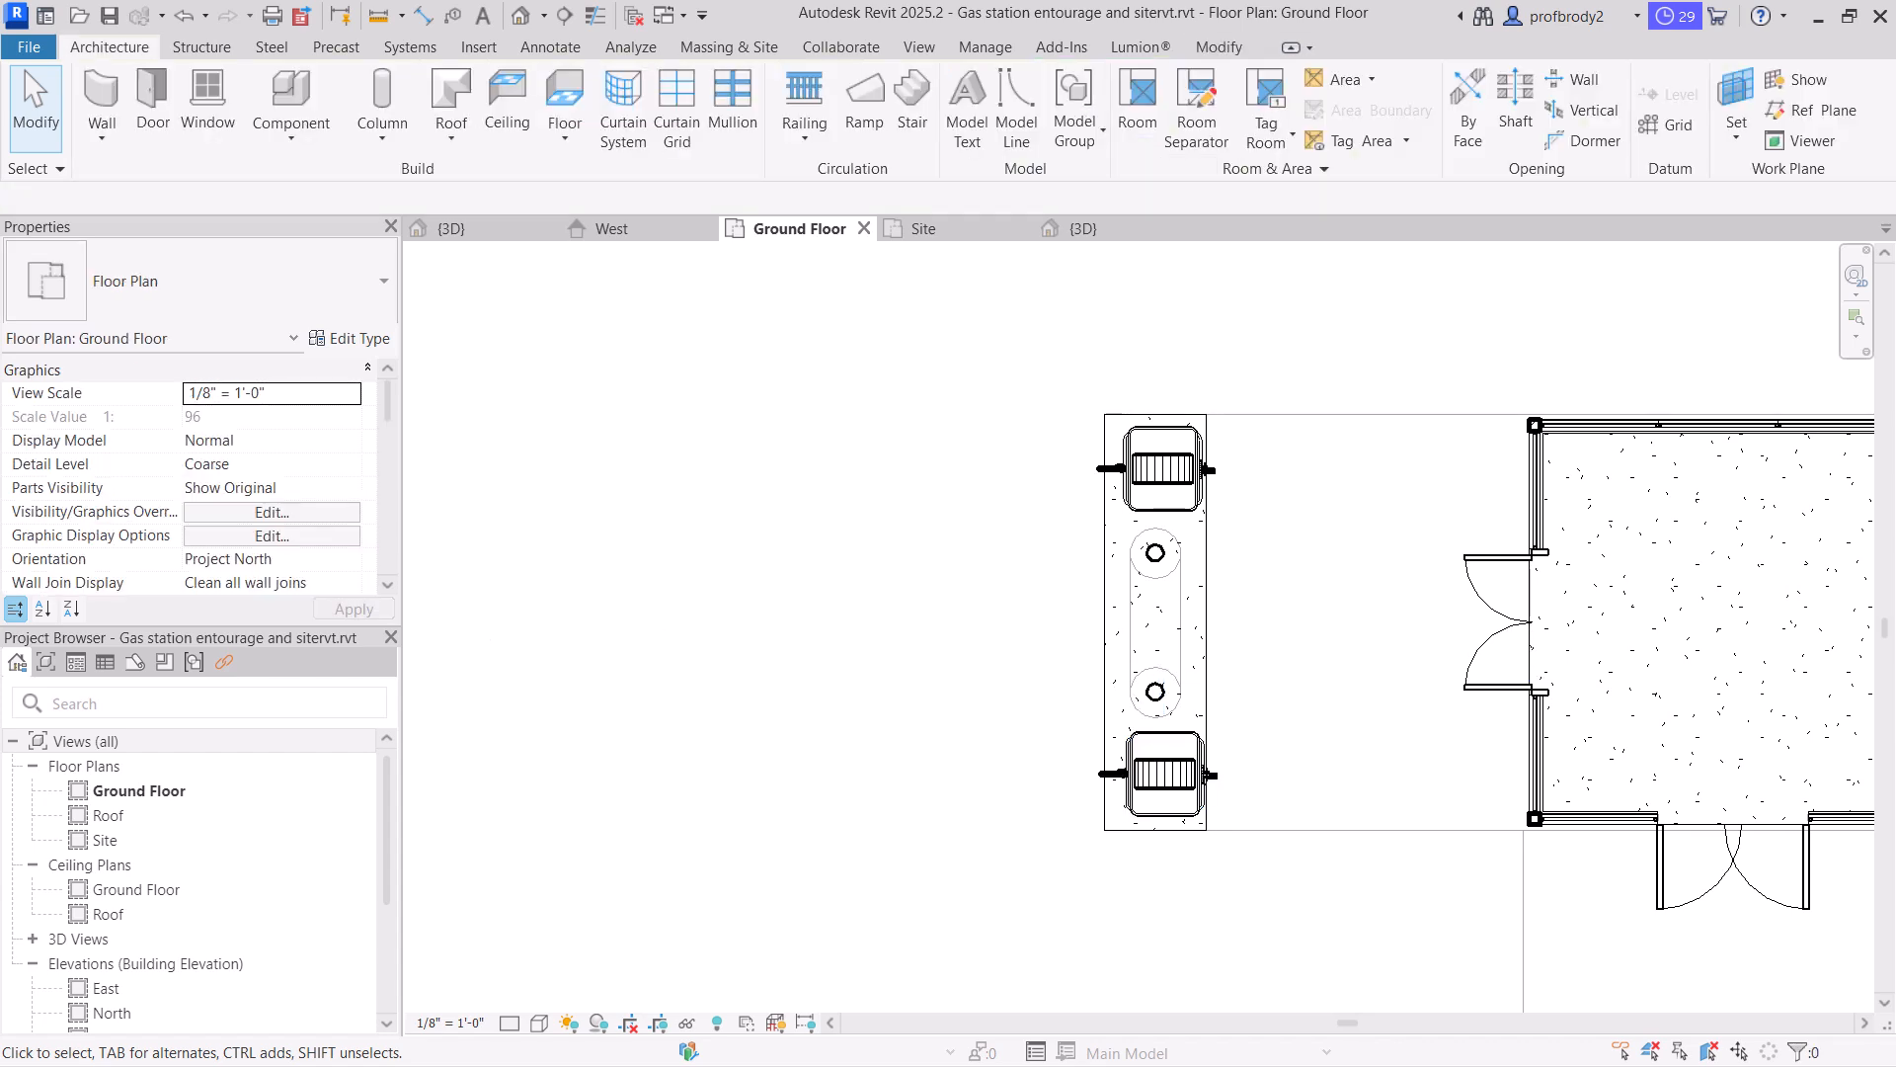
Open Manage Links for the project and select the gas pump link
click(480, 47)
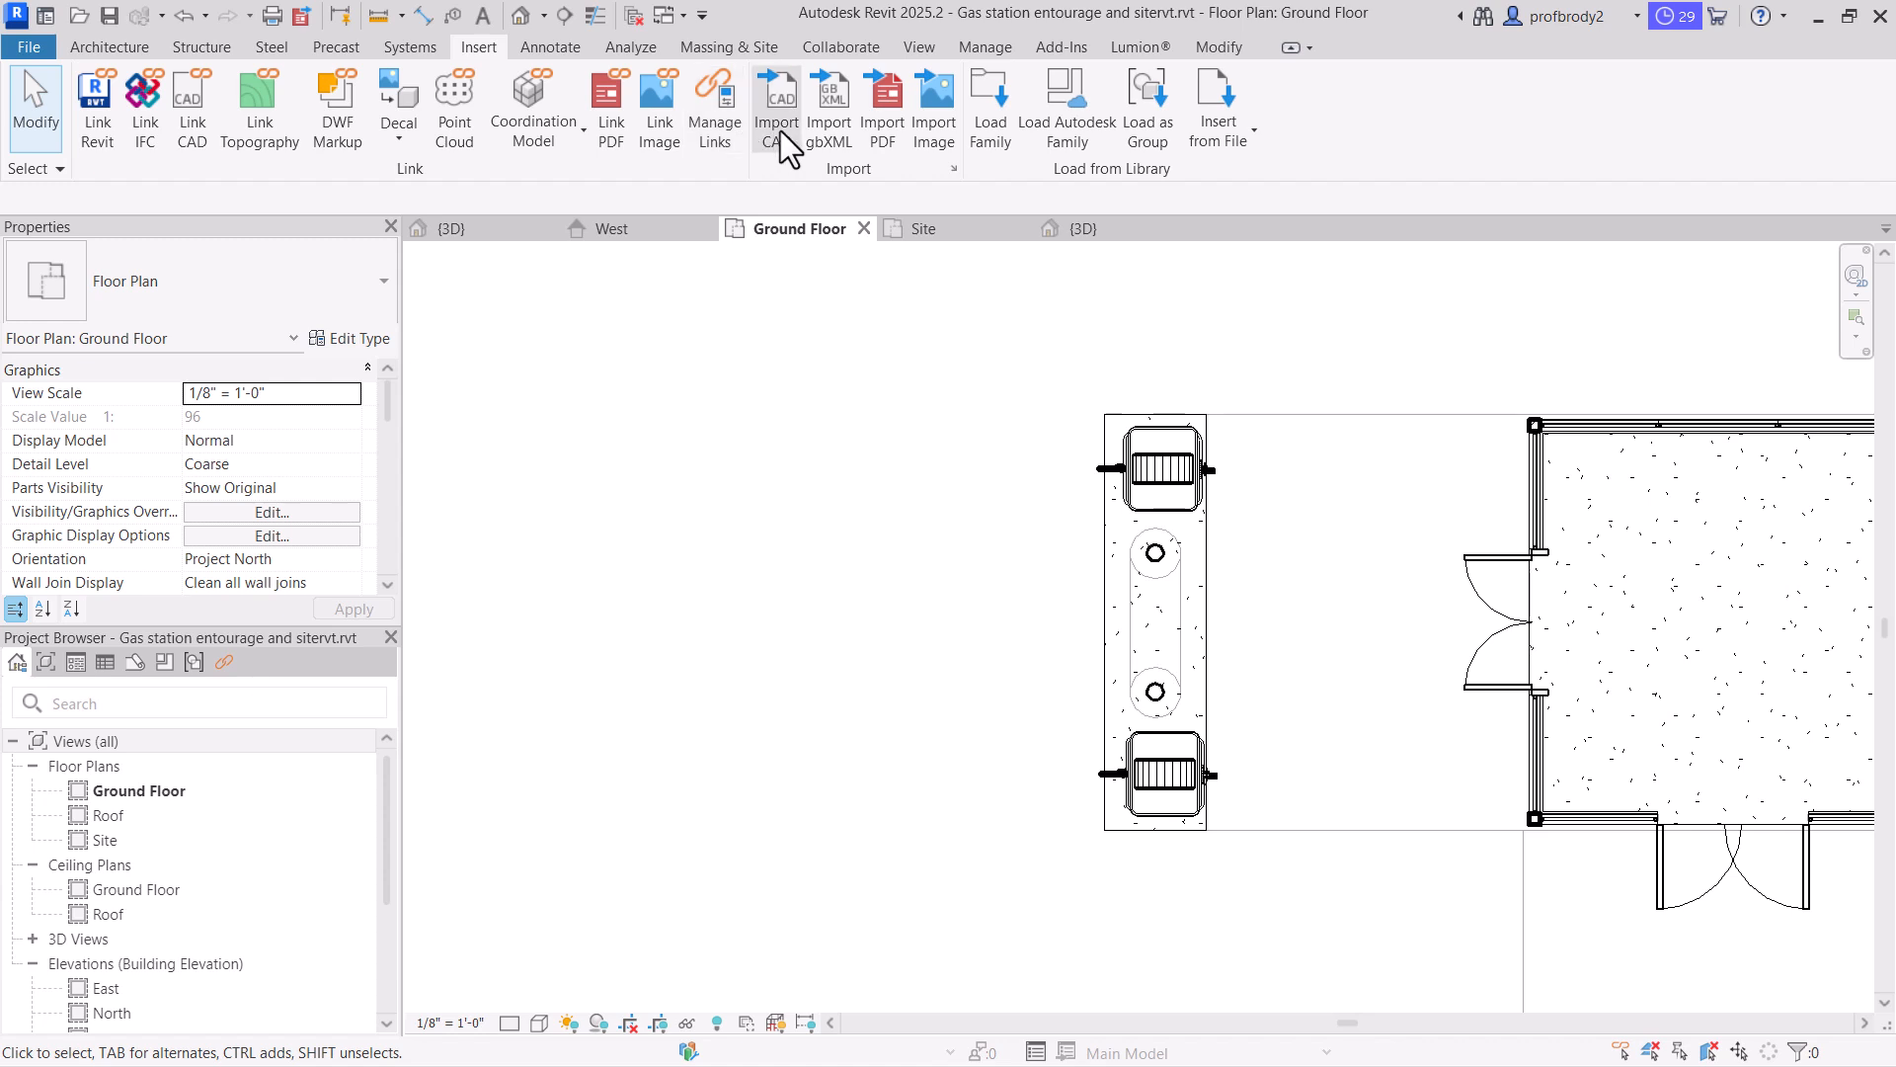
click(714, 123)
click(390, 321)
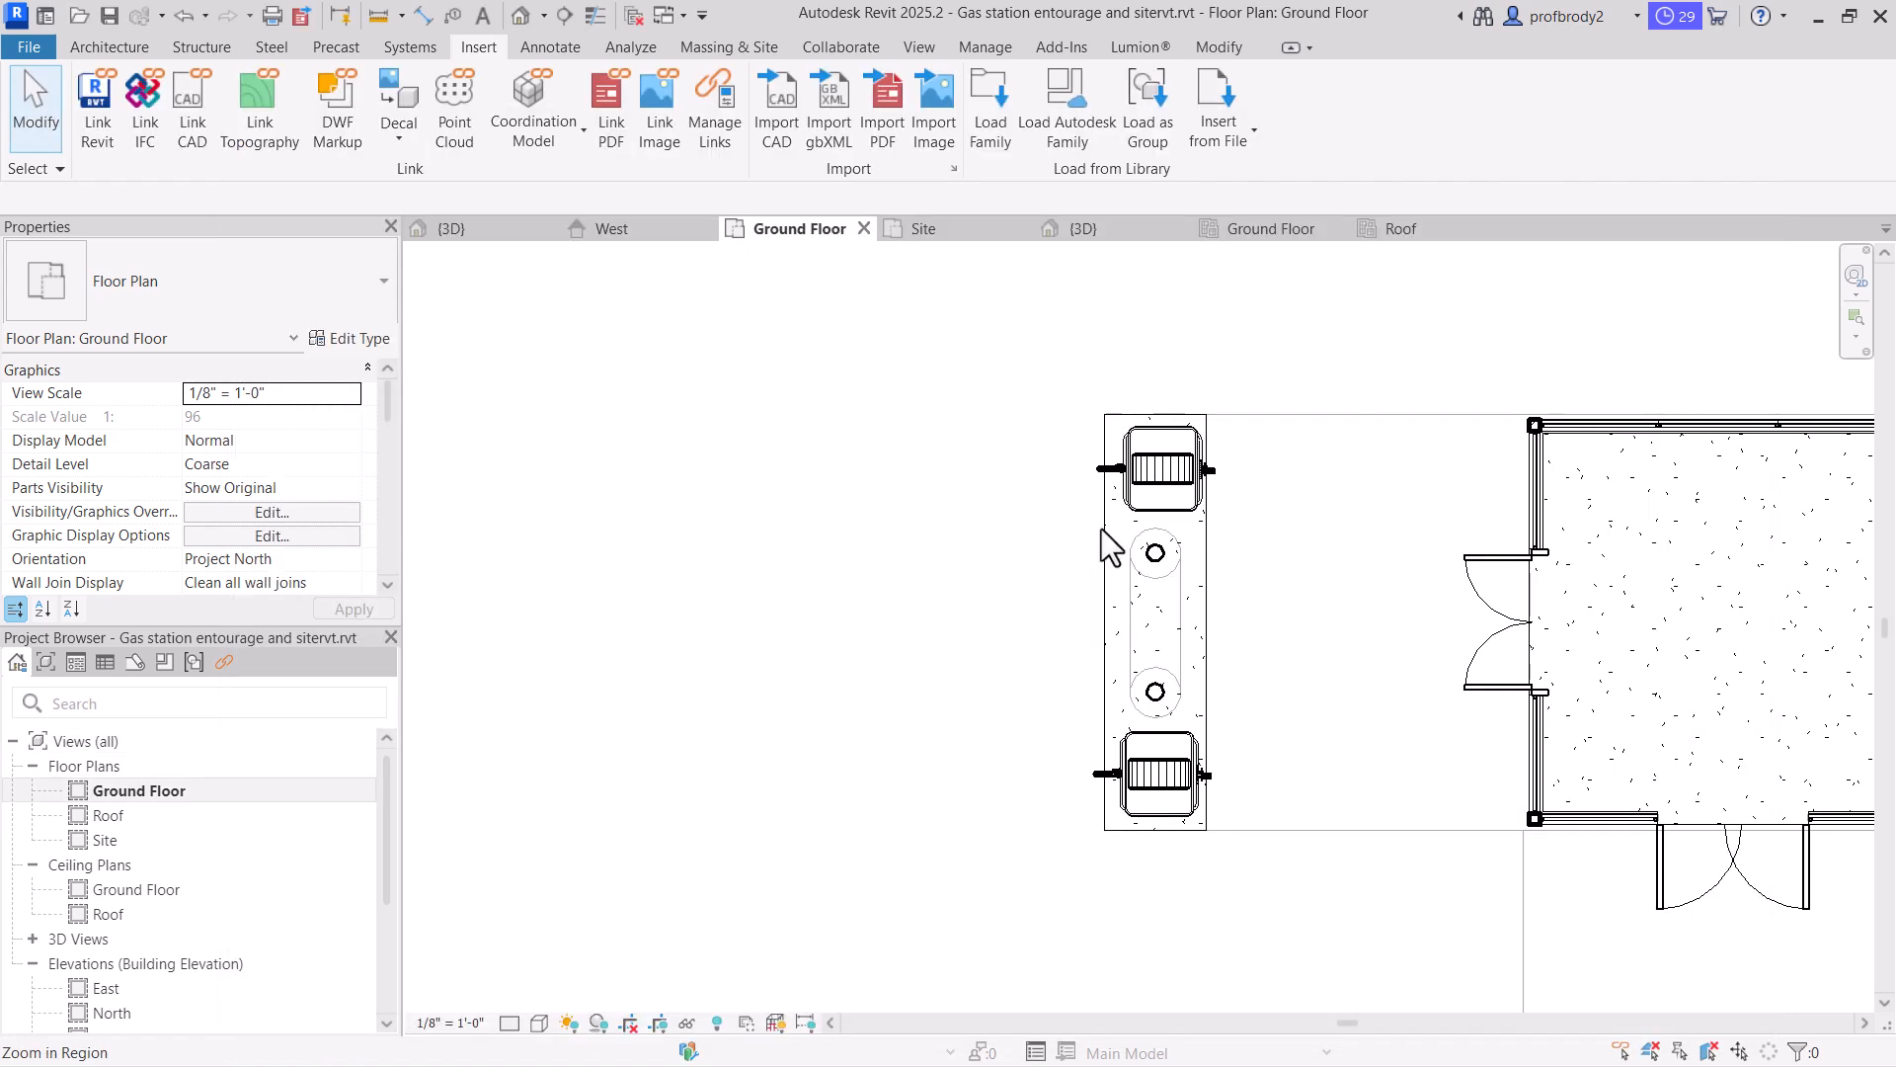
scroll(1142, 648, down, 1)
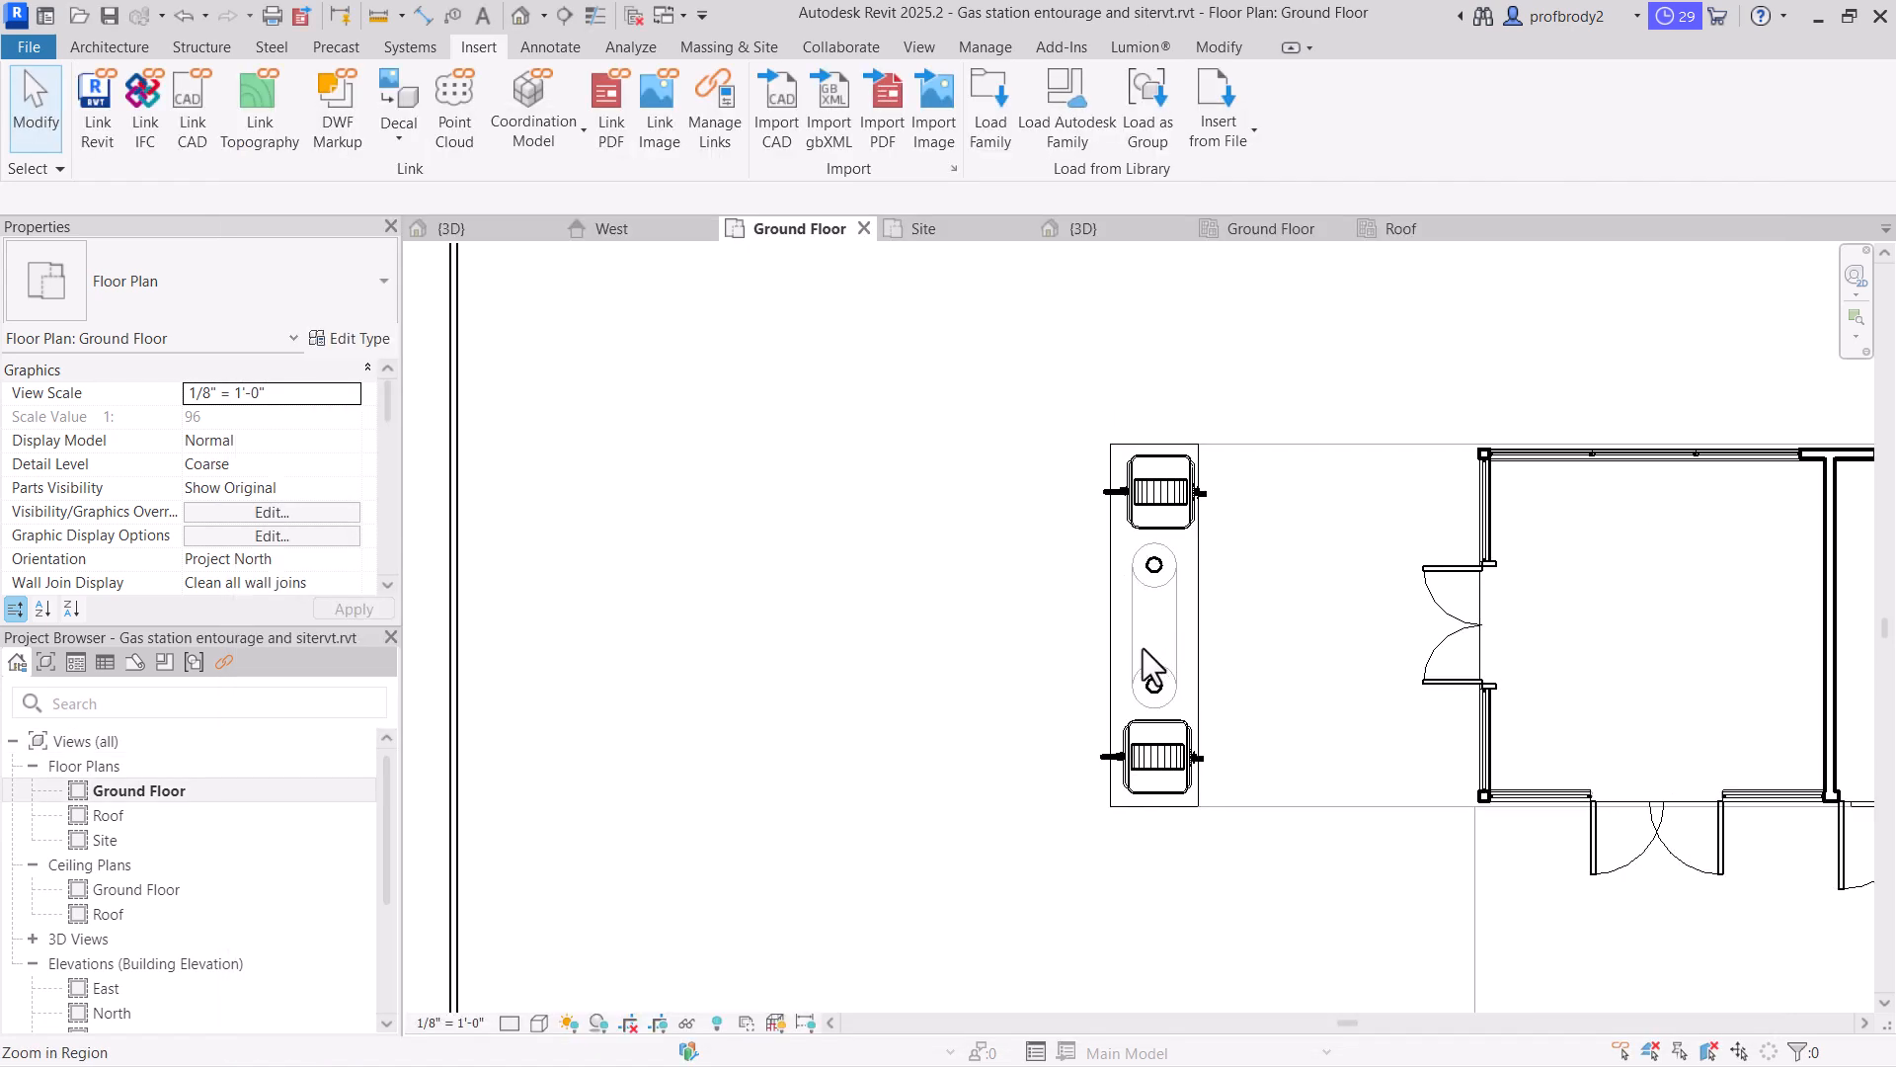
scroll(1088, 632, up, 1)
middle_drag(1089, 632, 536, 635)
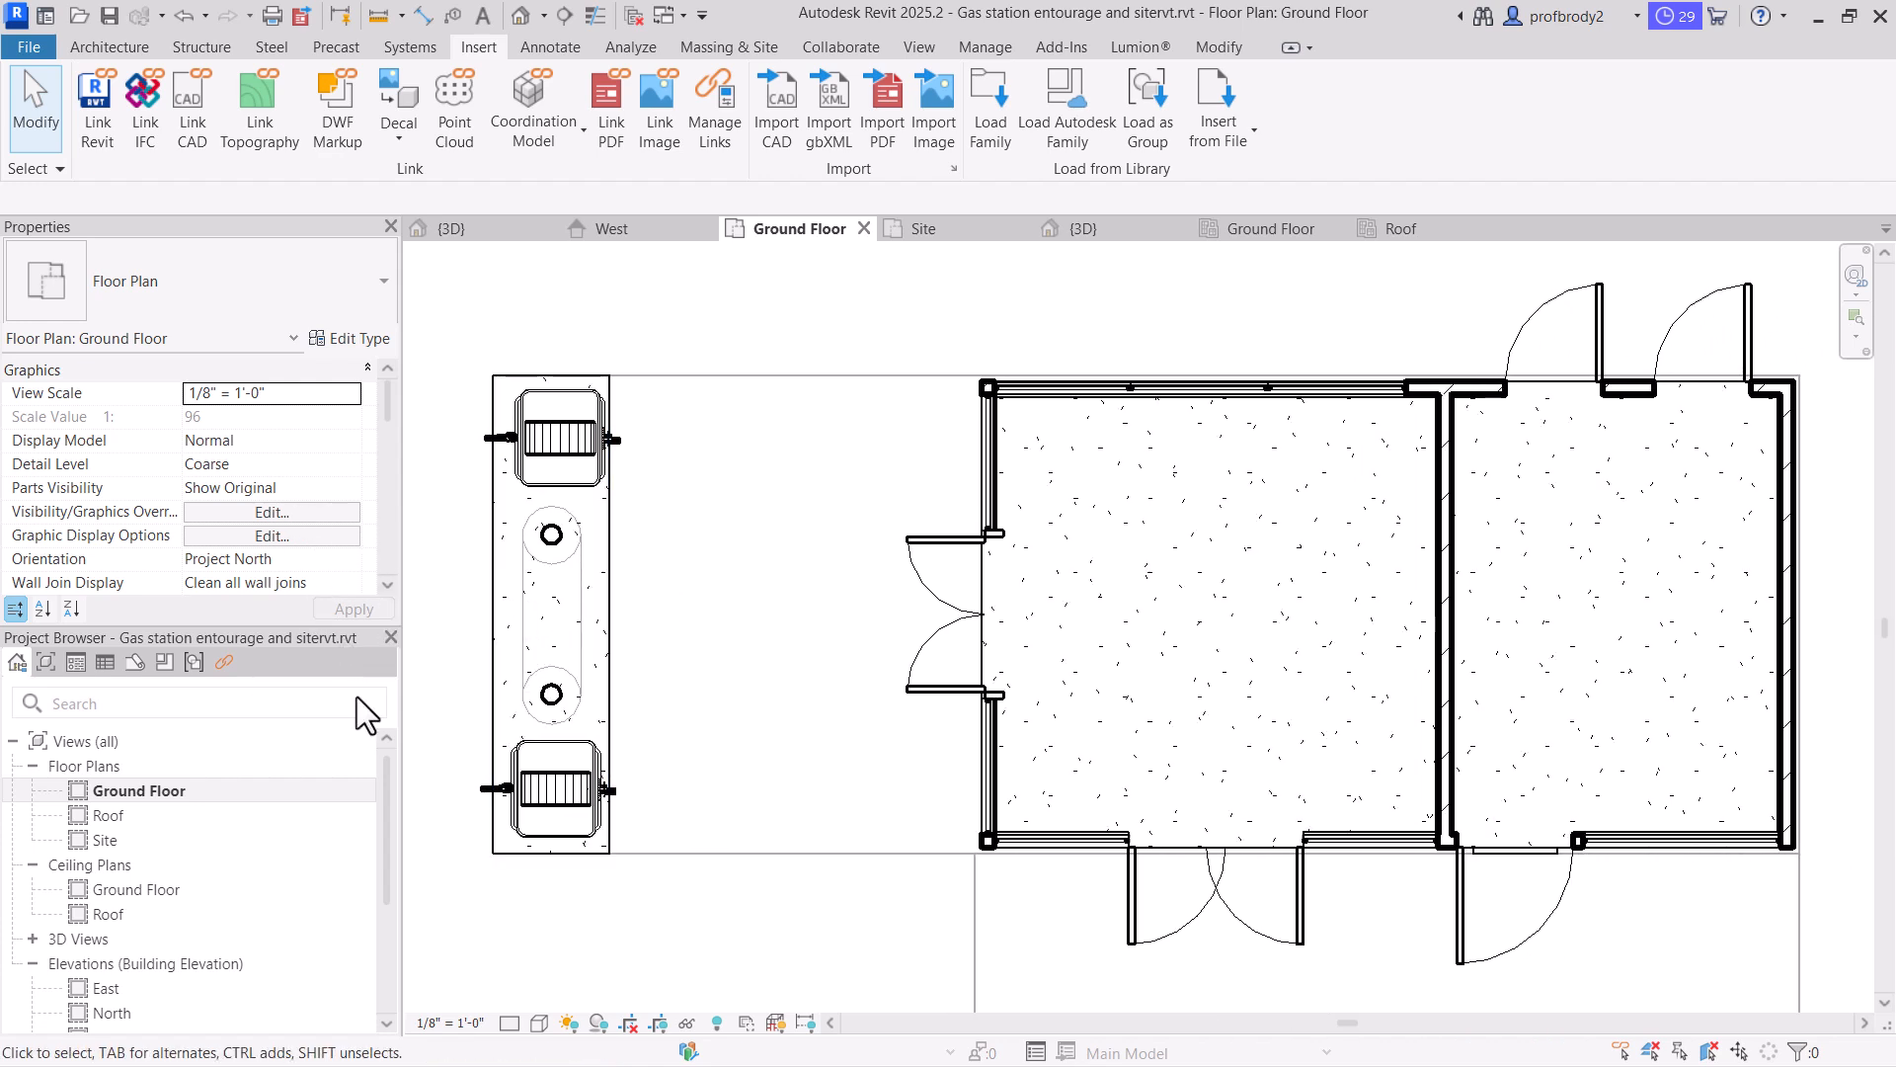
Open the Ground Floor ceiling plan and hide the Old gas pump at the lower end of the curb island in that view
click(110, 894)
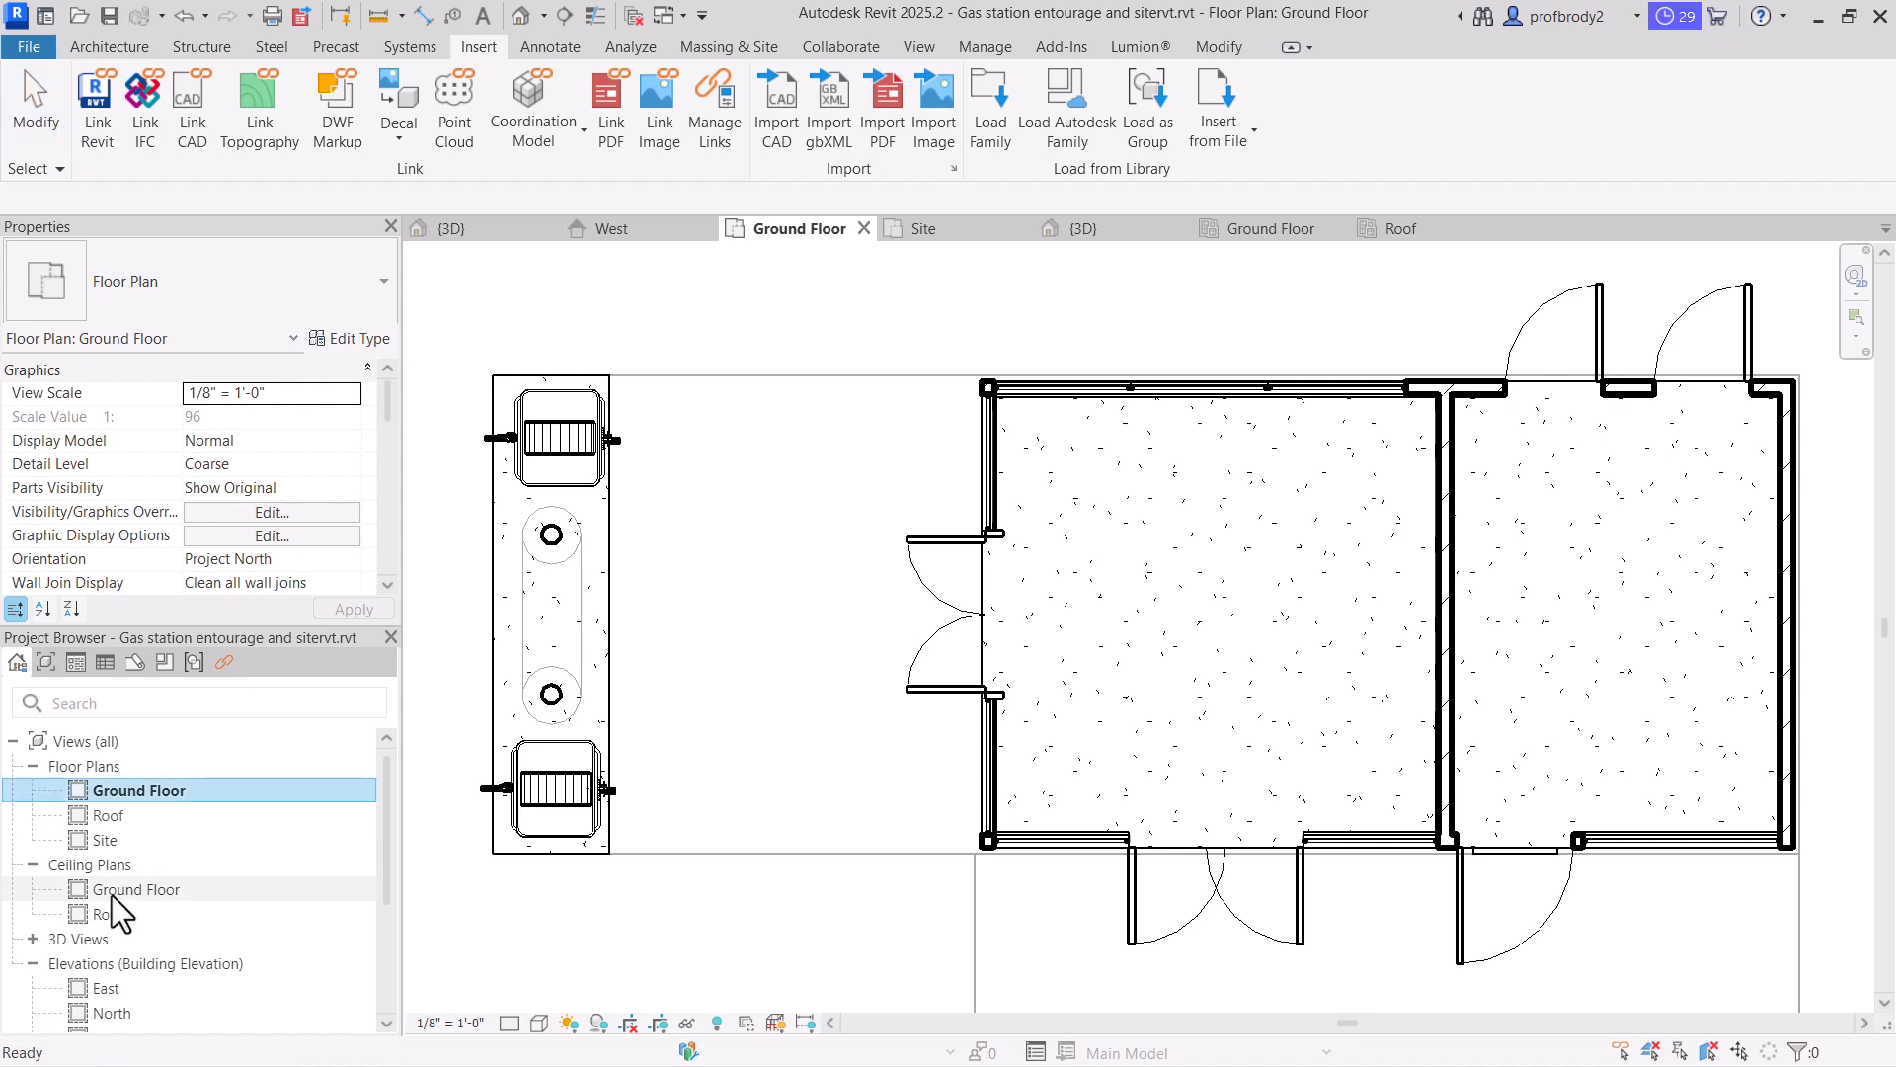
double_click(111, 895)
scroll(1158, 780, up, 3)
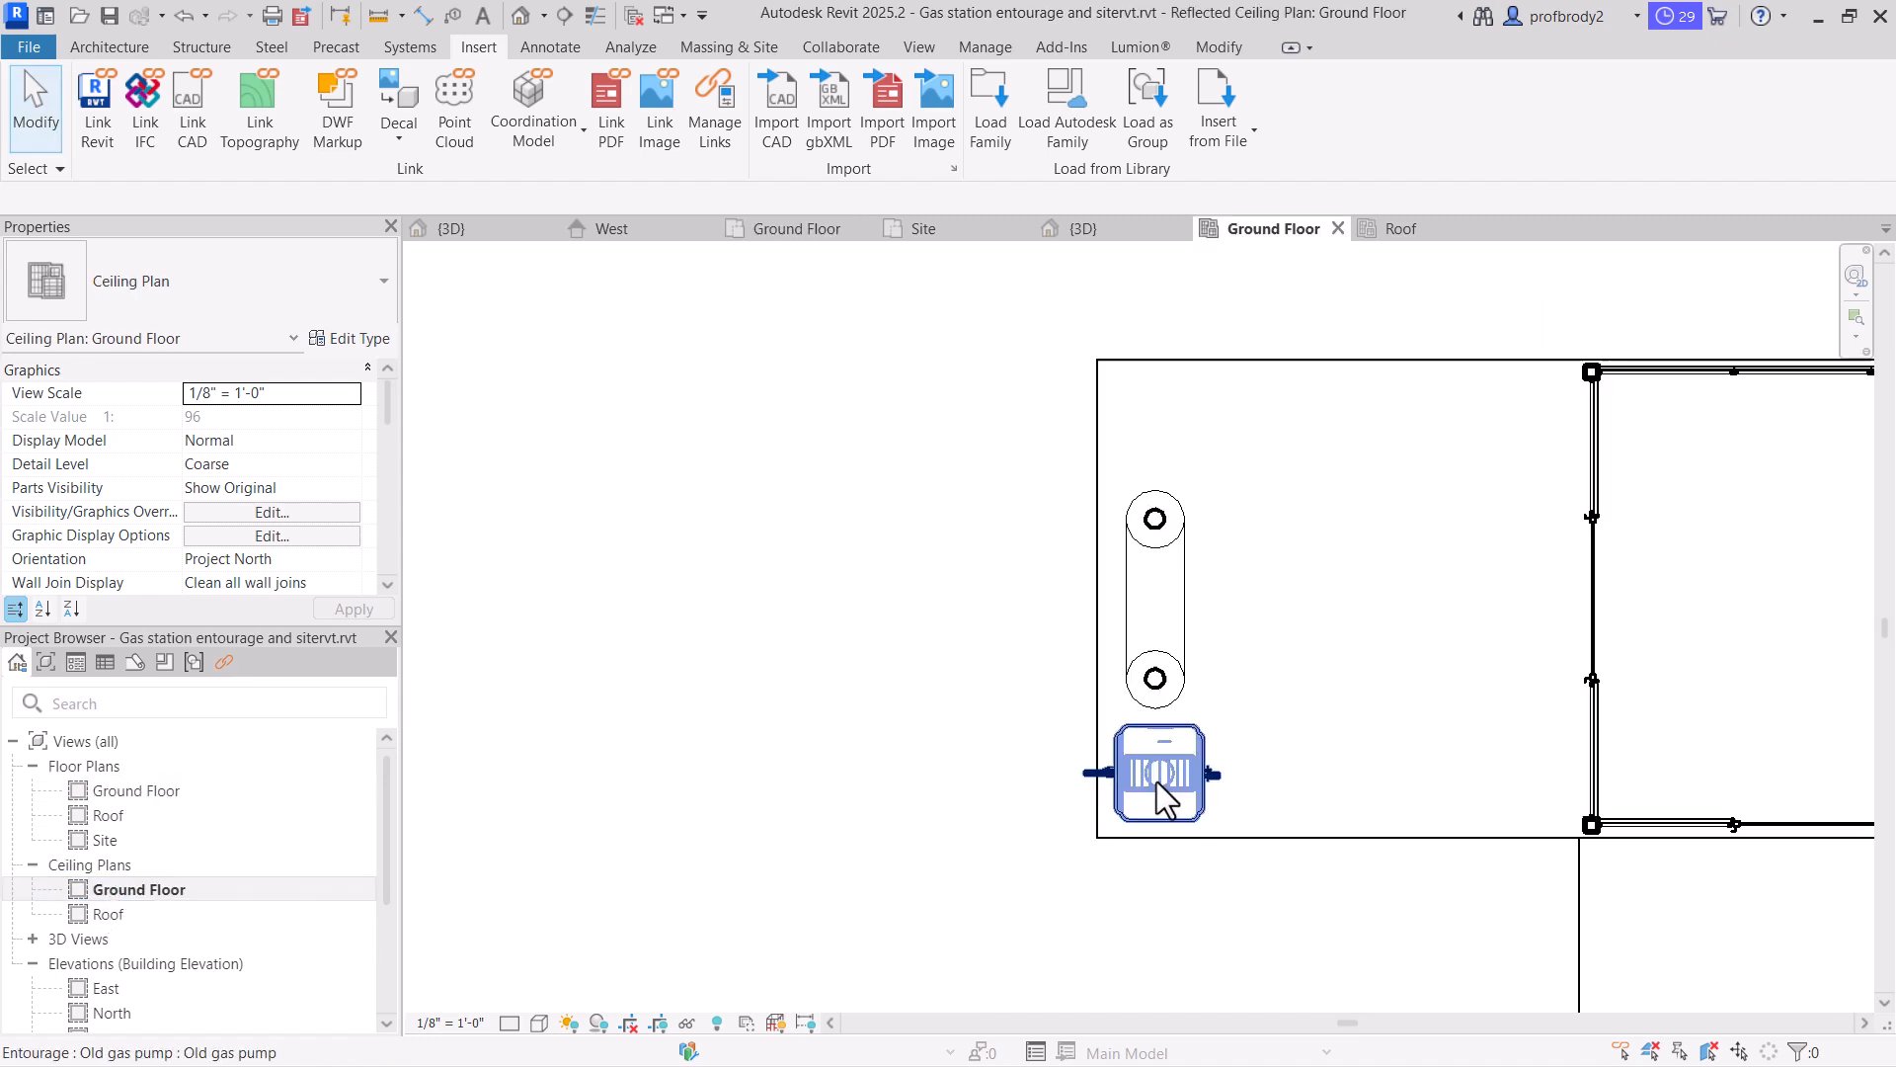
click(1154, 792)
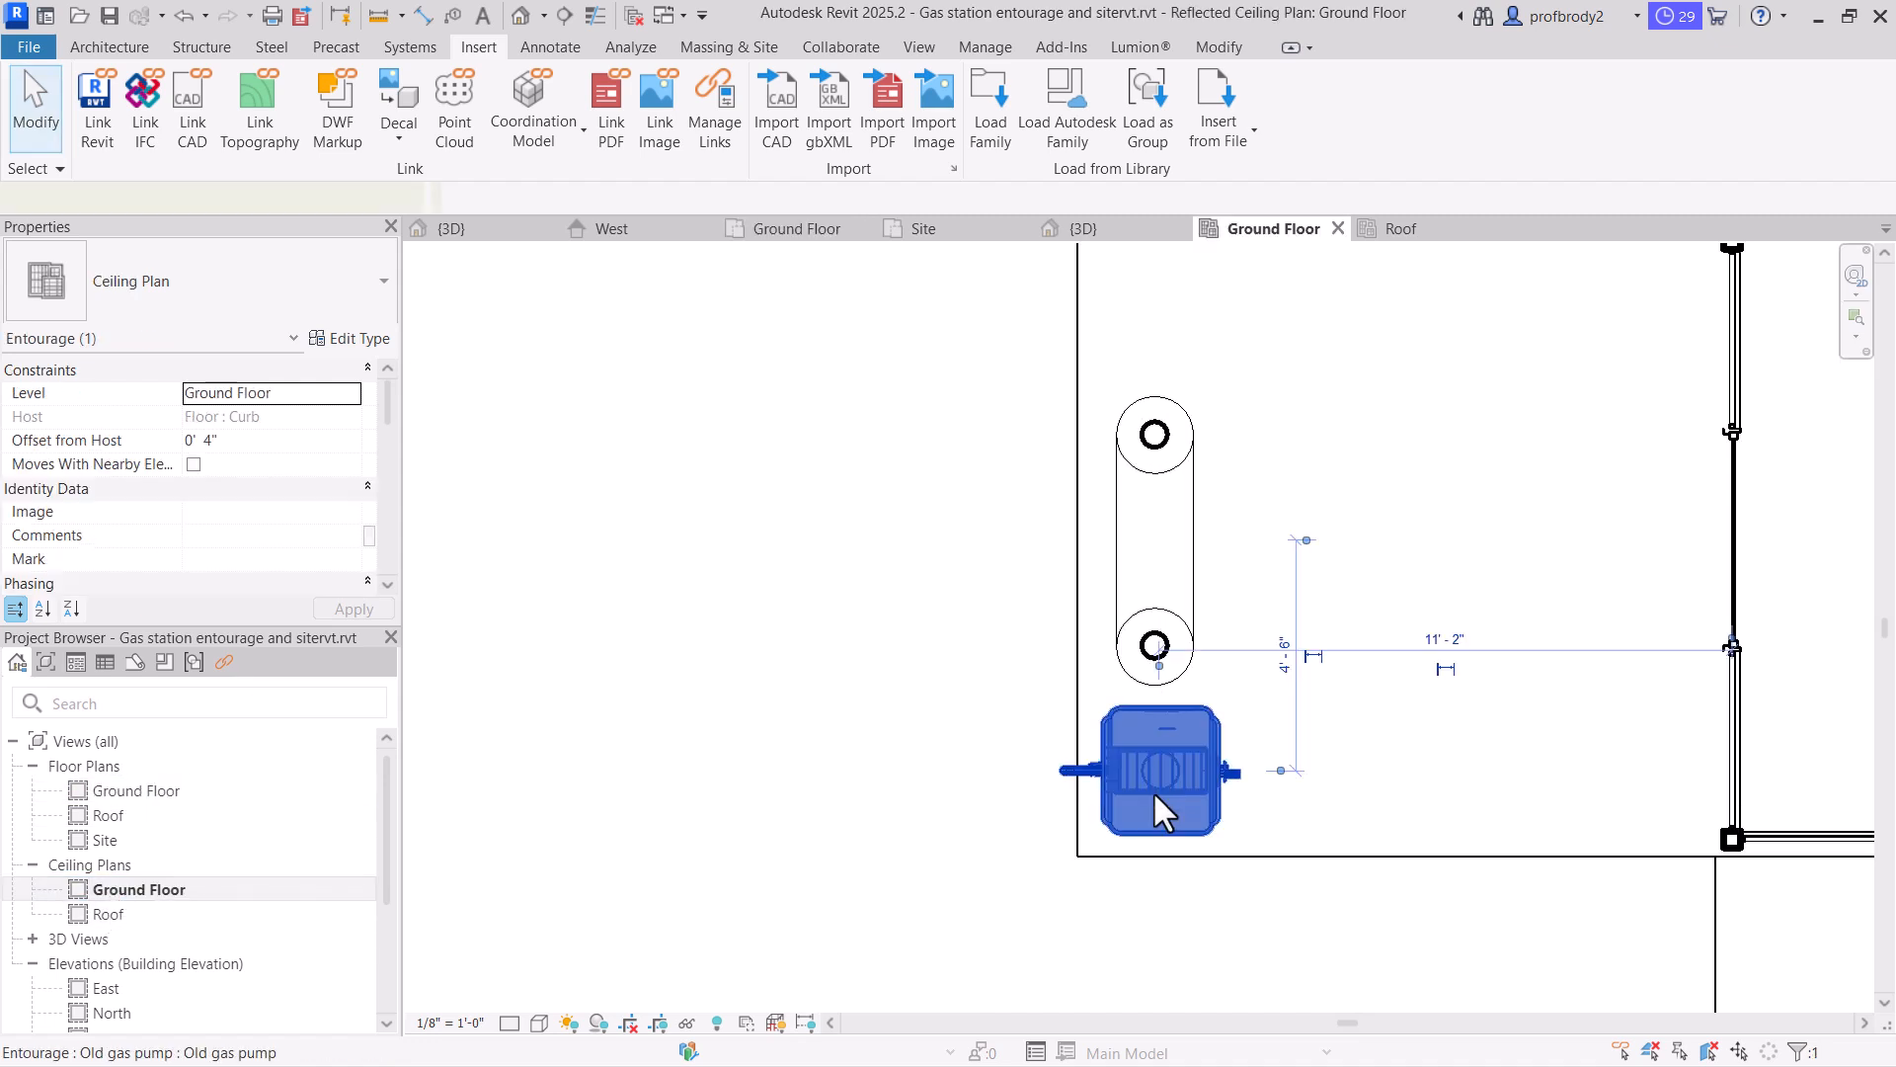
right_click(1162, 741)
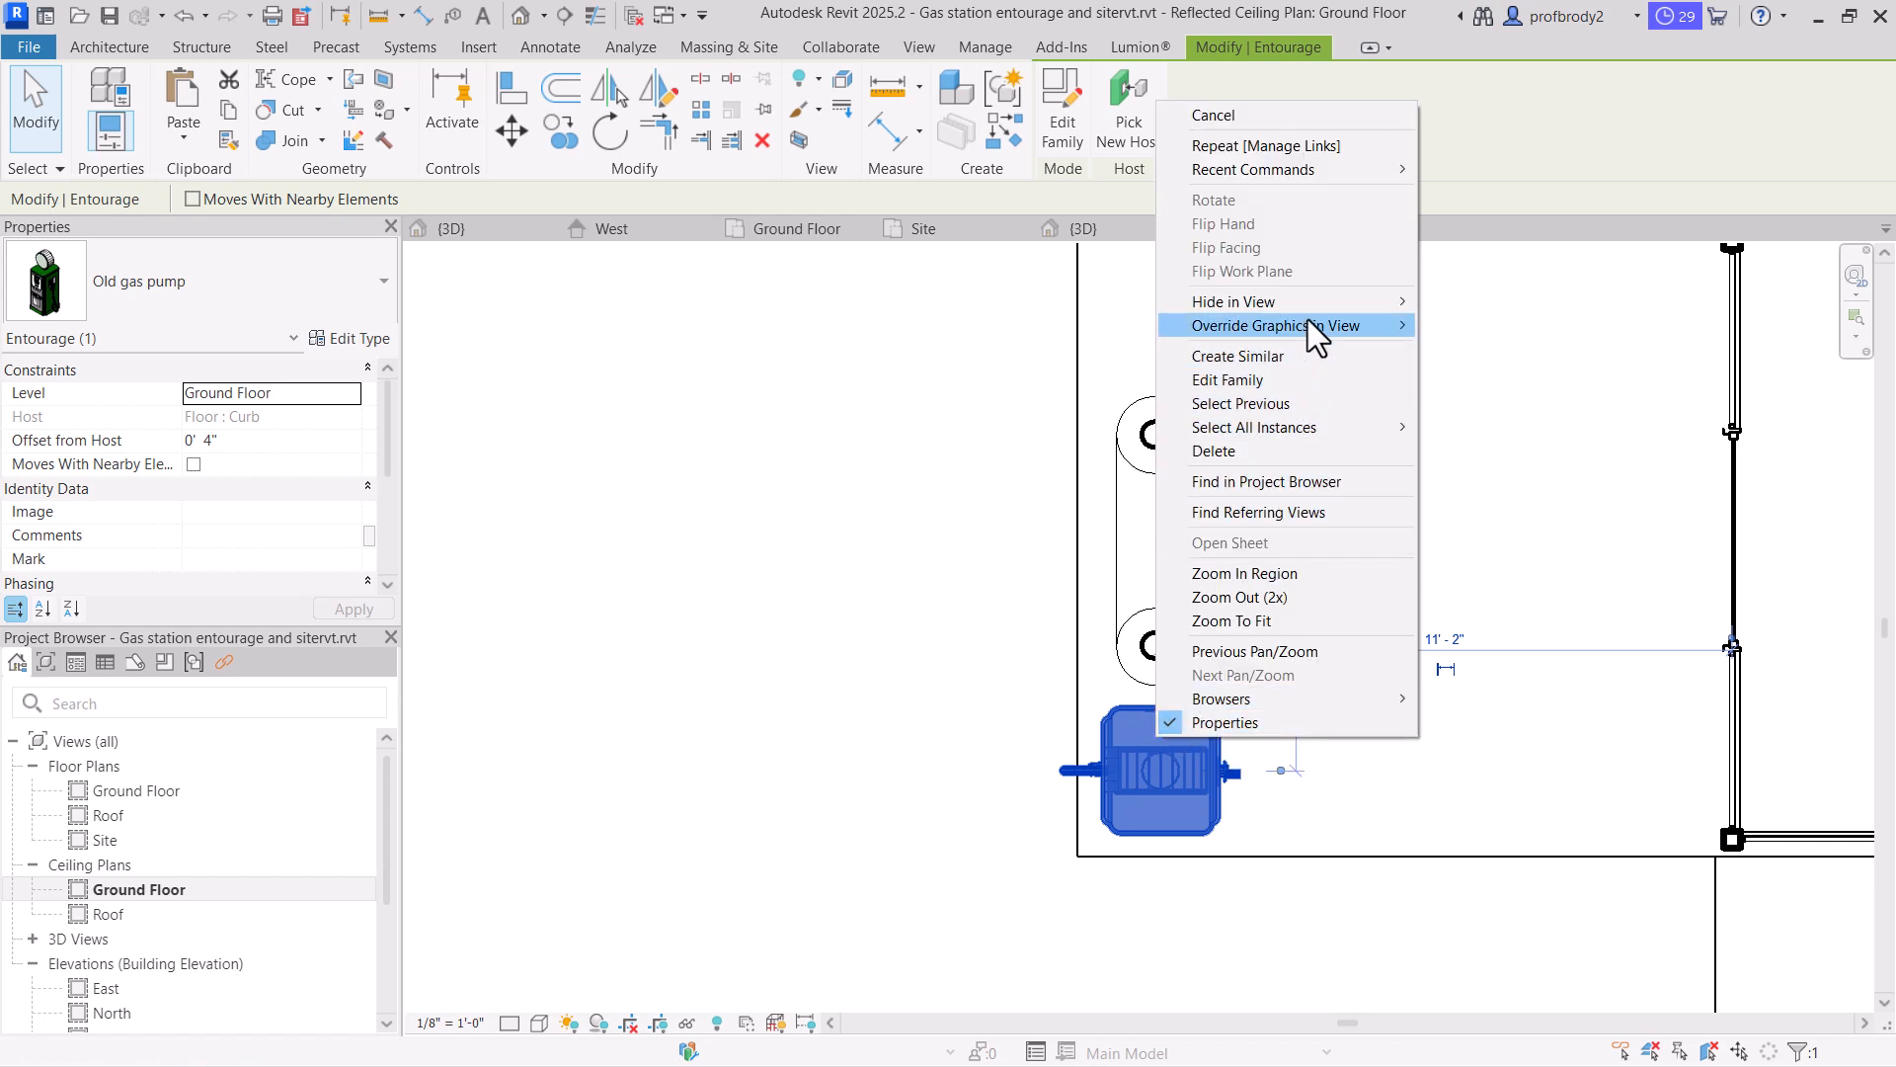
mouse_move(1314, 302)
click(1455, 324)
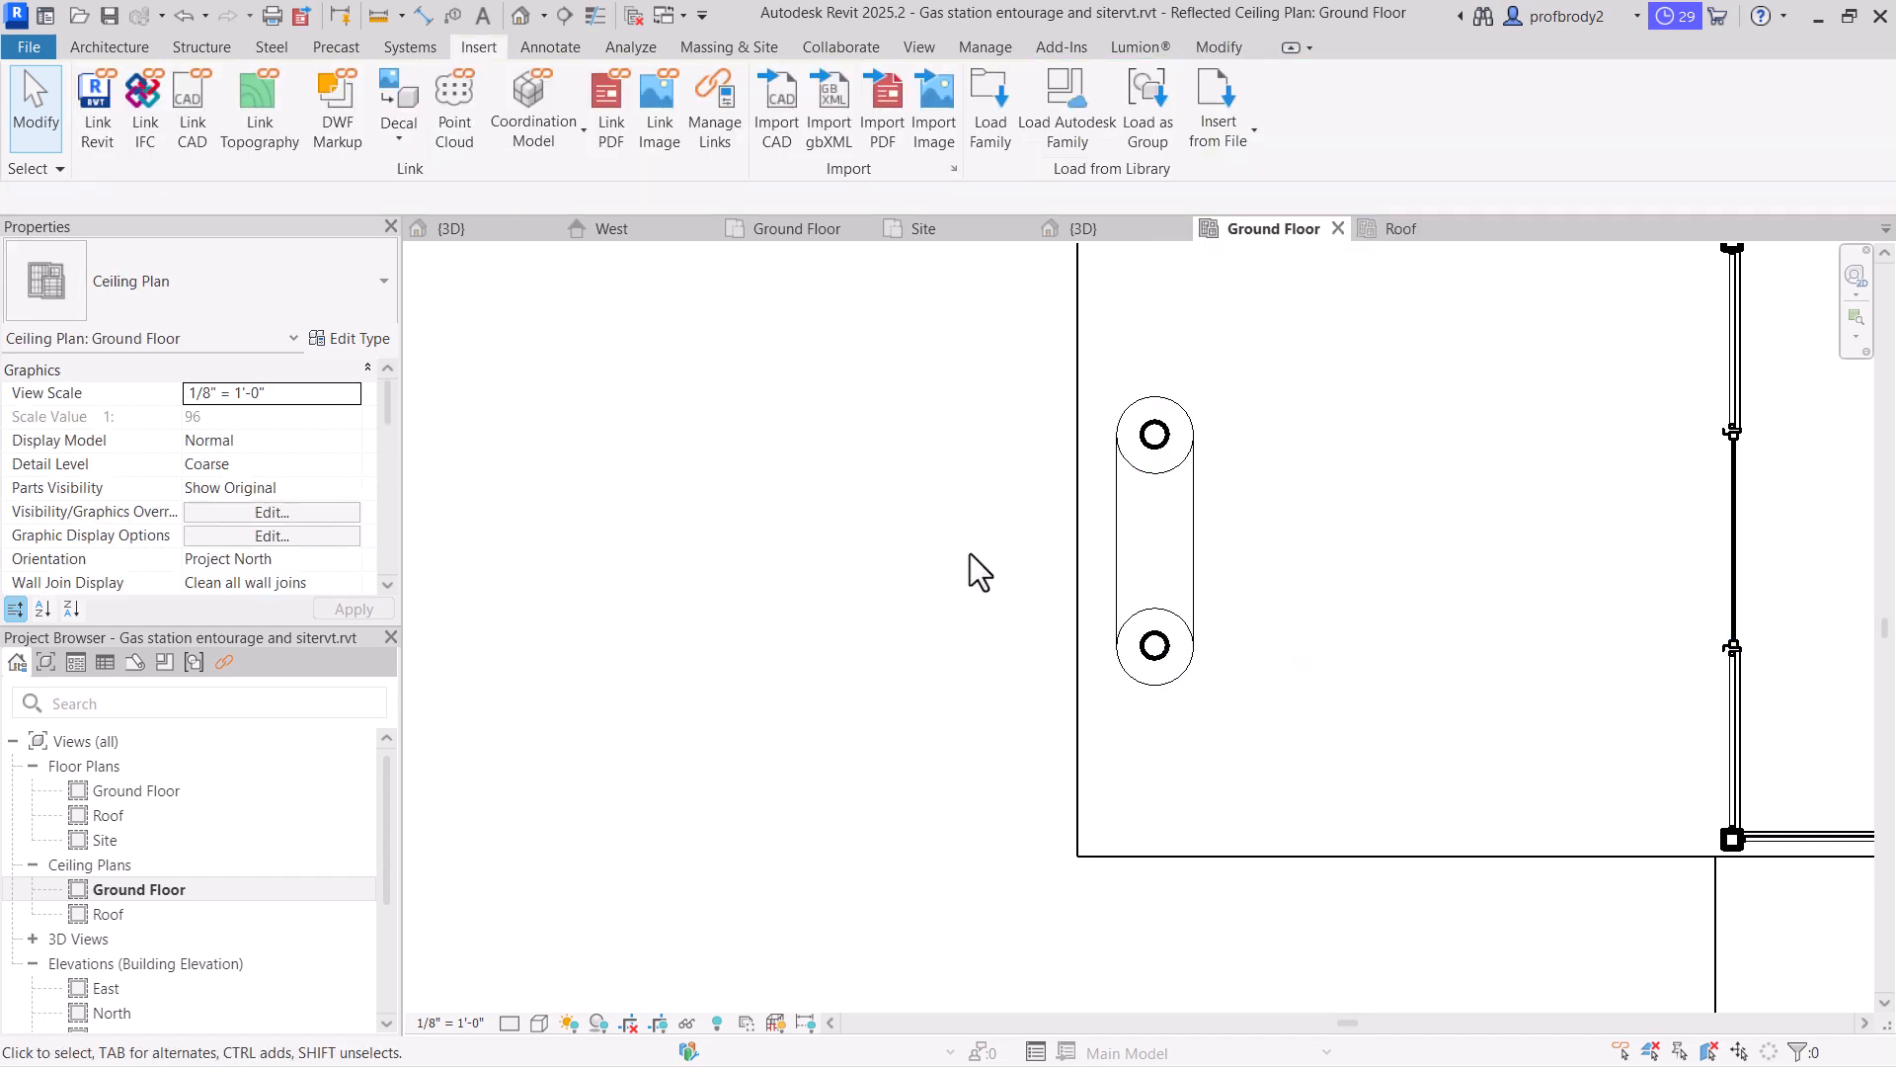
Turn off the Imports in Families and Old gas pump.skp imported categories in the Ground Floor ceiling plan's visibility overrides
scroll(994, 606, down, 2)
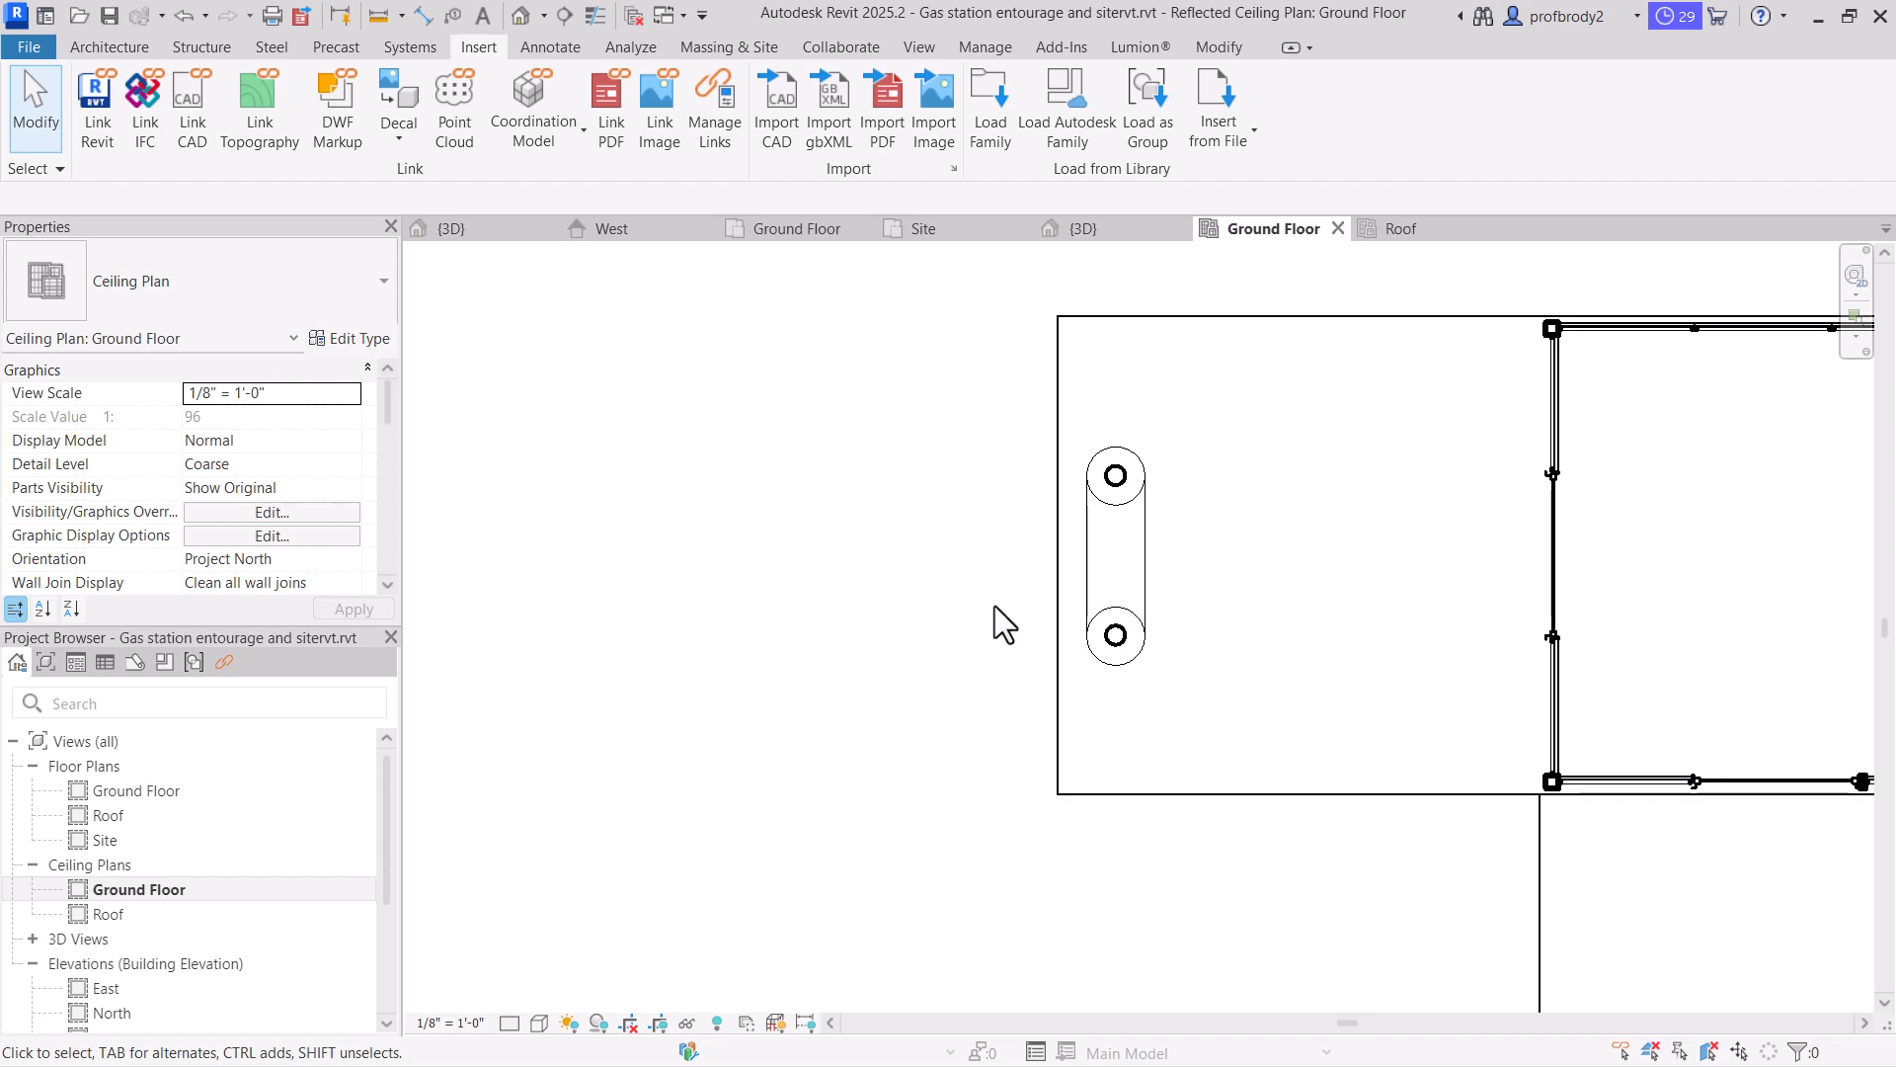
middle_drag(993, 607, 575, 626)
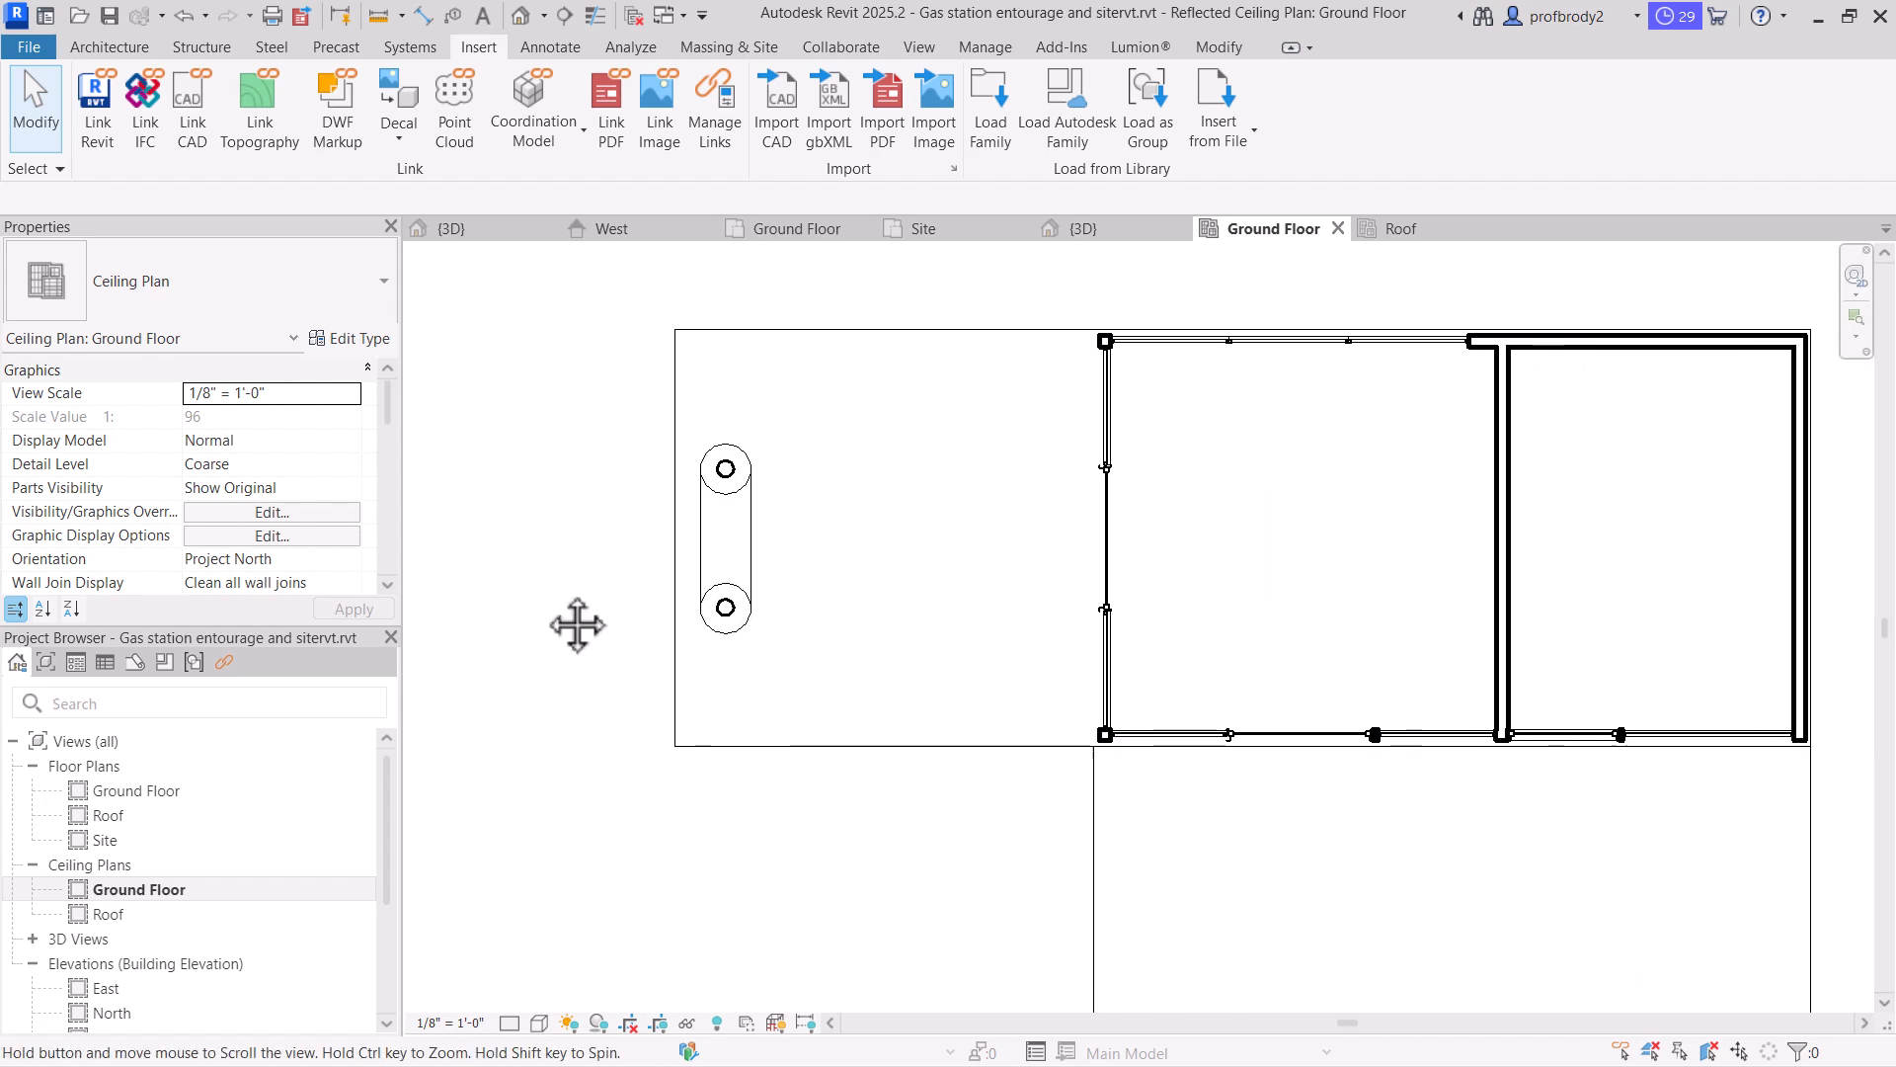
scroll(606, 635, down, 1)
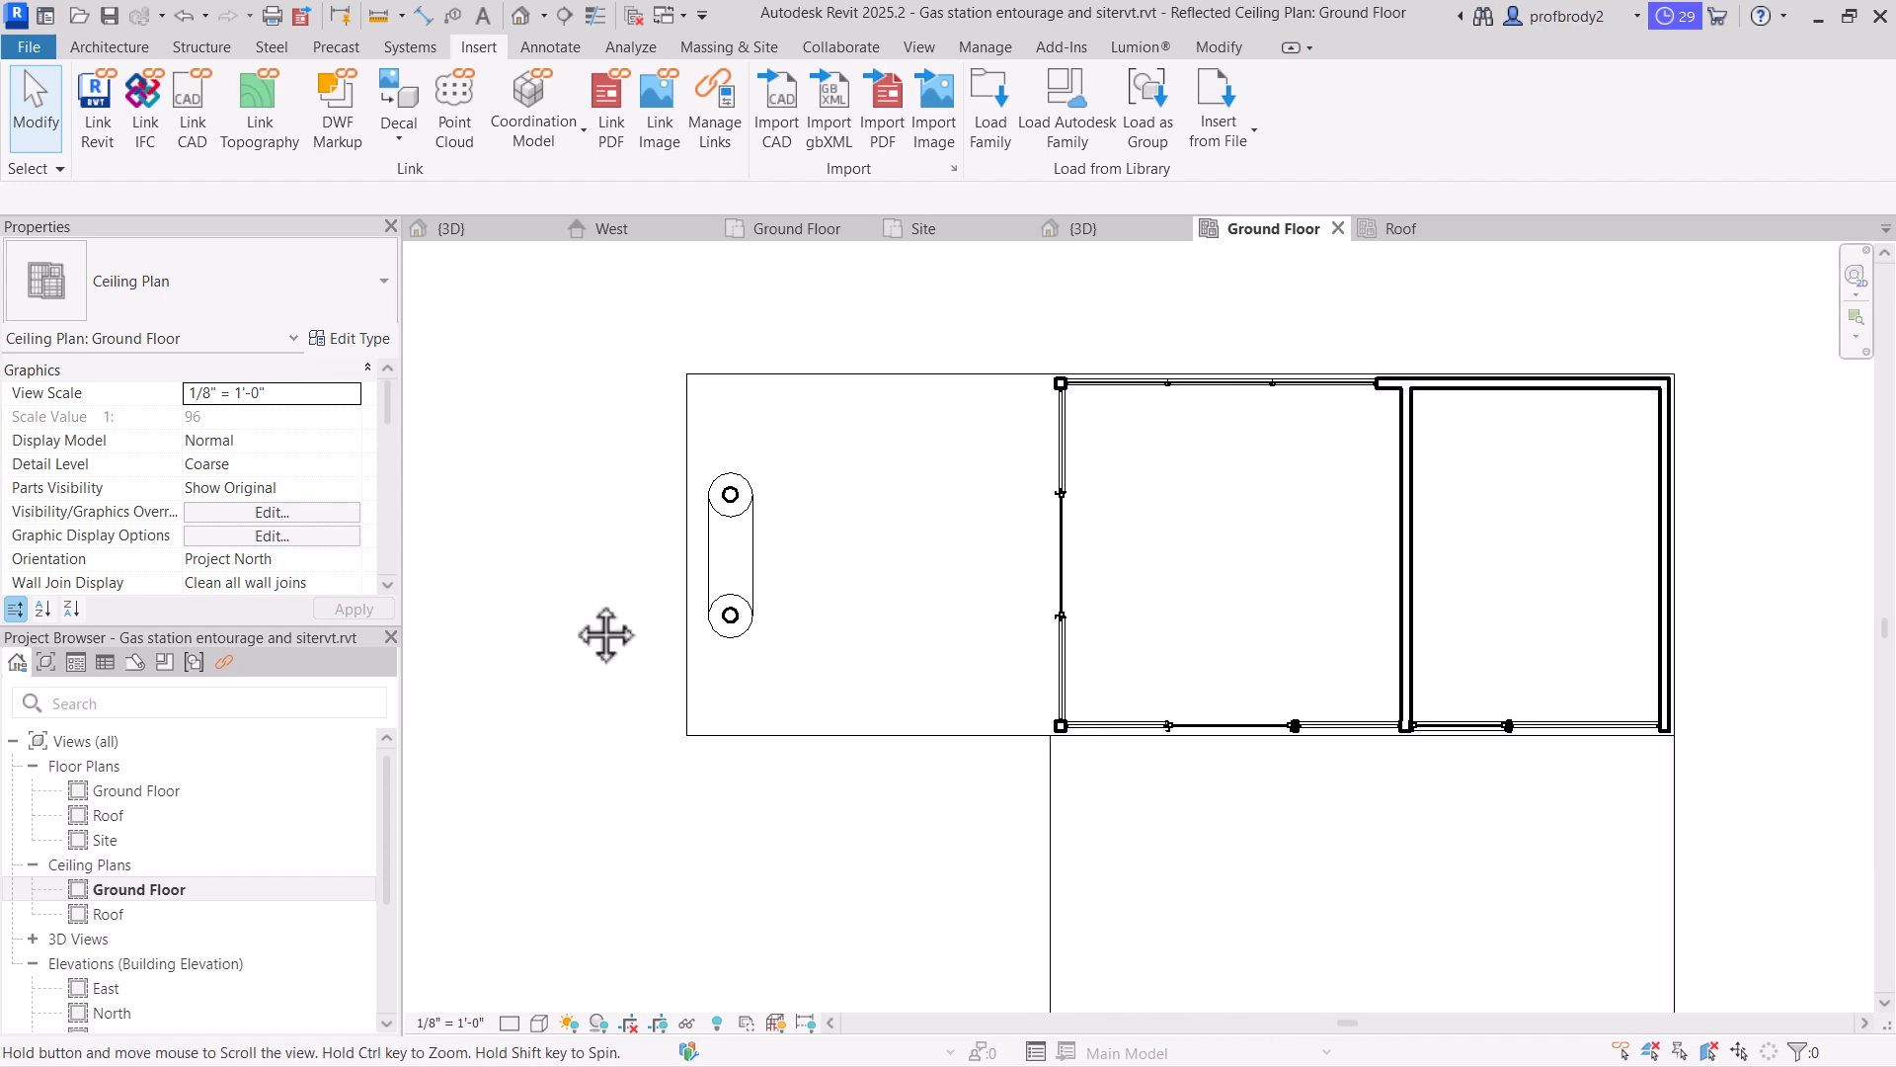
click(257, 510)
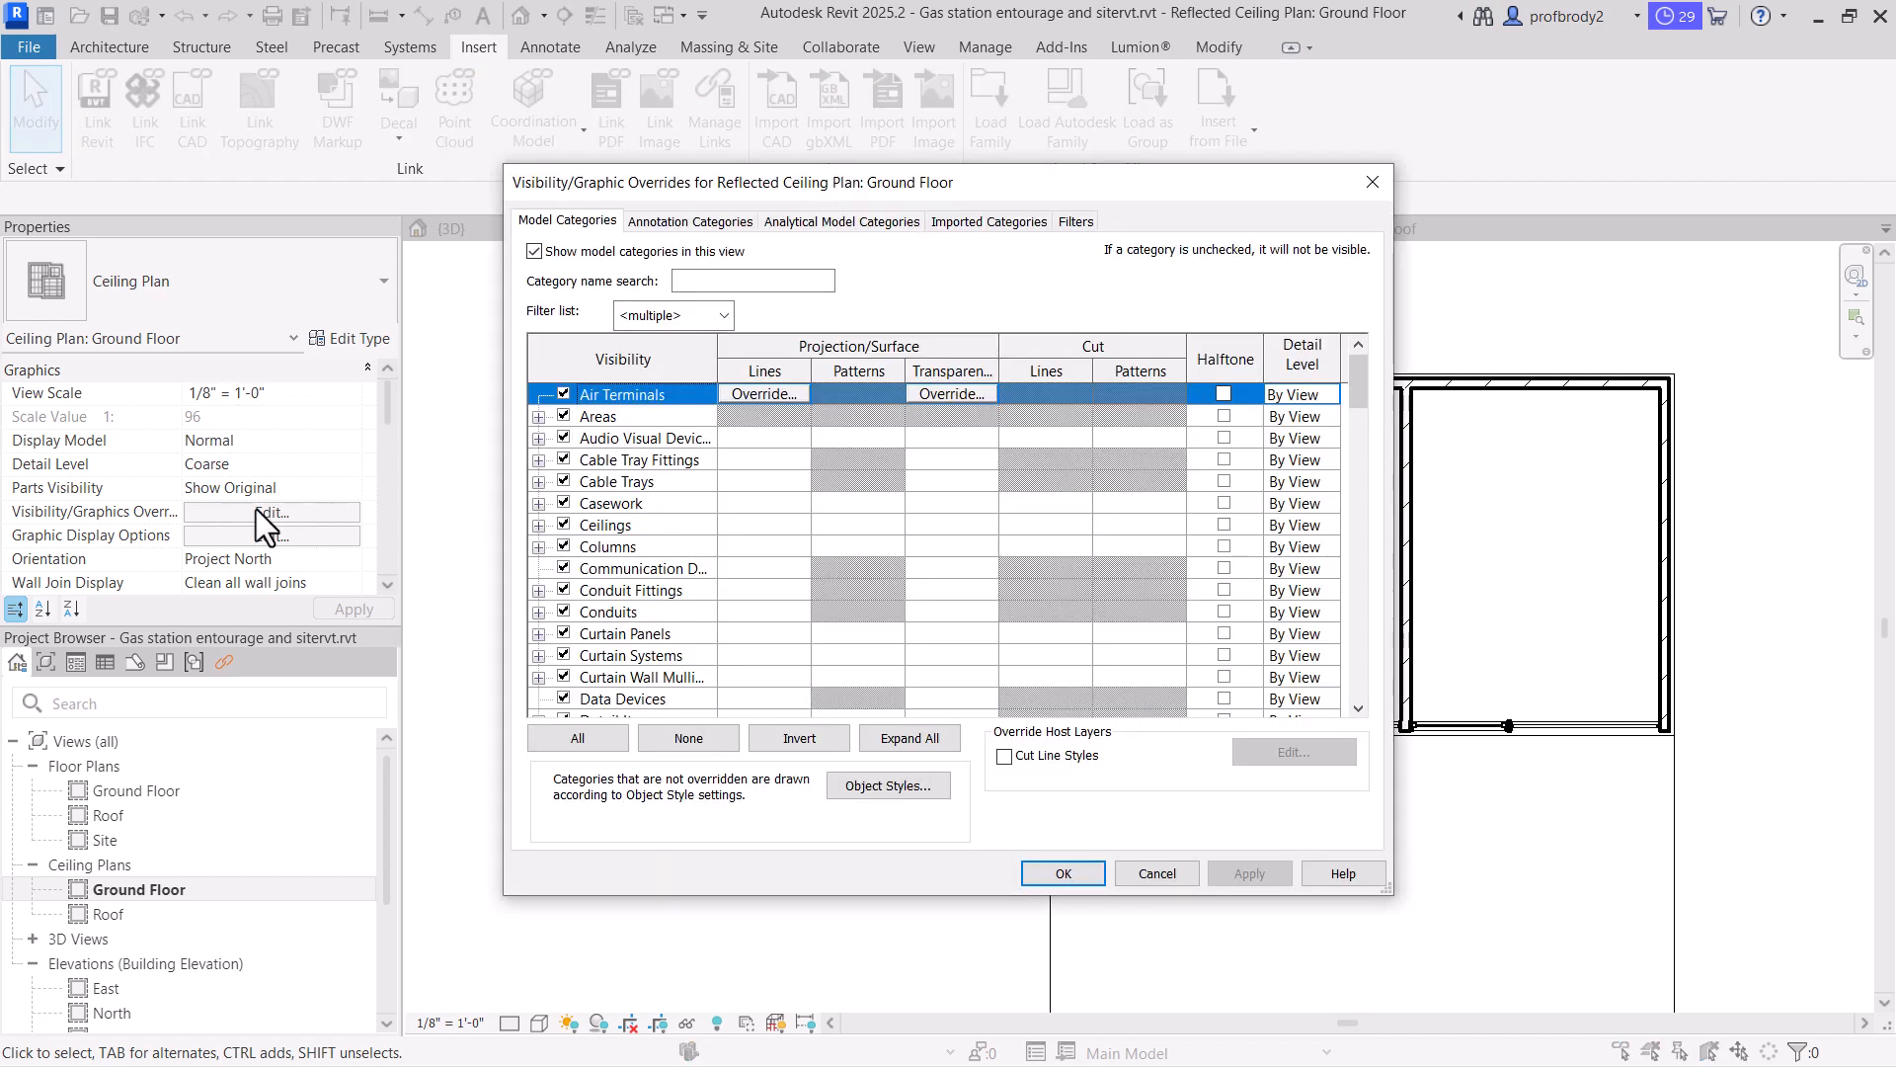
drag(1355, 389, 1354, 384)
click(1001, 221)
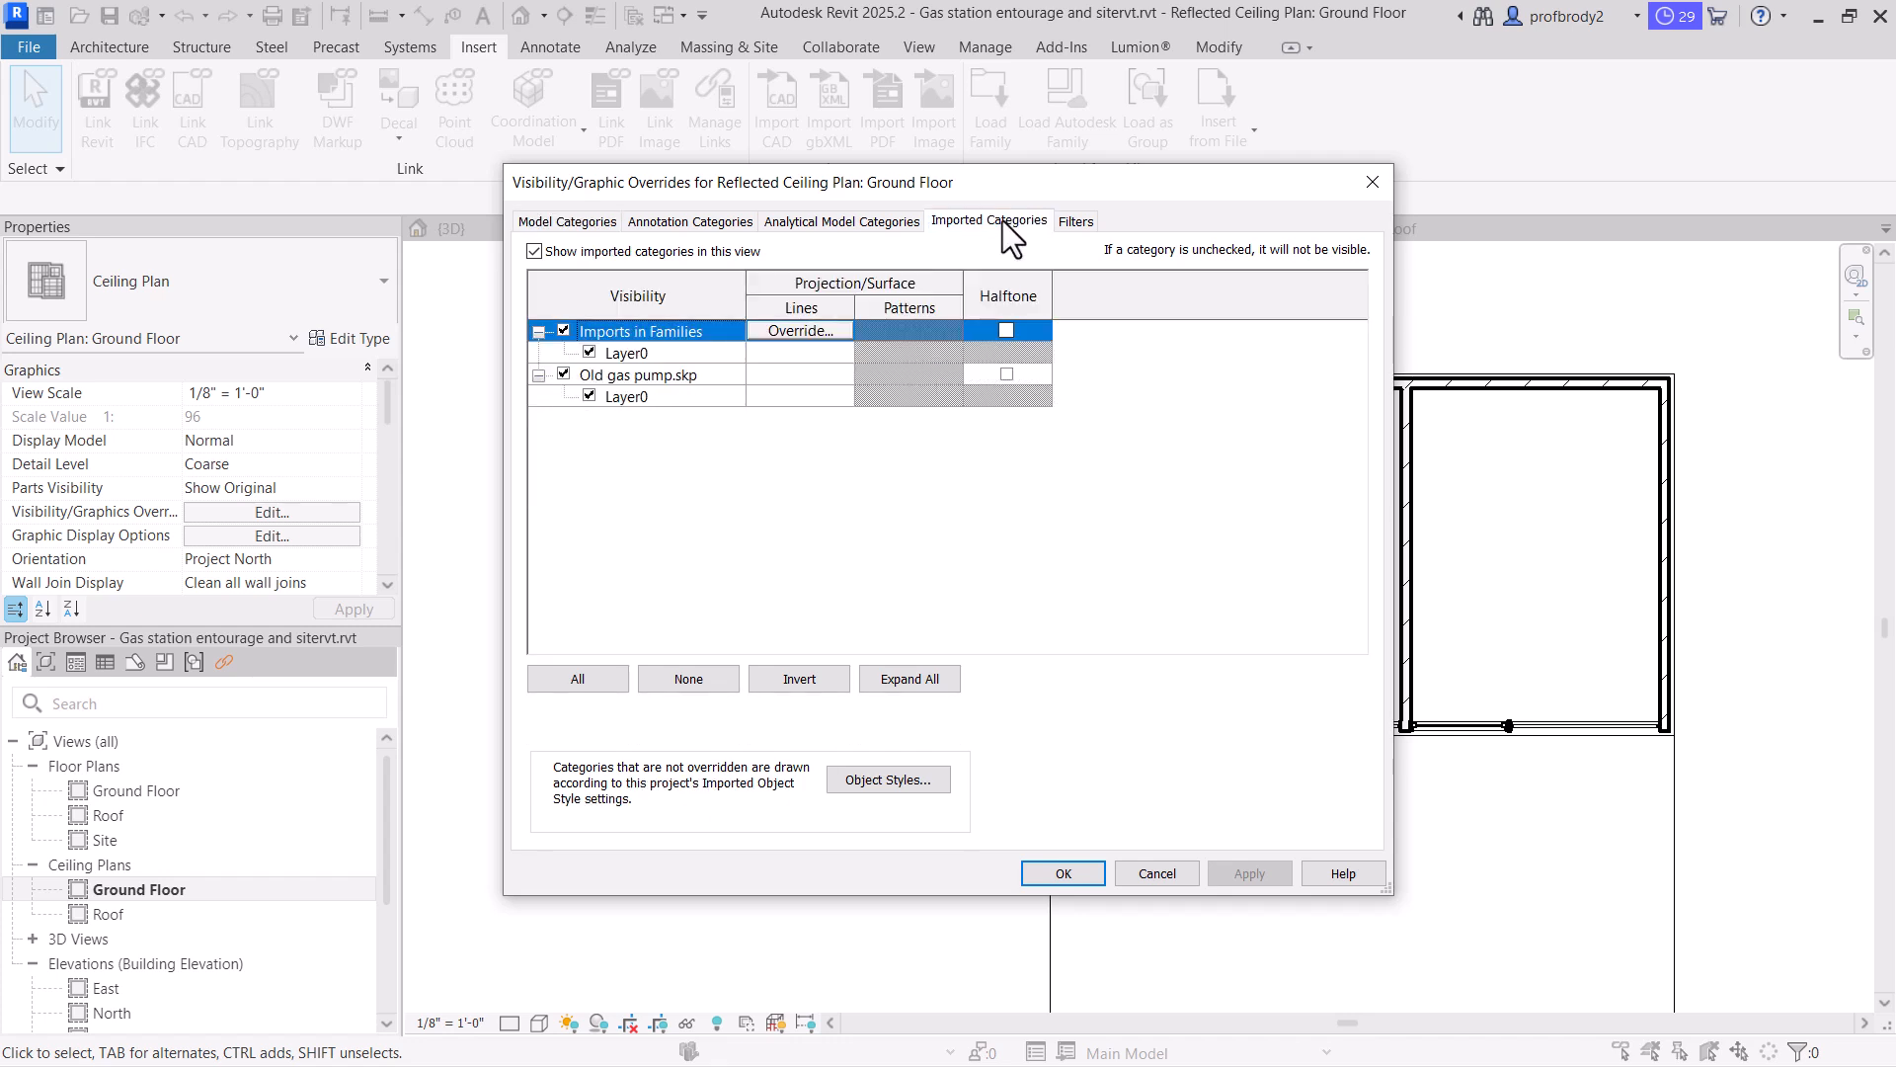
click(563, 373)
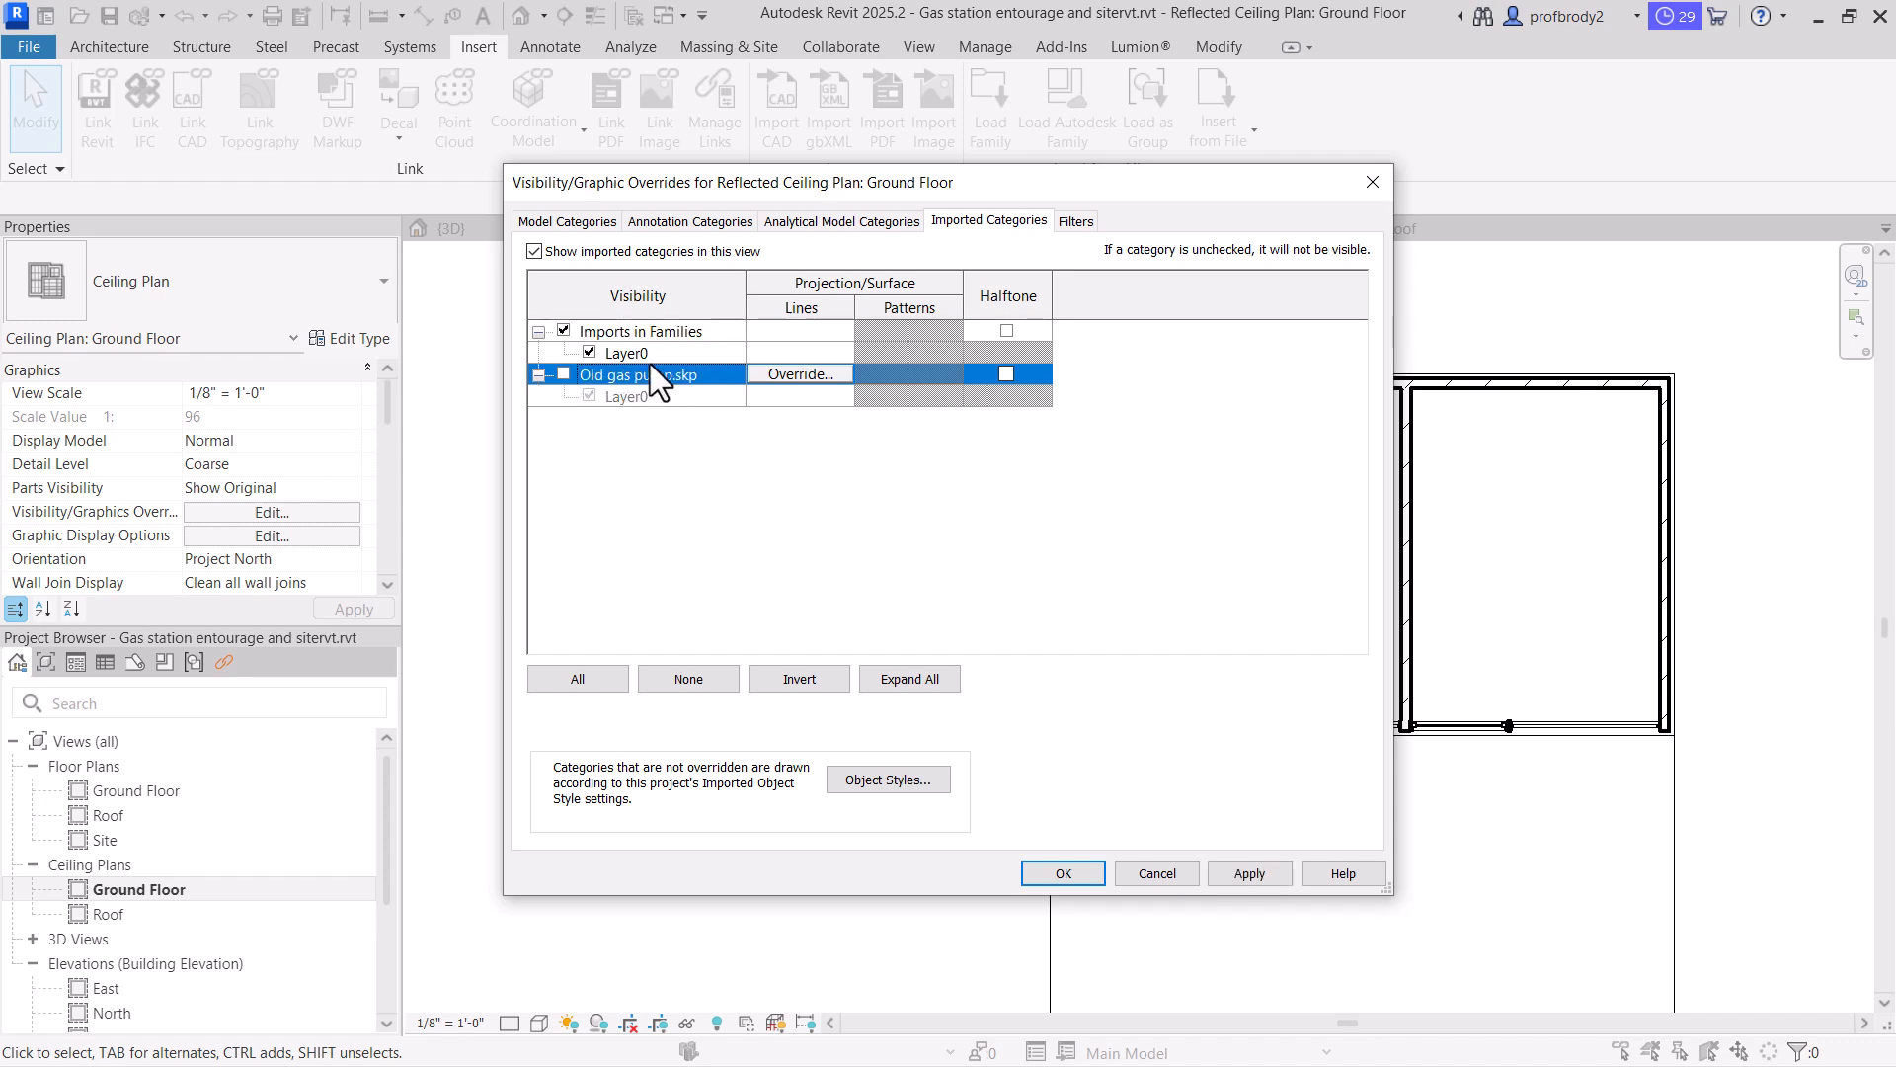
click(563, 331)
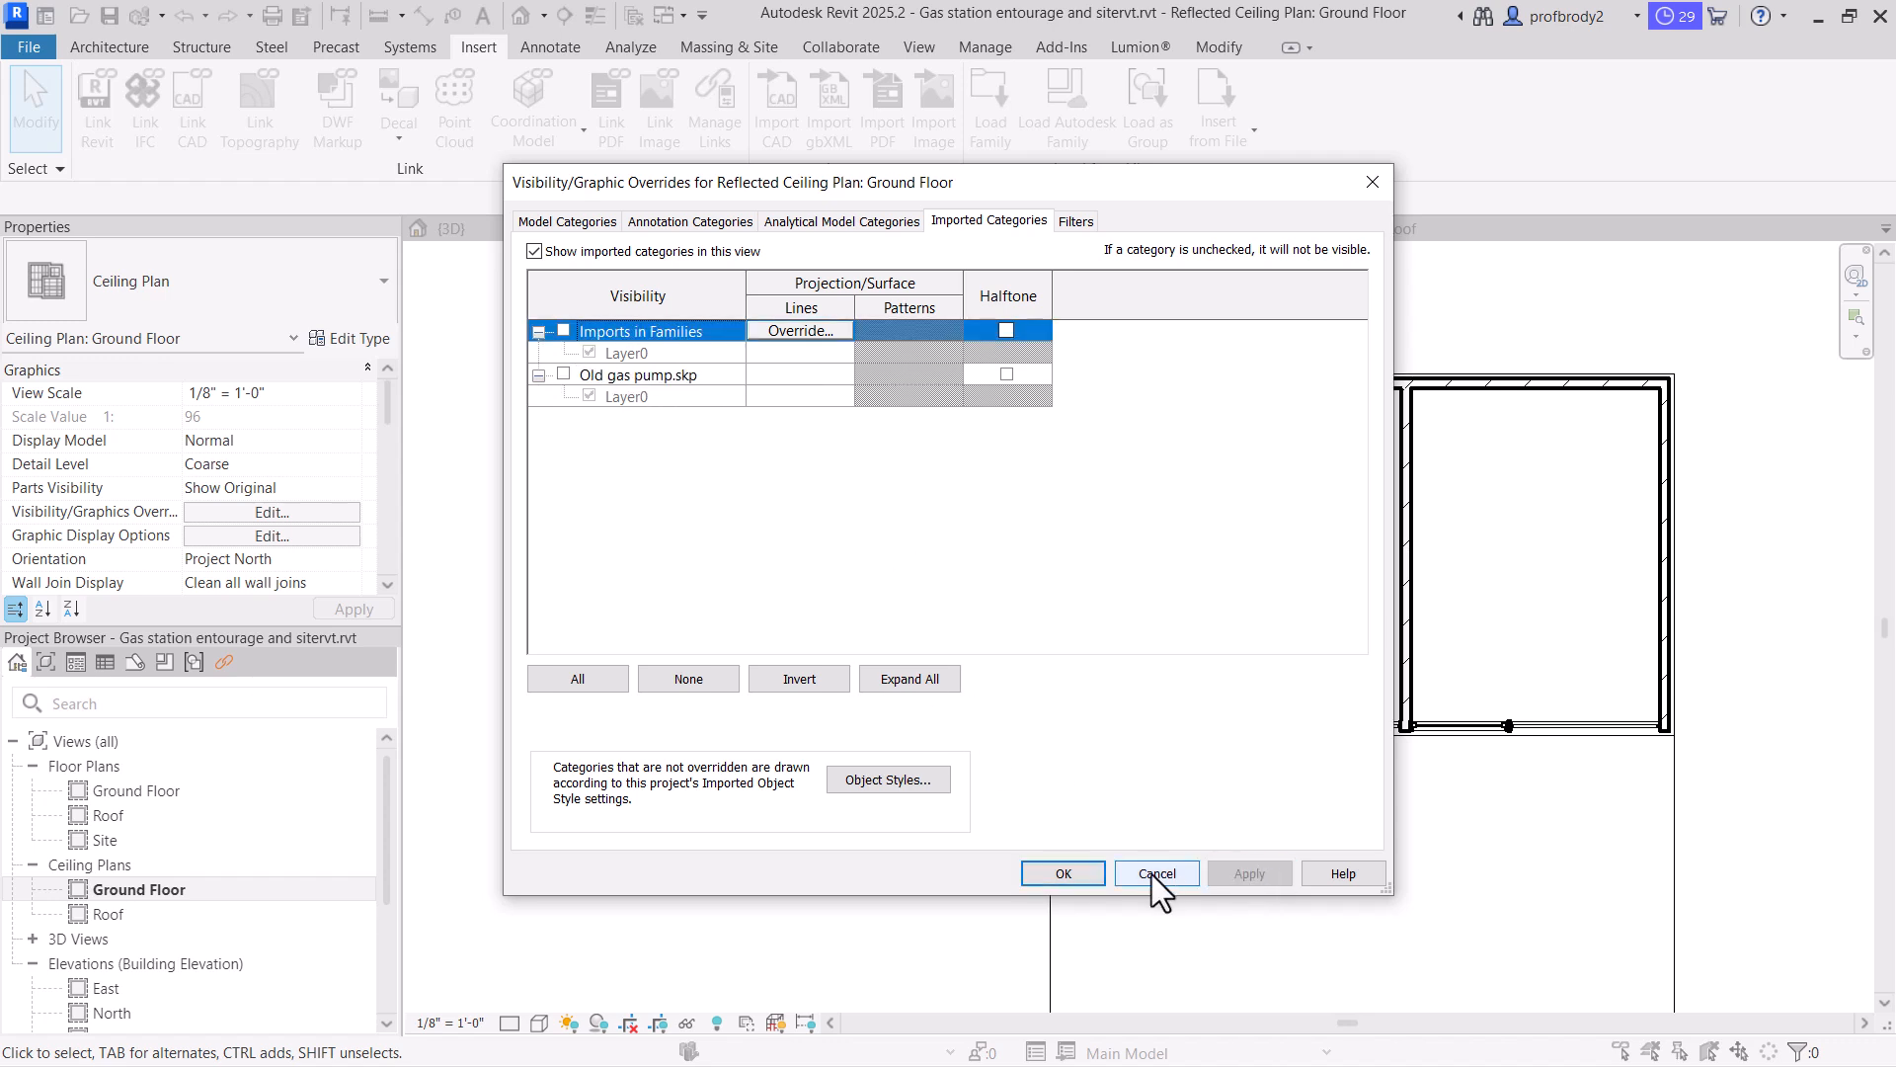
click(1059, 873)
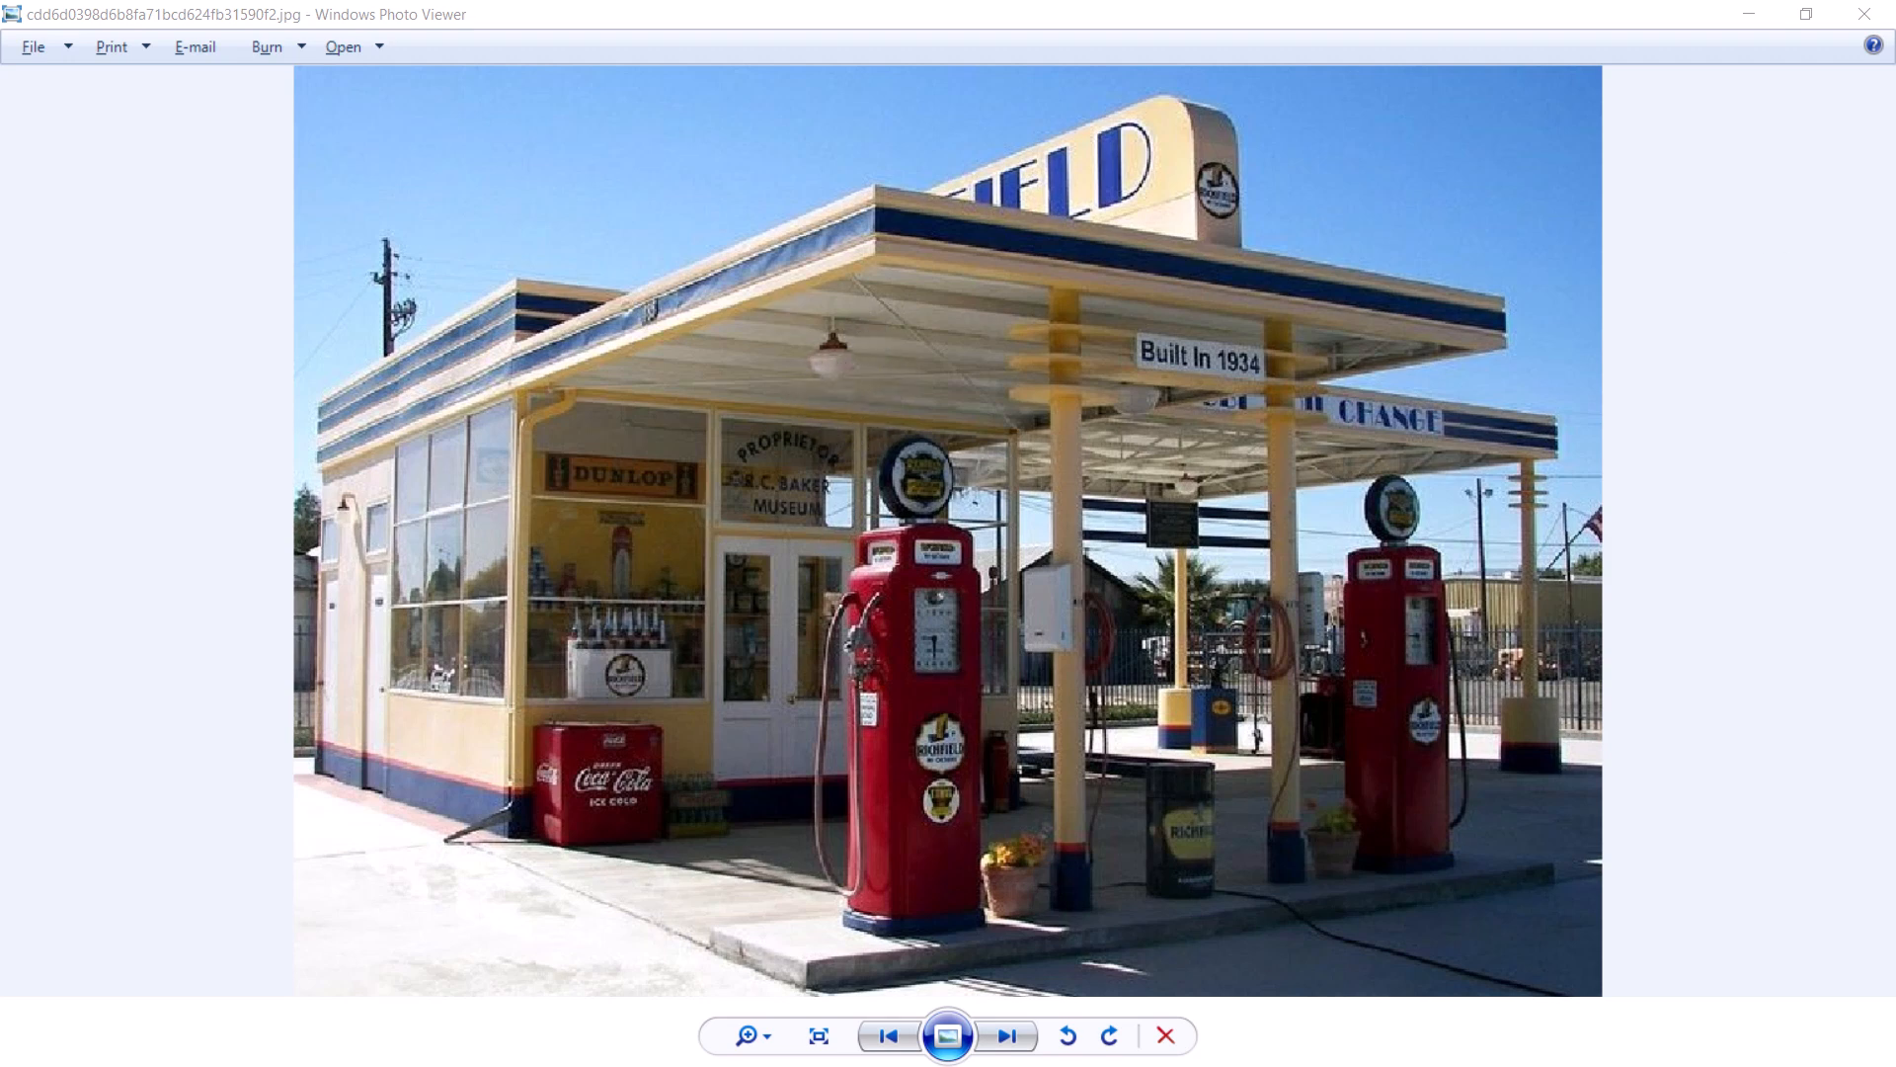
Switch from the gas station reference photo to the web browser, look through the Art Deco fonts on 1001 Fonts and open the Rialto NF page
key(Right)
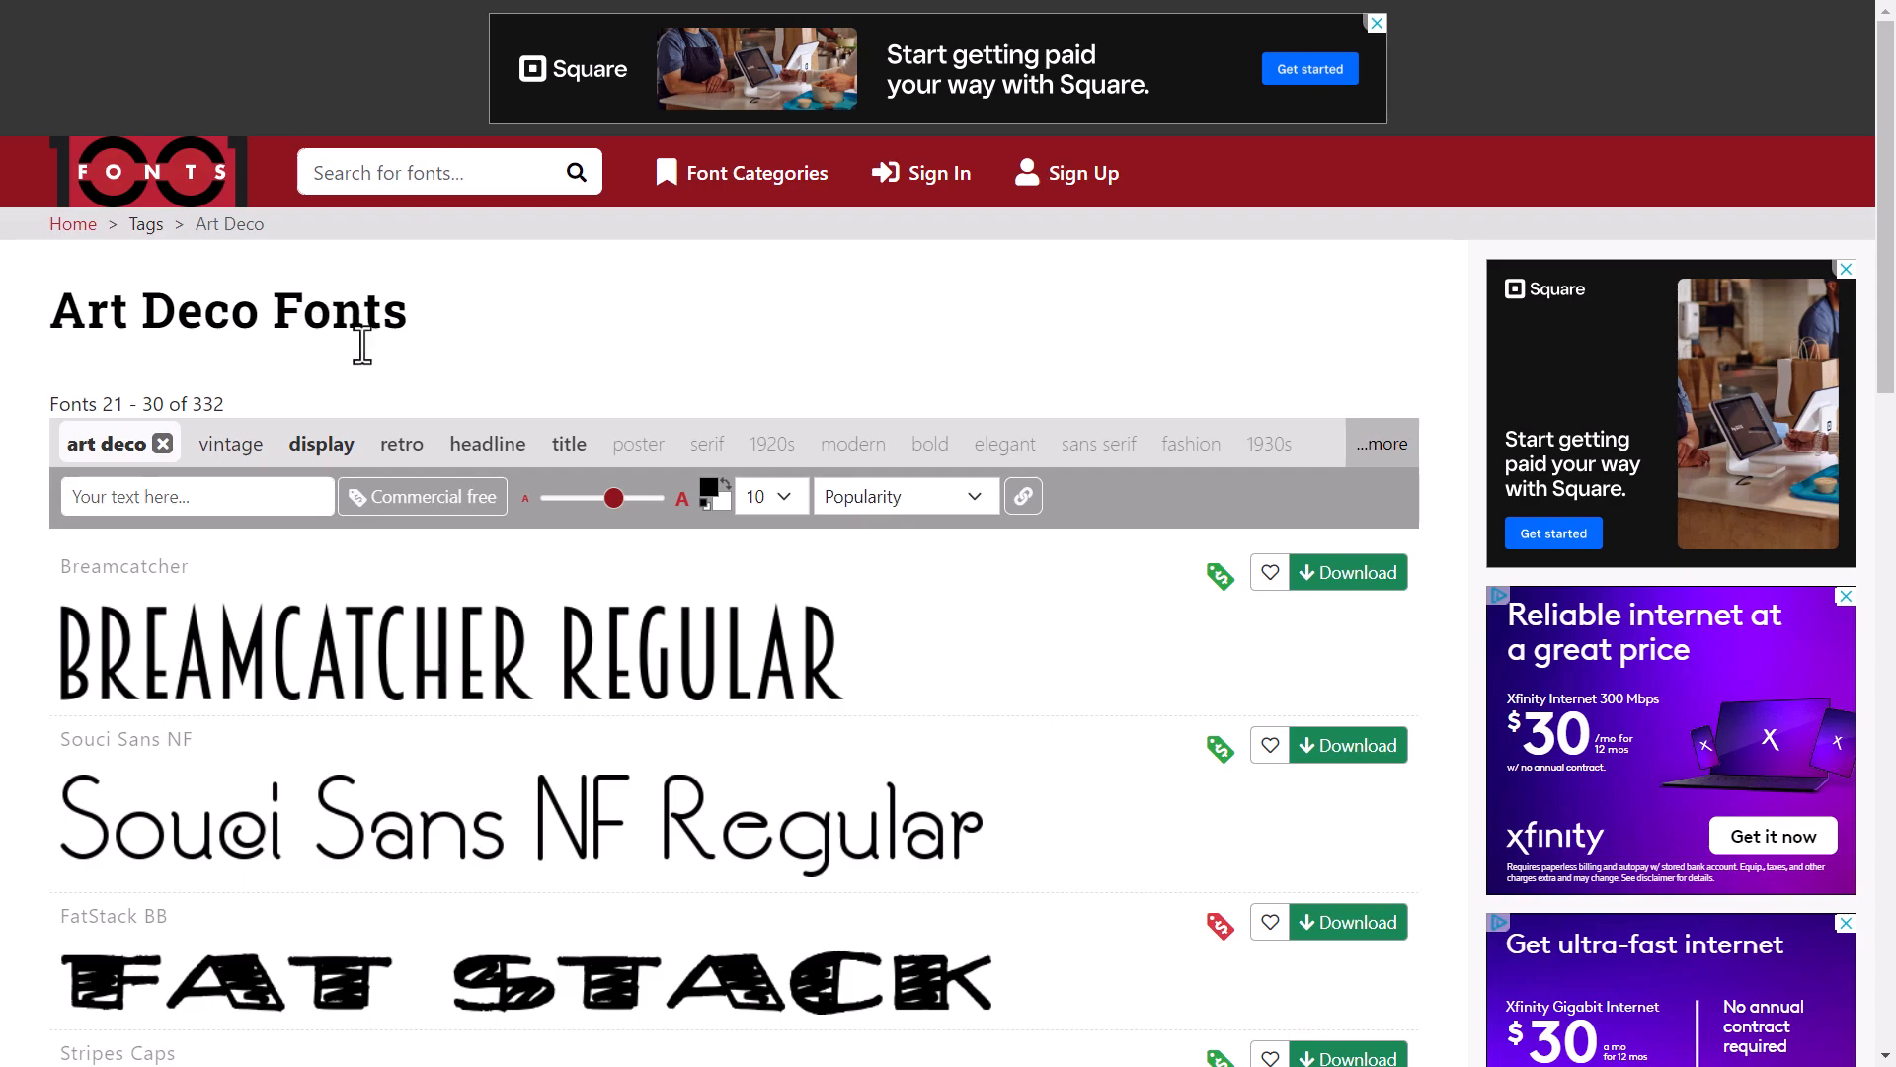
scroll(667, 706, down, 5)
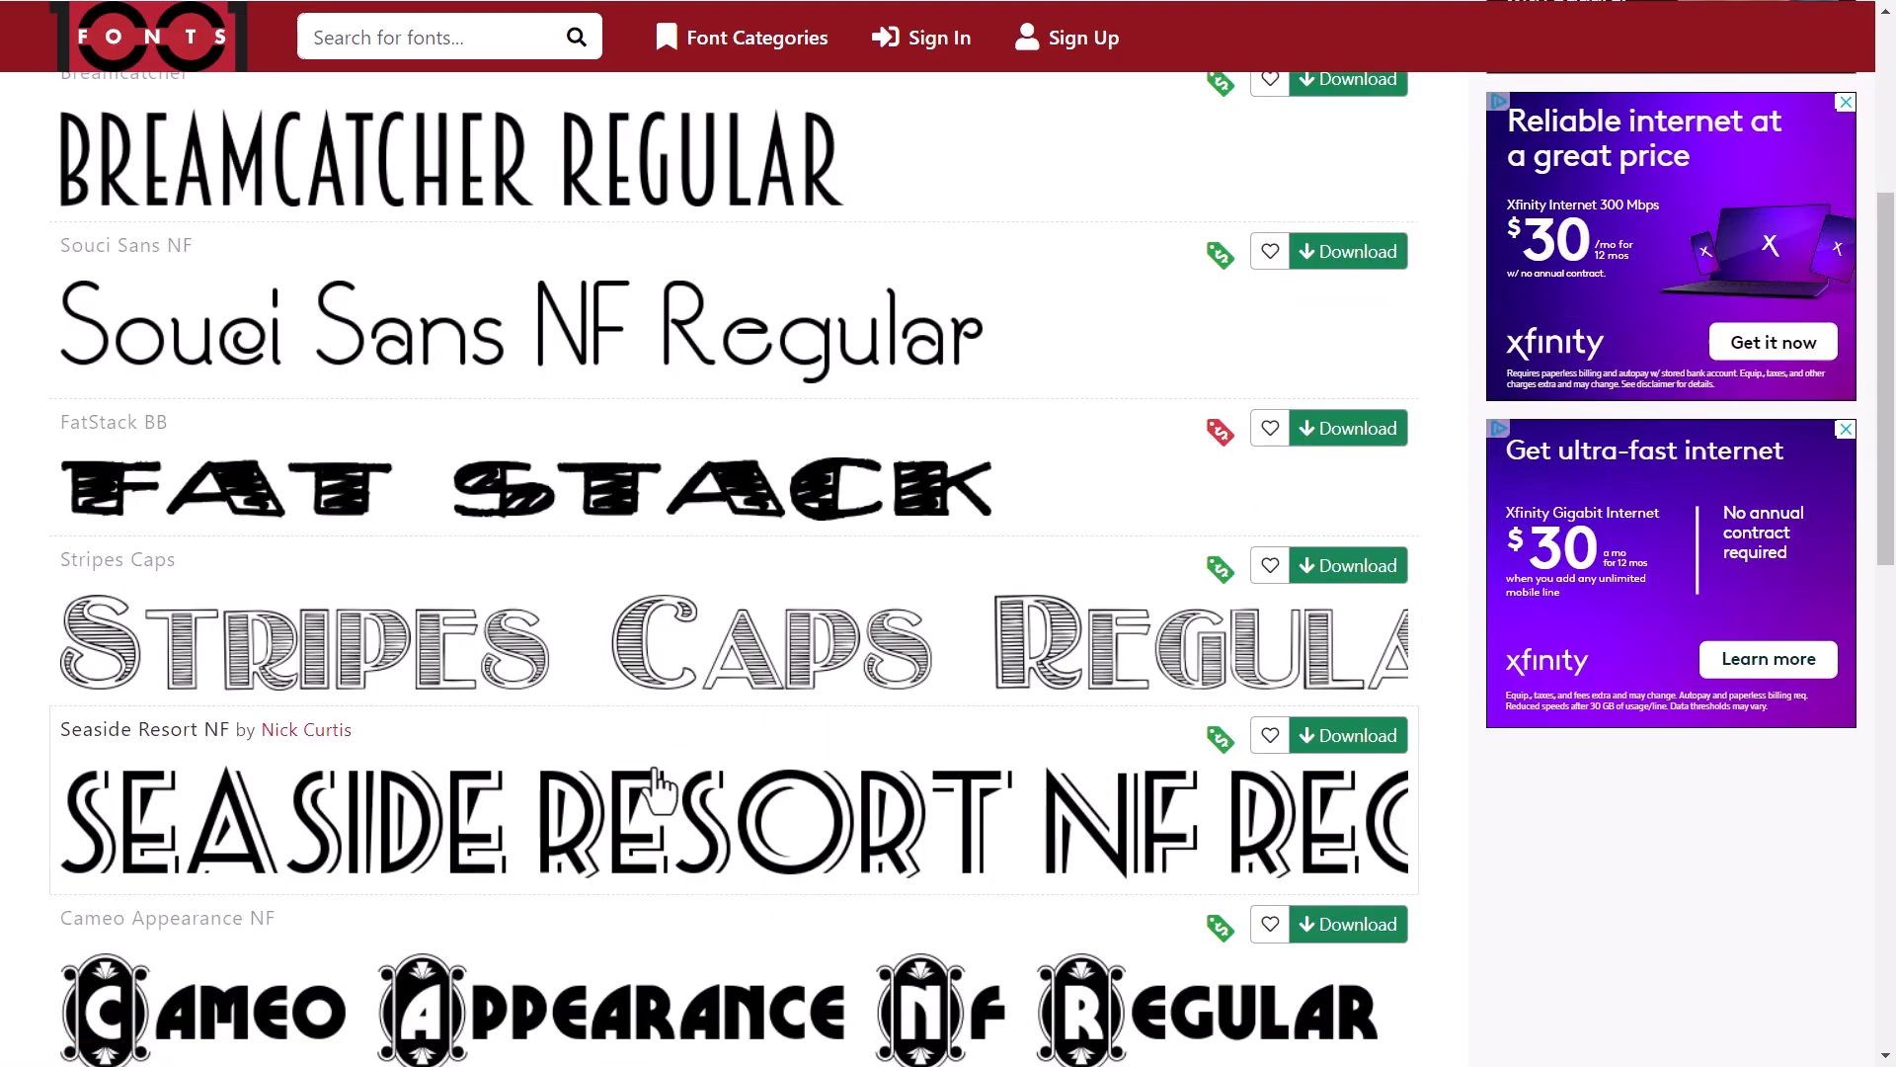
scroll(657, 785, down, 7)
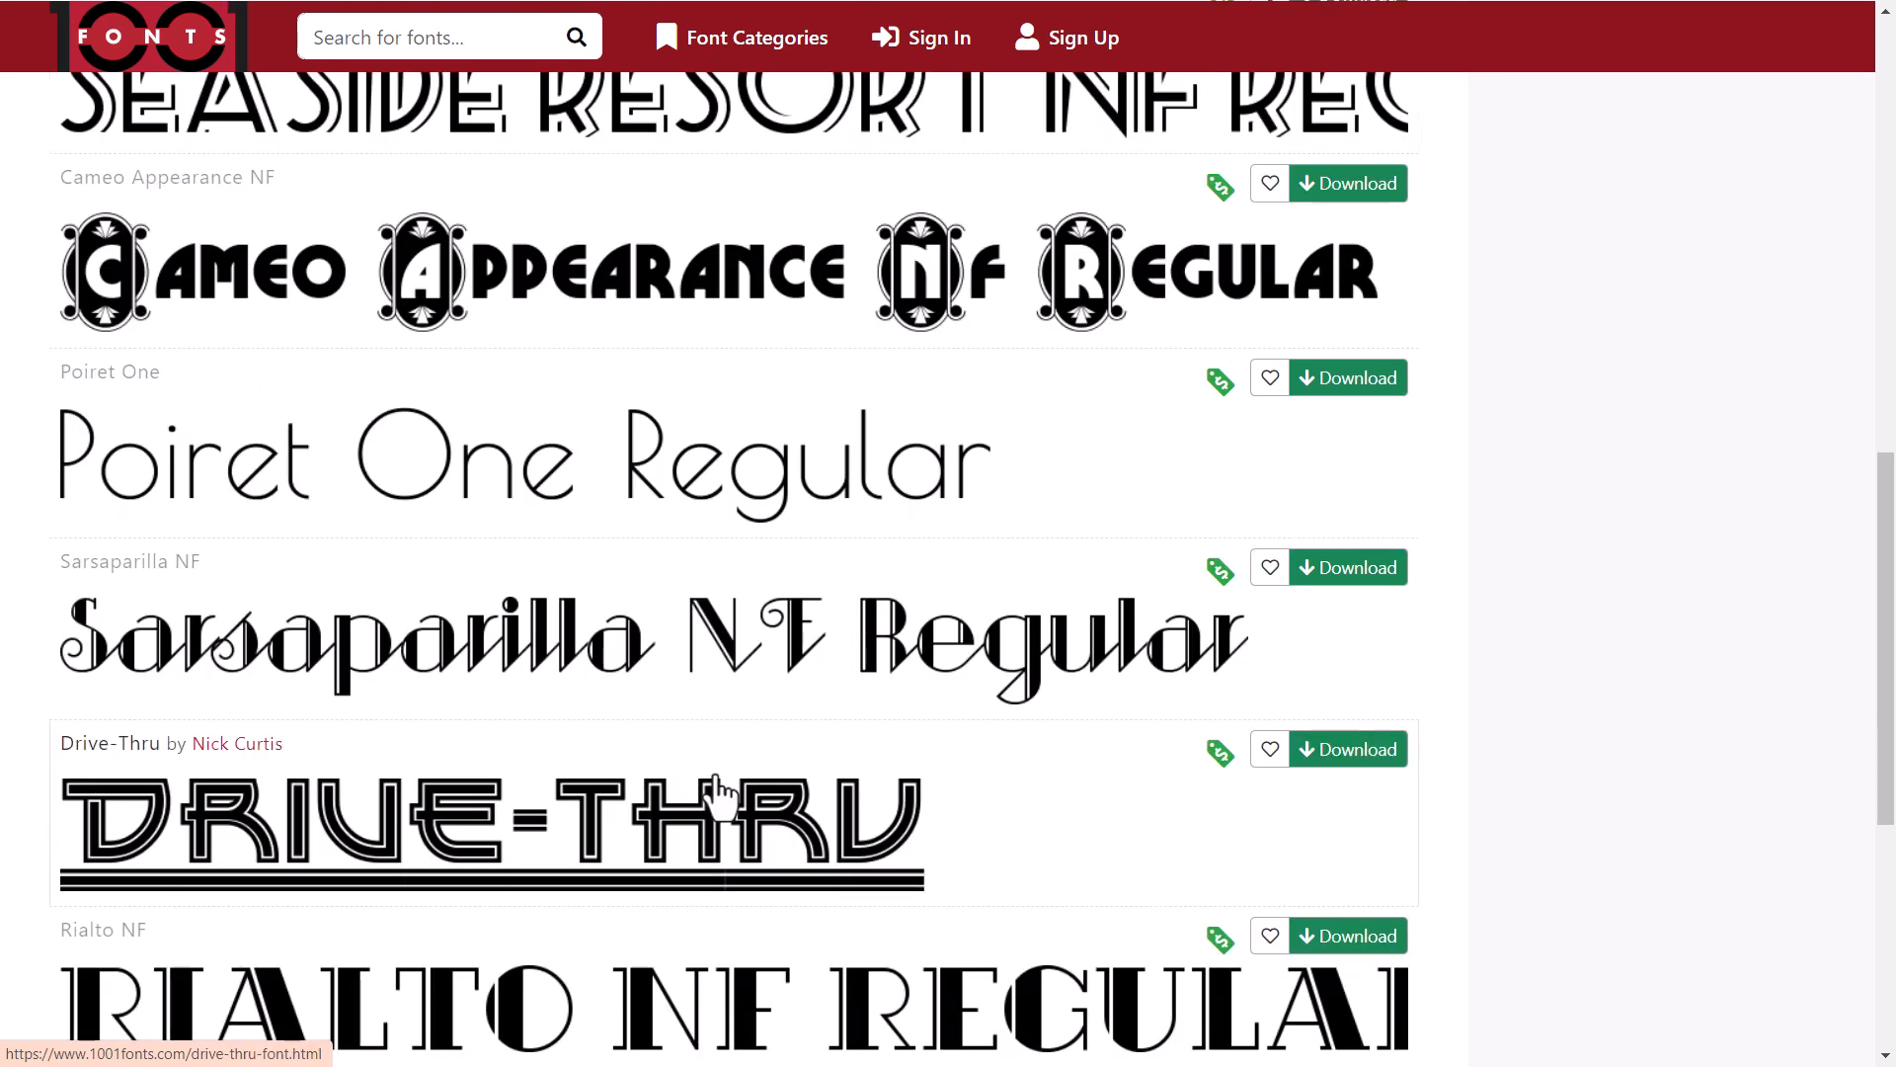
scroll(711, 790, down, 5)
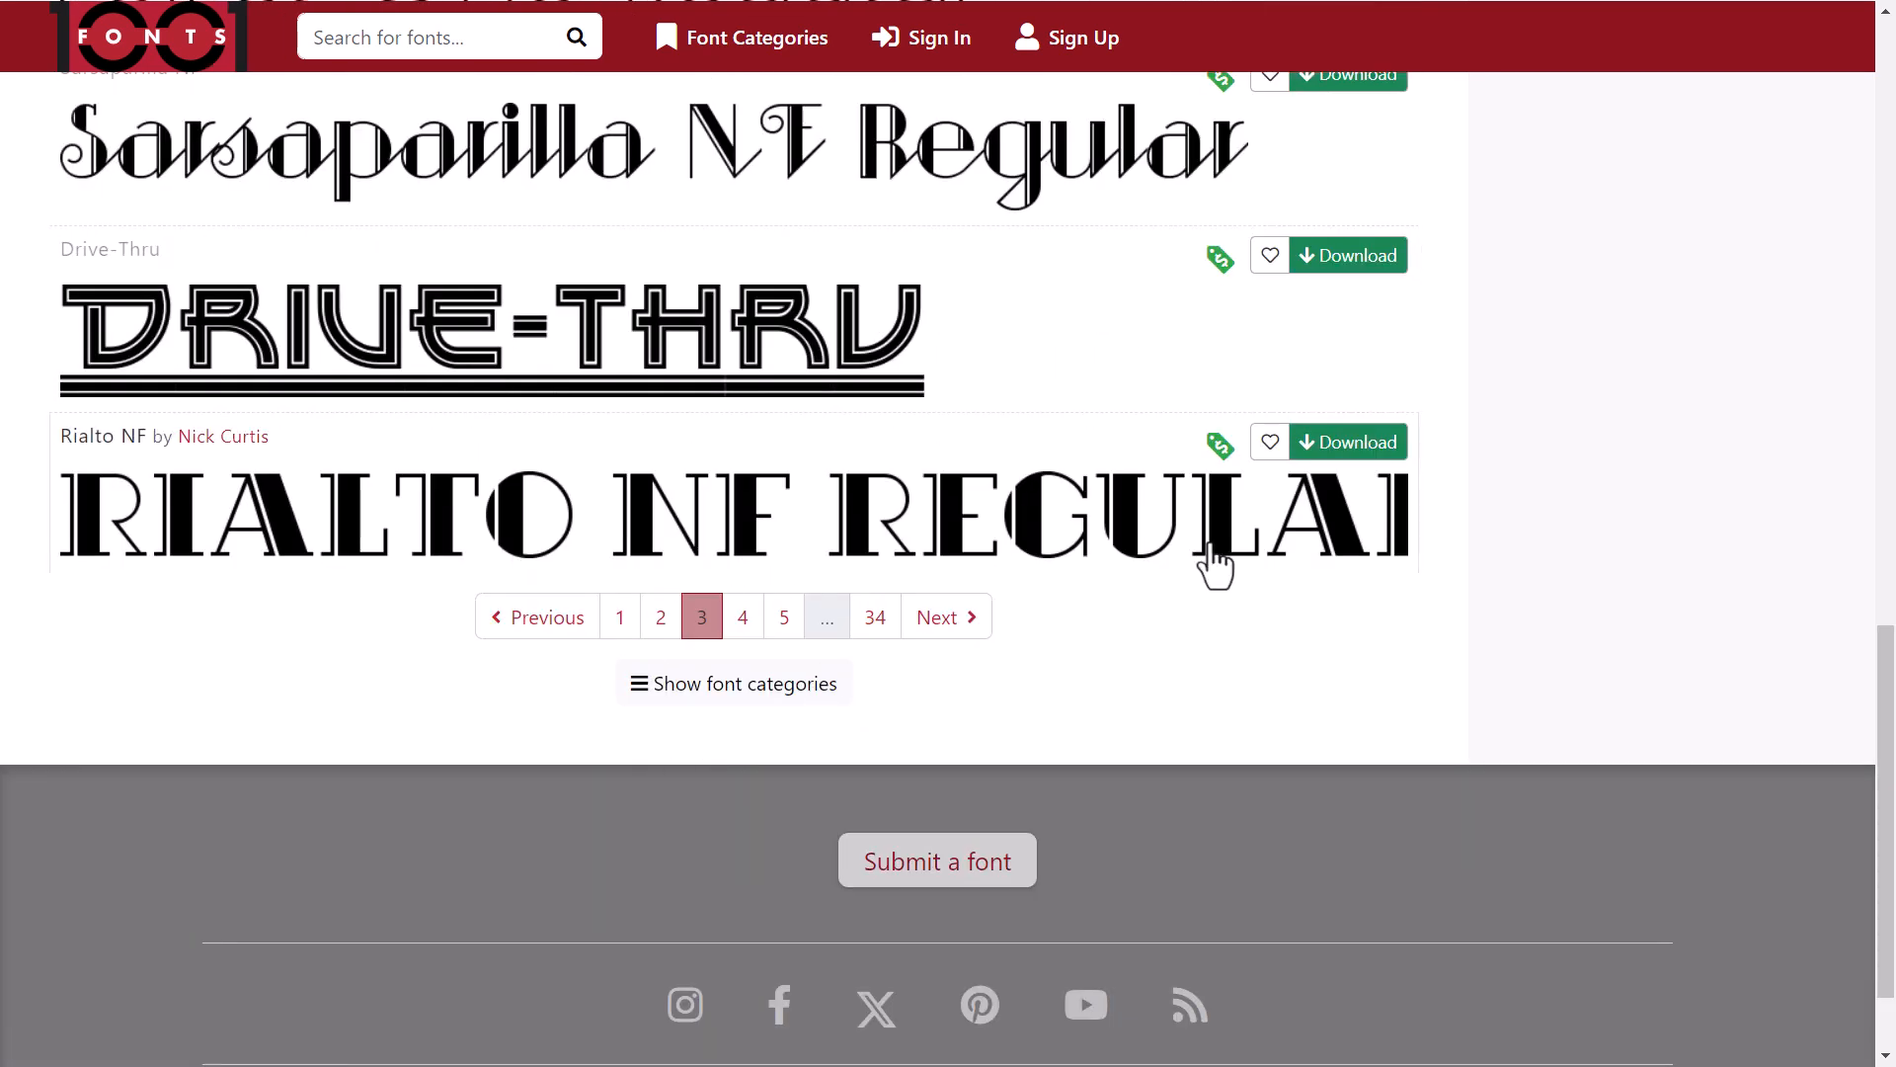
click(1013, 538)
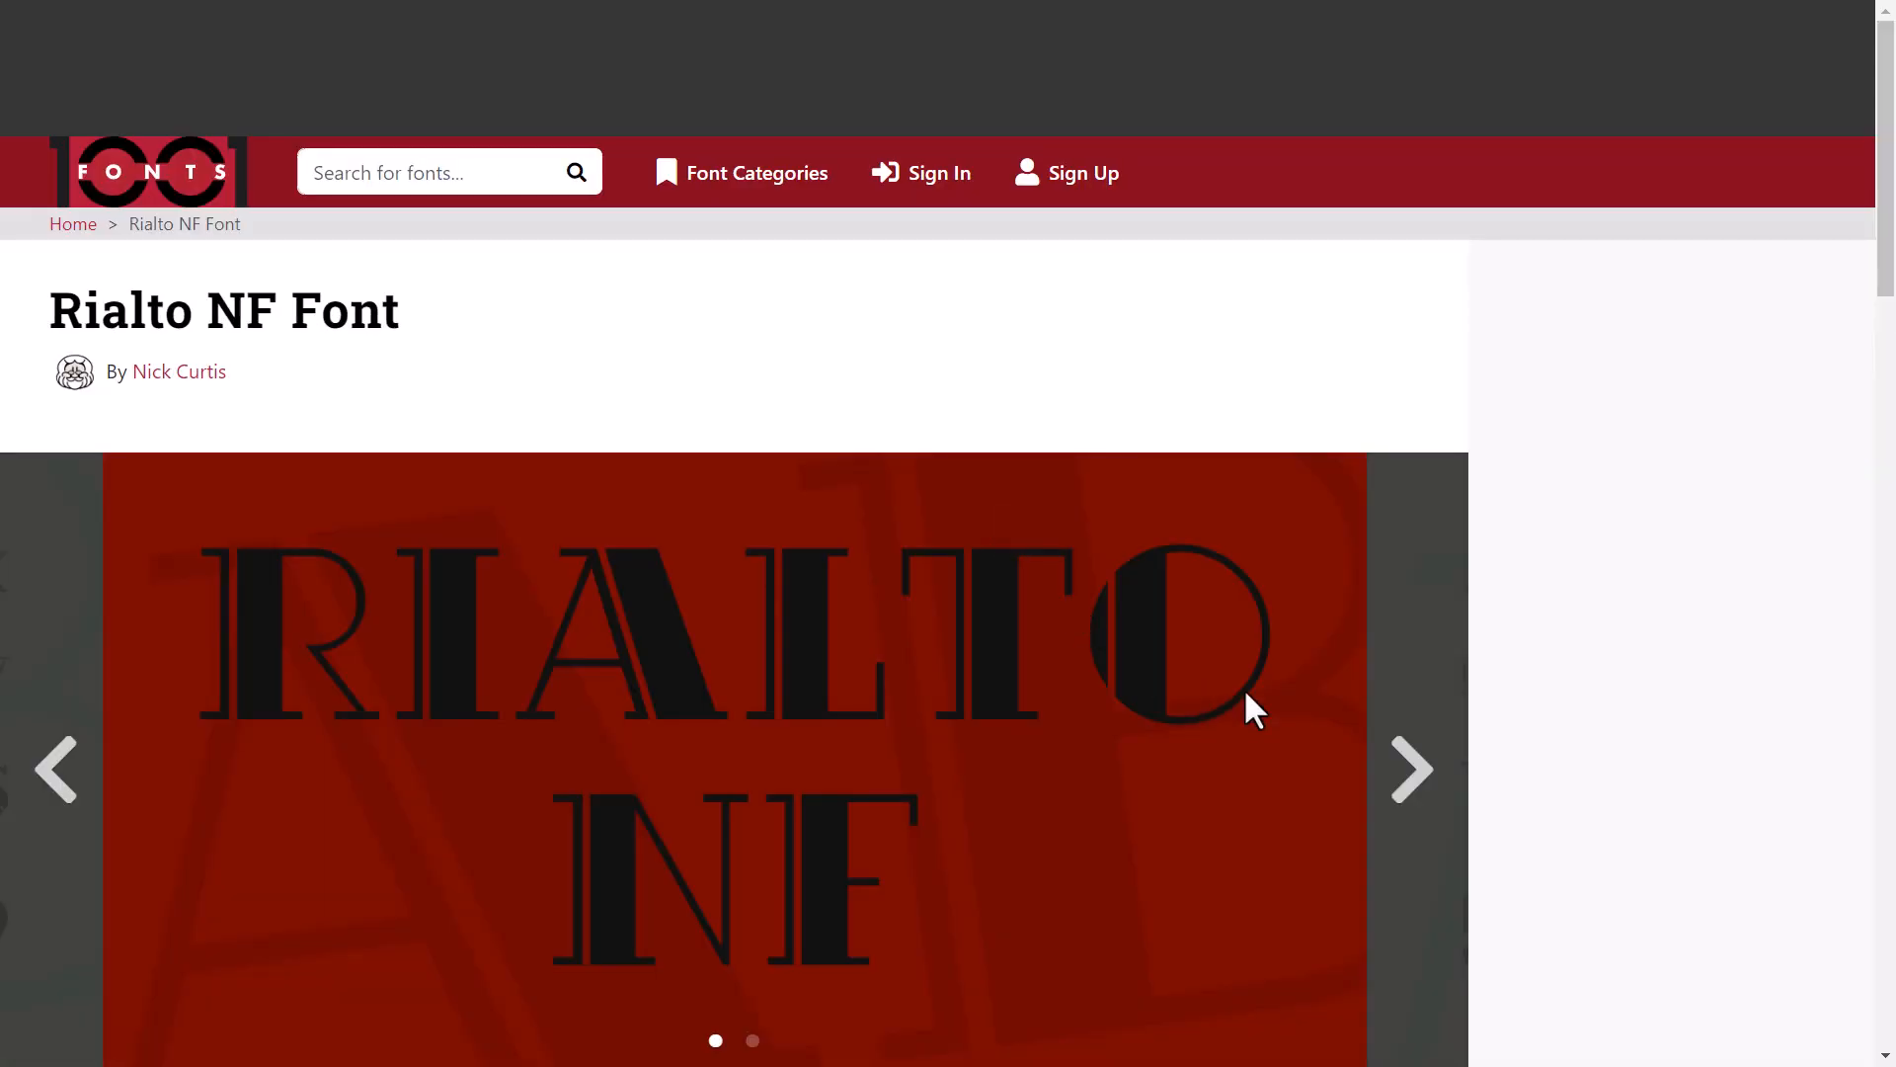
scroll(1244, 703, down, 7)
scroll(1247, 692, down, 5)
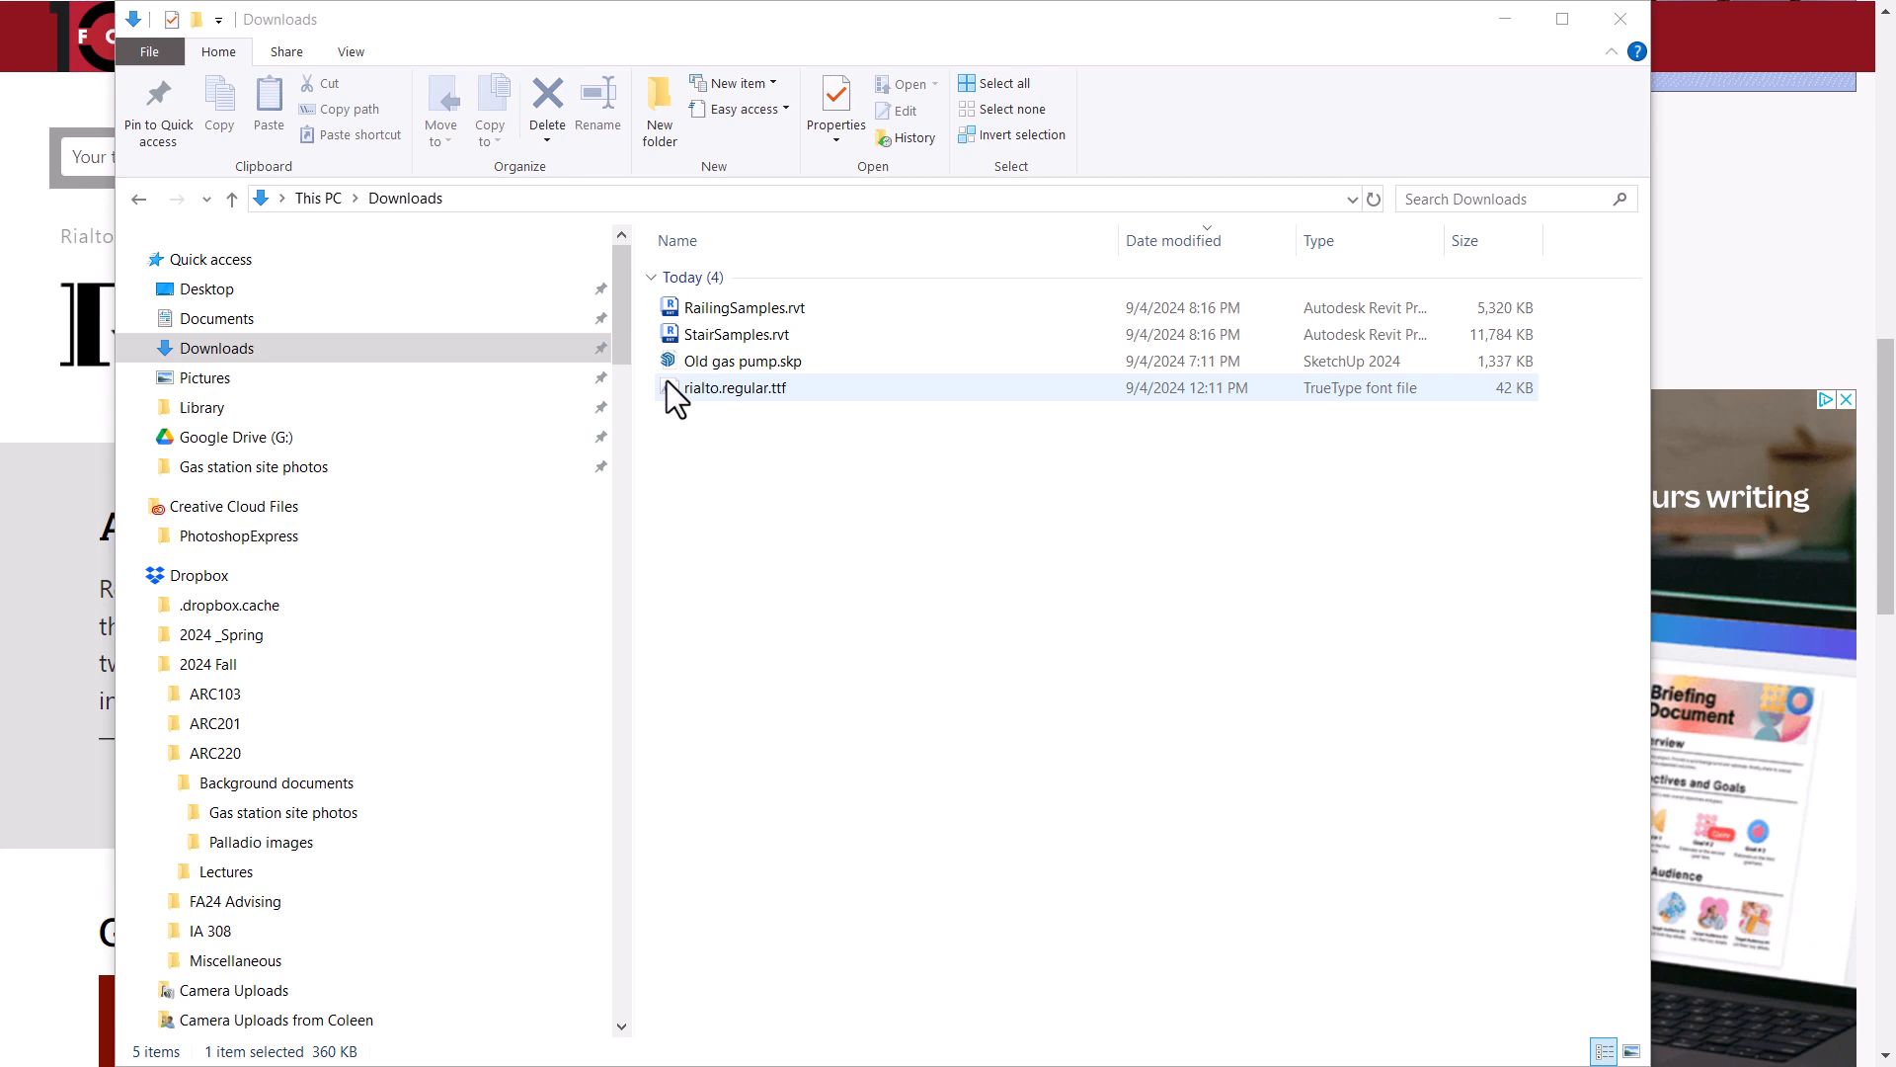
In File Explorer, examine rialto.regular.ttf in Downloads and look through the installed fonts in C:\Windows\Fonts
key(super+plus)
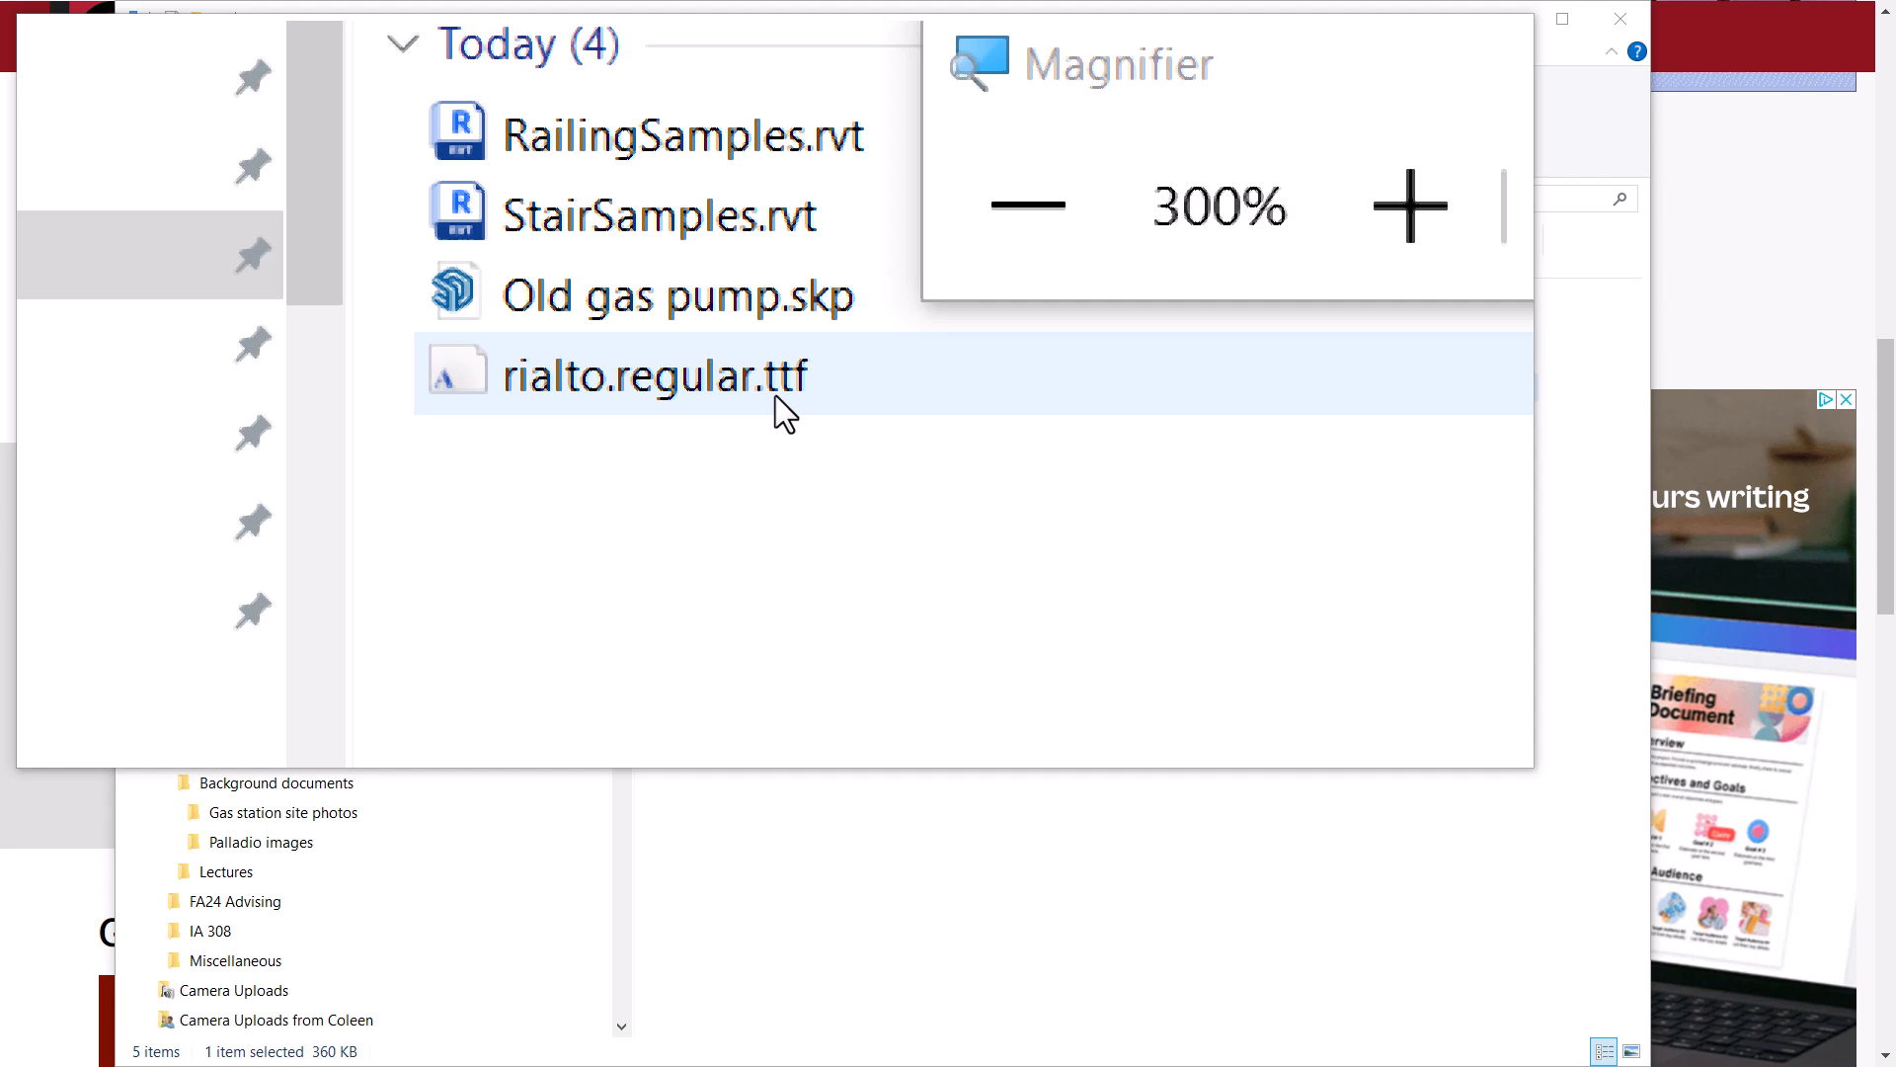
key(super+Escape)
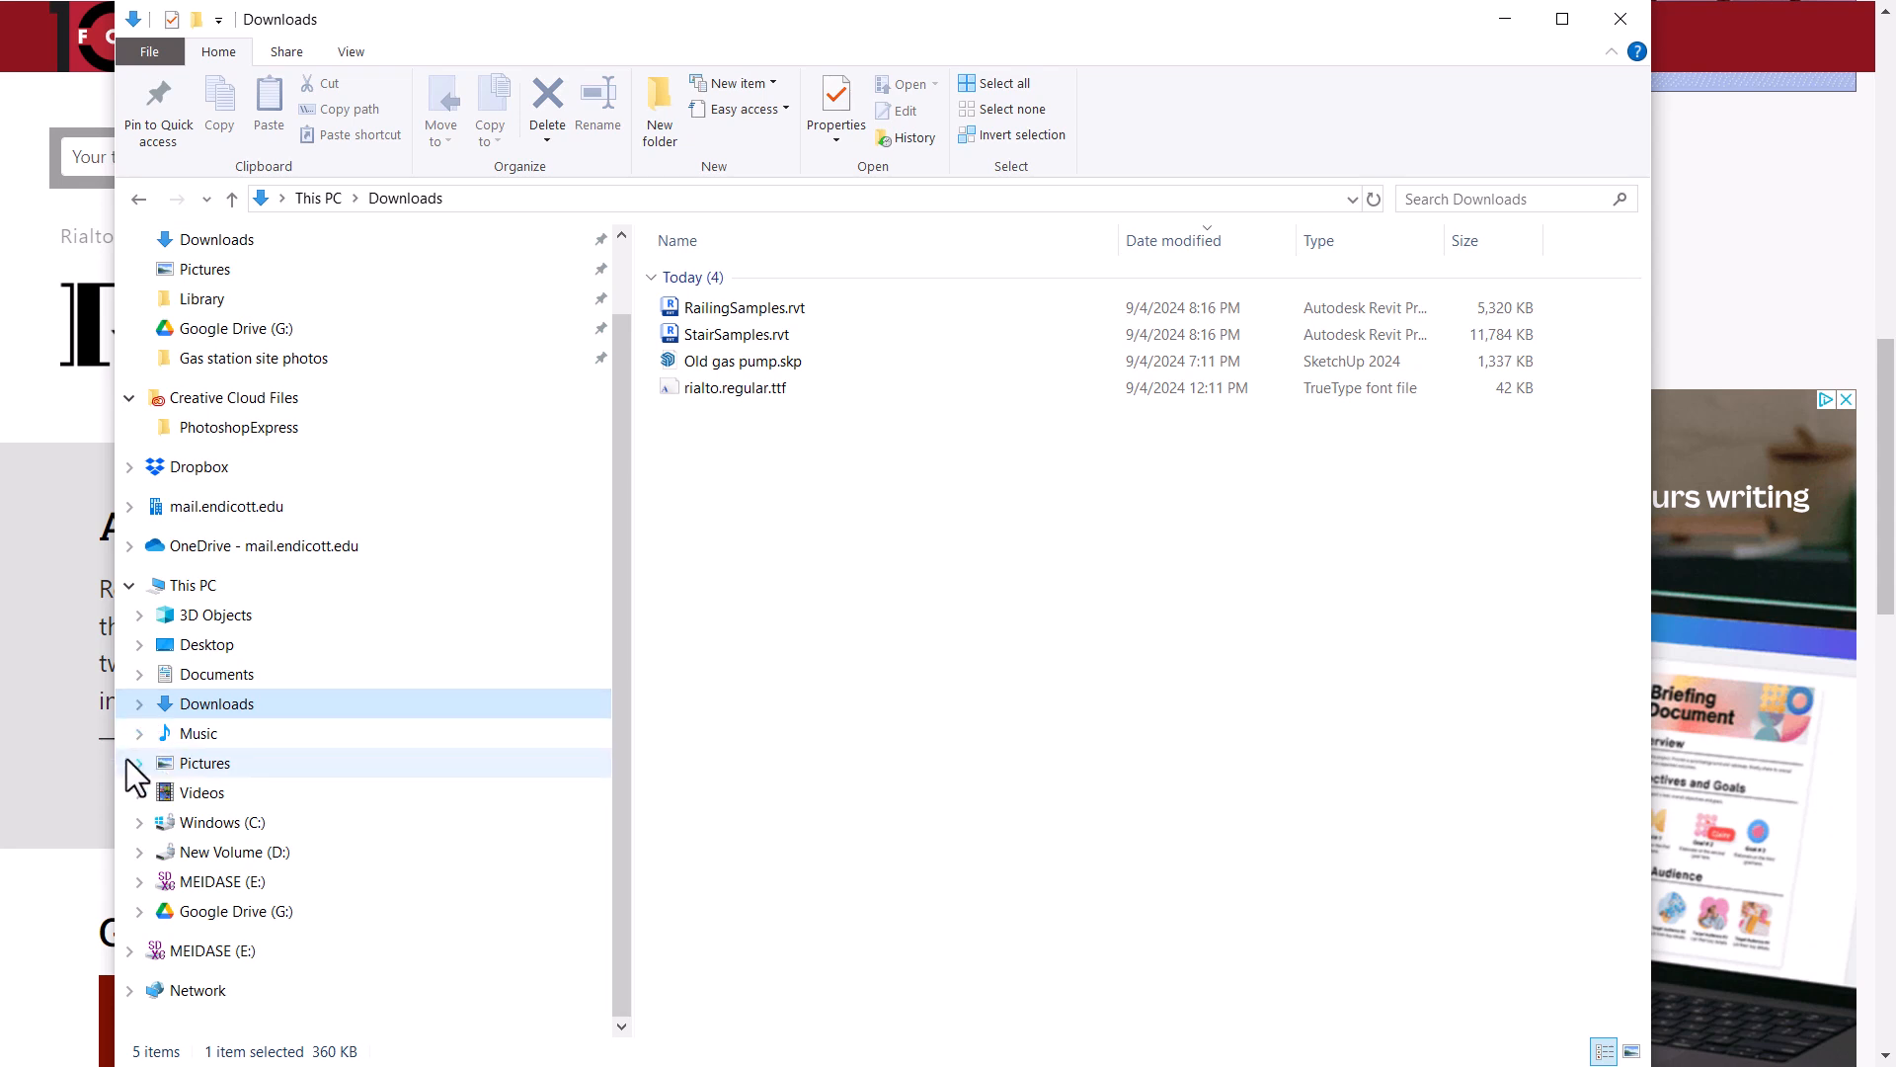
click(194, 587)
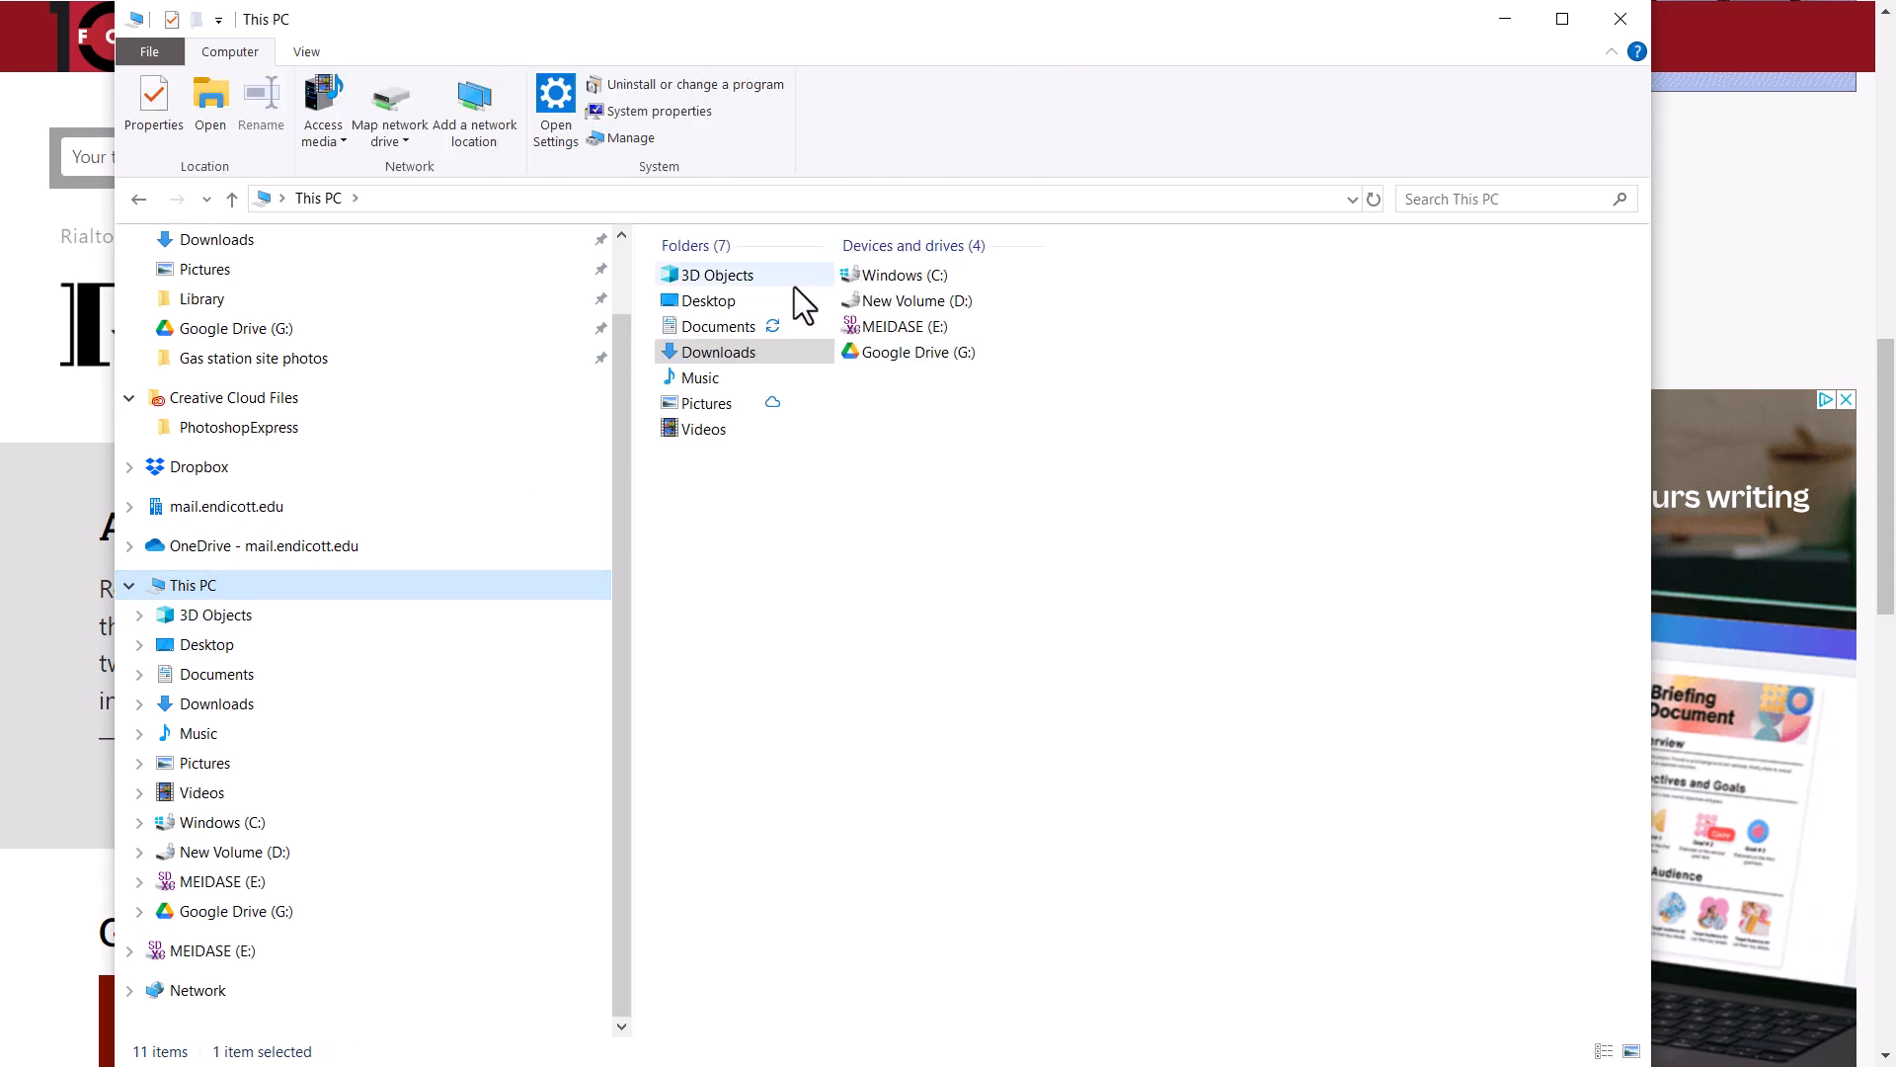
click(140, 824)
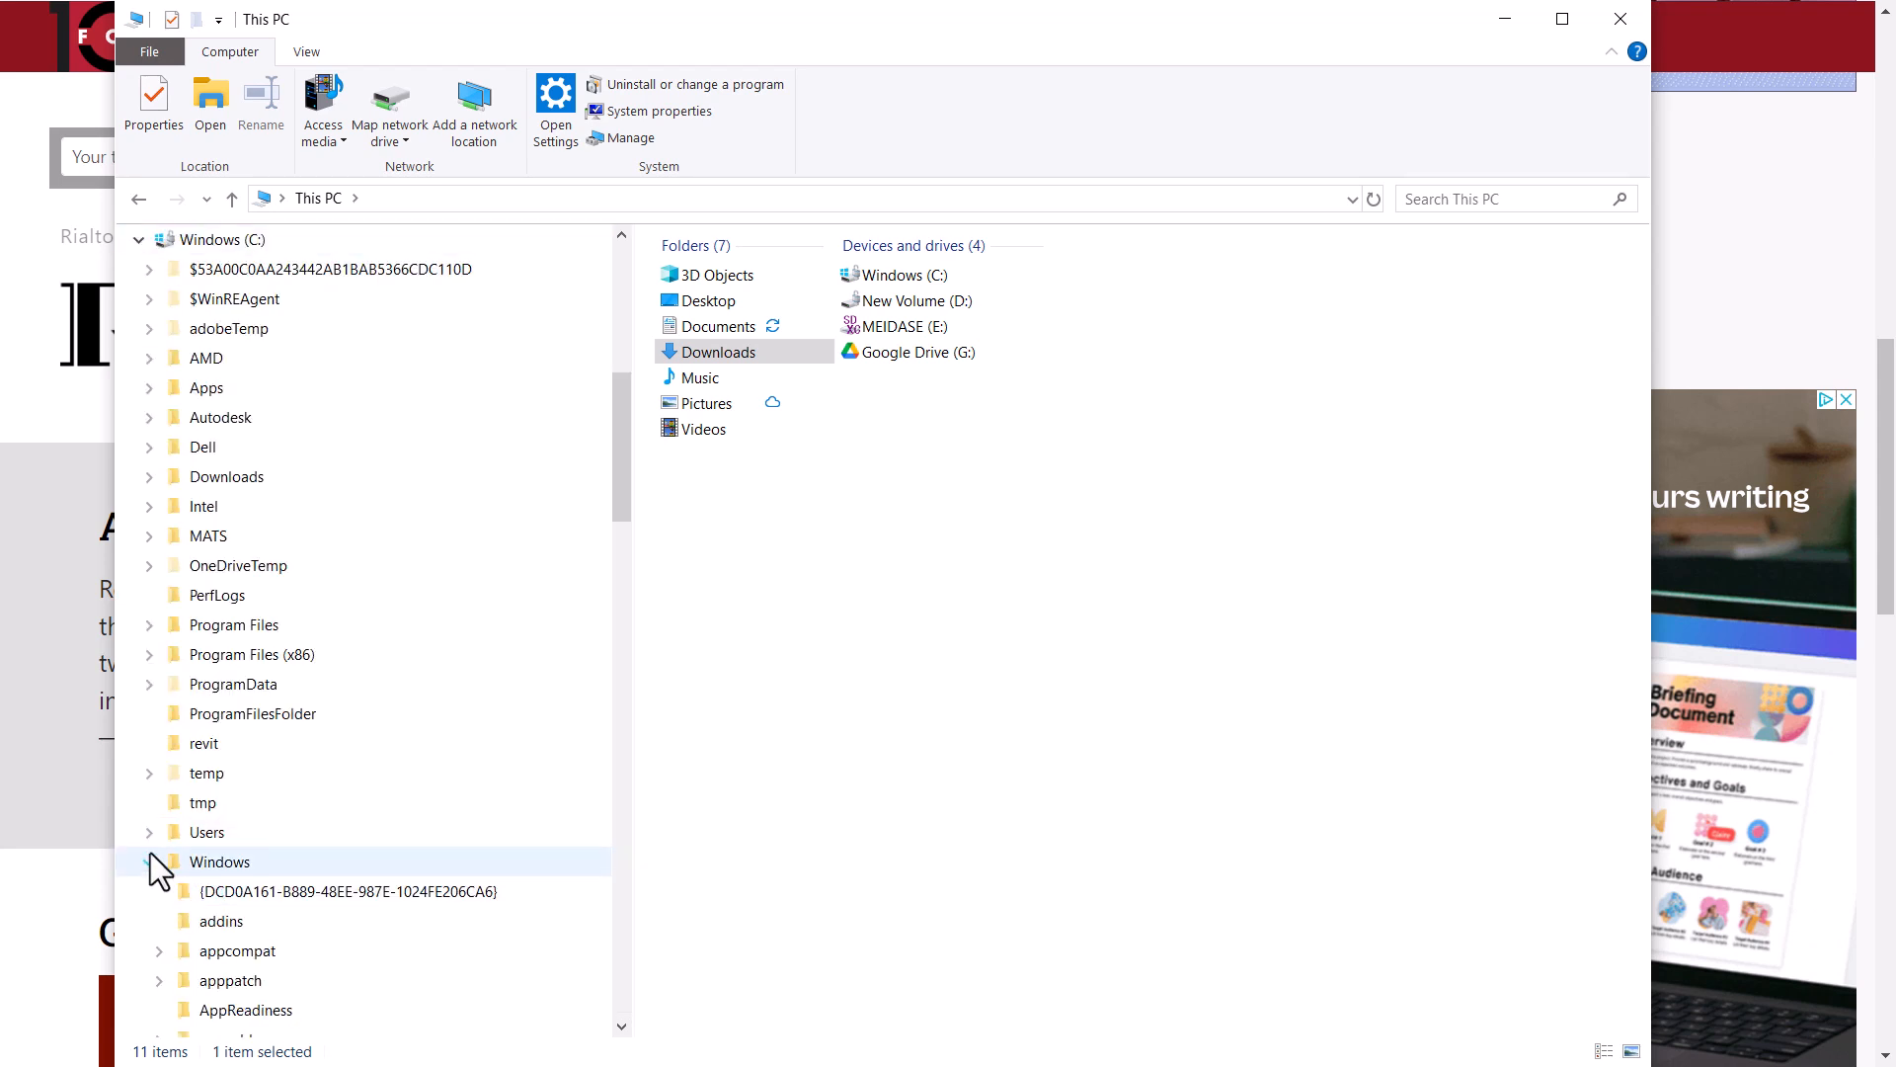
click(150, 857)
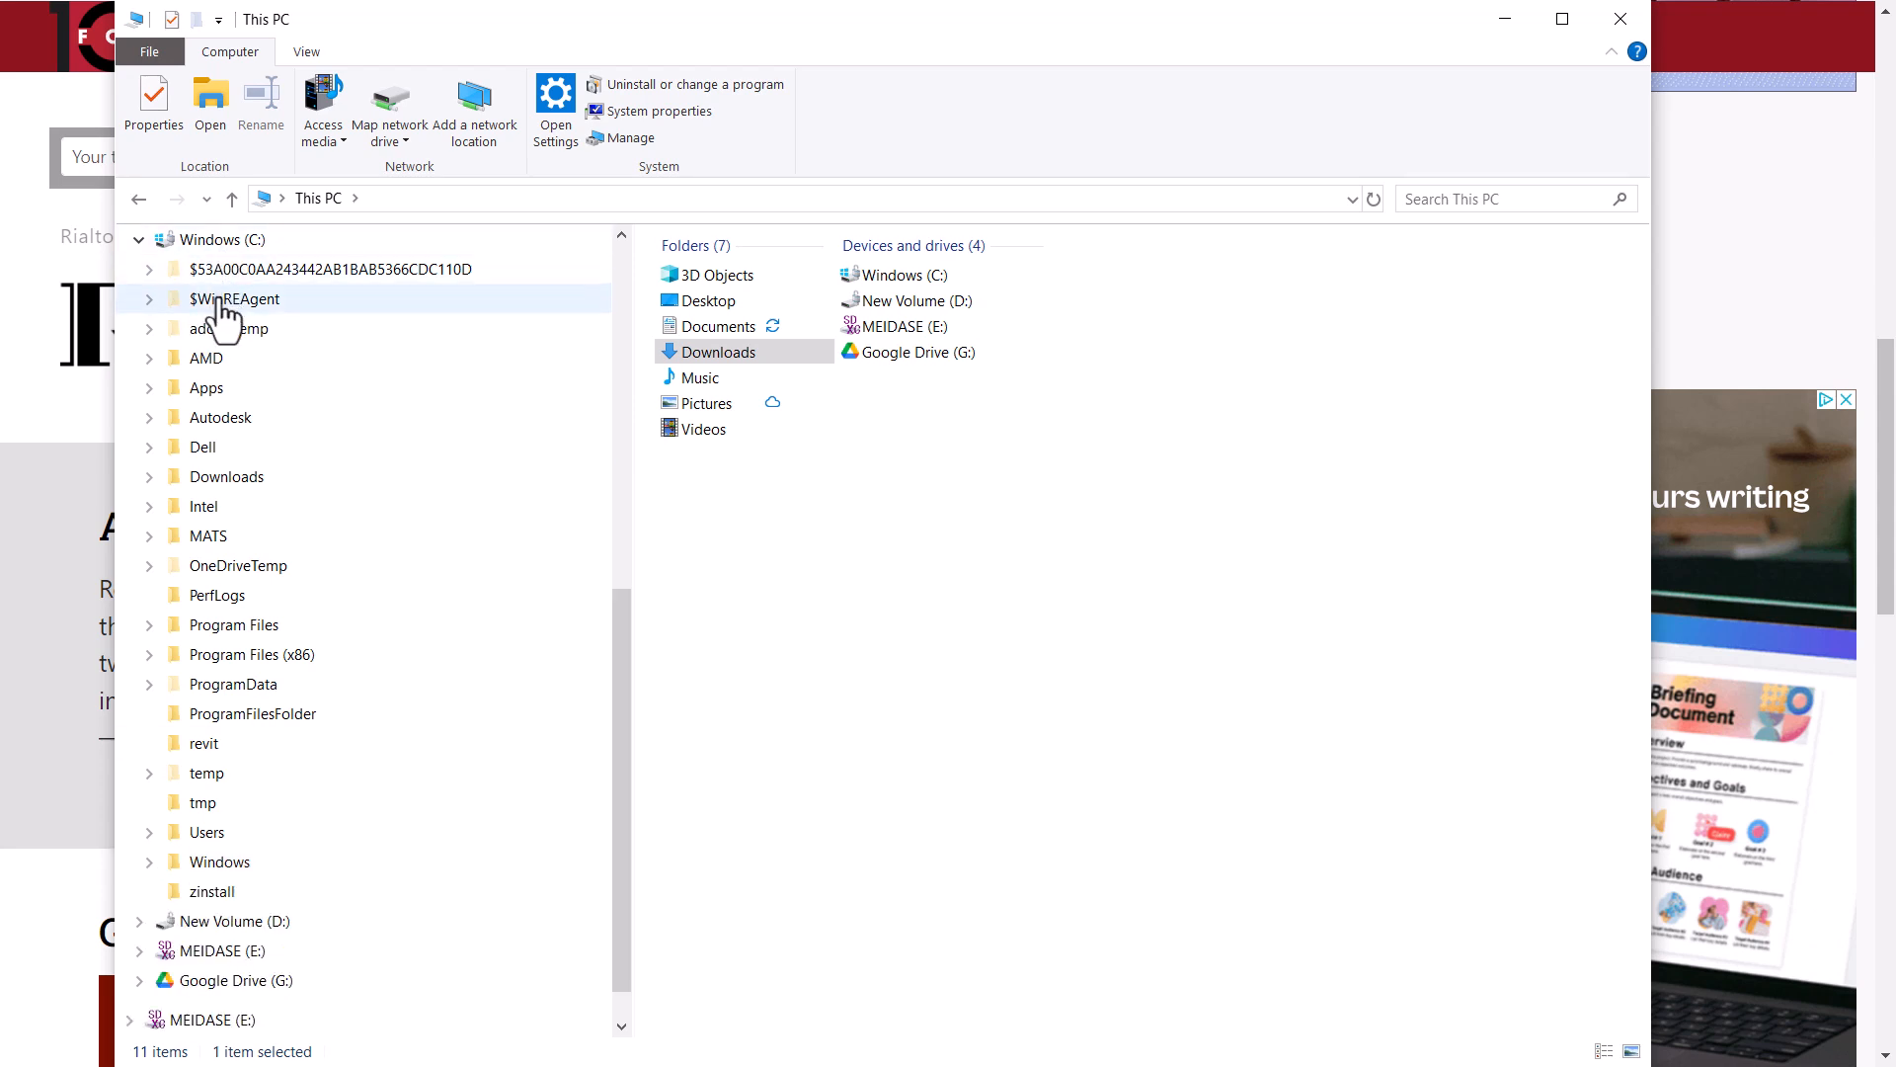
click(150, 862)
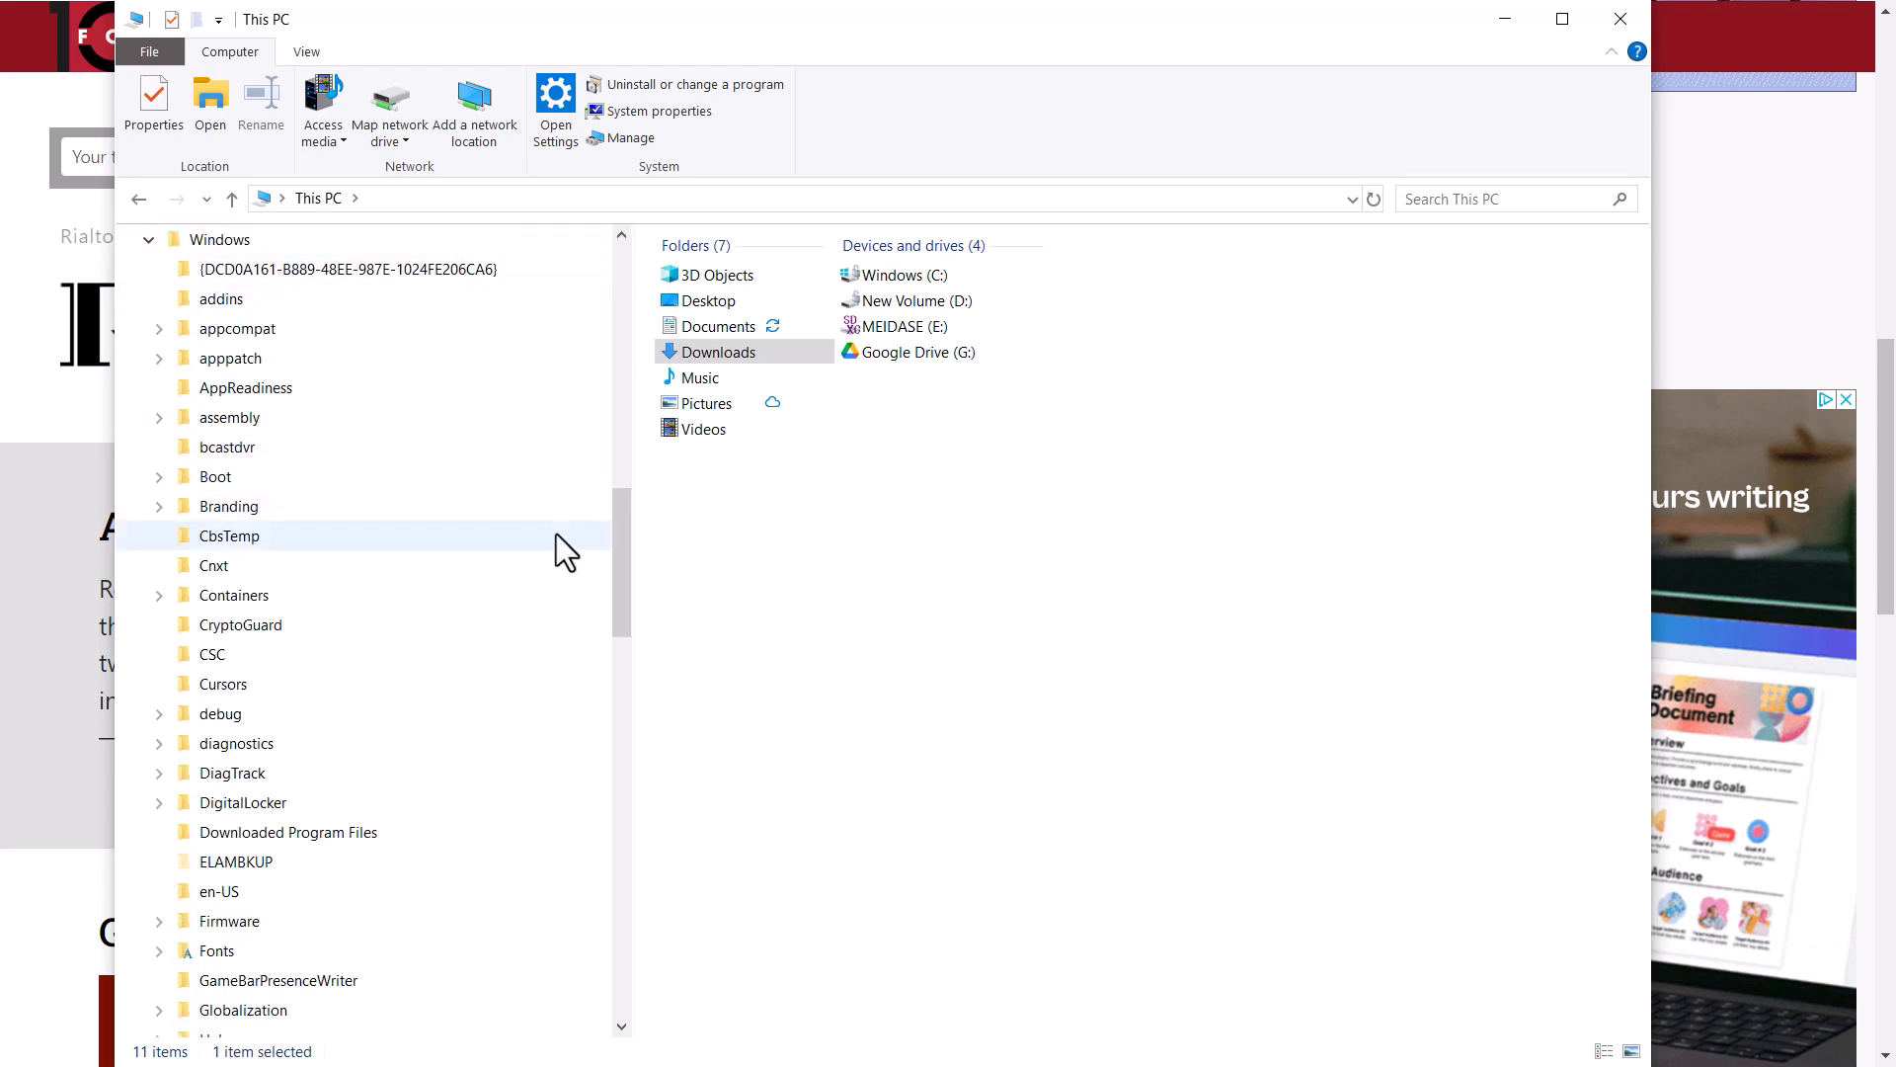
drag(614, 559, 613, 596)
click(211, 746)
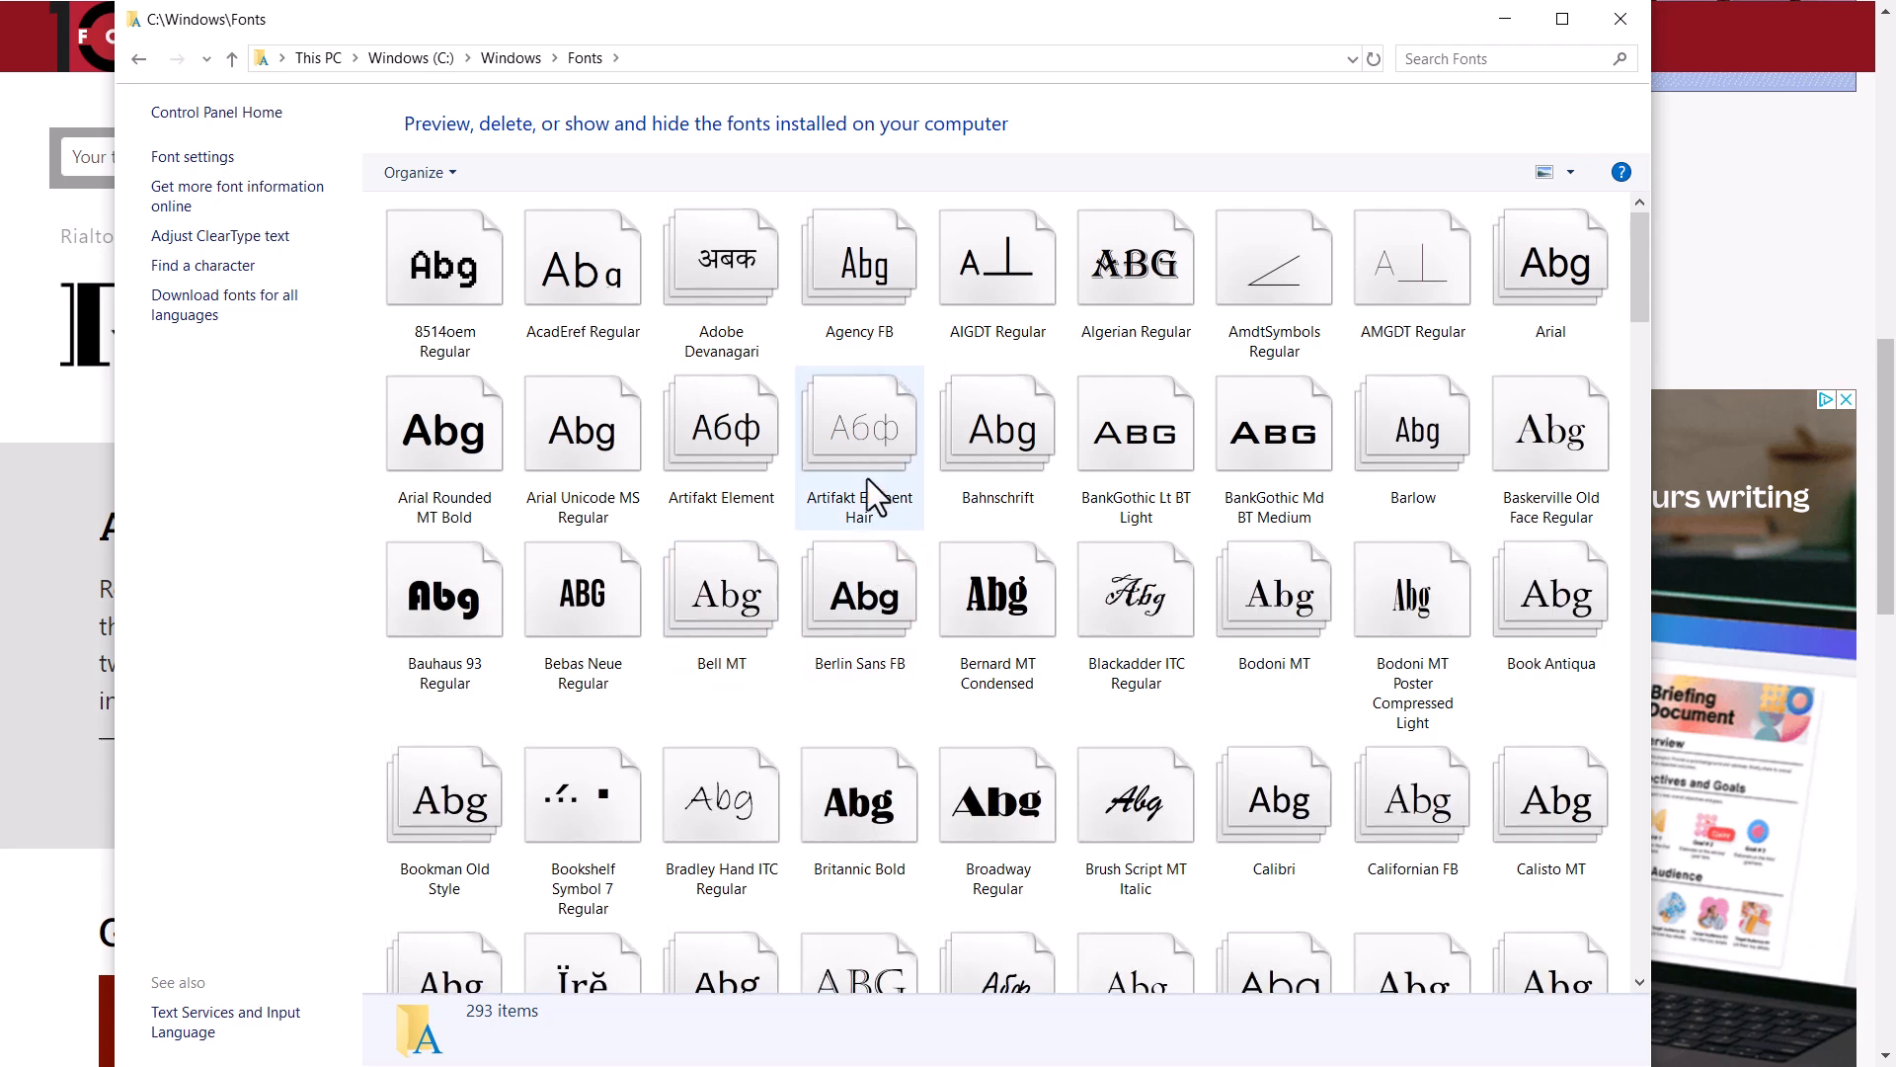
scroll(905, 548, down, 10)
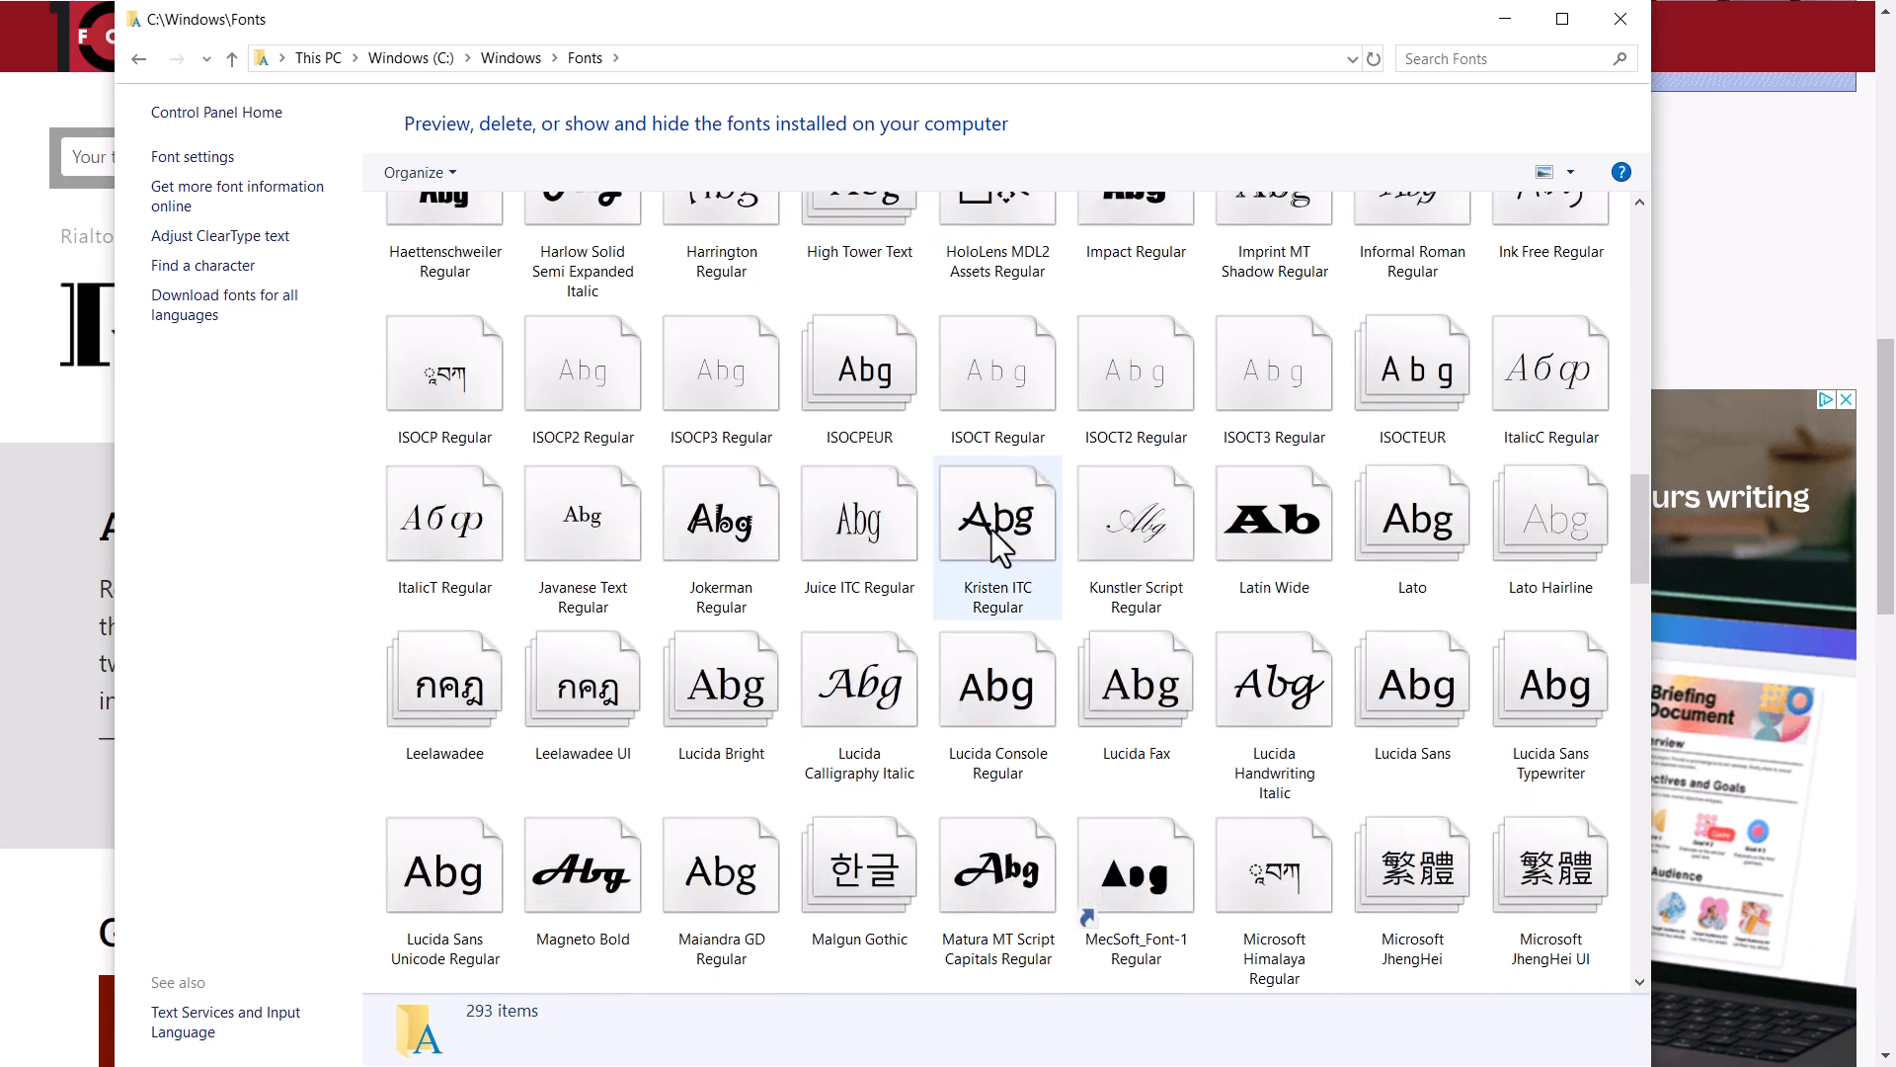
scroll(992, 529, up, 10)
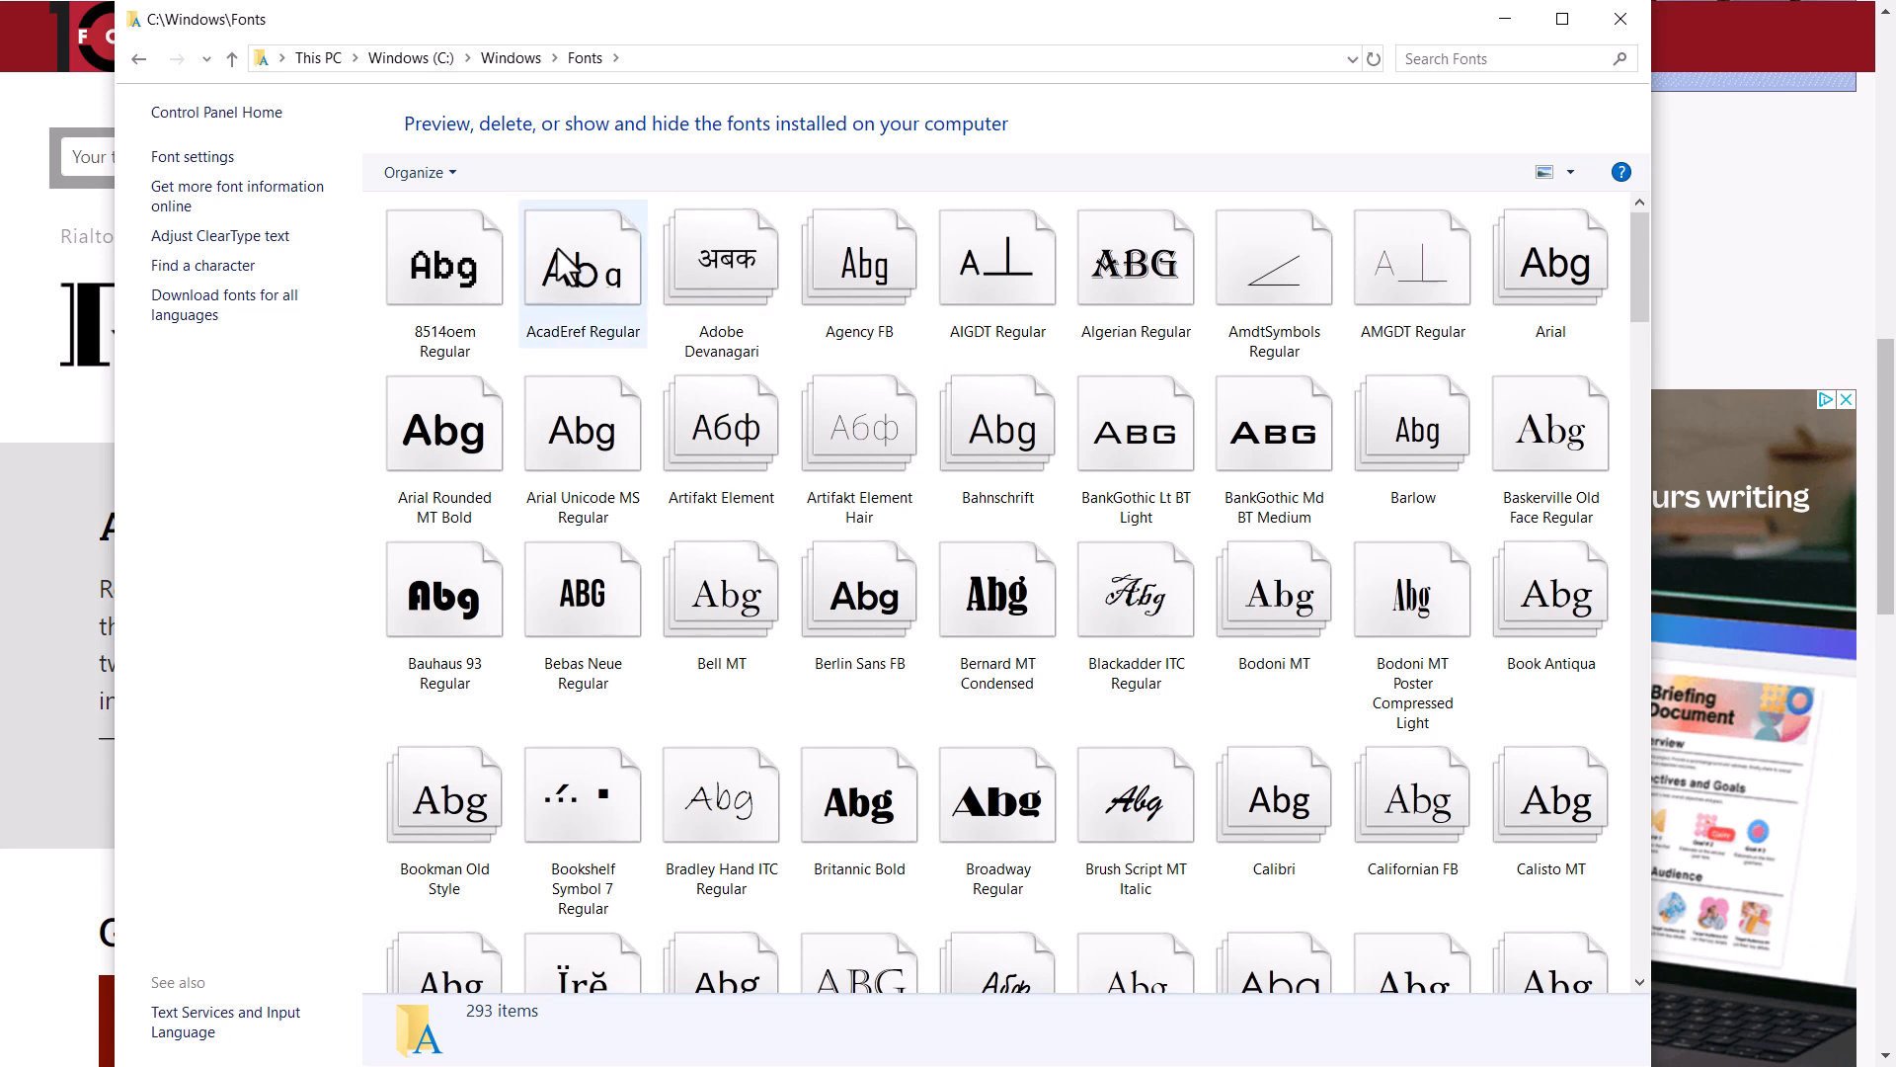
Install the Rialto font by transferring rialto.regular.ttf from Downloads into the C:\Windows\Fonts folder
click(510, 59)
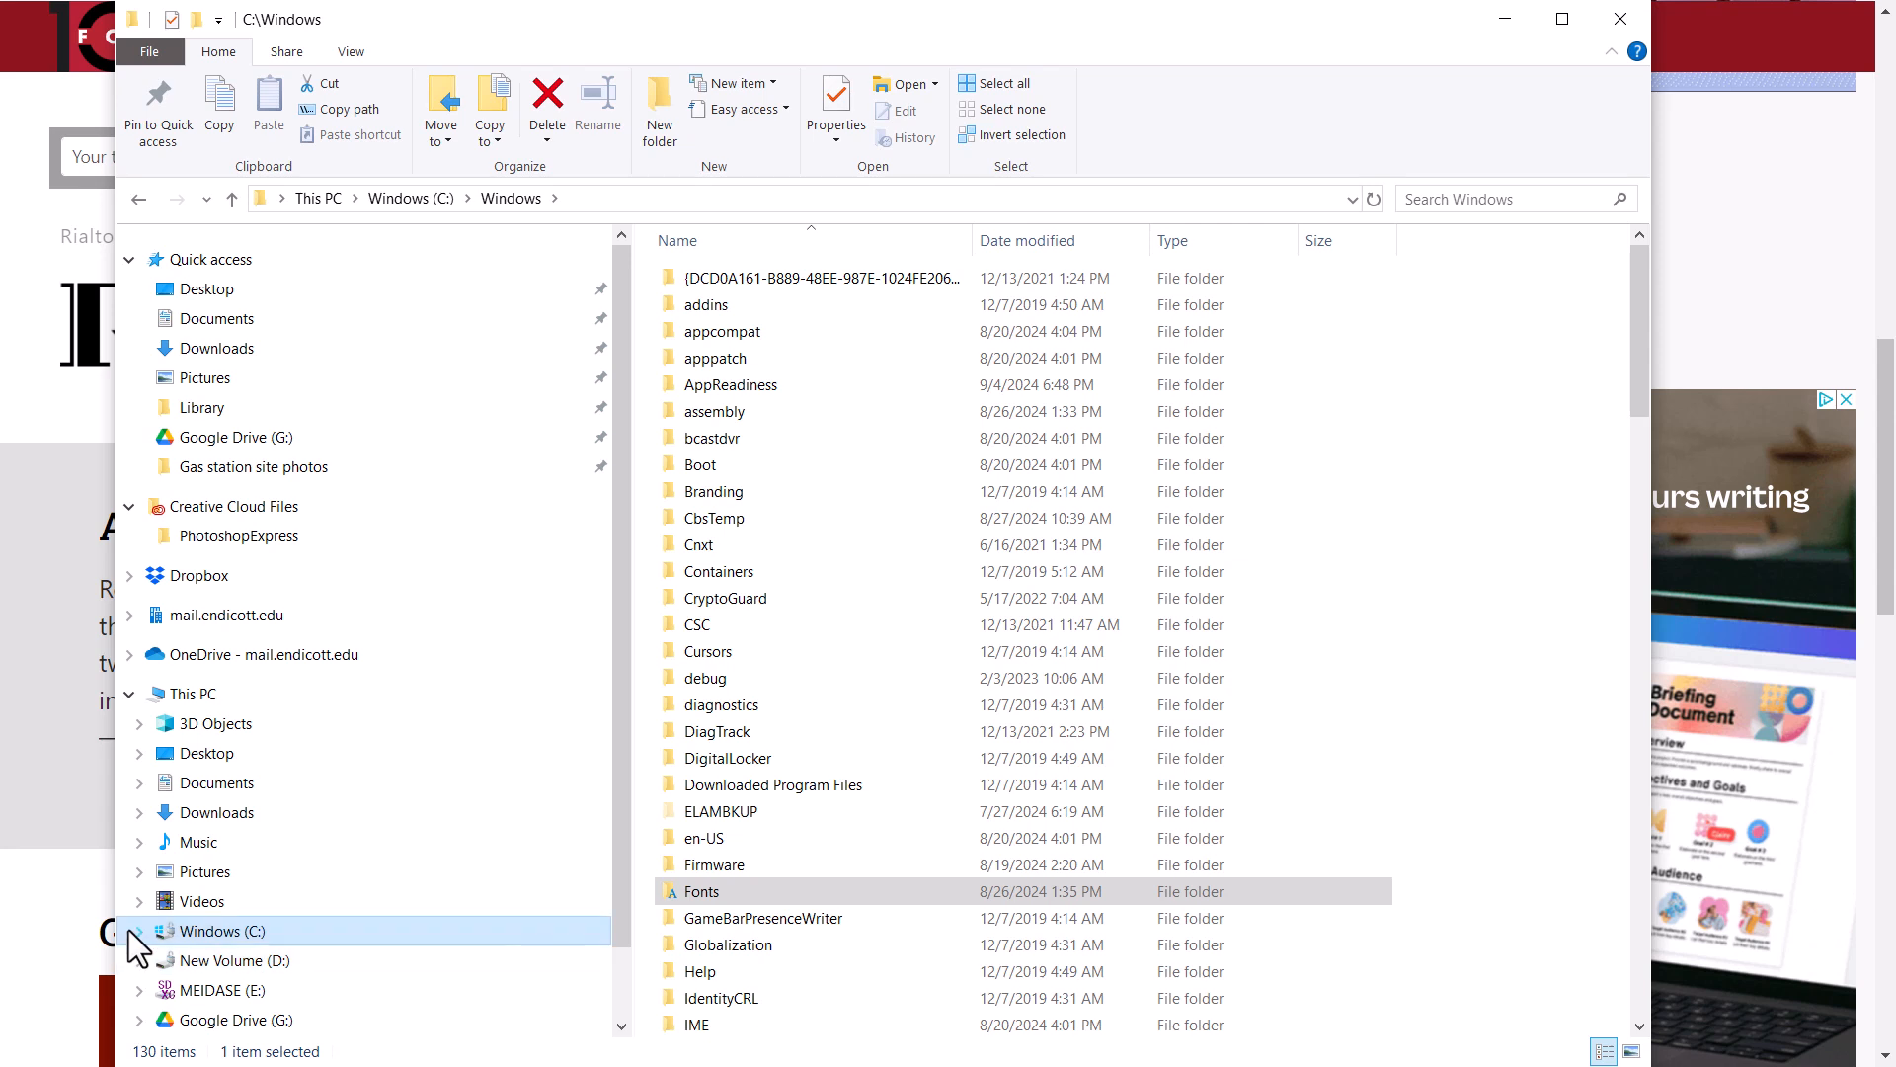
click(139, 930)
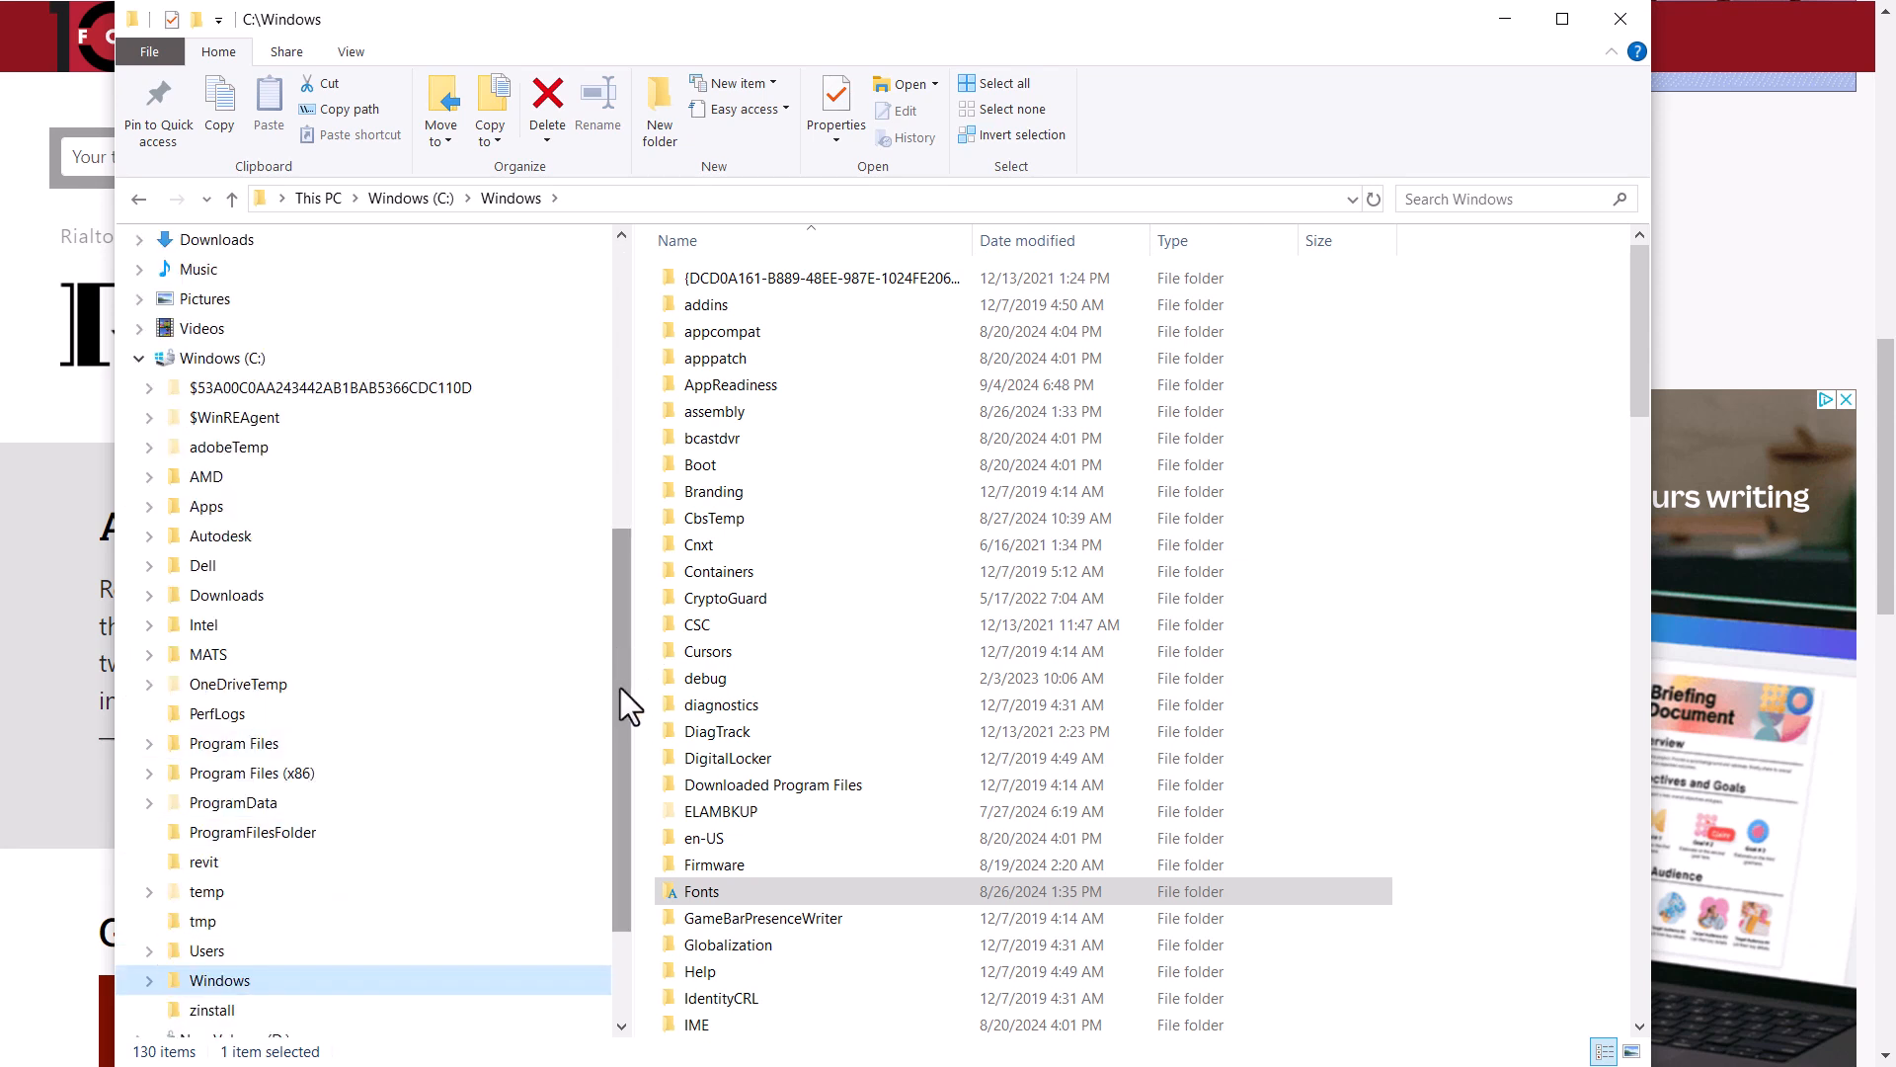
drag(624, 731, 618, 899)
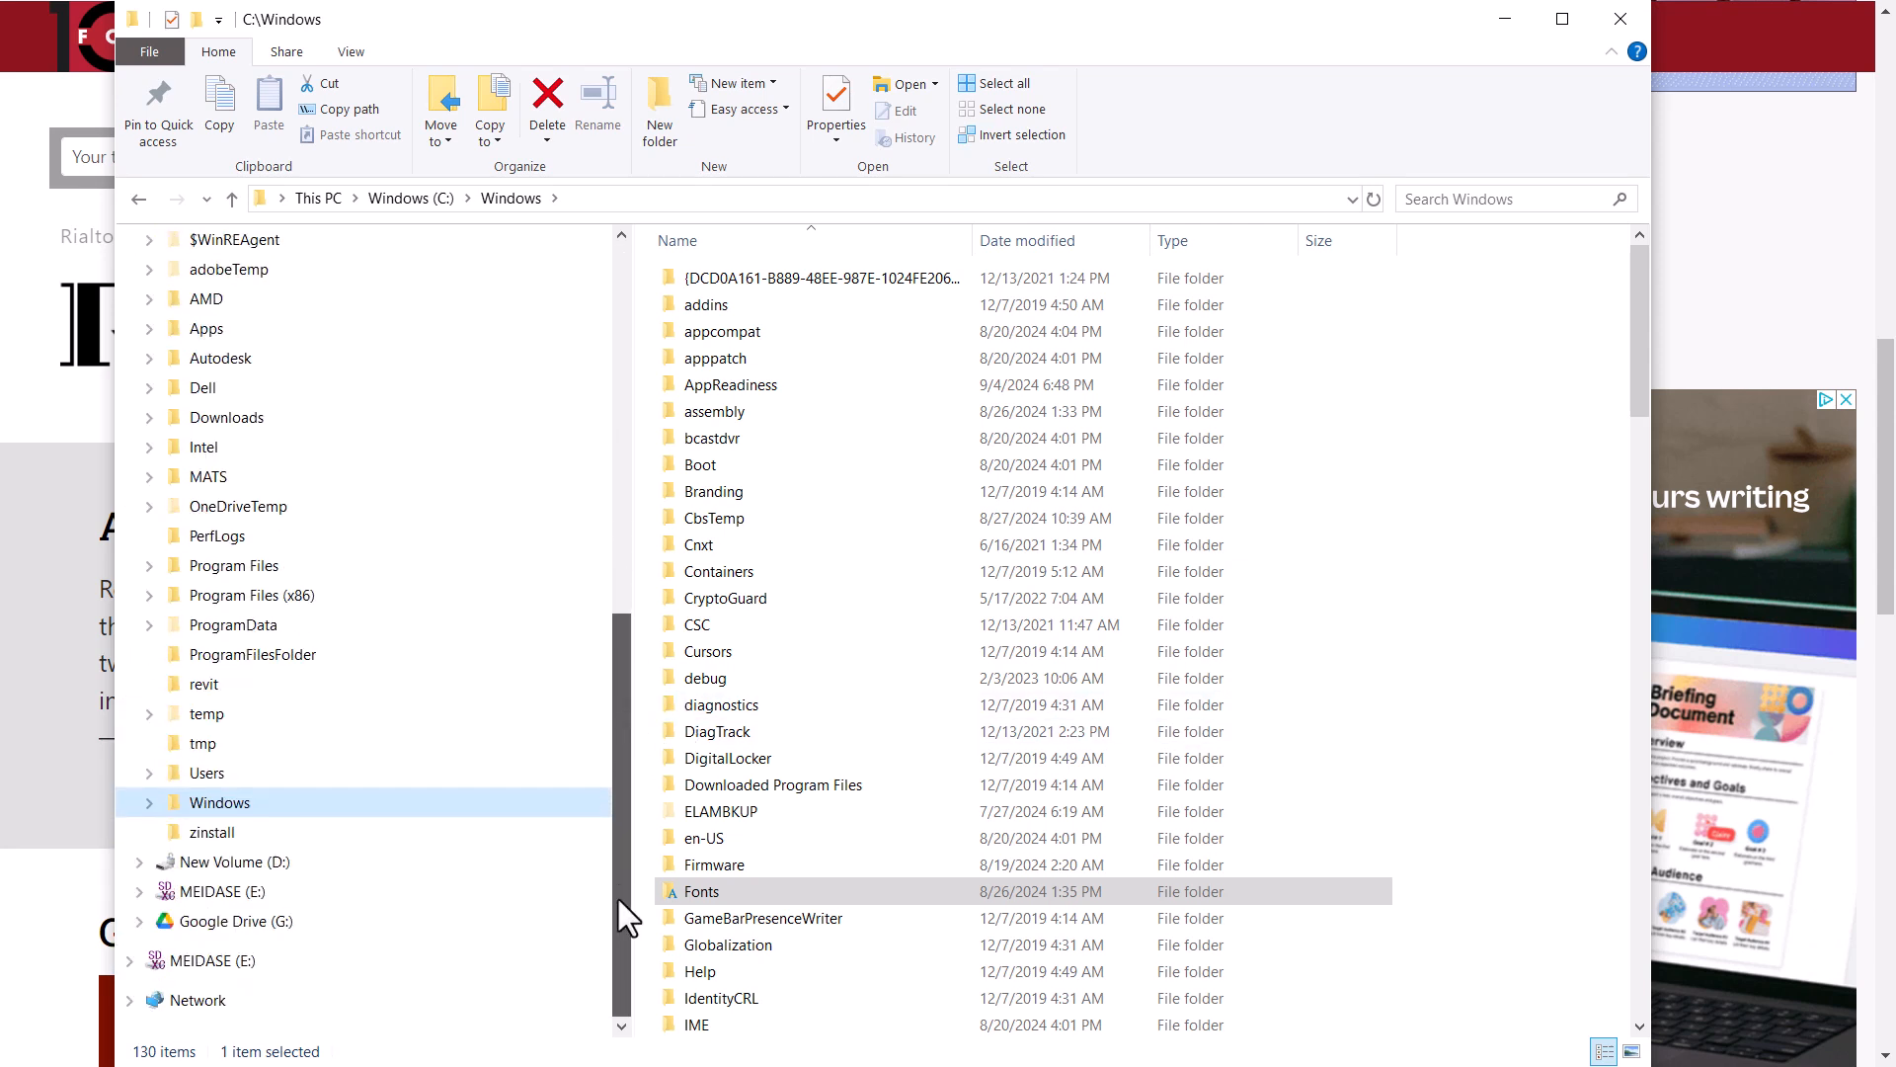
click(149, 802)
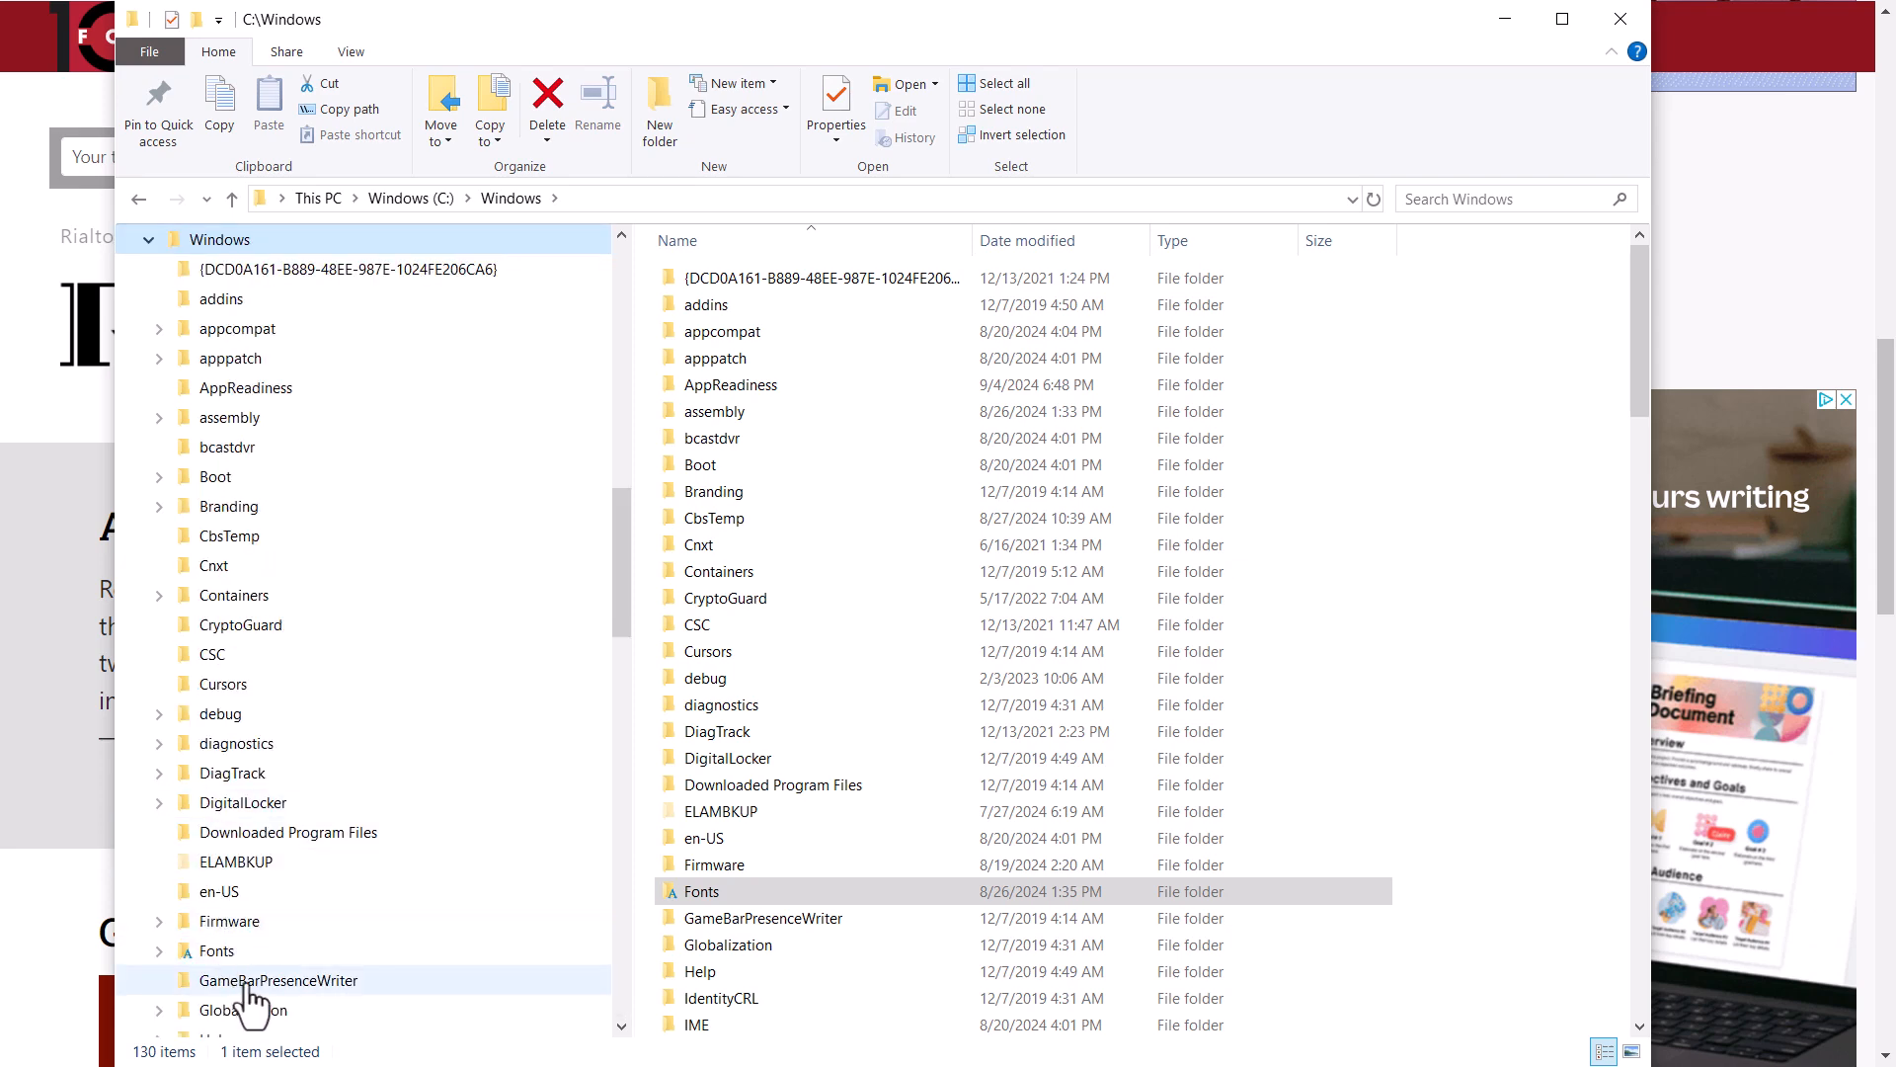
drag(619, 565, 589, 288)
click(236, 356)
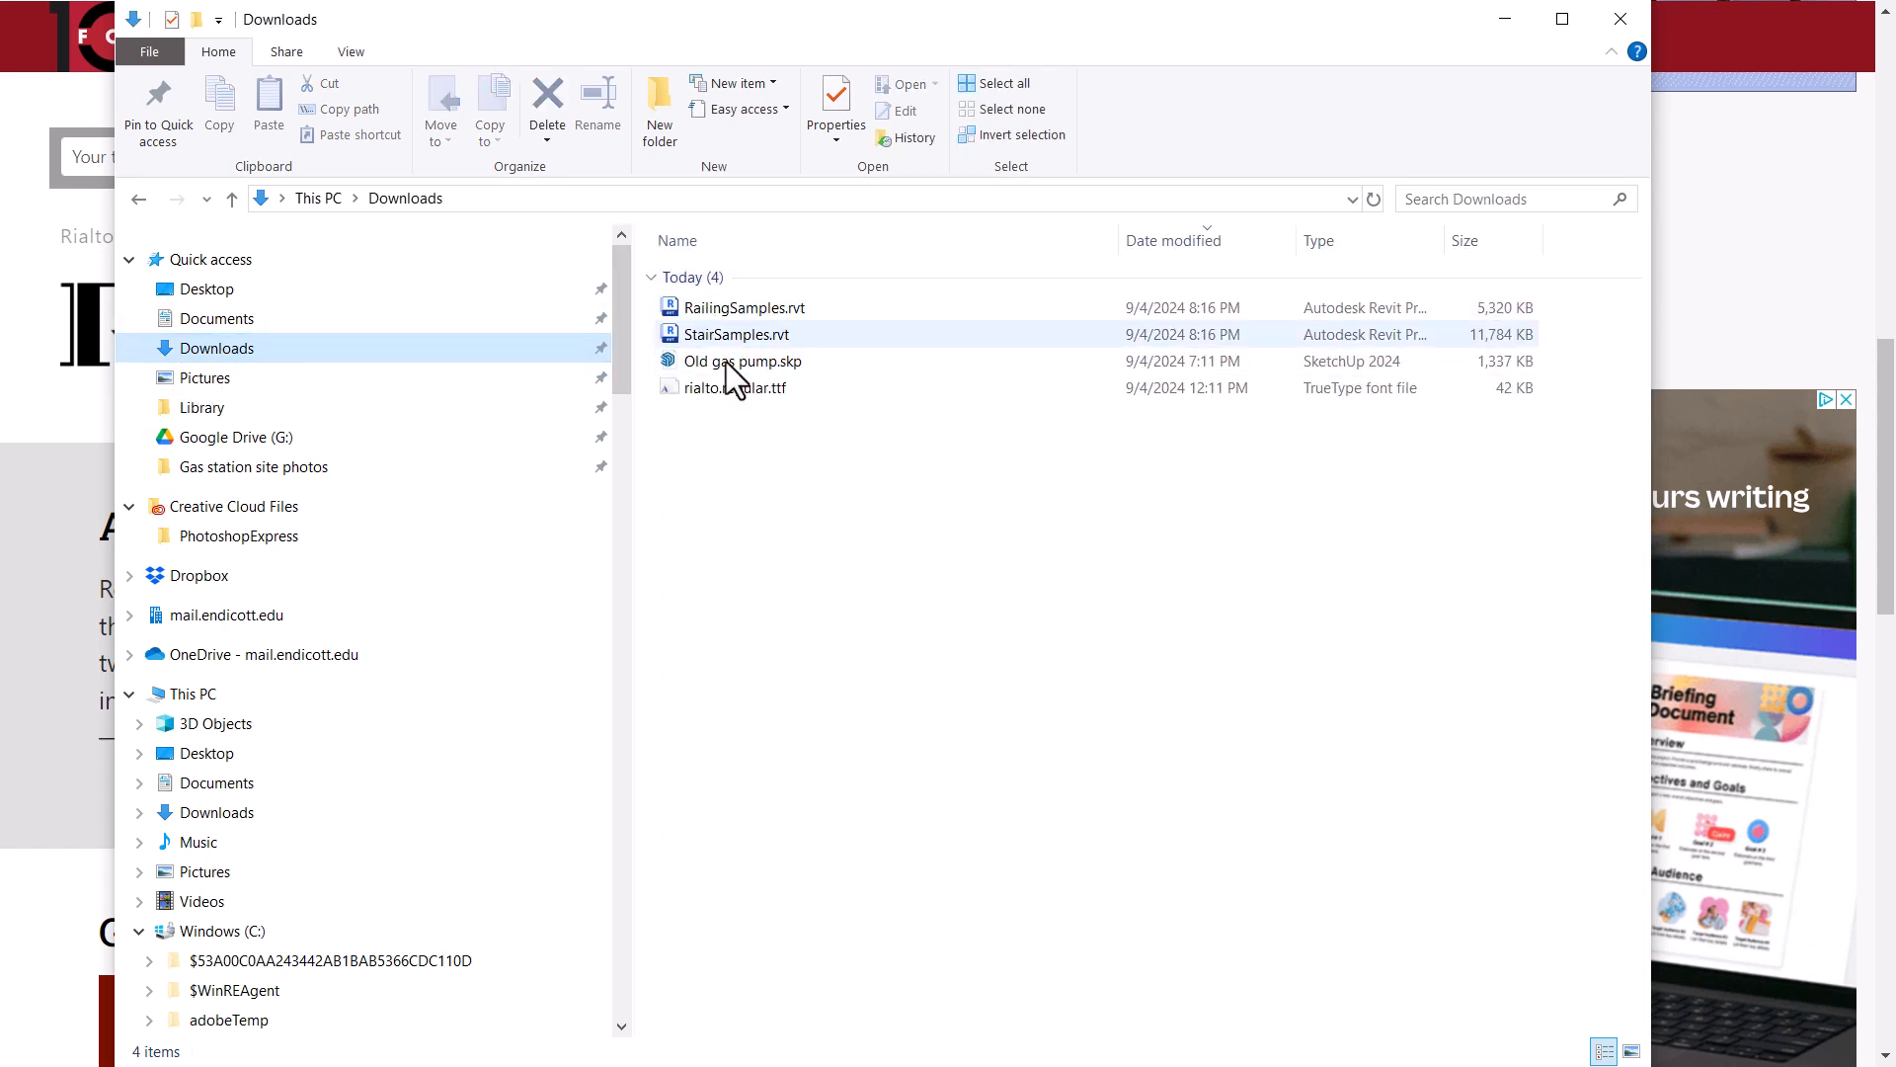
drag(626, 358, 644, 701)
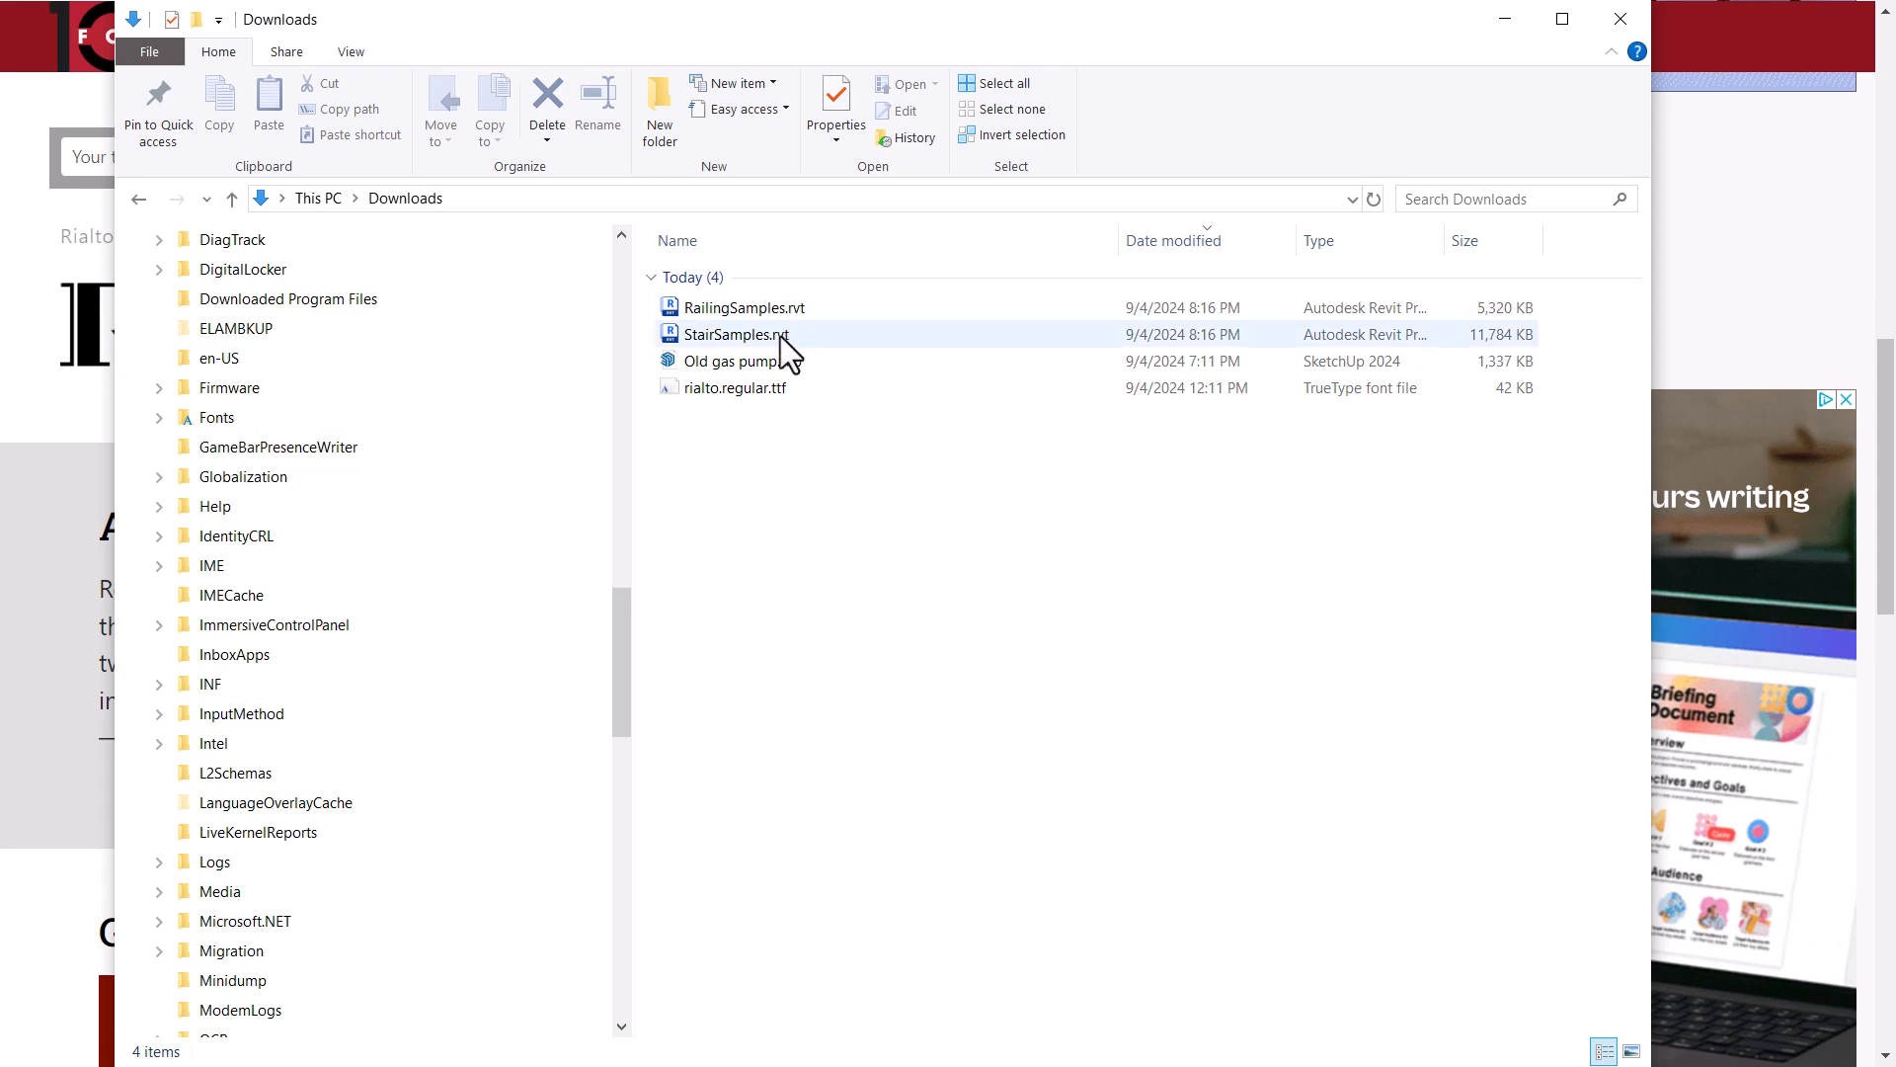
drag(739, 391, 310, 429)
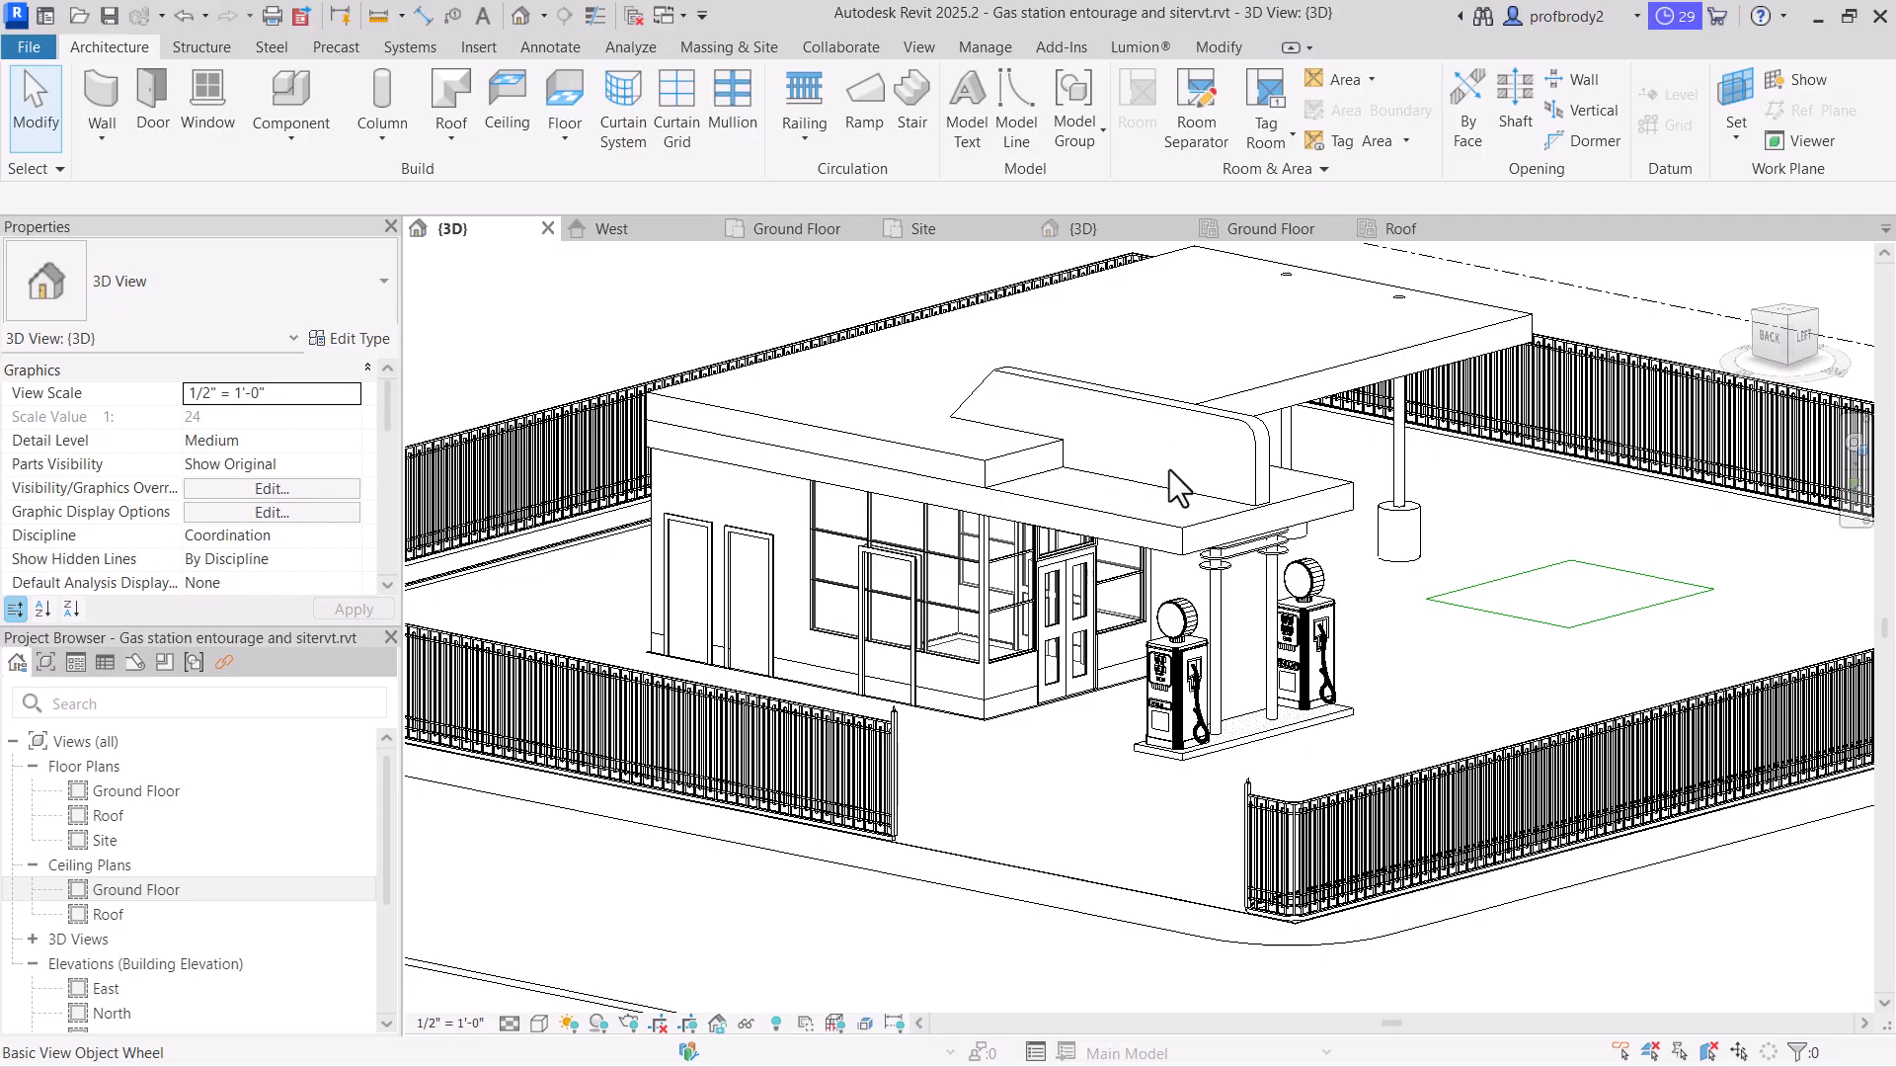
Set the work plane by picking the front face of the curved sign wall above the canopy
scroll(1263, 444, up, 3)
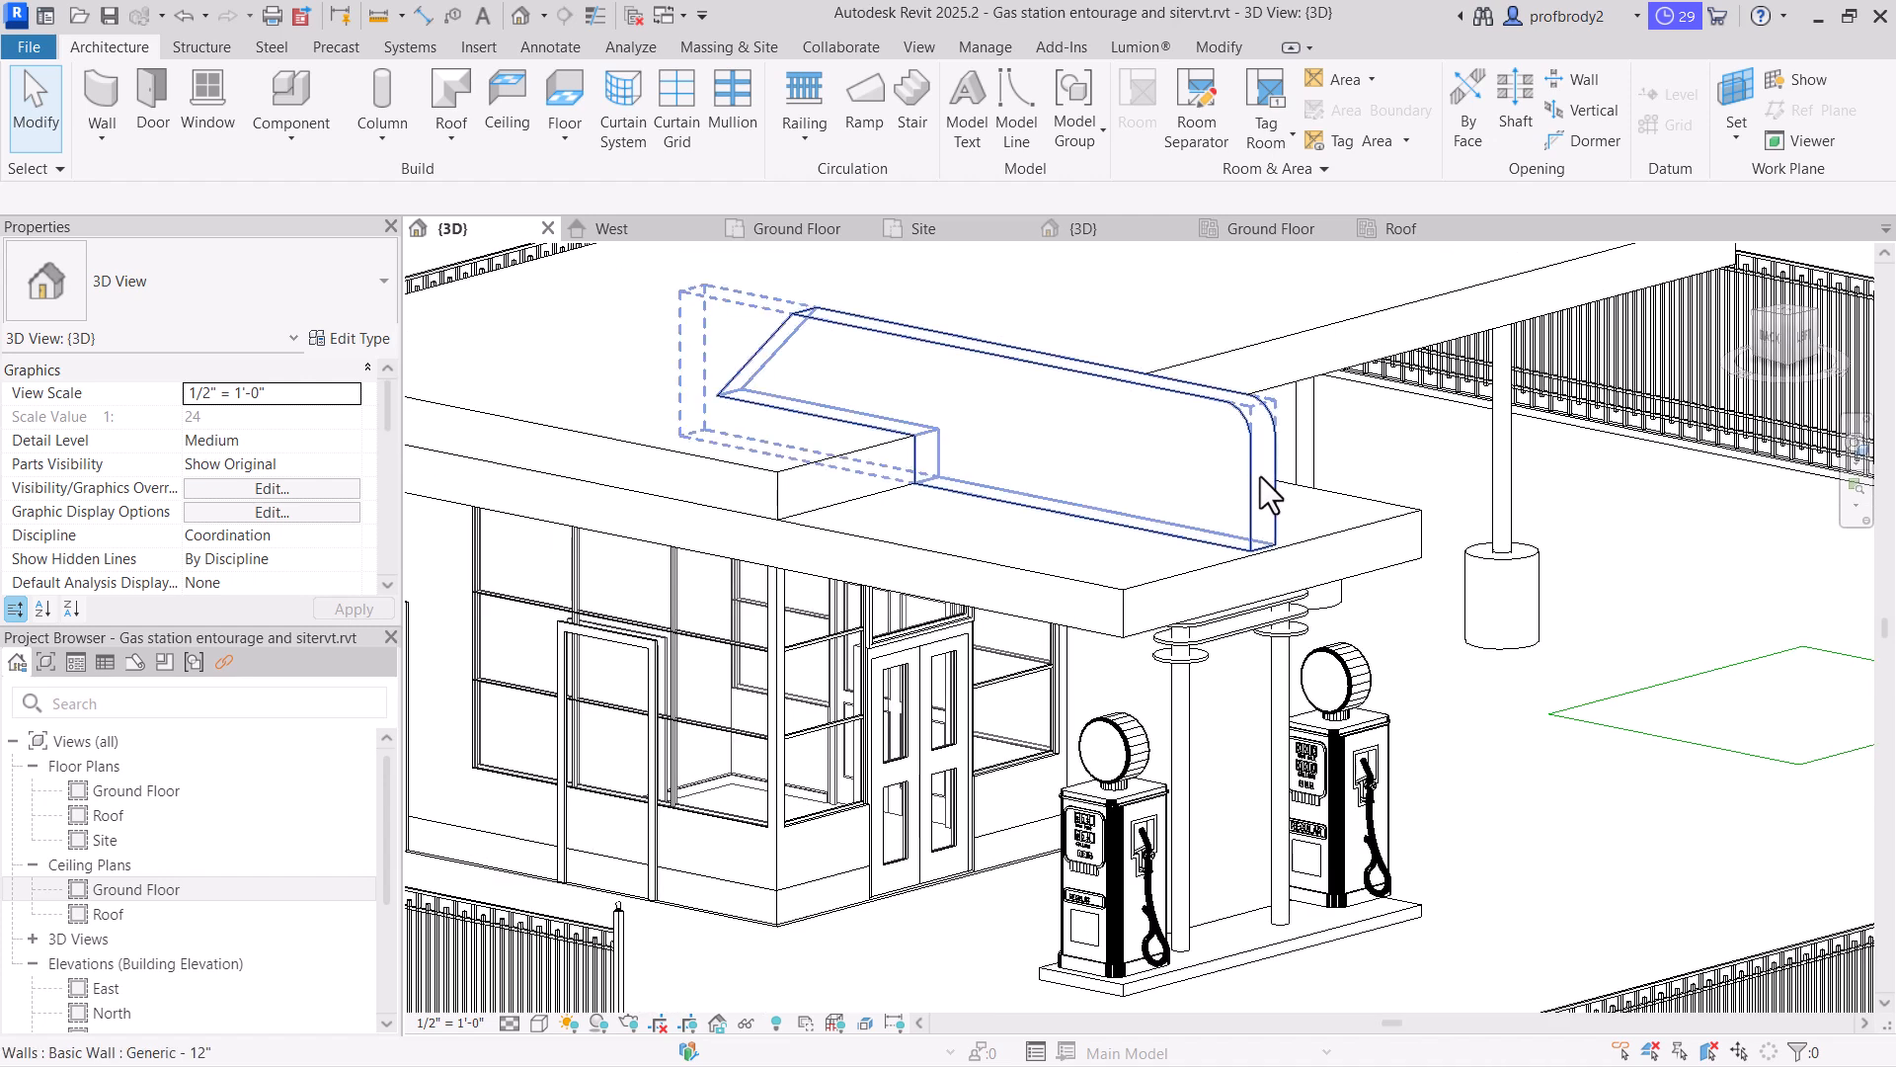
scroll(1324, 632, up, 1)
middle_drag(1325, 632, 1361, 688)
scroll(1360, 676, down, 2)
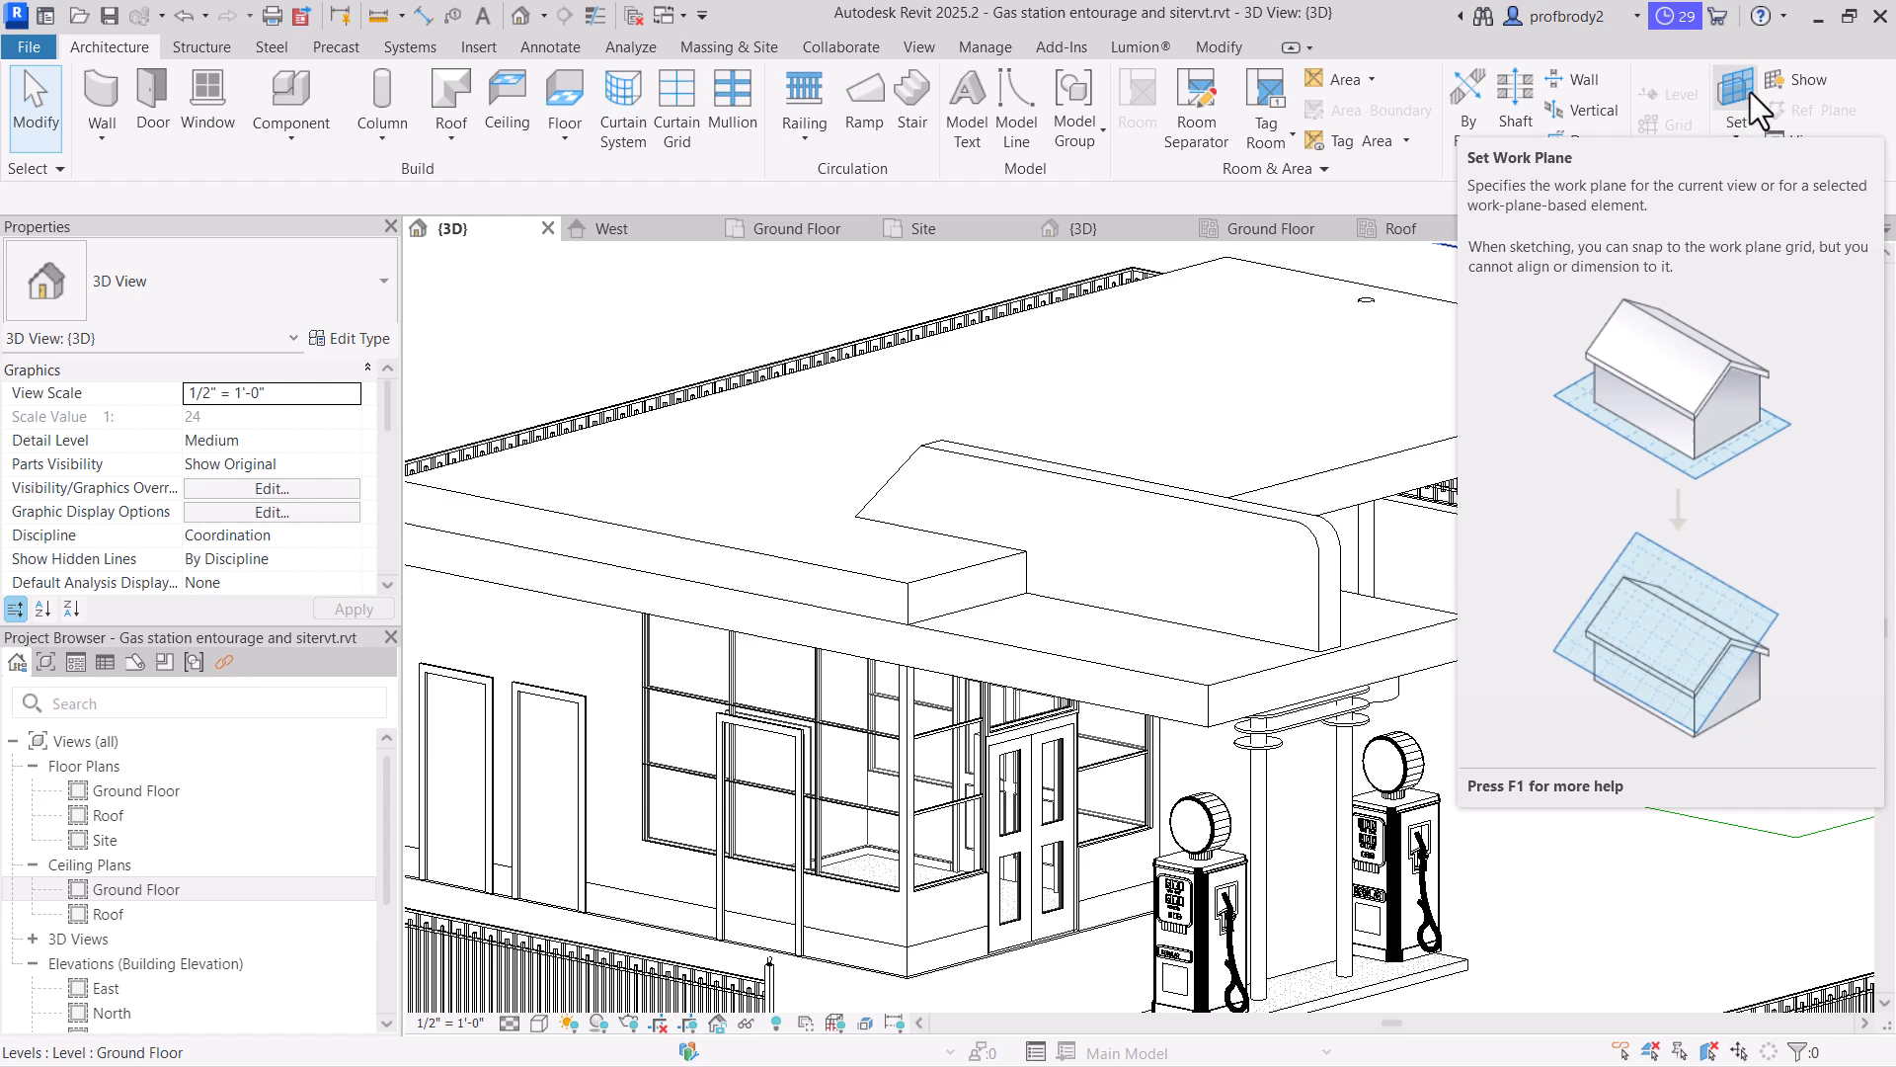
click(1739, 94)
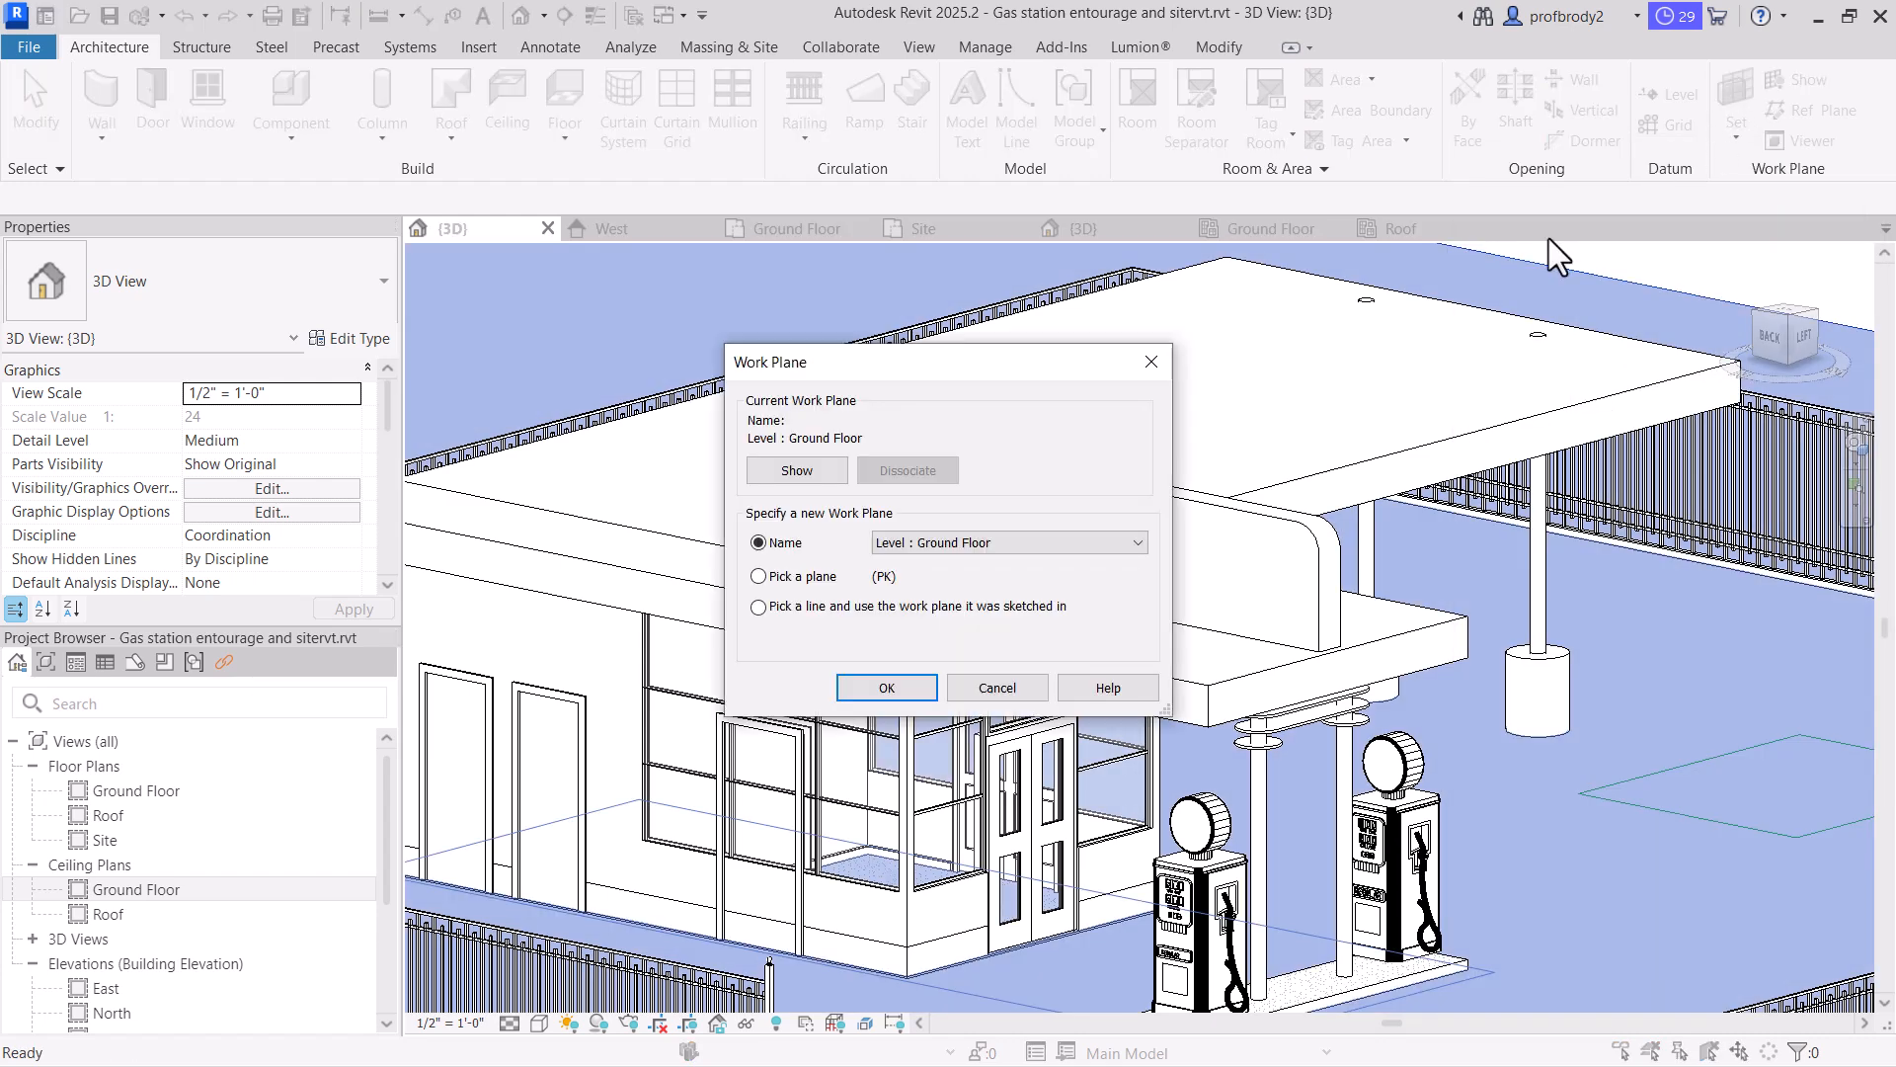
click(759, 577)
click(879, 689)
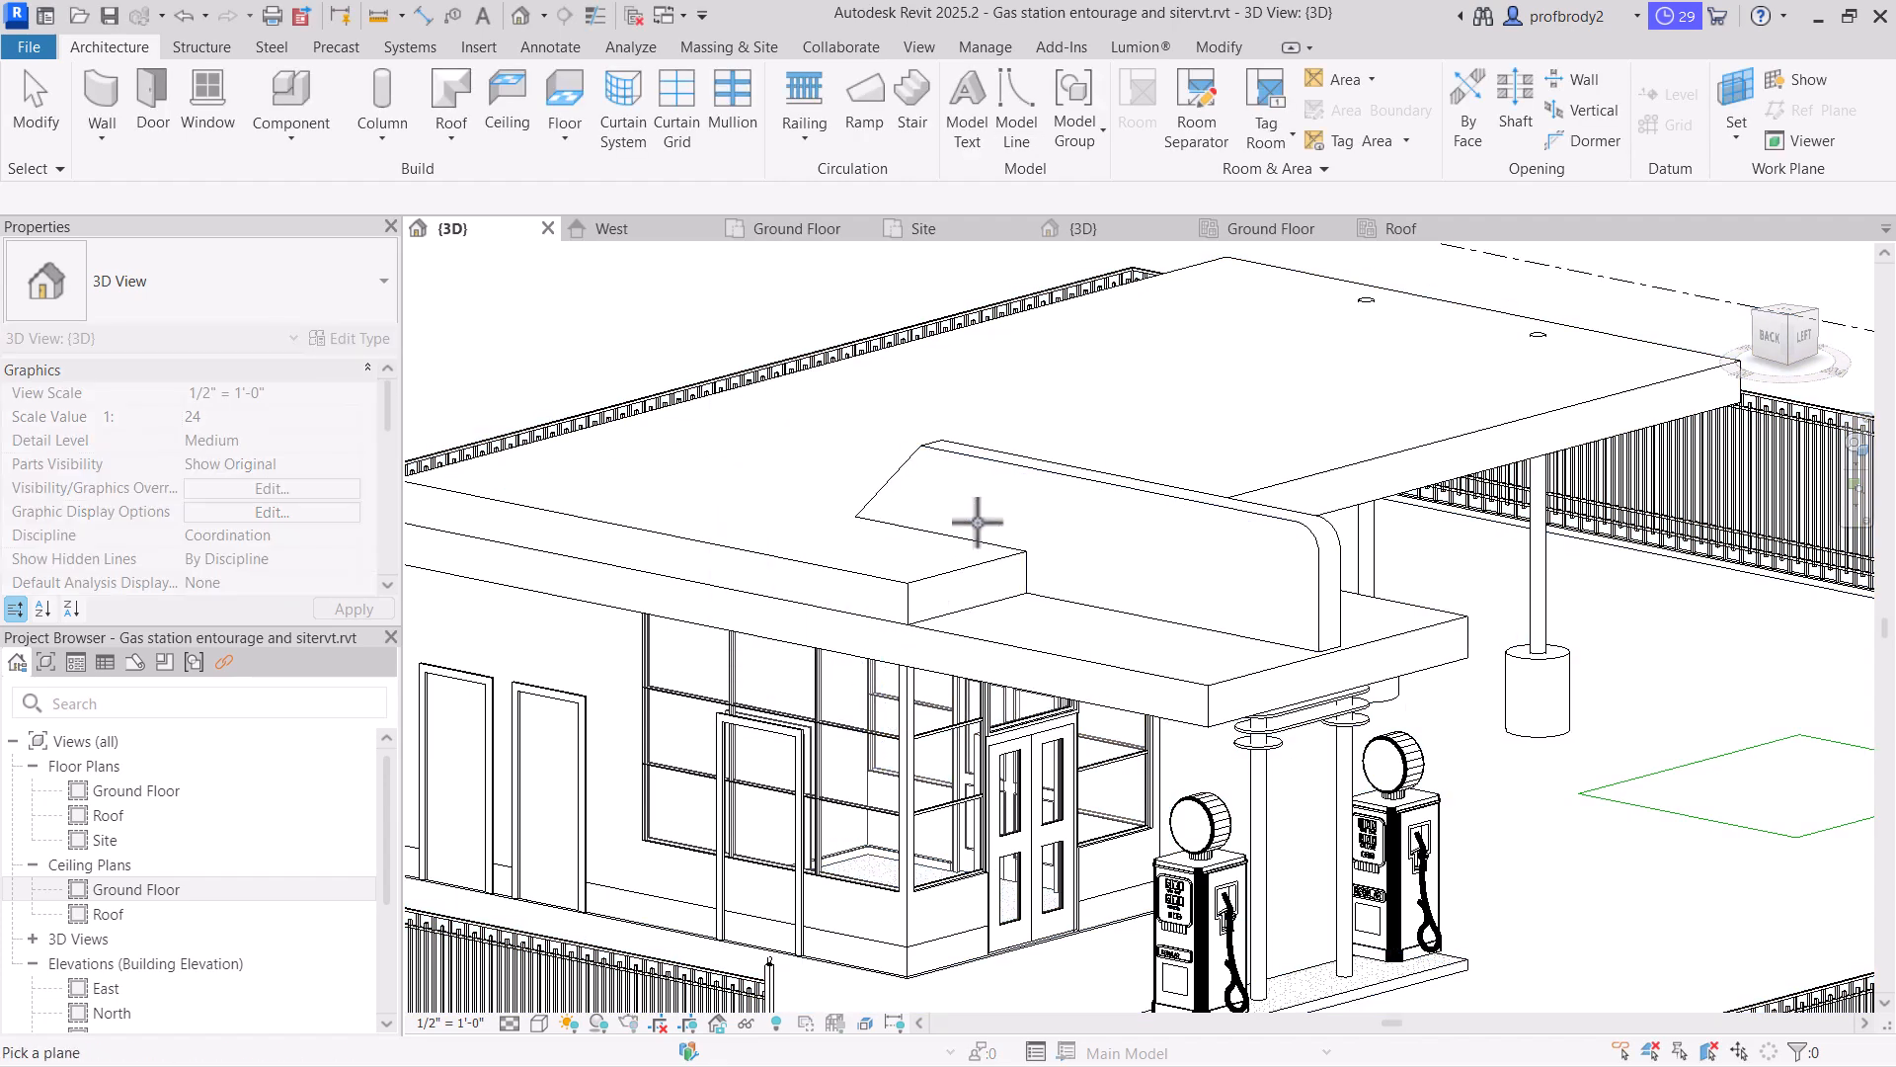
click(969, 469)
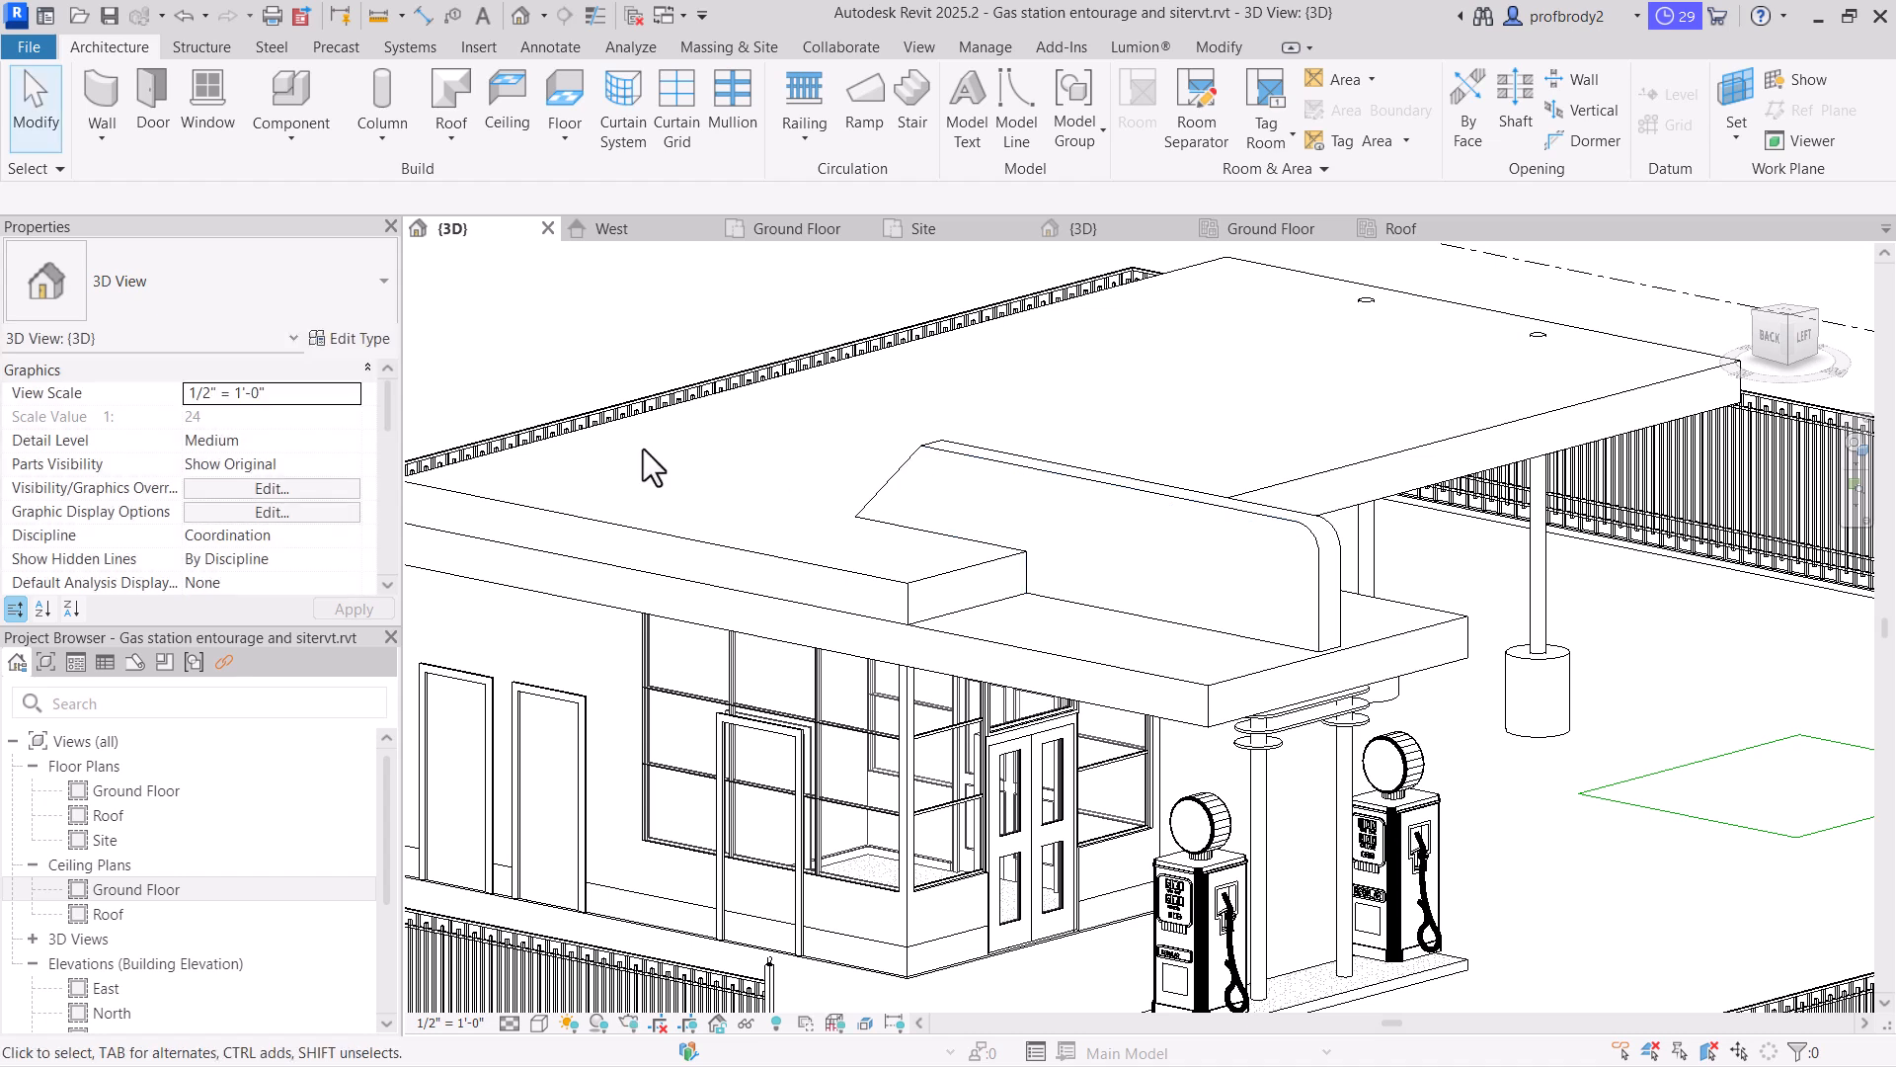
Place model text reading RICHFIELD on the sign wall face and set its depth to 0' 0 1/2"
click(968, 112)
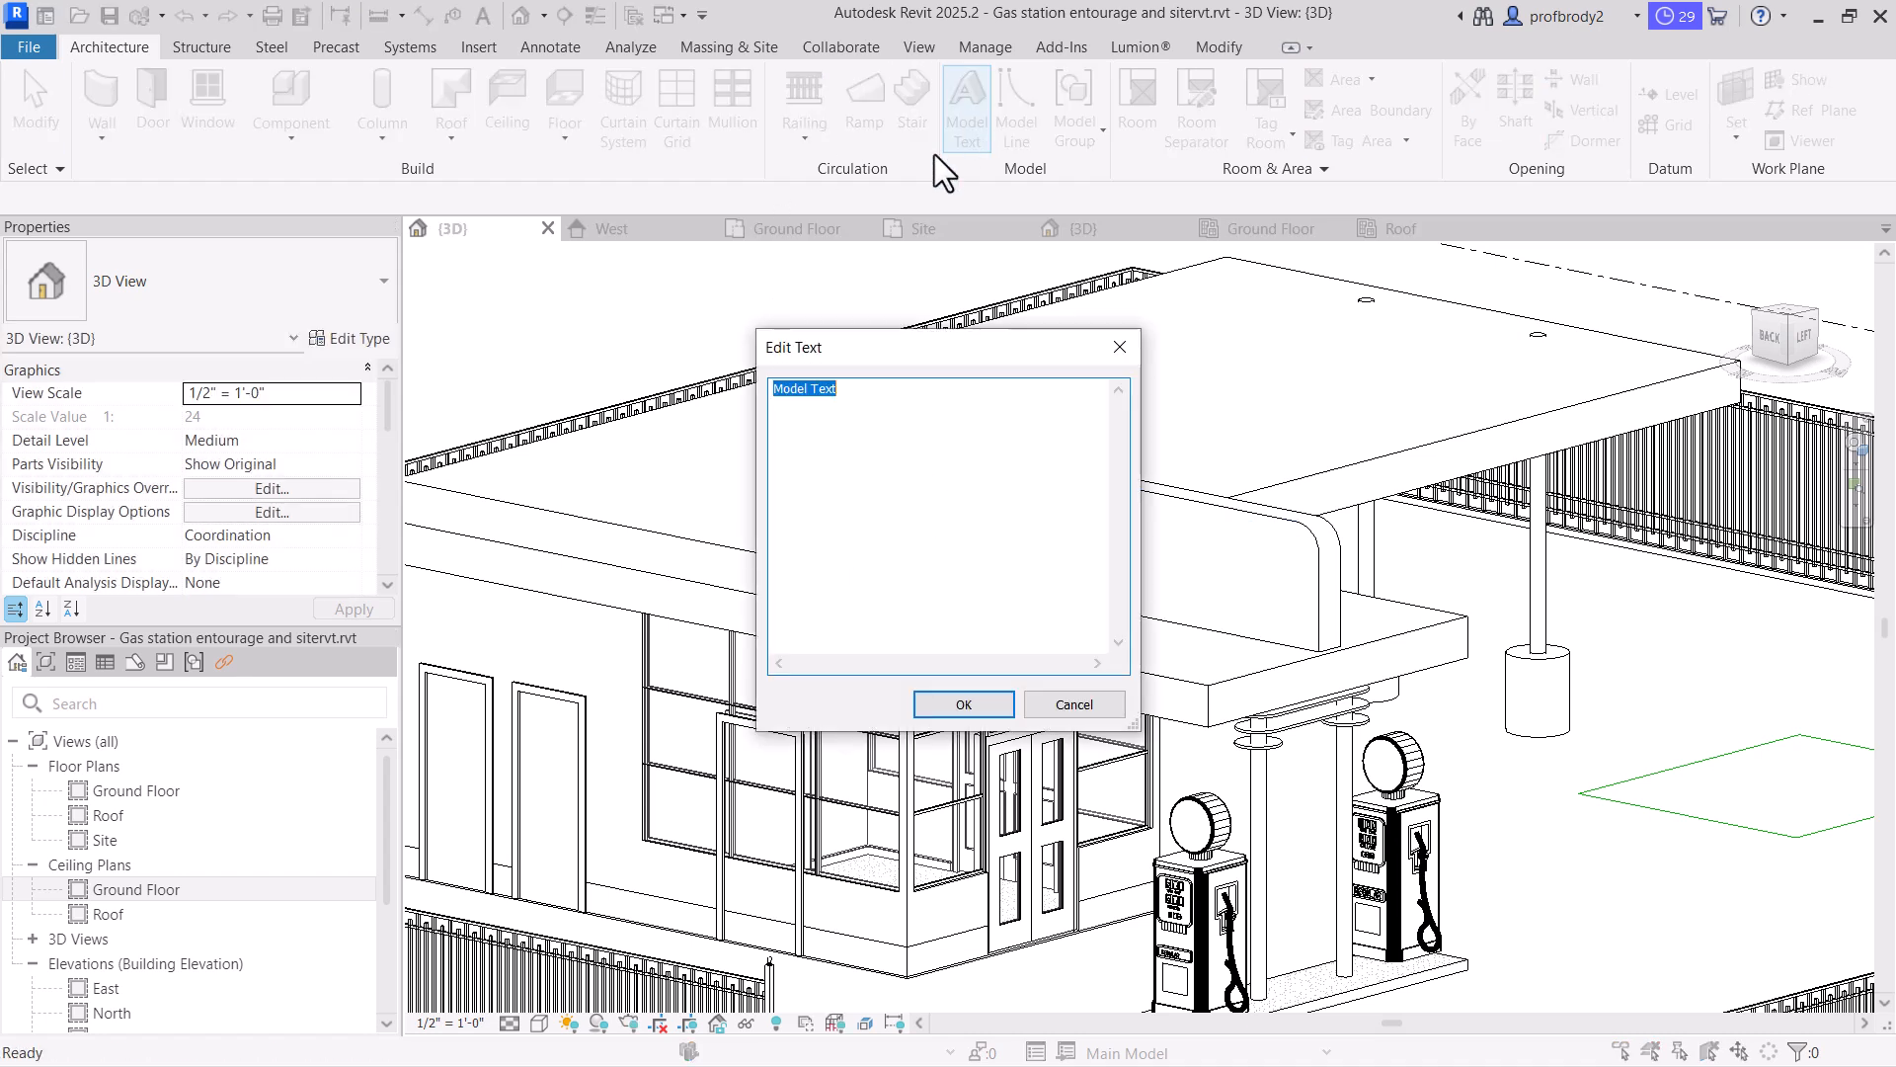
text(RICHFIELD)
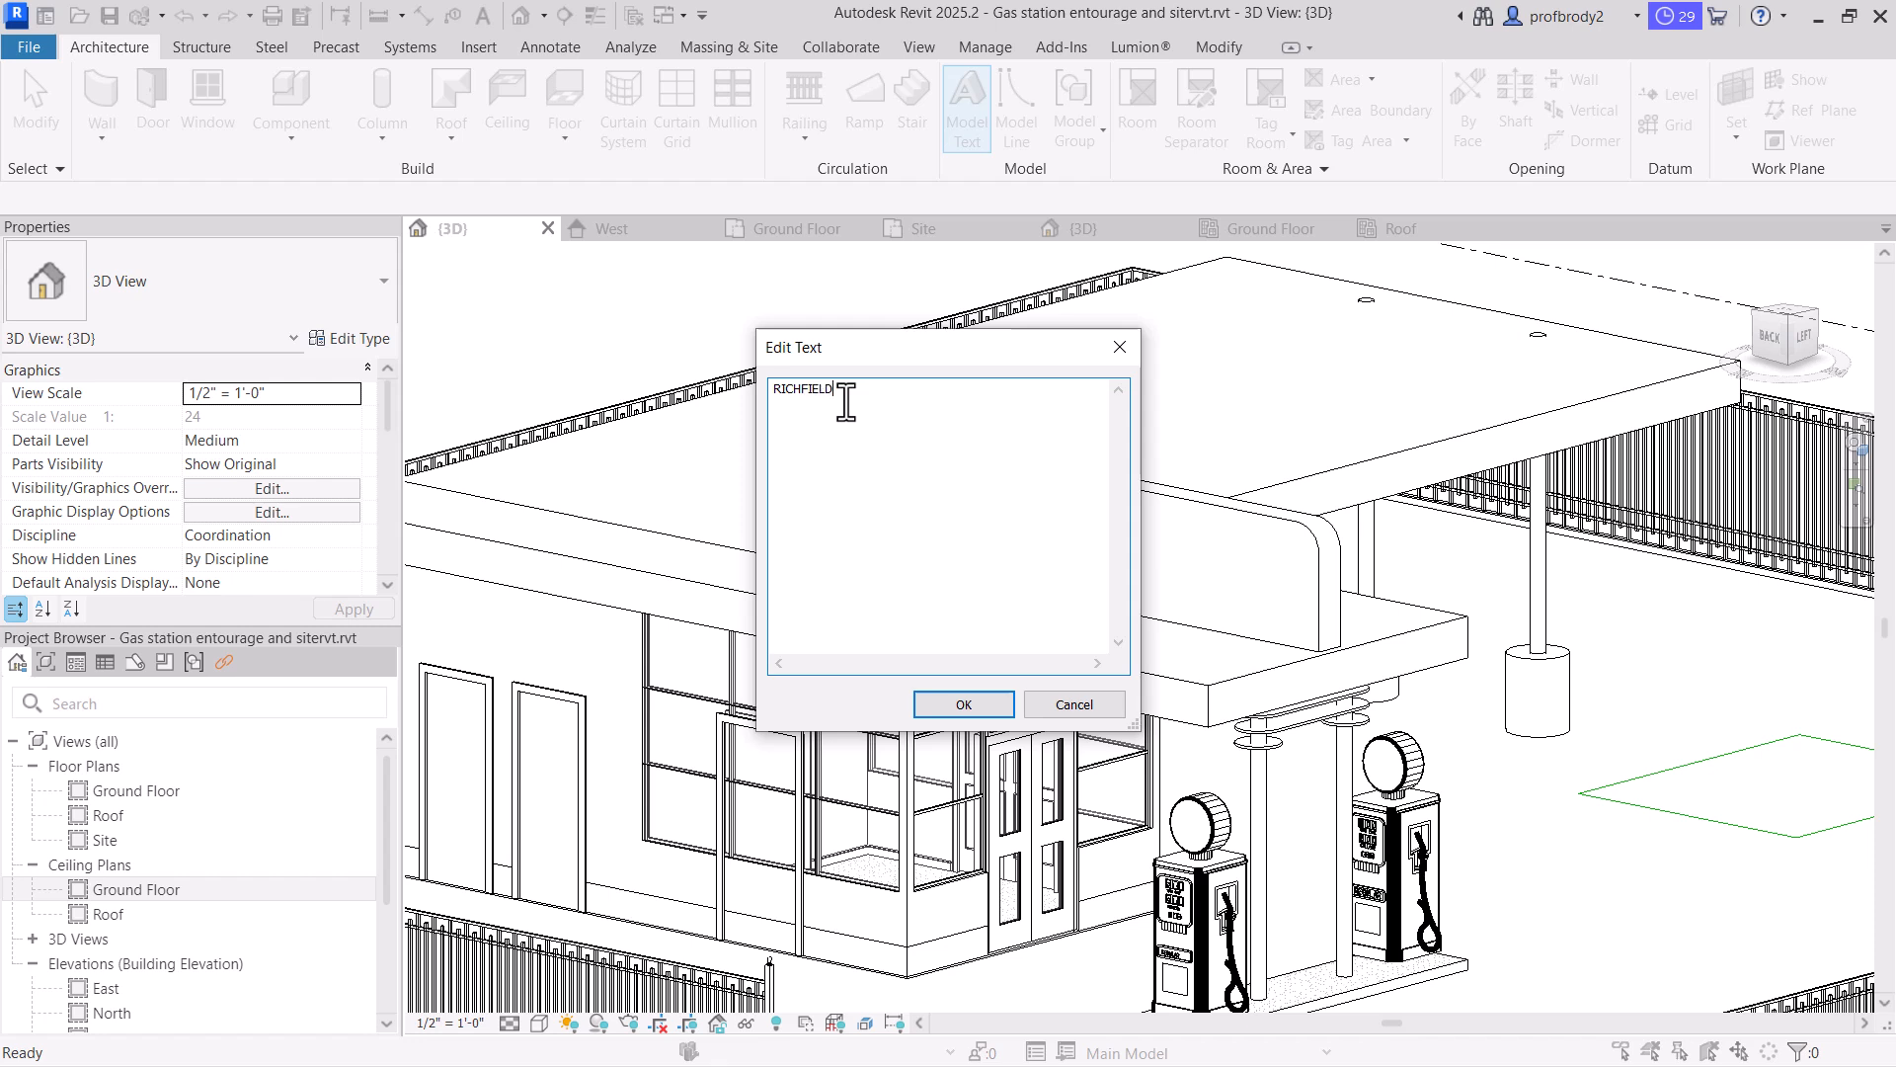
click(970, 705)
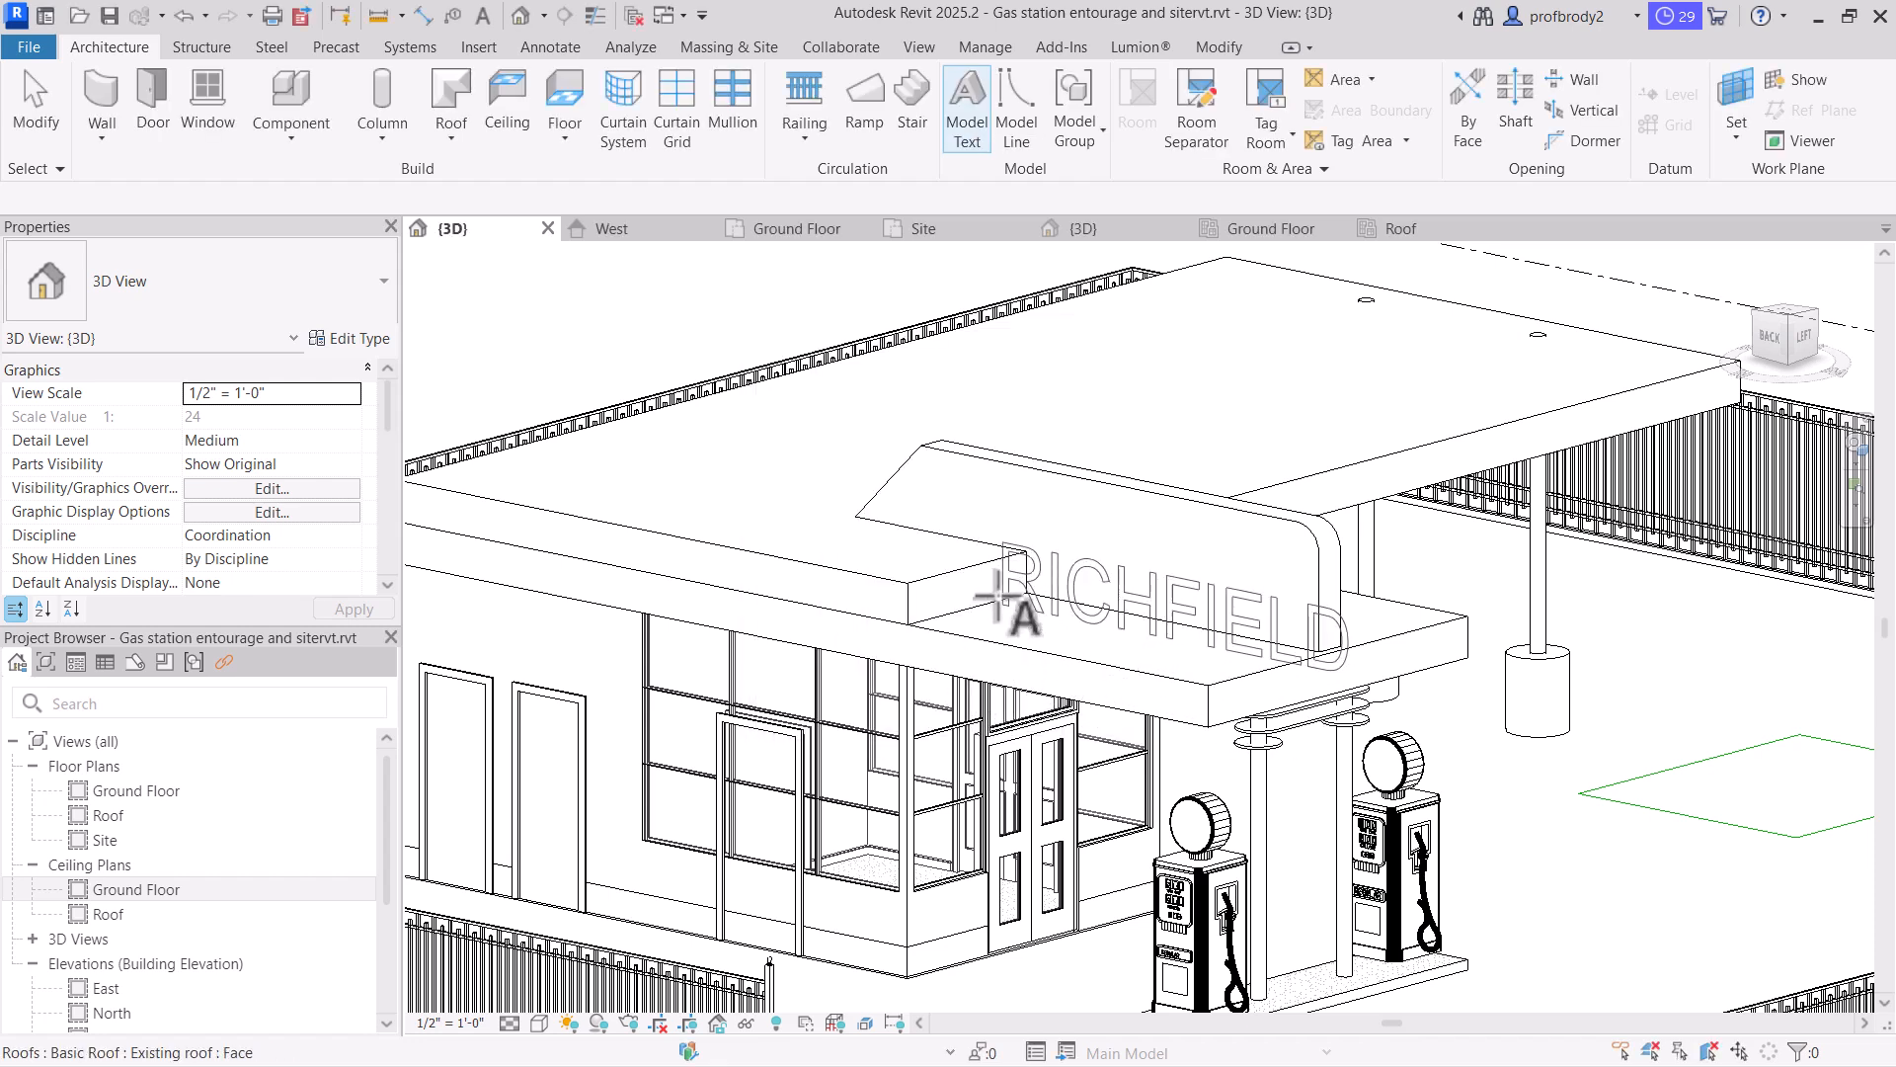
click(939, 530)
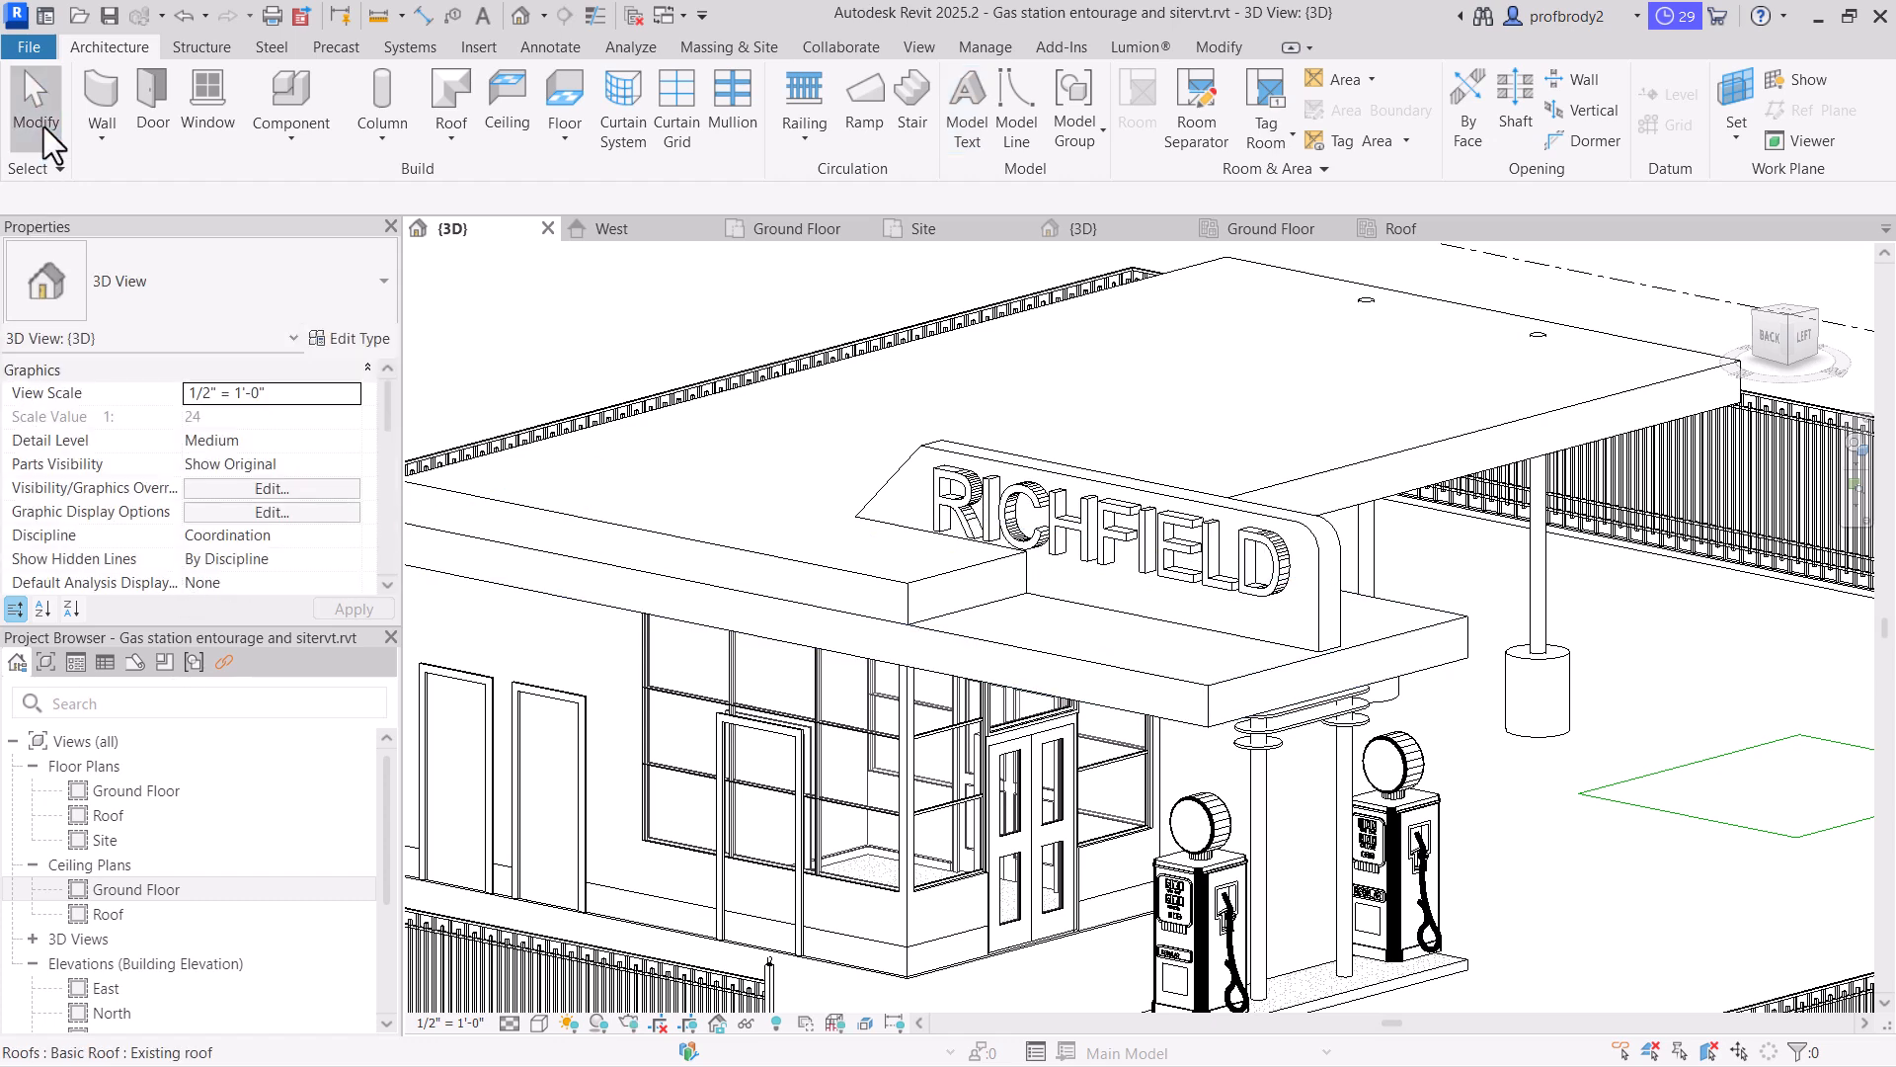
click(1053, 508)
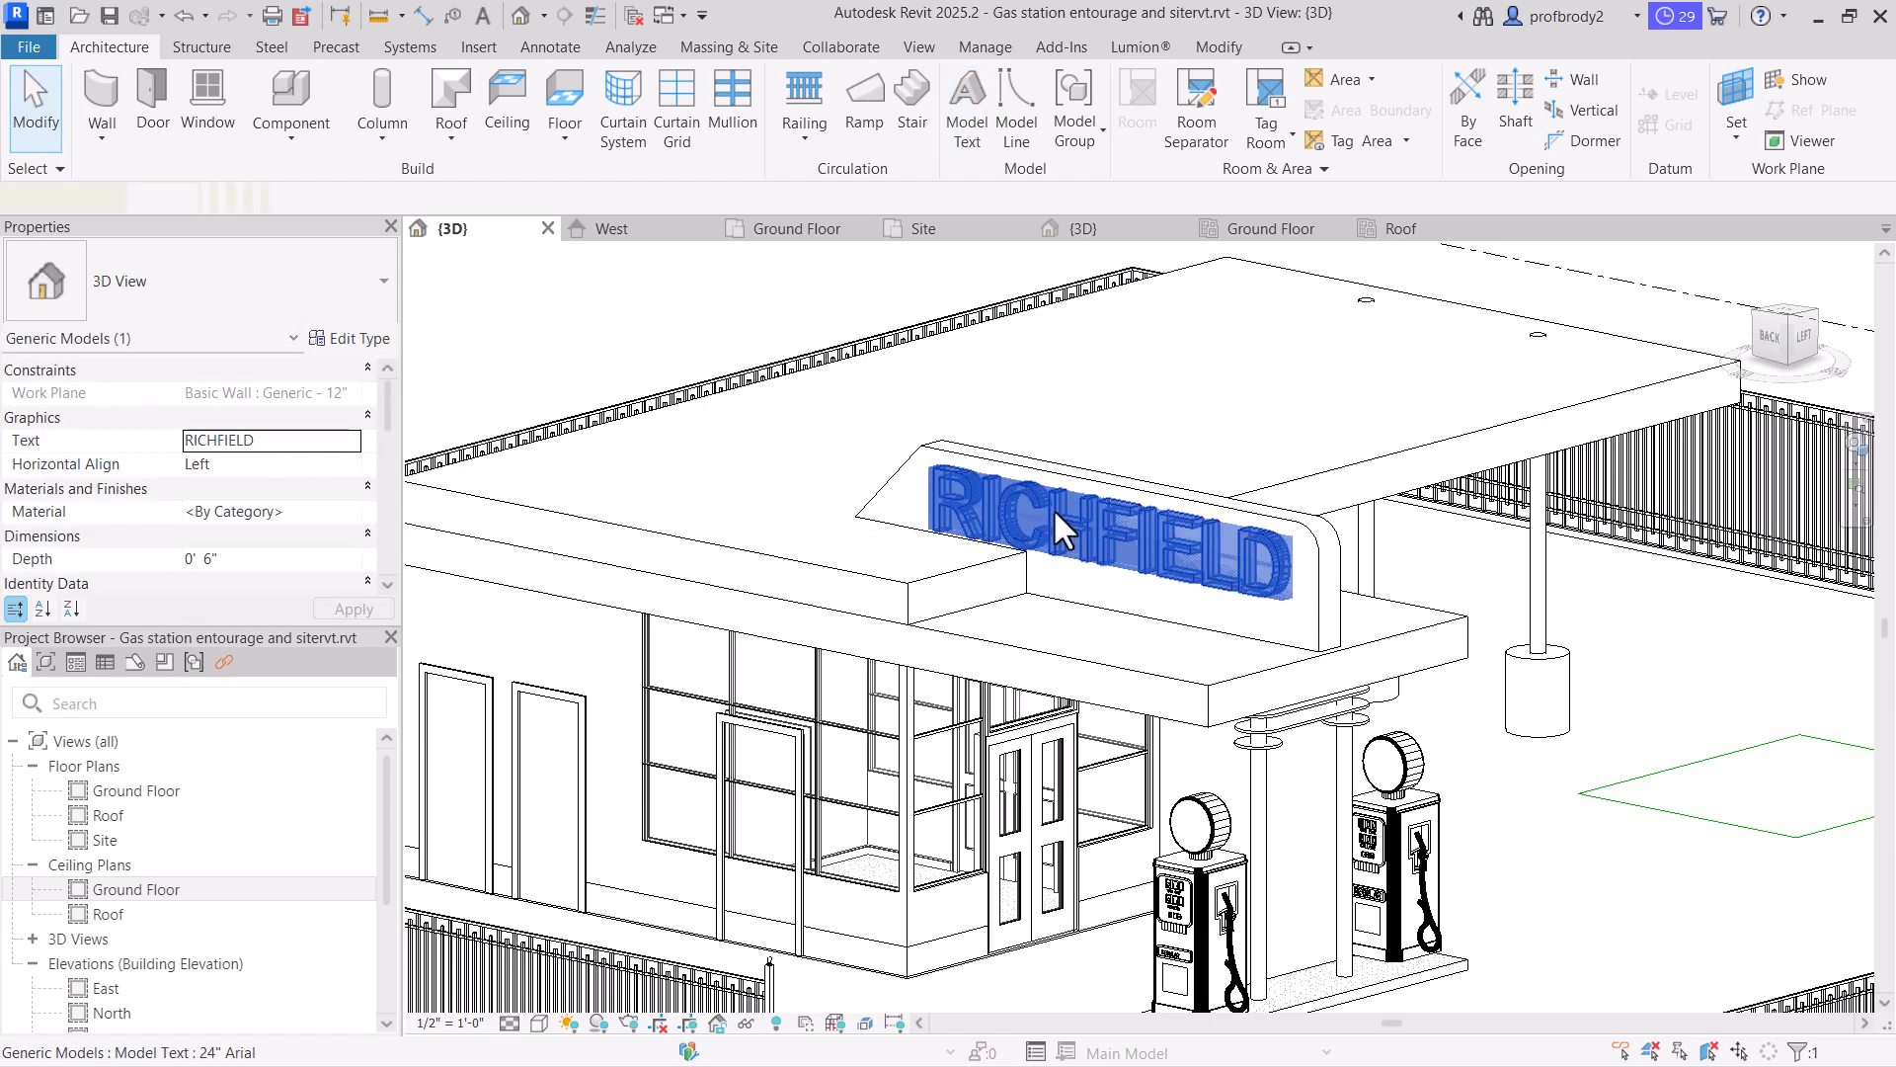
click(213, 559)
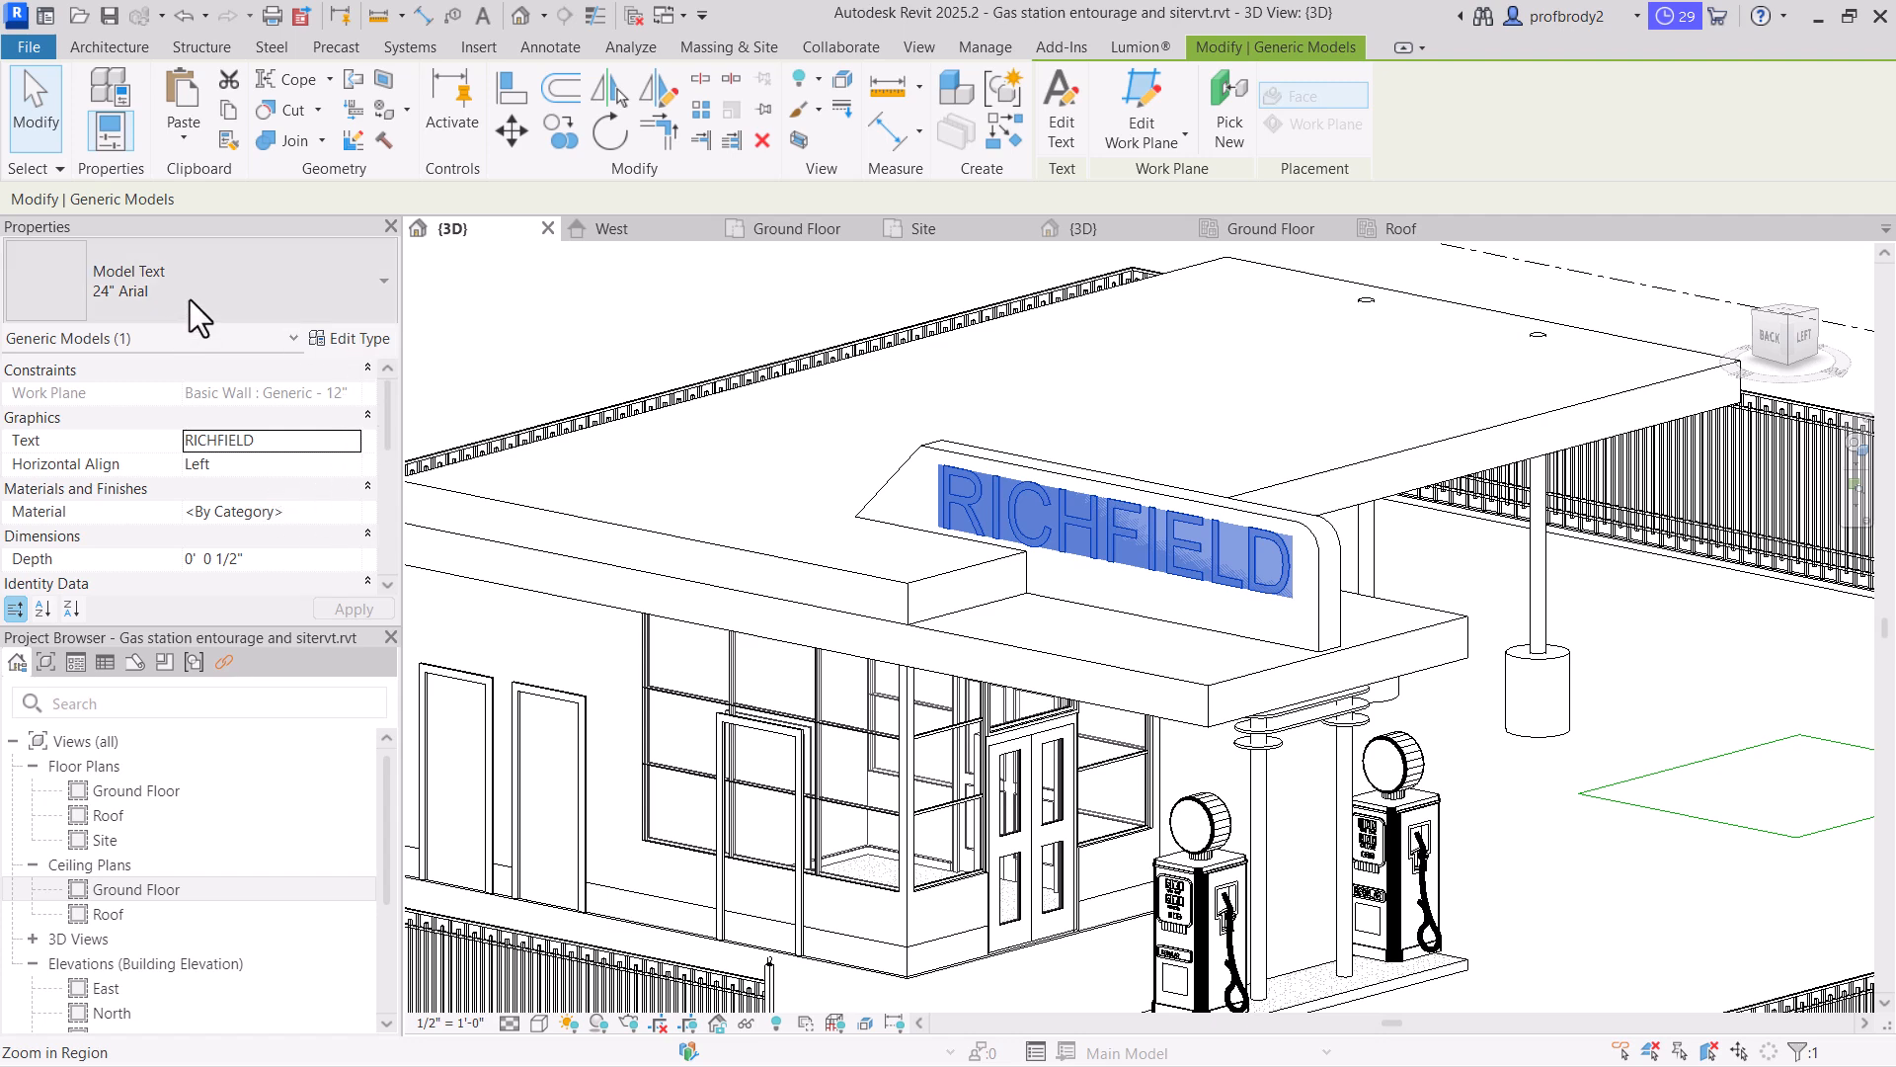
Duplicate the RICHFIELD text's 24" Arial type as a new type named 24" Rialto
click(348, 337)
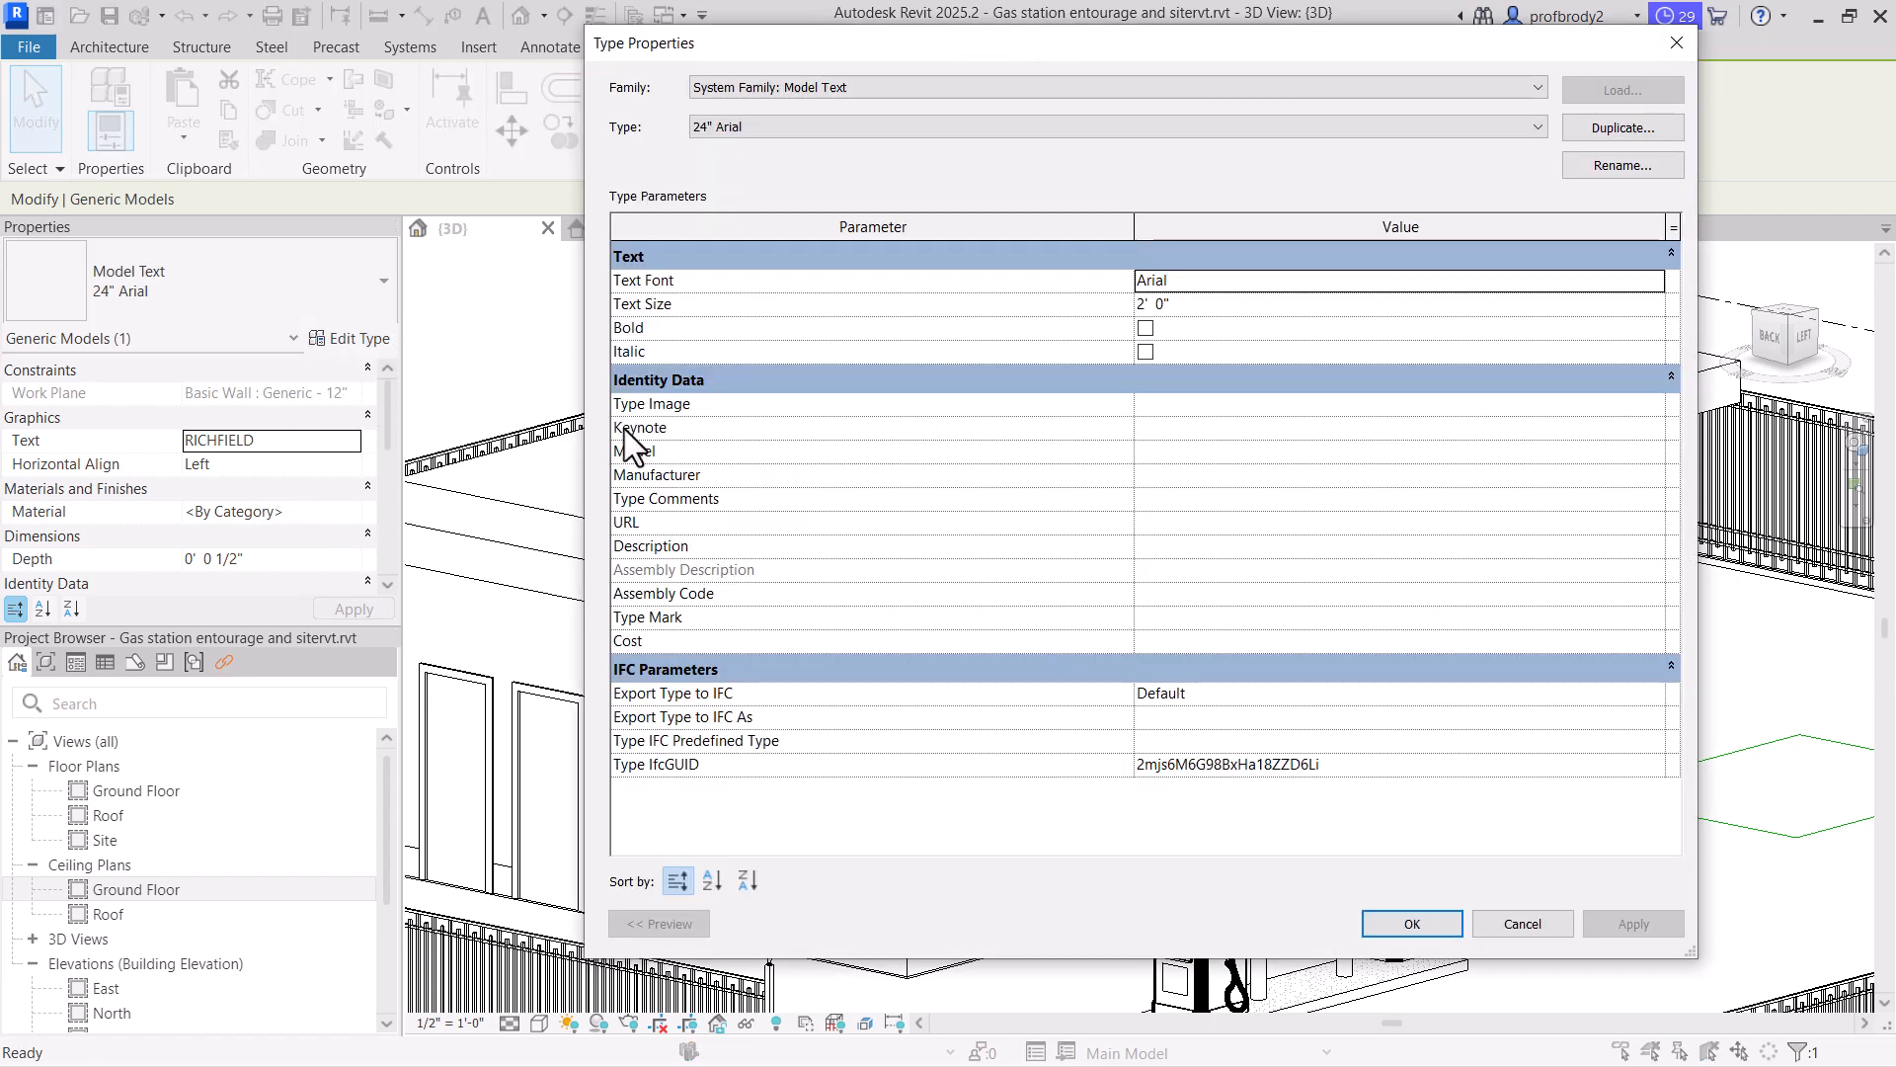
click(1621, 128)
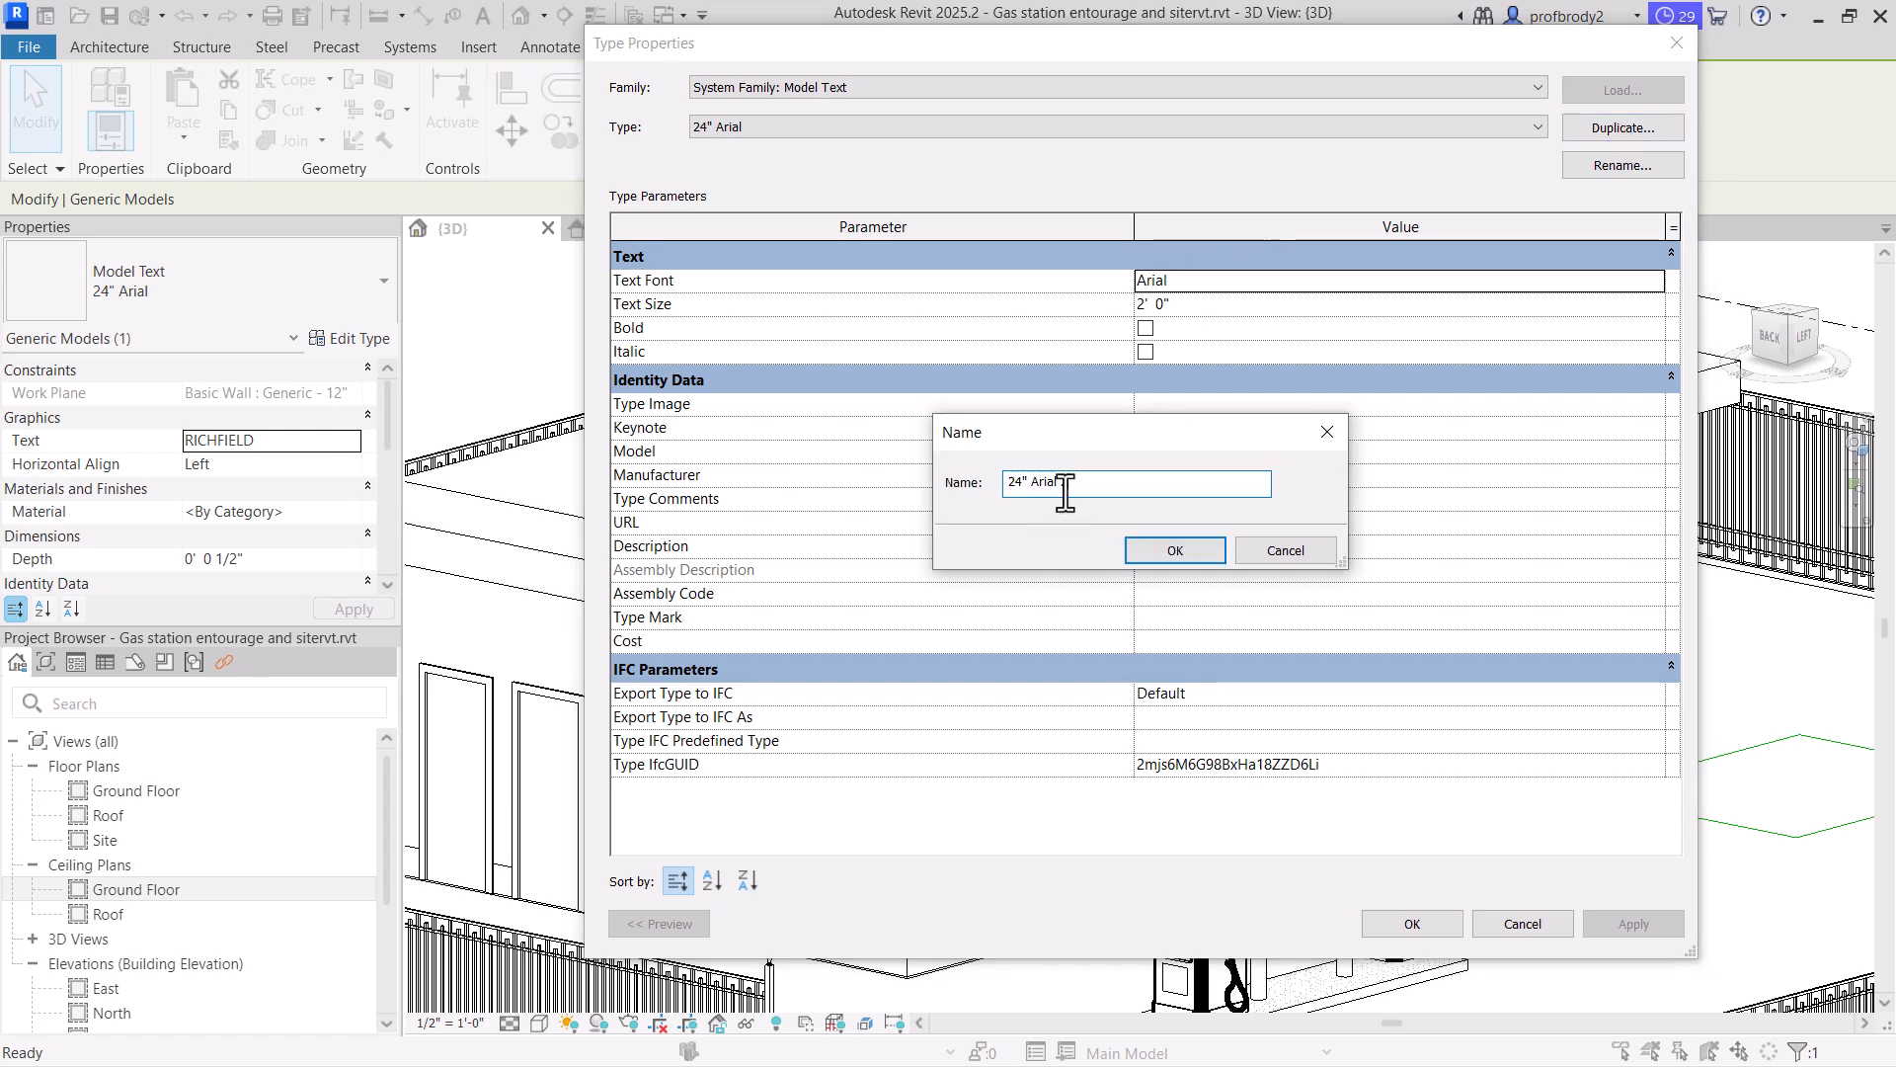
drag(1030, 482, 1086, 482)
text(Rialto)
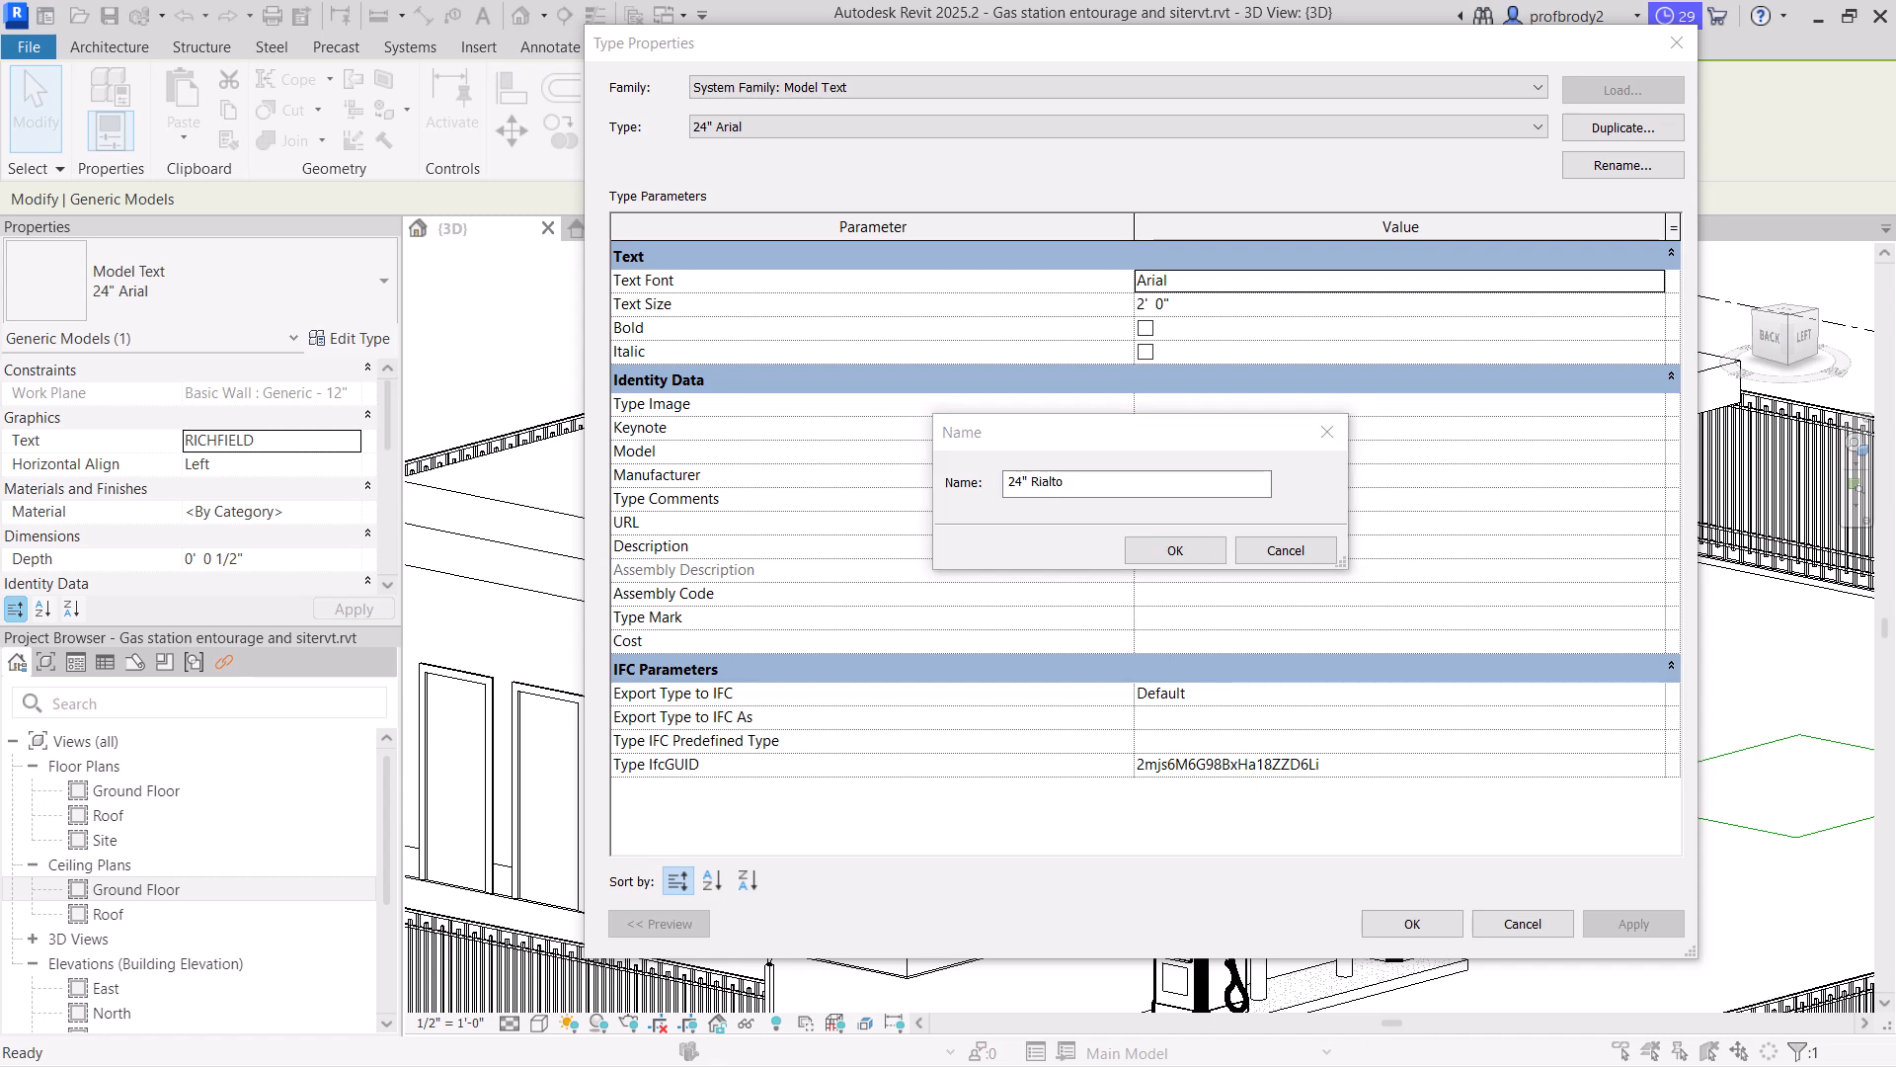
click(1207, 549)
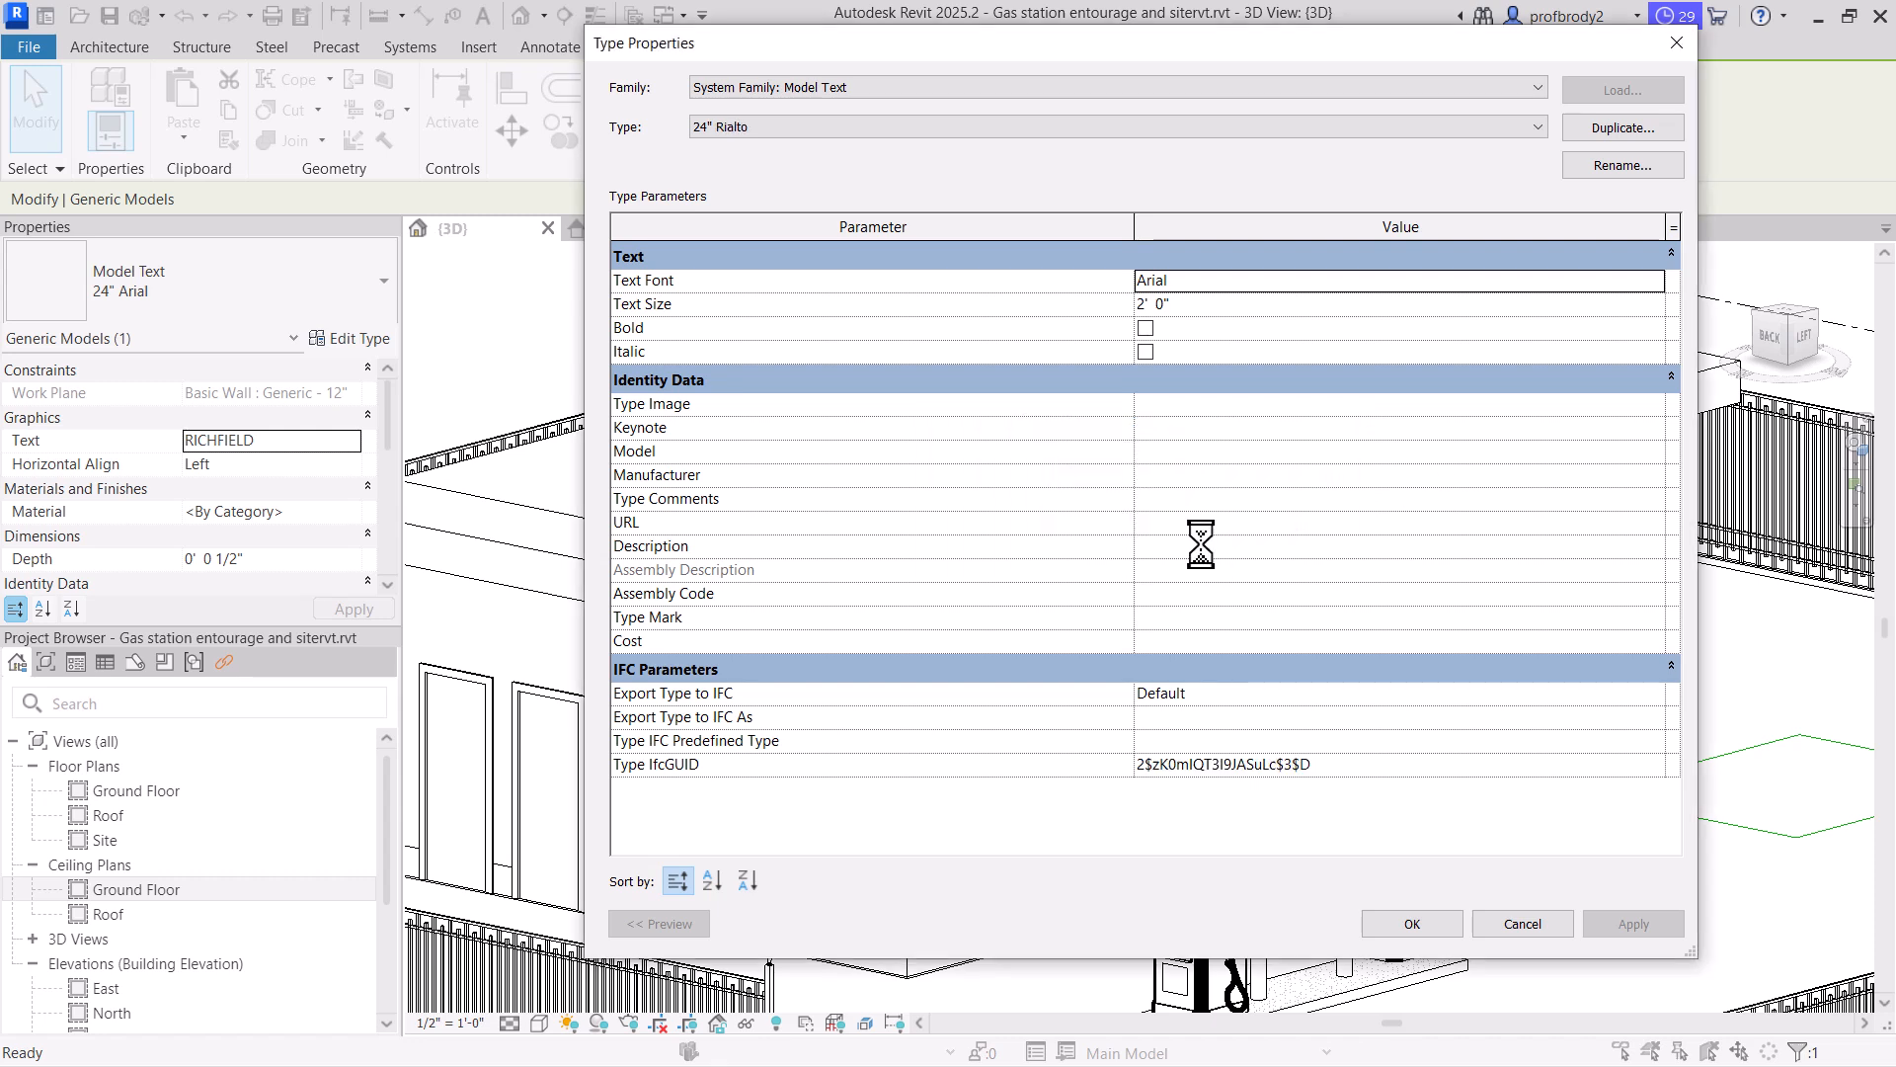
click(1438, 933)
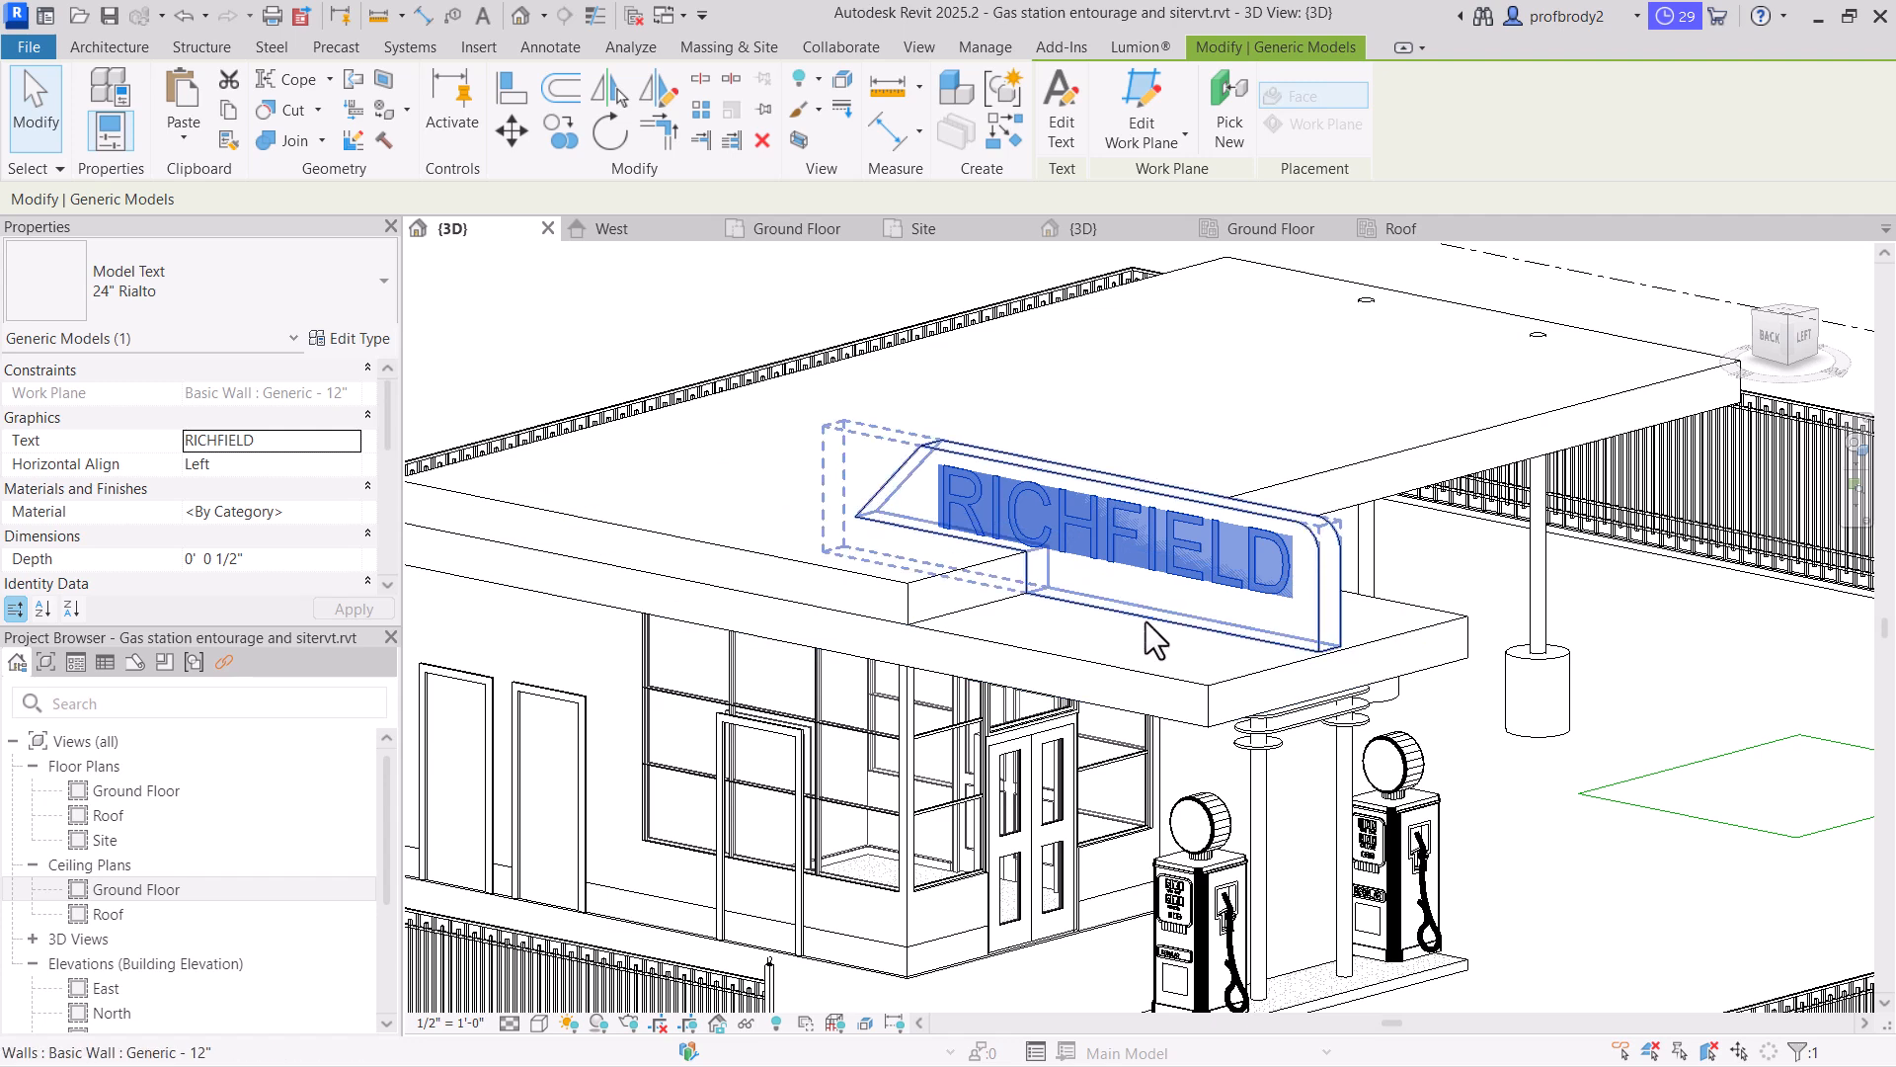
Set the 24" Rialto type's text font to Rialto NF and shift the RICHFIELD text toward the sign wall's slanted end
scroll(1146, 620, up, 2)
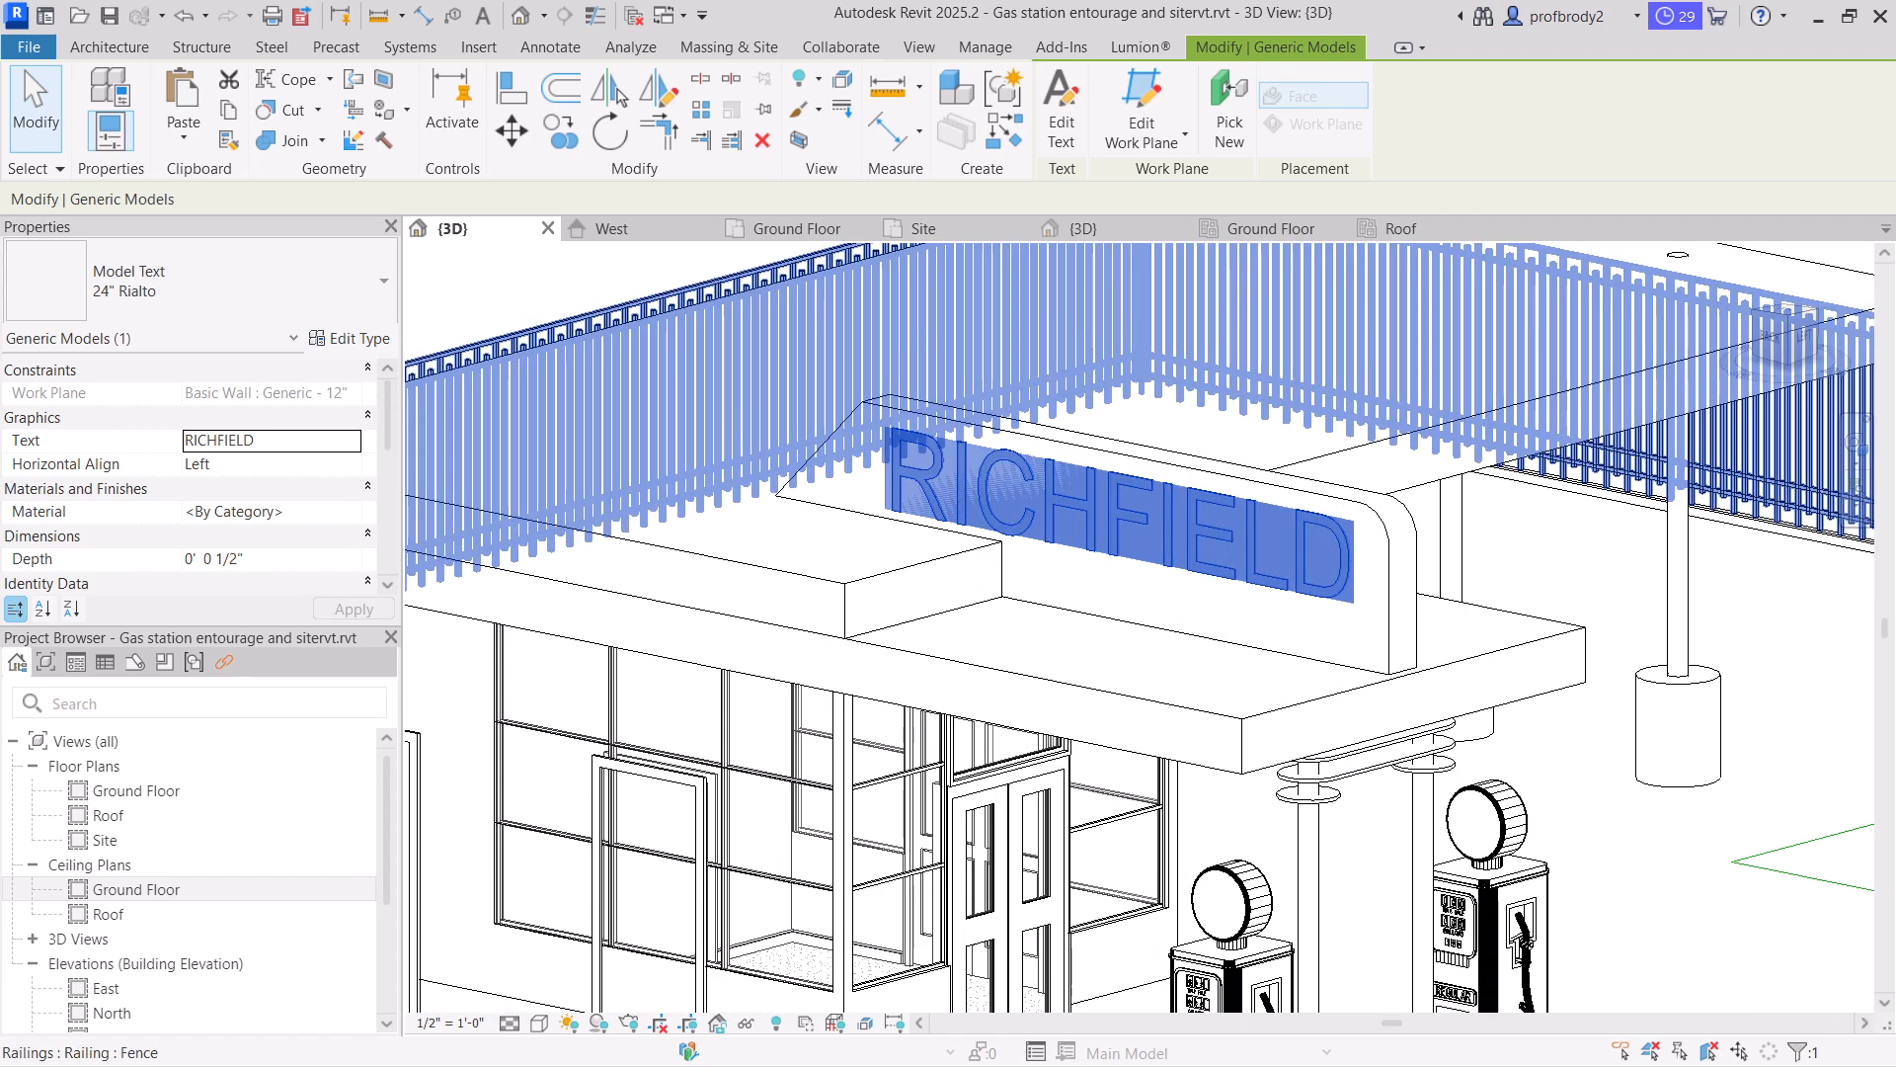
click(350, 339)
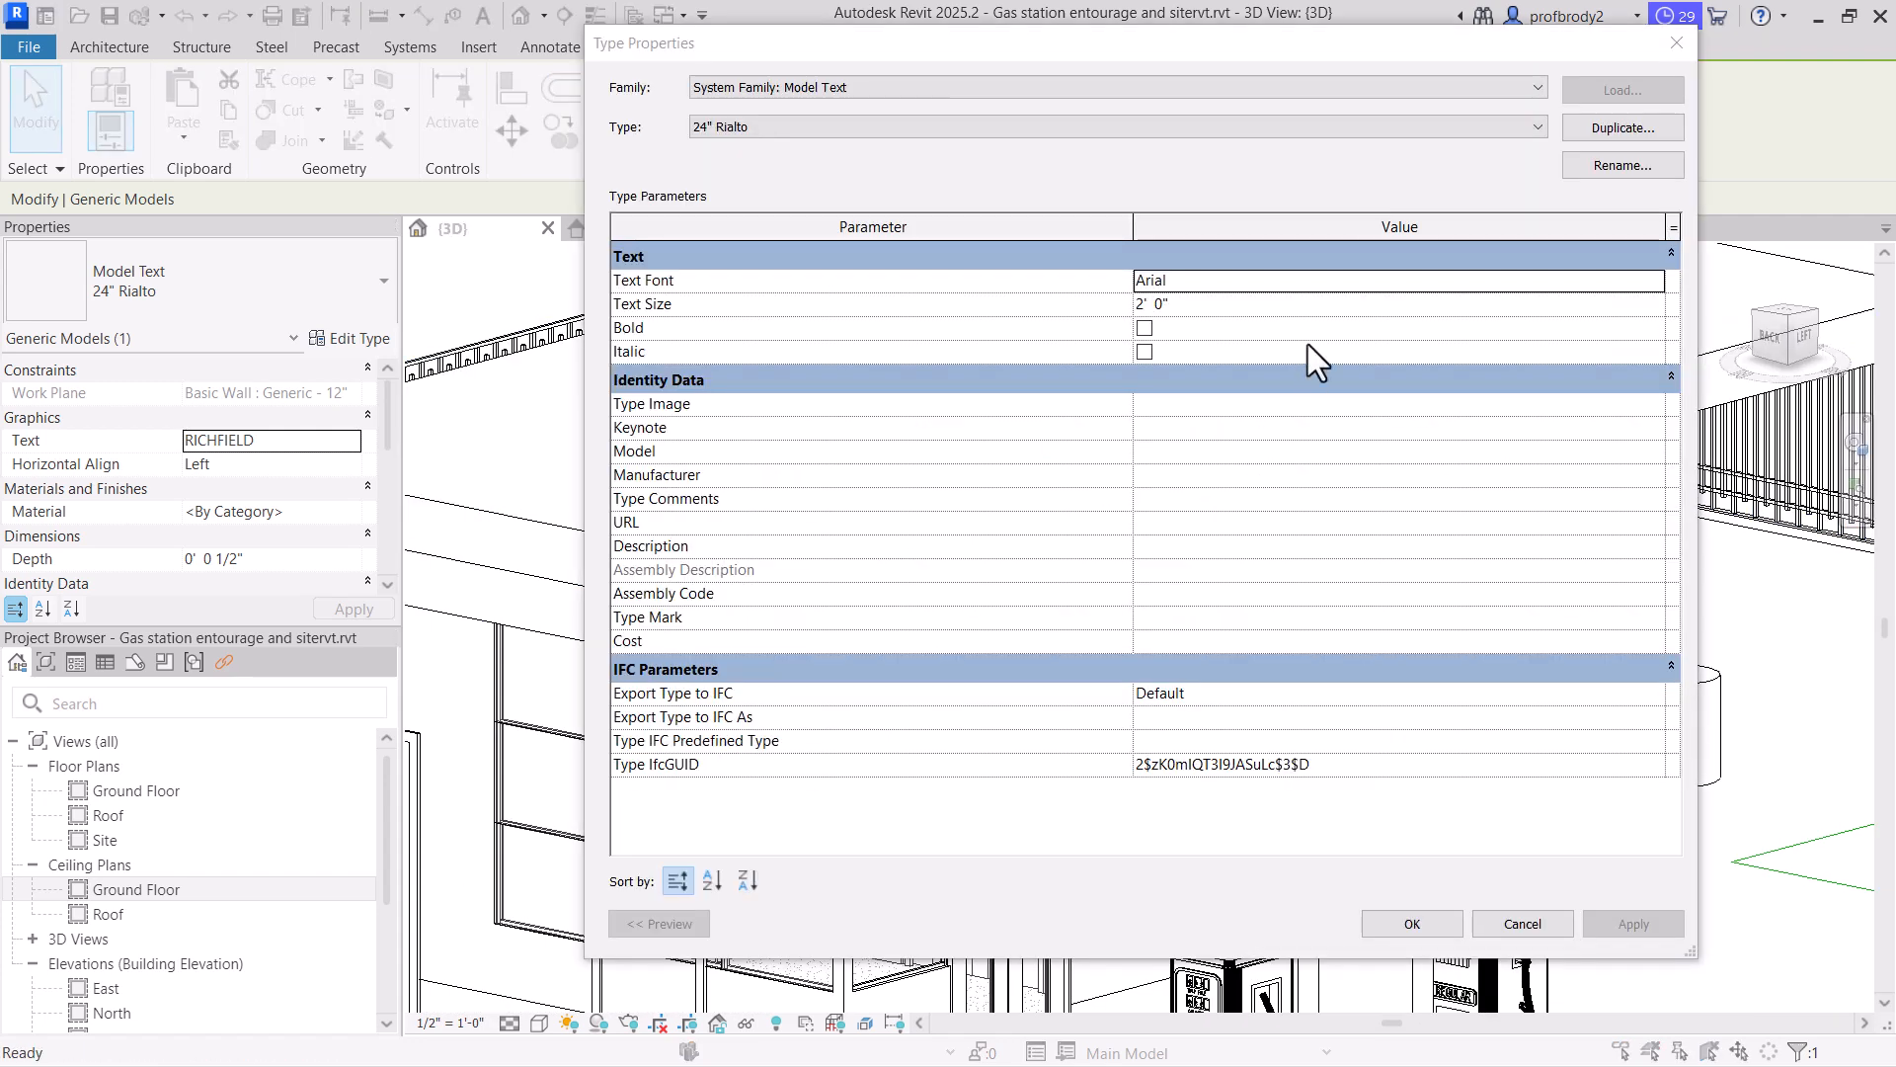
click(1363, 283)
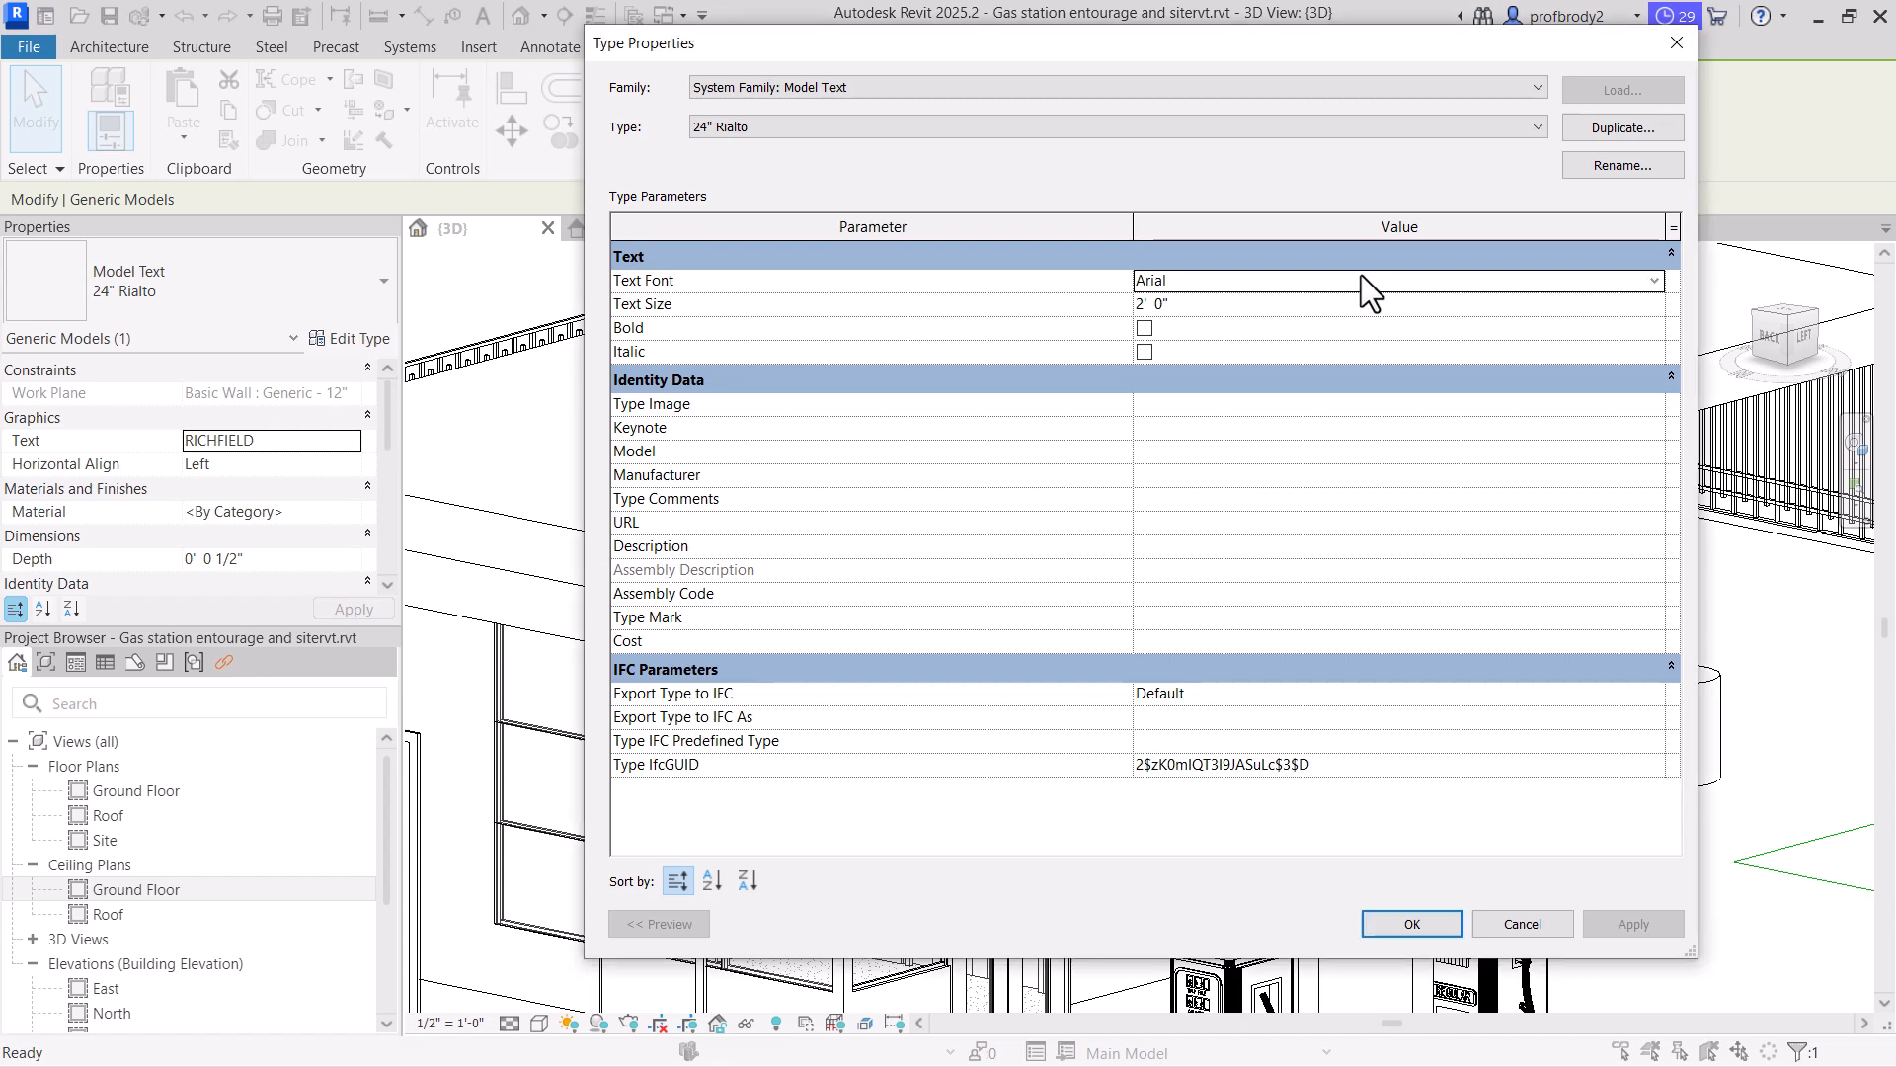
click(1653, 282)
drag(1658, 330, 1657, 363)
click(1656, 379)
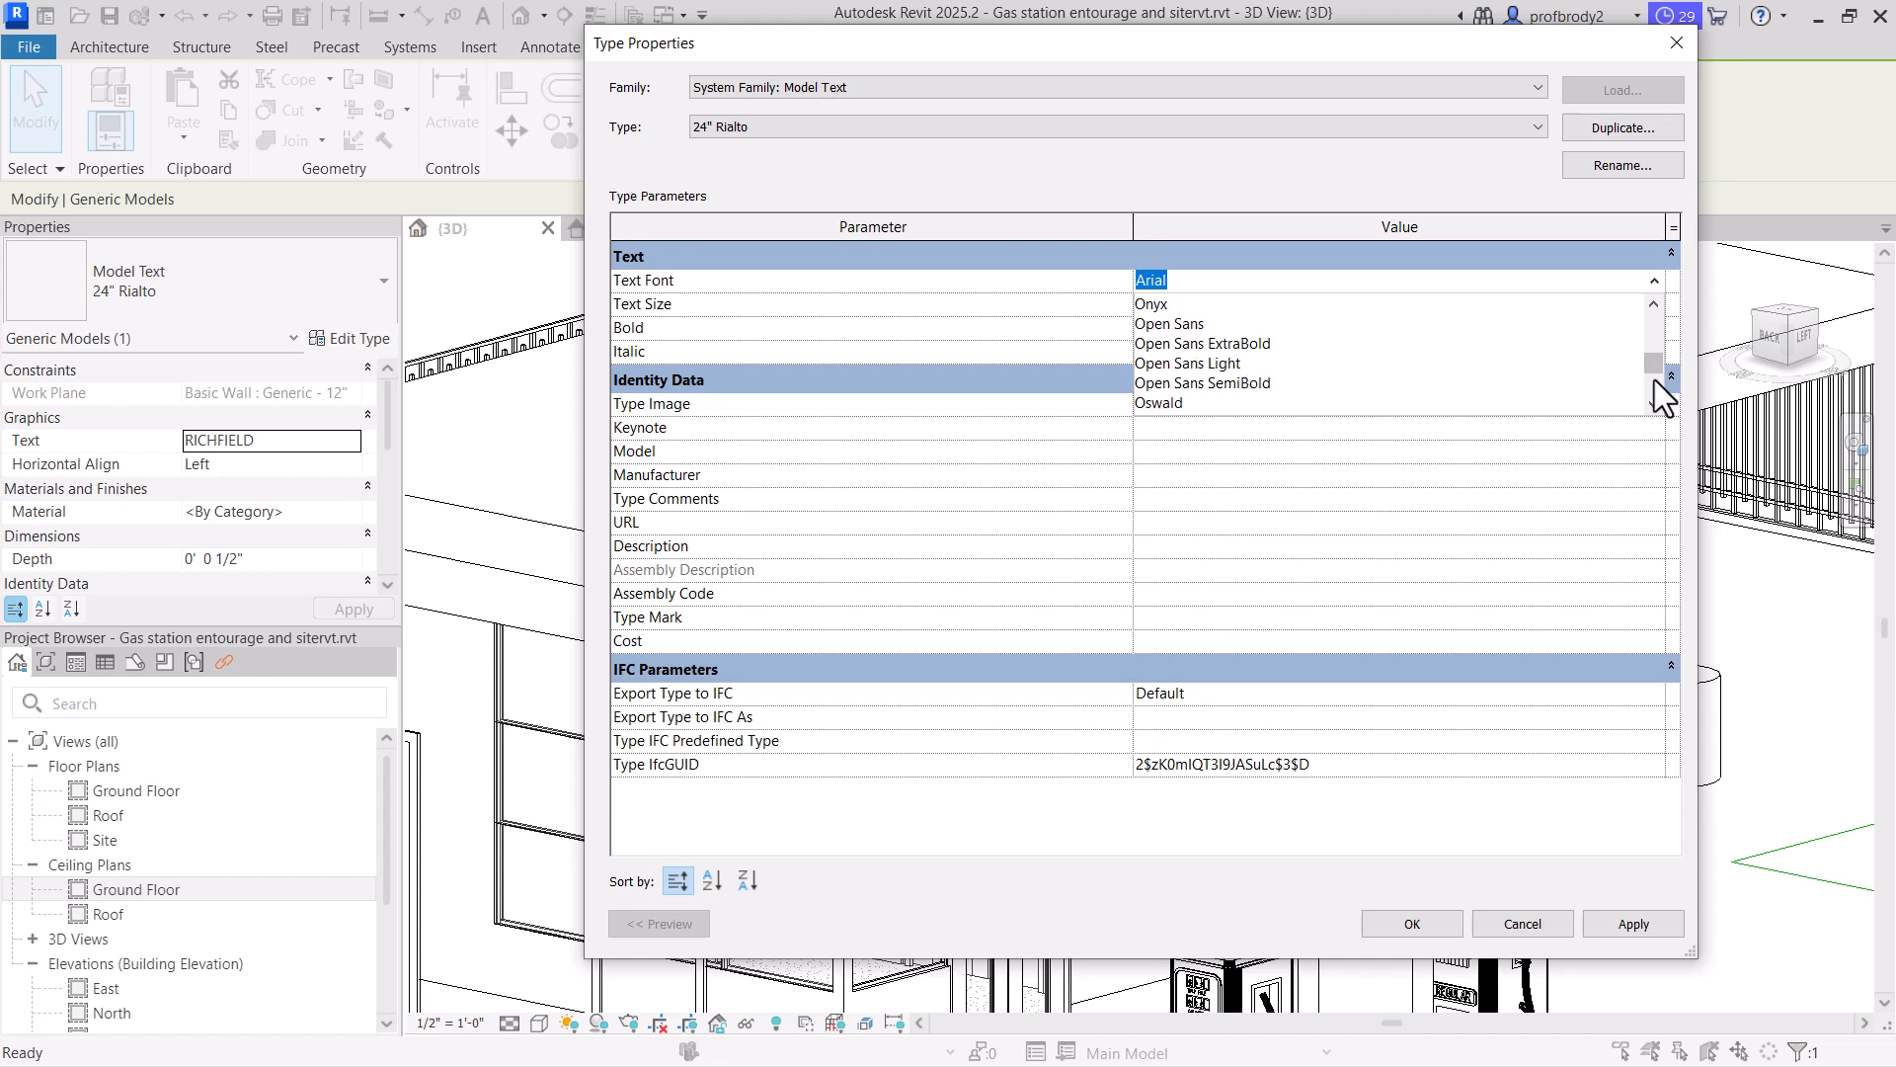
click(1653, 379)
click(1654, 380)
click(1653, 379)
click(1654, 380)
click(1654, 379)
text(Ria)
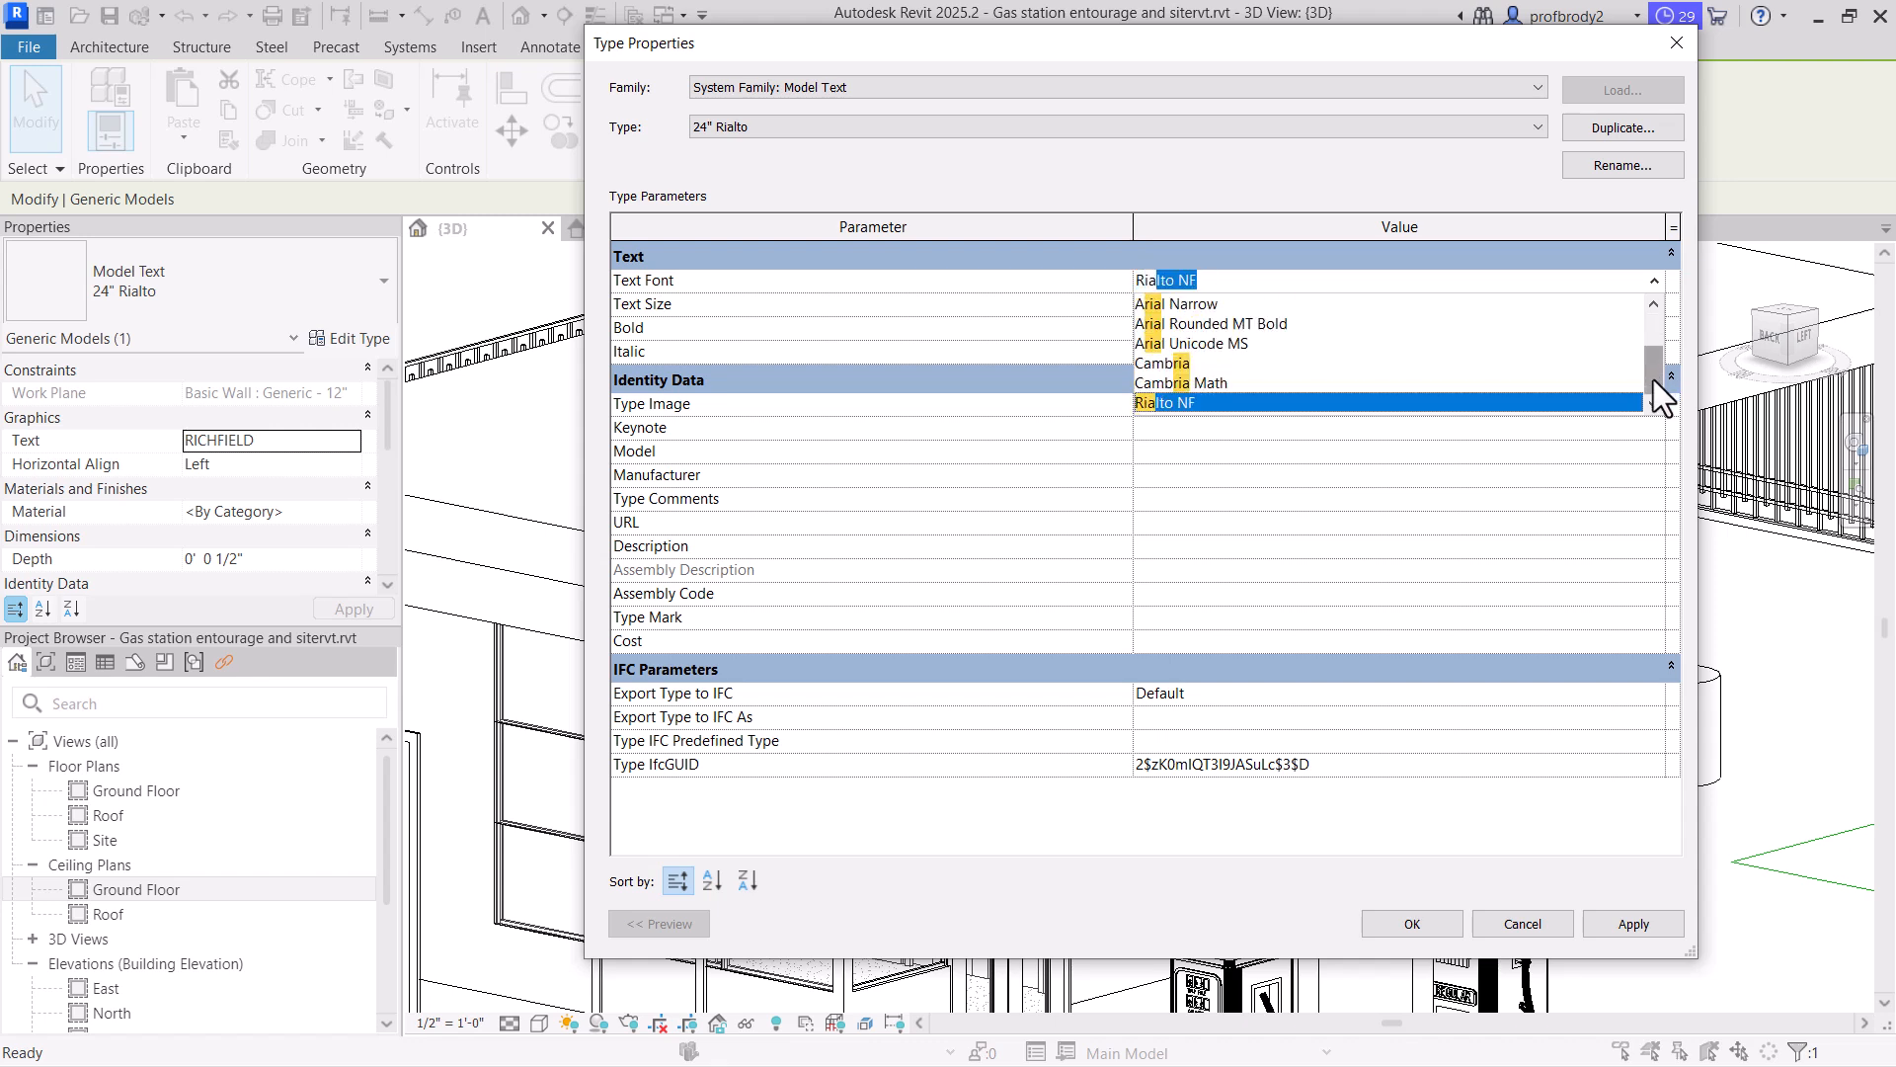
key(Return)
click(1642, 922)
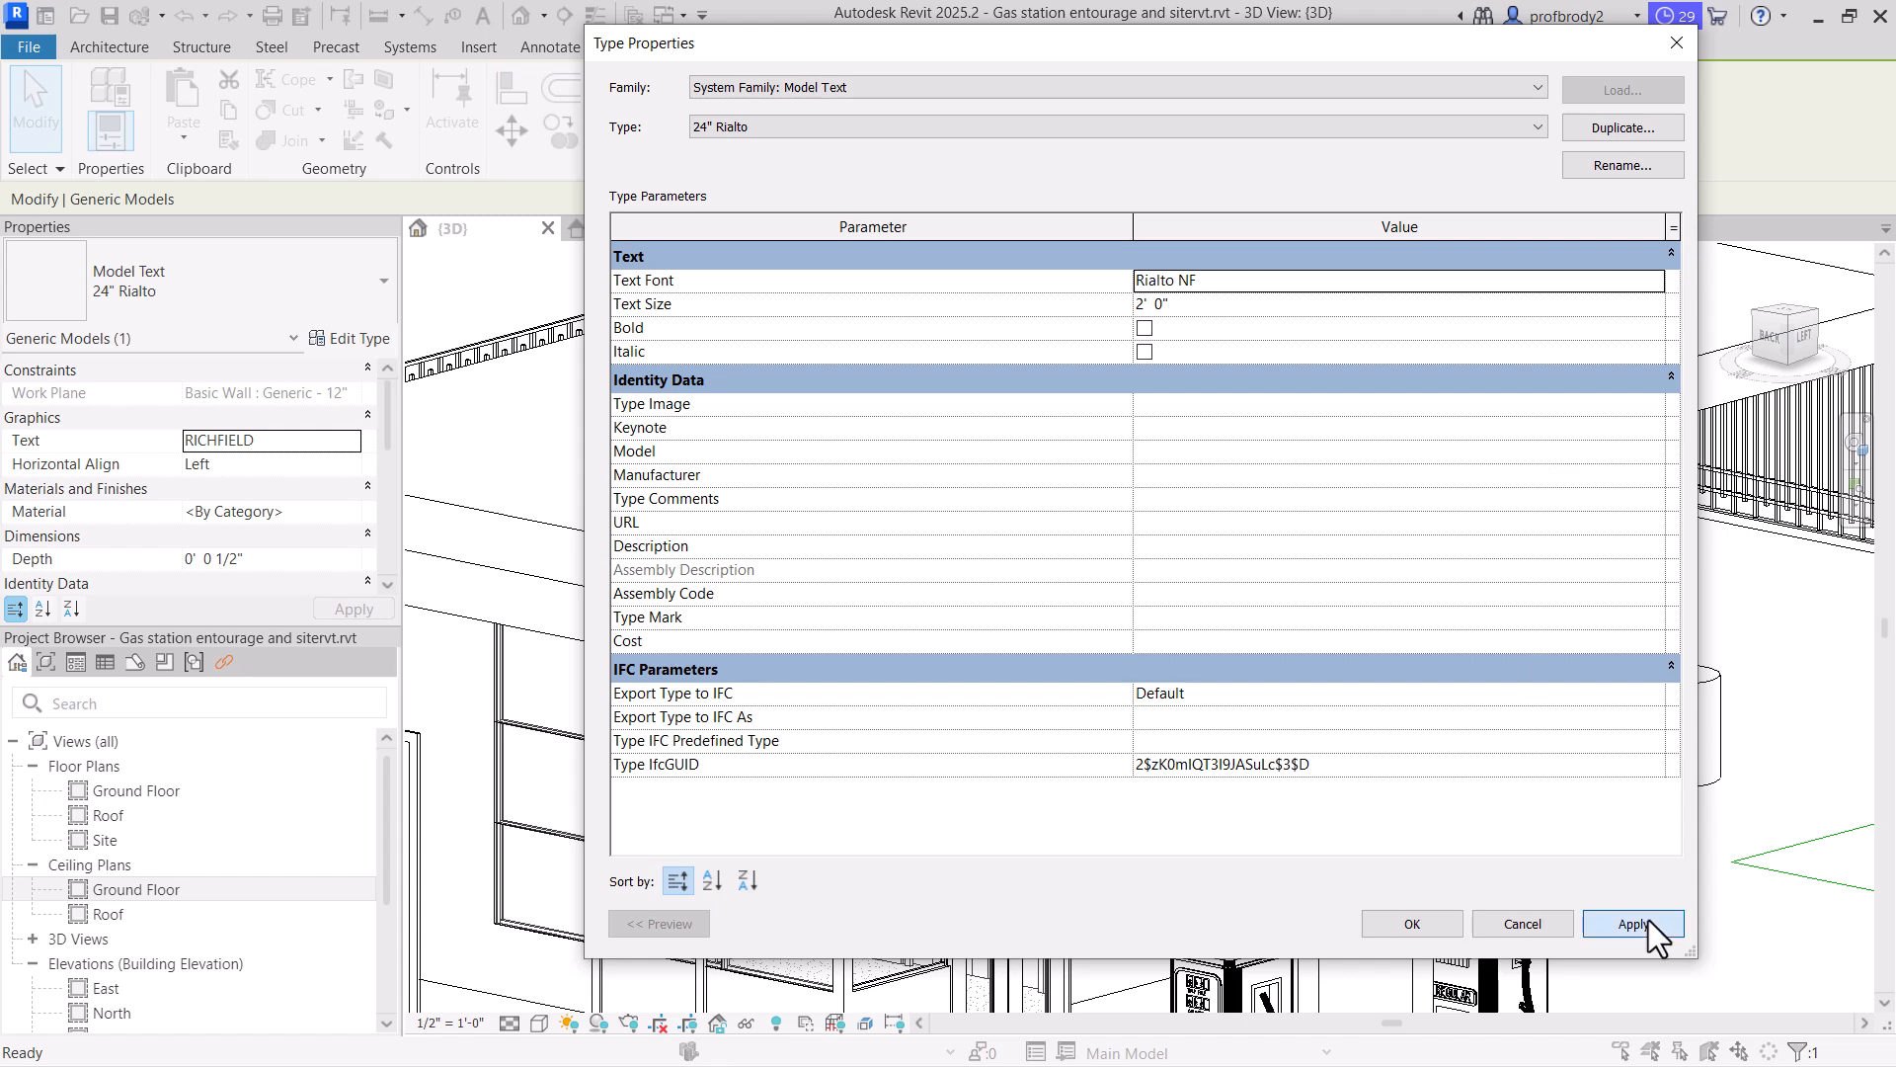
click(1423, 928)
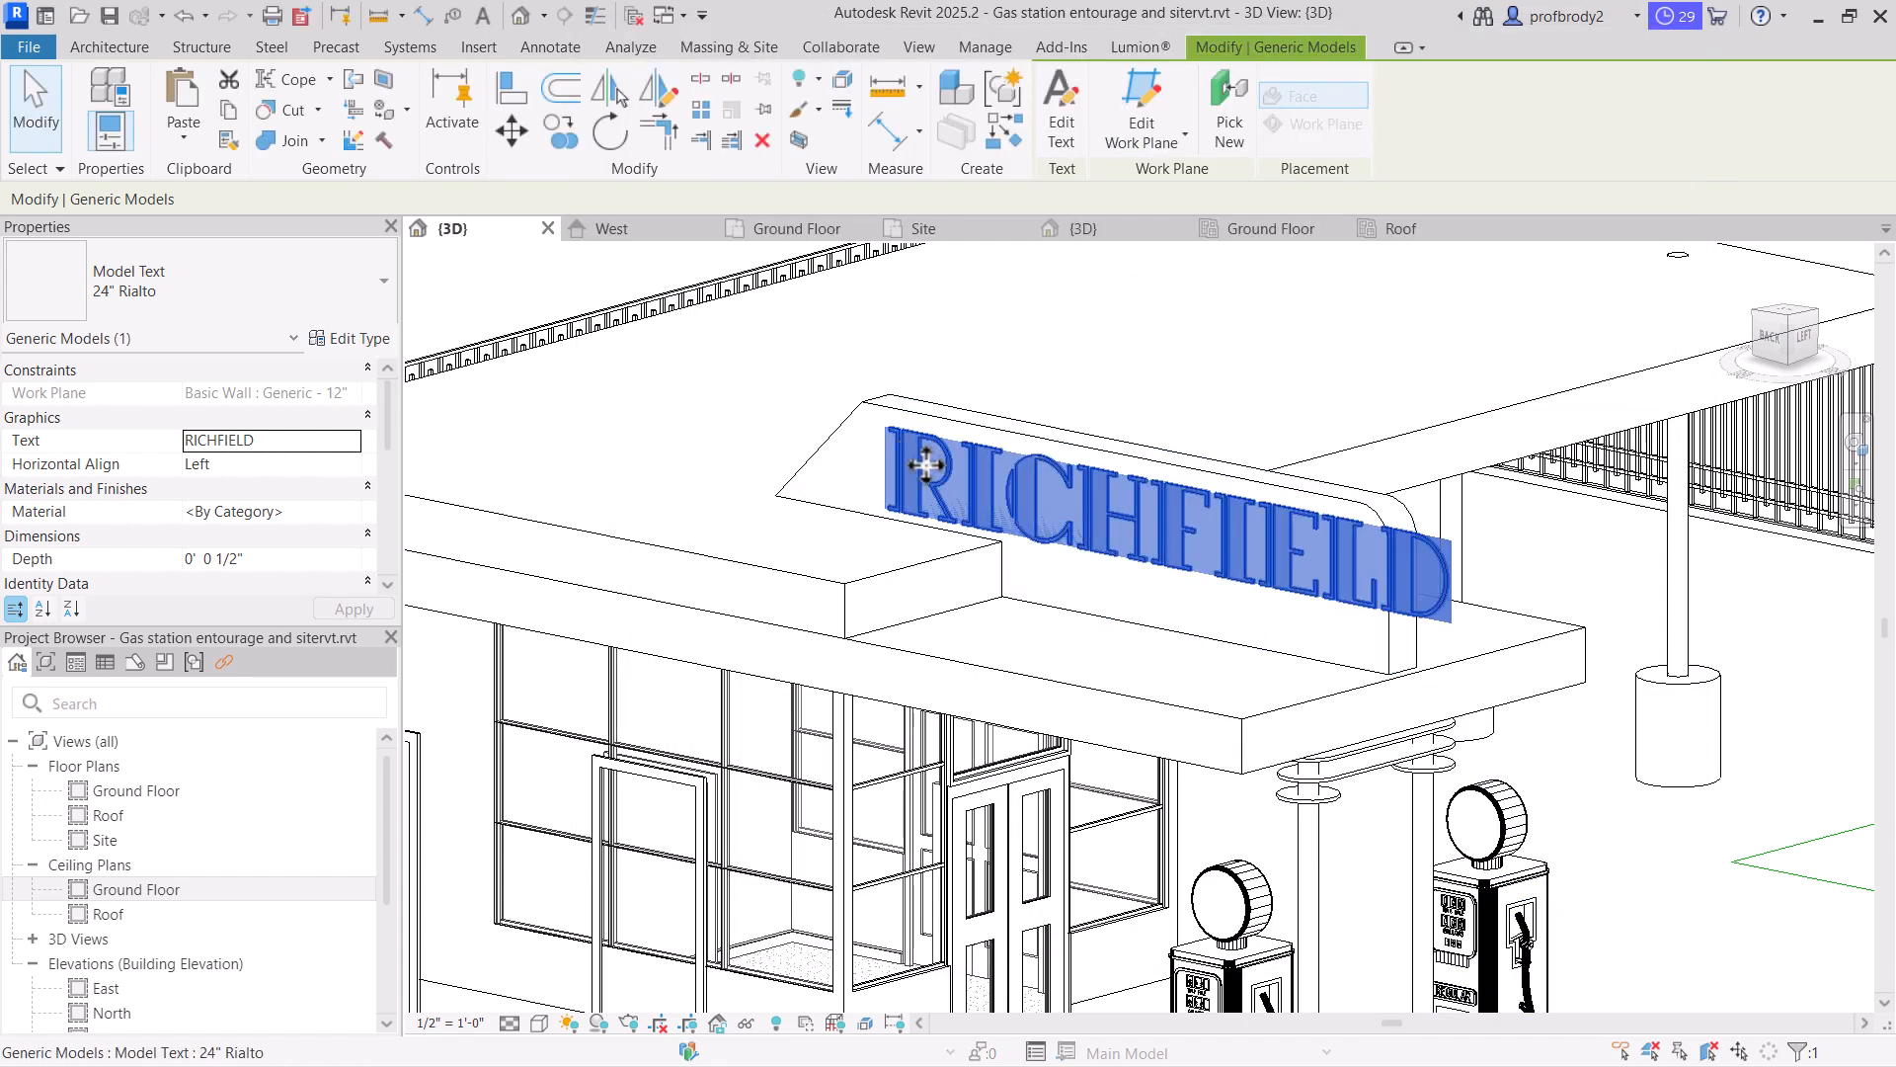
drag(902, 479, 874, 479)
drag(871, 484, 834, 480)
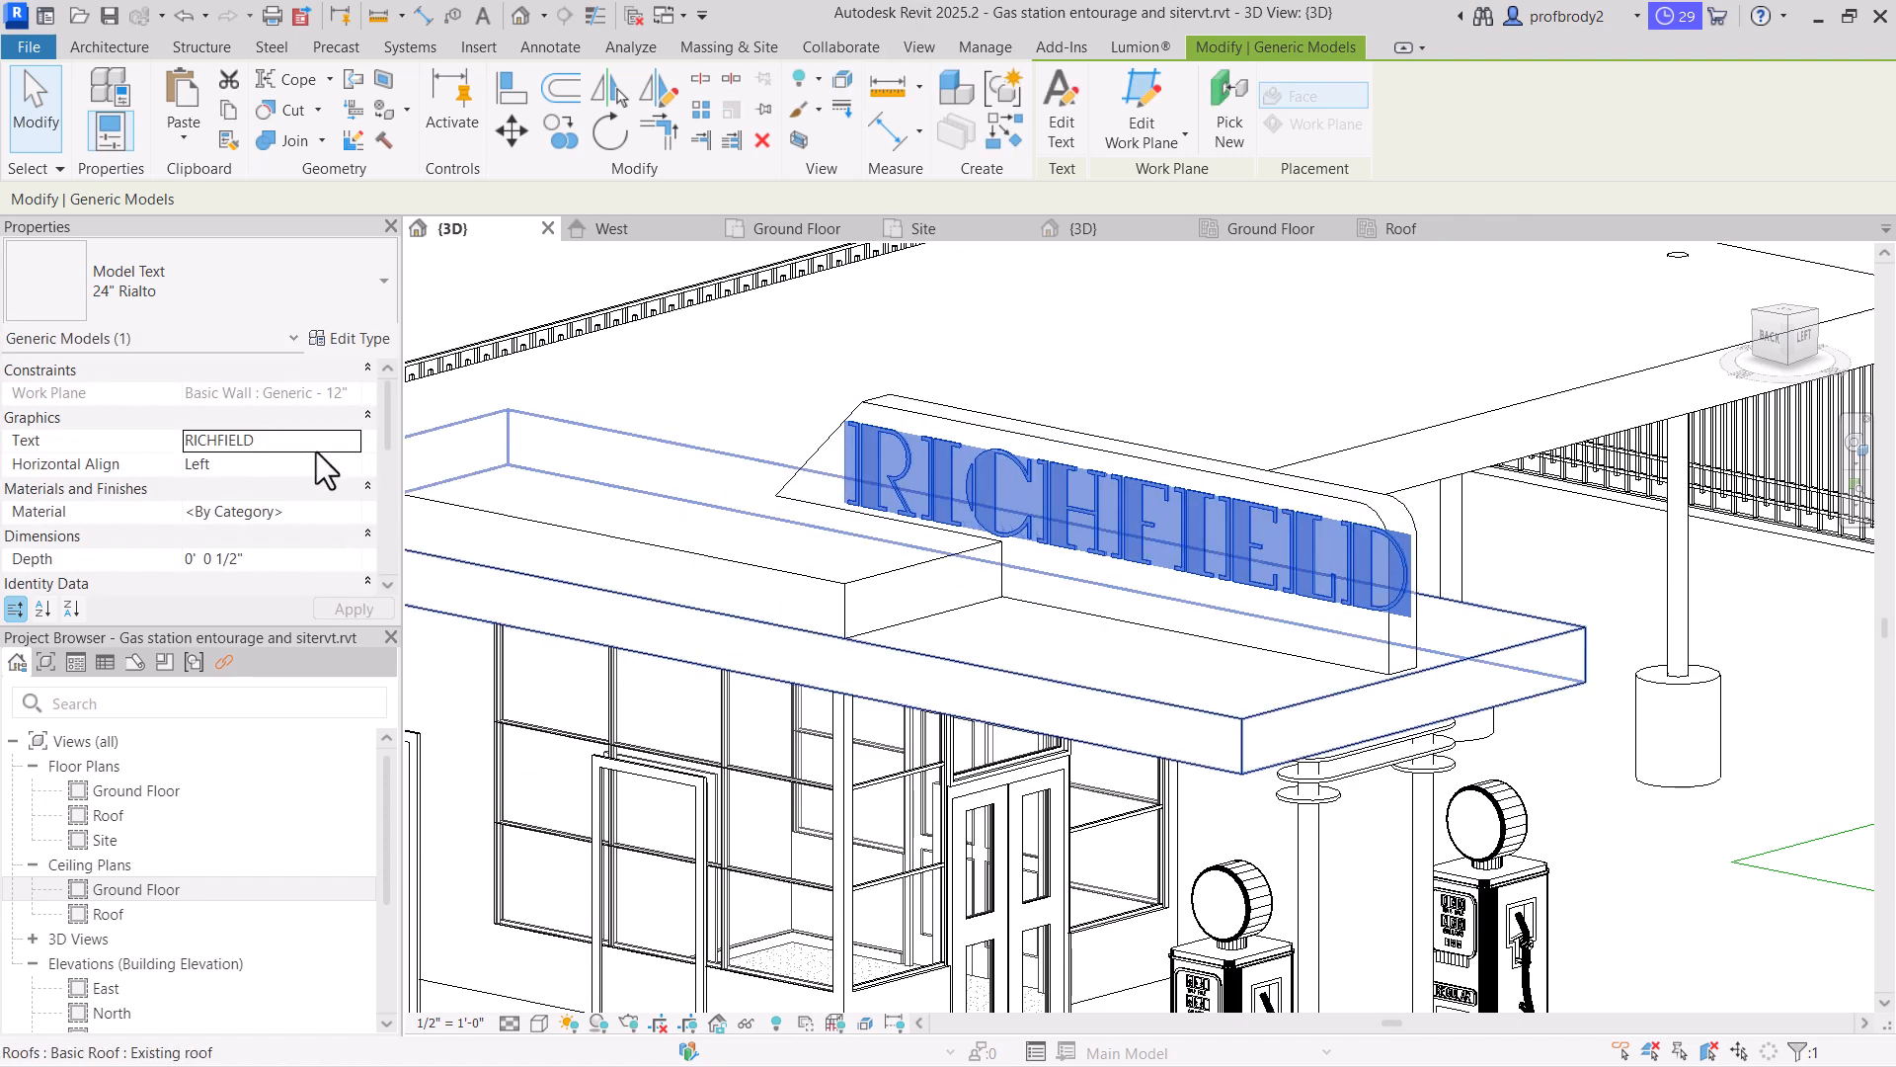
Set the 24" Rialto type's text size to 1' 8" and reposition the RICHFIELD text centrally on the sign wall
click(367, 339)
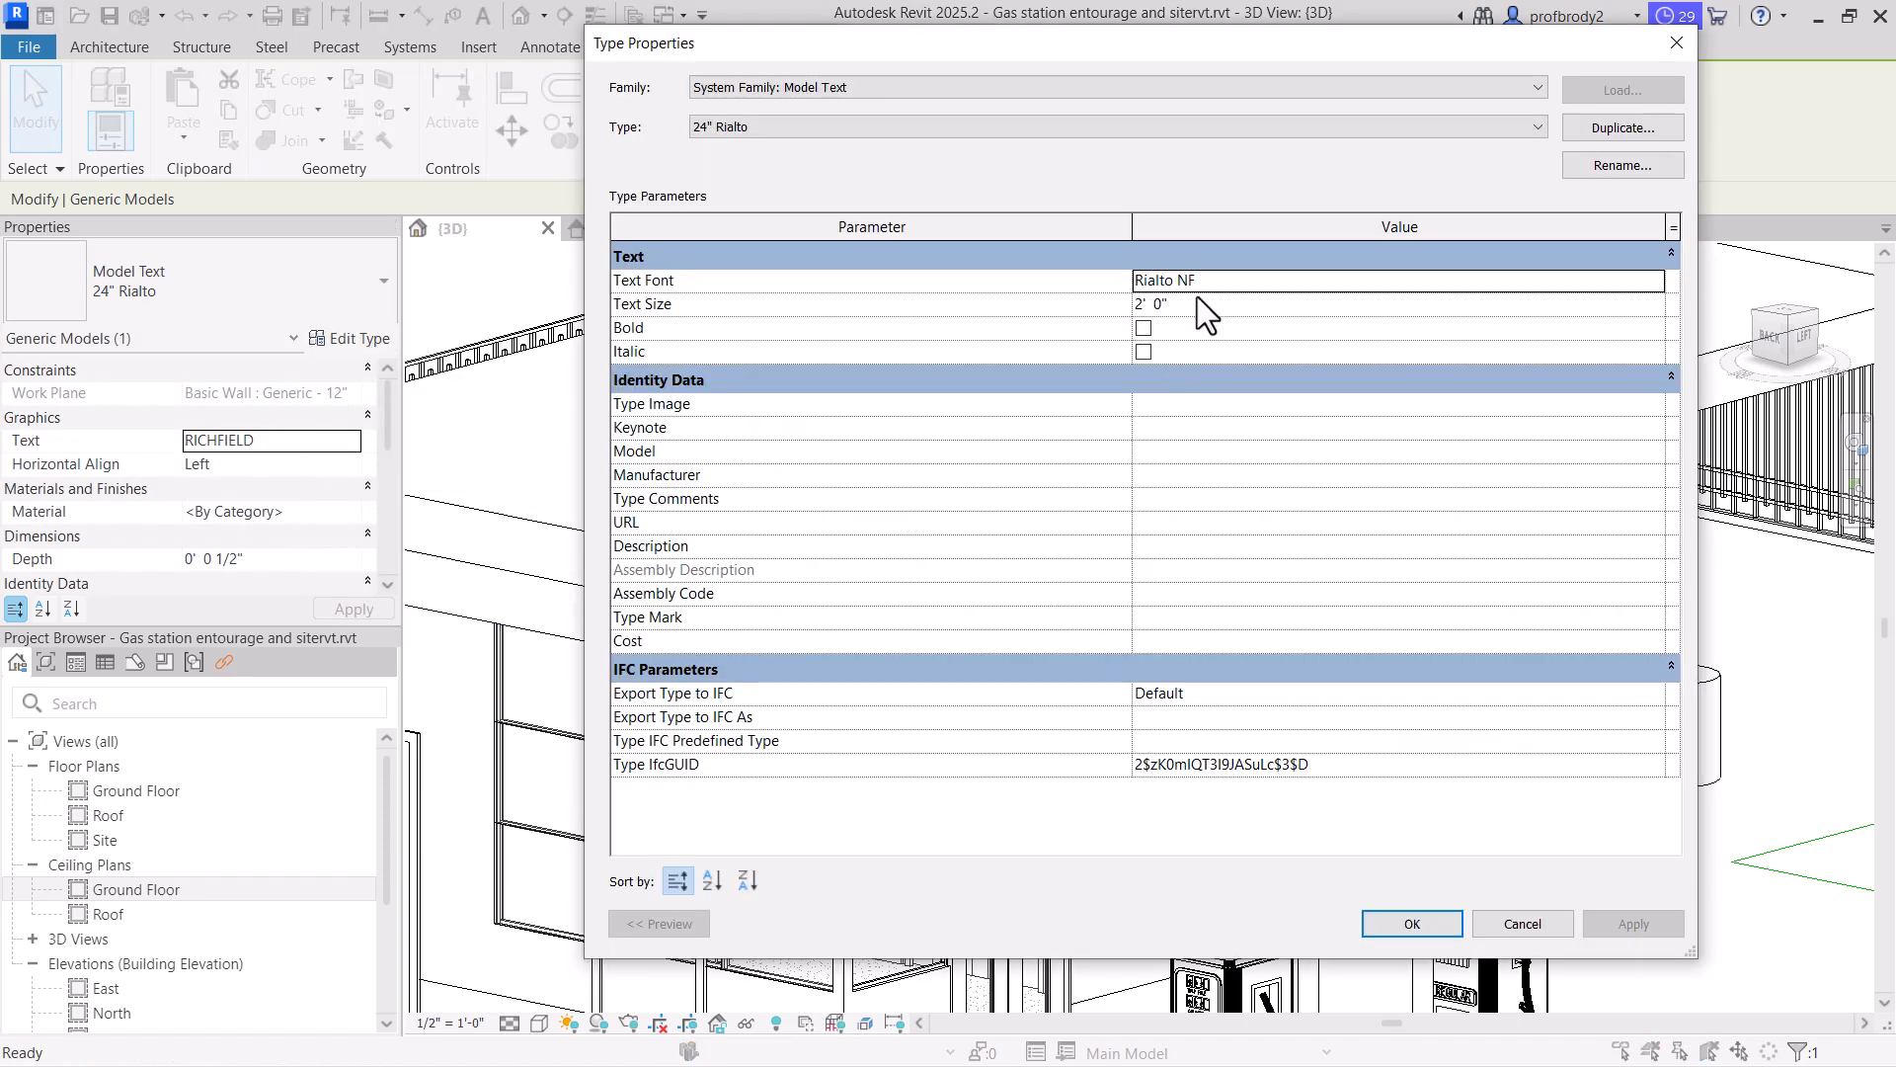
click(1152, 305)
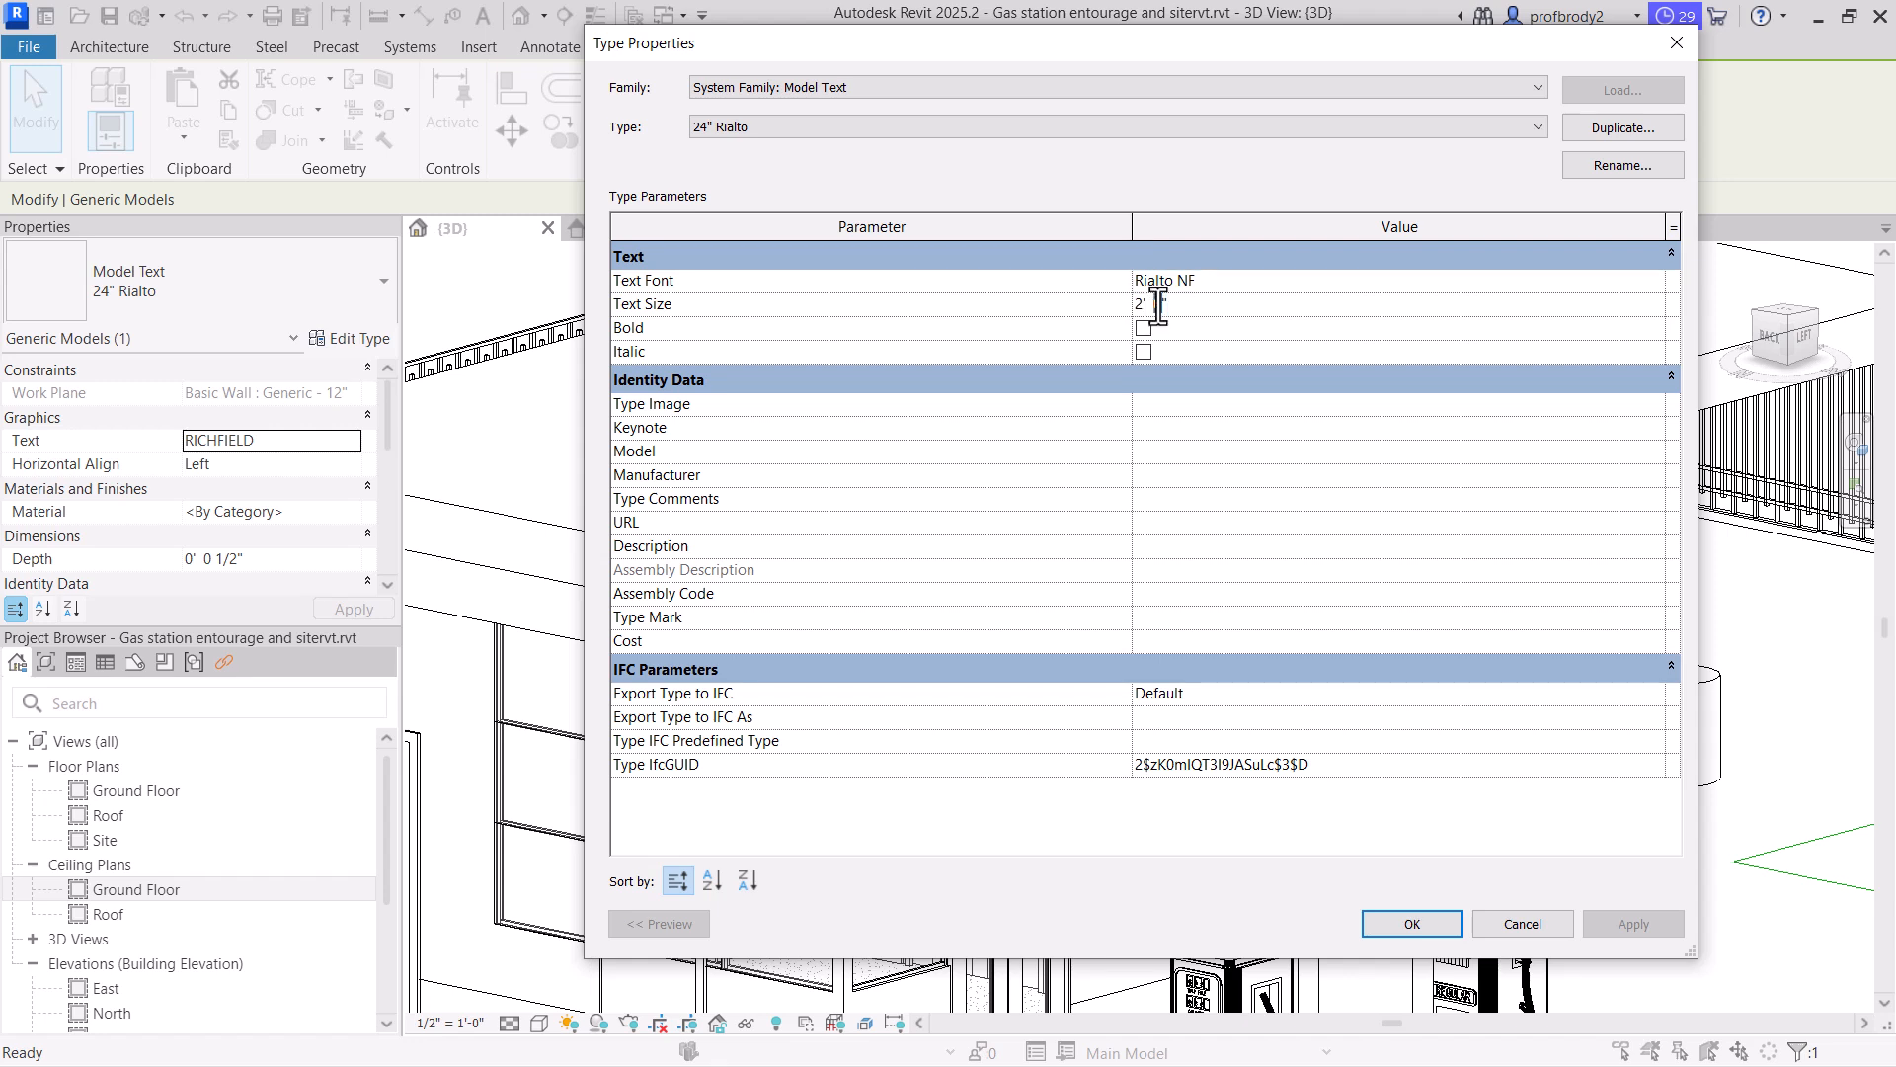
text(8)
click(1644, 927)
click(1142, 298)
drag(1142, 303, 1132, 298)
text(1)
click(1411, 924)
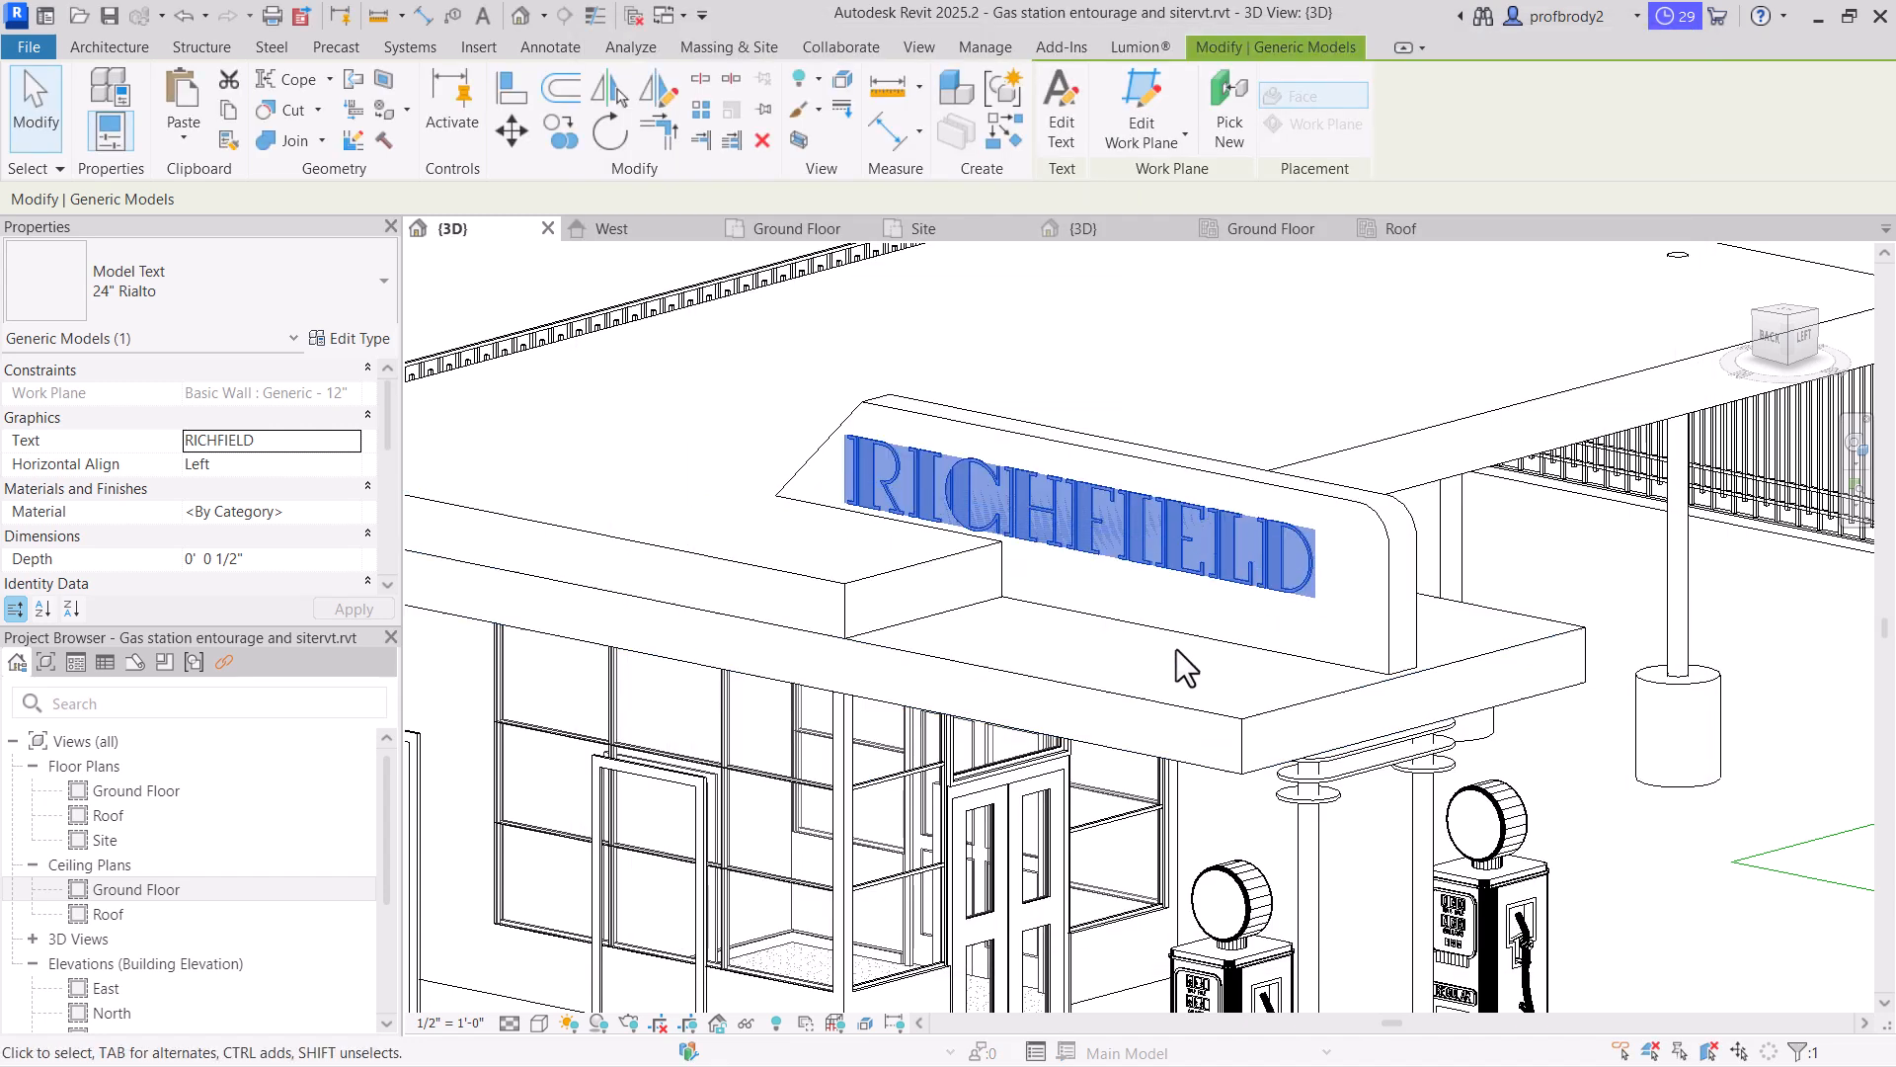
drag(1188, 497, 1211, 502)
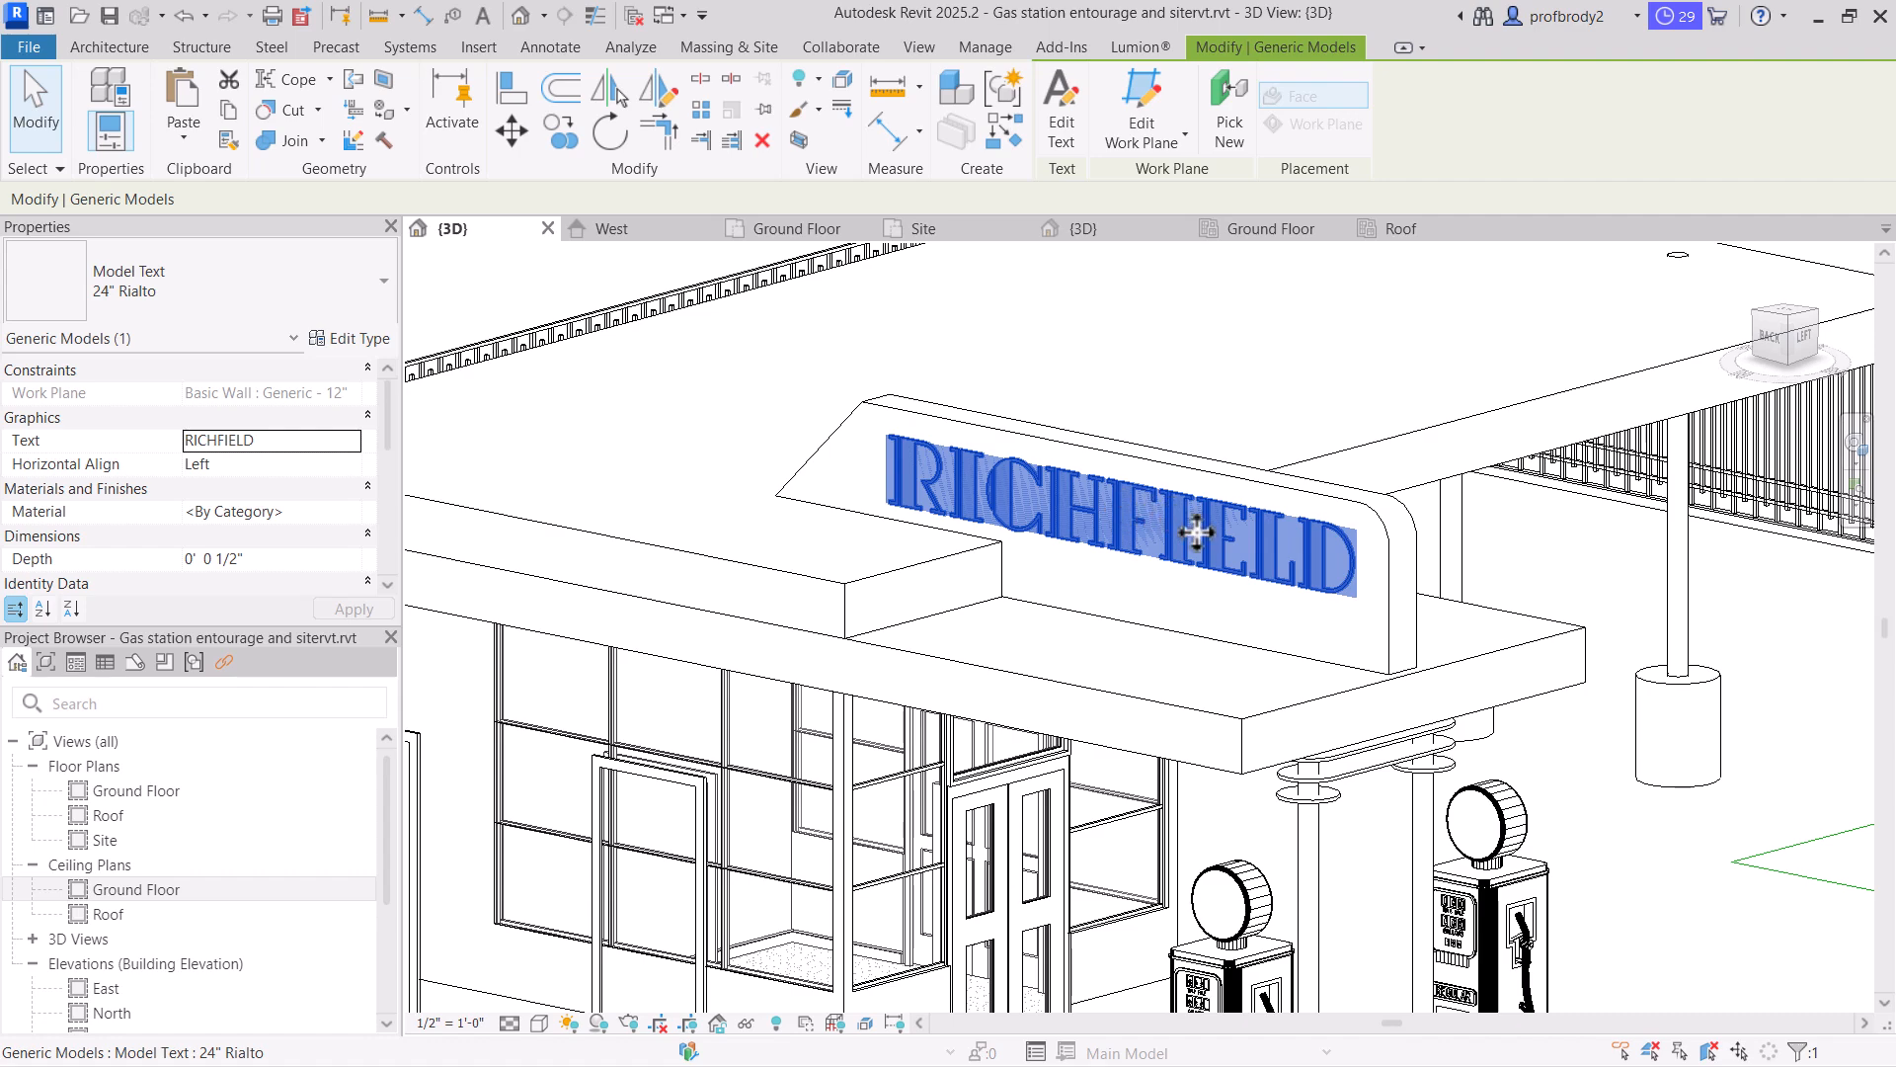
Set the work plane by picking the opposite face of the curved sign wall
shift+middle_drag(1217, 549, 1020, 457)
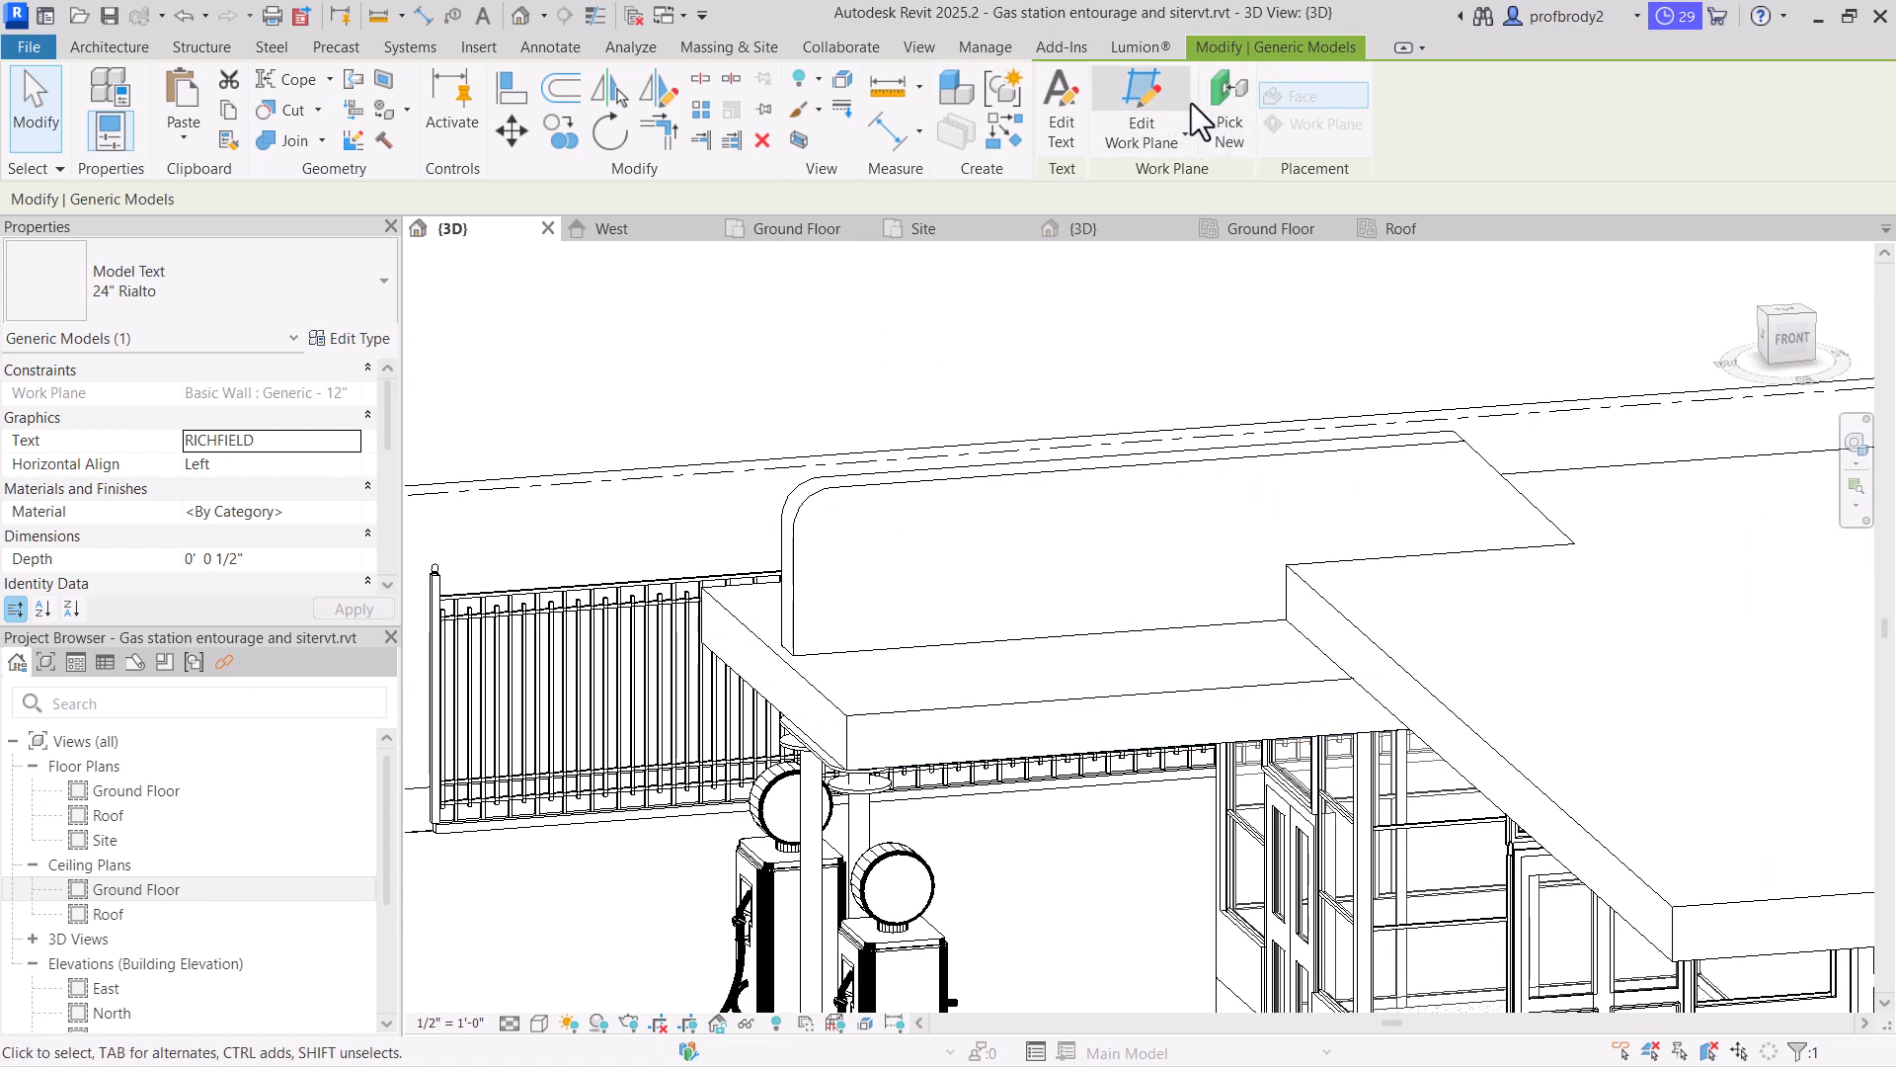
click(1231, 104)
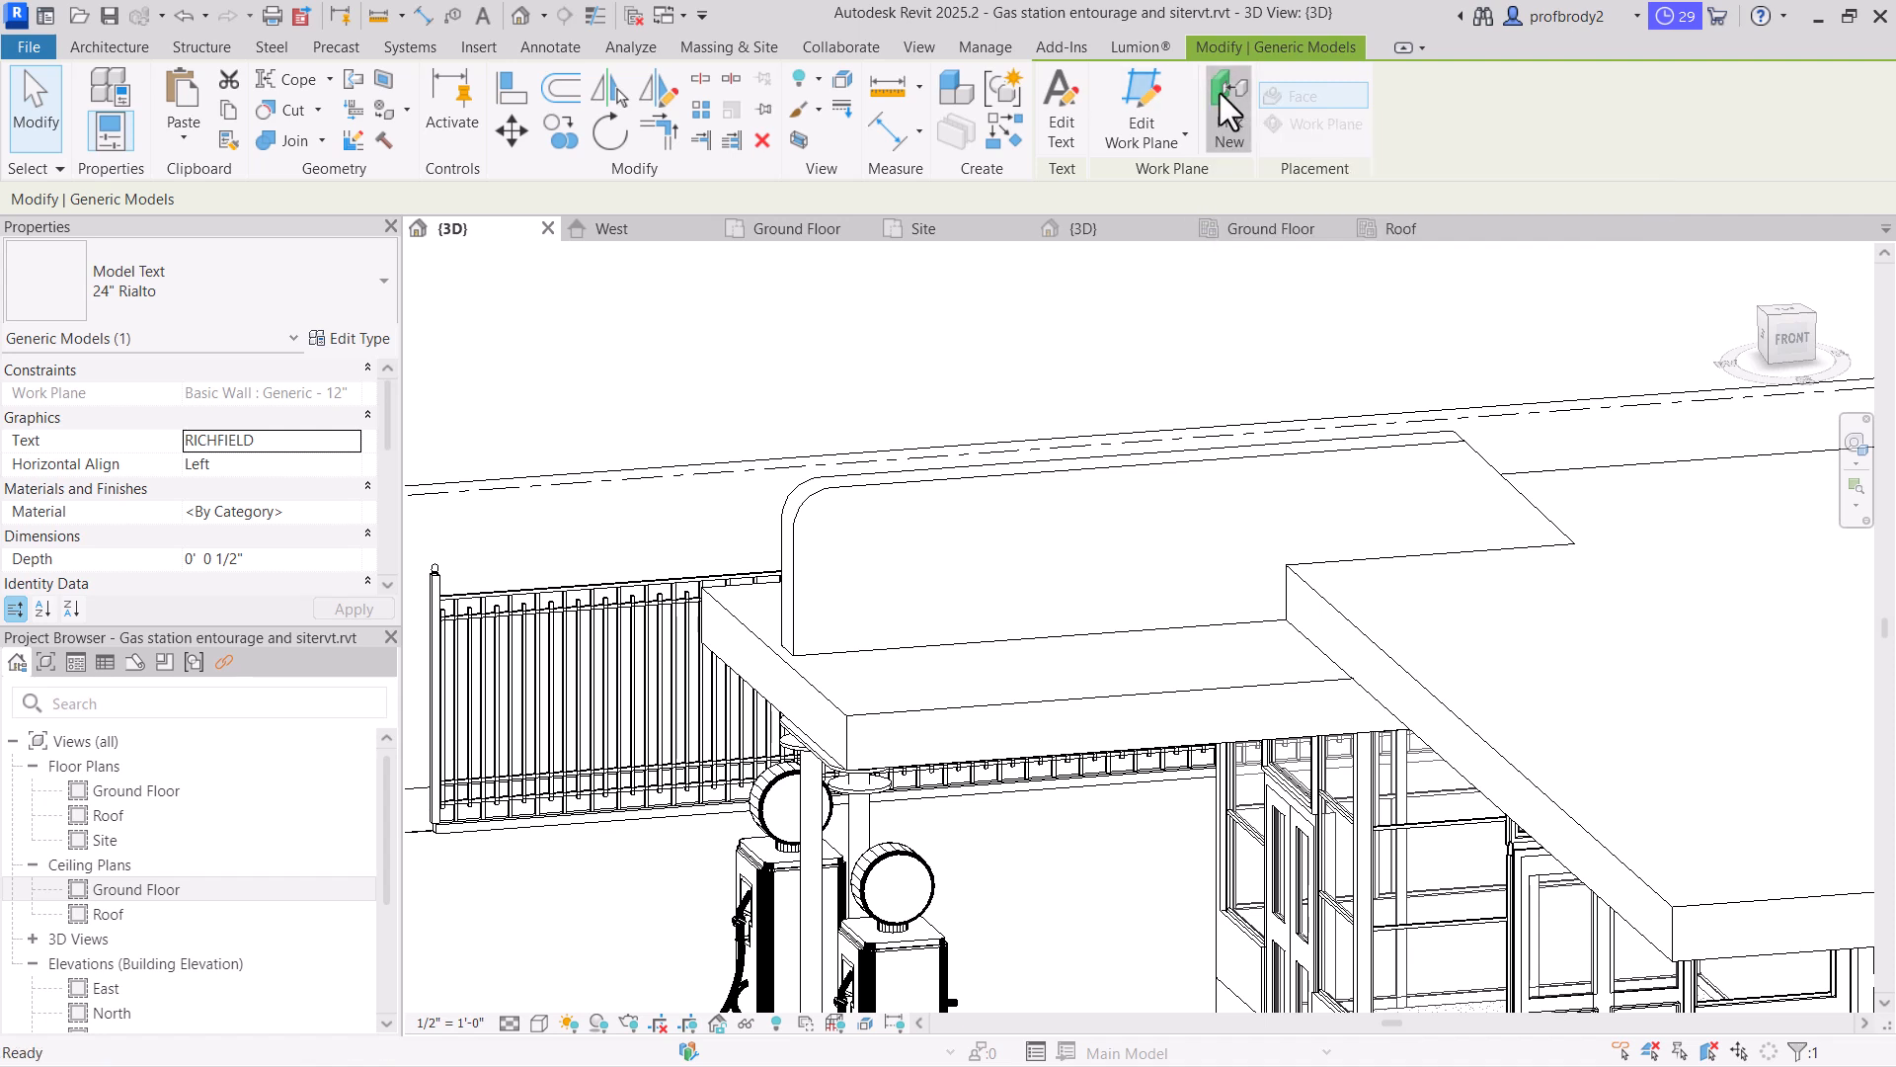
click(59, 113)
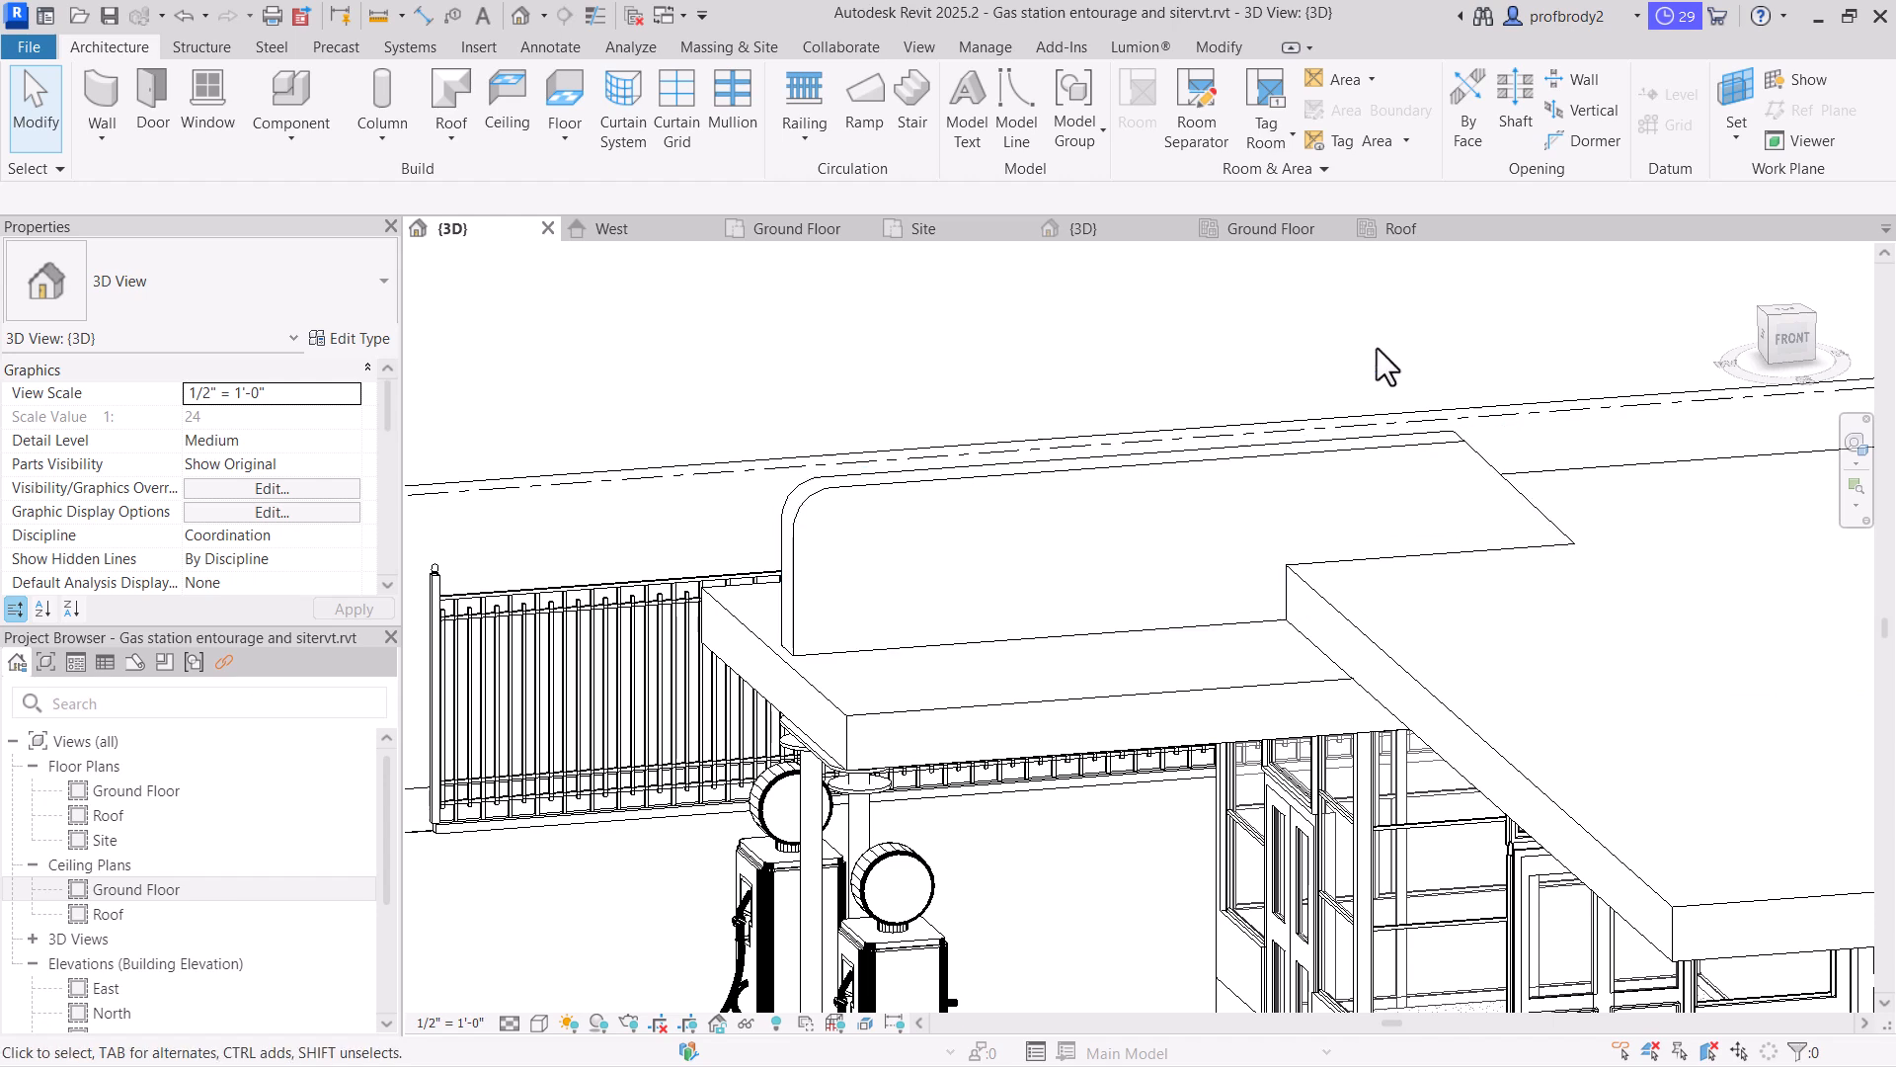
click(1730, 98)
click(786, 574)
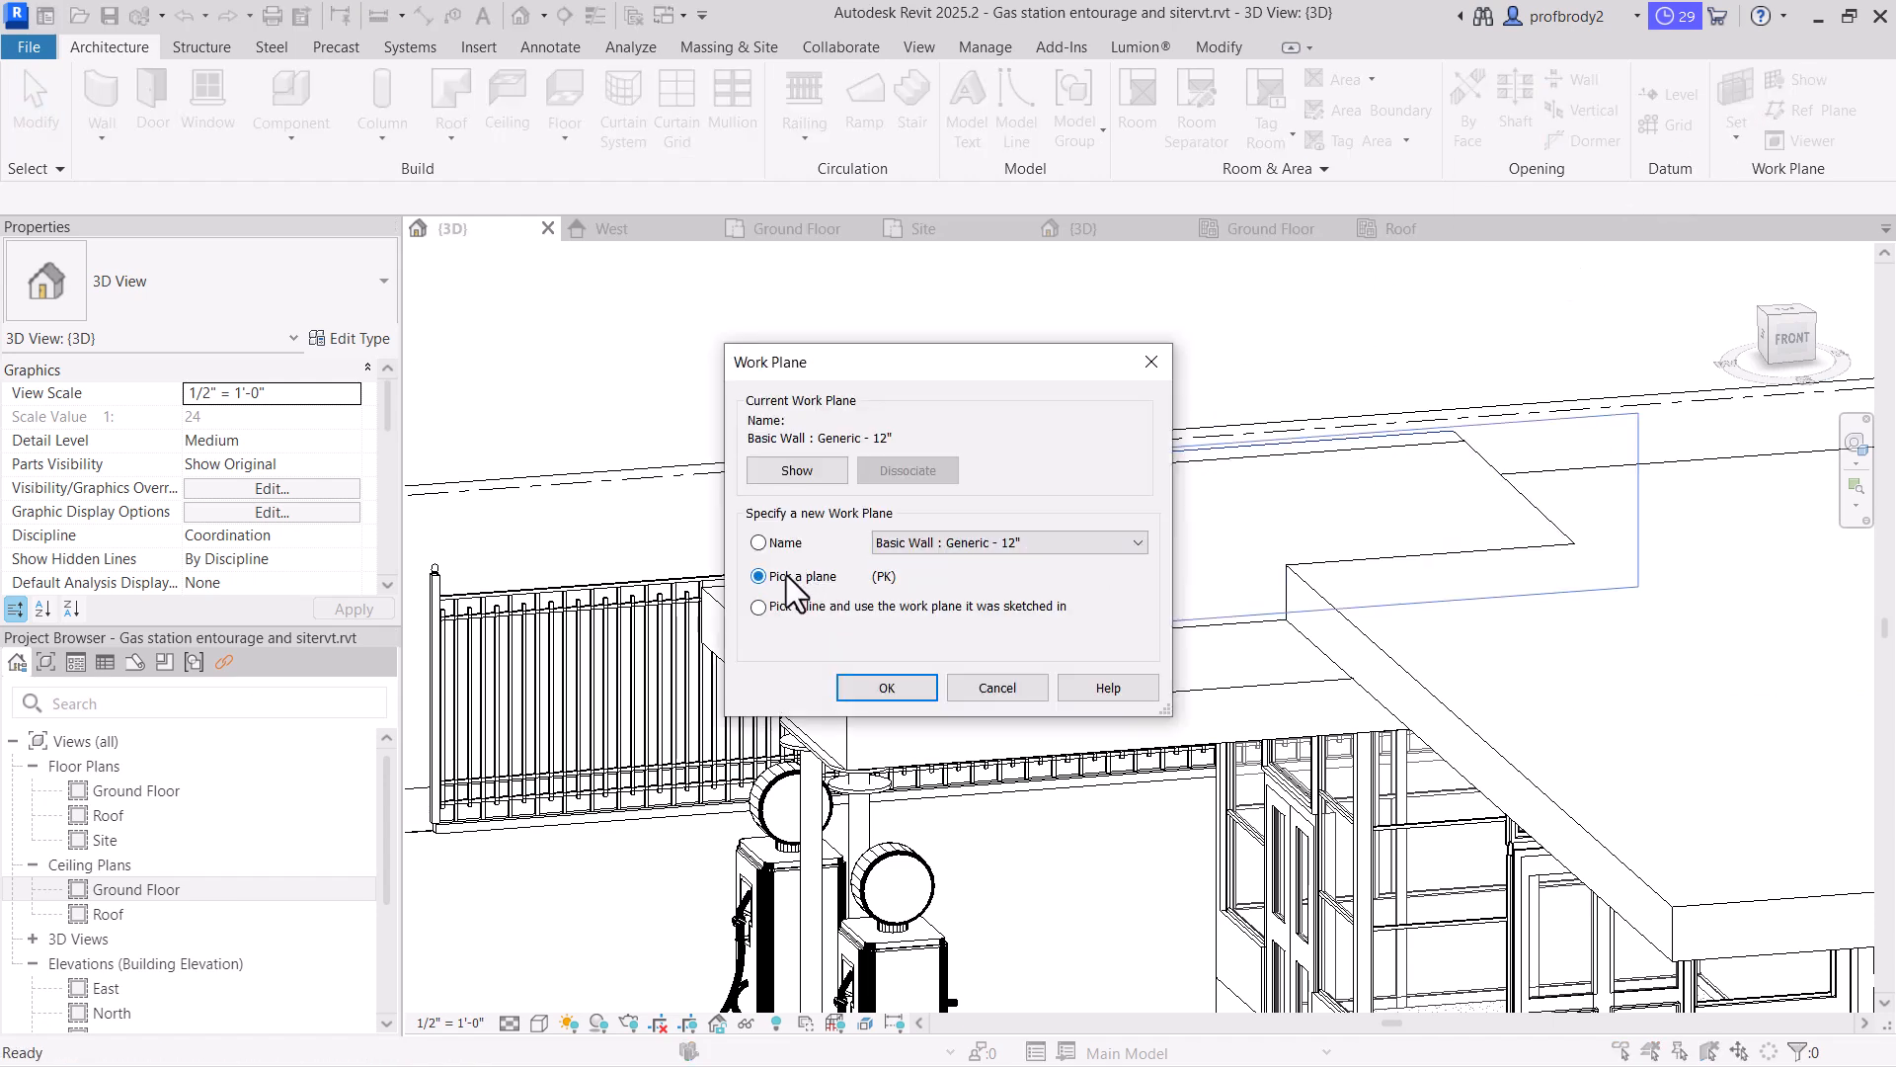
click(863, 686)
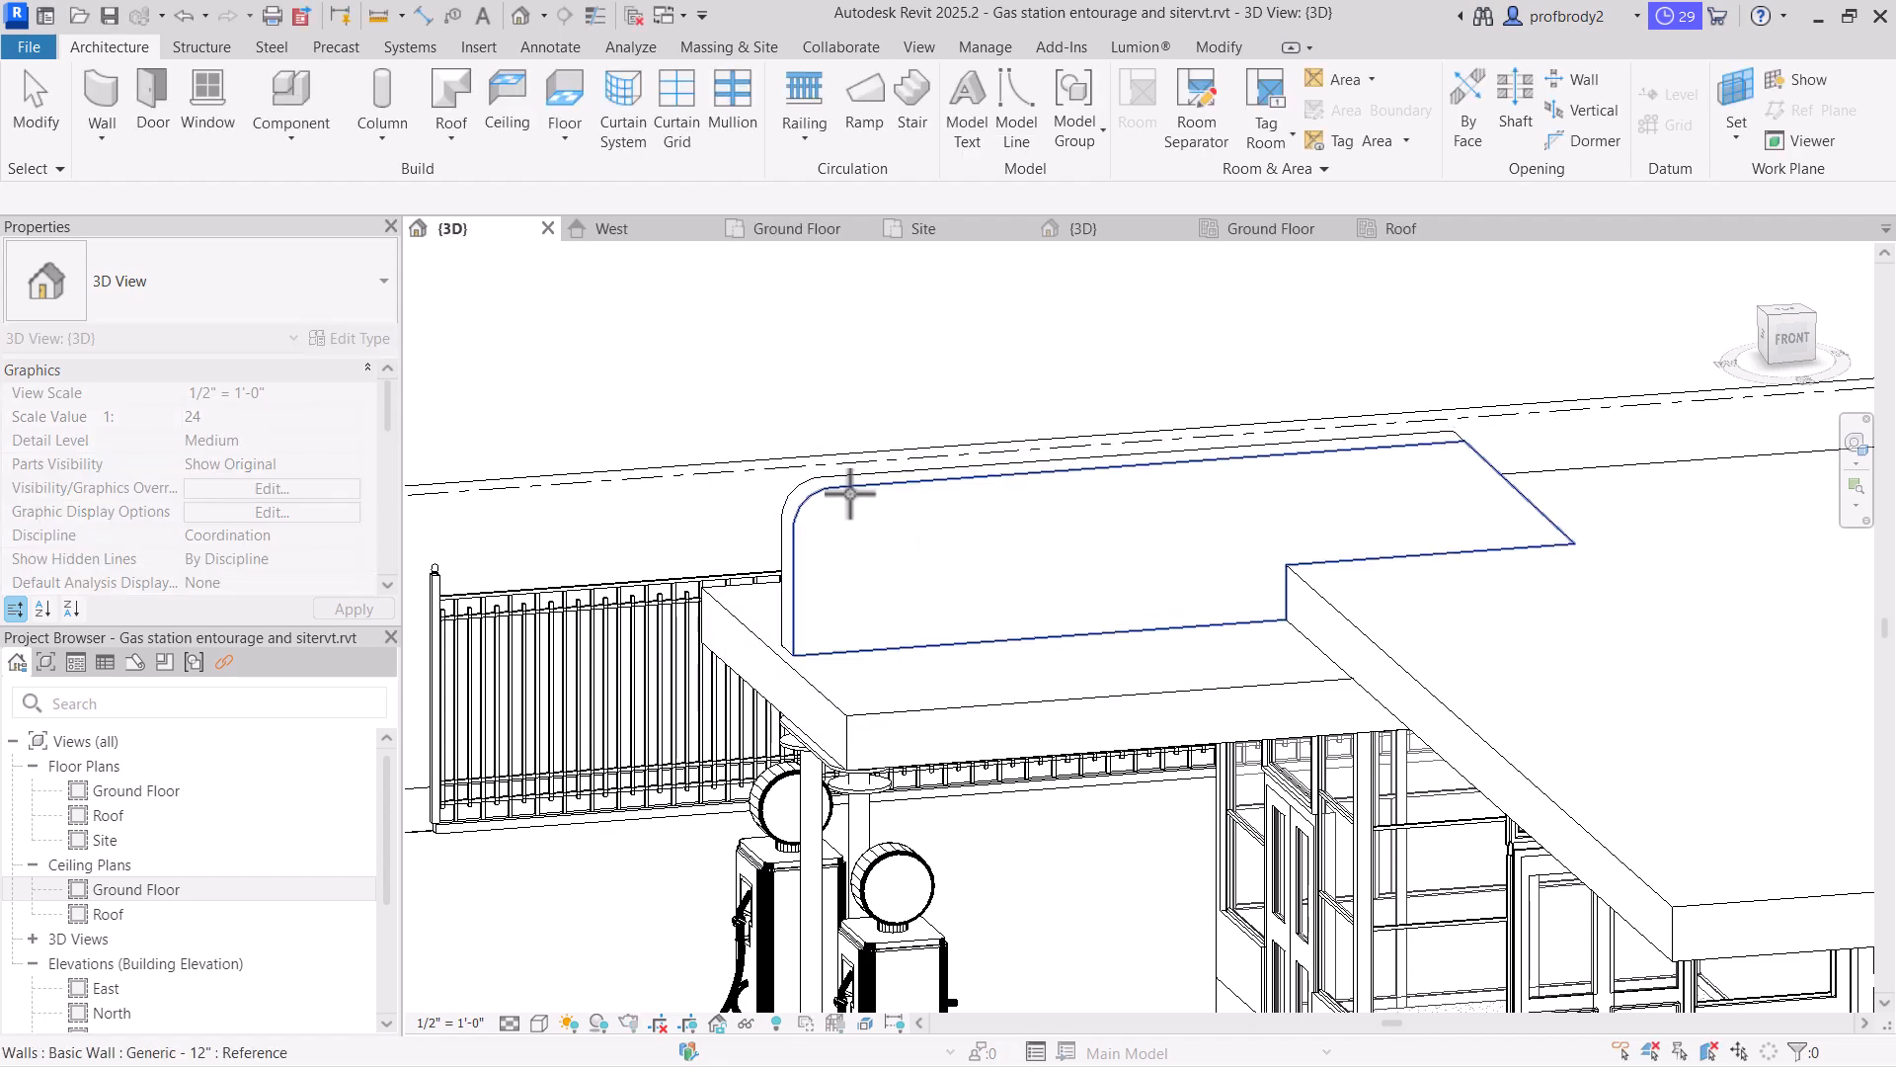
click(917, 534)
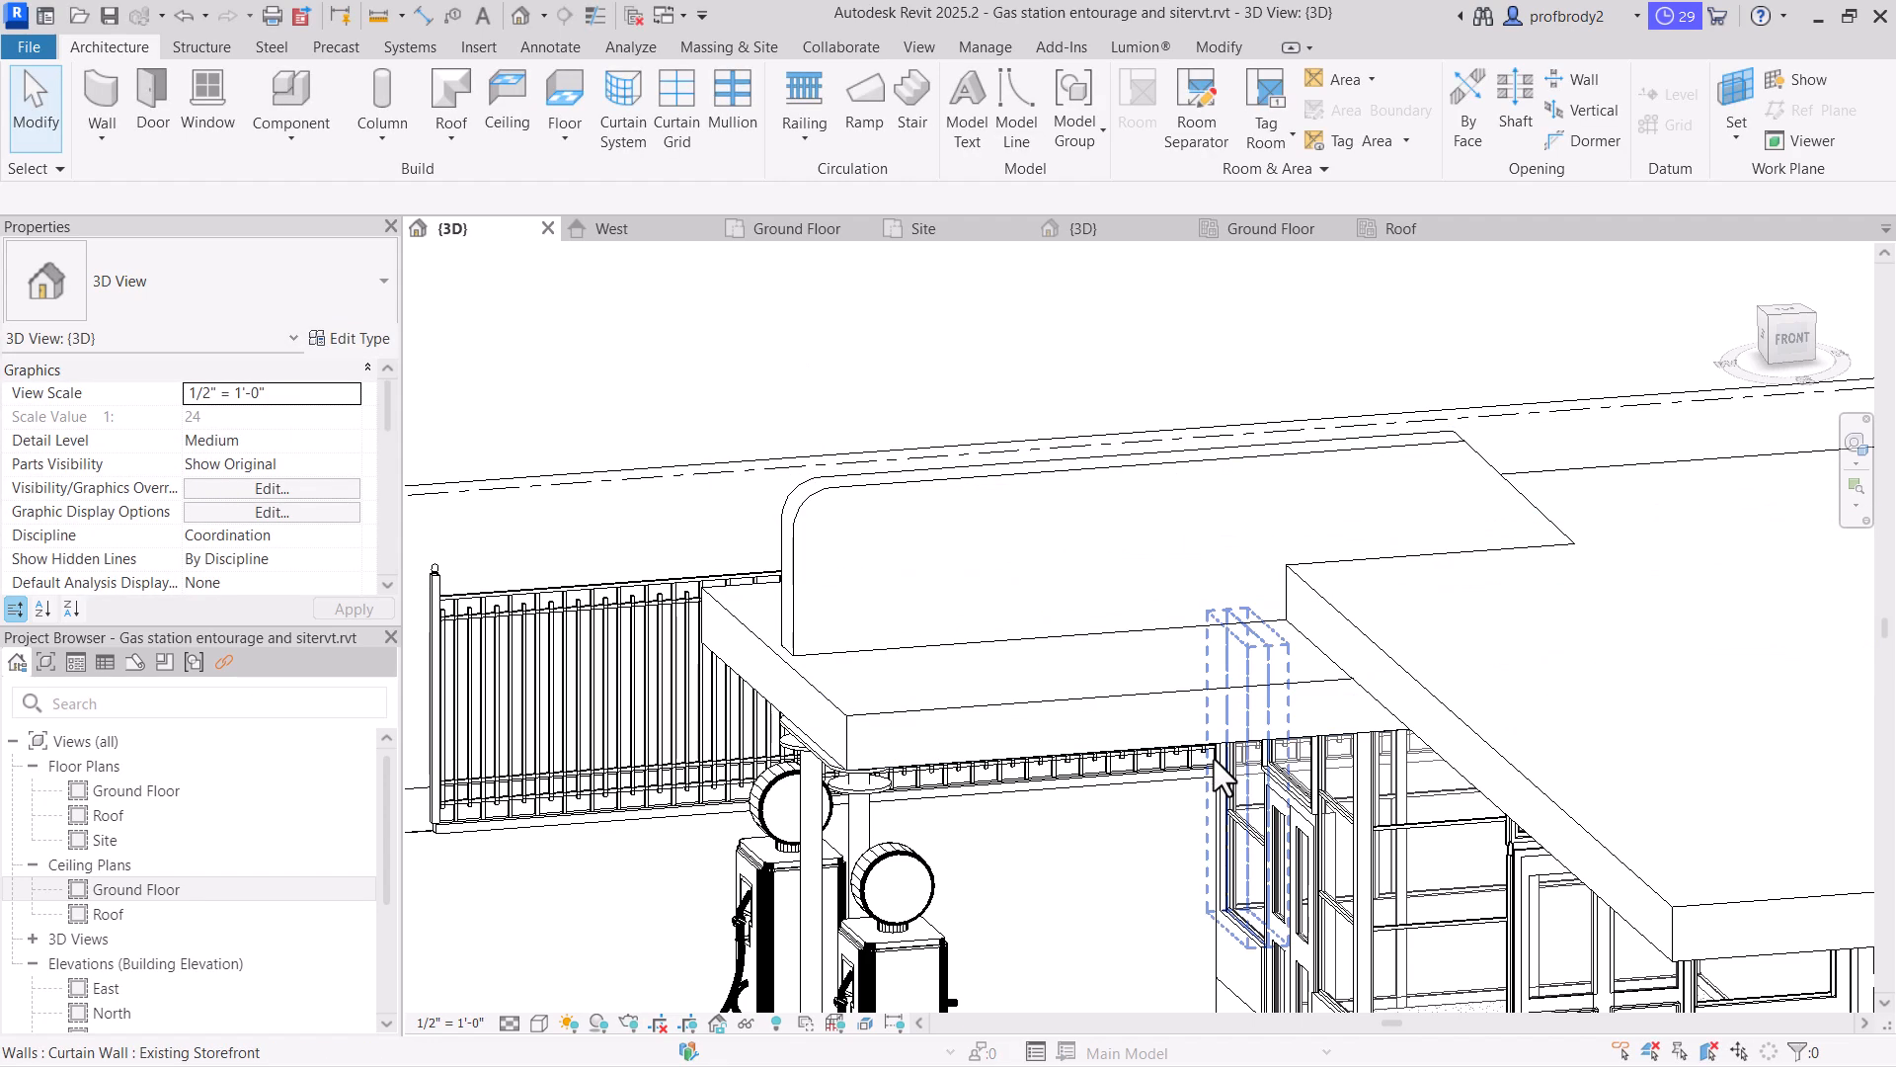
Paste the copied 24" Rialto RICHFIELD text onto the opposite face of the sign wall and select the placed copy
key(ctrl+v)
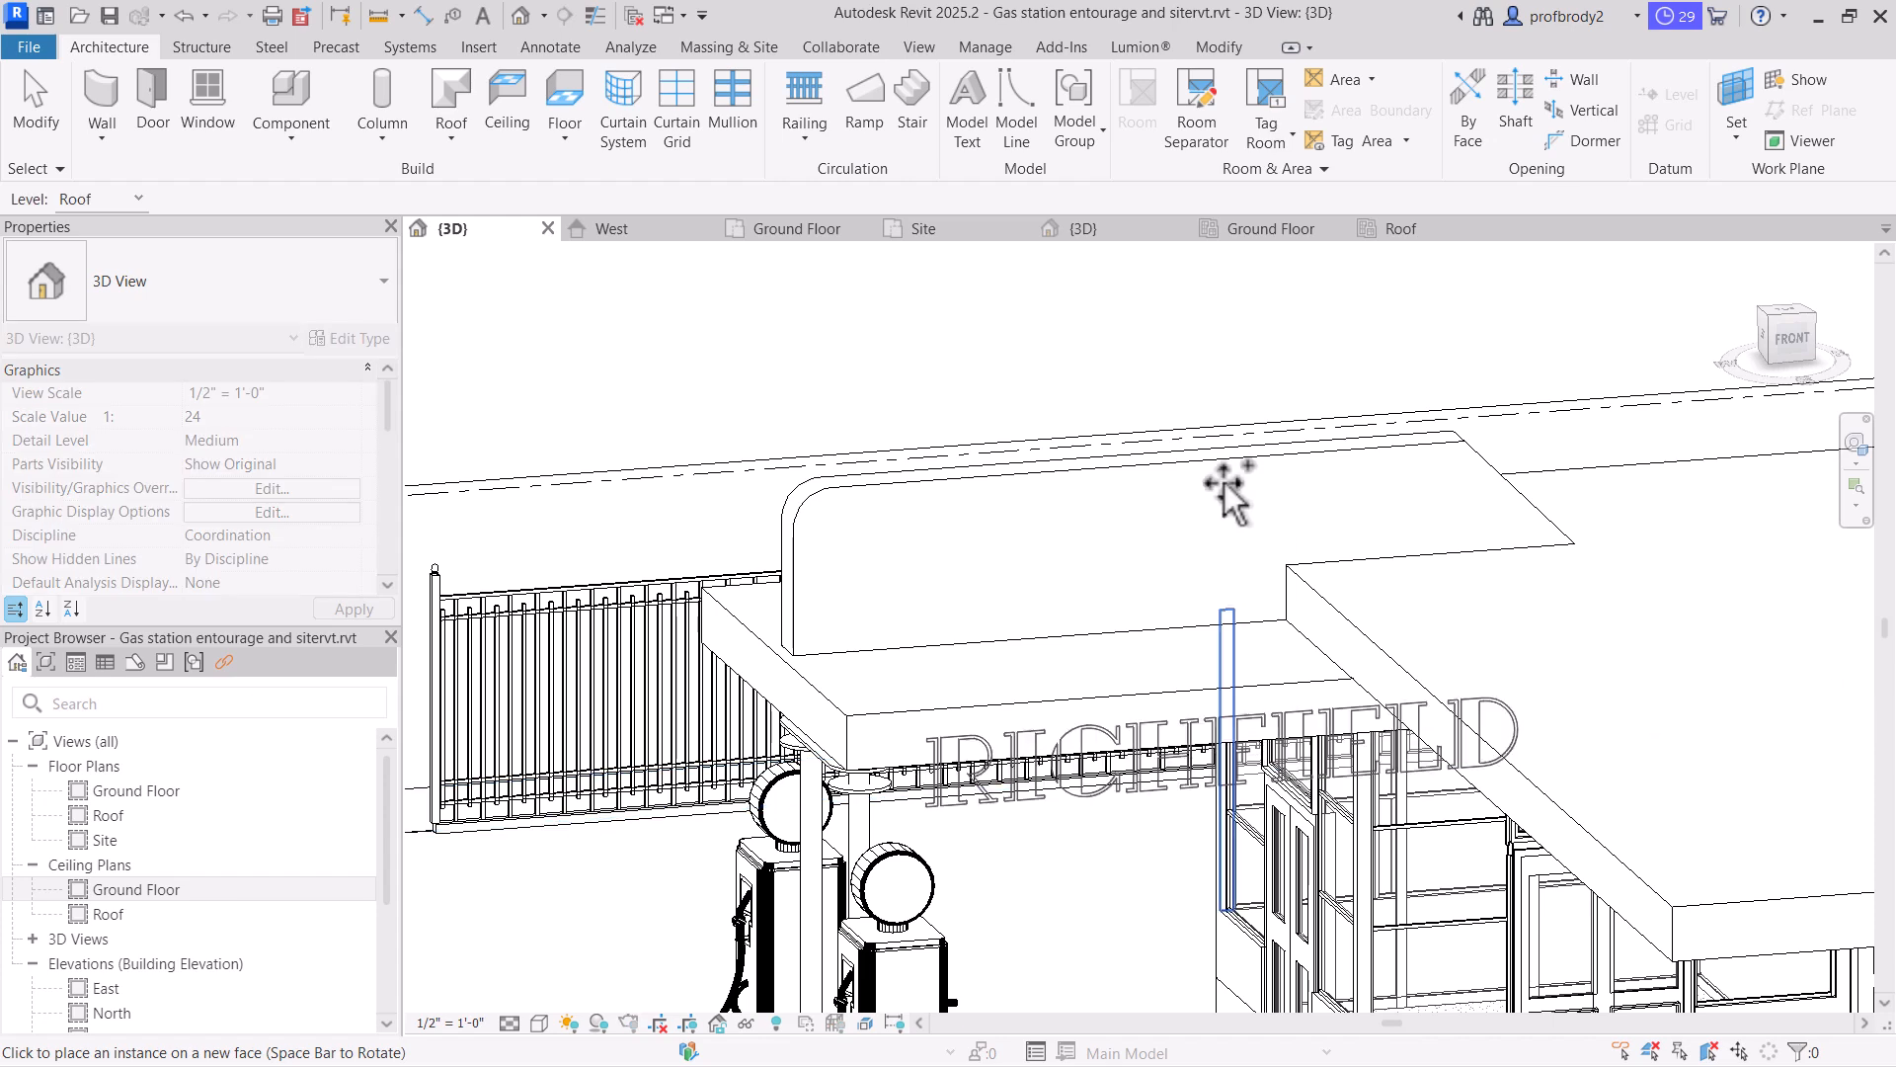
click(1145, 523)
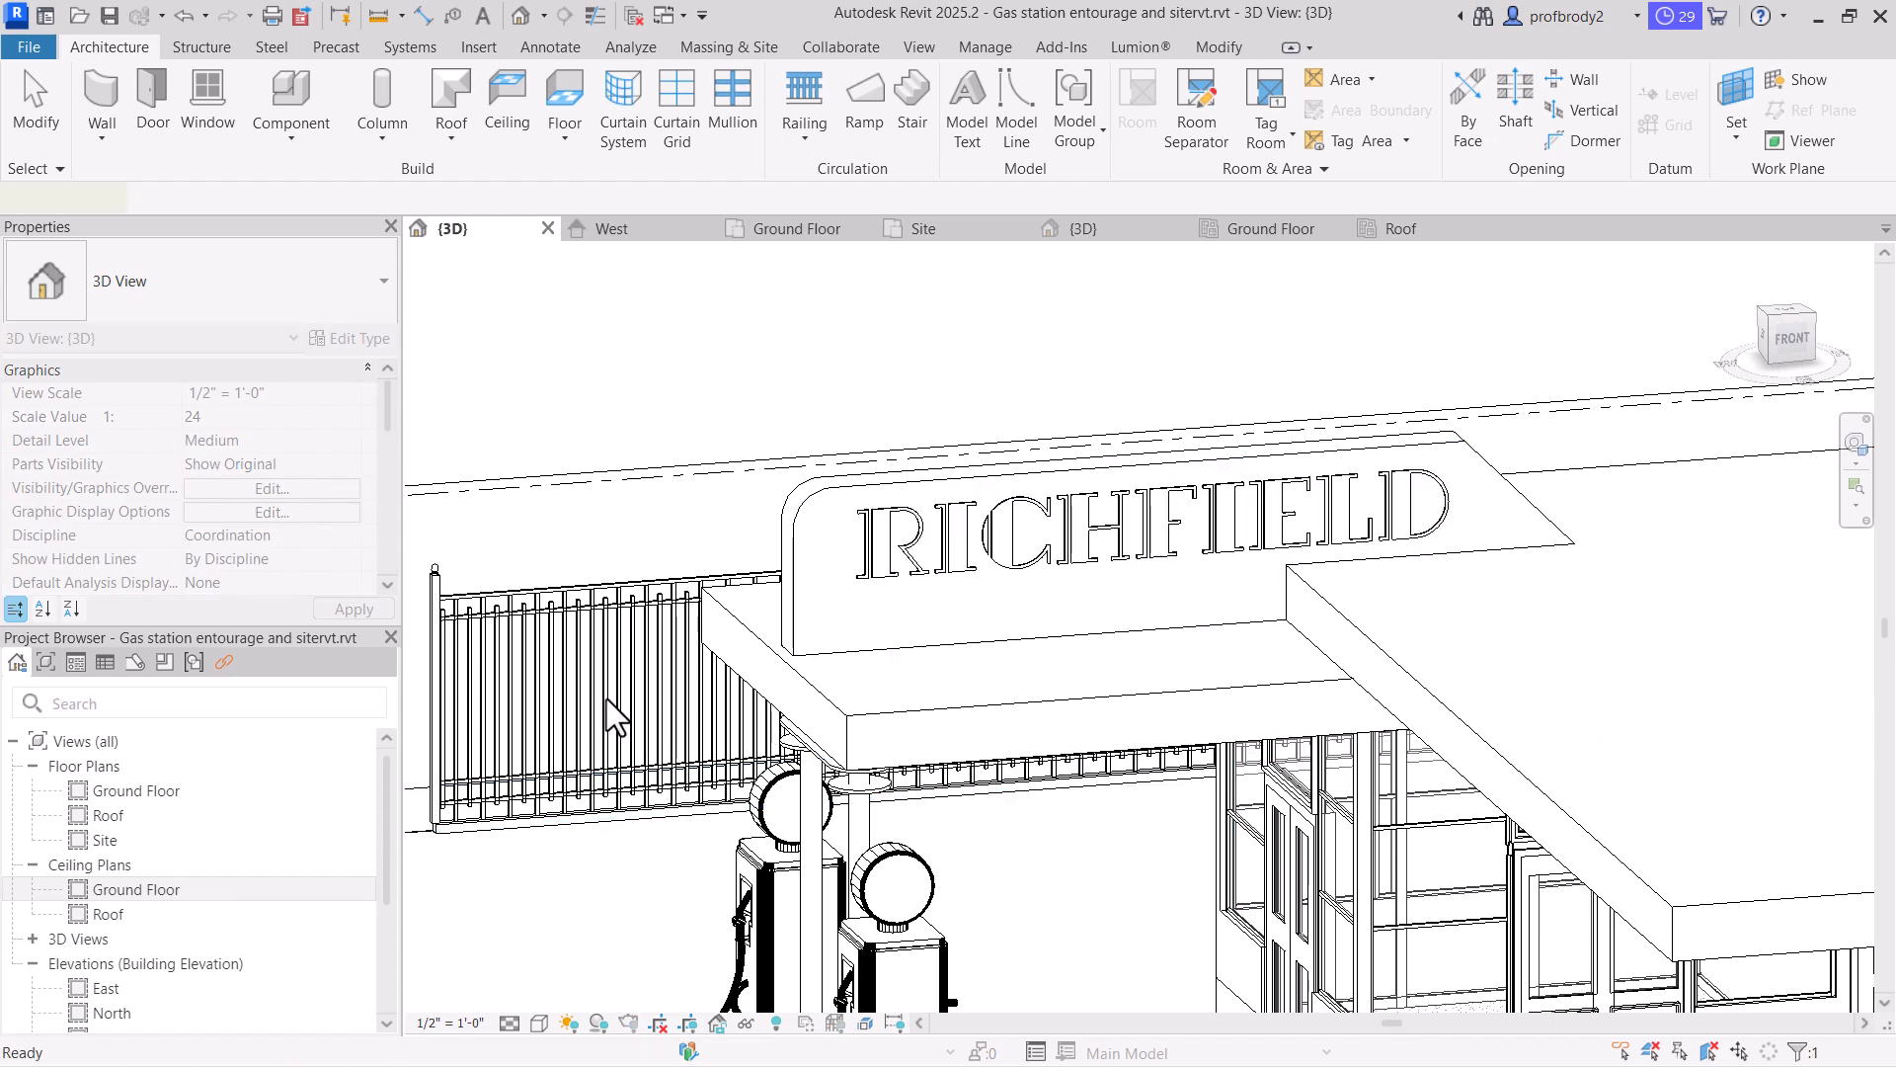
click(57, 83)
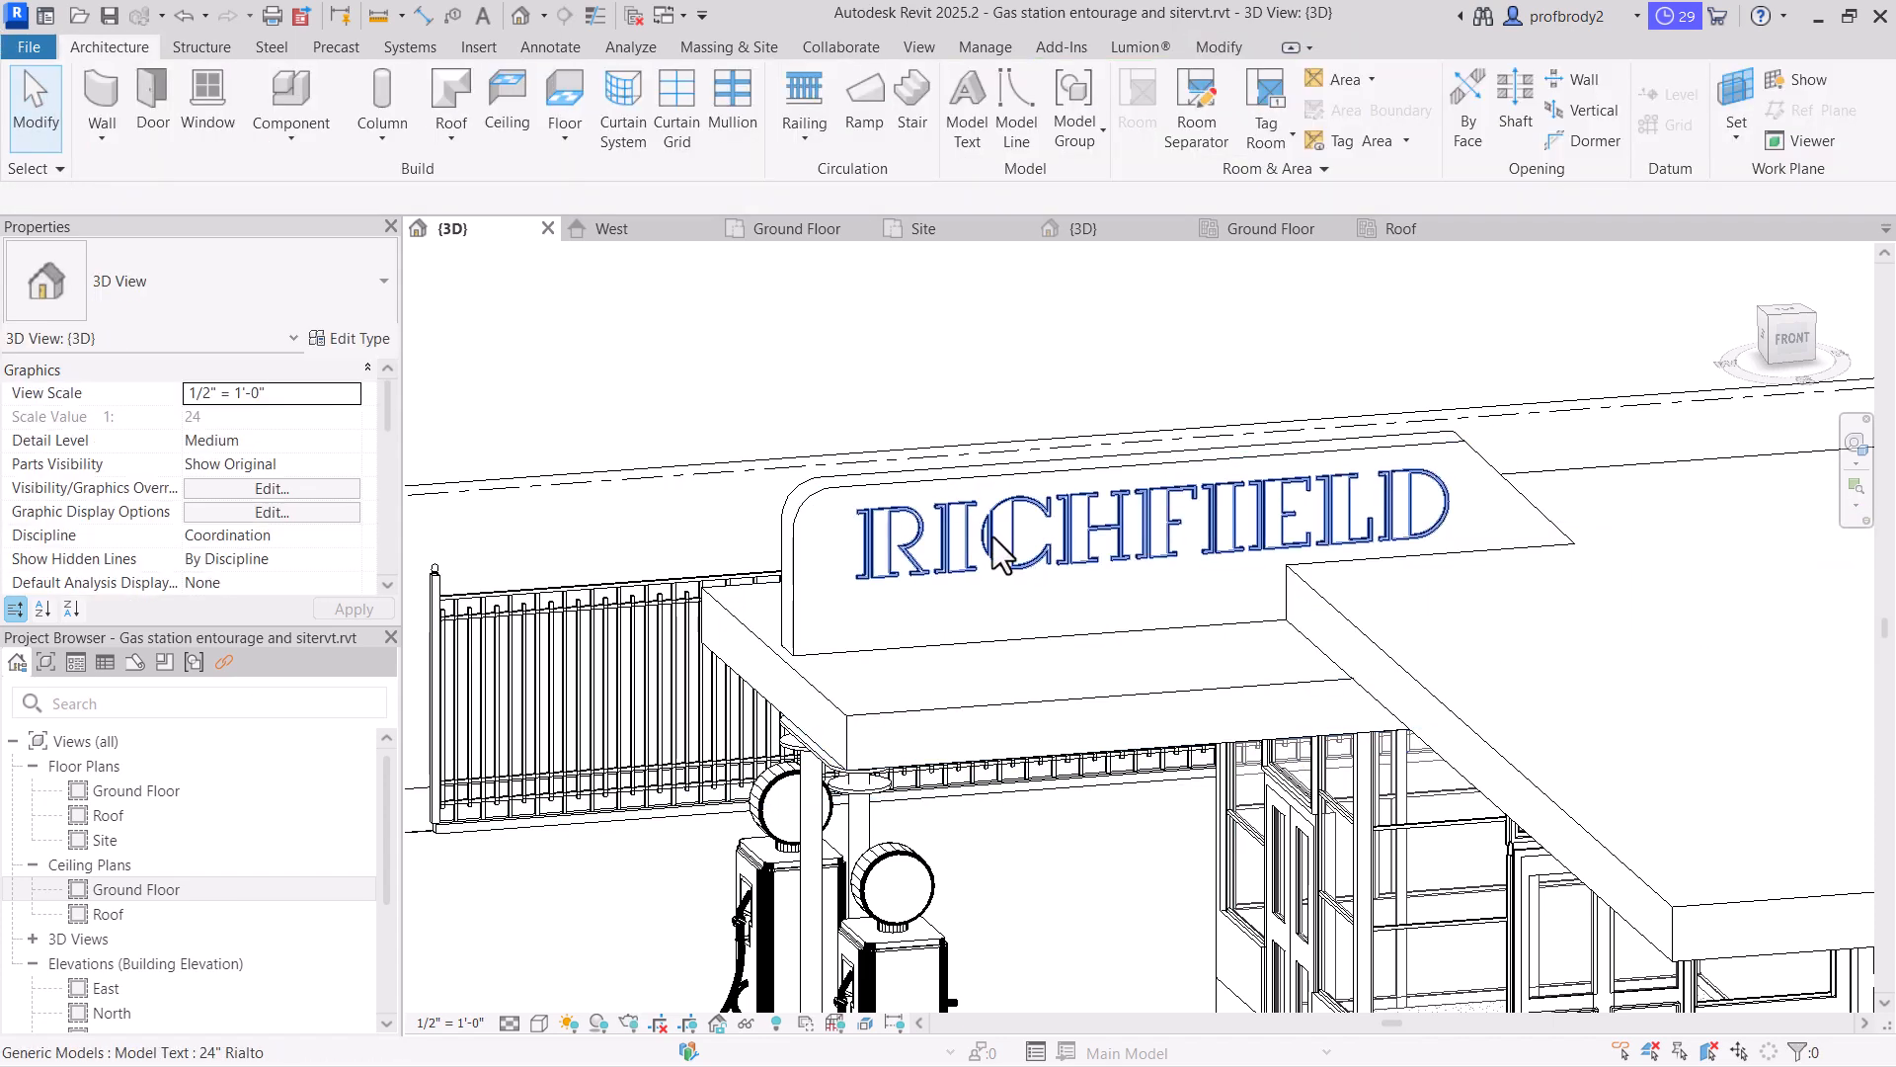
click(1078, 580)
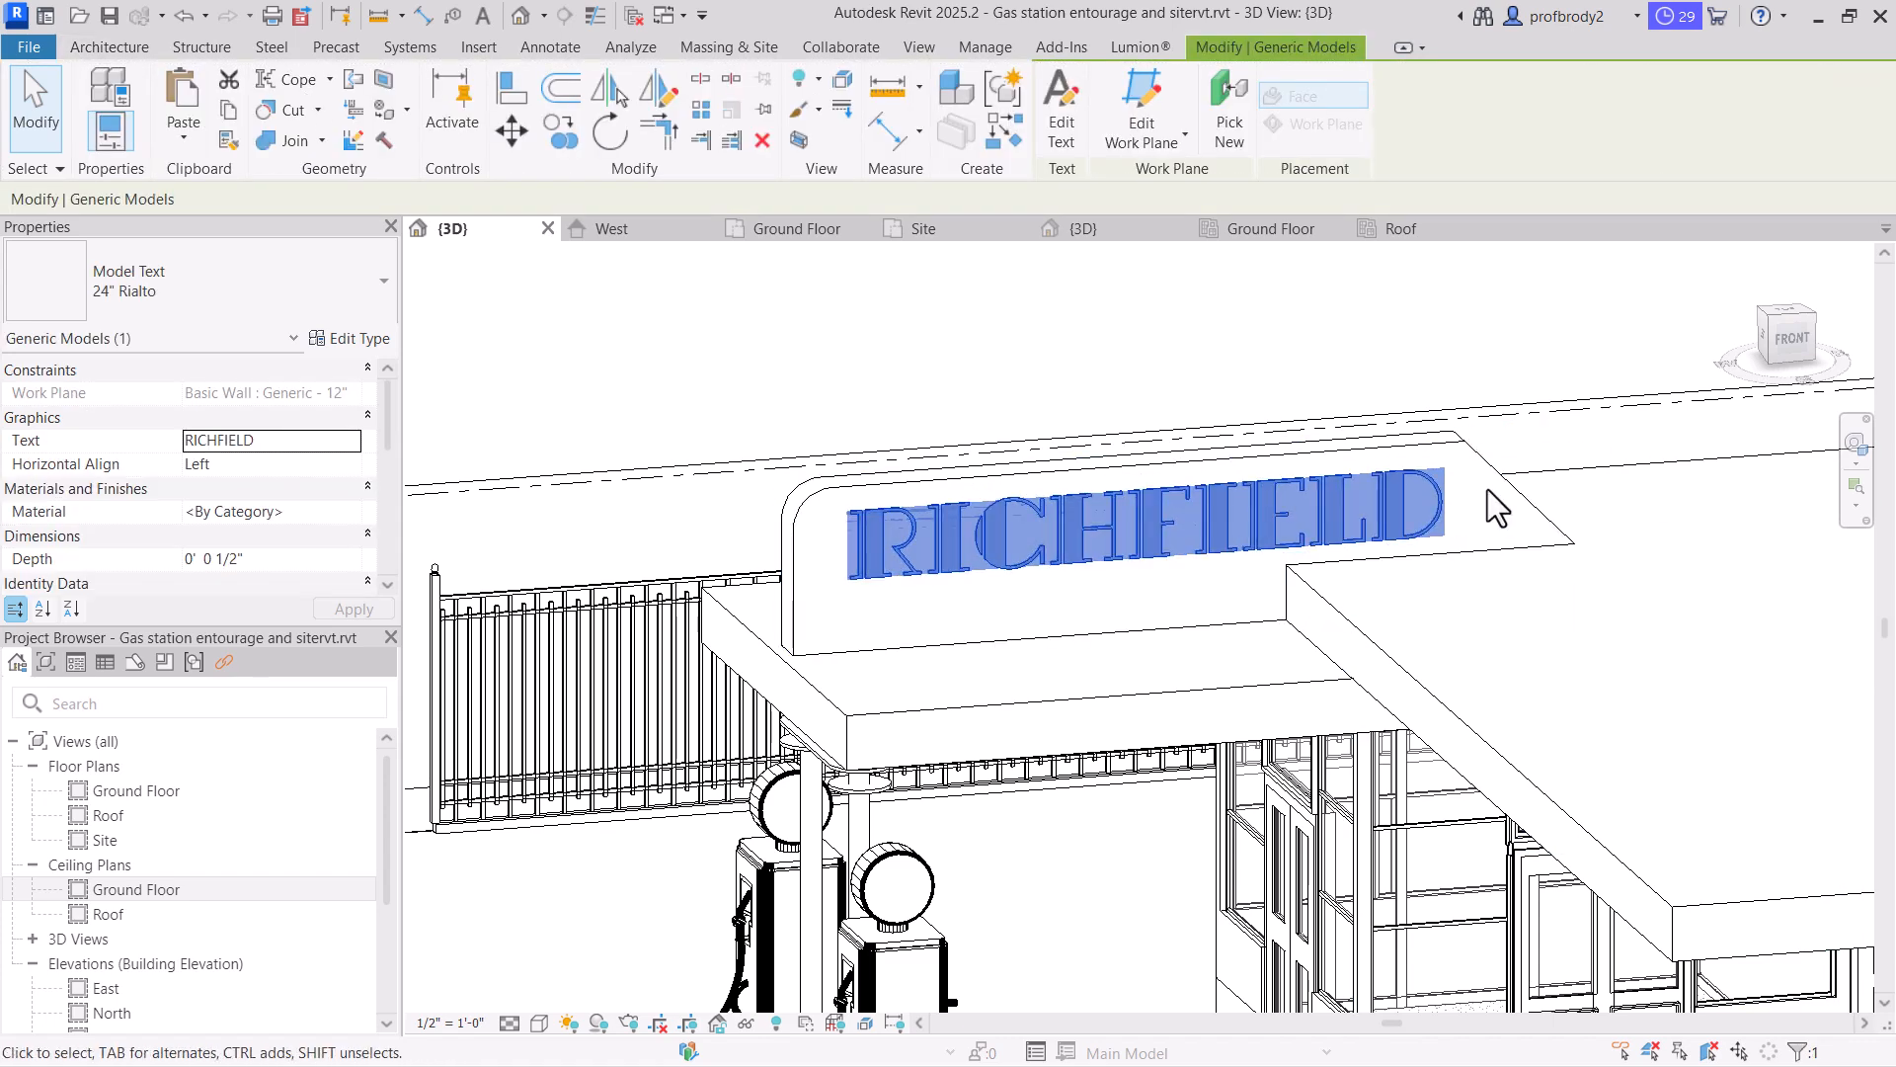
Switch to Adobe Fonts and look through the Art deco search results, including the Artdeco MN family
scroll(1419, 655, down, 3)
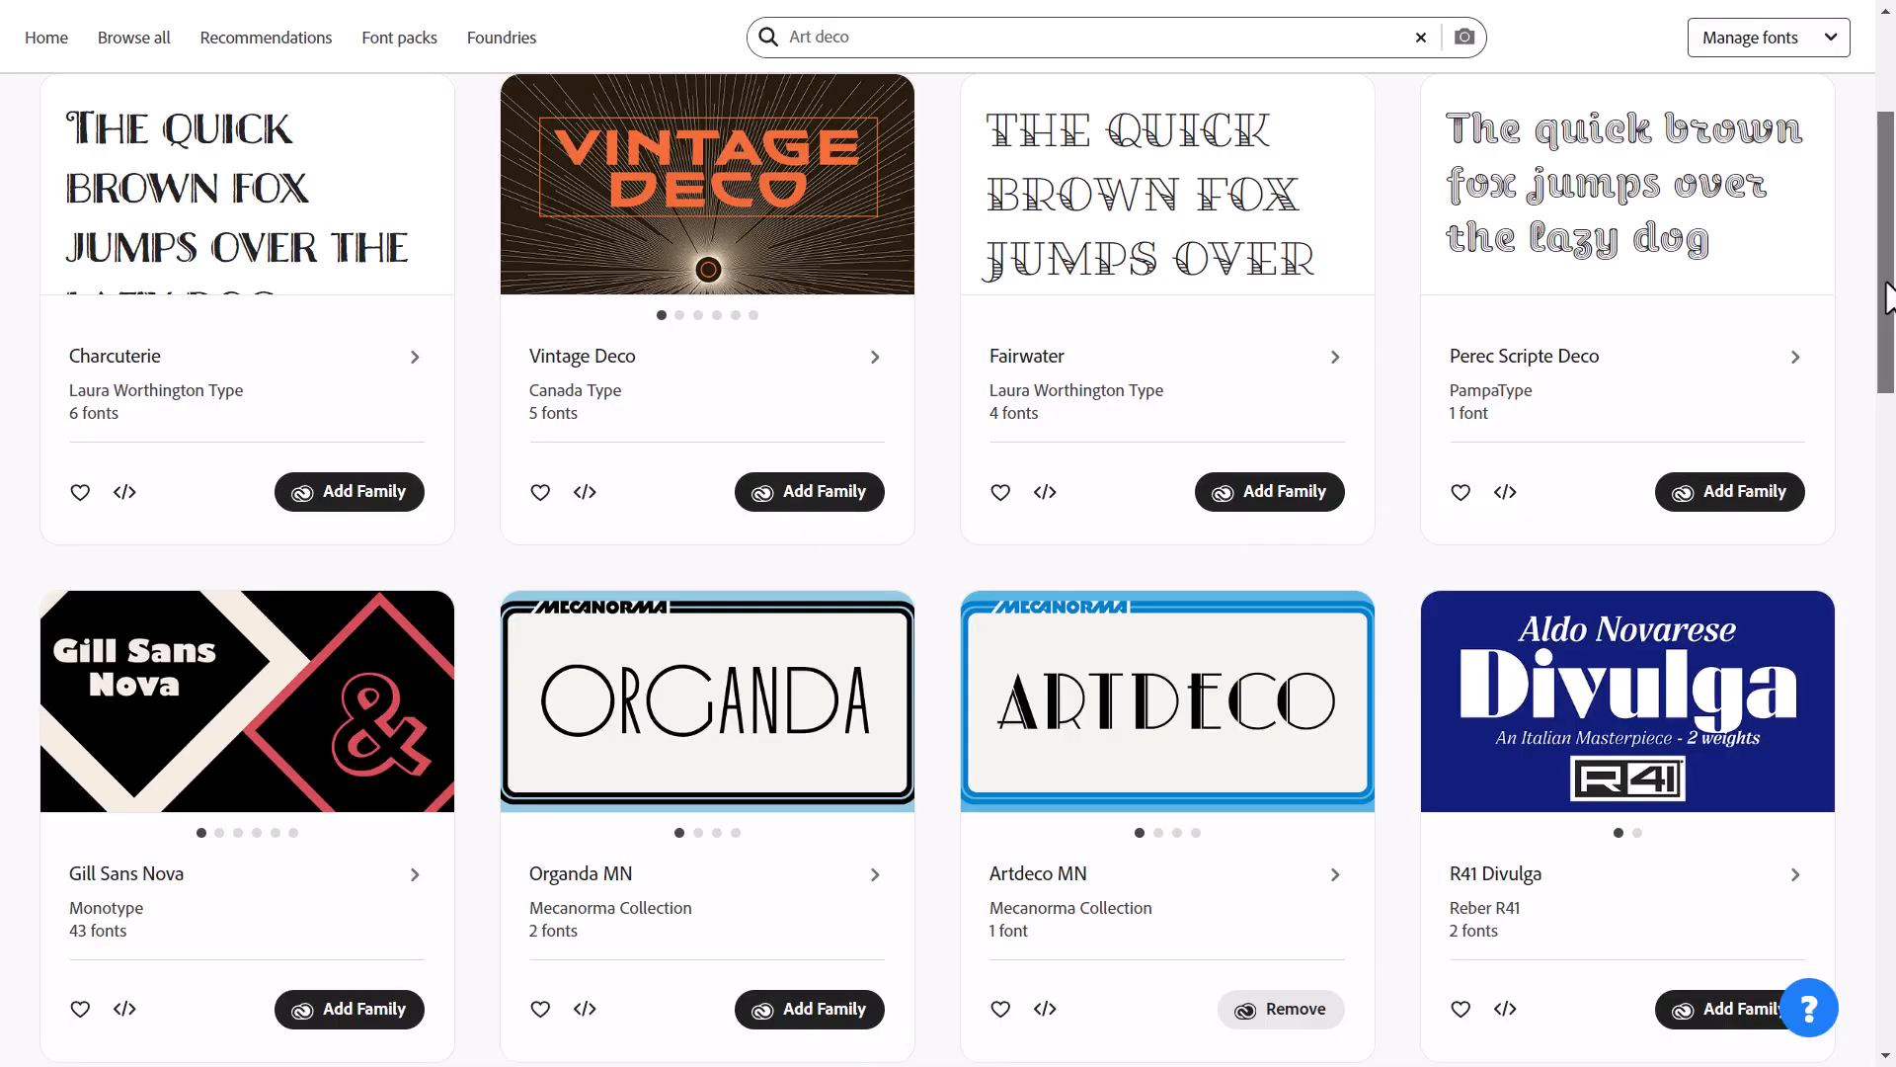
drag(1883, 296, 1887, 205)
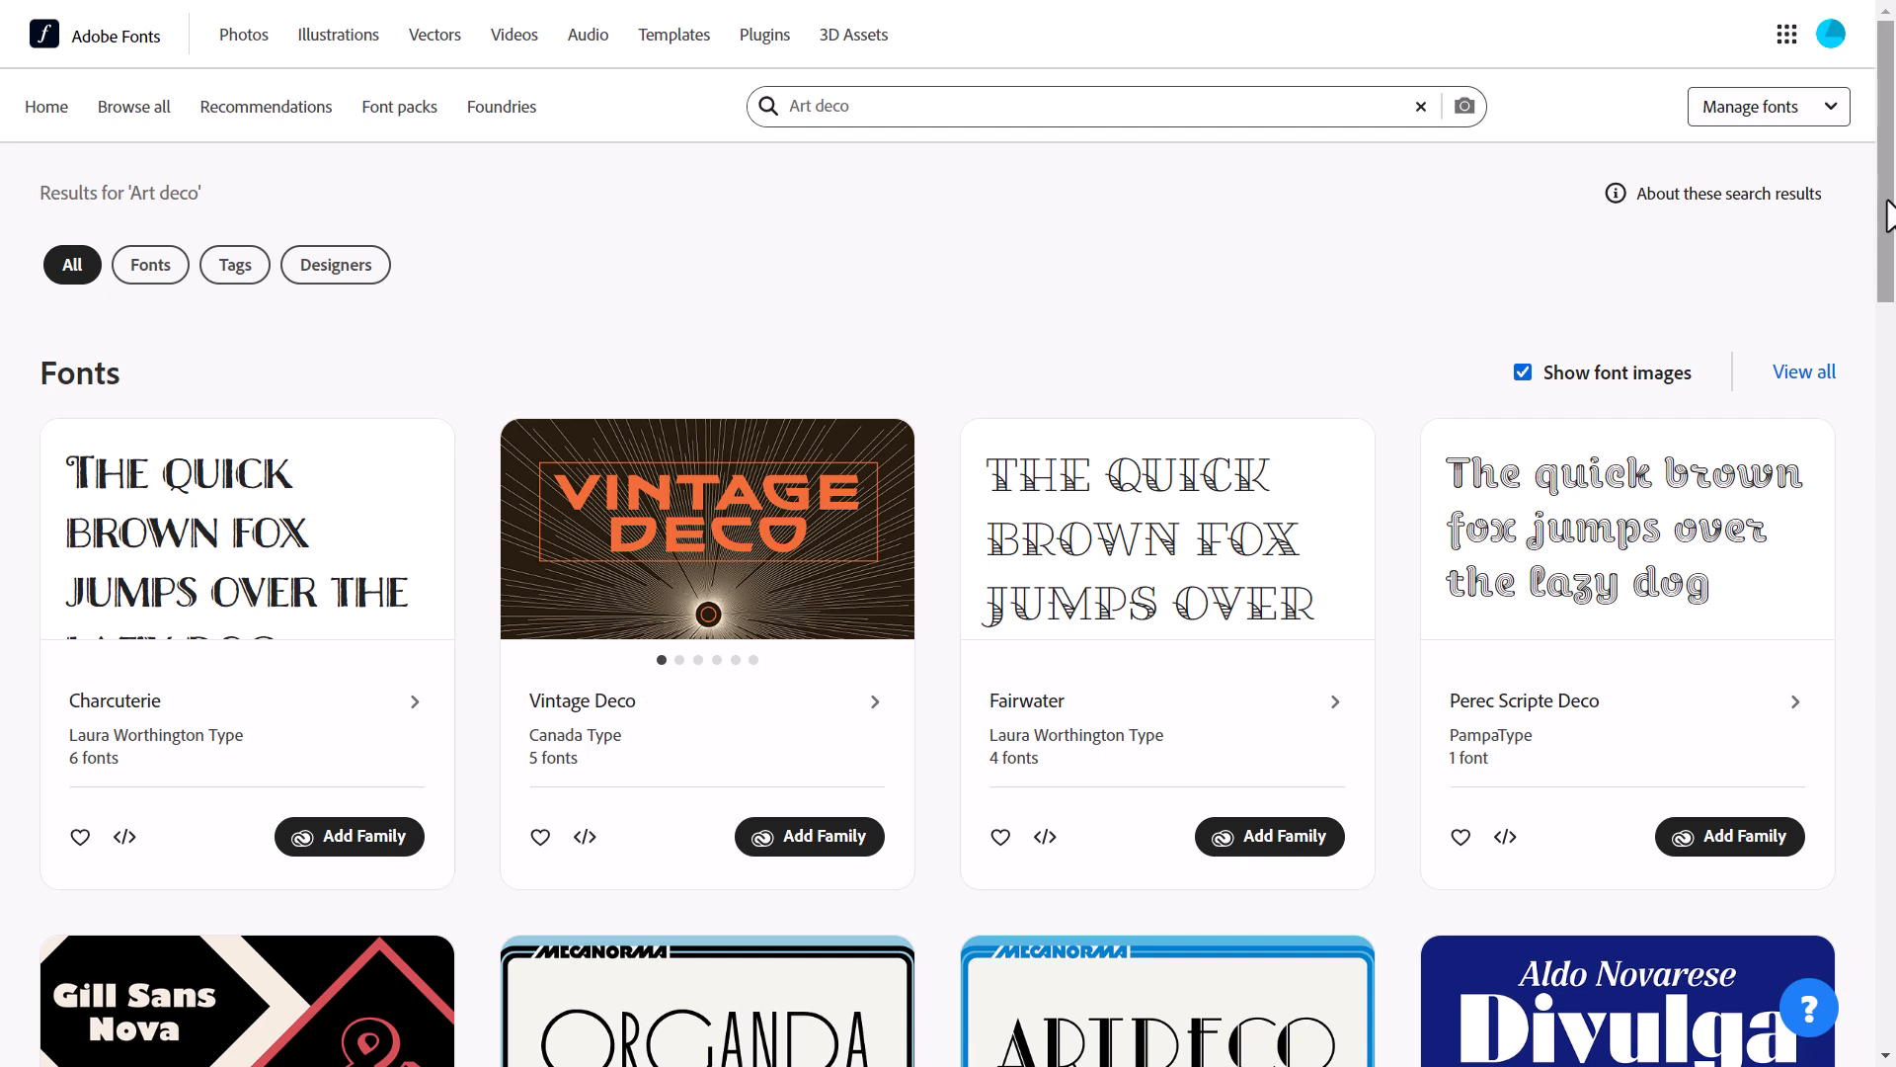
mouse_move(1888, 215)
mouse_down()
mouse_move(1888, 314)
mouse_move(1889, 186)
mouse_up()
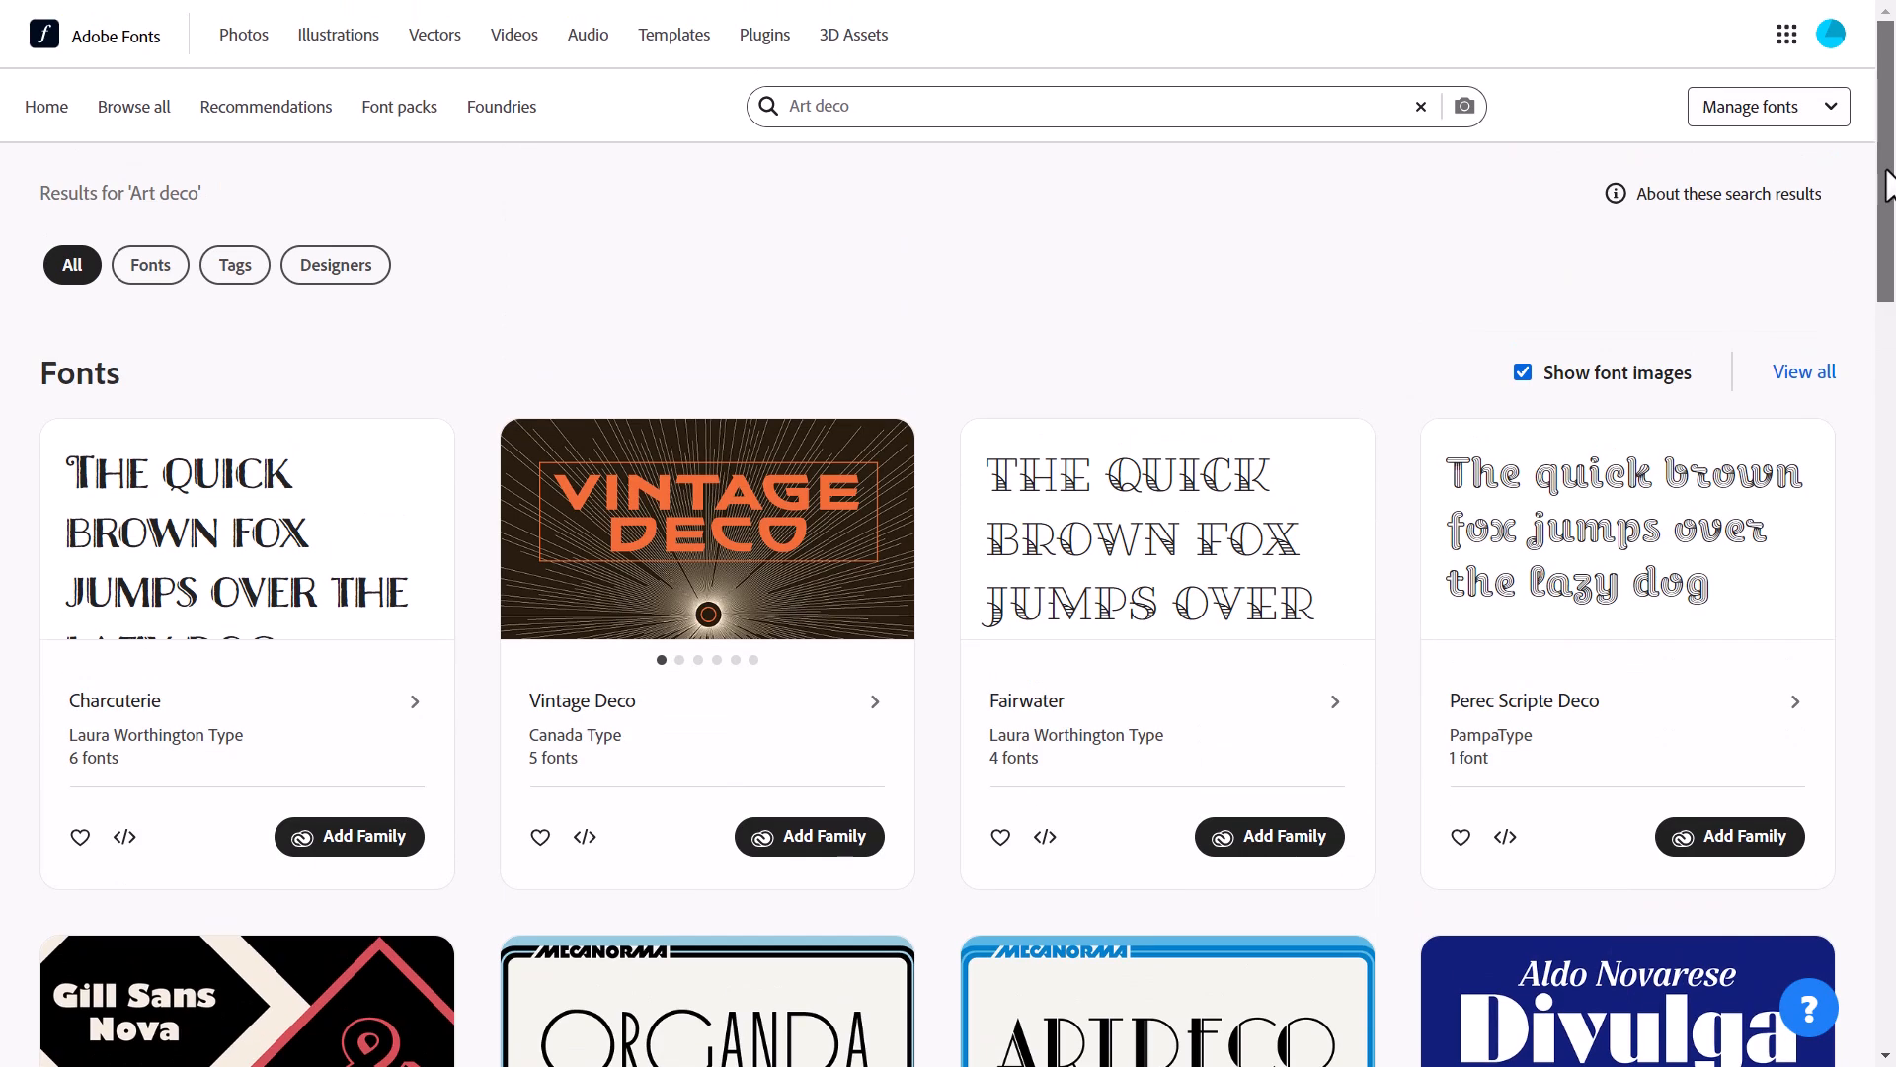
drag(1888, 186, 1891, 347)
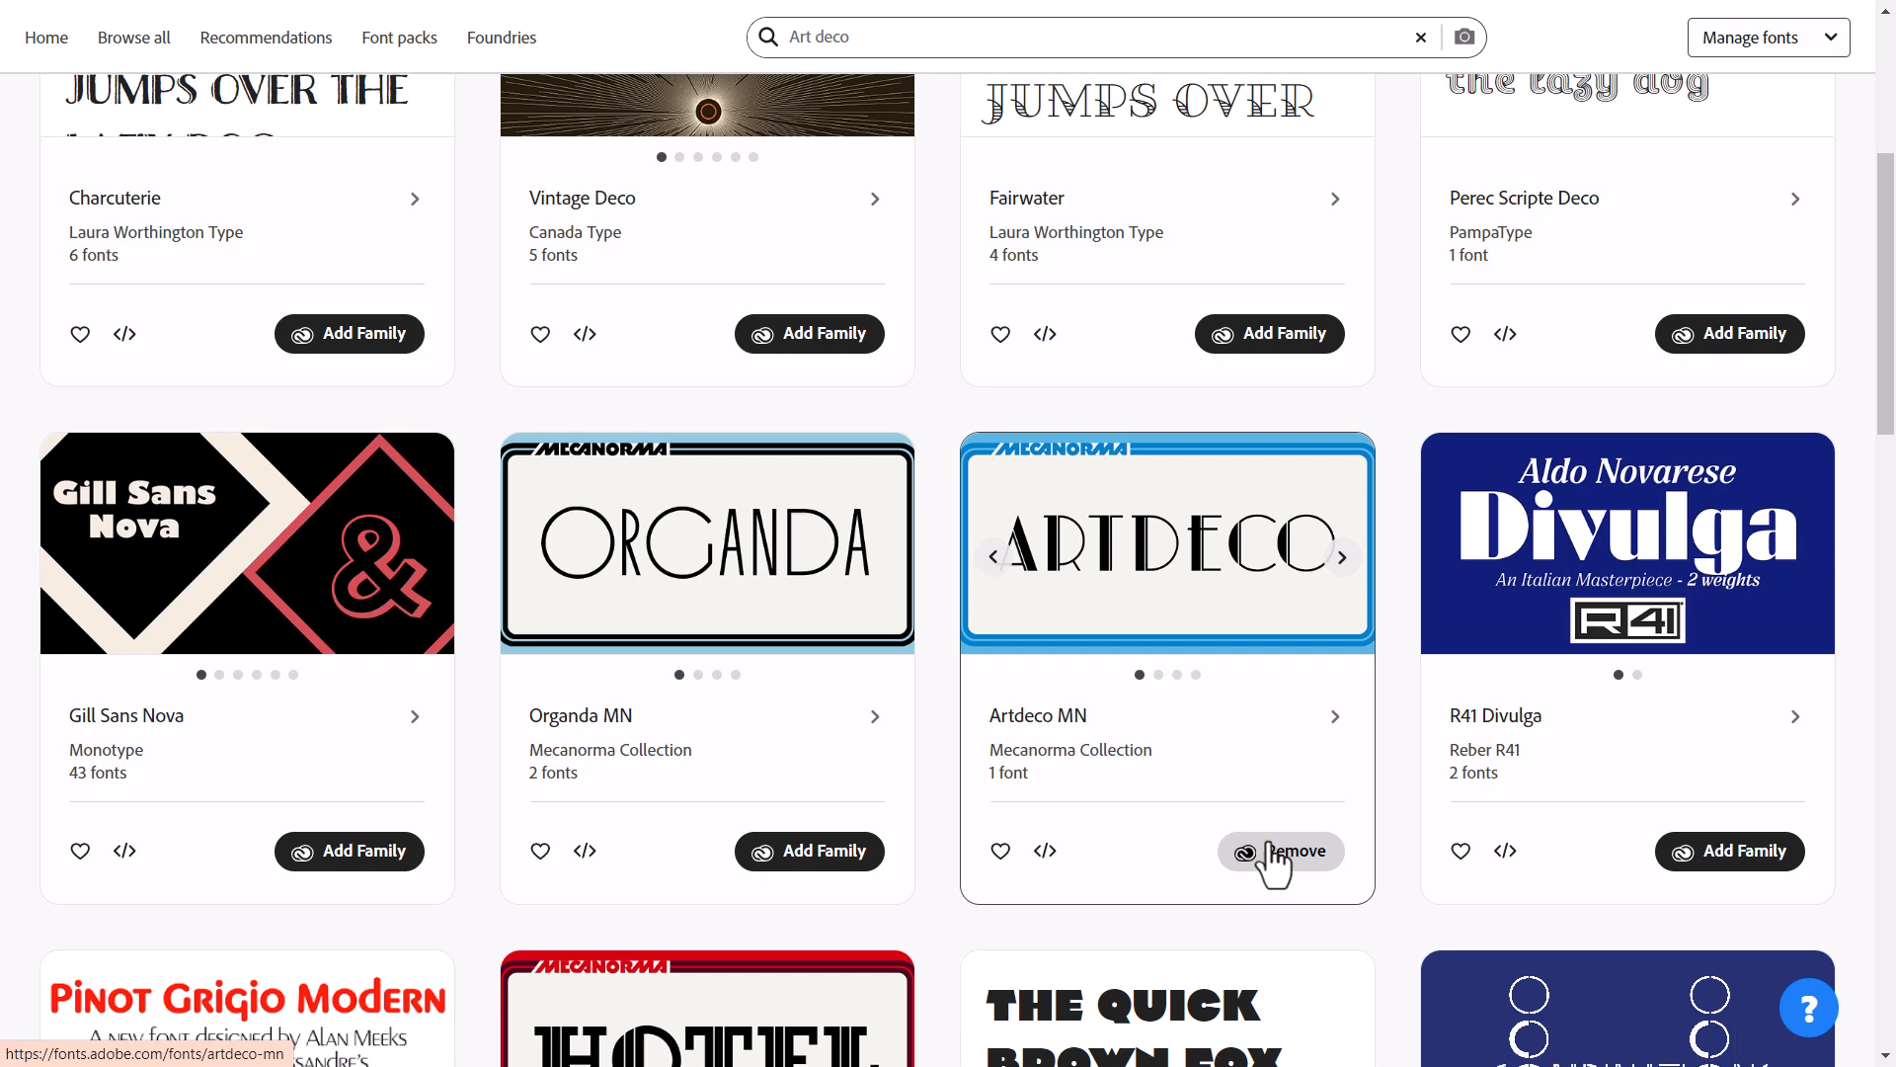
scroll(1274, 859, down, 2)
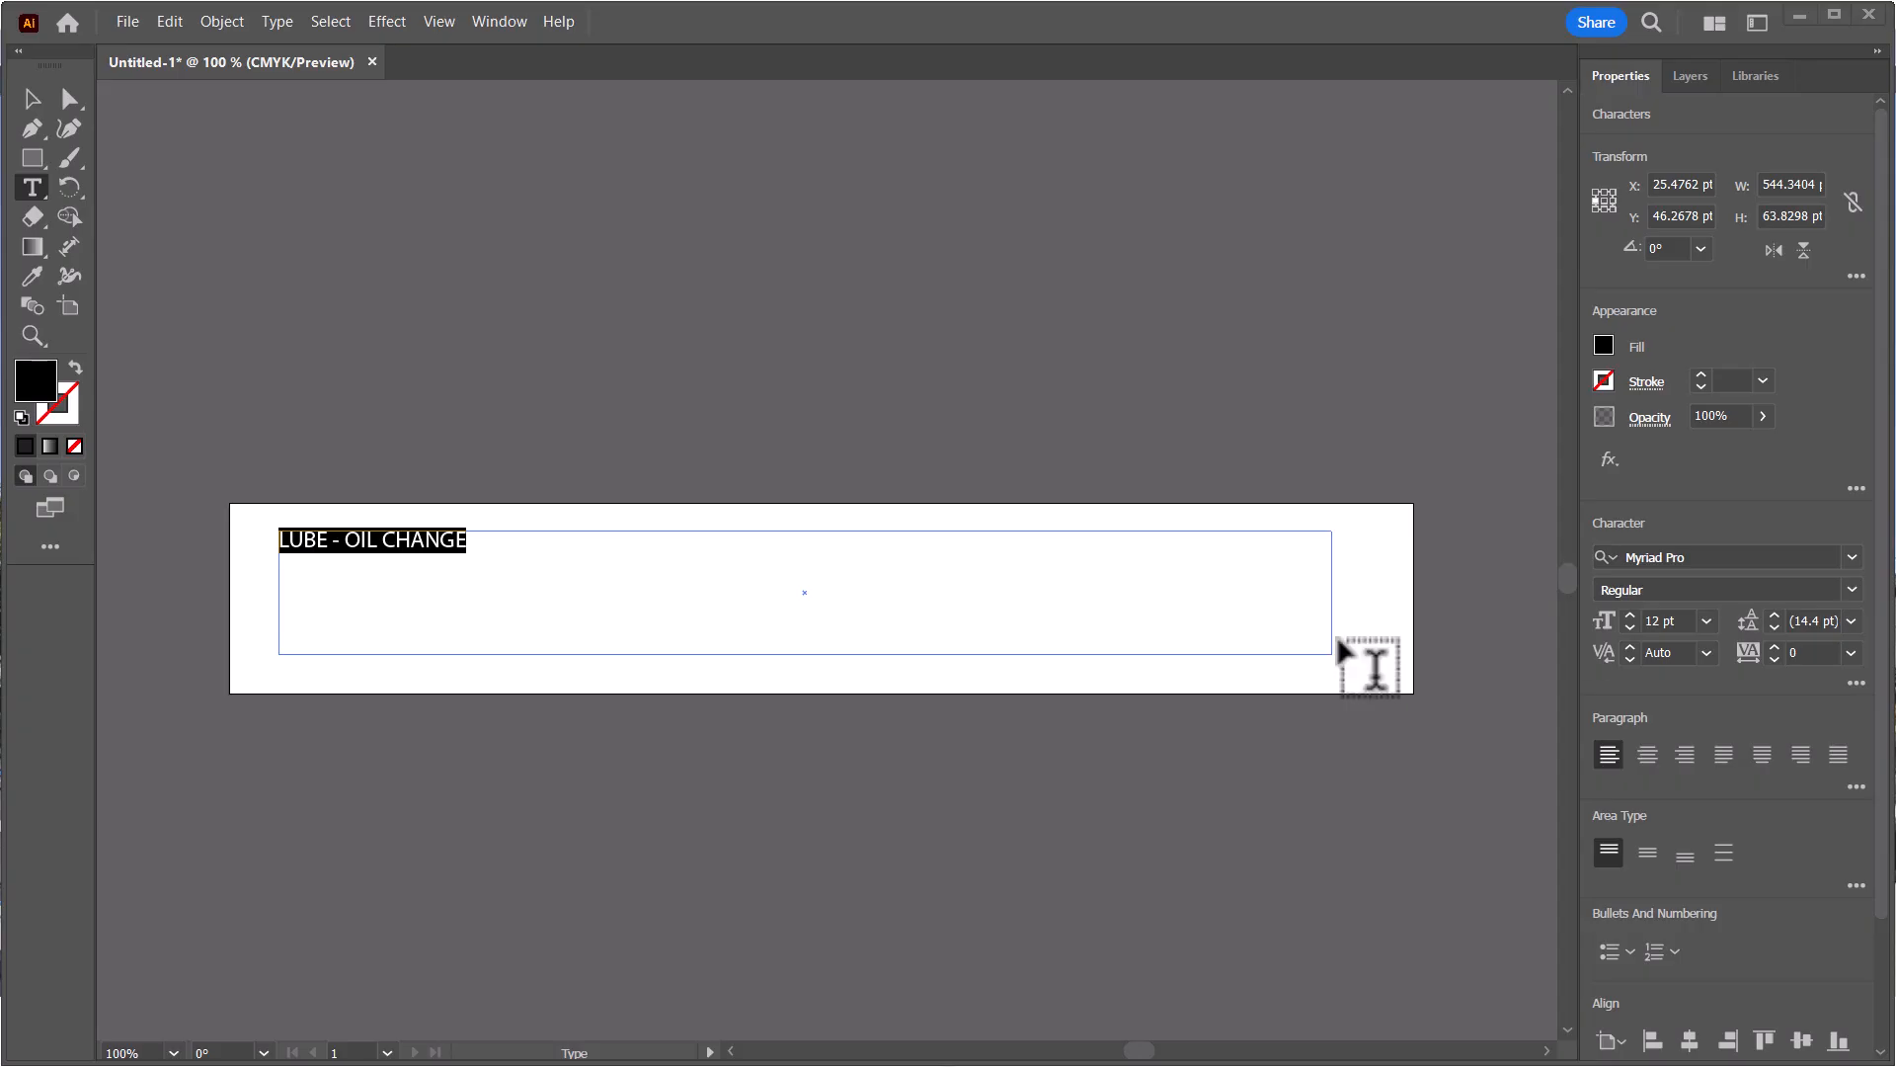
In Illustrator, center the LUBE - OIL CHANGE text horizontally in its text area and set its font size to 48 pt
drag(1338, 647, 425, 512)
alt+scroll(341, 425, up, 1)
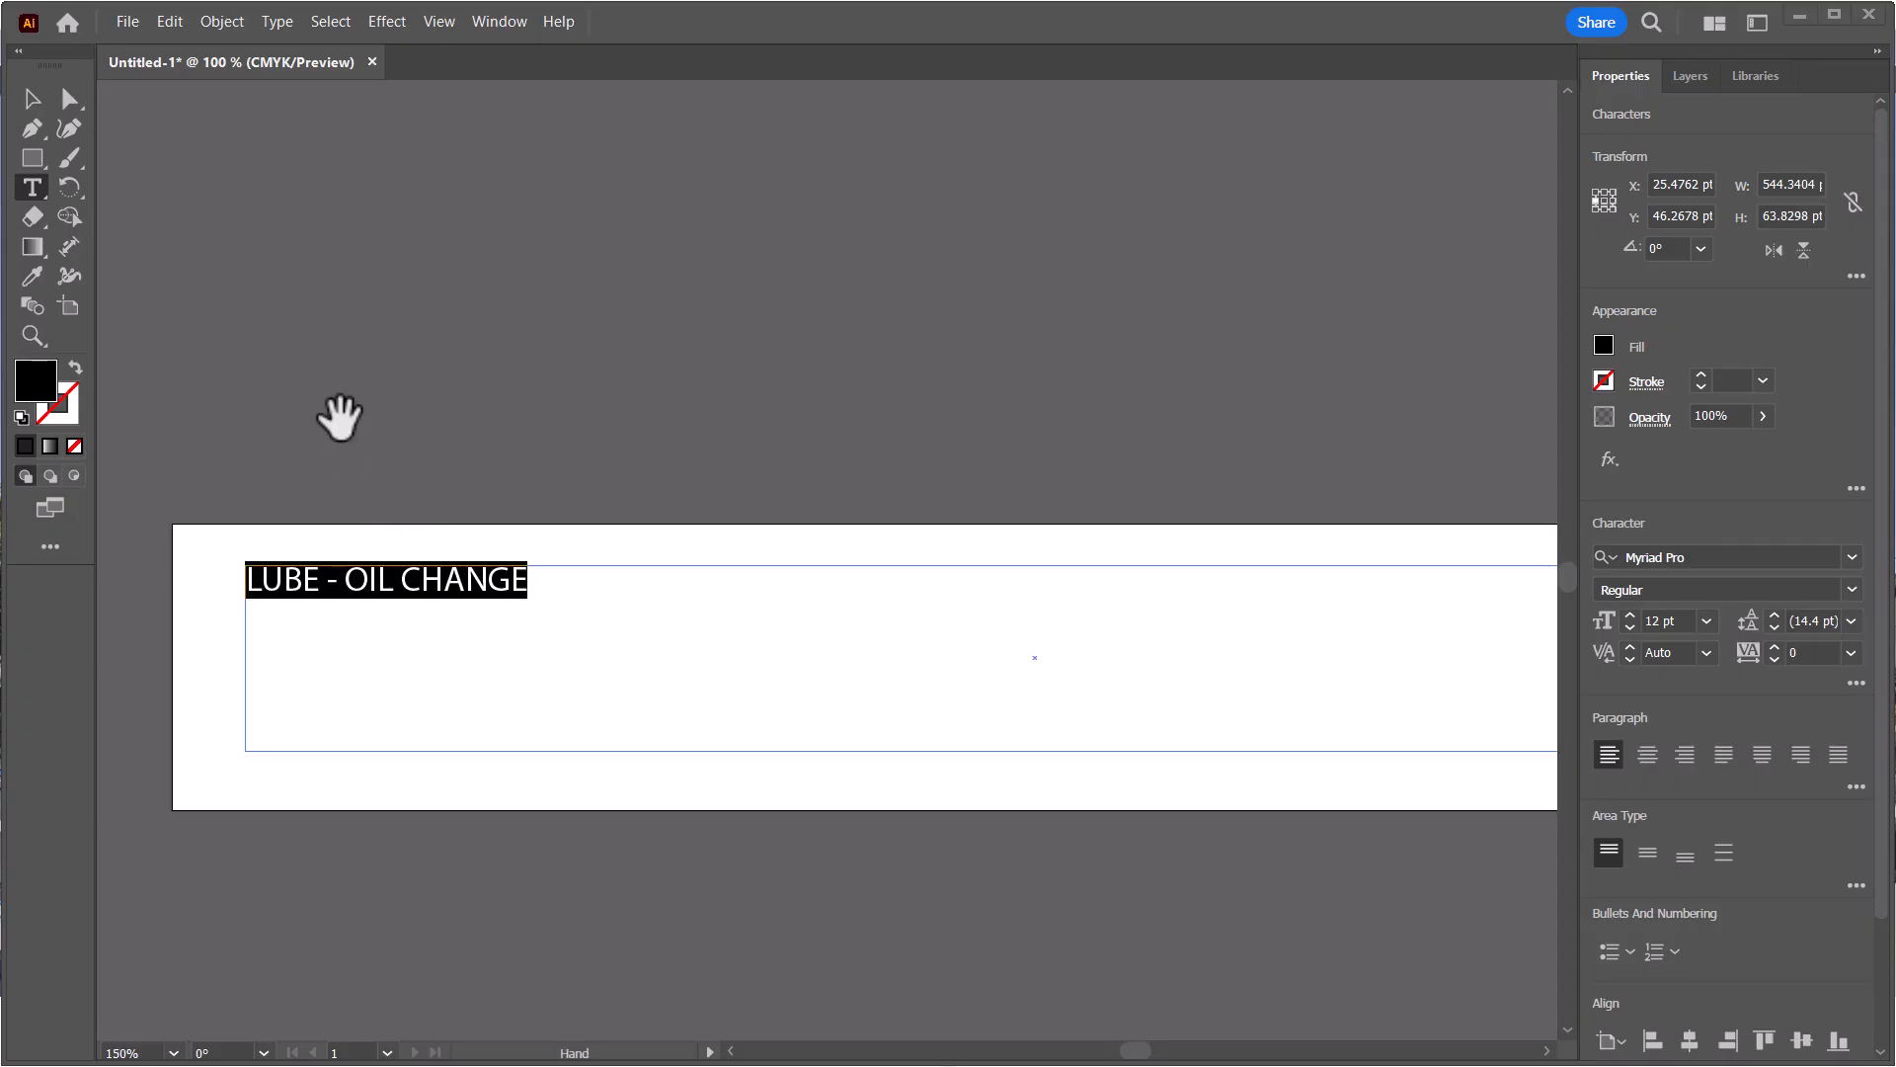
alt+scroll(428, 469, down, 1)
drag(584, 534, 1574, 680)
click(1648, 754)
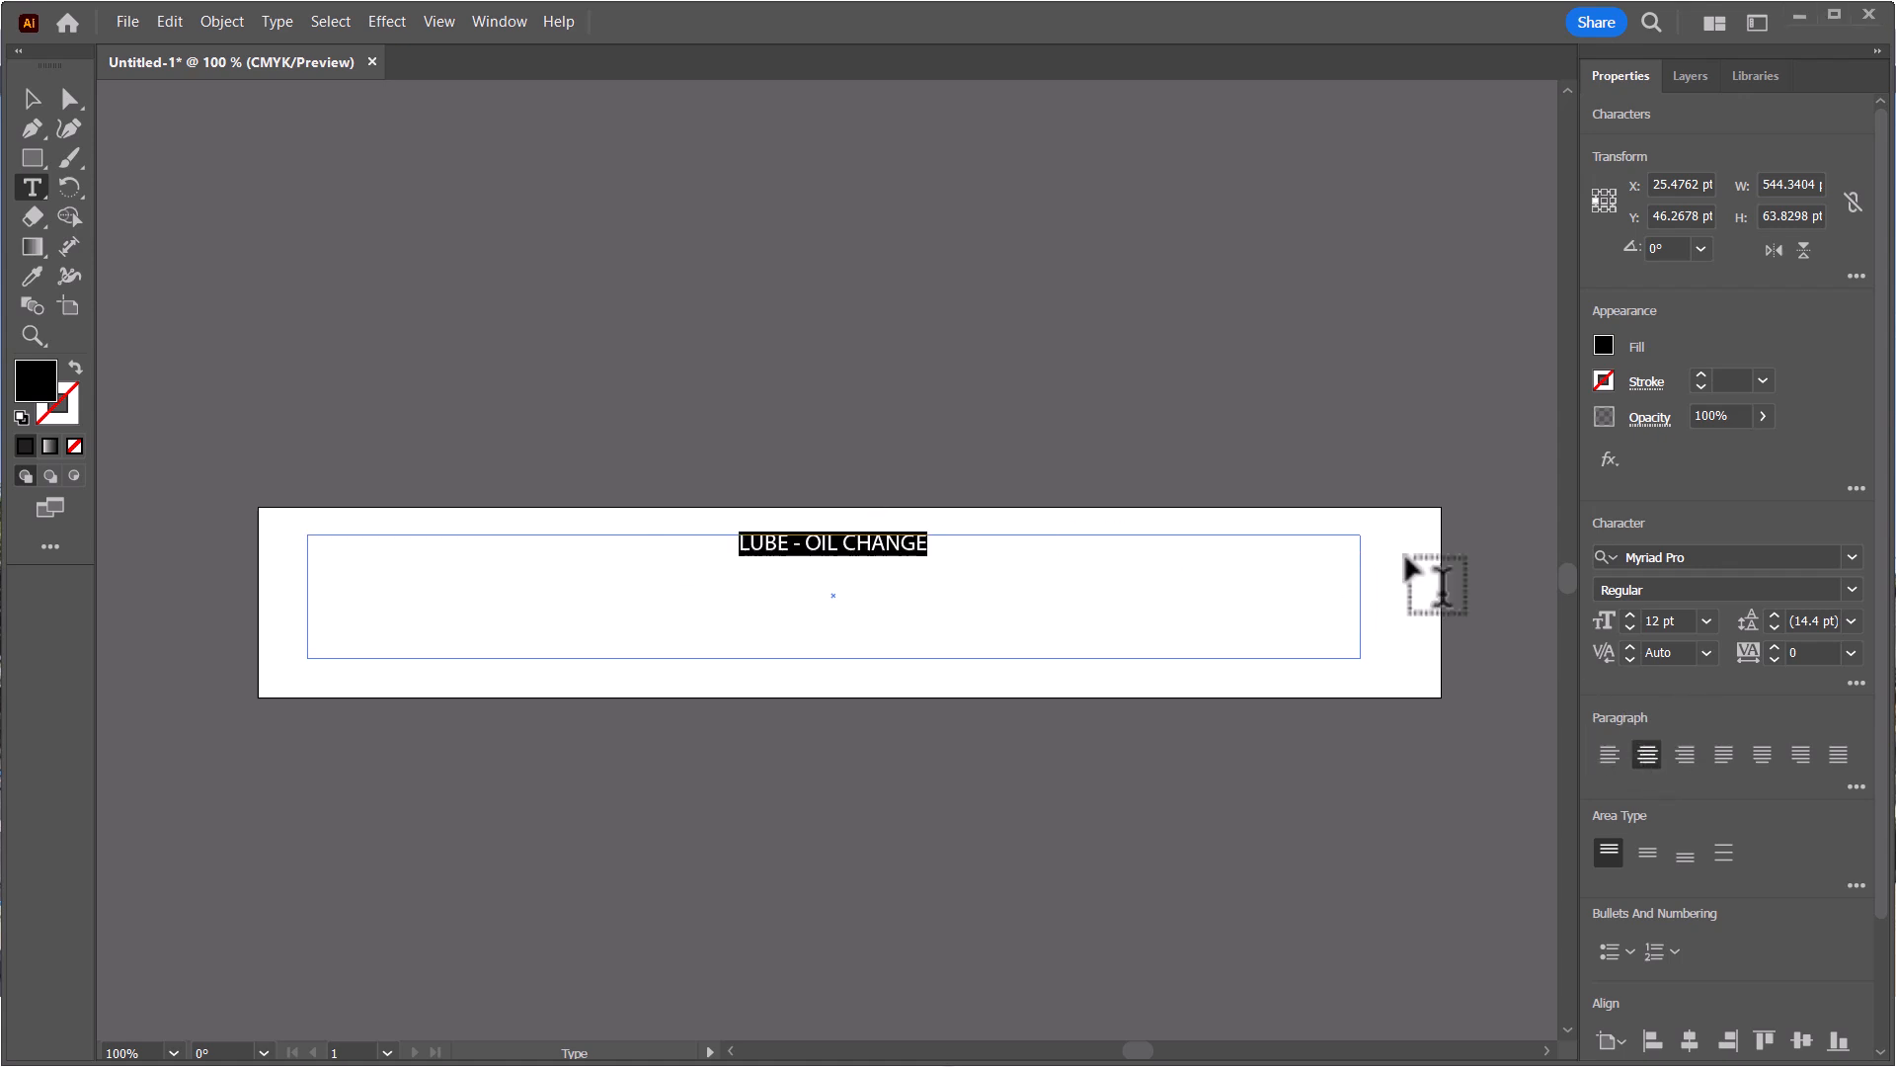
click(1707, 622)
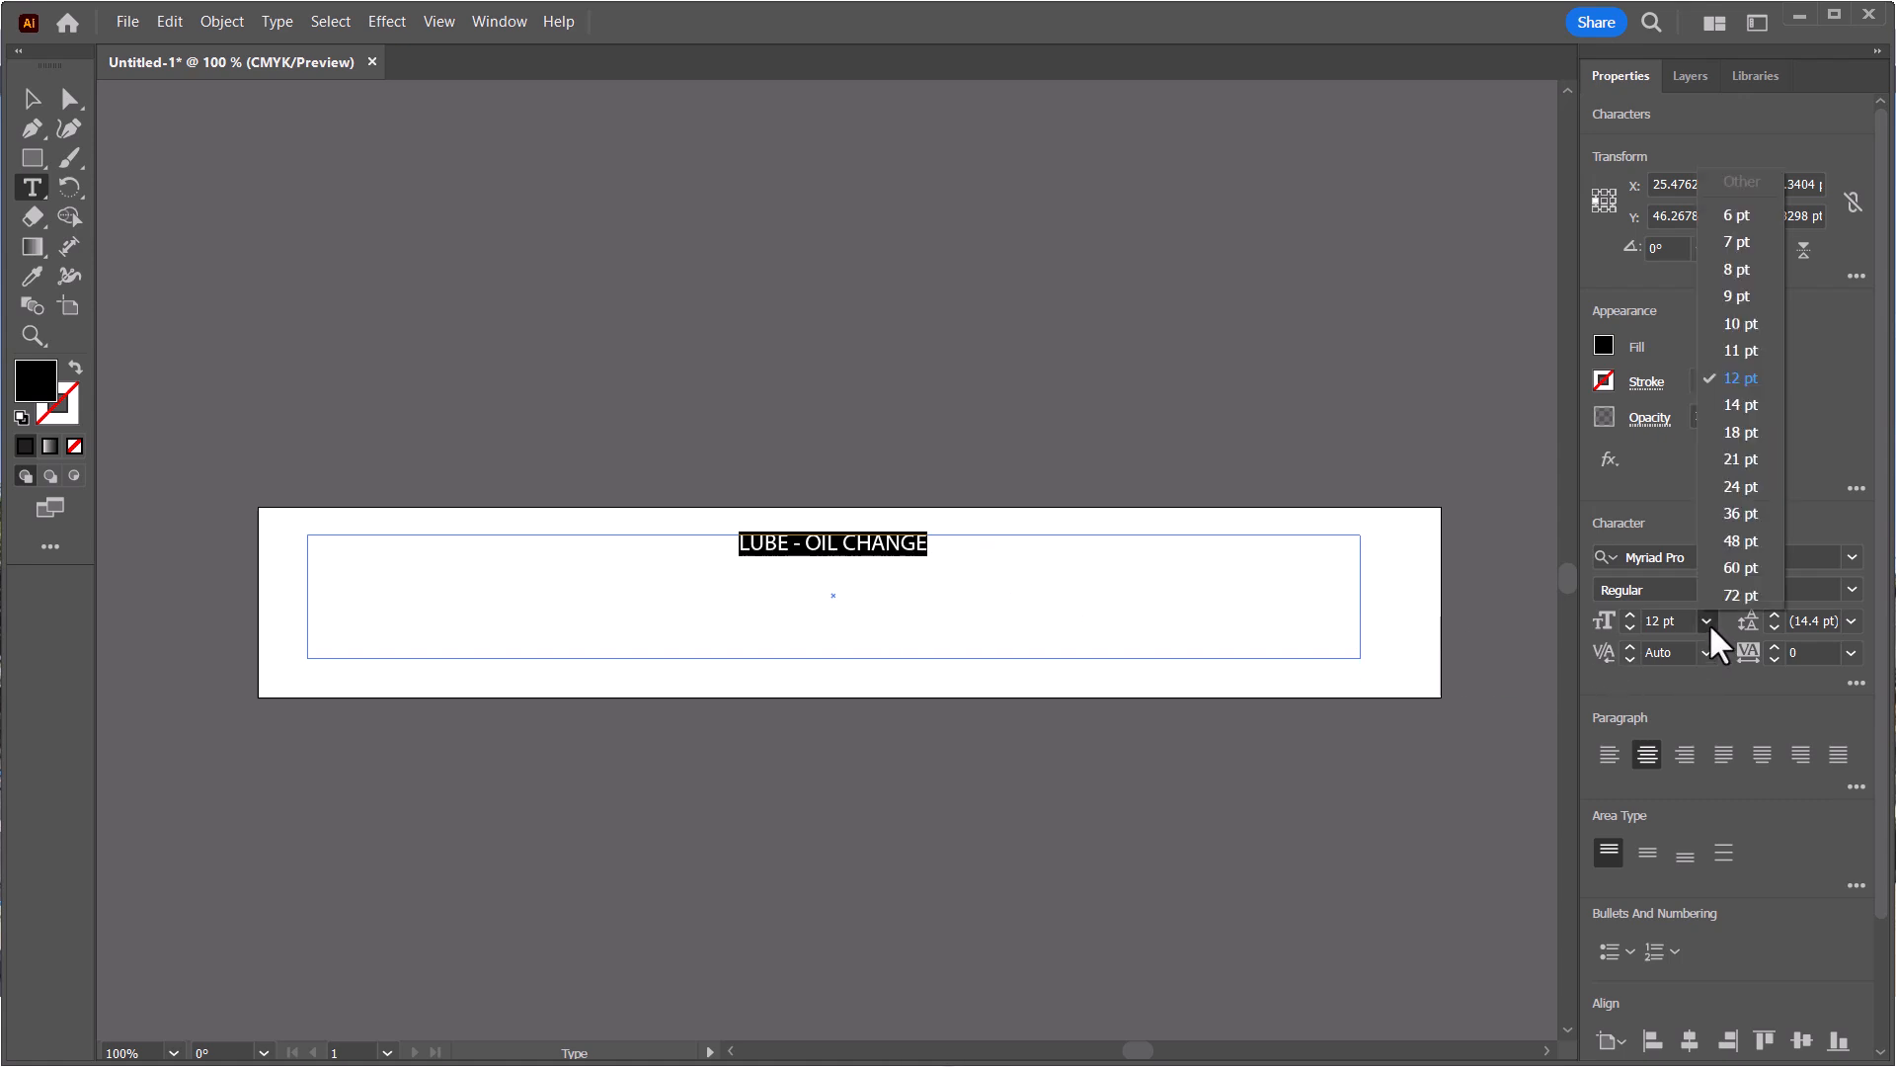
click(1740, 541)
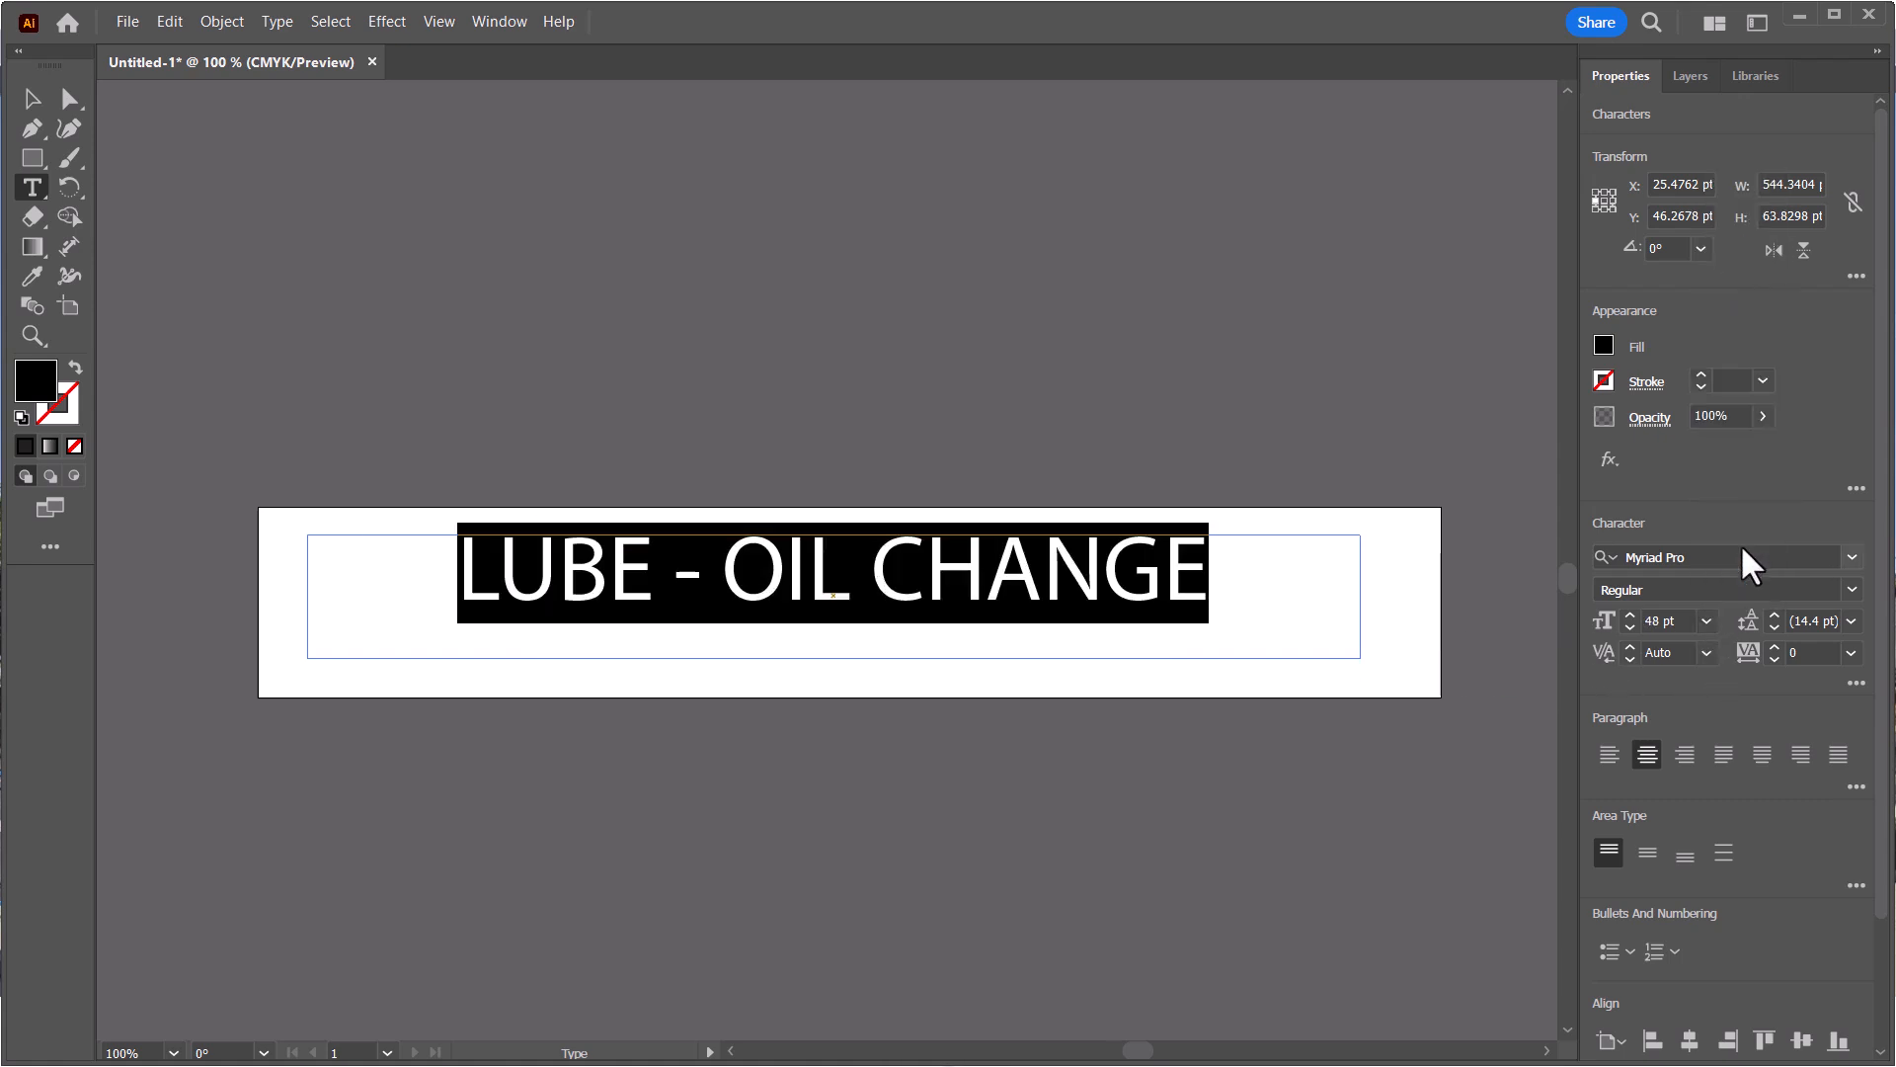
Set the LUBE - OIL CHANGE text's font to Artdeco MN and its size to 60 pt
click(1852, 558)
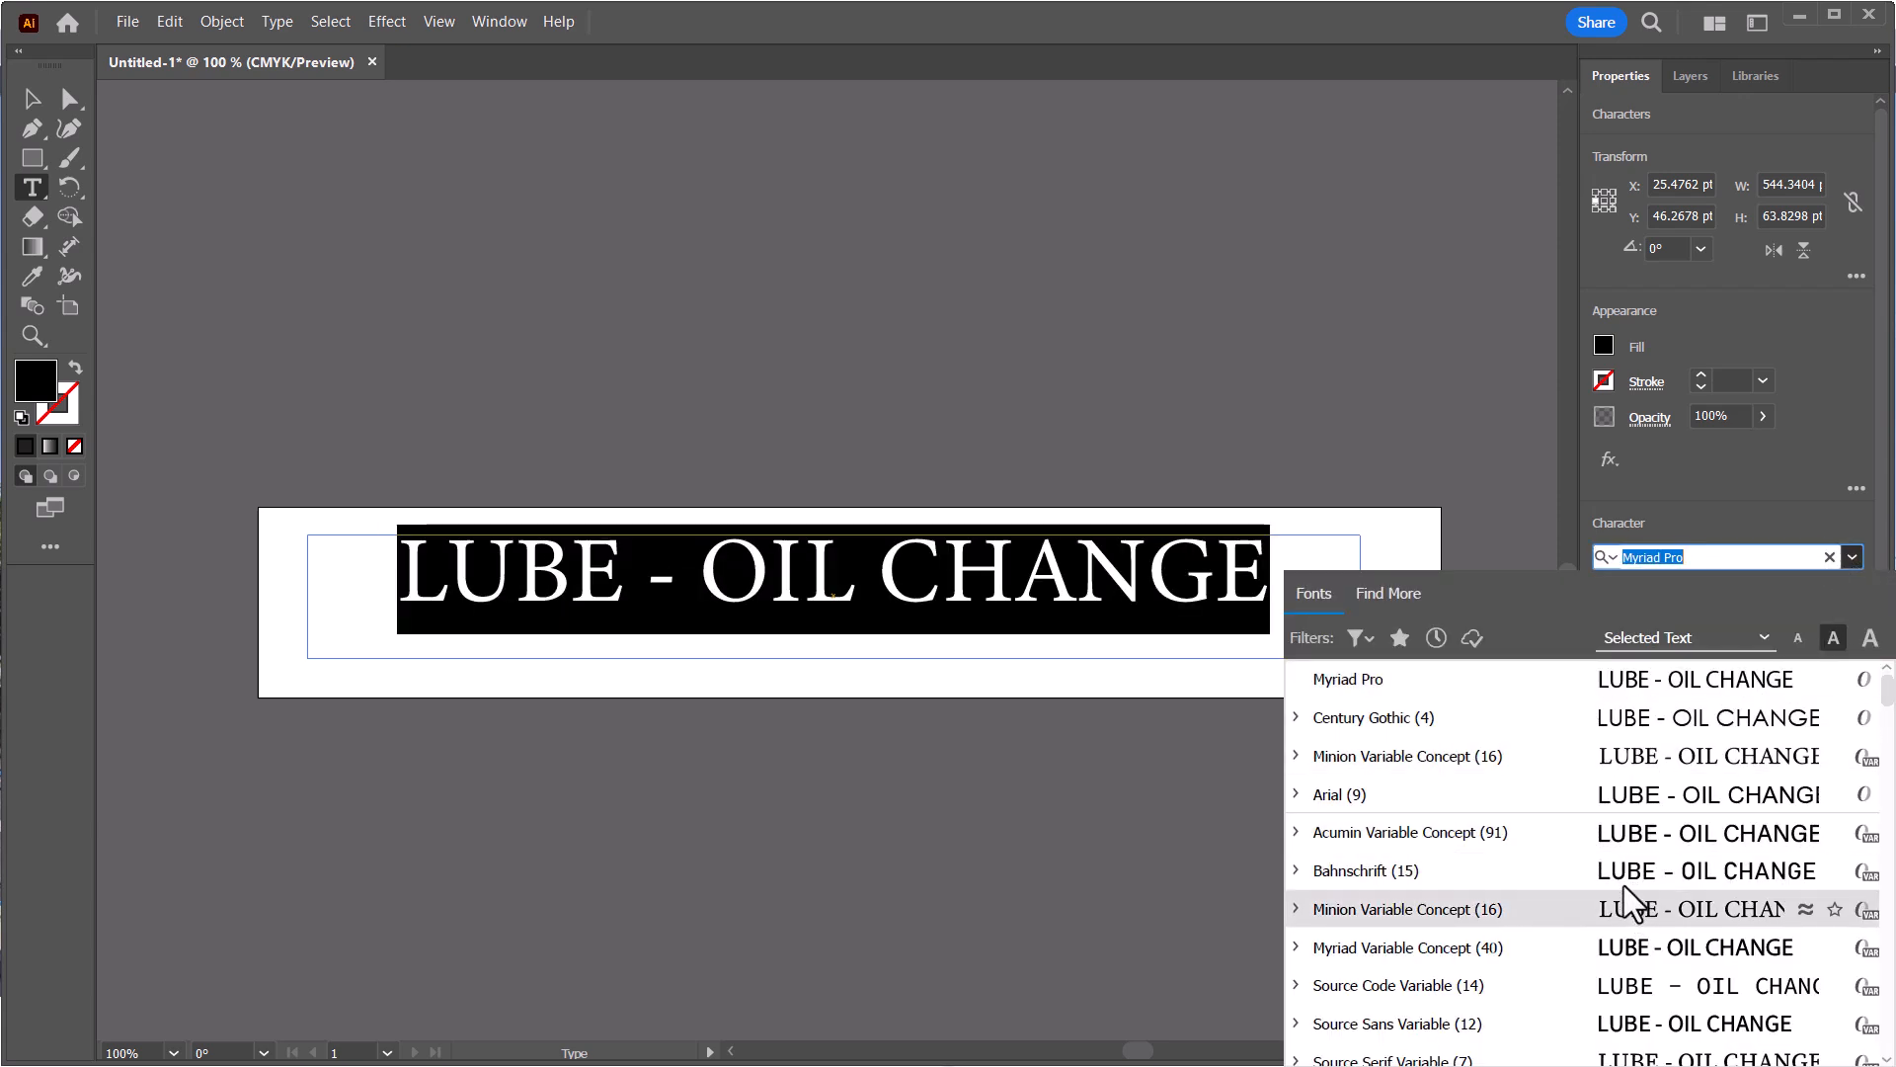
scroll(1620, 923, down, 4)
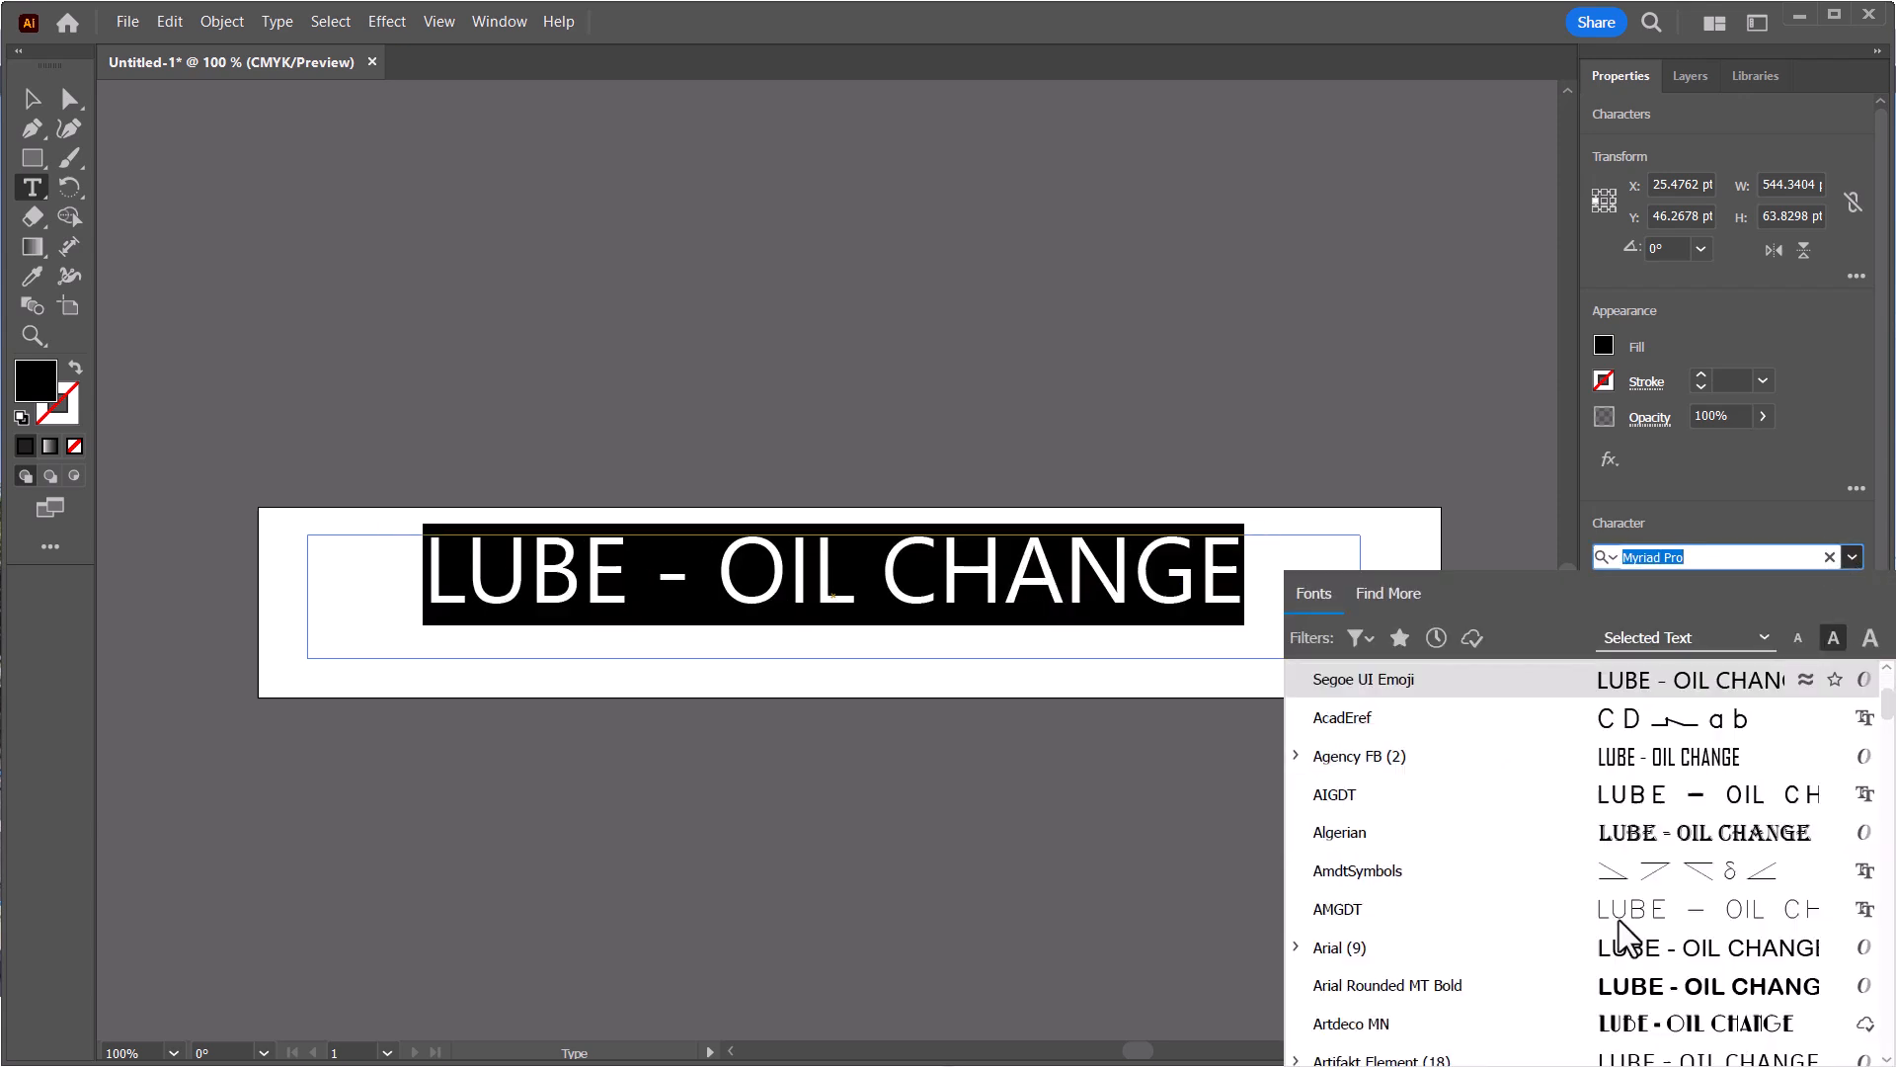
click(1558, 1024)
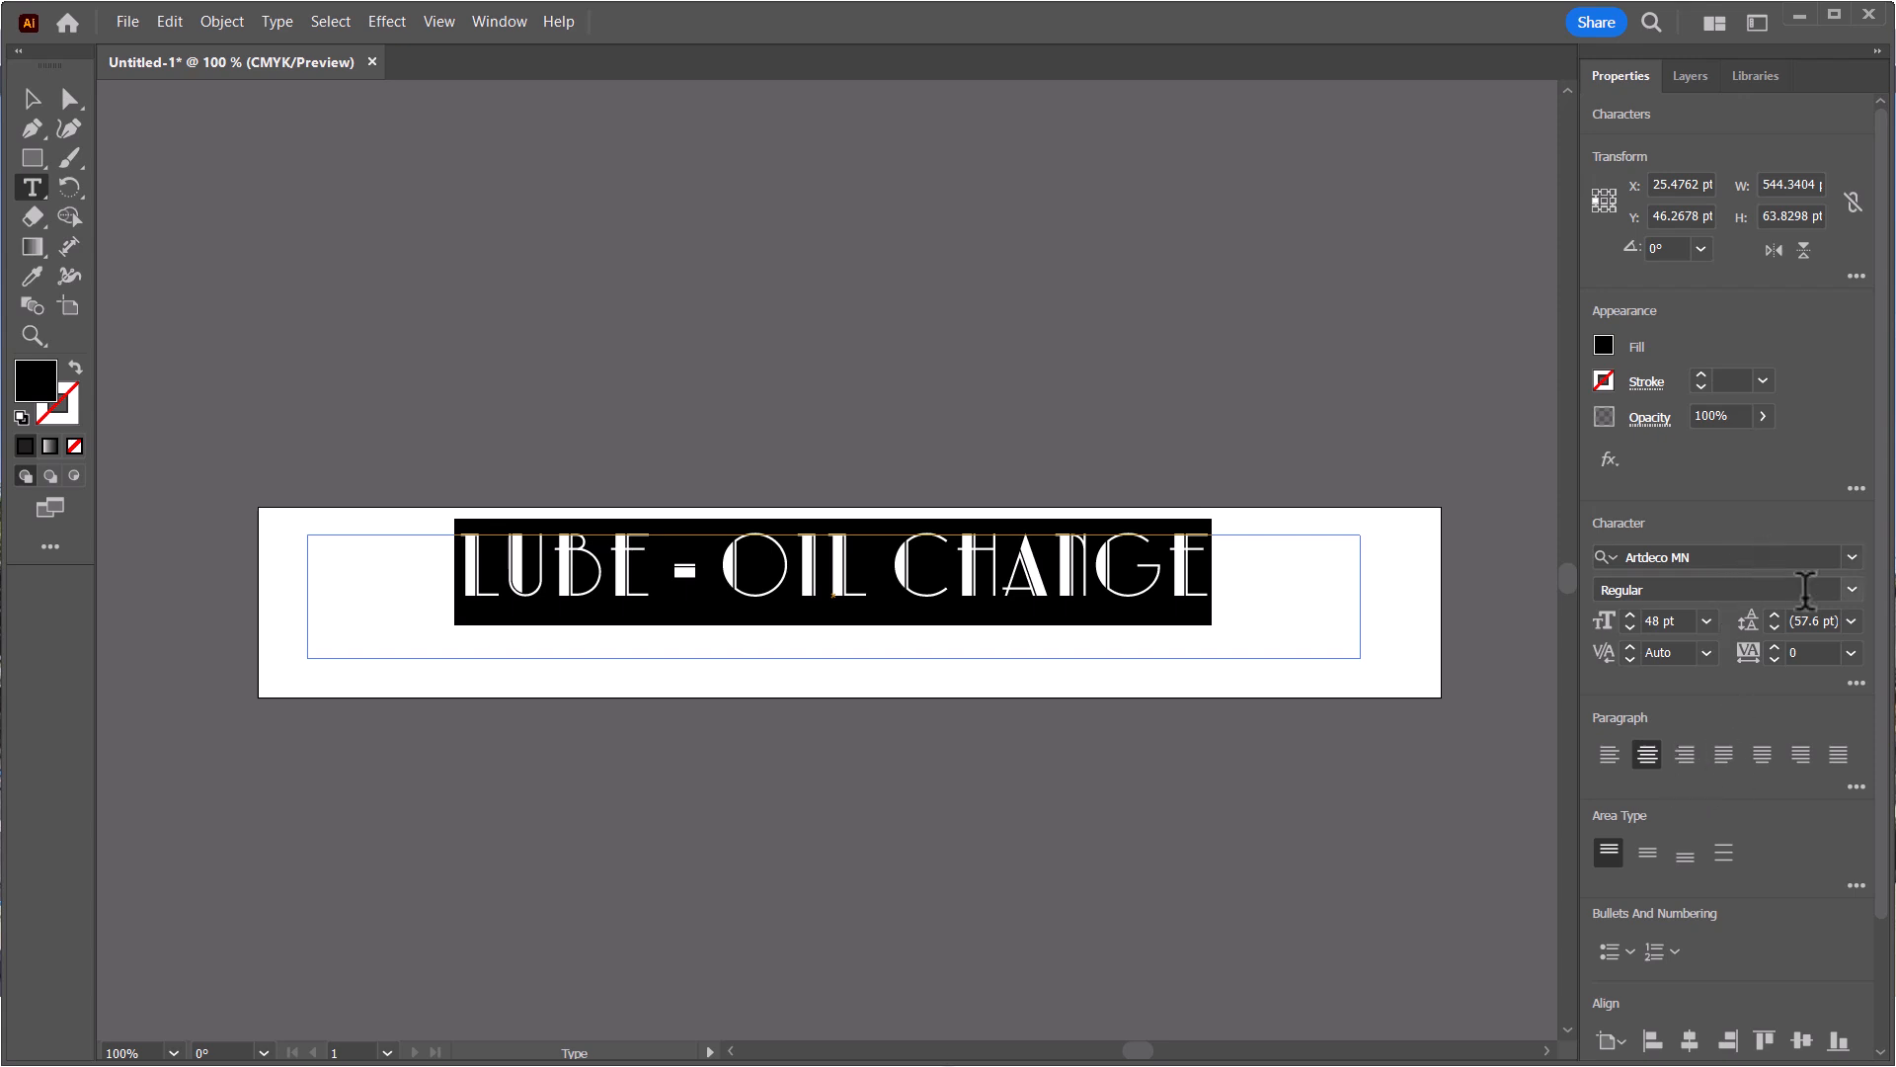
click(1706, 621)
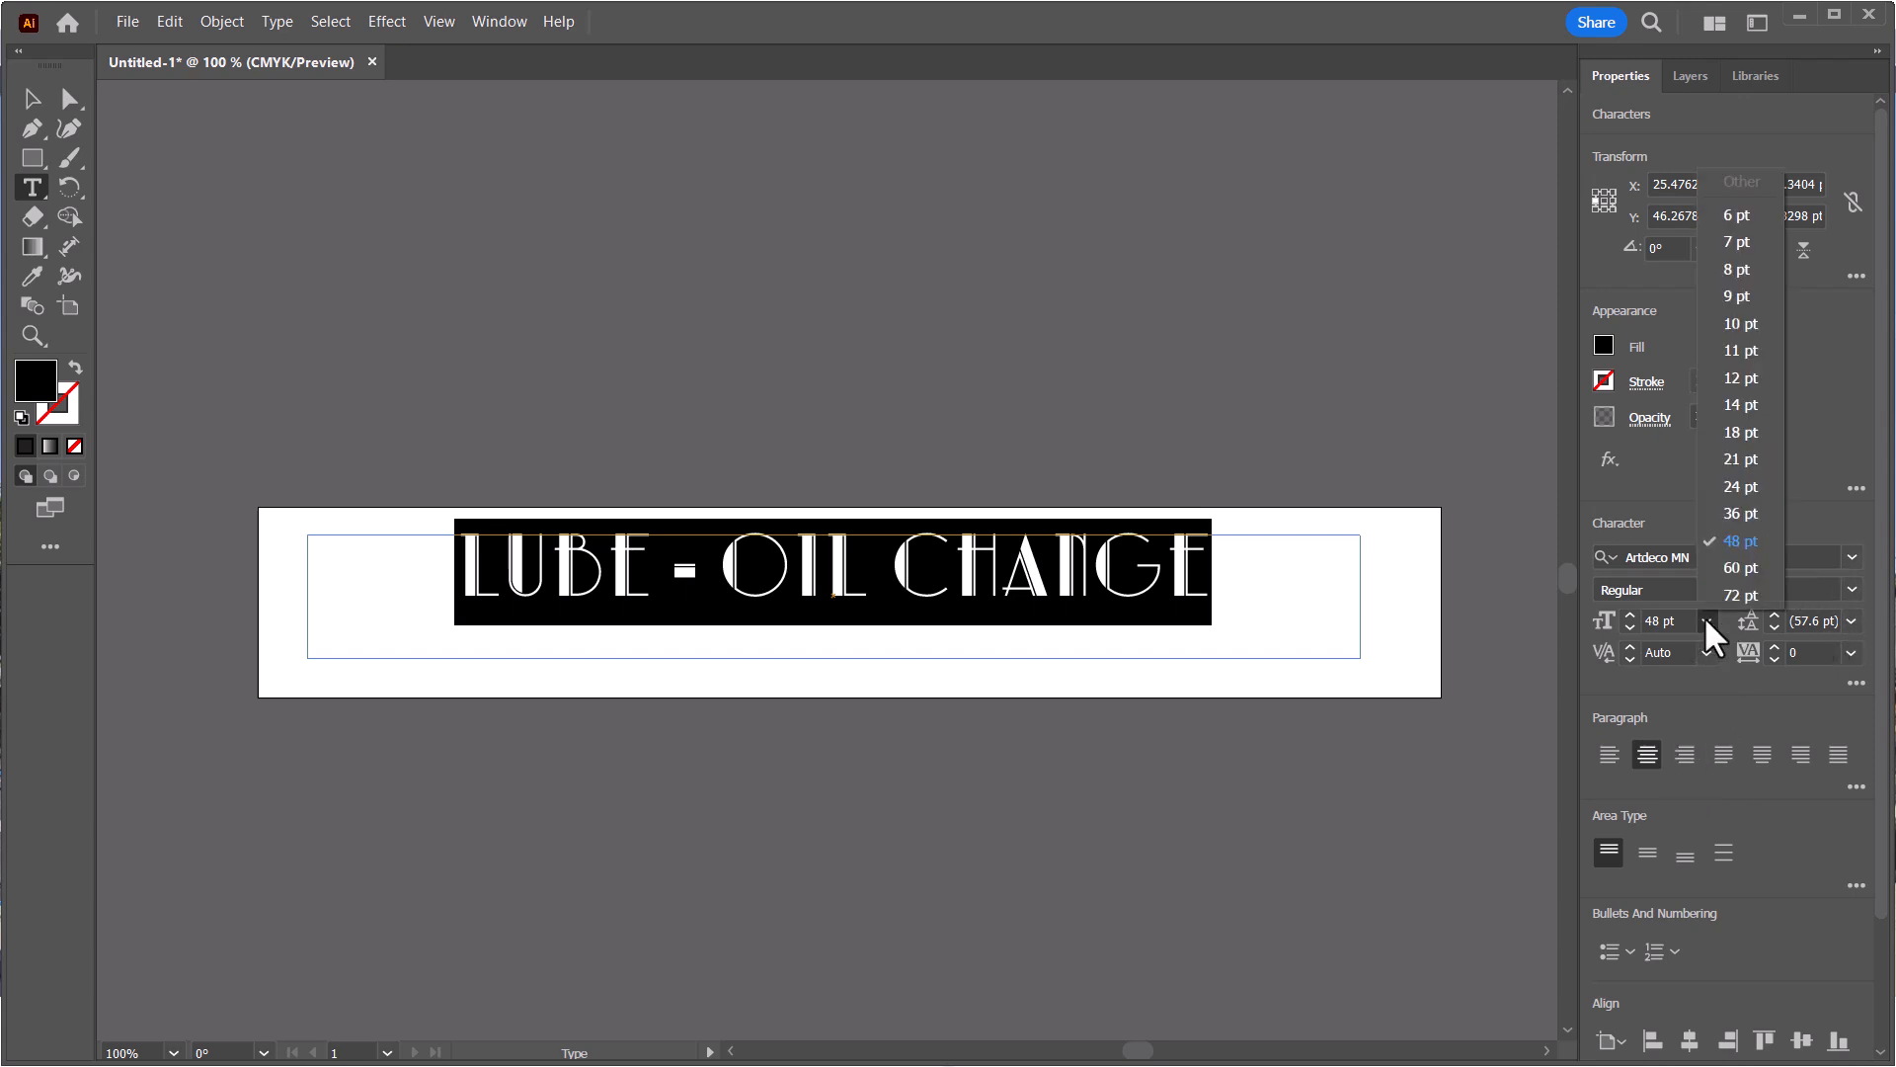
click(1741, 568)
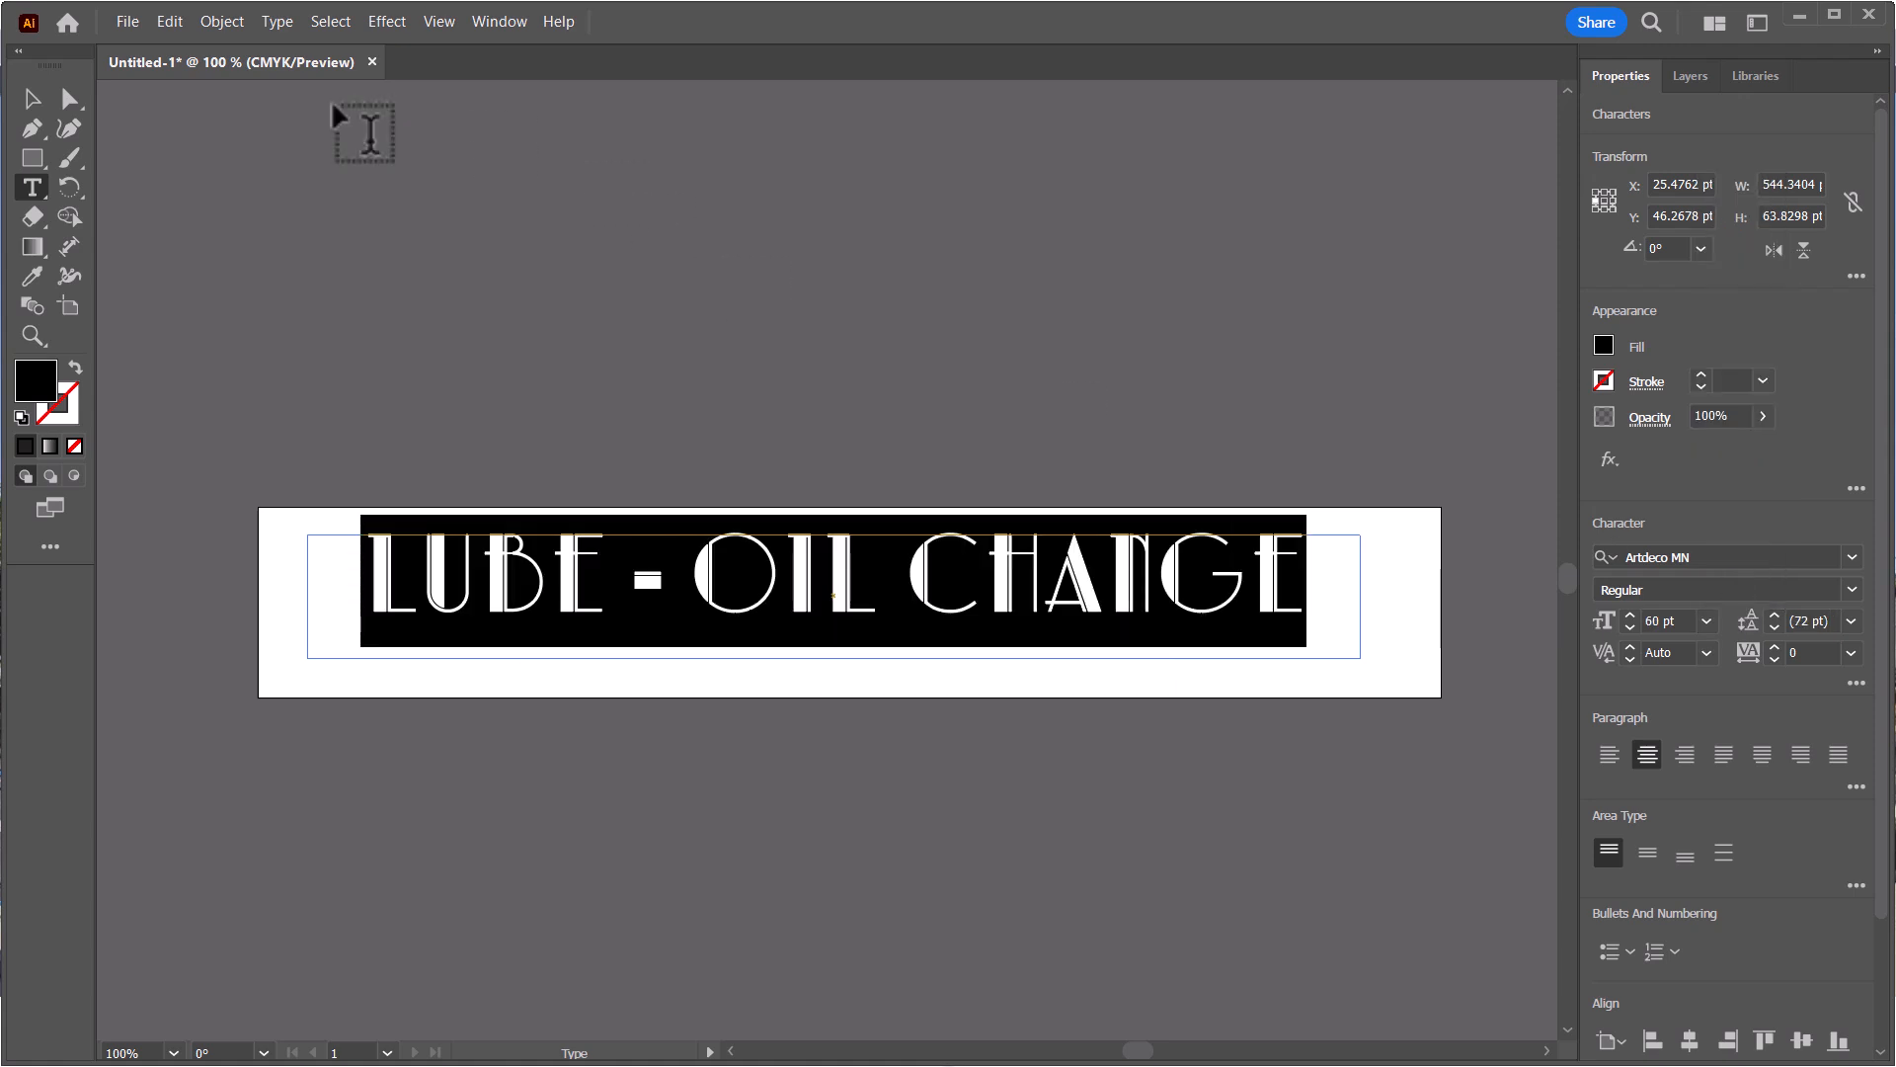
Move the LUBE - OIL CHANGE text down to about the artboard's vertical center and deselect it
click(32, 97)
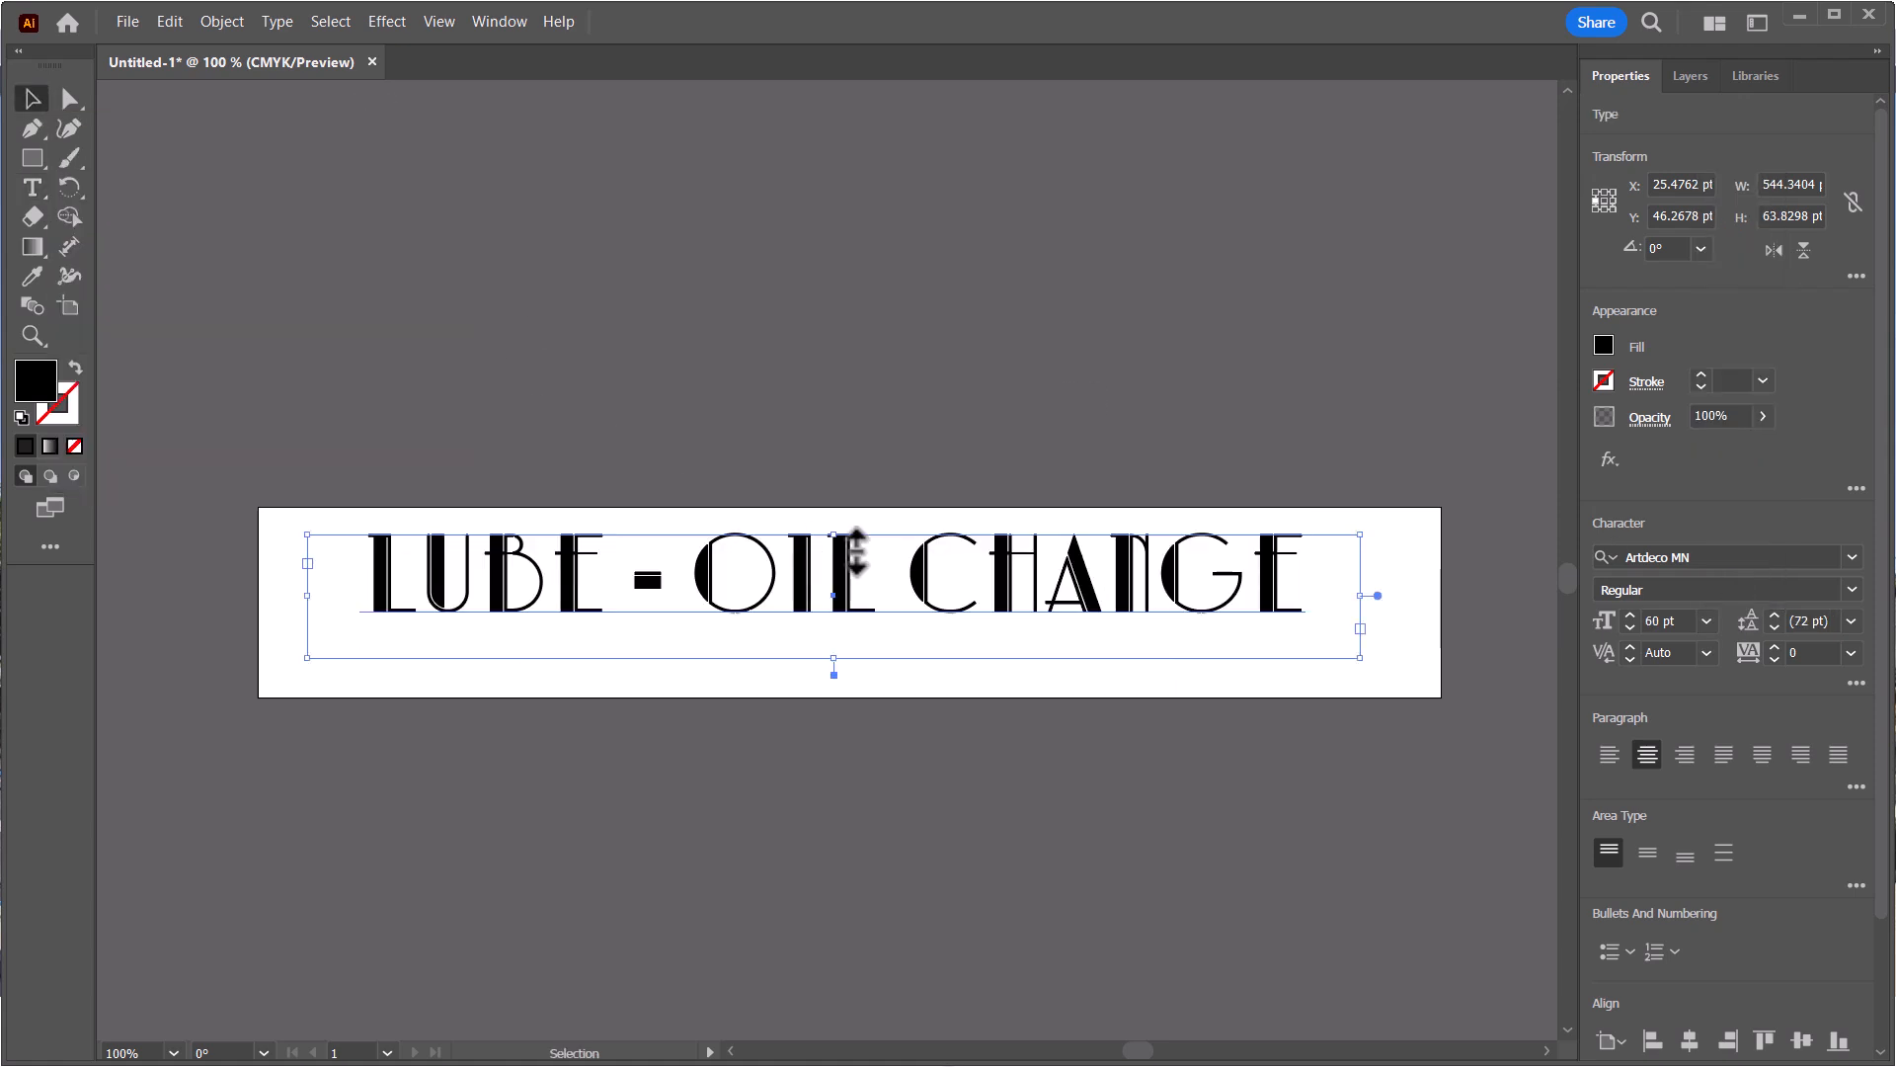
drag(793, 584, 800, 616)
click(326, 400)
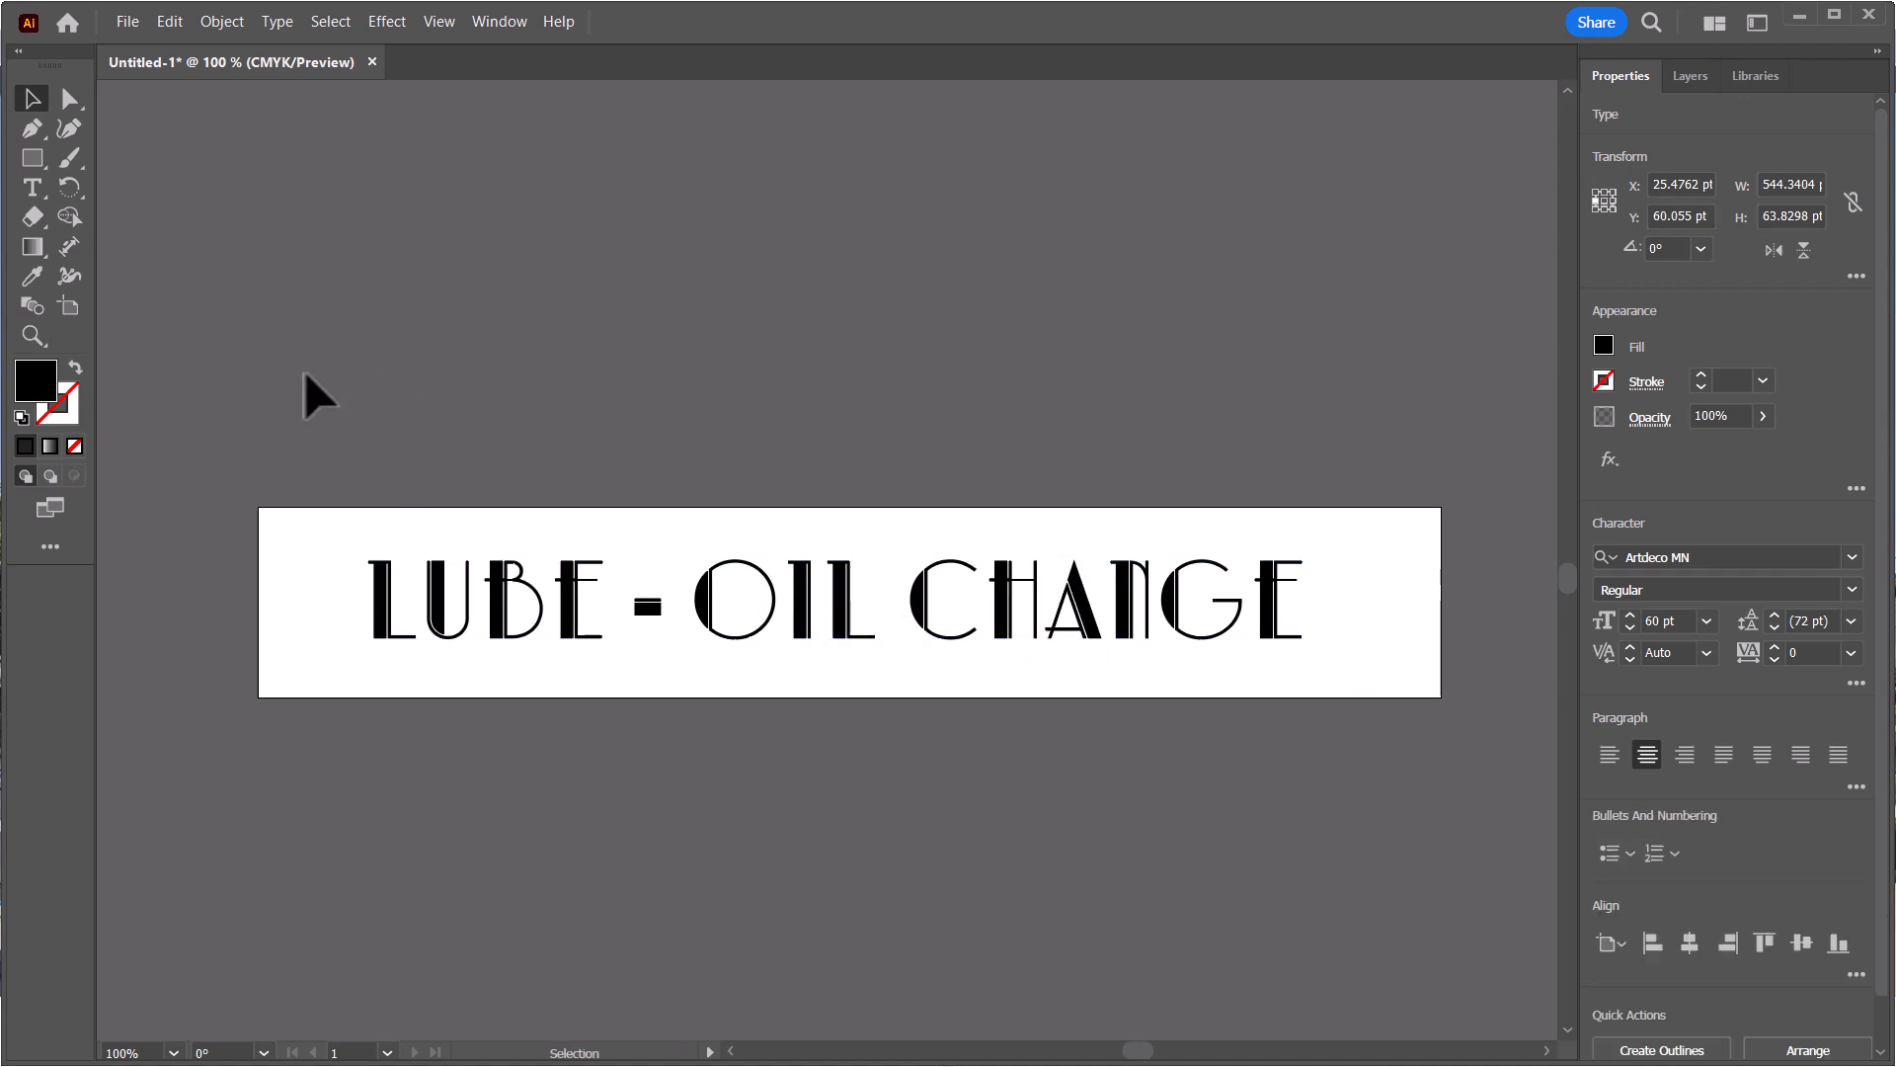
Shrink the artboard on all four sides so it fits closely around the LUBE - OIL CHANGE text
click(68, 305)
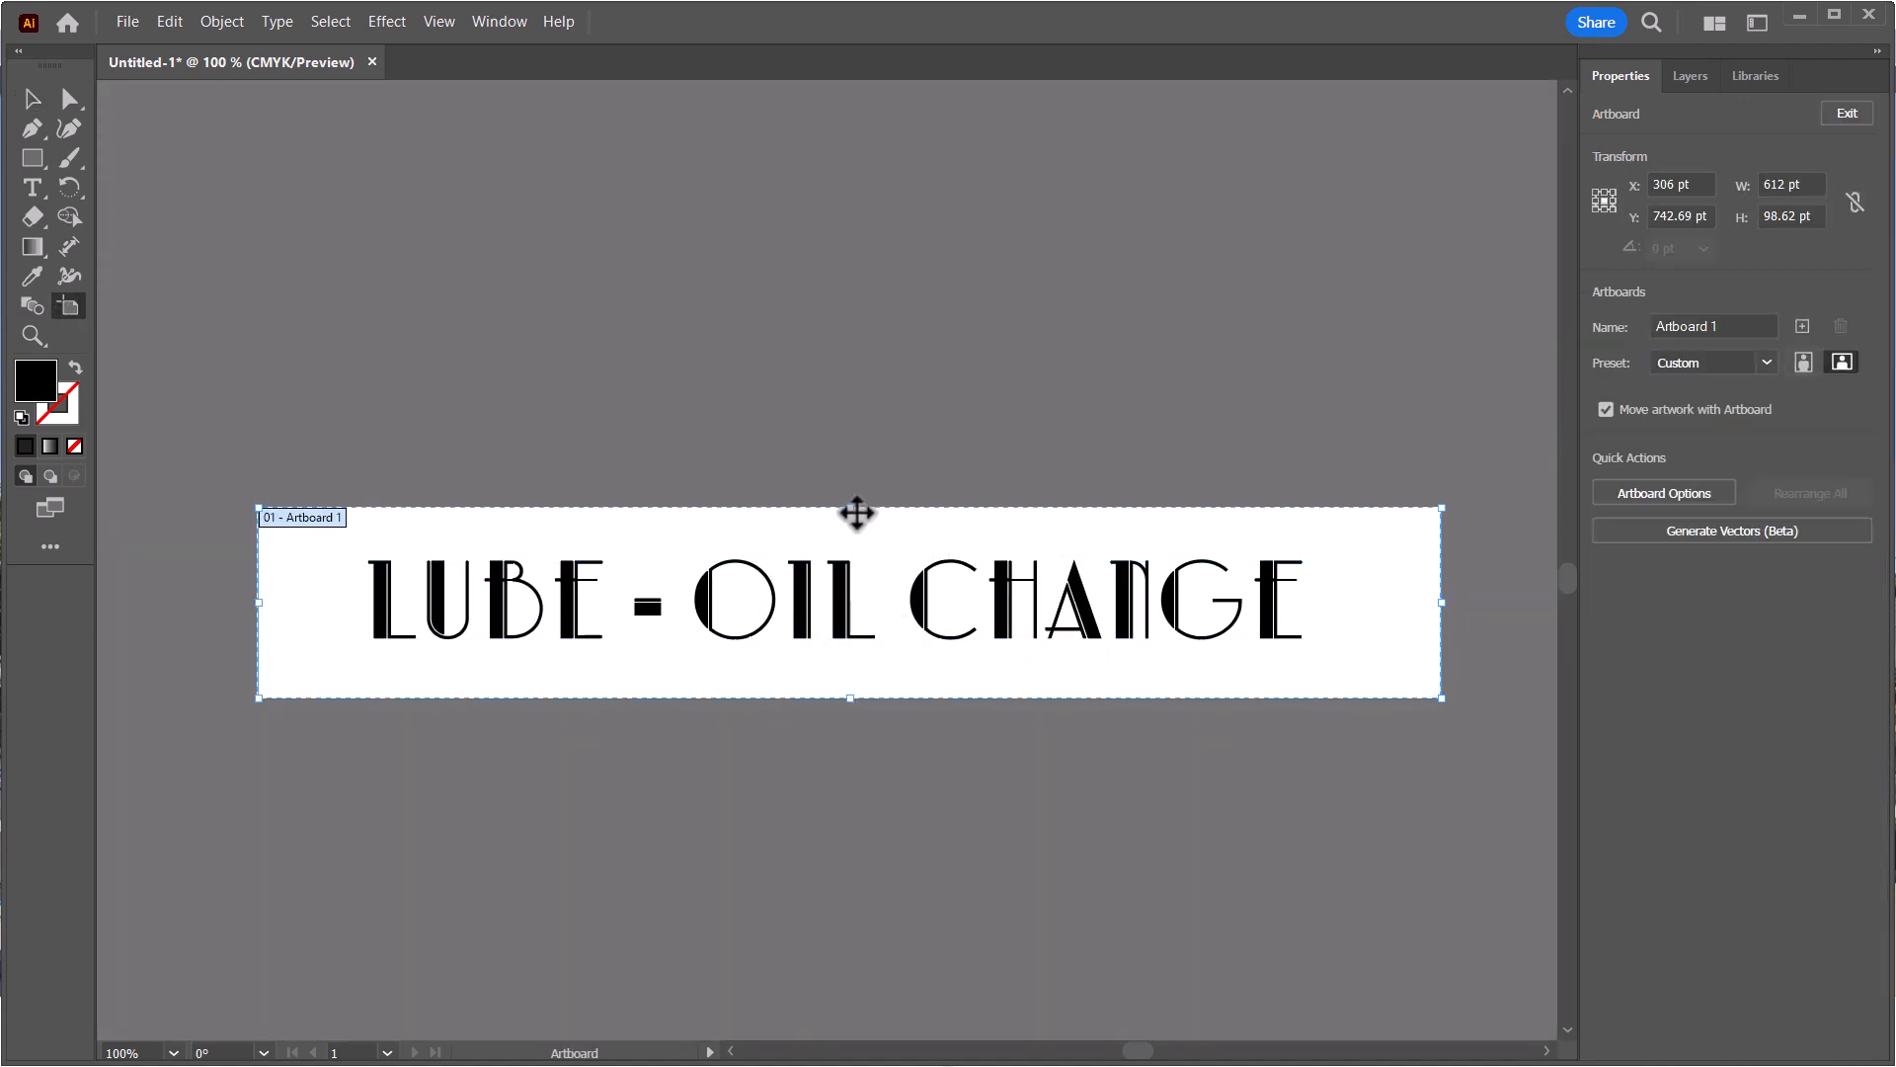
drag(853, 510, 855, 541)
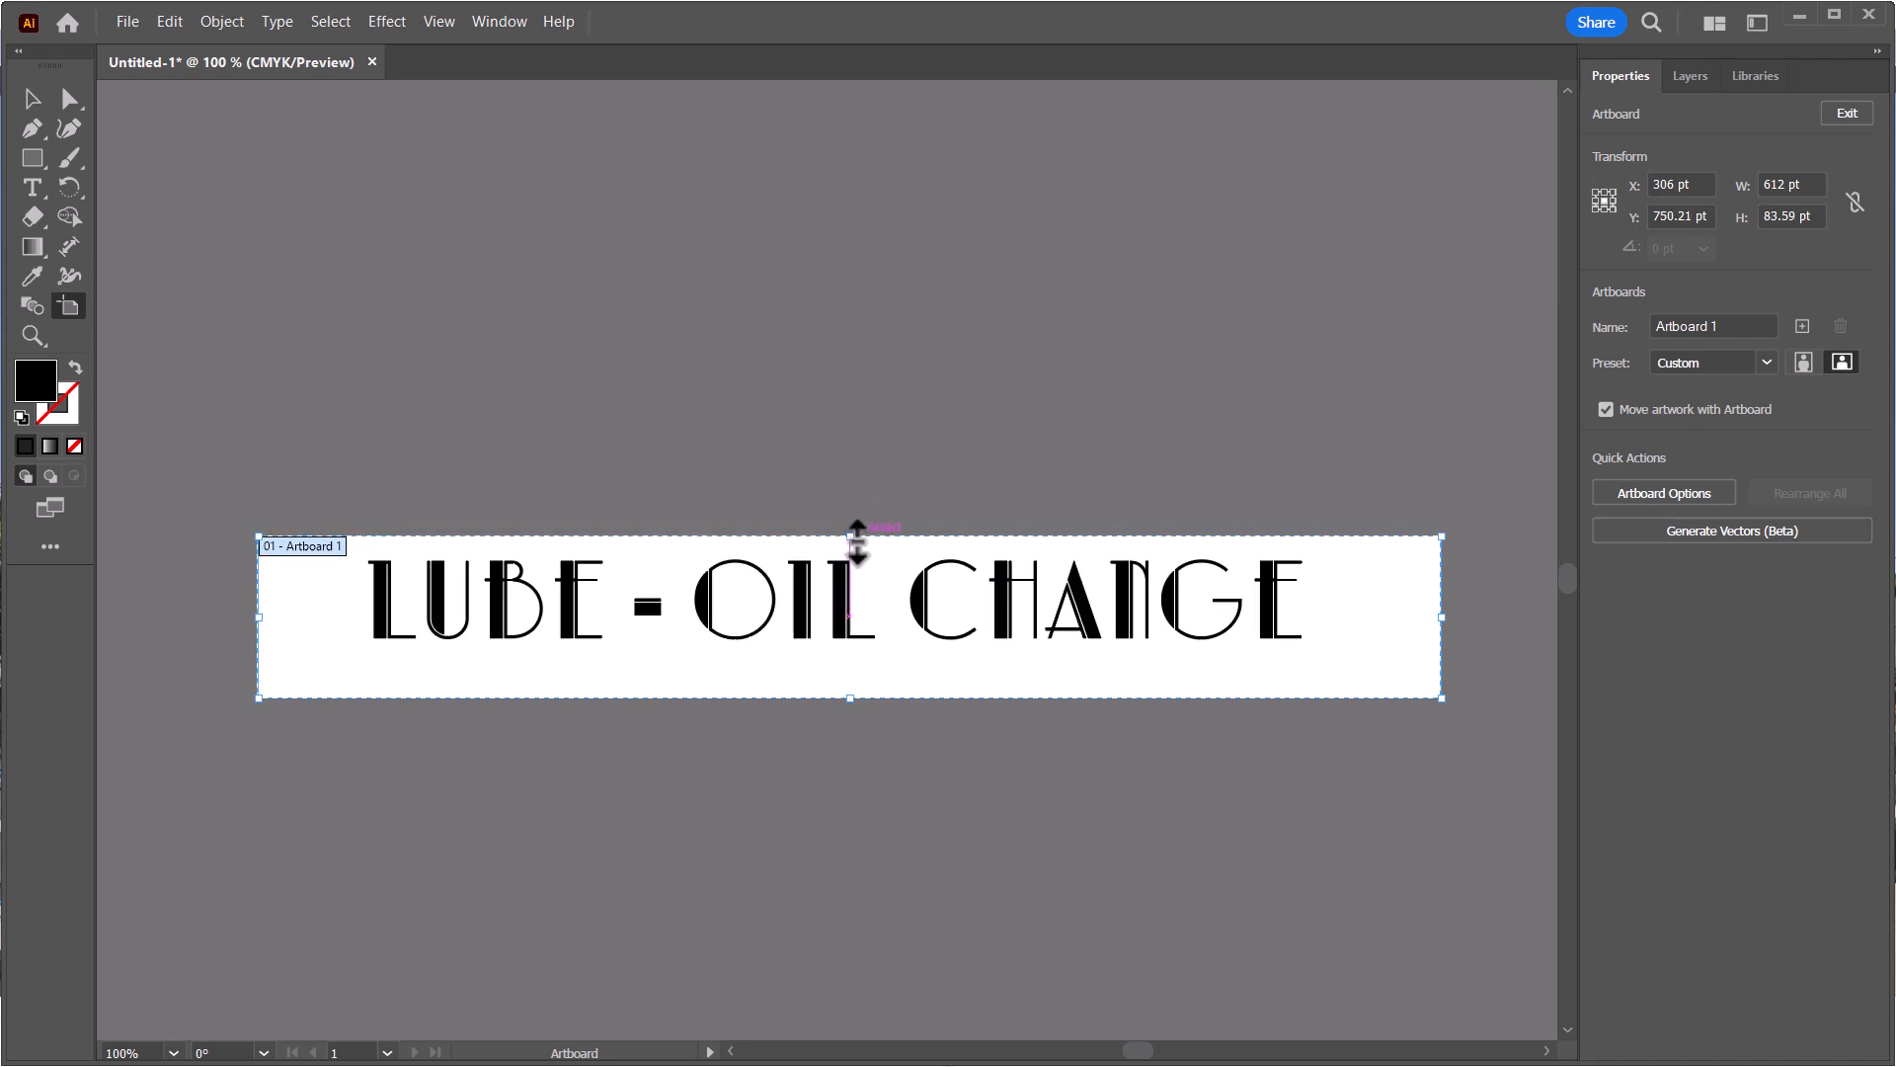
drag(849, 698, 840, 661)
drag(266, 607, 319, 598)
drag(1448, 595, 1364, 595)
click(1280, 382)
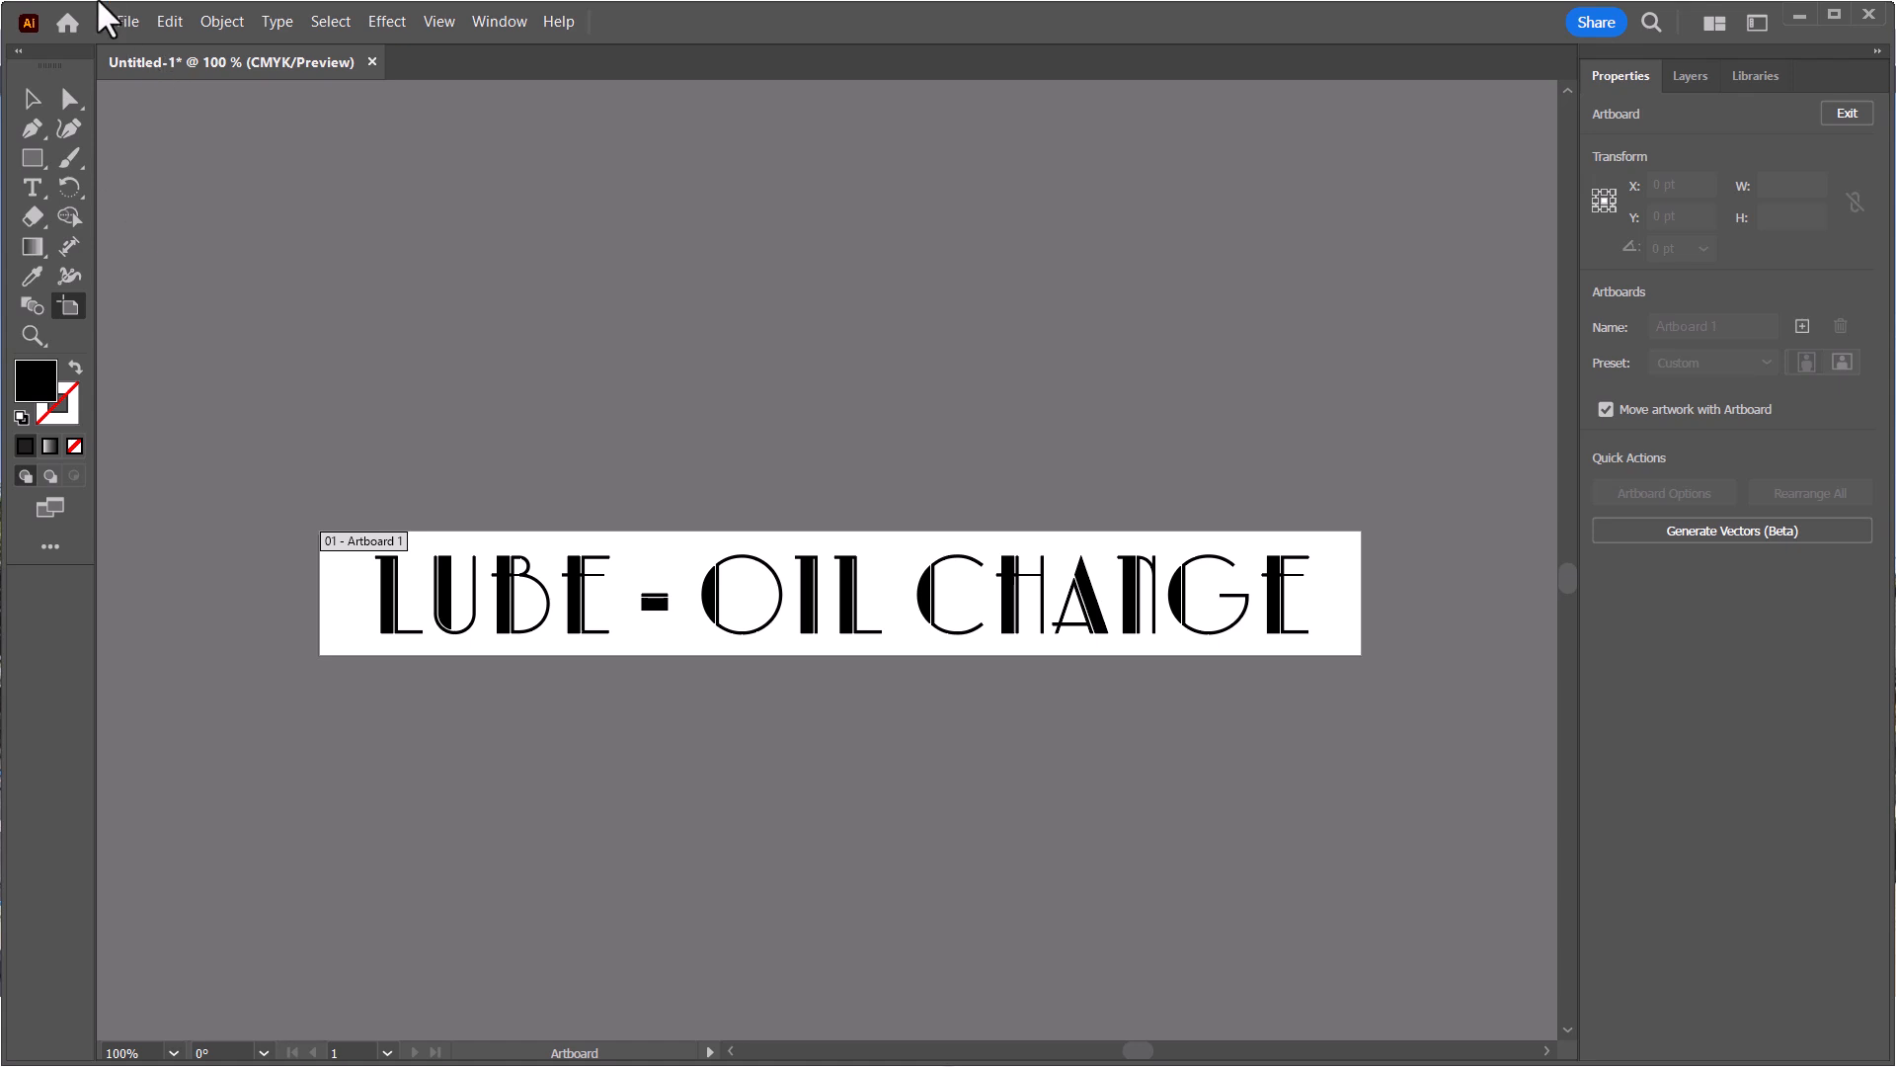
drag(898, 523, 889, 559)
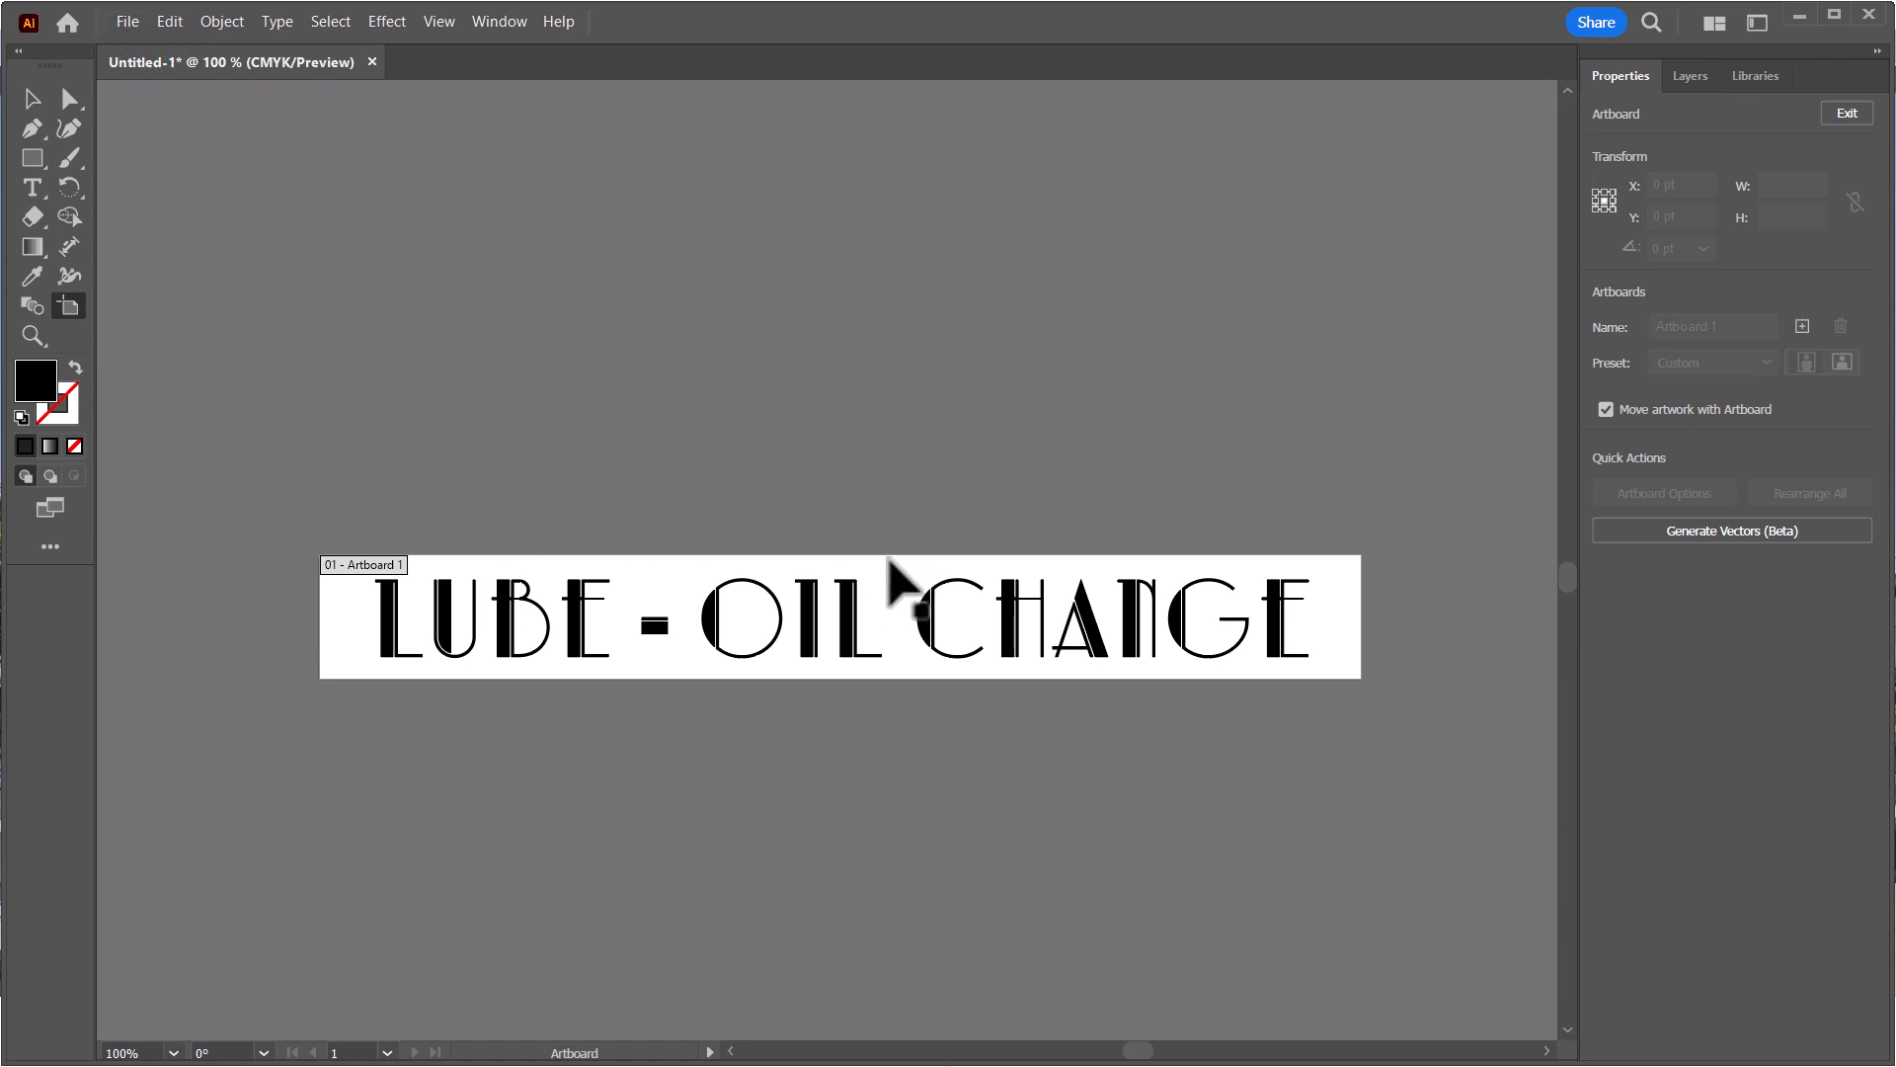
alt+scroll(889, 568, up, 1)
alt+scroll(791, 538, down, 1)
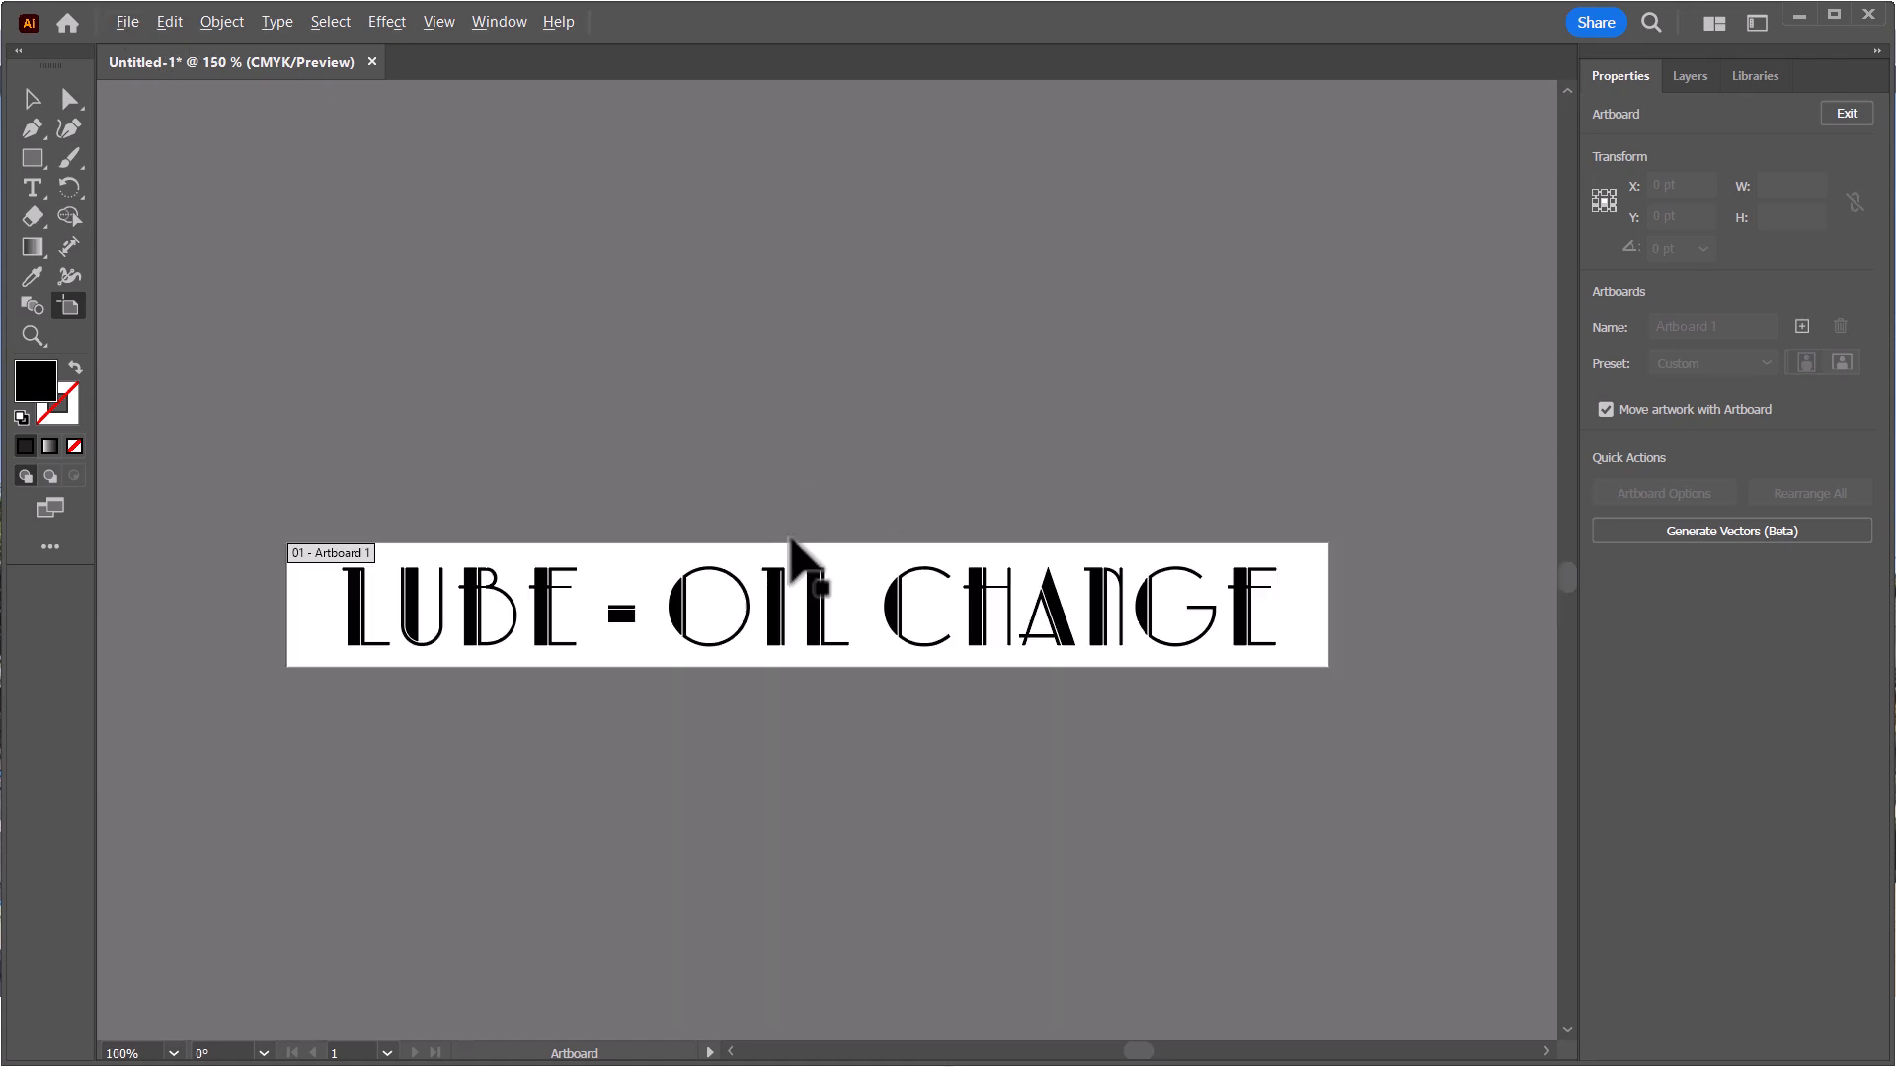
Open Export As for the cropped LUBE - OIL CHANGE sign artwork
click(127, 24)
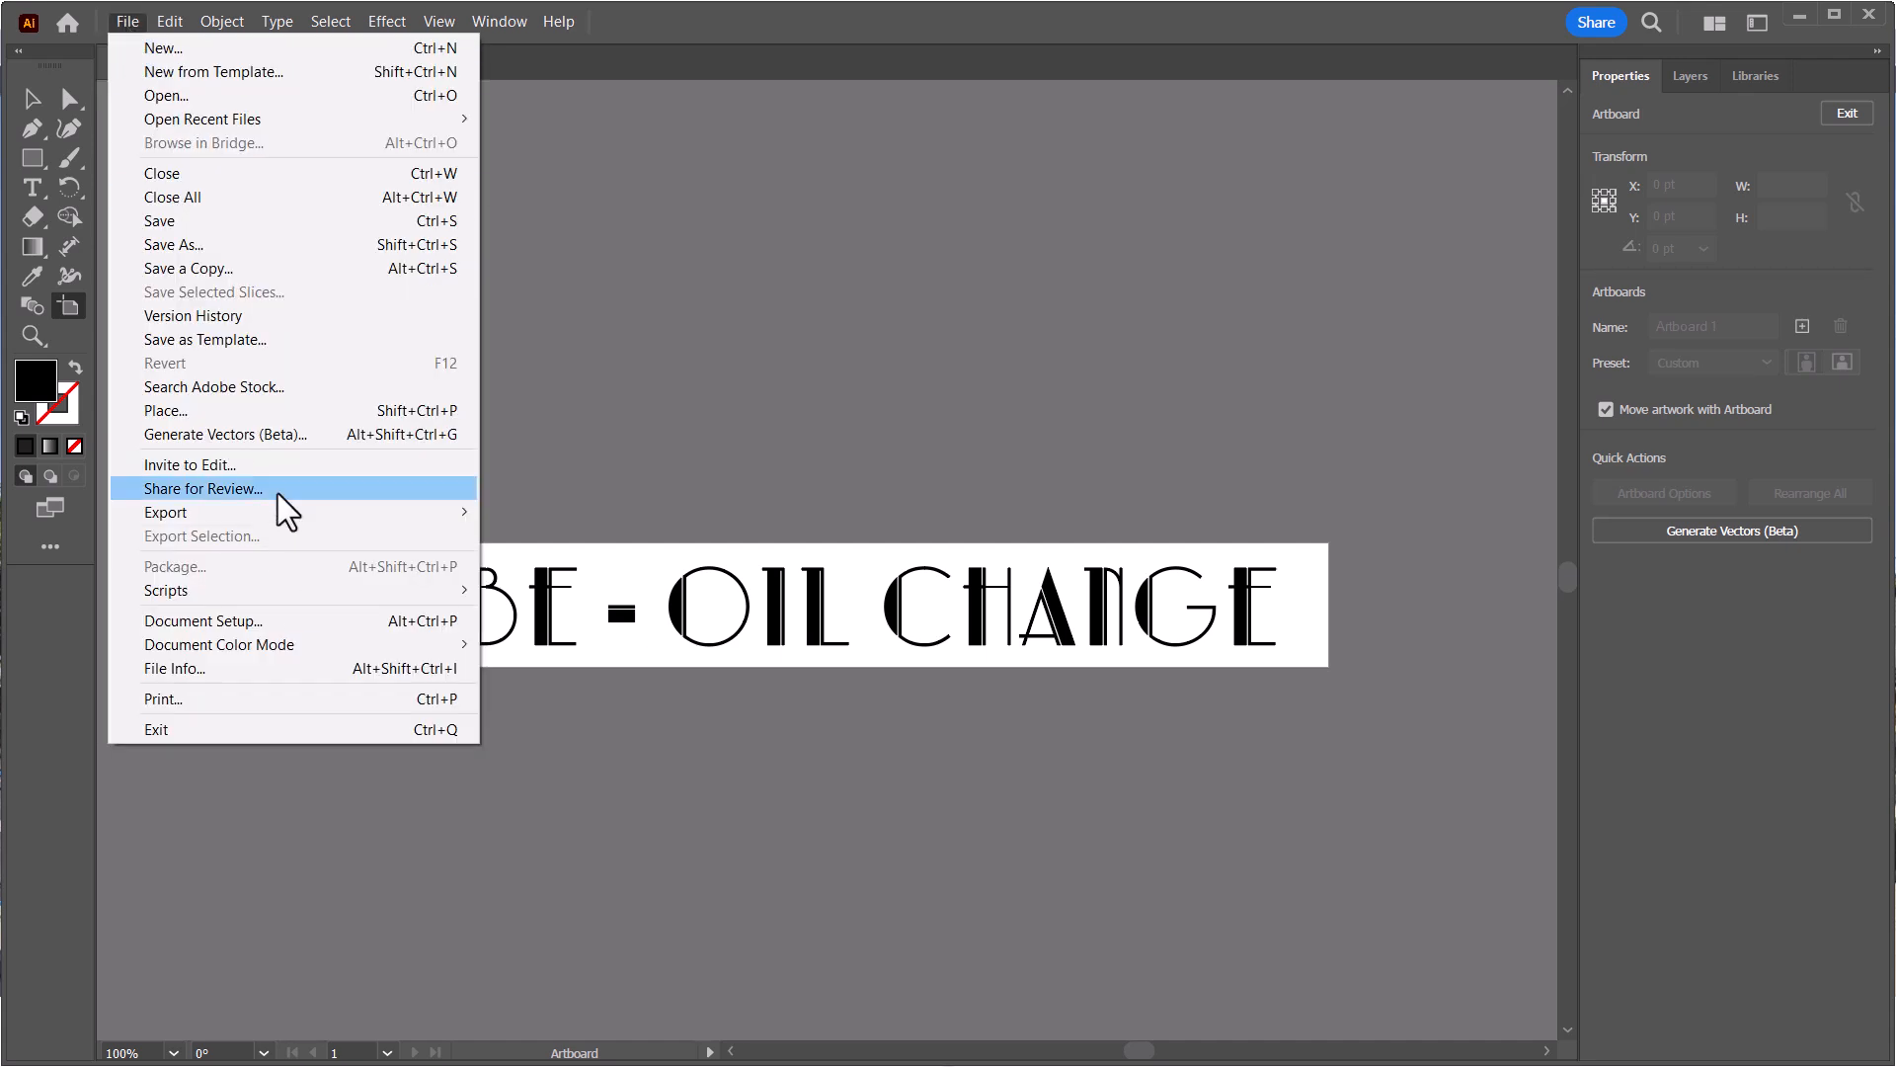
mouse_move(293, 516)
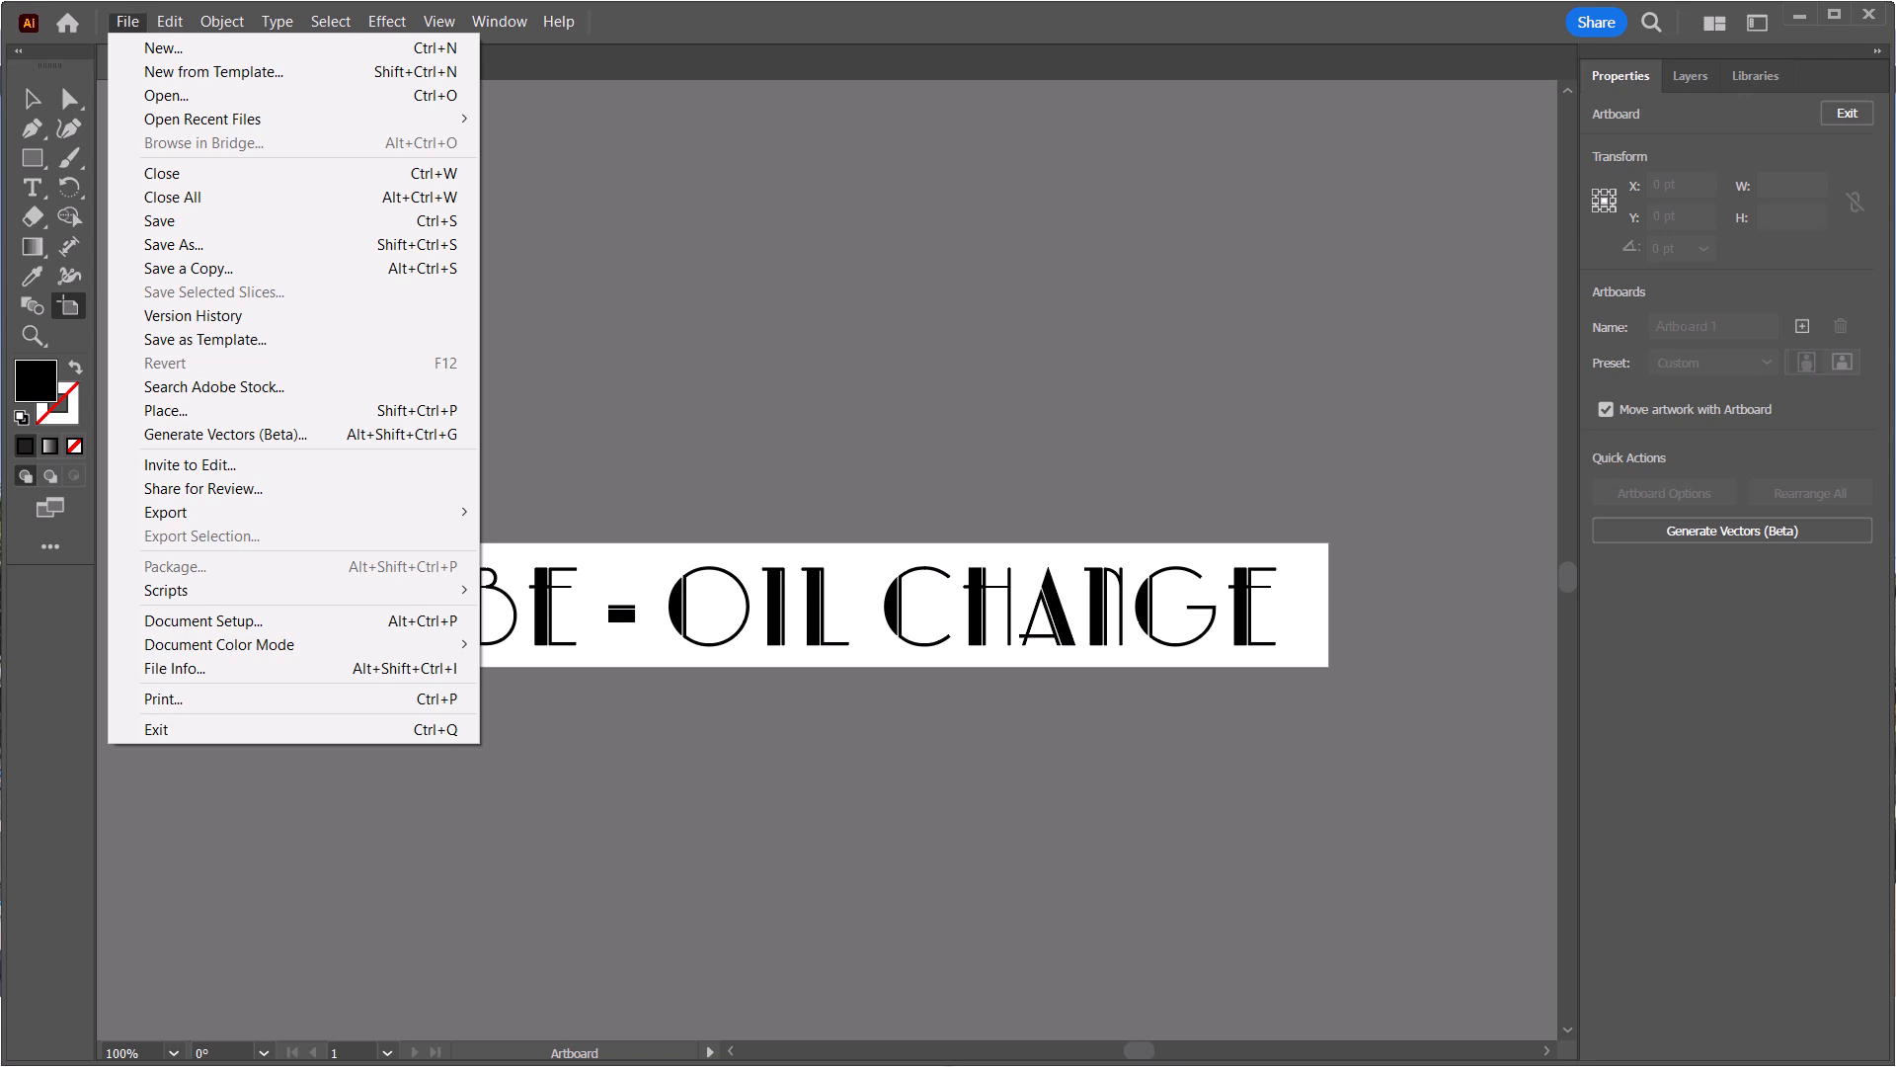
key(Escape)
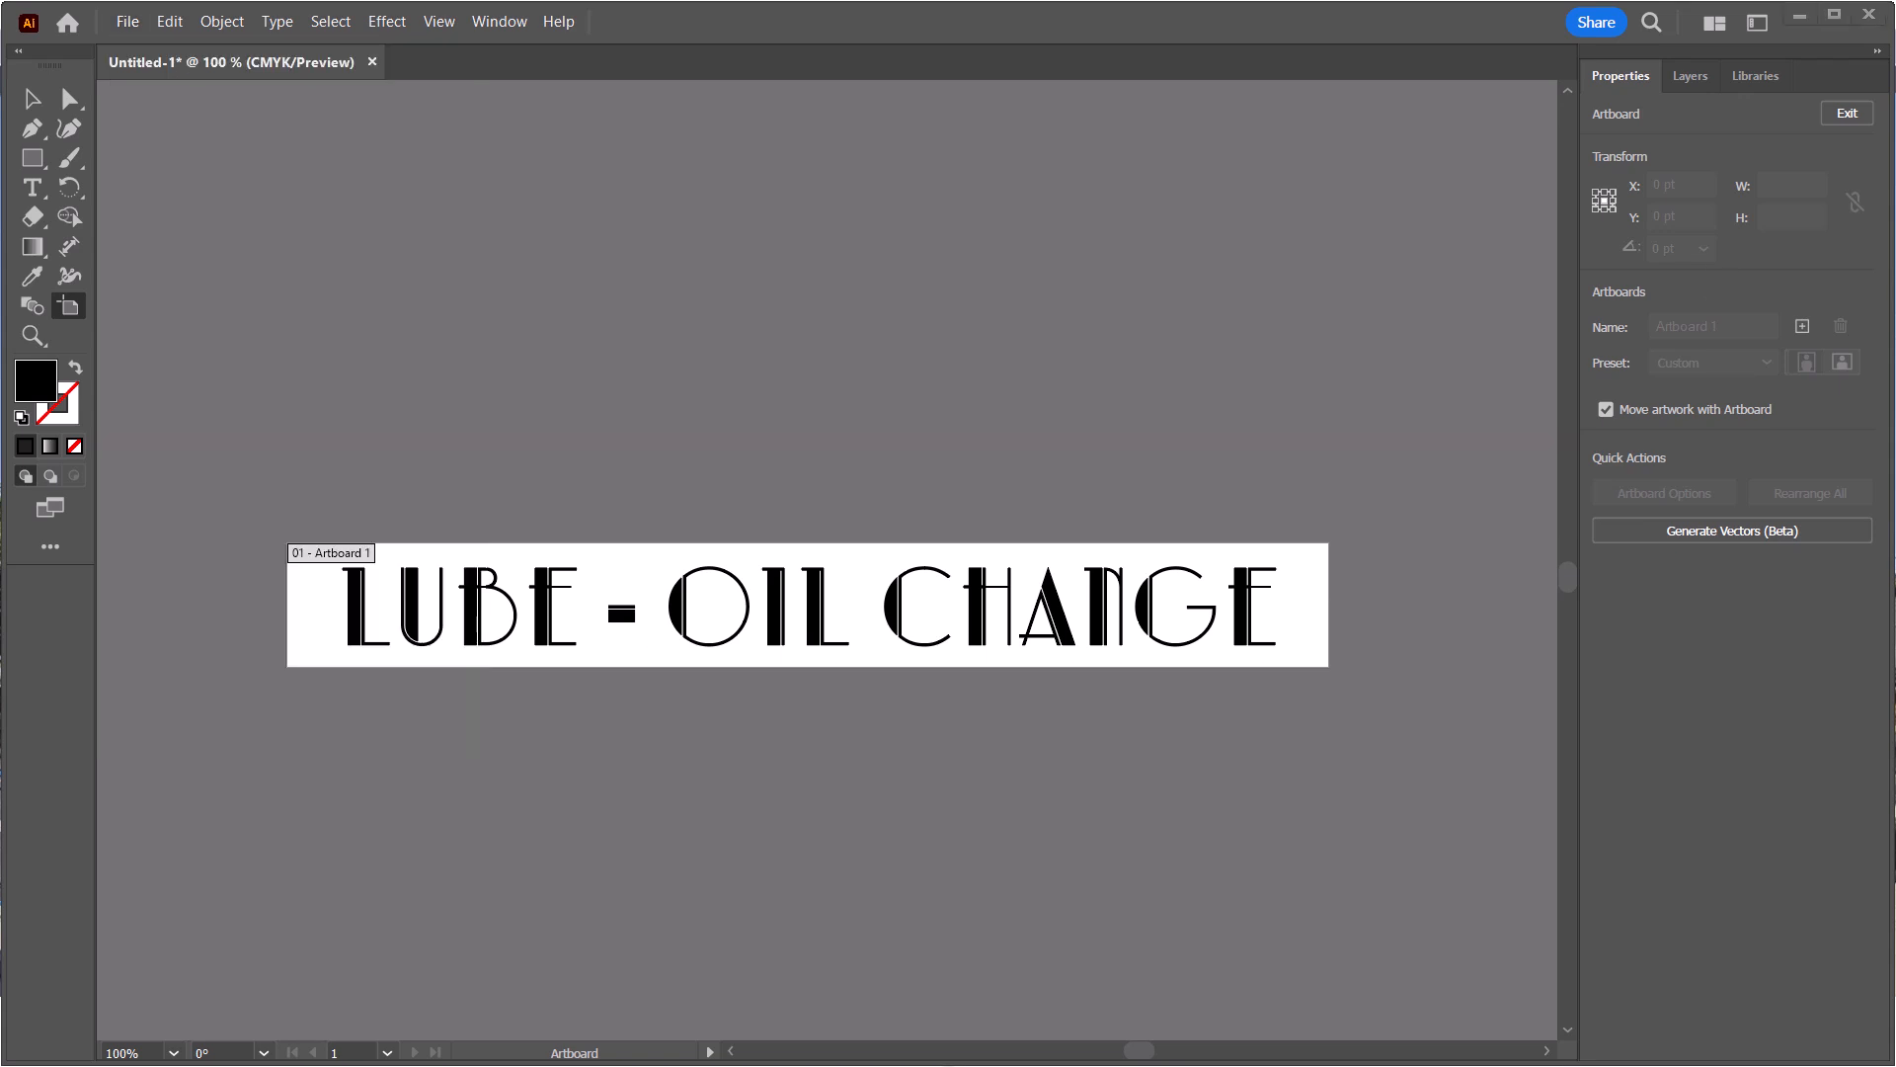
click(127, 22)
mouse_move(424, 517)
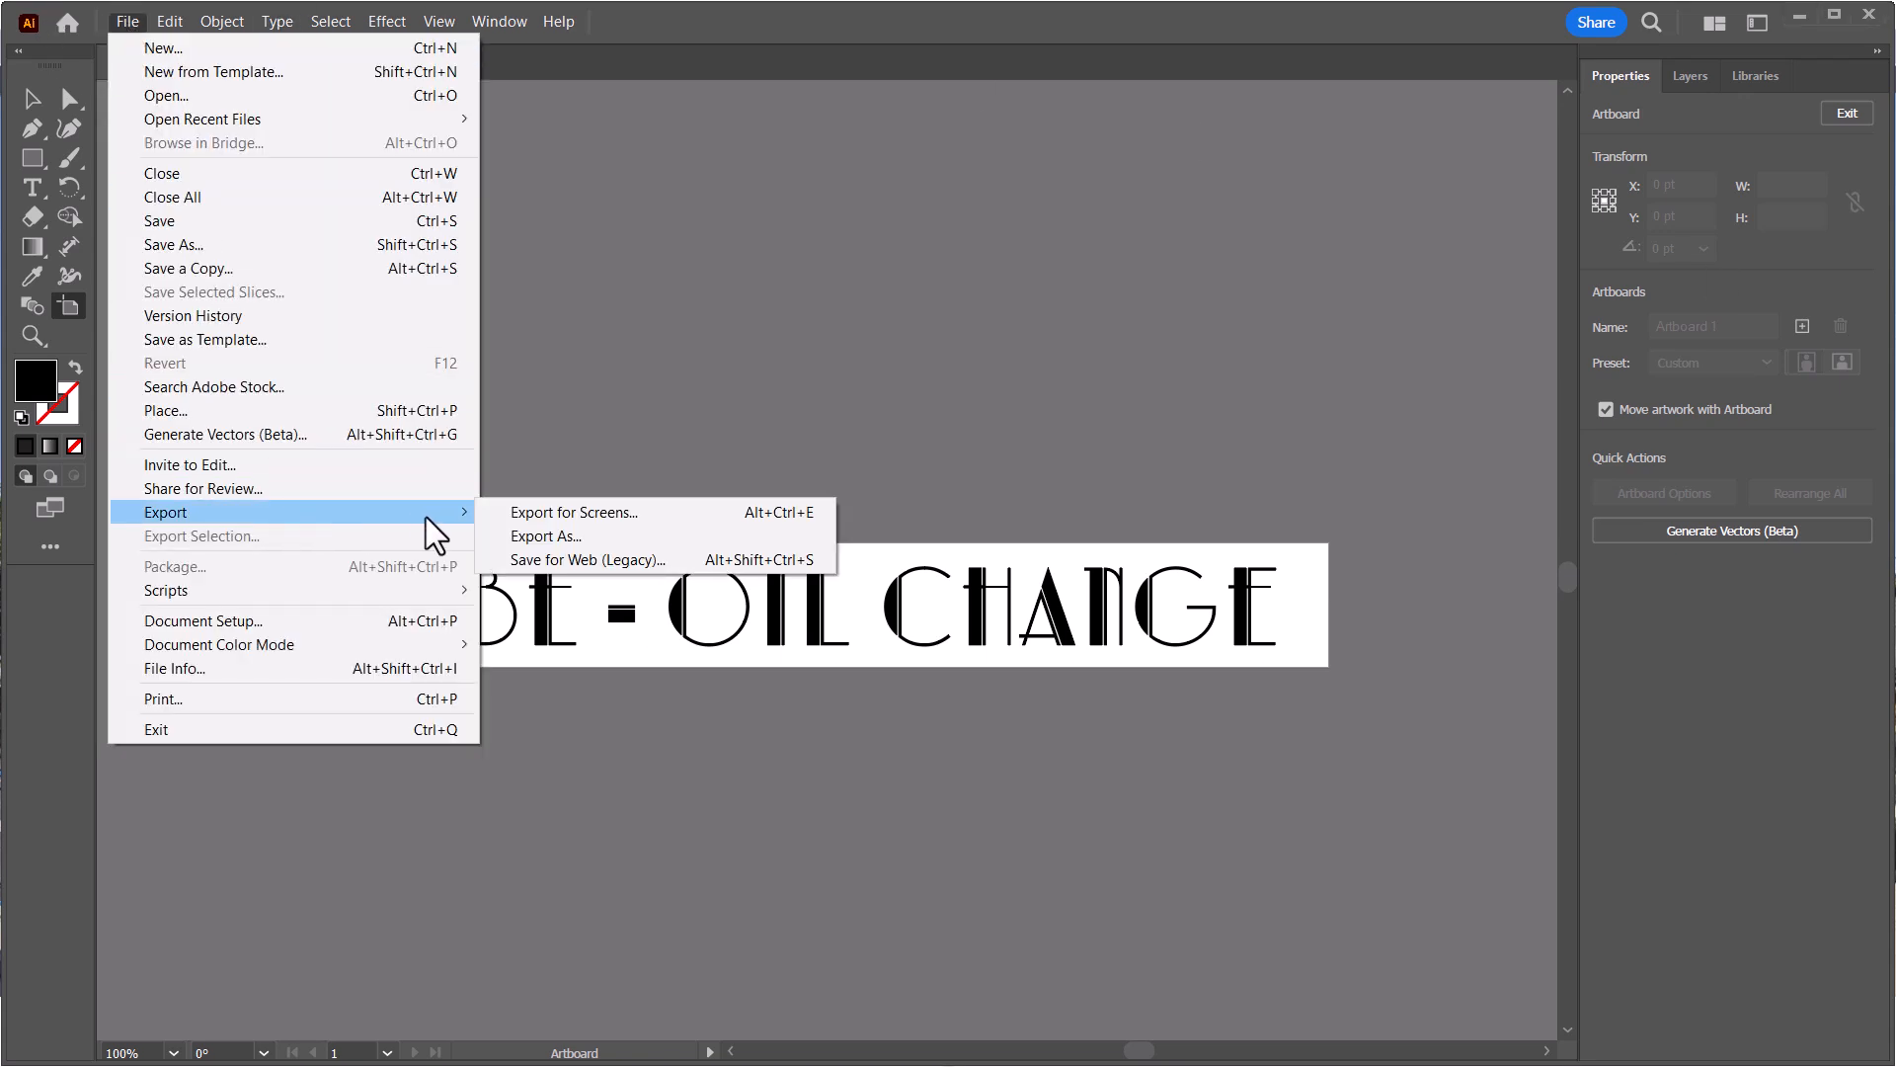
click(554, 536)
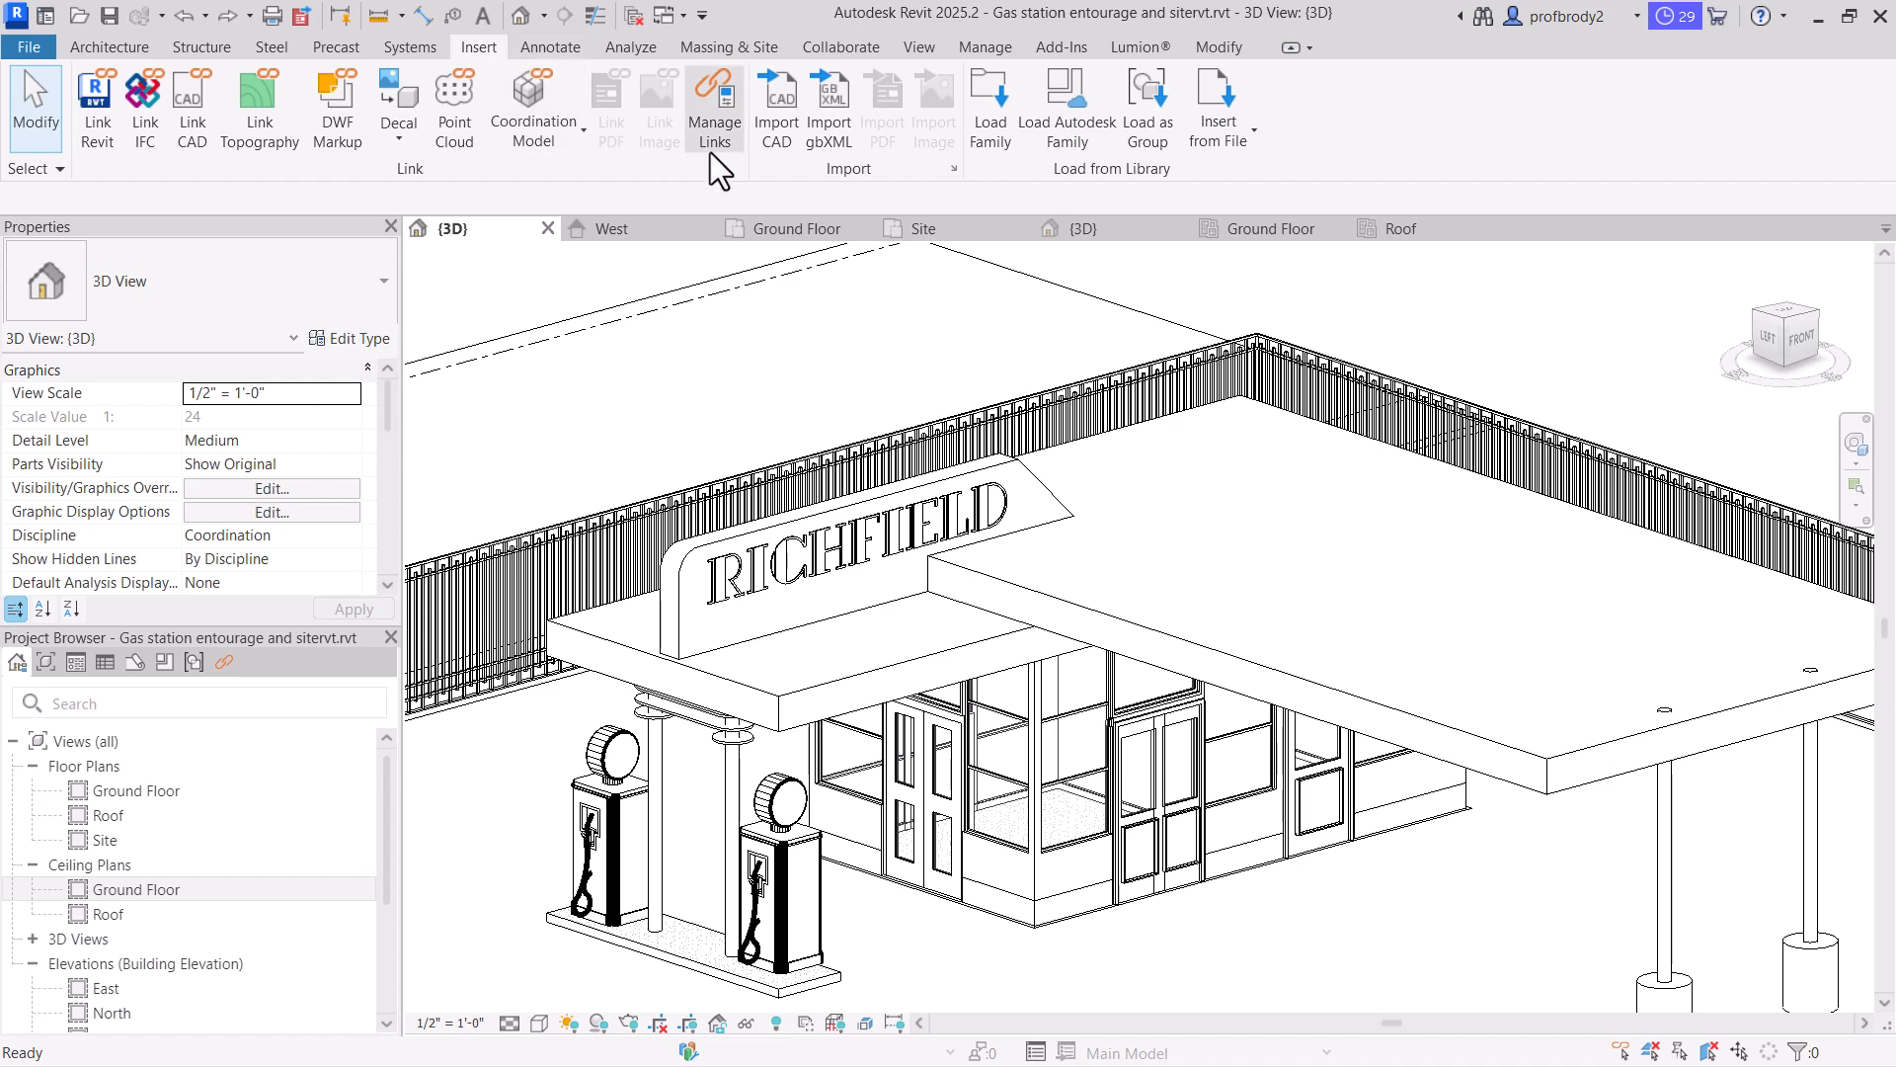
Create a decal type named New Decal from the image Signage.jpg with a Gloss finish
click(399, 109)
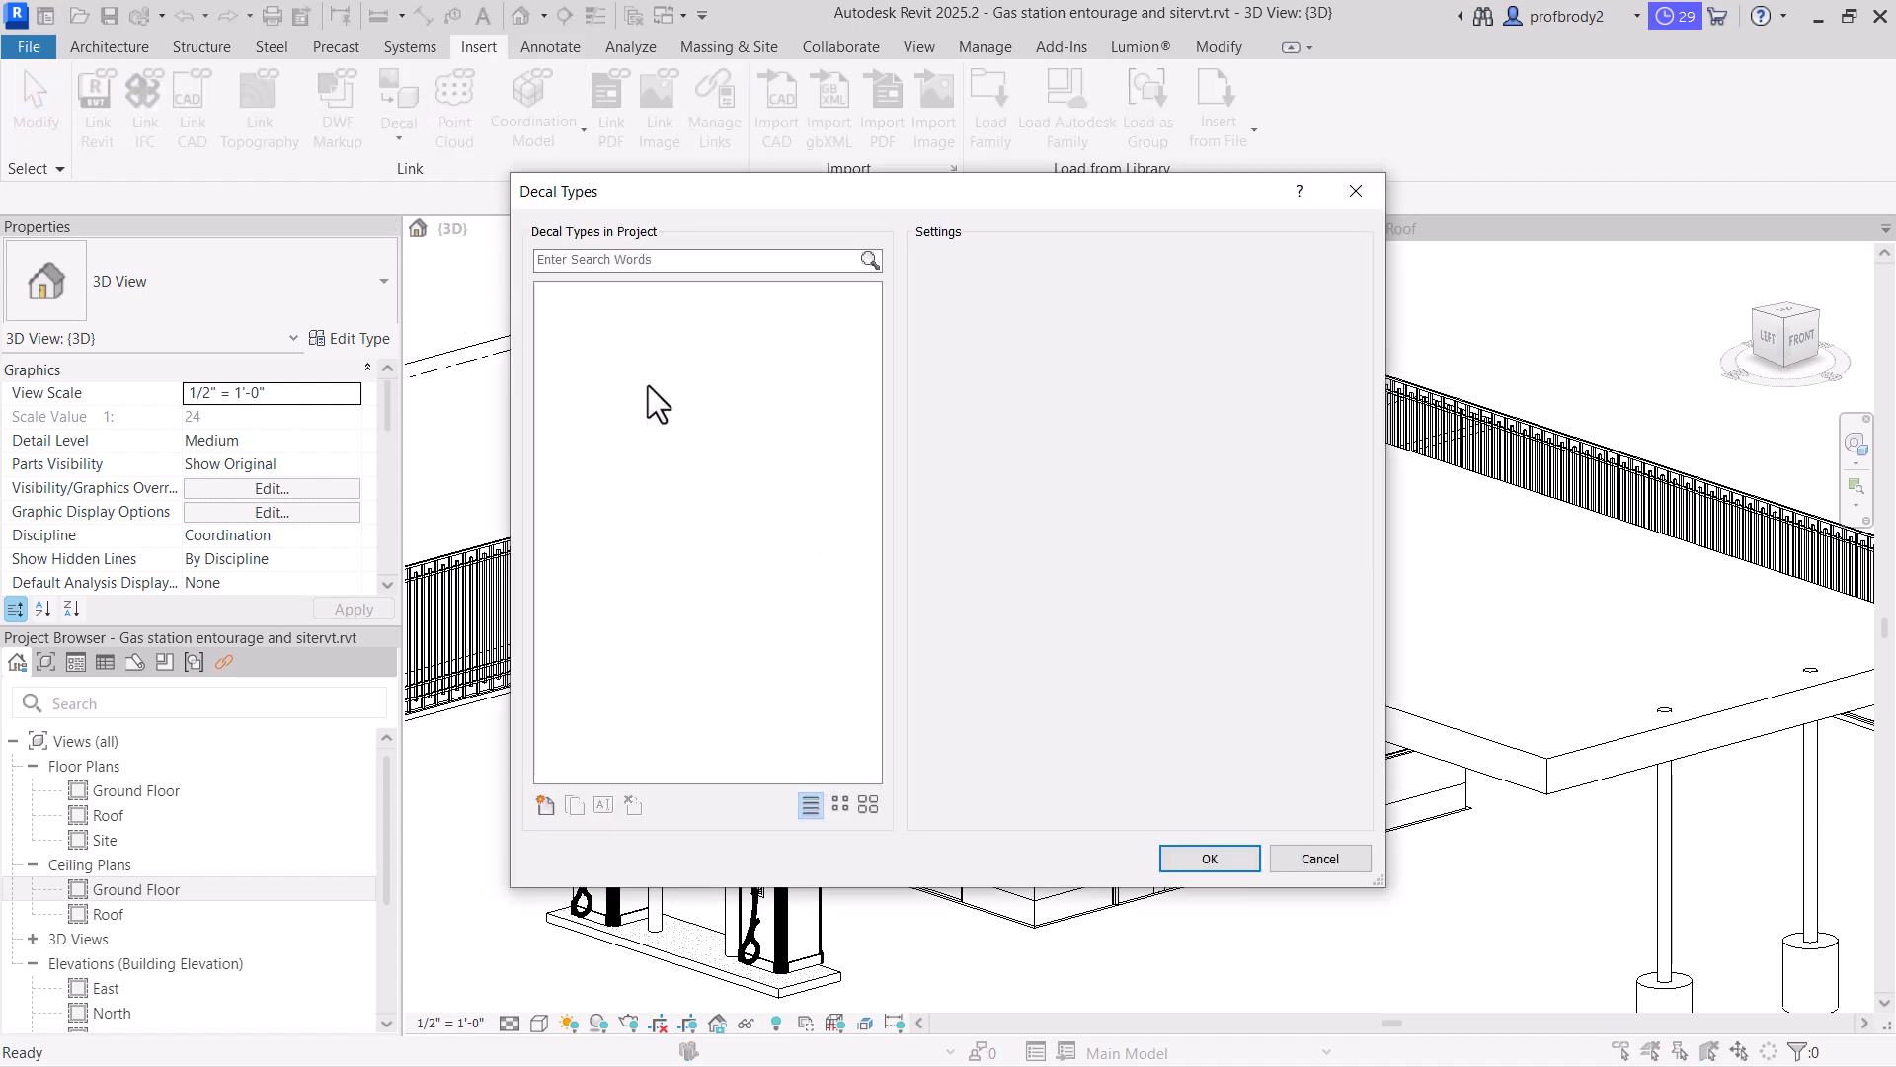
click(547, 805)
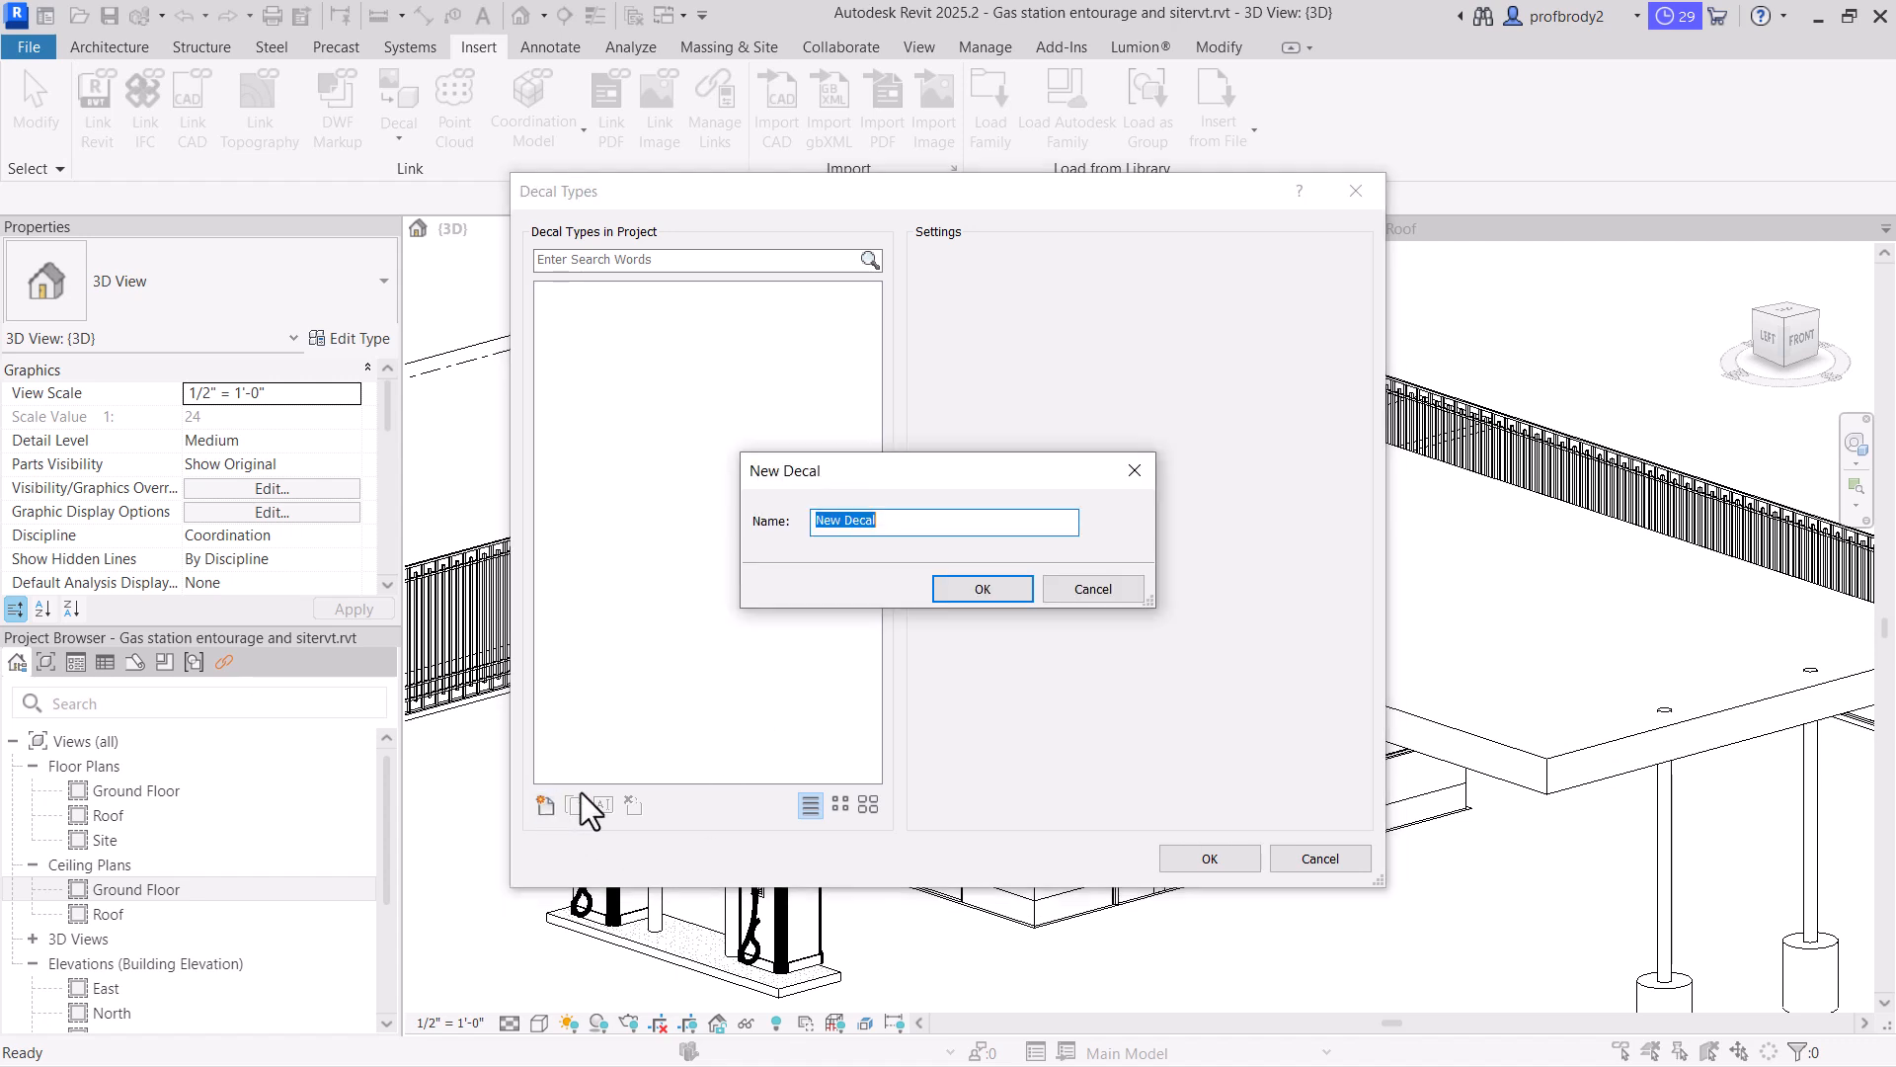
click(993, 591)
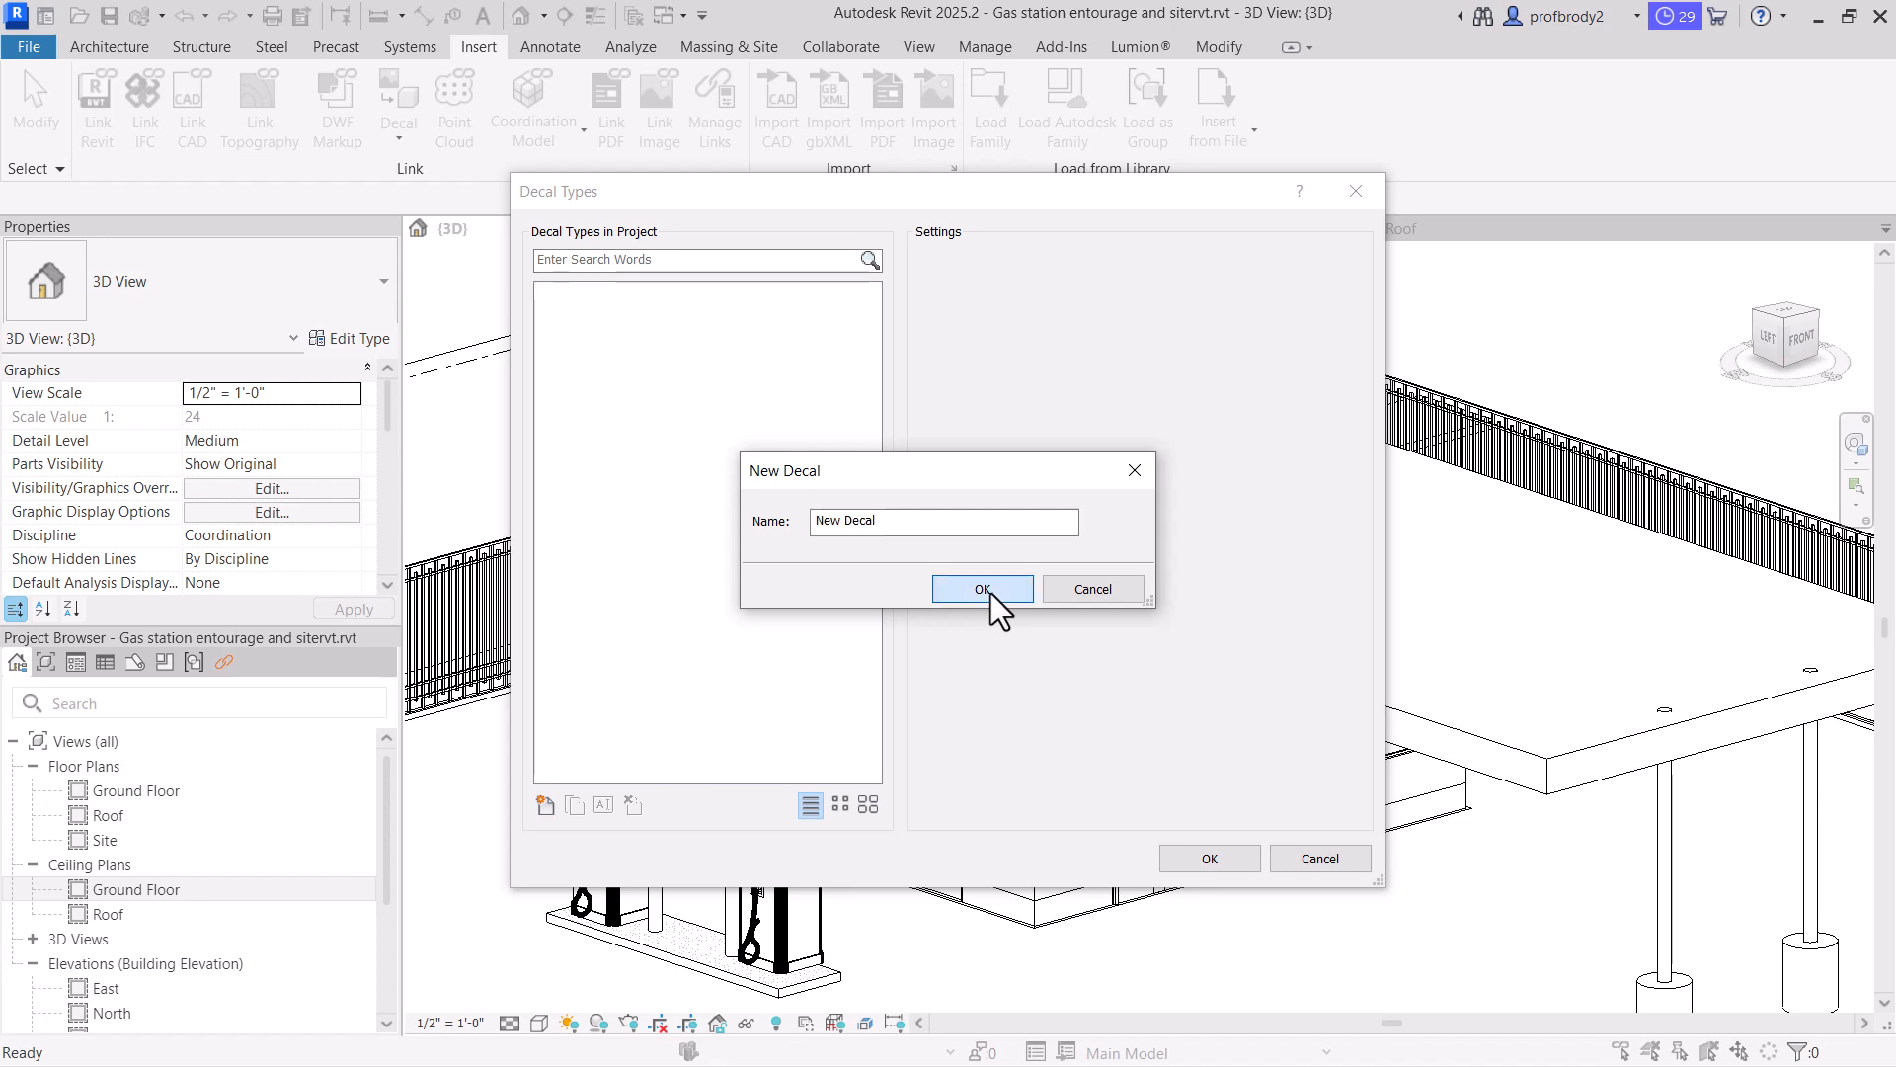
click(1349, 261)
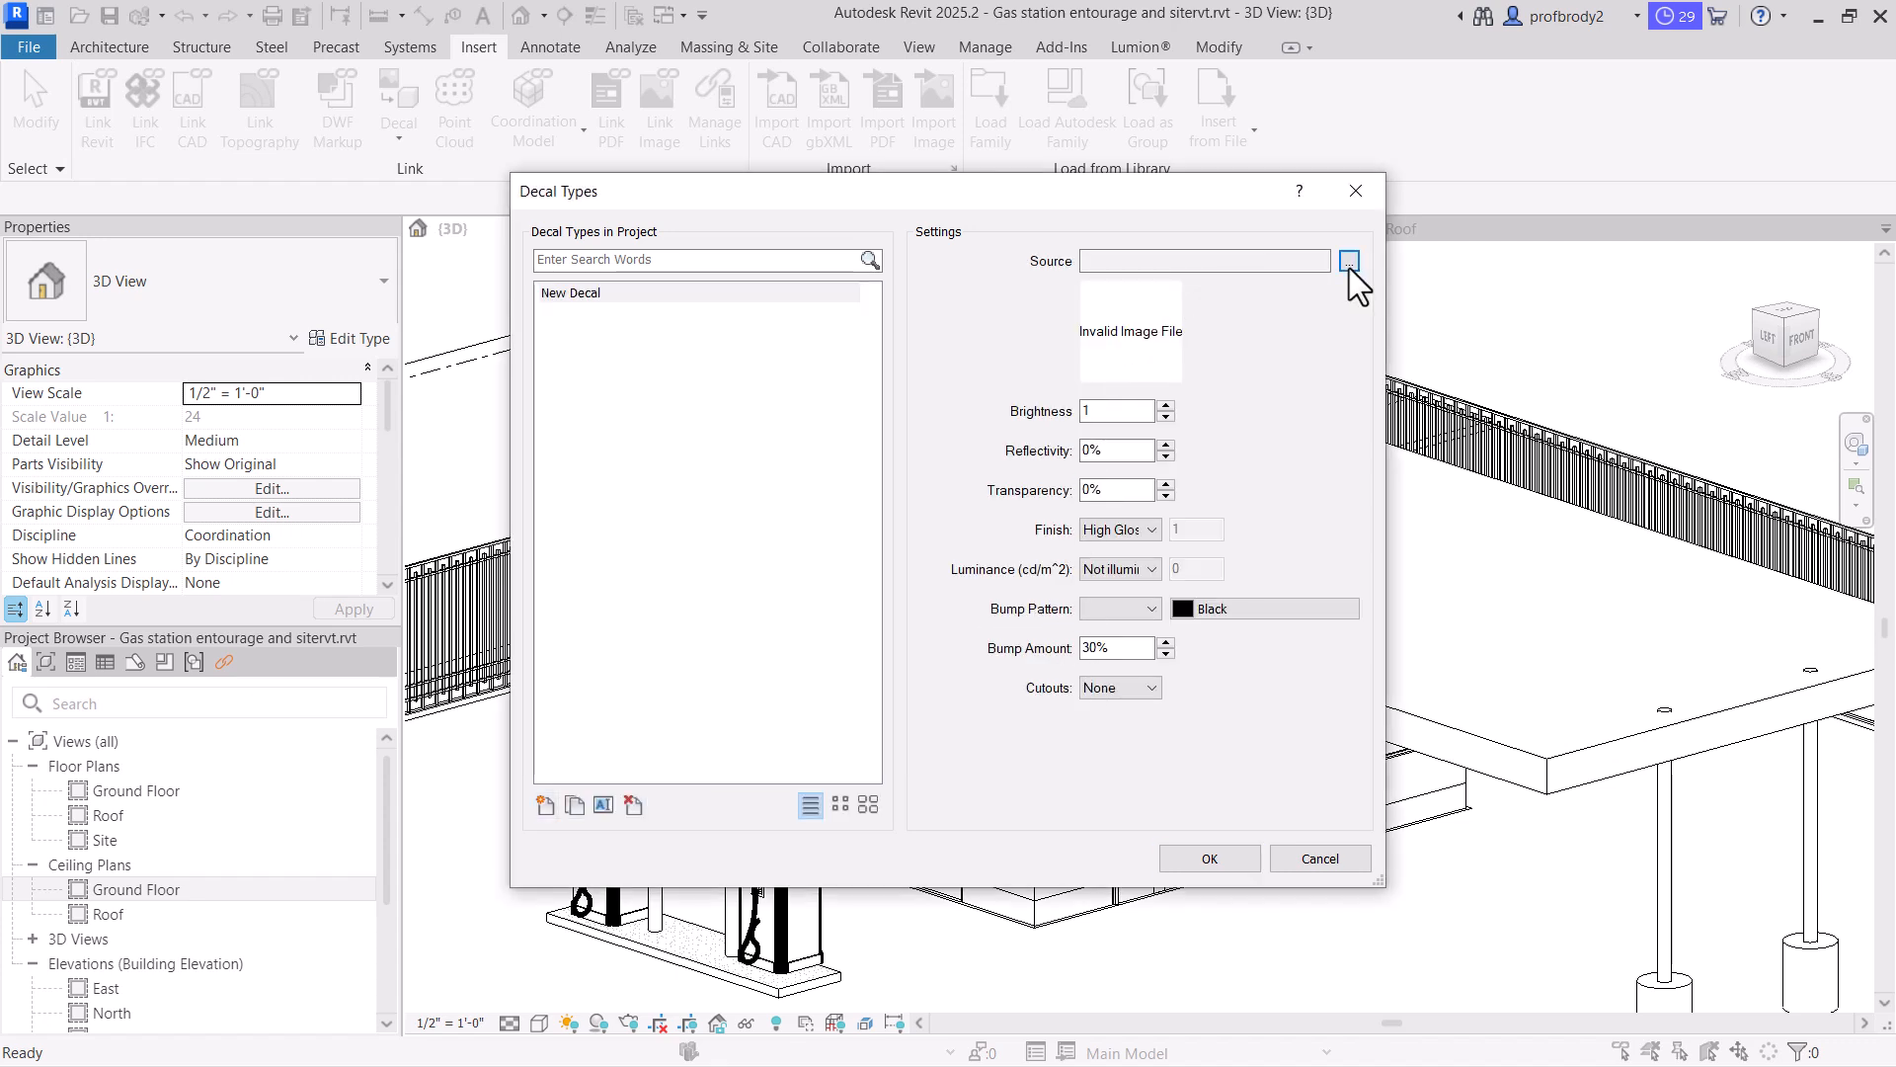
click(581, 549)
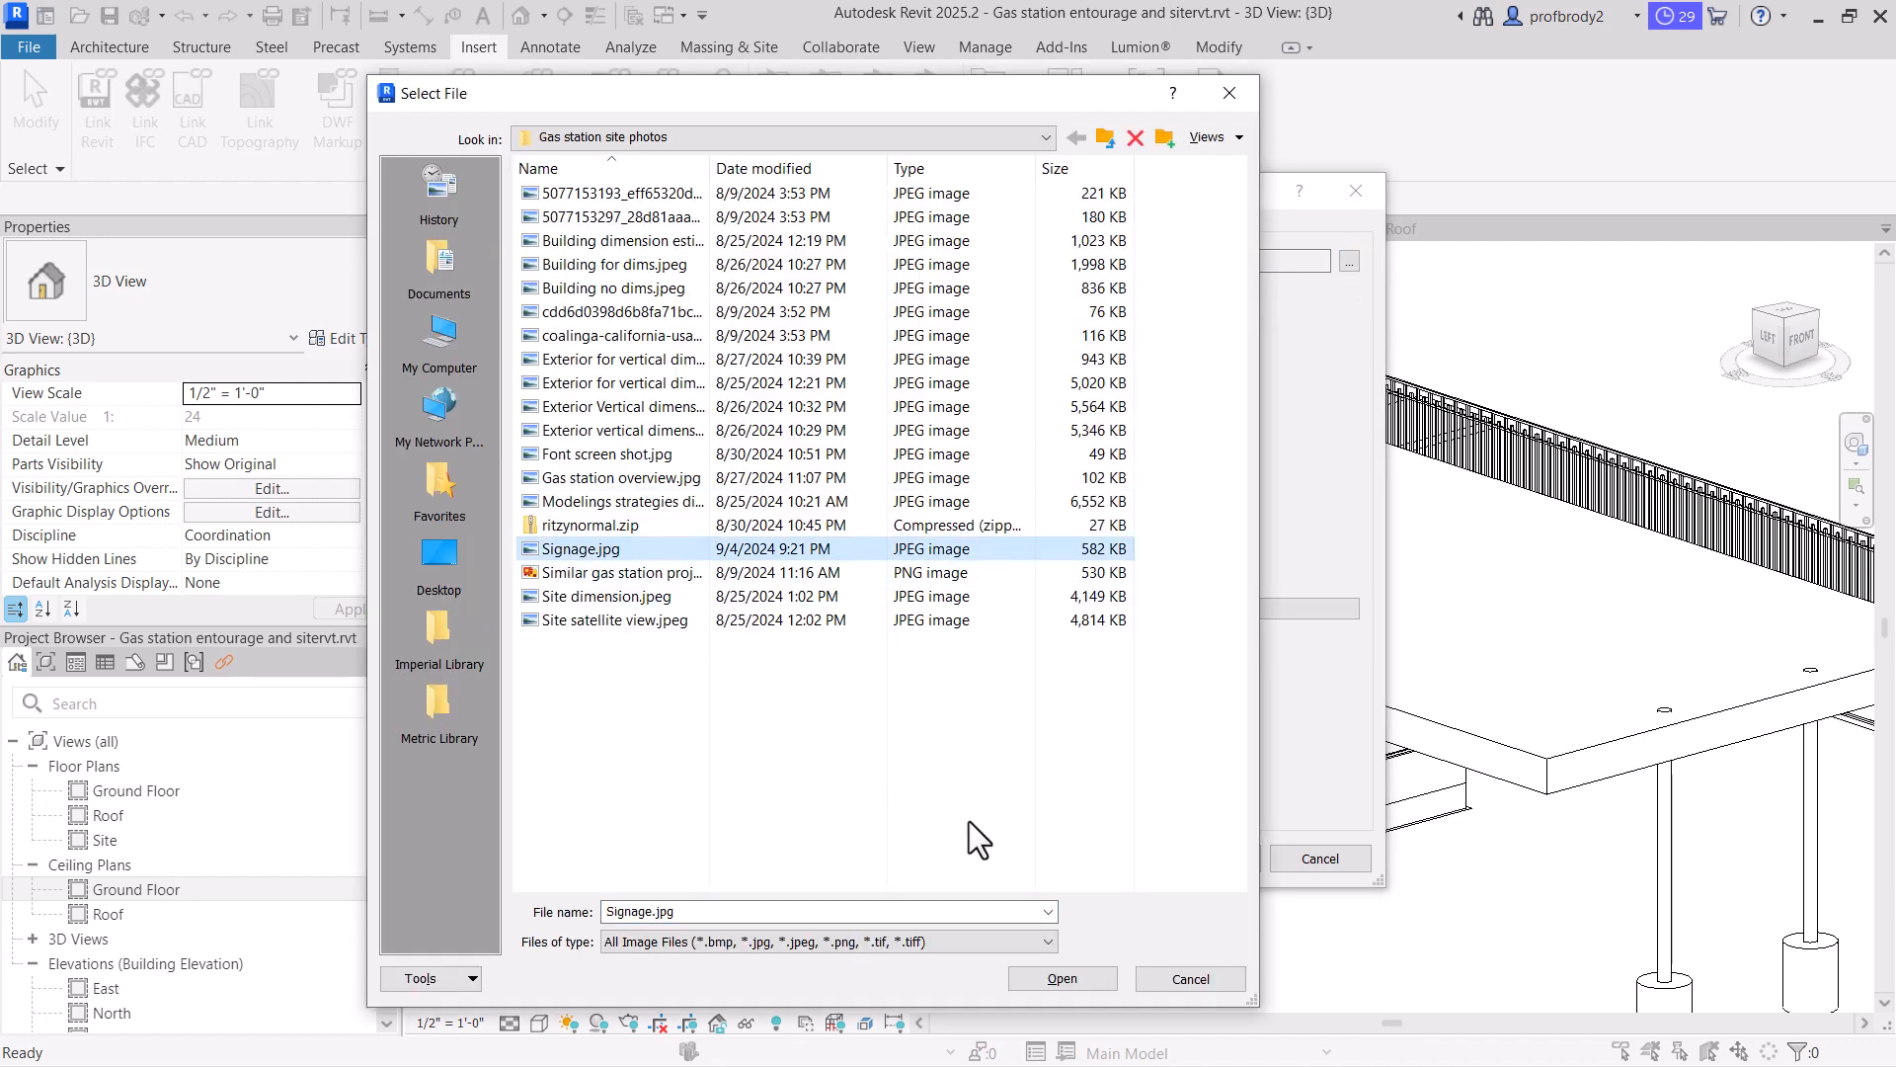
click(1063, 979)
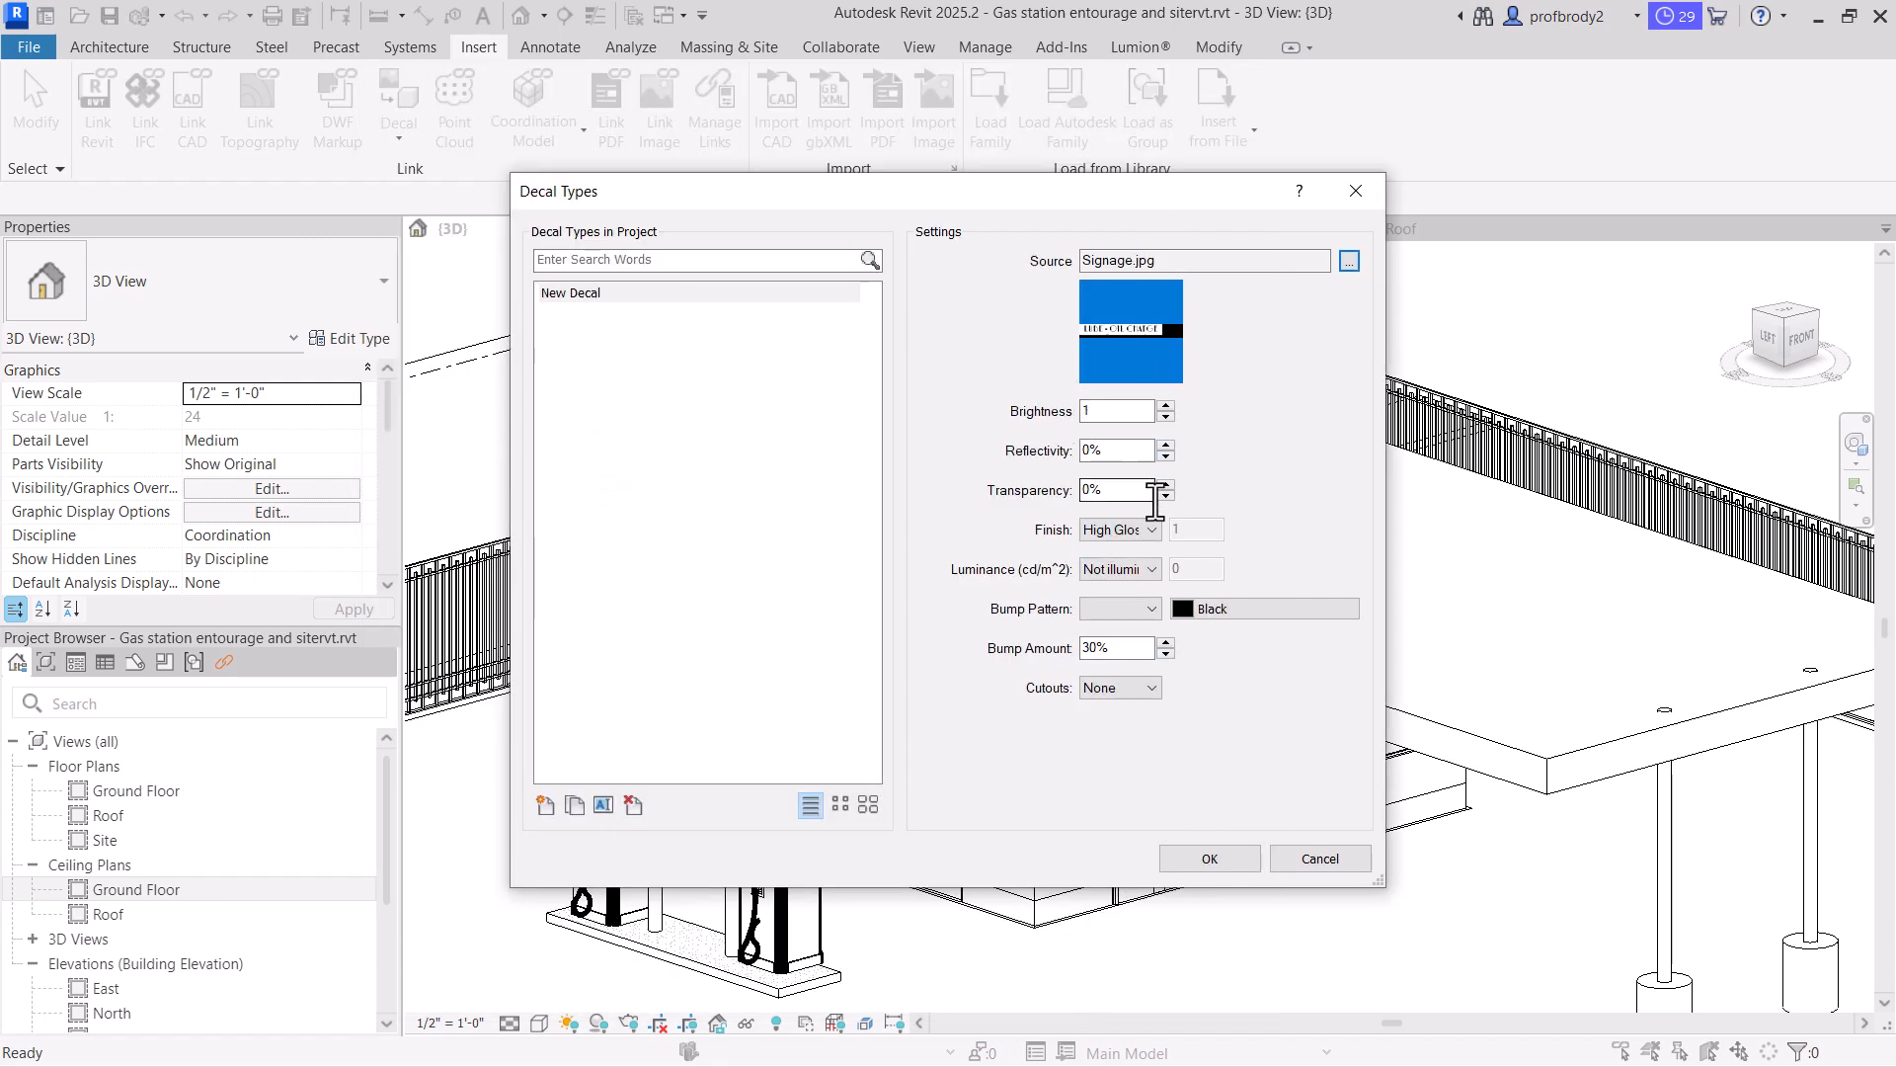
click(1150, 532)
click(1141, 582)
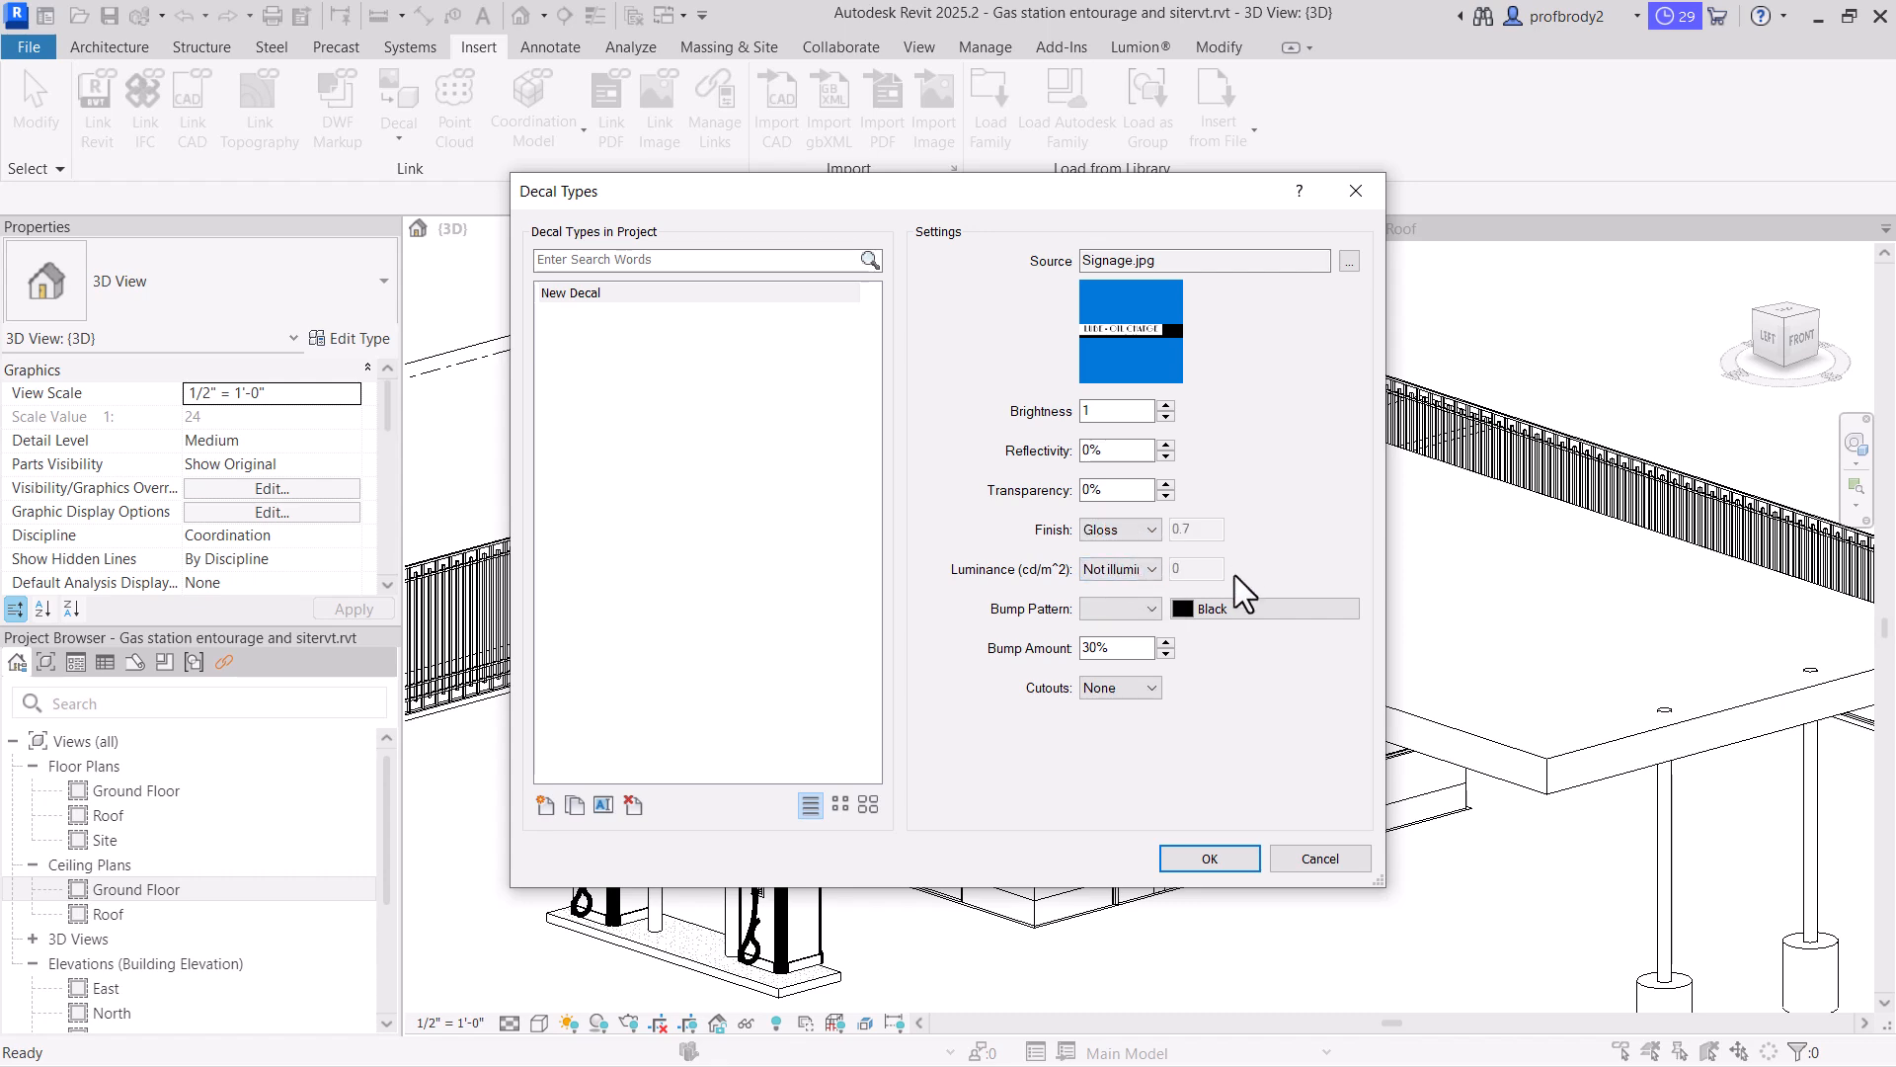
click(1210, 859)
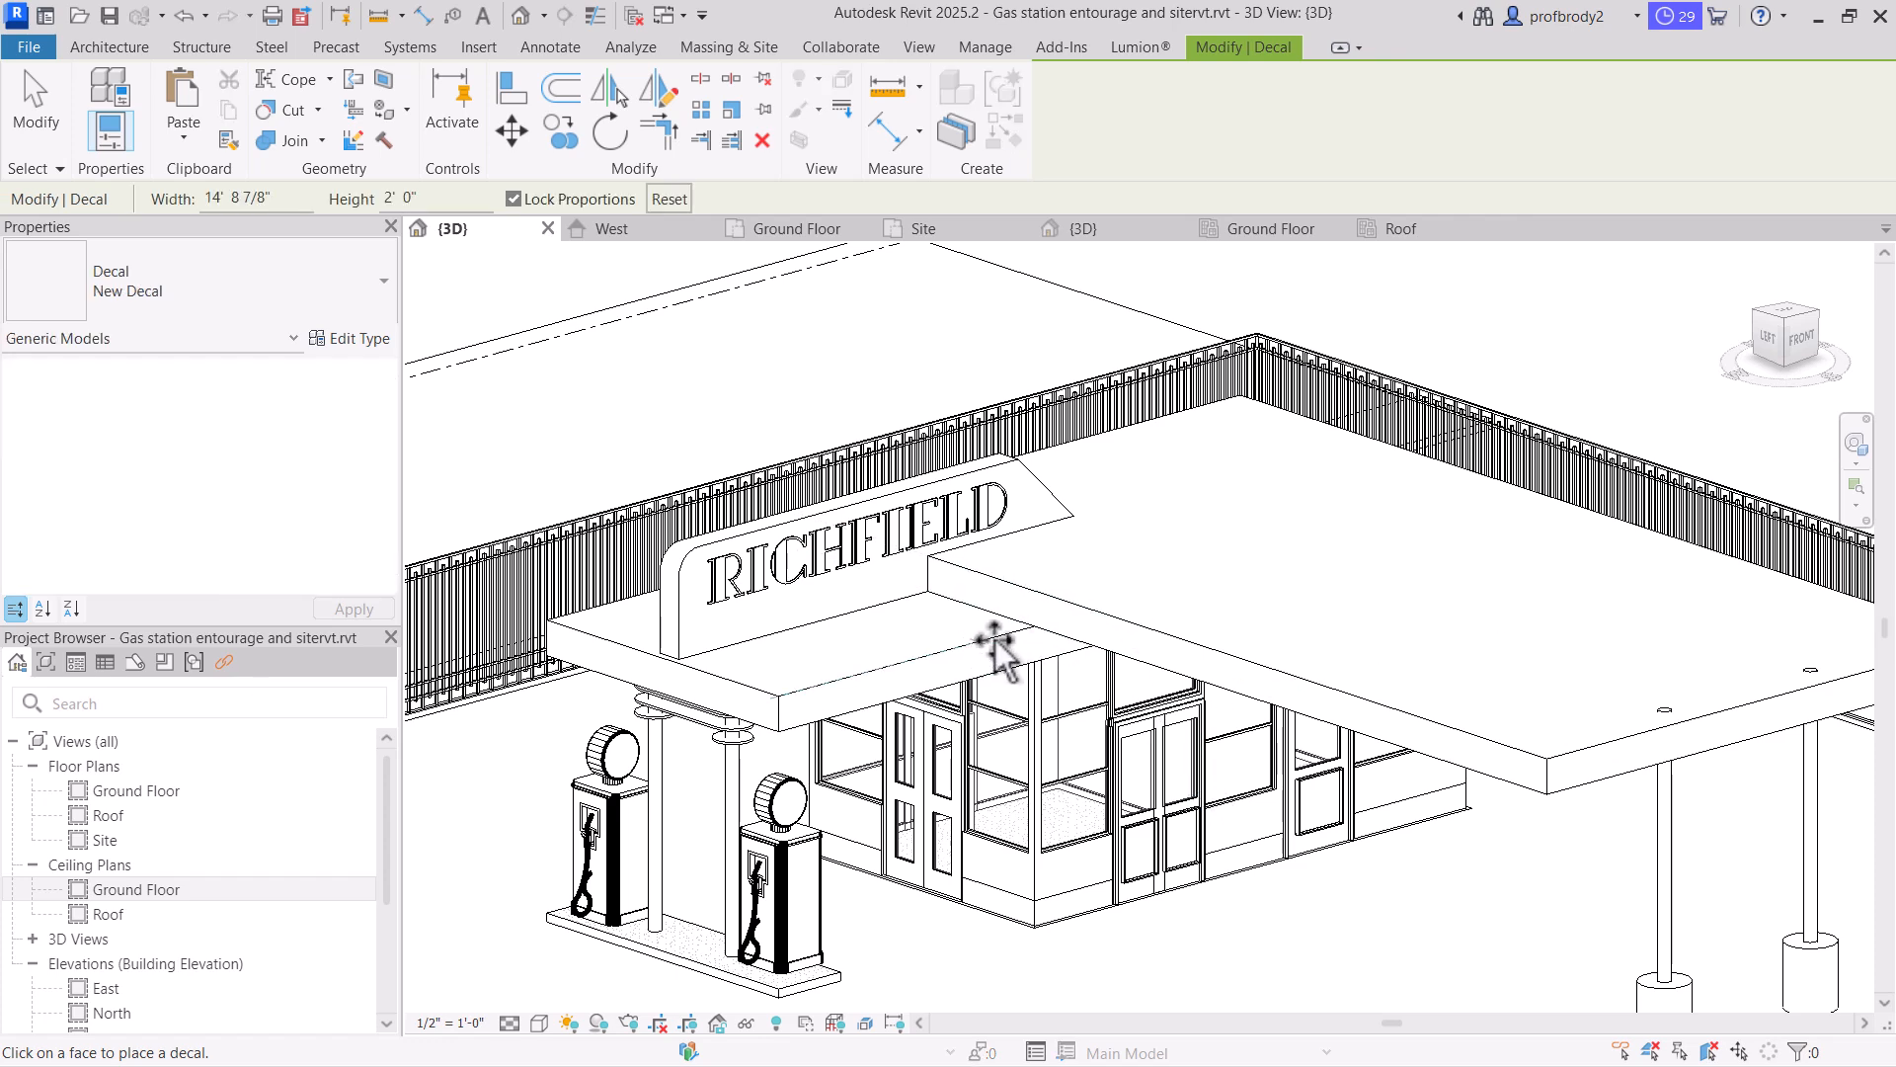
Place the New Decal on the roof's front edge above the entrance doors and select it
scroll(1086, 642, up, 3)
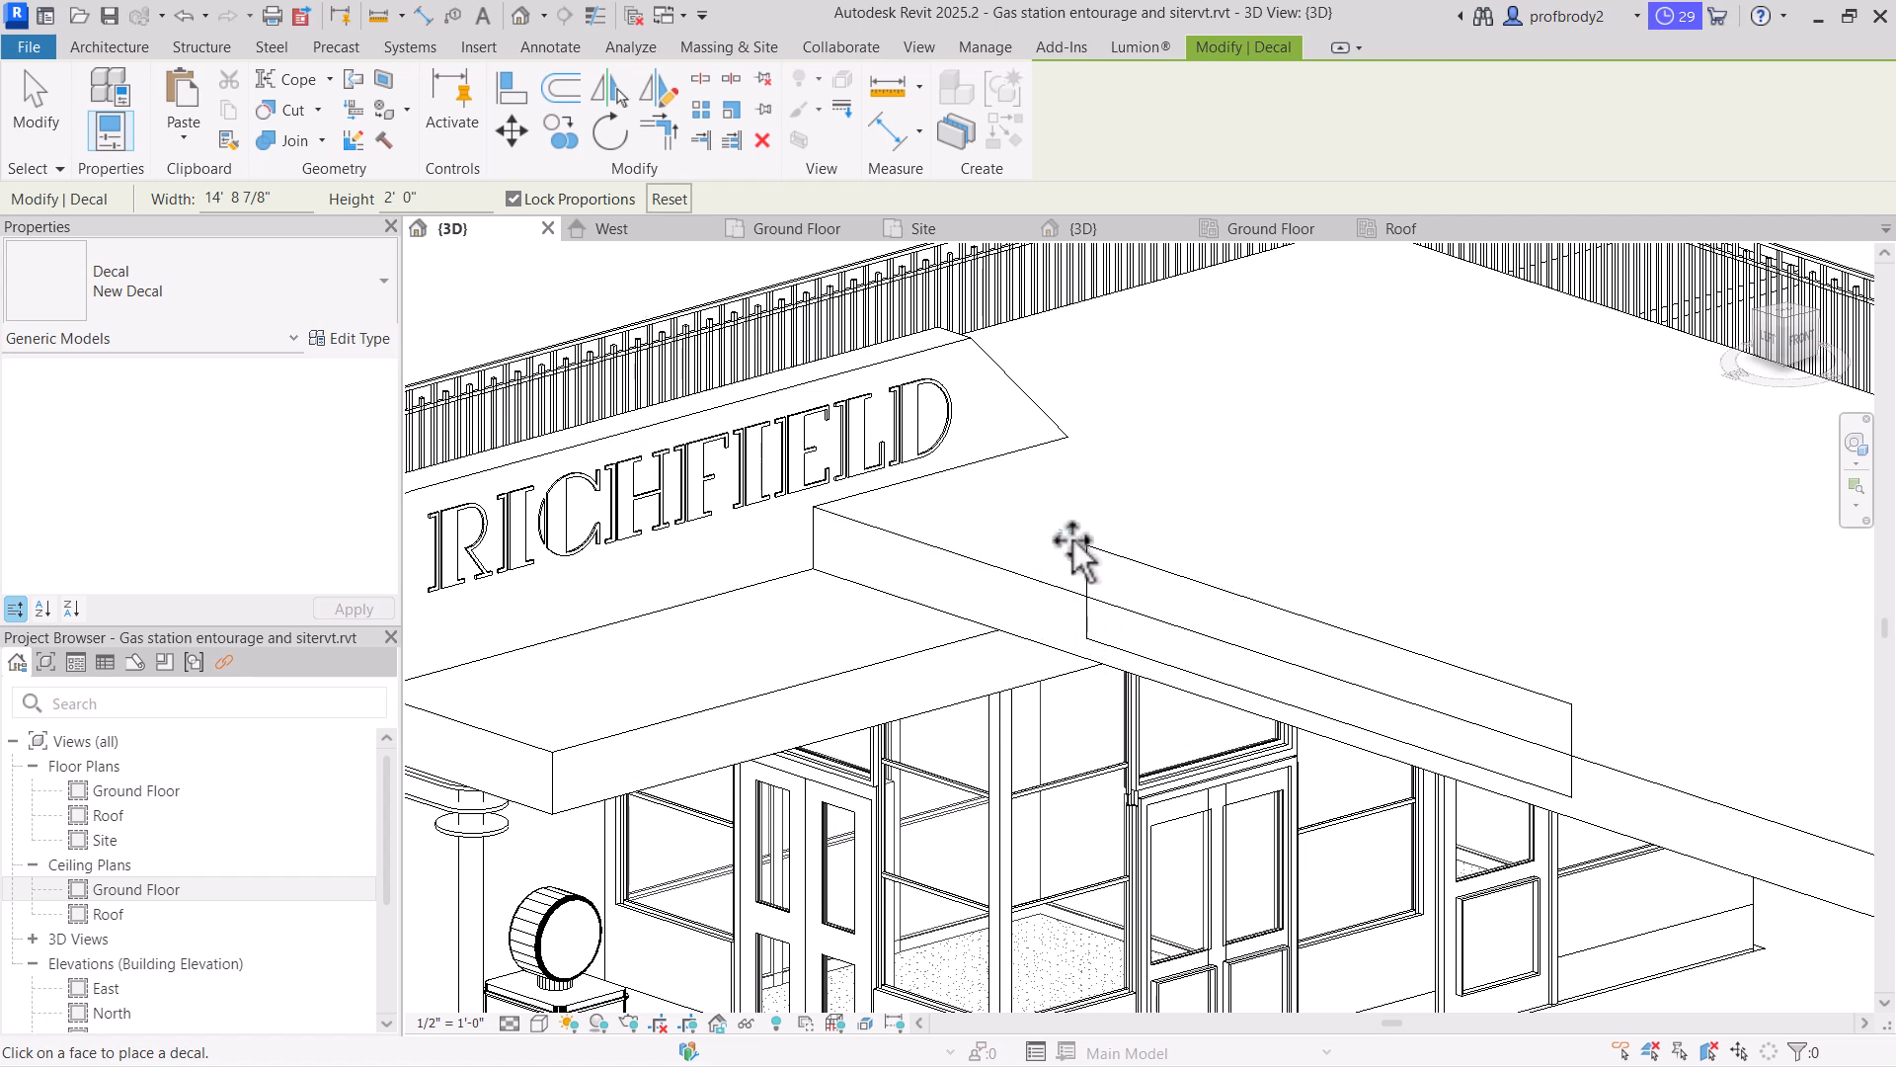
click(31, 87)
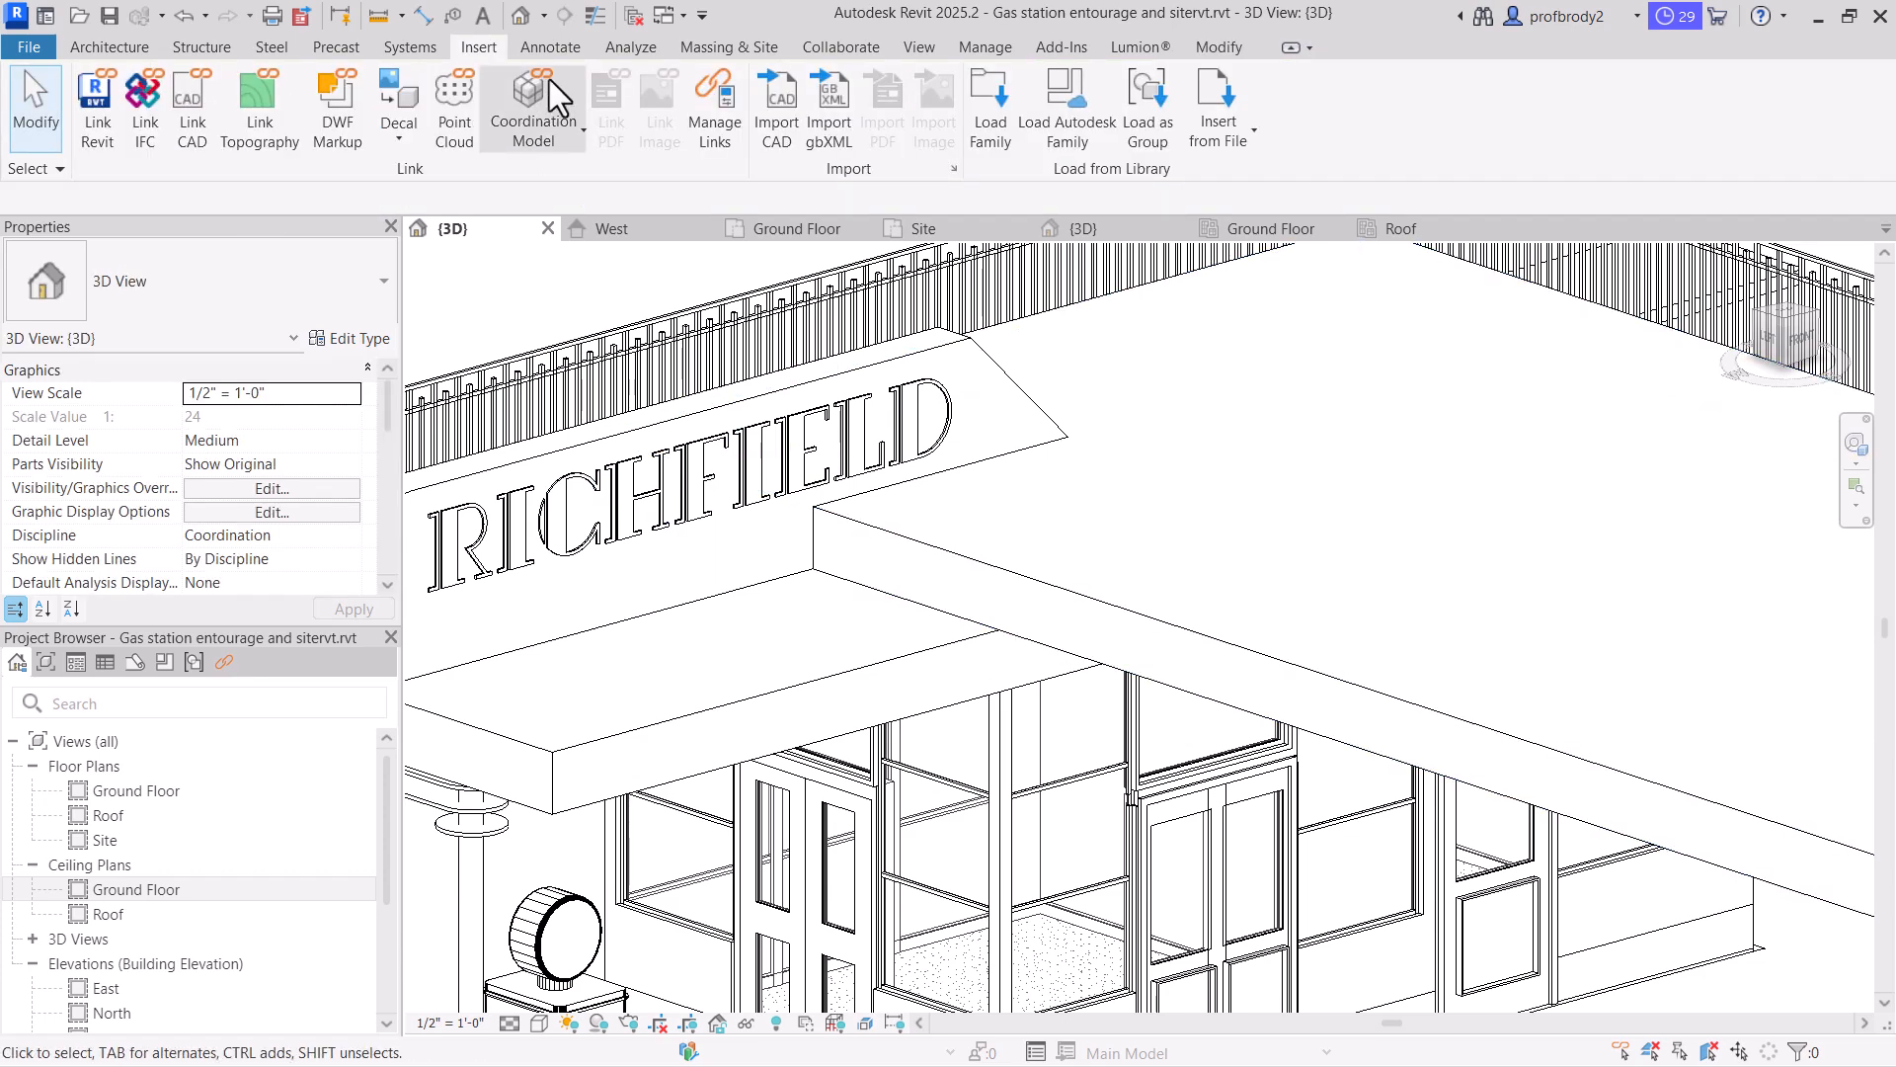
click(397, 107)
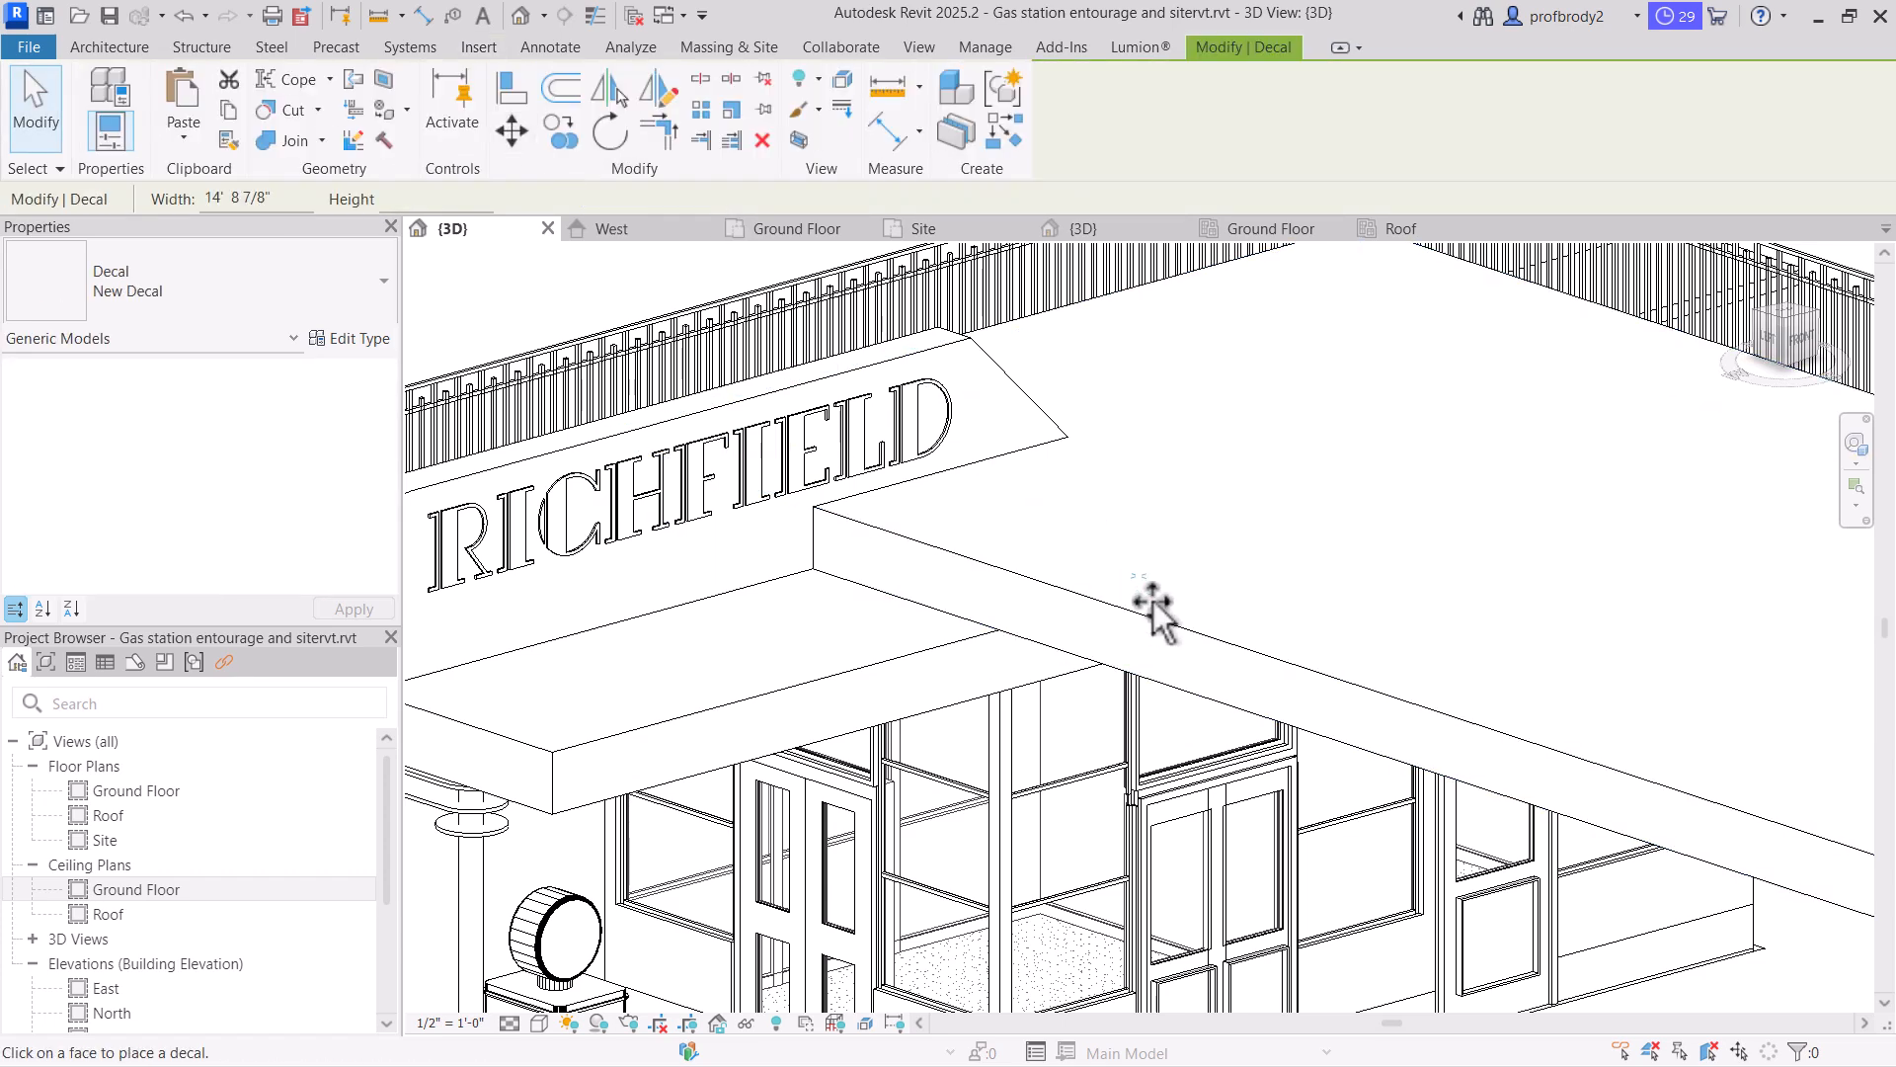
click(34, 94)
click(1262, 593)
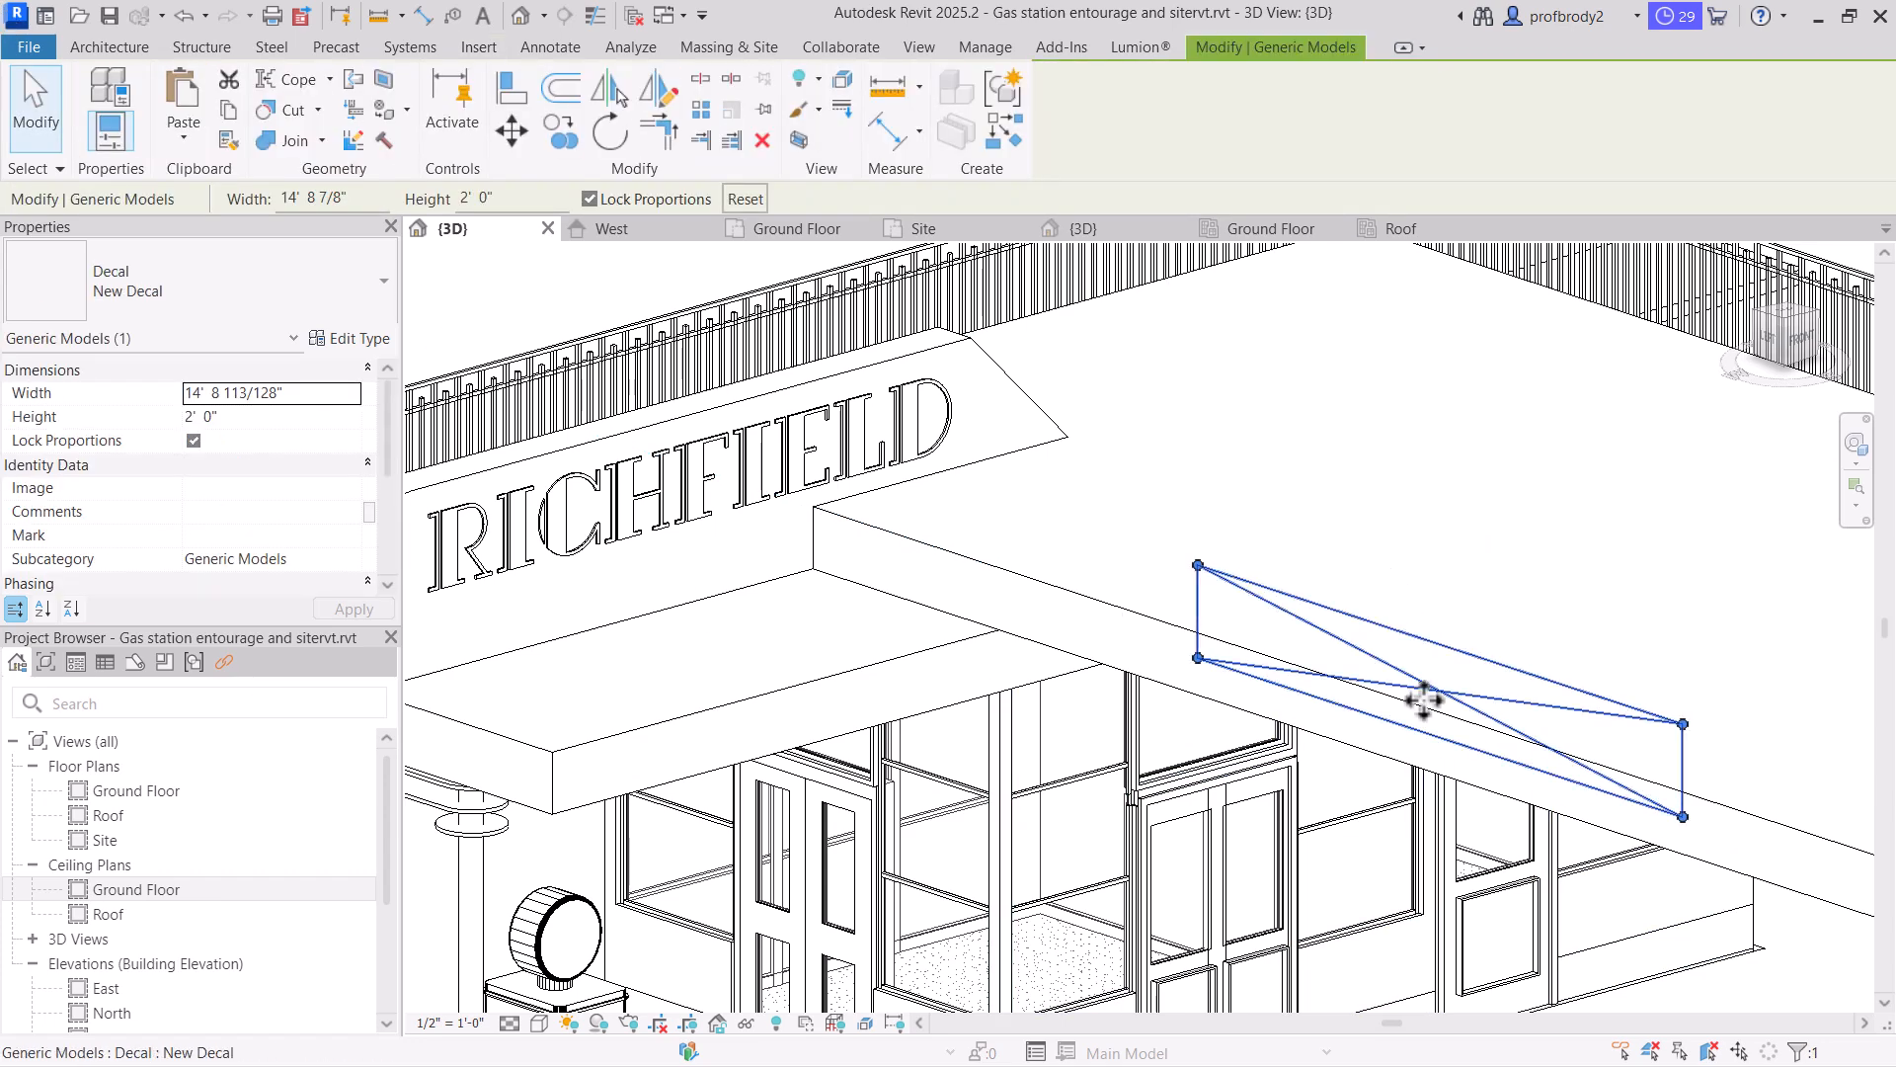
Shrink the decal to about 9' 9" wide and 1' 4" high, and slide it along the roof edge above the doors
drag(1365, 720, 1351, 759)
drag(1190, 600, 1355, 736)
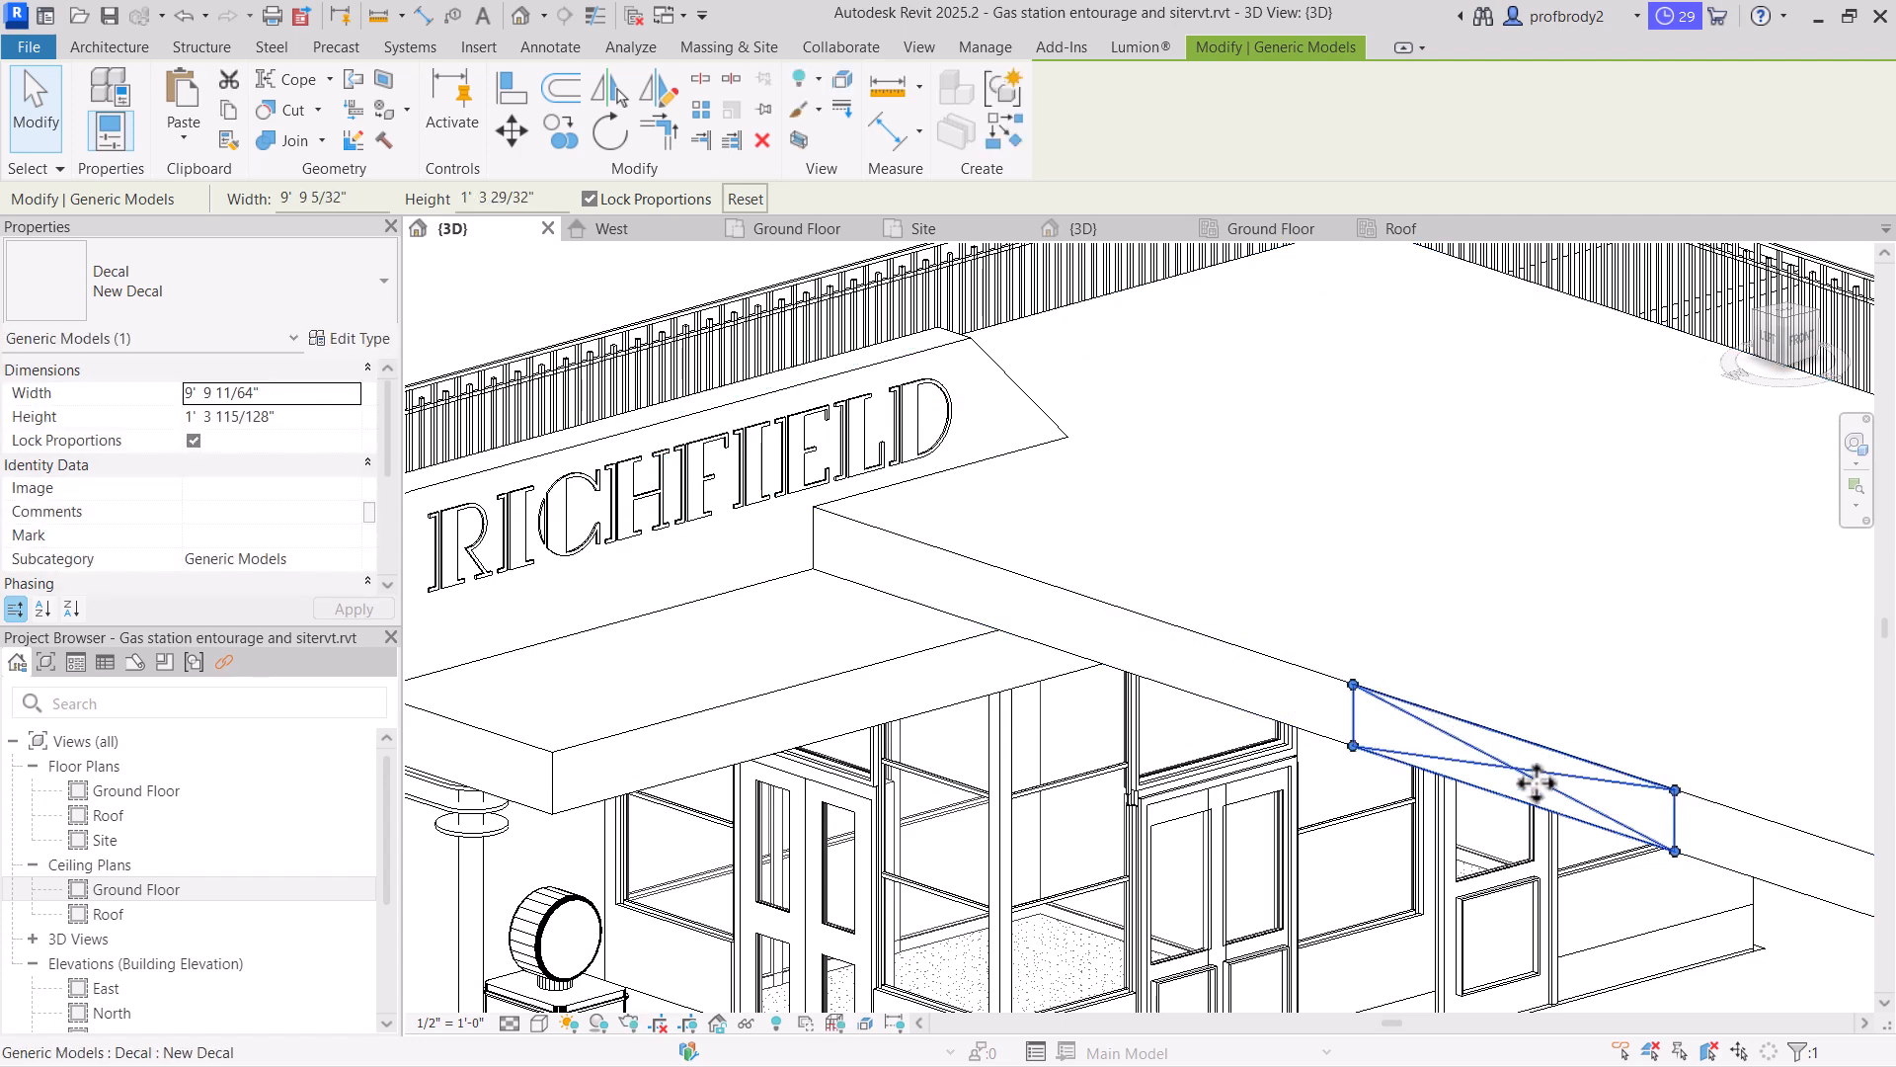
drag(1529, 780, 1293, 731)
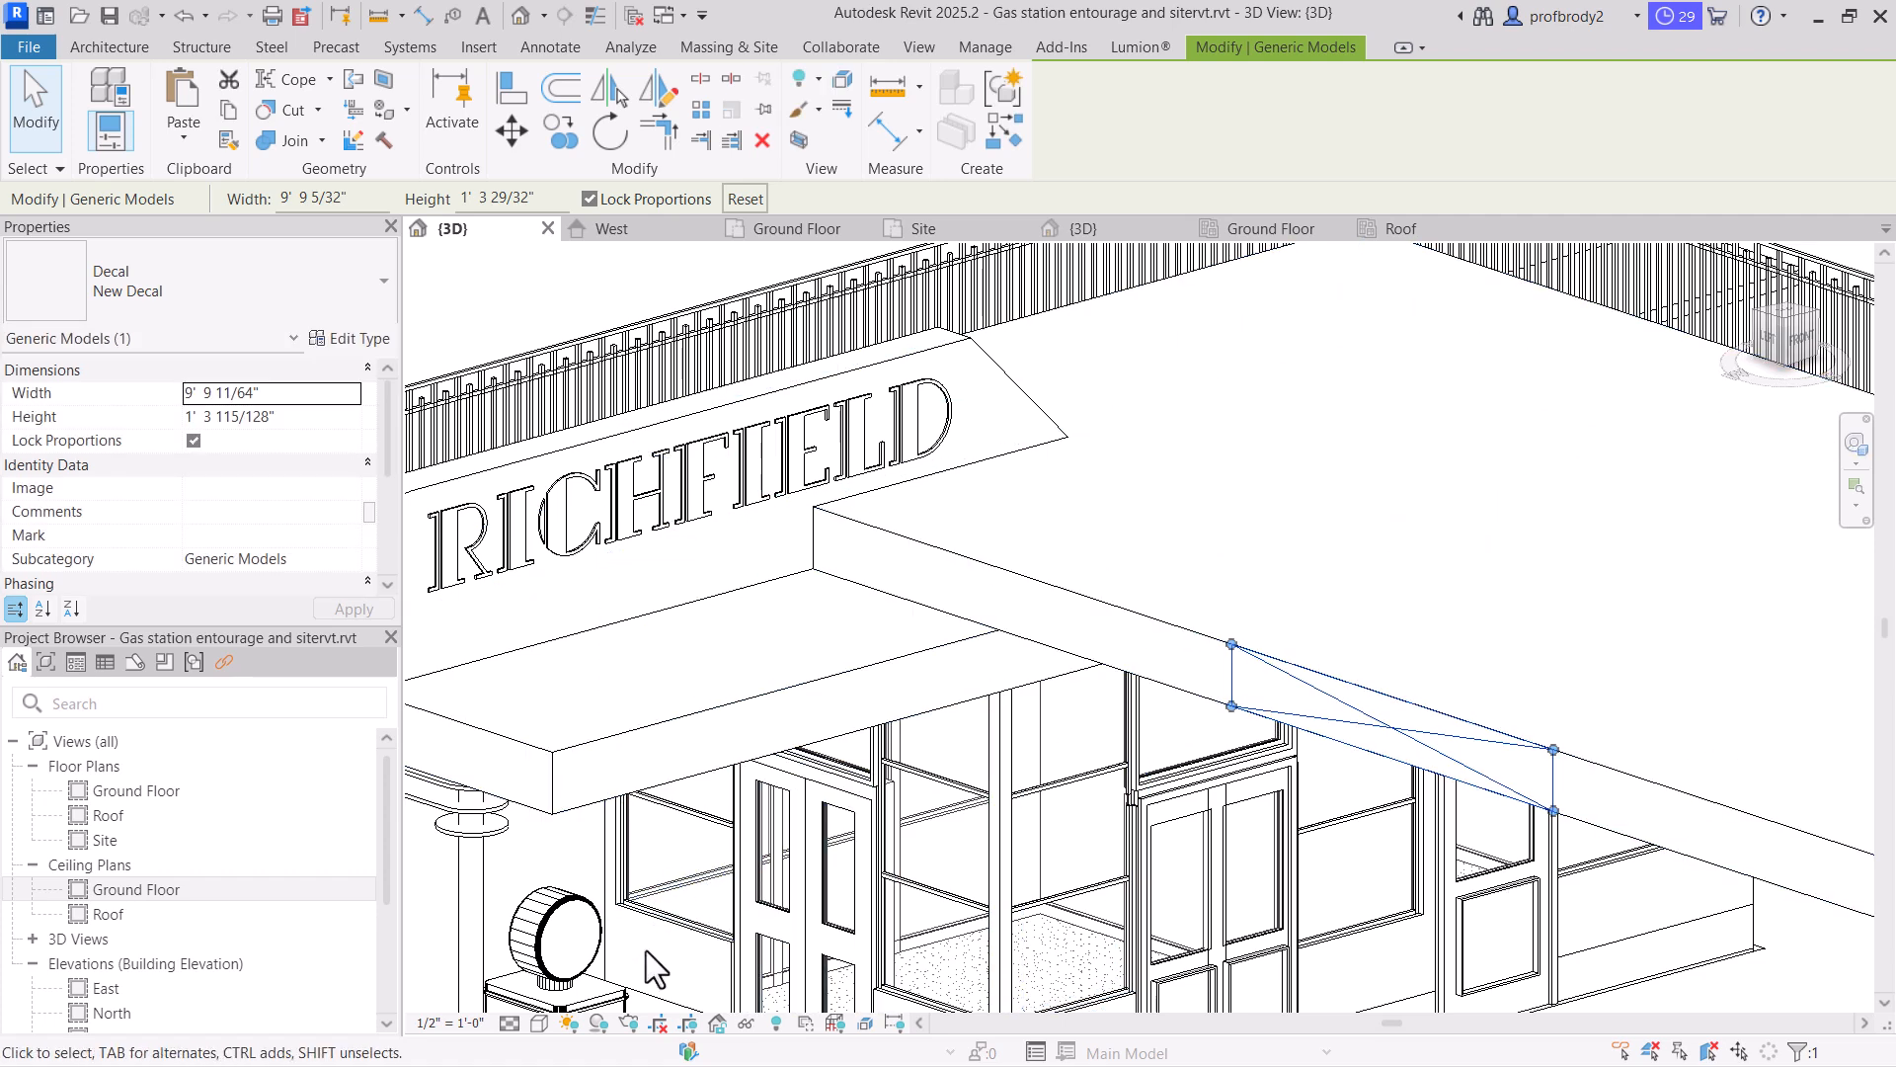
Change the 3D view's visual style to Textures, and finally to Realistic
scroll(1301, 745, up, 1)
middle_drag(1301, 745, 1363, 657)
scroll(1363, 658, down, 1)
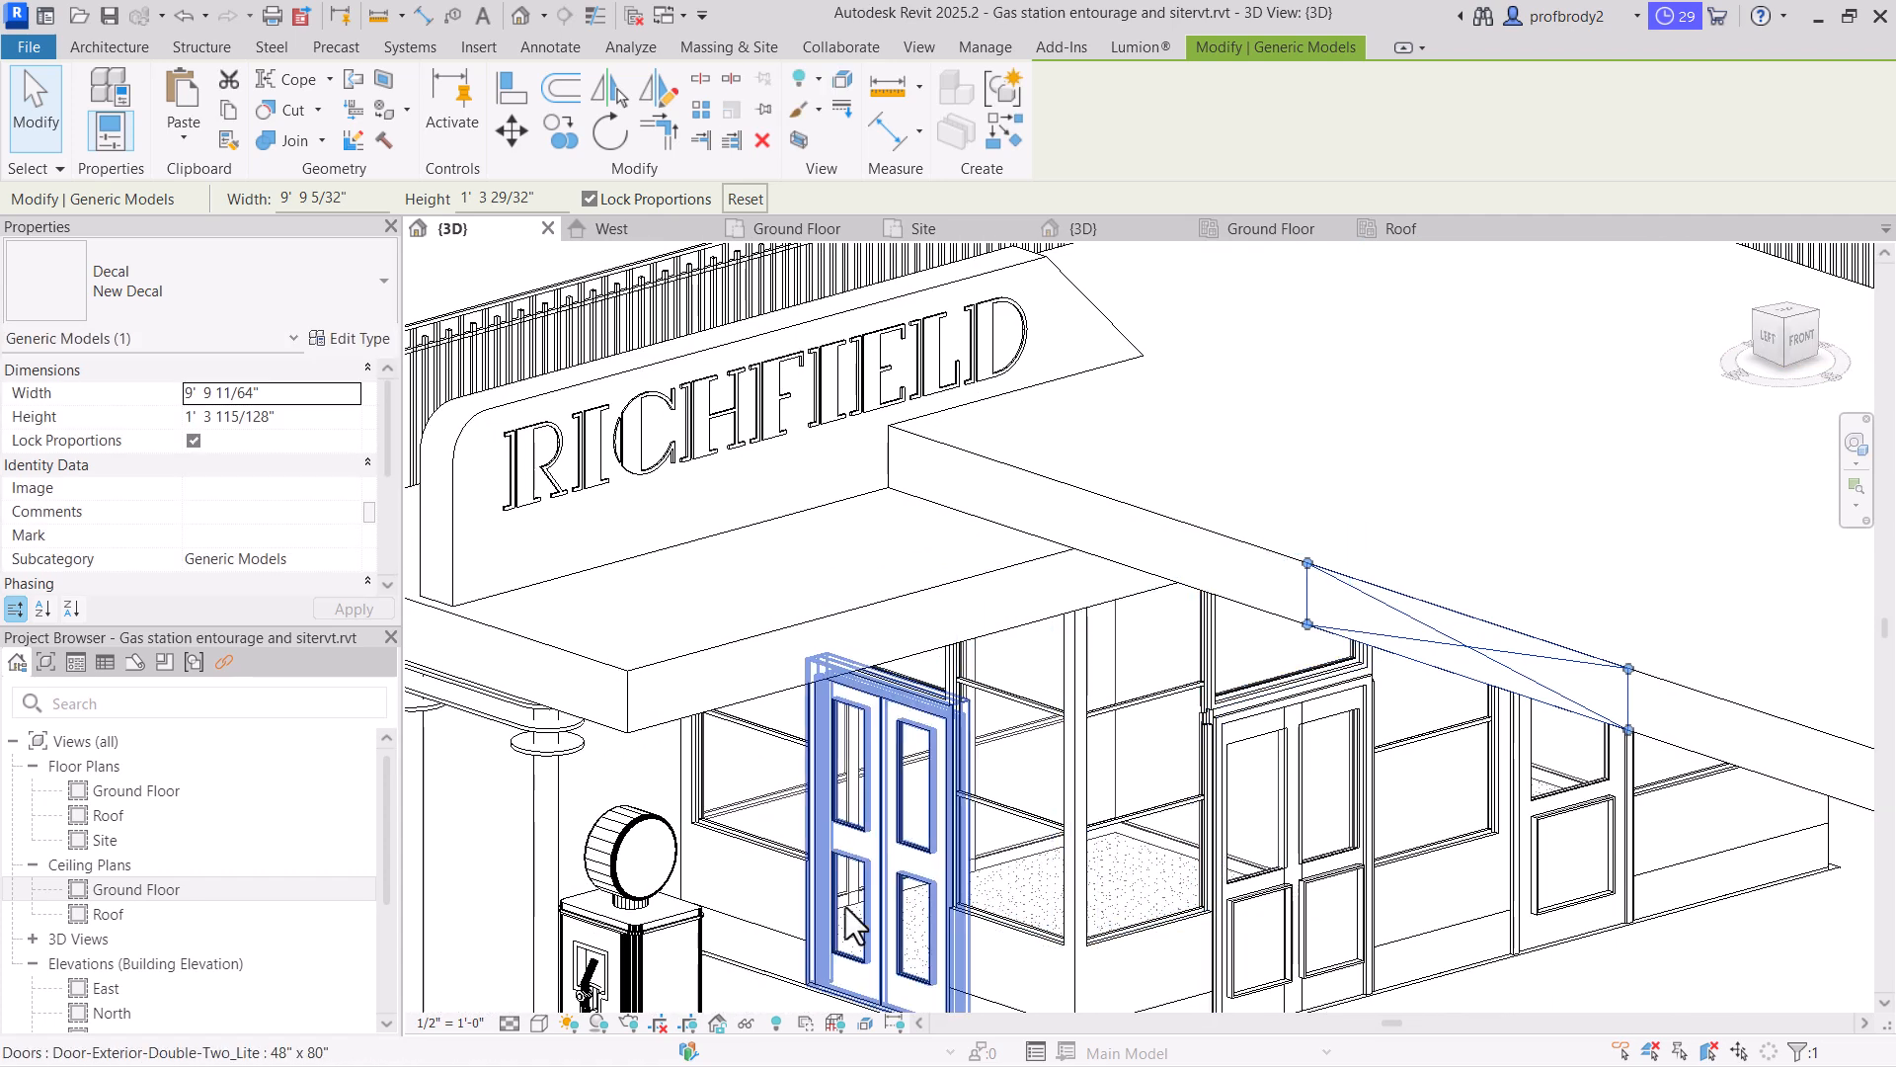
click(538, 1023)
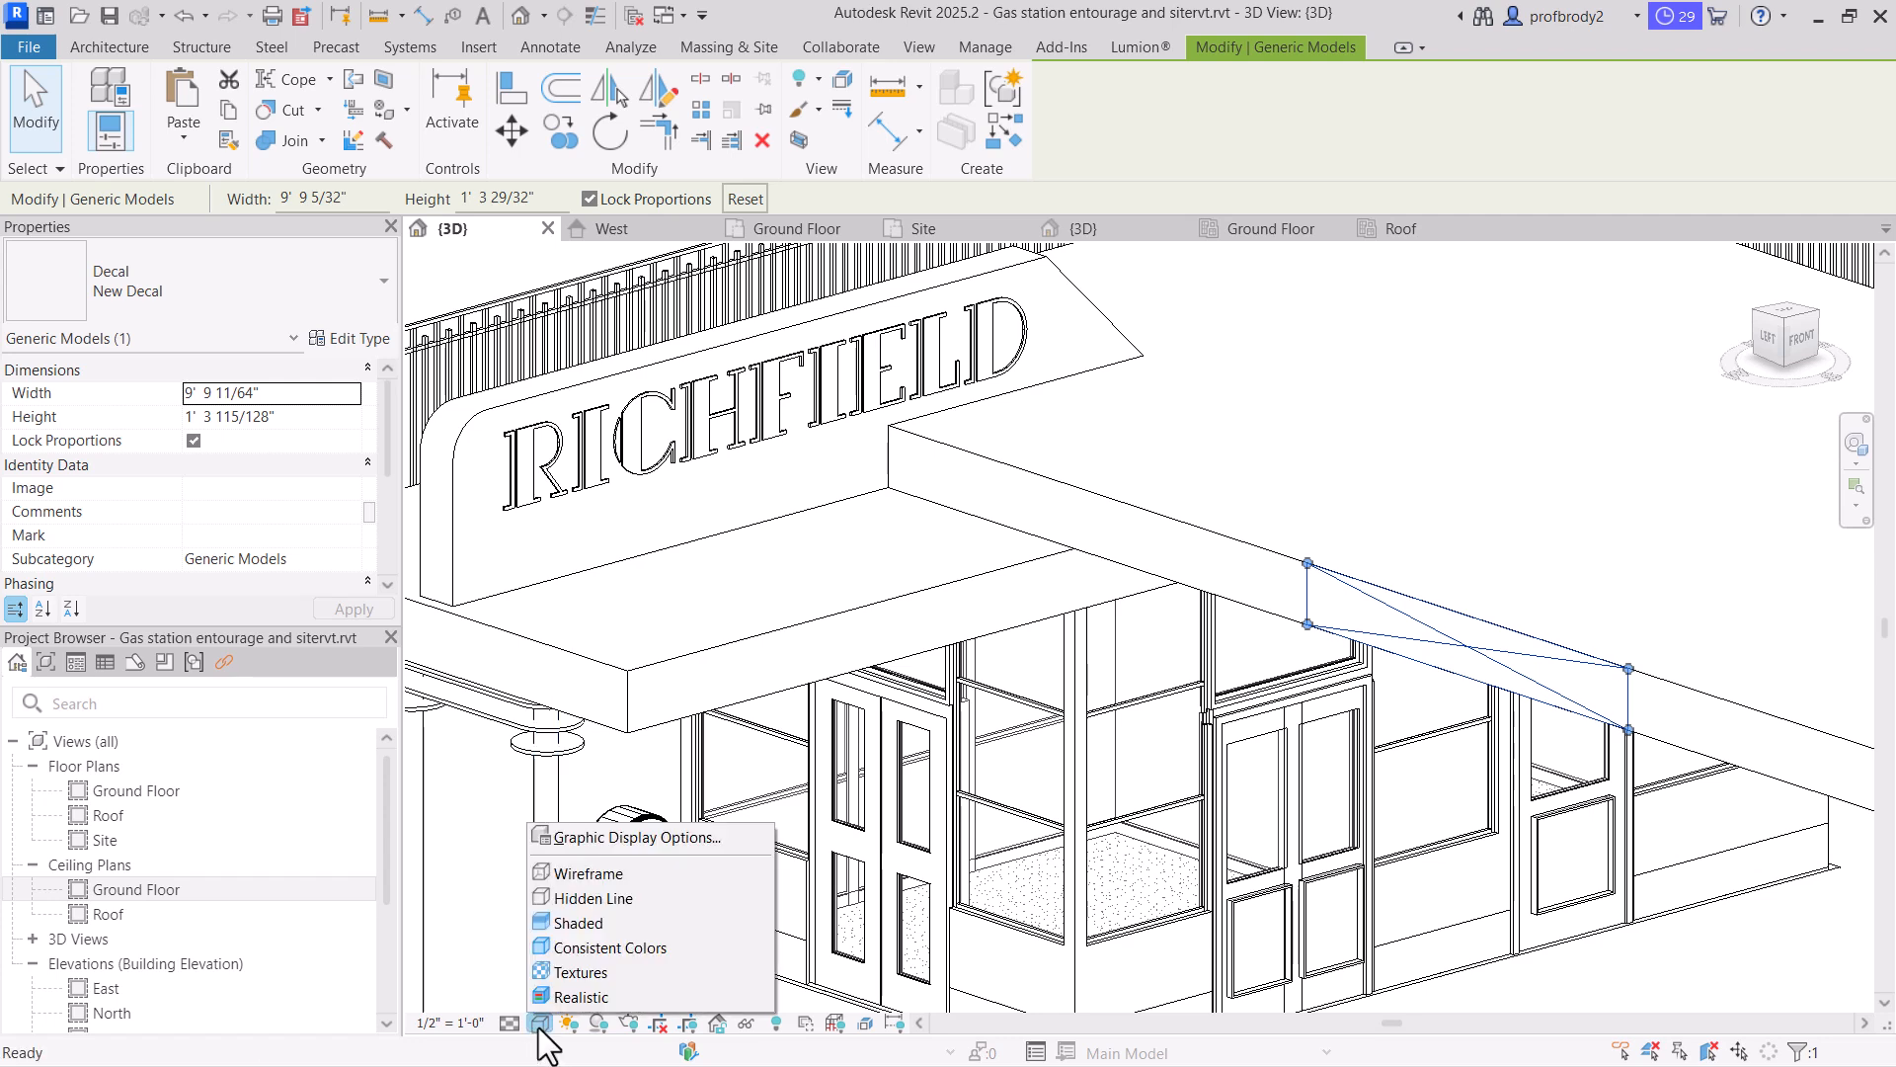
click(549, 975)
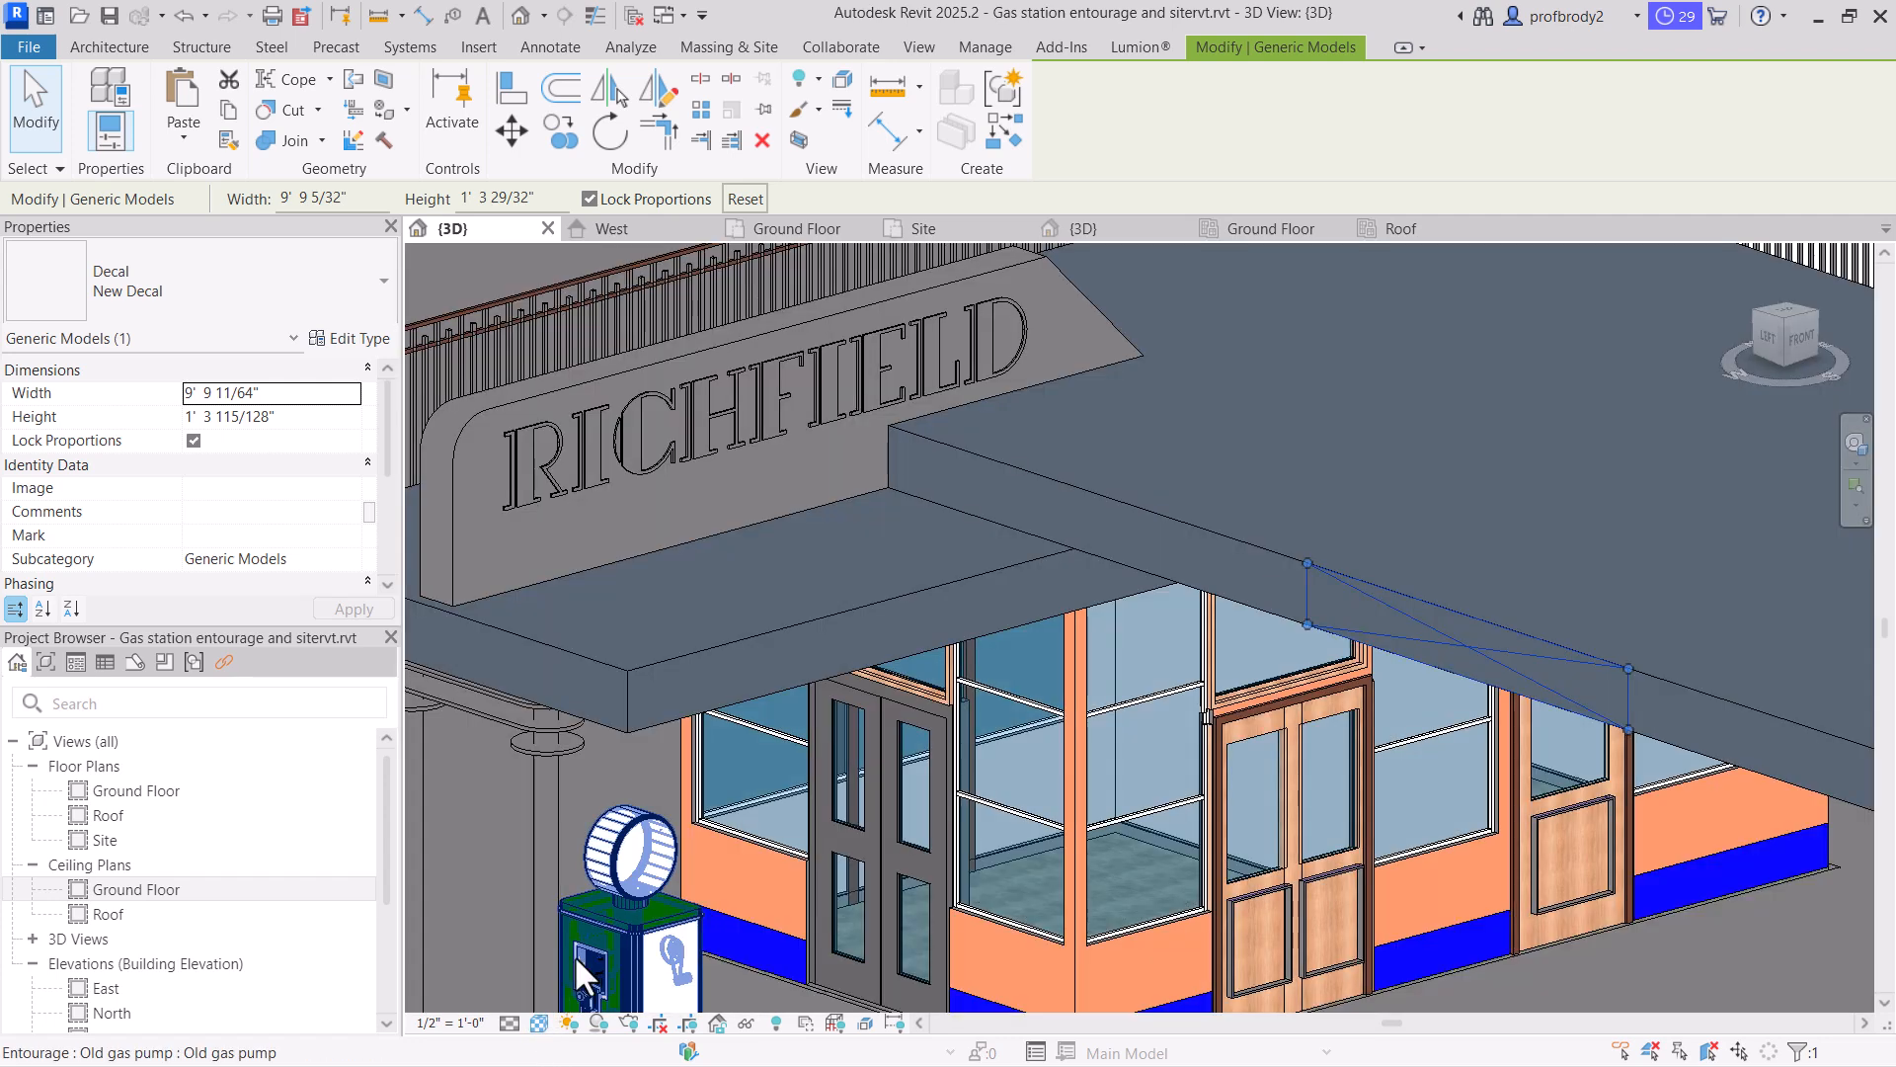
click(538, 1023)
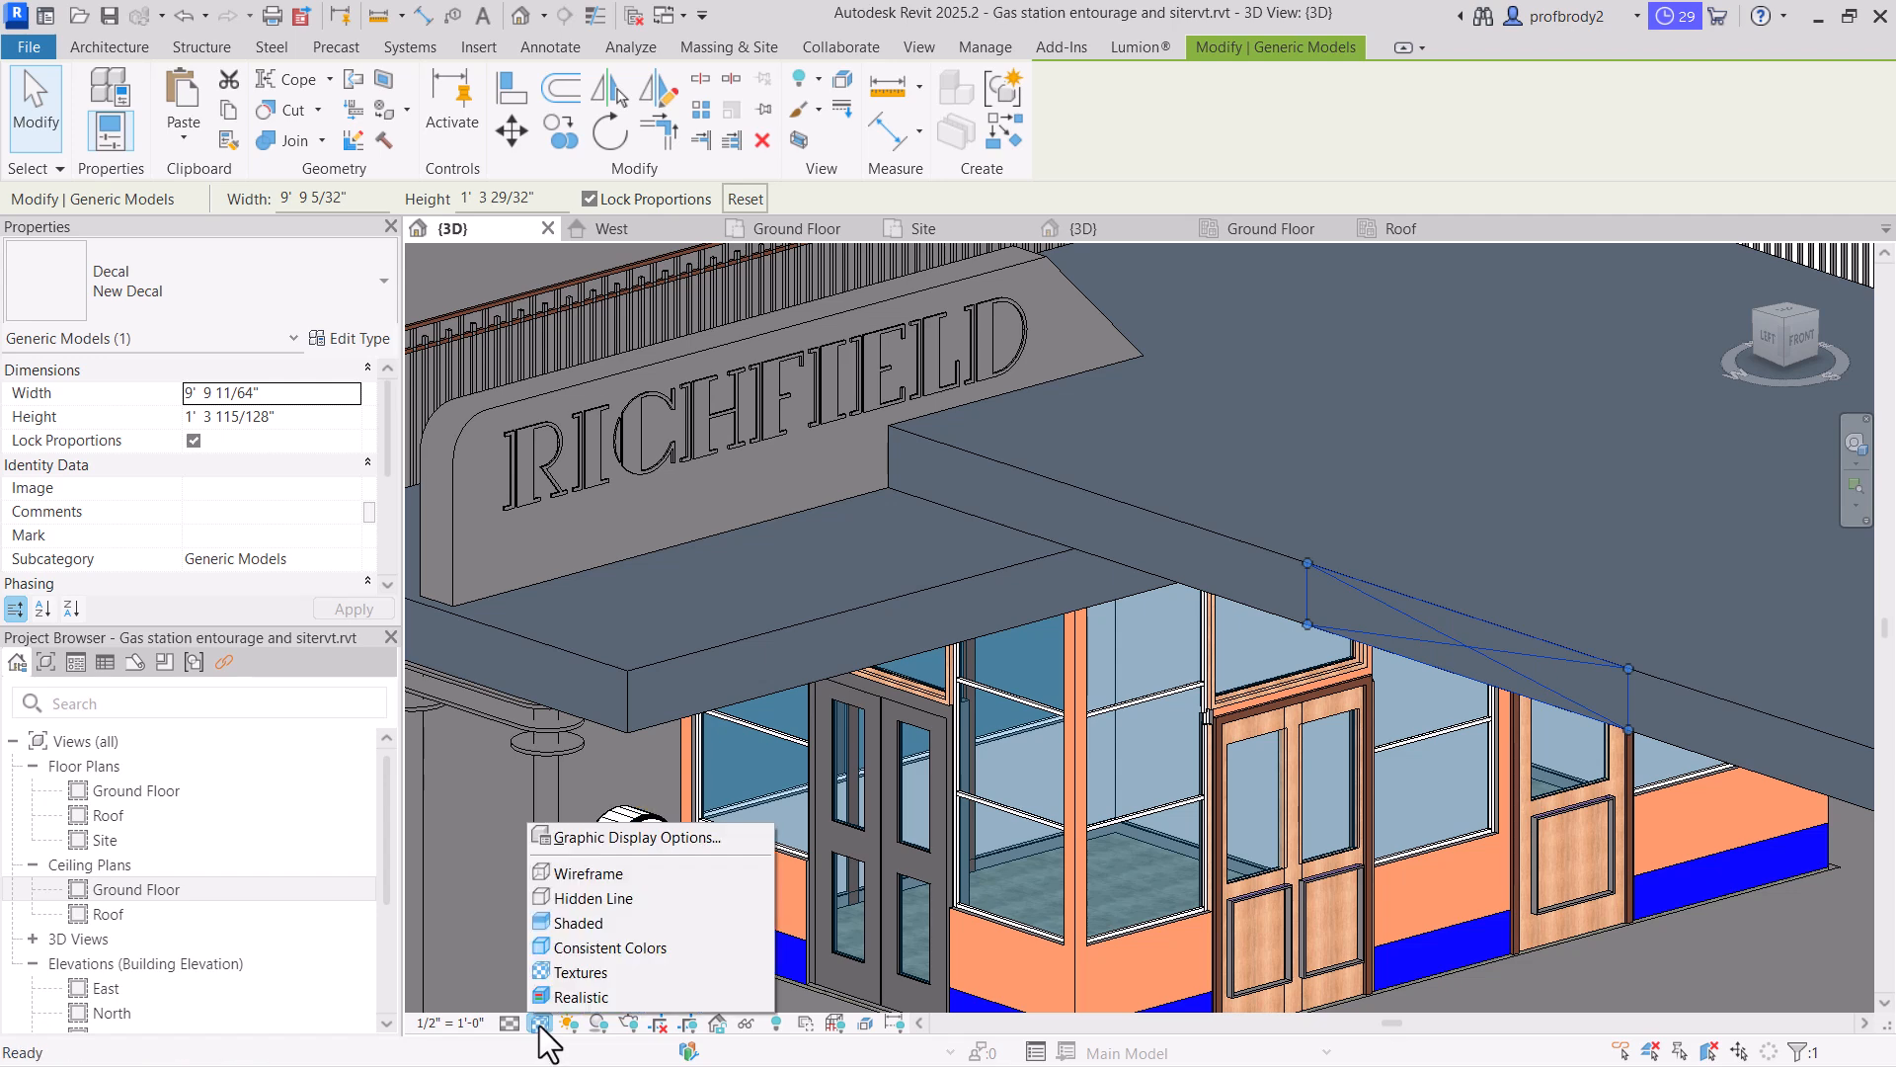
click(555, 1000)
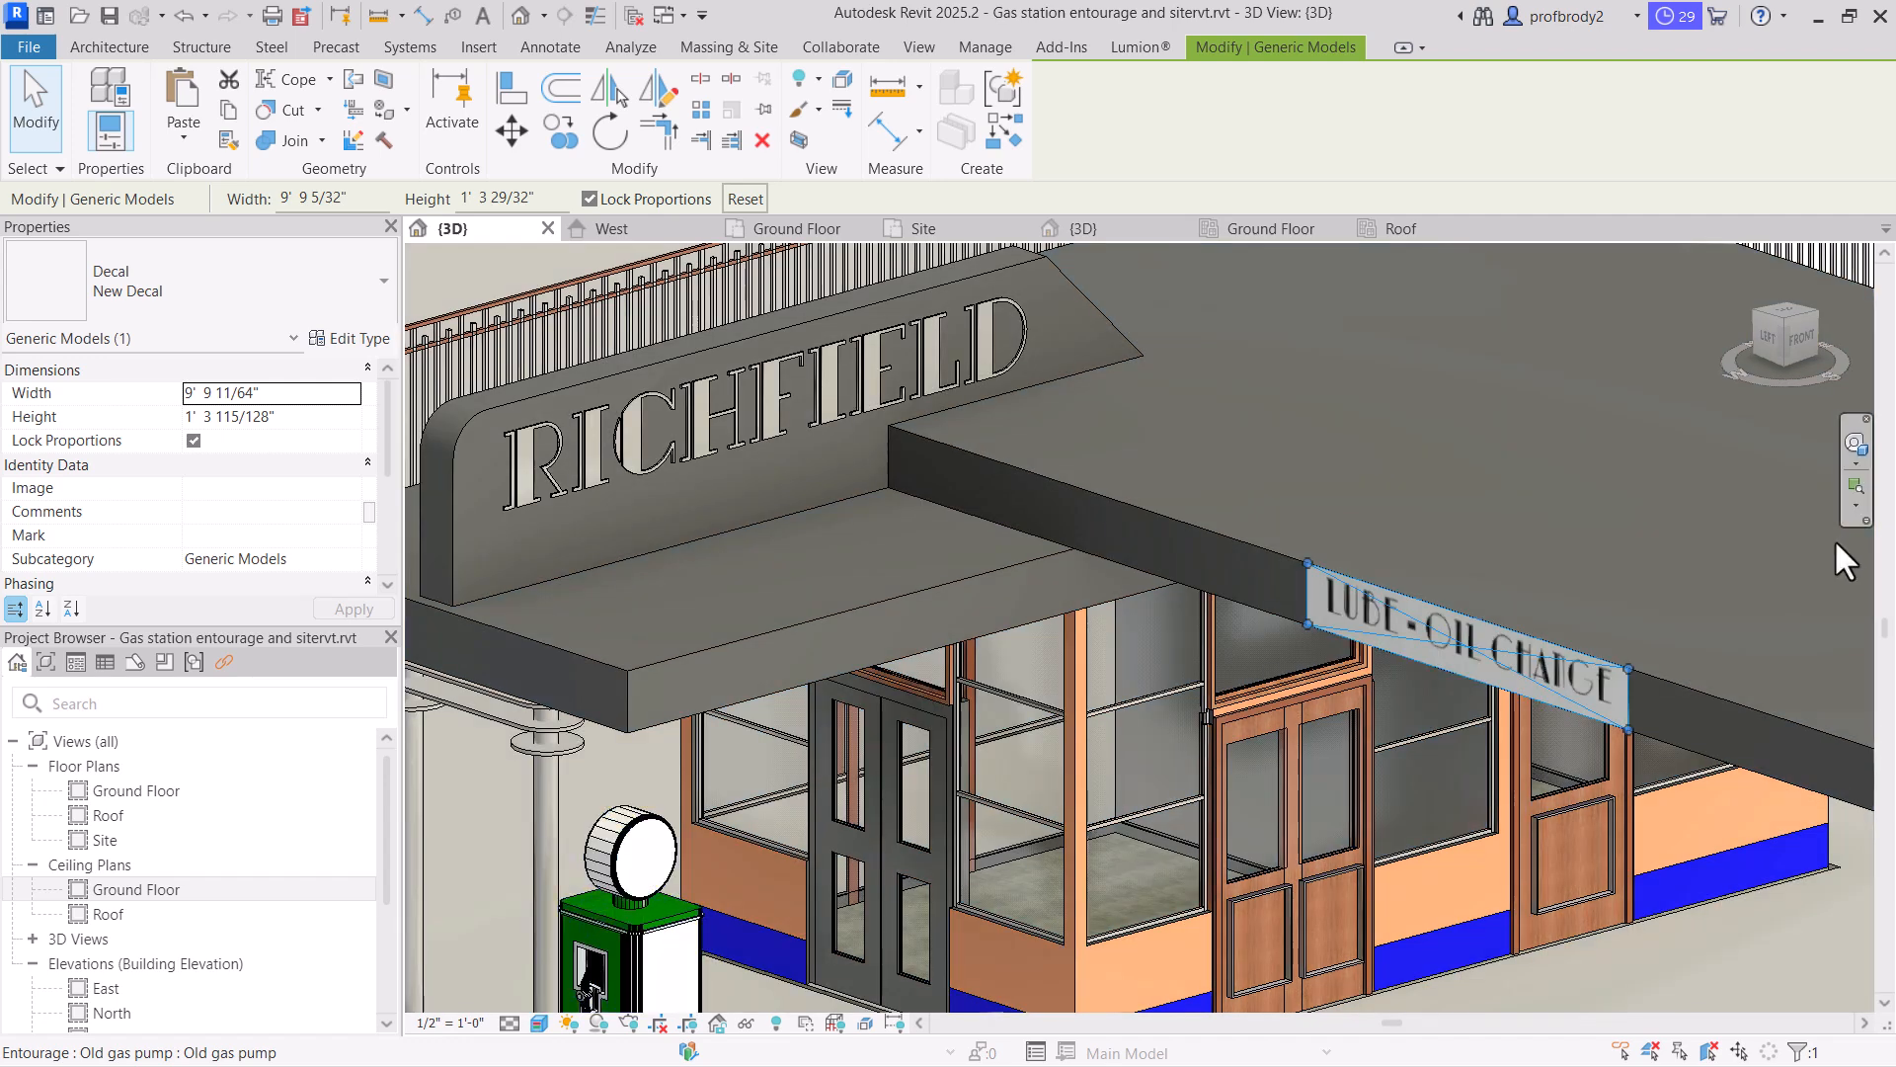
Nudge the LUBE - OIL CHANGE decal down in small increments on the roof edge and back up again
scroll(1450, 676, up, 5)
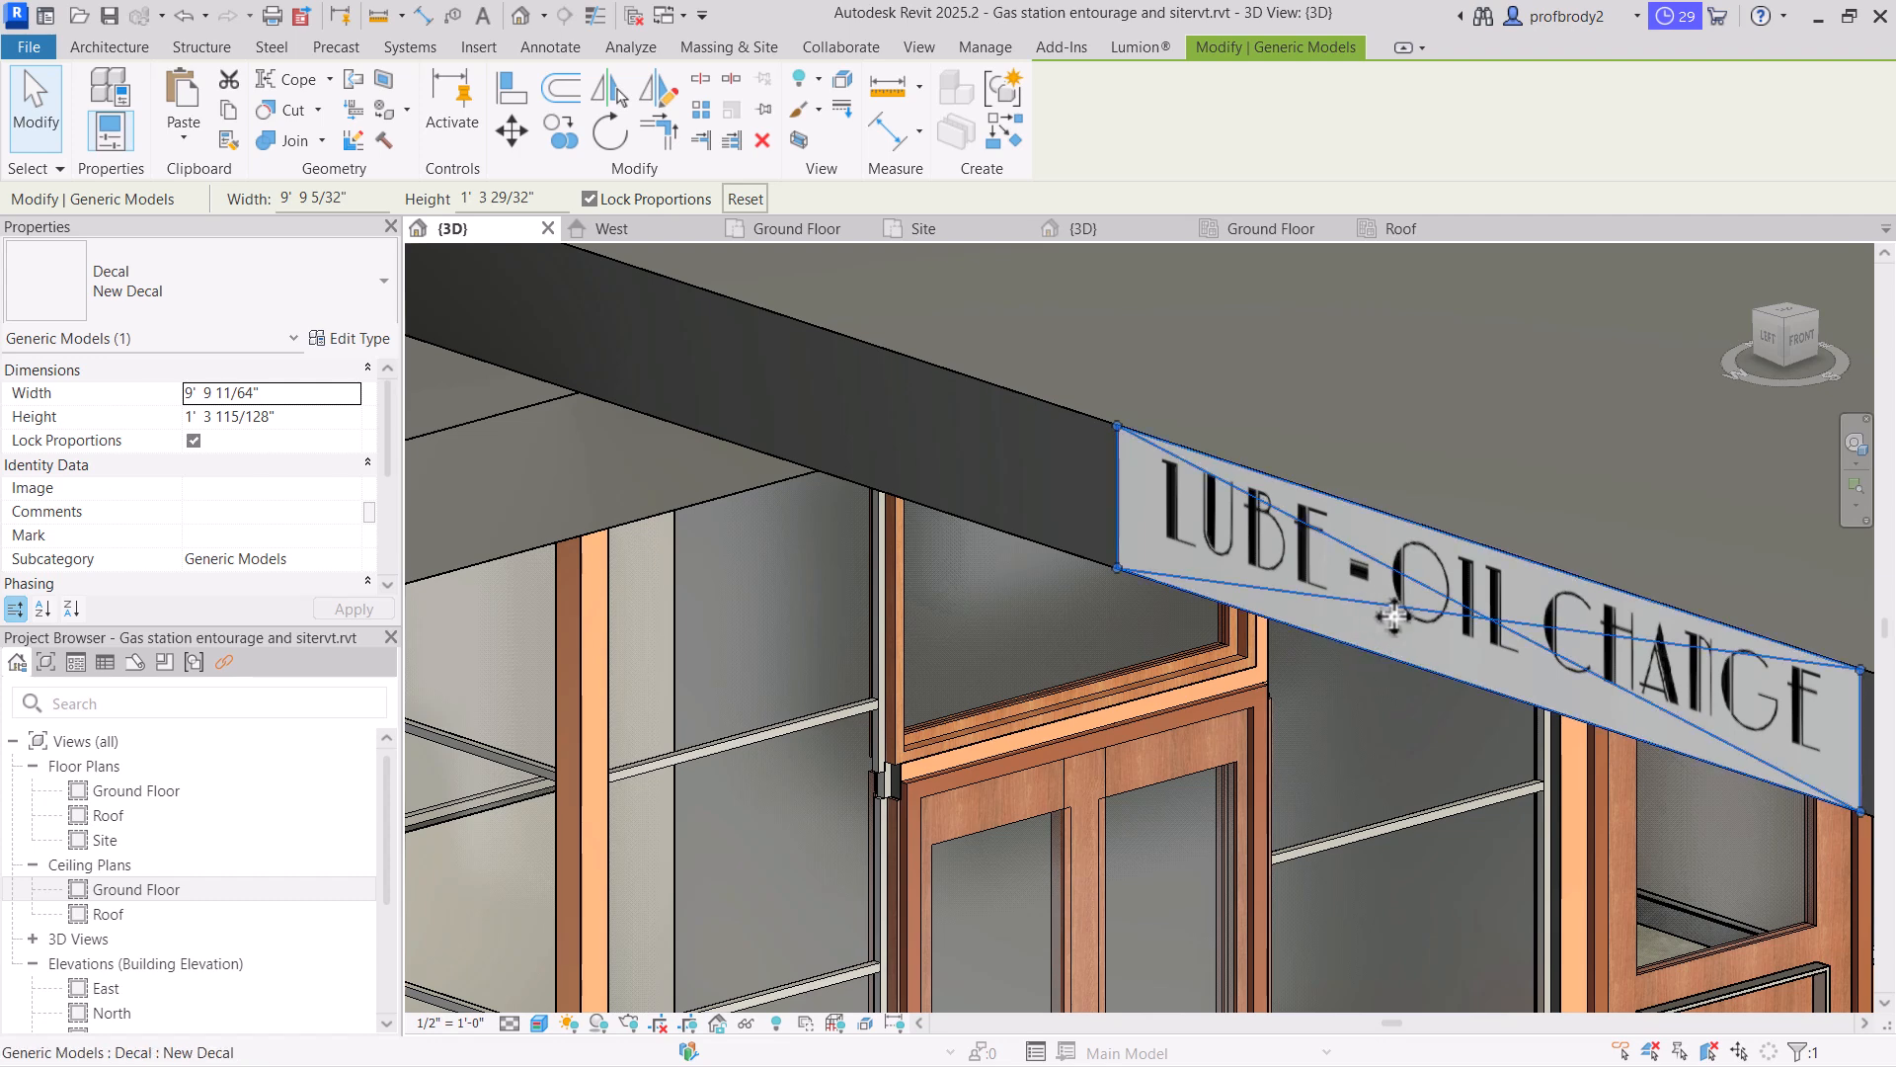
key(Down)
key(Down)
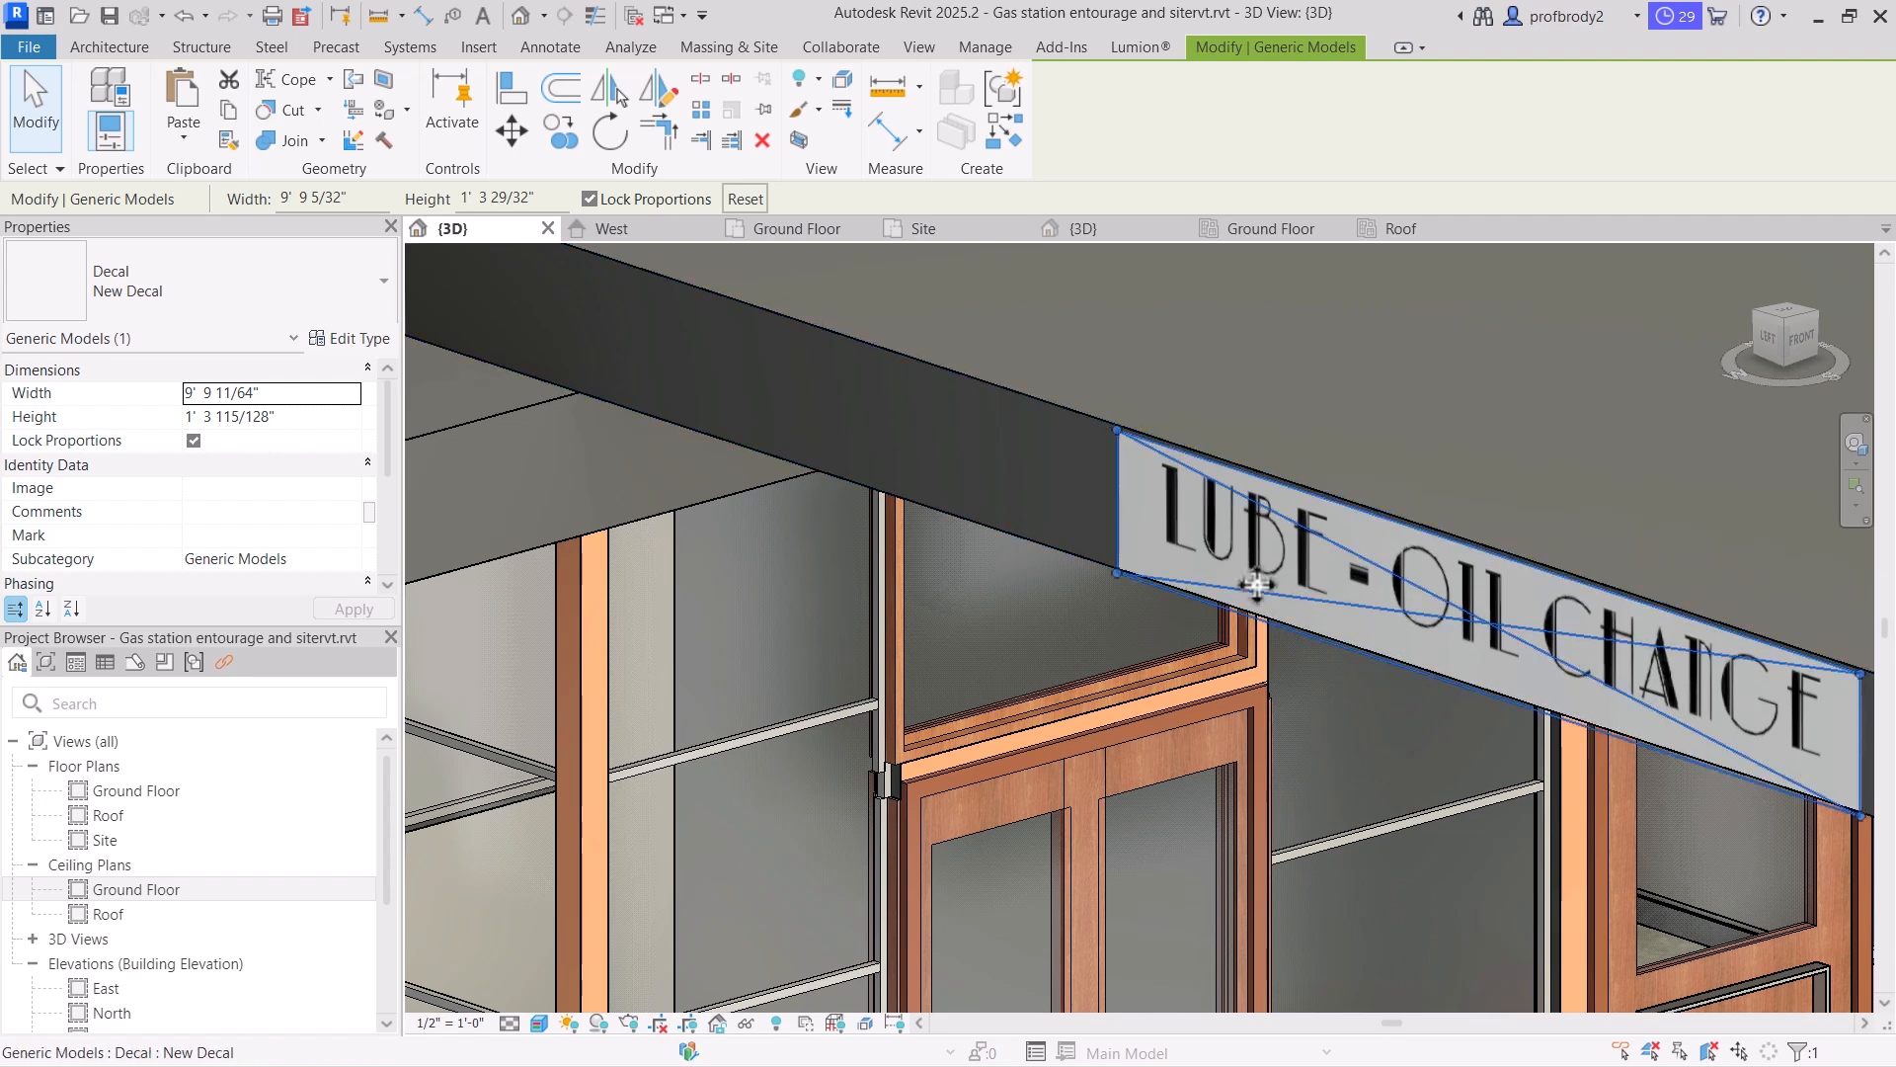
key(Down)
key(Down)
key(Down)
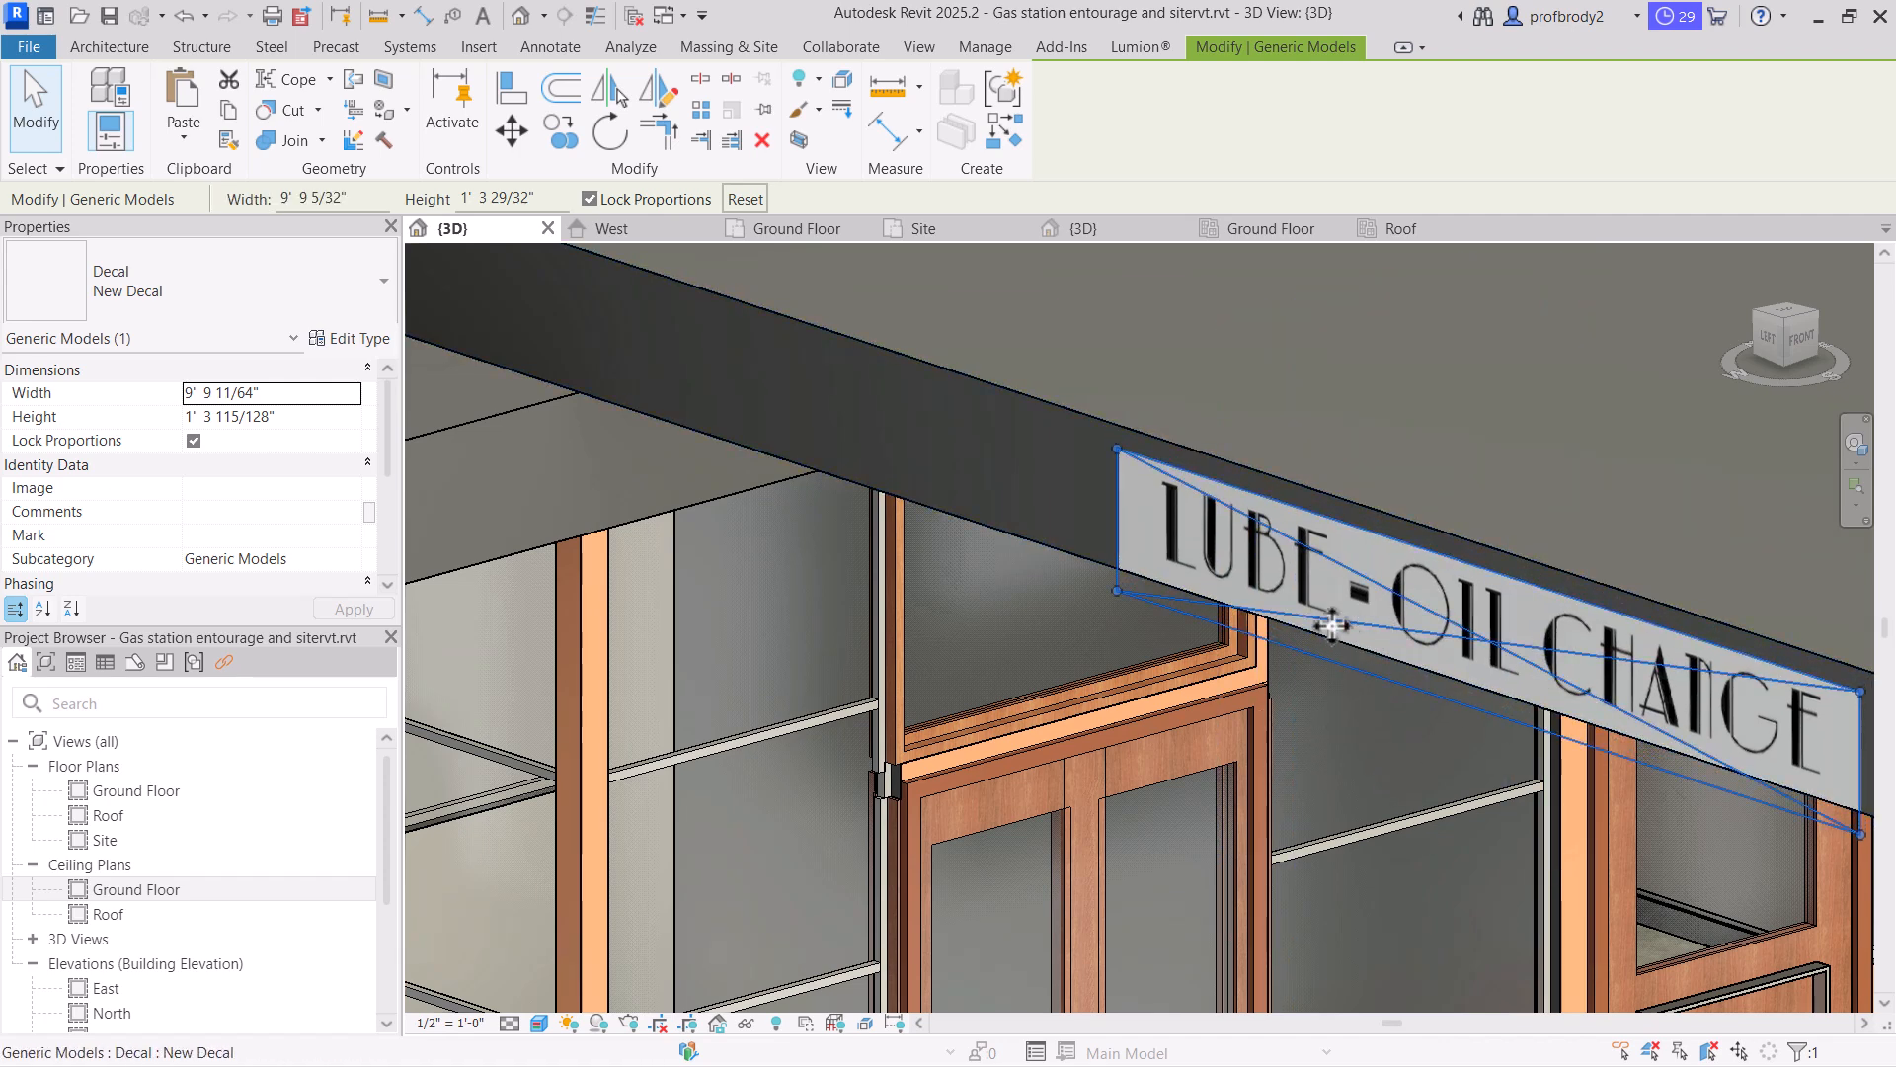
key(Up)
key(Up)
key(Up)
key(Up)
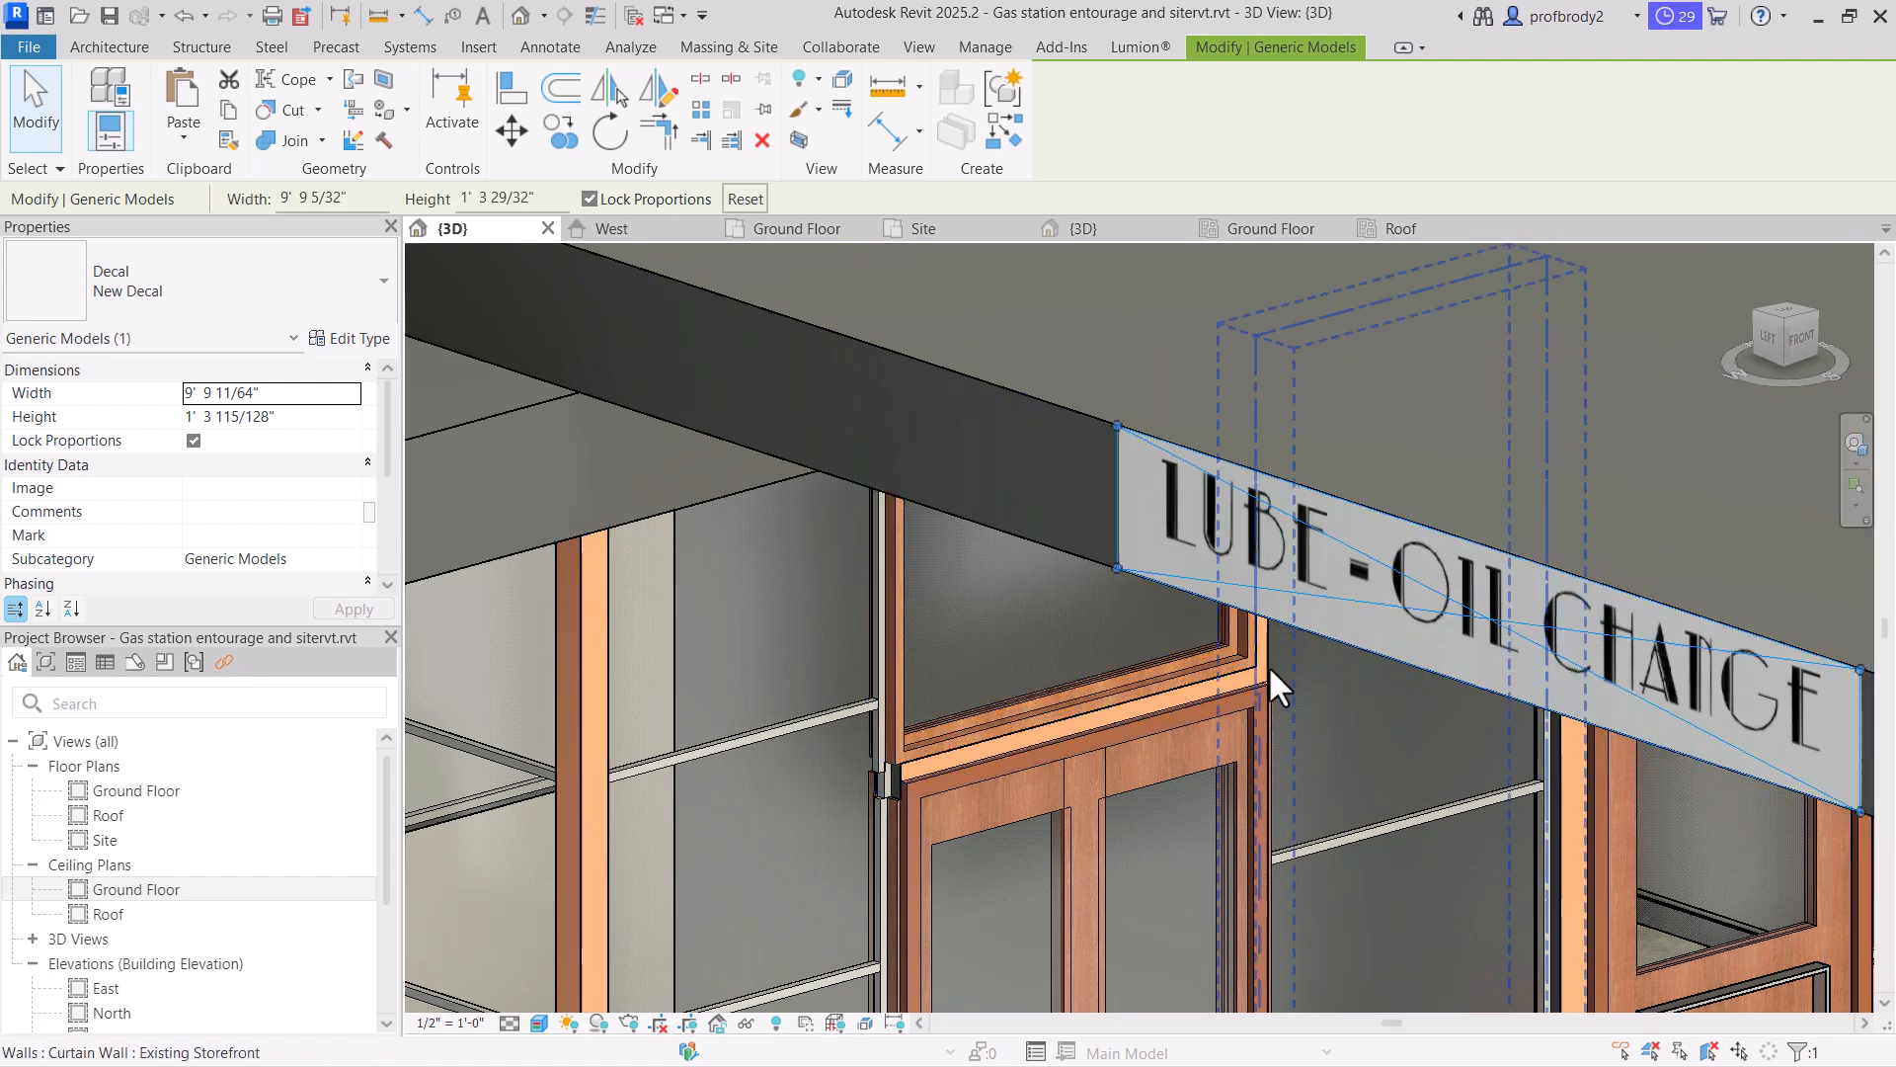
scroll(1503, 666, down, 5)
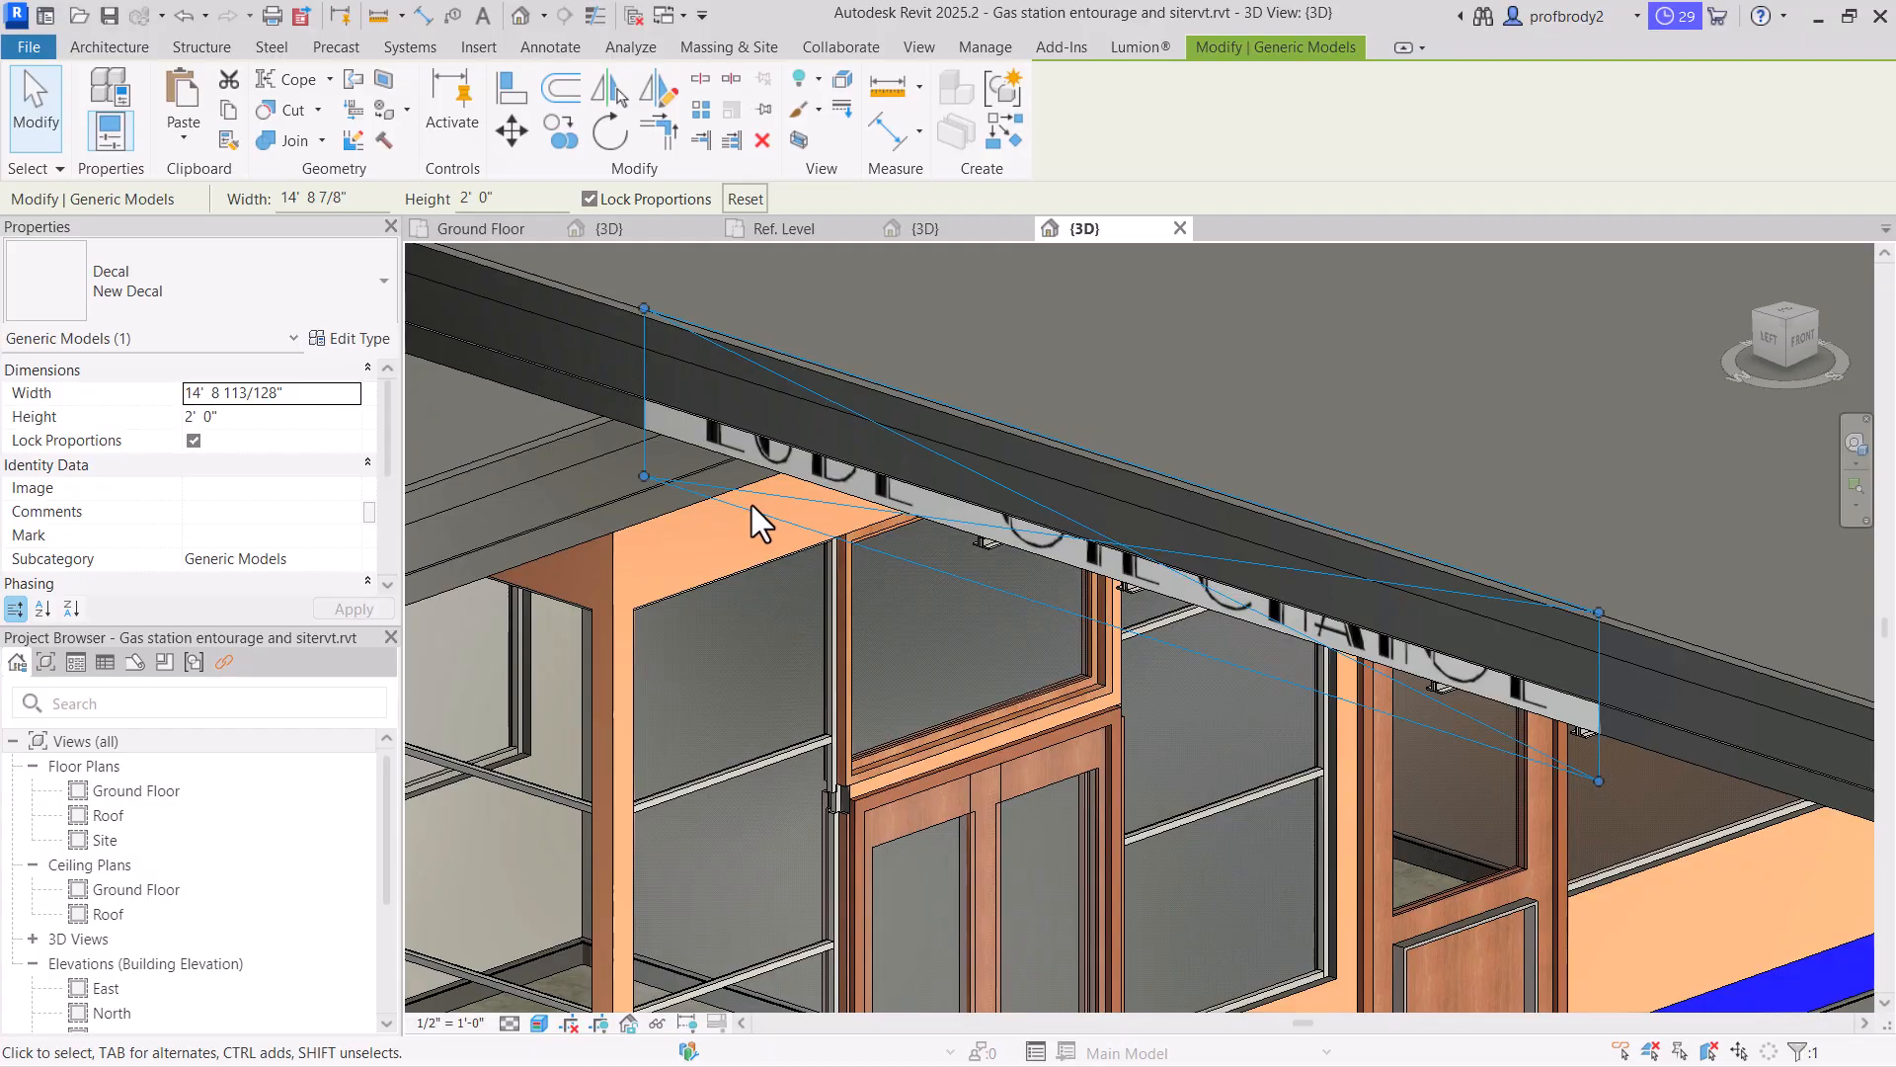
scroll(853, 521, down, 1)
middle_drag(924, 588, 845, 589)
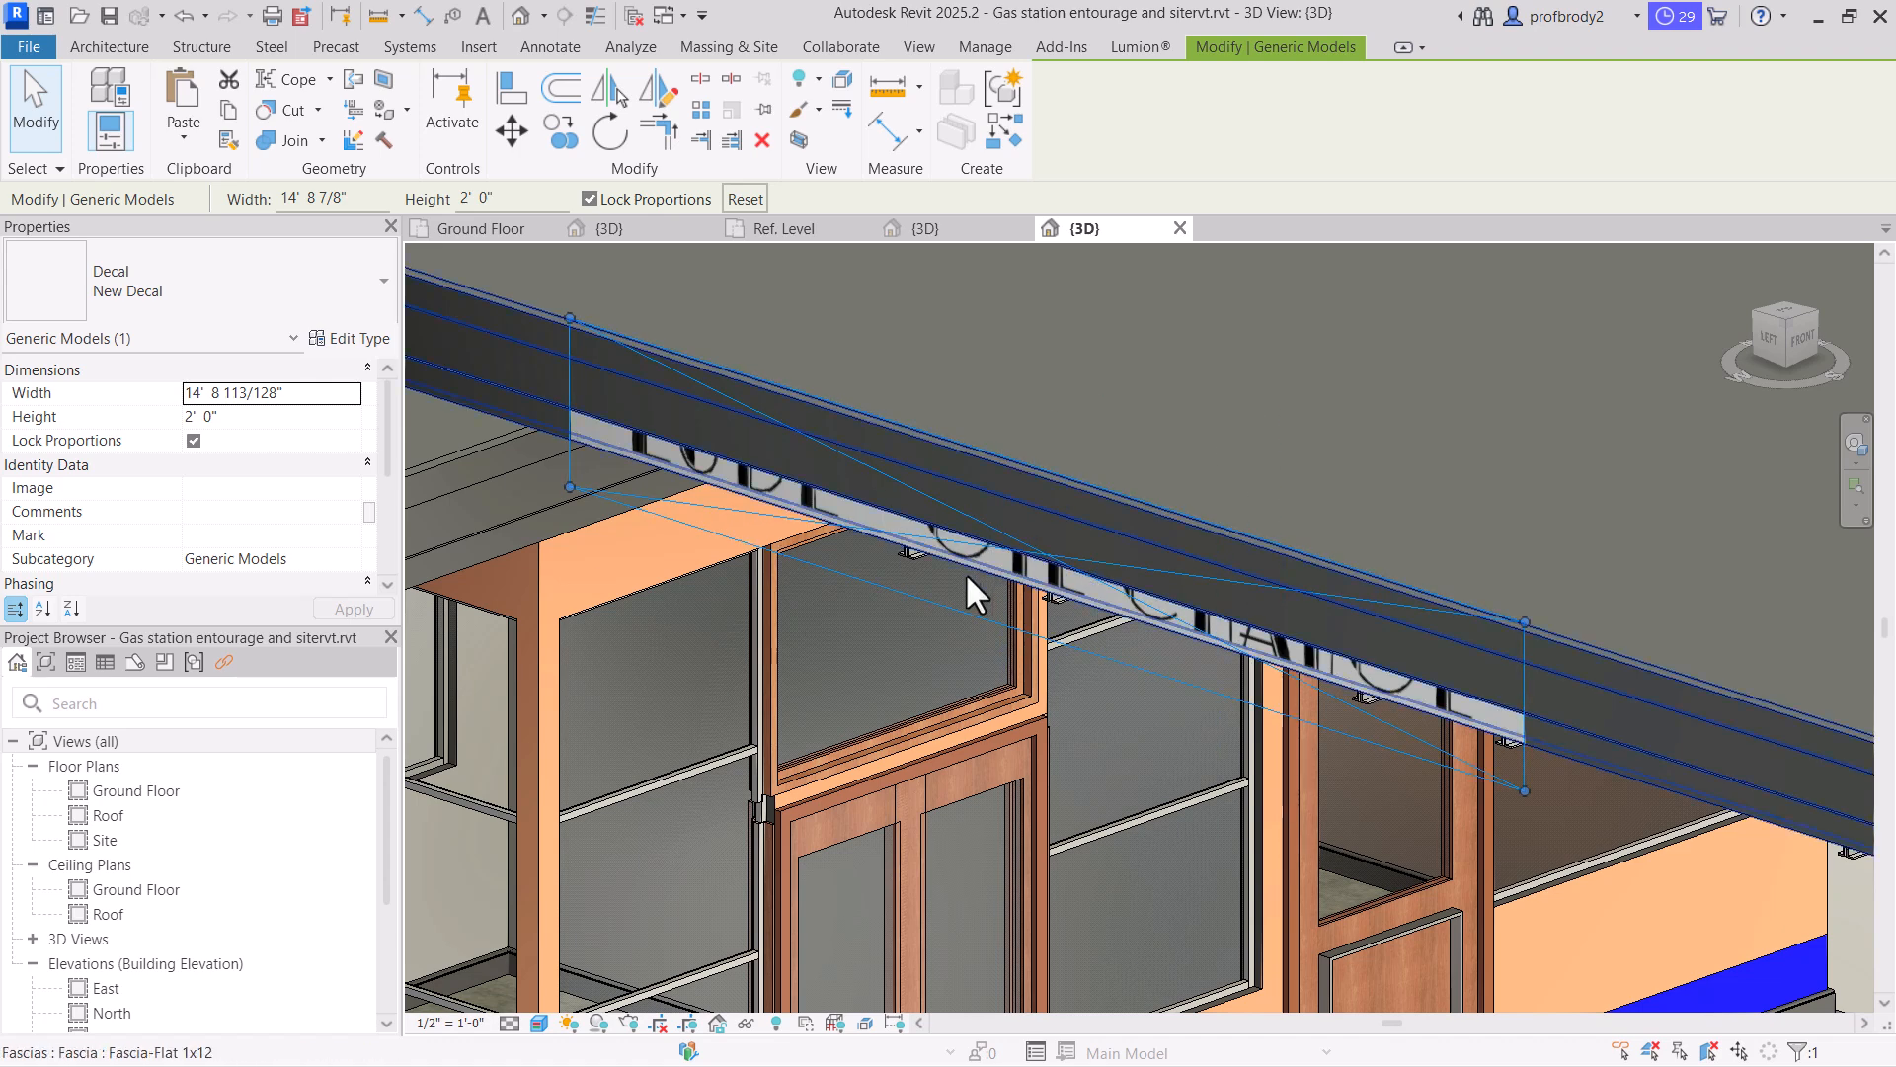
click(1748, 781)
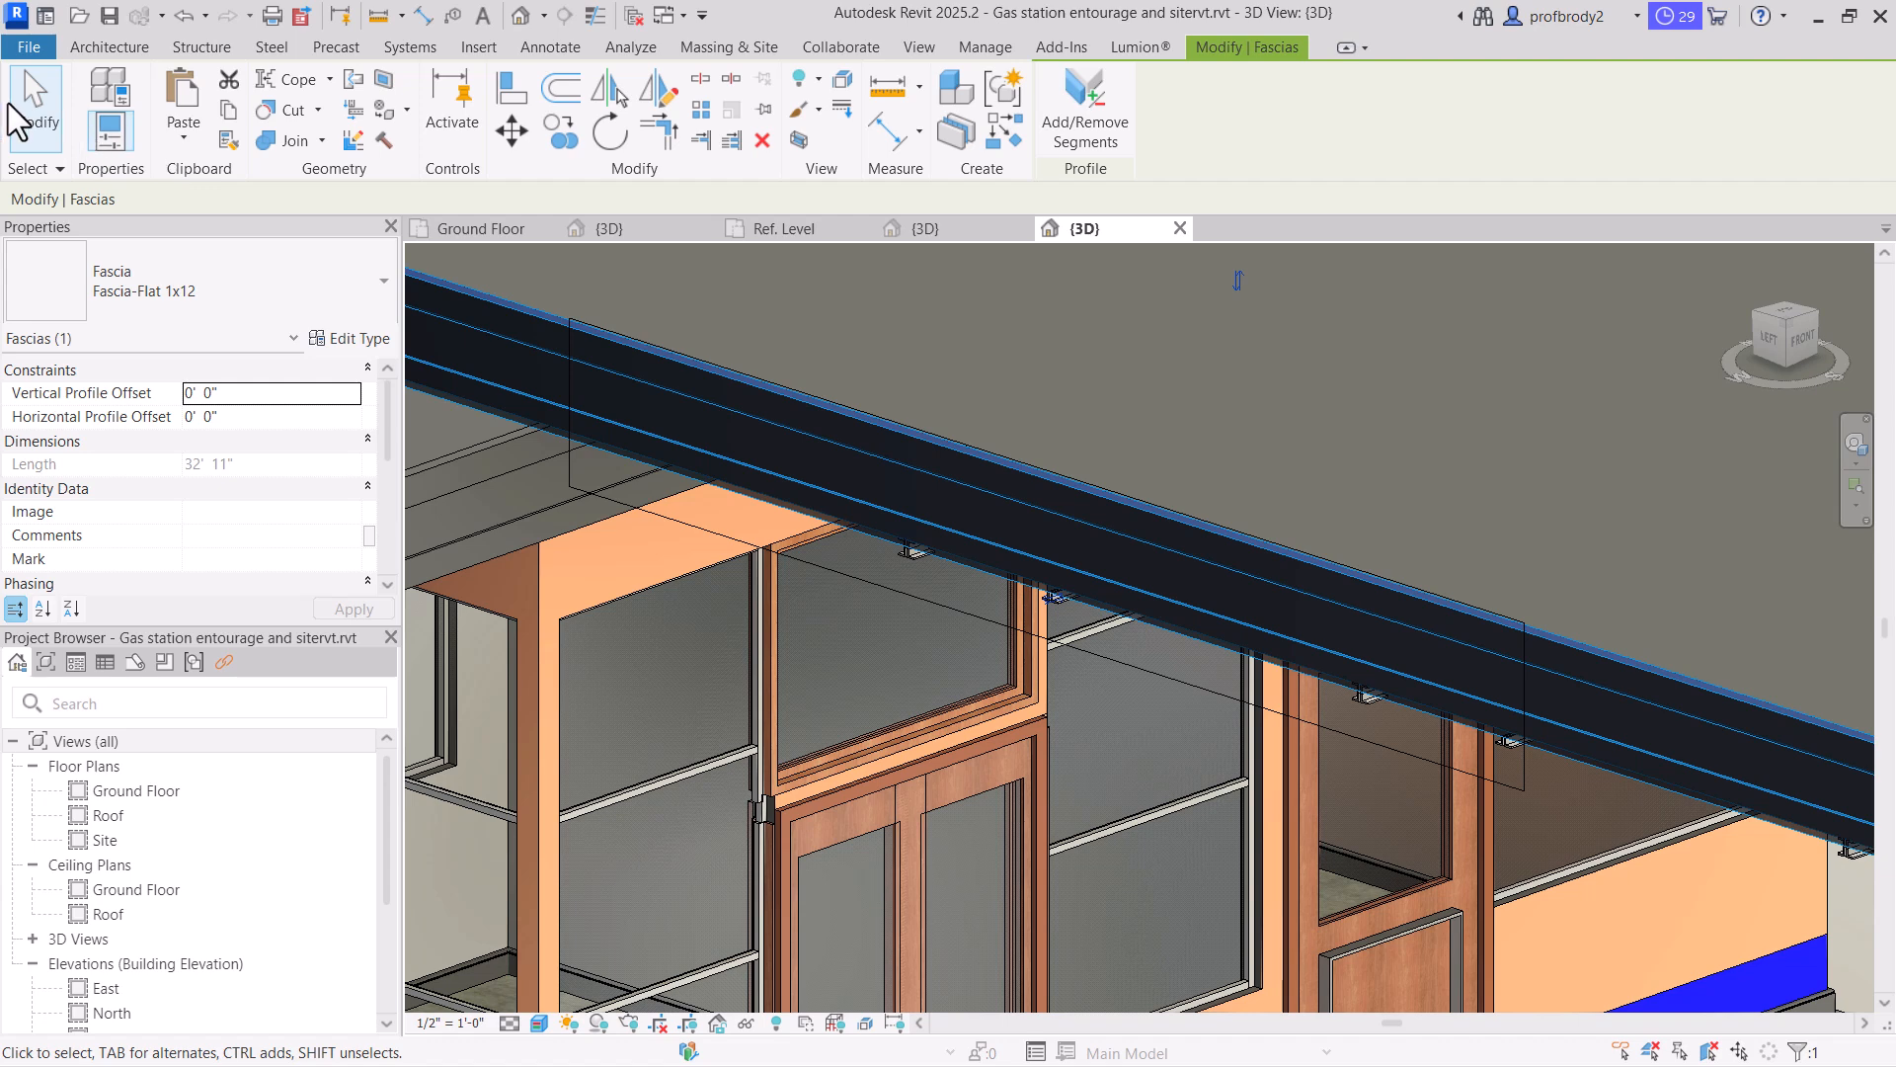
click(816, 569)
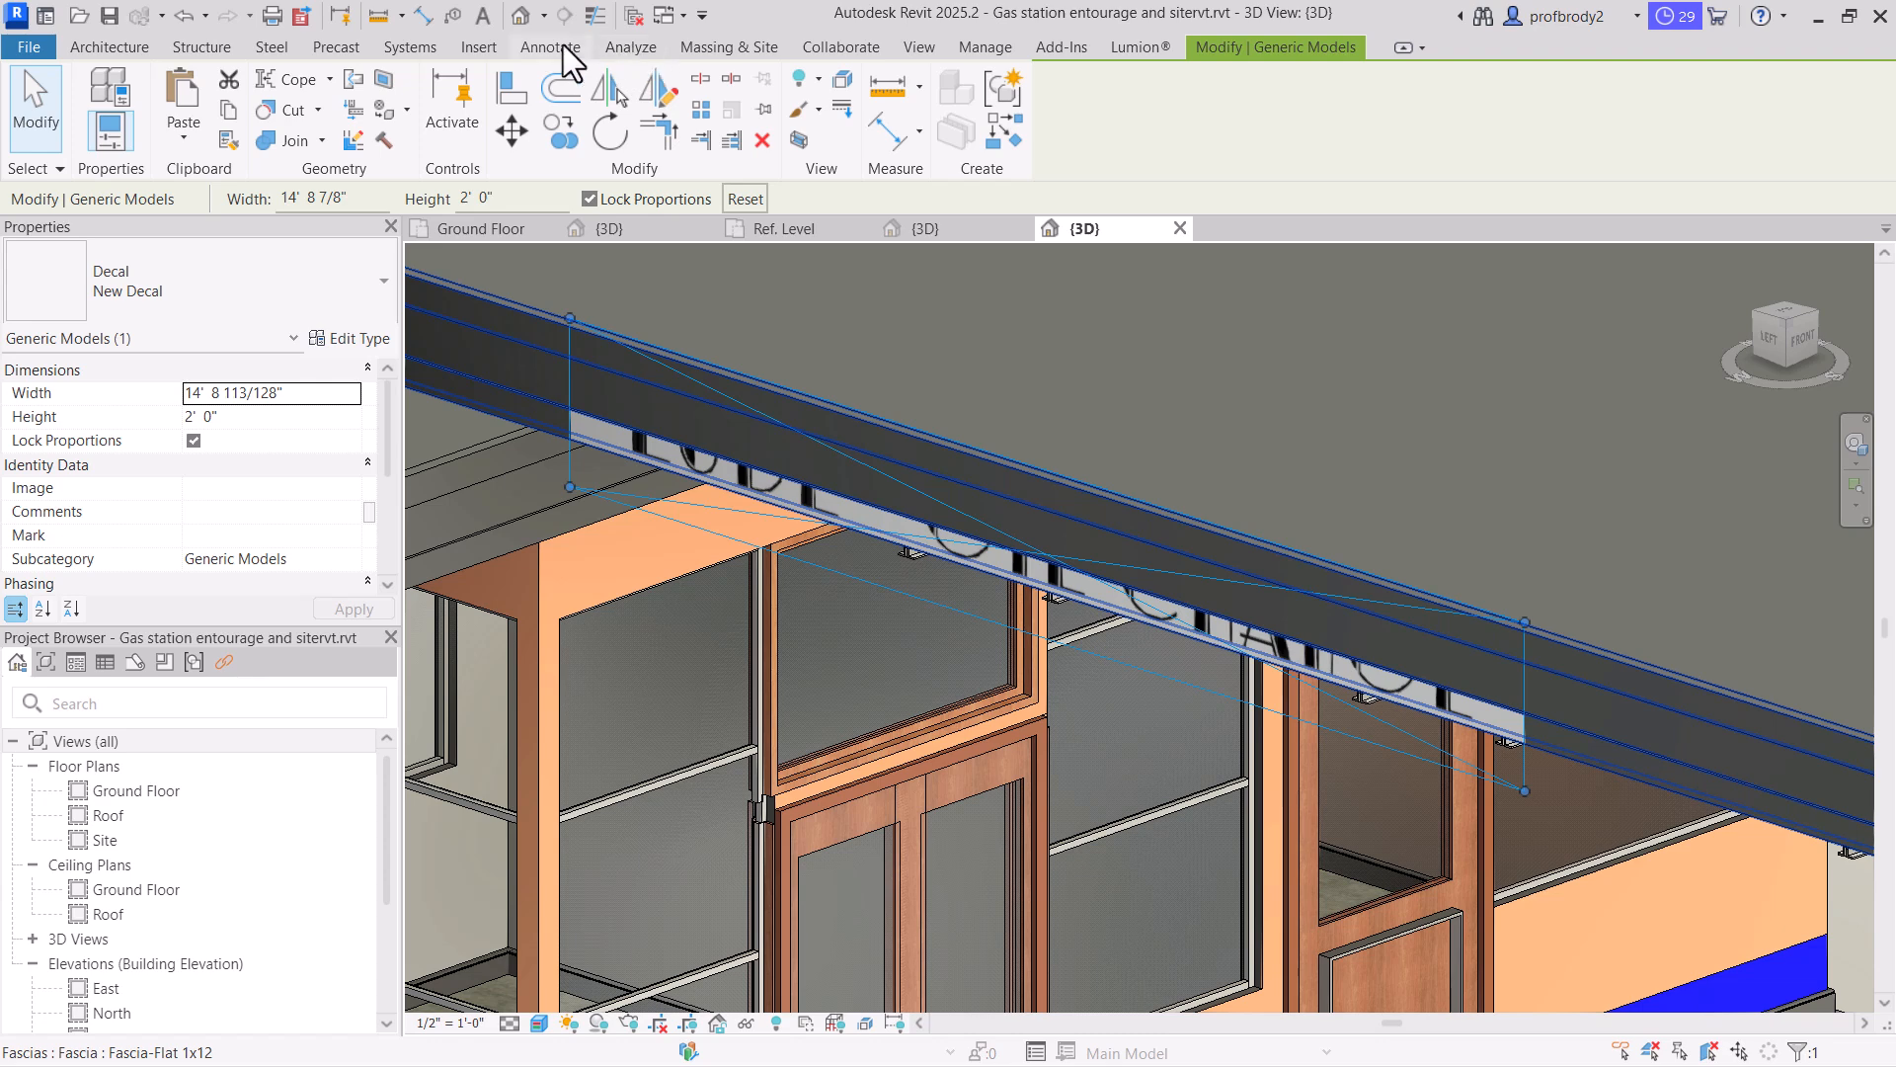
Start an in-place mass named Mass 1 and set its work plane to the front face of the roof fascia
click(730, 49)
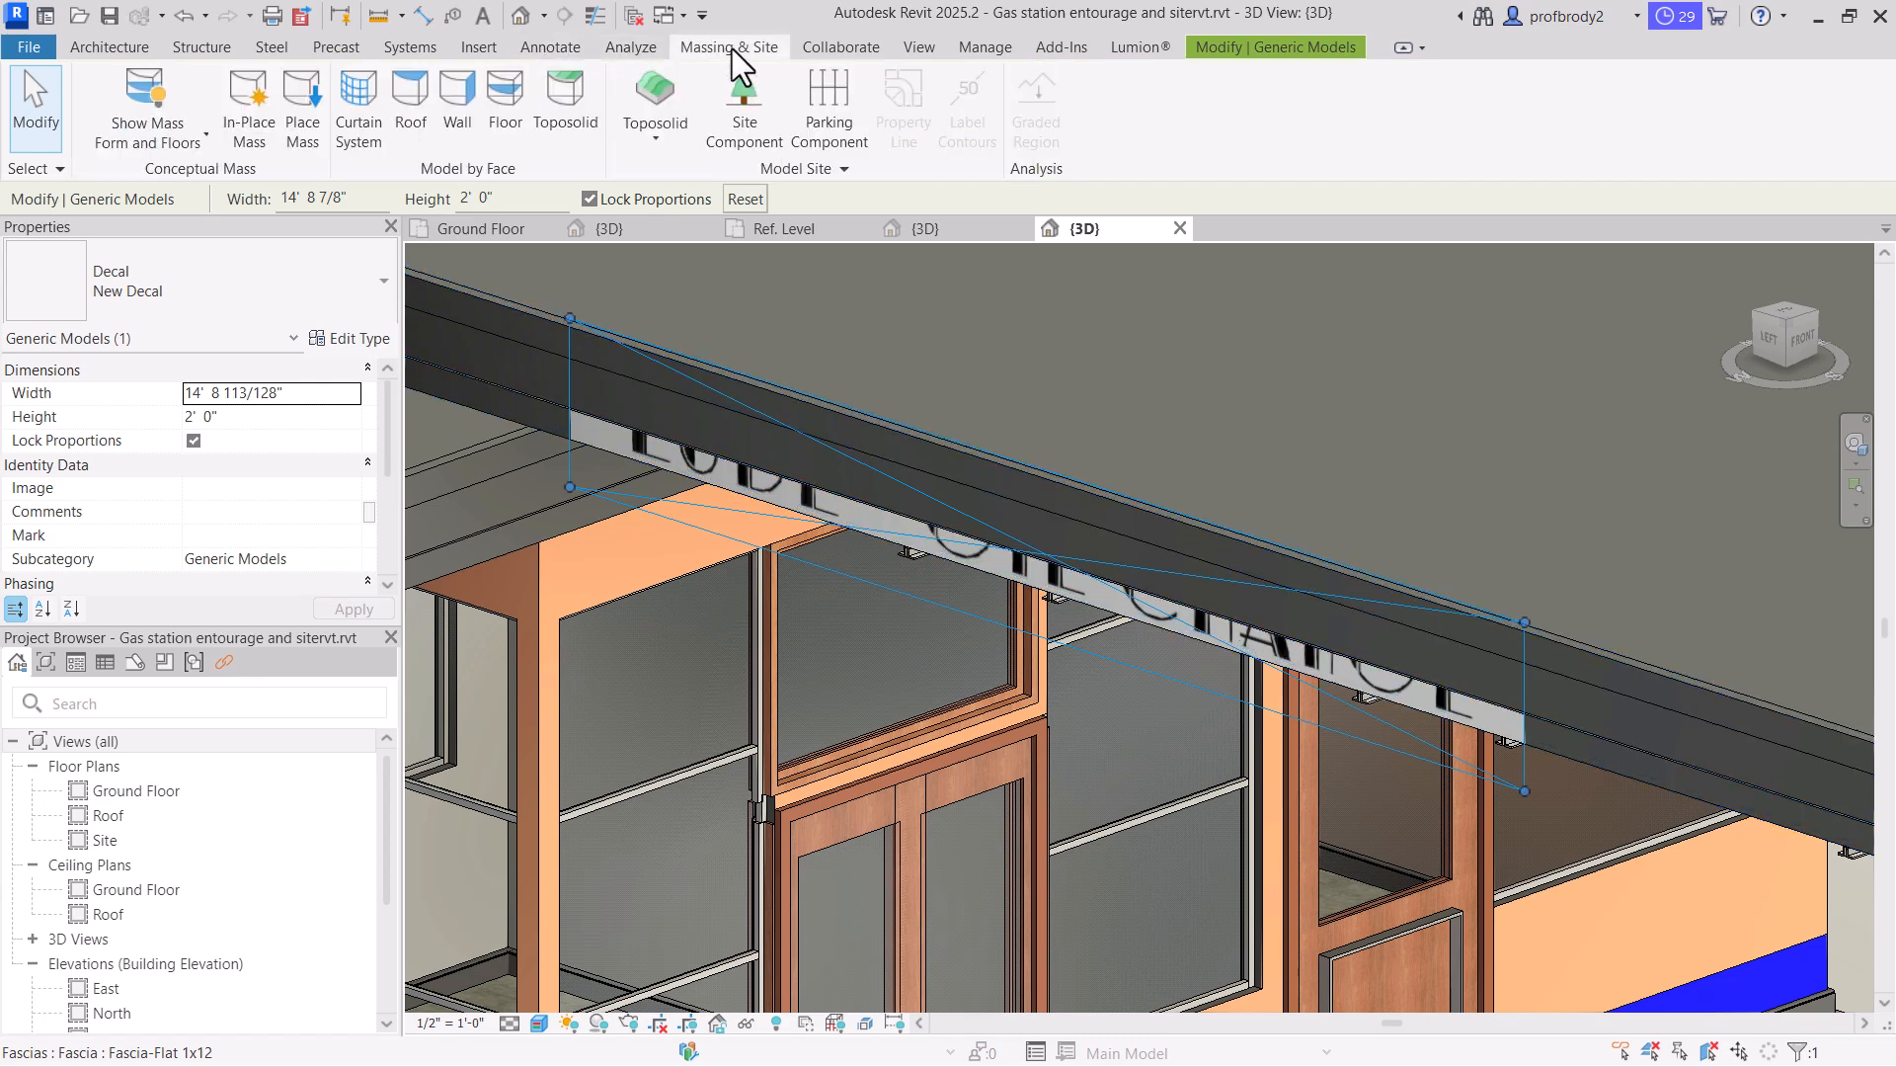
click(239, 115)
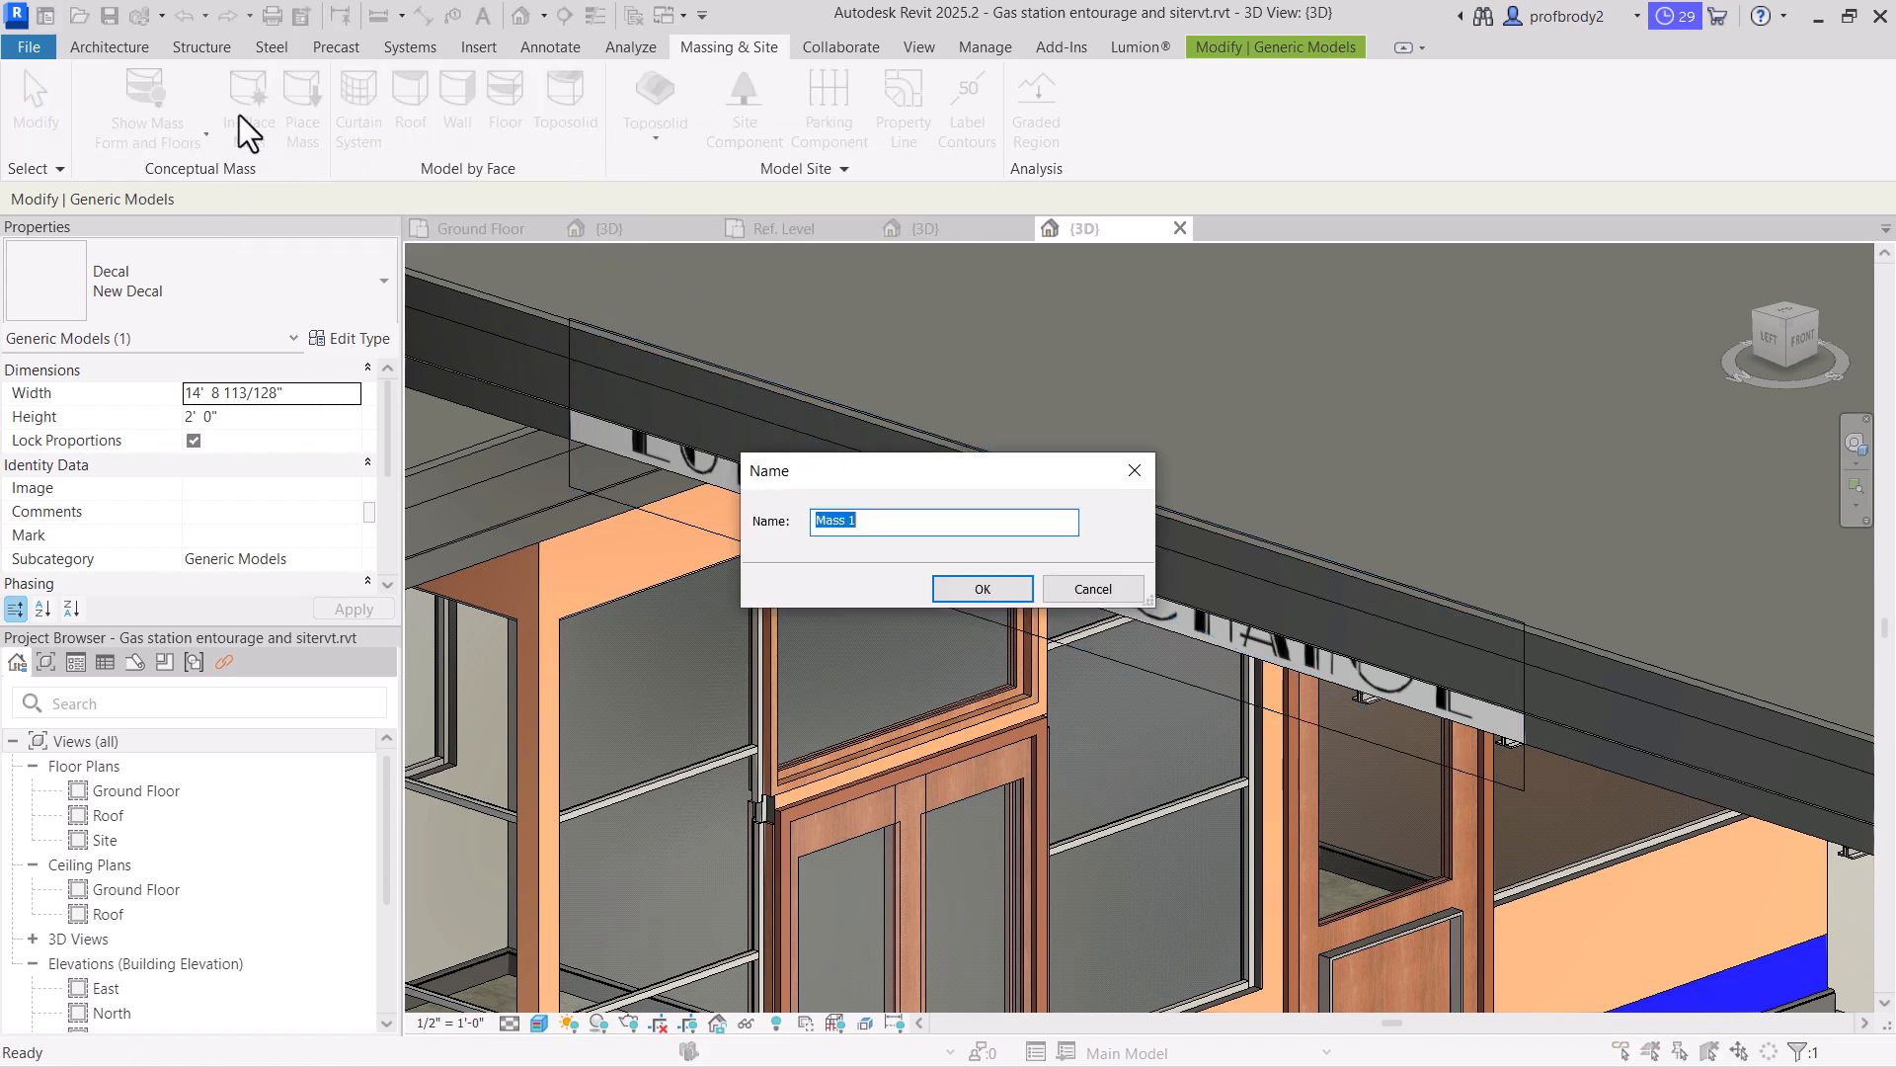
click(973, 587)
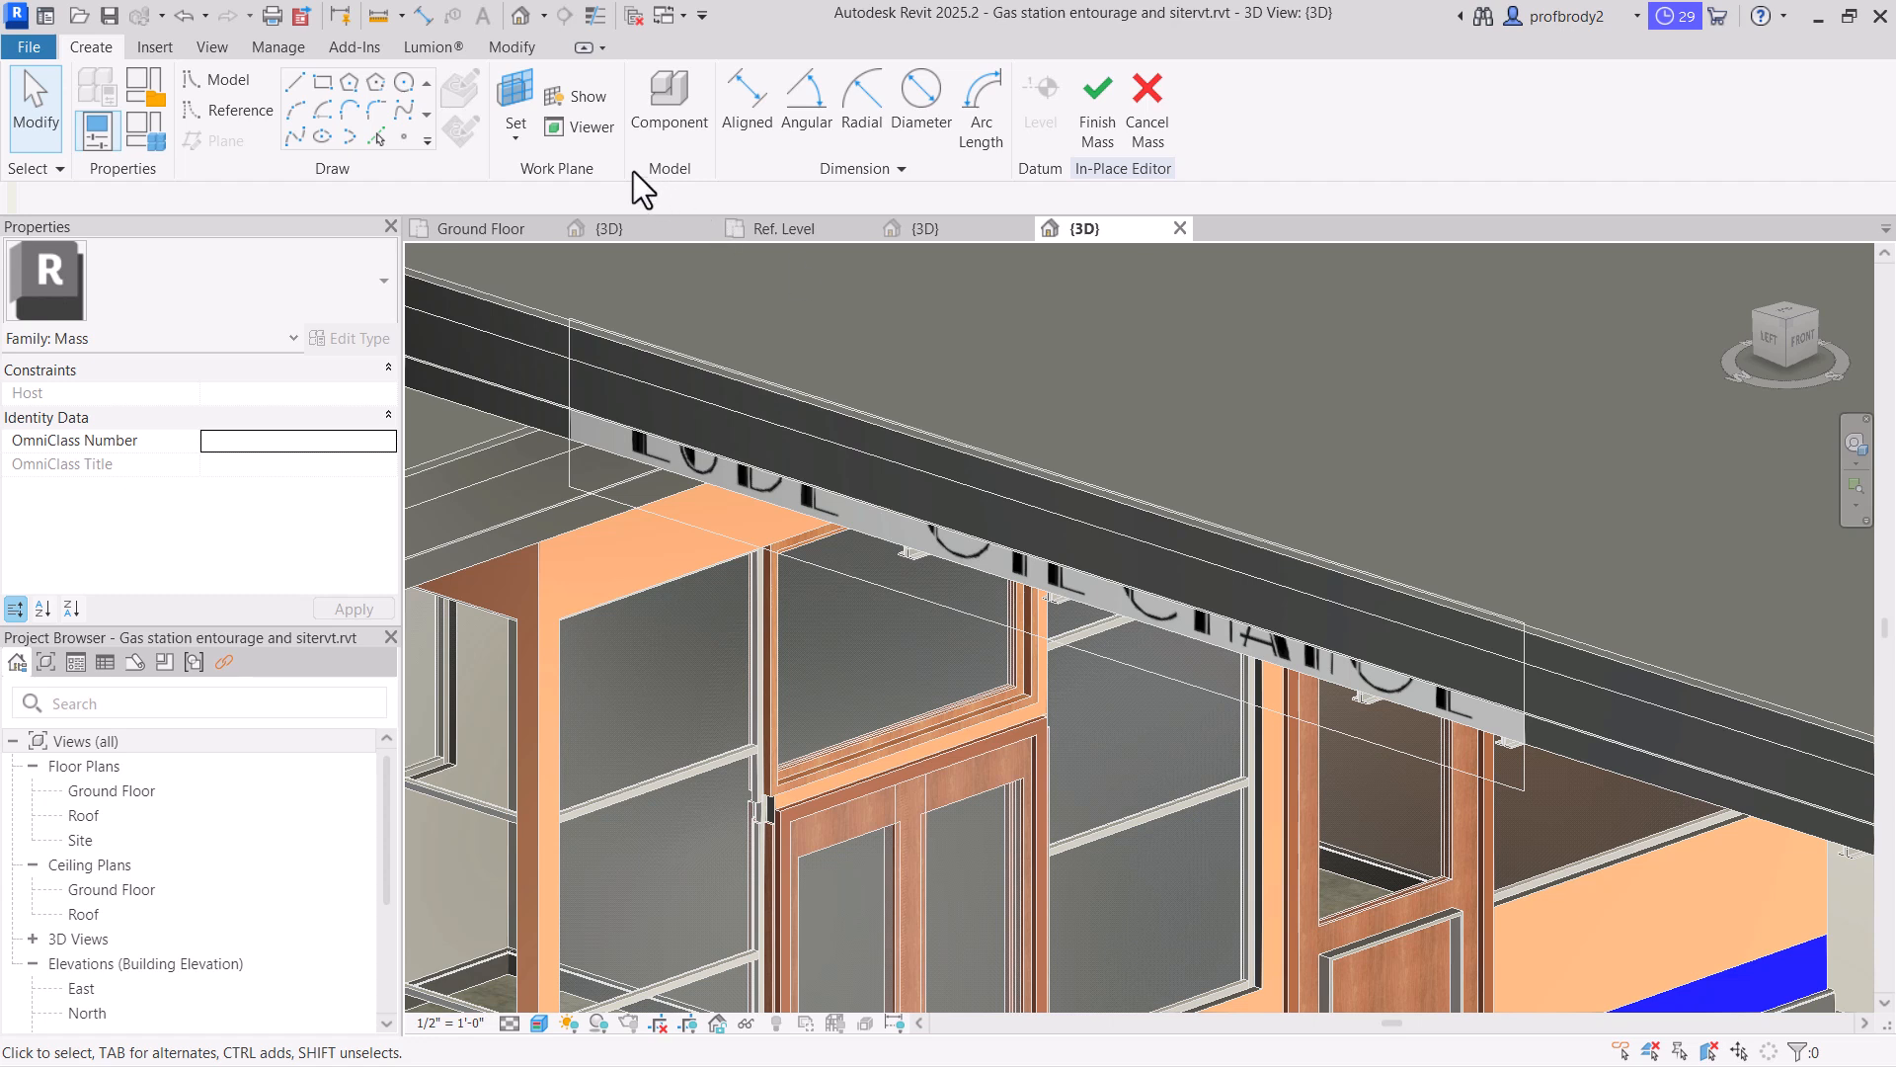
click(519, 83)
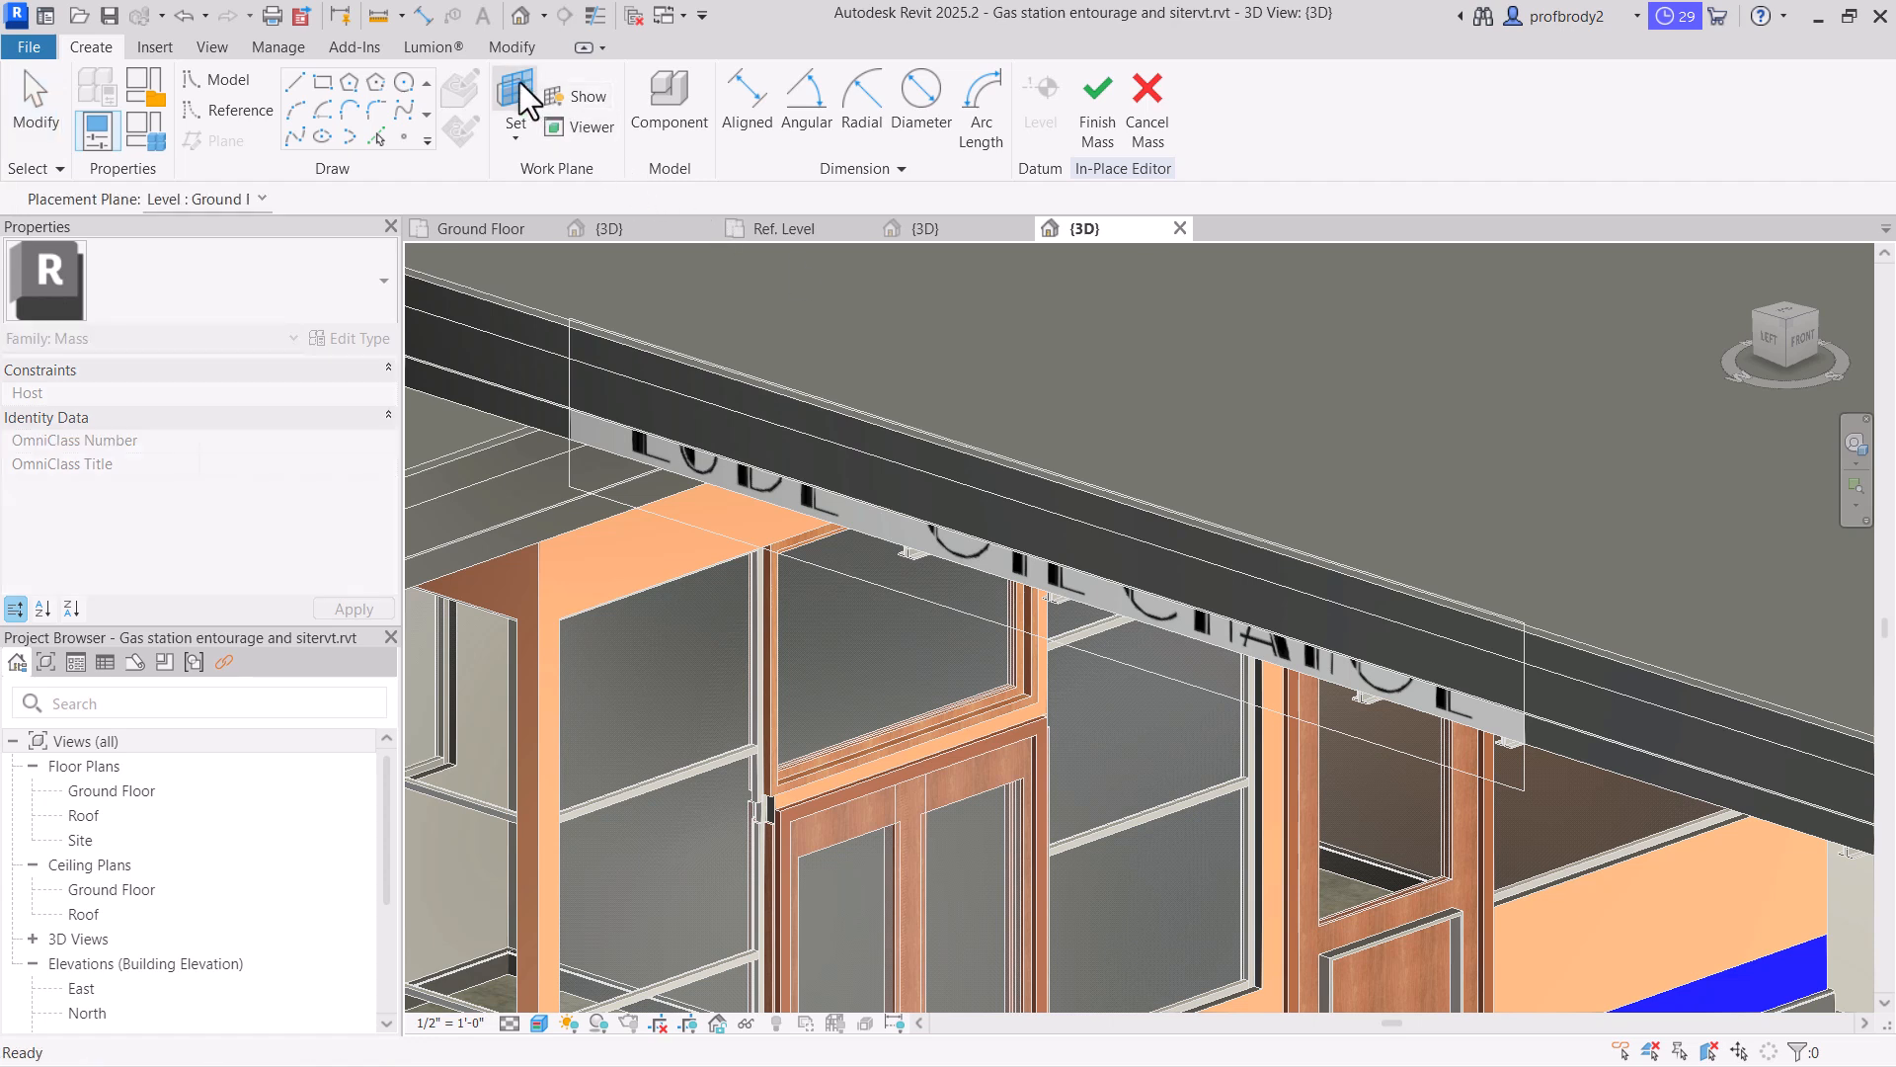
click(515, 94)
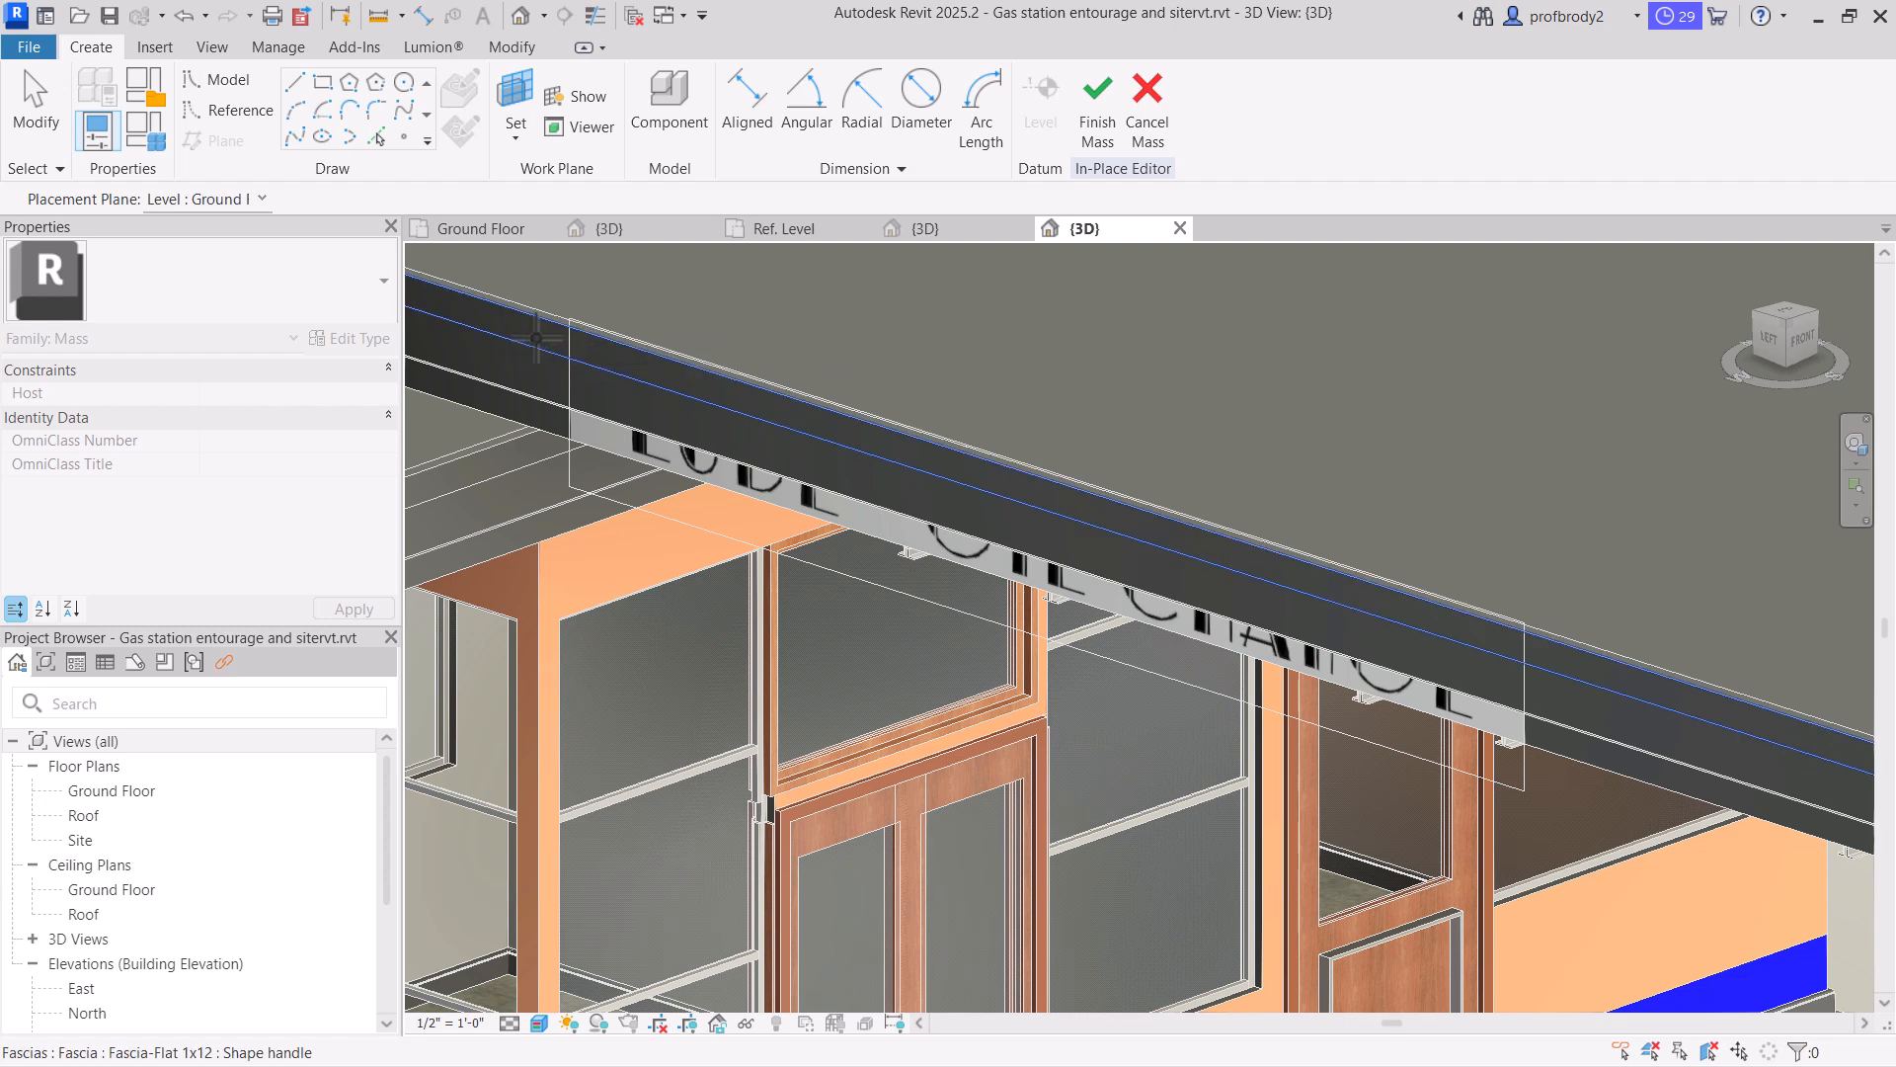
click(642, 385)
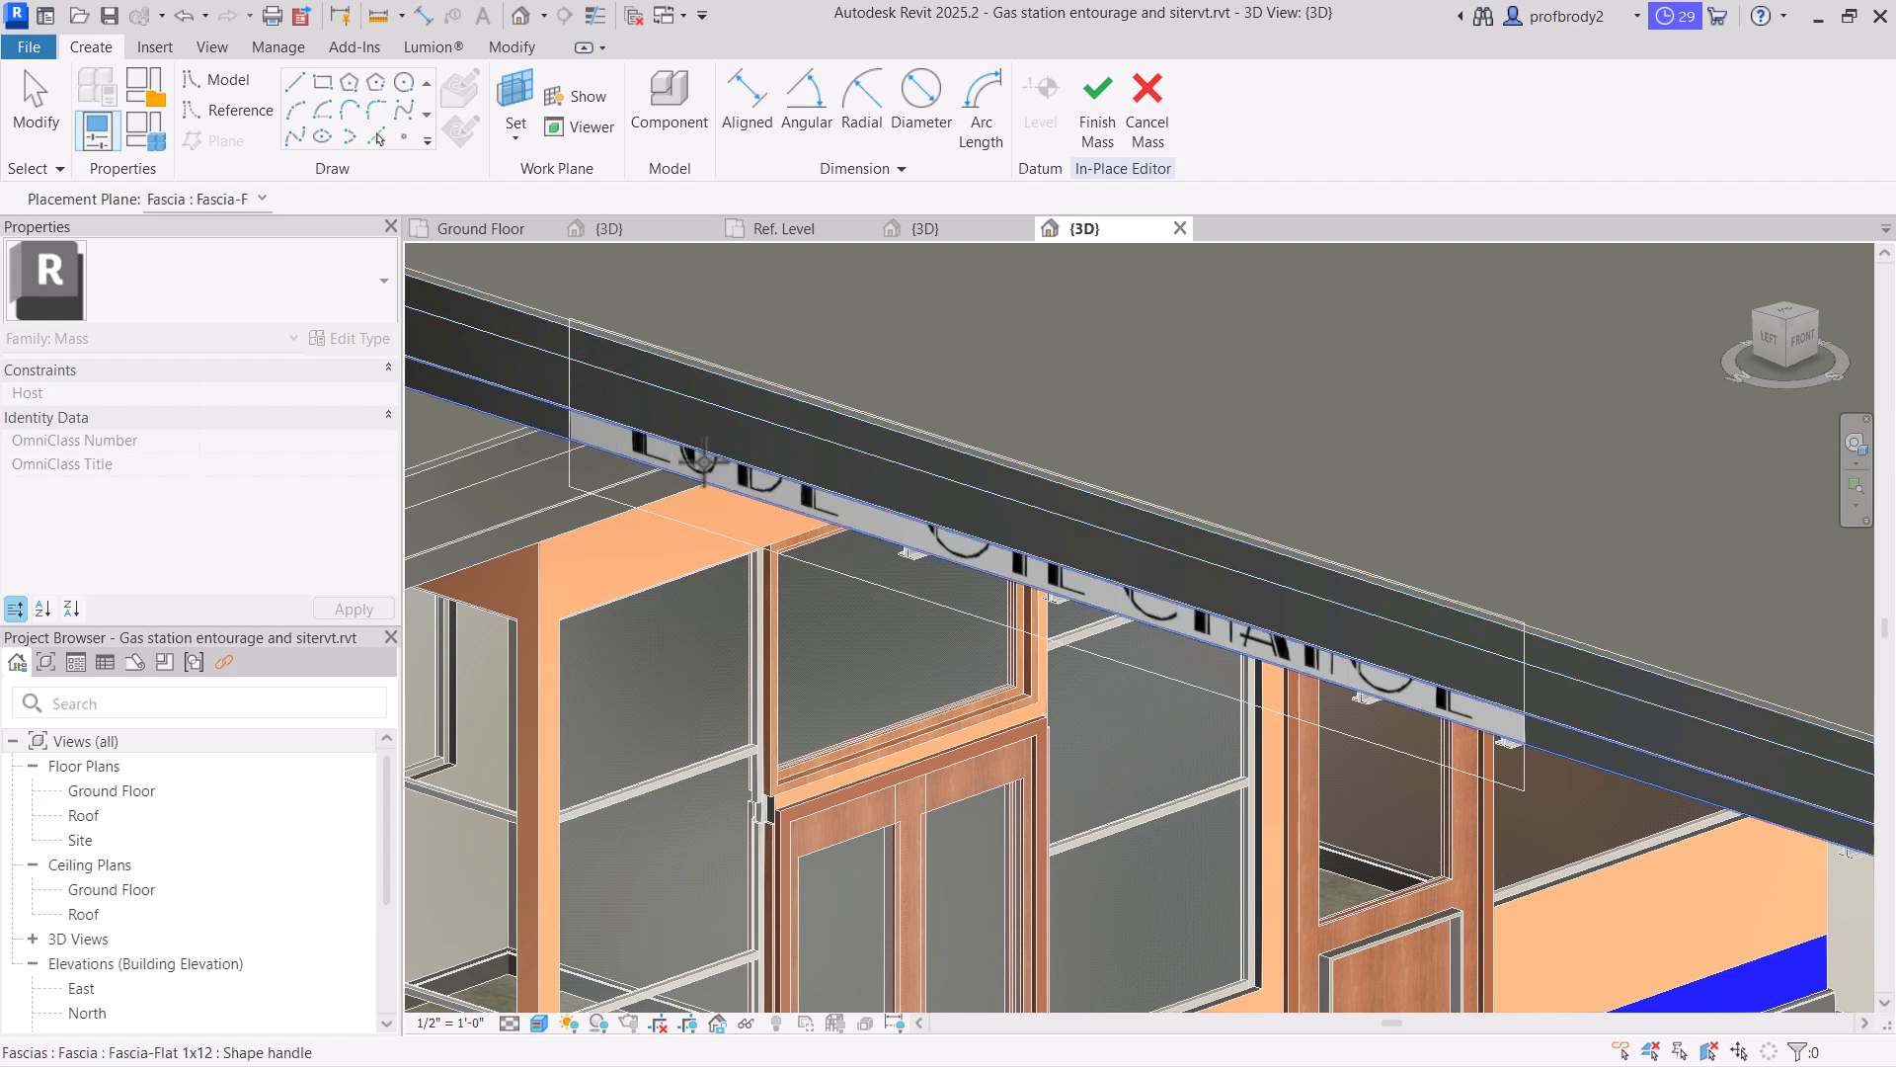
Sketch a rectangle about 16' 8" long across the front face of the roof fascia, extending past both ends of the decal
click(319, 84)
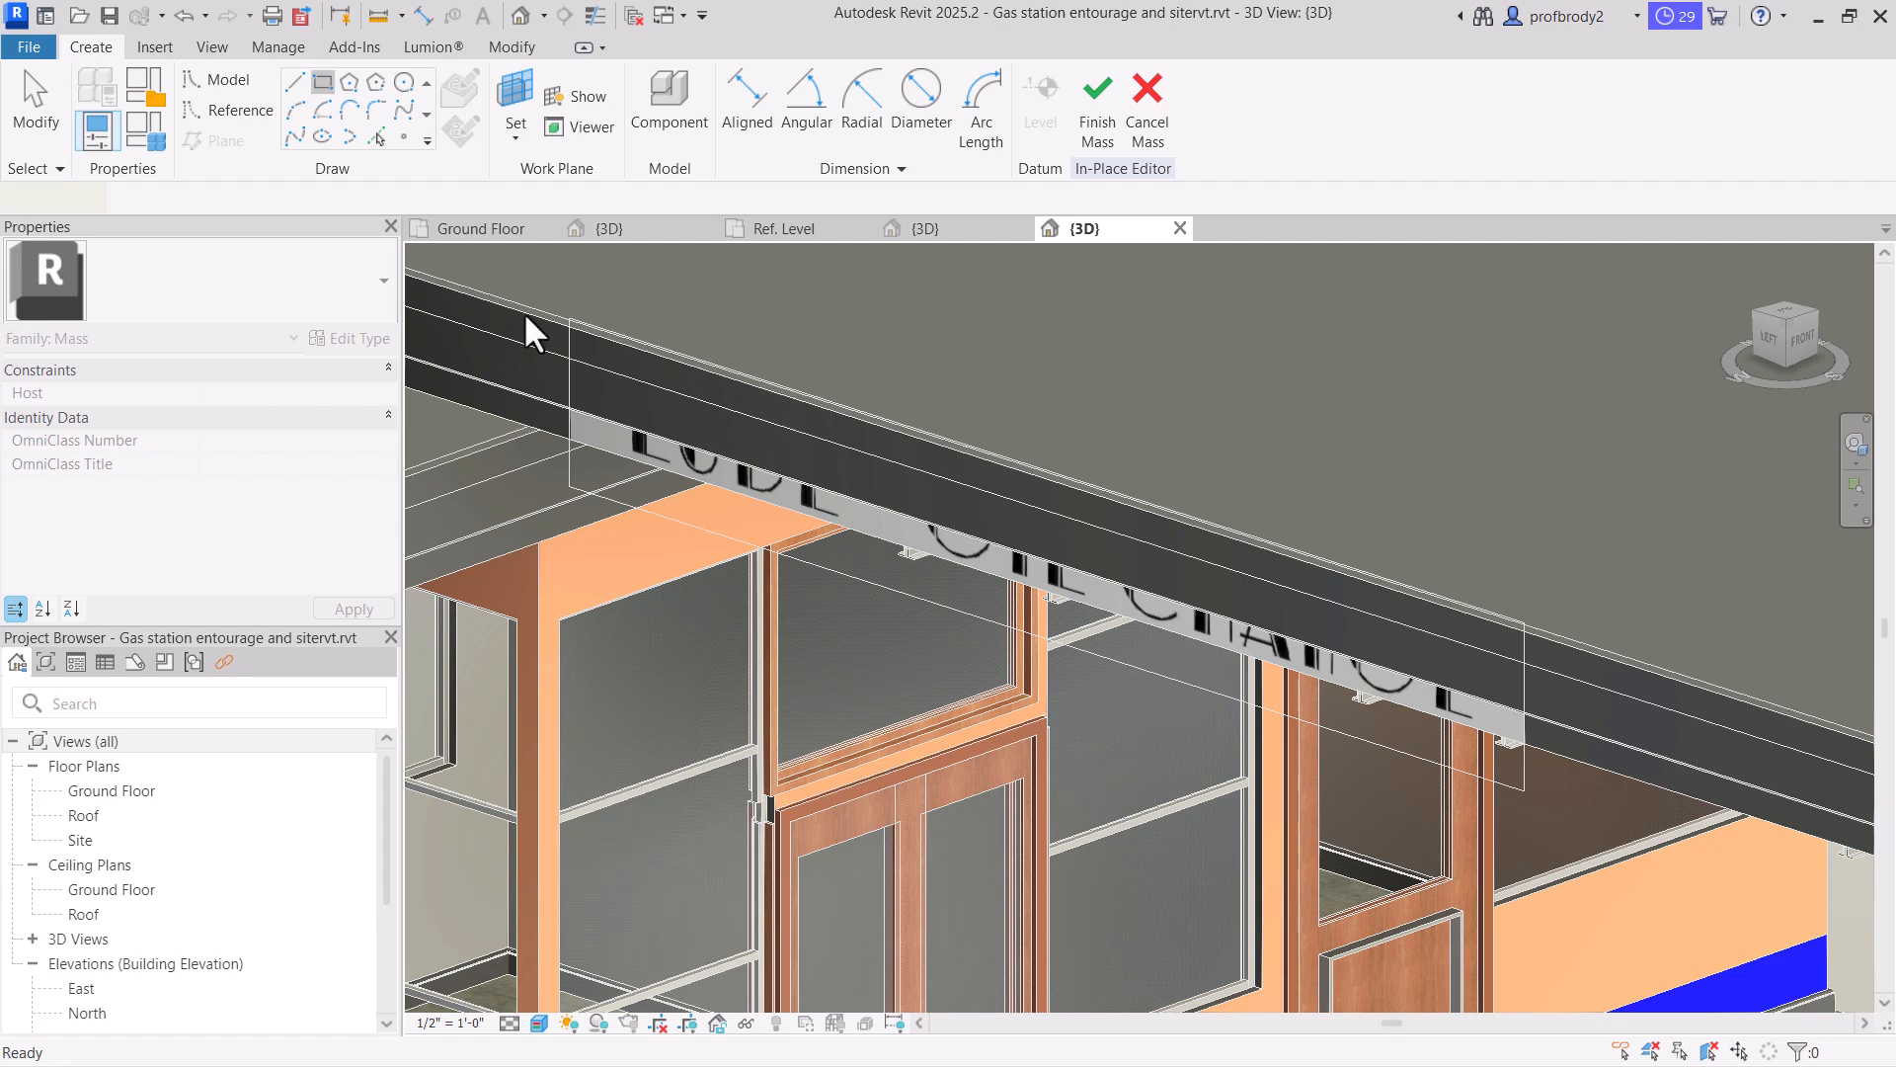
click(592, 333)
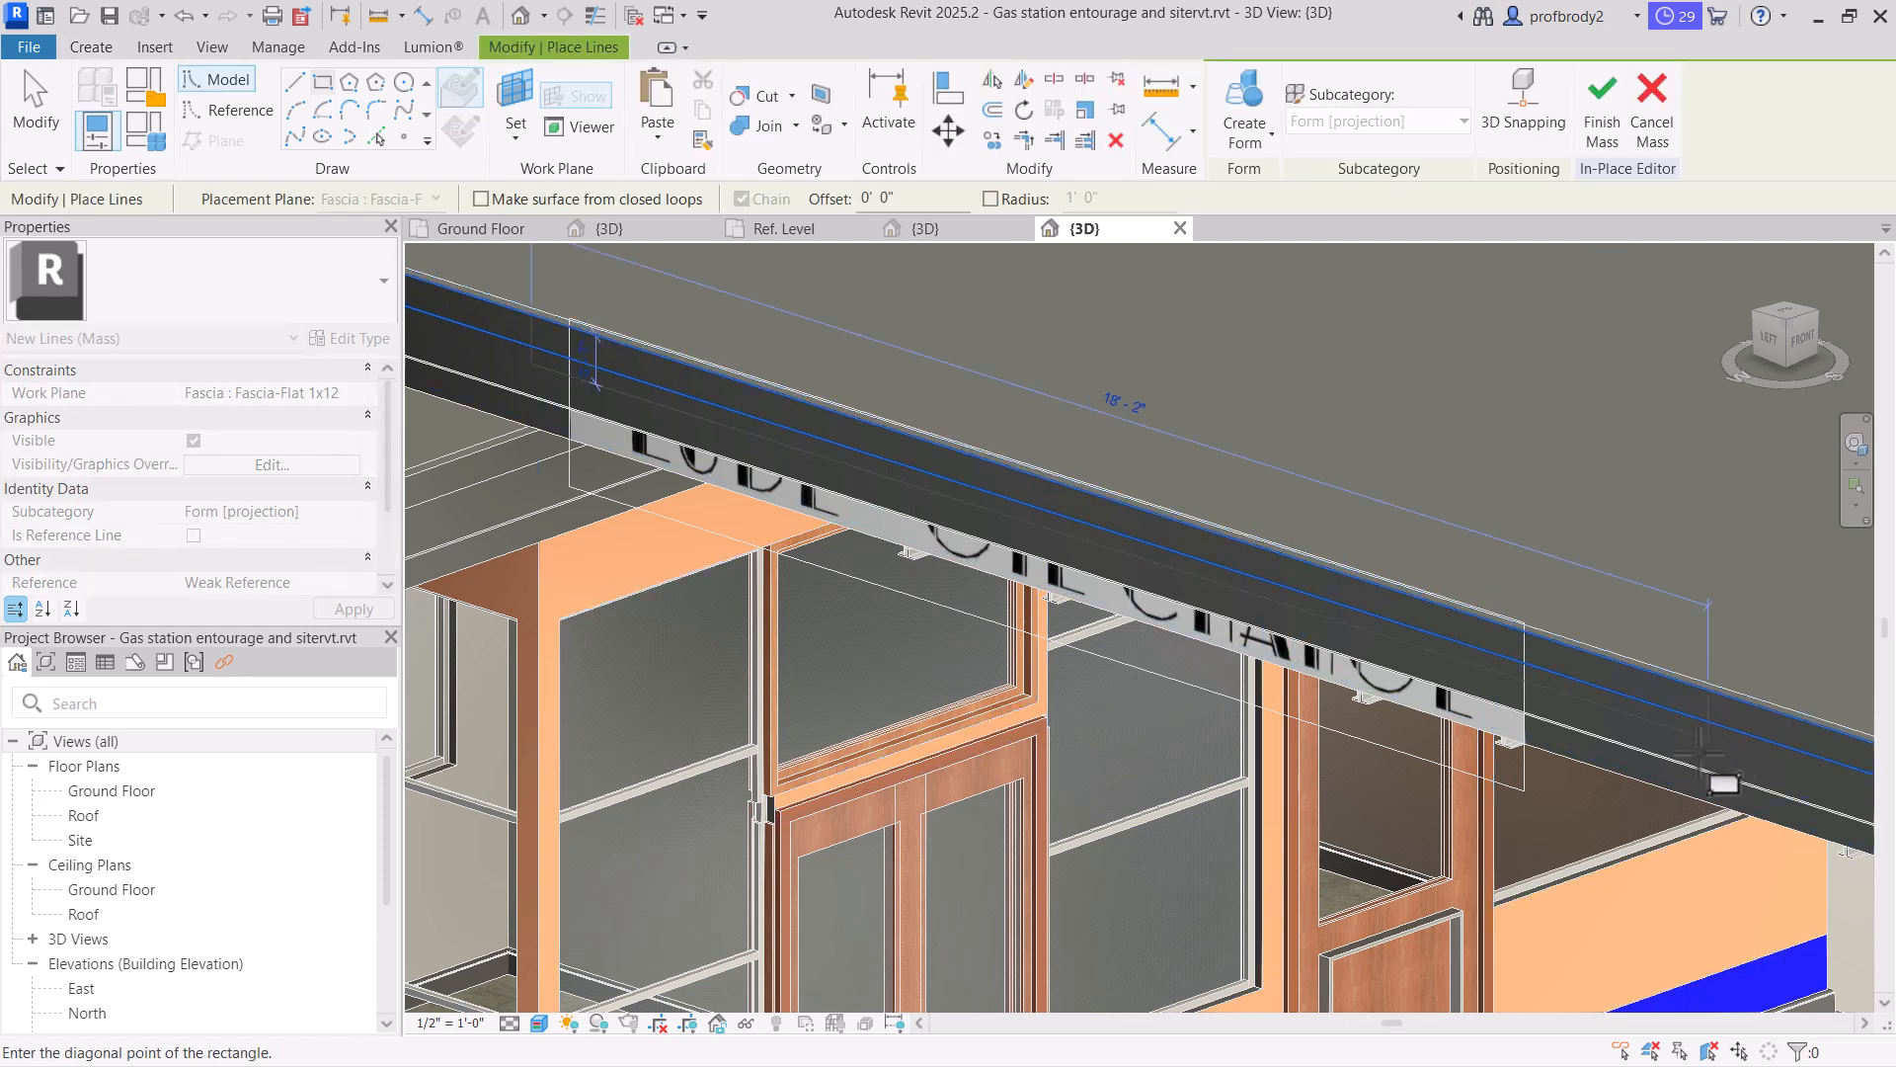
click(1590, 781)
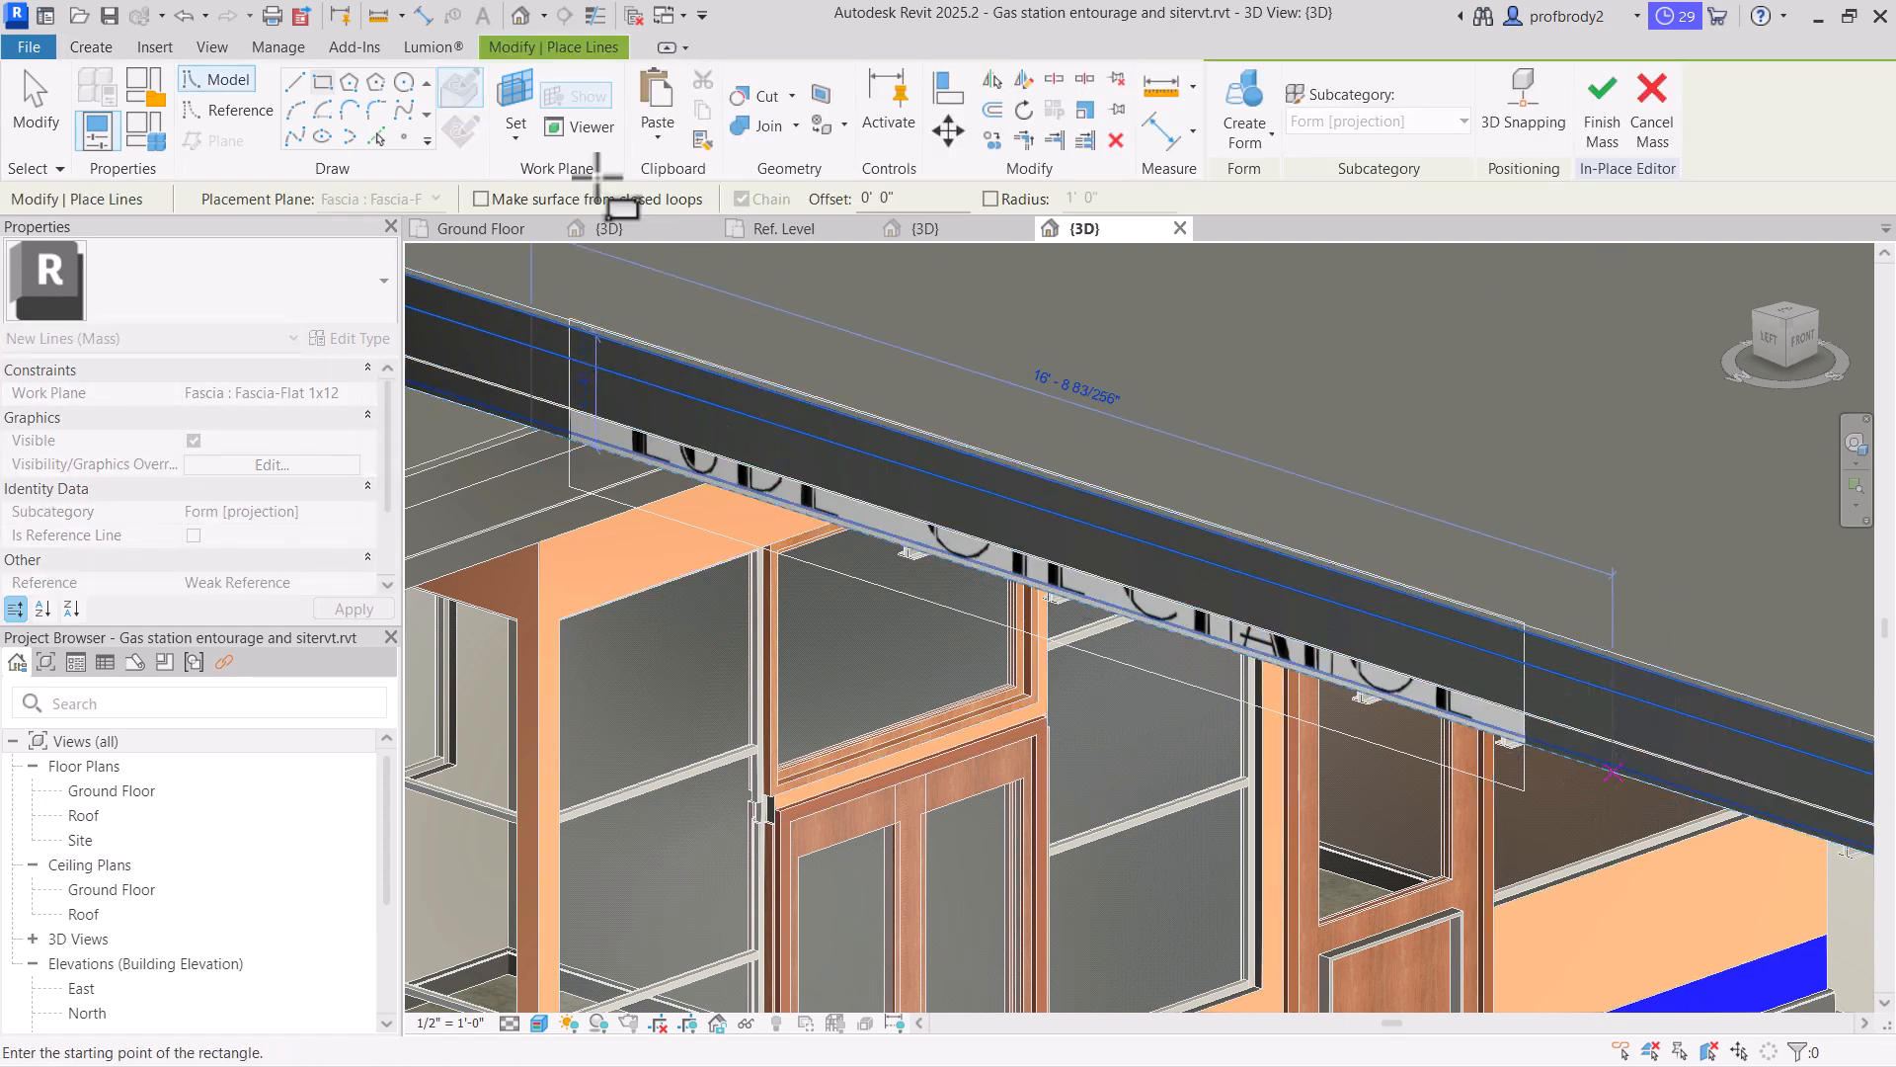
click(54, 105)
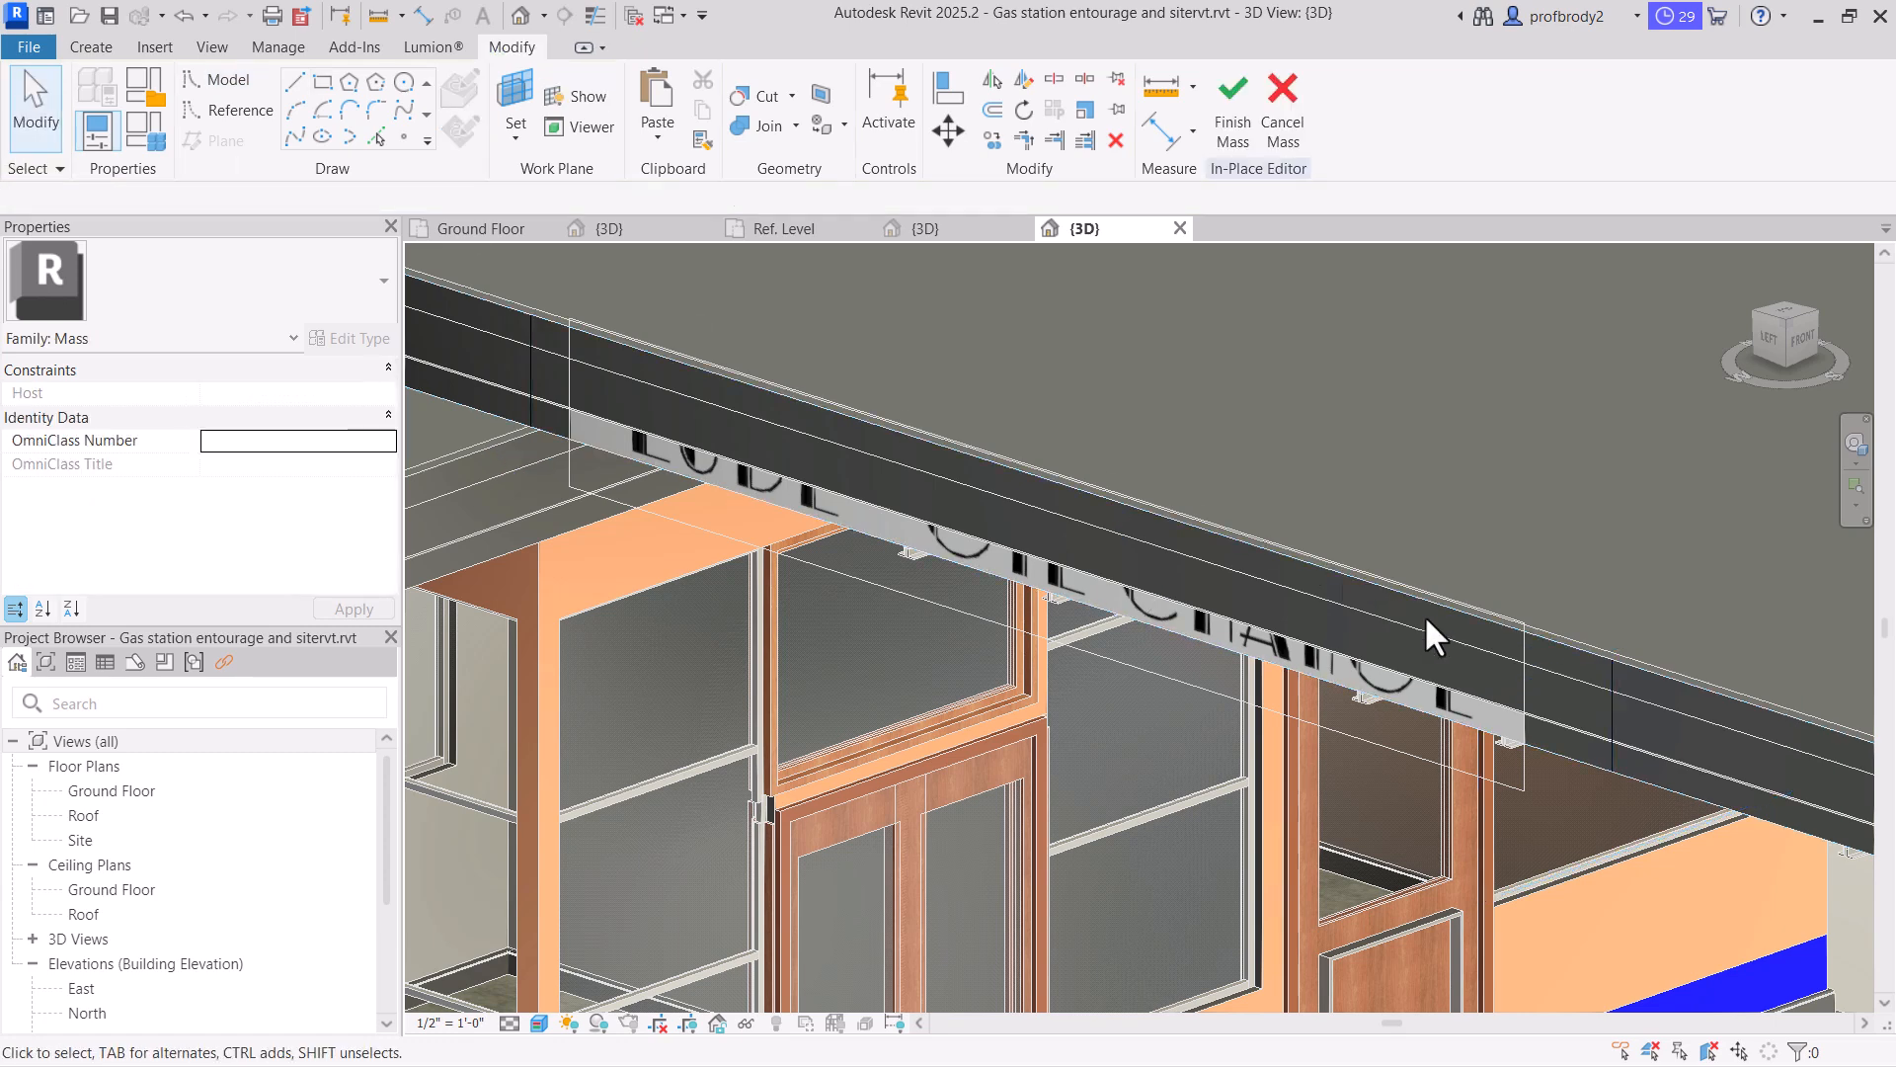
Create a solid form from the fascia rectangle and thin it down, entering 1/2" for its depth dimension
click(1608, 690)
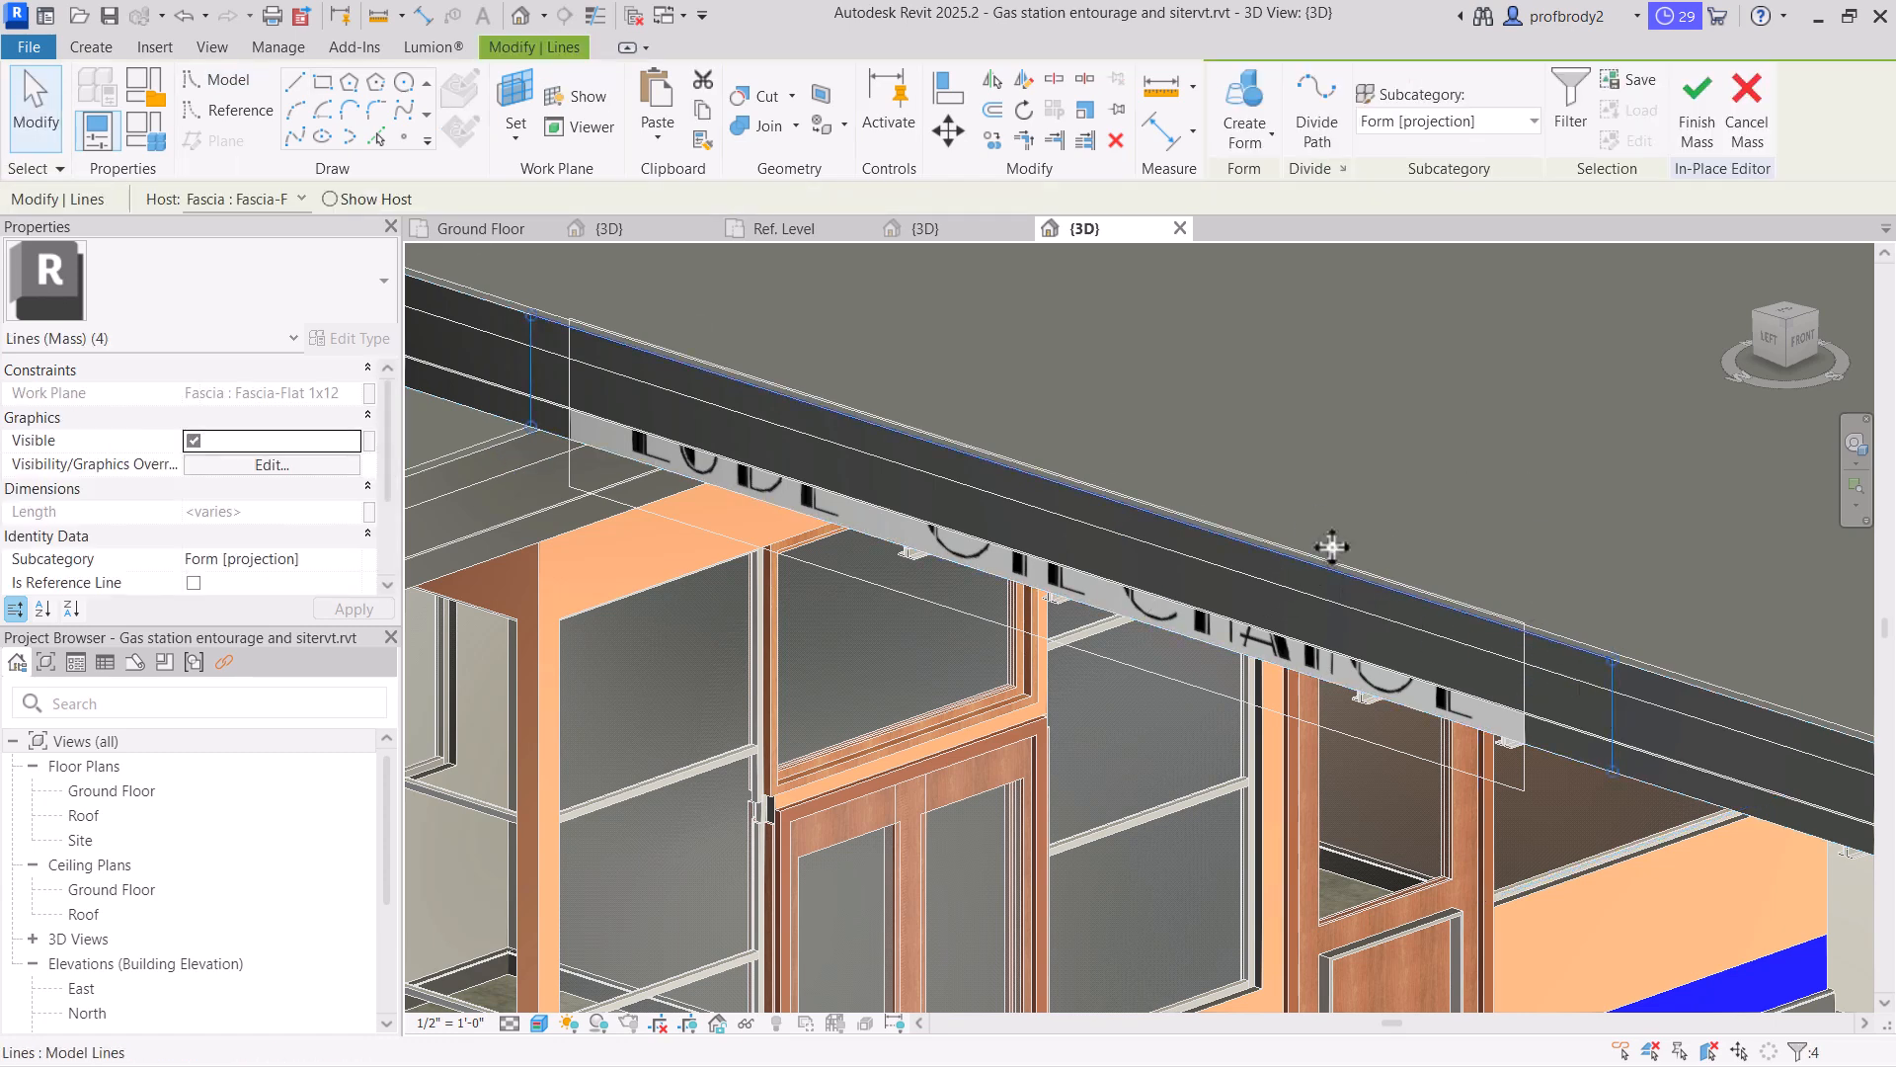
click(1238, 104)
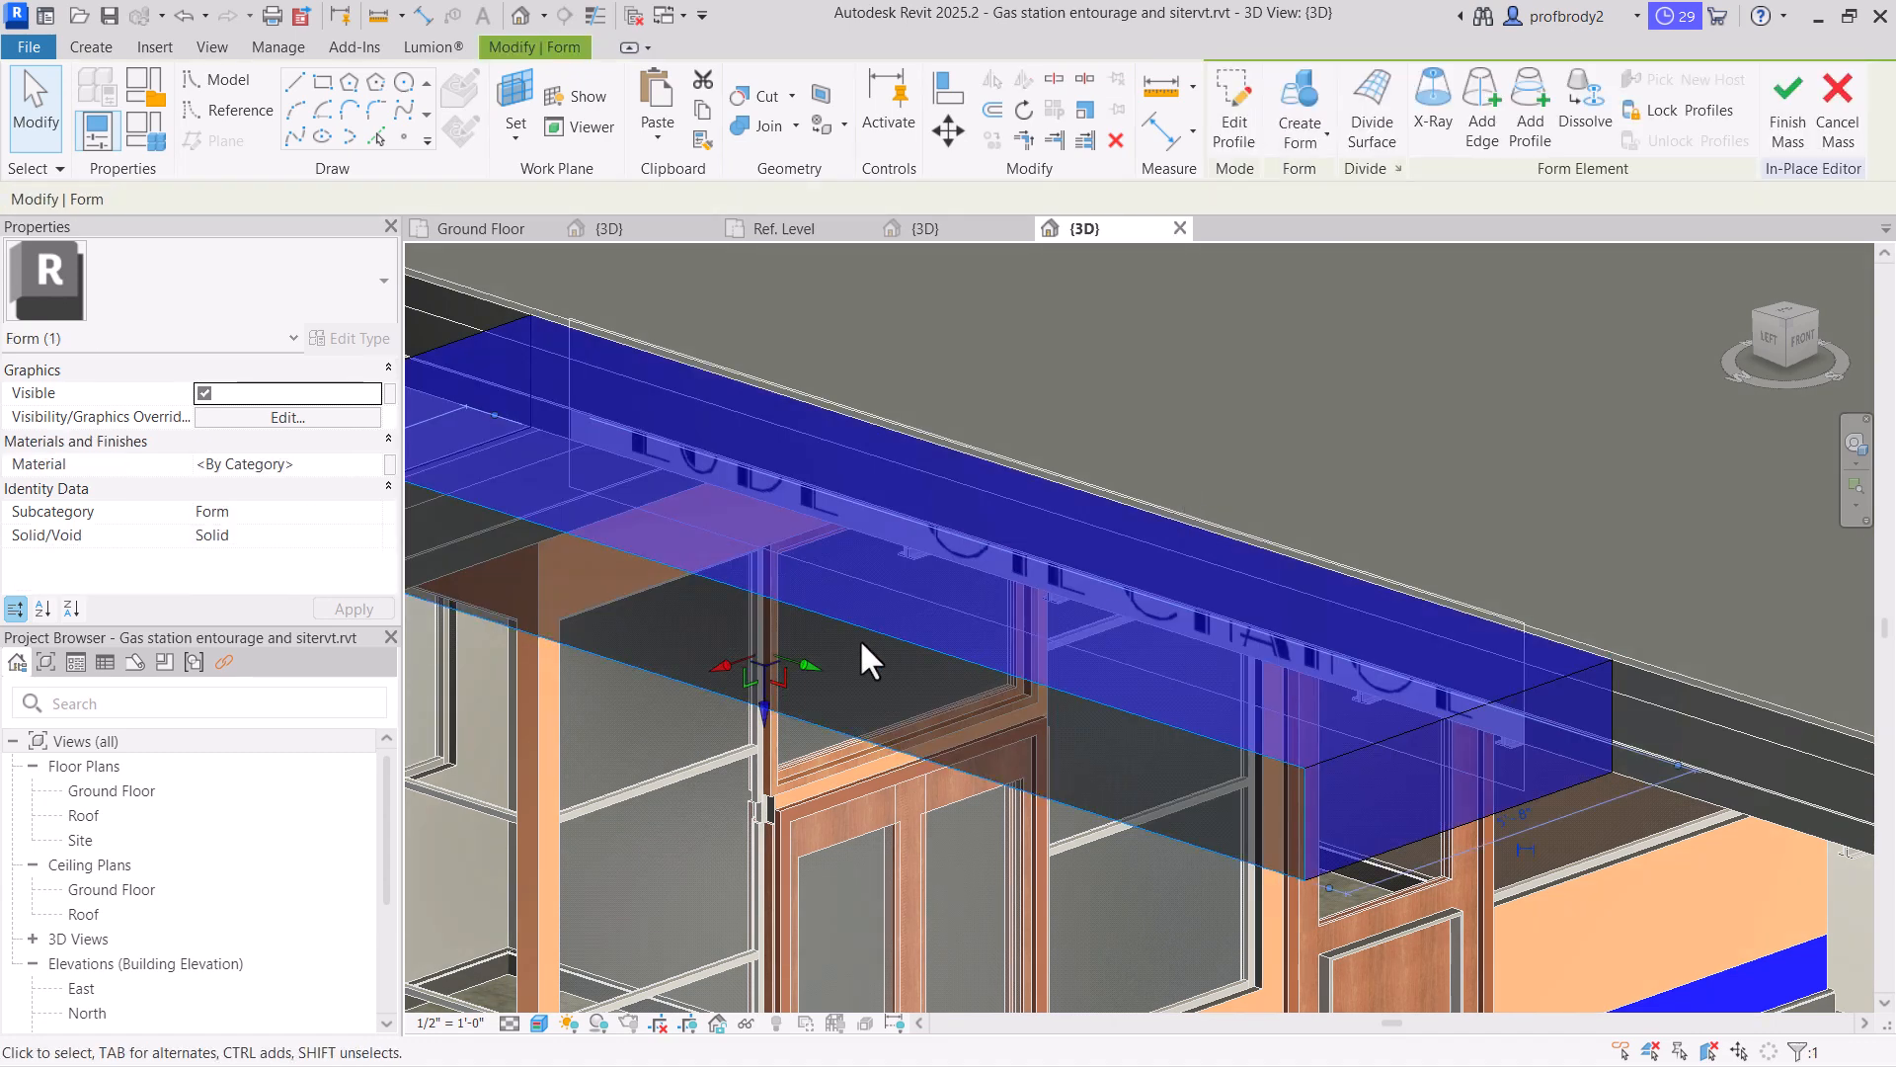
drag(721, 657, 761, 636)
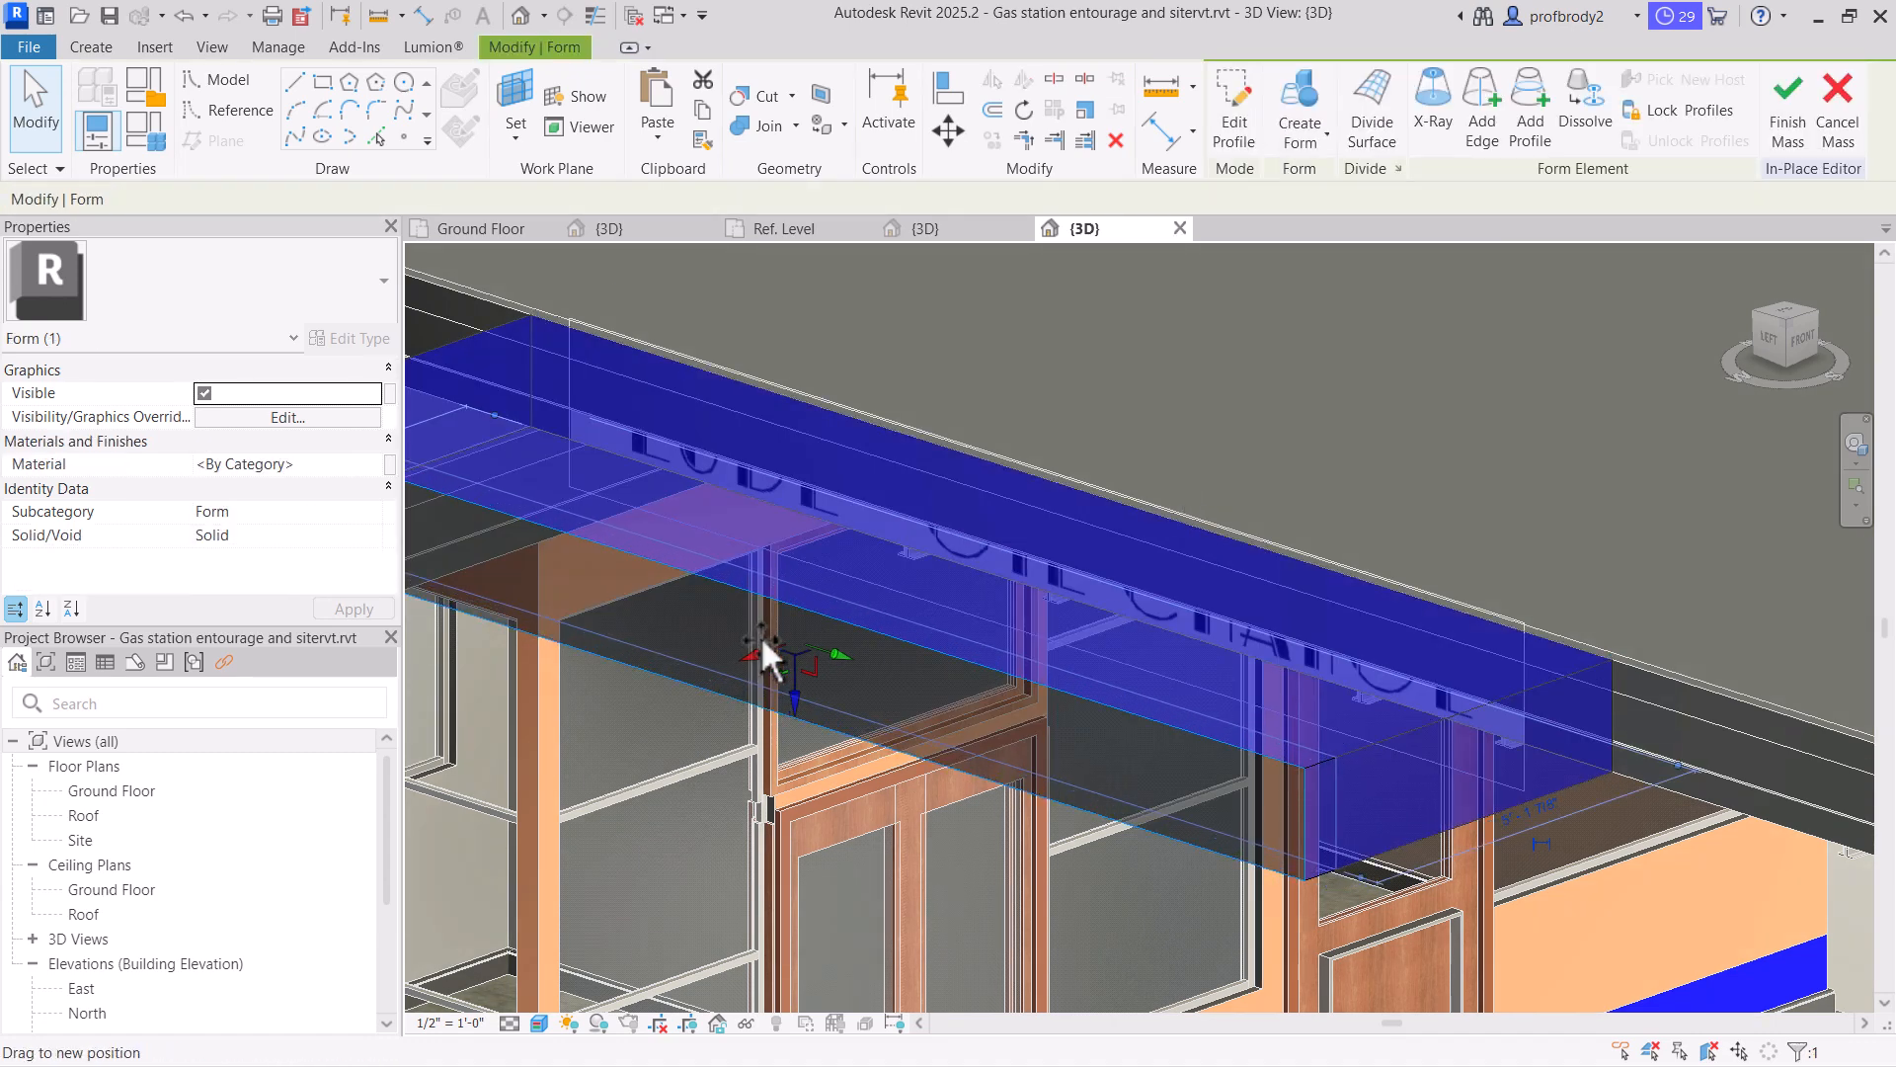
click(990, 551)
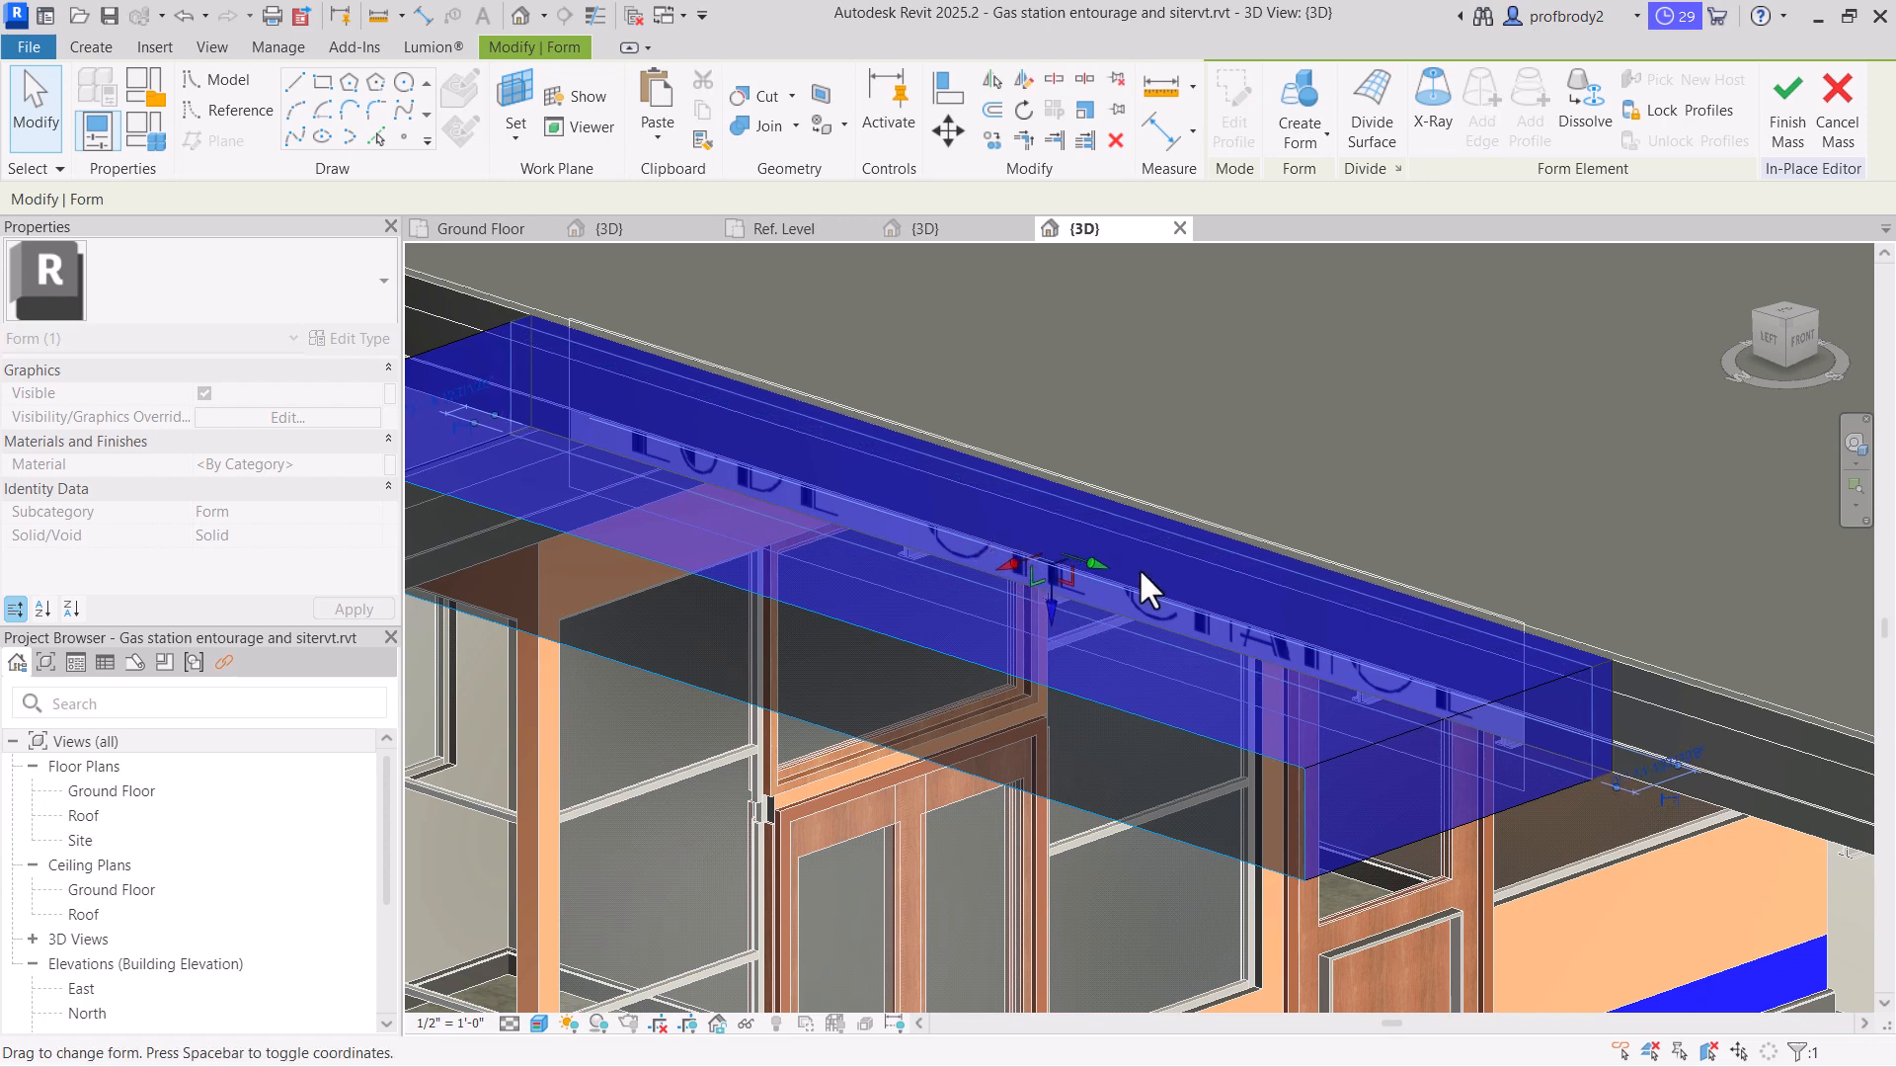
click(1652, 770)
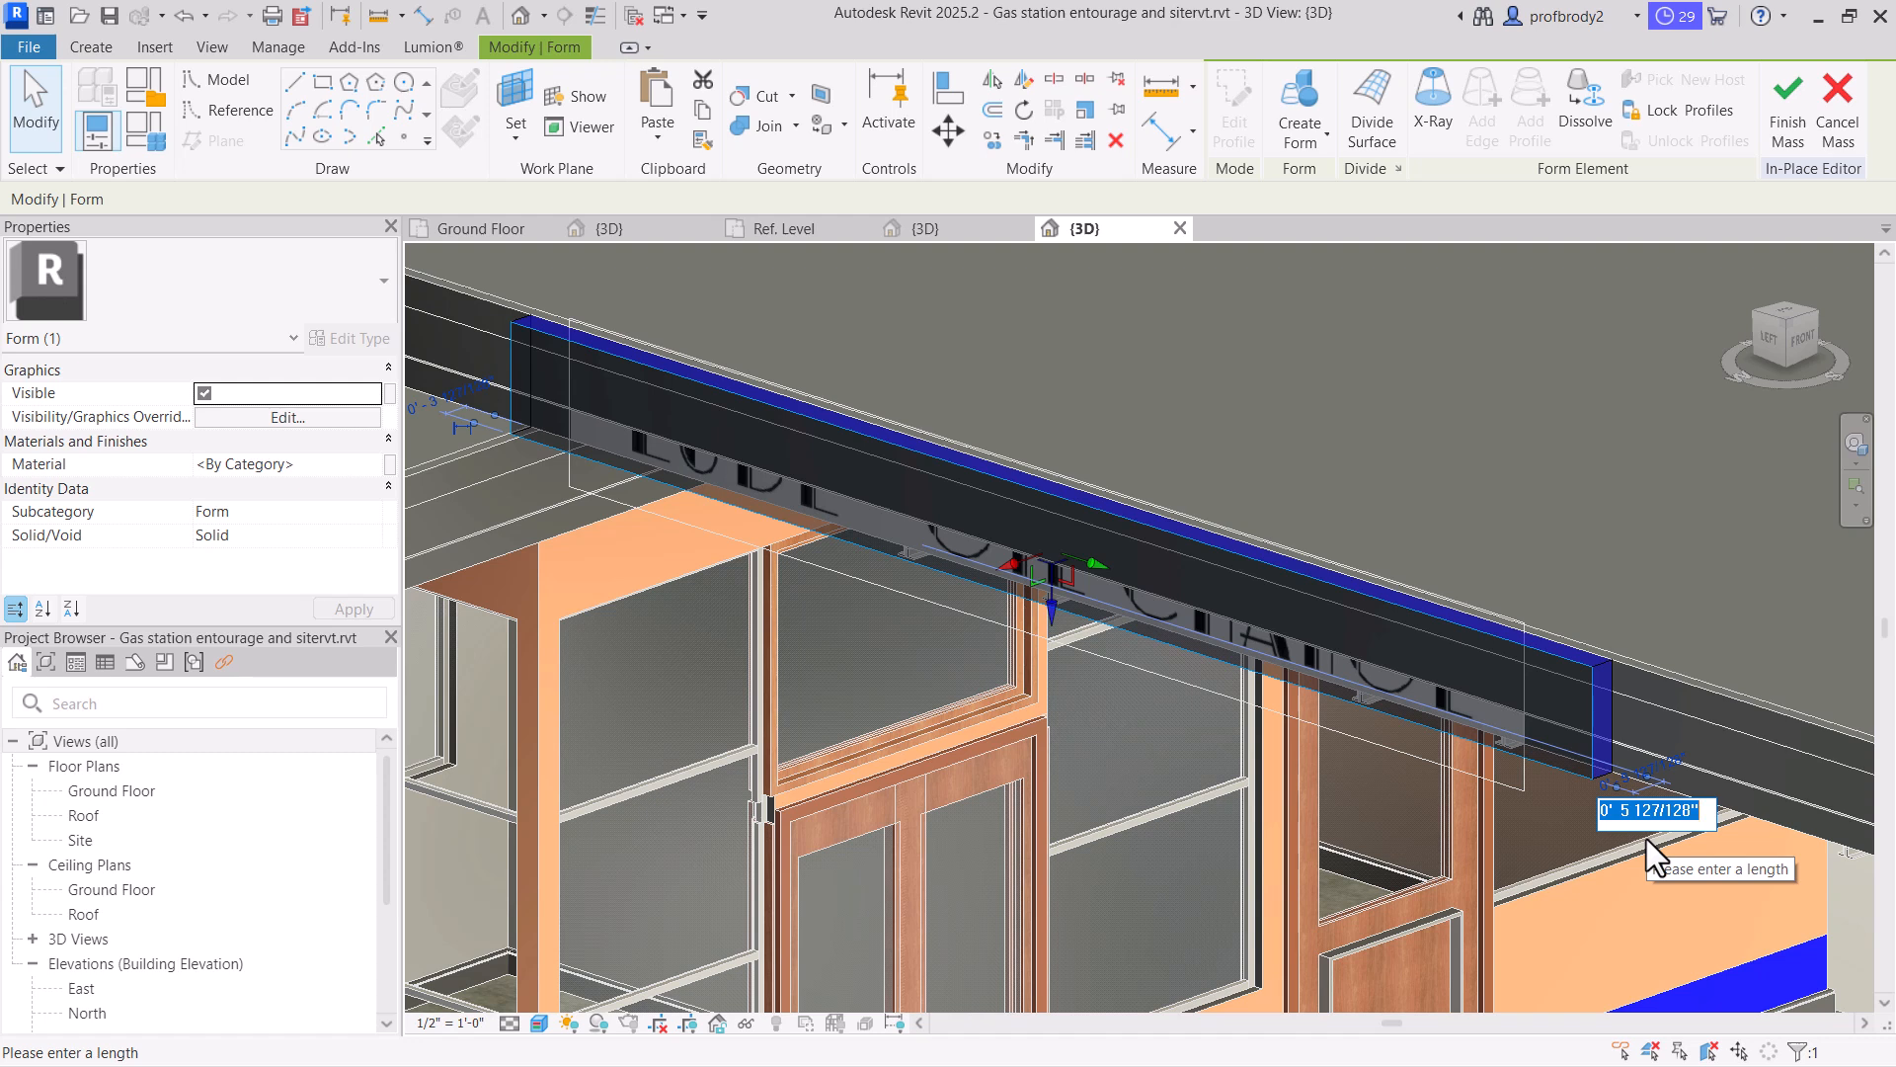
text(1/2")
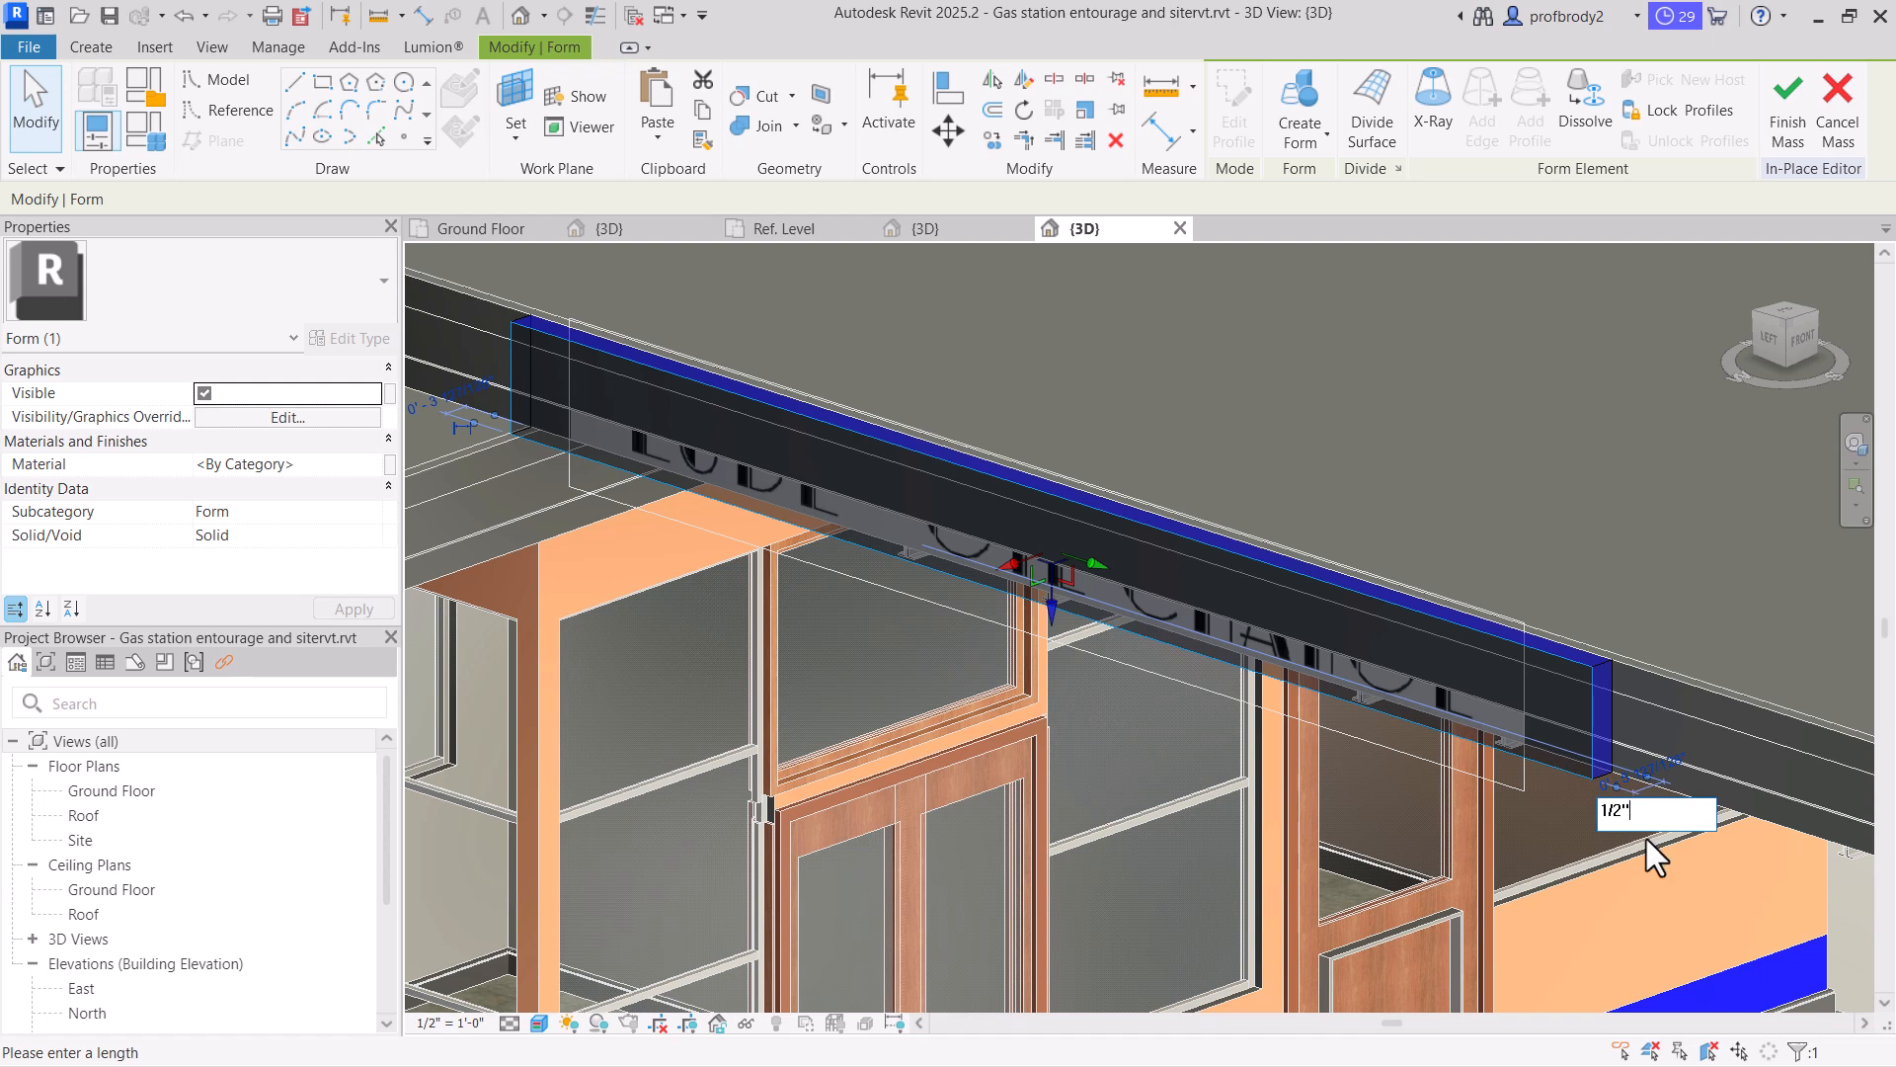
key(Return)
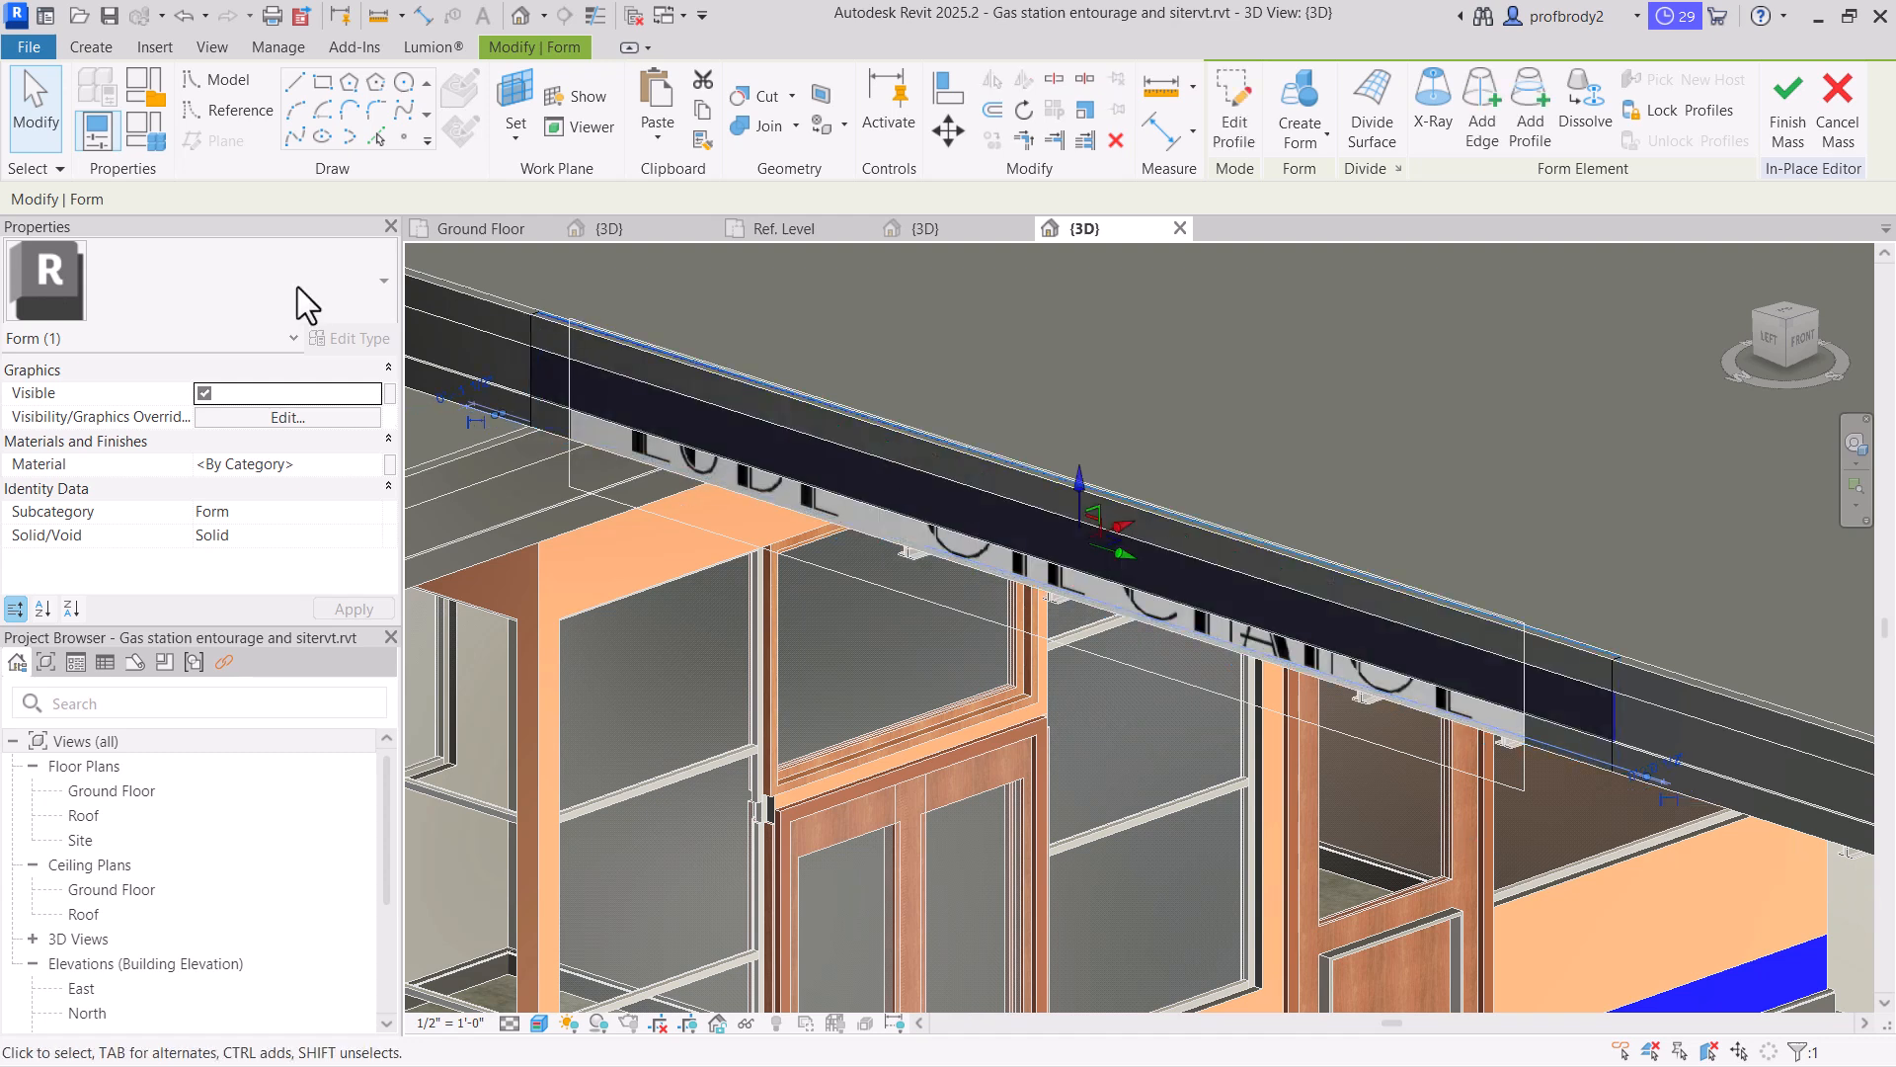
Finish the in-place mass and delete the existing LUBE - OIL CHANGE decal from the roof edge
click(50, 91)
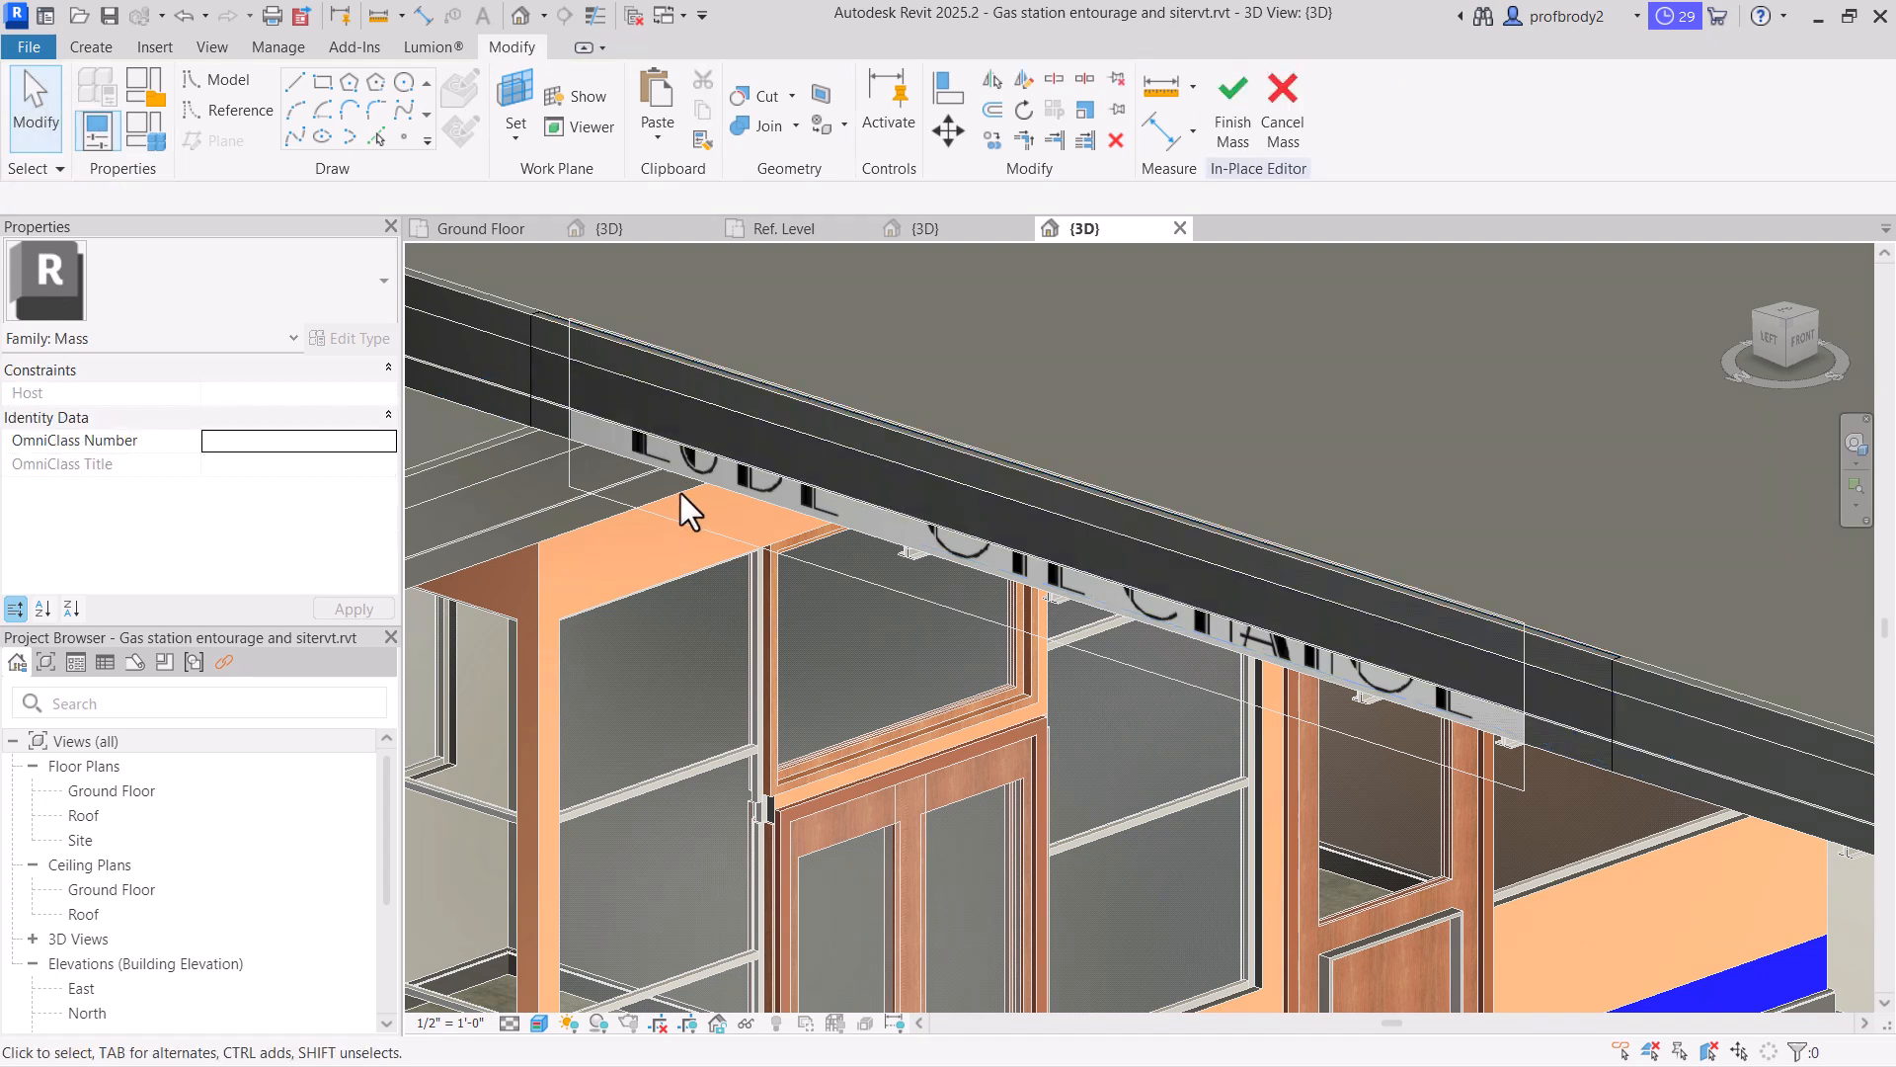
click(580, 455)
click(593, 489)
click(1240, 129)
click(1504, 778)
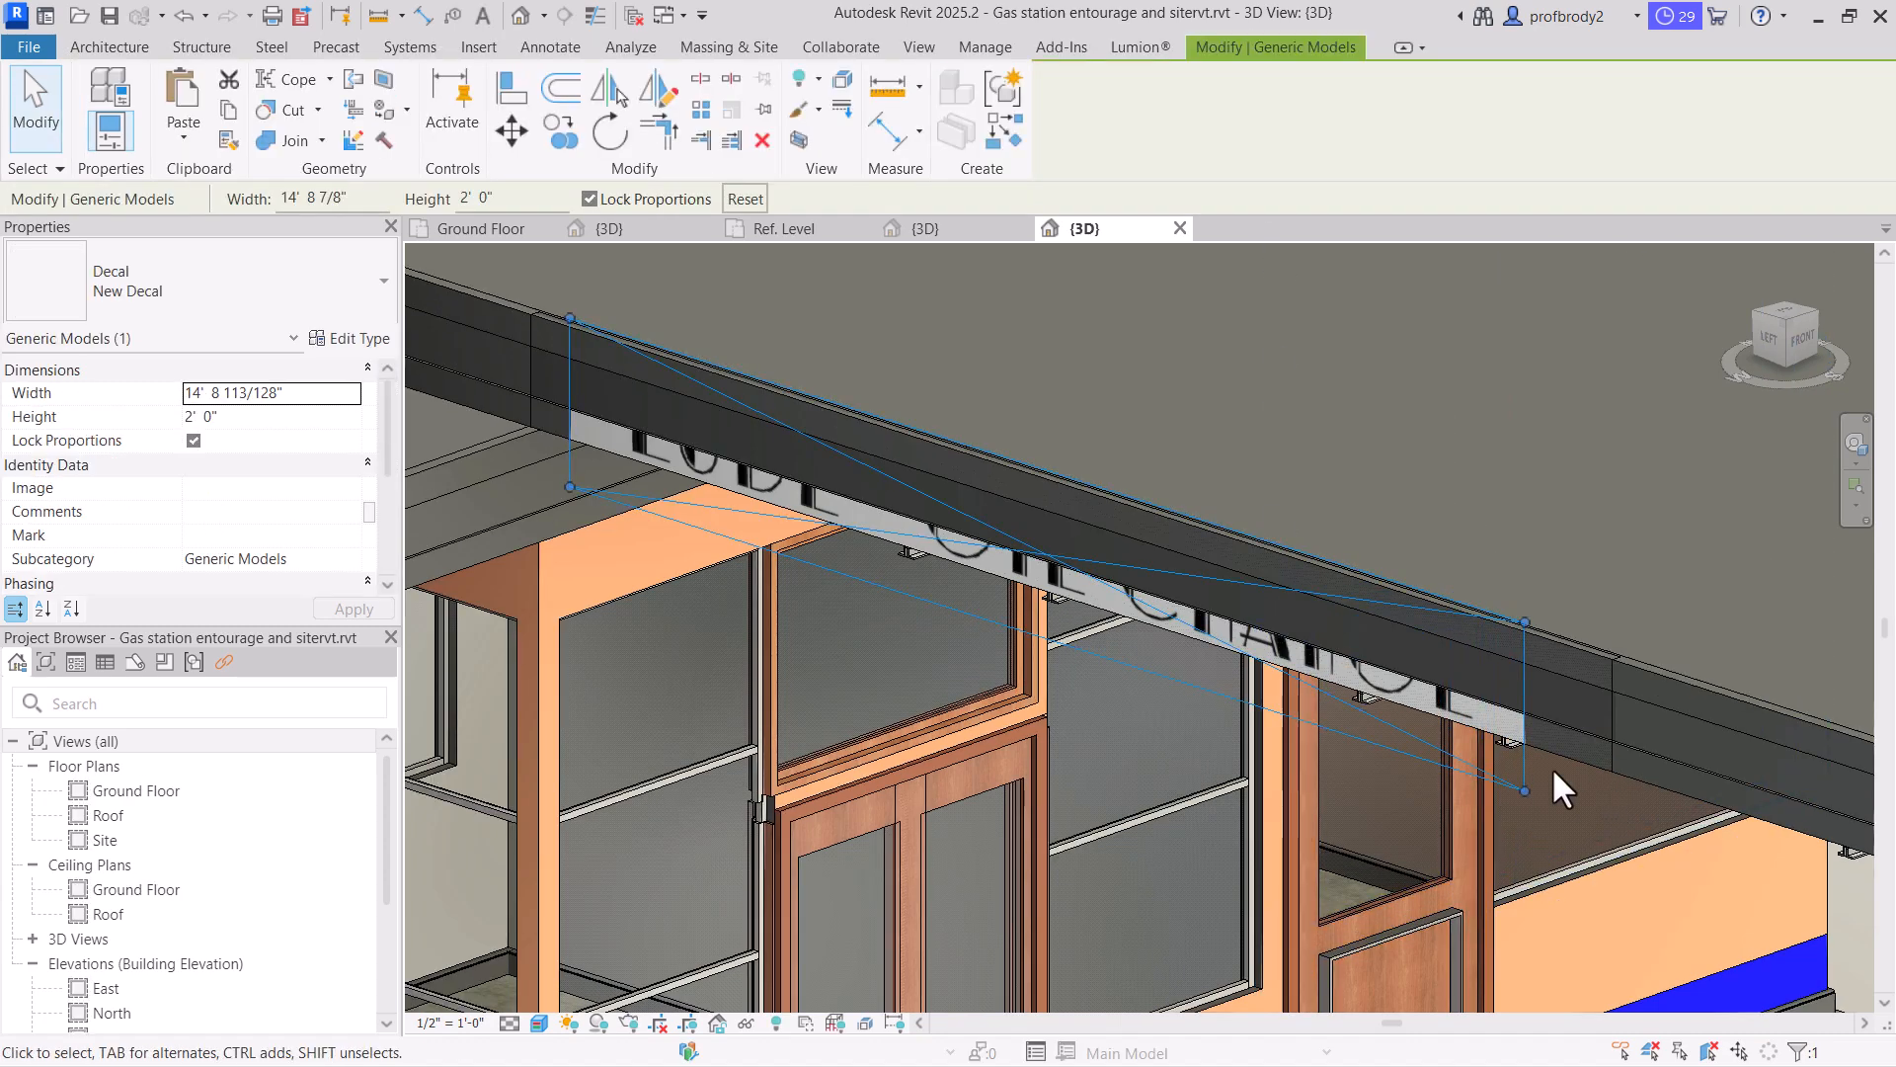
key(Delete)
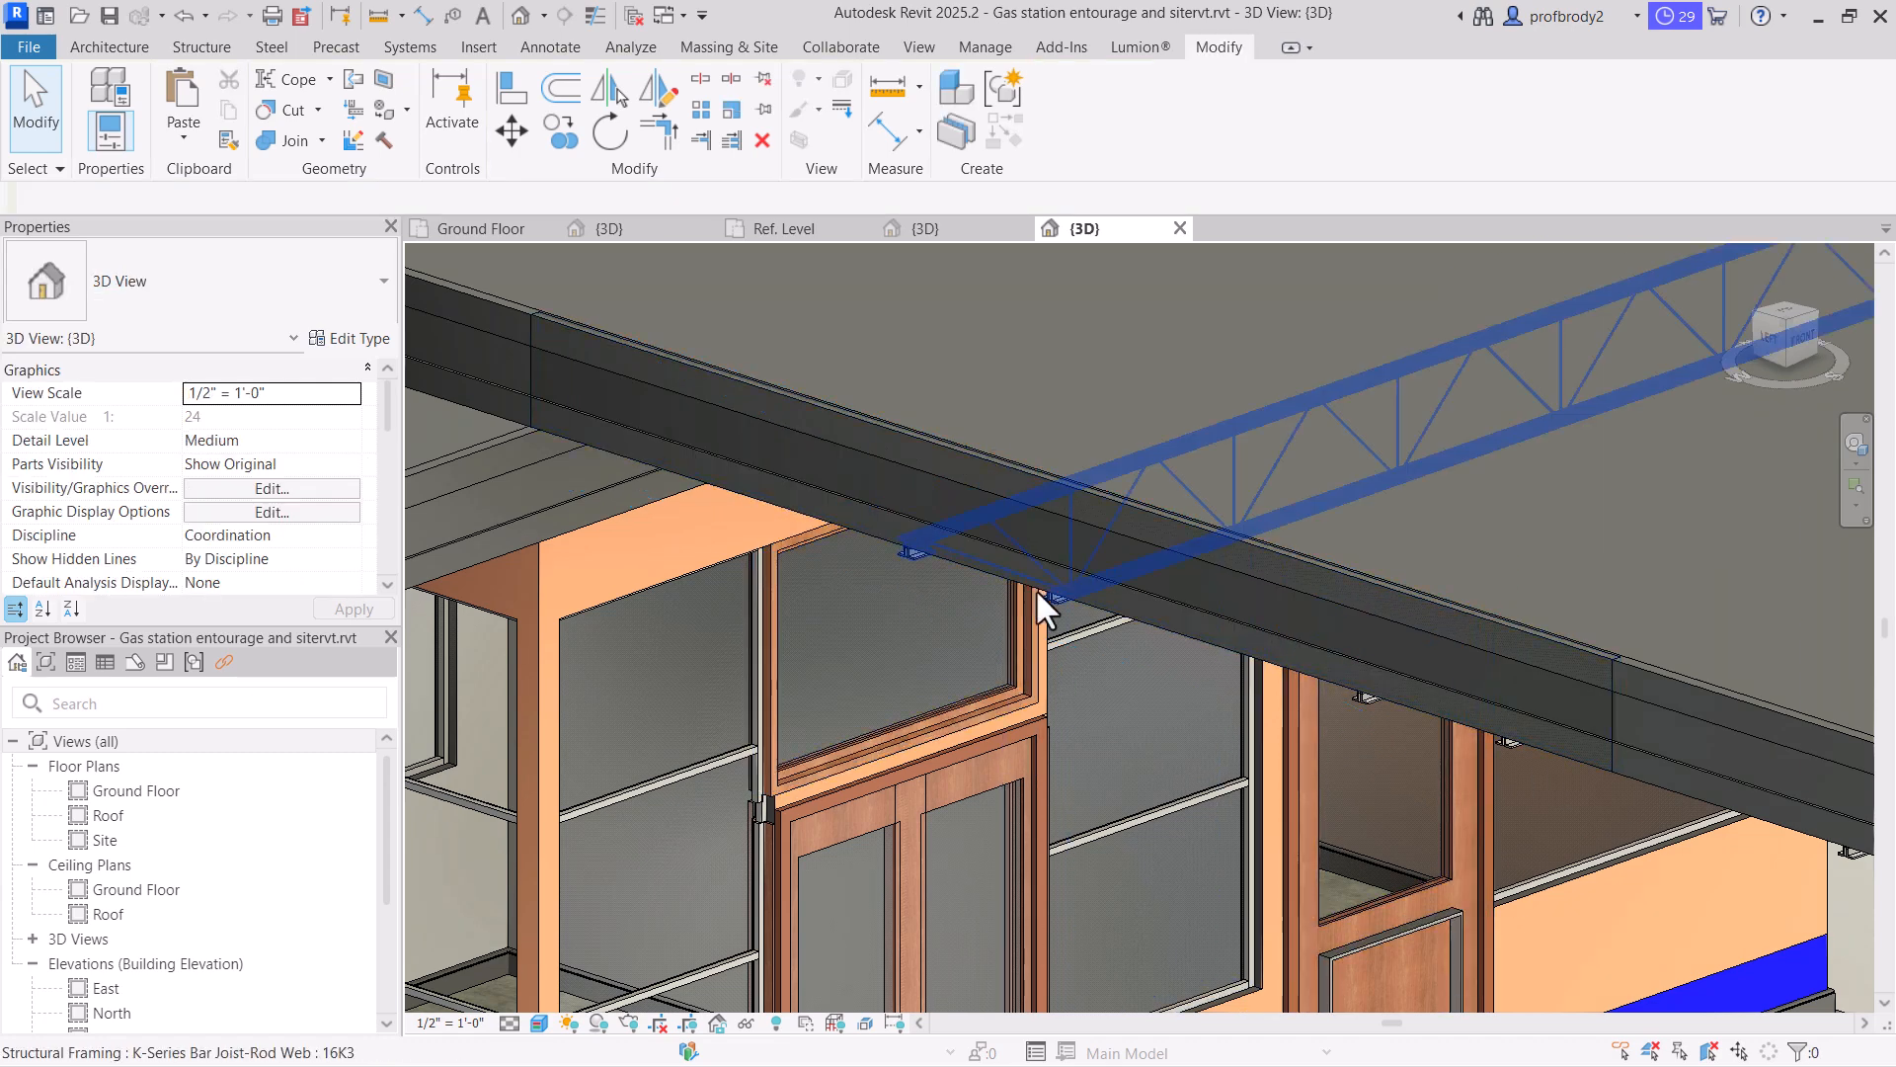
Try to place the New Decal again along the roof edge
key(Return)
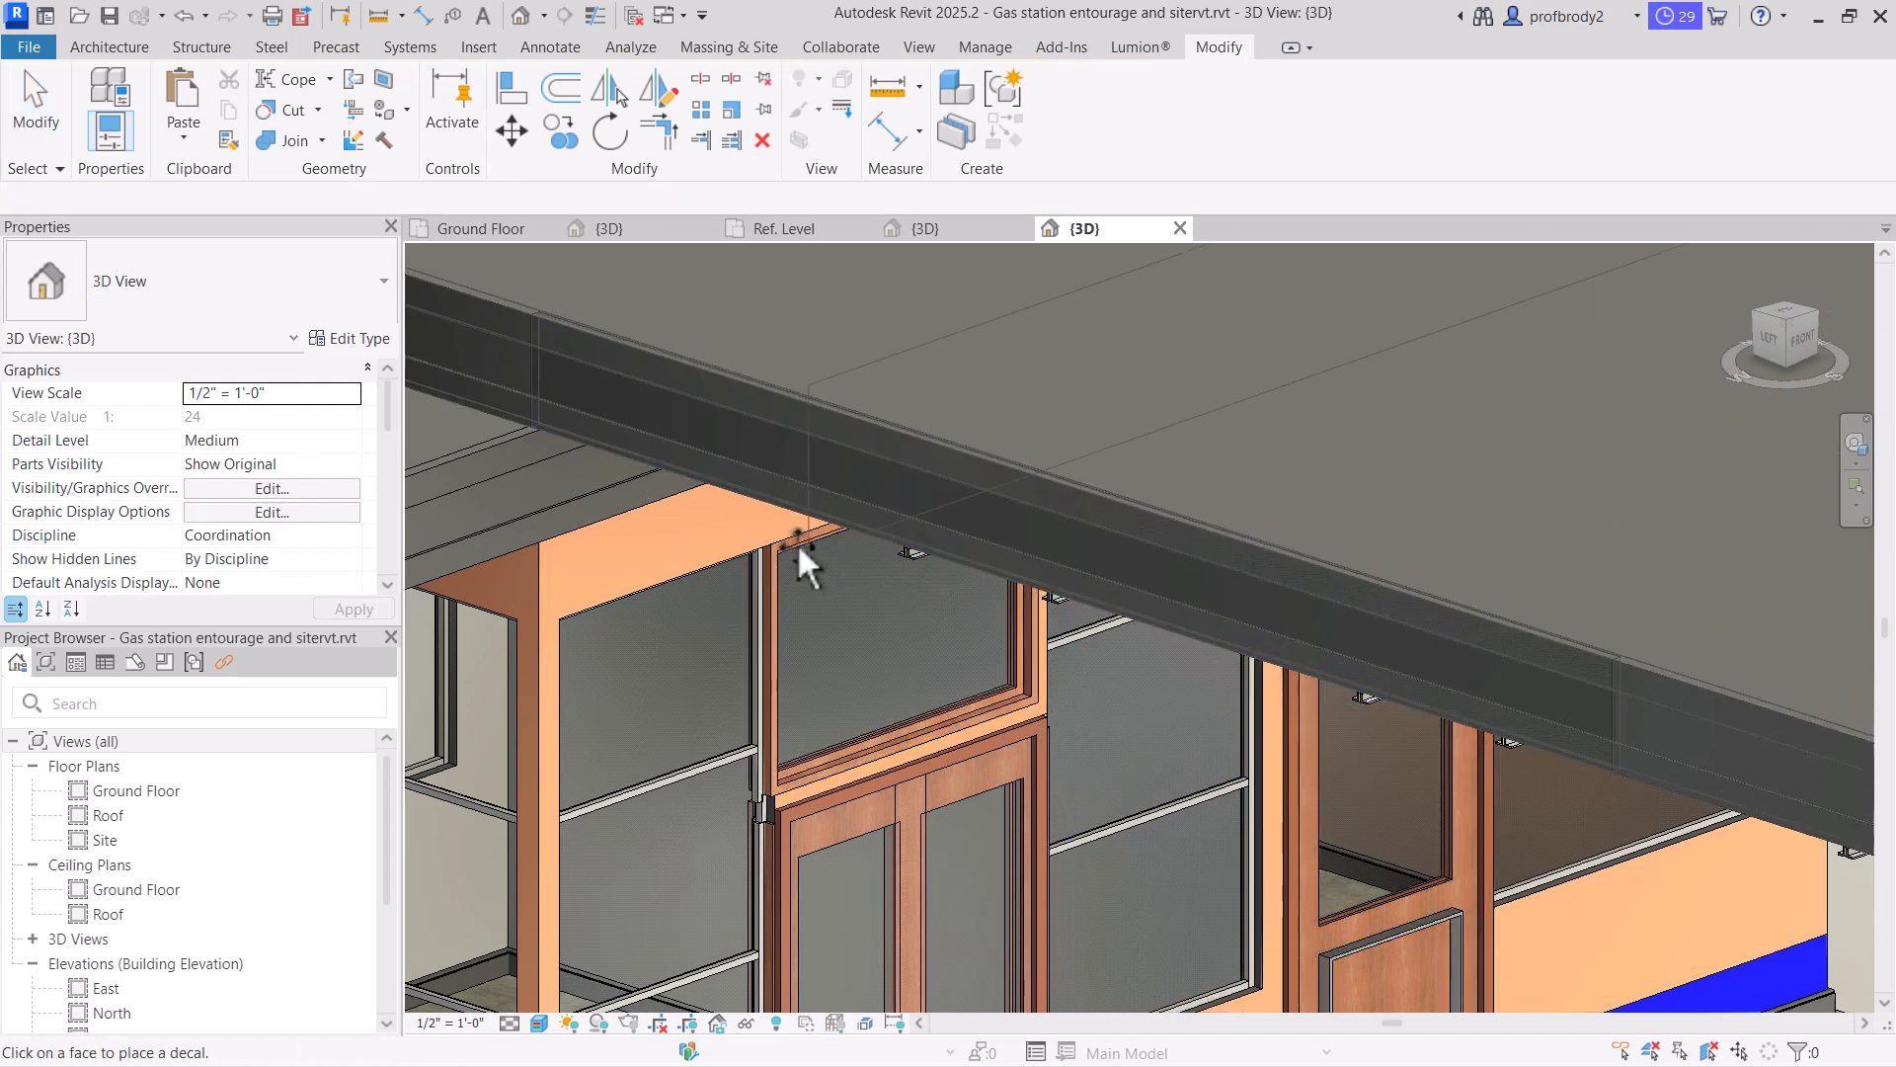
click(622, 437)
key(Escape)
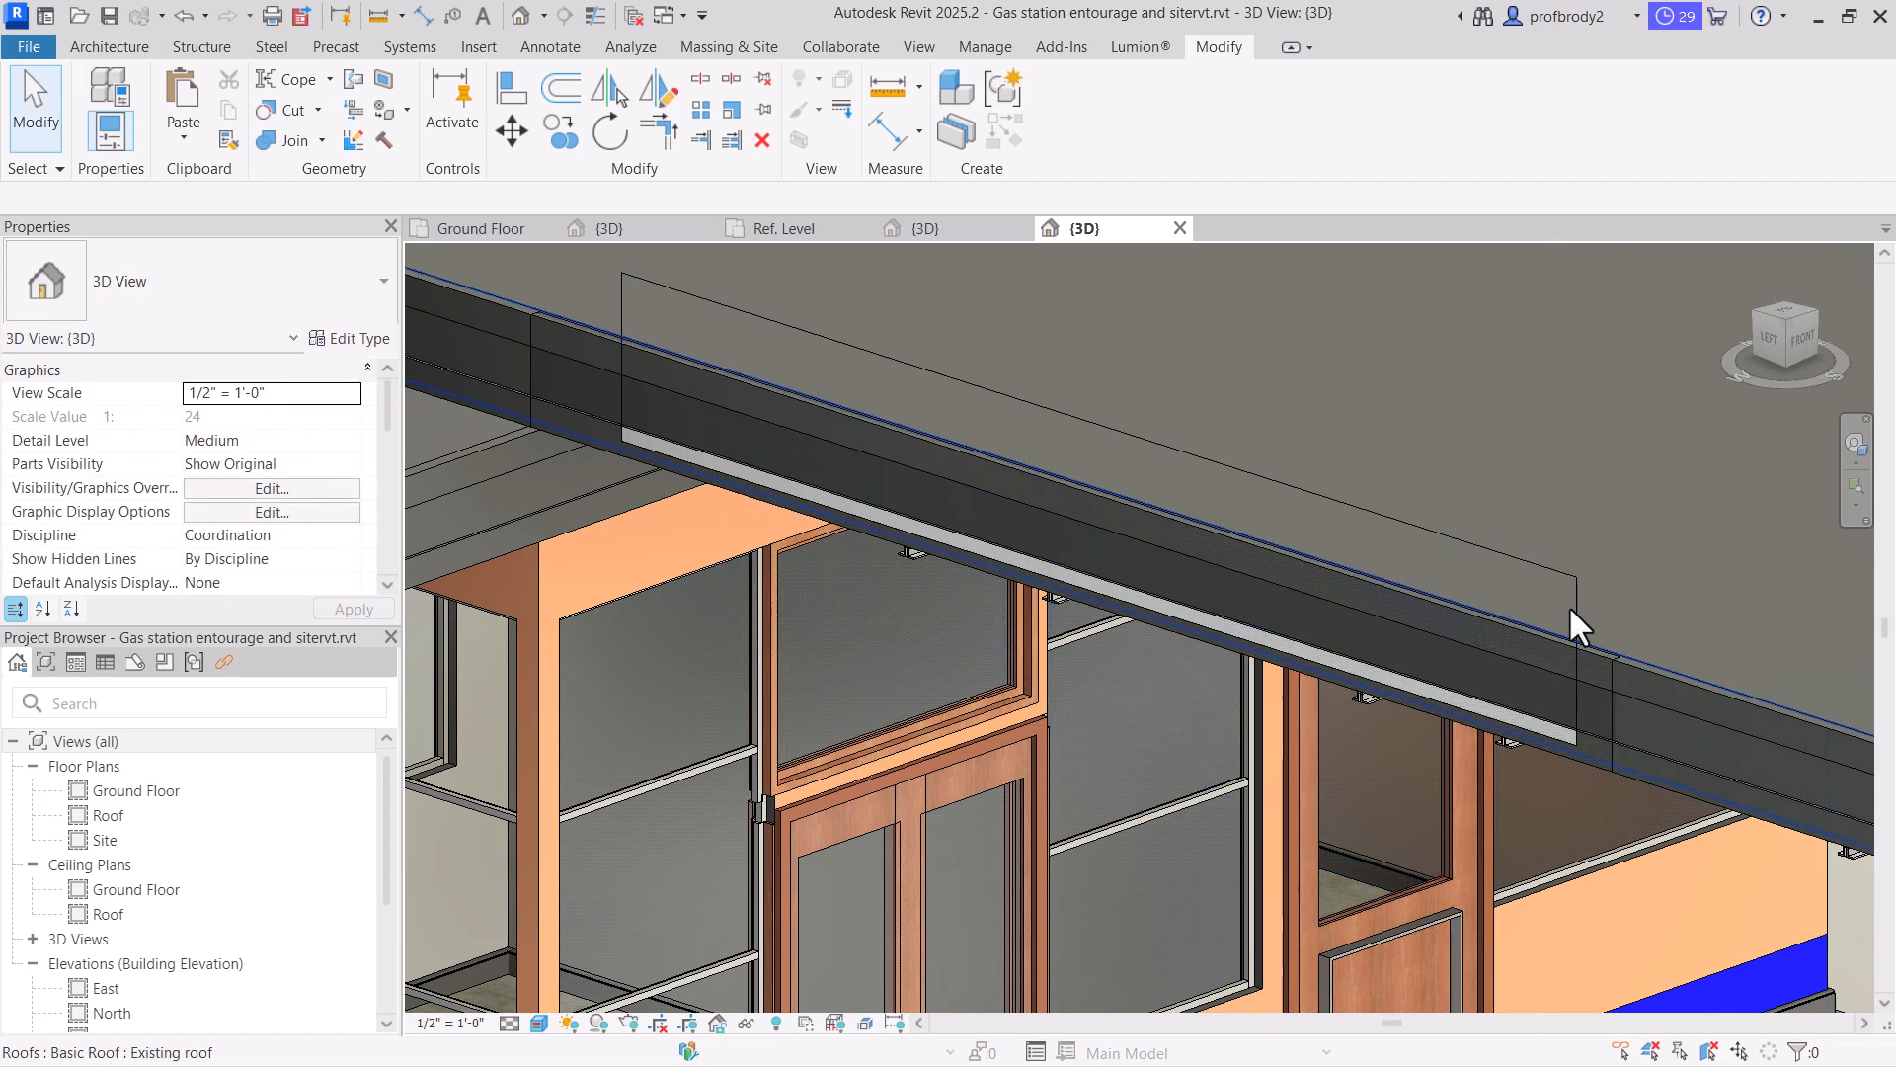
Place the New Decal on the front face of the mass on the roof edge
shift+middle_drag(928, 578, 790, 537)
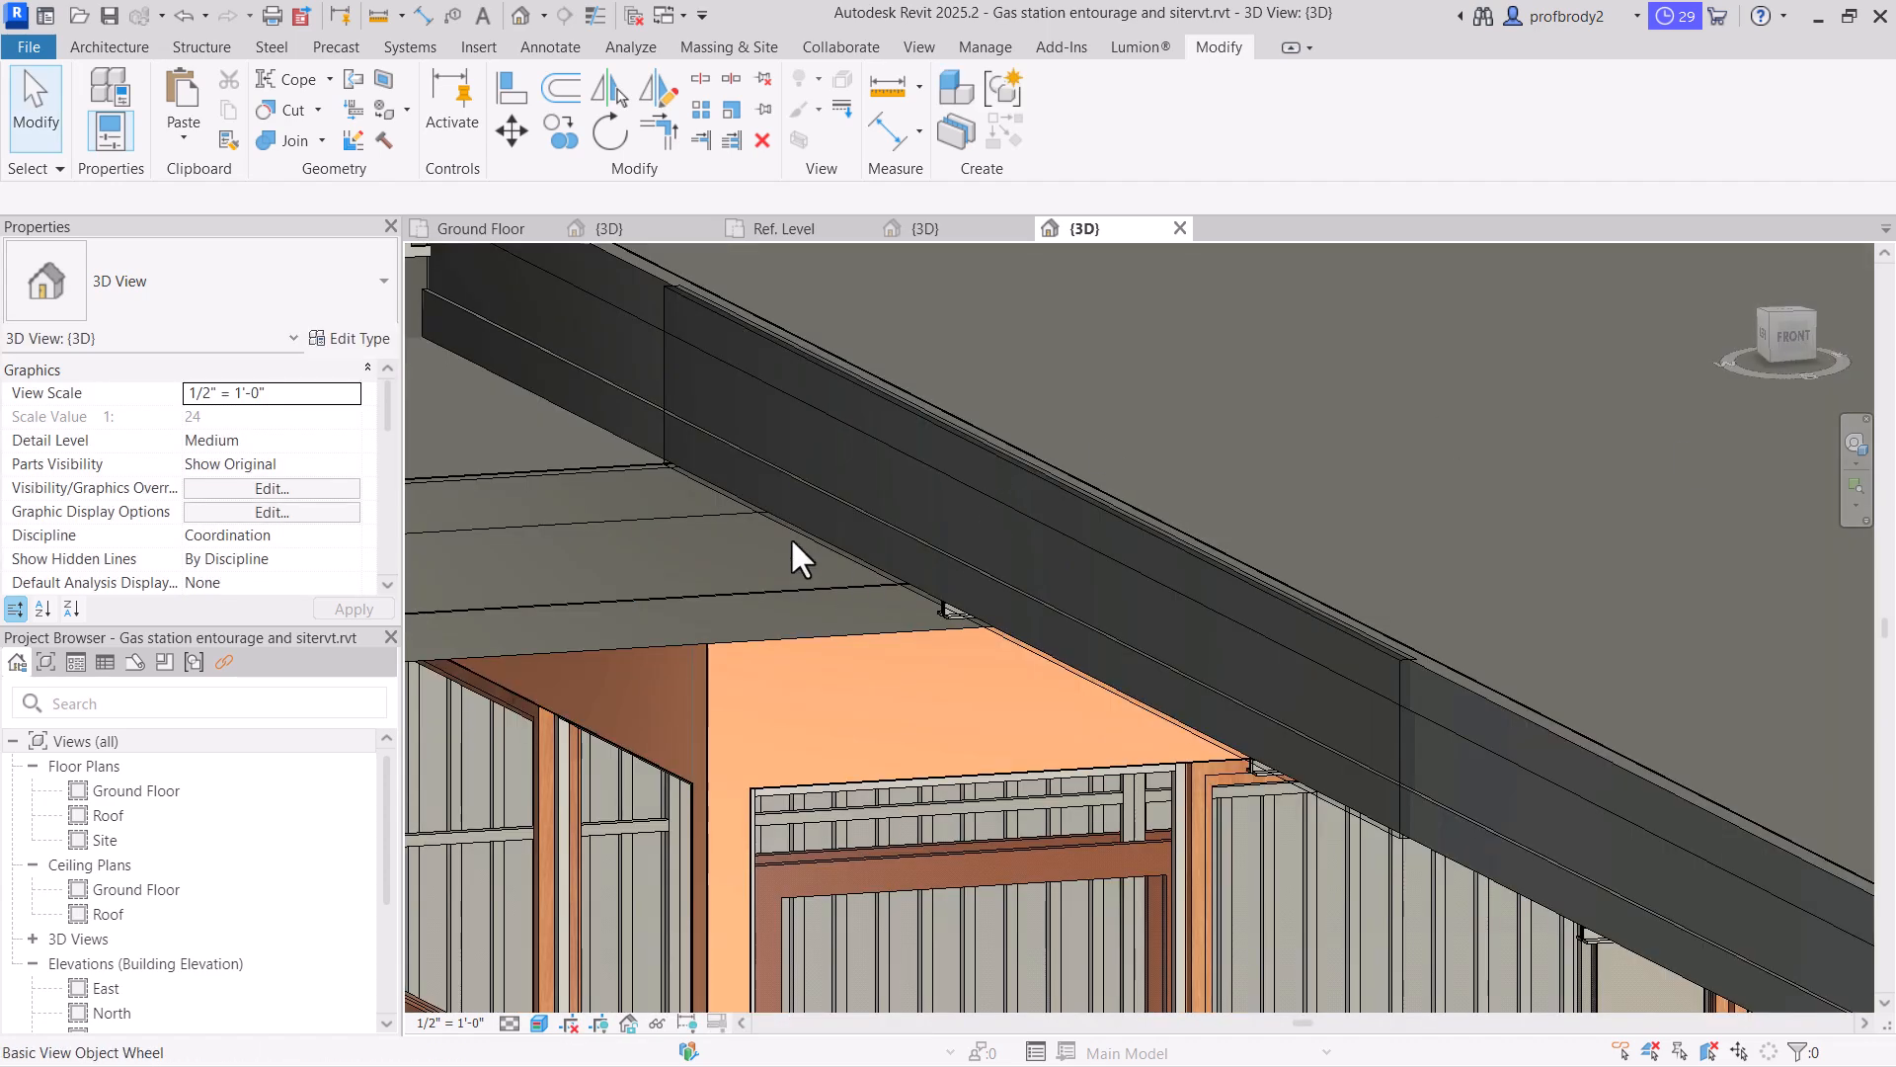
click(662, 377)
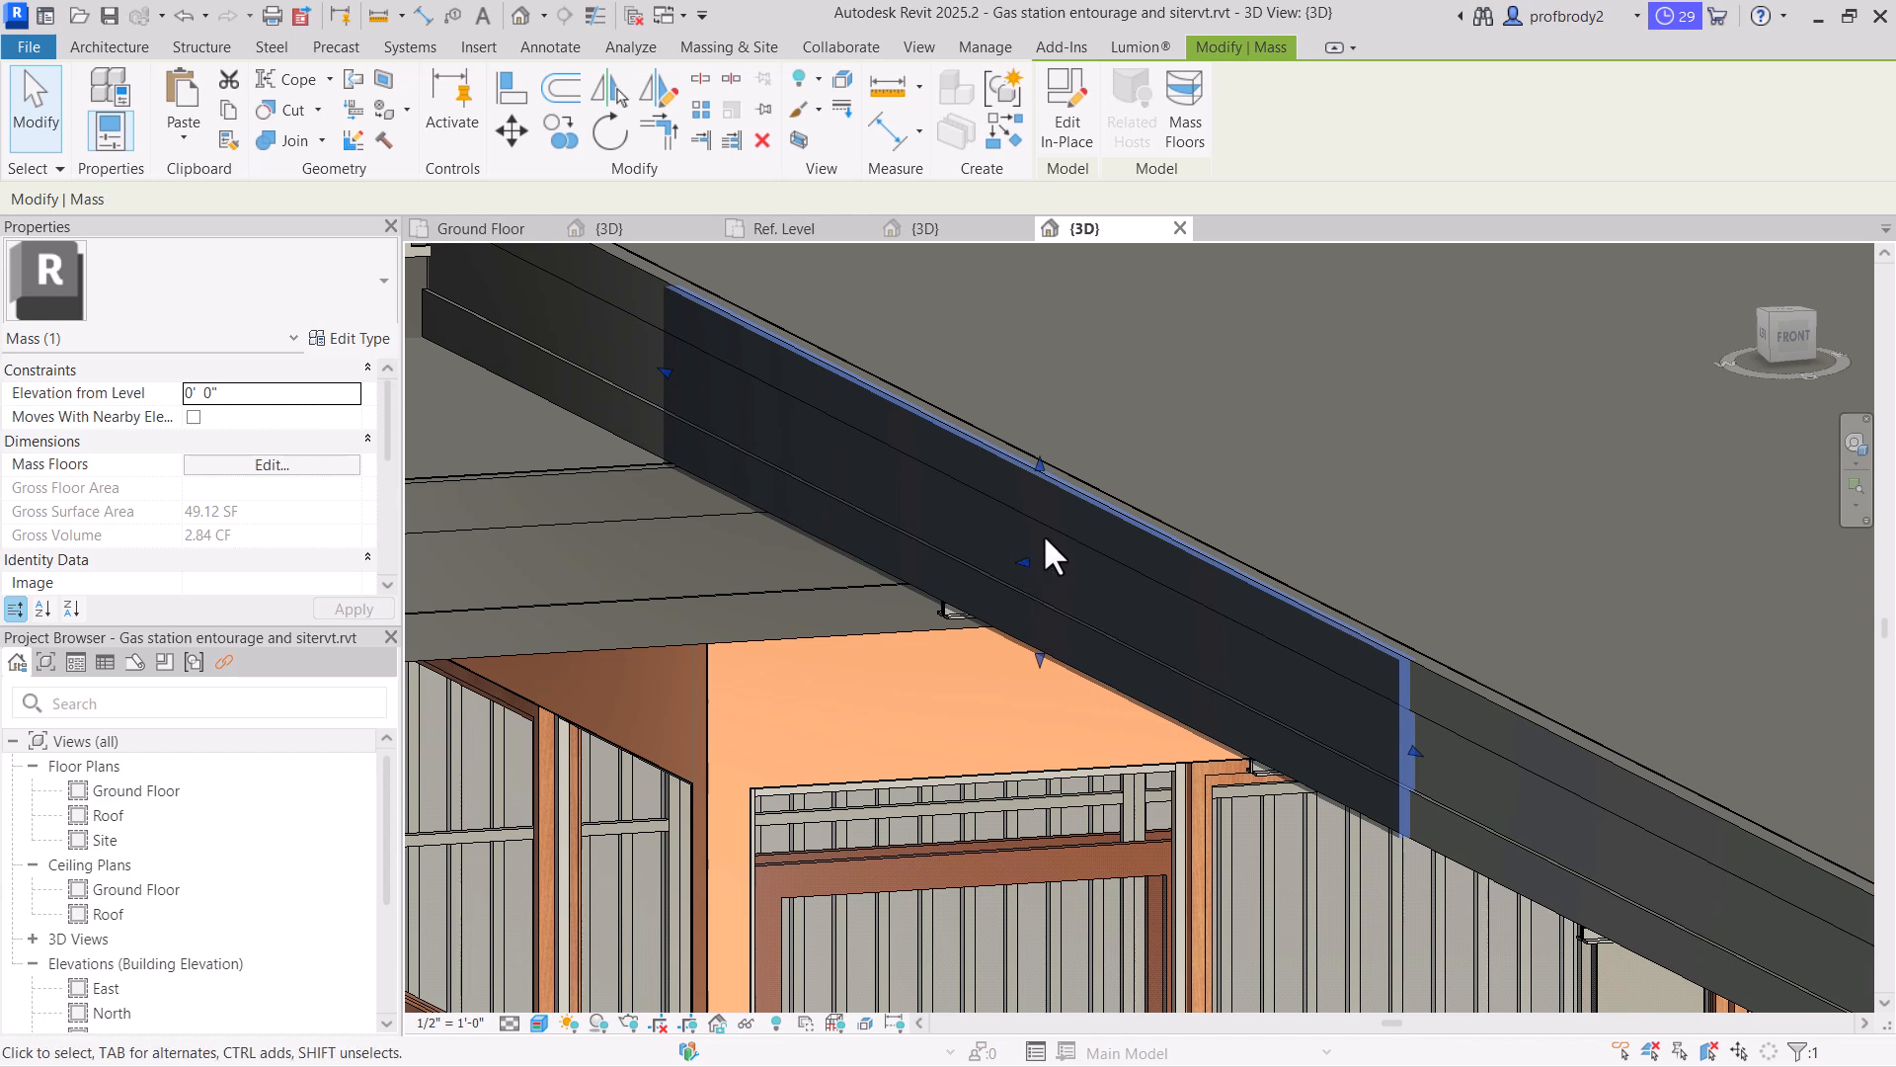
click(480, 47)
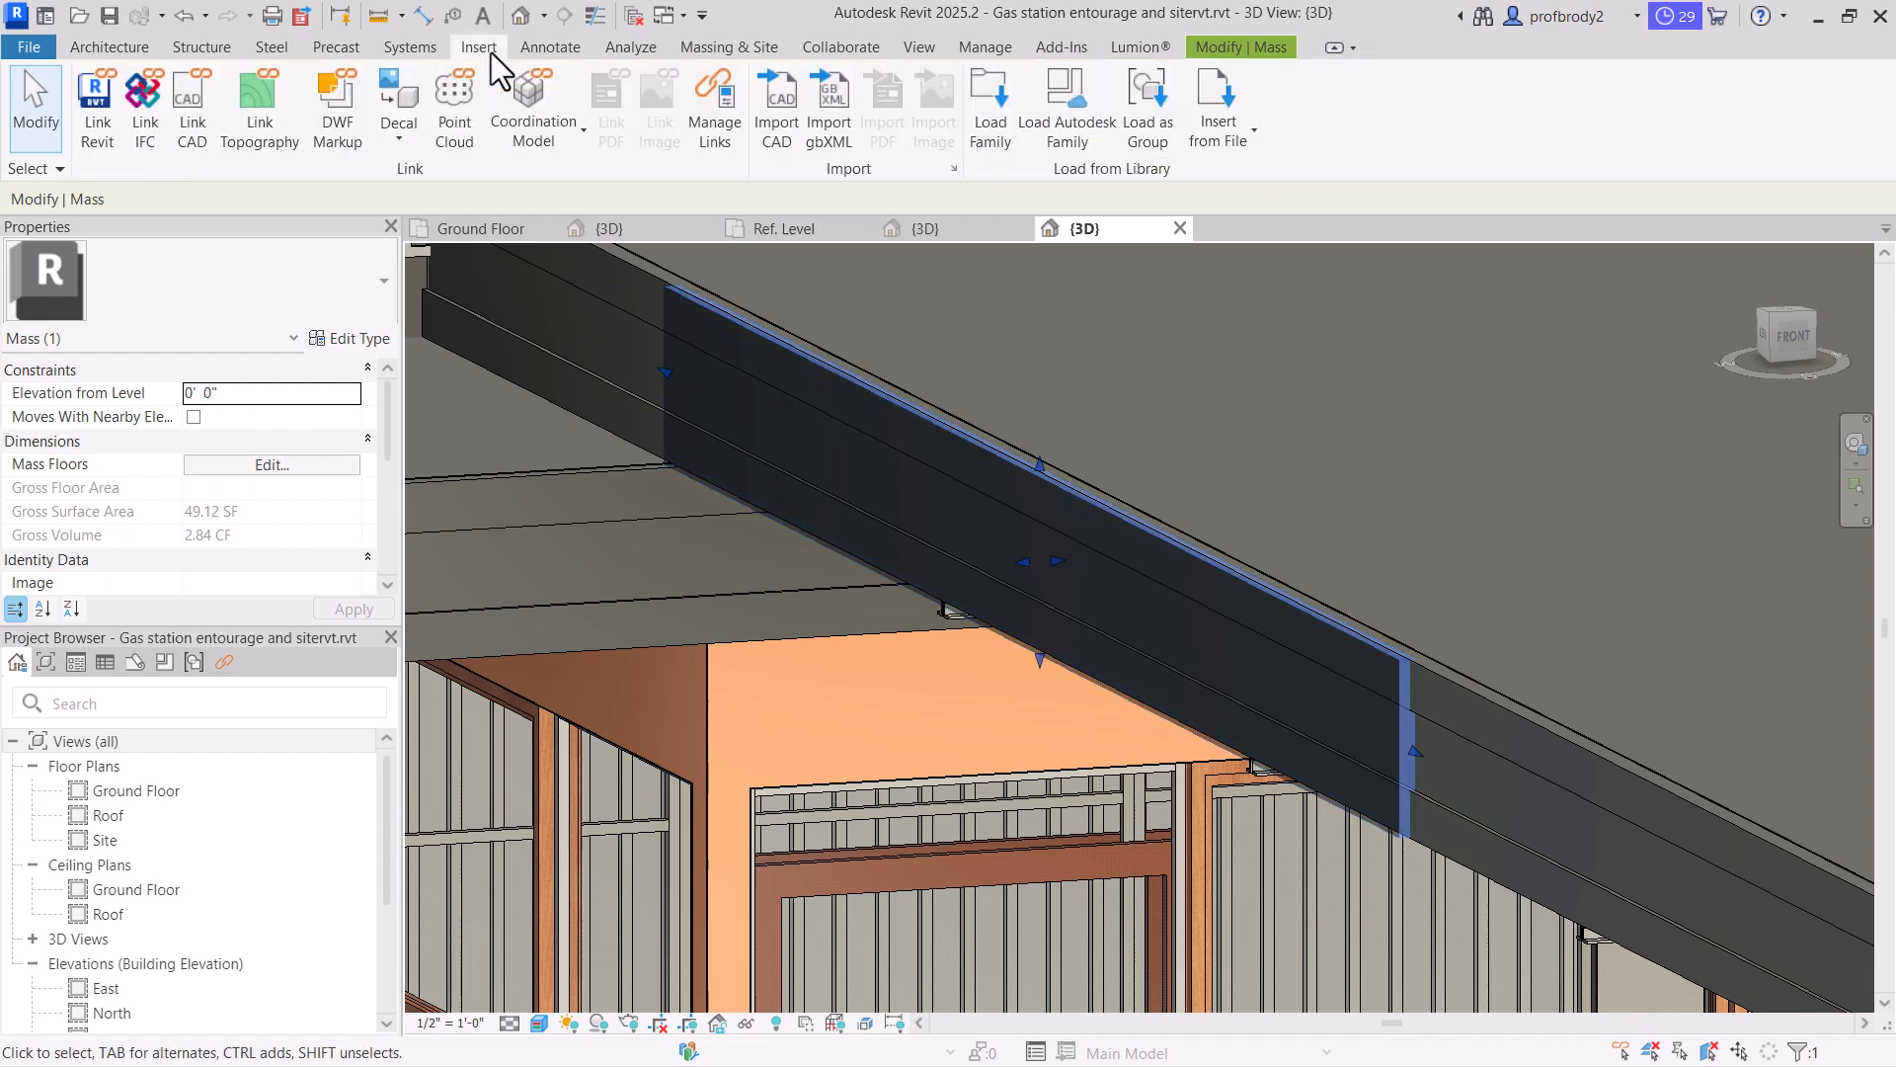
click(411, 101)
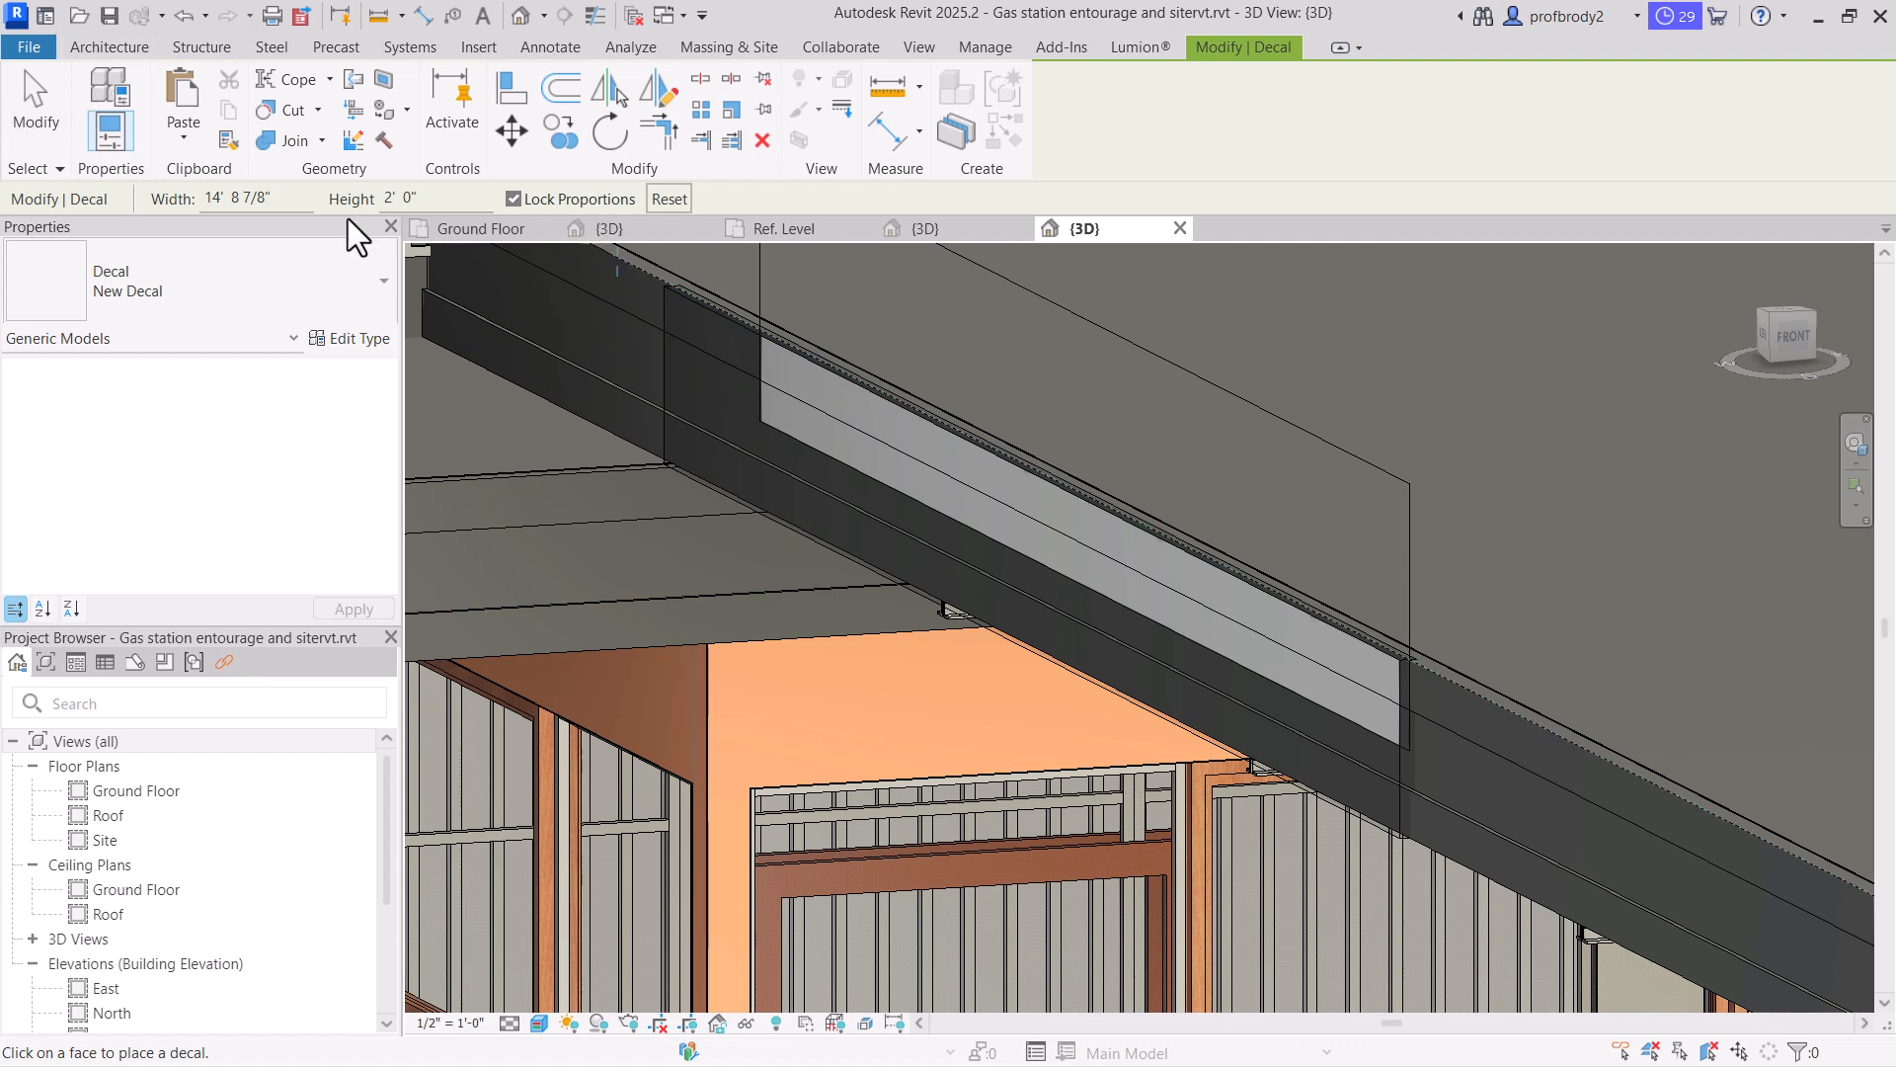
click(44, 123)
Move the decal down onto the mass face and shrink it to about 10' 0" wide and 1' 4" high
click(742, 293)
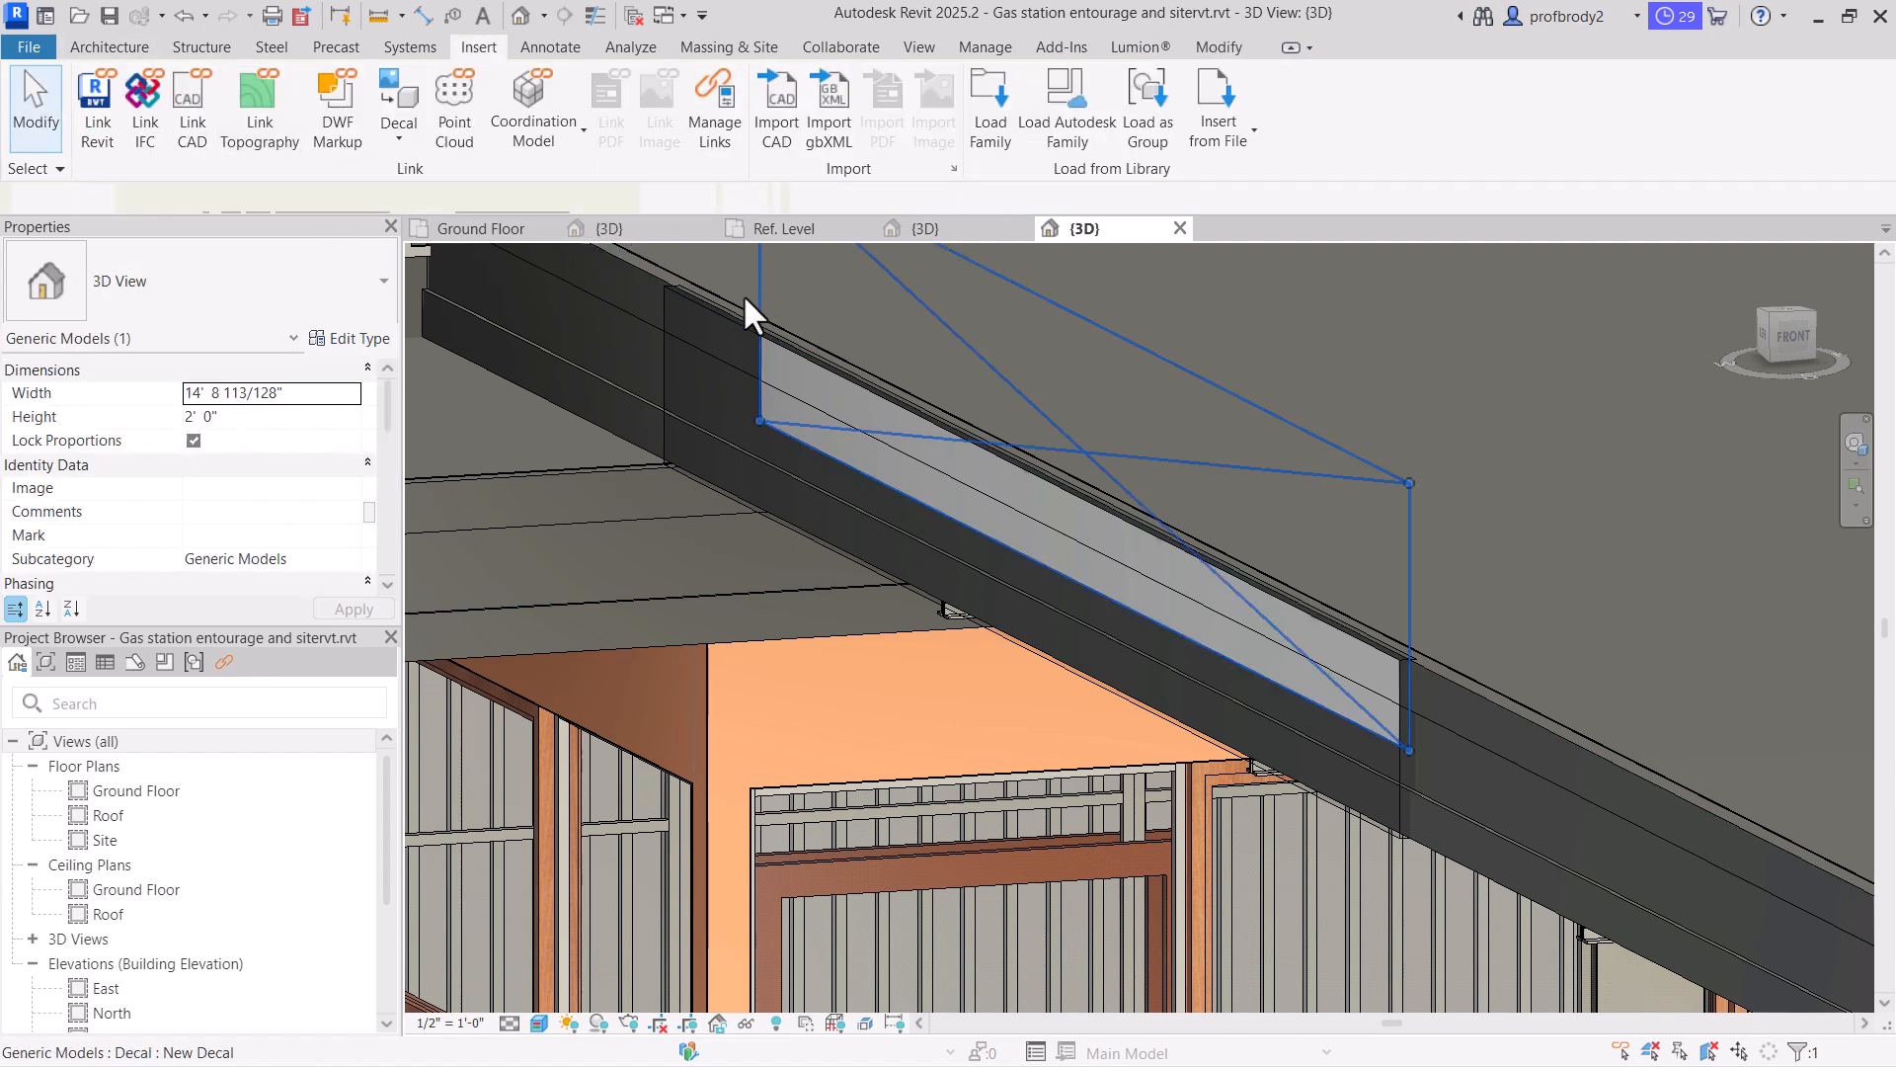
drag(723, 322, 713, 336)
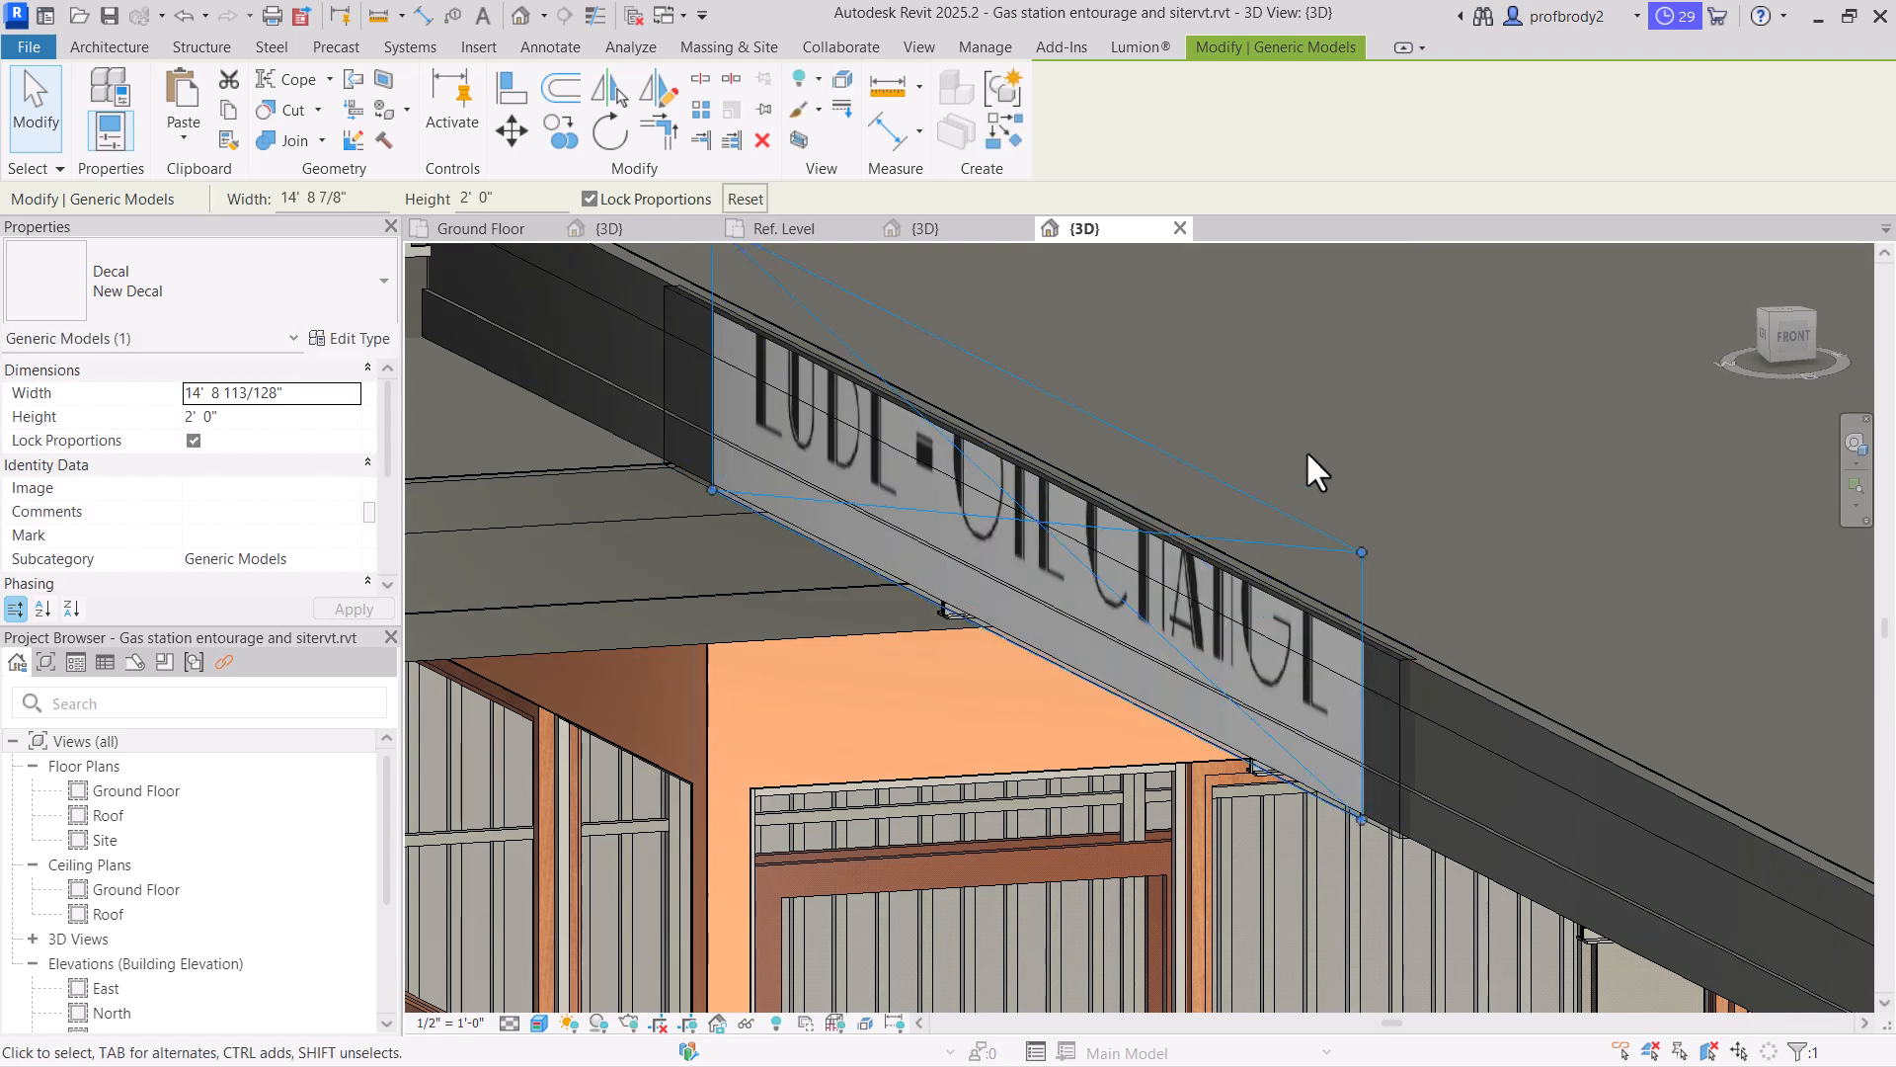
drag(1360, 549, 1168, 654)
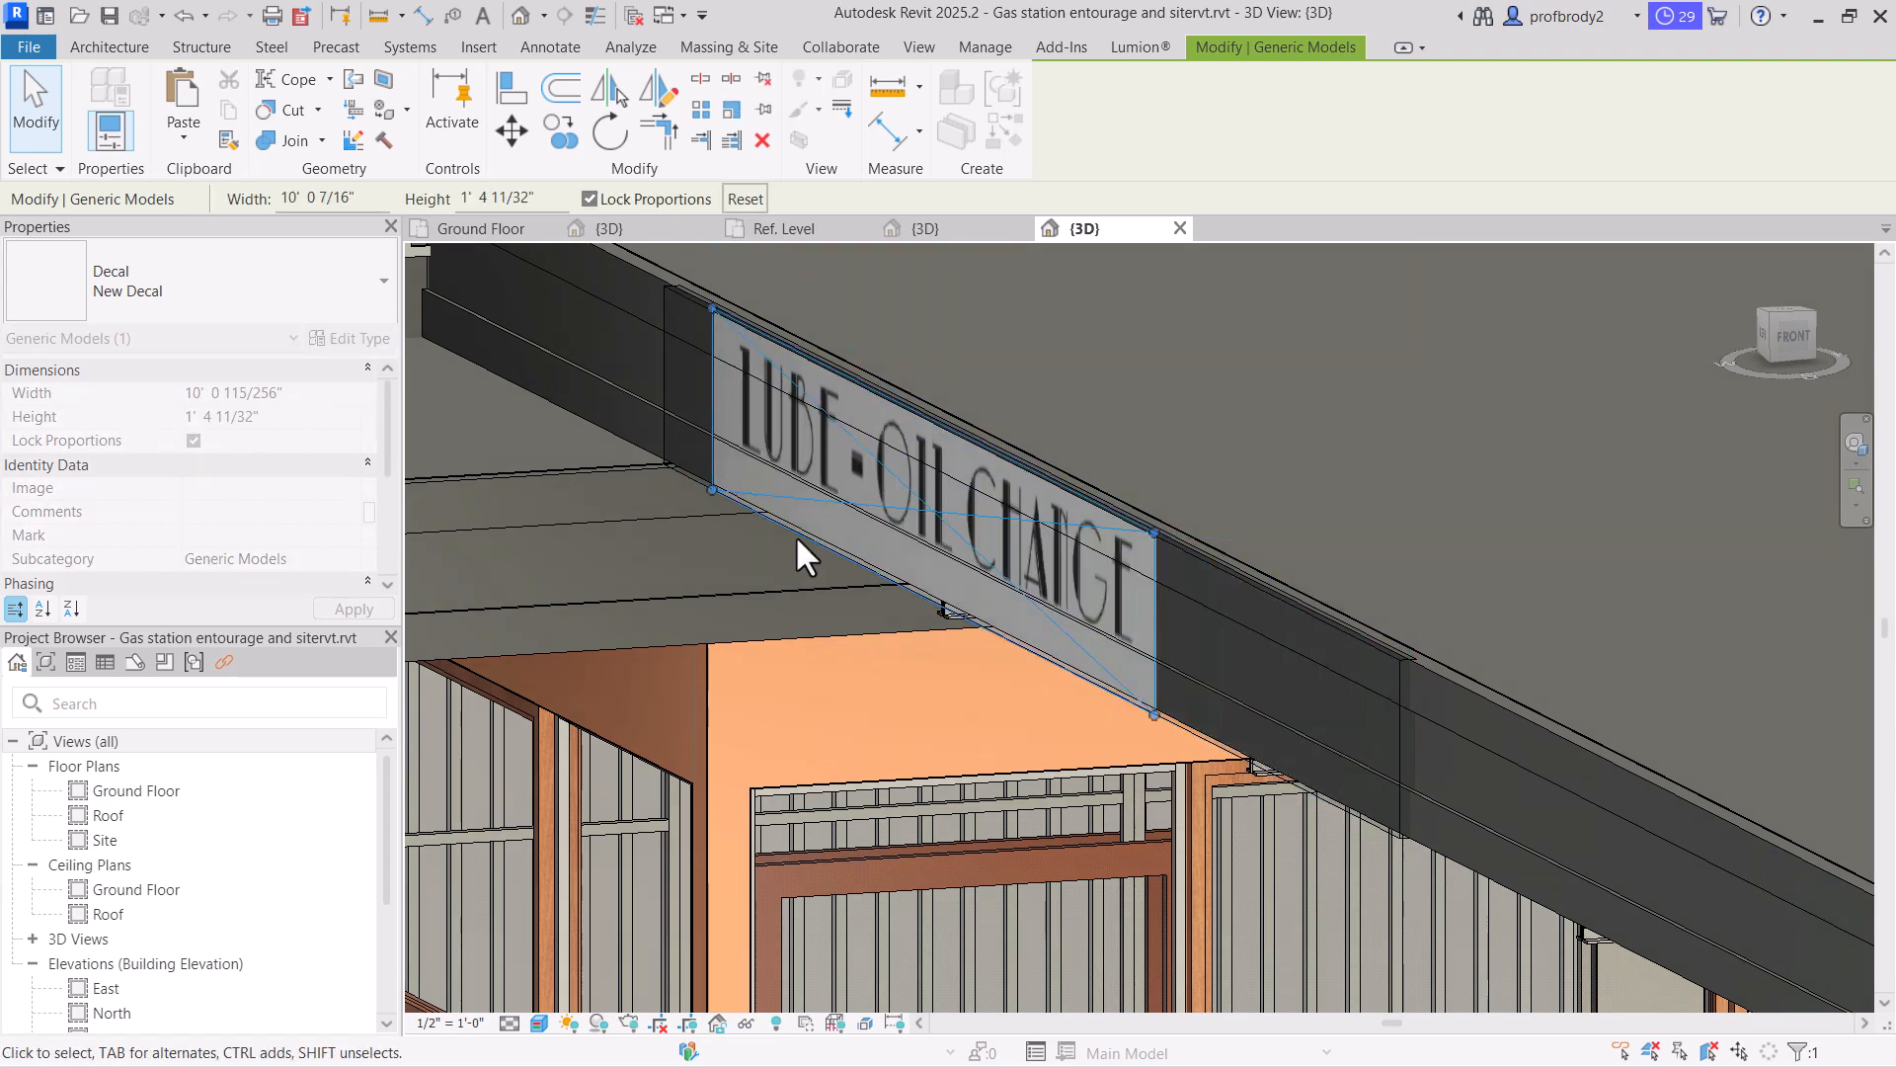
Shorten the mass at both ends to match the width of the LUBE - OIL CHANGE decal
click(657, 366)
drag(667, 375, 720, 401)
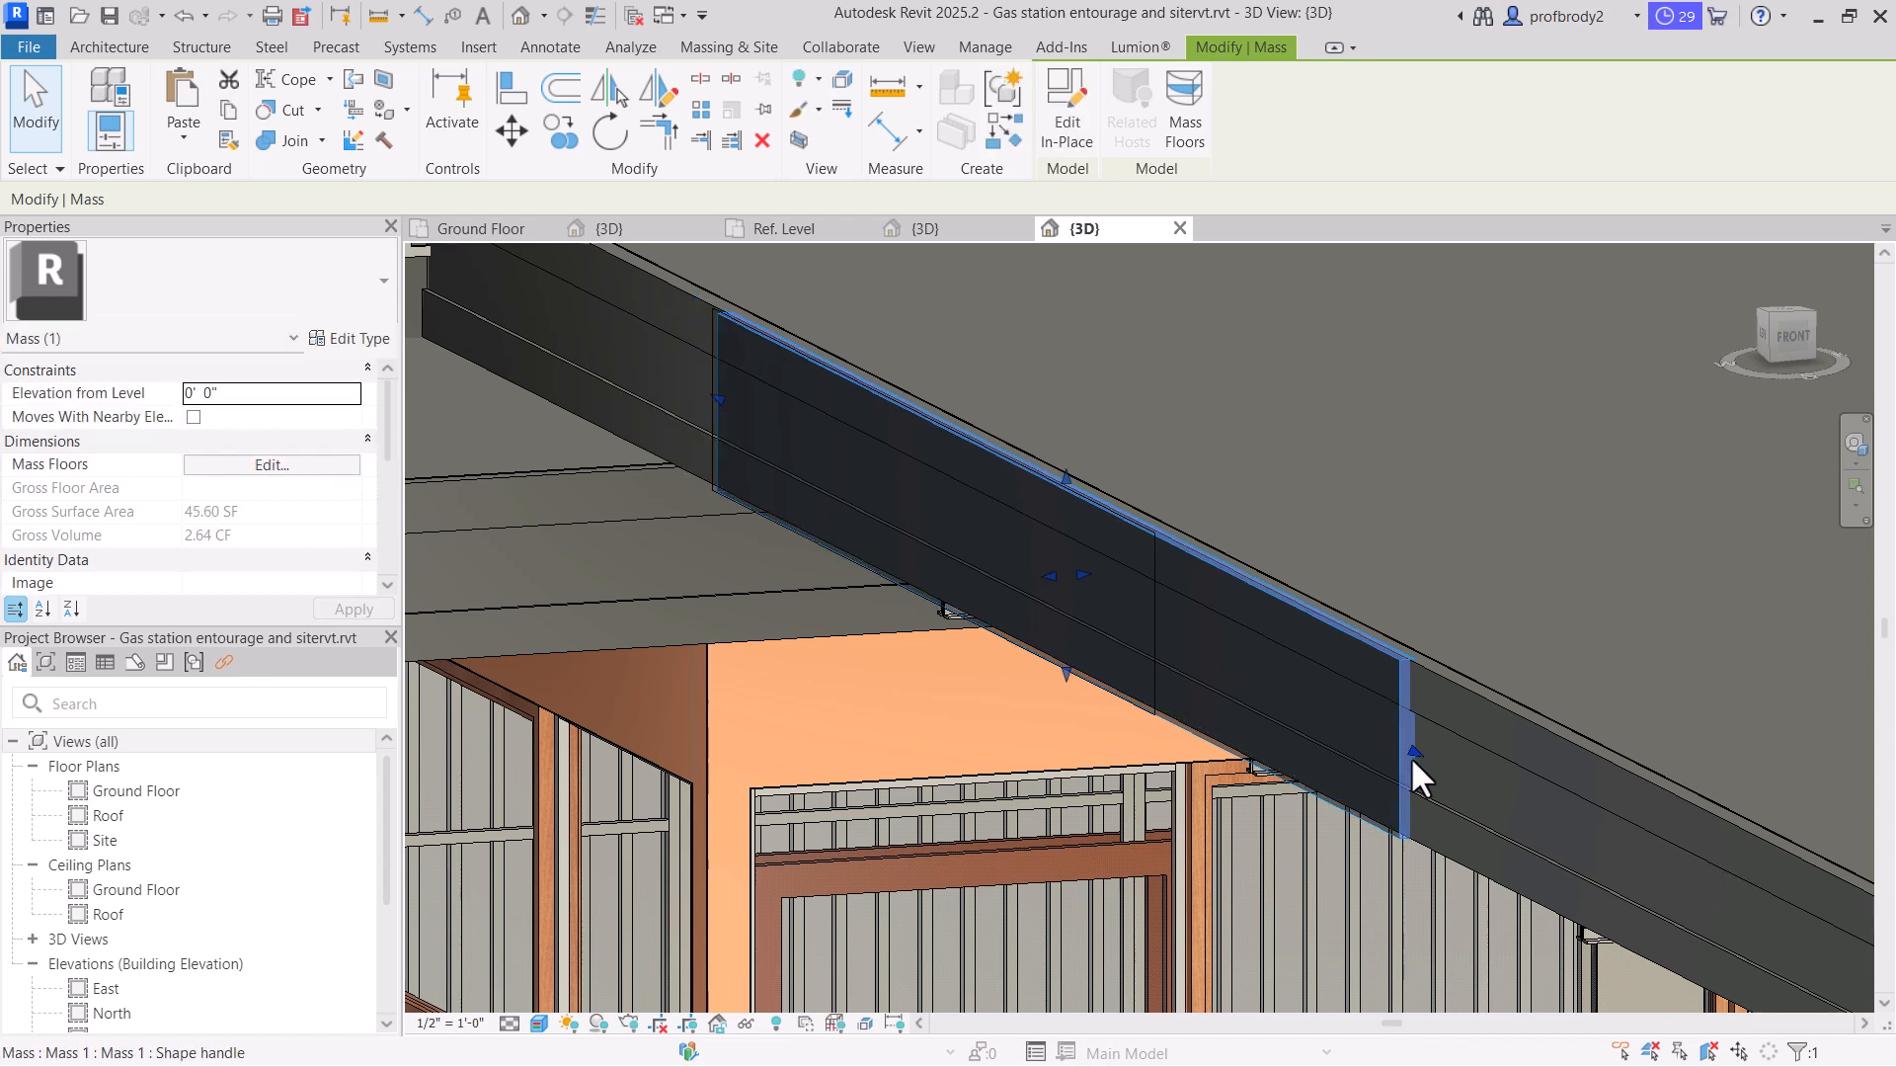
drag(1411, 756, 1120, 661)
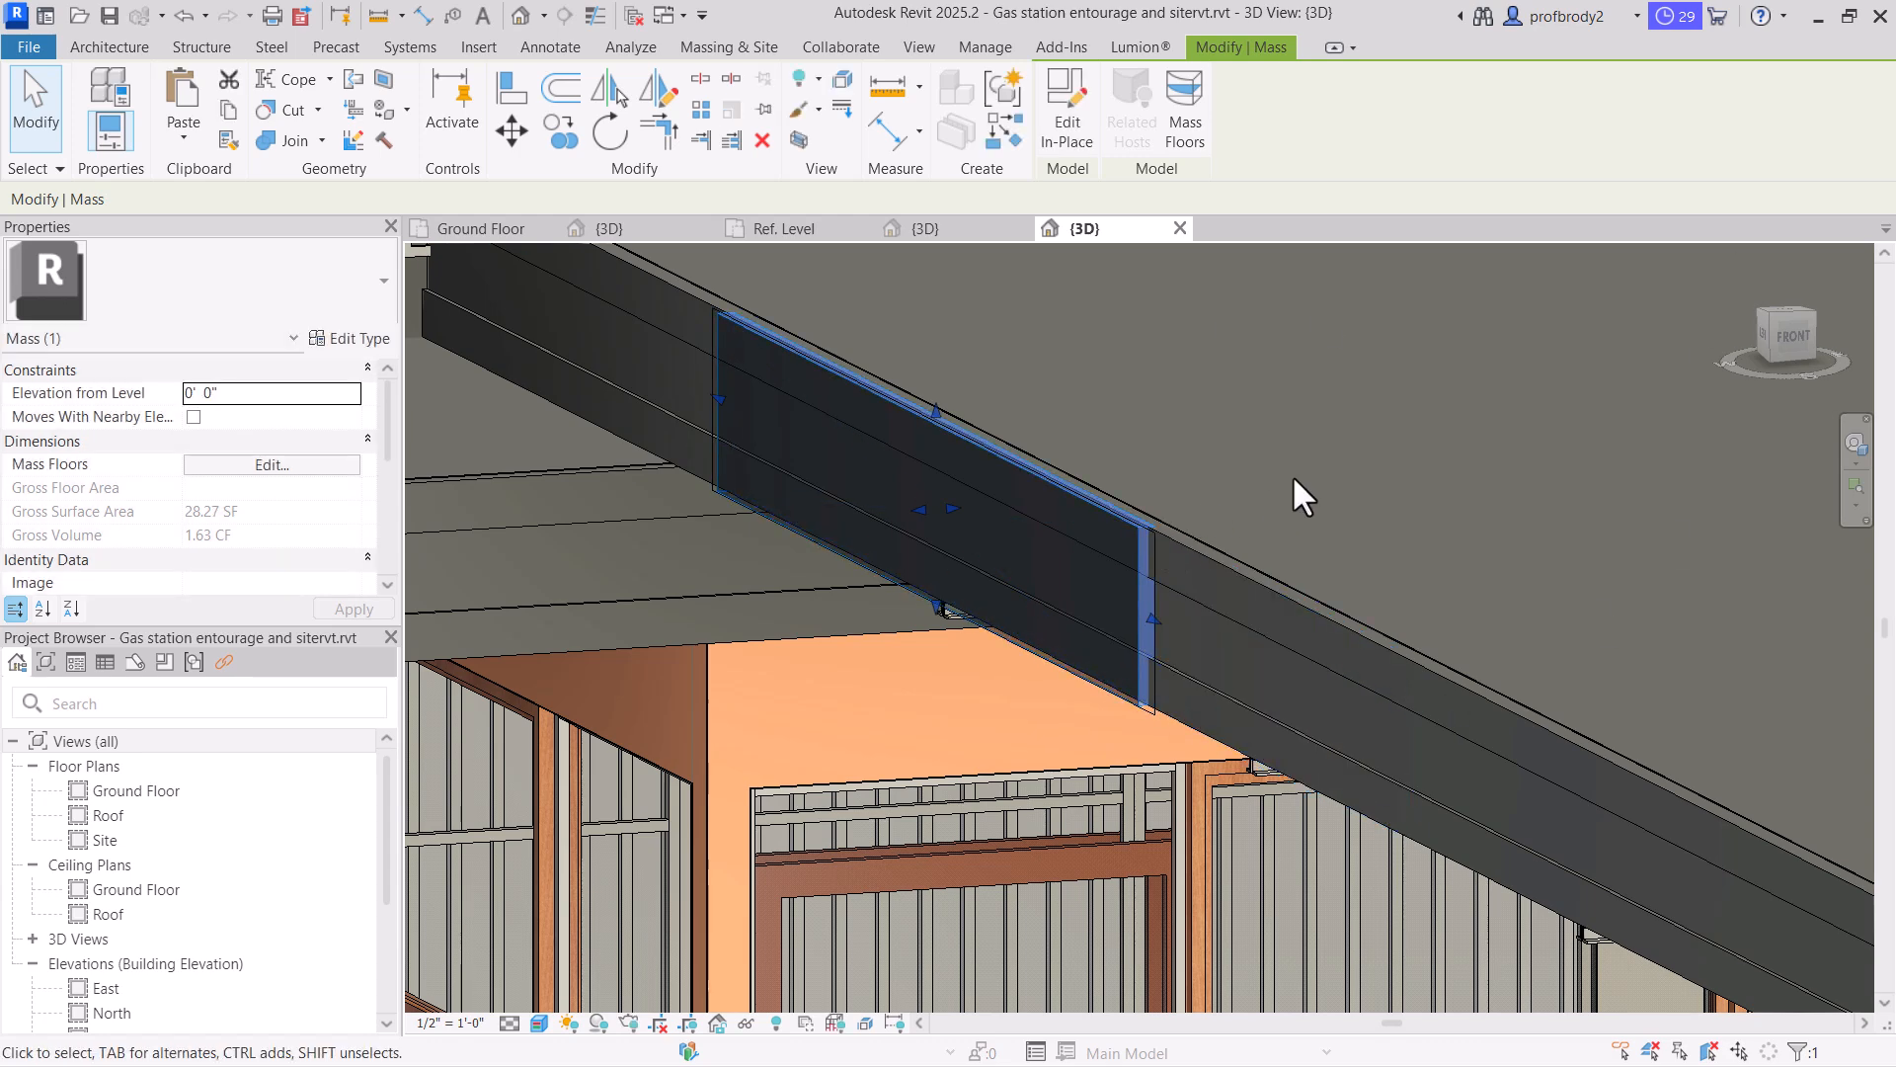
key(Escape)
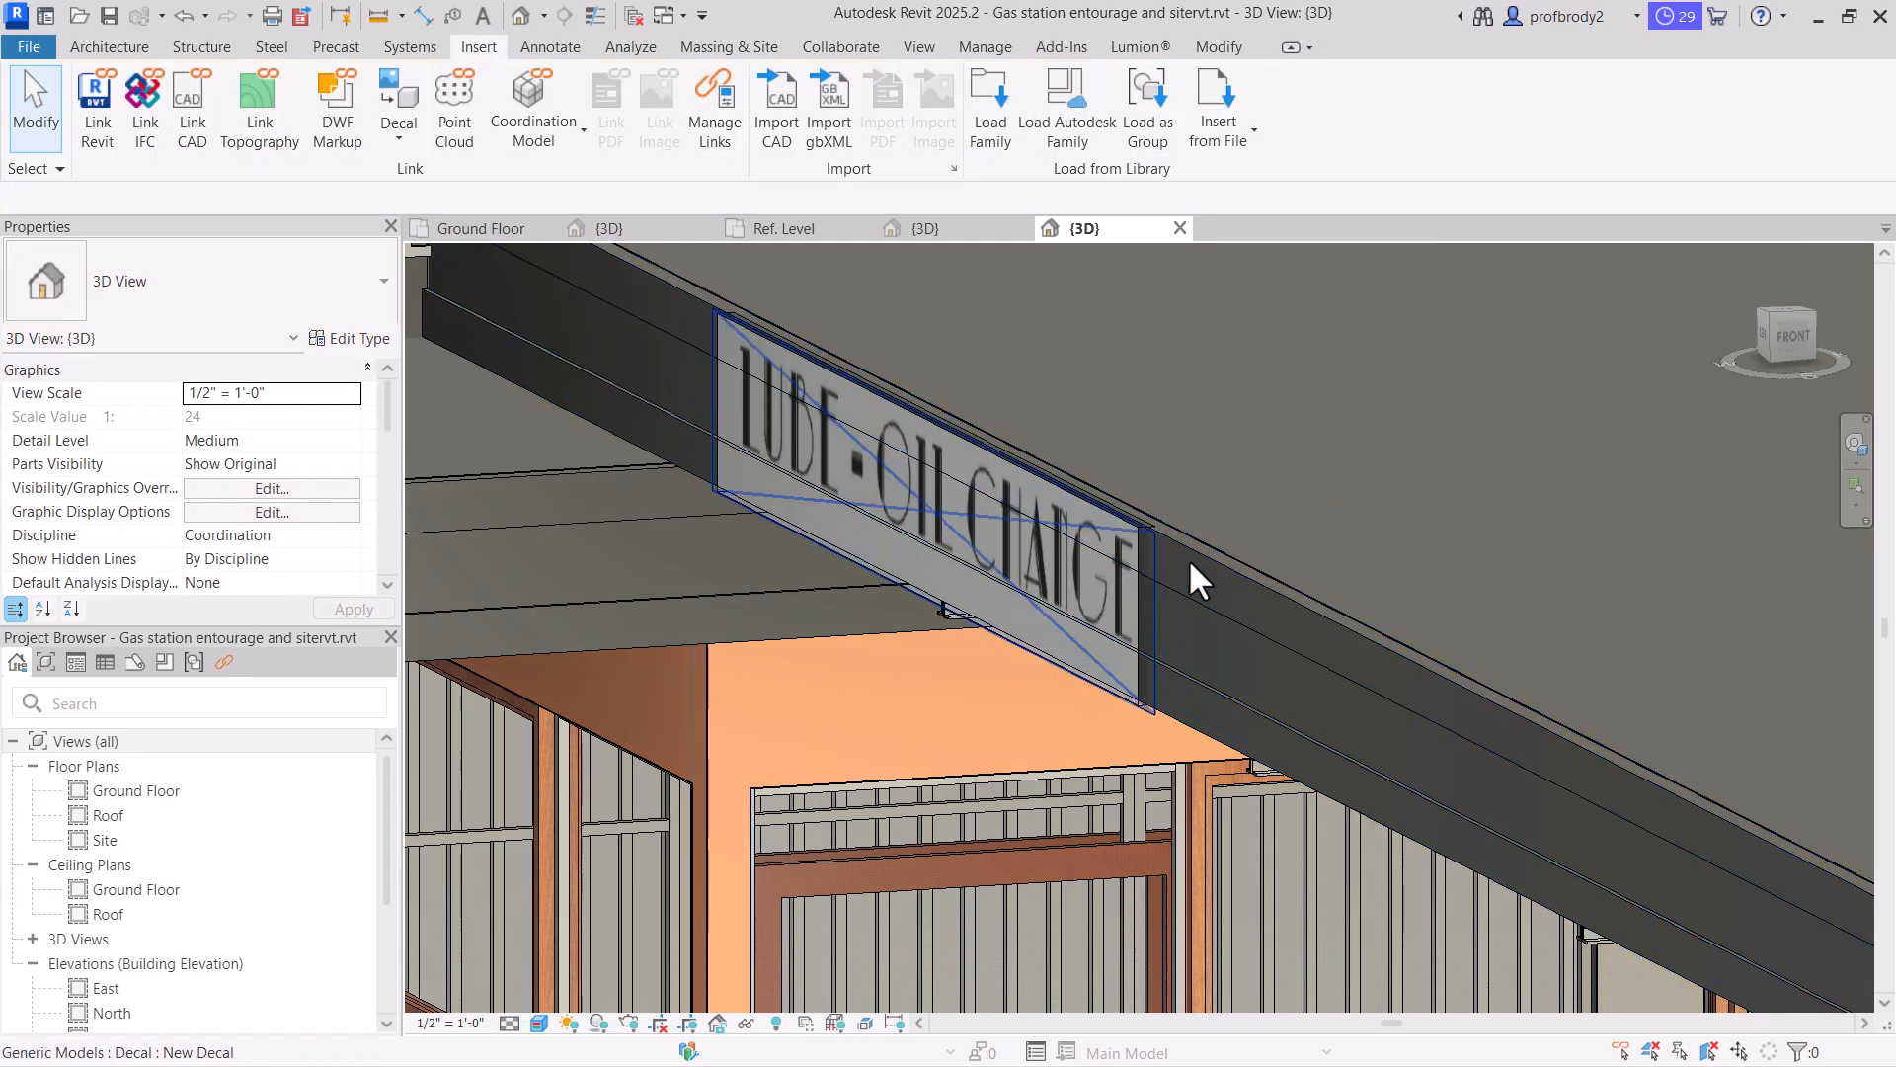
scroll(1724, 387, down, 5)
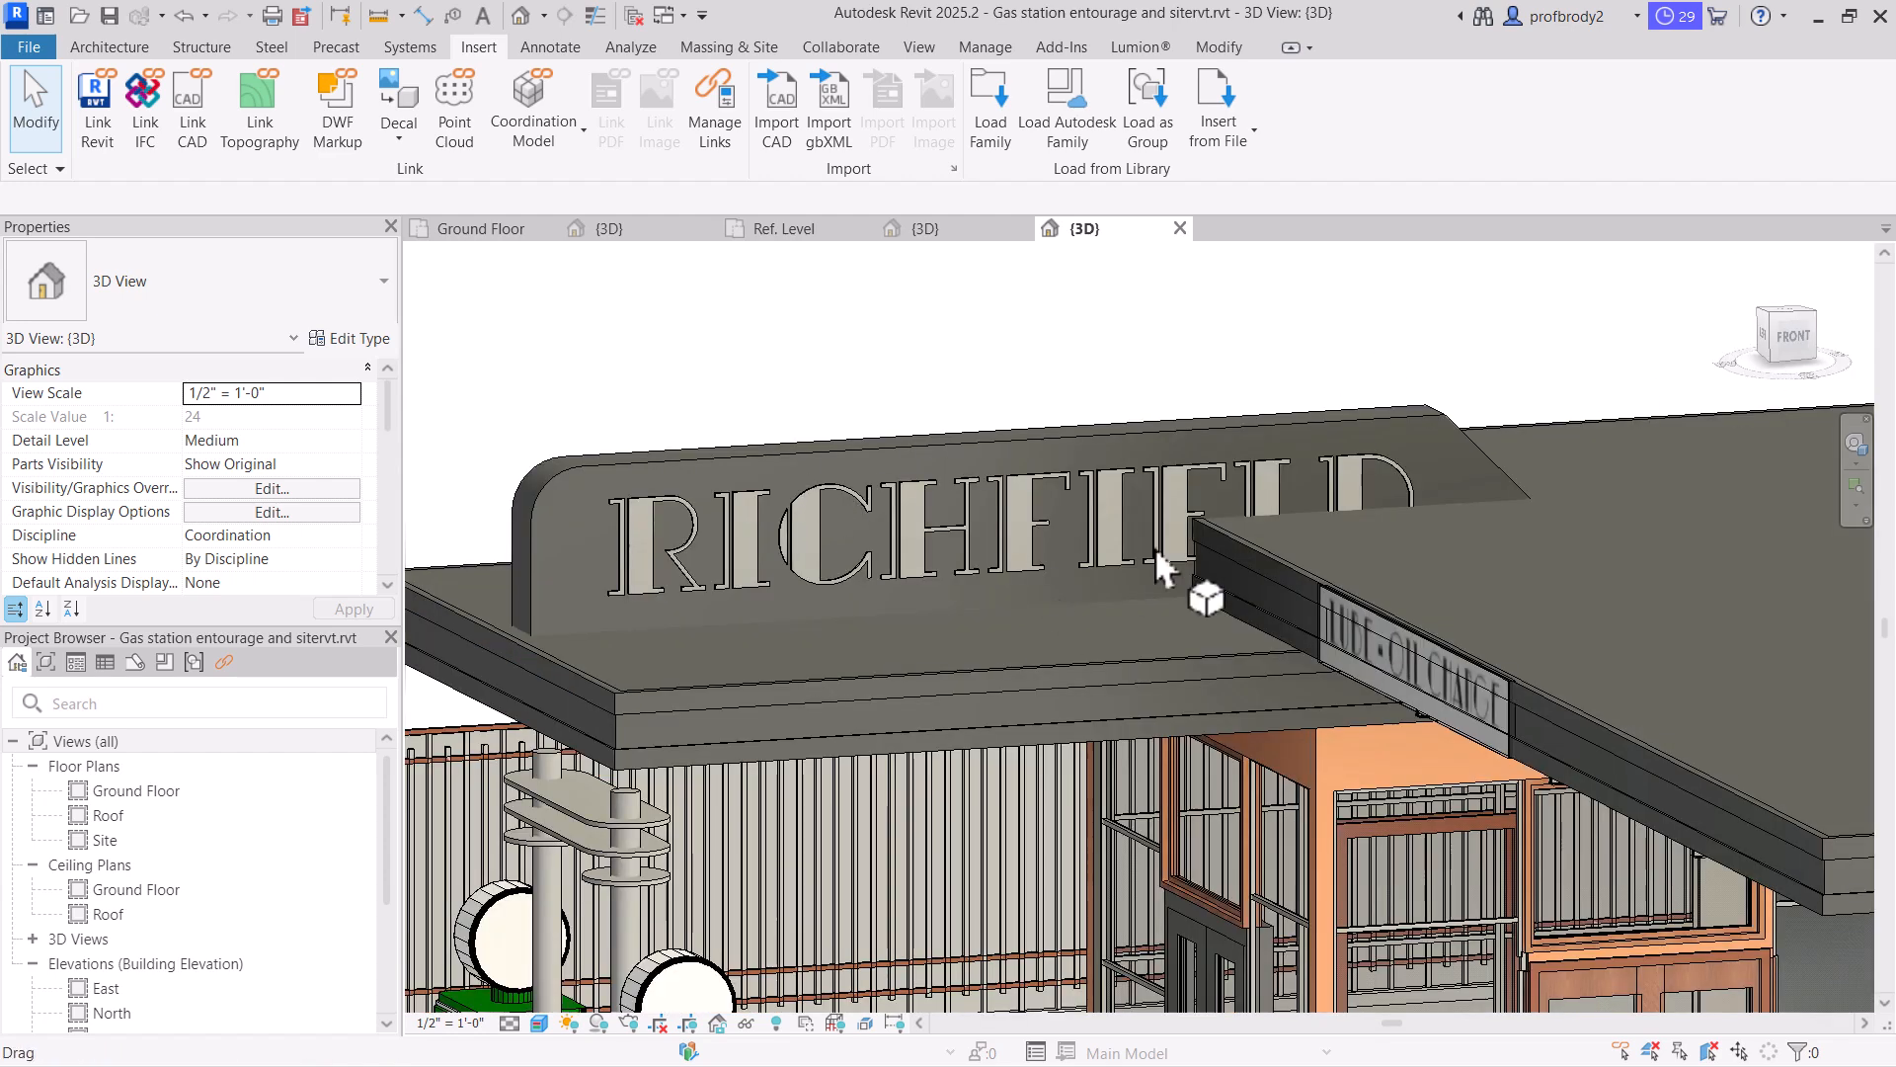
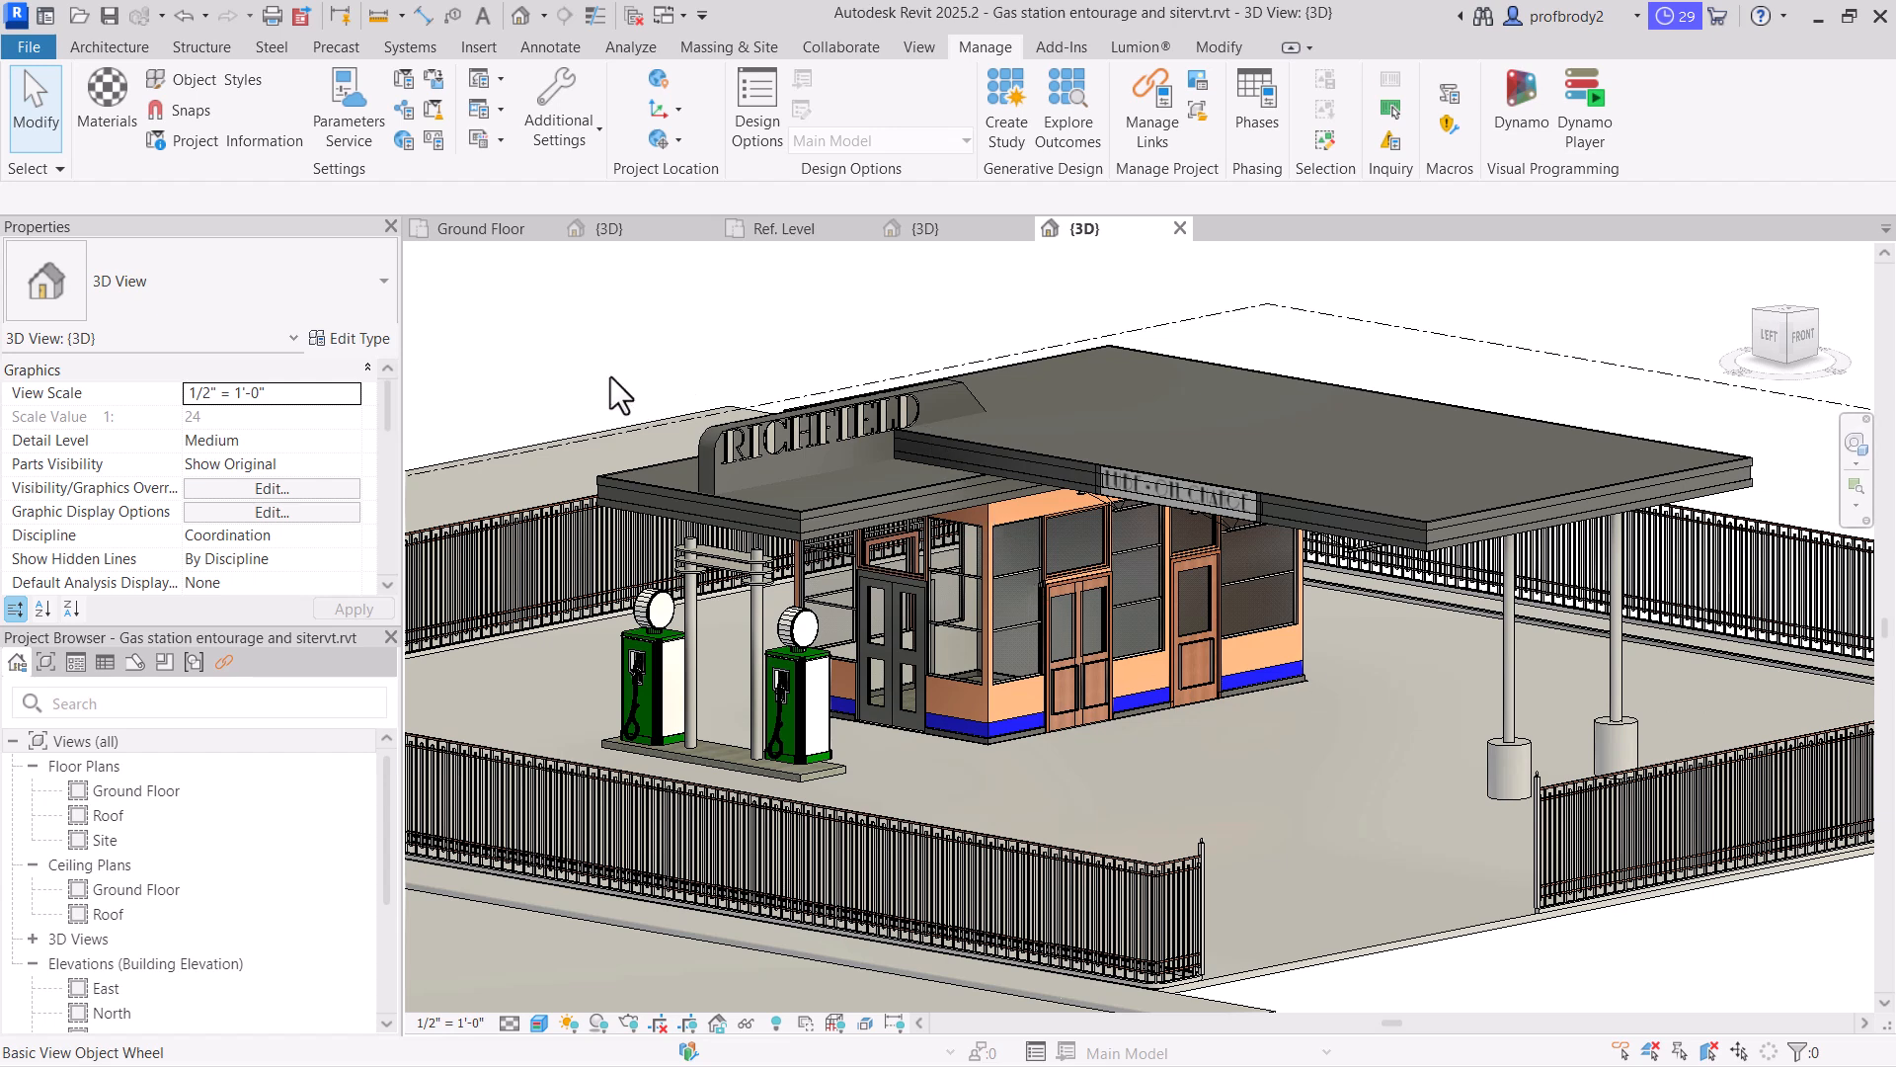
Duplicate the _concrete slab material with its assets, name the copy _concrete sidewalk, and compare the appearance assets of both materials
click(121, 104)
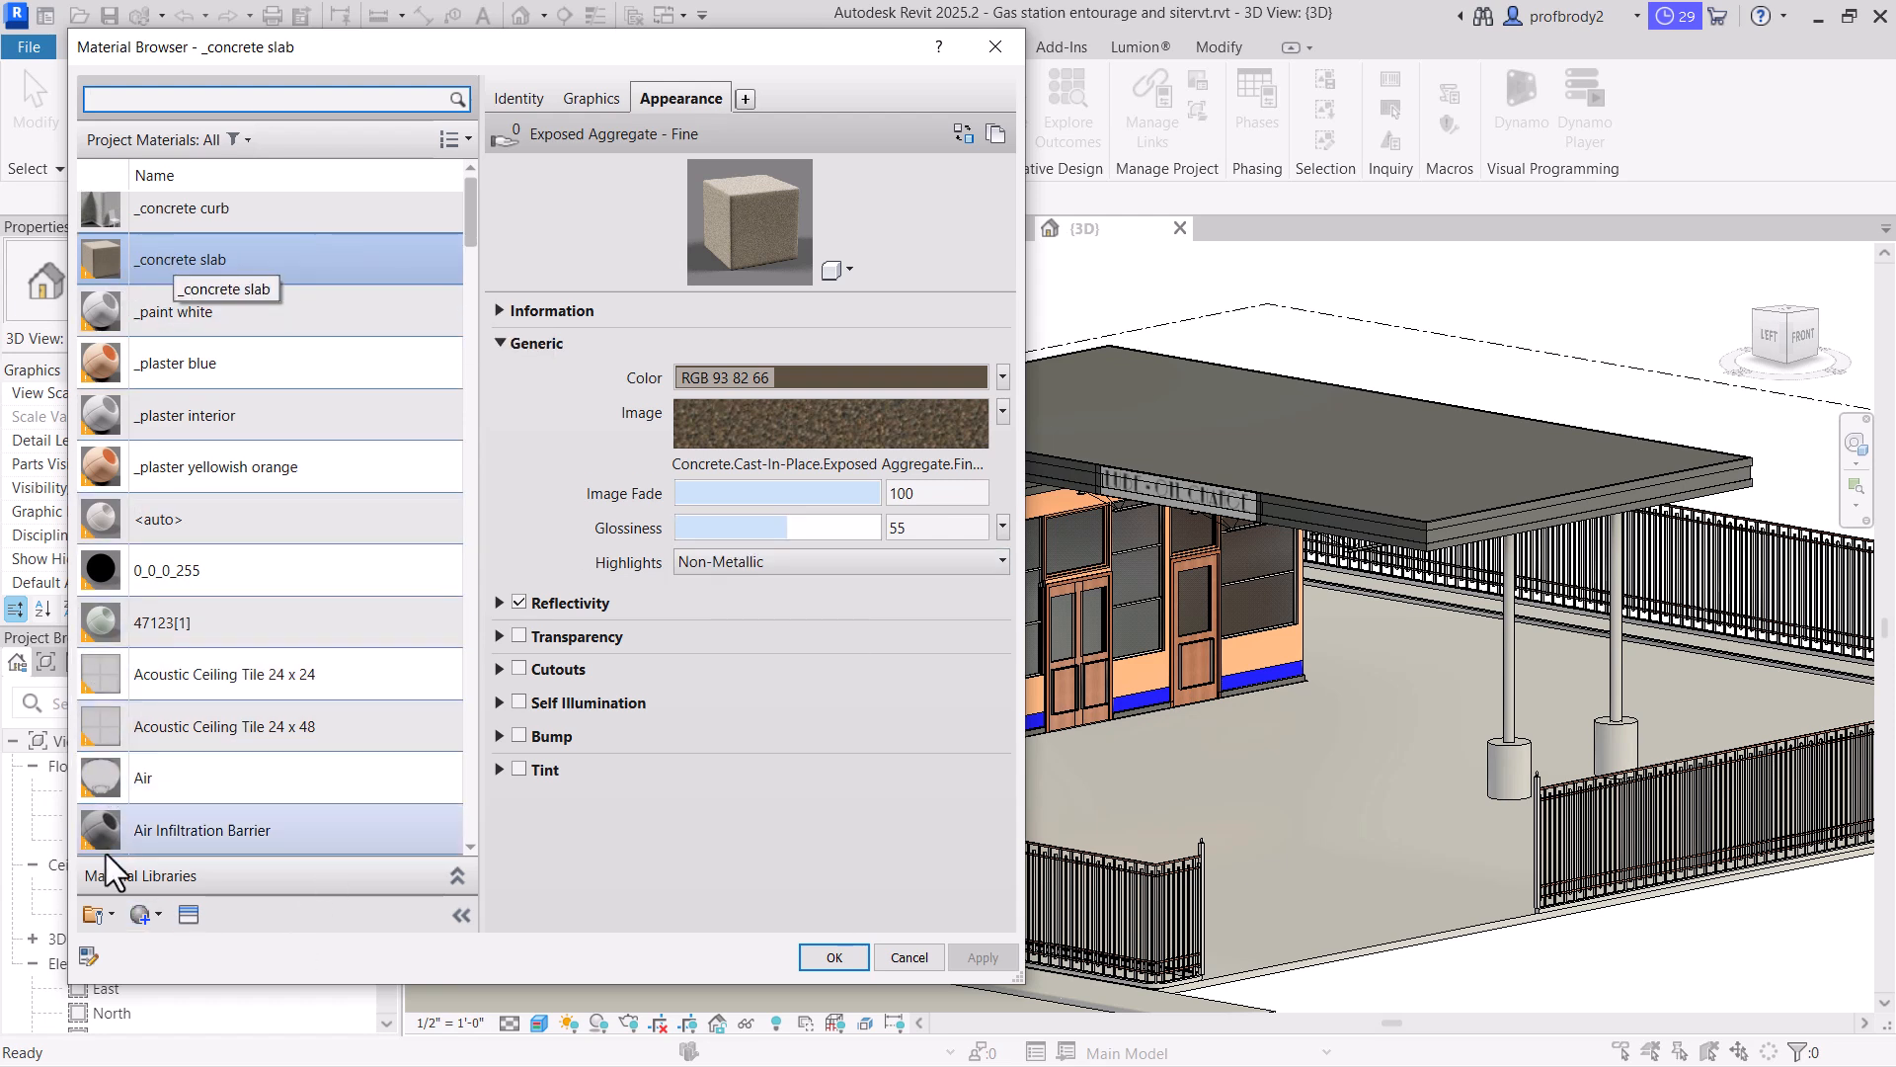
click(159, 916)
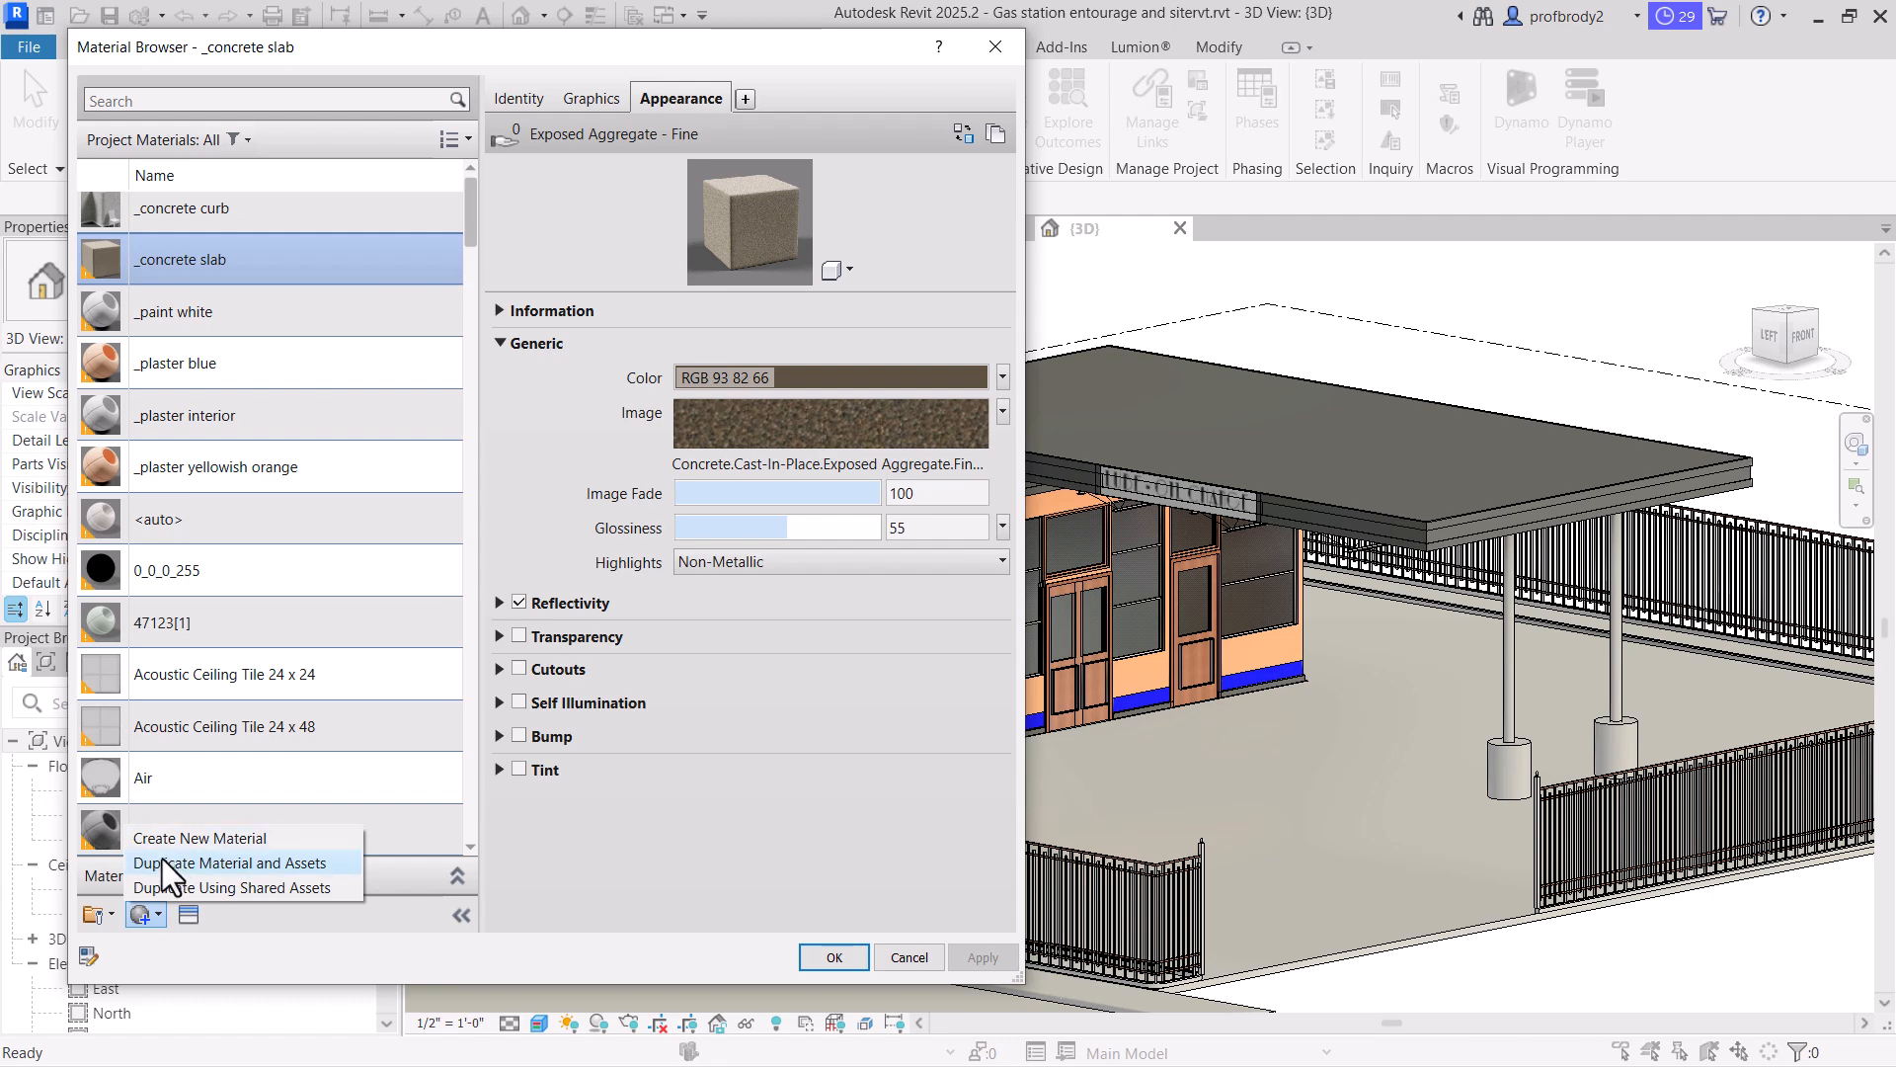
click(162, 861)
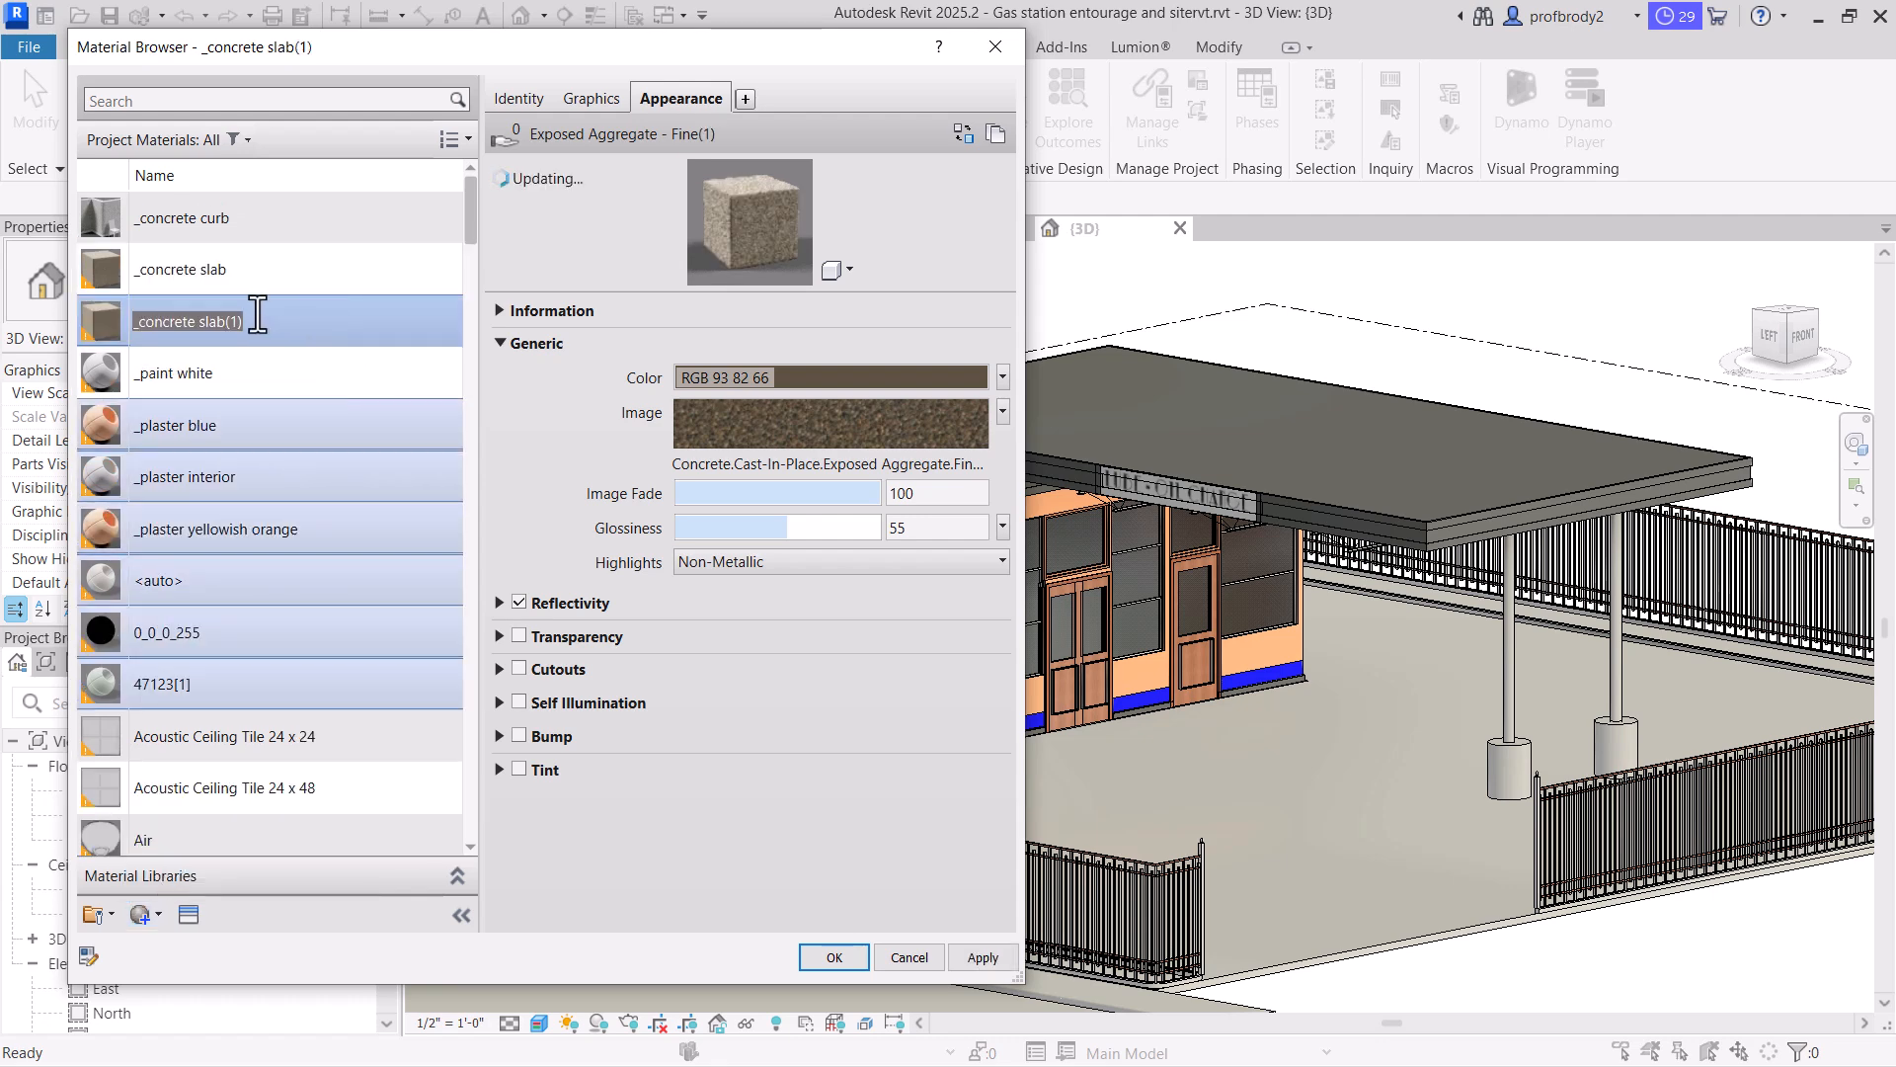
drag(216, 322, 282, 329)
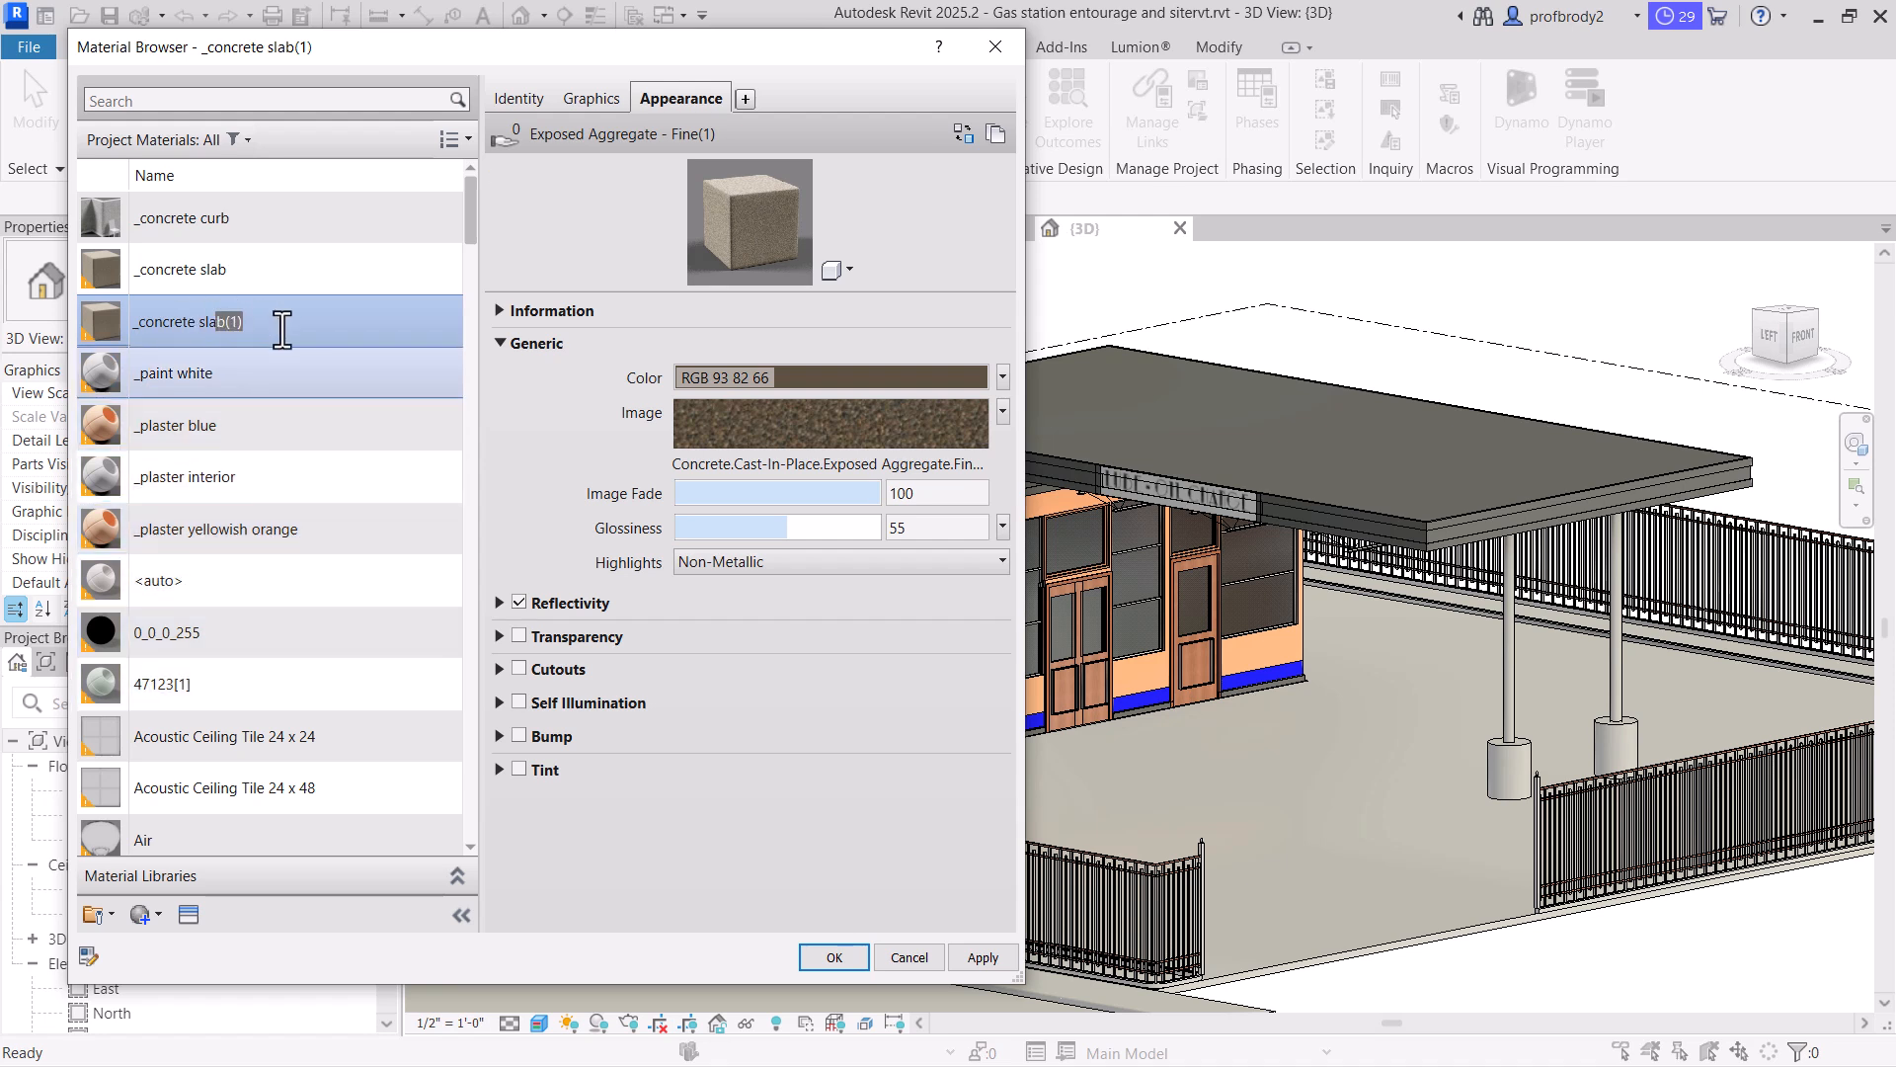
key(BackSpace)
text(idewalk)
key(Return)
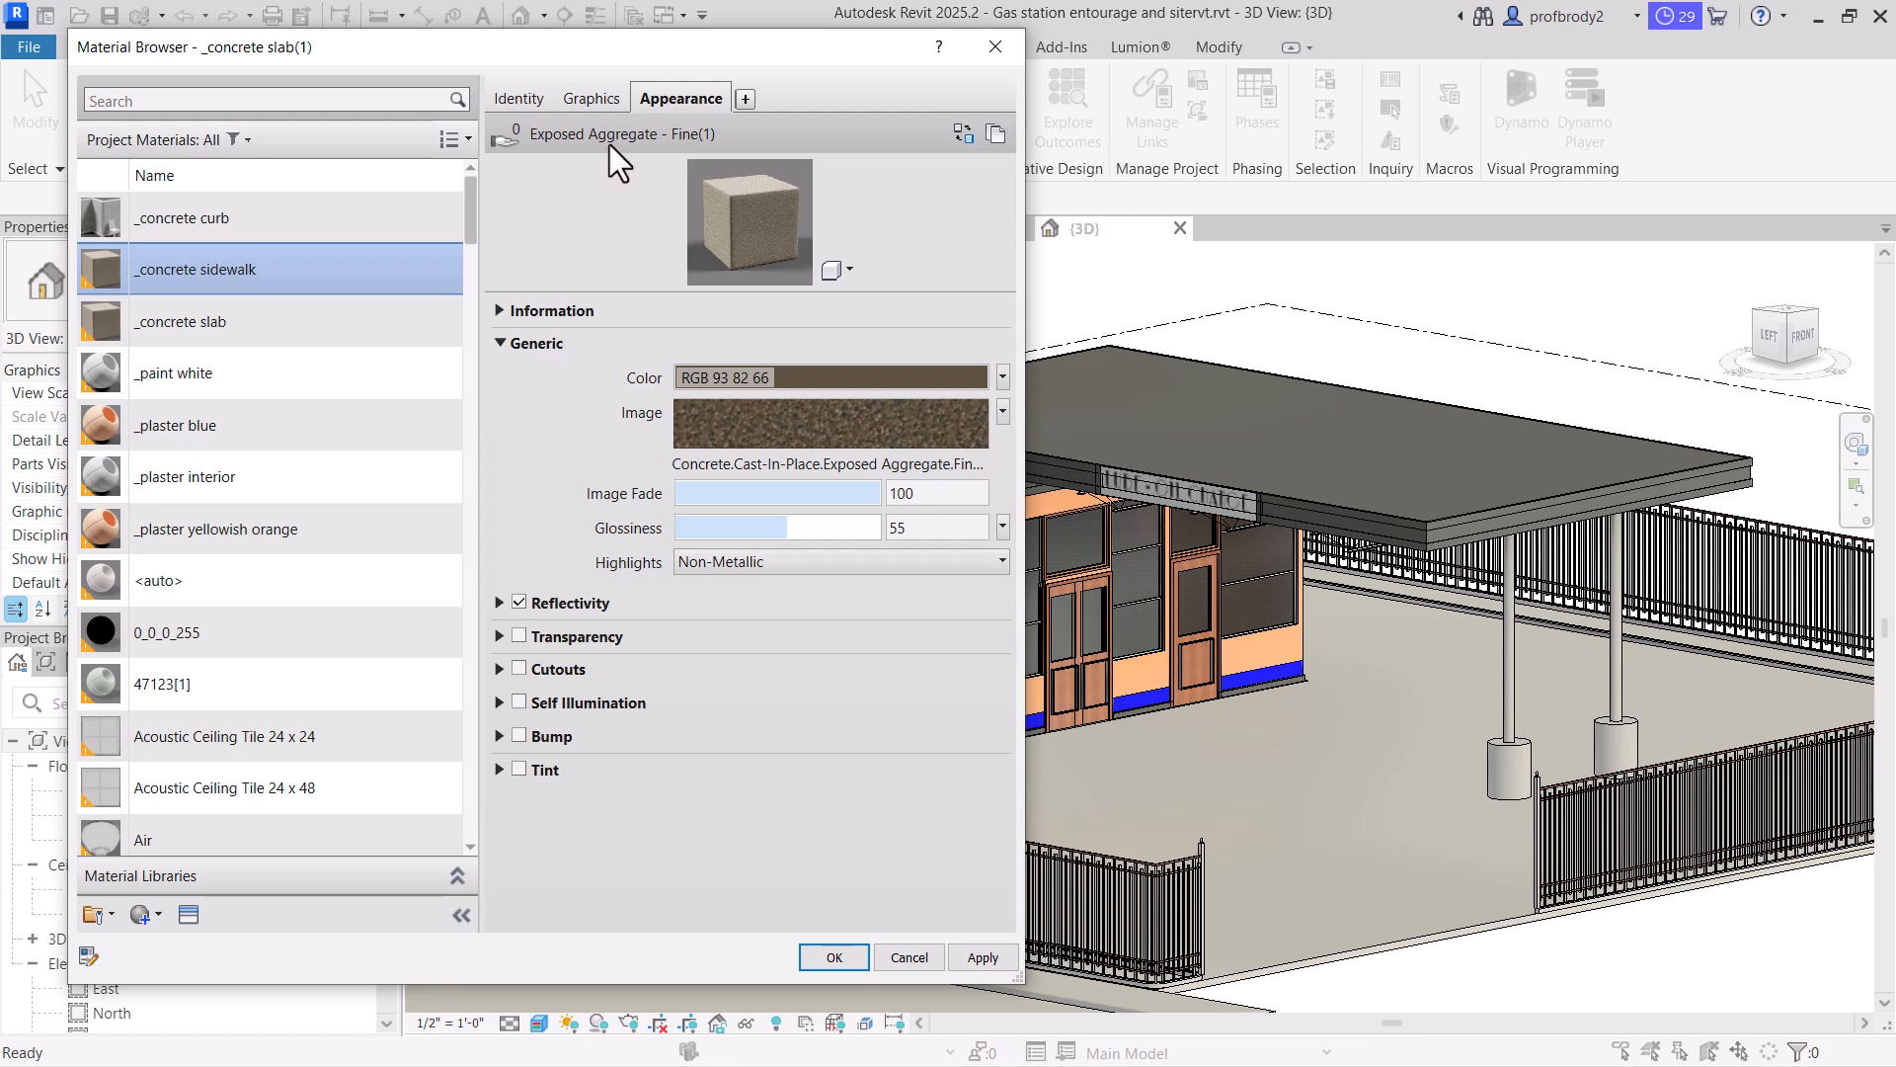
click(264, 329)
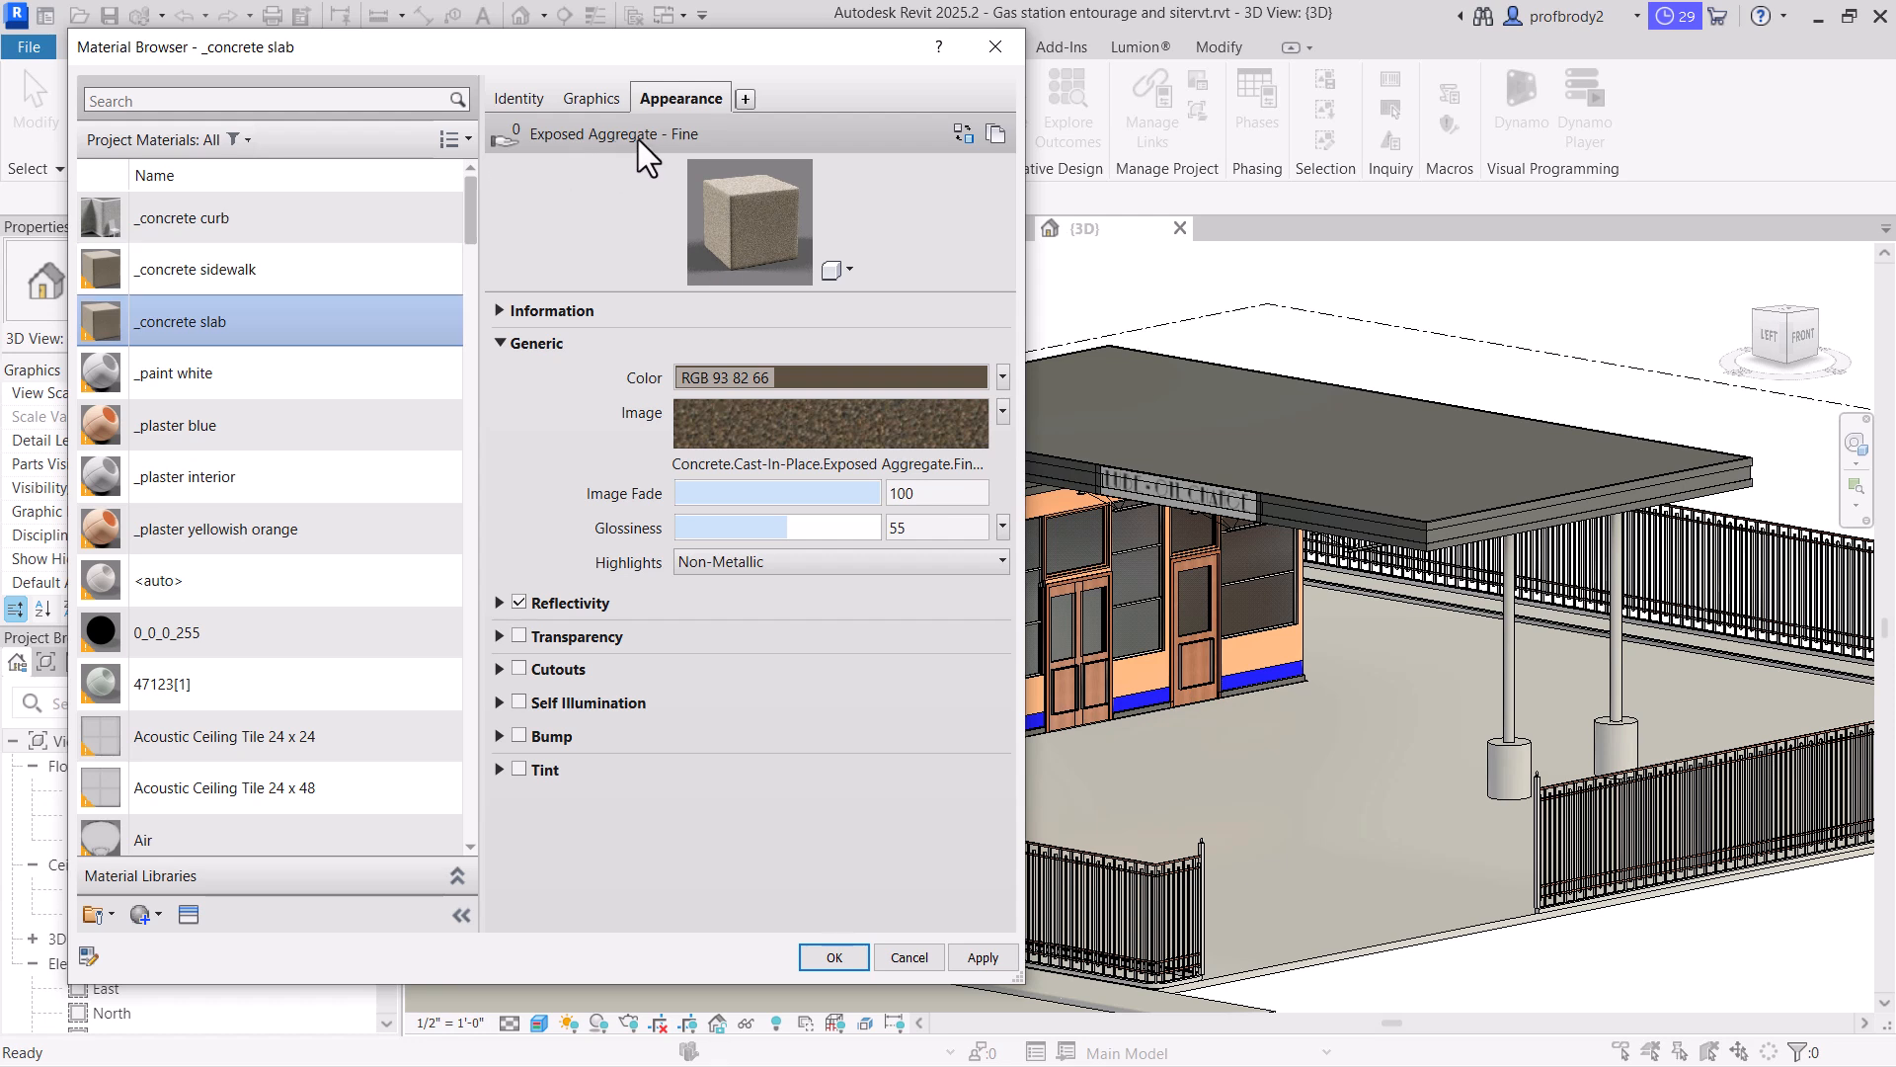
click(434, 265)
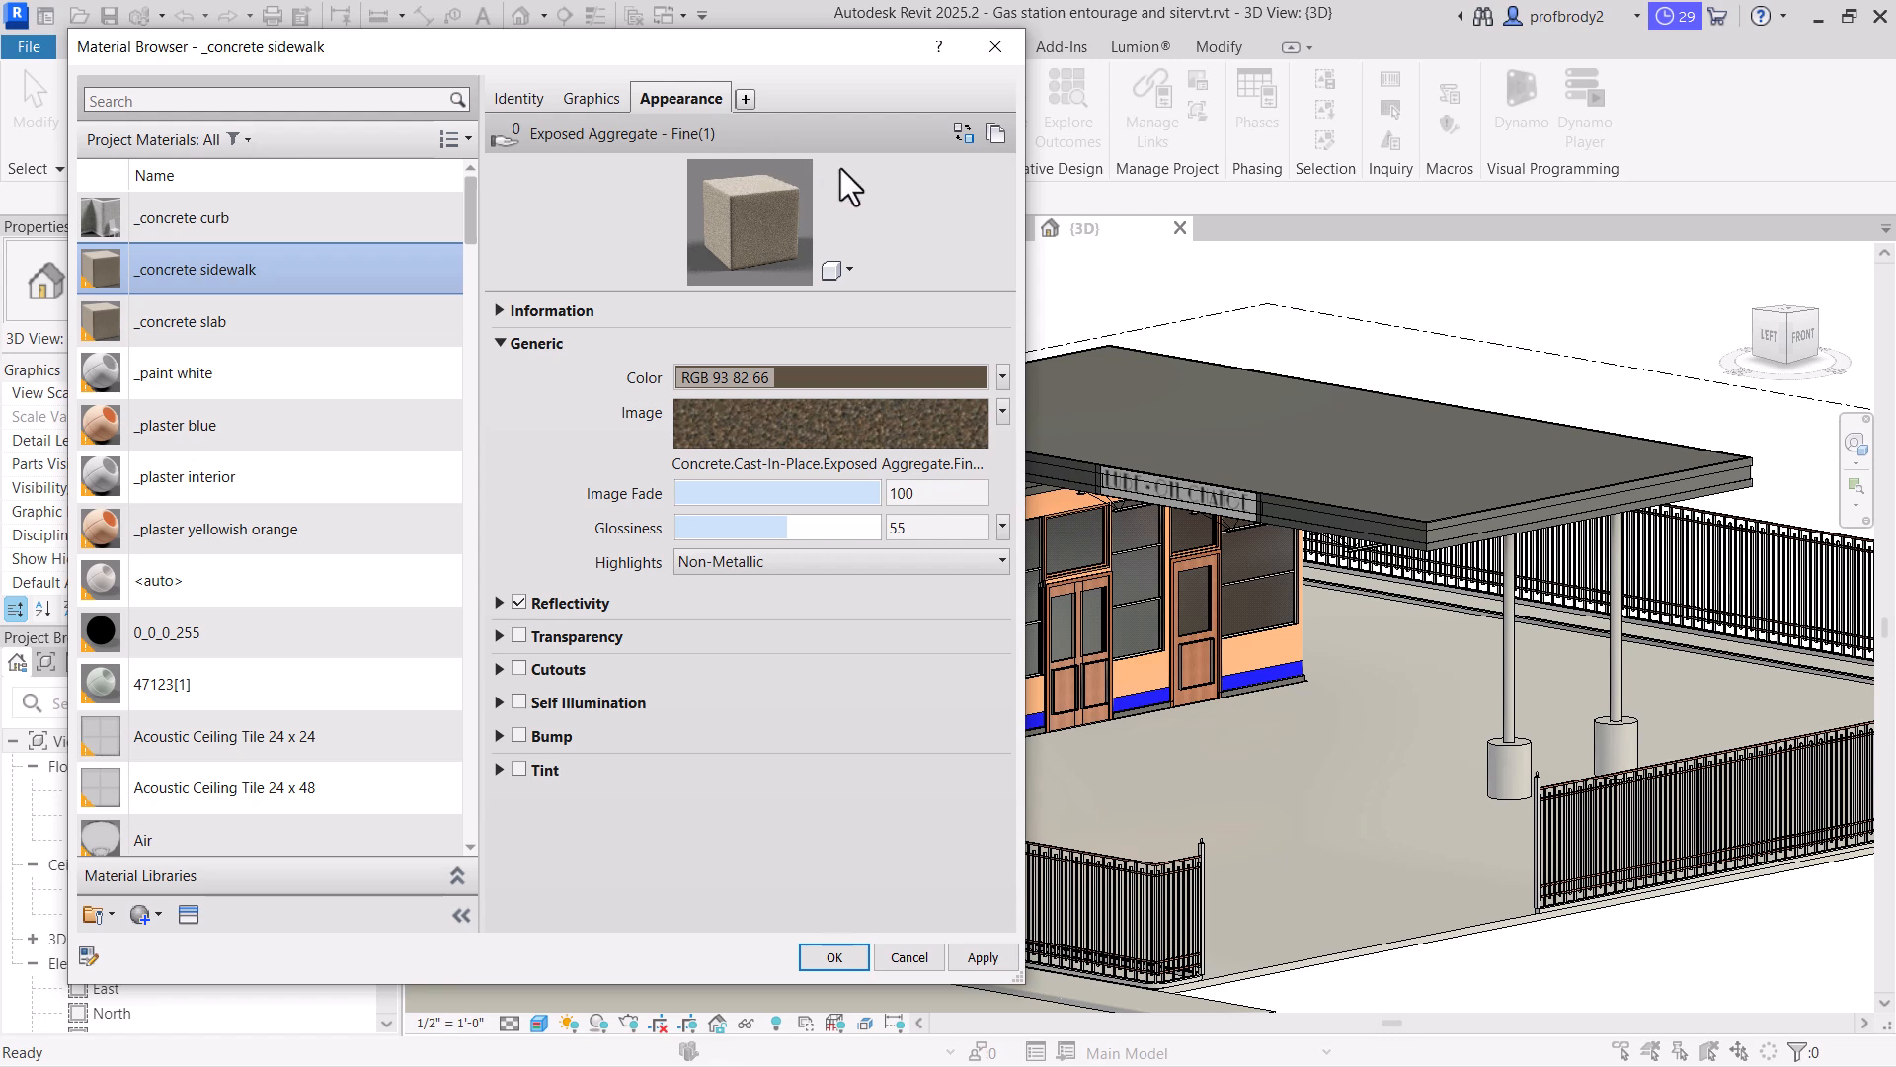
Start replacing the appearance asset of _concrete sidewalk, widen the asset list and browse to Cast-In-Place concrete in the Appearance Library
click(964, 136)
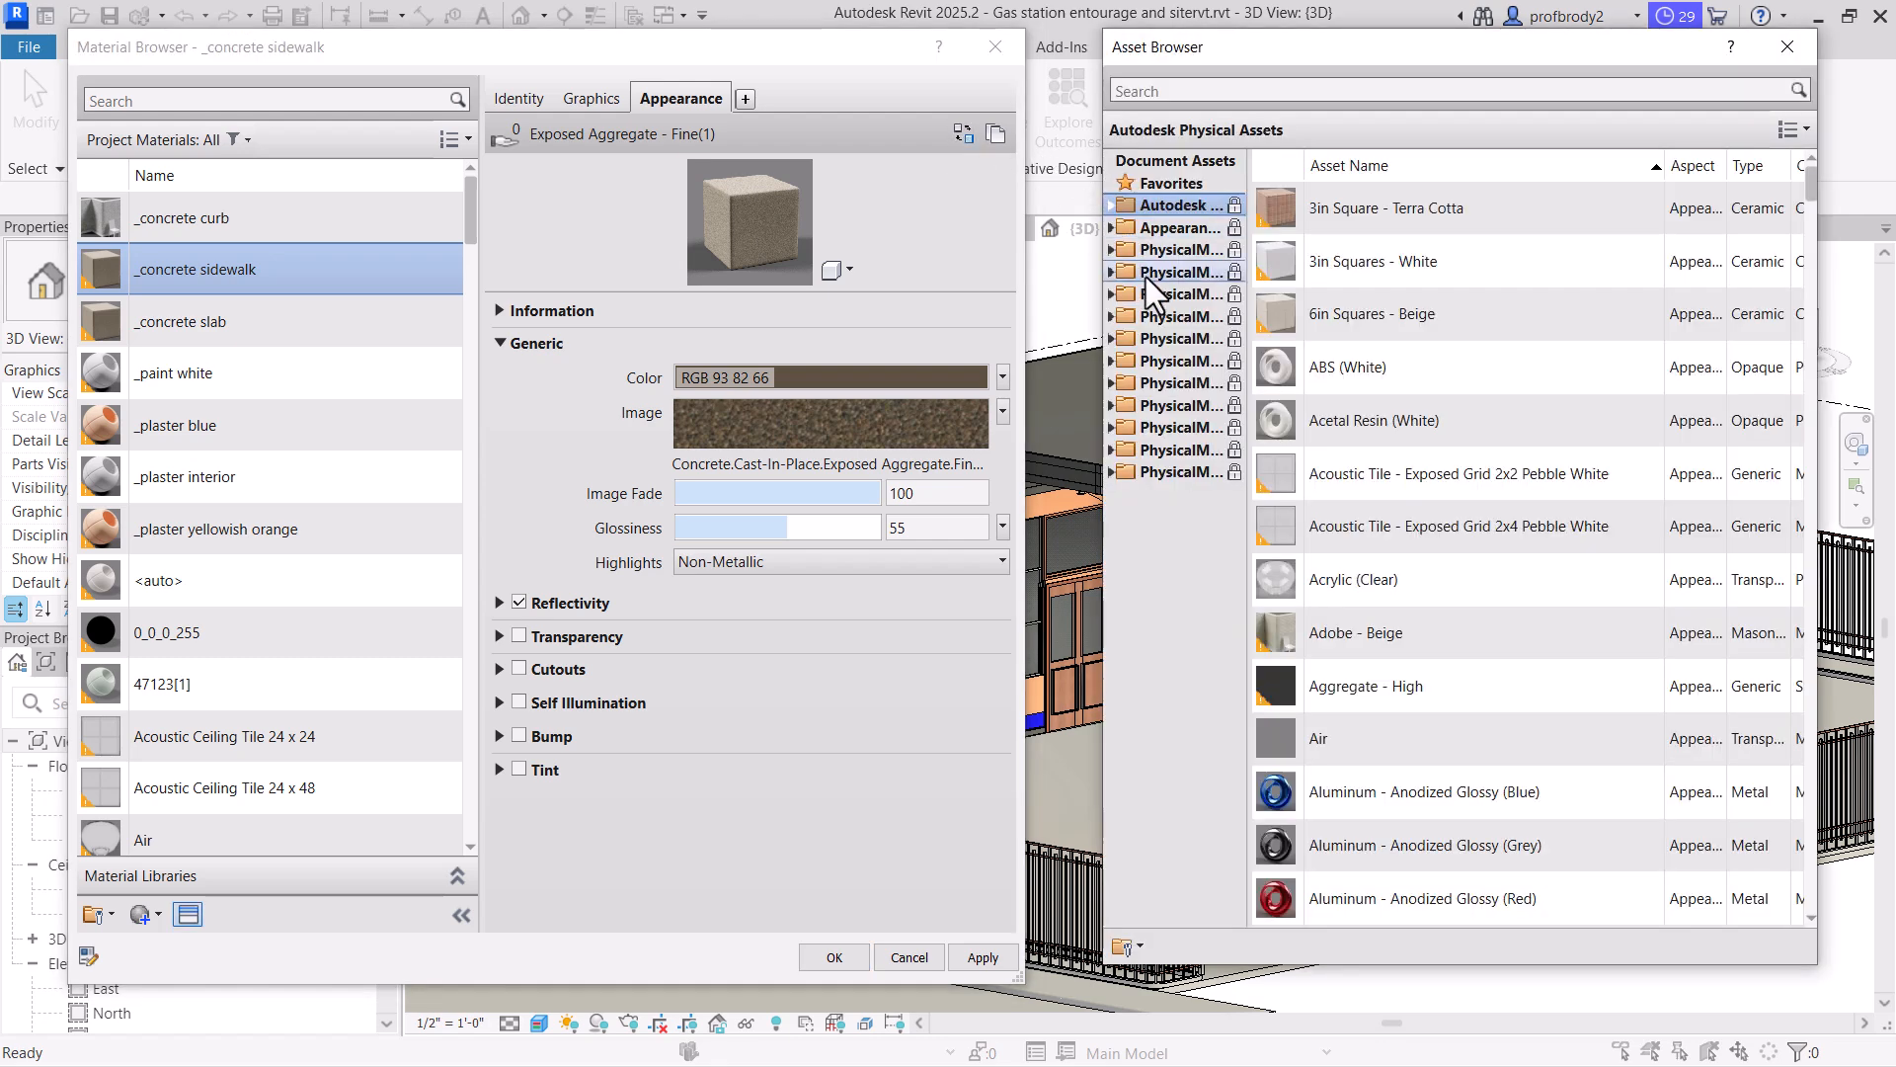
click(1110, 228)
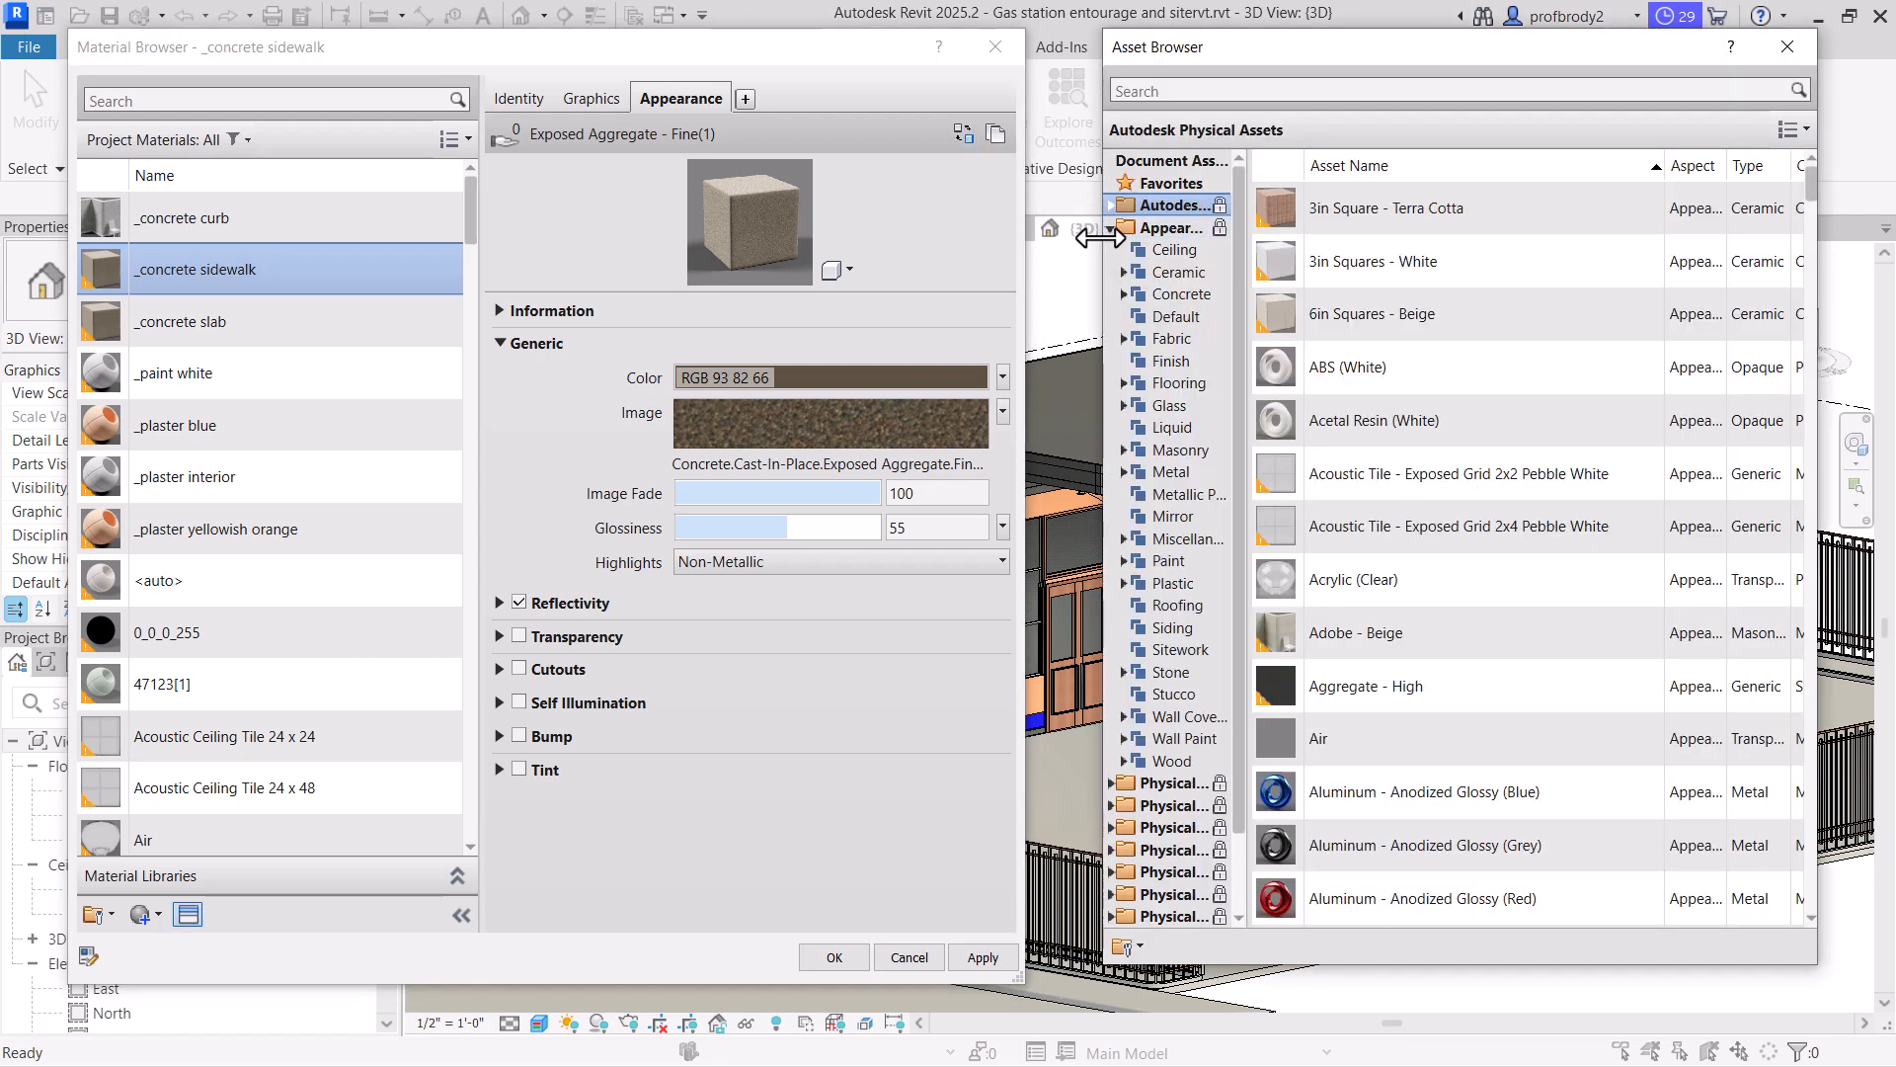
drag(1104, 240, 965, 241)
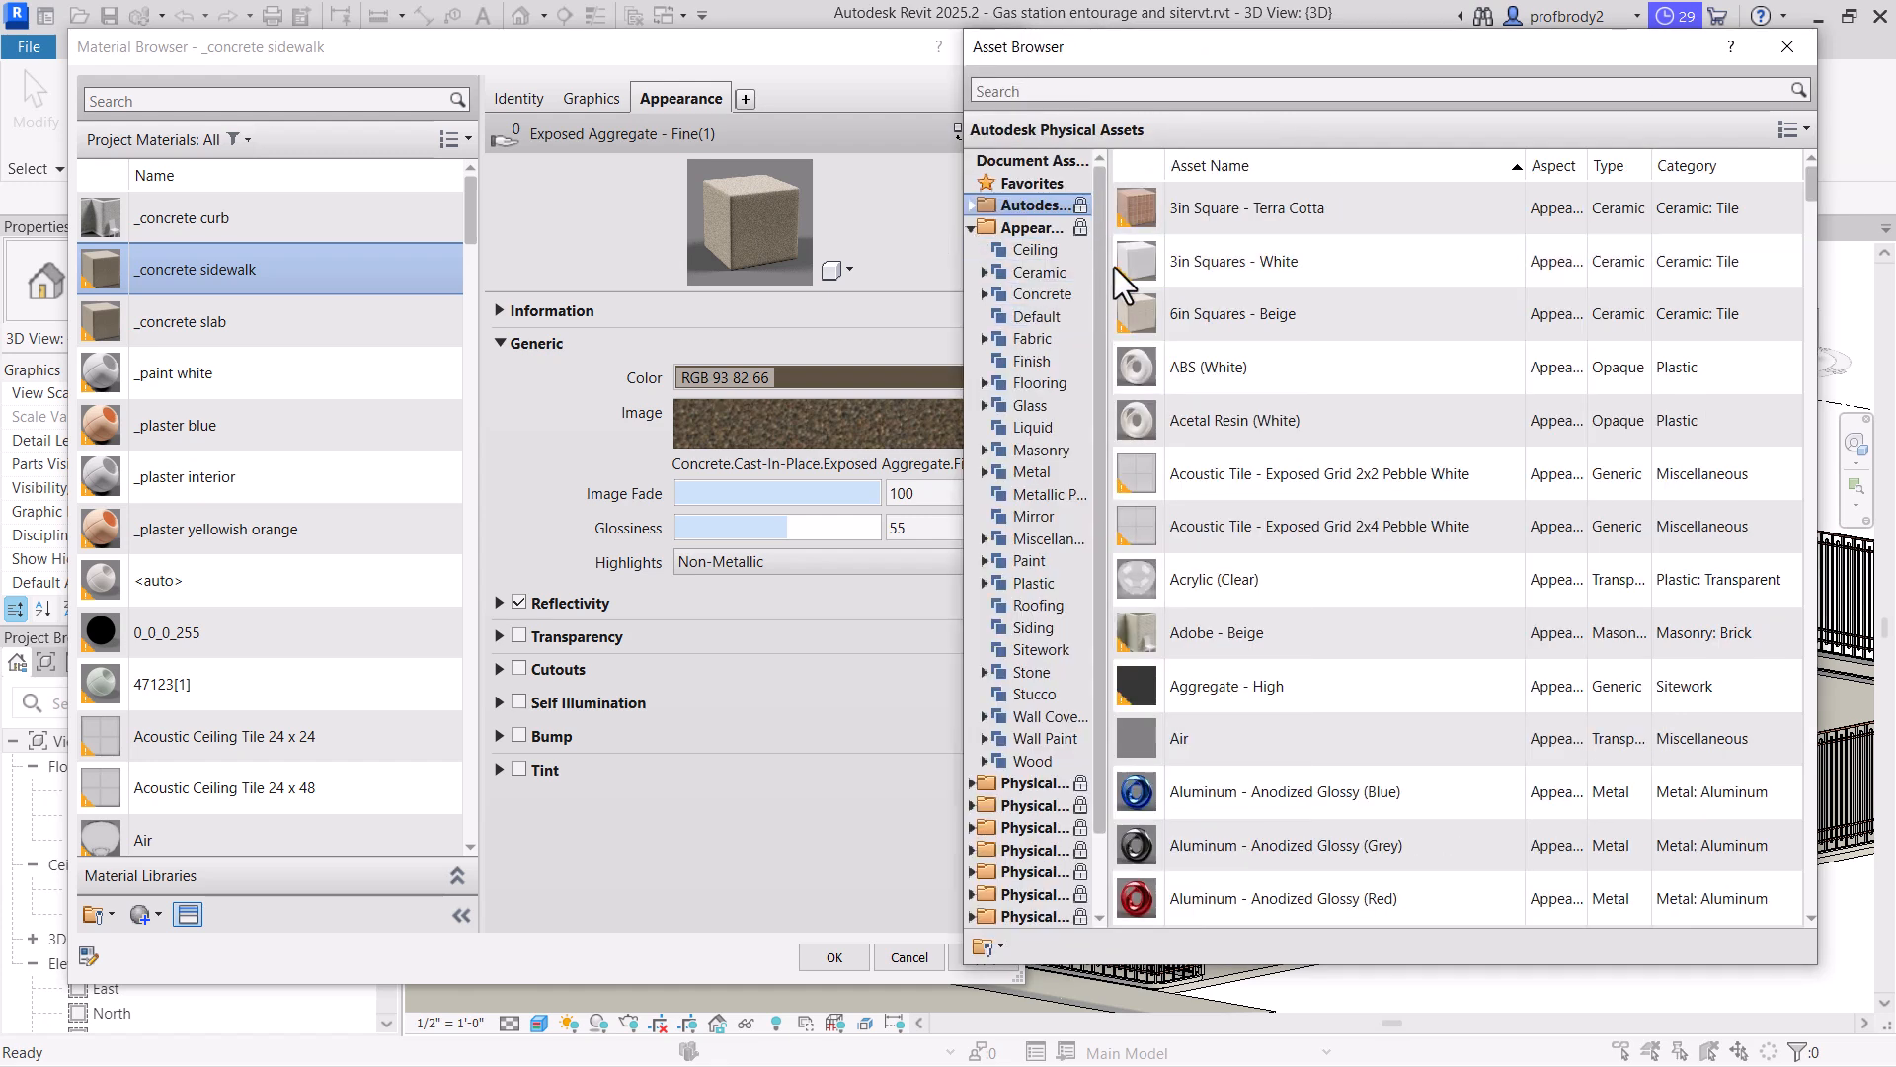
drag(1105, 271, 1186, 294)
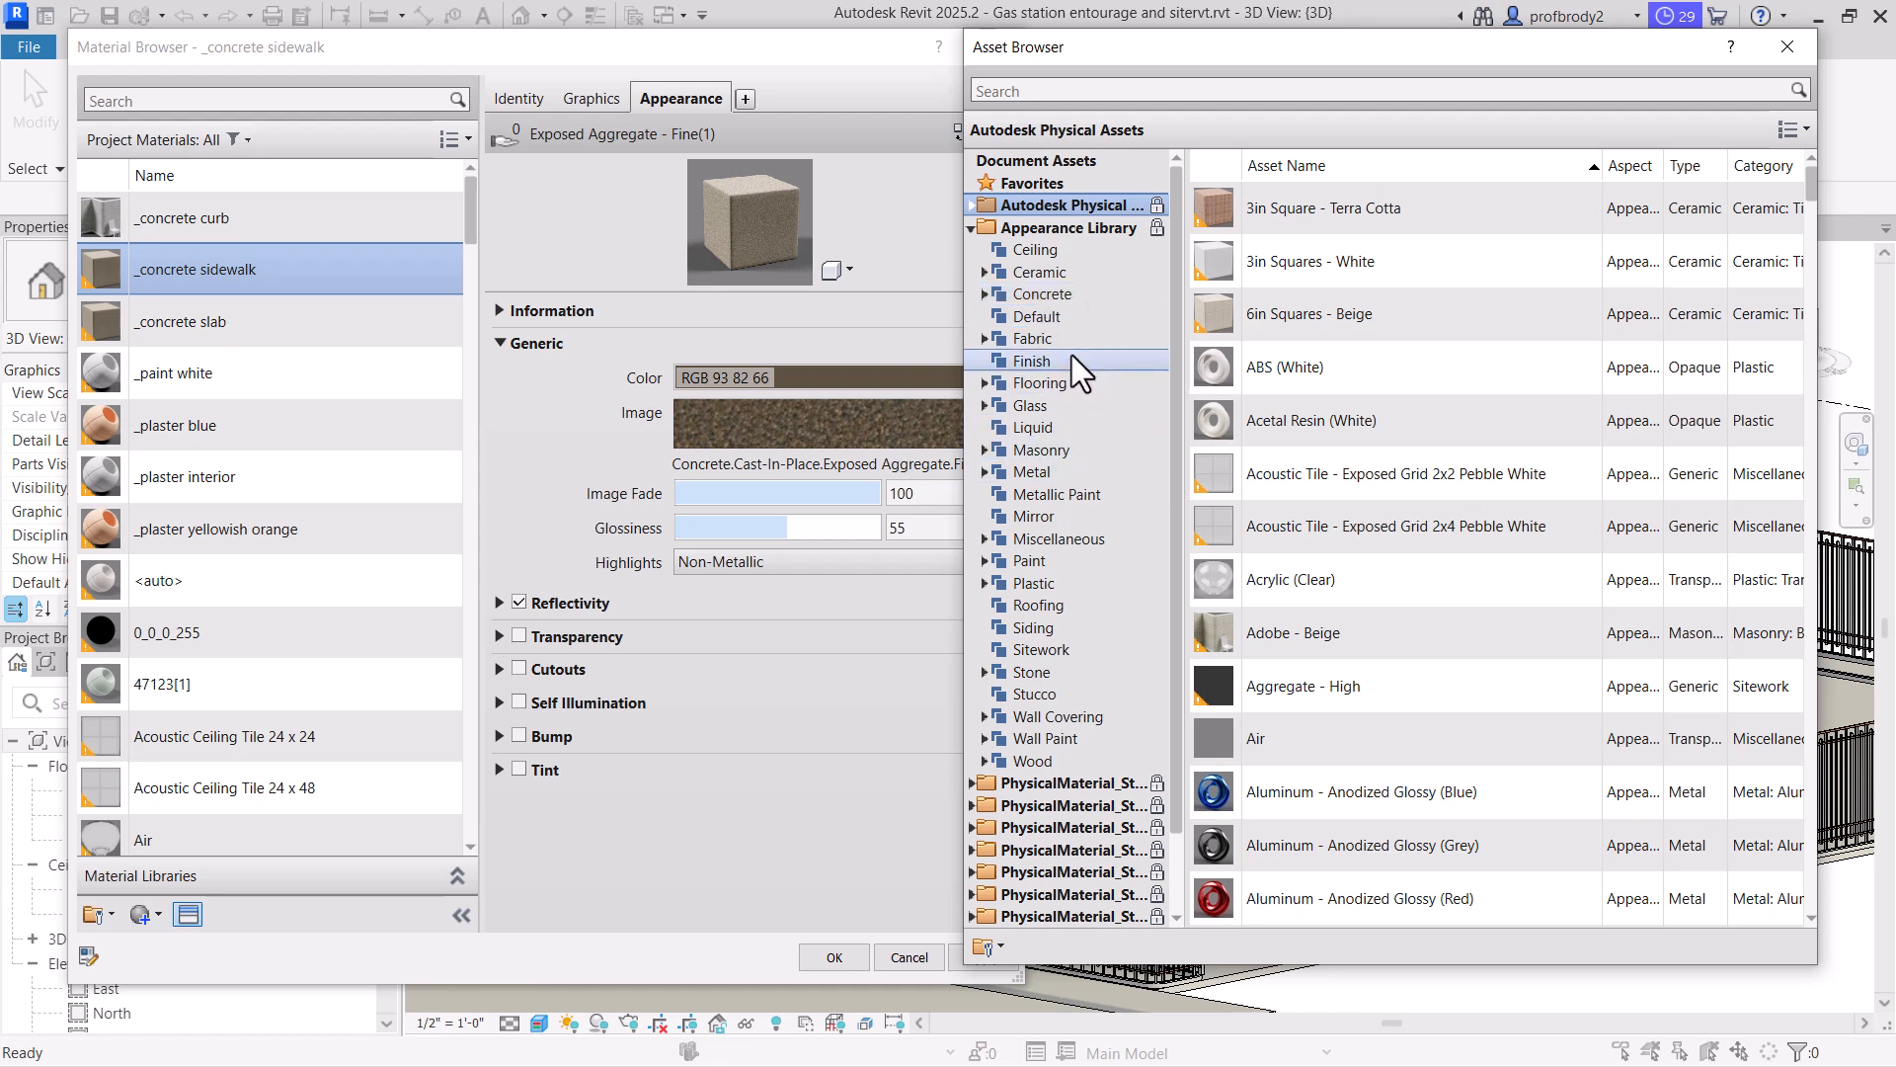
click(983, 296)
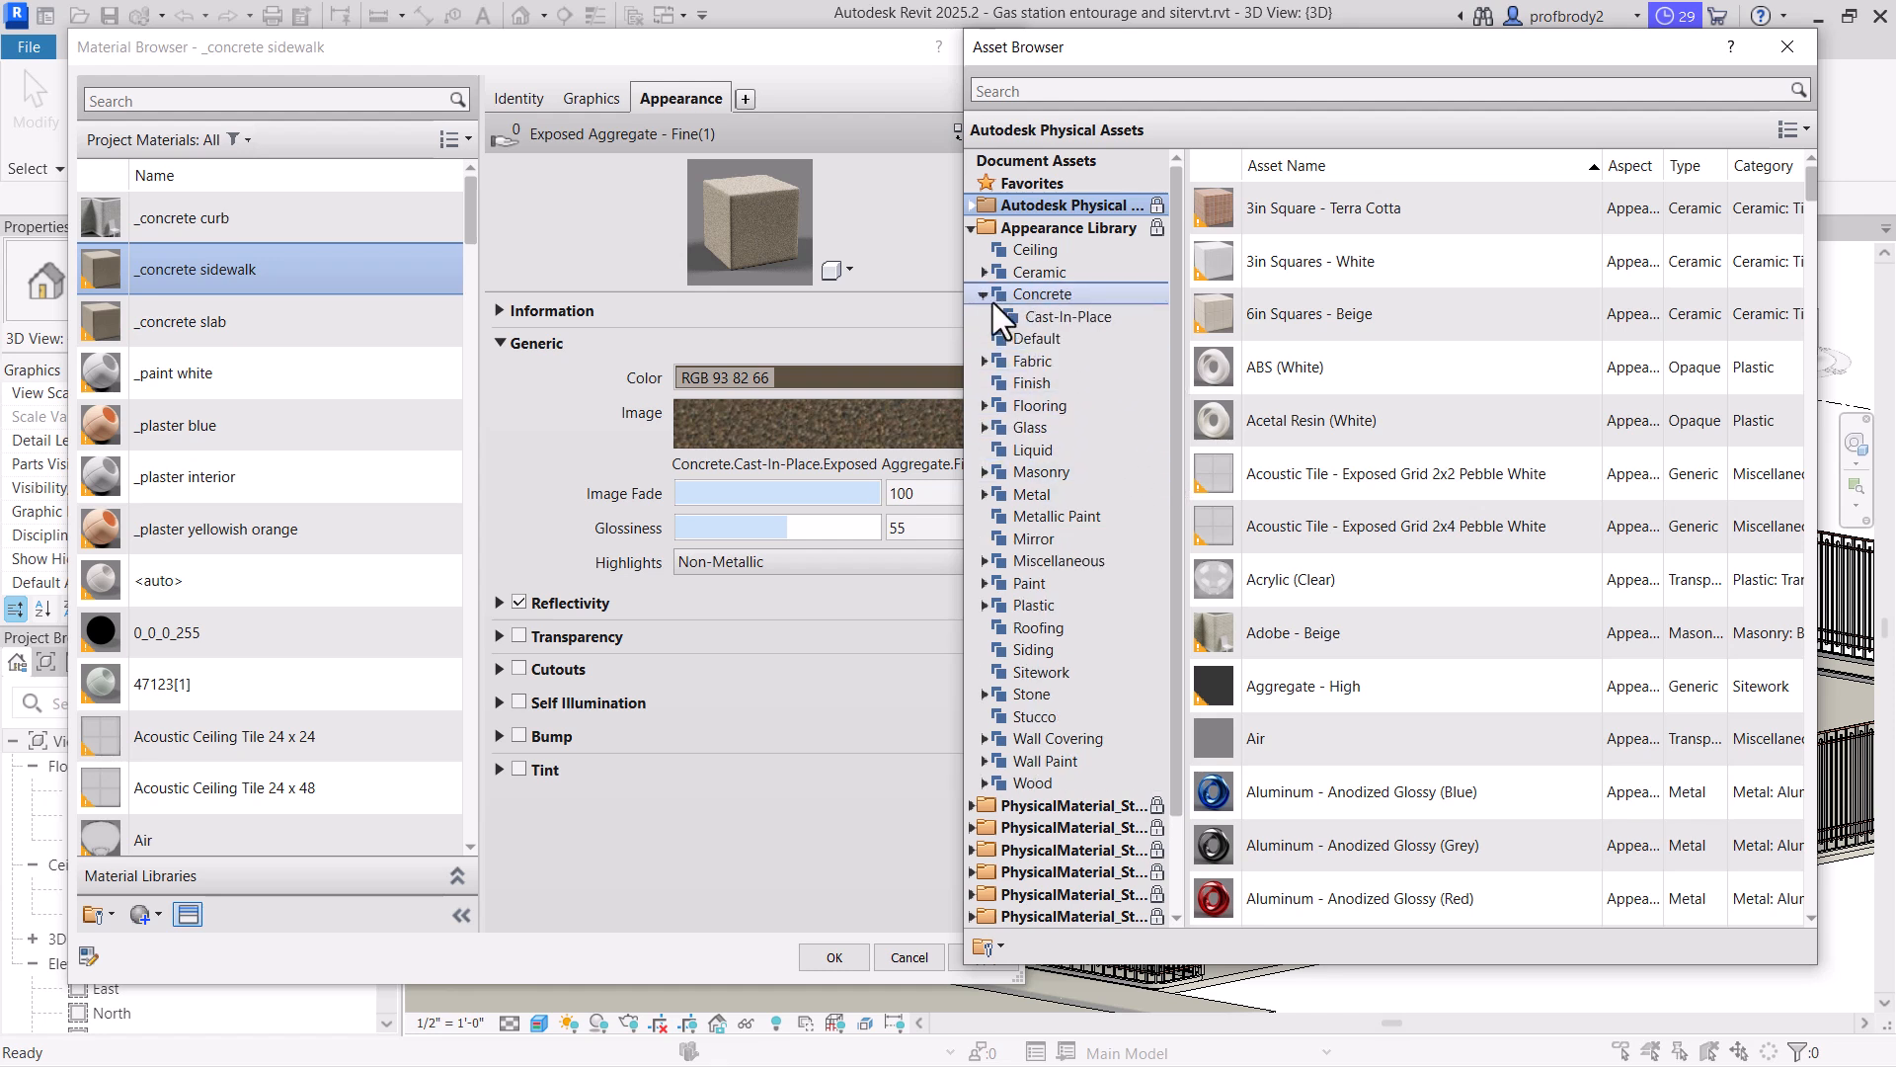
click(1019, 296)
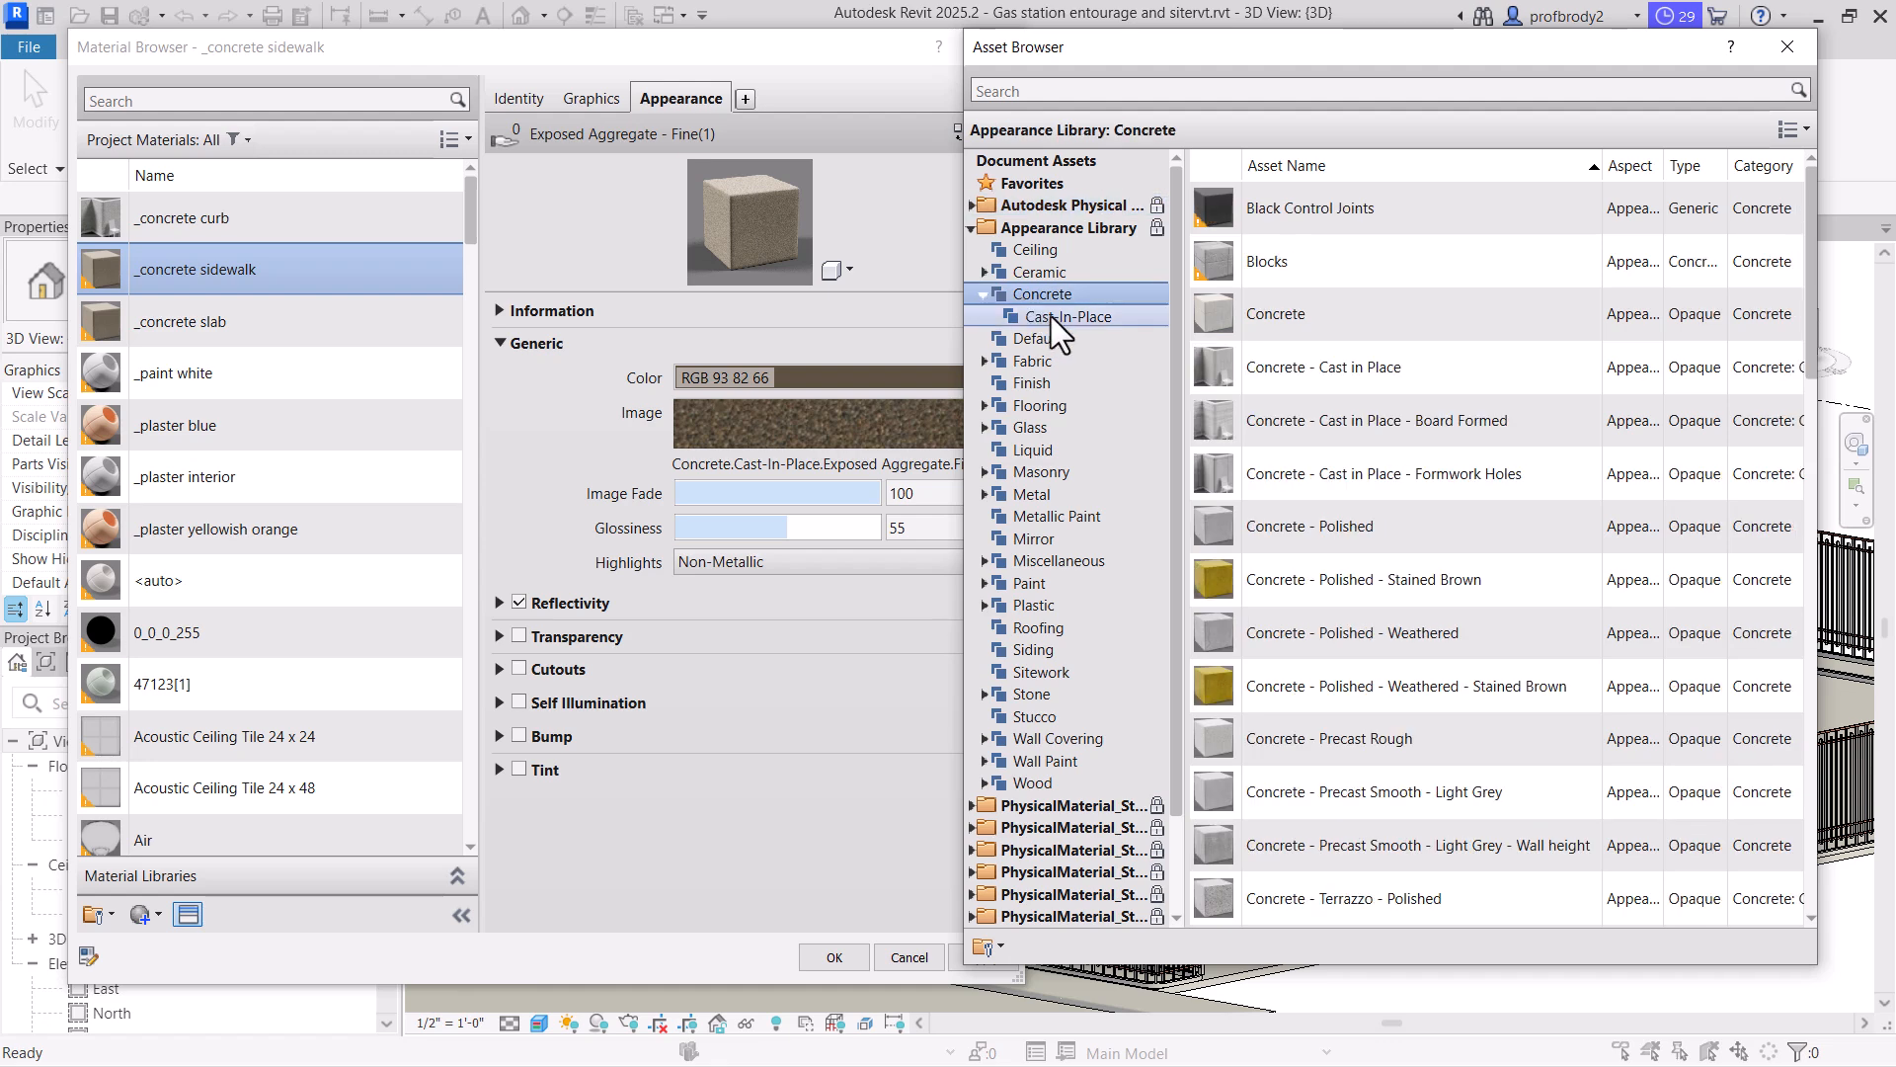
click(1051, 316)
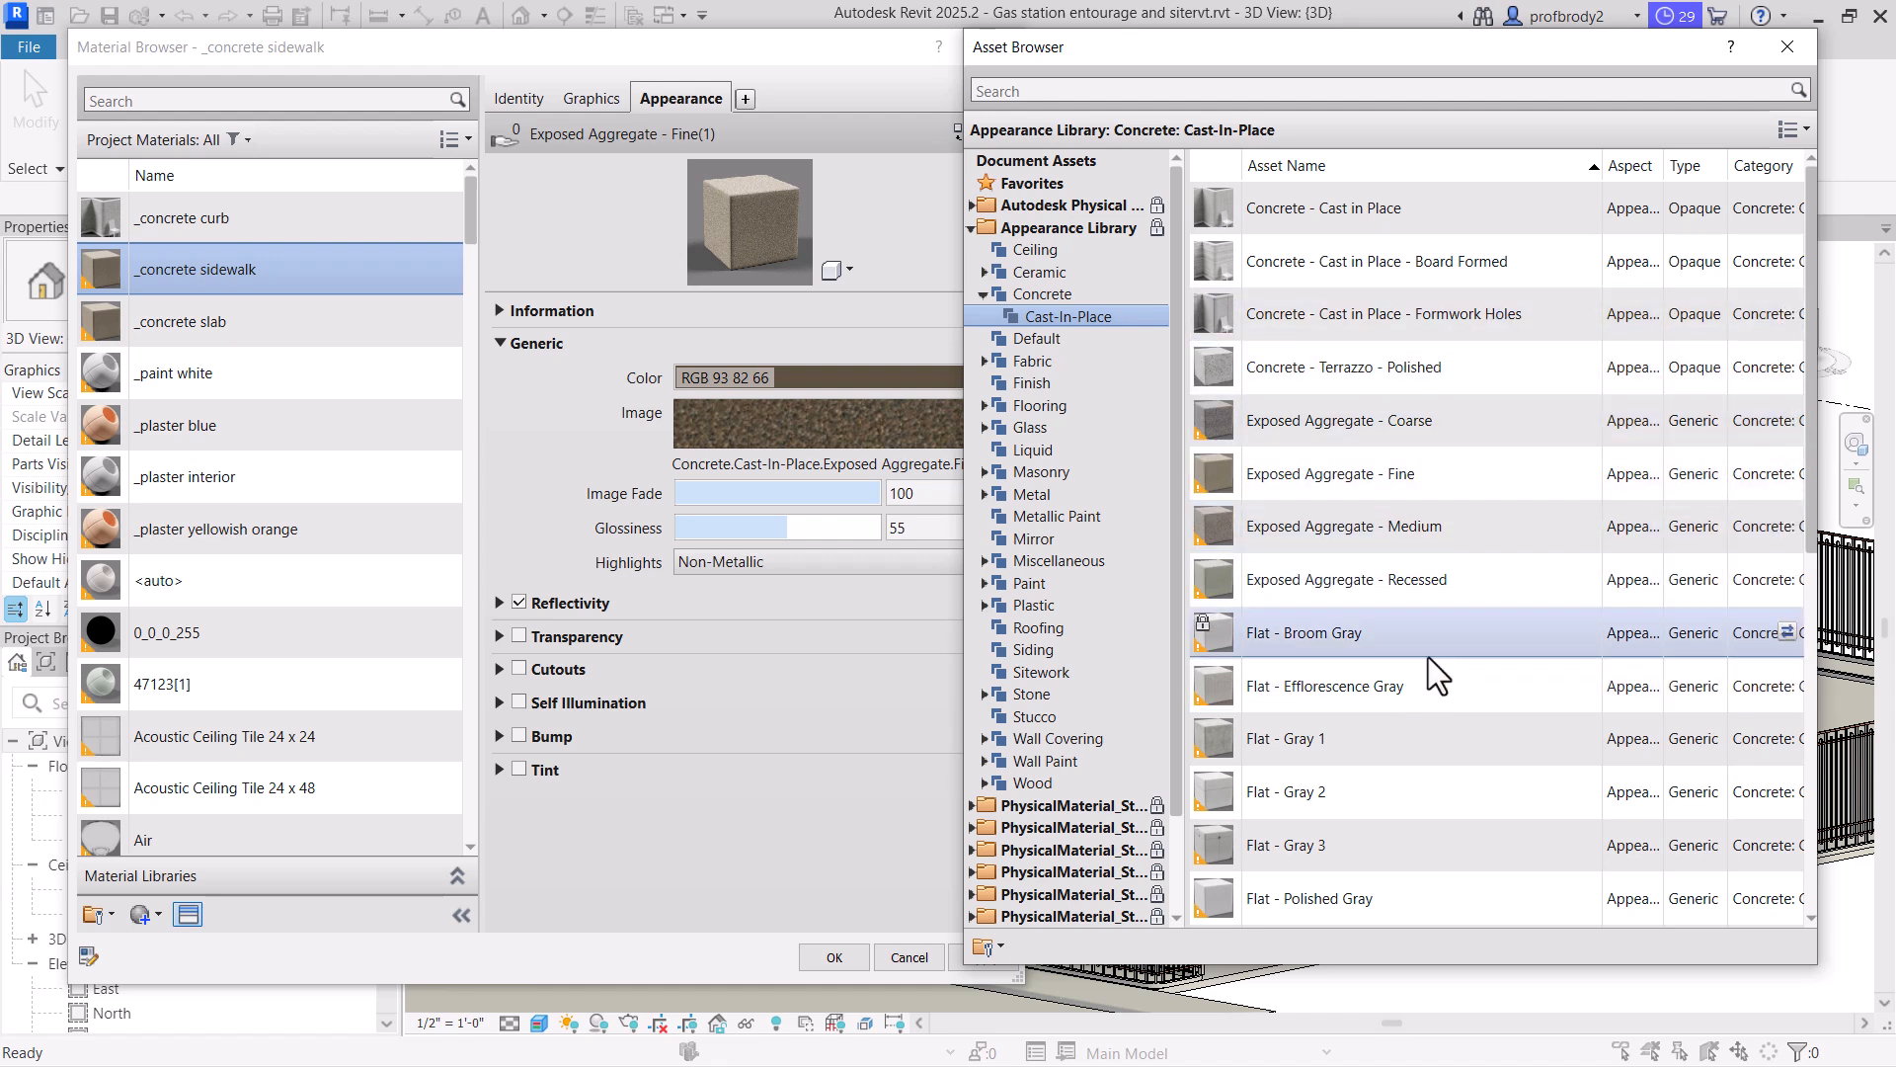
Enlarge the asset thumbnails to 256 x 256 and look through the cast-in-place concrete textures
click(1342, 792)
click(1306, 757)
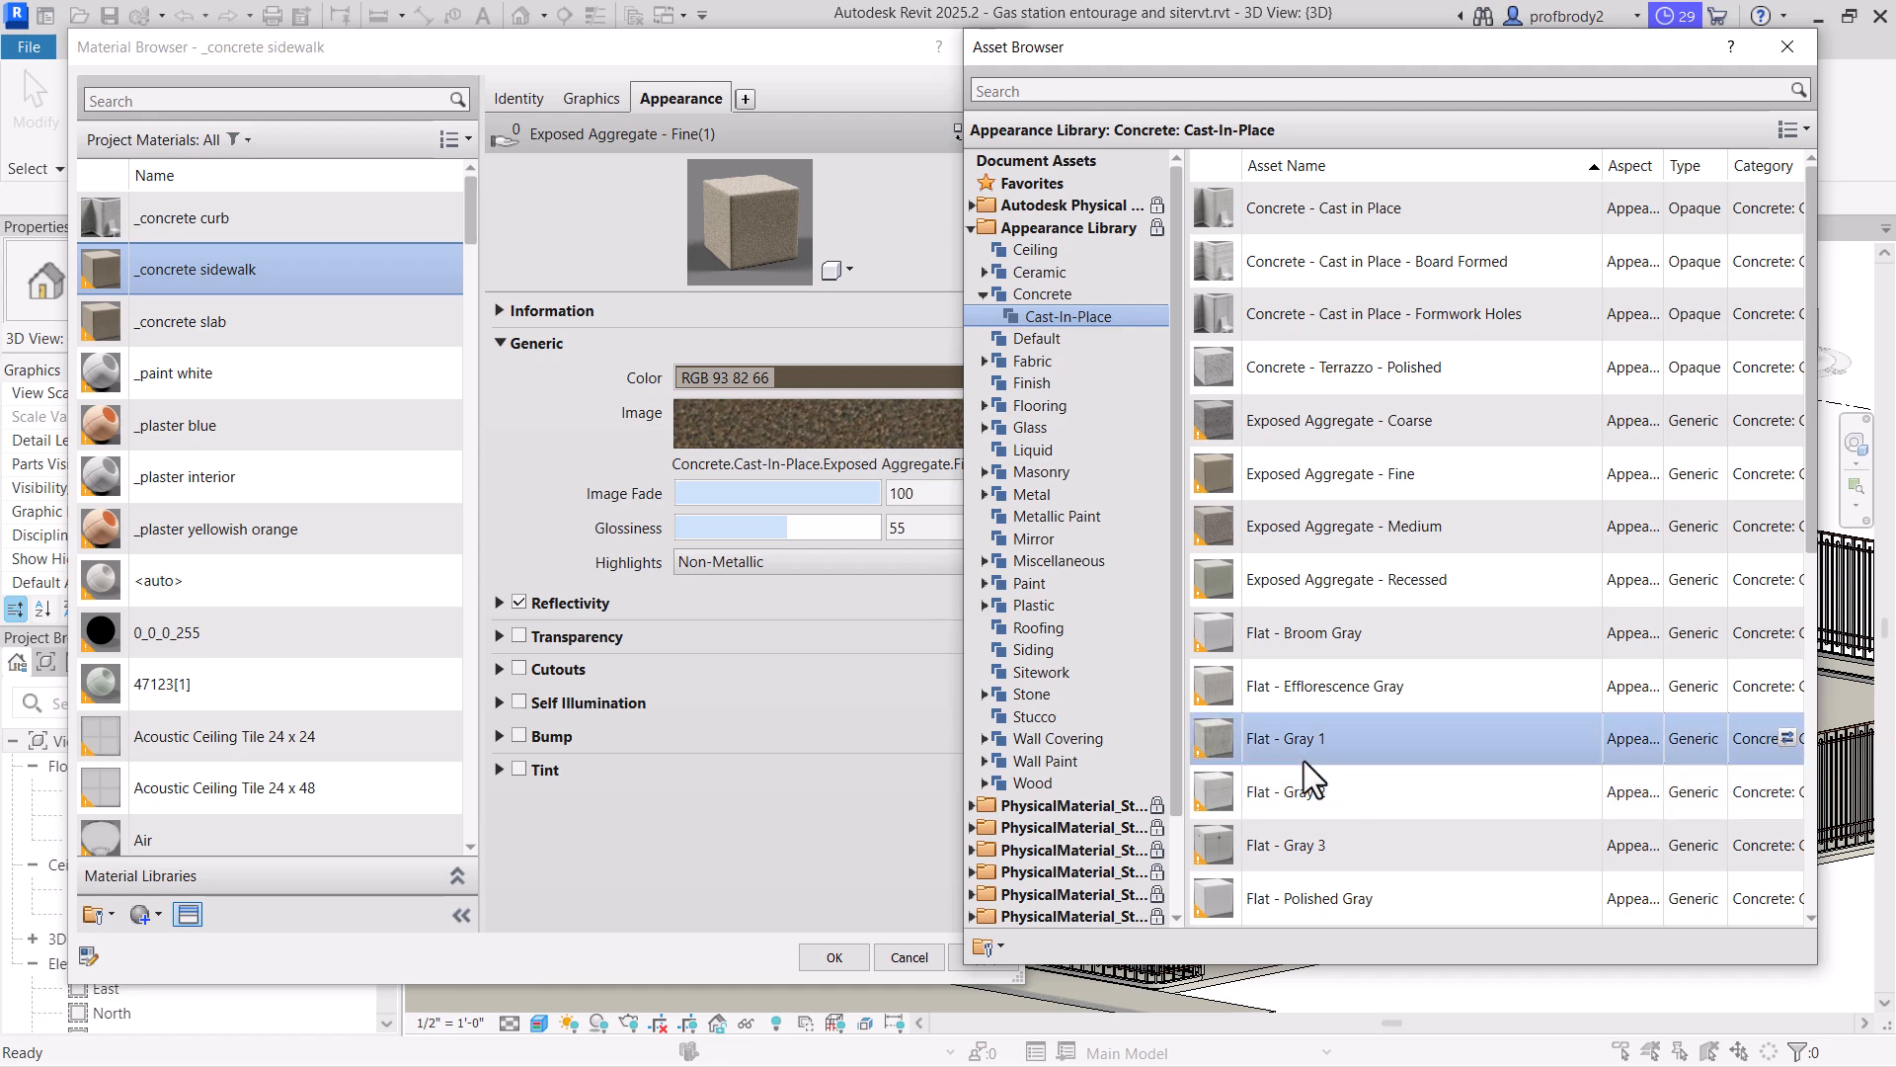
click(1803, 127)
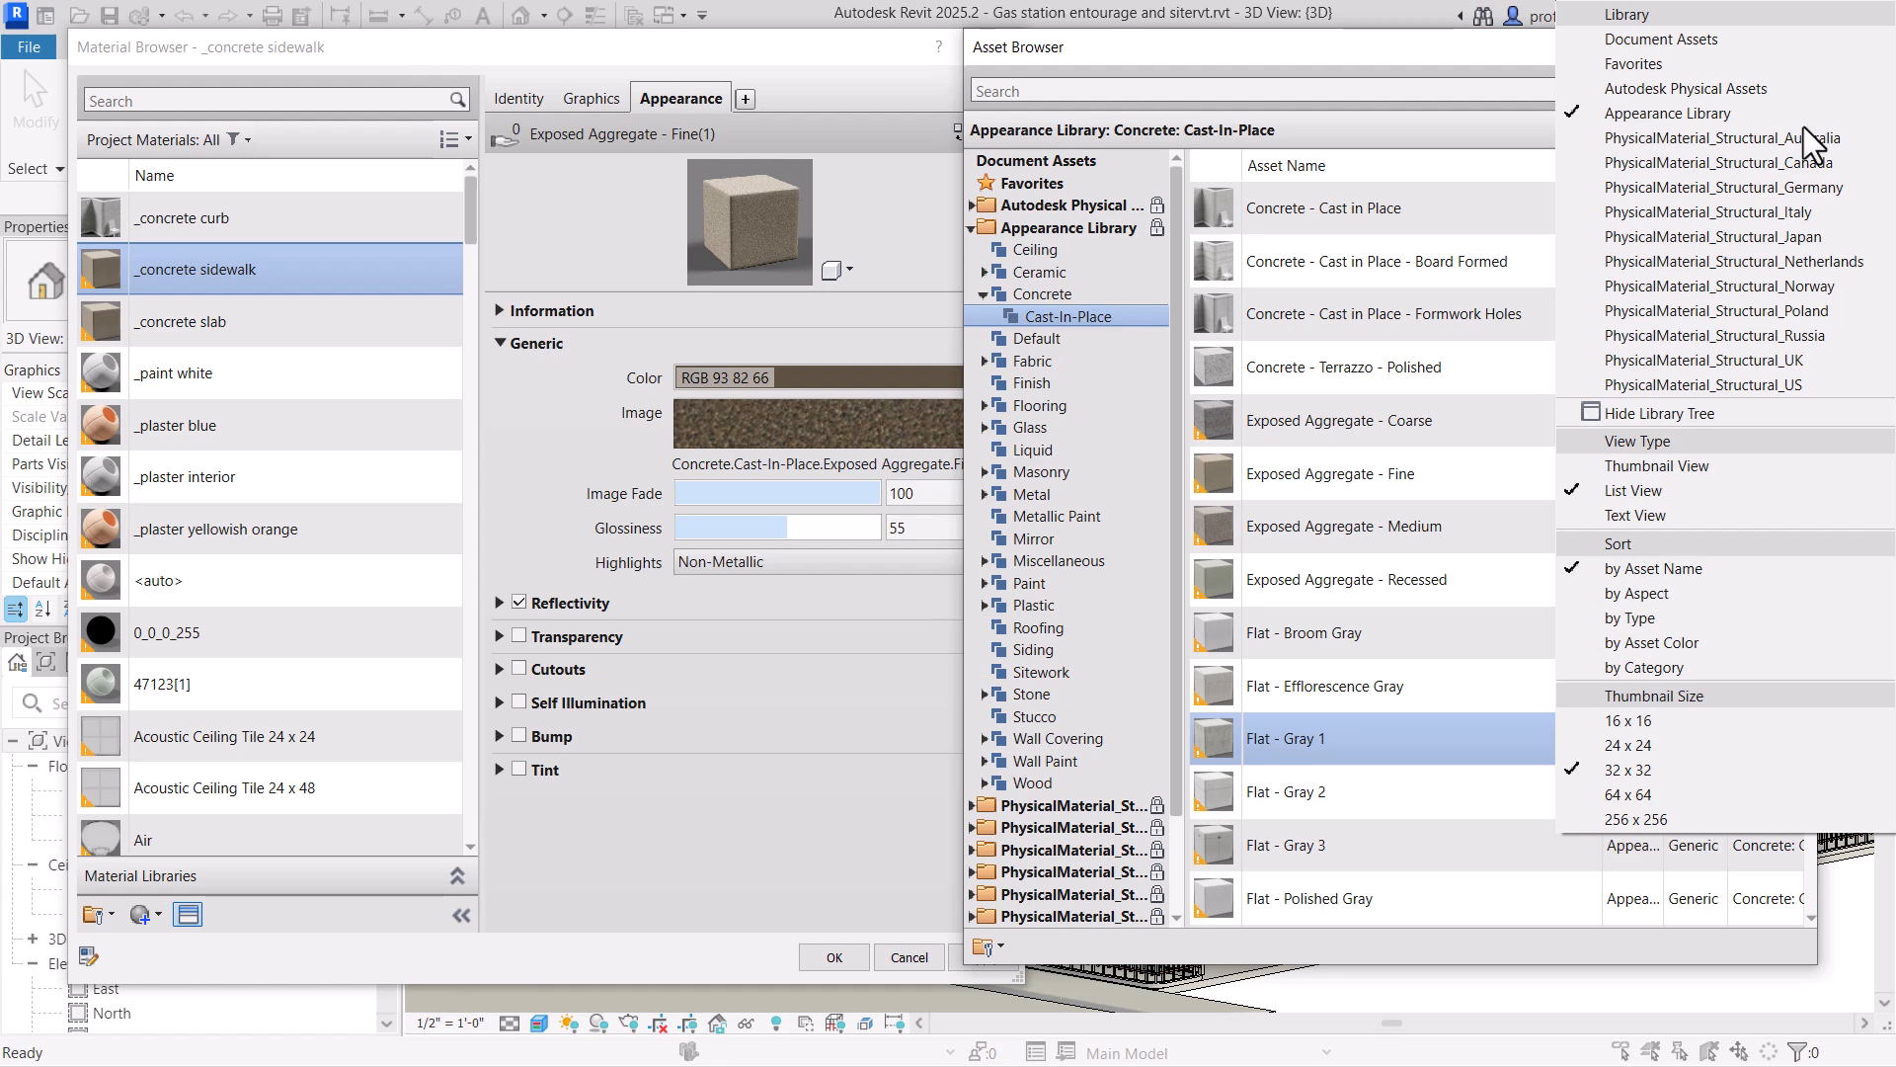
click(1632, 796)
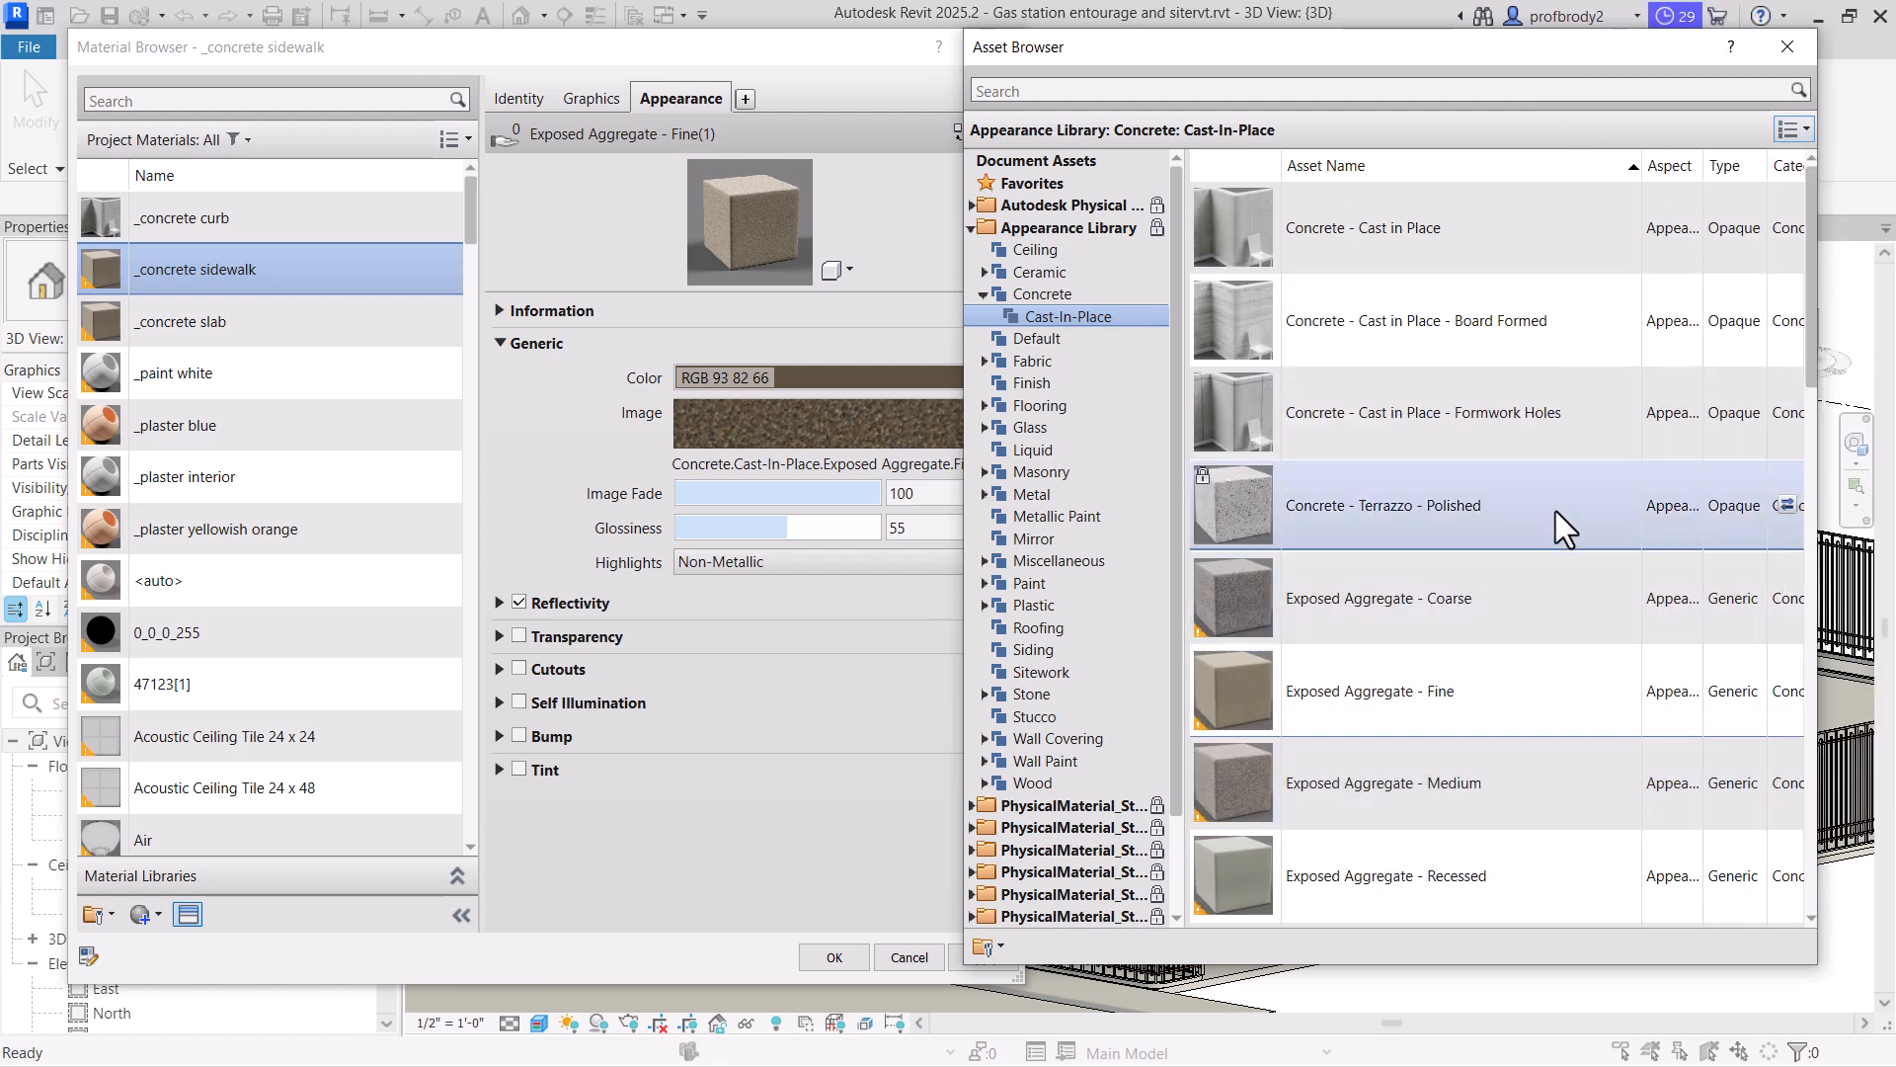
click(1795, 131)
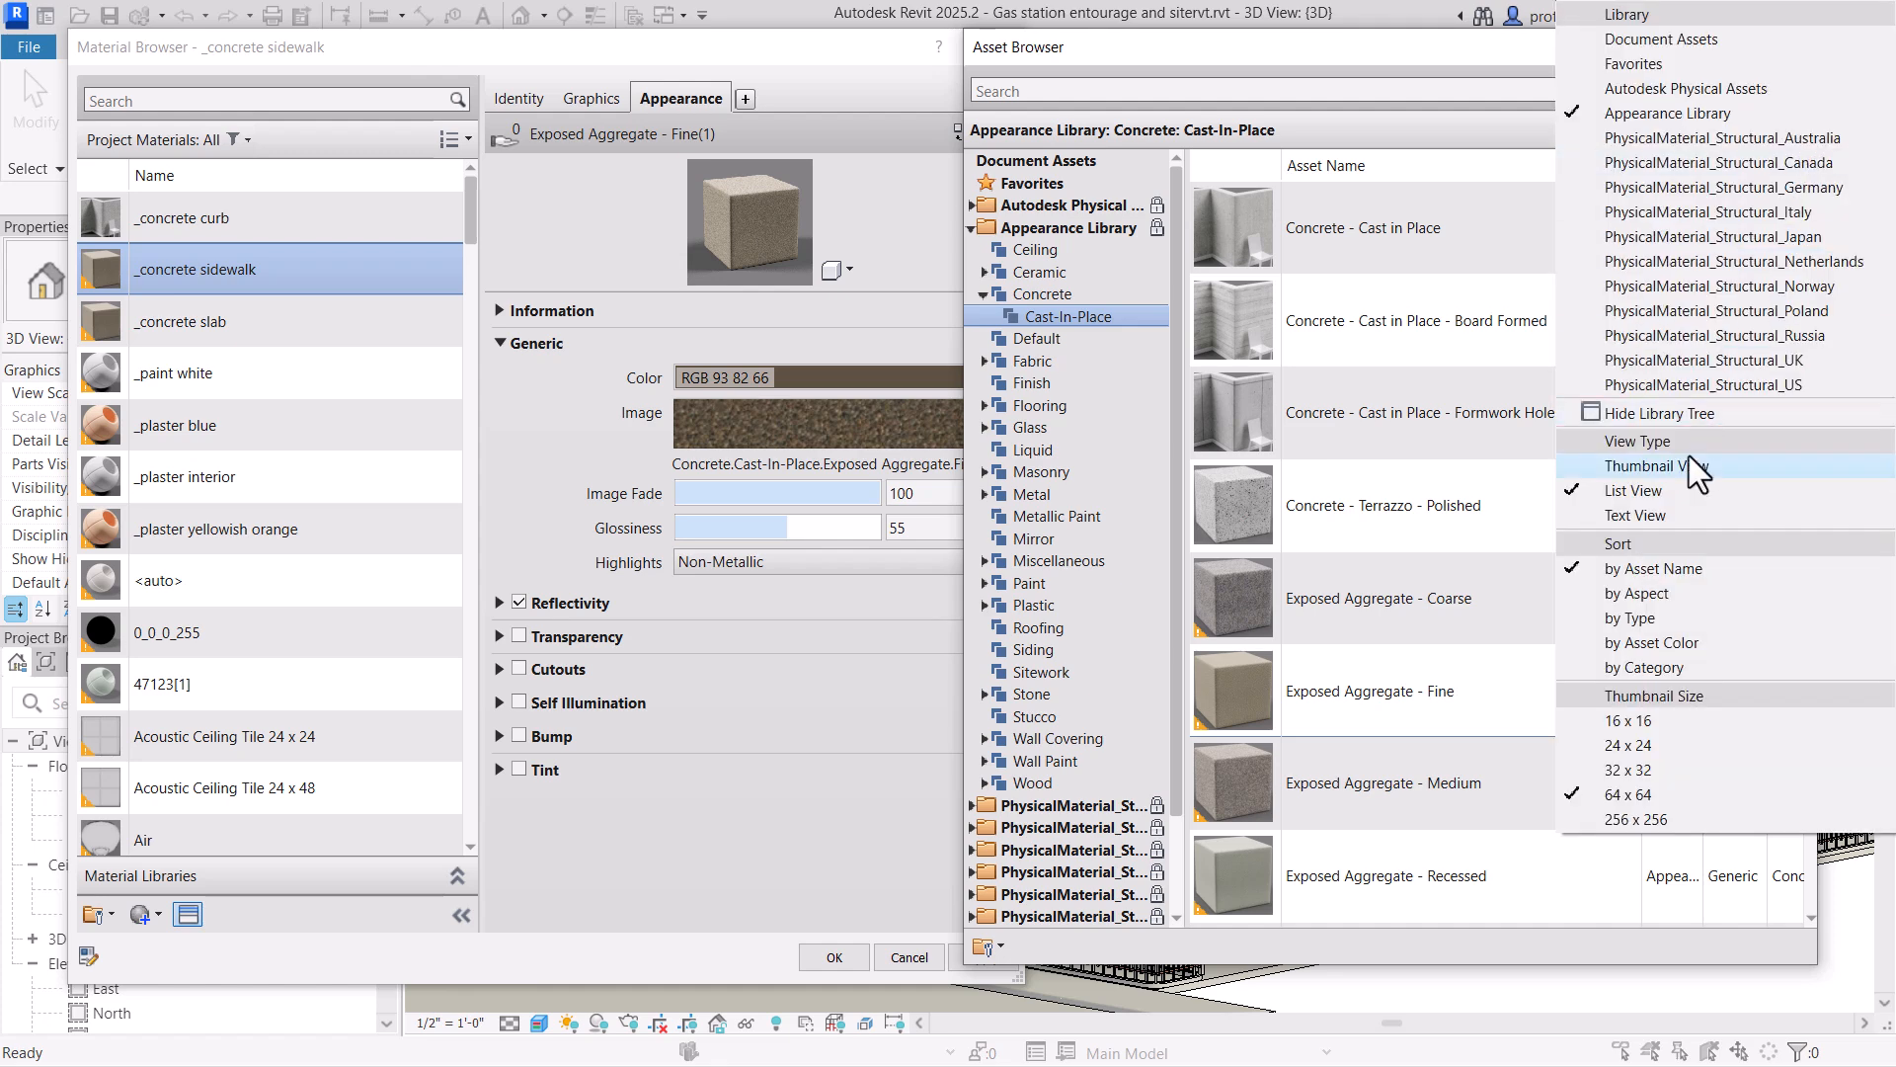
click(1614, 818)
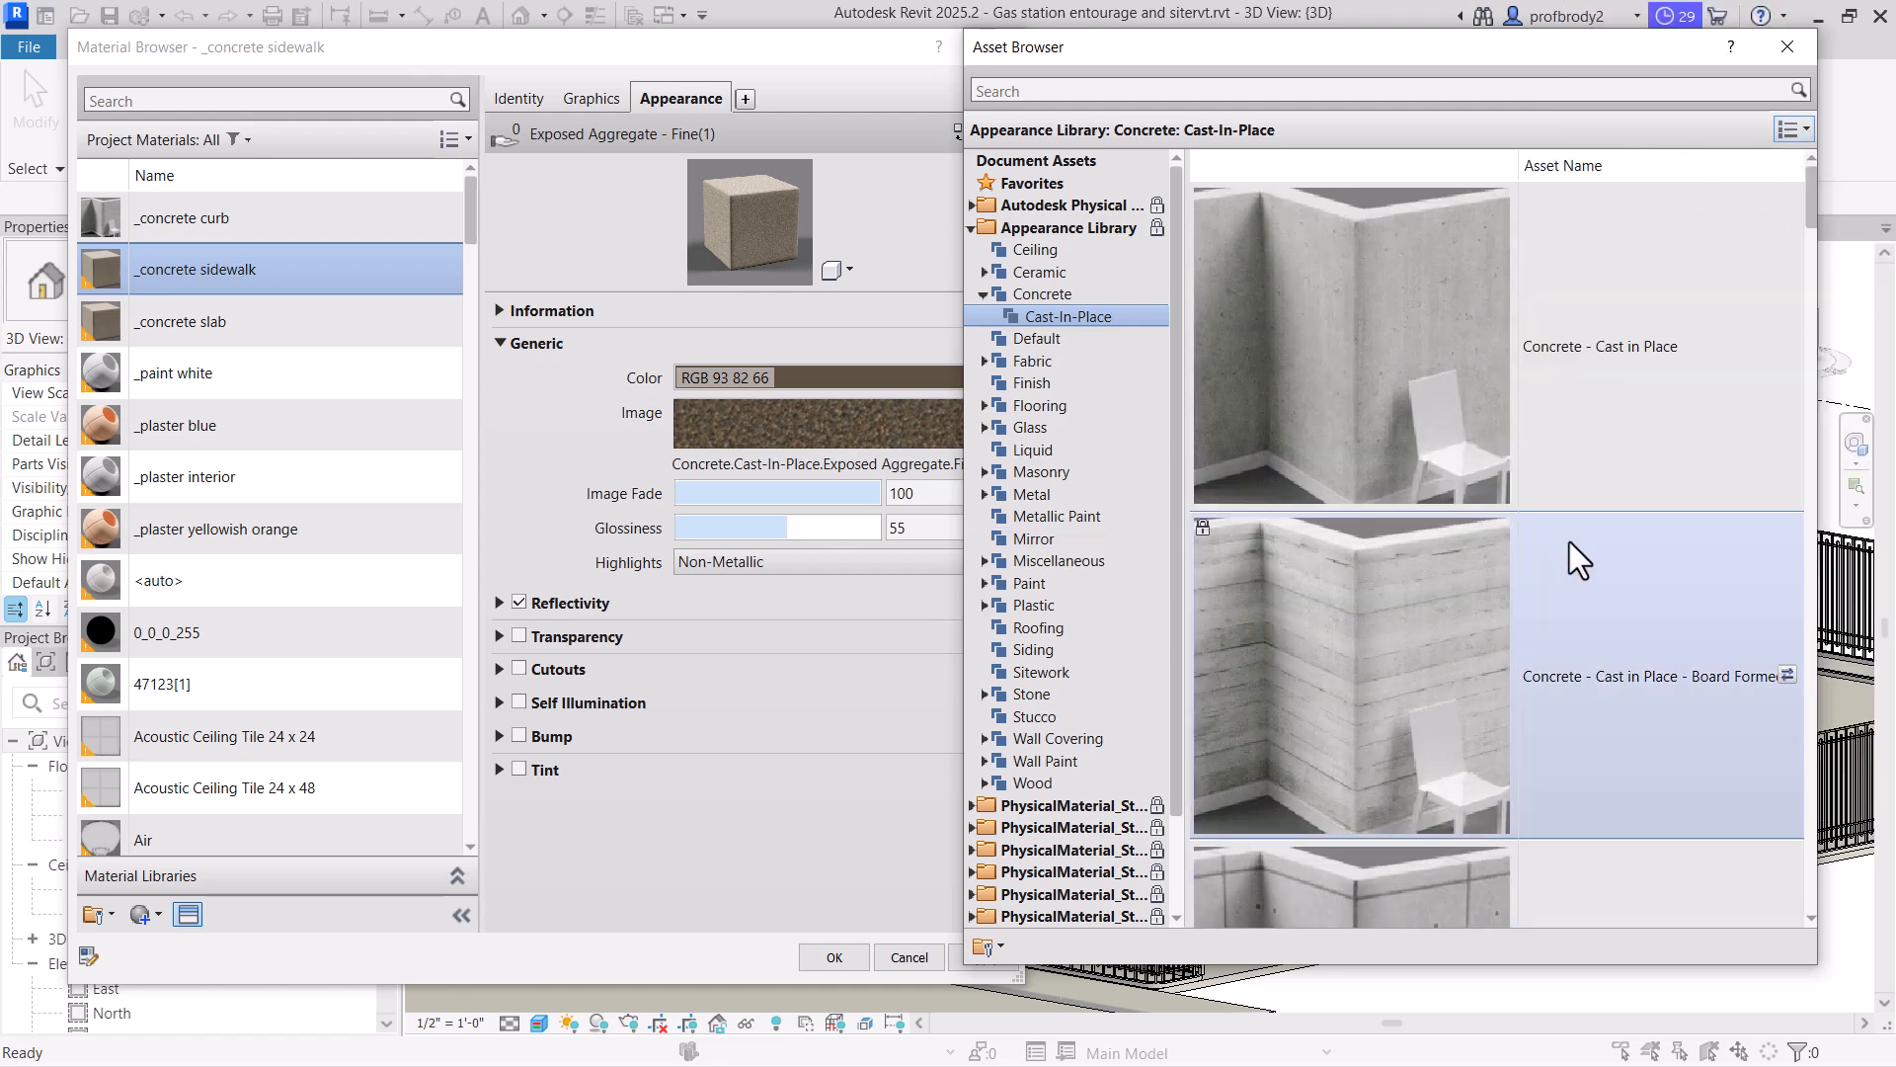
scroll(1566, 543, down, 8)
scroll(1555, 549, down, 2)
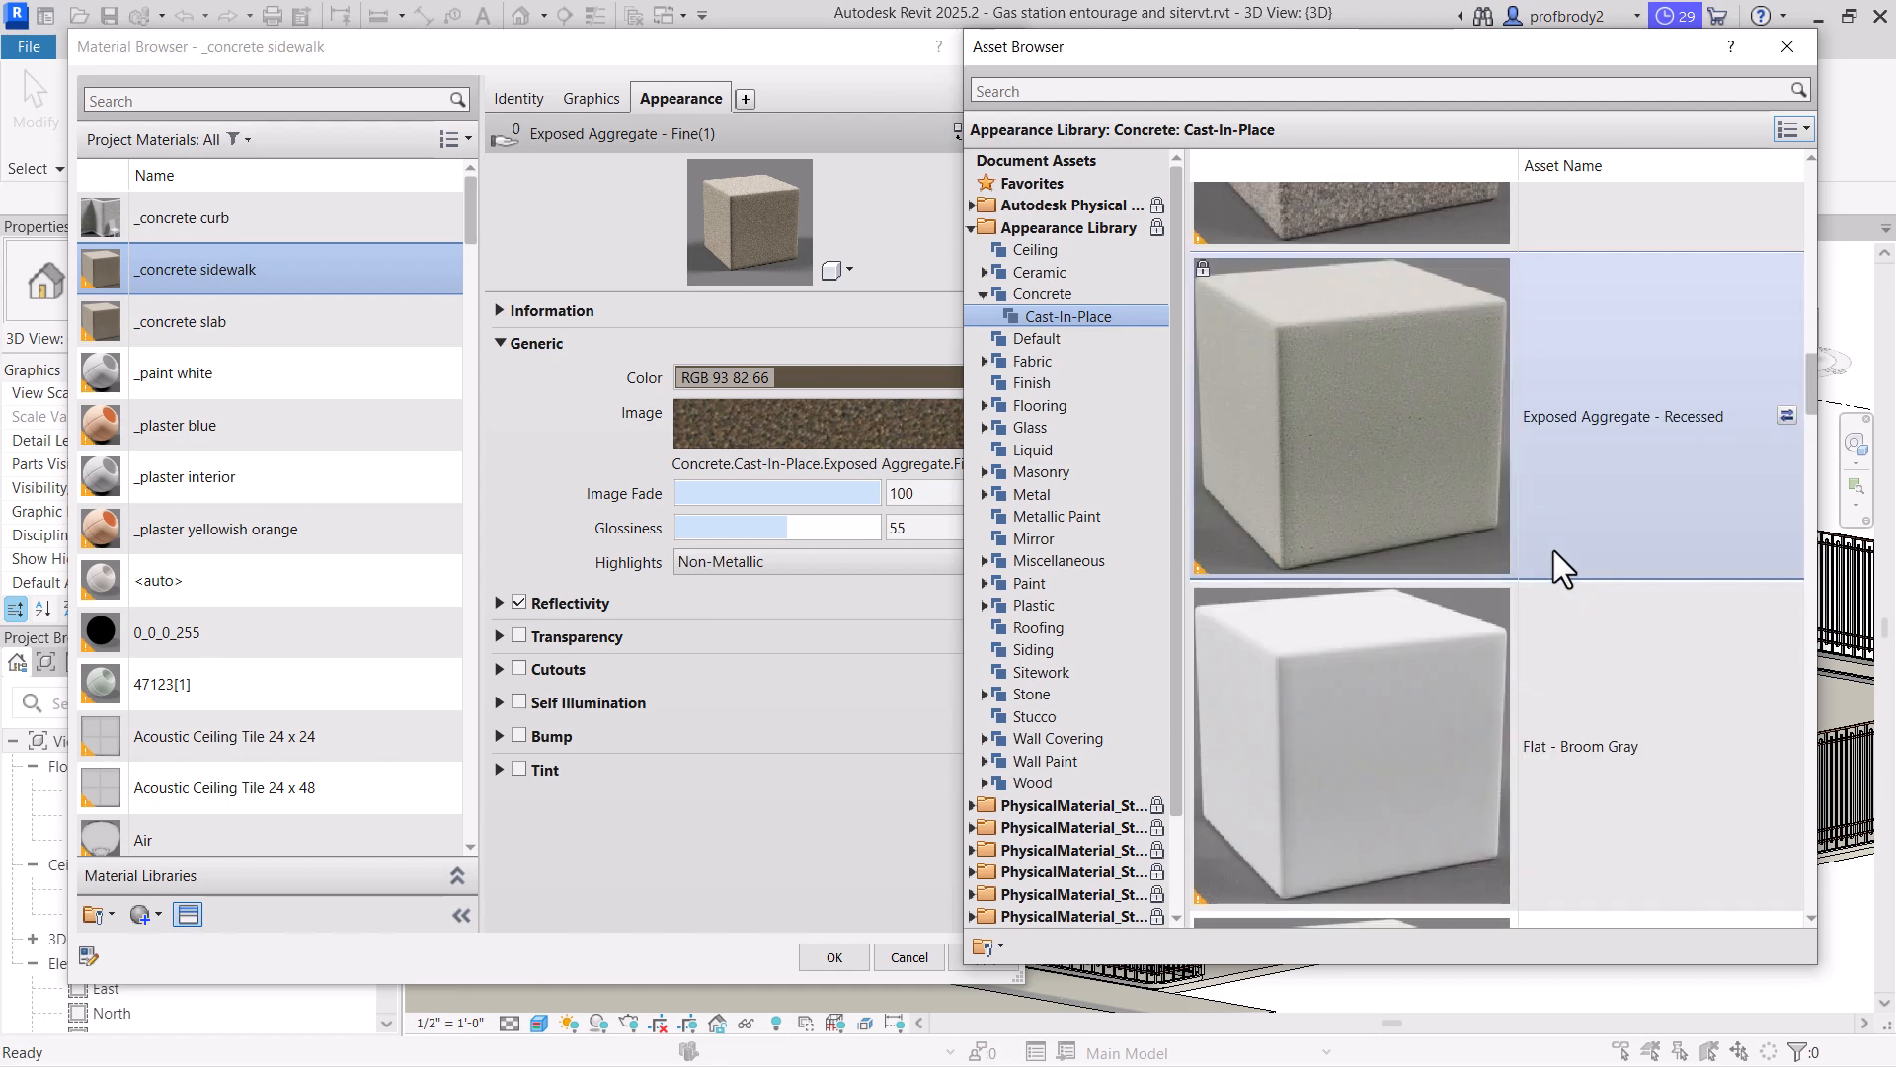
scroll(1552, 551, down, 5)
scroll(1552, 551, down, 5)
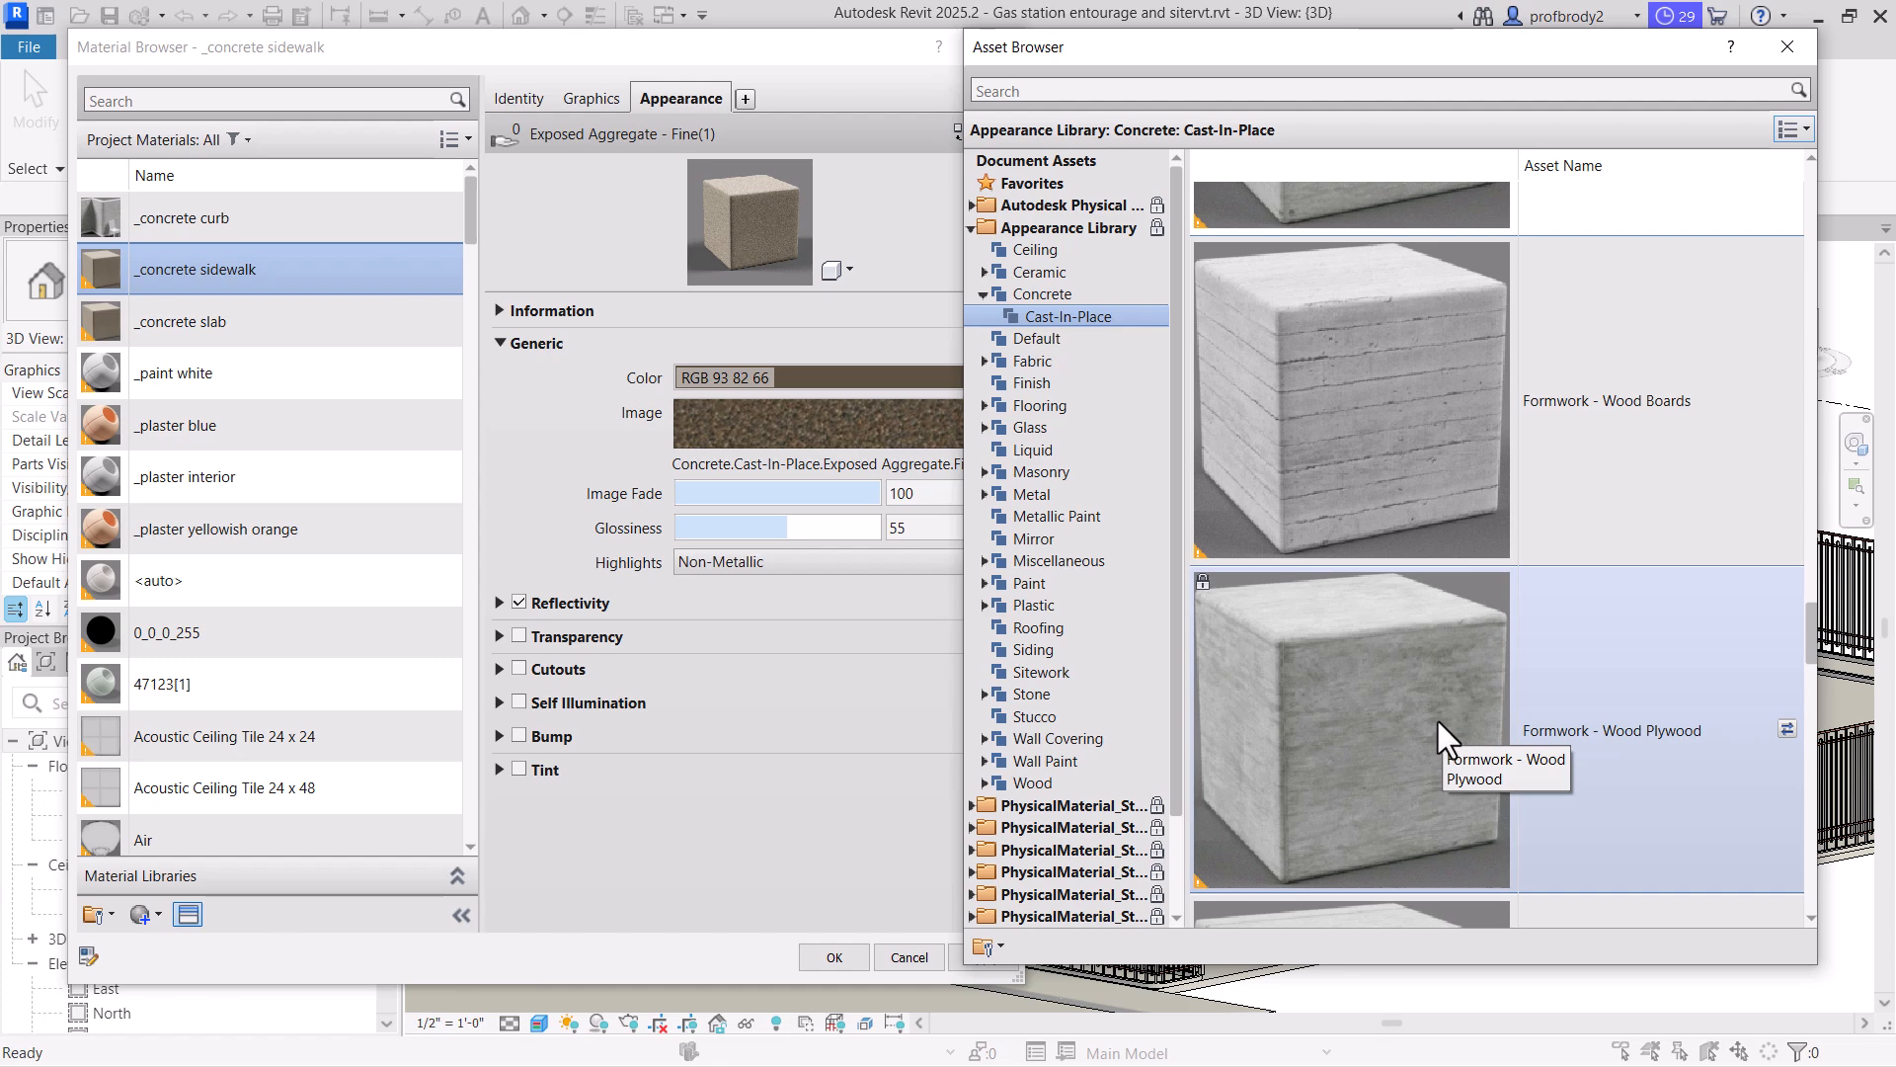
scroll(1436, 715, down, 2)
scroll(1436, 715, up, 3)
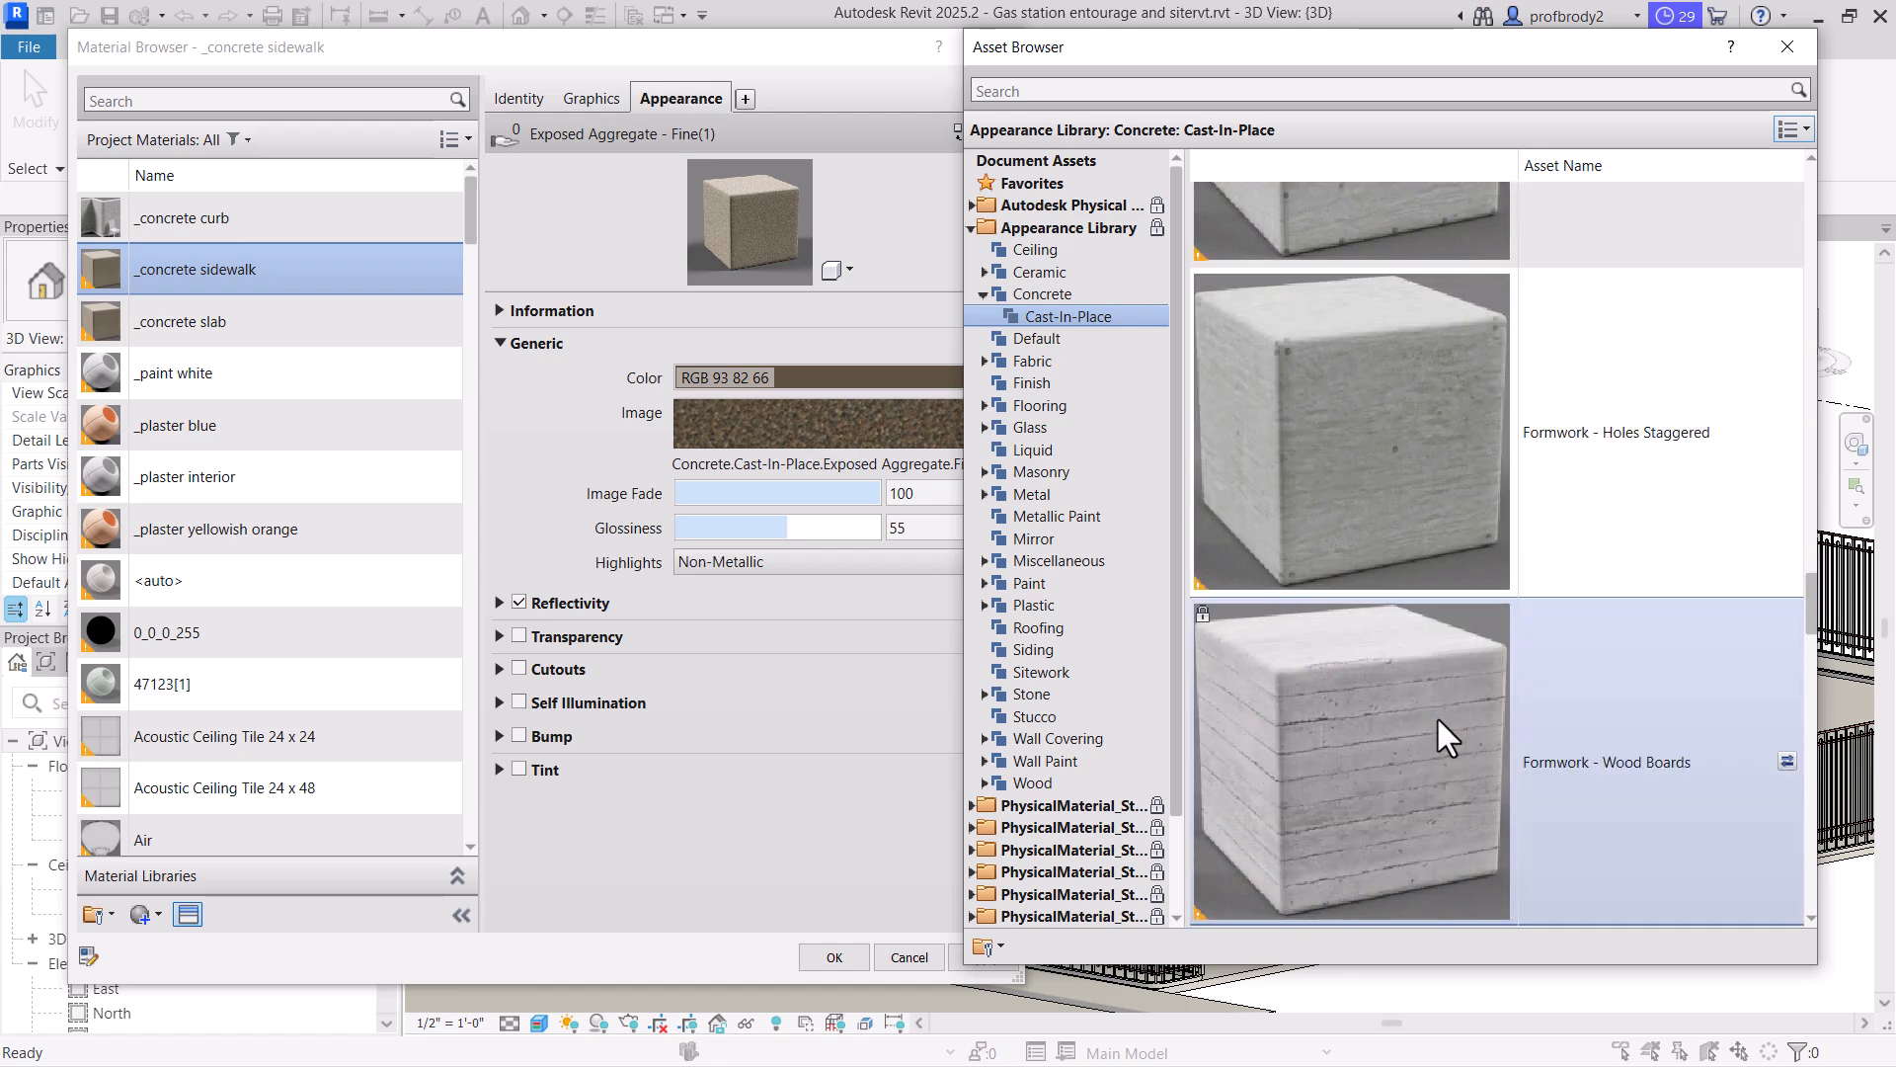
Search the appearance assets for "brushed", and refine the search to "brushed concrete"
click(1205, 89)
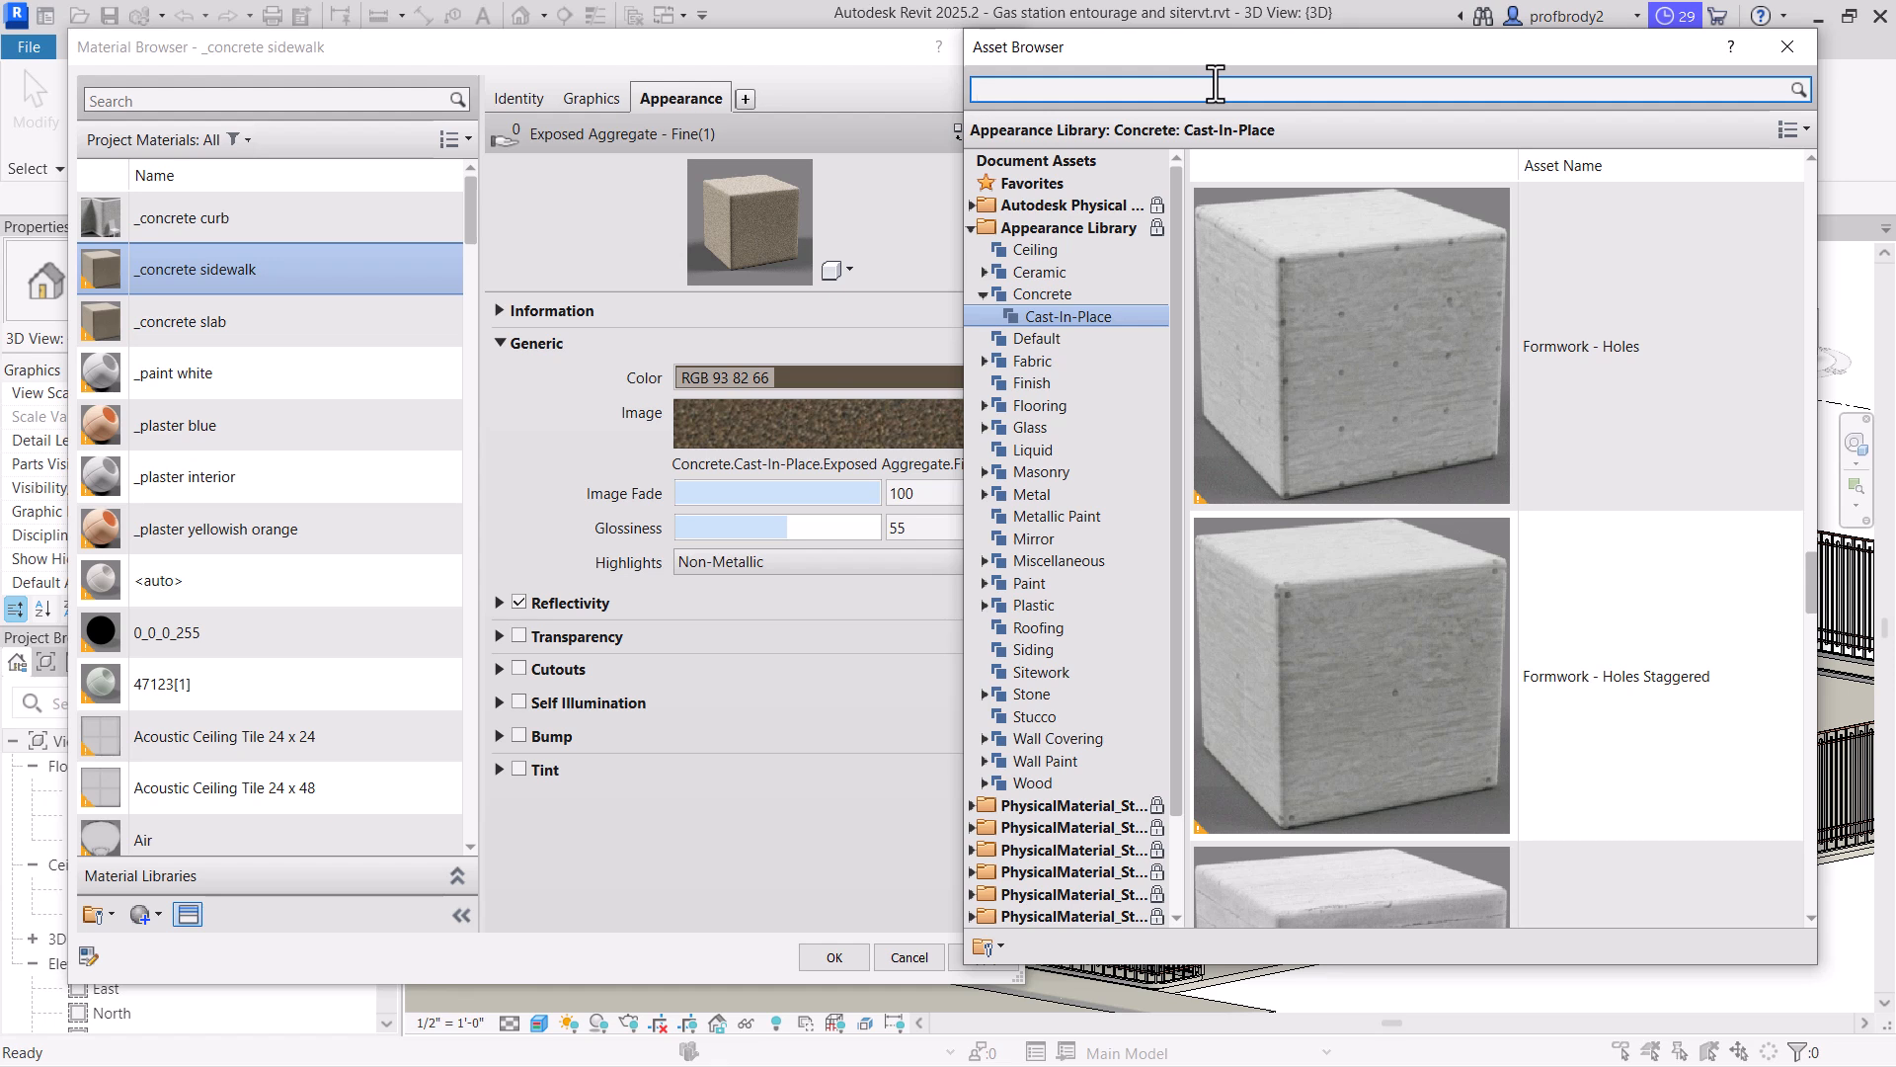
text(brushed)
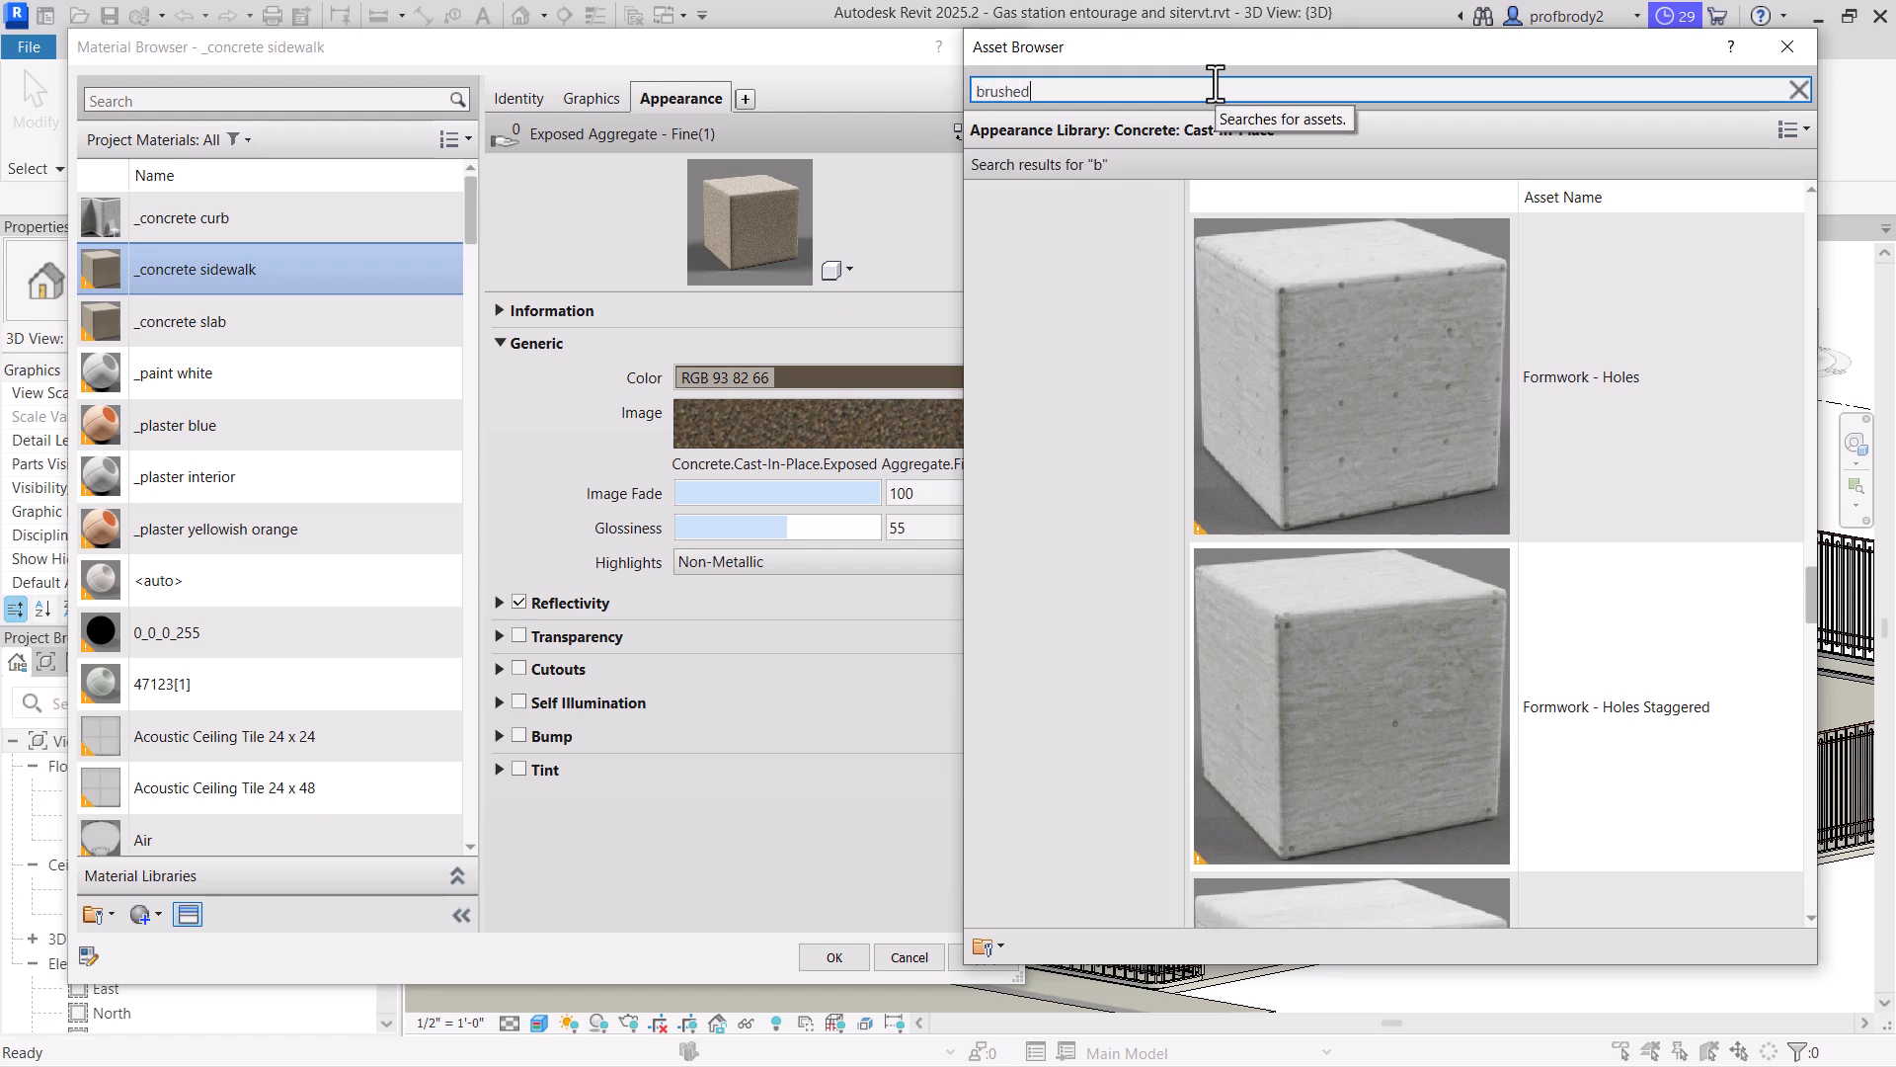
key(Return)
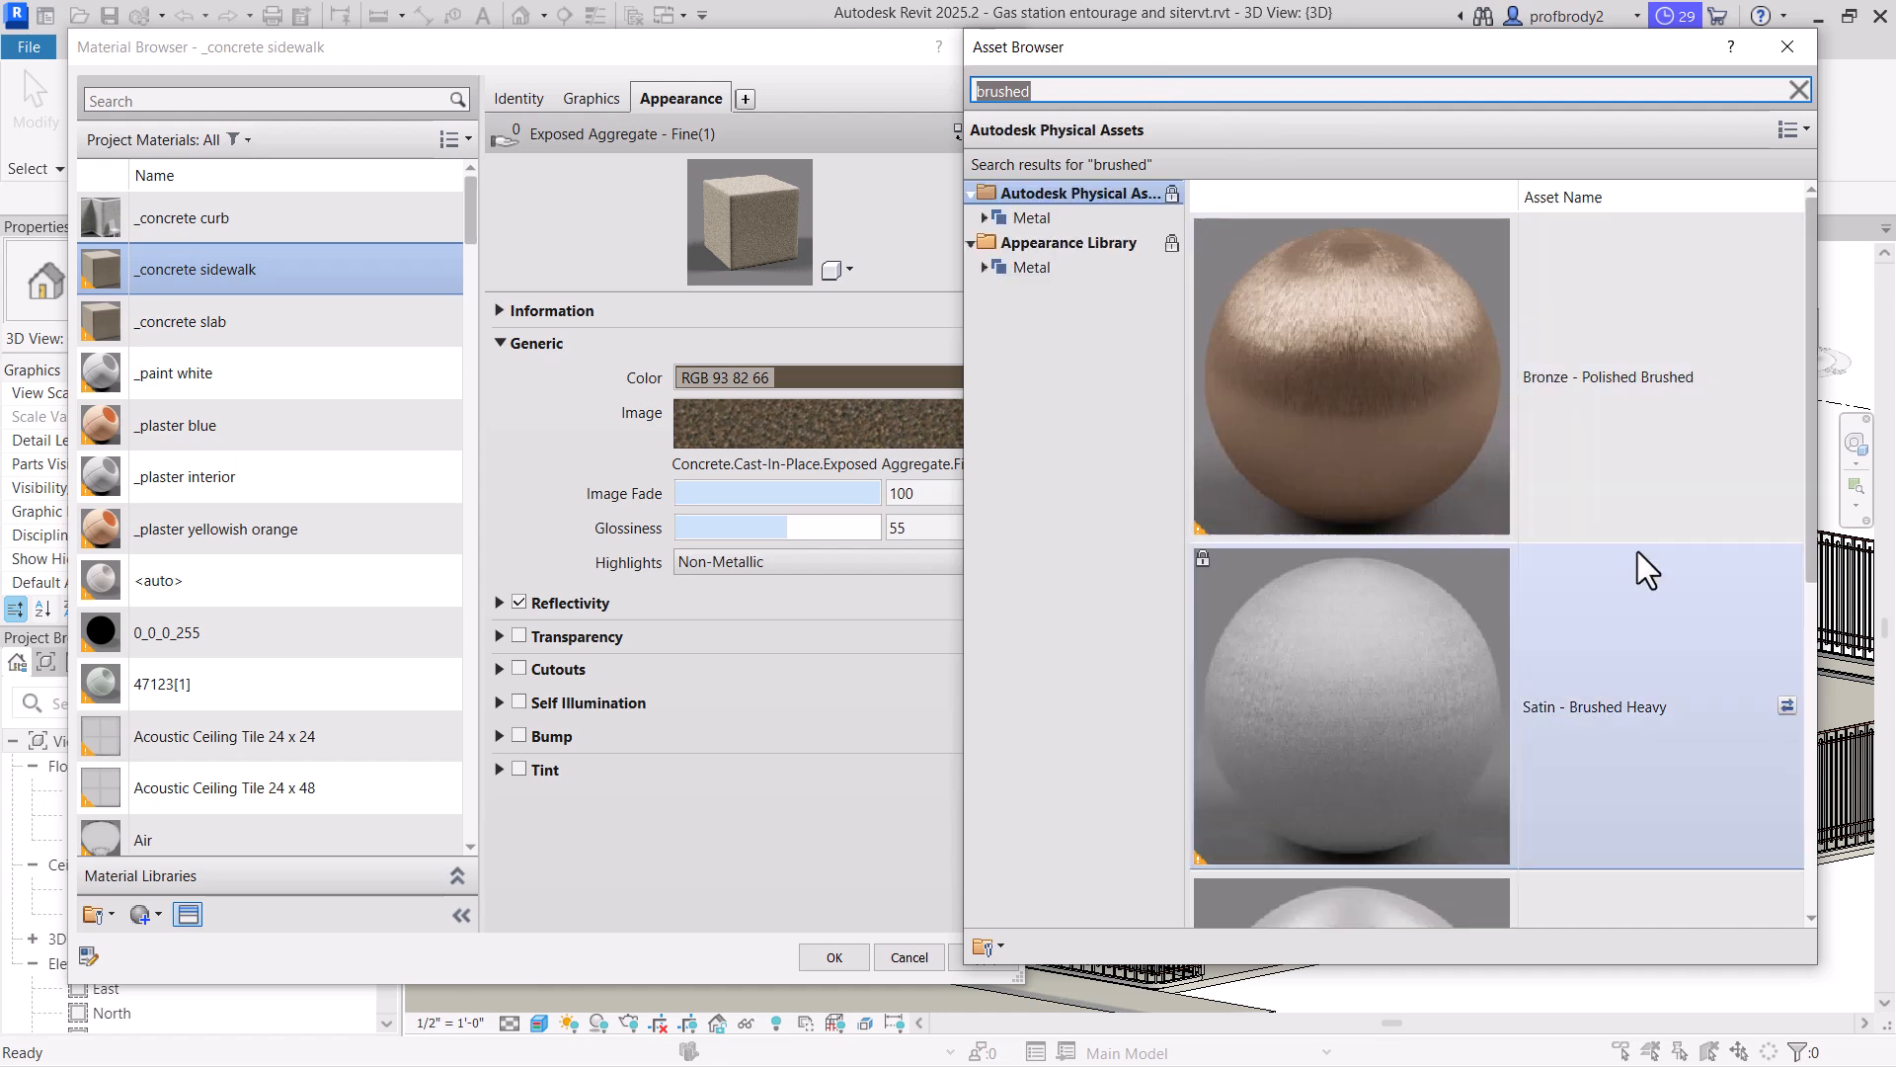
scroll(1639, 592, down, 3)
scroll(1640, 595, up, 3)
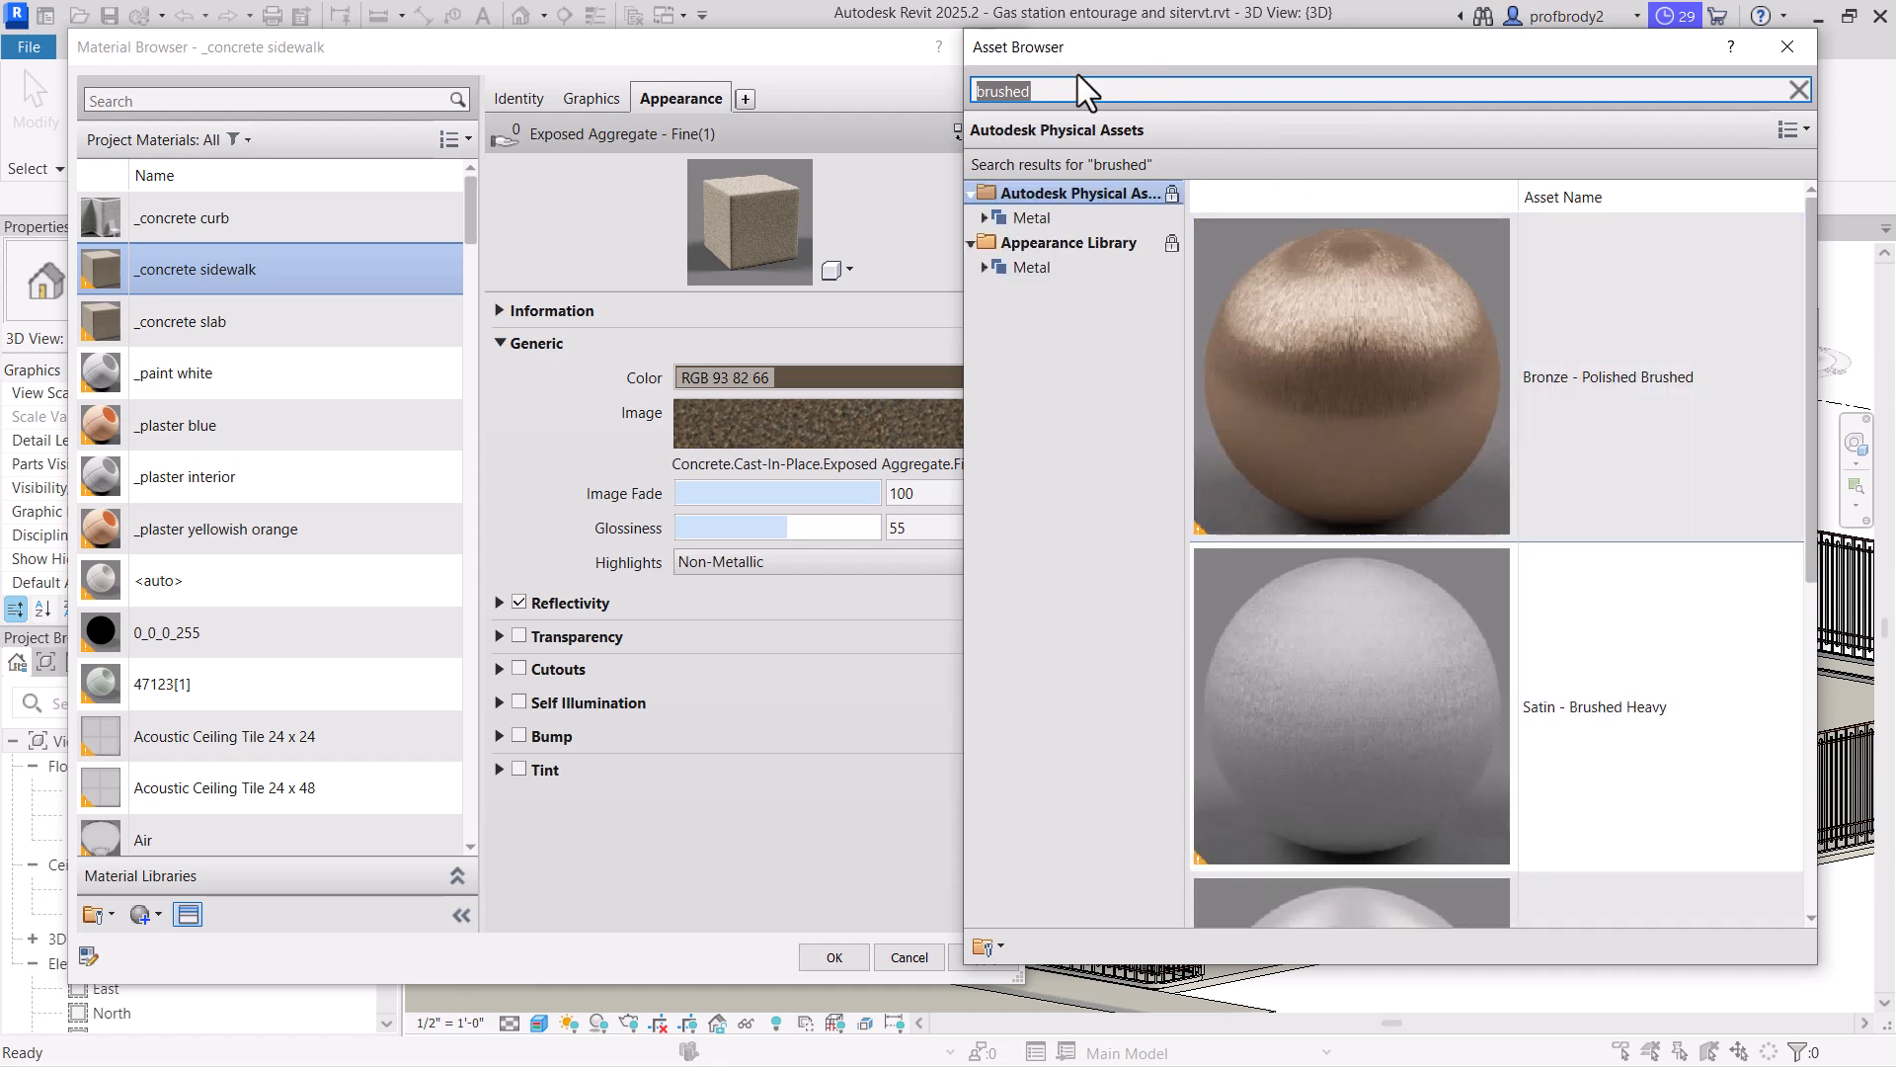
click(1083, 87)
text(concrete)
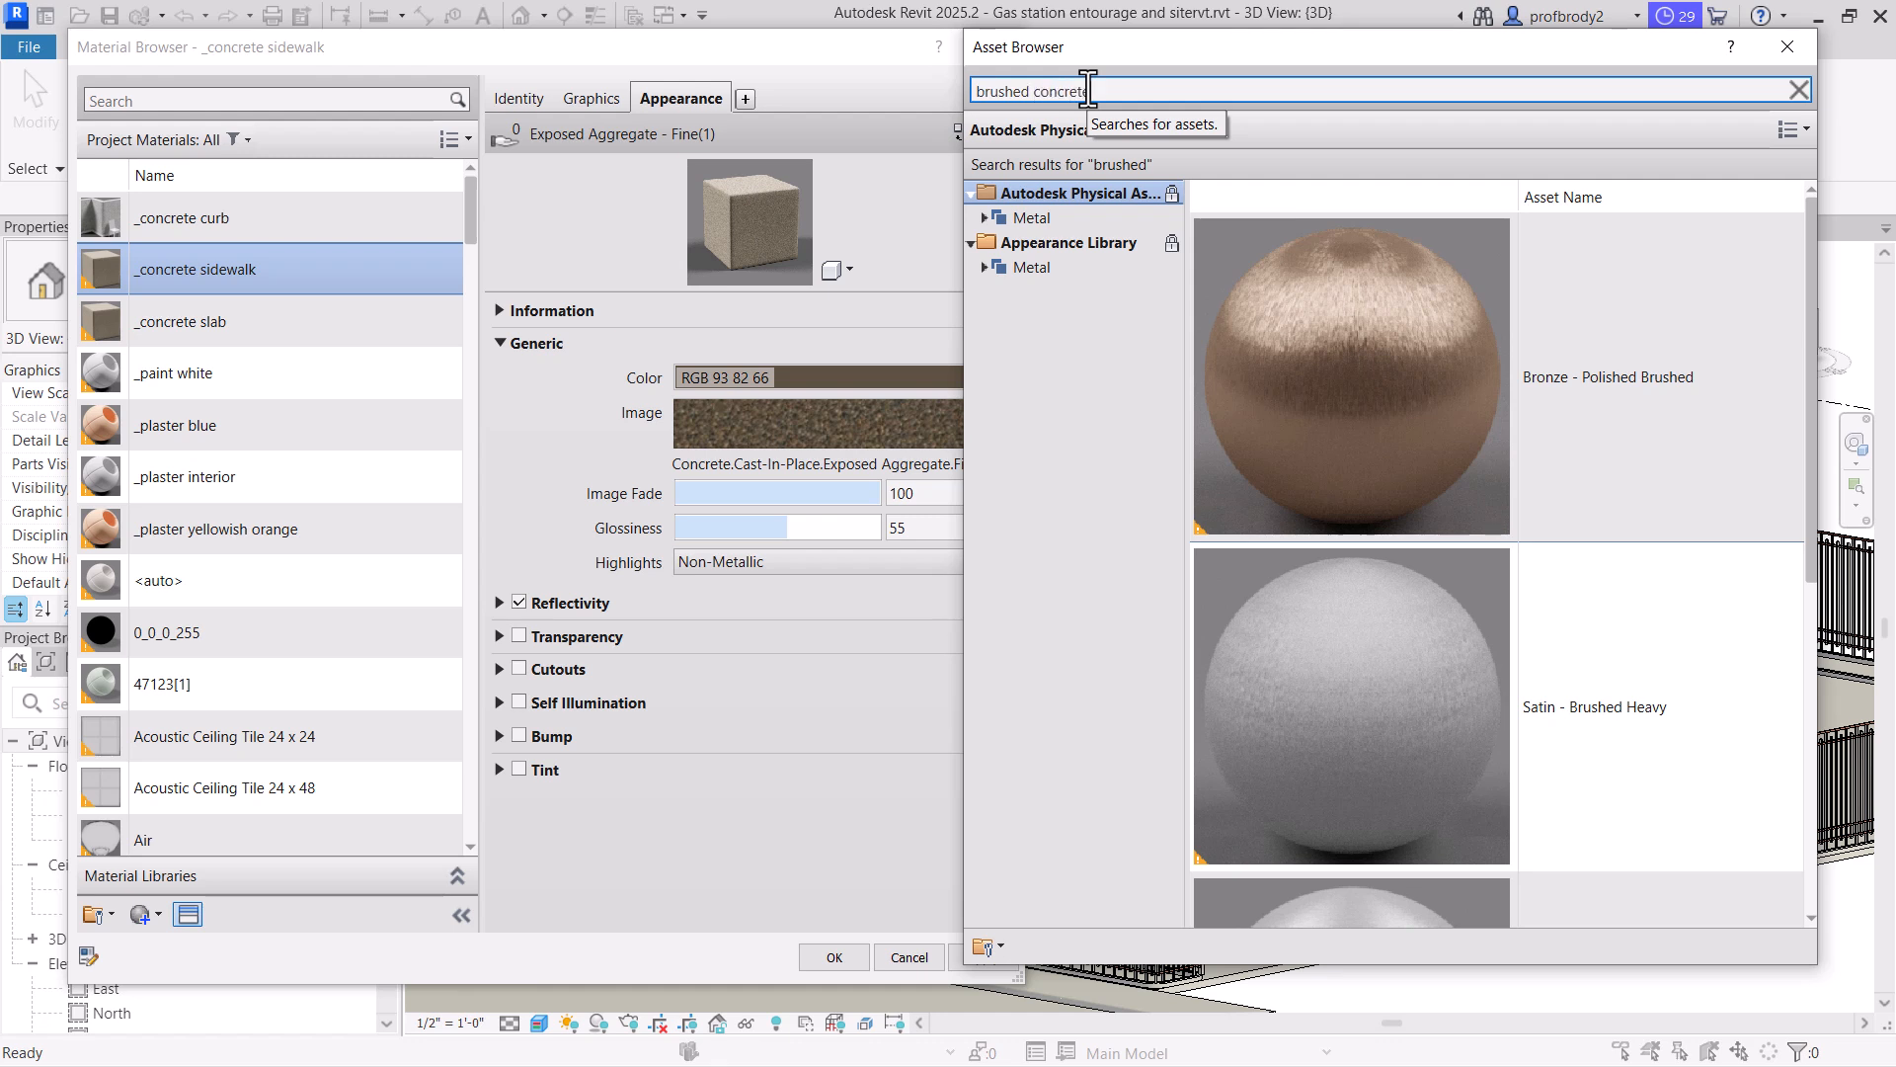
key(Return)
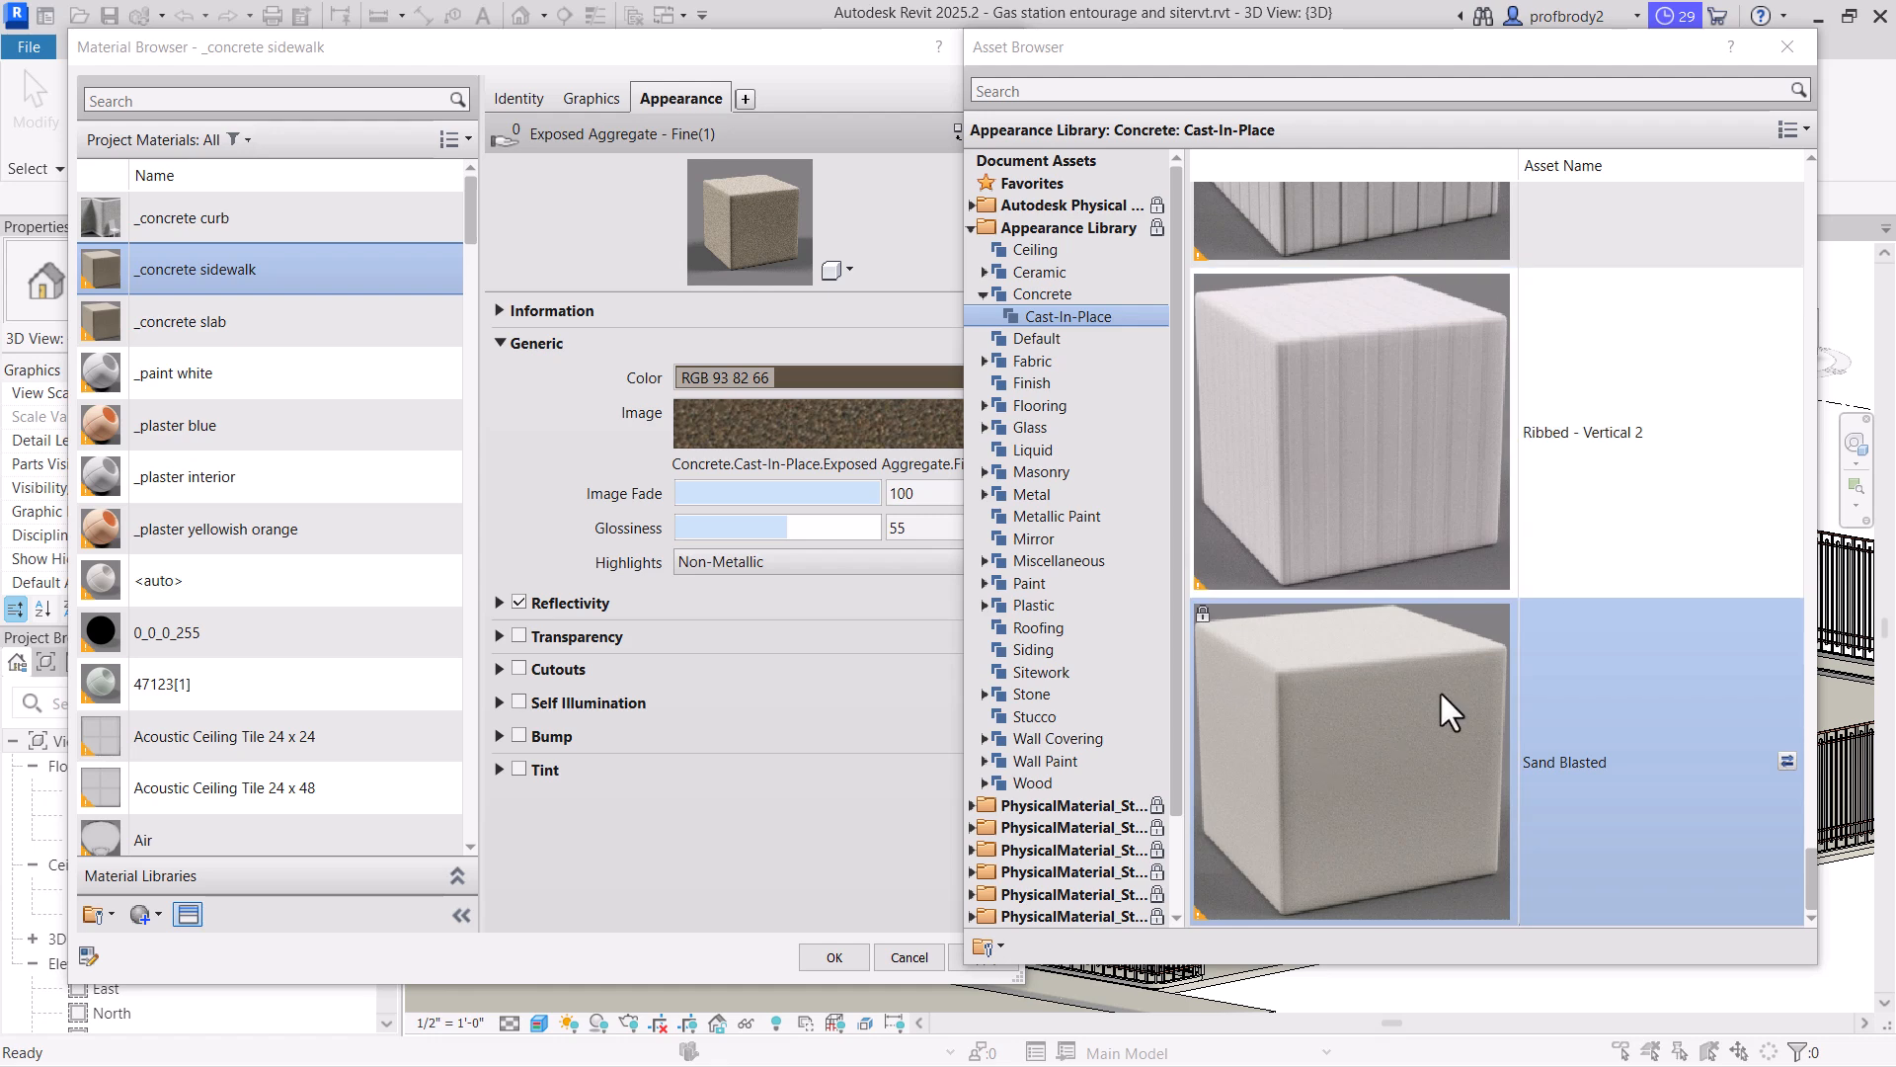
Replace the _concrete sidewalk appearance with the Sand Blasted asset, enlarge its preview, and apply the material changes
double_click(1431, 707)
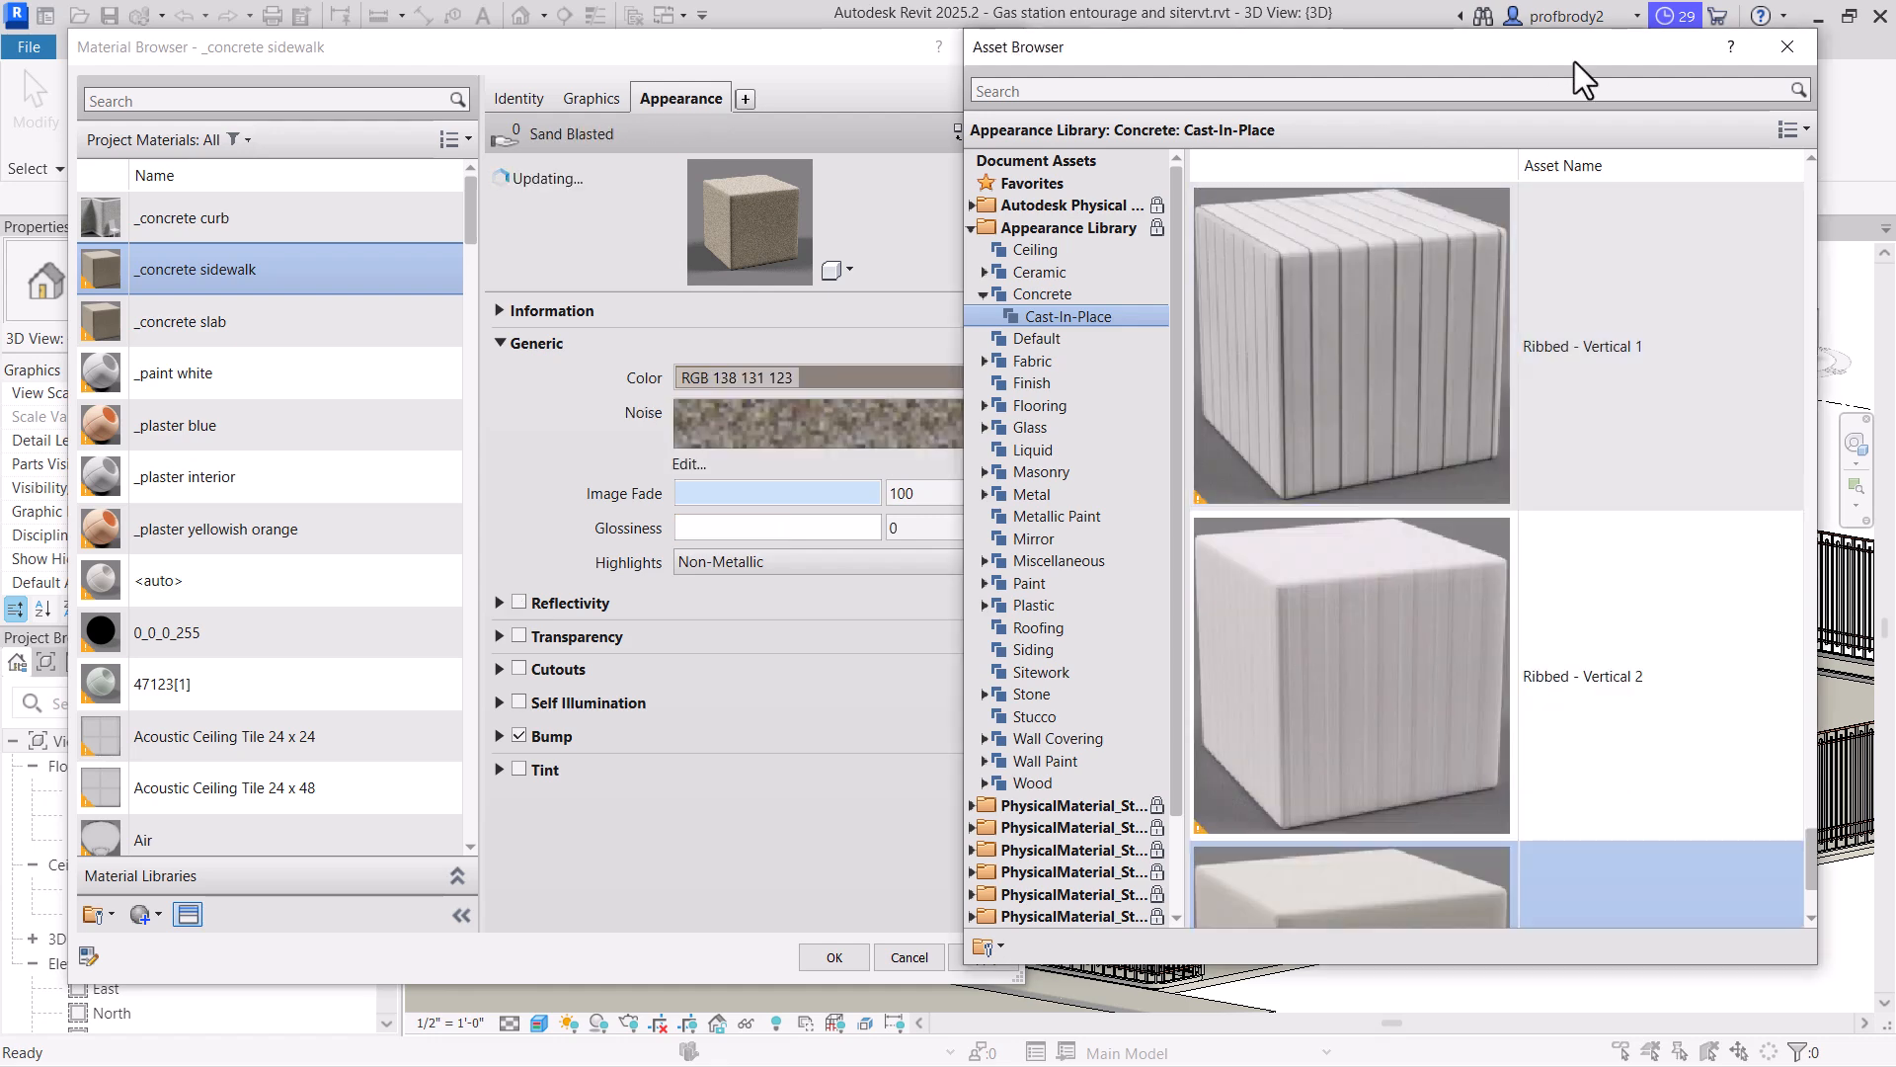
click(1787, 46)
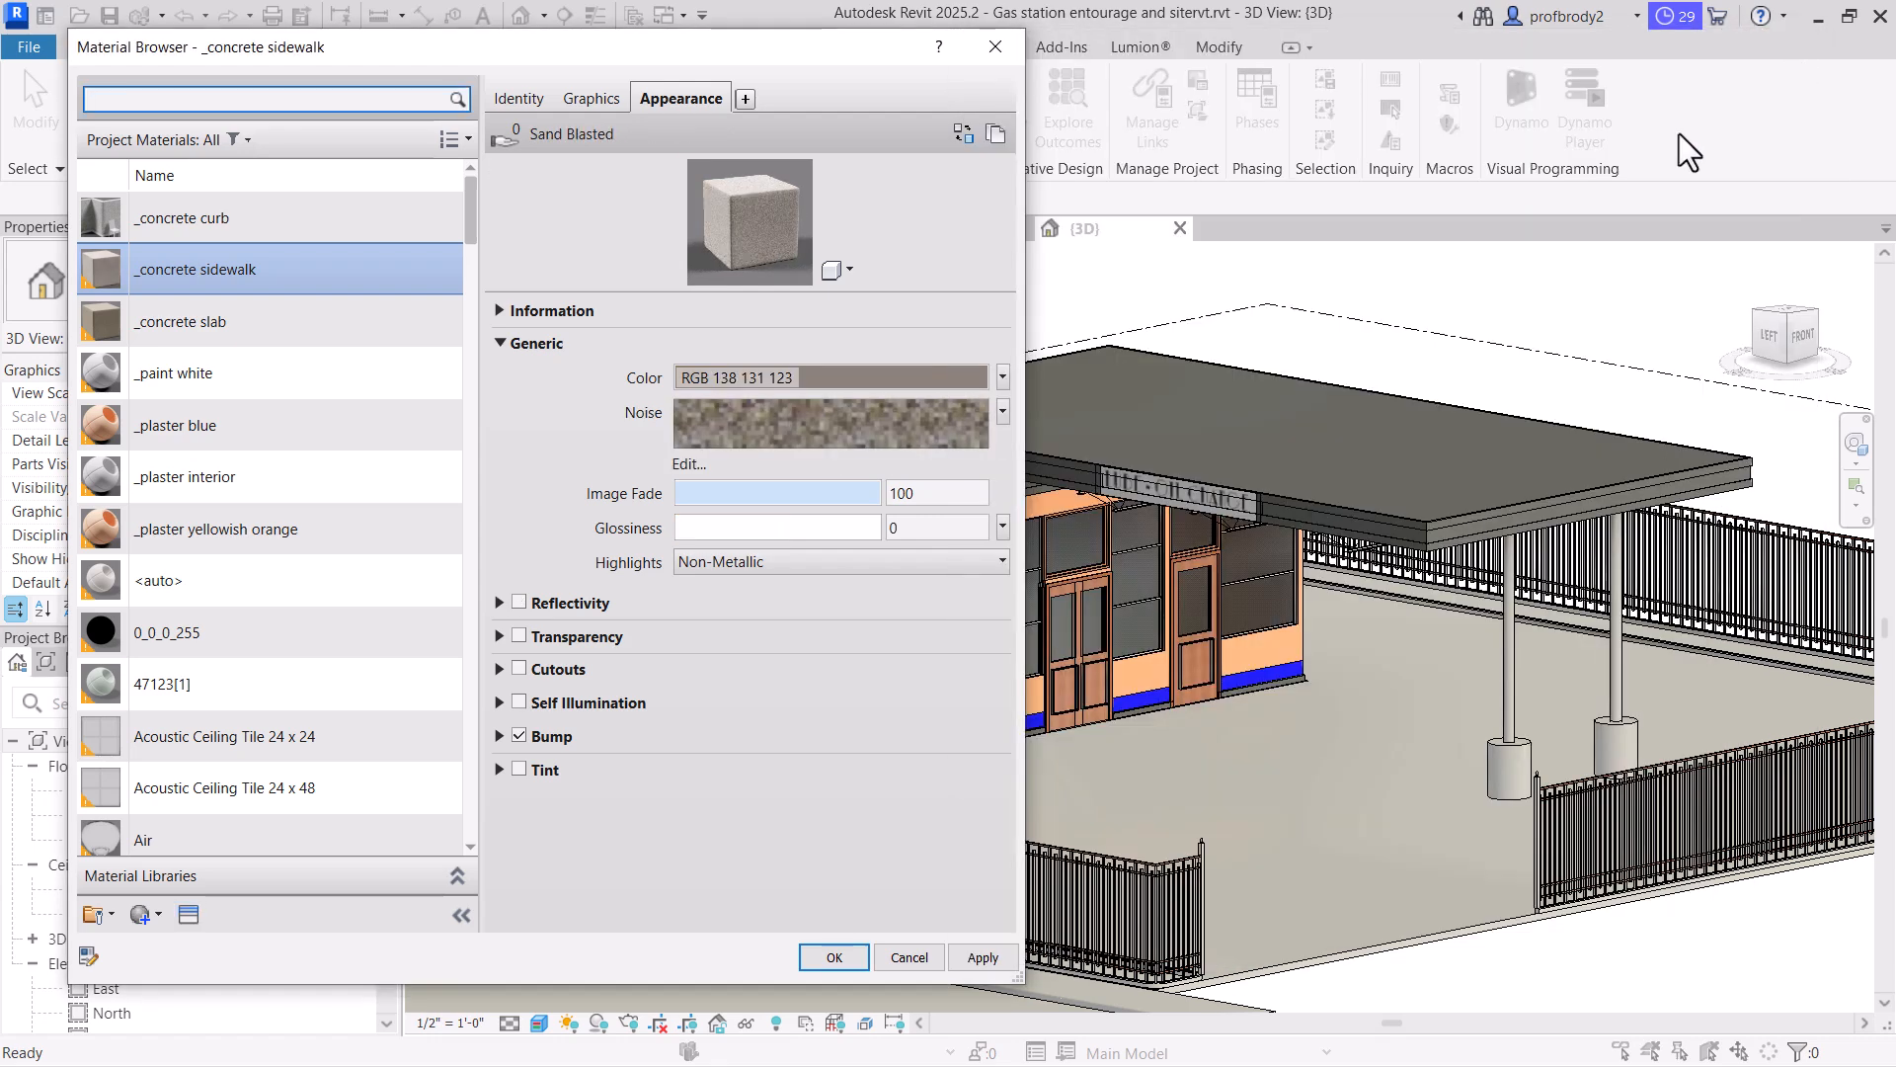
drag(660, 288, 762, 682)
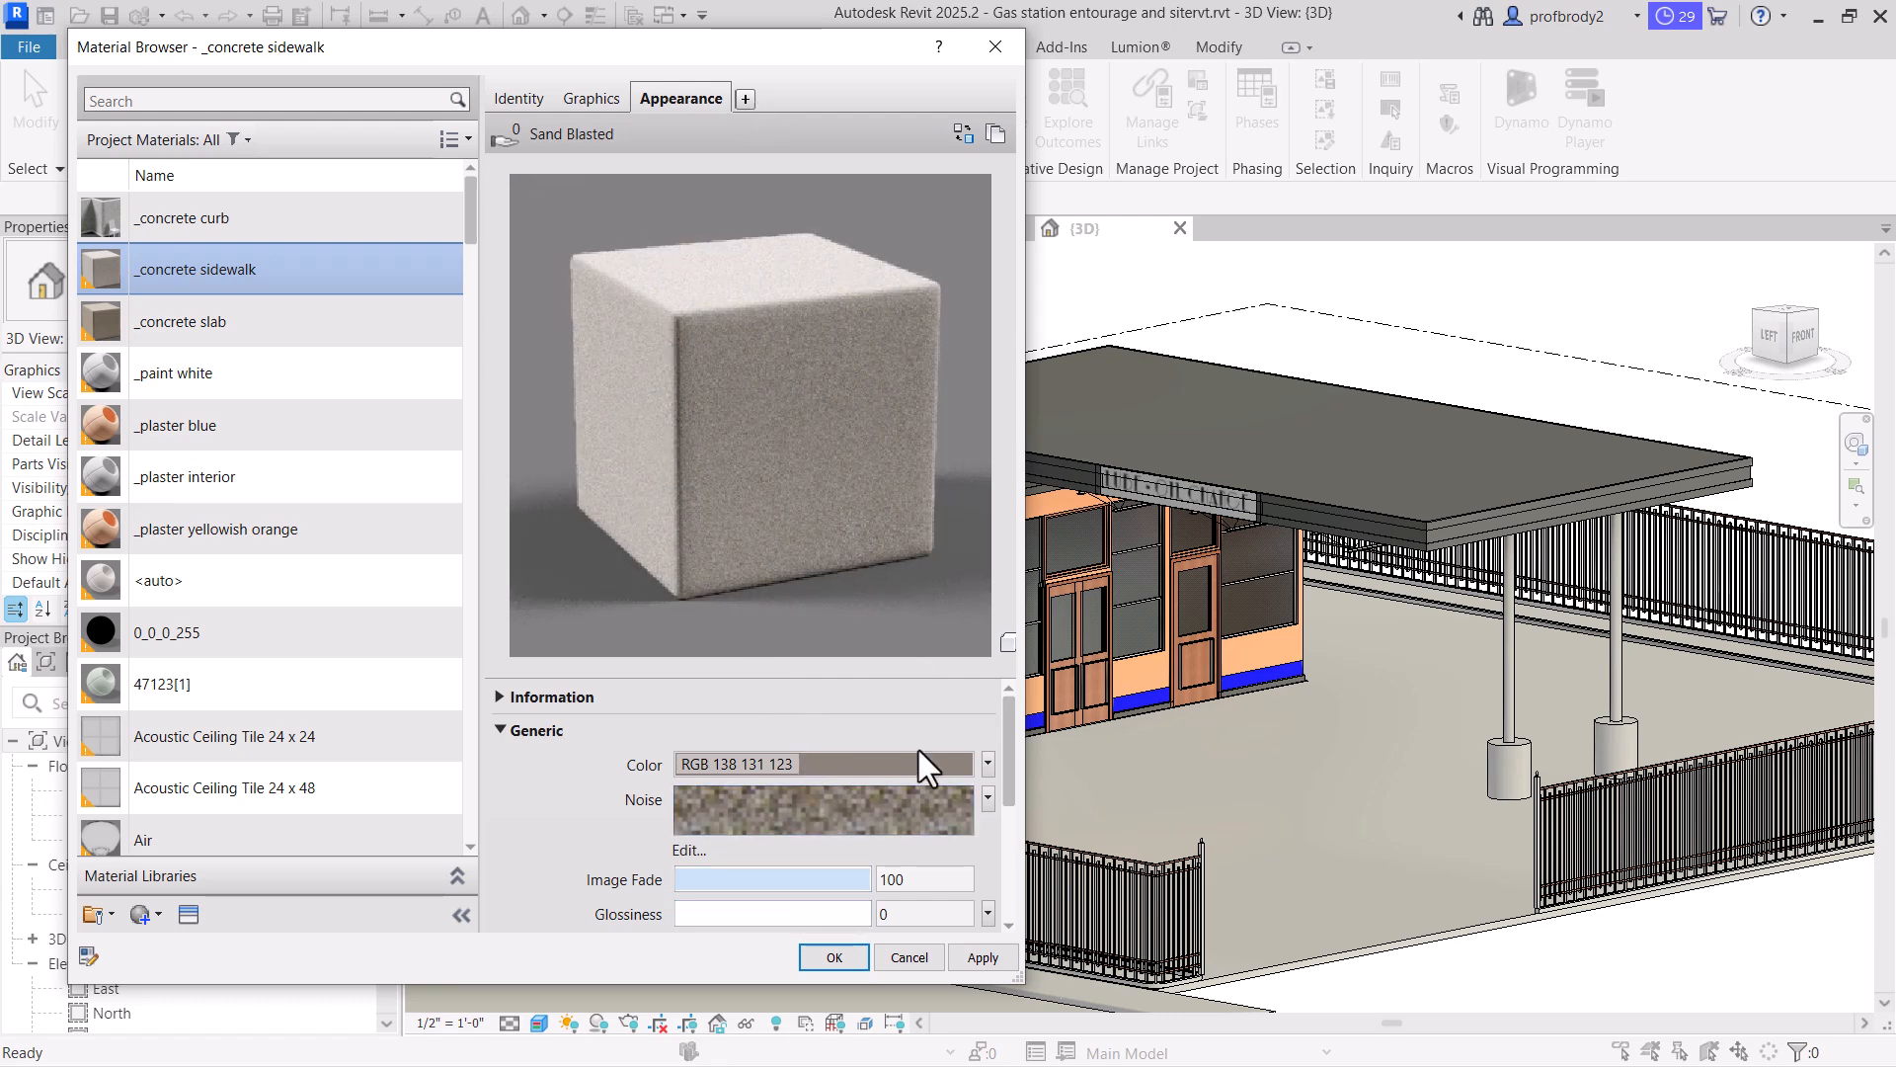
click(983, 958)
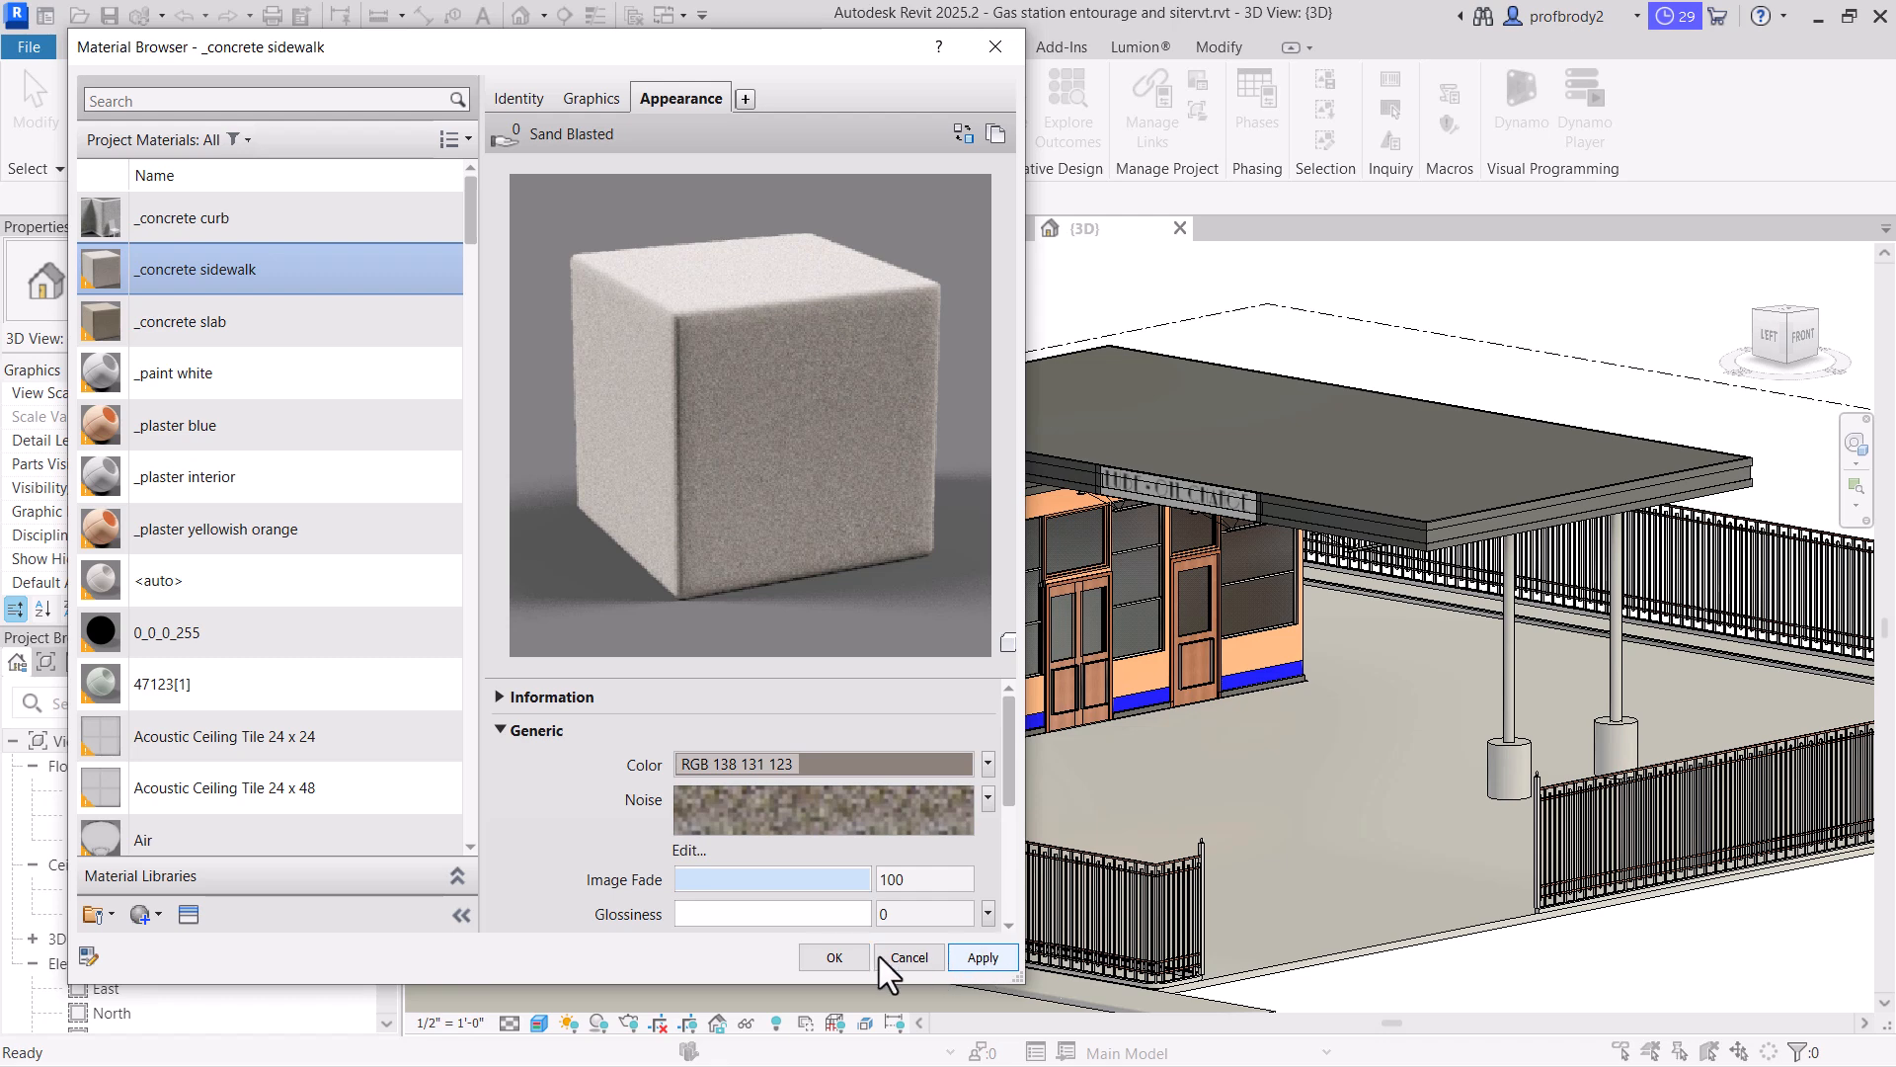
click(834, 958)
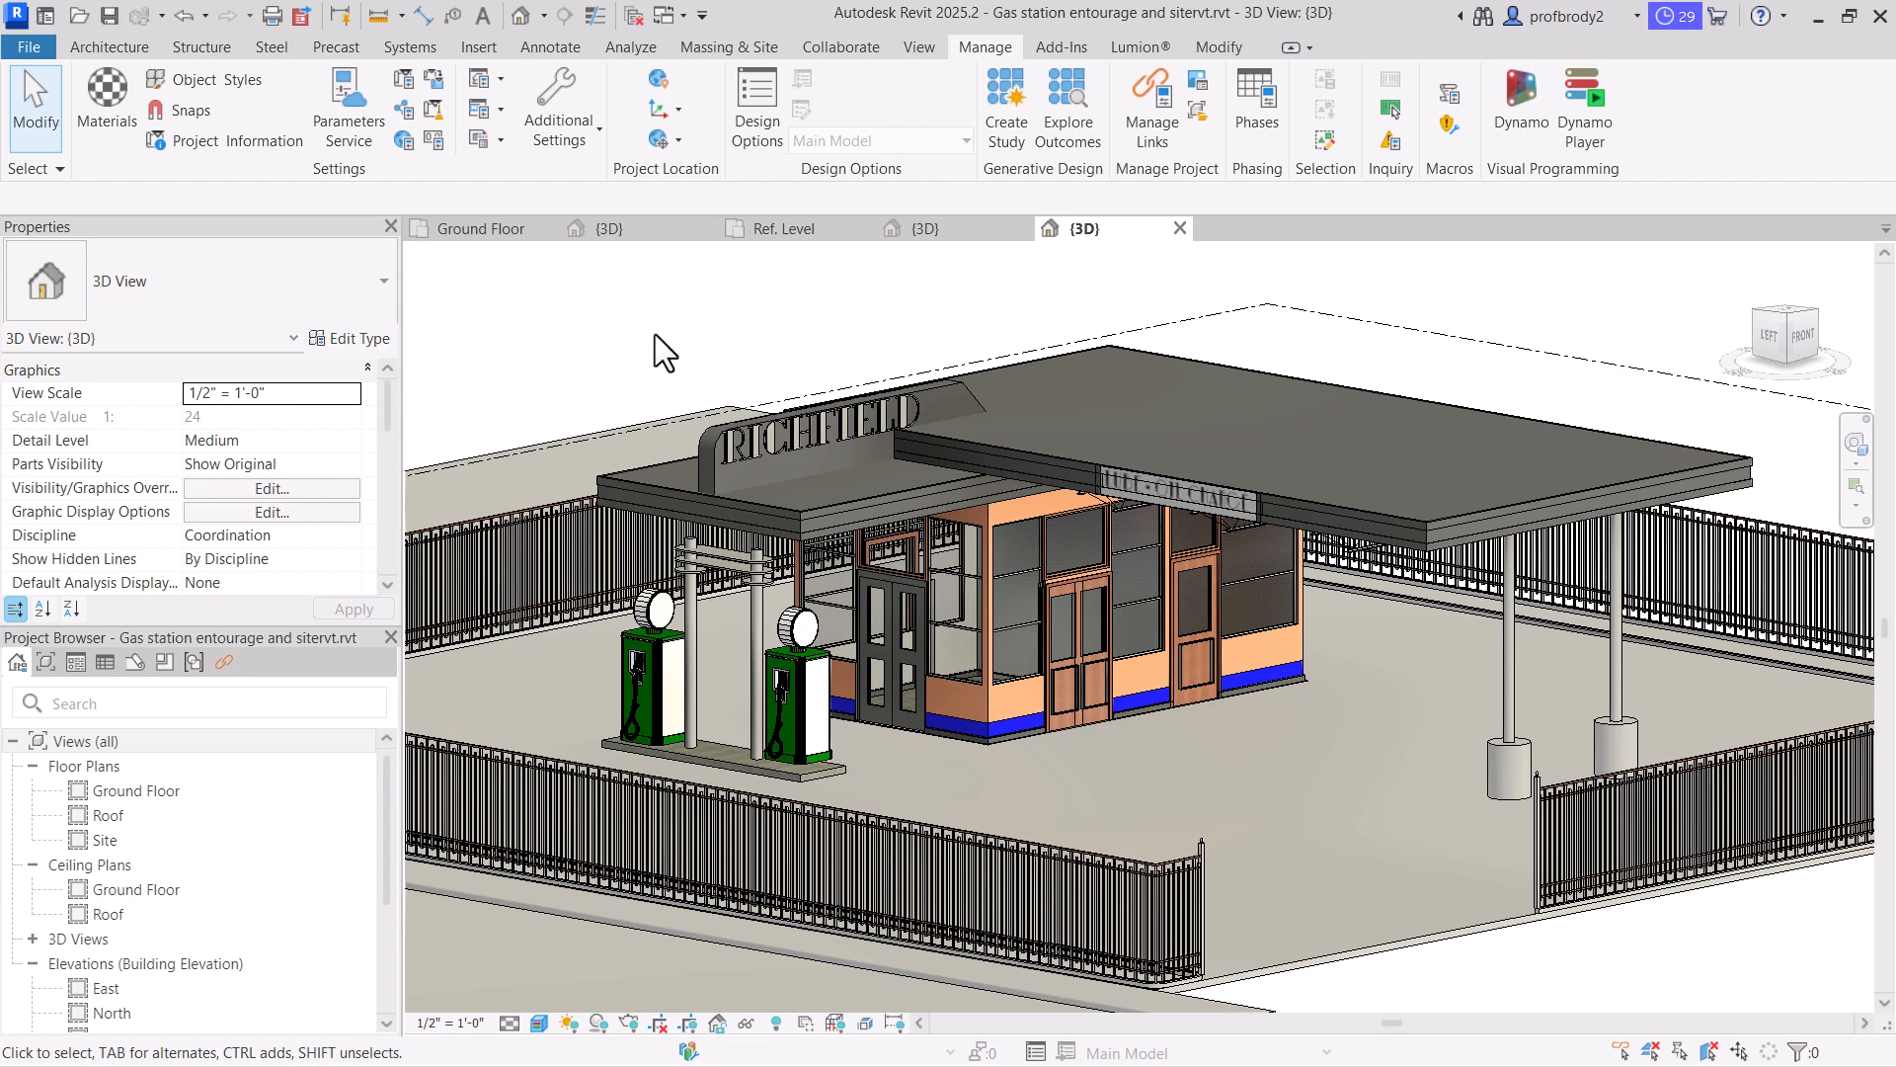
scroll(1055, 531, down, 5)
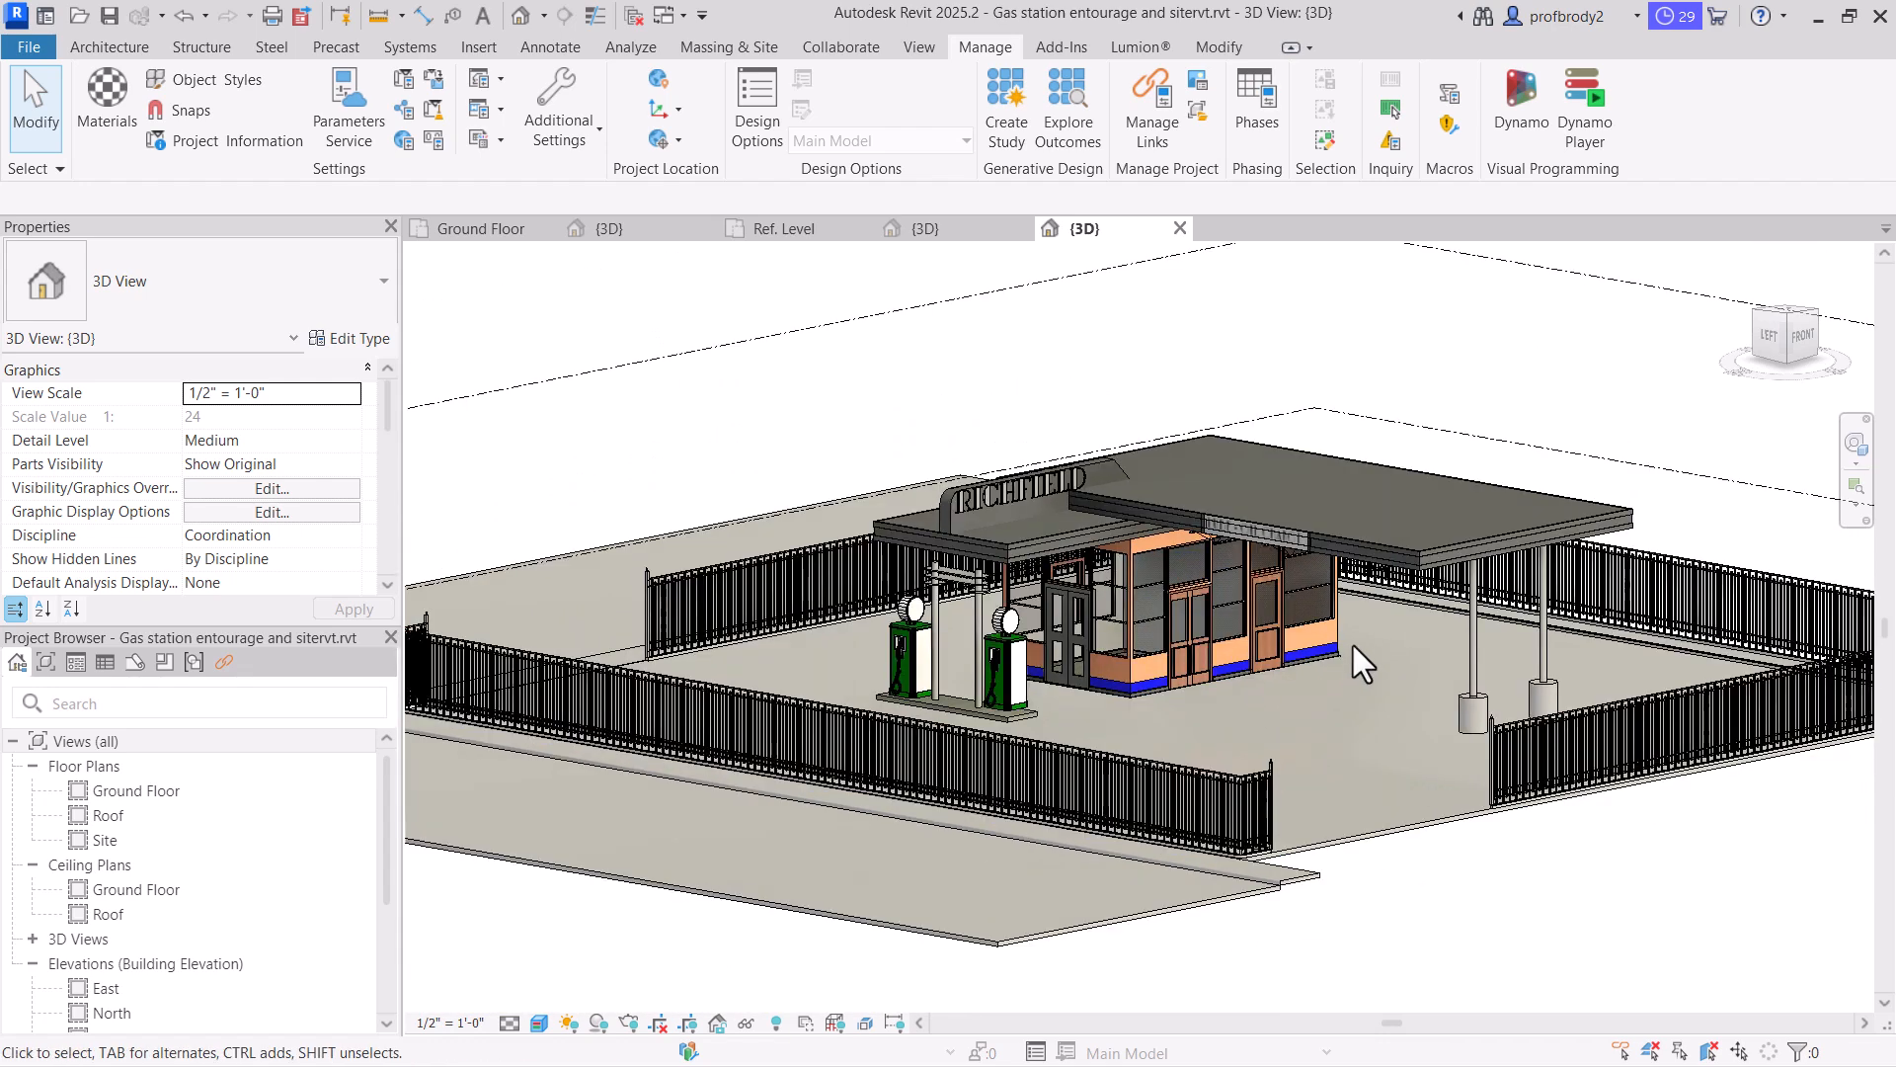
scroll(1086, 583, up, 2)
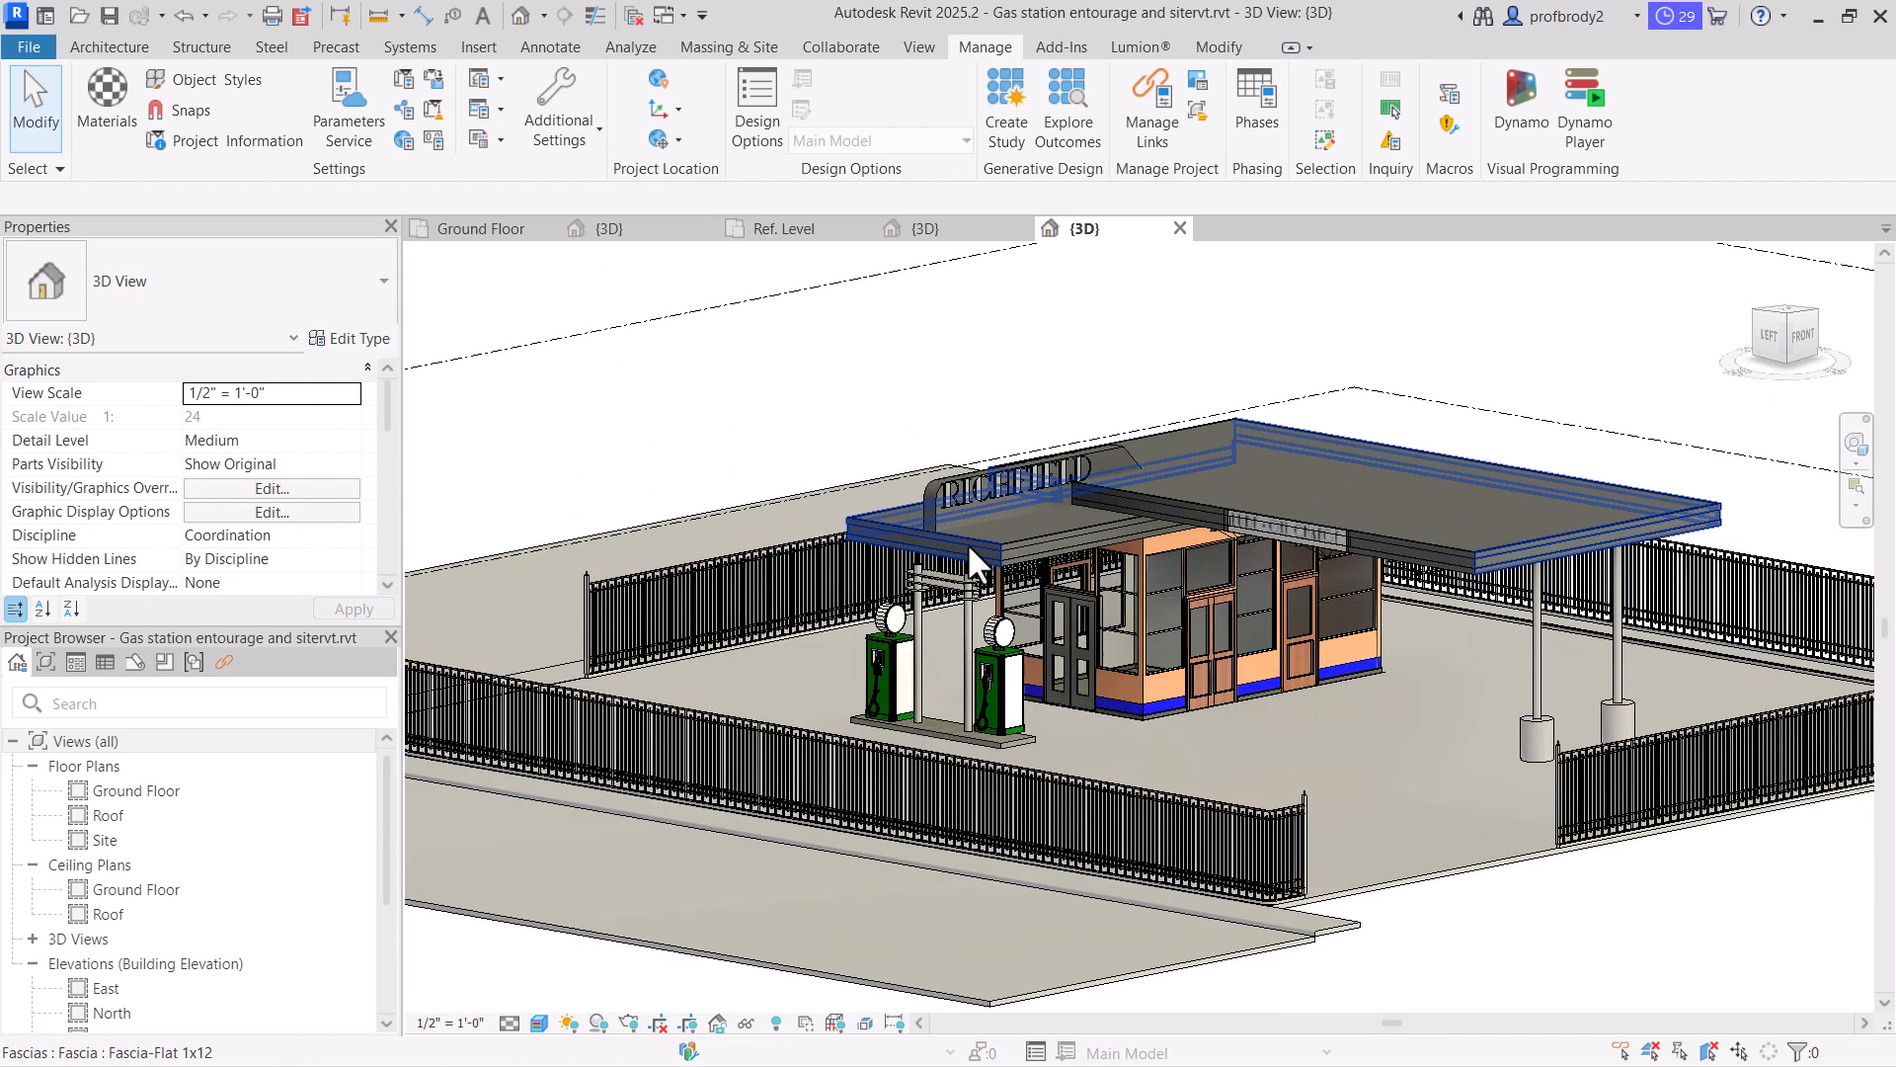
scroll(978, 542, up, 6)
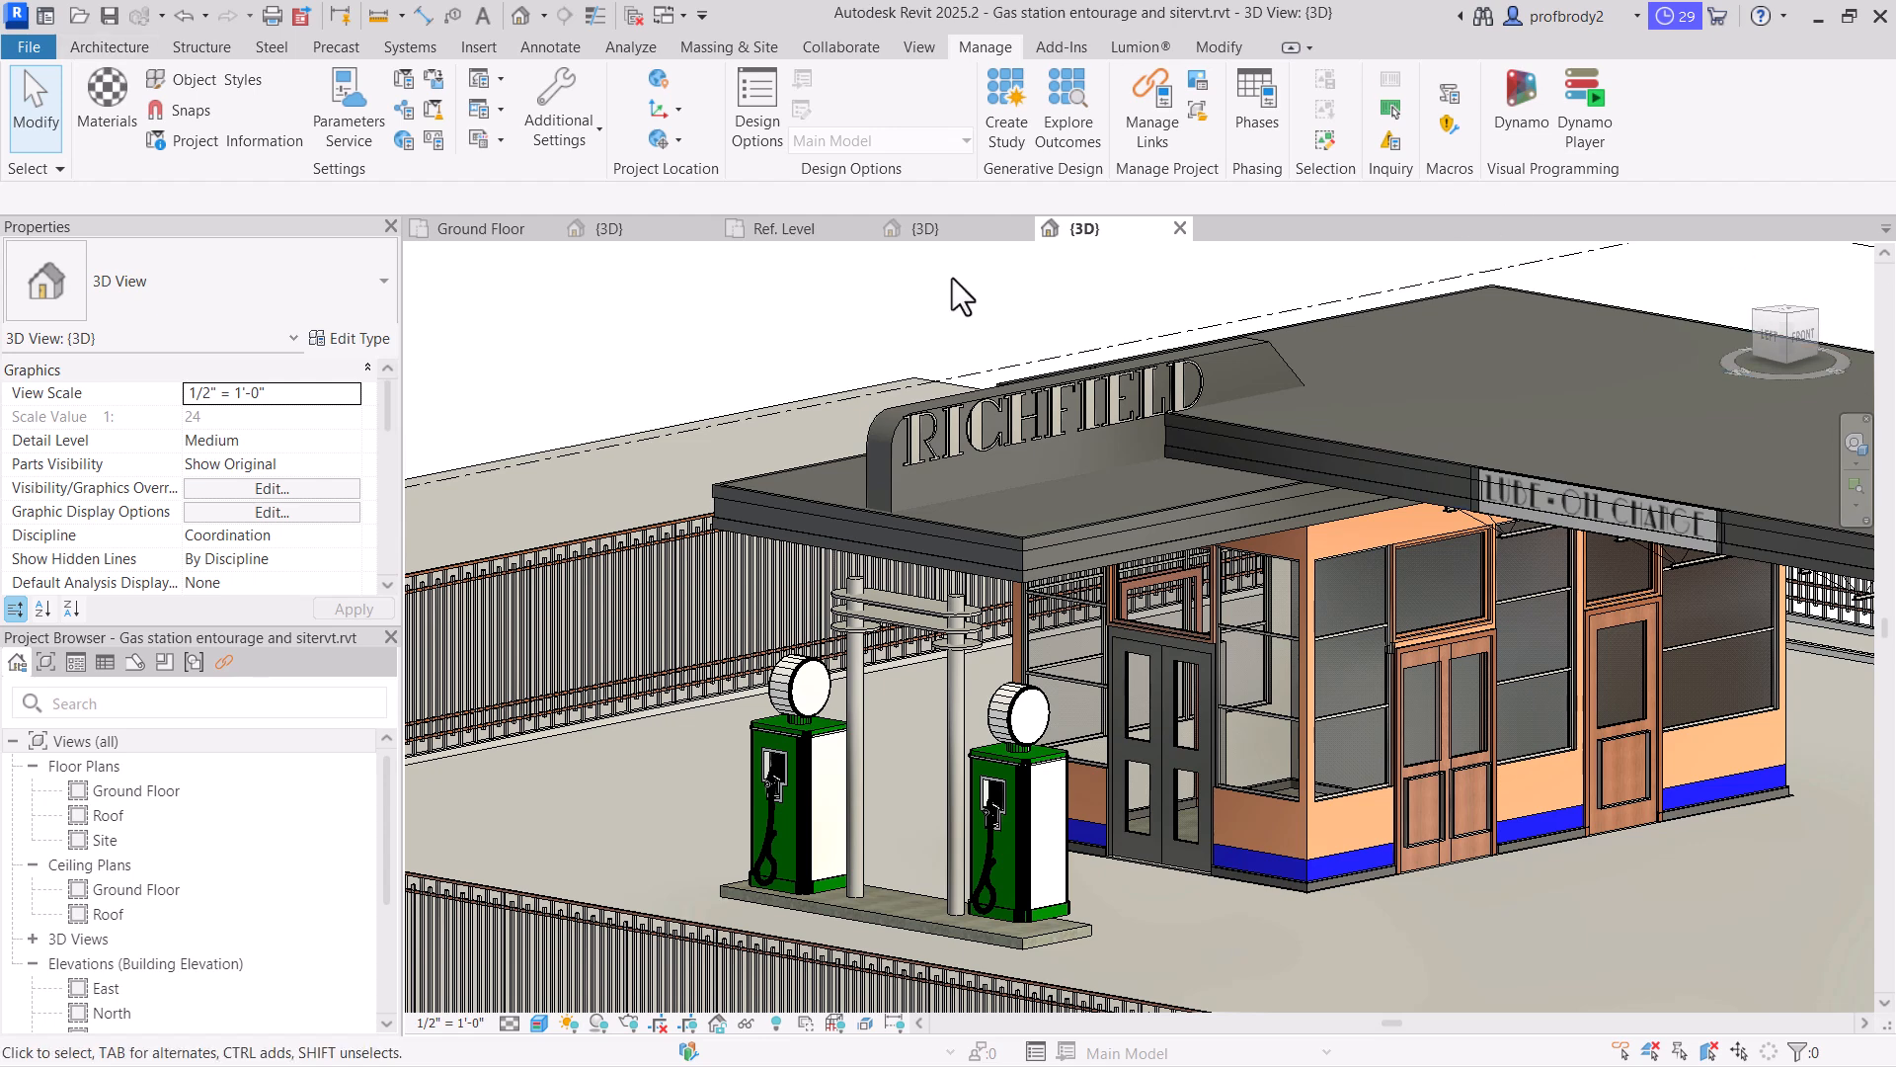
click(1742, 258)
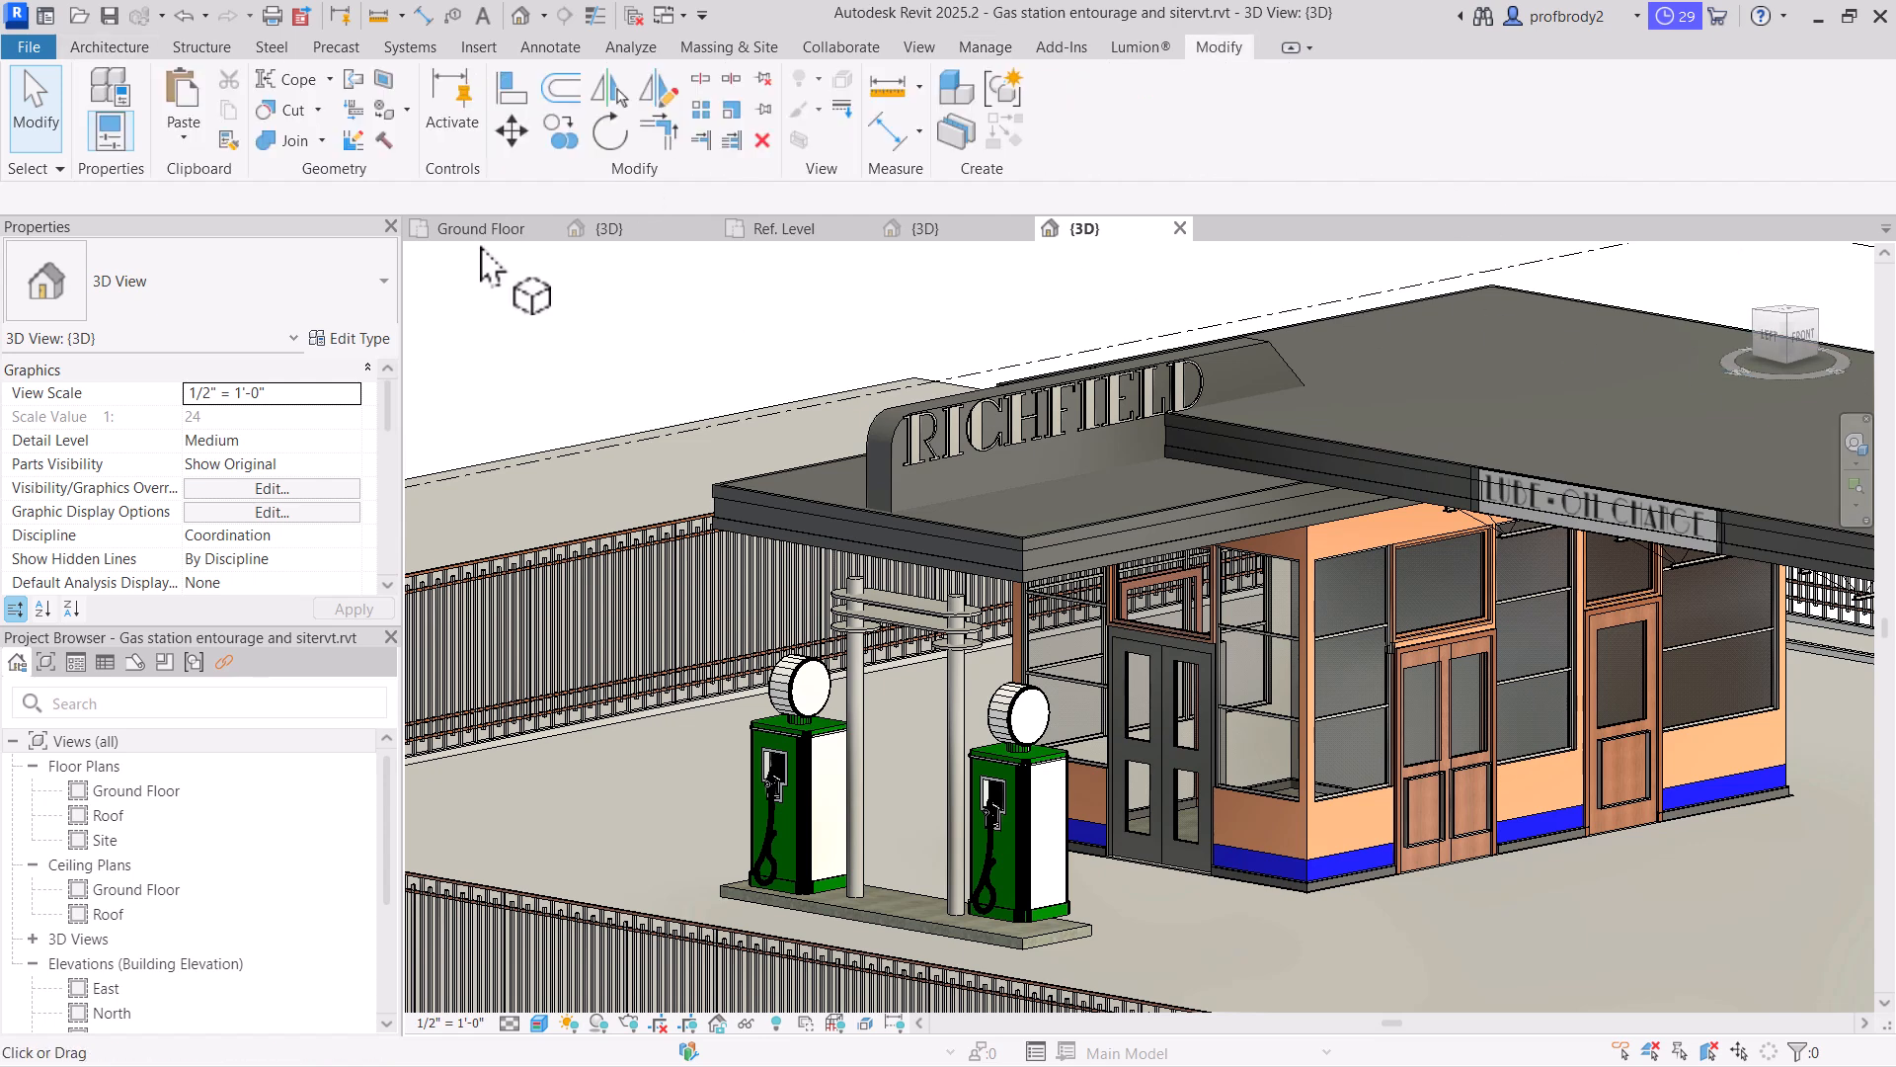
click(406, 111)
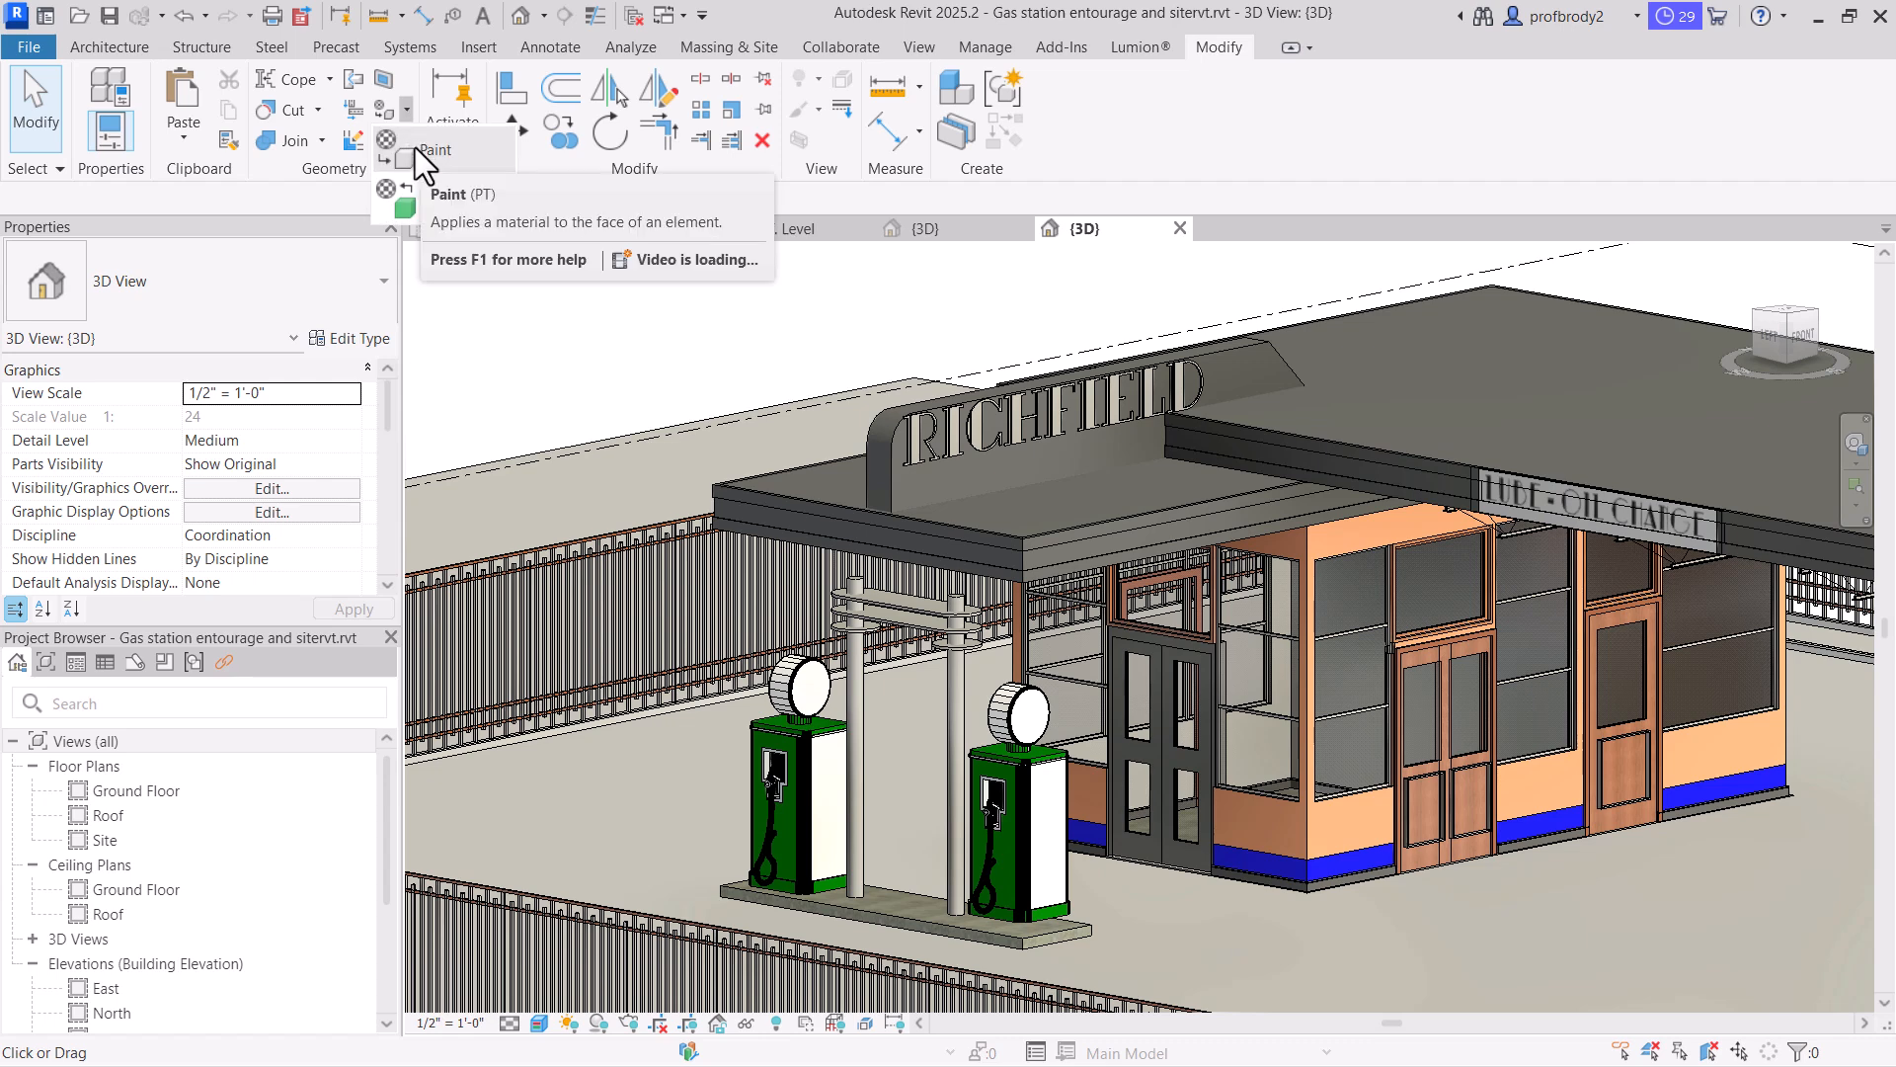
click(415, 148)
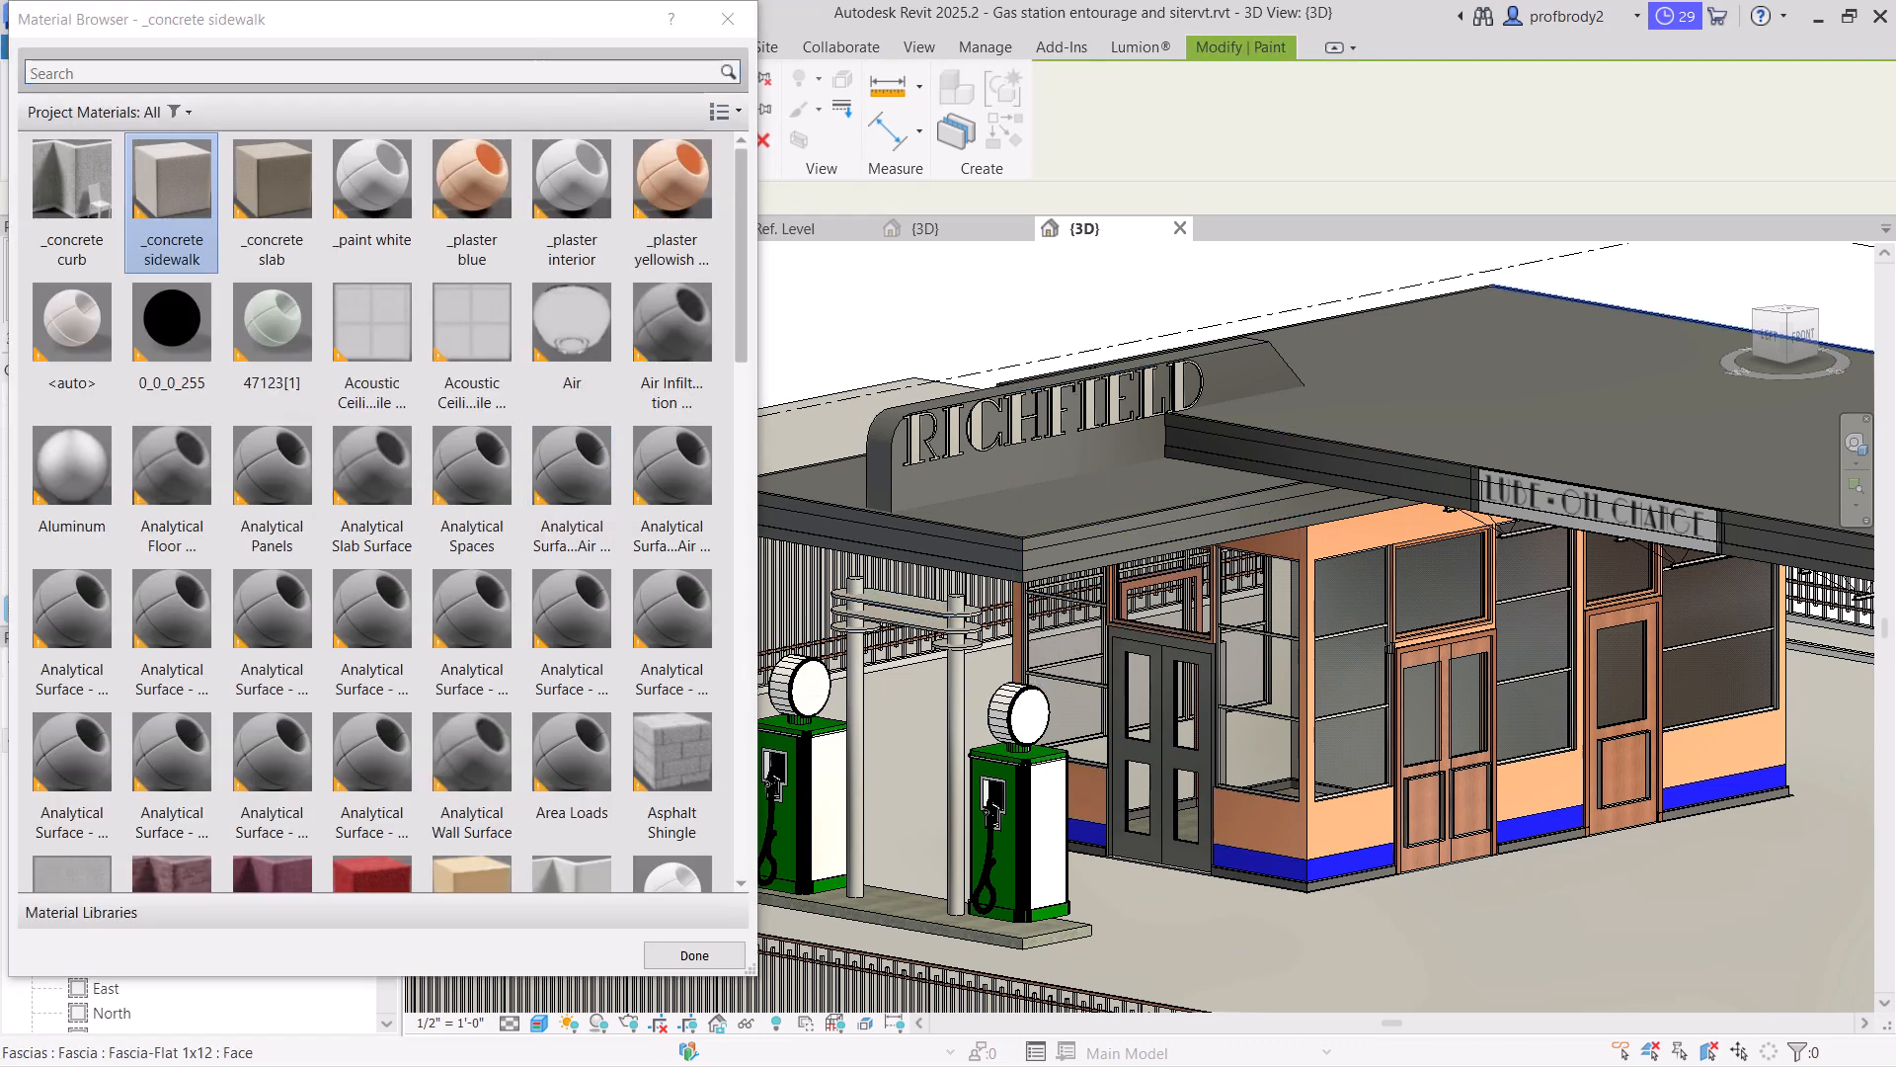
key(Escape)
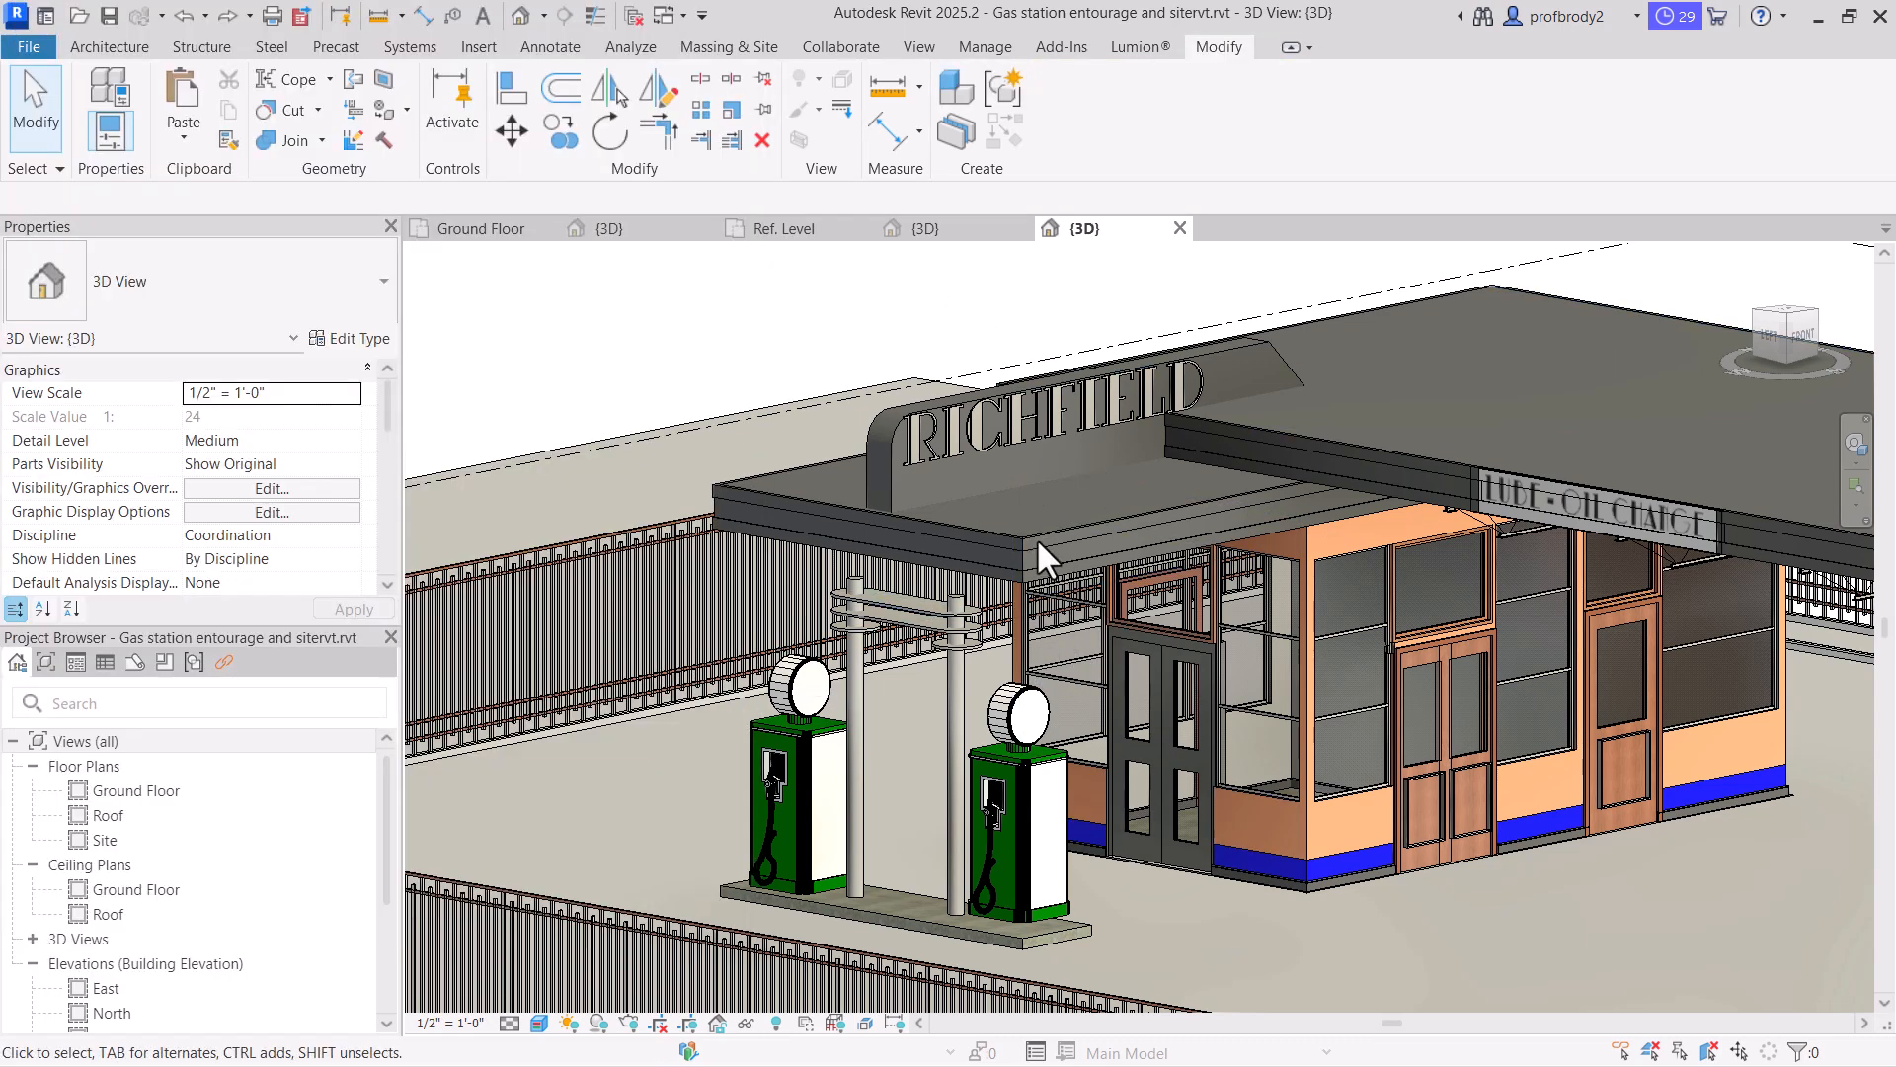
Set the material of the canopy's Fascia-Flat 1x12 type to _plaster blue
scroll(1035, 537, up, 5)
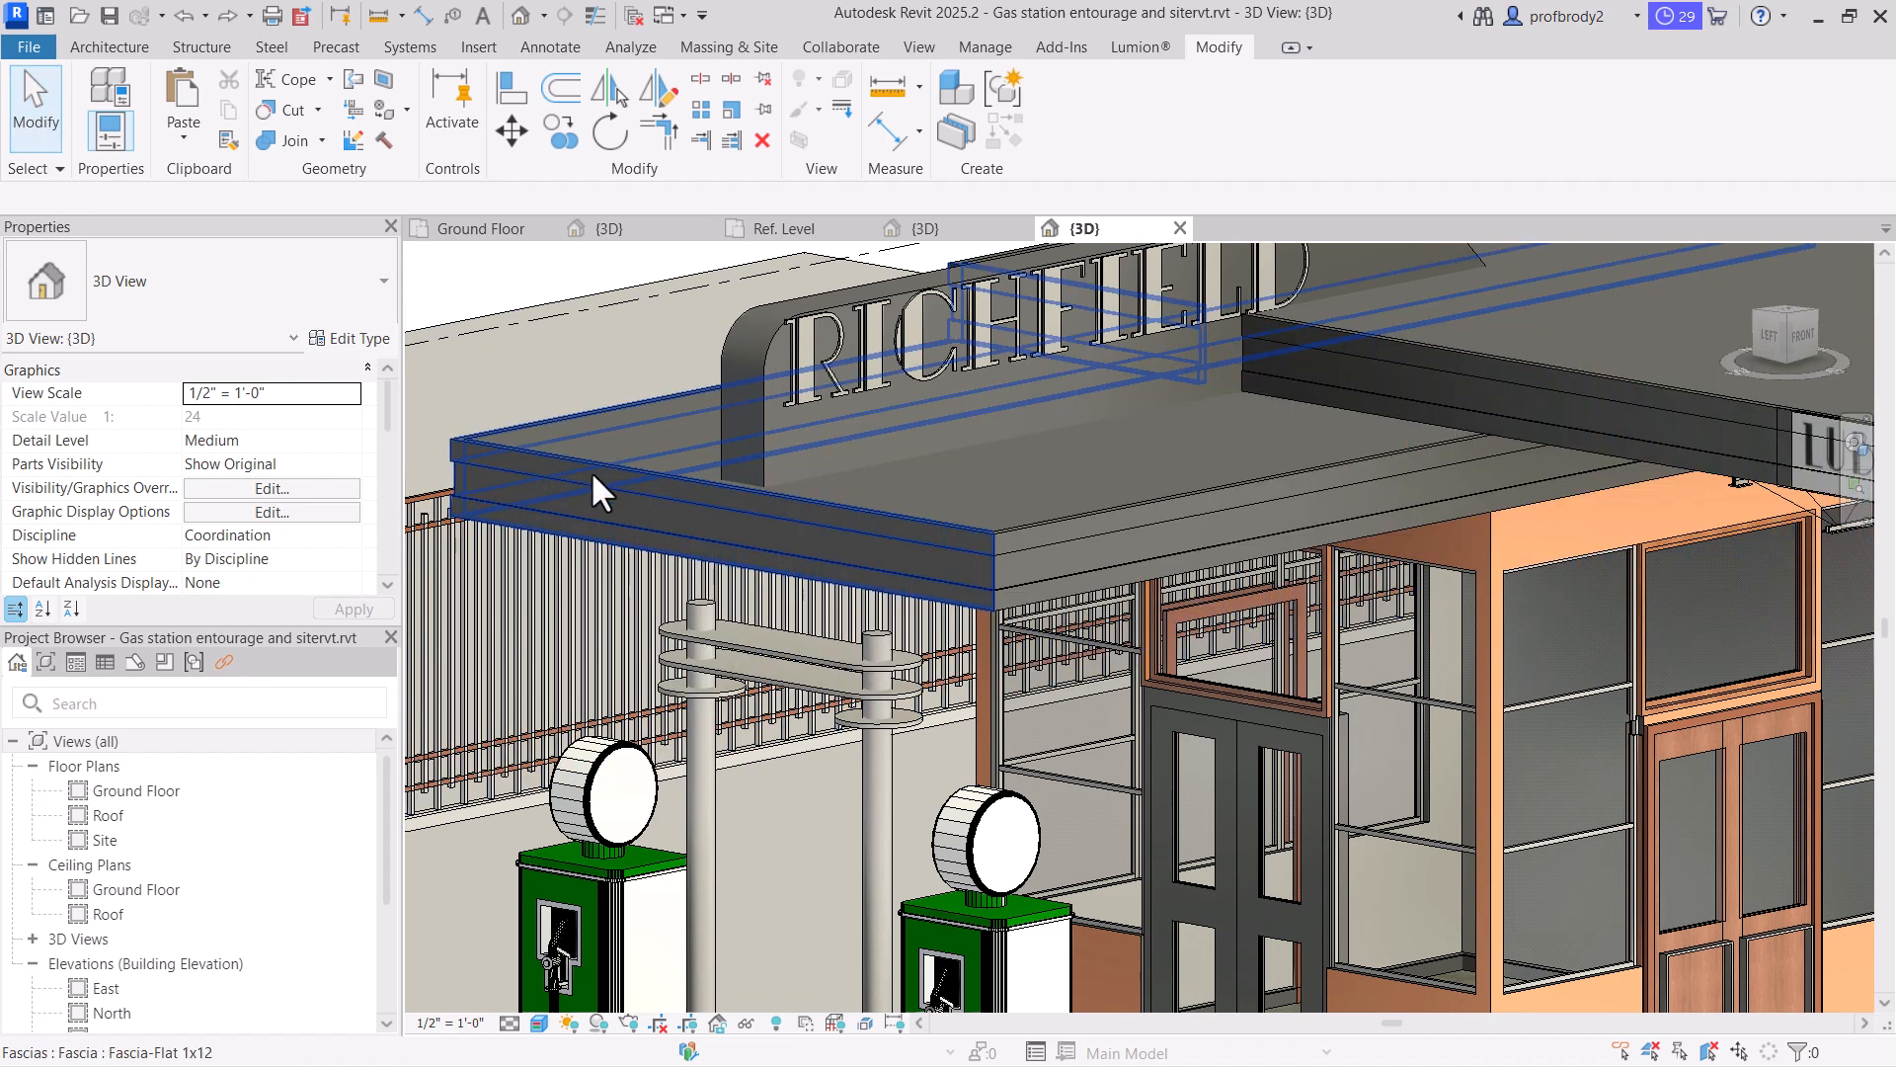
click(591, 470)
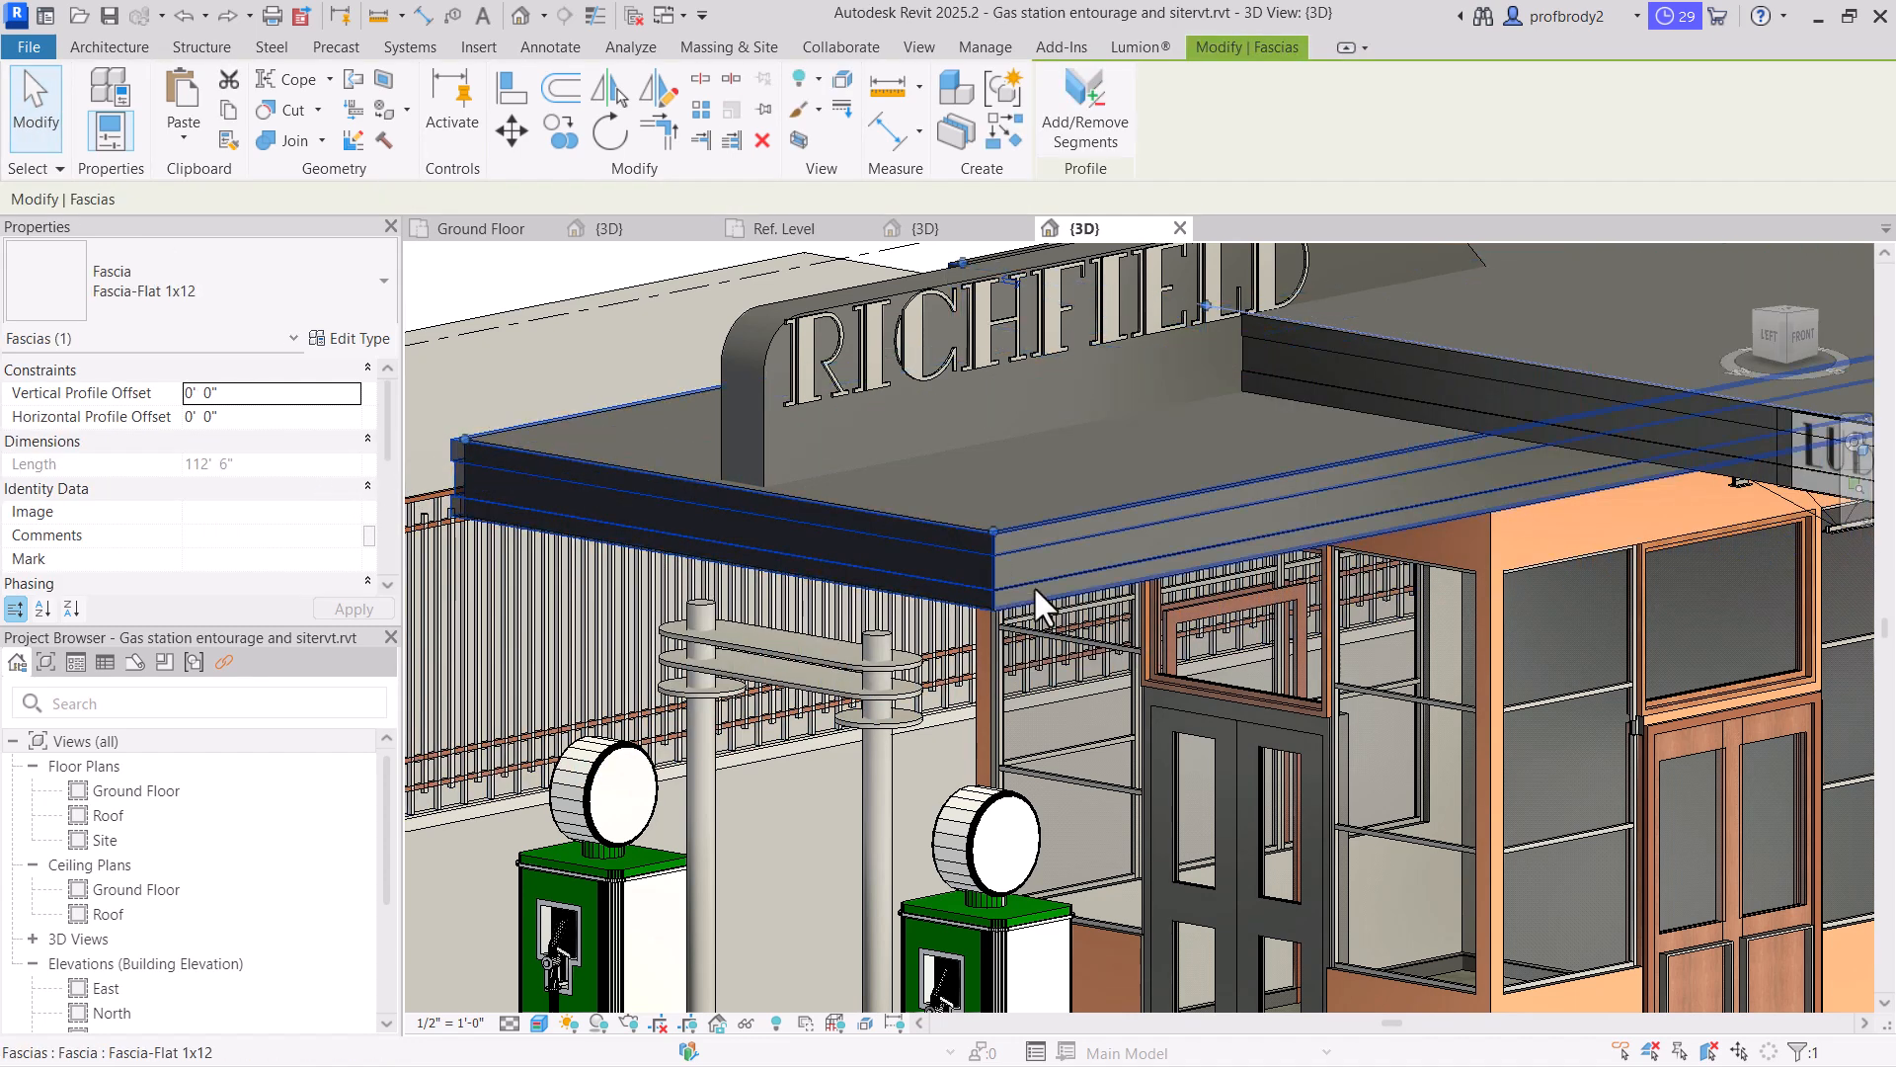
click(354, 337)
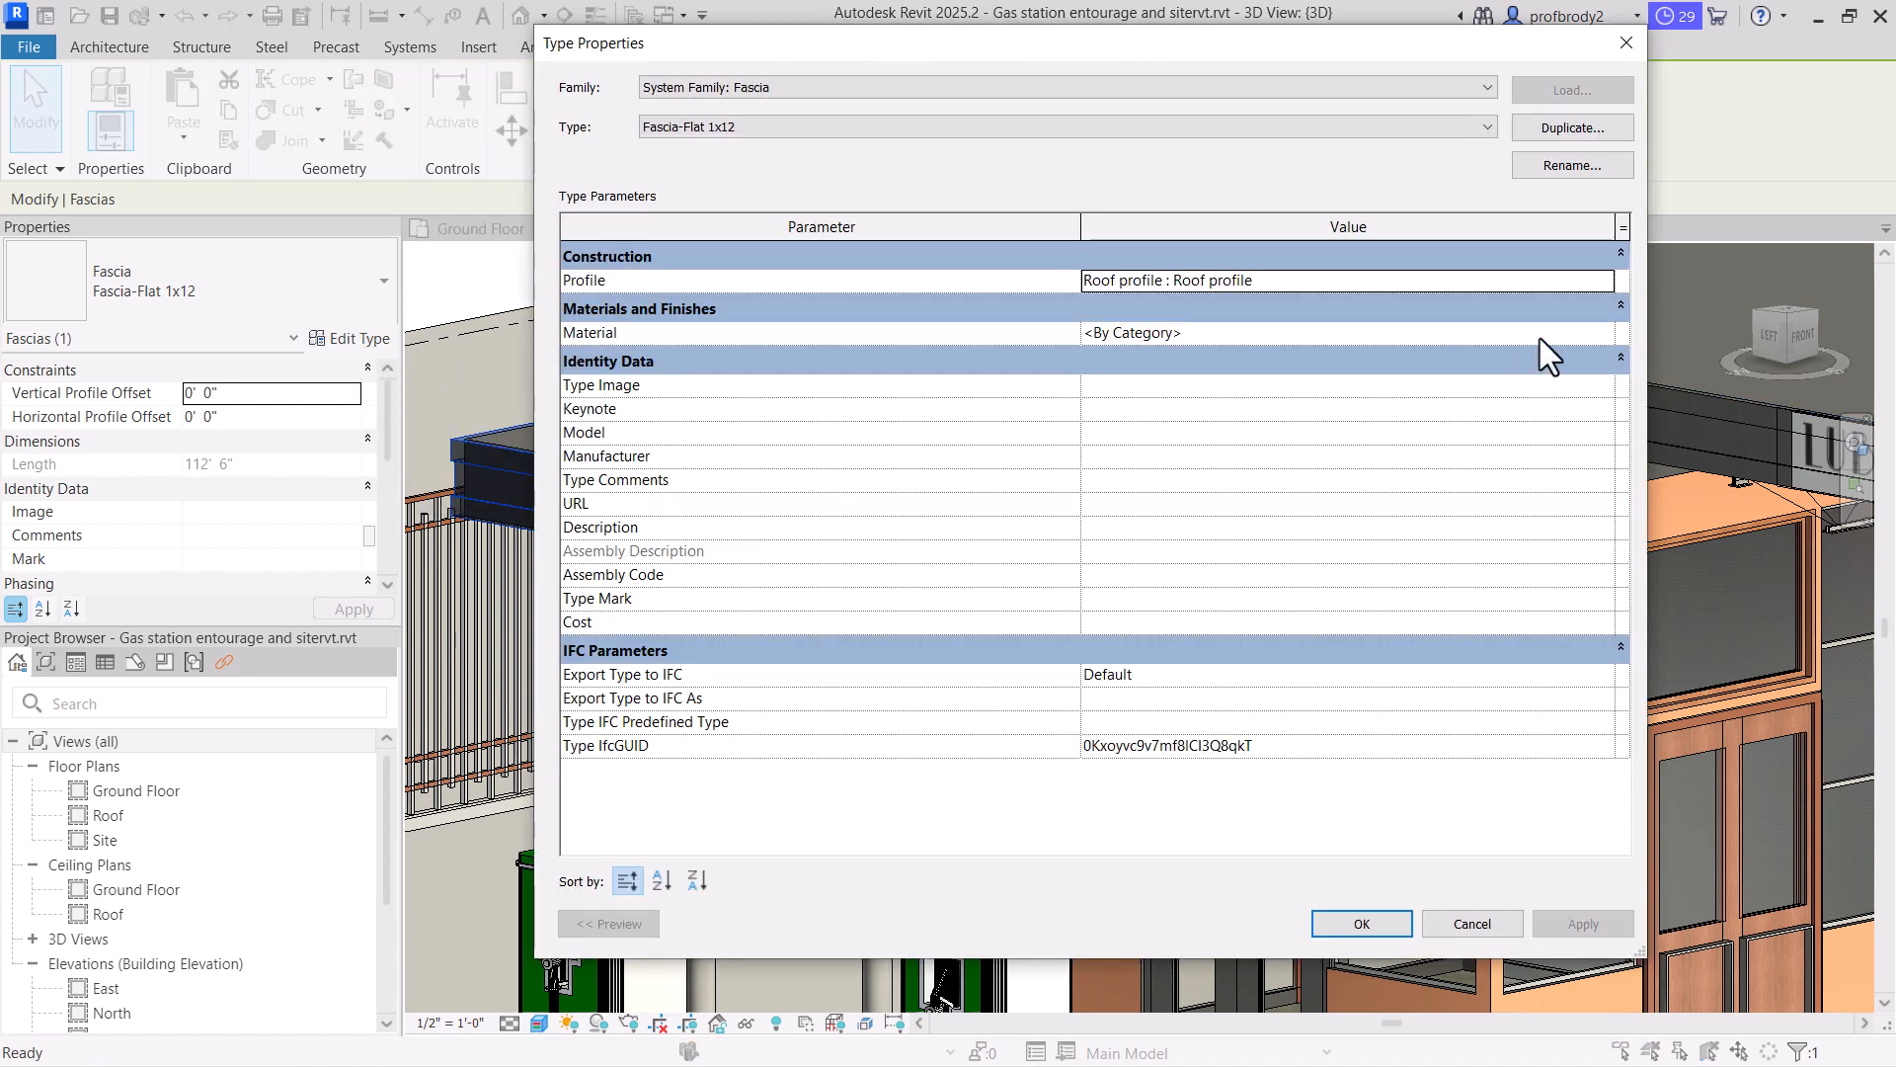
click(1538, 336)
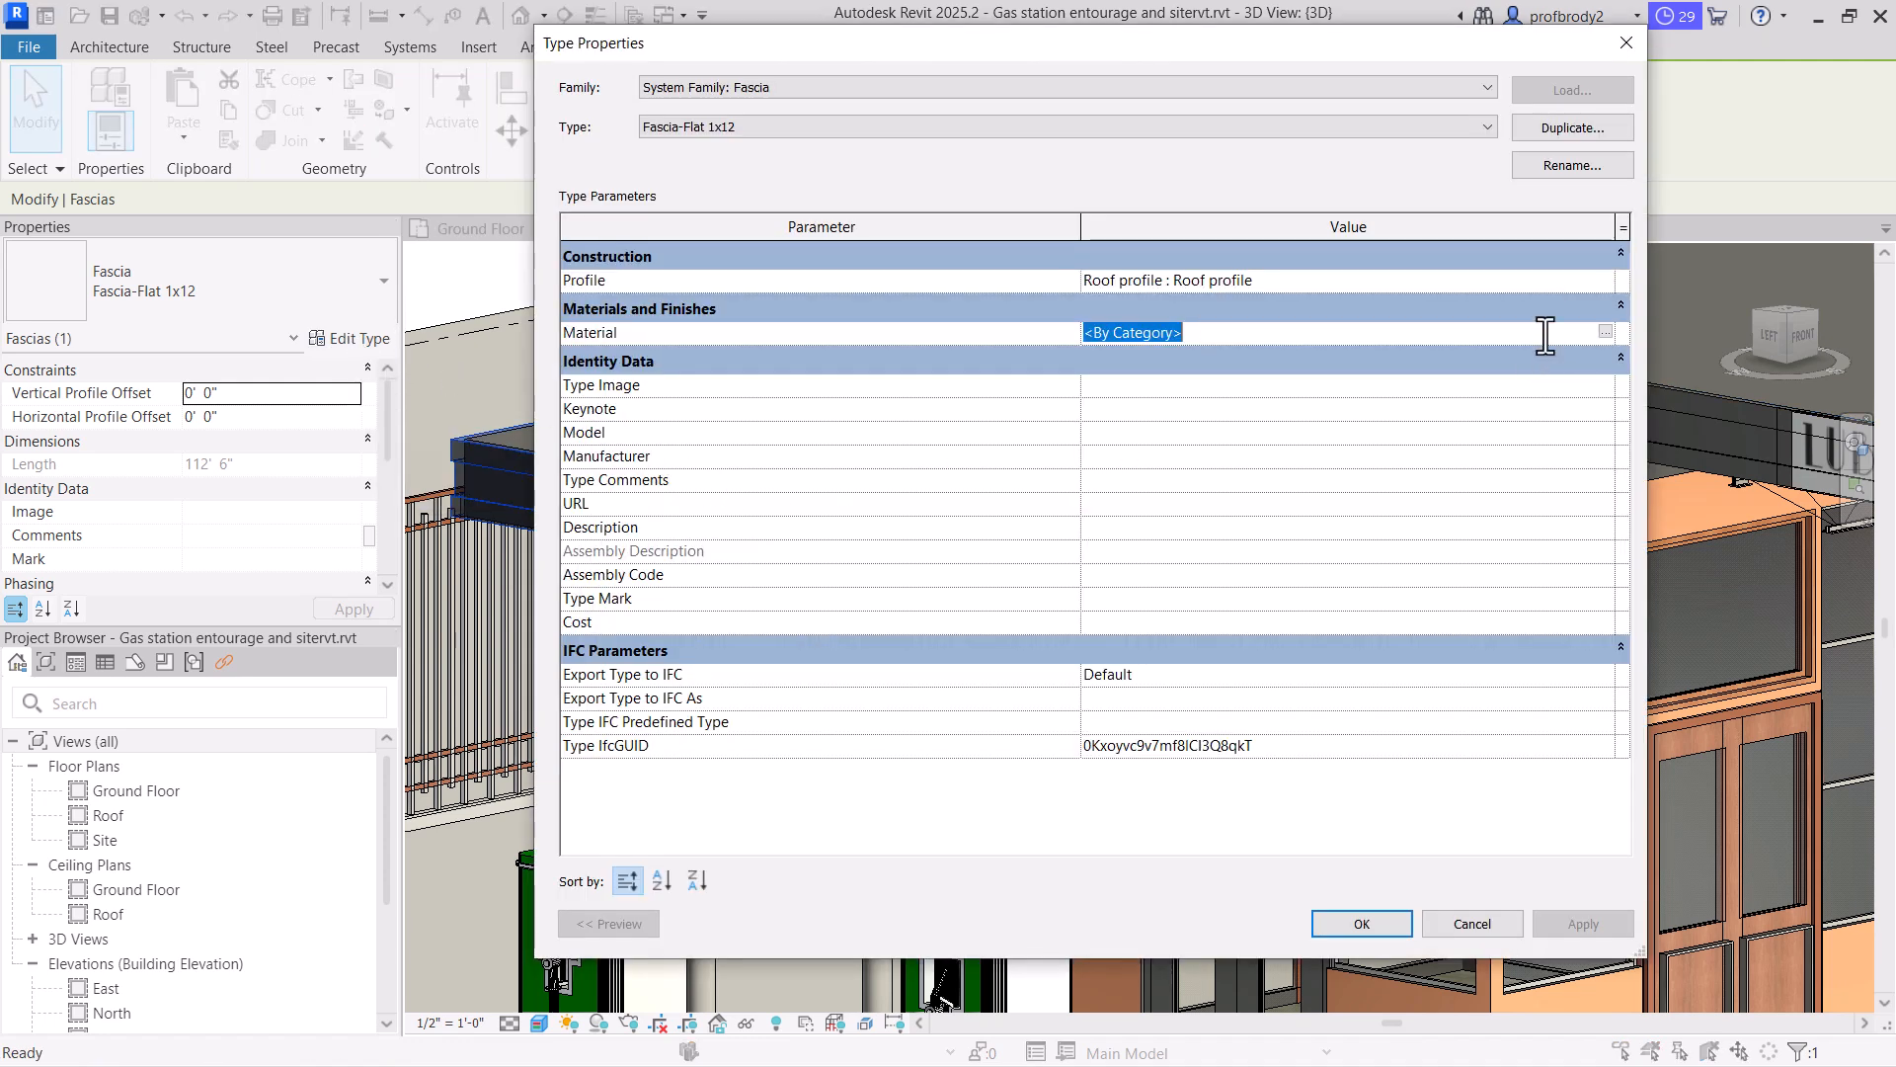
click(1604, 330)
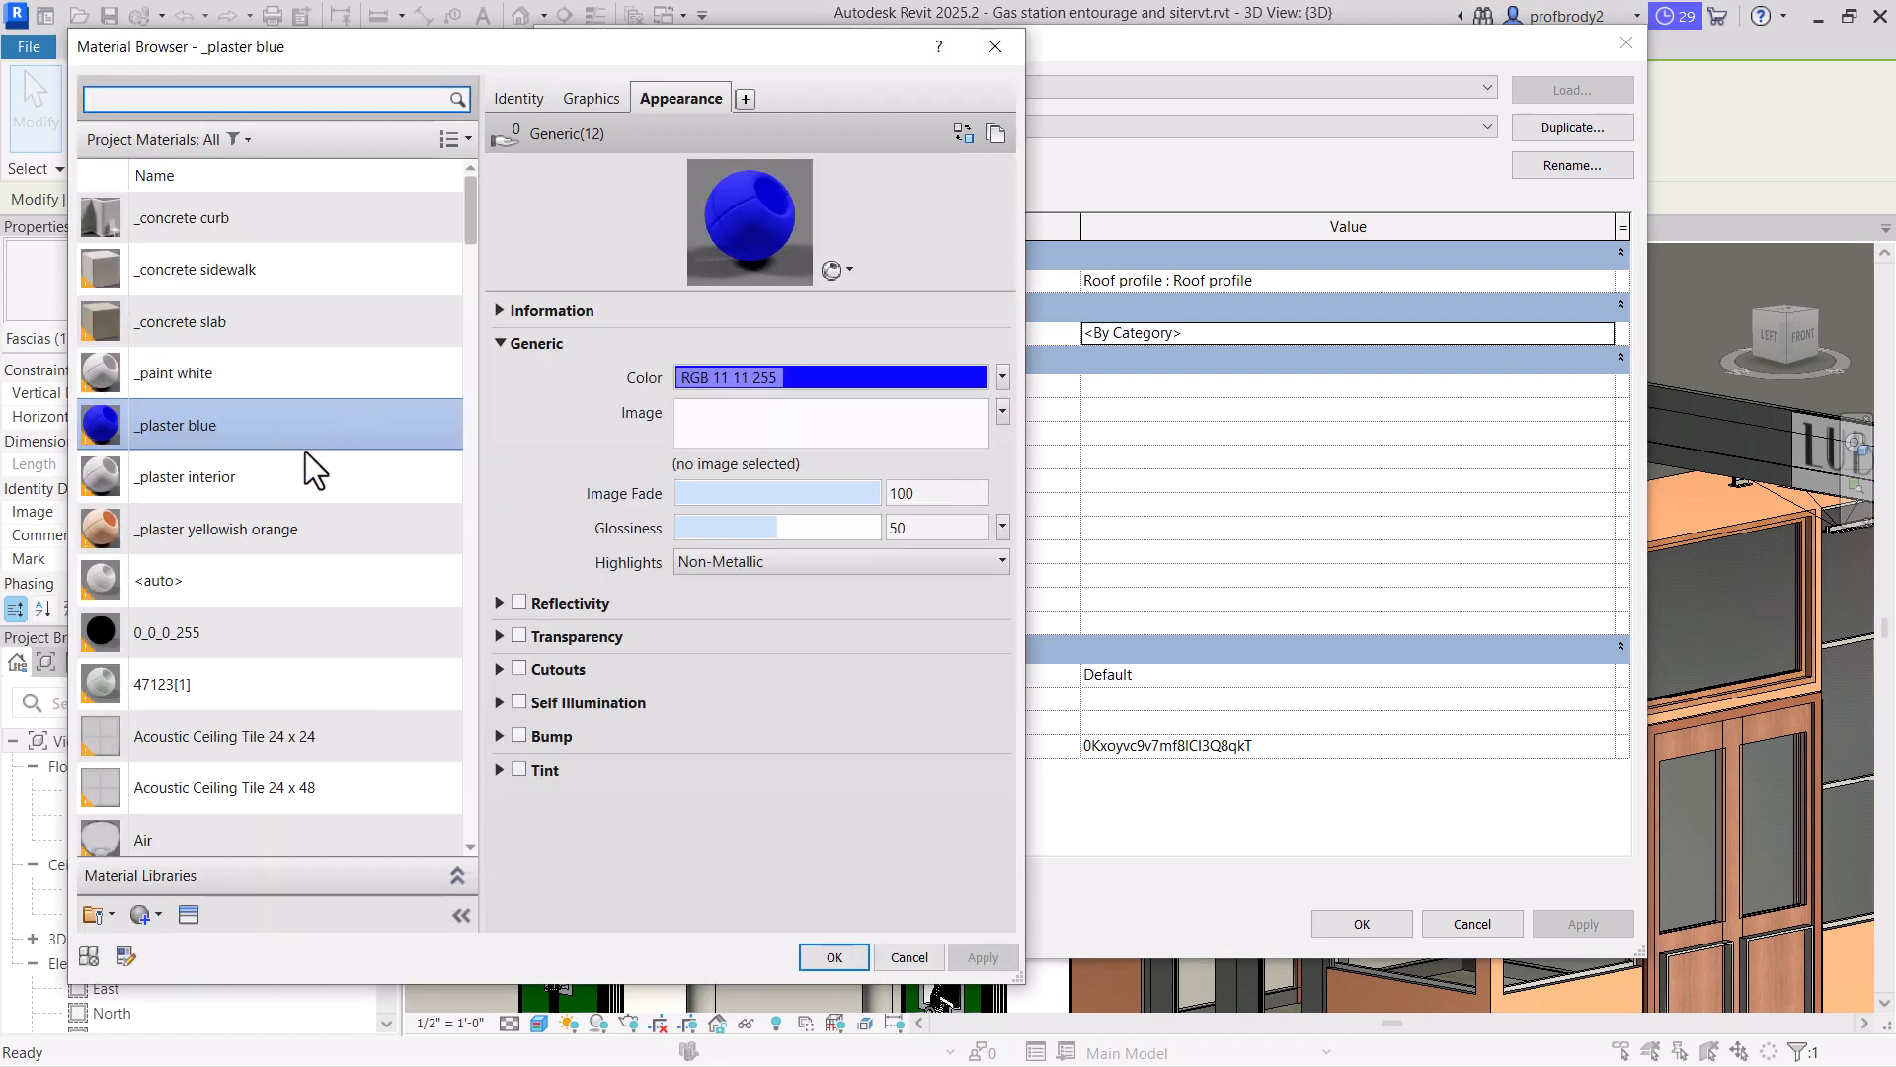
click(832, 957)
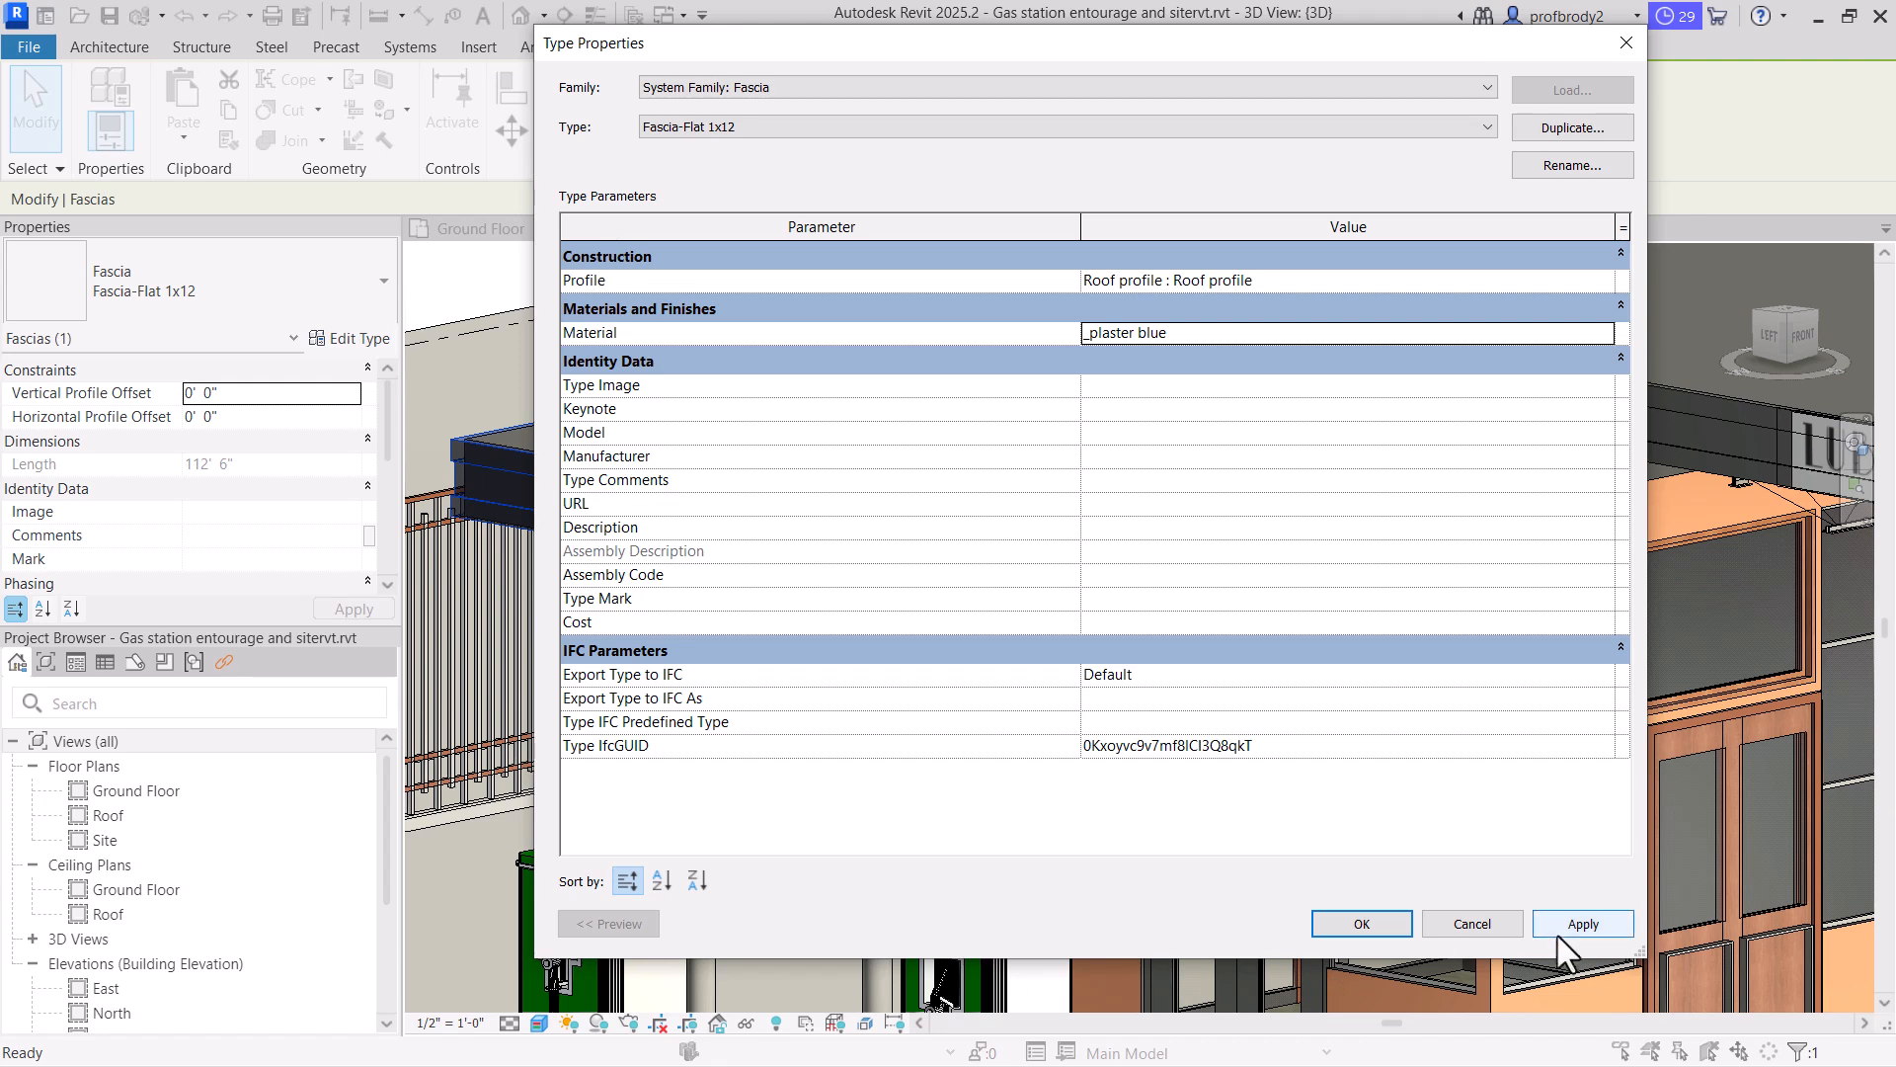
click(1347, 928)
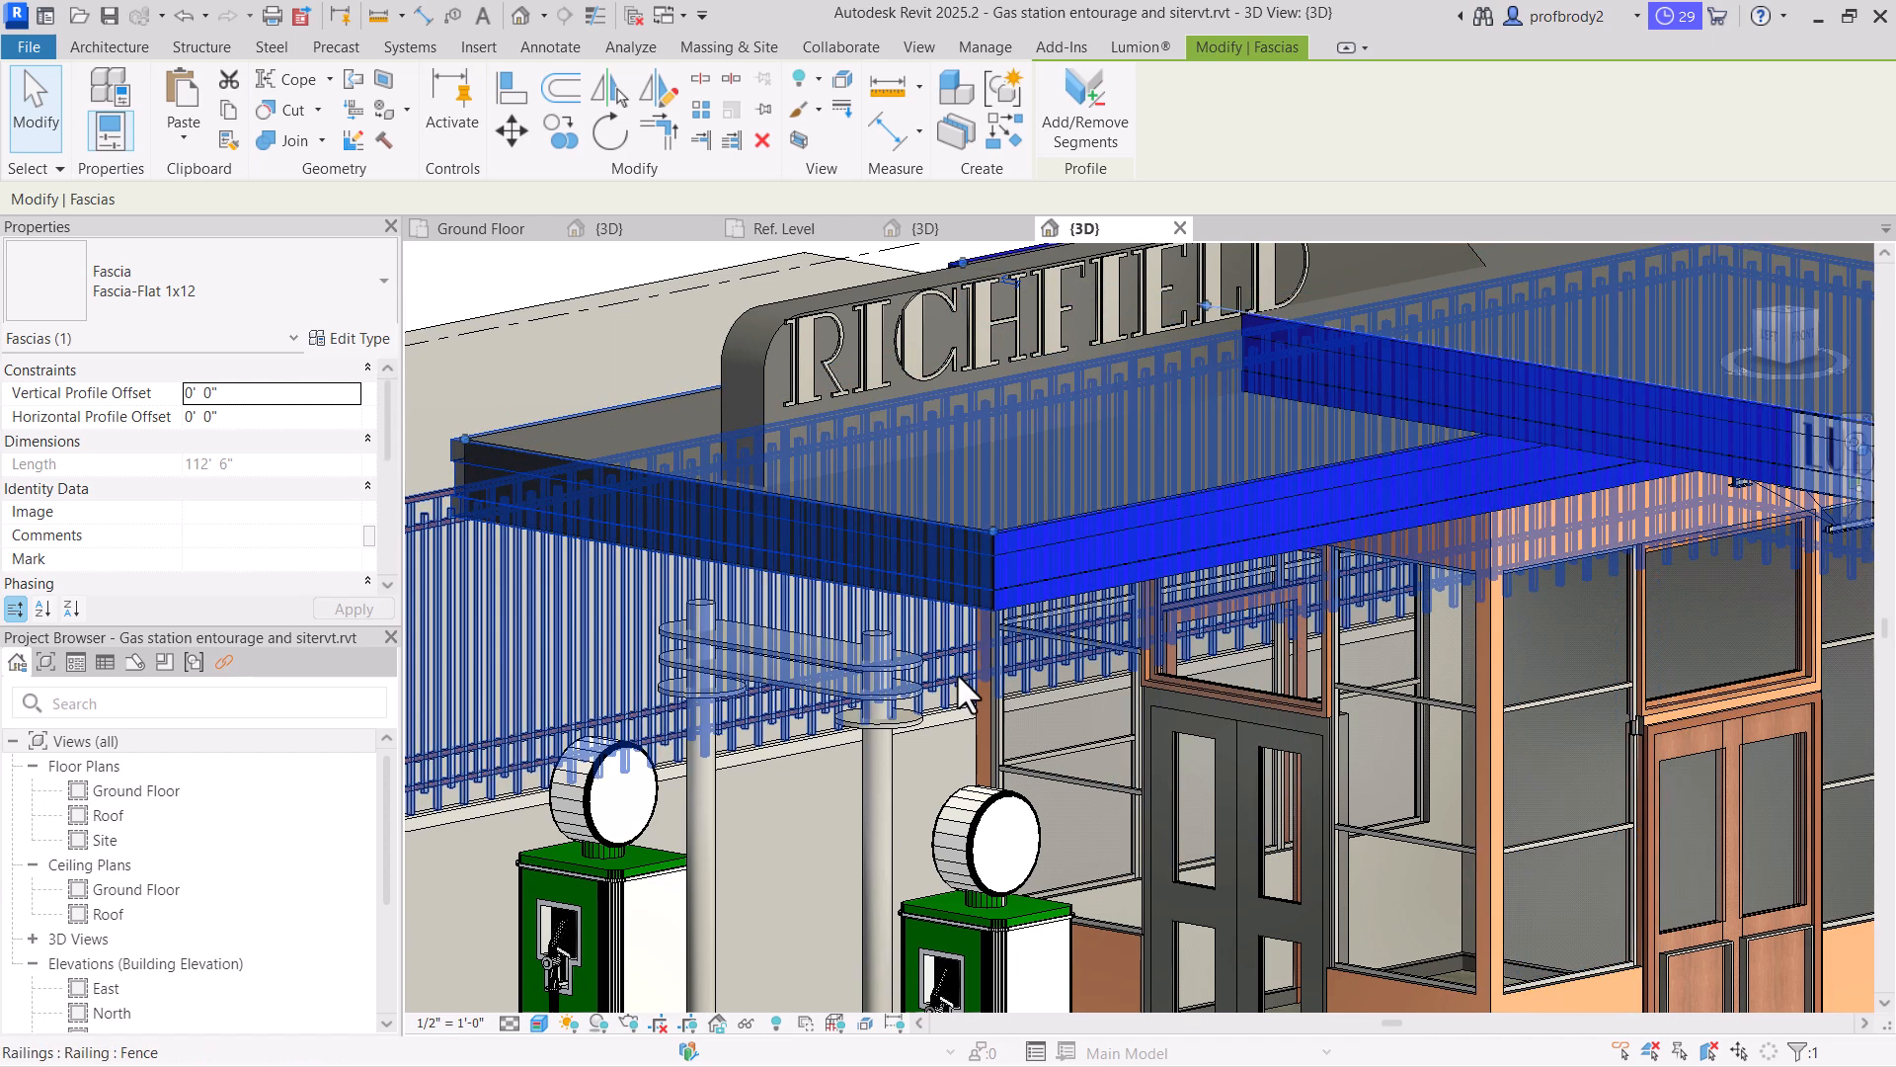
Paint the middle band of the fascia above the gas pumps with _paint white on both faces meeting at the canopy corner
scroll(975, 577, up, 3)
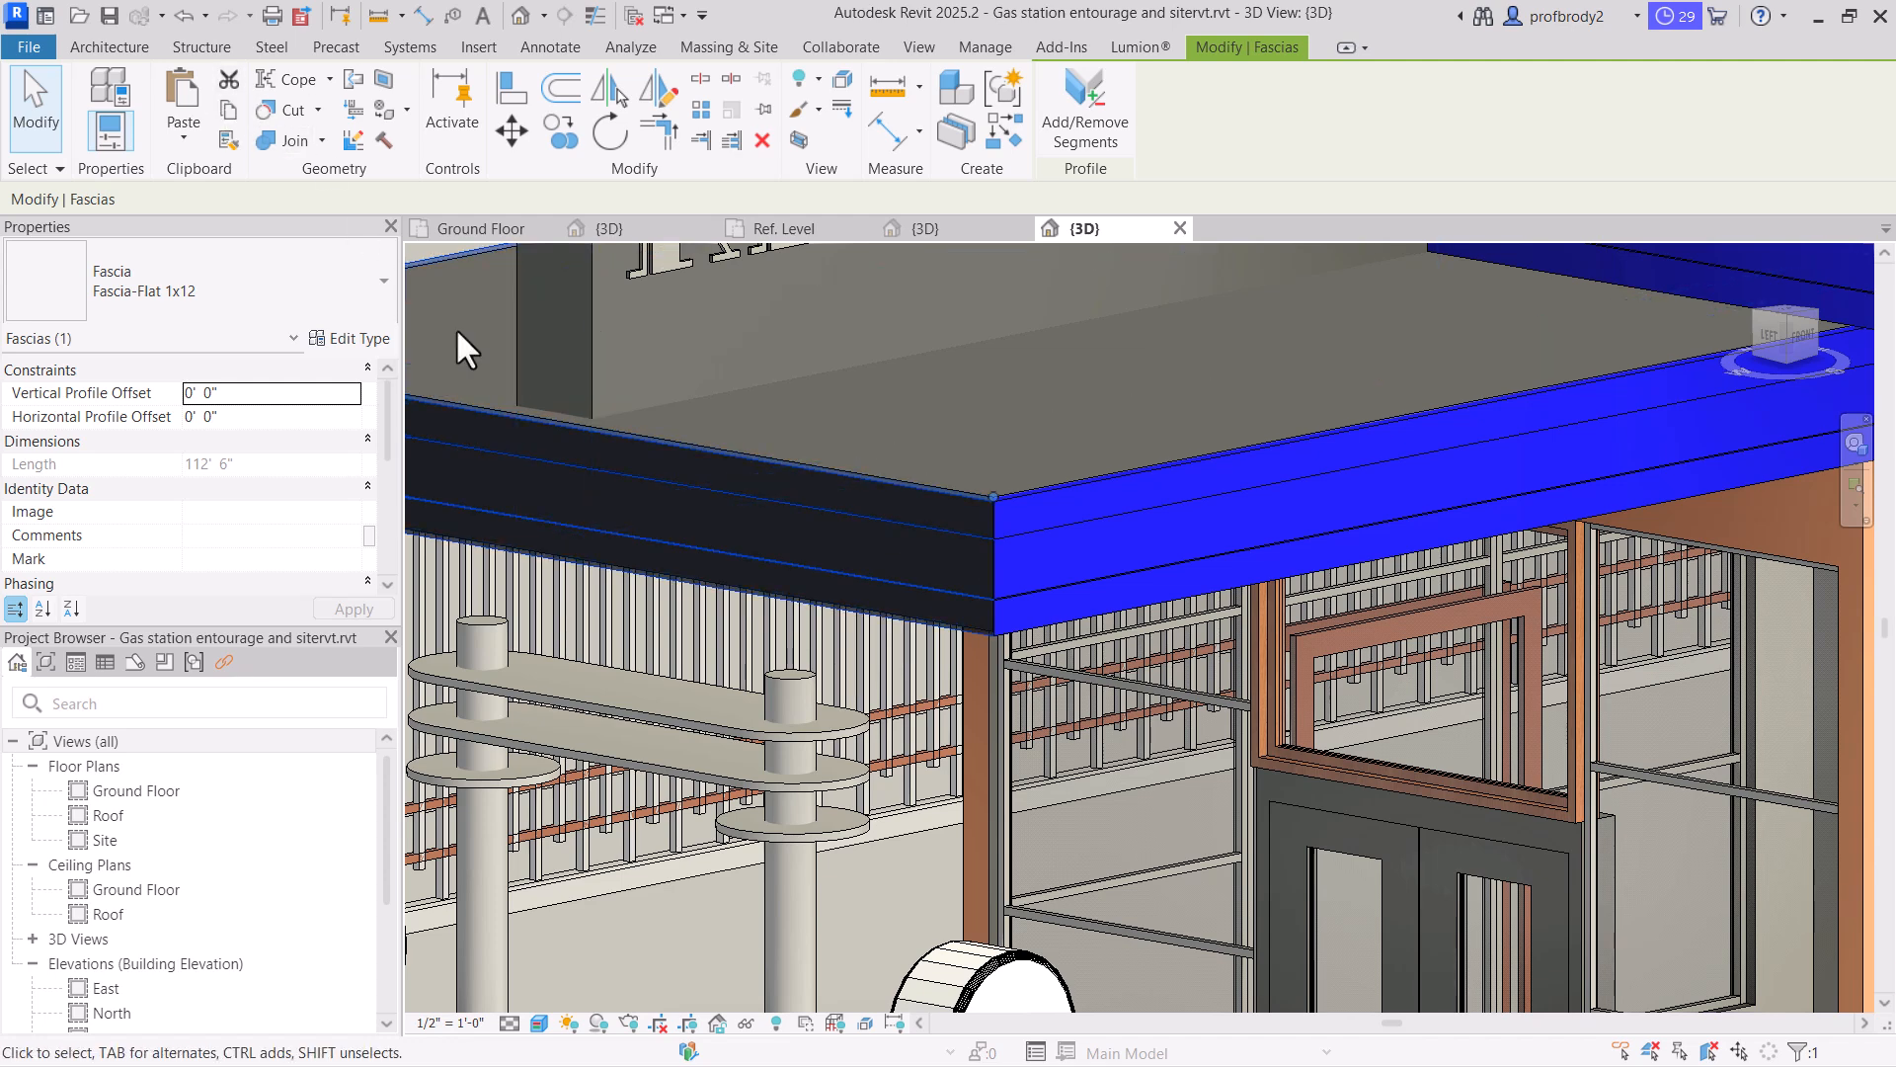
click(389, 114)
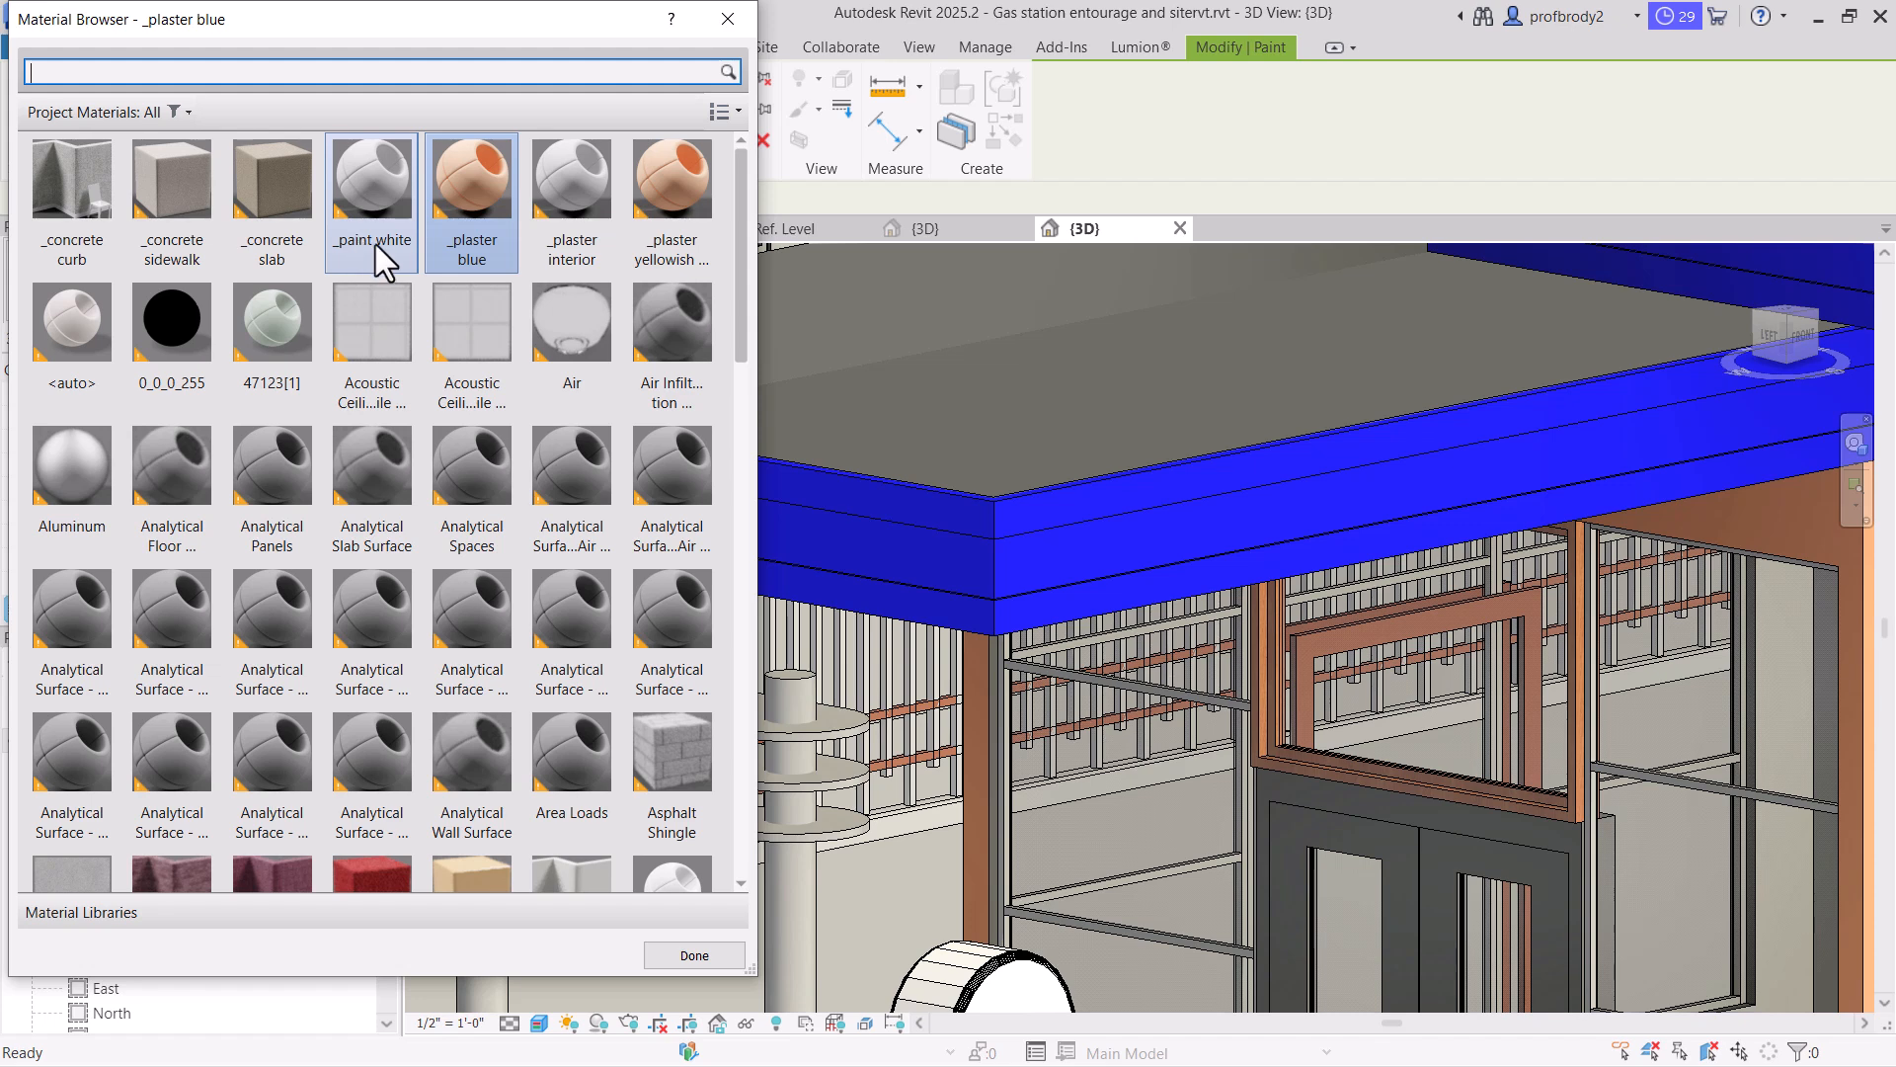
click(381, 240)
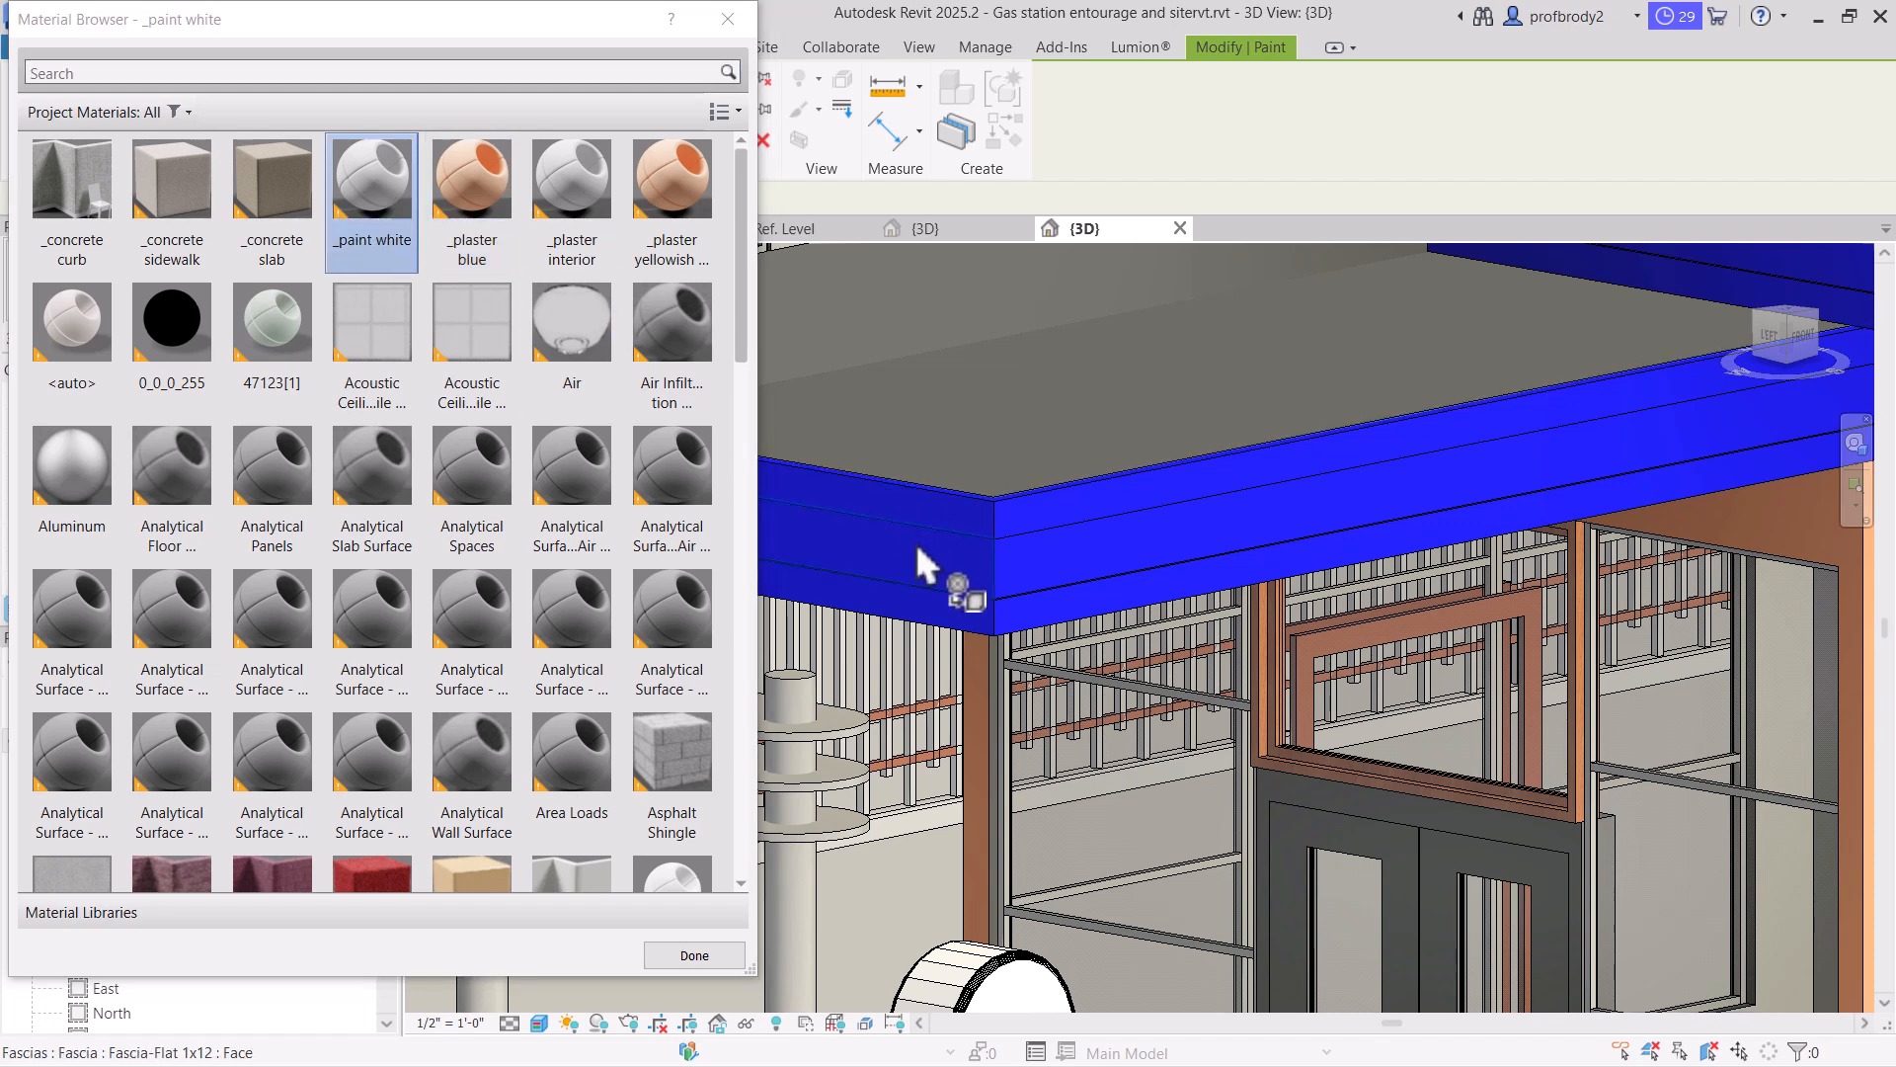
click(938, 561)
click(1028, 593)
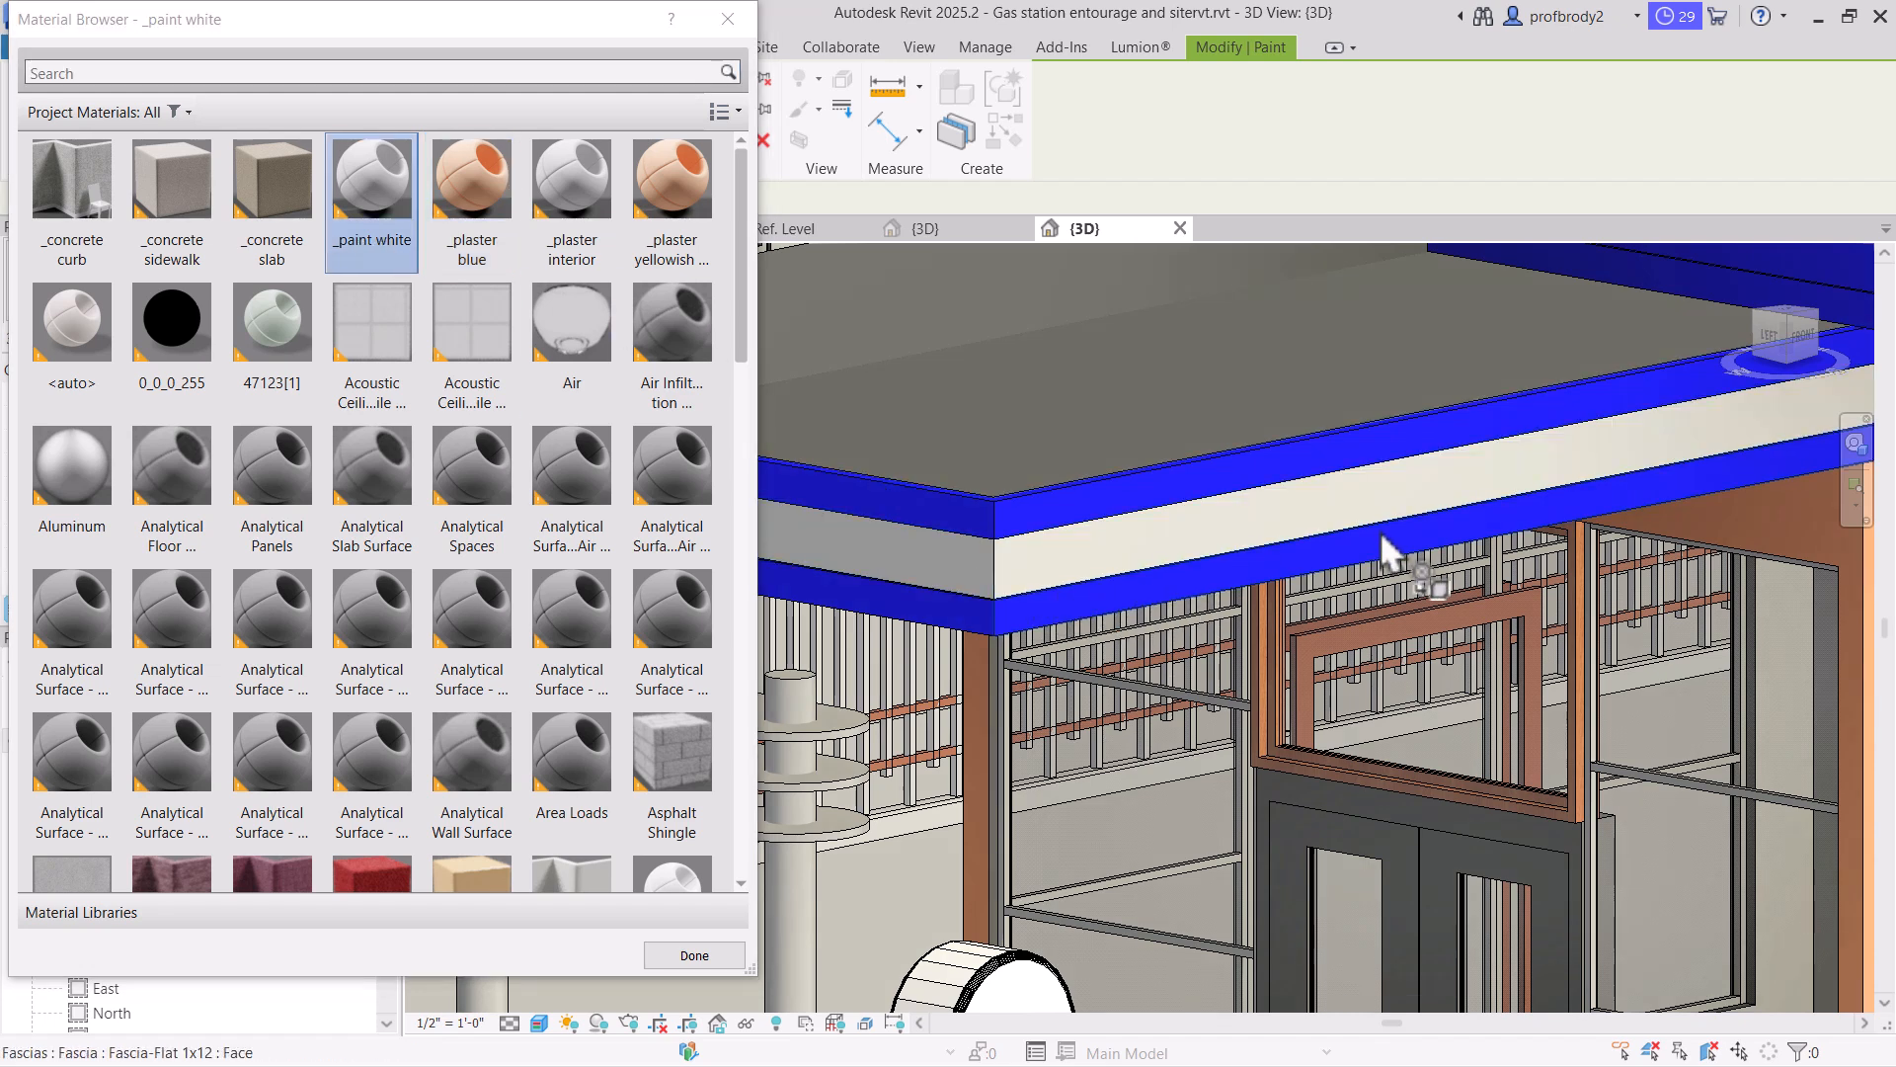
Paint the middle fascia band white along the main roof's sign side and around its far corner
mouse_move(1384, 542)
middle_down()
mouse_move(1151, 570)
mouse_move(931, 527)
middle_up()
scroll(933, 525, down, 2)
click(1298, 412)
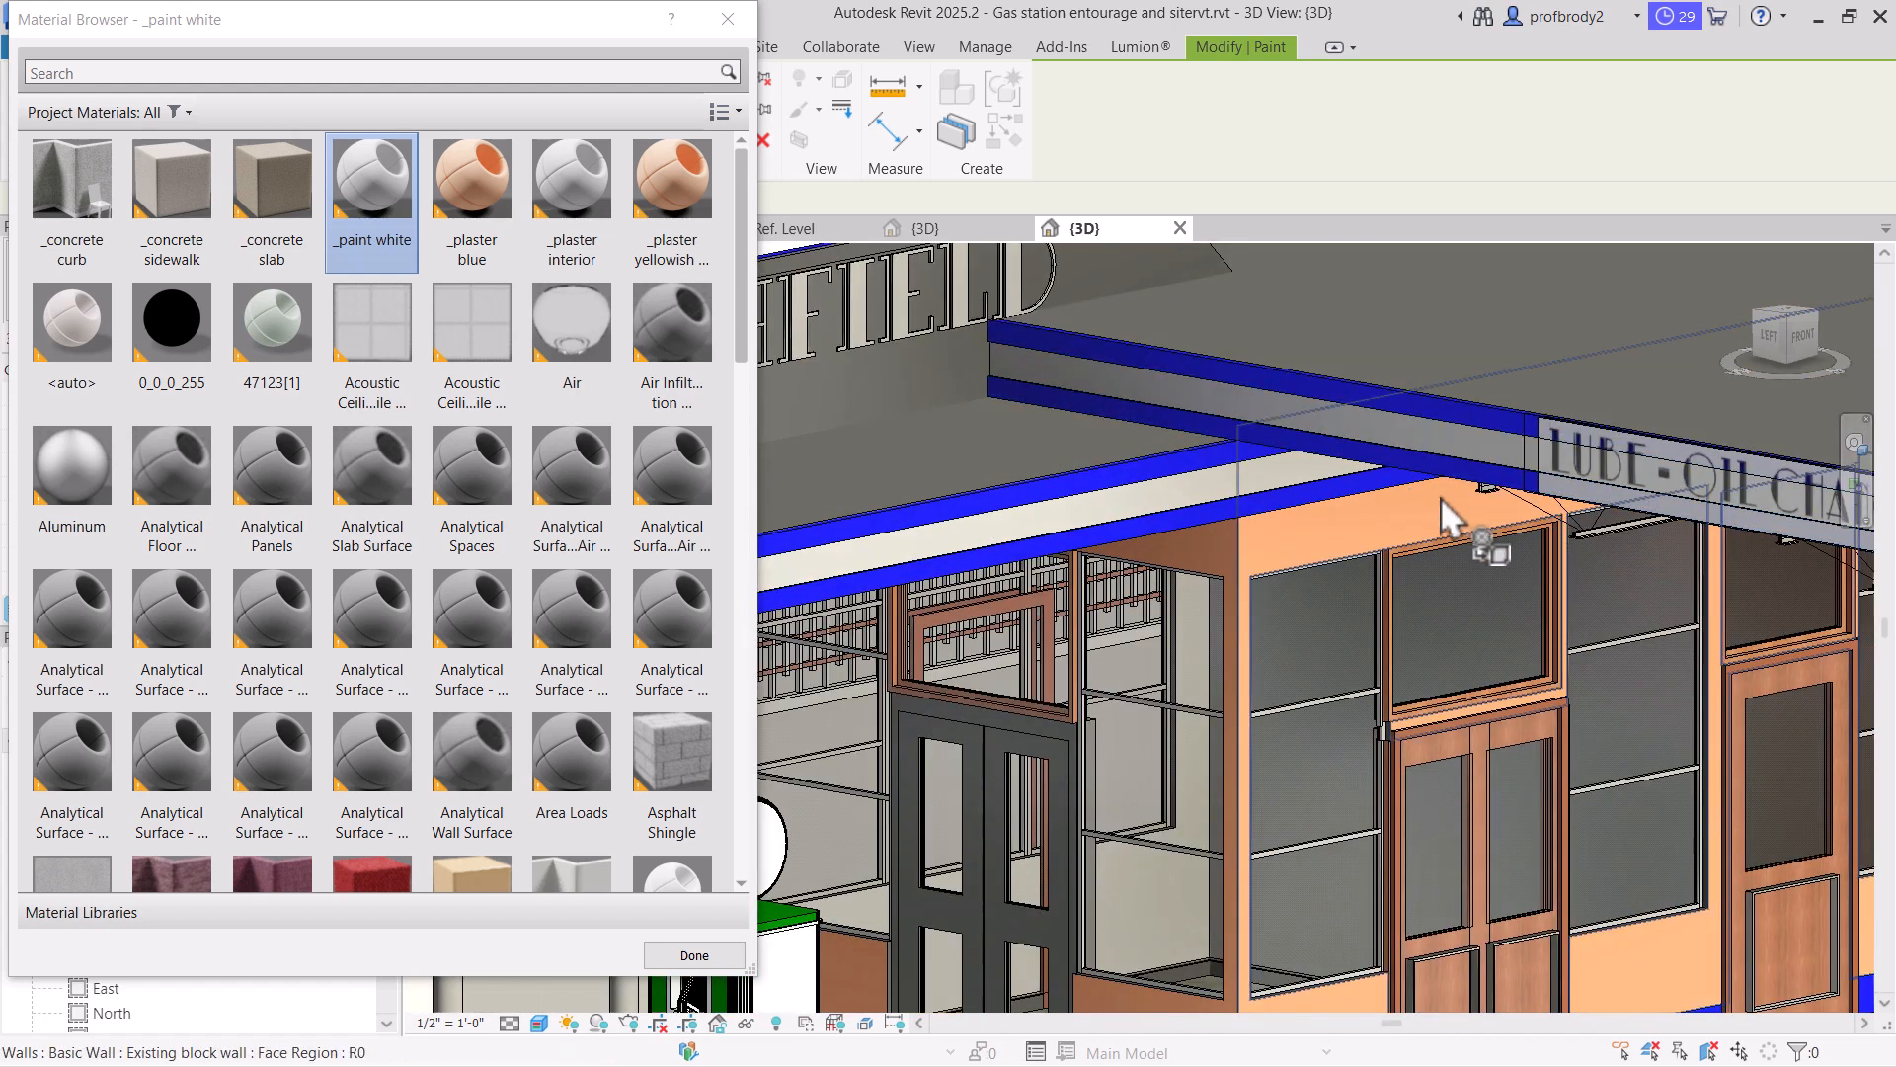
middle_drag(1442, 496, 746, 596)
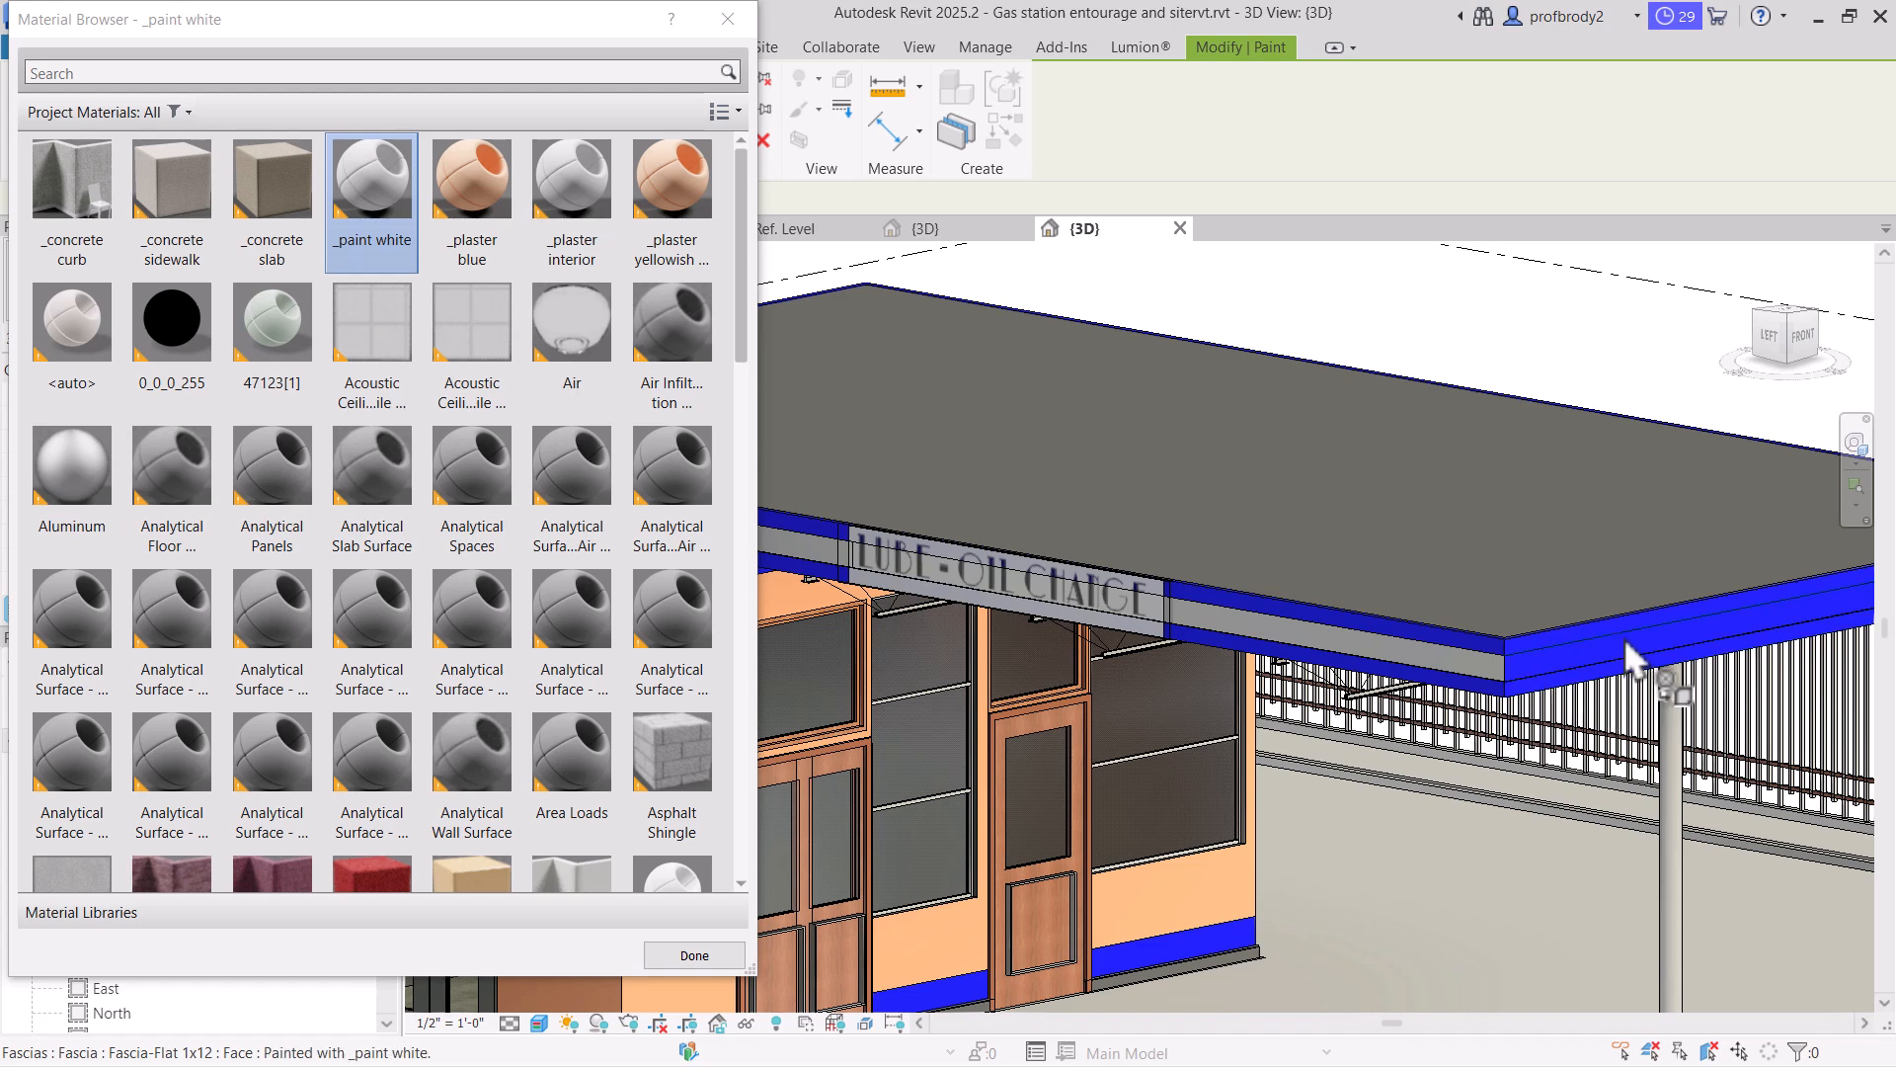
scroll(1605, 657, up, 2)
scroll(1600, 654, up, 2)
click(1553, 681)
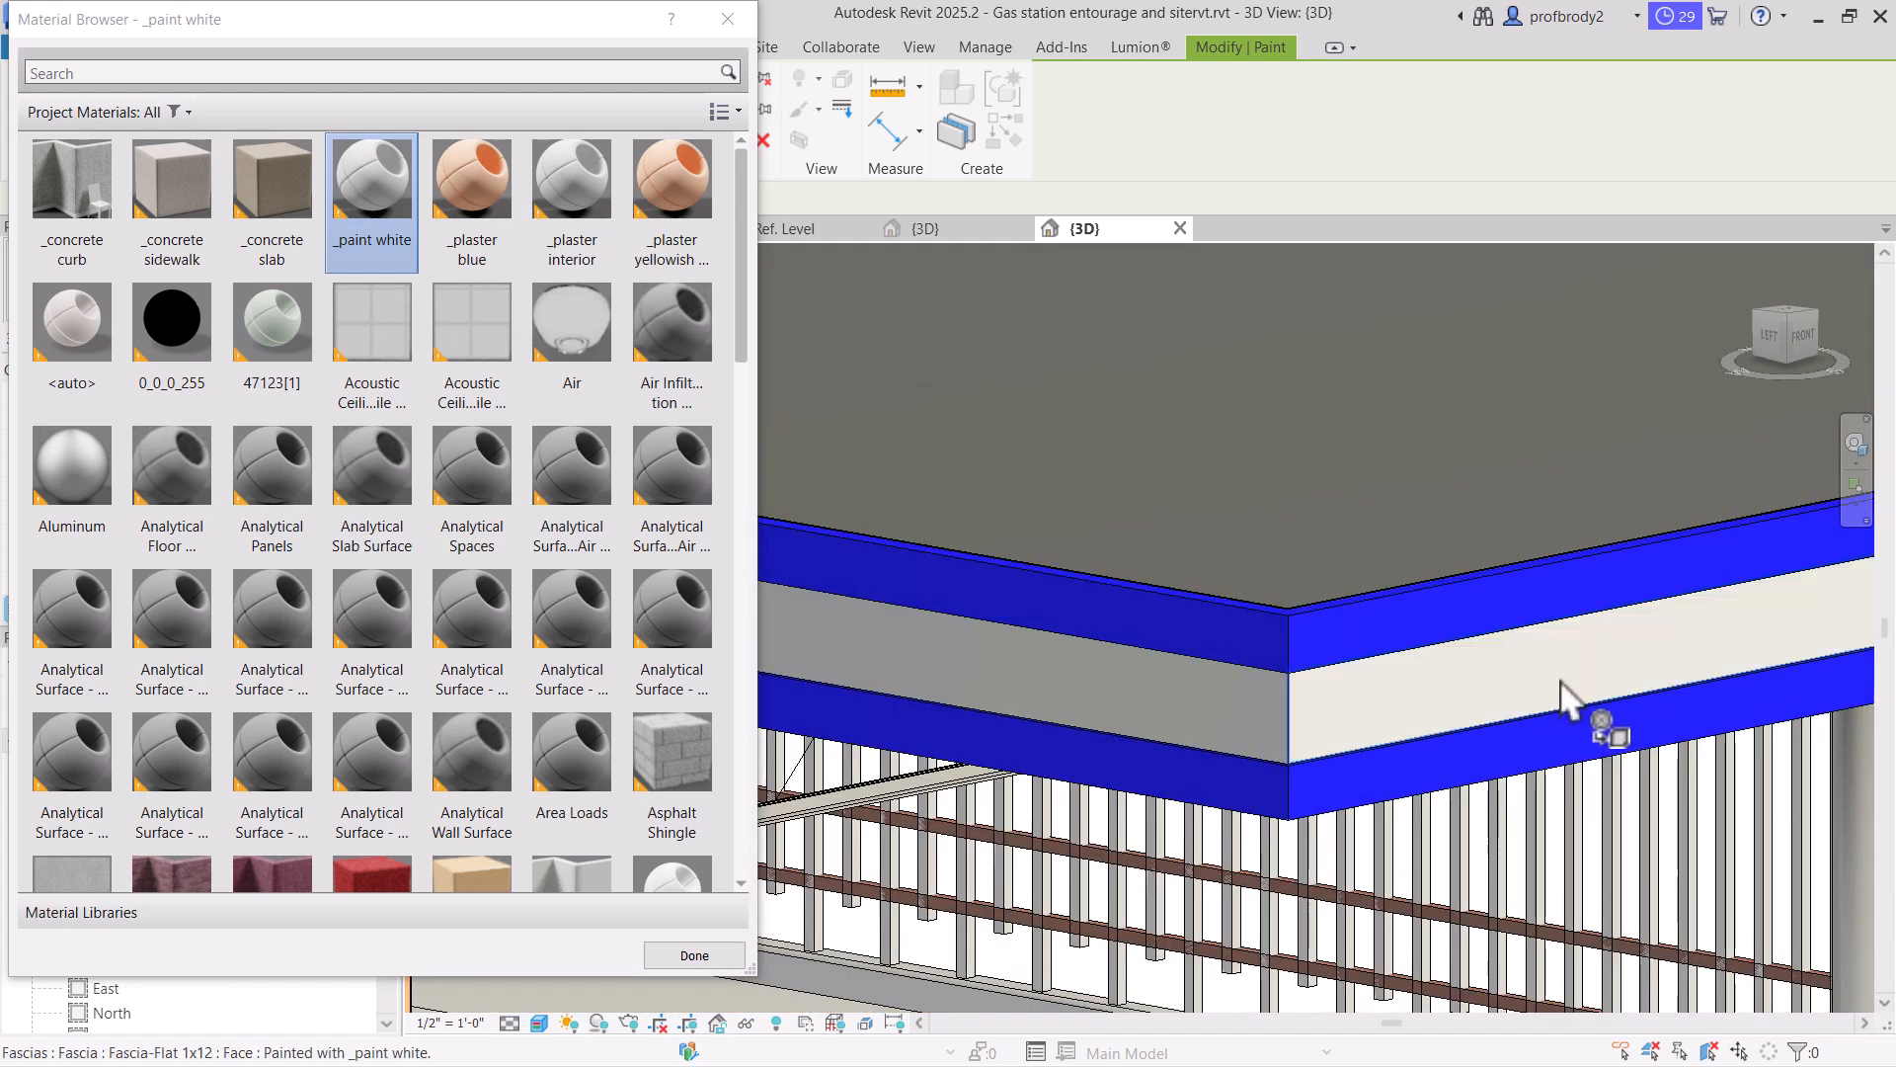
scroll(1559, 679, down, 2)
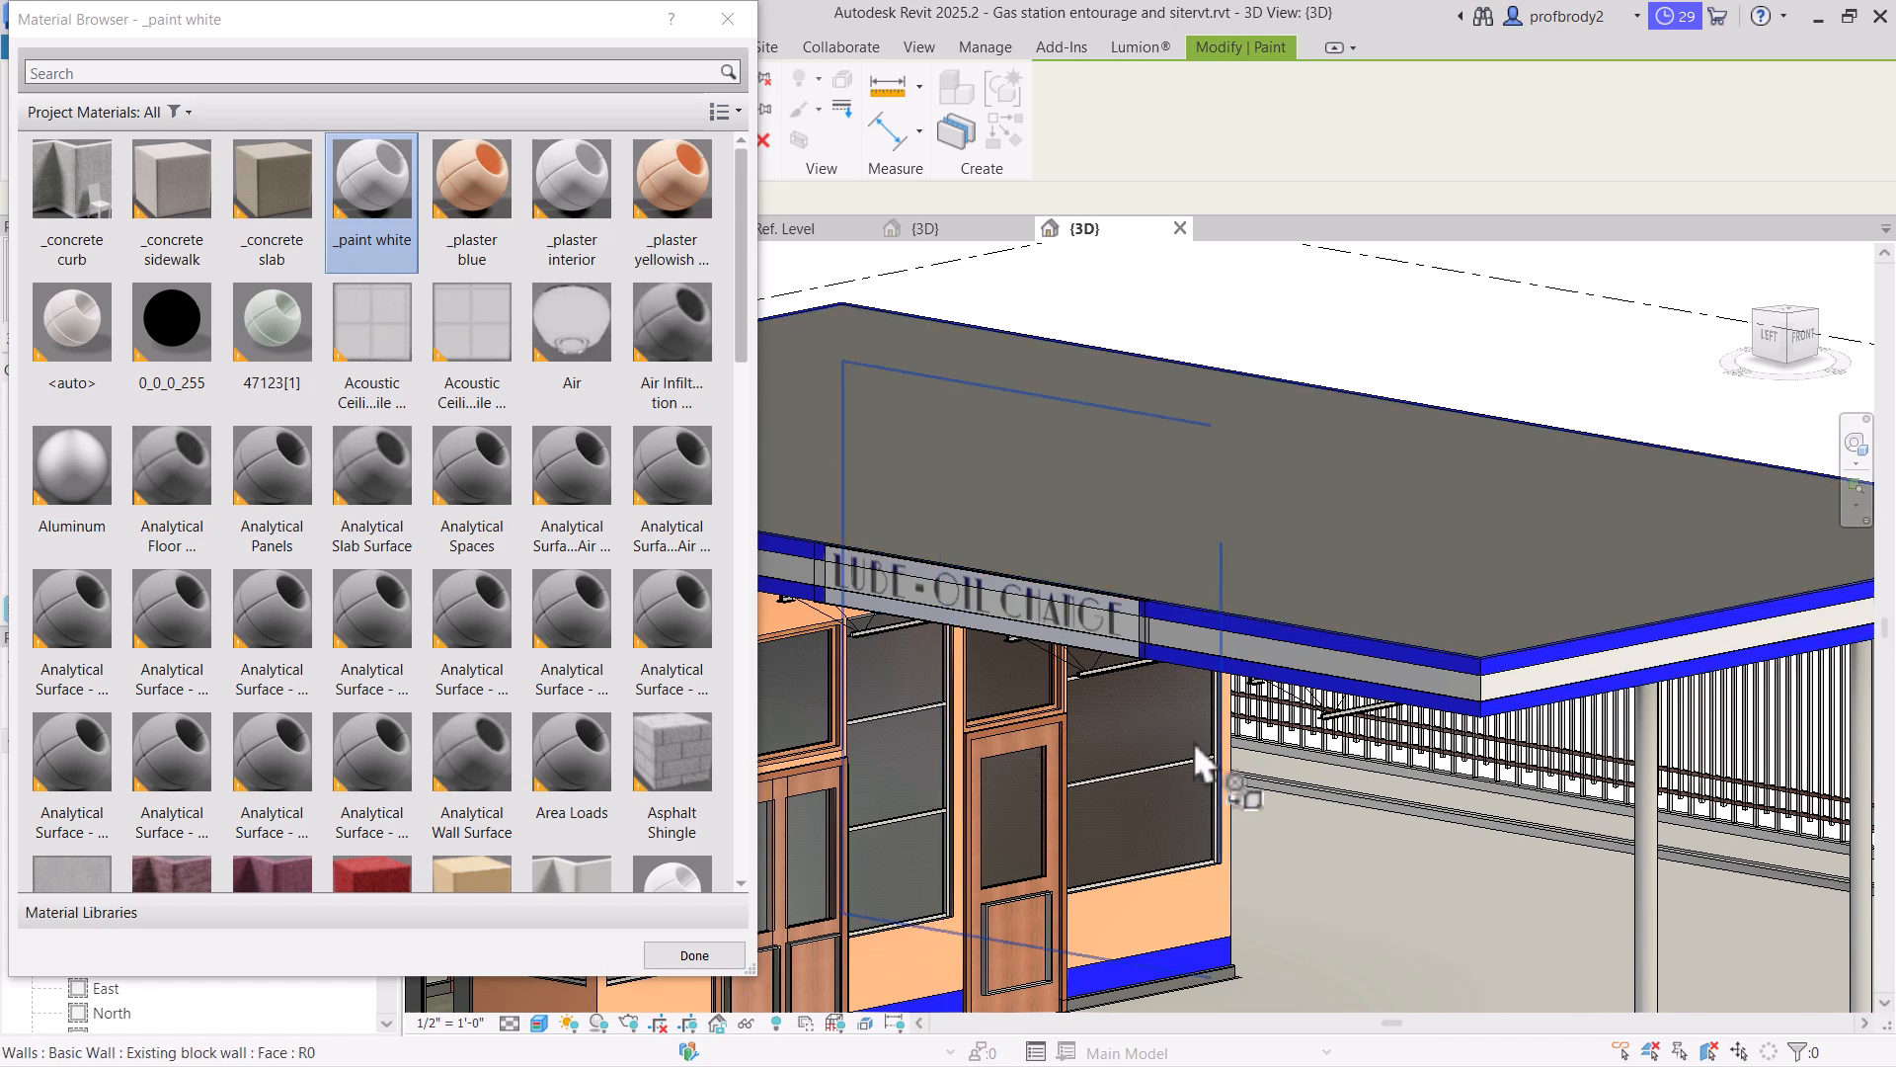
middle_drag(1197, 692, 1467, 700)
middle_drag(1272, 774, 1351, 650)
scroll(1465, 703, down, 1)
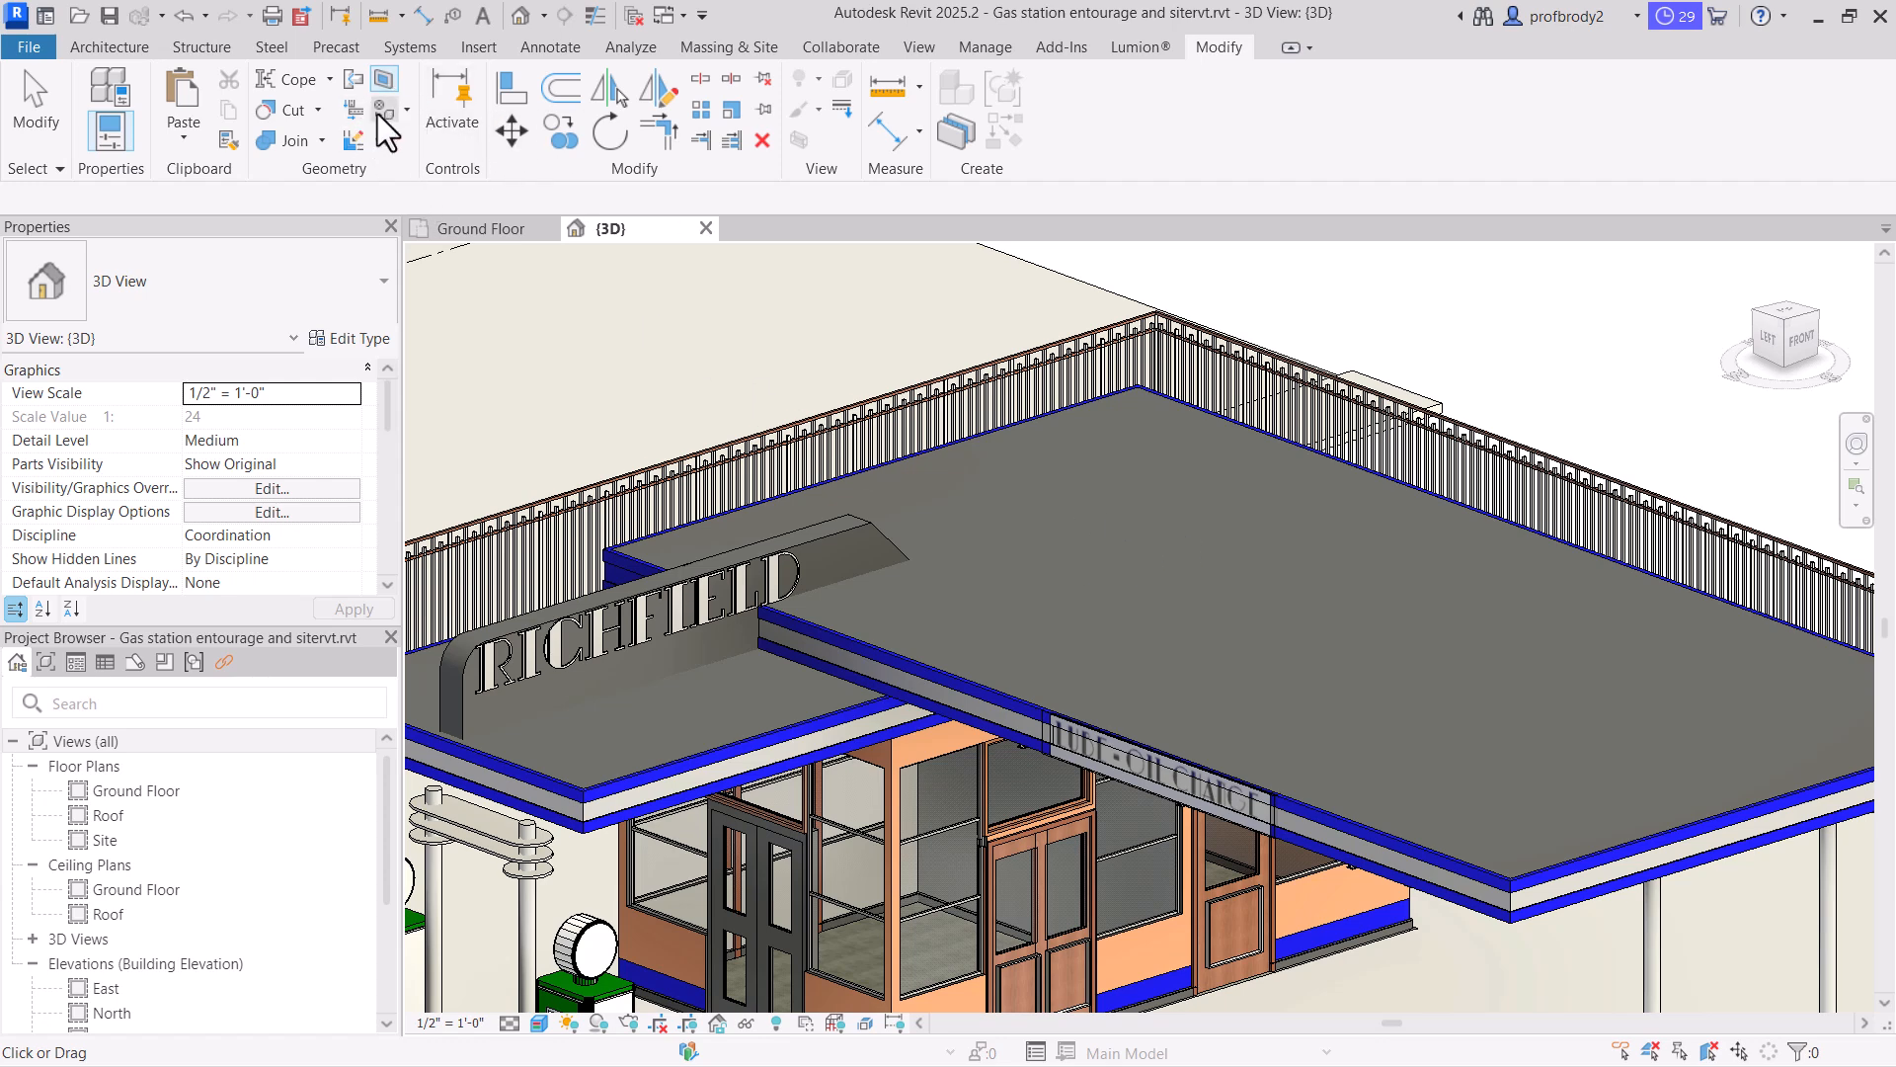
Split the top face of the main roof with a small rectangular region near its back corner, using the Hidden Line display for sketching
click(386, 83)
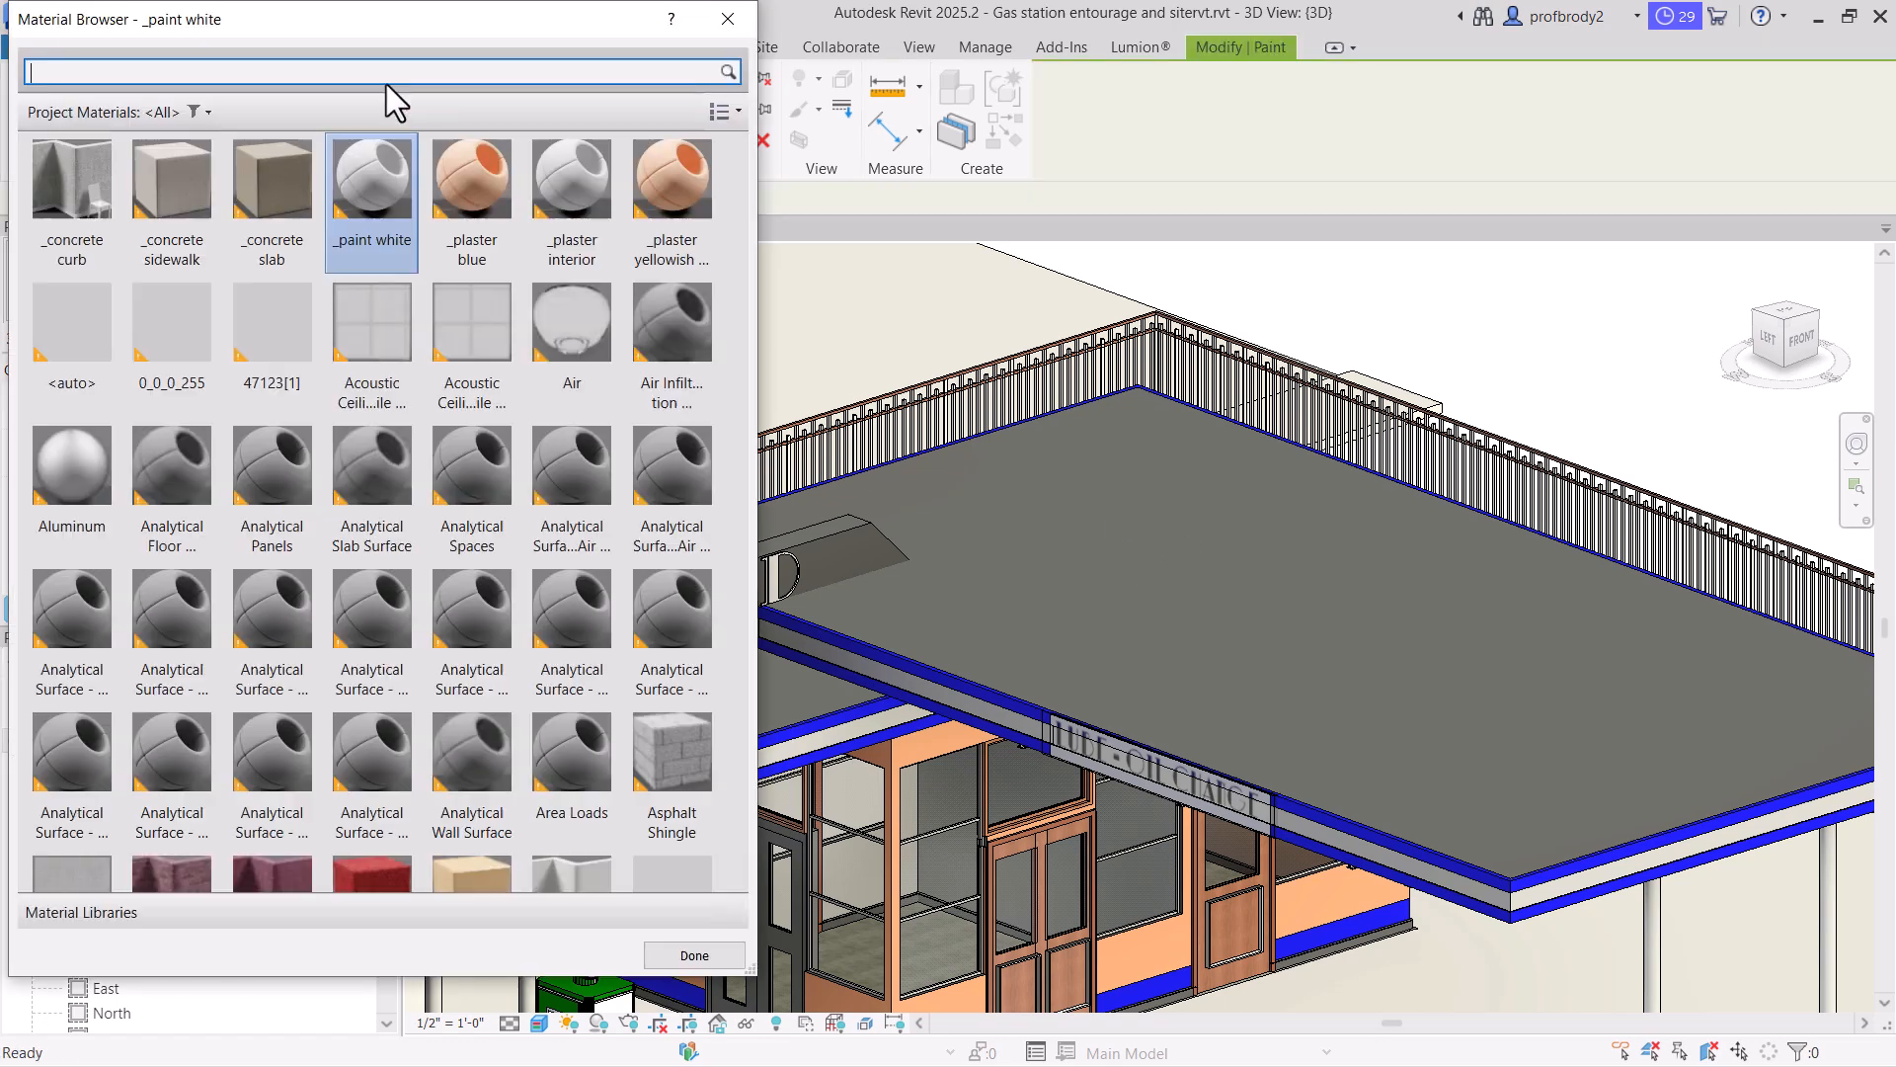
click(728, 19)
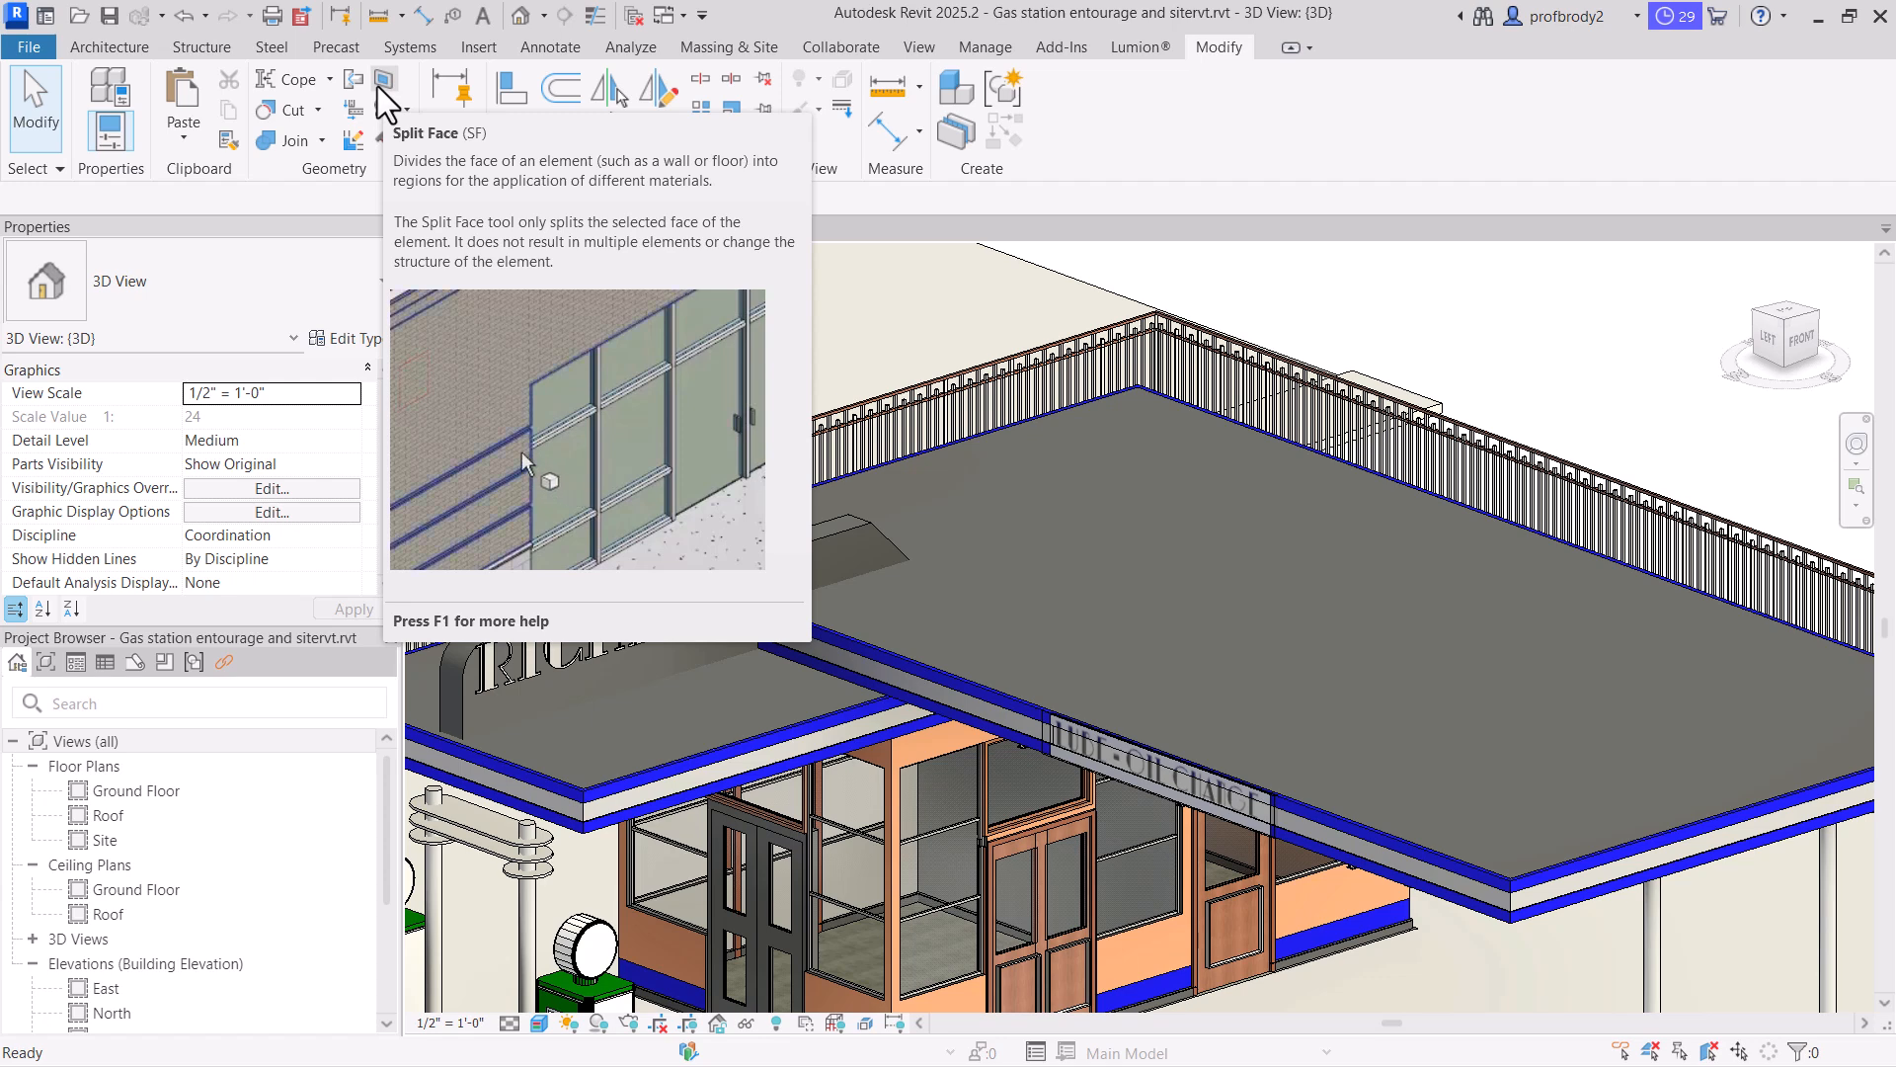
click(381, 87)
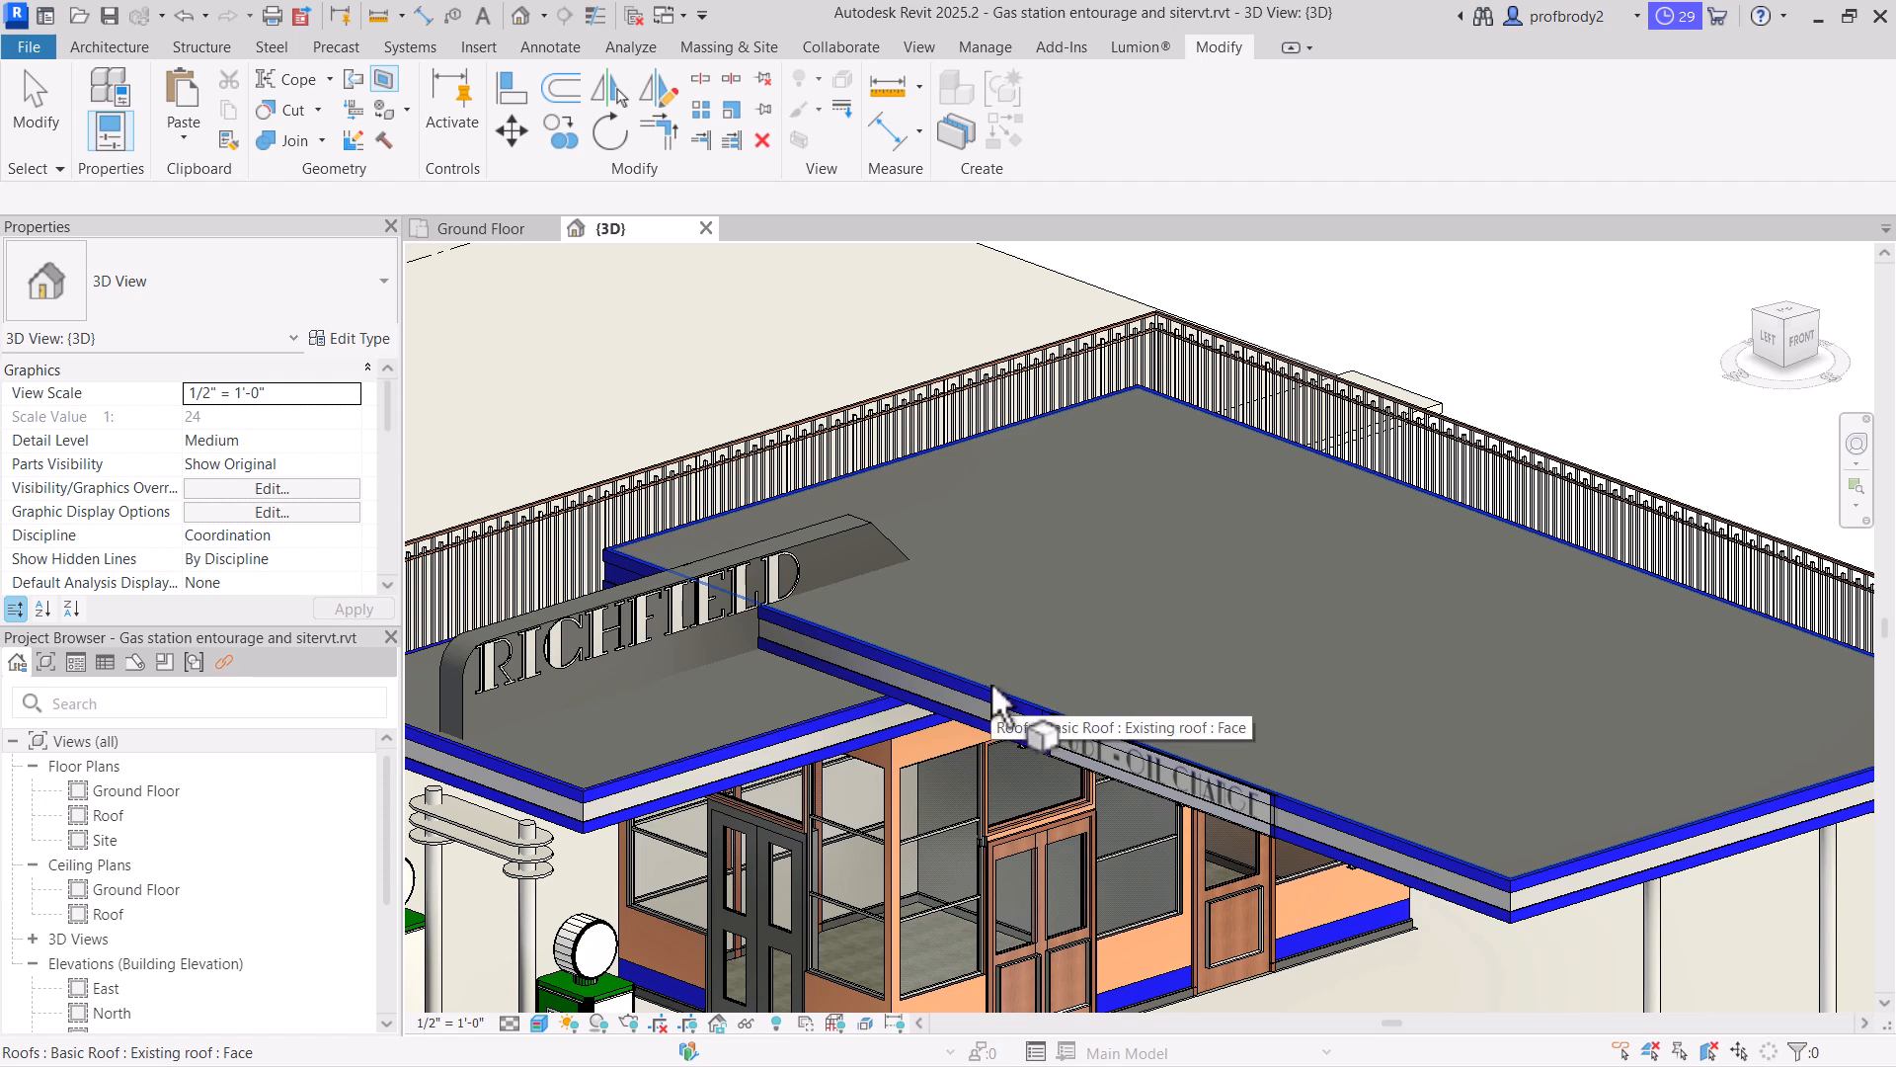
click(1037, 696)
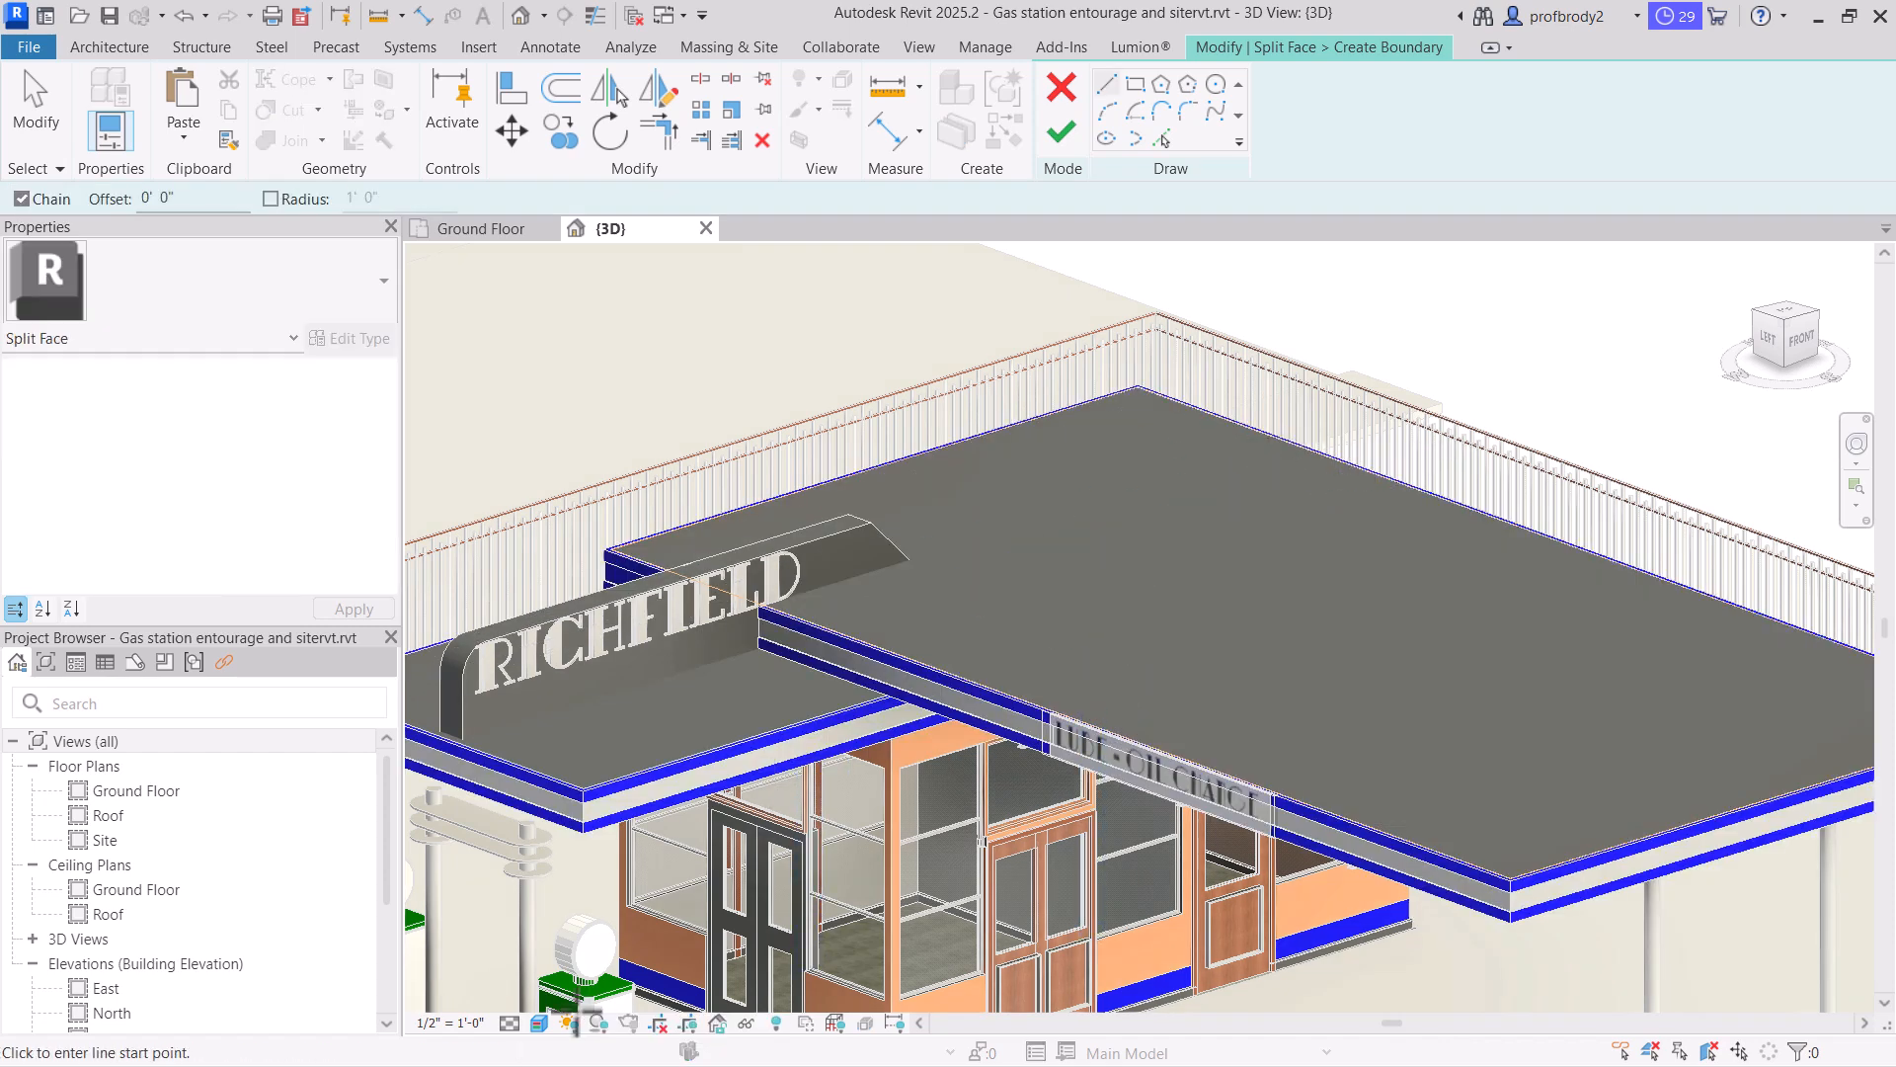
click(539, 1023)
click(573, 899)
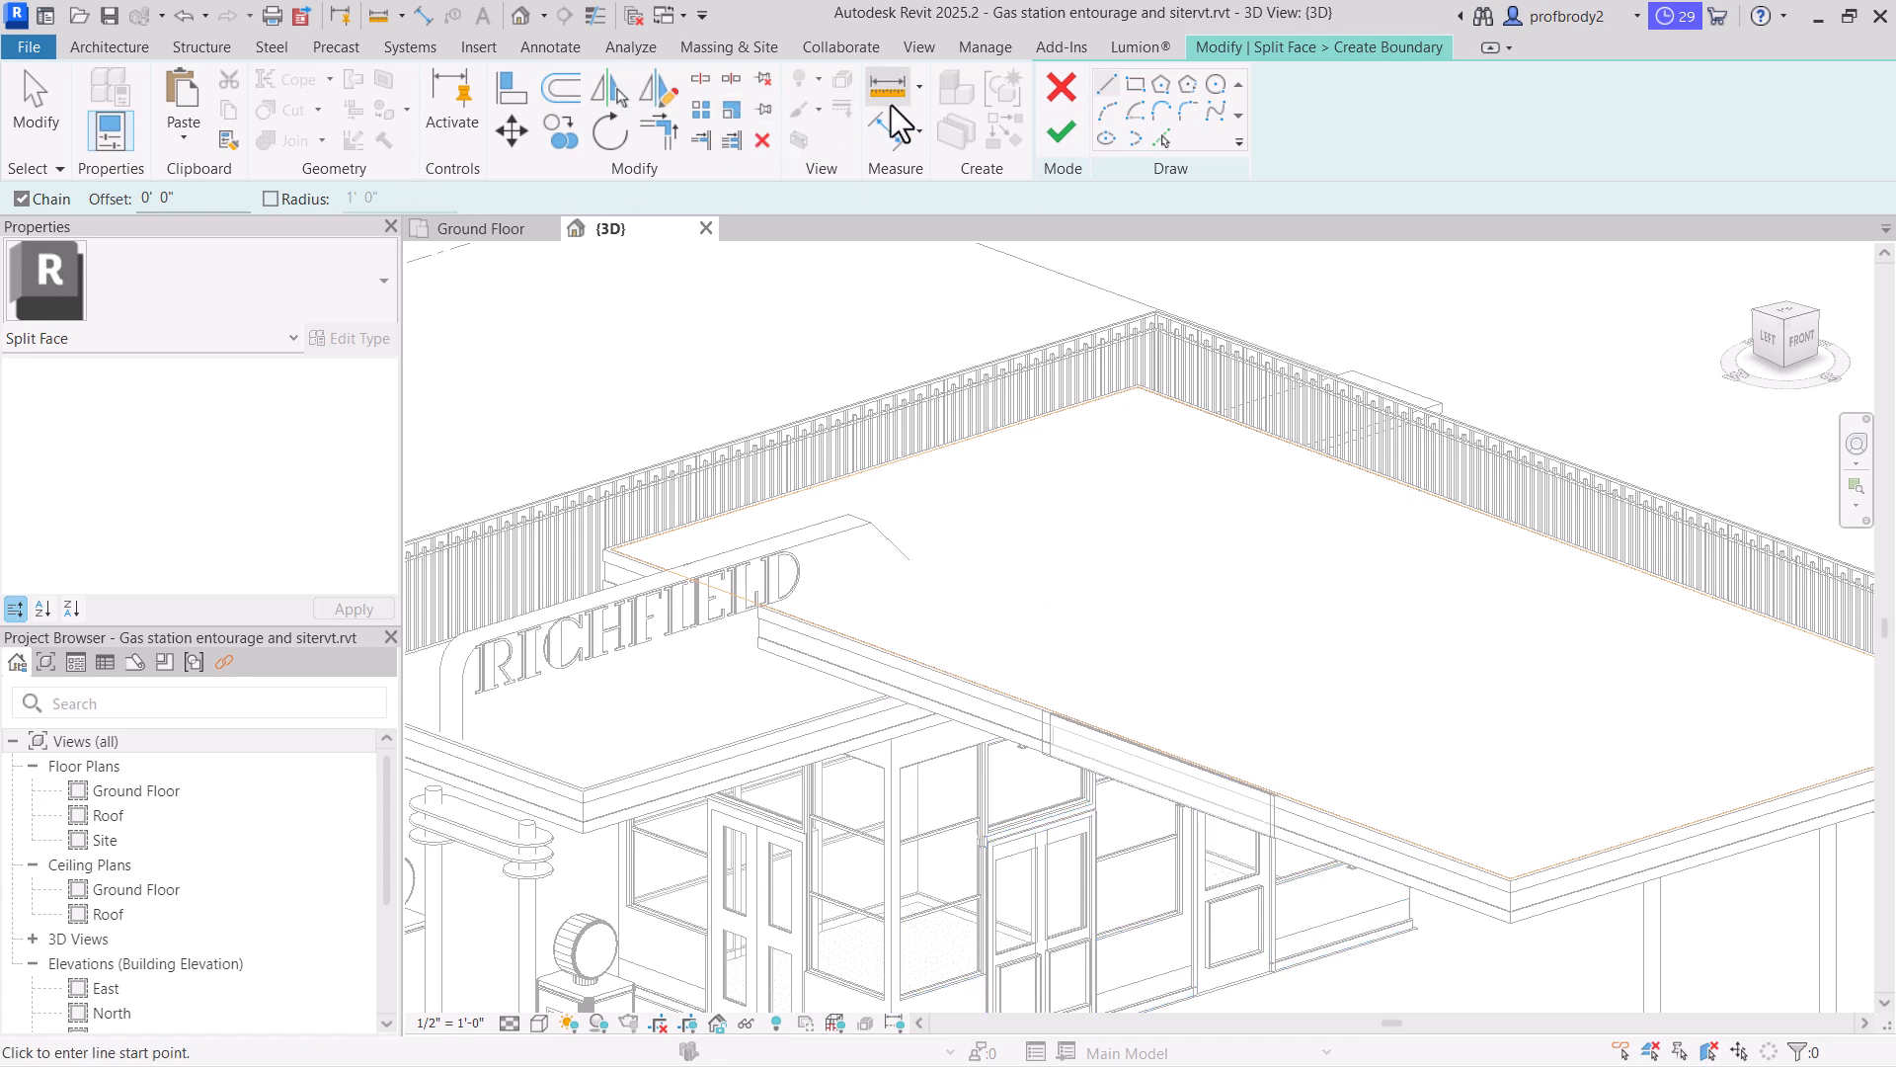
click(1136, 85)
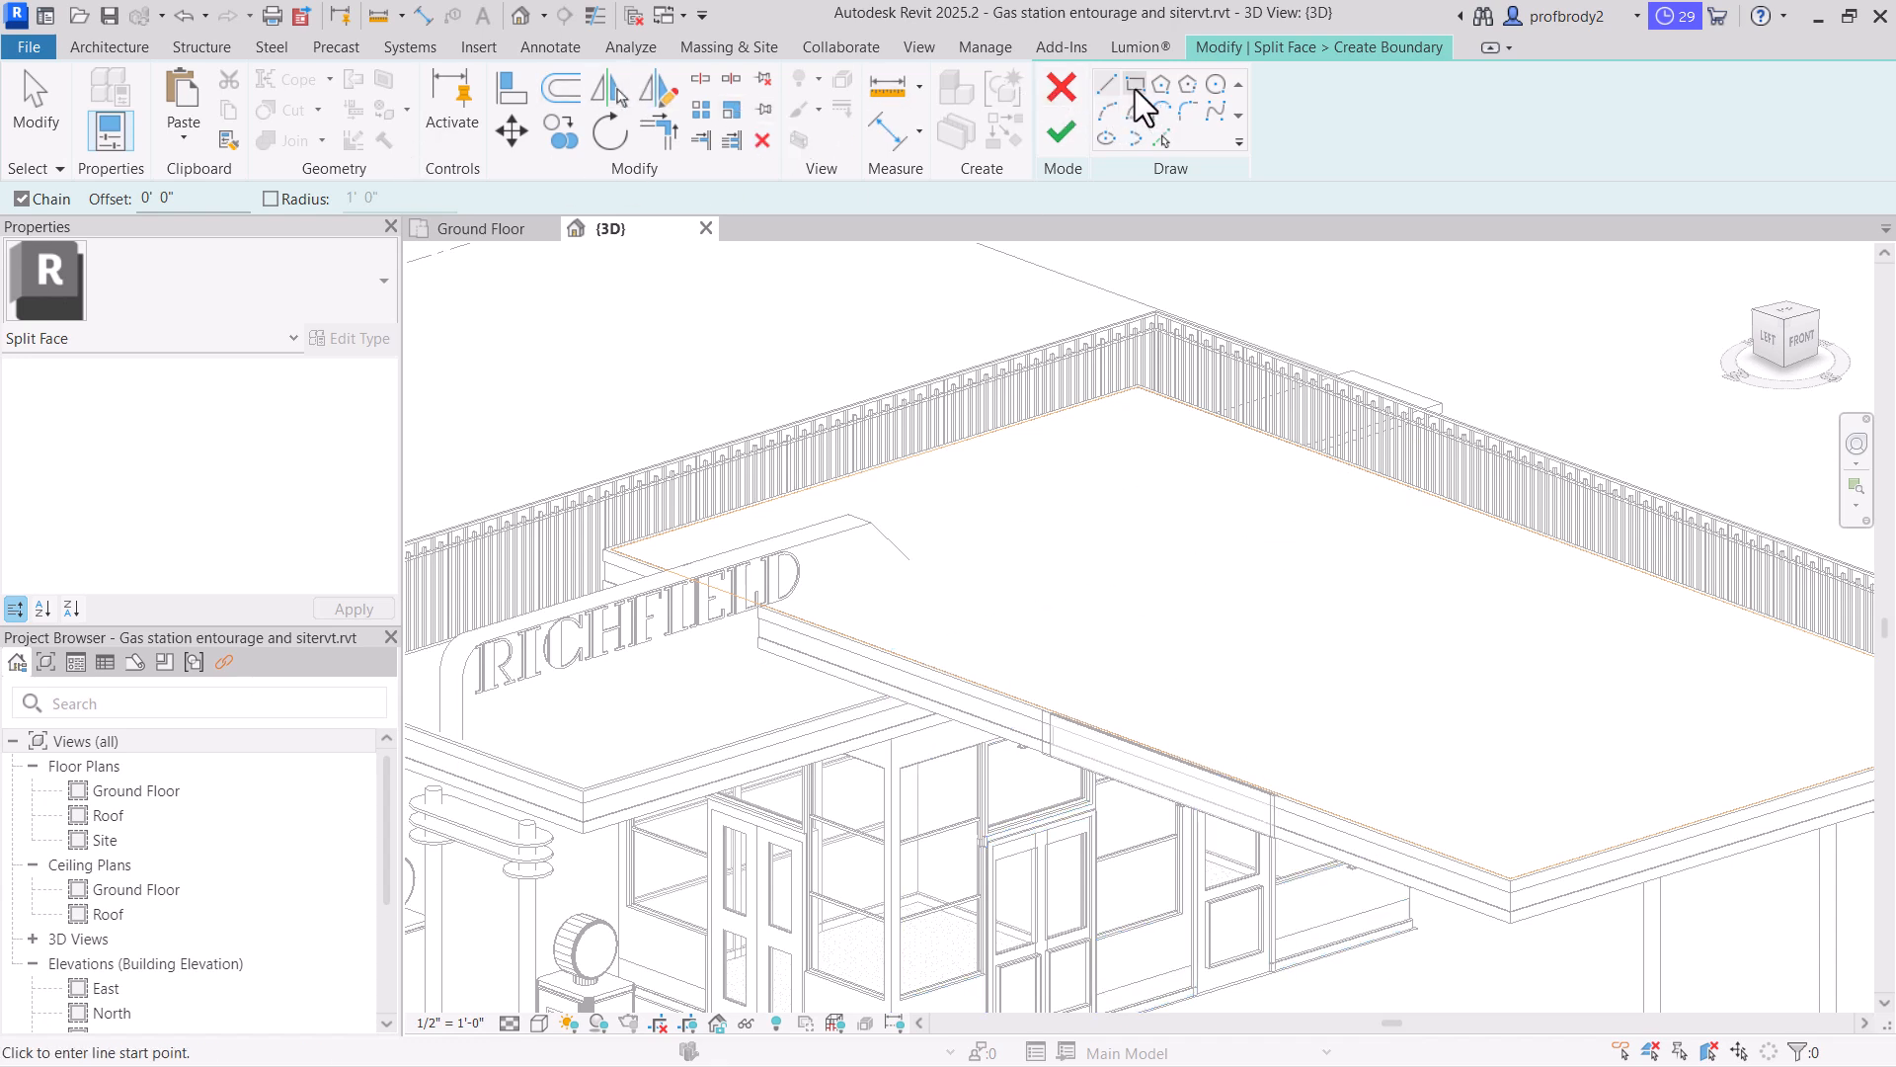
click(1047, 486)
click(1047, 541)
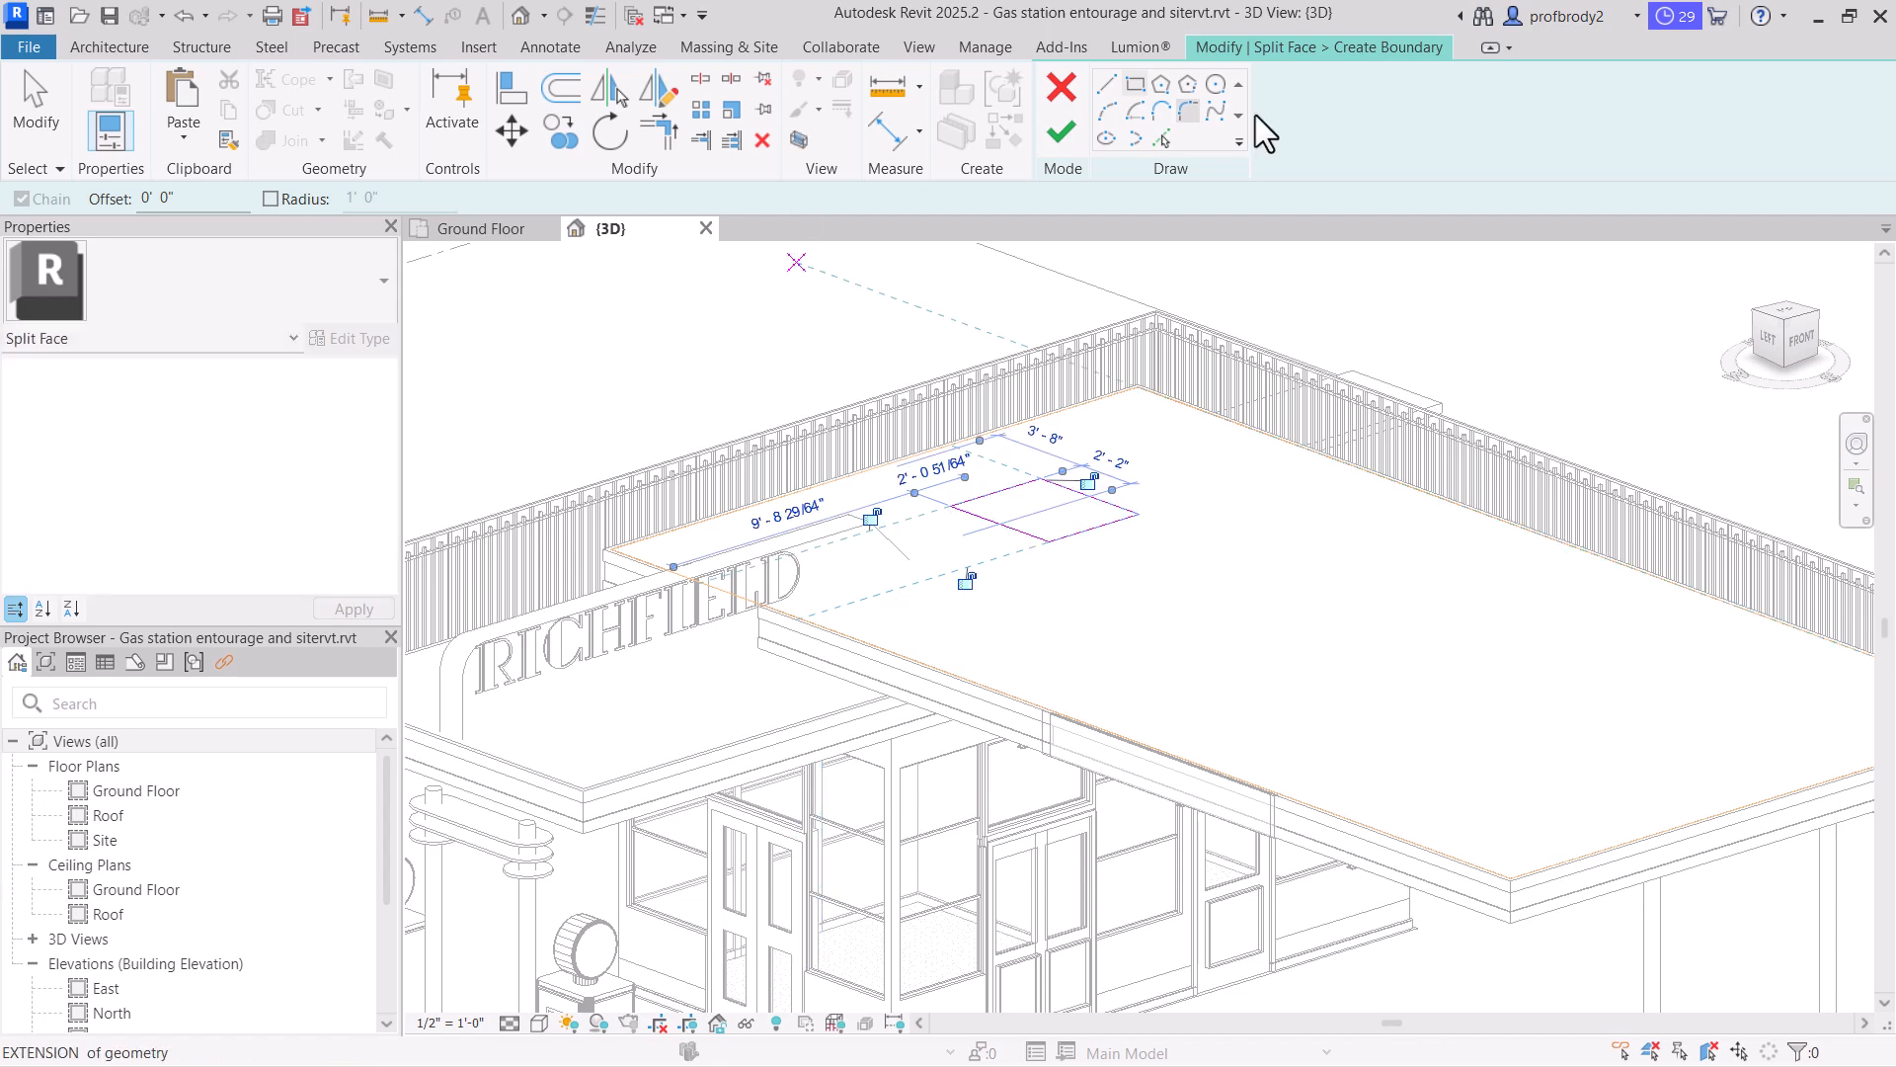
click(1063, 132)
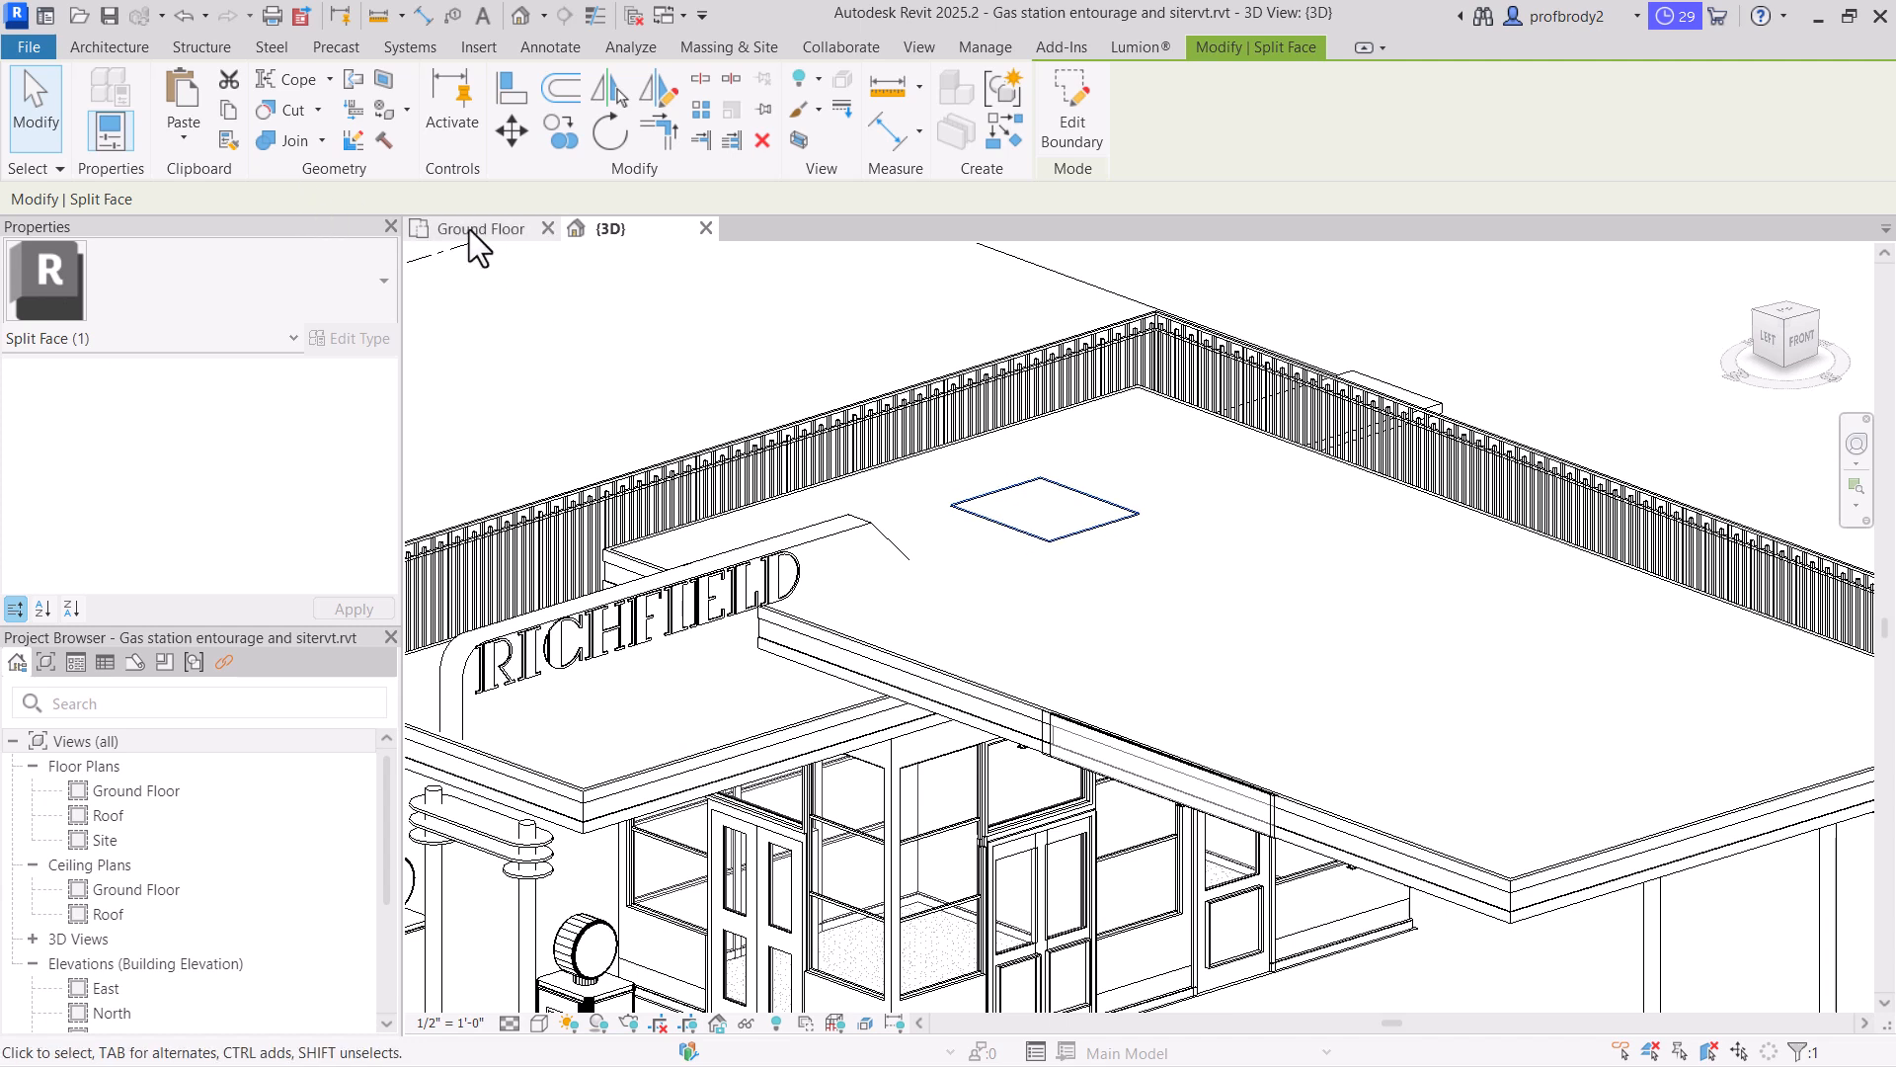
Paint the split rectangle on the roof with _plaster interior, and return the view to a shaded display
key(p)
key(t)
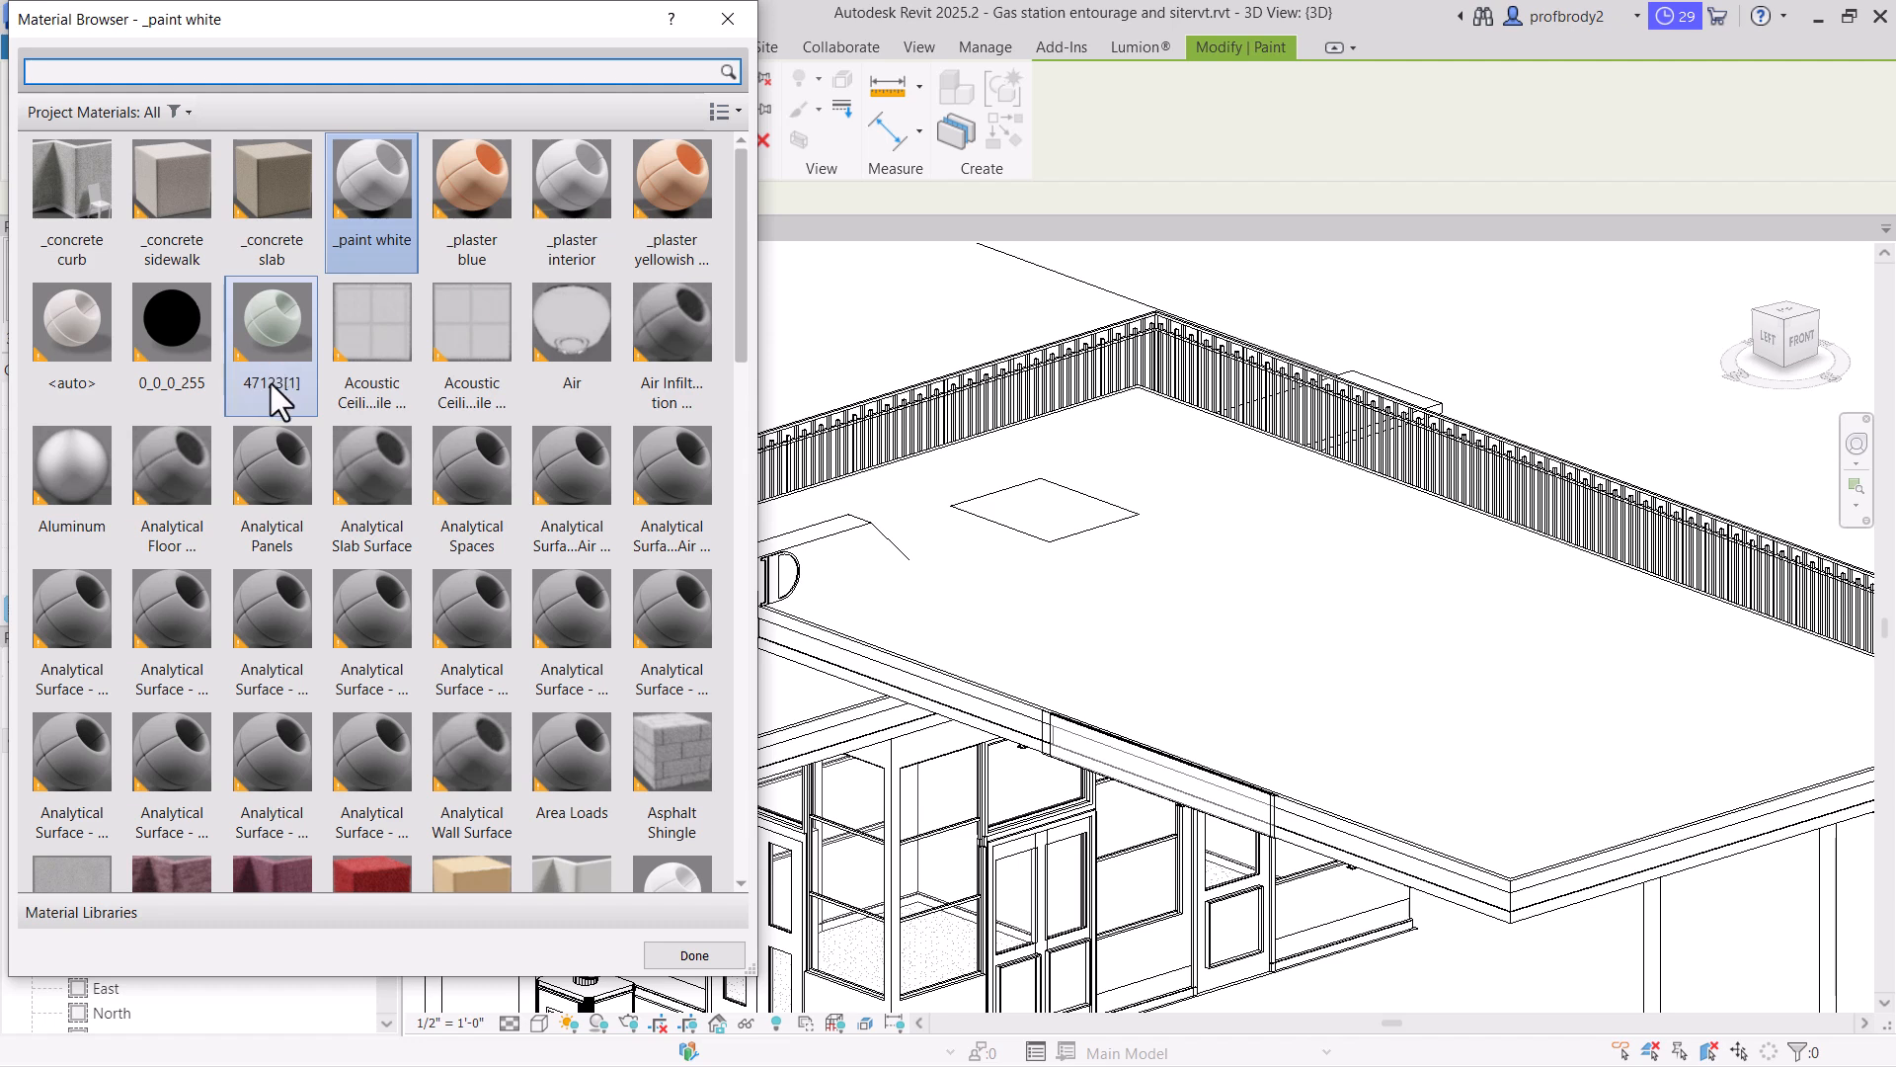
click(581, 205)
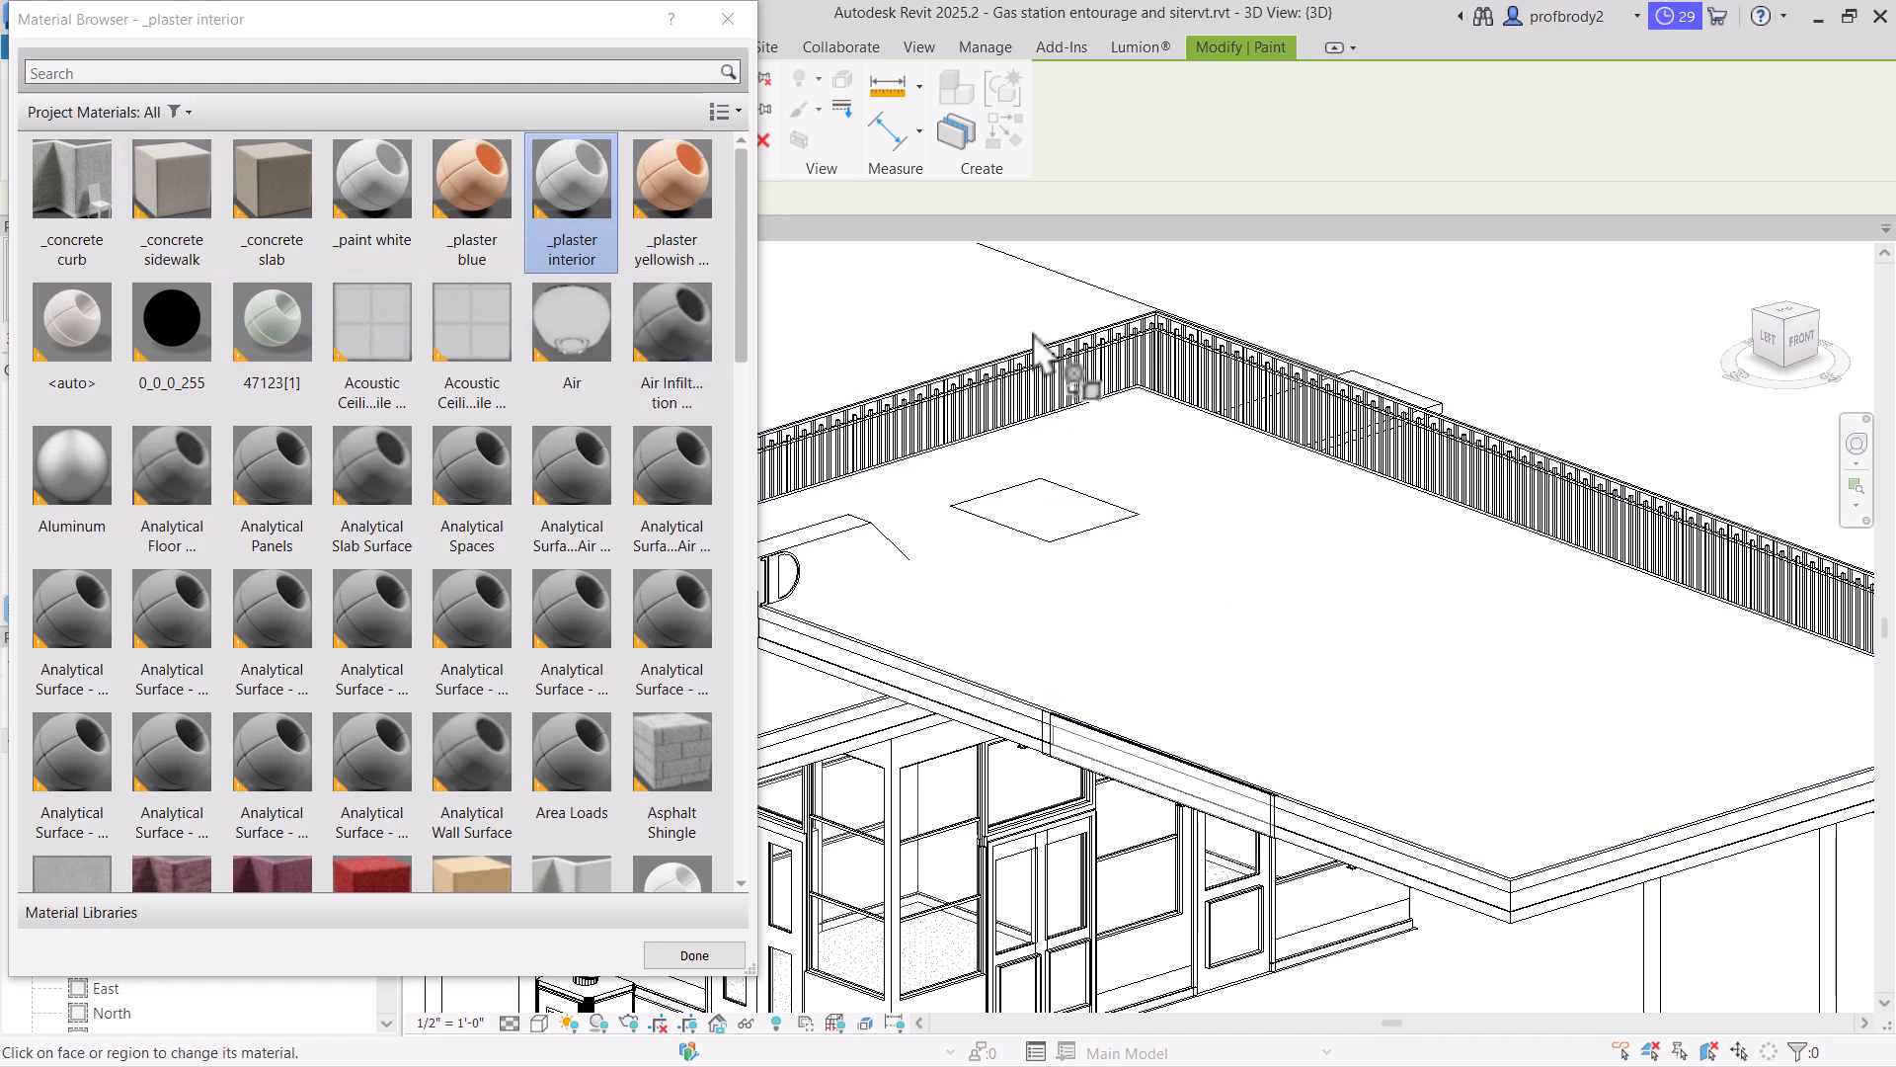
key(Escape)
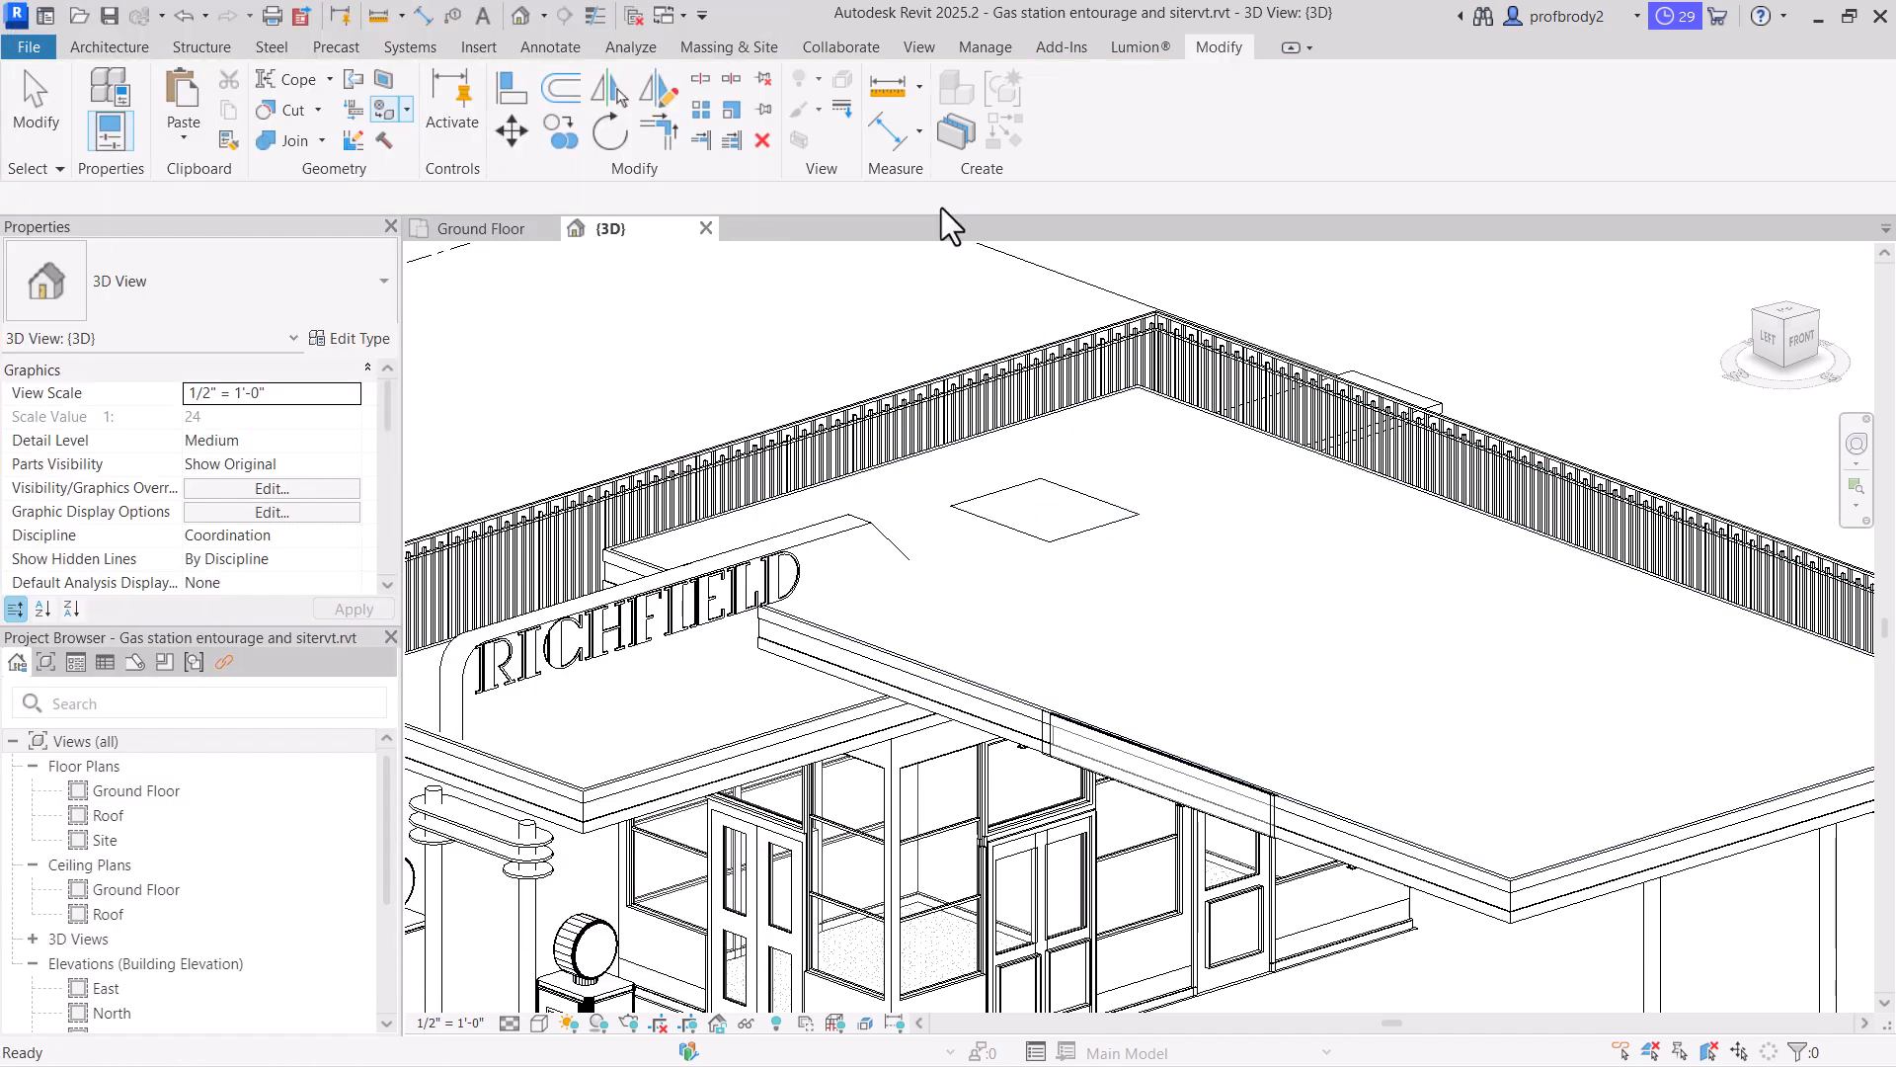
click(540, 1022)
click(583, 992)
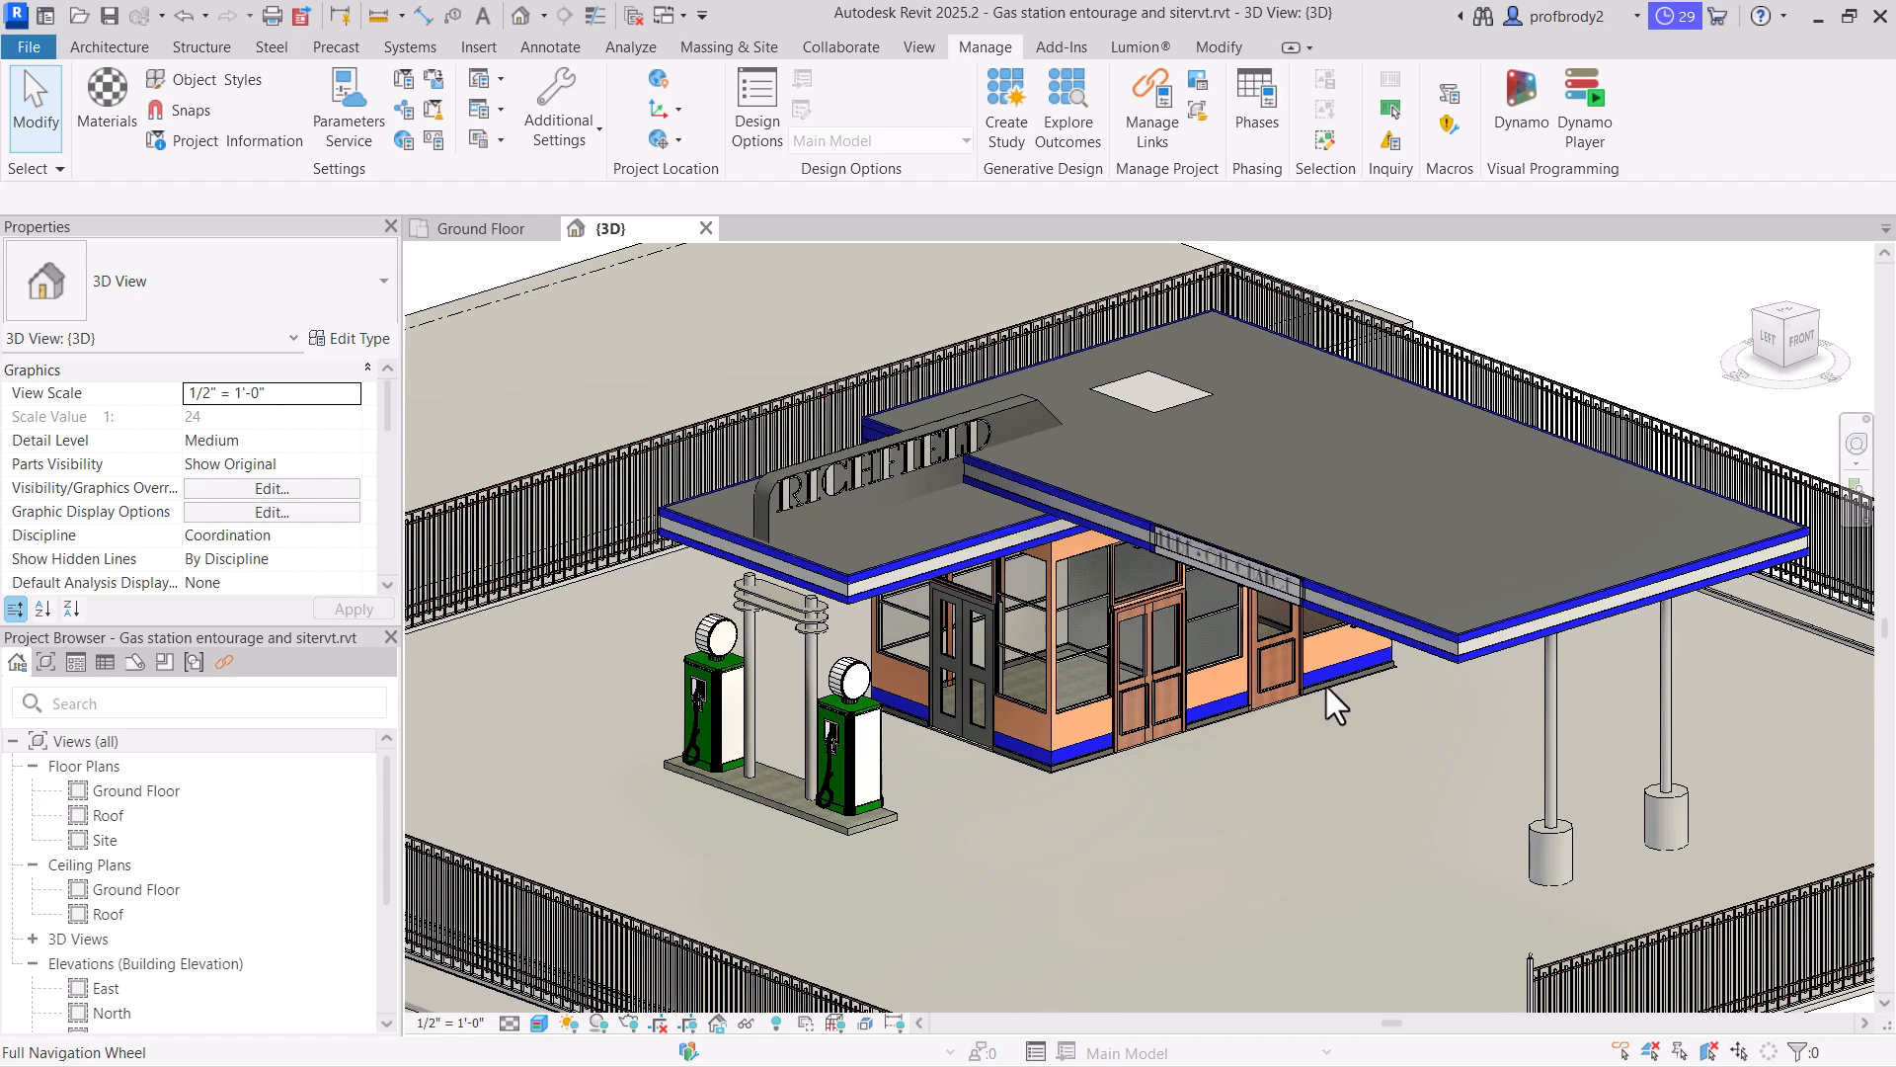
Assign the _roof material to the structure layer of the main roof's Existing roof type and apply the change
scroll(1437, 533, down, 2)
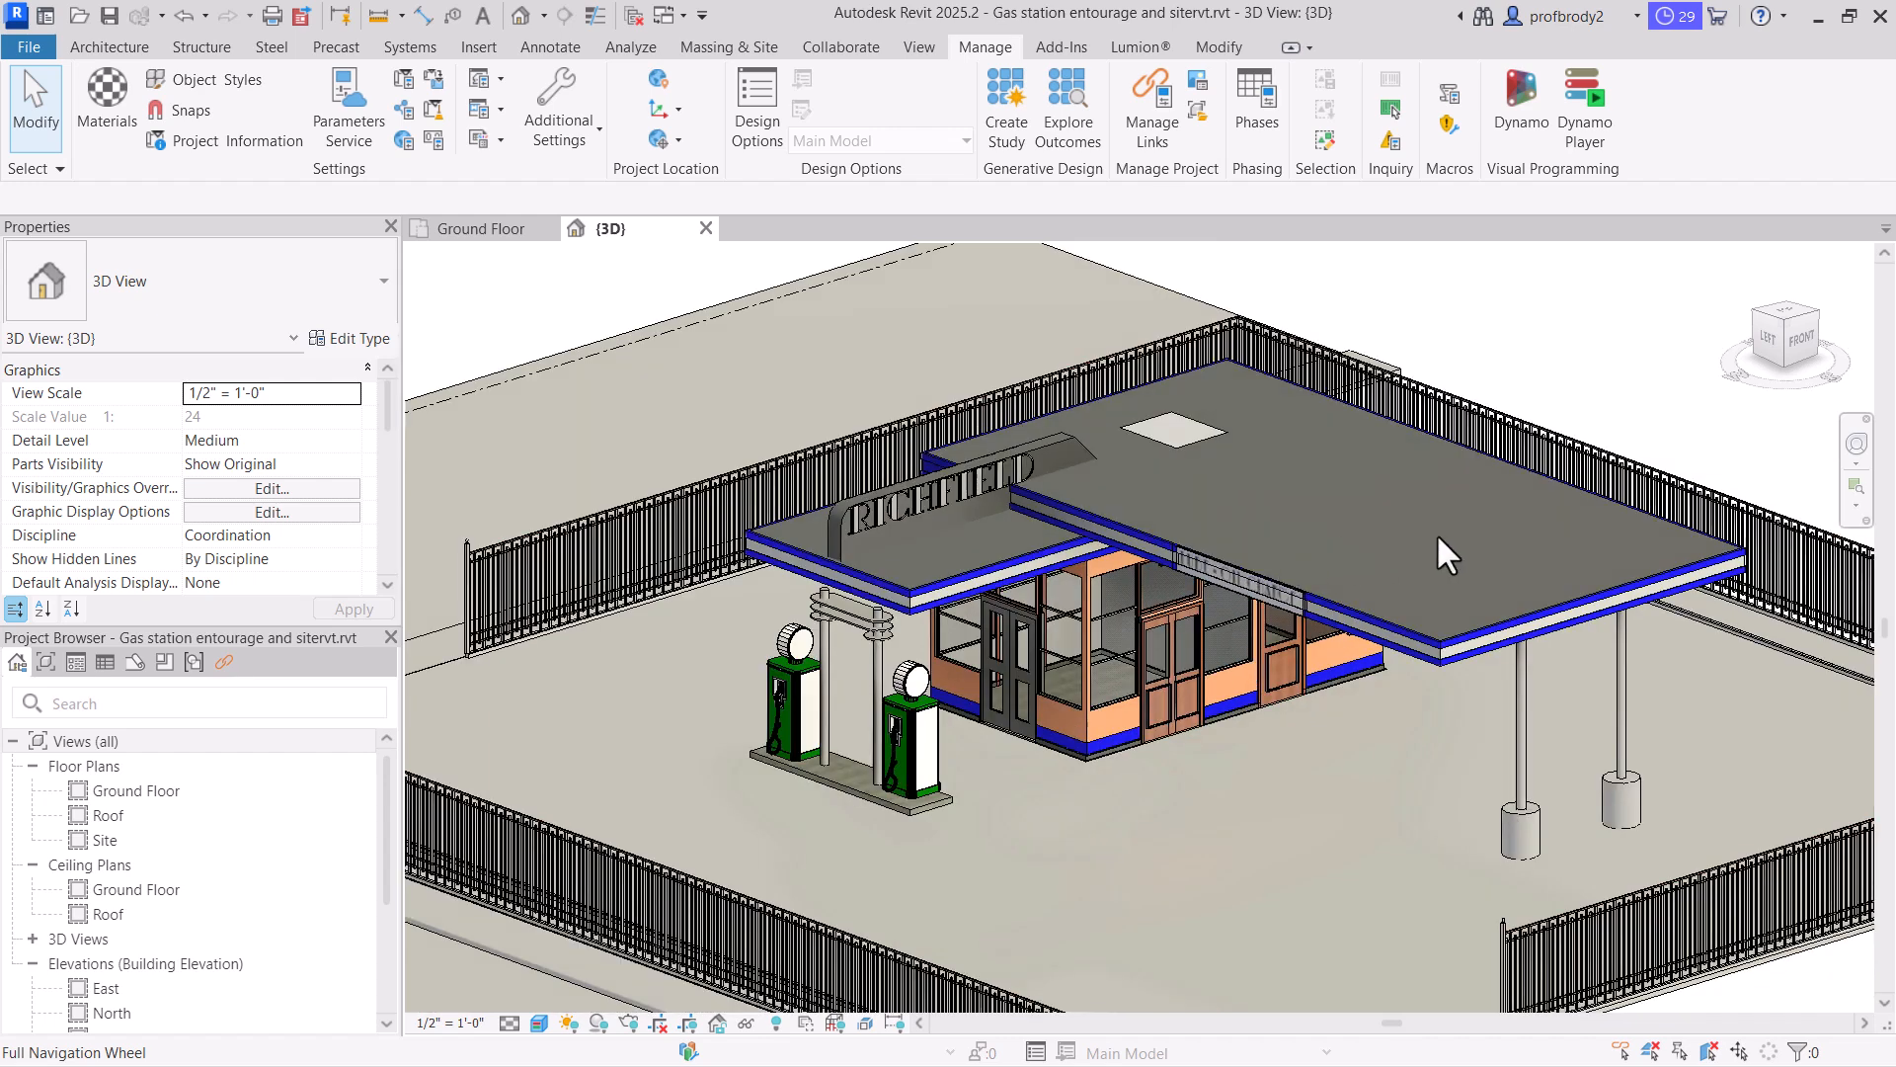
click(1469, 457)
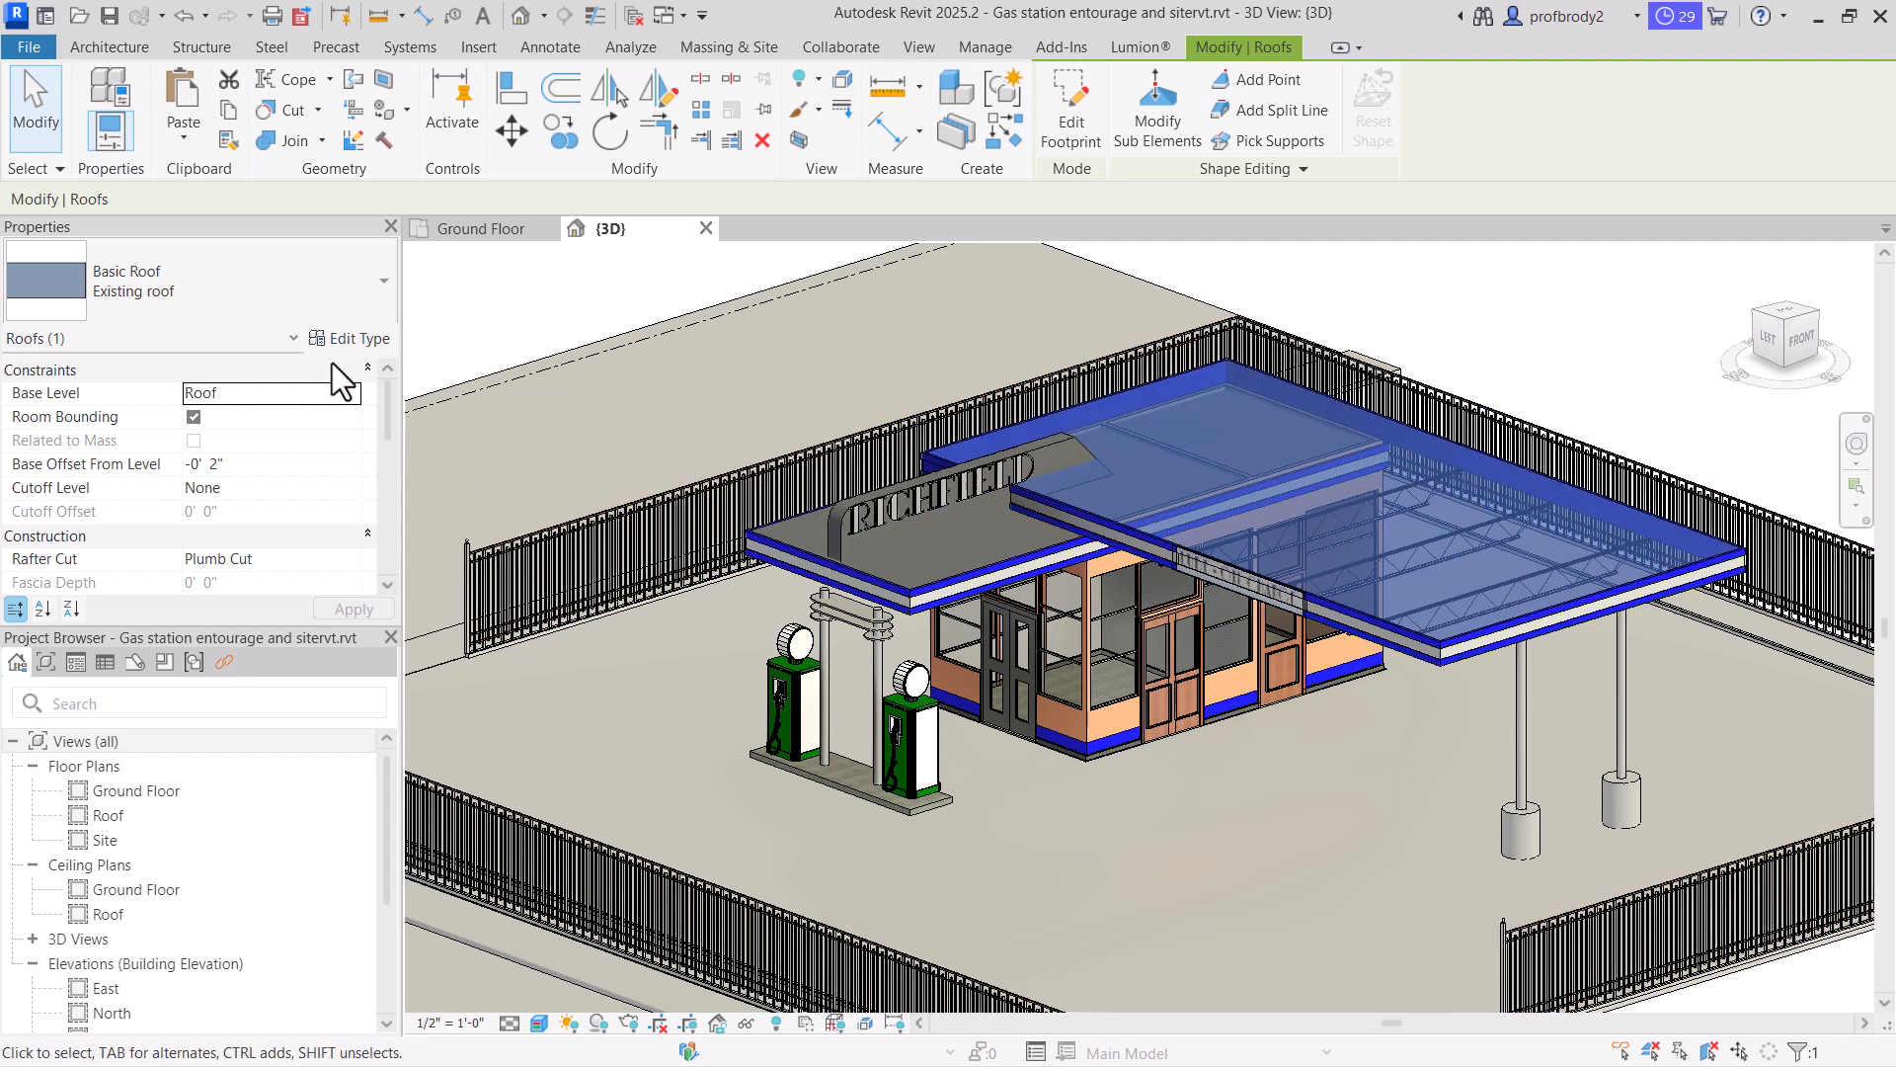
click(355, 335)
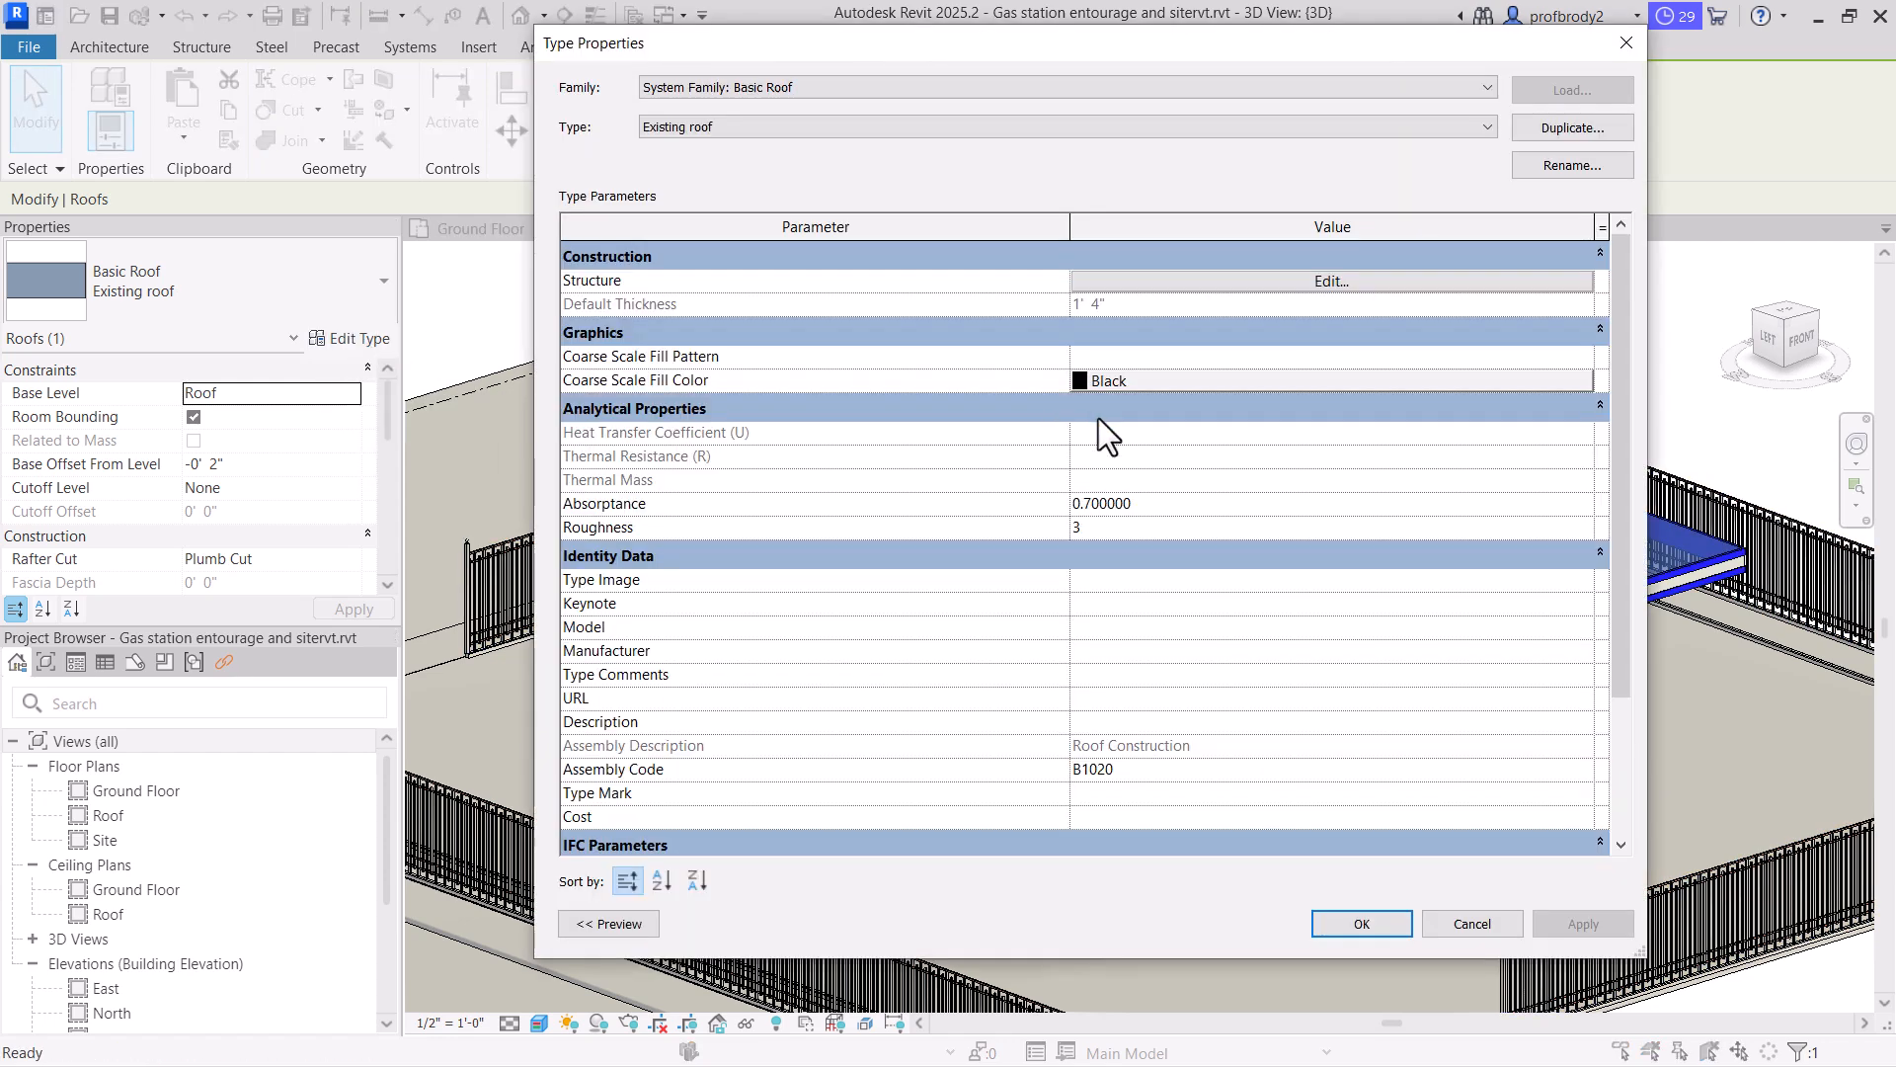
click(1138, 284)
click(934, 276)
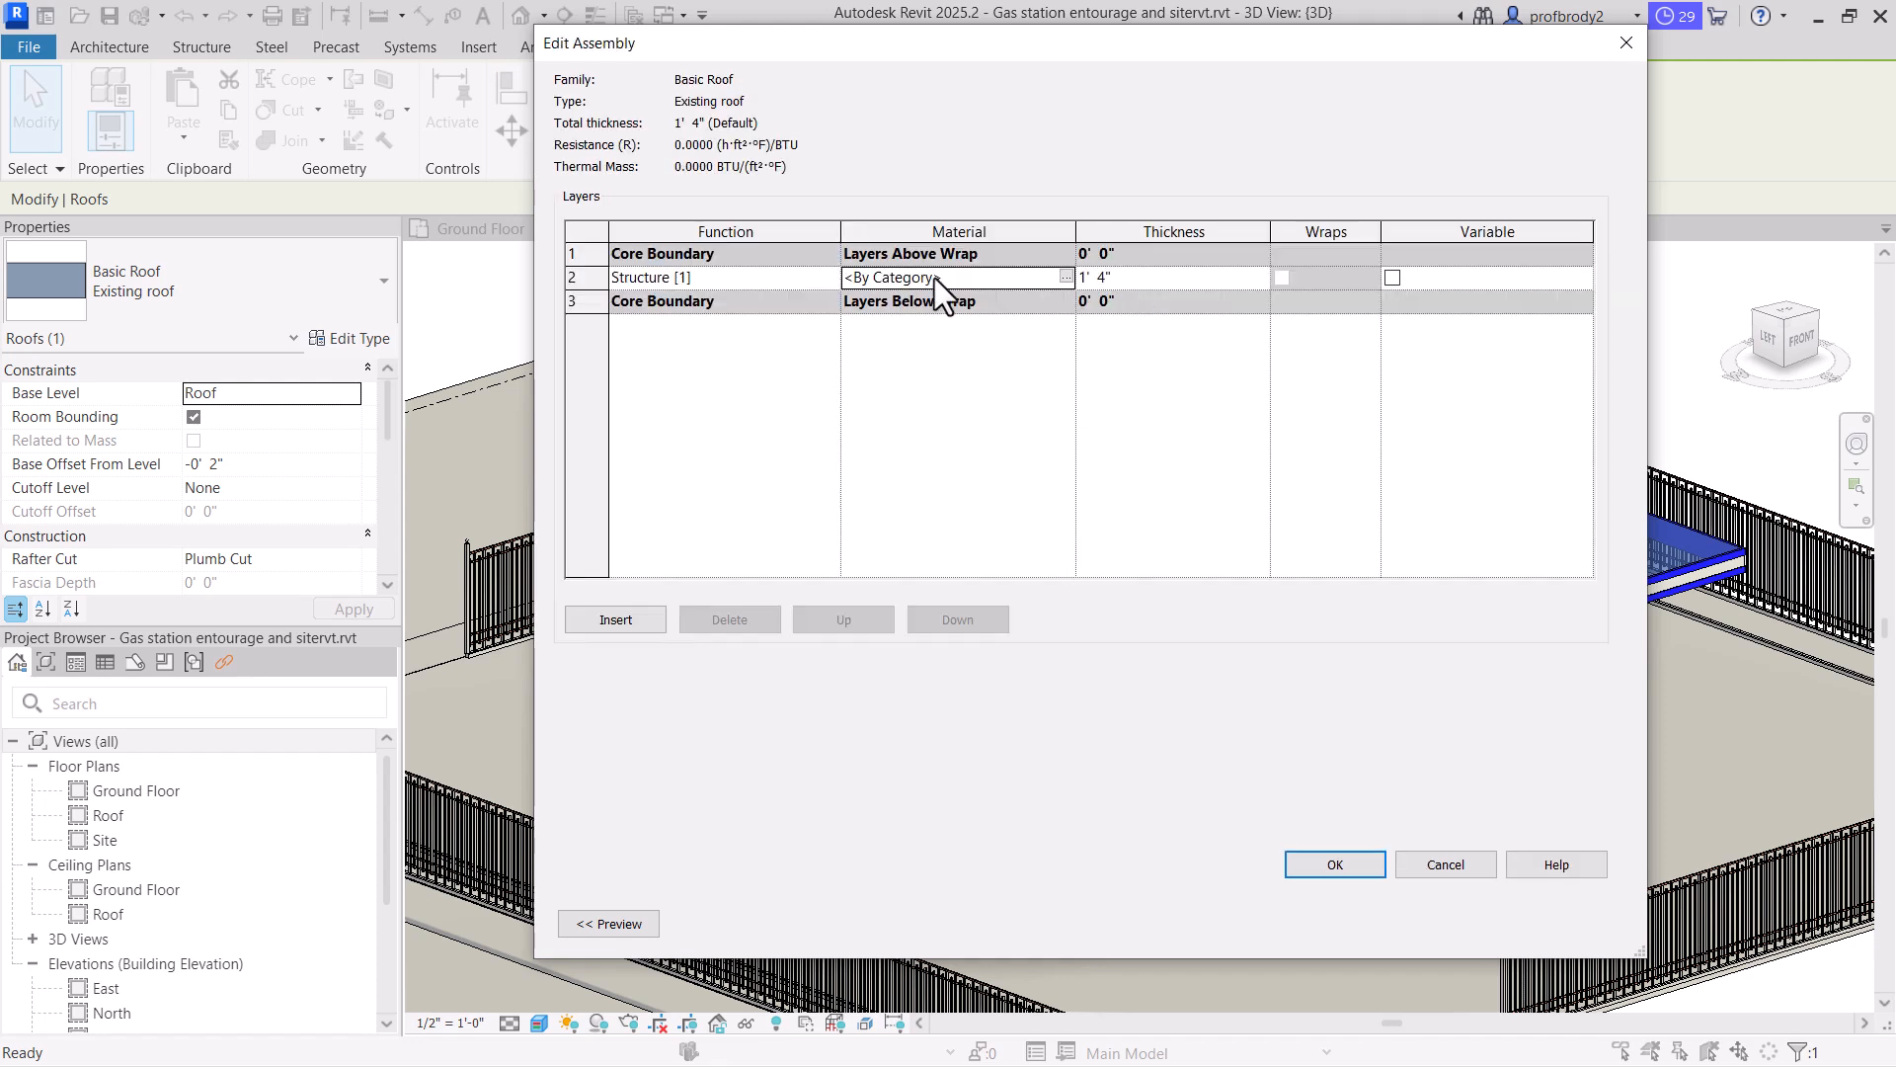
click(1063, 277)
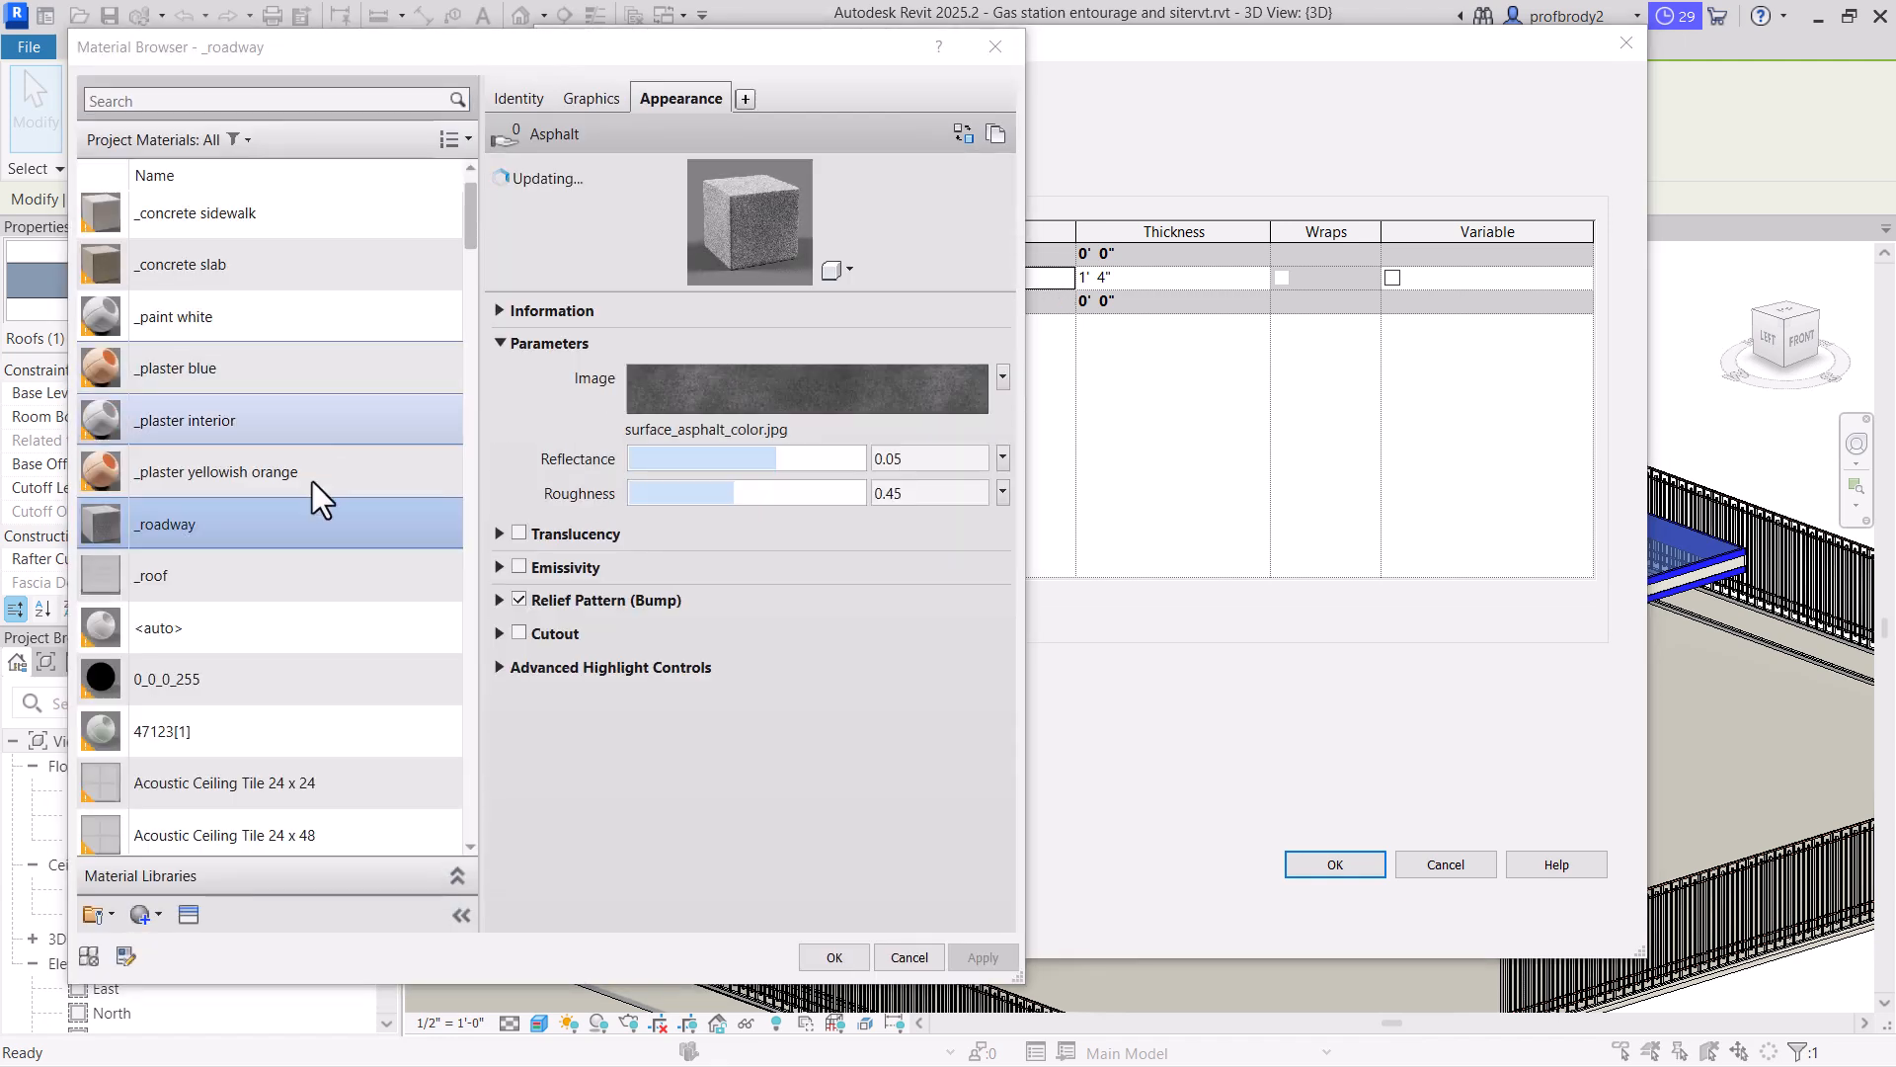
click(258, 583)
click(834, 957)
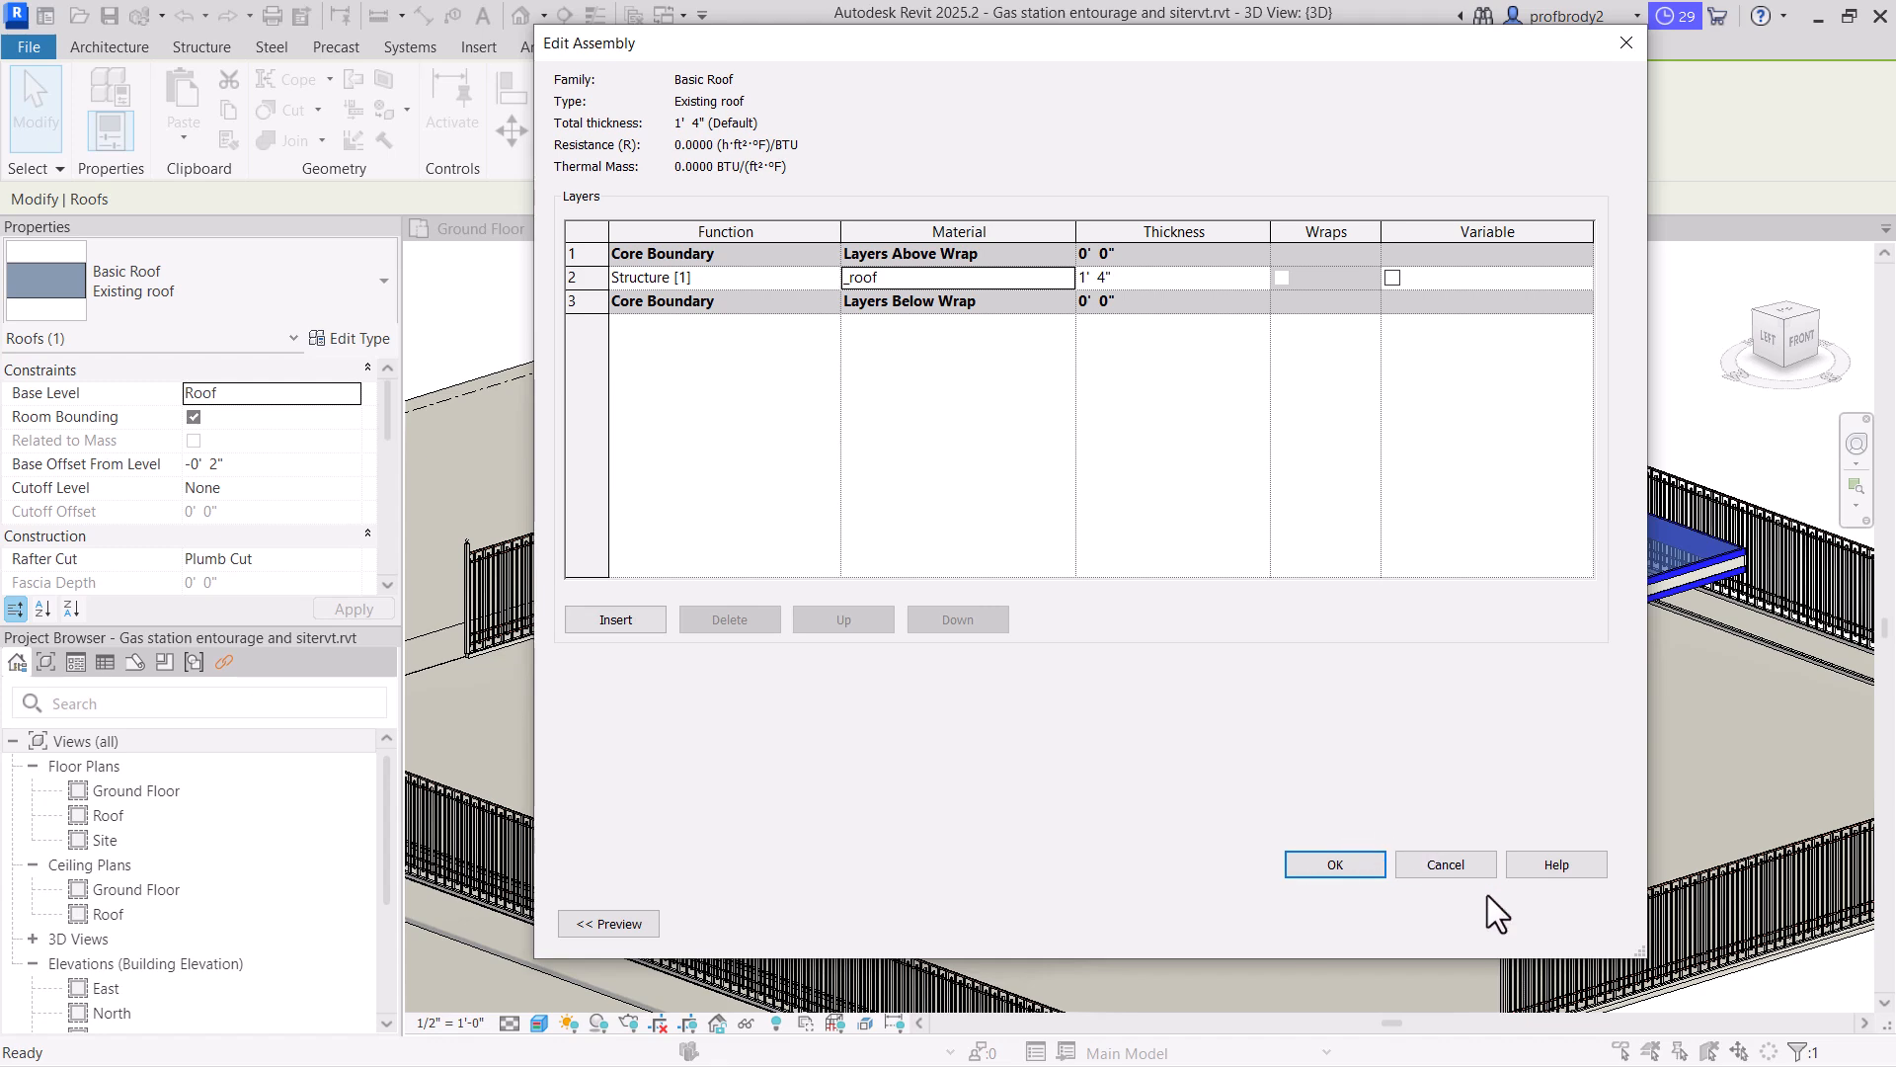
click(1339, 872)
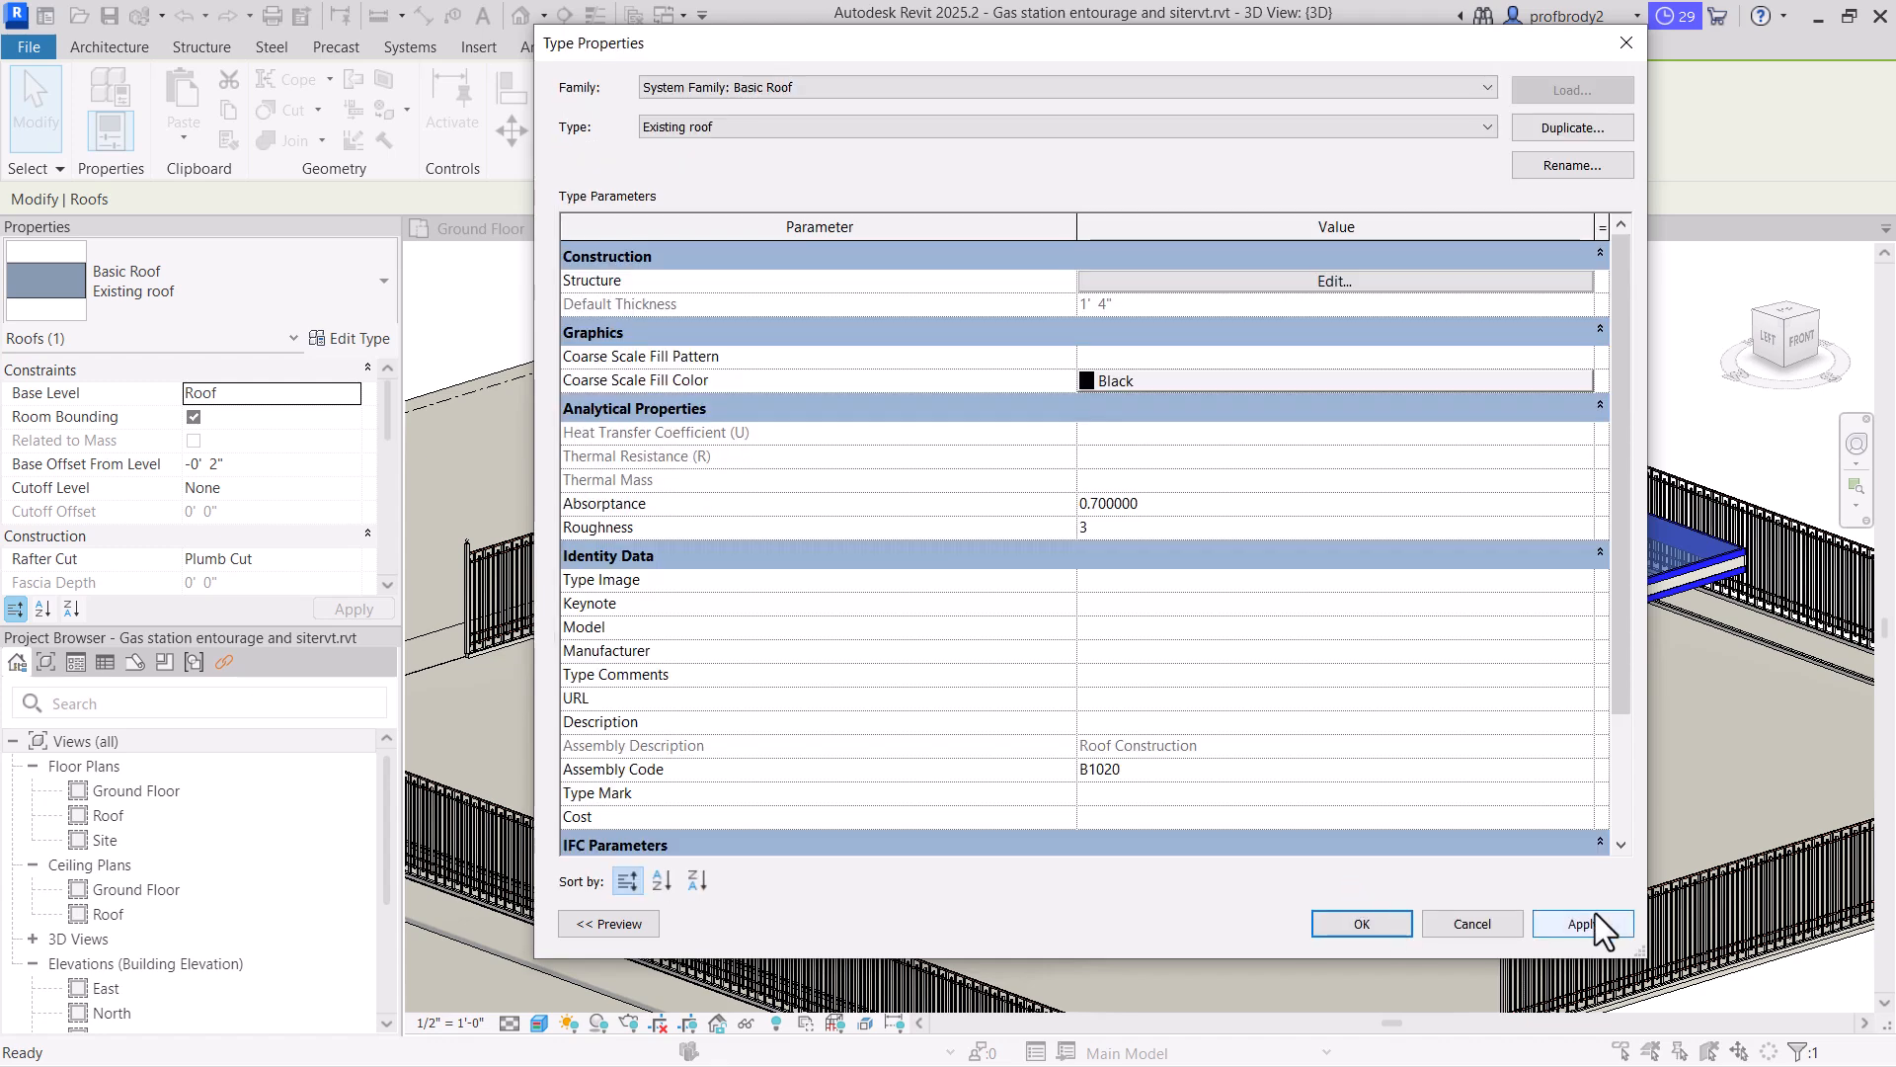
click(1580, 923)
click(1389, 915)
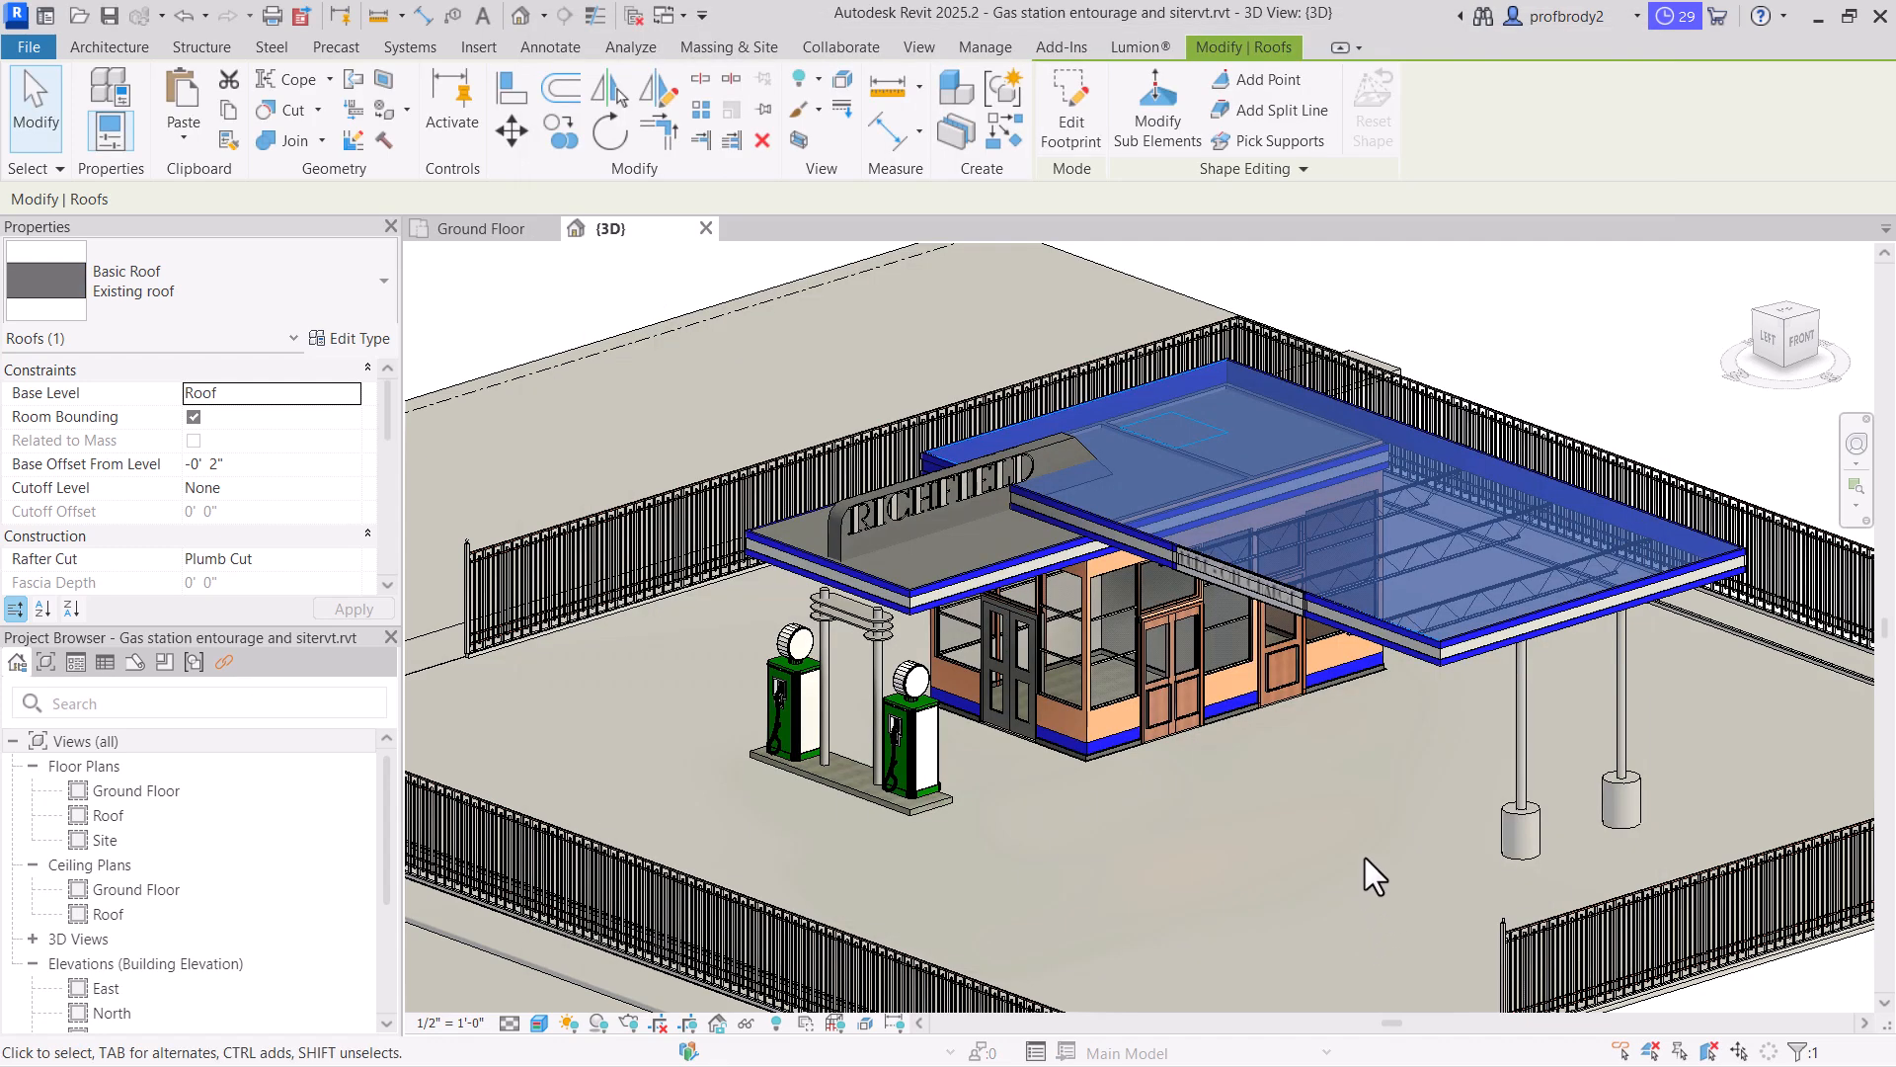
key(Escape)
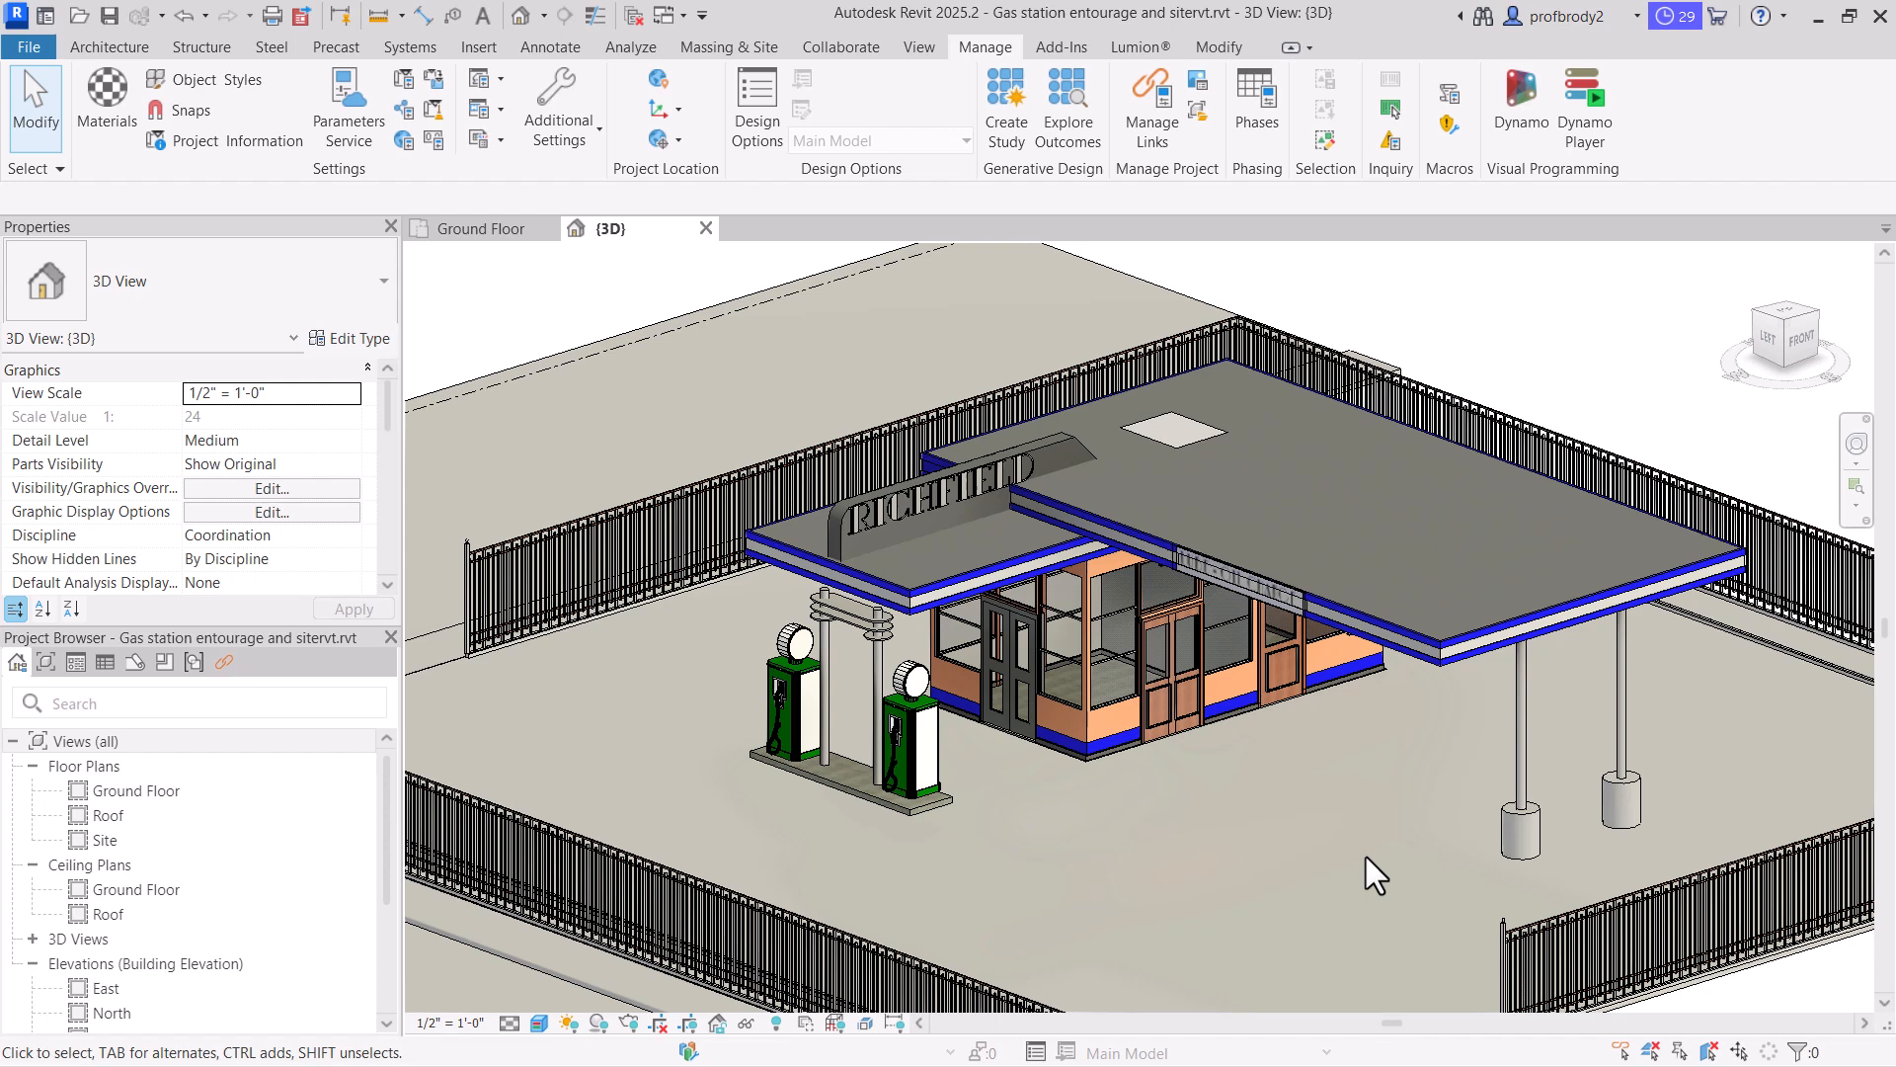
Open the site's ground slab for in-place editing and select its extrusion
click(905, 569)
scroll(800, 787, down, 2)
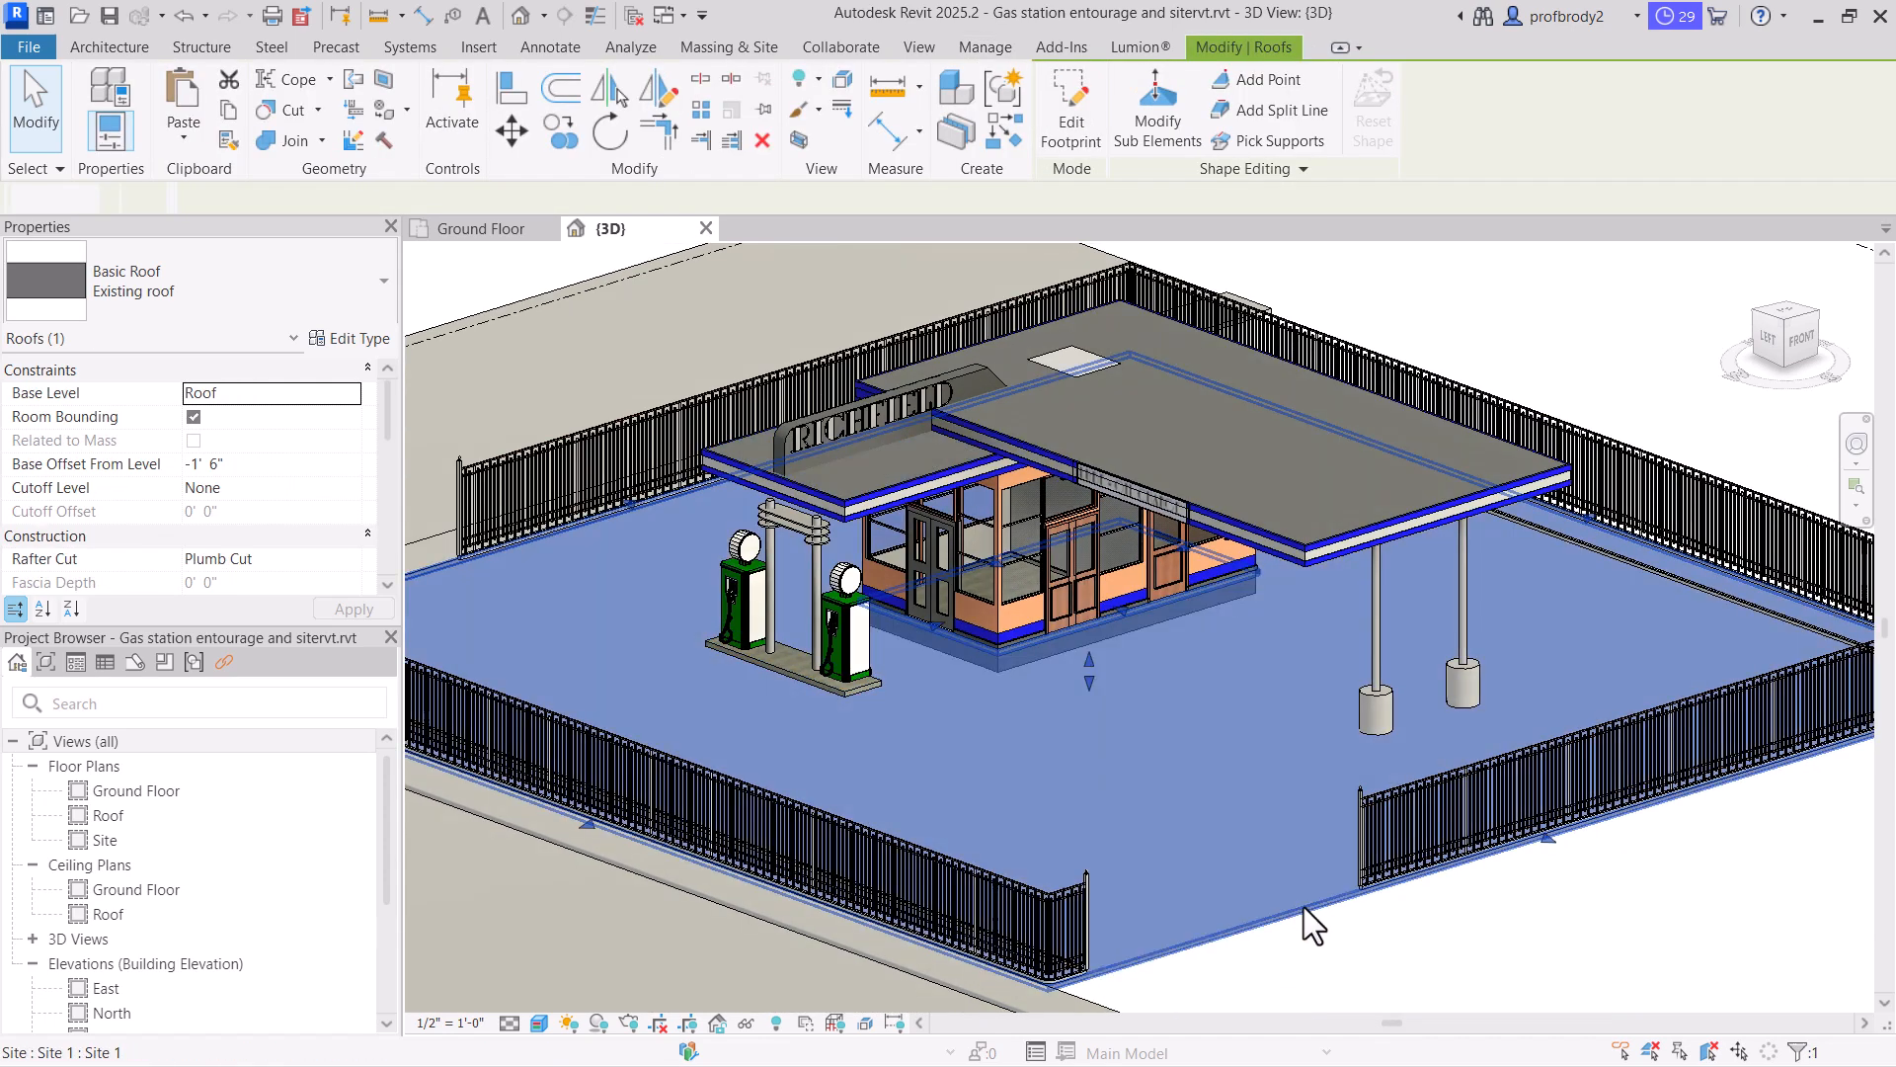
click(1304, 907)
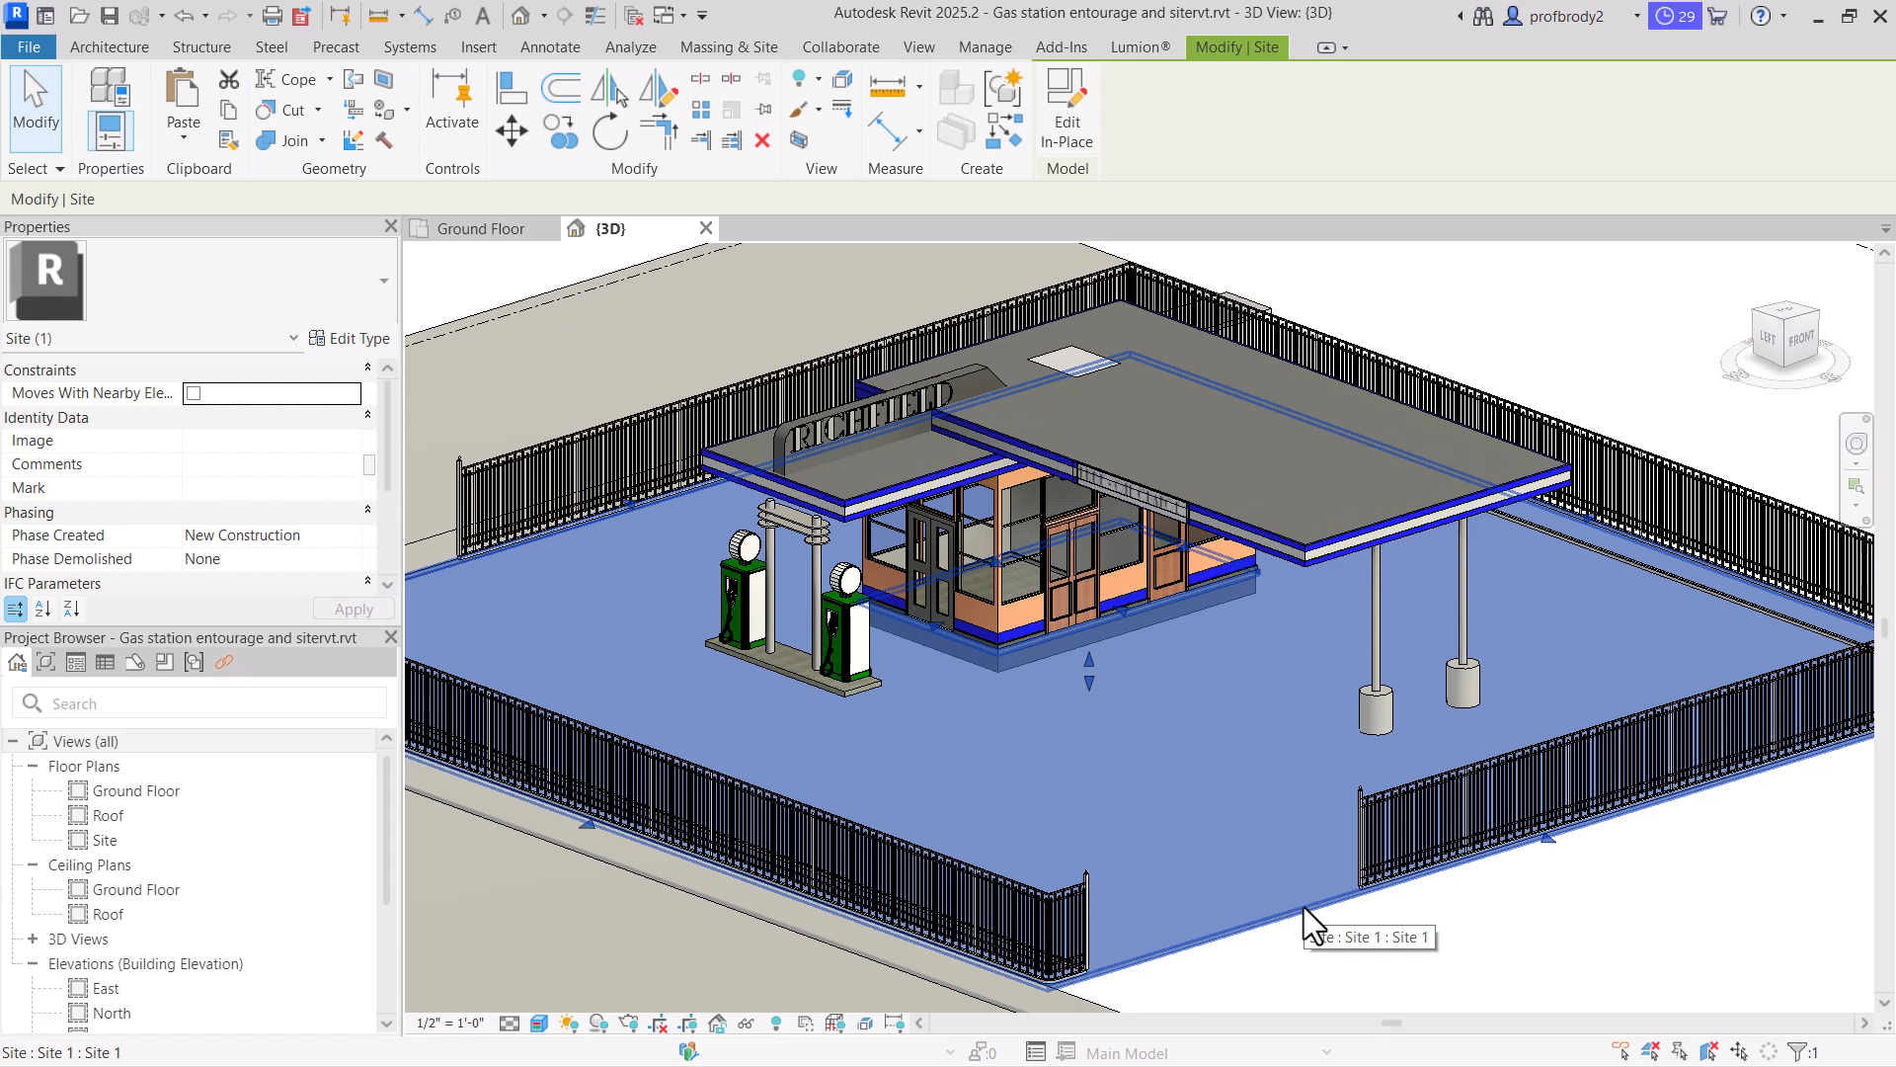
double_click(1304, 907)
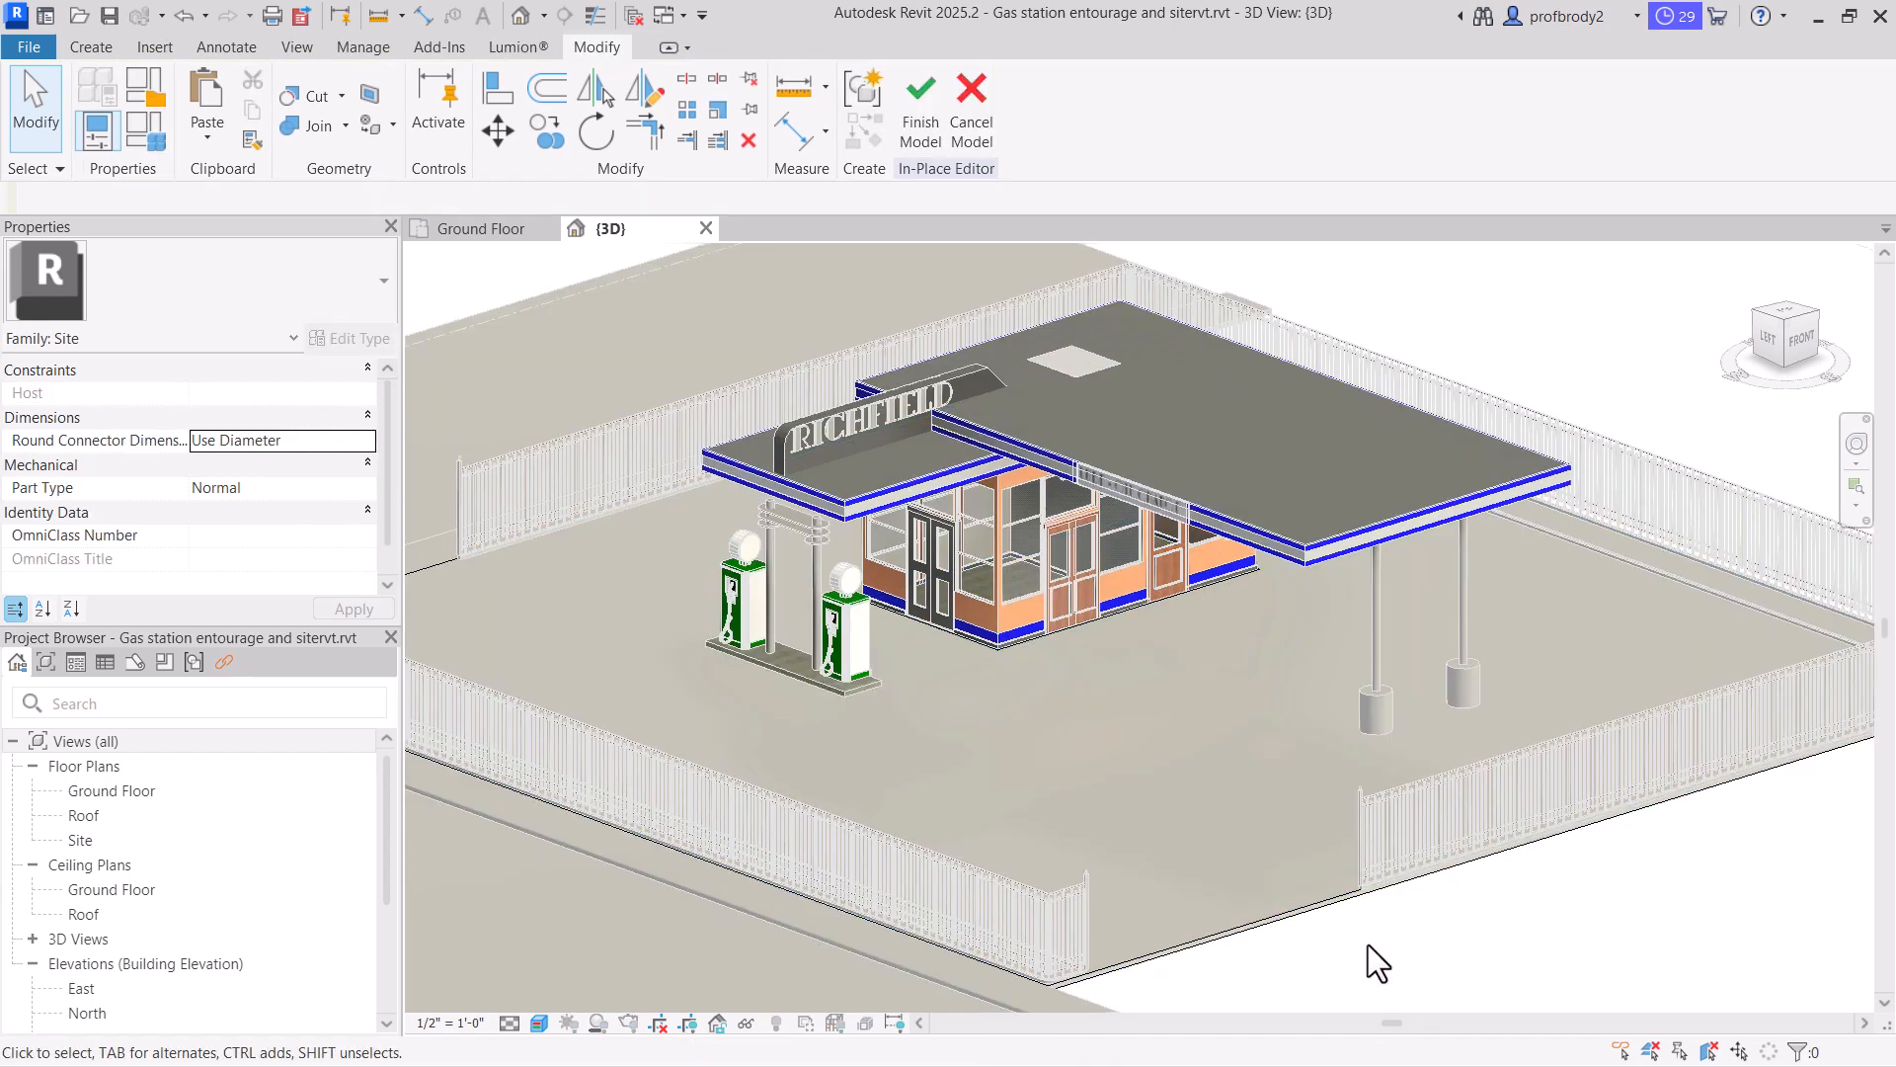
click(1300, 914)
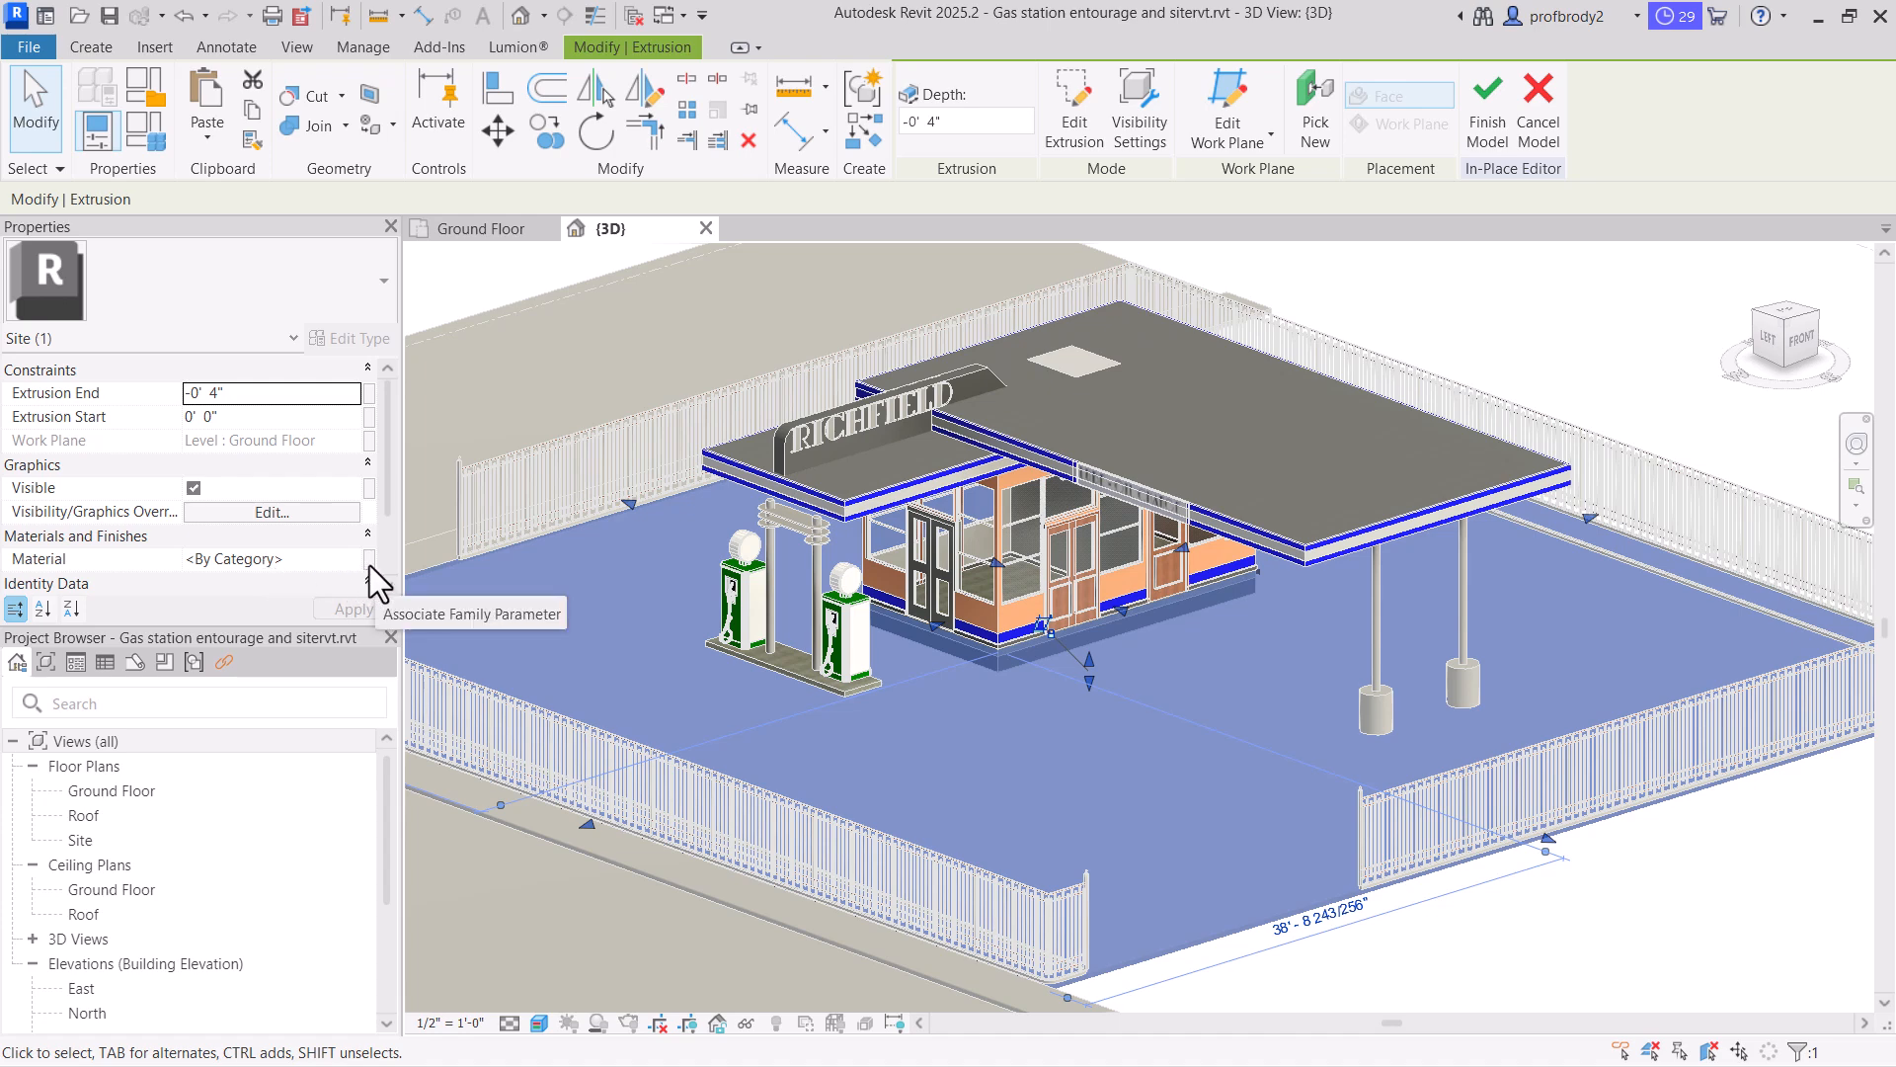
Associate the slab extrusion's material with a new instance family parameter named Material, and finish the in-place model
click(332, 560)
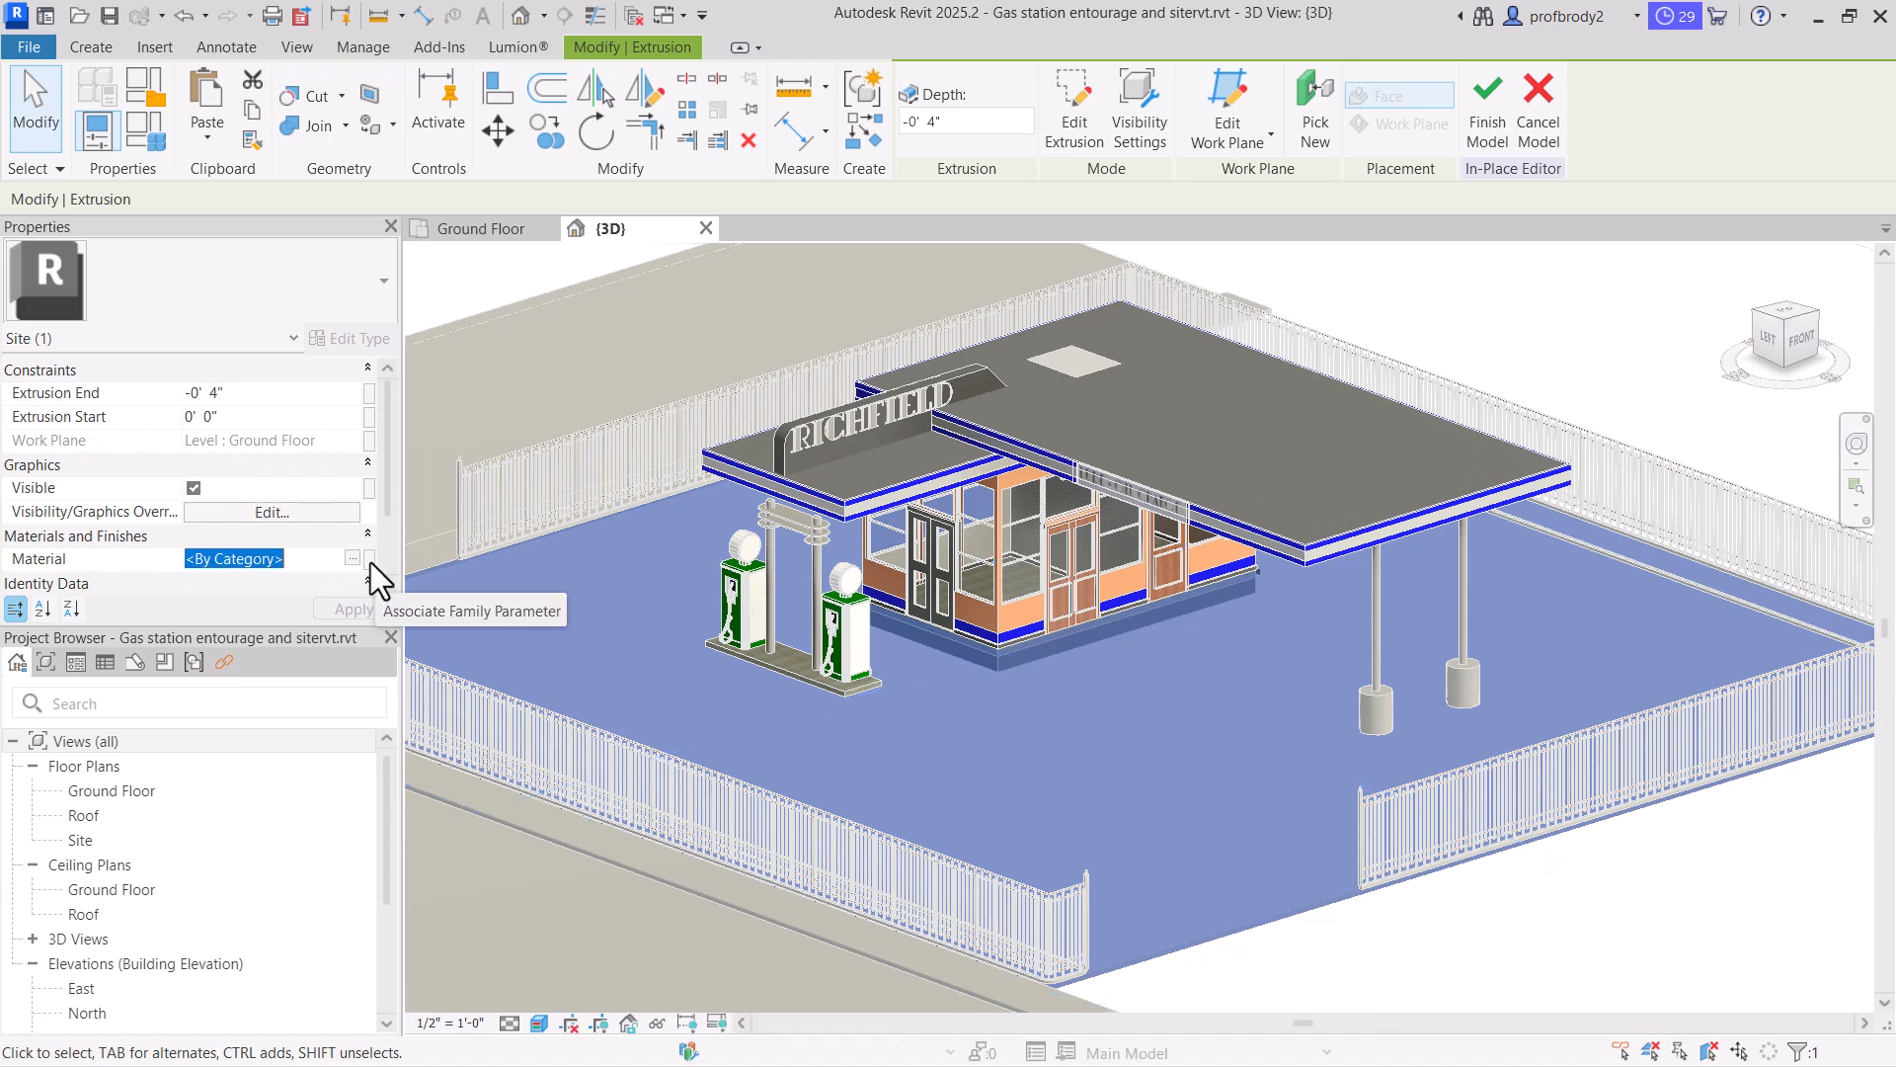
click(370, 561)
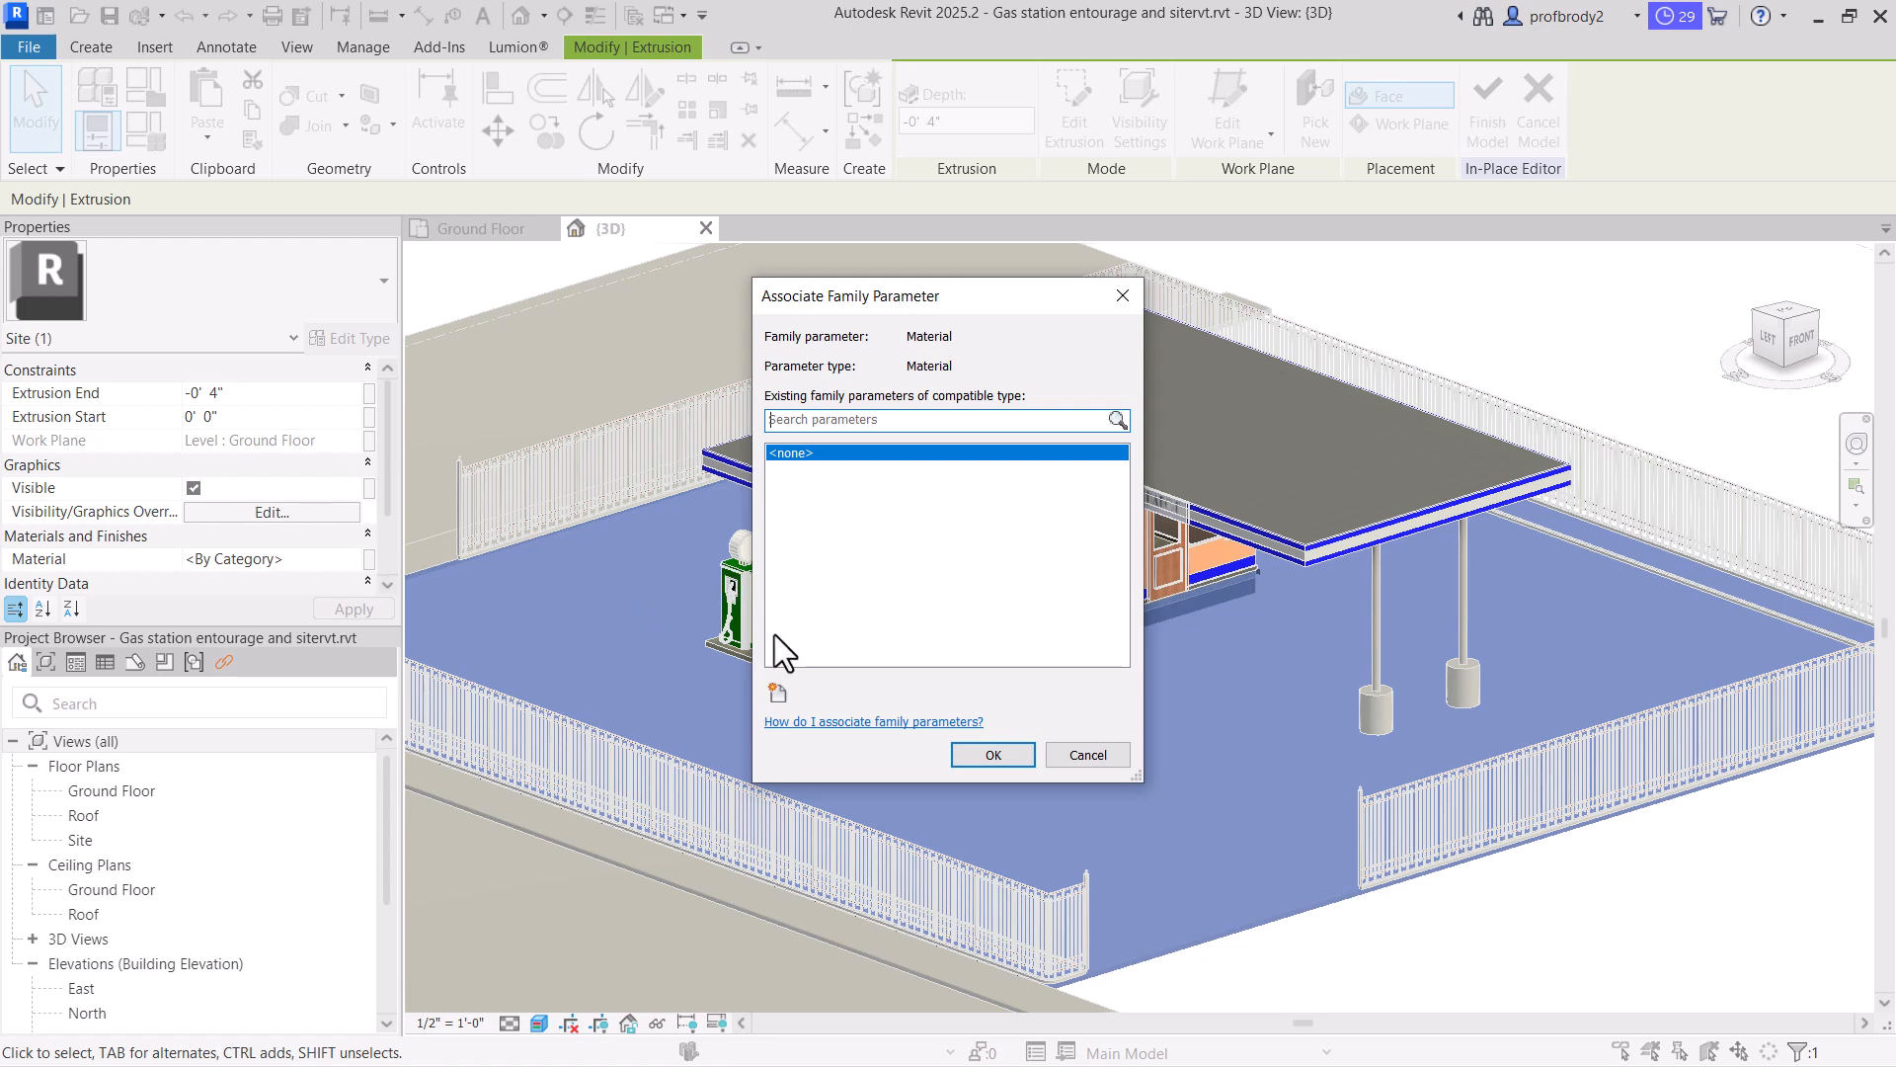
click(775, 691)
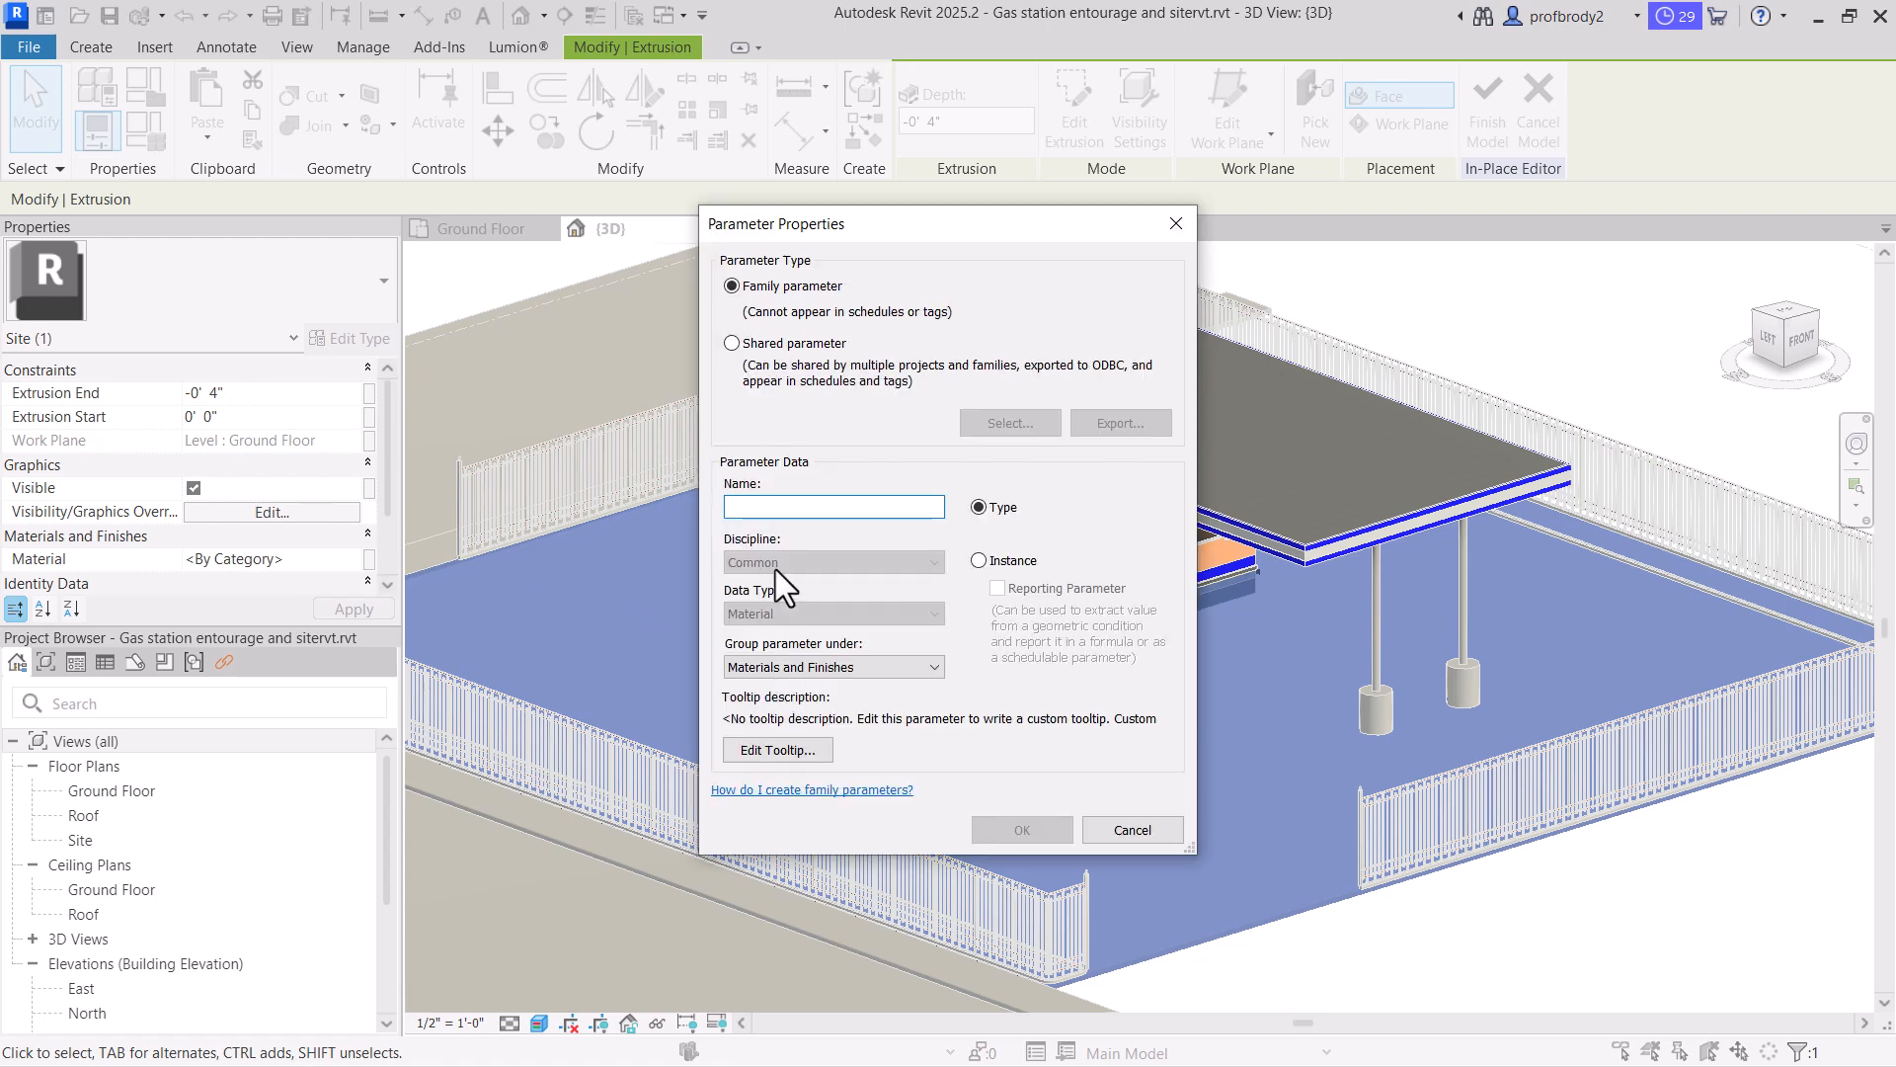
text(Material)
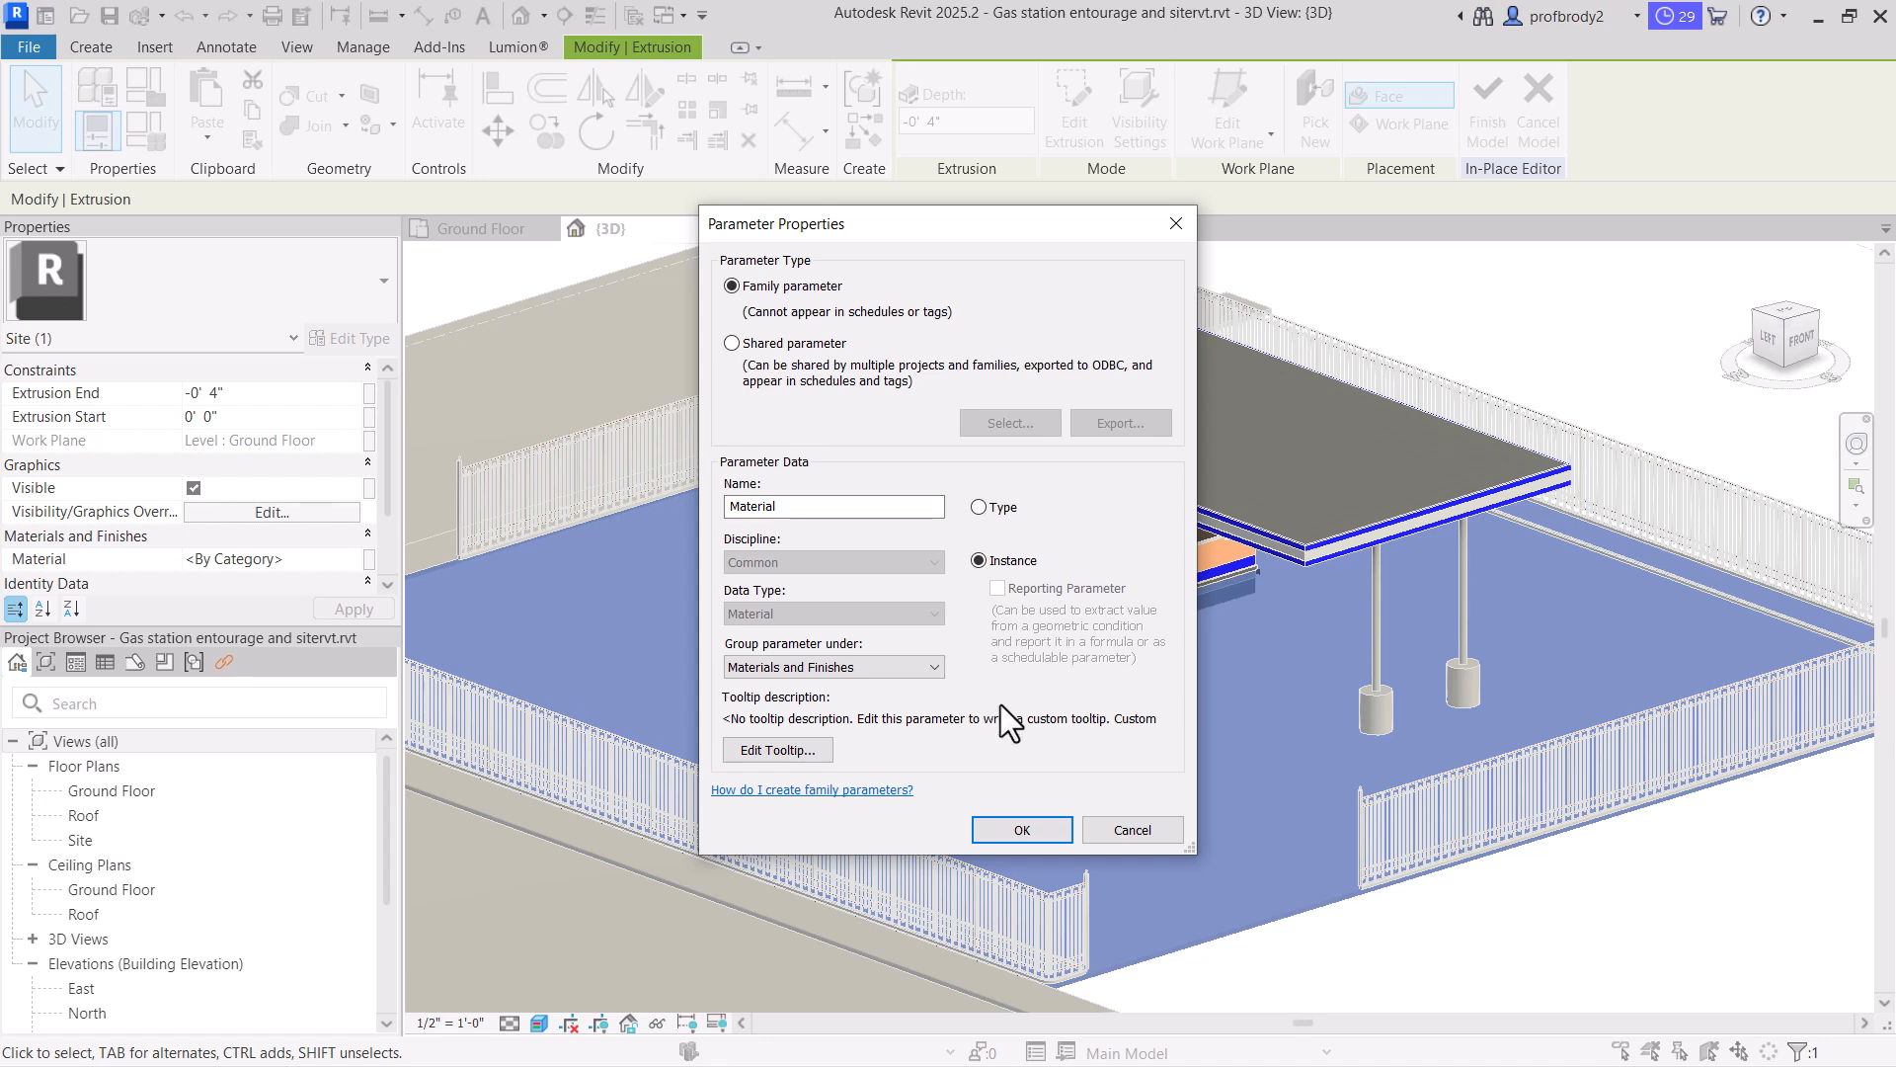
click(1034, 832)
click(1009, 757)
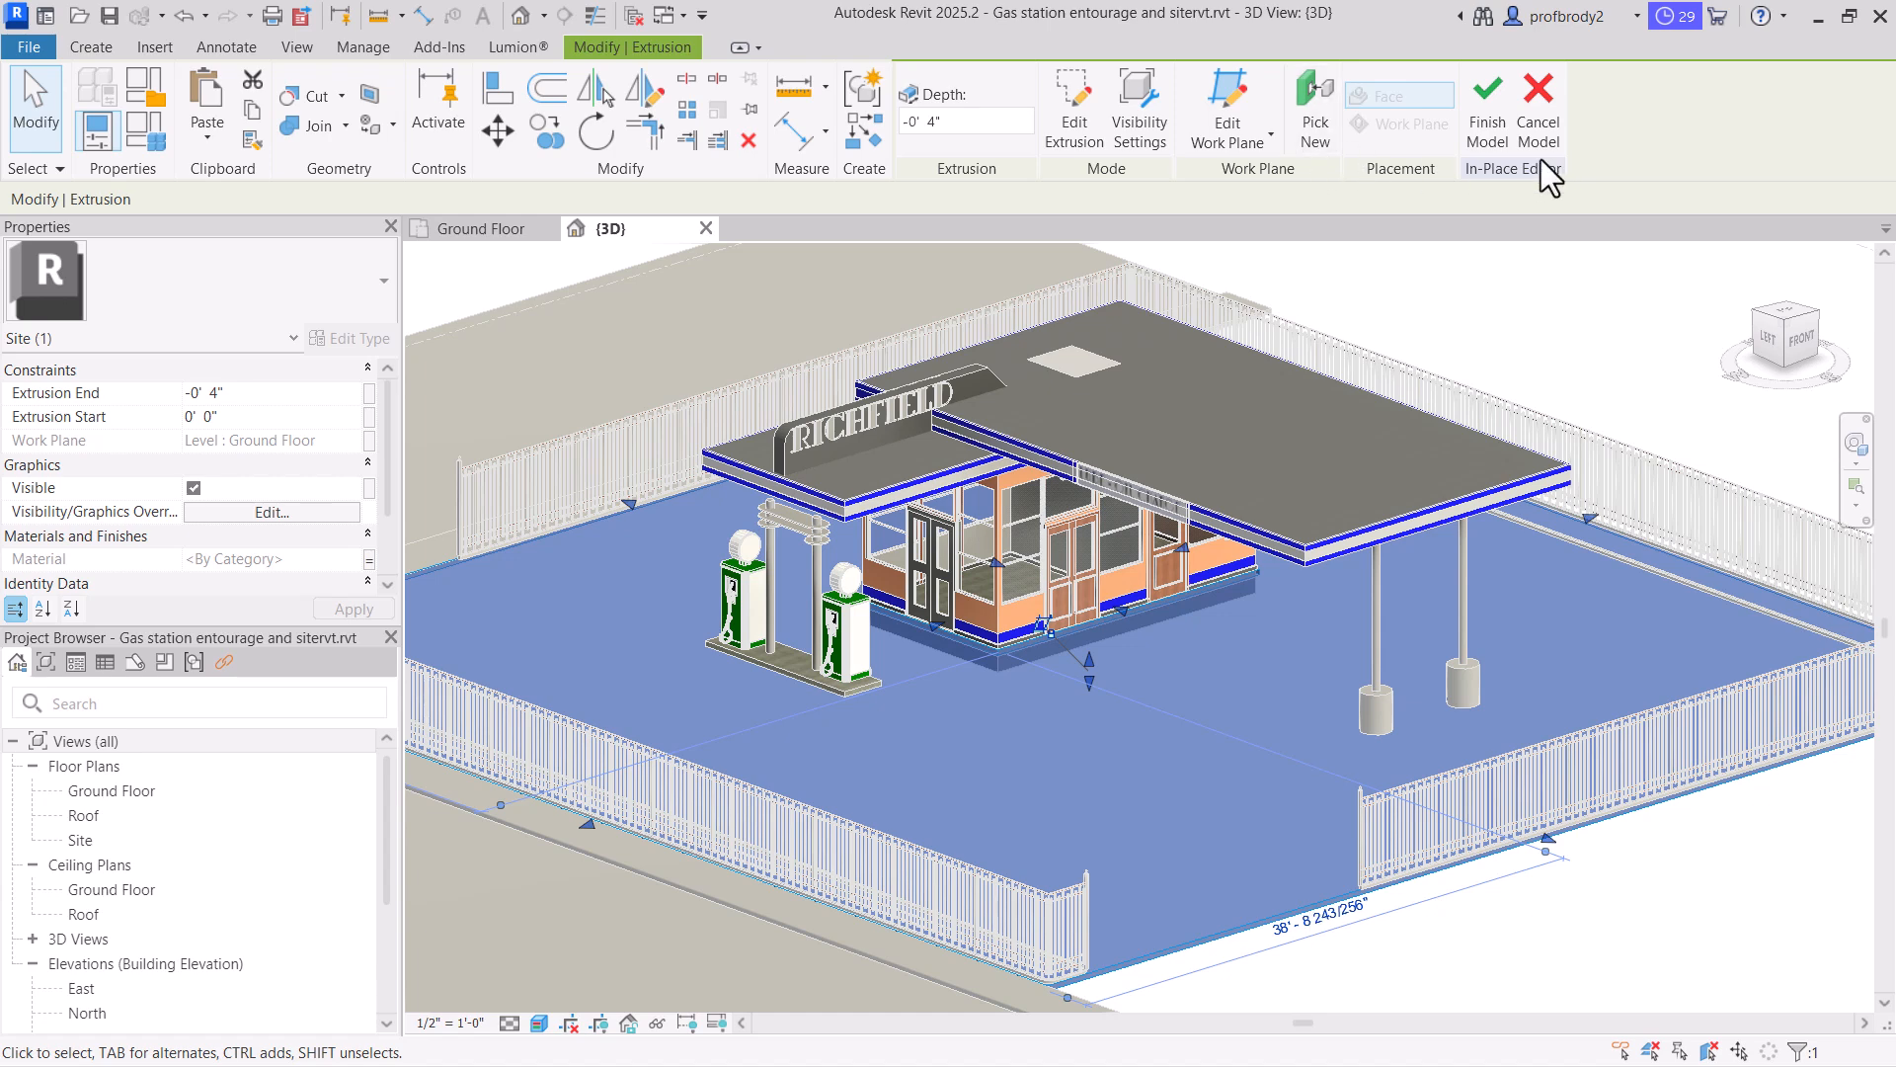
click(1488, 104)
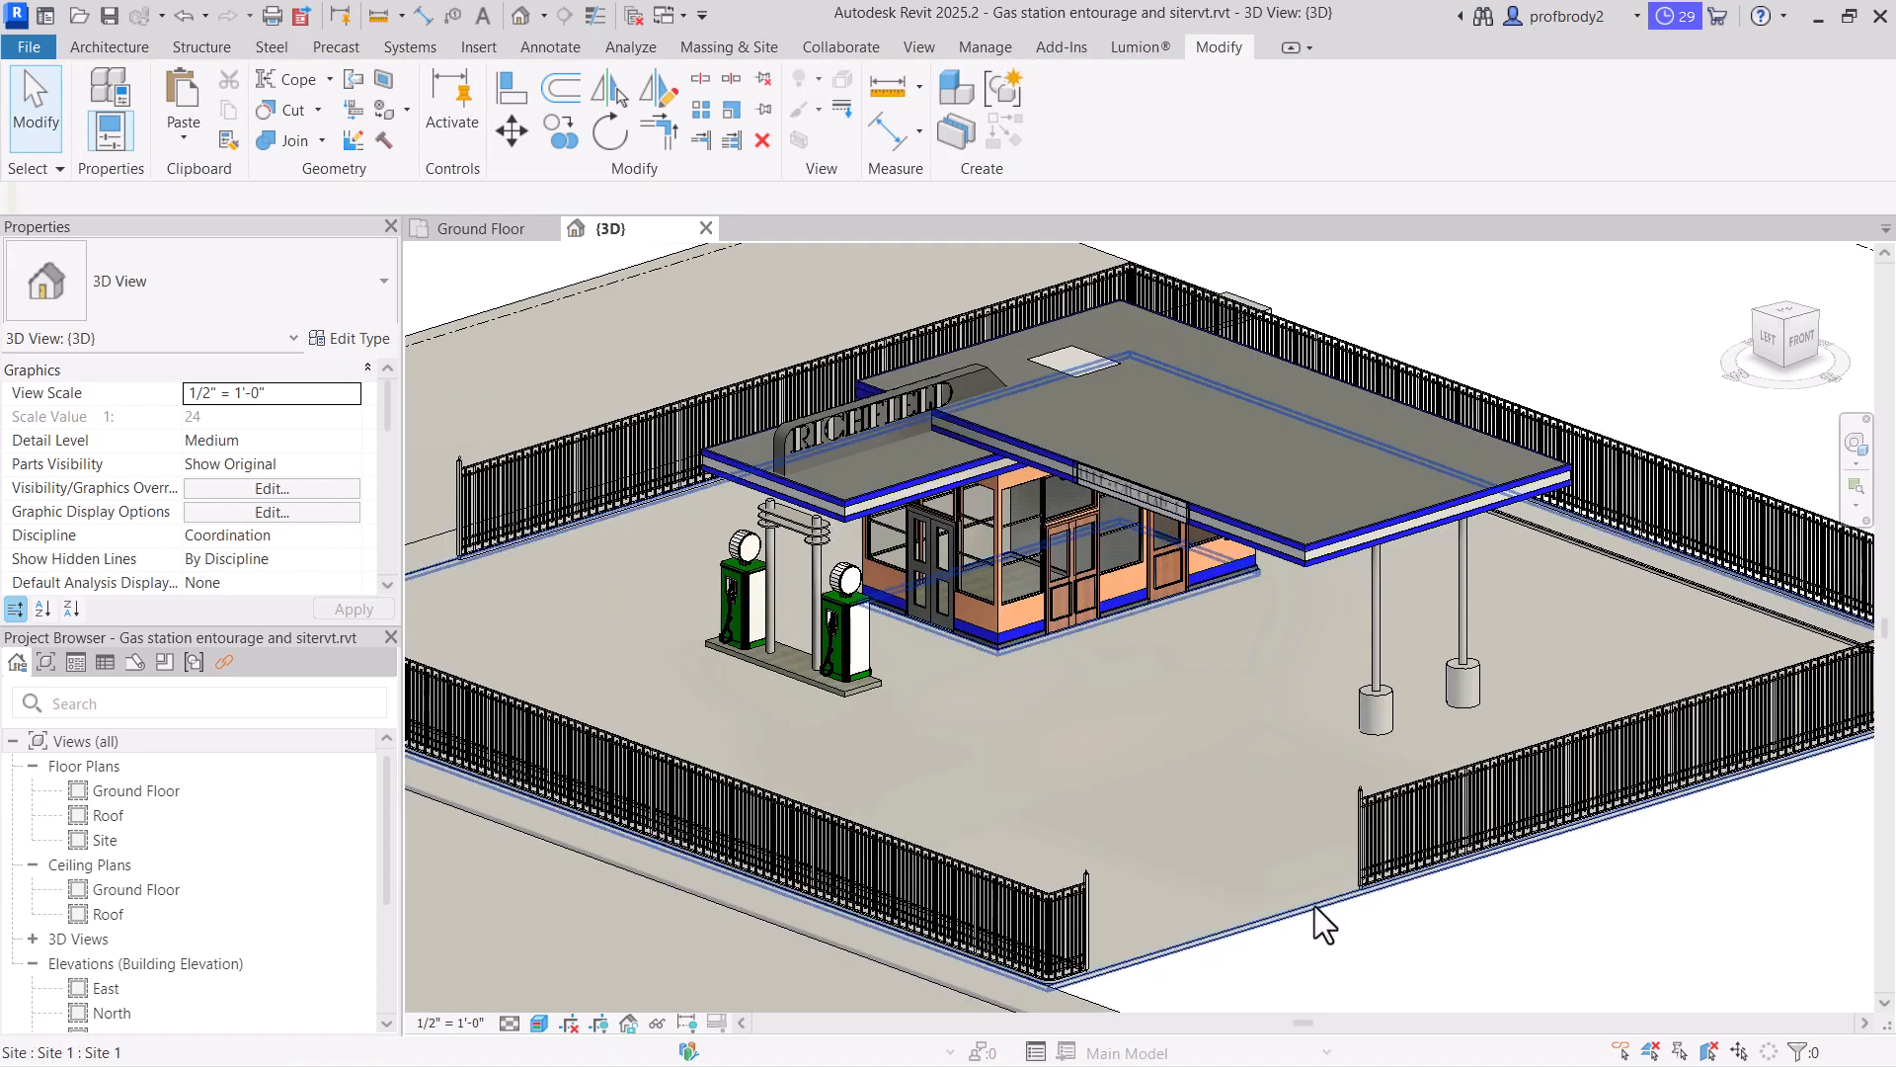
Assign the _concrete slab material to the site's ground slab through its Material parameter
click(1314, 904)
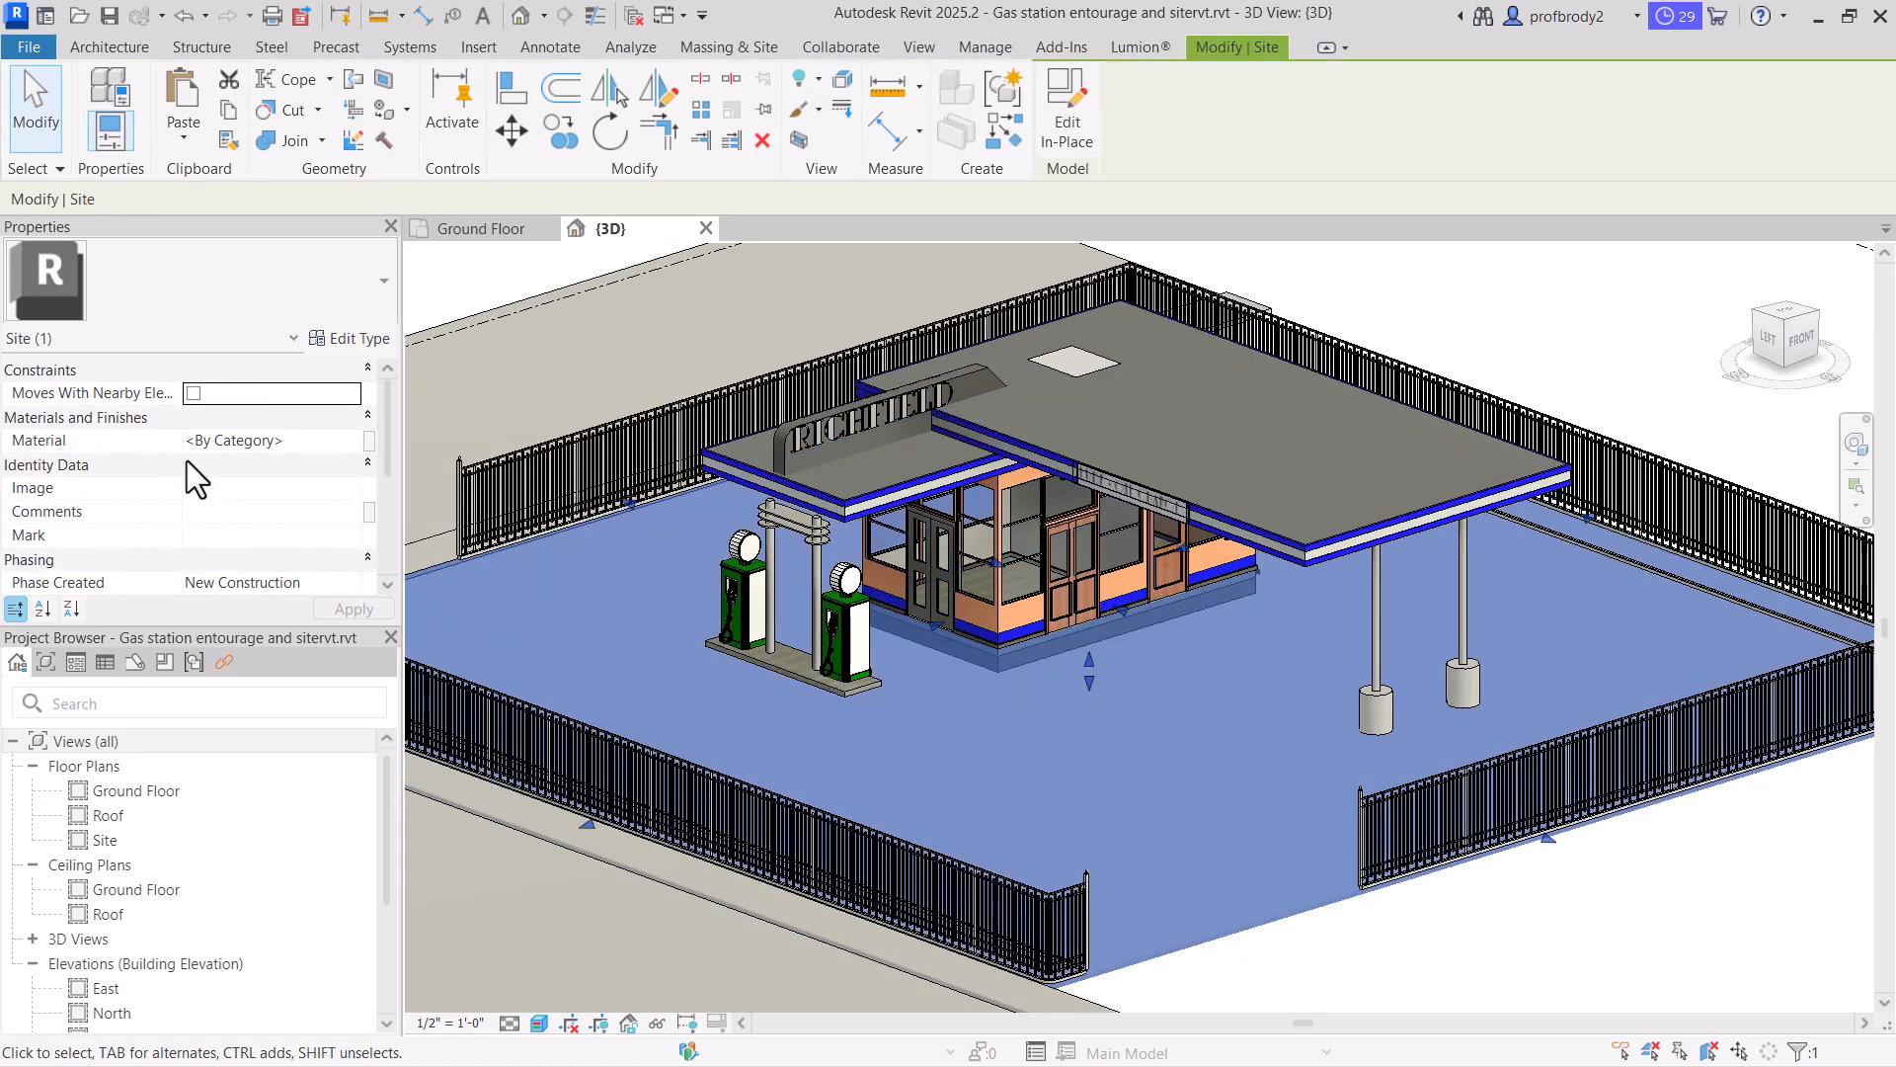
click(217, 440)
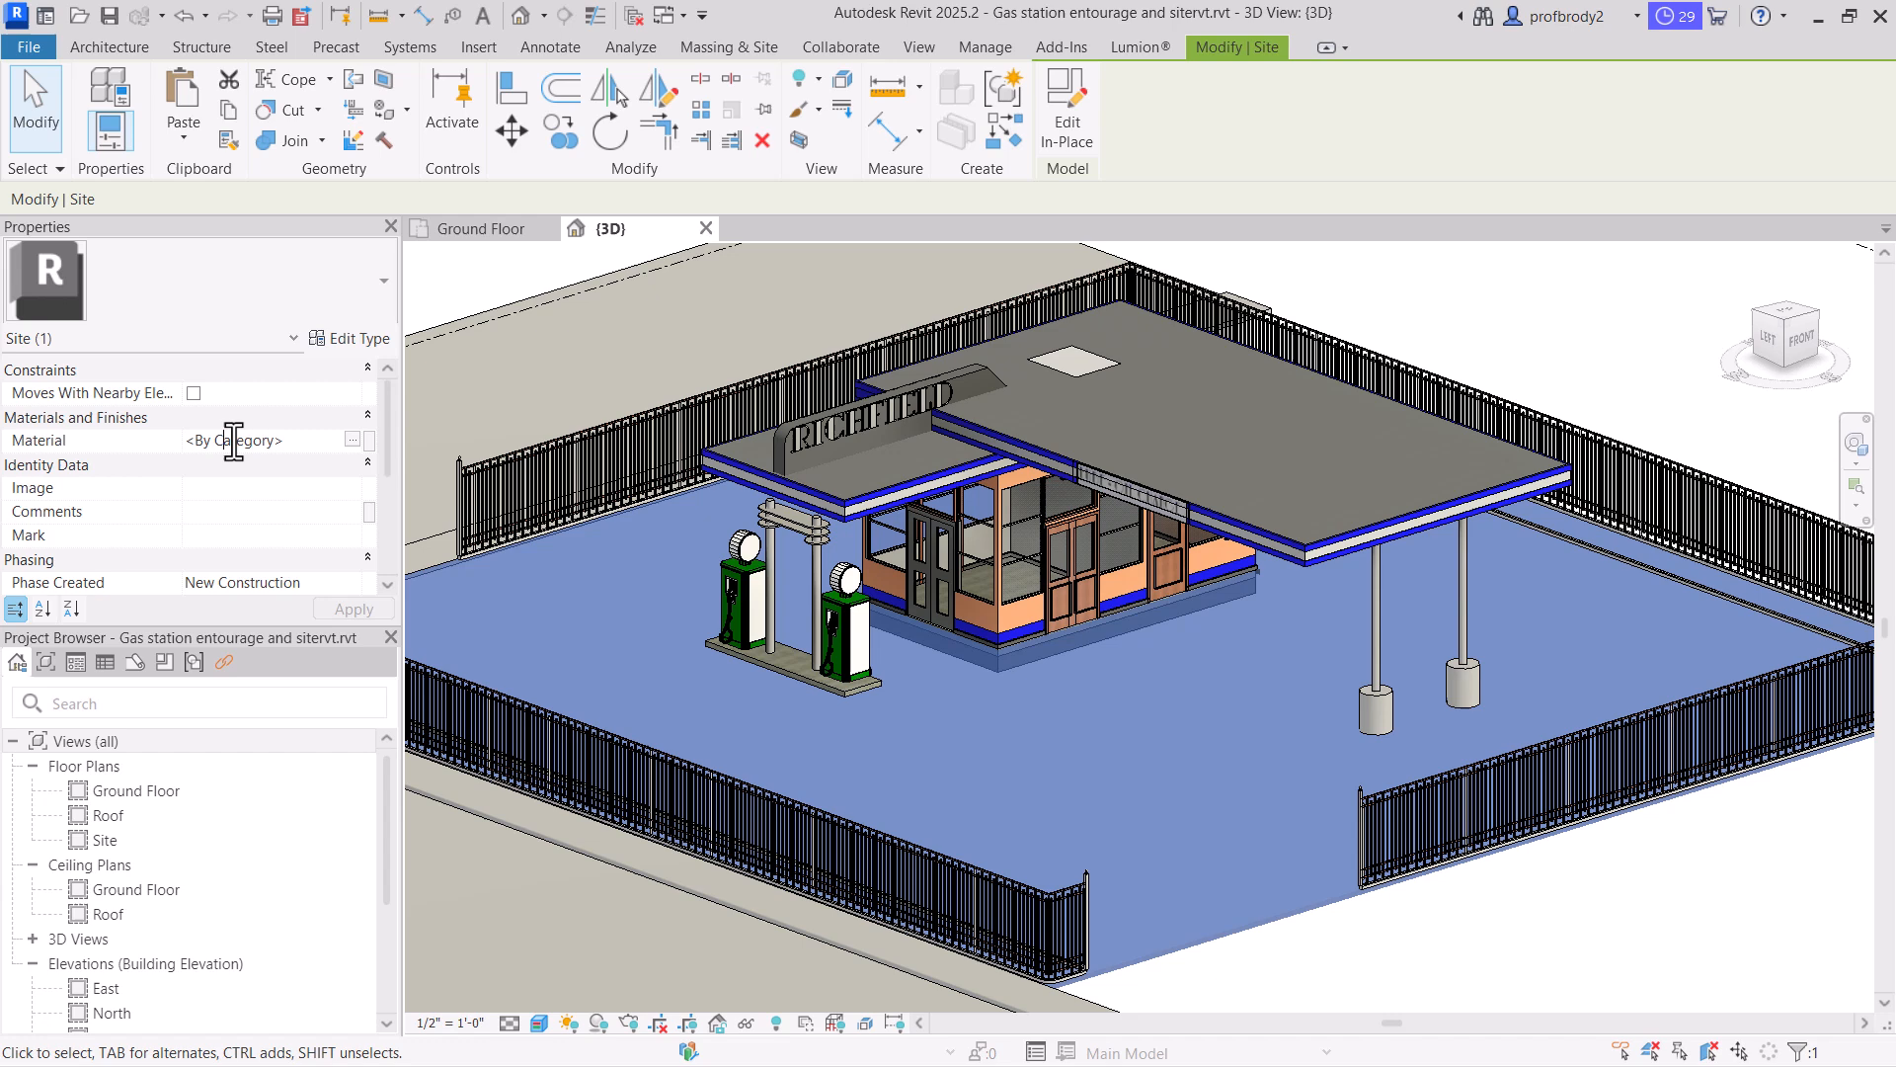
click(351, 440)
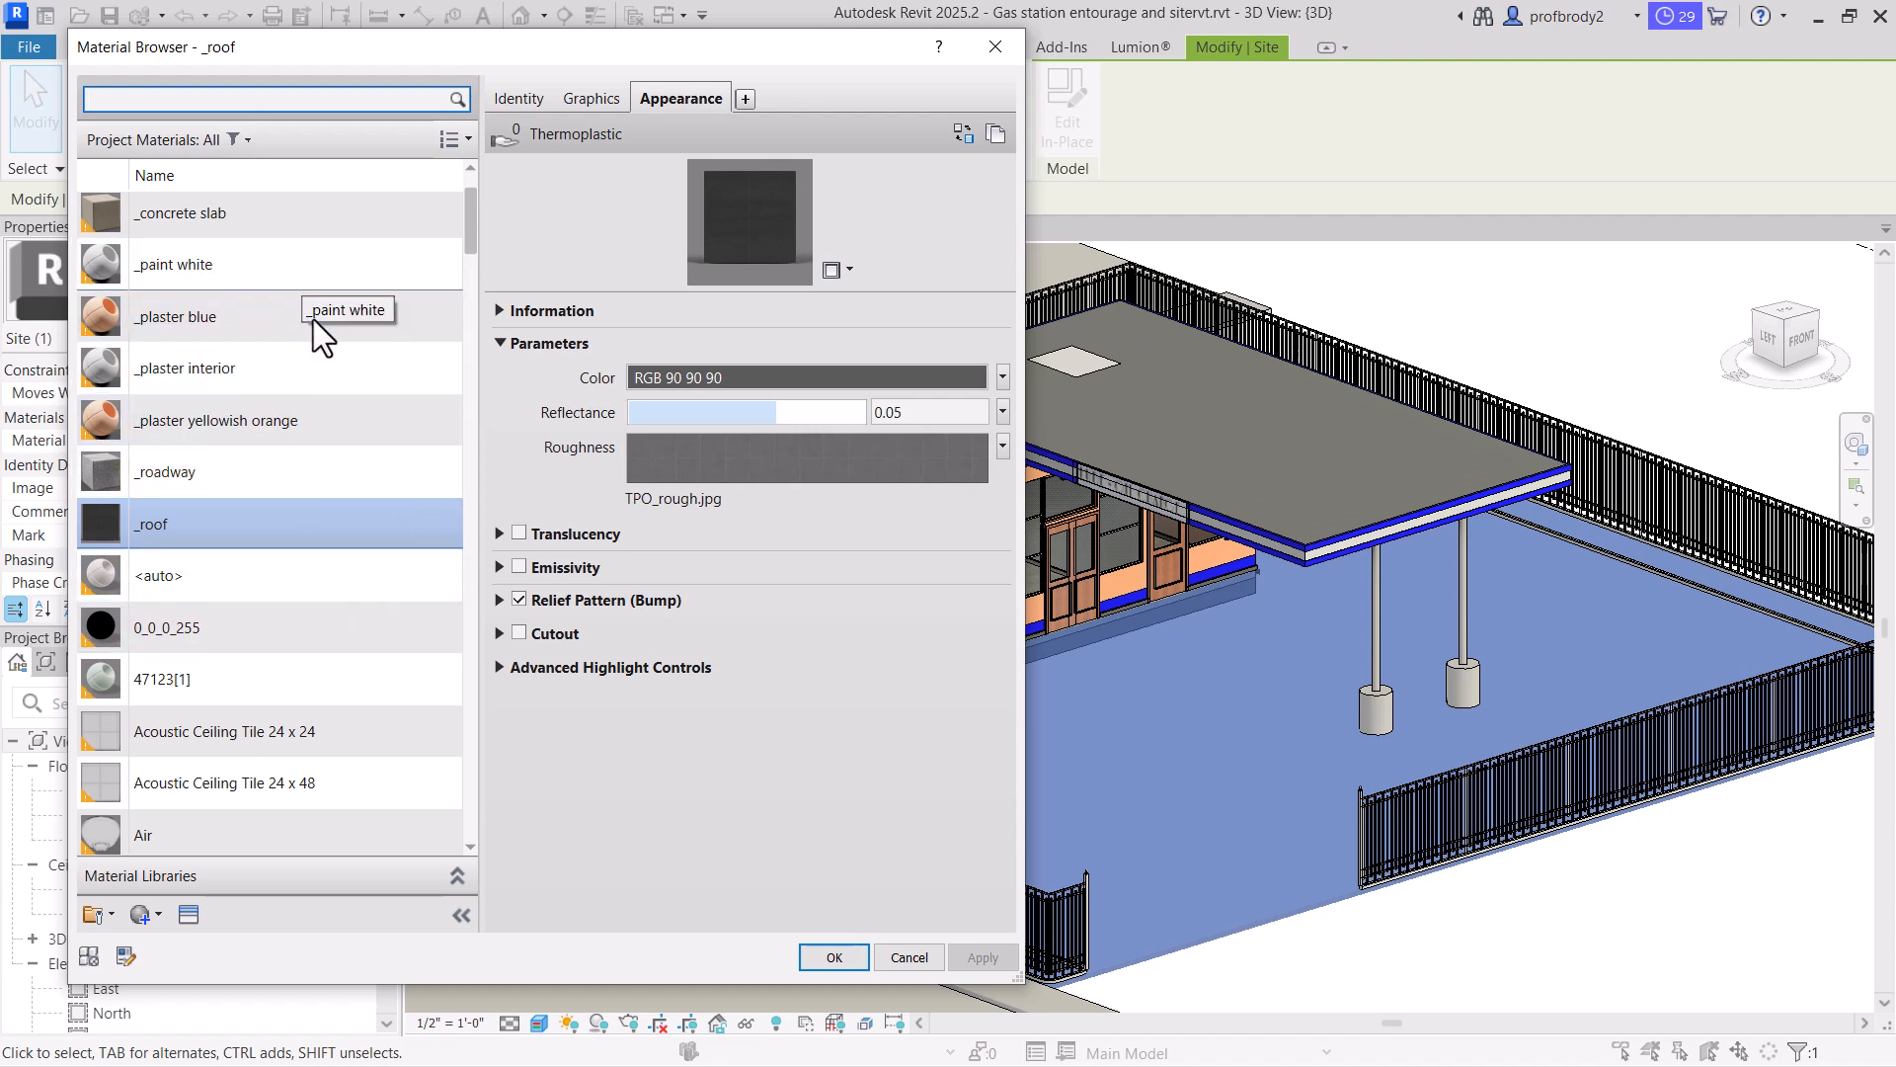
click(253, 216)
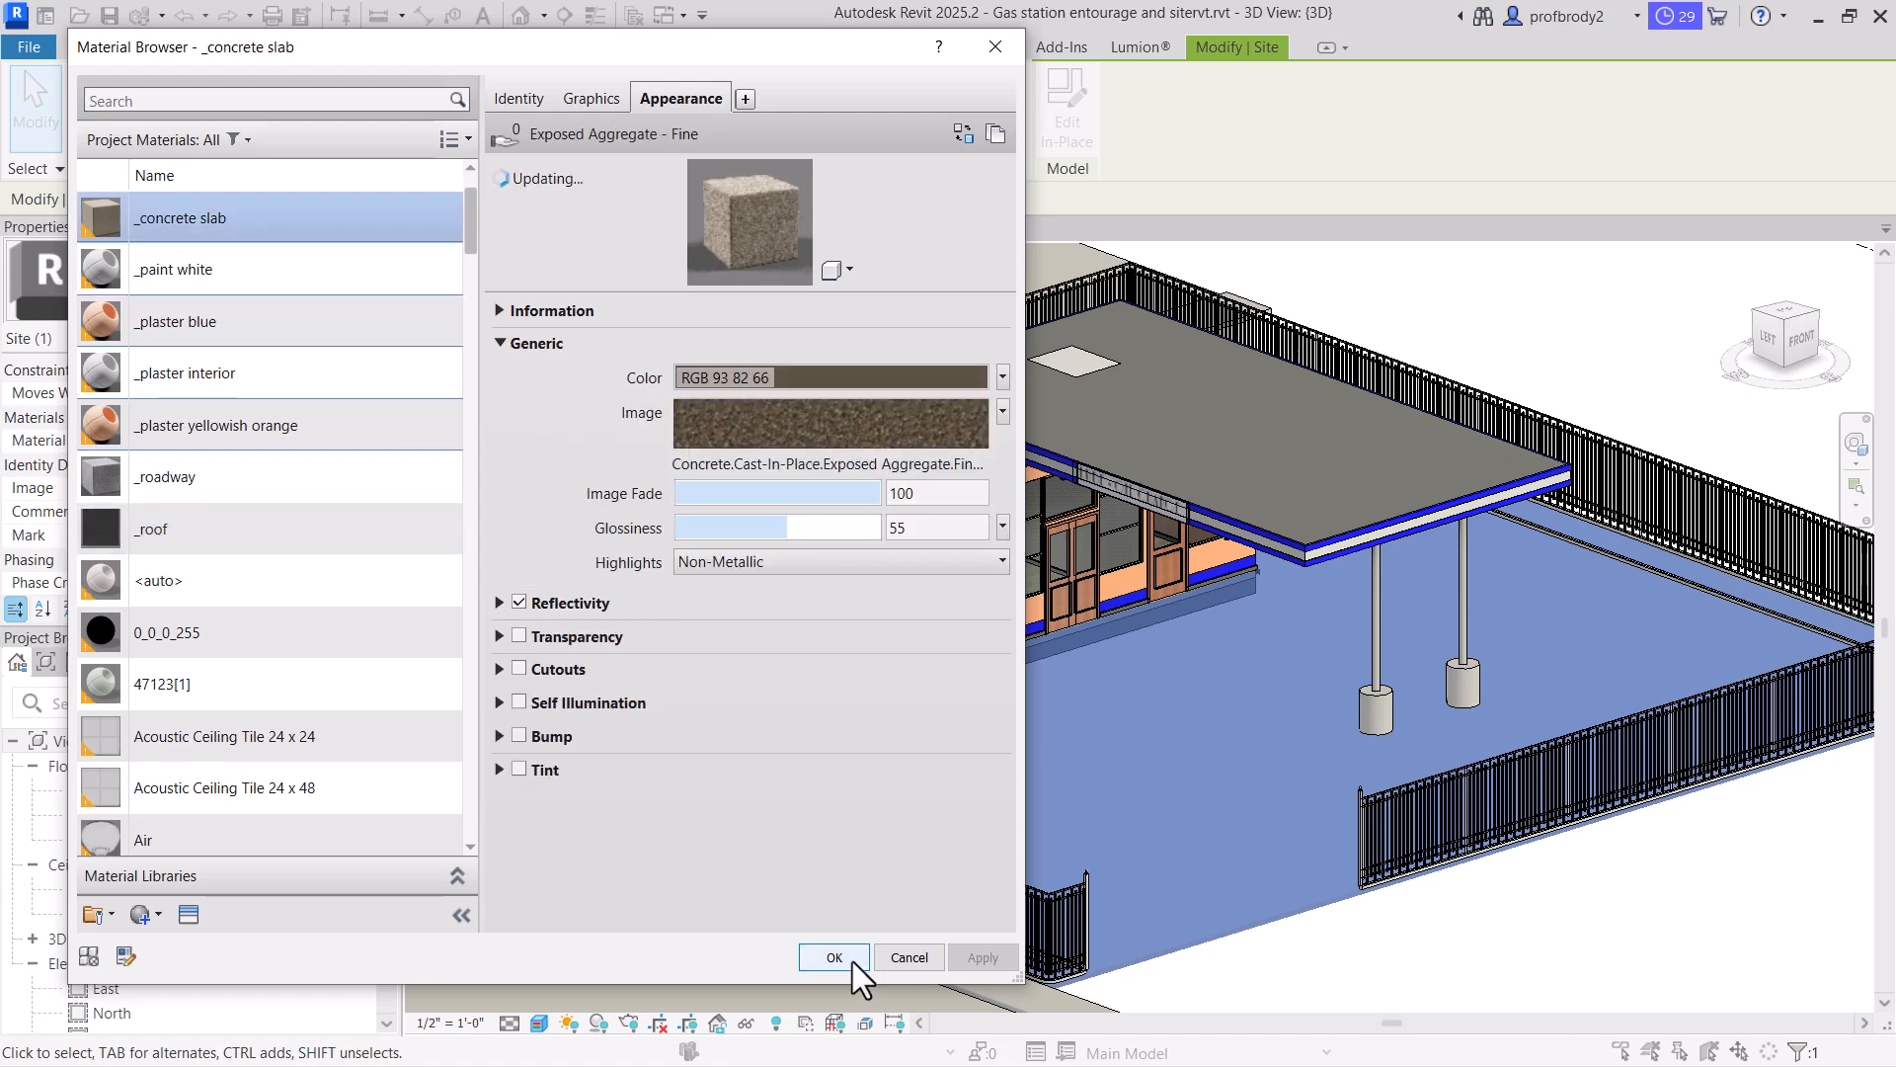
click(850, 960)
click(1313, 949)
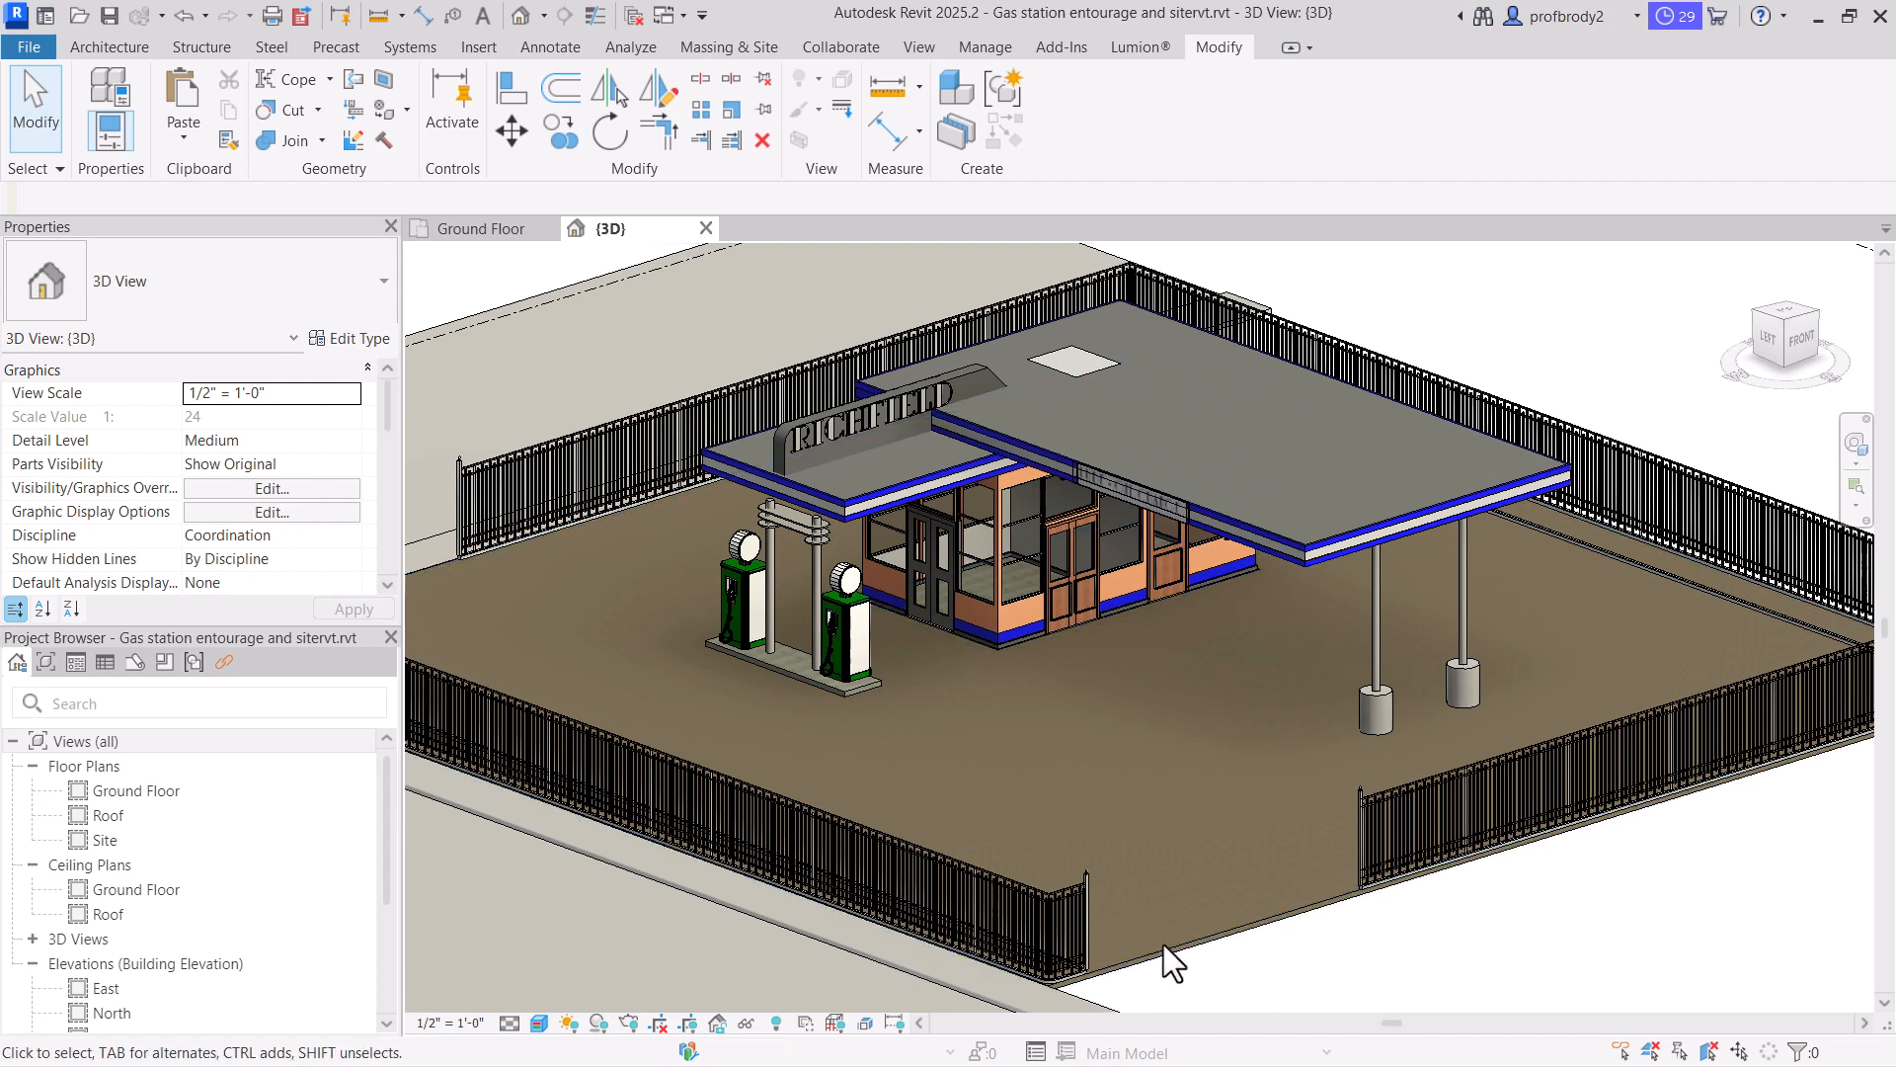
Open the narrow strip outside the fence for in-place editing and select its sweep
scroll(1164, 944, down, 1)
middle_drag(1132, 906, 1228, 681)
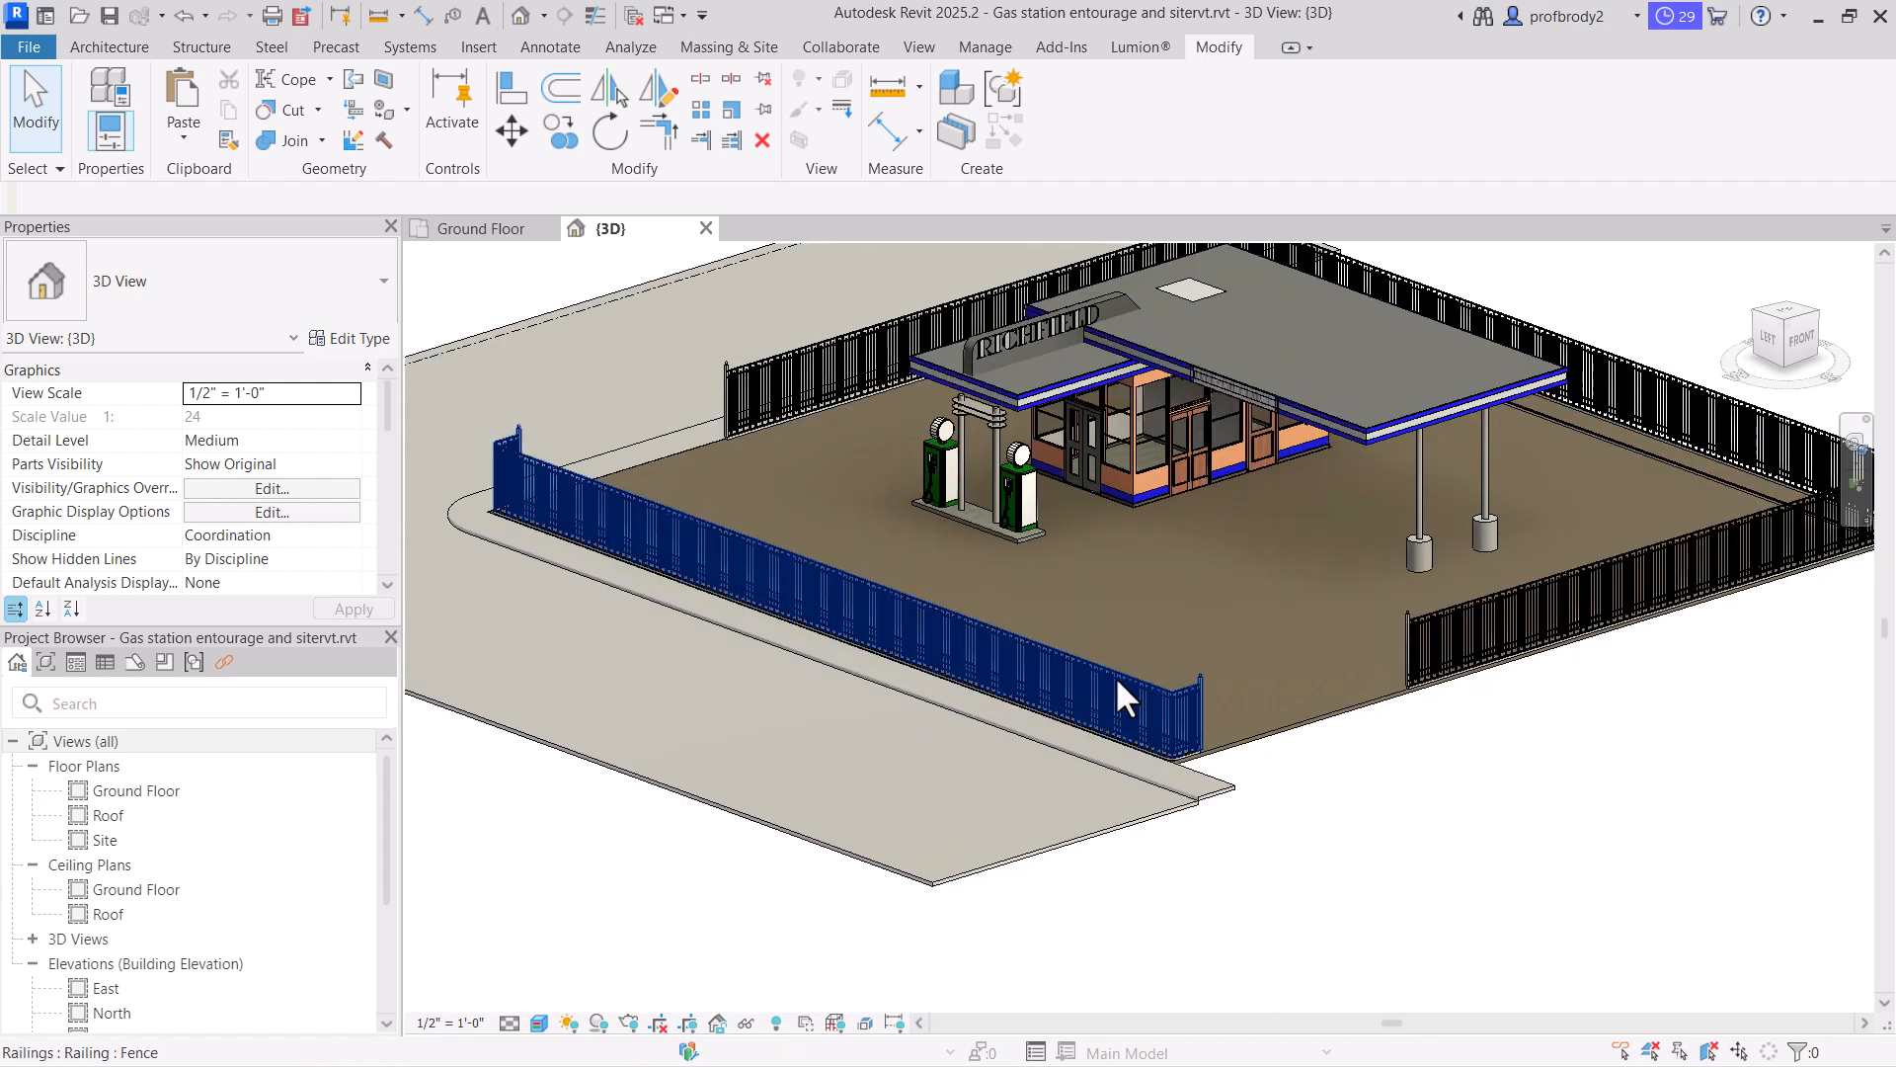
click(1217, 798)
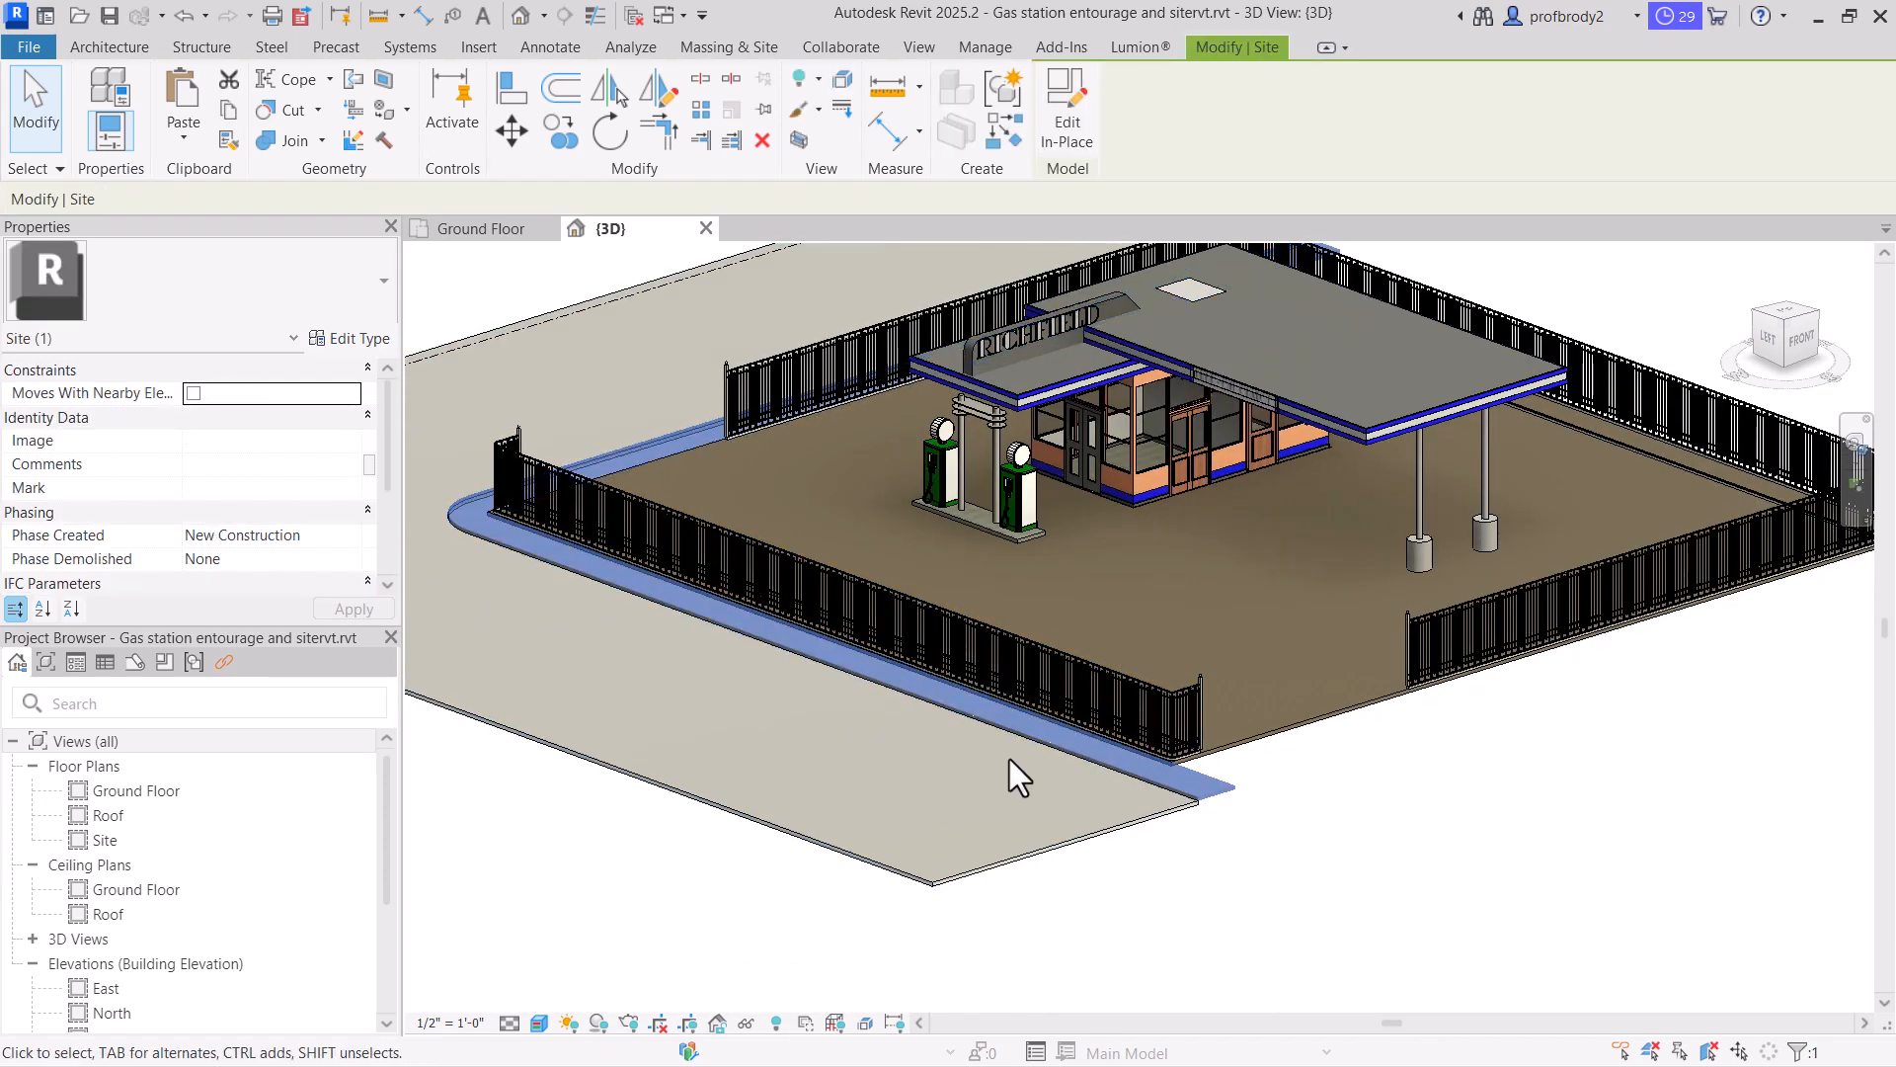
click(353, 340)
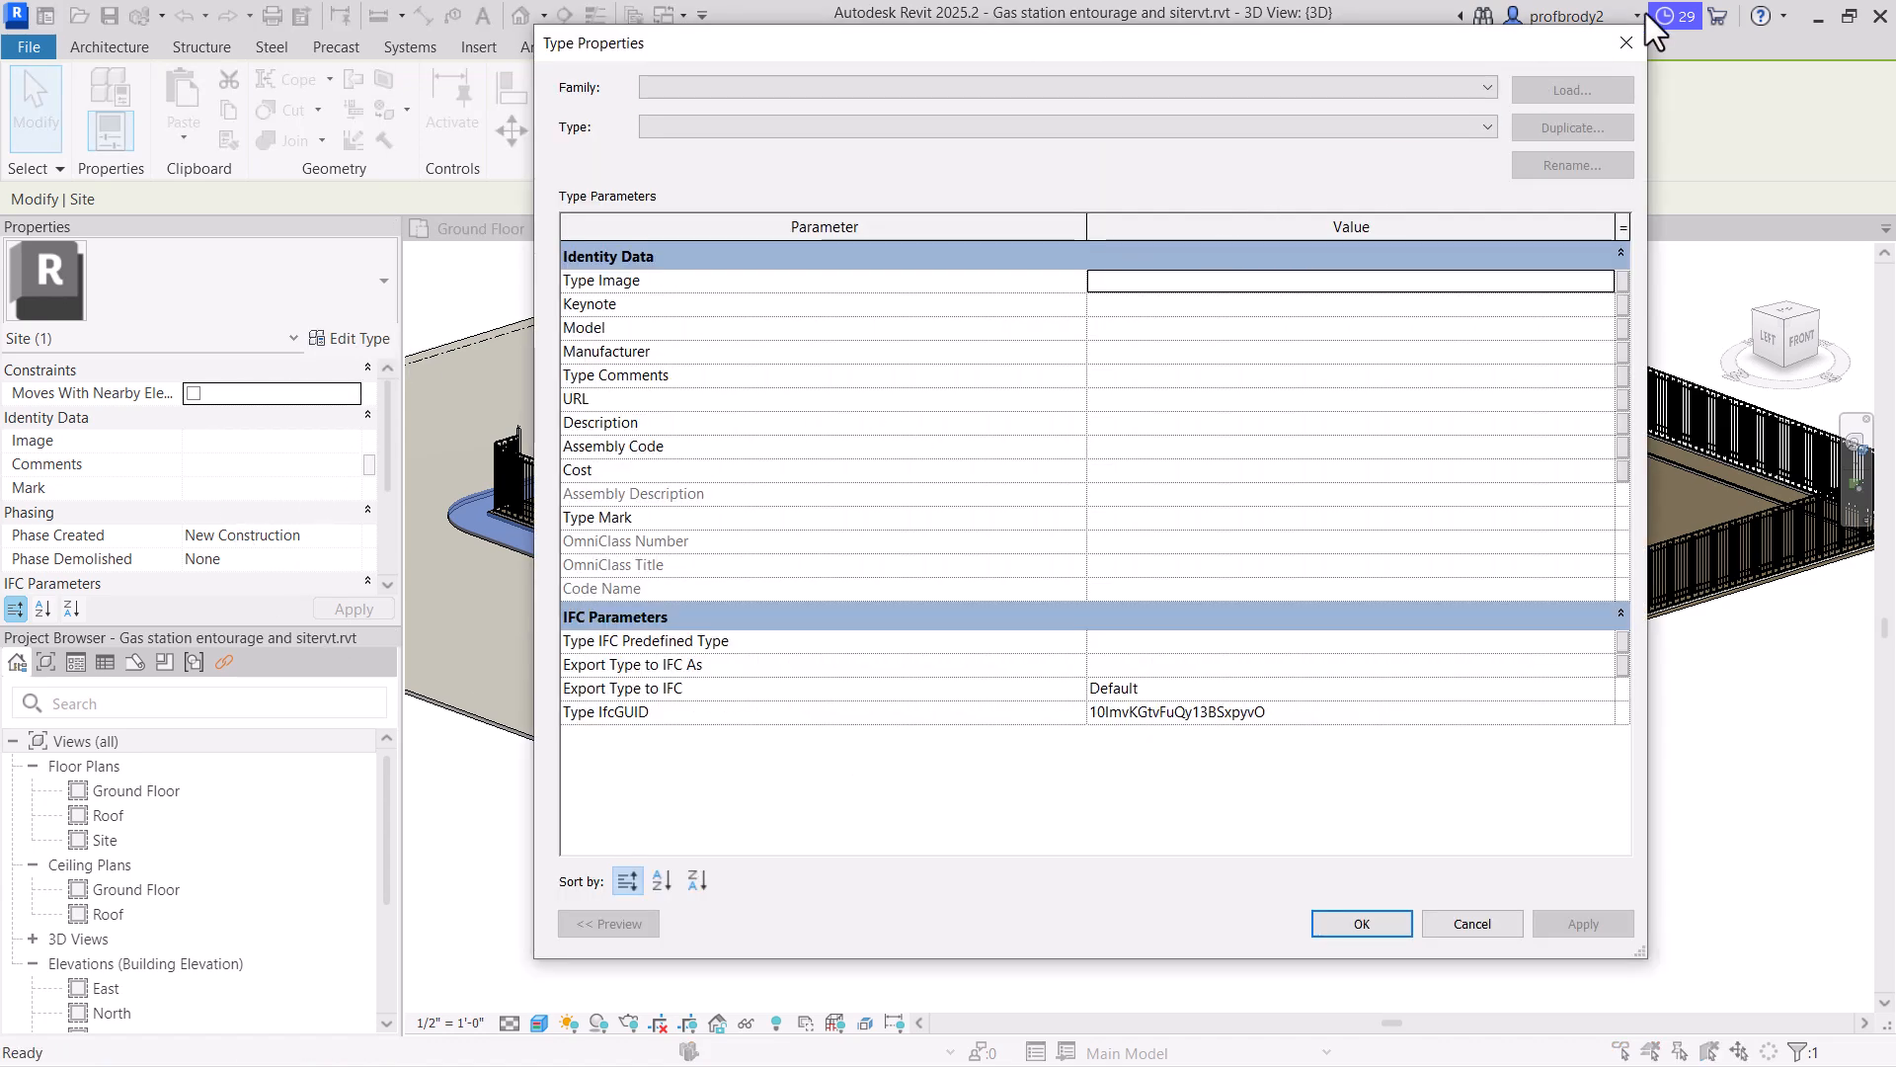
click(1626, 42)
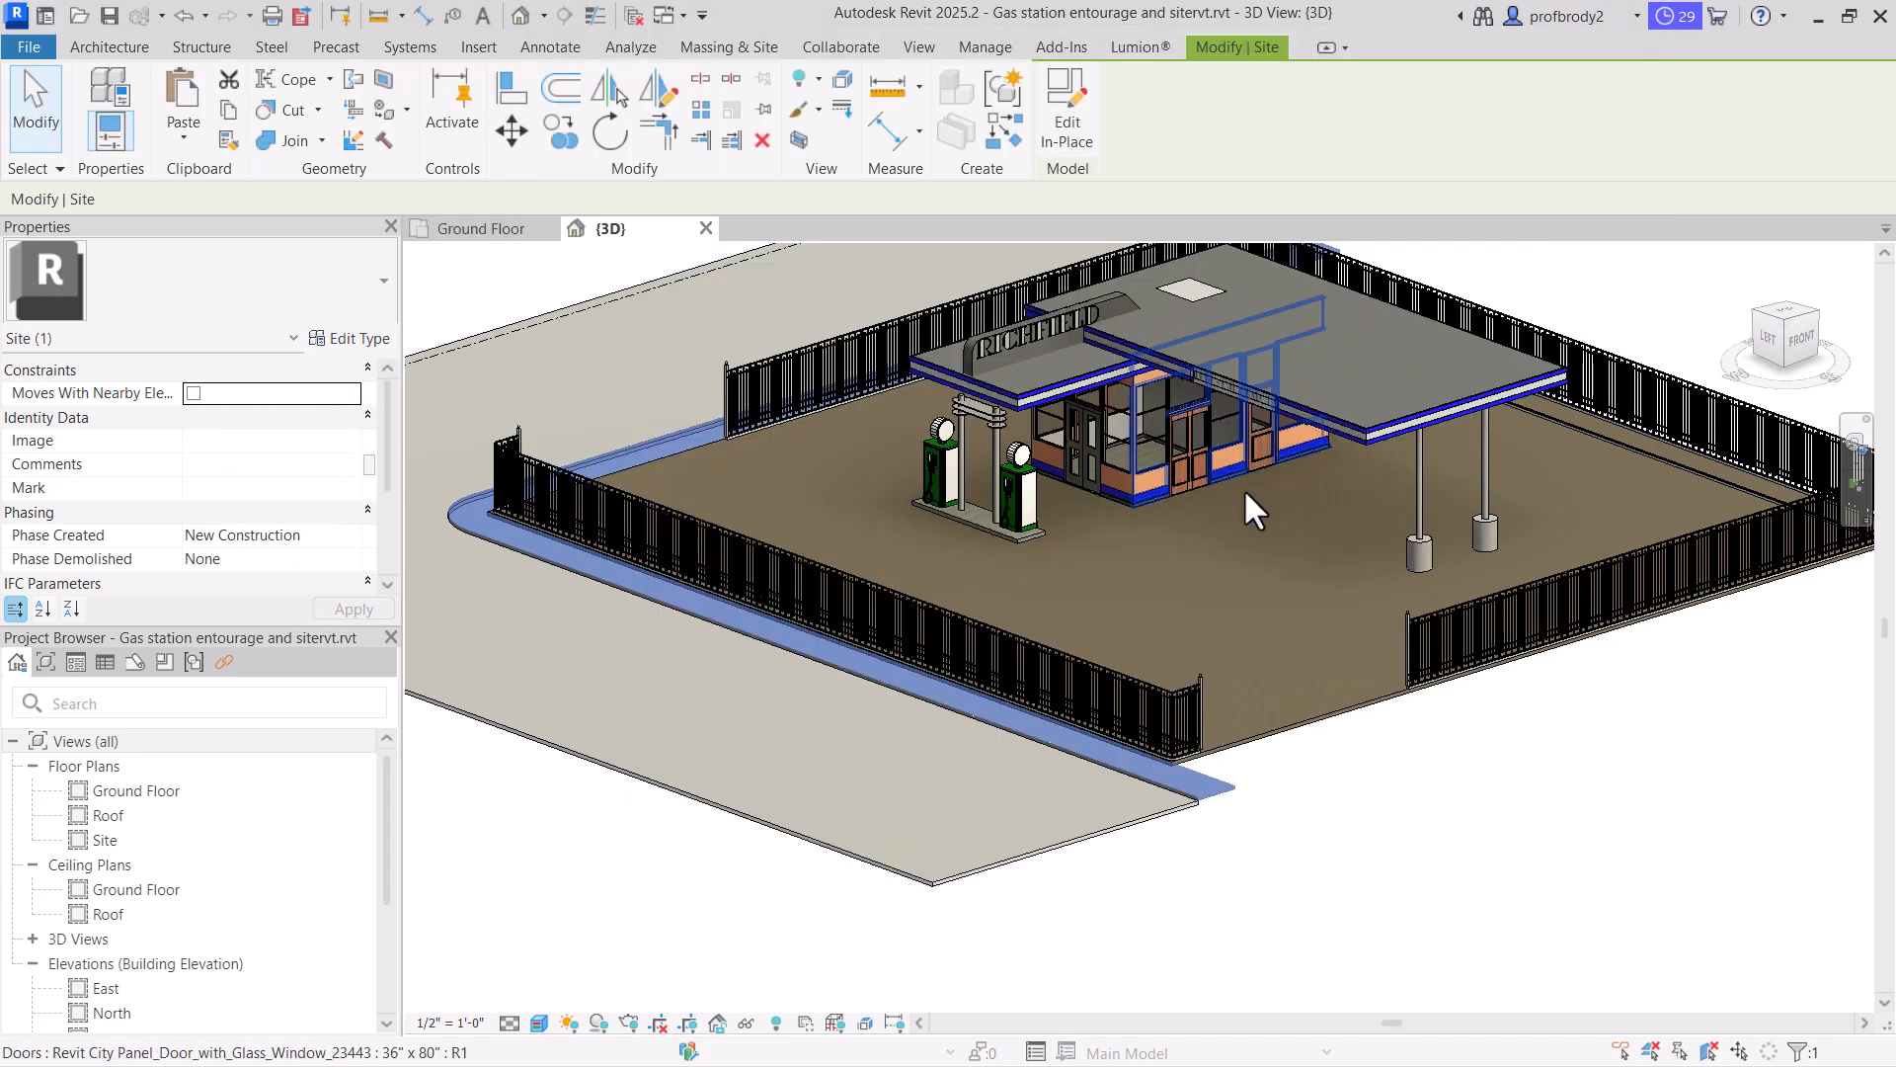
double_click(1191, 780)
click(1209, 792)
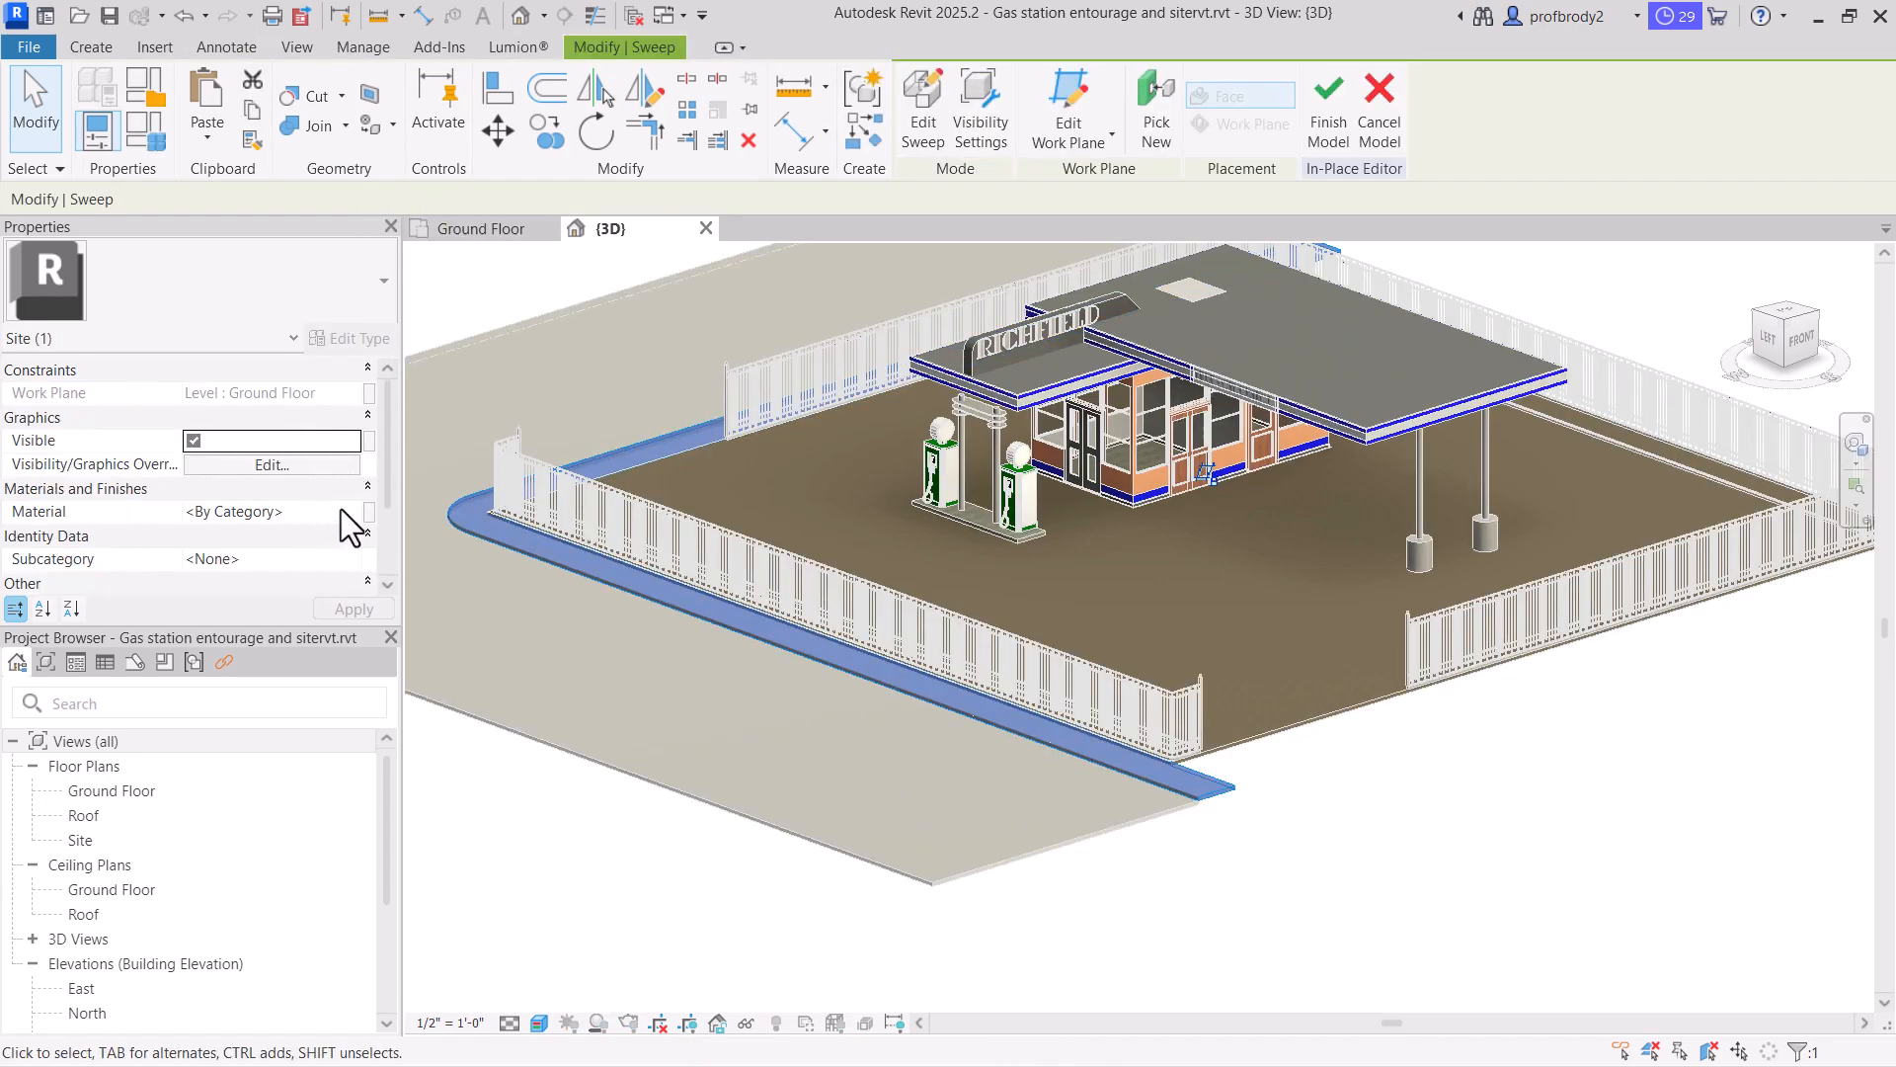
Associate the strip sweep's material with a new type family parameter named Material, finish the in-place model, and select the strip again
click(366, 515)
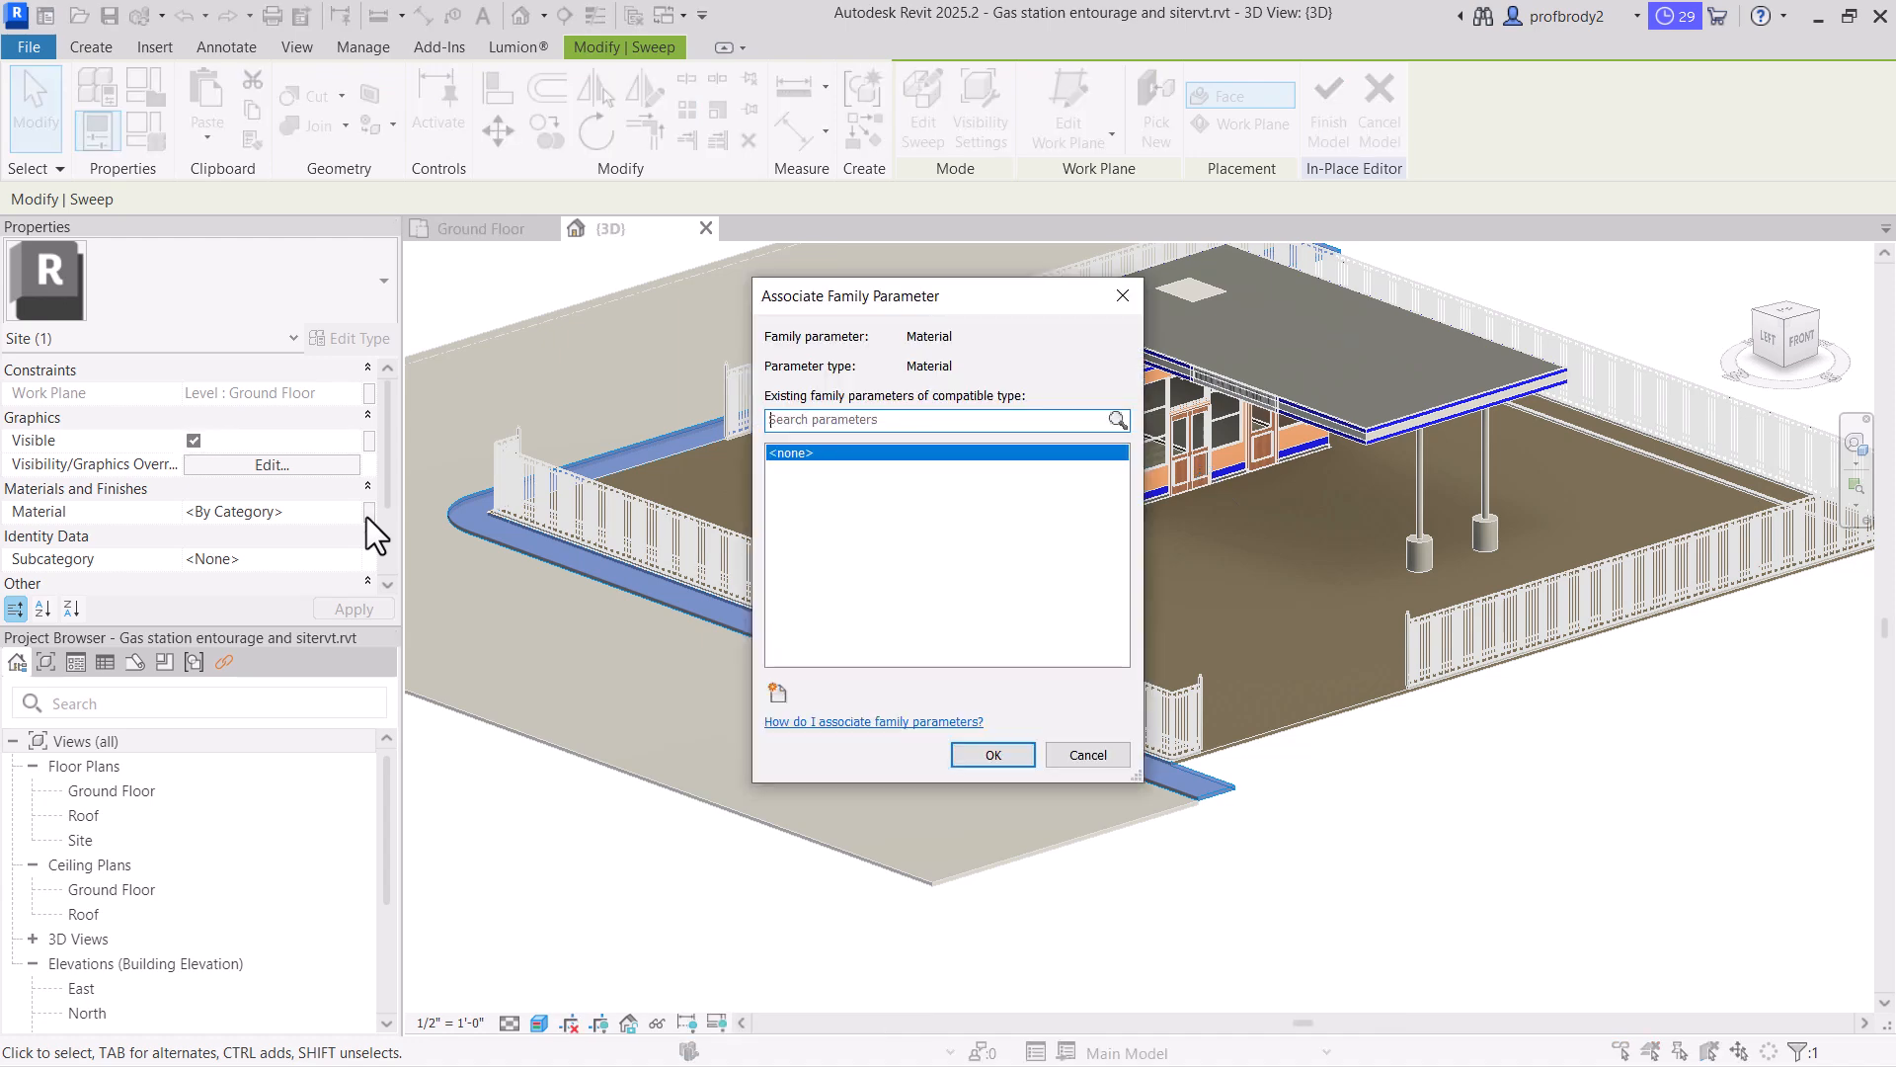
click(775, 693)
text(Ma)
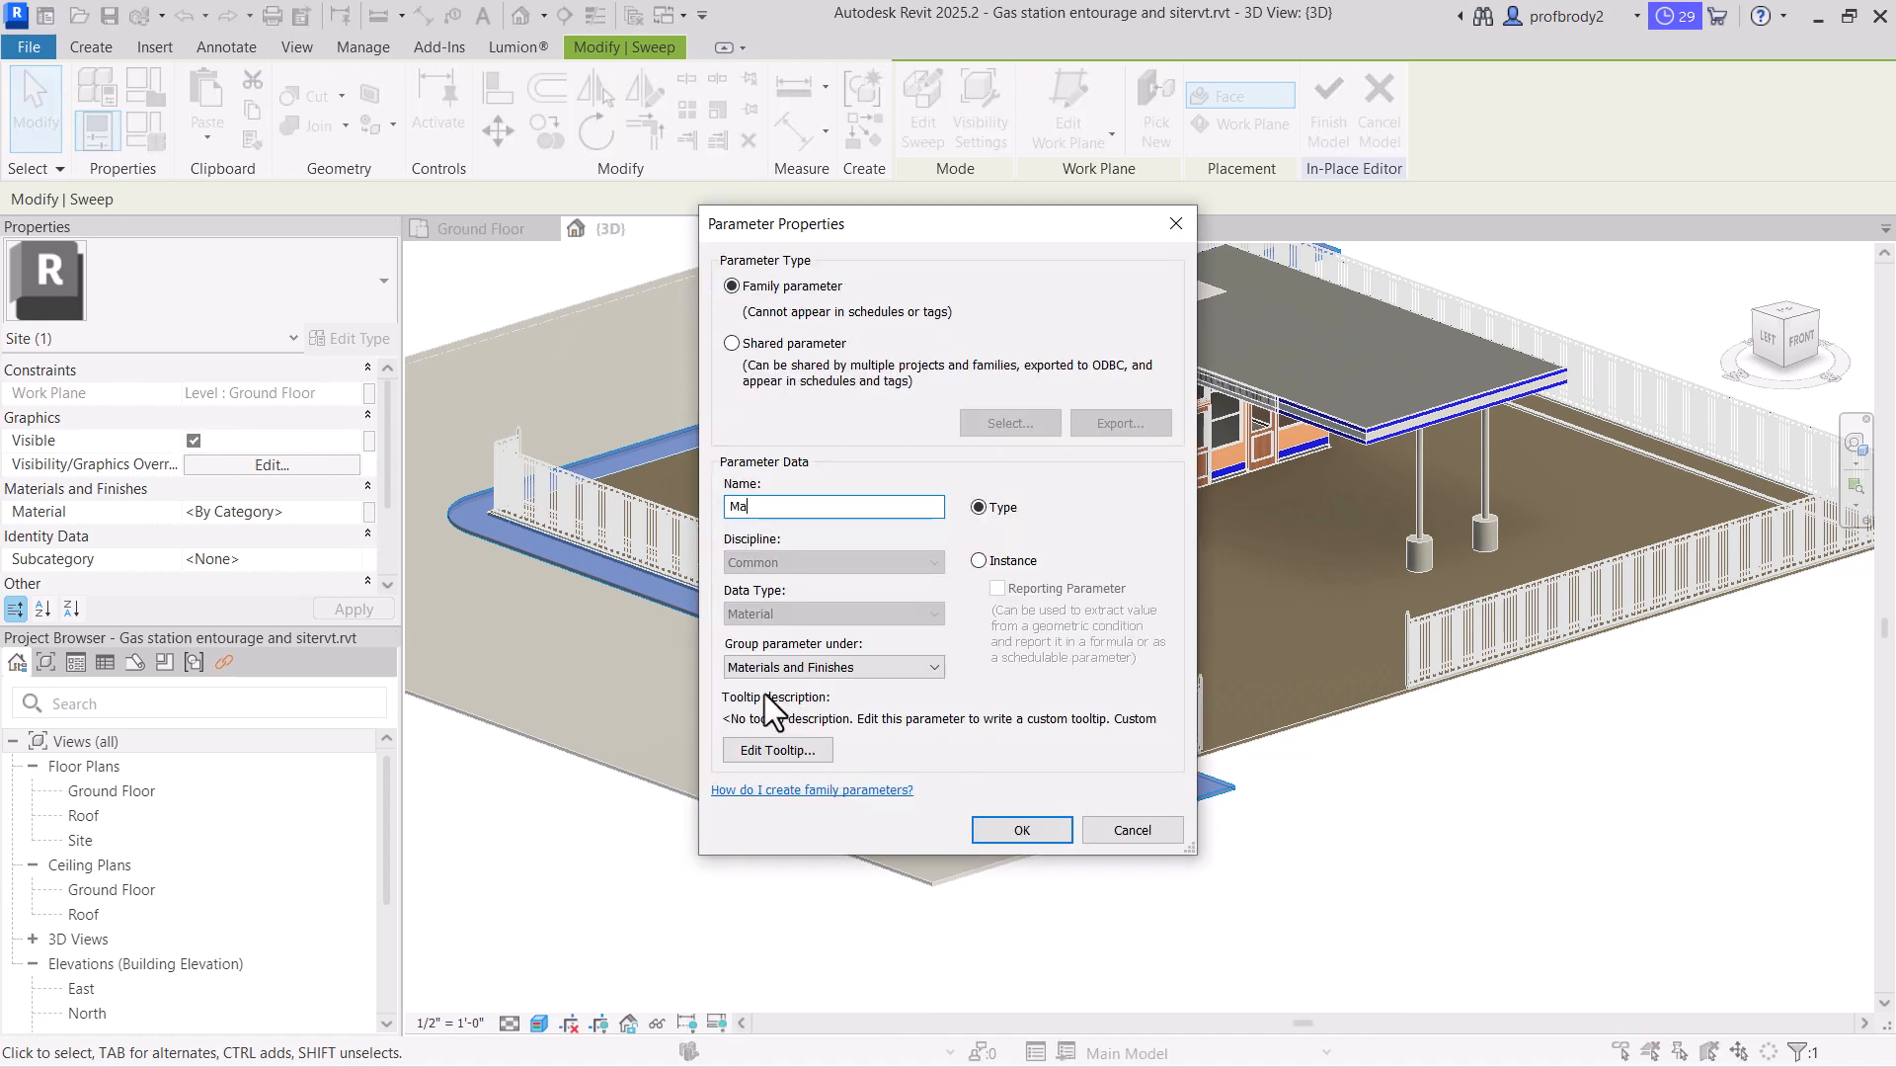
text(terial)
key(Return)
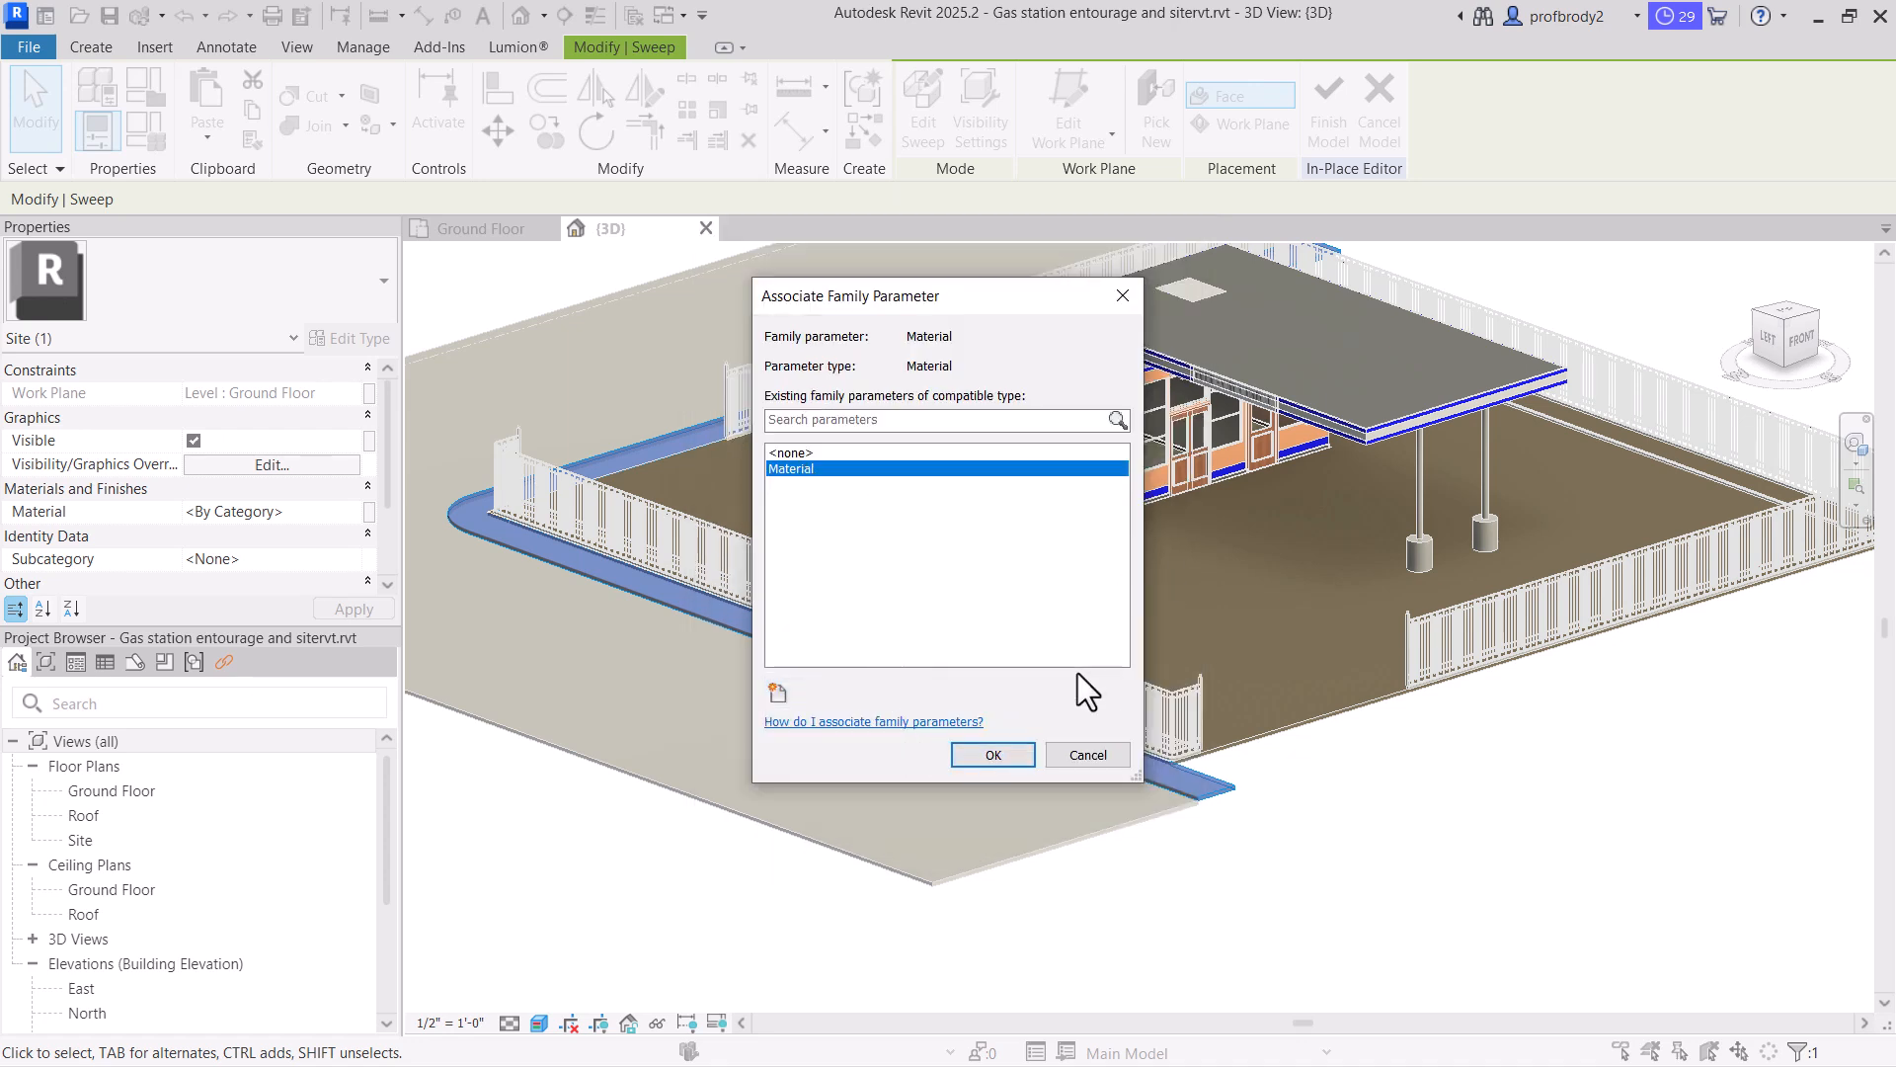
click(1003, 762)
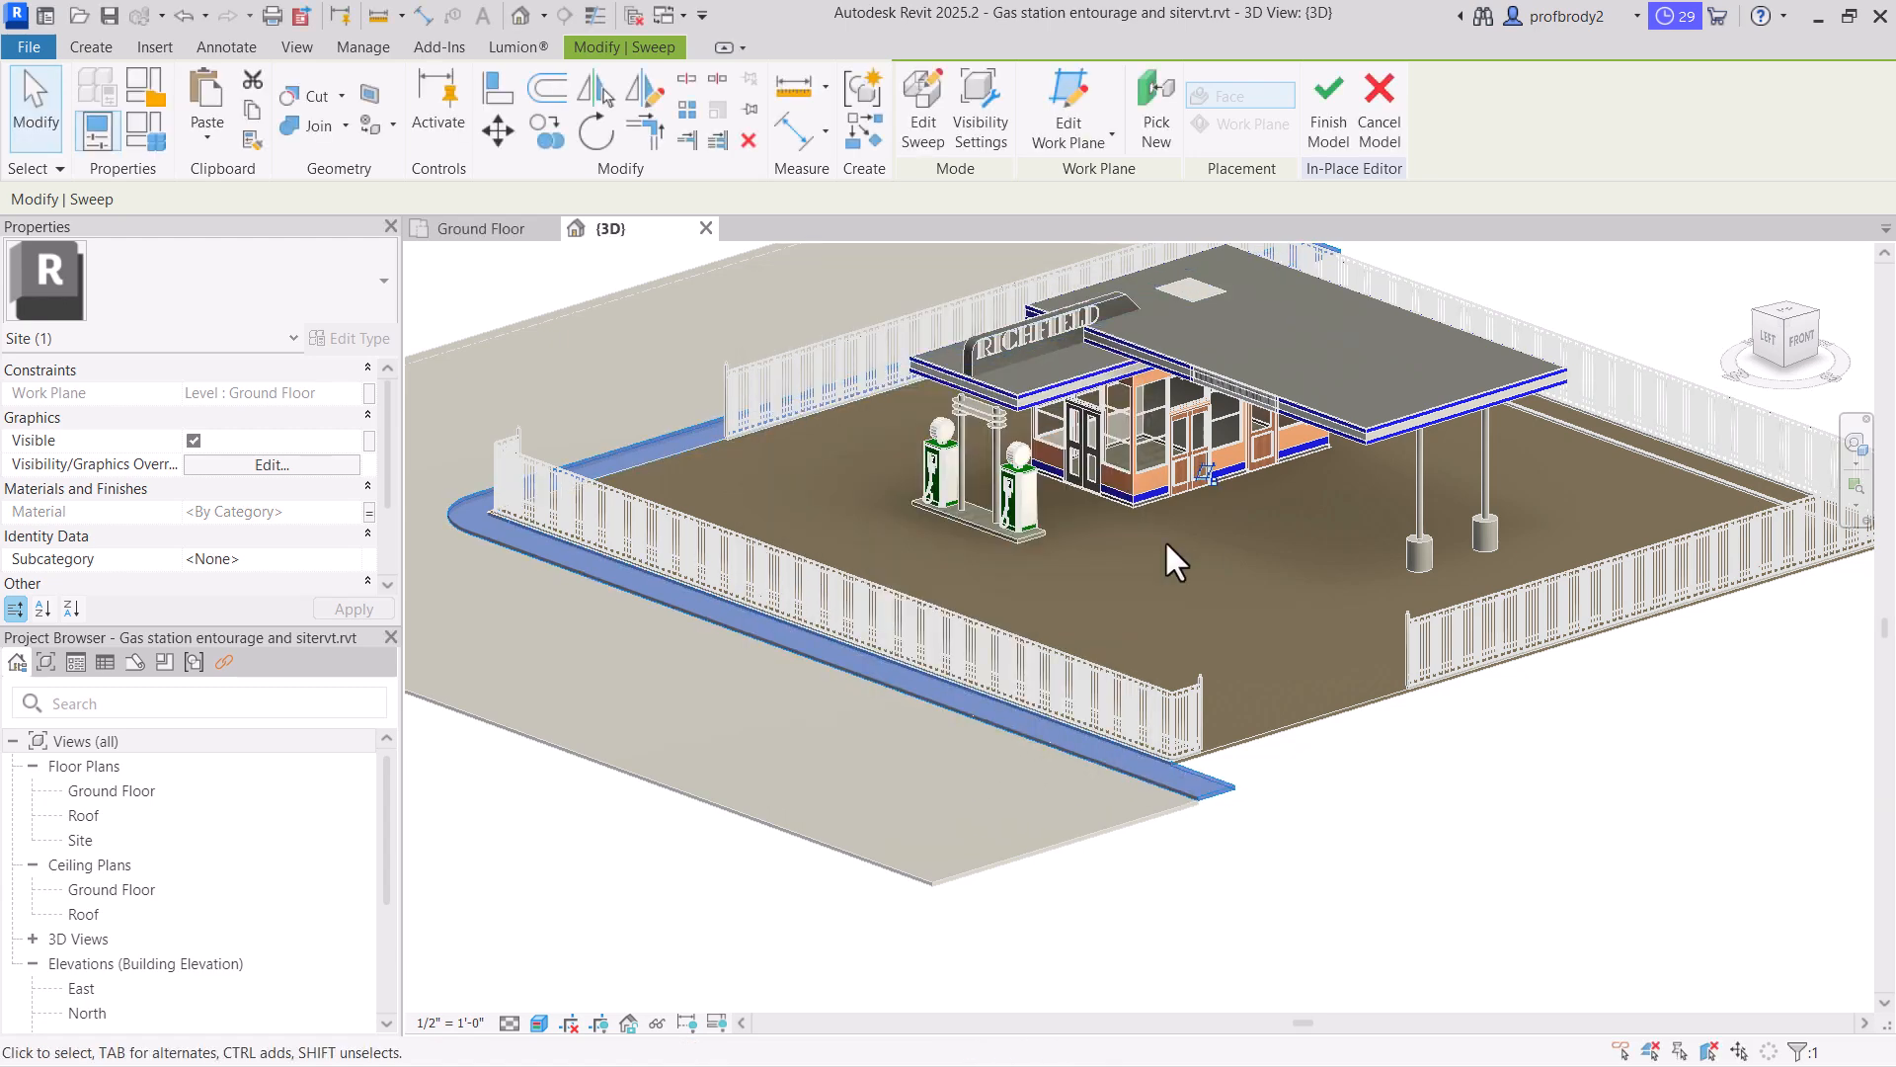
click(1321, 120)
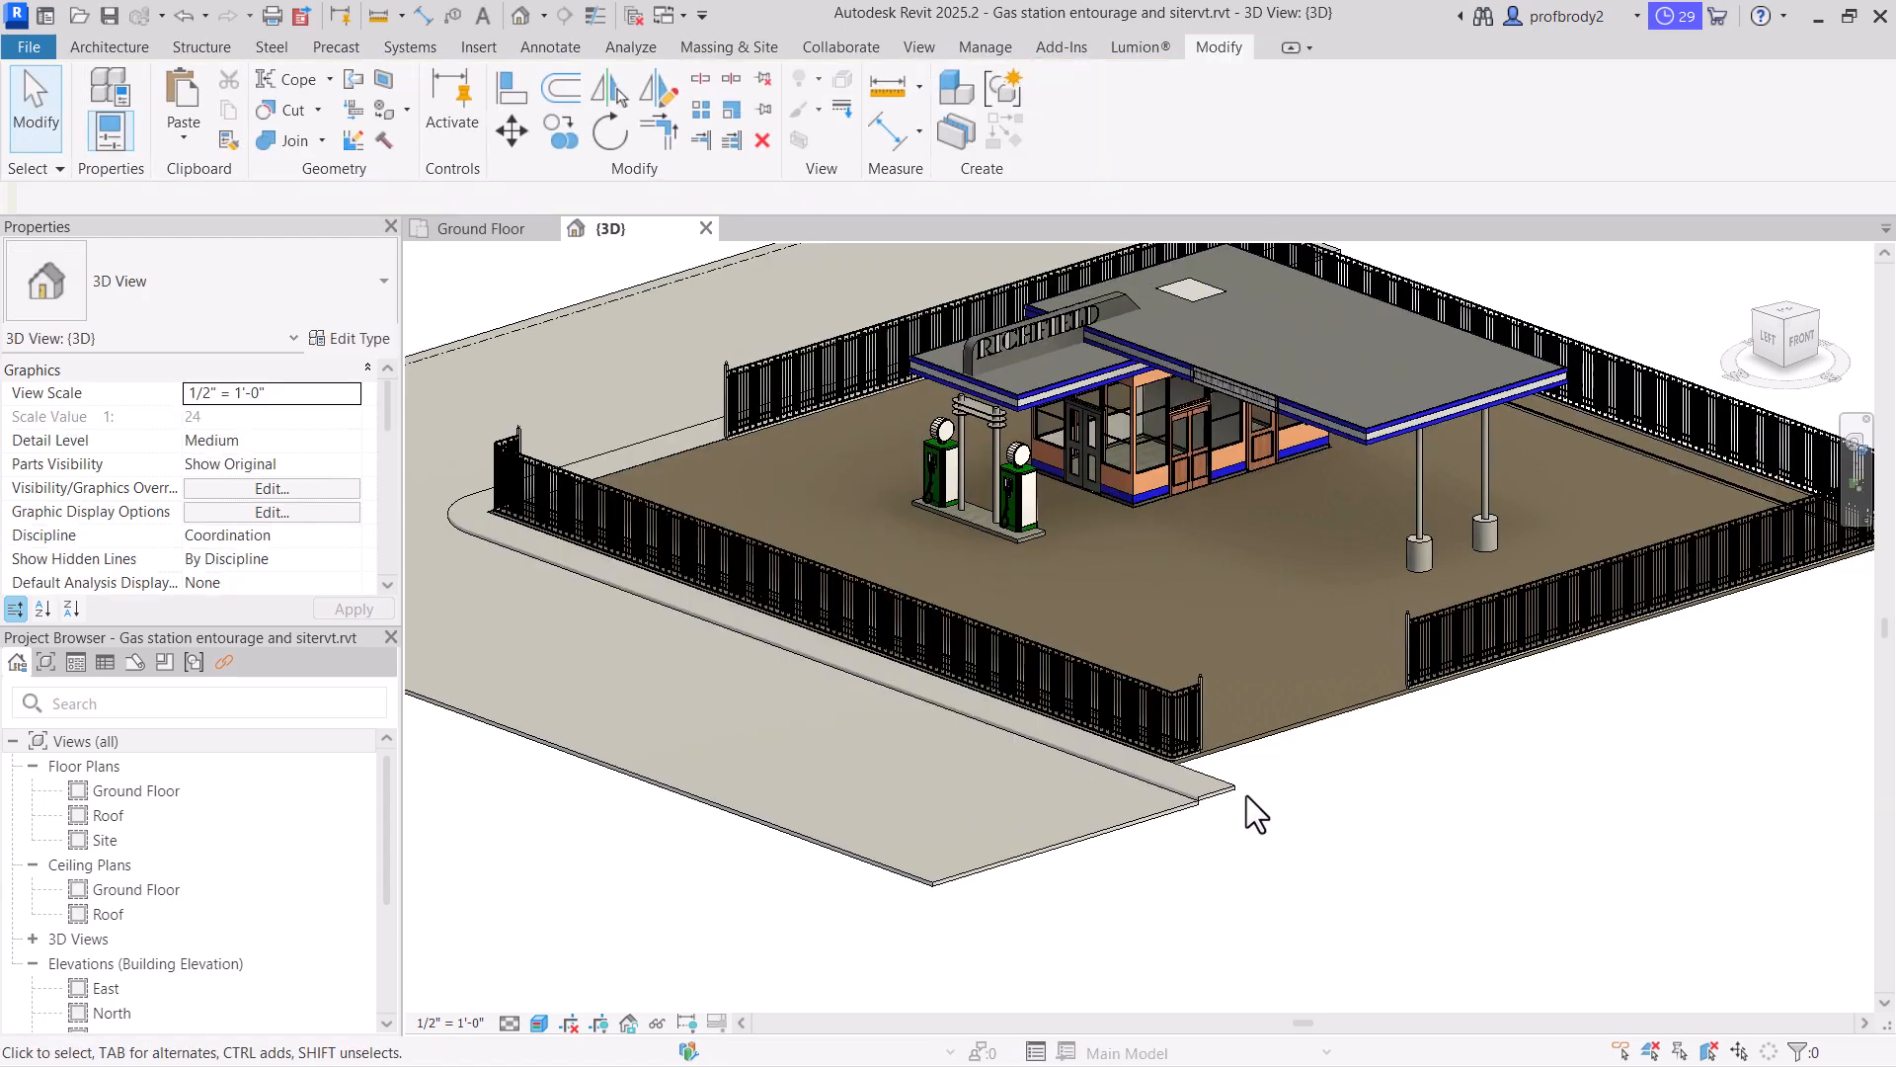
click(1220, 793)
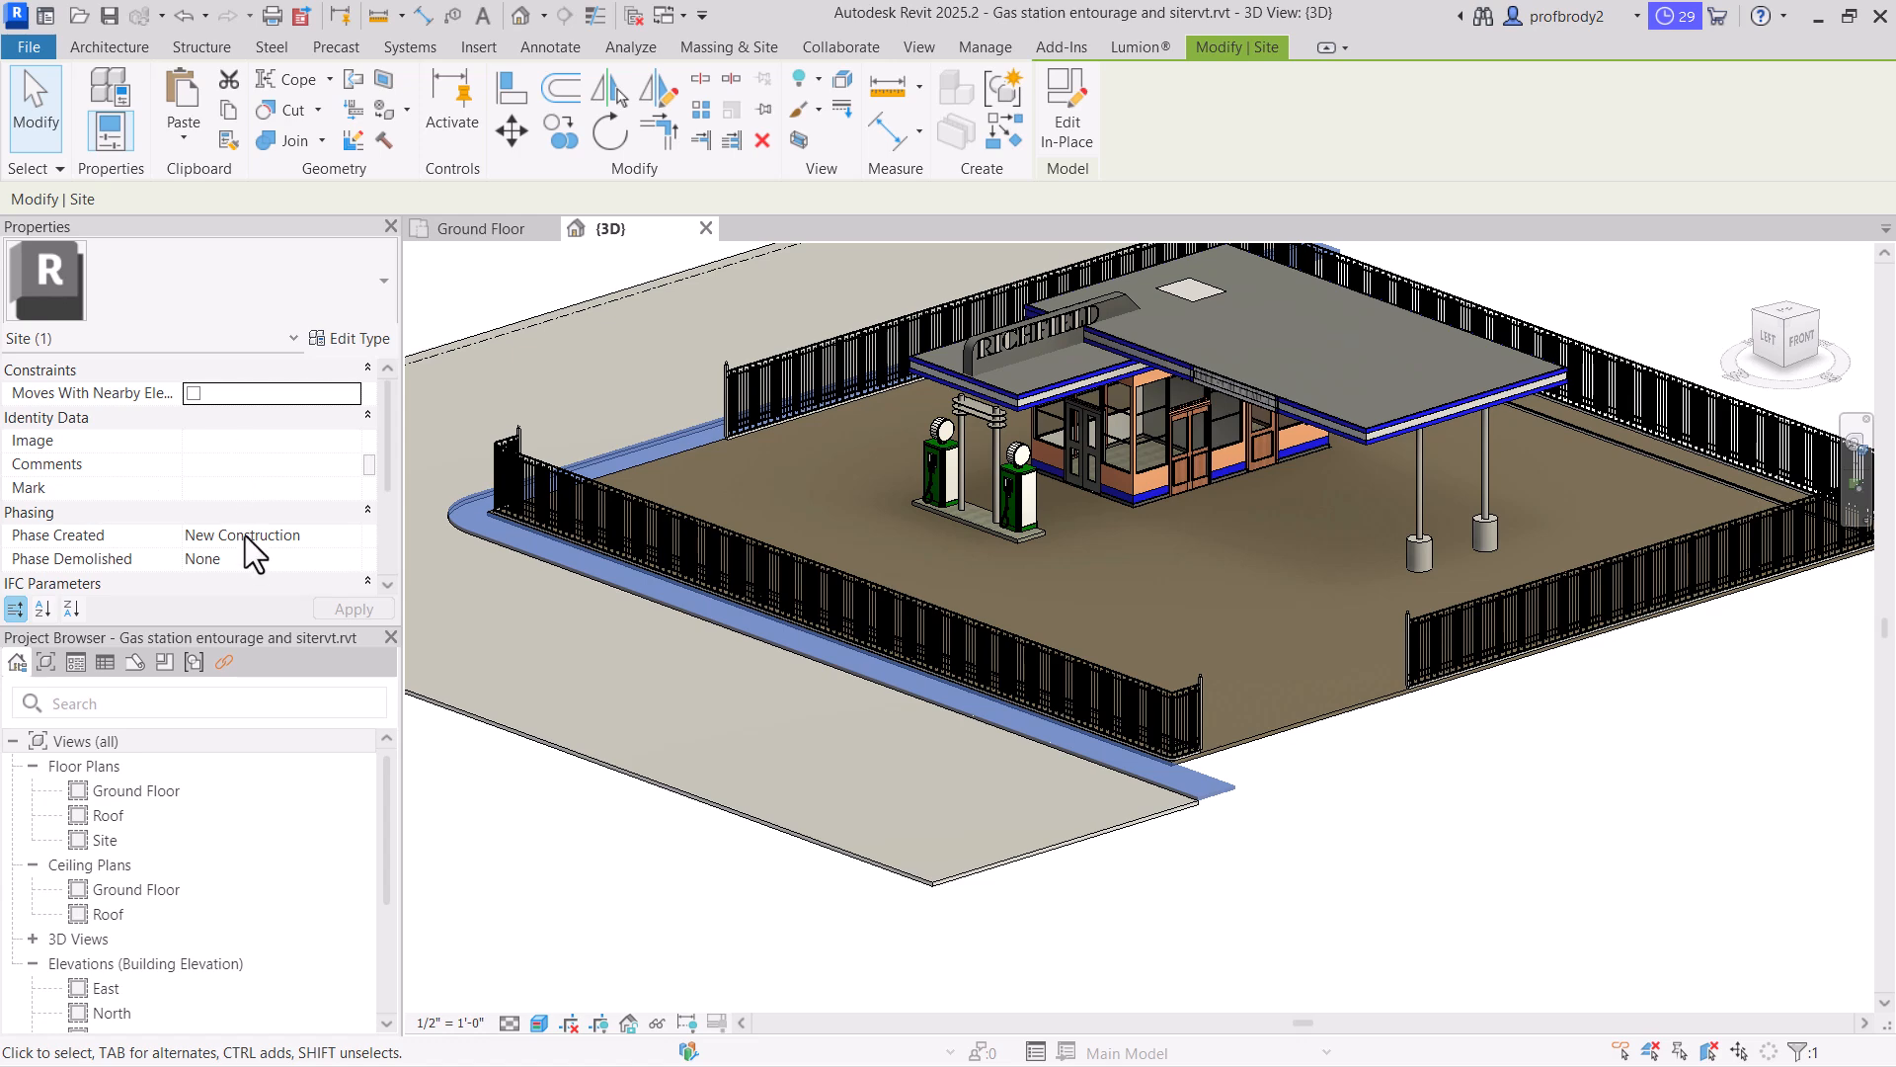
Assign the _concrete sidewalk material to the strip outside the fence through its type Material parameter
click(373, 339)
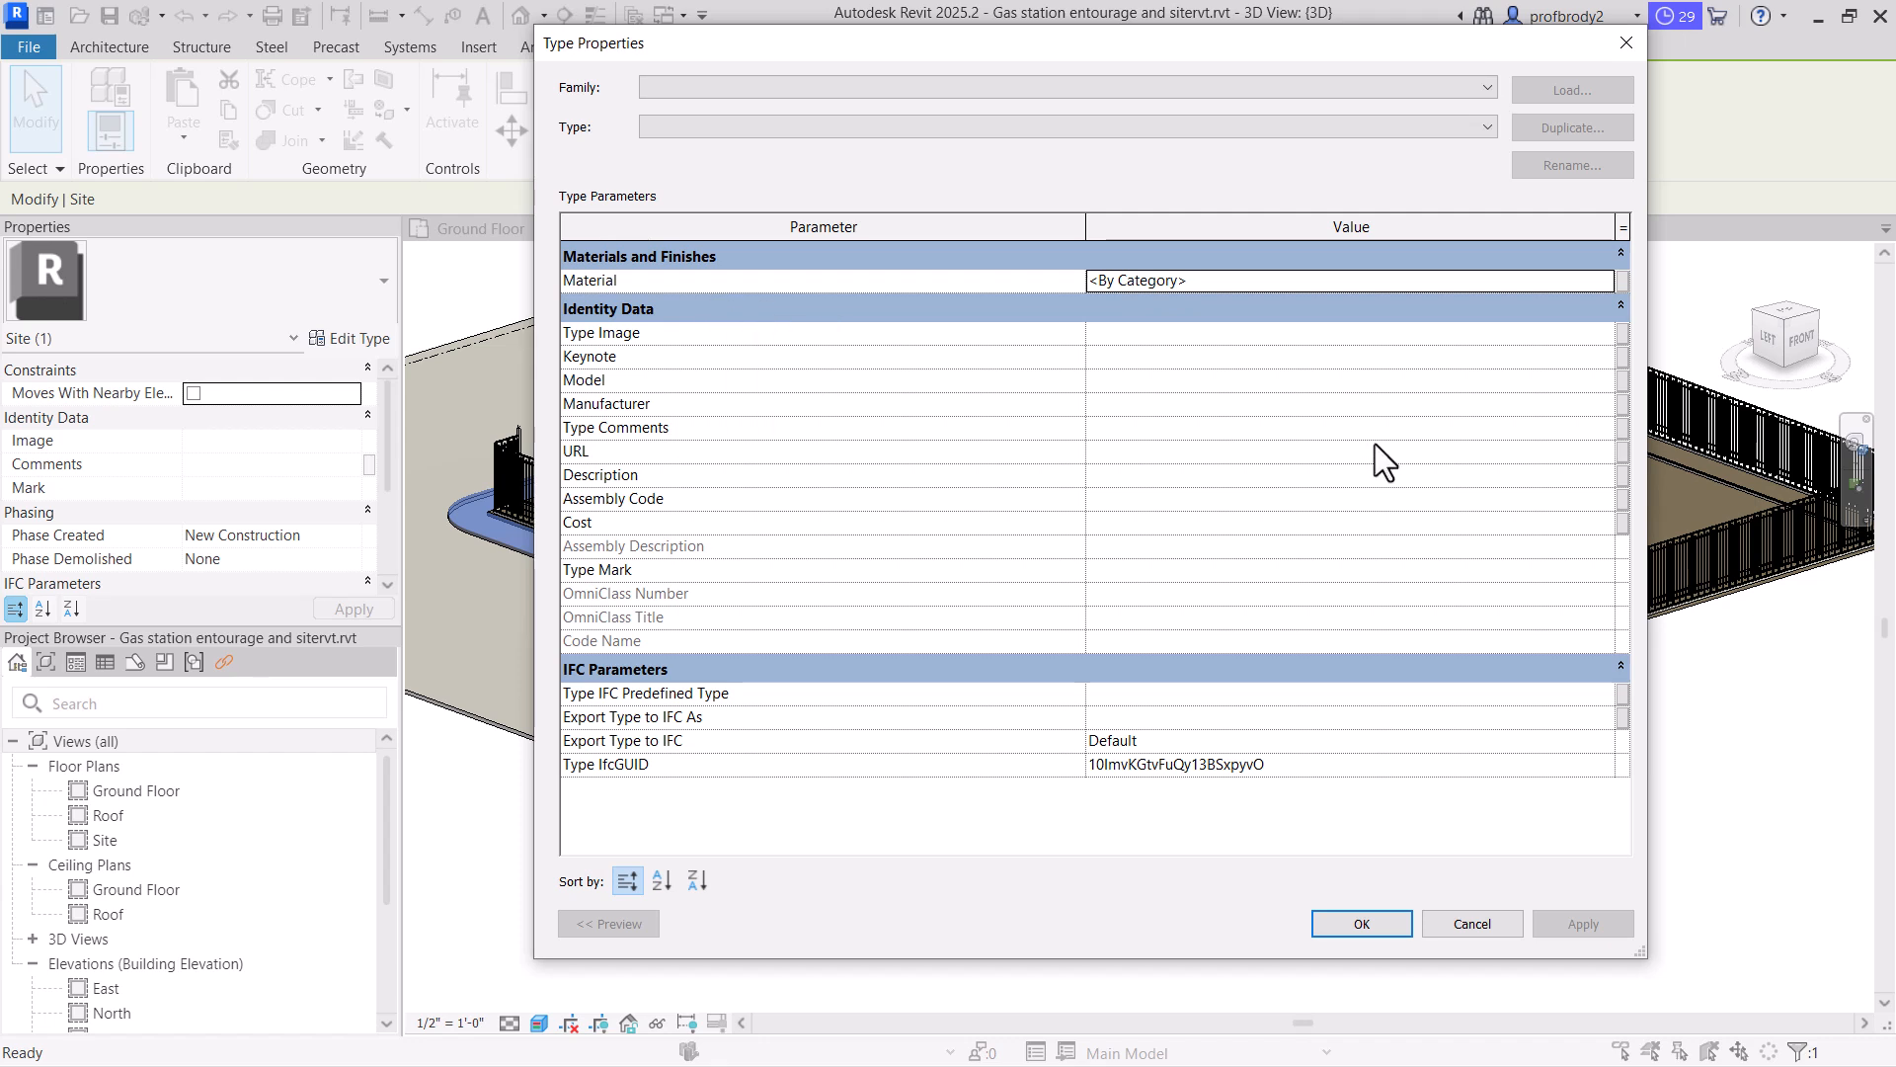
click(1491, 280)
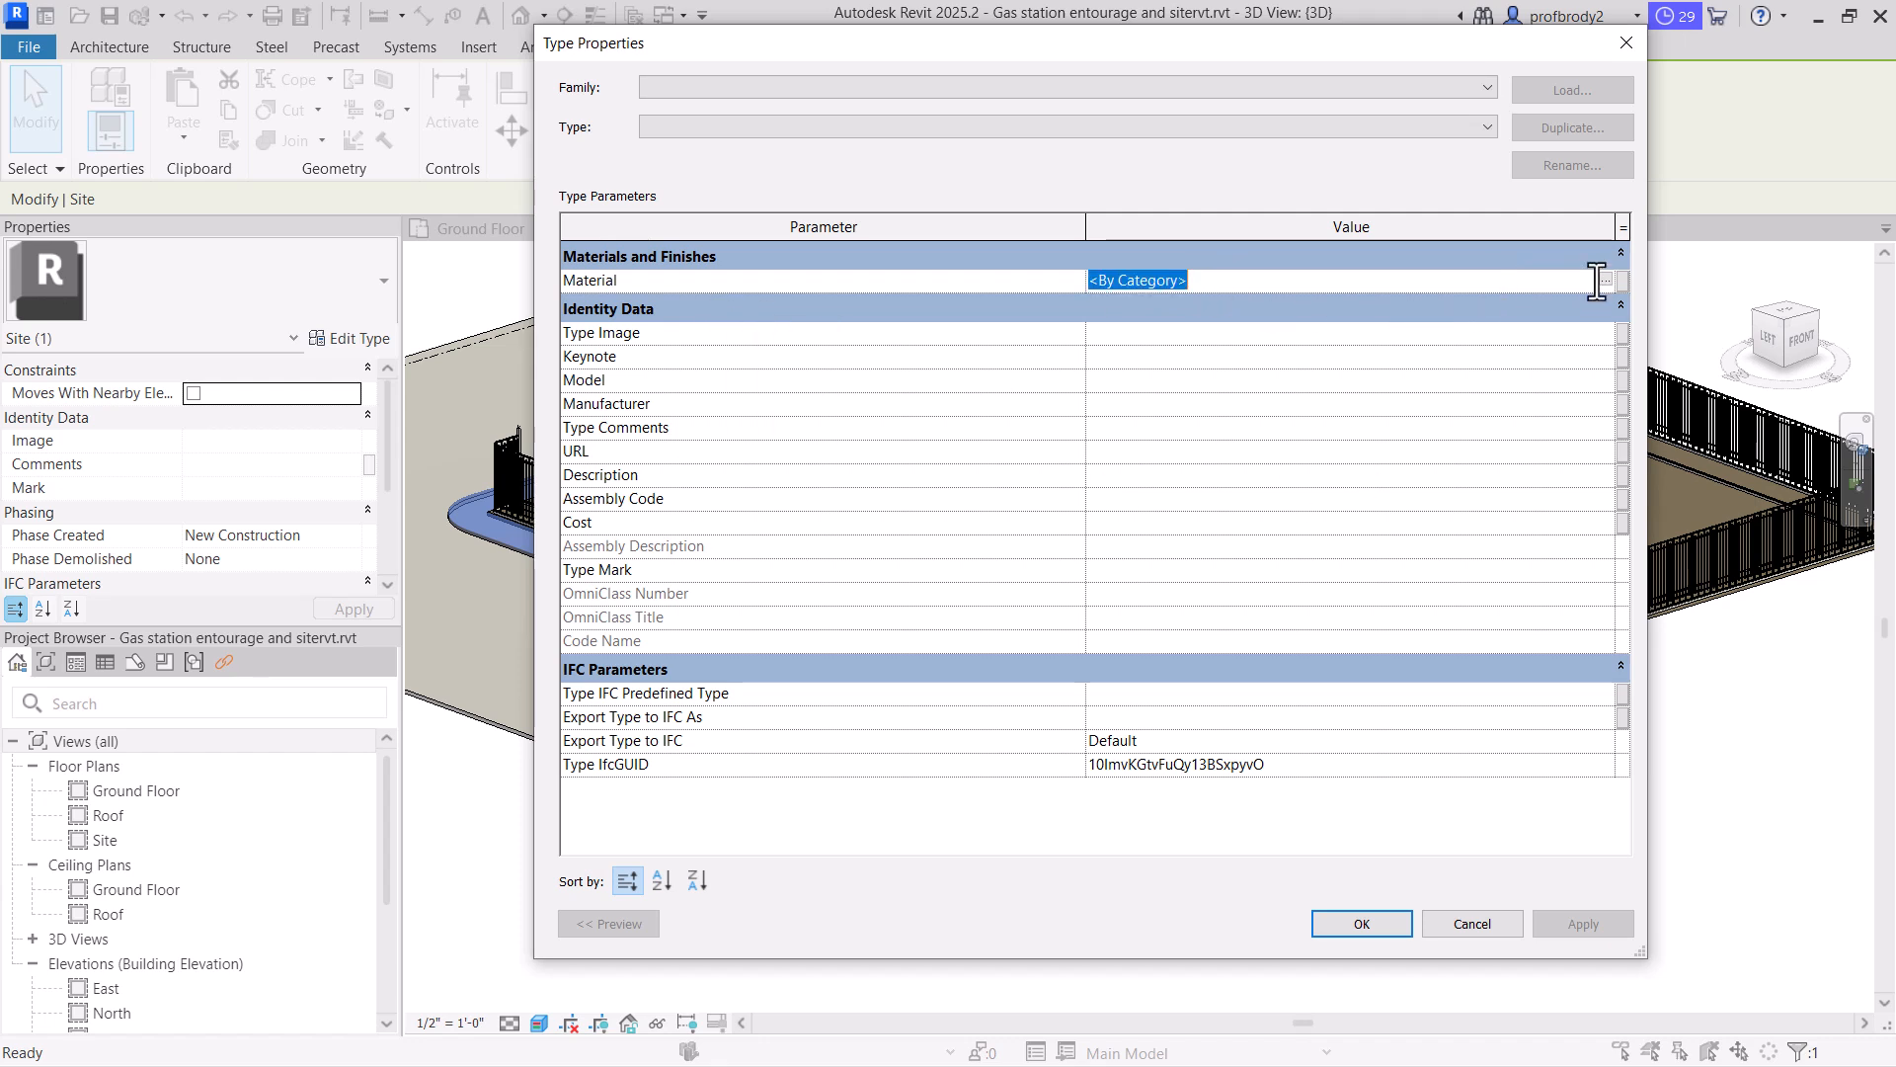
click(1603, 279)
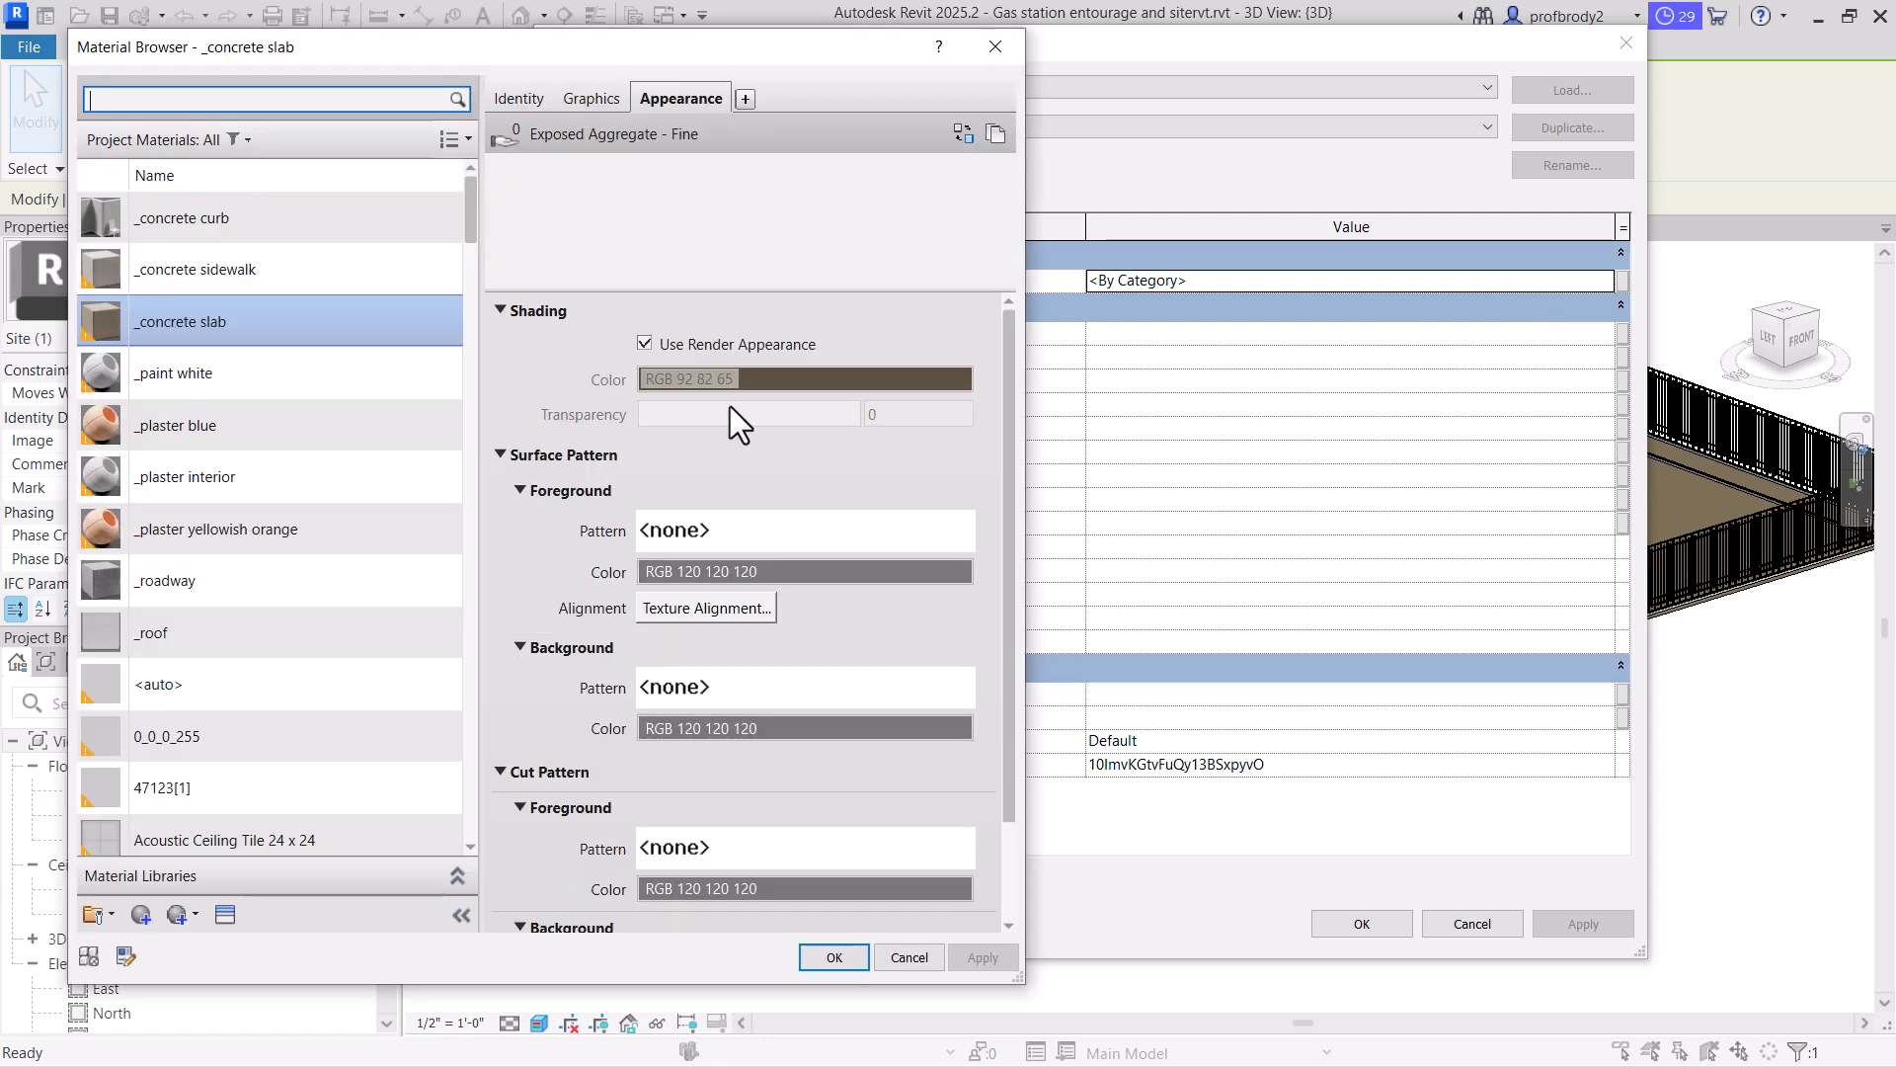
click(186, 269)
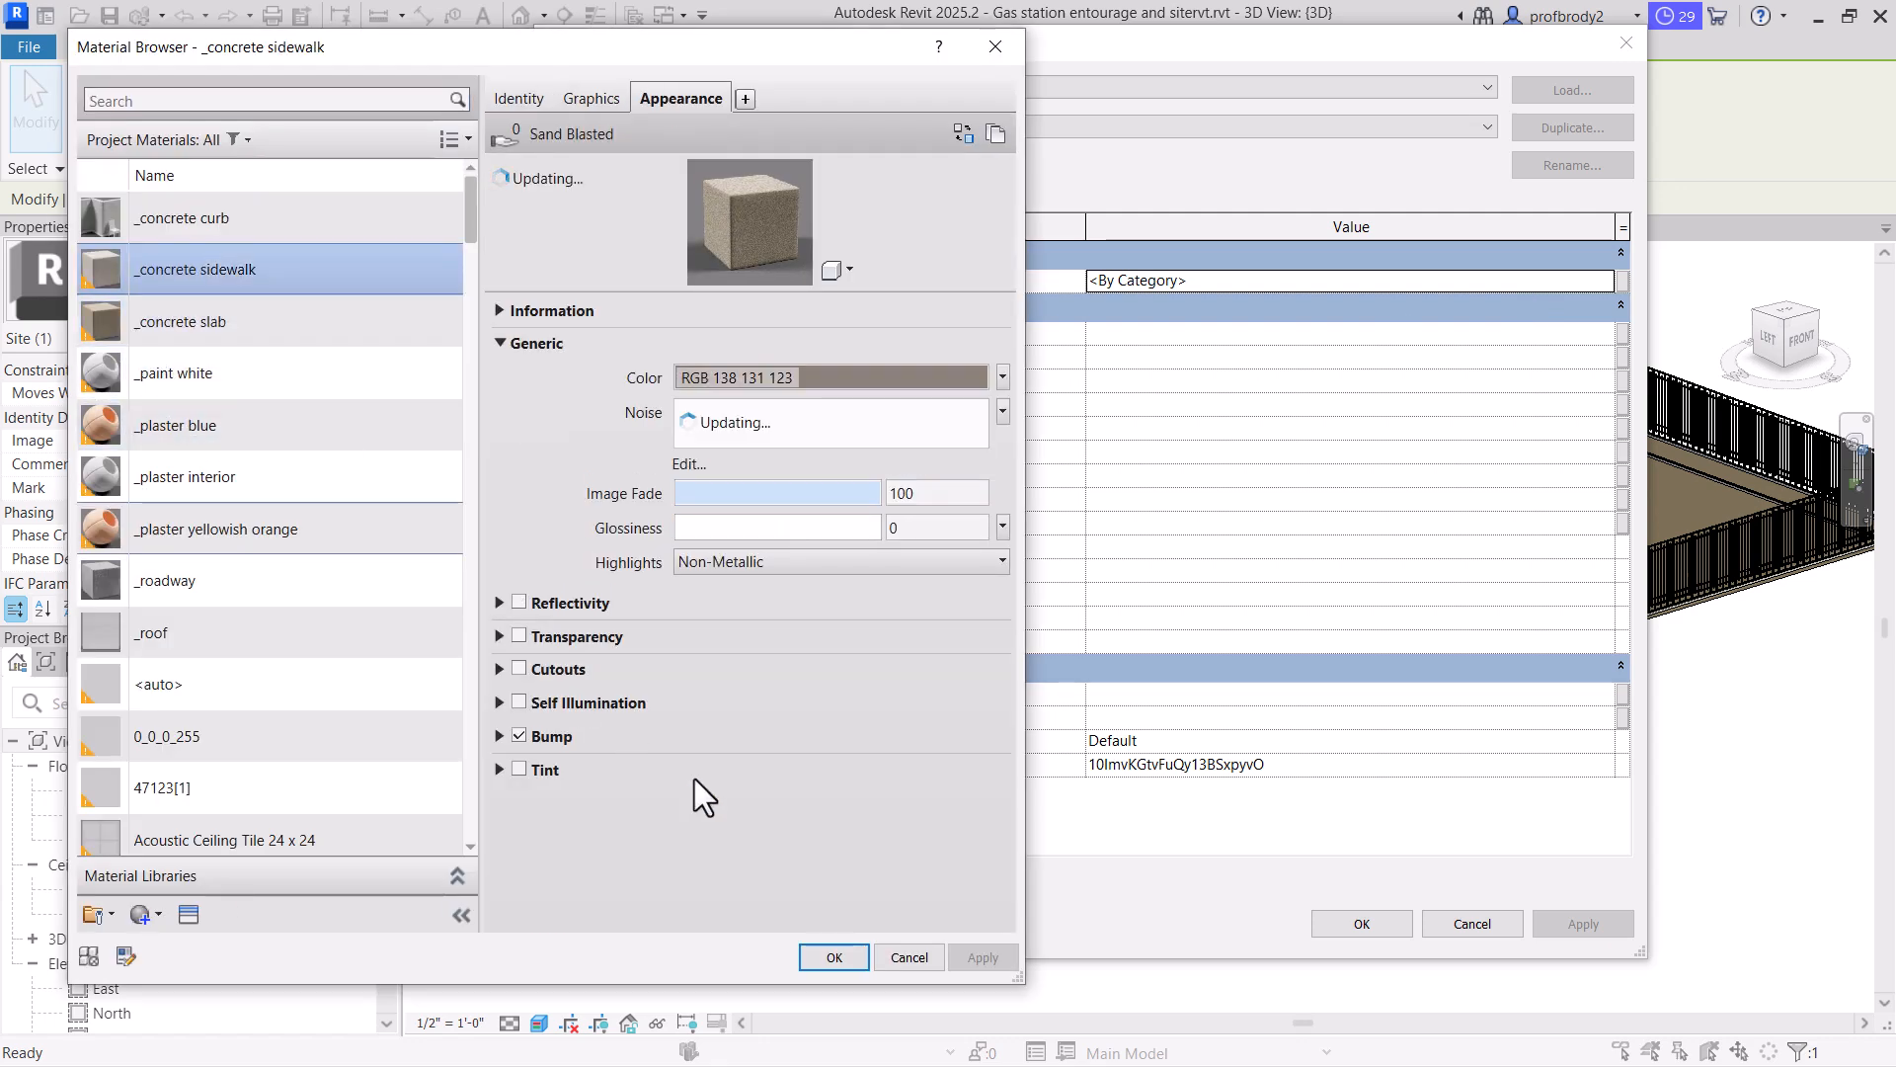
click(833, 956)
click(1583, 924)
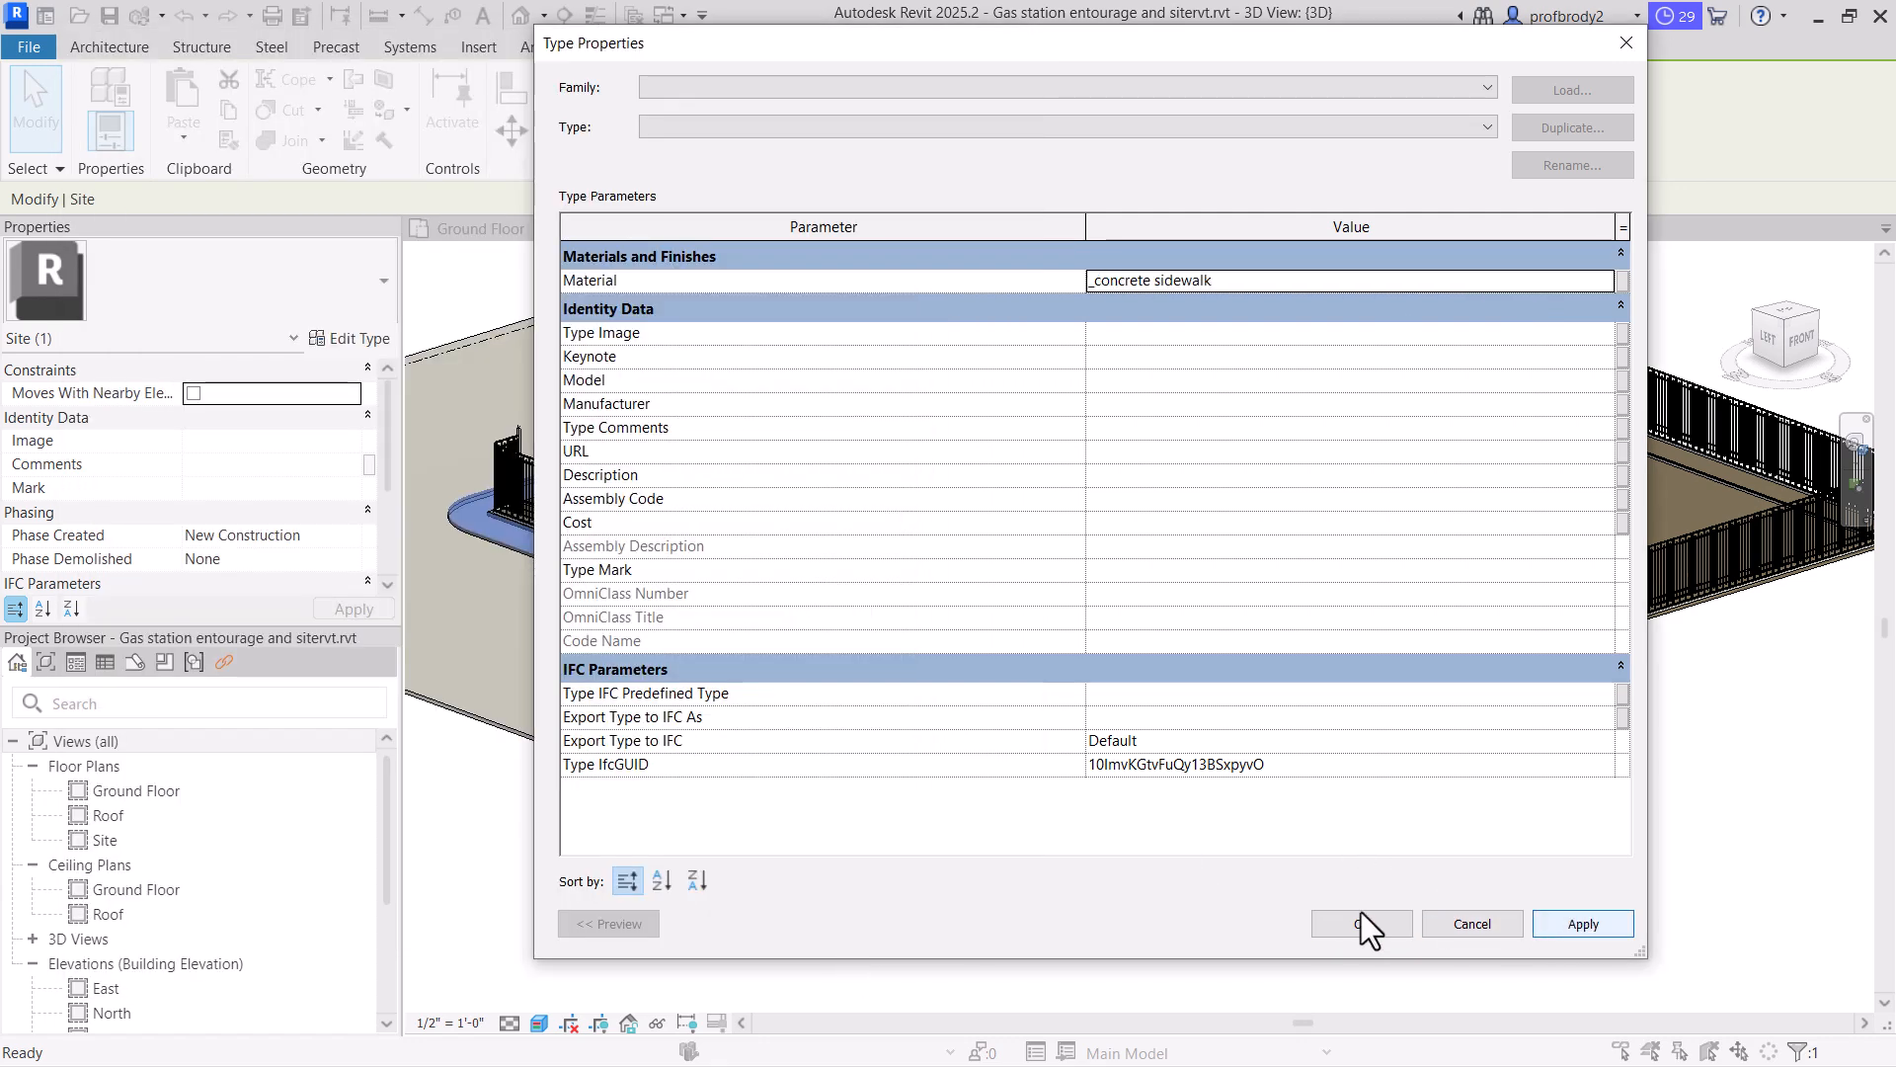
click(1361, 923)
click(1467, 814)
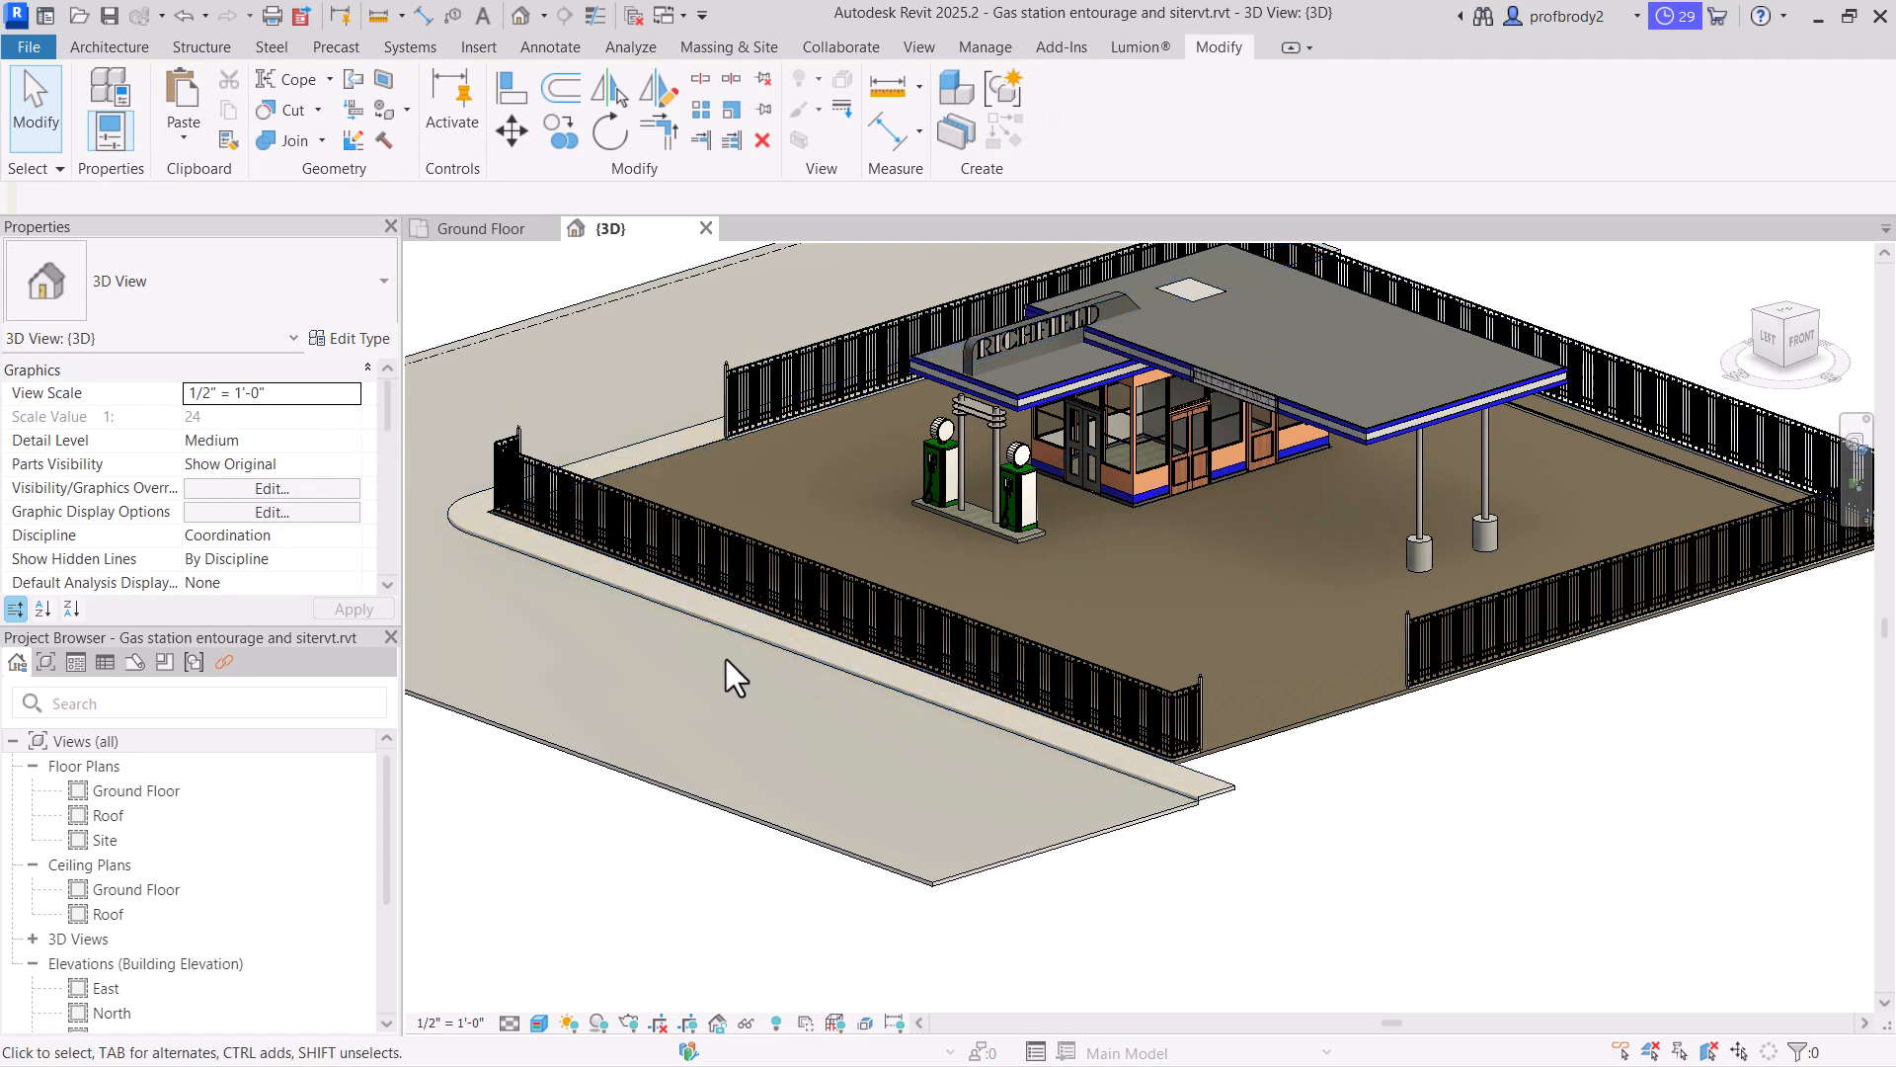
Examine the finishes across the asphalt, sidewalk strip, ground slab, canopy columns and pump island
scroll(766, 812, down, 1)
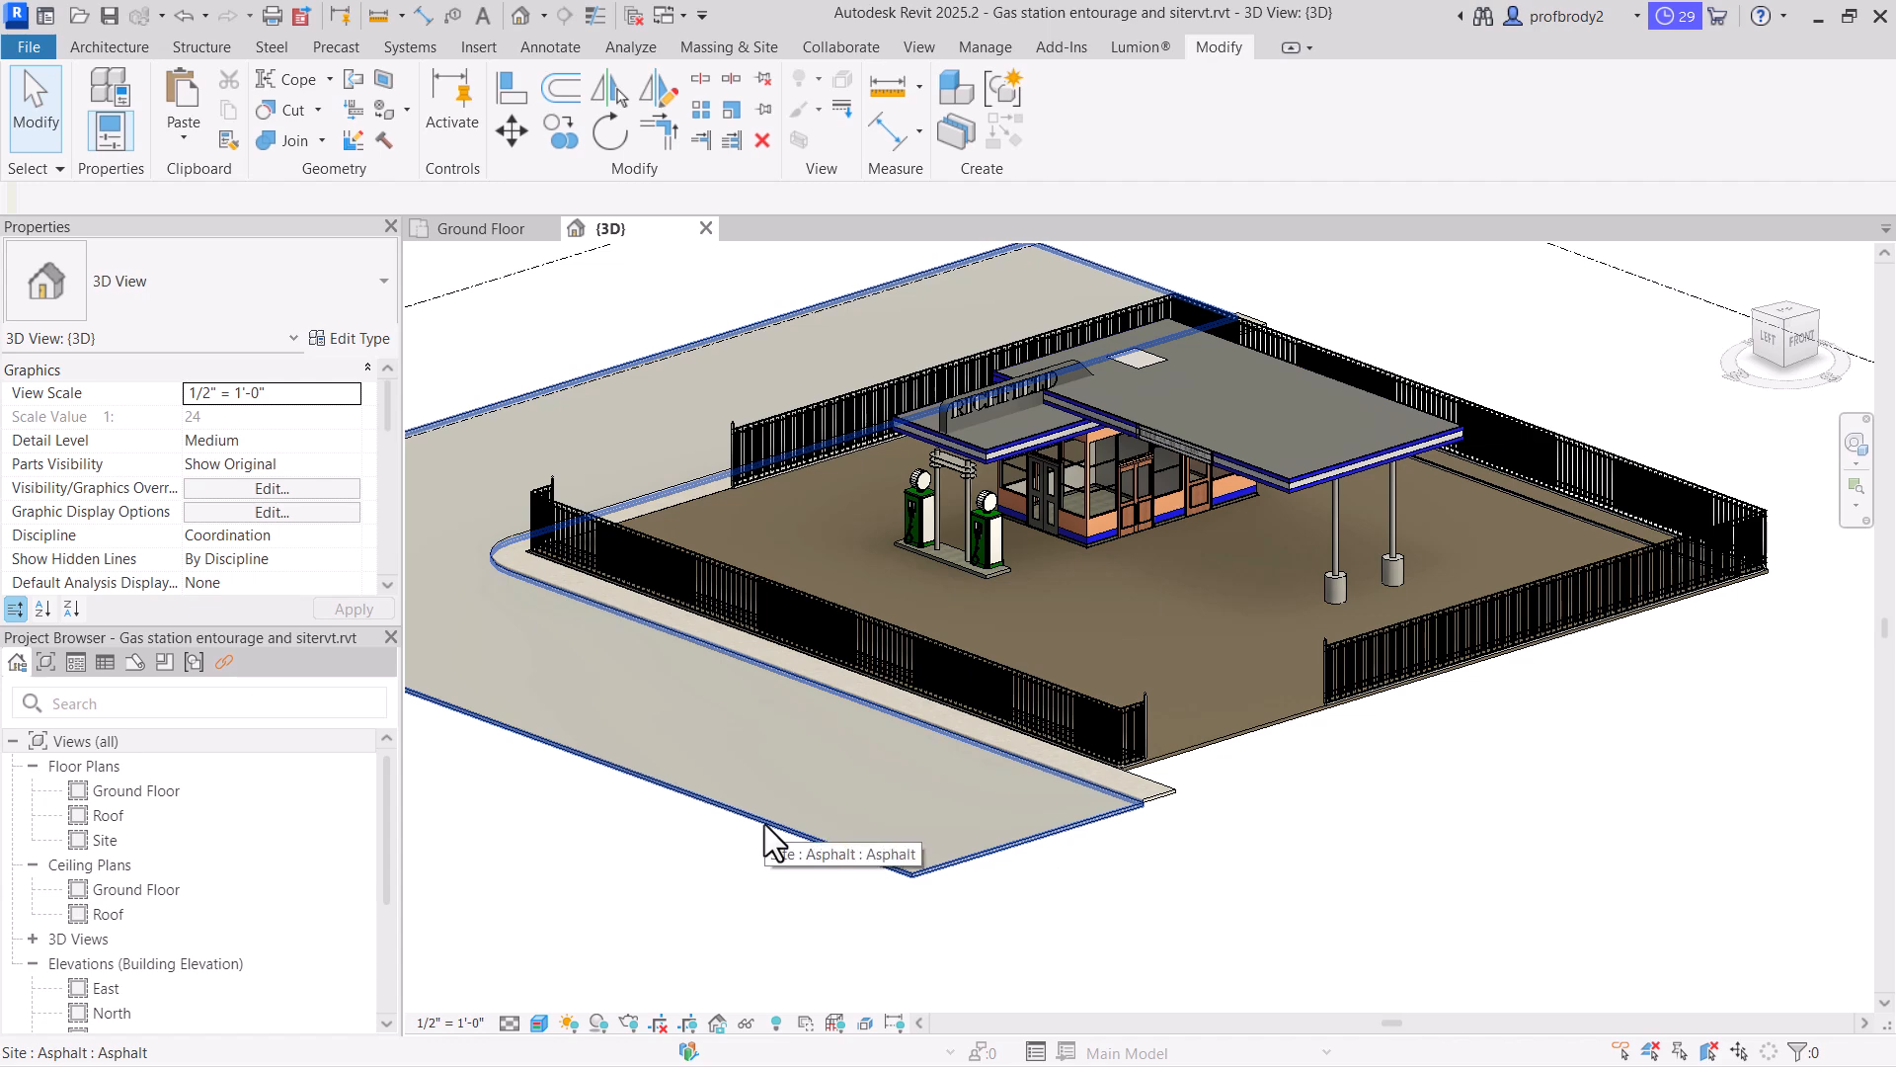
scroll(1211, 721, up, 3)
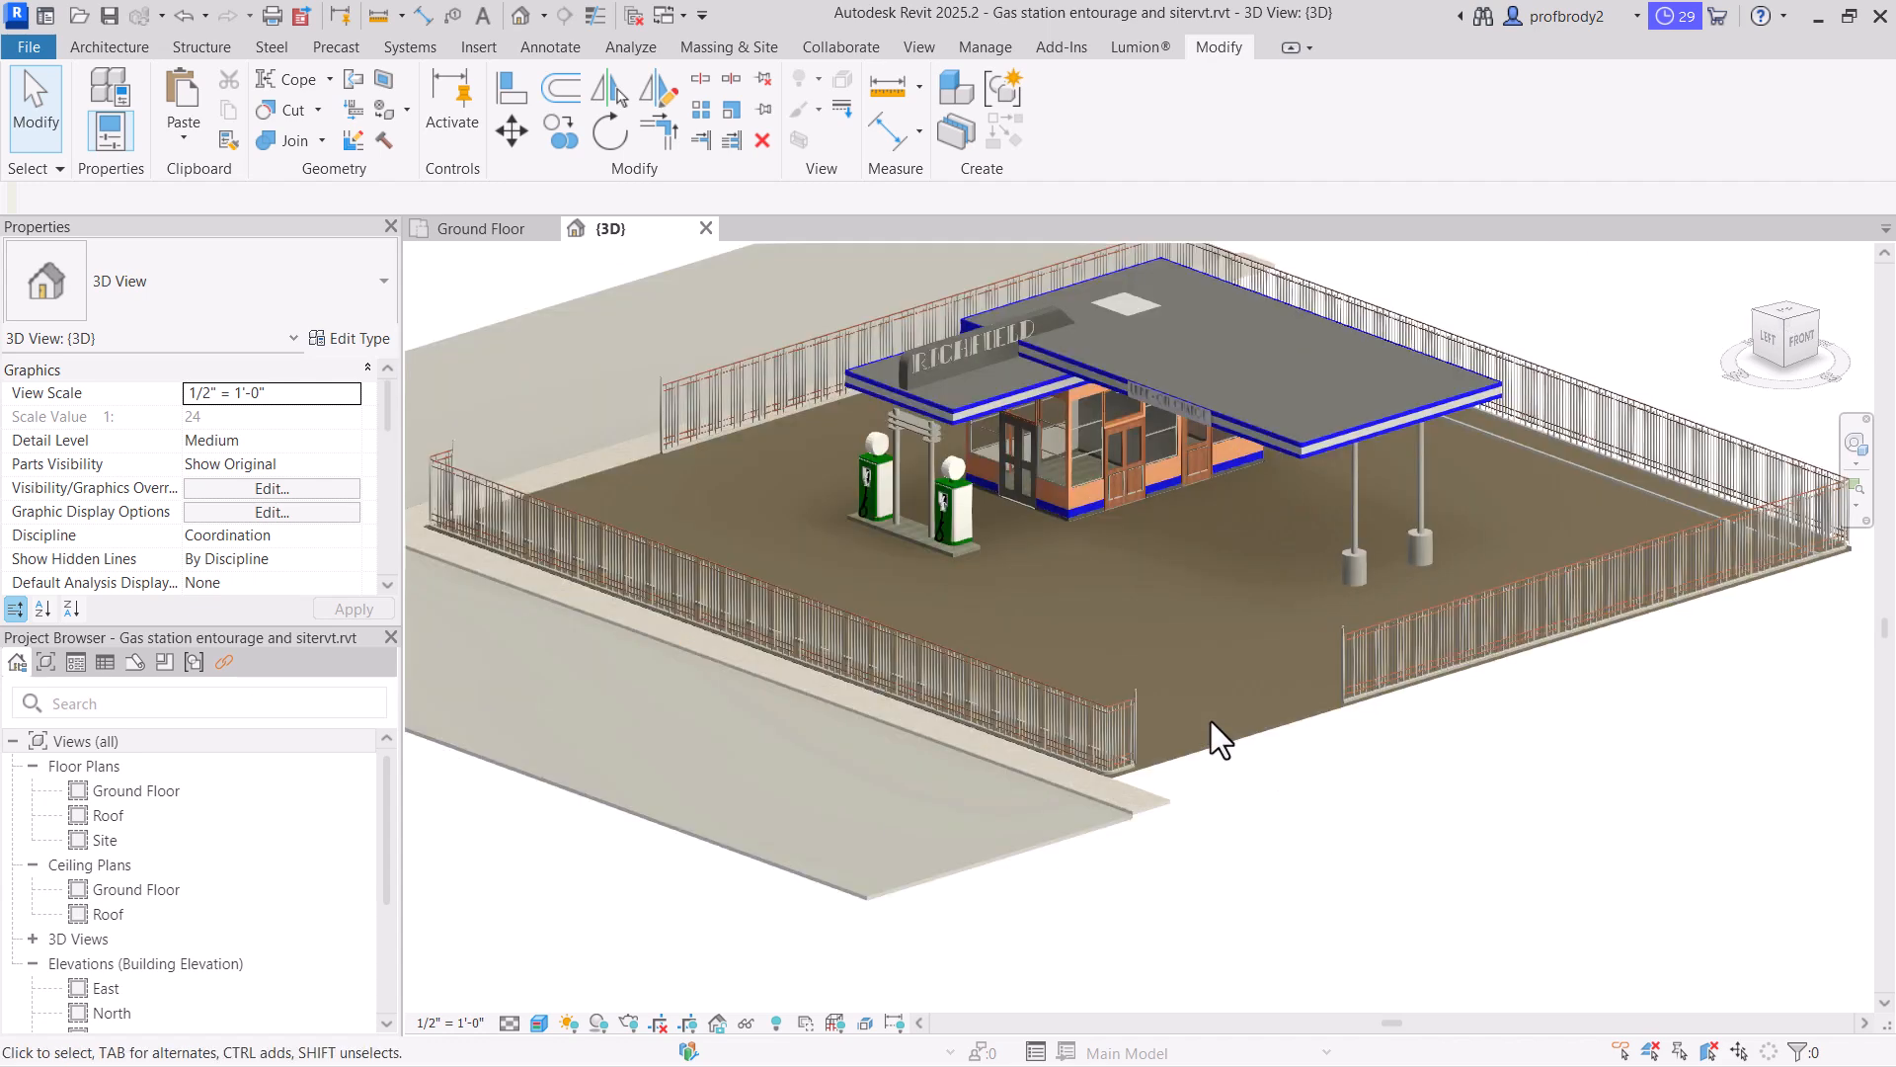
scroll(898, 502, up, 2)
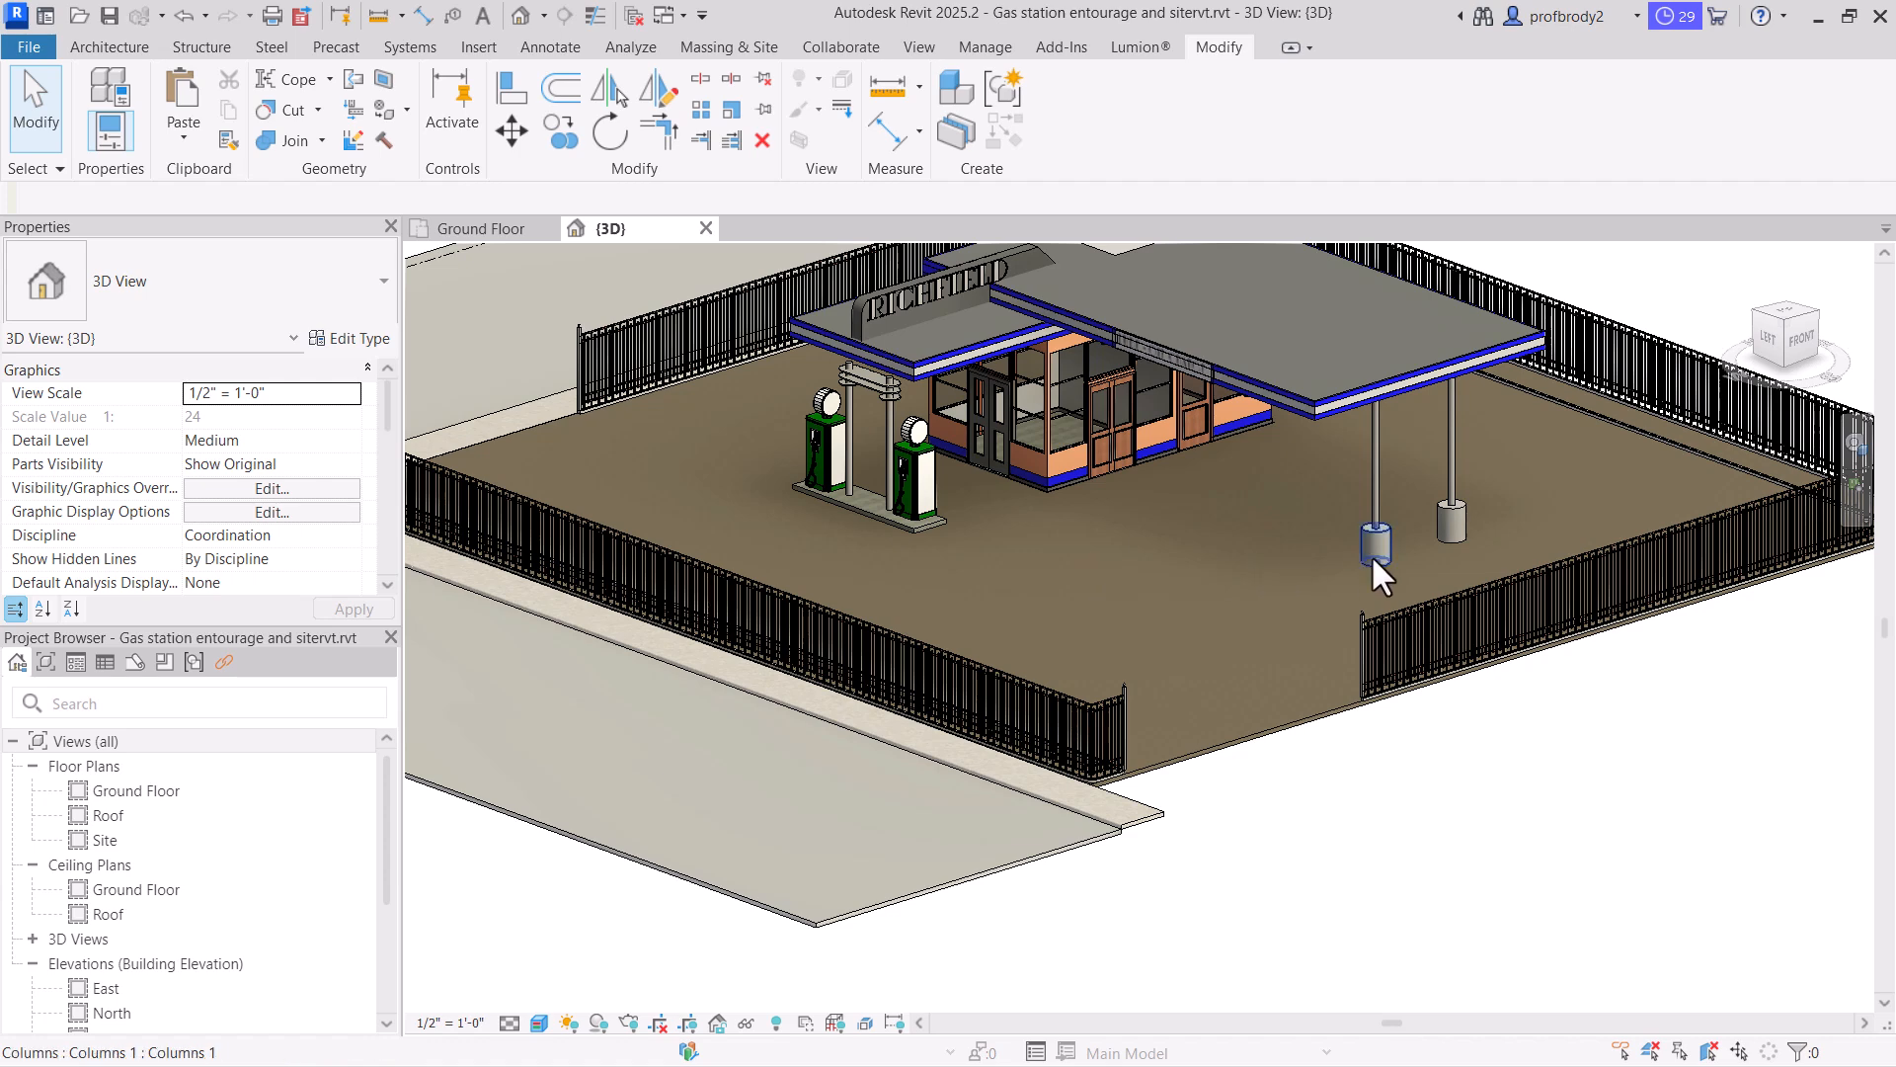
scroll(1059, 541, up, 4)
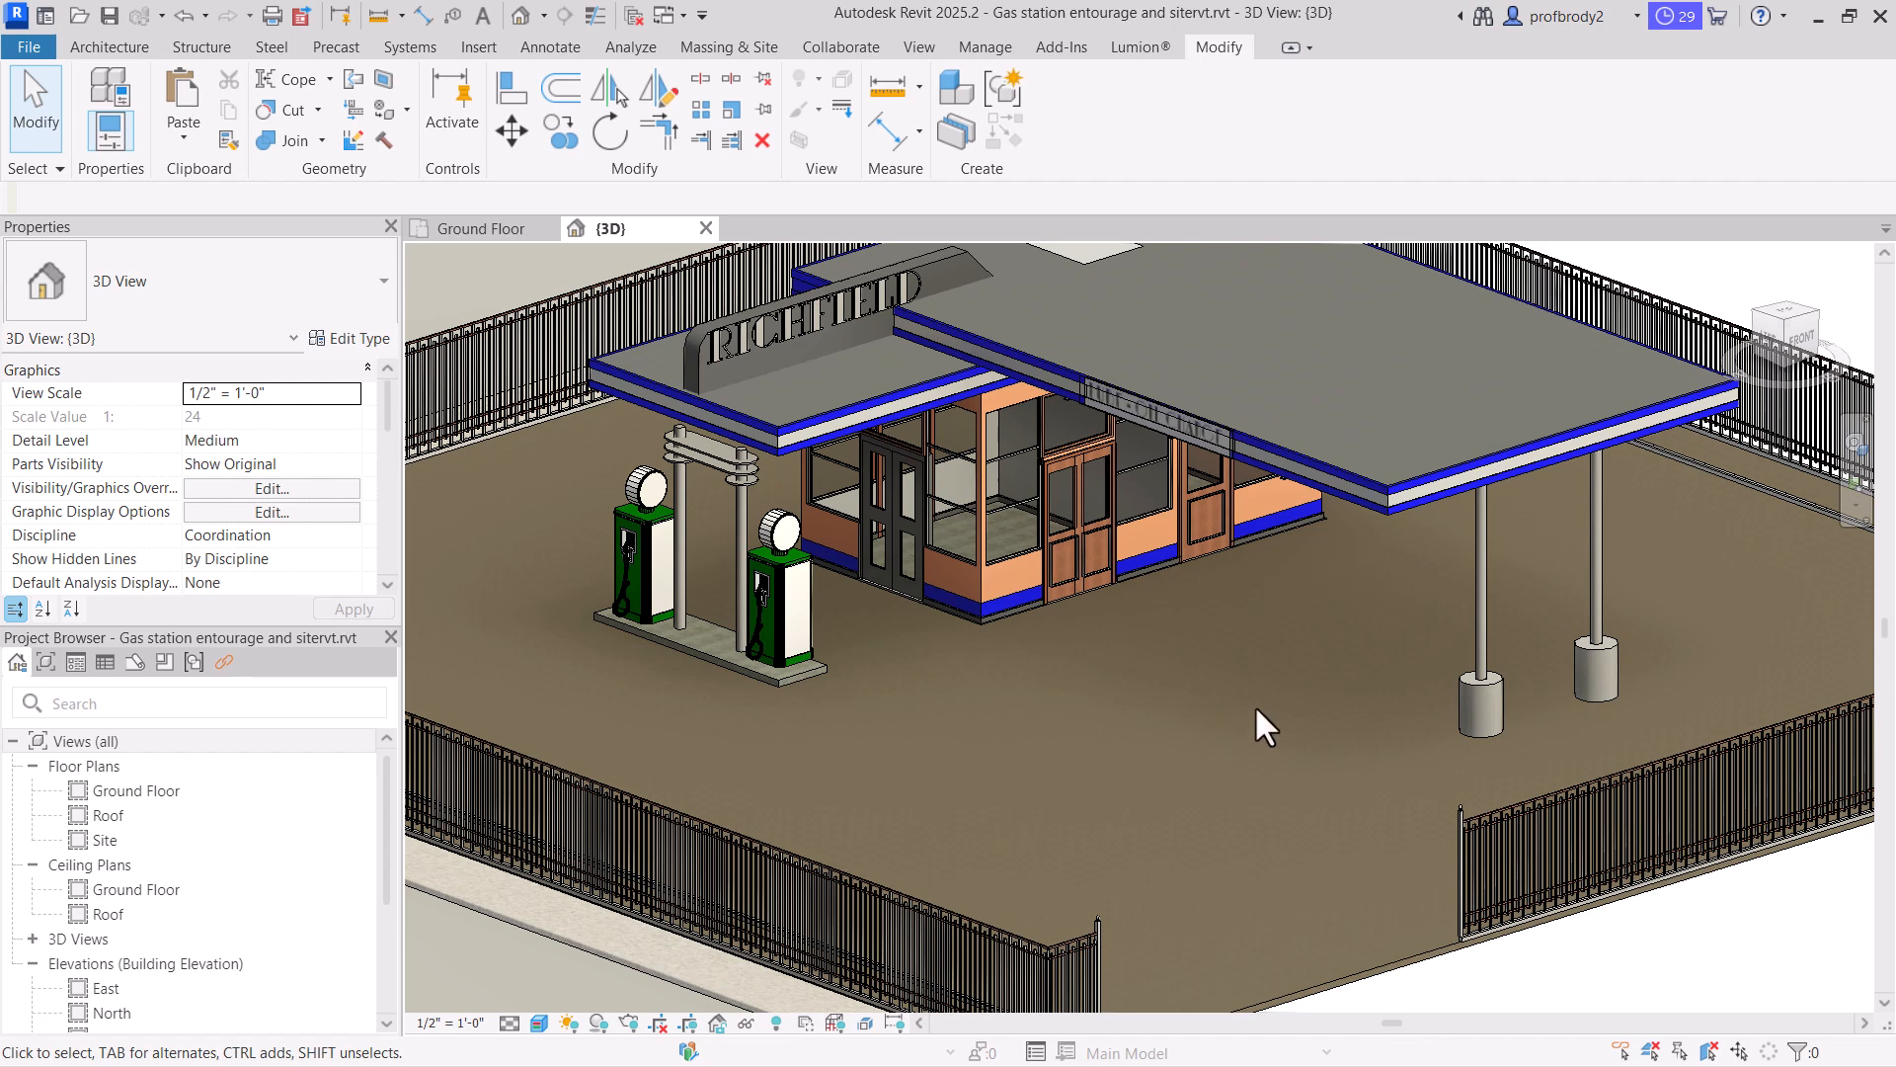
scroll(1164, 822, down, 1)
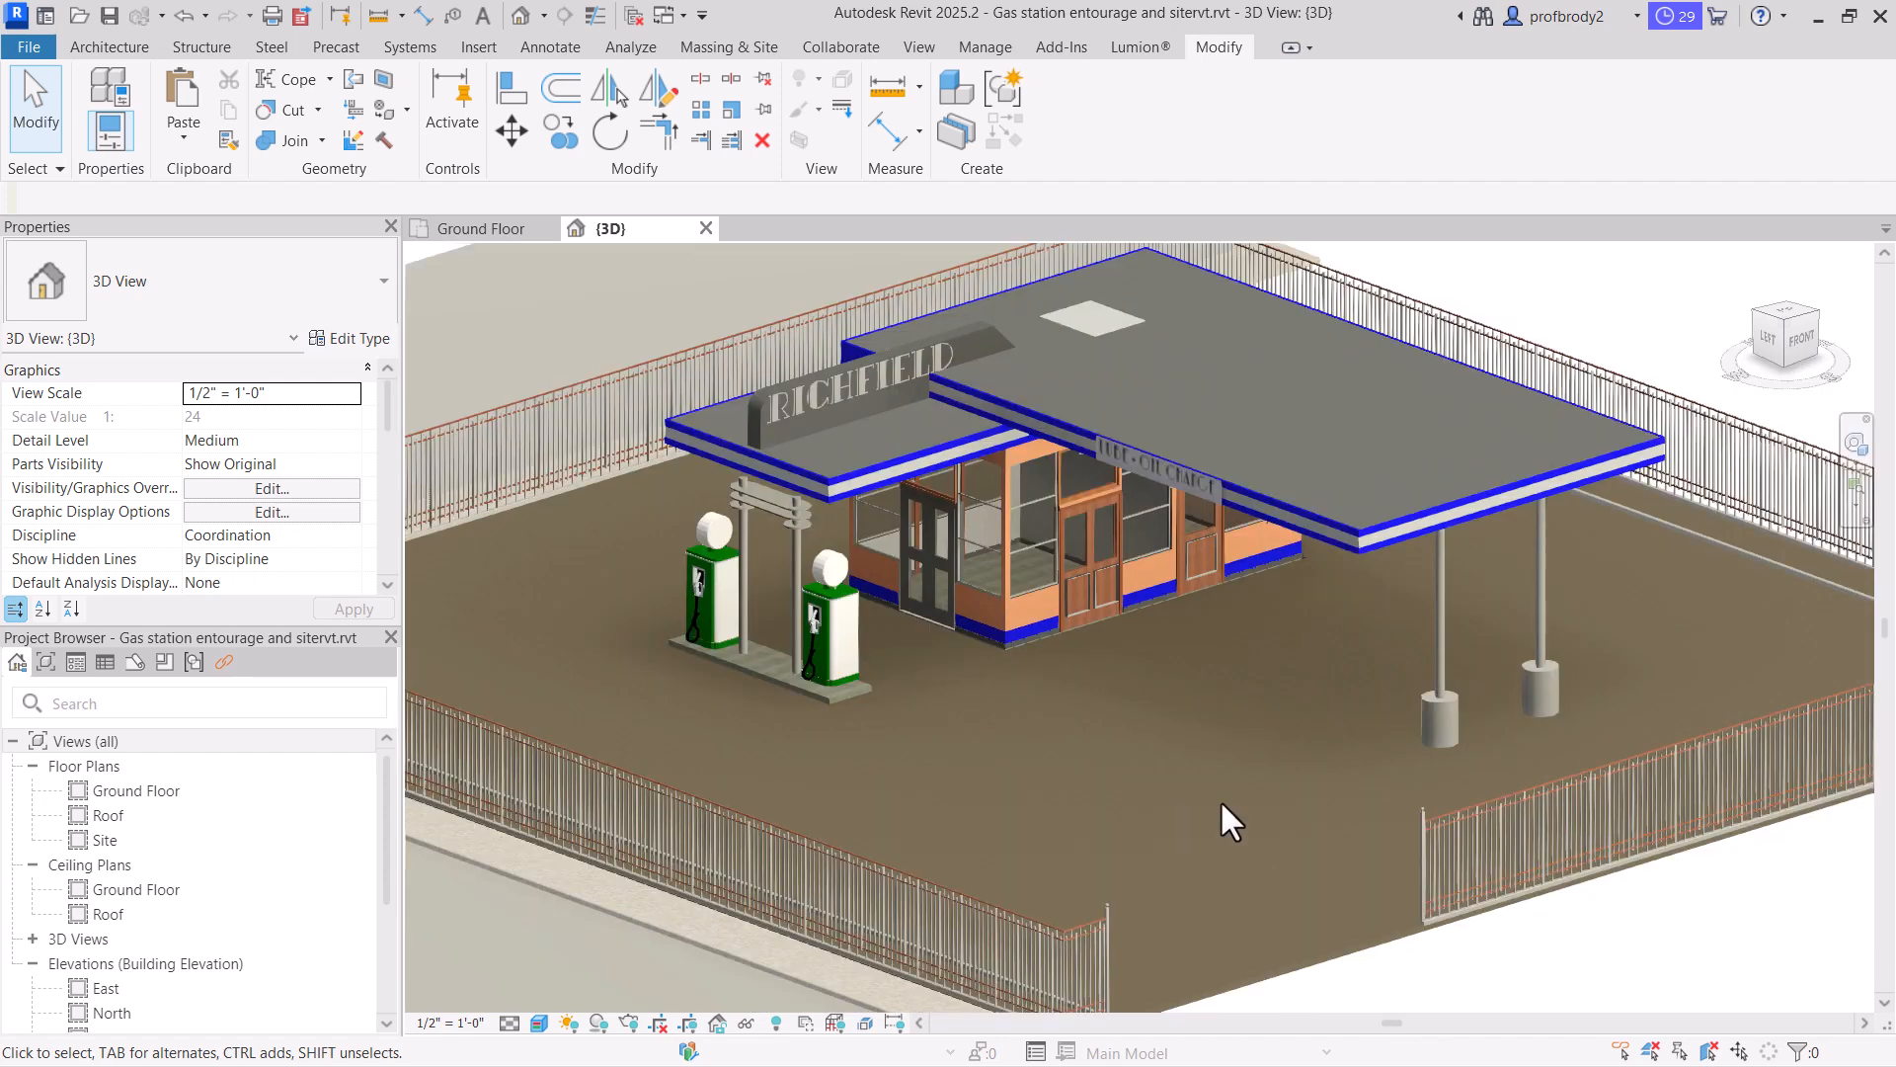
middle_drag(1265, 814, 1338, 741)
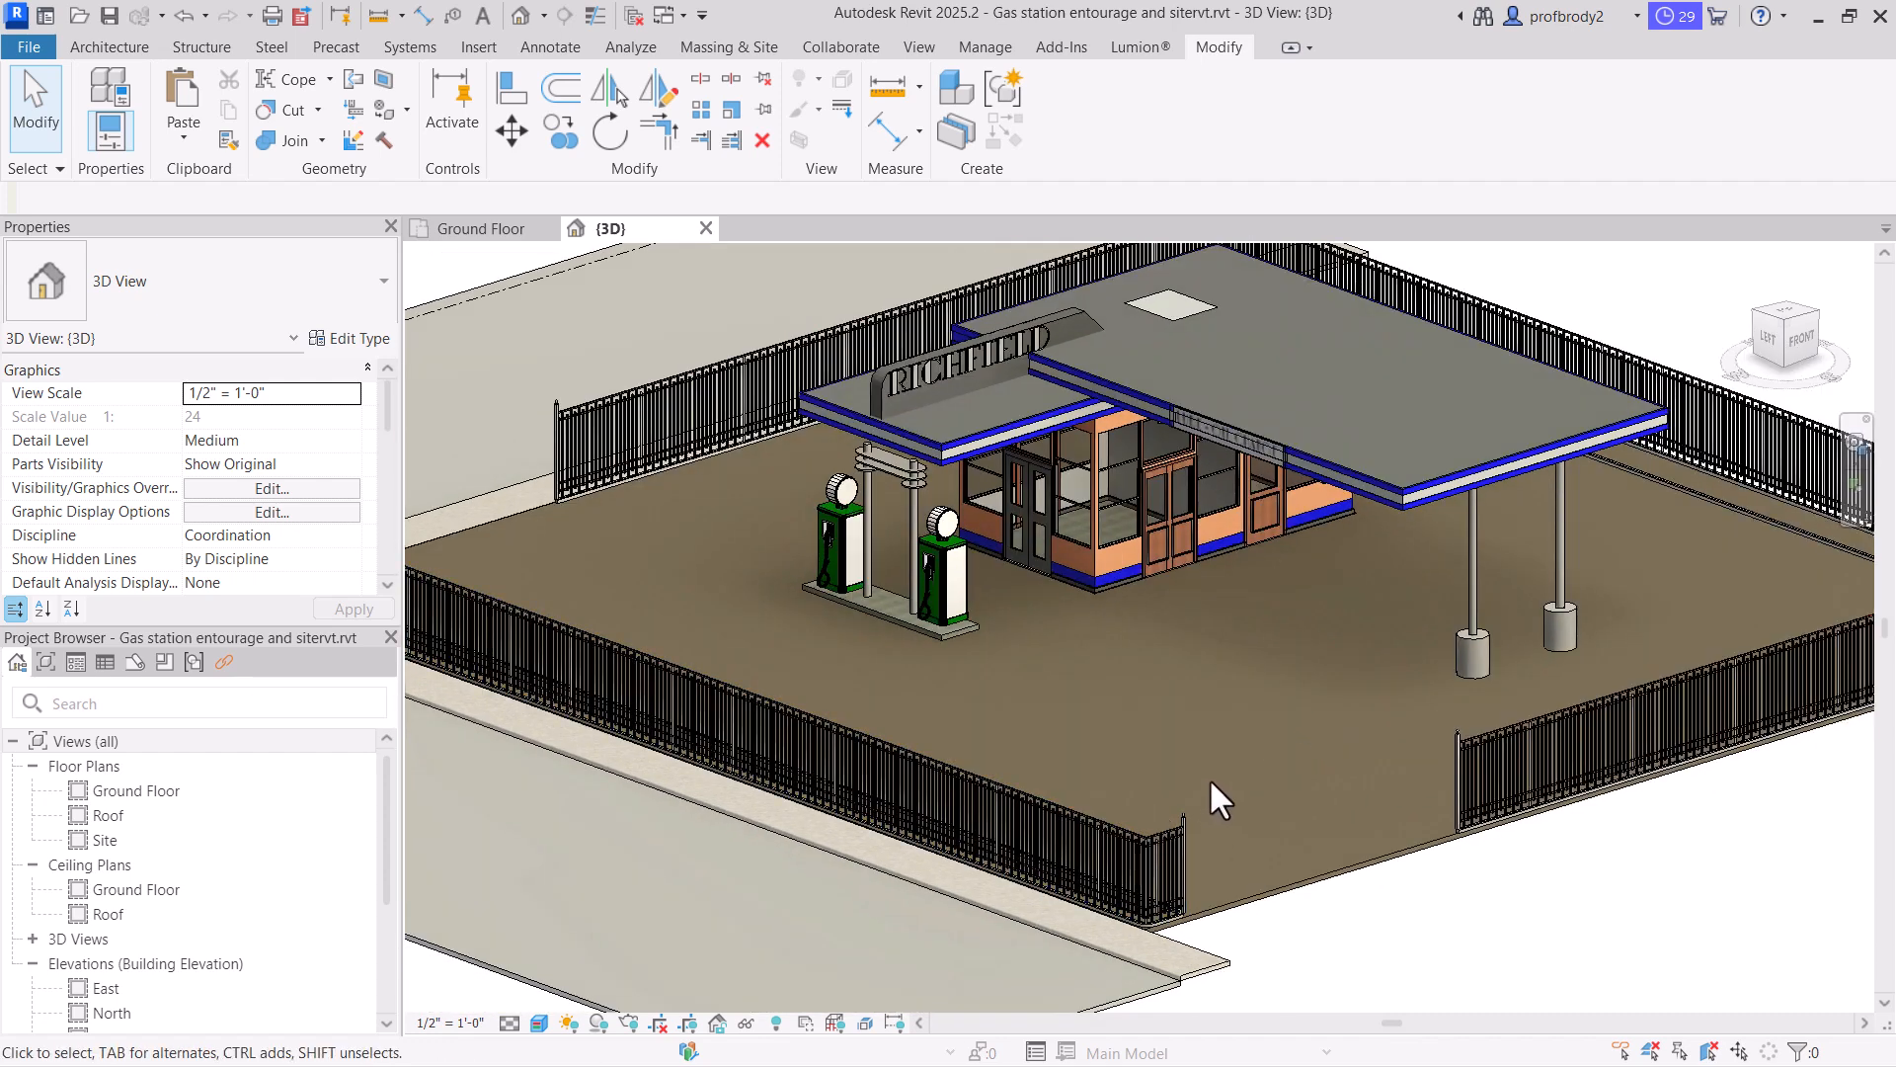
scroll(1104, 596, up, 5)
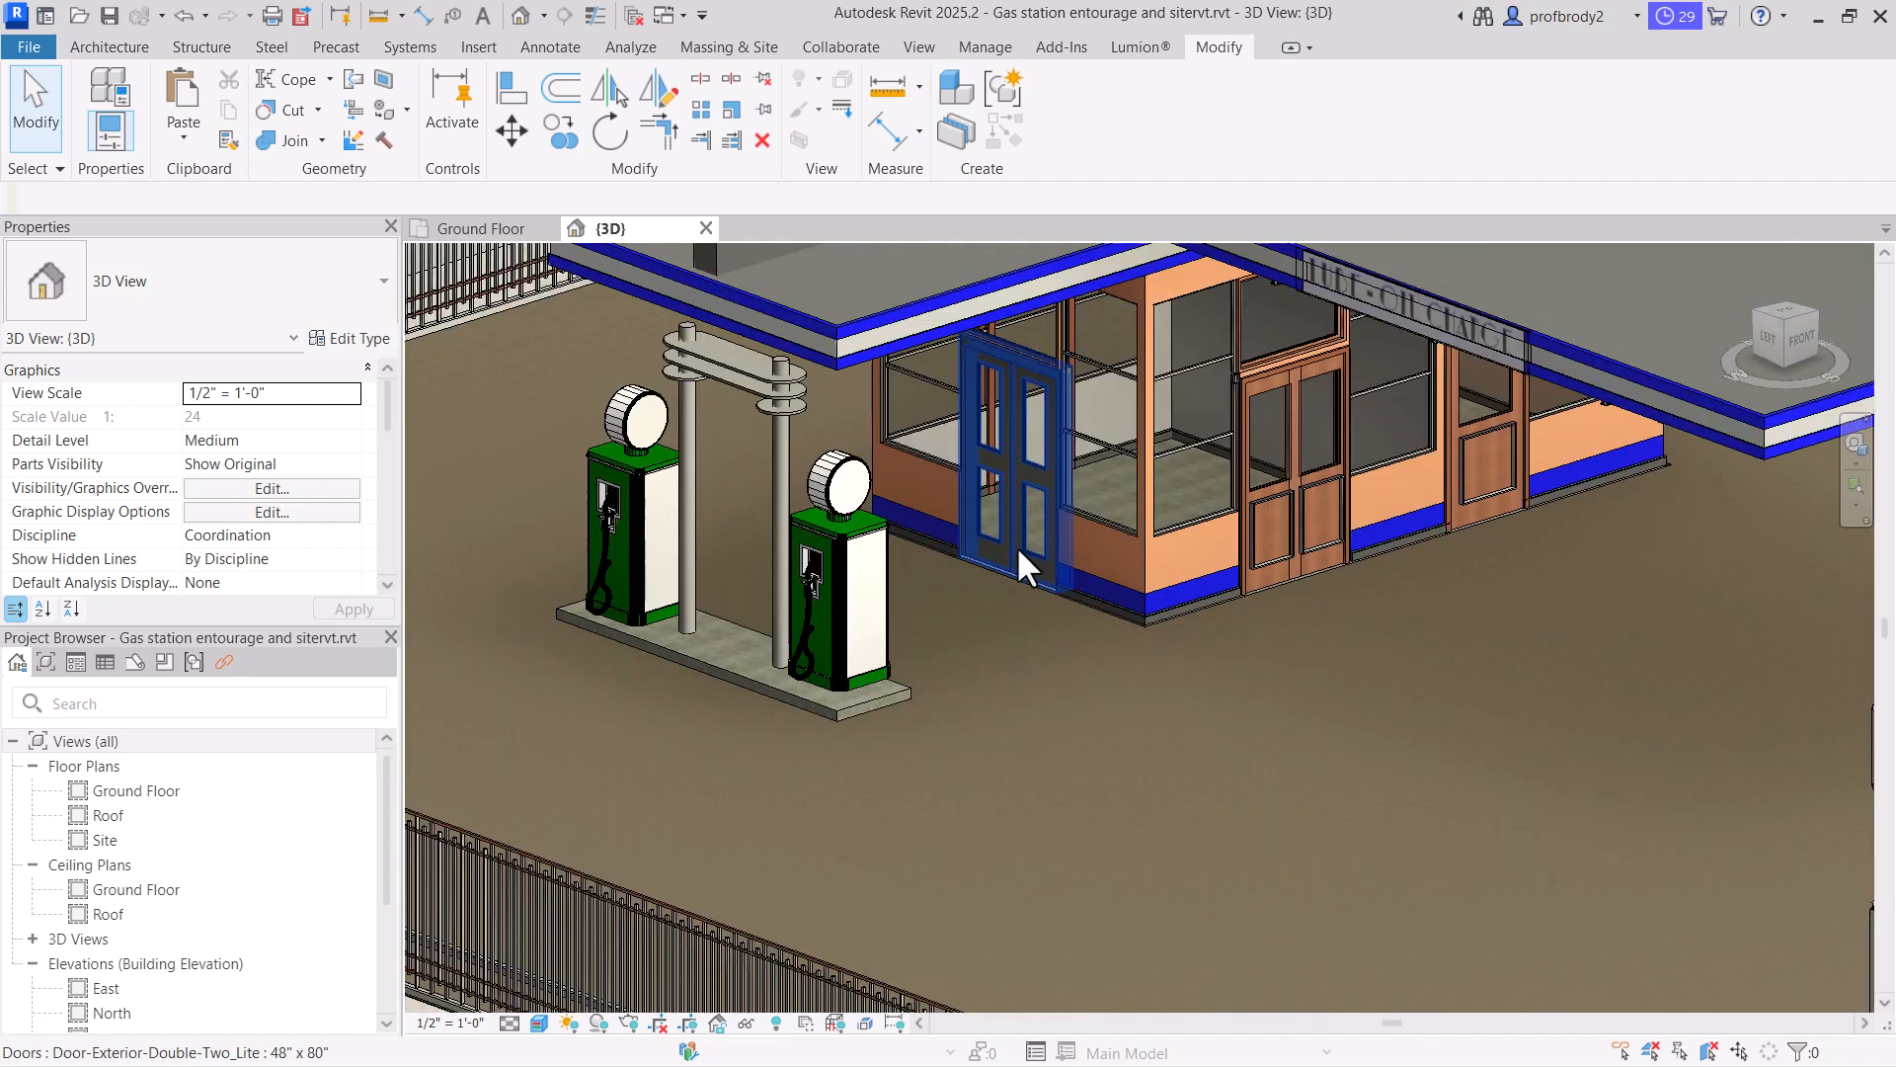
click(1015, 546)
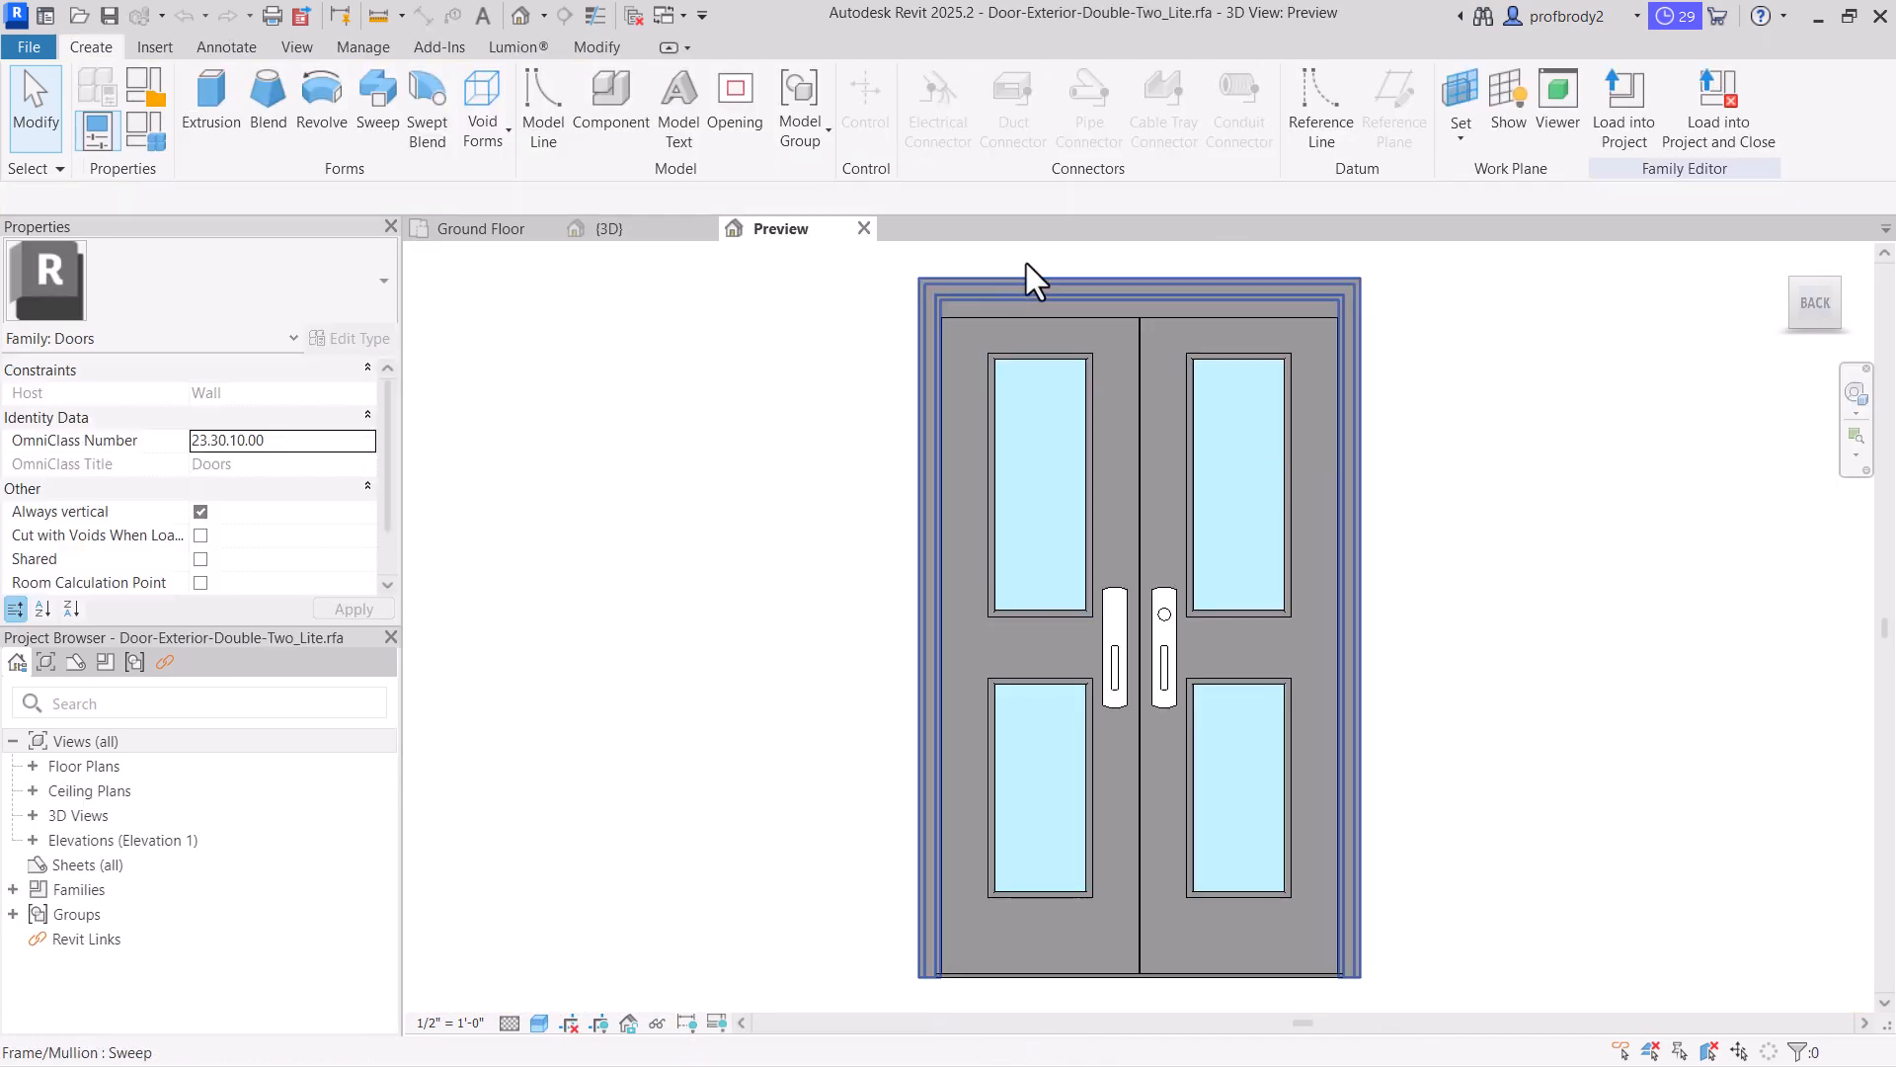
click(864, 228)
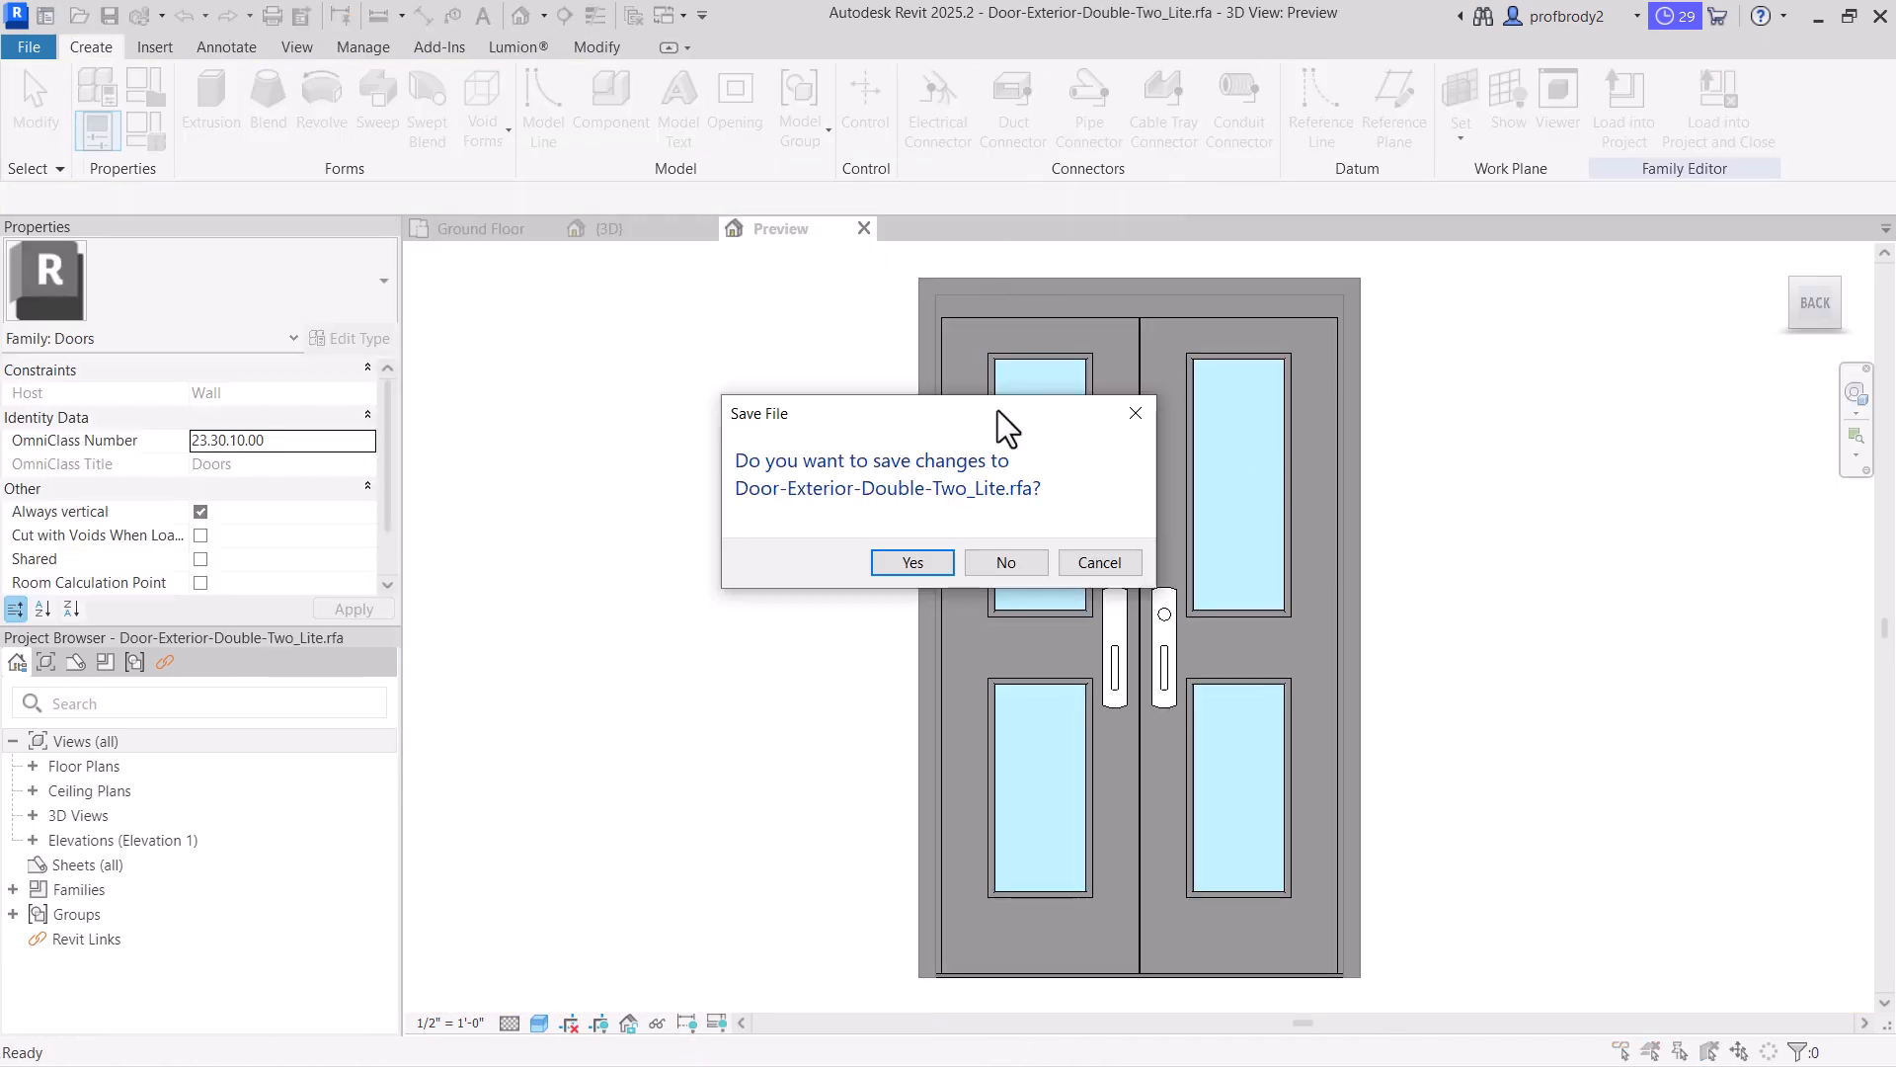
click(1005, 562)
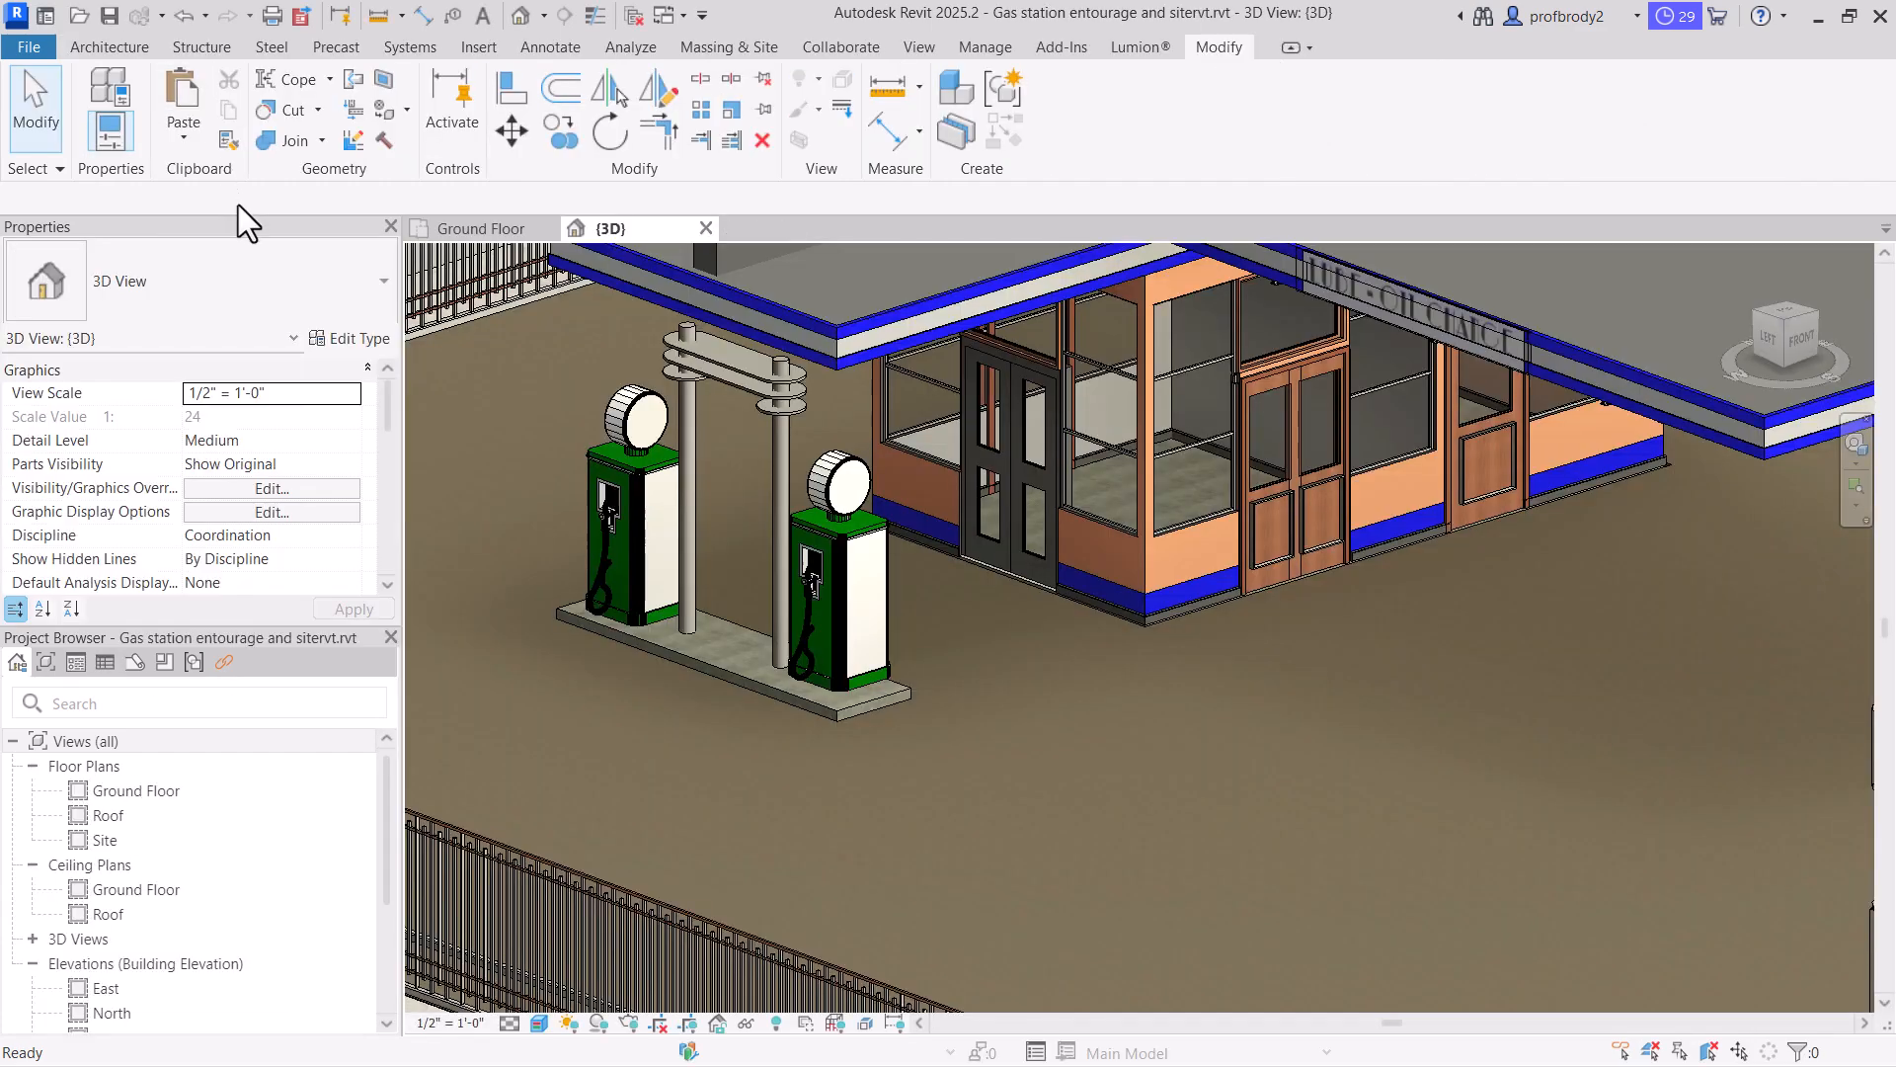
click(349, 339)
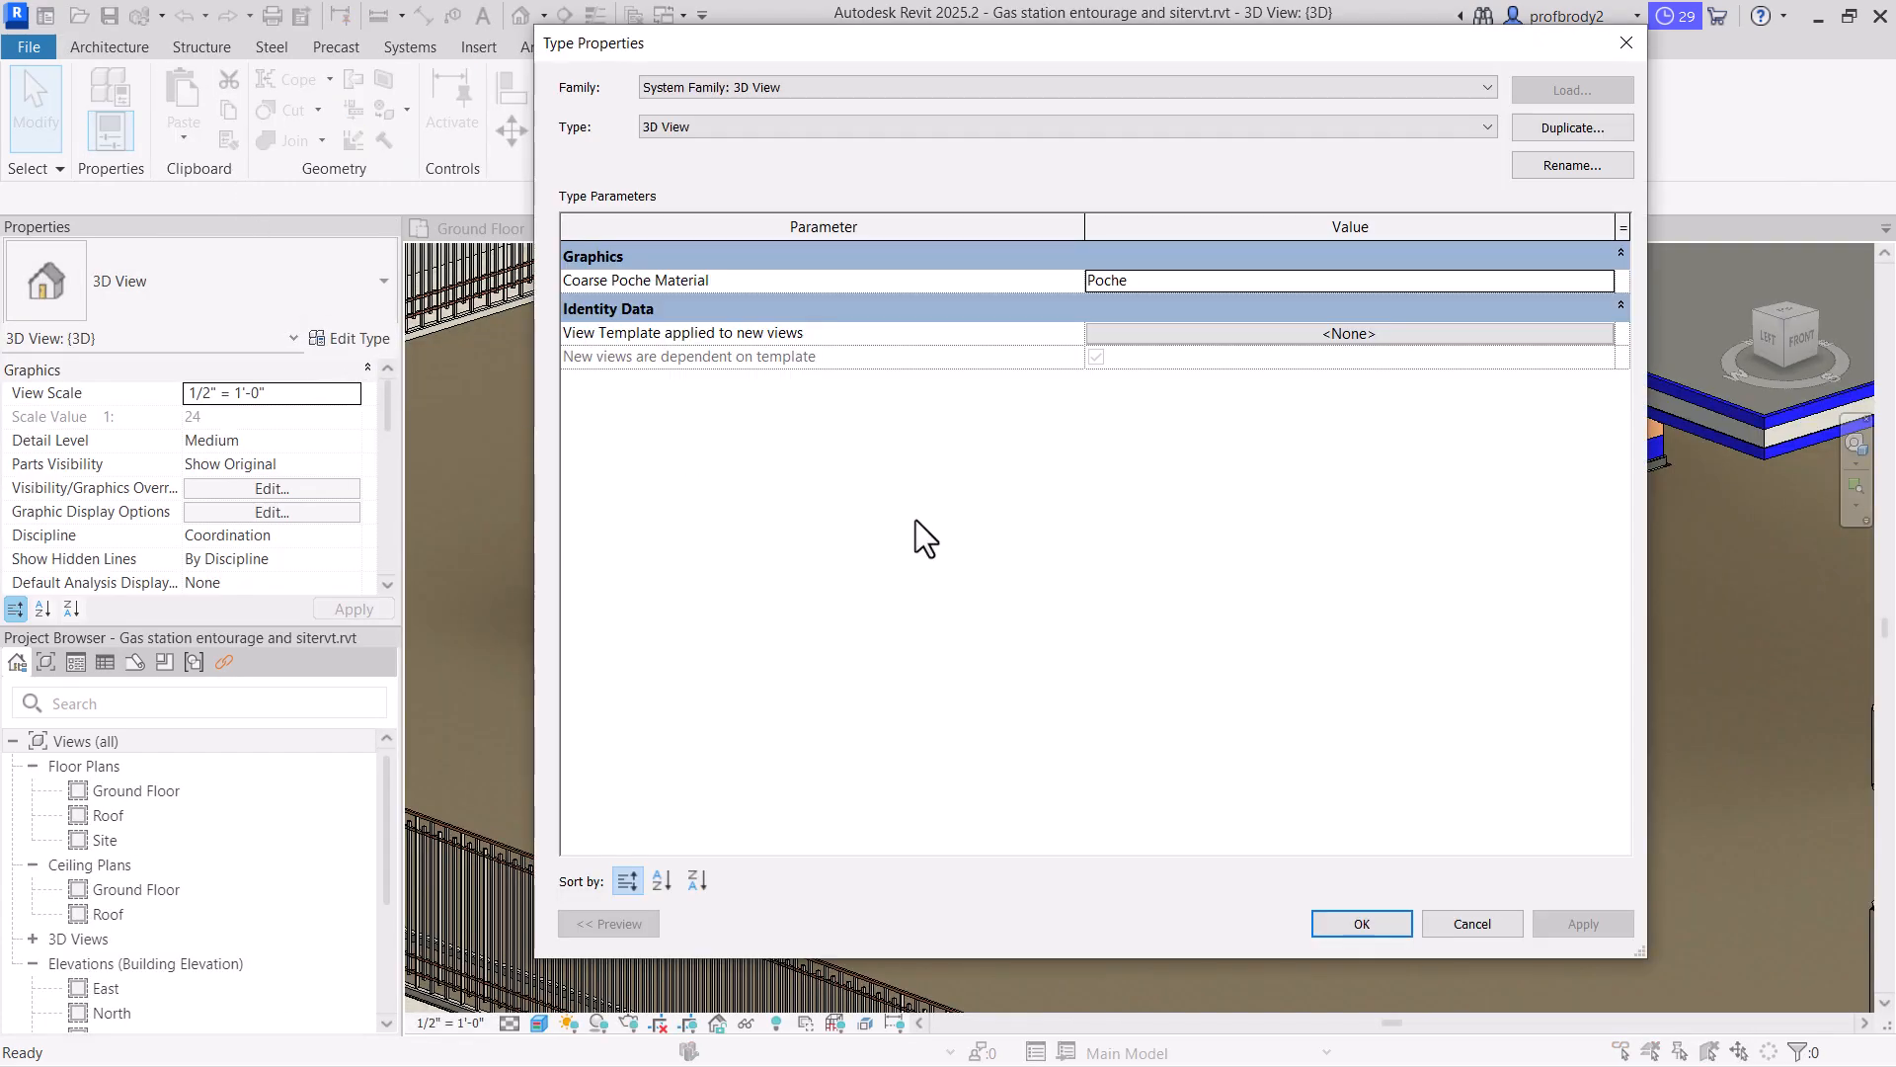
click(1626, 42)
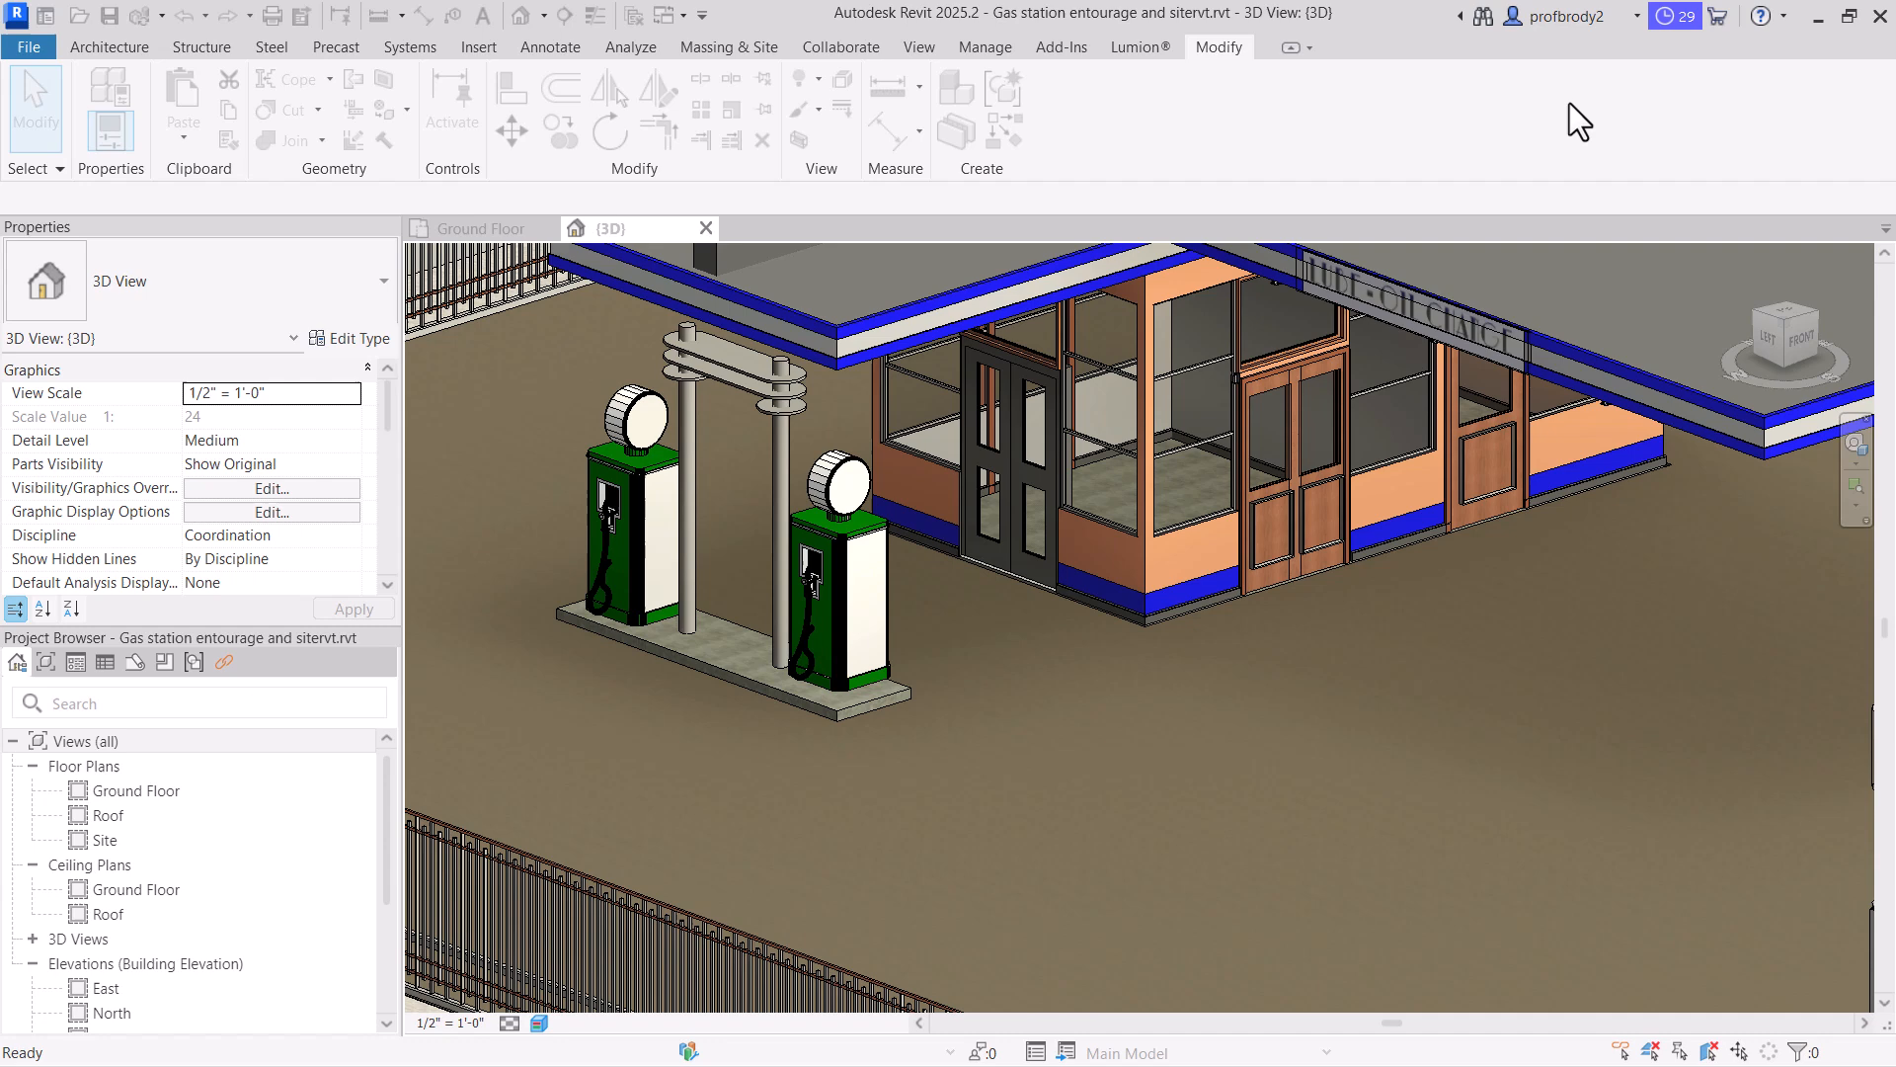
Review the material parameters in the type properties of the grey double exterior door near the pumps
click(1027, 476)
click(350, 339)
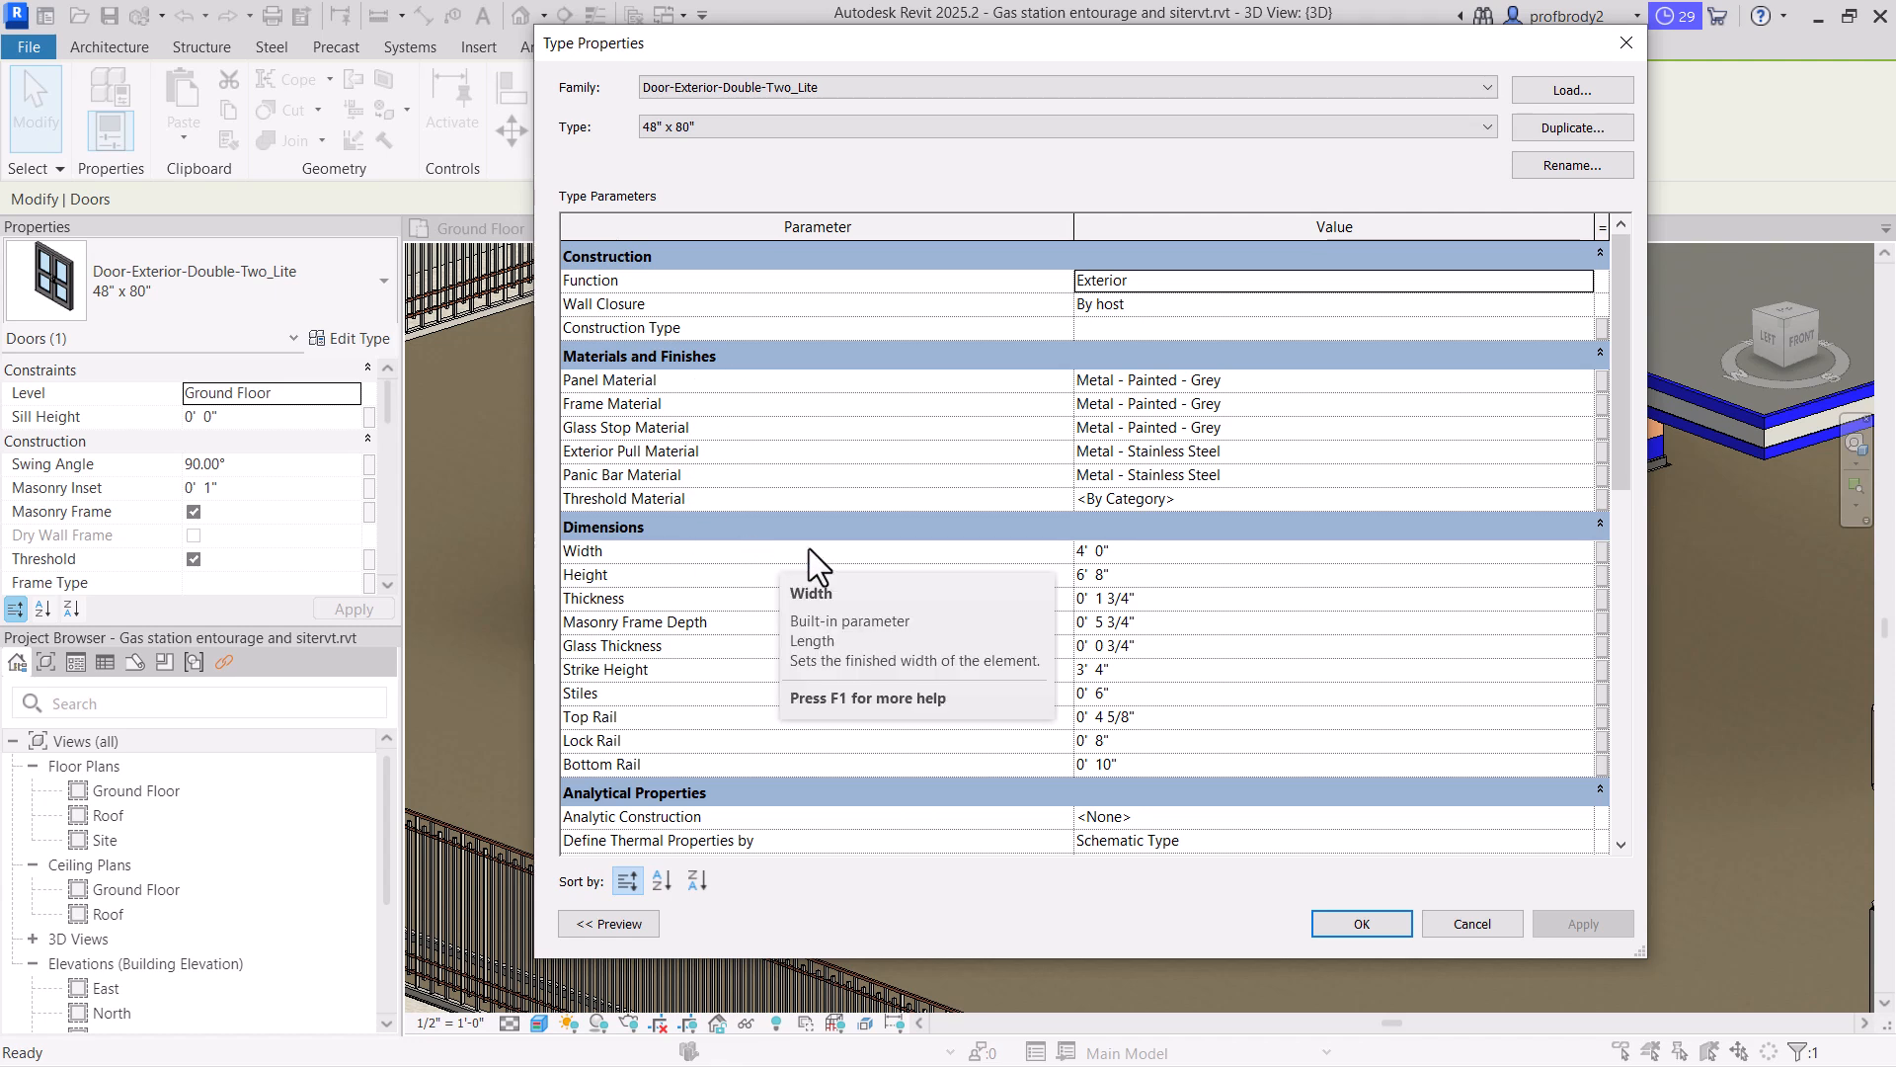
click(1472, 924)
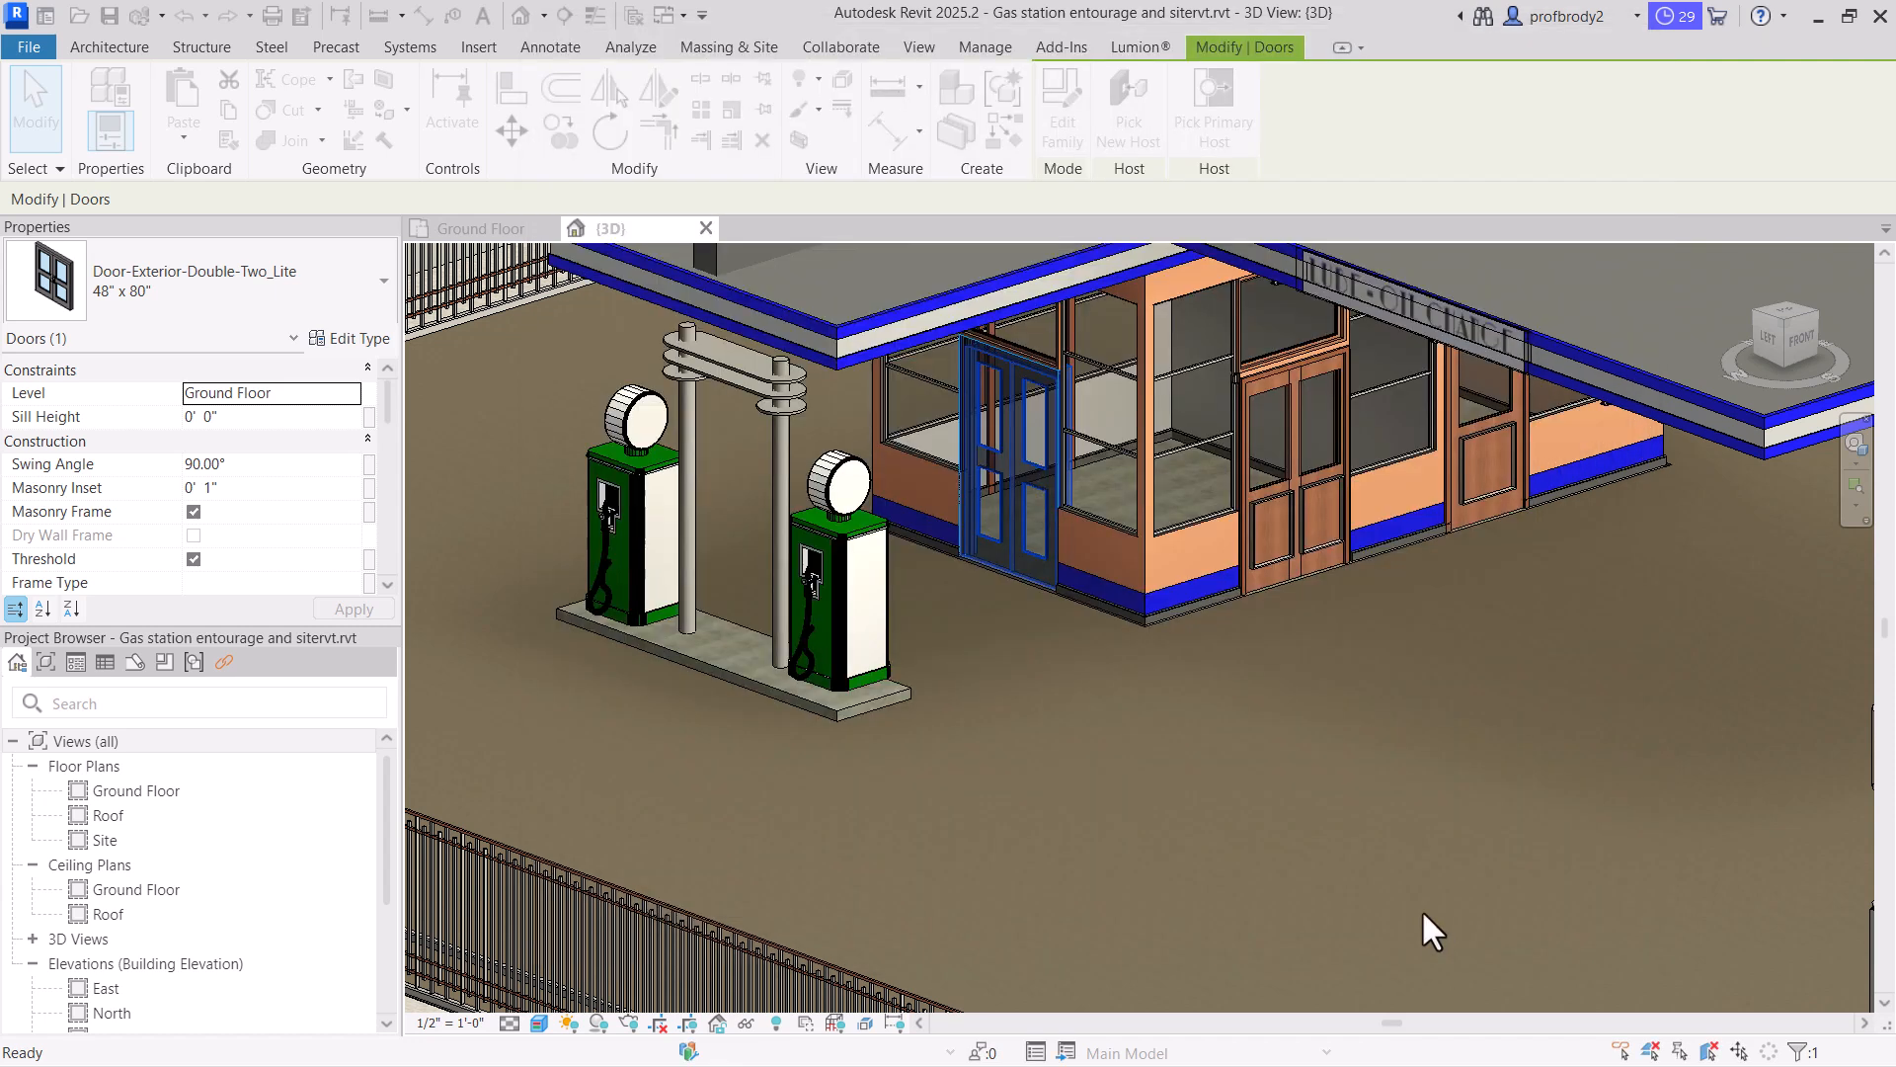
click(1381, 768)
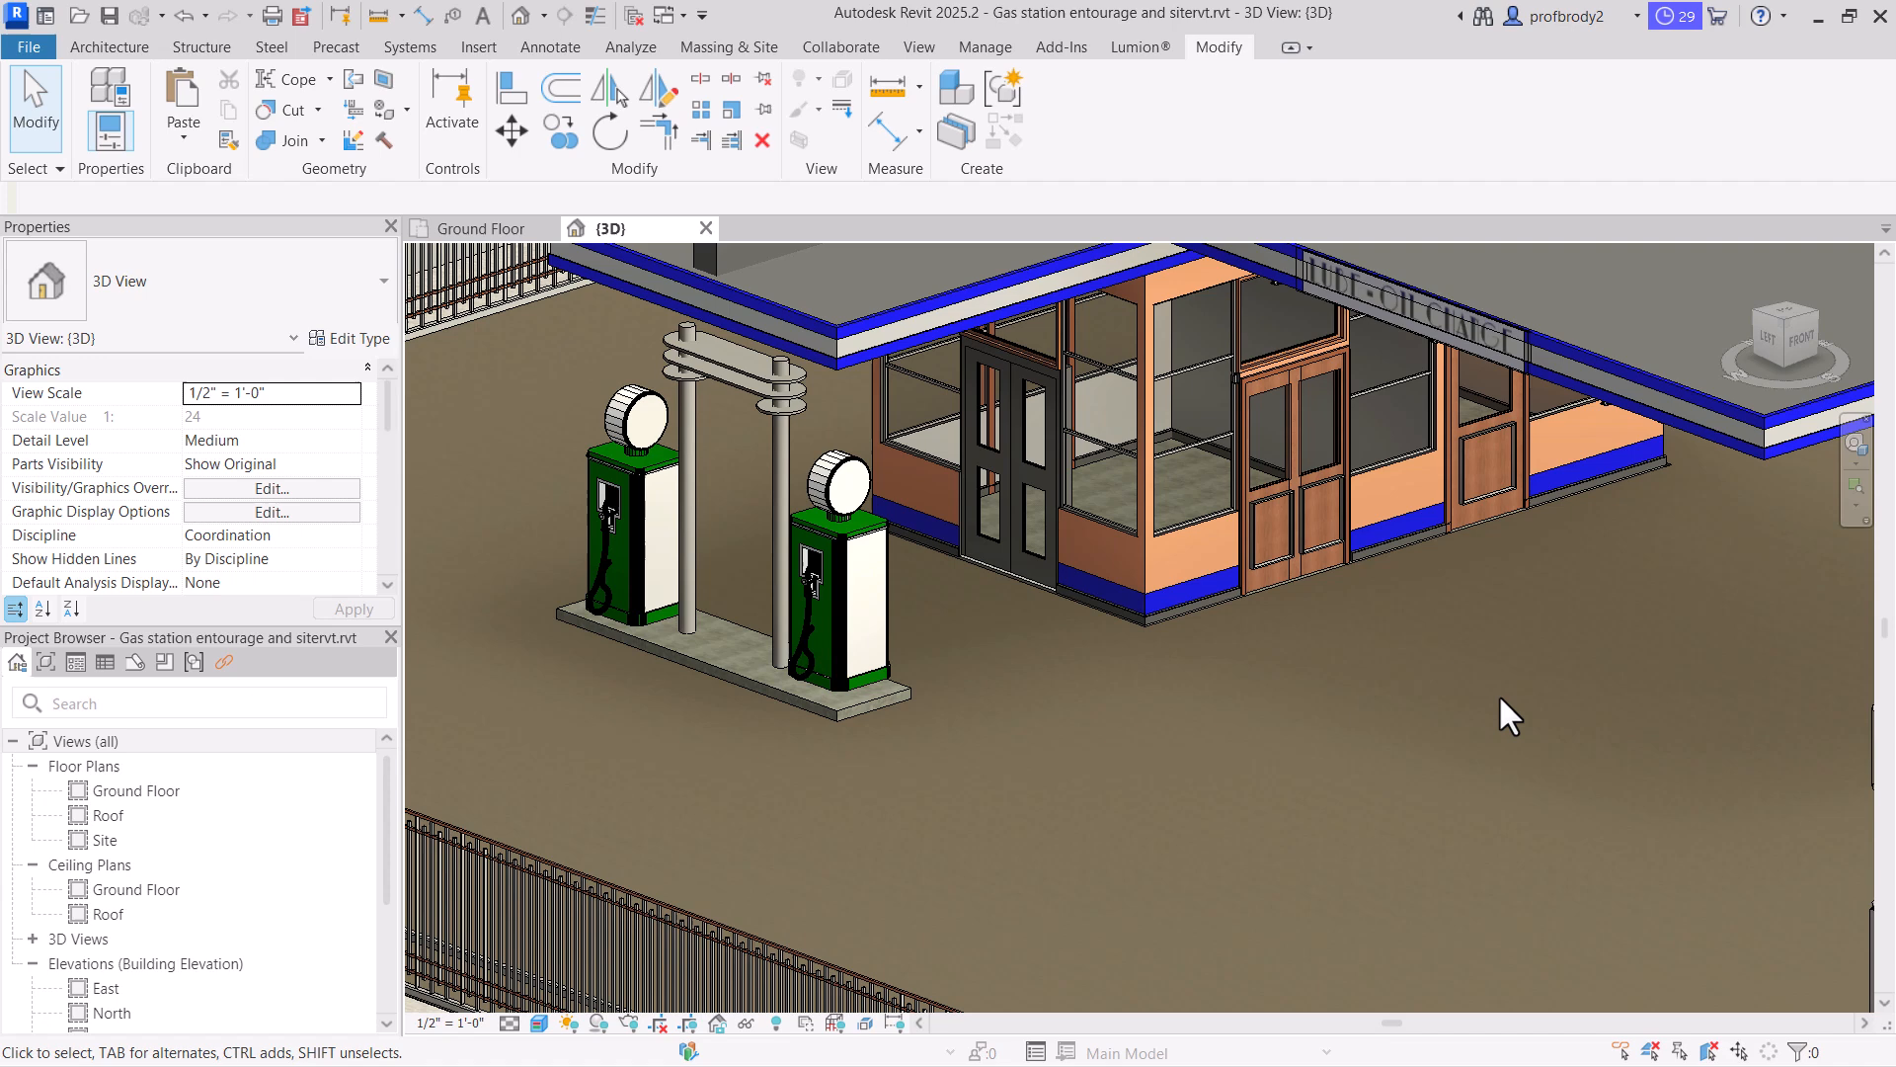
click(998, 471)
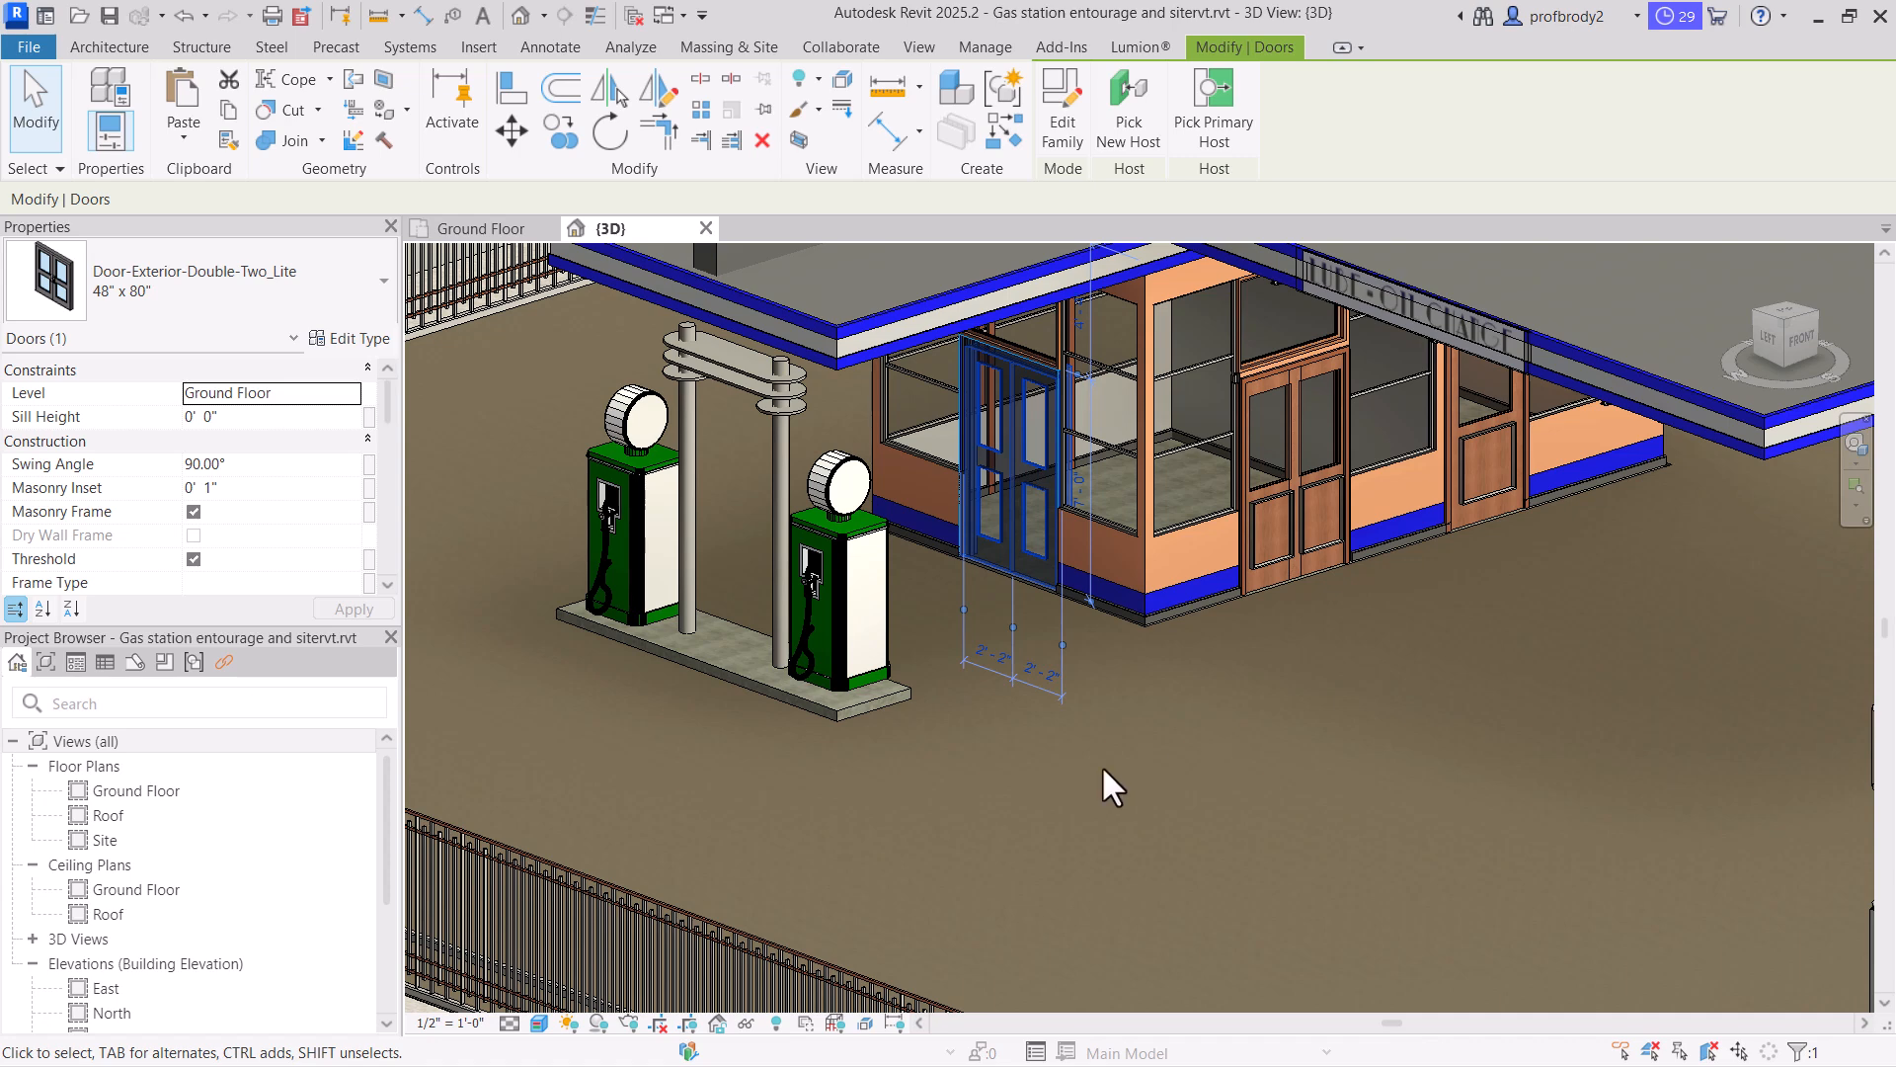
click(1168, 797)
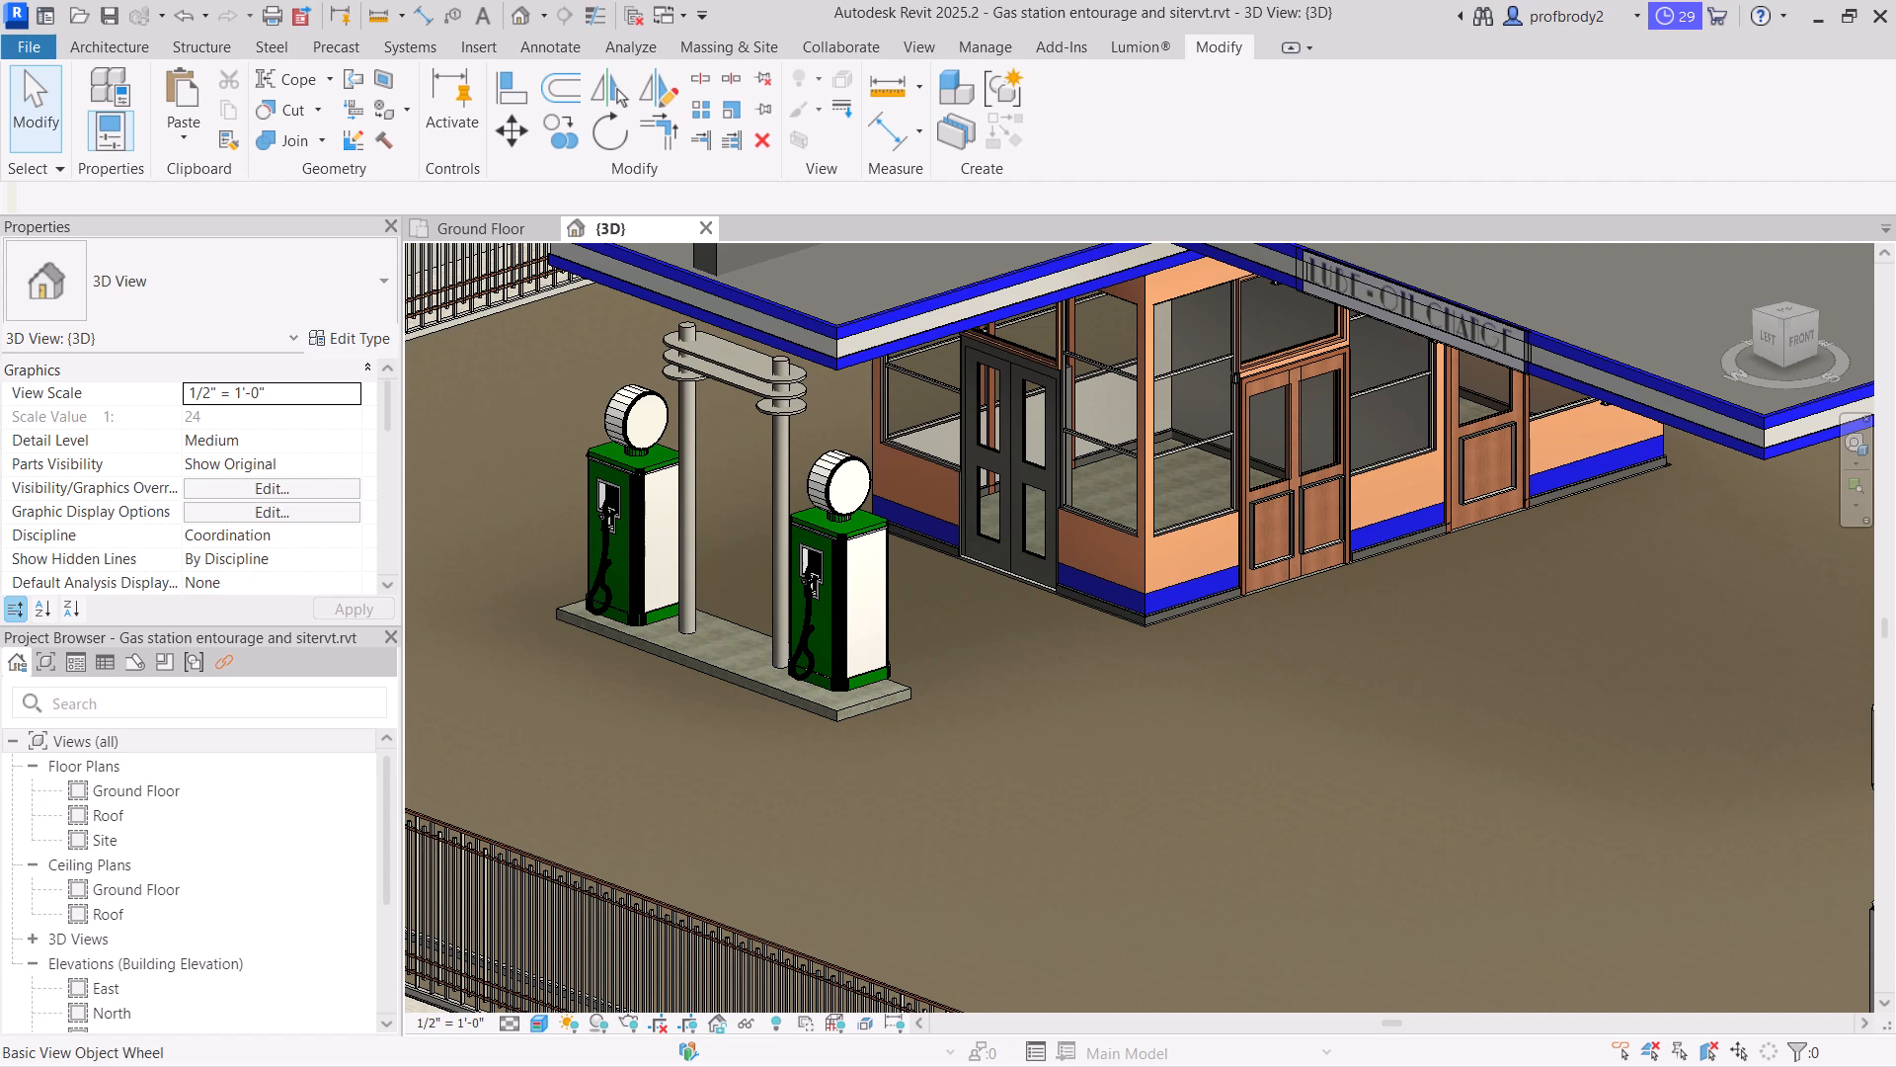
Check the type material of a 1" Square mullion in the corner window, and inspect the gas pump nearest the door
scroll(1051, 648, up, 2)
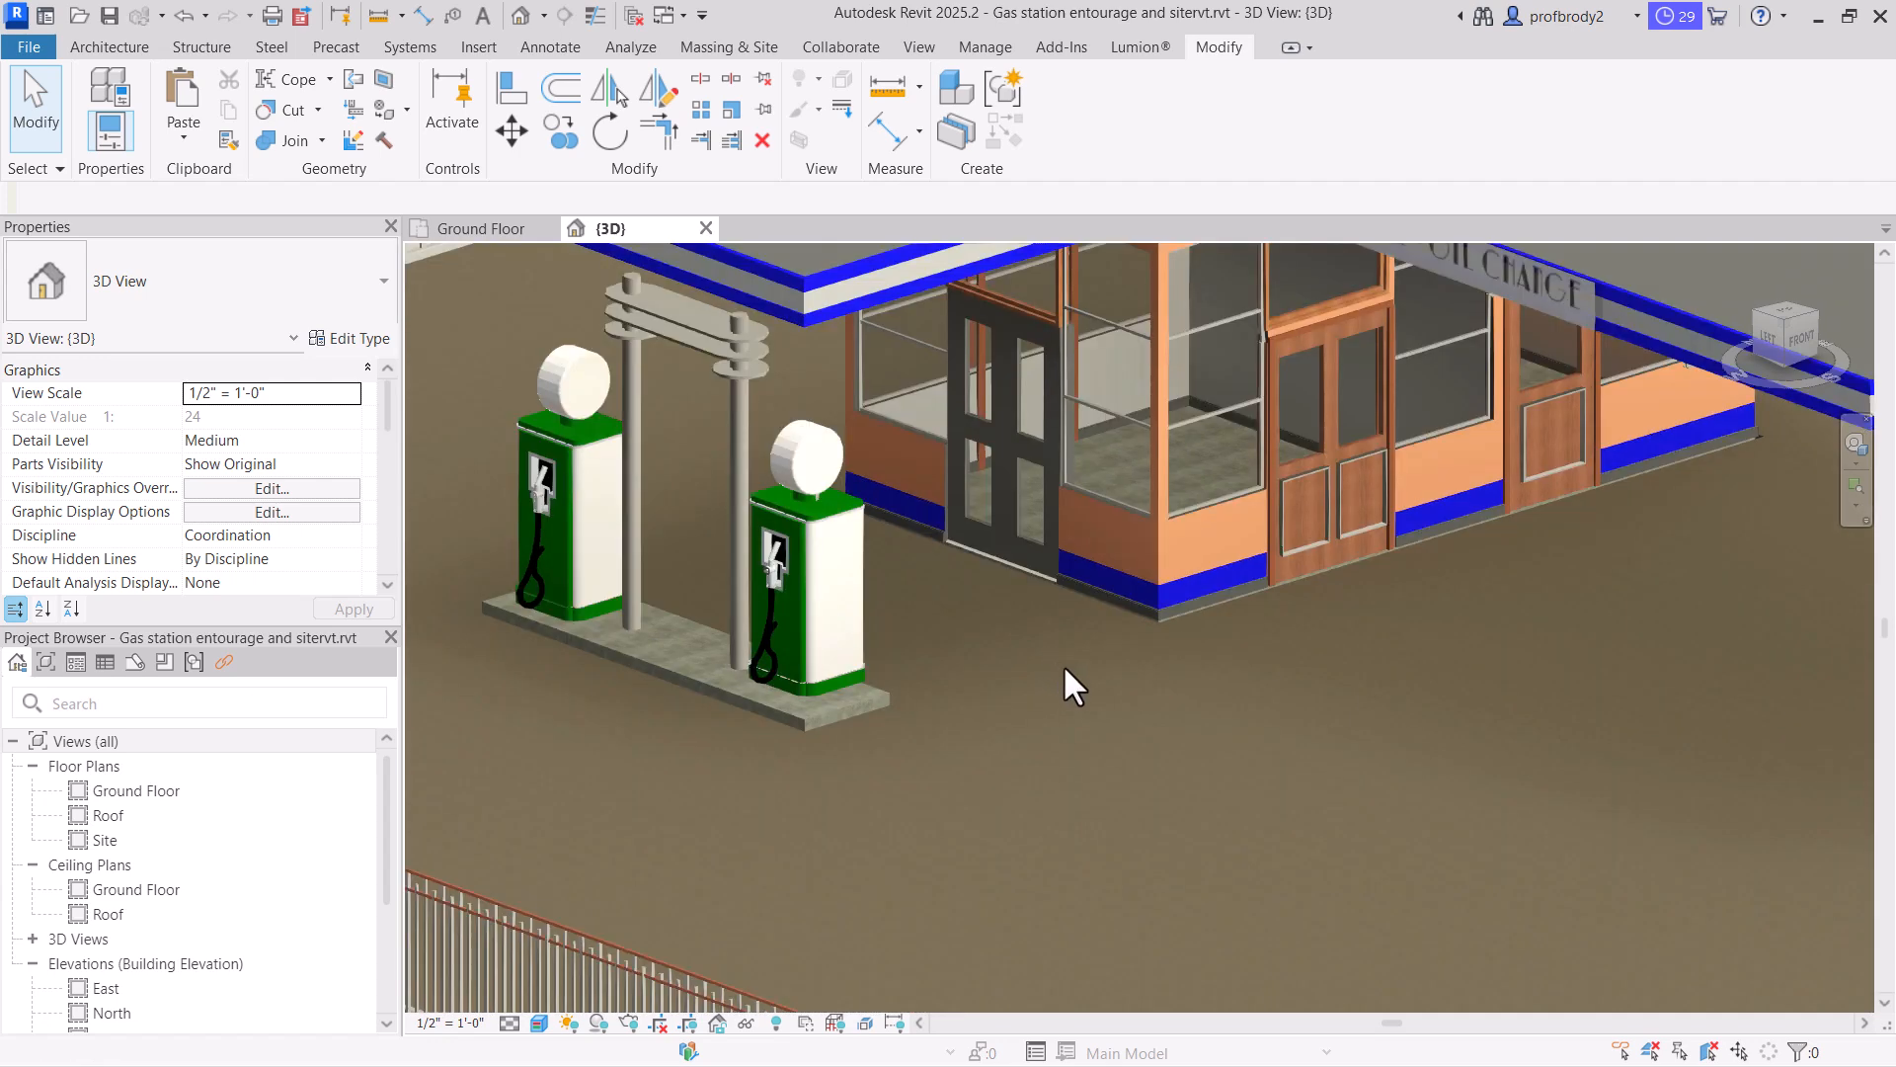
click(1116, 412)
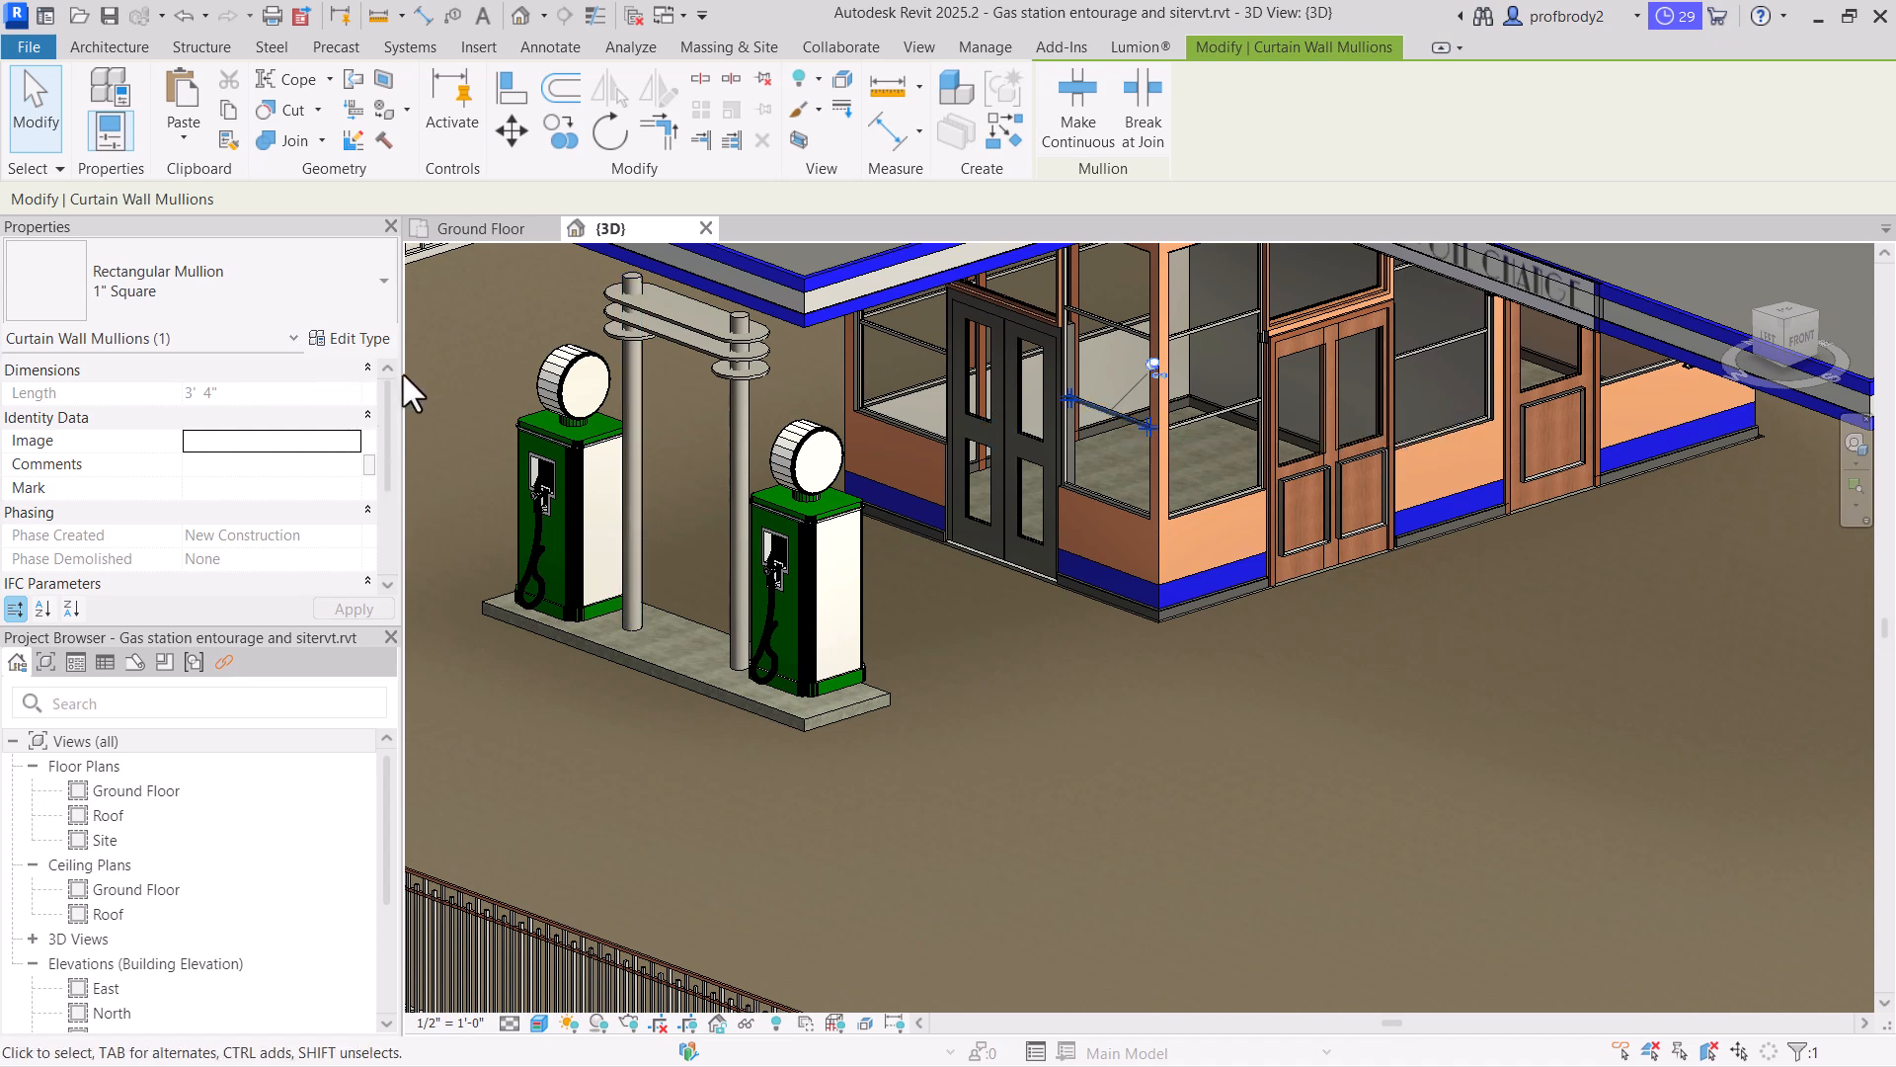
click(372, 343)
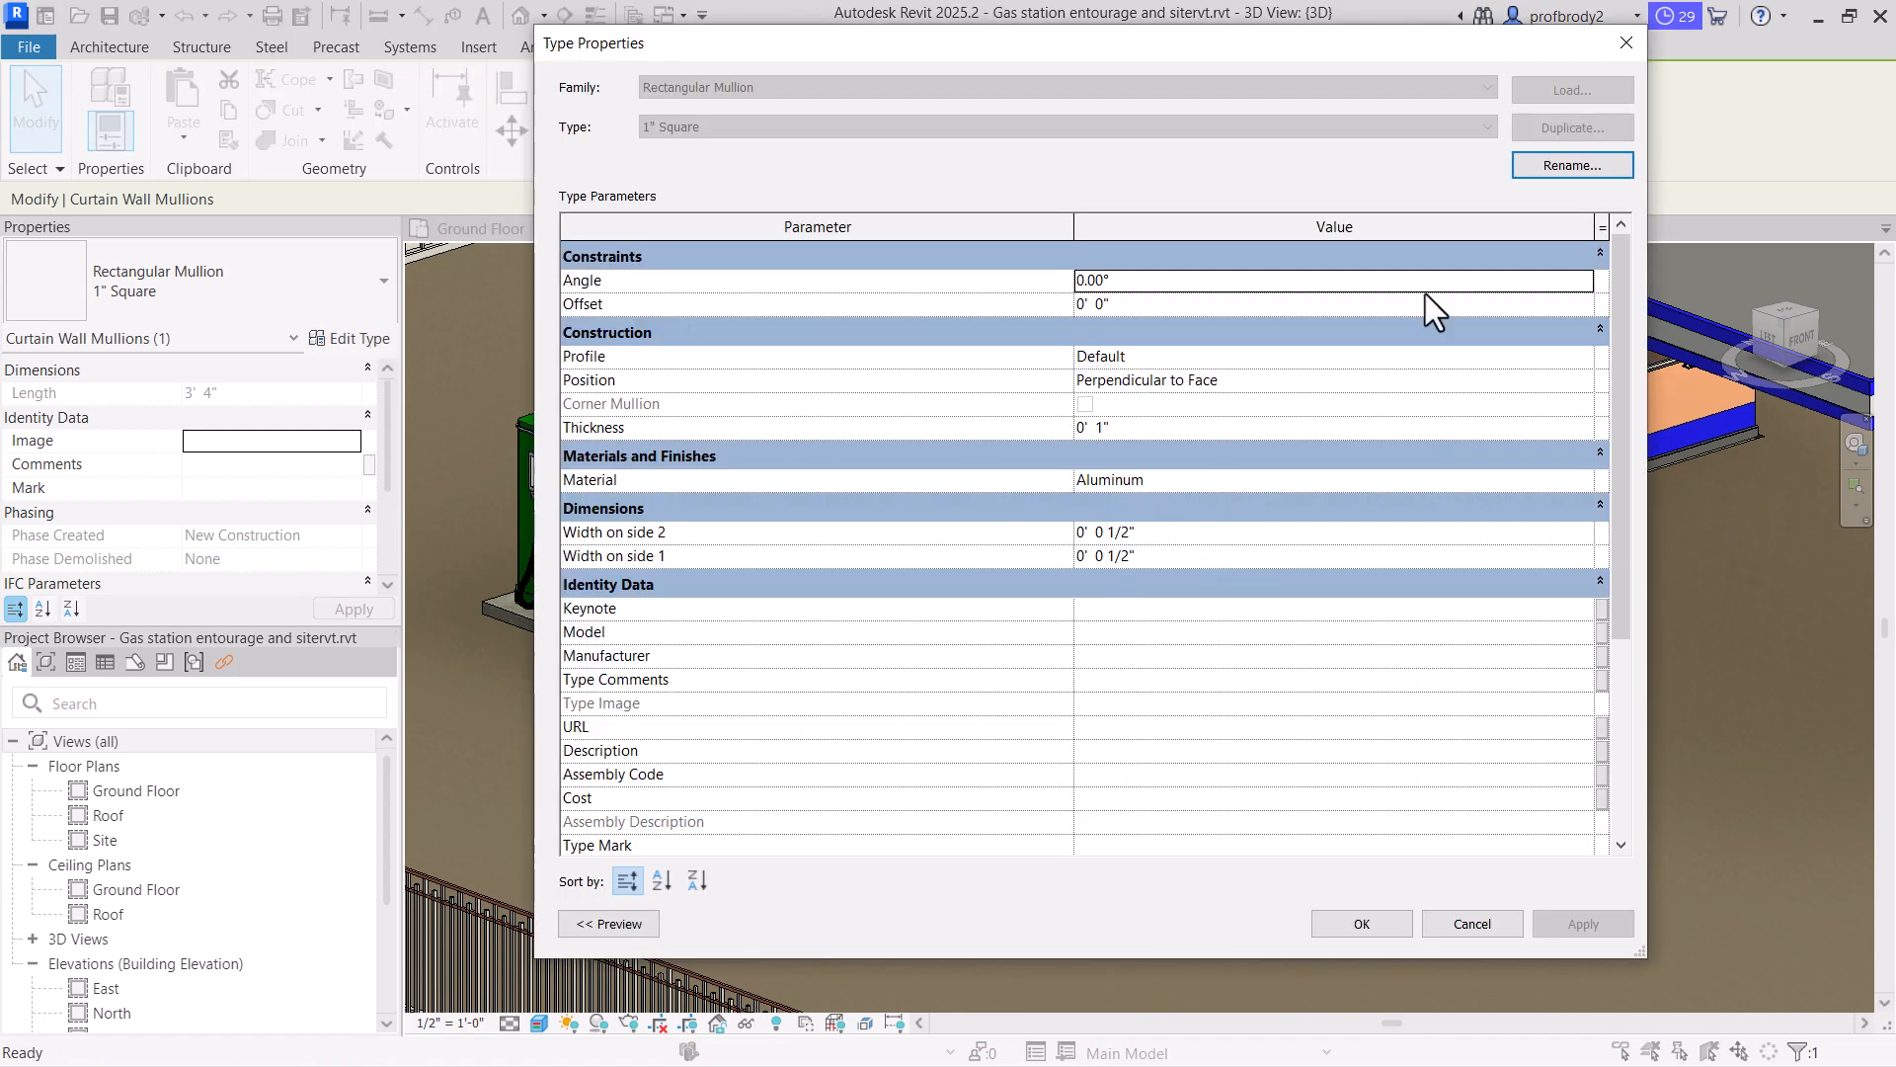
click(1626, 42)
click(1200, 698)
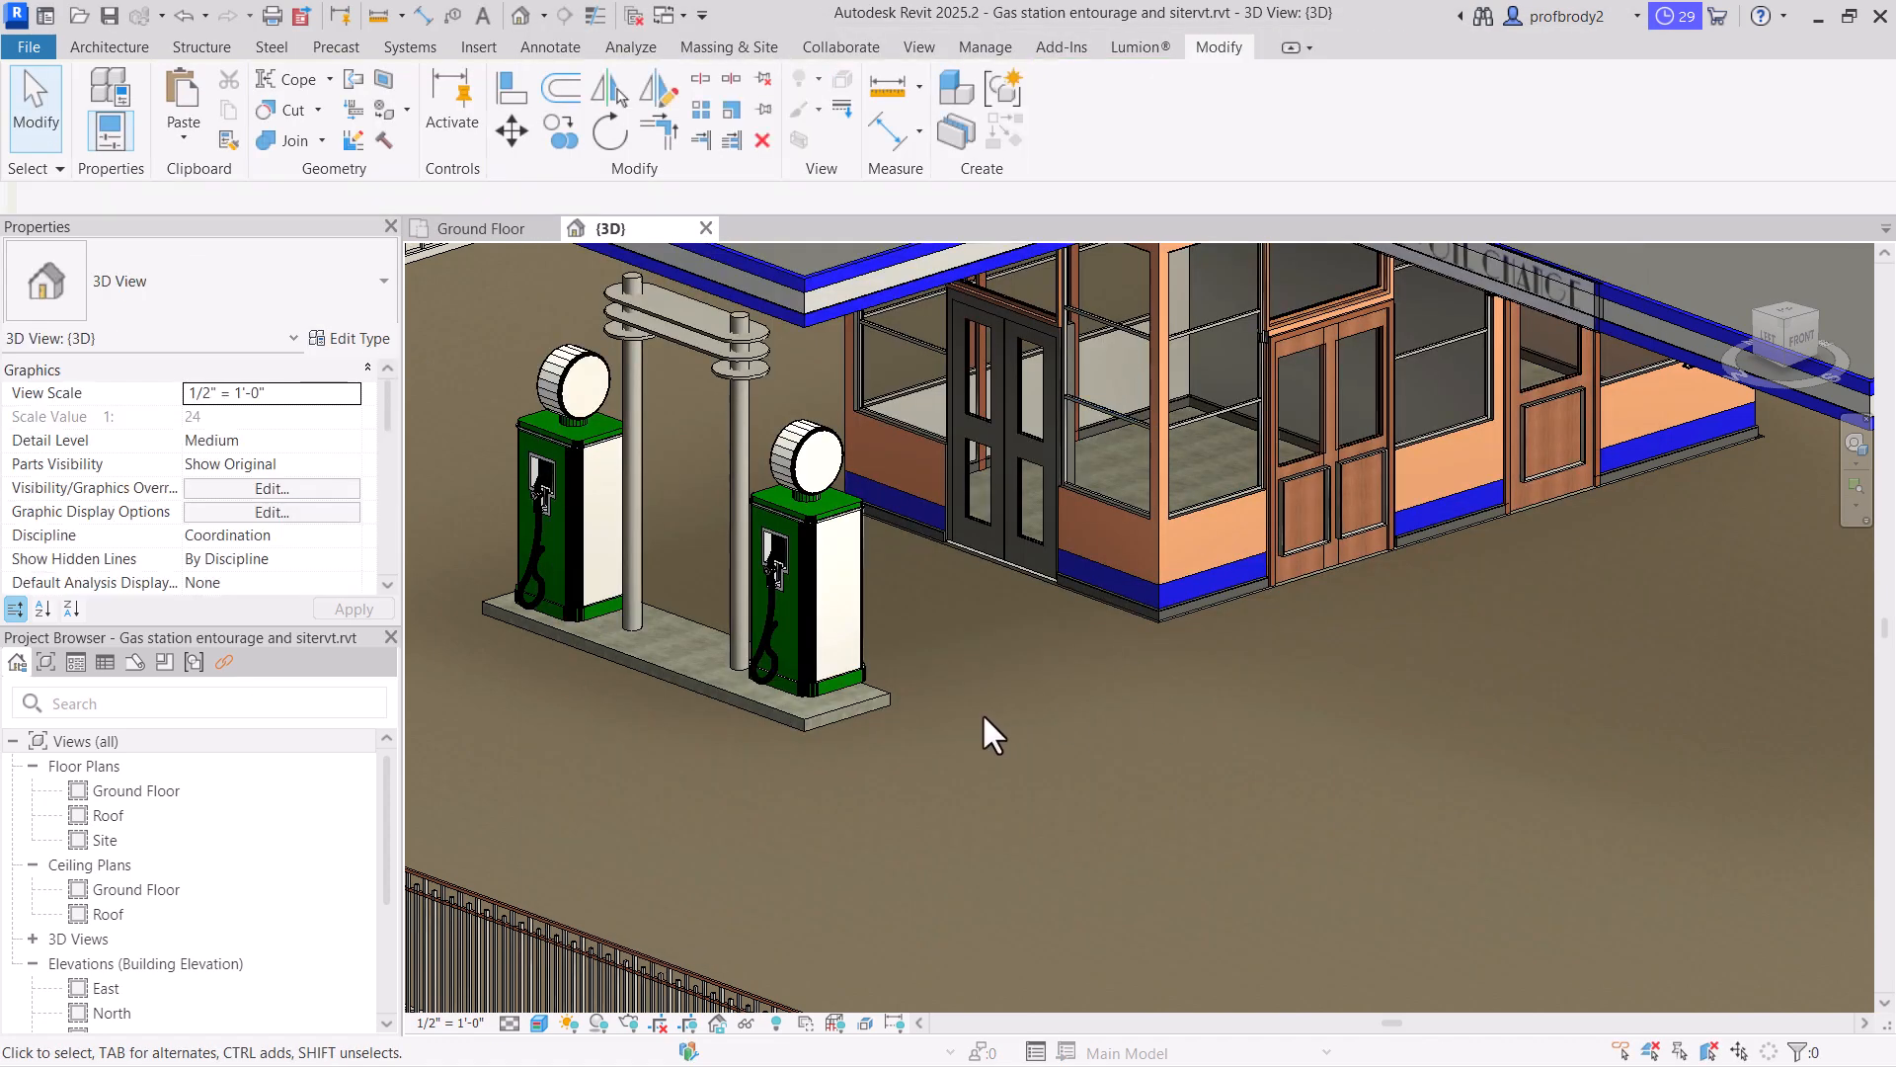
click(792, 581)
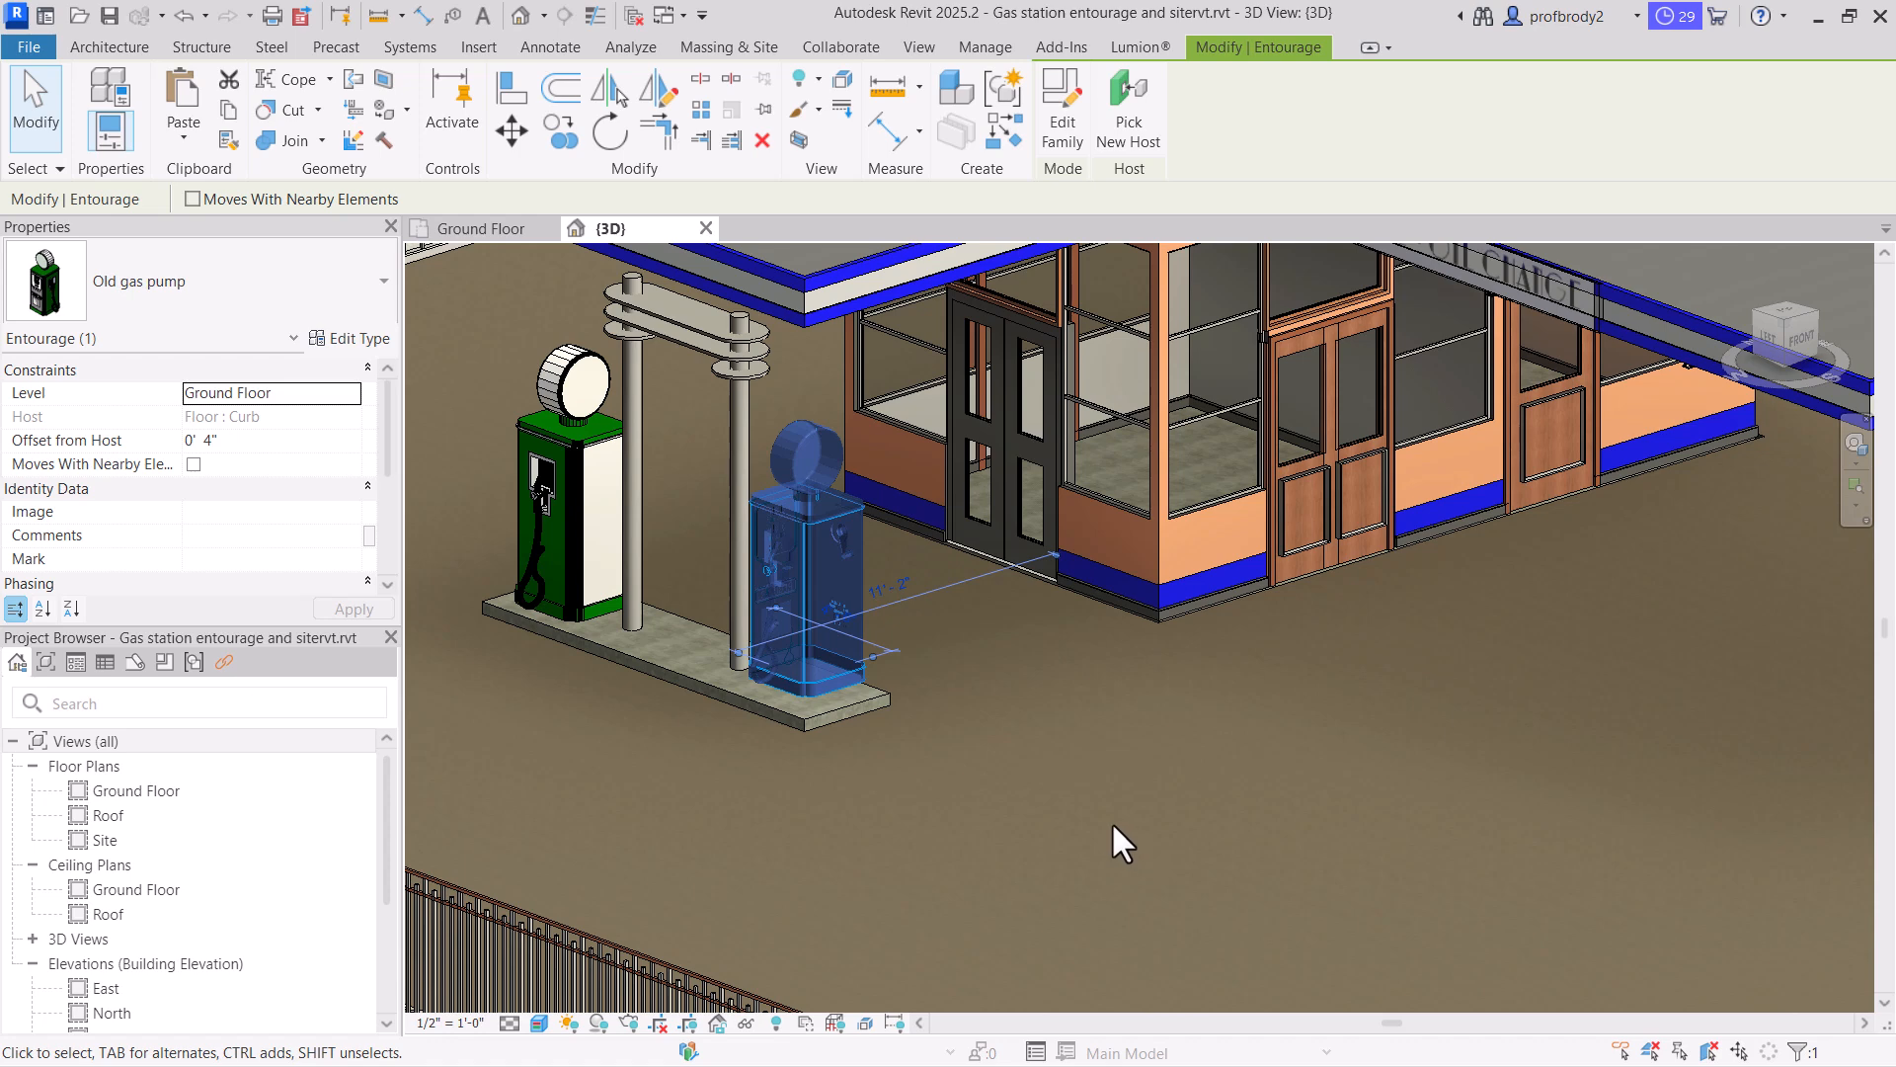
click(1017, 810)
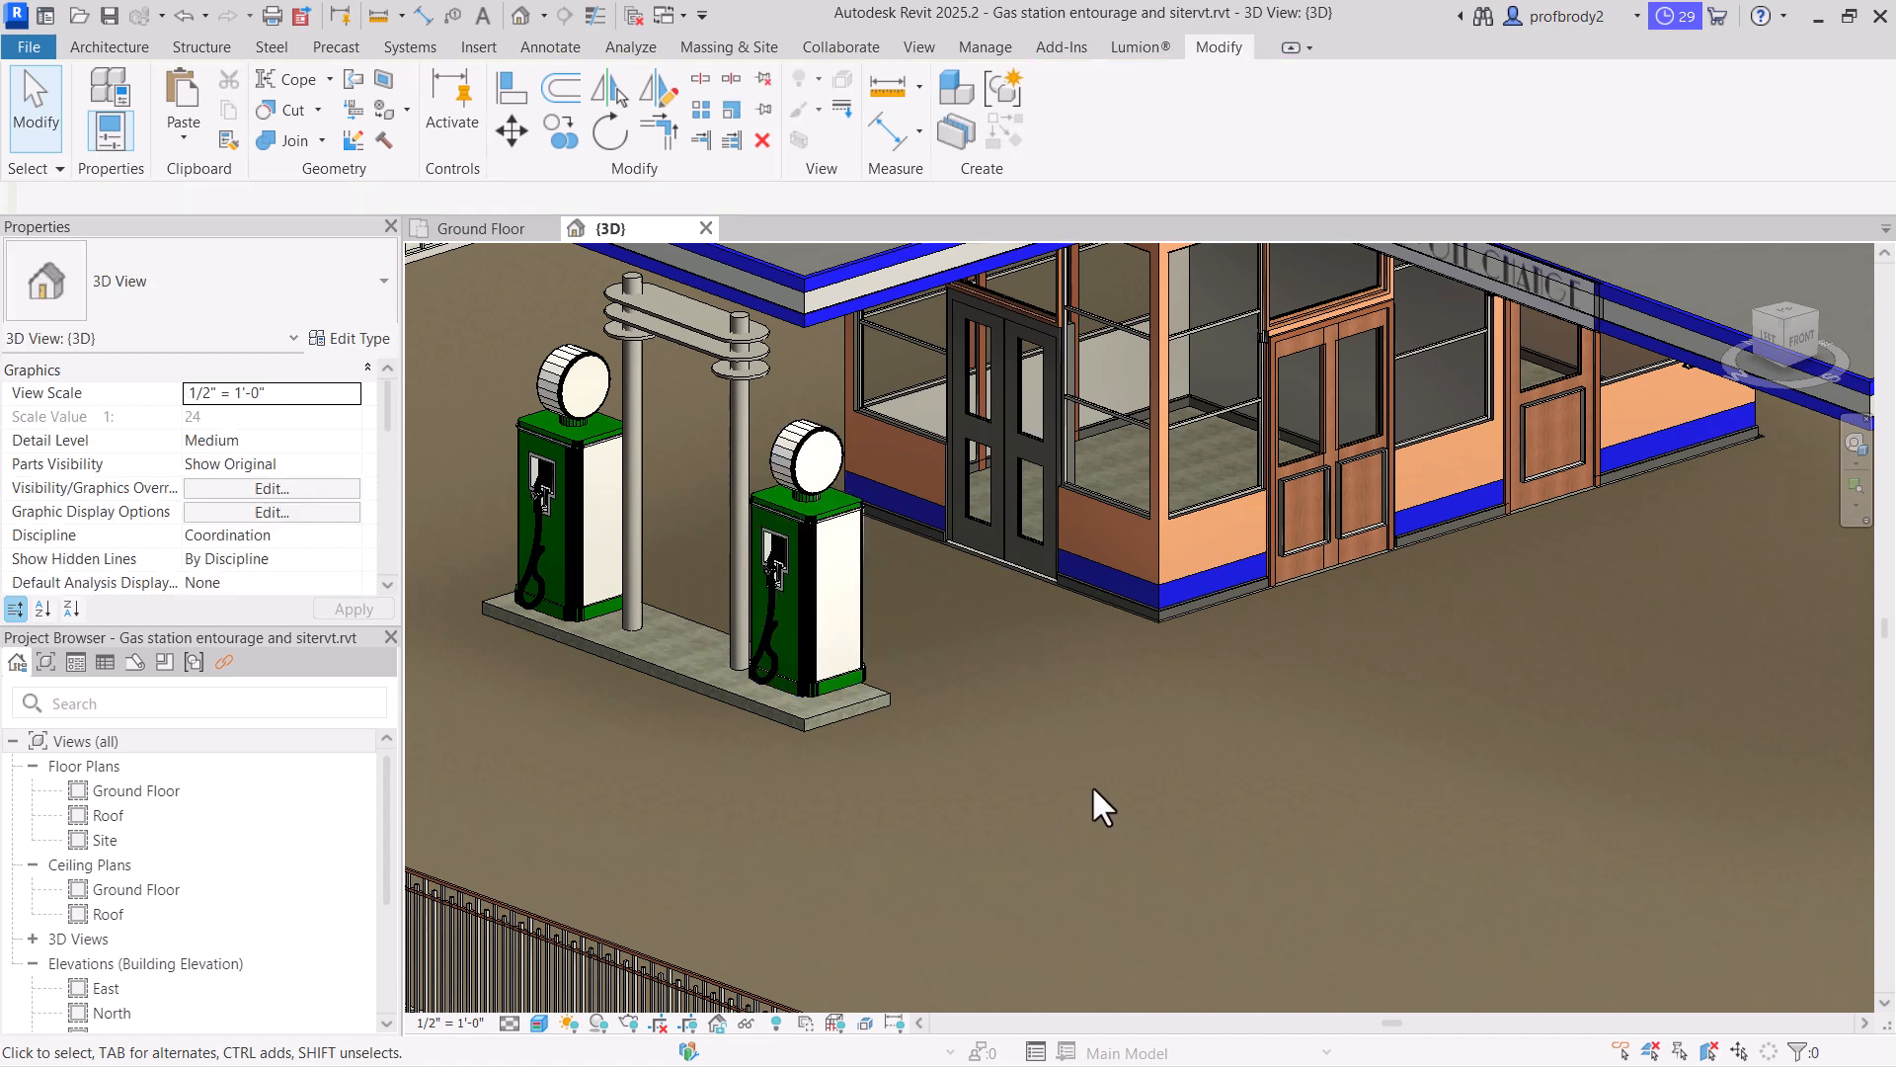
Review the type parameters of the Fence railing behind the gas pumps
scroll(993, 798, down, 4)
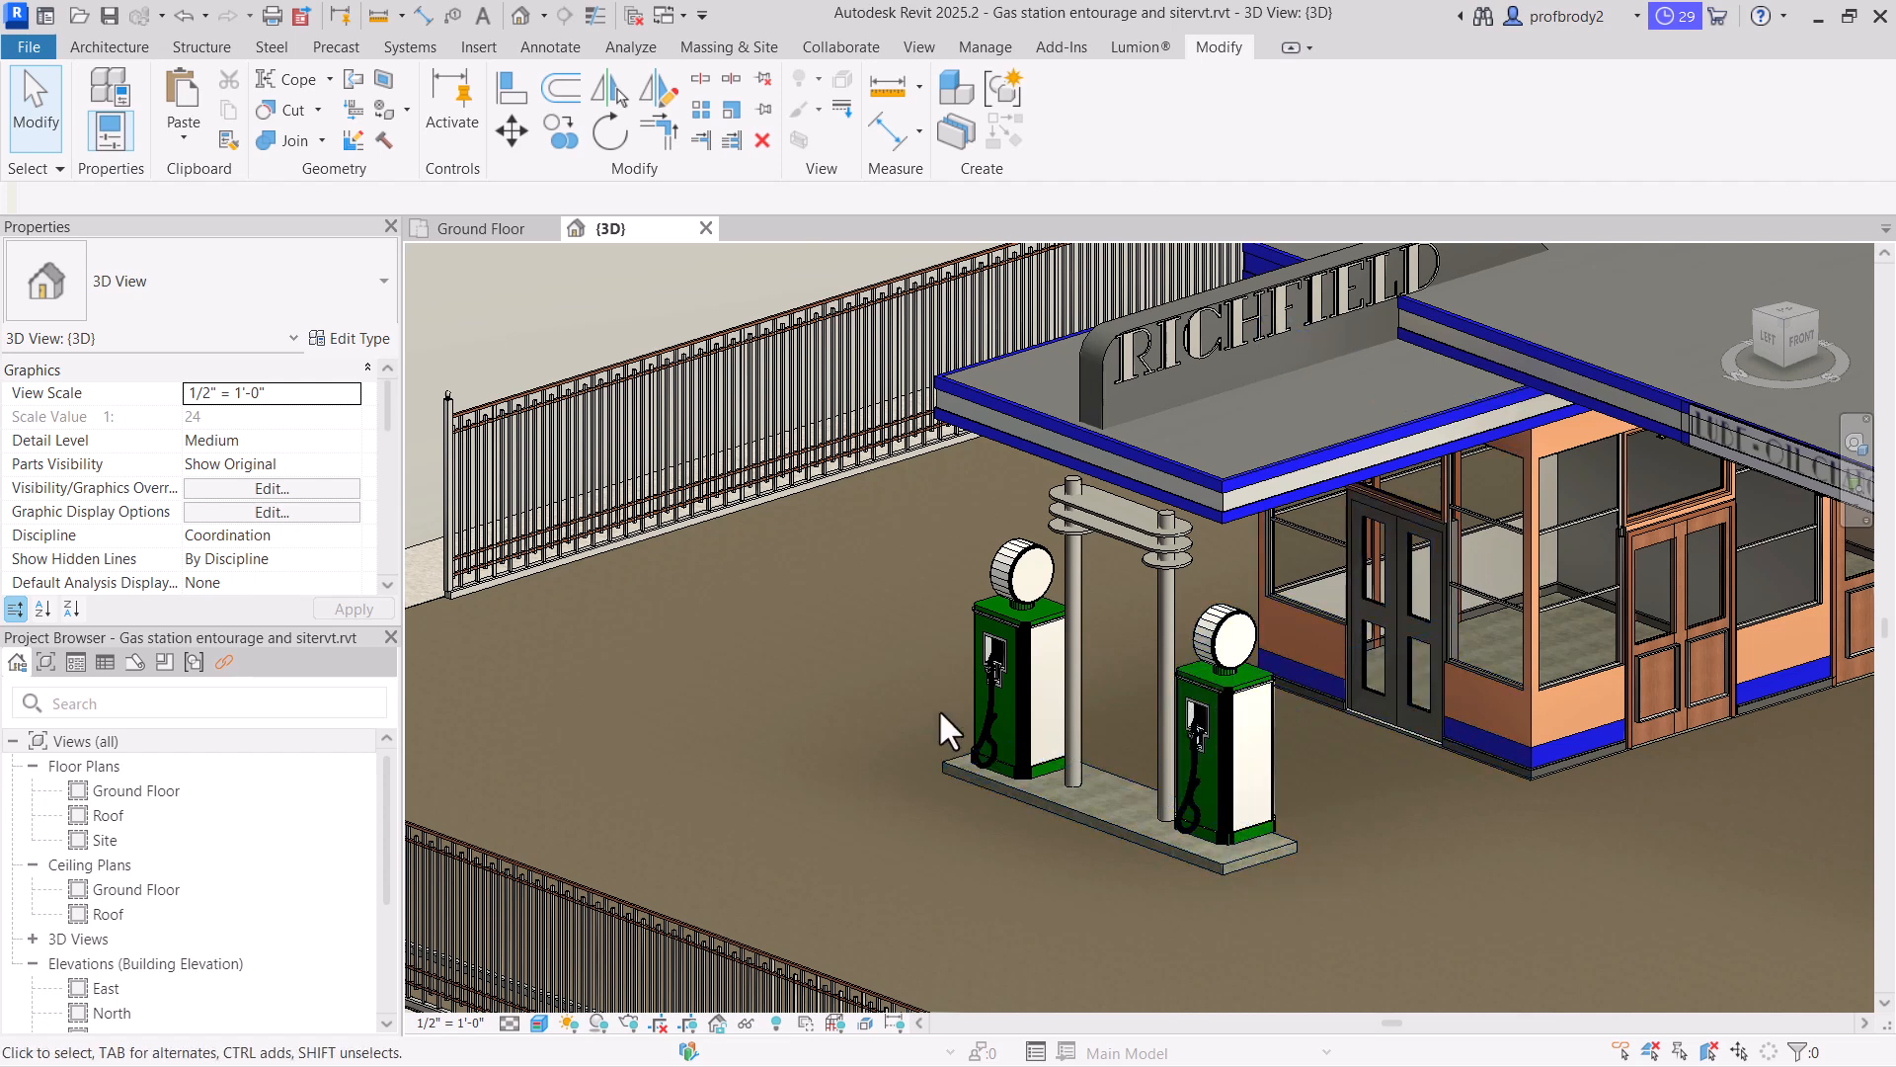
middle_drag(840, 749, 982, 779)
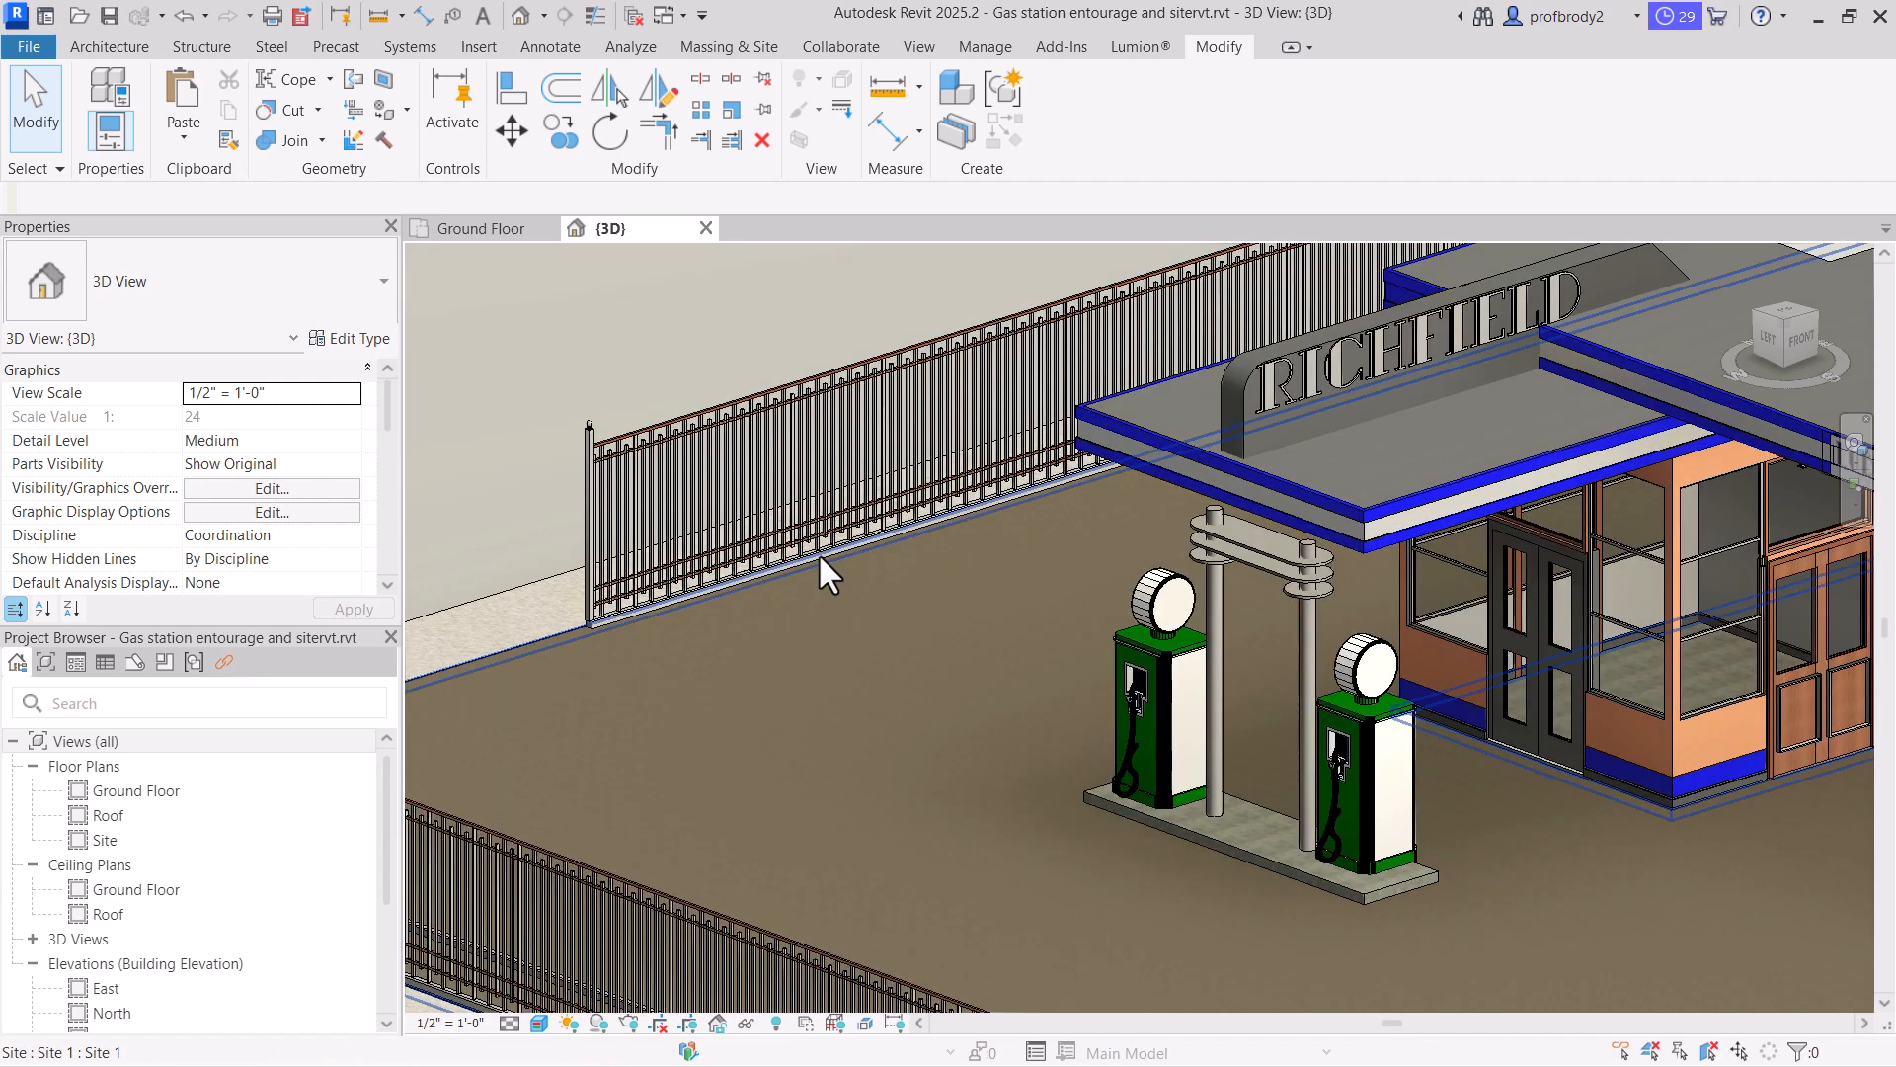
click(773, 488)
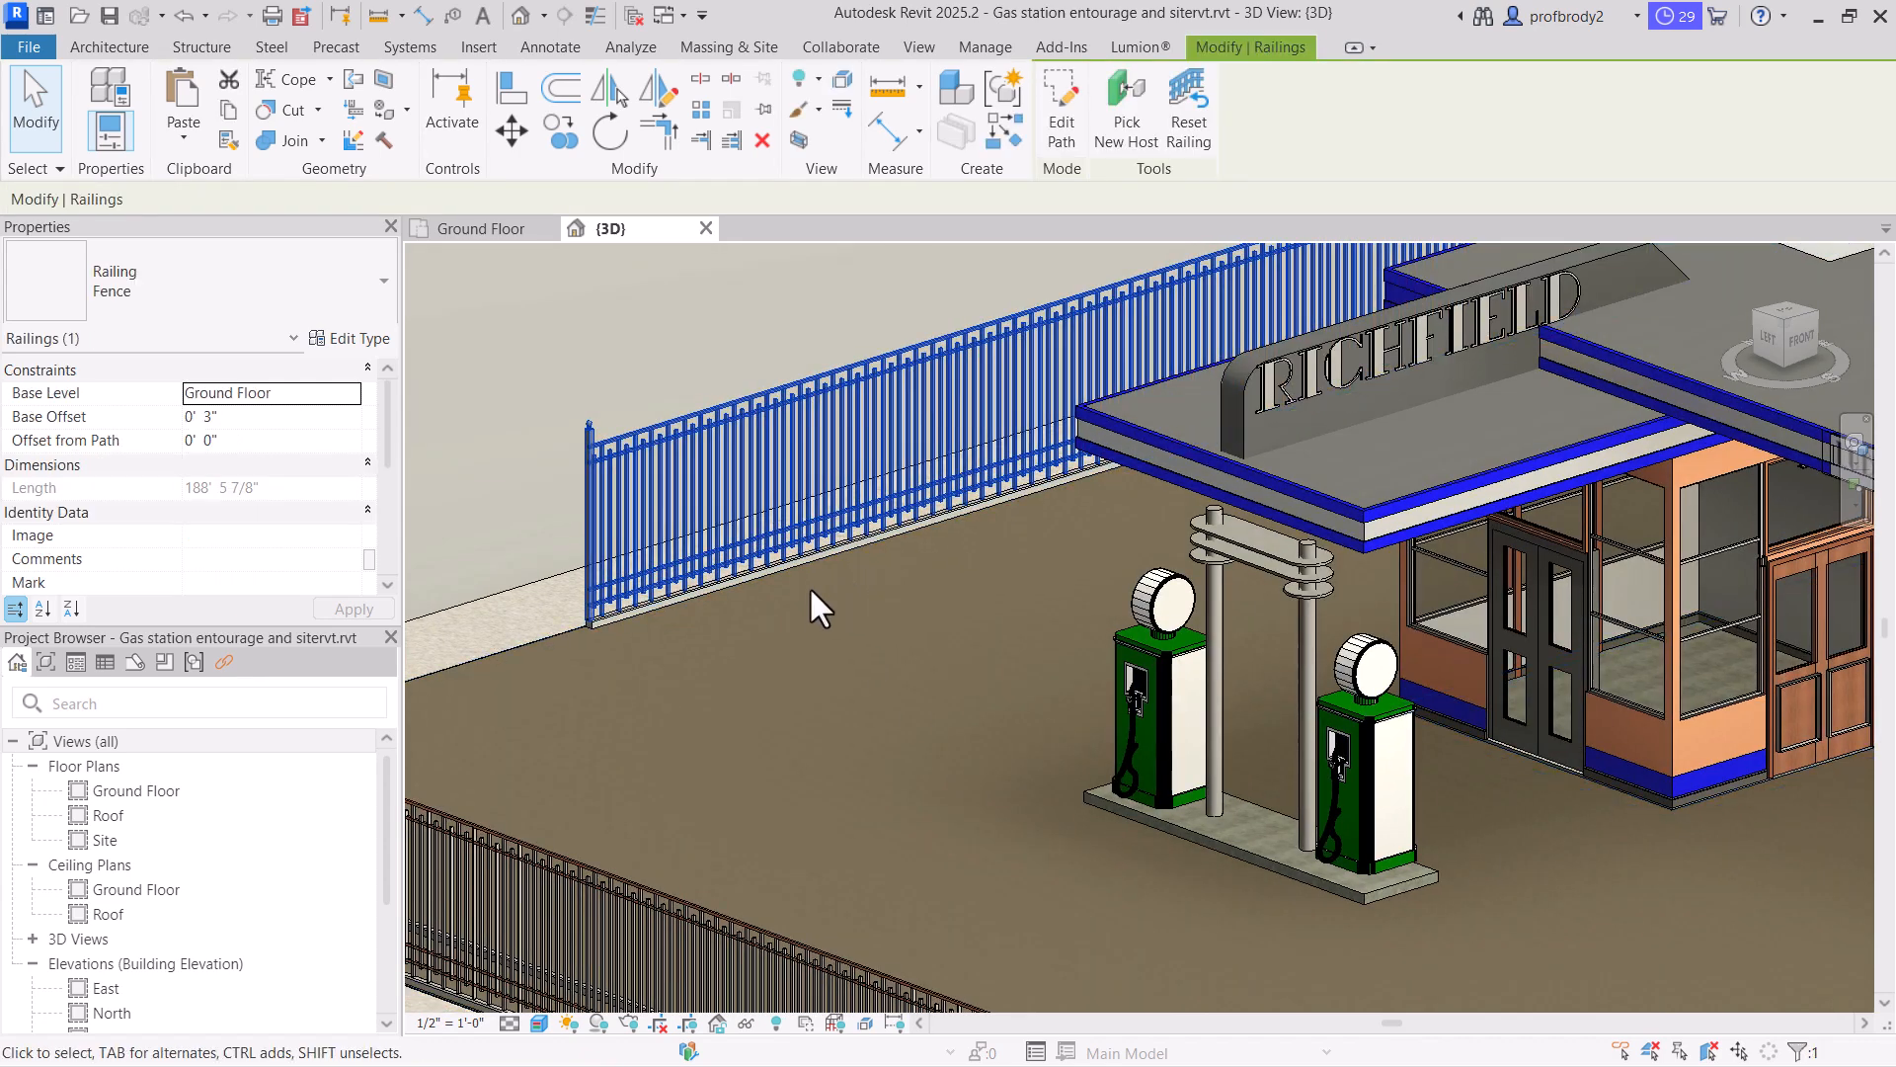
click(376, 341)
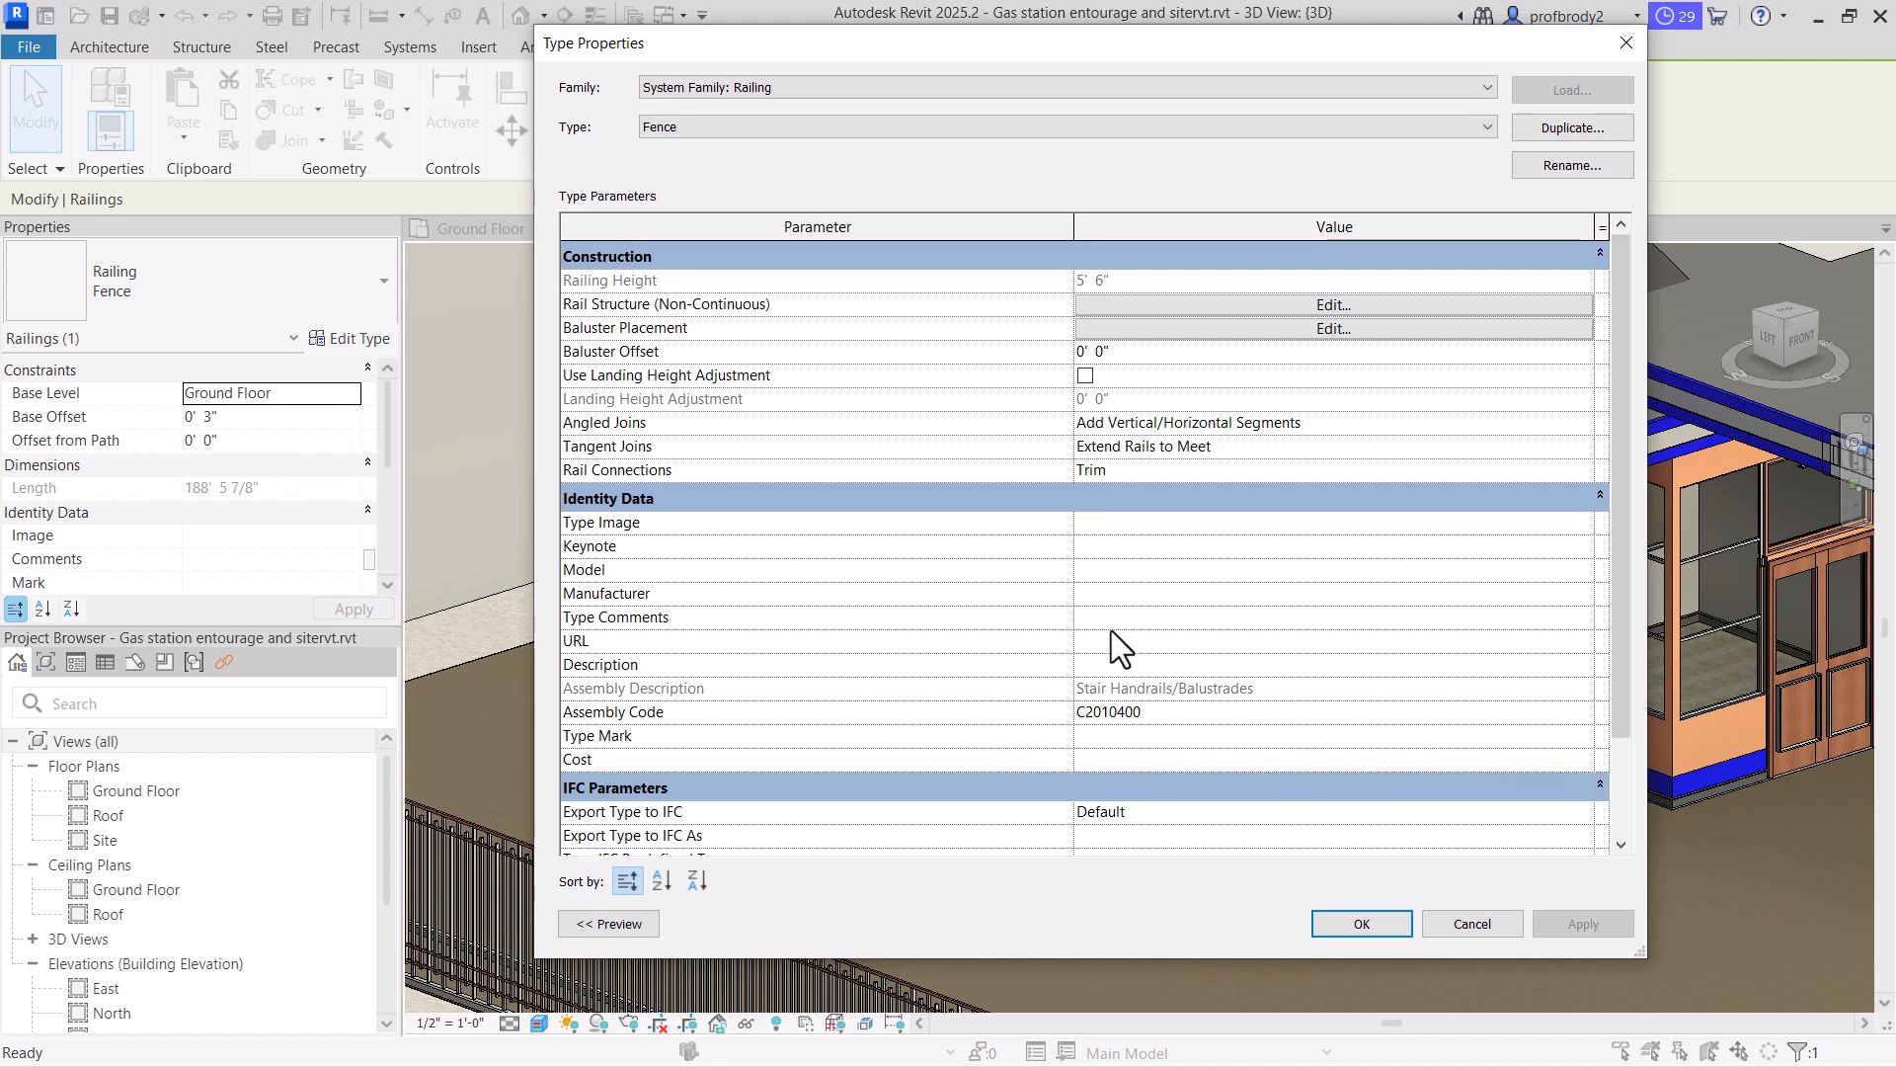
scroll(1278, 557, down, 1)
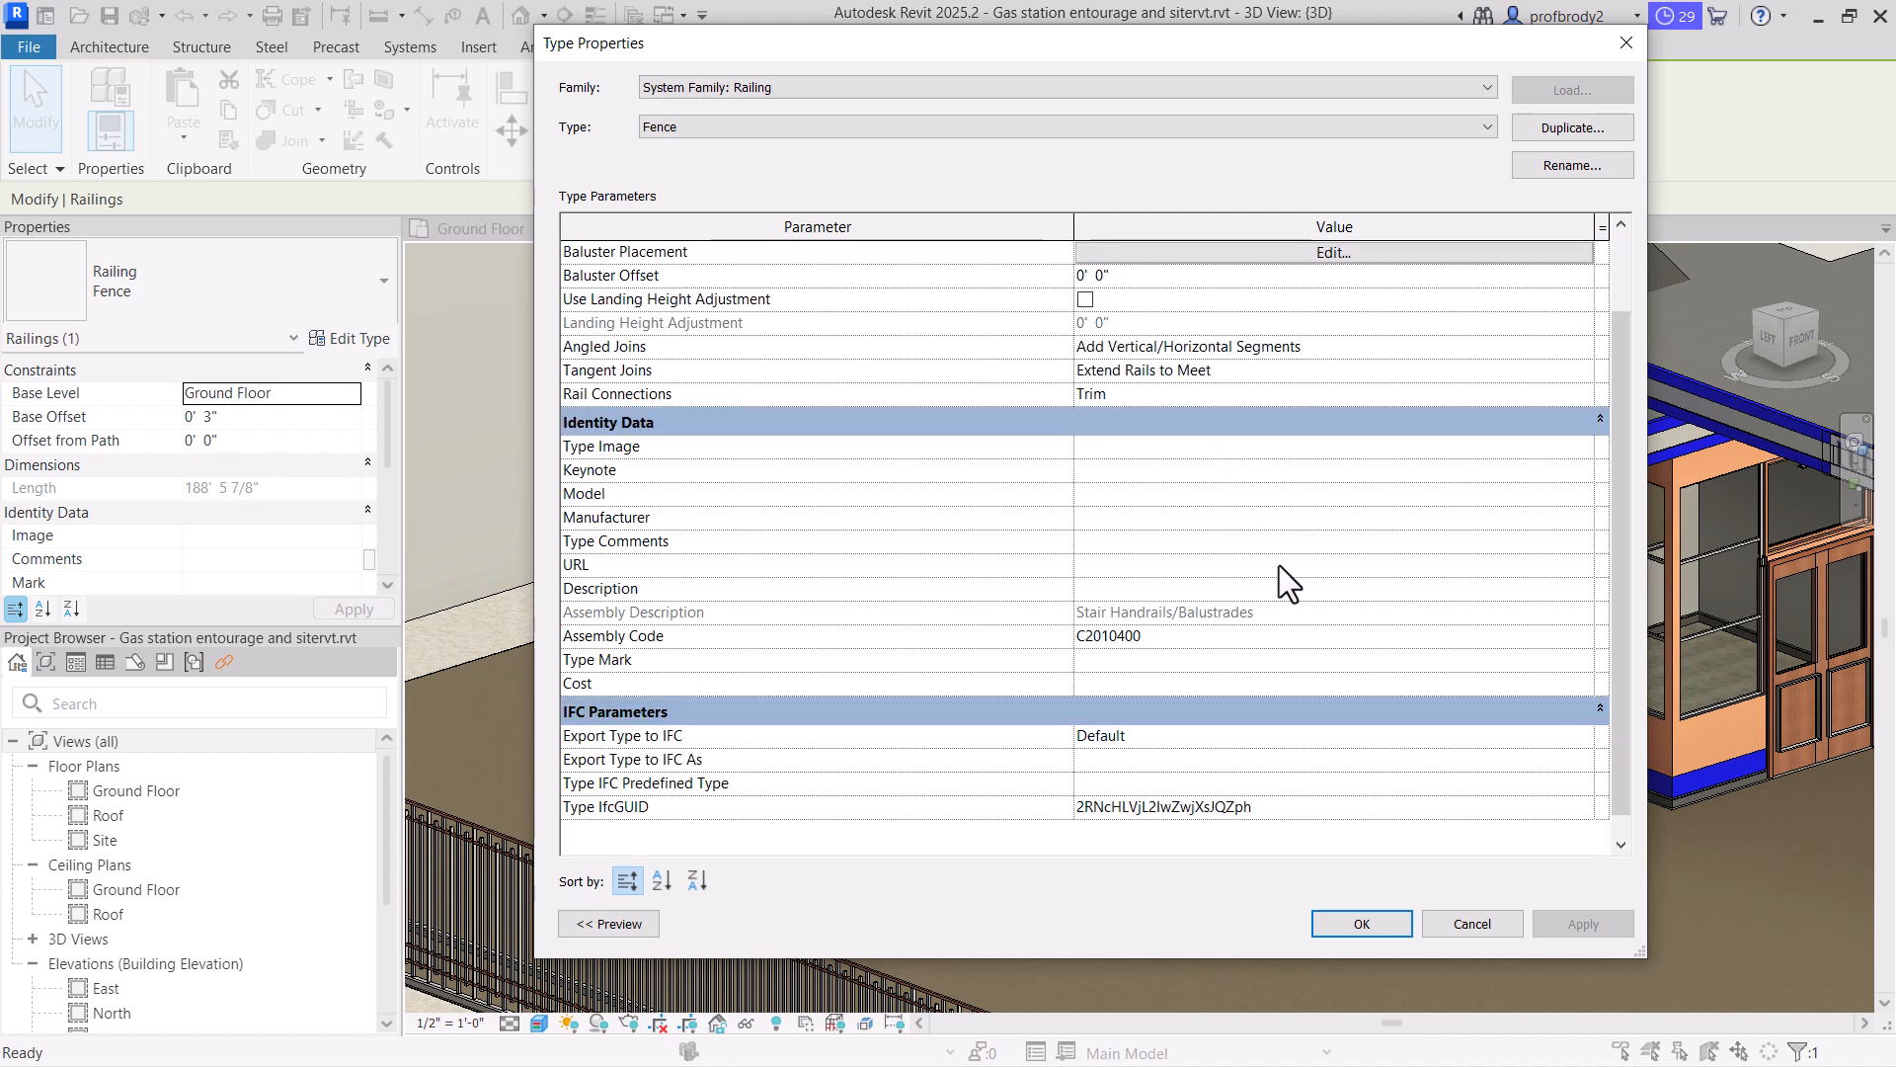
scroll(1278, 565, up, 1)
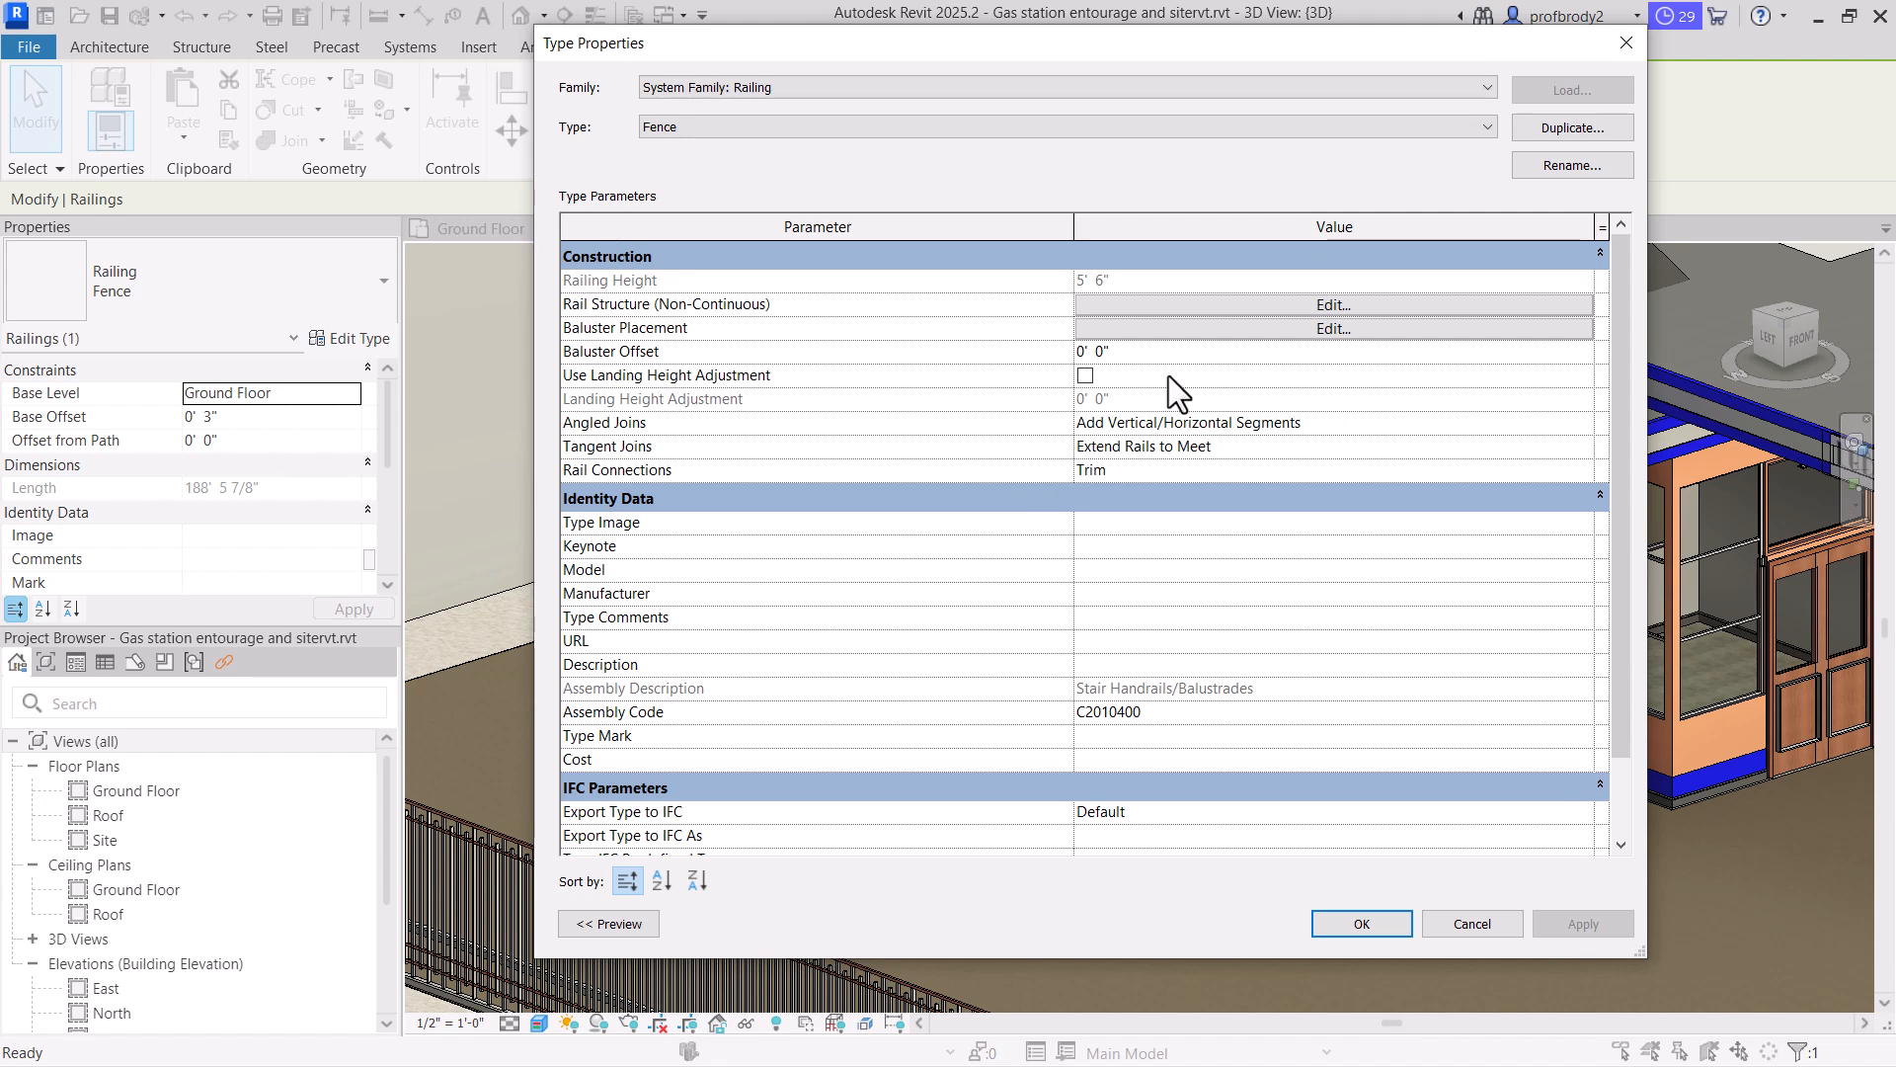
Check the material assigned to Rail 1 in the Fence type's non-continuous rail structure
click(1163, 305)
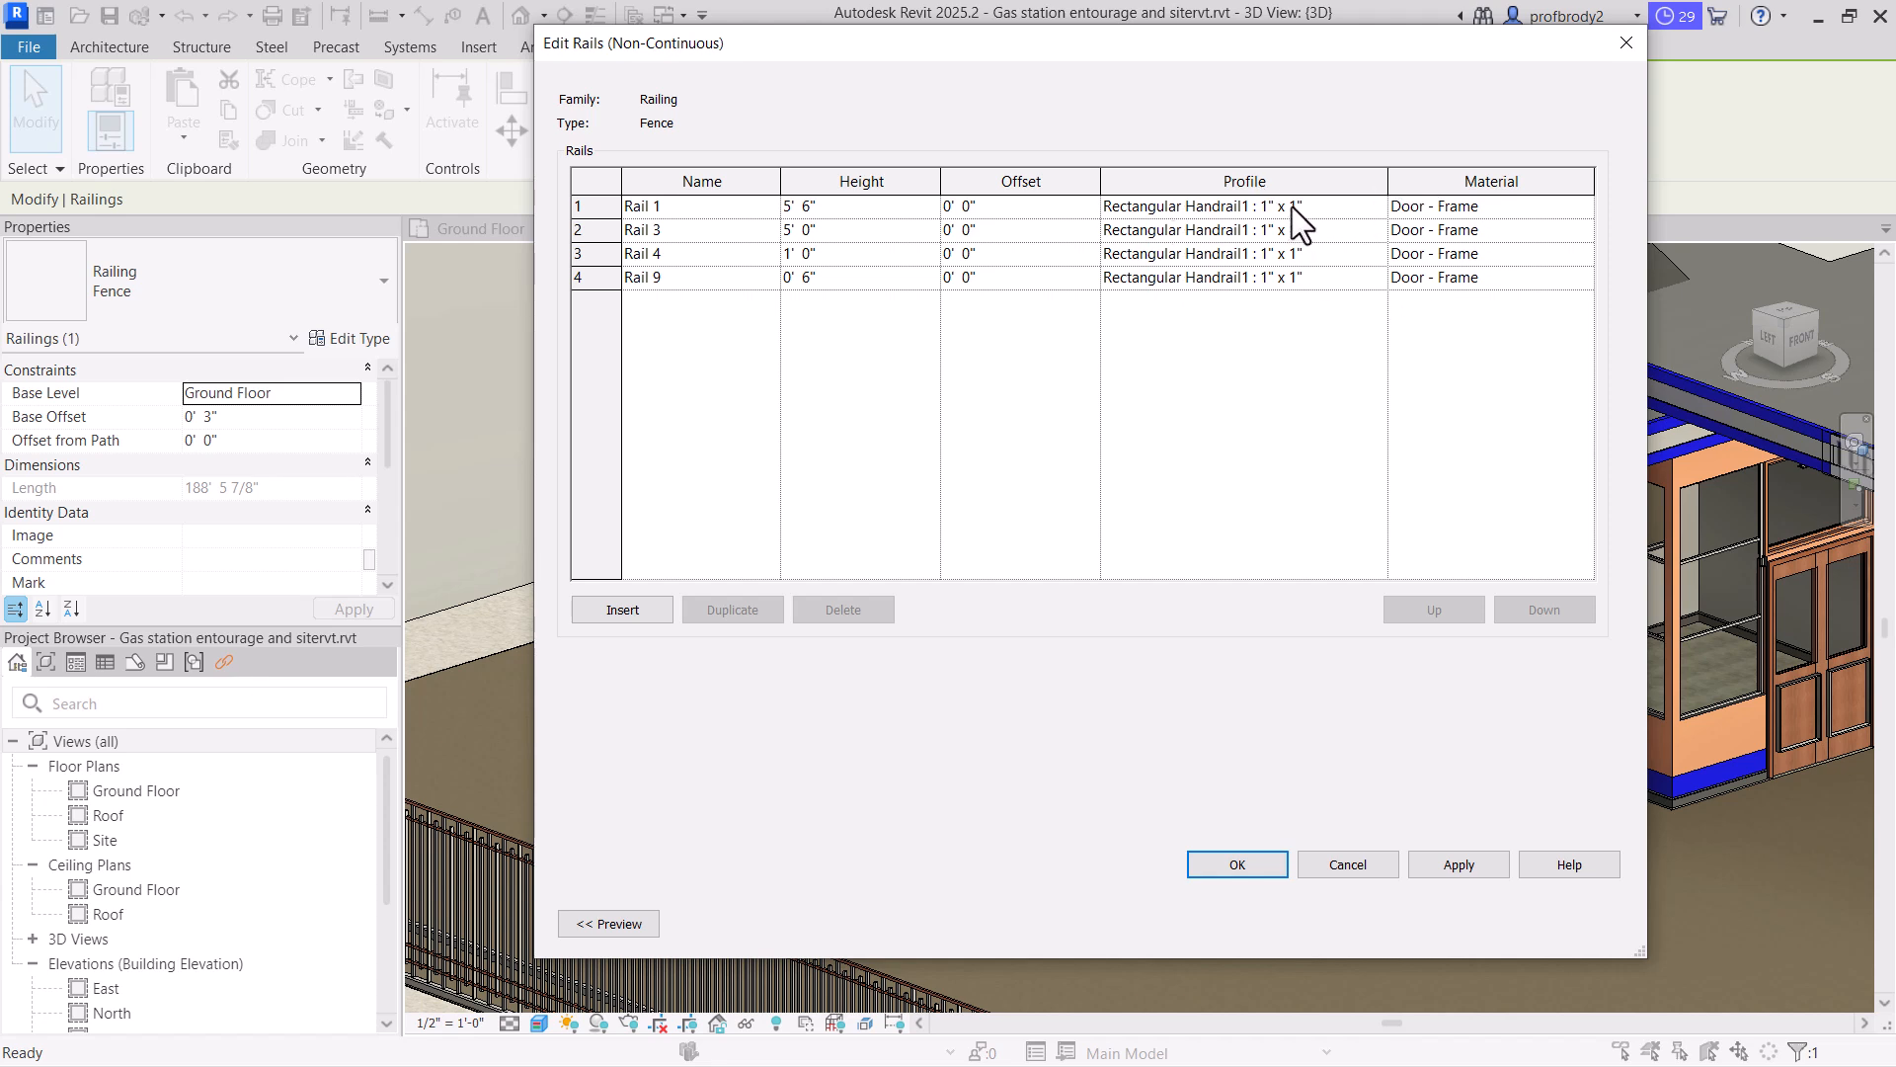
click(1502, 206)
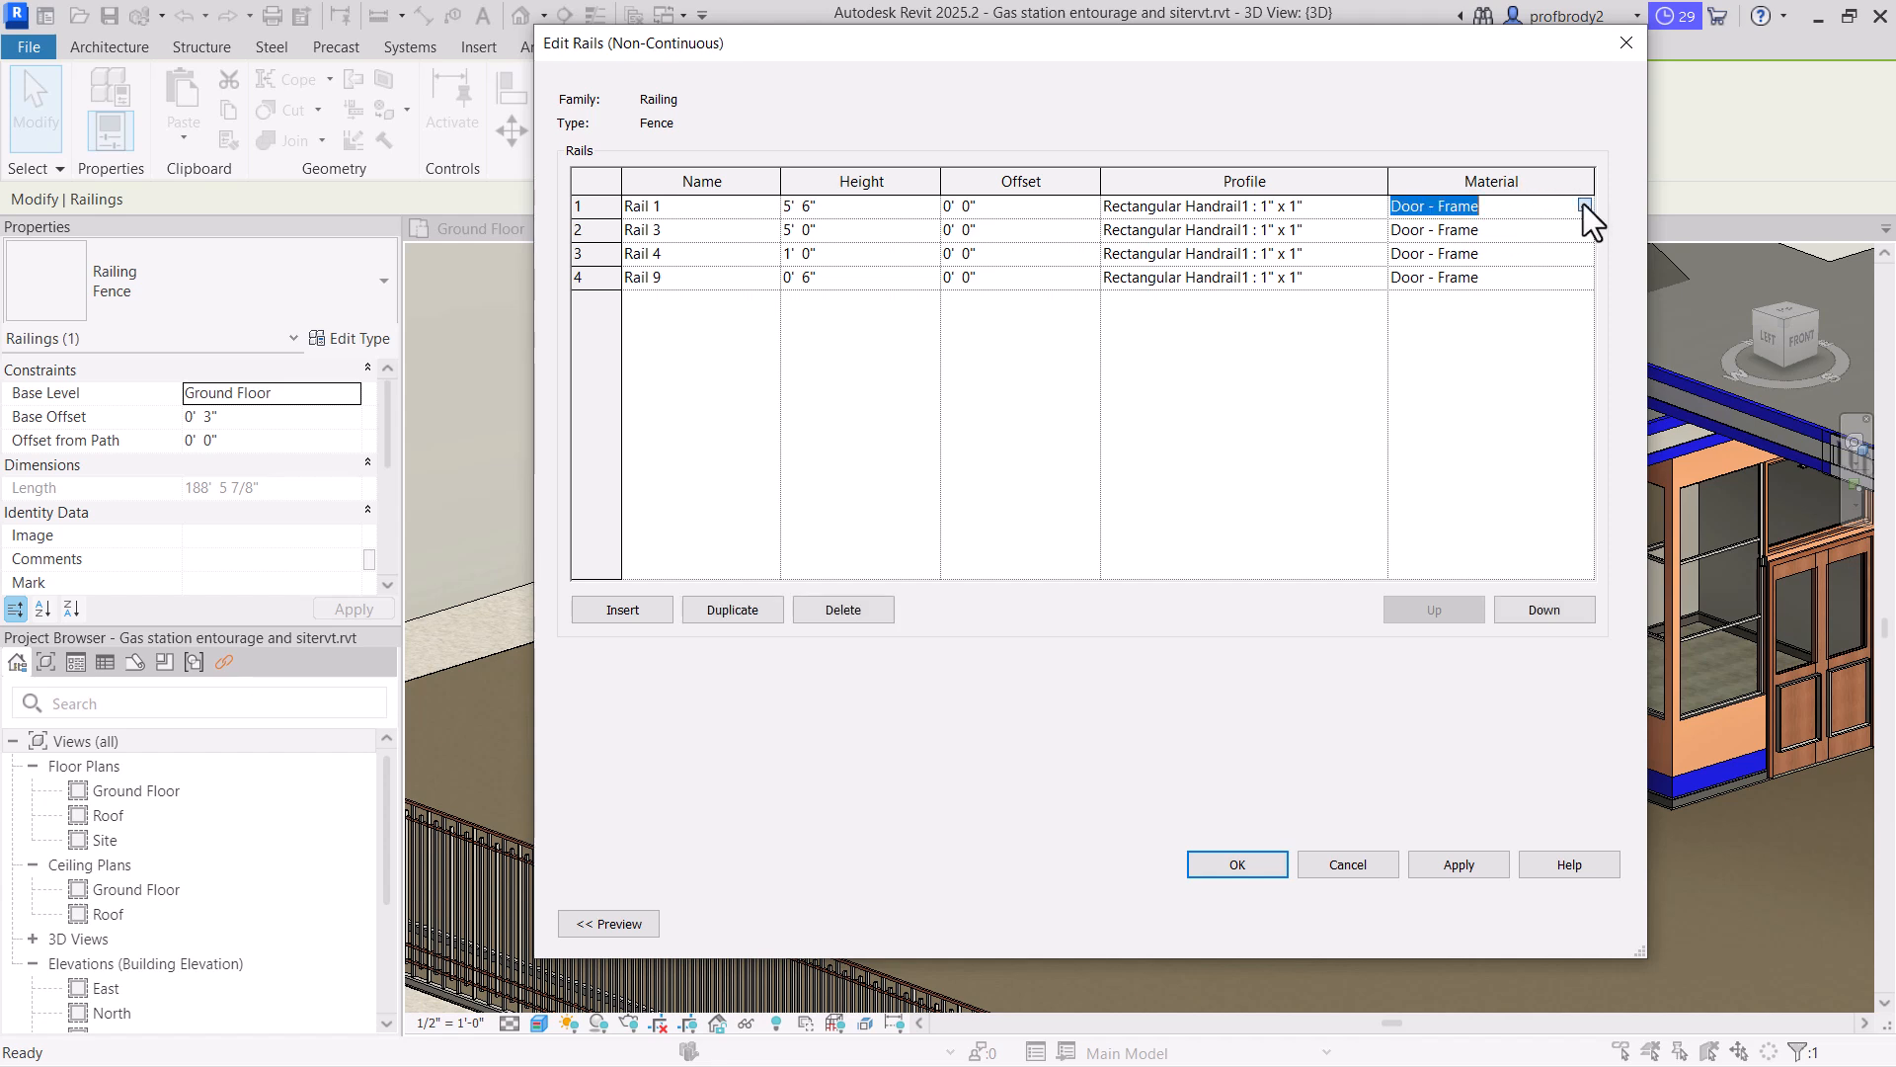
click(1584, 204)
click(999, 46)
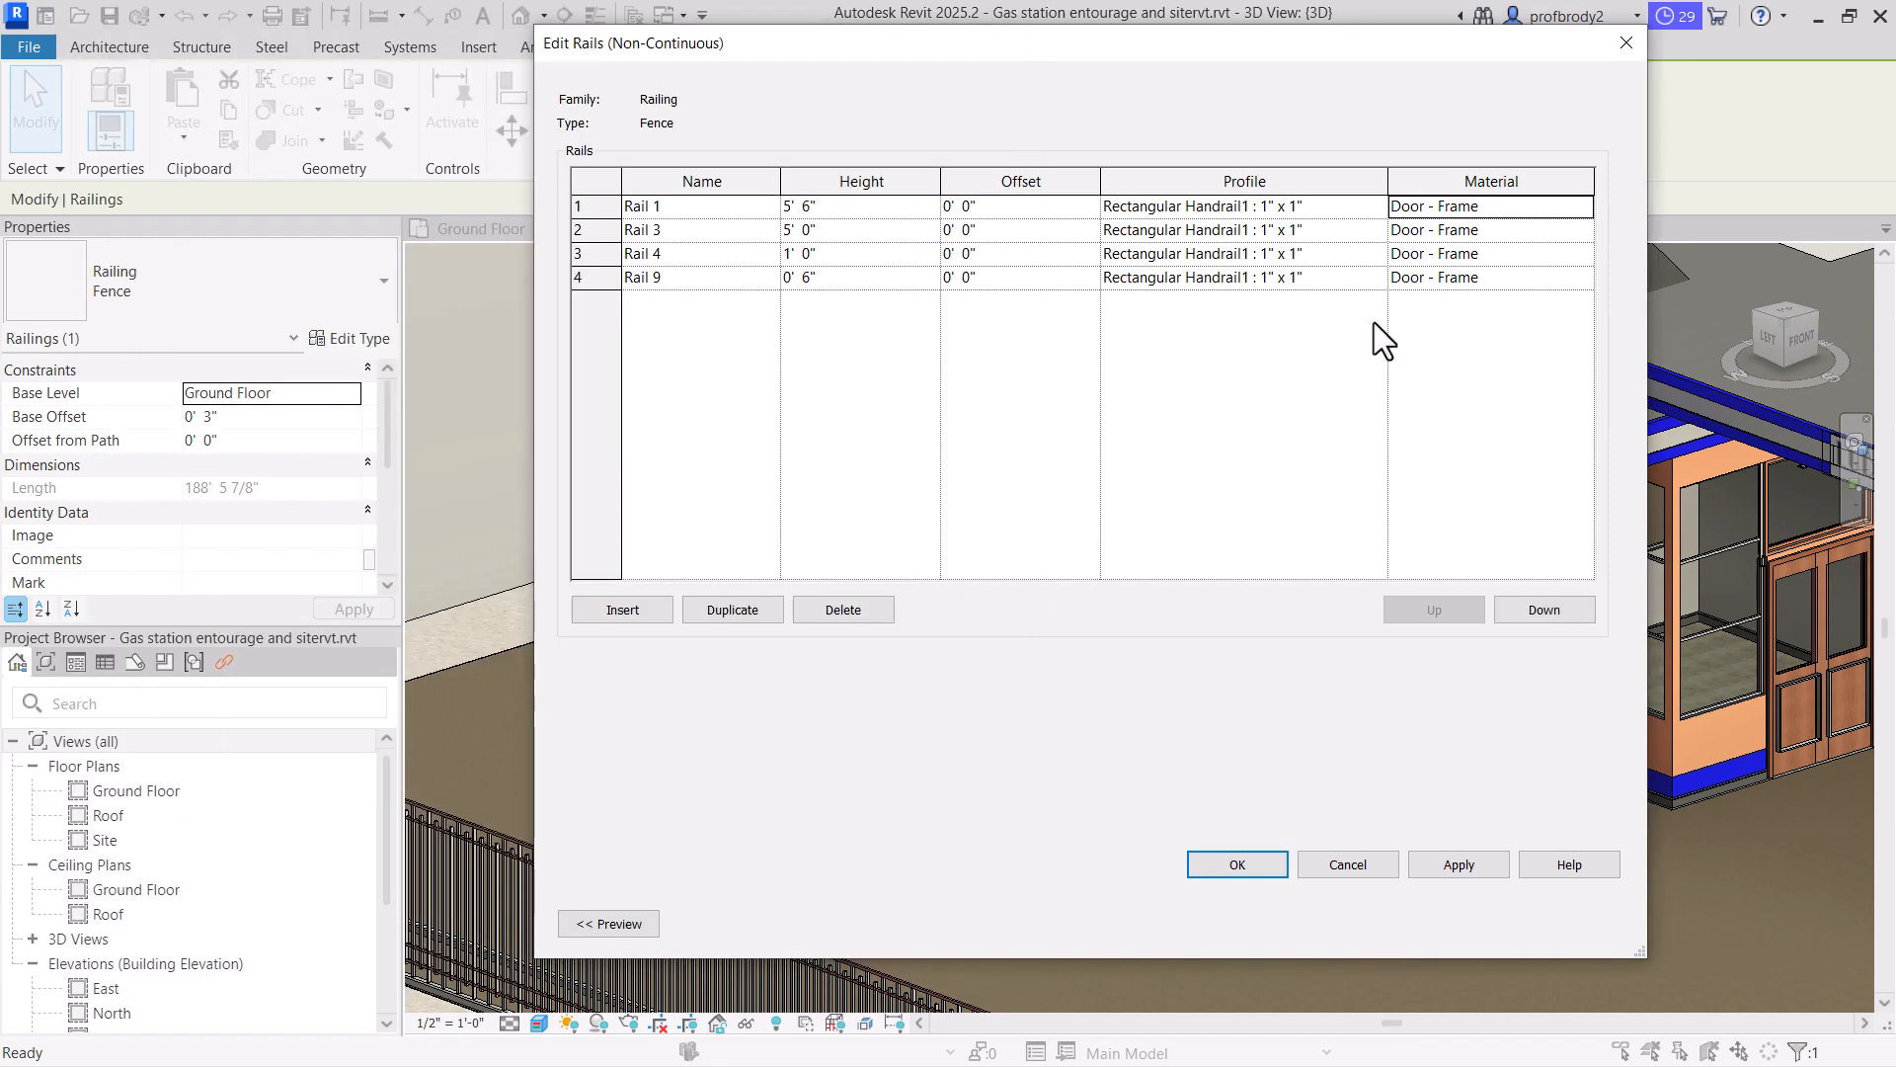
click(1626, 42)
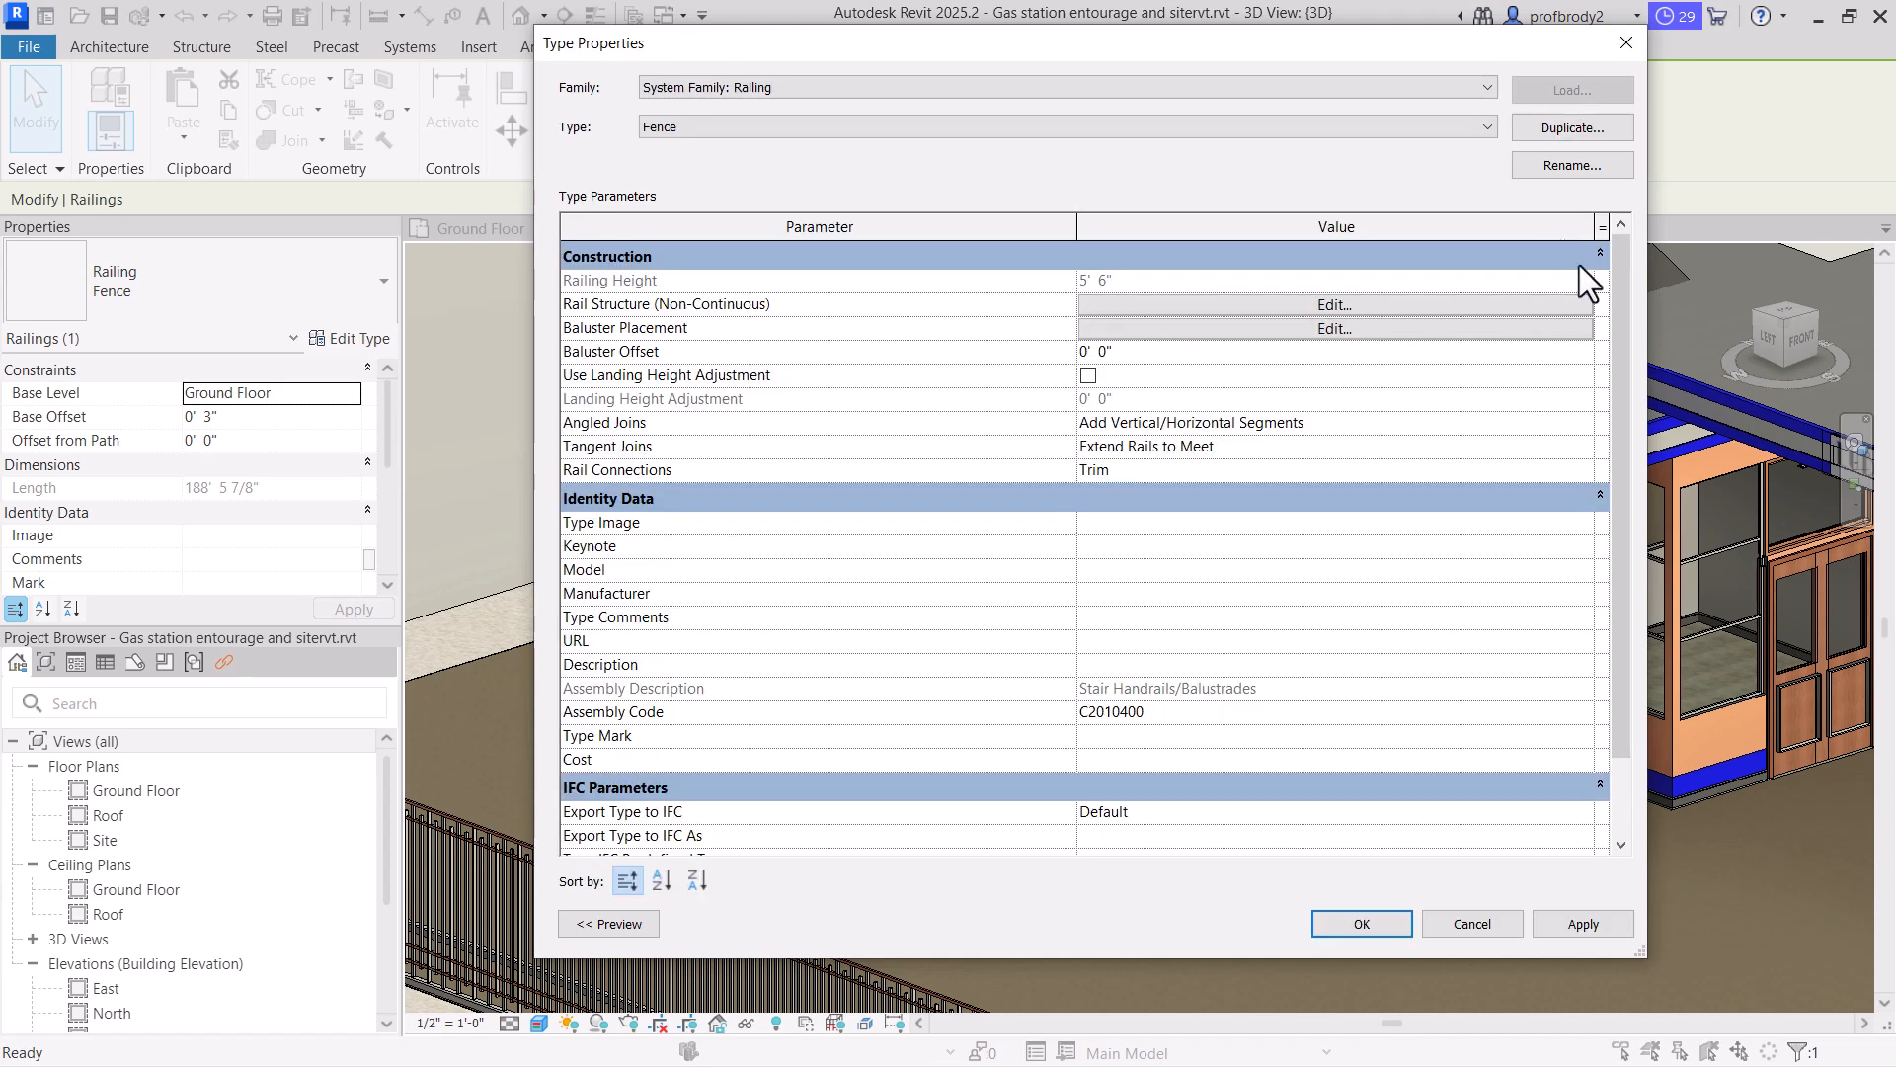
Check which baluster families the Fence type's baluster placement uses, and leave the type properties without changes
click(1331, 329)
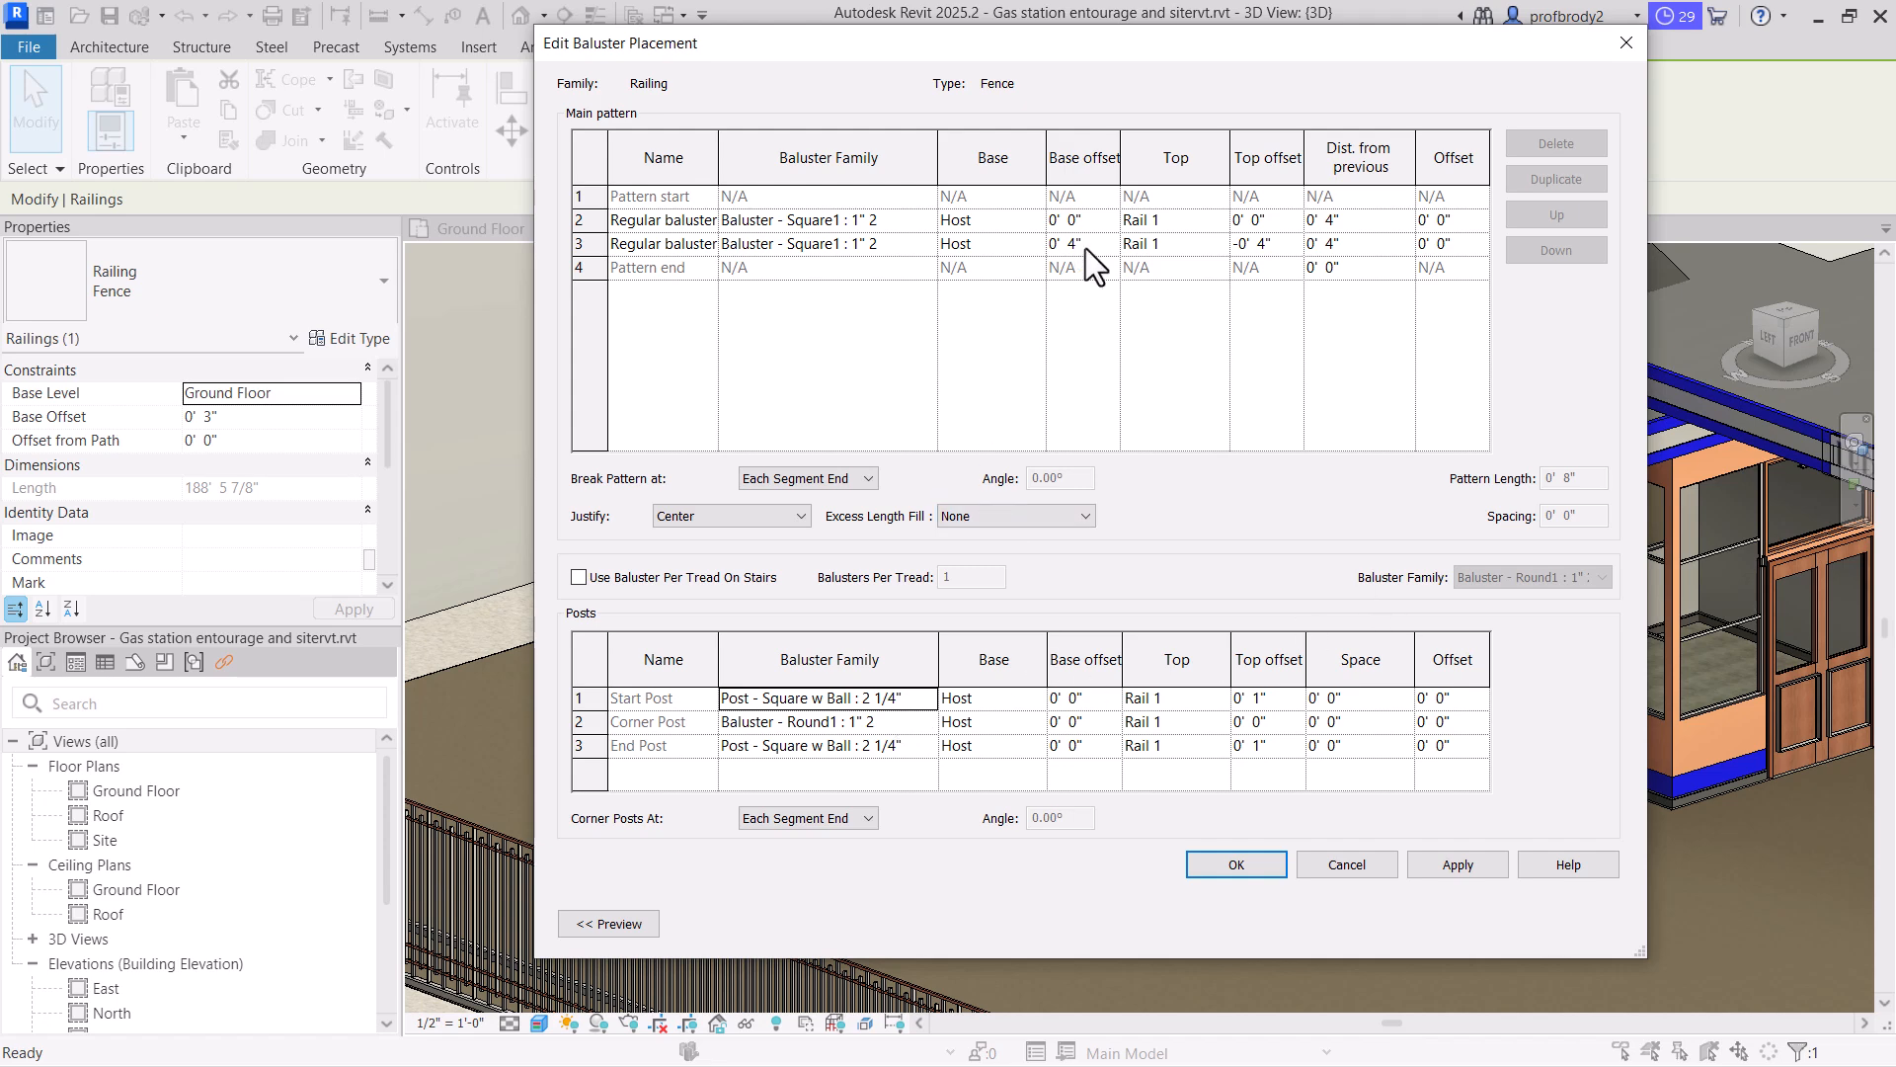
click(1625, 44)
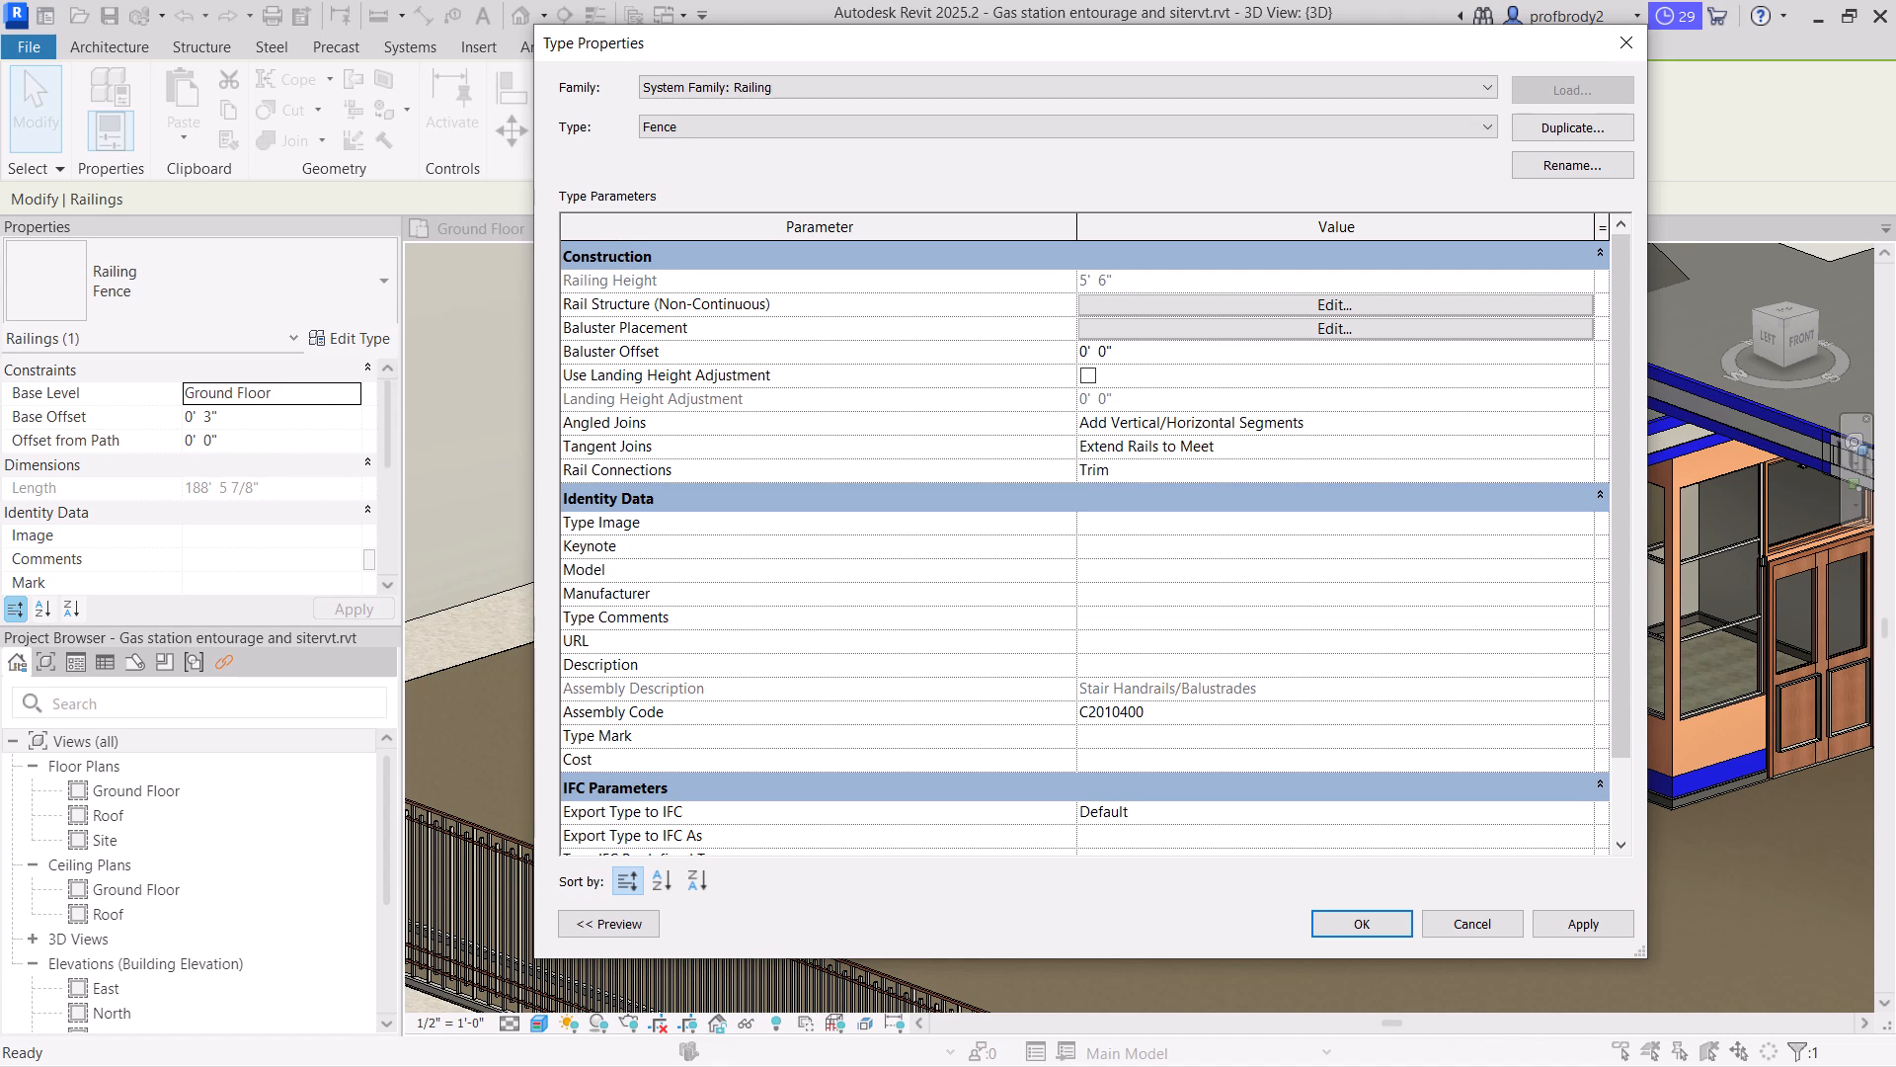
click(1397, 328)
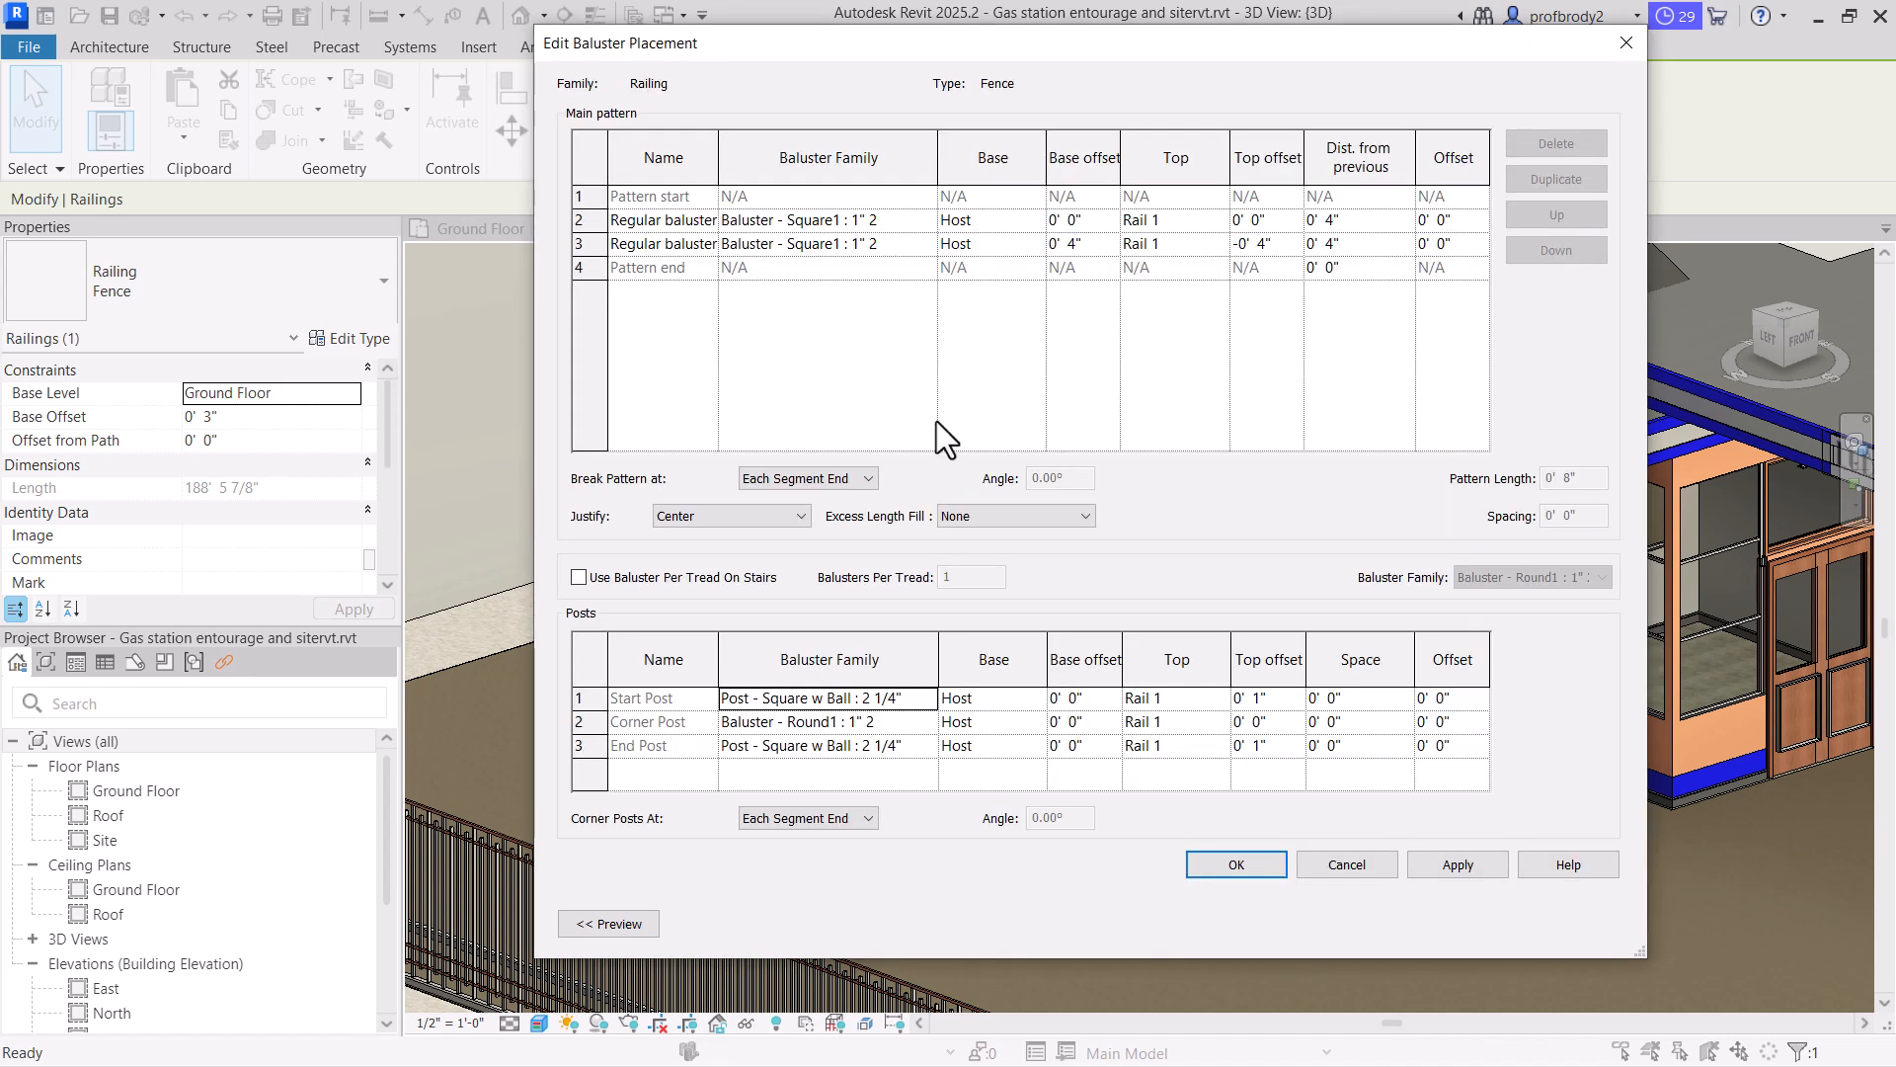
click(769, 251)
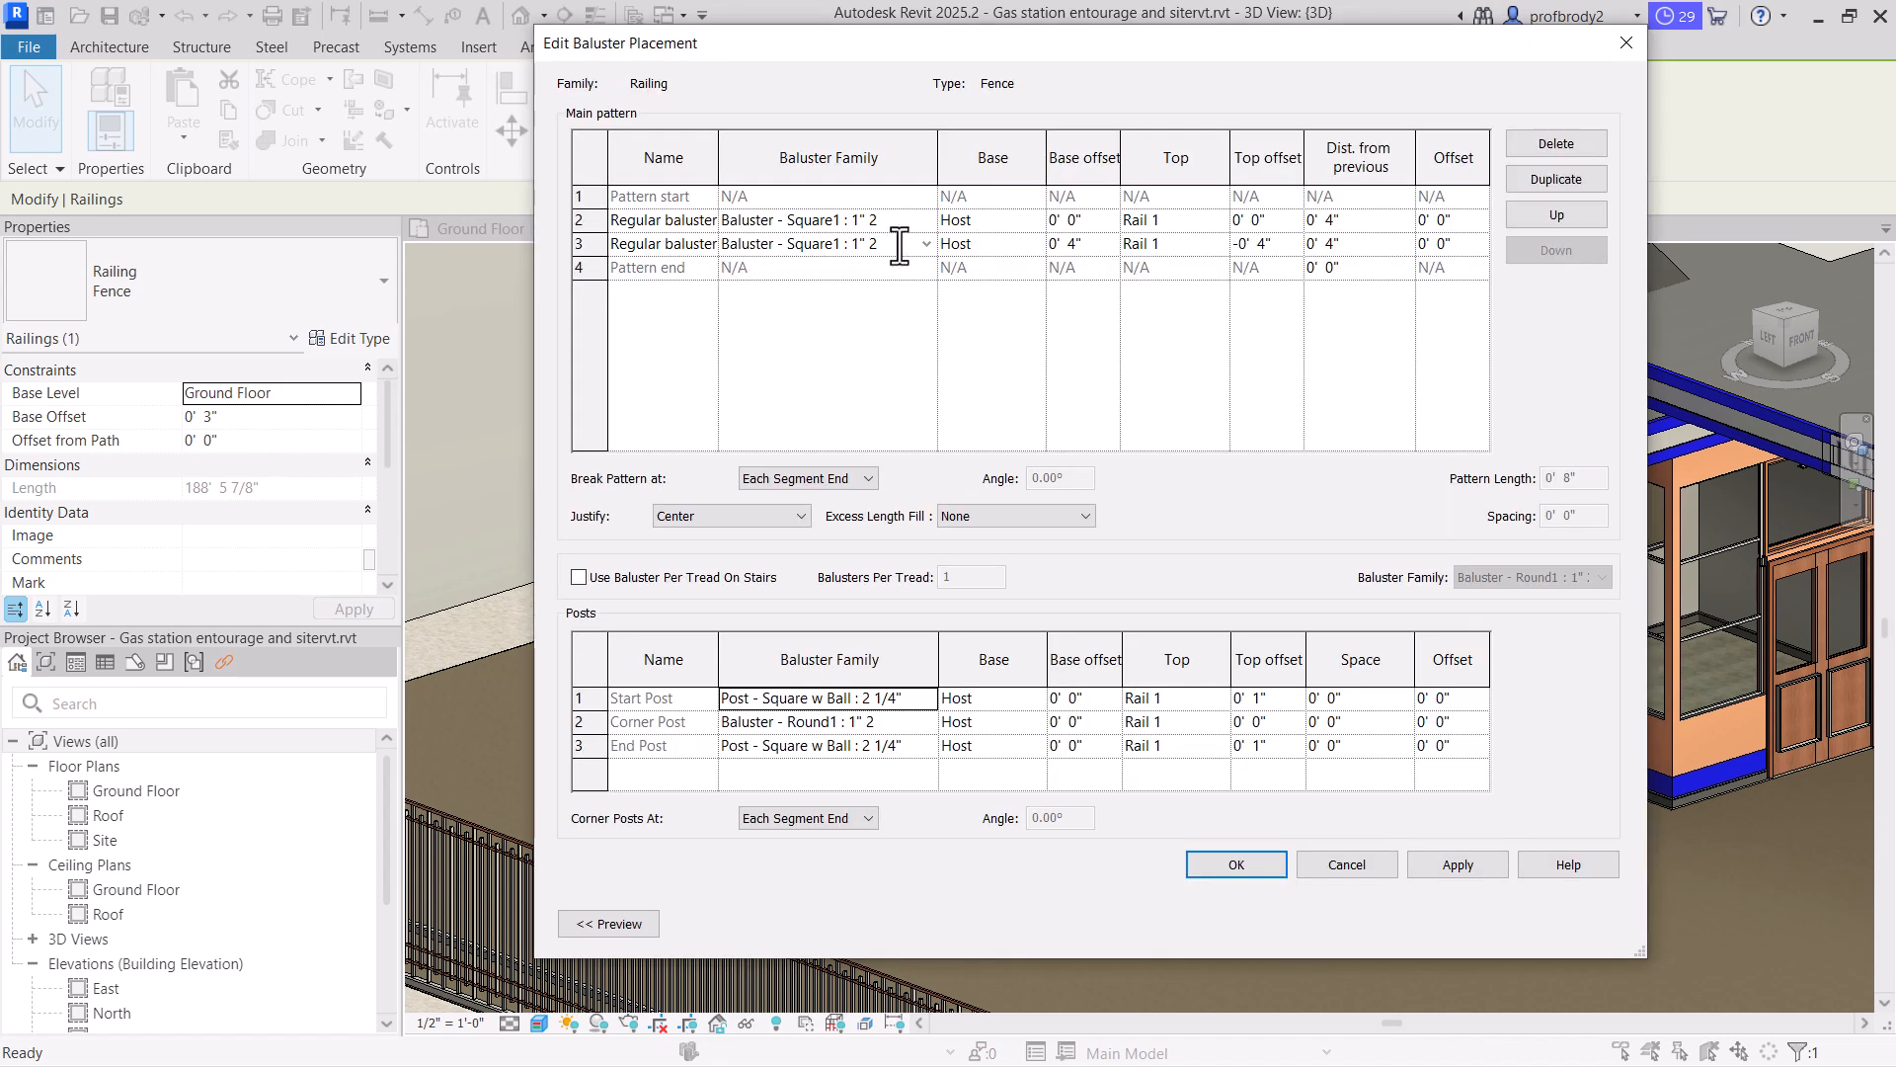
drag(894, 243, 724, 244)
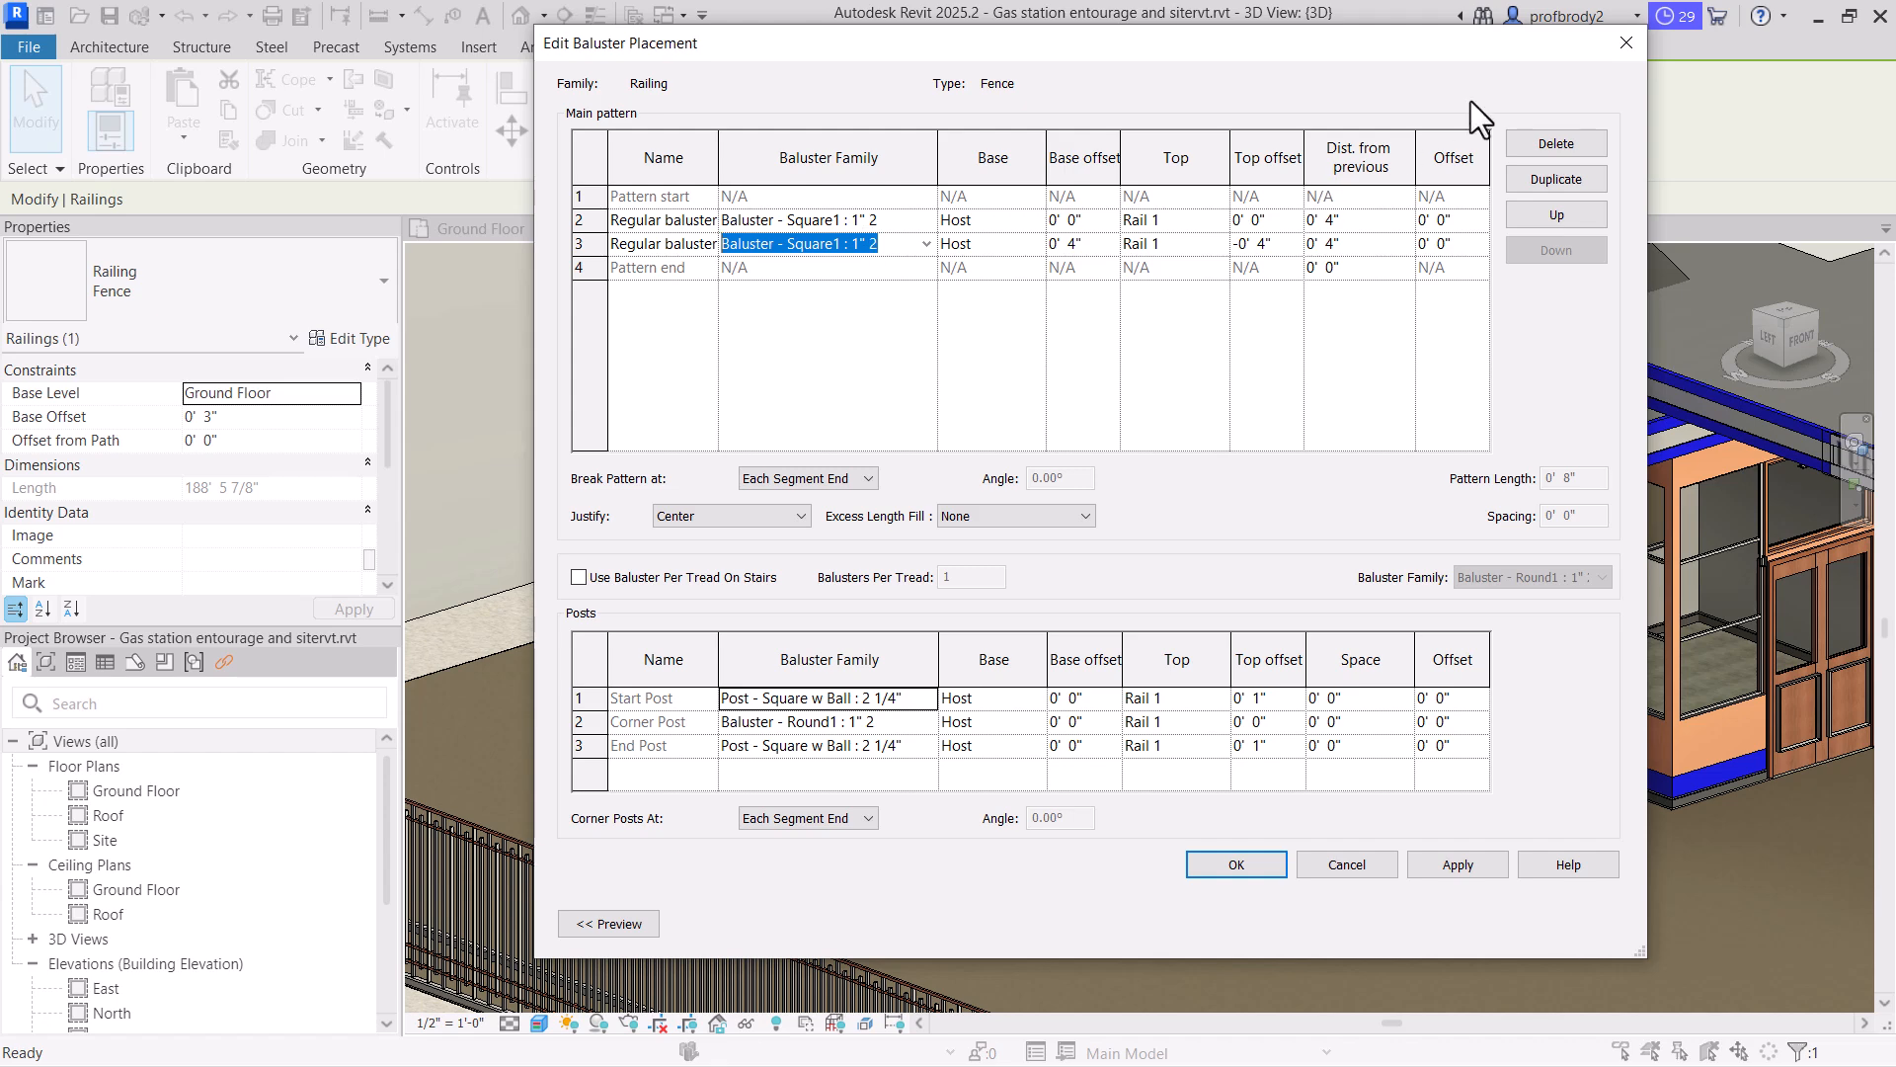
click(1626, 43)
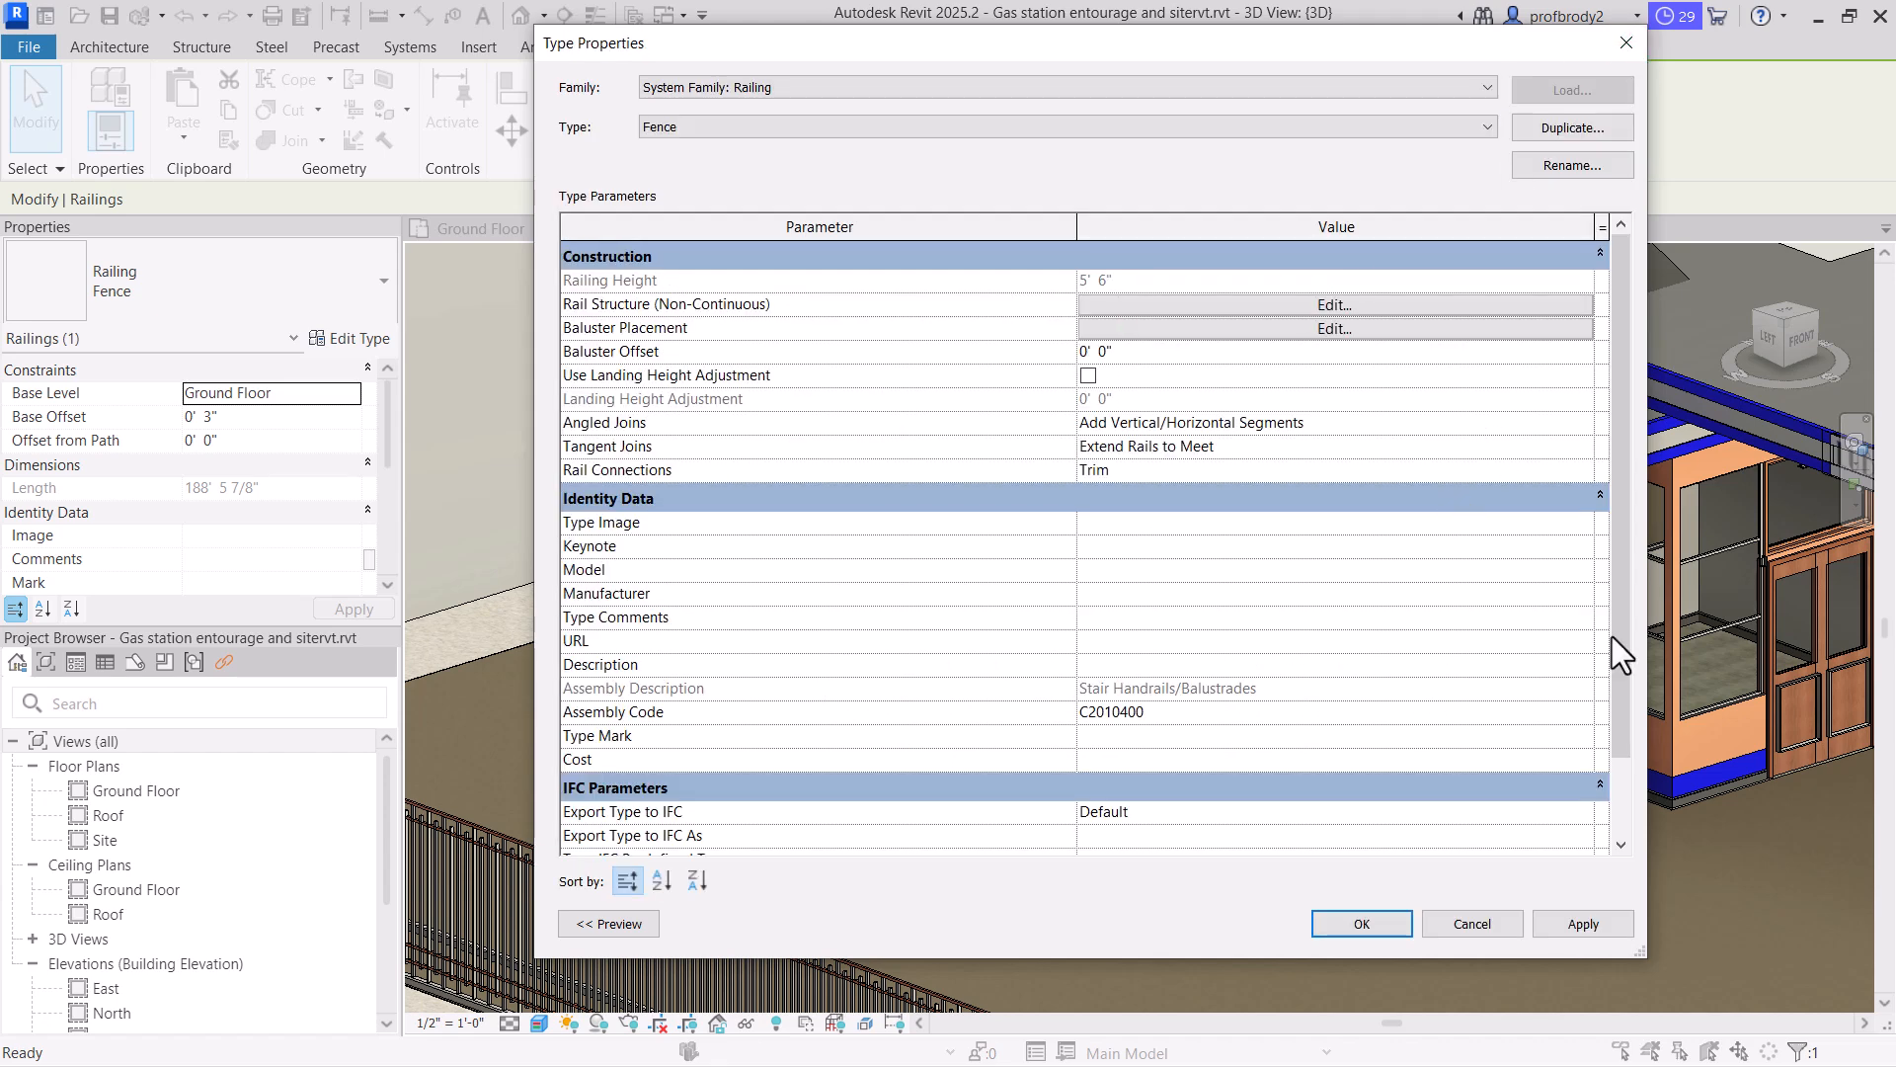
click(1473, 924)
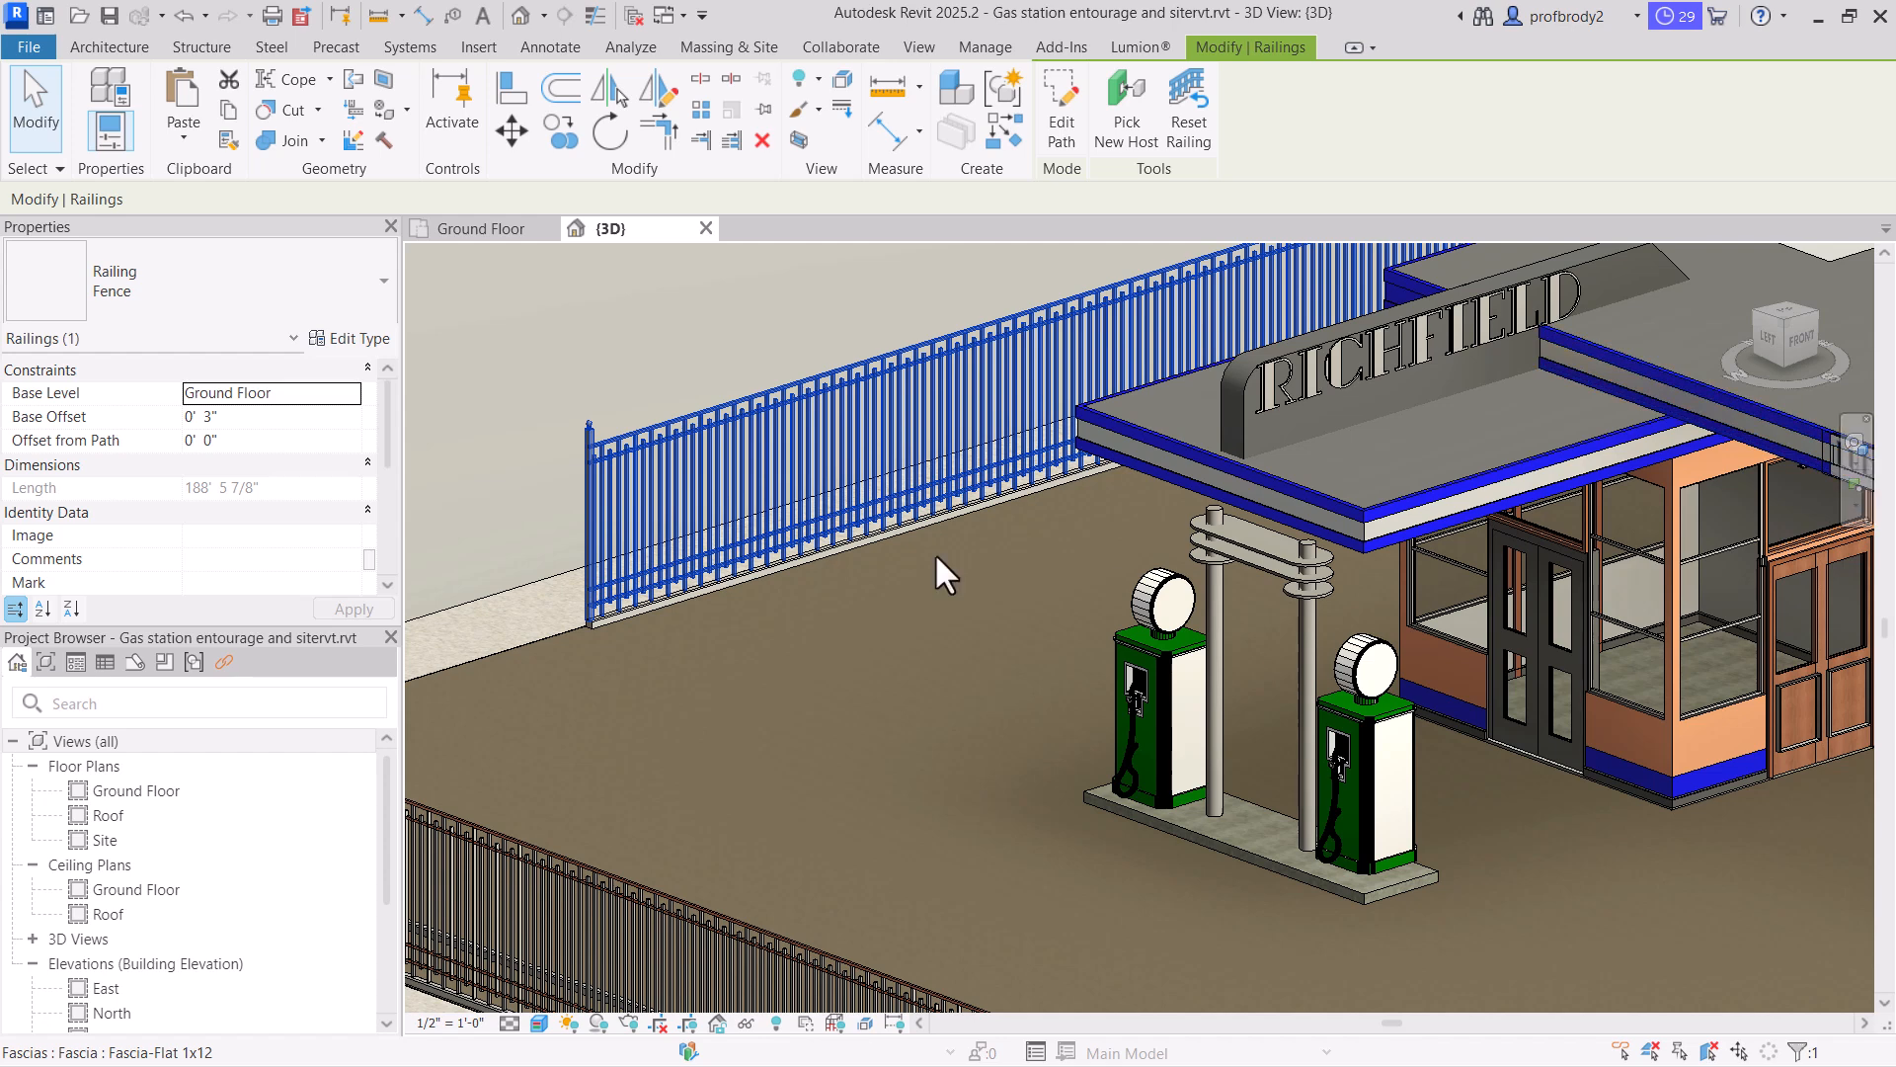
Locate the 1" 2 type of the Baluster - Square1 family among the project's railing families
click(165, 663)
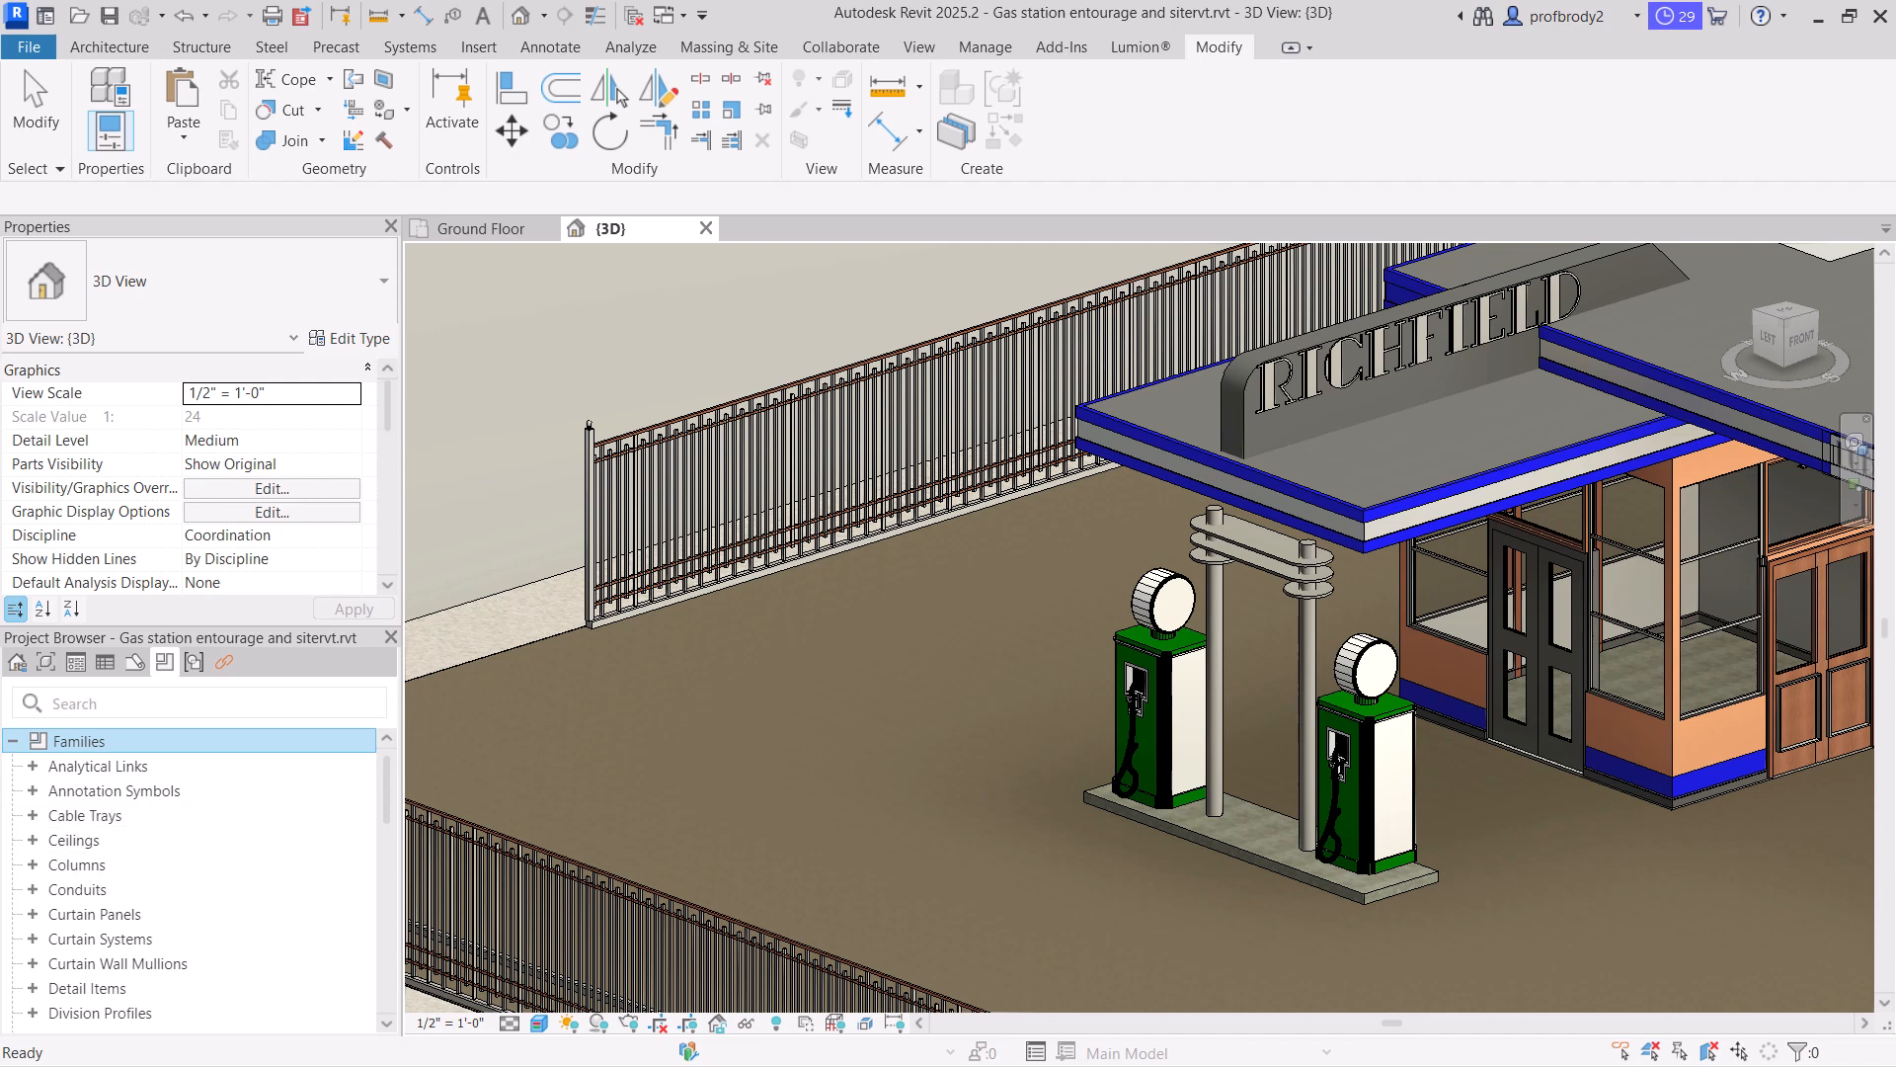
drag(385, 798, 381, 936)
click(33, 901)
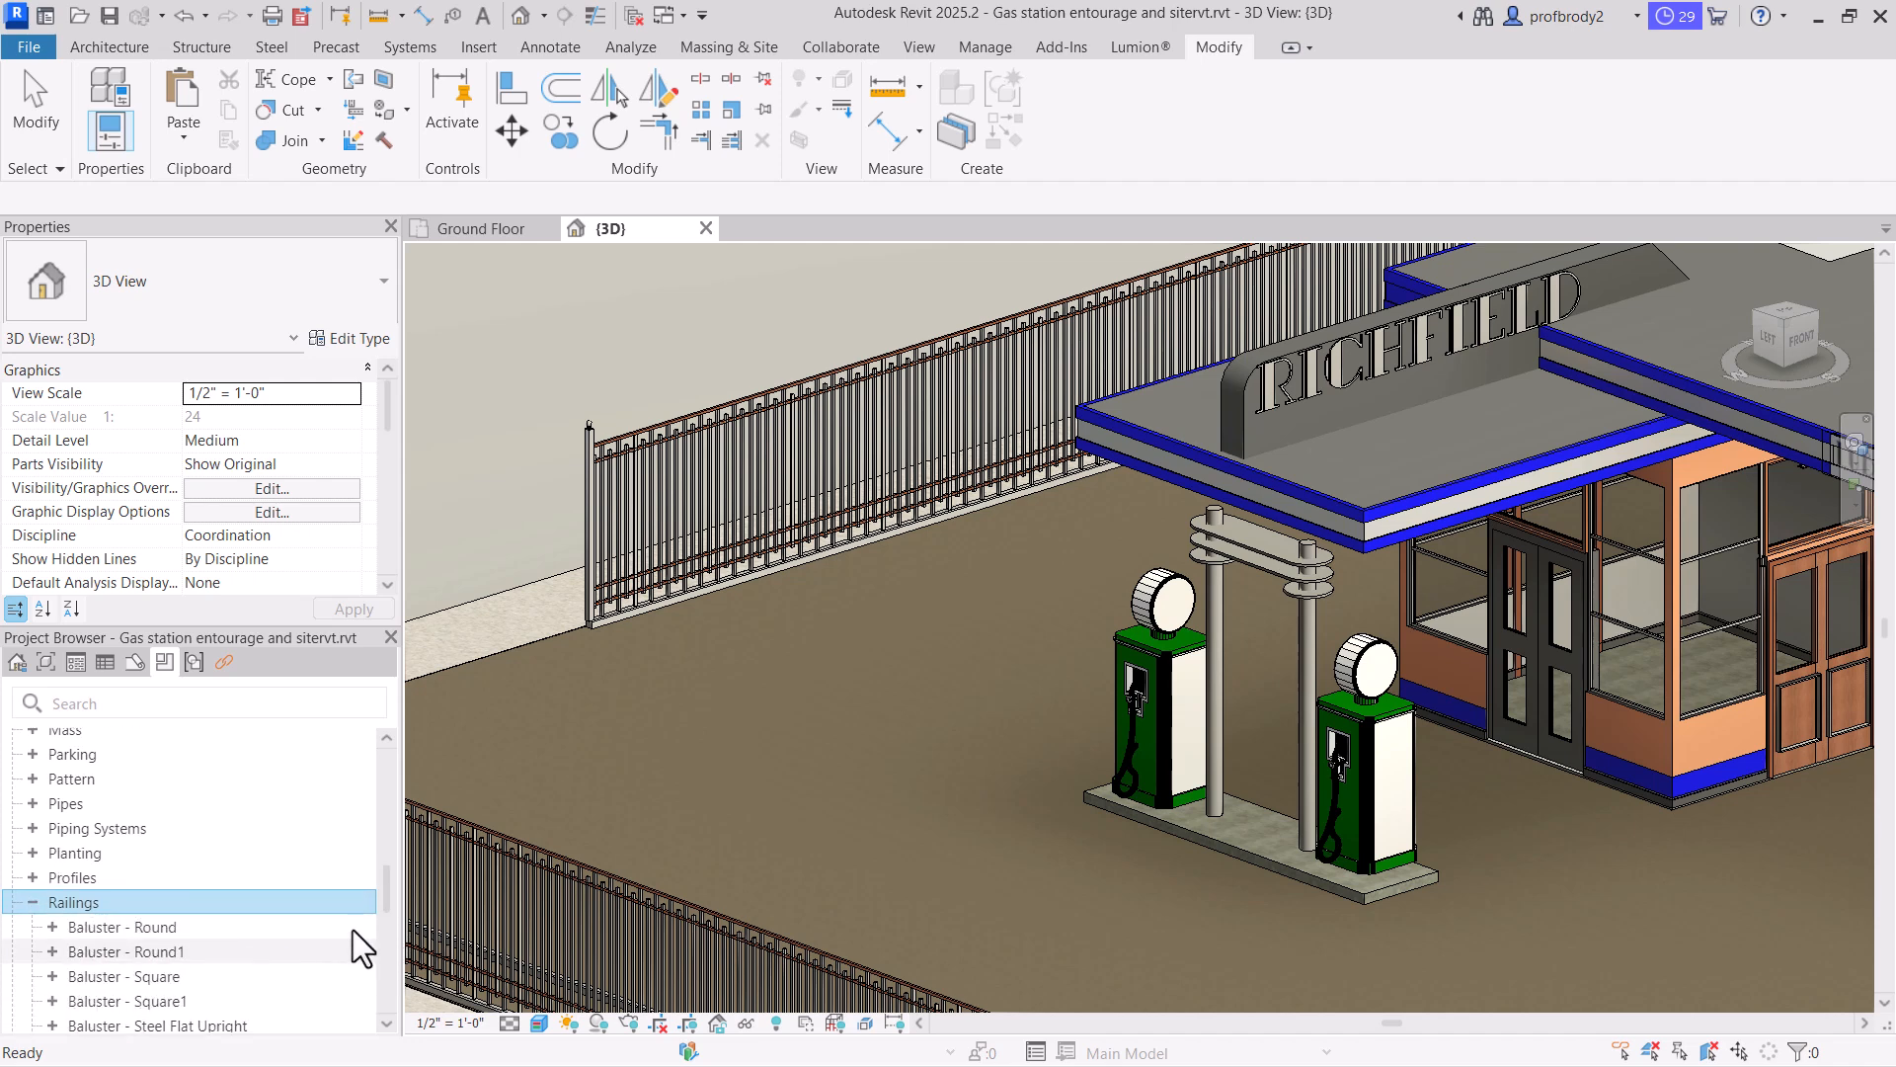
drag(388, 897, 387, 910)
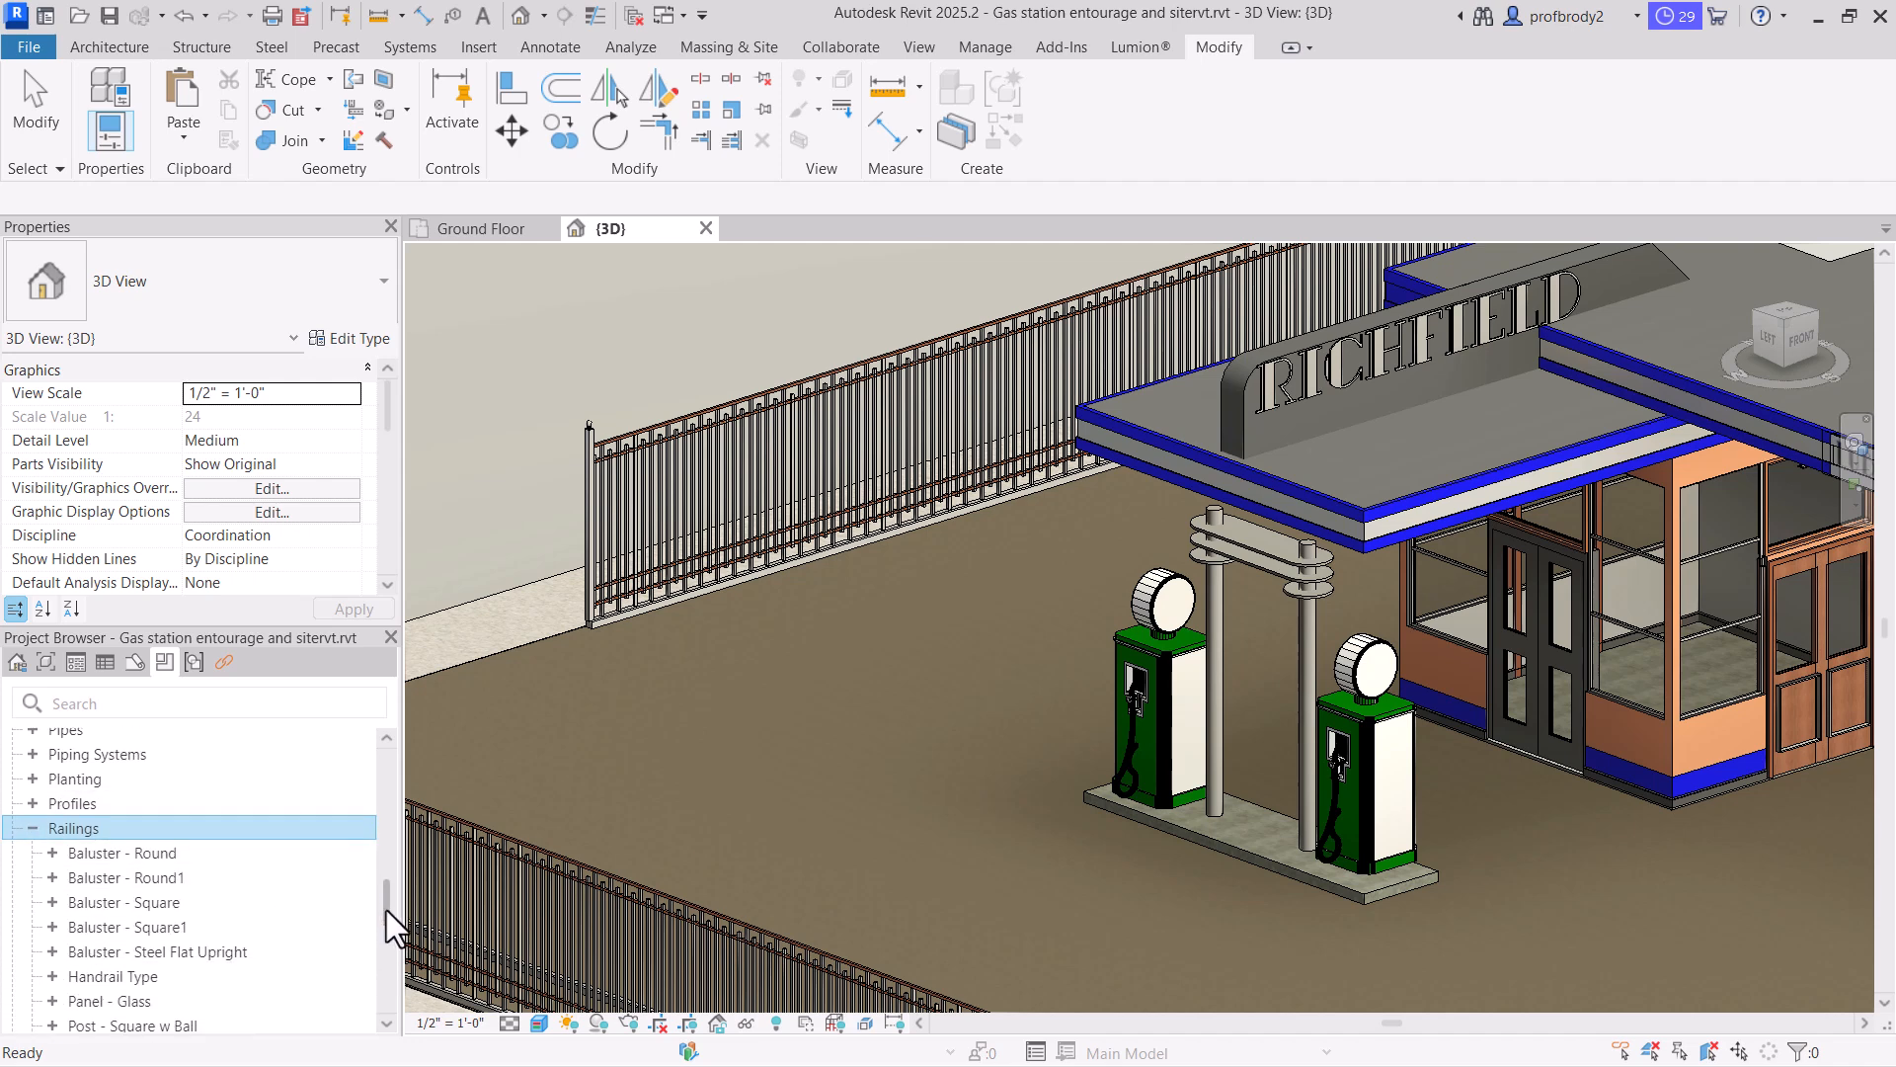
click(117, 918)
click(52, 916)
click(97, 944)
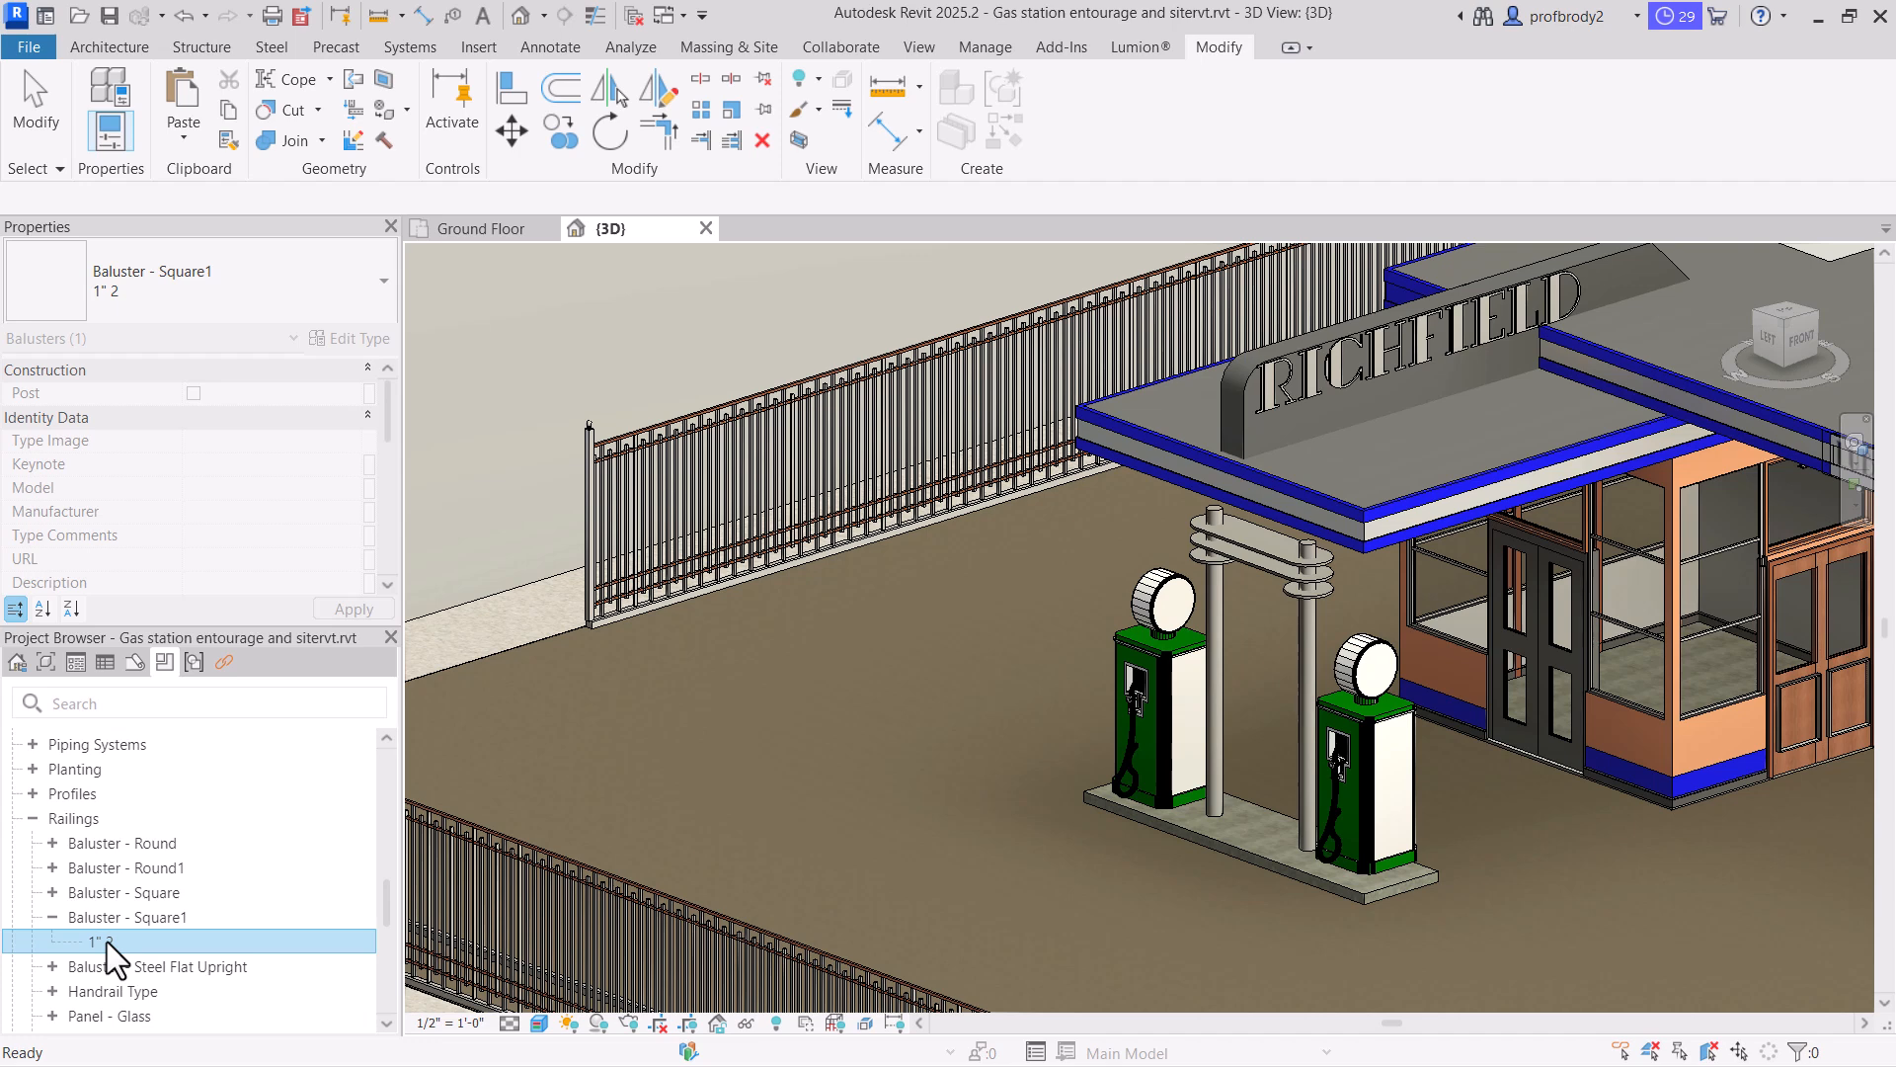
Check the Baluster Material parameter in the type properties of the Baluster - Square1 1" 2 type
right_click(107, 941)
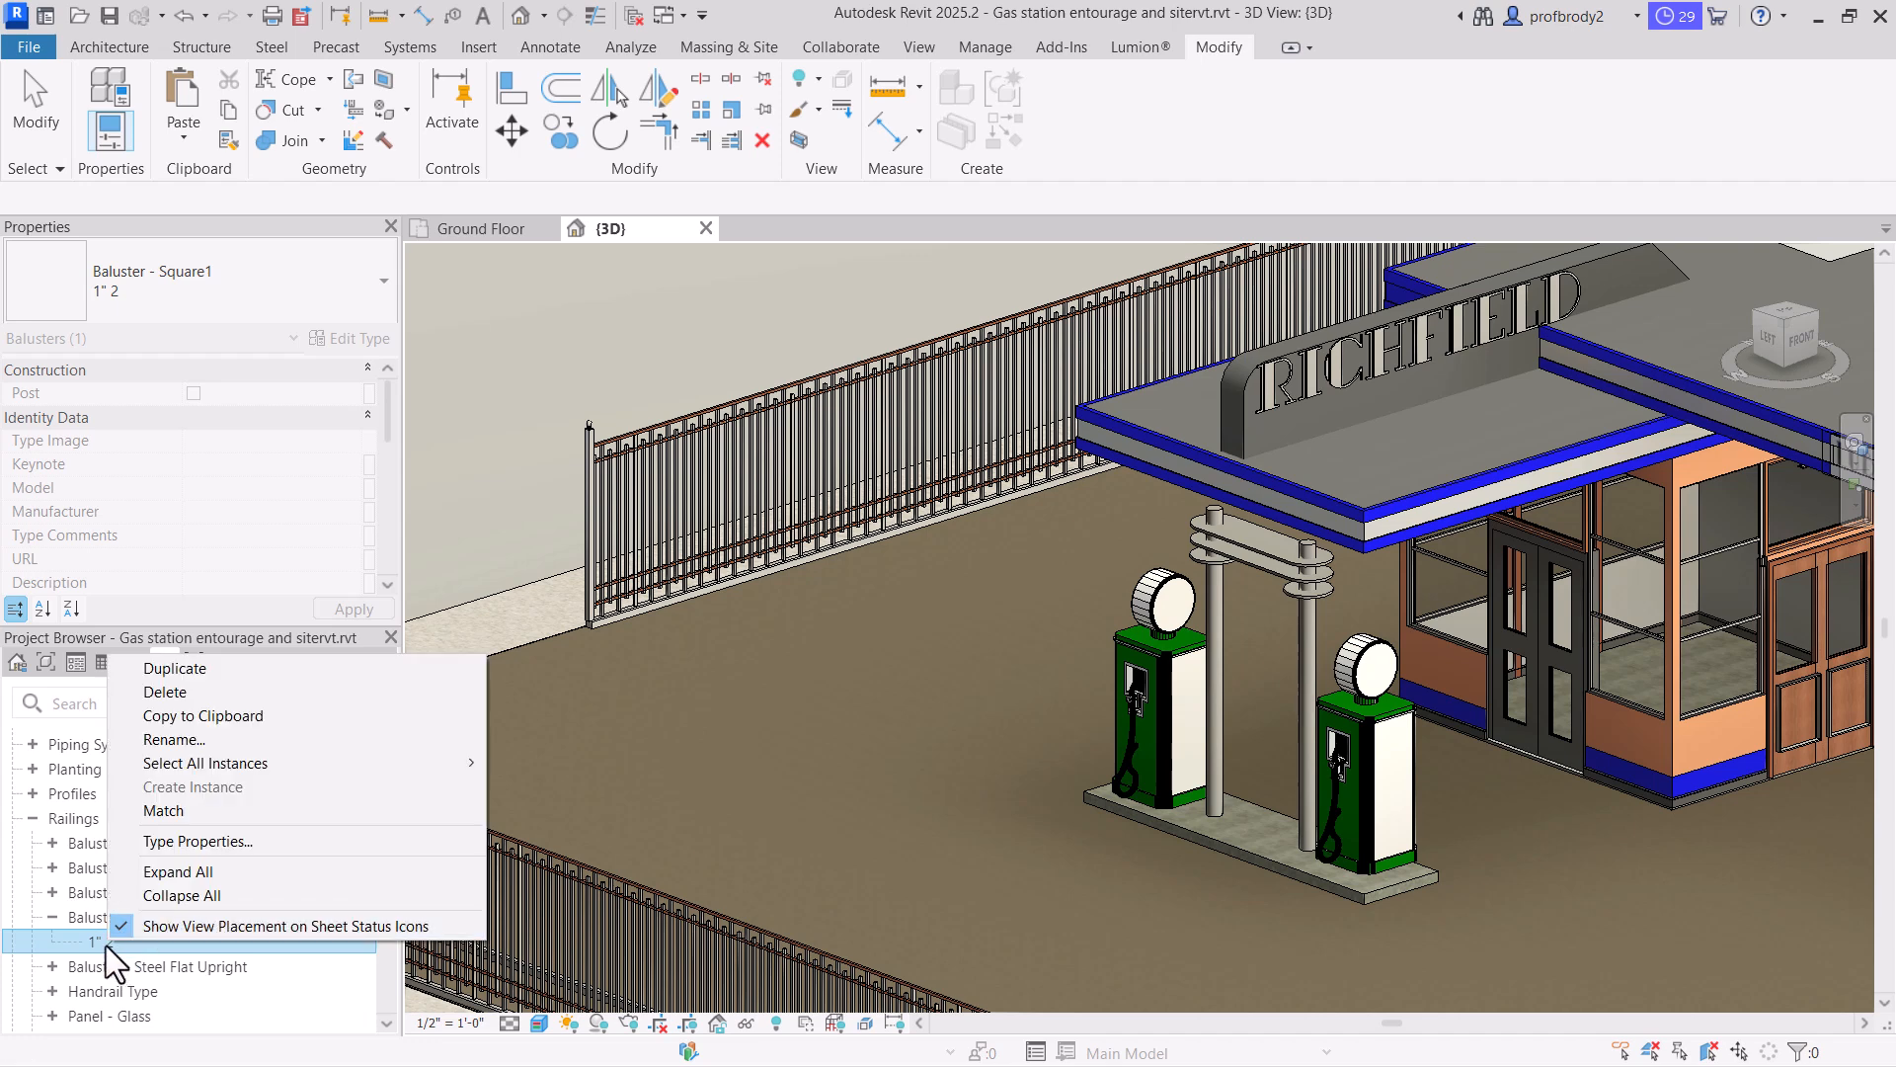
click(176, 850)
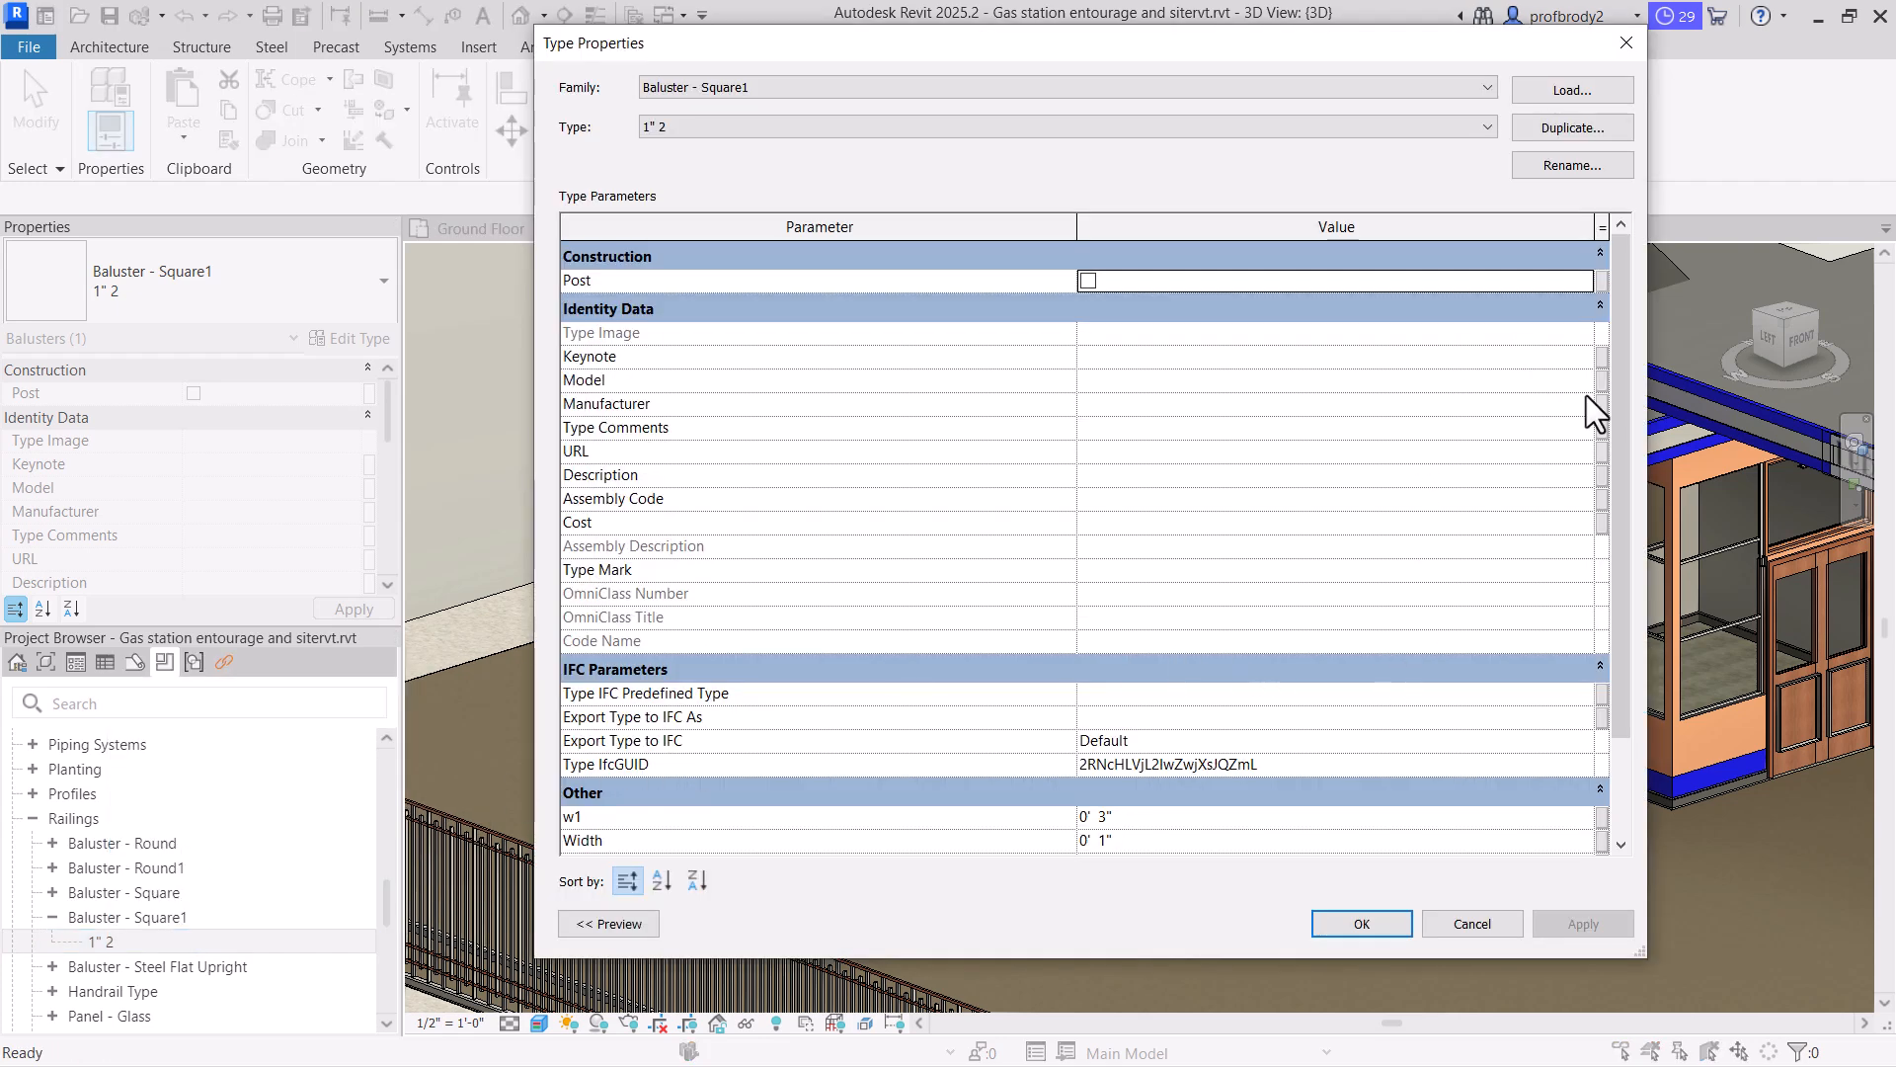
drag(1630, 441, 1625, 490)
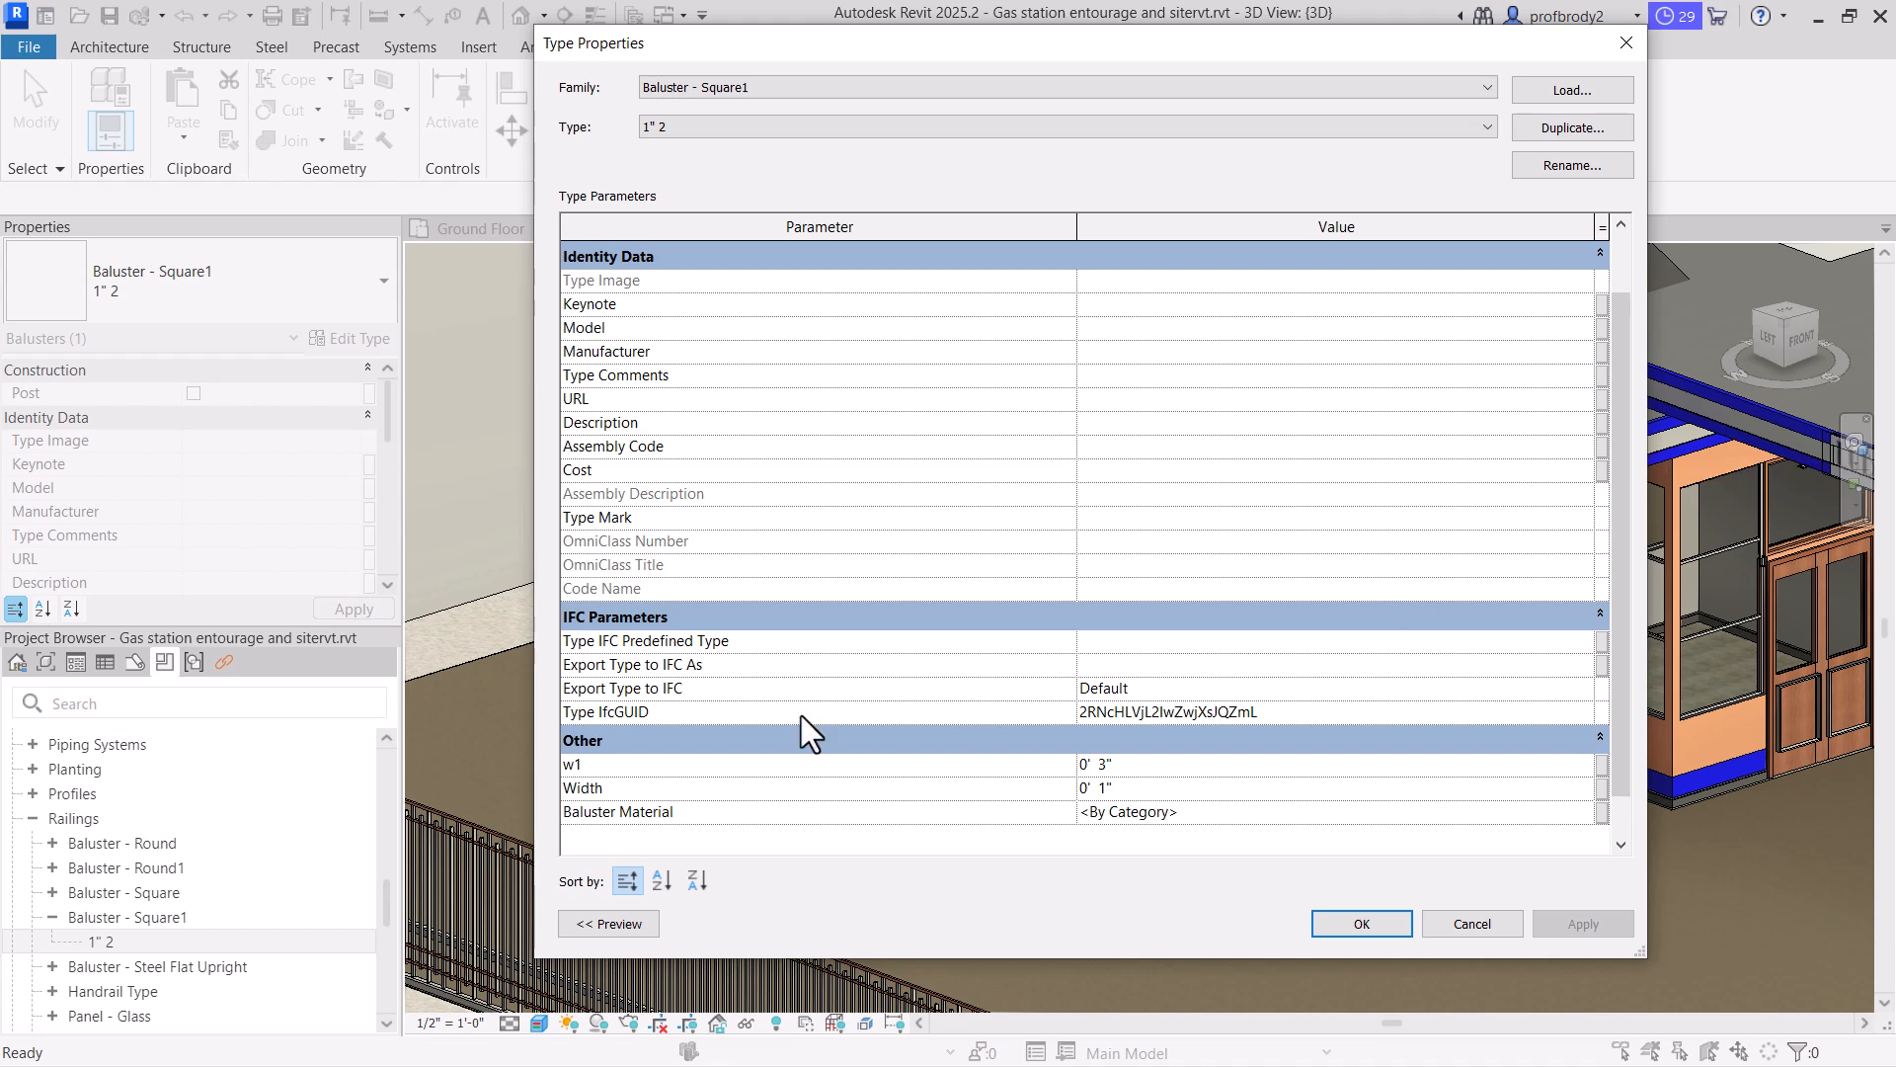
click(1221, 812)
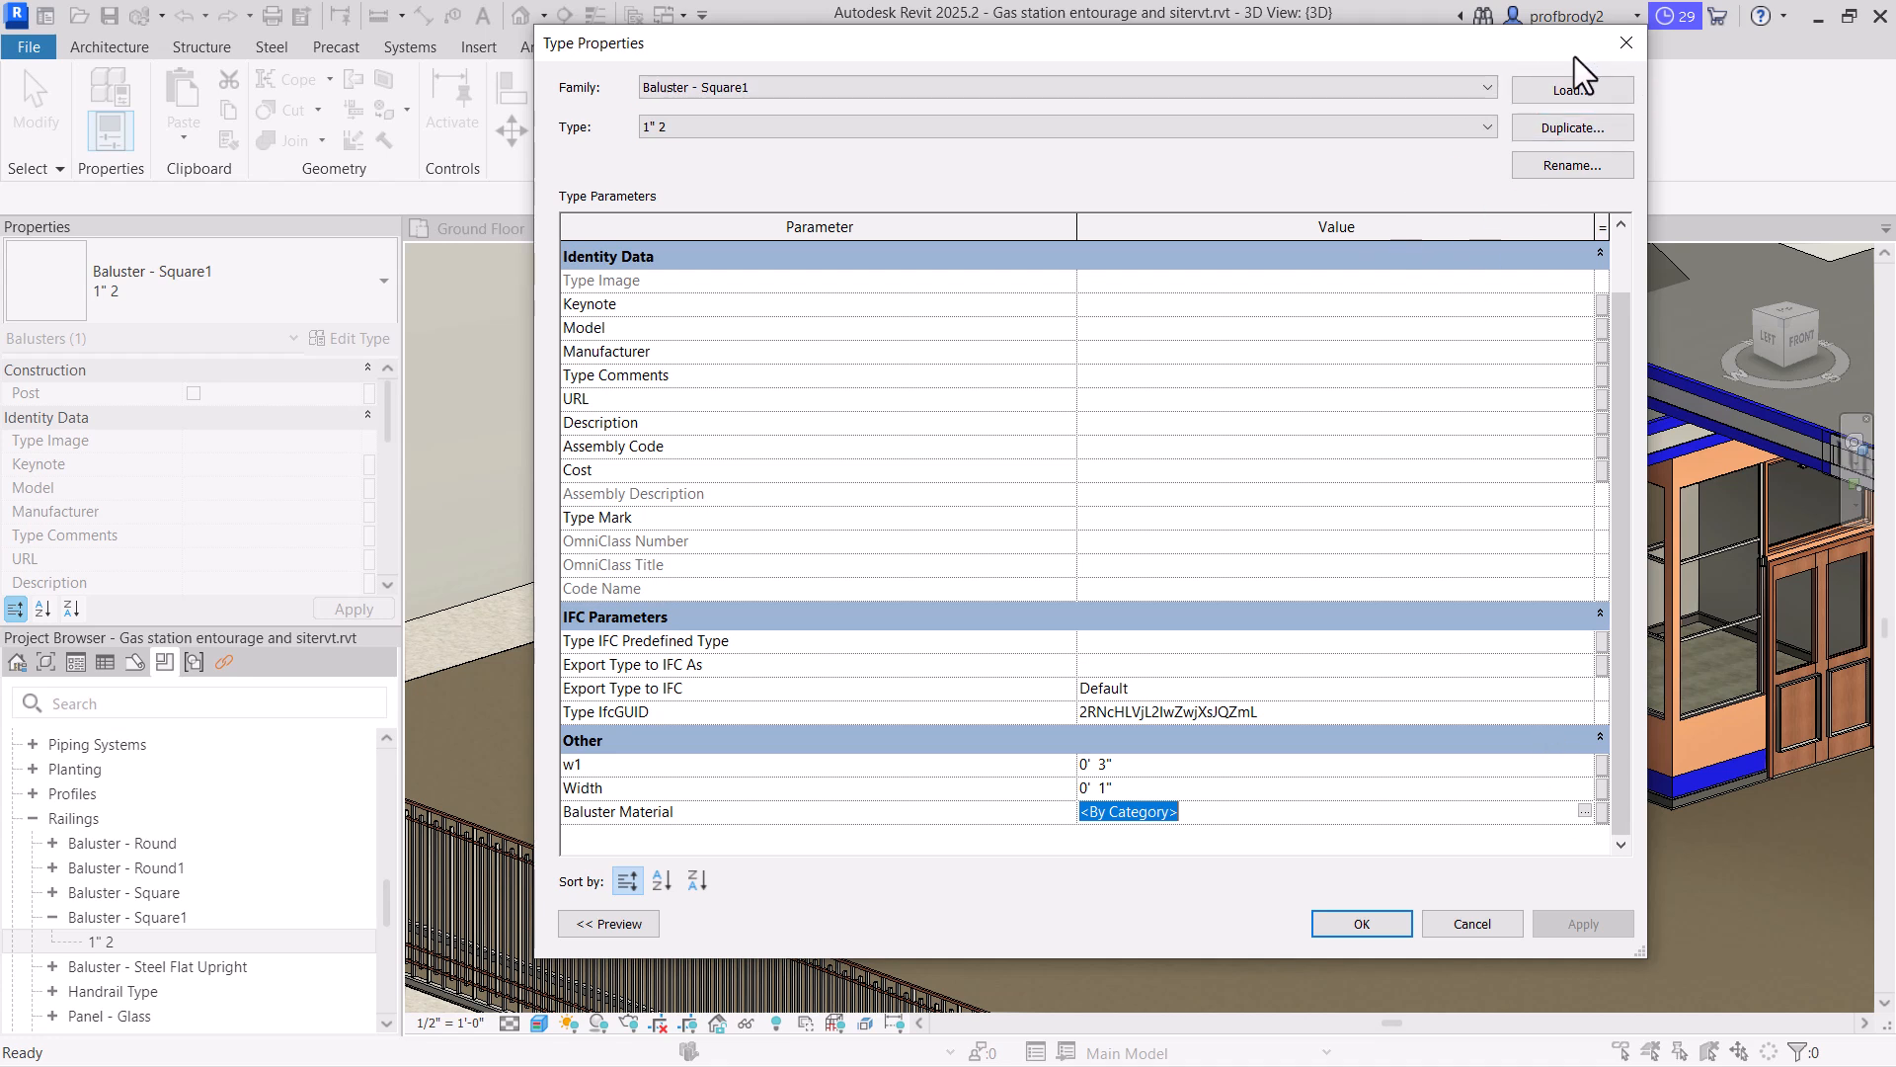
click(1626, 42)
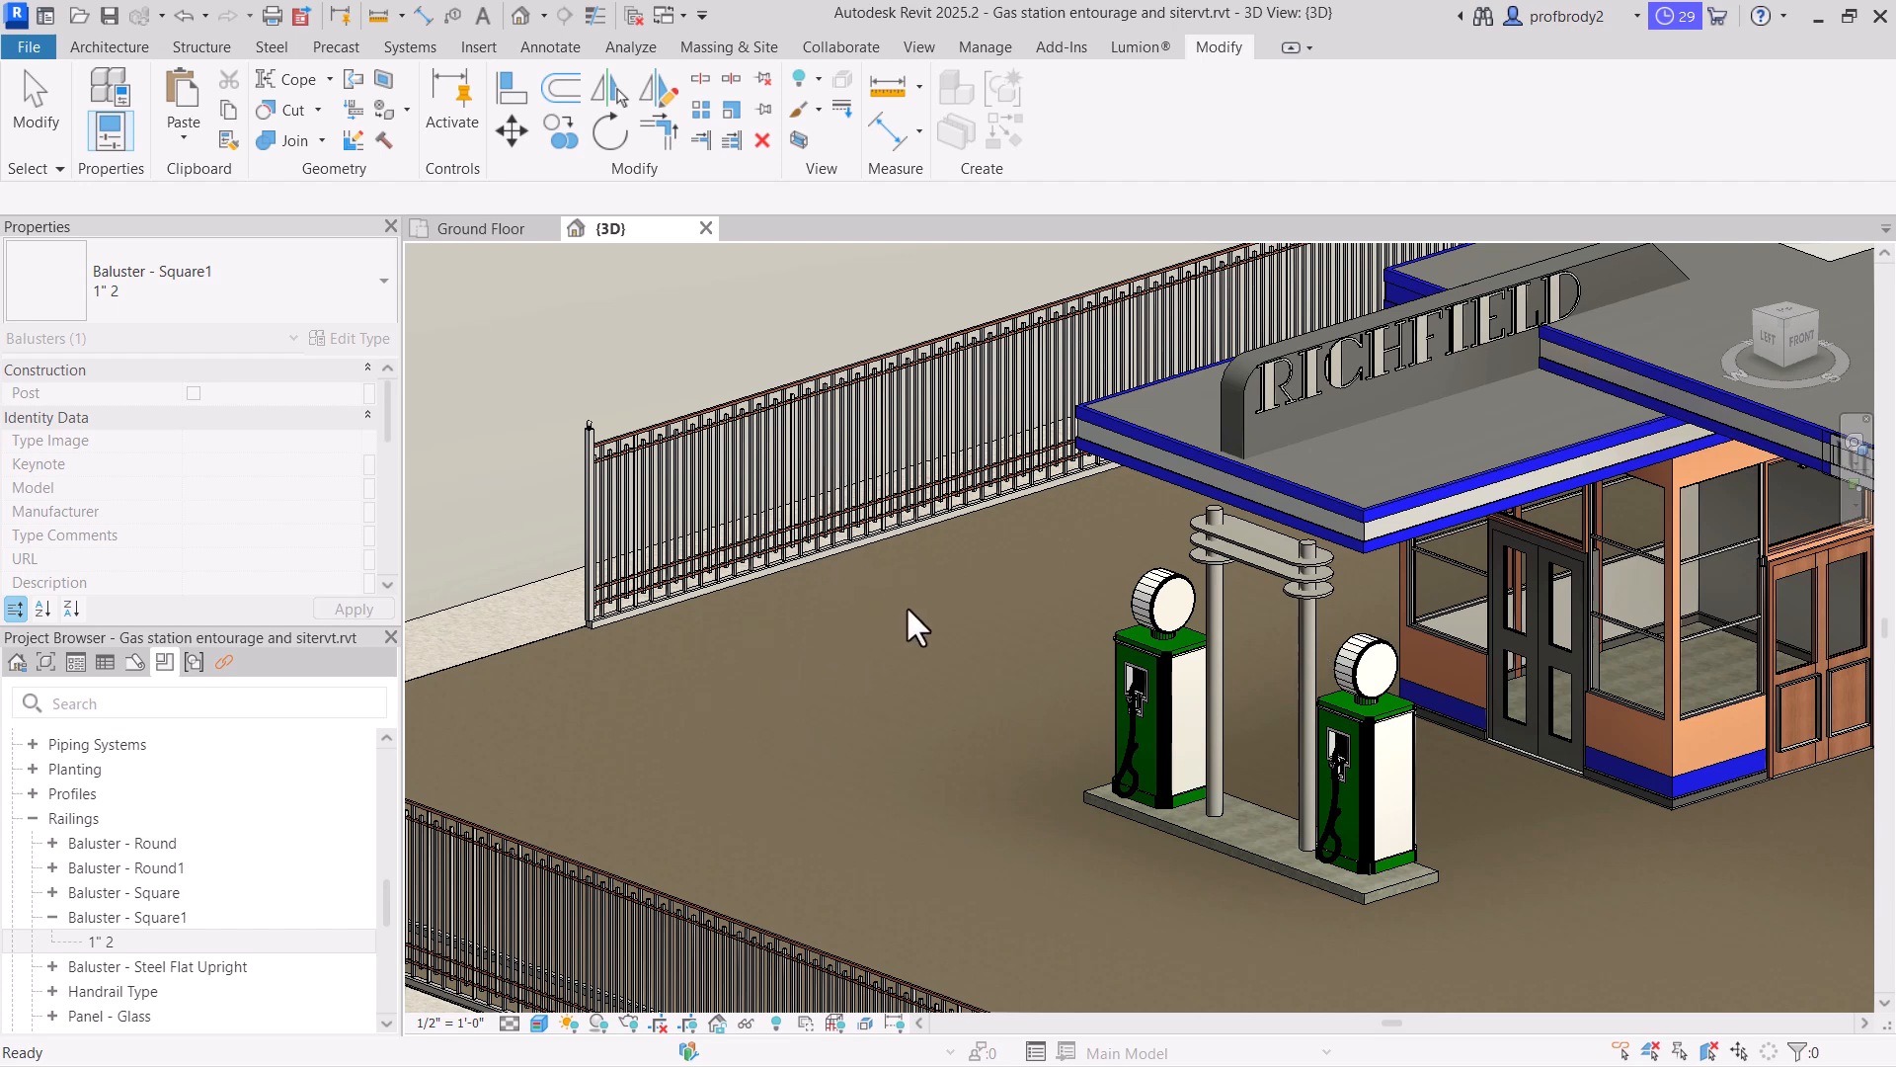
Inspect the asphalt site element along the sidewalk edge outside the fence, and look over the whole gas station site
scroll(1663, 648, down, 5)
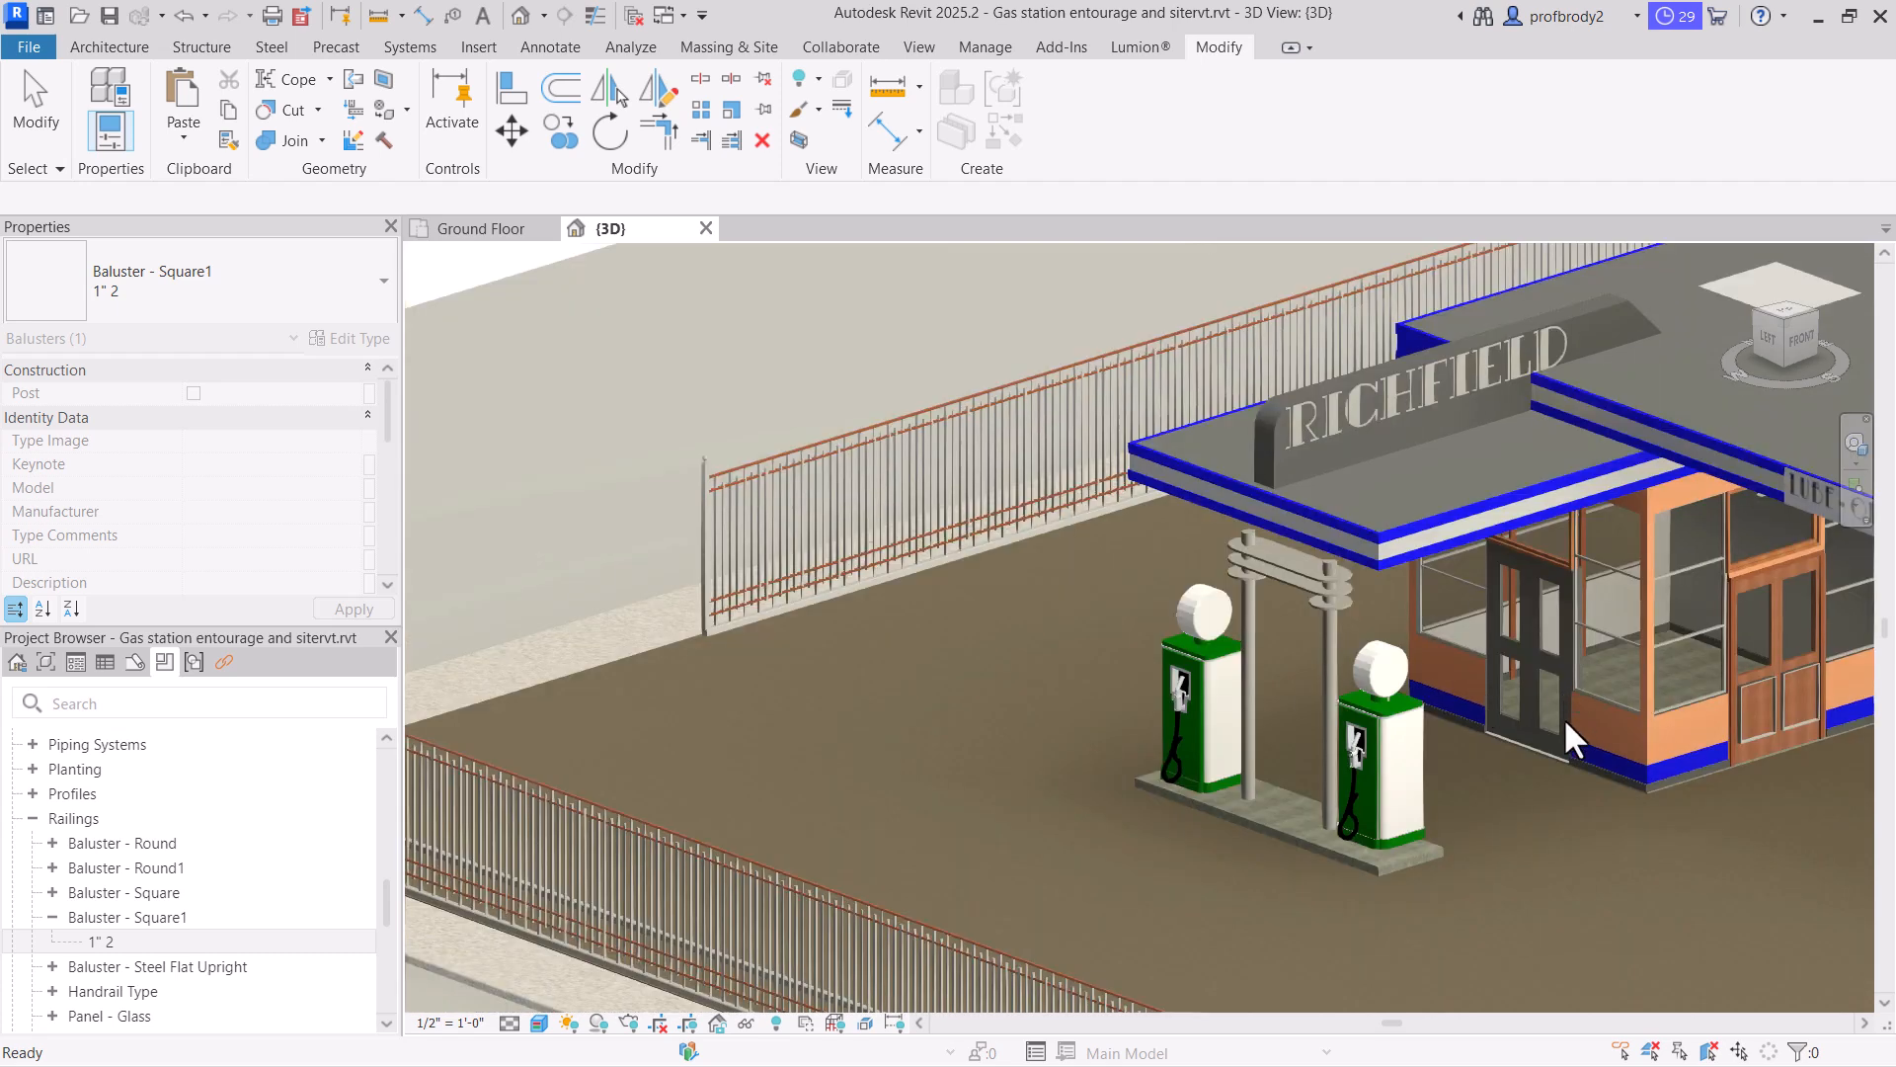
key(Escape)
scroll(1573, 703, down, 4)
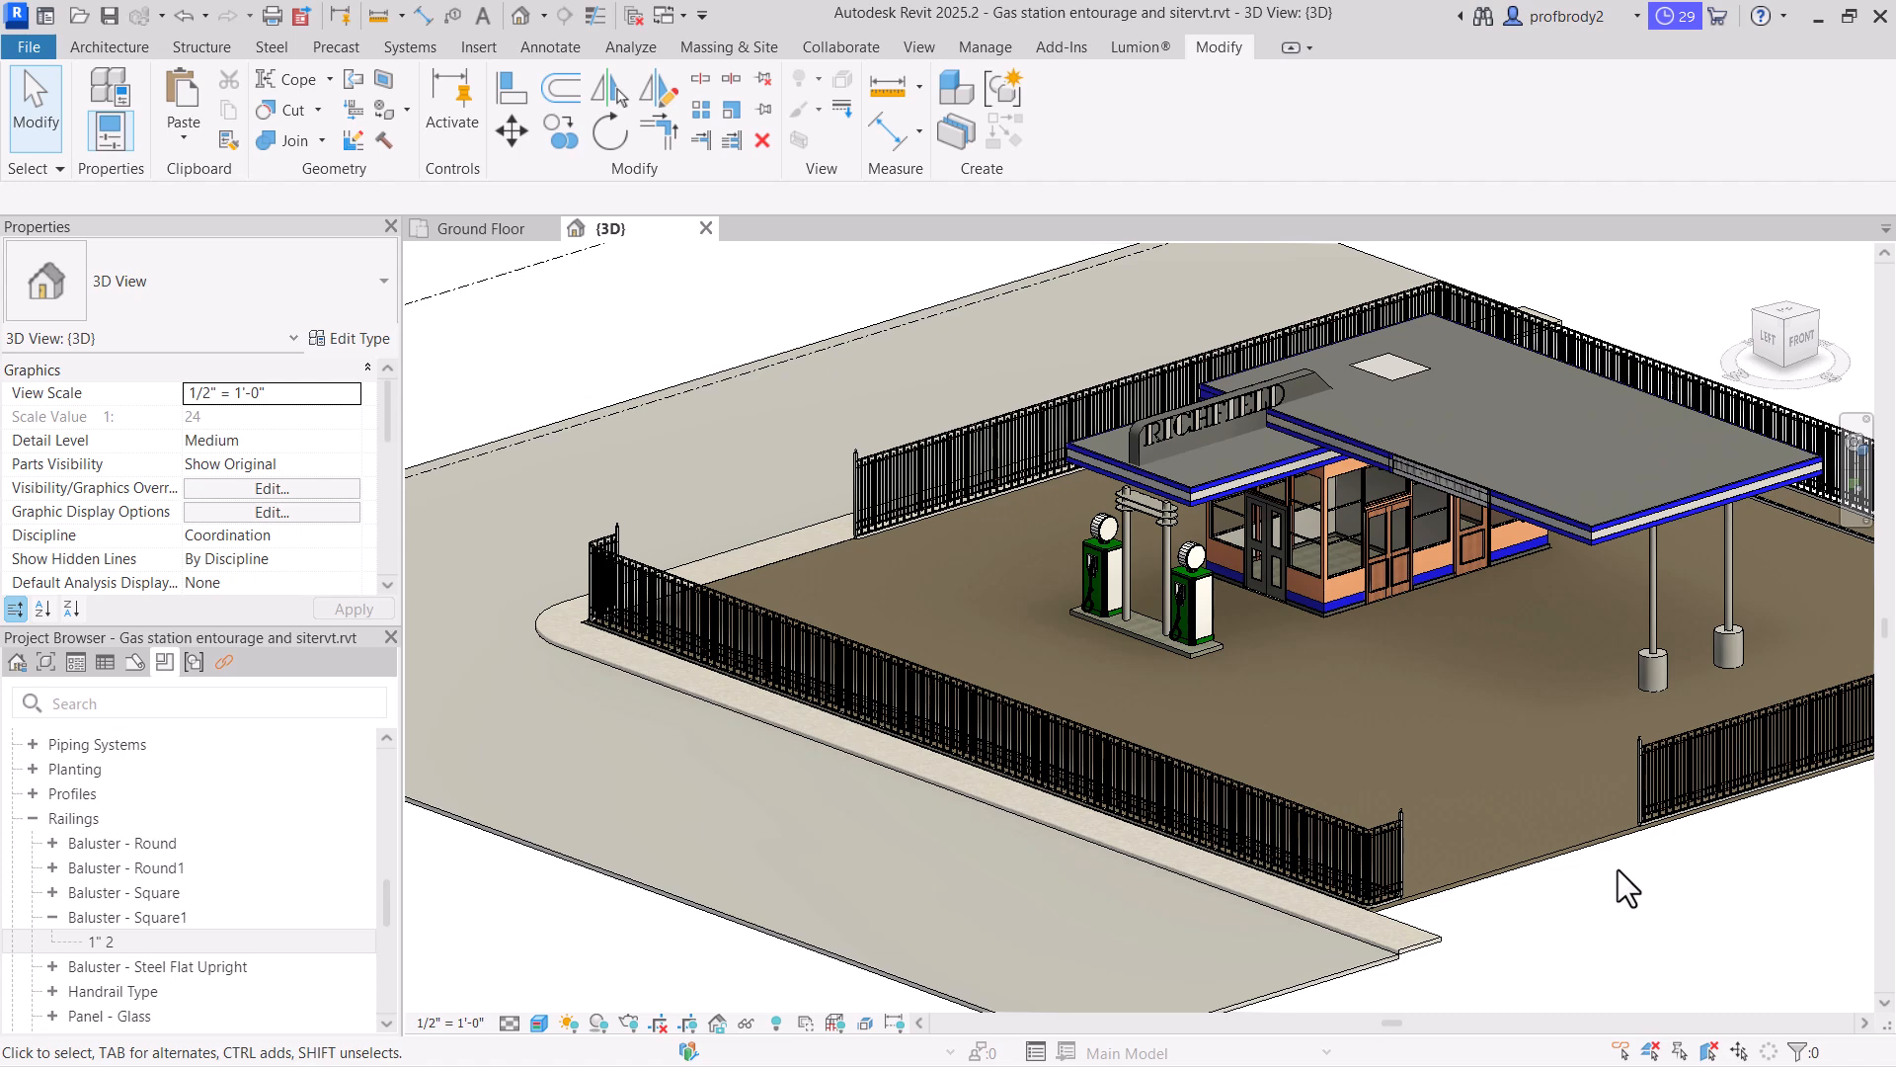
click(1283, 991)
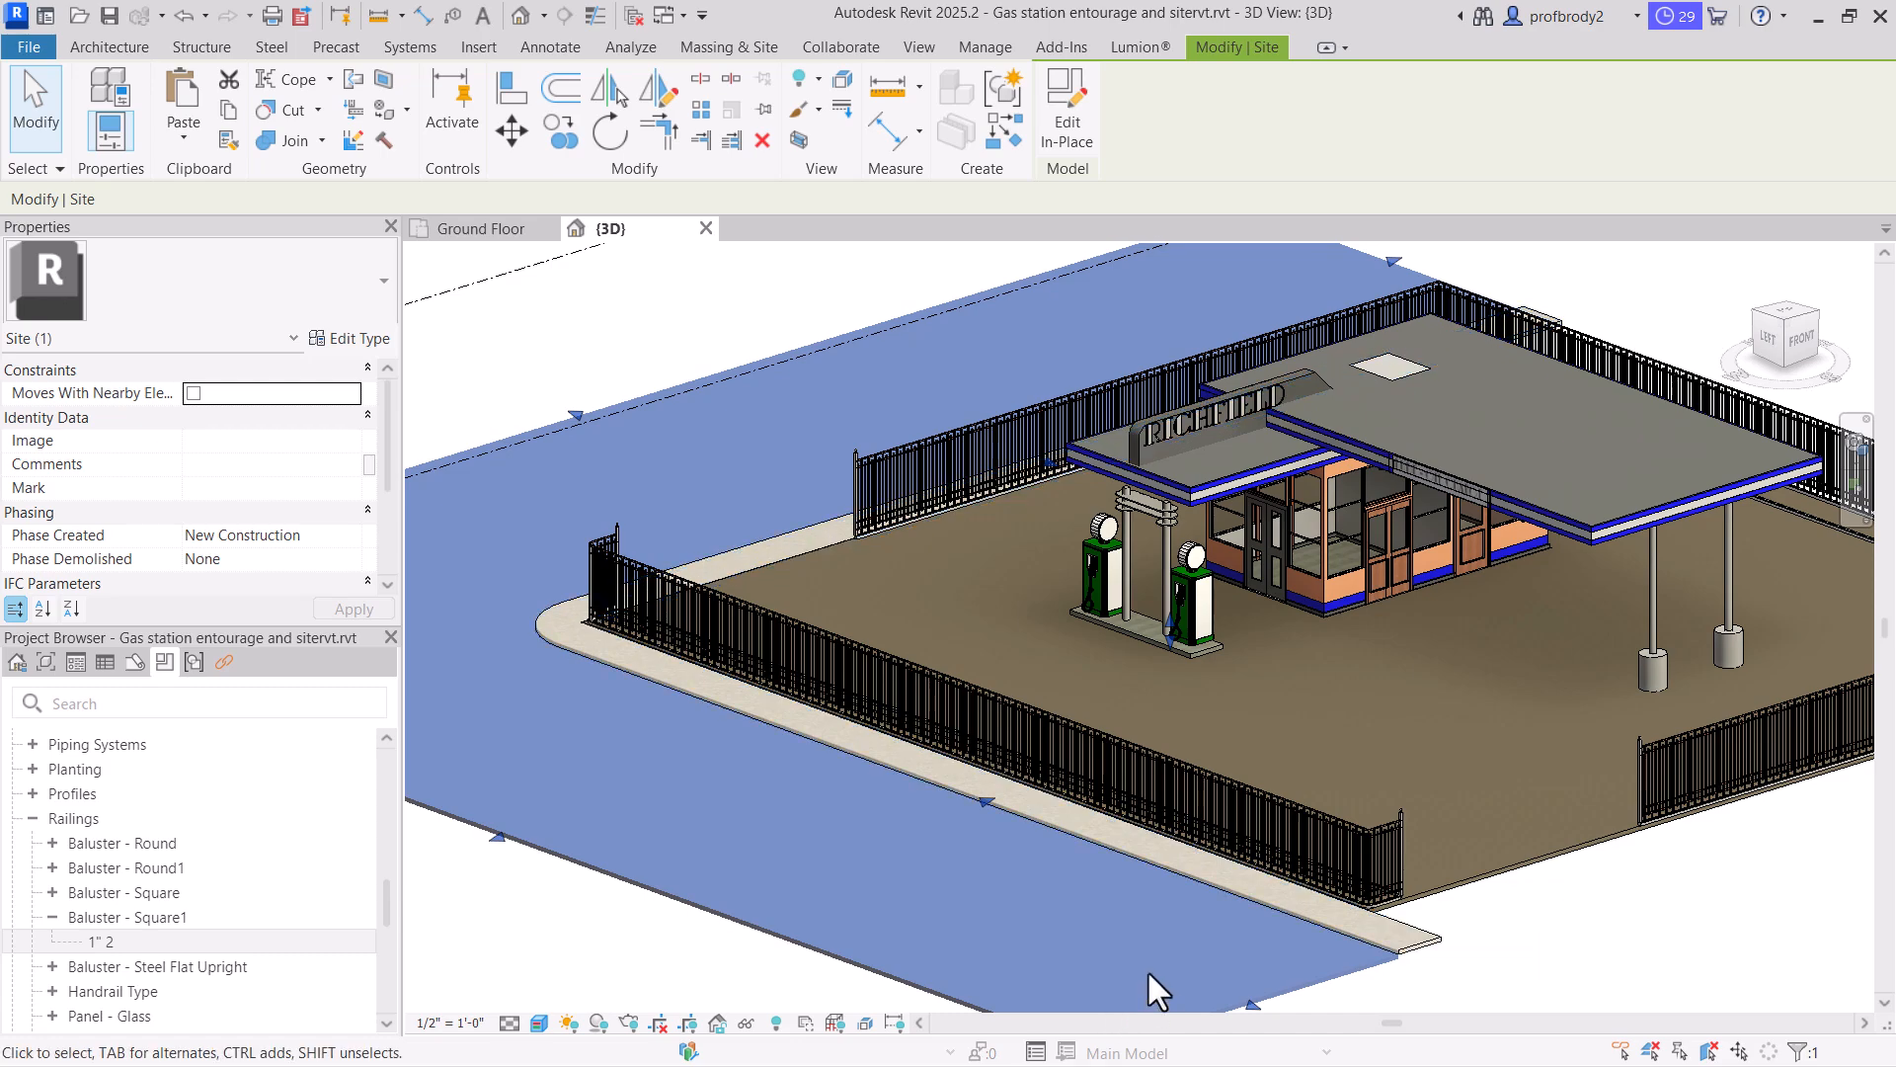
scroll(1147, 969, up, 4)
scroll(1257, 909, up, 5)
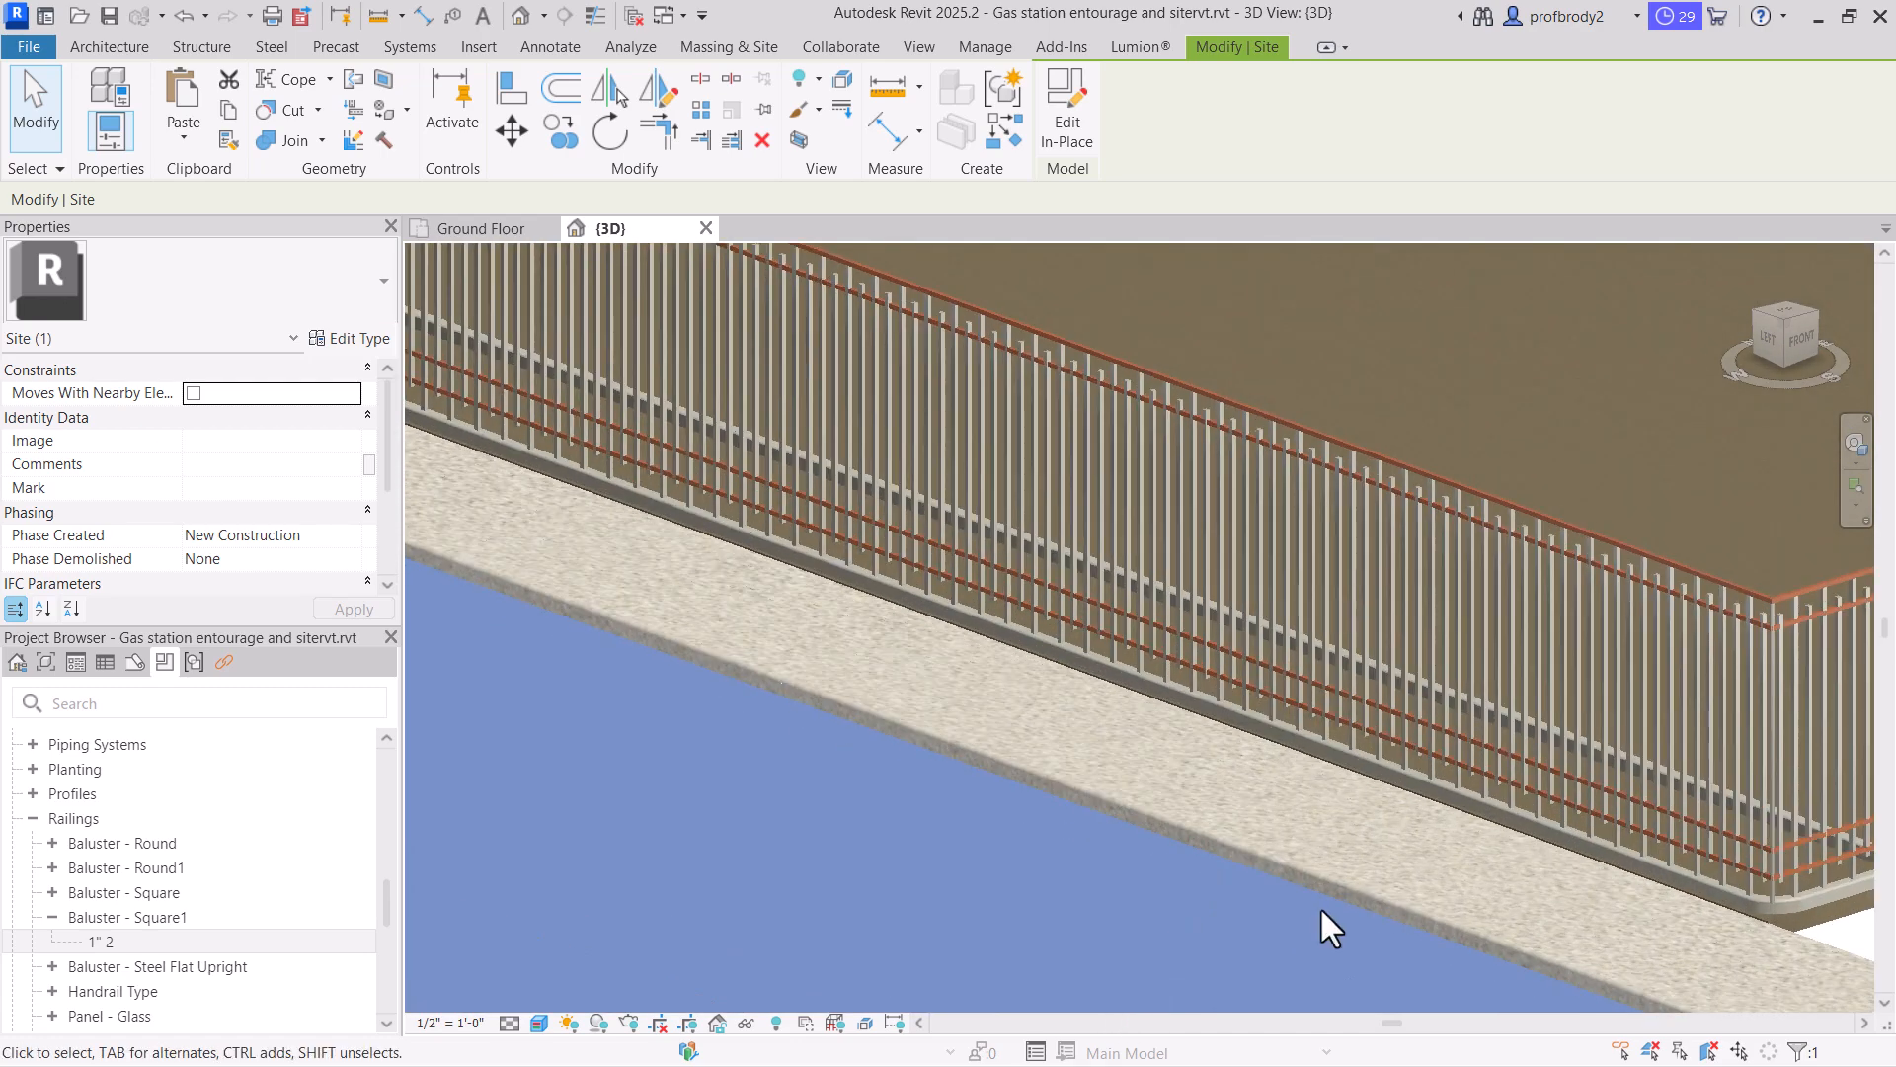
scroll(1236, 863, up, 3)
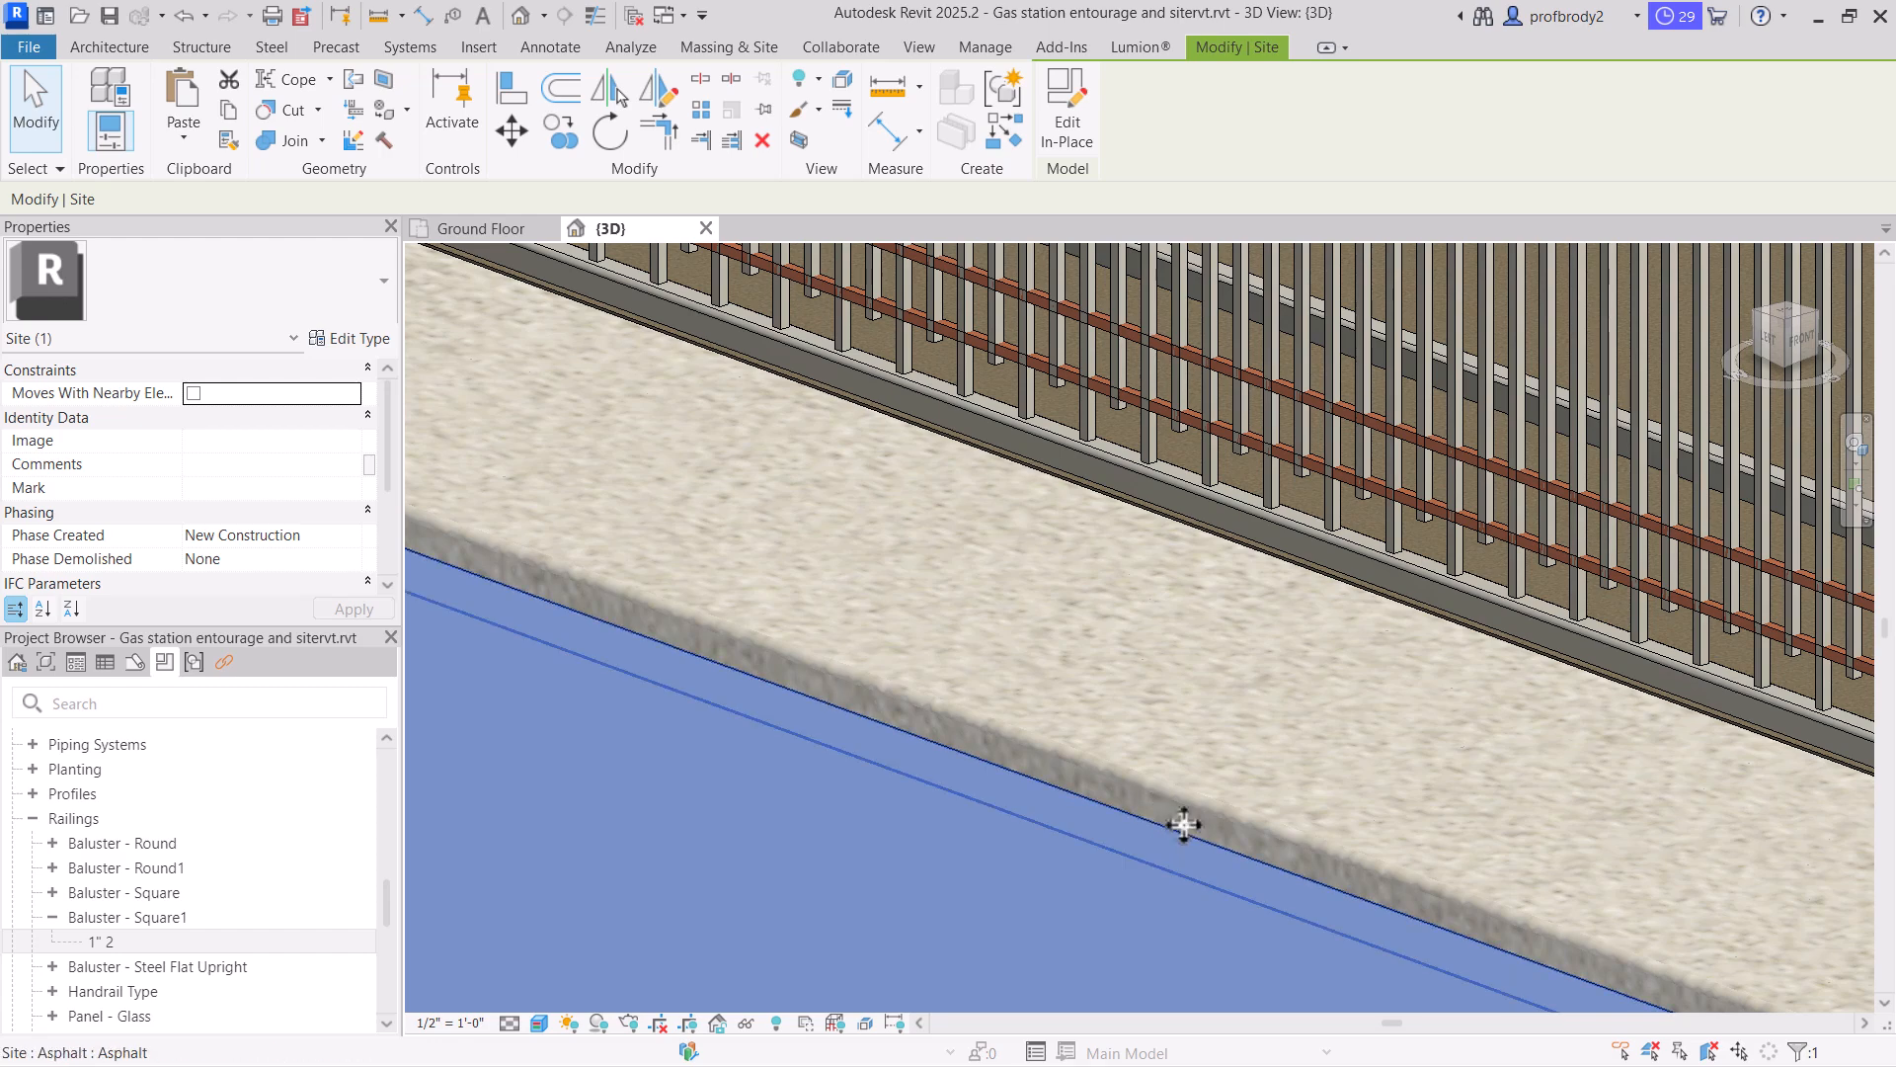
scroll(1233, 822, down, 1)
scroll(1235, 826, down, 8)
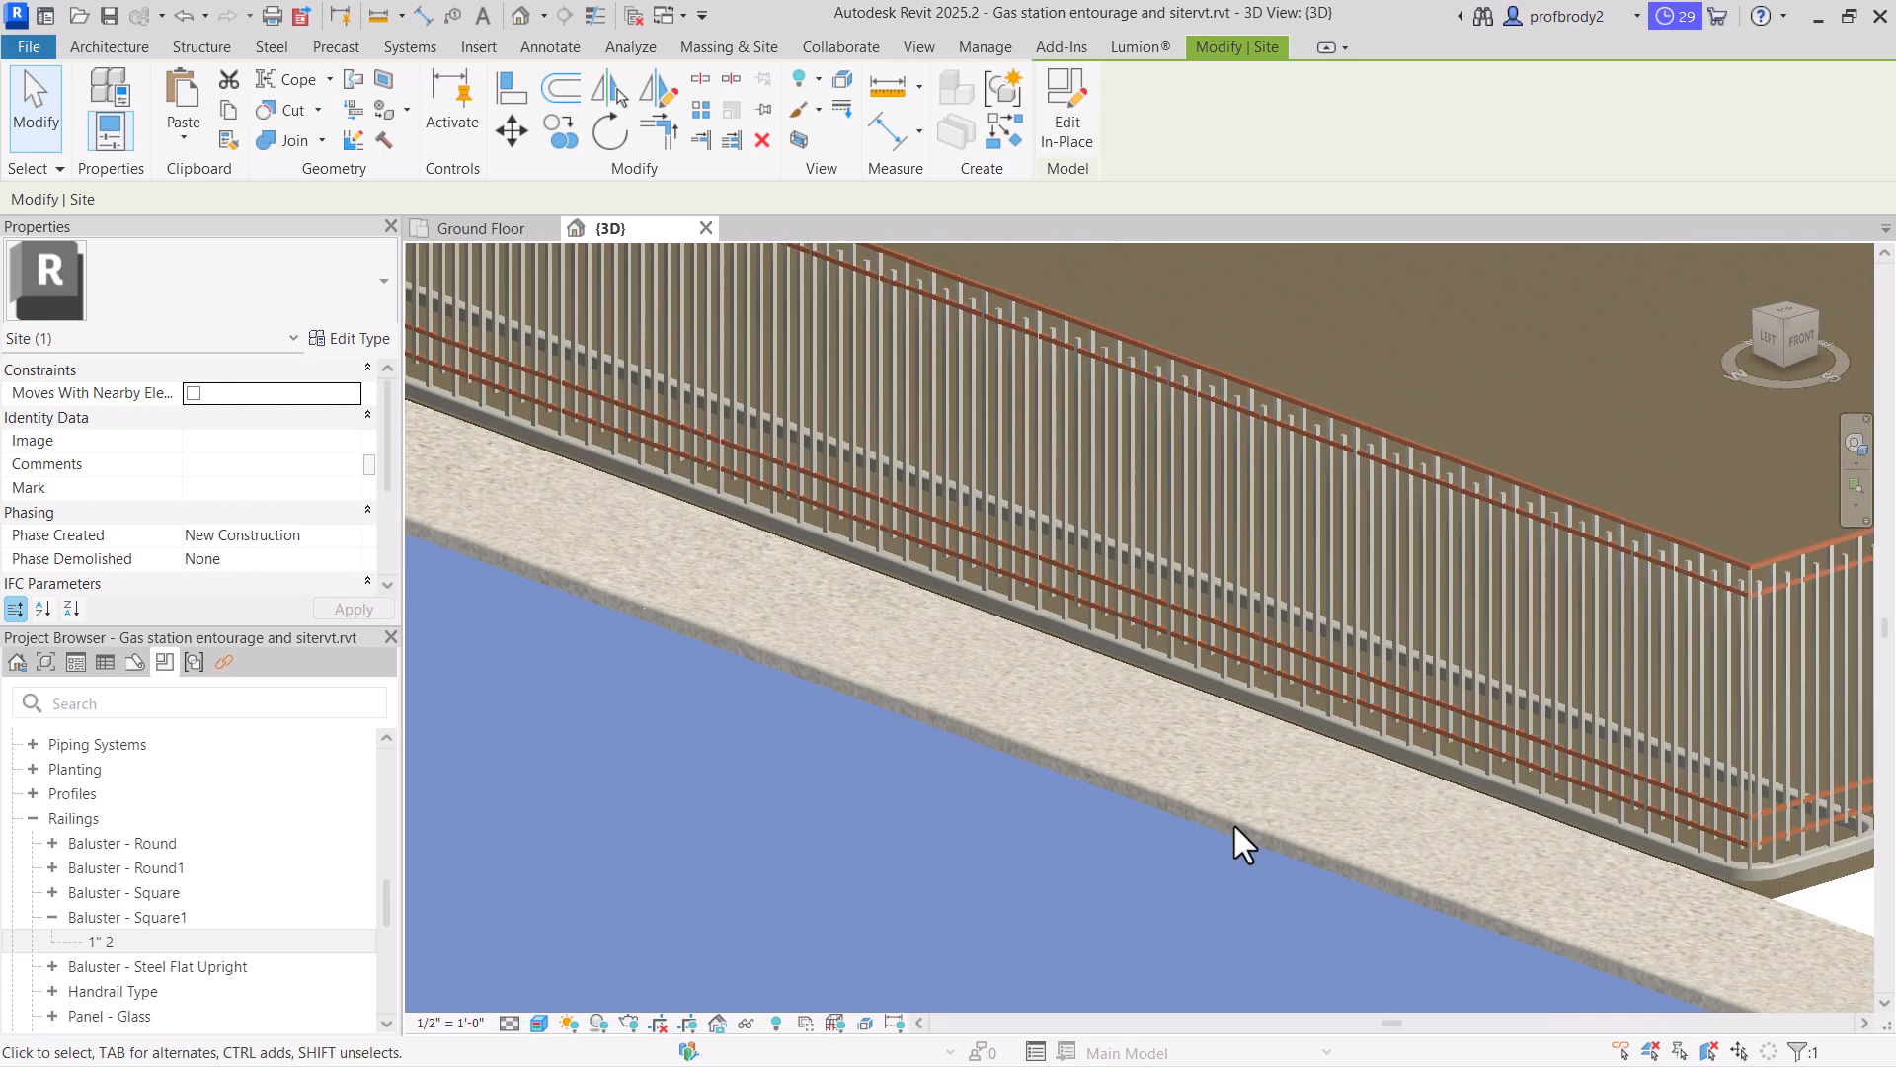
scroll(1233, 821, down, 4)
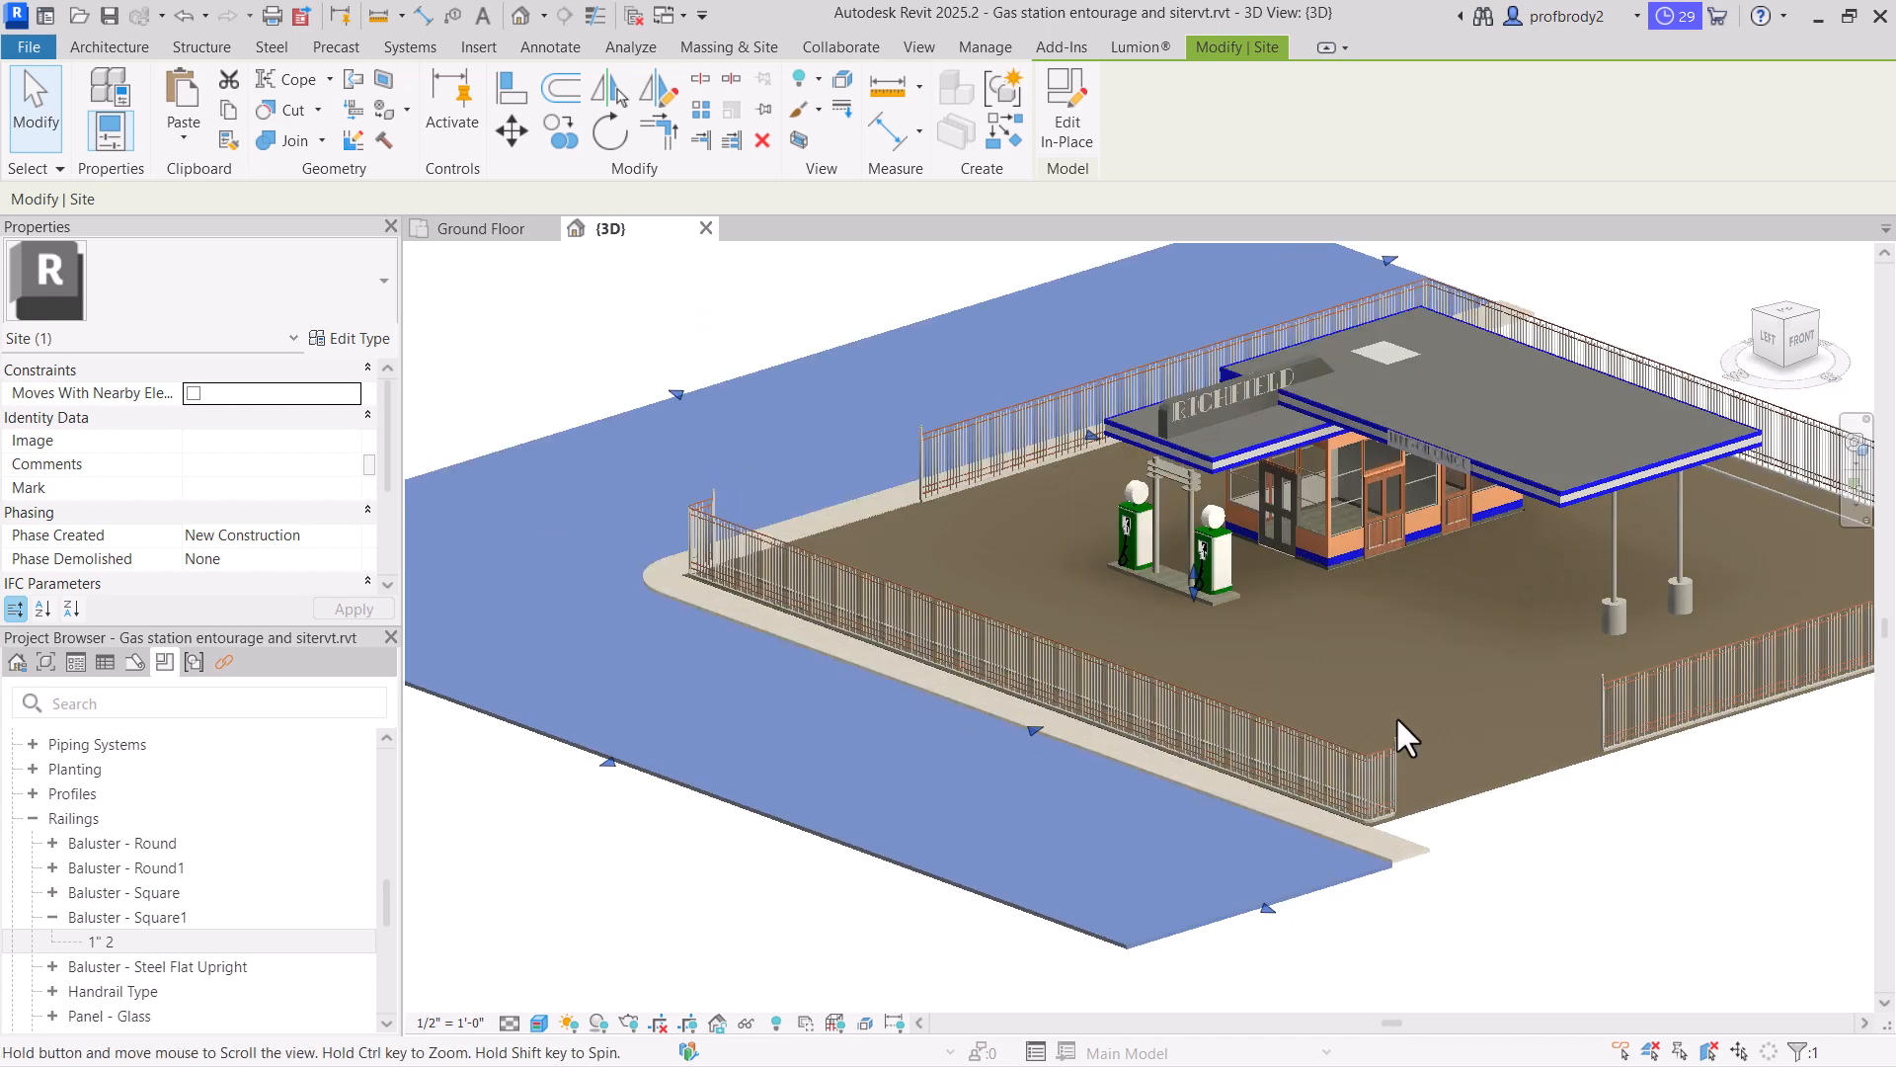
middle_drag(1396, 715, 1367, 847)
click(1610, 872)
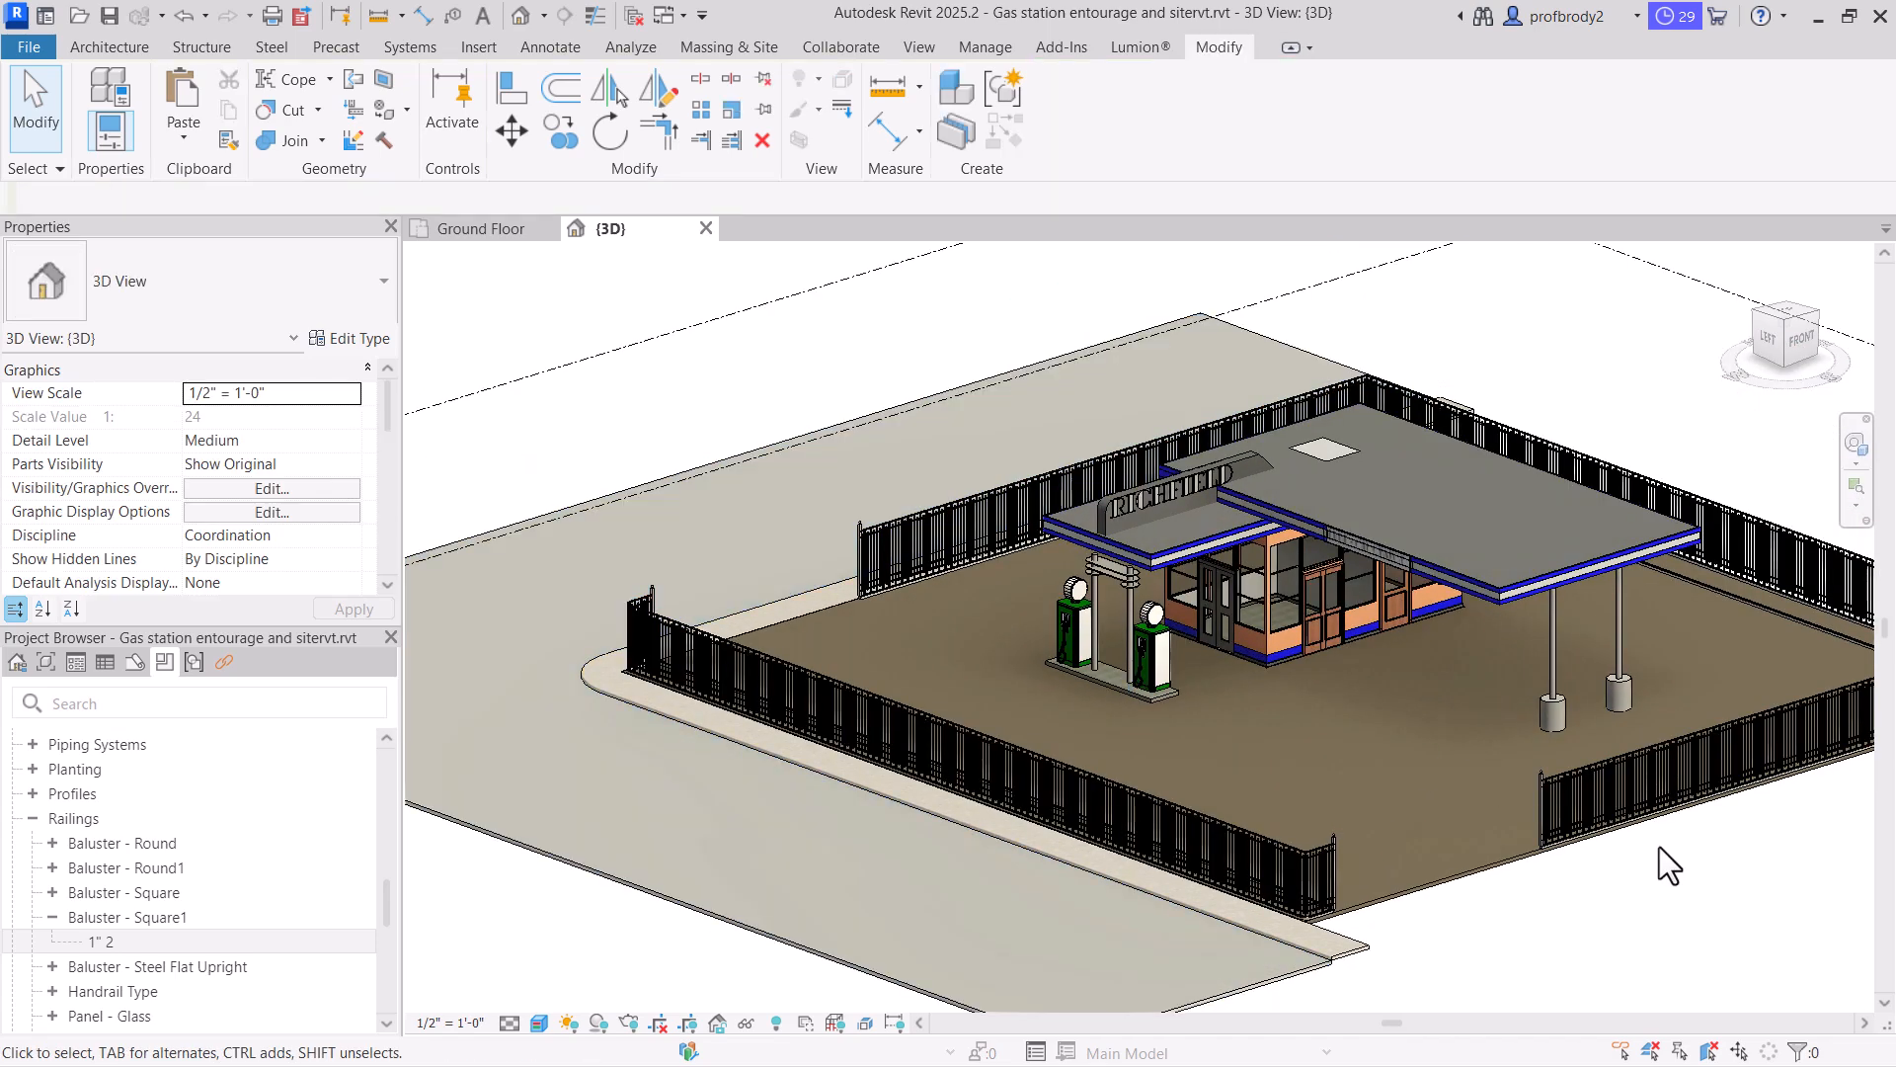